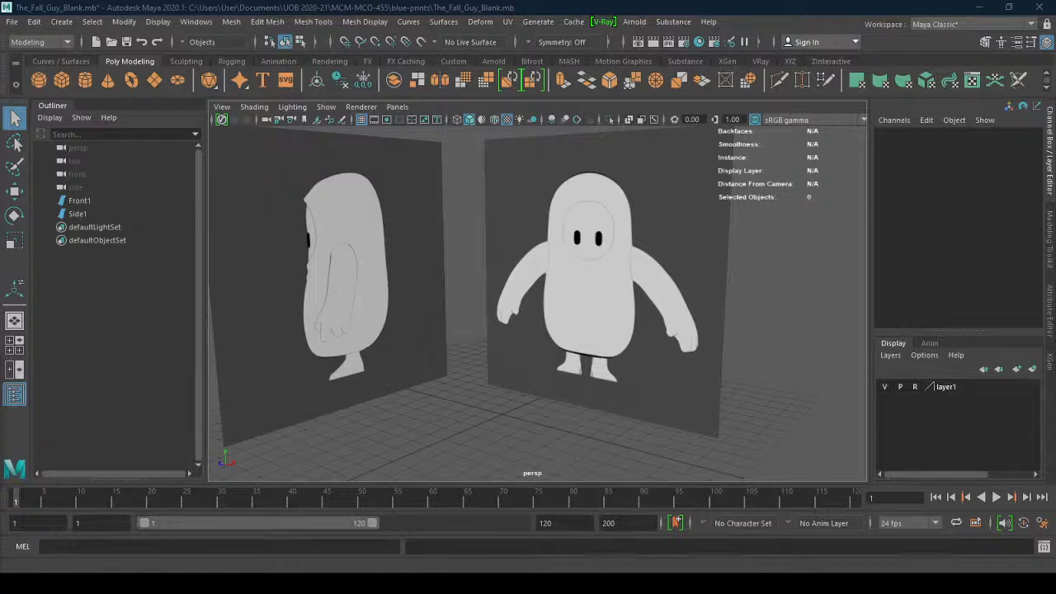
Rename layer1 to References and give the layer a dark blue colour
scroll(503, 338, "down", 5)
left_click_drag(498, 334, 509, 372, "alt")
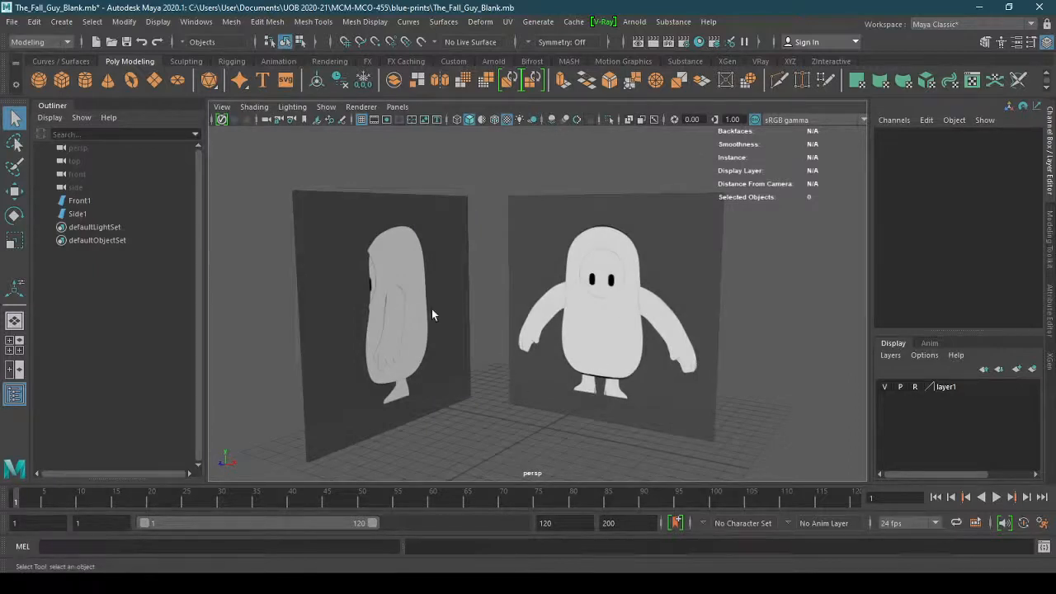
left_click(948, 386)
right_click(947, 387)
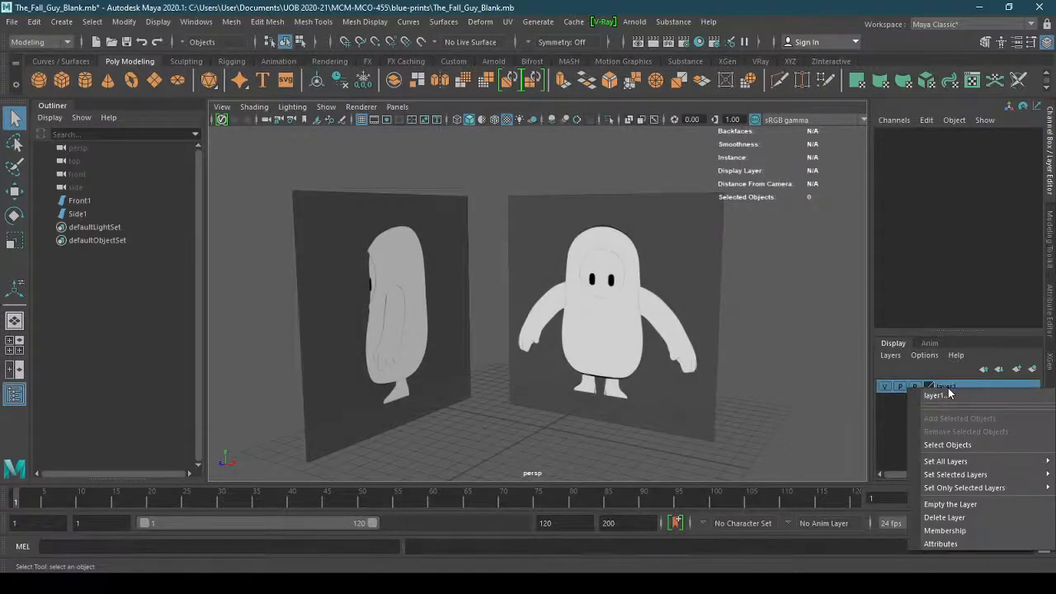
left_click(955, 367)
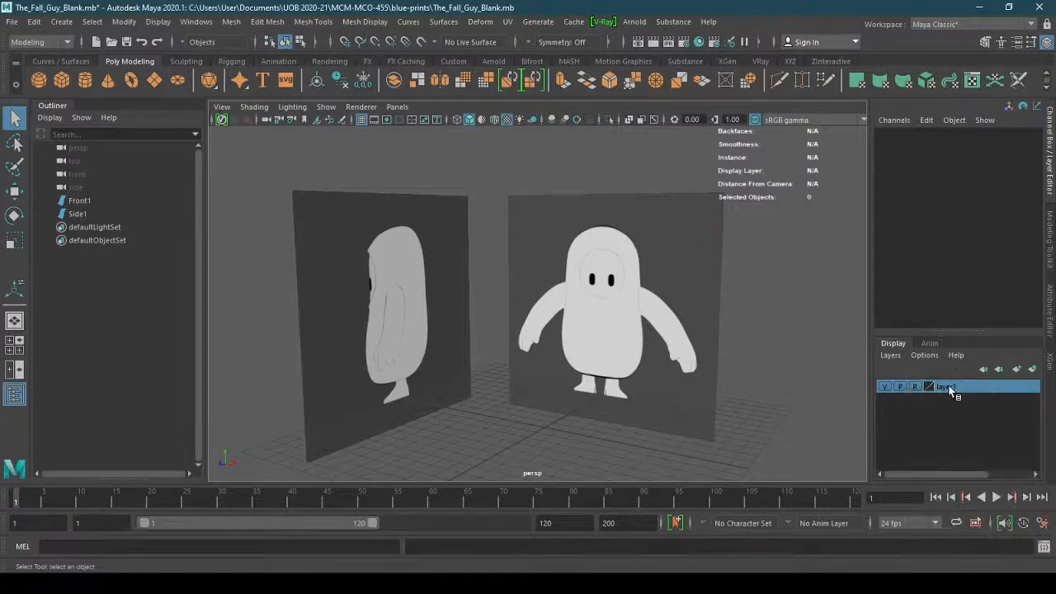
double_click(951, 389)
left_click_drag(443, 223, 318, 221)
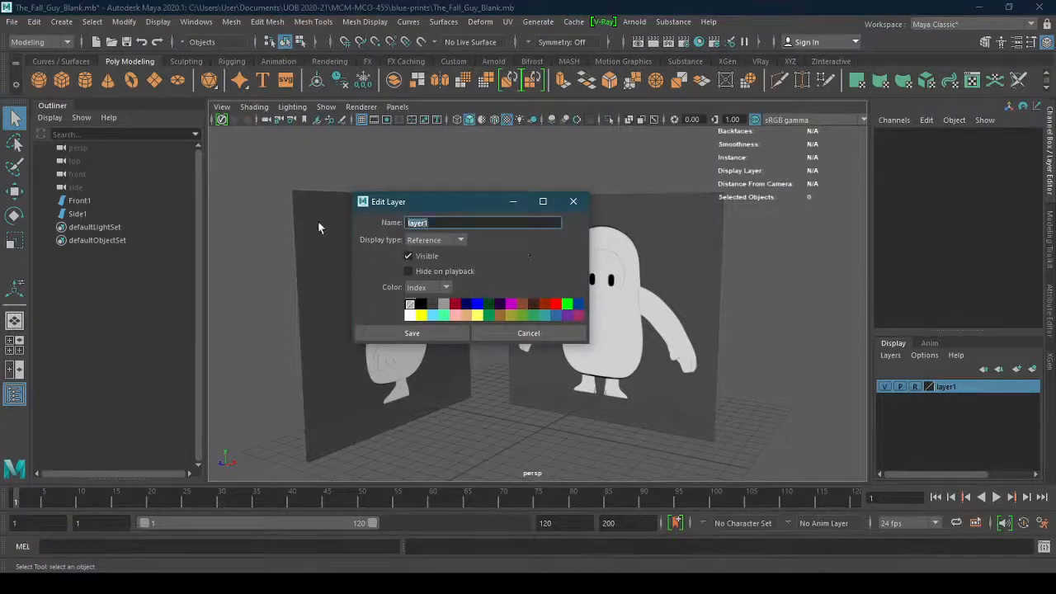
type("Reference")
key("BackSpace")
key("BackSpace")
key("BackSpace")
type("nces")
key("Return")
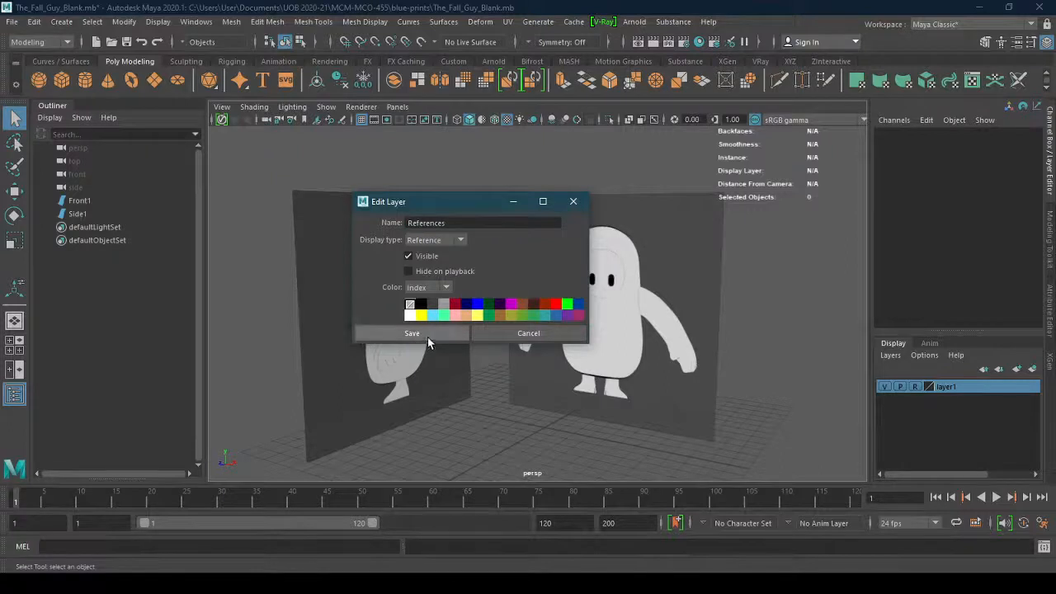
left_click(466, 305)
left_click(454, 333)
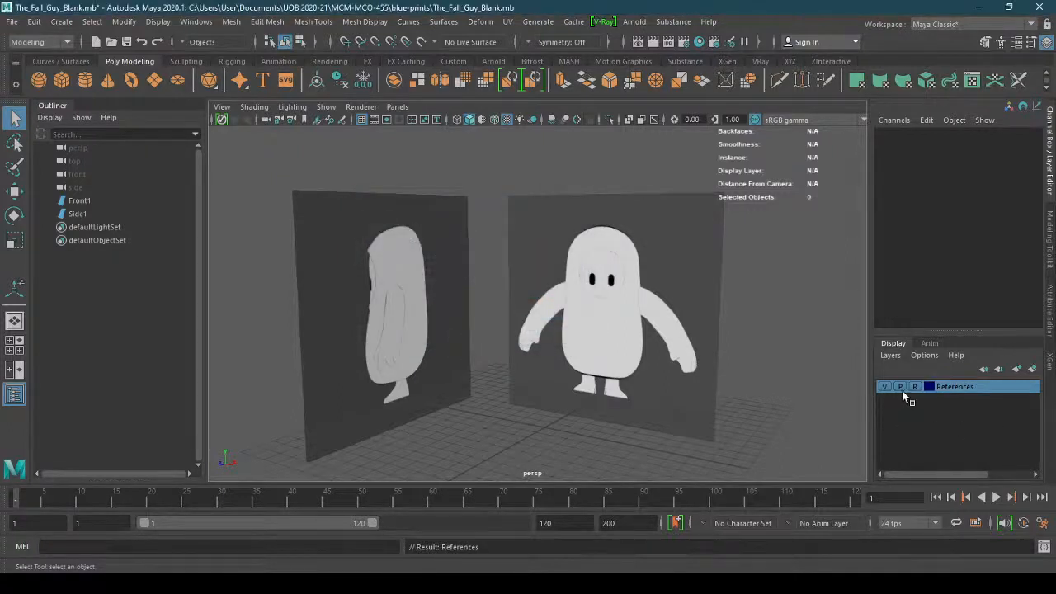
Test selecting the front and side image planes with the References layer's Reference mode off, and restore that mode
left_click(656, 327)
left_click(914, 387)
left_click(665, 314)
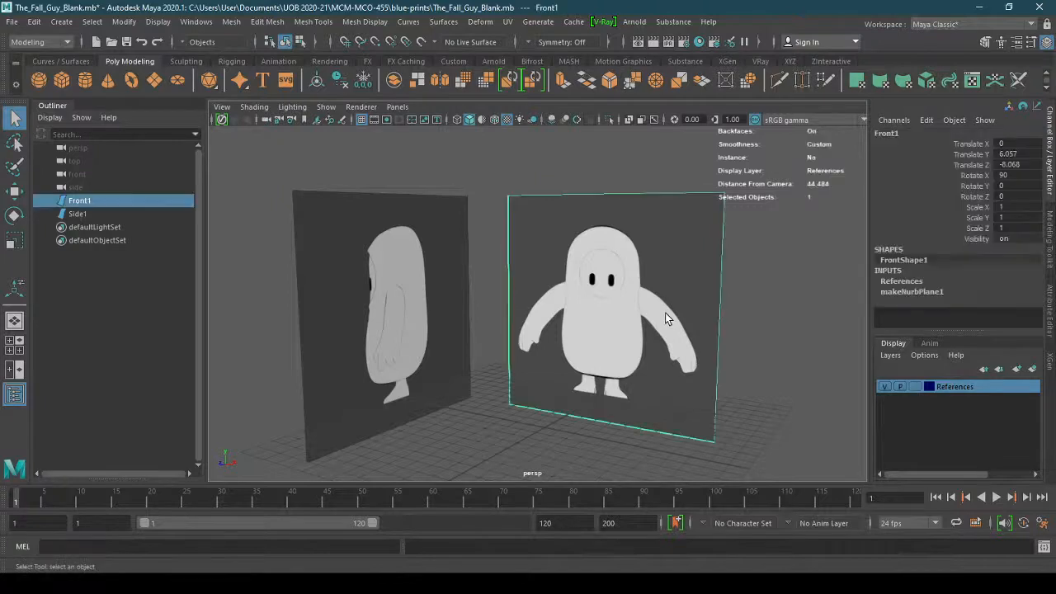
left_click(421, 309)
left_click(783, 323)
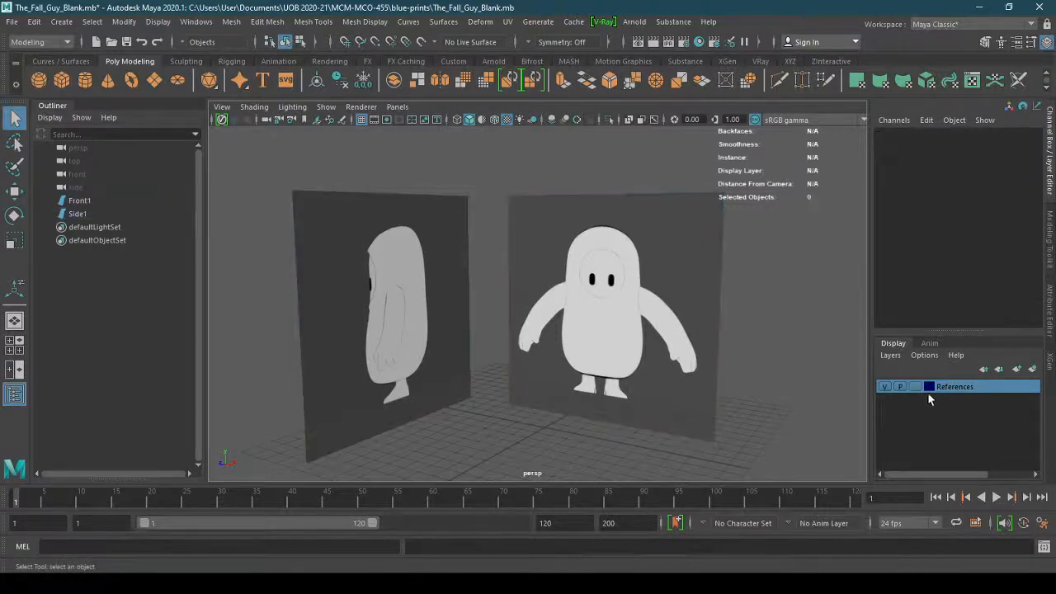
left_click(915, 387)
left_click(915, 387)
left_click_drag(801, 393, 760, 325, "alt")
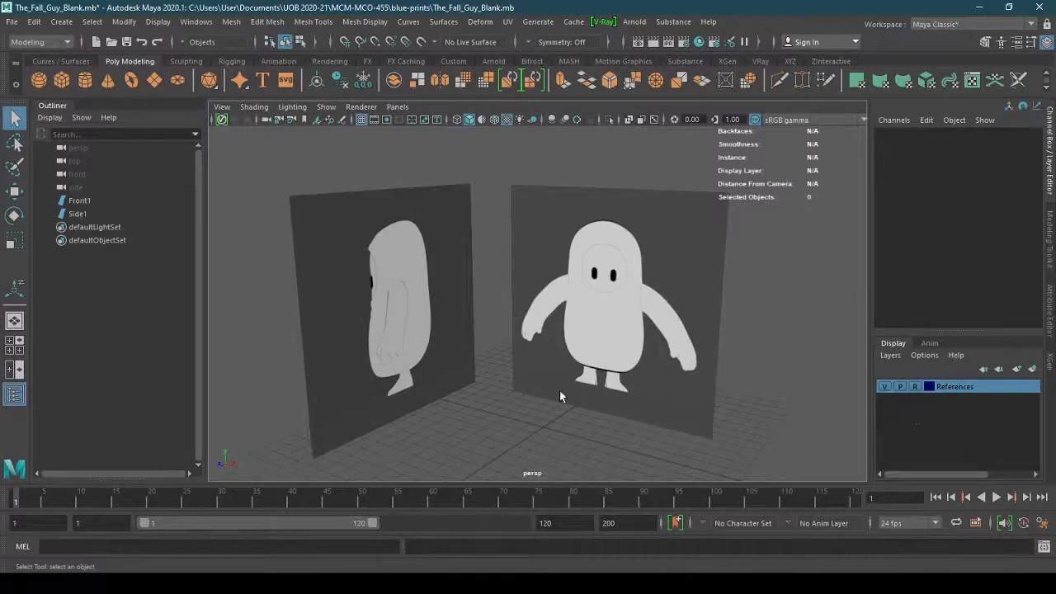
left_click_drag(559, 397, 578, 372, "alt")
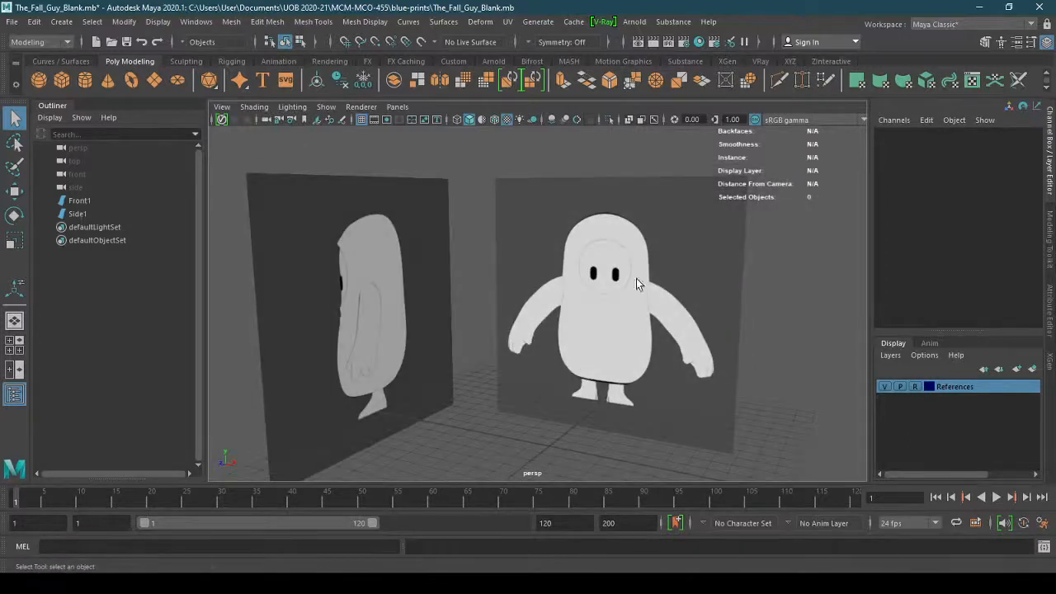
mouse_move(619, 327)
left_mouse_down("alt")
mouse_move(608, 319)
mouse_move(554, 330)
mouse_move(605, 313)
mouse_move(501, 344)
mouse_move(580, 319)
mouse_move(600, 331)
left_mouse_up("alt")
middle_click_drag(601, 331, 544, 312, "alt")
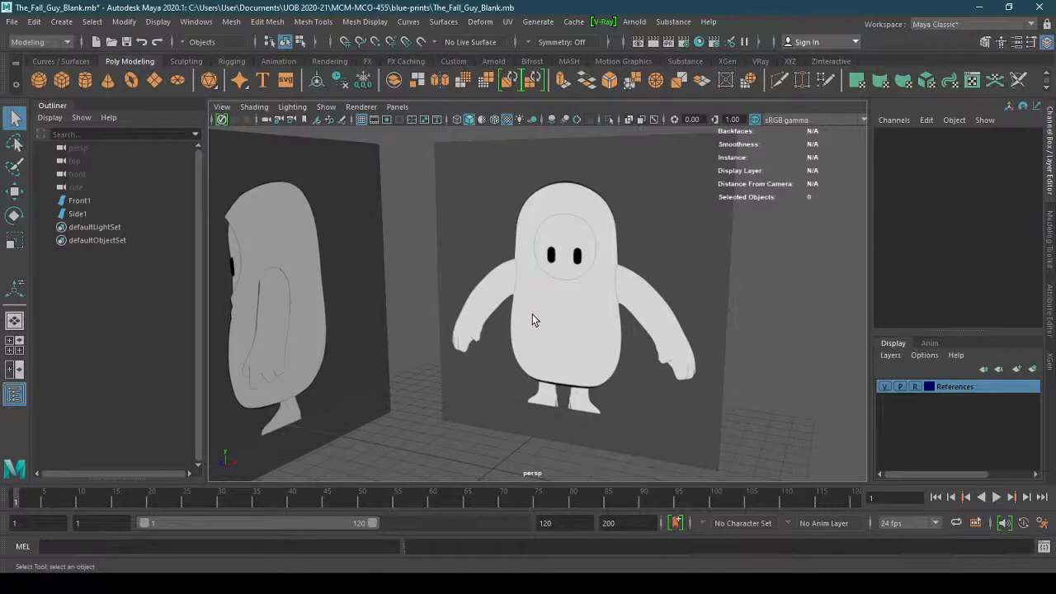
left_click_drag(602, 317, 562, 314, "alt")
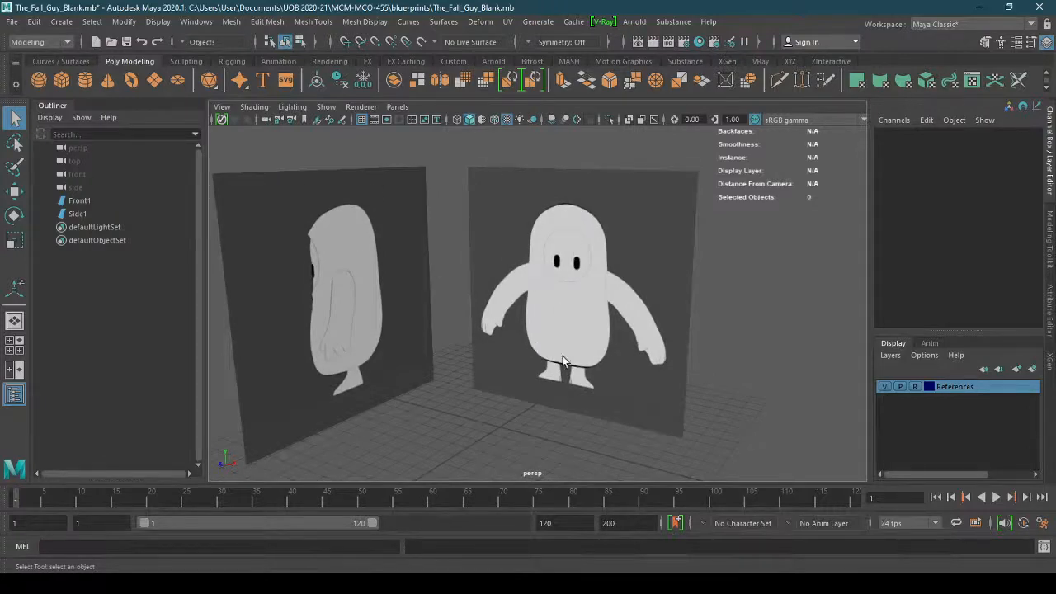
left_click_drag(603, 323, 526, 284, "alt")
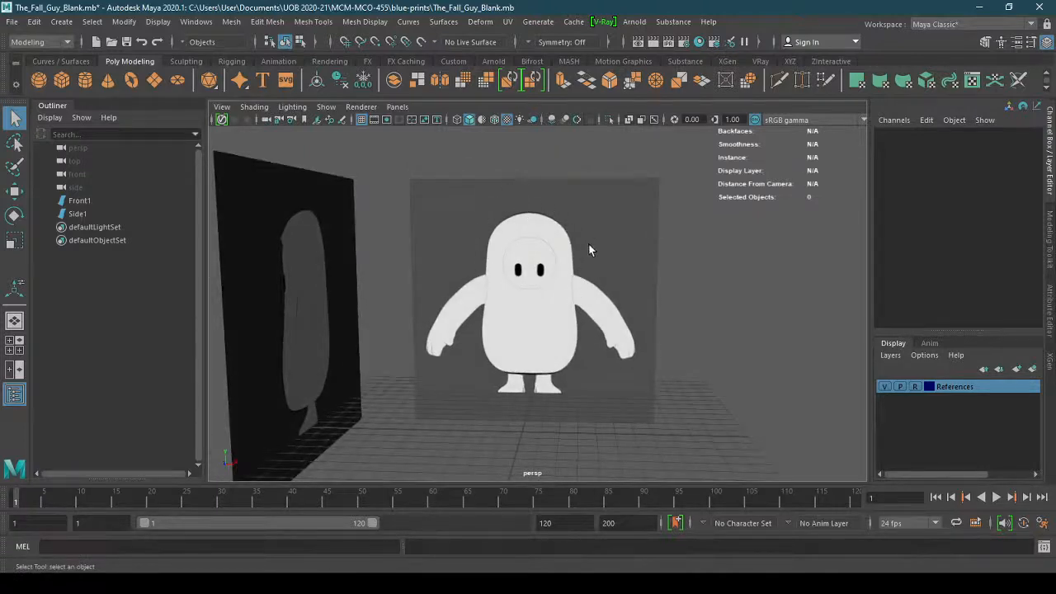
Create a polygon sphere with a radius of about 2.213 and raise it to about 7.983 in Y
left_click(38, 82)
left_click_drag(387, 379, 603, 396, "alt")
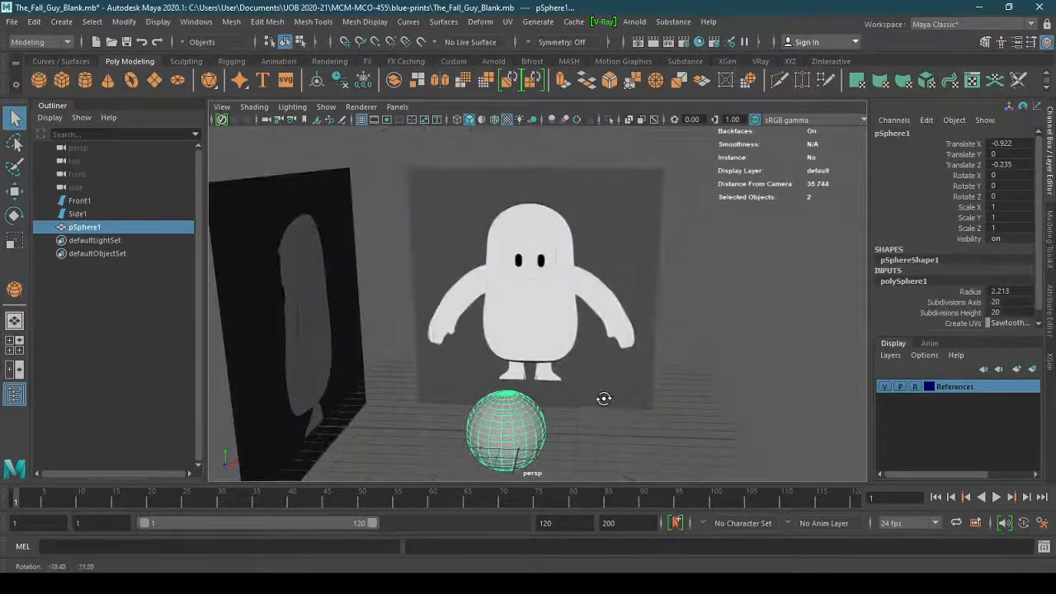
left_click(23, 194)
left_click_drag(505, 384, 503, 250)
Examine the sphere's topology up close, from the triangles converging at its pole to the quads around its sides
left_click_drag(560, 299, 417, 306, "alt")
scroll(499, 284, "up", 5)
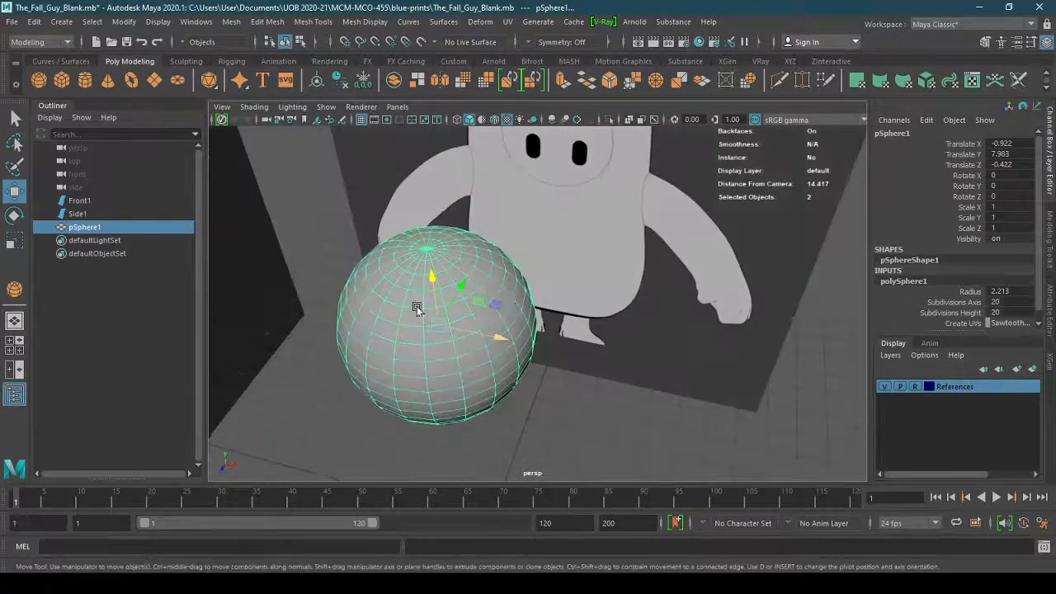
scroll(548, 264, "up", 4)
left_click_drag(550, 264, 492, 289, "alt")
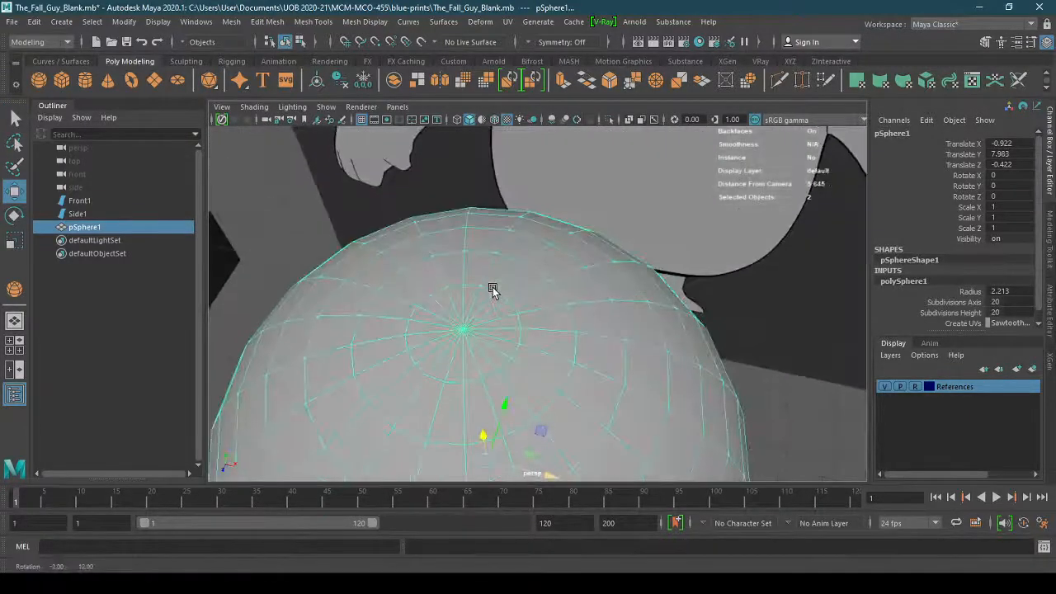
scroll(495, 330, "up", 3)
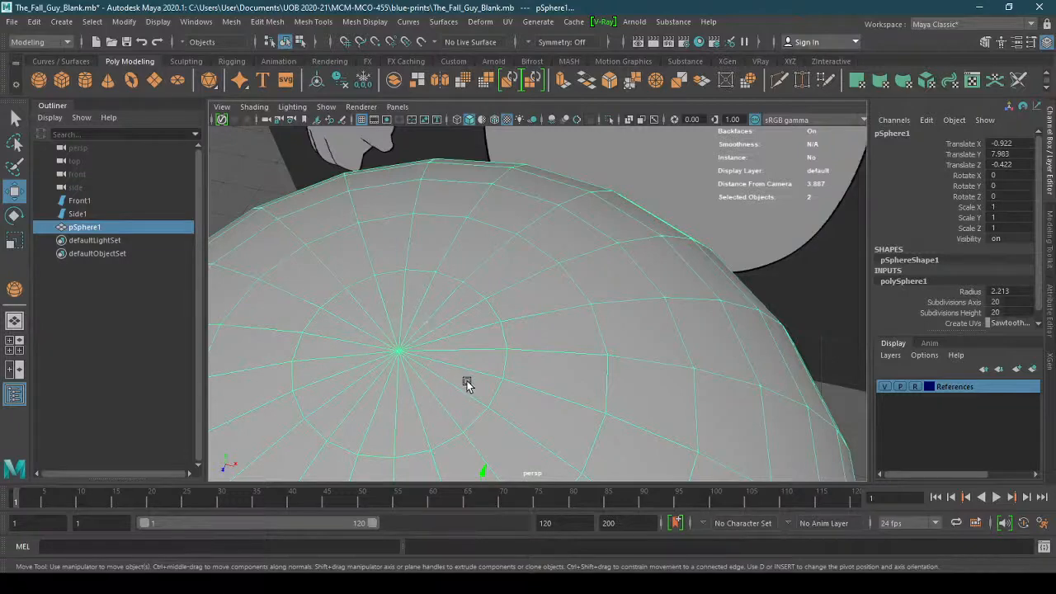
right_click_drag(559, 385, 494, 386, "alt")
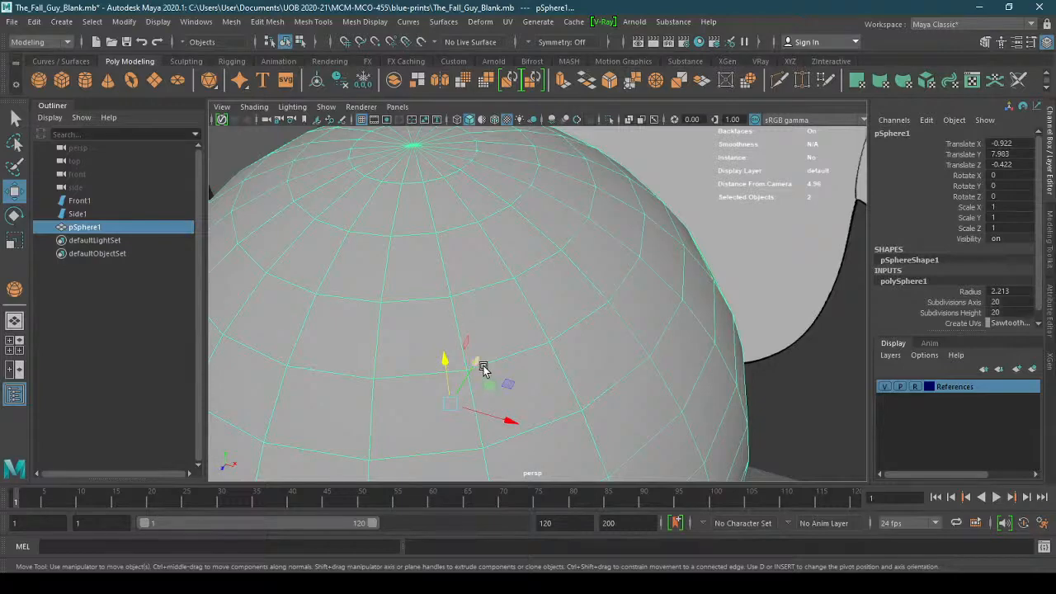
right_click_drag(575, 328, 492, 312, "alt")
left_click_drag(493, 311, 521, 316, "alt")
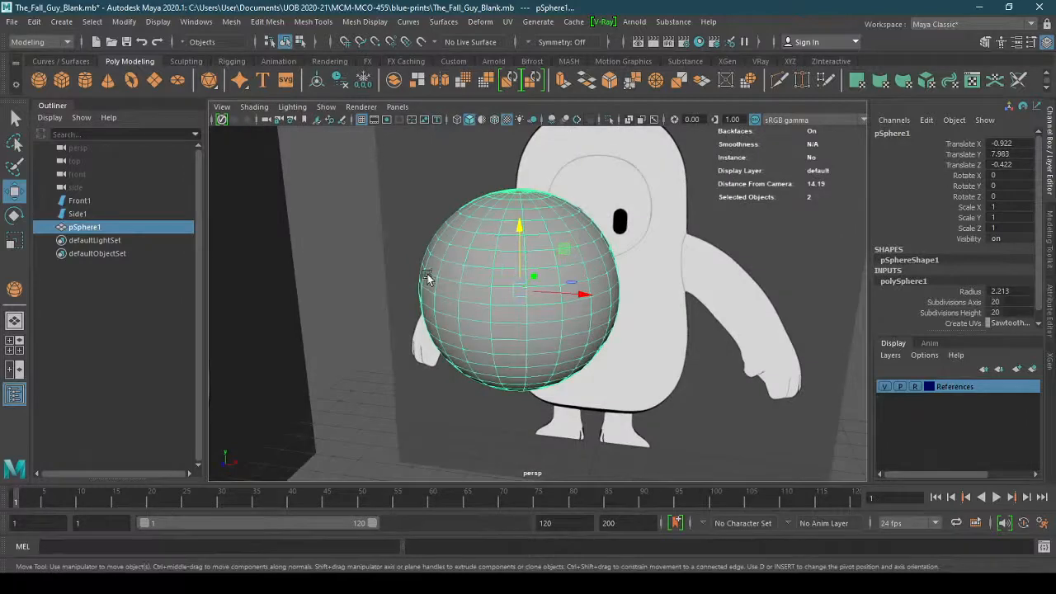
left_click_drag(427, 277, 450, 224, "alt")
left_click_drag(442, 305, 475, 293, "alt")
right_click_drag(475, 294, 349, 294, "alt")
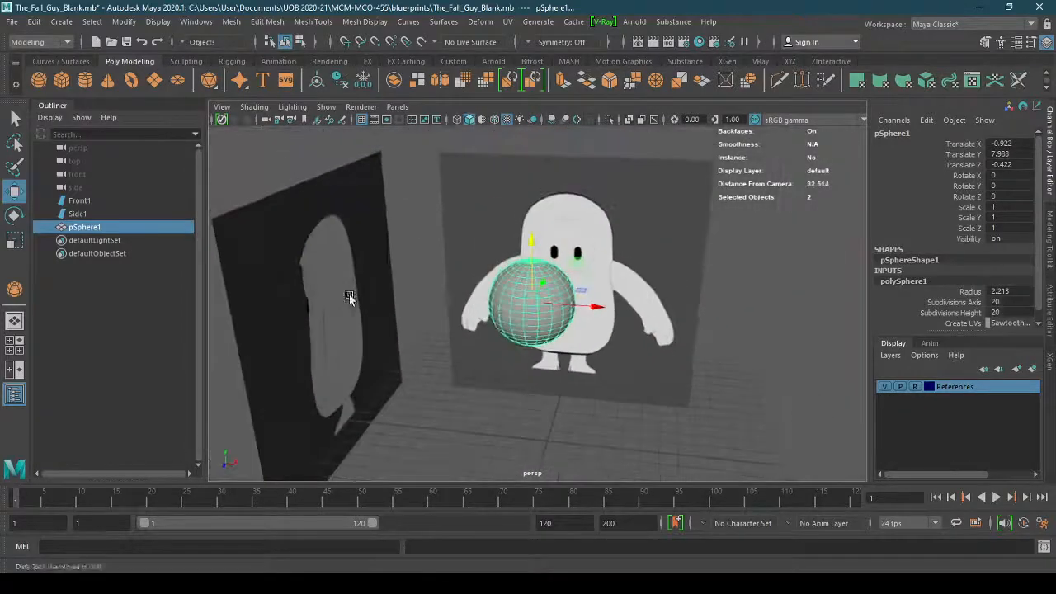
left_click_drag(452, 289, 493, 306, "alt")
right_click_drag(447, 298, 474, 343, "alt")
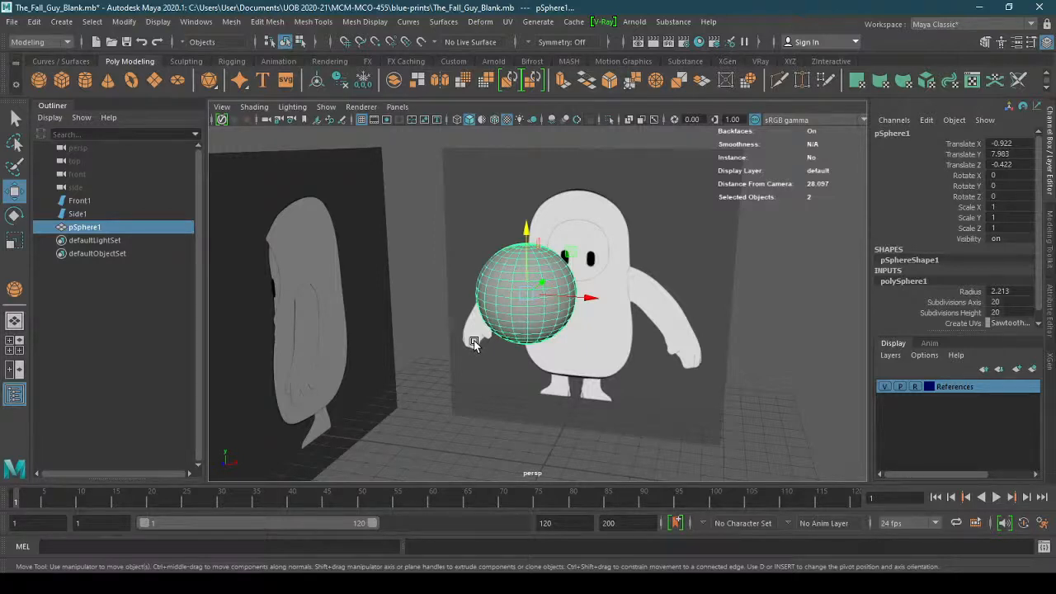
Delete the sphere, and create and delete a trial platonic solid
key("Delete")
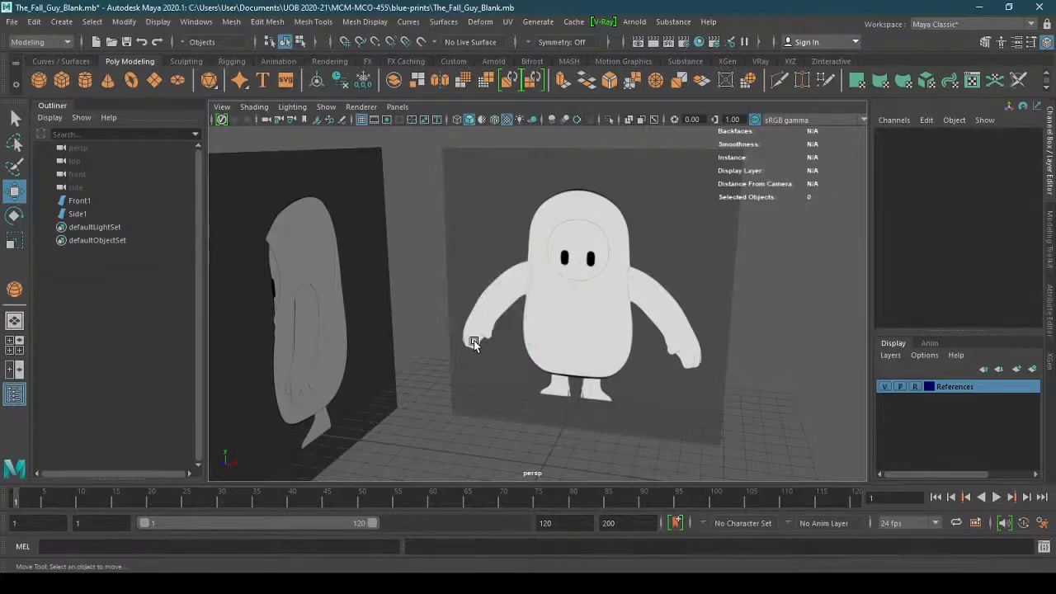
right_click_drag(528, 302, 465, 311, "alt")
left_click_drag(464, 311, 473, 347, "alt")
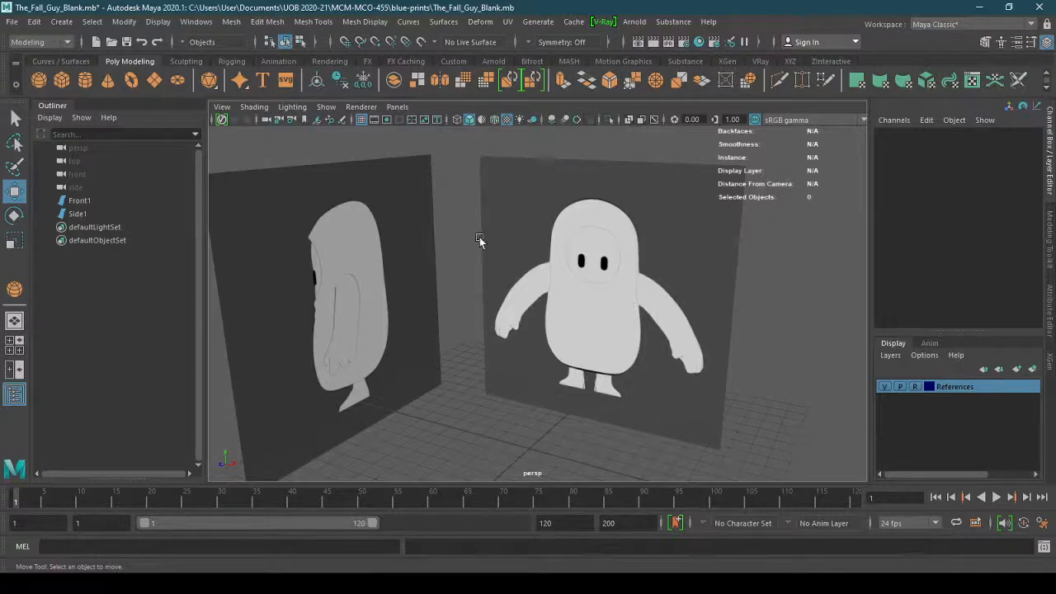
left_click(210, 82)
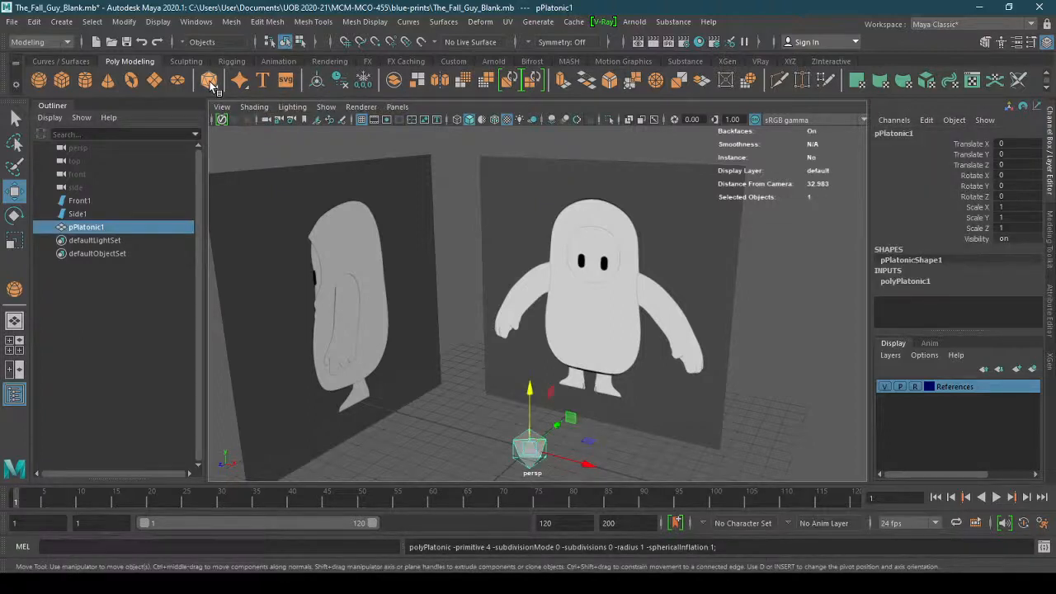
key("Delete")
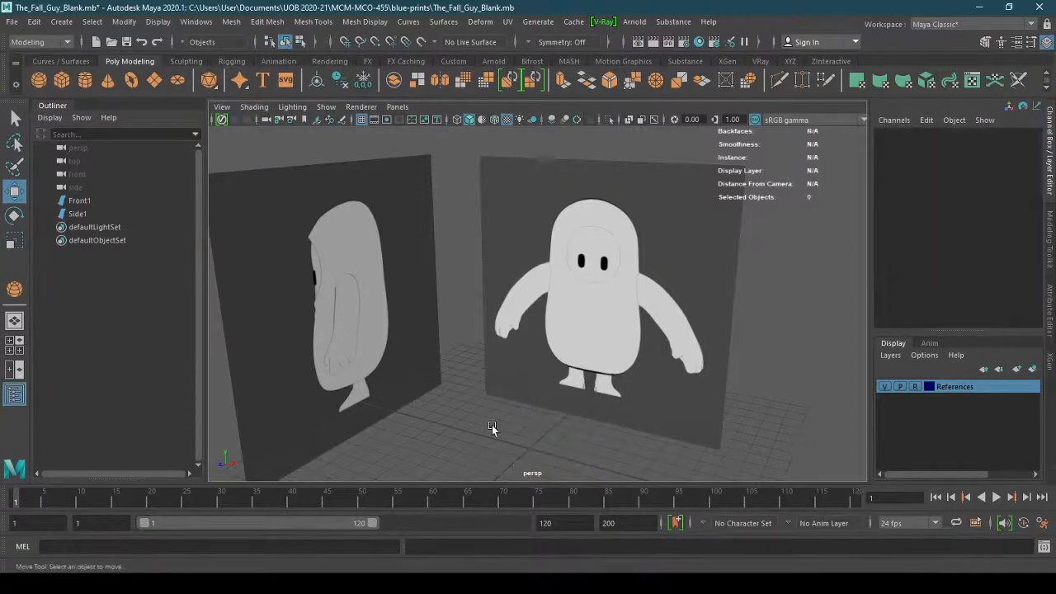
Create a platonic solid at the origin, in front of the character's front reference image
left_click(211, 82)
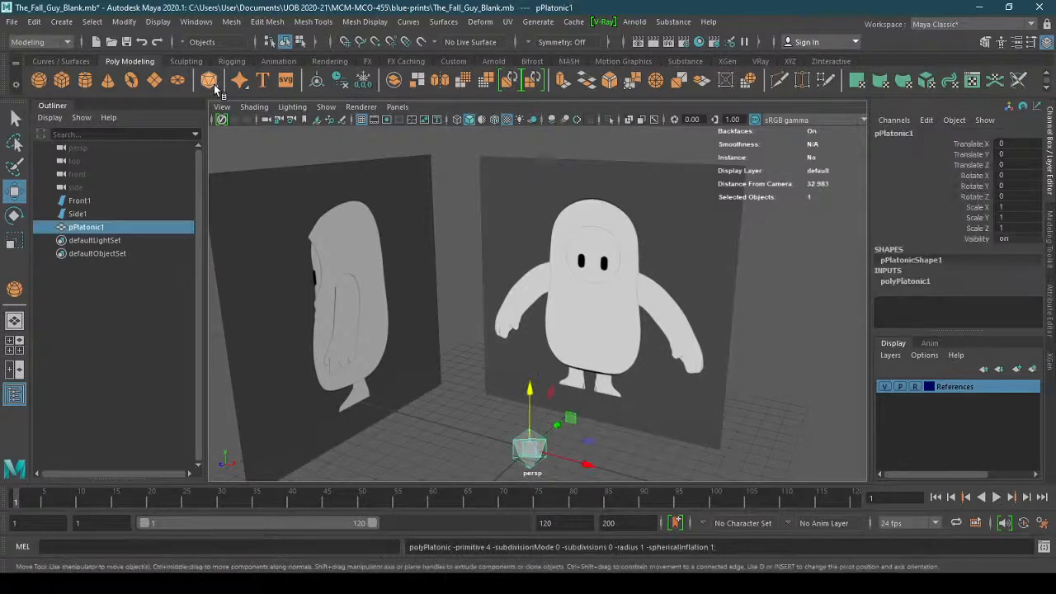
left_click_drag(457, 442, 508, 445, "alt")
scroll(545, 429, "up", 3)
middle_click_drag(588, 419, 546, 377, "alt")
scroll(546, 377, "up", 1)
scroll(546, 377, "up", 2)
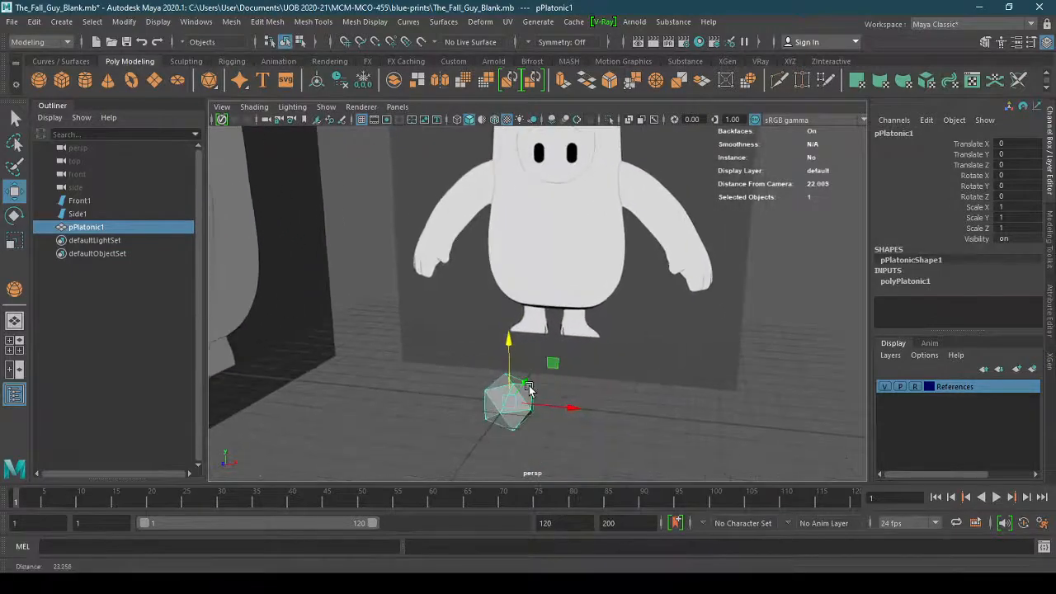
Open the platonic solid's creation attributes and change its primitive type to Cube
left_click(1053, 317)
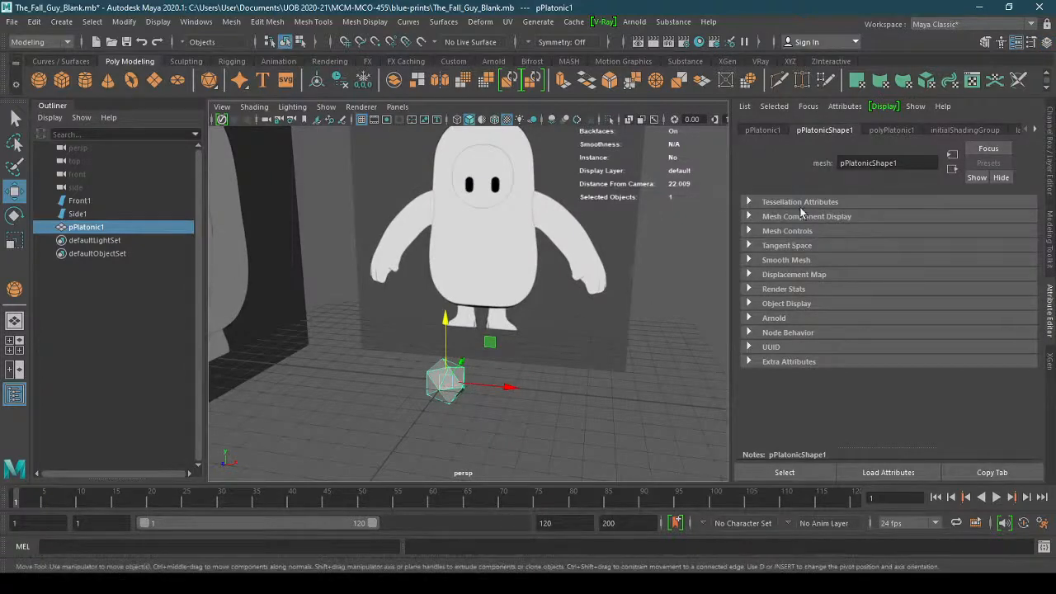
left_click(885, 132)
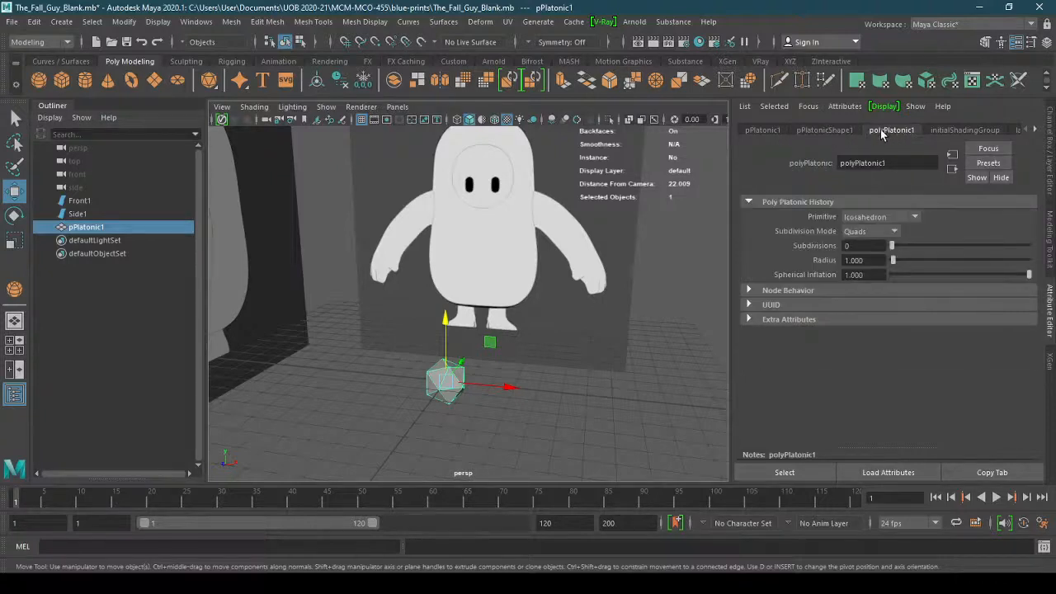
scroll(436, 378, "up", 3)
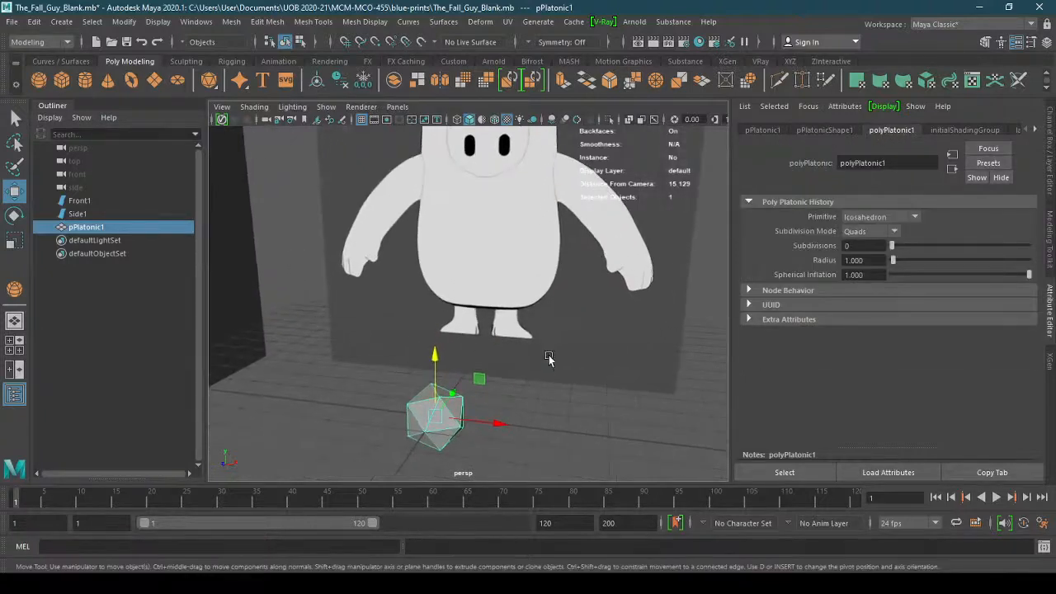
left_click(874, 219)
left_click(867, 246)
scroll(520, 388, "up", 5)
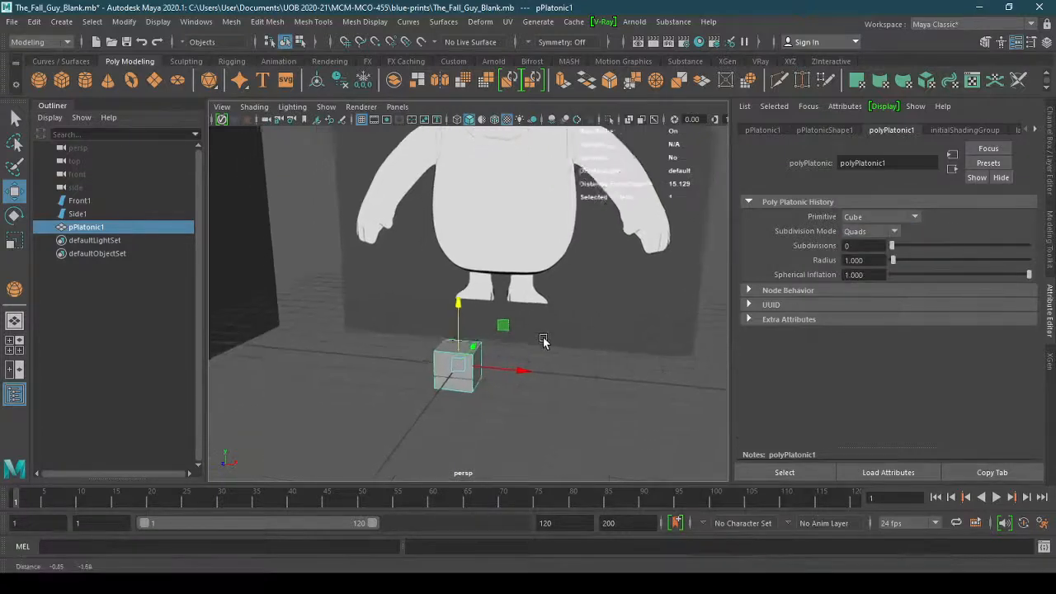
middle_click_drag(486, 377, 476, 325, "alt")
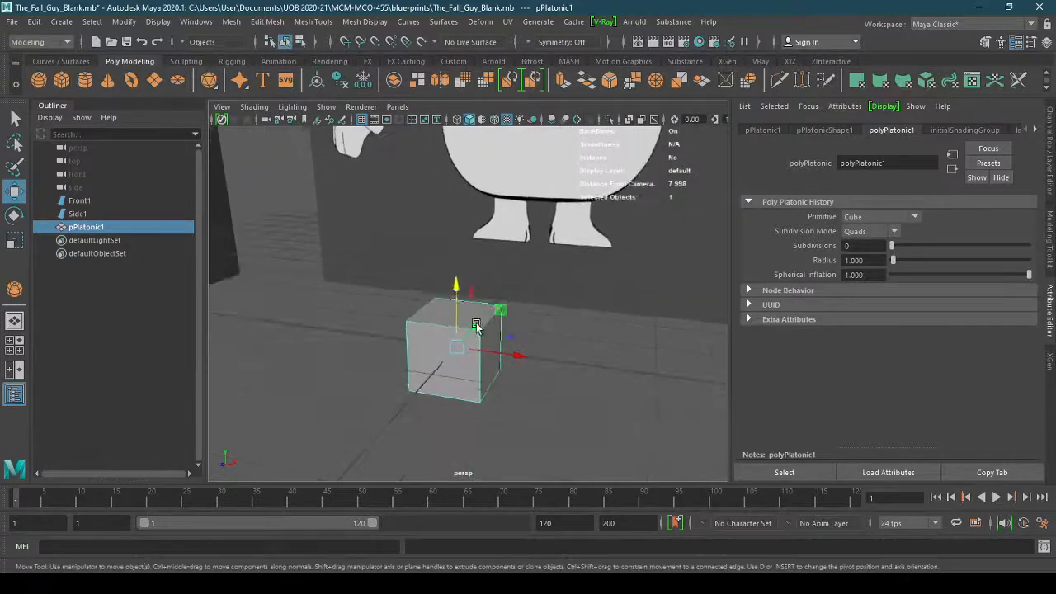
left_click_drag(565, 353, 528, 367, "alt")
right_click_drag(528, 368, 546, 352, "alt")
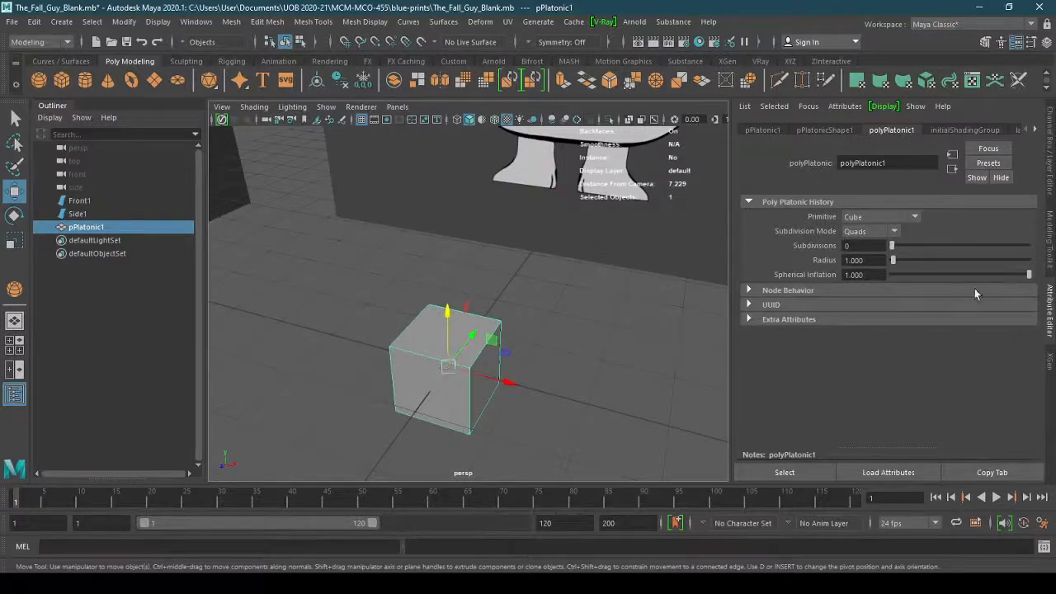
Try the Triangles subdivision mode on the platonic cube and set it back to Quads
left_click(887, 238)
left_click(883, 259)
left_click(878, 233)
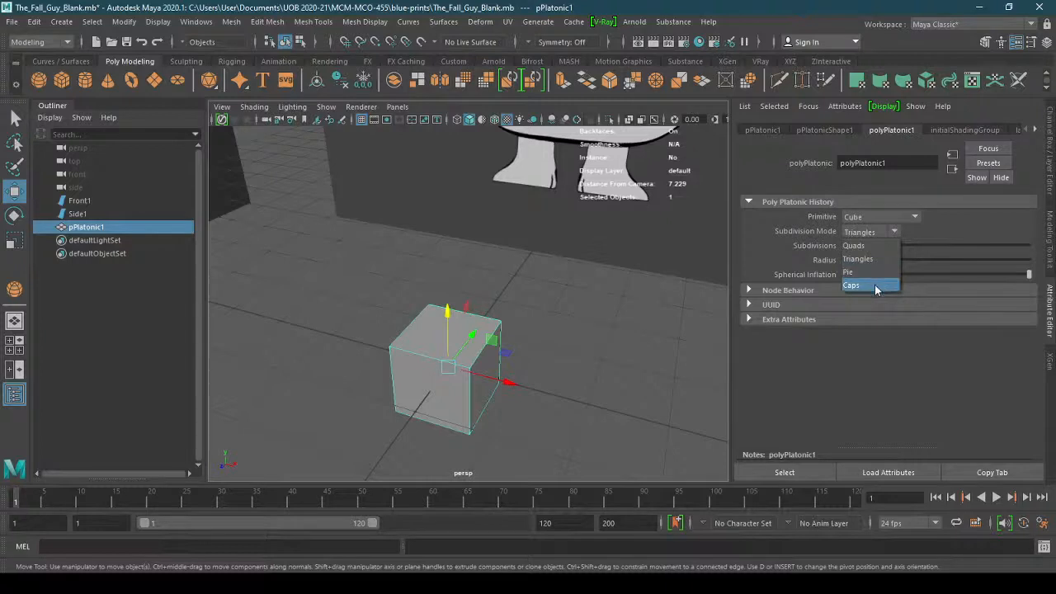
left_click(866, 245)
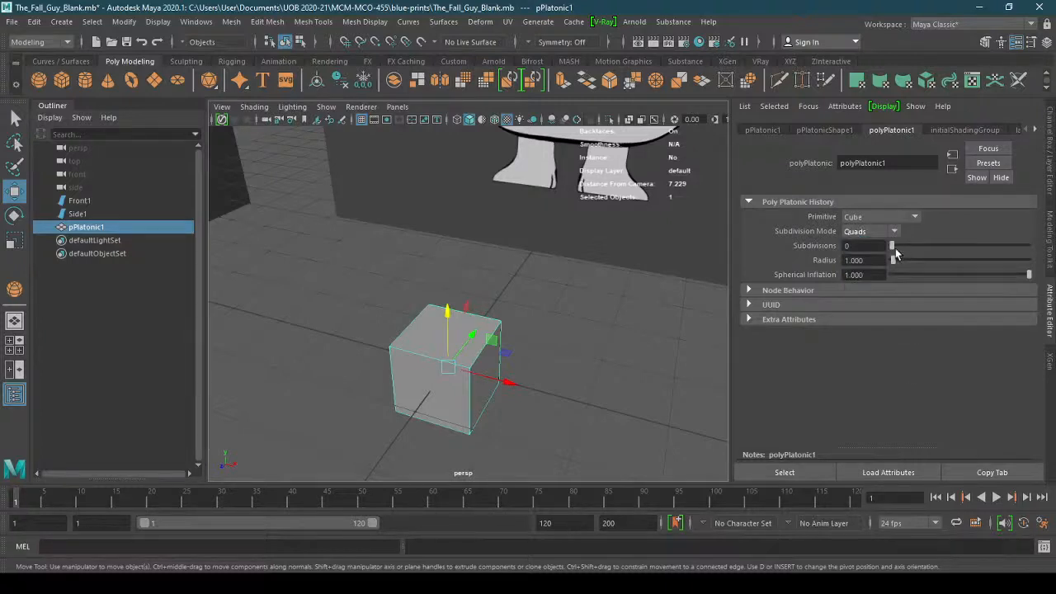
Set the platonic cube's subdivisions to 2, its radius to 1.943 and its spherical inflation to 1.000
left_click_drag(892, 245, 927, 251)
left_click_drag(510, 359, 493, 337, "alt")
left_click_drag(895, 263, 893, 262)
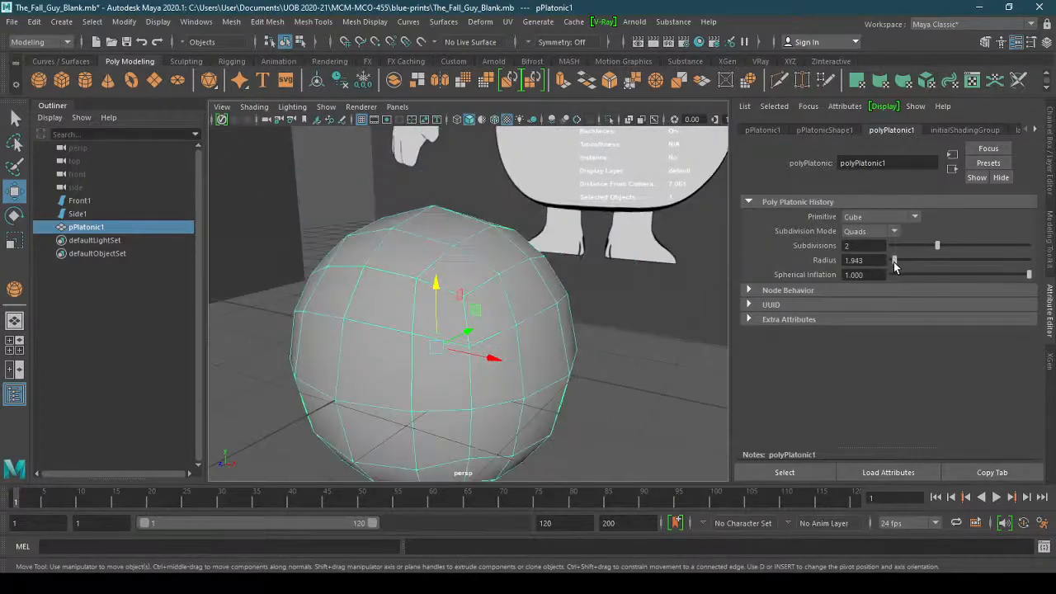
right_click_drag(518, 273, 302, 288, "alt")
left_click_drag(416, 290, 485, 288, "alt")
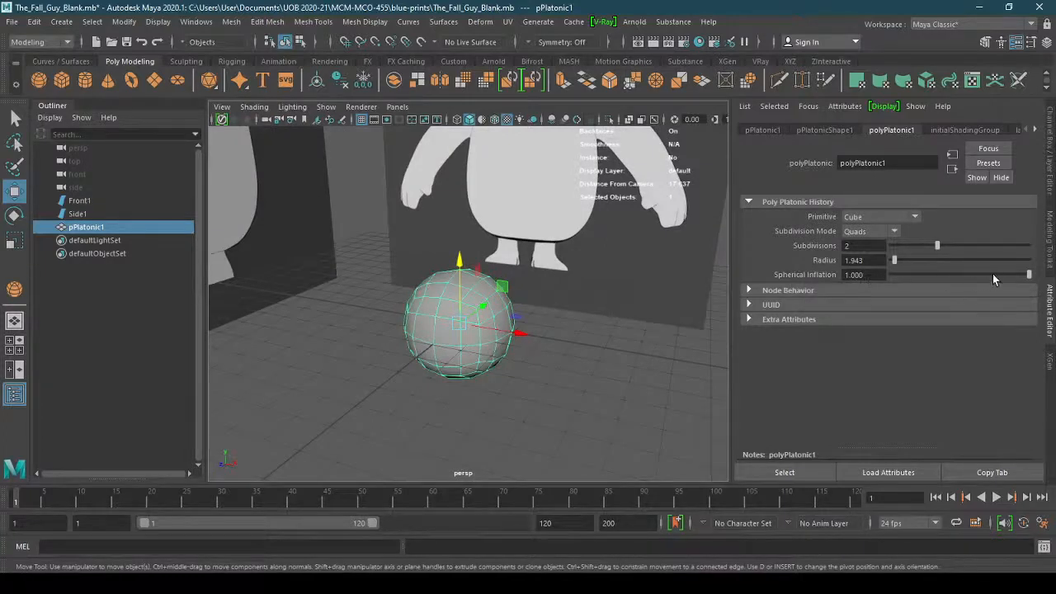
left_click_drag(1030, 275, 1050, 283)
left_click_drag(602, 328, 485, 335, "alt")
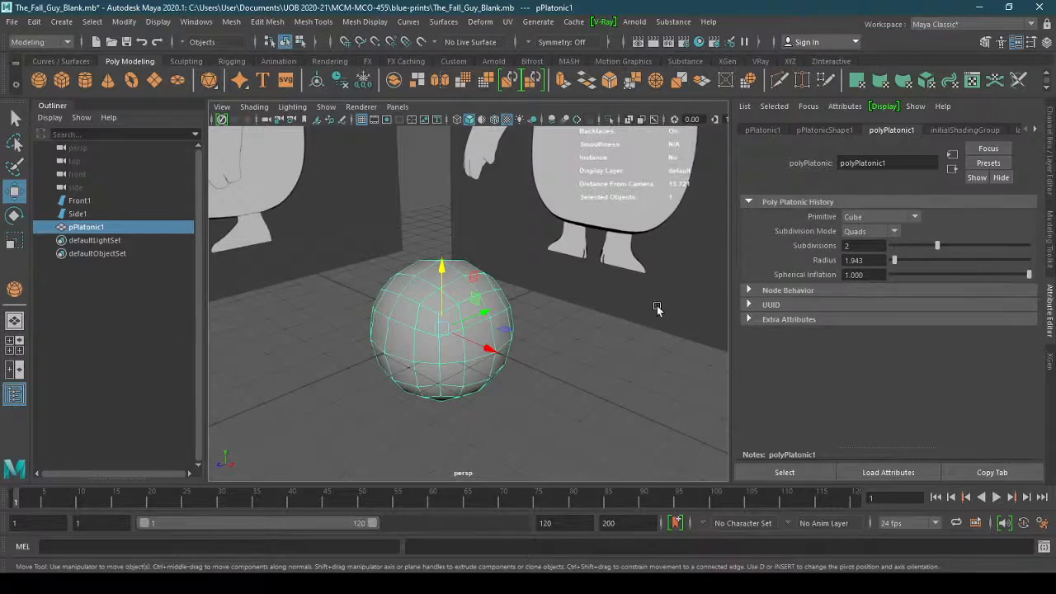
Switch to the front orthographic view and raise the platonic sphere along Y to about 8.879, over the character's head
right_click_drag(657, 308, 503, 332, "alt")
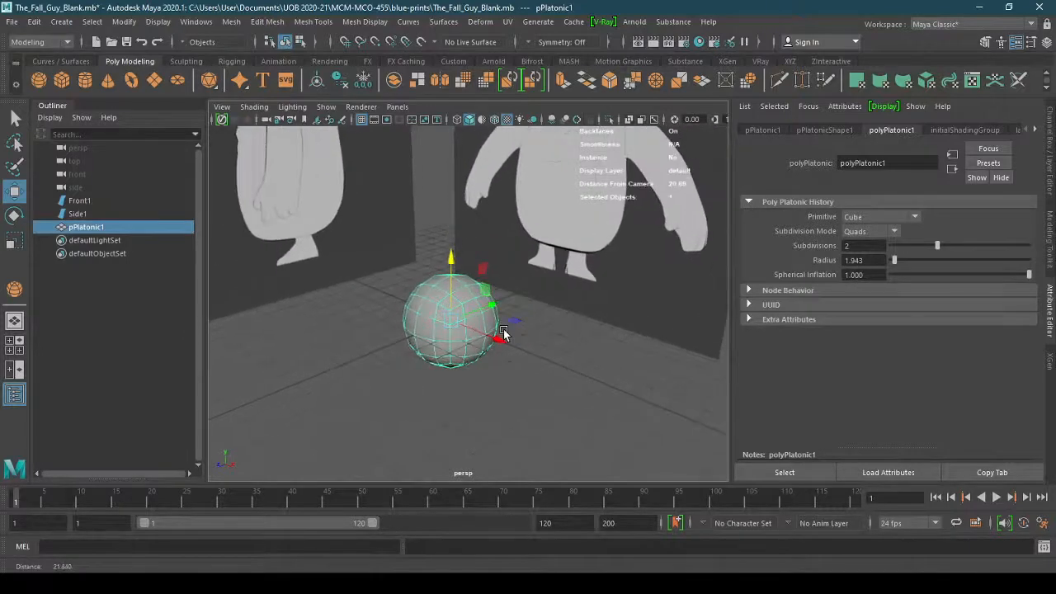
mouse_move(503, 332)
left_mouse_down("alt")
mouse_move(478, 331)
mouse_move(517, 336)
left_mouse_up("alt")
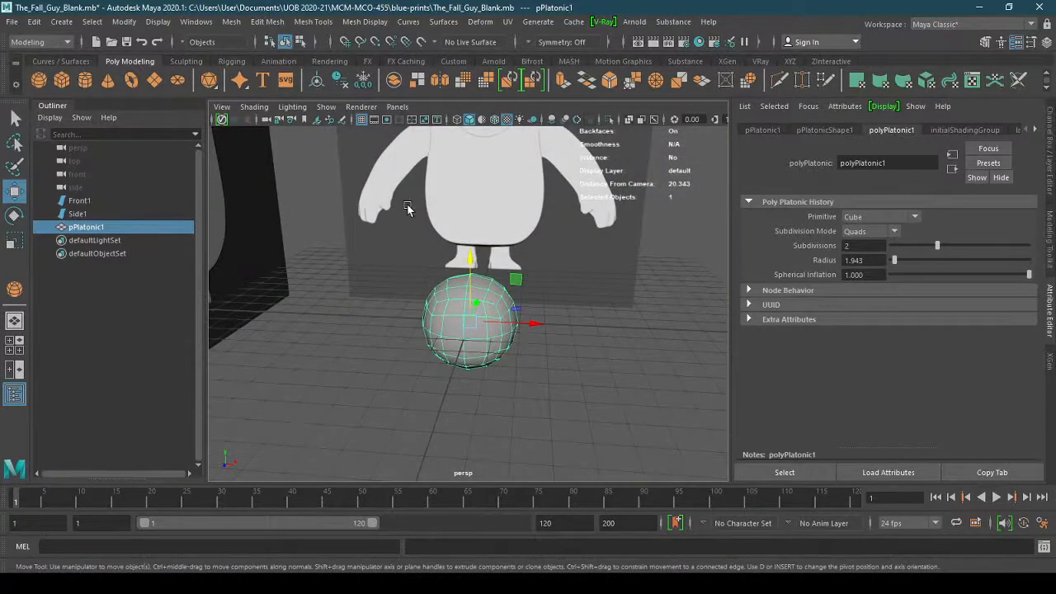
left_click(397, 107)
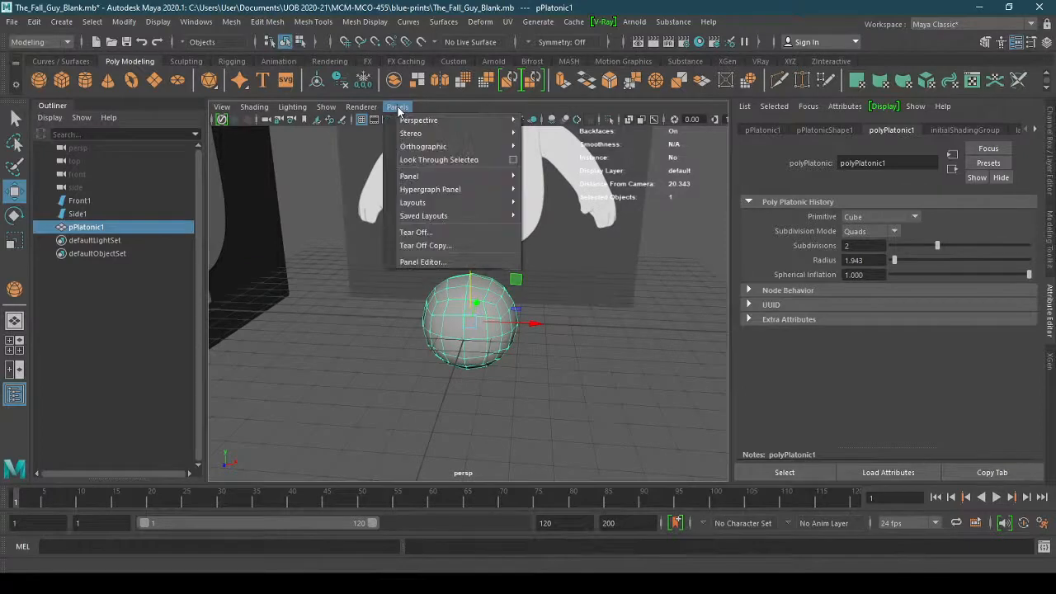
mouse_move(420, 146)
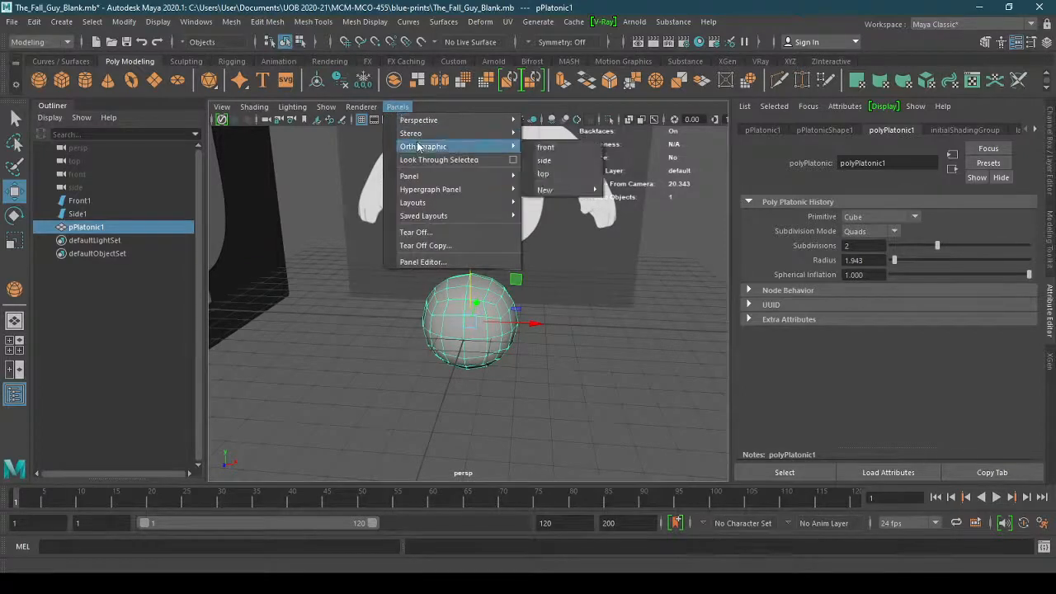
left_click(545, 146)
left_click_drag(476, 343, 476, 205)
right_click_drag(476, 205, 719, 200, "alt")
middle_click_drag(599, 247, 568, 391, "alt")
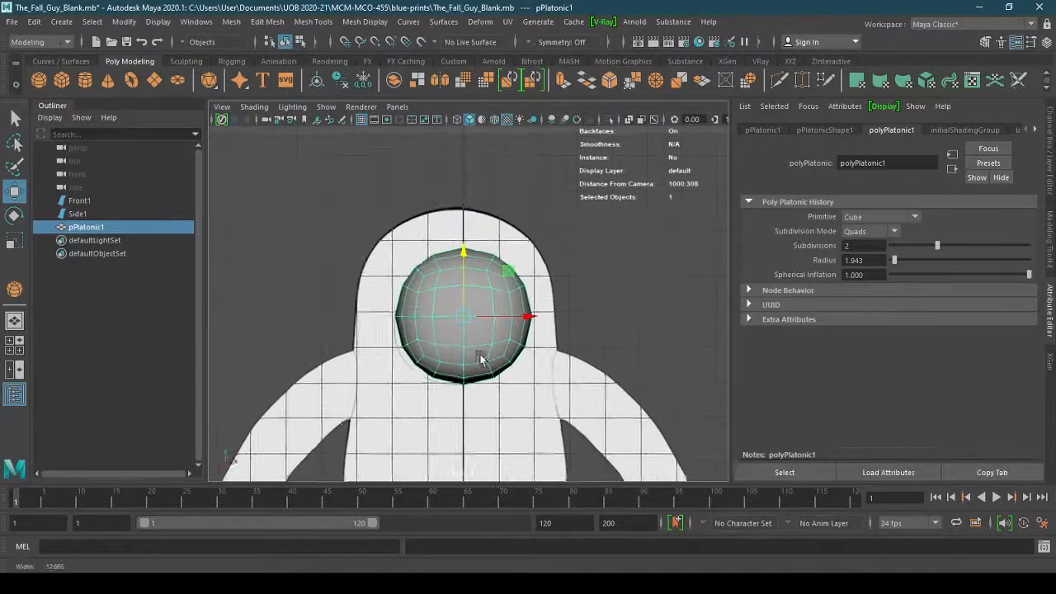
right_click_drag(481, 355, 663, 322, "alt")
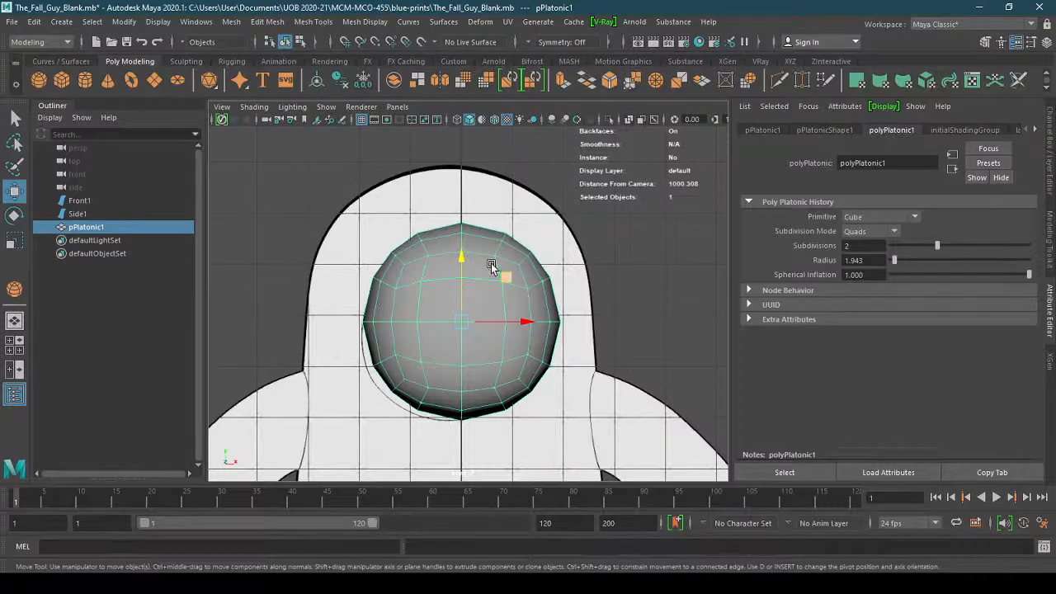
Display the object's channel values and enable X-Ray shading so the reference face shows through the sphere
left_click(1050, 176)
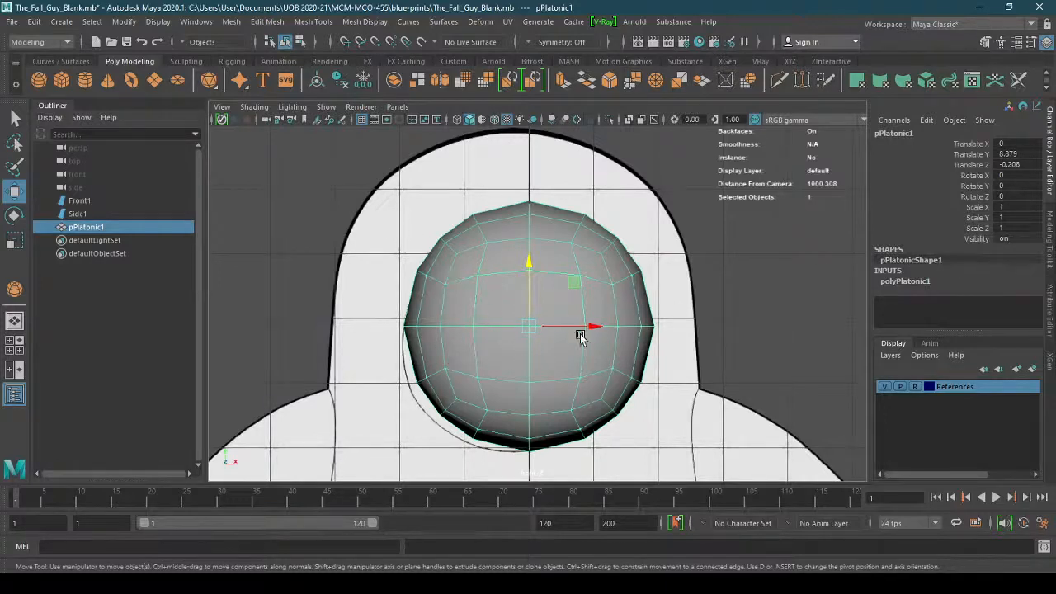
left_click(253, 107)
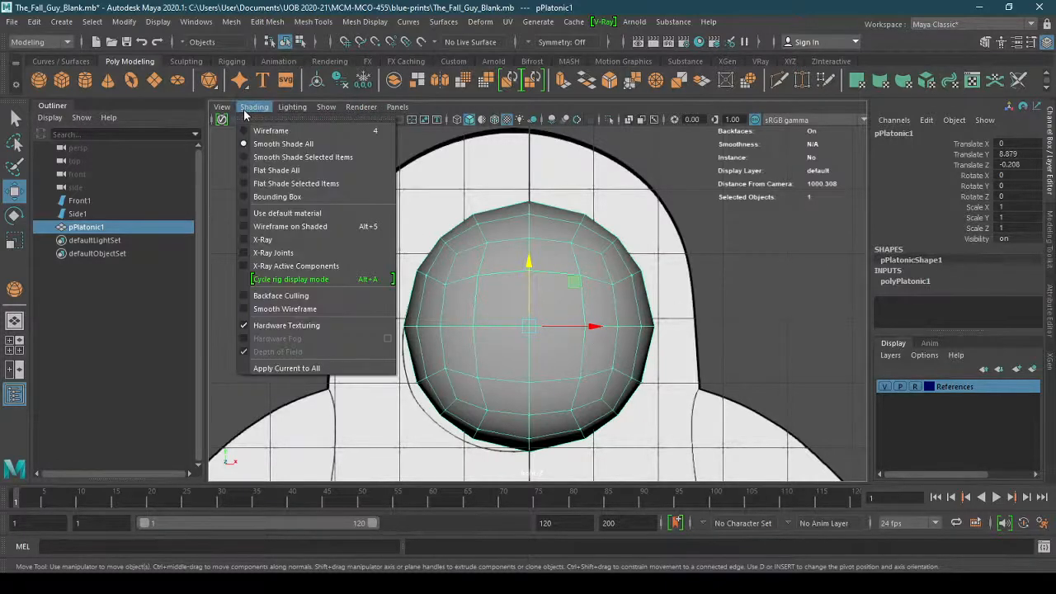
left_click(284, 241)
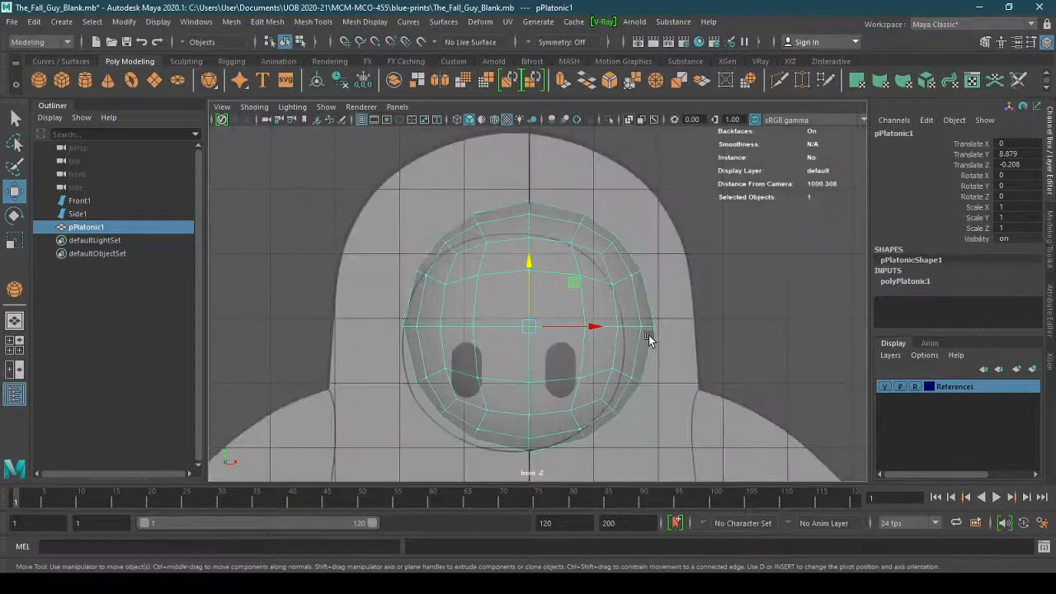
middle_click_drag(652, 340, 587, 329, "alt")
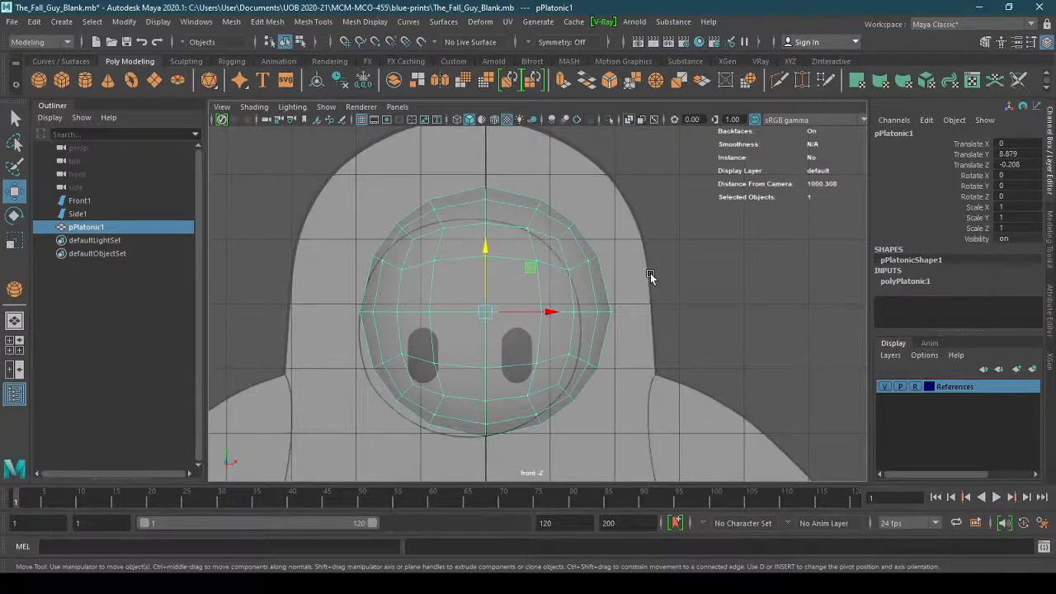
Move the Front1 reference image along X to about 0.256 to centre the character's face on the vertical axis
scroll(650, 273, "down", 5)
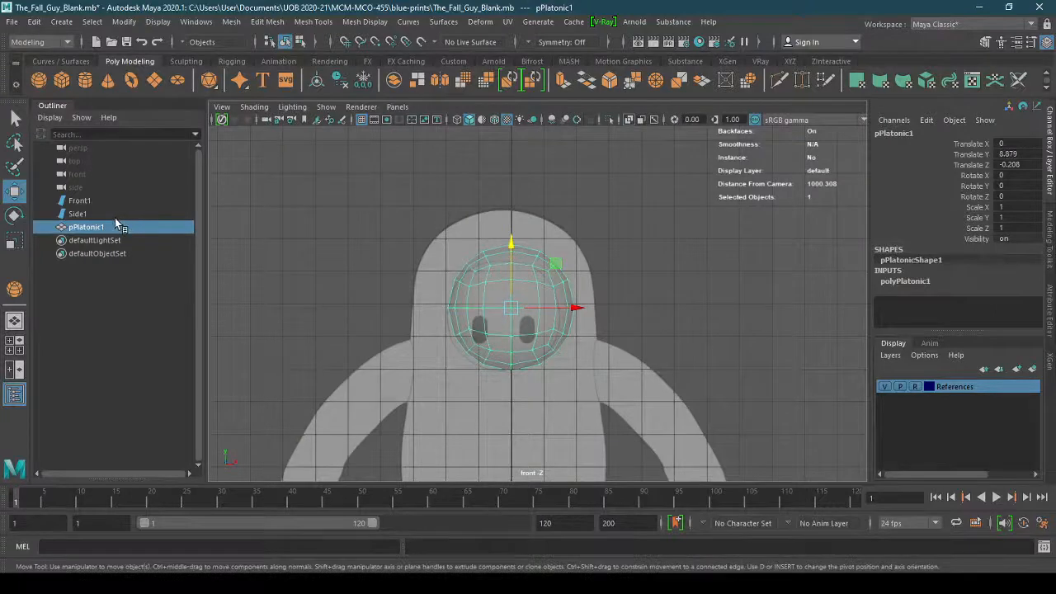
left_click(94, 202)
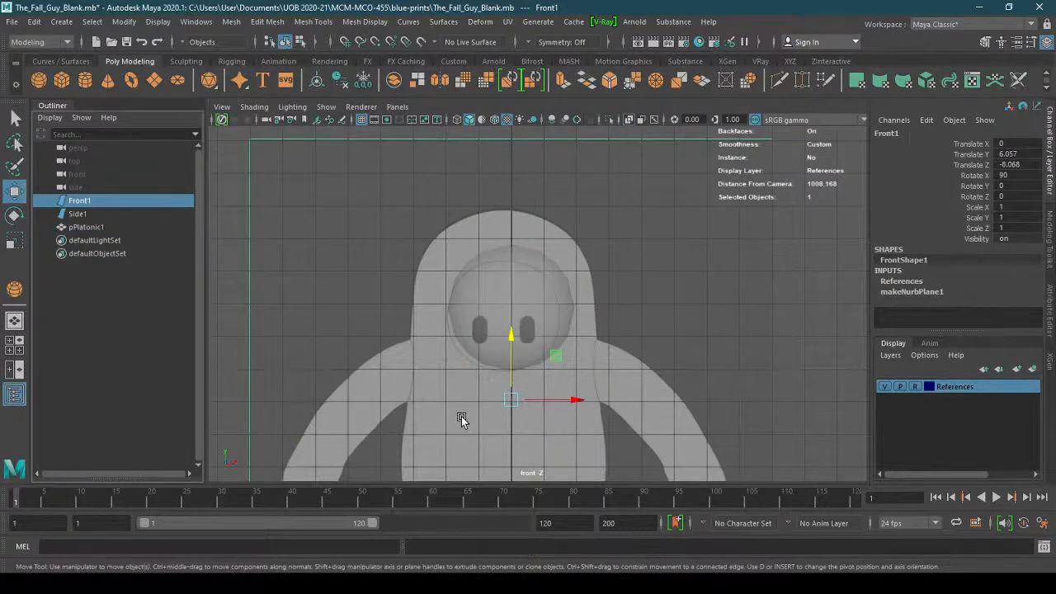
middle_click_drag(461, 416, 433, 396, "alt")
right_click_drag(433, 396, 737, 288, "alt")
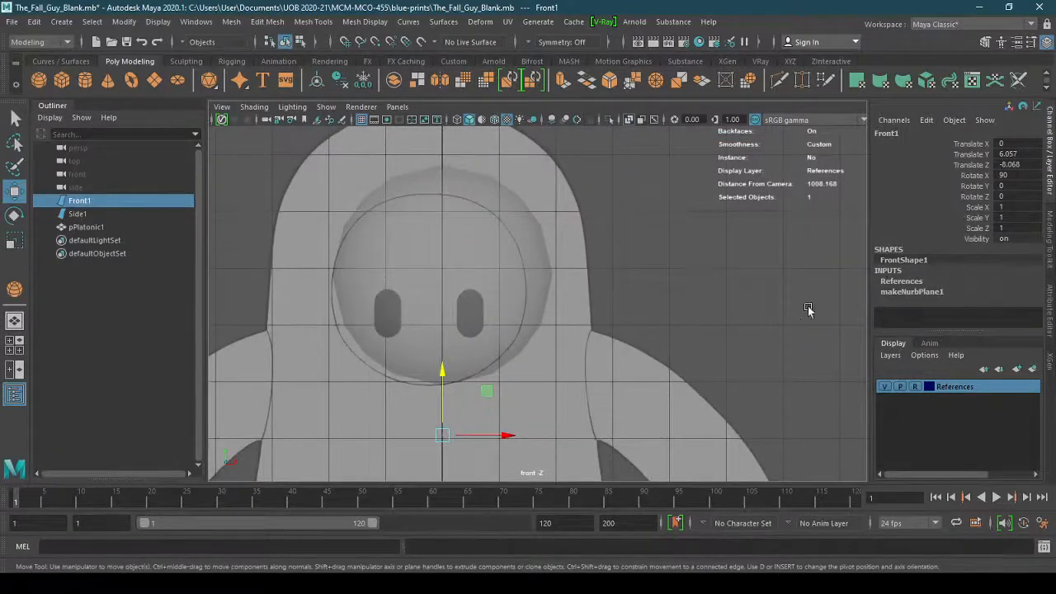
left_click_drag(473, 437, 487, 438)
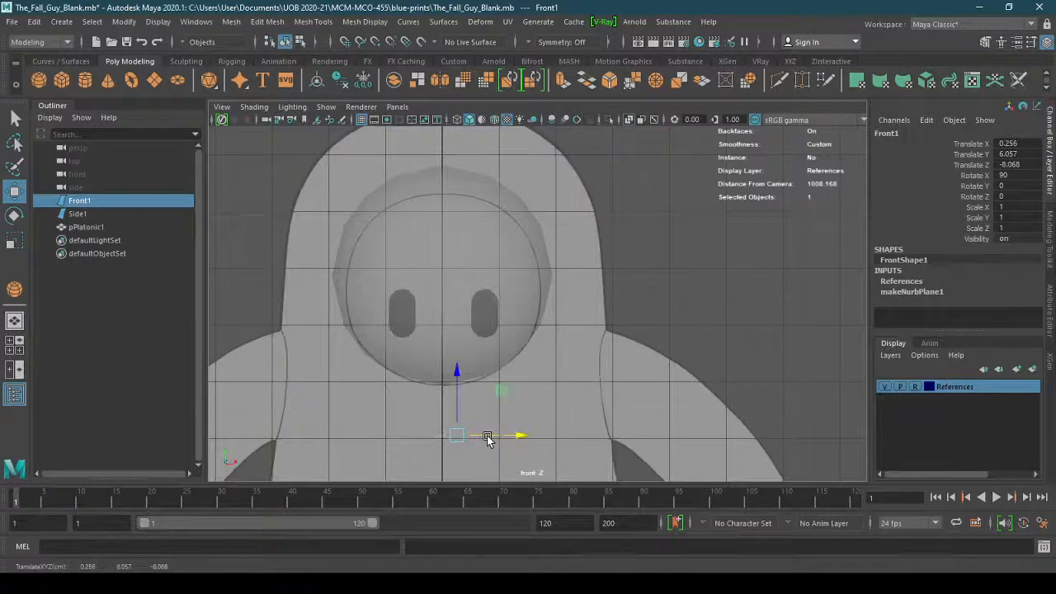
left_click(220, 365)
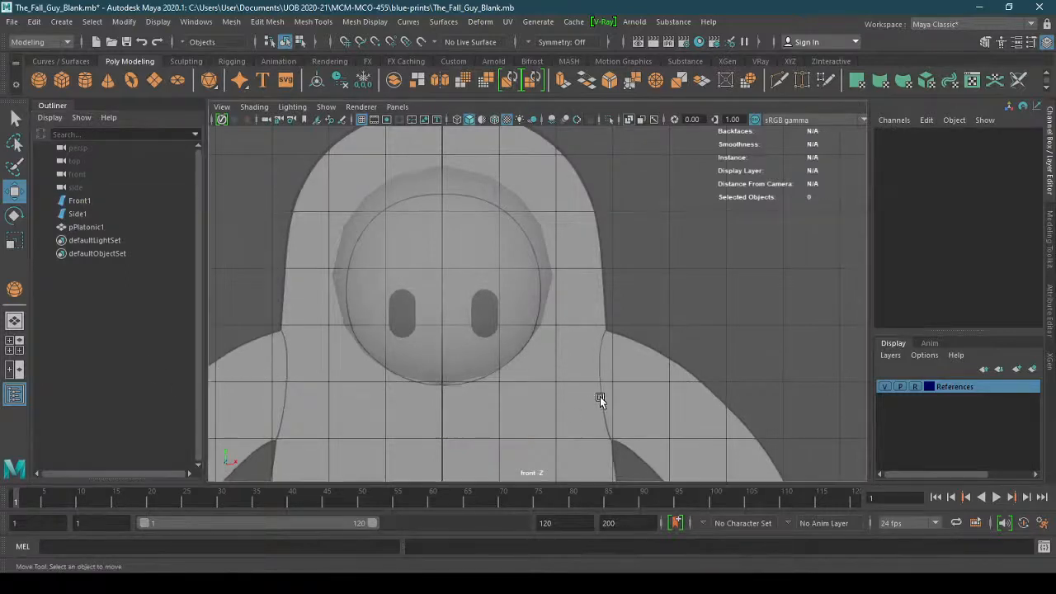
Set the platonic sphere's radius to 3 to match the width of the character's head
left_click(446, 254)
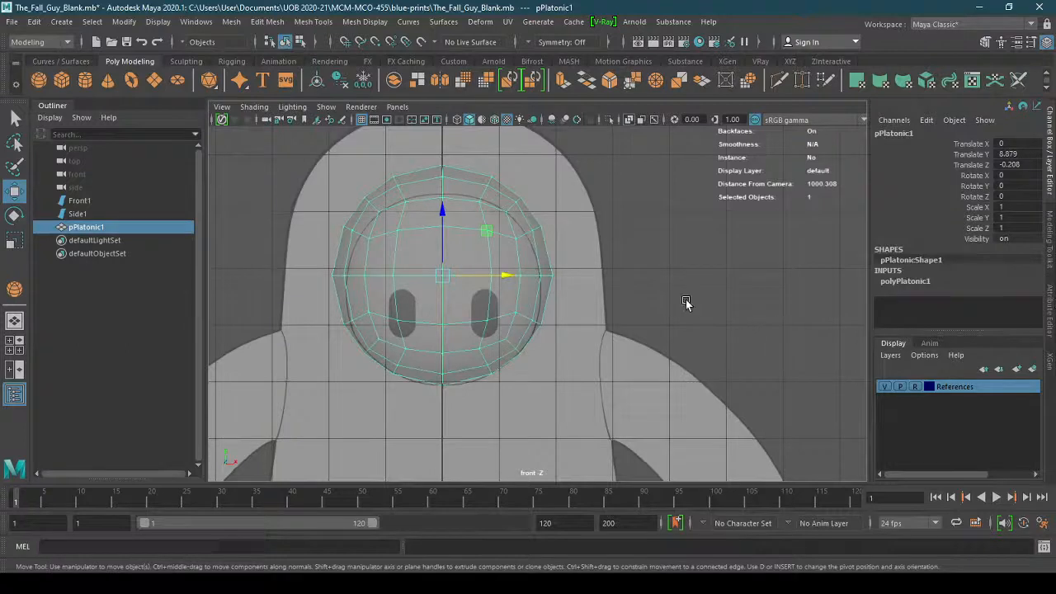
middle_click_drag(670, 271, 696, 325, "alt")
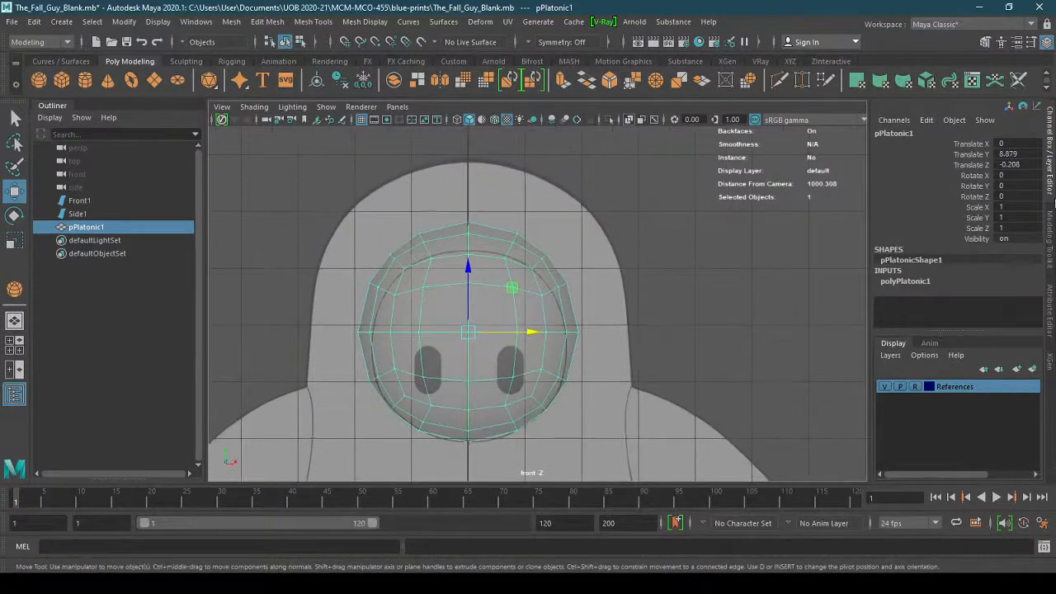
left_click(1052, 330)
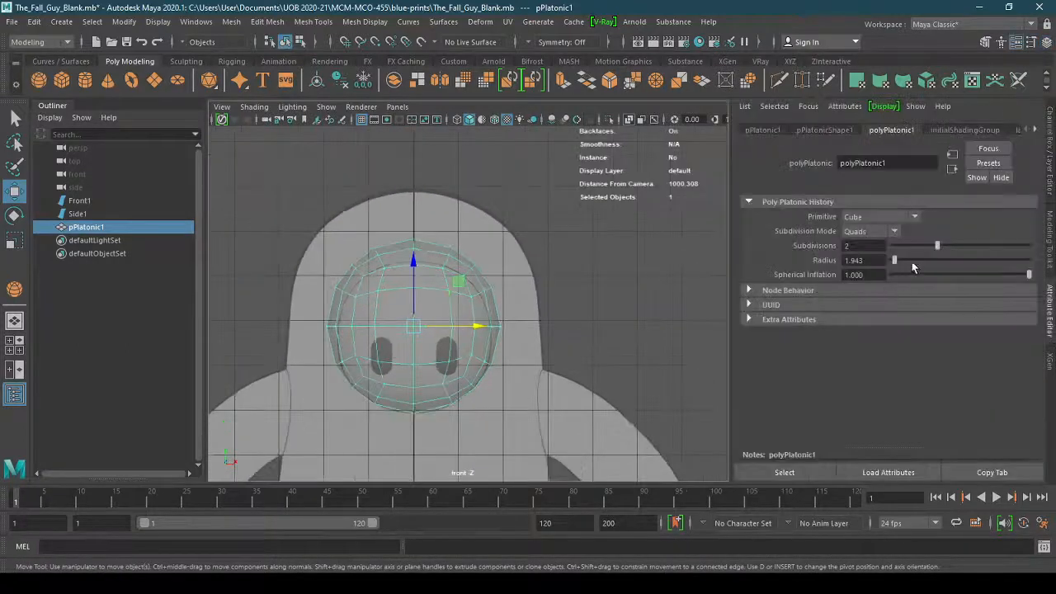
left_click_drag(894, 259, 820, 263)
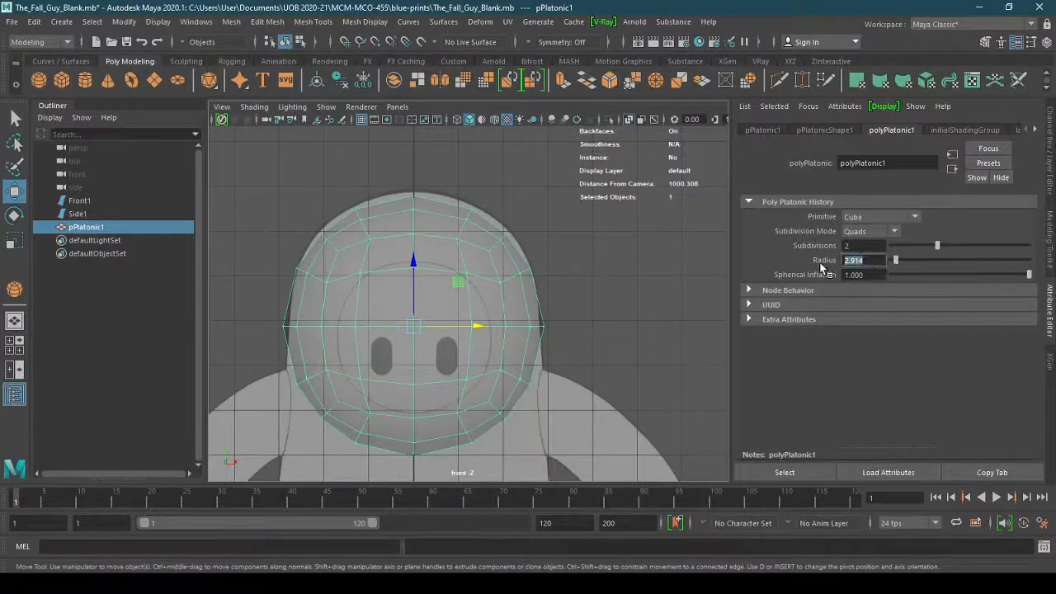
type("3")
key("Return")
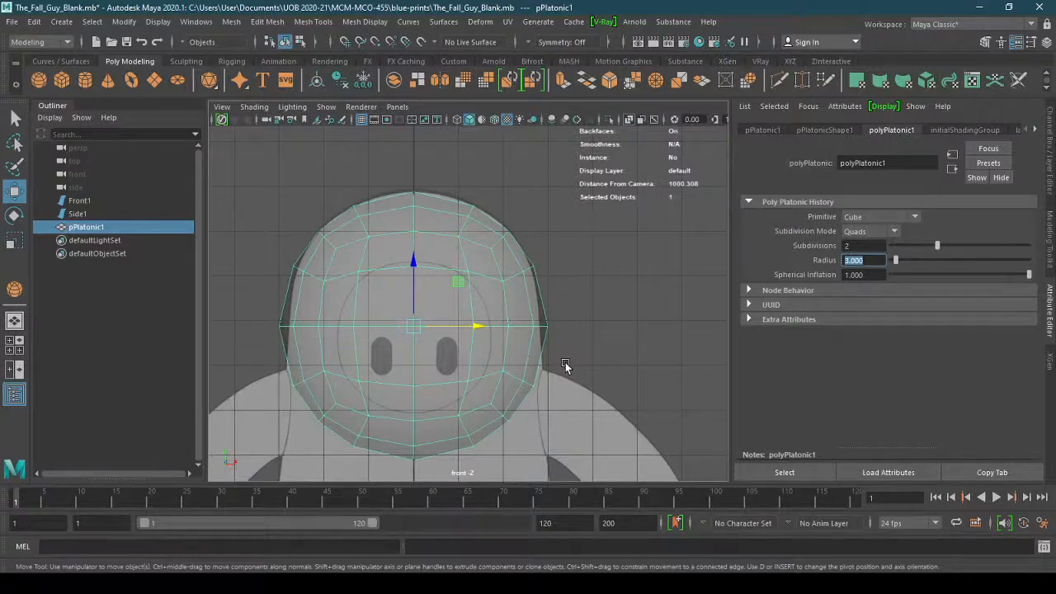
Select the vertices in the sphere's lower half and move them down to the bottom of the reference body
middle_click_drag(471, 370, 481, 313, "alt")
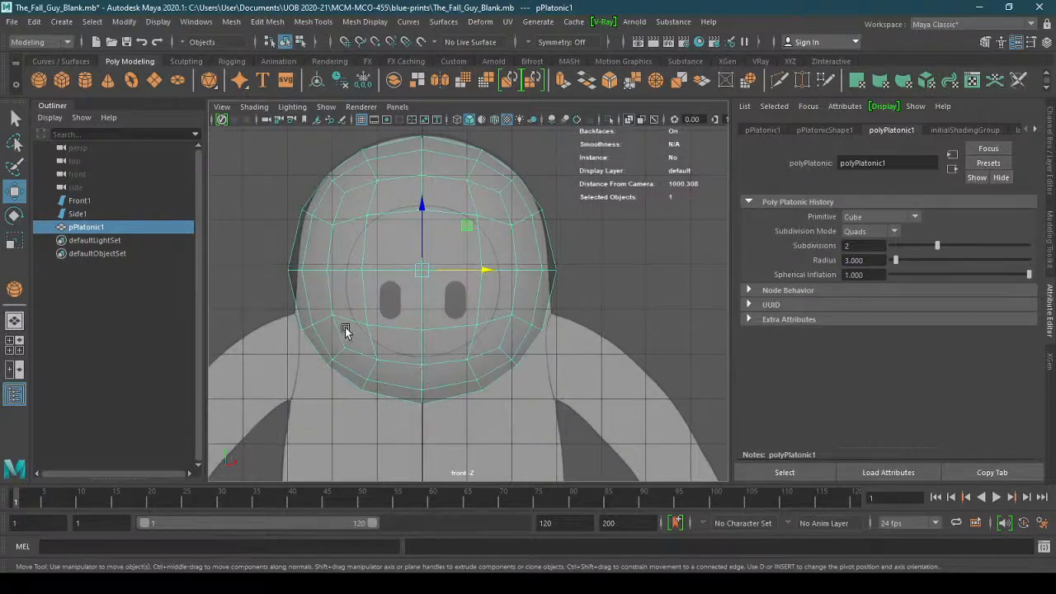
scroll(500, 353, "down", 5)
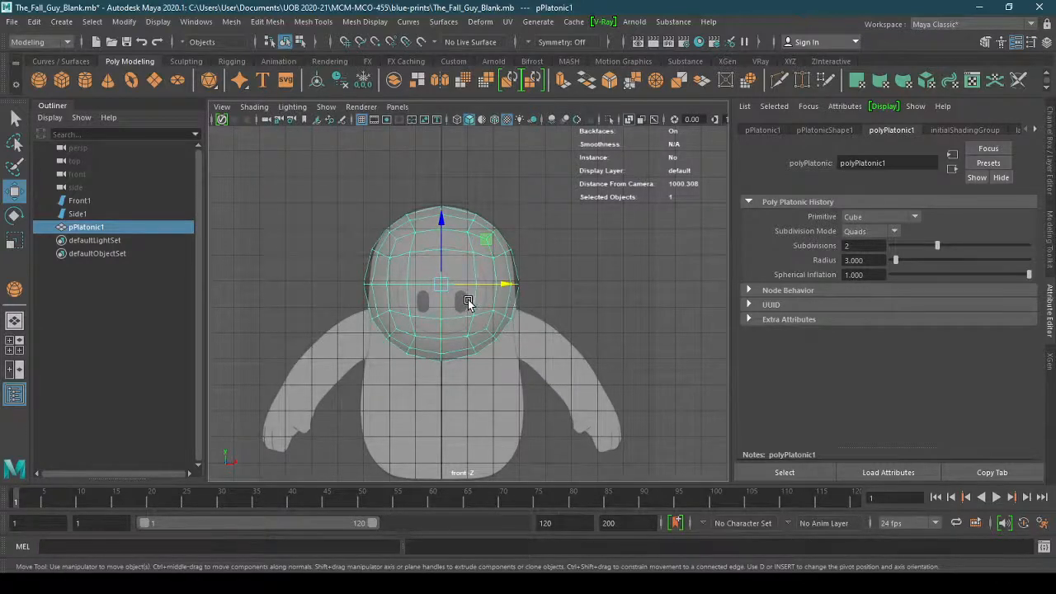
right_click_drag(469, 300, 422, 235)
left_click_drag(337, 391, 556, 302)
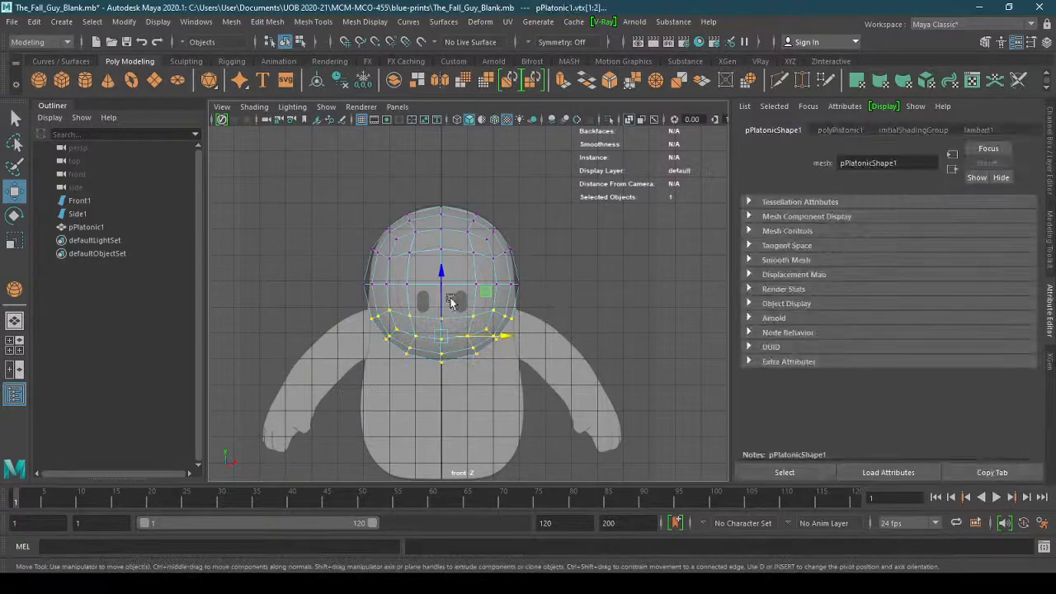
left_click_drag(445, 298, 451, 413)
middle_click_drag(537, 389, 529, 324, "alt")
right_click_drag(529, 324, 504, 318, "alt")
middle_click_drag(505, 315, 505, 339, "alt")
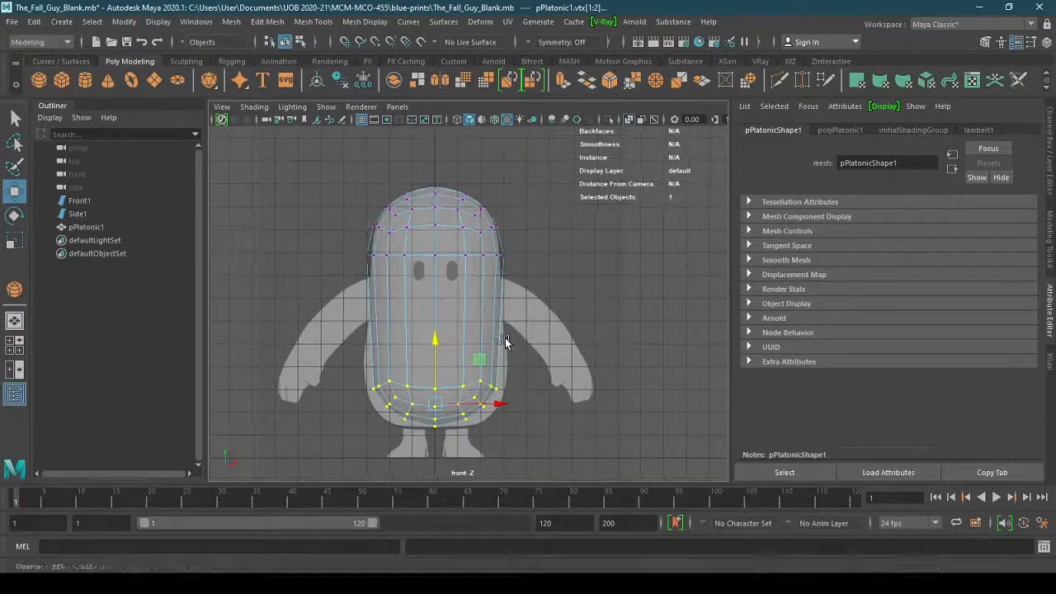
right_click_drag(450, 308, 448, 271)
left_click_drag(278, 148, 421, 455)
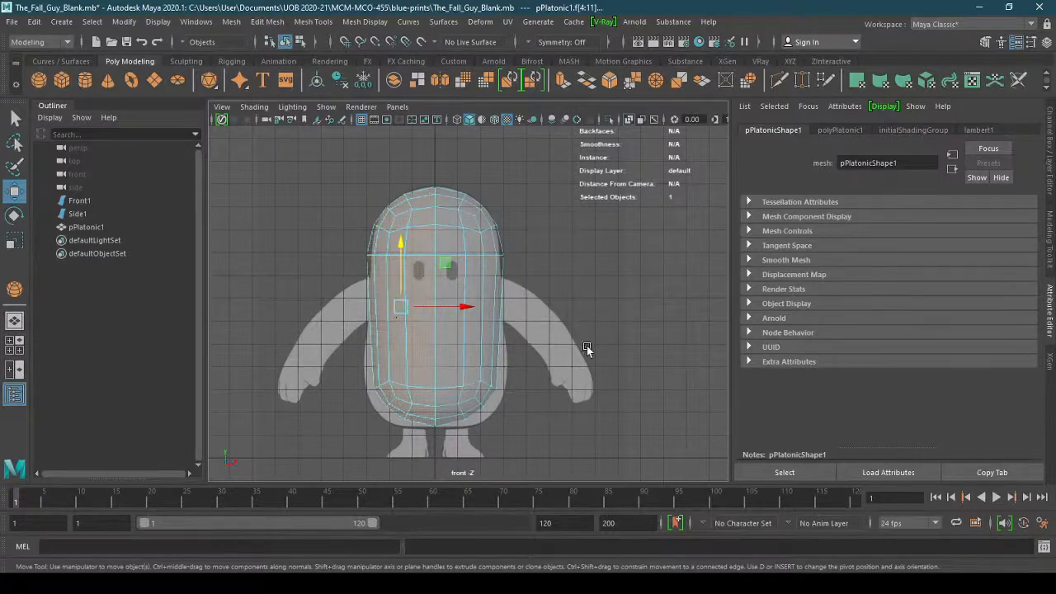
left_click(549, 239)
left_click(481, 268)
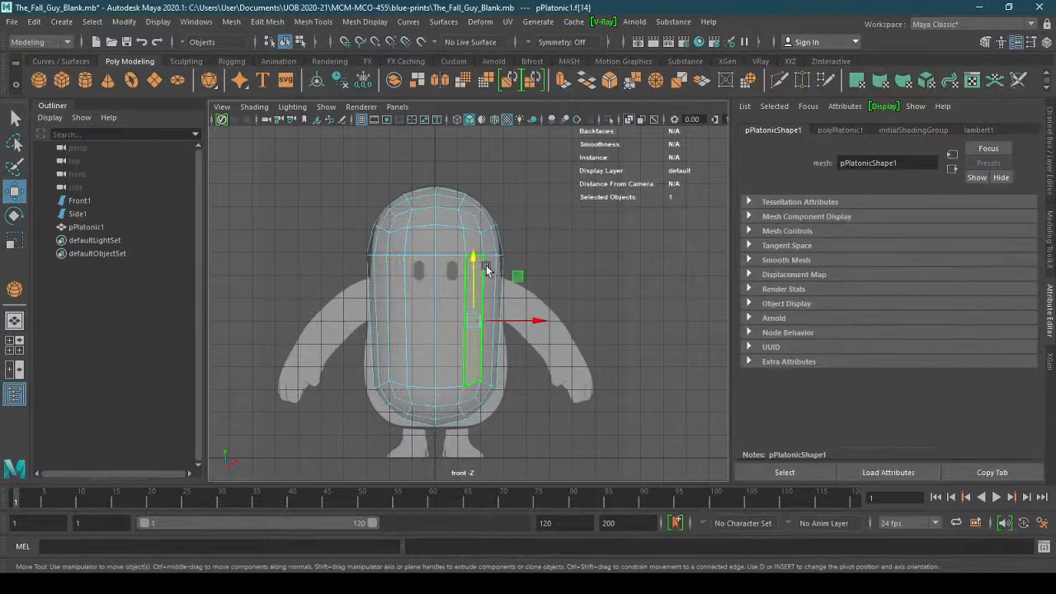
right_click_drag(452, 271, 506, 222)
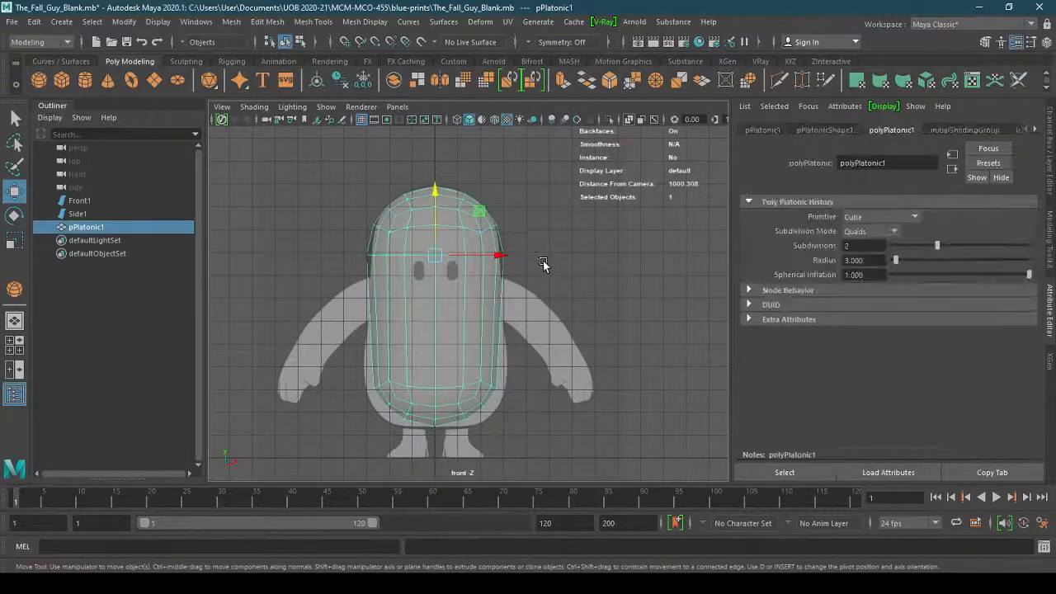
Set the symmetry to Object X and switch the platonic sphere to vertex editing
left_click(540, 42)
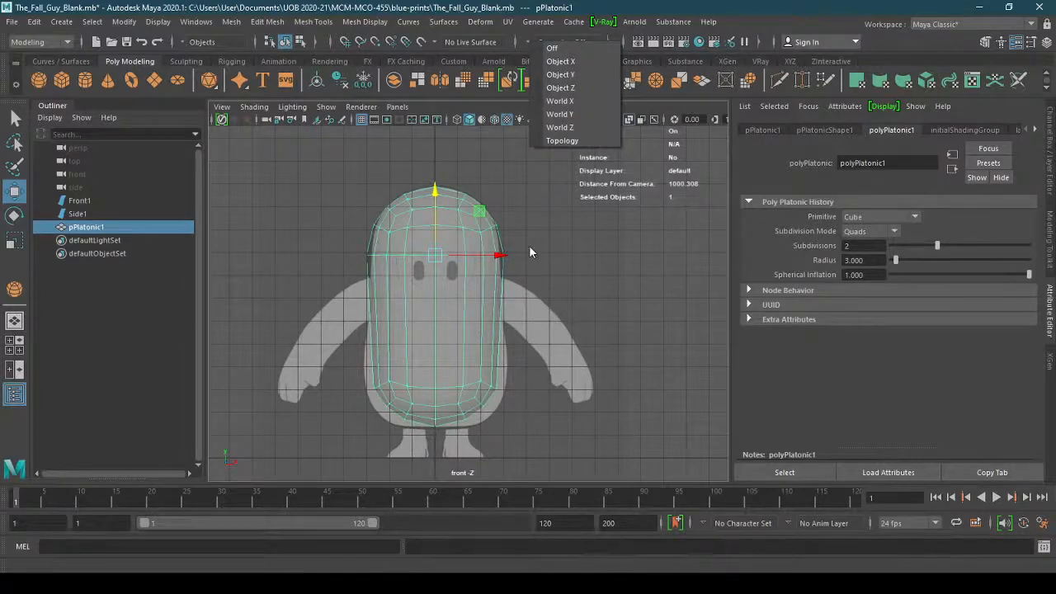
left_click(560, 61)
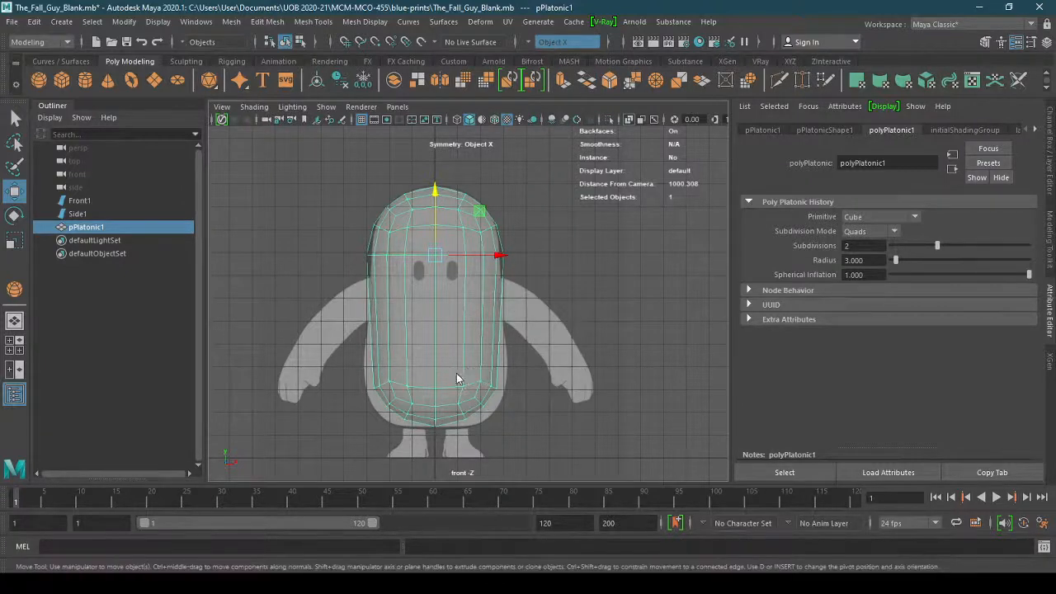
right_click_drag(449, 239, 394, 236)
Try to move the mirrored vertices at the sphere's lower sides outward toward the reference body's outline
left_click_drag(359, 371, 513, 470)
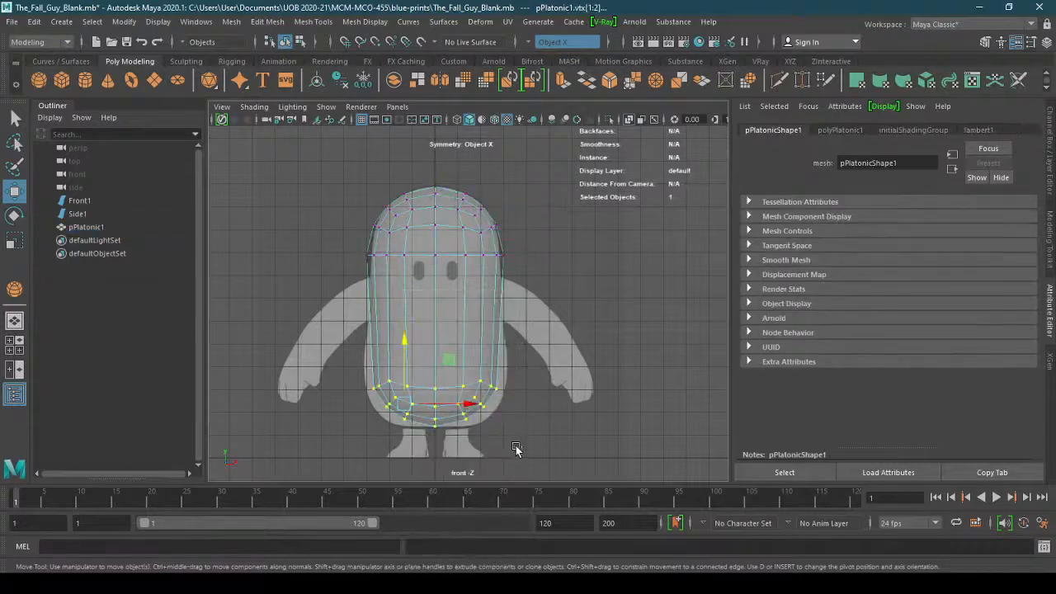
left_click_drag(469, 362, 573, 500)
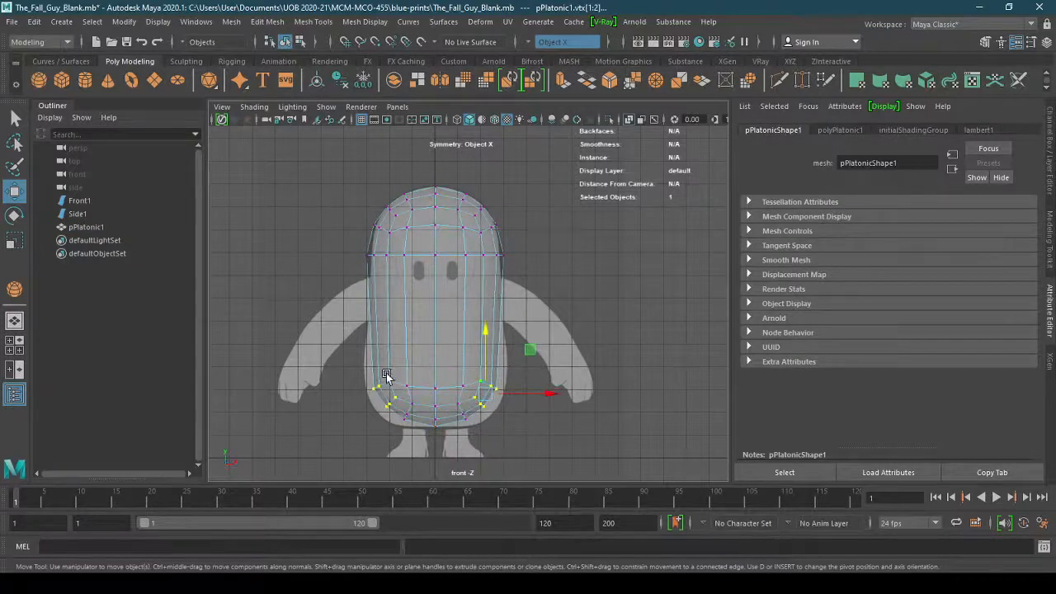
scroll(500, 441, "up", 4)
scroll(500, 441, "down", 3)
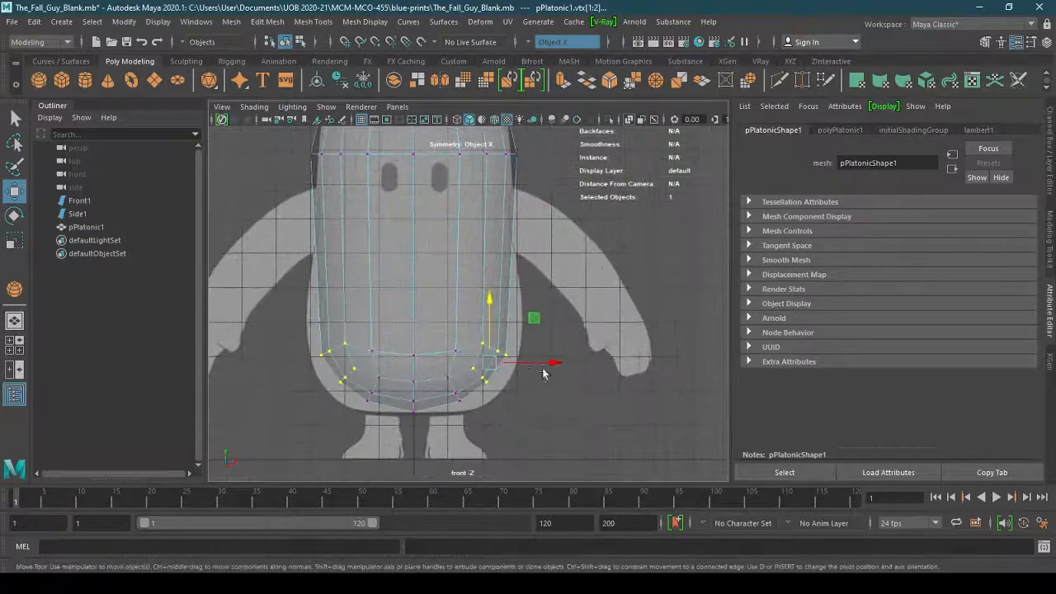
mouse_move(537, 323)
left_mouse_down()
mouse_move(542, 334)
mouse_move(547, 322)
left_mouse_up()
scroll(539, 407, "up", 3)
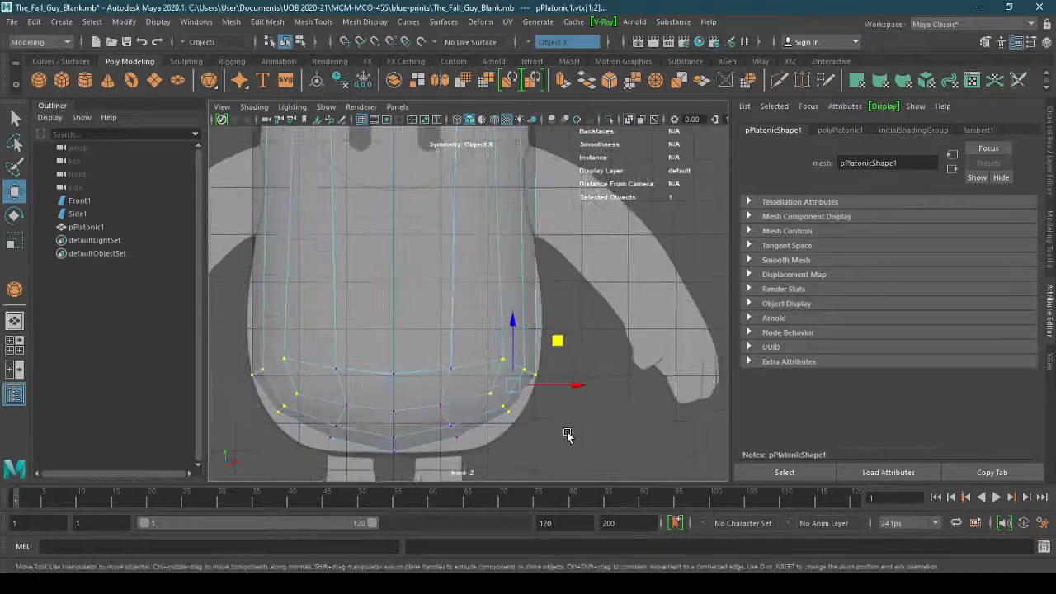
scroll(567, 435, "down", 4)
key("ctrl+z")
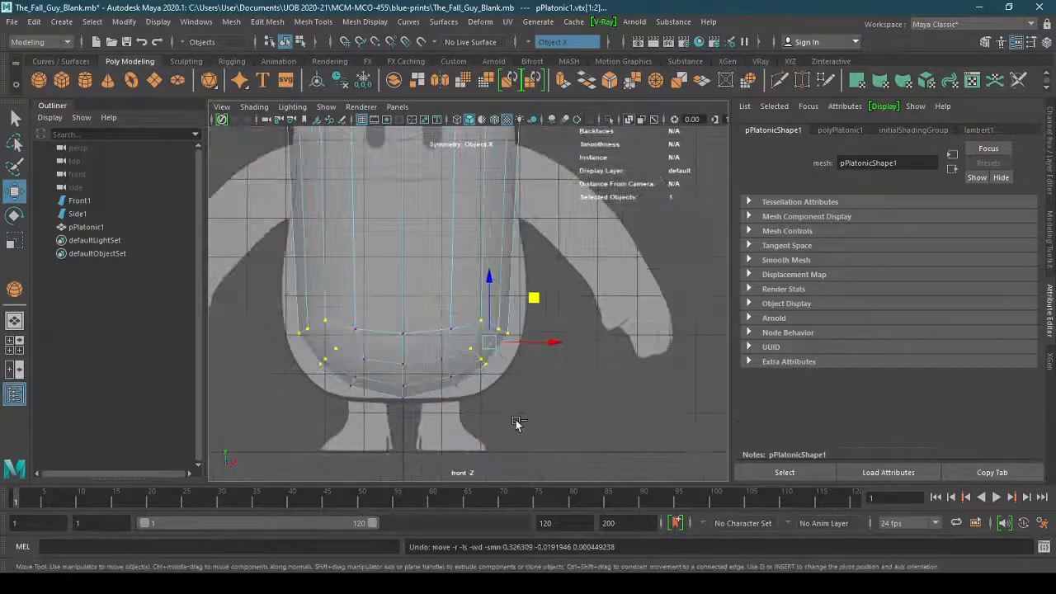
Return the platonic sphere to object mode and display it with smooth mesh preview
scroll(516, 423, "down", 5)
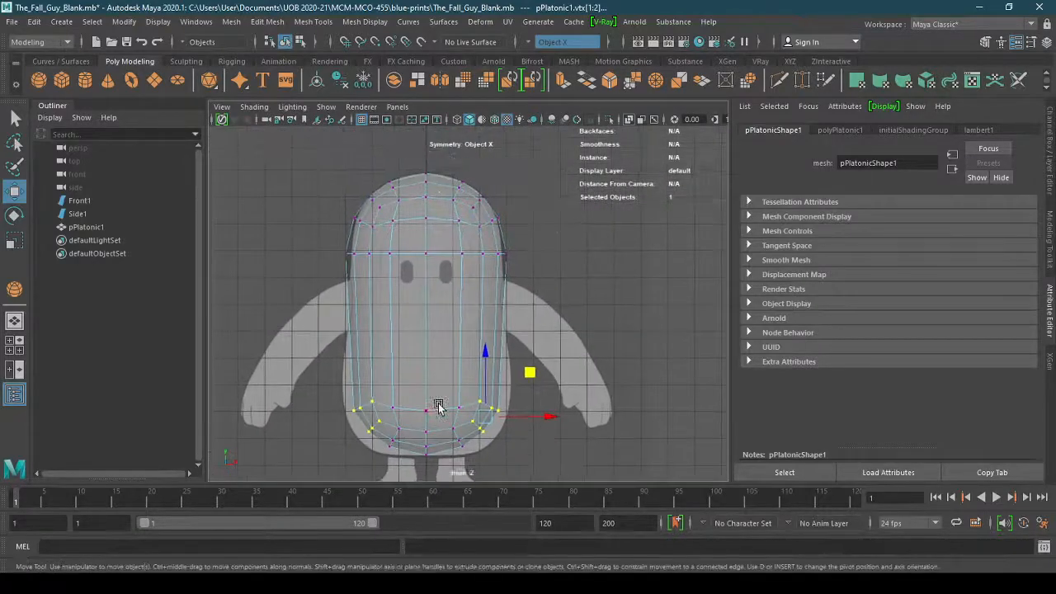
right_click(439, 233)
right_click(438, 233)
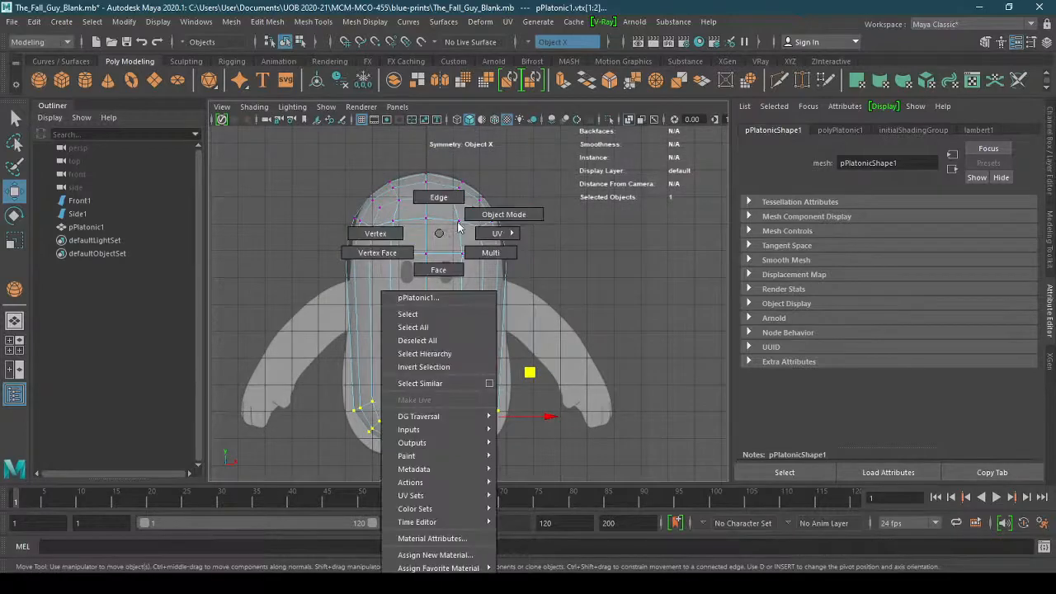
left_click(502, 215)
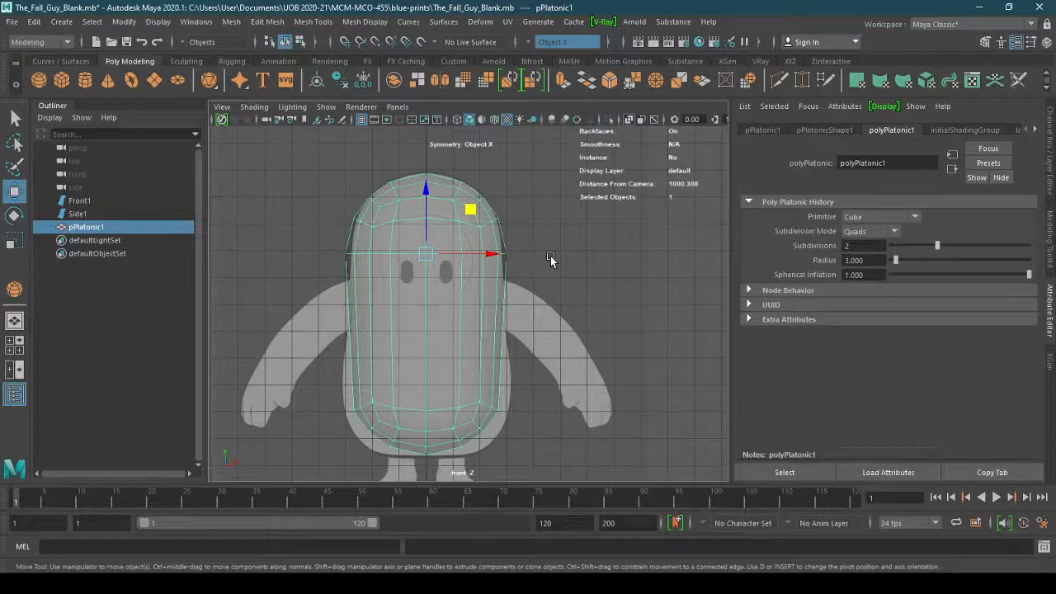
key("3")
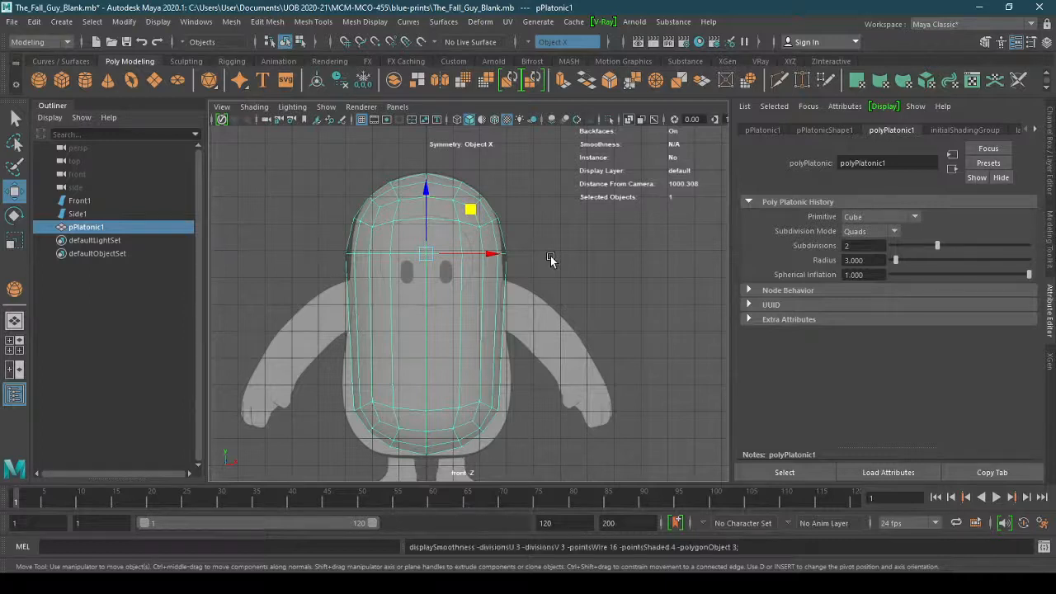
Select the upper centre column of vertices and raise it until the smoothed mesh meets the top of the reference head
right_click_drag(428, 370, 458, 405, "alt")
middle_click_drag(399, 402, 401, 351, "alt")
right_click_drag(402, 352, 390, 352, "alt")
middle_click_drag(451, 276, 430, 390, "alt")
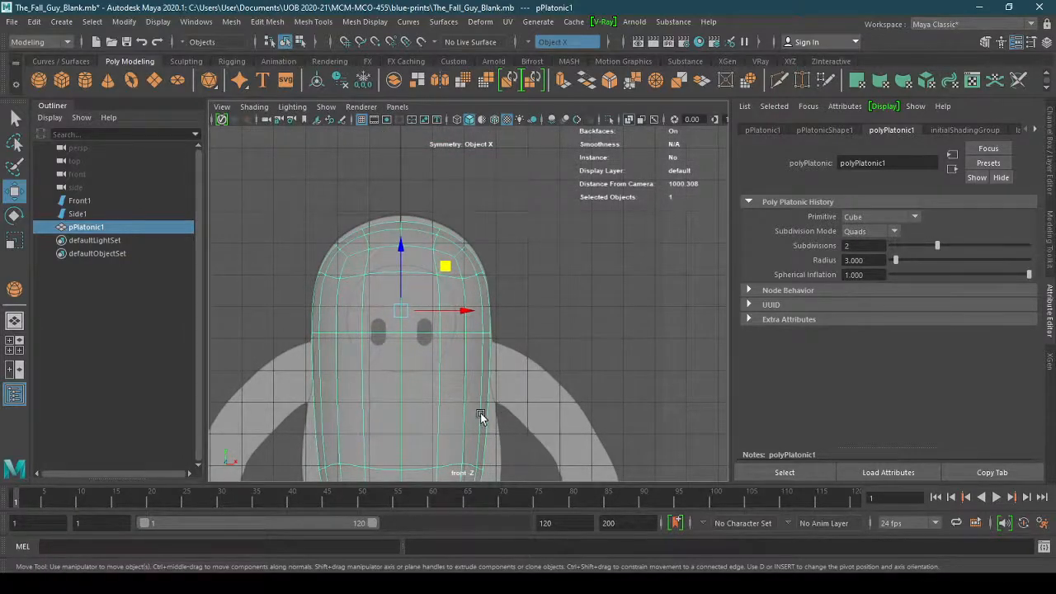
right_click_drag(340, 341, 489, 289, "alt")
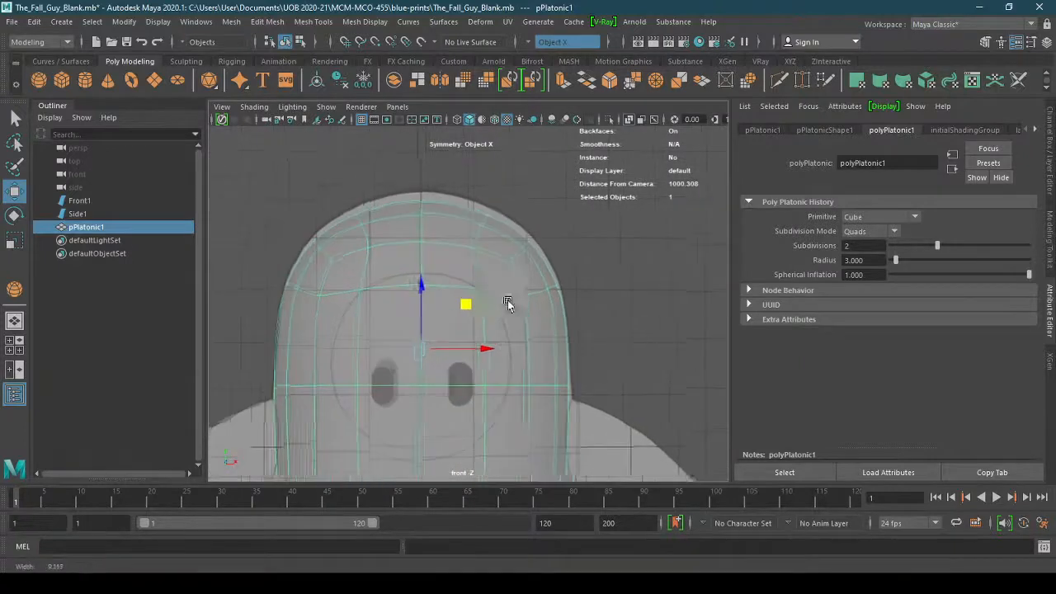
right_click(490, 291)
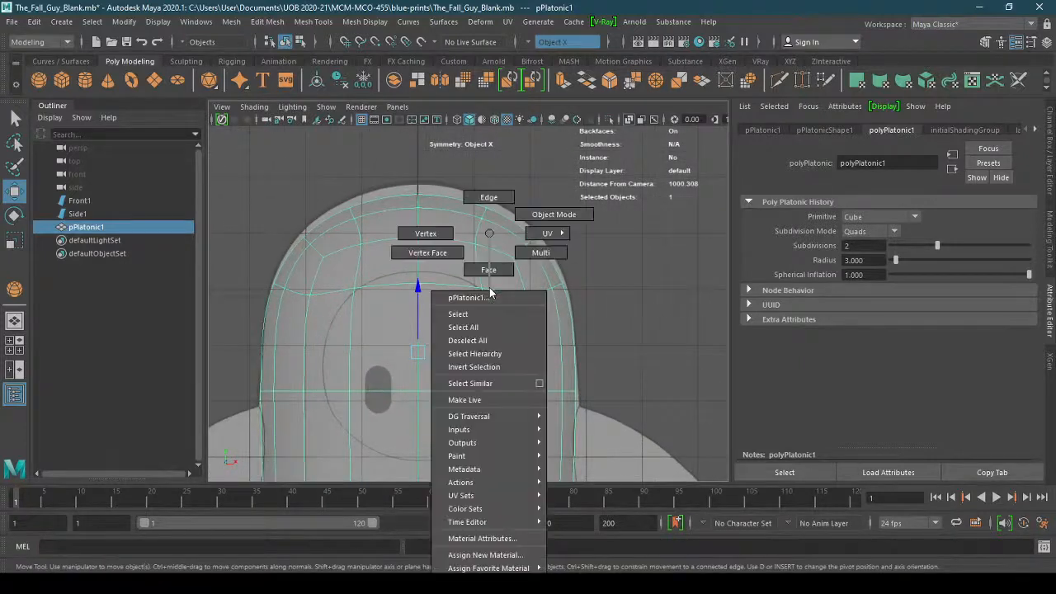
left_click(437, 235)
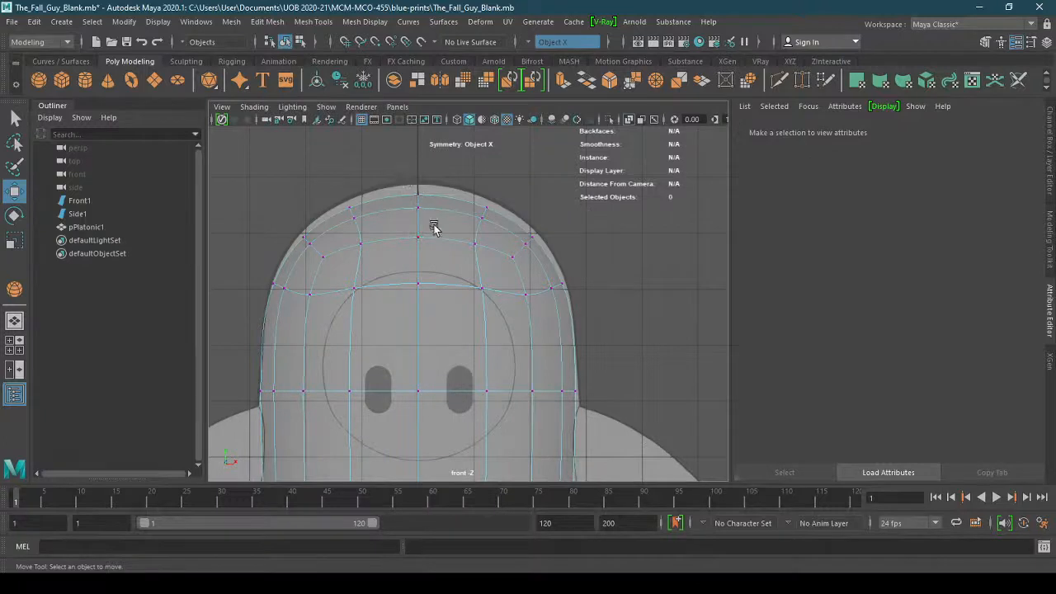
left_click_drag(443, 305, 443, 305)
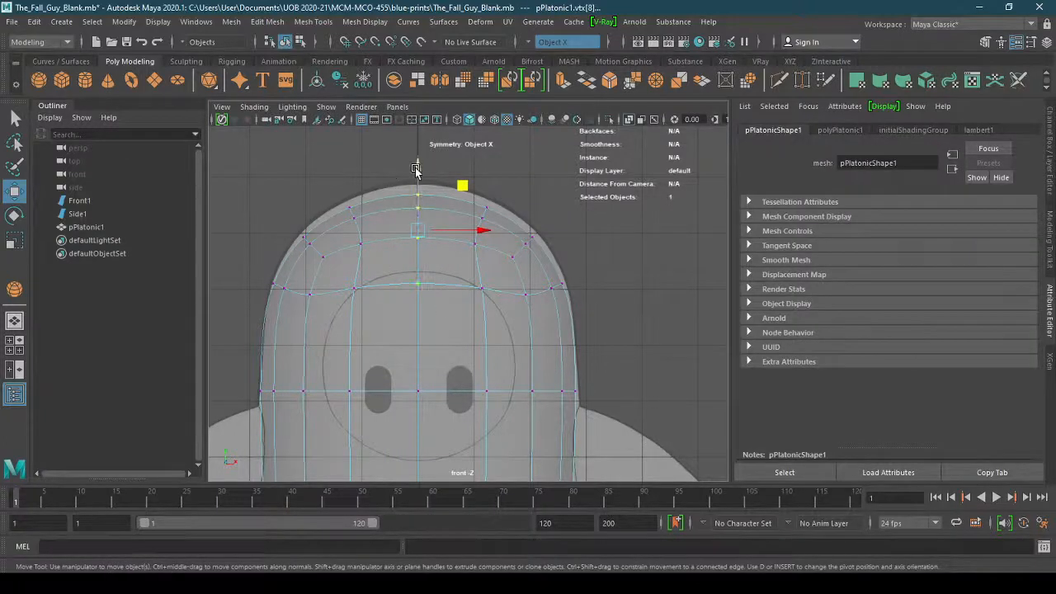
left_click_drag(418, 165, 422, 152)
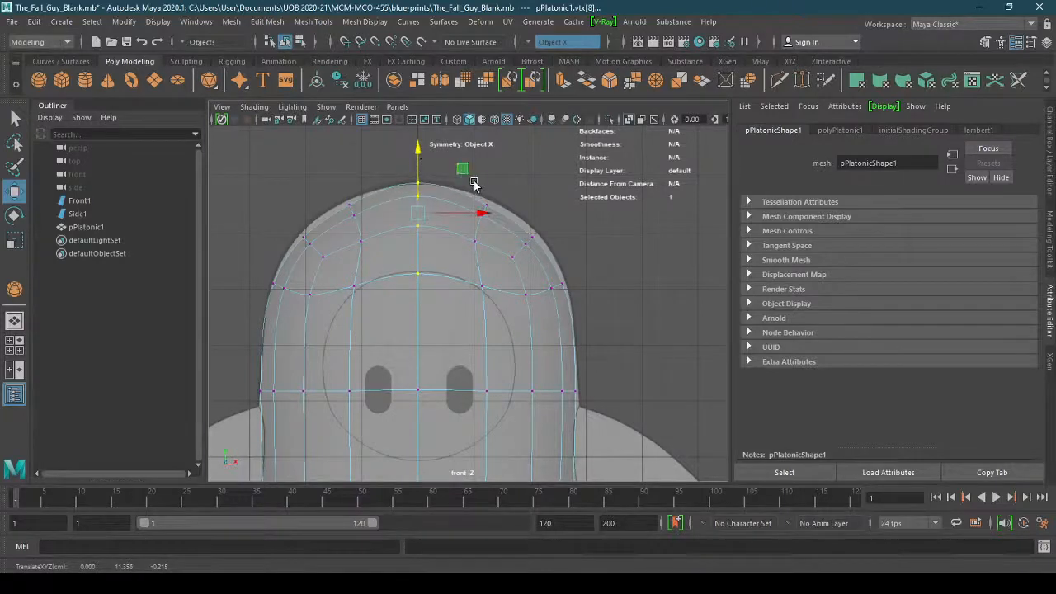
Move the vertex groups along the head's upper curve and the eye-level sides outward to match the reference head's outline
left_click_drag(501, 185, 460, 297)
left_click_drag(530, 198, 544, 198)
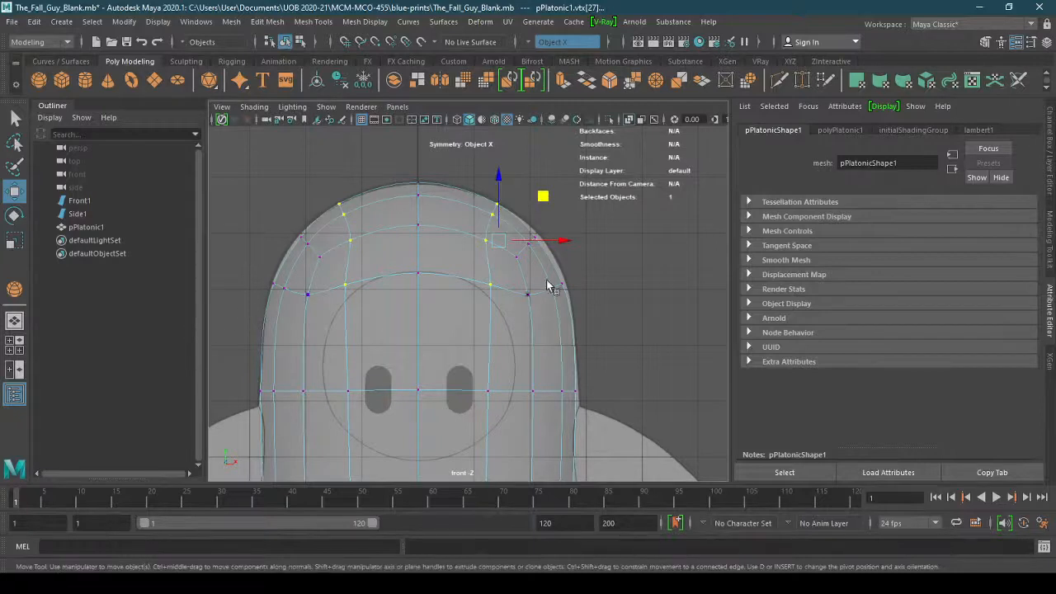
left_click_drag(602, 229, 516, 314)
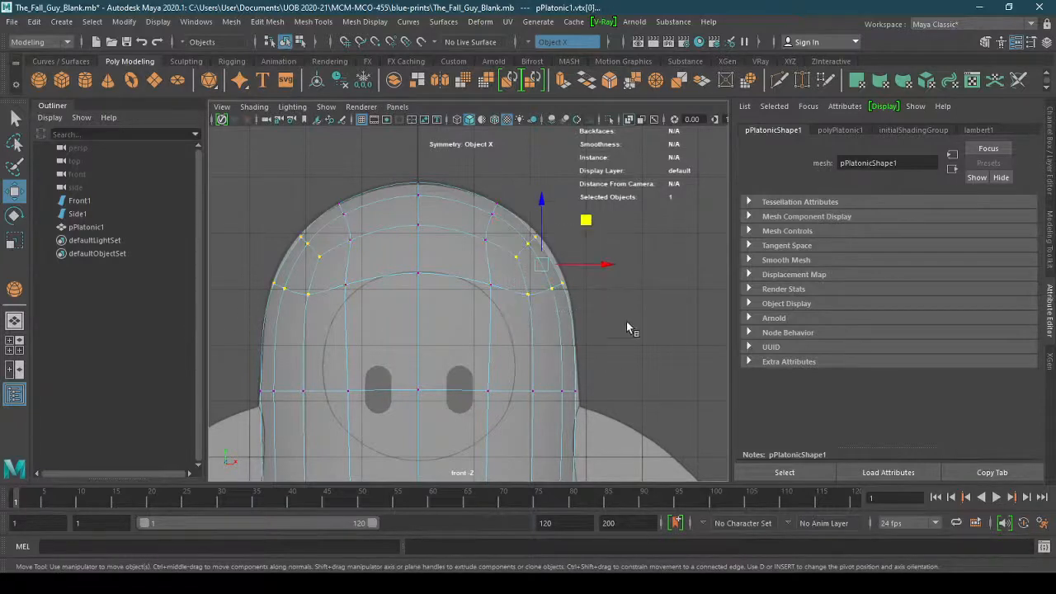
left_click_drag(588, 224, 593, 223)
left_click_drag(518, 385, 599, 397)
left_click_drag(609, 353, 611, 387)
Select the lower centre column of vertices and move it down to the bottom edge of the reference body
middle_click_drag(622, 416, 614, 346, "alt")
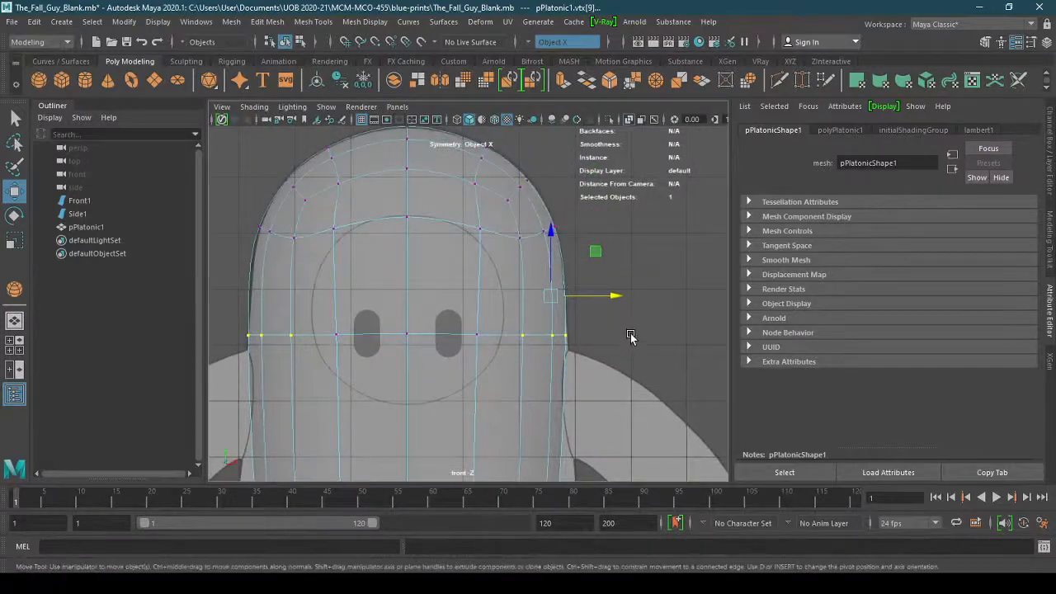
right_click_drag(638, 335, 552, 352, "alt")
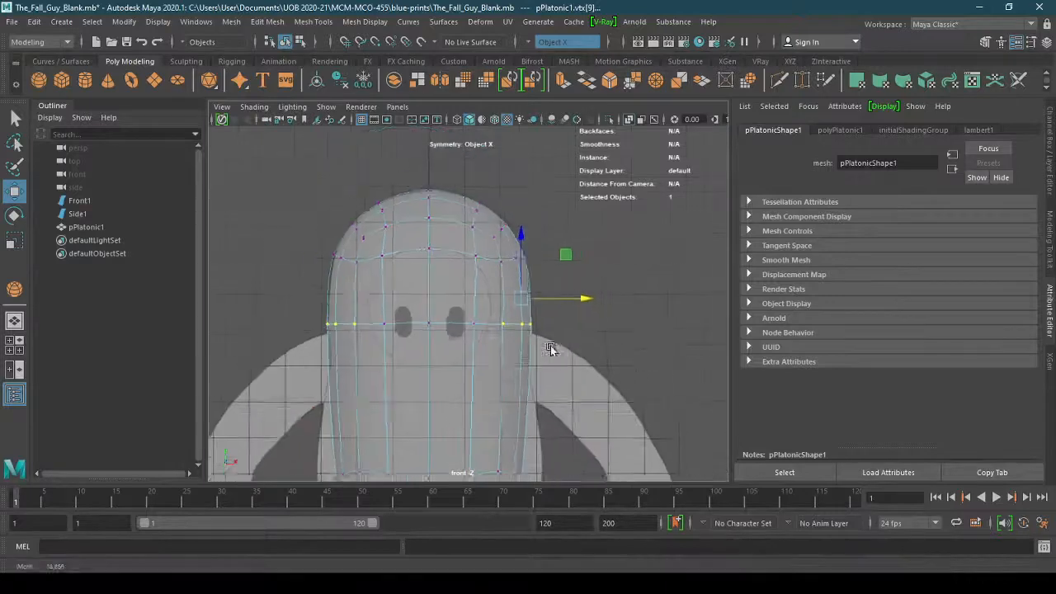
middle_click_drag(559, 383, 563, 255, "alt")
right_click_drag(551, 368, 594, 379, "alt")
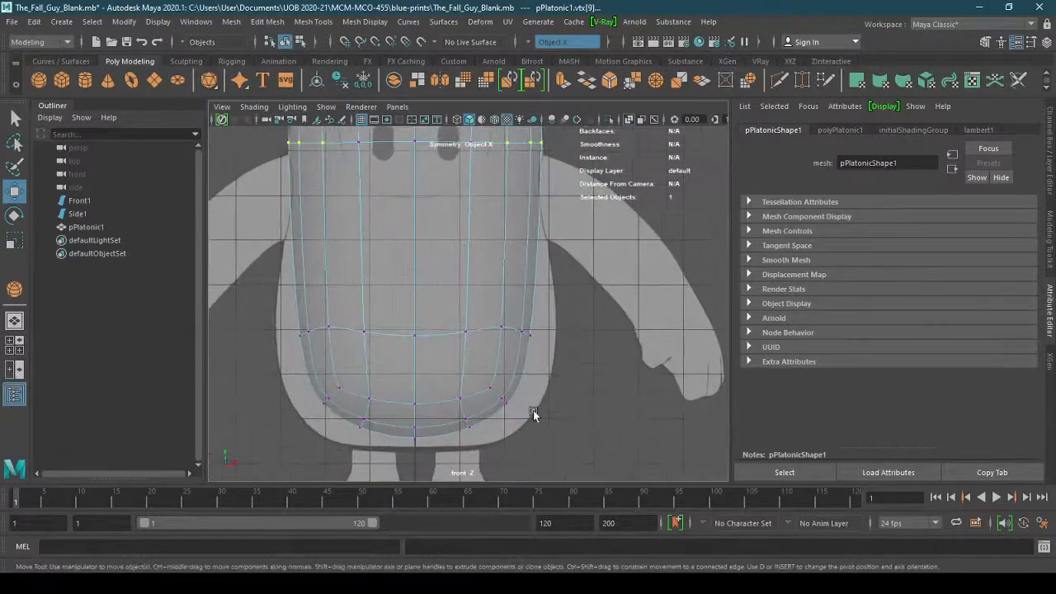
left_click_drag(396, 316, 443, 458)
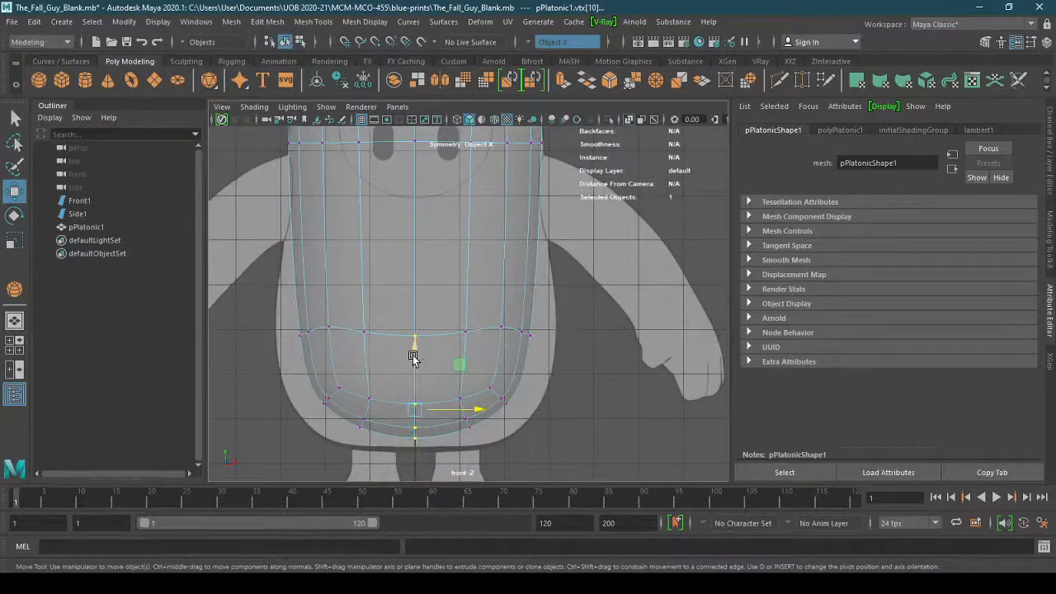
left_click_drag(415, 348, 416, 370)
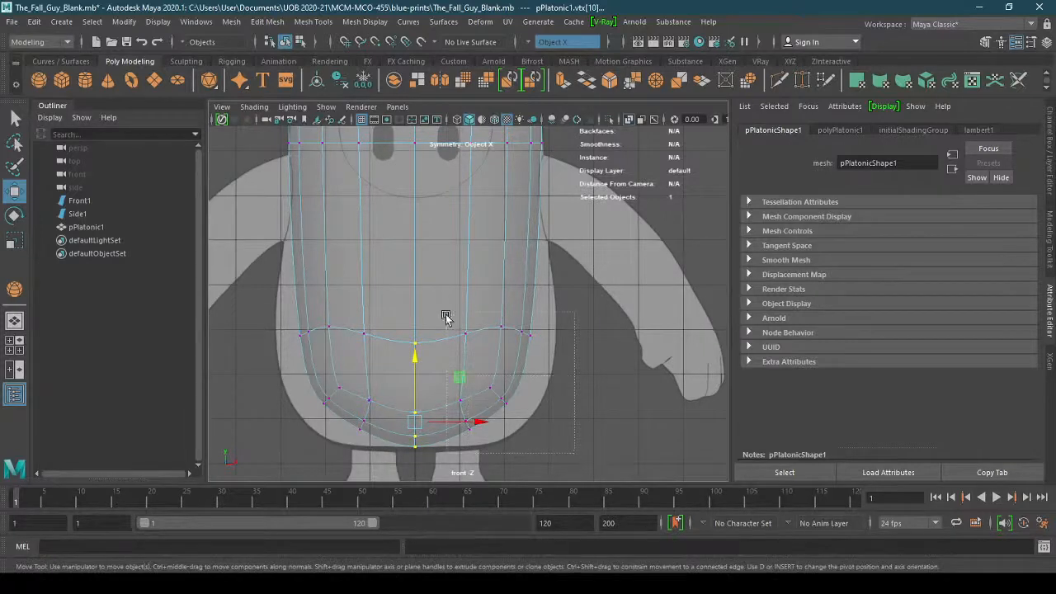
Move the lower side vertices outward and down, widening the row above the base to match the reference body's outline
left_click_drag(445, 317, 548, 431)
middle_click_drag(543, 357, 567, 369)
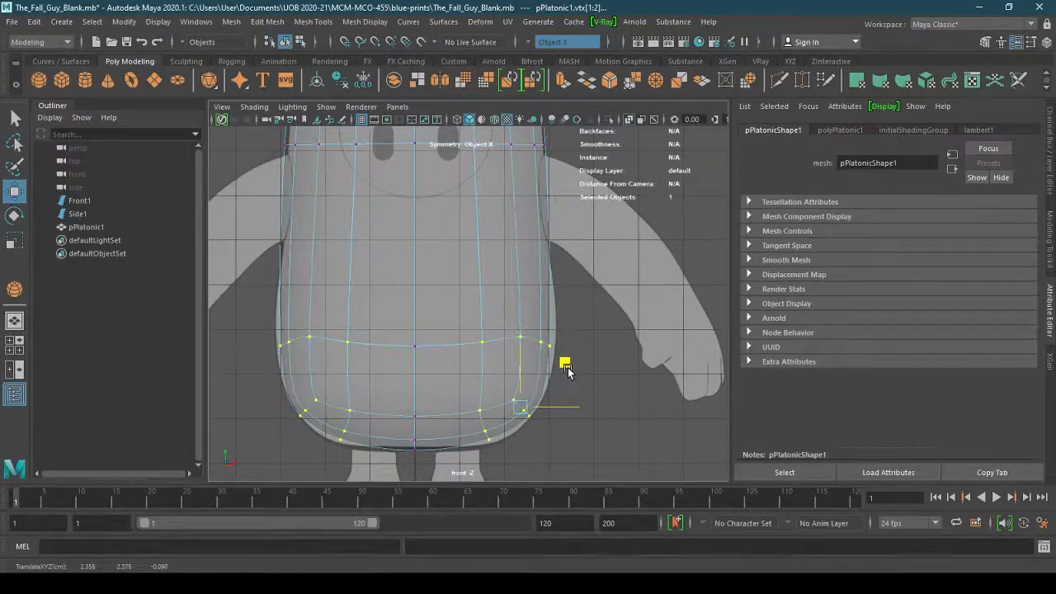
left_click_drag(479, 467, 545, 389)
left_click_drag(583, 326, 507, 360)
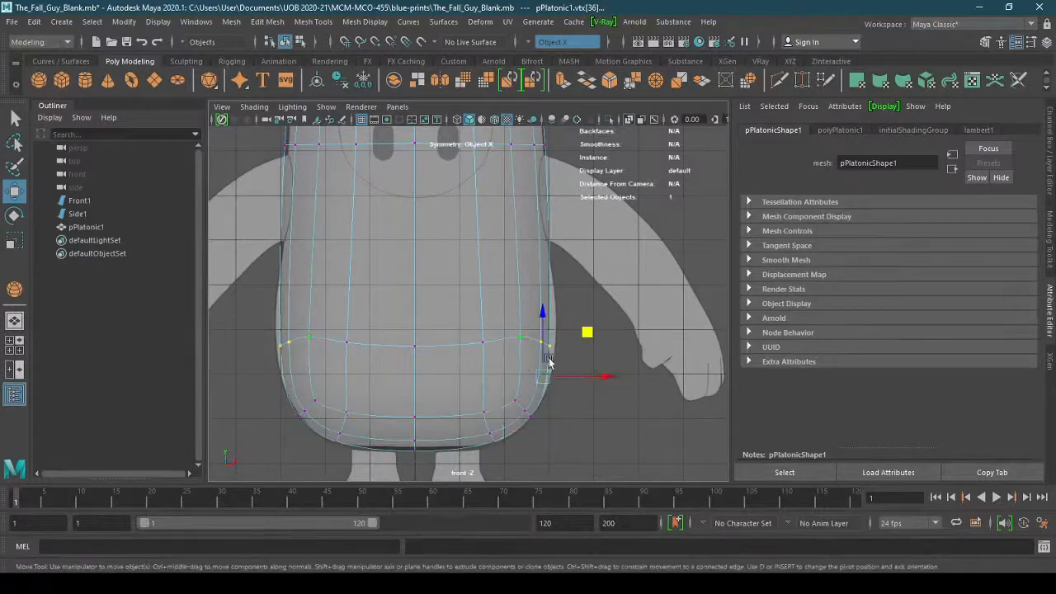
left_click_drag(582, 376, 589, 378)
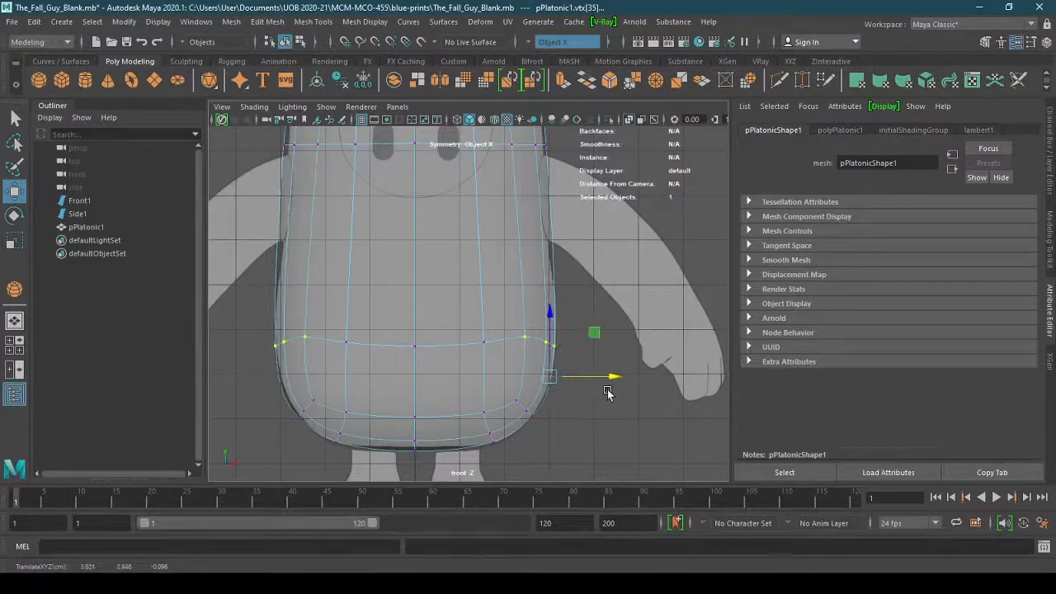
Examine how the smoothed mesh follows the reference outline from head to base, and clear the vertex selection
right_click_drag(662, 414, 584, 417, "alt")
middle_click_drag(636, 368, 631, 415, "alt")
mouse_move(631, 416)
right_mouse_down("alt")
mouse_move(613, 420)
mouse_move(665, 405)
mouse_move(645, 406)
right_mouse_up("alt")
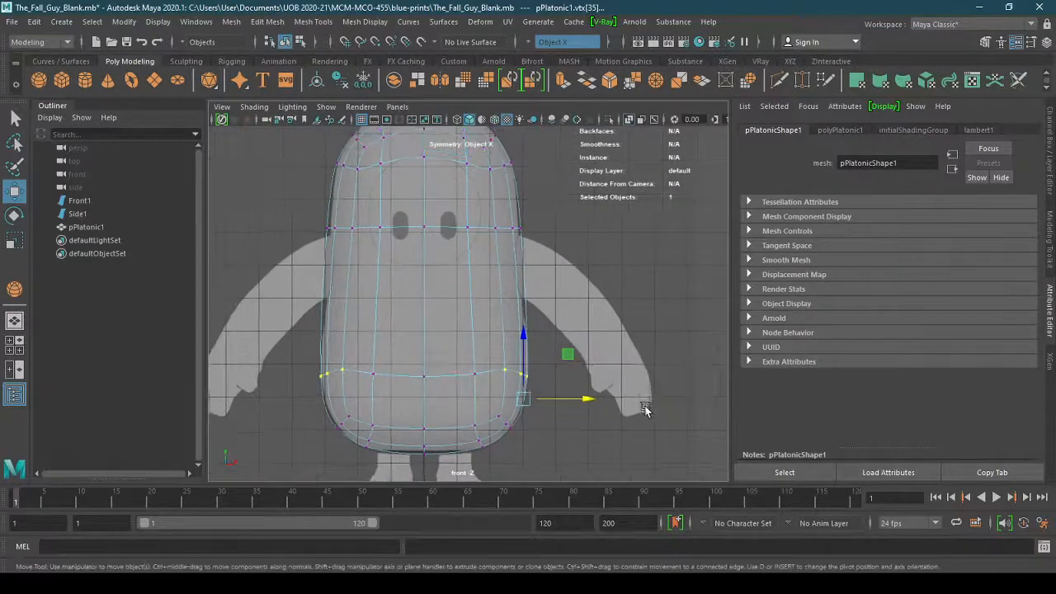
middle_click_drag(554, 225, 562, 325, "alt")
right_click_drag(342, 234, 556, 244, "alt")
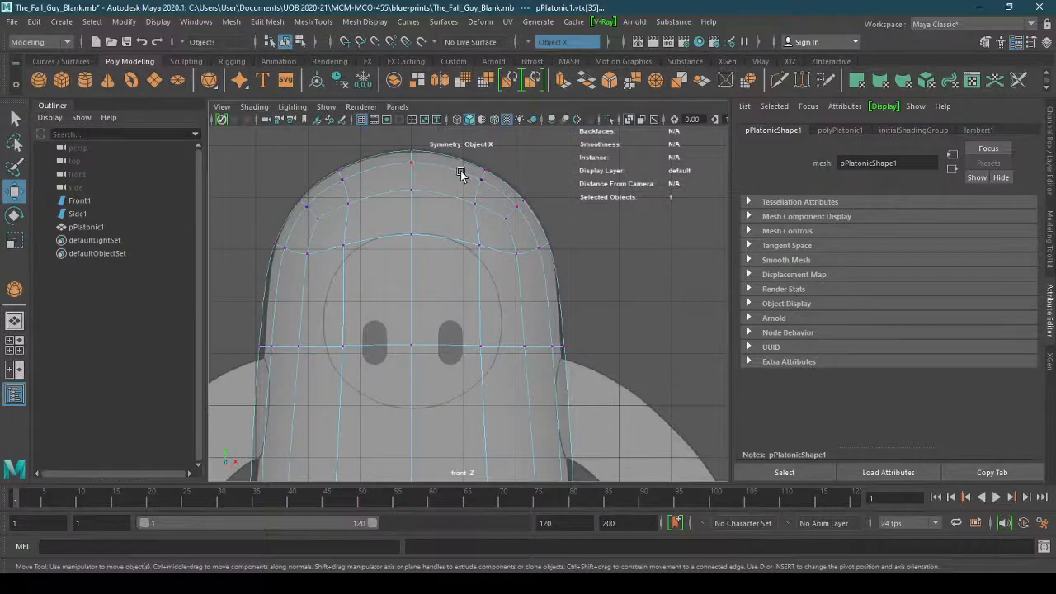
left_click(538, 248)
left_click(525, 345)
middle_click_drag(624, 378, 585, 166, "alt")
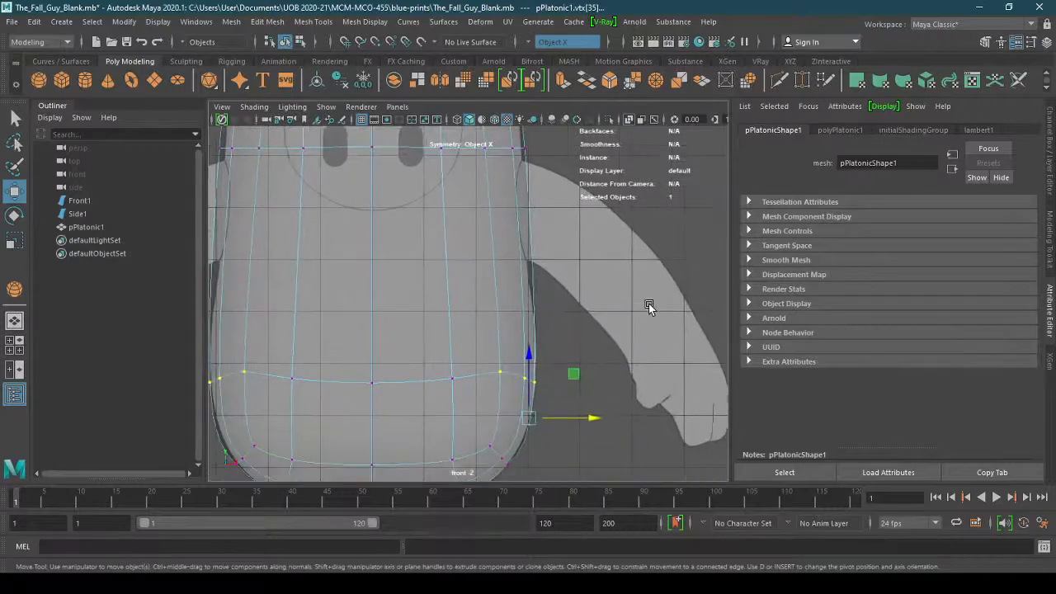
middle_click_drag(601, 386, 621, 359, "alt")
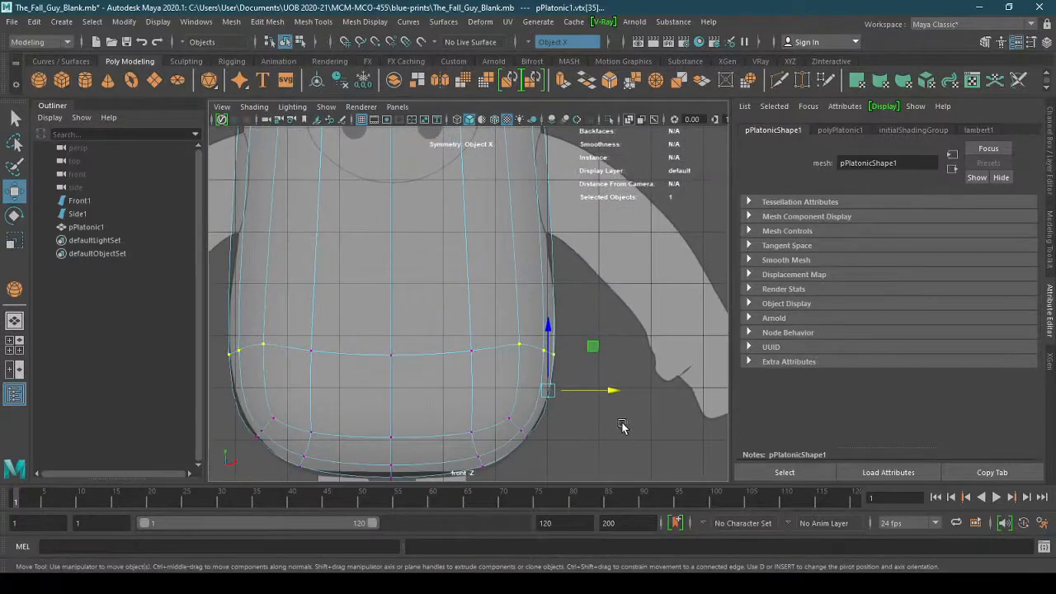
left_click(619, 434)
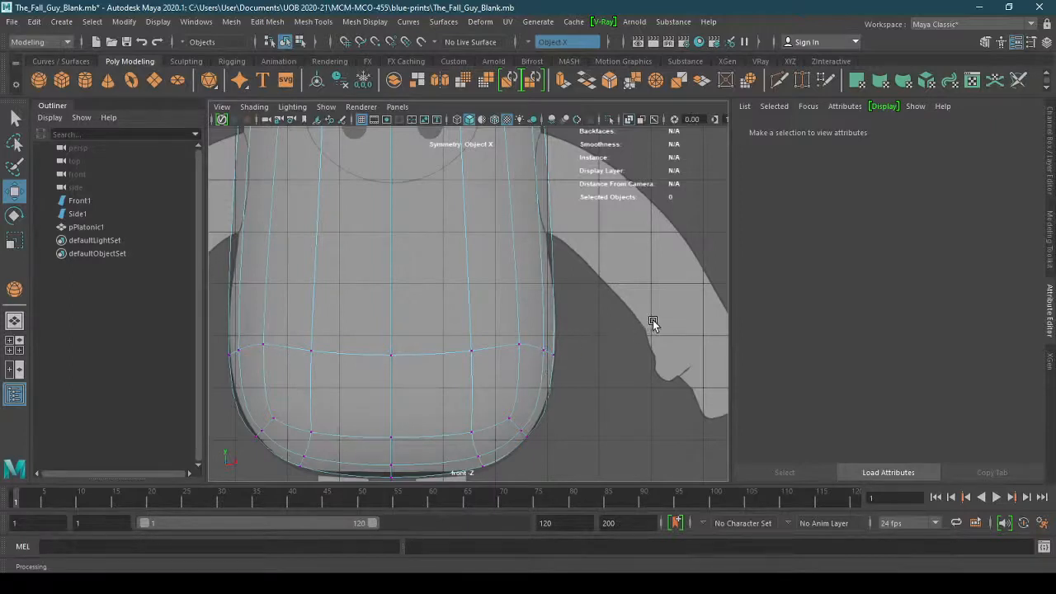
scroll(431, 330, "down", 5)
scroll(481, 249, "up", 2)
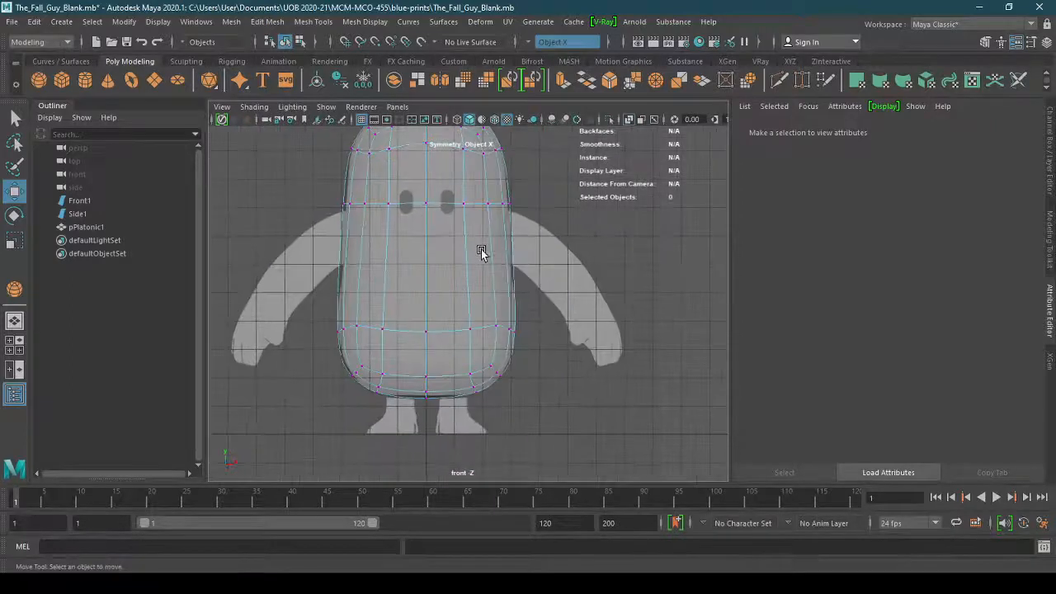
middle_click_drag(481, 250, 481, 301, "alt")
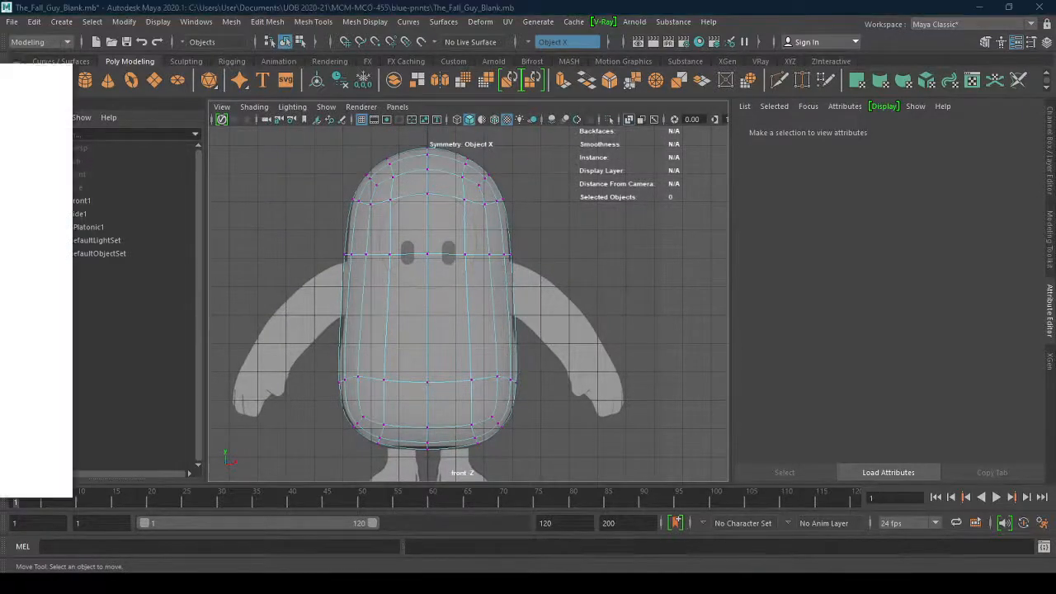
Switch to the web browser and highlight the full address of the Make a Fall Guy contest page
left_click_drag(0, 75, 355, 154)
double_click(412, 175)
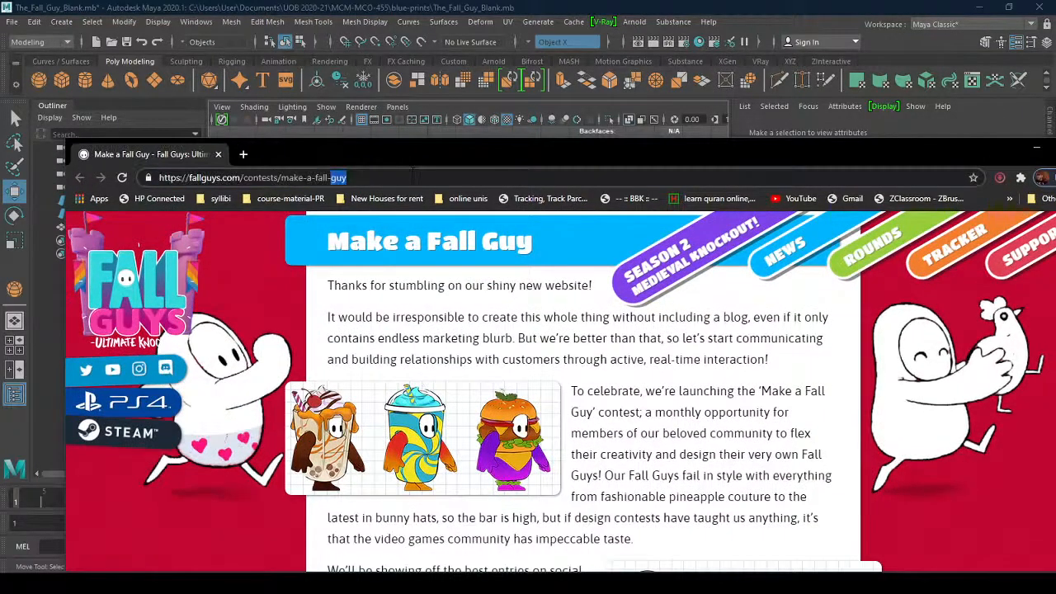
left_click(348, 177)
left_click_drag(348, 178, 160, 177)
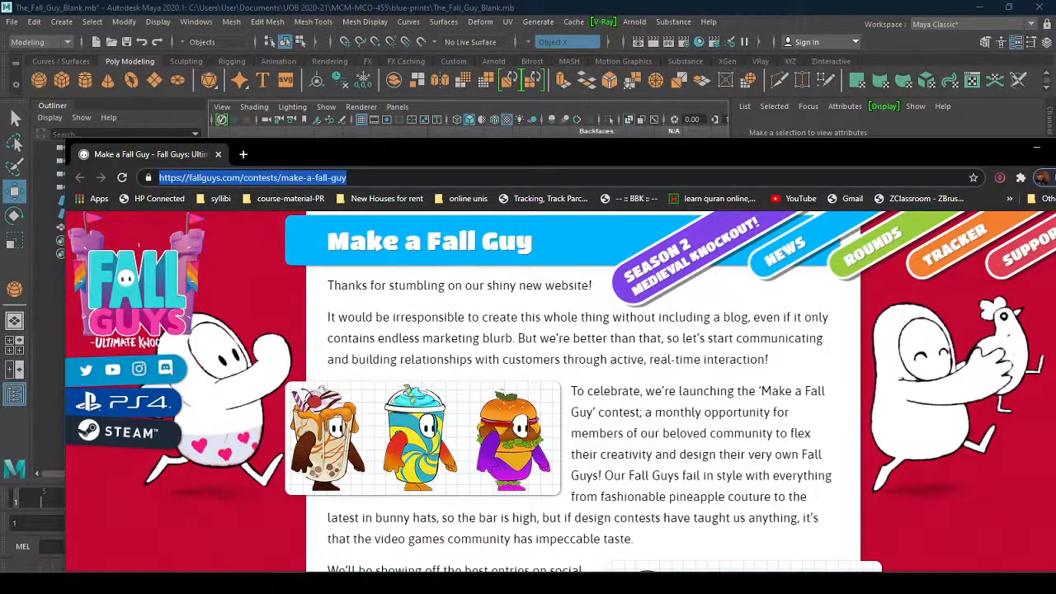
key("alt+Tab")
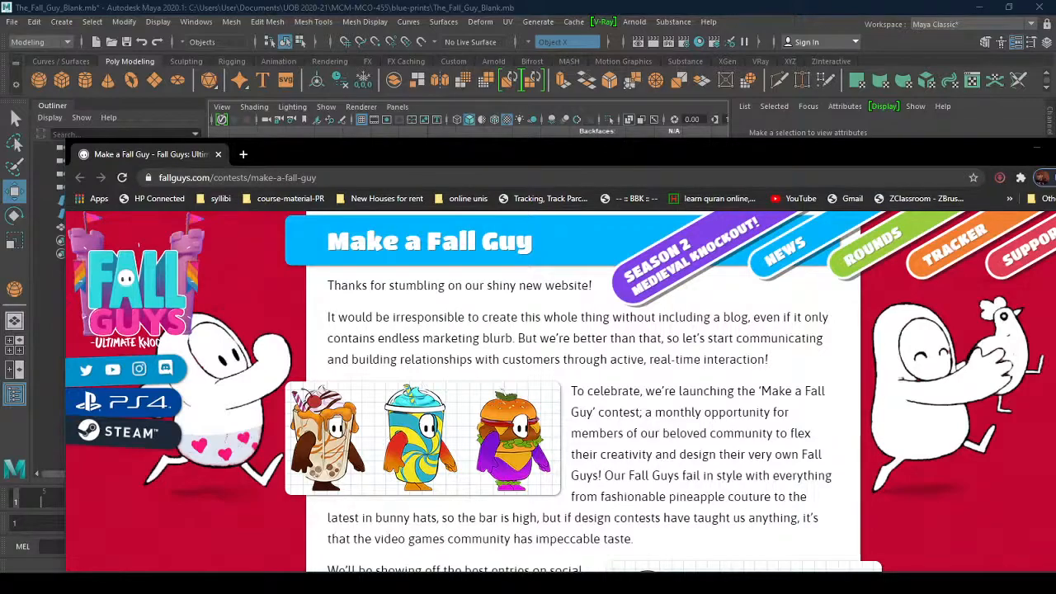
Maximise the browser, examine the blank Fall Guy template views and their download link, and return to Maya
double_click(548, 150)
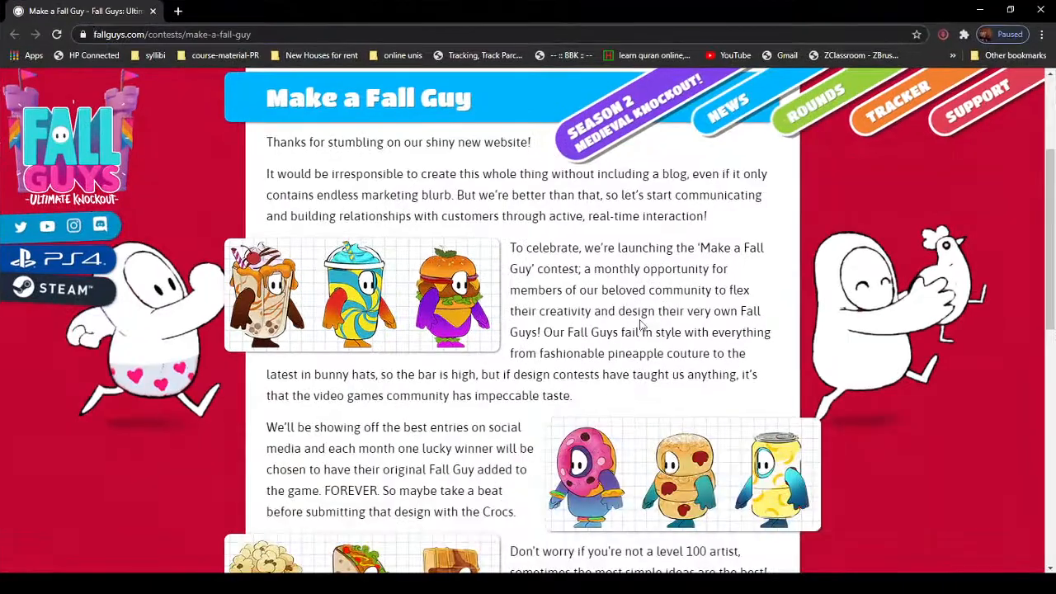
scroll(608, 366, "down", 8)
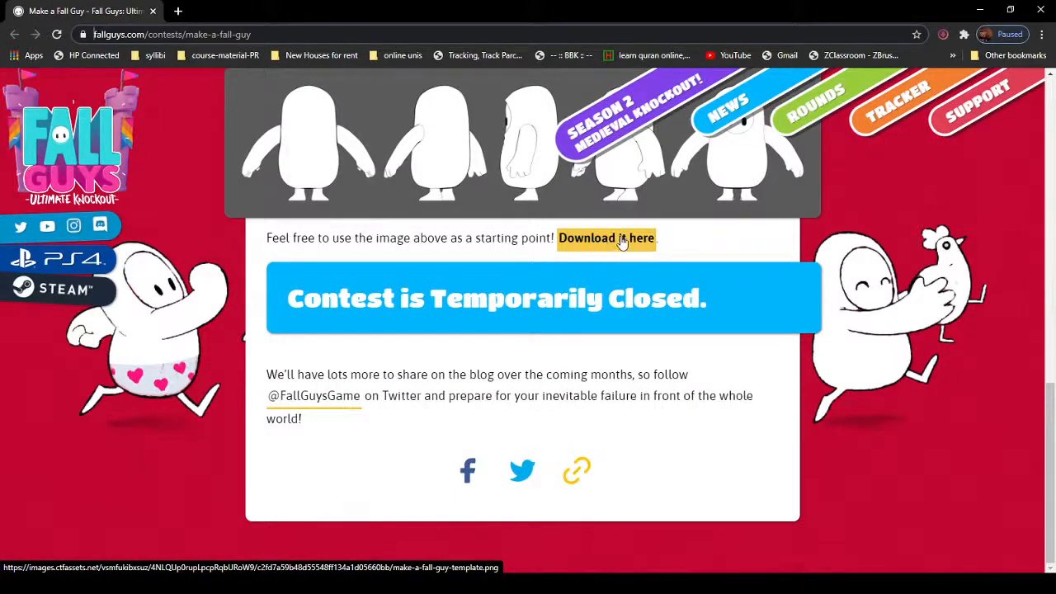
scroll(719, 449, "up", 2)
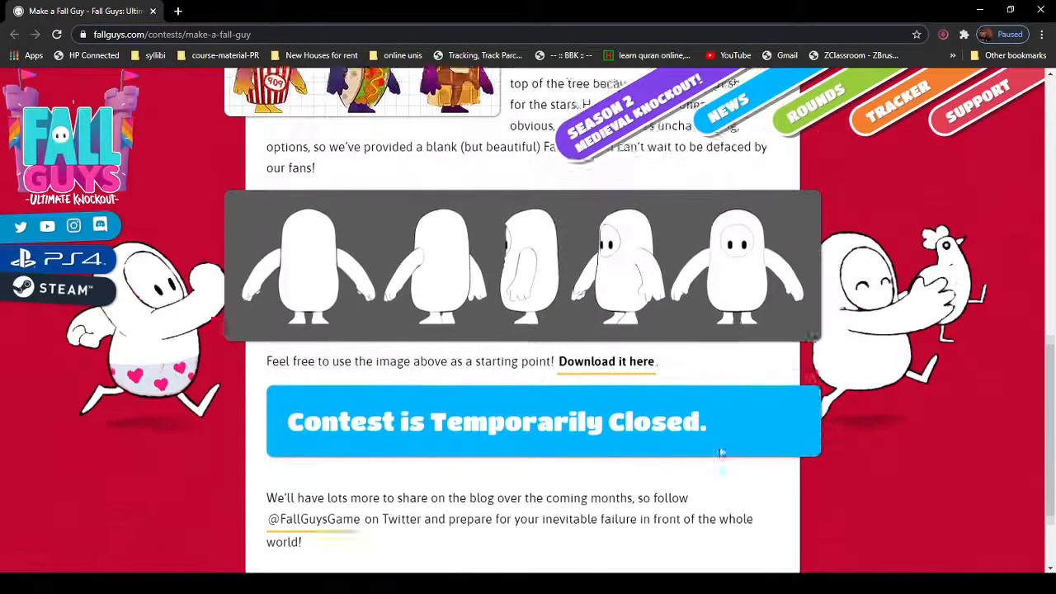
scroll(720, 445, "up", 1)
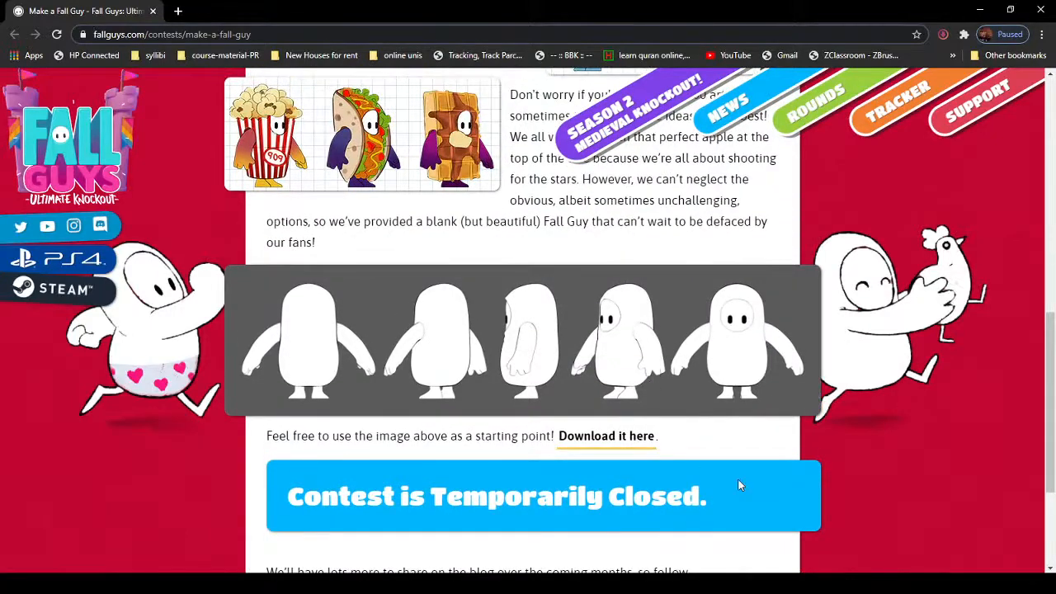
scroll(738, 485, "up", 1)
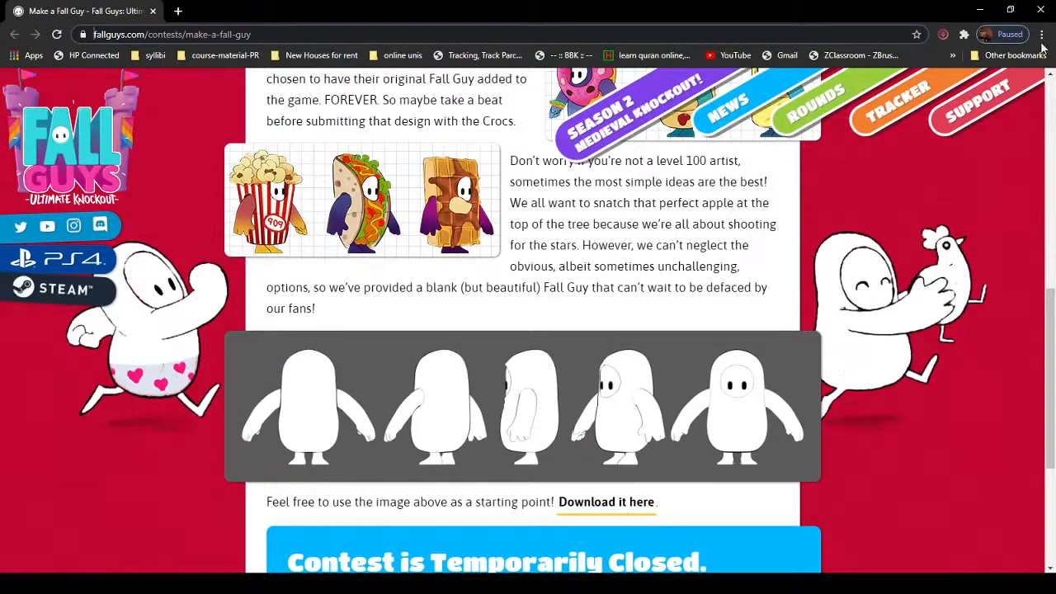
left_click(979, 10)
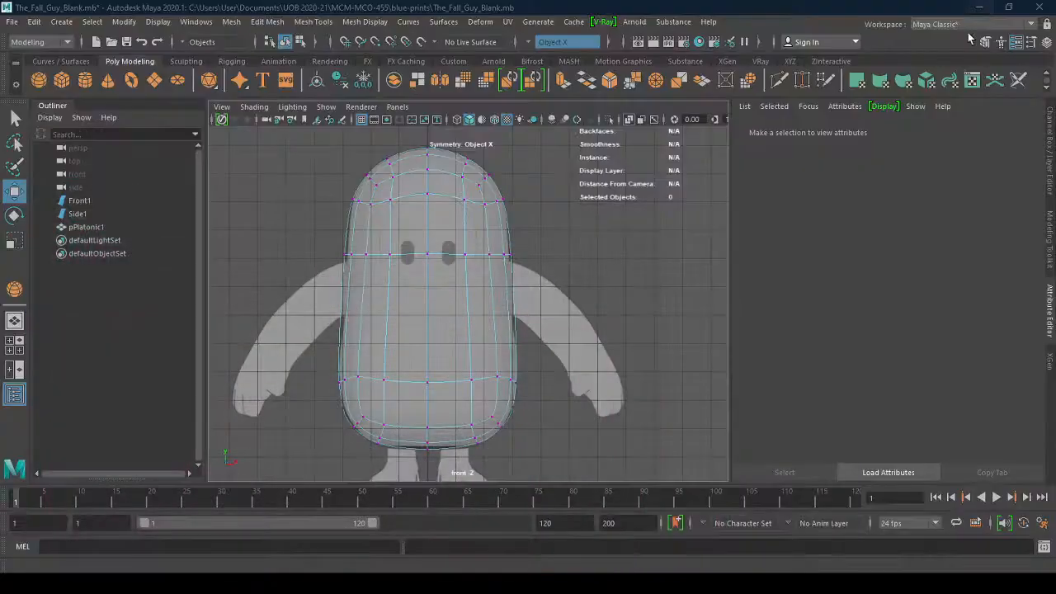
Move the mirrored side vertices of the row above the base down and slightly inward to level them with the centre vertex
scroll(552, 349, "up", 4)
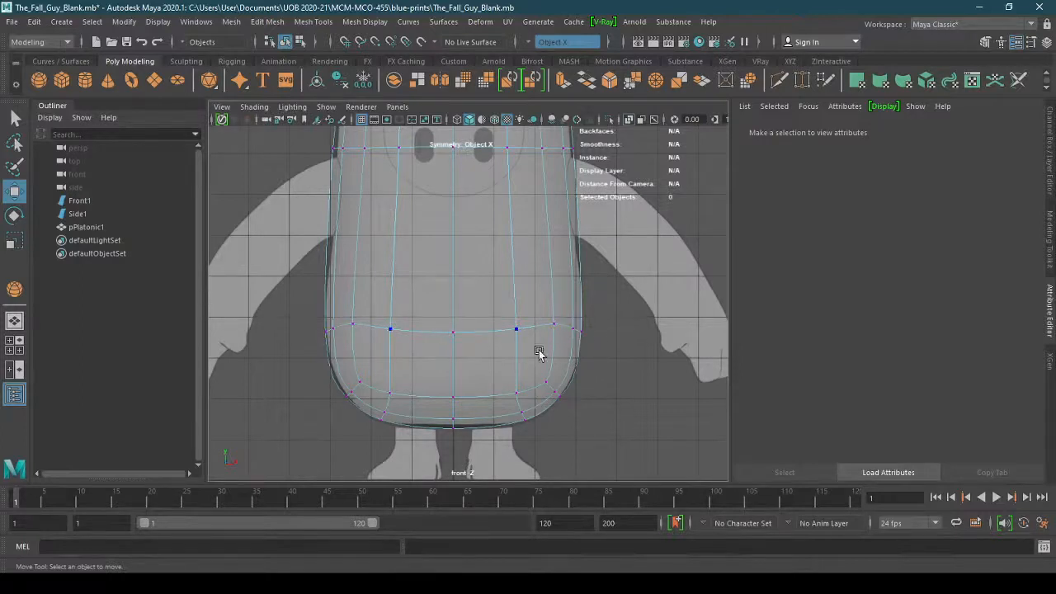
right_click_drag(571, 379, 718, 371, "alt")
middle_click_drag(657, 382, 578, 372, "alt")
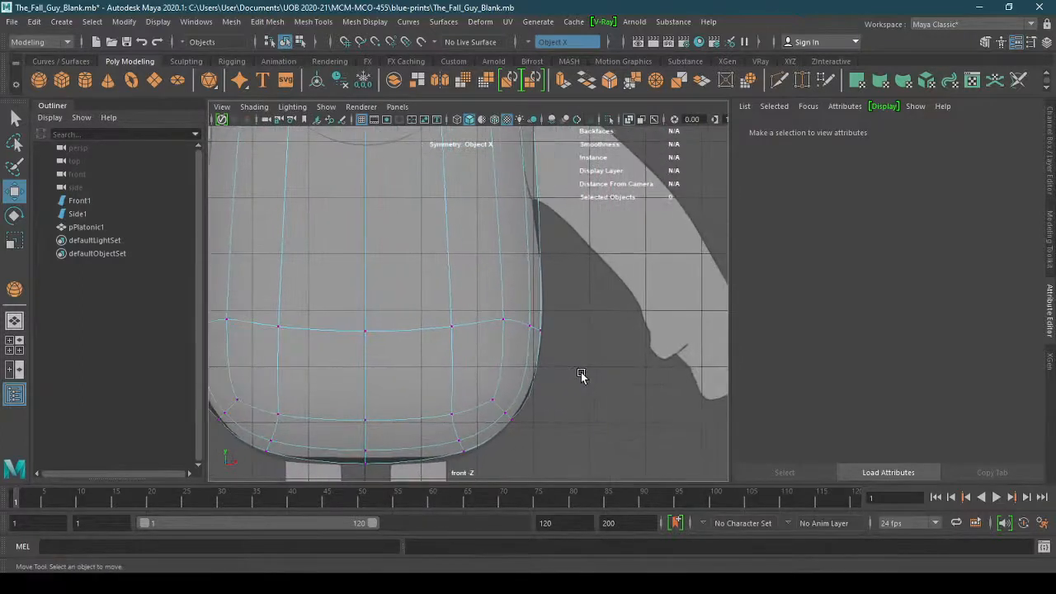
left_click(511, 331)
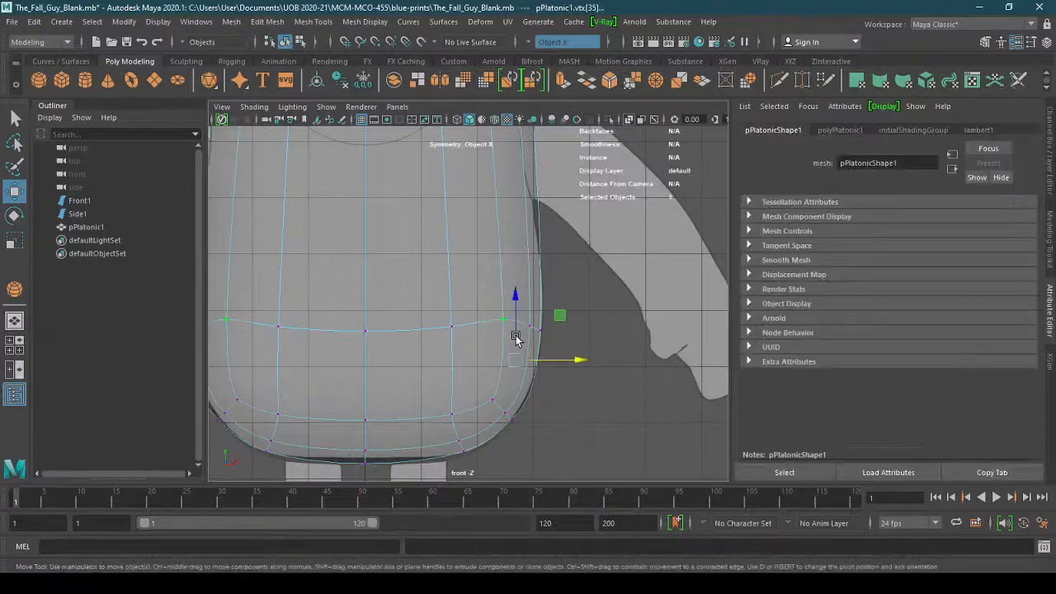
left_click_drag(515, 304, 560, 368)
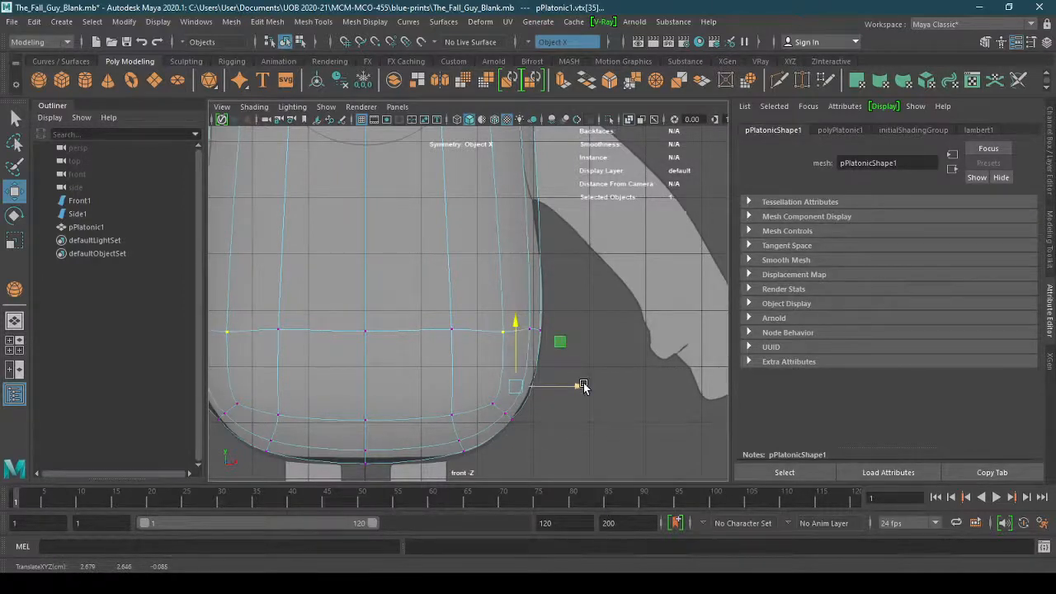
key("ctrl+z")
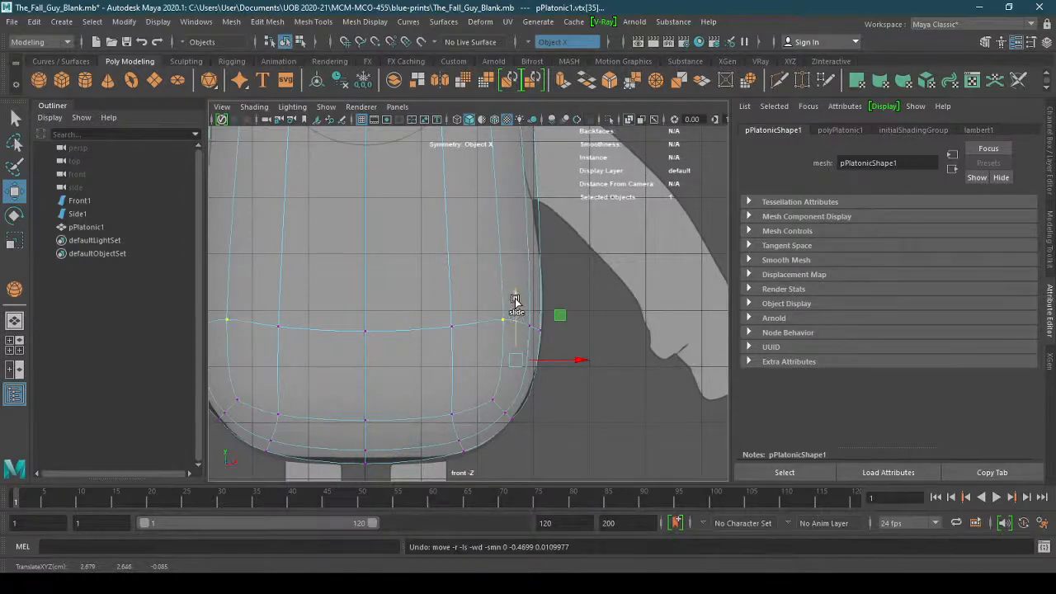
left_click_drag(512, 299, 524, 326)
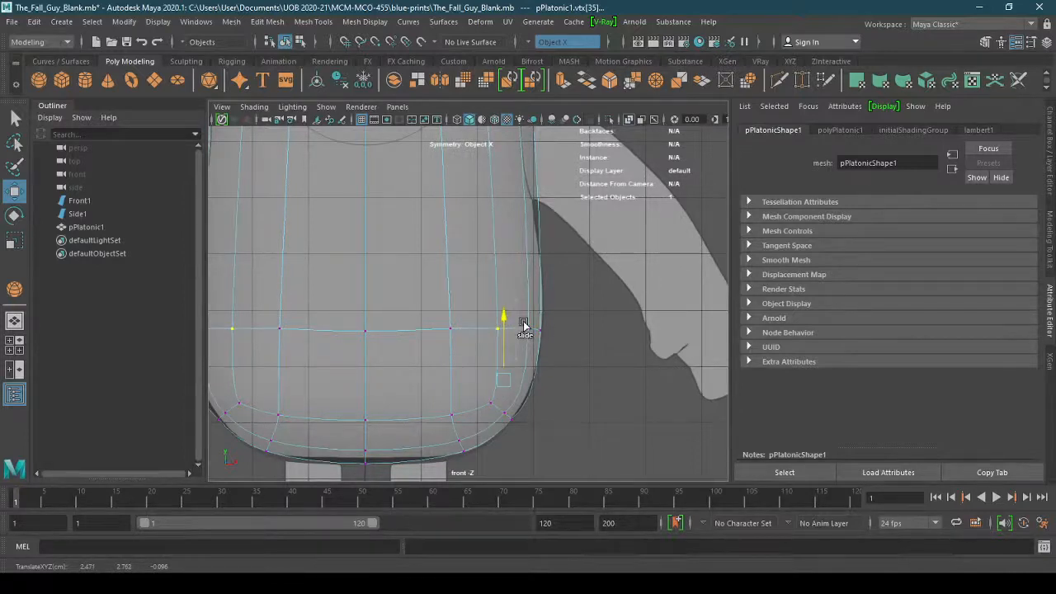
left_click_drag(523, 326, 523, 327)
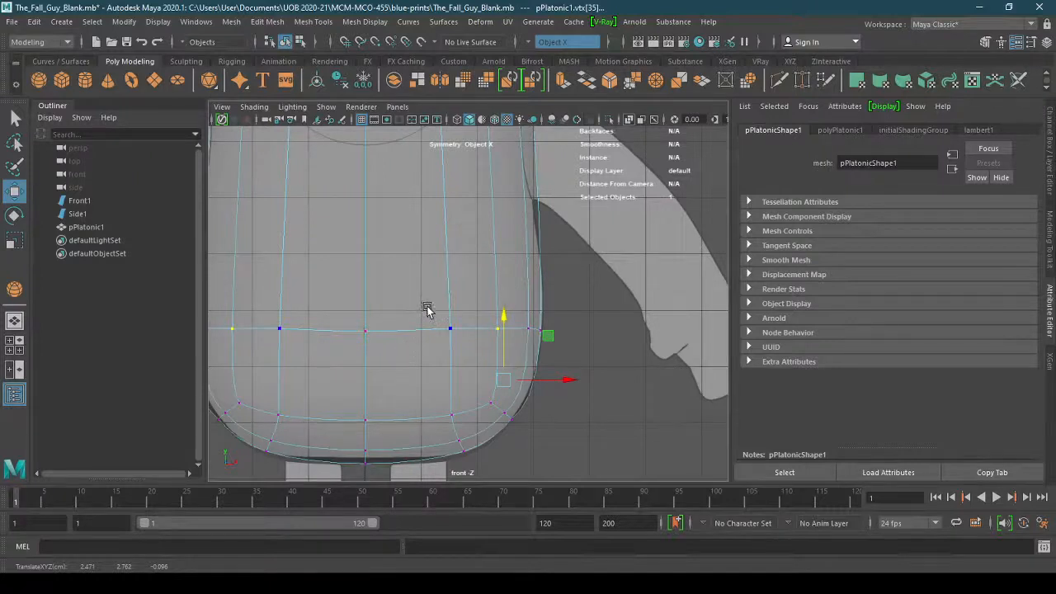
Move the inner vertex pair of the row above the base slightly down and the outermost side vertices slightly up
left_click(452, 330)
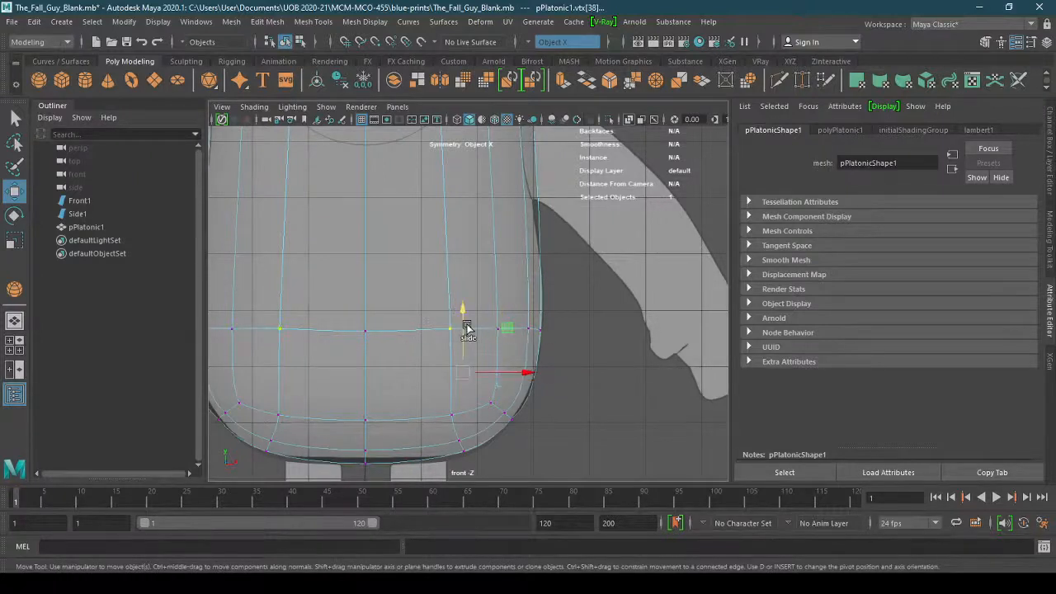
left_click_drag(466, 330, 465, 331)
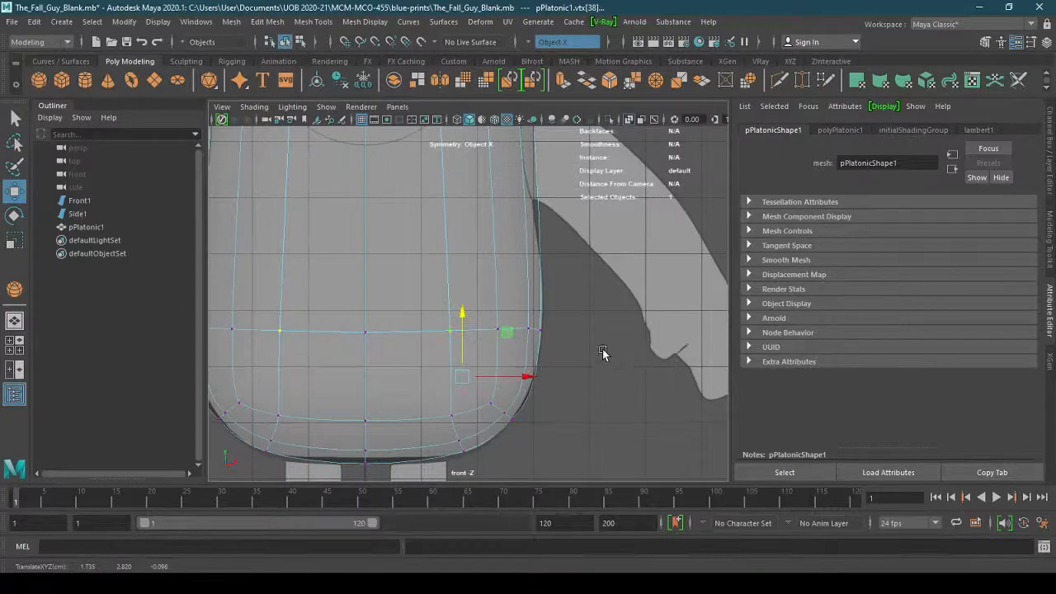
left_click(551, 332)
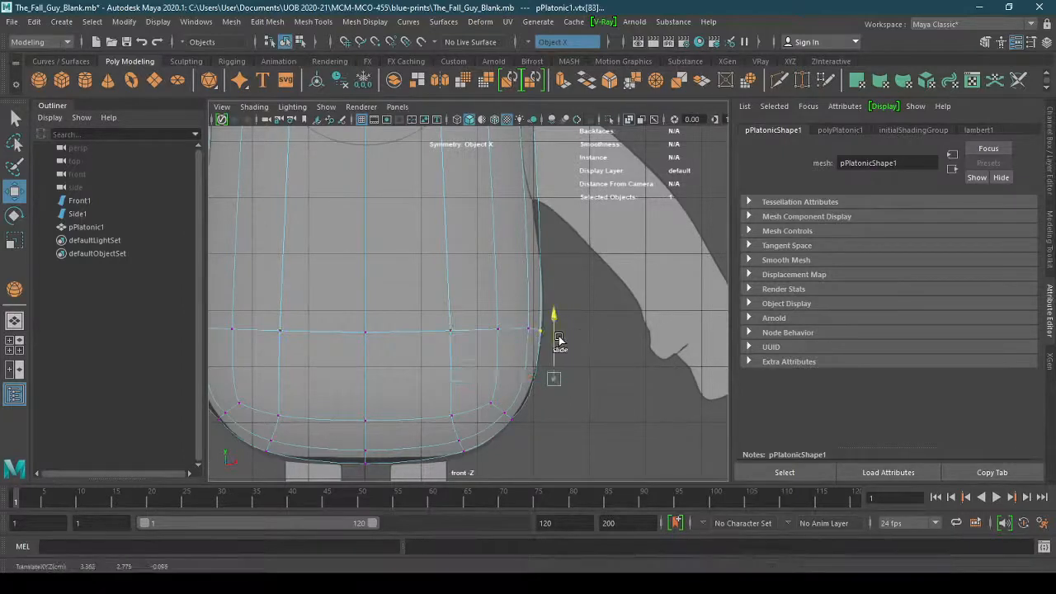
left_click_drag(557, 333, 560, 330)
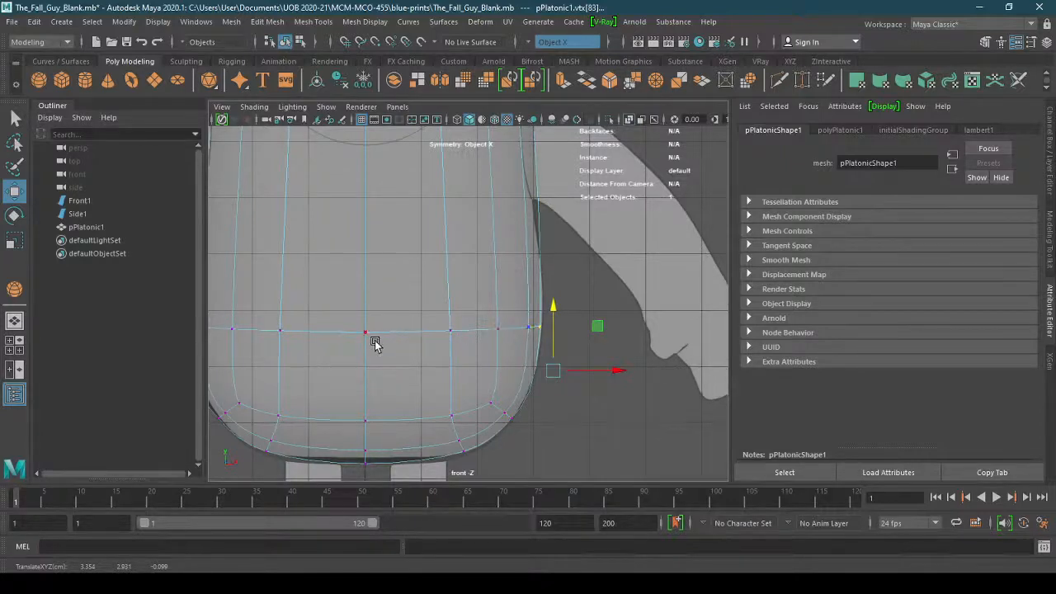
Move the centre vertices of the eye-level row down until they line up with the neighbouring vertices
right_click_drag(664, 355, 559, 305, "alt")
middle_click_drag(558, 305, 590, 396, "alt")
right_click_drag(532, 350, 601, 285, "alt")
middle_click_drag(481, 261, 471, 372, "alt")
right_click_drag(471, 372, 708, 334, "alt")
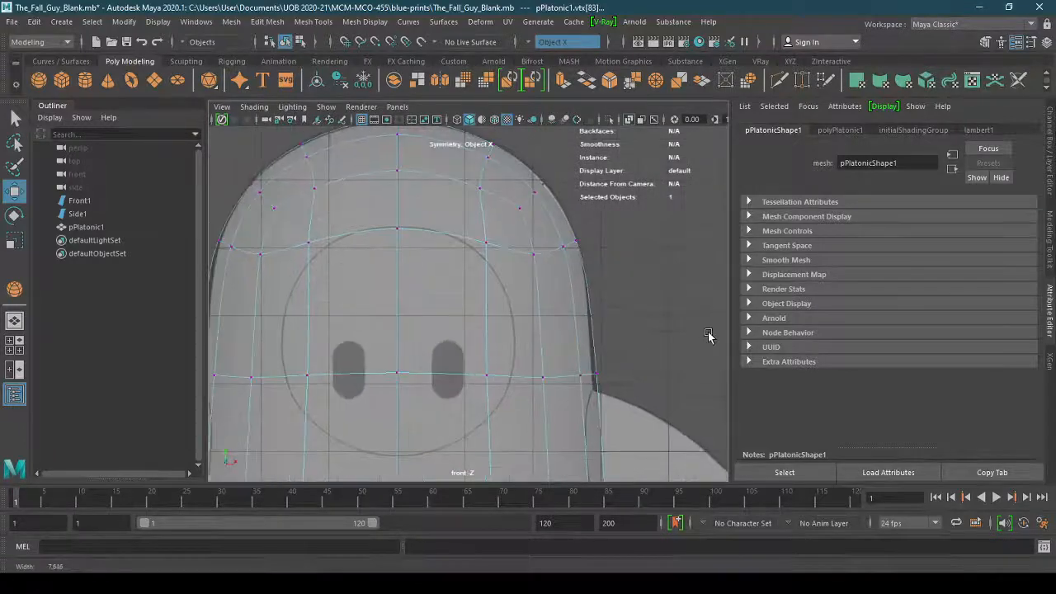
middle_click_drag(655, 363, 629, 318, "alt")
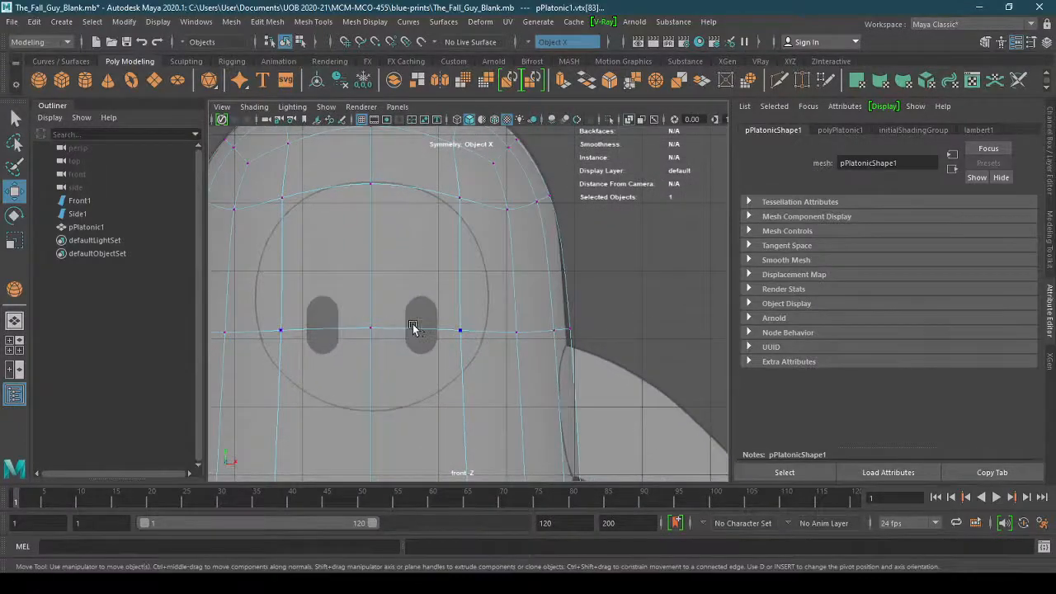
left_click_drag(348, 355, 384, 320)
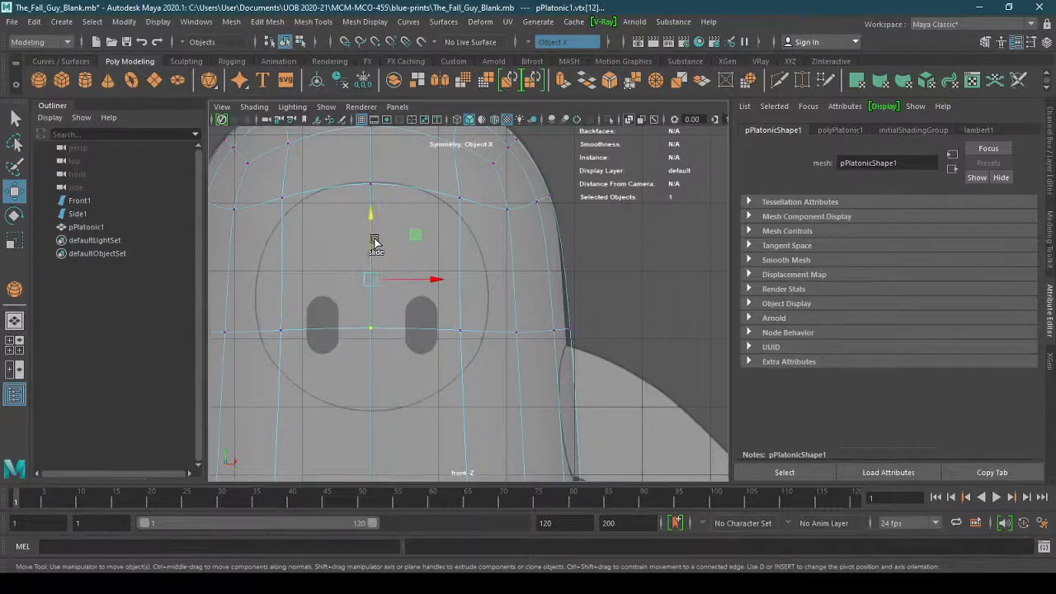
mouse_move(374, 241)
left_mouse_down()
mouse_move(371, 229)
mouse_move(371, 243)
left_mouse_up()
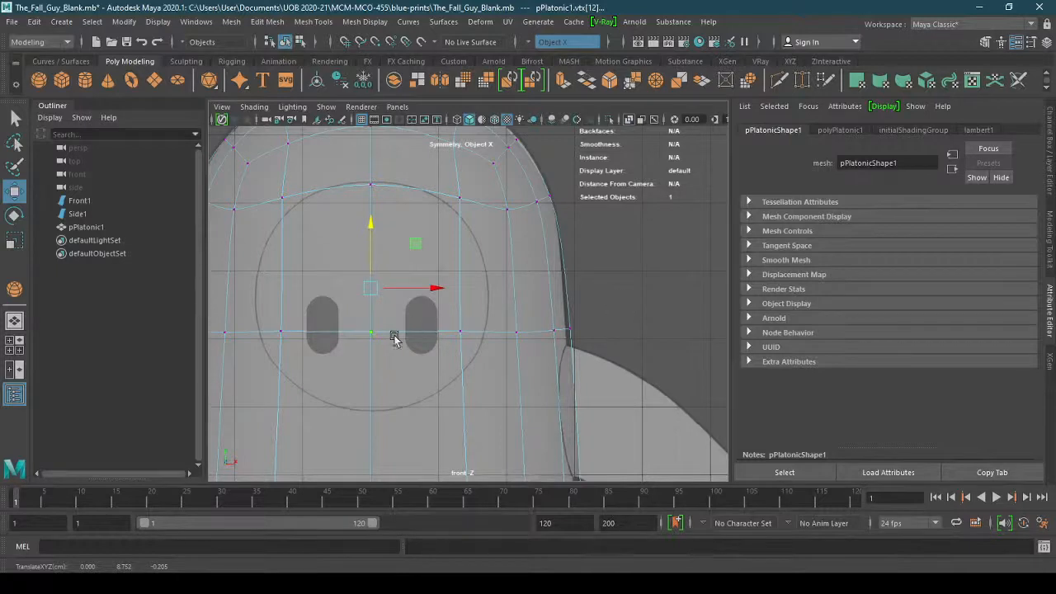
Select only the single centre vertex of the eye-level row and try to move it sideways
left_click(622, 282)
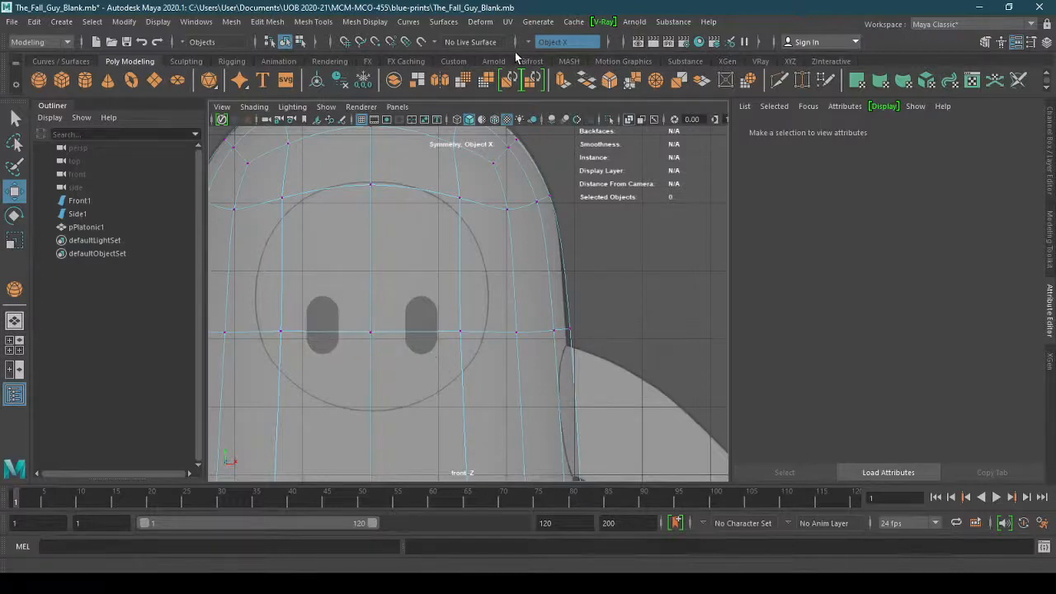
left_click(369, 332)
mouse_move(436, 289)
left_mouse_down()
mouse_move(461, 290)
mouse_move(329, 289)
mouse_move(453, 291)
left_mouse_up()
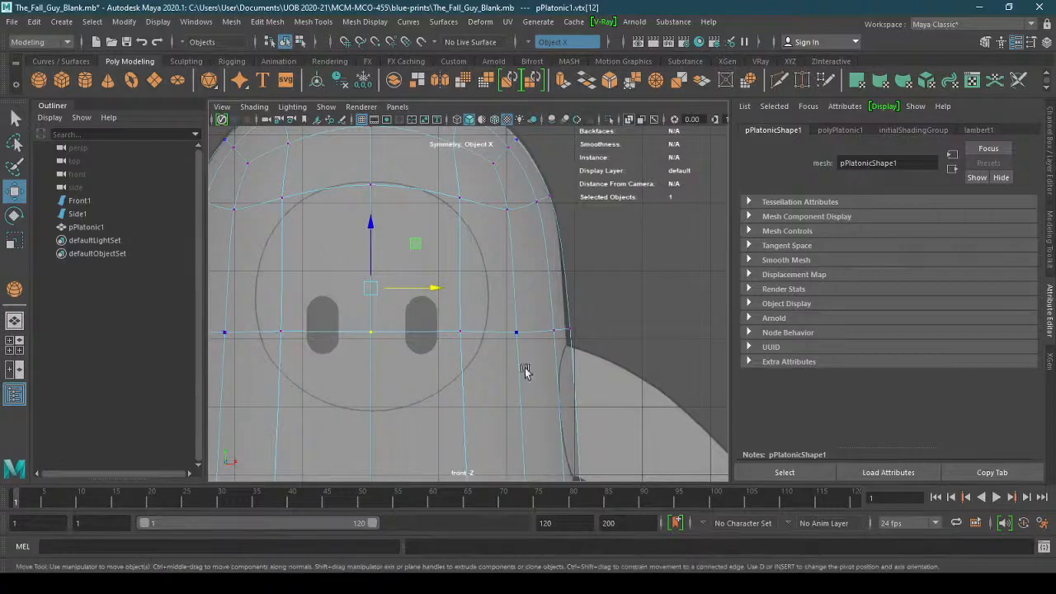
Raise the outer vertices of the eye-level row slightly and move the outermost pair up and inward onto the reference outline
left_click(535, 332)
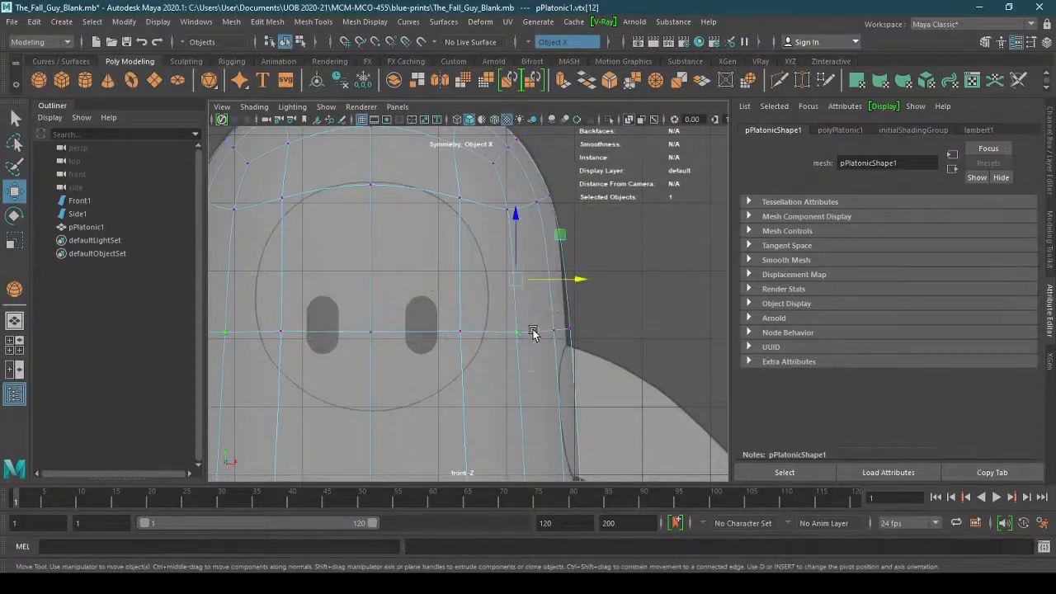
left_click(569, 330, "shift")
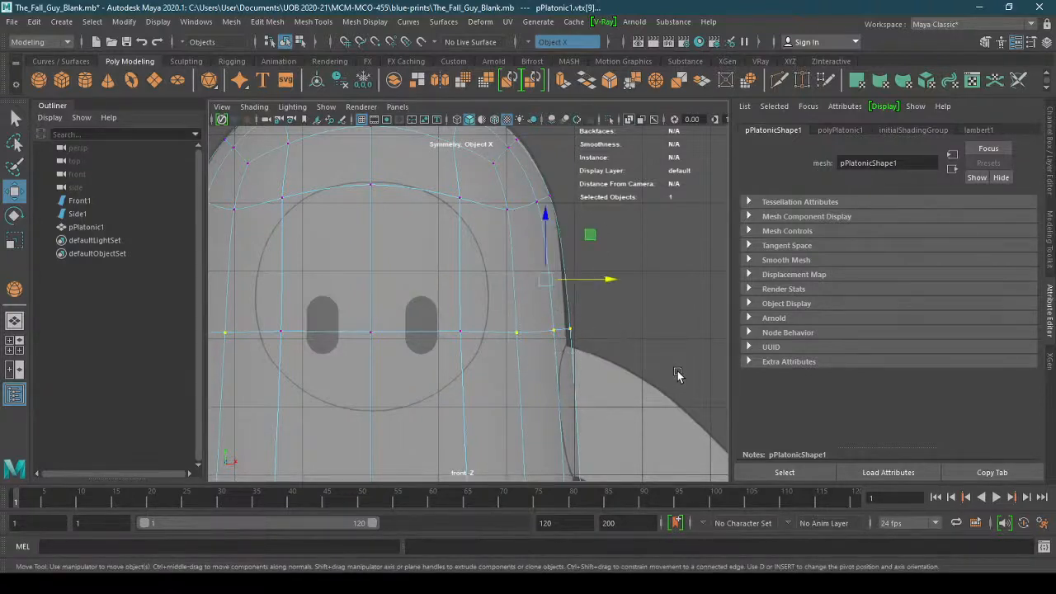
left_click_drag(547, 241, 546, 236)
left_click(609, 339)
left_click_drag(609, 336, 561, 310)
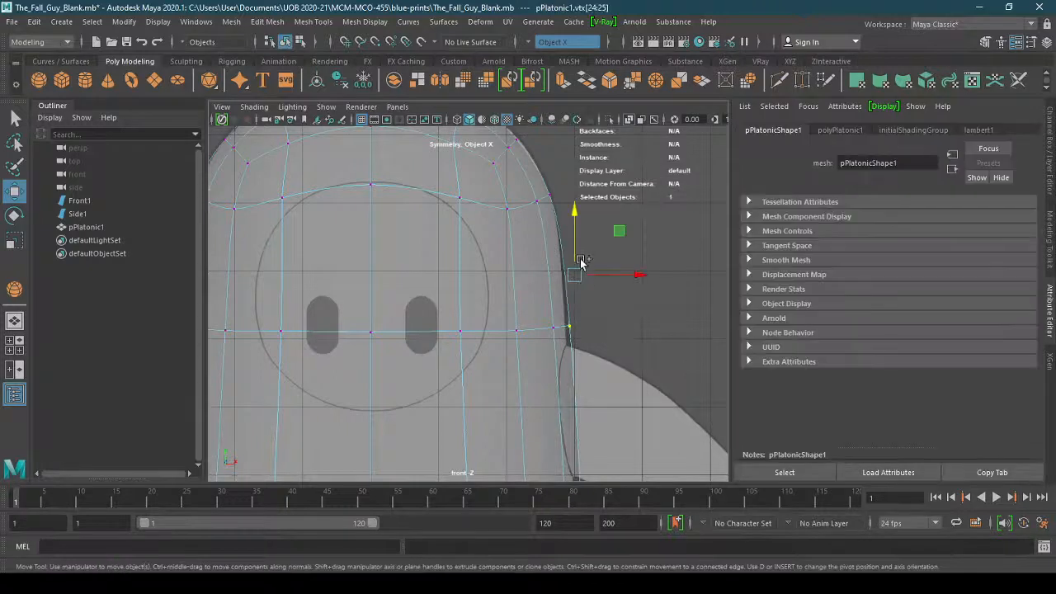
left_click_drag(580, 261, 612, 276)
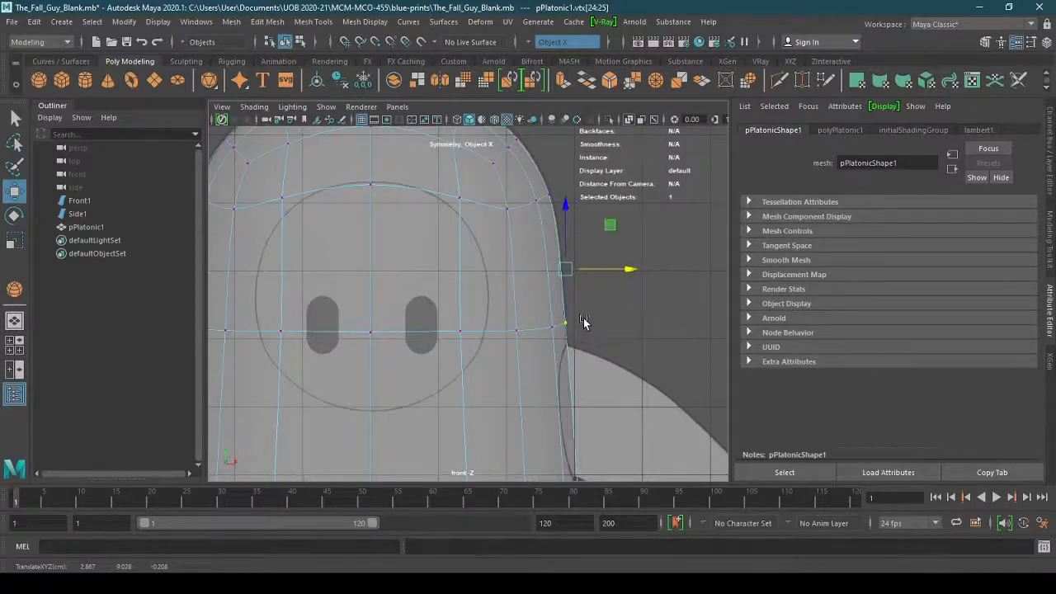
key("space")
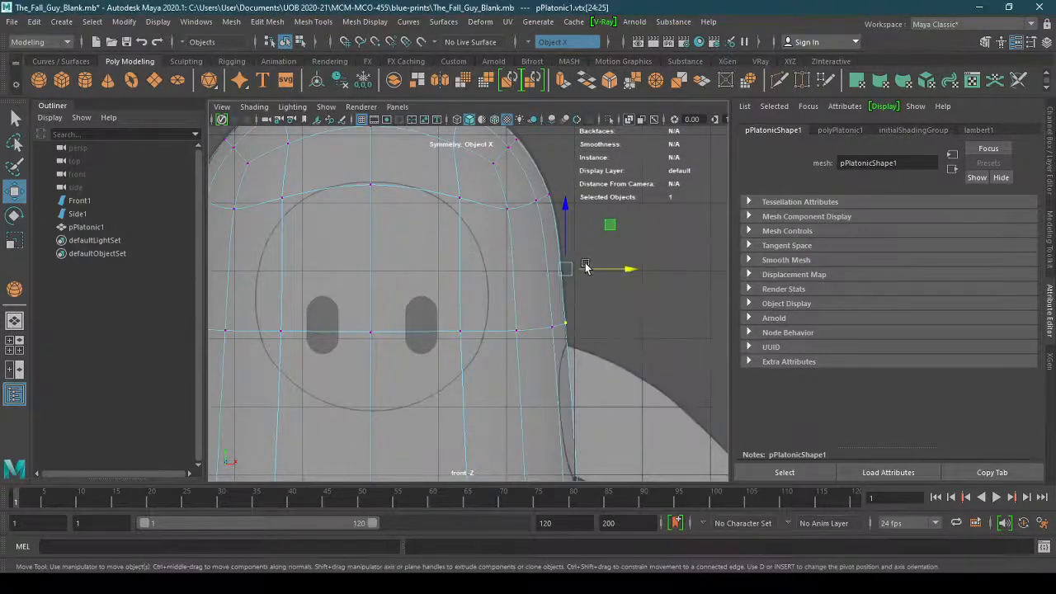
Clear the vertex selection and examine how the mesh rows follow the reference outline from the head down to the base
middle_click_drag(492, 270, 558, 342, "alt")
left_click(603, 295)
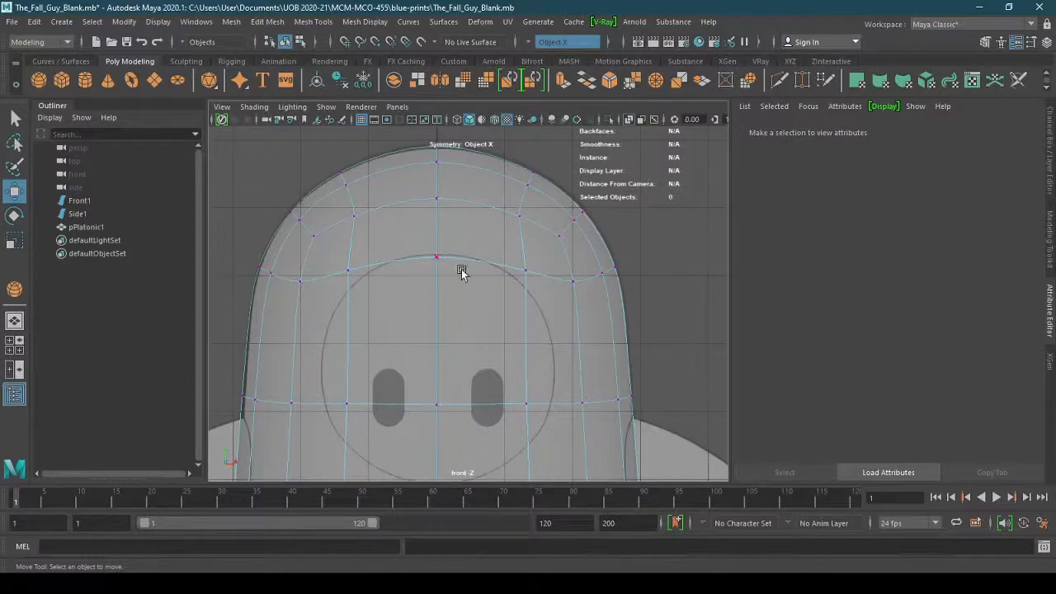
scroll(569, 358, "down", 3)
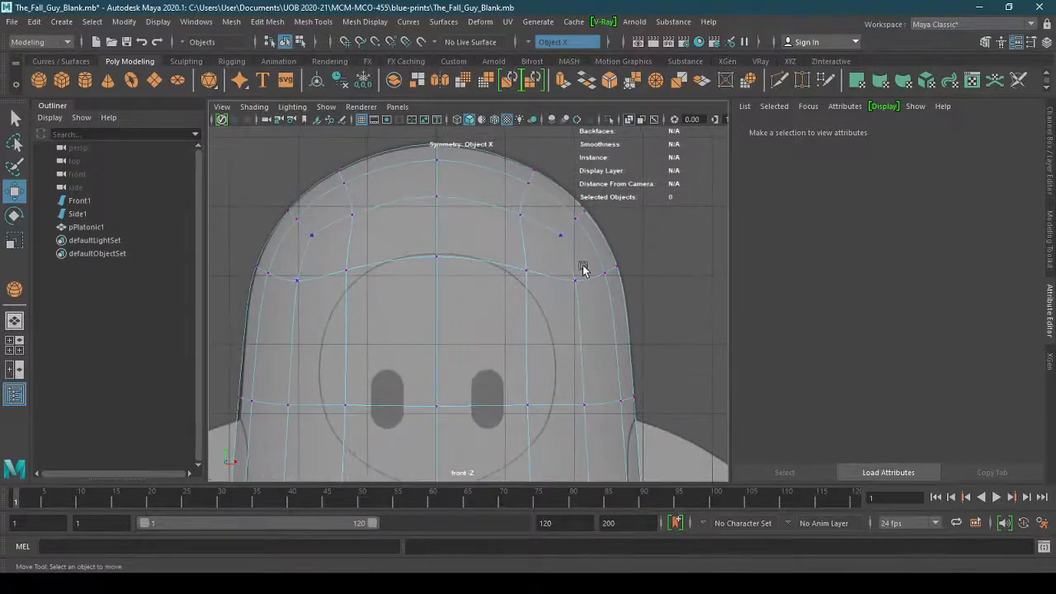
scroll(480, 376, "down", 4)
middle_click_drag(555, 388, 503, 241, "alt")
scroll(490, 292, "down", 1)
scroll(578, 289, "up", 2)
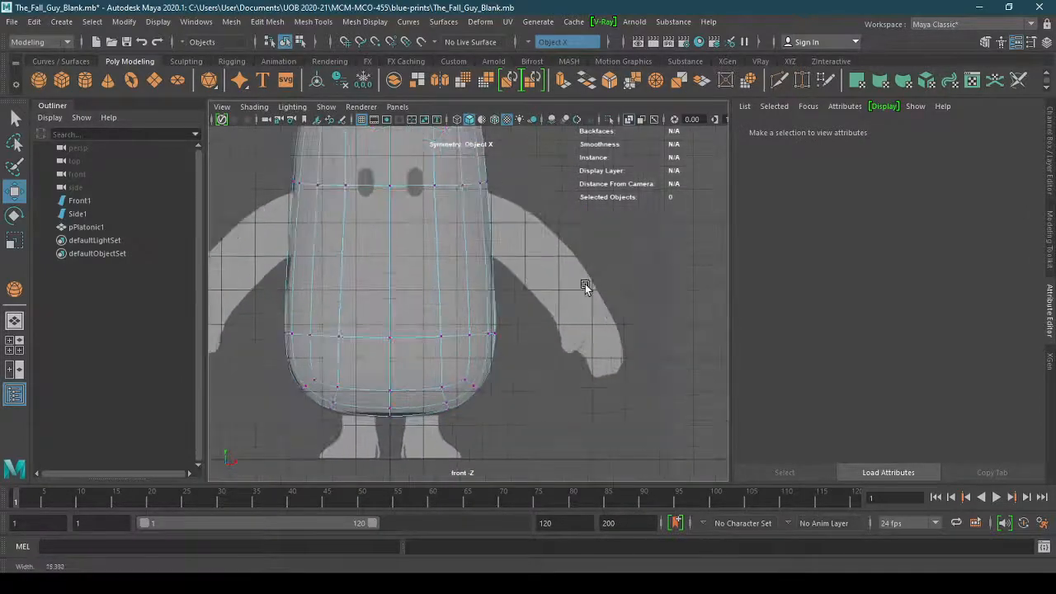
scroll(487, 429, "up", 2)
middle_click_drag(495, 429, 564, 366, "alt")
scroll(565, 371, "up", 4)
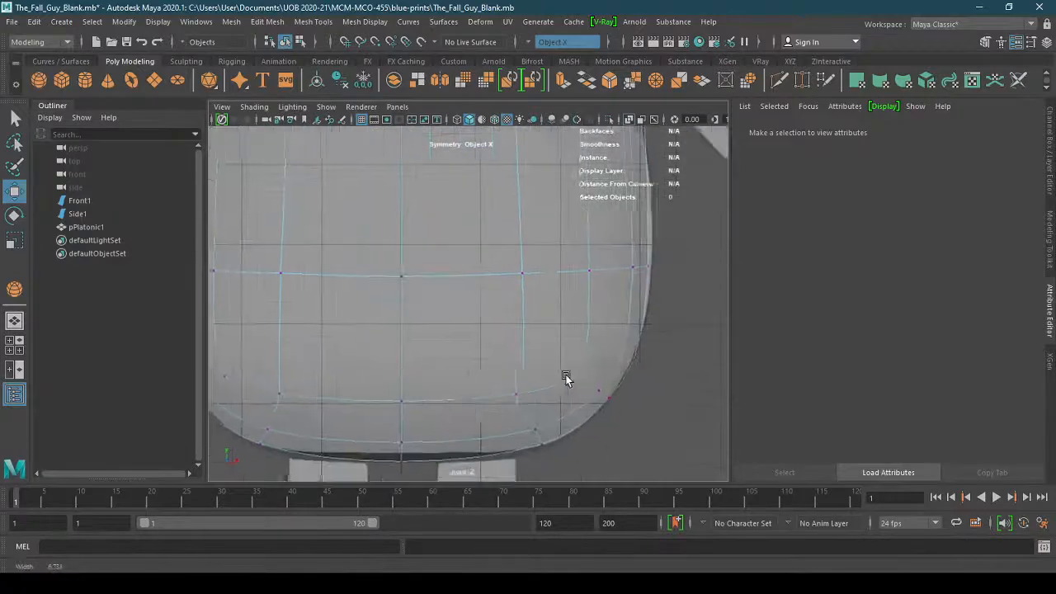
Raise the centre vertices of the lowest rows until the body's bottom edge meets the reference outline above the legs
middle_click_drag(495, 403, 567, 308, "alt")
scroll(567, 308, "up", 2)
left_click_drag(459, 407, 495, 306)
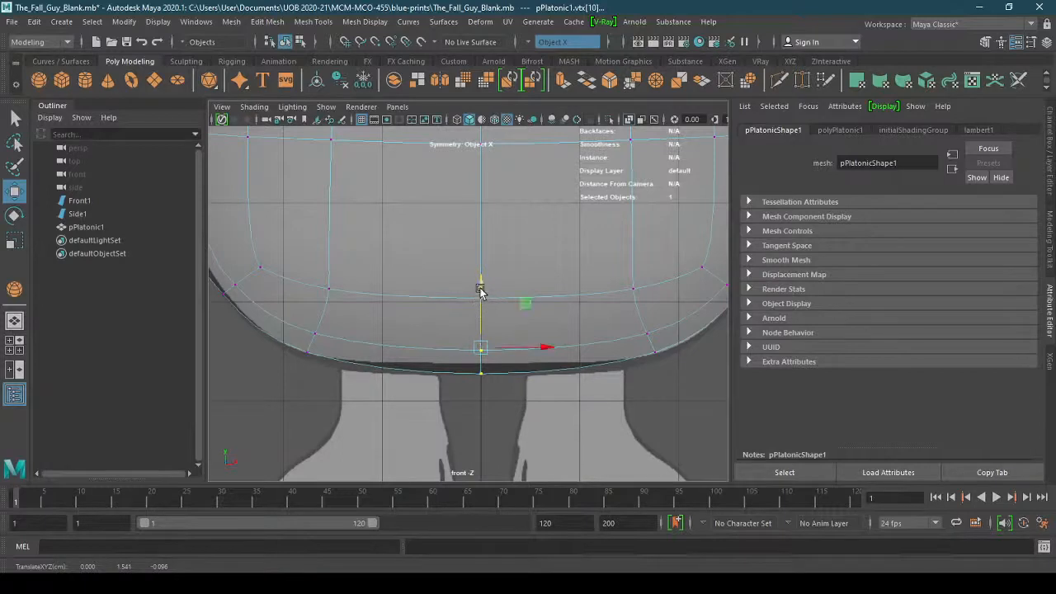
left_click_drag(481, 294, 480, 277)
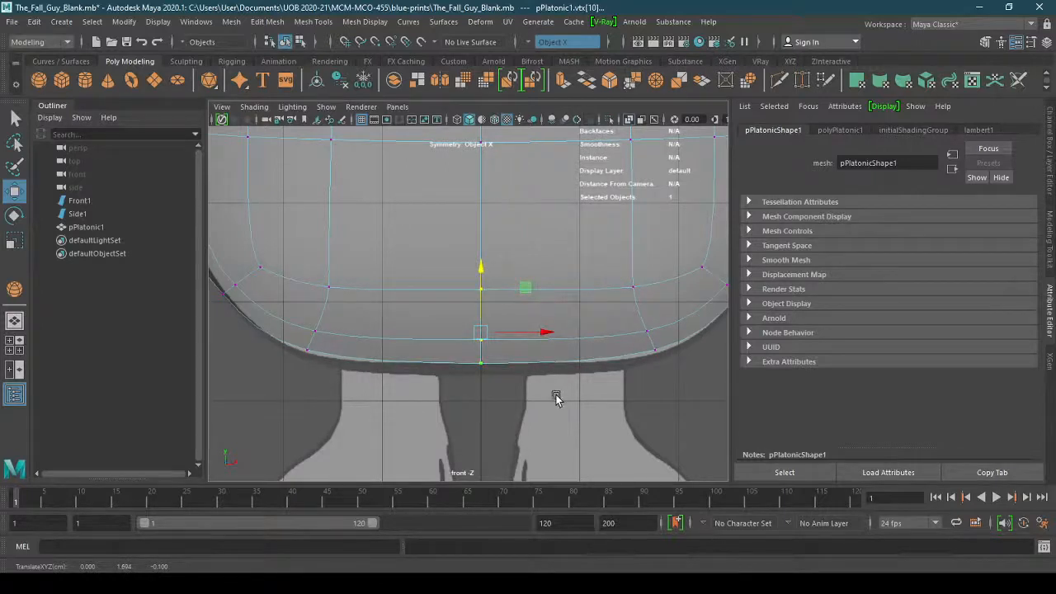
Lower the centre vertices of the bottom rows together with their neighbouring columns slightly, and clear the selection
scroll(544, 392, "down", 2)
scroll(507, 394, "up", 1)
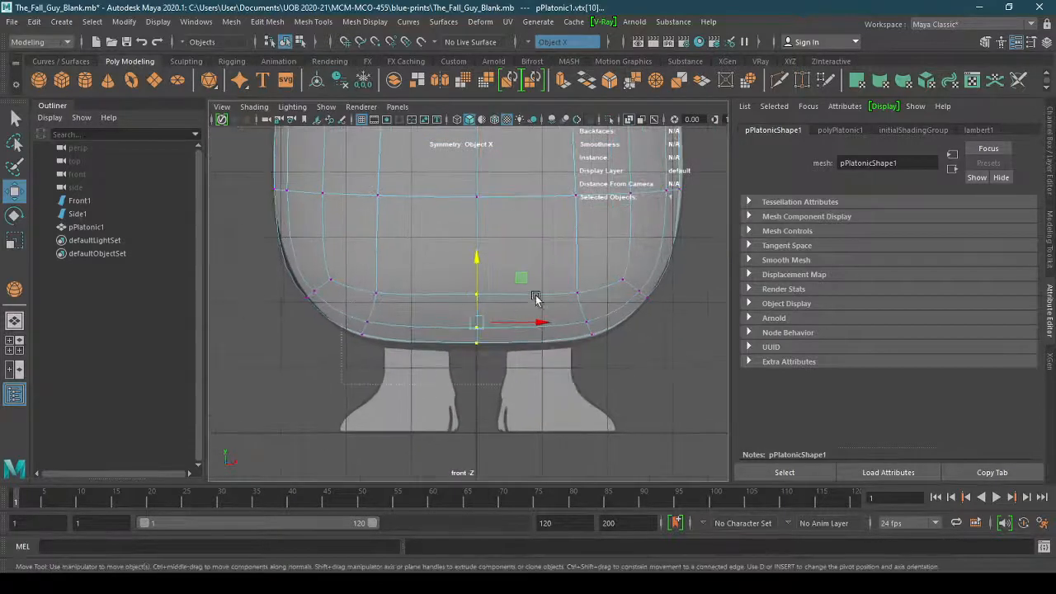
mouse_move(534, 296)
left_mouse_down()
mouse_move(595, 280)
mouse_move(542, 283)
left_mouse_up()
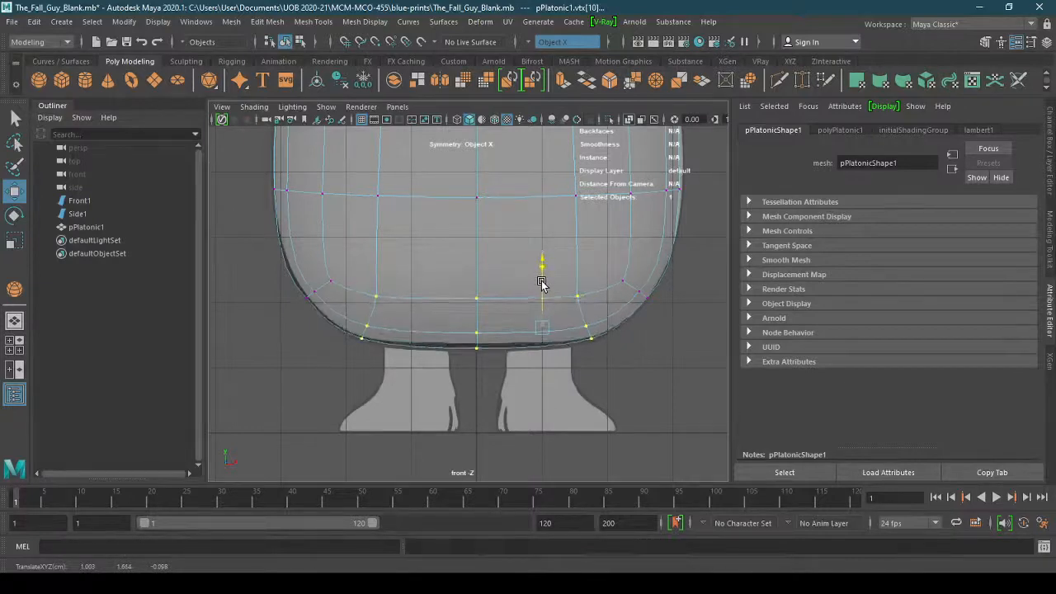
left_click(621, 368)
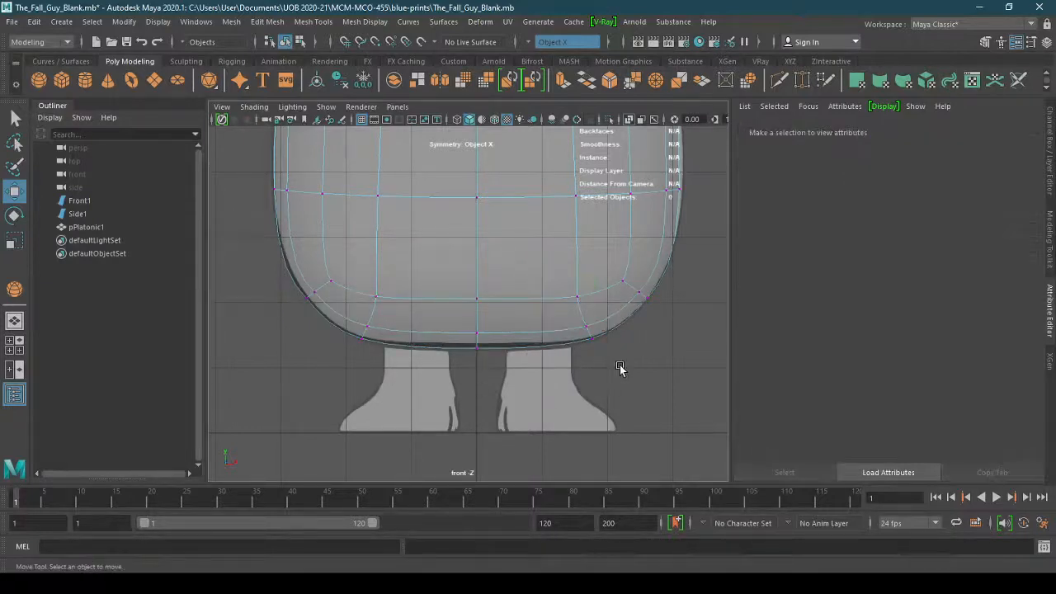
Examine how the body's side edge follows the reference outline around the arm joint, between the eye-level row and the row below
right_click_drag(639, 359, 515, 373, "alt")
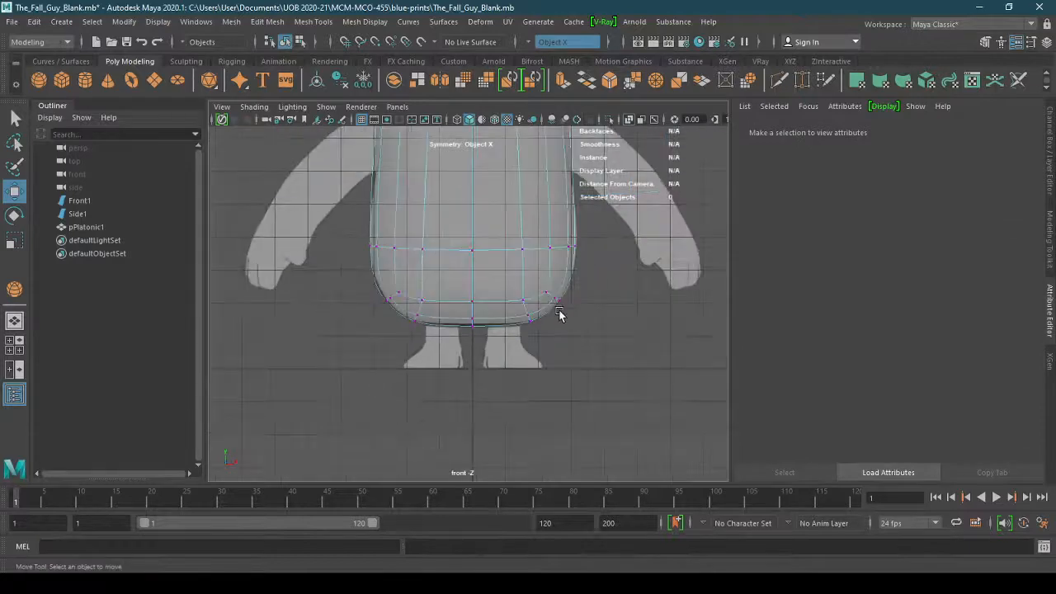
middle_click_drag(558, 313, 538, 455, "alt")
right_click_drag(441, 400, 589, 325, "alt")
right_click_drag(516, 306, 584, 295, "alt")
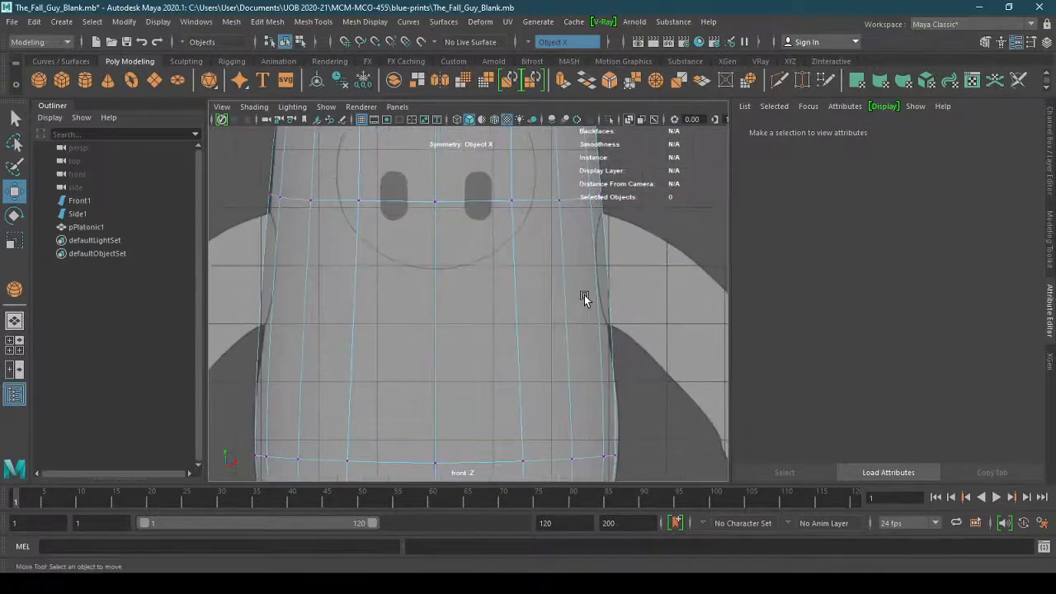
middle_click_drag(584, 294, 475, 334, "alt")
right_click_drag(476, 335, 563, 290, "alt")
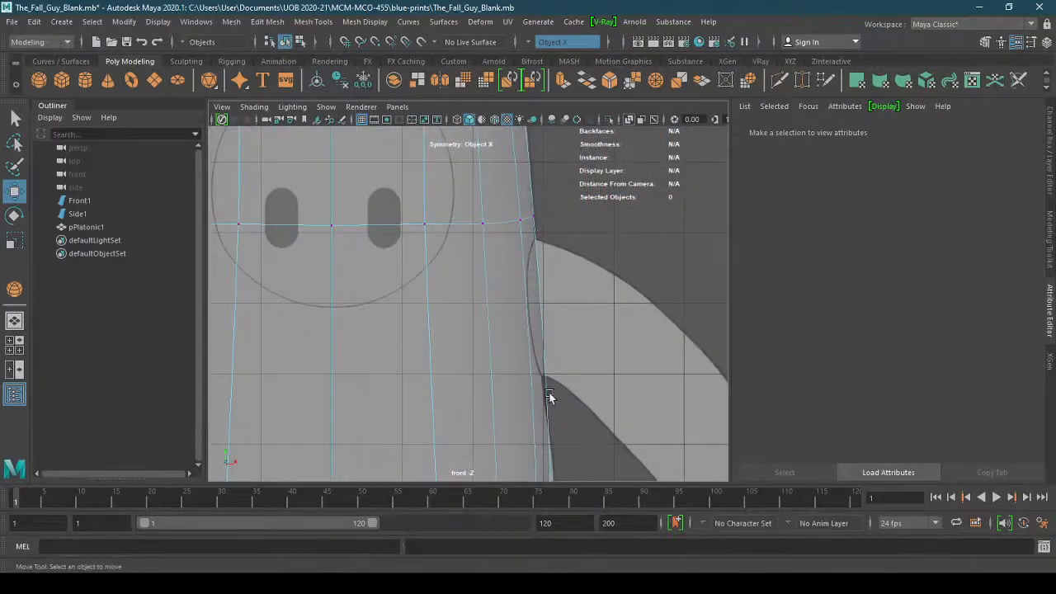
right_click_drag(544, 328, 566, 459, "alt")
middle_click_drag(566, 459, 570, 275, "alt")
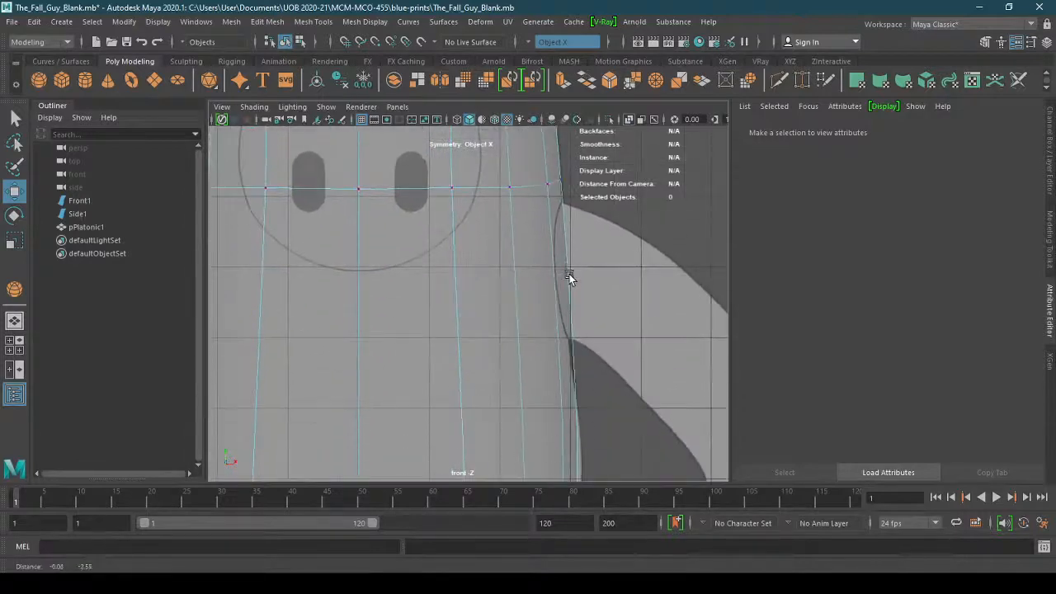
right_click_drag(580, 294, 691, 340, "alt")
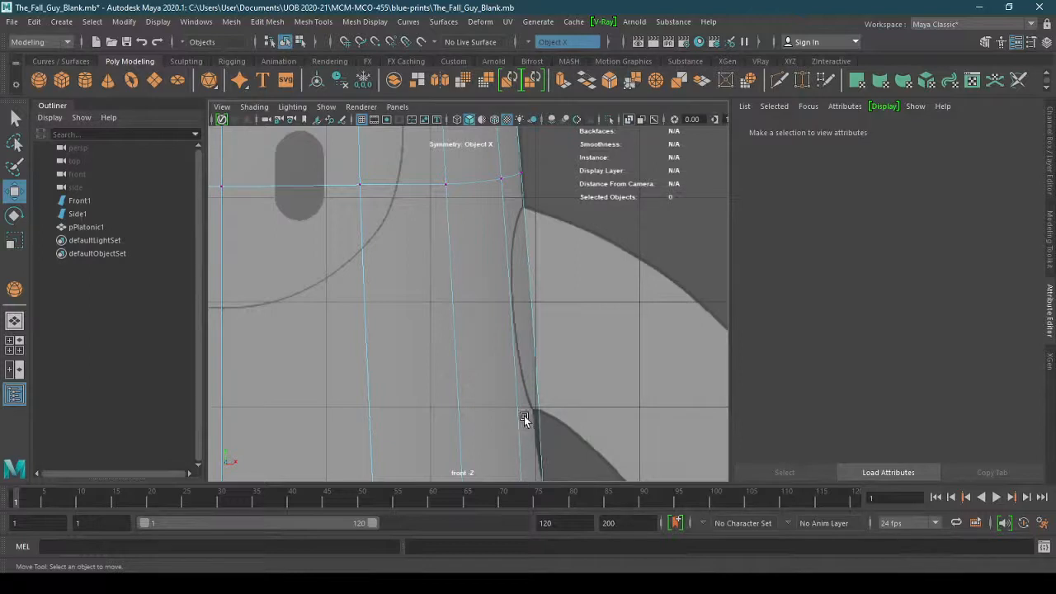
right_click_drag(524, 417, 401, 425, "alt")
middle_click_drag(401, 425, 435, 421, "alt")
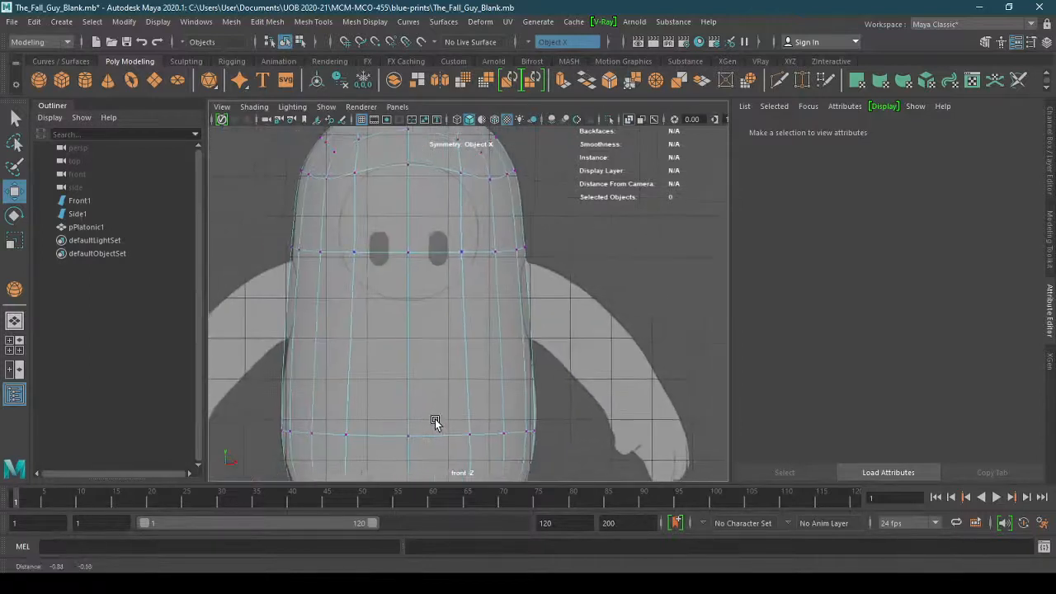
Insert a horizontal edge loop around the body at armpit height with Multi-Cut
right_click(470, 385)
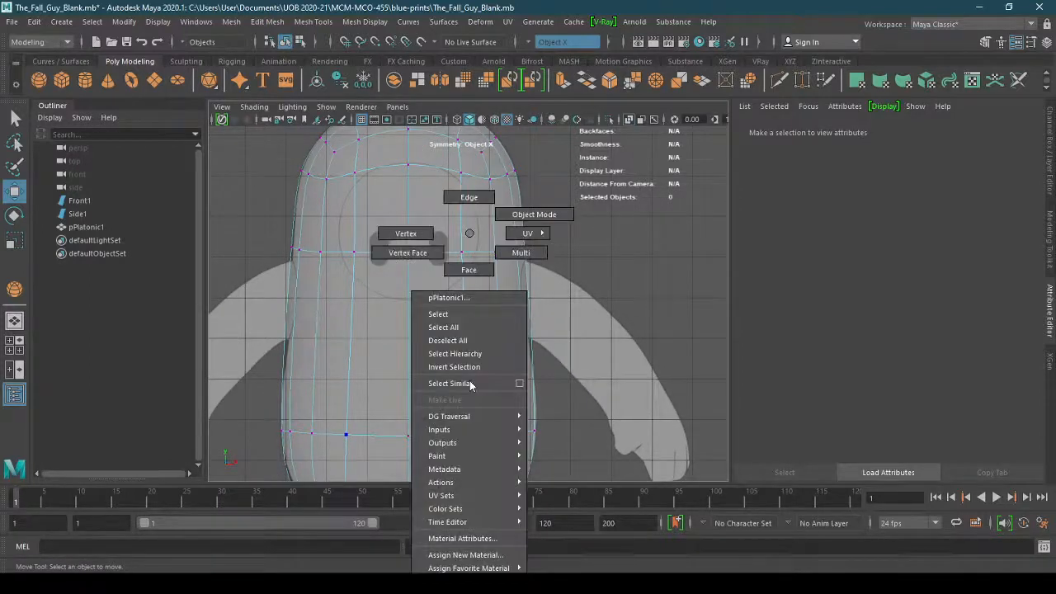
left_click(468, 196)
left_click(499, 362)
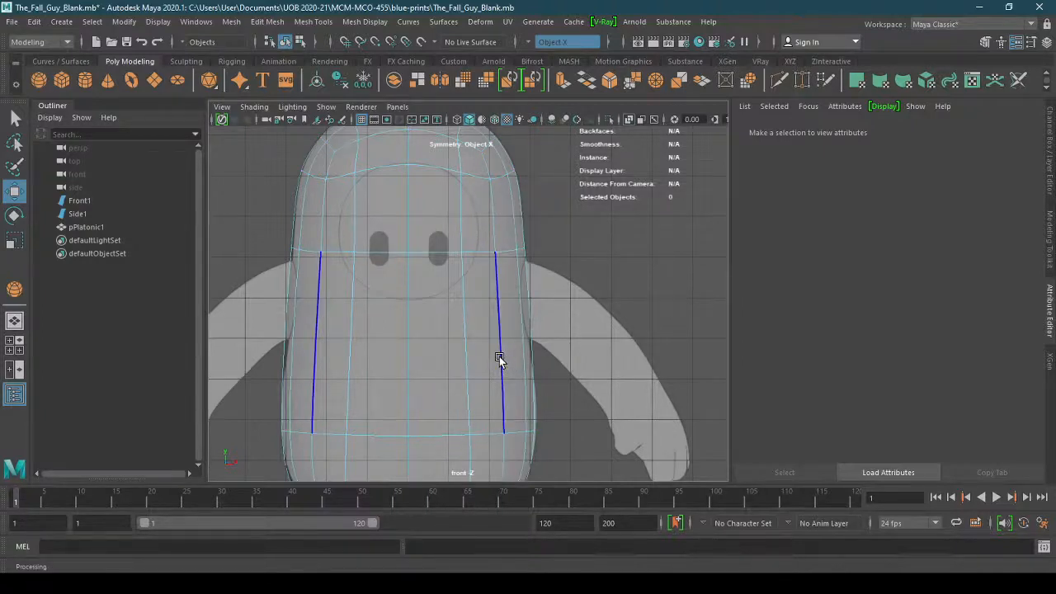
left_click(543, 368)
left_click(498, 372)
right_click(501, 370, "shift")
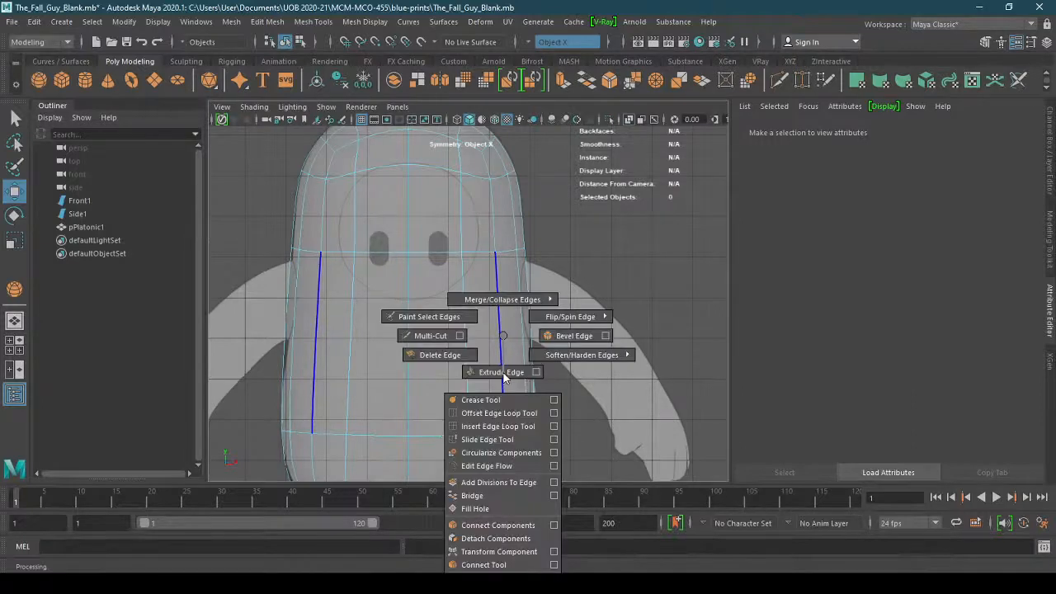
left_click(426, 336)
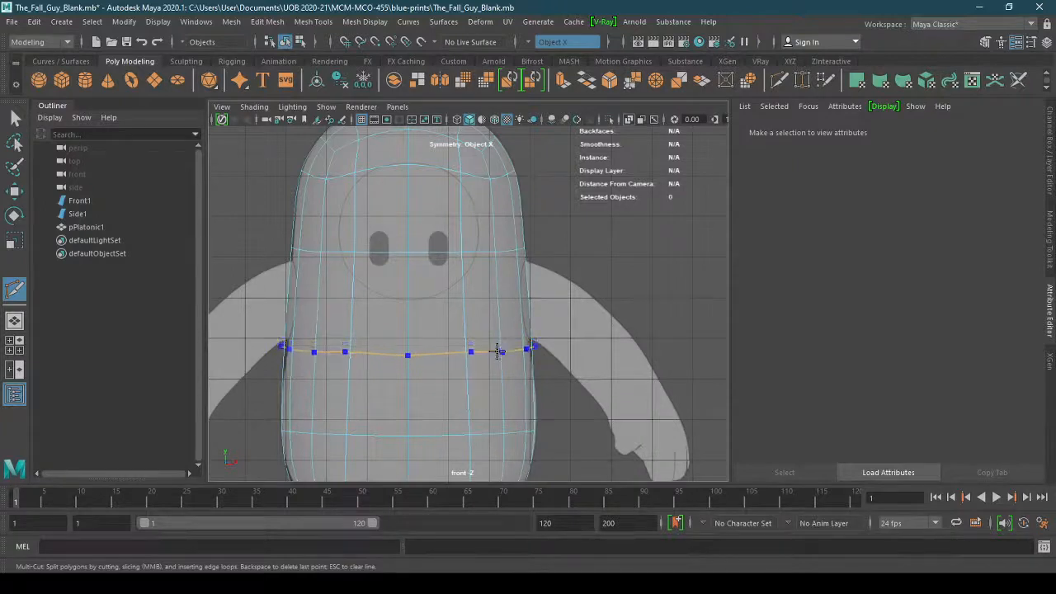
left_click(497, 345, "ctrl")
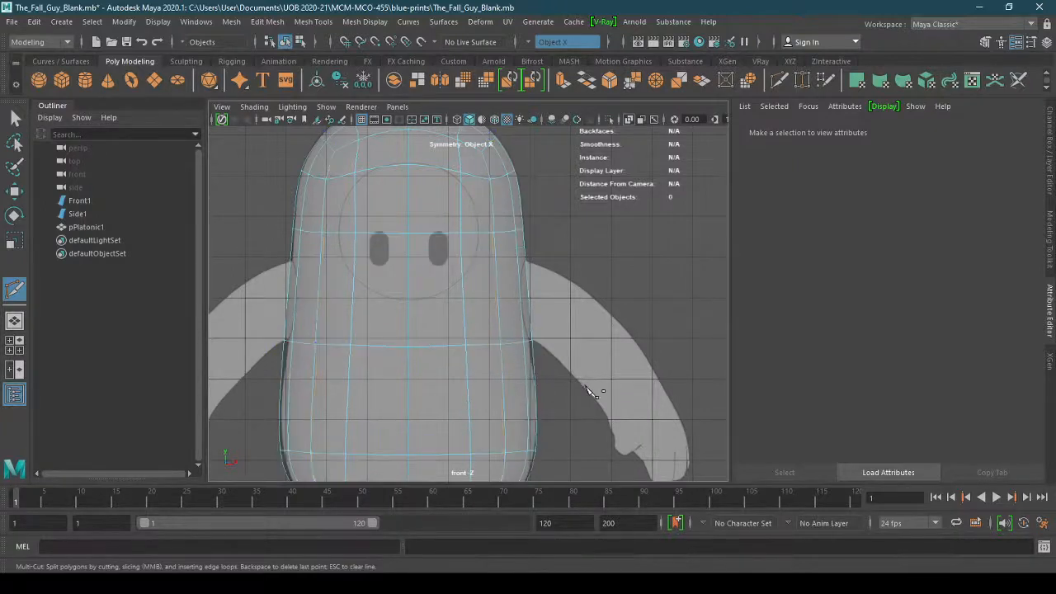
Move the armpit row's outermost vertices inward onto the reference outline and slightly lower the vertex pair beside its centre
right_click_drag(551, 396, 638, 390, "alt")
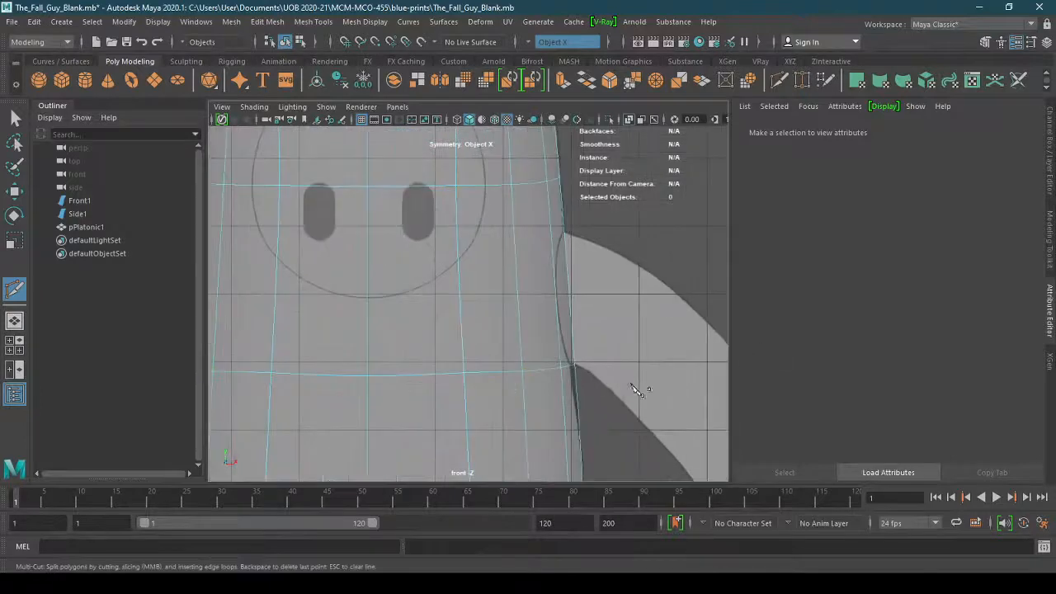
key("w")
left_click(579, 387)
right_click_drag(580, 231, 503, 247)
left_click_drag(591, 390, 541, 356)
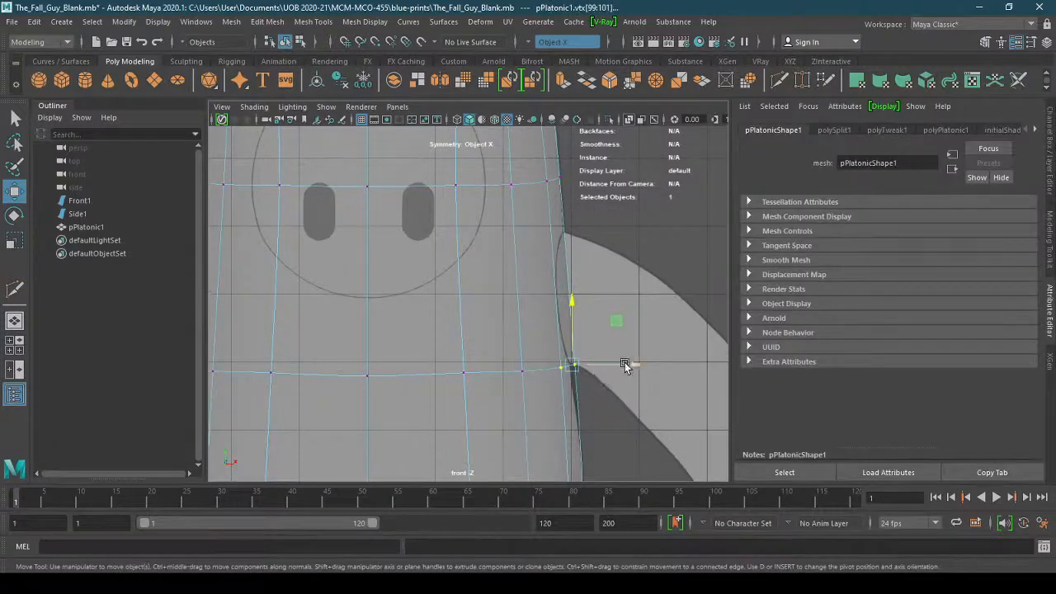
left_click(625, 362)
left_click_drag(630, 363, 624, 367)
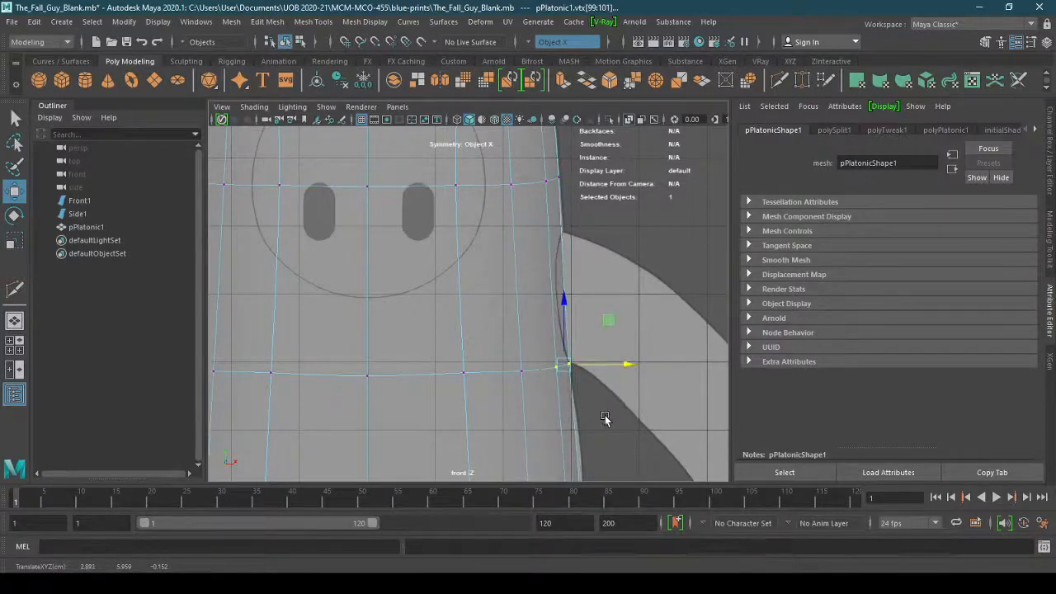
left_click(604, 418)
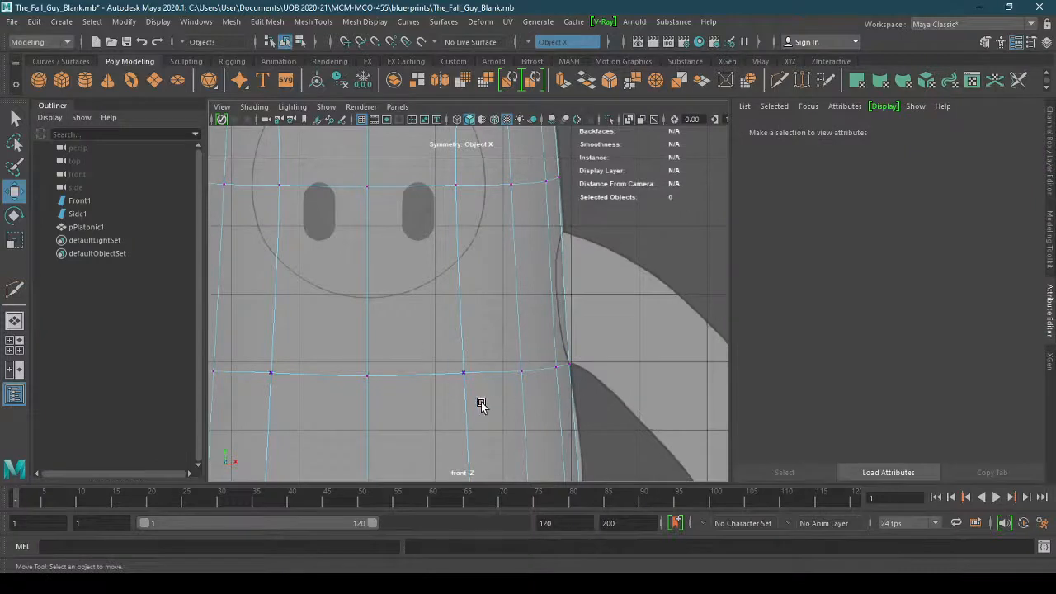
left_click(463, 373)
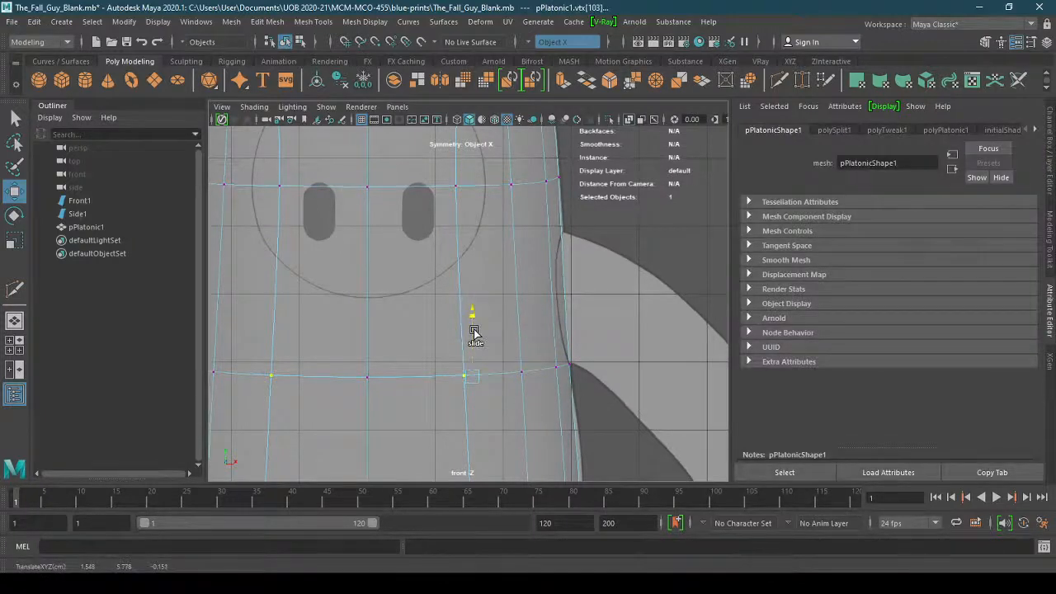
left_click_drag(474, 332, 474, 334)
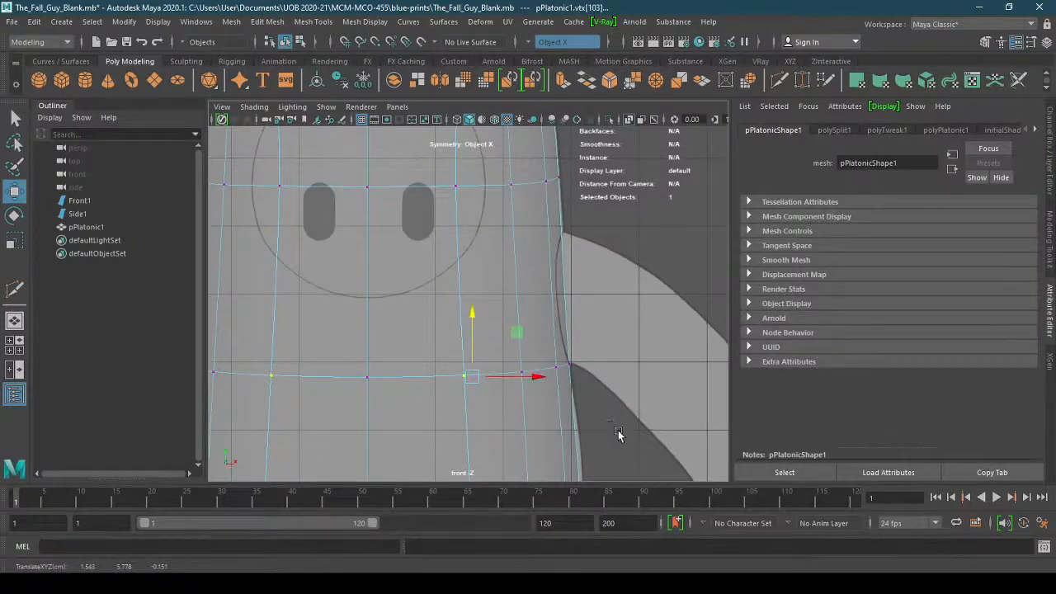
Insert a second horizontal edge loop with Multi-Cut about midway between the armpit row and the next row below
middle_click_drag(559, 440, 643, 295, "alt")
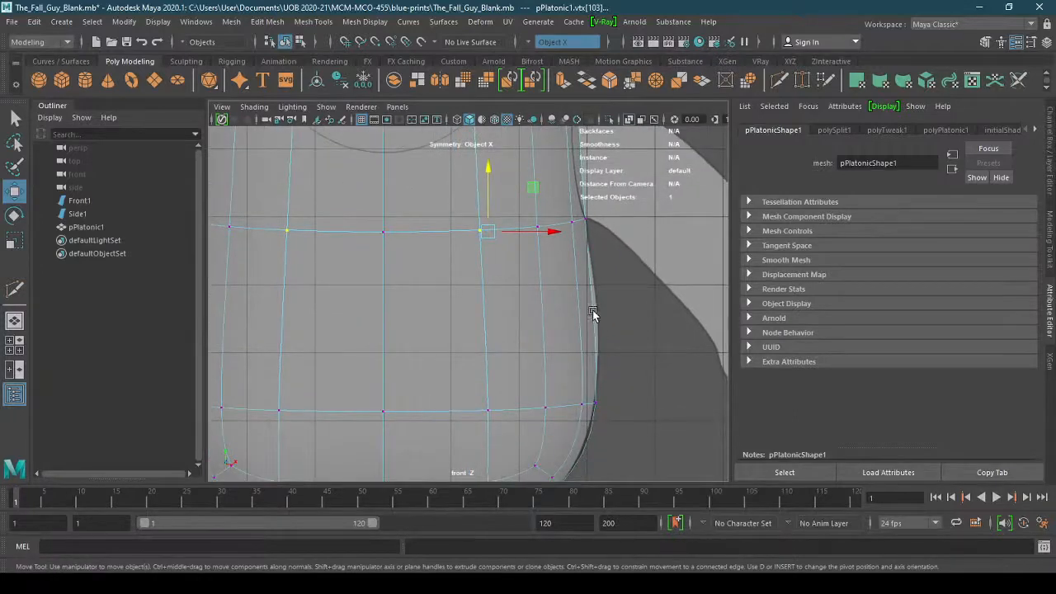
right_click_drag(593, 324, 506, 324, "shift")
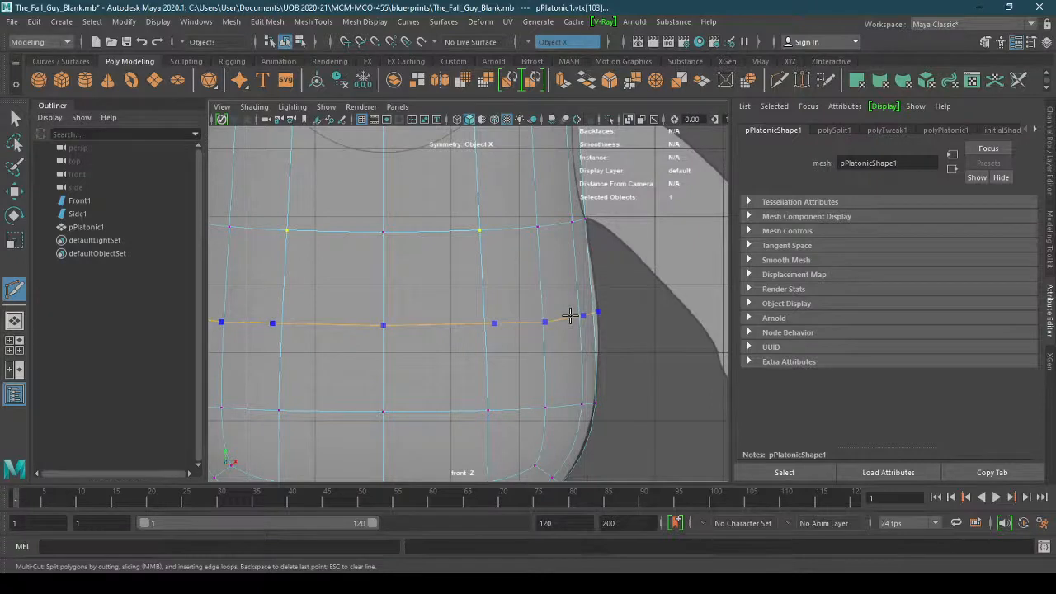
left_click(570, 323, "ctrl")
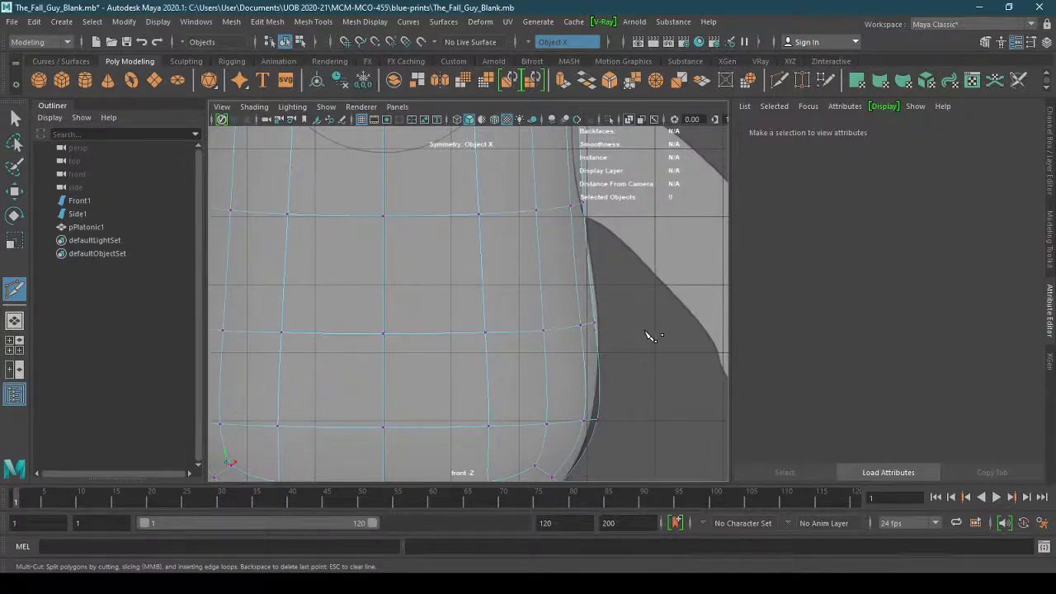
Move the outermost vertices of the row just below the armpit row slightly outward to the reference outline
key("w")
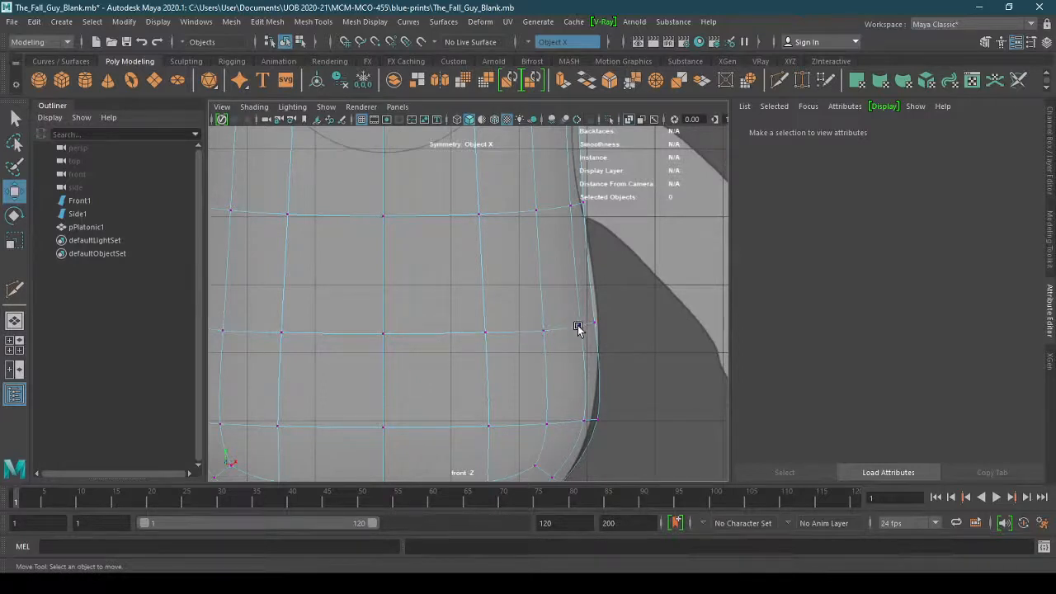
right_click_drag(578, 329, 521, 240)
left_click_drag(636, 302, 558, 347)
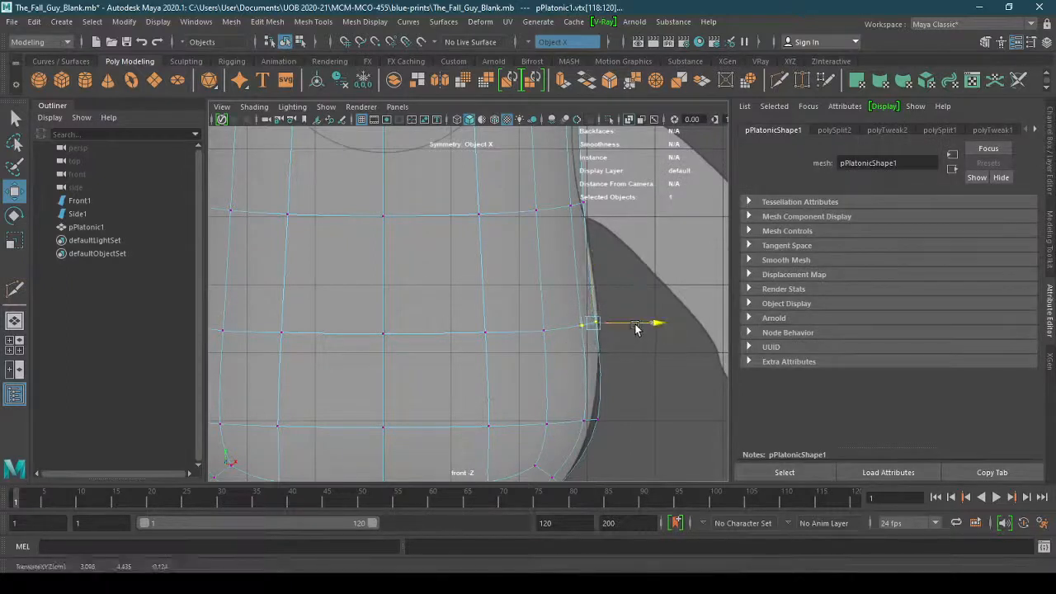
left_click_drag(635, 329, 639, 327)
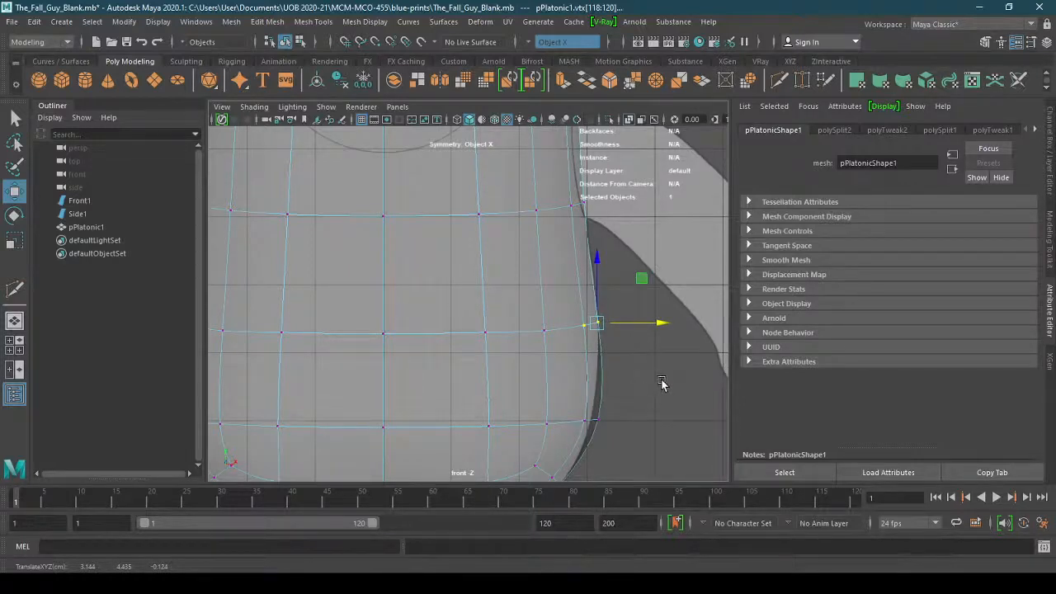
left_click(661, 384)
Insert a third horizontal edge loop with Multi-Cut around the widest part of the lower body
scroll(734, 363, "down", 3)
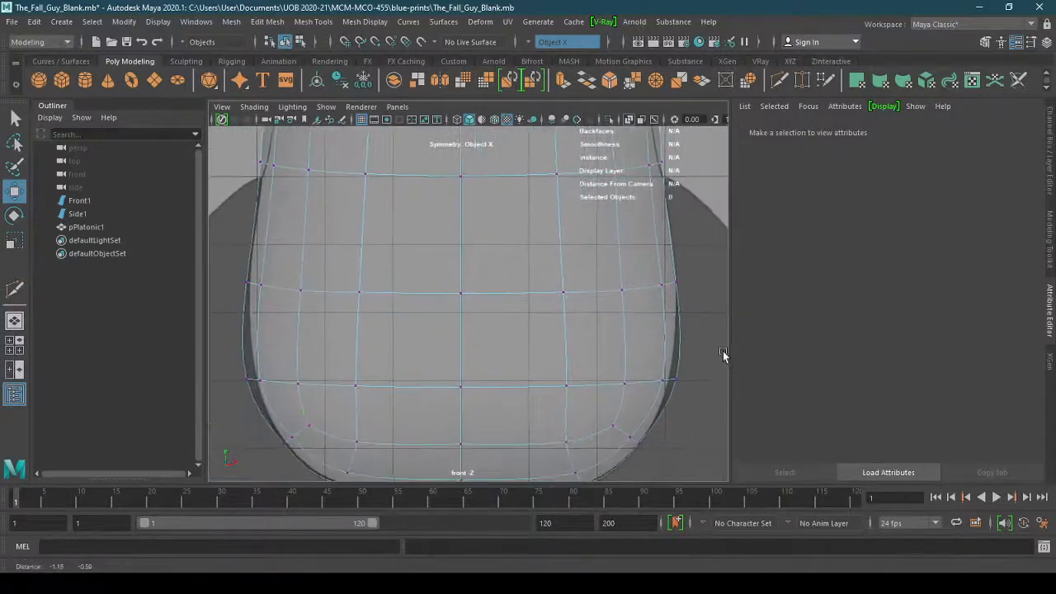
middle_click_drag(722, 354, 660, 389, "alt")
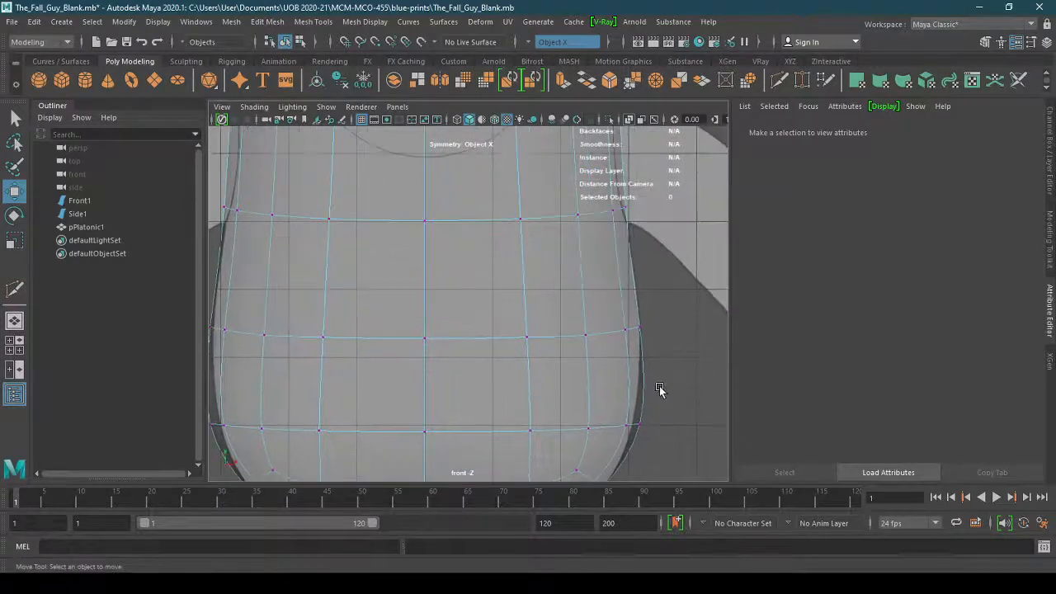
right_click_drag(642, 383, 574, 381, "shift")
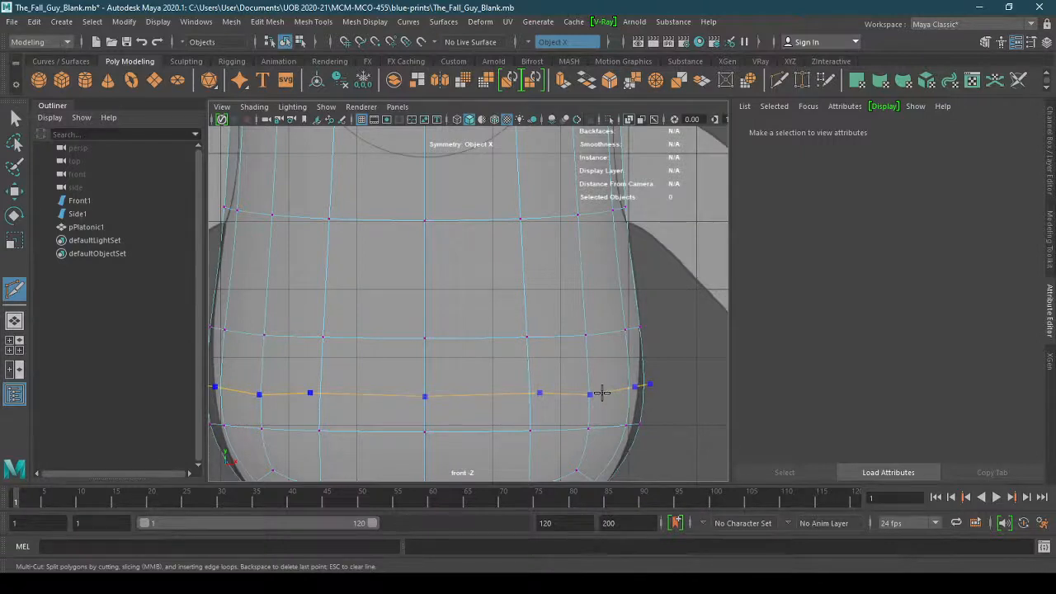
left_click(600, 393, "ctrl")
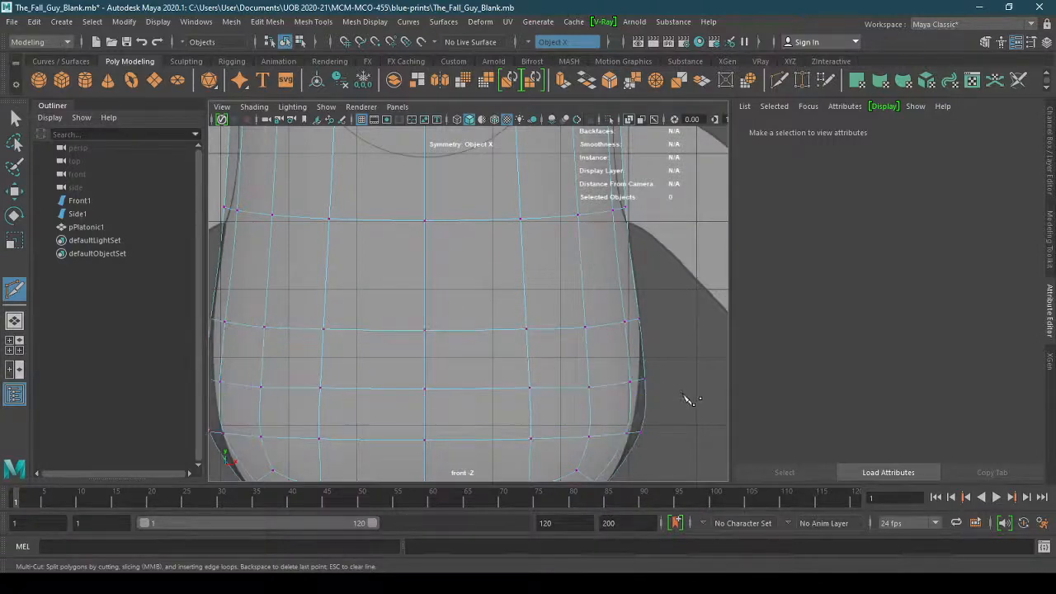
Move the outermost vertices of the newest row and of the row below it inward onto the reference outline
key("w")
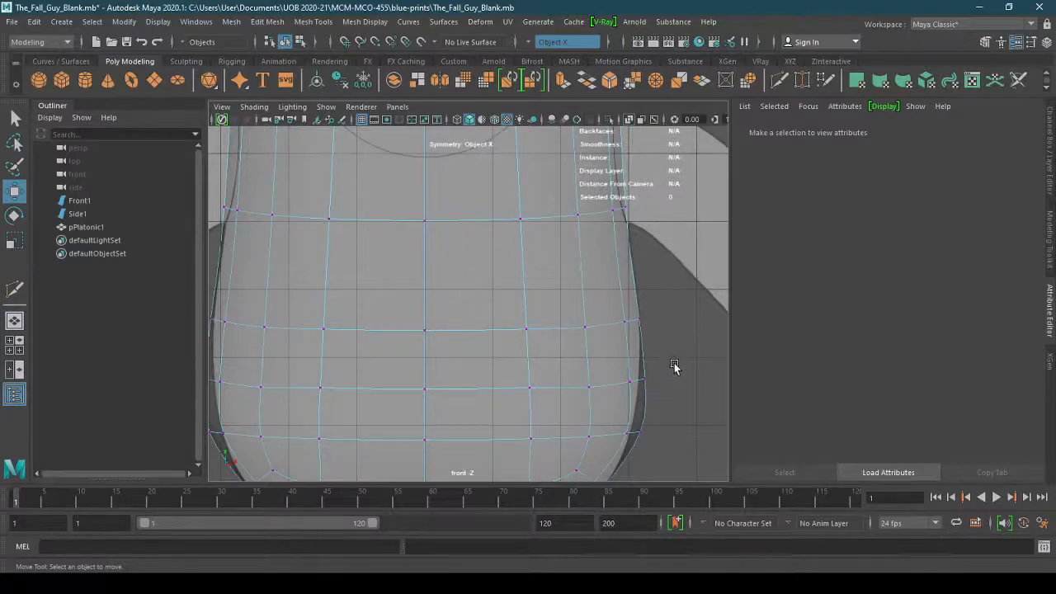
left_click(629, 384)
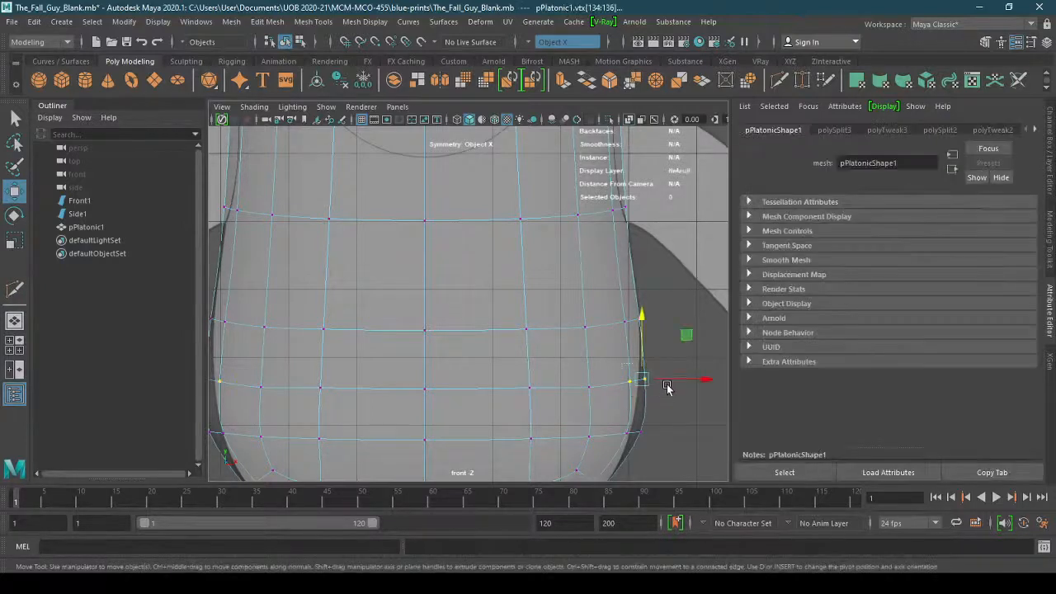
left_click_drag(672, 383, 616, 447)
left_click_drag(686, 437, 674, 438)
left_click(676, 463)
middle_click_drag(665, 455, 666, 396, "alt")
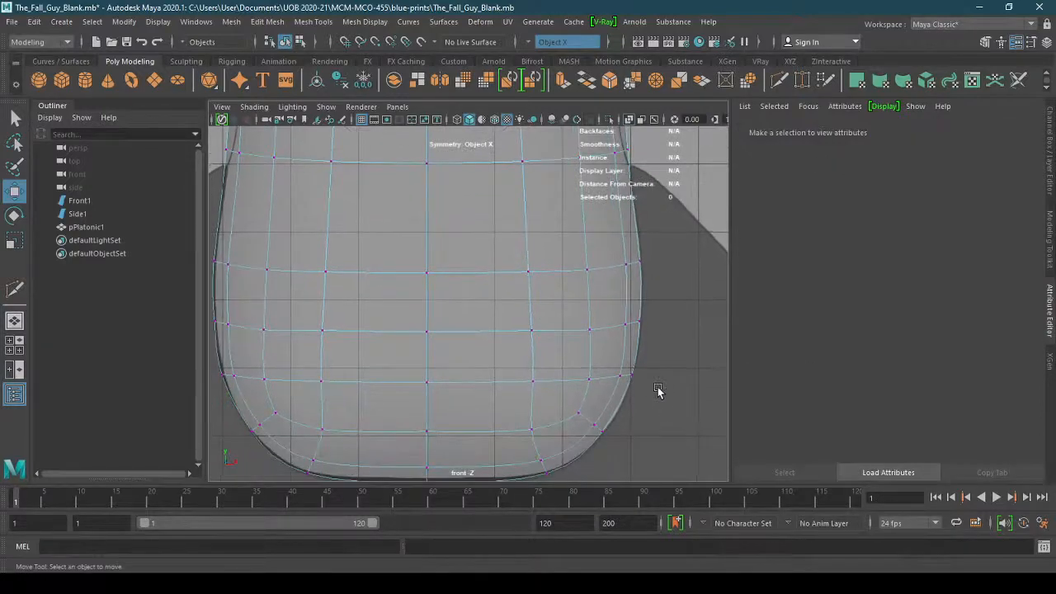
key("super")
key("super")
left_click(530, 333)
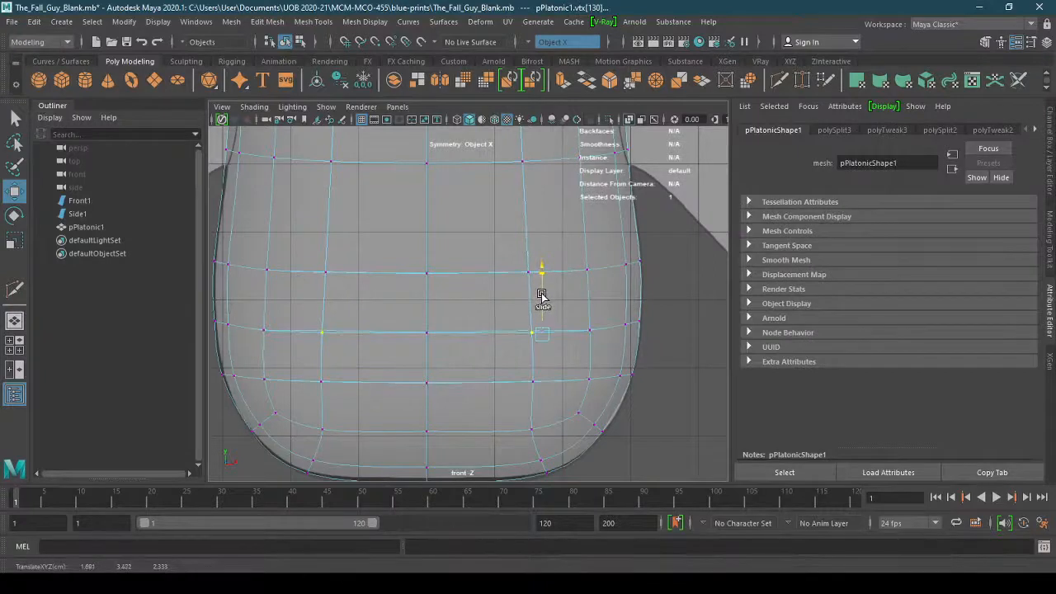
left_click_drag(541, 294, 542, 296)
key("ctrl+z")
left_click_drag(511, 353, 538, 321)
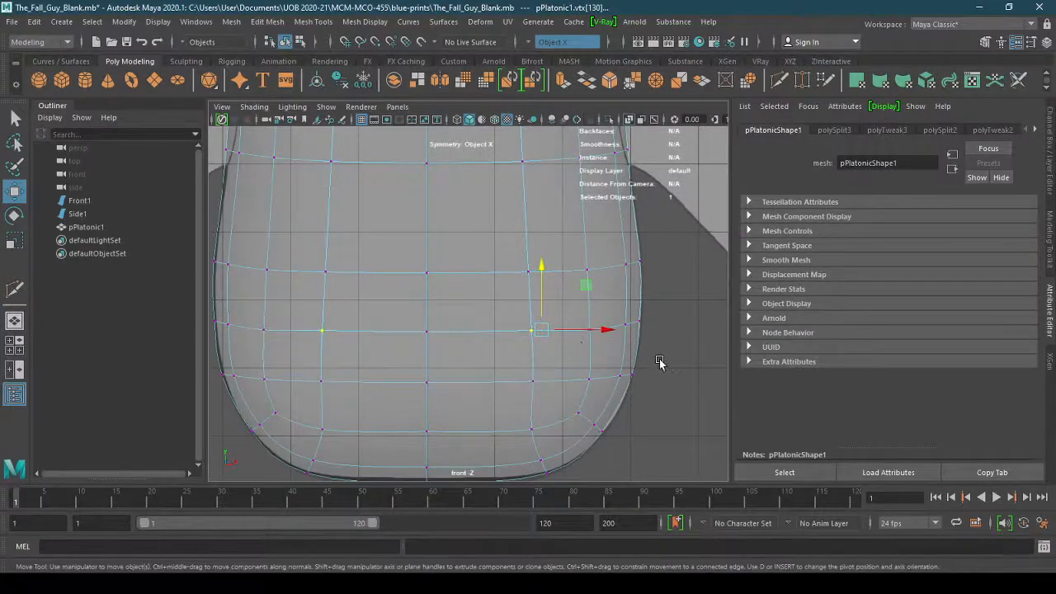
left_click(659, 360)
left_click(530, 337)
left_click_drag(542, 296, 542, 321)
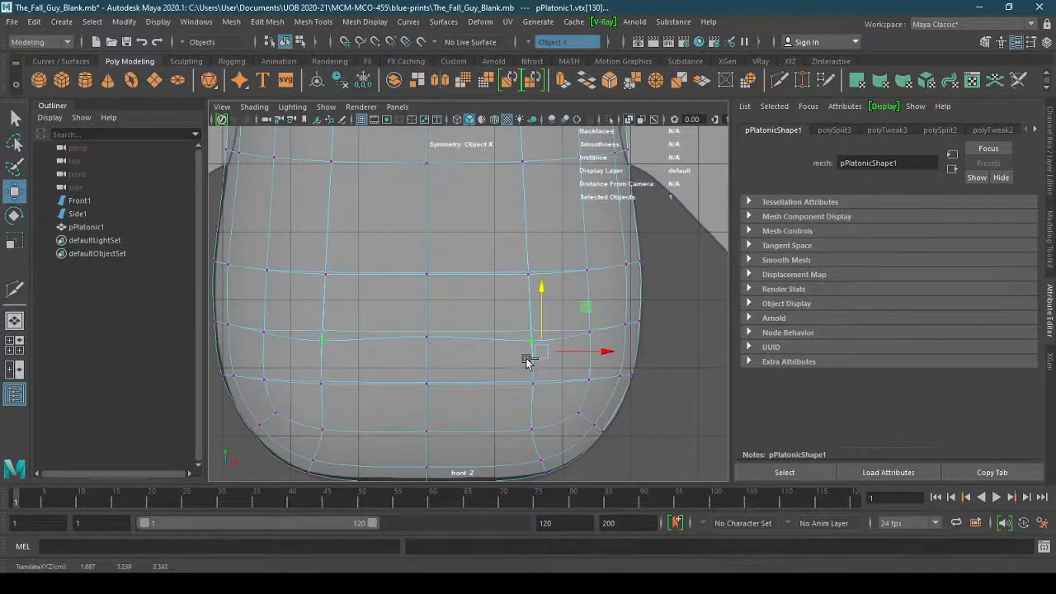
key("ctrl+z")
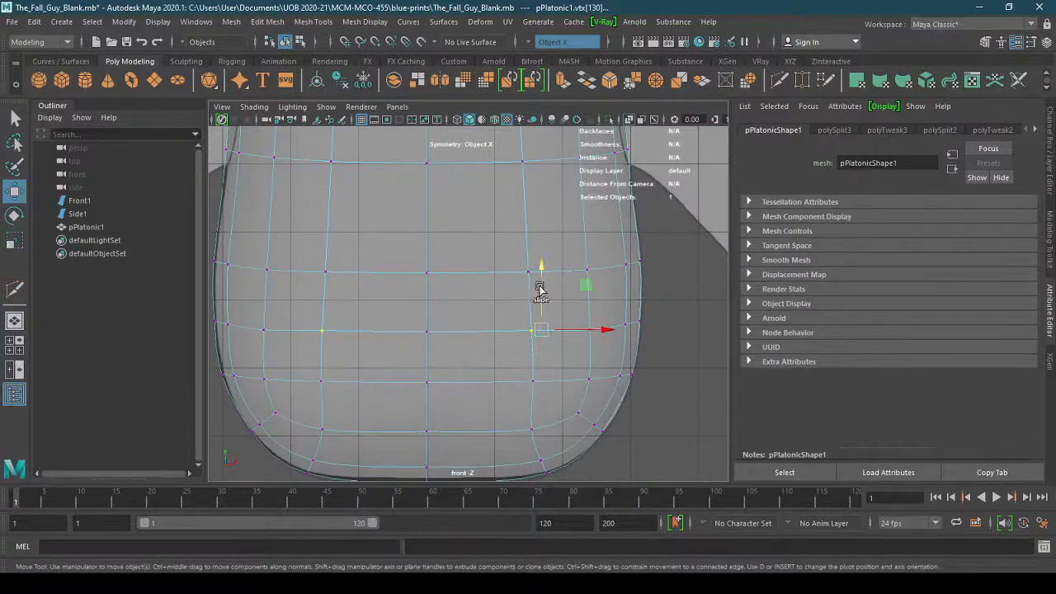
Lower the centre vertex and the inner vertices beside it slightly on the second row below the armpit row to even its curve
left_click_drag(541, 287, 539, 297)
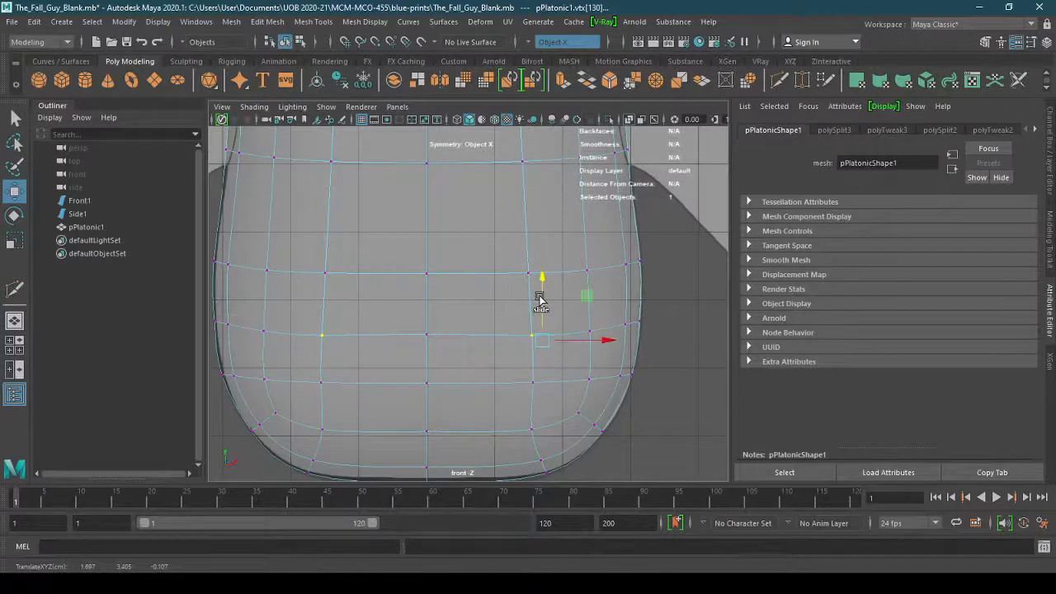
left_click(428, 334)
left_click_drag(424, 296, 425, 302)
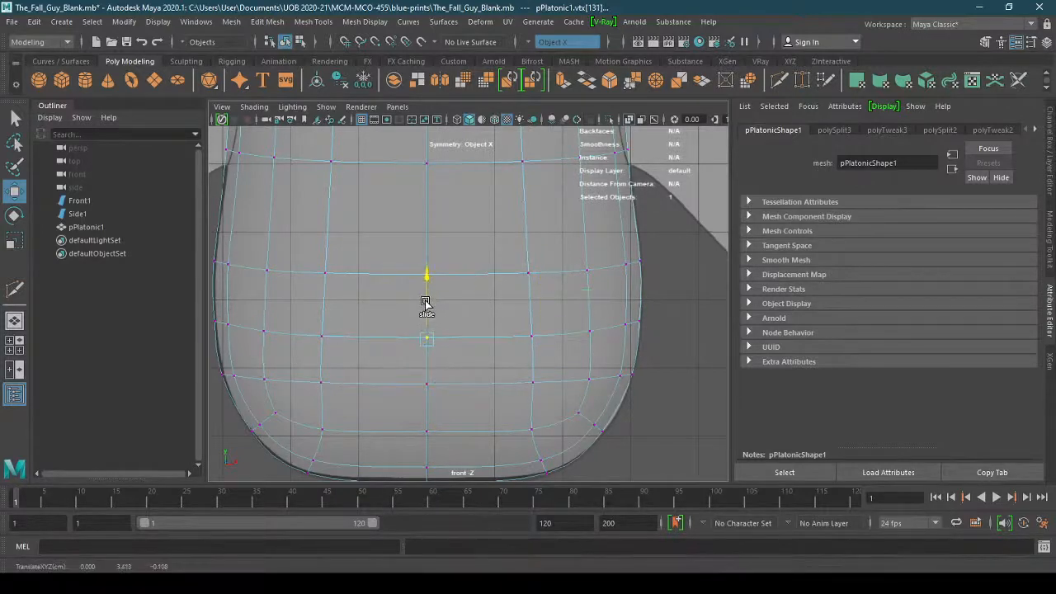
left_click(691, 334)
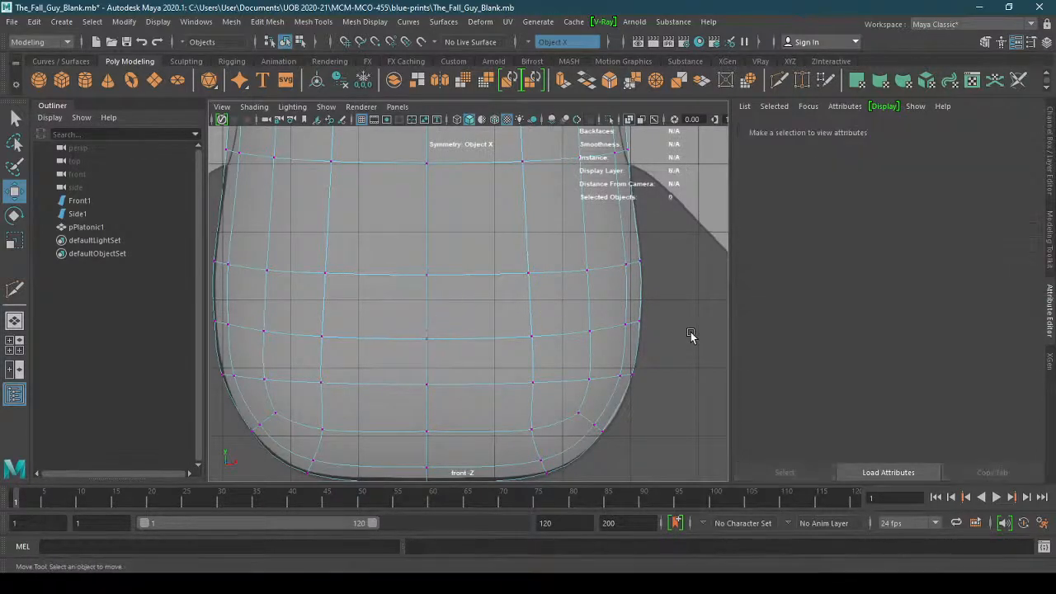
Check the mesh against the front reference, turn off X-Ray shading and switch the viewport to the perspective camera
right_click_drag(691, 335, 645, 342, "alt")
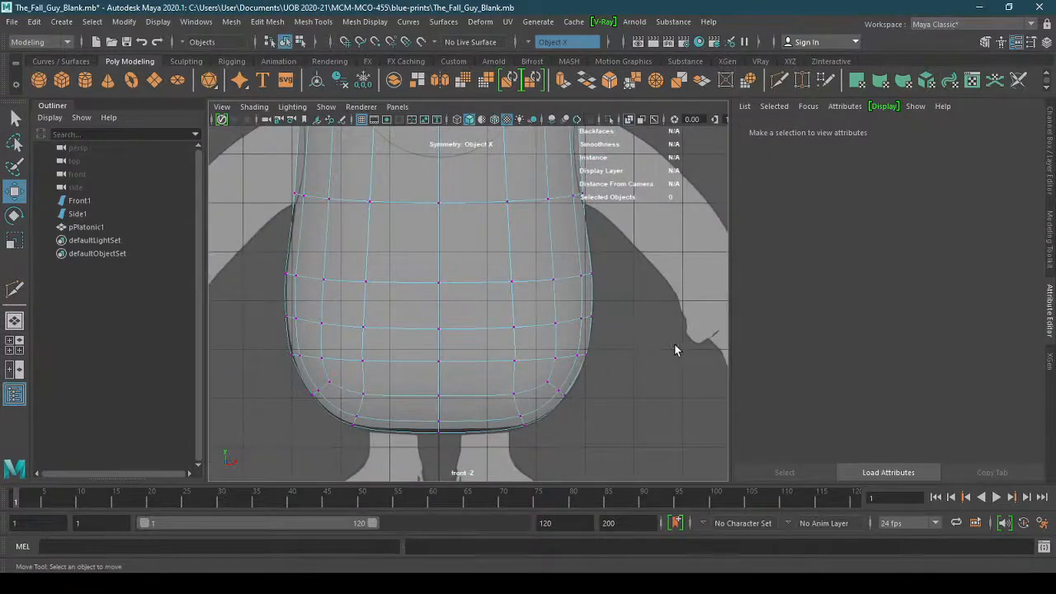
left_click_drag(684, 349, 667, 349, "alt")
middle_click_drag(652, 354, 632, 426, "alt")
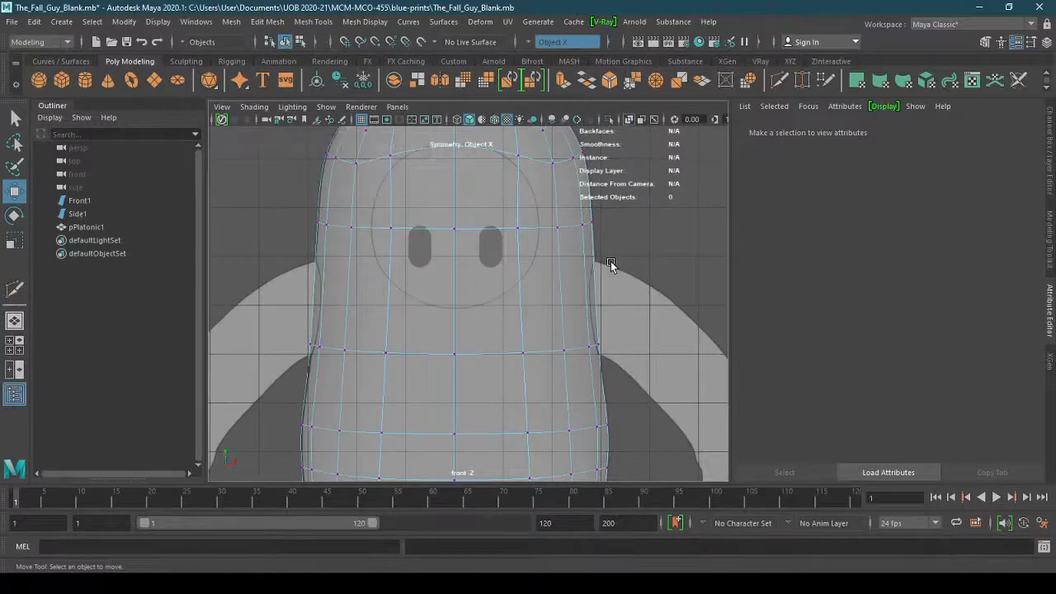
right_click_drag(610, 267, 683, 282, "alt")
middle_click_drag(683, 283, 651, 317, "alt")
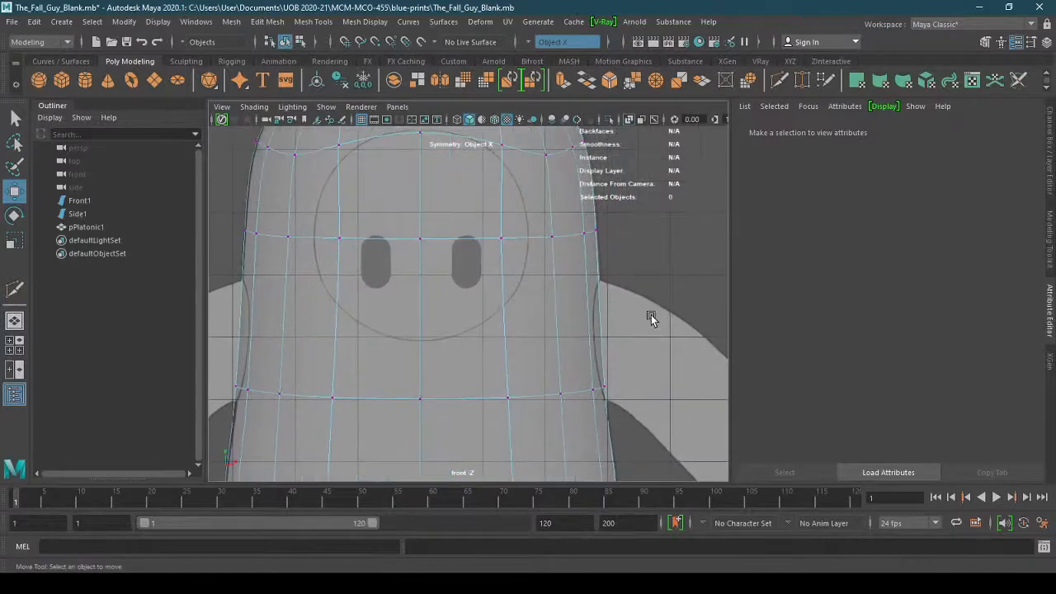
right_click_drag(651, 316, 481, 341, "alt")
middle_click_drag(566, 397, 568, 373, "alt")
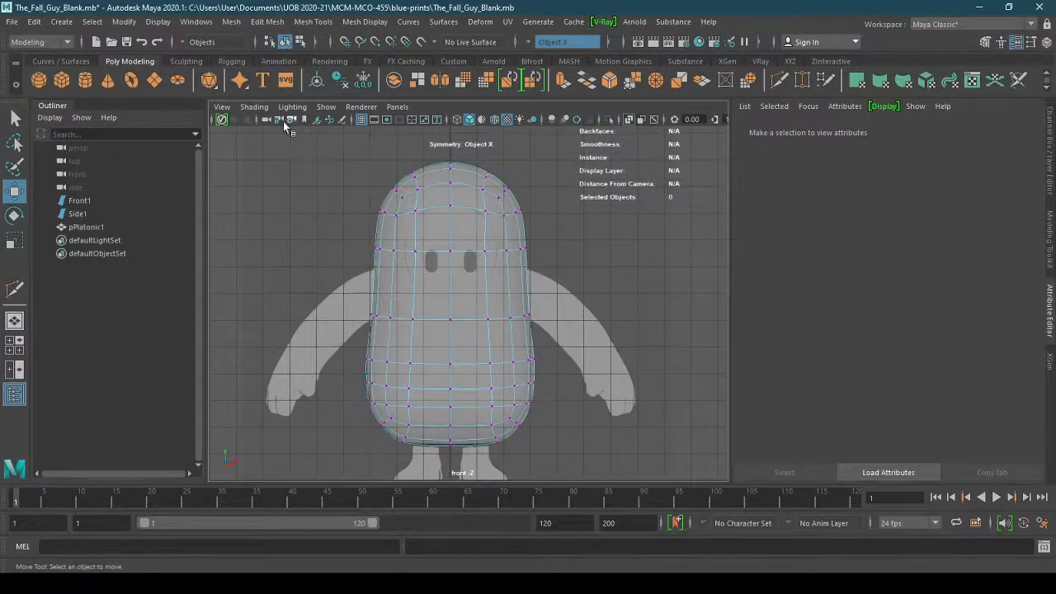
left_click(254, 106)
left_click(292, 236)
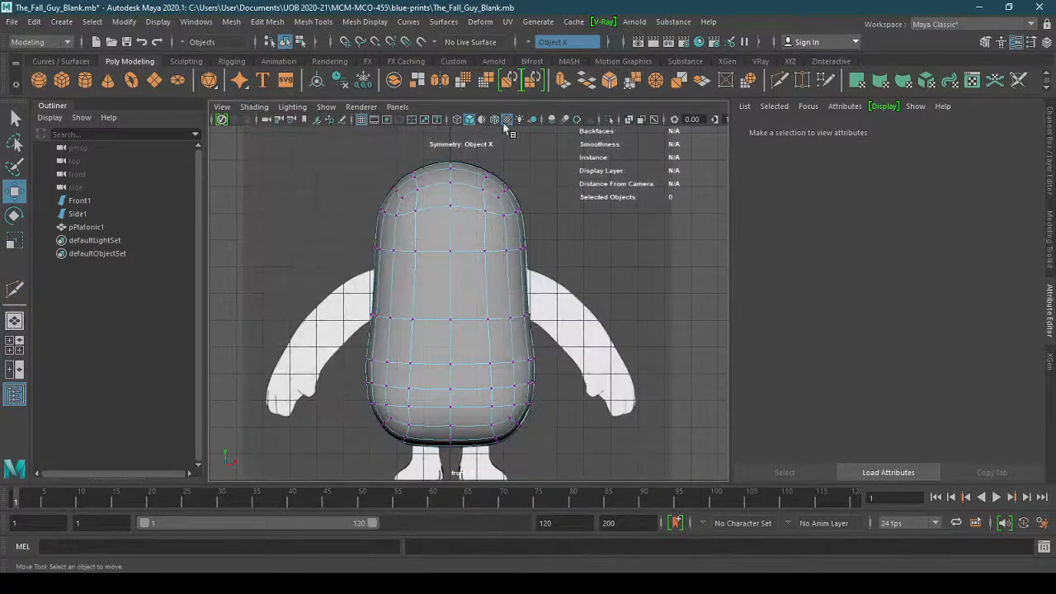
left_click(397, 106)
left_click(561, 123)
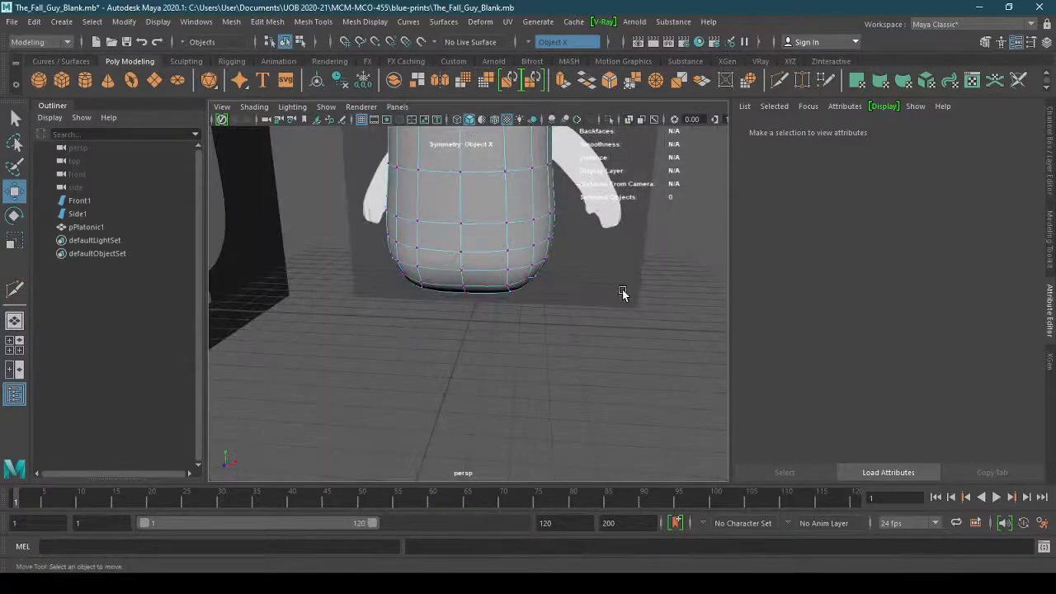
Return to object mode and examine the body's shape from several angles against the front and side references
scroll(608, 356, "up", 5)
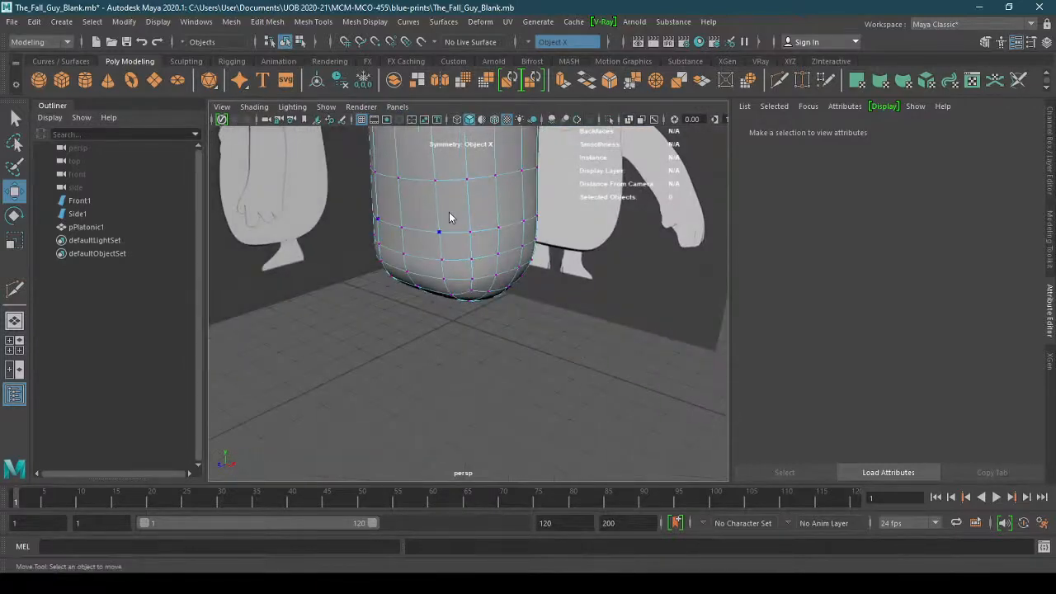
right_click_drag(449, 212, 497, 193)
mouse_move(528, 331)
left_mouse_down("alt")
mouse_move(530, 293)
mouse_move(462, 293)
mouse_move(506, 300)
mouse_move(466, 306)
mouse_move(541, 320)
mouse_move(534, 341)
left_mouse_up("alt")
left_click(534, 341)
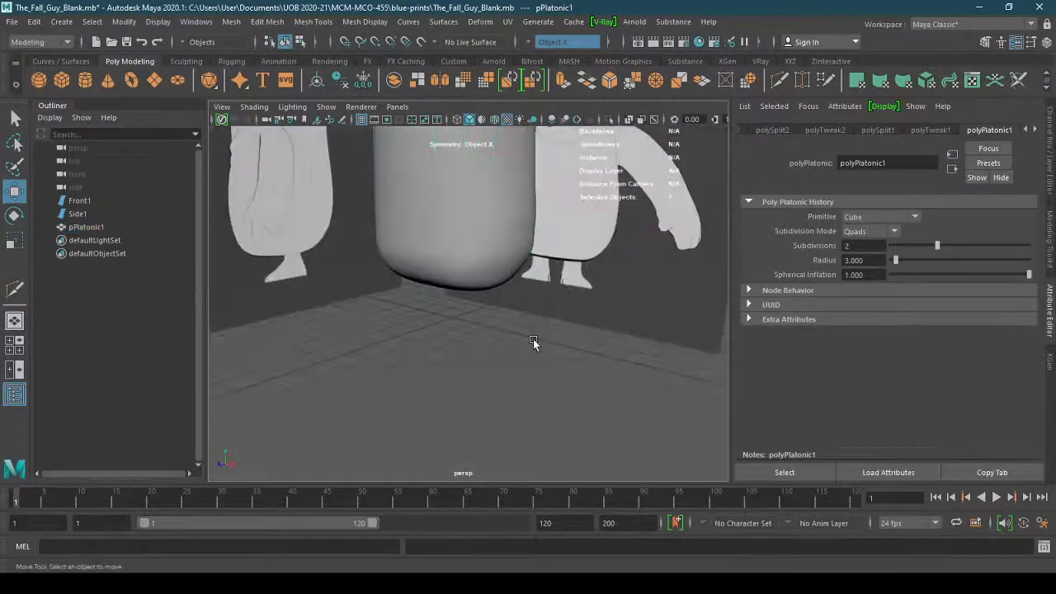
scroll(535, 340, "down", 5)
middle_click_drag(511, 309, 510, 341, "alt")
left_click_drag(511, 339, 495, 306, "alt")
left_click(495, 306)
left_click_drag(585, 402, 500, 404, "alt")
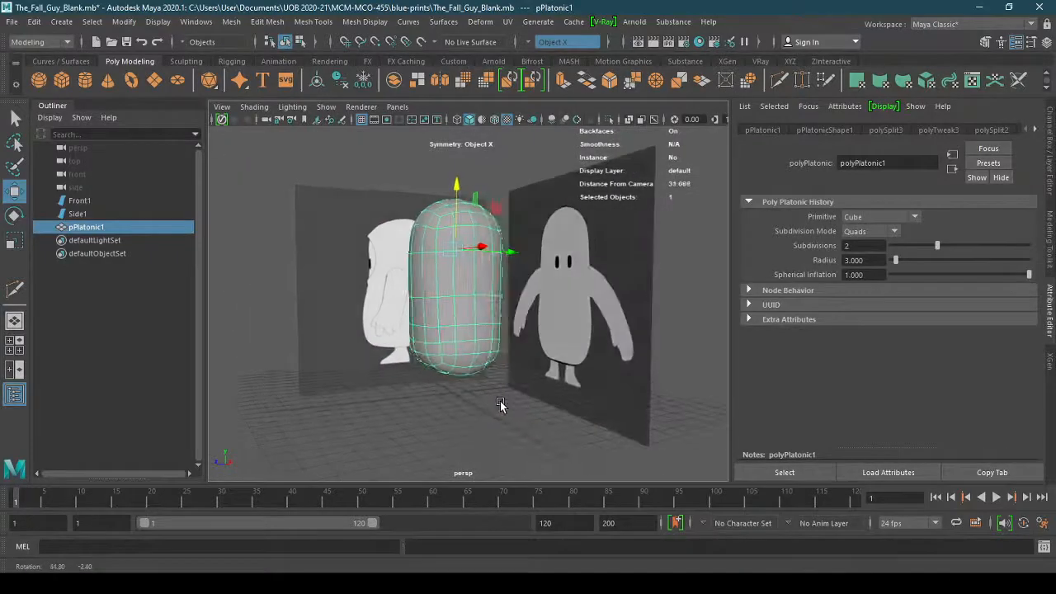
left_click(438, 384)
mouse_move(390, 381)
left_mouse_down("alt")
mouse_move(523, 383)
mouse_move(501, 394)
mouse_move(498, 382)
mouse_move(347, 391)
mouse_move(503, 389)
mouse_move(436, 329)
left_mouse_up("alt")
Turn on X-Ray shading and switch the viewport to the orthographic side view
left_click(254, 106)
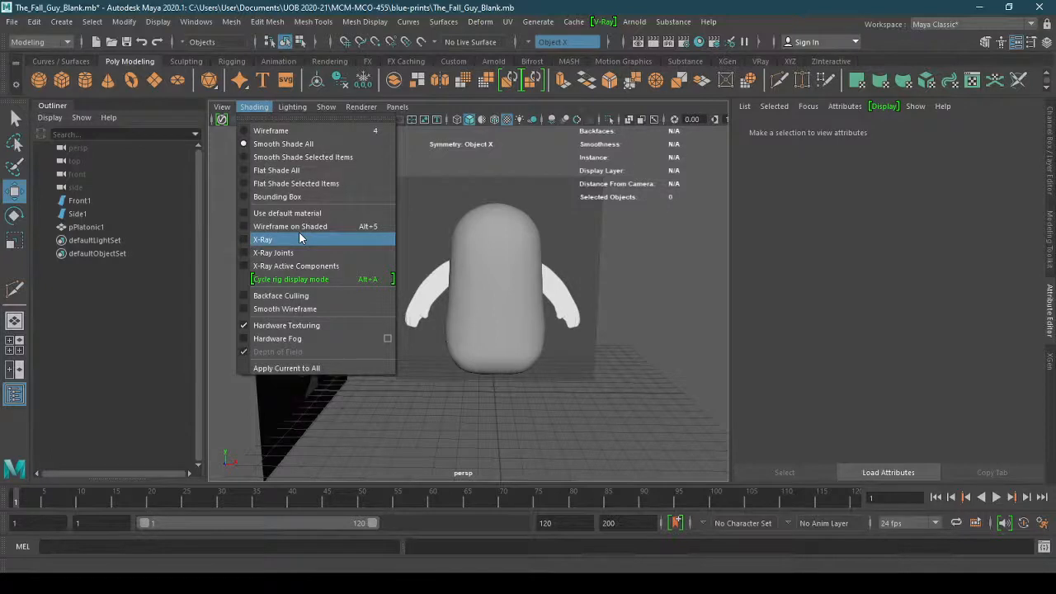
left_click(300, 239)
left_click(397, 106)
mouse_move(440, 140)
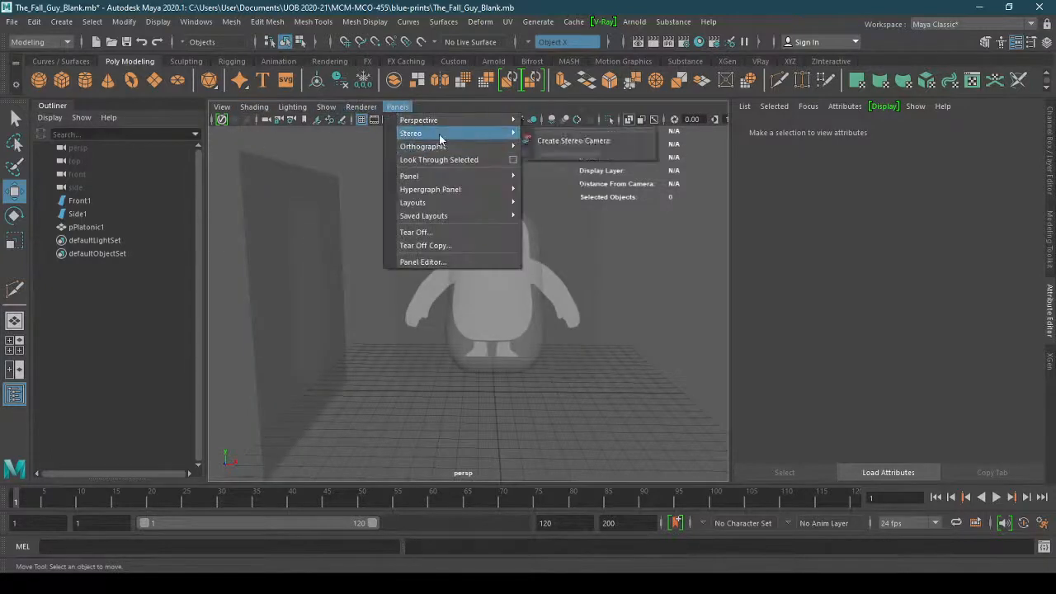
left_click(545, 159)
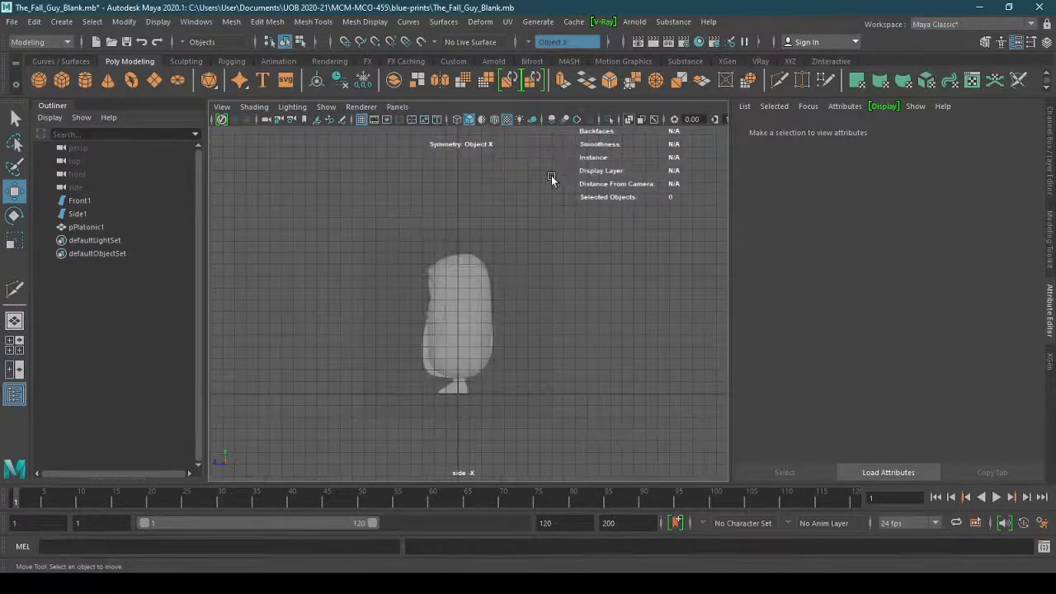
Move the whole body mesh slightly toward the face side to line it up with the side reference
scroll(434, 290, "up", 5)
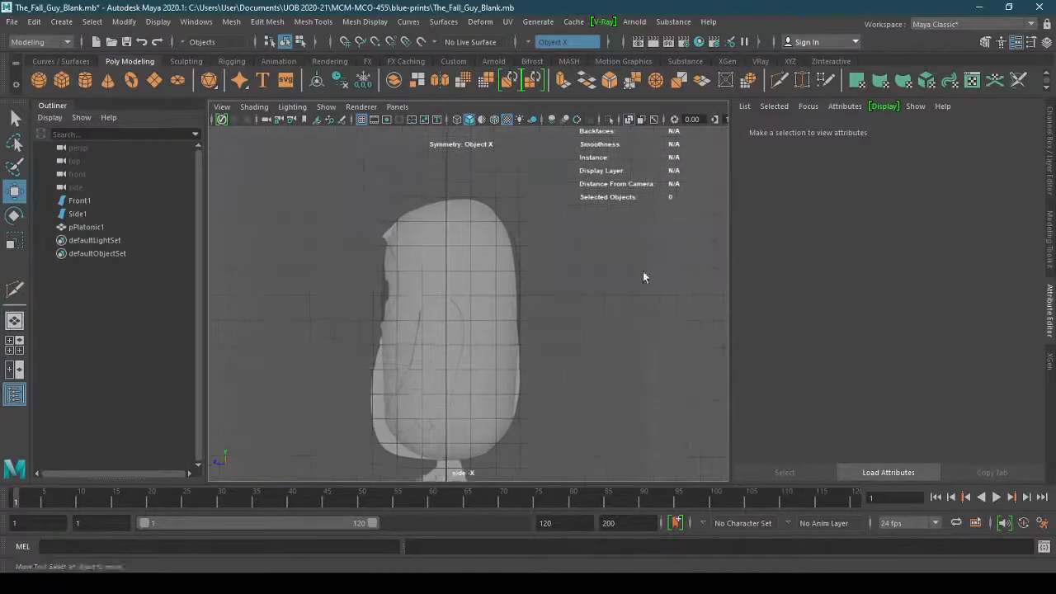
left_click(492, 265)
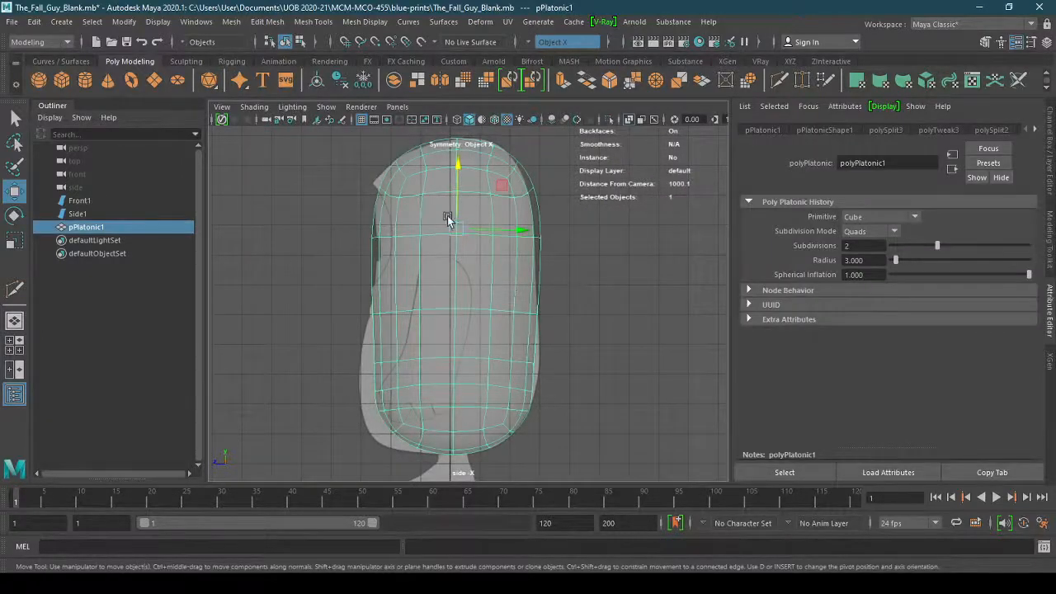
scroll(443, 212, "up", 1)
scroll(454, 217, "up", 1)
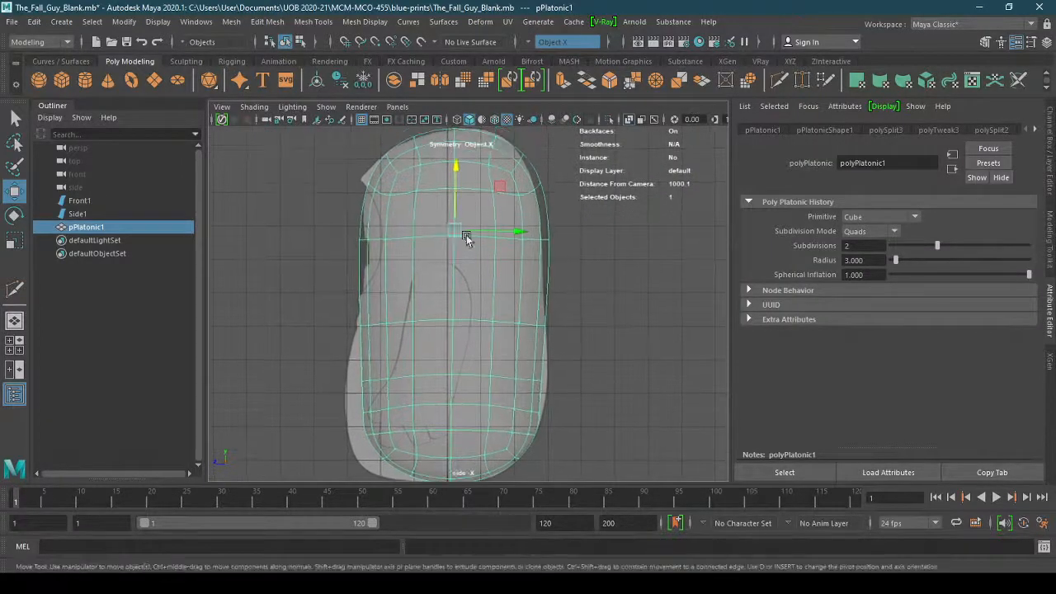
left_click_drag(503, 235, 501, 237)
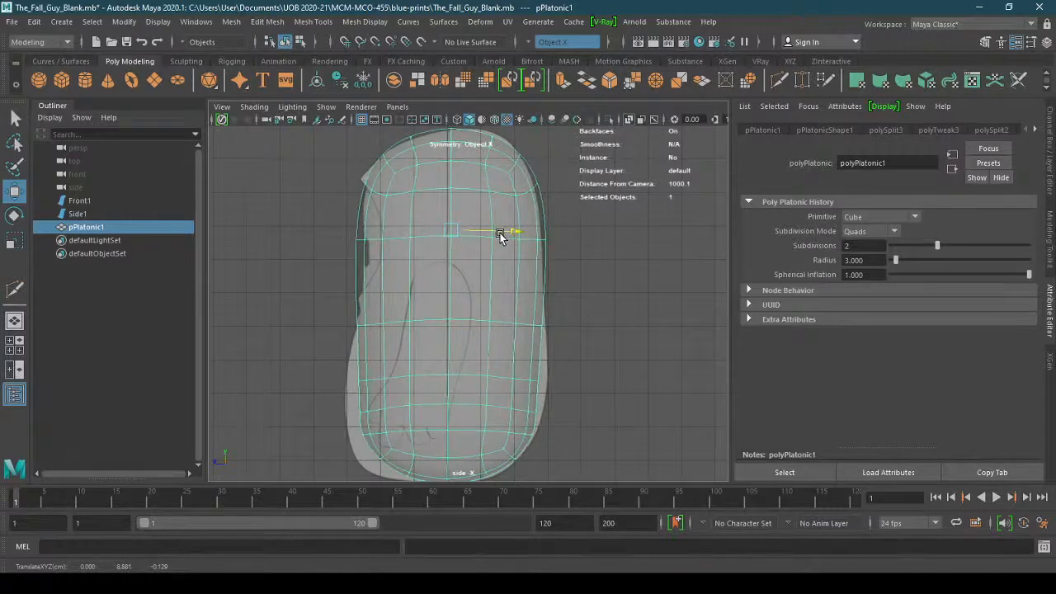
Switch the body to vertex editing and turn symmetry off
right_click_drag(497, 328, 432, 235)
middle_click_drag(550, 241, 524, 295, "alt")
right_click_drag(524, 295, 612, 278, "alt")
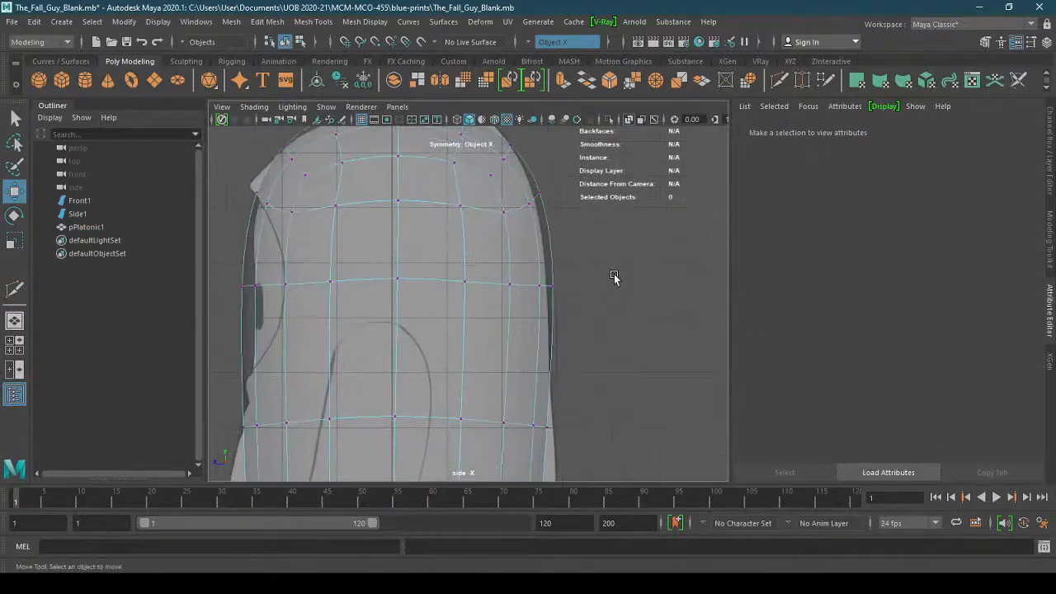
left_click(528, 44)
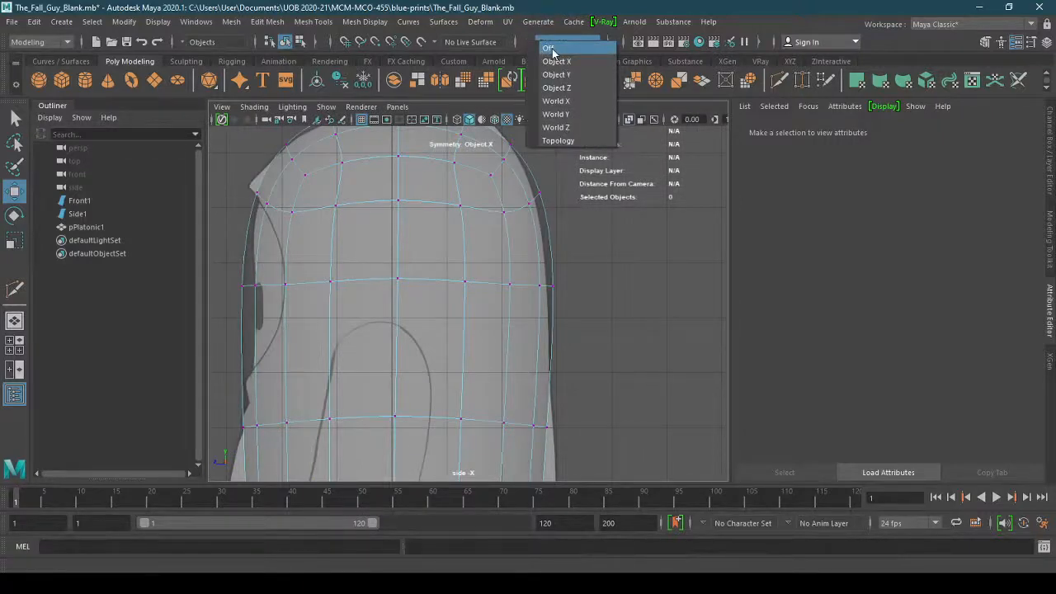
left_click(550, 49)
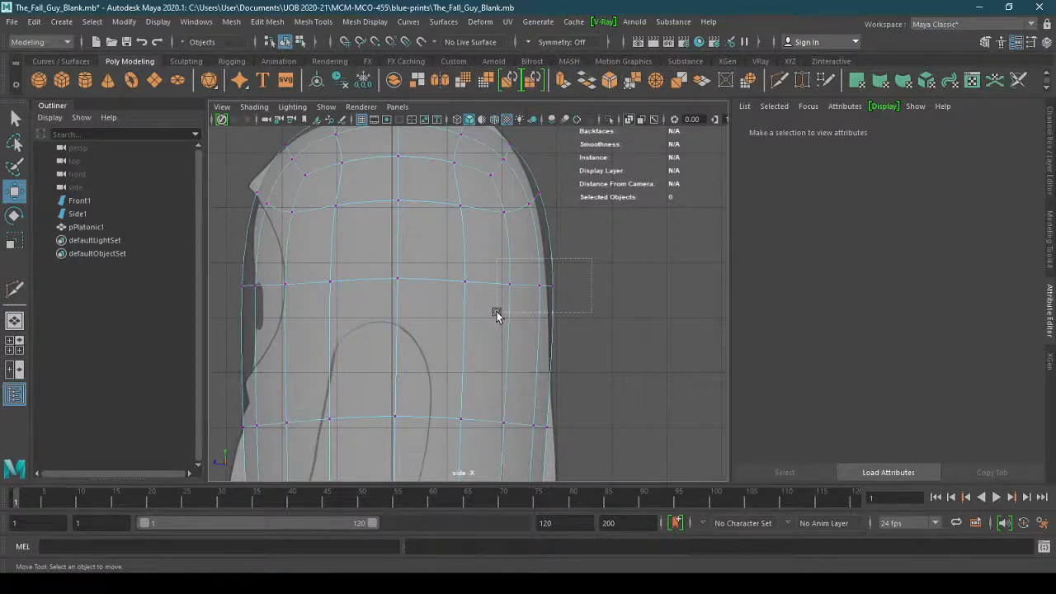
Move the back vertices of the eye-level row and of the row above it inward onto the side reference outline
left_click_drag(496, 313, 499, 311)
left_click_drag(602, 277, 594, 278)
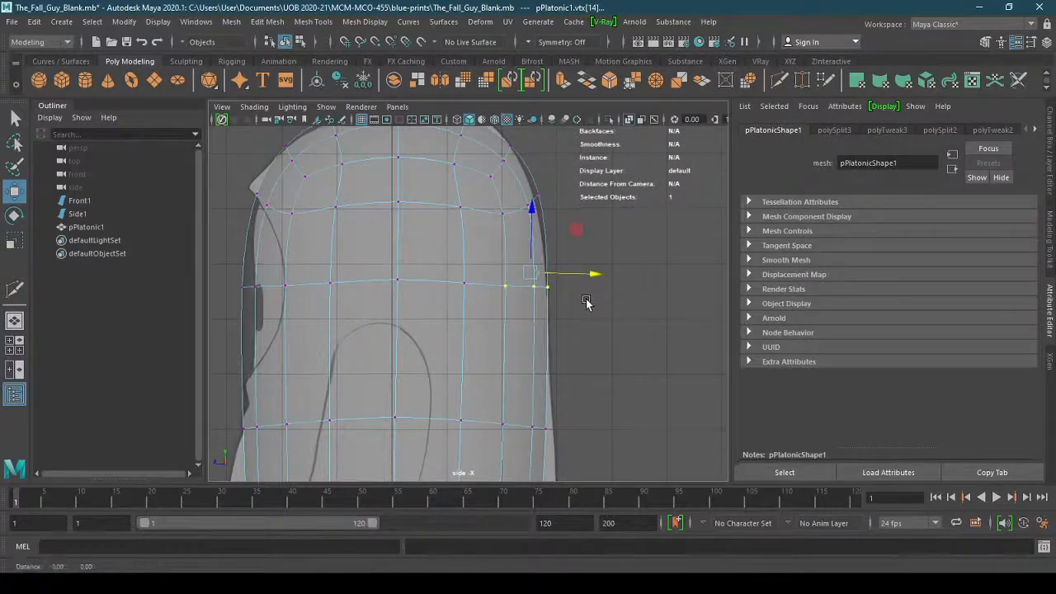
middle_click_drag(581, 200, 571, 295, "alt")
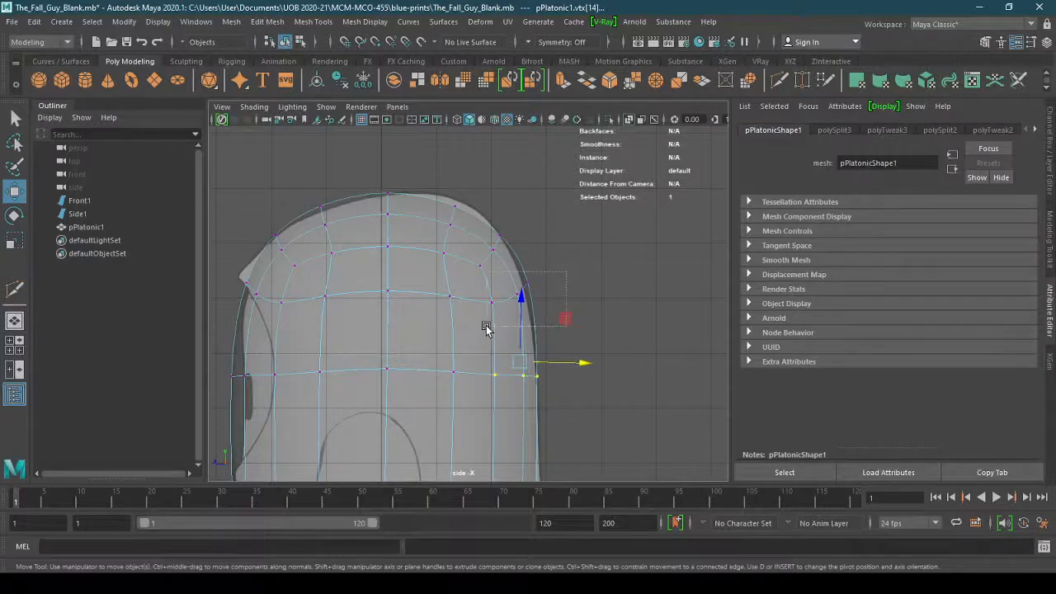
left_click_drag(486, 326, 485, 327)
middle_click_drag(561, 247, 555, 248)
left_click_drag(555, 249, 555, 249)
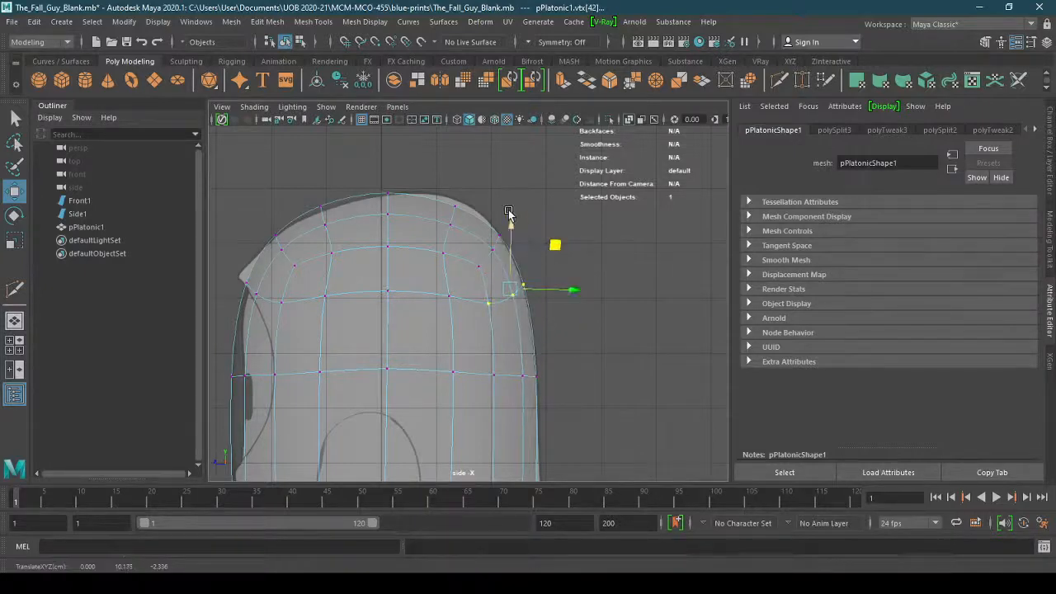
Fit the vertex columns along the top of the head to the side reference, lowering the centre and front ones slightly
left_click_drag(476, 187, 500, 173)
left_click_drag(367, 162, 388, 170)
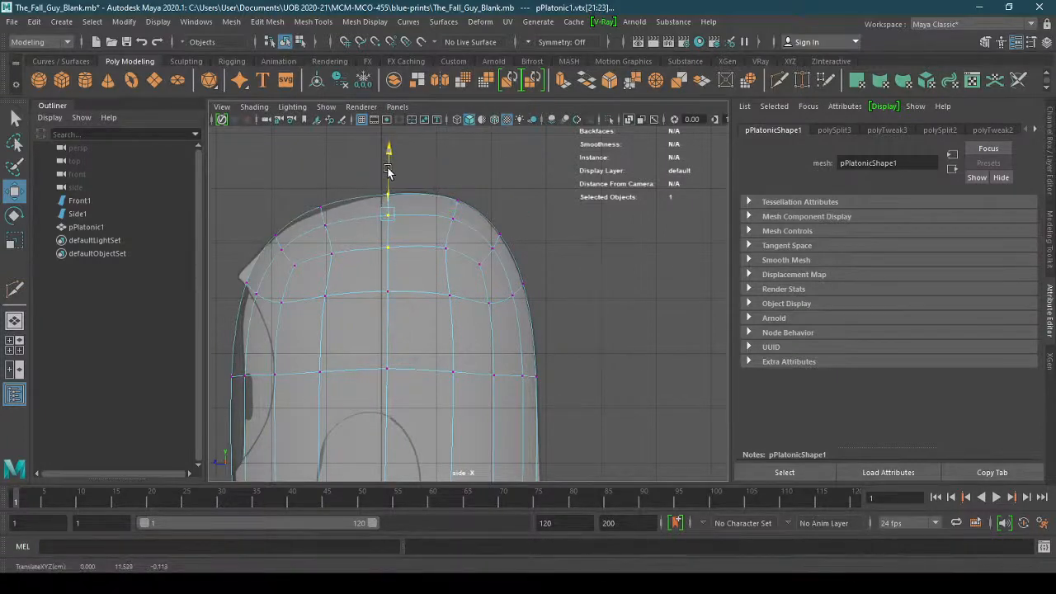
left_click_drag(349, 262, 350, 262)
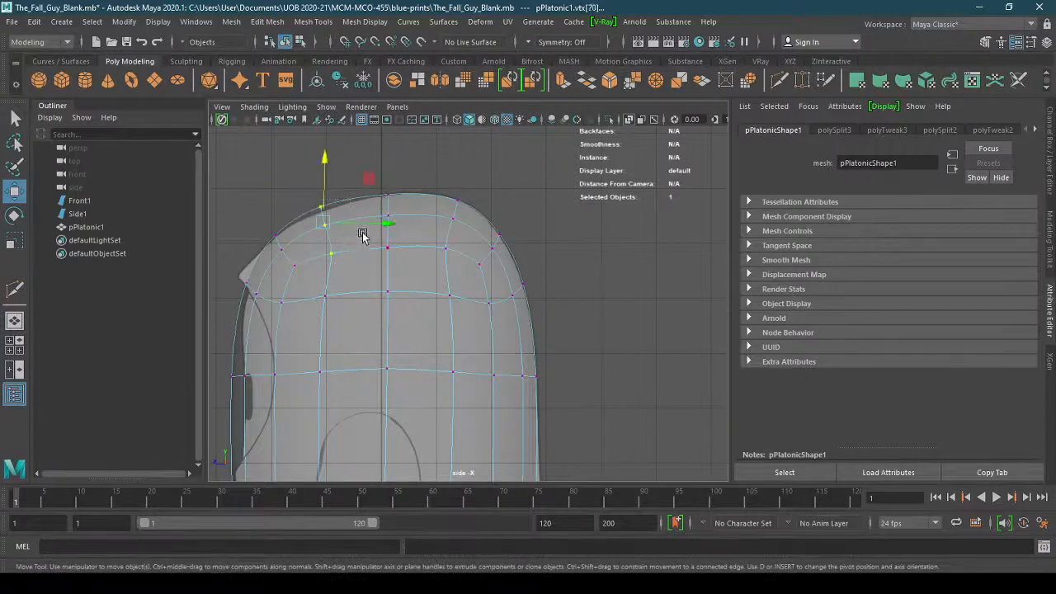
middle_click_drag(369, 183, 369, 190)
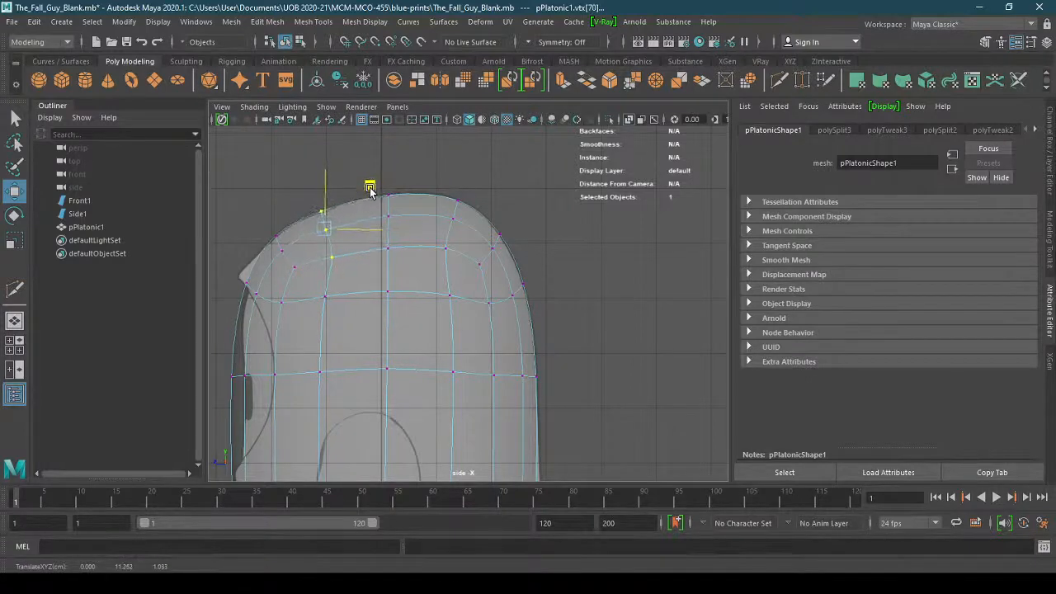
middle_click_drag(230, 231, 331, 216, "alt")
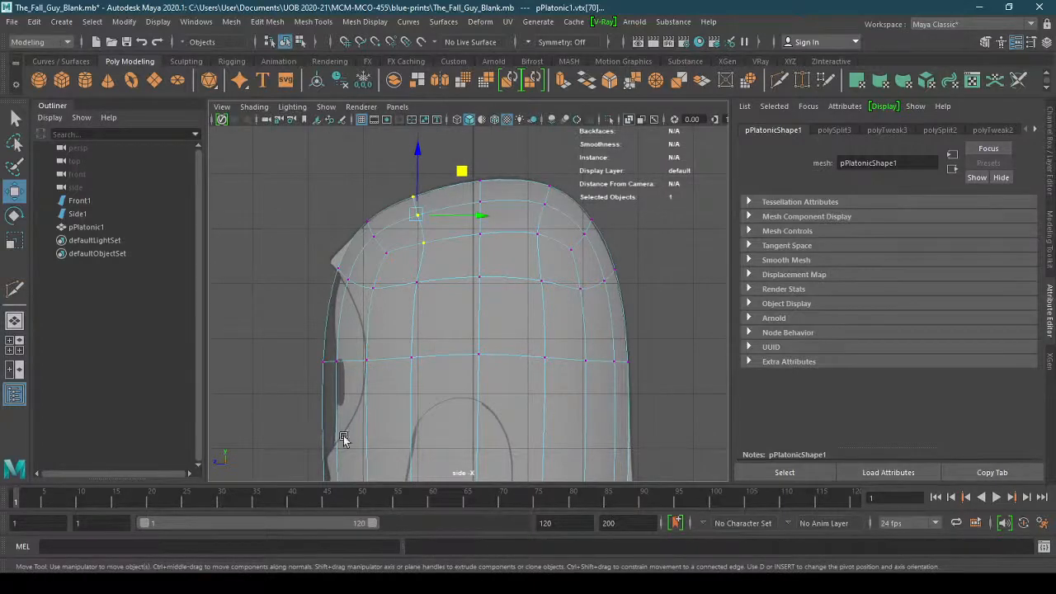
right_click_drag(297, 265, 357, 250, "alt")
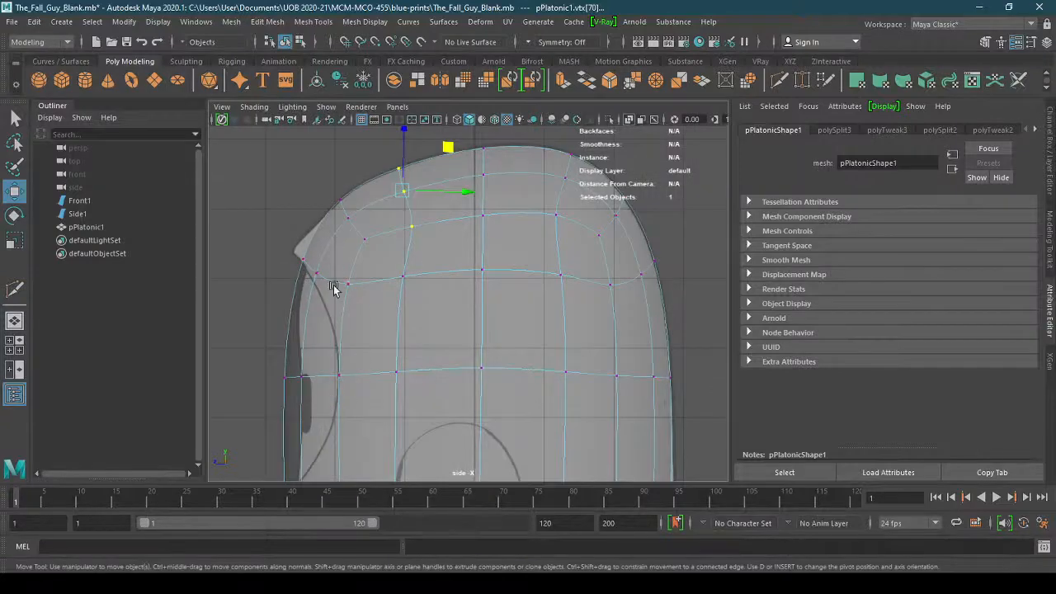
middle_click_drag(448, 383, 455, 178, "alt")
right_click_drag(527, 227, 417, 258, "alt")
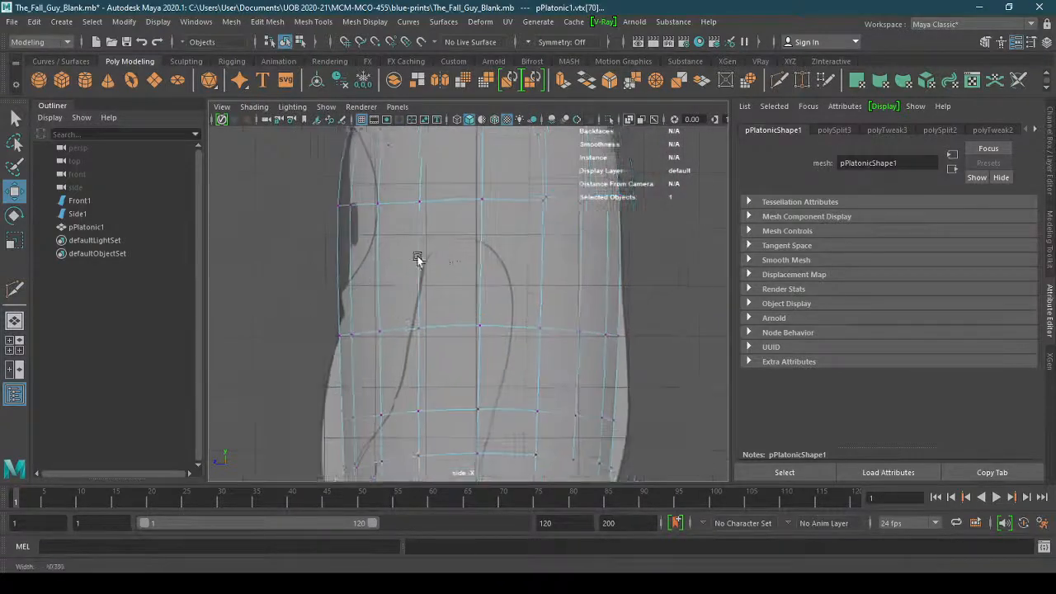
Move the front vertices of the belly row outward onto the side reference outline and adjust those of the waist row above it
middle_click_drag(417, 271, 437, 264, "alt")
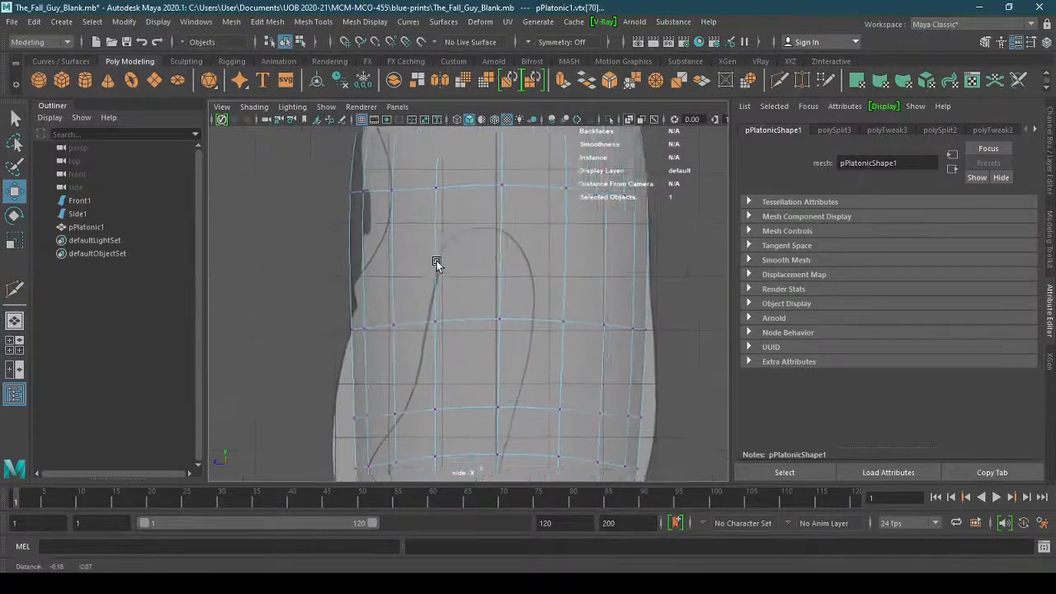
right_click_drag(436, 264, 485, 251, "alt")
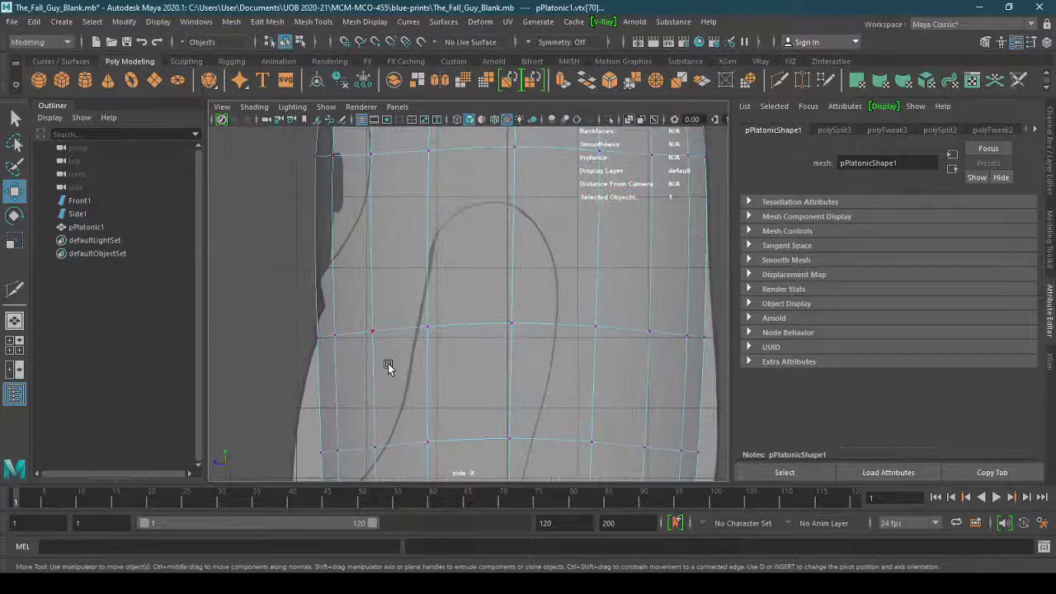
middle_click_drag(388, 363, 424, 228, "alt")
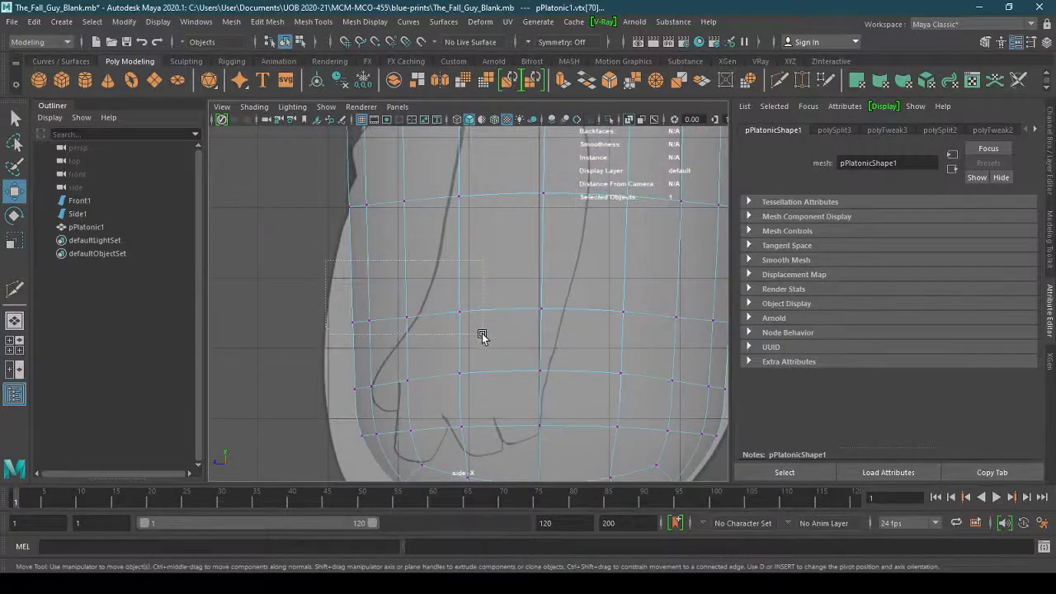
left_click_drag(483, 336, 423, 337)
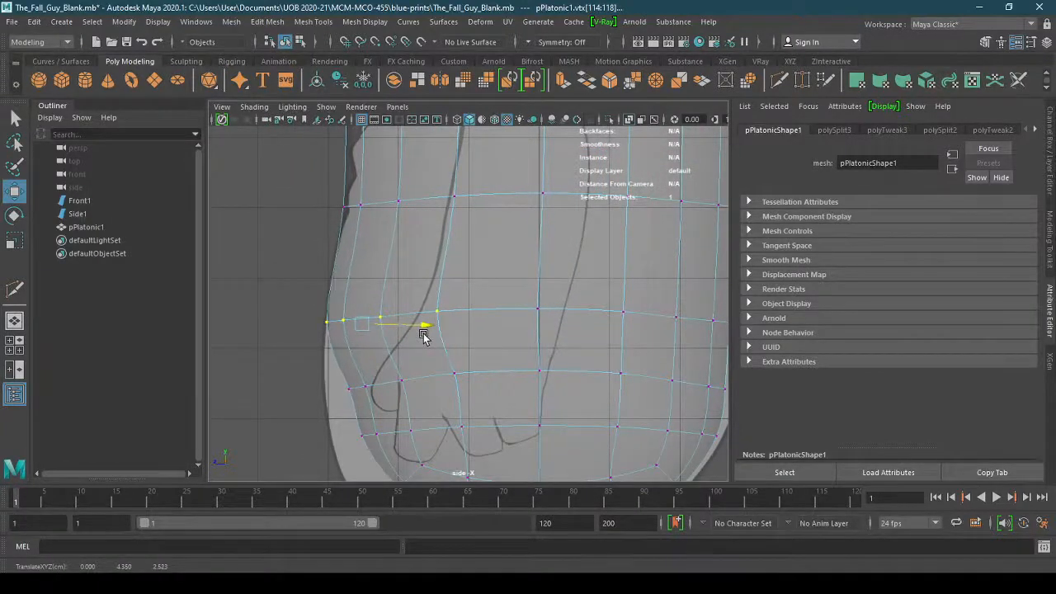
left_click_drag(330, 189, 428, 224)
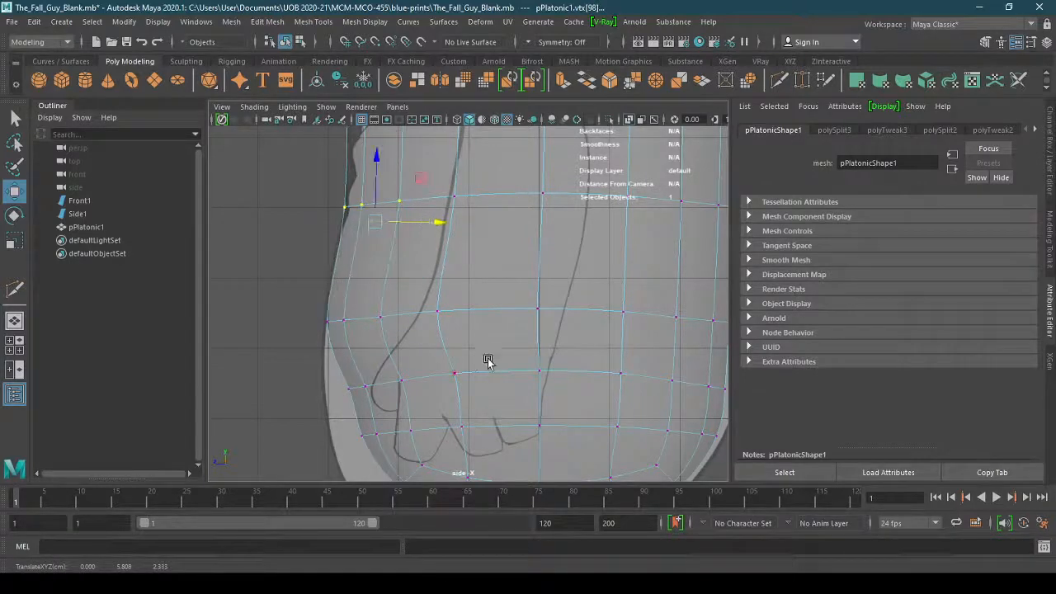
Move the front vertices of the row just below the belly row outward onto the side reference outline
left_click_drag(474, 394, 318, 364)
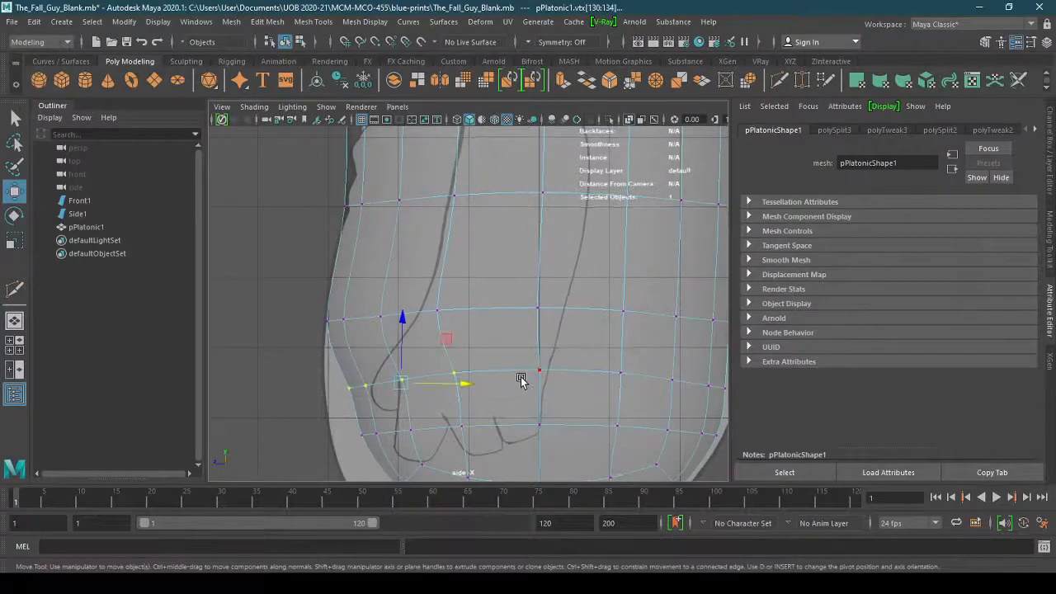
middle_click_drag(520, 377, 529, 316, "alt")
left_click_drag(482, 328, 437, 332)
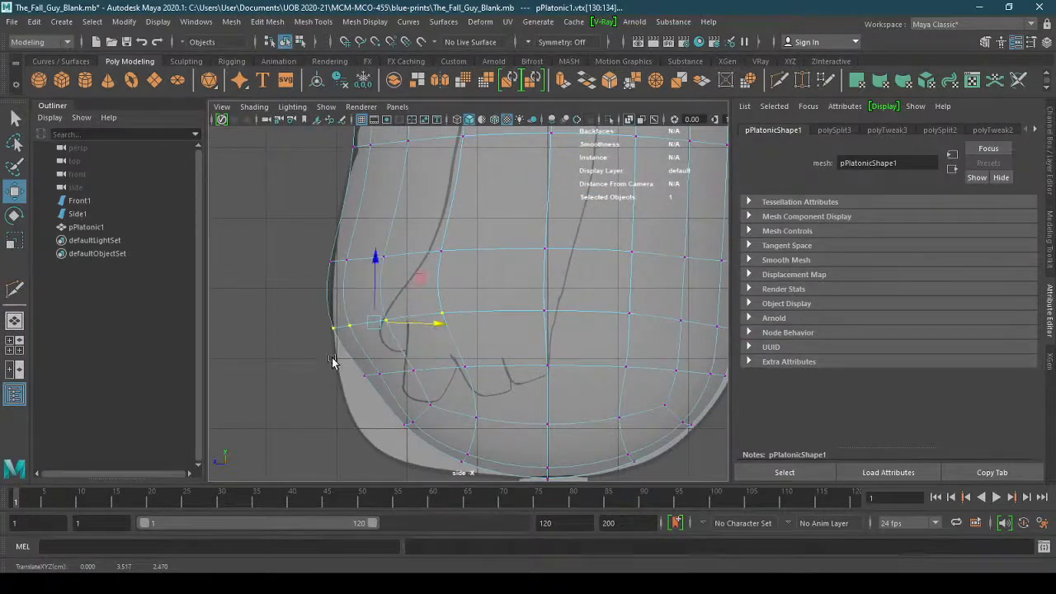
Move the front vertices of the body's underside and lower corner outward and downward to match the rounded bottom of the side reference
left_click_drag(331, 362, 485, 459)
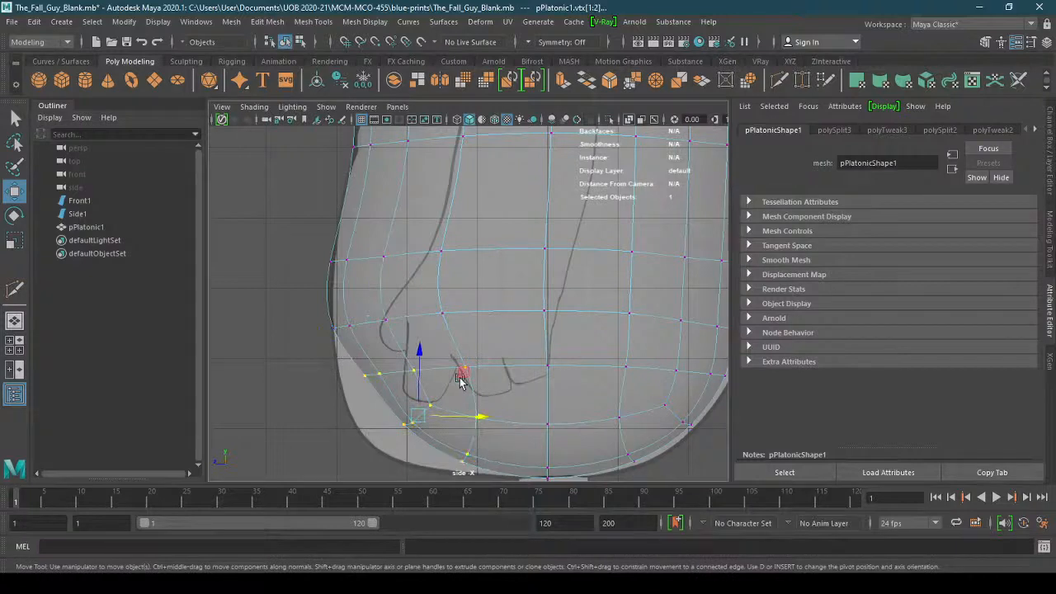
left_click_drag(464, 377, 423, 388)
middle_click_drag(473, 391, 467, 355, "alt")
left_click_drag(410, 464, 423, 389)
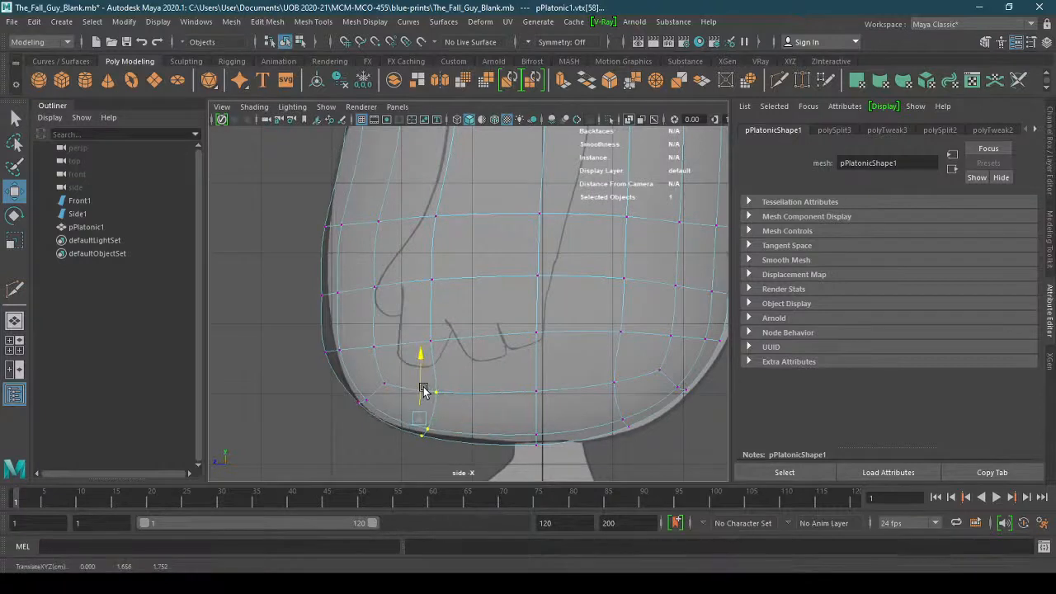
Nudge the front vertices of the three lower body rows slightly inward so they sit on the side reference outline
left_click_drag(300, 335, 412, 355)
left_click_drag(295, 261, 407, 295)
left_click_drag(289, 201, 405, 237)
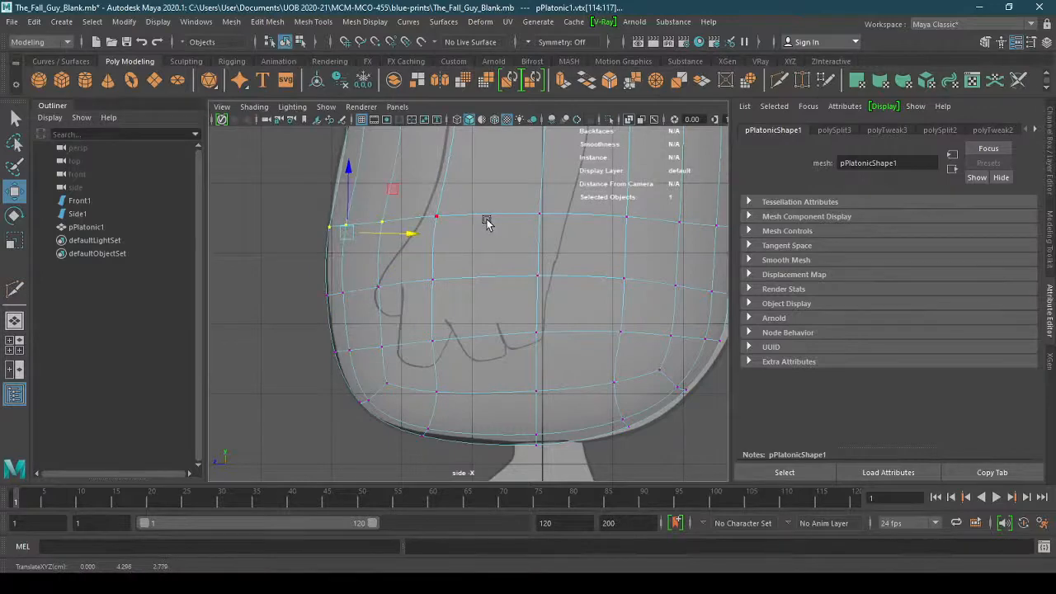
Move the back underside vertices and the back lower corner vertices outward and downward onto the side reference outline
middle_click_drag(486, 223, 488, 297, "alt")
scroll(505, 353, "down", 3)
middle_click_drag(604, 324, 541, 269, "alt")
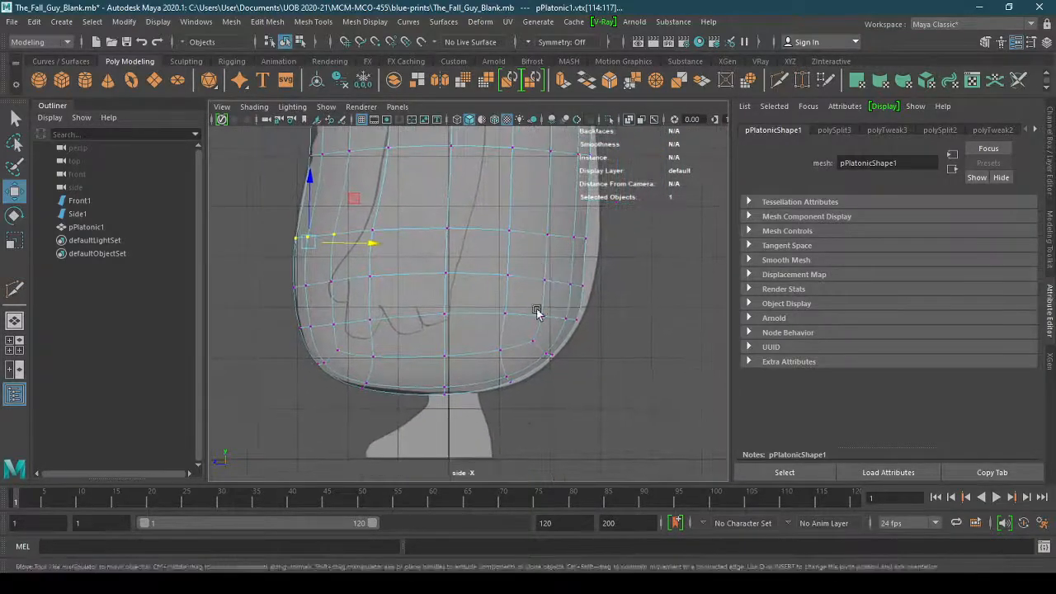
right_click_drag(537, 311, 700, 372, "alt")
right_click_drag(542, 426, 589, 415, "alt")
middle_click_drag(588, 415, 518, 375, "alt")
right_click_drag(518, 375, 597, 365, "alt")
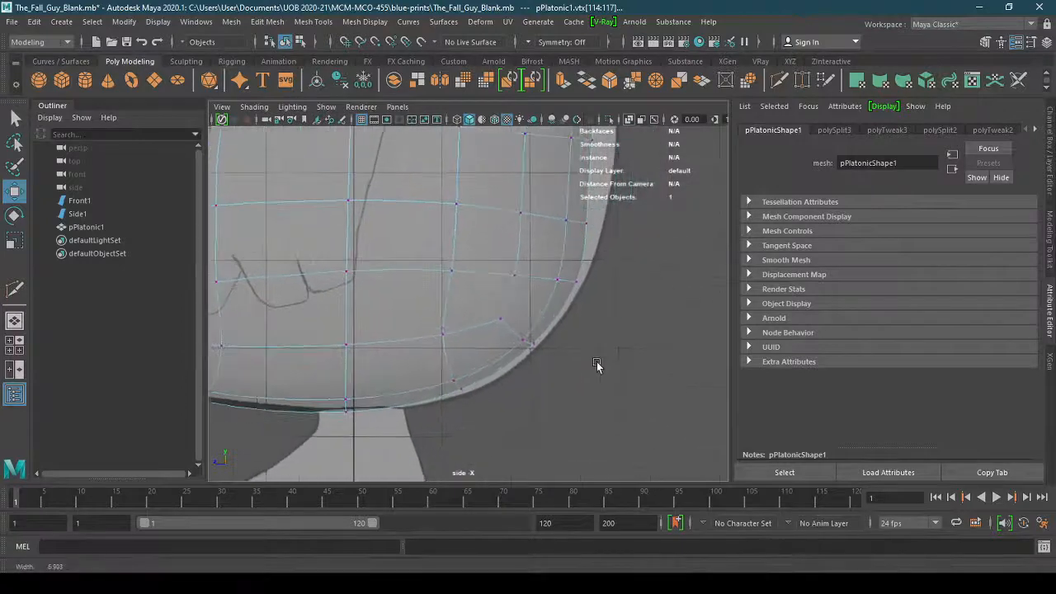
left_click_drag(483, 419, 509, 412)
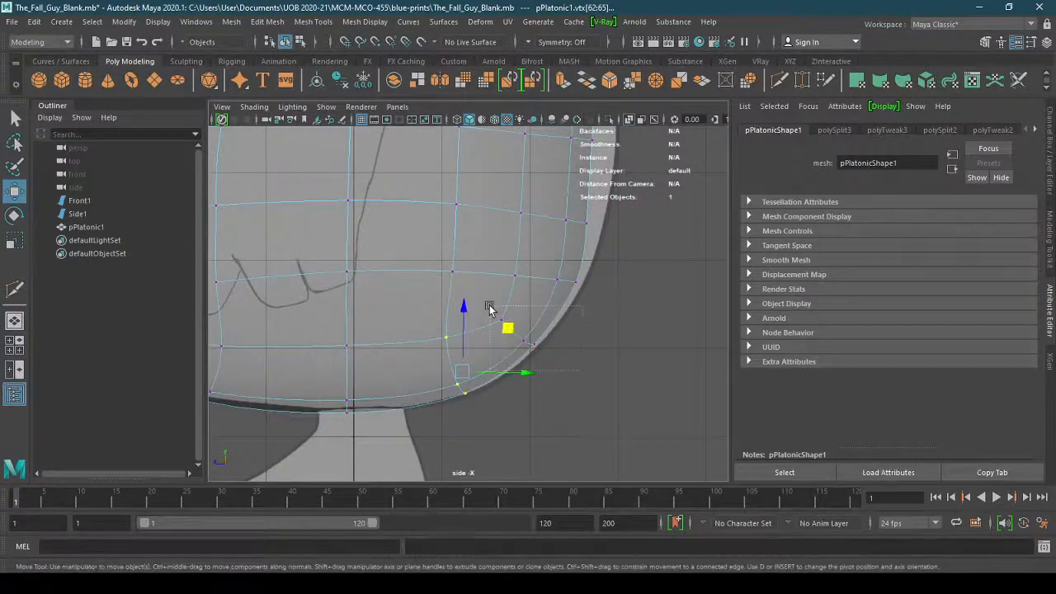
left_click_drag(507, 328, 571, 293)
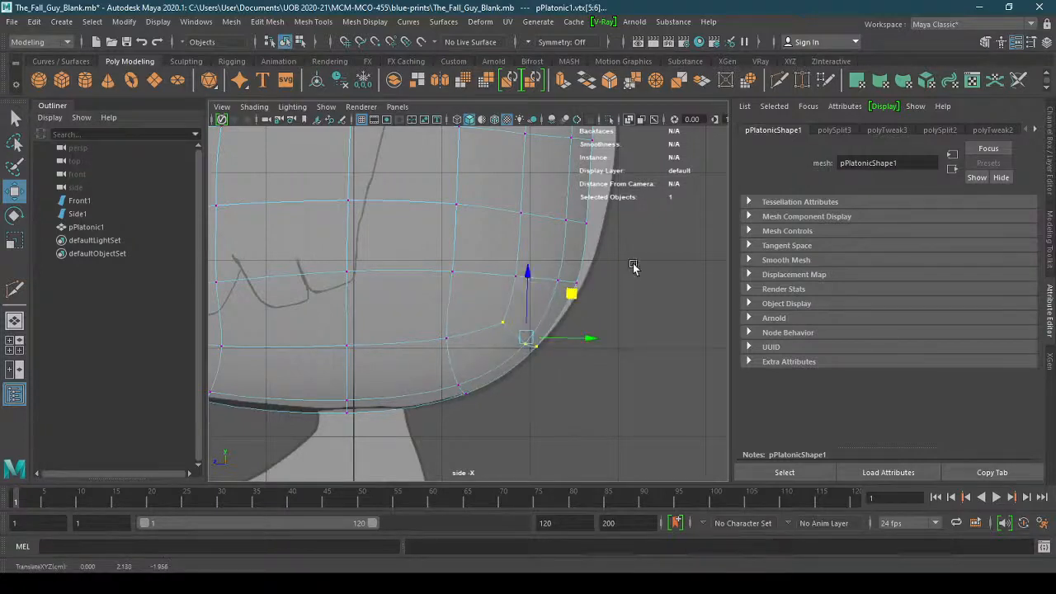
Move the back vertices of the row above the lower corner and of the next row up outward onto the side reference outline
left_click_drag(629, 264, 496, 290)
left_click_drag(605, 242, 614, 241)
middle_click_drag(635, 326, 614, 415, "alt")
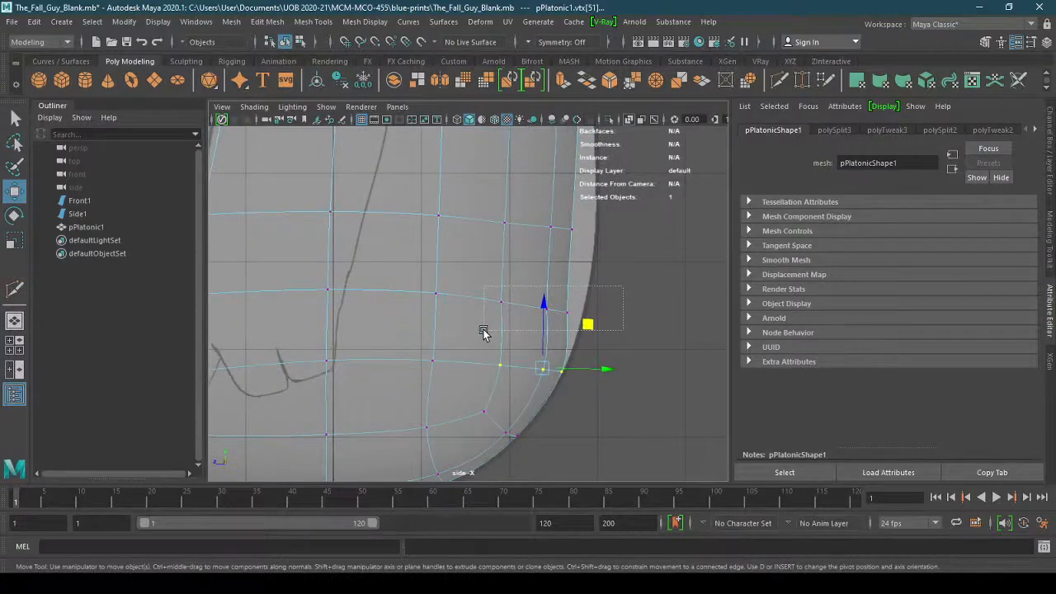
left_click_drag(484, 332, 495, 329)
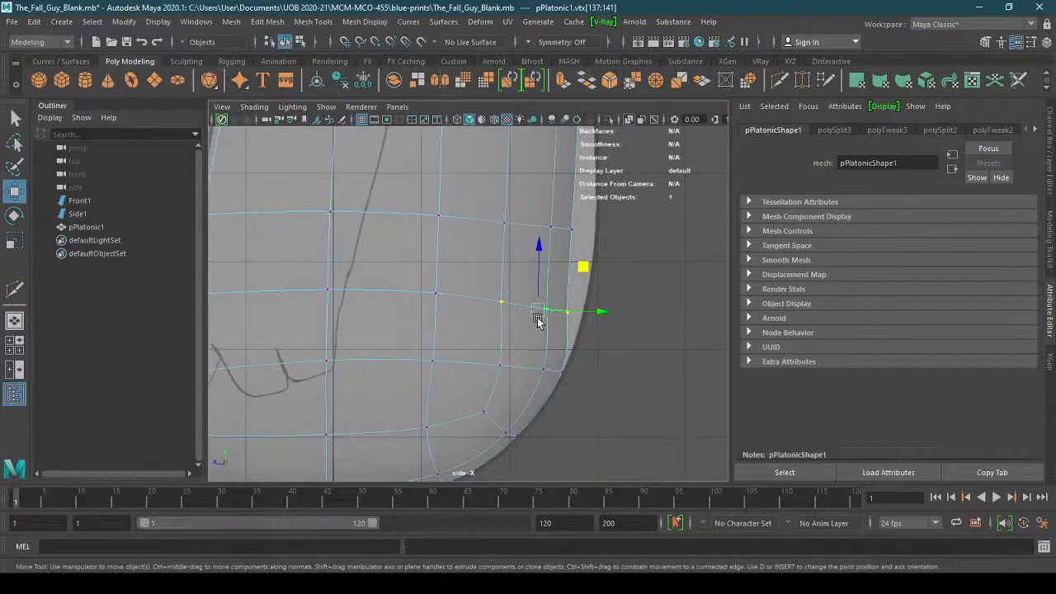
left_click_drag(584, 308, 602, 312)
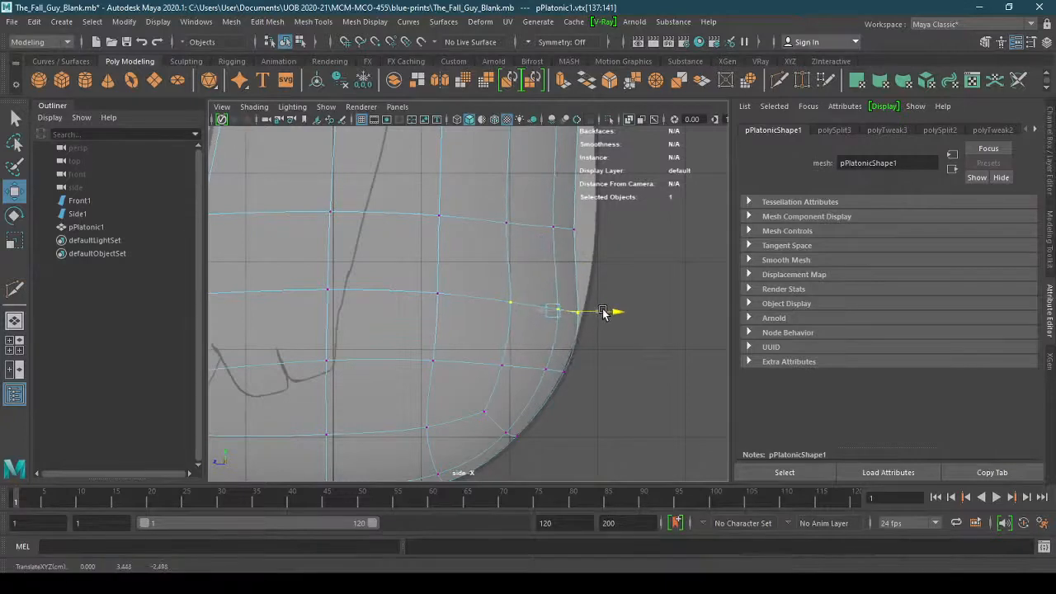
Move the back vertices of the belly row and of the waist row above it outward onto the side reference outline
left_click_drag(492, 211, 623, 260)
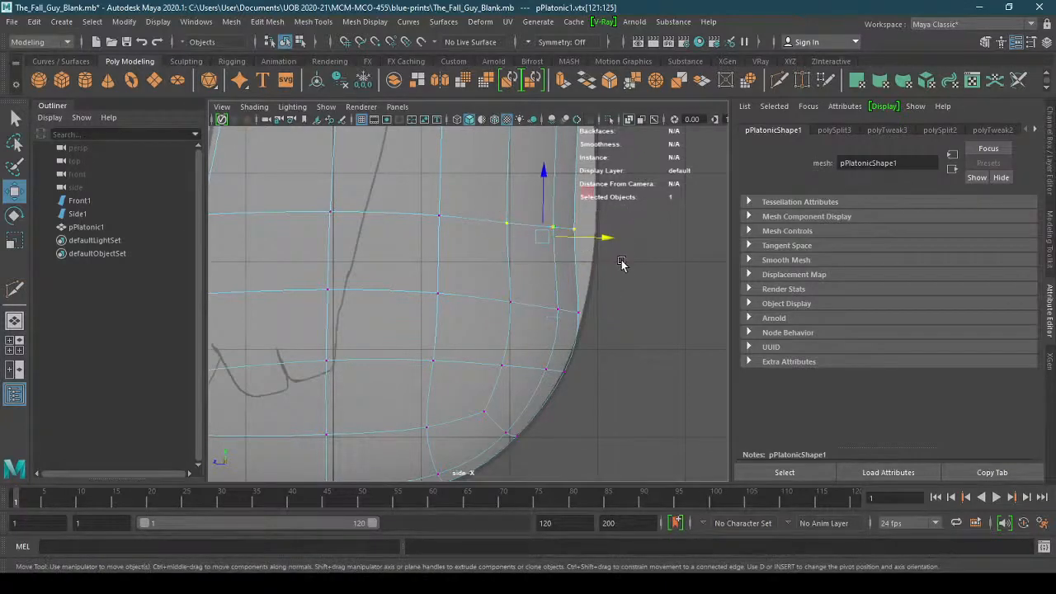
middle_click_drag(623, 260, 593, 392, "alt")
left_click_drag(569, 368, 604, 367)
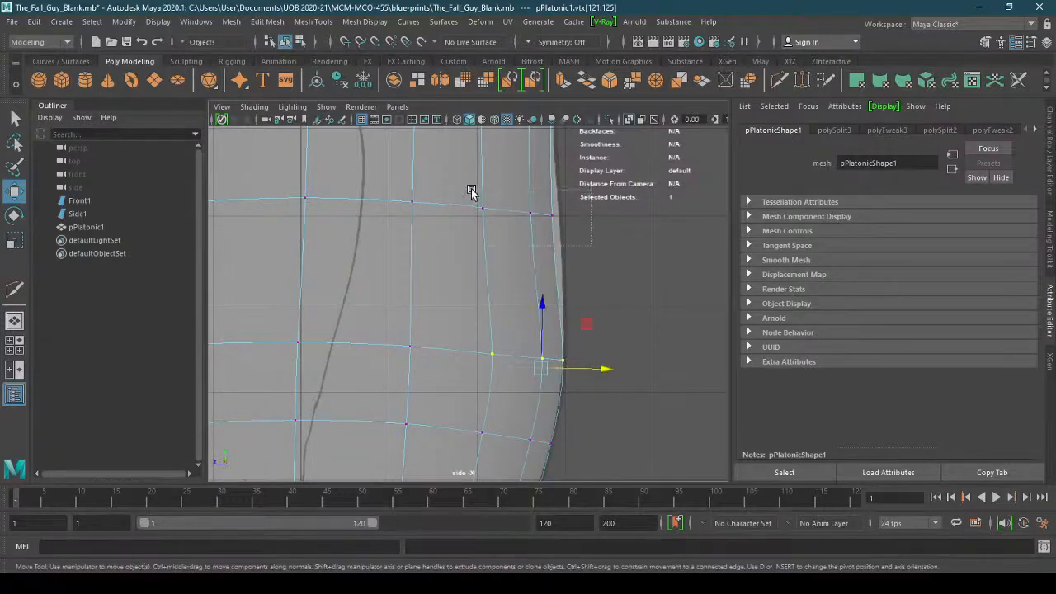
left_click_drag(472, 191, 586, 237)
right_click_drag(641, 285, 524, 301, "alt")
middle_click_drag(524, 299, 540, 401, "alt")
right_click_drag(540, 401, 589, 429, "alt")
middle_click_drag(589, 429, 616, 330, "alt")
right_click_drag(615, 330, 639, 323, "alt")
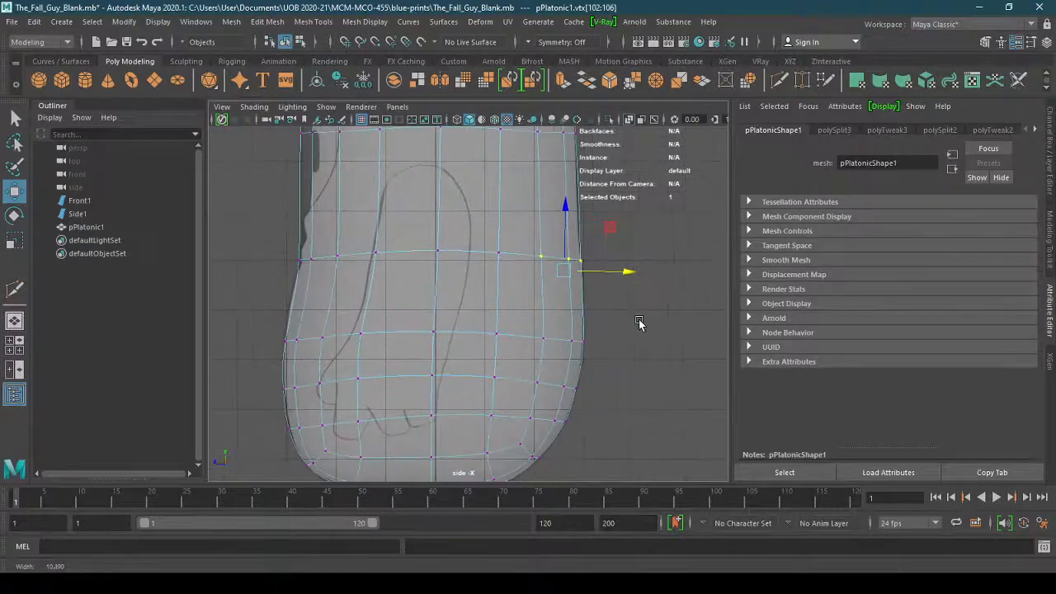
right_click_drag(417, 314, 469, 327, "alt")
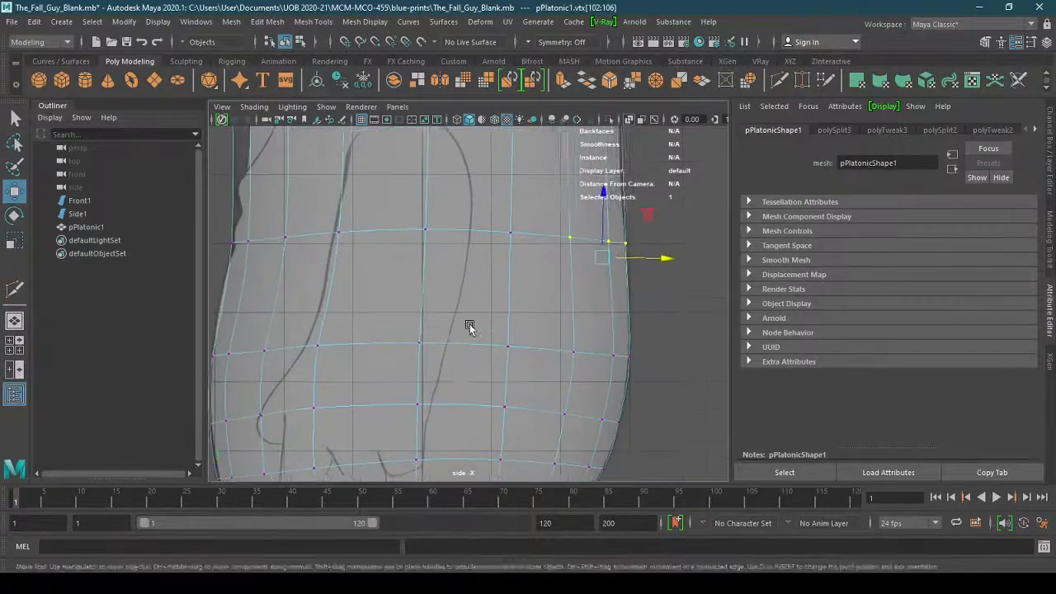
middle_click_drag(414, 329, 530, 341, "alt")
right_click_drag(365, 320, 407, 330, "alt")
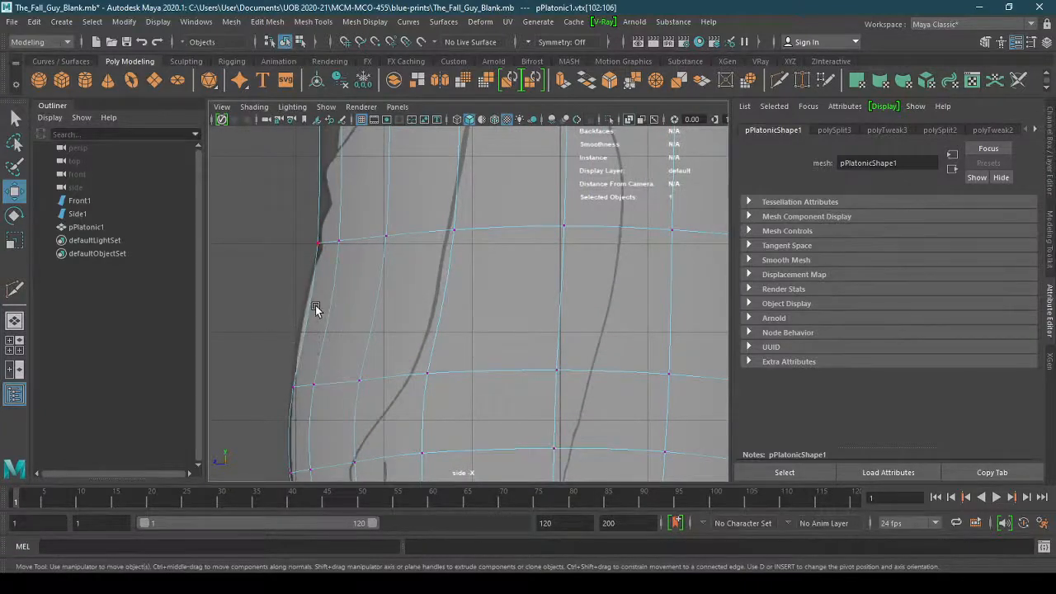
right_click_drag(332, 311, 271, 315, "shift")
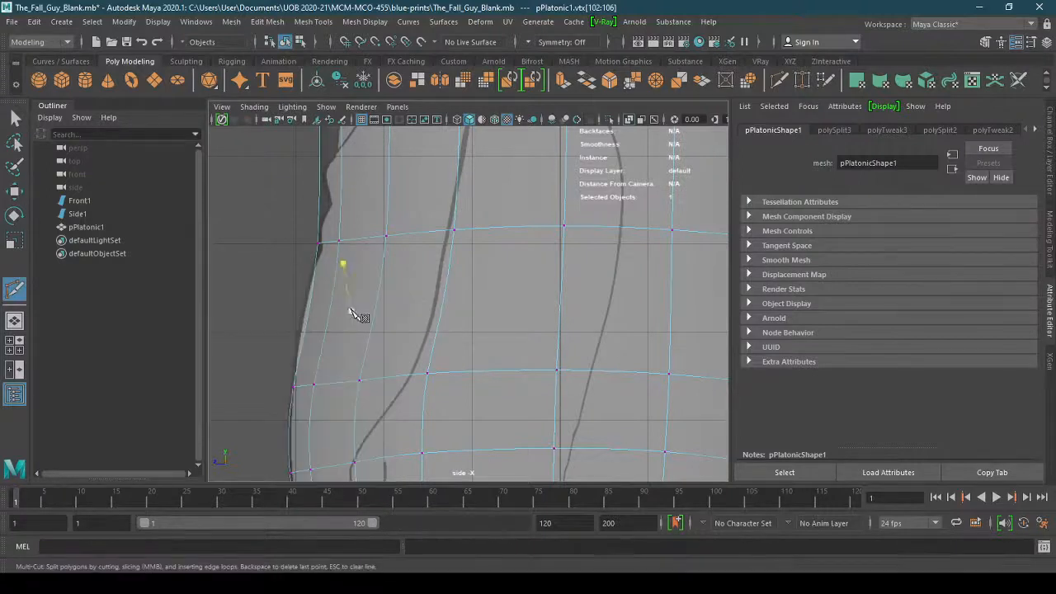
key("ctrl+z")
key("ctrl+z")
key("ctrl+z")
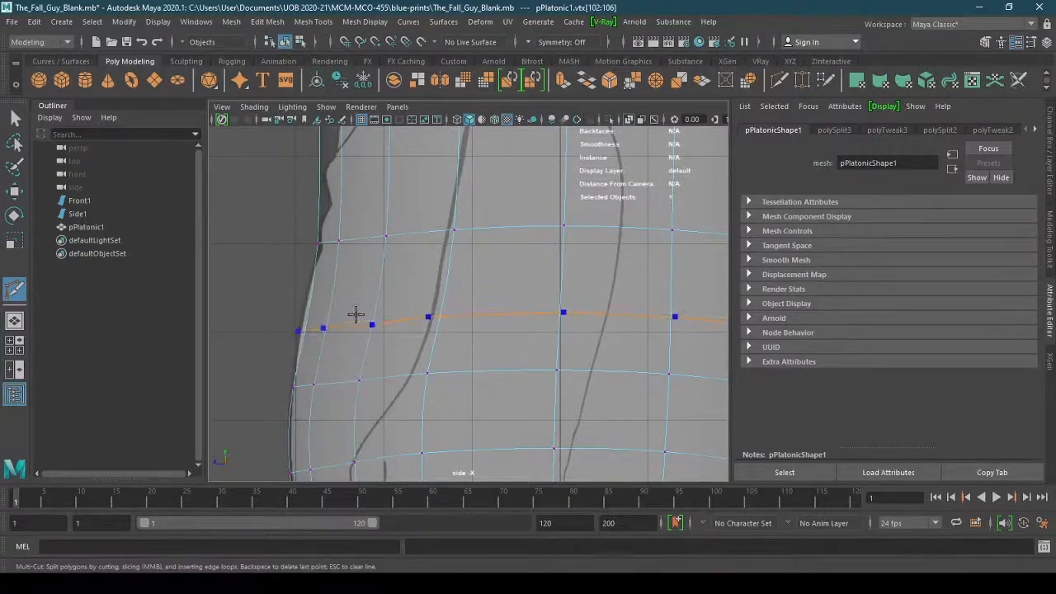
left_click(428, 317)
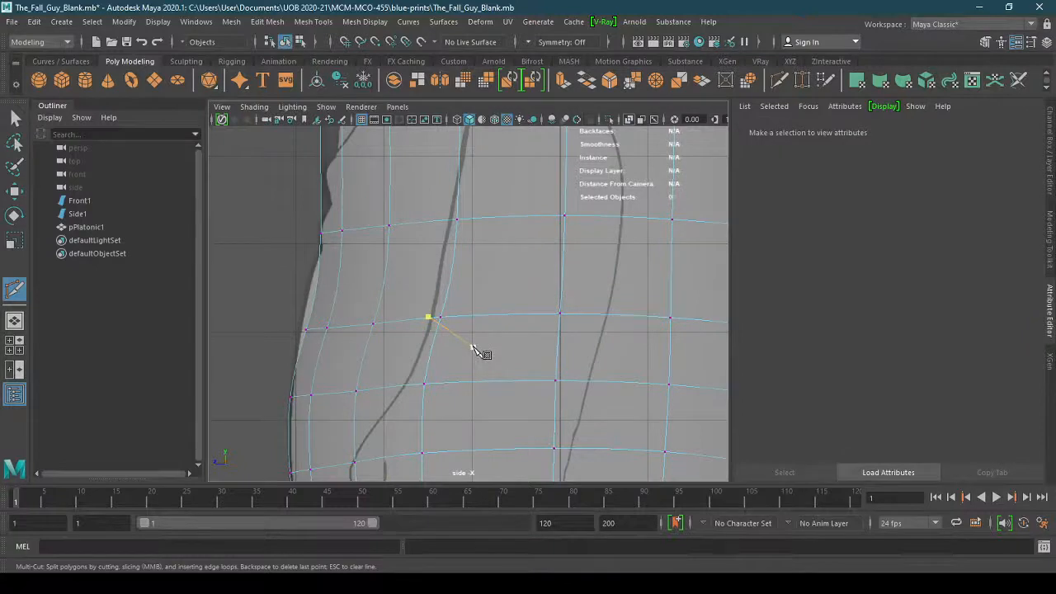
key("q")
key("w")
left_click_drag(276, 298, 361, 330)
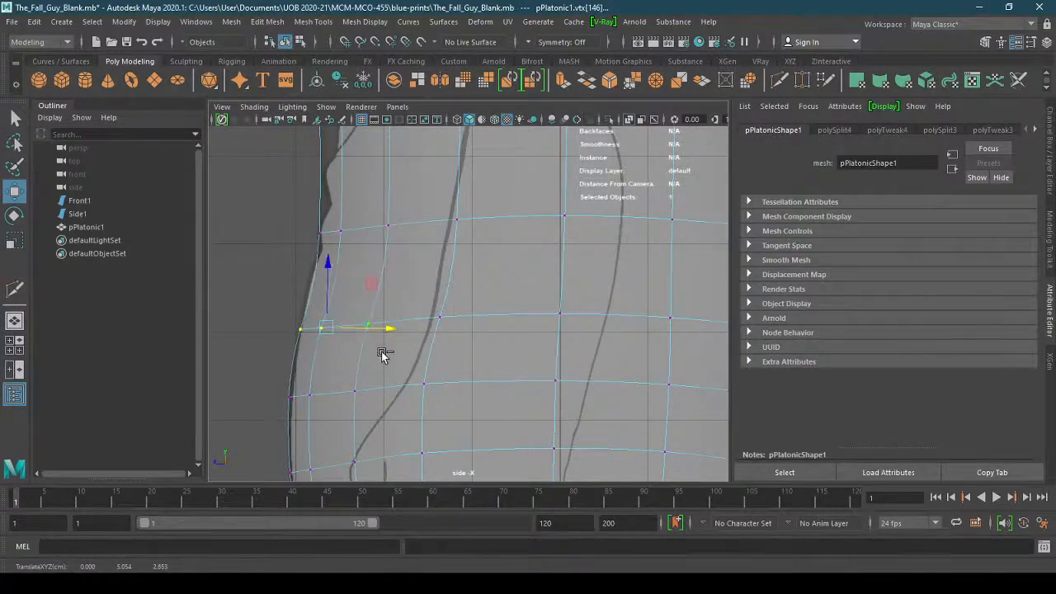
key("ctrl+z")
key("ctrl+z")
key("ctrl+z")
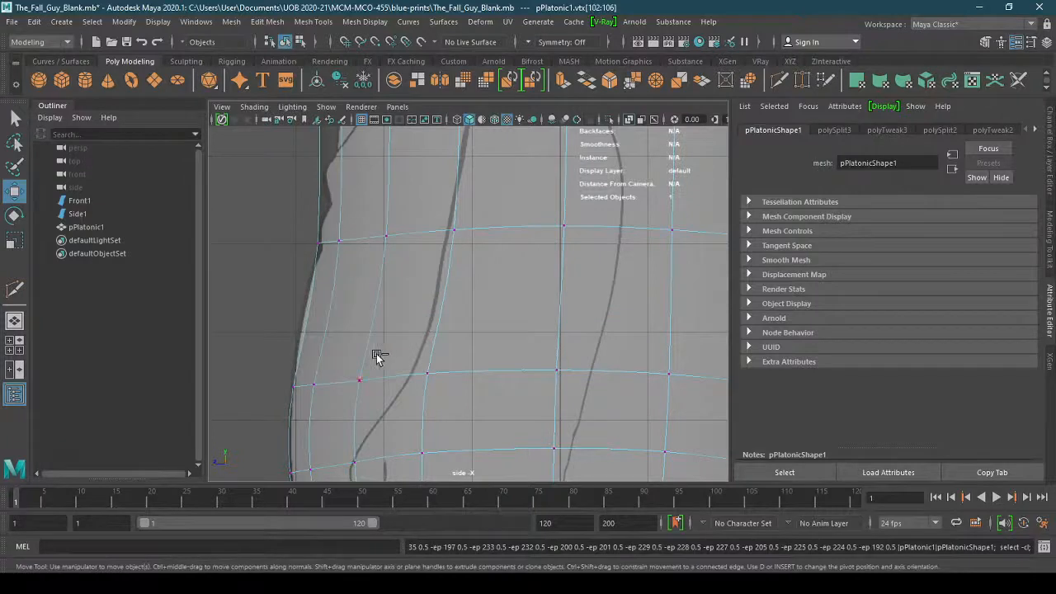
Insert an edge loop between the waist and belly rows with Multi-Cut and move its front vertices outward onto the side reference outline
right_click_drag(326, 339, 262, 346, "shift")
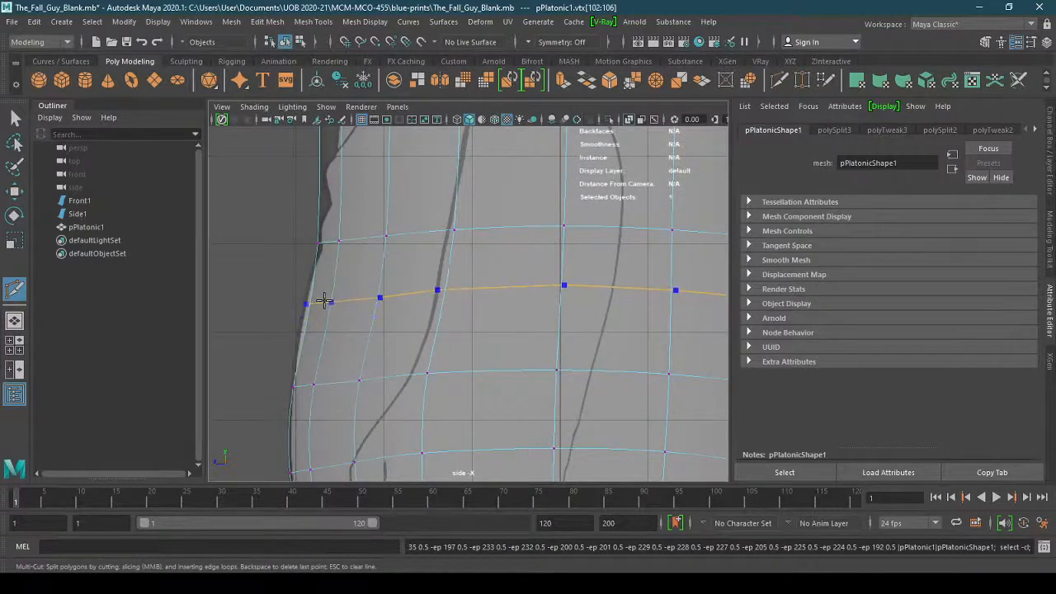
left_click(322, 300, "ctrl")
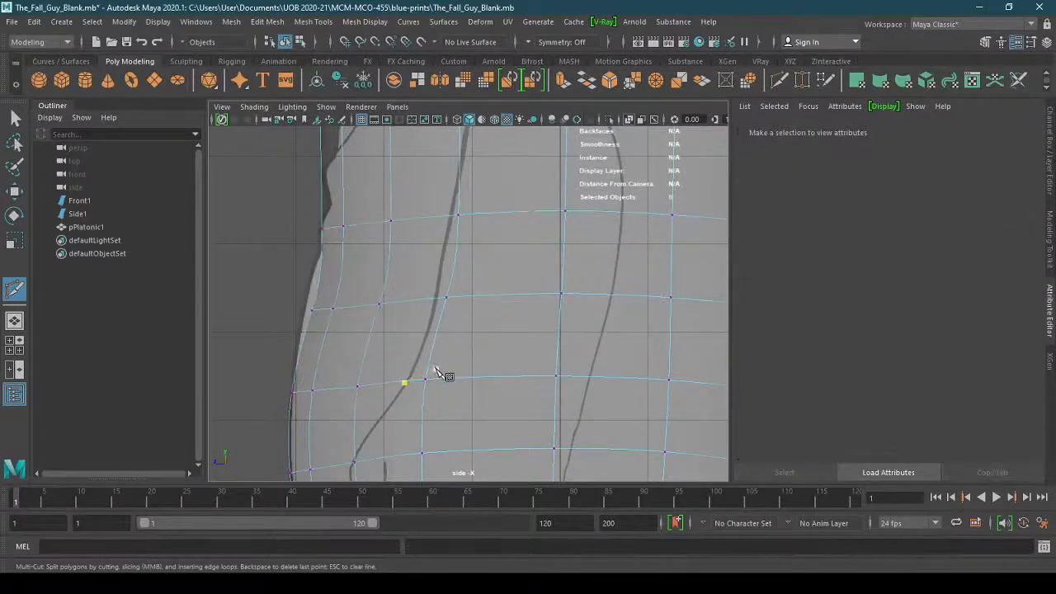
key("w")
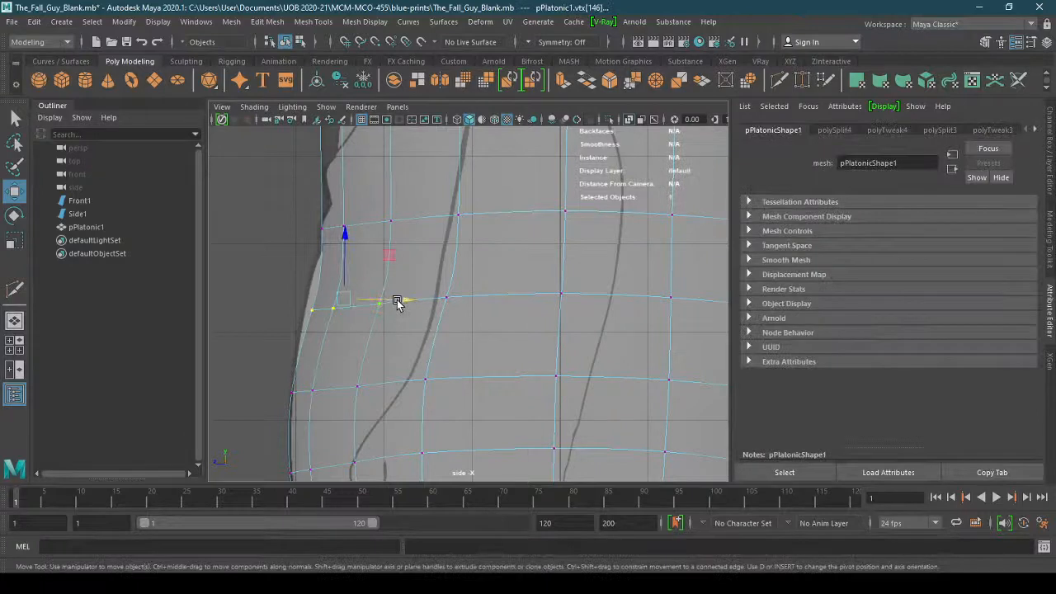
left_click_drag(397, 301, 391, 301)
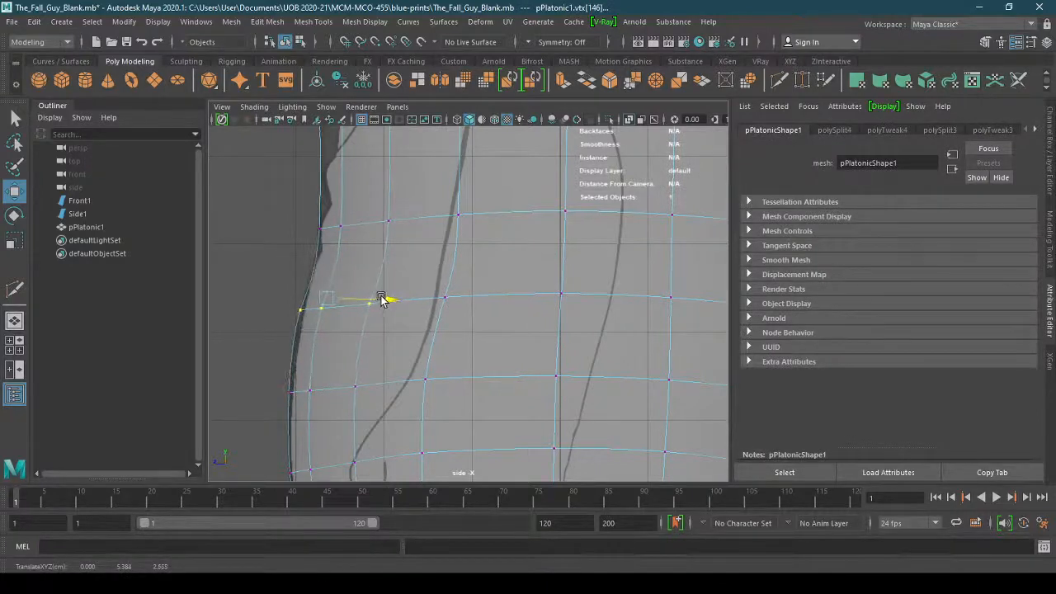
Fine-tune the front vertices of the belly row and of the new edge loop against the side reference outline
left_click_drag(246, 355, 375, 399)
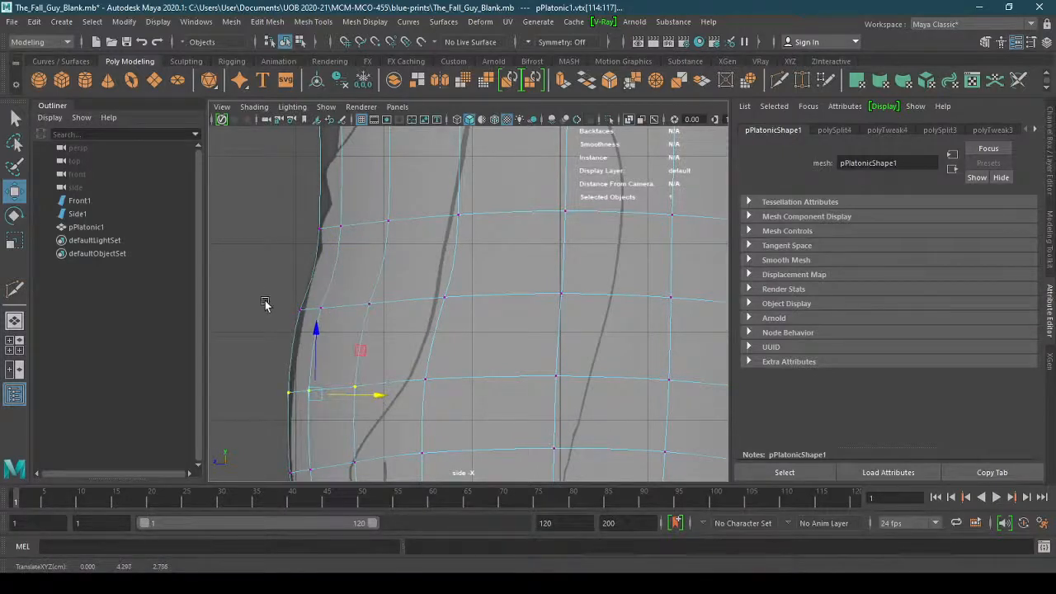
left_click_drag(258, 289, 382, 318)
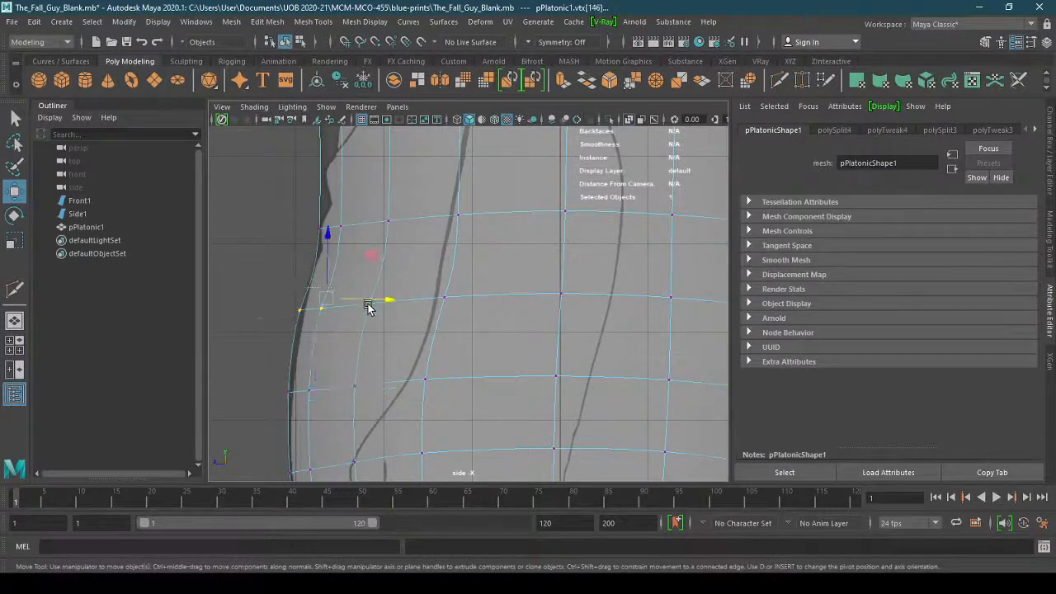
left_click(376, 303)
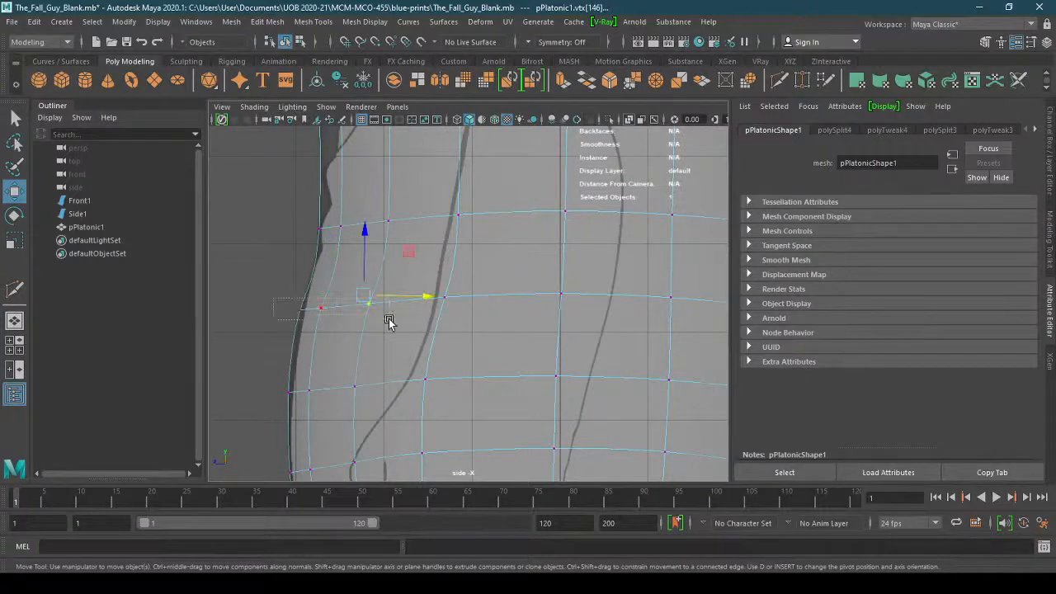
left_click_drag(389, 319, 393, 301)
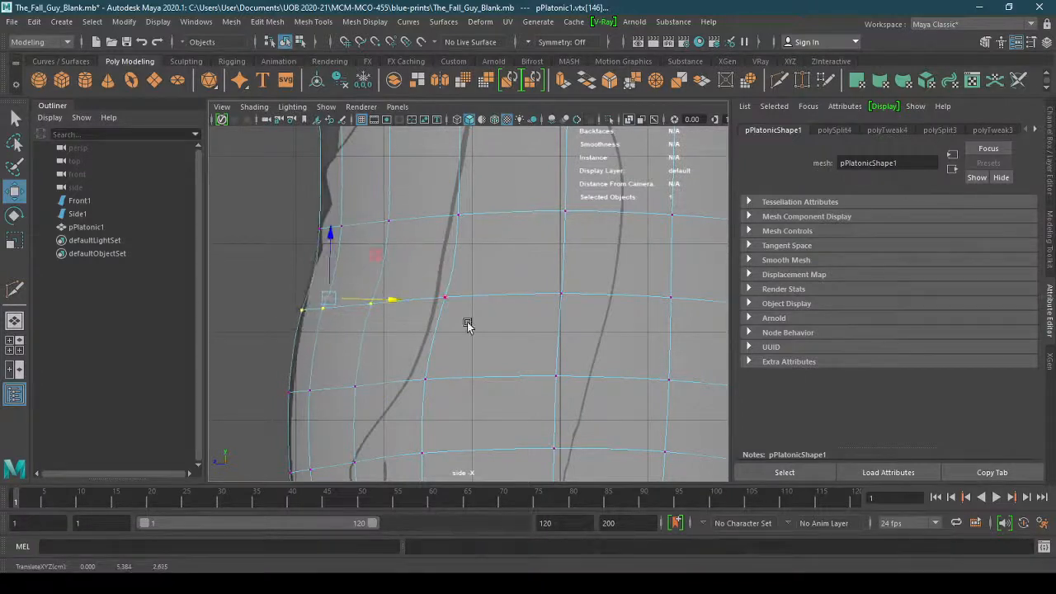
Examine the whole body profile from head to lower edge against the side reference outline
scroll(466, 356, "down", 4)
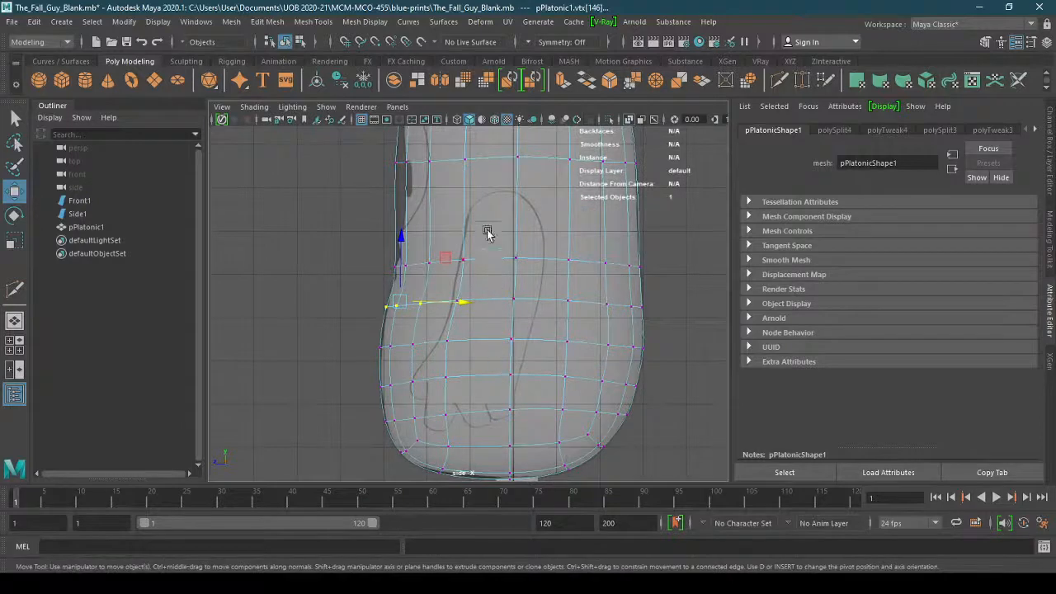
middle_click_drag(487, 233, 459, 384, "alt")
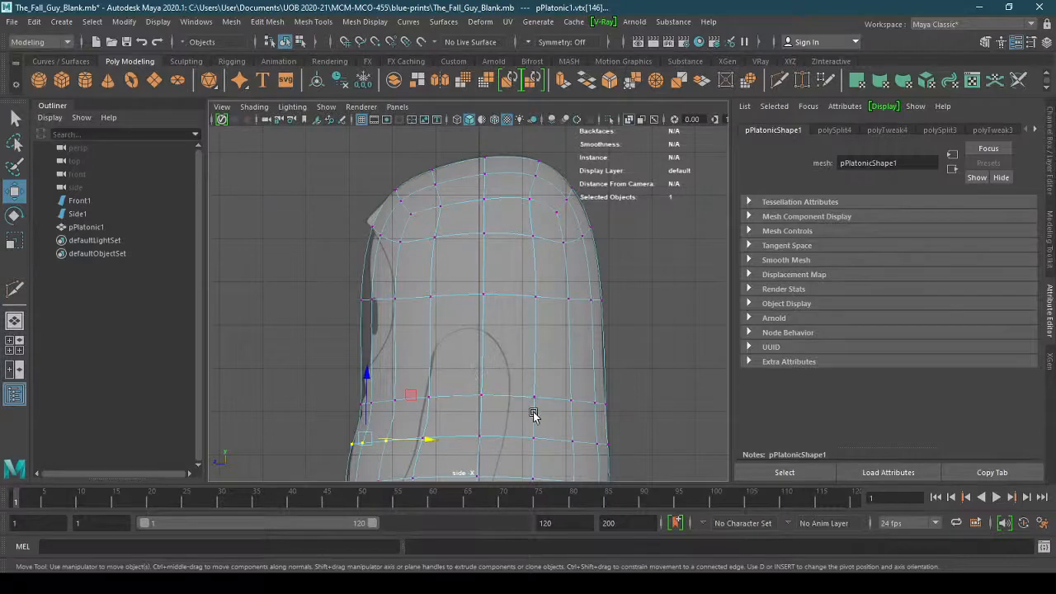
middle_click_drag(533, 414, 470, 344, "alt")
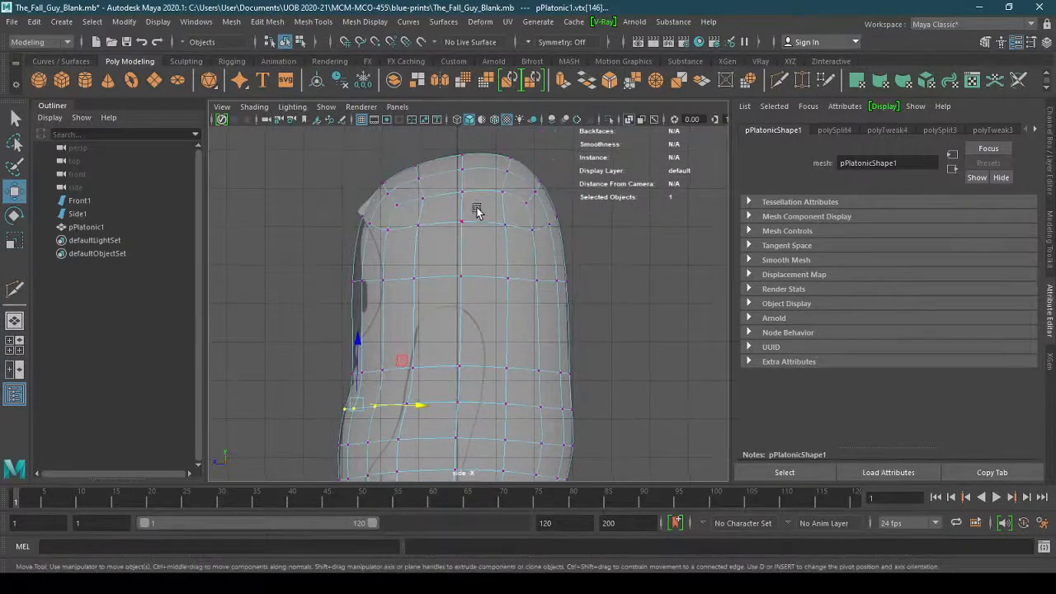
middle_click_drag(502, 419, 503, 325, "alt")
right_click_drag(503, 325, 578, 327, "alt")
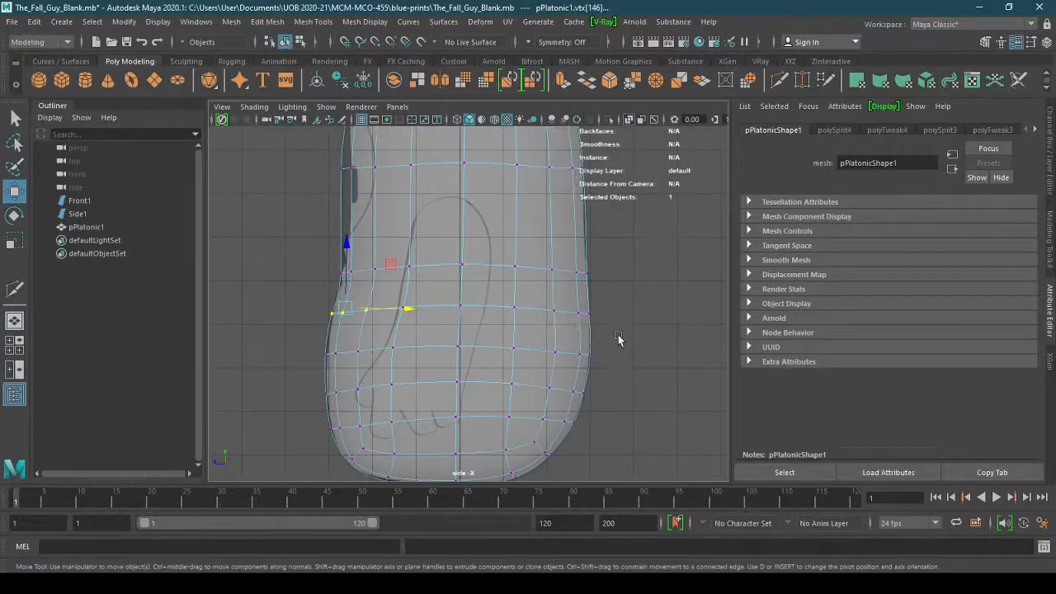
middle_click_drag(543, 311, 448, 405, "alt")
right_click_drag(448, 404, 505, 419, "alt")
middle_click_drag(504, 419, 549, 356, "alt")
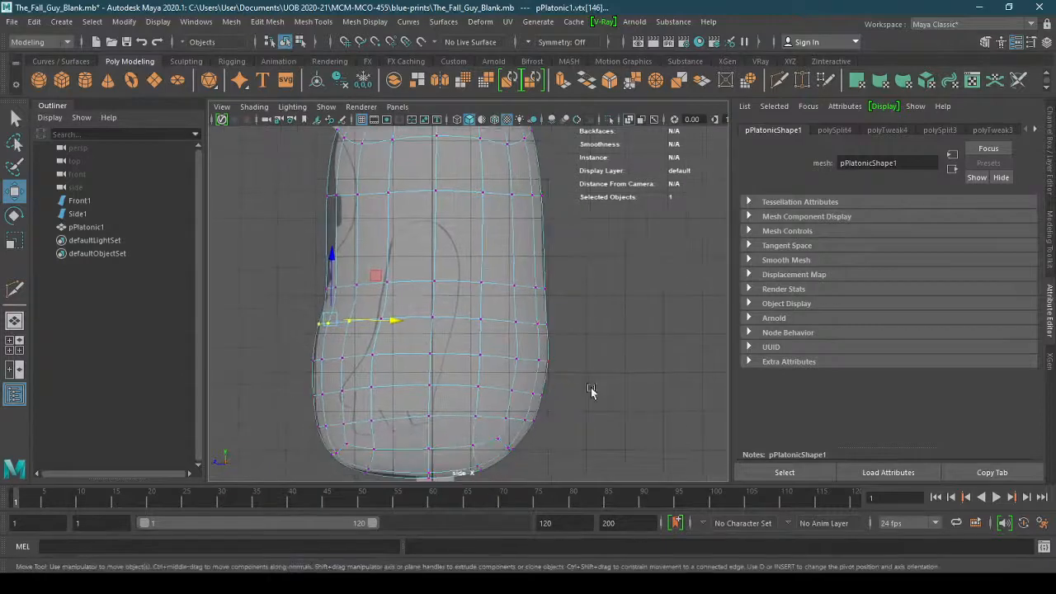
middle_click_drag(565, 415, 576, 404, "alt")
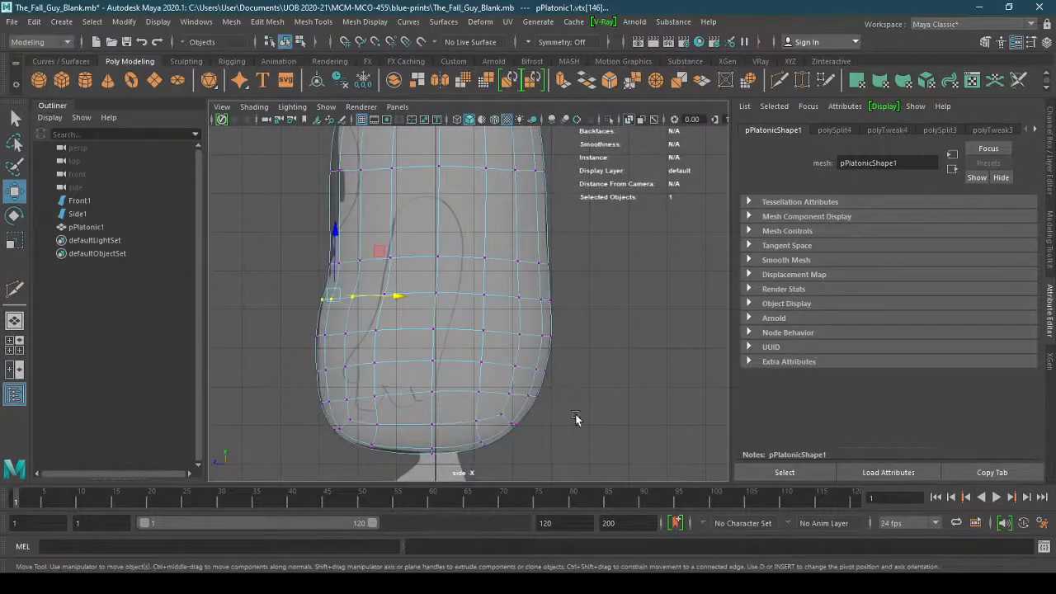
Return the body mesh to object mode and turn off X-Ray shading in the side view
right_click_drag(467, 234, 530, 217)
left_click(582, 346)
left_click(494, 342)
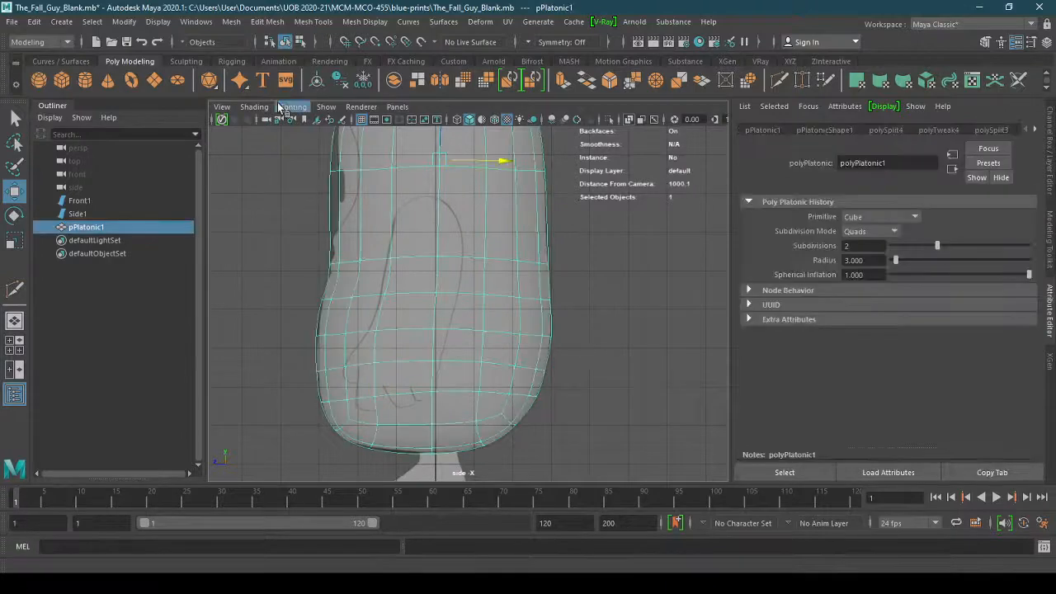
left_click(254, 107)
left_click(277, 236)
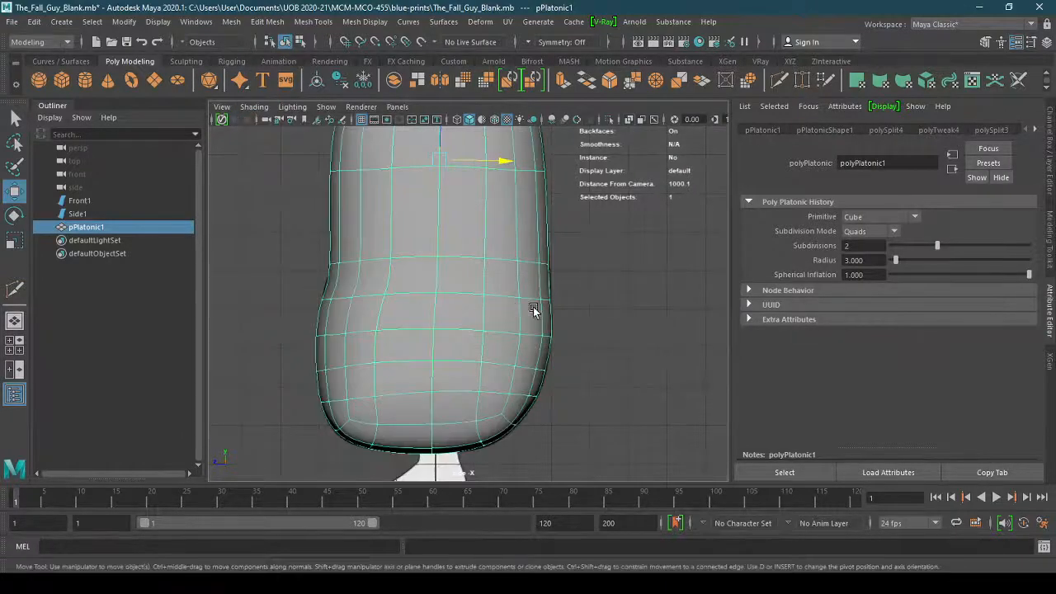
Switch the viewport to the persp camera and inspect the shaded body from the front and side
left_click(569, 305)
left_click(397, 106)
mouse_move(404, 120)
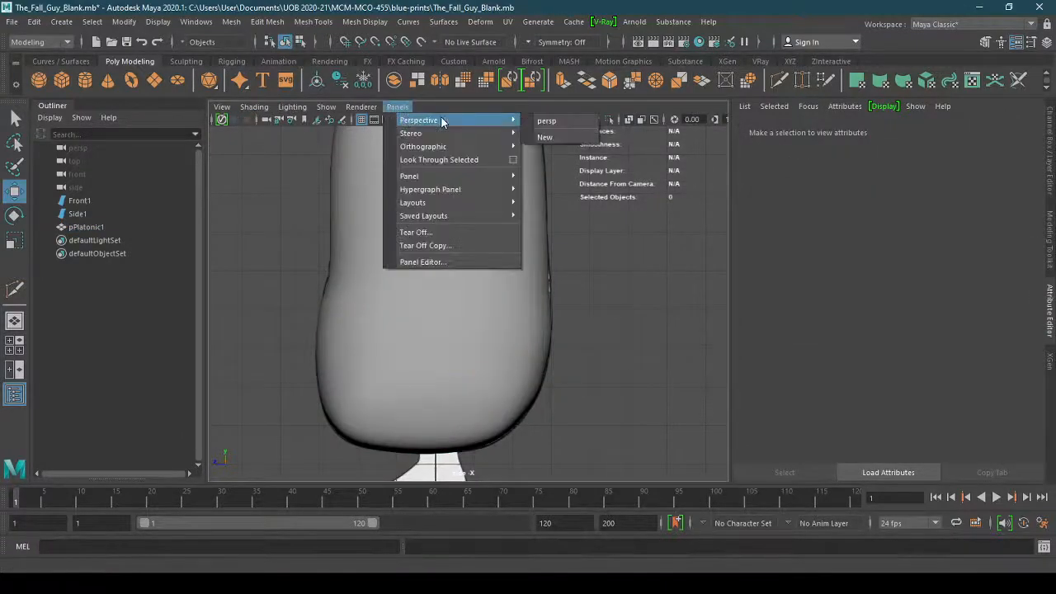
left_click(543, 121)
left_click_drag(569, 337, 421, 376, "alt")
left_click_drag(516, 381, 541, 429, "alt")
left_click(526, 376)
left_click(550, 435)
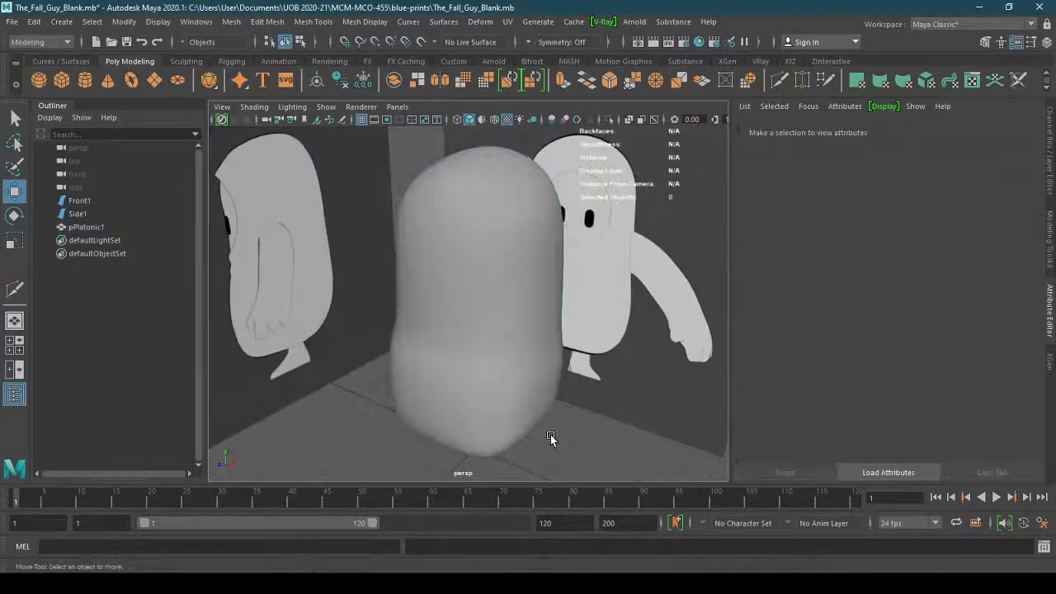
Assign a new Blinn material to the body and check its highlights around the waist and belly
left_click(499, 387)
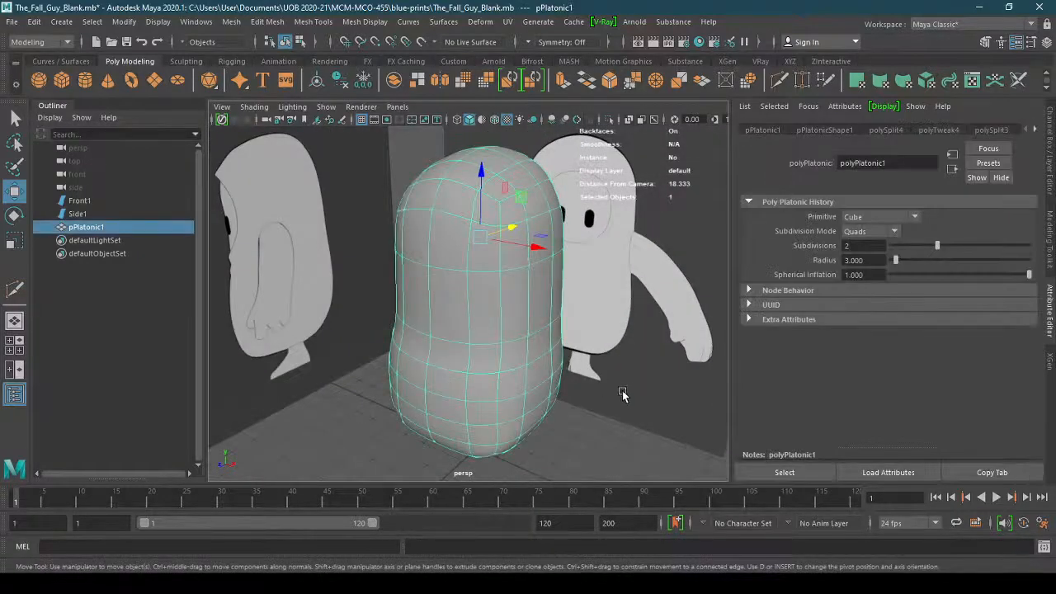
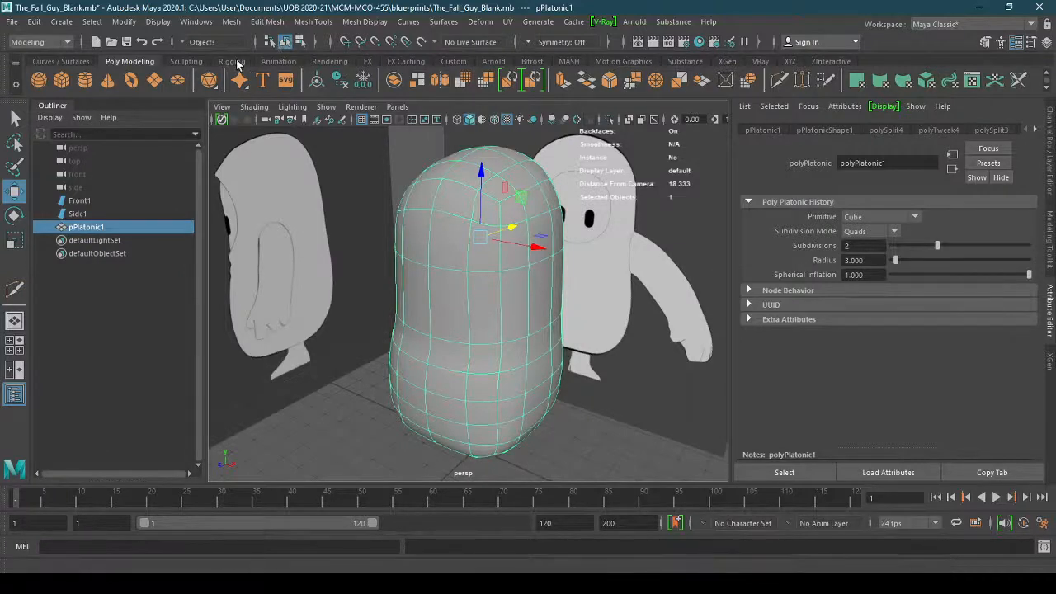
left_click(330, 61)
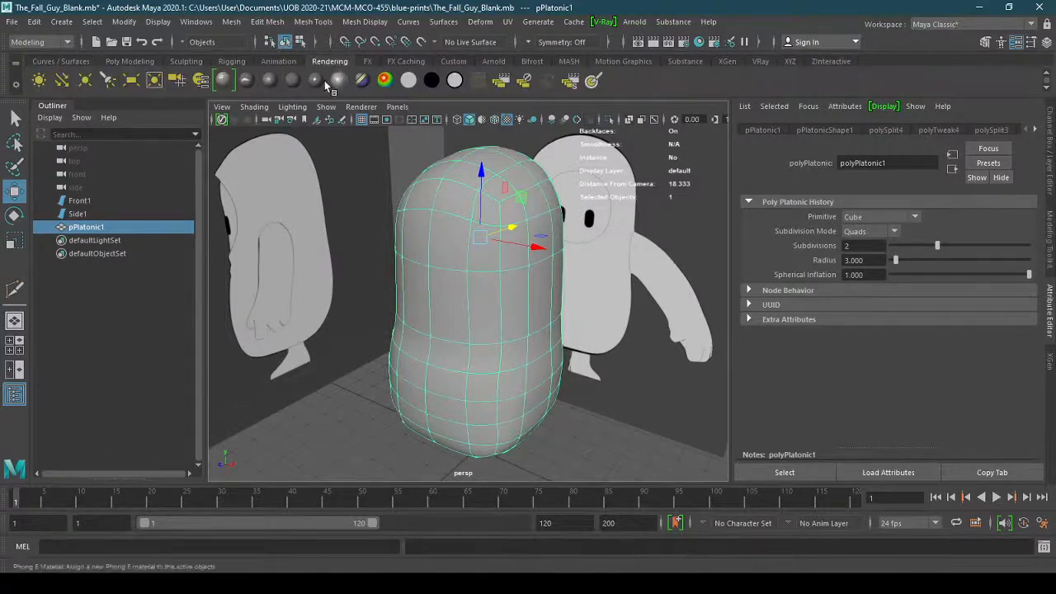
left_click(269, 80)
left_click(573, 425)
mouse_move(573, 436)
left_mouse_down("alt")
mouse_move(617, 405)
mouse_move(502, 278)
mouse_move(528, 358)
mouse_move(483, 366)
mouse_move(627, 370)
mouse_move(573, 399)
mouse_move(577, 430)
mouse_move(556, 424)
left_mouse_up("alt")
right_click_drag(556, 425, 580, 394, "alt")
left_click_drag(580, 393, 428, 371, "alt")
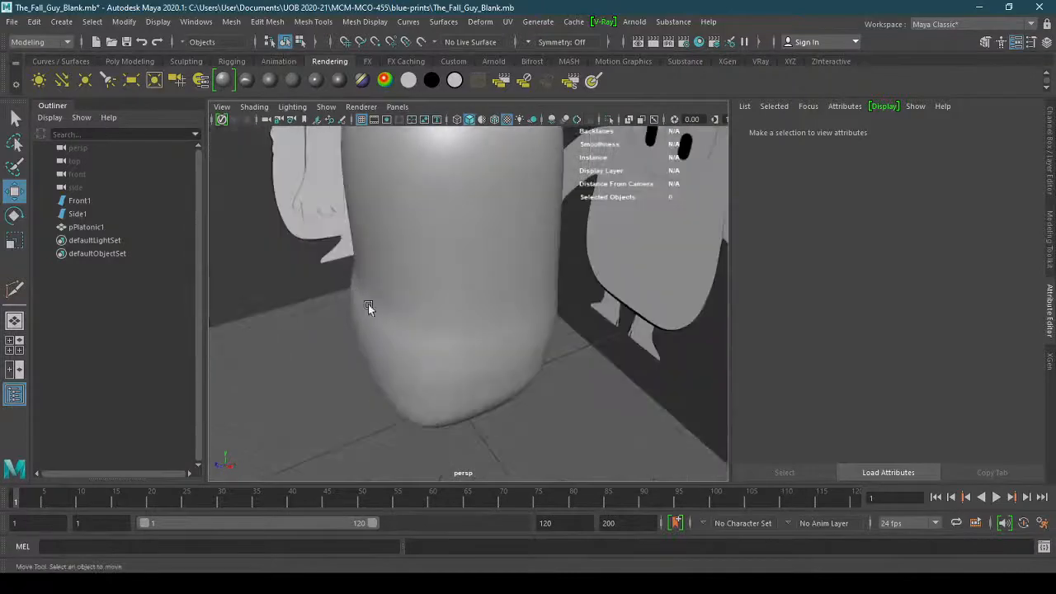
left_click_drag(408, 331, 528, 402, "alt")
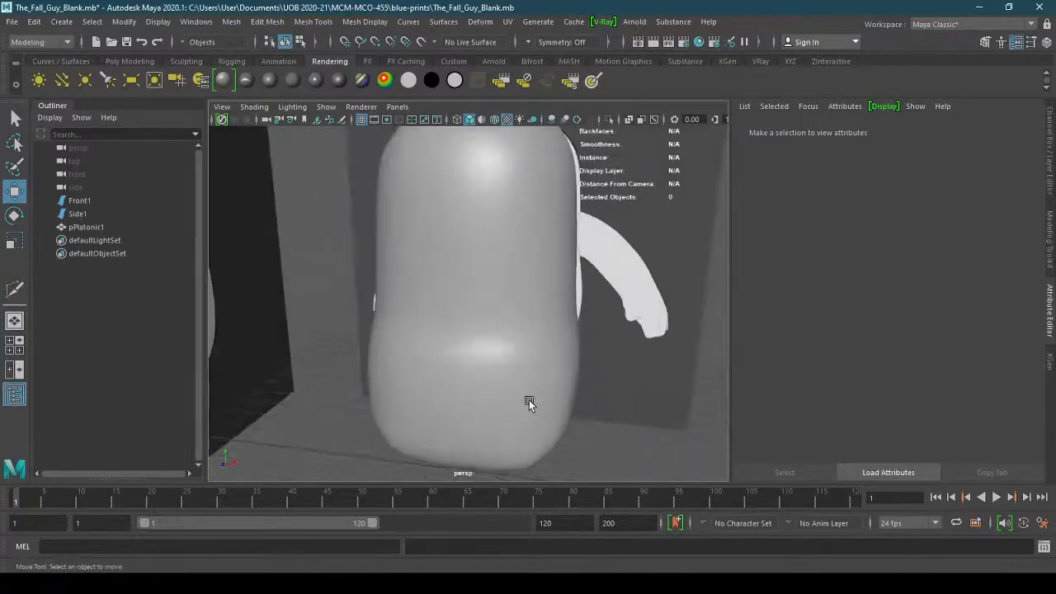
Activate the Smooth sculpting tool on the body with Object X symmetry and enlarge the brush
left_click(187, 61)
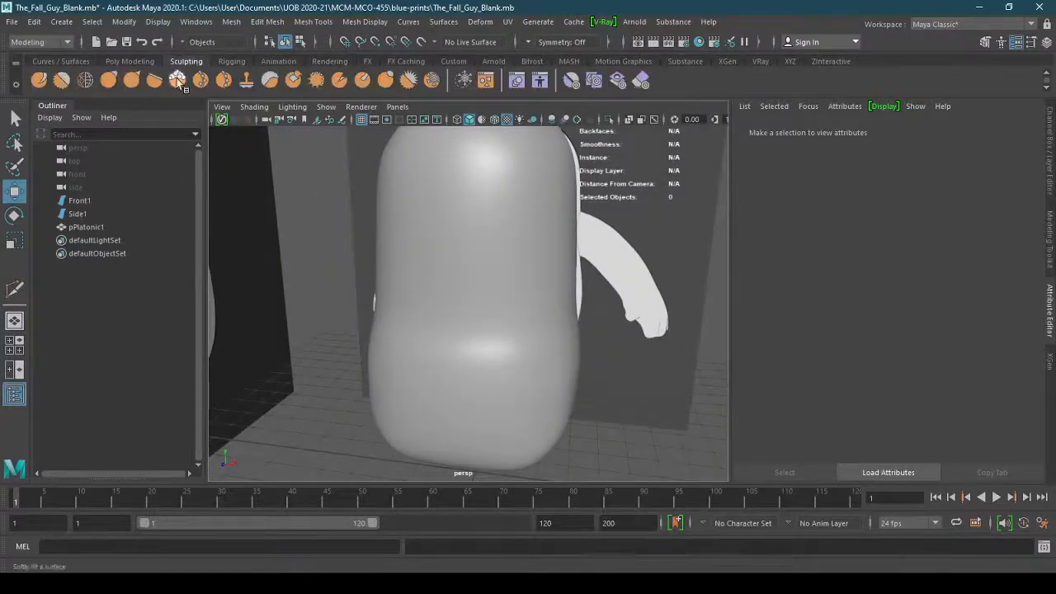
left_click(62, 79)
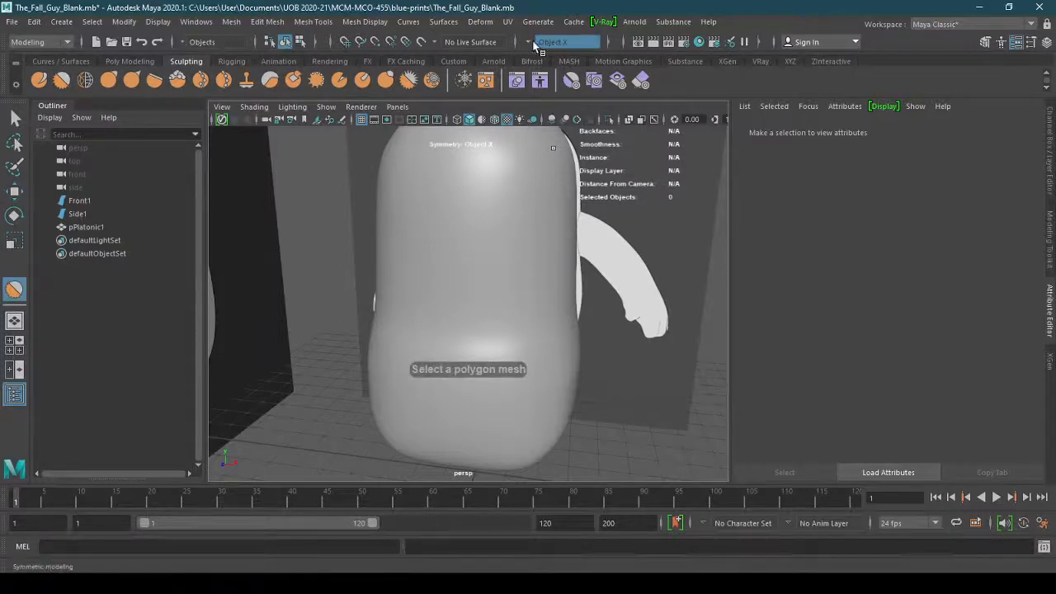
left_click(564, 419)
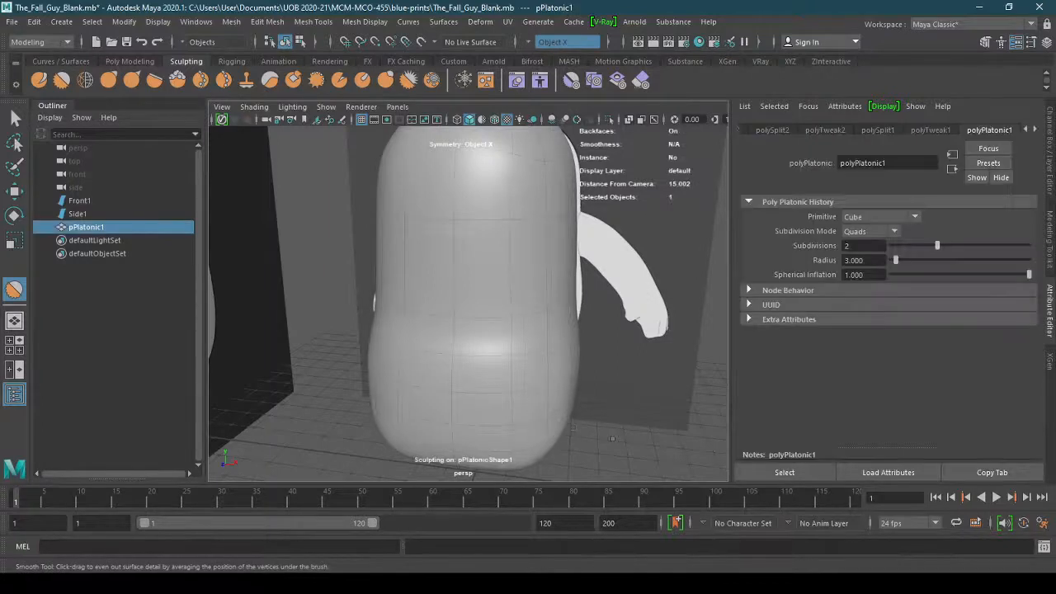
mouse_move(571, 423)
left_mouse_down("alt")
mouse_move(587, 426)
mouse_move(572, 428)
left_mouse_up("alt")
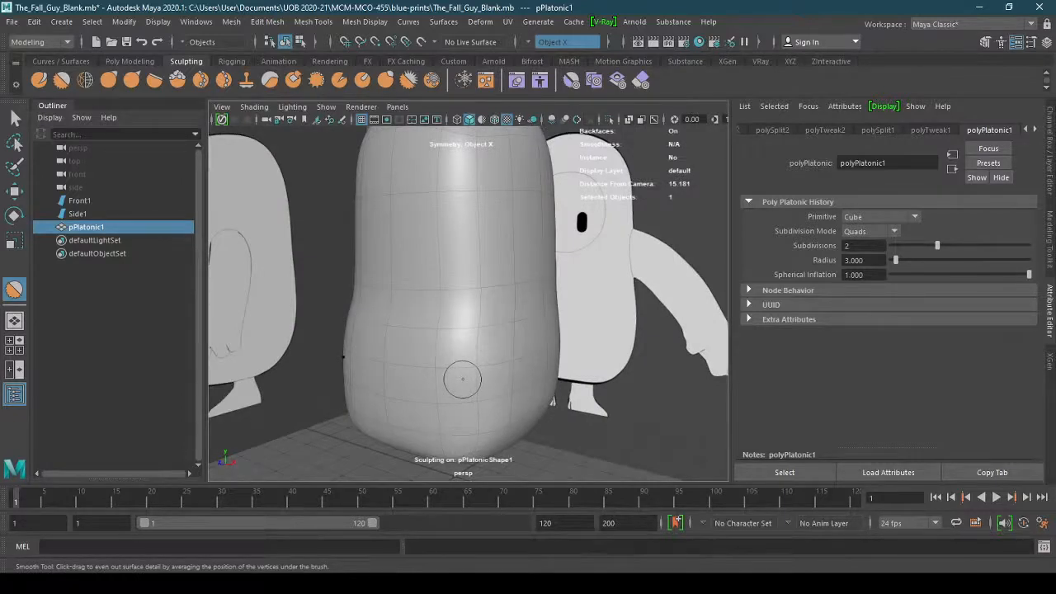
key("b")
mouse_move(463, 379)
left_mouse_down()
mouse_move(513, 379)
mouse_move(553, 422)
left_mouse_up()
Smooth the surface of the belly and the lower body with the sculpting brush
middle_click_drag(552, 421, 549, 367, "alt")
mouse_move(548, 366)
left_mouse_down("alt")
mouse_move(531, 381)
mouse_move(462, 338)
mouse_move(558, 404)
mouse_move(426, 396)
mouse_move(478, 355)
left_mouse_up("alt")
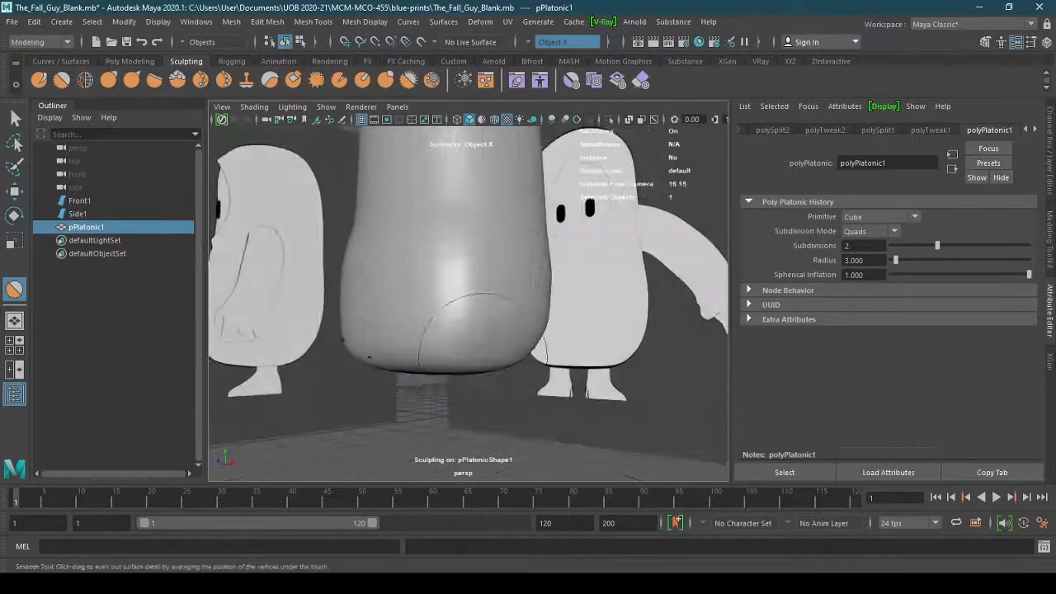
scroll(453, 342, "up", 3)
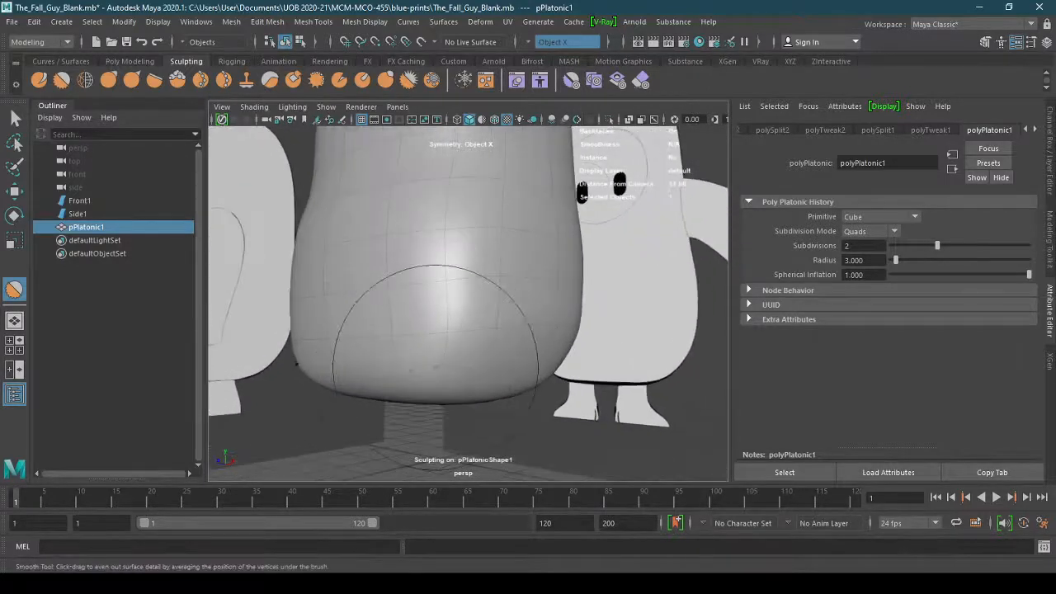
mouse_move(439, 360)
left_mouse_down("alt")
mouse_move(492, 369)
mouse_move(509, 345)
left_mouse_up("alt")
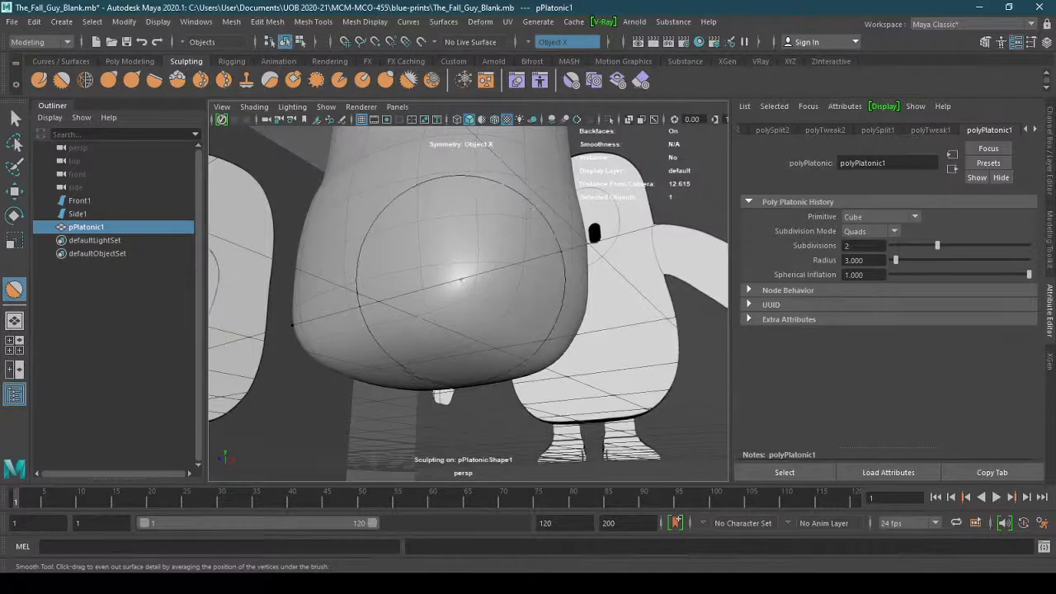
left_click_drag(459, 280, 473, 288)
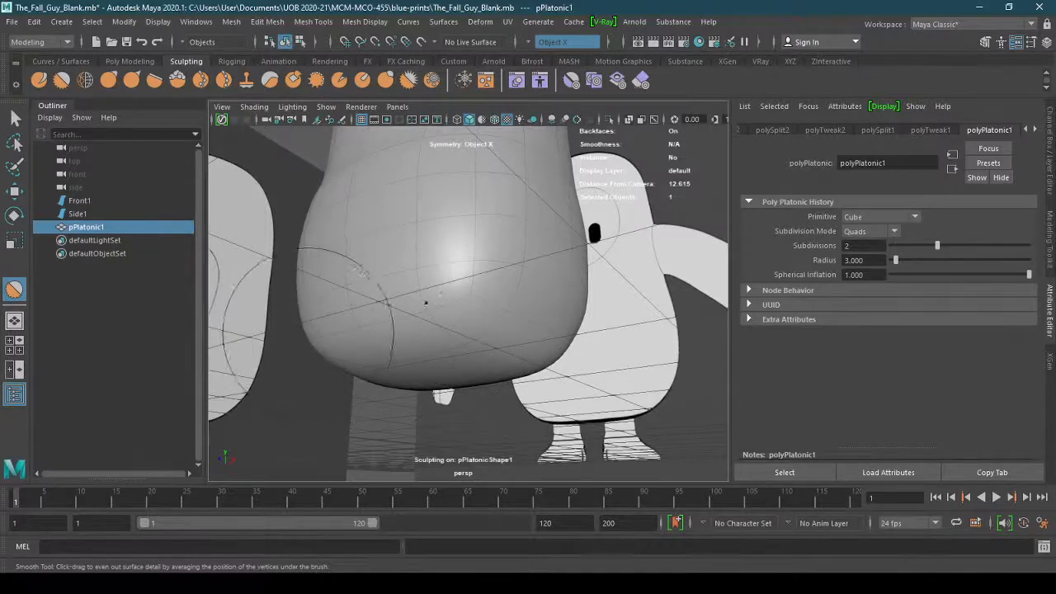
mouse_move(450, 313)
left_mouse_down("alt")
mouse_move(465, 302)
mouse_move(425, 305)
left_mouse_up("alt")
mouse_move(403, 237)
left_mouse_down()
mouse_move(390, 225)
mouse_move(461, 260)
mouse_move(421, 263)
mouse_move(415, 285)
left_mouse_up()
right_click_drag(440, 288, 390, 294, "alt")
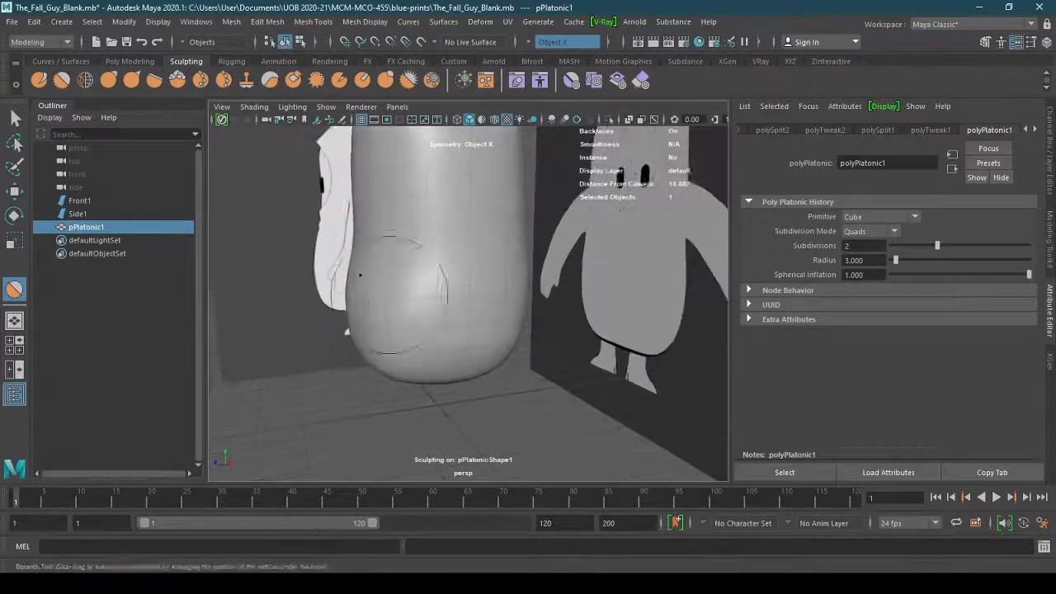
Inspect the smoothed body from the sides and below, and hide the References display layer
mouse_move(359, 275)
left_mouse_down("alt")
mouse_move(420, 295)
mouse_move(389, 292)
mouse_move(427, 273)
left_mouse_up("alt")
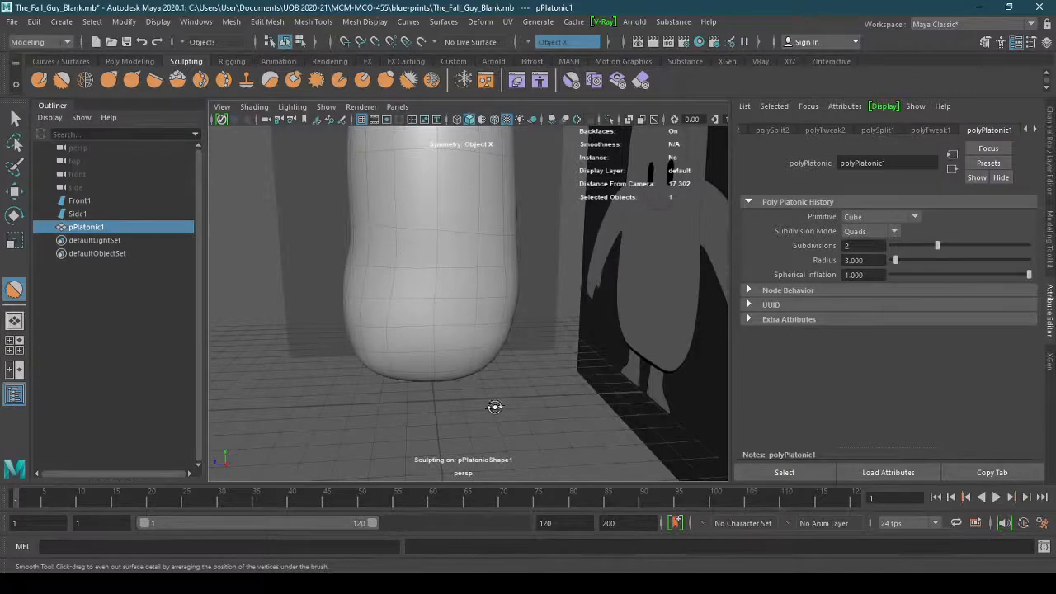
left_click_drag(494, 407, 521, 379, "alt")
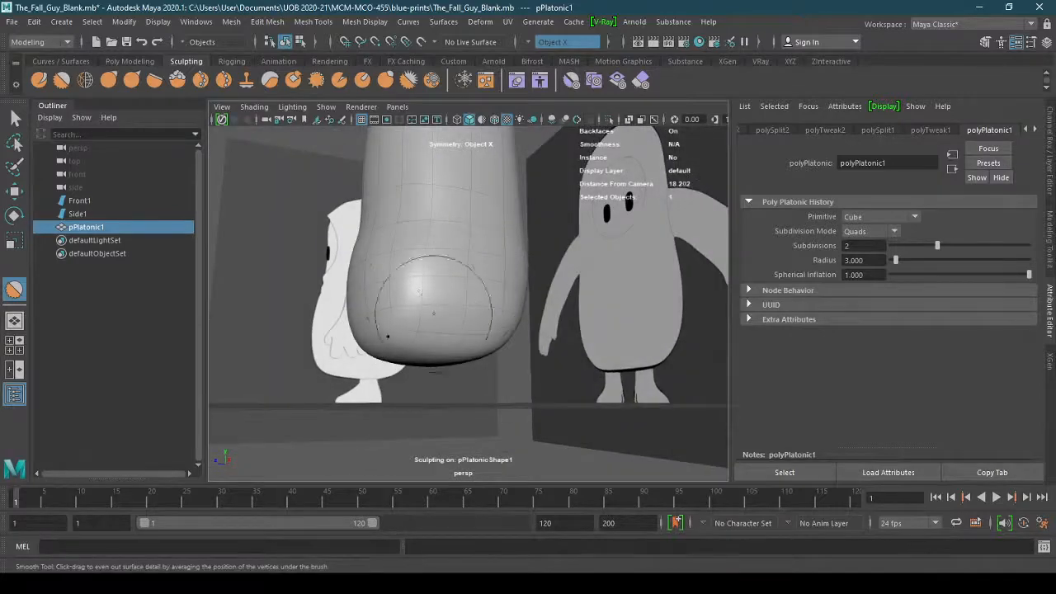
left_click_drag(433, 312, 534, 401, "alt")
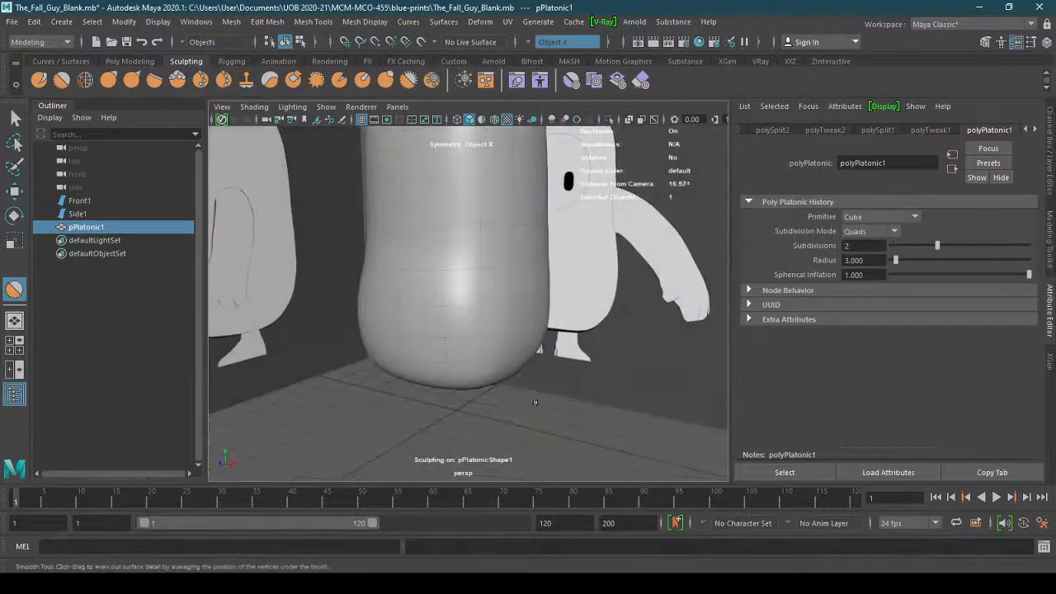
left_click_drag(532, 346, 478, 384, "alt")
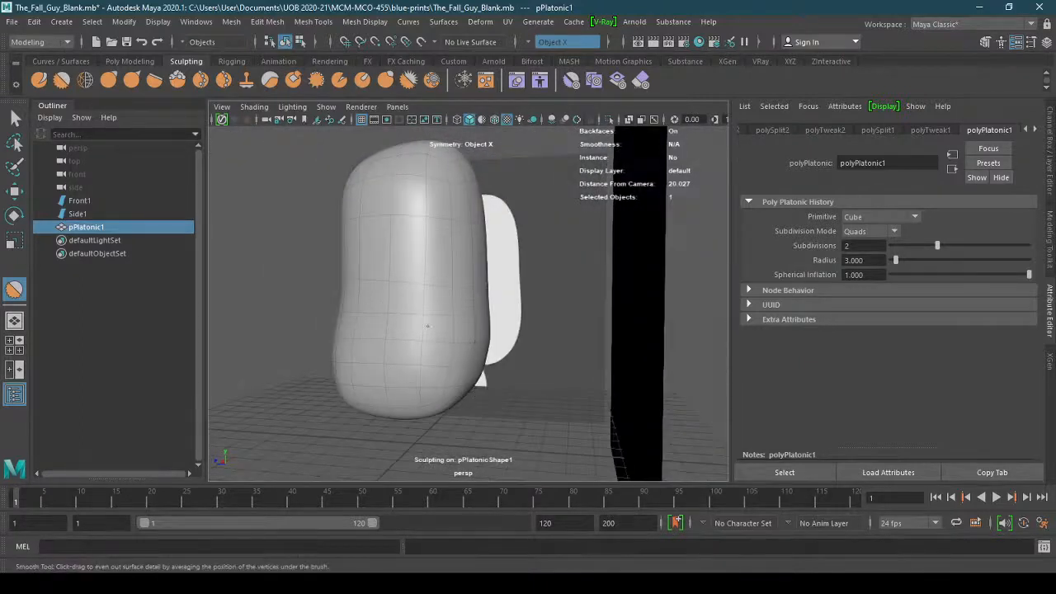
left_click_drag(423, 351, 506, 380, "alt")
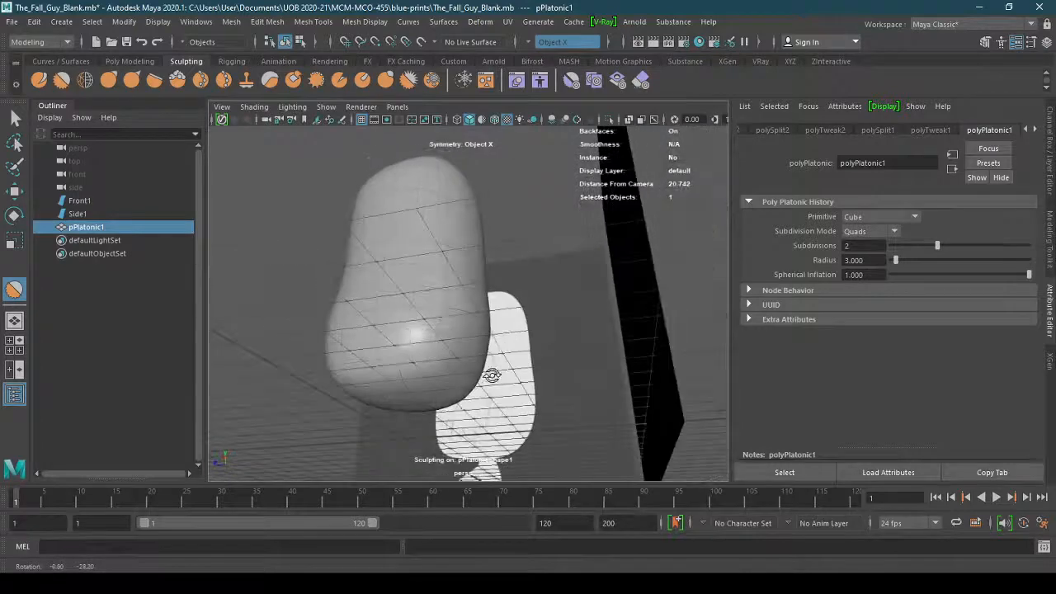
left_click_drag(437, 346, 394, 328, "alt")
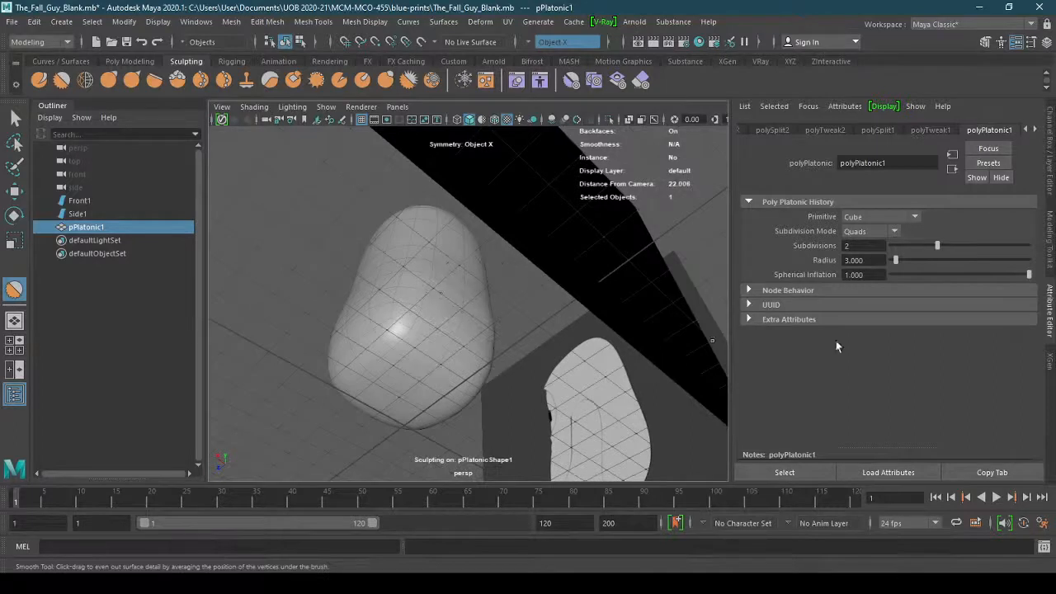
left_click(1051, 147)
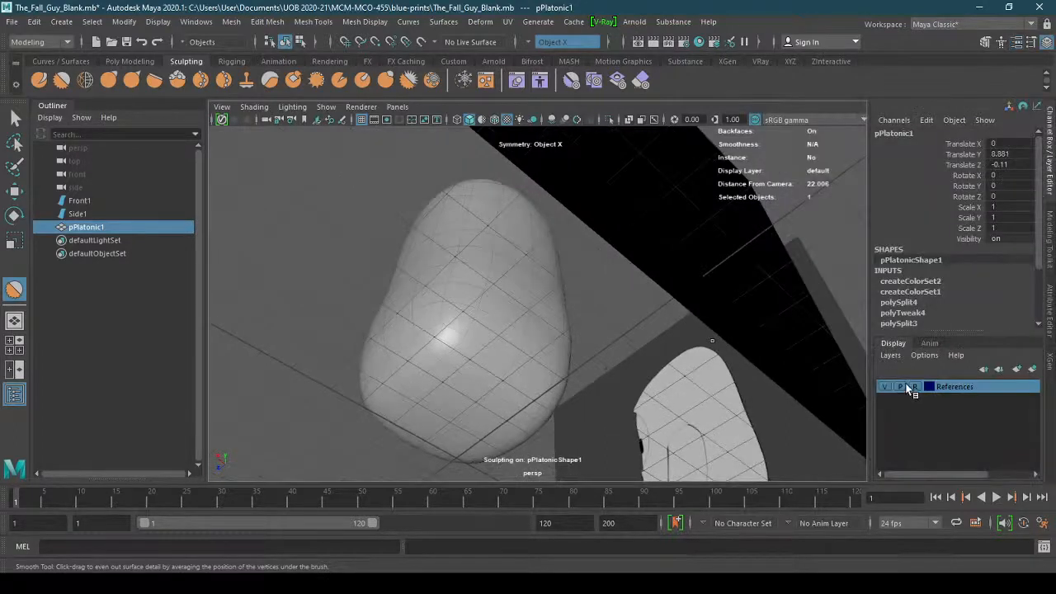
left_click(883, 388)
Smooth the body's sides and upper part with the sculpting brush, checking the highlights all around the model
left_click_drag(726, 337, 695, 360, "alt")
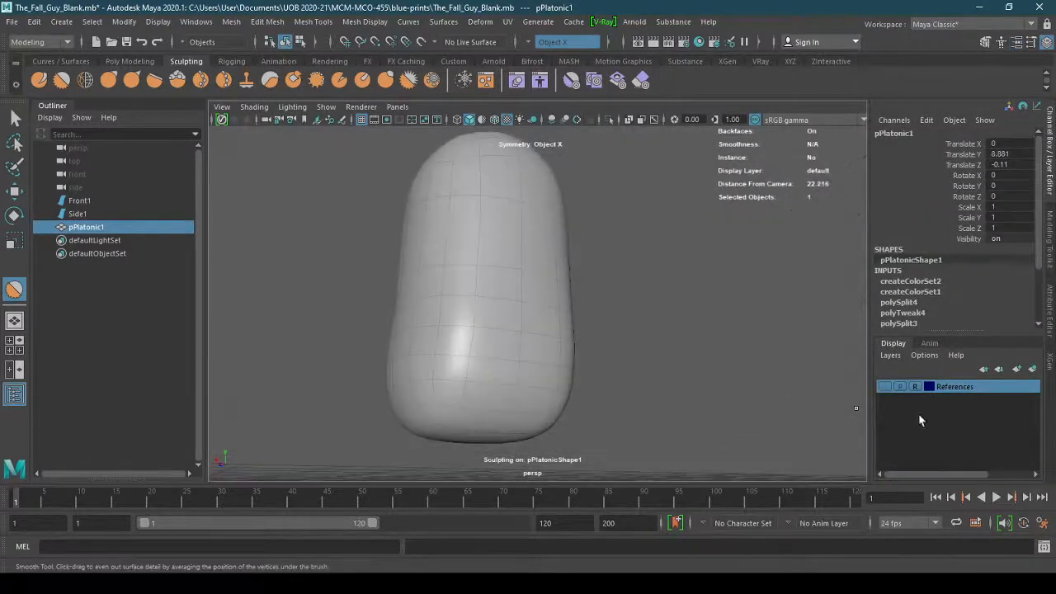
left_click_drag(536, 387, 650, 397, "alt")
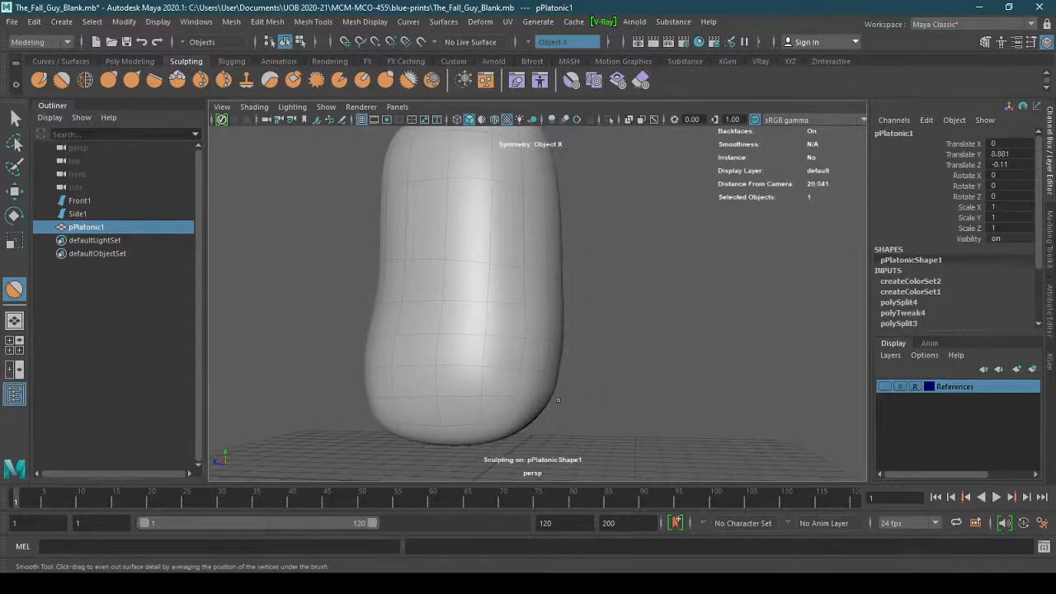
left_click_drag(522, 371, 401, 370, "alt")
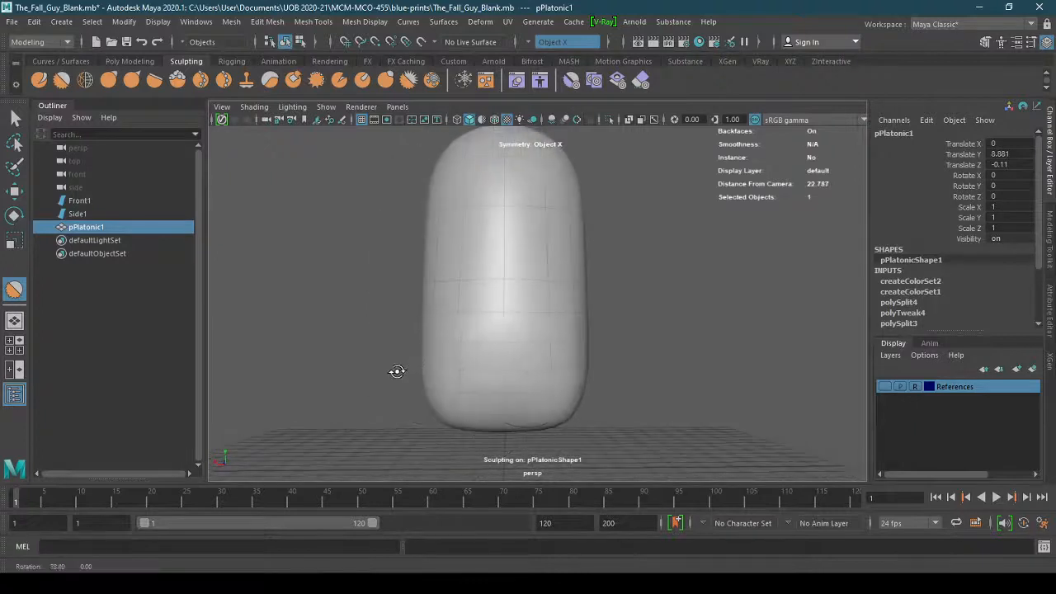
mouse_move(484, 320)
left_mouse_down()
mouse_move(458, 280)
mouse_move(475, 341)
left_mouse_up()
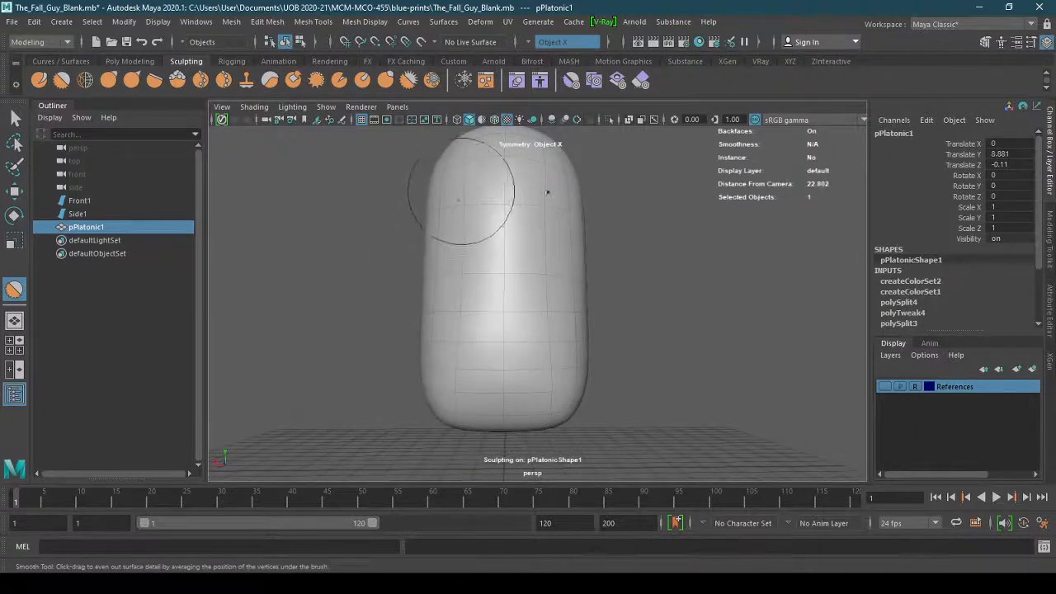
mouse_move(462, 184)
left_mouse_down("alt")
mouse_move(535, 305)
mouse_move(528, 273)
left_mouse_up("alt")
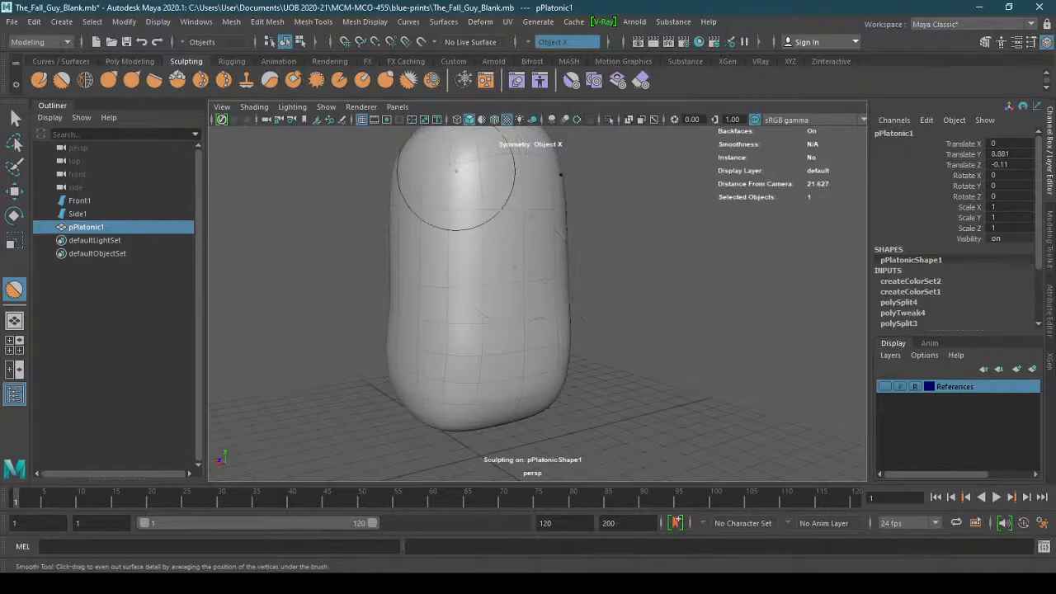
mouse_move(577, 349)
left_mouse_down("alt")
mouse_move(495, 379)
mouse_move(550, 396)
mouse_move(544, 384)
mouse_move(759, 396)
mouse_move(694, 397)
left_mouse_up("alt")
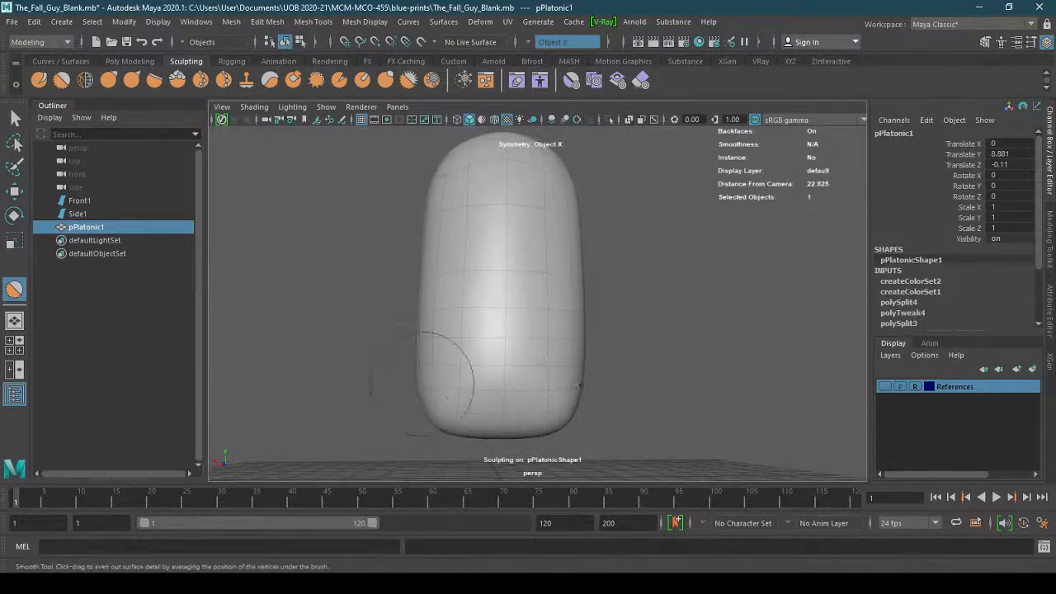
left_click_drag(566, 419, 632, 380, "alt")
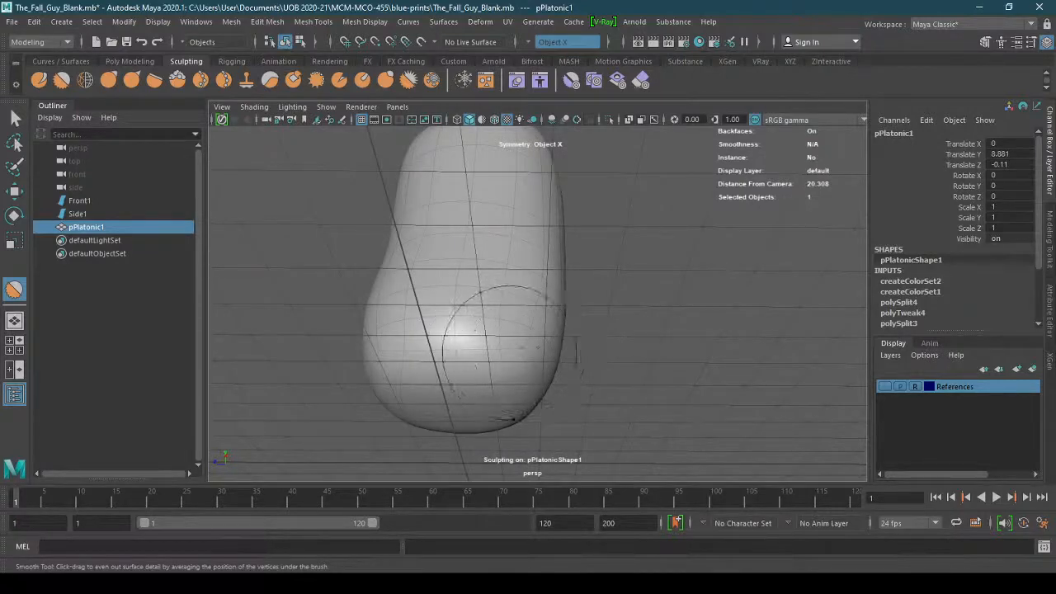
left_click_drag(507, 350, 492, 372, "alt")
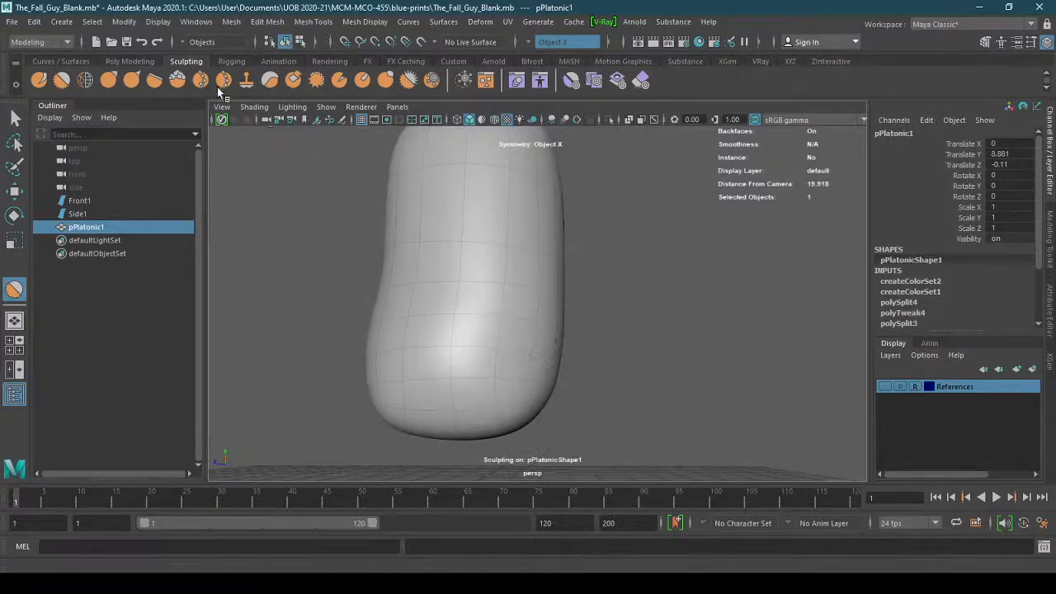
left_click(156, 23)
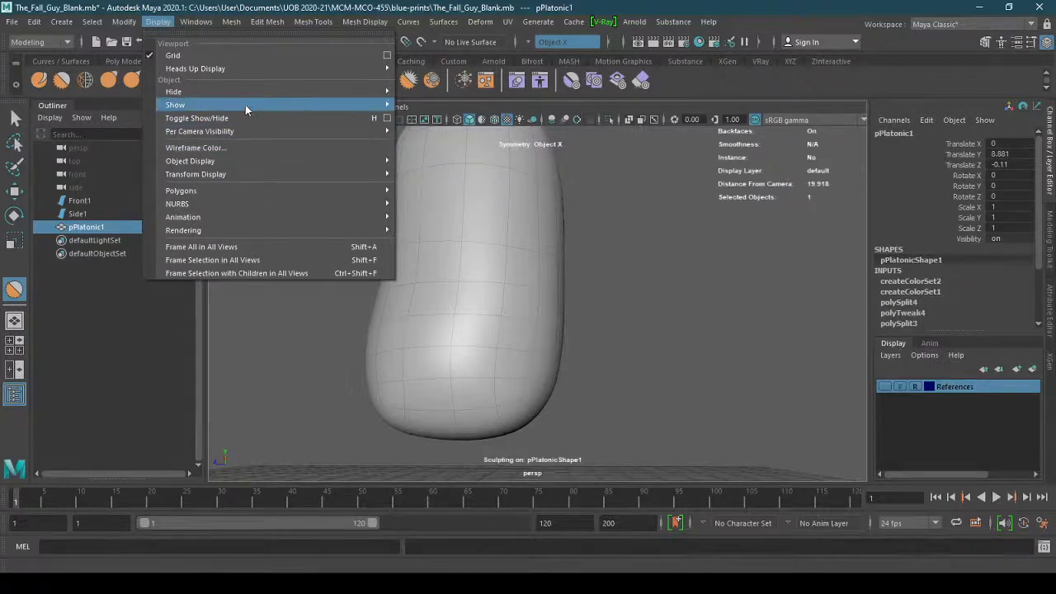
mouse_move(238, 91)
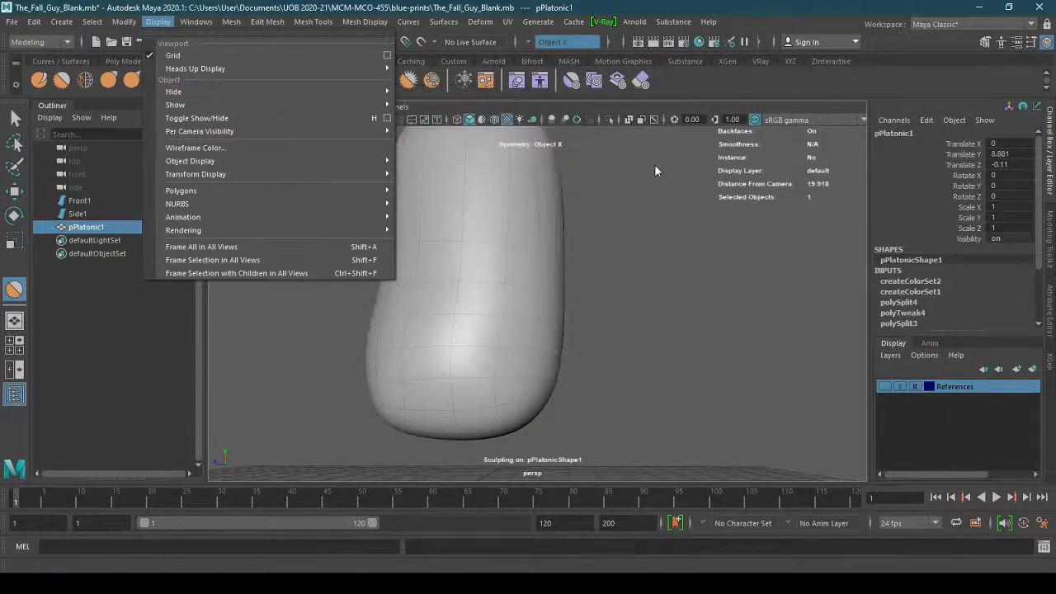
left_click(688, 80)
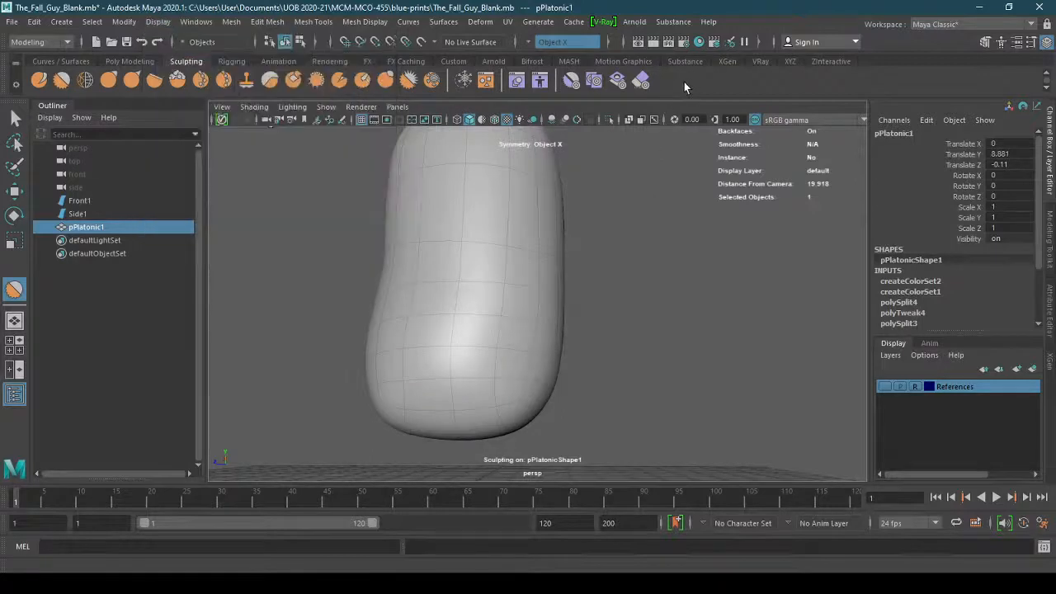
left_click(226, 109)
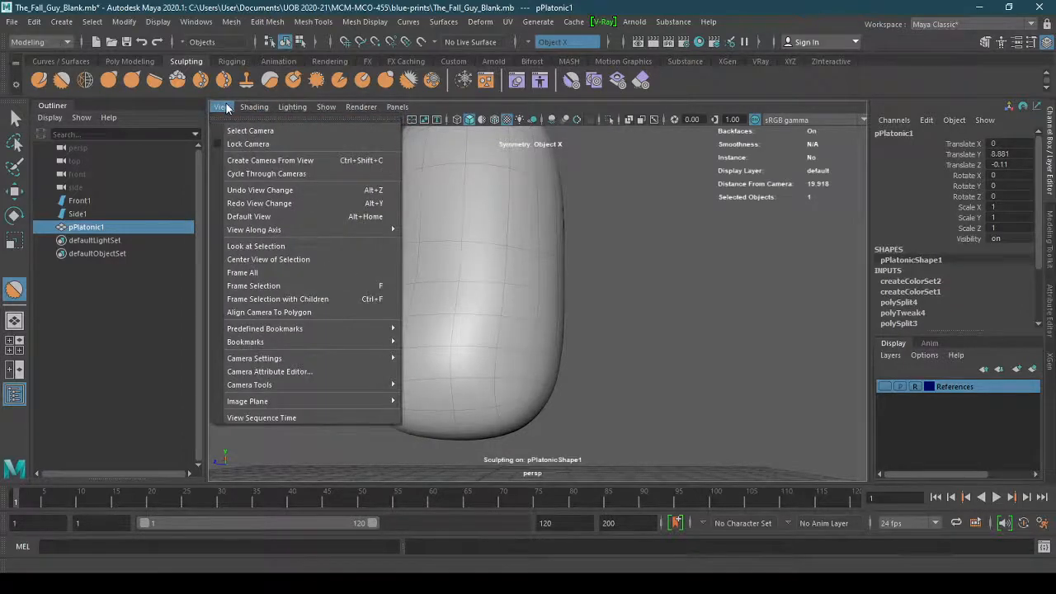
left_click(586, 283)
Even out the waist and lower part of the body with further smoothing strokes from several angles
mouse_move(568, 377)
left_mouse_down("alt")
mouse_move(561, 389)
mouse_move(478, 400)
mouse_move(487, 344)
mouse_move(452, 354)
mouse_move(462, 405)
mouse_move(566, 391)
mouse_move(437, 347)
left_mouse_up("alt")
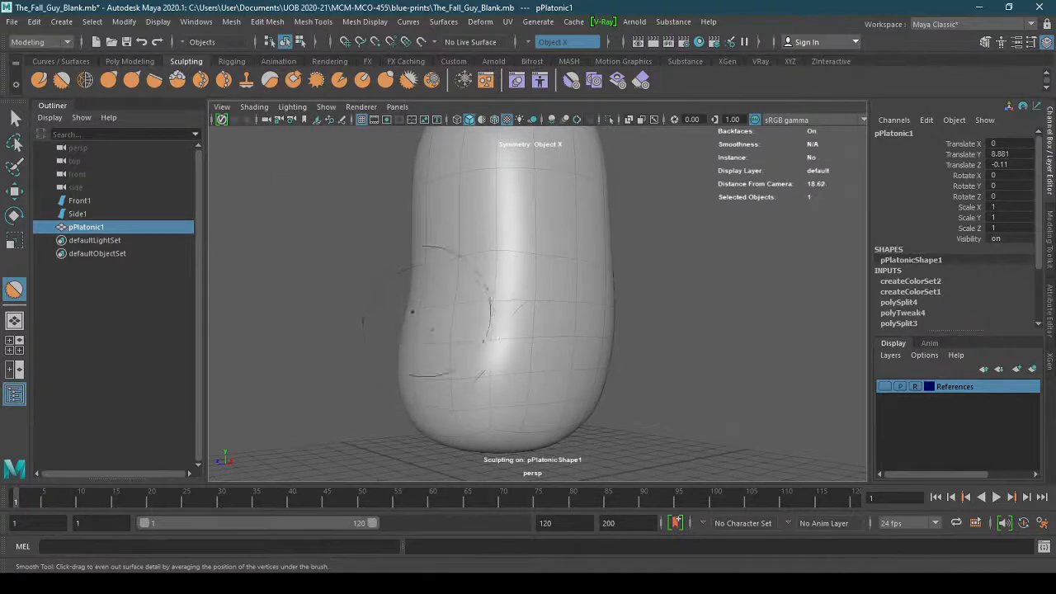
mouse_move(497, 370)
left_mouse_down("alt")
mouse_move(506, 344)
mouse_move(448, 329)
mouse_move(429, 370)
left_mouse_up("alt")
left_click_drag(448, 306, 474, 347, "alt")
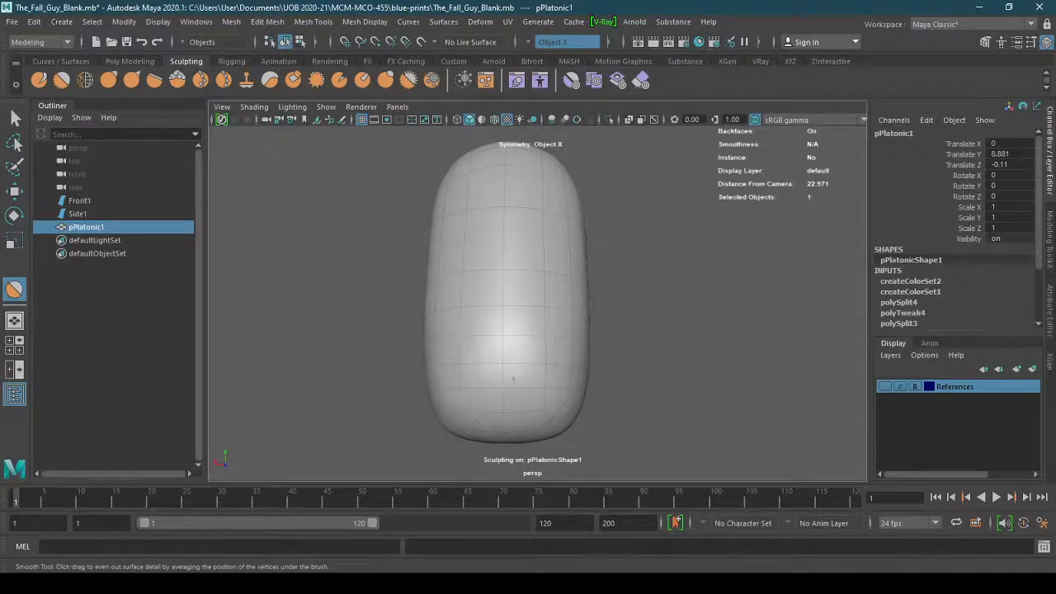
left_click_drag(513, 379, 545, 353, "alt")
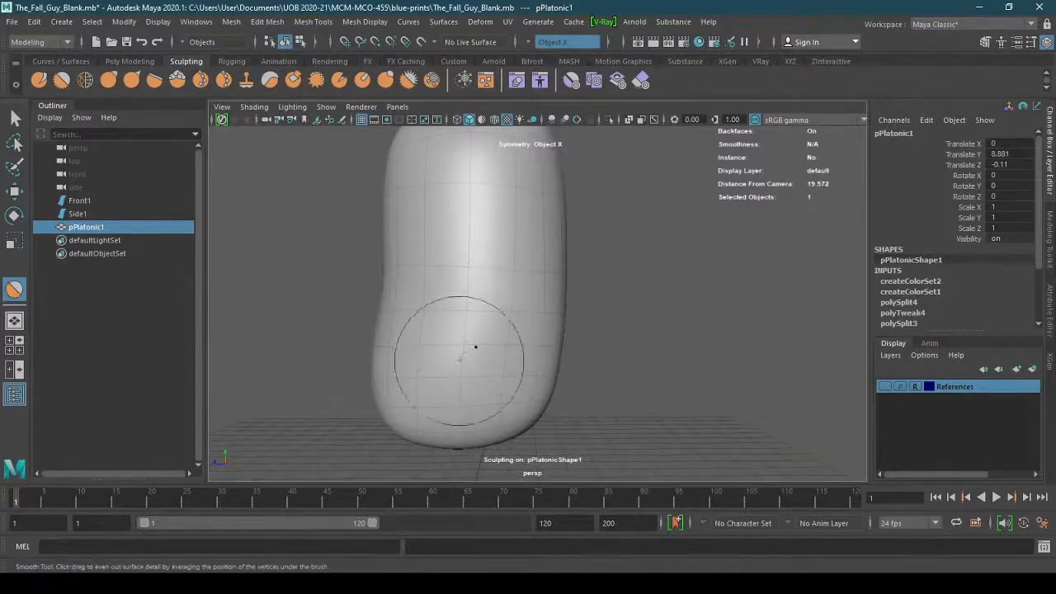
left_click_drag(475, 346, 533, 360, "alt")
mouse_move(528, 297)
left_mouse_down("alt")
mouse_move(553, 325)
mouse_move(448, 346)
mouse_move(547, 385)
mouse_move(533, 382)
mouse_move(554, 365)
mouse_move(428, 372)
mouse_move(561, 391)
mouse_move(528, 379)
left_mouse_up("alt")
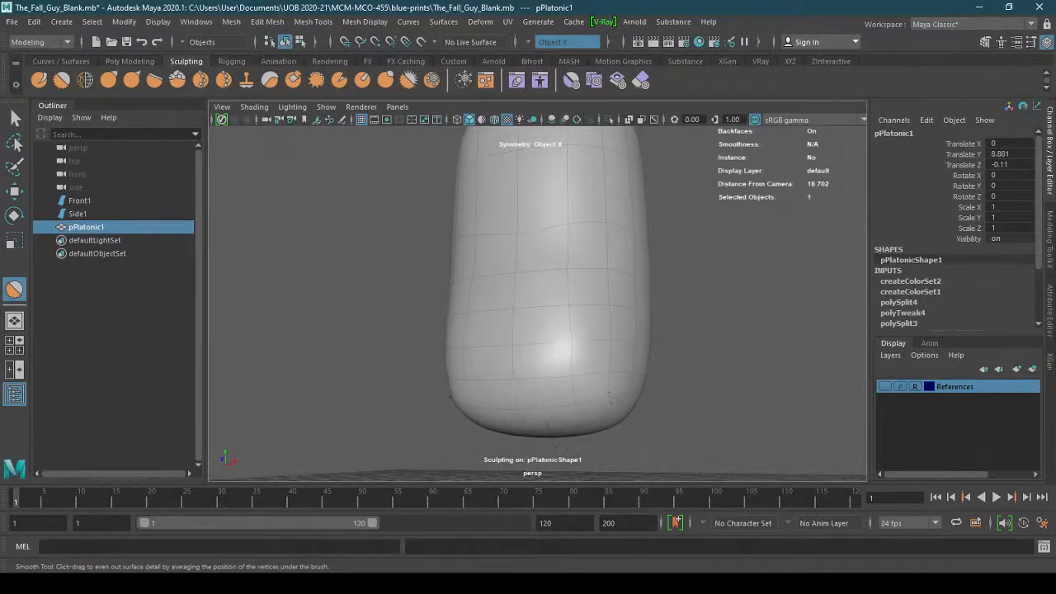
left_click_drag(610, 403, 632, 385, "alt")
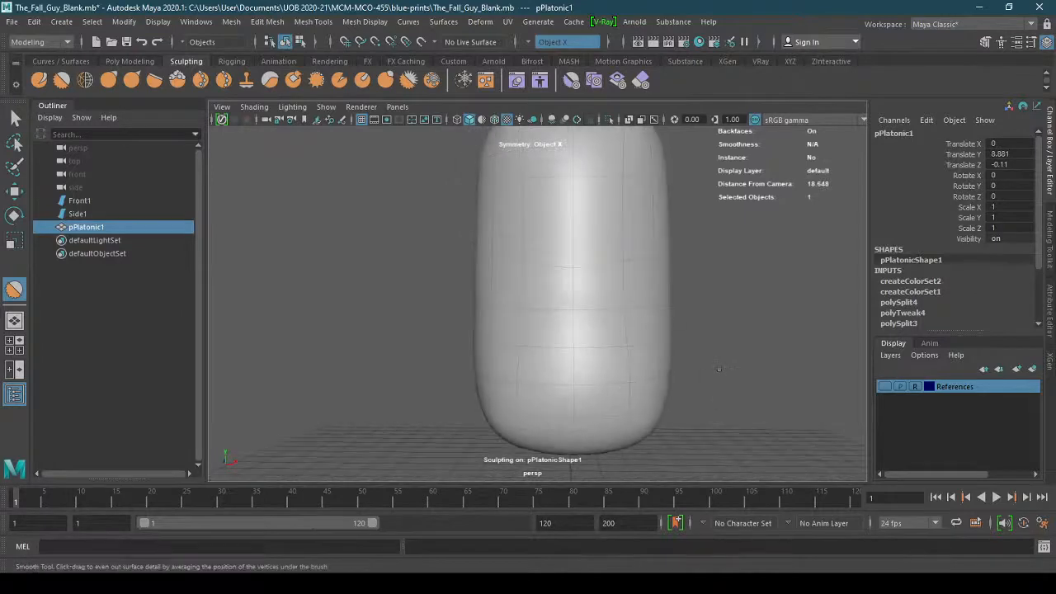
Leave sculpting and deselect the body to inspect its shading without the wireframe
key("q")
left_click(311, 254)
left_click_drag(655, 338, 530, 333, "alt")
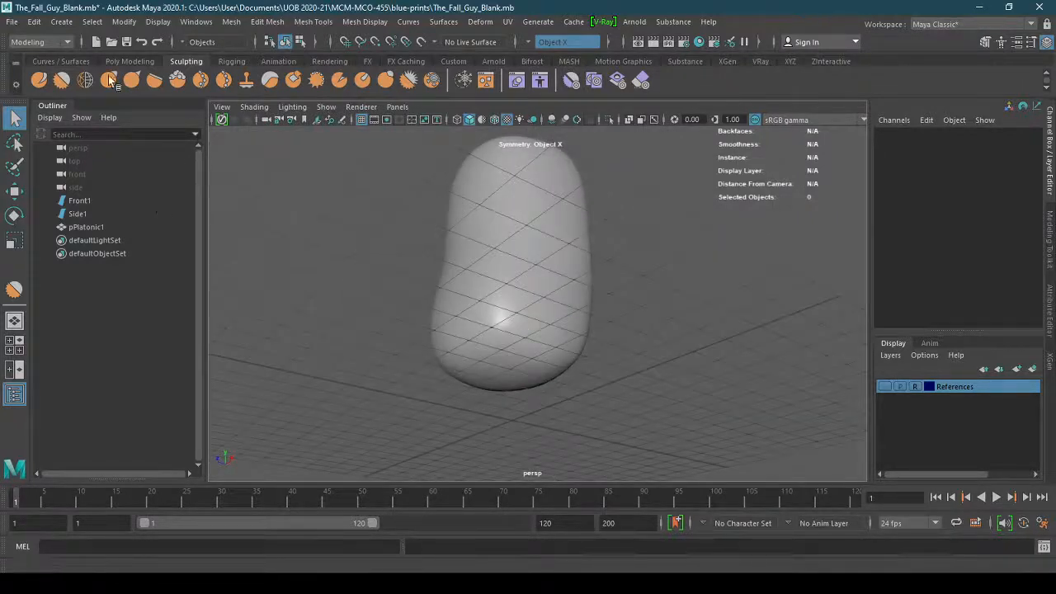
Resume sculpting with the Smooth tool on the body and work over its lower belly area
left_click(511, 330)
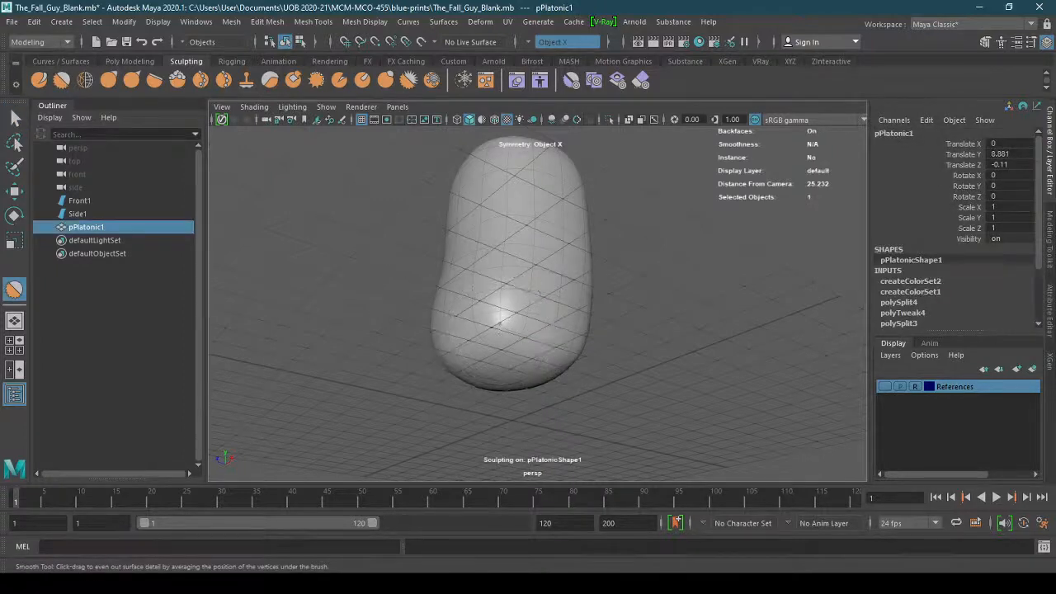
mouse_move(486, 377)
left_mouse_down("alt")
mouse_move(561, 396)
mouse_move(556, 405)
mouse_move(489, 386)
mouse_move(492, 374)
left_mouse_up("alt")
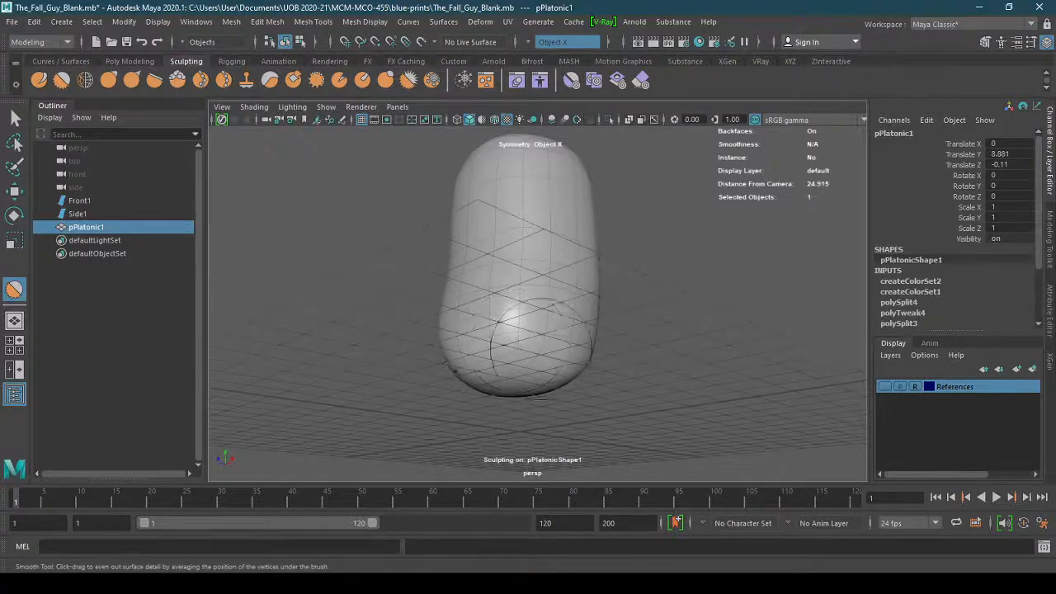
mouse_move(528, 342)
left_mouse_down("alt")
mouse_move(601, 302)
mouse_move(537, 370)
mouse_move(403, 356)
mouse_move(453, 421)
mouse_move(520, 384)
mouse_move(466, 339)
mouse_move(558, 390)
mouse_move(490, 368)
left_mouse_up("alt")
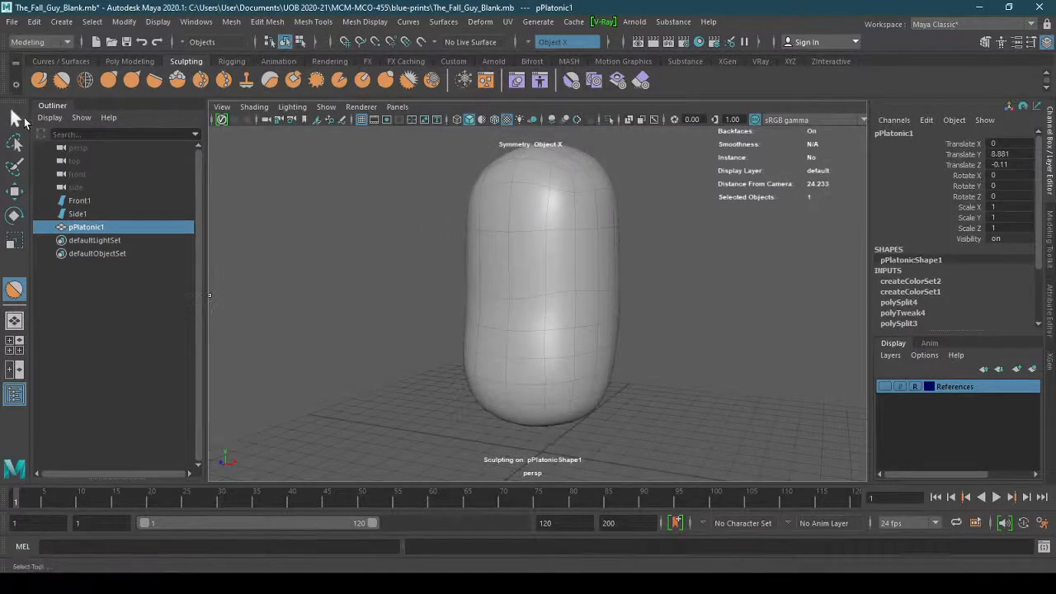
Deselect the body again and examine its surface highlights from above
key("q")
left_click(460, 323)
left_click_drag(459, 323, 350, 369, "alt")
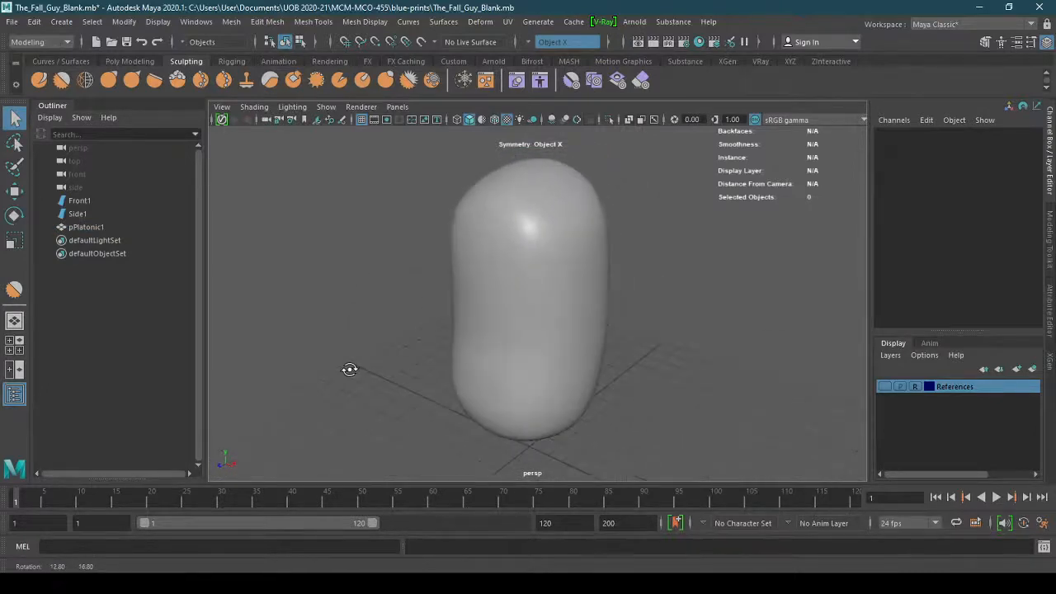
left_click(507, 337)
left_click(404, 377)
Undo the last few smoothing strokes on the body and check the shading with it deselected
key("ctrl+z")
key("ctrl+z")
key("ctrl+z")
key("ctrl+z")
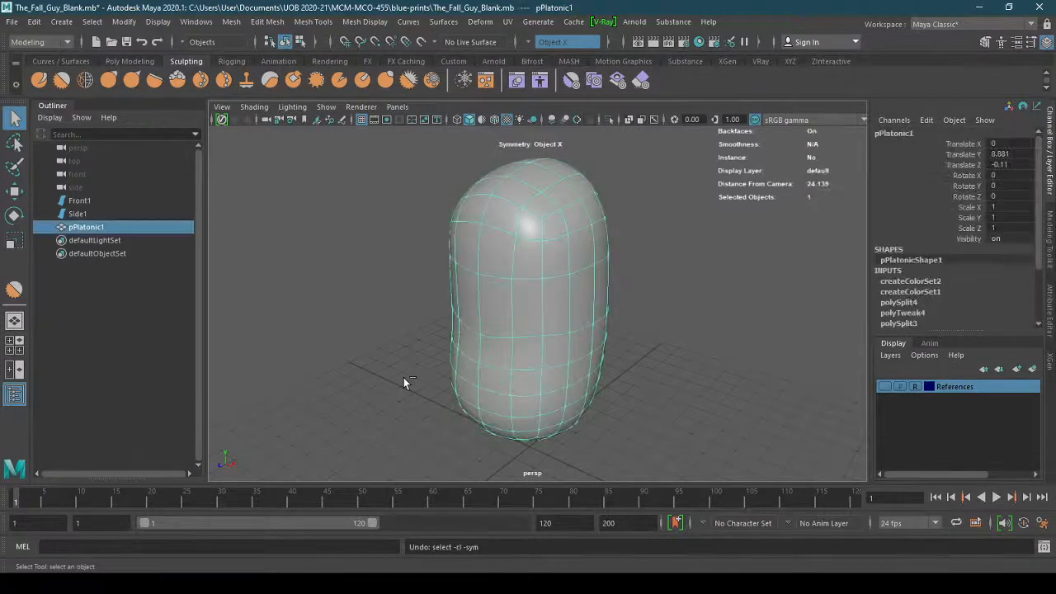
key("ctrl+z")
key("ctrl+z")
key("ctrl+z")
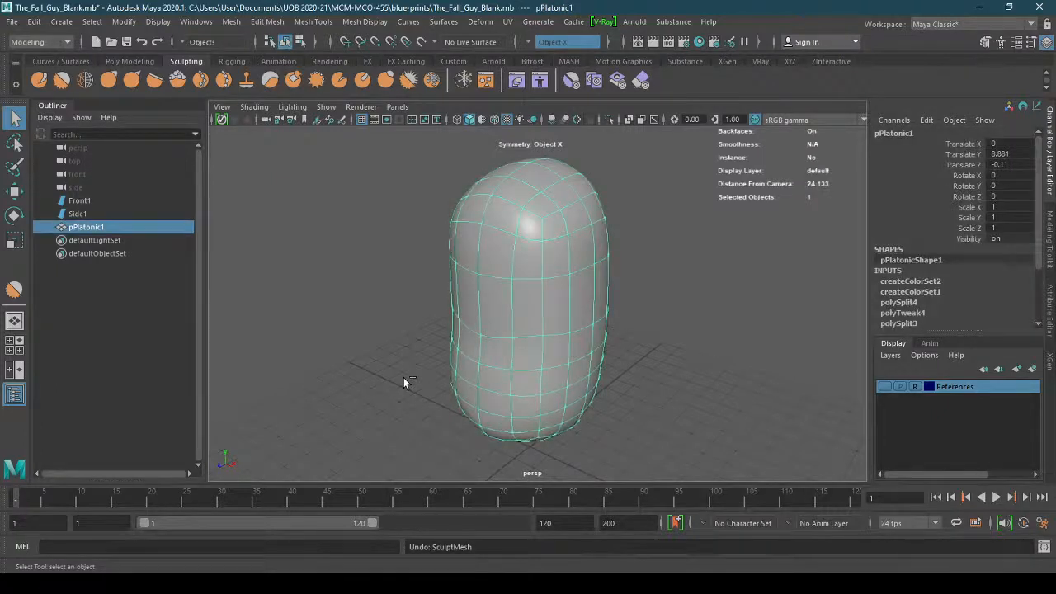
left_click(404, 382)
mouse_move(403, 377)
left_mouse_down("alt")
mouse_move(441, 417)
mouse_move(405, 401)
mouse_move(424, 410)
left_mouse_up("alt")
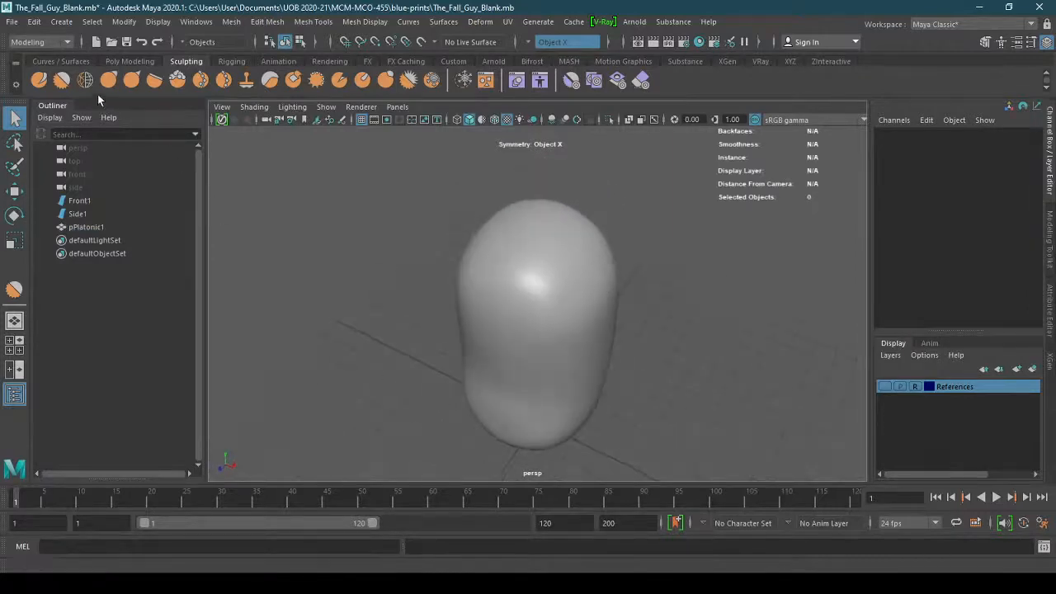
Smooth the lower edge of the body with the Smooth sculpting tool and check the result with the mesh deselected
left_click(62, 80)
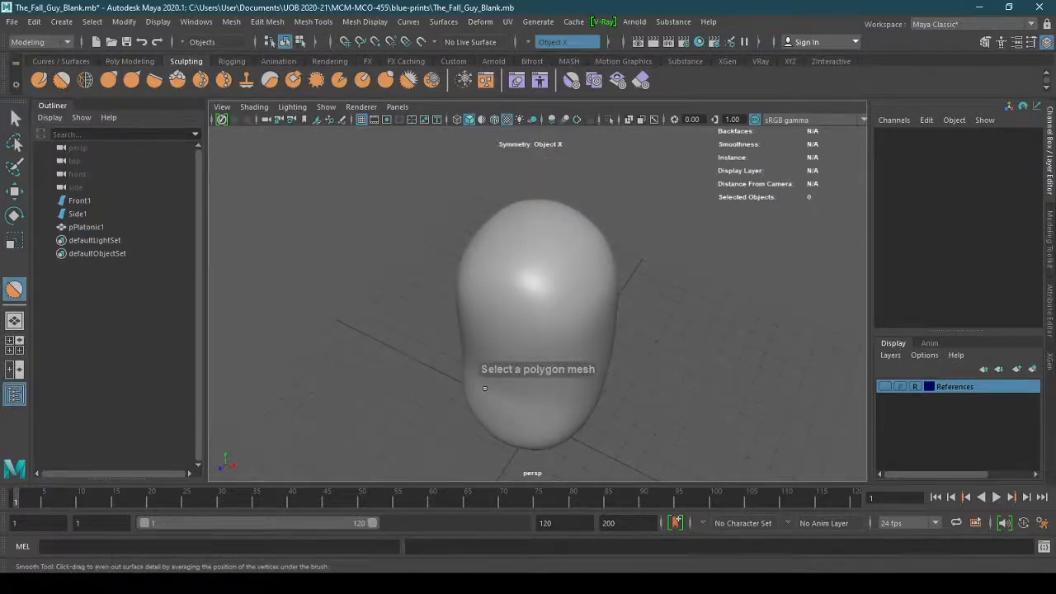
left_click(516, 413)
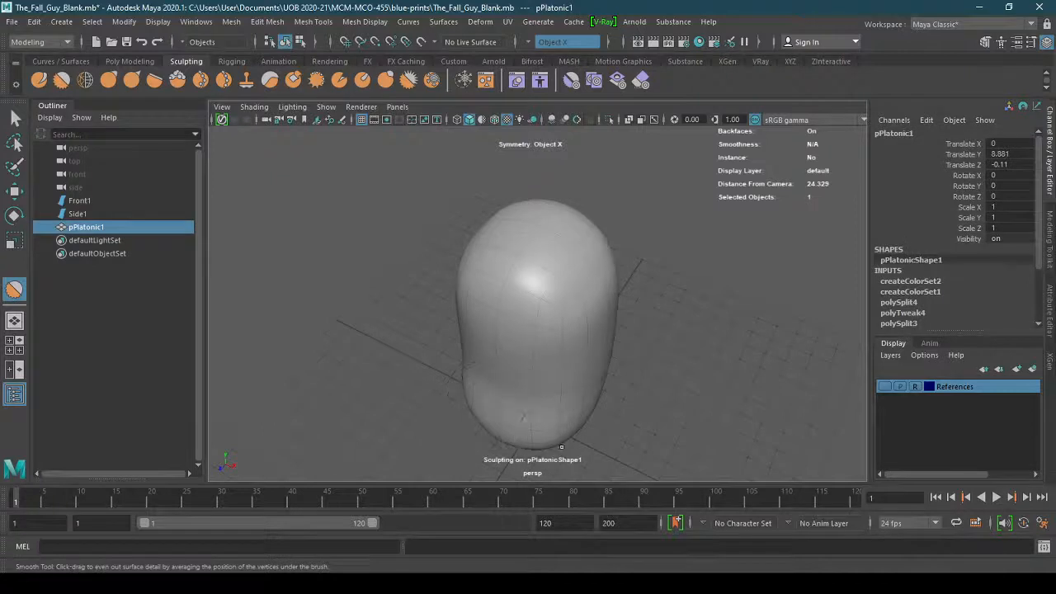
left_click_drag(556, 446, 576, 413, "alt")
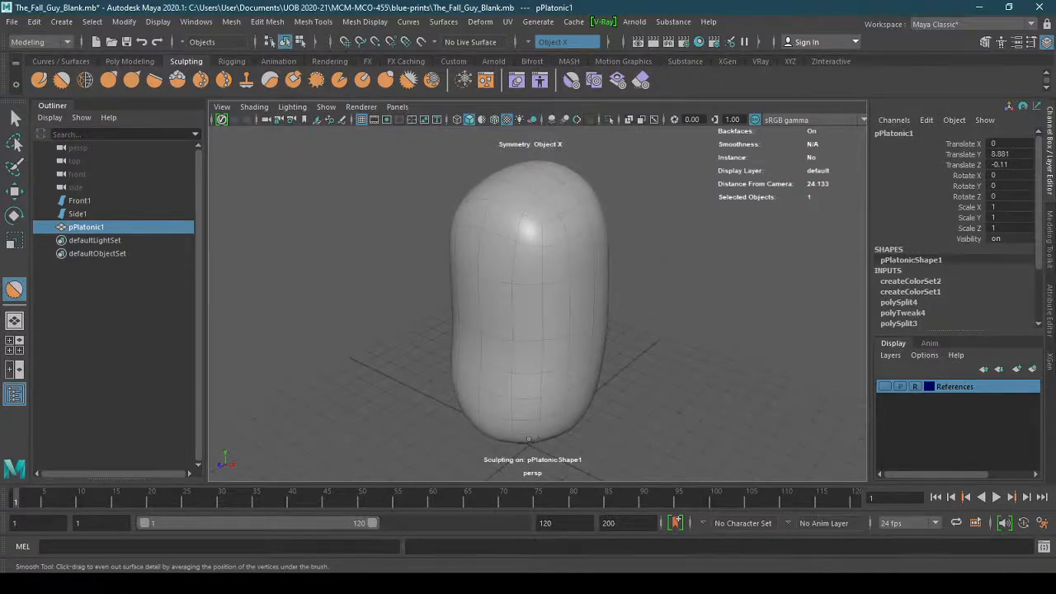
left_click_drag(566, 453, 559, 435, "alt")
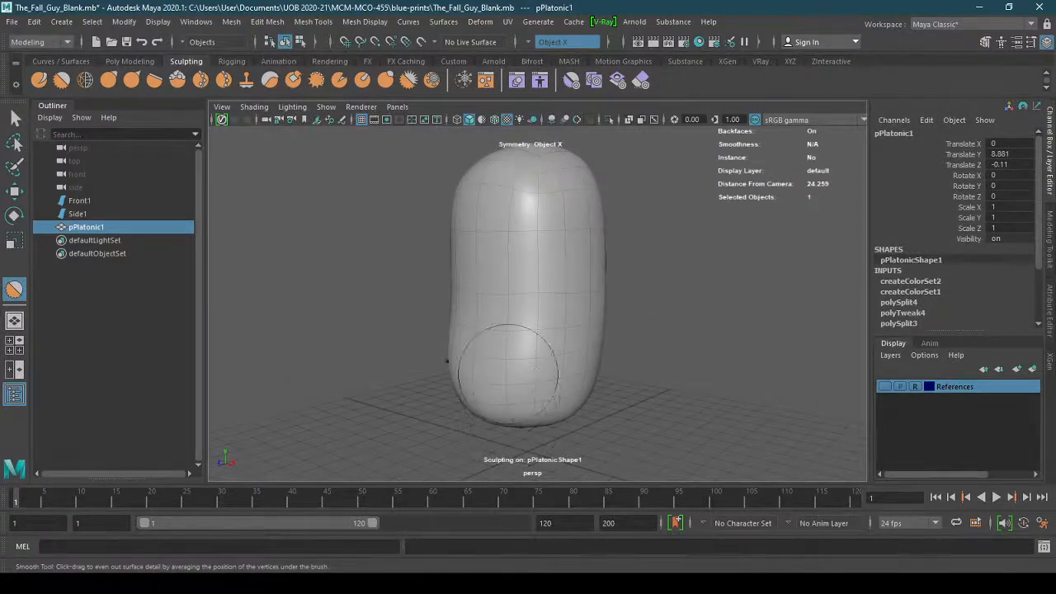
left_click(14, 118)
left_click(268, 224)
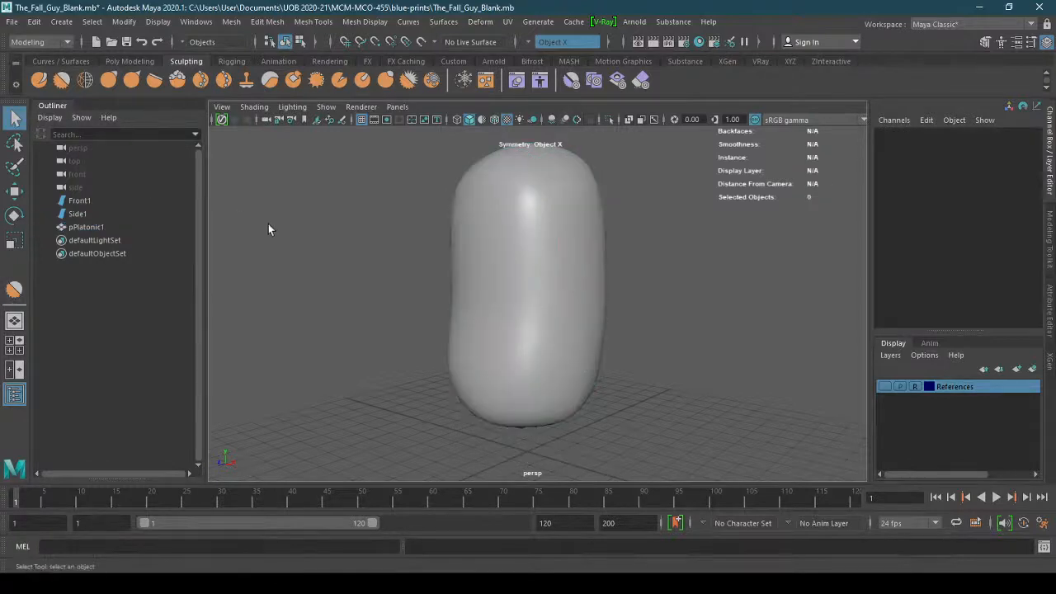
left_click_drag(268, 224, 404, 325, "alt")
Reactivate the Smooth tool on the body and smooth around its bottom end
left_click(62, 81)
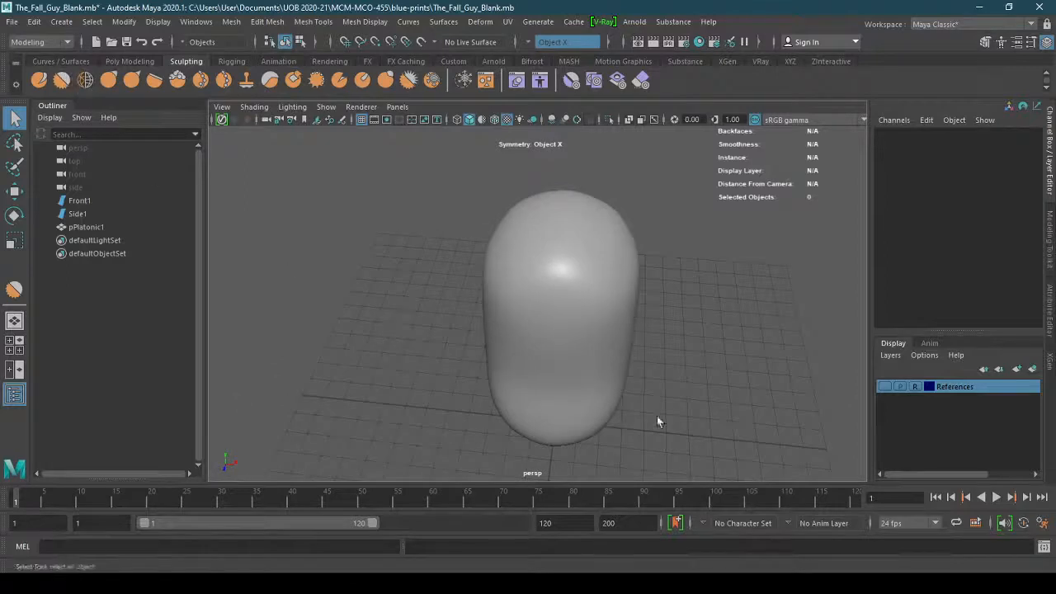
left_click_drag(657, 419, 684, 391, "alt")
left_click(565, 437)
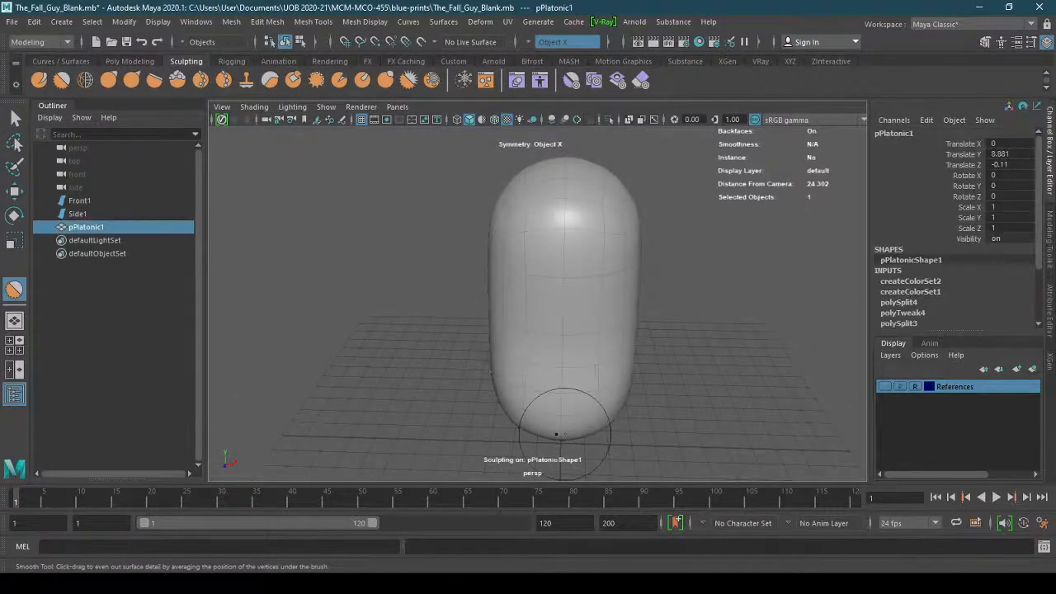
left_click_drag(672, 441, 553, 423, "alt")
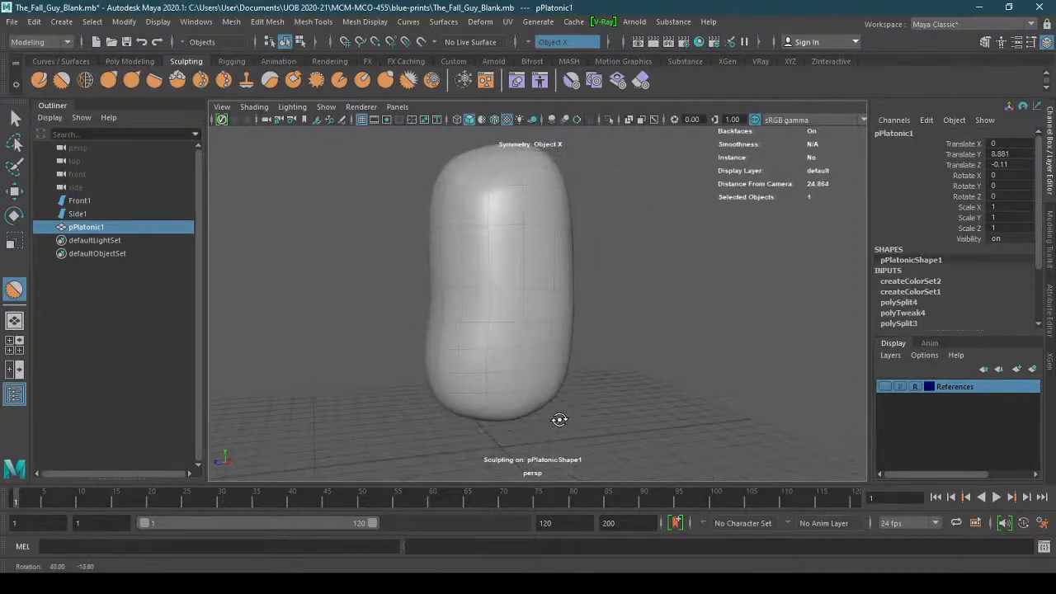
Review the Smooth tool's settings, including the available smooth method options
double_click(14, 289)
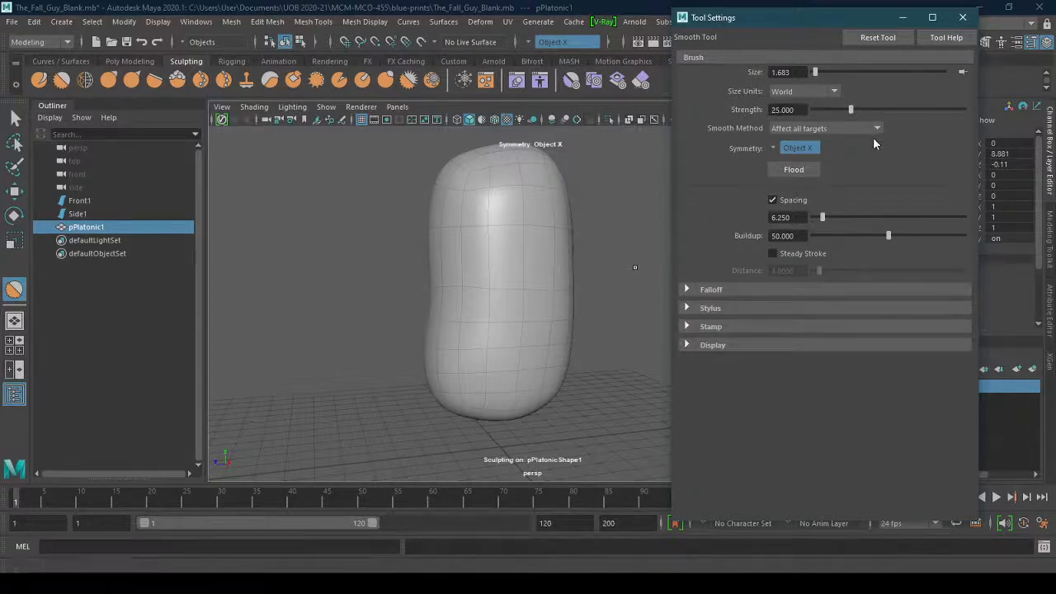
left_click(827, 129)
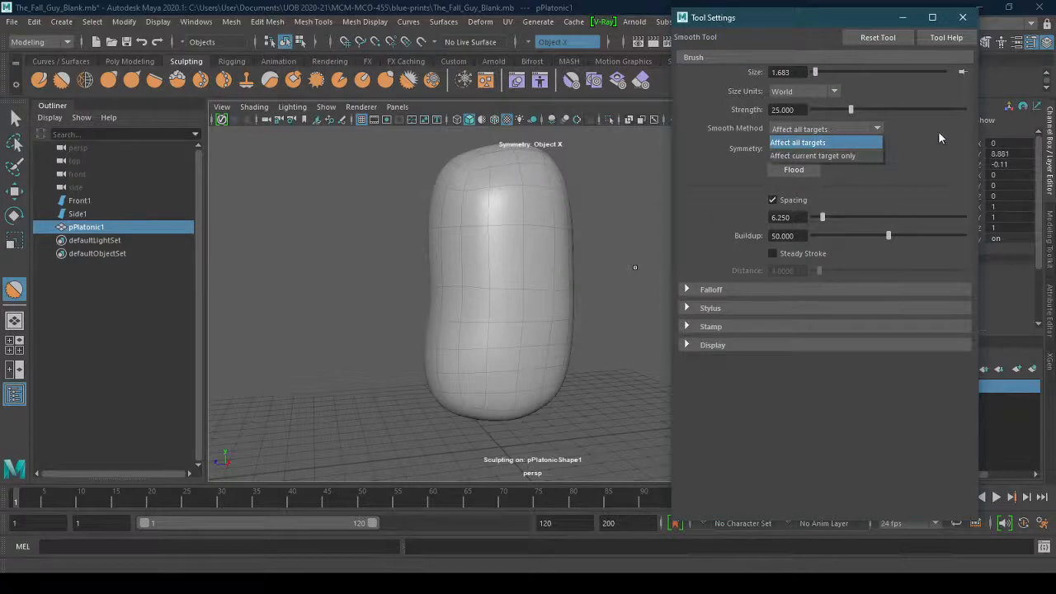
left_click(934, 165)
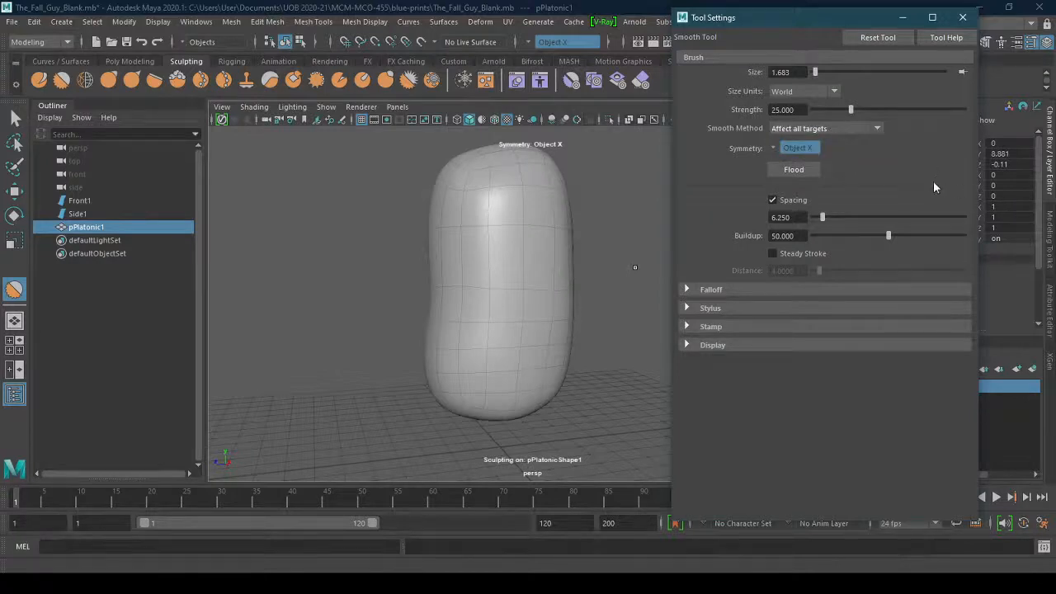
left_click(962, 17)
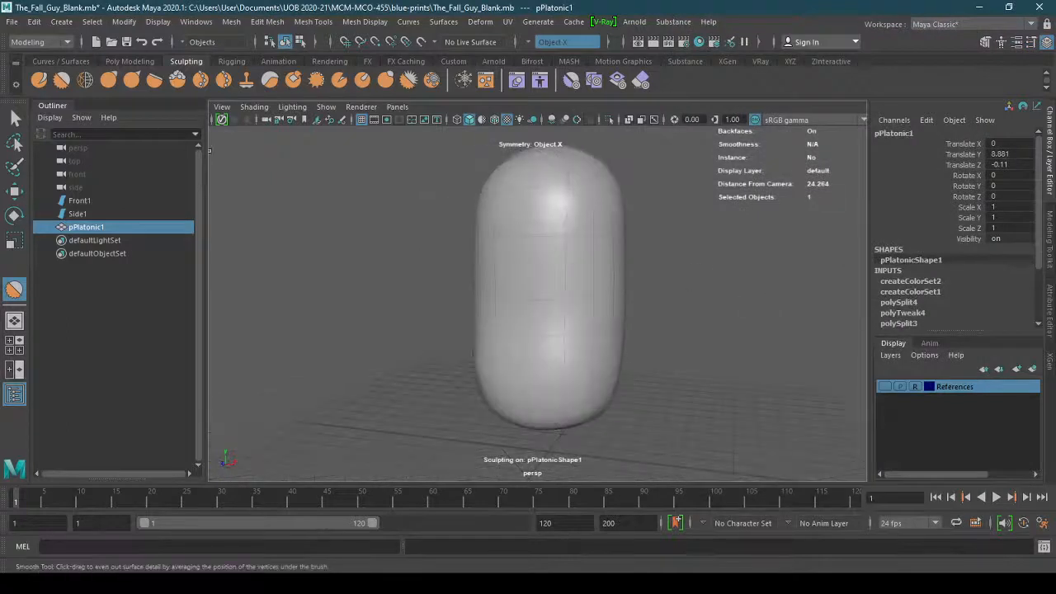
Deselect the body and make the References layer visible
left_click(24, 124)
left_click(416, 243)
mouse_move(681, 325)
left_mouse_down("alt")
mouse_move(714, 323)
mouse_move(698, 314)
left_mouse_up("alt")
left_click(885, 387)
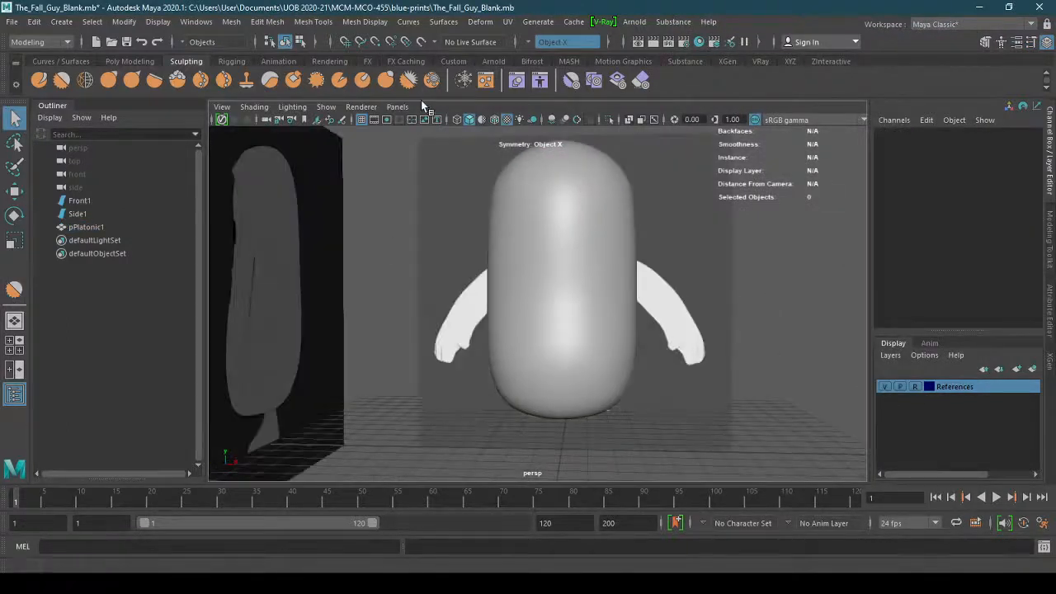
Switch to the front orthographic view and turn on X-Ray shading so the reference shows through the body
left_click(393, 108)
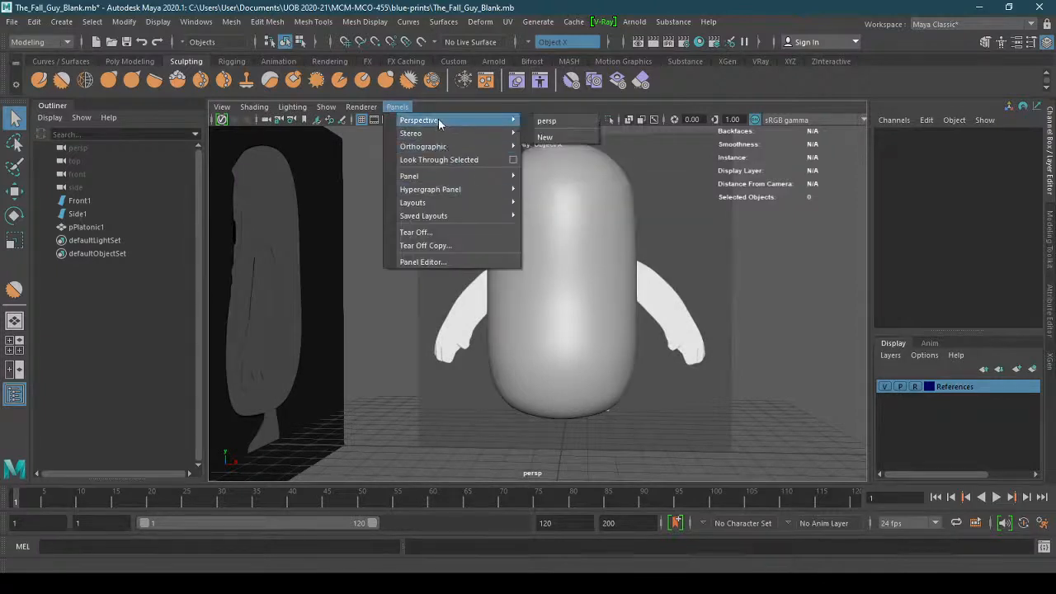
mouse_move(457, 180)
mouse_move(458, 147)
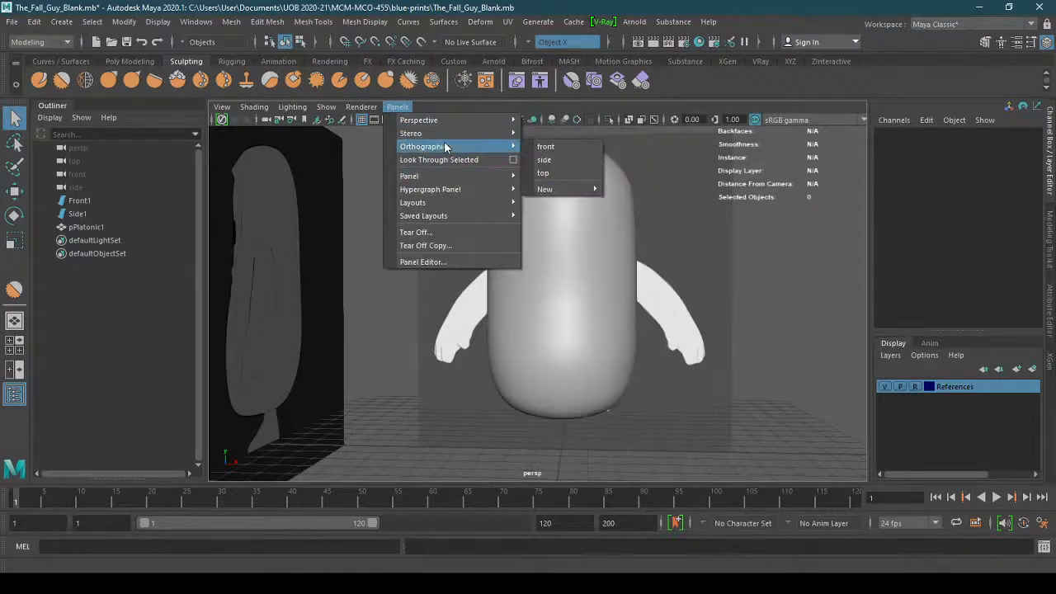
left_click(559, 153)
left_click(222, 107)
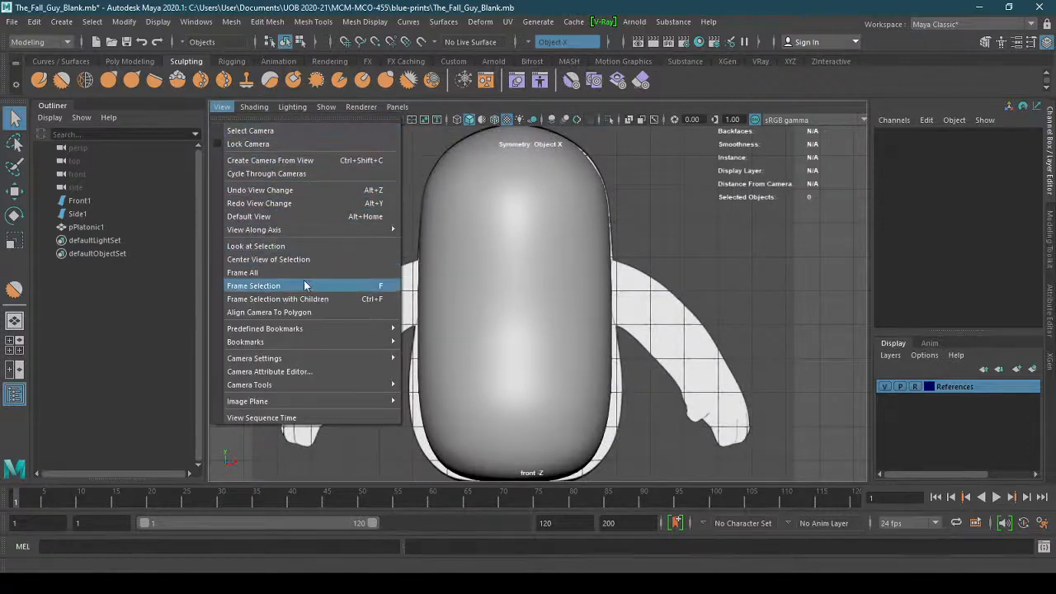
mouse_move(299, 341)
left_click(254, 107)
left_click(254, 107)
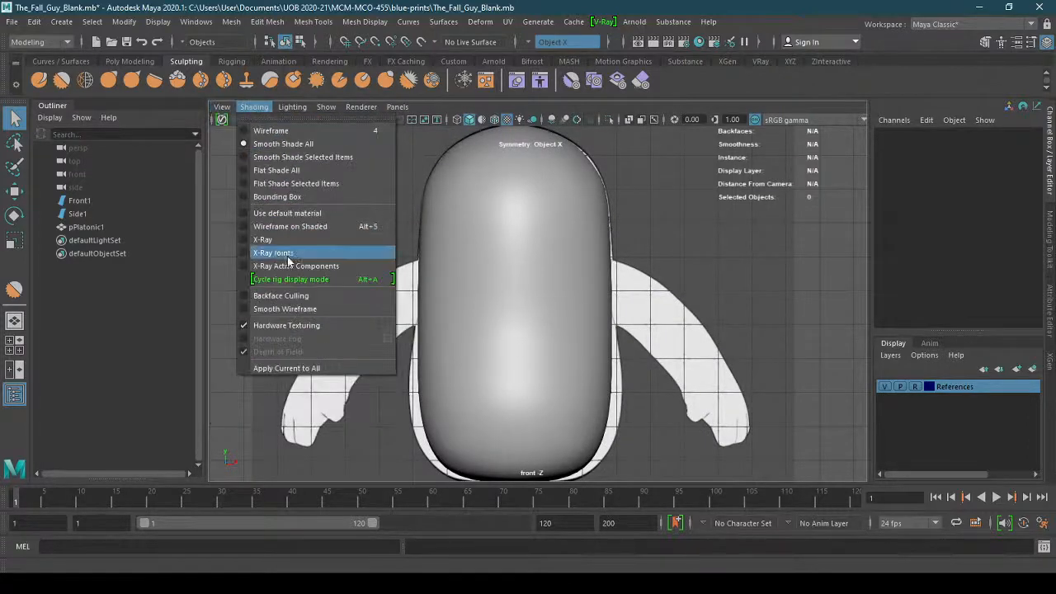
left_click(285, 237)
middle_click_drag(552, 379, 518, 315, "alt")
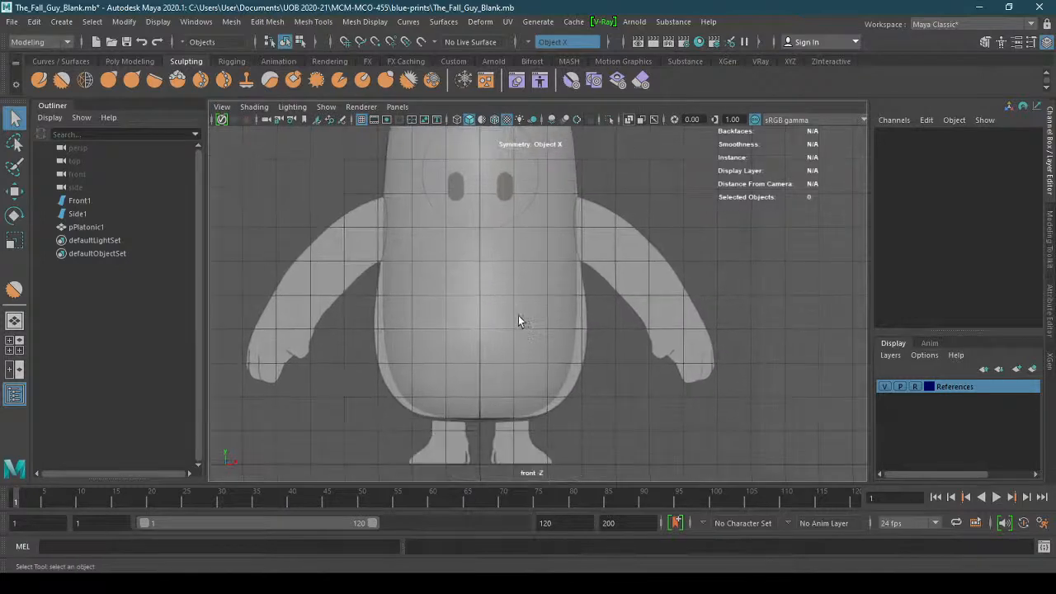
right_click_drag(518, 316, 633, 307, "alt")
middle_click_drag(589, 239, 558, 223, "alt")
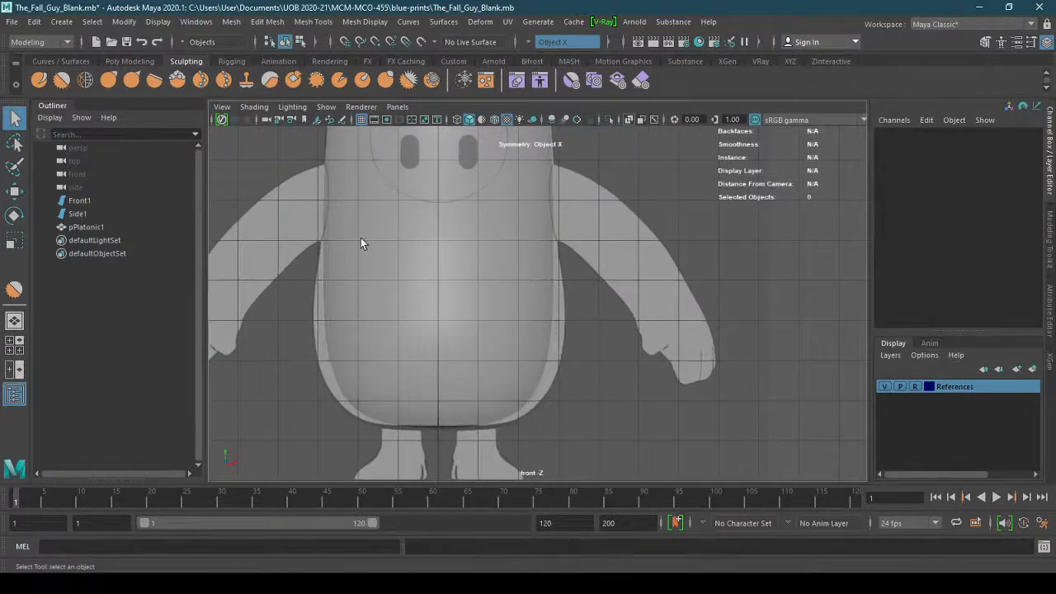
Enlarge the Grab tool's brush and pull the body's lower sides outward to match the front reference outline
left_click(504, 320)
left_click(632, 385)
left_click(535, 345)
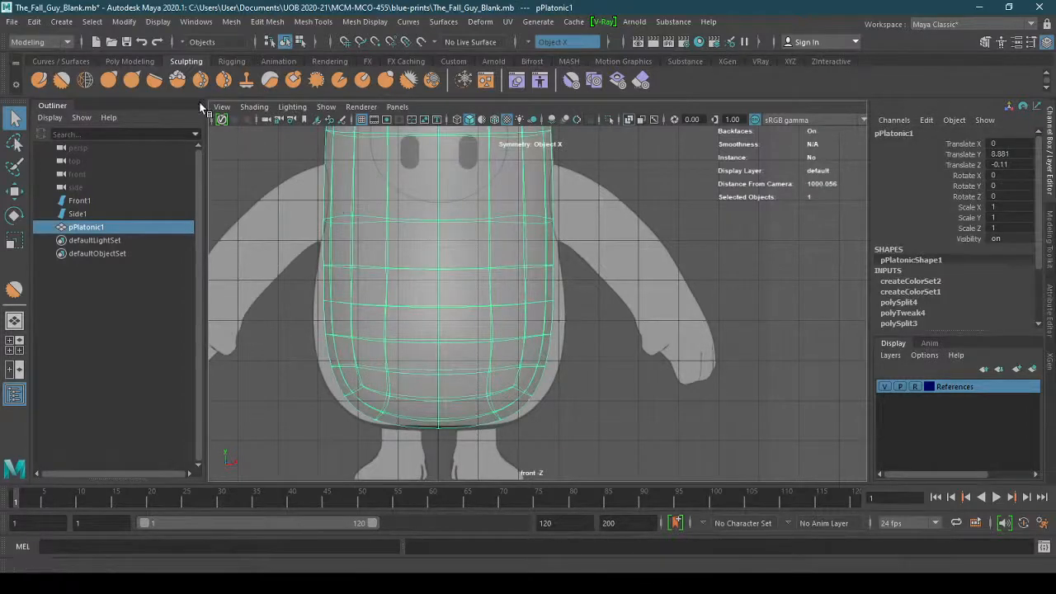
left_click(110, 80)
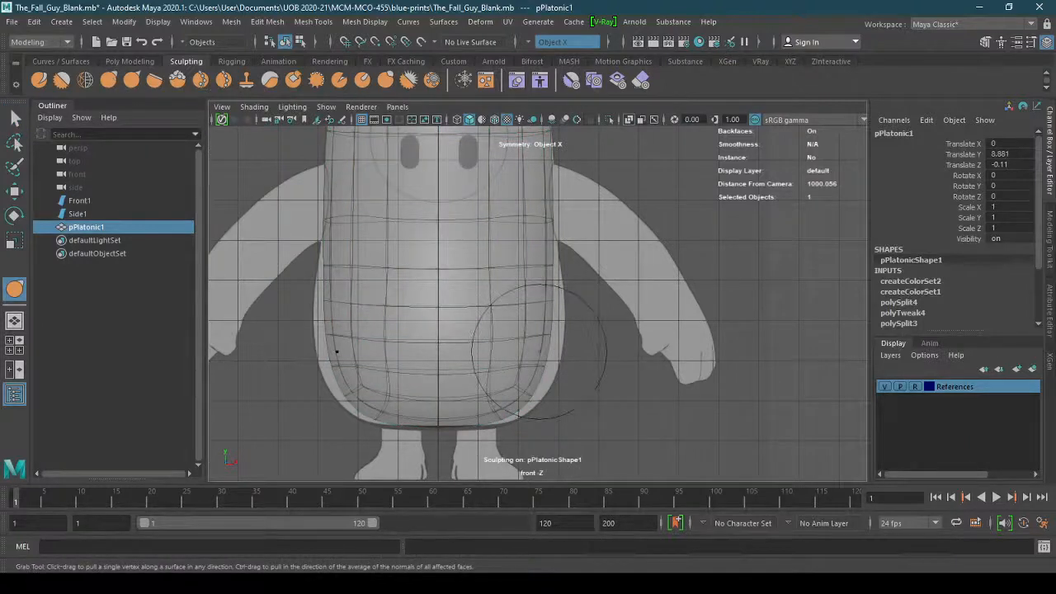
key("b")
left_click_drag(539, 351, 589, 351)
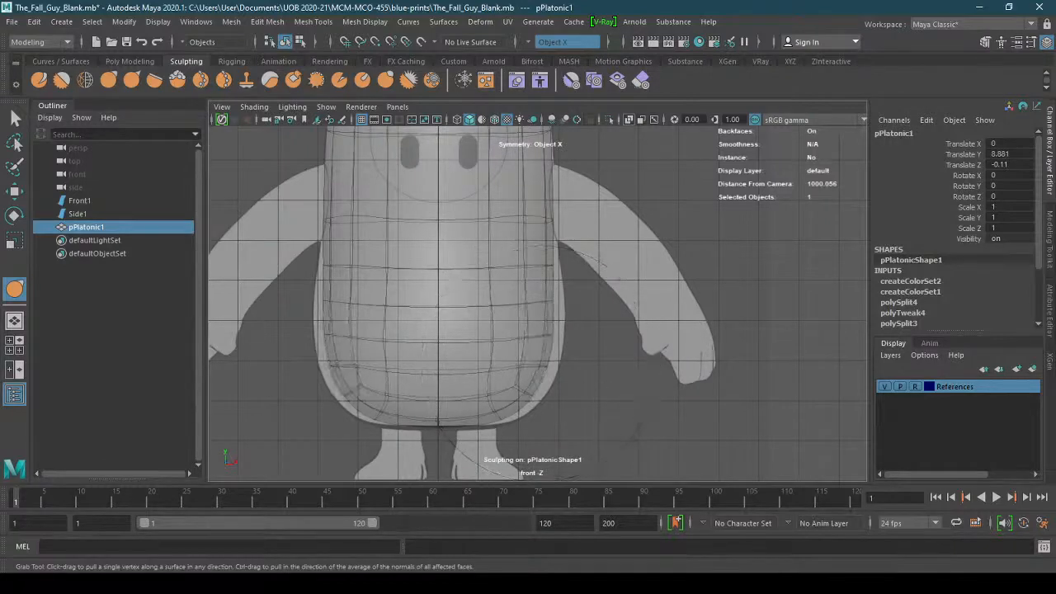
left_click_drag(547, 371, 555, 369)
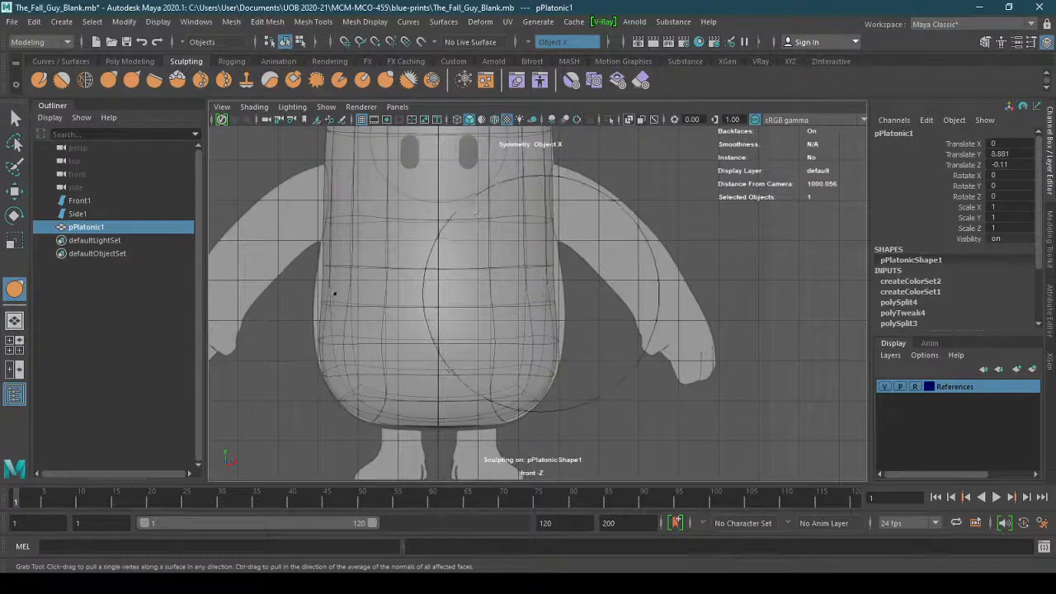
left_click_drag(552, 299, 564, 296)
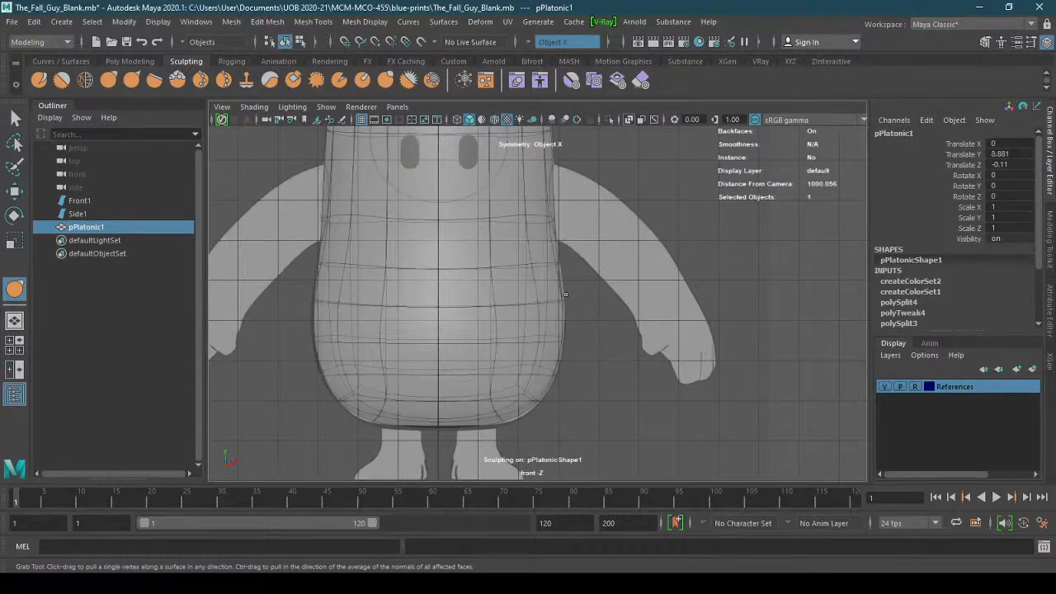
Switch to the side orthographic view and grab the lower front of the body outward to the reference outline
middle_click_drag(565, 294, 589, 388, "alt")
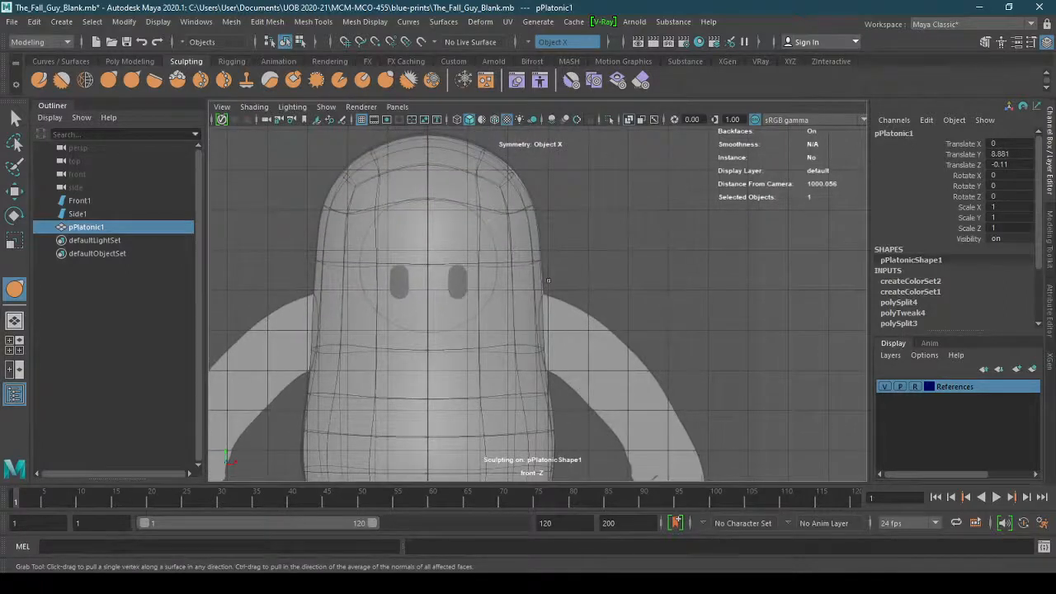
scroll(539, 306, "down", 3)
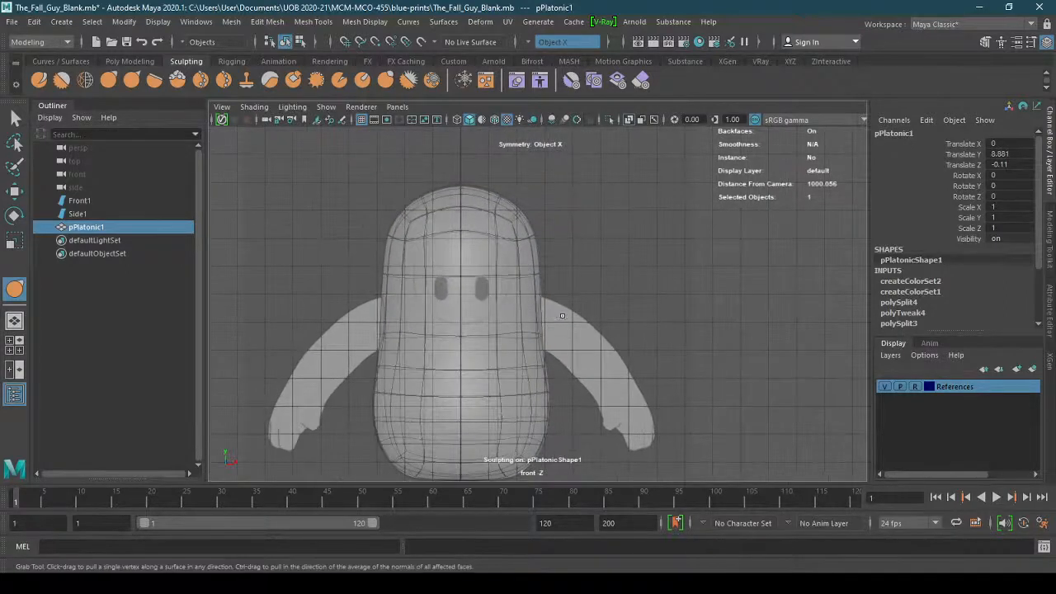
scroll(561, 315, "down", 2)
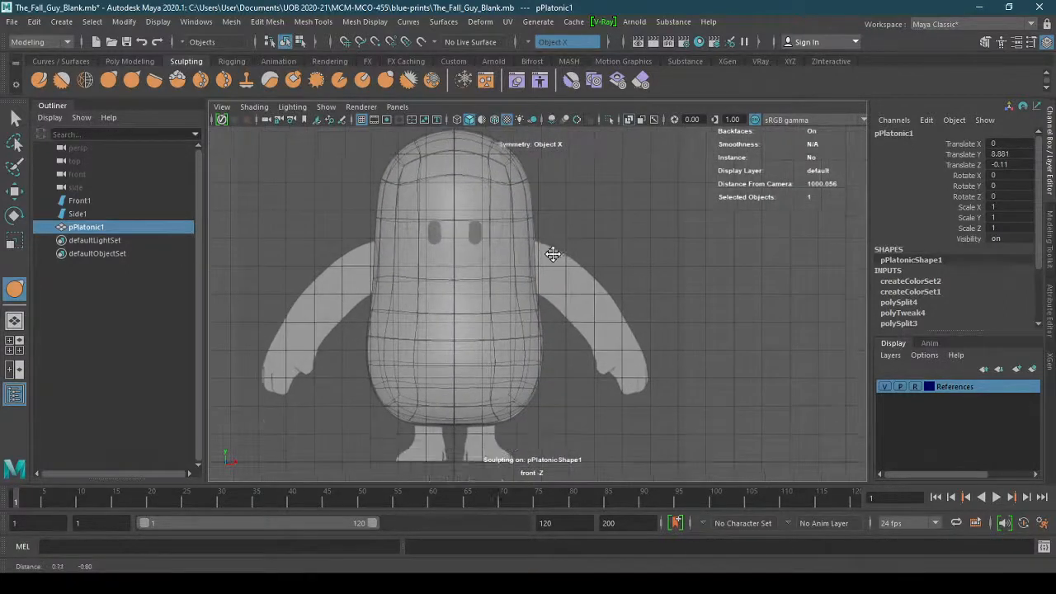
left_click(397, 107)
mouse_move(462, 146)
left_click(552, 160)
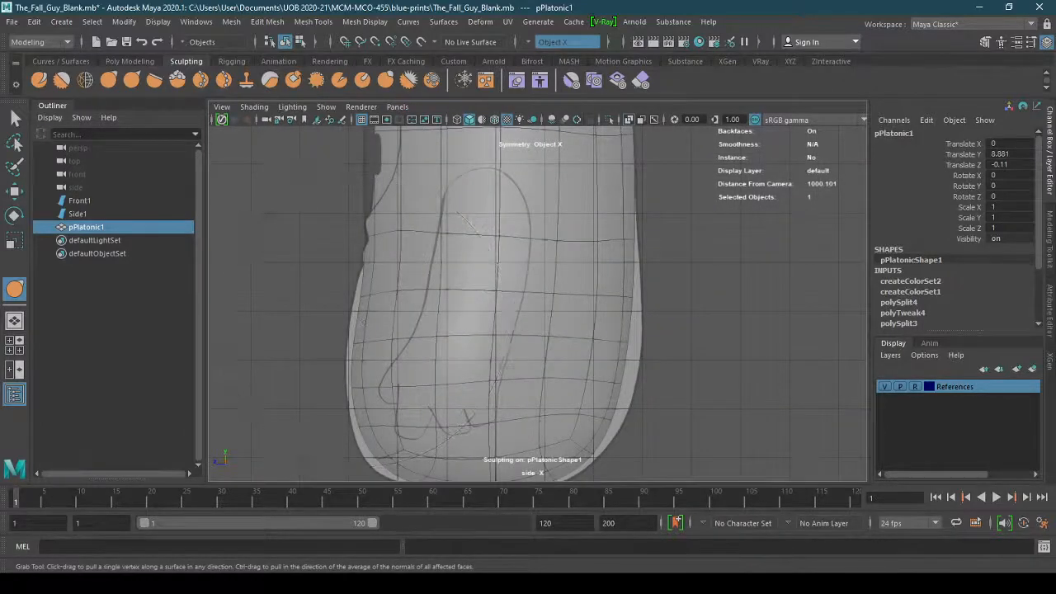
left_click_drag(361, 320, 354, 322)
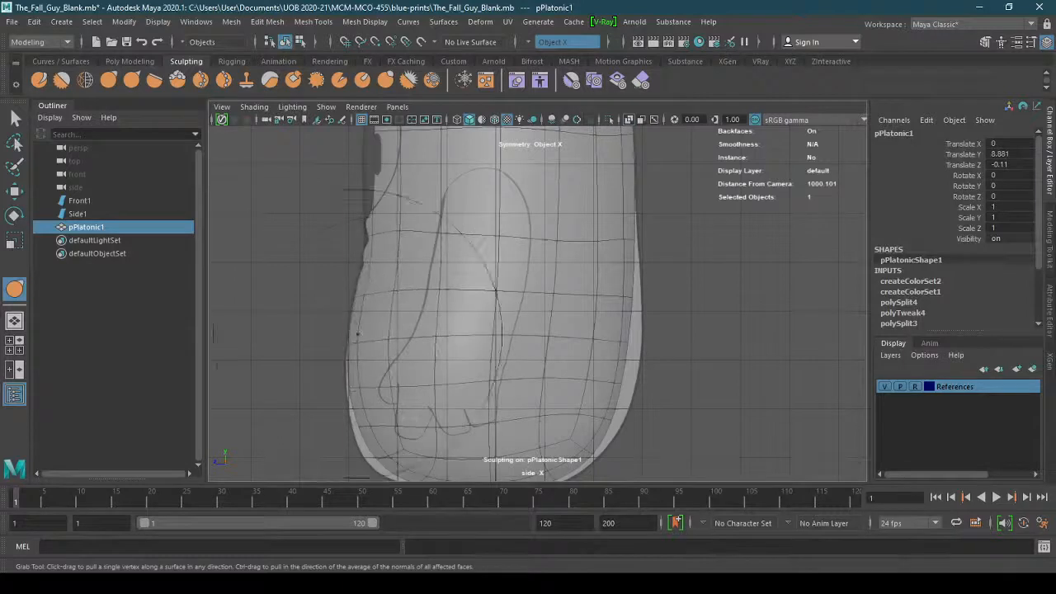
Pull the lower and middle back of the body outward with the Grab tool to match the side reference
middle_click_drag(363, 355, 318, 259, "alt")
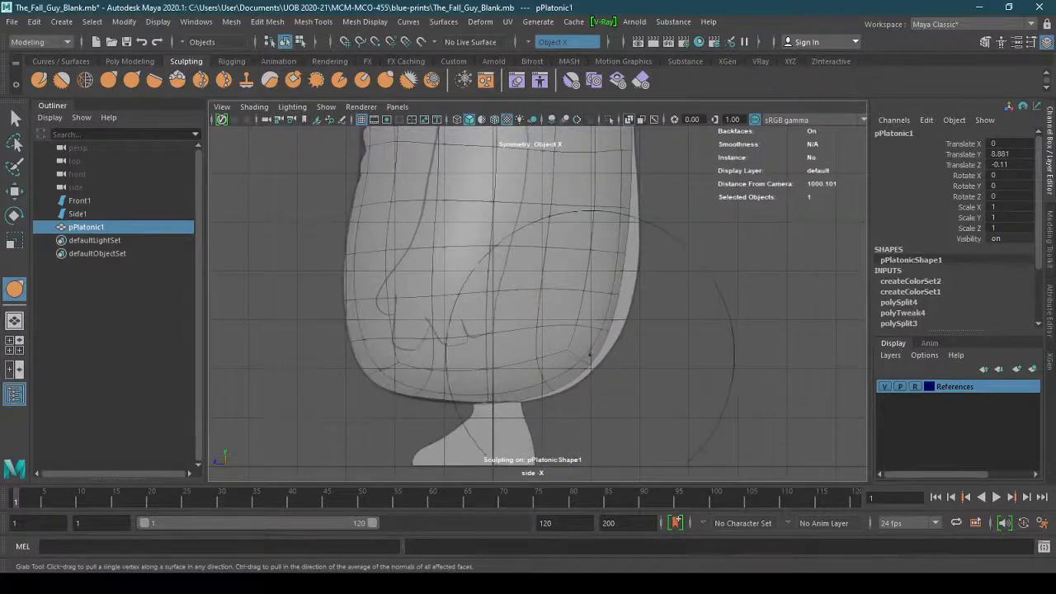
left_click_drag(587, 355, 600, 353)
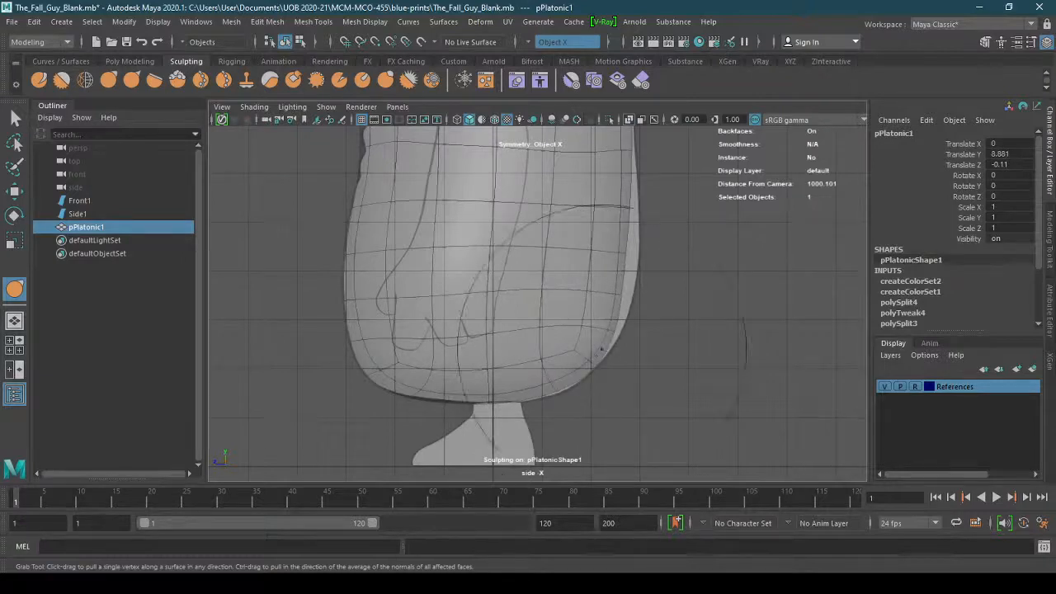
left_click_drag(620, 264, 638, 262)
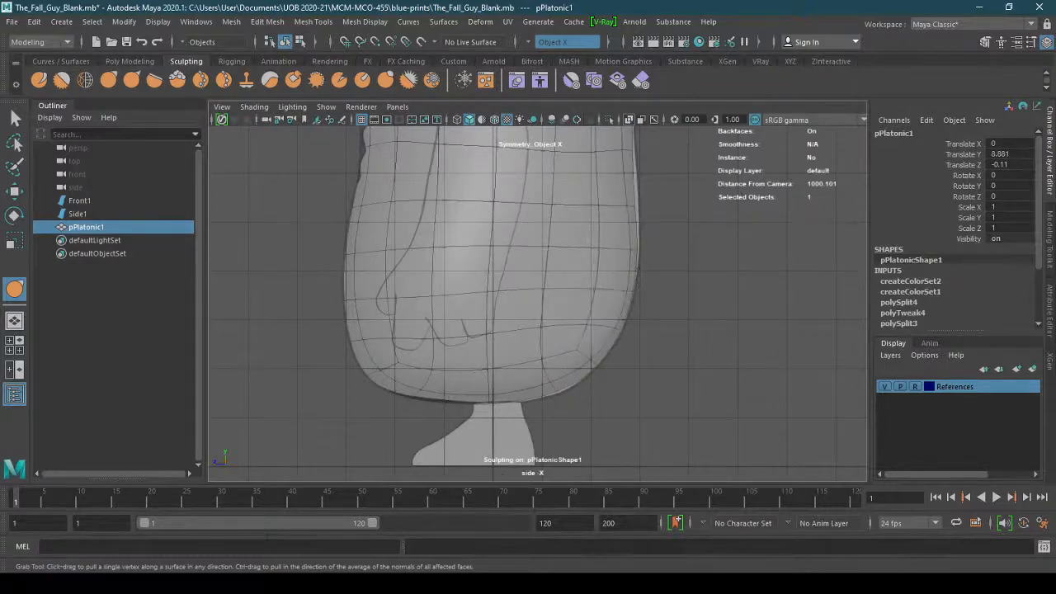
middle_click_drag(683, 271, 625, 409, "alt")
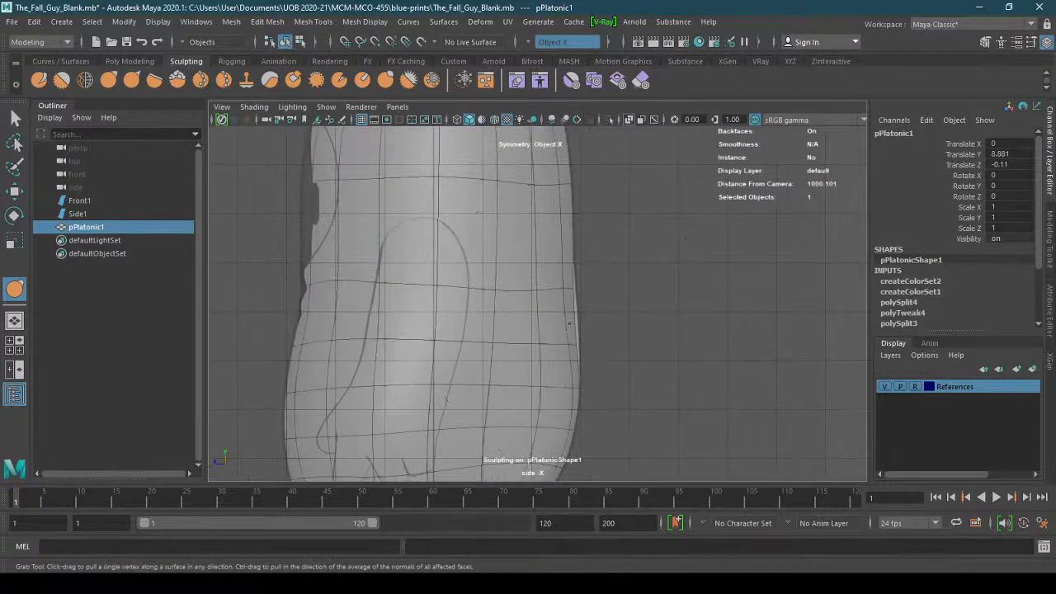
left_click_drag(570, 299, 575, 298)
middle_click_drag(678, 312, 675, 370, "alt")
right_click_drag(675, 370, 658, 372, "alt")
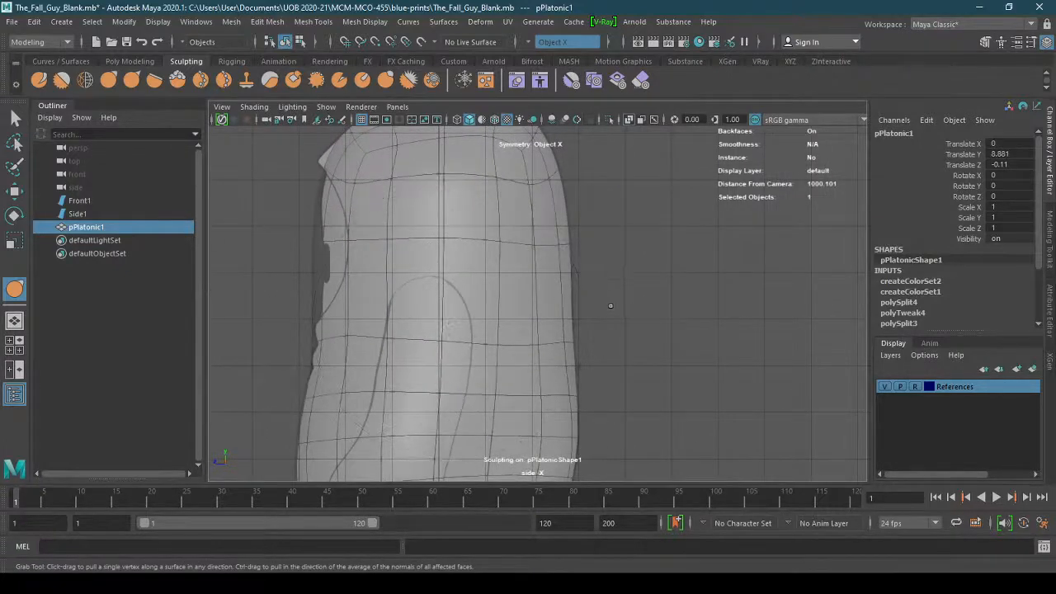
Return to the perspective view and turn off X-Ray shading
left_click(396, 108)
mouse_move(428, 120)
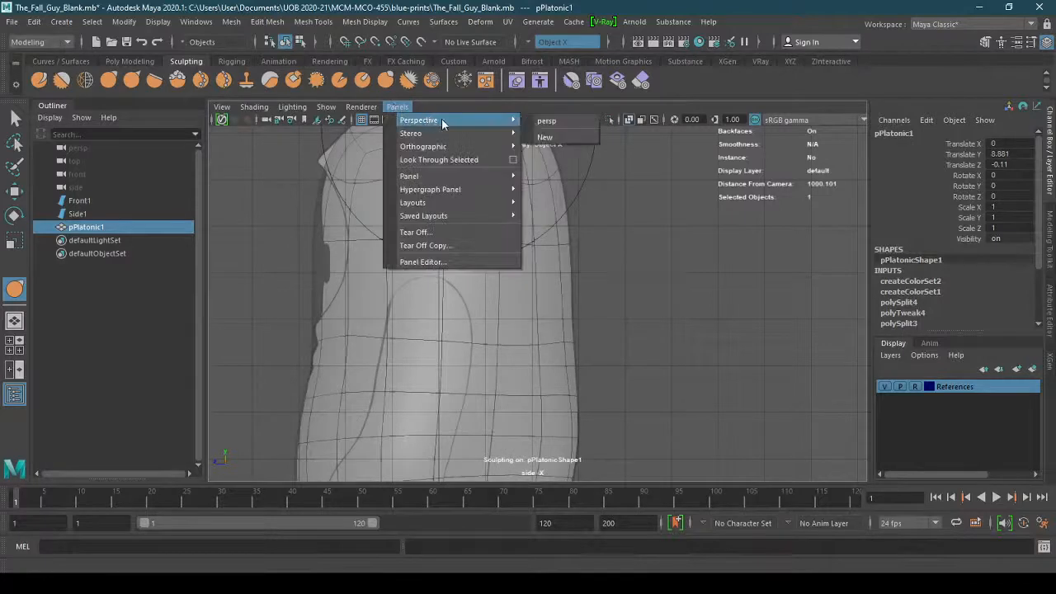
left_click(541, 123)
left_click(254, 107)
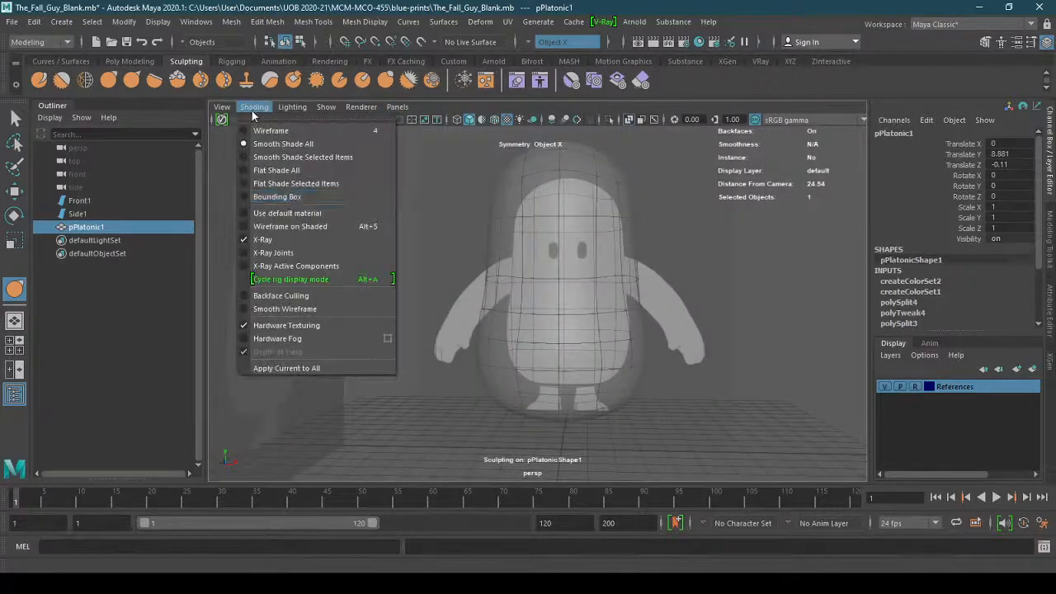
left_click(293, 238)
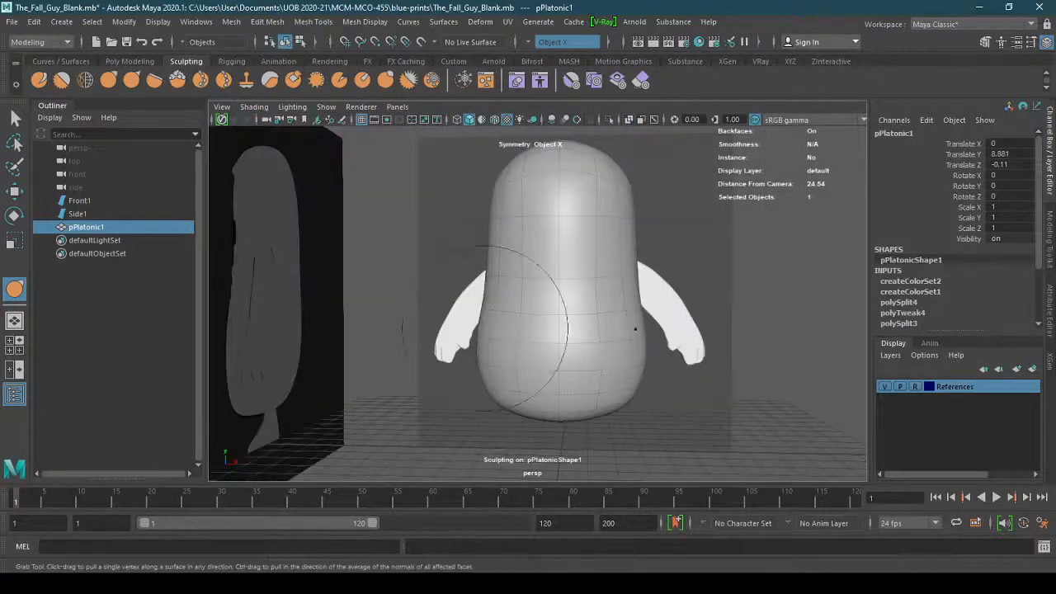
Deselect the body and inspect its reshaped surface from the side and above
left_click_drag(634, 327, 578, 377, "alt")
left_click(15, 118)
left_click(364, 357)
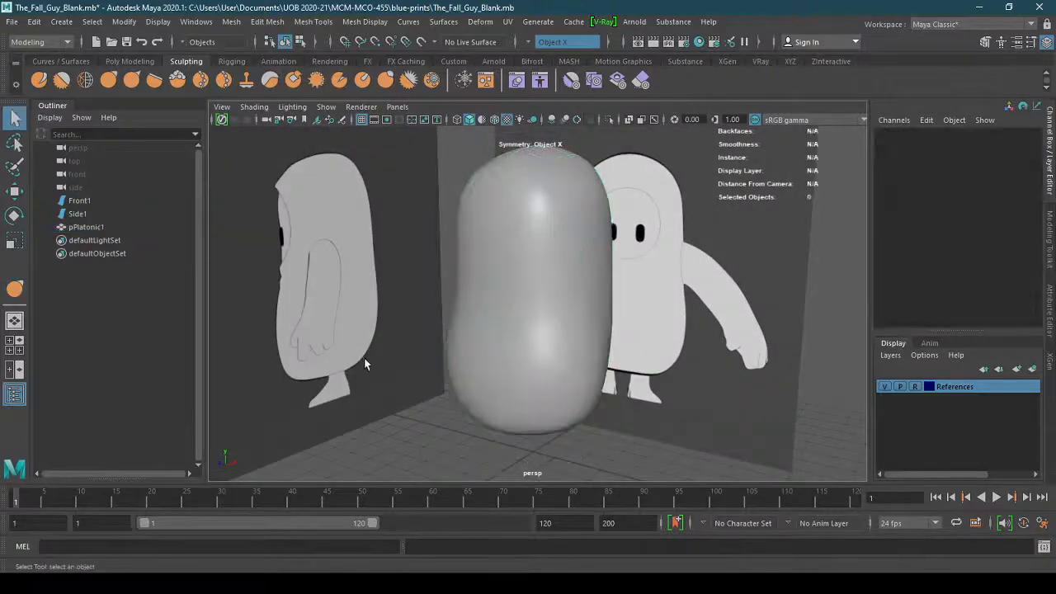
left_click_drag(363, 357, 428, 448, "alt")
Reselect the body and widen its lower part with the Grab tool
left_click(541, 405)
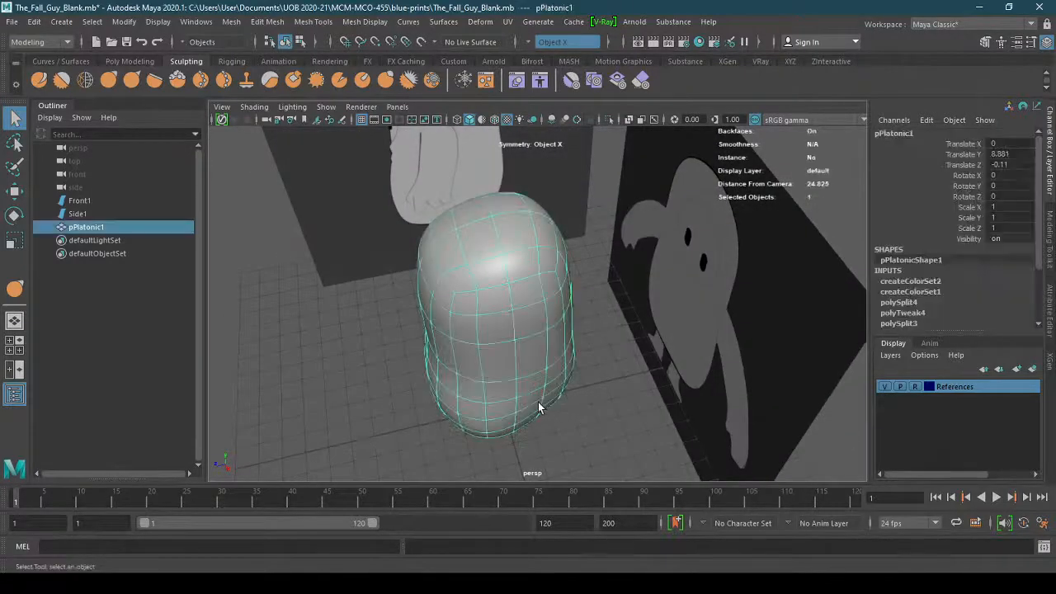
left_click(83, 88)
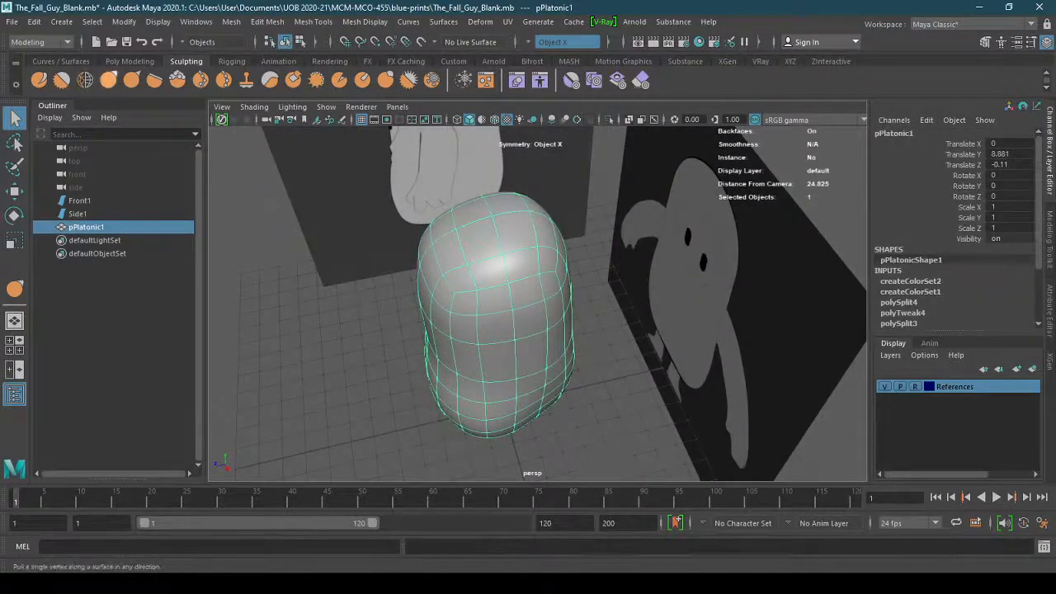
mouse_move(544, 408)
left_mouse_down()
mouse_move(555, 419)
mouse_move(594, 405)
mouse_move(632, 365)
mouse_move(554, 288)
mouse_move(693, 388)
mouse_move(684, 394)
left_mouse_up()
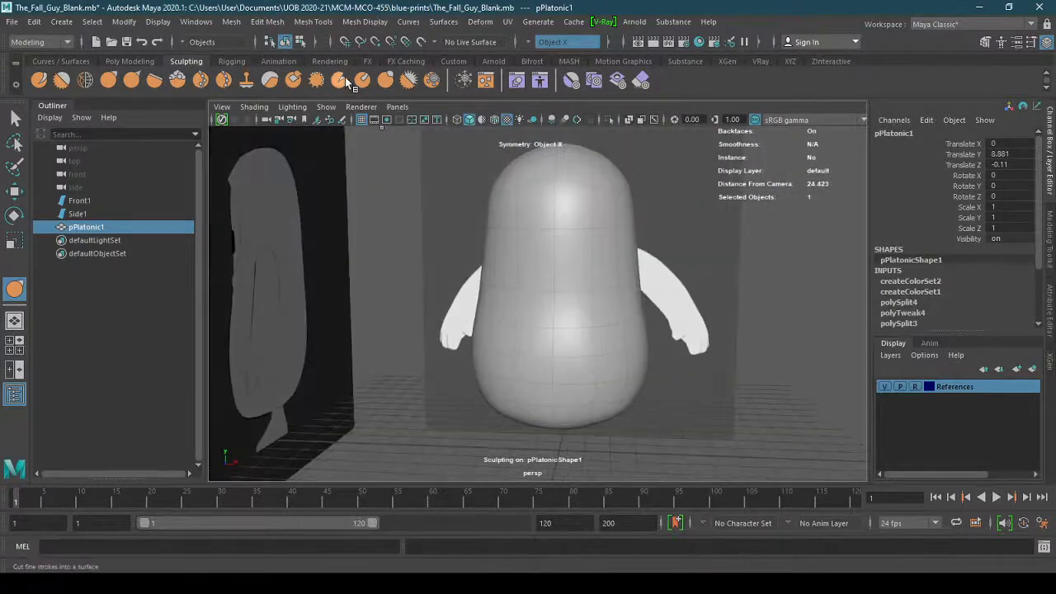
Switch to the front orthographic view to compare the body with the front reference
left_click(397, 107)
mouse_move(437, 146)
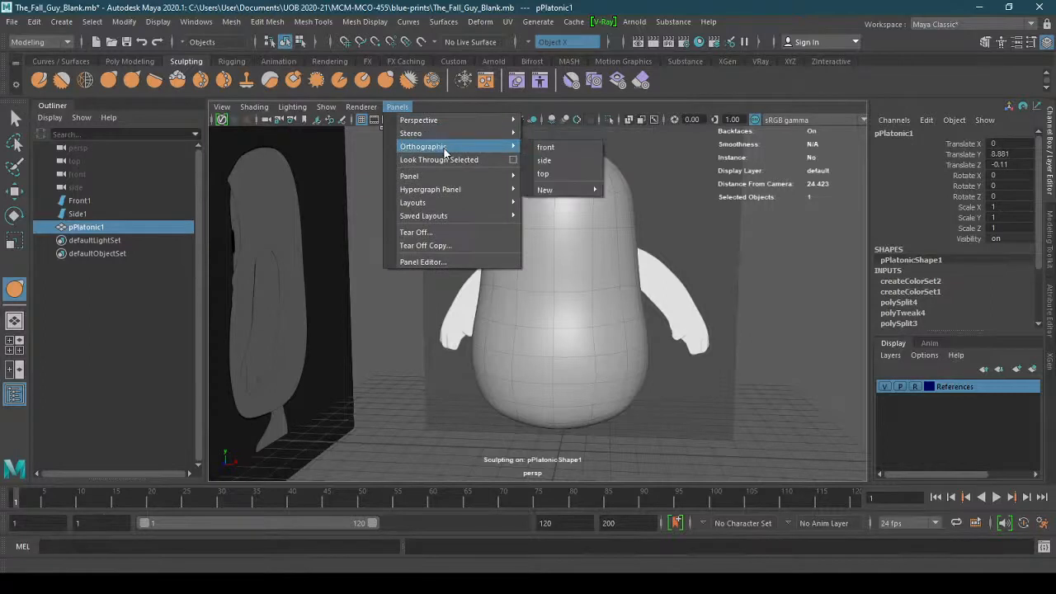
left_click(555, 159)
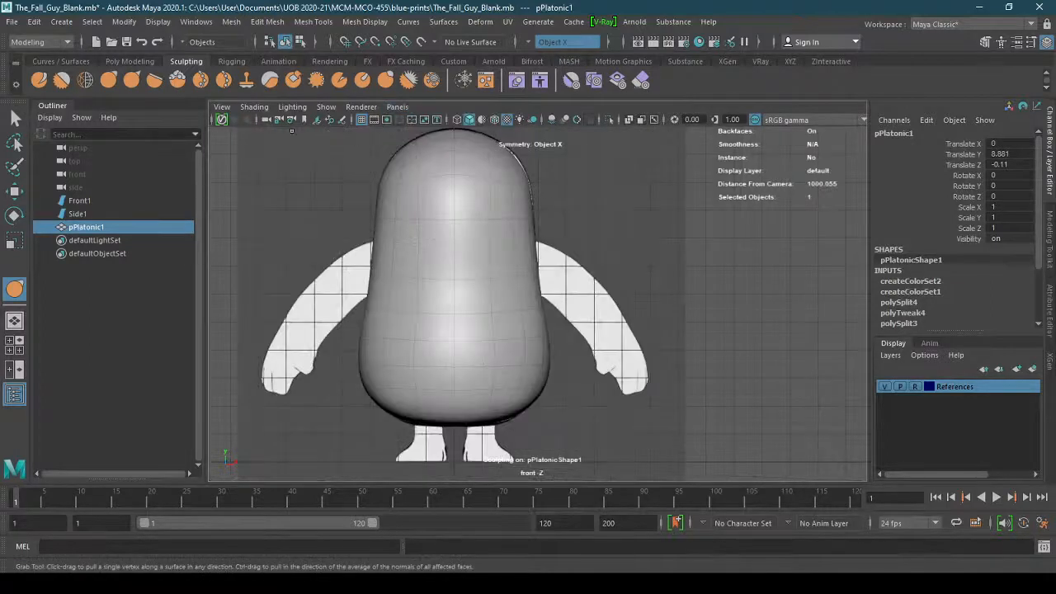
Check the body against the front reference with X-Ray shading, and return to the perspective view with X-Ray turned off
left_click(254, 107)
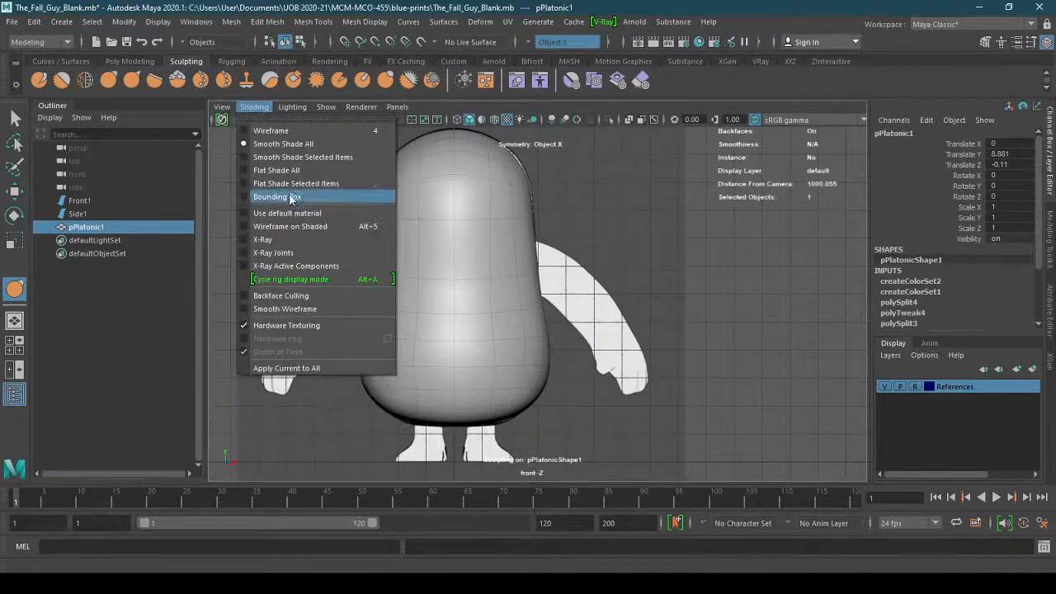
left_click(264, 239)
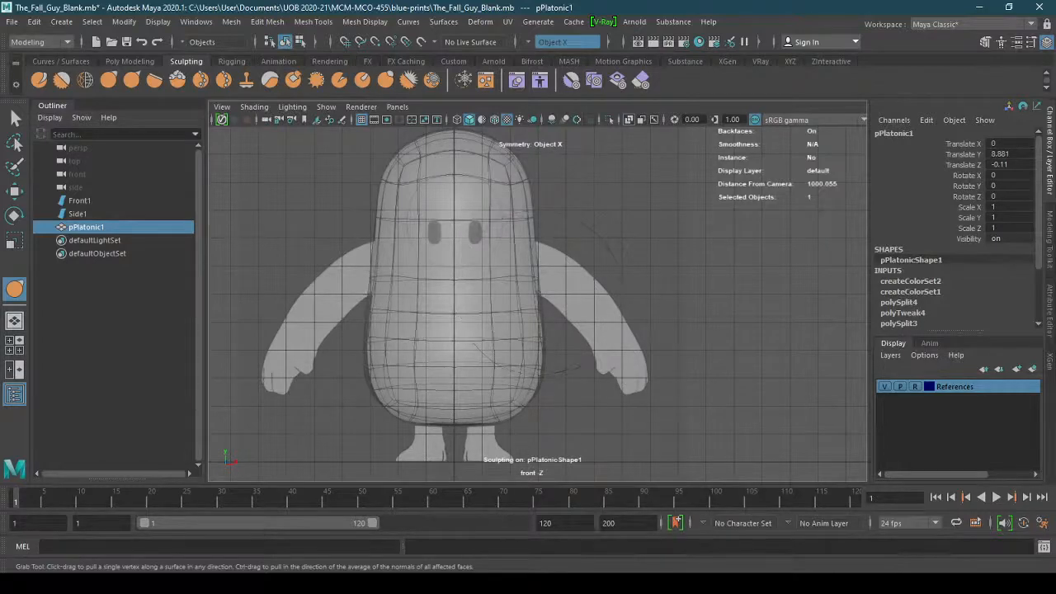
left_click(397, 107)
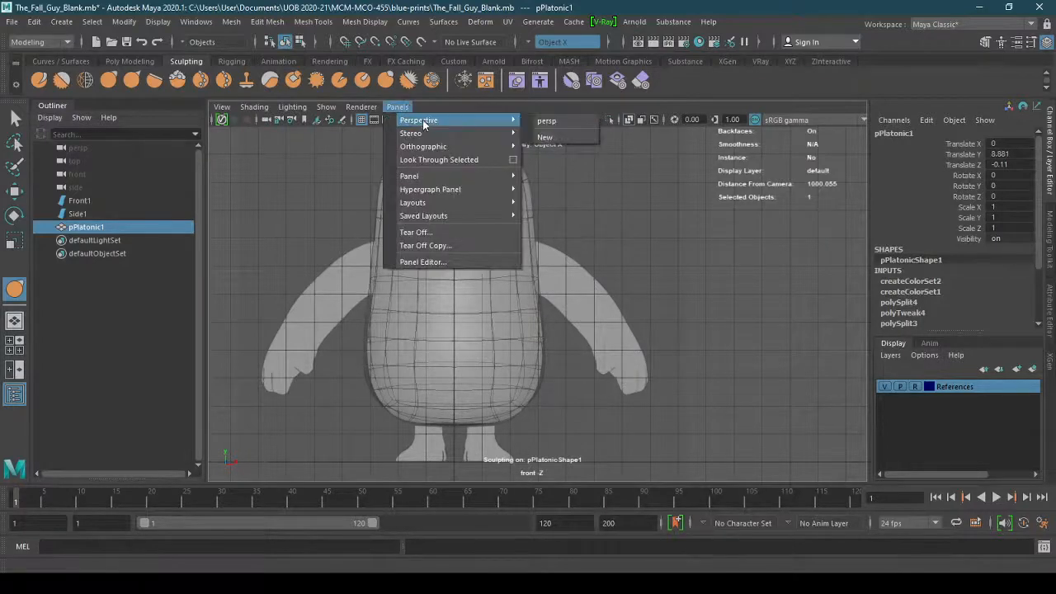
left_click(538, 124)
left_click(223, 107)
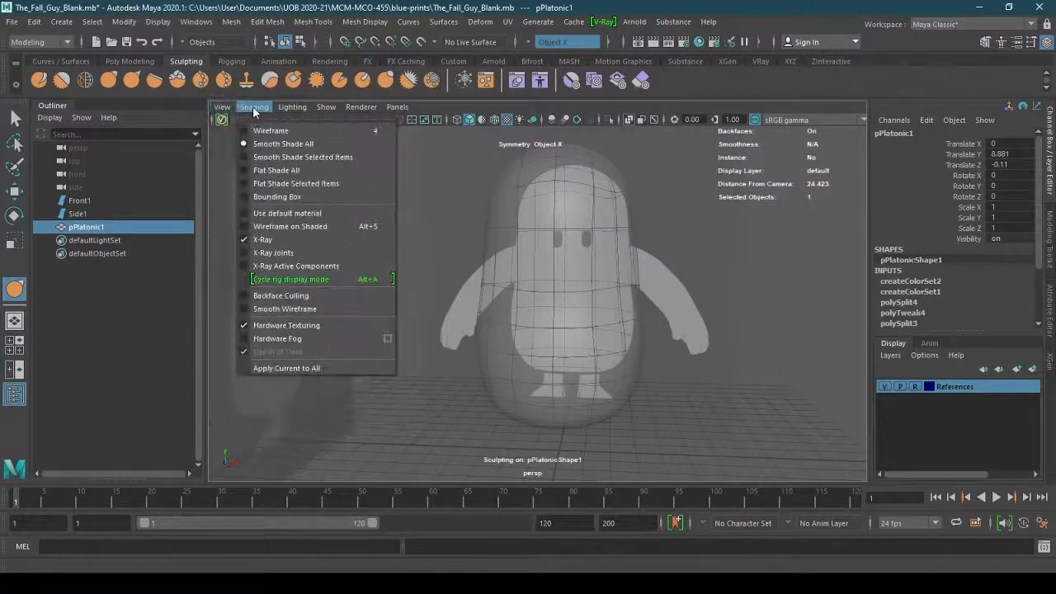
left_click(272, 242)
Step back and forth through the recent sculpt strokes on the body's lower part and leave the last stroke undone
mouse_move(627, 358)
left_mouse_down("alt")
mouse_move(554, 372)
mouse_move(558, 384)
mouse_move(495, 405)
mouse_move(559, 430)
left_mouse_up("alt")
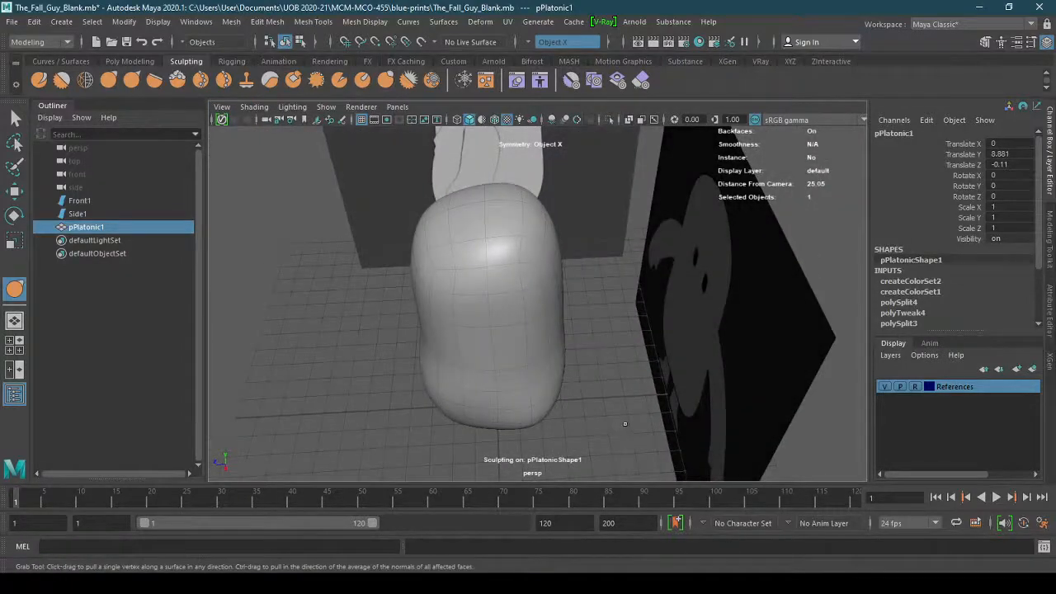
key("ctrl+z")
key("ctrl+z")
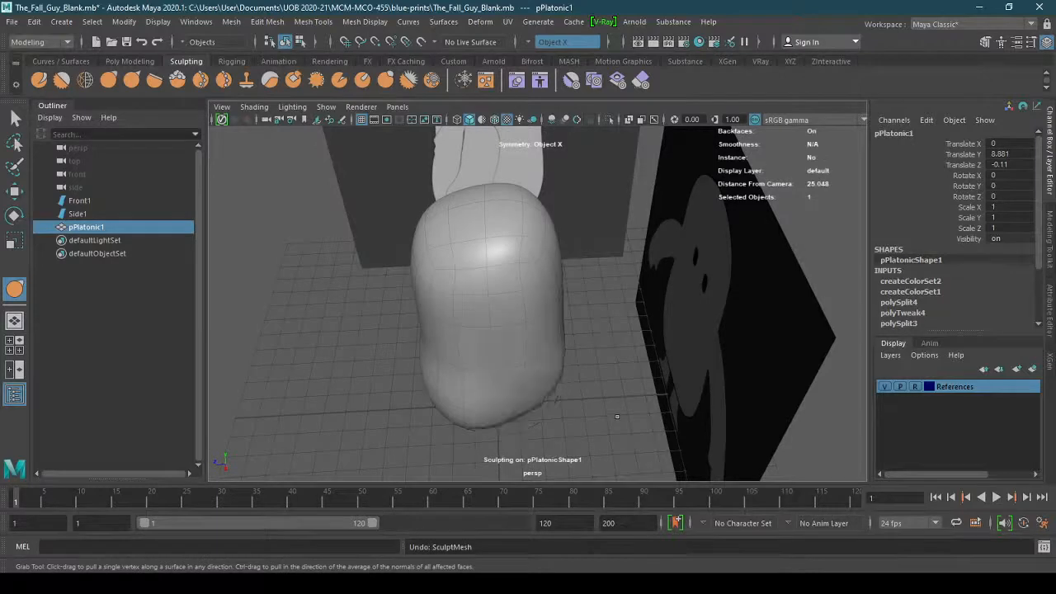
left_click(158, 42)
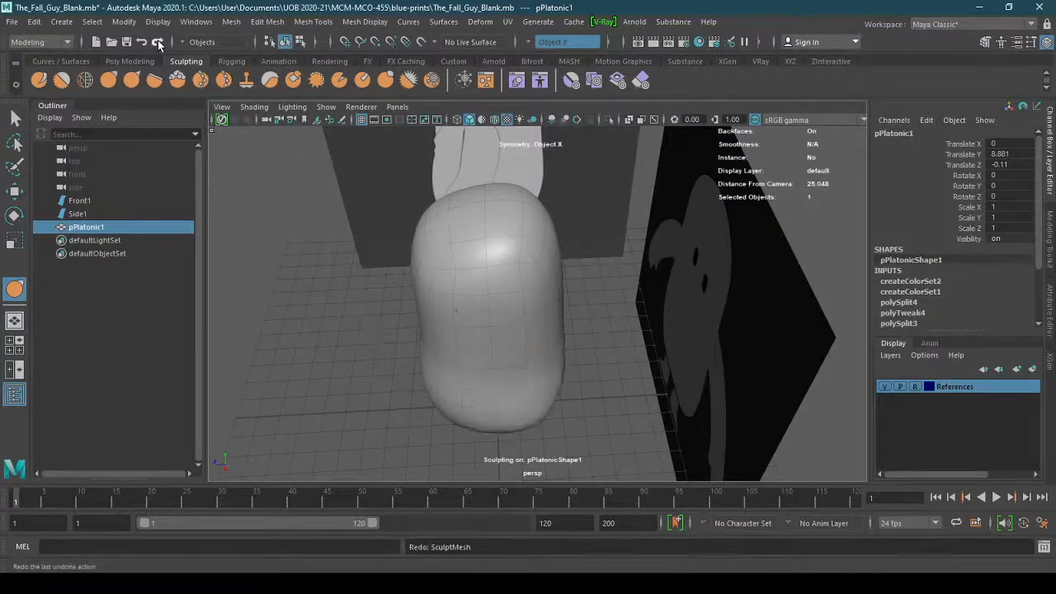
left_click(158, 42)
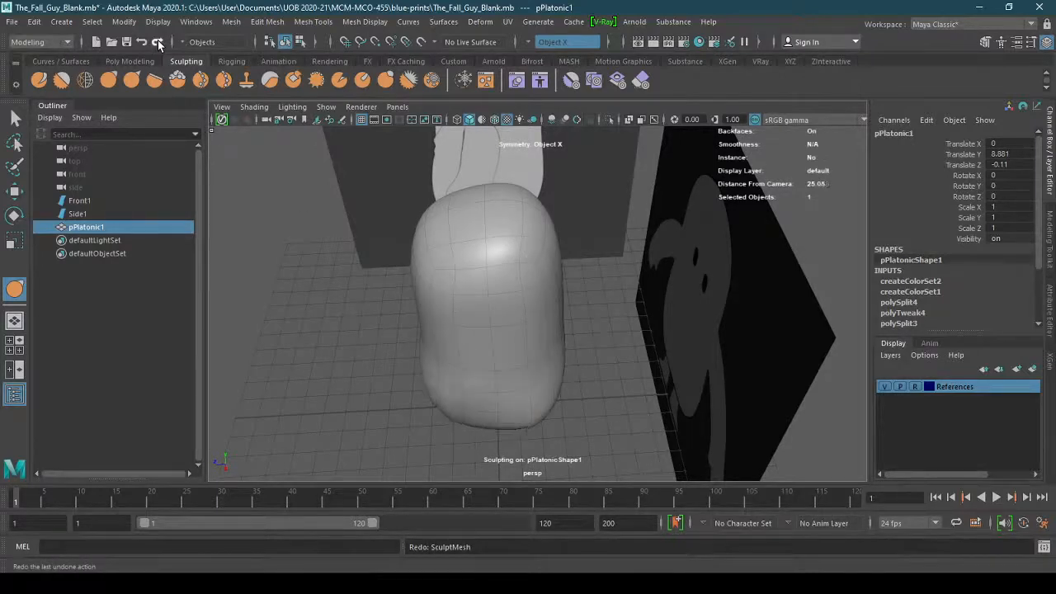
left_click(141, 43)
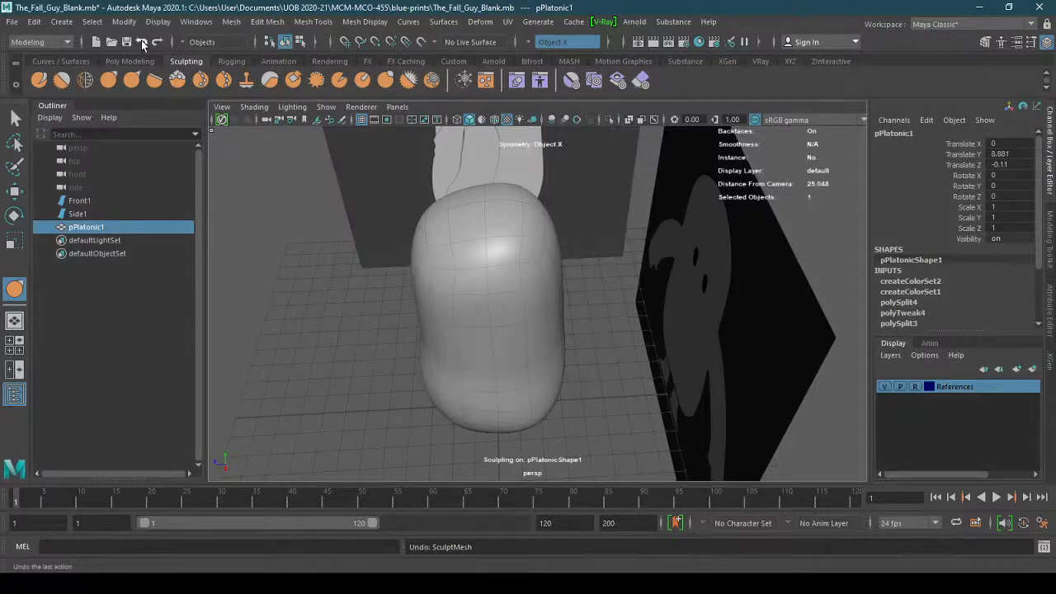
left_click(141, 40)
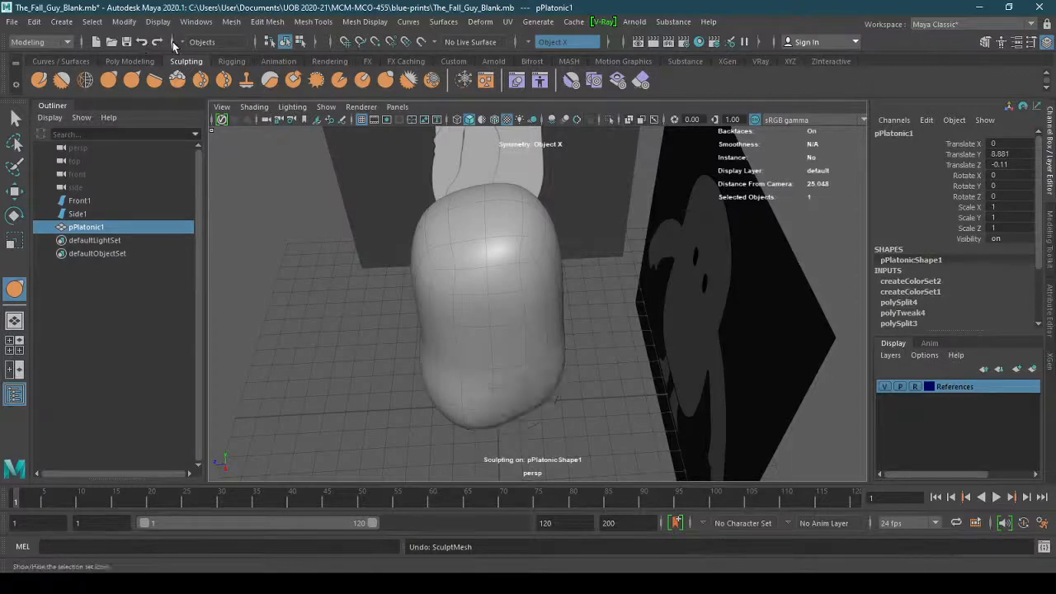
left_click(159, 42)
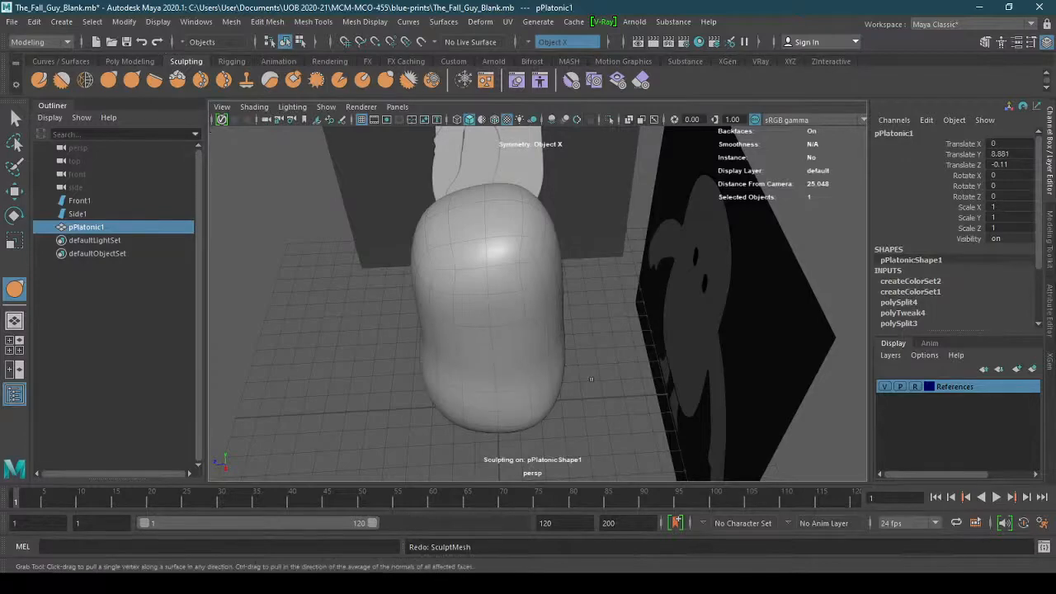
Switch to the front orthographic view with X-Ray shading on and frame the head against the reference
mouse_move(597, 421)
left_mouse_down("alt")
mouse_move(698, 377)
mouse_move(645, 353)
mouse_move(603, 292)
mouse_move(585, 354)
mouse_move(679, 391)
mouse_move(718, 377)
mouse_move(728, 421)
mouse_move(776, 410)
mouse_move(737, 363)
mouse_move(651, 376)
mouse_move(659, 347)
mouse_move(662, 366)
mouse_move(573, 356)
mouse_move(595, 370)
mouse_move(608, 424)
mouse_move(599, 434)
mouse_move(608, 391)
mouse_move(596, 363)
mouse_move(625, 377)
mouse_move(688, 372)
mouse_move(641, 394)
mouse_move(624, 455)
mouse_move(612, 412)
mouse_move(632, 417)
mouse_move(601, 425)
mouse_move(580, 418)
mouse_move(574, 401)
left_mouse_up("alt")
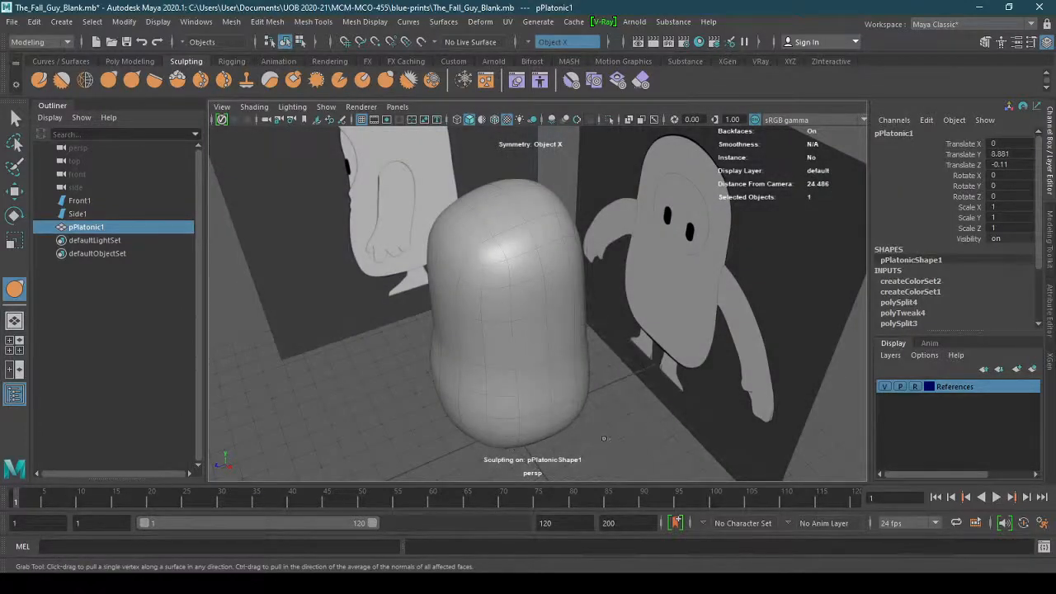
left_click_drag(603, 438, 612, 406, "alt")
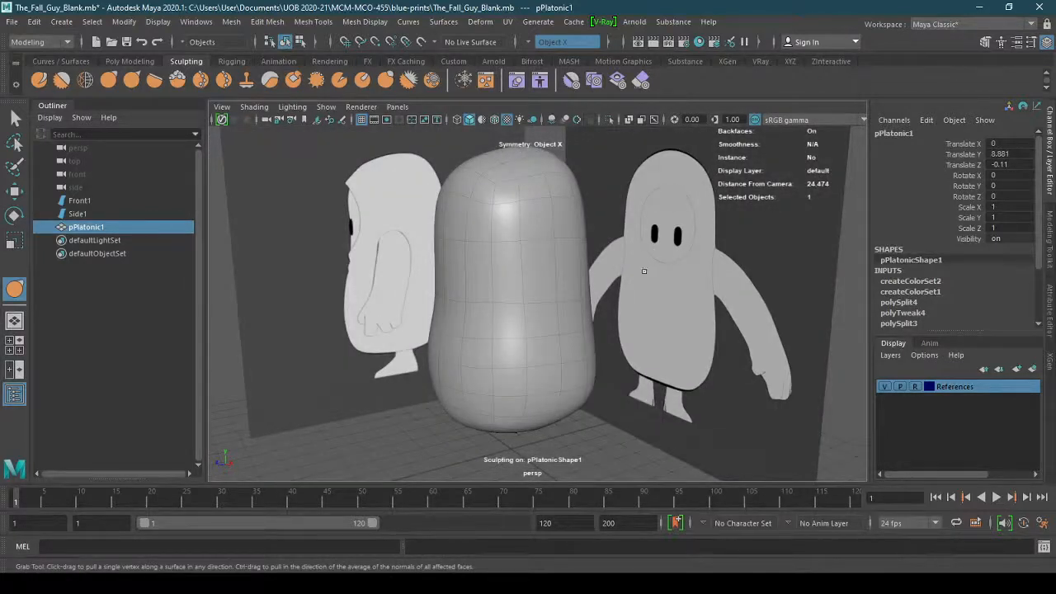
left_click(402, 107)
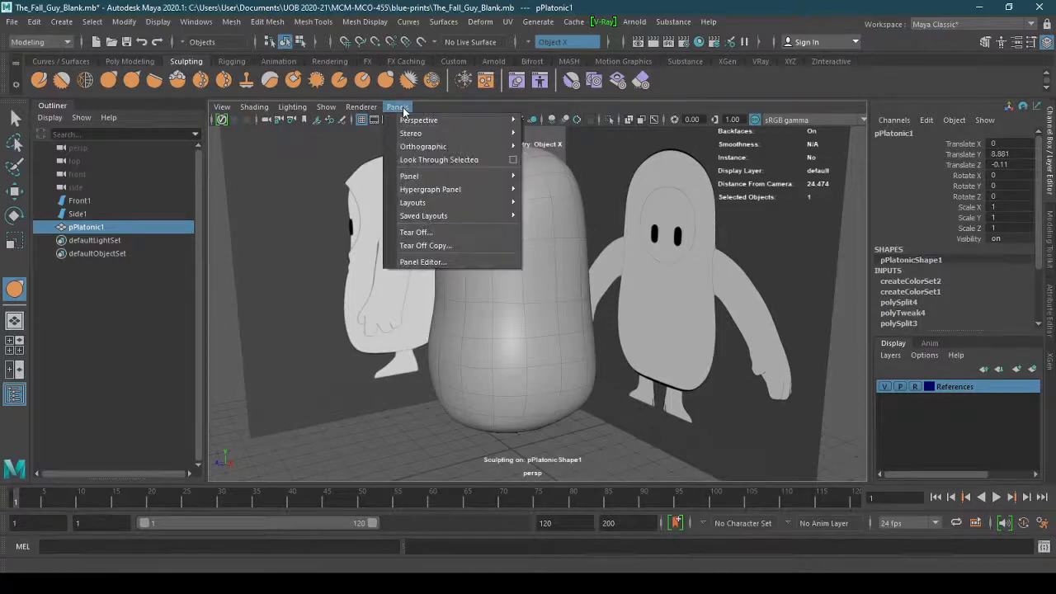
mouse_move(454, 147)
left_click(545, 146)
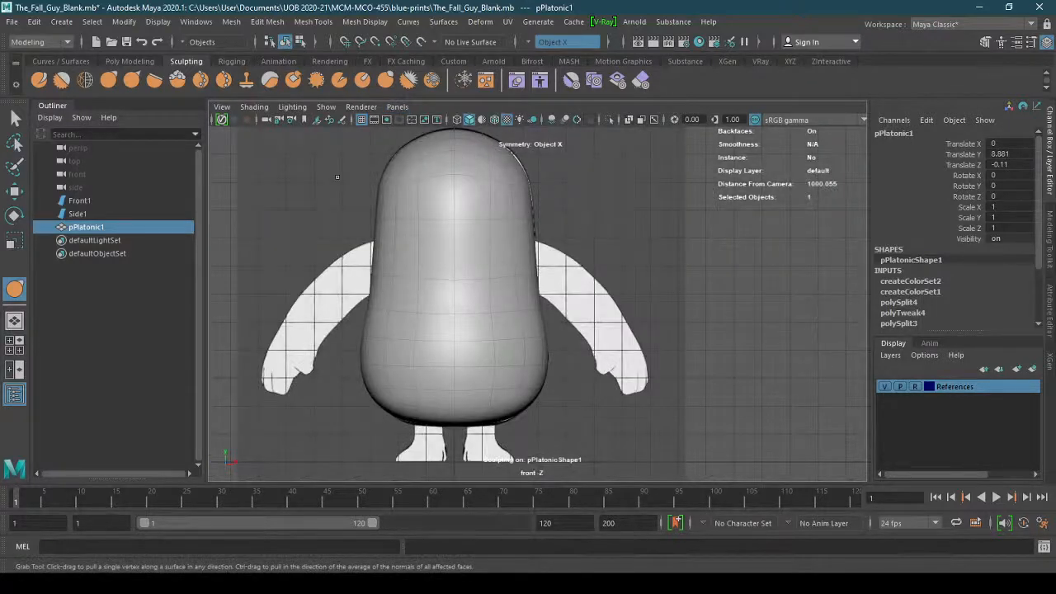
left_click(254, 107)
left_click(280, 242)
right_click_drag(376, 261, 419, 242, "alt")
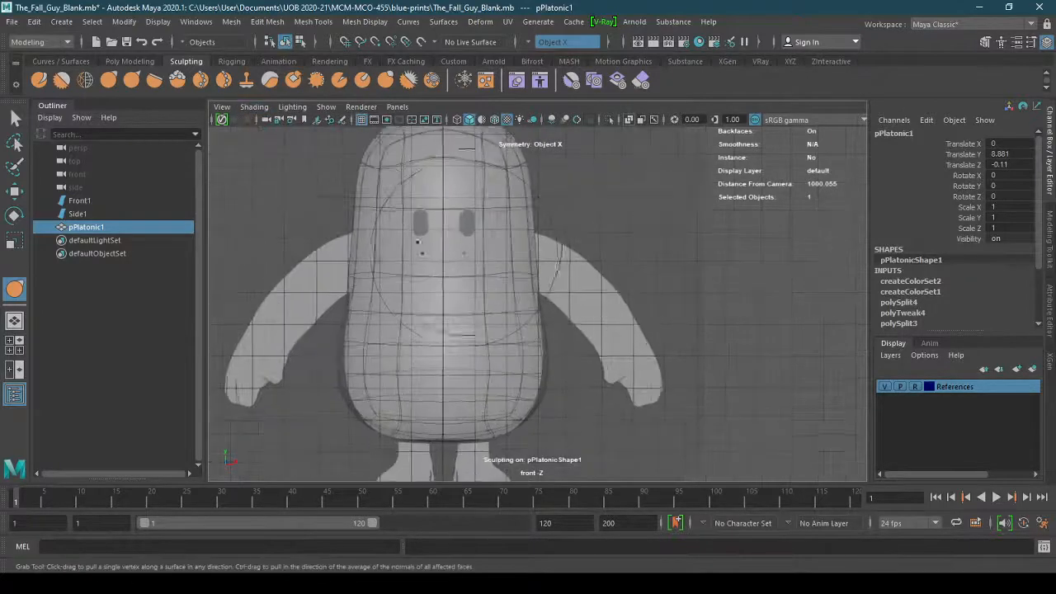
middle_click_drag(419, 243, 449, 353, "alt")
right_click_drag(402, 337, 579, 333, "alt")
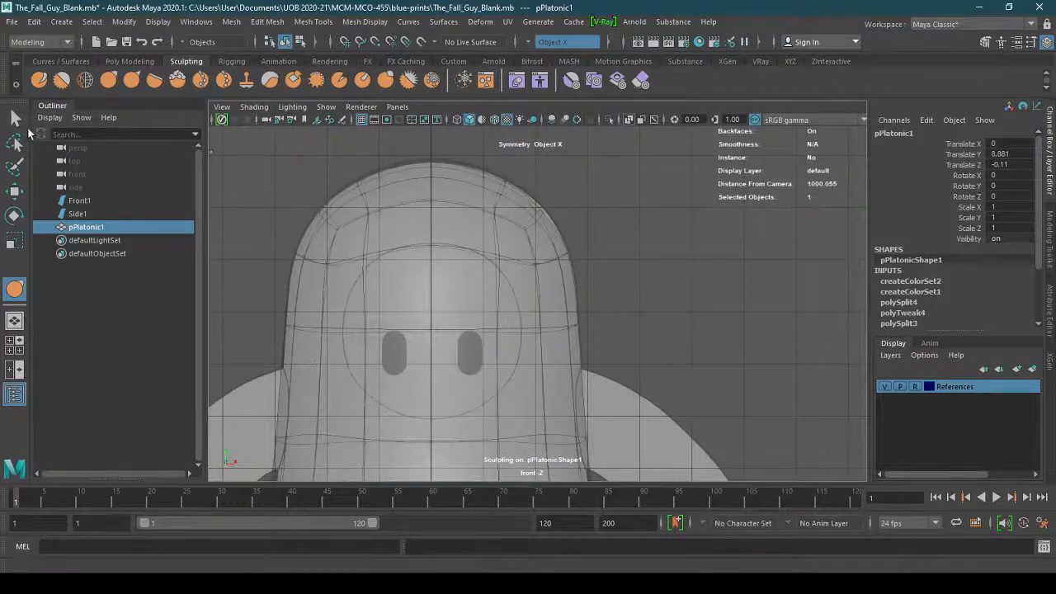
Leave the sculpting tool, turn symmetry off and display the body mesh unsmoothed
key("q")
left_click(551, 42)
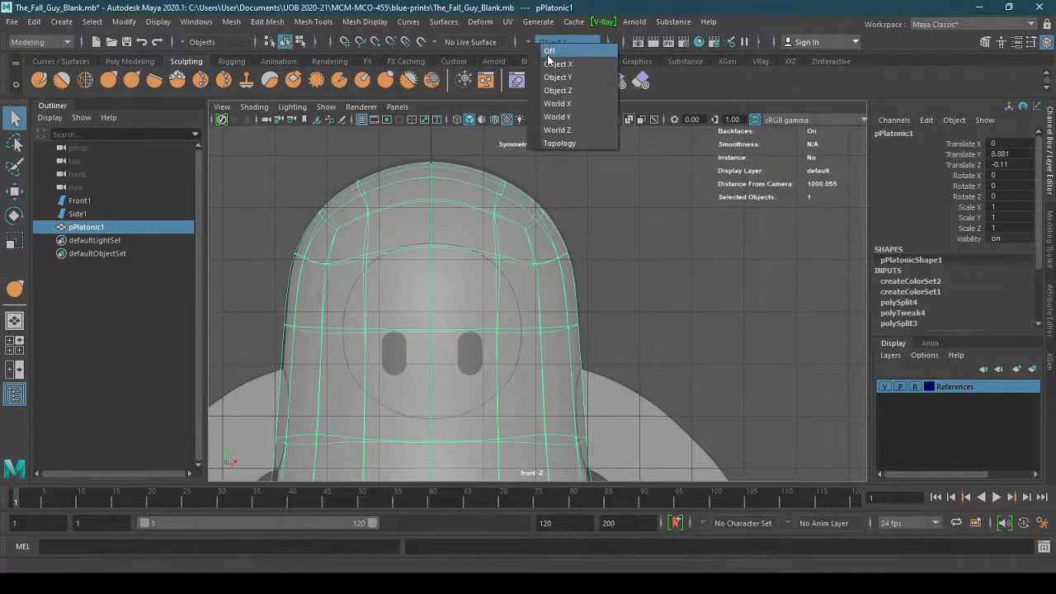
left_click(563, 47)
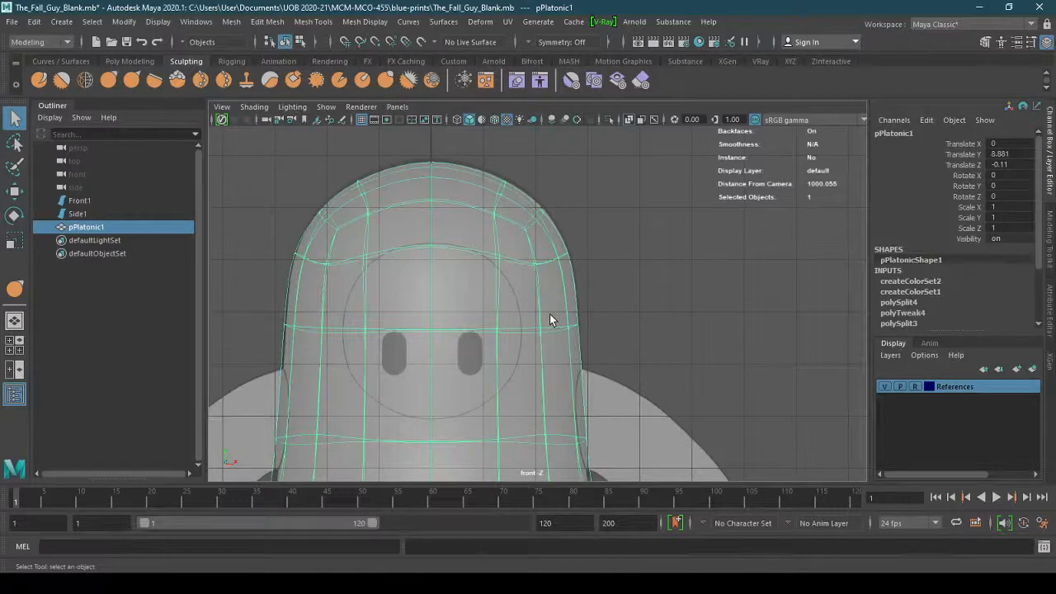
key("1")
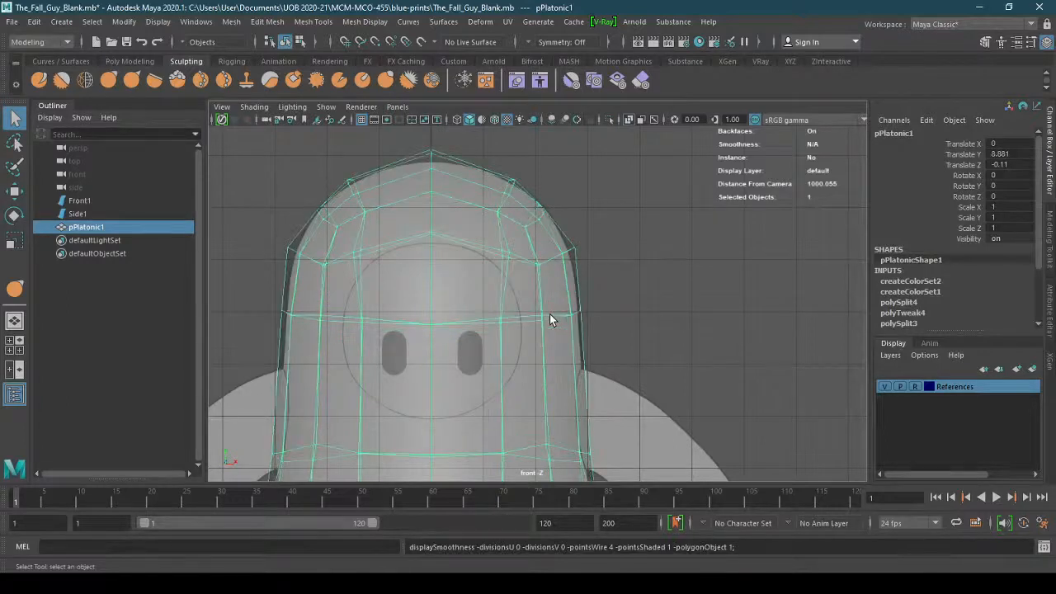
right_click_drag(434, 357, 565, 358, "alt")
middle_click_drag(493, 351, 570, 313, "alt")
key("f")
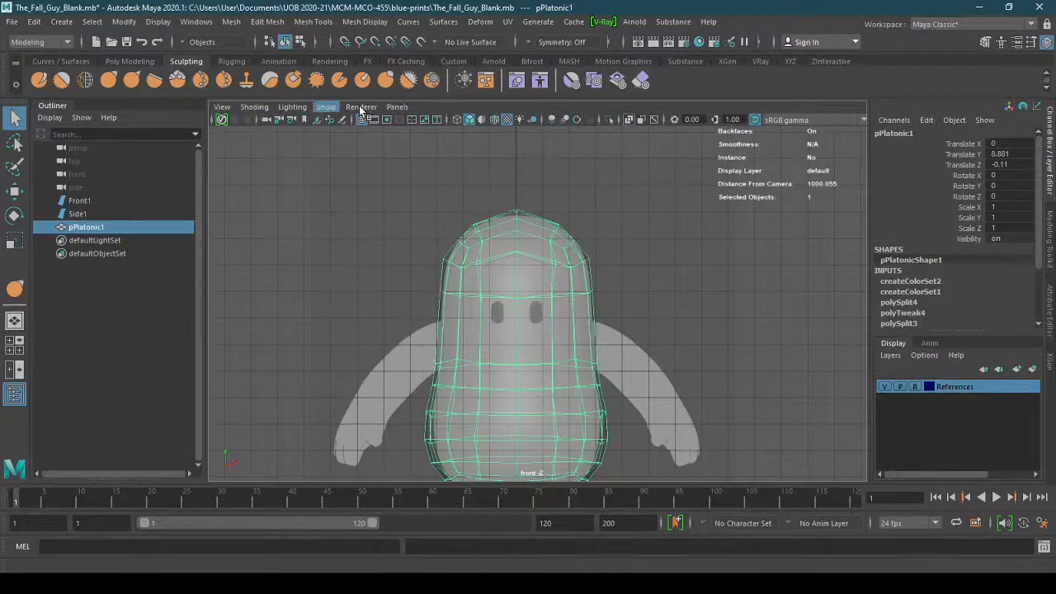
In the side orthographic view, select all faces of the body's rear half and hide them
left_click(399, 107)
mouse_move(463, 154)
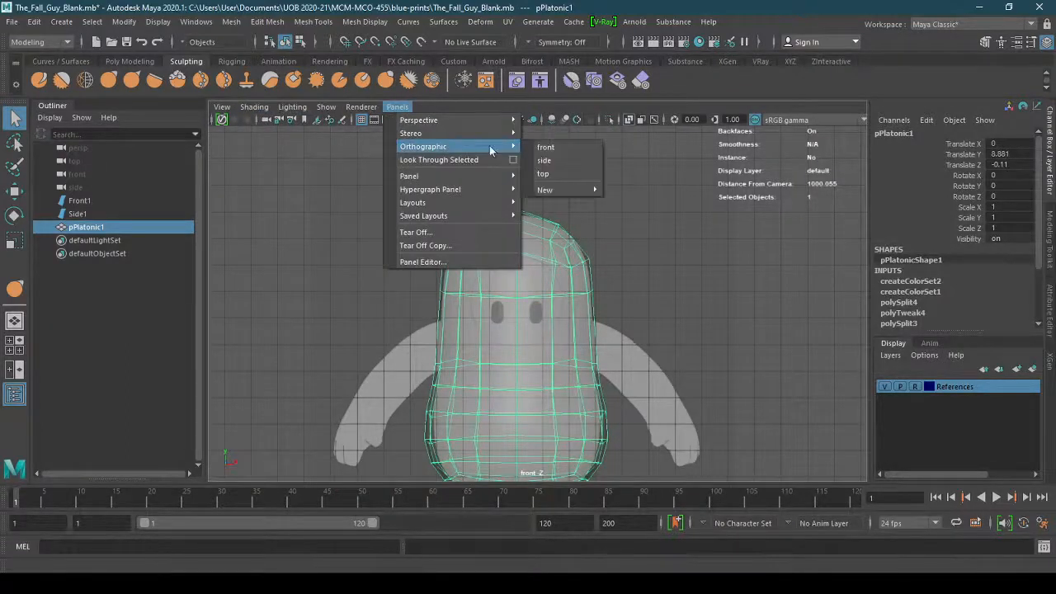
left_click(566, 161)
right_click_drag(572, 239, 452, 259, "alt")
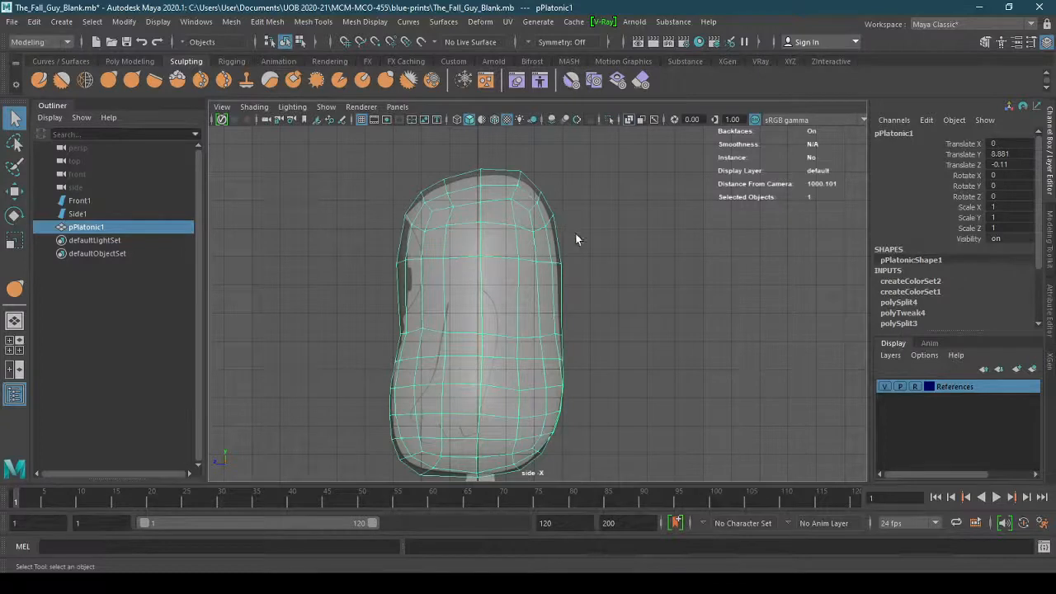
right_click(504, 244)
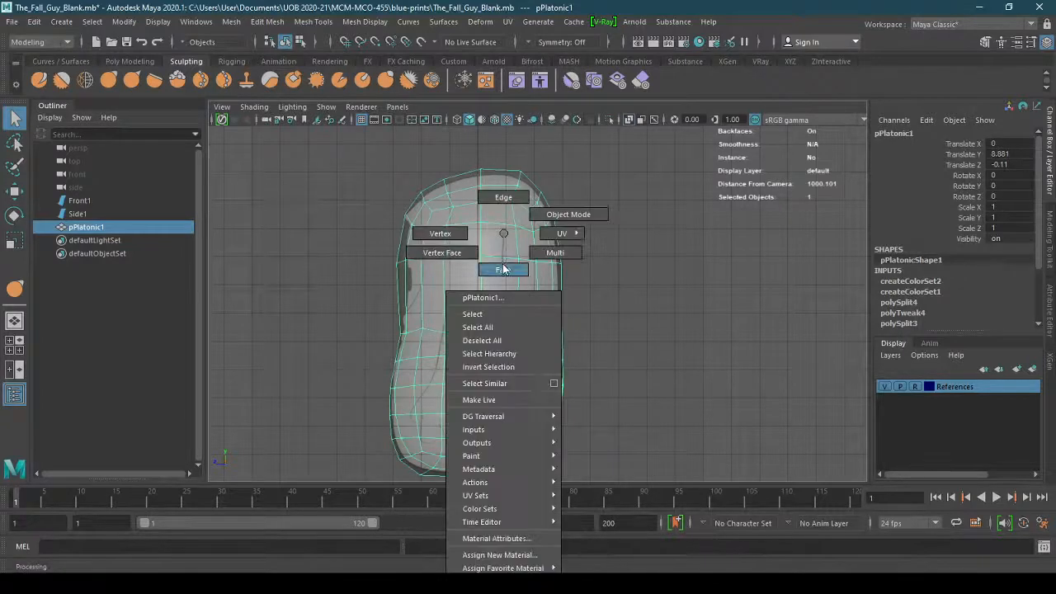
left_click(594, 194)
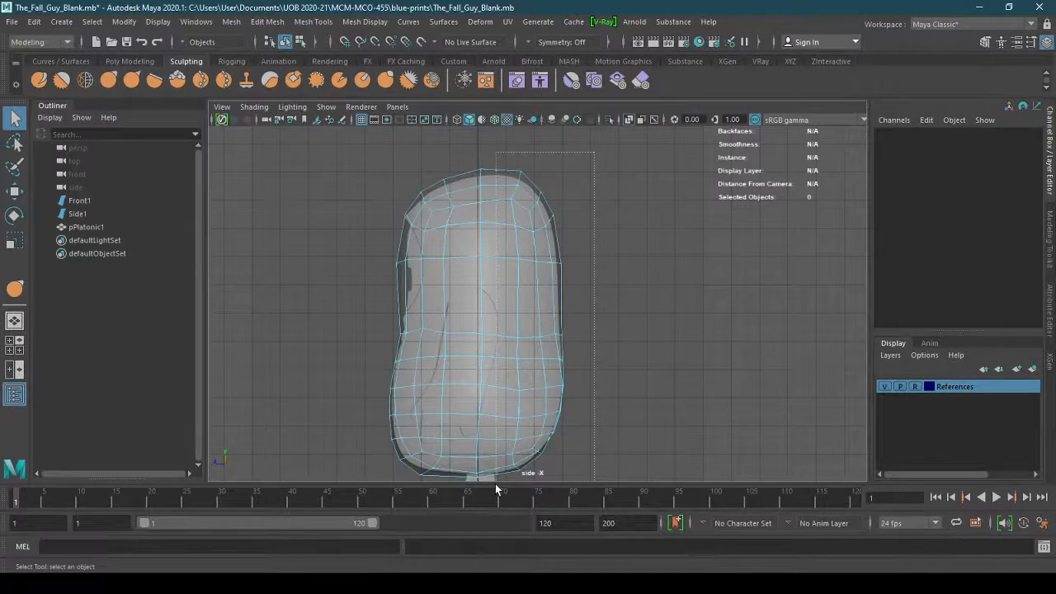
left_click_drag(495, 483, 497, 484)
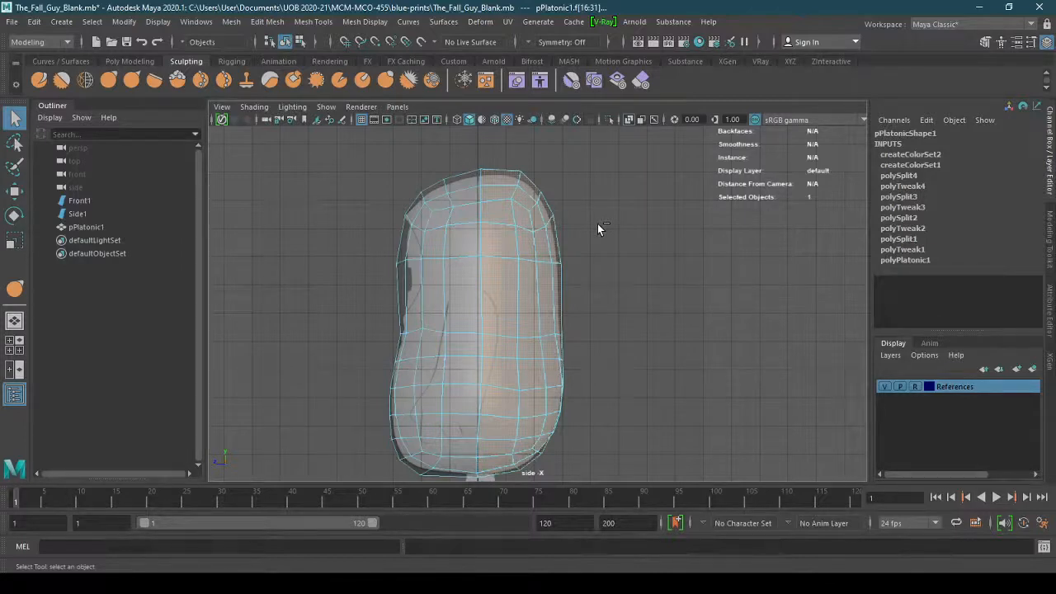
key("ctrl+h")
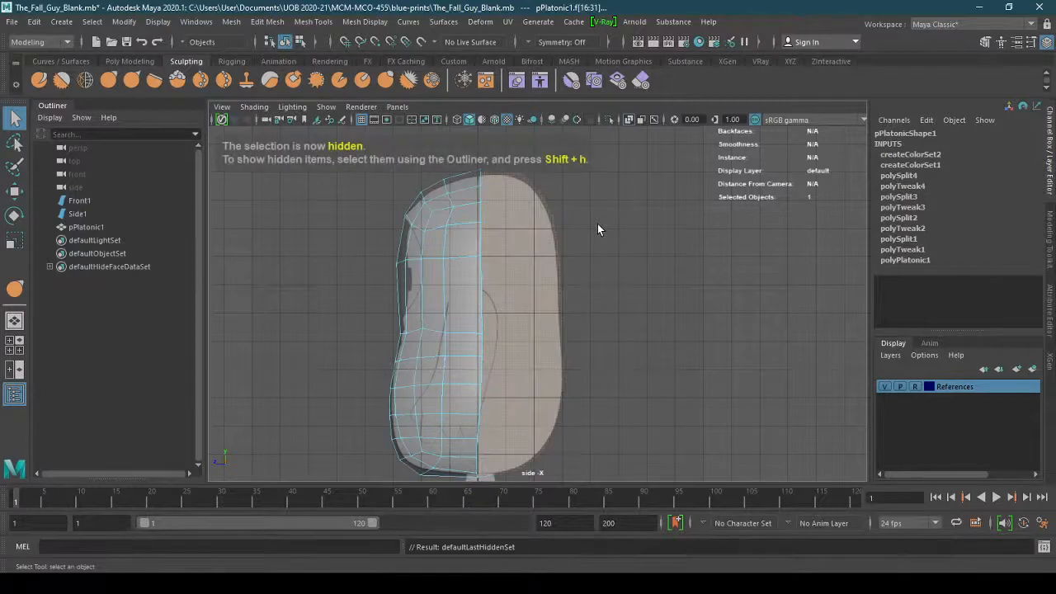
left_click(598, 224)
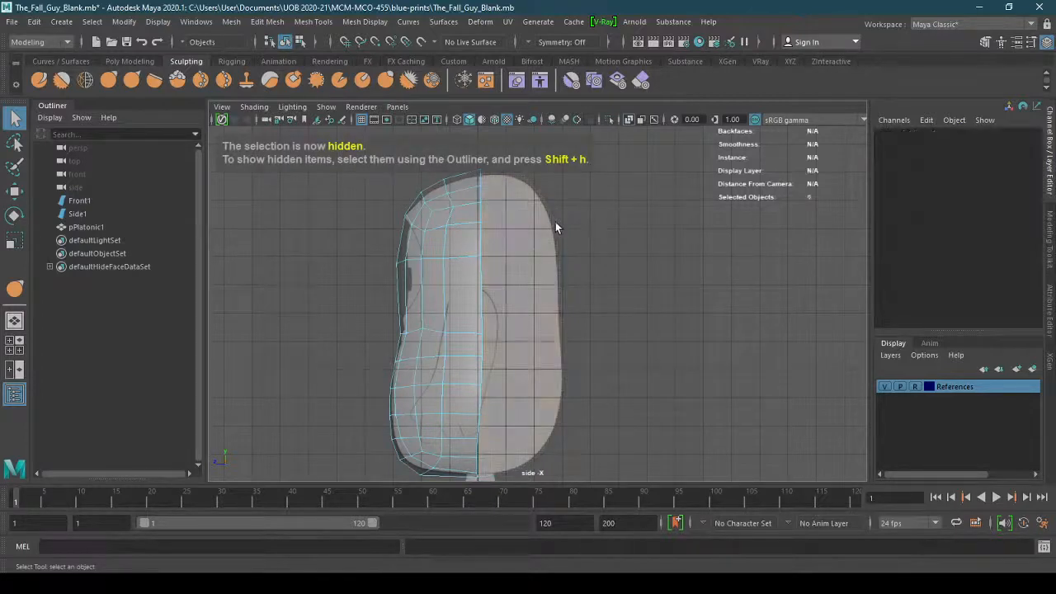
Return to the front orthographic view around the face and switch the body to vertex selection
left_click(397, 106)
mouse_move(445, 146)
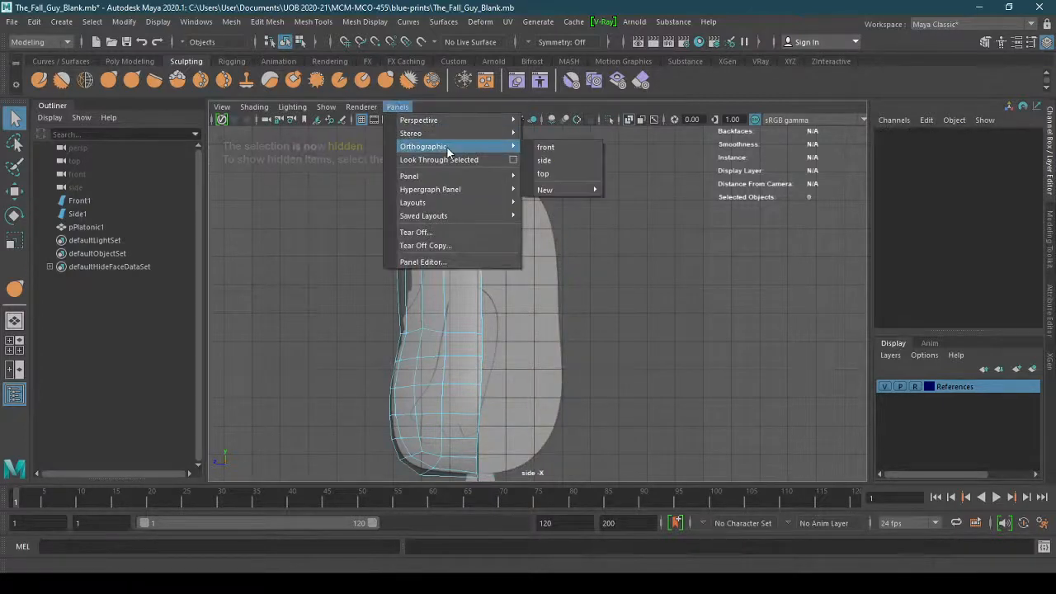
left_click(563, 148)
scroll(519, 351, "up", 5)
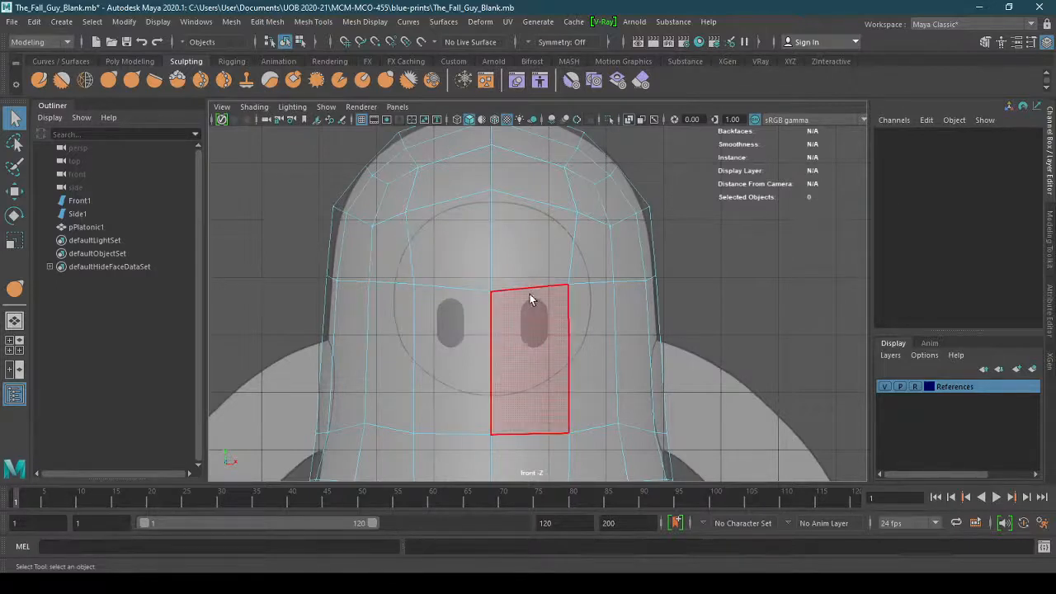
right_click_drag(531, 239, 483, 239)
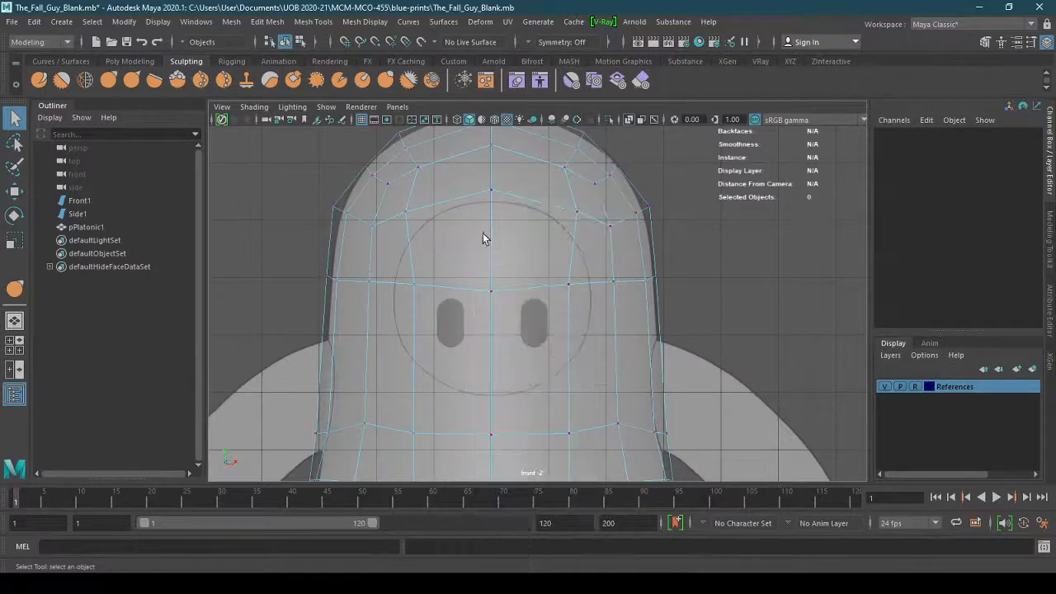
With Object X symmetry on, move the vertex pair just above the eyes outward toward the reference's face outline
left_click(568, 286)
left_click(537, 42)
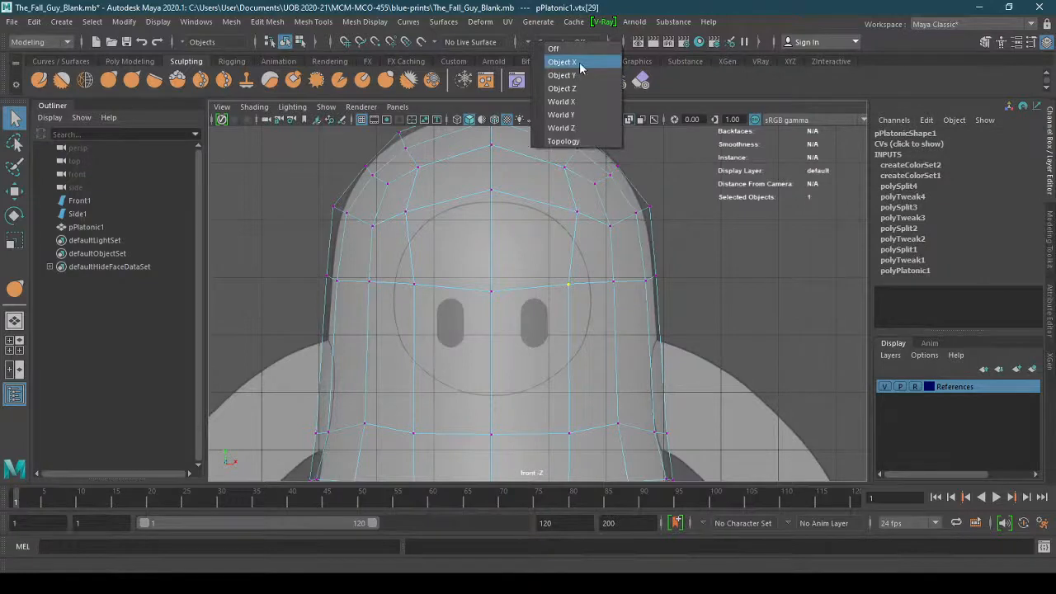
left_click(579, 64)
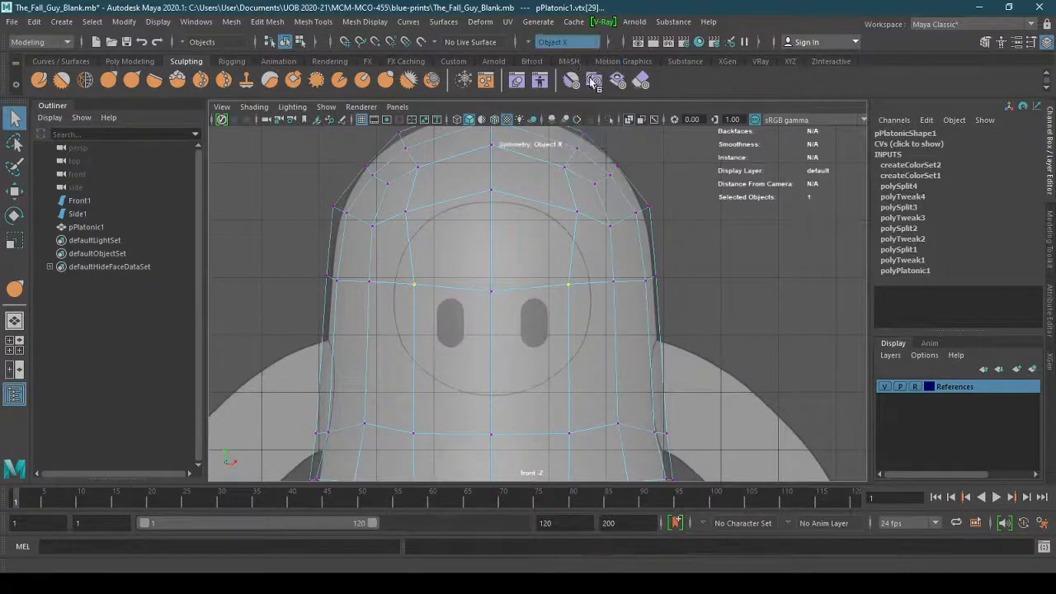
key("w")
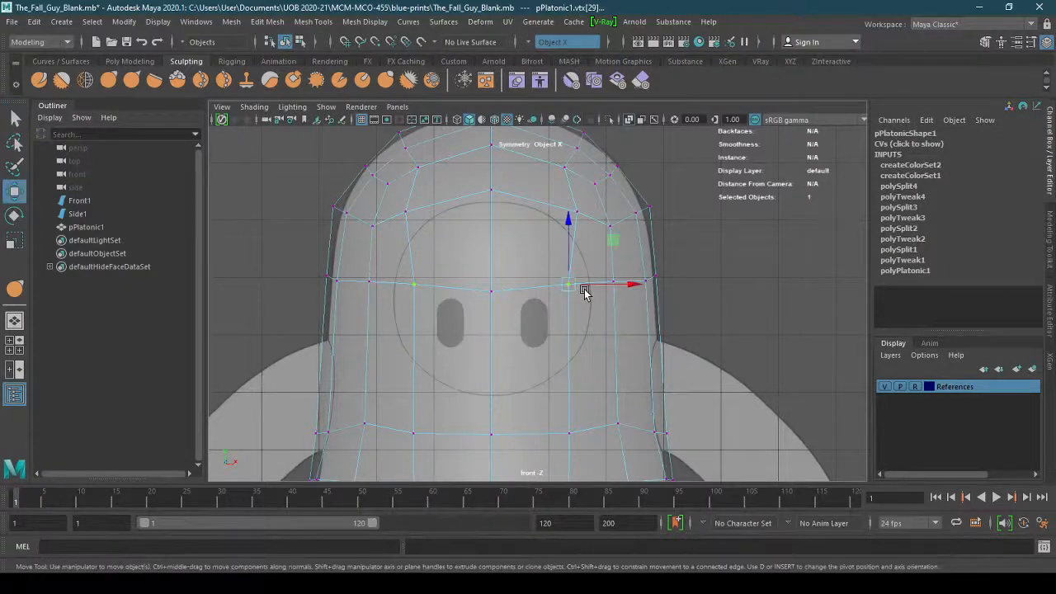
left_click_drag(632, 285, 643, 283)
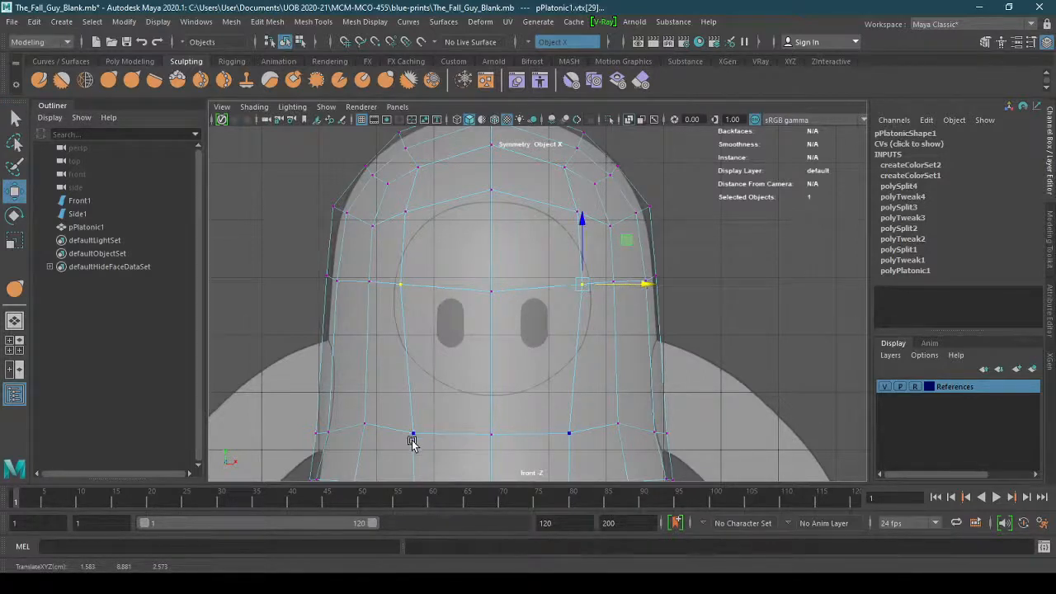
scroll(495, 399, "down", 3)
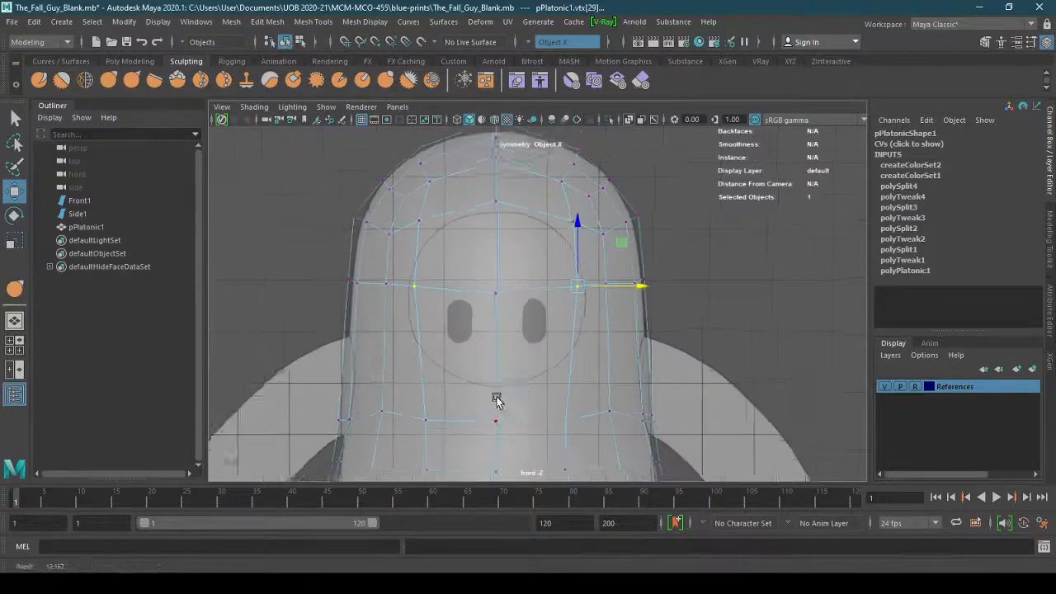
middle_click_drag(480, 396, 463, 343, "alt")
scroll(475, 345, "up", 1)
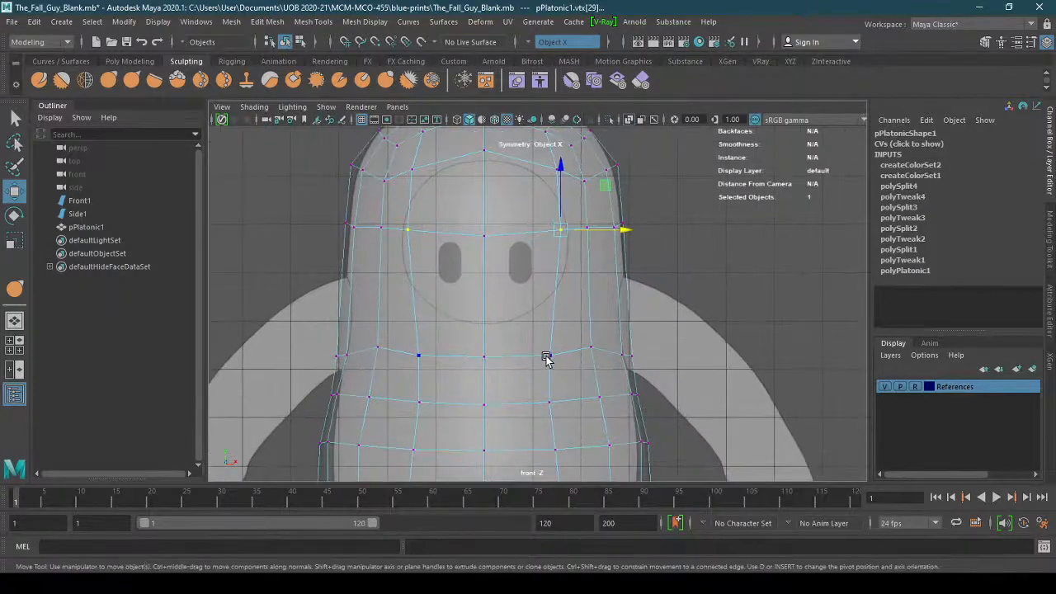
left_click(546, 358)
left_click_drag(608, 358, 619, 356)
key("ctrl+z")
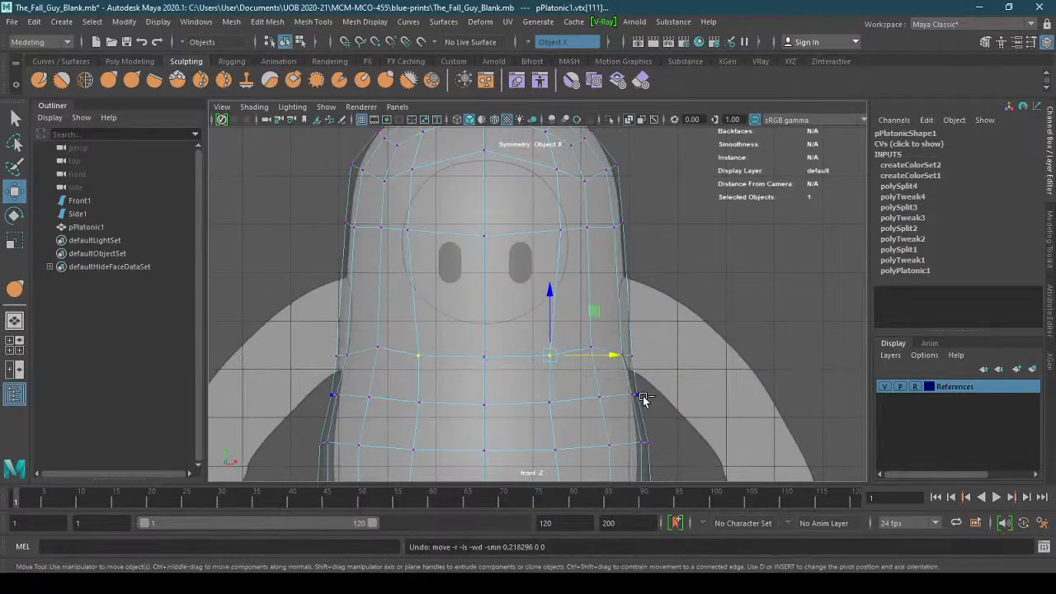
key("ctrl+z")
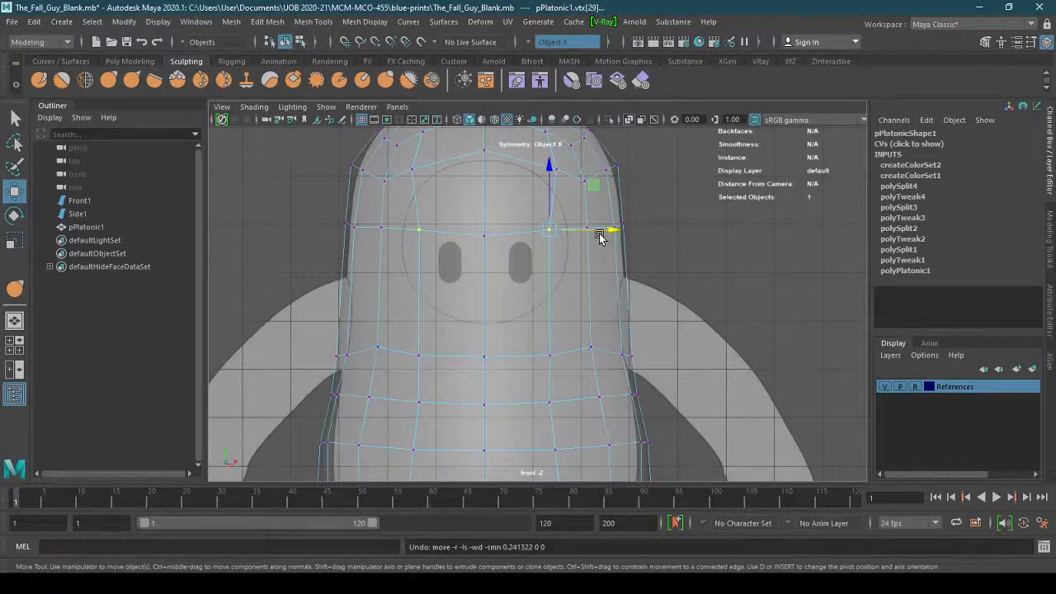
Slide the vertex pair above the eyes out to the face outline and the pair below the face outward beneath it
left_click_drag(600, 234, 620, 234)
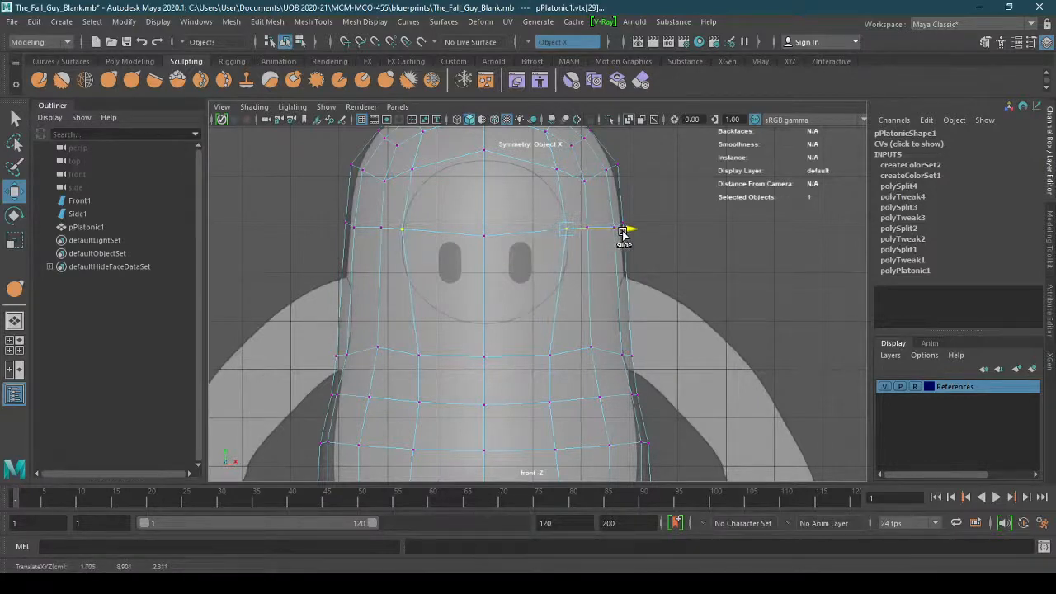
left_click(548, 357)
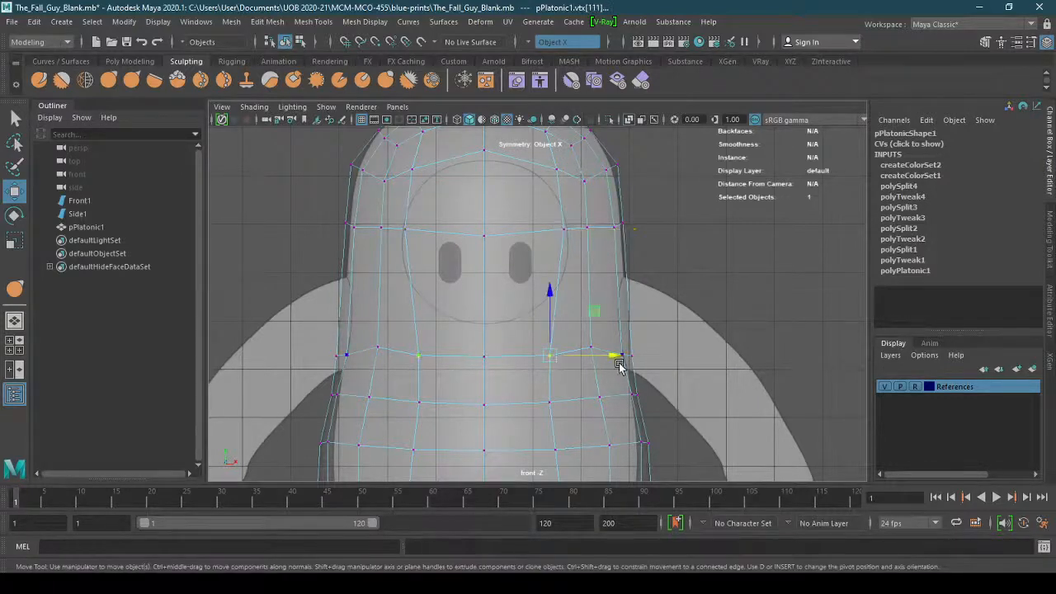
left_click_drag(608, 360, 627, 358)
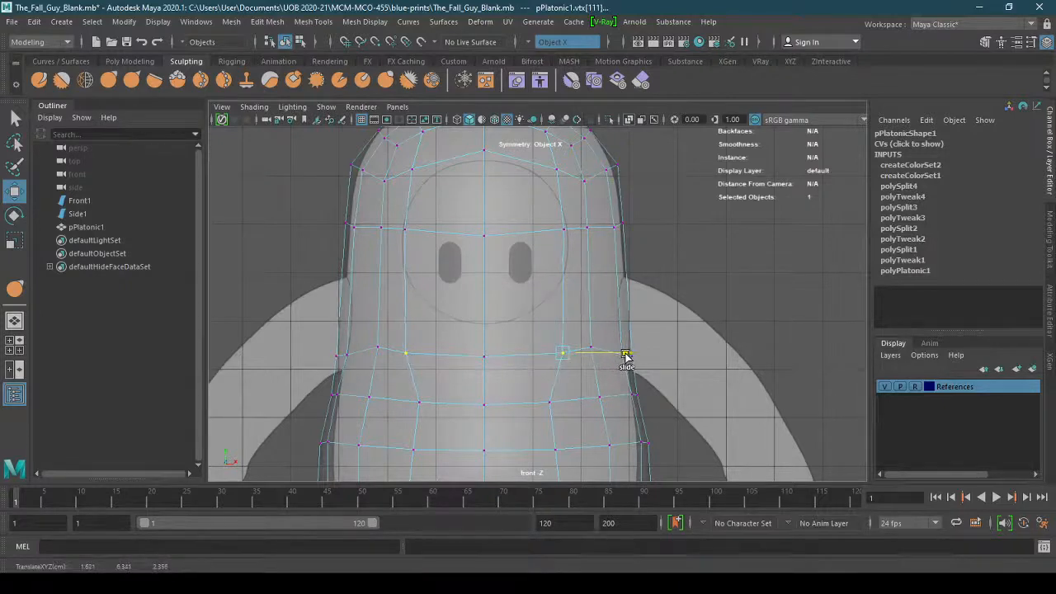
Slide the inner vertex pairs of the next two rows down, at the chest and upper belly, outward to continue the column
middle_click_drag(591, 378, 570, 302, "alt")
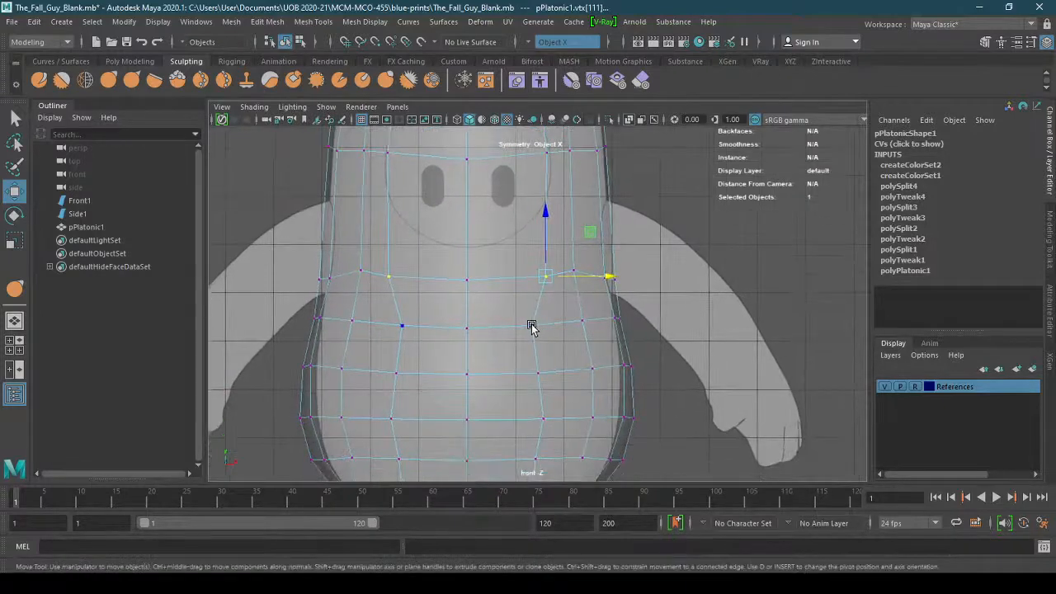
left_click(531, 327)
left_click_drag(583, 327, 594, 330)
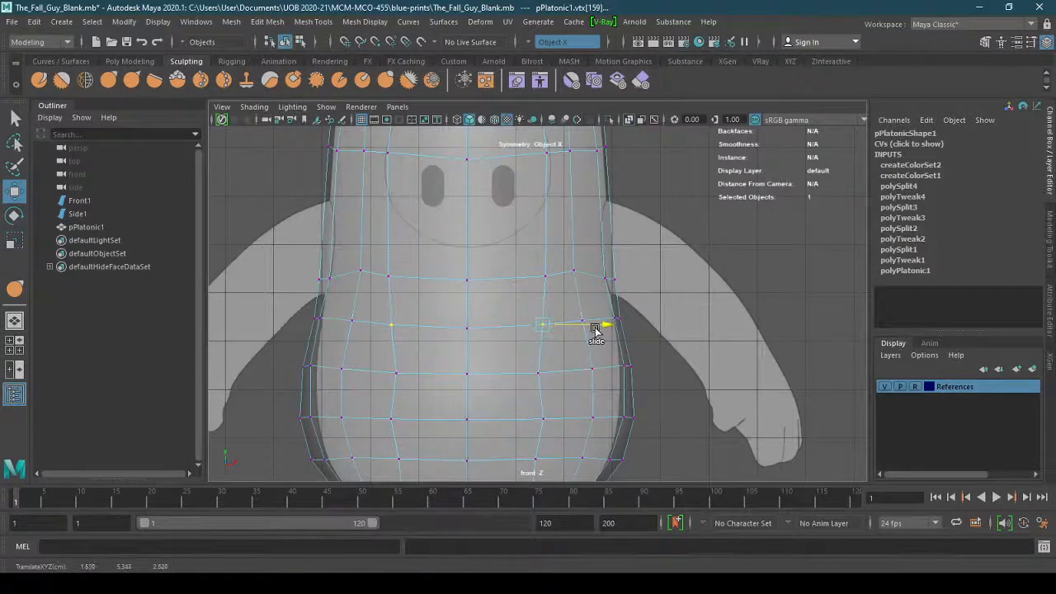
left_click(538, 375)
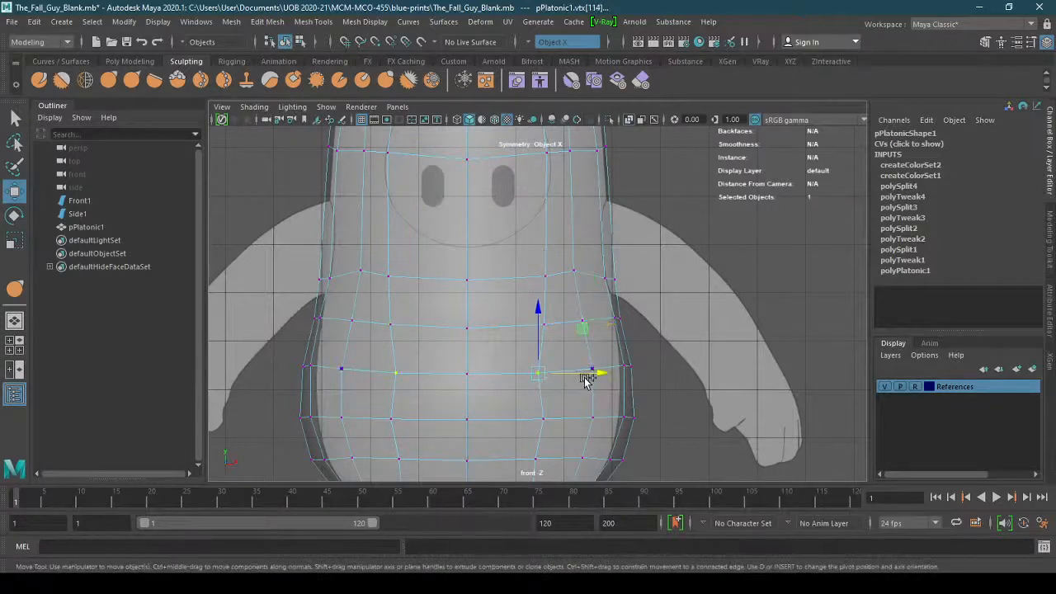
left_click_drag(585, 379, 585, 376)
middle_click_drag(608, 389, 593, 341, "alt")
left_click_drag(594, 344, 597, 342)
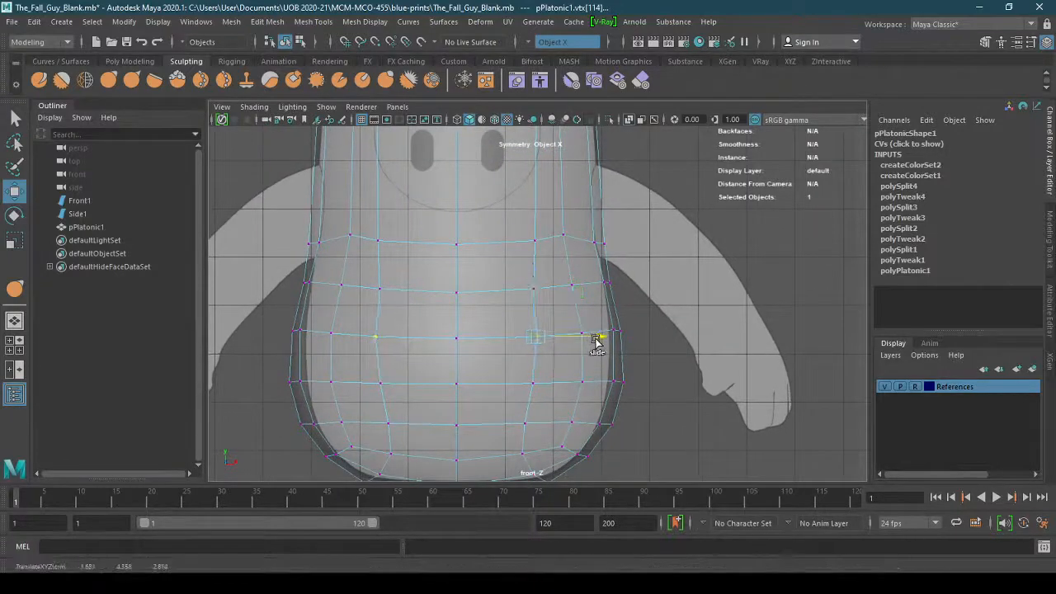
Slide the inner vertex pairs of the two lower belly rows slightly outward to straighten the column
left_click(536, 384)
left_click_drag(581, 384, 582, 385)
left_click(527, 422)
left_click_drag(581, 423, 585, 423)
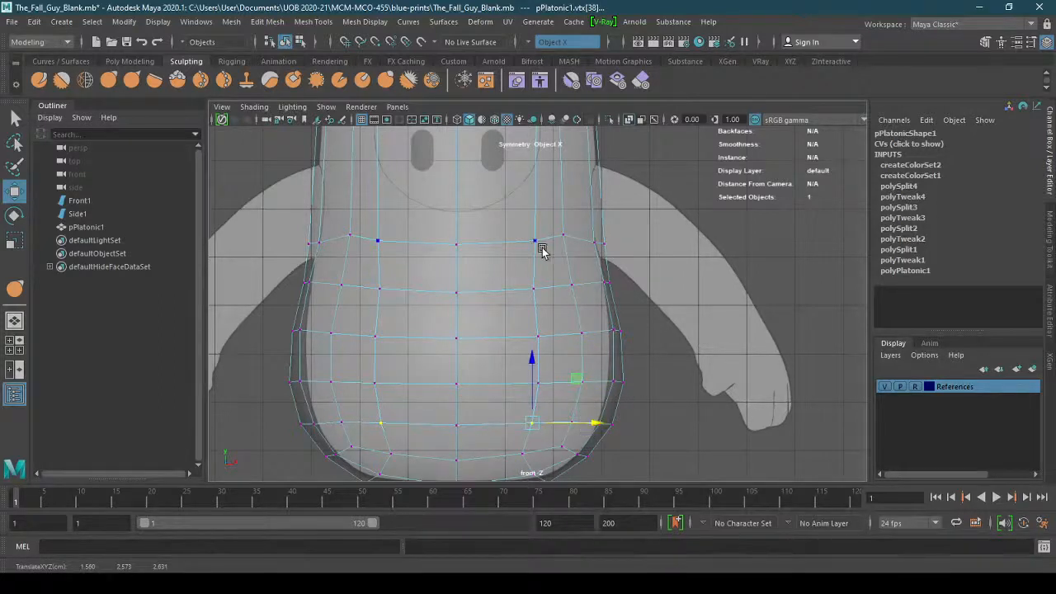
Slide the centre vertex above the eyes upward to level its row, then deselect it
scroll(585, 325, "down", 3)
scroll(559, 255, "up", 3)
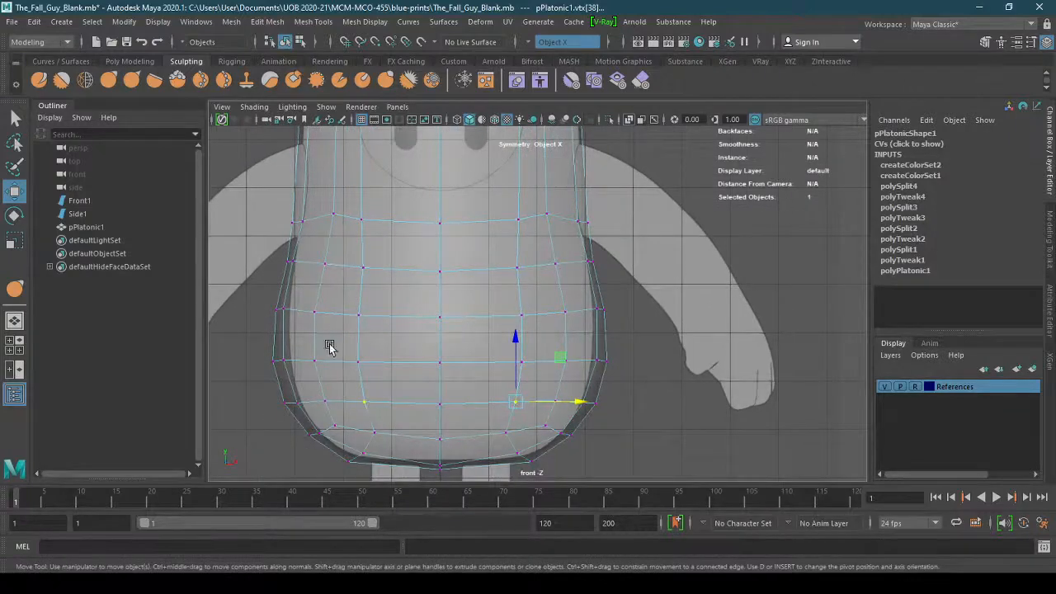
middle_click_drag(509, 241, 532, 419, "alt")
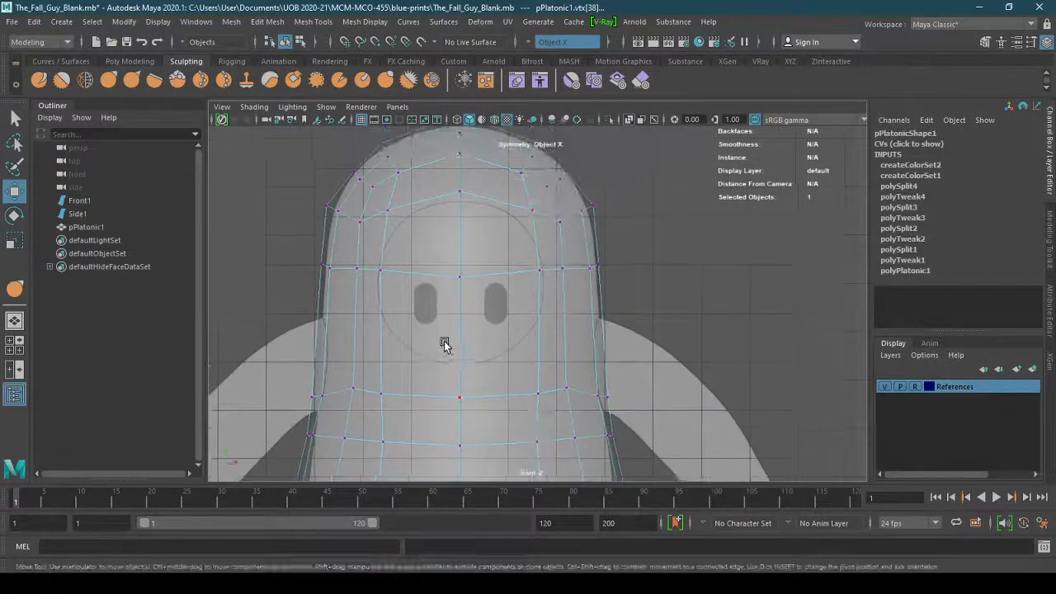
right_click_drag(447, 346, 582, 334, "alt")
left_click(442, 271)
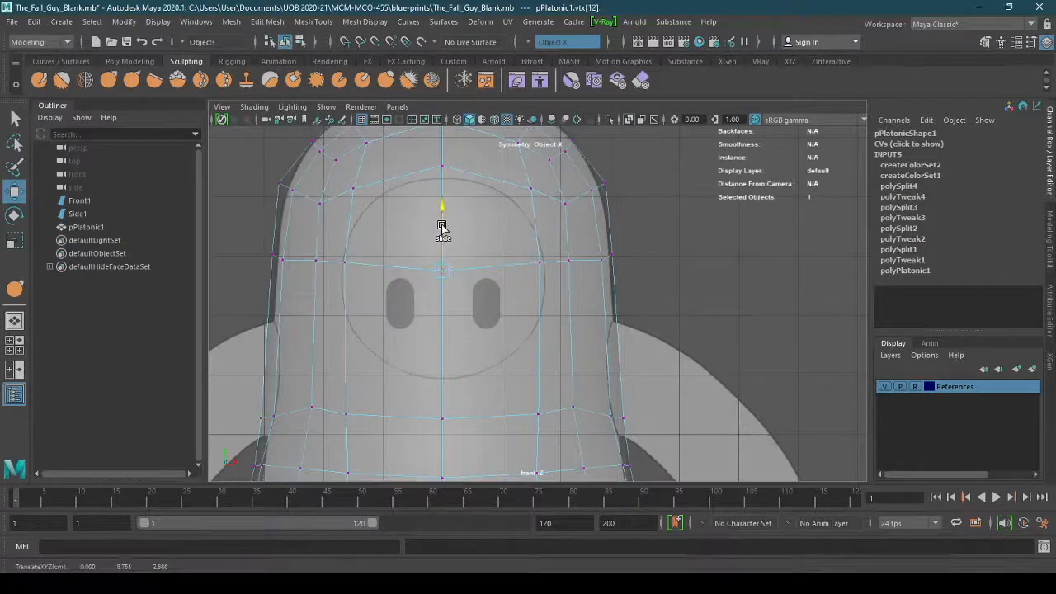
left_click_drag(442, 219, 442, 217)
left_click(645, 240)
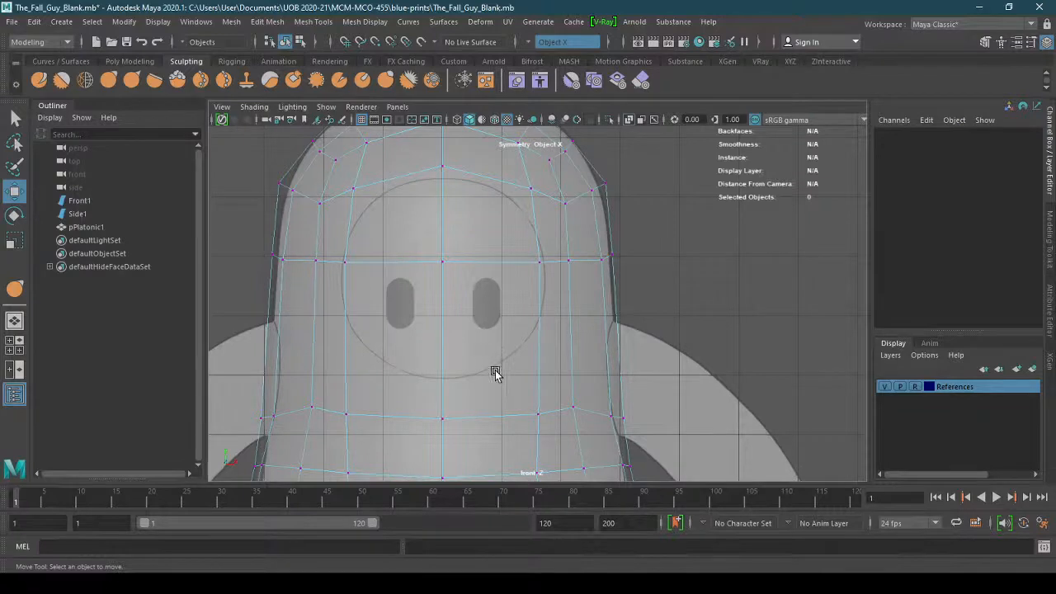
Move the vertex pair above the eyes outward just beyond the face outline and nudge the centre vertex above the face slightly up
left_click(522, 378)
left_click(344, 262)
left_click(344, 263)
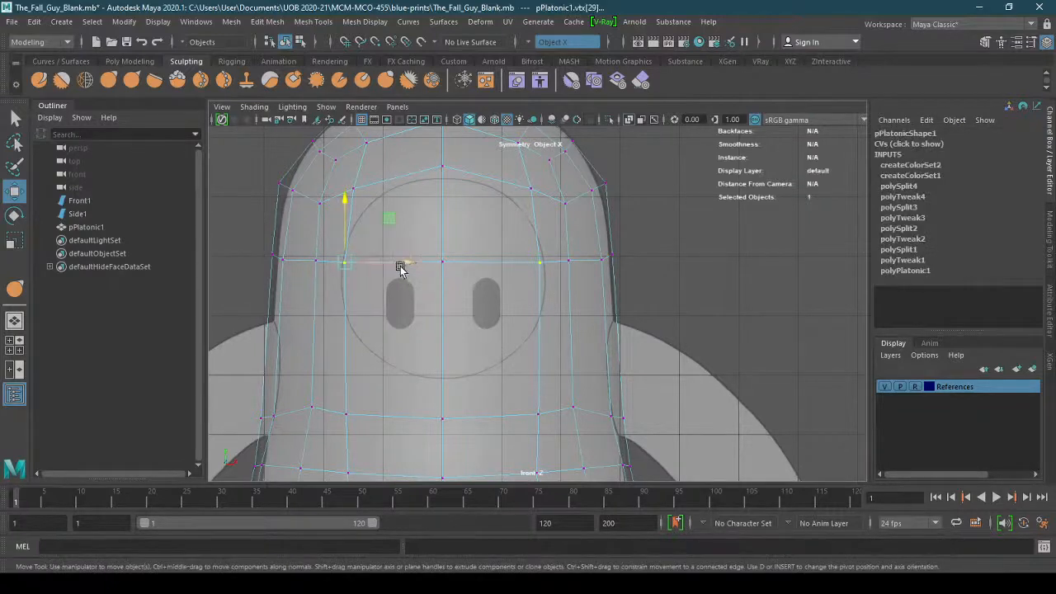
middle_click_drag(399, 265, 385, 268, "ctrl+shift")
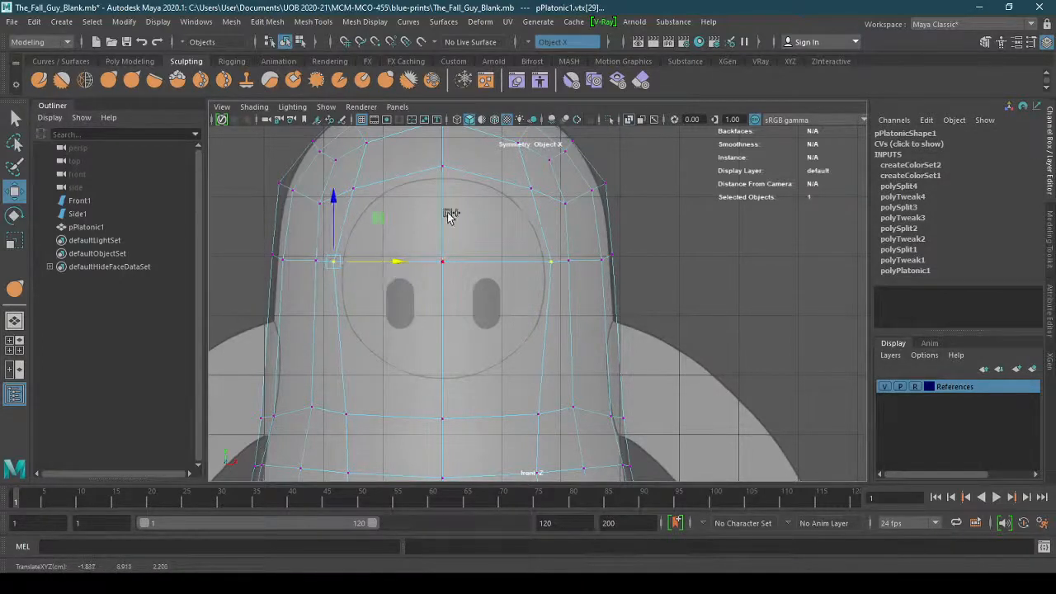
left_click(446, 157)
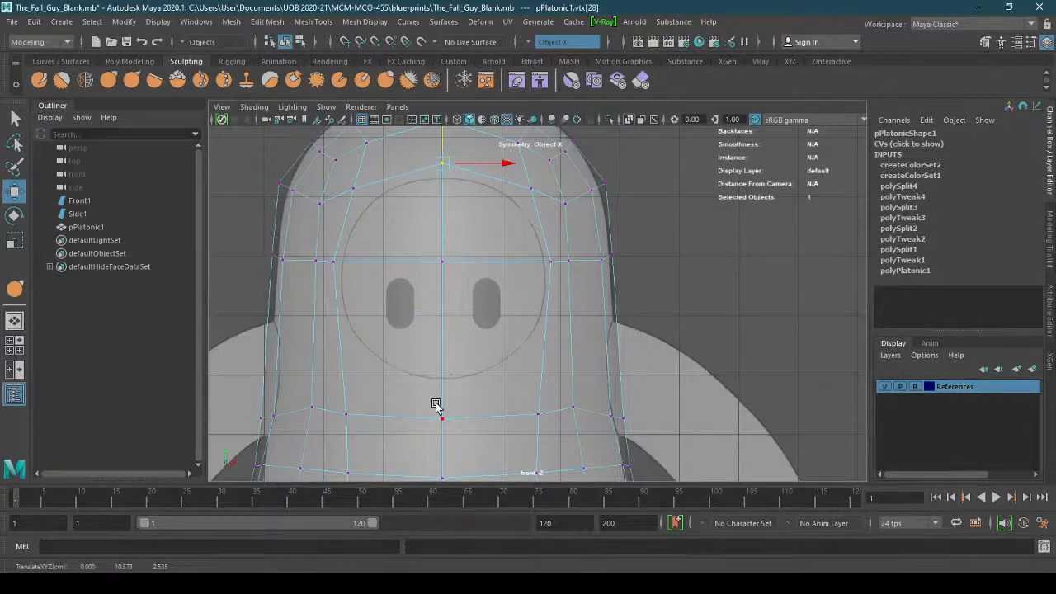
Insert a horizontal edge loop around the body at the bottom of the reference face circle with Multi-Cut
scroll(471, 377, "down", 2)
scroll(459, 323, "down", 1)
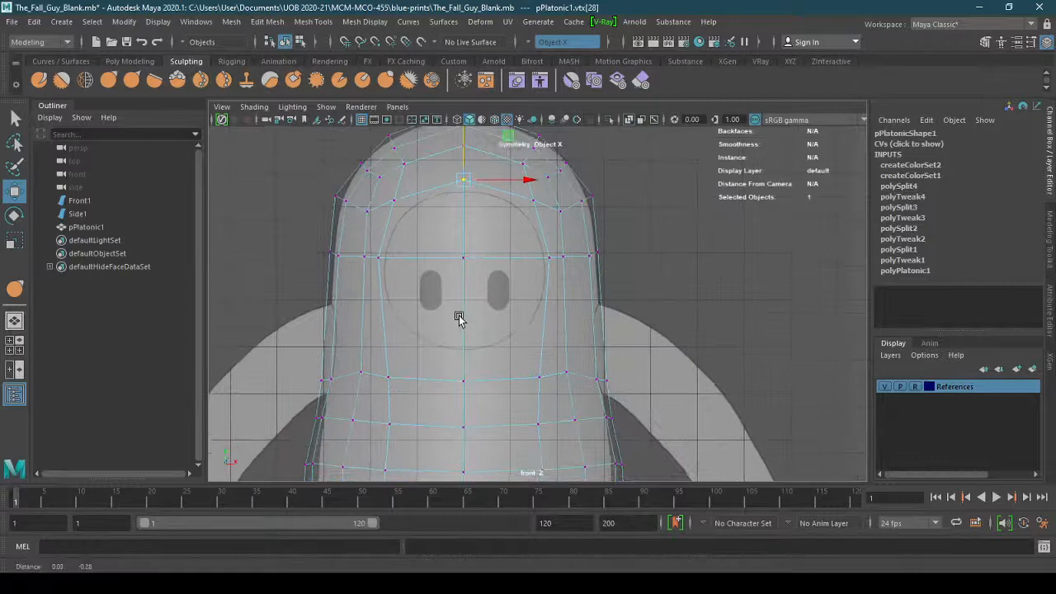
middle_click_drag(458, 317, 458, 303, "alt")
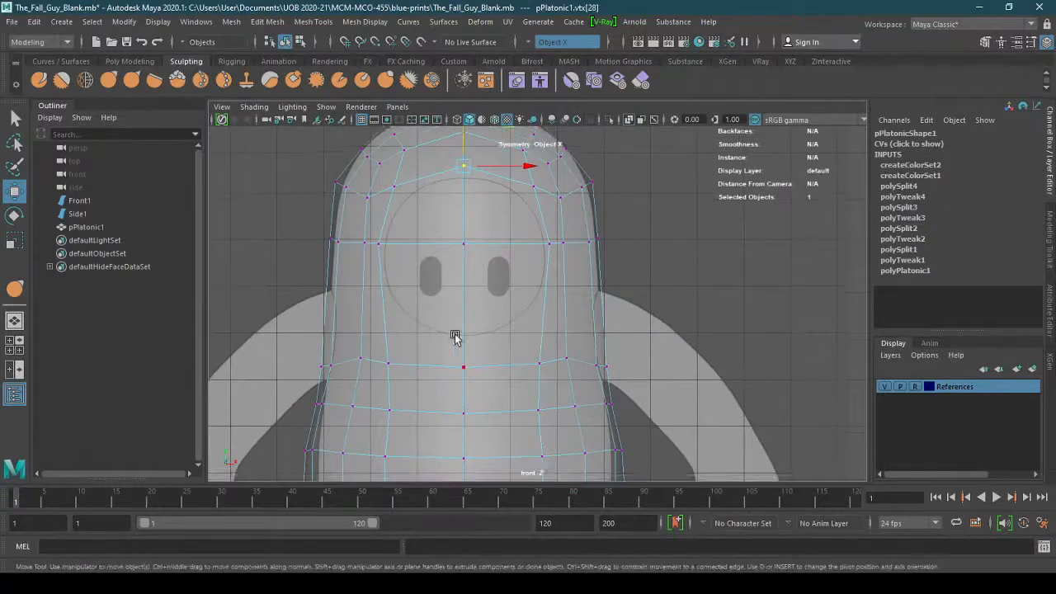
right_click_drag(464, 339, 464, 235)
right_click_drag(468, 350, 389, 347, "shift")
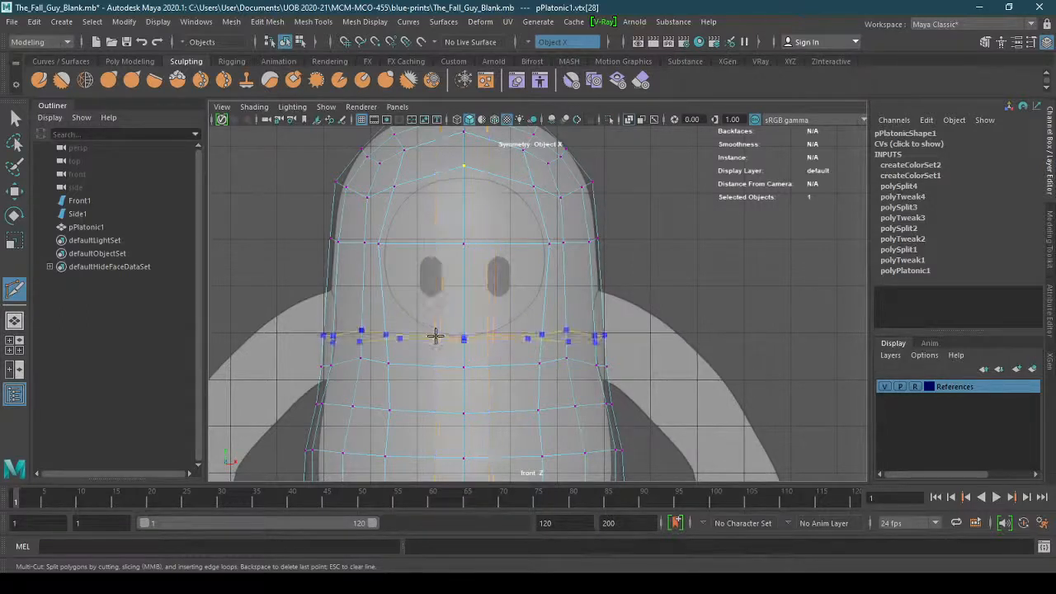
left_click(435, 335, "ctrl")
right_click_drag(467, 347, 718, 314, "alt")
middle_click_drag(554, 346, 632, 370, "alt")
left_click(621, 376)
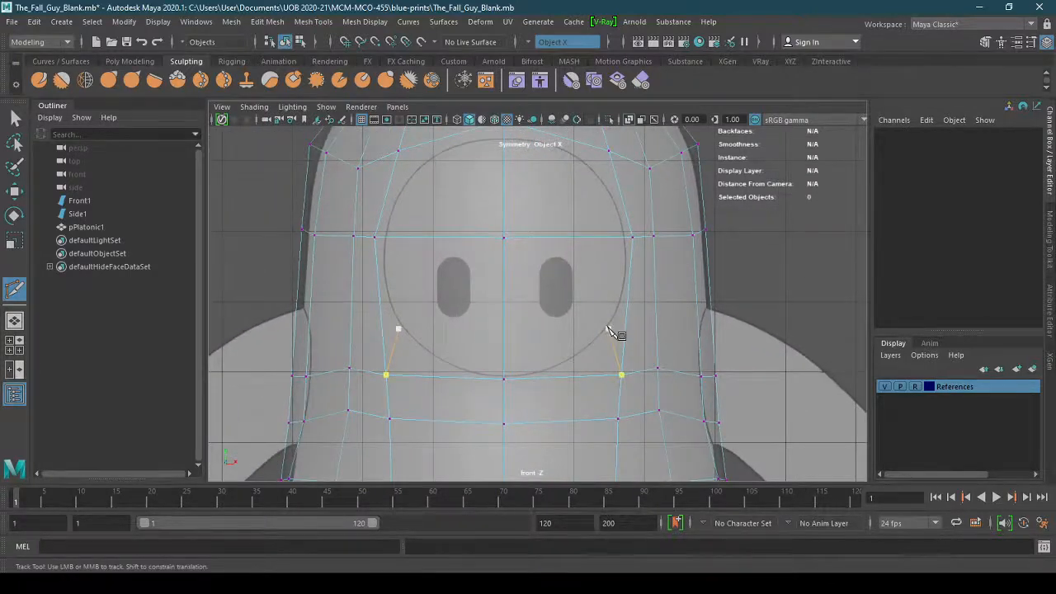
right_click_drag(608, 328, 588, 330, "alt")
middle_click_drag(588, 330, 583, 356, "alt")
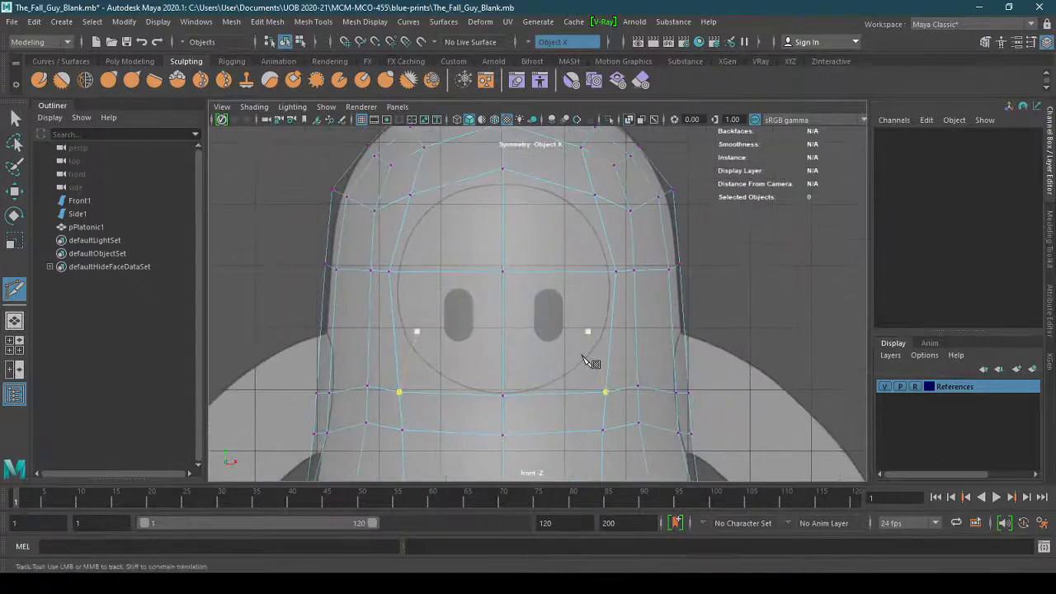
key("q")
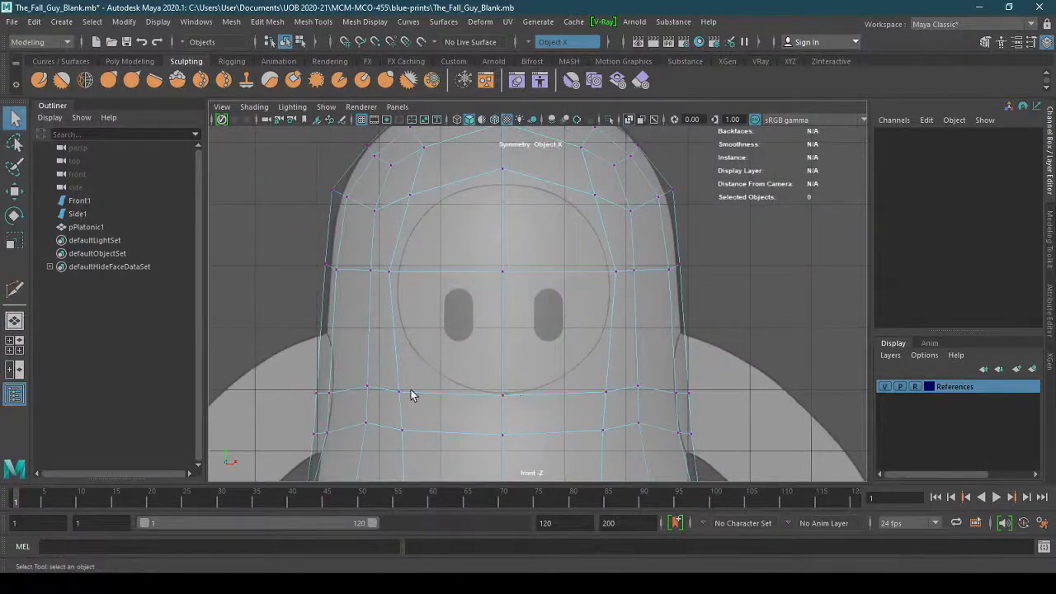
Slide the horizontal edge loop above the eyes down along the body to the tops of the reference eyes
right_click_drag(581, 271, 569, 203)
left_click(565, 272)
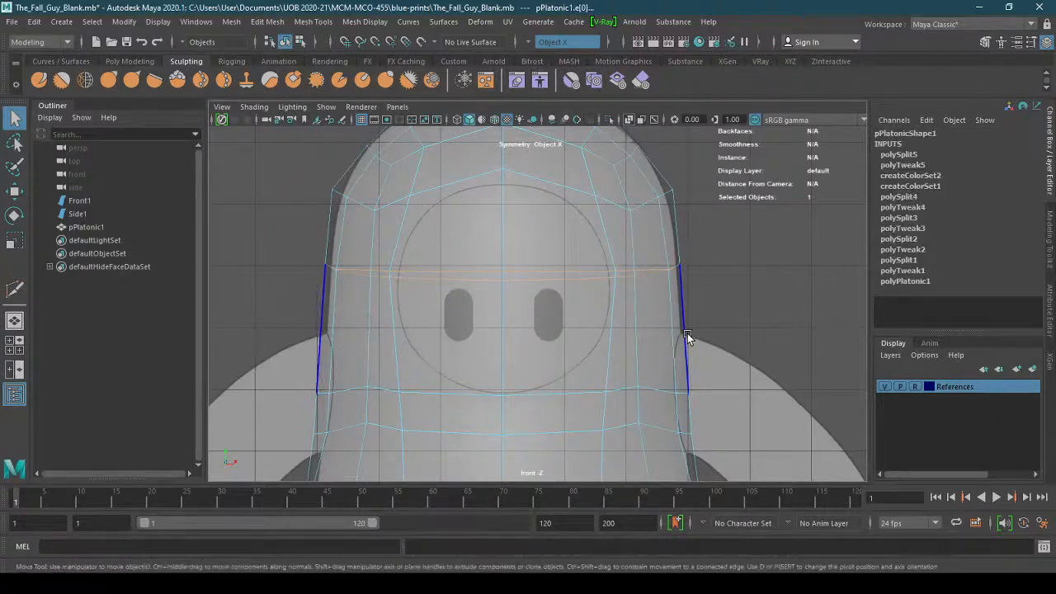
key("w")
left_click(601, 233)
left_click_drag(592, 228, 590, 247, "ctrl+shift")
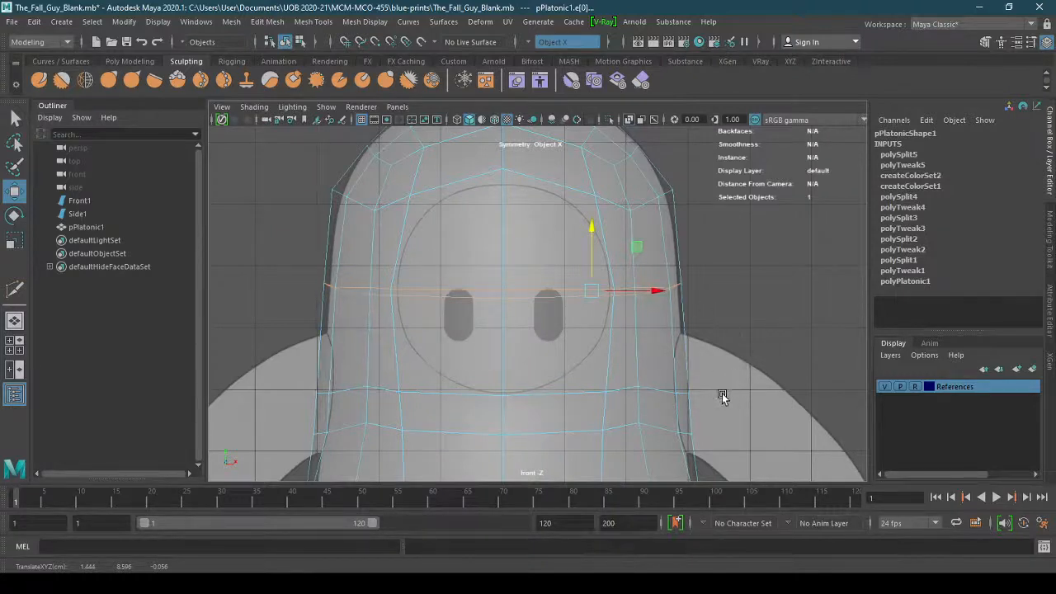
Slide the centre vertex above the face down along its edge to the top of the reference face circle
right_click_drag(688, 234, 626, 236)
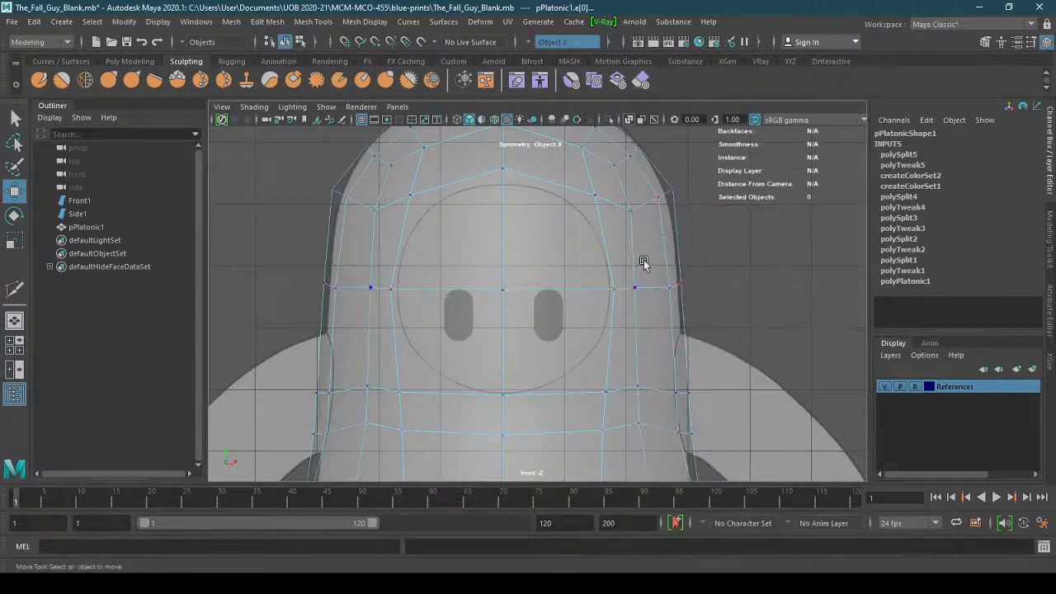
left_click(680, 395)
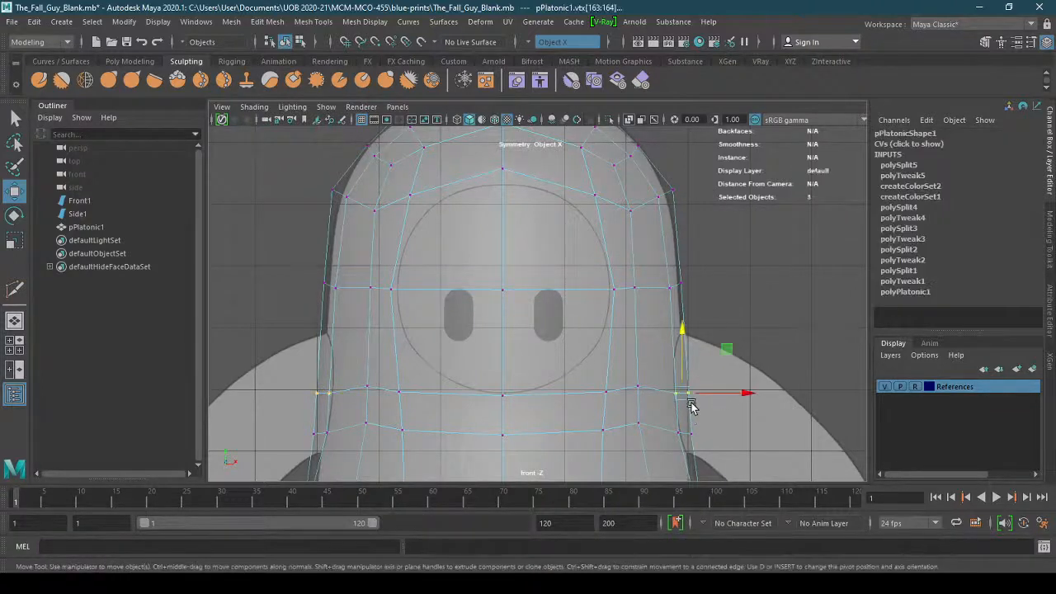
left_click(730, 301)
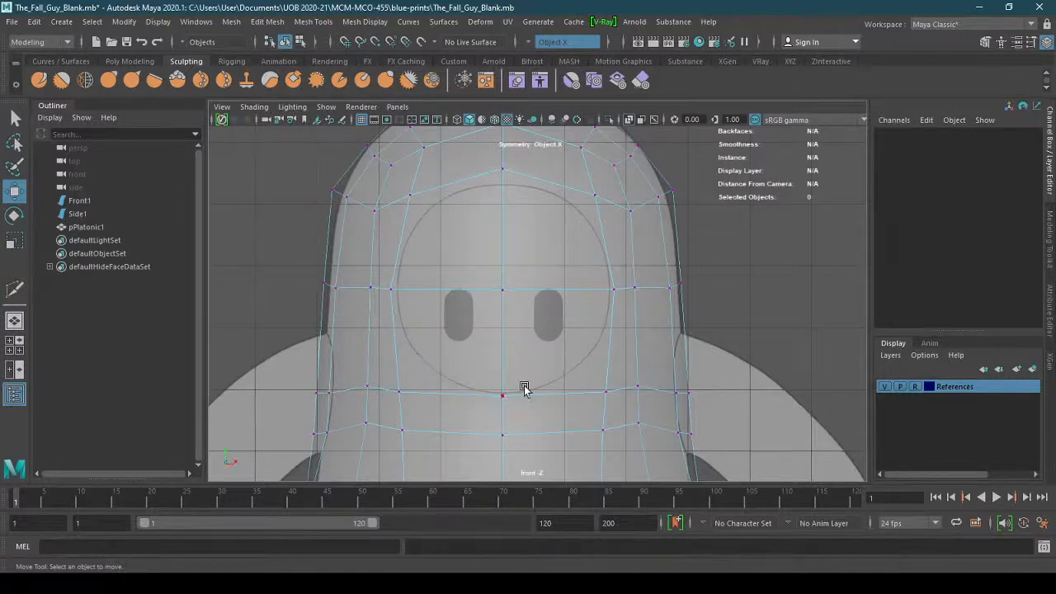
left_click(502, 170)
scroll(657, 290, "down", 1)
middle_click_drag(657, 291, 652, 308, "alt")
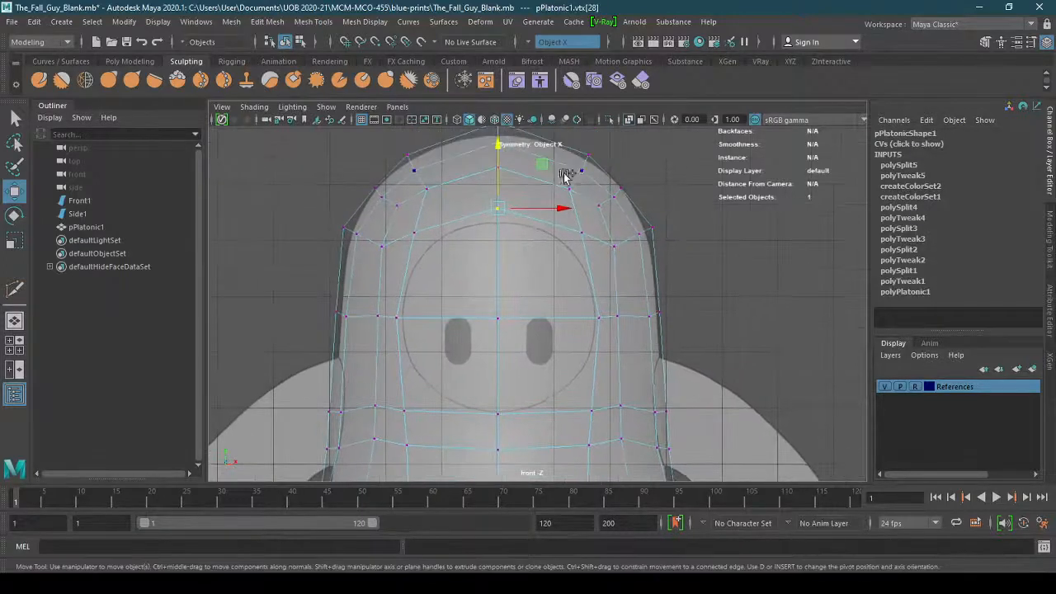
left_click_drag(500, 175, 501, 189)
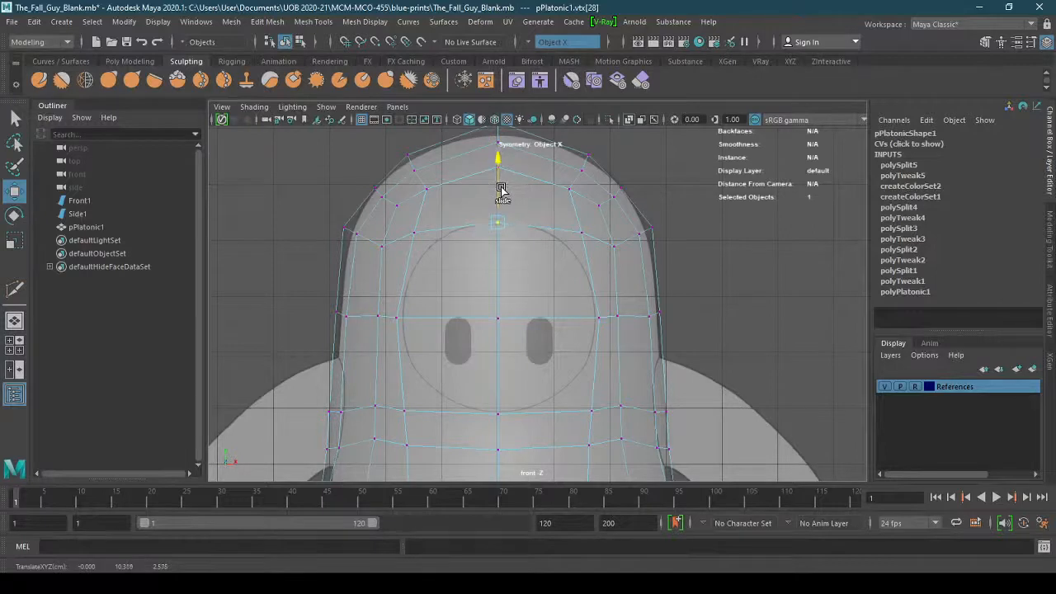
left_click(414, 234)
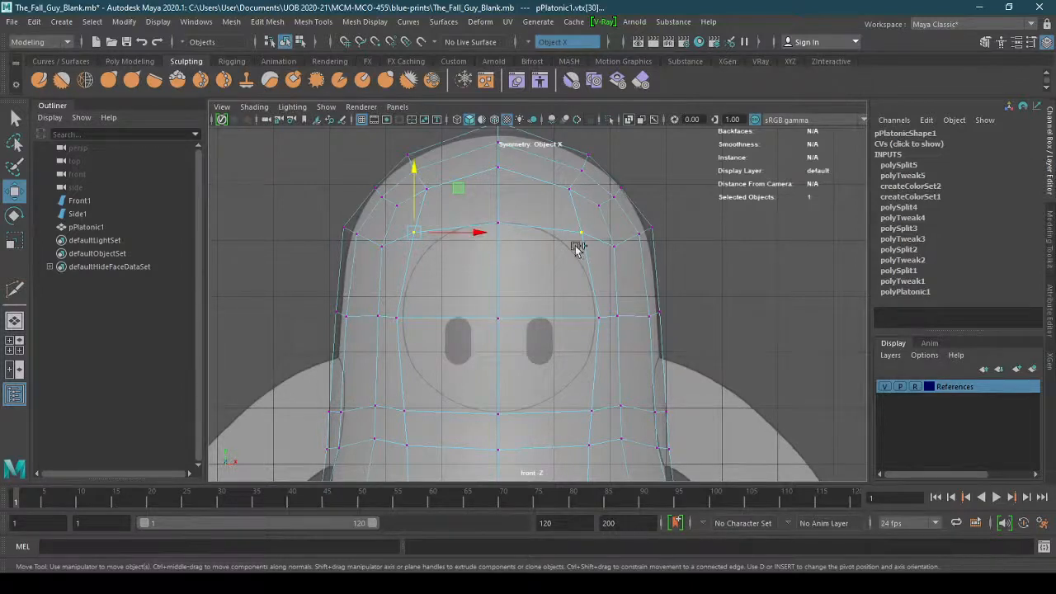
left_click(689, 266)
Select the four polygons covering the reference face circle and turn symmetry off
right_click_drag(530, 234, 534, 267)
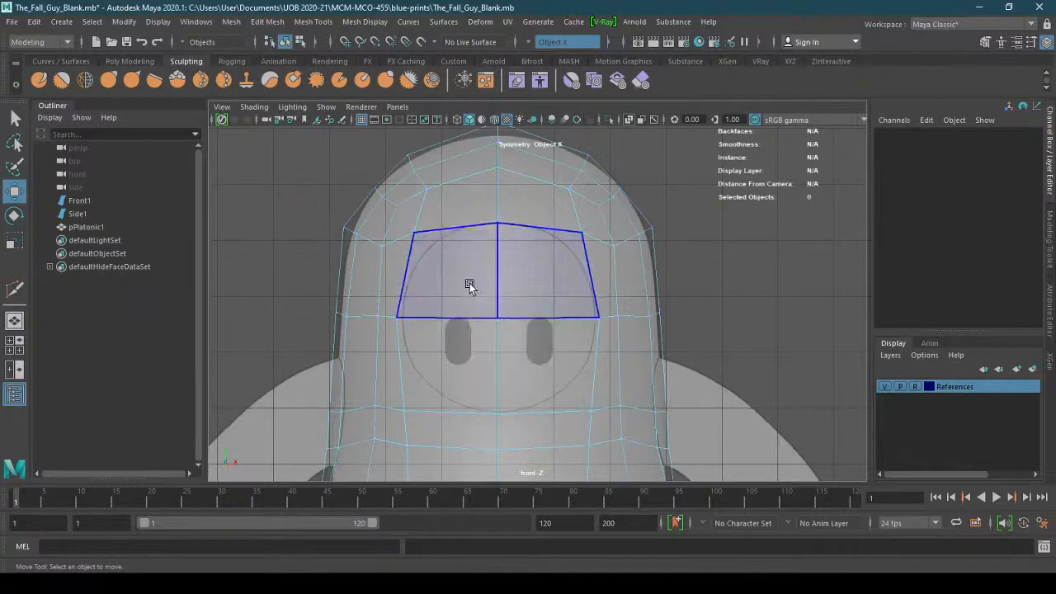
left_click(547, 285)
left_click(540, 375, "shift")
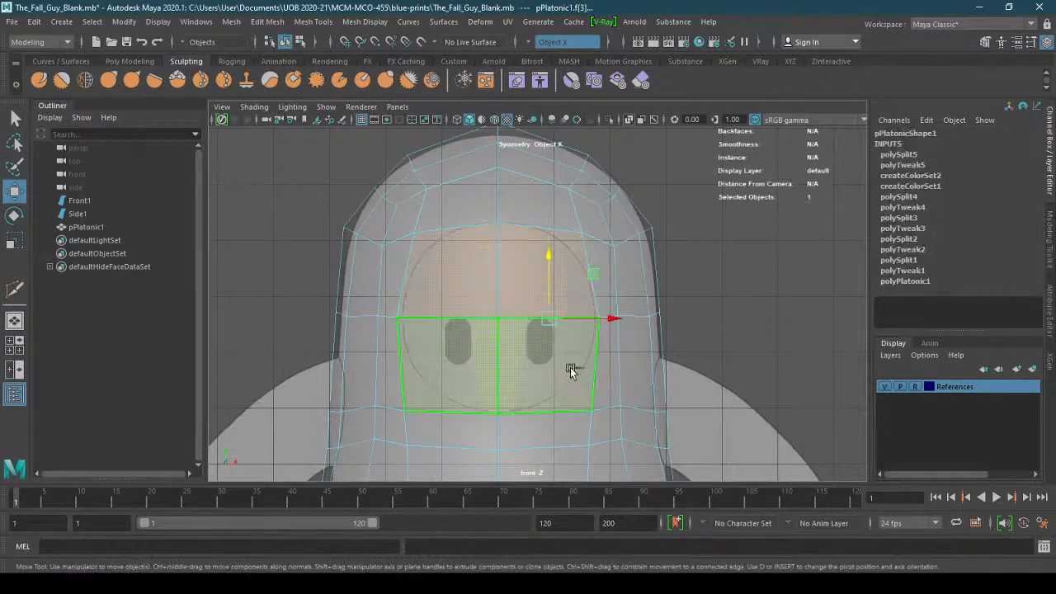
left_click(535, 43)
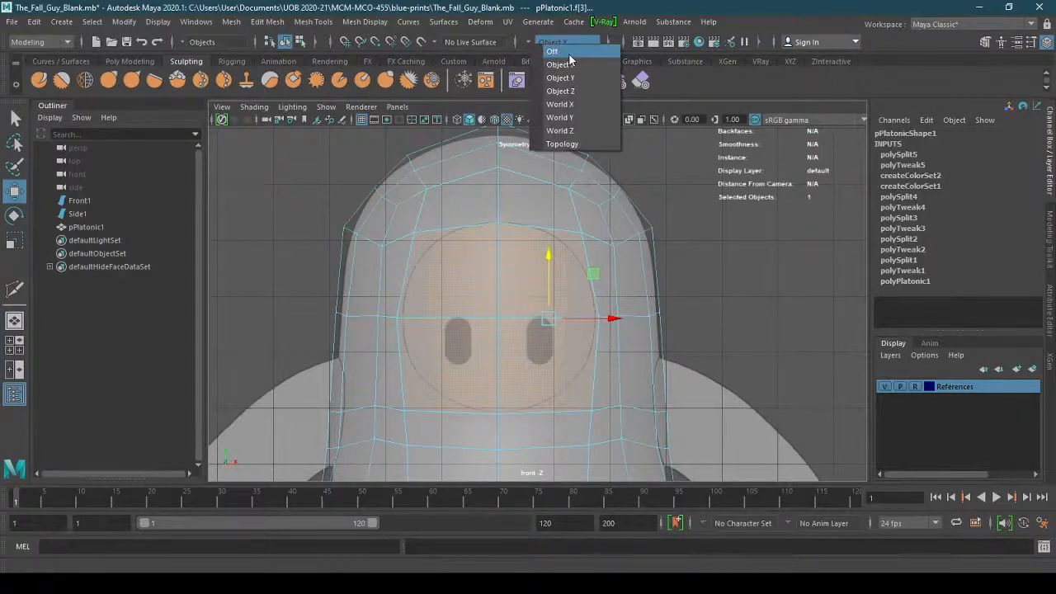
left_click(569, 55)
Try to extrude the four face-area polygons together with an offset of 0.29
scroll(653, 318, "up", 2)
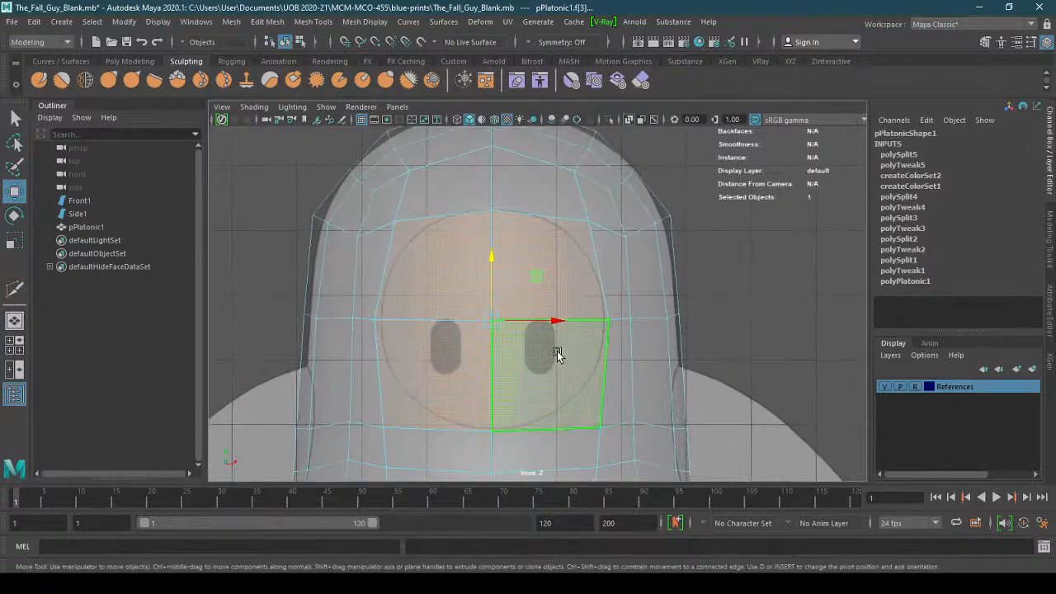
right_click_drag(544, 270, 553, 317, "shift")
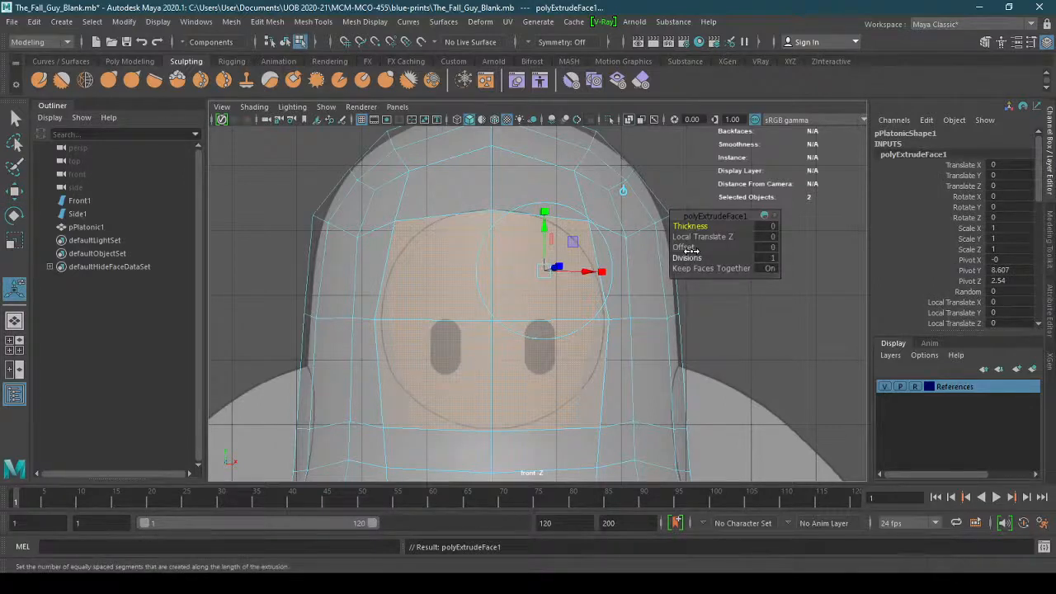
left_click_drag(692, 250, 799, 257)
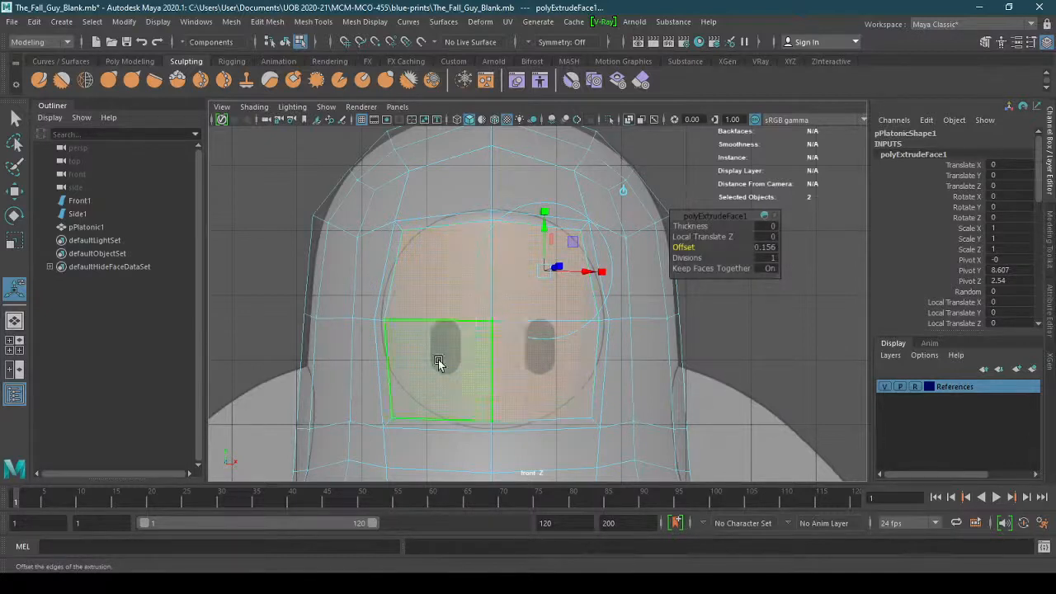
left_click_drag(691, 248, 780, 246)
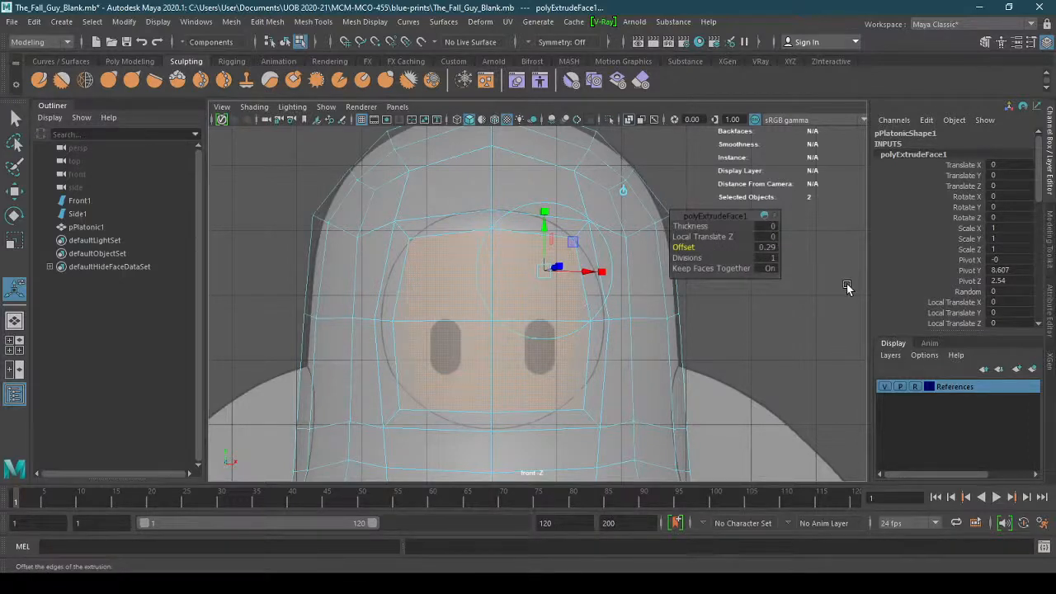
left_click(781, 345)
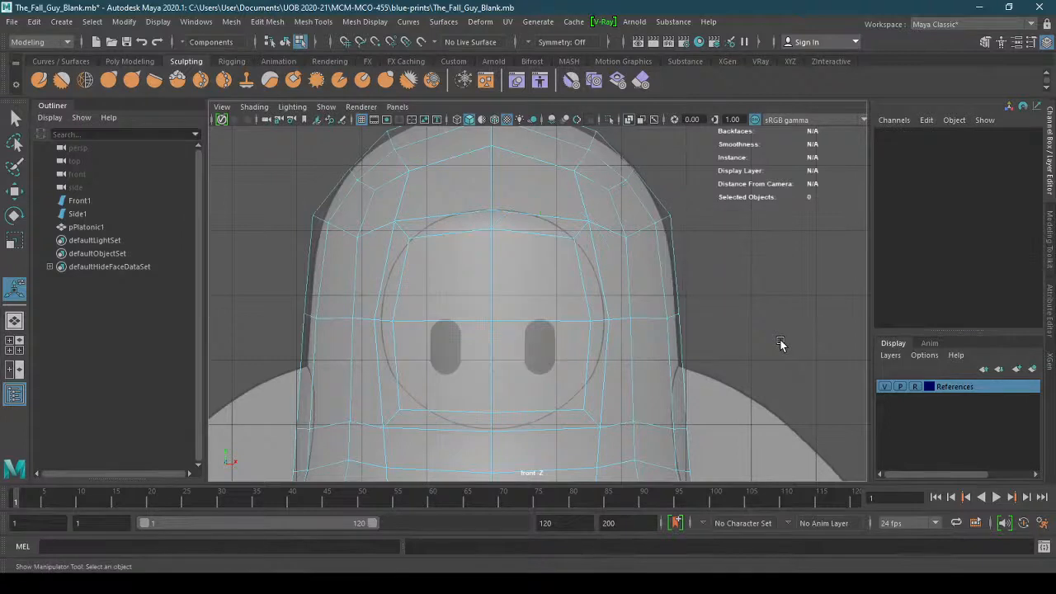
Undo the offset changes on the face-area extrusion
key("ctrl+z")
key("ctrl+z")
key("ctrl+z")
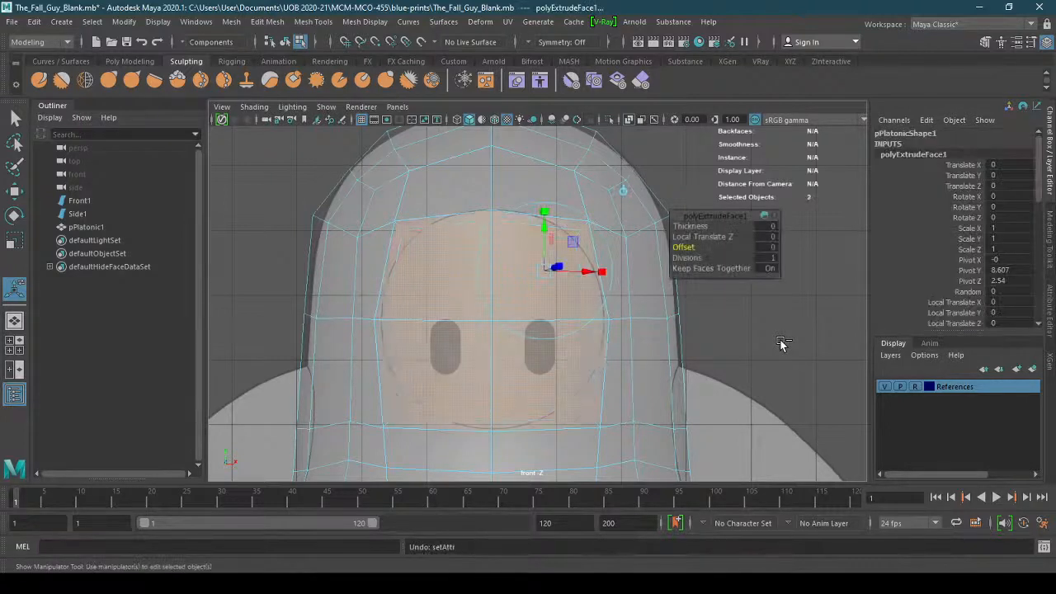
Try to connect the edges radiating from the face outline with one segment, leaving out the top centre edge
right_click_drag(601, 453, 590, 200)
left_click(405, 201)
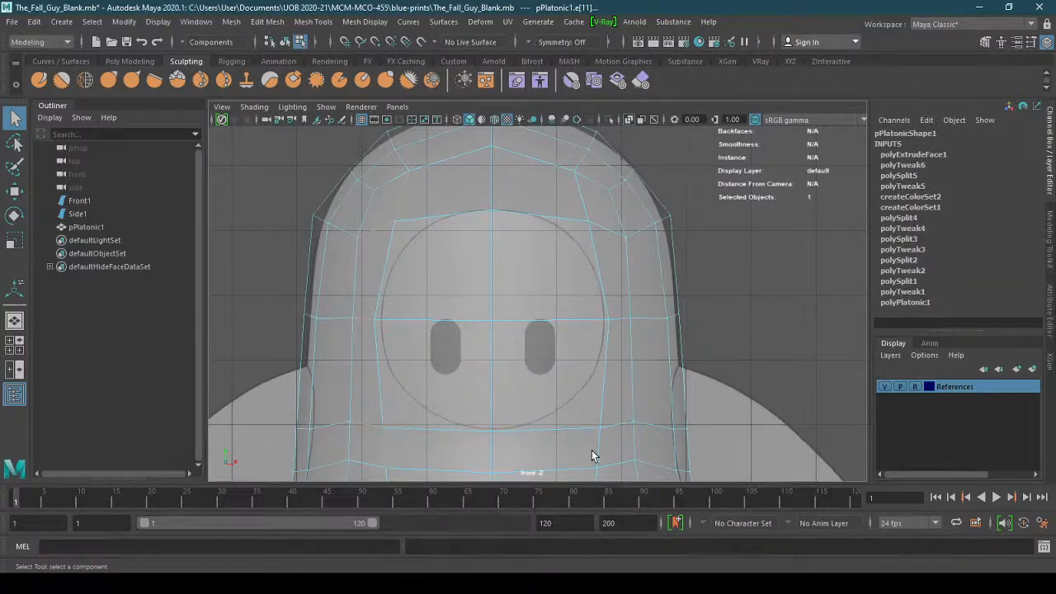
left_click(624, 425, "shift")
left_click(619, 321, "shift")
right_click_drag(582, 199, 583, 424, "shift")
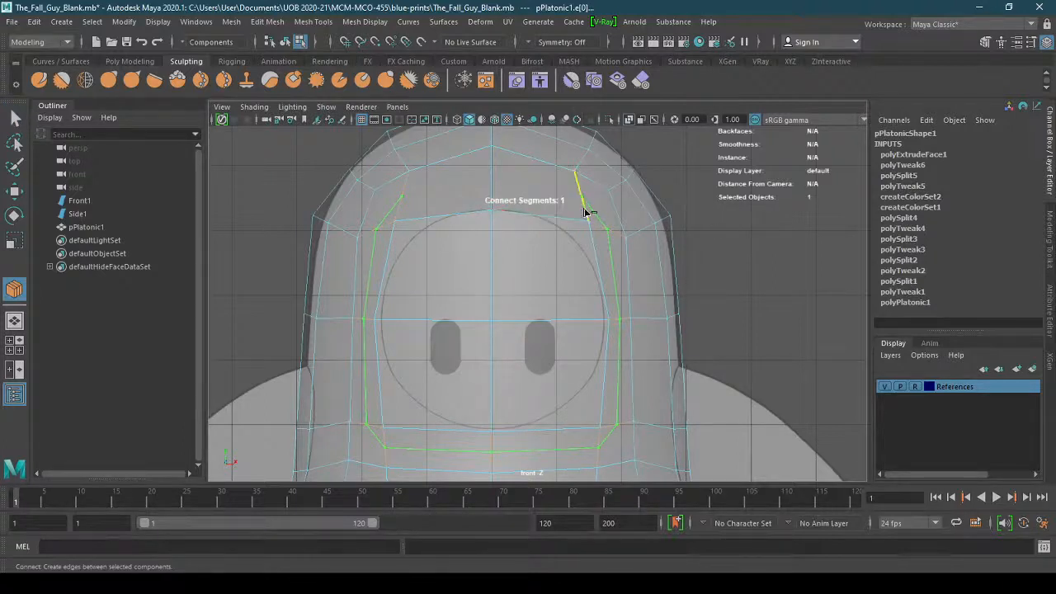
key("ctrl+z")
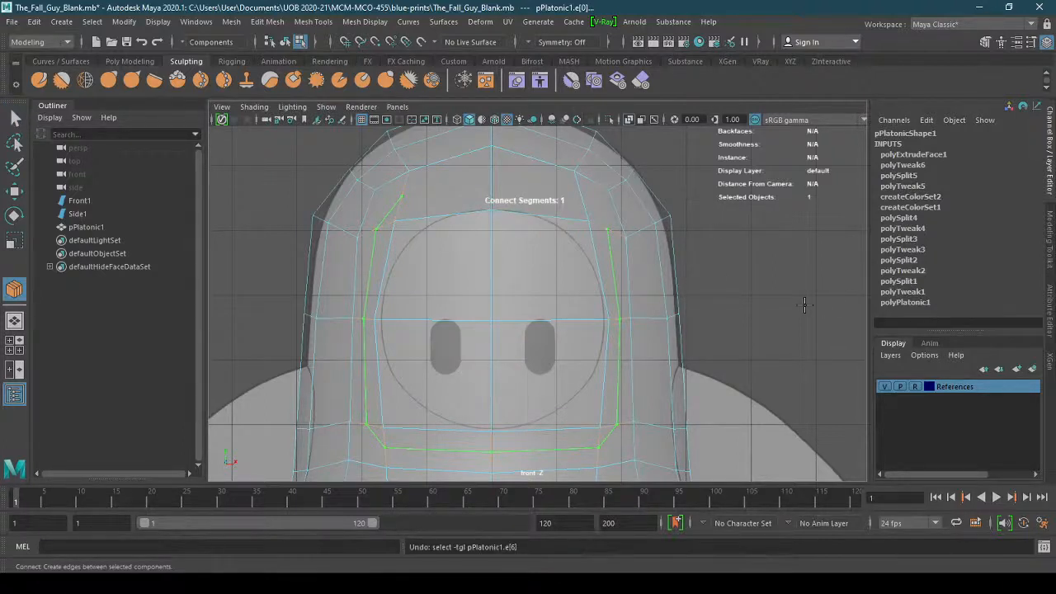
left_click(19, 194)
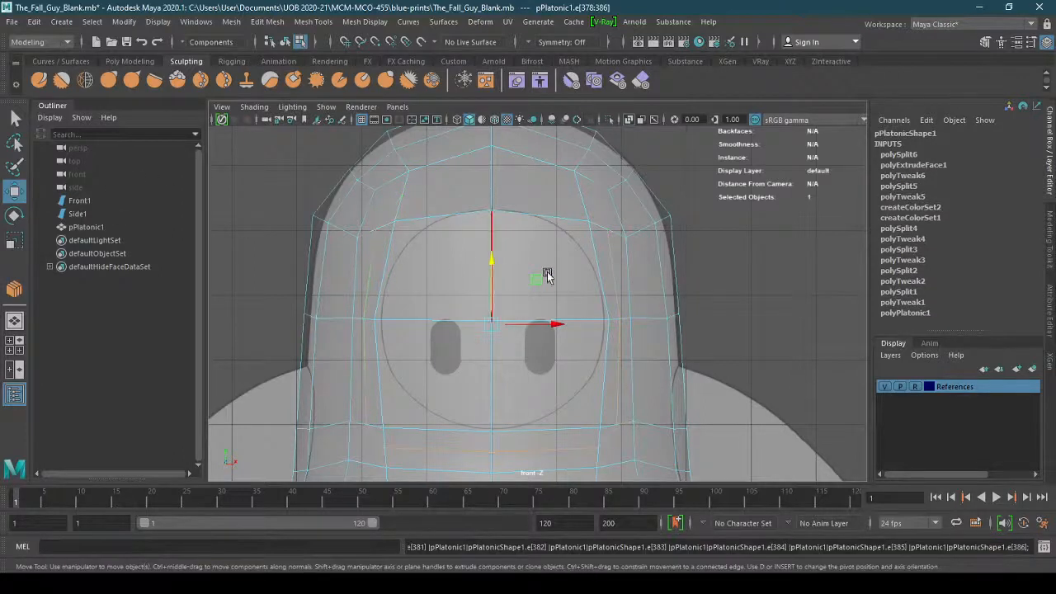
key("ctrl+z")
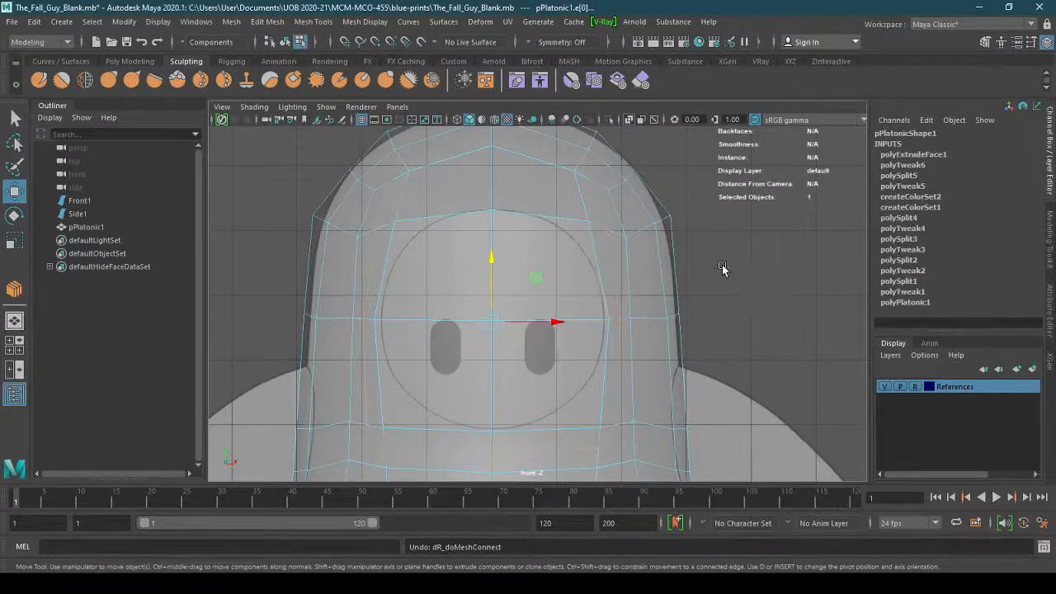
Try to connect all edges radiating from the face outline, including the top centre edge, into a closed one-segment ring
left_click(494, 184, "shift")
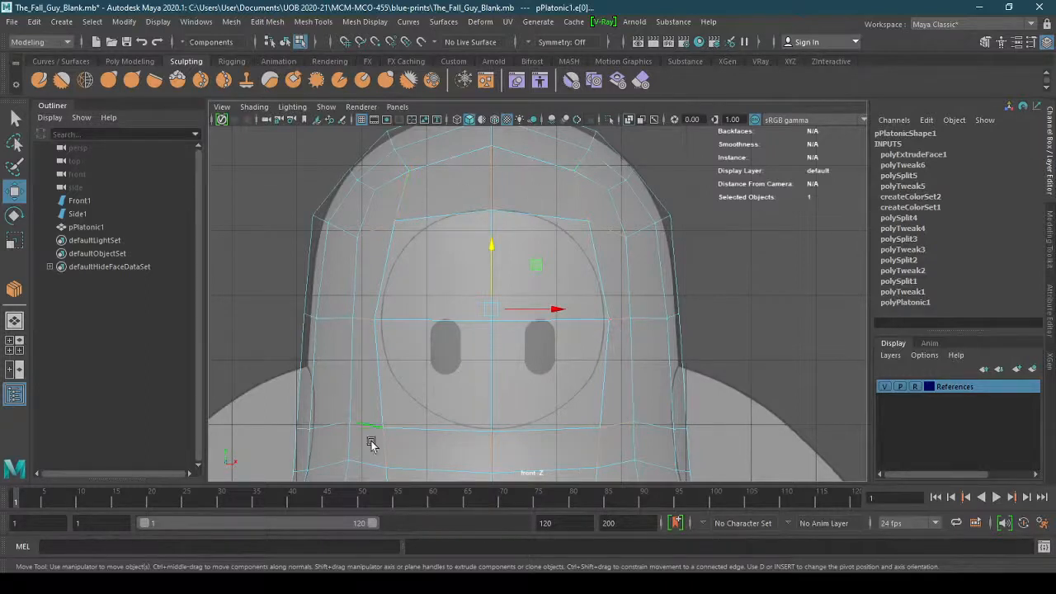
right_click(601, 447, "shift")
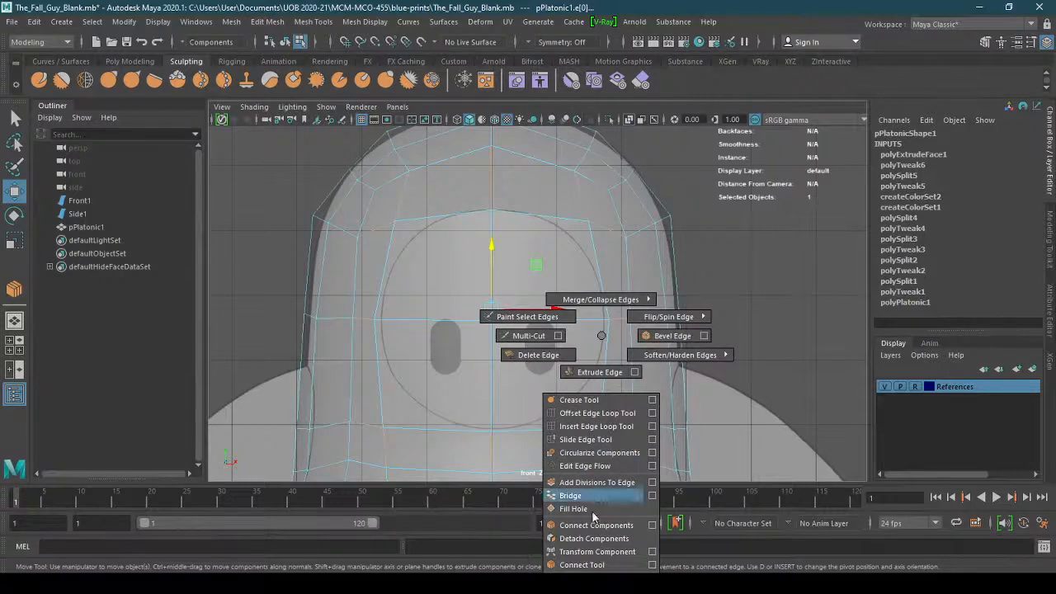
left_click(593, 565)
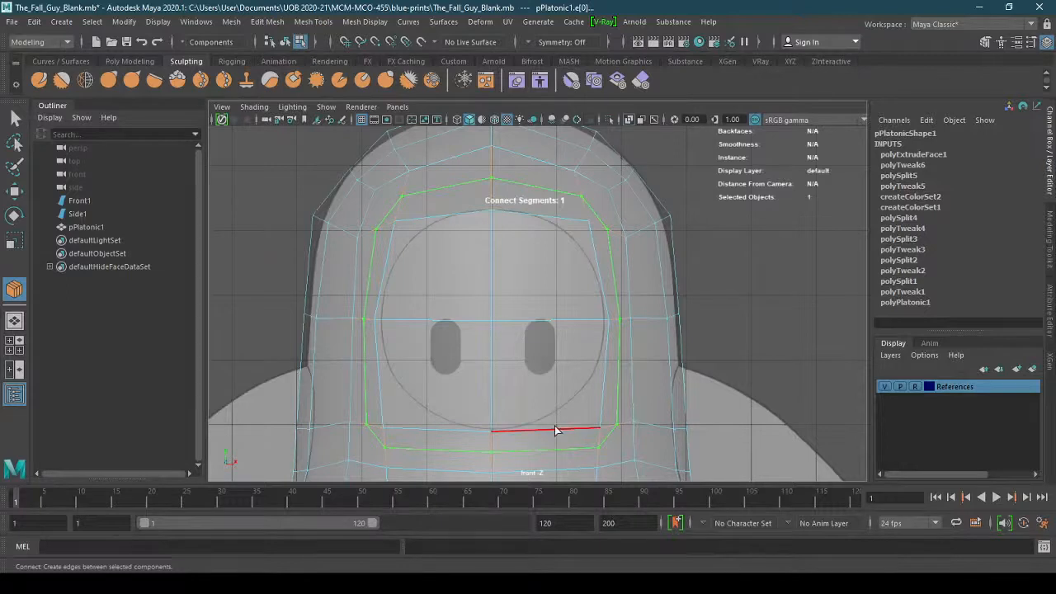
key("w")
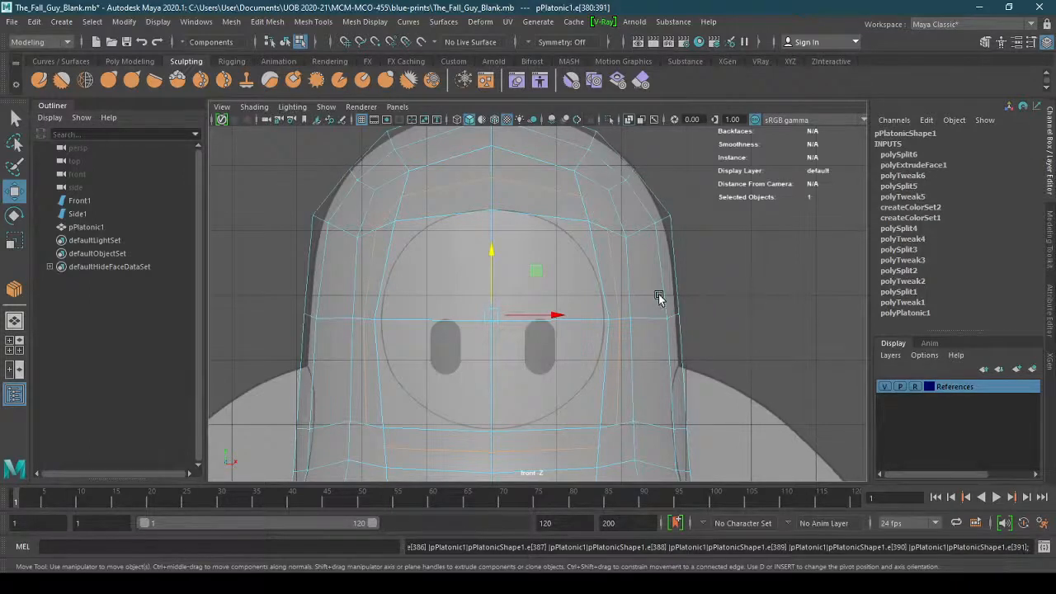
left_click_drag(659, 297, 645, 297, "alt")
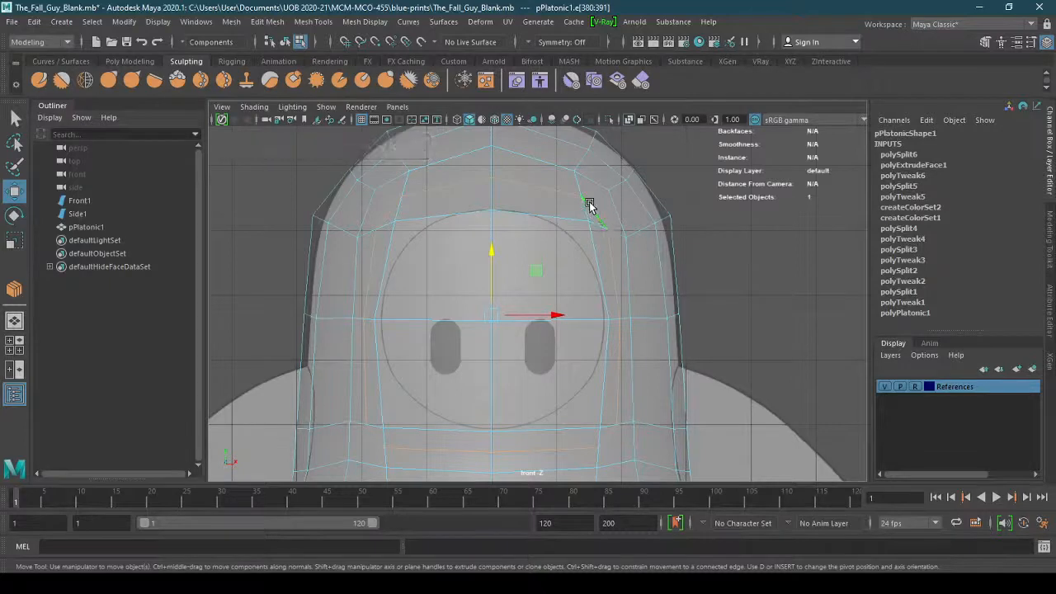
key("ctrl+z")
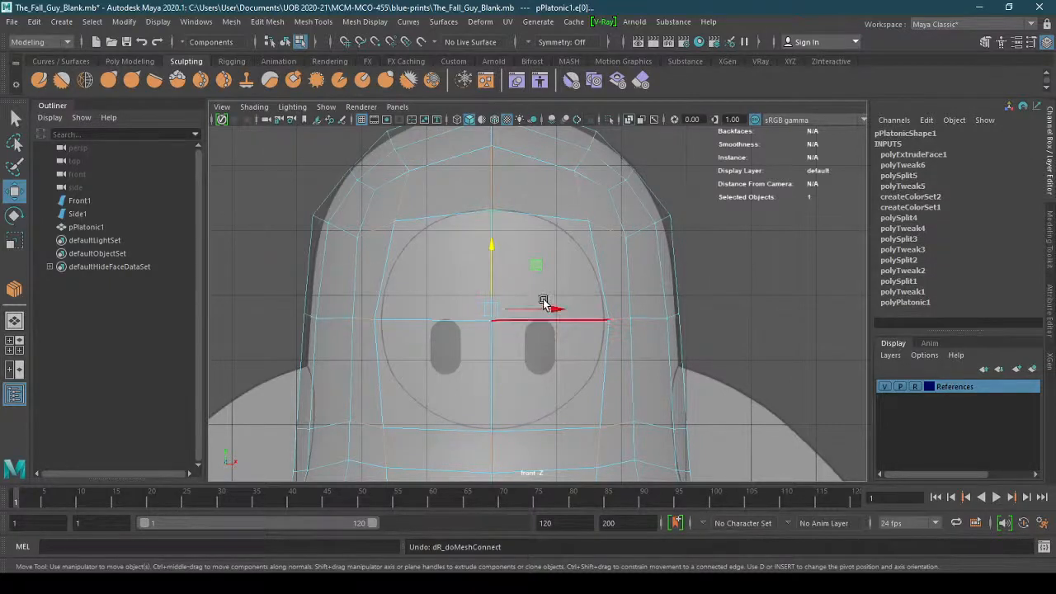
Try to raise the two upper corner vertices of the face outline with symmetry set to Object X
right_click_drag(542, 302, 541, 269)
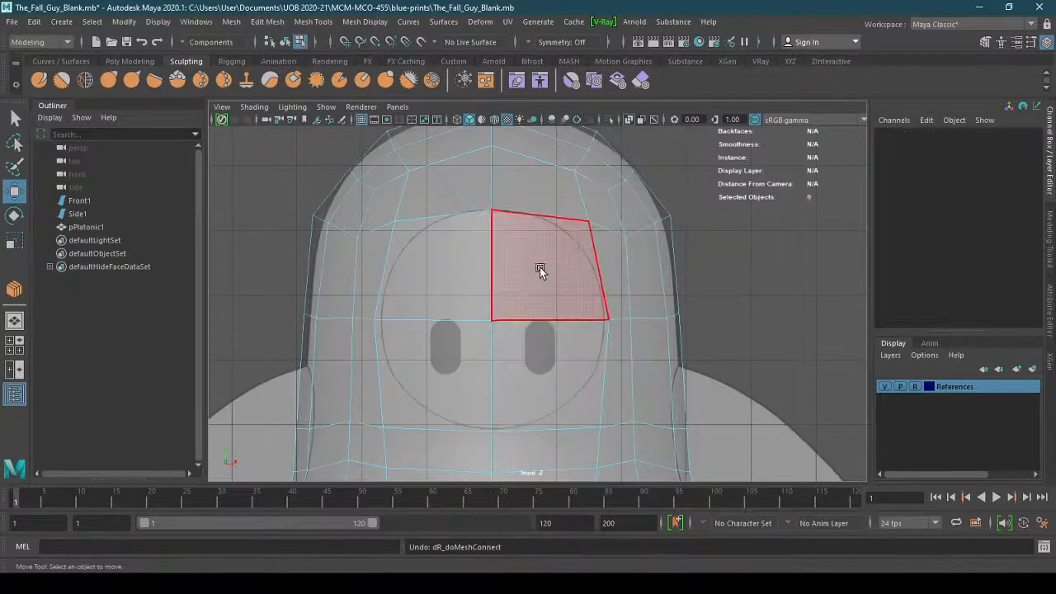
right_click_drag(420, 234, 360, 238)
left_click(395, 223)
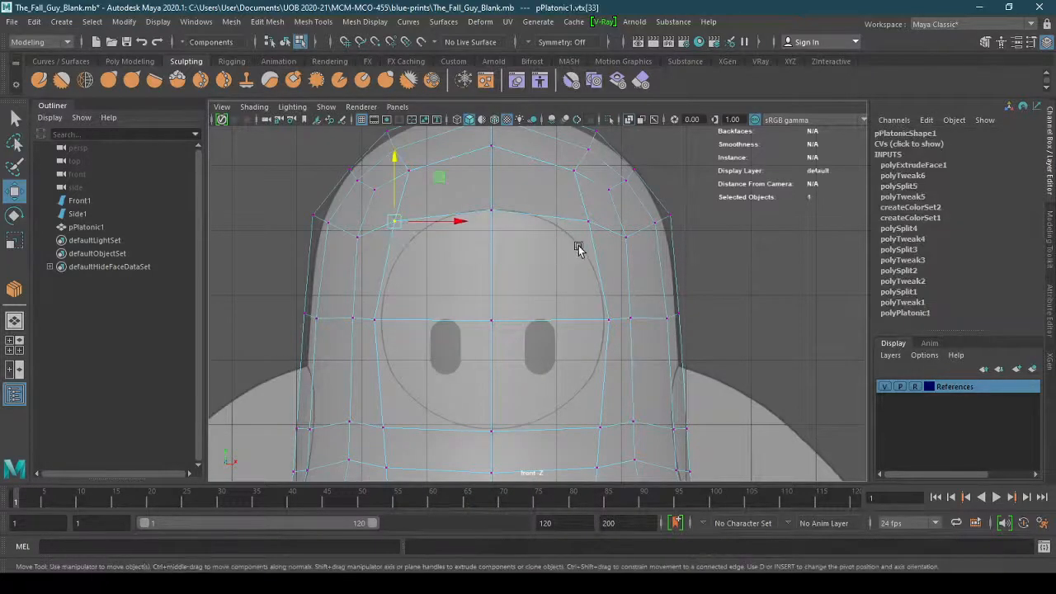
left_click(534, 42)
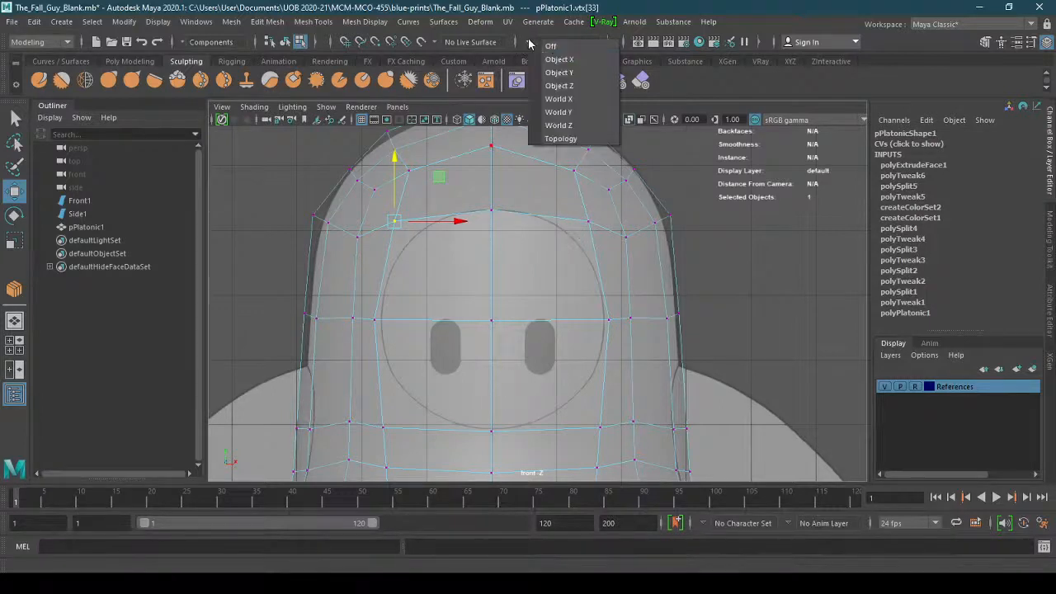
left_click(557, 60)
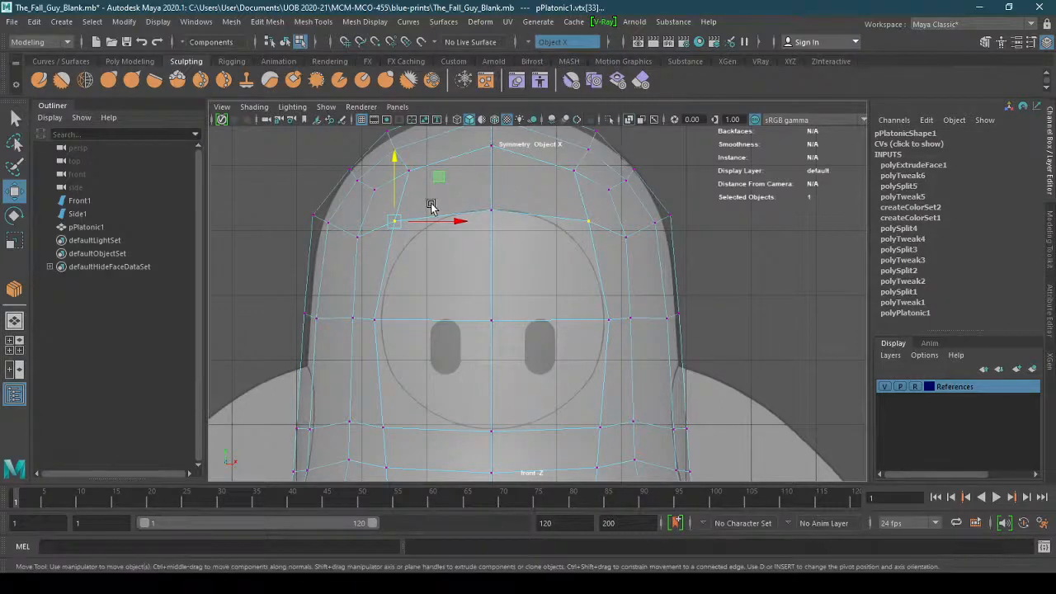
left_click_drag(394, 189, 396, 149)
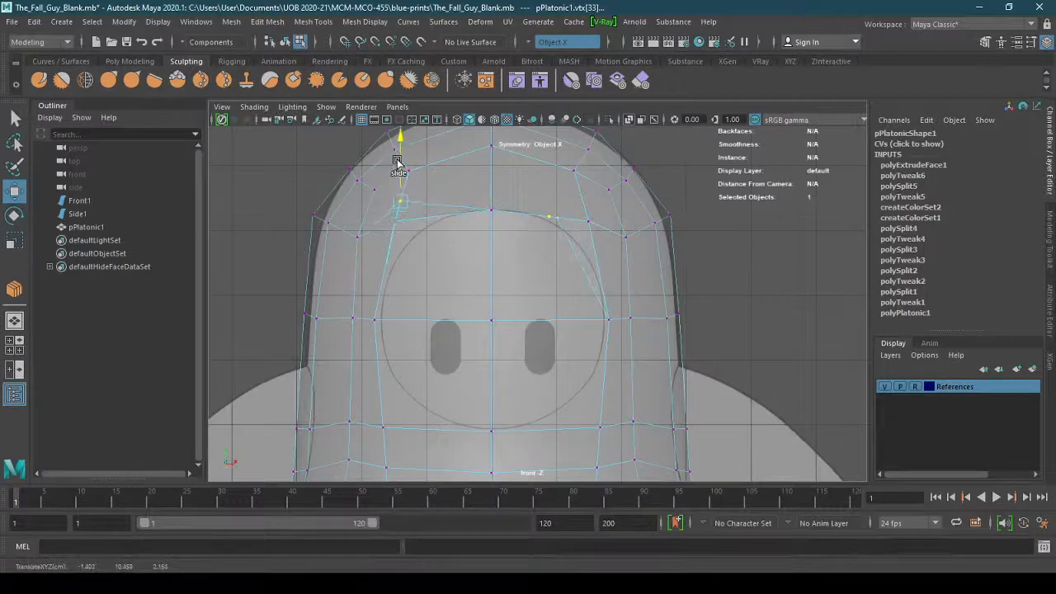
key("ctrl+z")
left_click(653, 242)
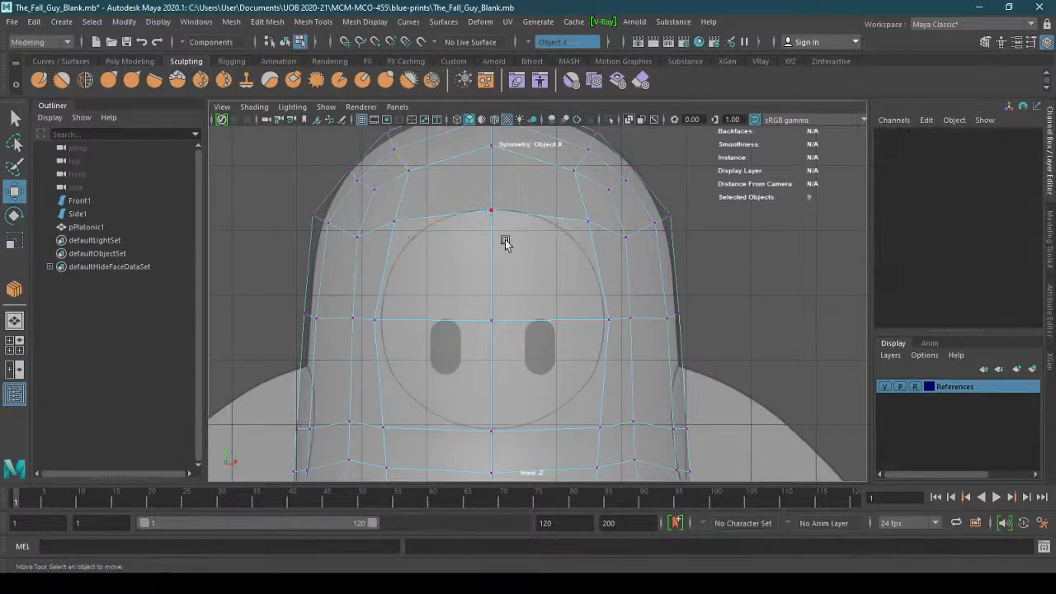
Try again to move the face outline's upper corner vertices symmetrically, starting from each side in turn
left_click(388, 219)
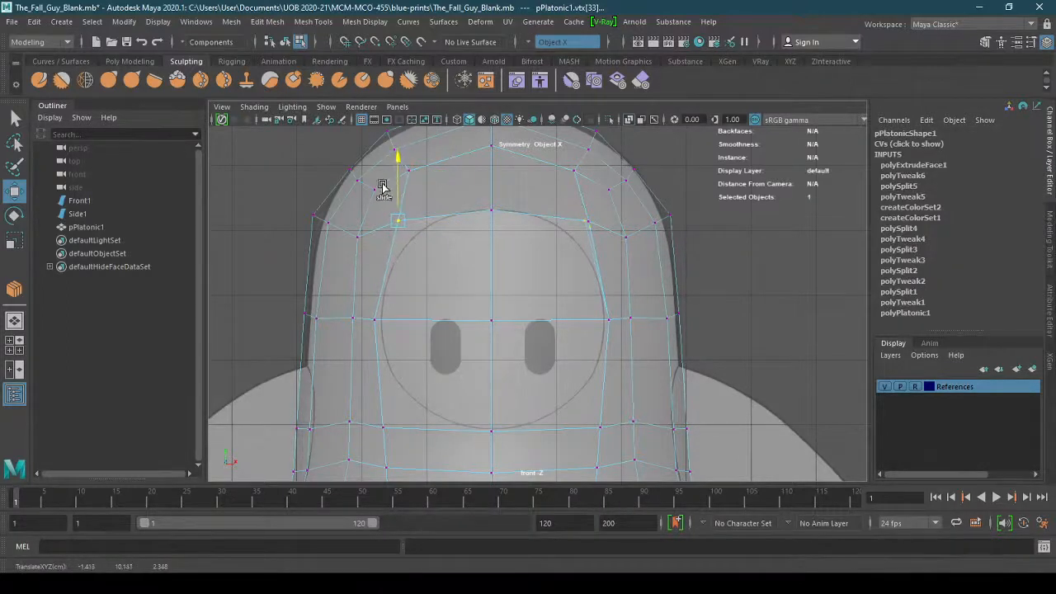
left_click_drag(382, 184, 395, 163, "ctrl+shift")
key("ctrl+z")
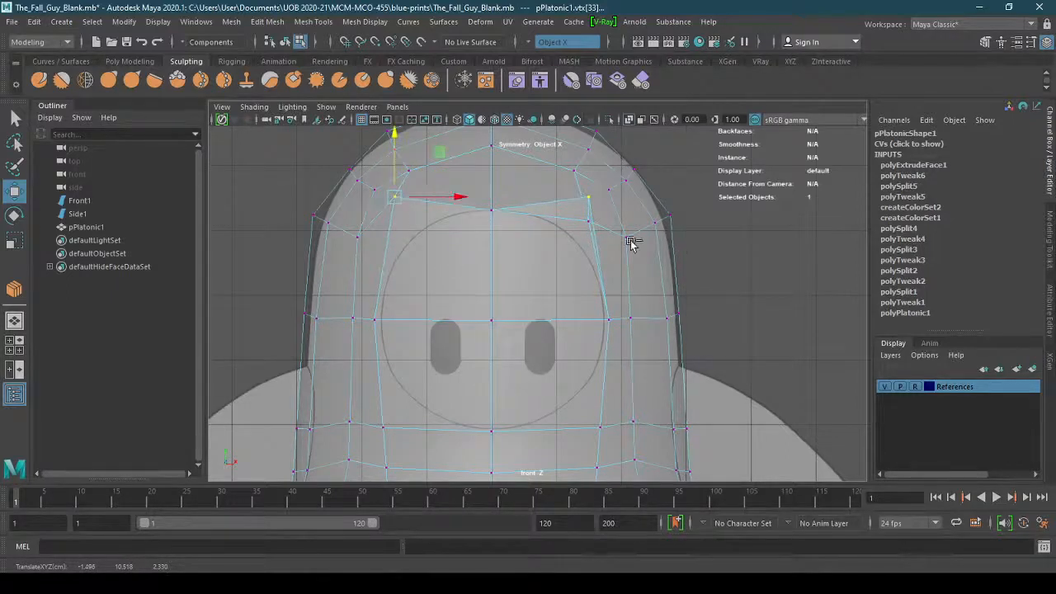
key("ctrl+z")
left_click(592, 218)
left_click_drag(589, 191, 590, 169)
Undo the corner vertex moves, edge selections and face-area extrusion, going back to the original polygon selection with Object X symmetry
key("ctrl+z")
key("ctrl+z")
key("ctrl+z")
key("ctrl+z")
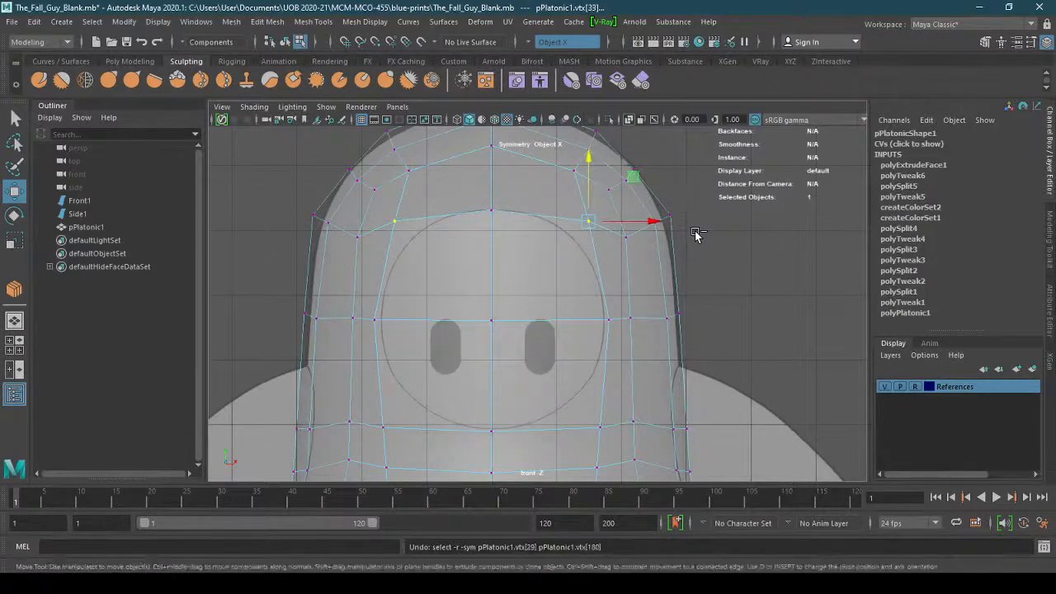
key("ctrl+z")
key("ctrl+z")
key("ctrl+z")
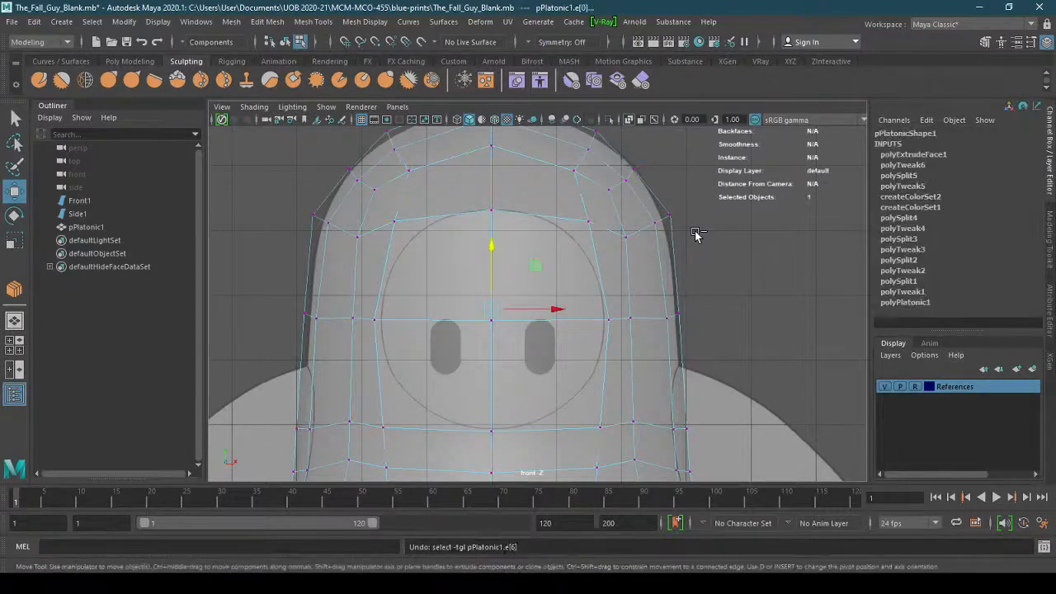
key("ctrl+z")
key("ctrl+z")
key("ctrl+z")
key("ctrl+z")
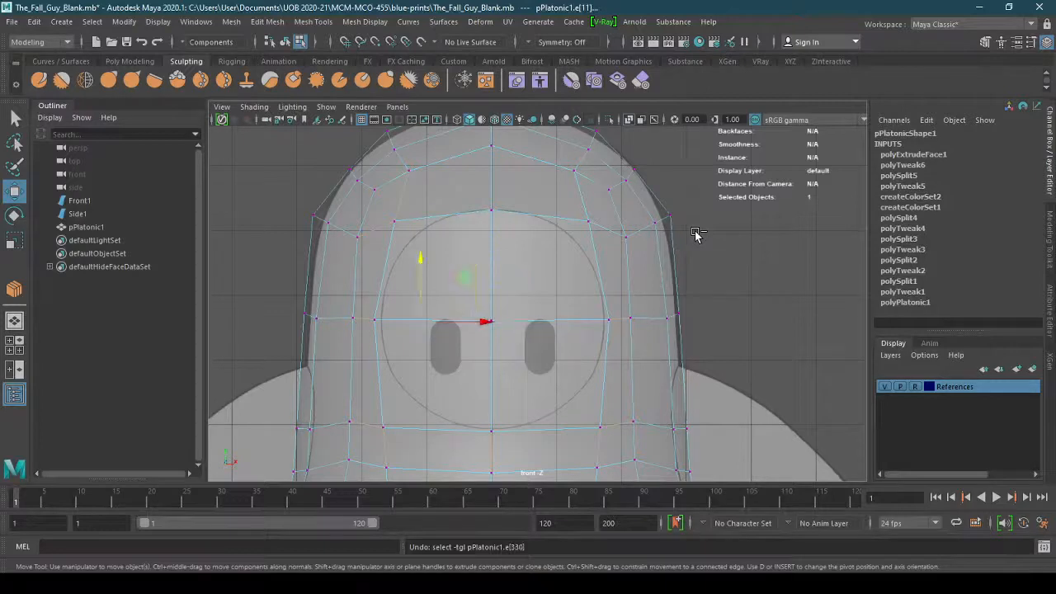
key("ctrl+z")
key("ctrl+z")
key("ctrl+z")
key("ctrl+z")
key("ctrl+z")
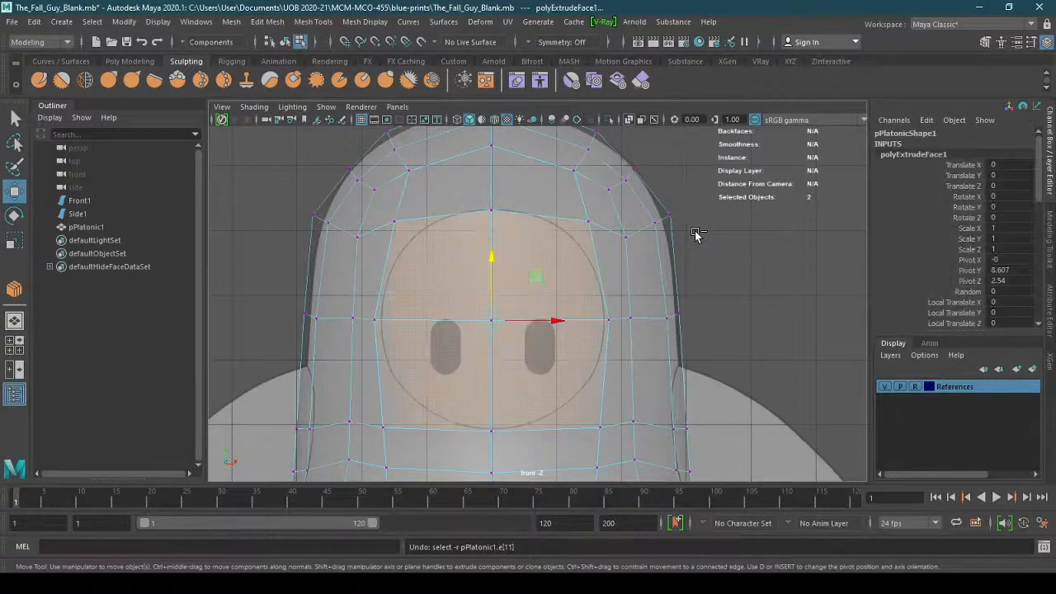
key("ctrl+z")
key("ctrl+z")
key("ctrl+z")
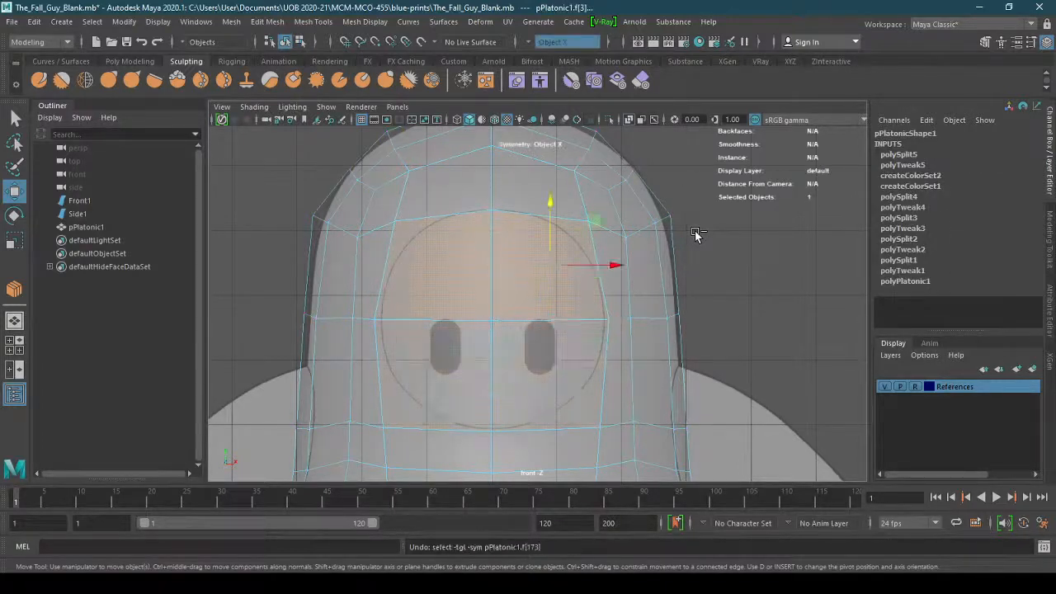
Clear the face-area polygon selection and switch the body mesh to vertex editing
left_click(679, 250)
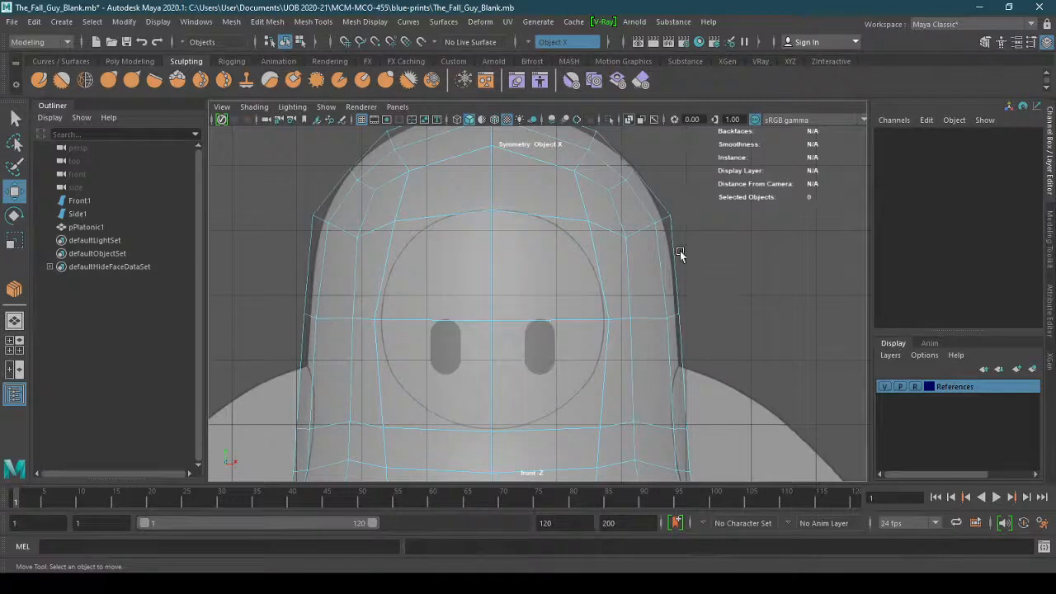
right_click(575, 227)
left_click(512, 227)
Try to raise the face outline's upper corner vertices straight up on the unextruded mesh
left_click(395, 203)
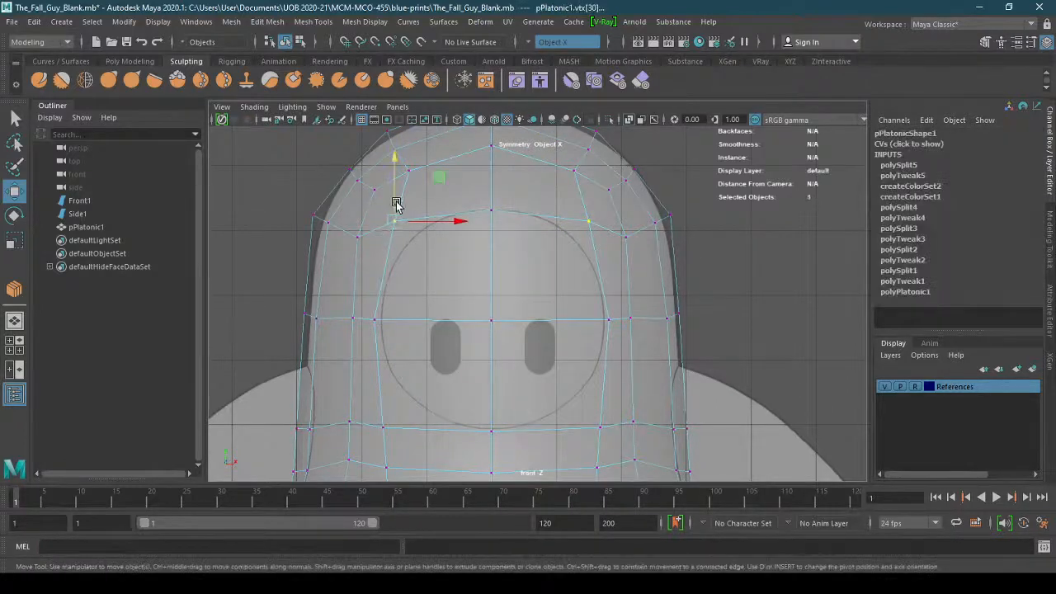
left_click_drag(398, 182, 396, 182)
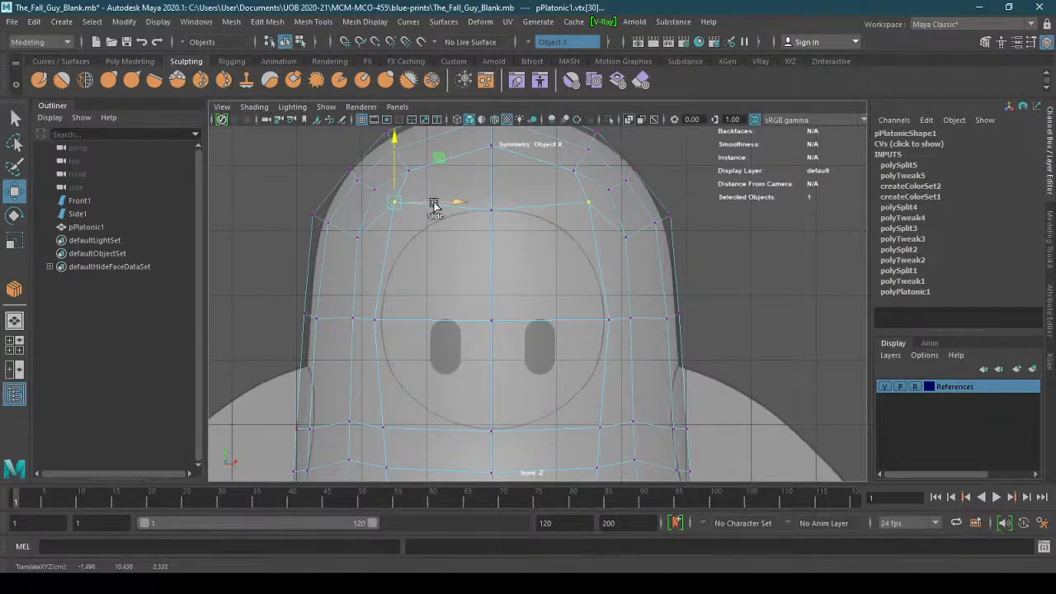
key("ctrl+z")
key("ctrl+z")
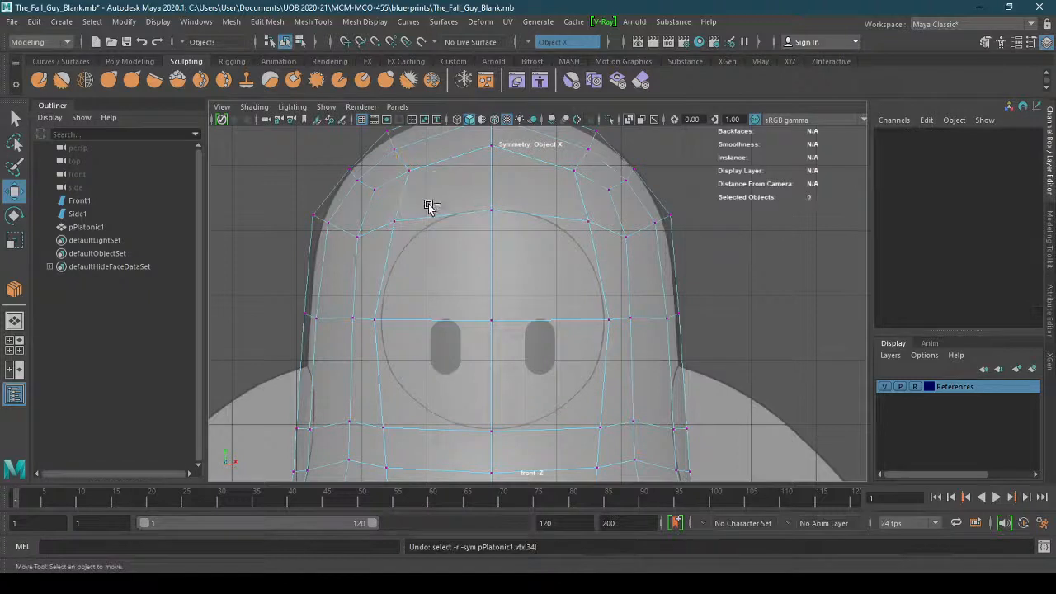
Raise the face outline's upper corner vertices and top centre vertex clear of the reference circle
left_click(393, 220)
left_click_drag(396, 191, 400, 169)
left_click_drag(454, 205, 389, 169)
left_click(493, 209)
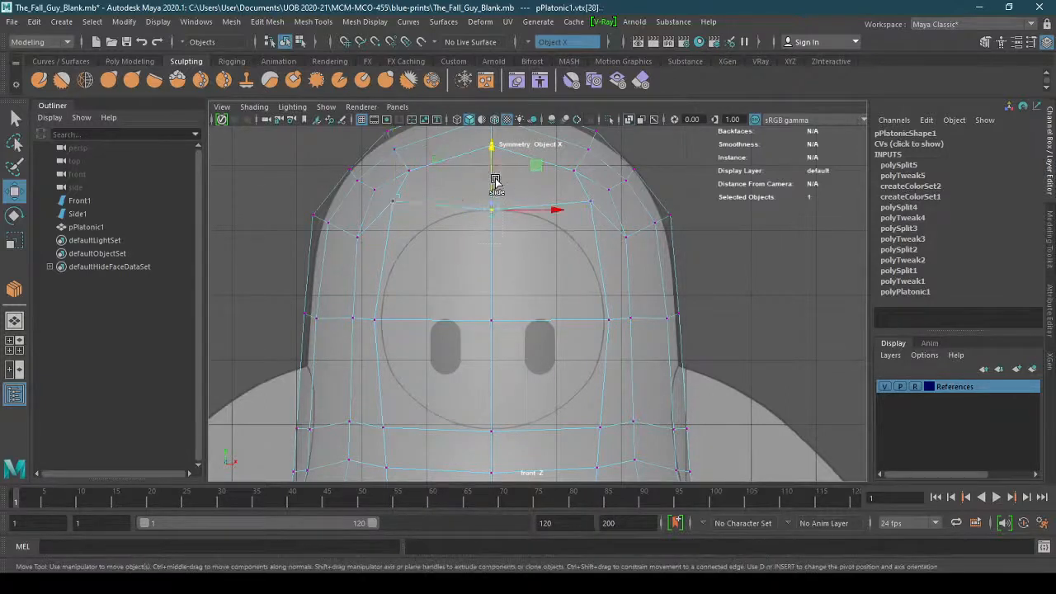
left_click_drag(495, 179, 495, 147)
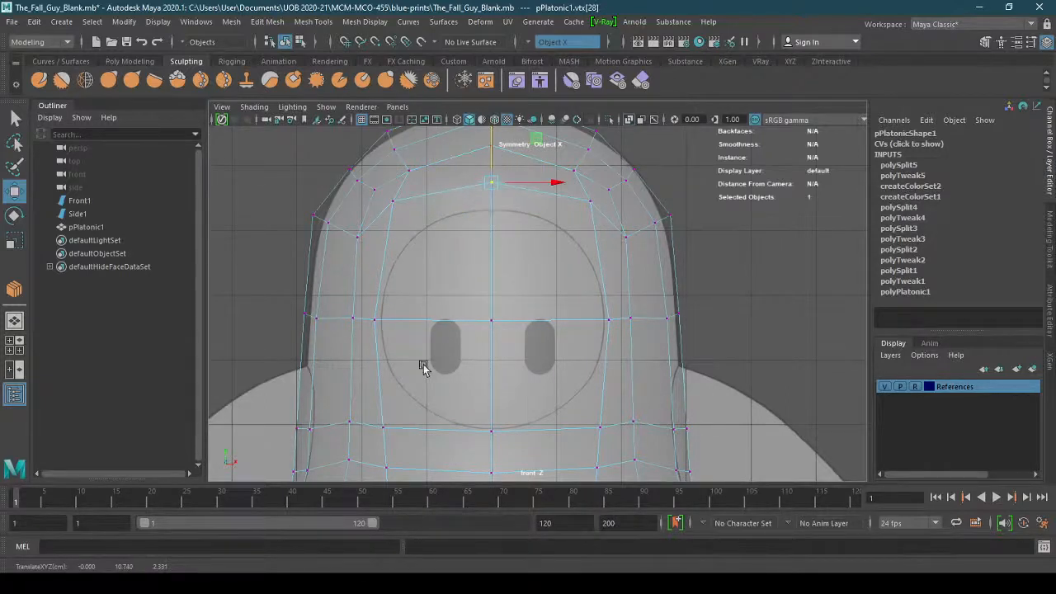
Lower the face outline's three bottom vertices below the reference circle and slide its middle side vertices outward symmetrically
left_click_drag(407, 402, 611, 442)
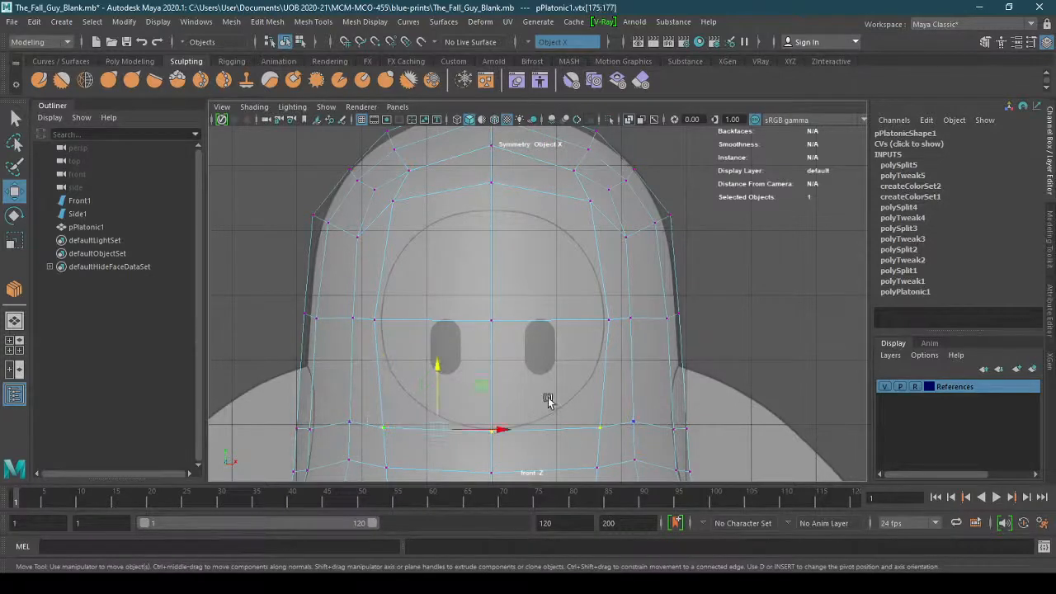
left_click_drag(441, 391, 441, 407)
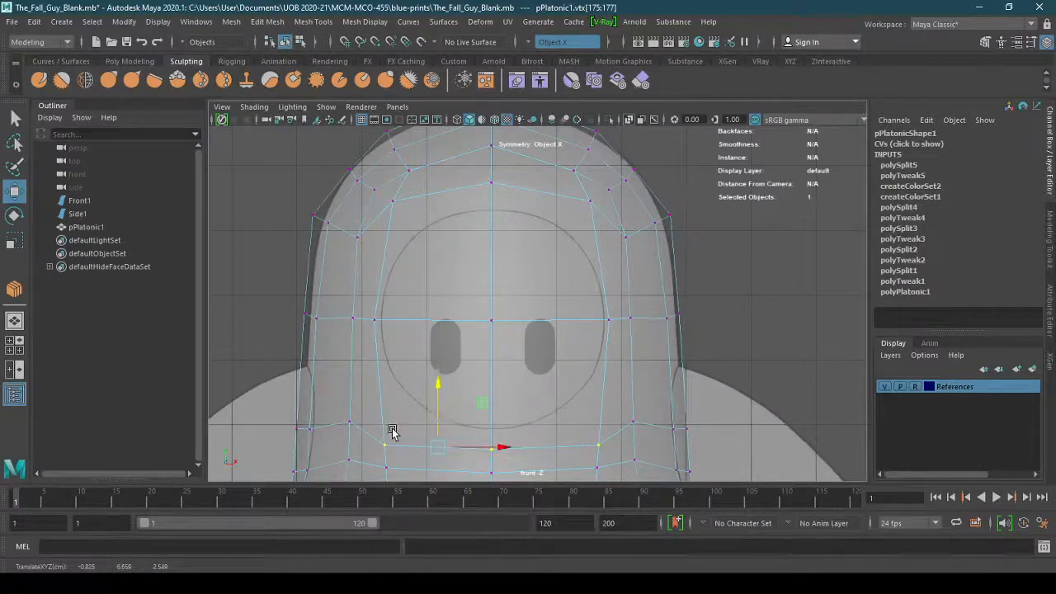
left_click_drag(404, 298, 368, 348)
left_click_drag(427, 322, 413, 323, "ctrl+shift")
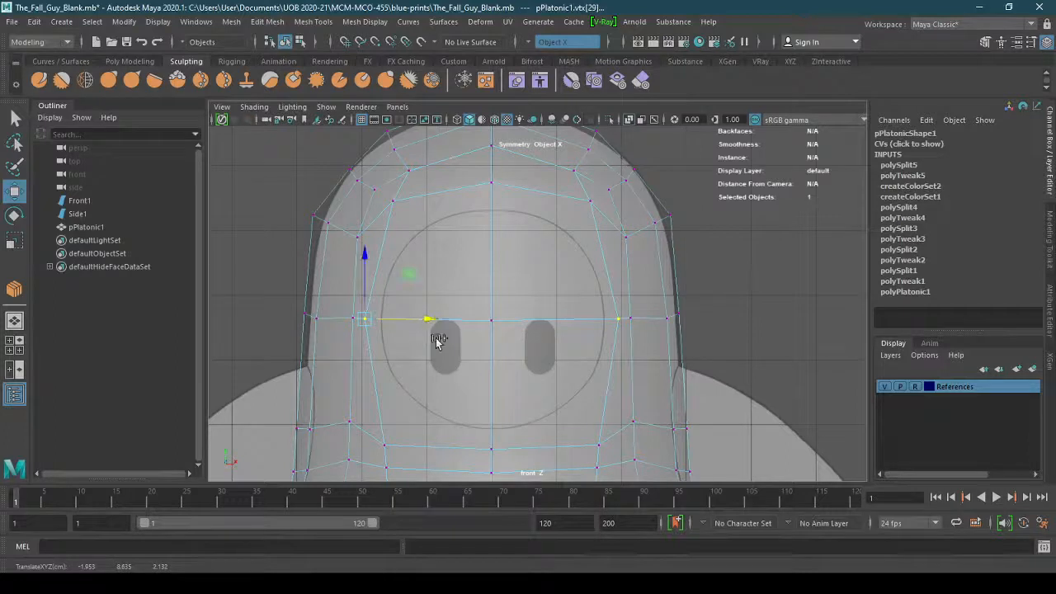
Lower the vertices beside the face outline's bottom corners and the front vertices of the row beneath to even the spacing
left_click(350, 424)
left_click_drag(349, 367, 355, 403, "ctrl+shift")
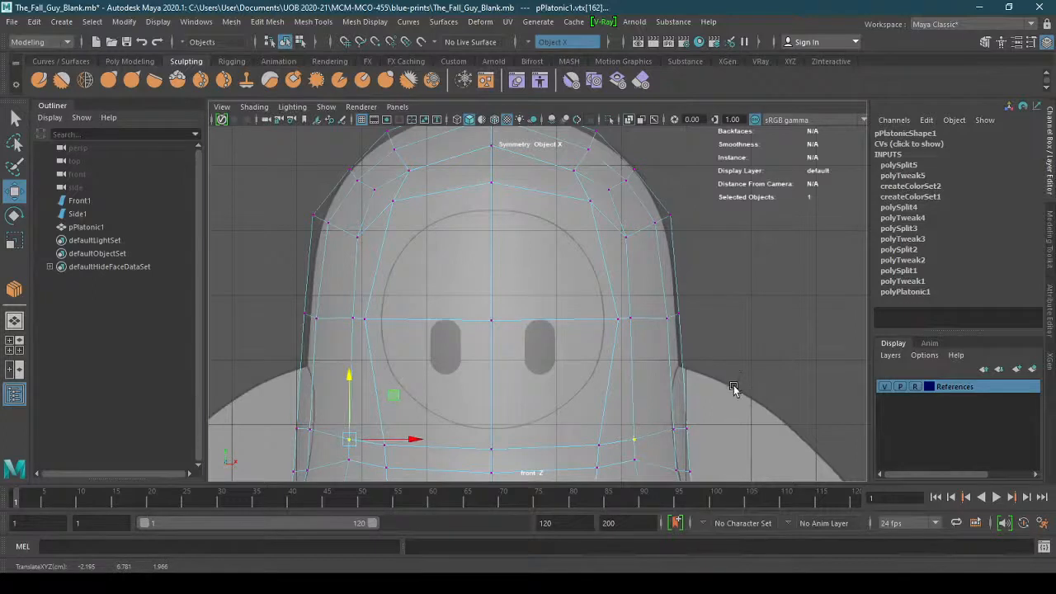
middle_click_drag(734, 388, 735, 327, "alt")
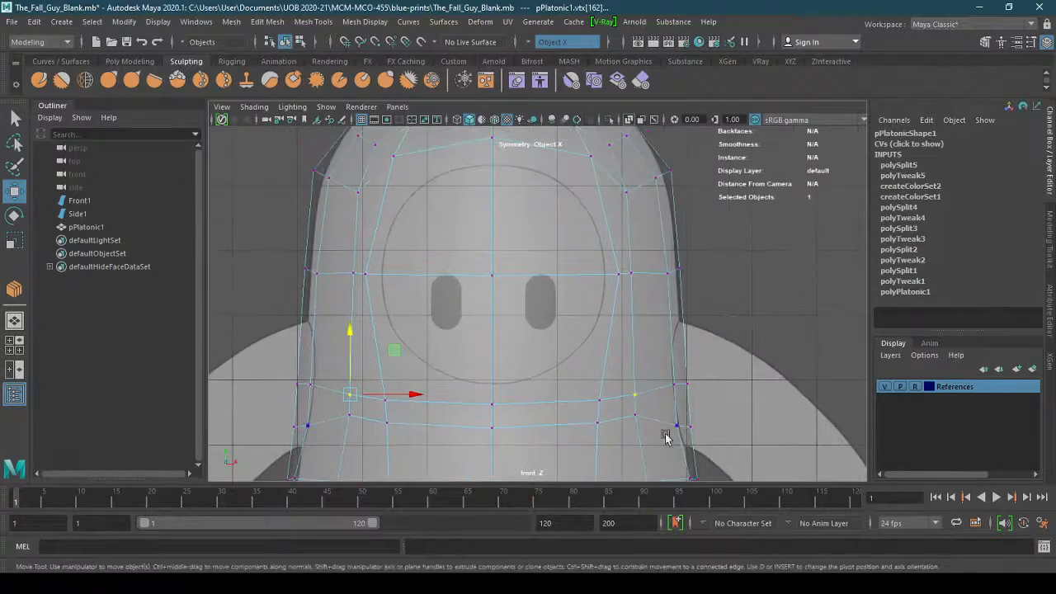
left_click(647, 413)
left_click_drag(647, 413, 598, 407, "ctrl+shift")
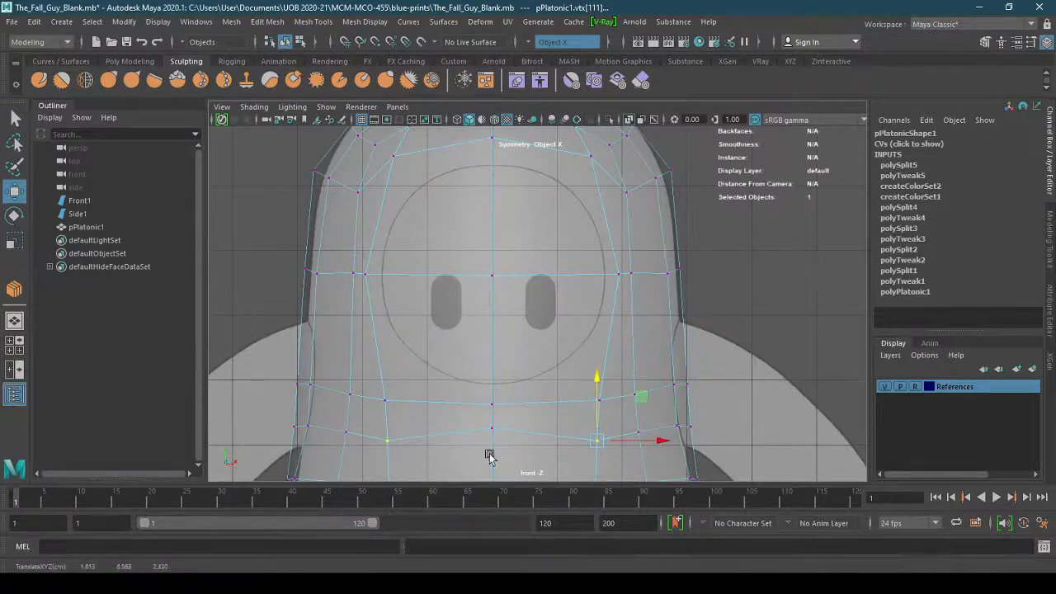
left_click(499, 426)
left_click_drag(493, 397, 492, 414, "ctrl+shift")
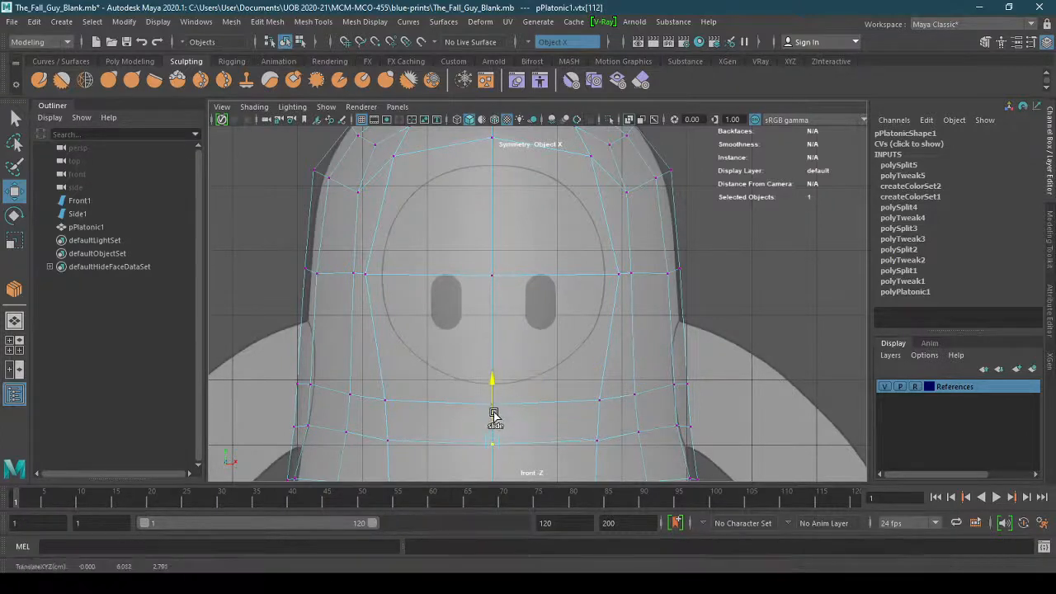
Select the four polygons of the face area and turn symmetry off
middle_click_drag(568, 328, 588, 377, "alt")
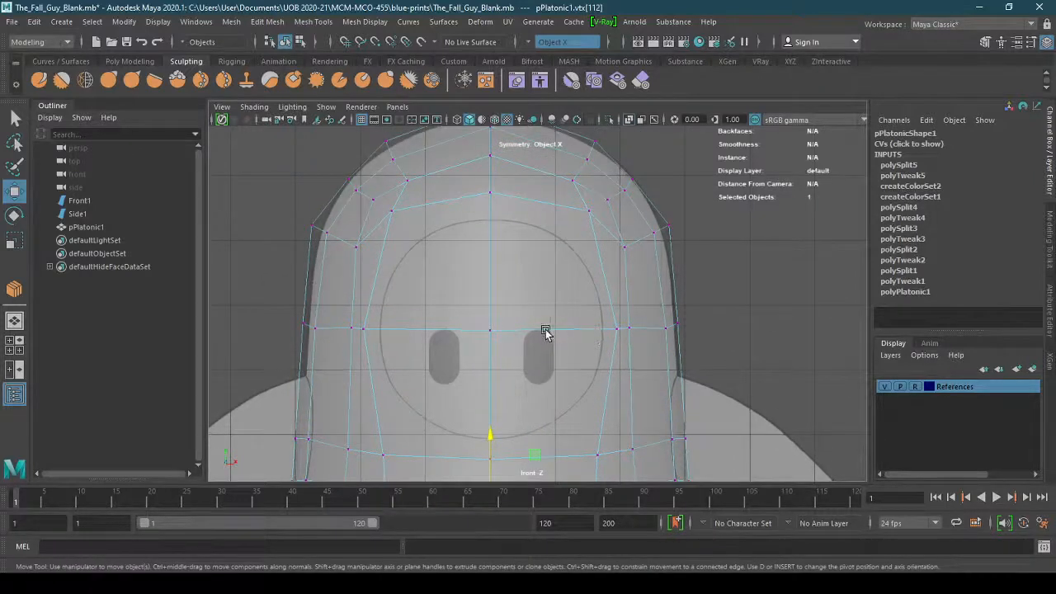
right_click_drag(553, 312, 550, 273)
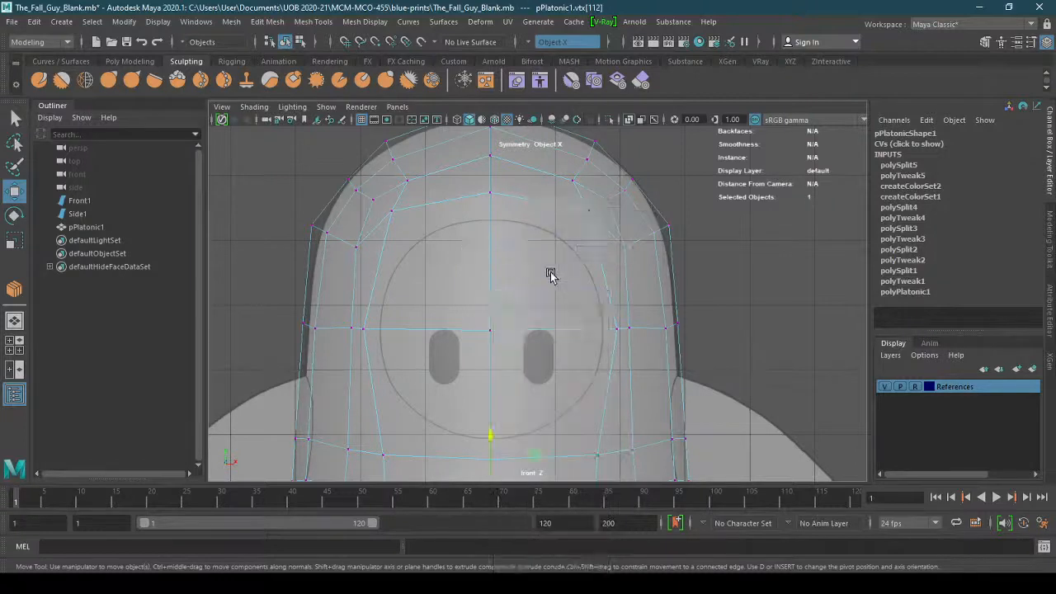
left_click(547, 388)
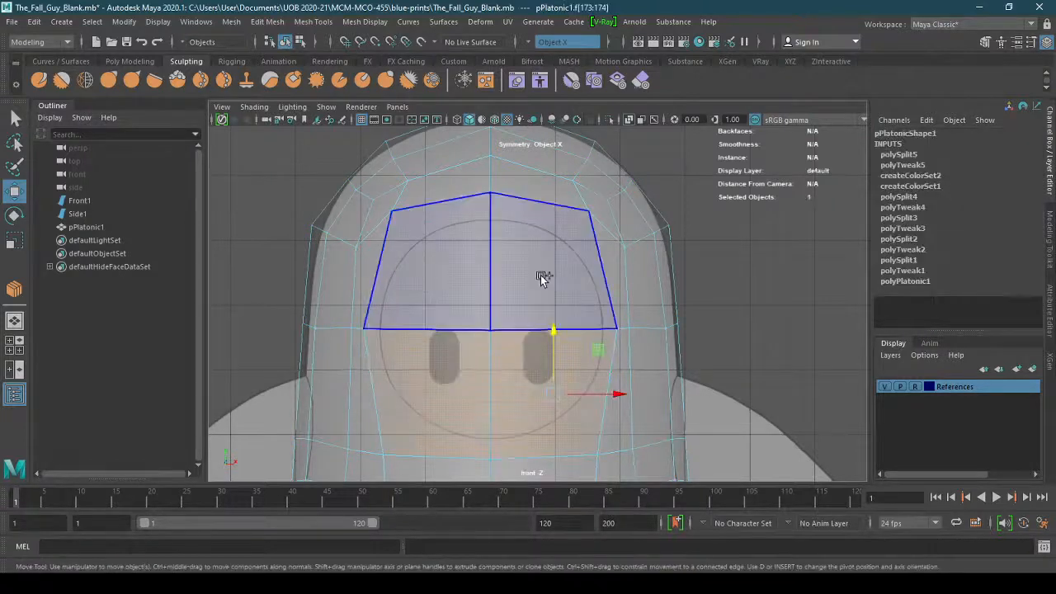
left_click(535, 41)
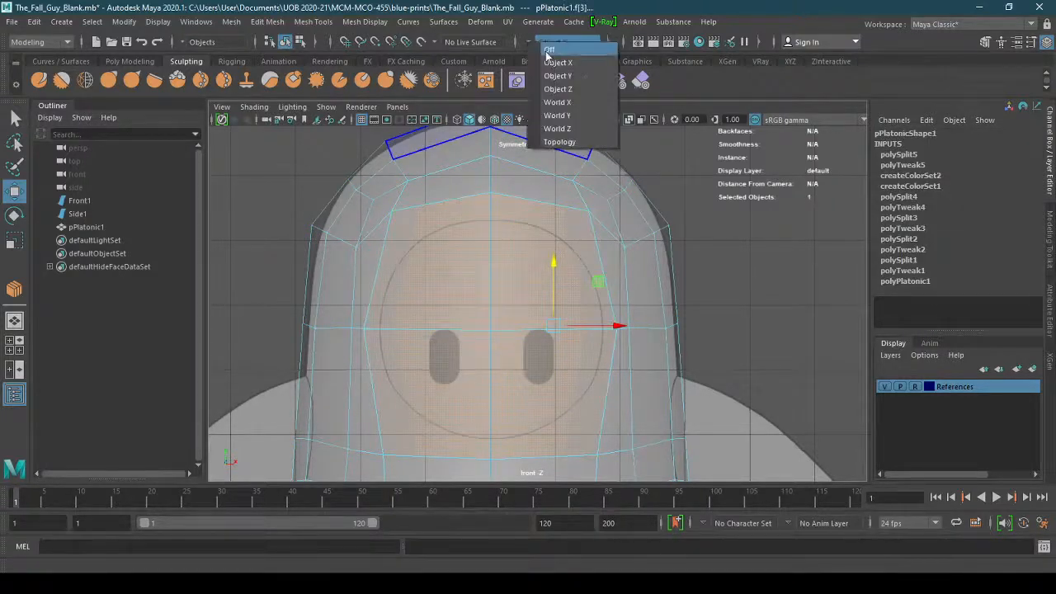
left_click(550, 50)
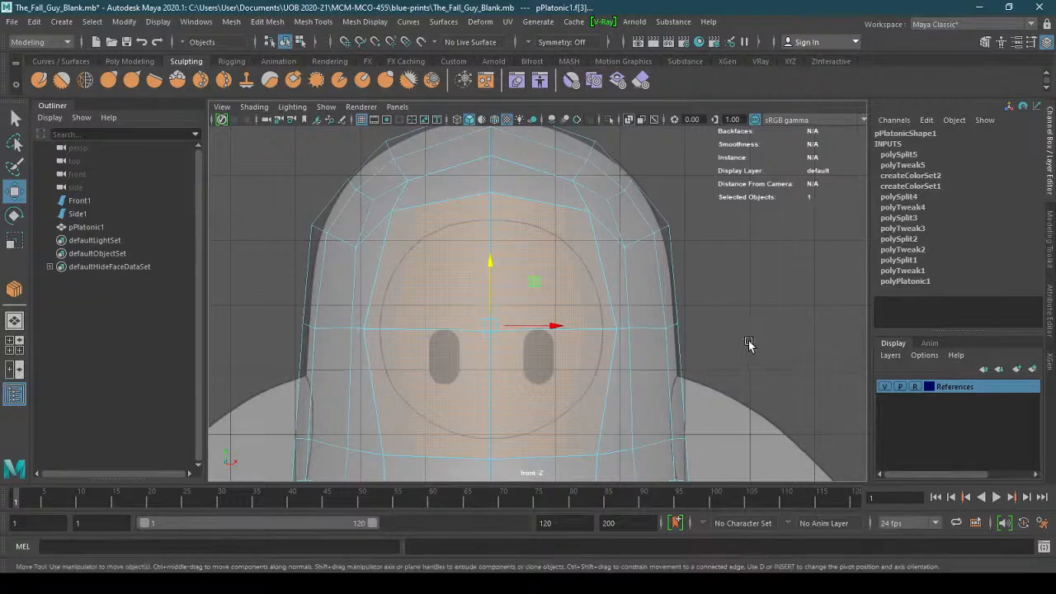
Extrude the four face-area polygons together with an offset of 0.198 and circularize the inset faces
right_click_drag(552, 300, 548, 300, "shift")
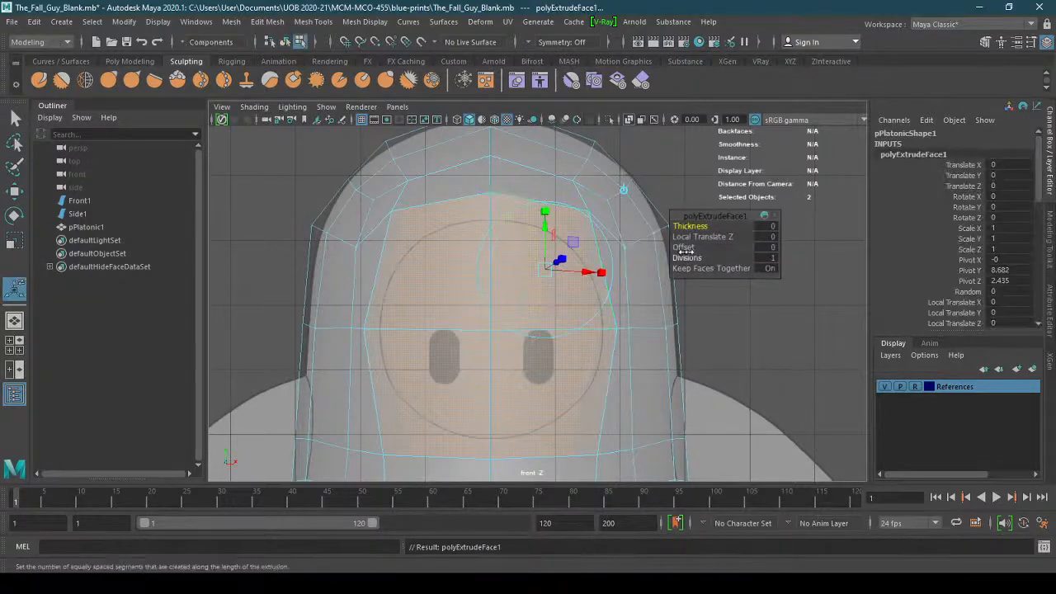
left_click_drag(684, 247, 818, 244)
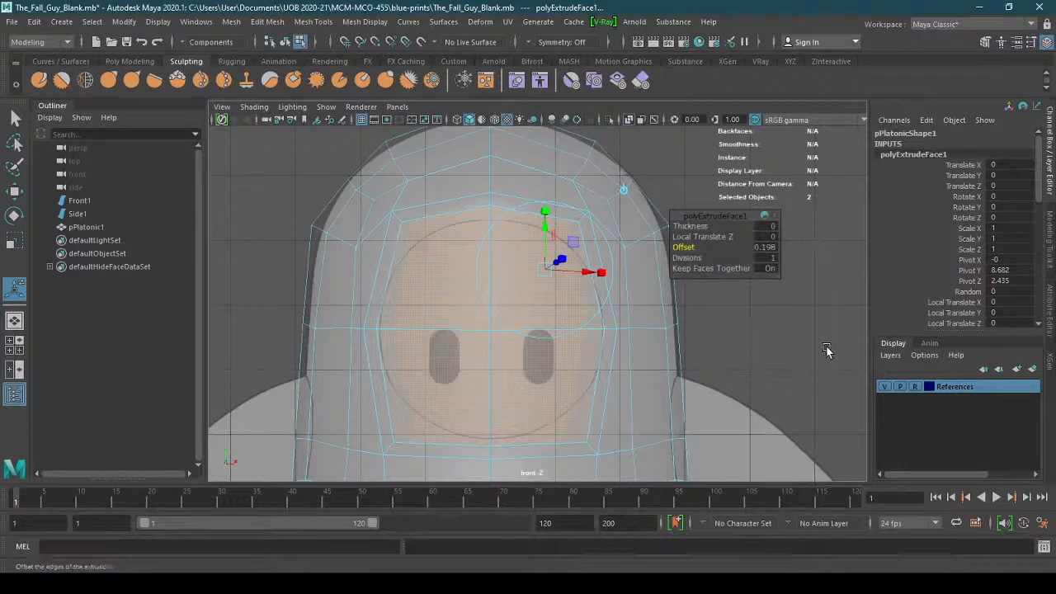
right_click(559, 373, "shift")
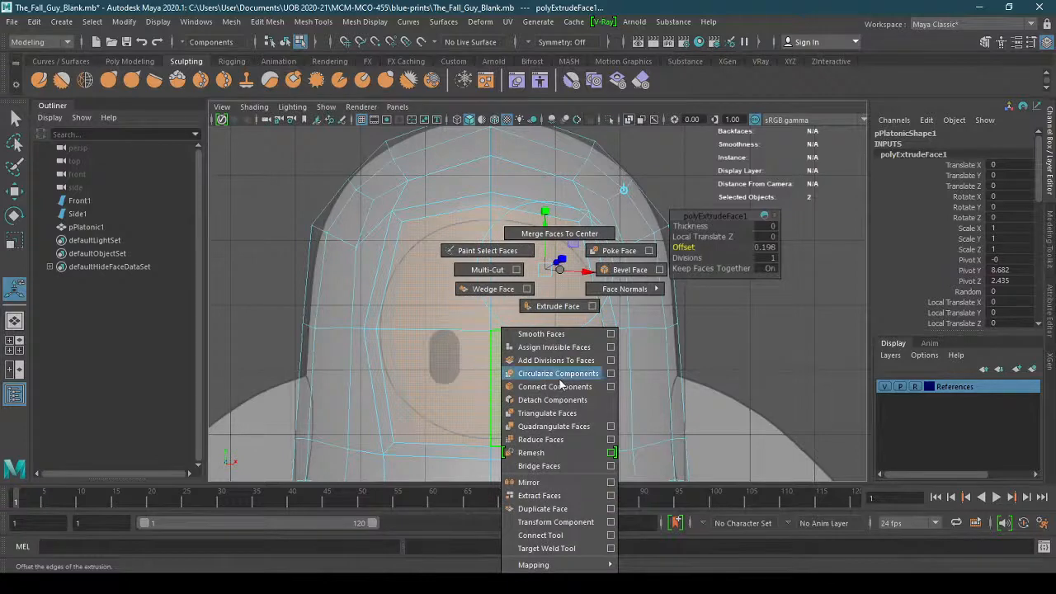
left_click(567, 376)
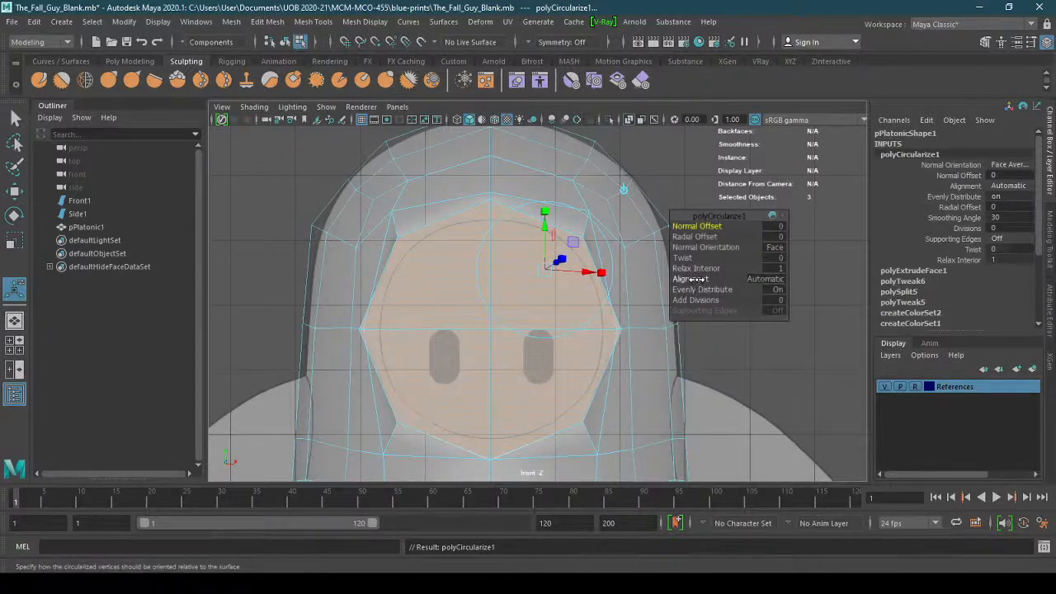
Set the face-area circularize to Surface (average) alignment with a radial offset of -0.171, matching the reference circle
left_click_drag(707, 279, 833, 280)
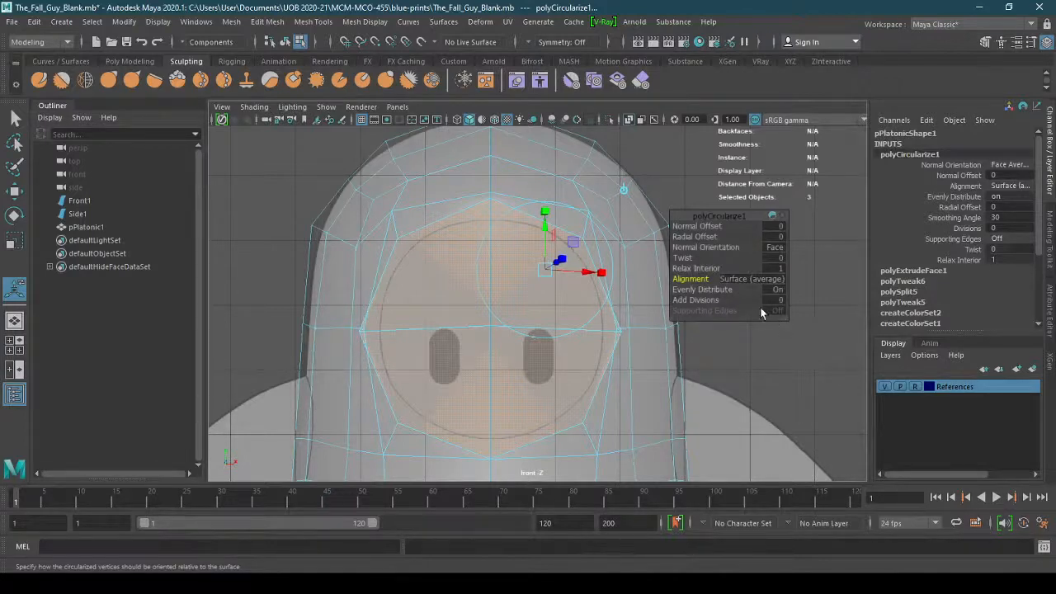
left_click_drag(695, 236, 695, 236)
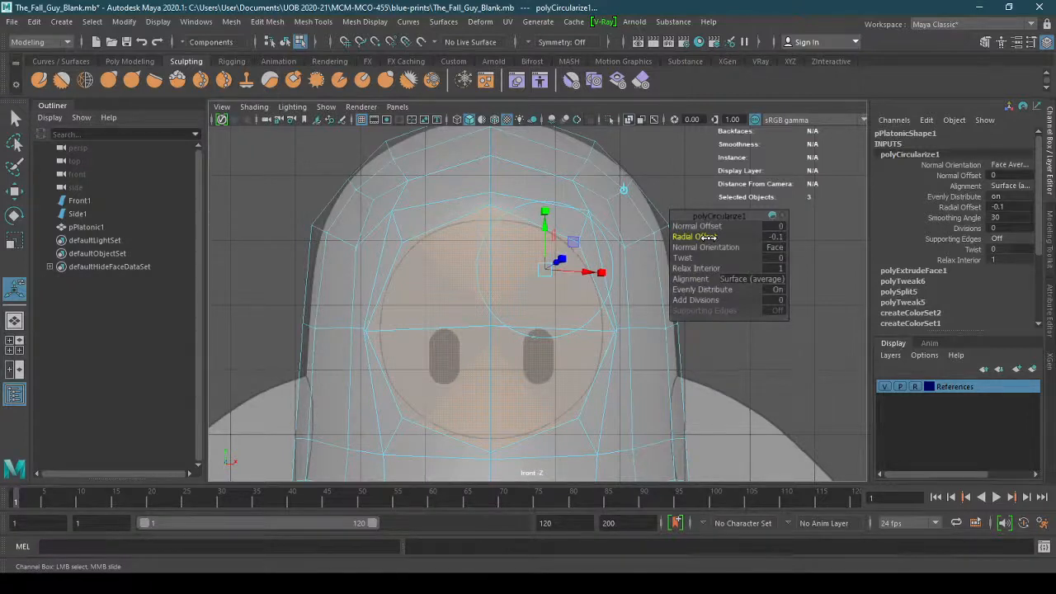
left_click_drag(694, 237, 723, 238)
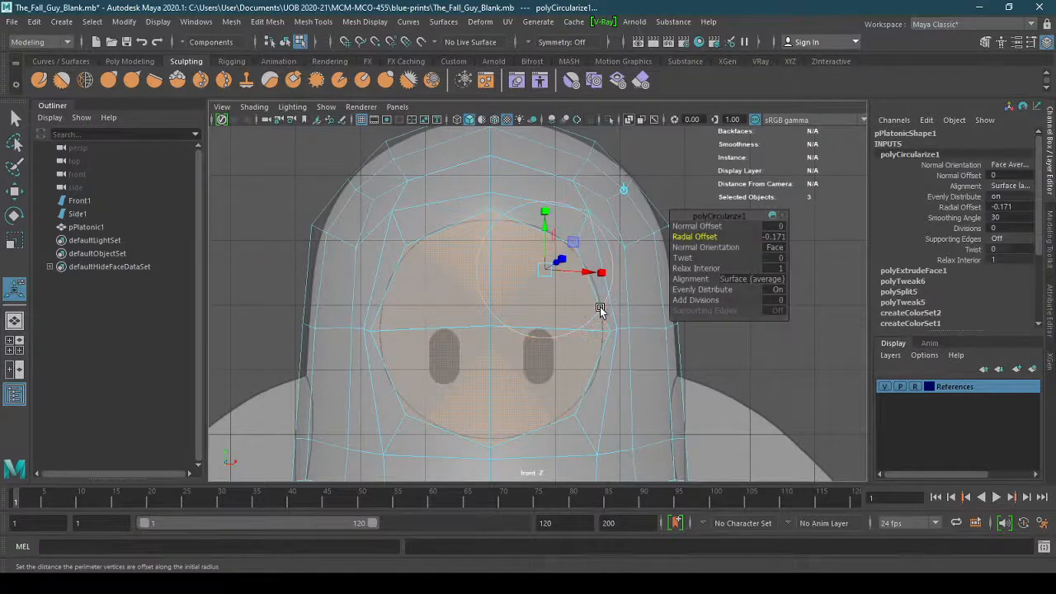
In the side view with smooth preview on, extrude the circular face area with an offset of 0.011 and 3 divisions
left_click(398, 107)
mouse_move(425, 147)
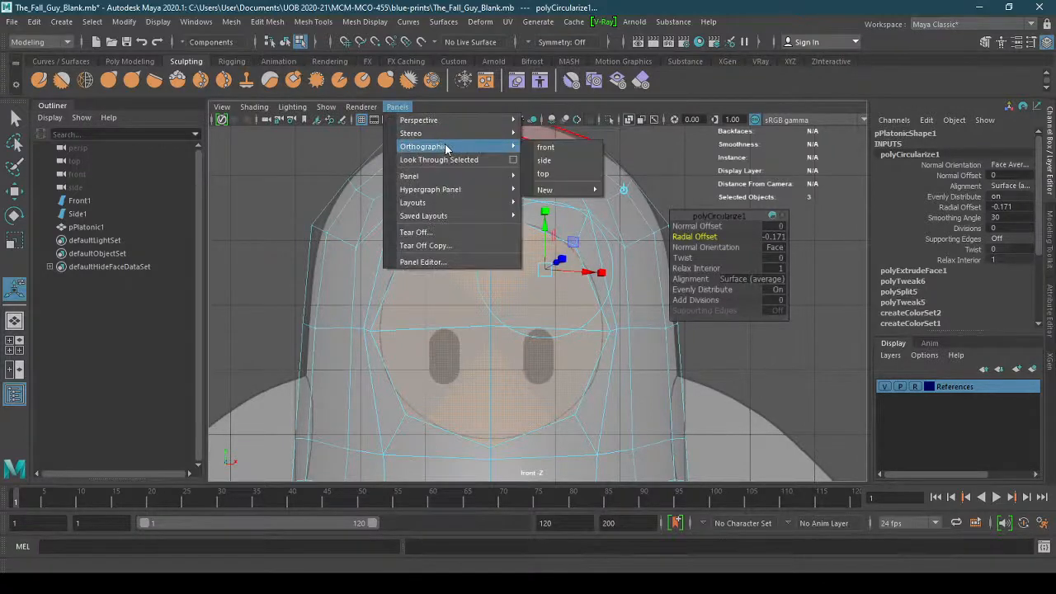
left_click(545, 159)
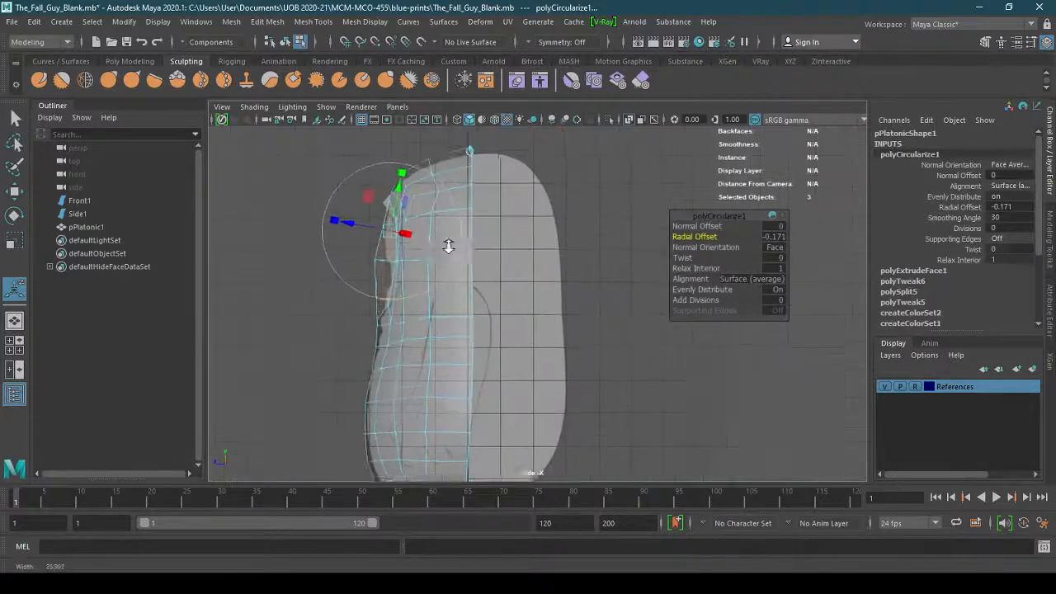
middle_click_drag(415, 239, 417, 315, "alt")
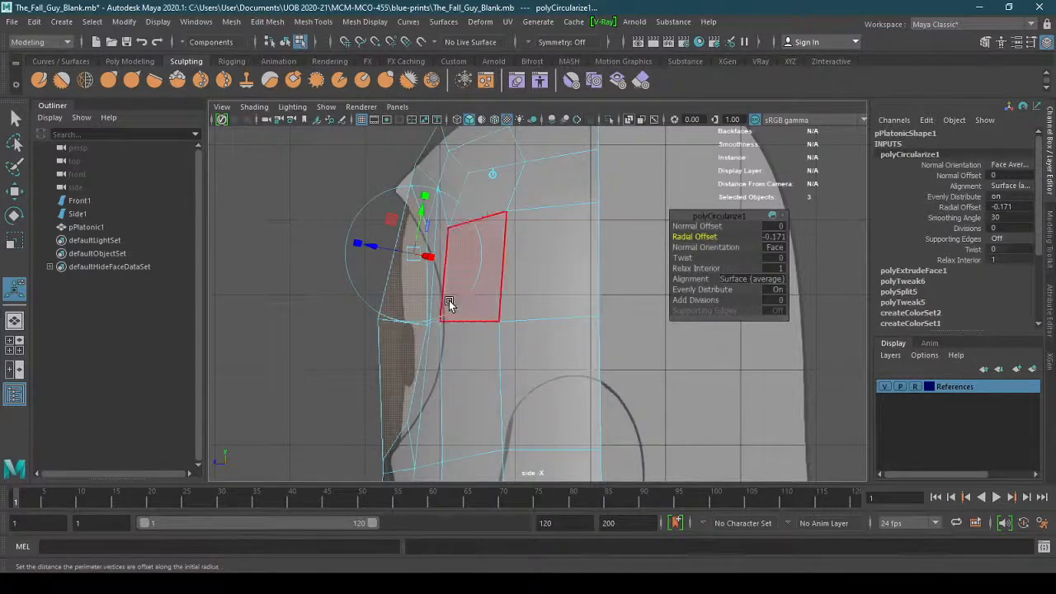
left_click(399, 300)
right_click(399, 299, "shift")
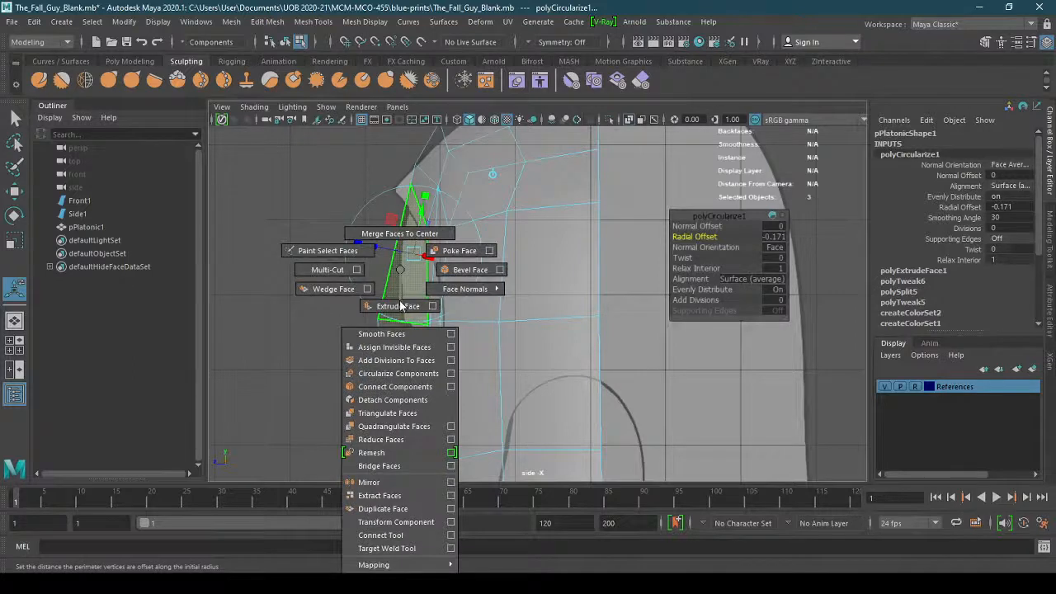
left_click(398, 305)
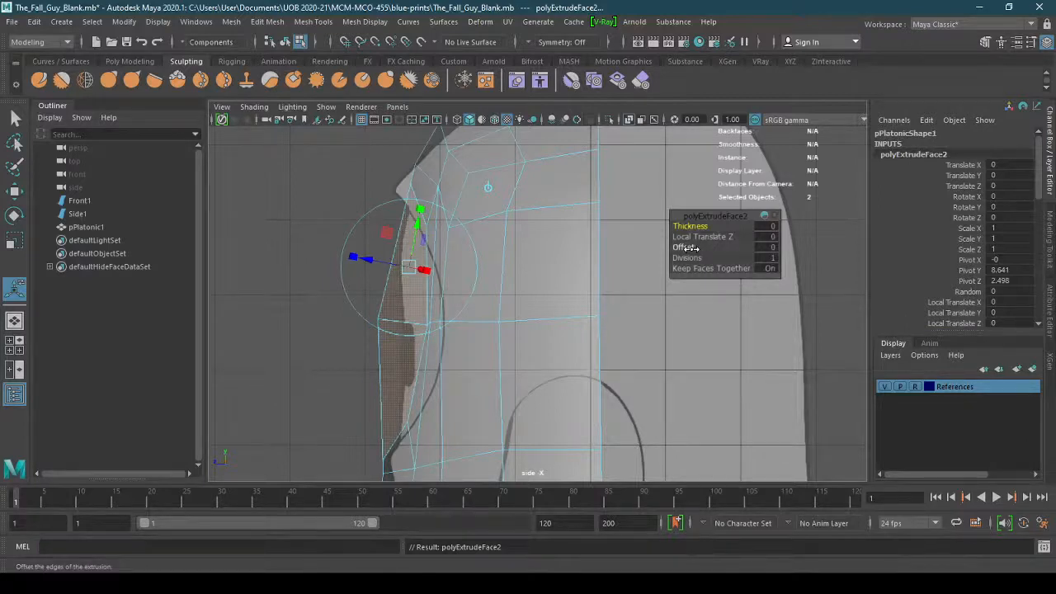
key("3")
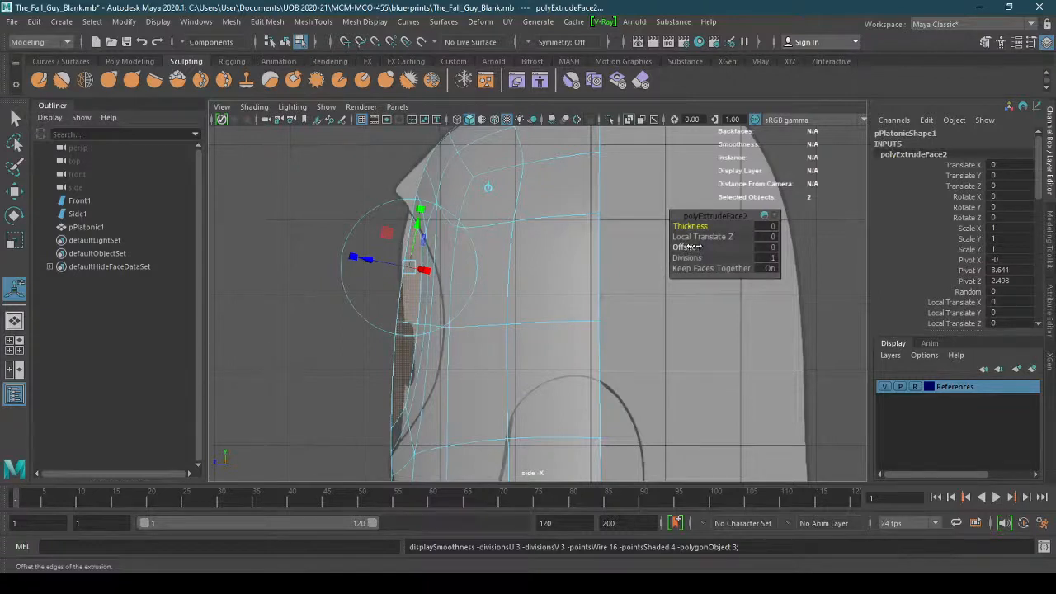
mouse_move(687, 246)
left_mouse_down()
mouse_move(720, 246)
mouse_move(703, 245)
left_mouse_up()
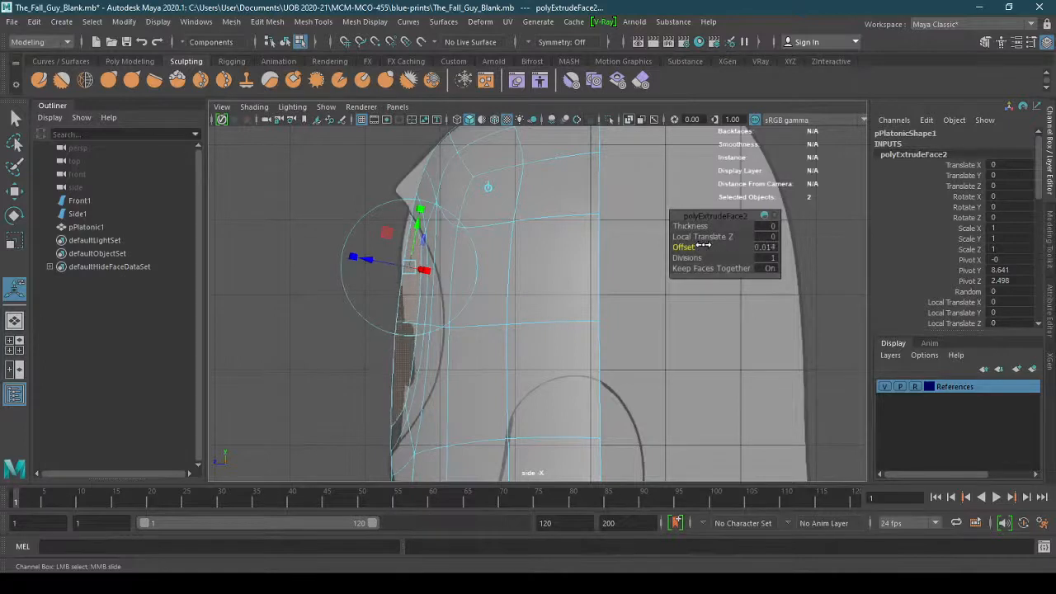
left_click(702, 258)
left_click_drag(705, 258, 709, 257)
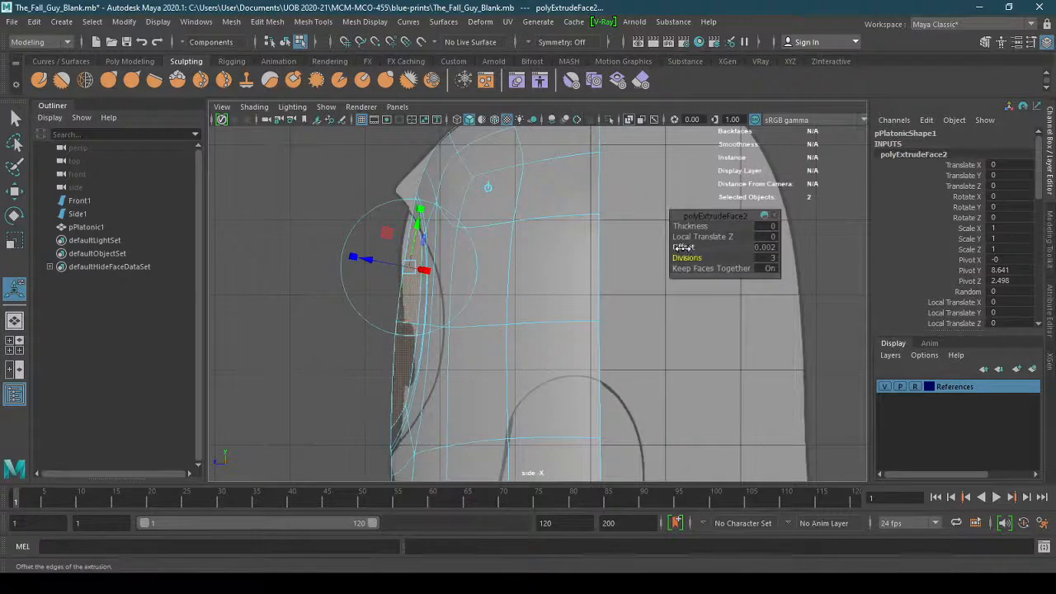
mouse_move(685, 248)
left_mouse_down()
mouse_move(581, 255)
mouse_move(709, 256)
mouse_move(697, 257)
left_mouse_up()
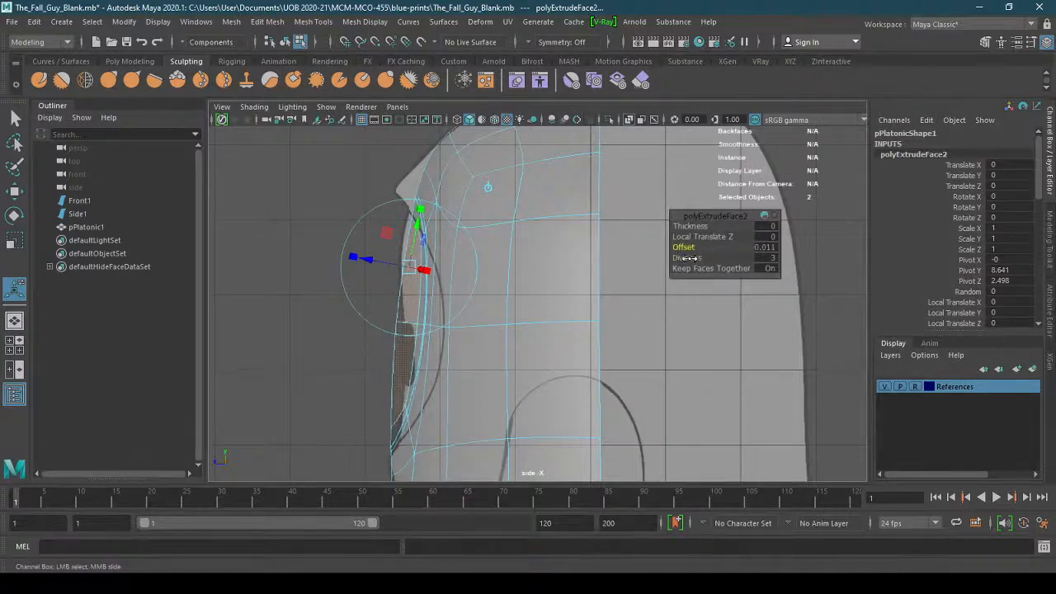
Extrude the face area inward with a thickness of -0.627, an offset of -0.028 and 3 divisions
right_click_drag(397, 270, 396, 306, "shift")
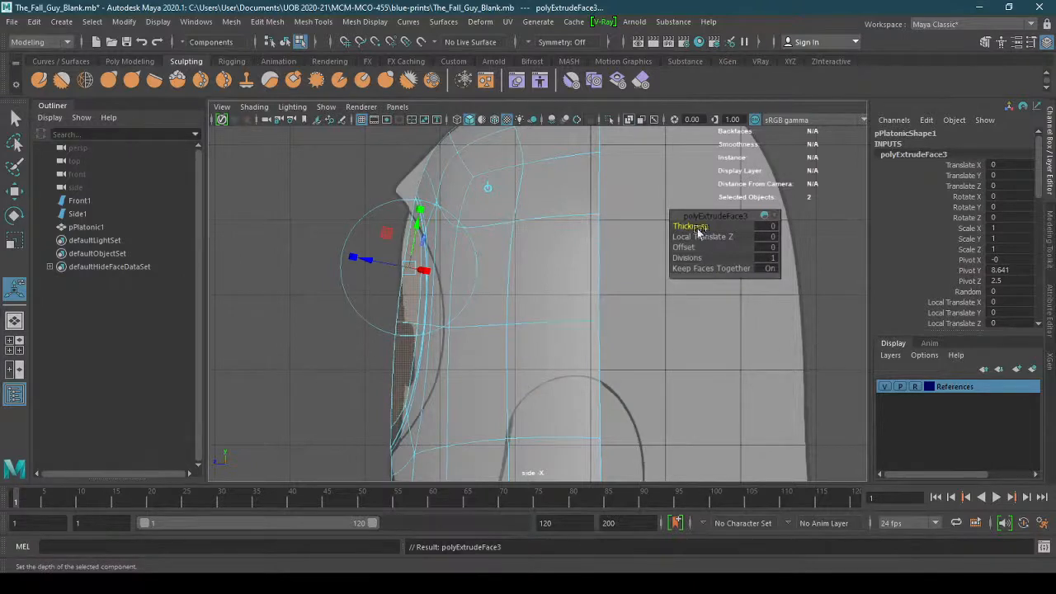
left_click_drag(700, 231, 279, 231)
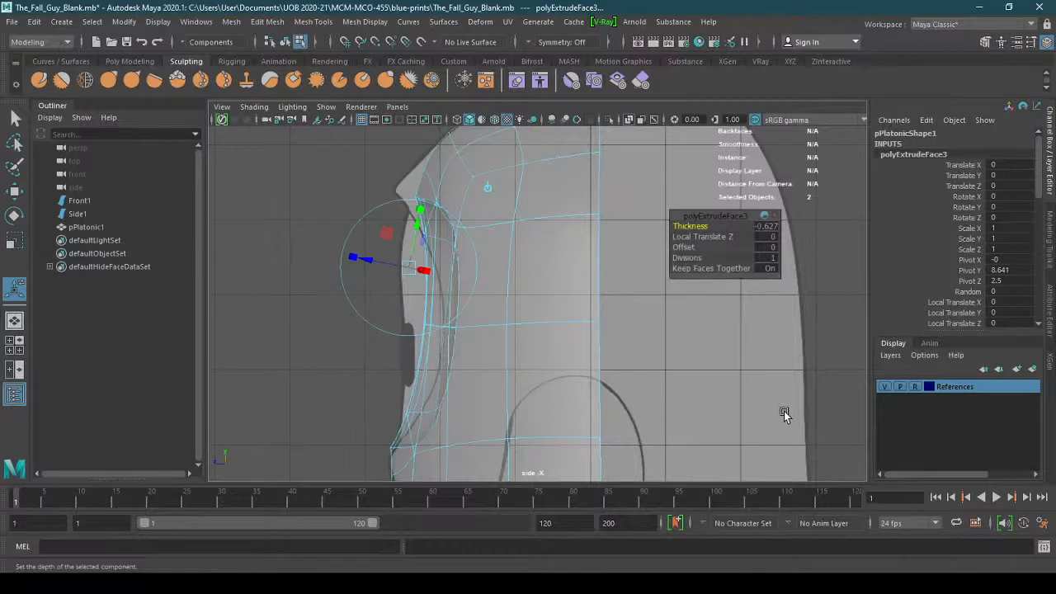
left_click_drag(682, 246, 704, 259)
left_click(686, 257)
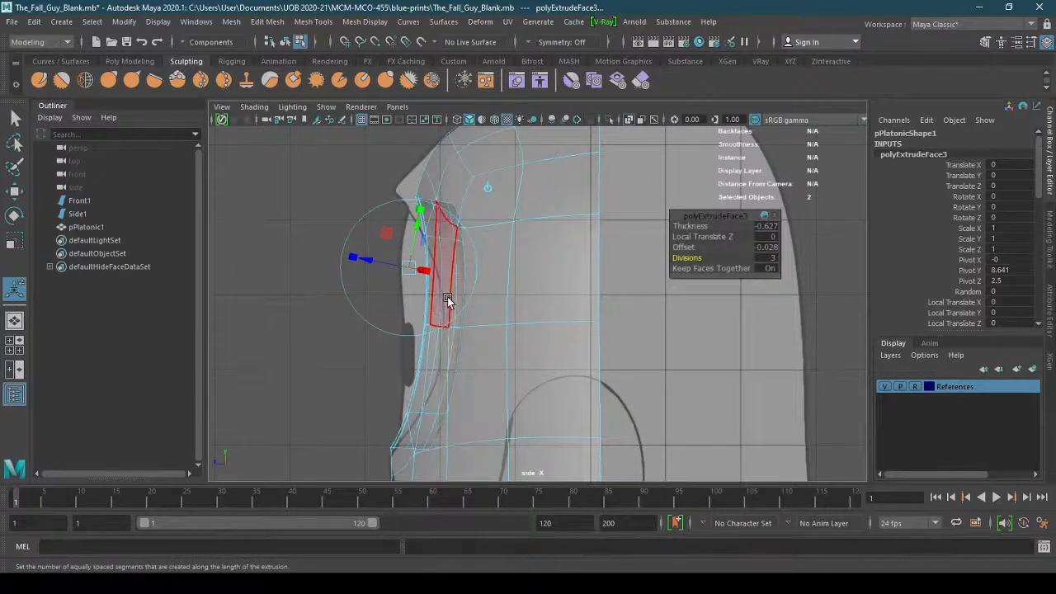
Move the face opening's top rim vertices forward to the reference's pointed brow and shift the row just below back
right_click(448, 234)
left_click(395, 235)
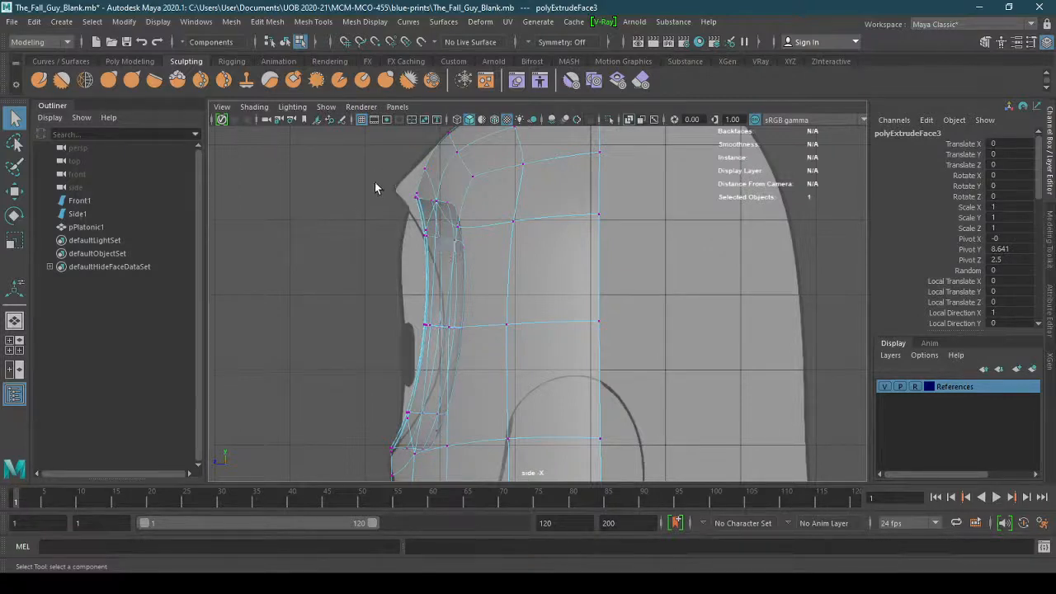
left_click_drag(377, 183, 473, 258)
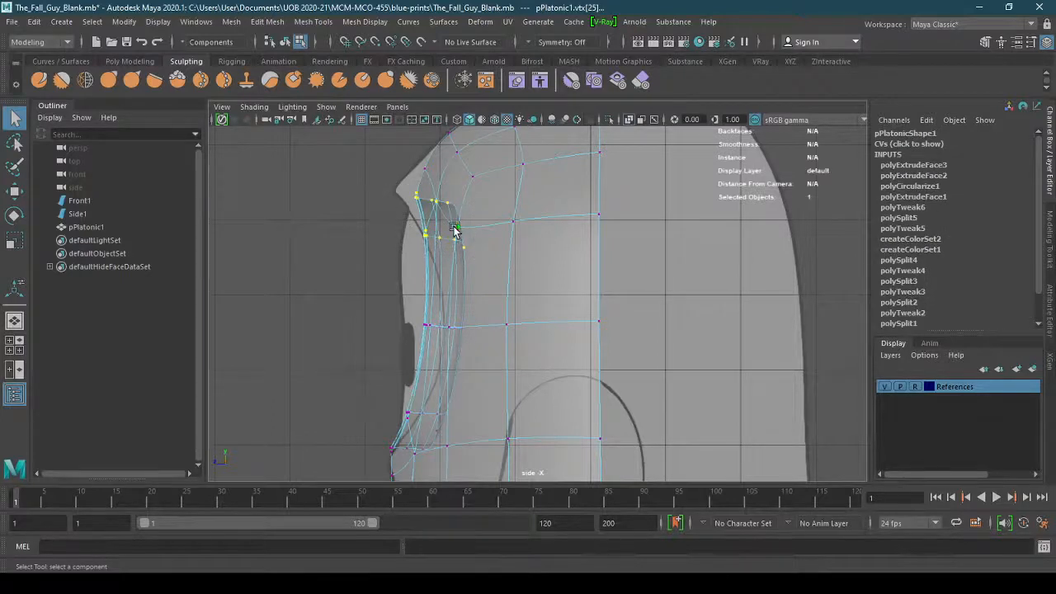
key("w")
middle_click_drag(484, 165, 466, 163)
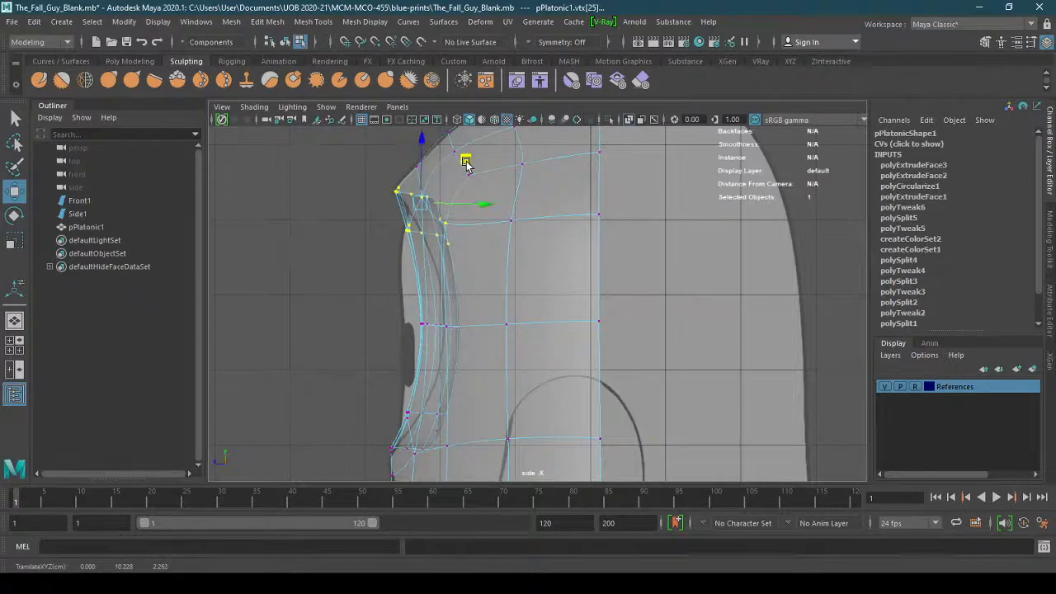
middle_click_drag(448, 240, 465, 264)
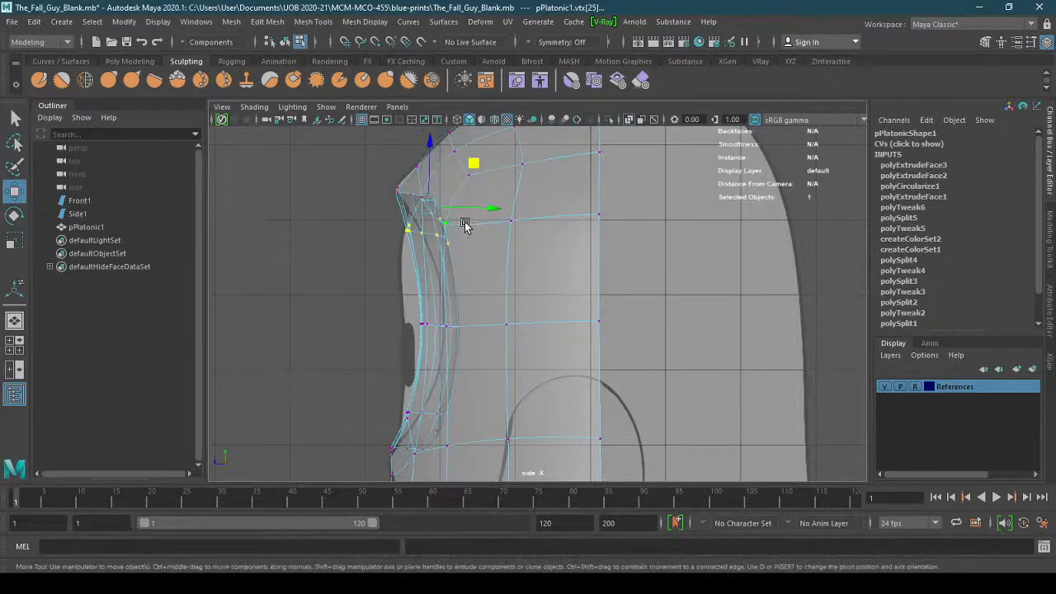
left_click_drag(467, 213, 490, 209)
Fit the brow tip vertices and the front vertex above them to the side reference outline
left_click_drag(382, 173, 433, 182)
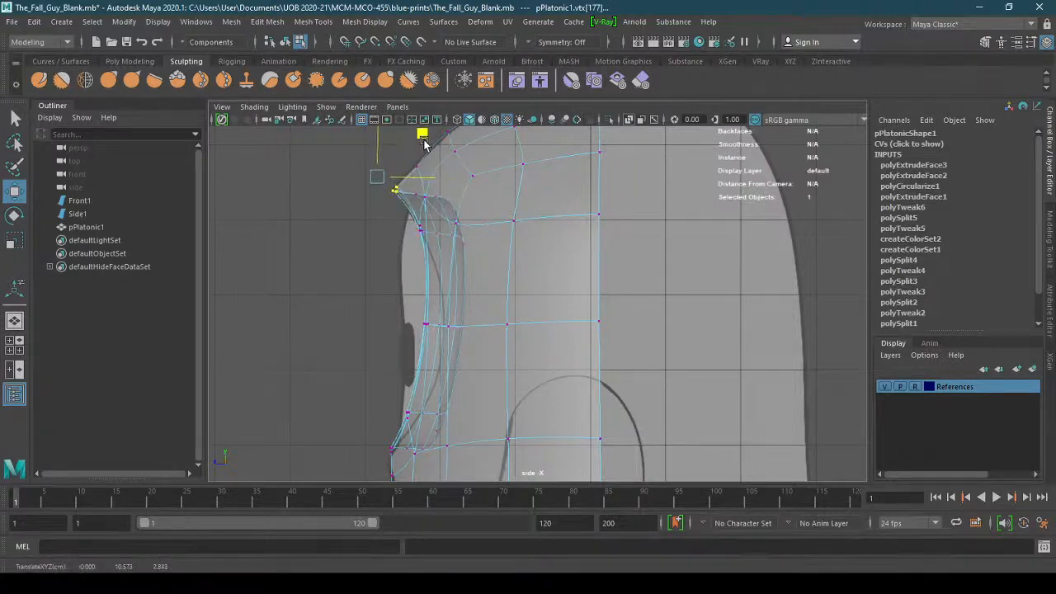
middle_click_drag(464, 269, 465, 308, "alt")
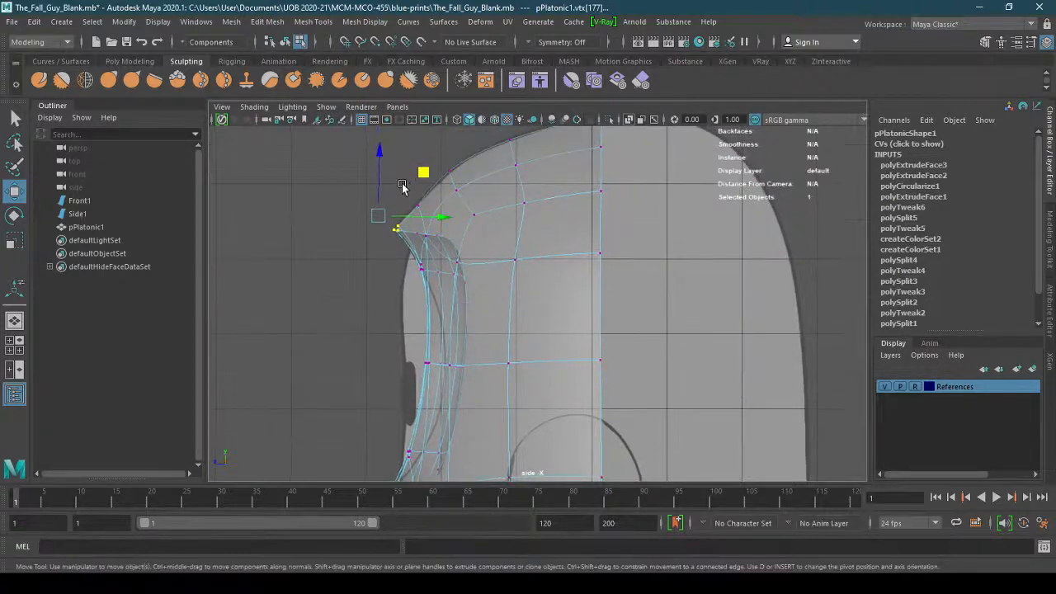
left_click_drag(402, 186, 429, 217)
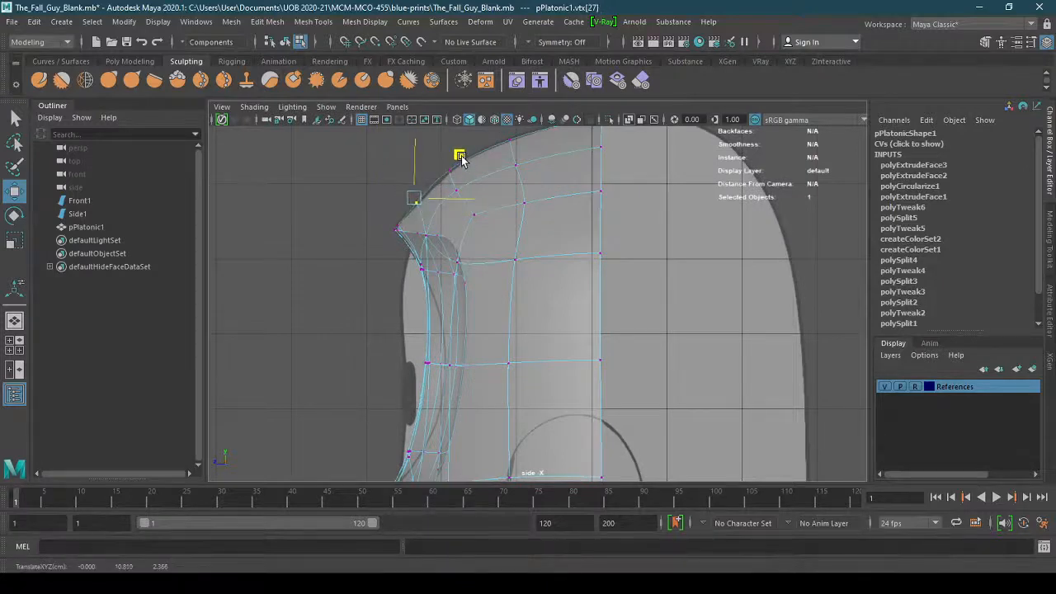
middle_click_drag(501, 297, 493, 221, "alt")
Shift the face opening's middle, upper and lower vertex rows along the depth axis to follow the reference's concave curve
left_click_drag(392, 255, 551, 282)
left_click_drag(386, 197, 494, 165)
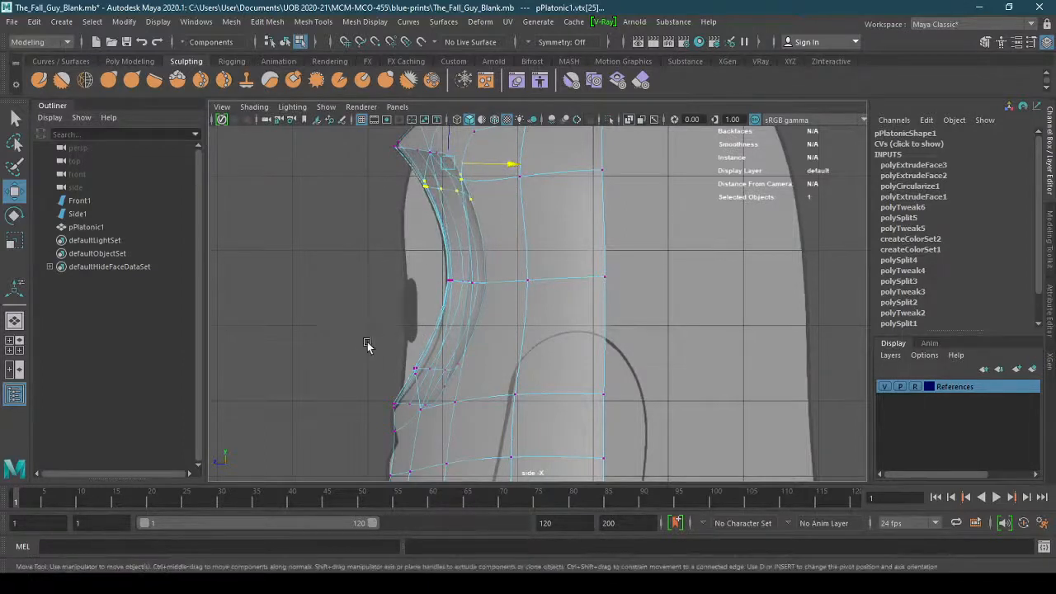
left_click_drag(364, 342, 496, 399)
left_click(487, 282)
left_click_drag(520, 283, 518, 284)
Move the face opening's bottom rim vertices forward and down, and lower the front vertex beneath them to fit the reference
left_click_drag(370, 395, 460, 424)
left_click_drag(352, 428, 405, 448)
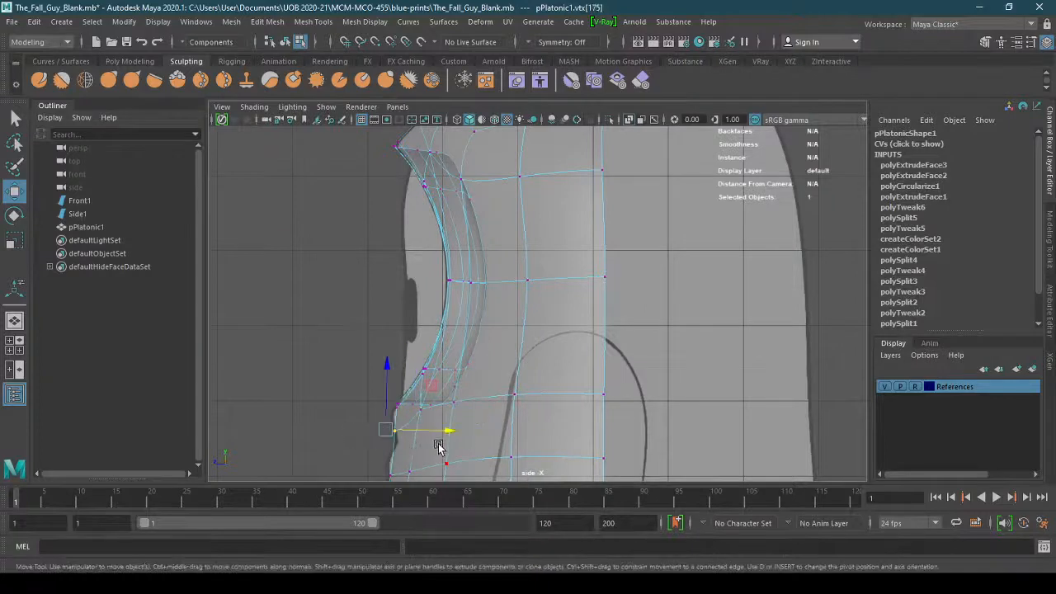
middle_click_drag(405, 429, 395, 380, "alt")
right_click_drag(395, 380, 519, 358, "alt")
middle_click_drag(406, 374, 474, 333, "alt")
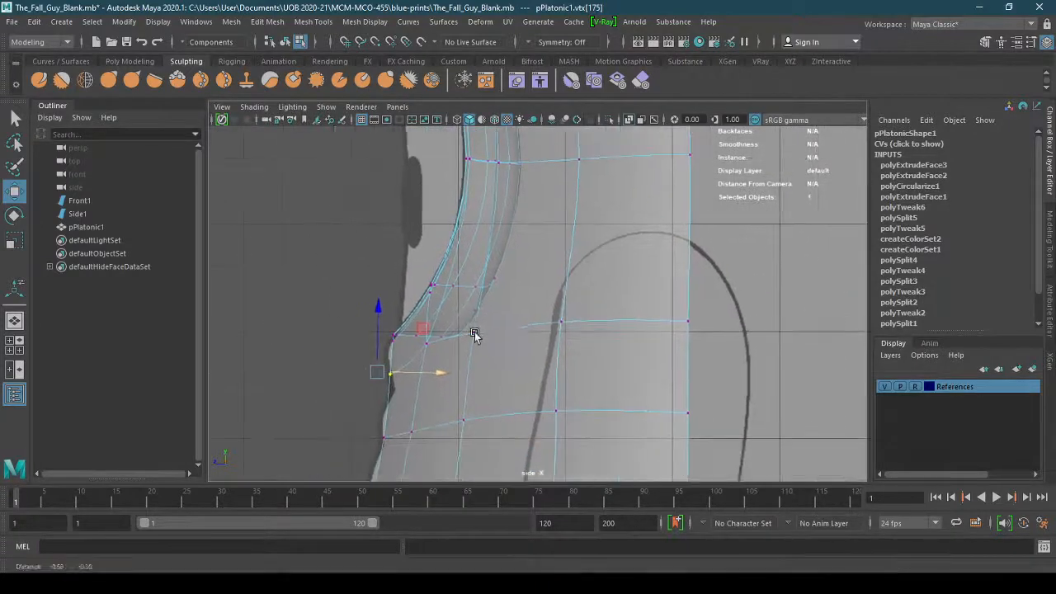
left_click_drag(334, 320, 400, 348)
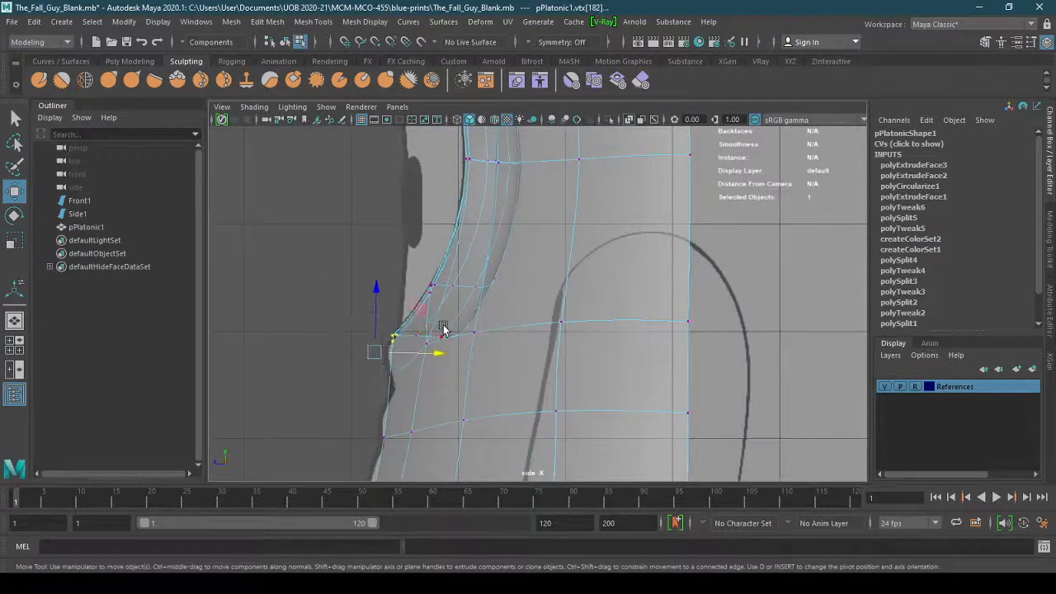
left_click_drag(424, 312, 435, 357)
left_click(391, 376)
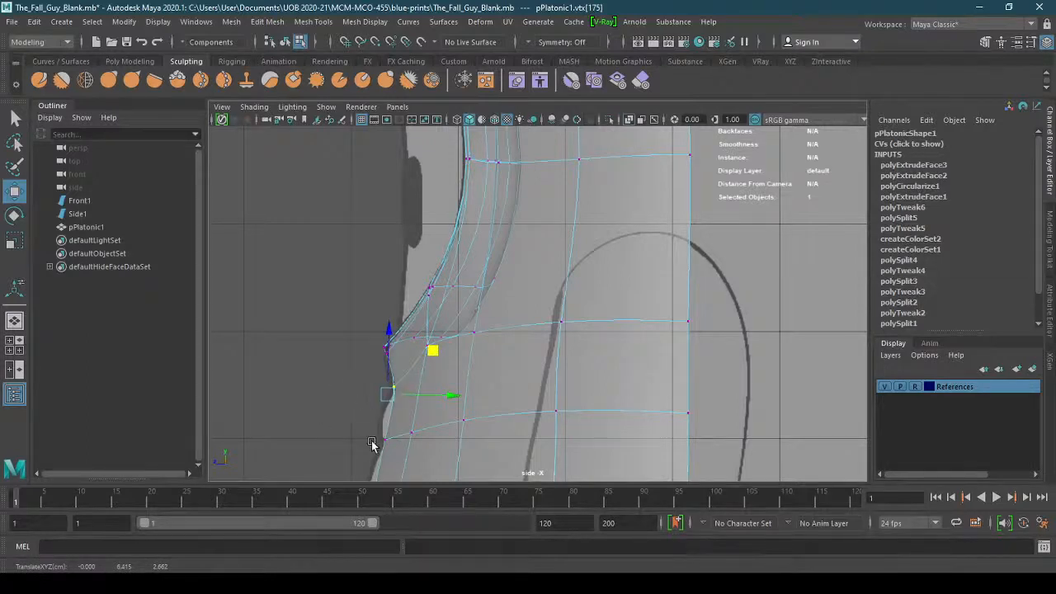
Shift the front vertices of the four body rows below the face opening to match the side reference outline
left_click_drag(350, 418, 430, 447)
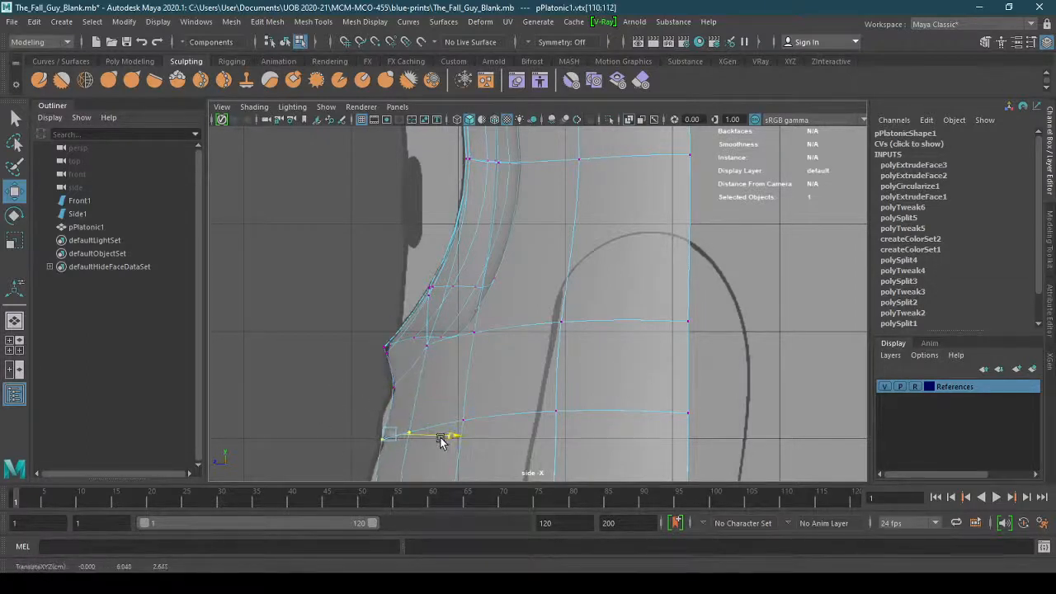
left_click_drag(389, 404, 389, 410)
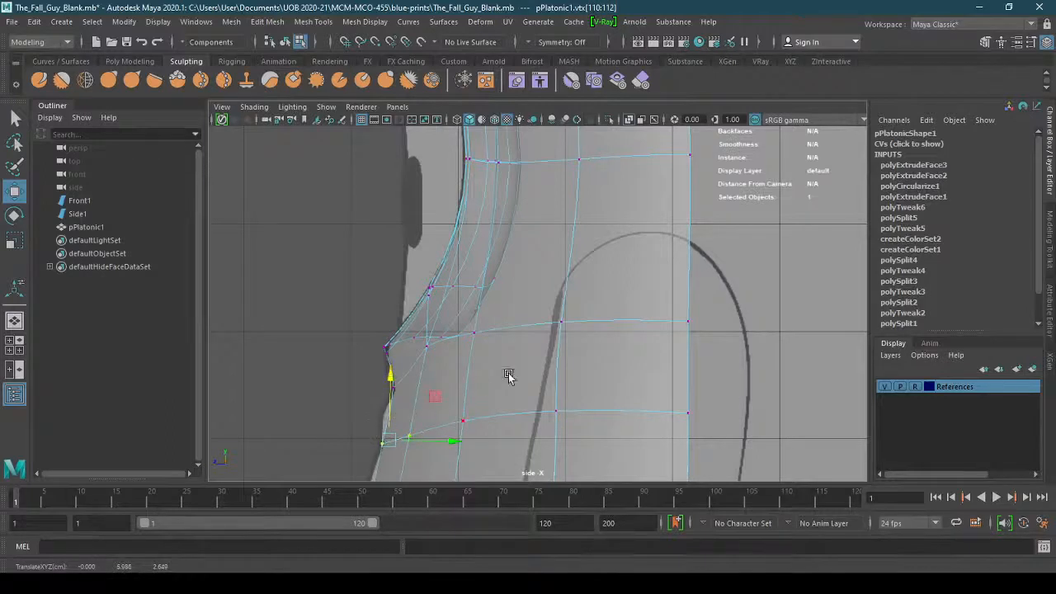
middle_click_drag(487, 412, 492, 270, "alt")
left_click_drag(324, 341, 485, 404)
left_click_drag(466, 369, 456, 373)
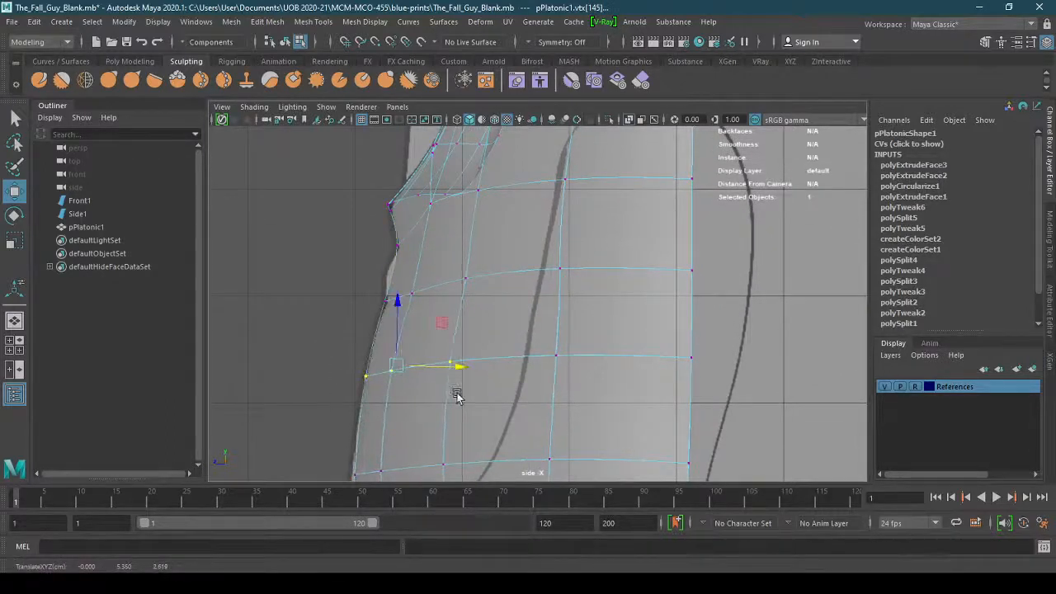
middle_click_drag(454, 388, 447, 261, "alt")
left_click_drag(294, 274, 426, 314)
middle_click_drag(444, 389, 431, 298, "alt")
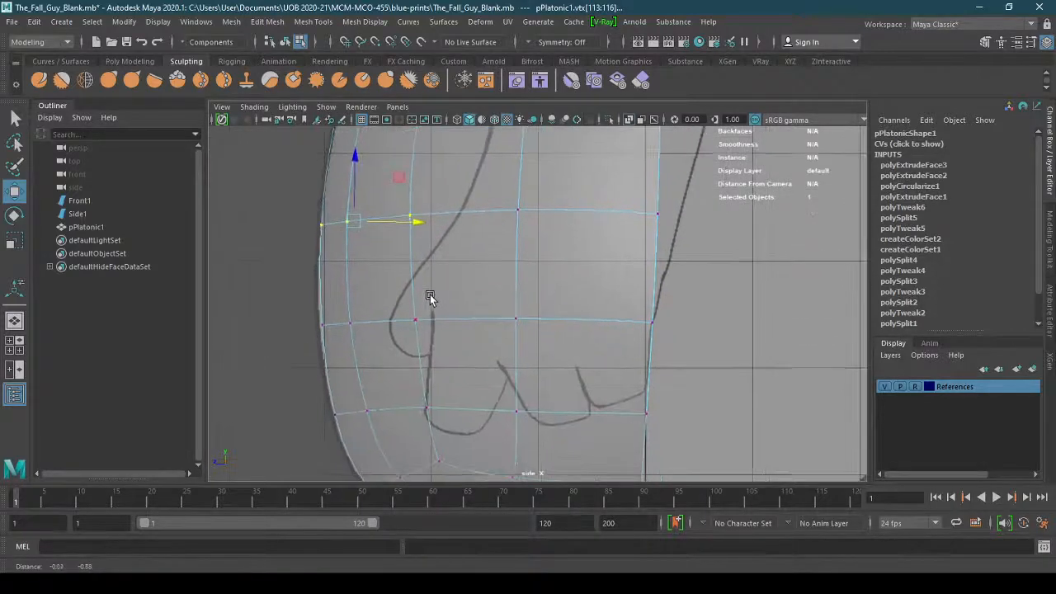
left_click_drag(305, 291, 424, 329)
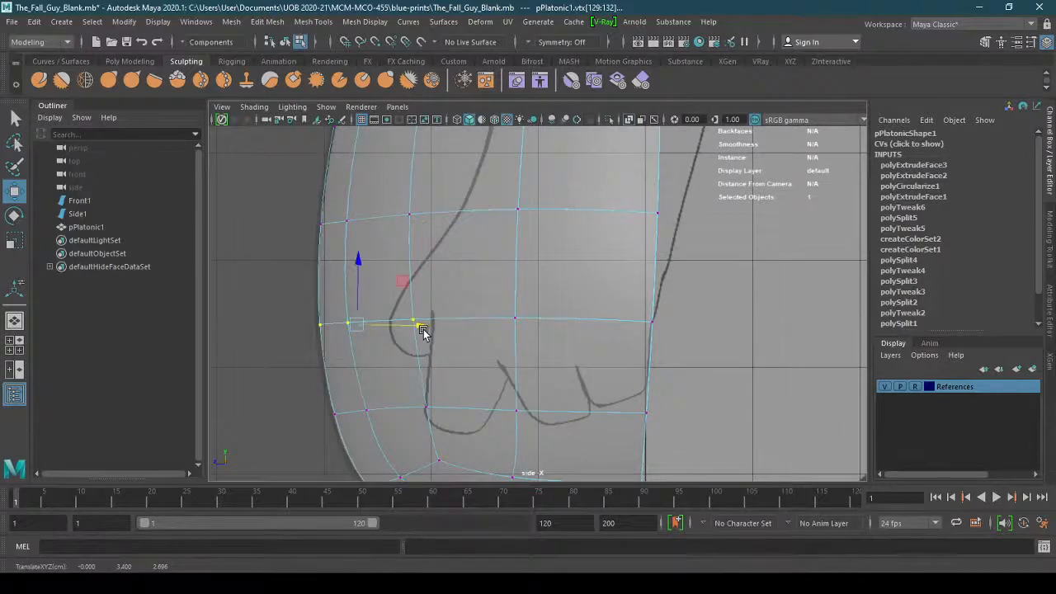
Show all hidden polygon surfaces to bring back the rear half of the body mesh
middle_click_drag(461, 281, 469, 471, "alt")
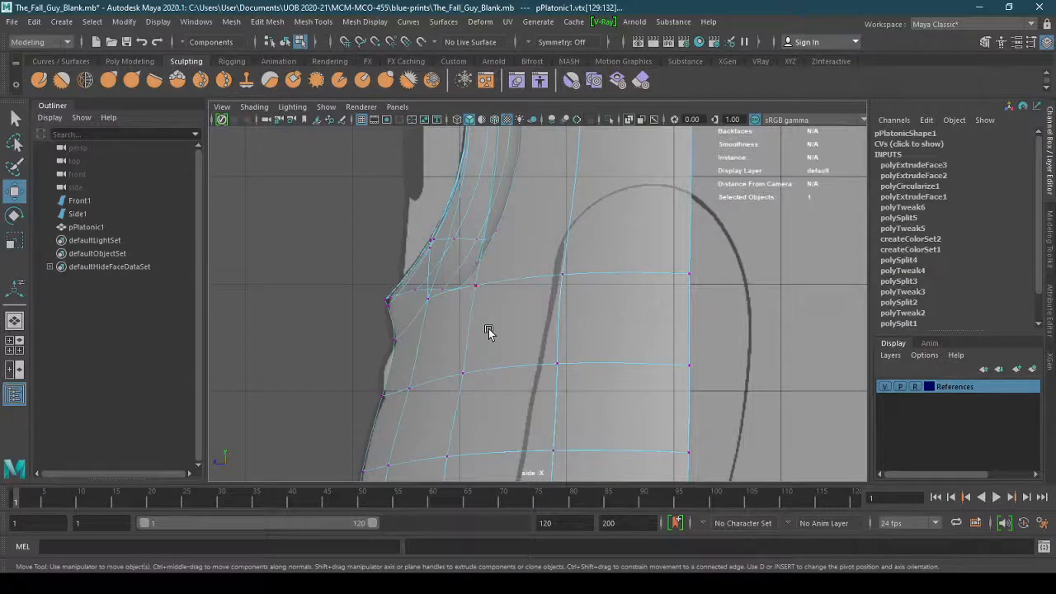
middle_click_drag(525, 318, 513, 409, "alt")
right_click_drag(592, 337, 456, 353, "alt")
middle_click_drag(551, 332, 526, 355, "alt")
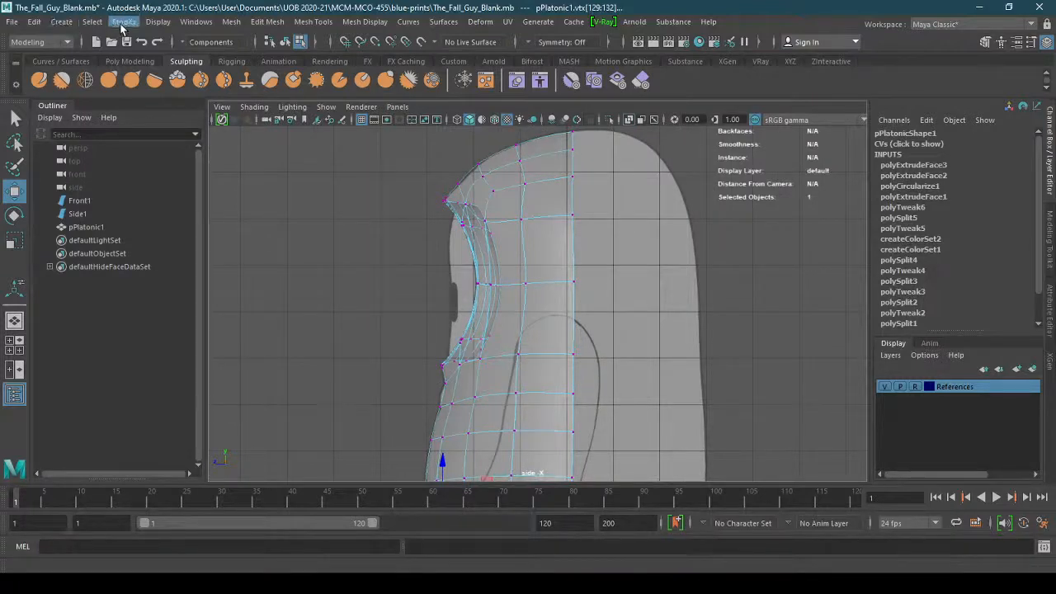
left_click(158, 22)
mouse_move(234, 107)
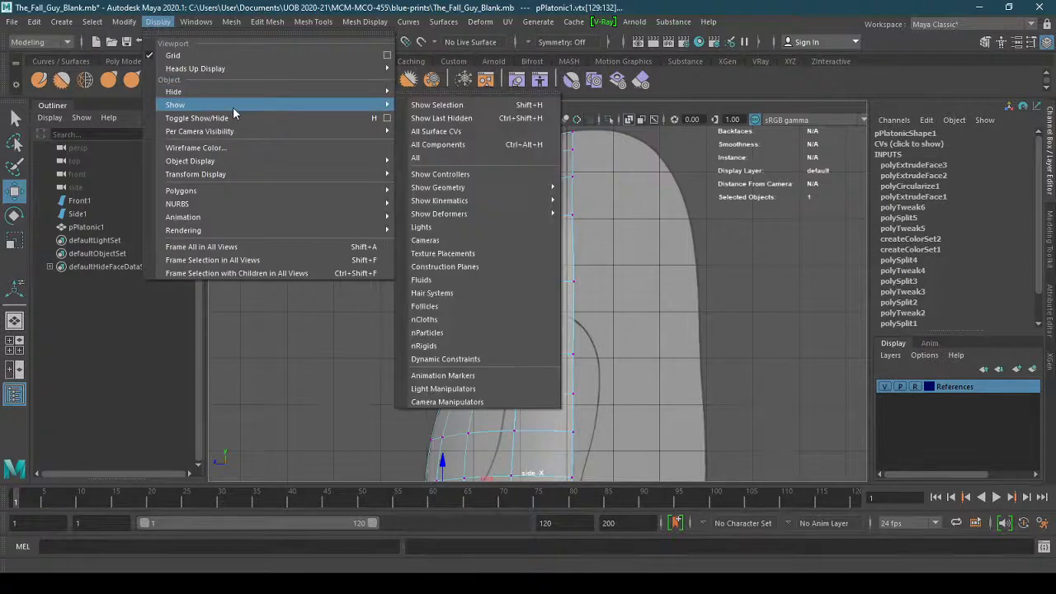
mouse_move(540, 188)
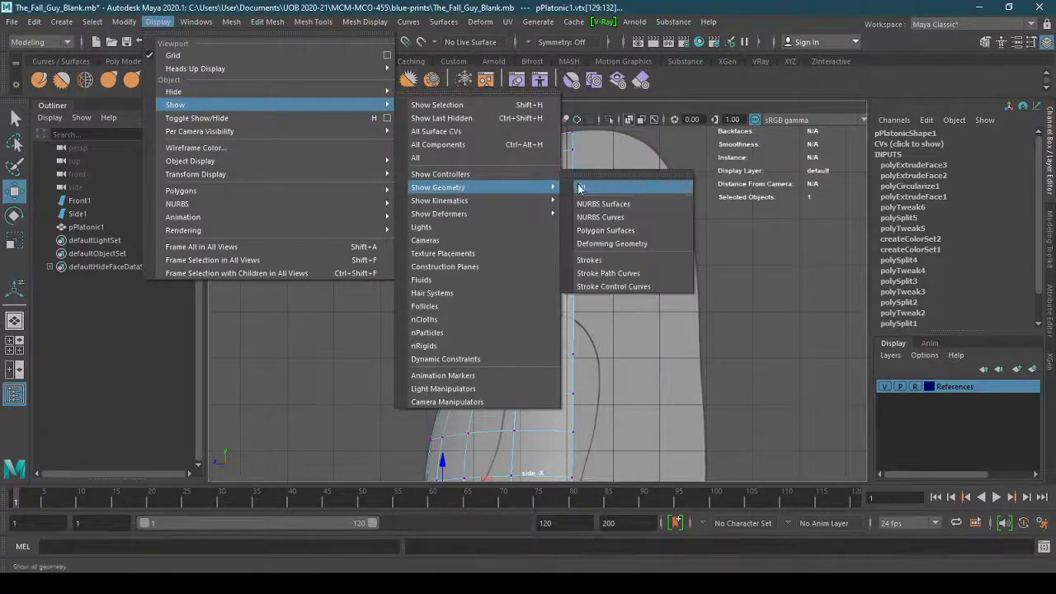
left_click(641, 231)
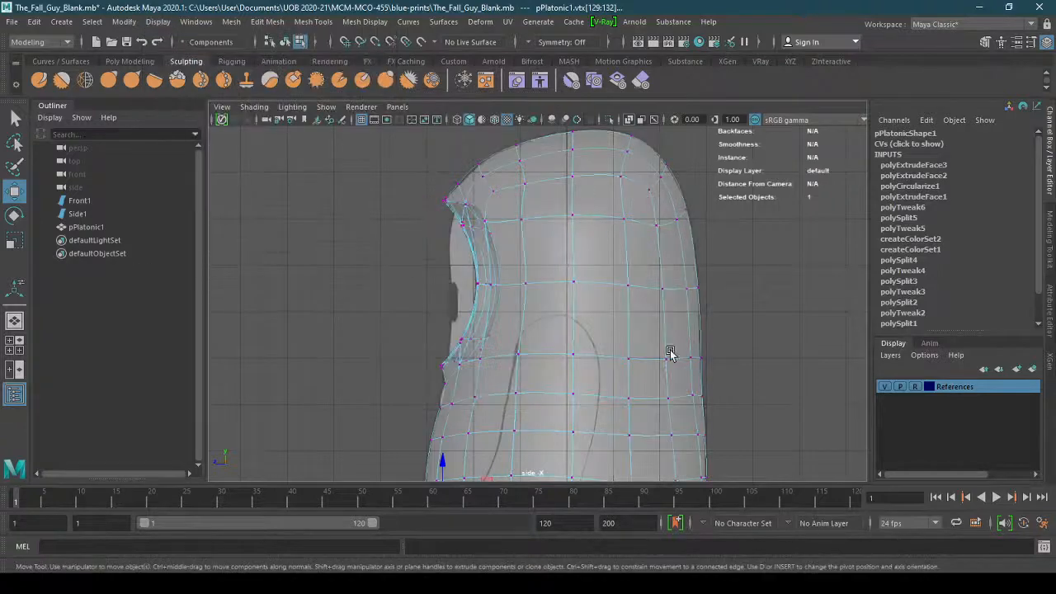
middle_click_drag(665, 405, 635, 381, "alt")
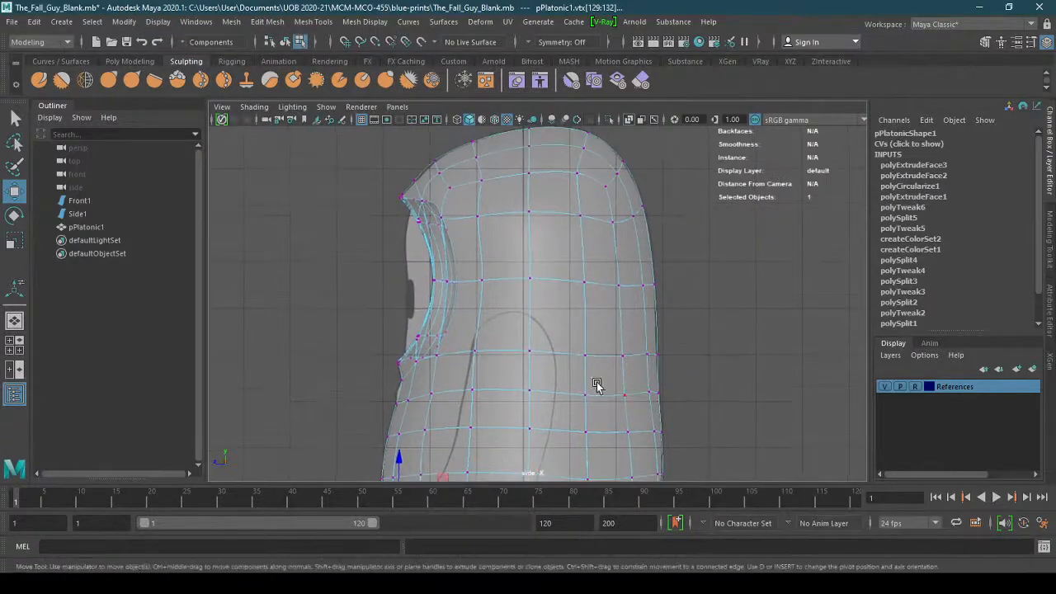
right_click_drag(494, 333, 628, 306, "alt")
middle_click_drag(619, 355, 634, 248, "alt")
right_click_drag(578, 259, 562, 290, "alt")
middle_click_drag(561, 290, 568, 322, "alt")
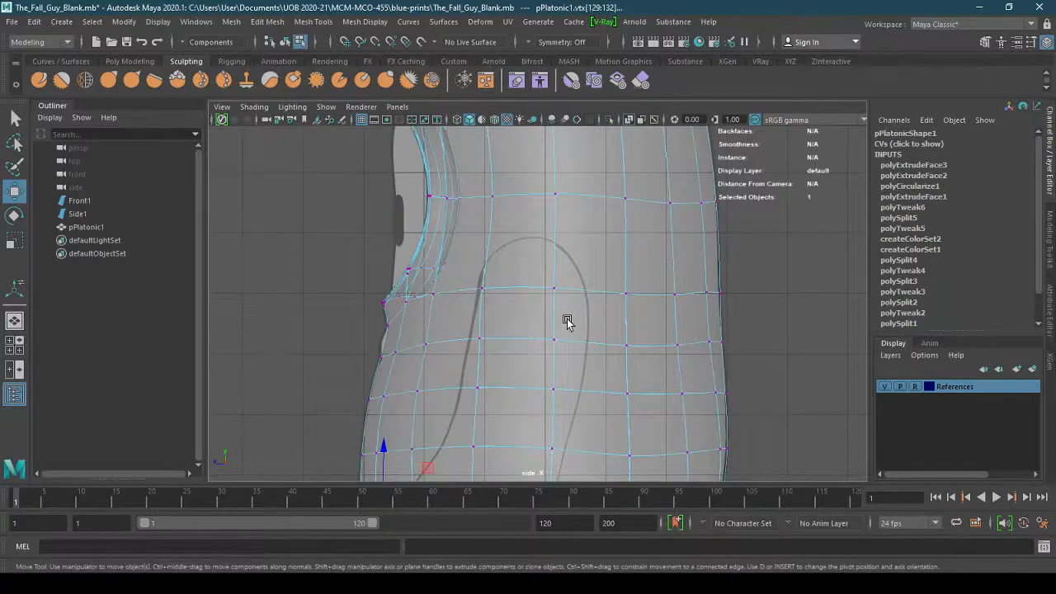
right_click(428, 326, "shift")
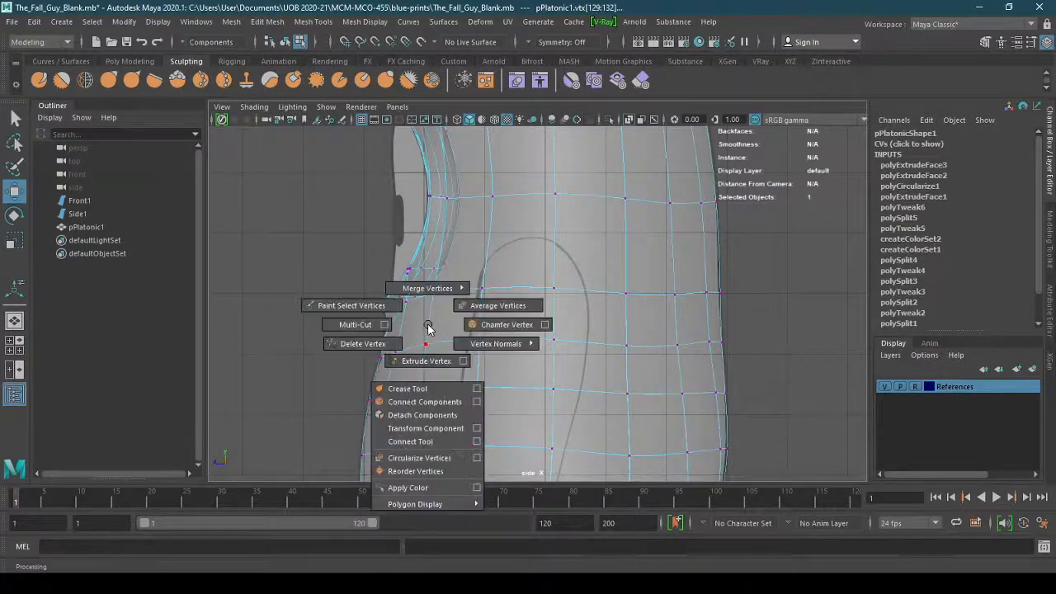
right_click_drag(427, 327, 359, 325)
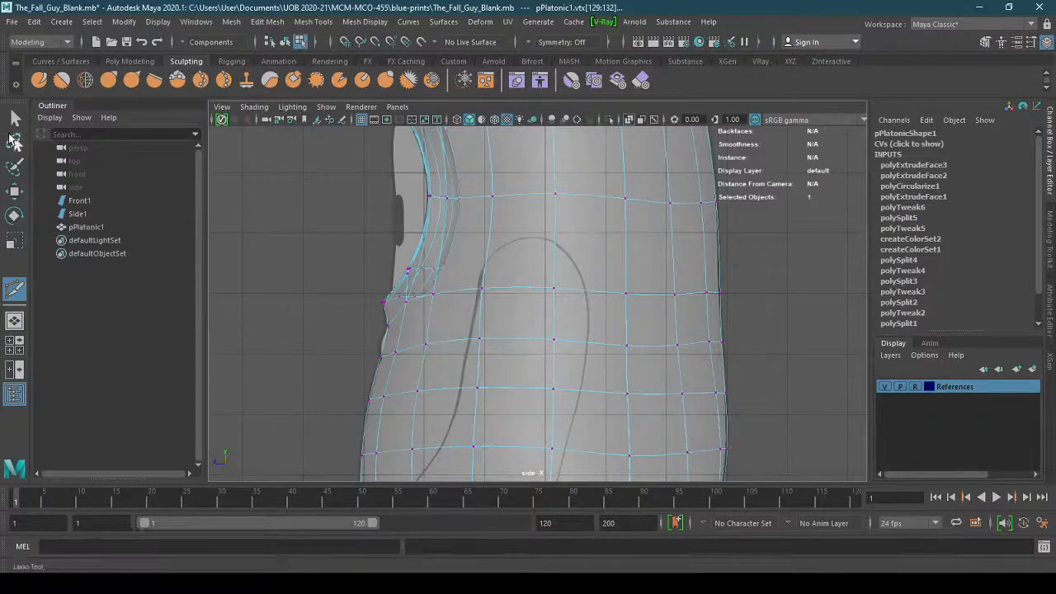
left_click(14, 117)
right_click_drag(458, 336, 457, 205)
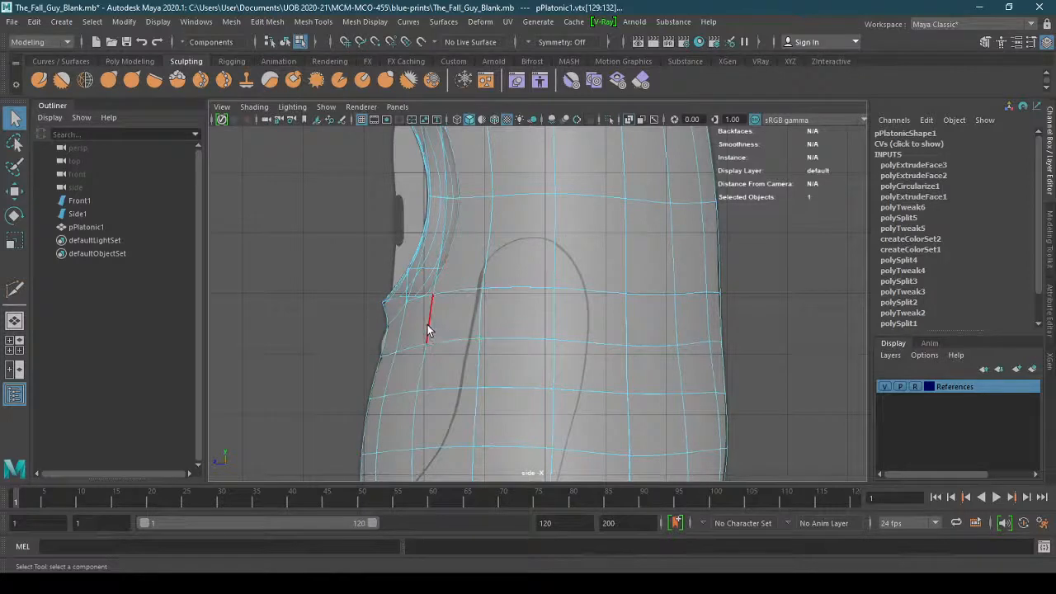
right_click_drag(433, 326, 337, 328, "shift")
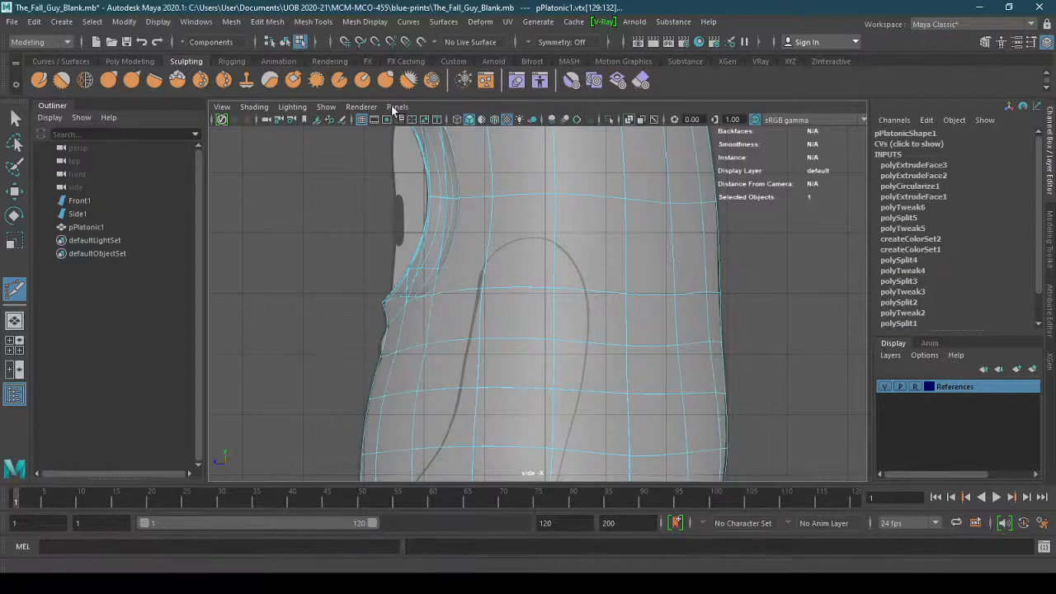
left_click(14, 118)
left_click(326, 300)
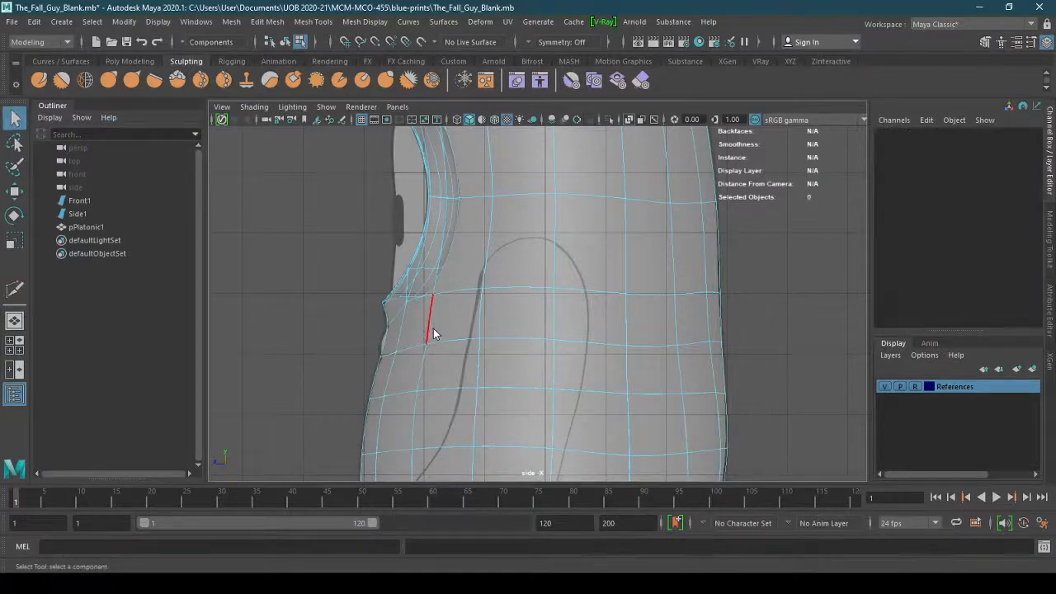
right_click_drag(435, 235, 500, 217)
left_click(402, 347)
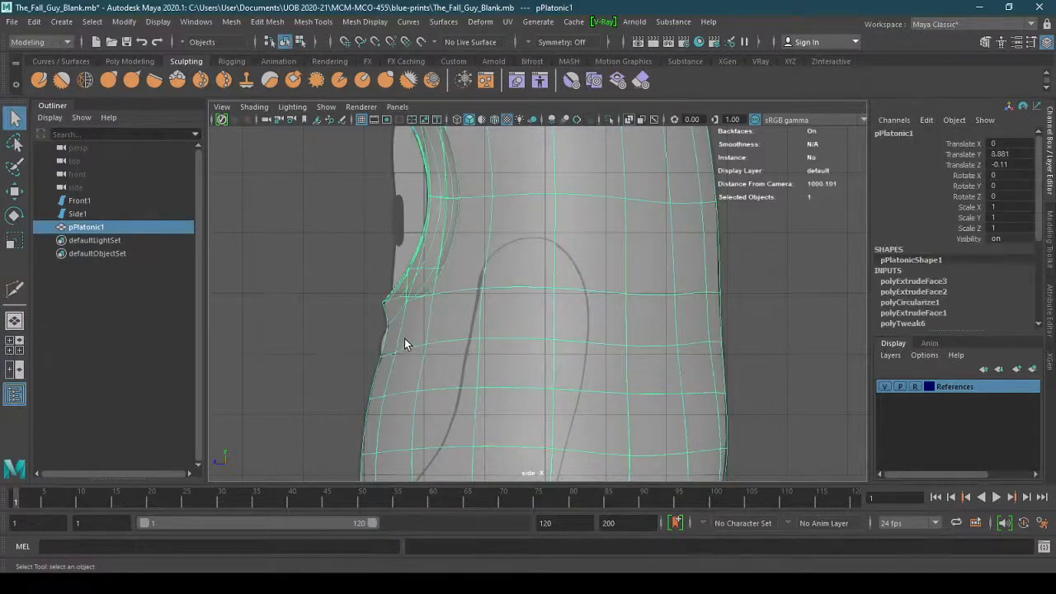
right_click_drag(383, 247, 328, 234, "shift")
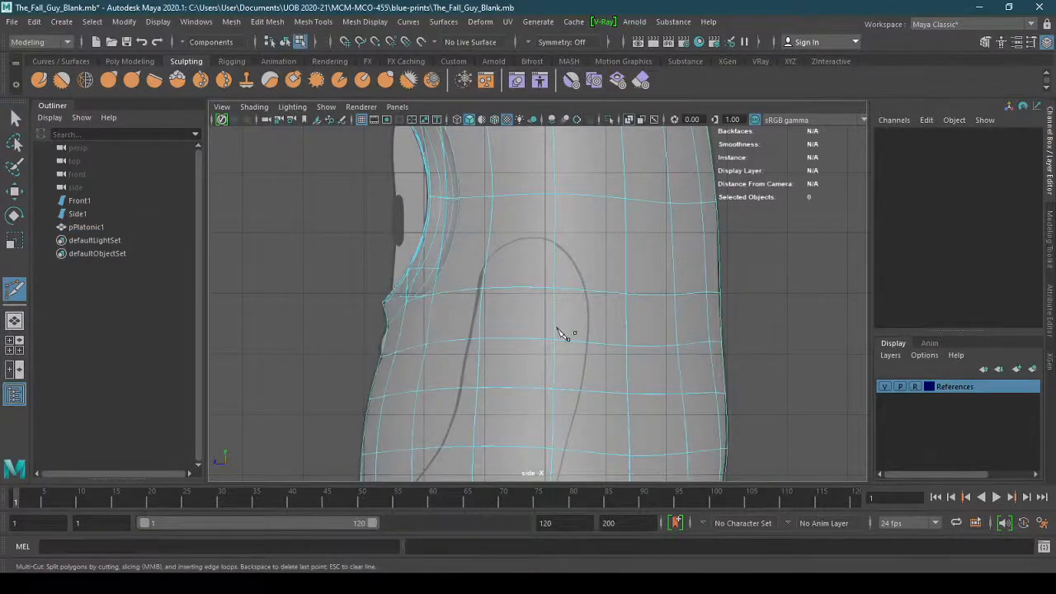
right_click_drag(514, 313, 418, 325, "alt")
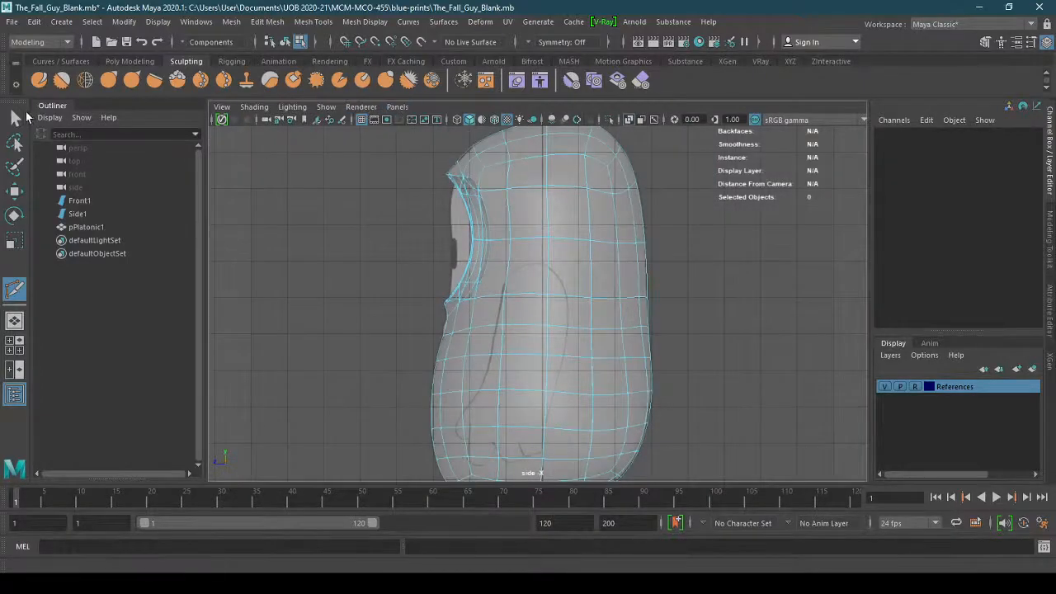
Switch the viewport to the perspective camera and select the whole body mesh in object mode
left_click(15, 118)
left_click(397, 106)
mouse_move(472, 125)
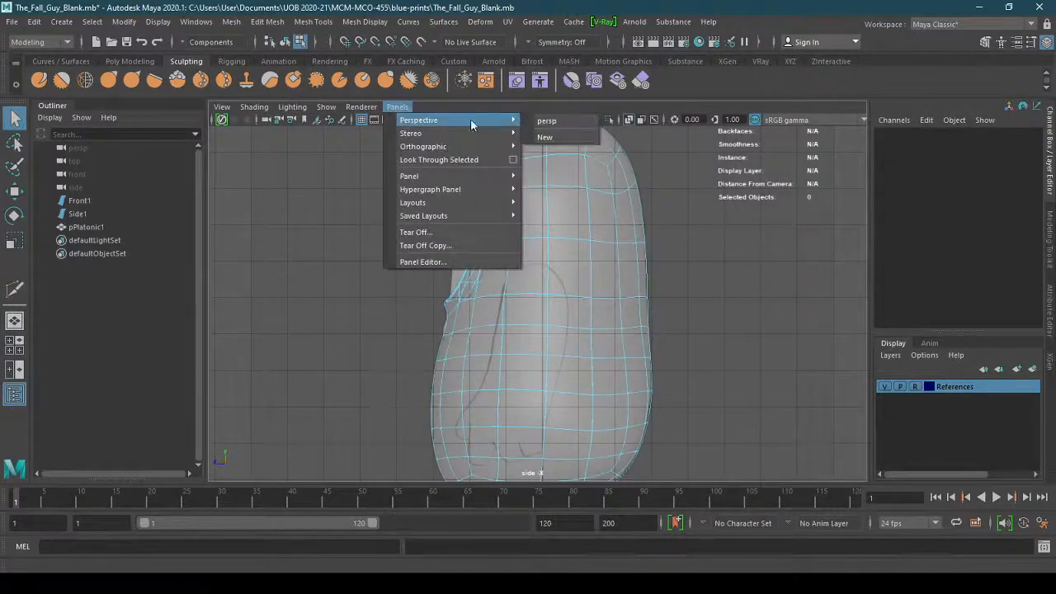
left_click(565, 122)
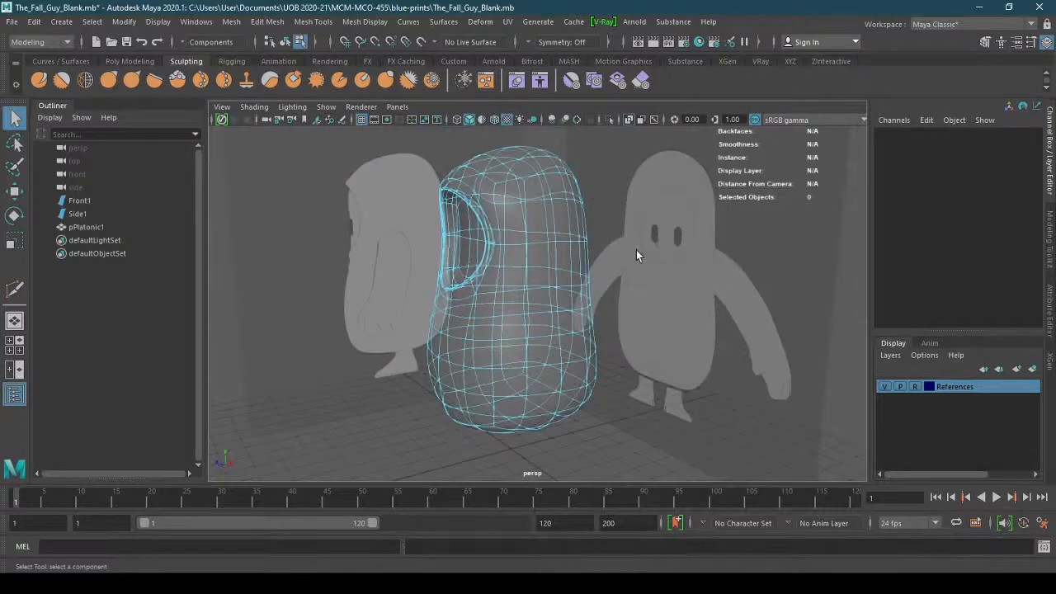
left_click(531, 343)
right_click_drag(531, 341, 593, 213)
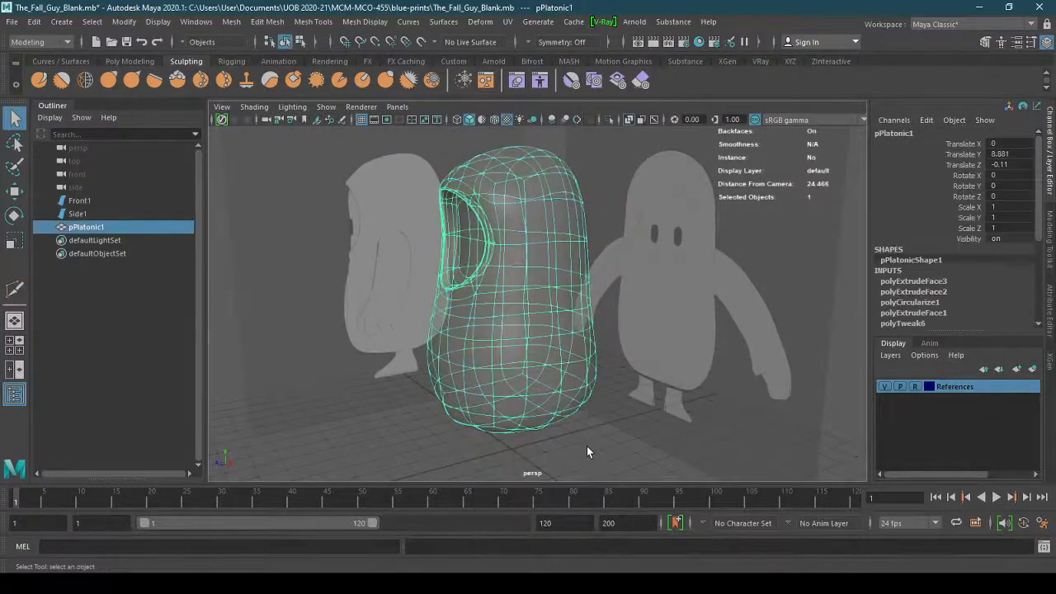
left_click(586, 446)
left_click(523, 365)
Turn off X-Ray shading, deselect the body and save the scene
left_click(254, 107)
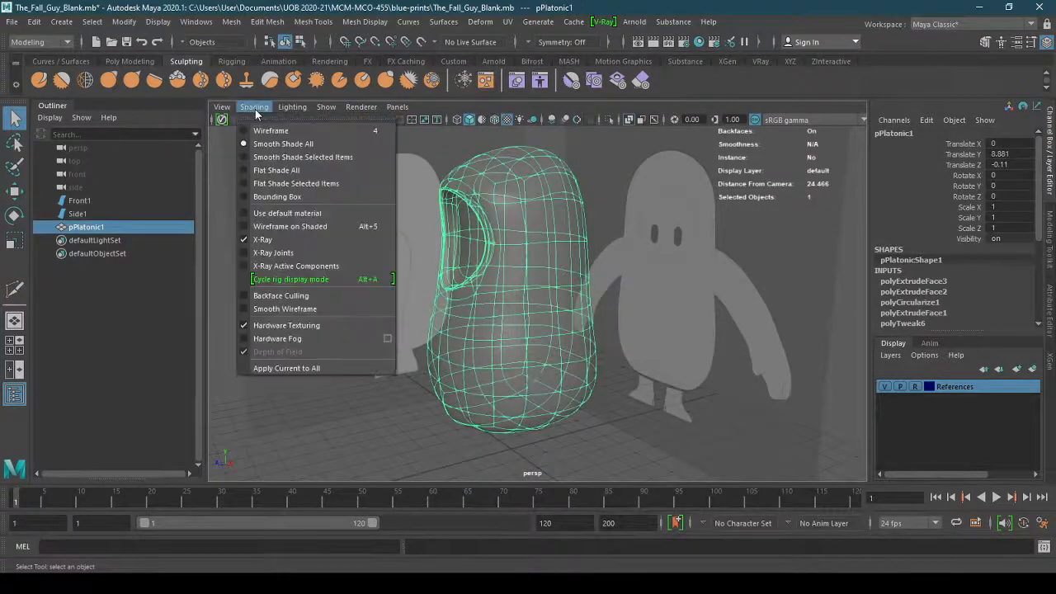
left_click(299, 239)
left_click(385, 412)
left_click_drag(412, 396, 475, 380, "alt")
key("ctrl+s")
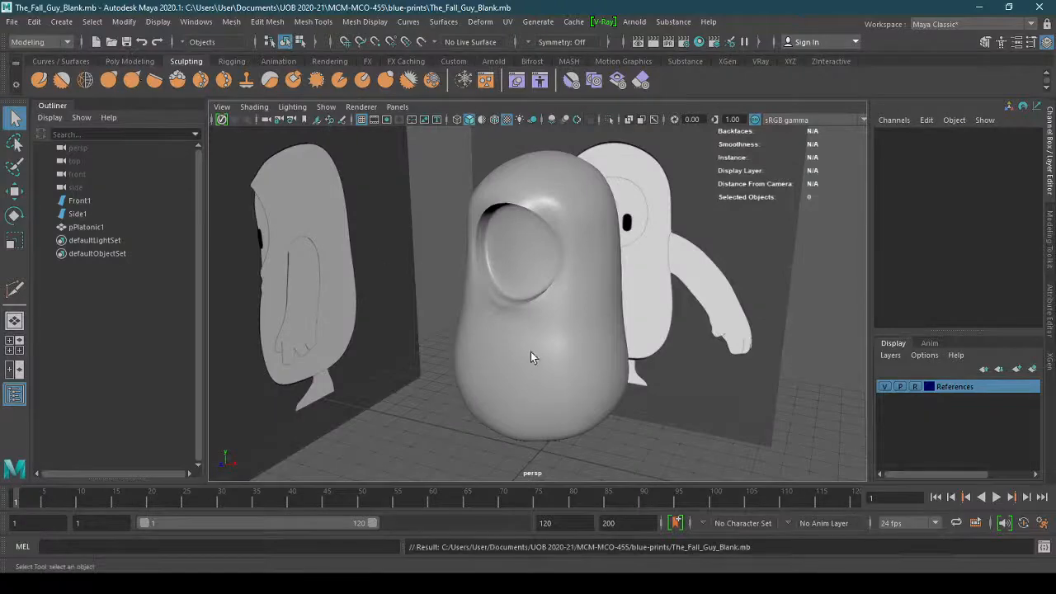
left_click_drag(475, 341, 516, 335, "alt")
right_click_drag(517, 334, 317, 355, "alt")
left_click(531, 370)
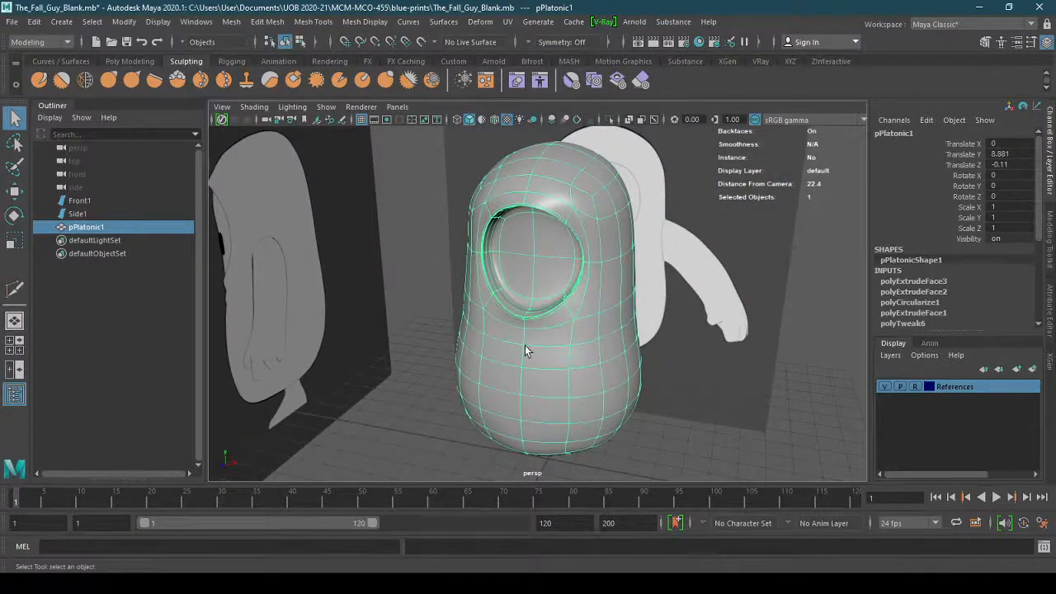
right_click_drag(525, 345, 437, 231, "shift")
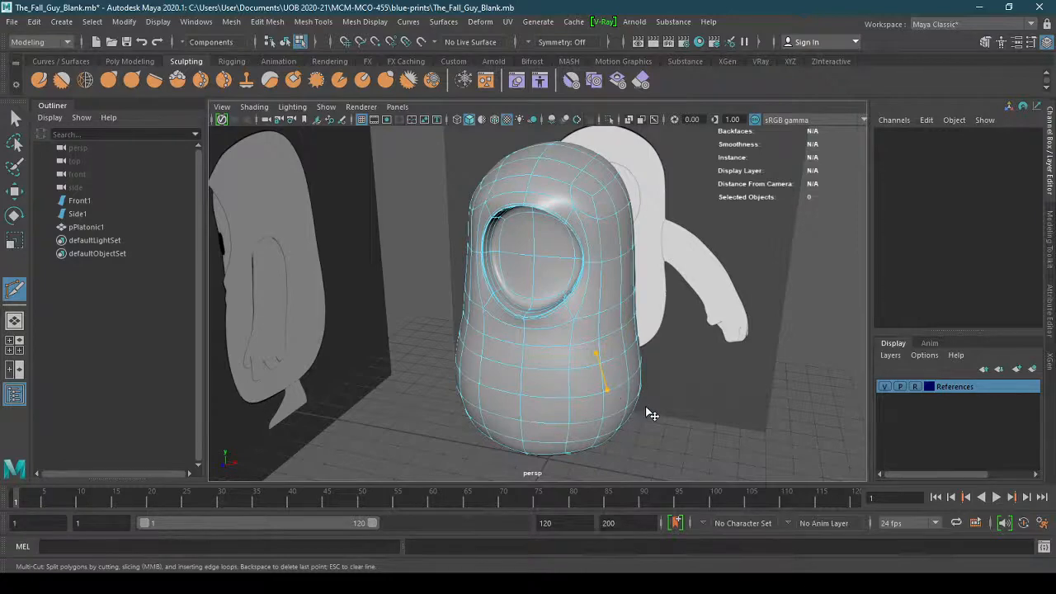
left_click_drag(654, 414, 541, 389, "alt")
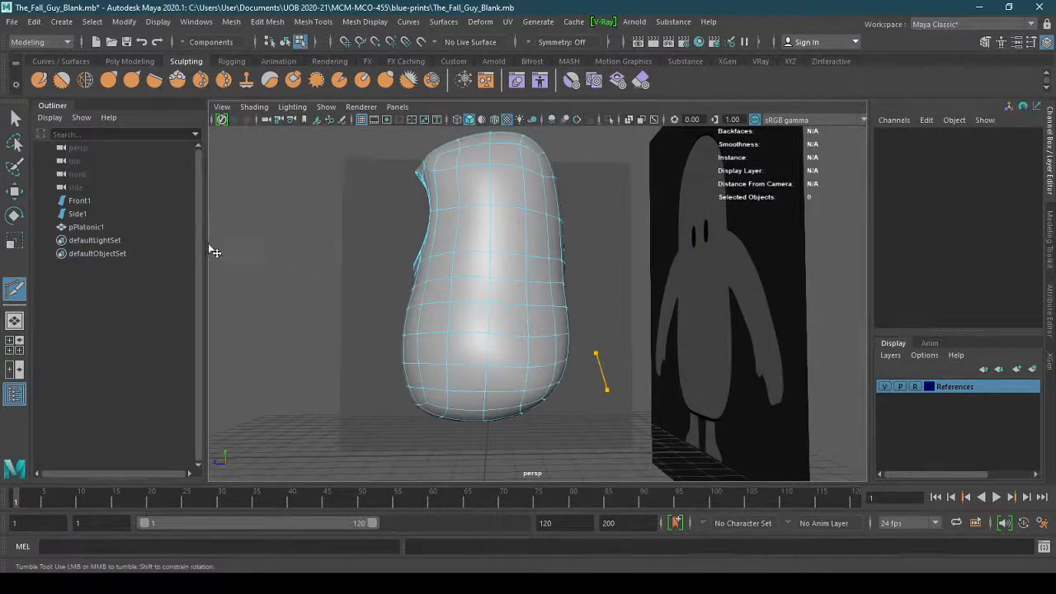
left_click(284, 42)
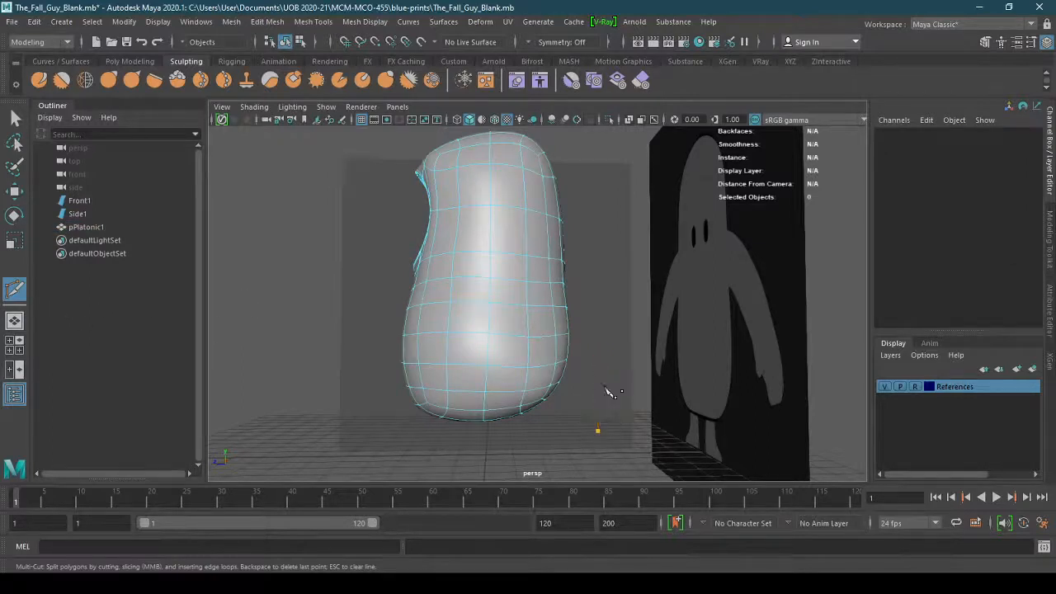
left_click_drag(609, 392, 720, 391, "alt")
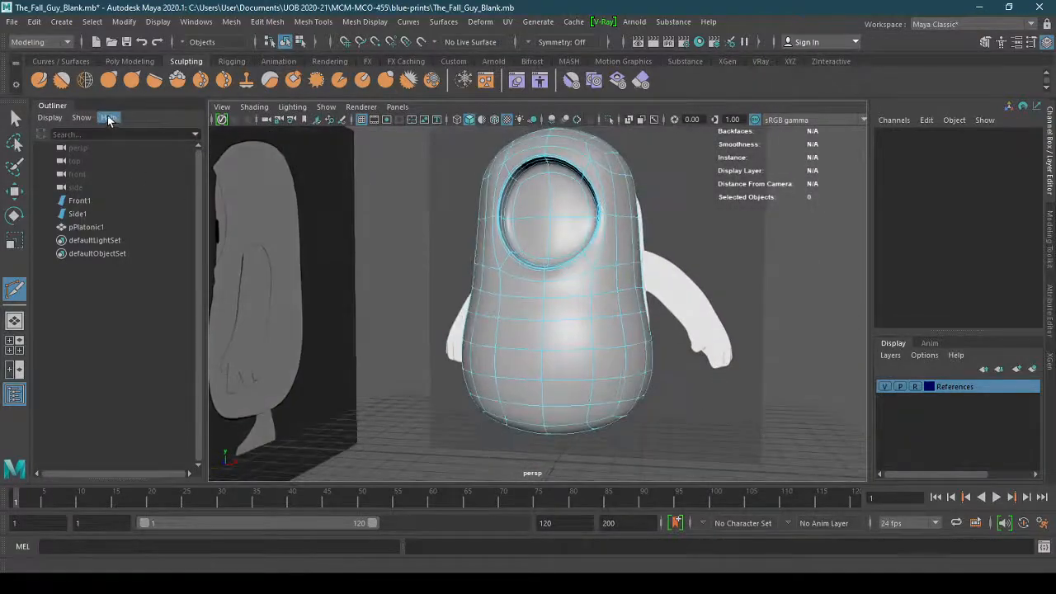
Save the scene again and activate the Move tool
key("ctrl+s")
key("w")
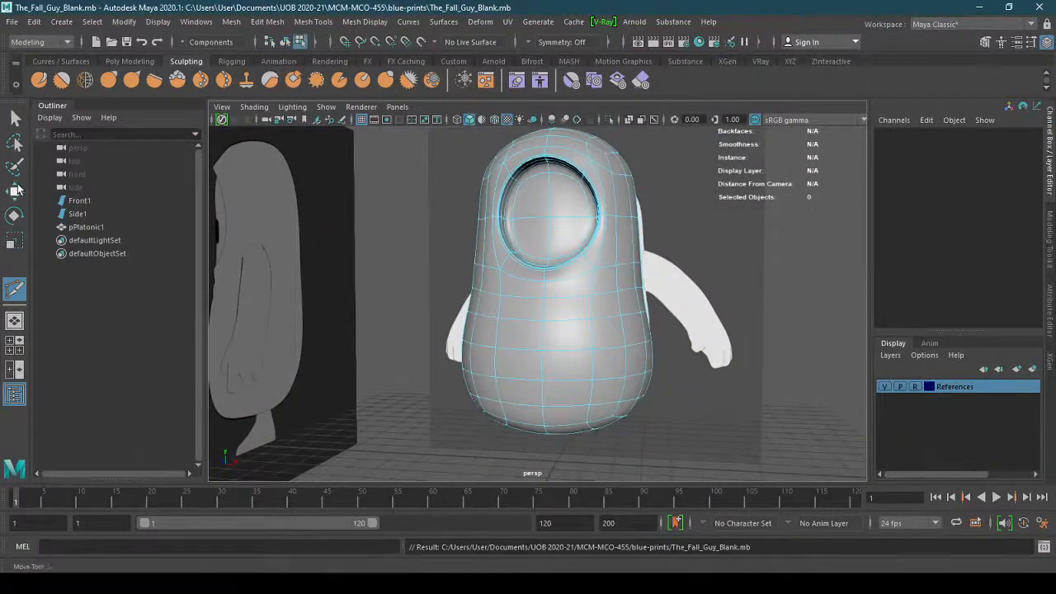
Examine the edge loops around the lower rim of the face opening up close
scroll(577, 283, "up", 4)
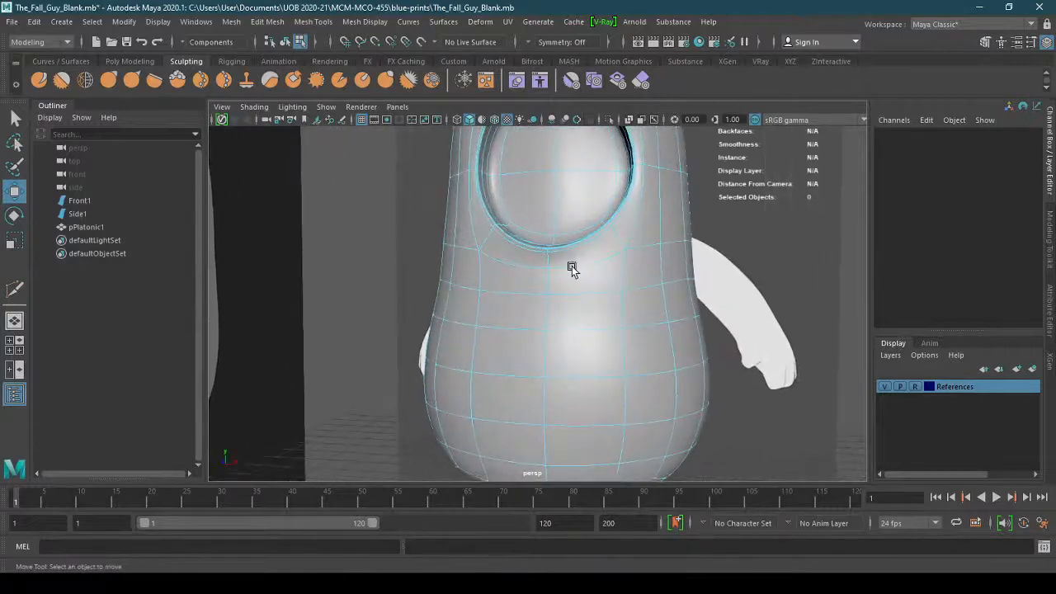
middle_click_drag(570, 269, 488, 349, "alt")
scroll(561, 360, "up", 4)
left_click_drag(562, 360, 547, 427, "alt")
scroll(553, 429, "up", 3)
middle_click_drag(547, 426, 577, 374, "alt")
left_click_drag(577, 374, 556, 395, "alt")
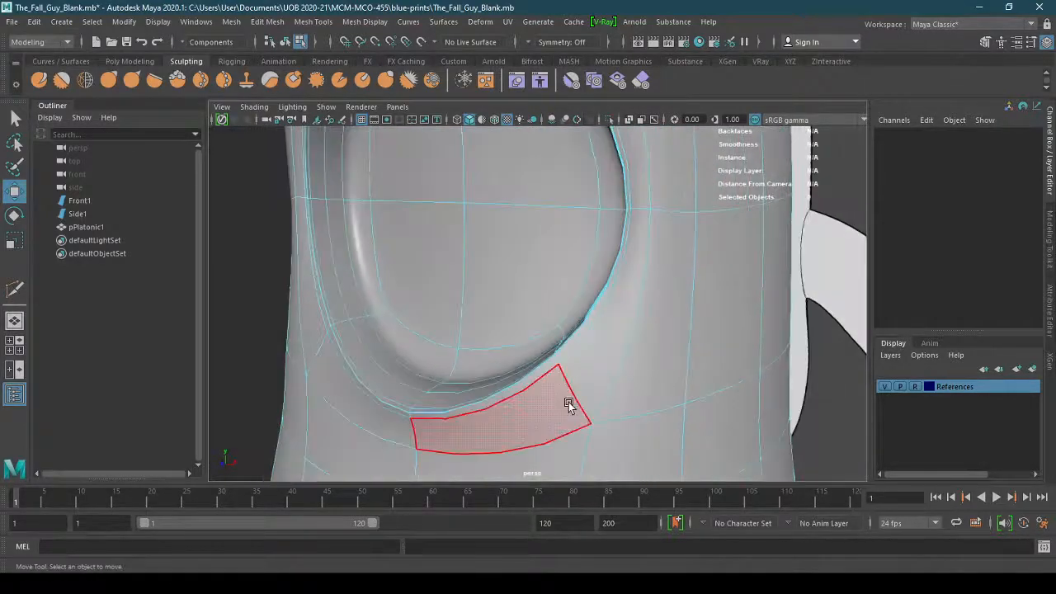
left_click(568, 405)
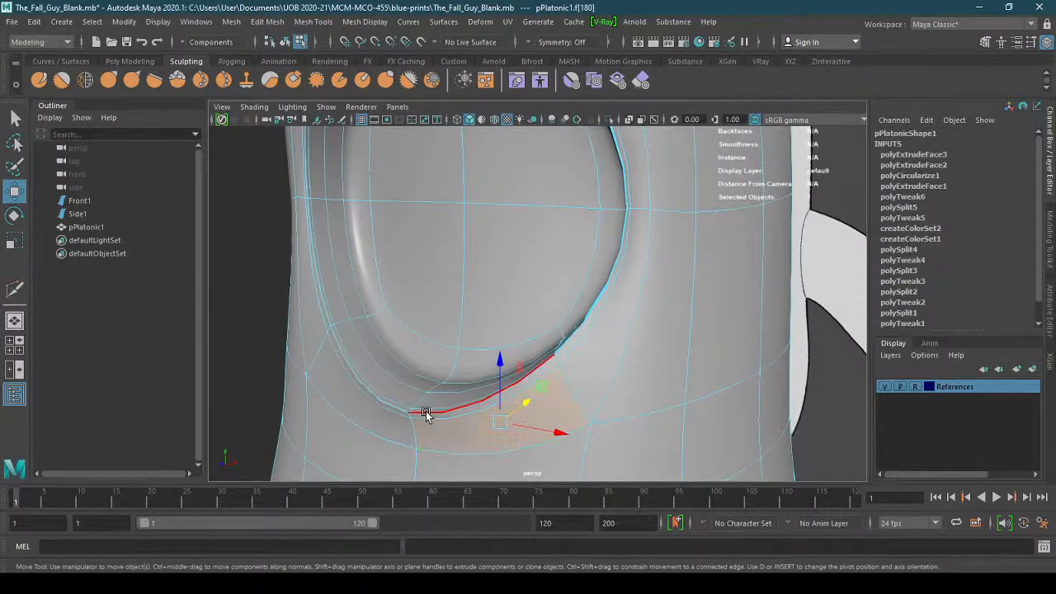
right_click_drag(425, 412, 487, 418, "alt")
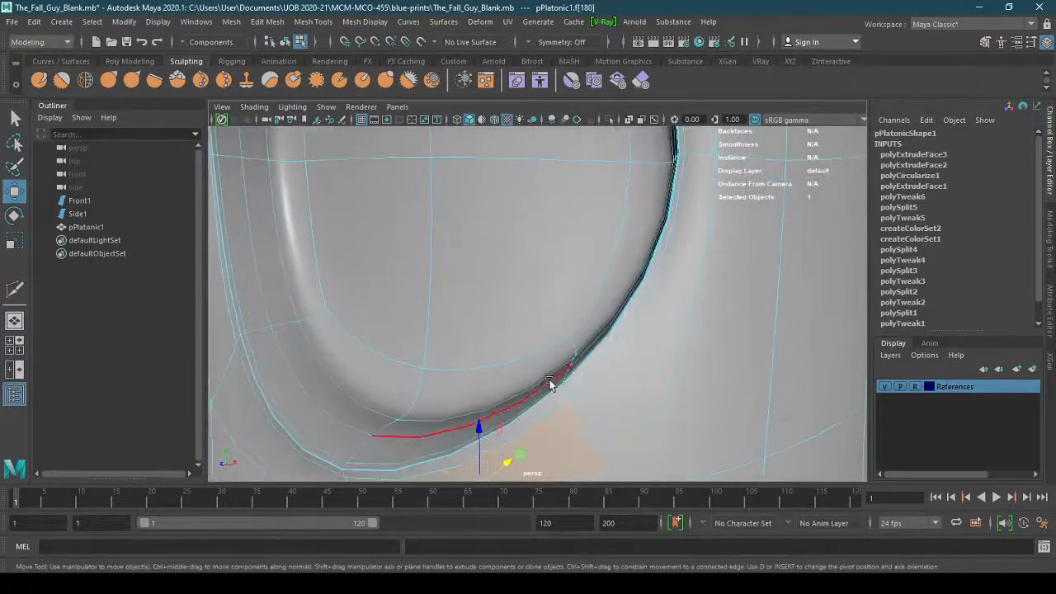
right_click_drag(549, 380, 416, 385, "alt")
left_click_drag(607, 277, 391, 349, "alt")
right_click_drag(391, 349, 591, 388, "alt")
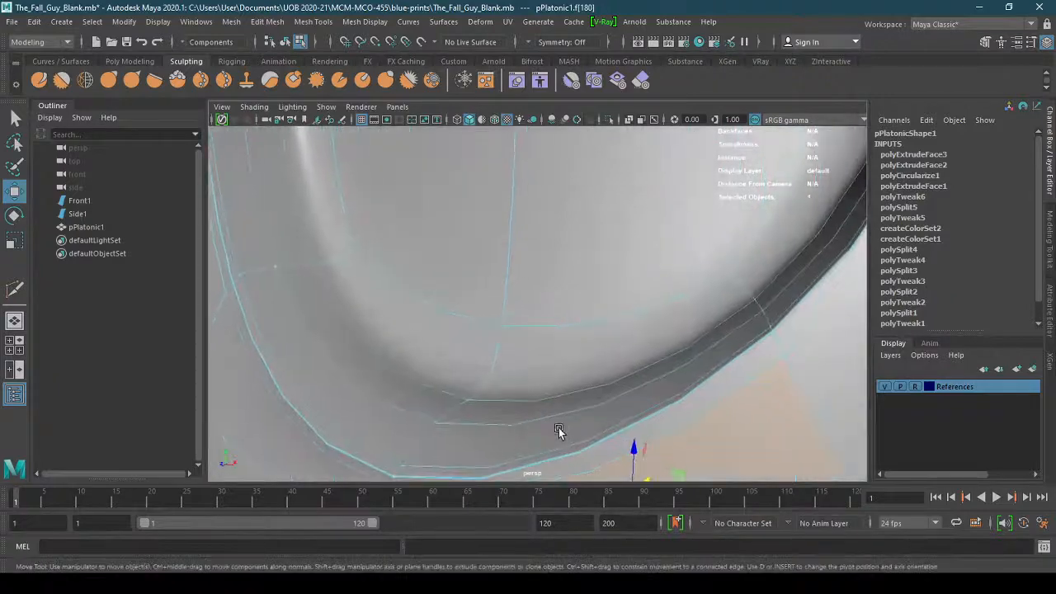
Delete one of the two nearly coincident edge loops running along the outer lip of the face opening
middle_click_drag(559, 432, 617, 339, "alt")
right_click_drag(546, 247, 585, 243, "alt")
middle_click_drag(652, 186, 573, 285, "alt")
right_click_drag(398, 370, 444, 370, "alt")
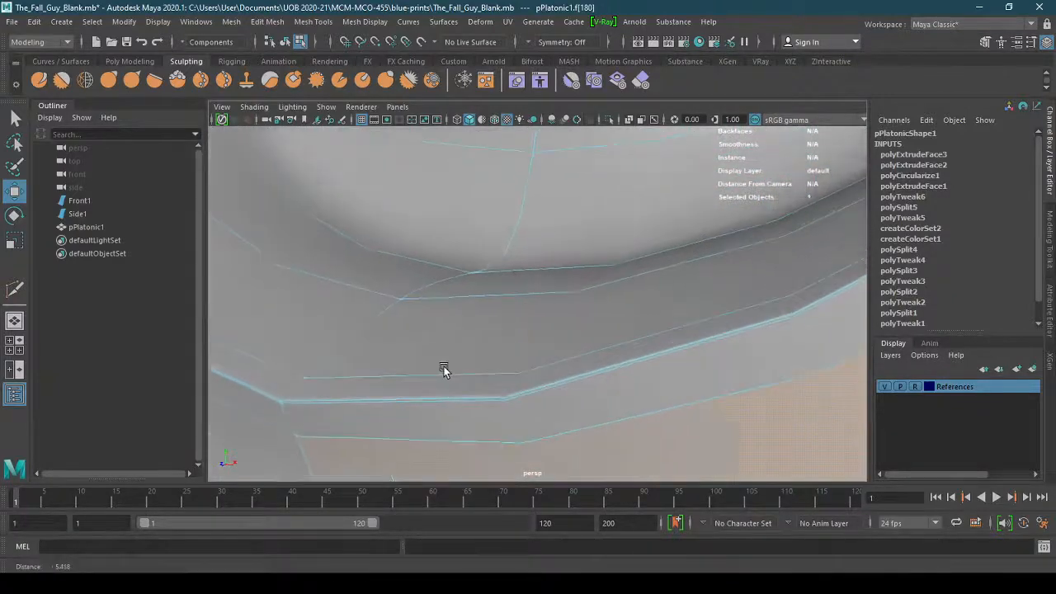
double_click(377, 400)
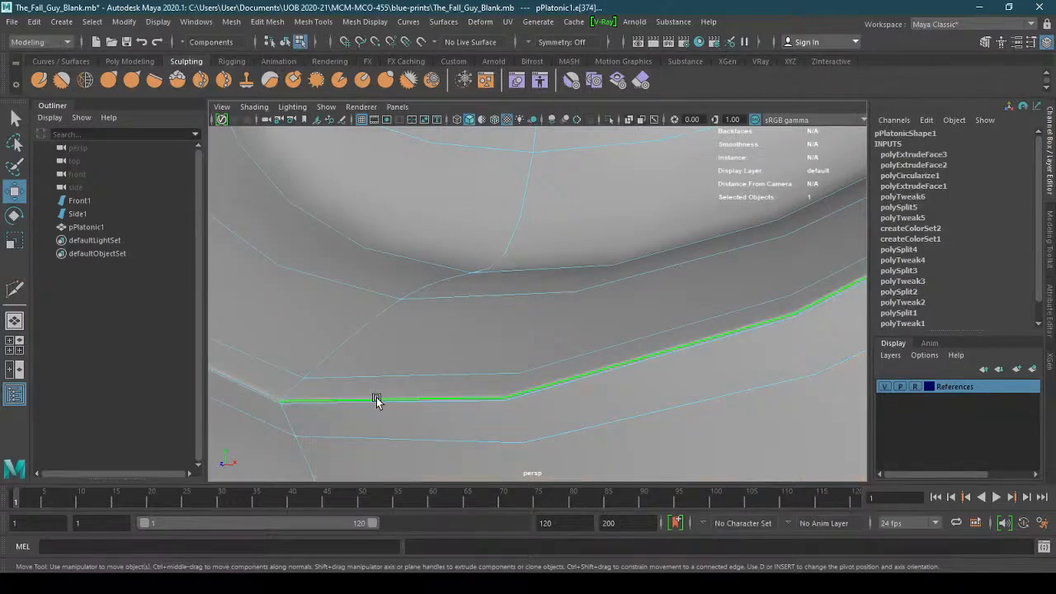
right_click_drag(566, 332, 368, 373, "alt")
key("f")
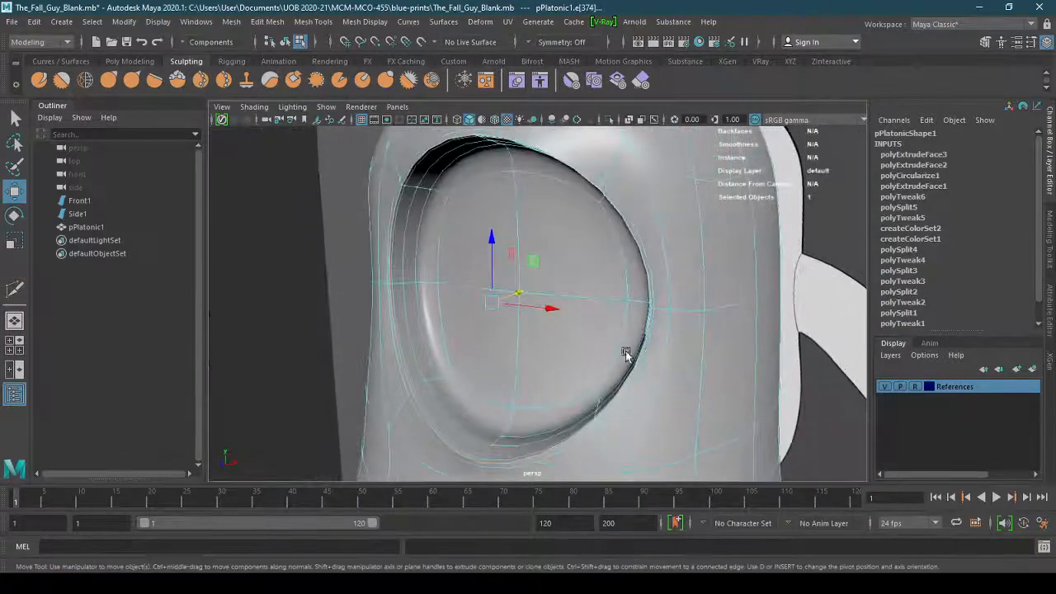
left_click(15, 240)
right_click_drag(524, 299, 590, 293, "alt")
left_click_drag(596, 286, 588, 330)
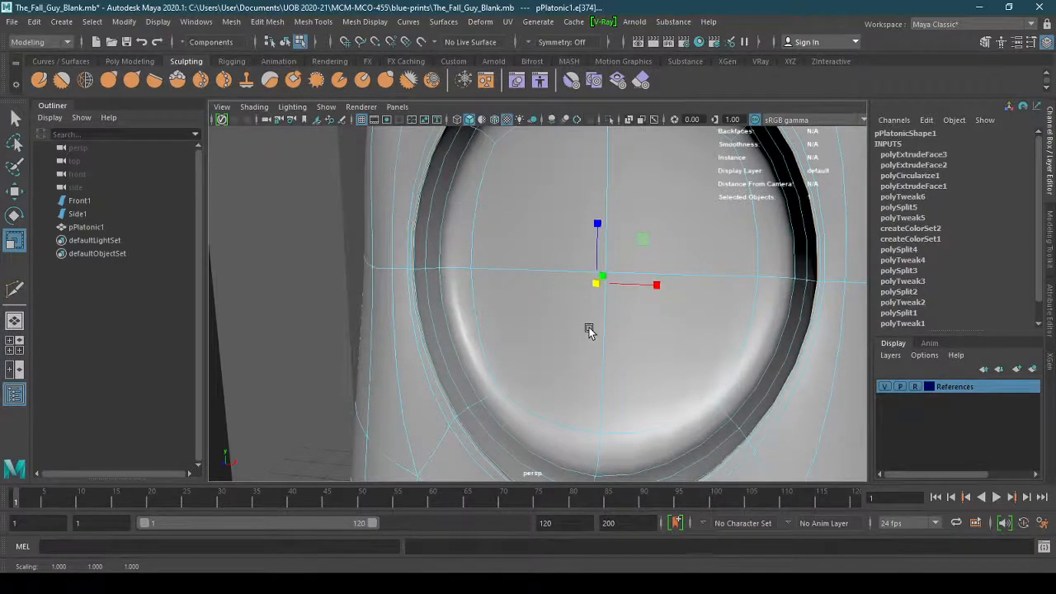
key("Delete")
Delete the remaining edge loop on the sharp lip of the face opening's rim to soften the edge
left_click_drag(589, 331, 585, 342, "alt")
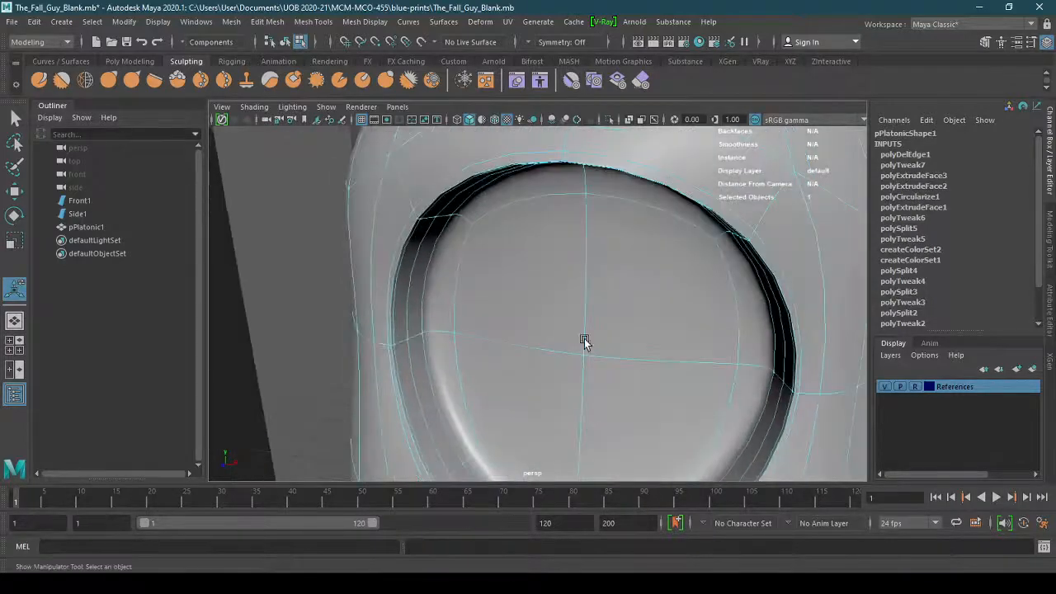
middle_click_drag(646, 408, 611, 198, "alt")
right_click_drag(508, 299, 602, 330, "alt")
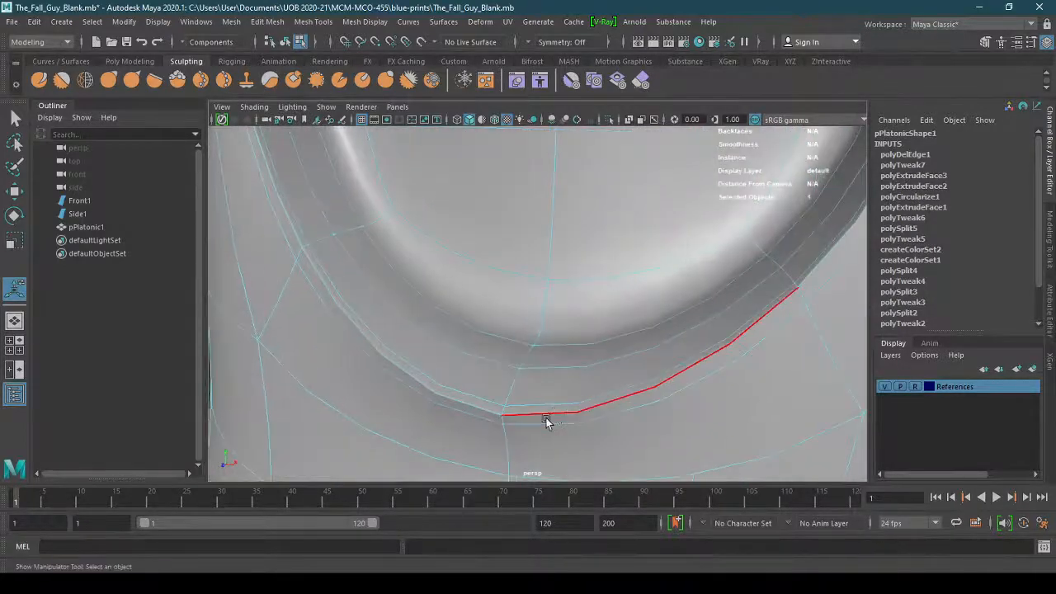
right_click_drag(546, 422, 563, 429, "alt")
middle_click_drag(563, 429, 516, 351, "alt")
right_click_drag(437, 312, 457, 320, "alt")
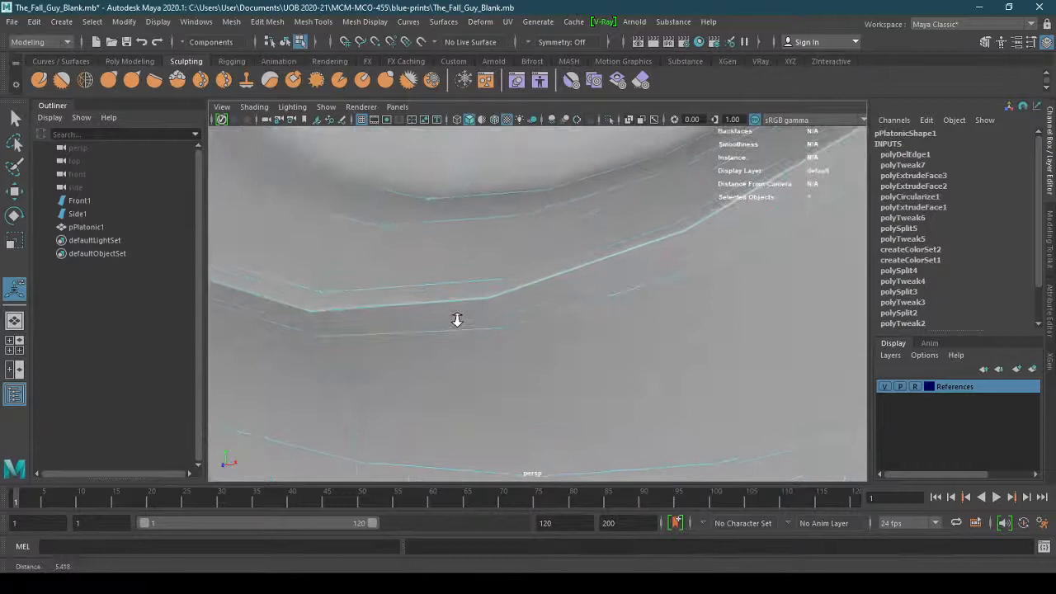
left_click(416, 308)
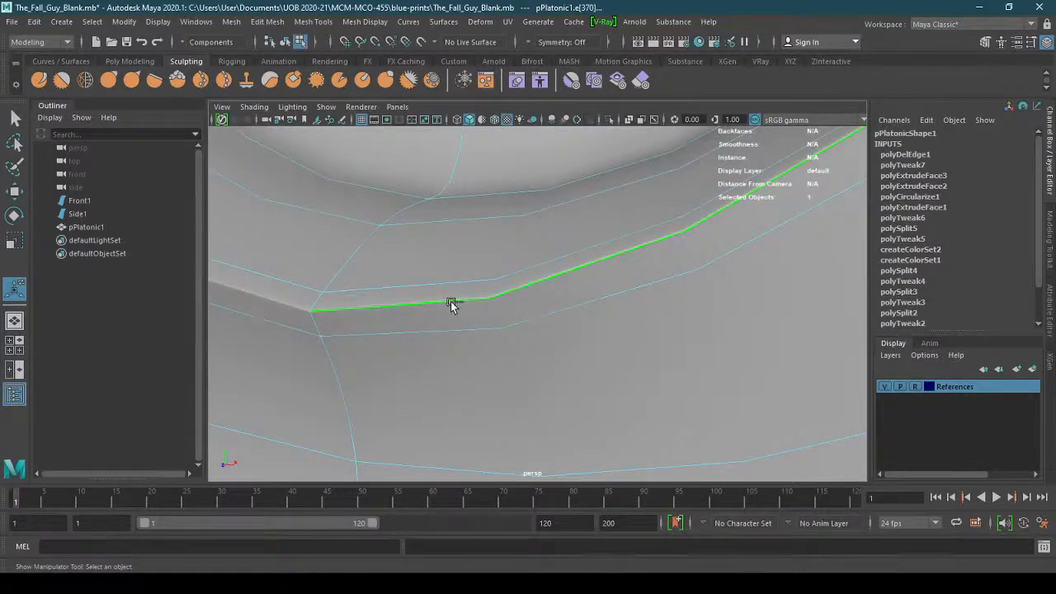
key("Delete")
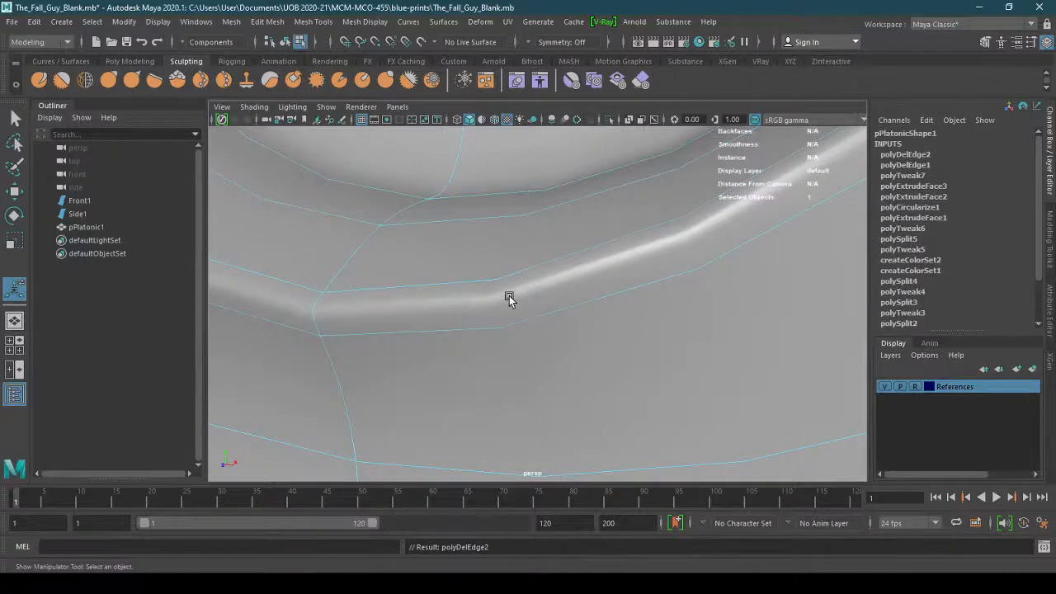
Inspect the softened face opening and the body's surface from the front and the side
right_click_drag(509, 299, 272, 309, "alt")
middle_click_drag(631, 311, 612, 435, "alt")
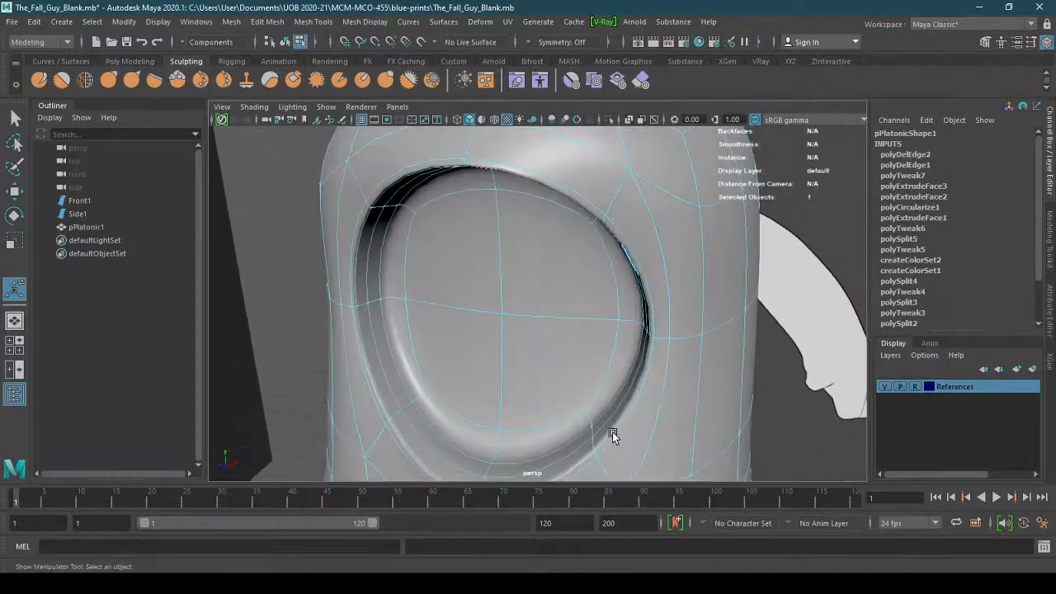
left_click_drag(613, 435, 542, 420, "alt")
right_click_drag(542, 420, 513, 414, "alt")
left_click_drag(513, 415, 551, 414, "alt")
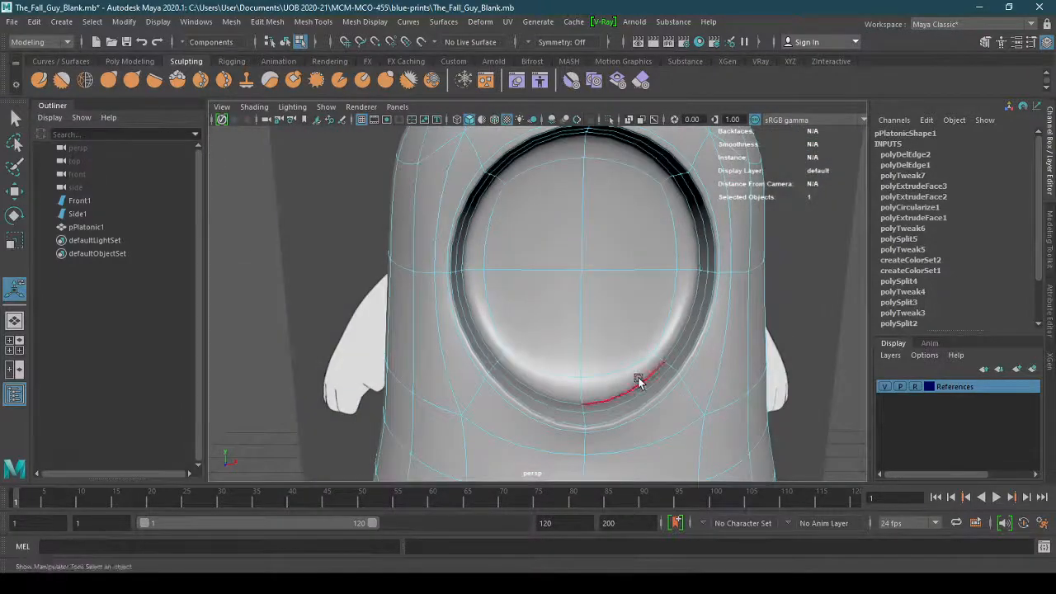
right_click_drag(676, 382, 618, 346, "alt")
left_click_drag(618, 347, 545, 351, "alt")
right_click_drag(544, 352, 602, 354, "alt")
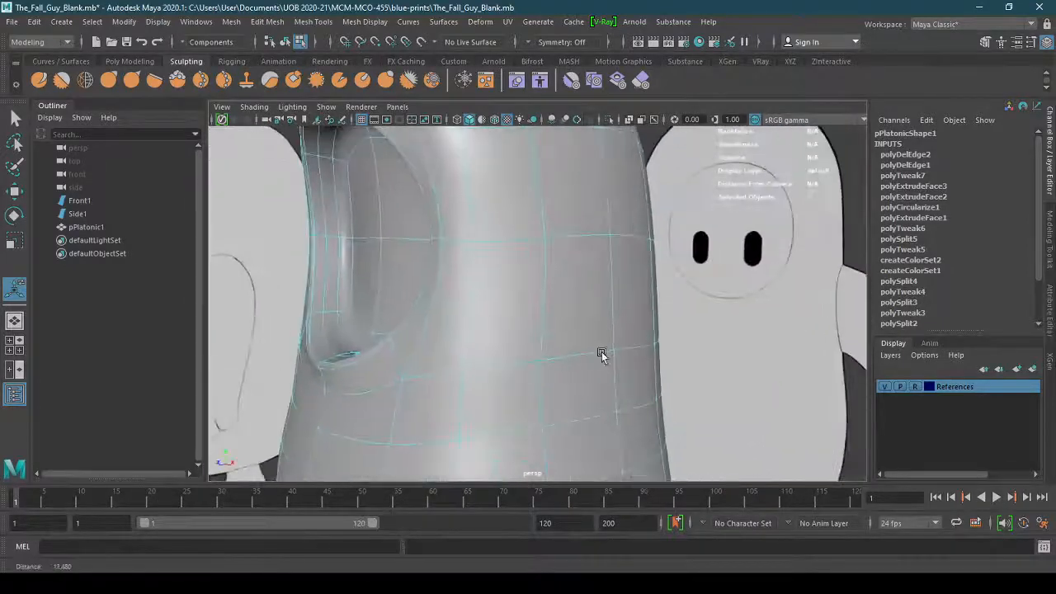
mouse_move(601, 355)
left_mouse_down("alt")
mouse_move(650, 339)
mouse_move(589, 345)
left_mouse_up("alt")
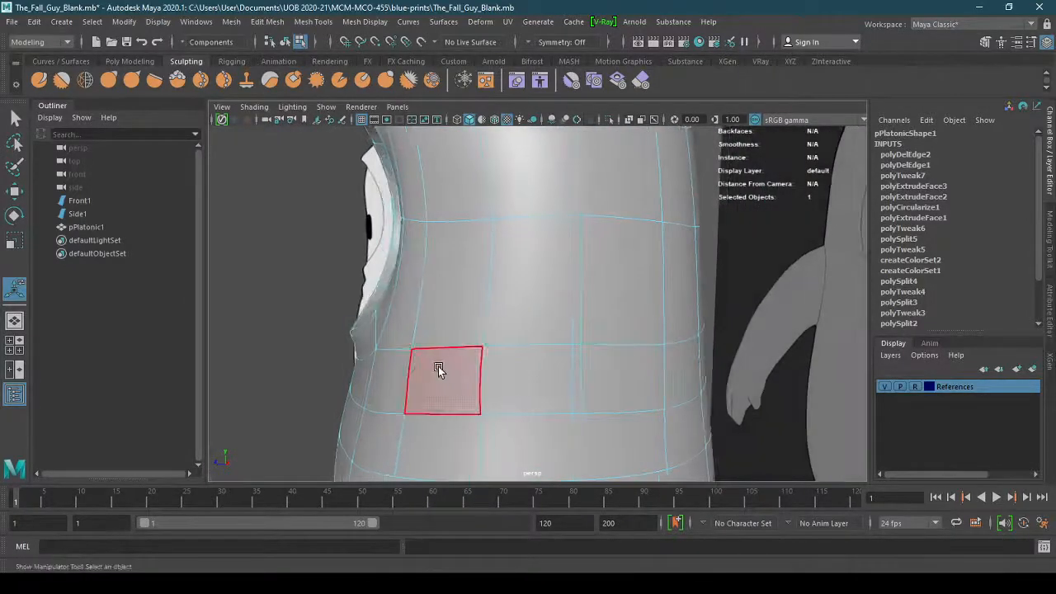
Return to object mode, deselect the body and reload The_Fall_Guy_Blank.mb by way of a new empty scene
right_click_drag(474, 234, 521, 228)
left_click(320, 283)
left_click(11, 21)
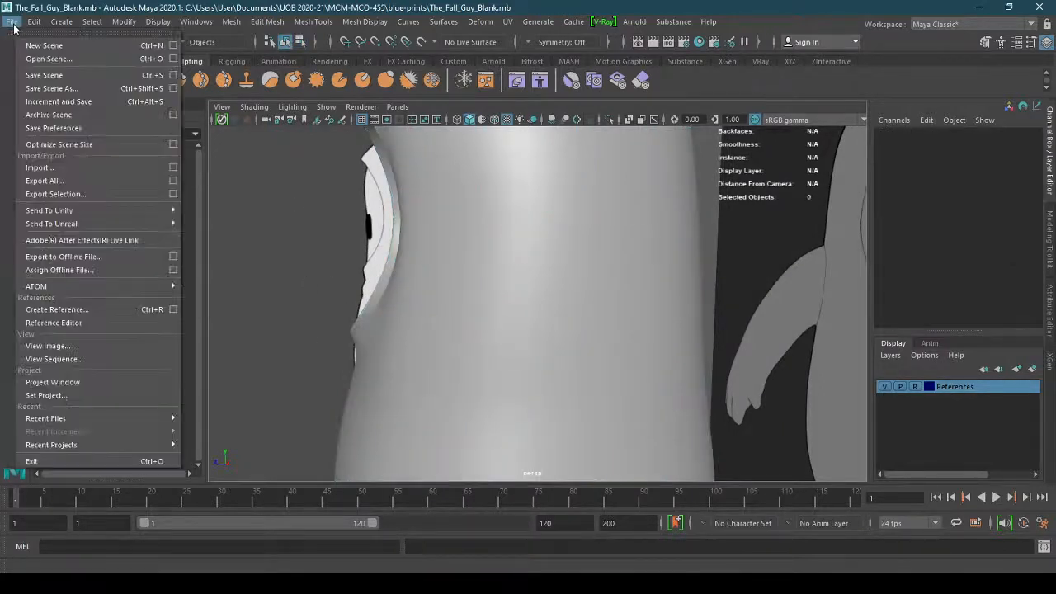
left_click(43, 46)
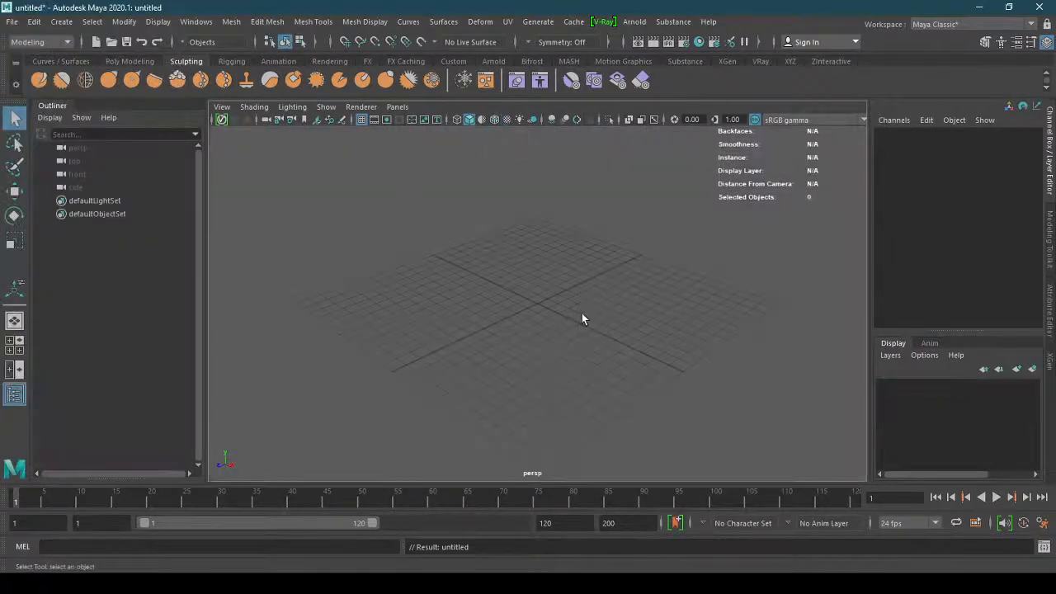
left_click(14, 22)
mouse_move(128, 415)
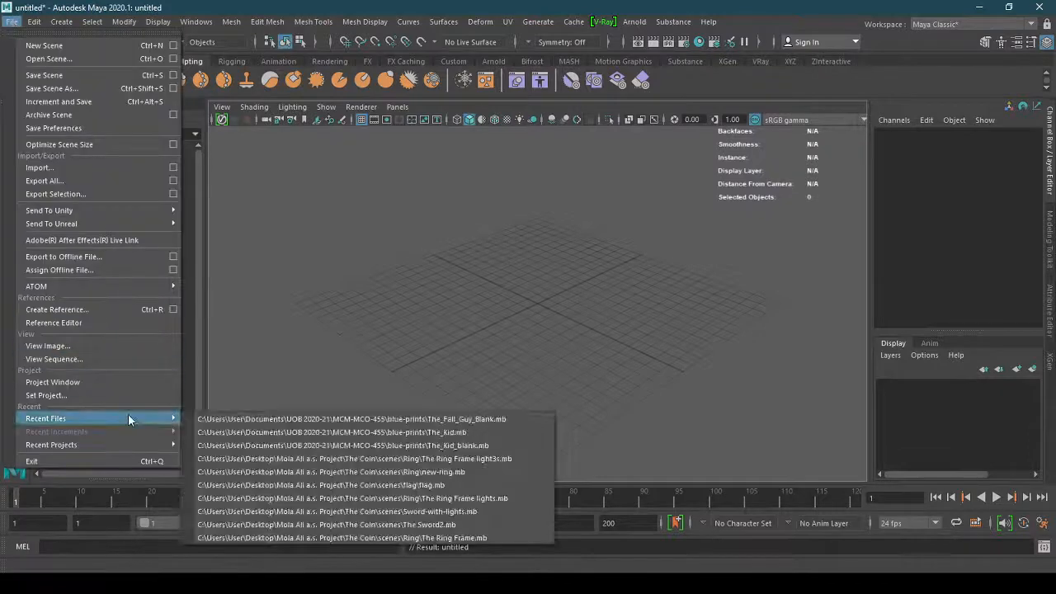
left_click(287, 422)
Select the body mesh and show it in the orthographic side view with X-Ray shading
left_click(530, 295)
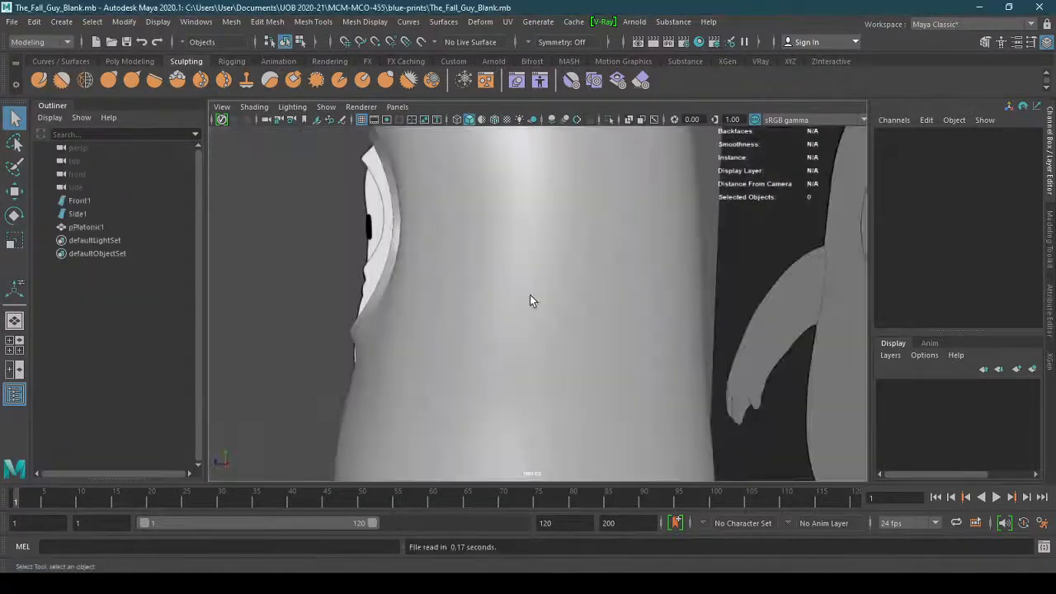
left_click(434, 340)
left_click(396, 106)
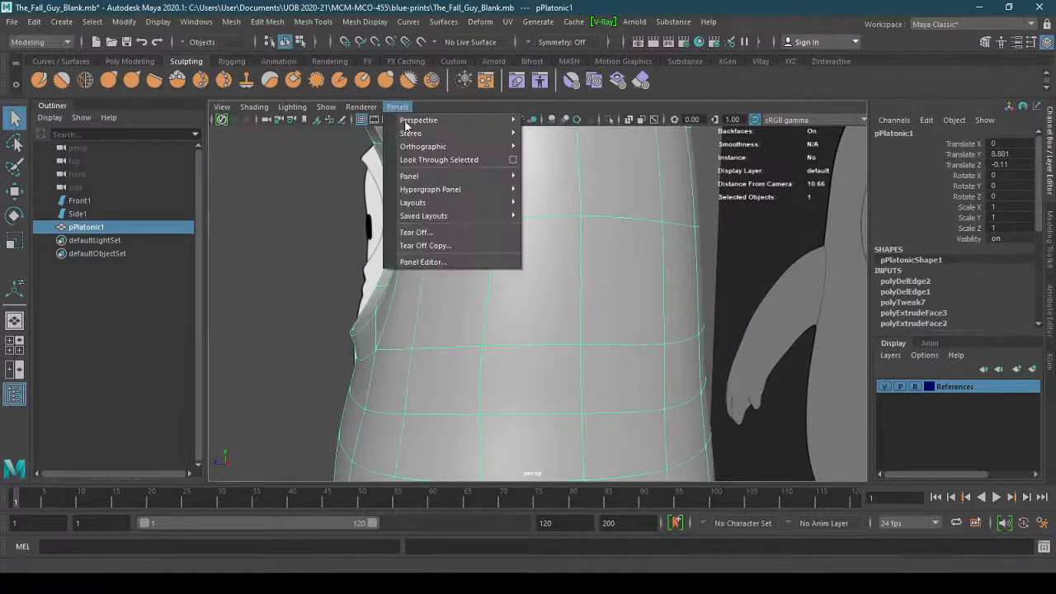
mouse_move(443, 152)
left_click(551, 160)
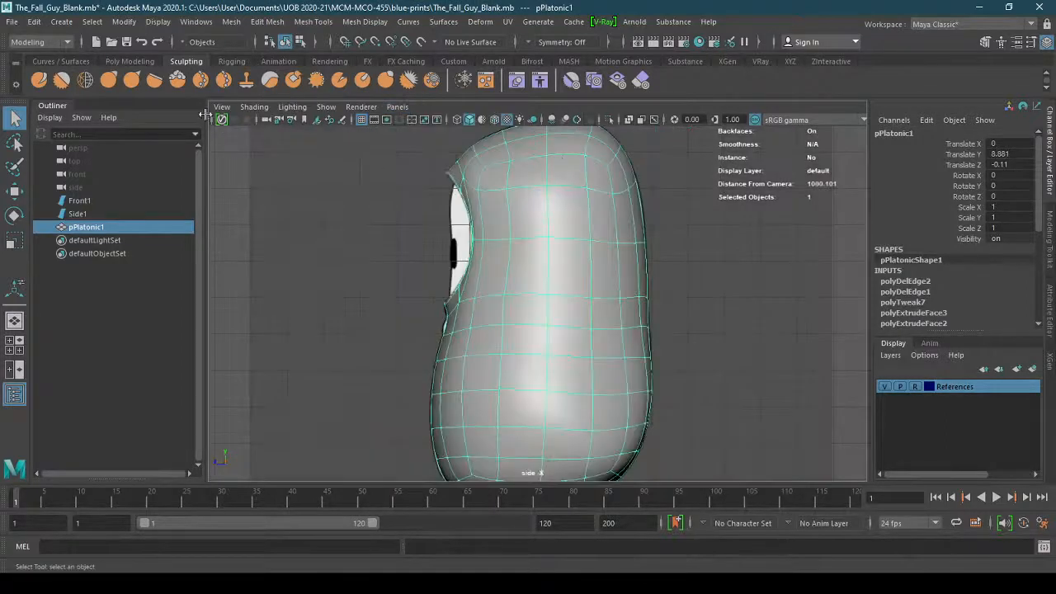
left_click(254, 106)
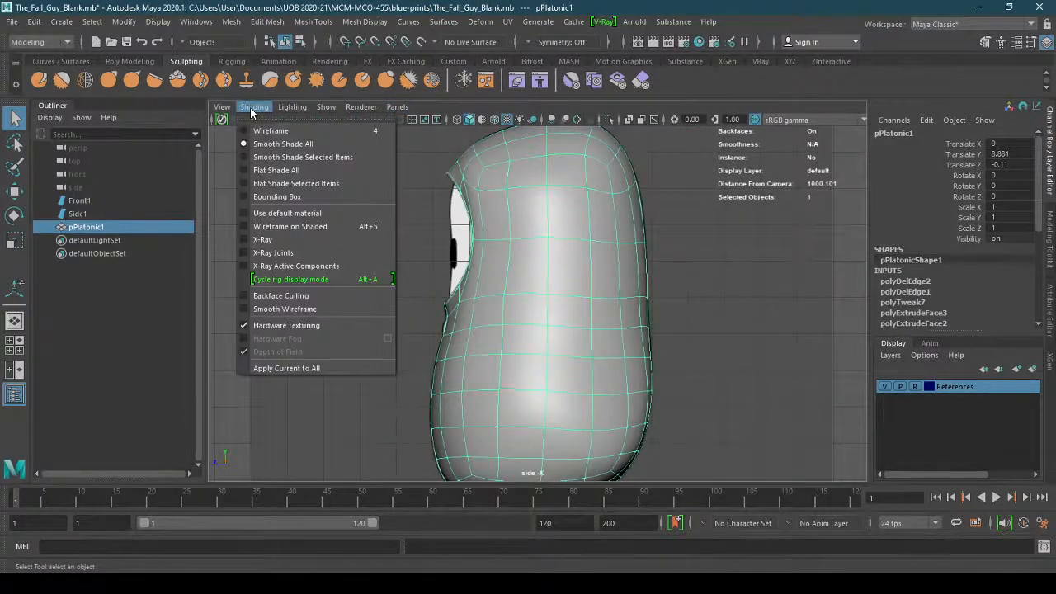
left_click(306, 239)
scroll(395, 302, "up", 5)
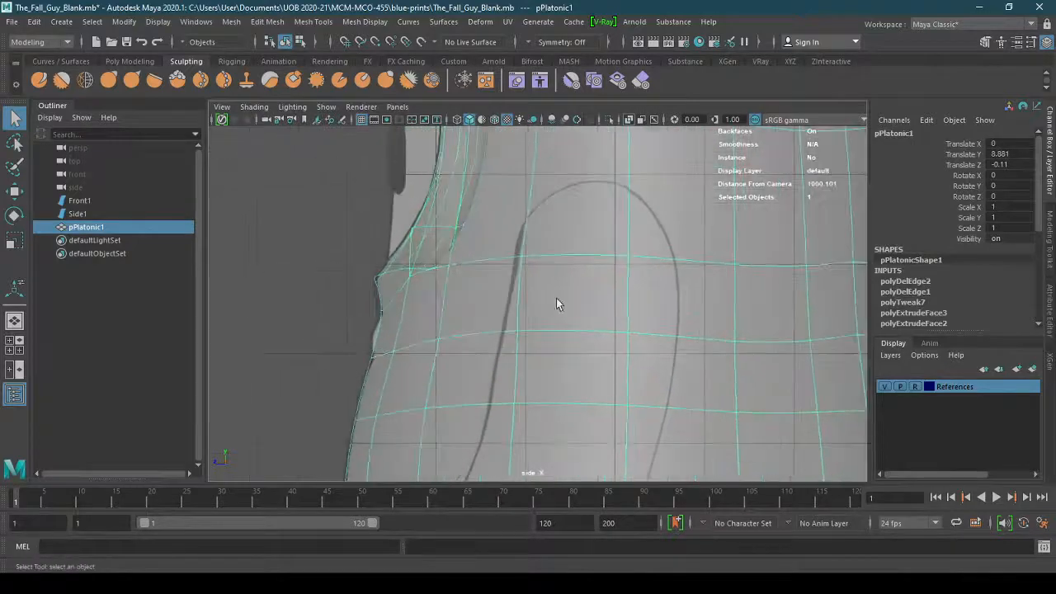
right_click_drag(442, 310, 370, 237, "shift")
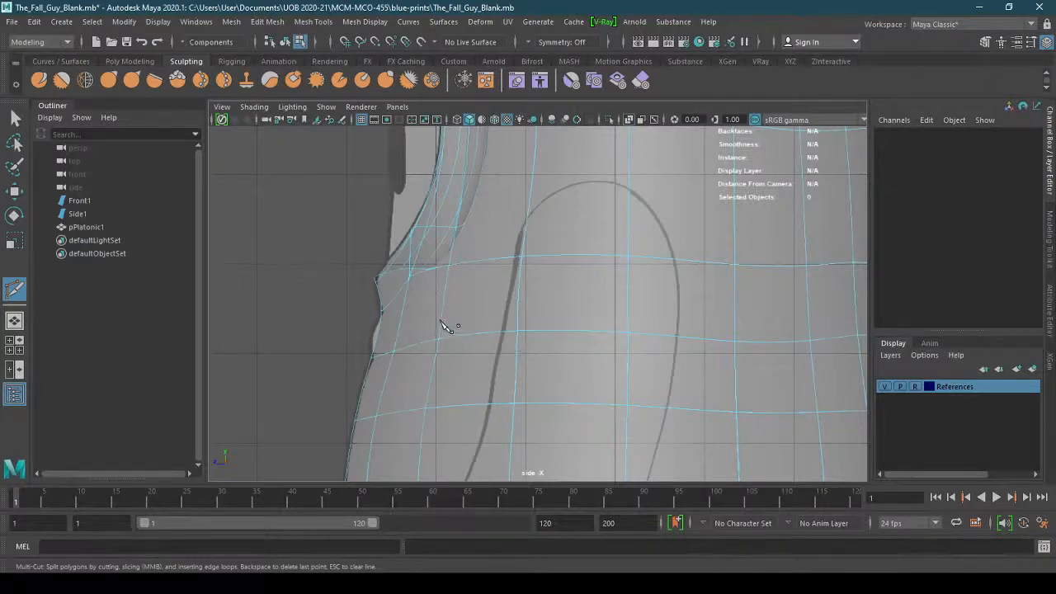
key("w")
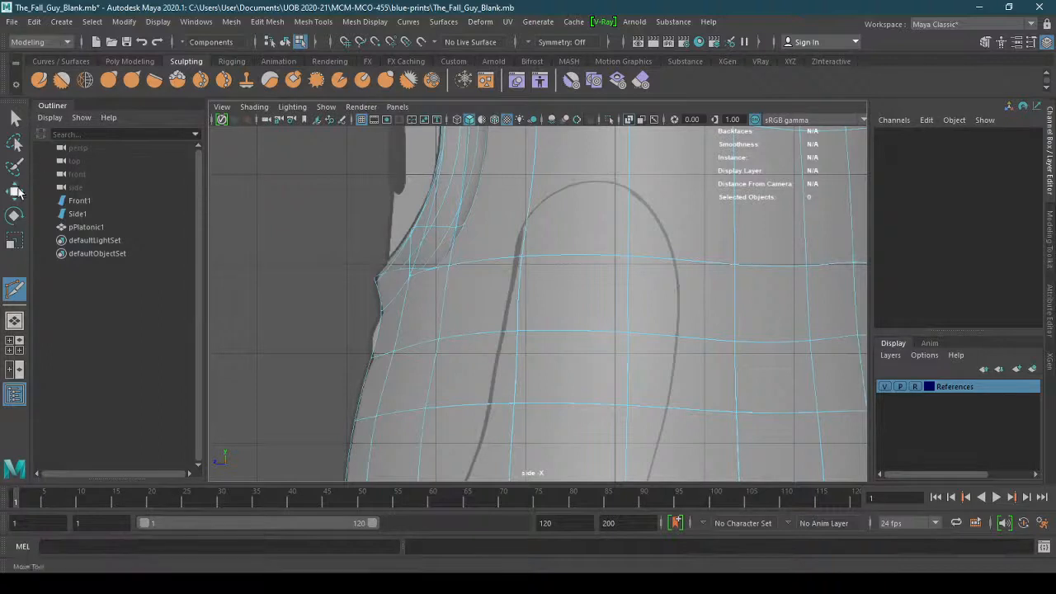
left_click(443, 299)
scroll(427, 311, "up", 3)
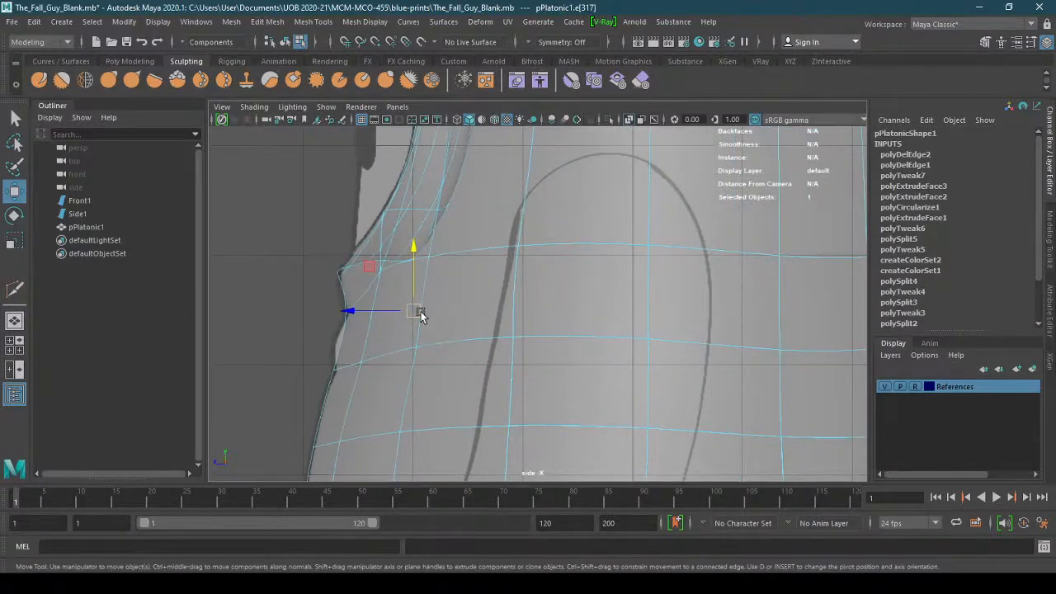
Select the ring of vertical edges just below the face opening and connect them with one segment to add an edge loop
right_click_drag(412, 239, 408, 198)
left_click(507, 296)
left_click(507, 296)
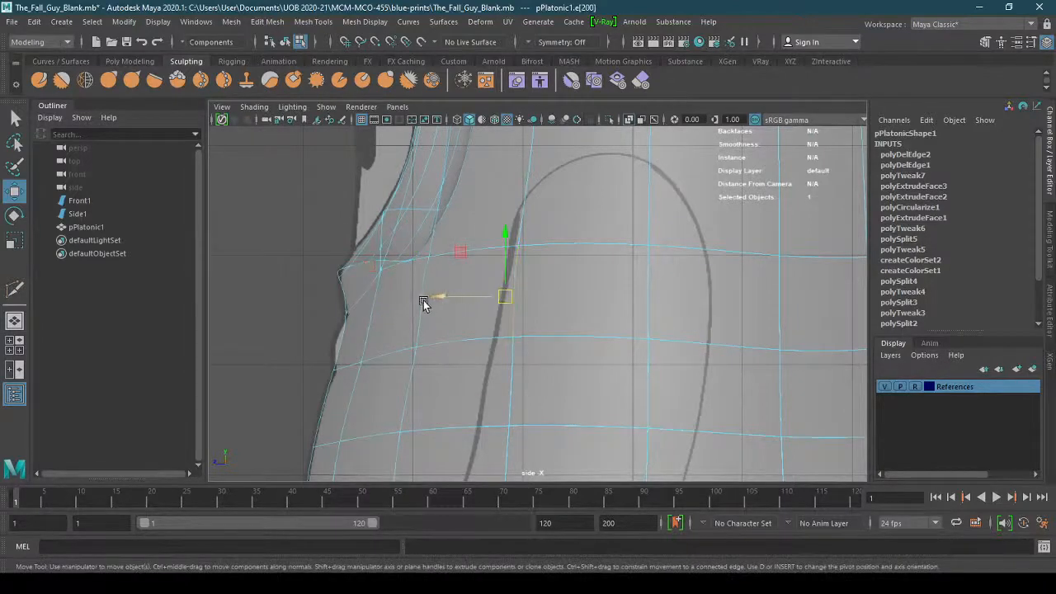
left_click(419, 305)
left_click(513, 297)
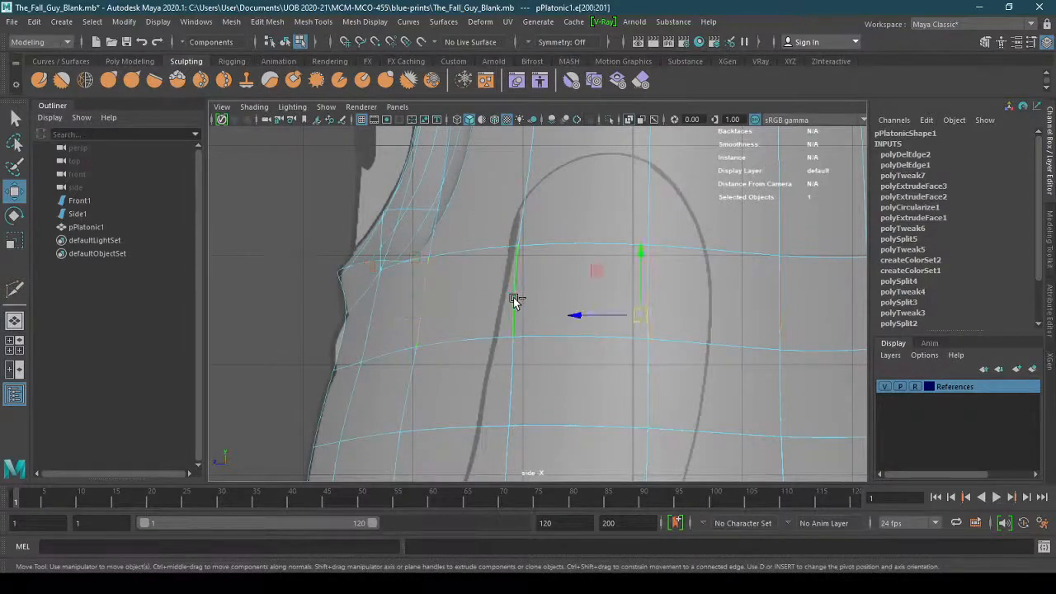
right_click_drag(416, 325, 351, 327, "shift")
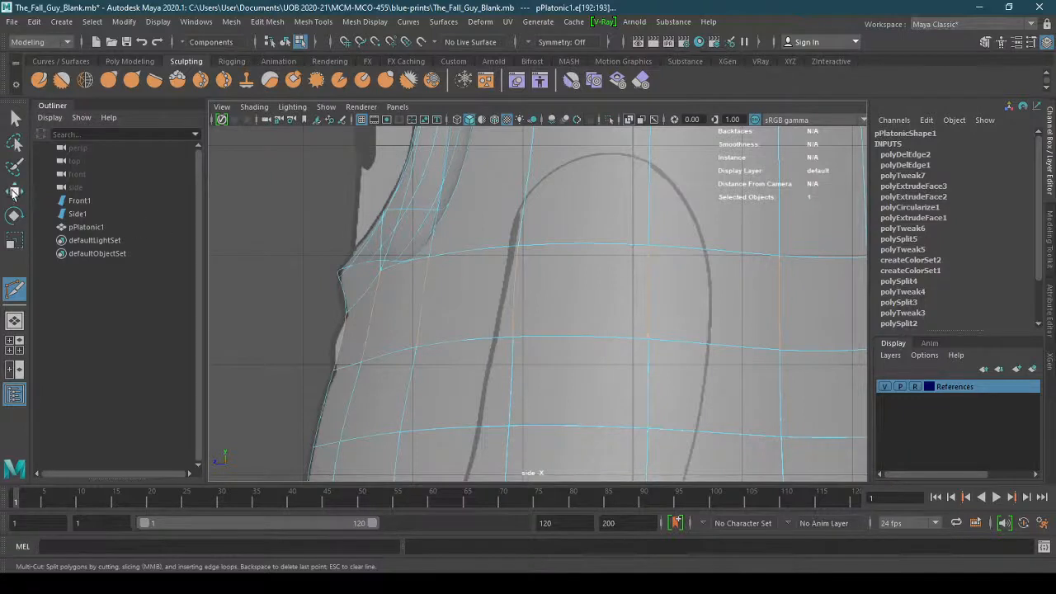
left_click(14, 191)
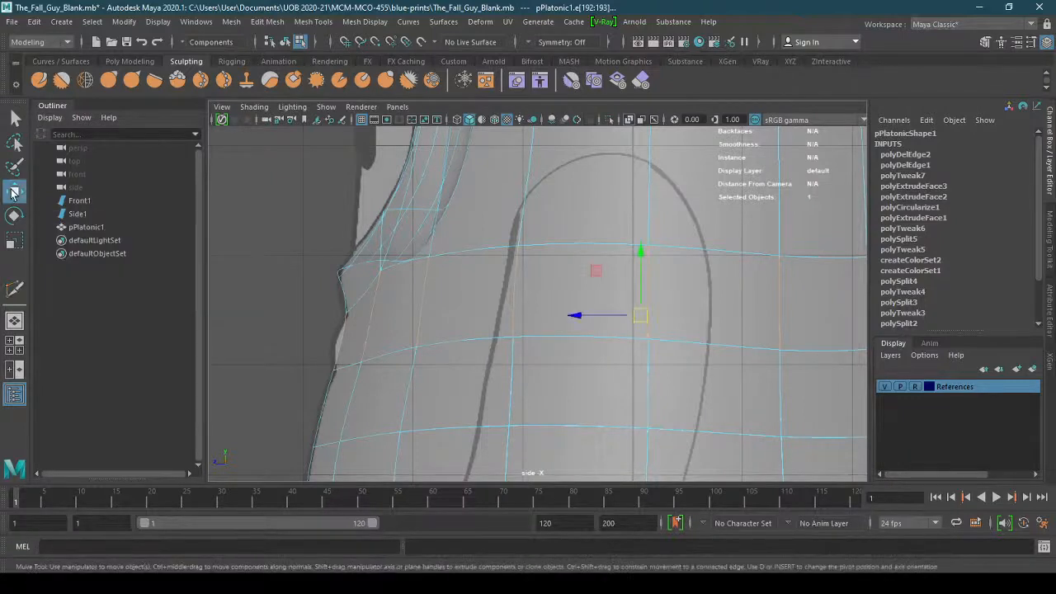
right_click_drag(515, 278, 517, 282, "shift")
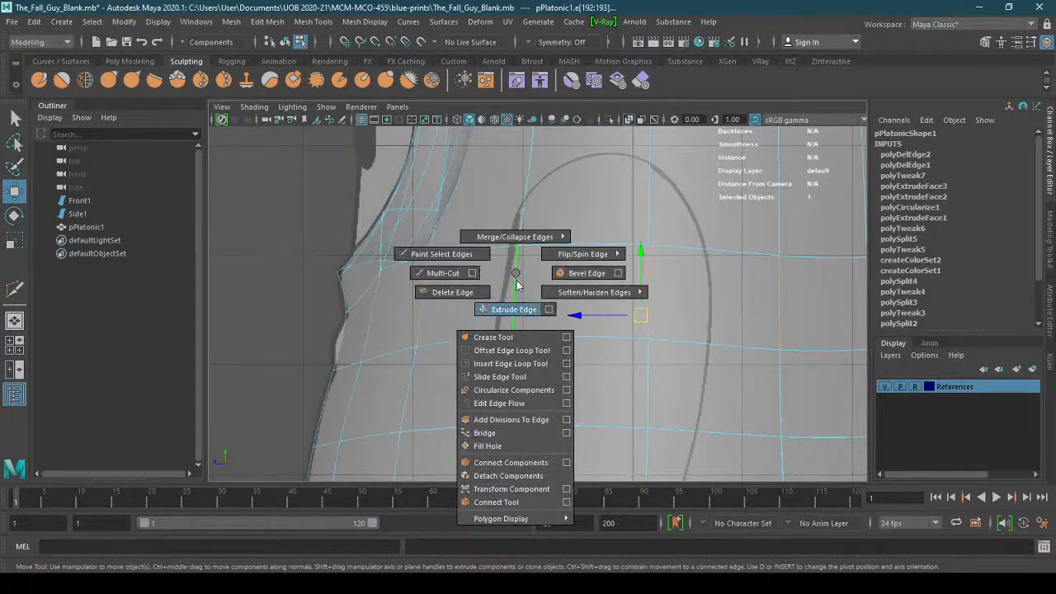
right_click_drag(511, 345, 517, 503, "shift")
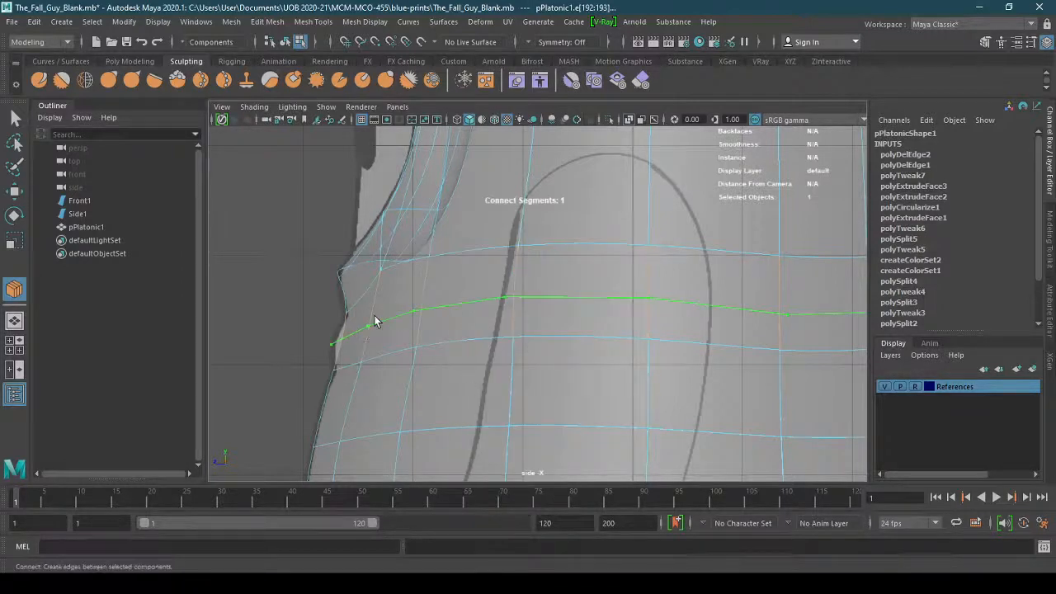
key("w")
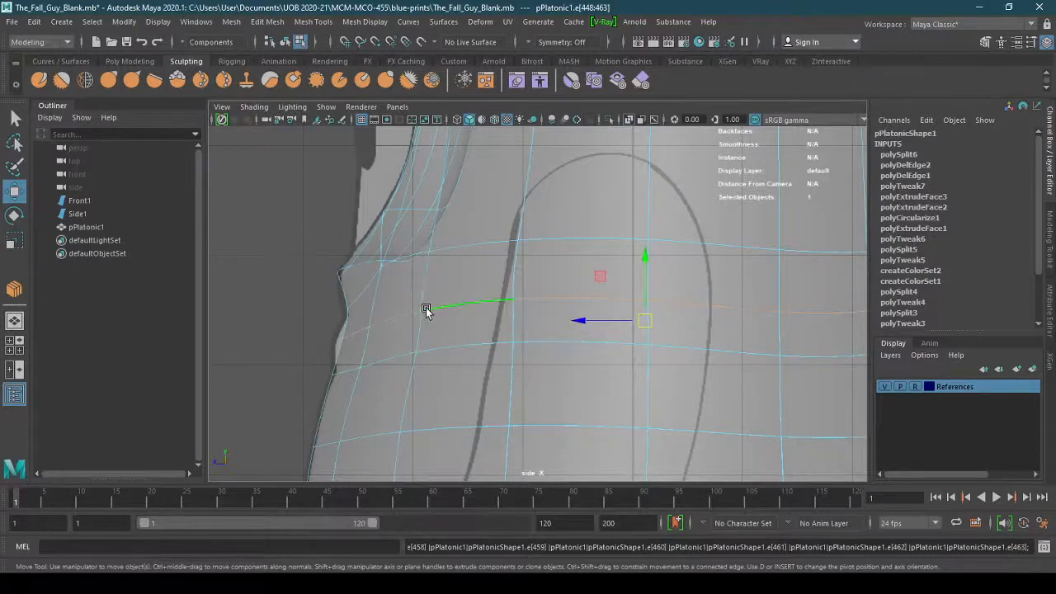
Move the front vertices of the new edge loop and the loop below it outward to the side reference's outline
right_click_drag(425, 309, 370, 244)
left_click_drag(315, 323, 386, 351)
left_click_drag(302, 343, 288, 343)
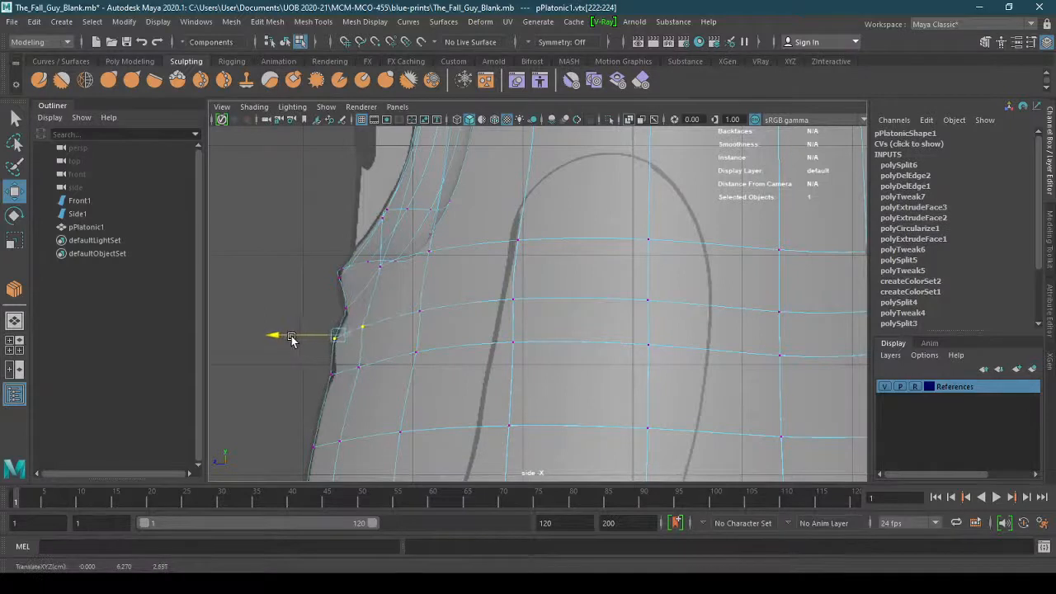
left_click_drag(366, 382, 313, 368)
right_click_drag(589, 317, 647, 326, "alt")
middle_click_drag(648, 326, 587, 338, "alt")
right_click_drag(569, 337, 490, 318, "alt")
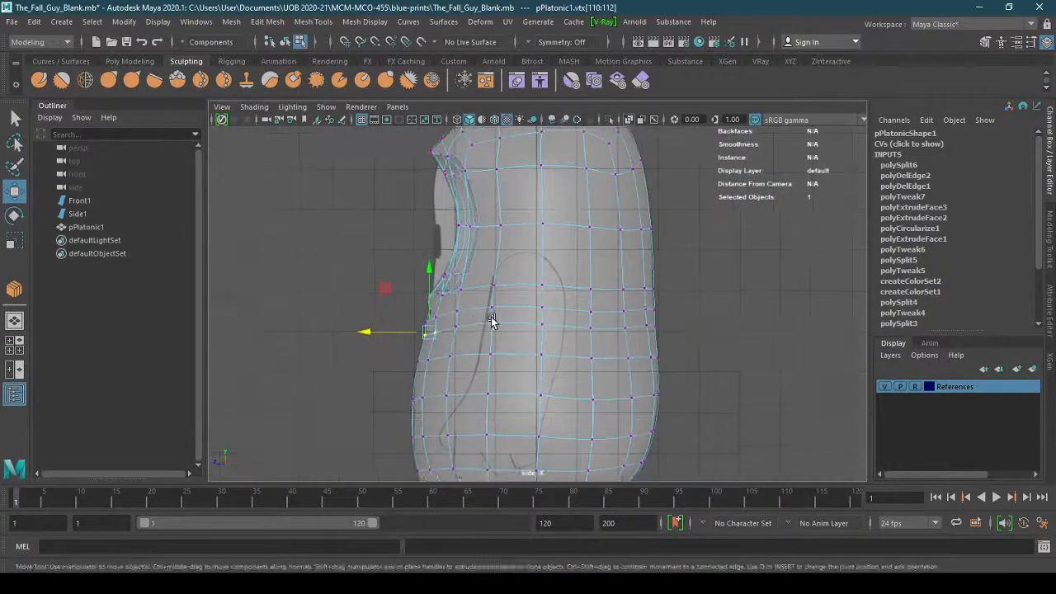
Show the body in the perspective view with X-Ray shading off and clear the vertex selection
left_click(396, 106)
mouse_move(495, 120)
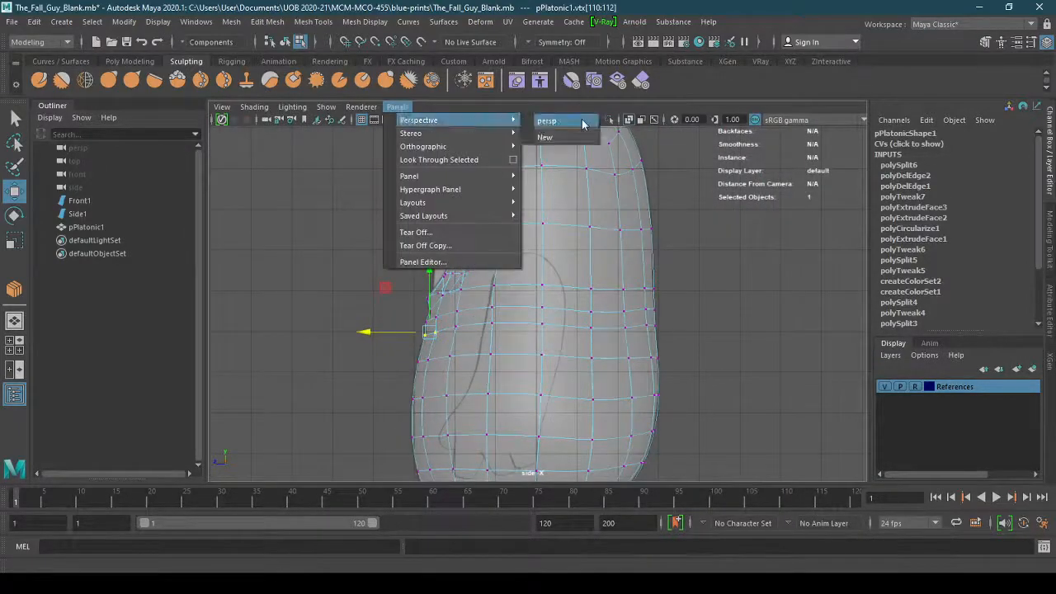
left_click(537, 122)
left_click(256, 107)
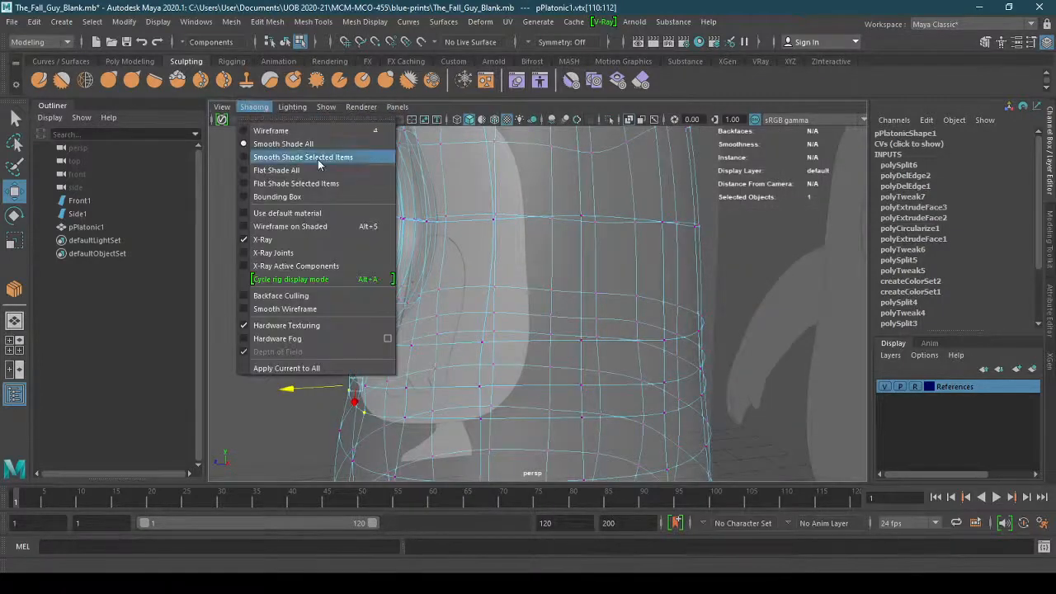
left_click(330, 238)
left_click(287, 275)
scroll(377, 320, "down", 5)
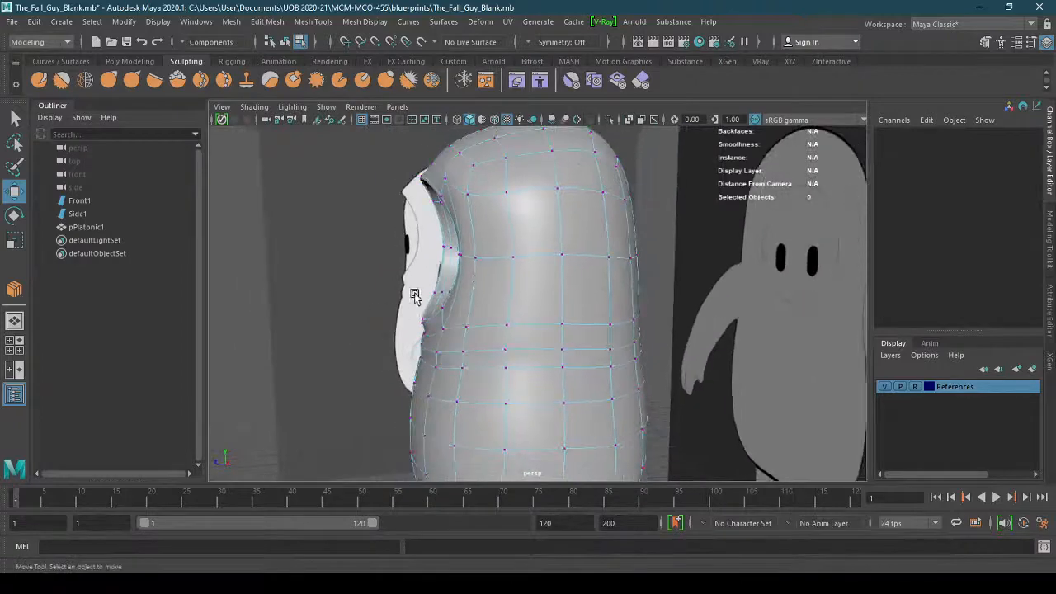
Return to object mode and inspect the body's surface around the face opening and the waist
right_click_drag(521, 293, 584, 217)
left_click(388, 366)
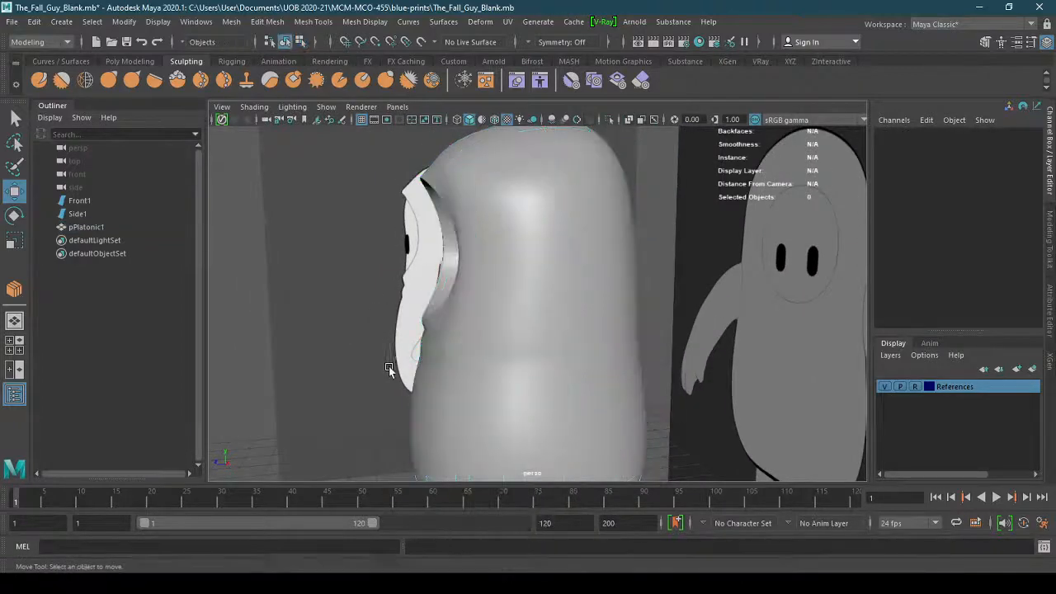
left_click_drag(389, 366, 300, 267, "alt")
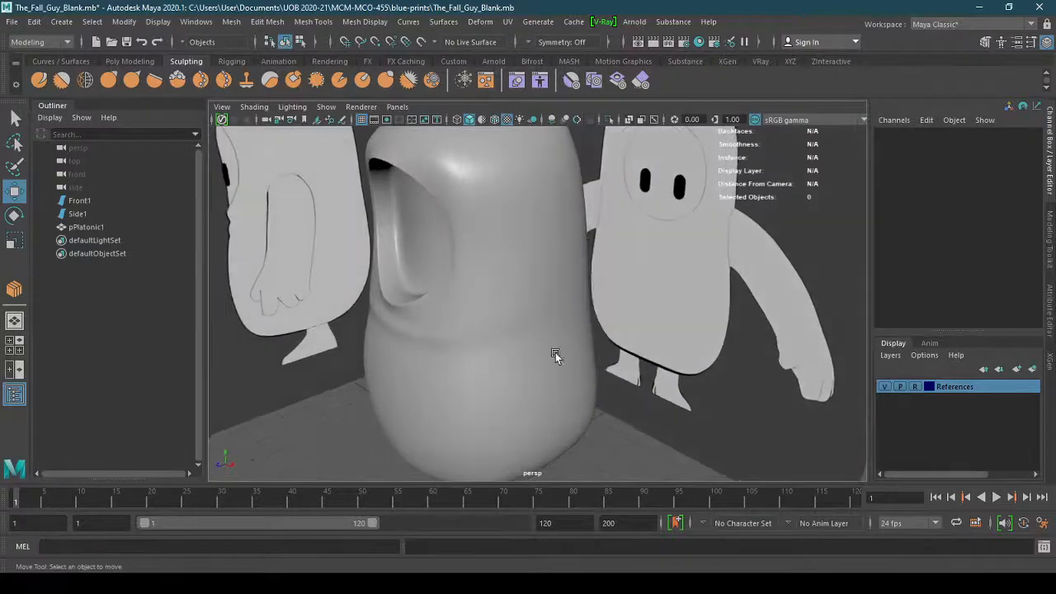
left_click_drag(555, 352, 488, 360, "alt")
left_click_drag(488, 321, 511, 372, "alt")
Select the body mesh and set symmetry to Object X
left_click(511, 373)
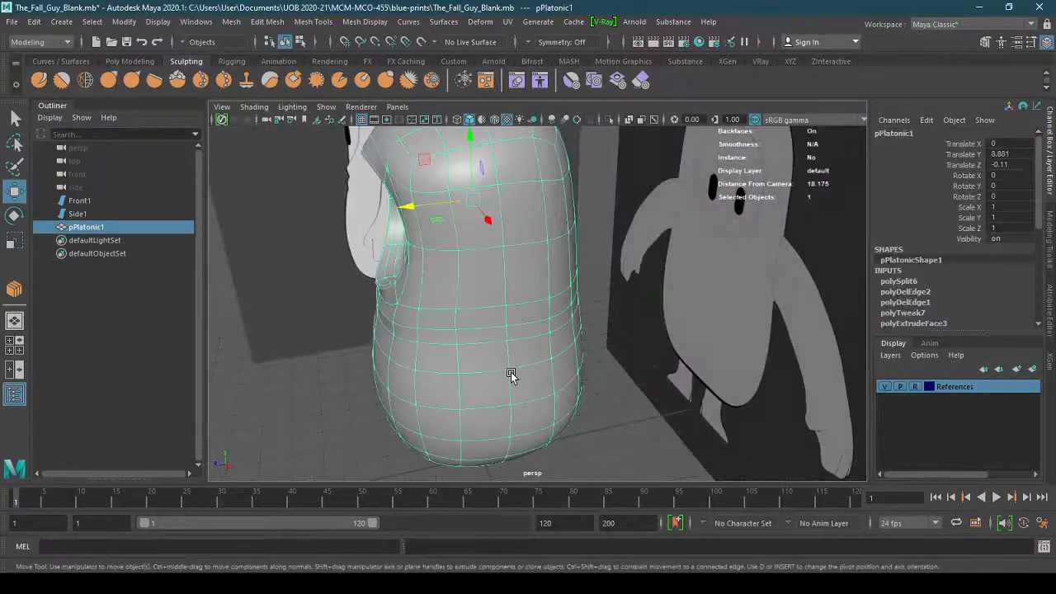
left_click(535, 42)
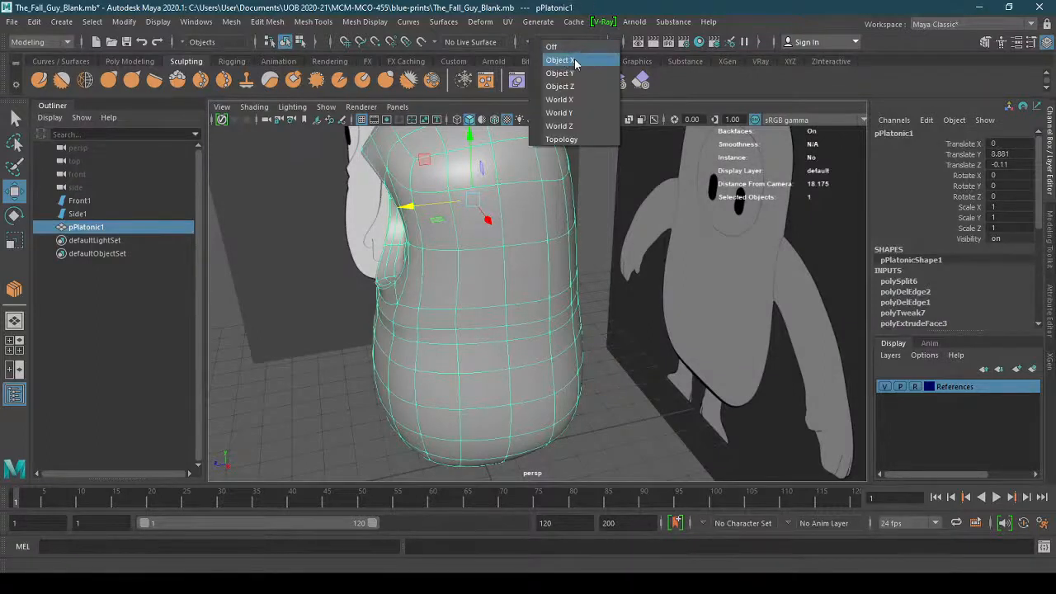
left_click(574, 59)
Smooth the band around the body's waist with a smaller Smooth brush while the References layer is hidden, and deselect the body
left_click(63, 80)
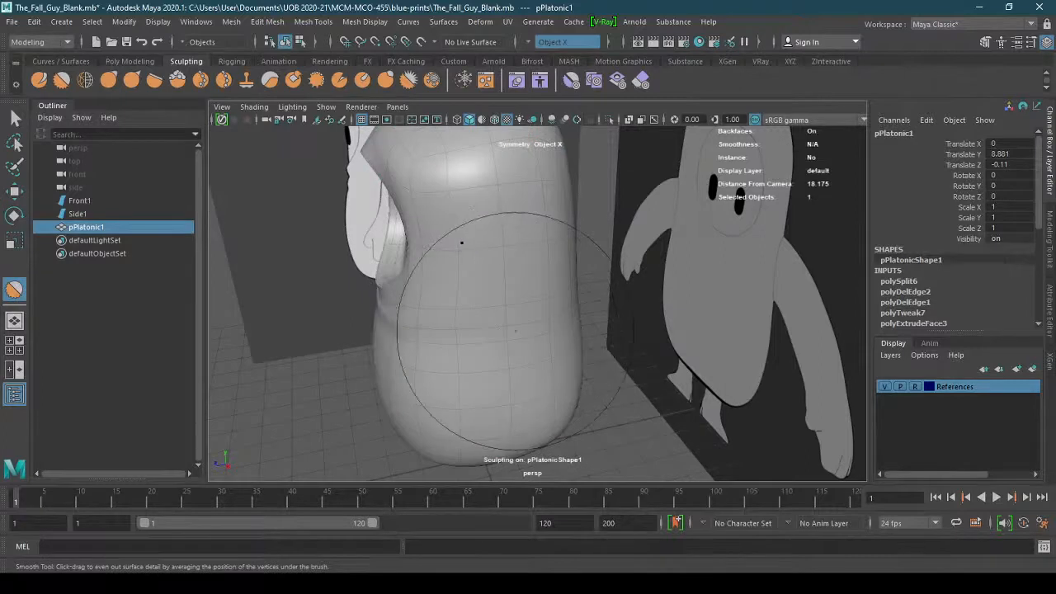
key("b")
left_click_drag(516, 330, 447, 331)
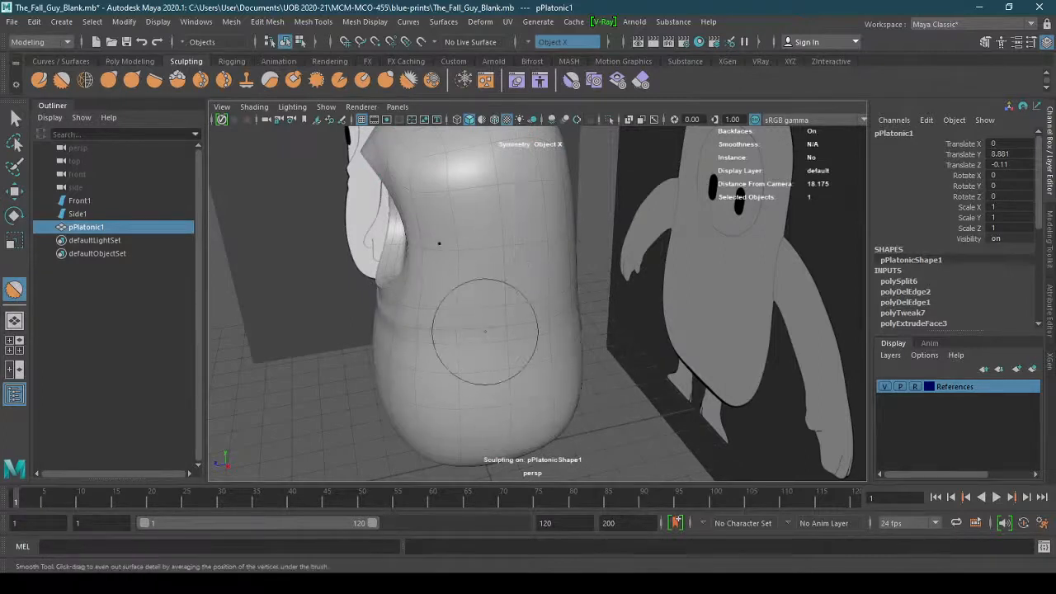
left_click_drag(529, 312, 334, 322, "alt")
left_click(884, 387)
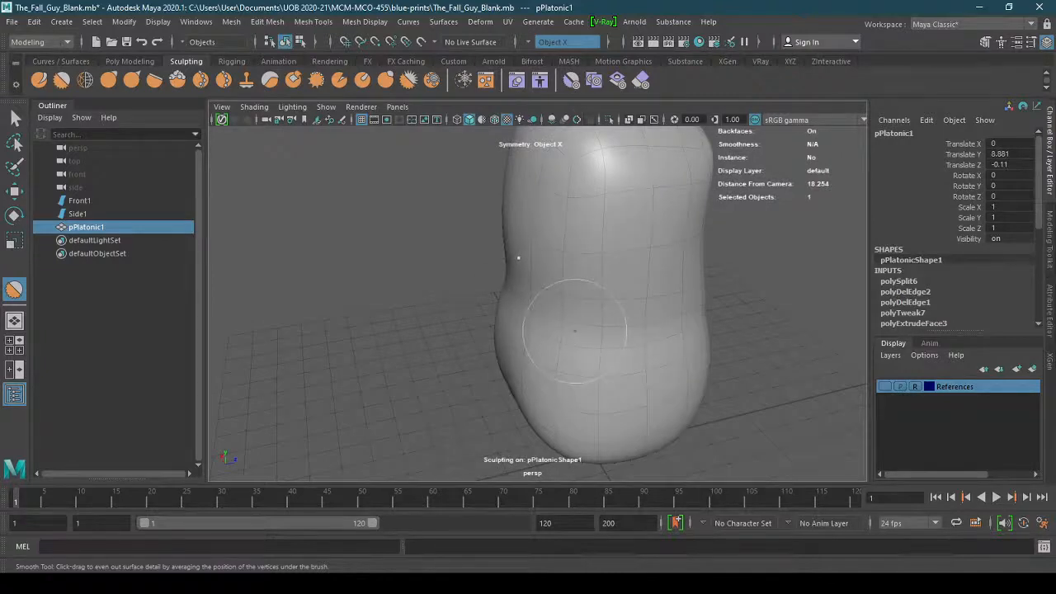
mouse_move(577, 329)
left_mouse_down("alt")
mouse_move(601, 330)
mouse_move(540, 302)
mouse_move(601, 330)
mouse_move(569, 316)
left_mouse_up("alt")
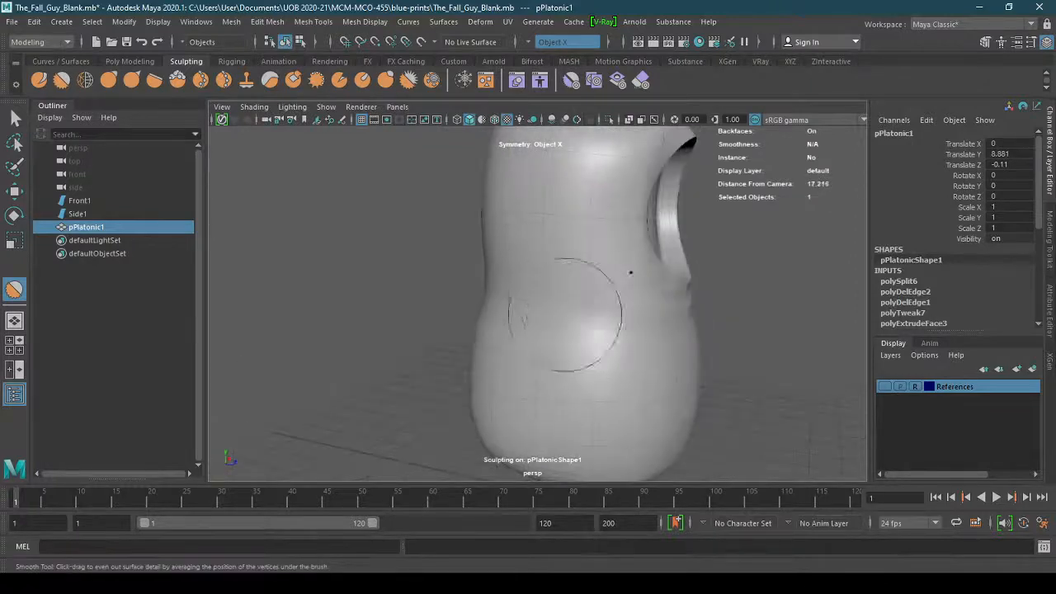
left_click_drag(631, 272, 408, 306, "alt")
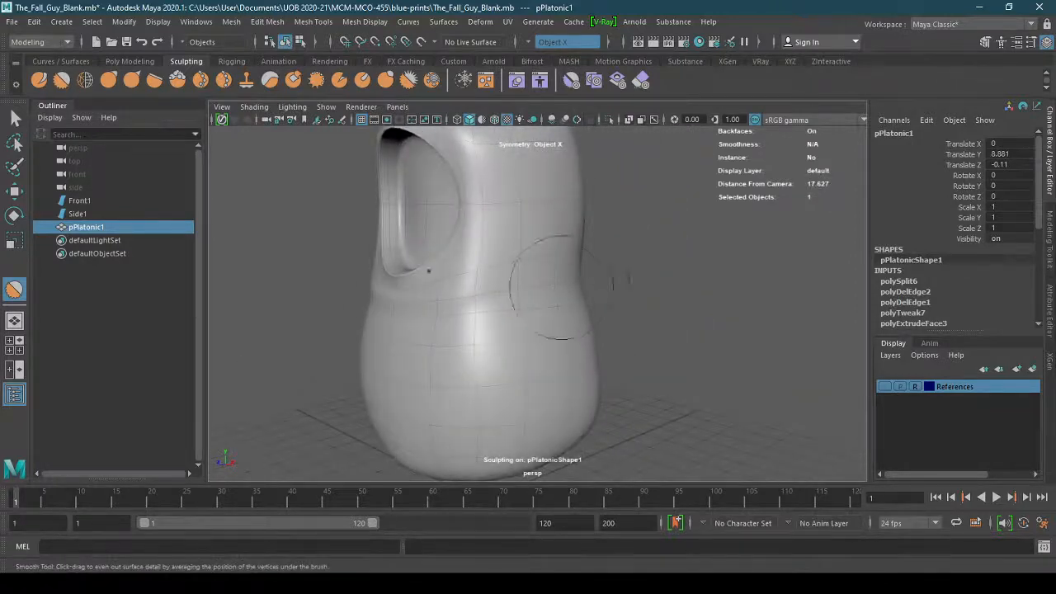
mouse_move(540, 314)
left_mouse_down("alt")
mouse_move(426, 345)
mouse_move(368, 328)
mouse_move(488, 314)
mouse_move(579, 347)
mouse_move(645, 314)
mouse_move(638, 304)
mouse_move(745, 315)
mouse_move(648, 314)
mouse_move(630, 303)
left_mouse_up("alt")
key("q")
left_click(636, 322)
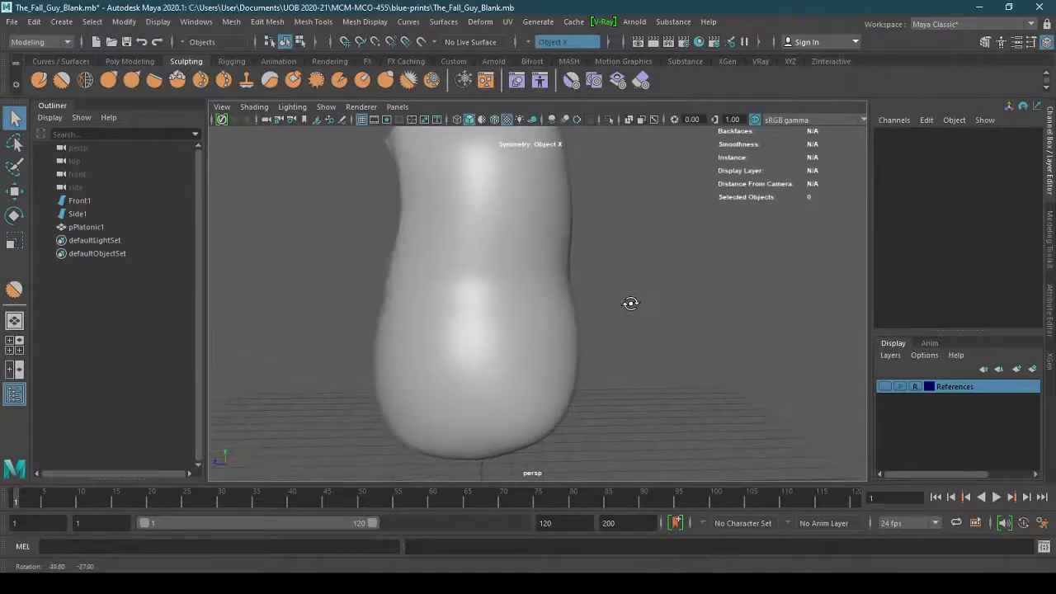
Show the References layer again and display the body in the orthographic side view with X-Ray shading
left_click(883, 387)
left_click(254, 107)
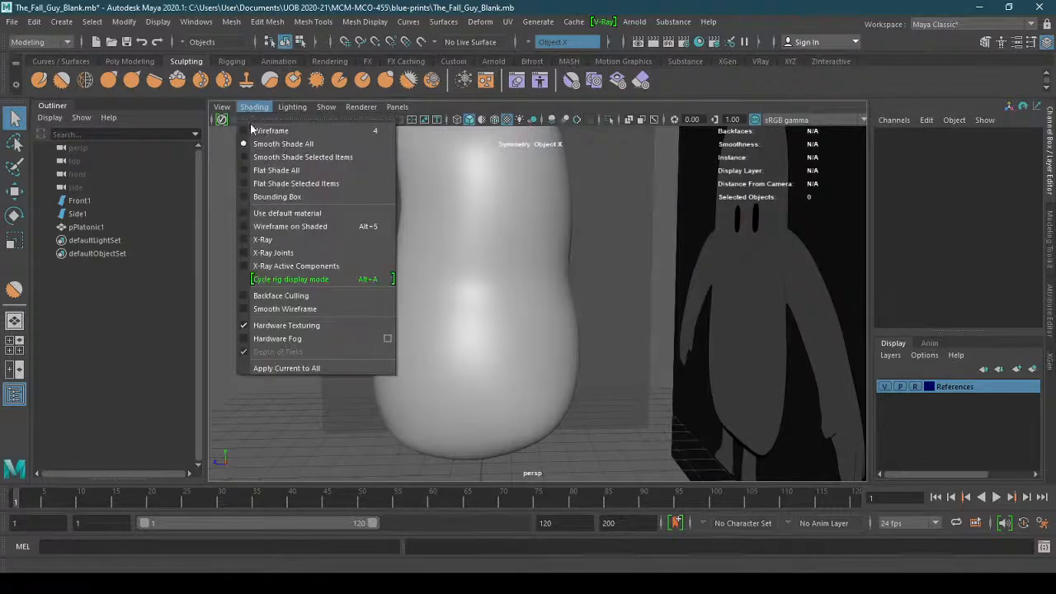
left_click(272, 235)
left_click(389, 109)
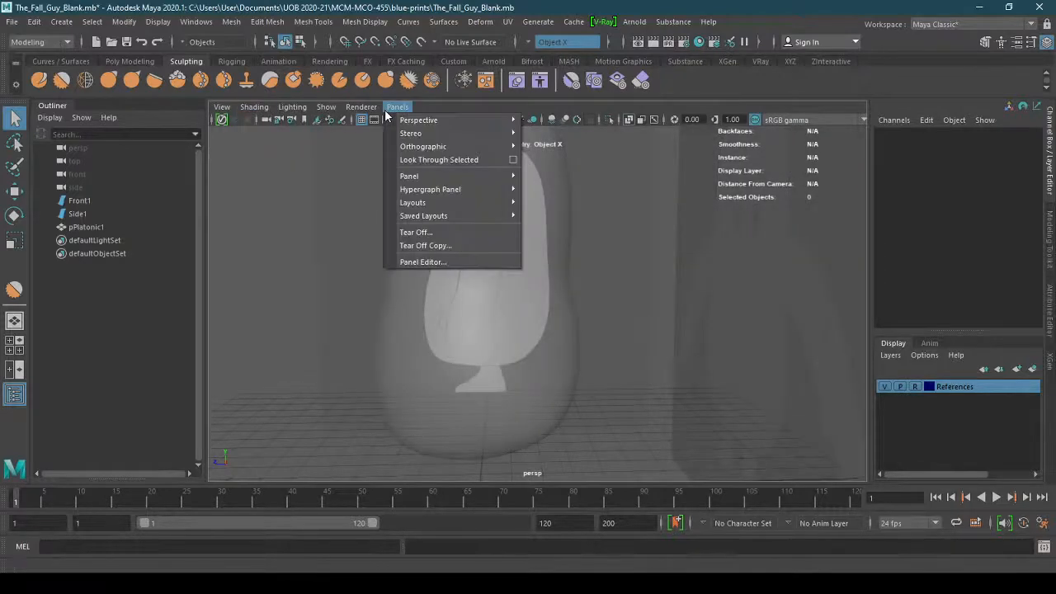
left_click(573, 153)
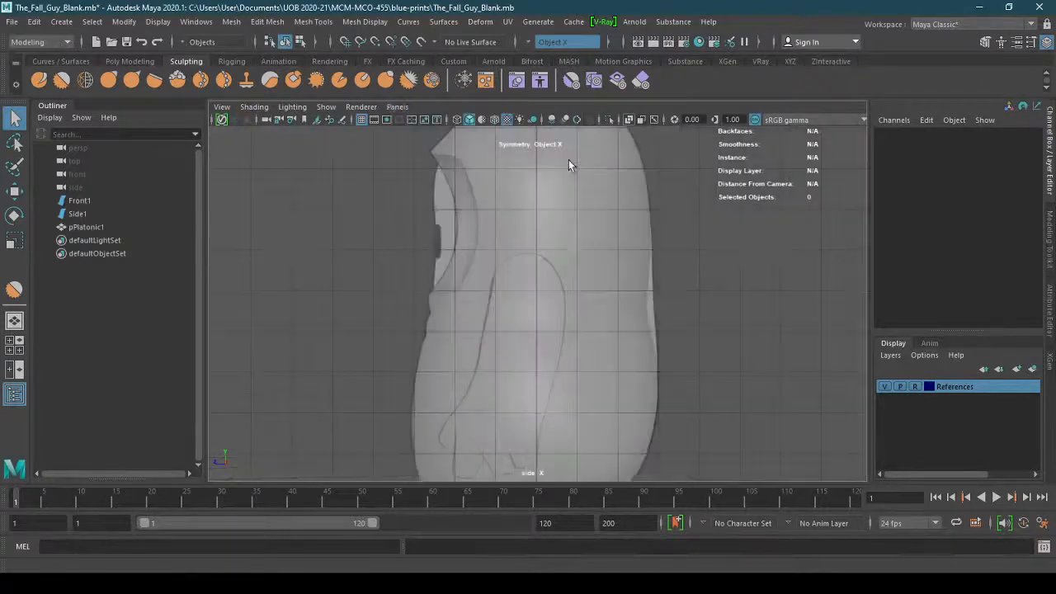
Pull the dented back of the body's waist out to the side reference's outline with the Grab tool
scroll(594, 282, "up", 3)
middle_click_drag(721, 274, 563, 258, "alt")
scroll(521, 267, "up", 1)
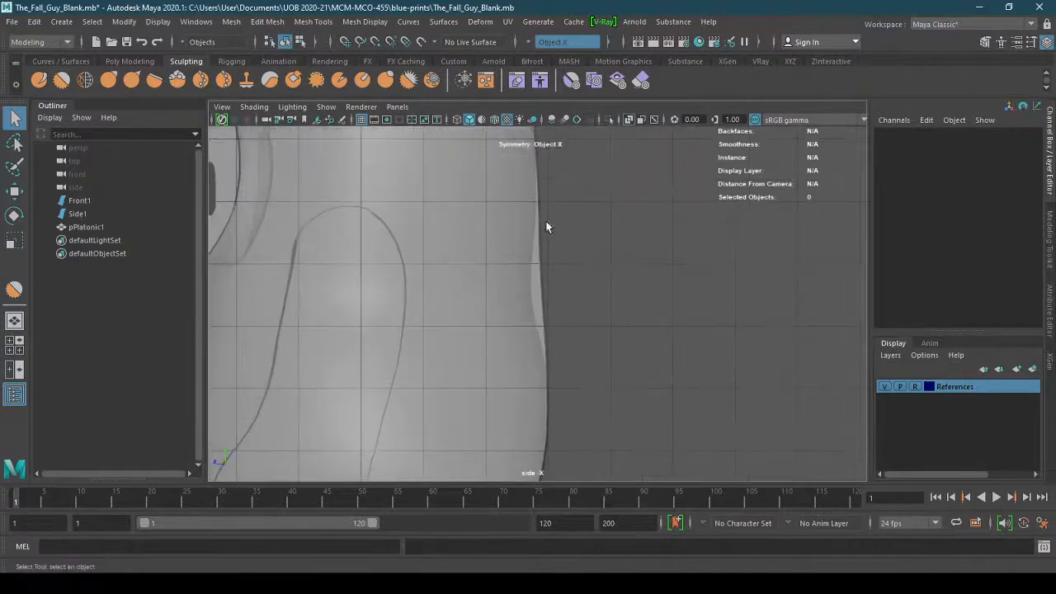
left_click(108, 79)
left_click(524, 296)
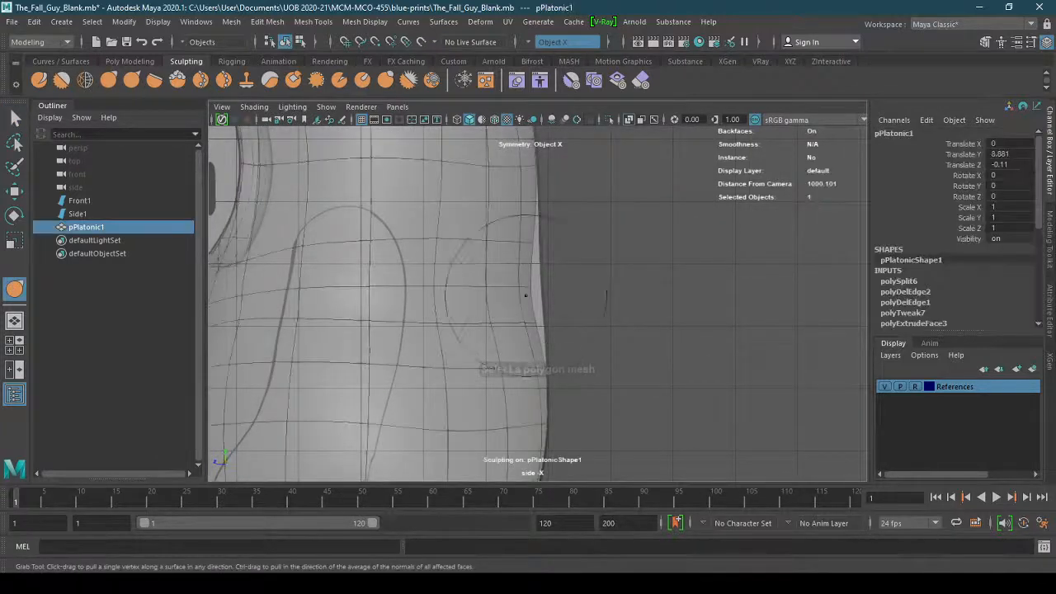
mouse_move(526, 299)
left_mouse_down()
mouse_move(577, 299)
mouse_move(539, 303)
left_mouse_up()
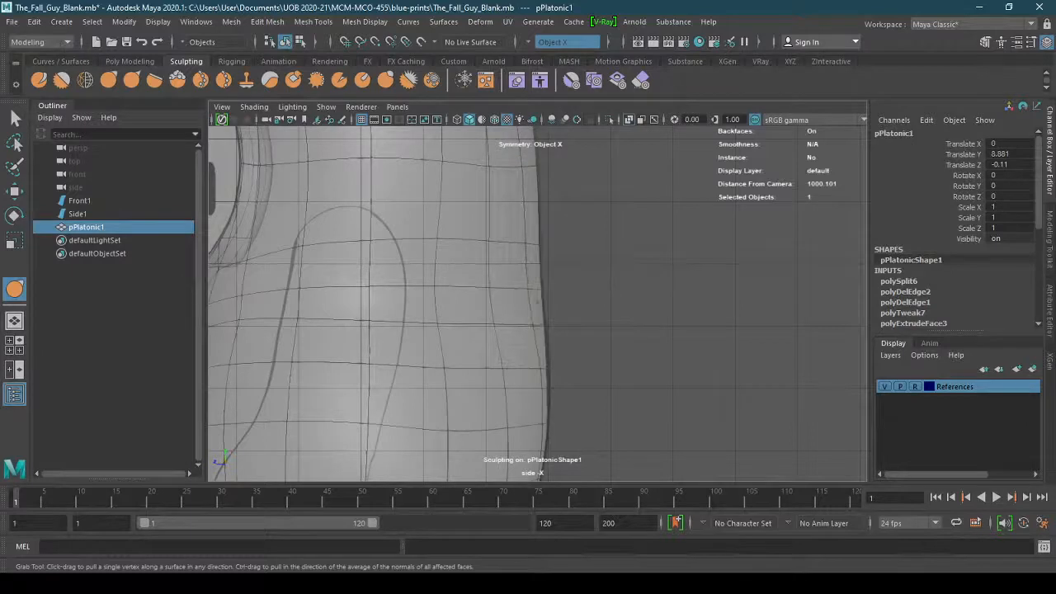
Smooth the reshaped back of the body with the Smooth sculpting tool
left_click(63, 80)
right_click_drag(528, 289, 347, 309, "alt")
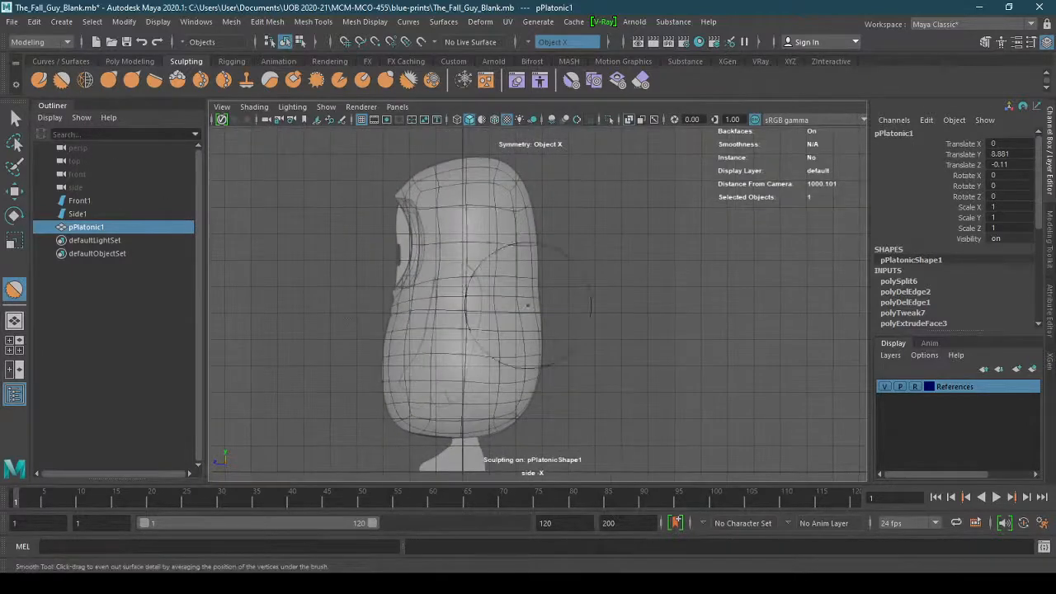
mouse_move(493, 298)
right_mouse_down("alt")
mouse_move(850, 295)
mouse_move(492, 322)
mouse_move(637, 302)
mouse_move(527, 314)
right_mouse_up("alt")
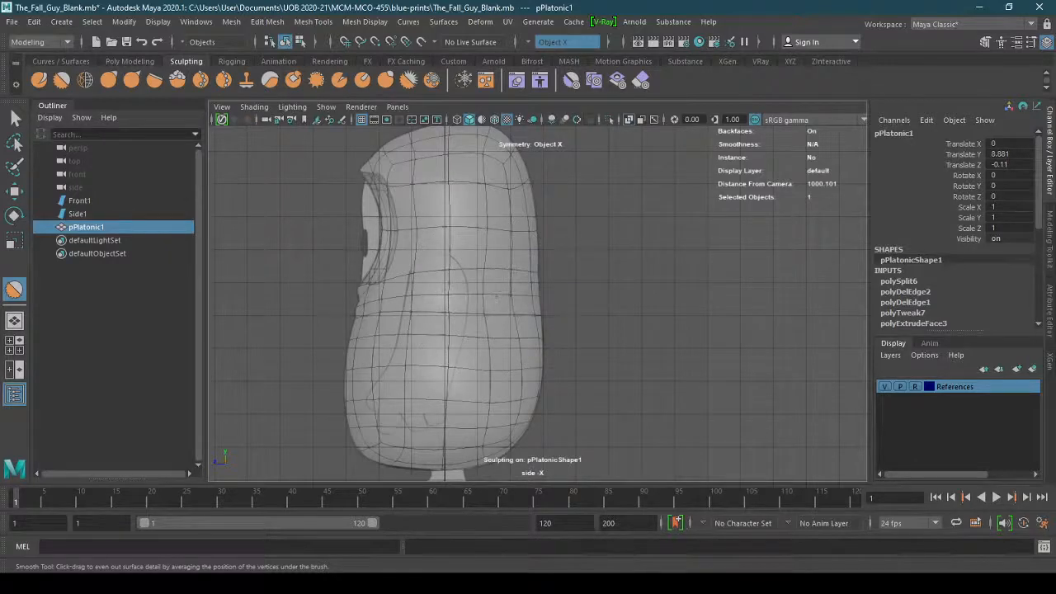
Try to reshape the body's back with the Grab tool at another brush size, and undo the recent sculpting changes
left_click(108, 79)
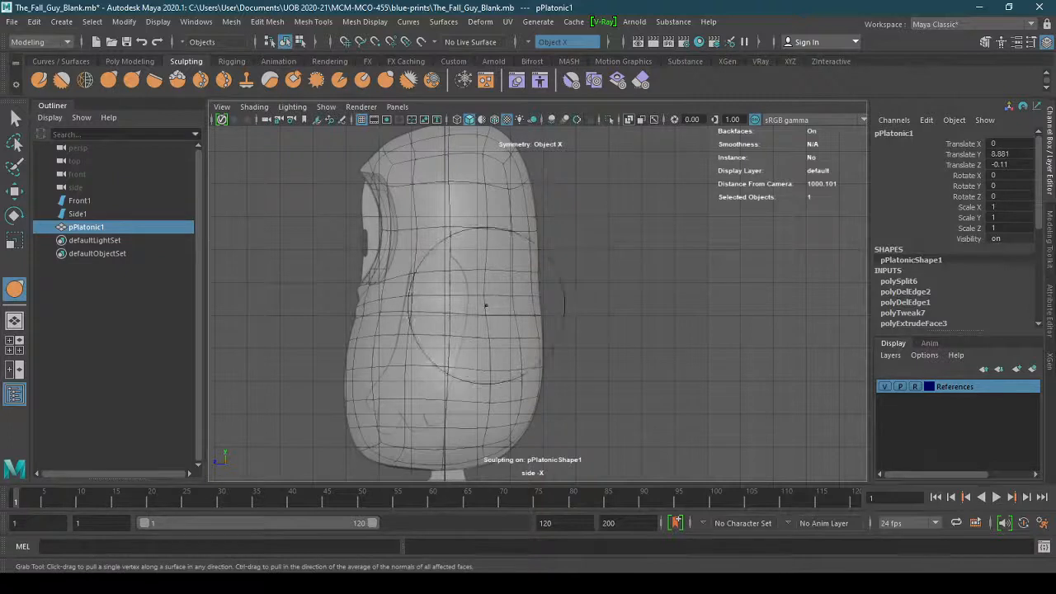
key("ctrl+z")
left_click_drag(488, 309, 551, 309)
key("ctrl+z")
key("b")
left_click_drag(488, 304, 506, 305)
left_click_drag(538, 338, 536, 337)
key("ctrl+z")
key("ctrl+z")
key("ctrl+z")
key("ctrl+z")
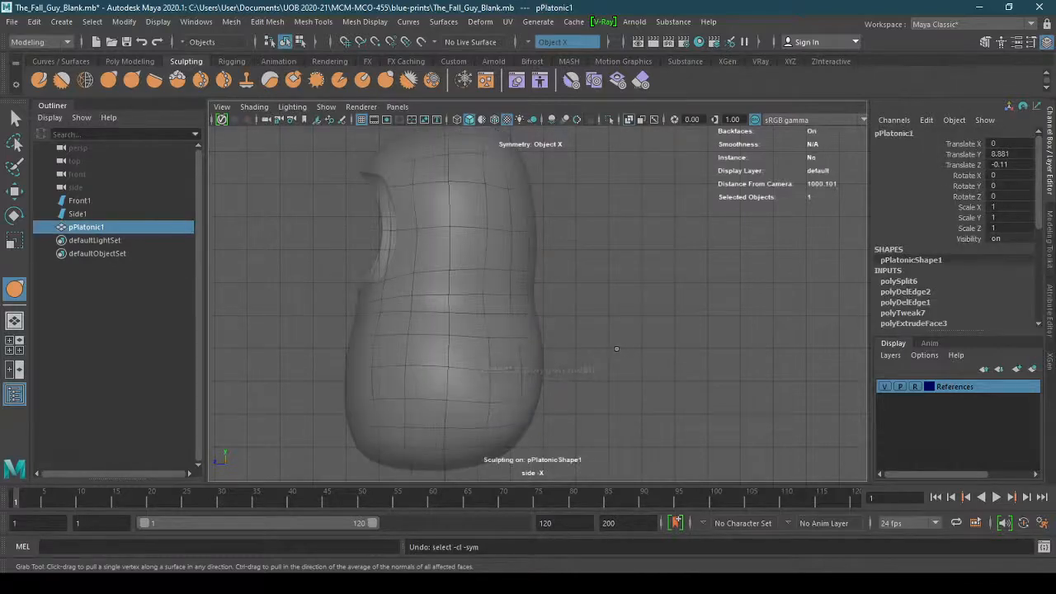
Reopen The_Fall_Guy_Blank.mb without saving the current changes
left_click(13, 21)
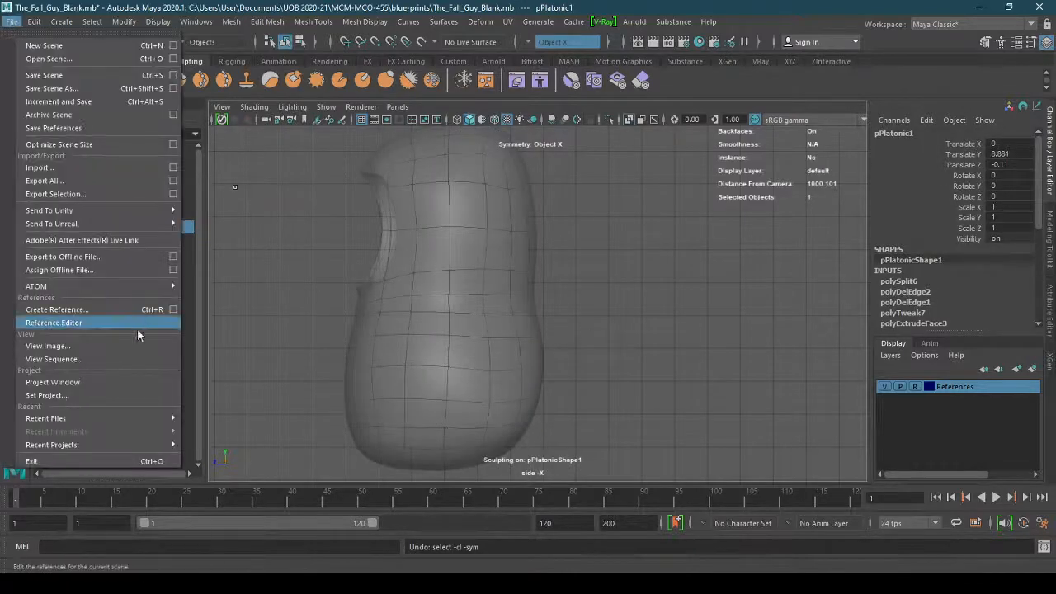
mouse_move(146, 420)
left_click(256, 418)
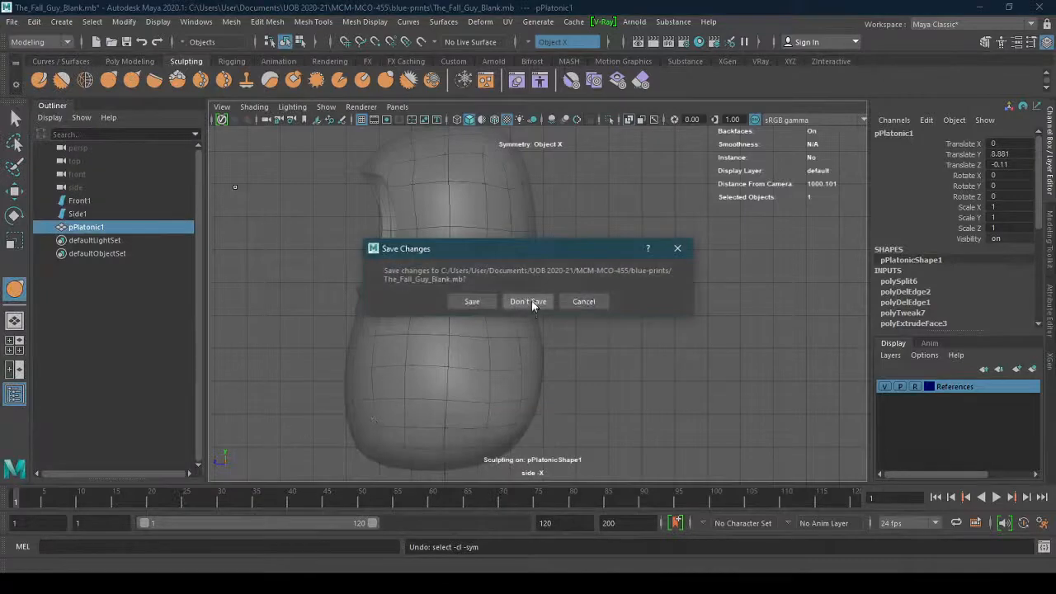
left_click(531, 300)
right_click_drag(559, 310, 285, 334, "alt")
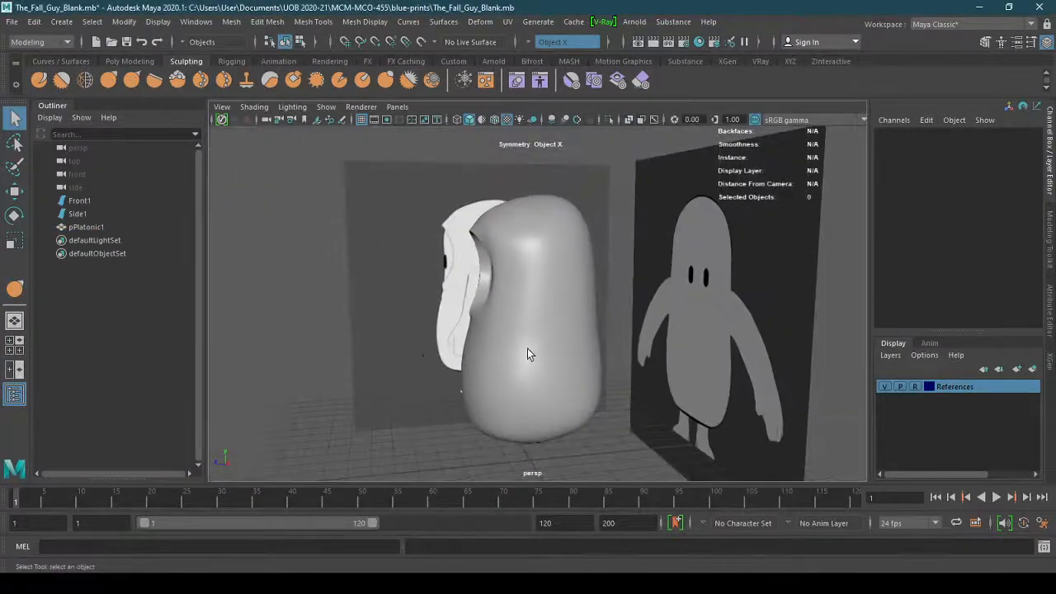
Show the body in the side orthographic view with X-Ray shading turned on
mouse_move(527, 350)
left_mouse_down("alt")
mouse_move(535, 407)
mouse_move(618, 385)
mouse_move(539, 370)
left_mouse_up("alt")
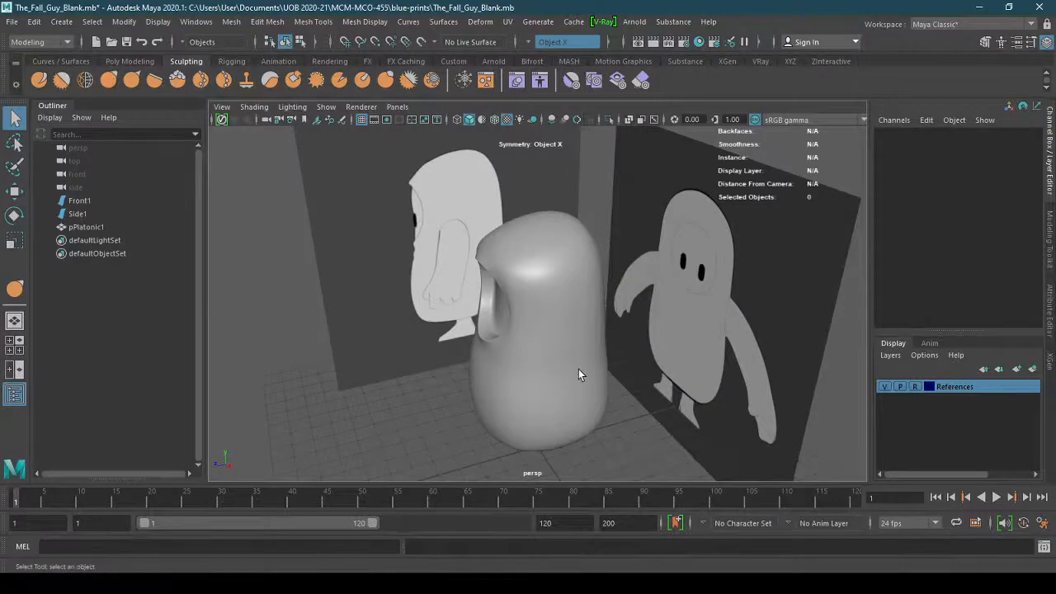
left_click(397, 106)
mouse_move(468, 202)
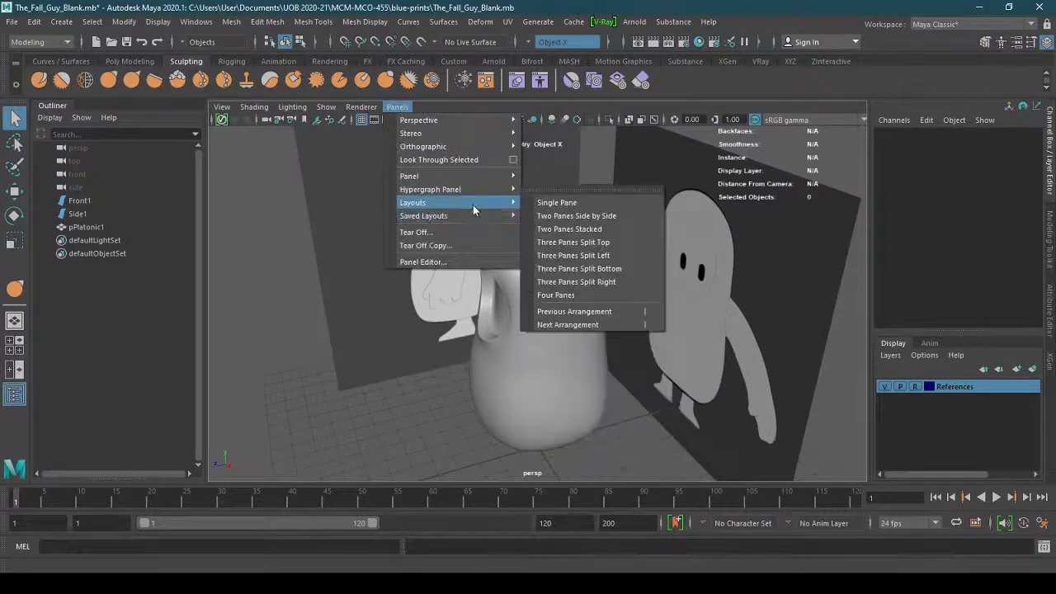
mouse_move(462, 146)
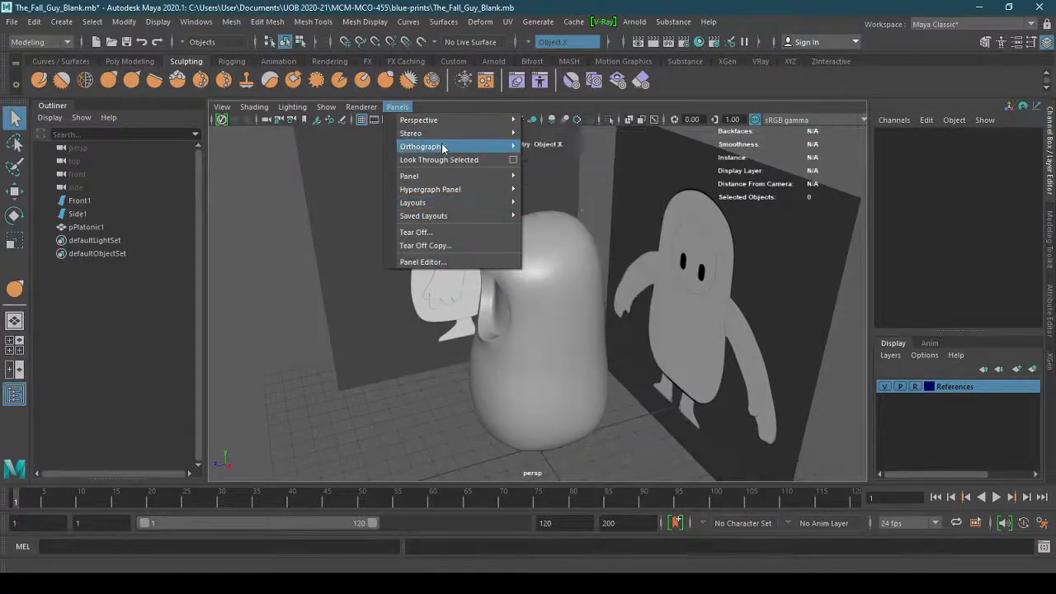
left_click(554, 160)
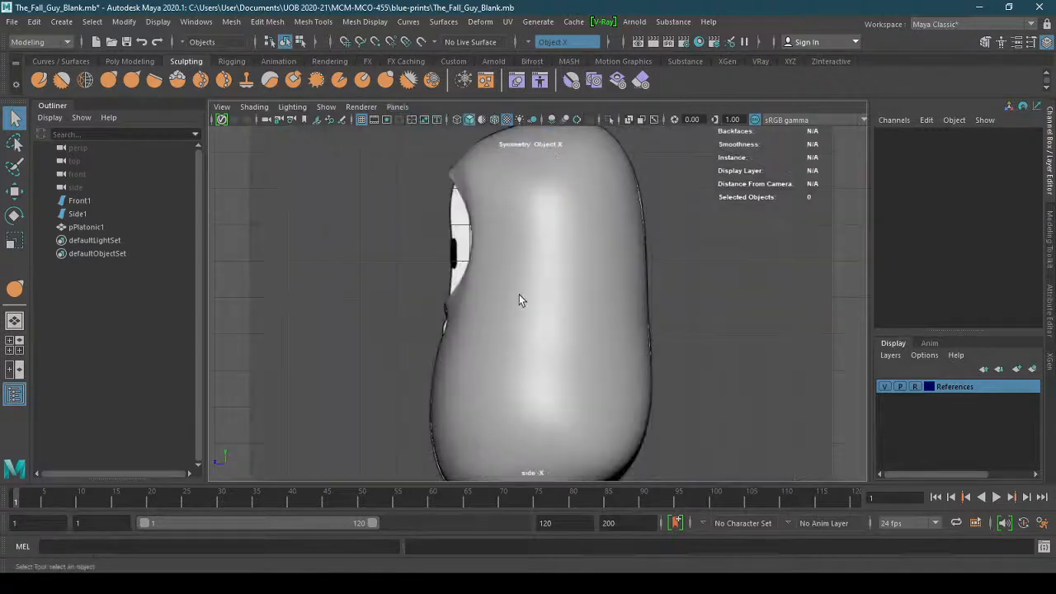
left_click(222, 106)
mouse_move(254, 106)
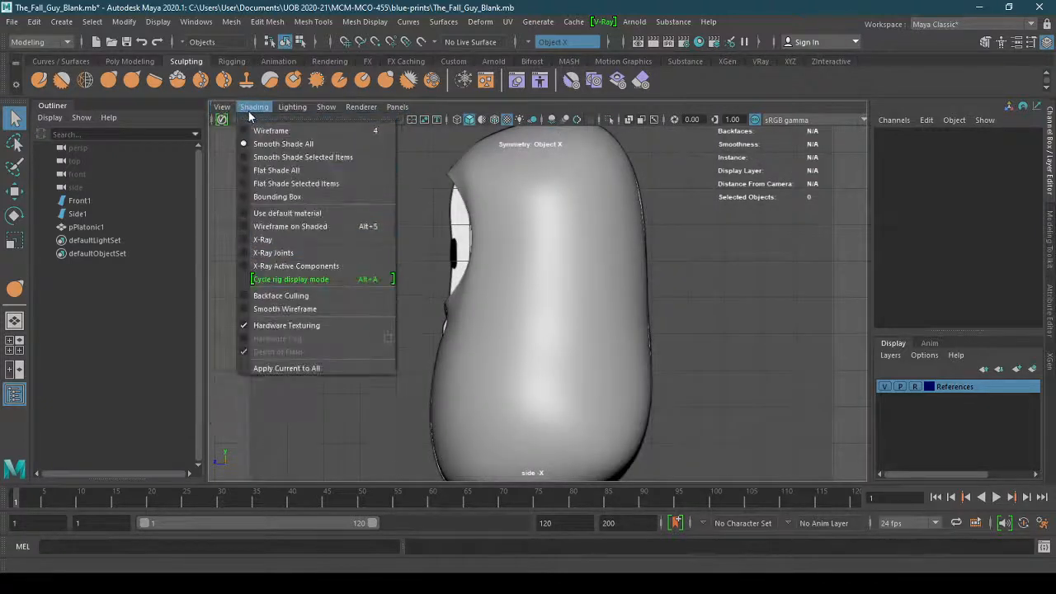
left_click(282, 247)
scroll(688, 330, "up", 5)
Insert a horizontal edge loop around the body just below the face opening, splitting the ring of vertical edges there
left_click(473, 360)
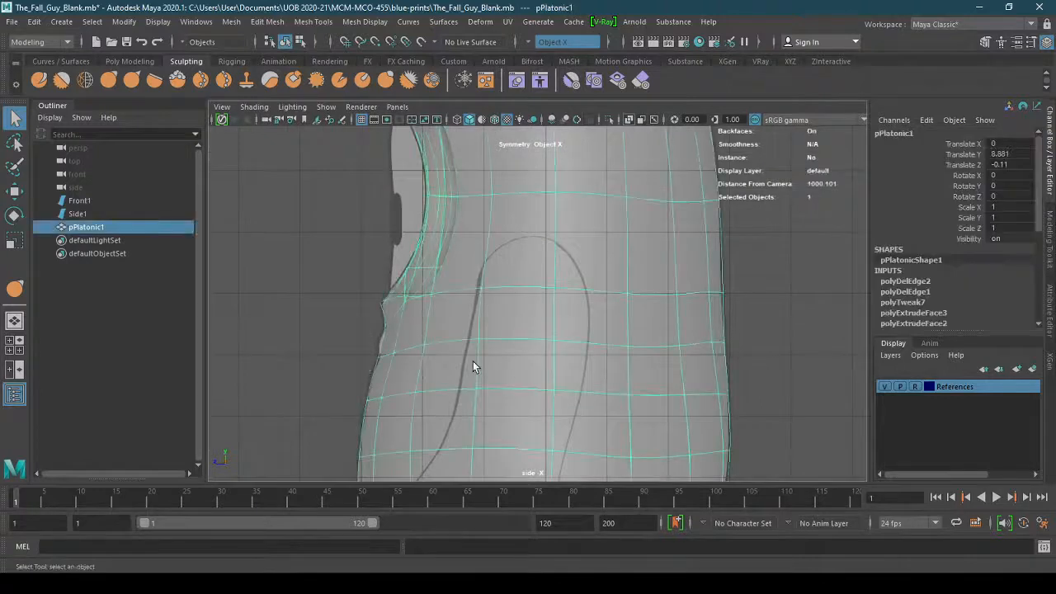
scroll(457, 363, "up", 2)
right_click_drag(464, 338, 393, 231, "shift")
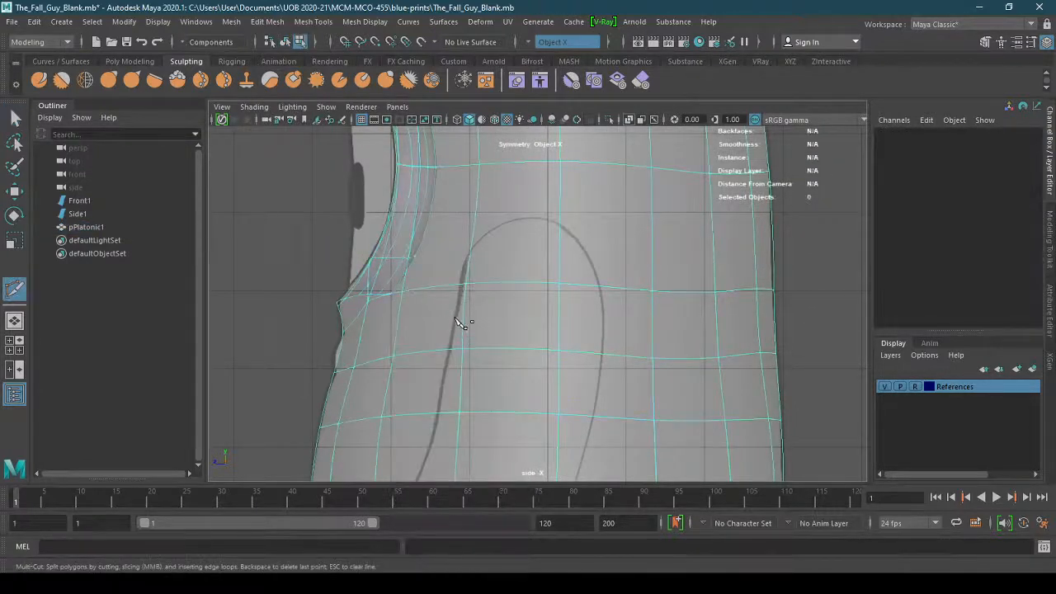
right_click_drag(463, 315, 458, 208)
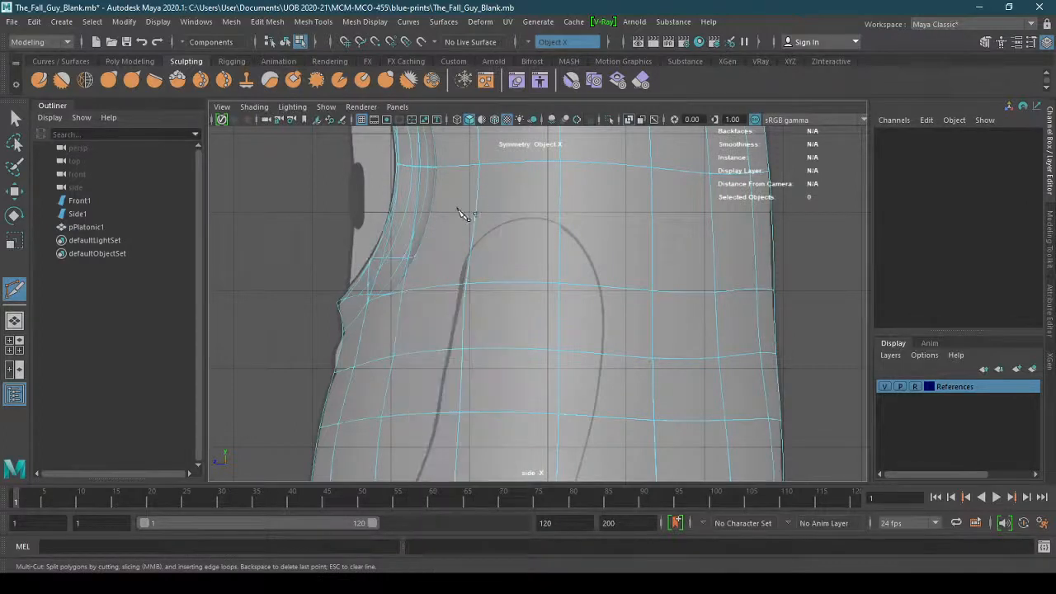
key("q")
left_click(465, 320)
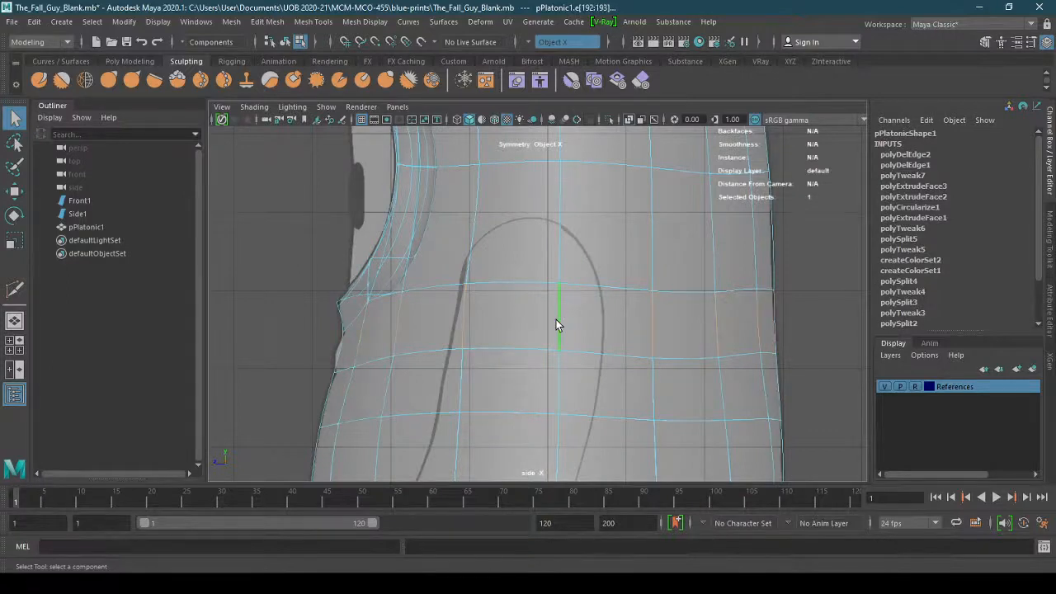
scroll(445, 332, "up", 3)
middle_click_drag(462, 336, 522, 334, "alt")
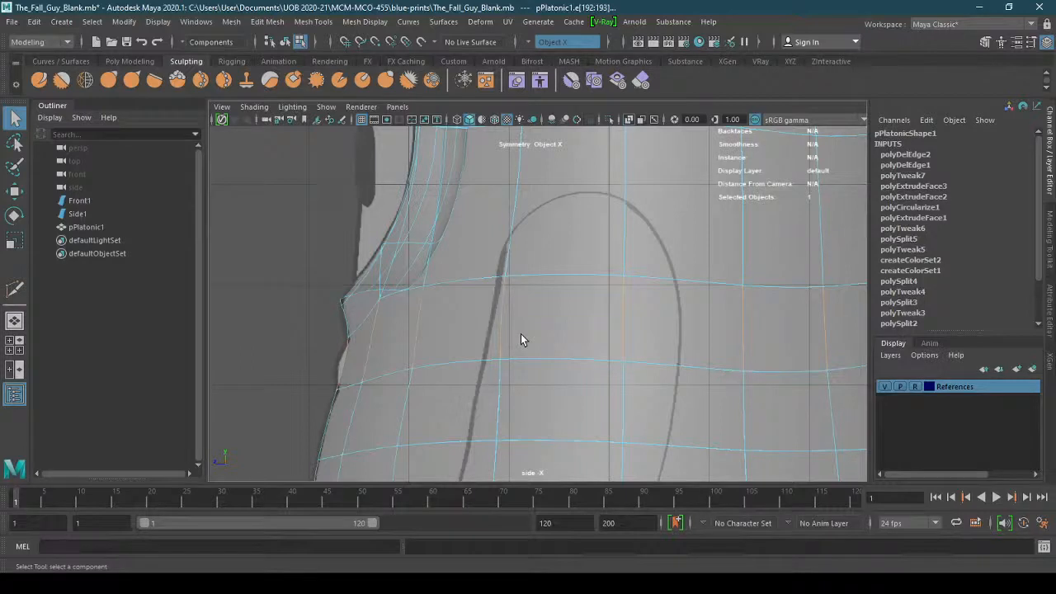
right_click_drag(500, 333, 507, 565, "shift")
key("q")
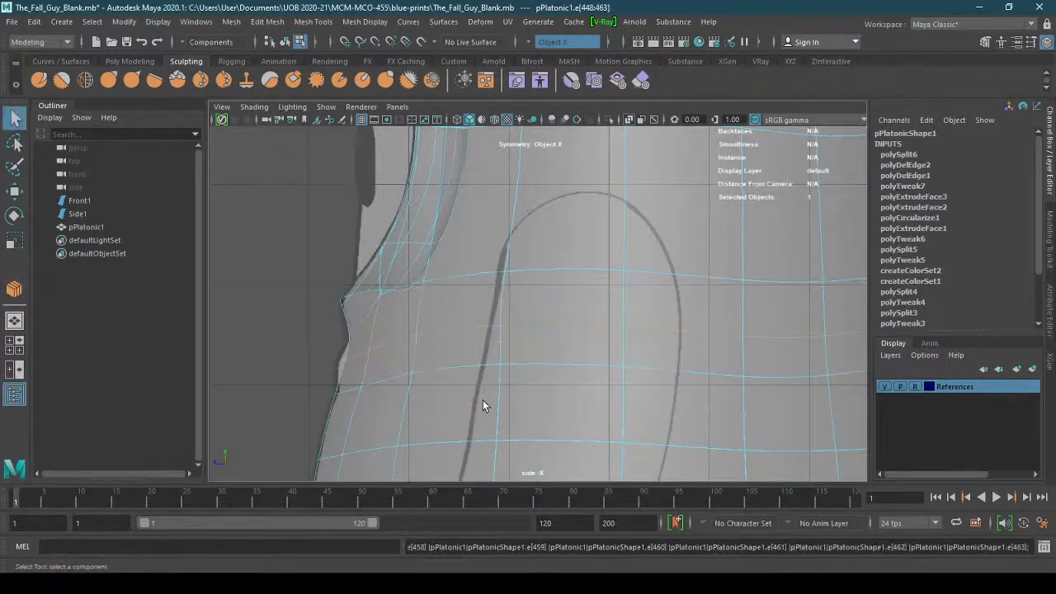
Move the front vertices of the new edge loop and of the row below it onto the side reference's outline
right_click(475, 330)
left_click(408, 234)
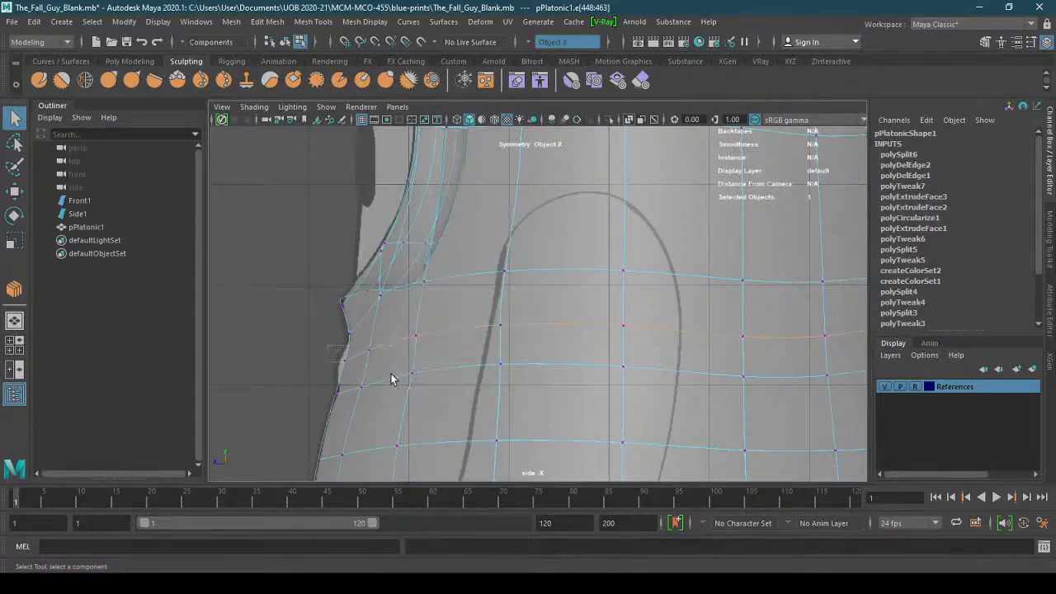
left_click_drag(379, 371, 381, 372)
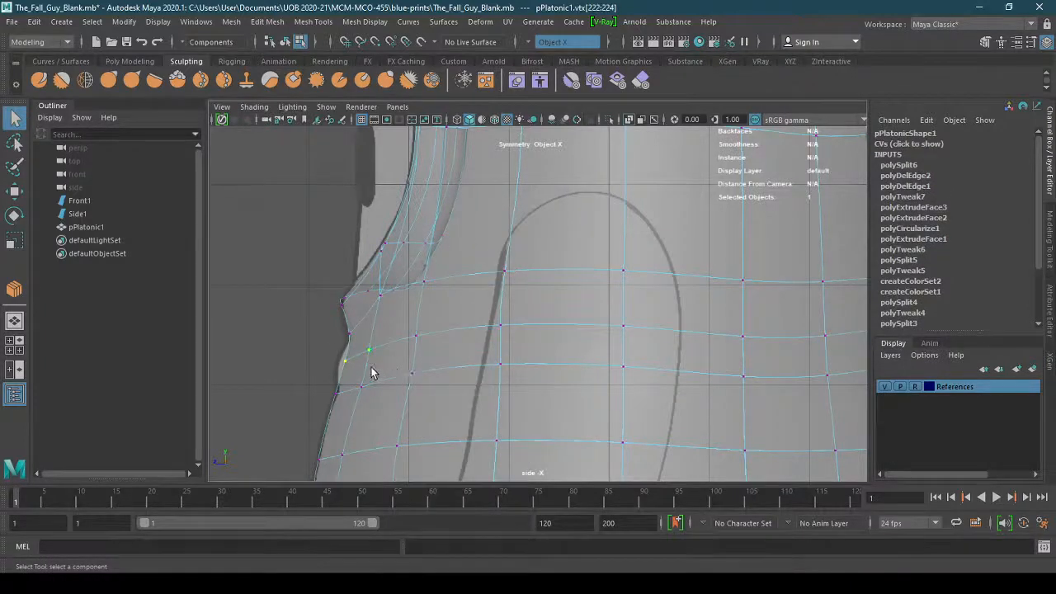
key("w")
left_click_drag(300, 359, 376, 402)
left_click_drag(297, 389, 296, 388)
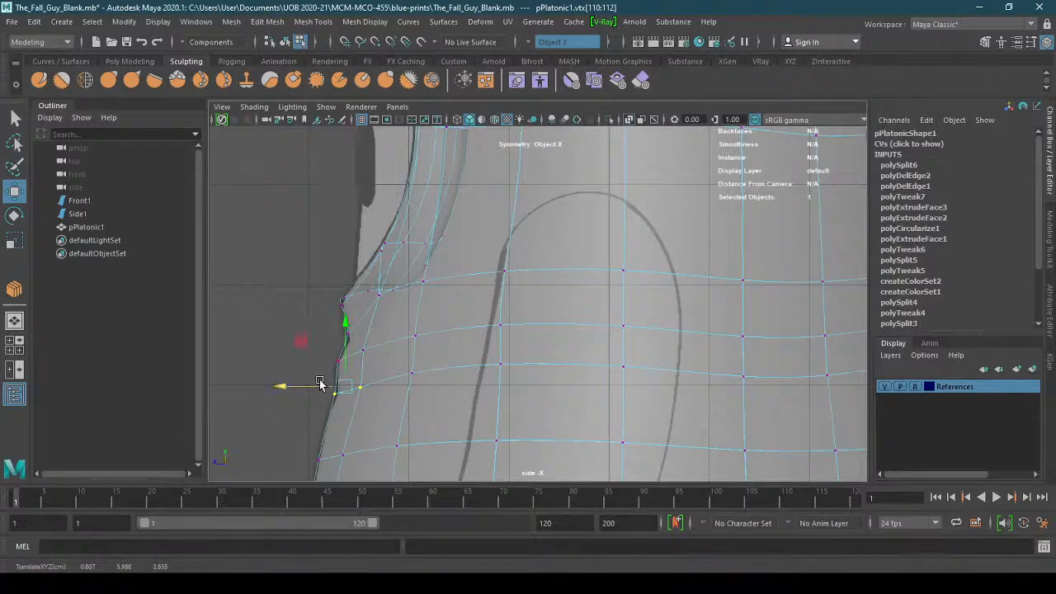
key("ctrl+z")
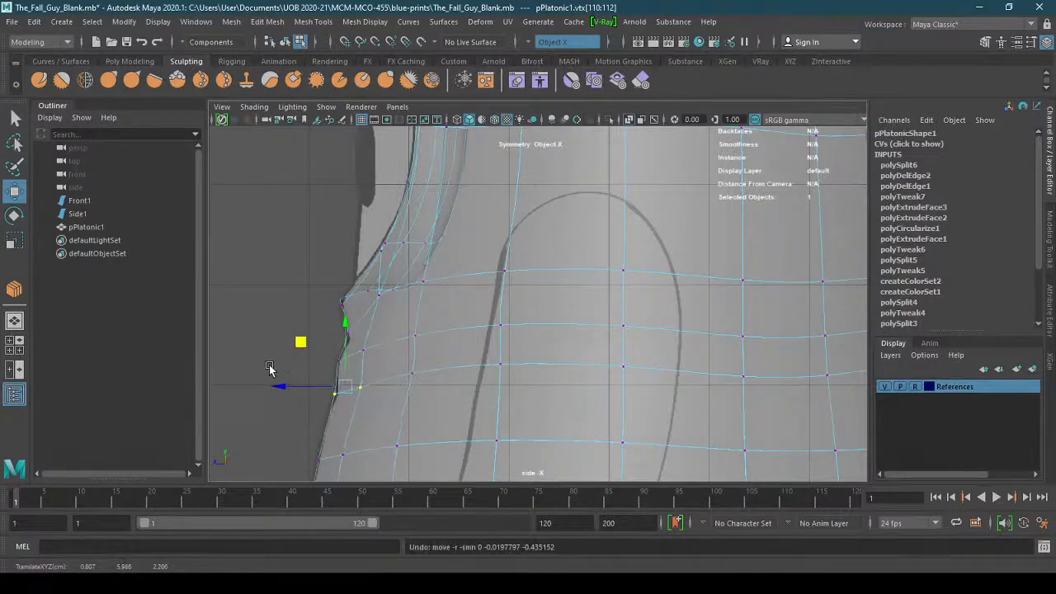
left_click_drag(285, 394, 289, 390)
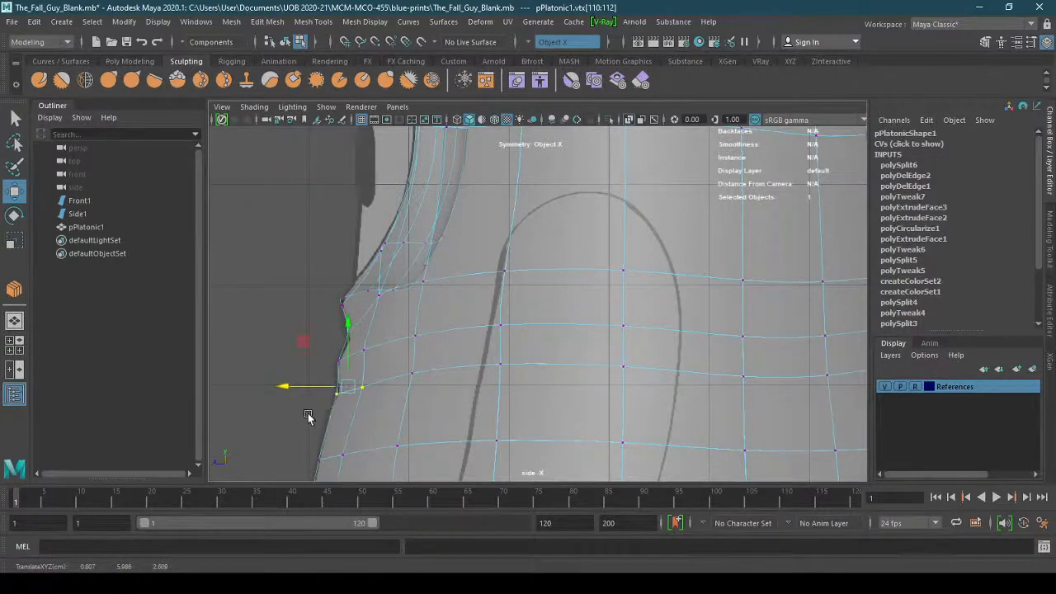
left_click_drag(347, 360, 323, 377)
middle_click_drag(307, 346, 312, 341)
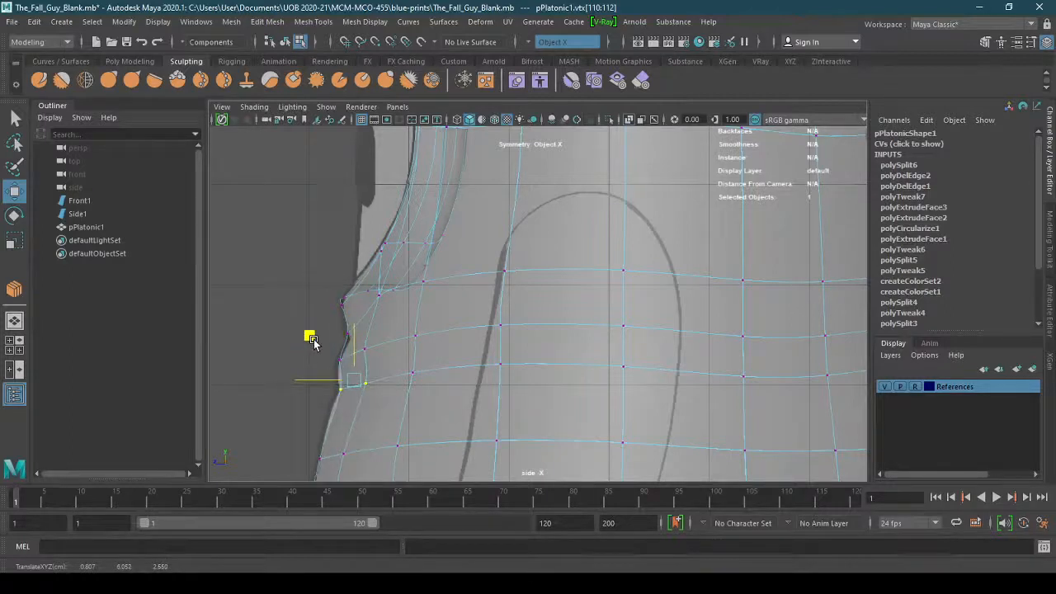
Fine-tune the front vertices around the new edge loop to follow the notch in the side reference's outline
left_click_drag(326, 342, 371, 373)
left_click_drag(301, 363, 358, 346)
left_click_drag(302, 302, 302, 305)
left_click(396, 450)
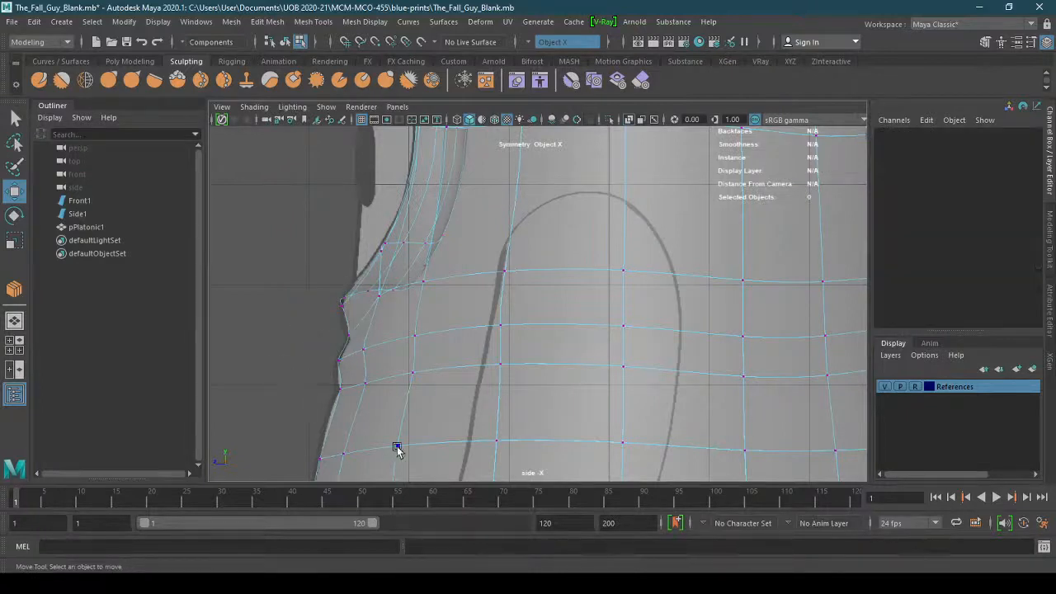
Raise the next lower row of vertices slightly, adjusting its front vertices and then the rest of the row toward the back
middle_click_drag(396, 421, 394, 388, "alt")
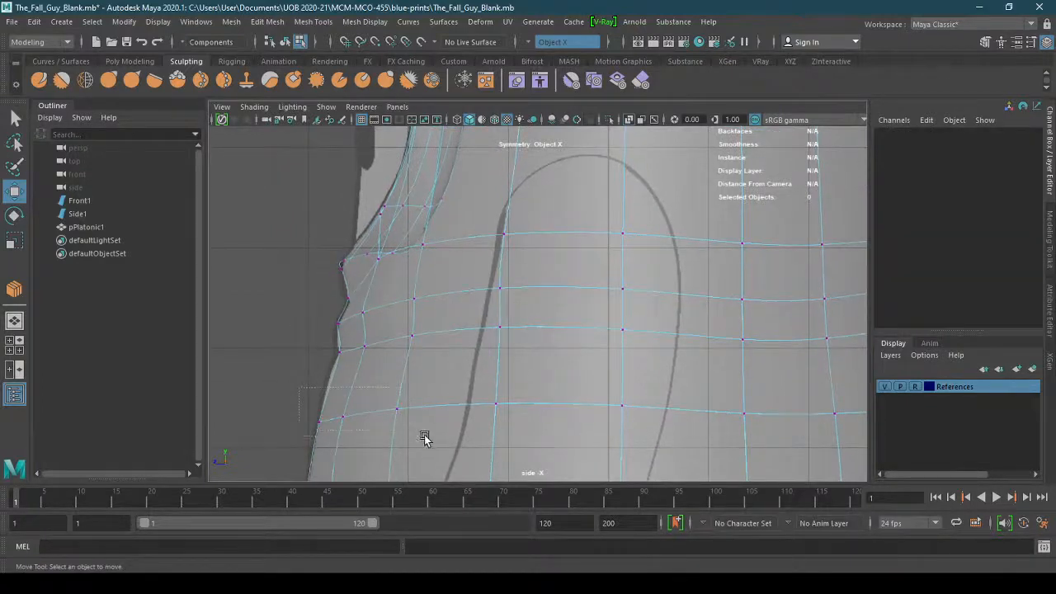
left_click(342, 416)
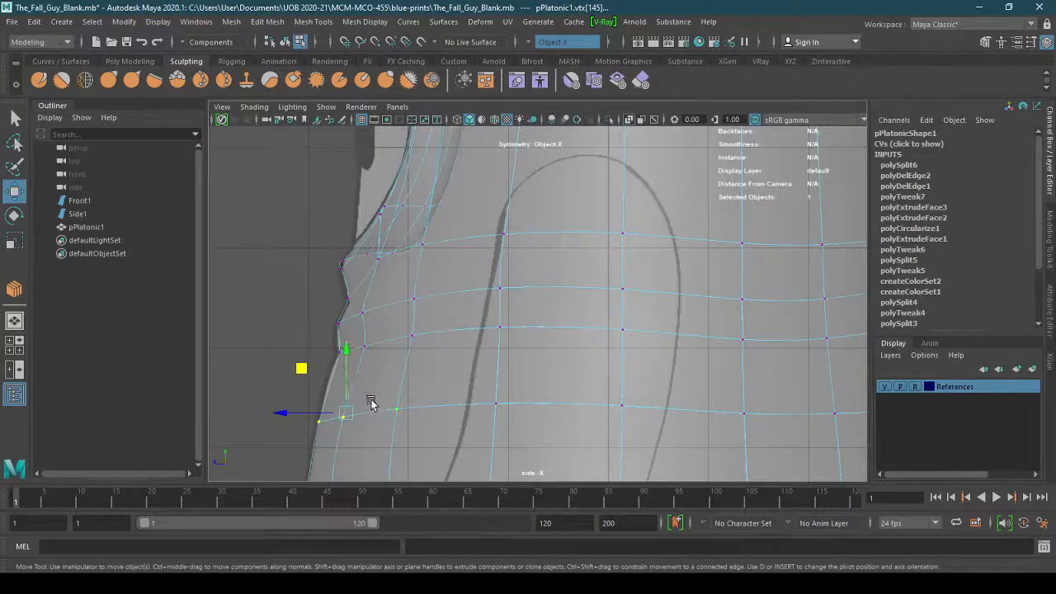
scroll(429, 413, "up", 2)
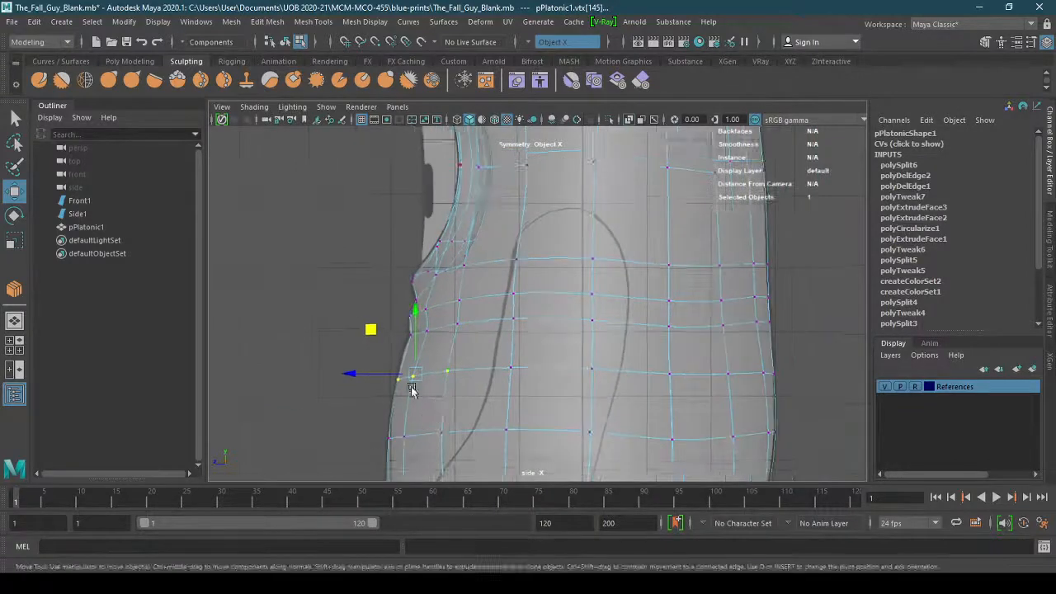
scroll(407, 382, "down", 3)
left_click_drag(375, 355, 382, 345)
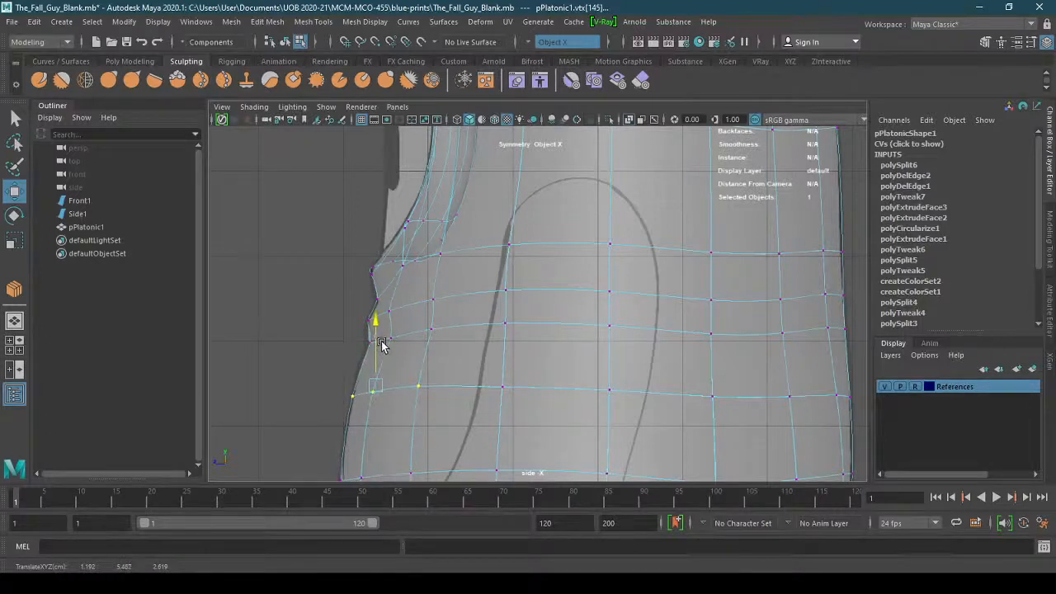
scroll(595, 403, "down", 3)
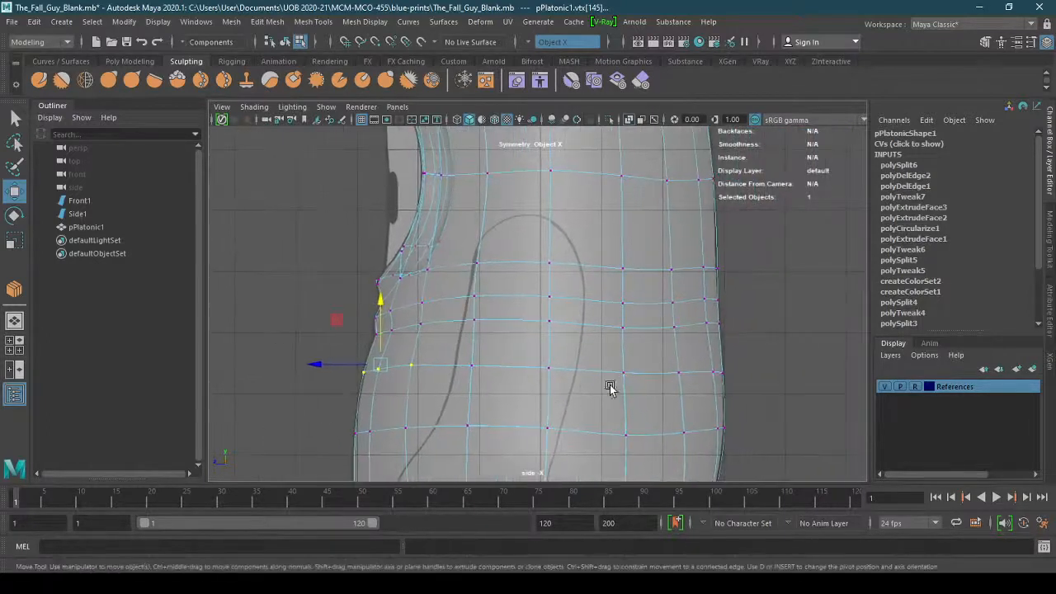
left_click_drag(596, 352, 598, 340)
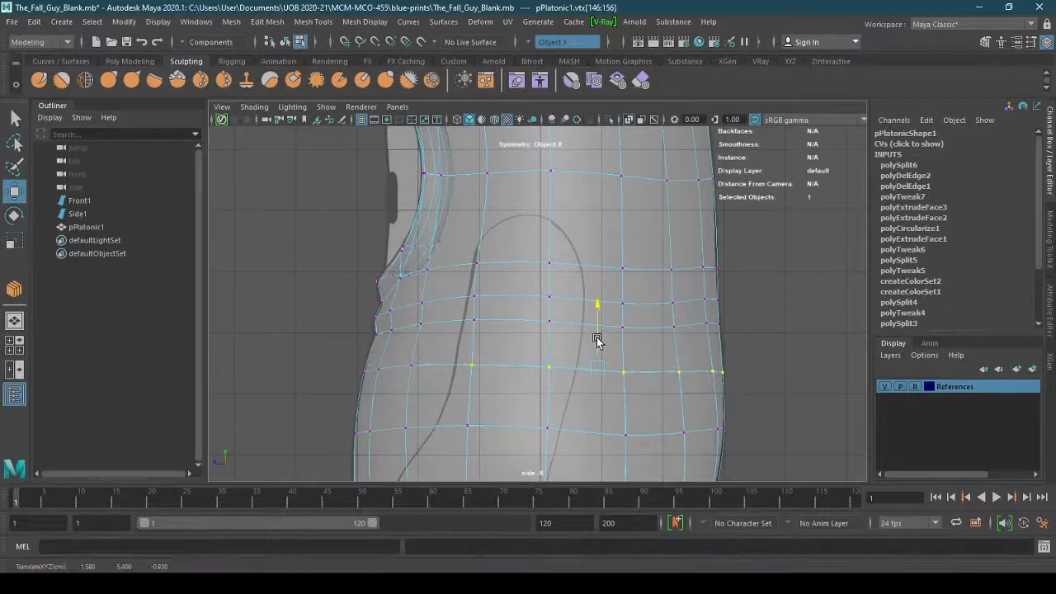
left_click(749, 338)
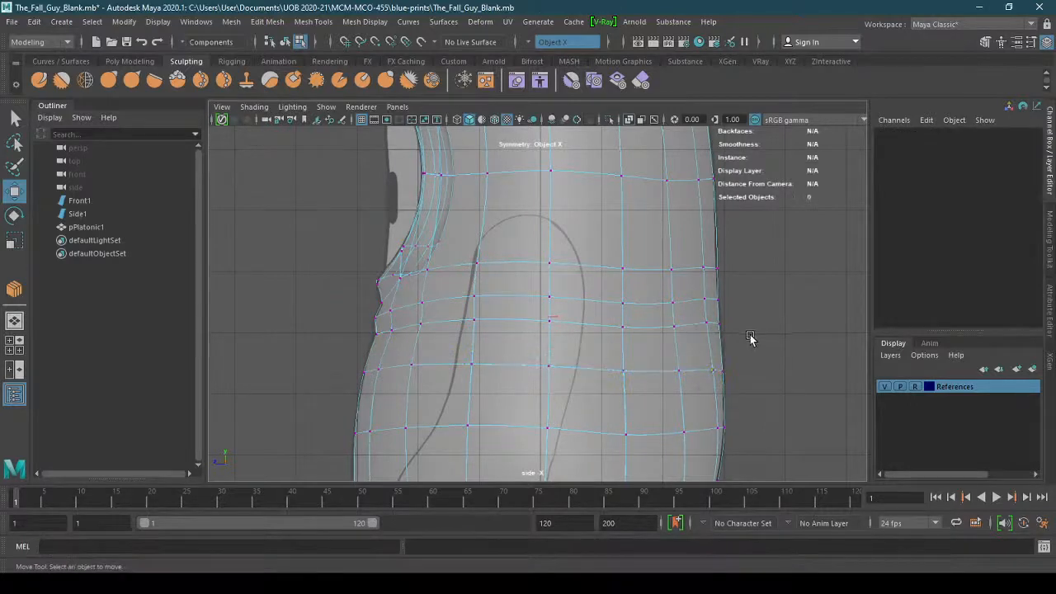
Return to the perspective view with X-Ray shading off and save the scene
left_click(397, 107)
mouse_move(437, 121)
left_click(548, 122)
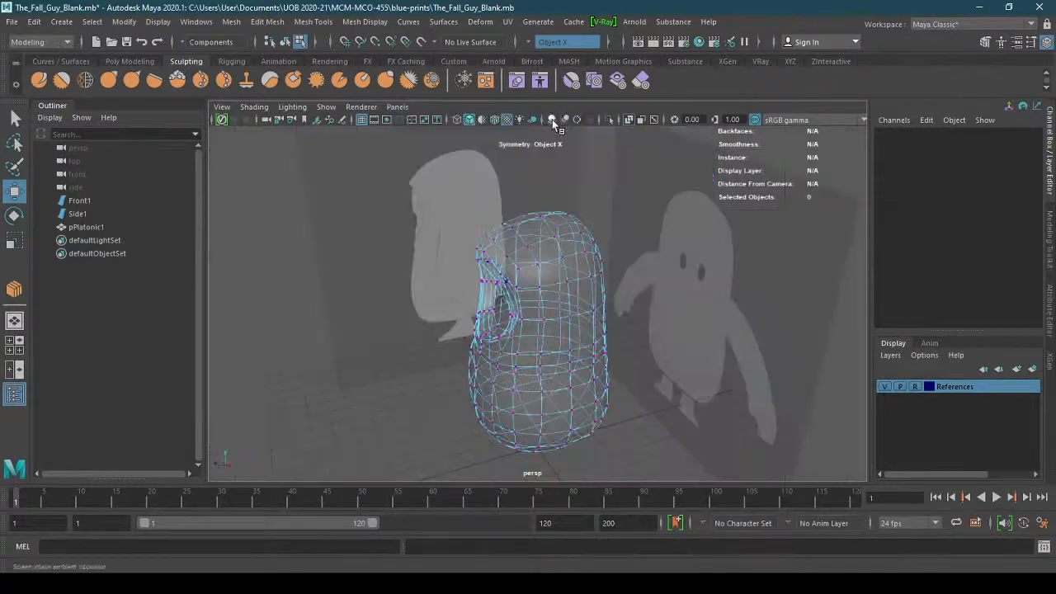
left_click(250, 111)
left_click(280, 224)
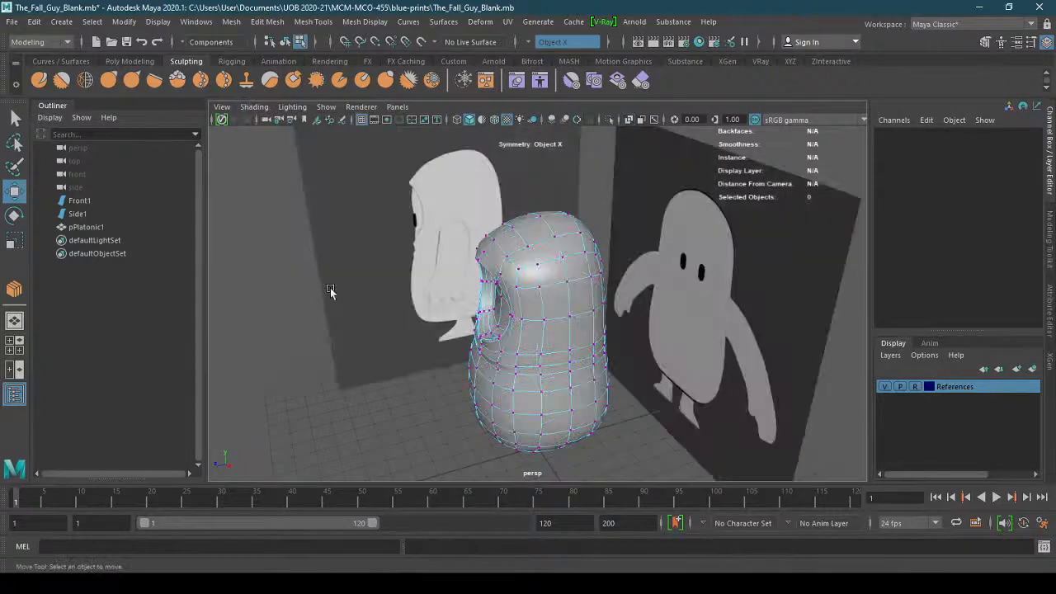
key("ctrl+s")
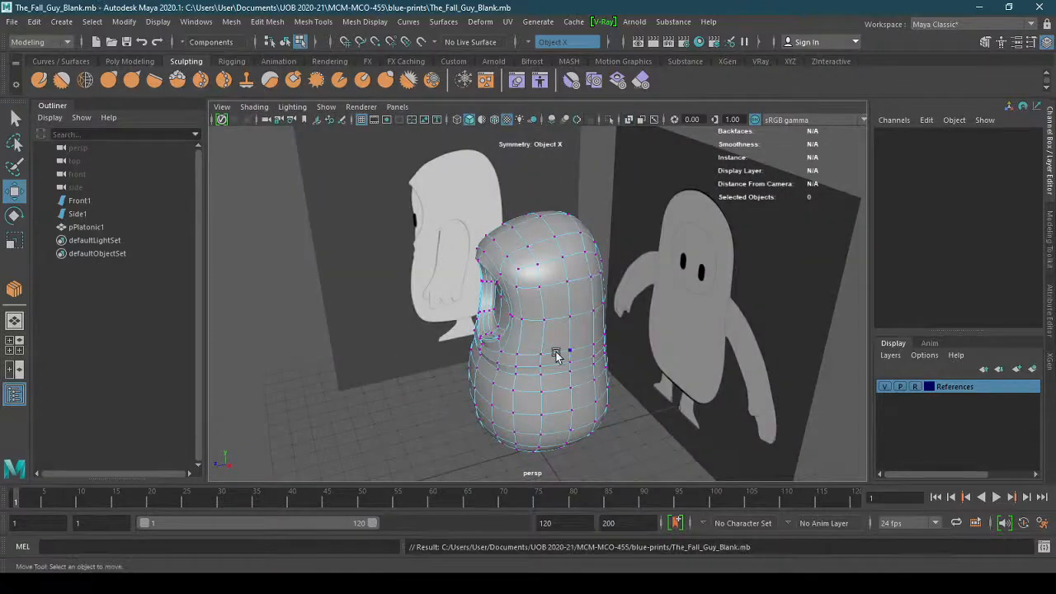
Return to object mode and activate the Smooth sculpting tool on the body with a smaller brush
right_click_drag(554, 247, 621, 286)
left_click(622, 286)
left_click_drag(608, 455, 536, 324, "alt")
left_click_drag(550, 361, 509, 395, "alt")
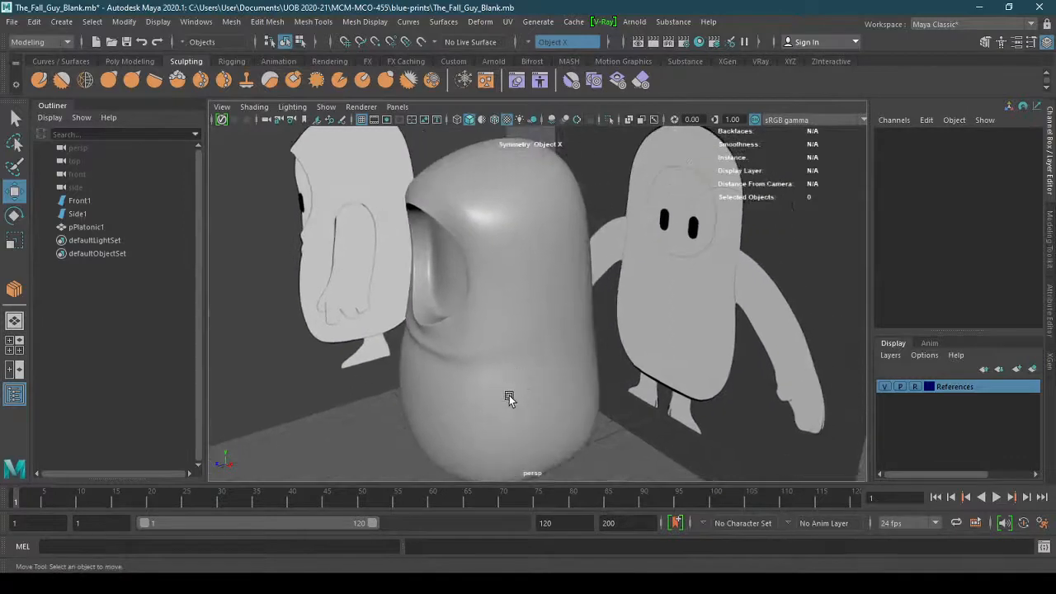
left_click(516, 385)
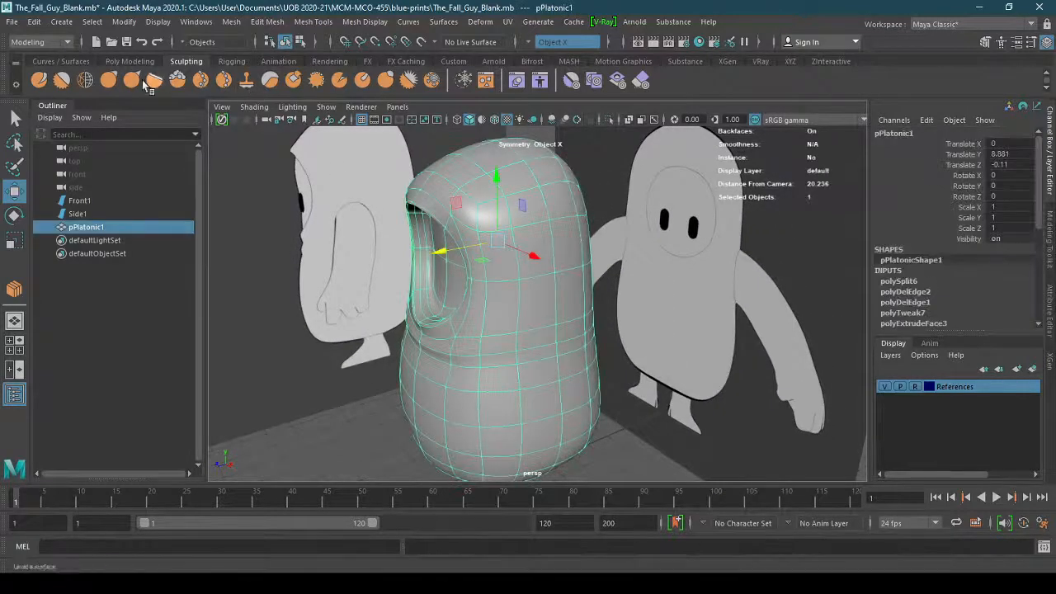
left_click(62, 80)
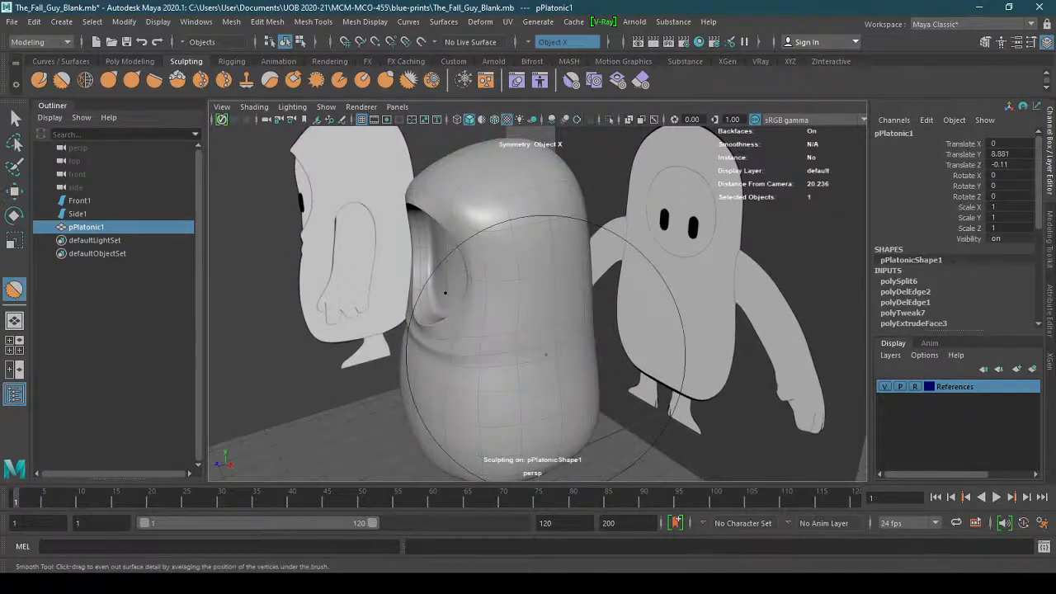
key("b")
left_click_drag(555, 325, 473, 325)
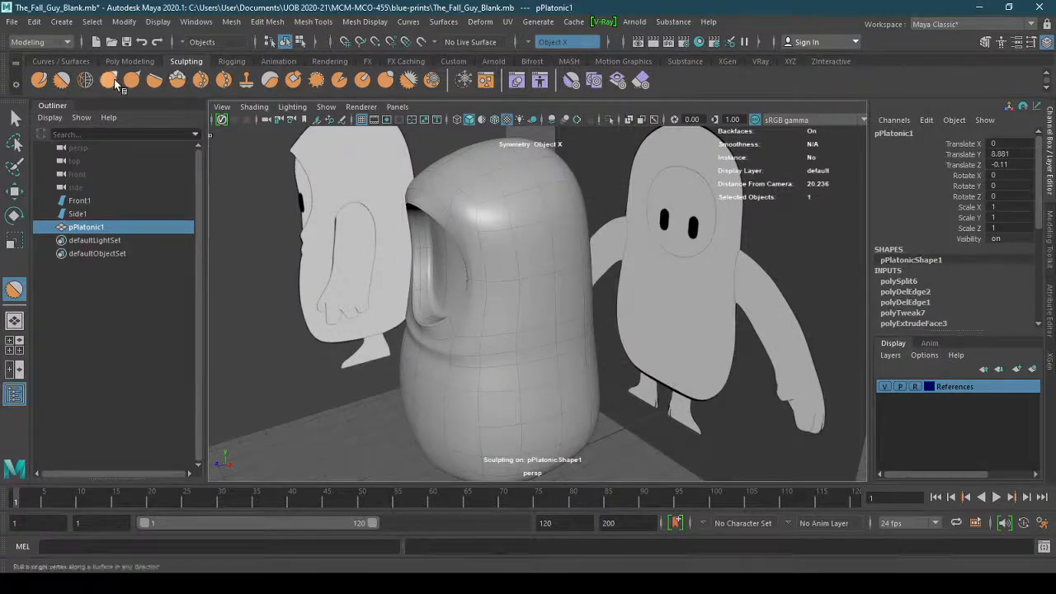
Hide the References layer and bring the back of the body into view
left_click_drag(554, 379, 504, 350, "alt")
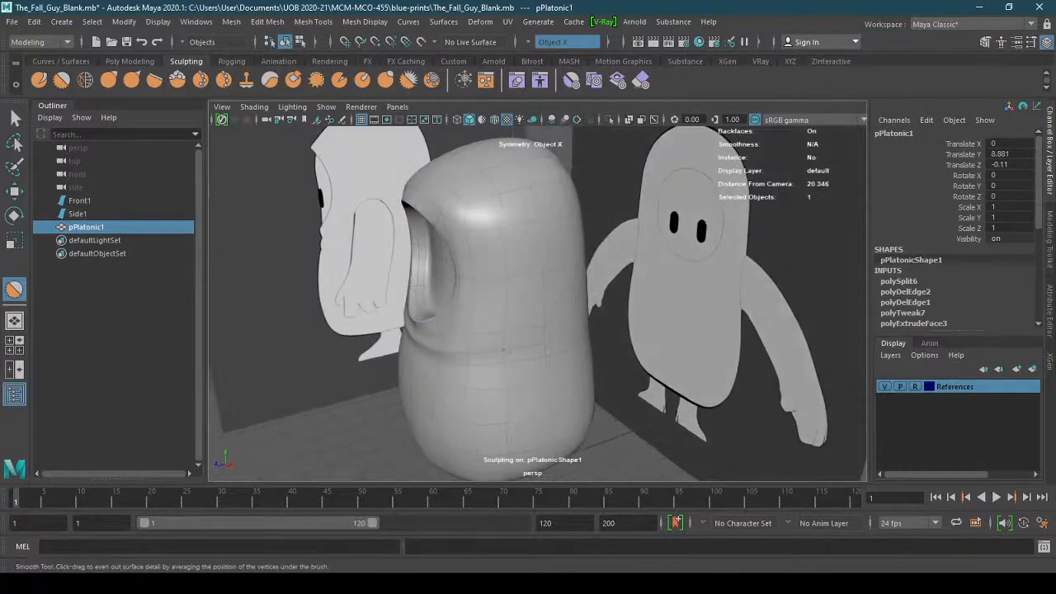
left_click_drag(490, 297, 558, 387, "alt")
left_click(884, 387)
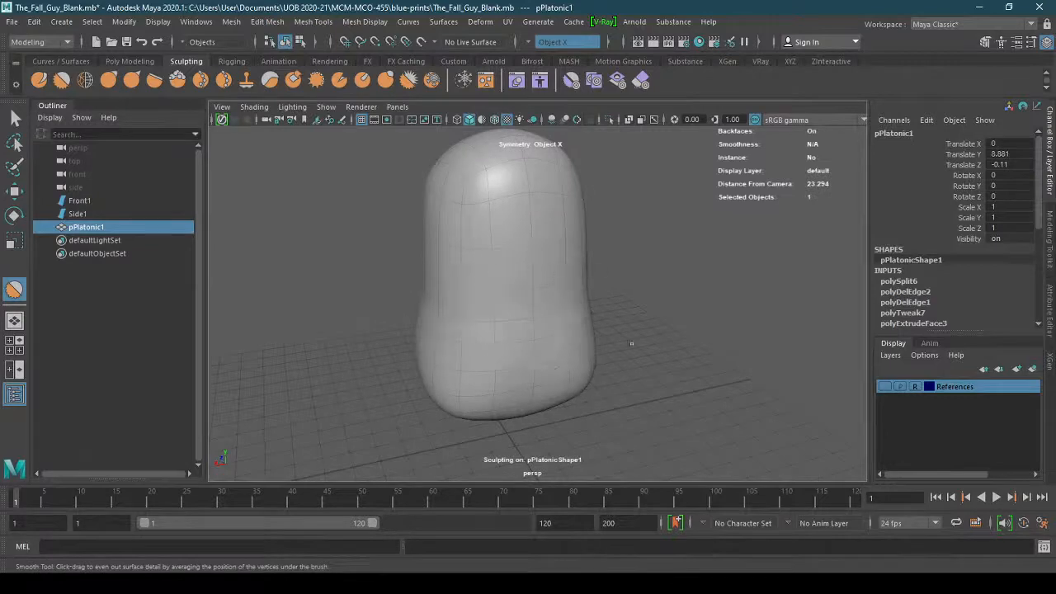
left_click_drag(516, 311, 551, 309, "alt")
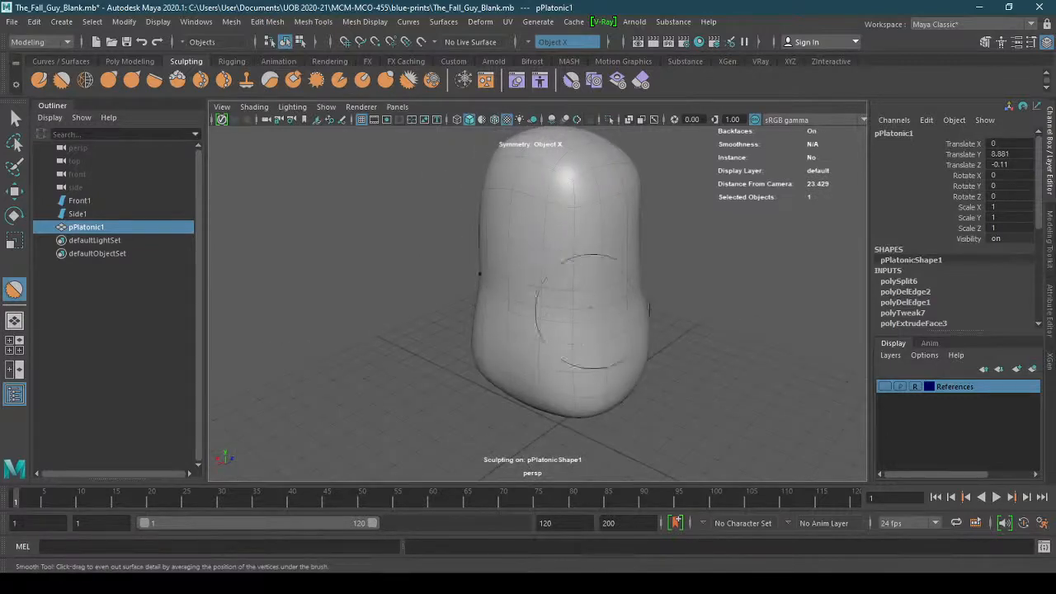
Show the References layer again and display the side view with X-Ray shading on
mouse_move(664, 346)
left_mouse_down("alt")
mouse_move(580, 347)
mouse_move(551, 273)
left_mouse_up("alt")
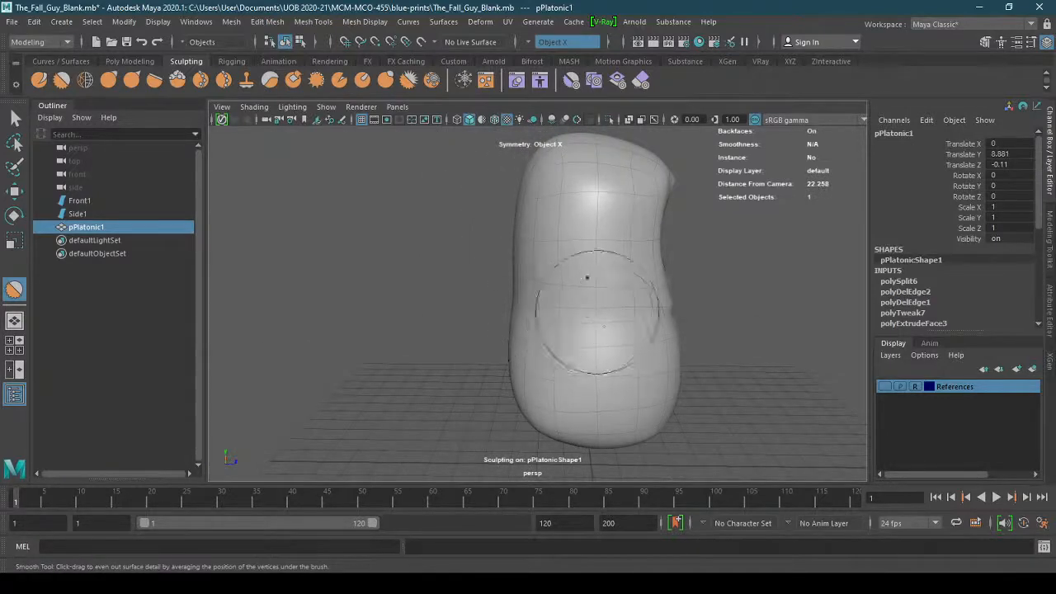
mouse_move(613, 286)
left_mouse_down("alt")
mouse_move(641, 354)
mouse_move(495, 332)
mouse_move(668, 357)
left_mouse_up("alt")
mouse_move(606, 387)
left_mouse_down("alt")
mouse_move(761, 371)
mouse_move(624, 346)
left_mouse_up("alt")
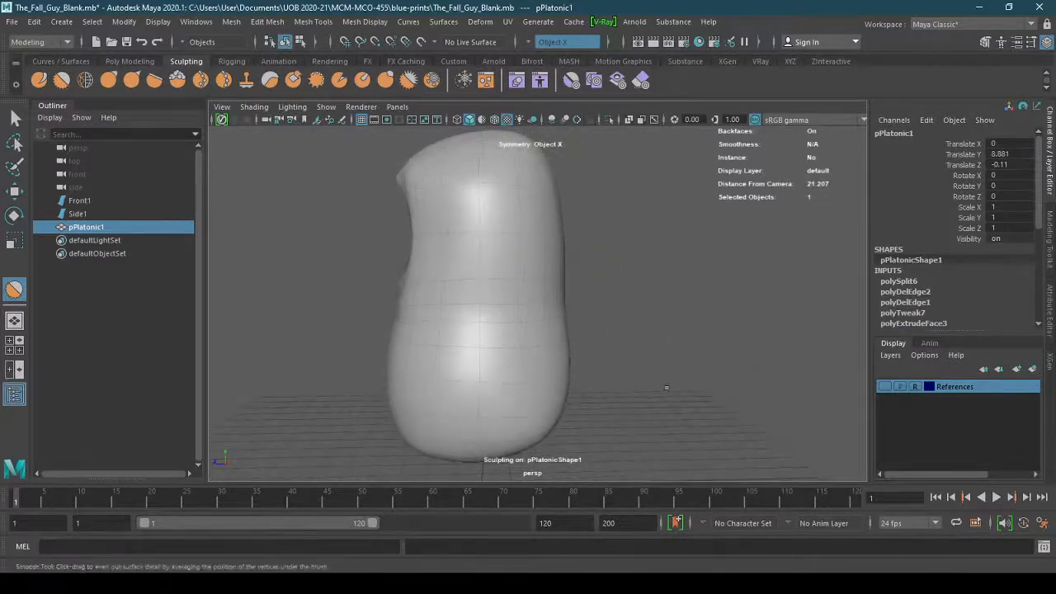
left_click(898, 387)
left_click(889, 387)
left_click(397, 107)
mouse_move(458, 191)
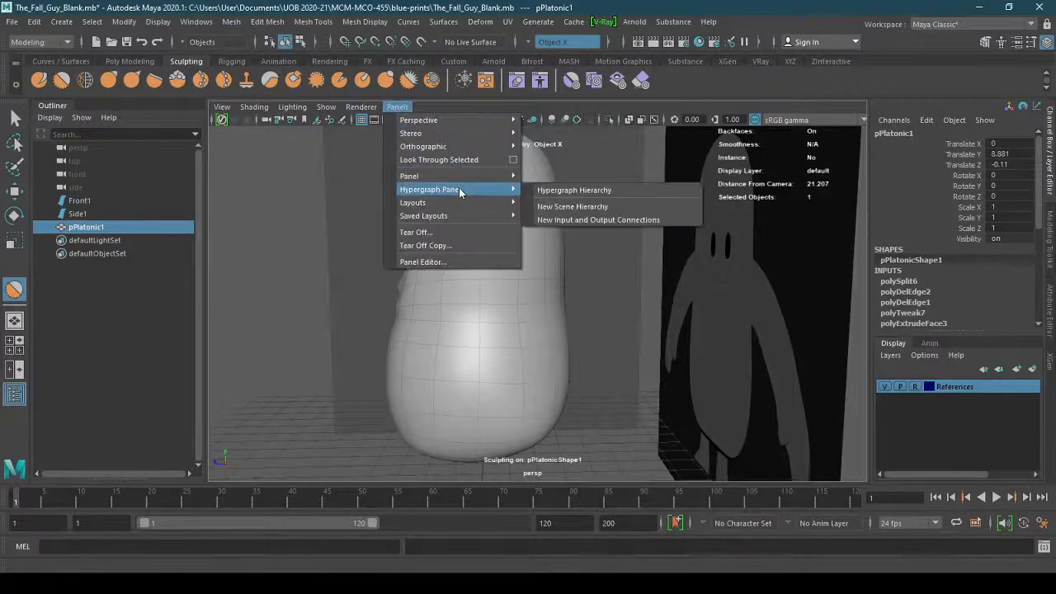
mouse_move(445, 150)
left_click(571, 160)
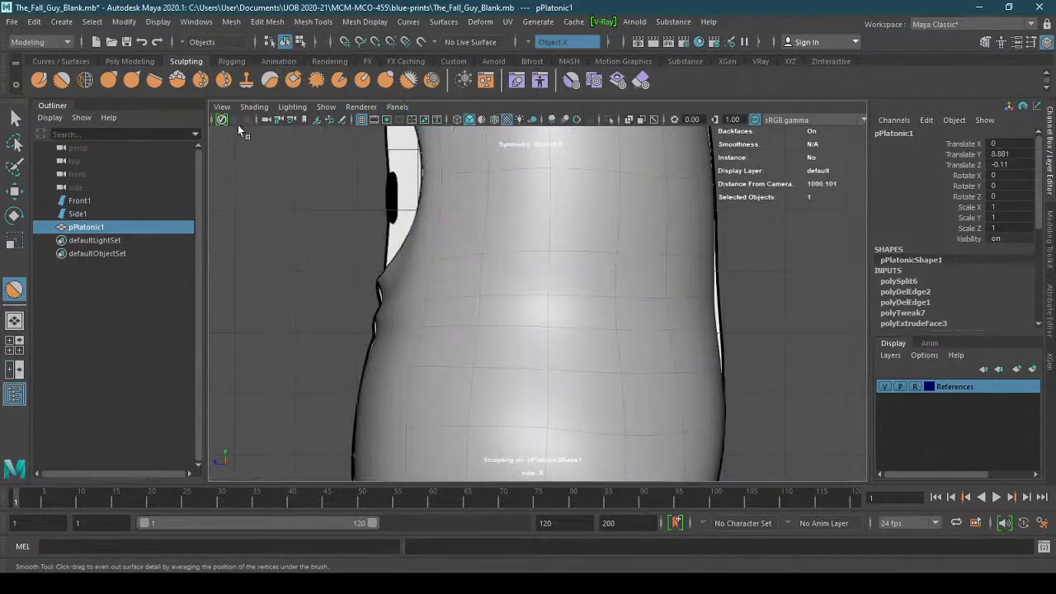
left_click(222, 107)
mouse_move(254, 107)
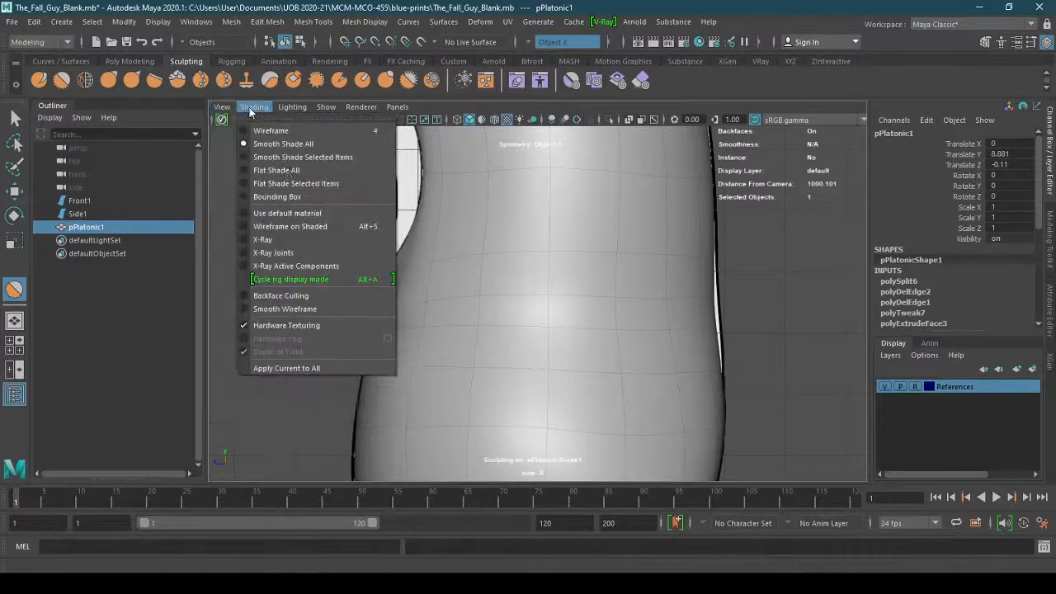
left_click(288, 241)
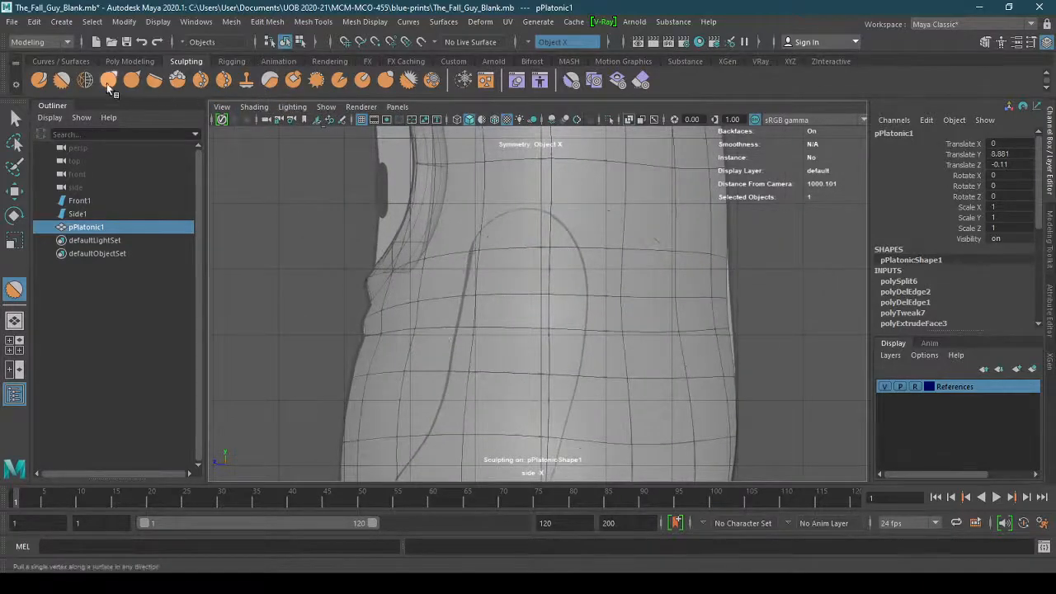
Leave sculpting for edge selection and select the ring of edges running around the outer rim of the face opening
scroll(632, 295, "down", 4)
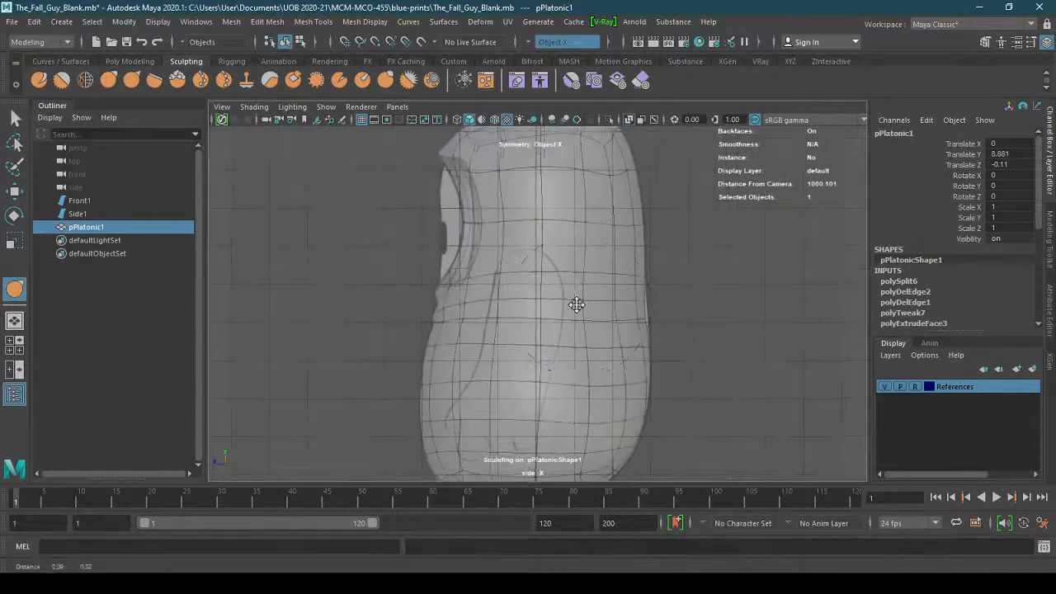
middle_click_drag(575, 304, 485, 302, "alt")
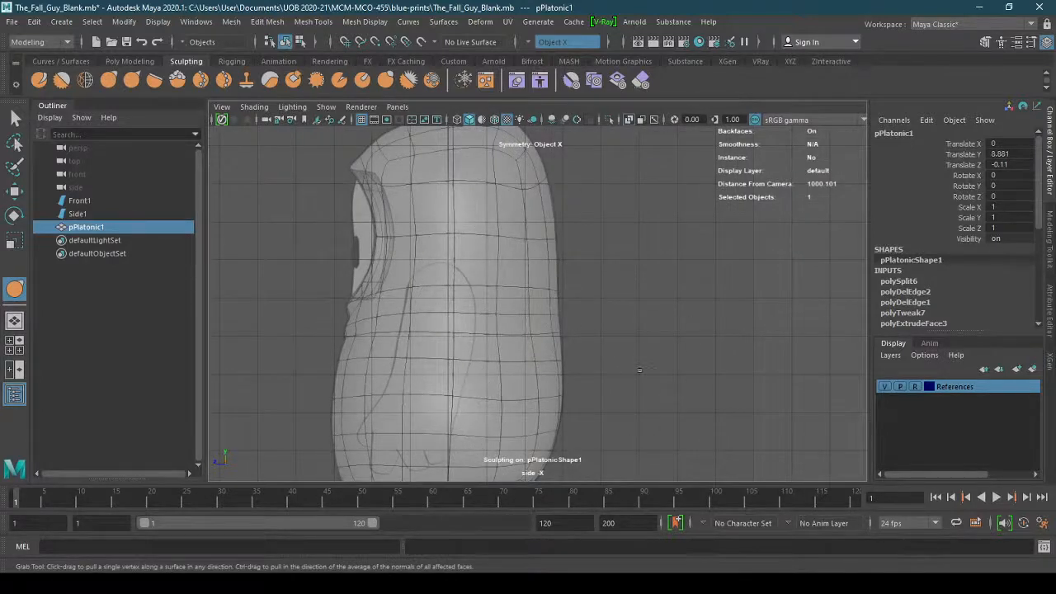
mouse_move(639, 372)
middle_mouse_down("alt")
mouse_move(634, 308)
mouse_move(643, 382)
middle_mouse_up("alt")
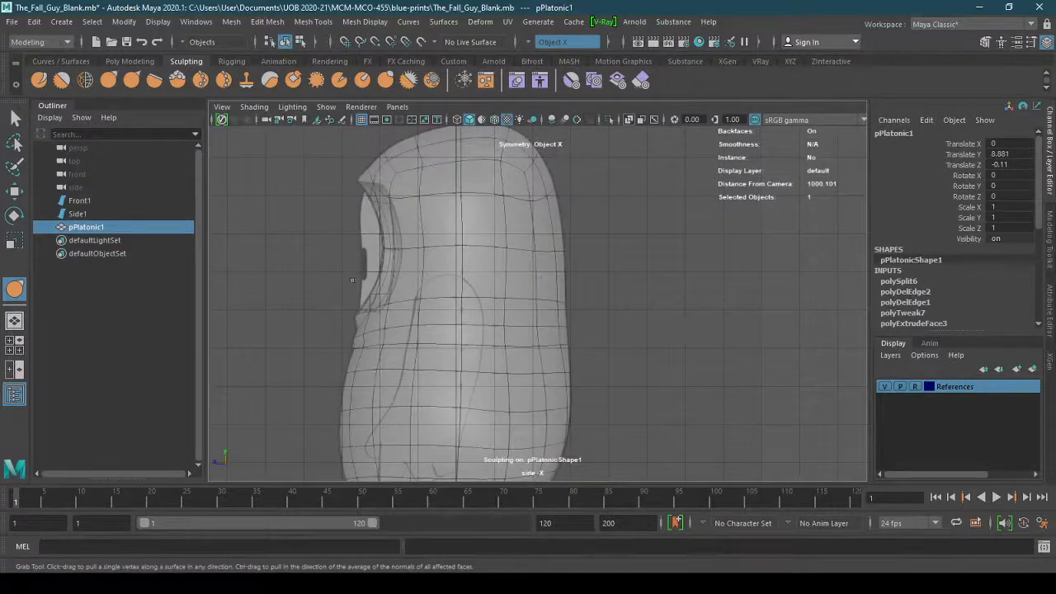
scroll(351, 281, "up", 6)
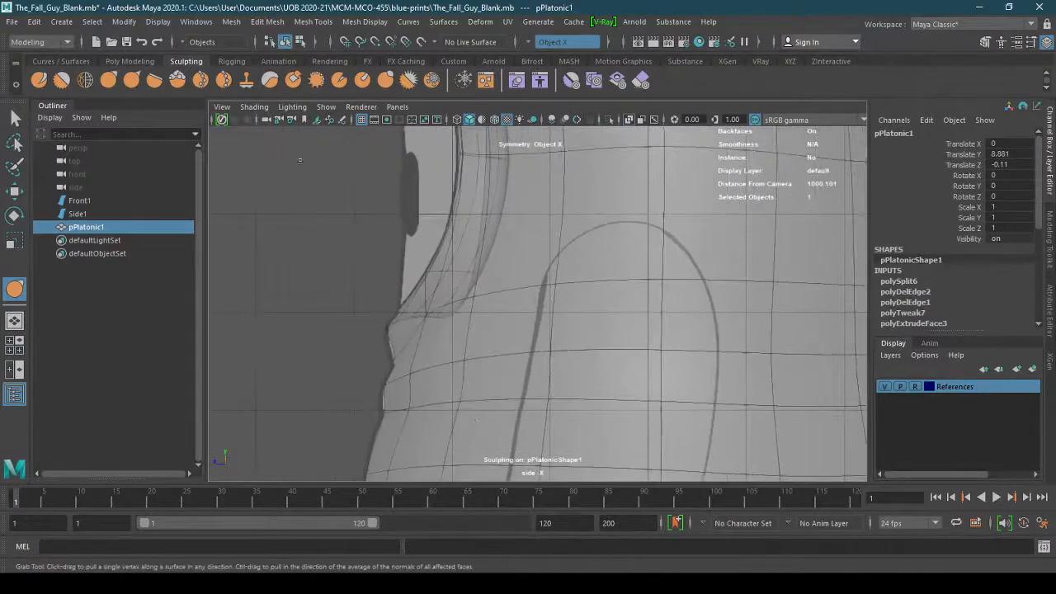
left_click(14, 118)
scroll(394, 316, "up", 2)
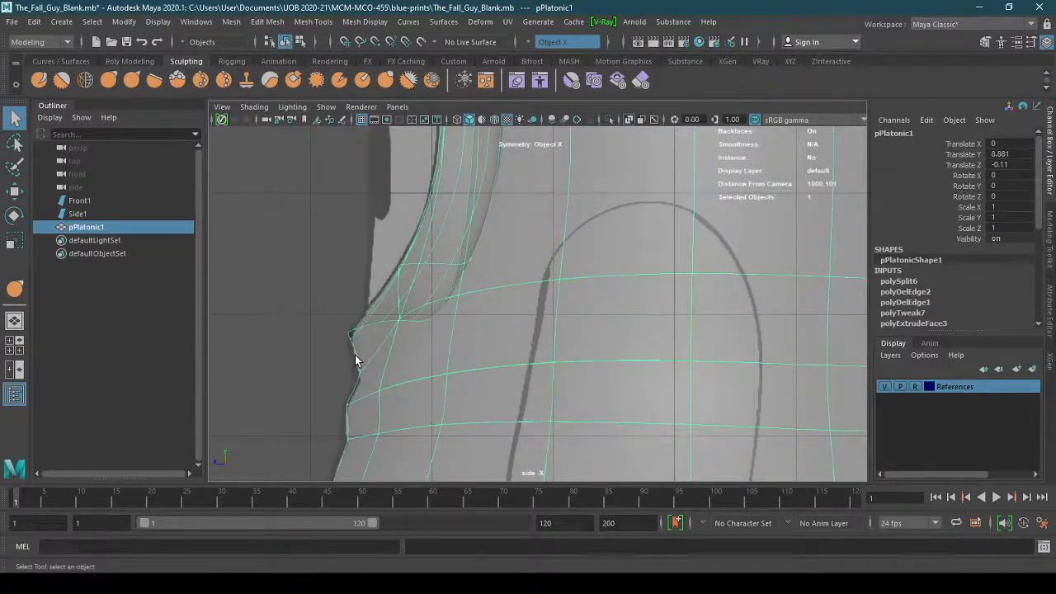
right_click(355, 359)
left_click(352, 275)
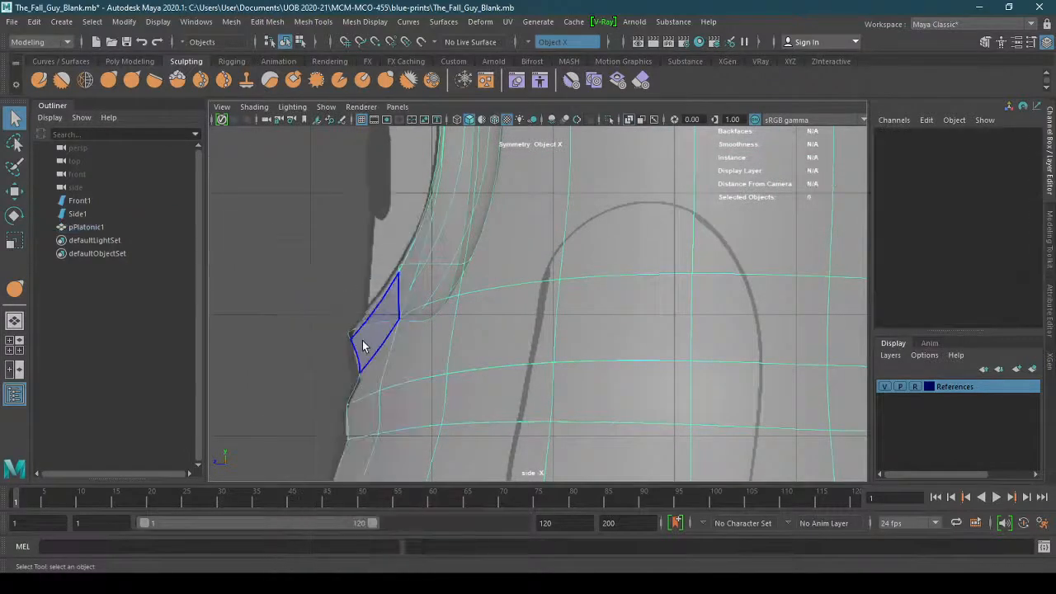
right_click_drag(360, 351, 358, 200)
left_click(393, 290)
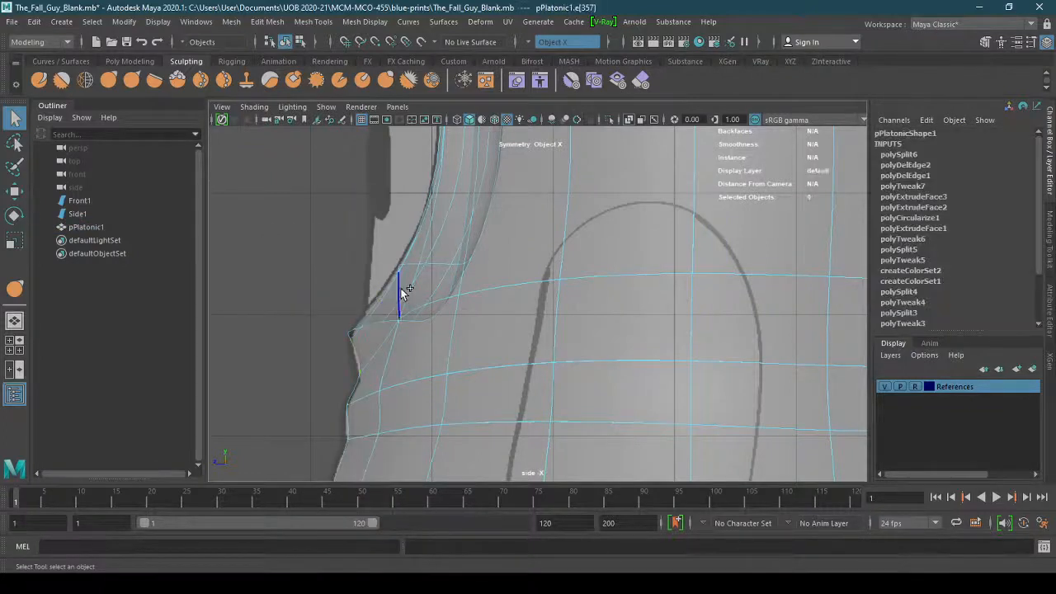
scroll(575, 296, "down", 6)
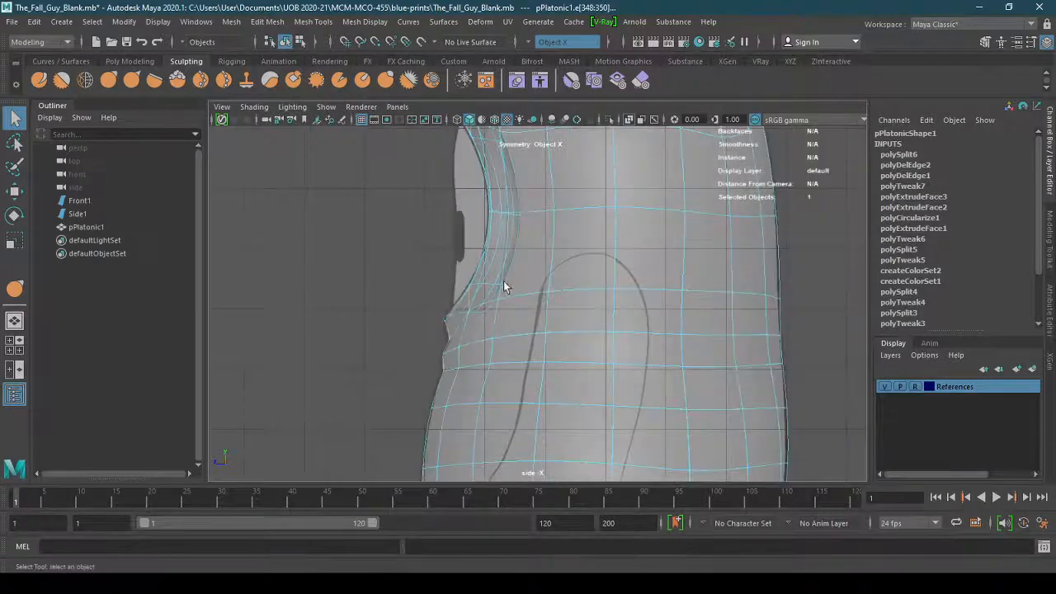
middle_click_drag(503, 281, 501, 333, "alt")
scroll(506, 283, "up", 1)
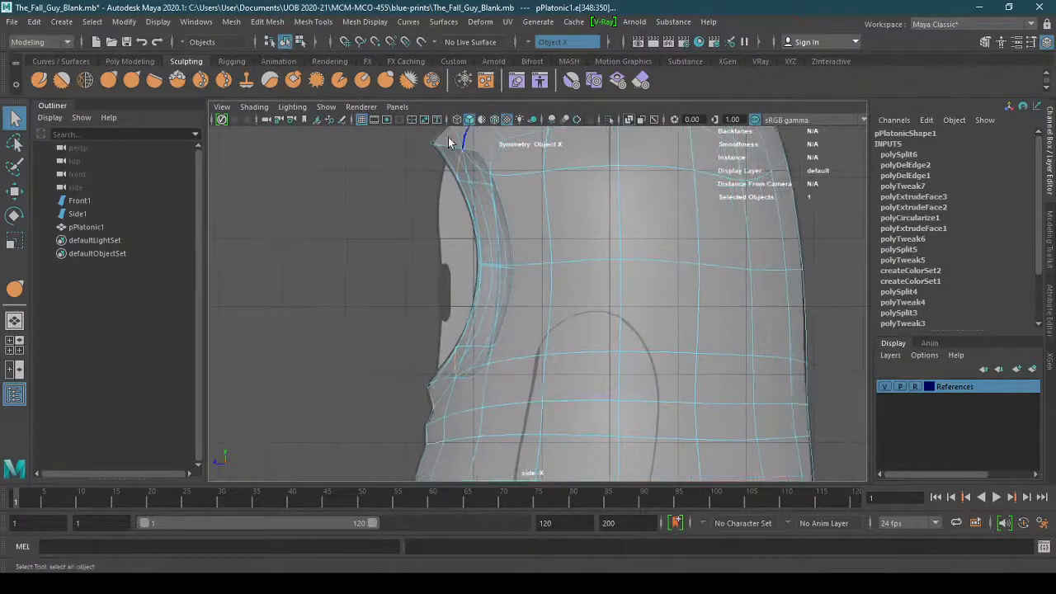
Inspect the edge ring selected around the face opening in the perspective view with X-Ray shading off
left_click(396, 106)
mouse_move(407, 122)
left_click(546, 120)
left_click_drag(533, 320, 552, 380, "alt")
left_click(254, 106)
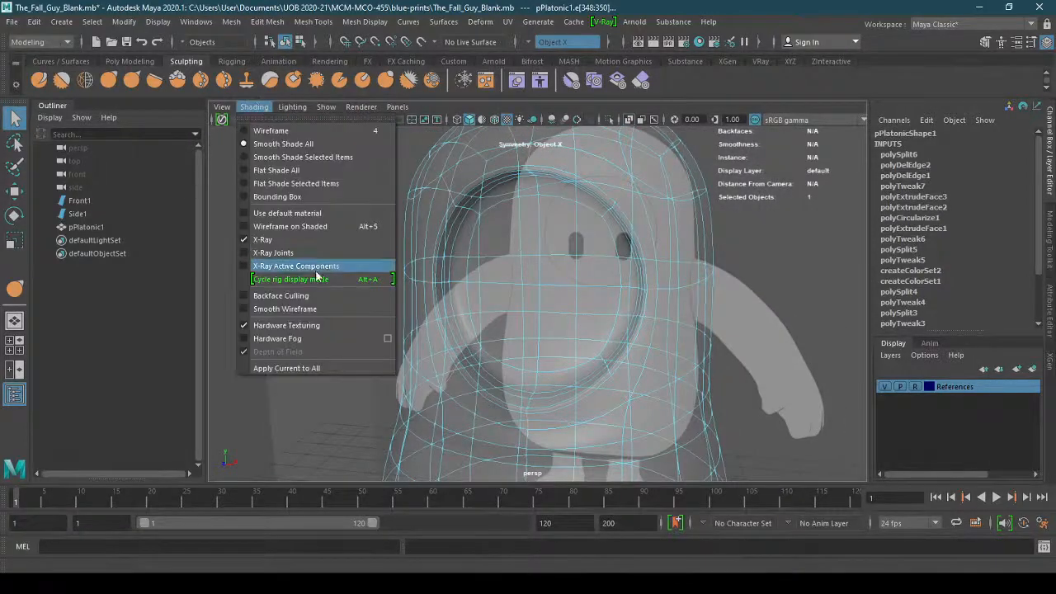
left_click(280, 237)
left_click_drag(631, 406, 631, 398, "alt")
In the side view with X-Ray shading on, connect the selected edge ring with 1 segment to add a loop around the face opening
left_click(397, 107)
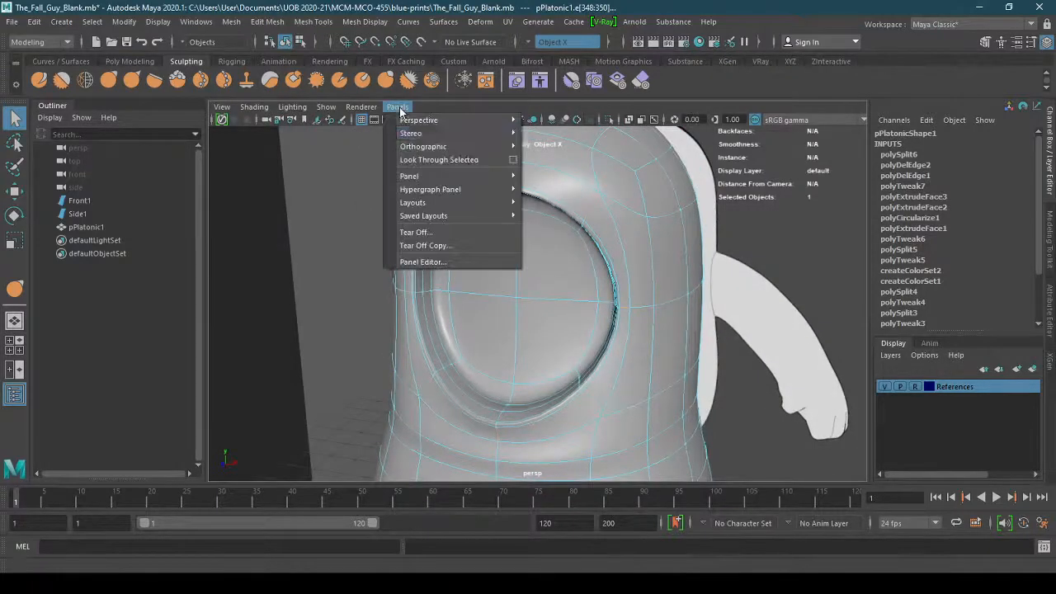
mouse_move(436, 146)
left_click(587, 163)
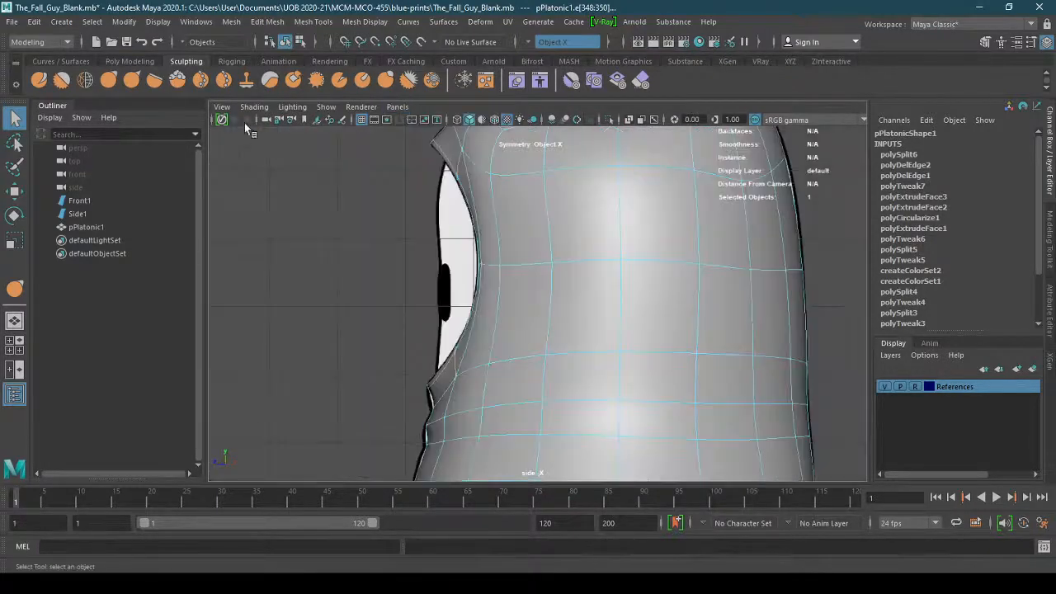
left_click(254, 106)
left_click(303, 239)
scroll(464, 295, "up", 3)
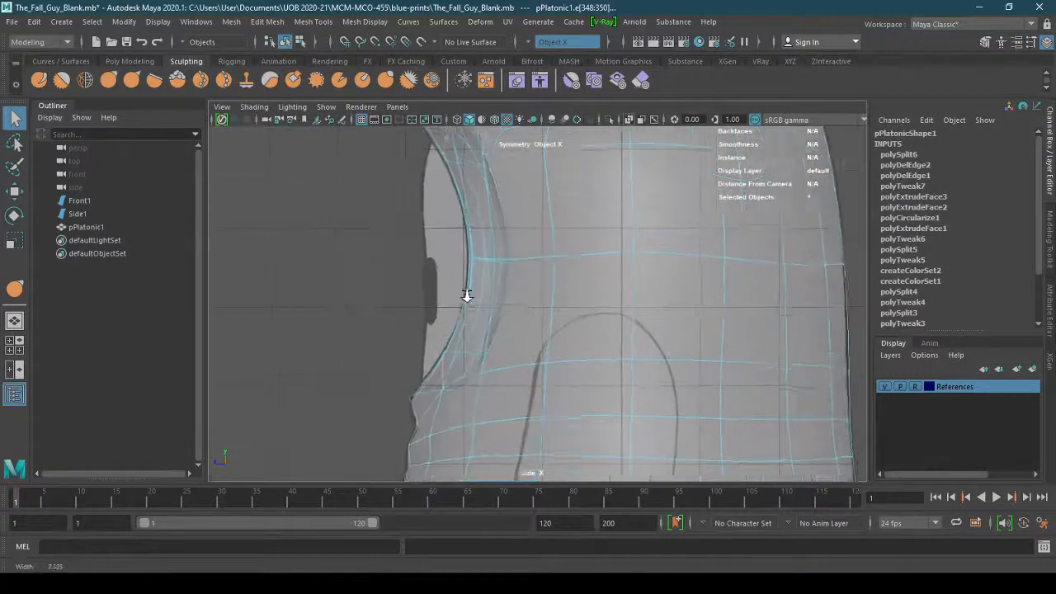
scroll(503, 334, "up", 1)
middle_click_drag(517, 330, 523, 246, "alt")
scroll(526, 295, "up", 2)
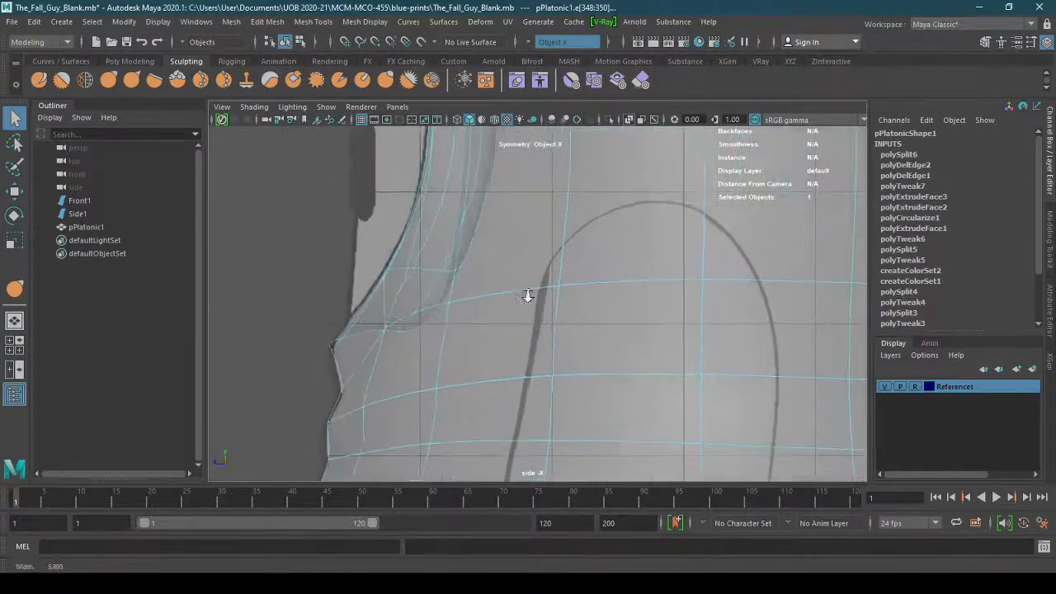
right_click_drag(338, 371, 314, 566, "shift")
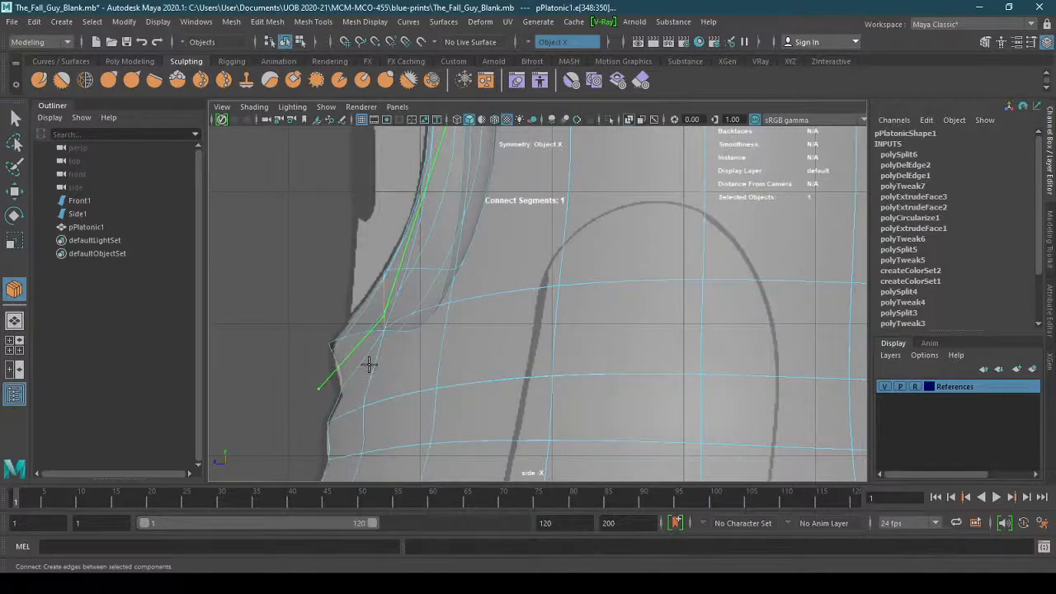
key("q")
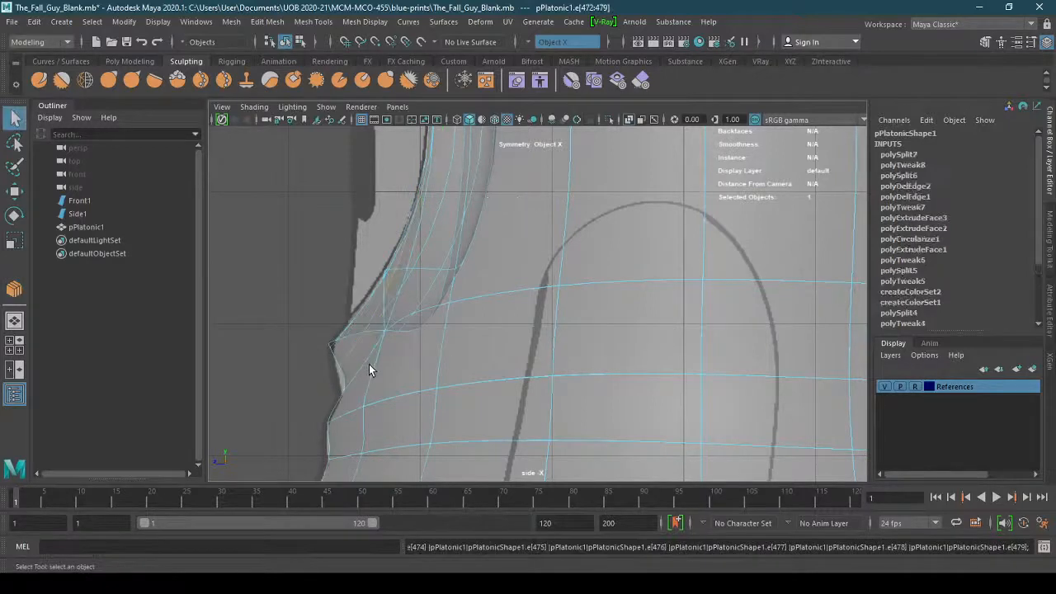
Move the new loop's front vertex below the face opening down and forward, and pull the vertex beneath it forward
left_click(14, 189)
scroll(306, 283, "up", 4)
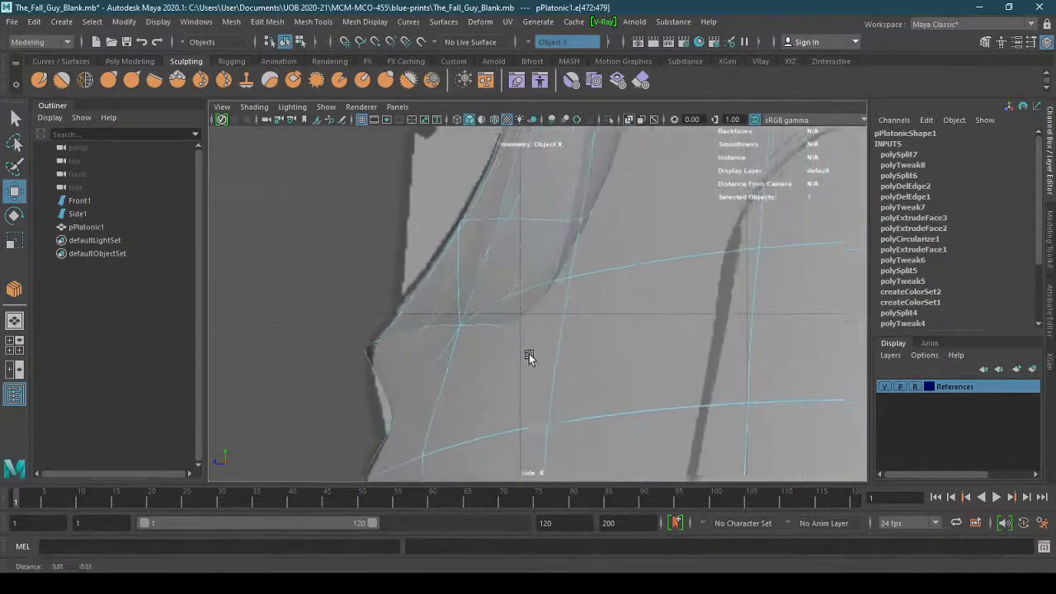
scroll(529, 357, "down", 2)
right_click_drag(379, 388, 342, 241)
left_click_drag(387, 361, 390, 358)
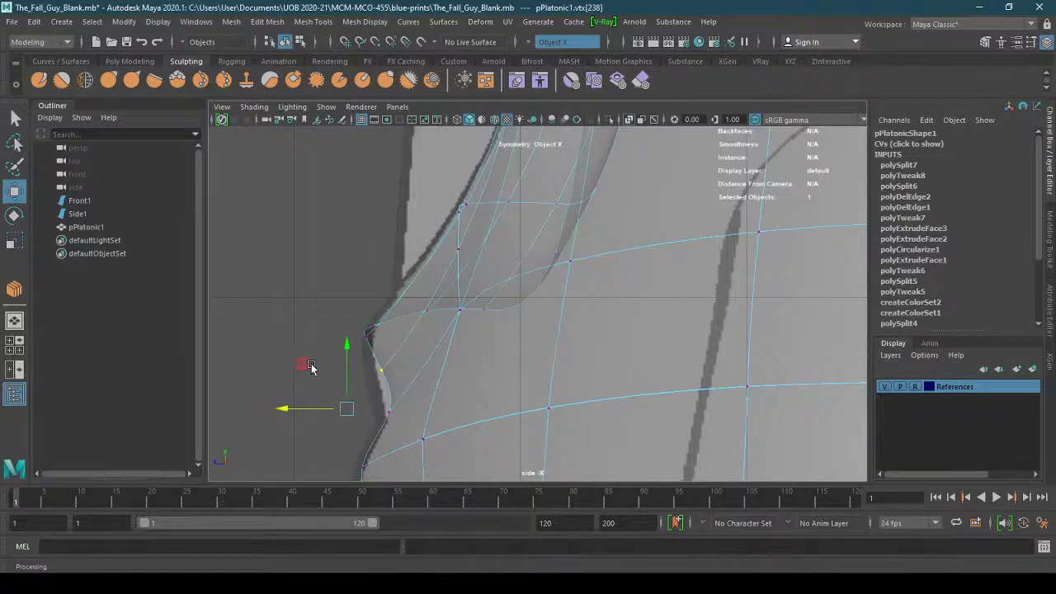
middle_click_drag(301, 363, 284, 400)
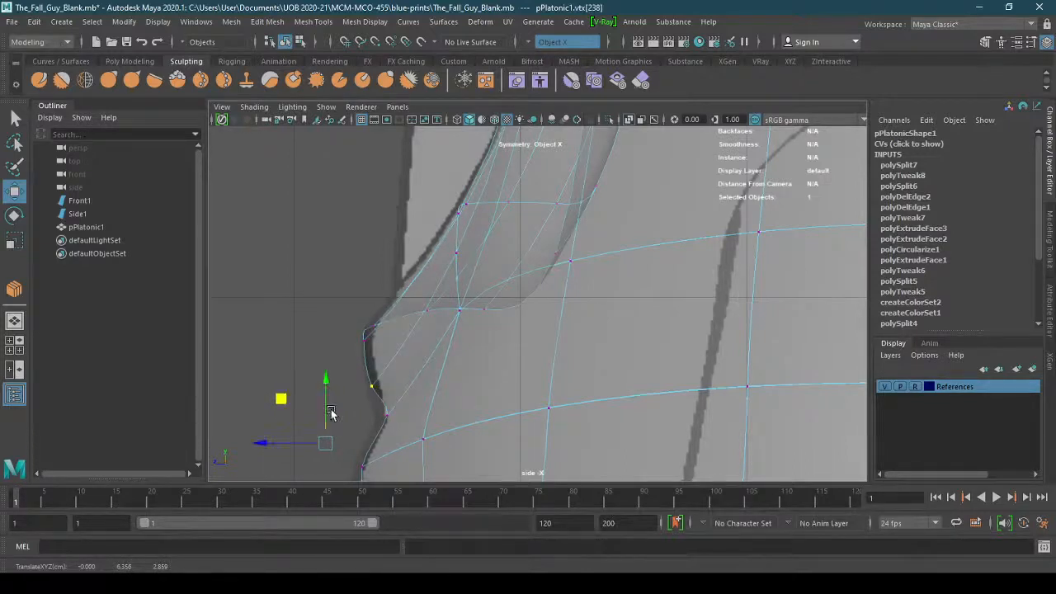
left_click(388, 416)
left_click_drag(345, 441, 333, 443)
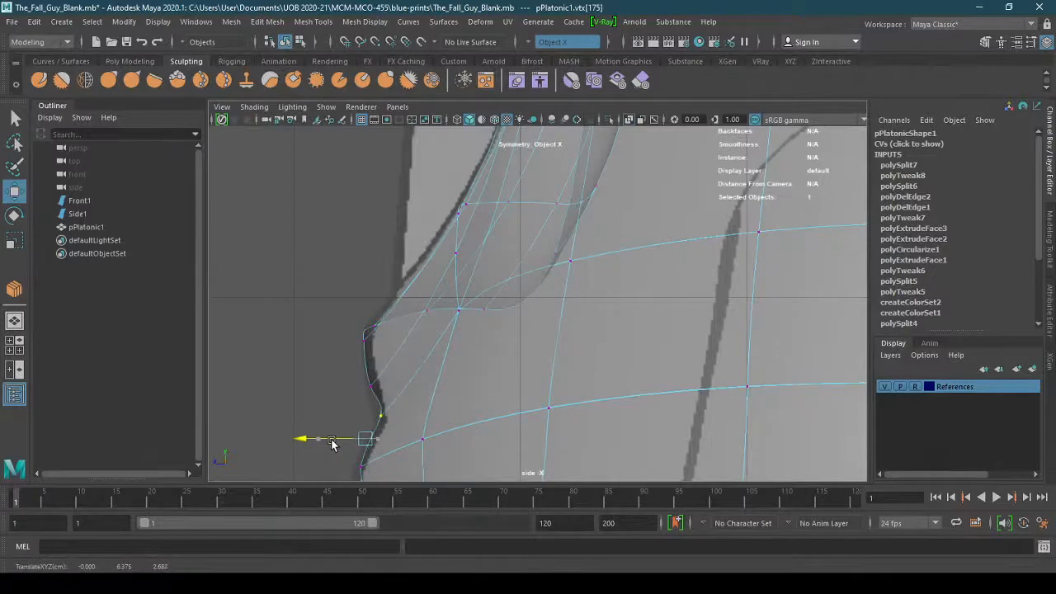
scroll(438, 424, "down", 3)
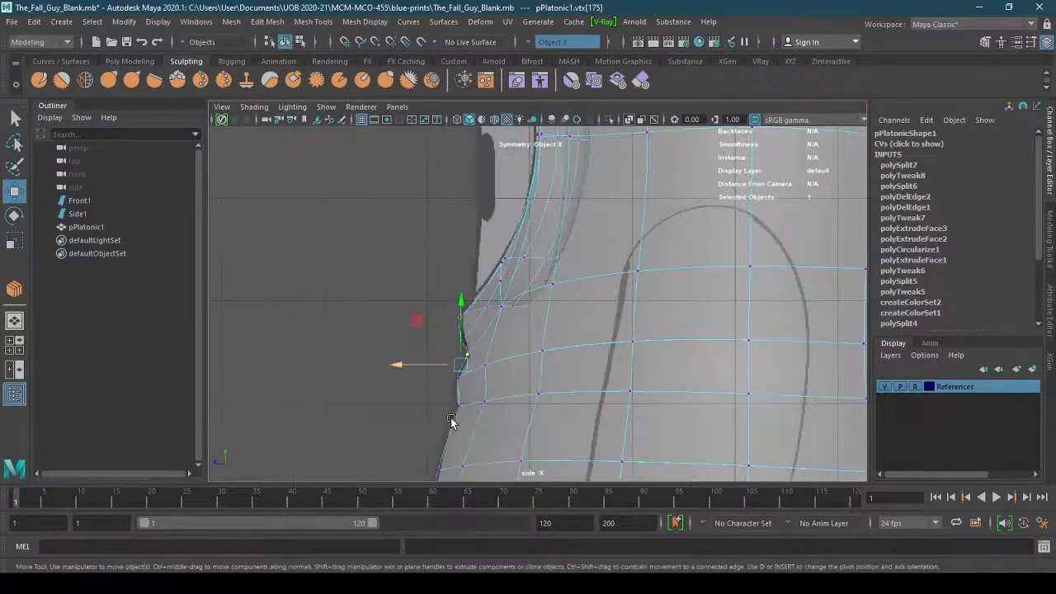
scroll(405, 406, "up", 2)
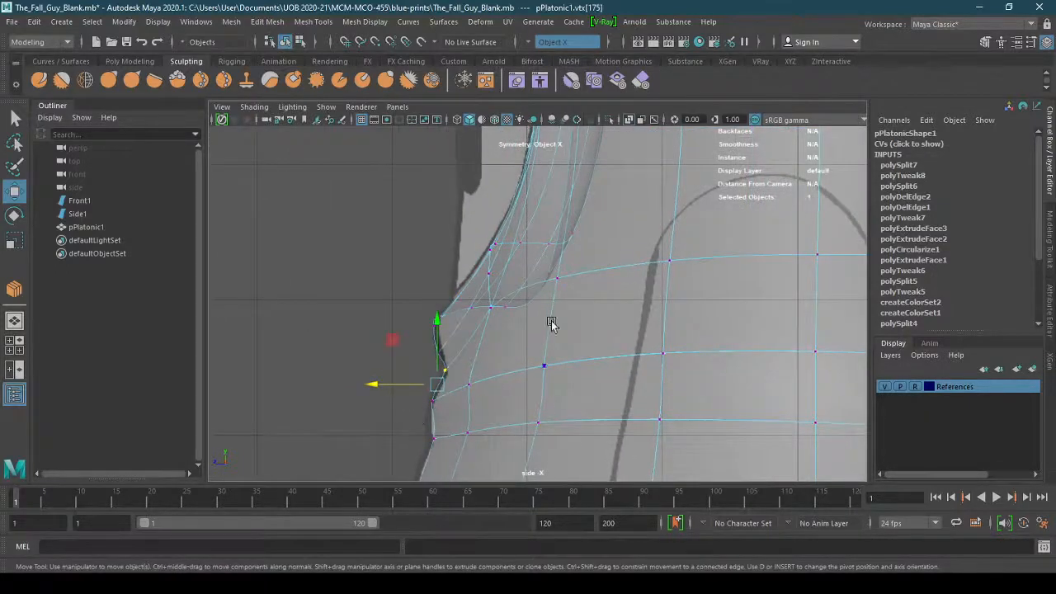
Adjust the height of the two front vertices just above the face opening to follow the side reference
mouse_move(584, 248)
middle_mouse_down("alt")
mouse_move(559, 407)
mouse_move(569, 445)
middle_mouse_up("alt")
mouse_move(537, 261)
middle_mouse_down("alt")
mouse_move(536, 360)
mouse_move(517, 412)
middle_mouse_up("alt")
left_click(420, 297)
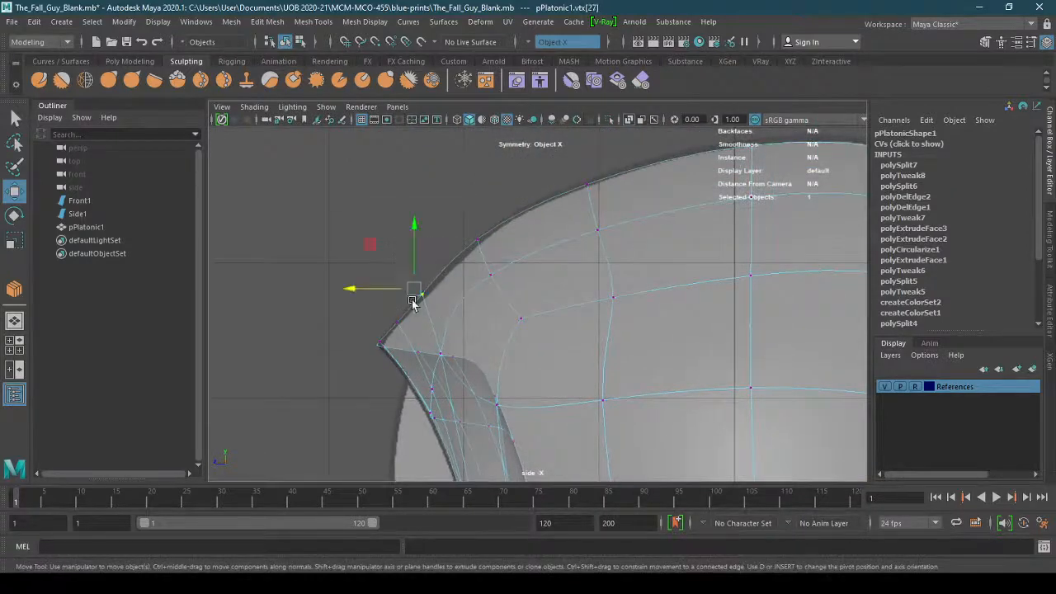
scroll(495, 244, "up", 2)
left_click_drag(371, 237, 369, 245)
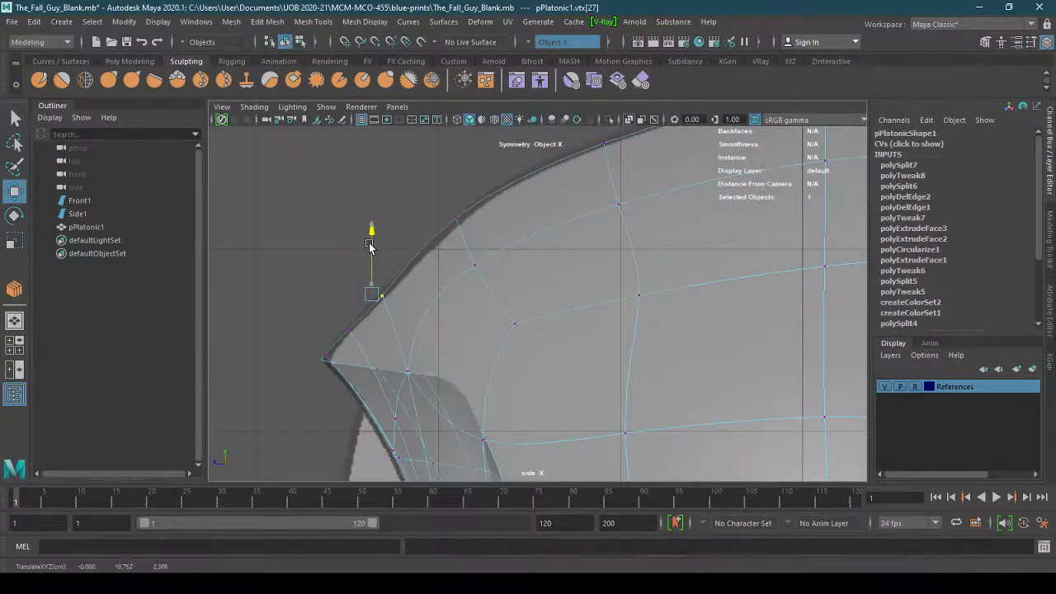
left_click(353, 335)
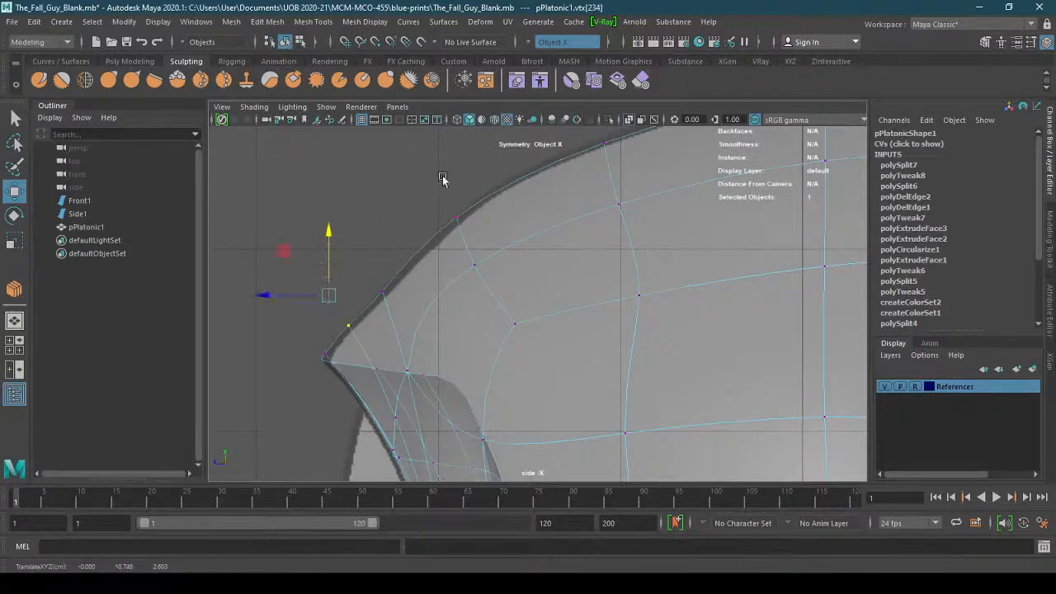
Return to the perspective view, save the scene, and turn X-Ray shading off with the vertices deselected
left_click(397, 106)
mouse_move(457, 121)
left_click(561, 122)
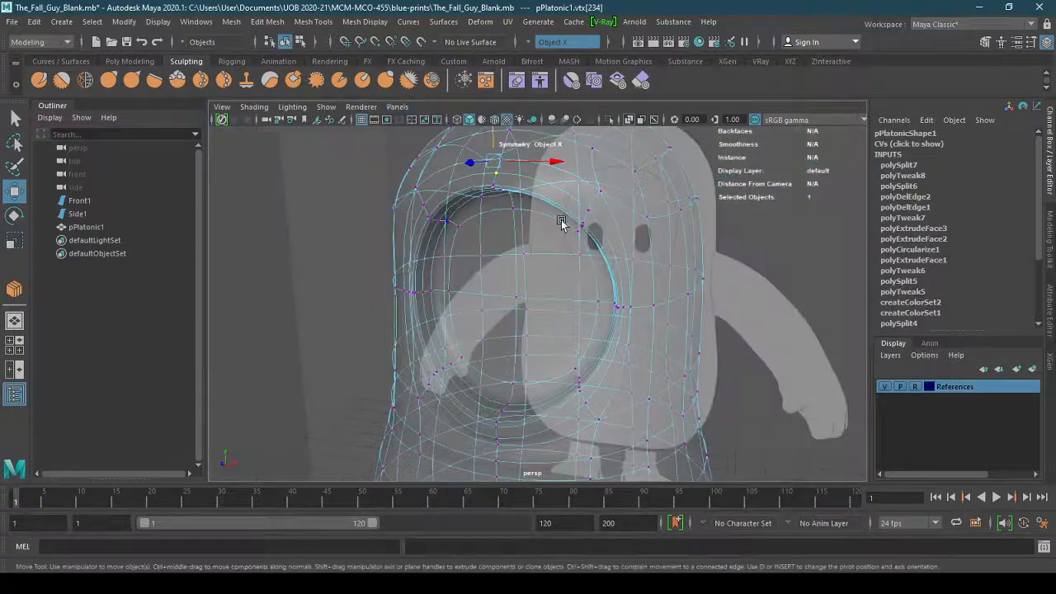
key("ctrl+s")
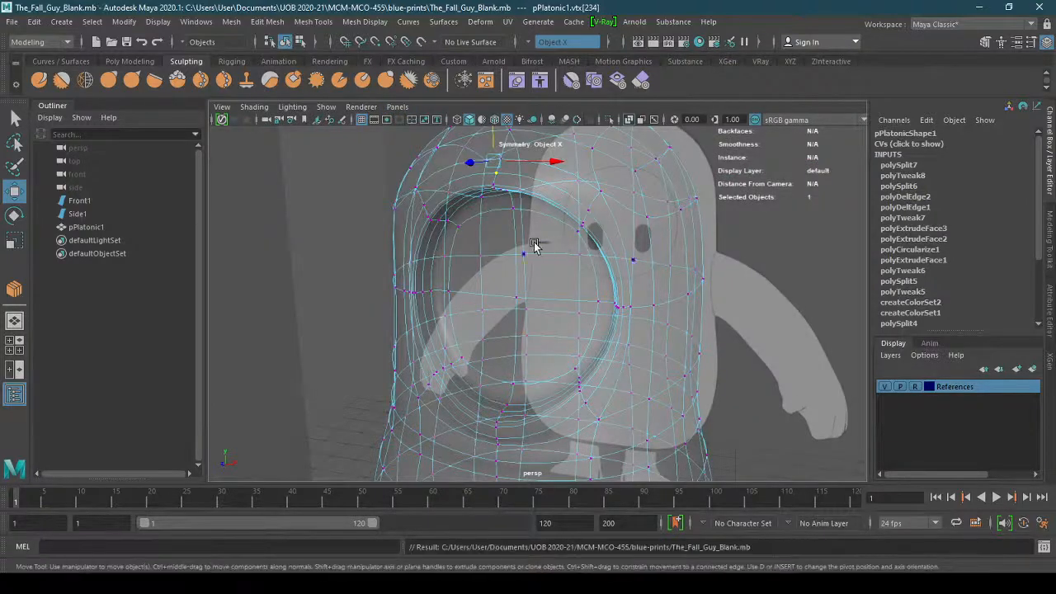
left_click(254, 107)
left_click(314, 239)
left_click(339, 330)
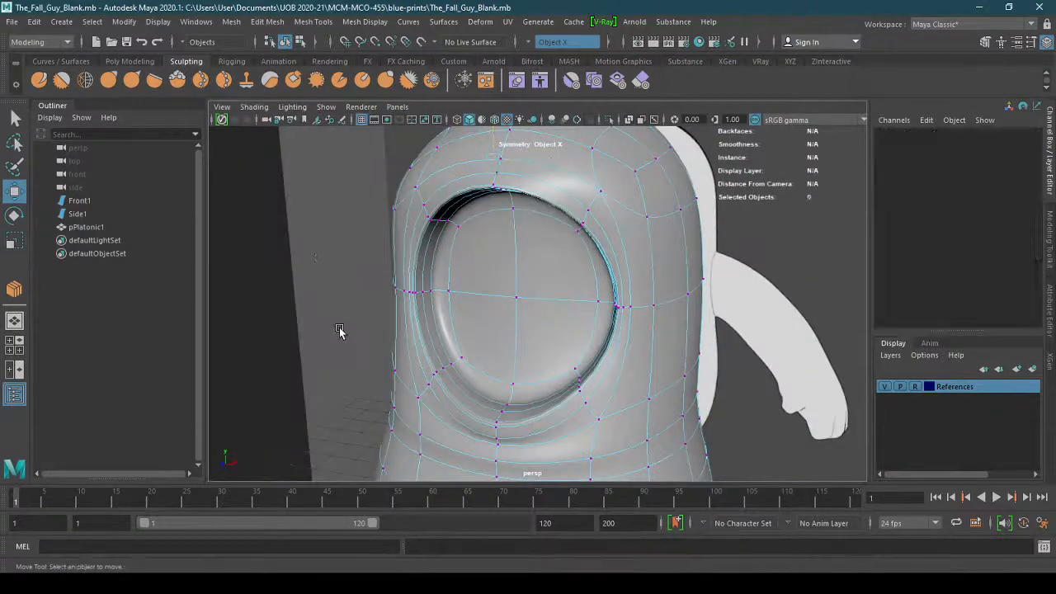
Put the body back in object mode, select it, and frame its front below the face opening
right_click_drag(665, 346, 455, 365, "alt")
left_click_drag(455, 366, 537, 369, "alt")
right_click_drag(540, 233, 585, 213)
left_click(737, 353)
left_click_drag(737, 353, 689, 363, "alt")
right_click_drag(552, 370, 660, 379, "alt")
left_click_drag(508, 396, 577, 432, "alt")
left_click(617, 428)
middle_click_drag(536, 437, 499, 350, "alt")
right_click_drag(499, 353, 388, 359, "alt")
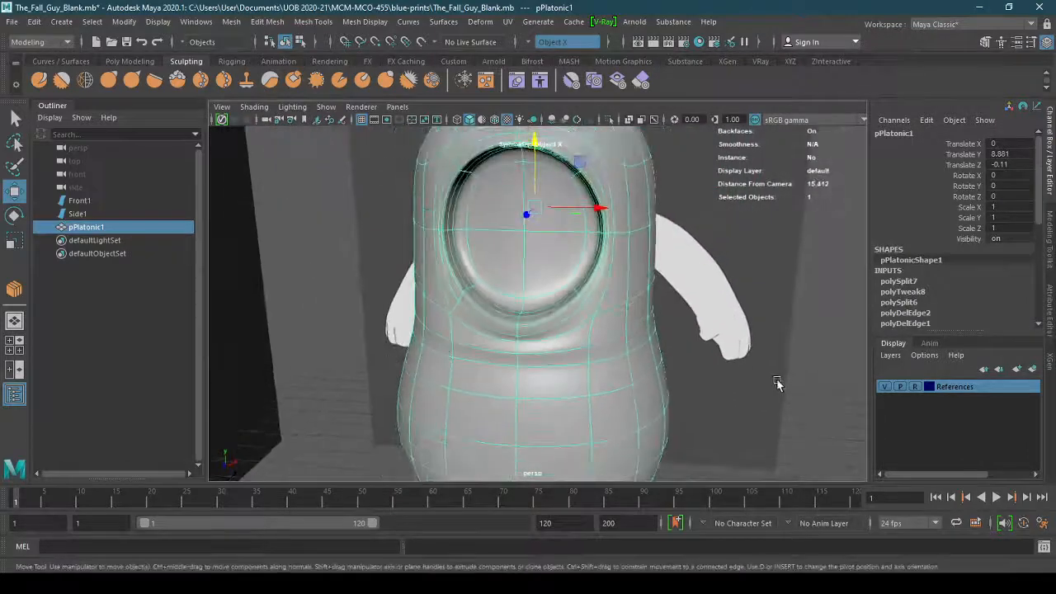
Deselect the body, examine its shape from several angles, and check the blank Fall Guy reference views on the web page in Chrome
left_click(778, 384)
left_click_drag(778, 384, 695, 383, "alt")
right_click_drag(695, 383, 491, 370, "alt")
left_click_drag(565, 367, 507, 363, "alt")
left_click_drag(589, 334, 621, 324, "alt")
mouse_move(143, 584)
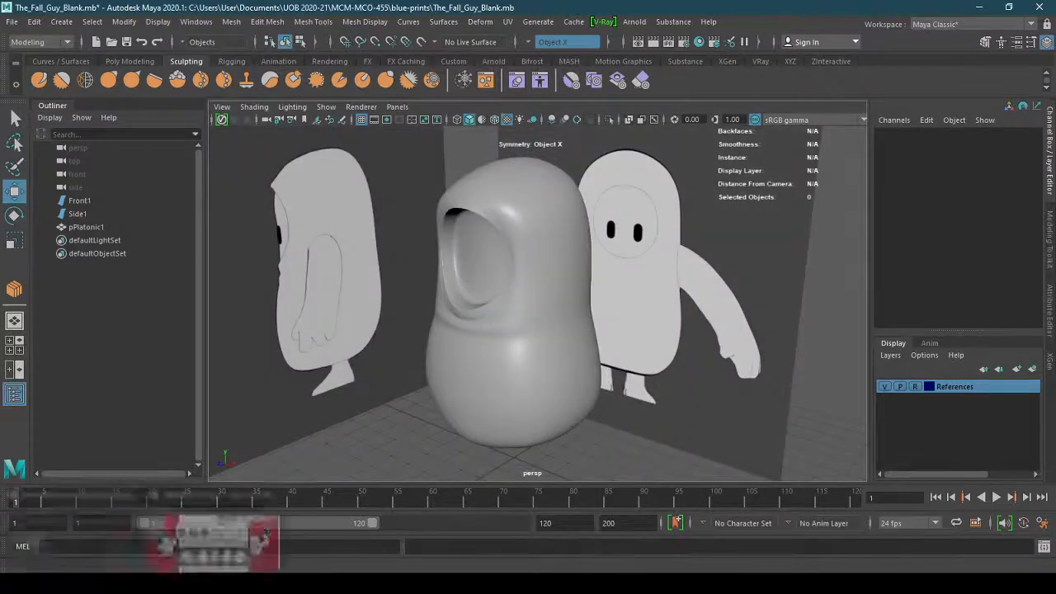
left_click(217, 528)
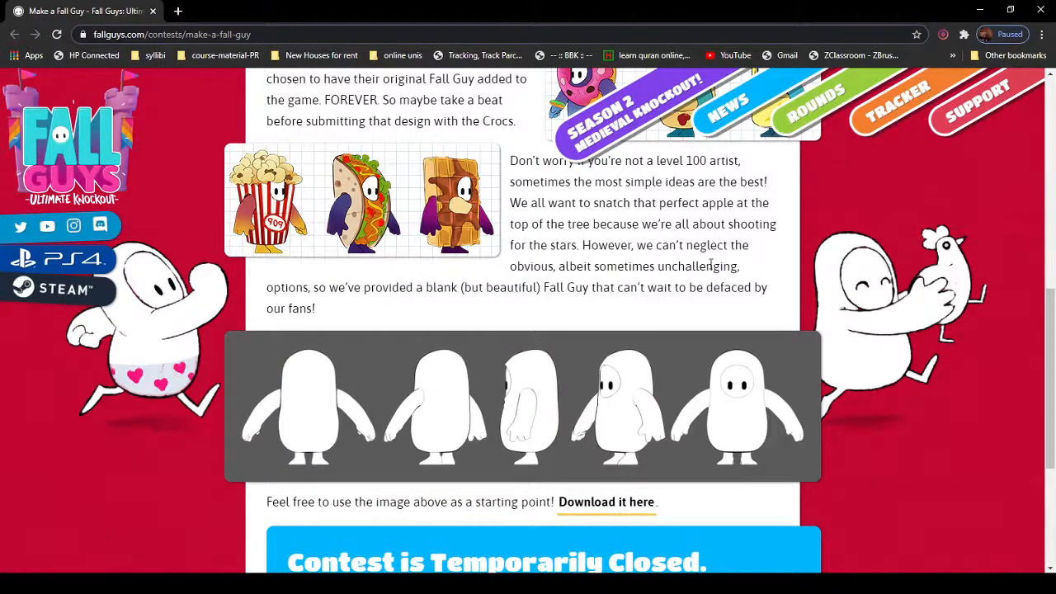
left_click(979, 8)
Select the four central faces inside the body's face opening and turn symmetry off
left_click_drag(461, 275, 500, 281, "alt")
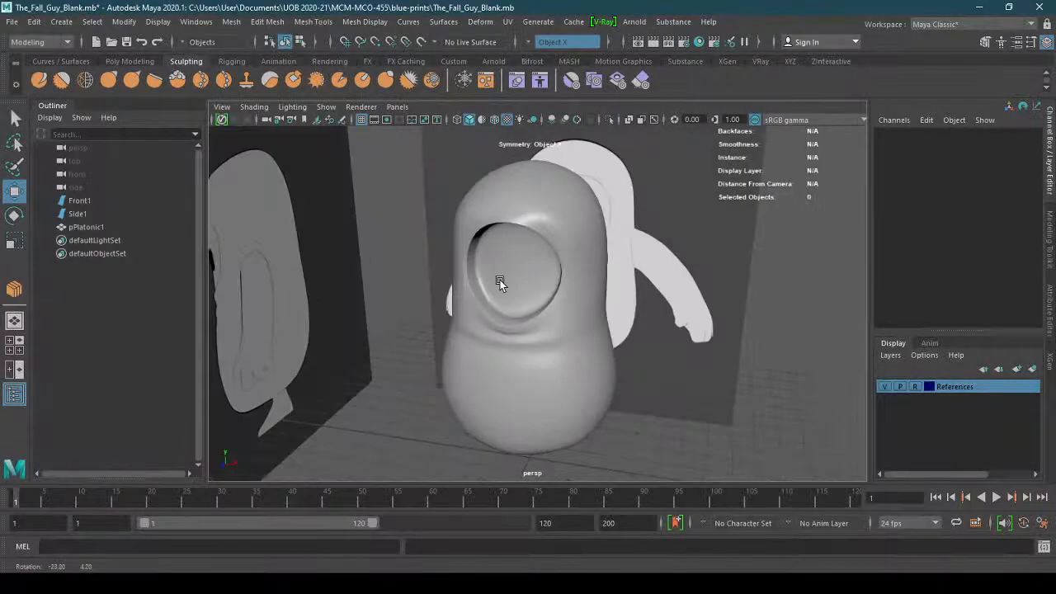
right_click_drag(500, 281, 639, 270, "alt")
left_click(504, 273)
right_click_drag(504, 273, 495, 335, "alt")
left_click(501, 322)
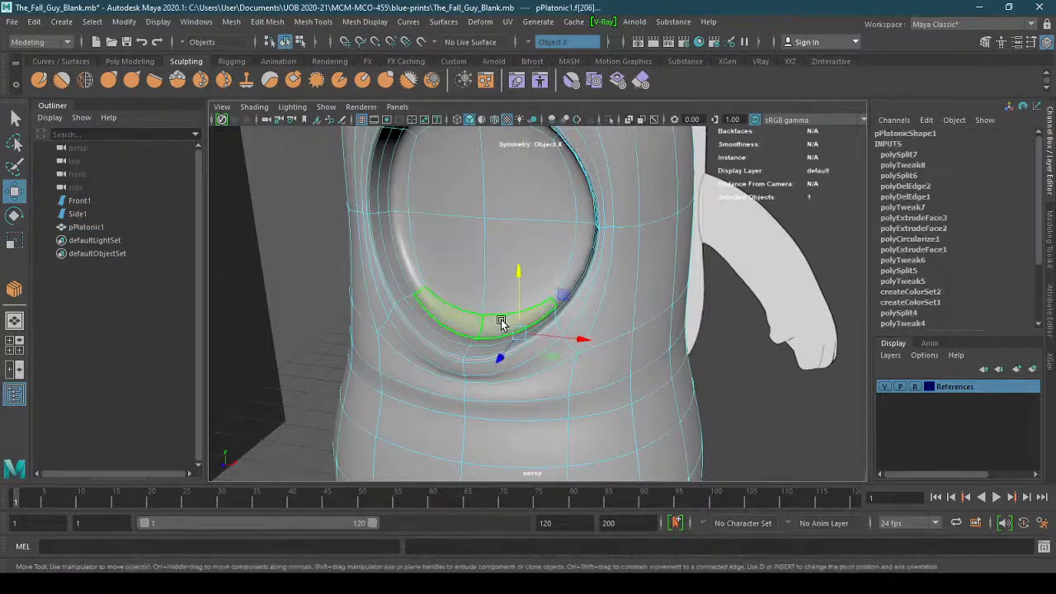
left_click_drag(489, 330, 523, 337, "alt")
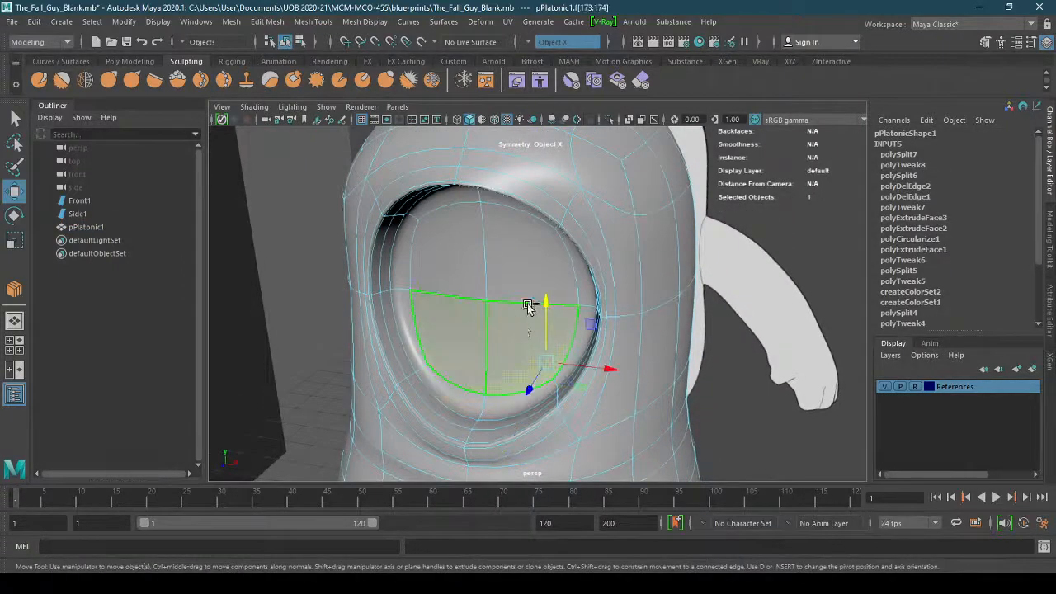
left_click(535, 302)
left_click(552, 41)
left_click(554, 44)
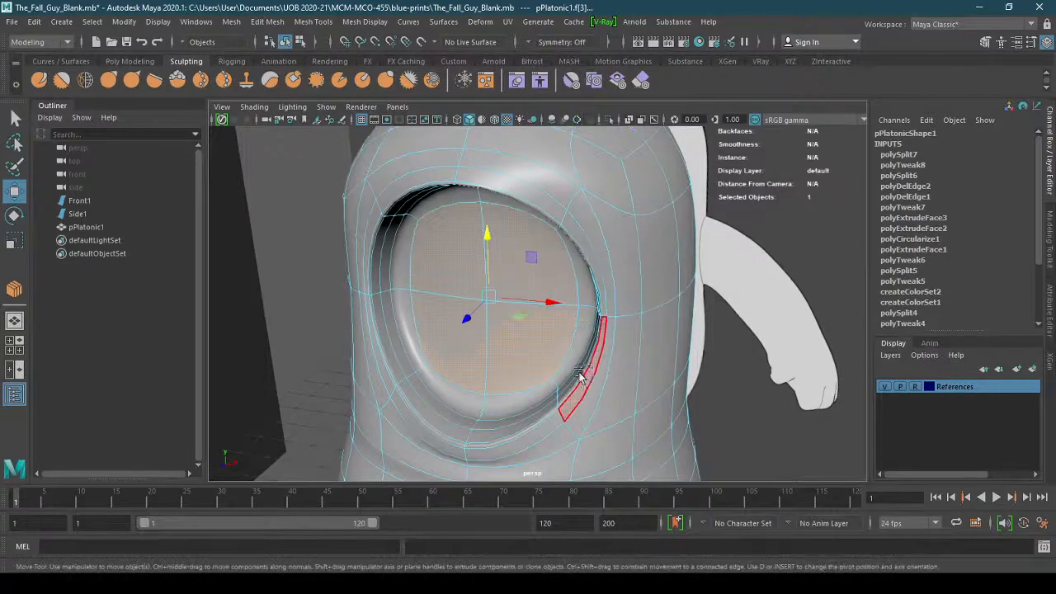
scroll(654, 355, "up", 3)
left_click_drag(654, 354, 608, 370, "alt")
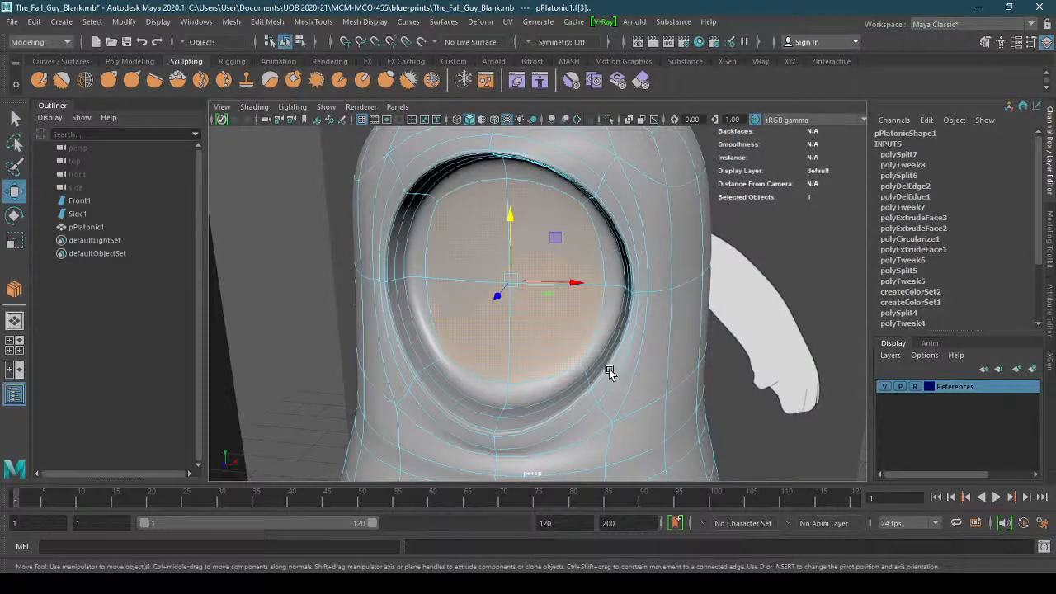
Grow the face selection by one ring and duplicate those faces as a separate piece
key("shift+period")
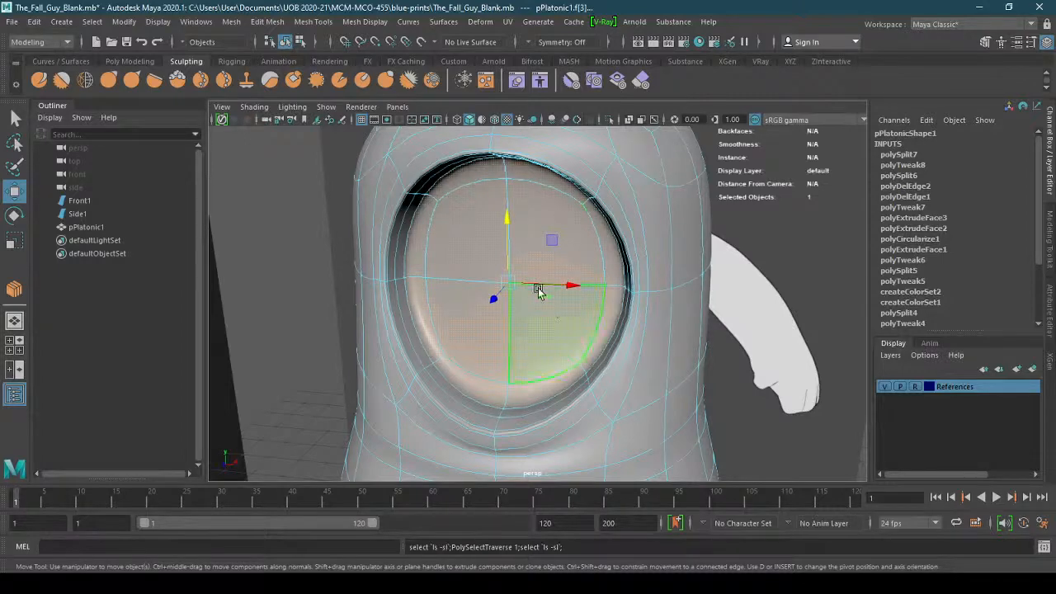
mouse_move(648, 395)
left_mouse_down("alt")
mouse_move(620, 396)
mouse_move(635, 396)
left_mouse_up("alt")
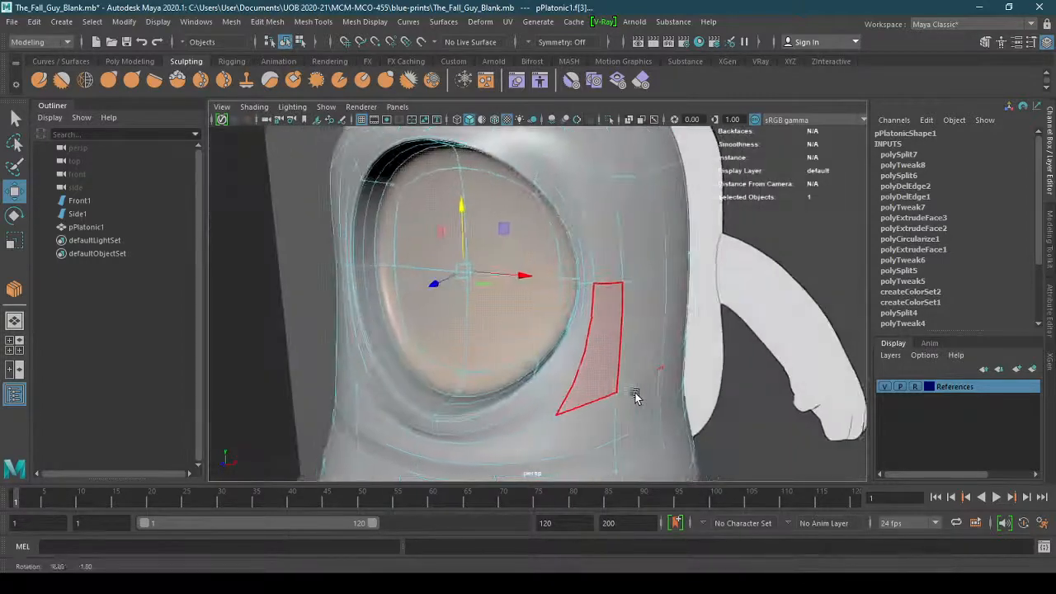
right_click(496, 332, "shift")
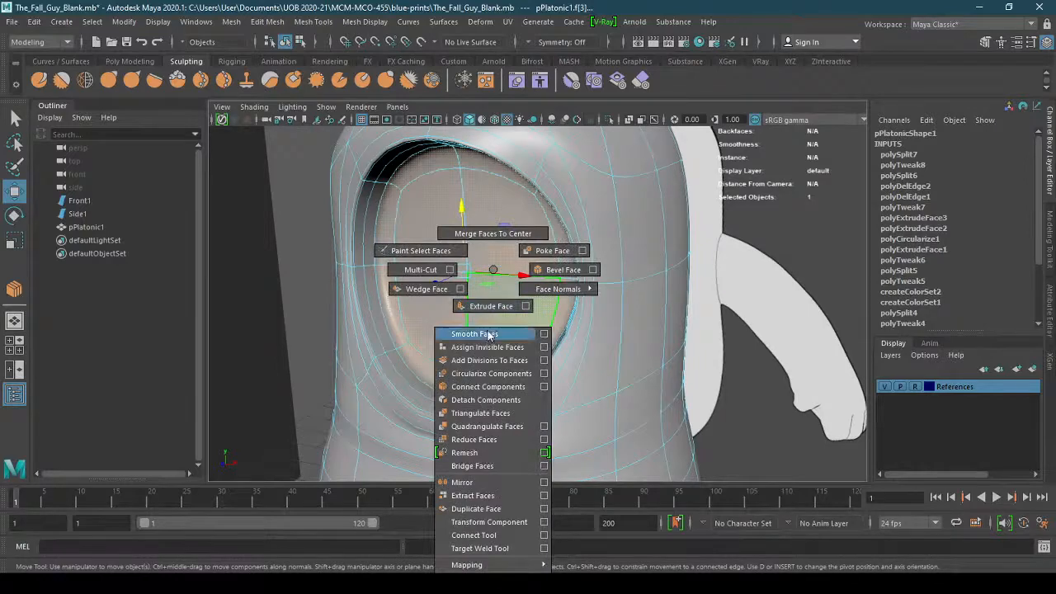
left_click(476, 508)
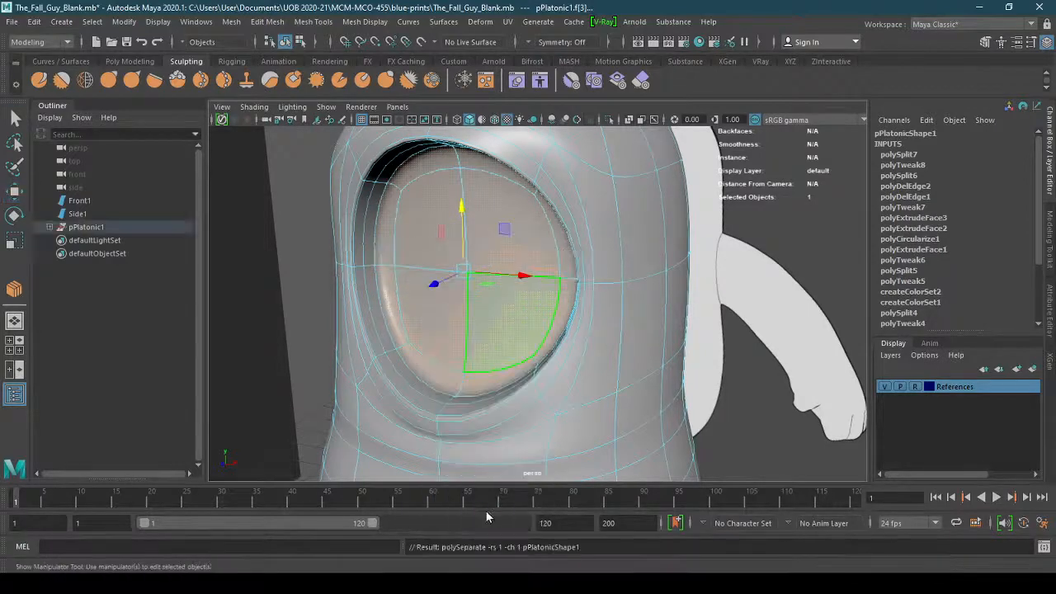
Expand the pPlatonic1 group, delete all history in the scene, and clear the selection
left_click(51, 228)
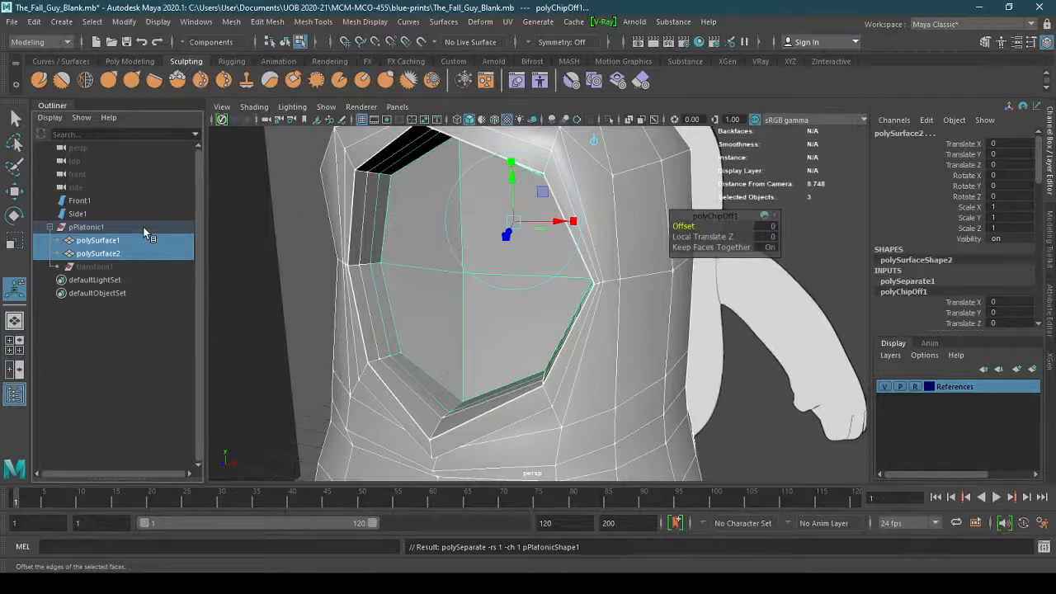
left_click(34, 22)
mouse_move(139, 190)
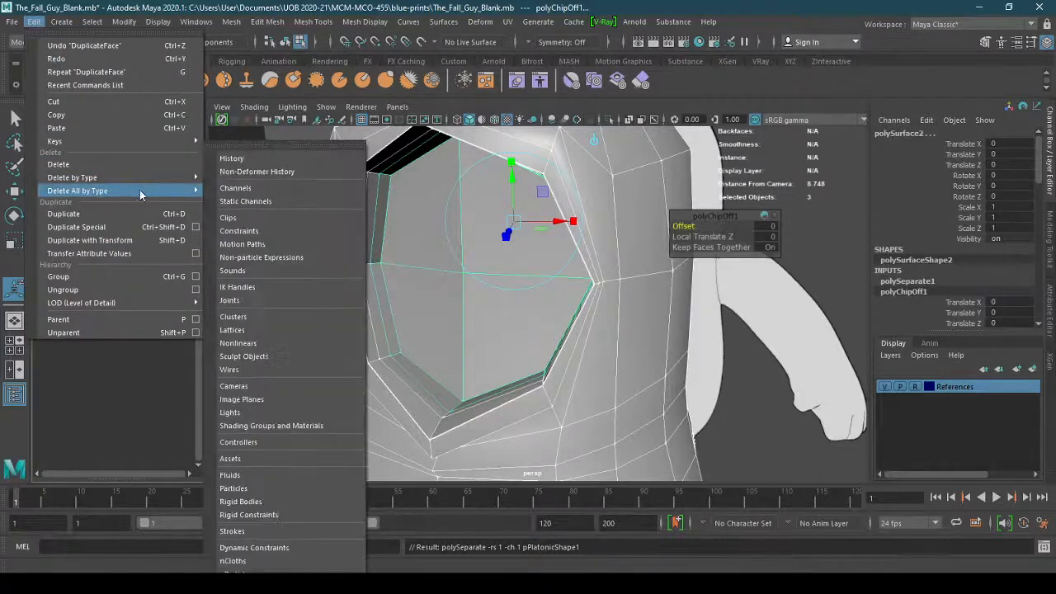
left_click(246, 160)
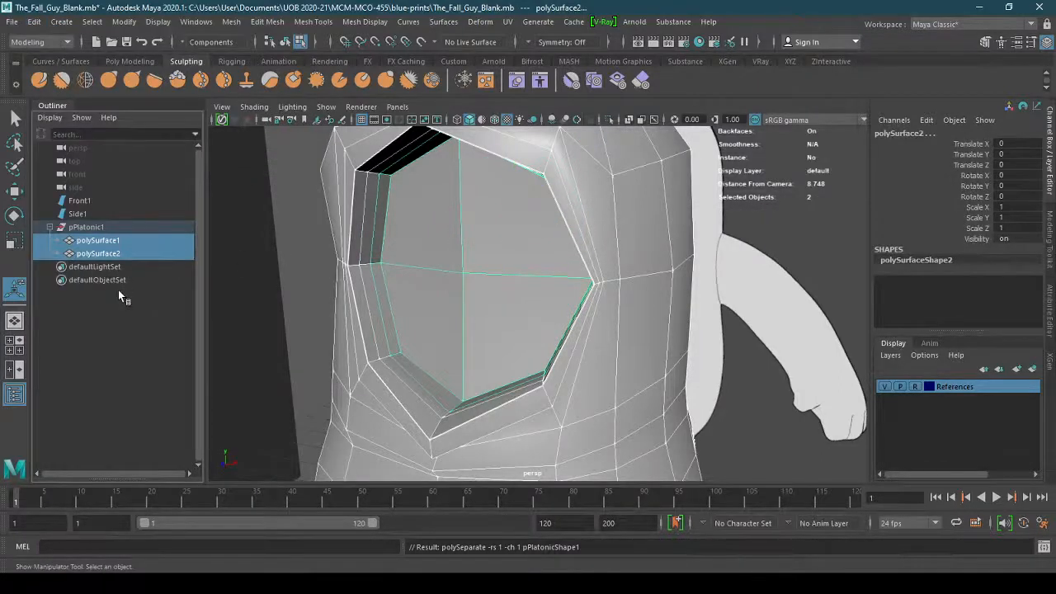
left_click(165, 303)
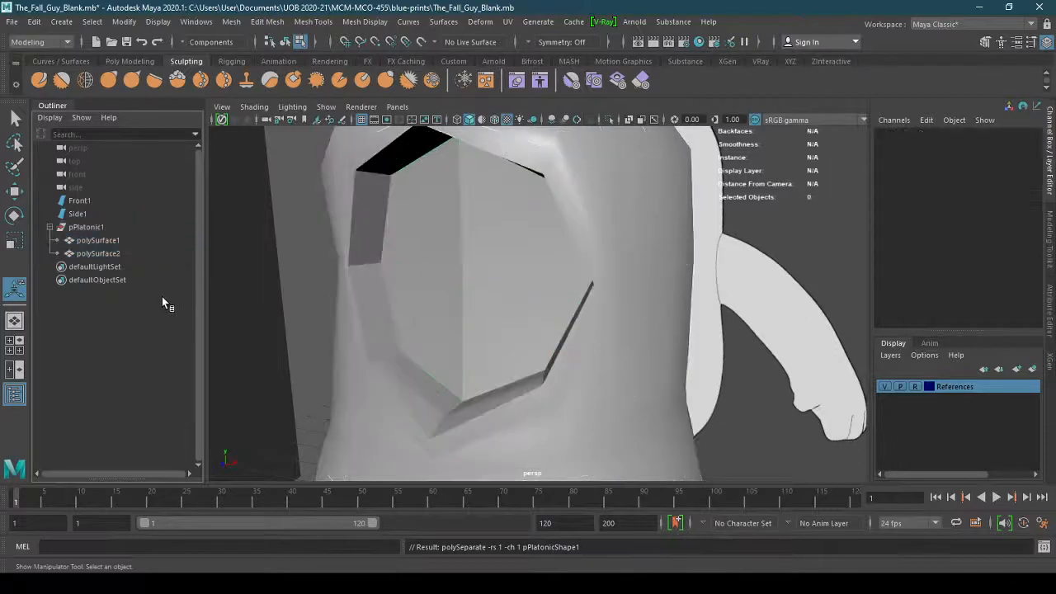
Rename polySurface1 as body and display it with smooth preview
left_click(135, 251)
left_click(134, 242)
double_click(133, 240)
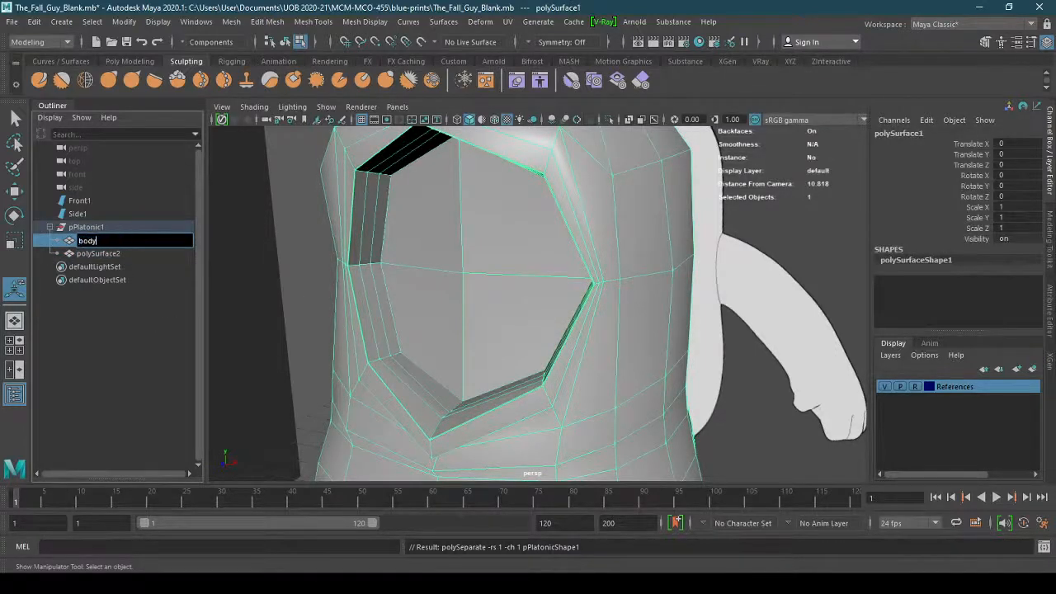
key("Return")
key("3")
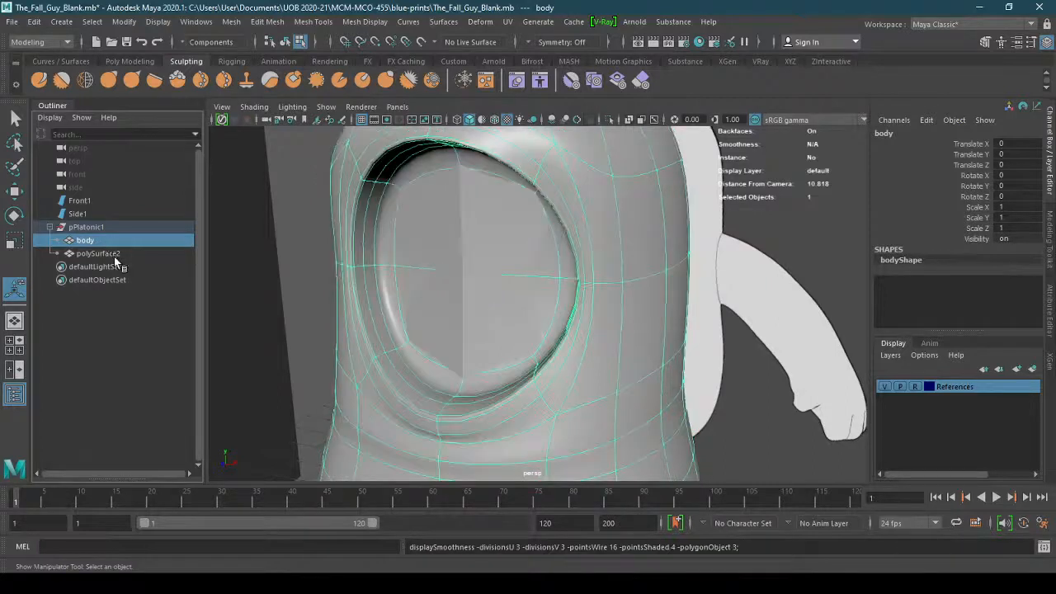
Rename polySurface2 as face and display it with smooth preview
double_click(101, 253)
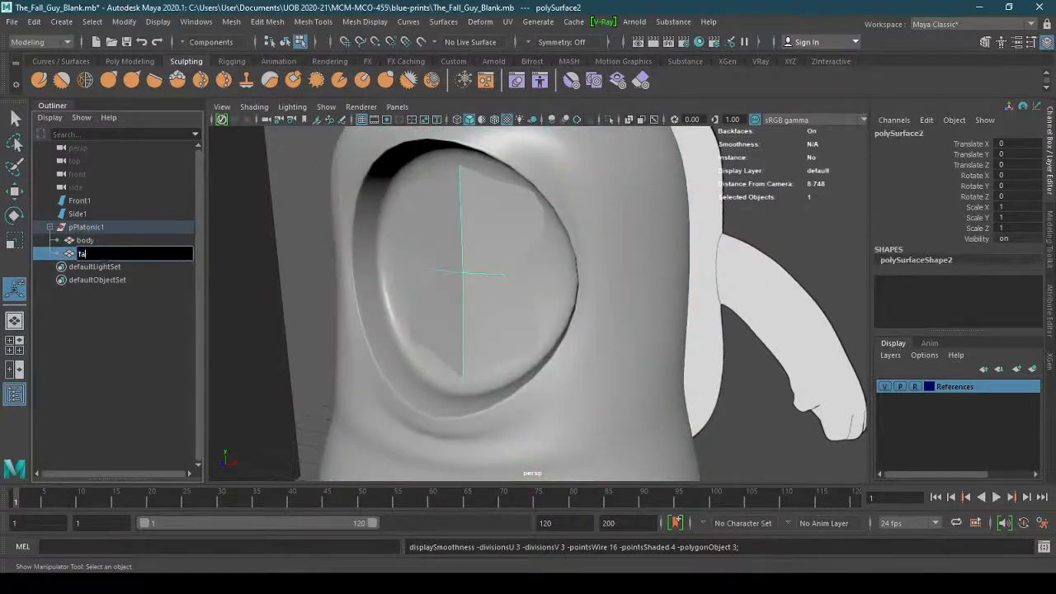
key("Return")
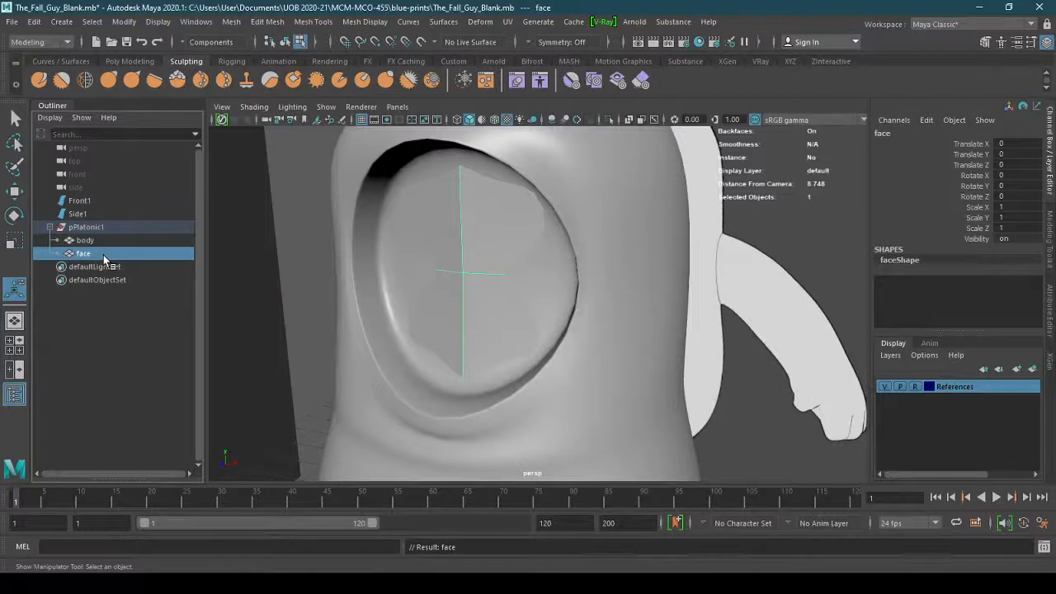
key("3")
key("w")
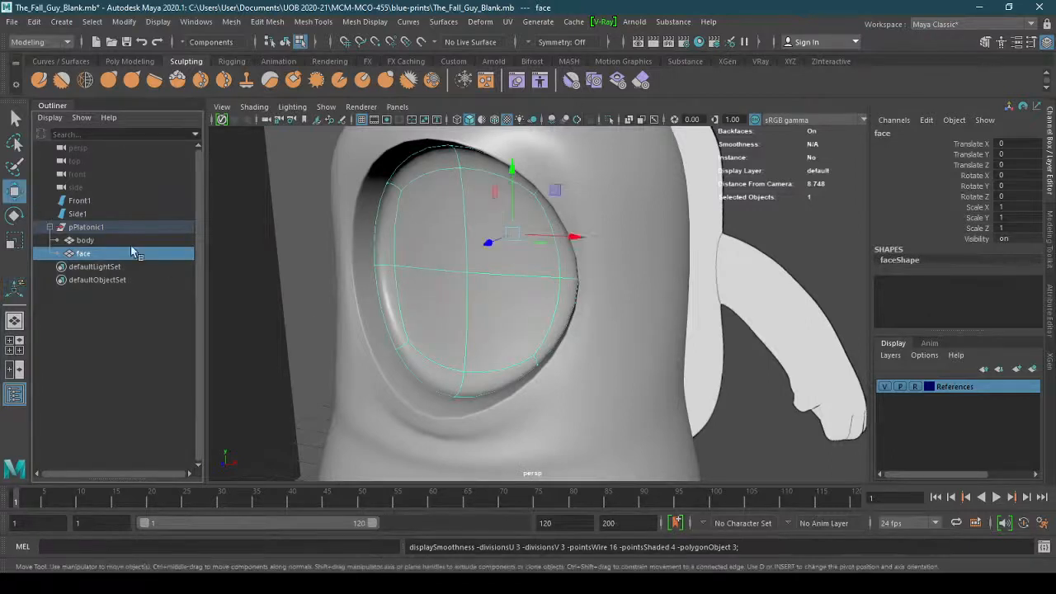
Move the face piece forward out of the opening to about 1.53 in Translate Z
left_click_drag(272, 297, 347, 327, "alt")
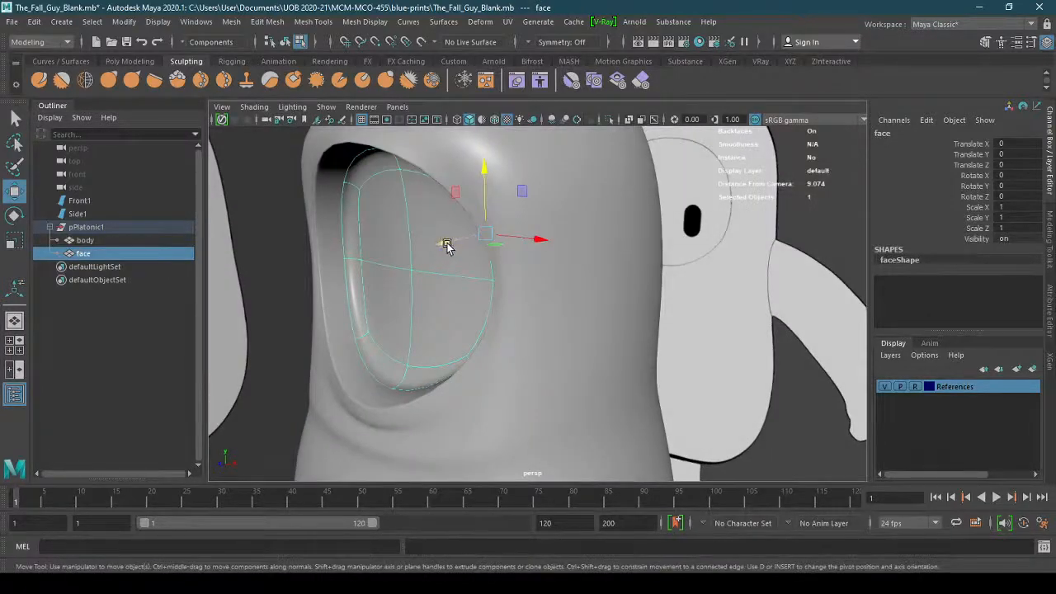
left_click_drag(445, 245, 534, 320)
left_click_drag(669, 274, 536, 319)
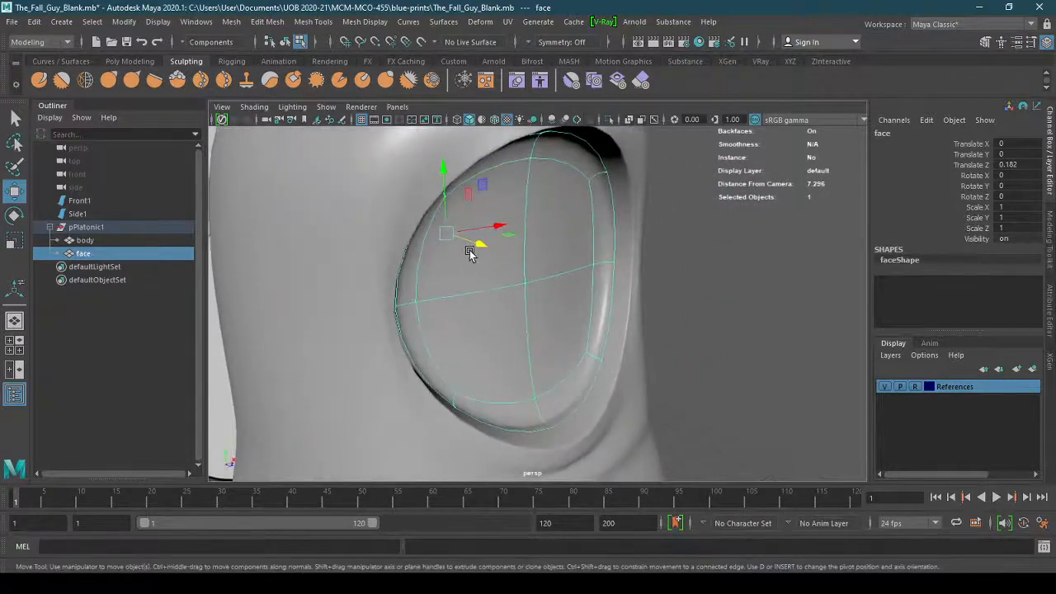
left_click_drag(469, 250, 609, 428)
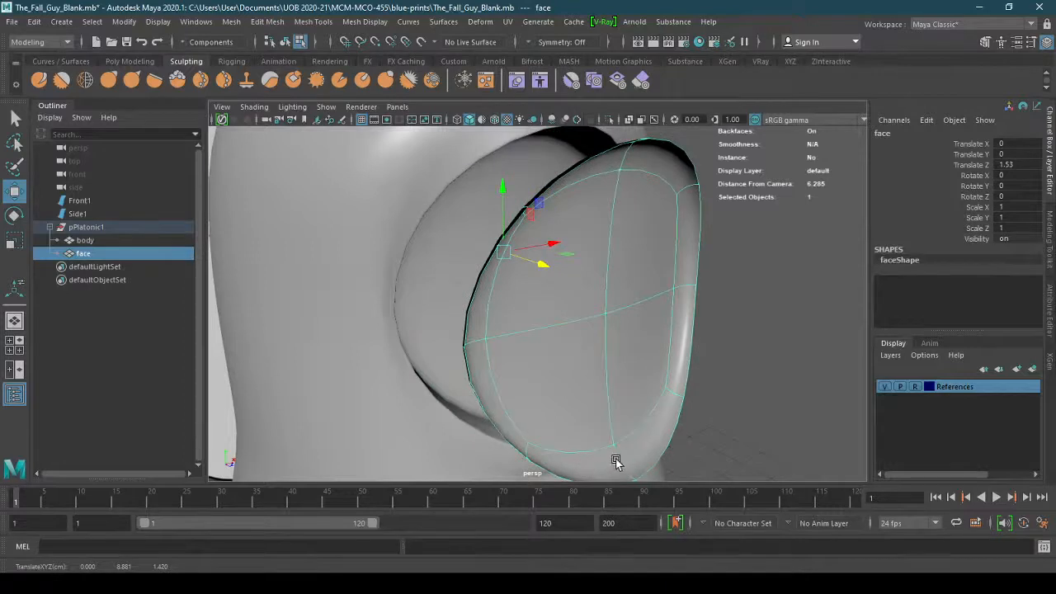
Delete the outer ring of faces from the face piece, keeping only its four central faces
right_click_drag(642, 413, 631, 282)
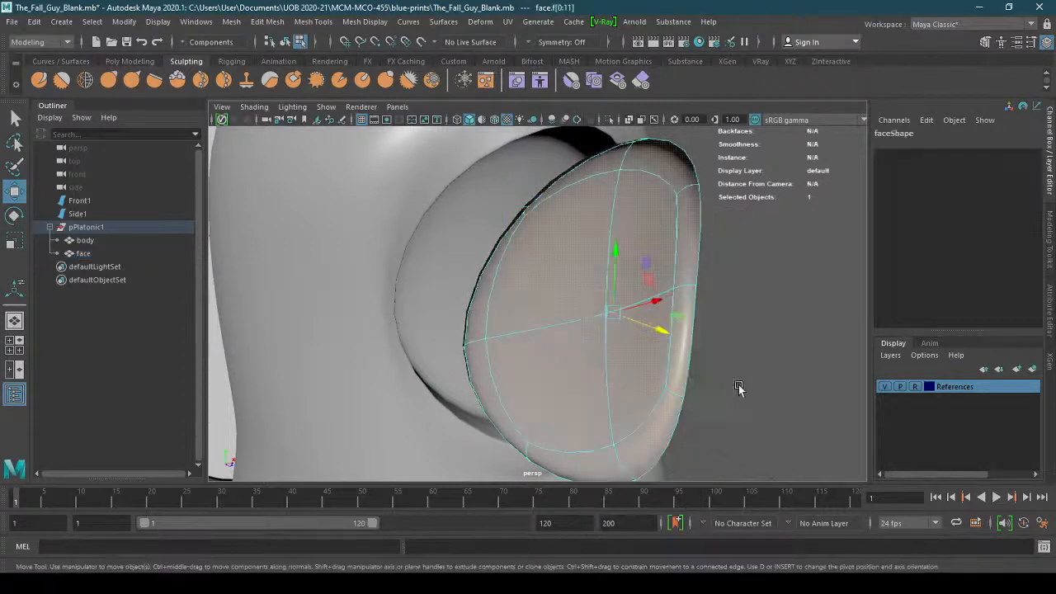
left_click_drag(739, 387, 657, 405, "alt")
left_click(509, 443)
left_click(571, 369)
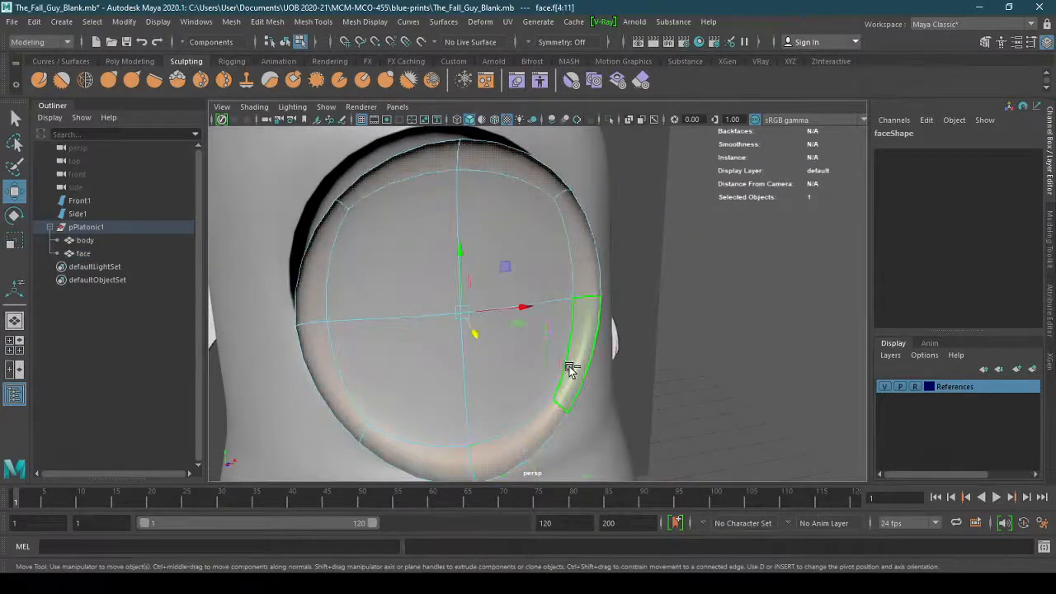
key("Delete")
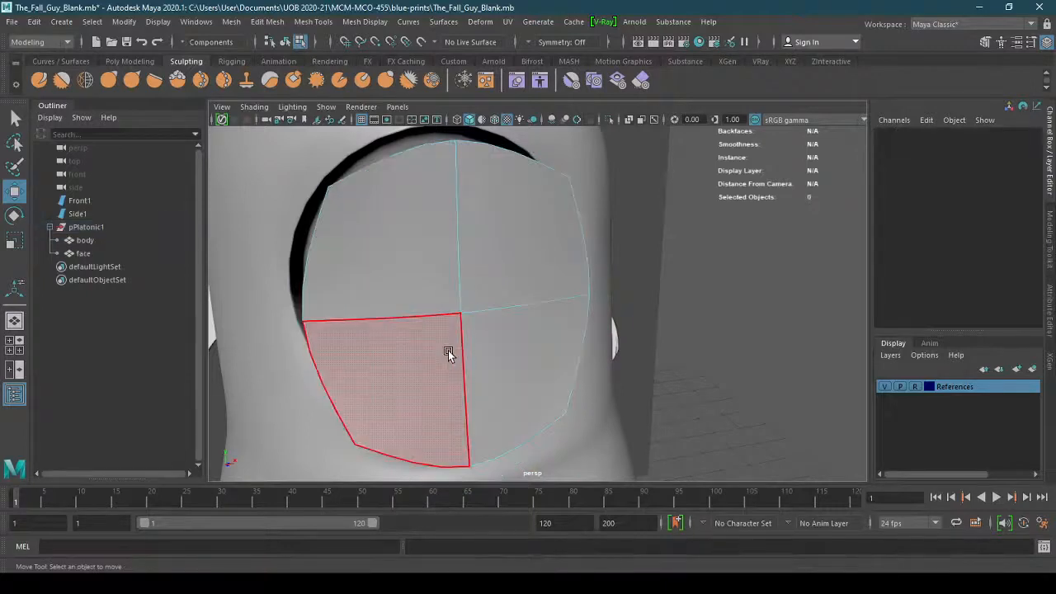
left_click(448, 353)
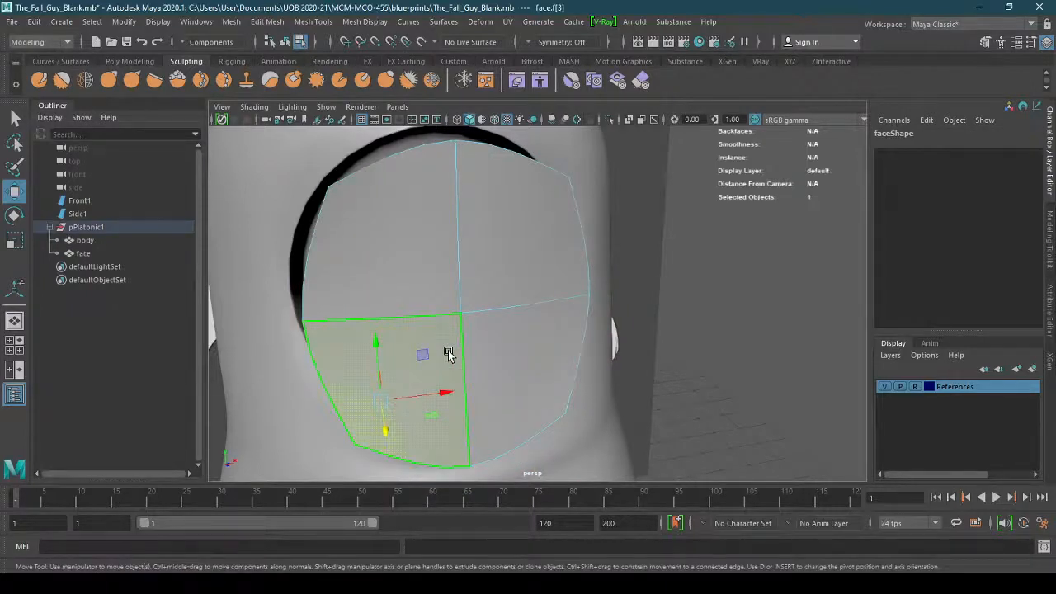
left_click(712, 354)
left_click(483, 368)
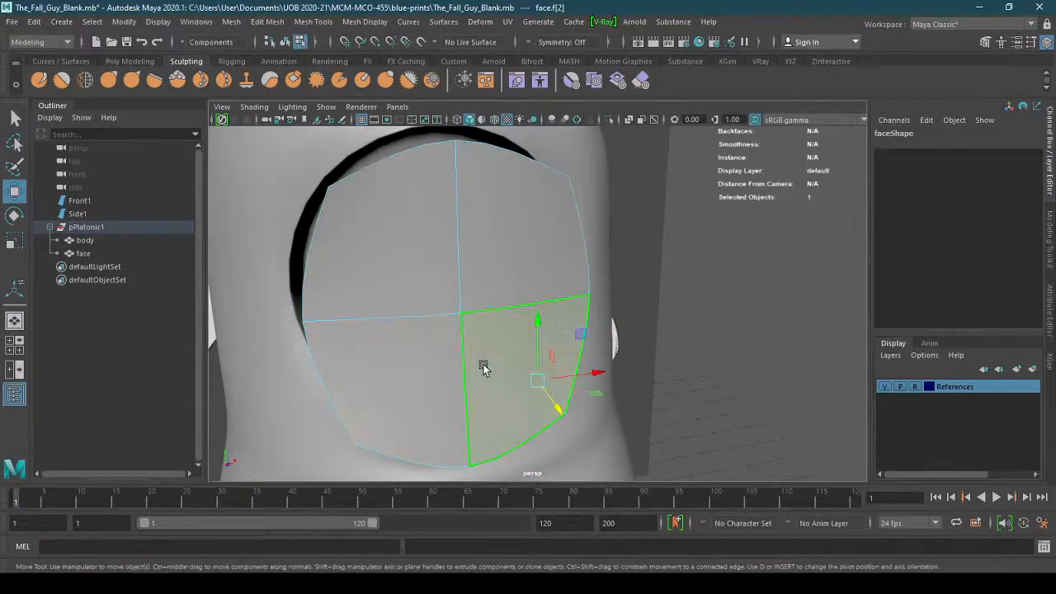
Return the face piece to object mode and shift it along Z in front of the opening to 1.82
right_click_drag(401, 239, 467, 212)
left_click_drag(668, 338, 710, 341, "alt")
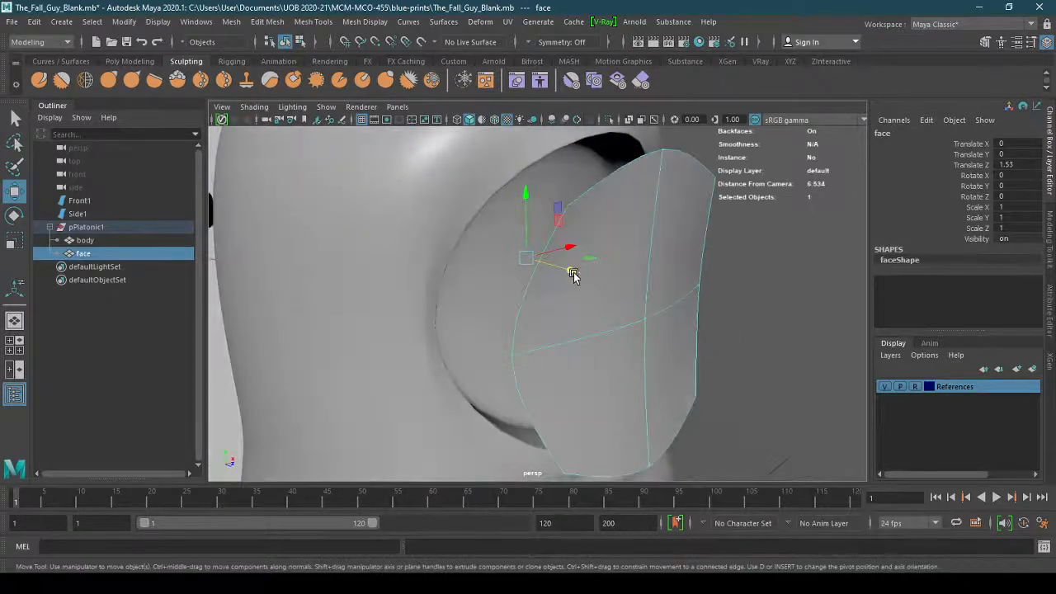
left_click_drag(572, 271, 378, 323)
mouse_move(385, 245)
left_mouse_down()
mouse_move(389, 256)
mouse_move(377, 255)
left_mouse_up()
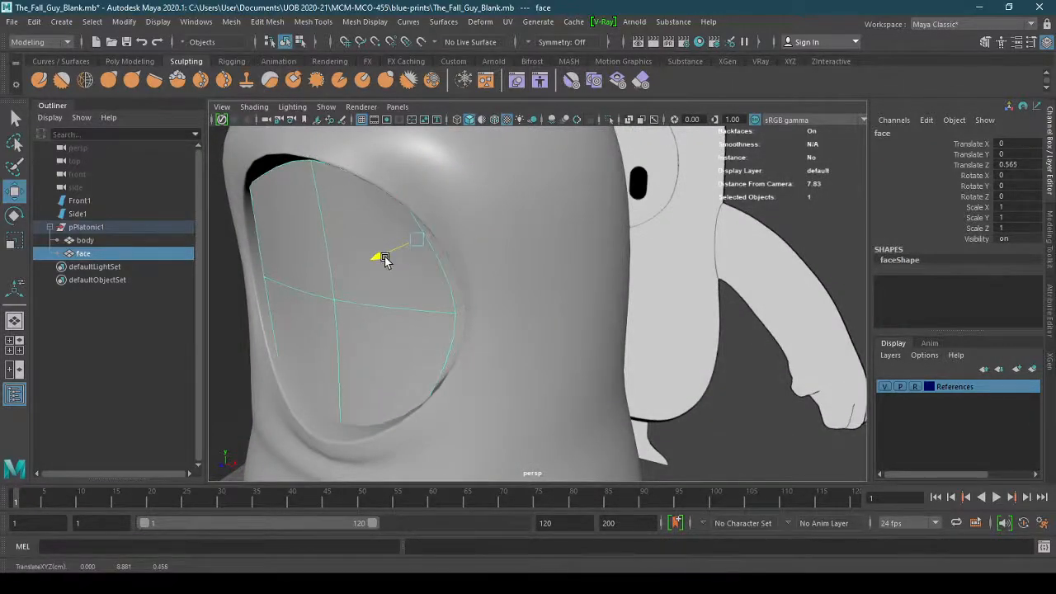
left_click_drag(361, 311, 495, 287, "alt")
left_click_drag(495, 287, 553, 352, "alt")
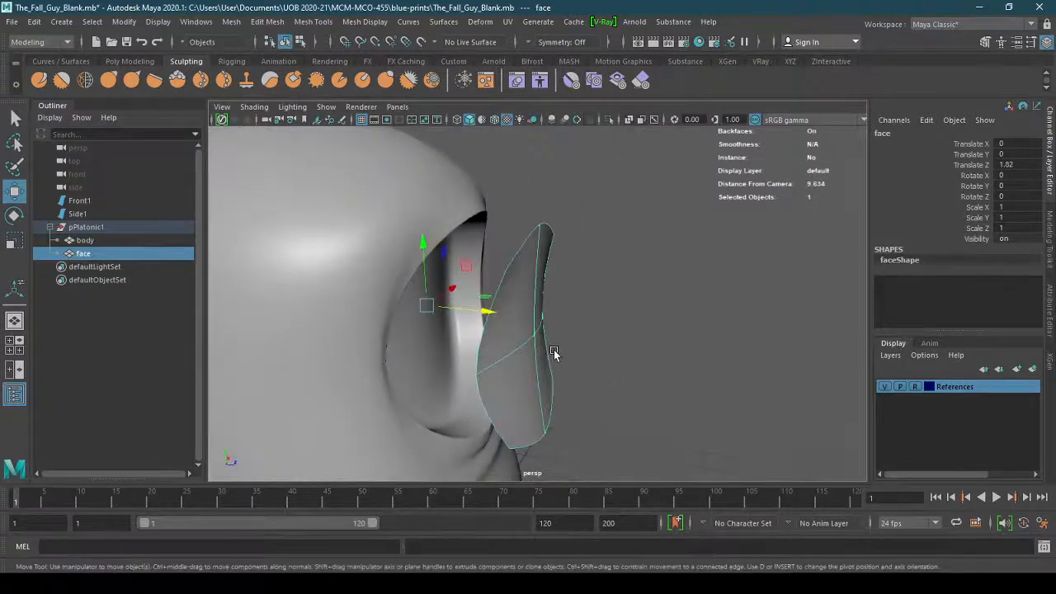
Turn on Object X symmetry and switch the face piece to vertex editing
left_click(538, 41)
left_click(554, 55)
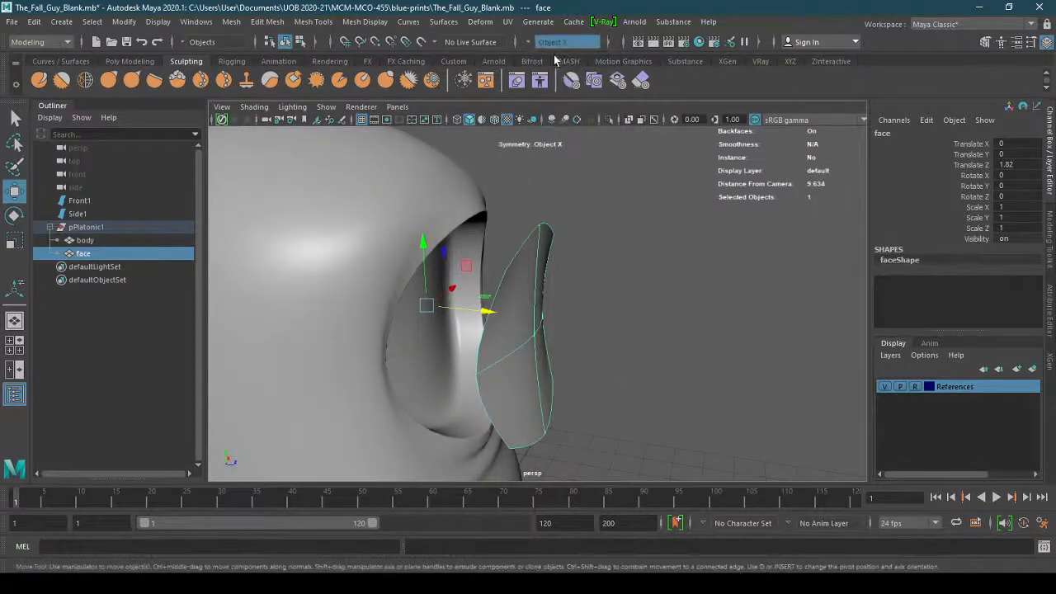
right_click_drag(535, 335, 481, 239, "shift")
Select the upper and lower corner vertices on the outline of the face piece, mirrored on both sides
left_click_drag(635, 363, 525, 362, "alt")
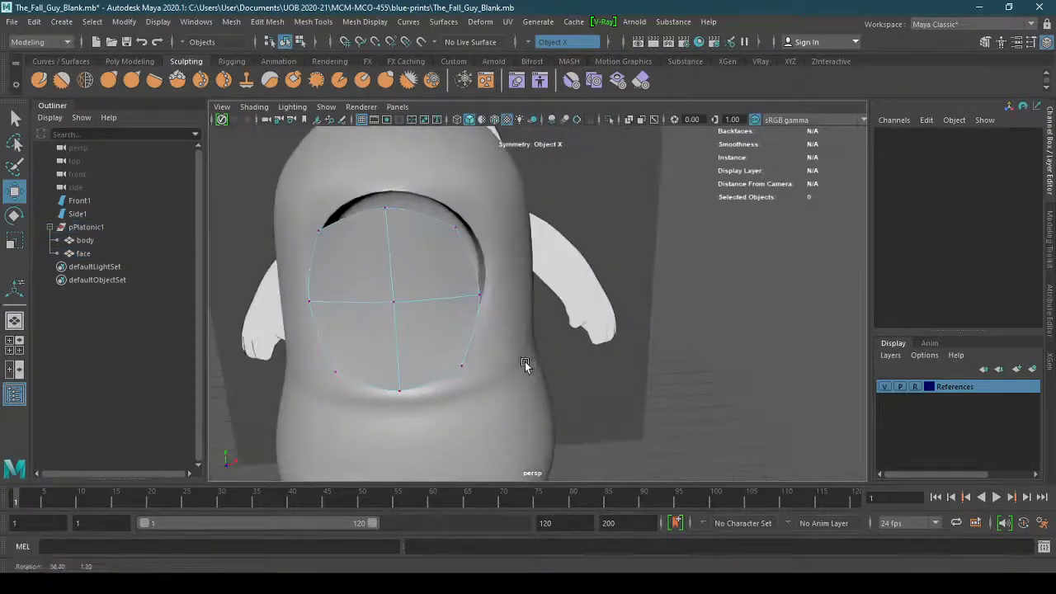
left_click(479, 294)
left_click_drag(613, 384, 547, 358, "alt")
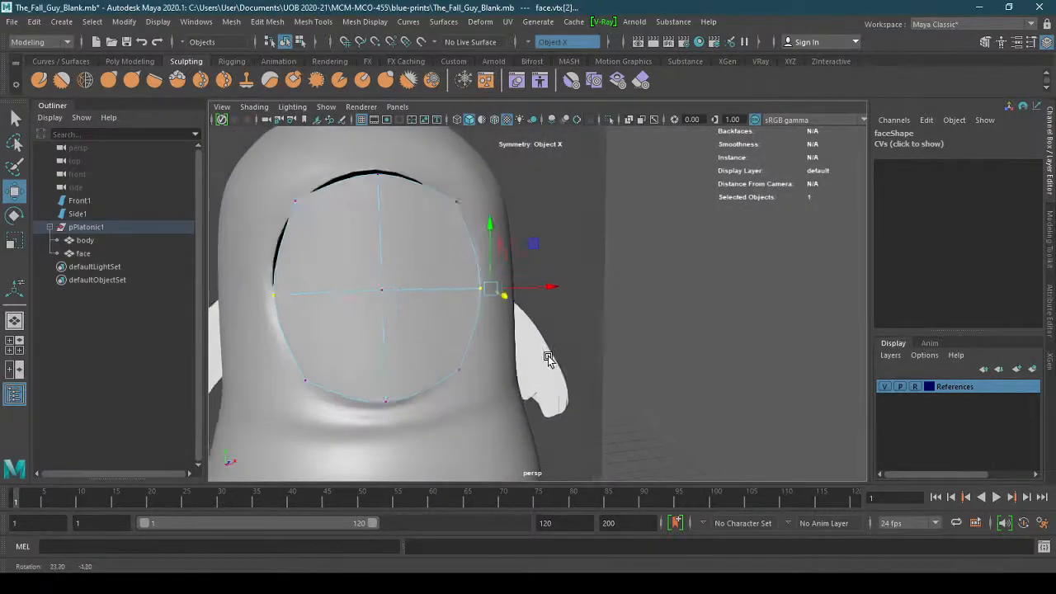
left_click(292, 201)
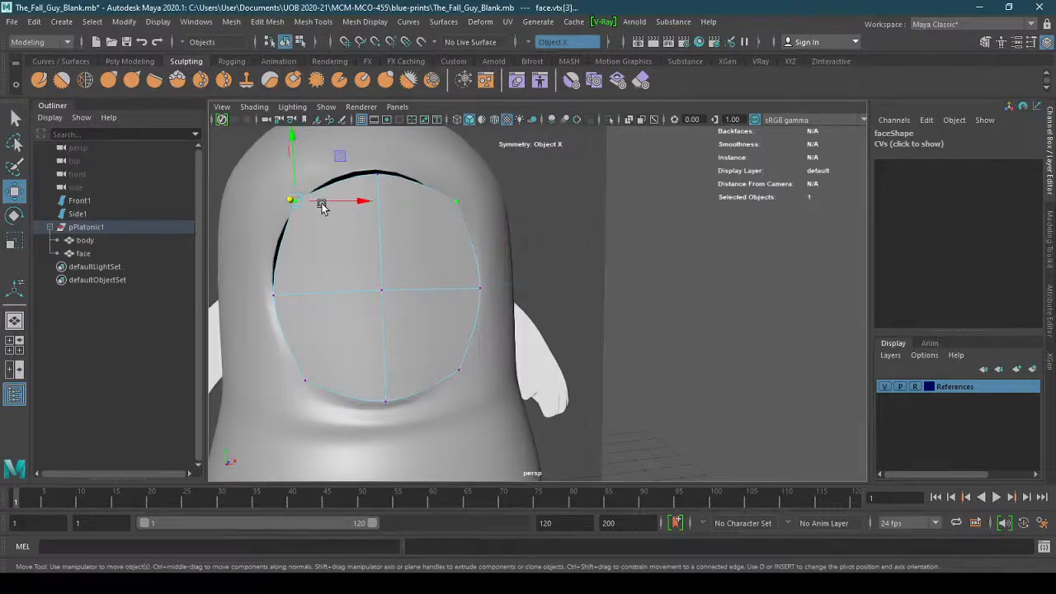
left_click(304, 383, "shift")
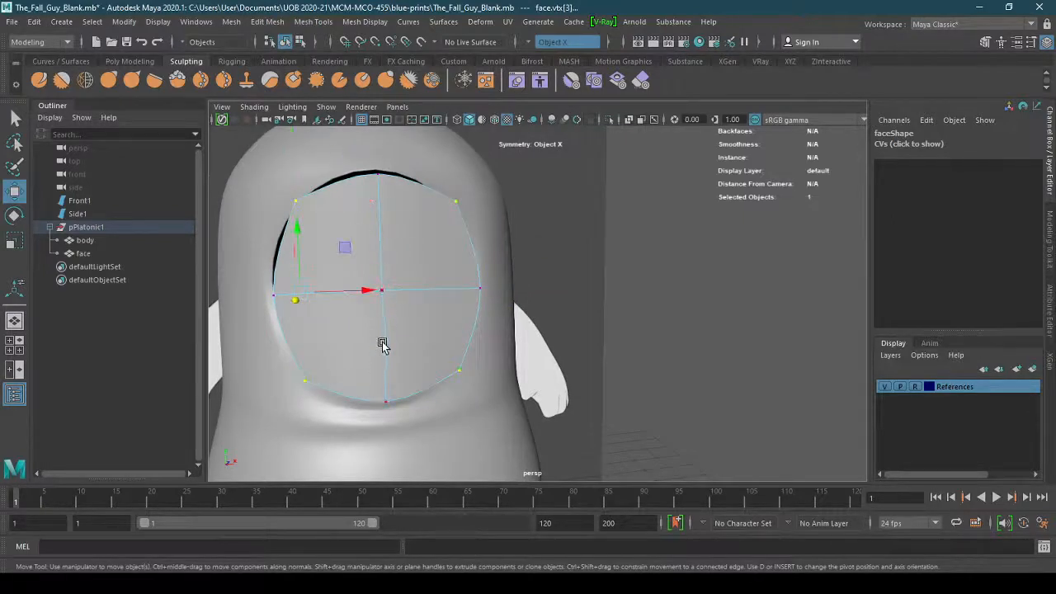
Try to scale the face piece's four corner vertices uniformly about their default pivot, then undo the scaling
key("r")
left_click_drag(351, 334, 292, 340, "alt")
key("ctrl+z")
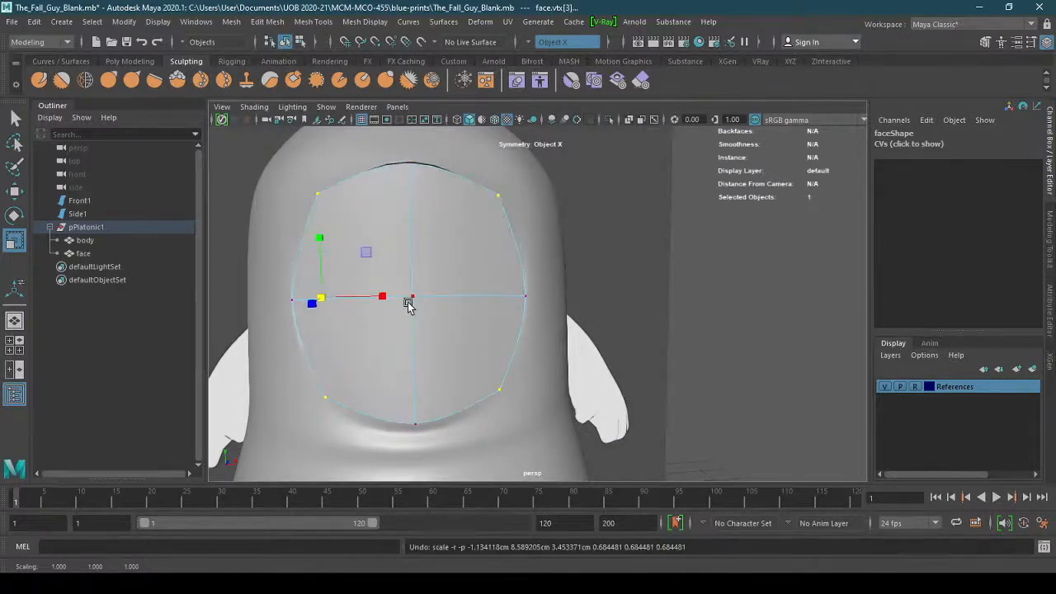
left_click_drag(408, 305, 297, 338, "alt")
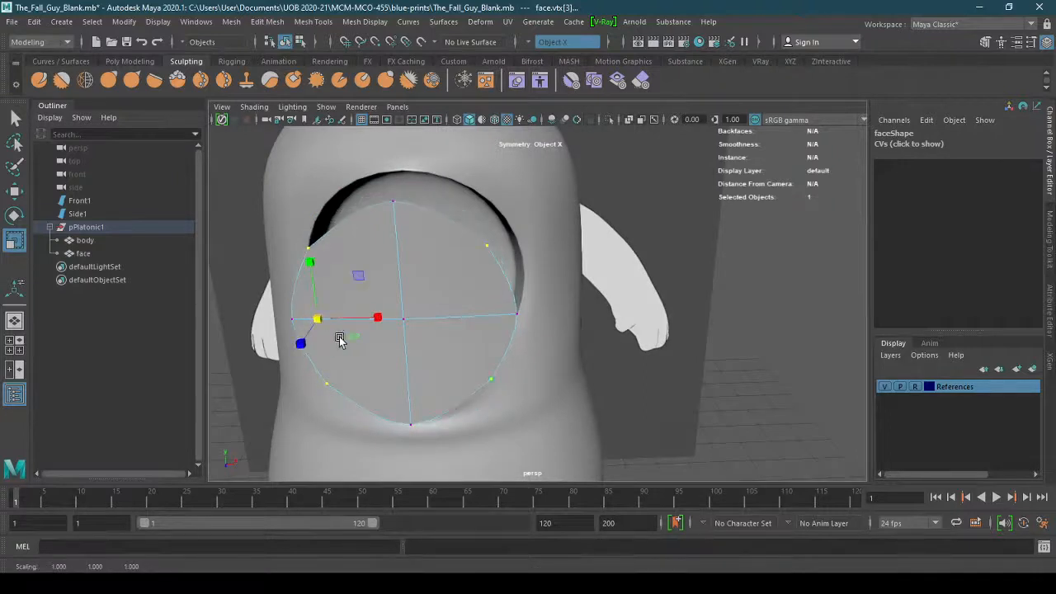
key("ctrl+z")
Snap the scale pivot to the face piece's centre vertex and scale the four corner vertices uniformly about it
key("d")
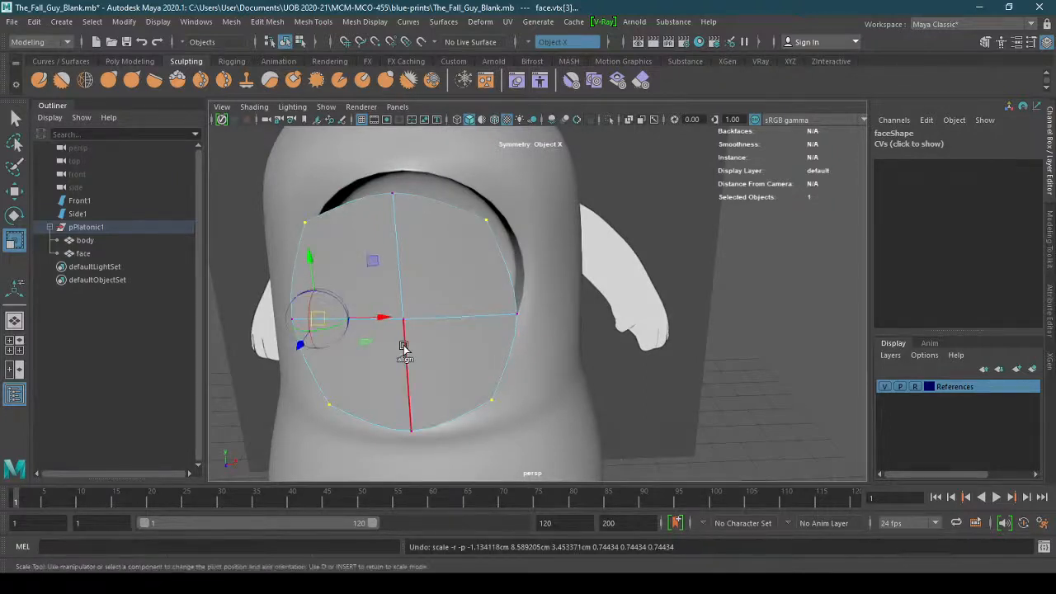
left_click_drag(396, 353, 363, 377, "alt")
right_click_drag(363, 377, 460, 365, "alt")
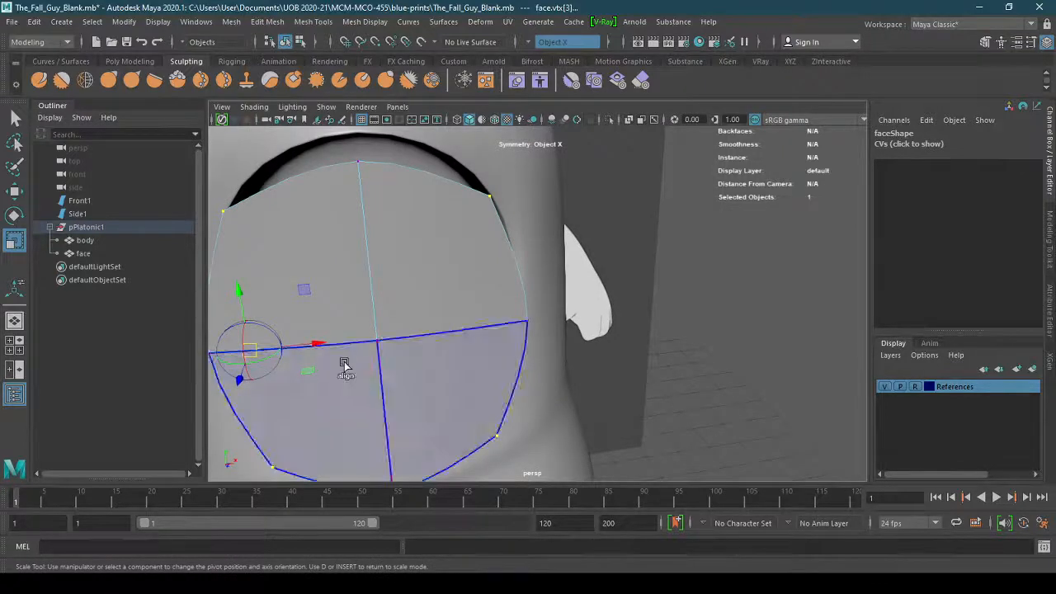
key("v")
left_click_drag(299, 349, 381, 341)
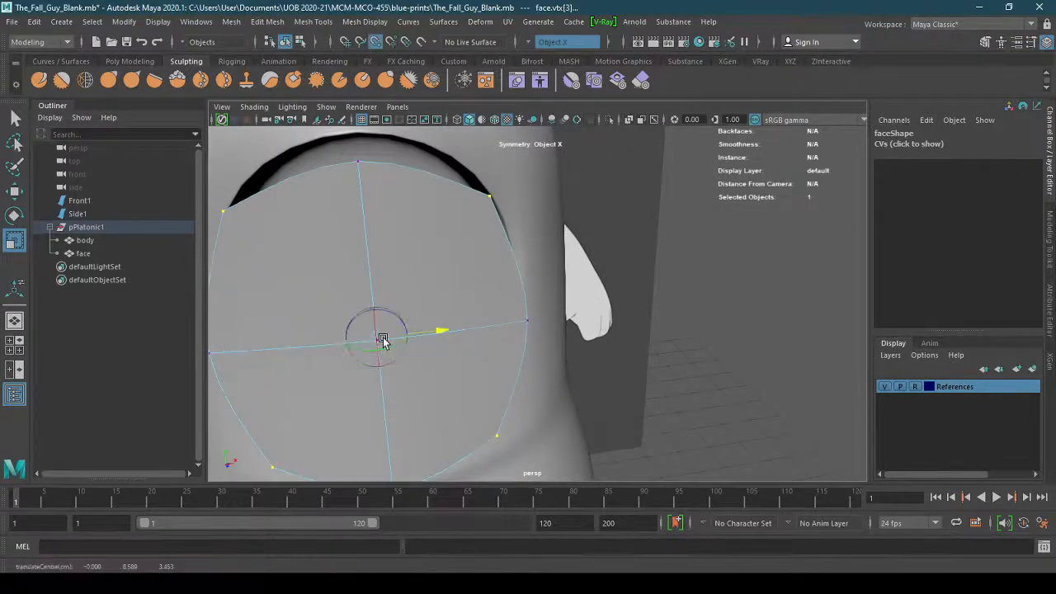
left_click_drag(441, 389, 359, 374, "alt")
key("d")
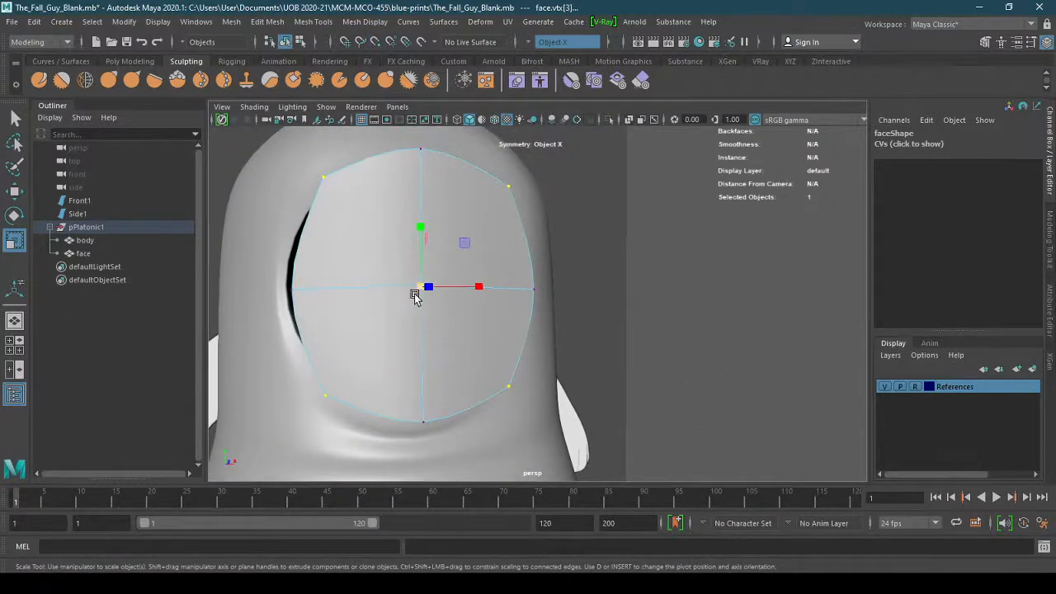
left_click_drag(414, 294, 421, 324)
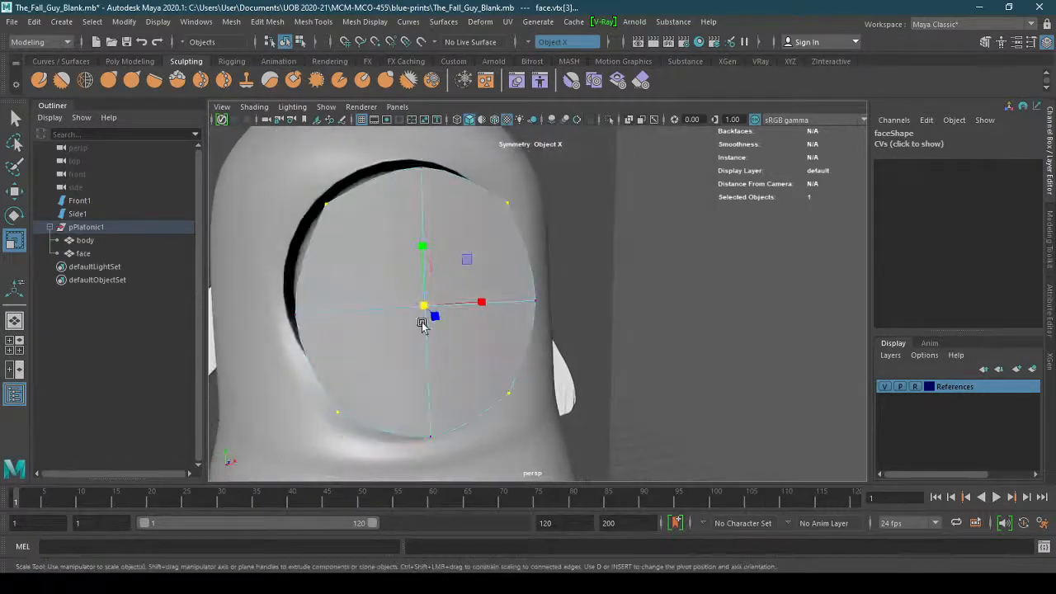
Return the face piece to object mode and move it back toward the opening to 0.411 in Translate Z
key("w")
right_click_drag(472, 356, 539, 216)
left_click_drag(627, 331, 377, 279, "alt")
left_click_drag(454, 301, 392, 309, "alt")
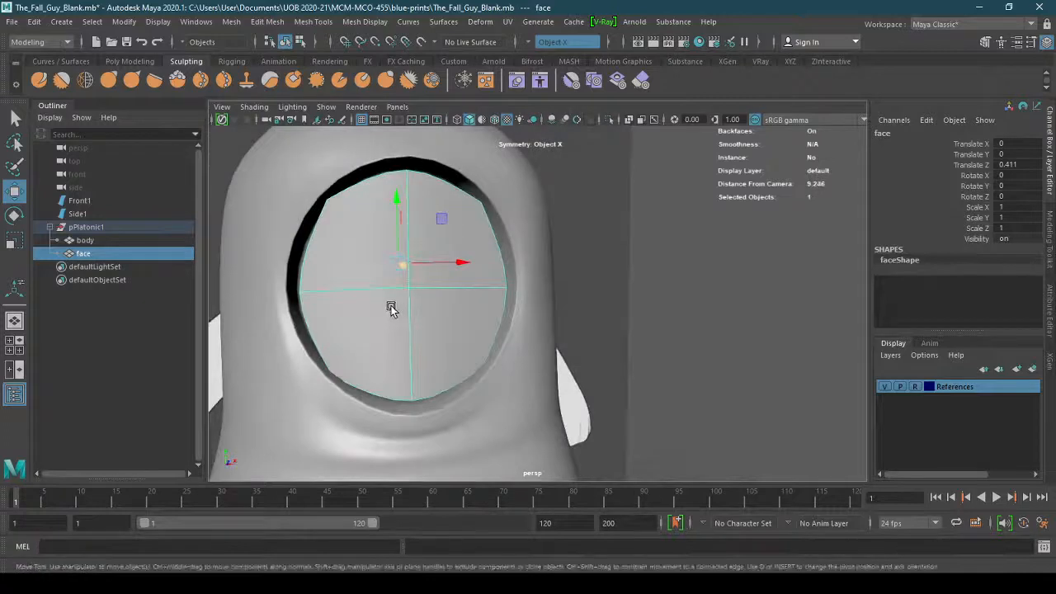
Nudge the face piece slightly forward along Z to 0.508
right_click_drag(391, 308, 467, 338, "alt")
mouse_move(467, 338)
left_mouse_down("alt")
mouse_move(448, 339)
mouse_move(455, 333)
left_mouse_up("alt")
middle_click_drag(454, 333, 537, 346, "alt")
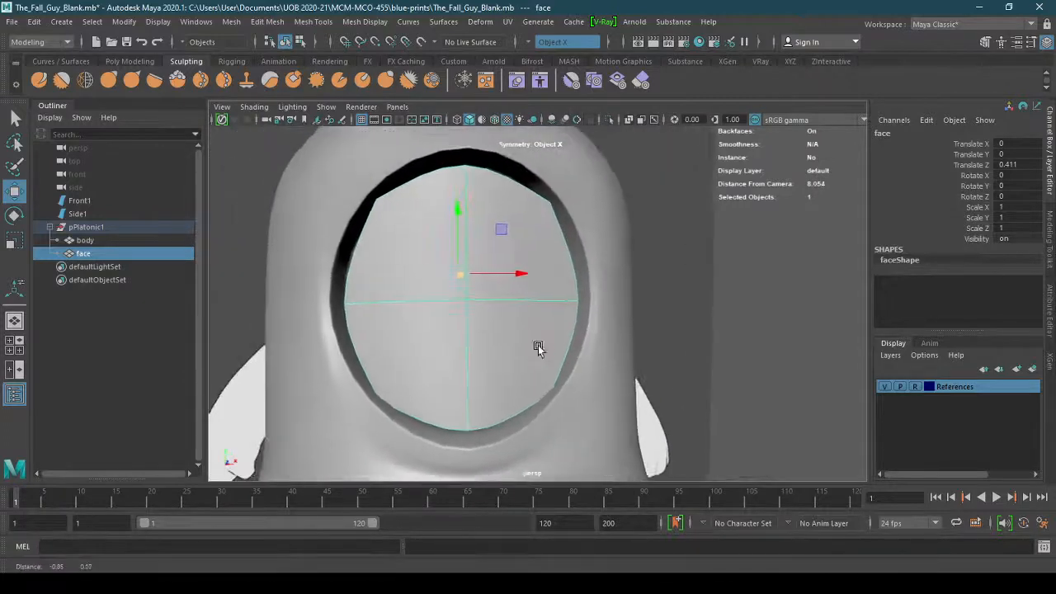
left_click_drag(538, 346, 503, 358, "alt")
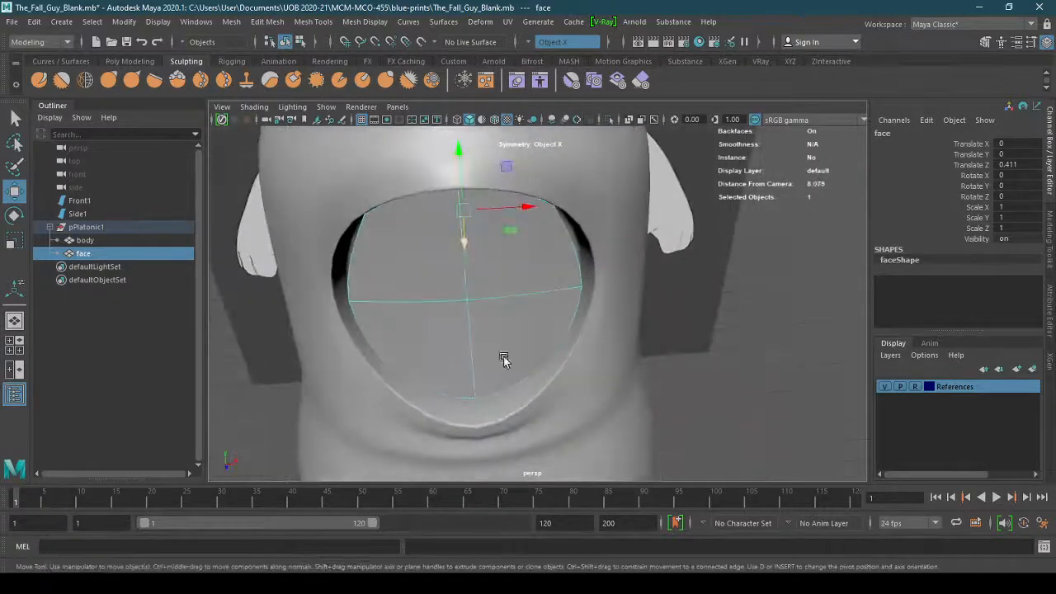
left_click_drag(465, 254, 463, 258)
left_click_drag(514, 329, 495, 243, "alt")
Scale the face piece uniformly to 1.136 so that it fills the face opening
key("r")
left_click_drag(467, 318, 550, 319, "alt")
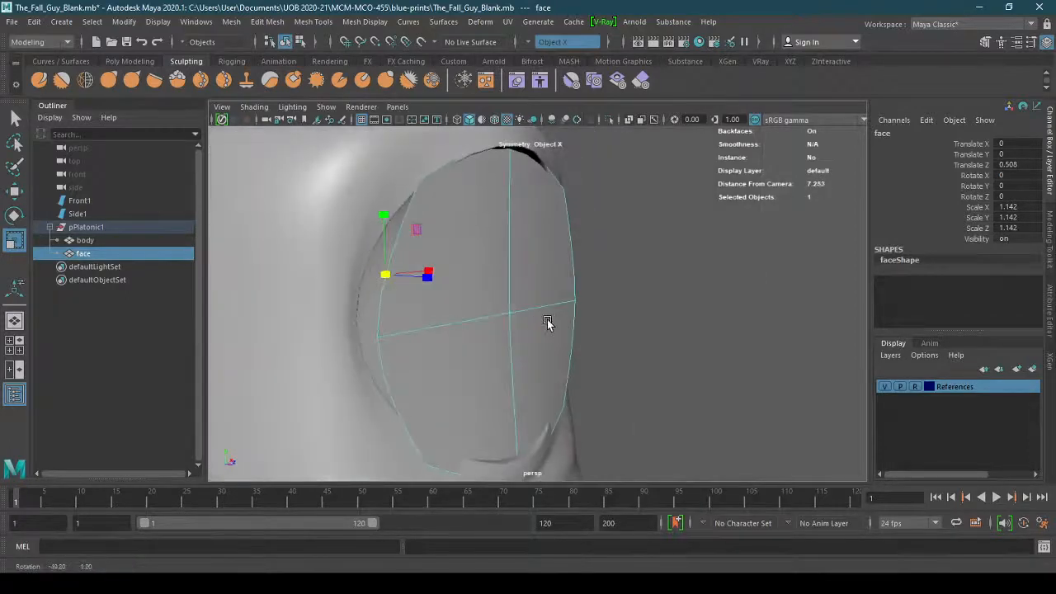
key("ctrl+z")
left_click_drag(388, 281, 419, 258)
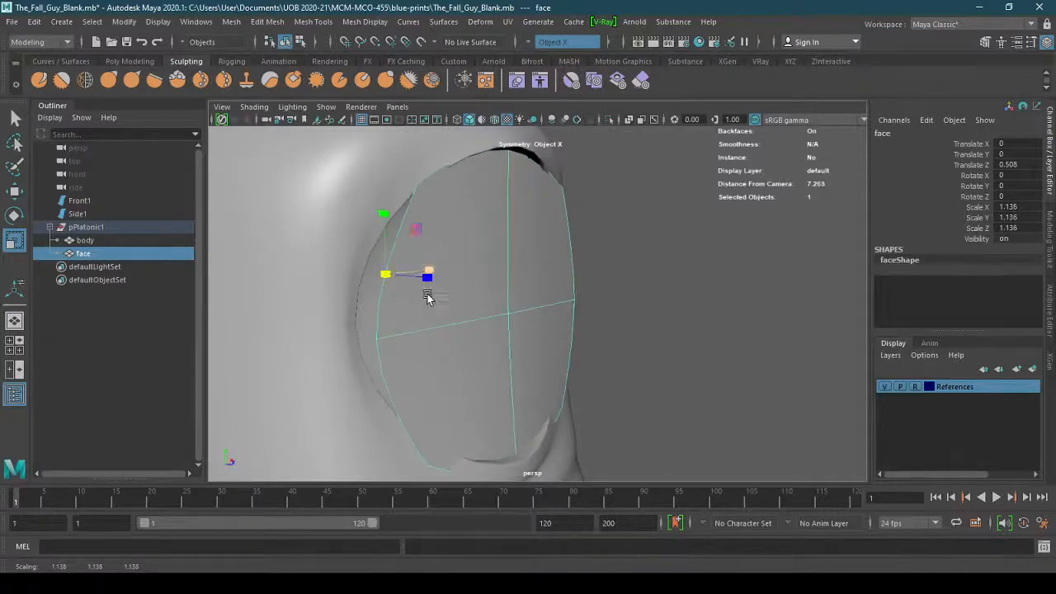
left_click_drag(427, 294, 365, 295, "alt")
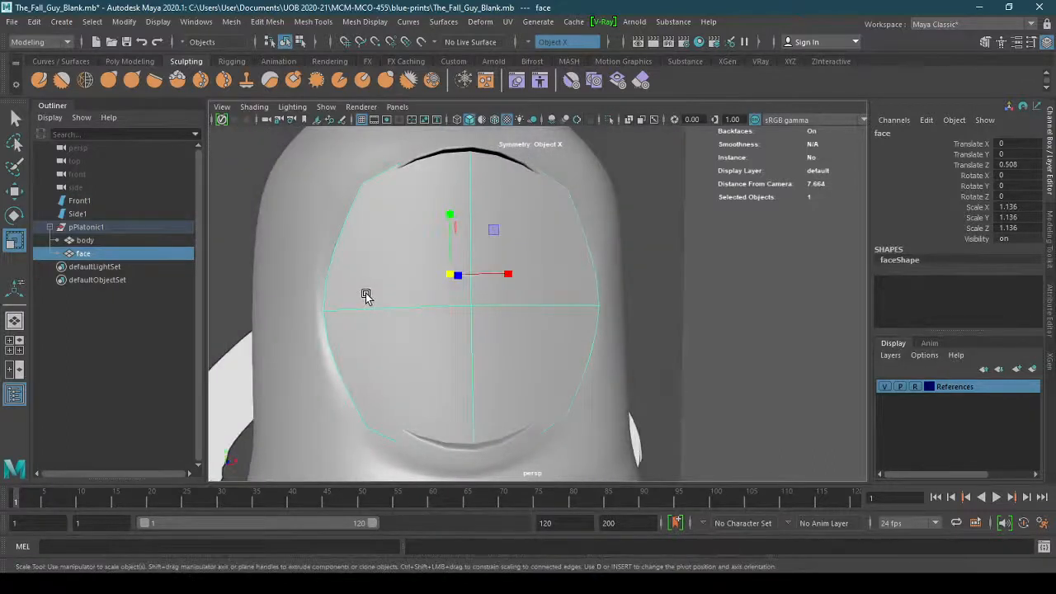
Try to push the whole face piece back into the opening, to about 0.006 in Translate Z
key("w")
left_click_drag(436, 371, 479, 366, "alt")
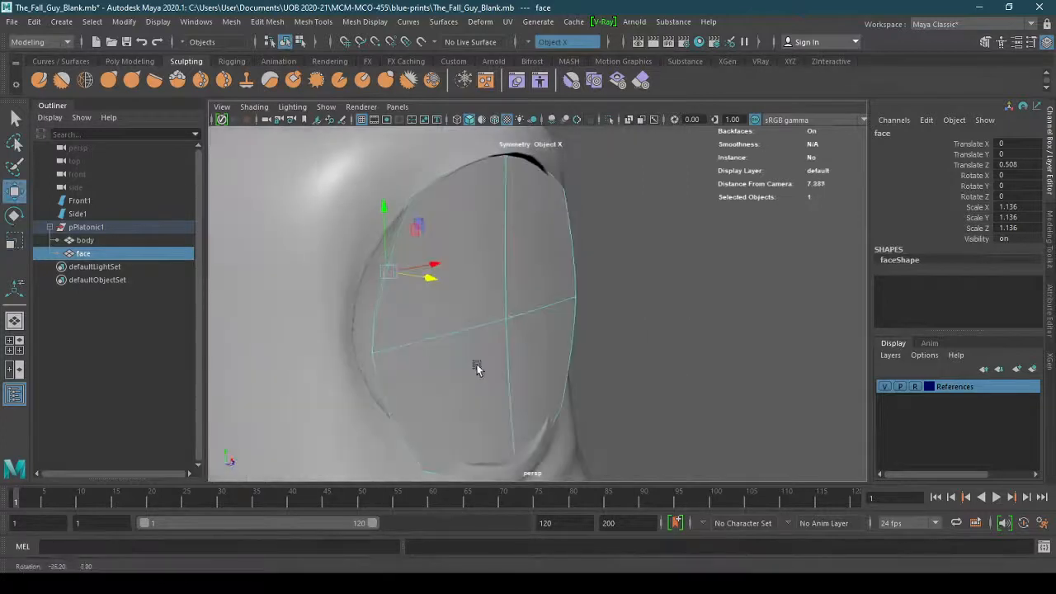
left_click_drag(434, 276, 487, 358)
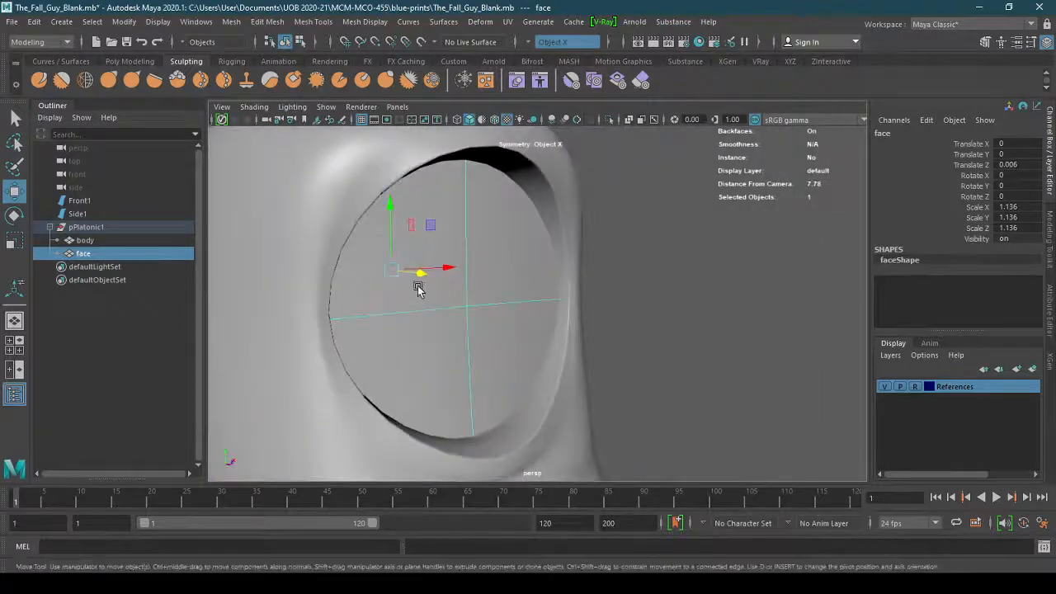
left_click_drag(420, 275, 418, 278)
left_click(669, 342)
left_click_drag(669, 344, 670, 375, "alt")
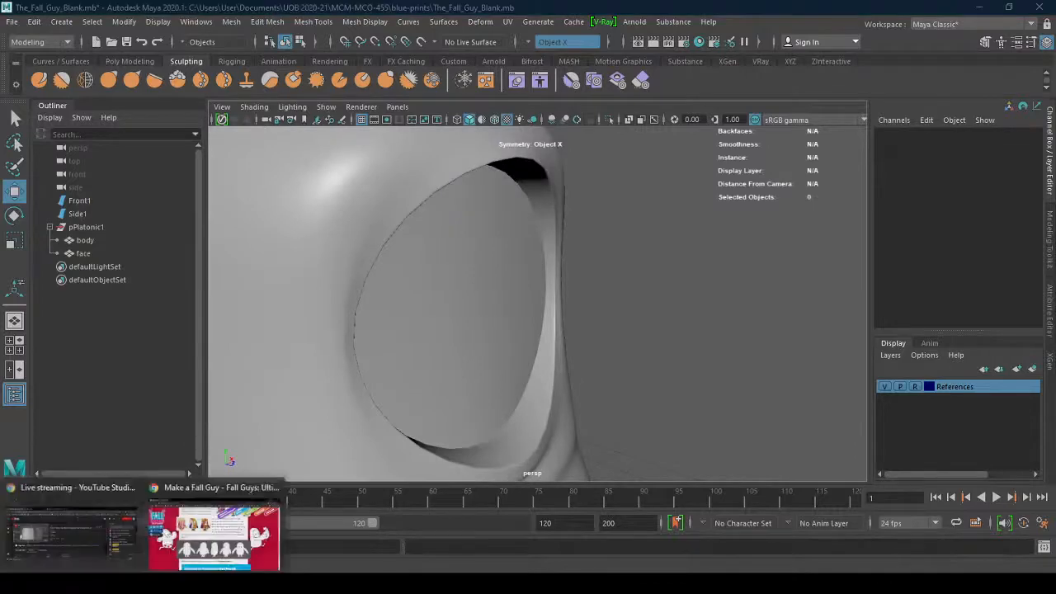
Switch to the Chrome browser and look over the character drawings on the Make a Fall Guy page
left_click(215, 541)
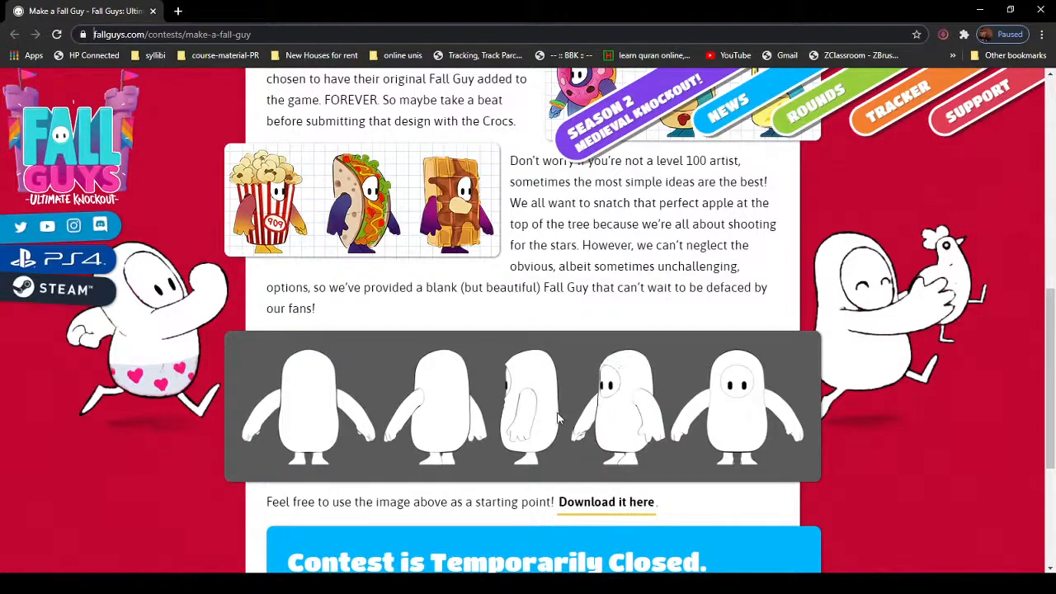
scroll(559, 417, "down", 3)
scroll(565, 412, "up", 8)
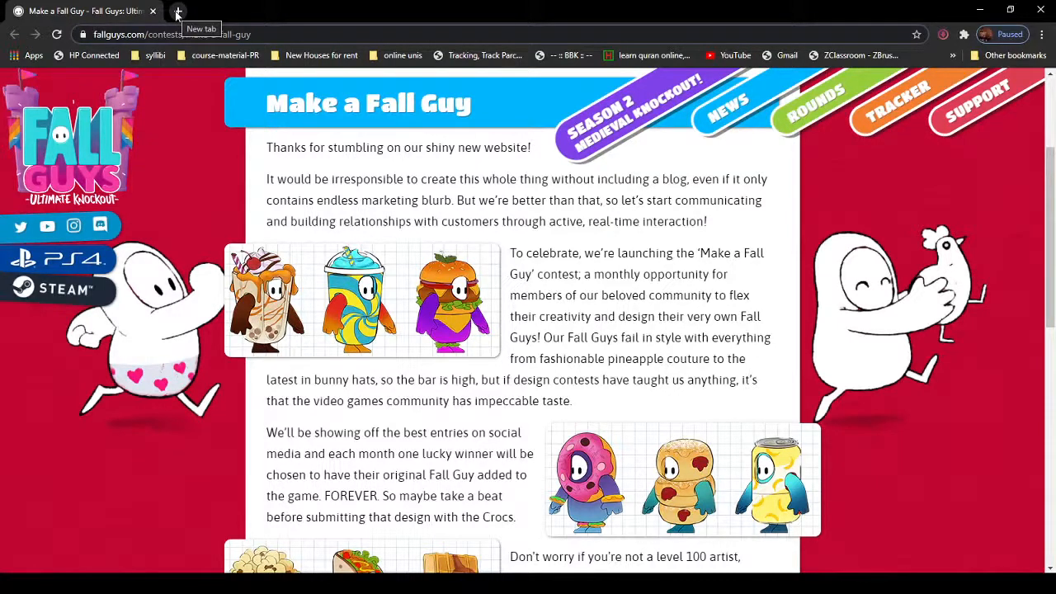
Search Google Images for "fall guys" in a new tab and preview the Business Insider picture of the pink character
left_click(177, 12)
left_click(188, 33)
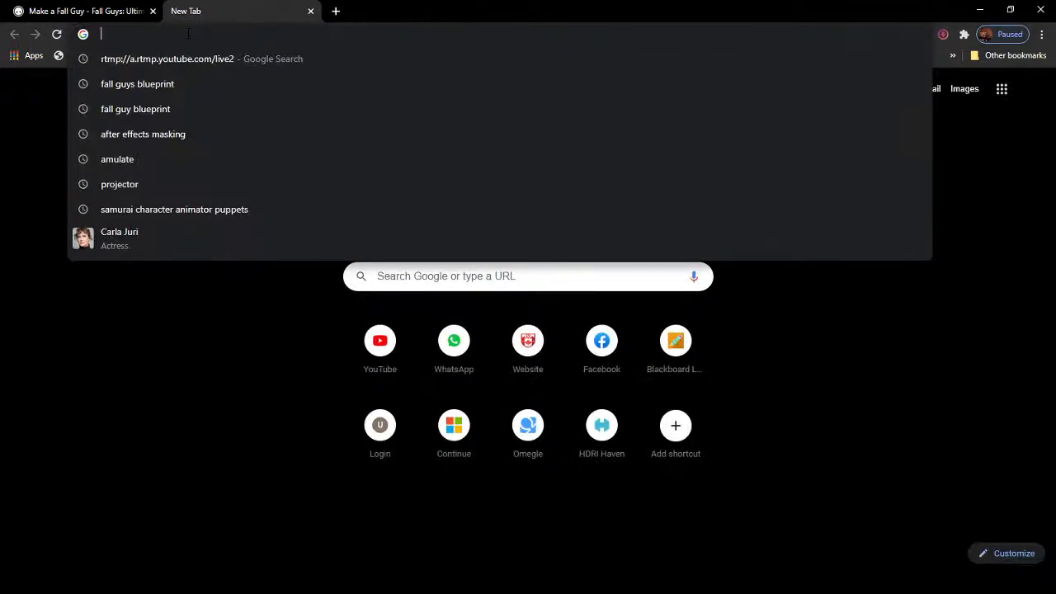
type("fall")
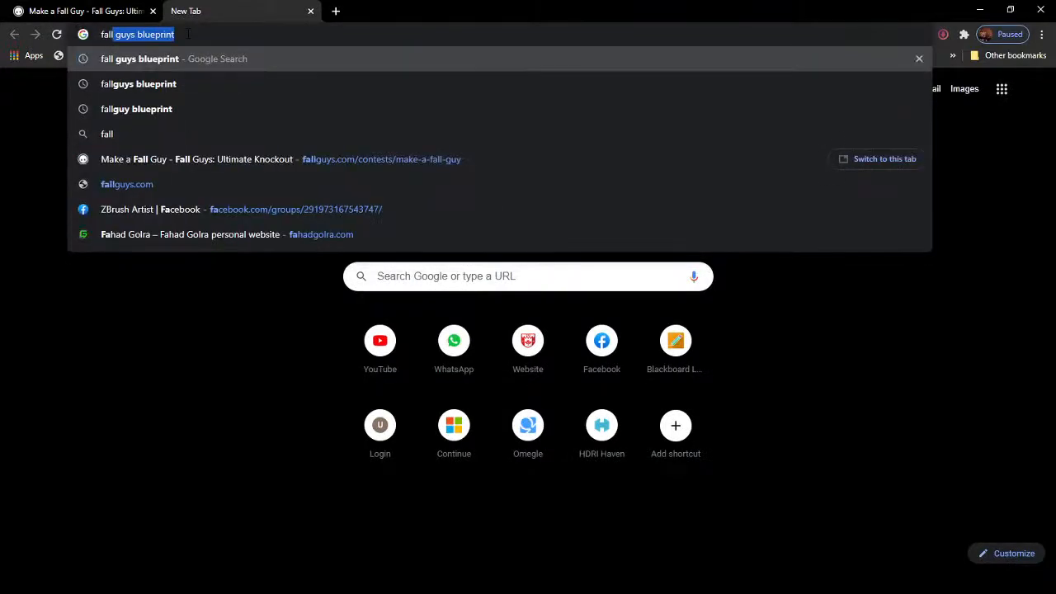
type(" gues")
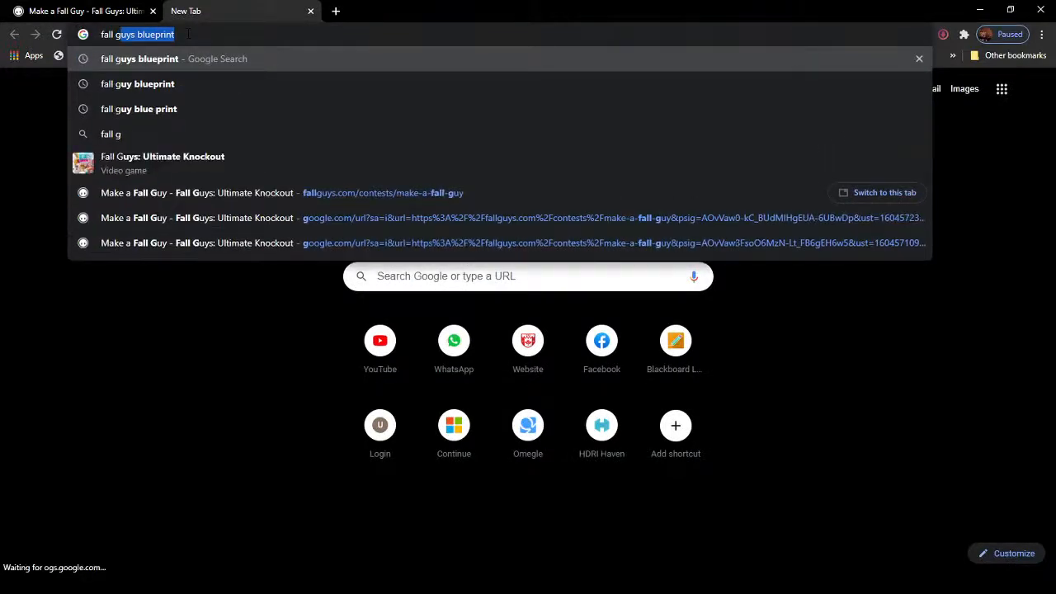
key("Return")
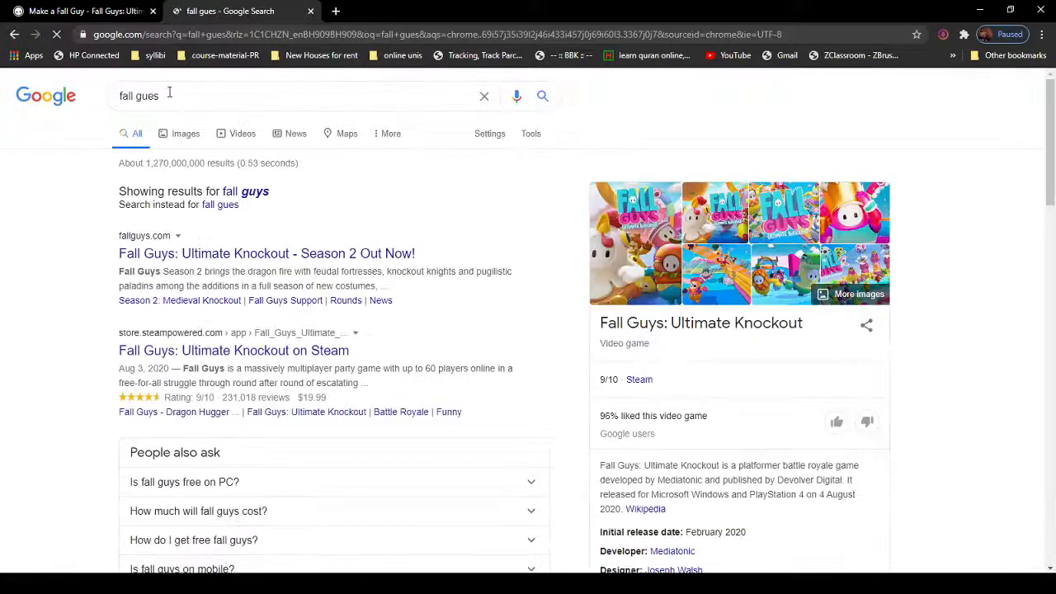
left_click(180, 146)
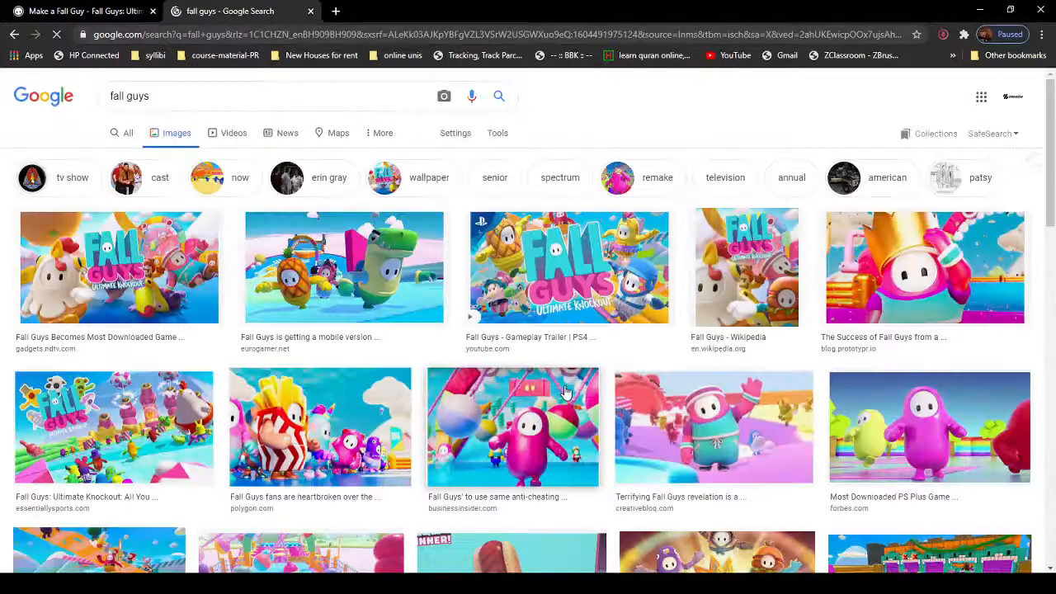
left_click(544, 443)
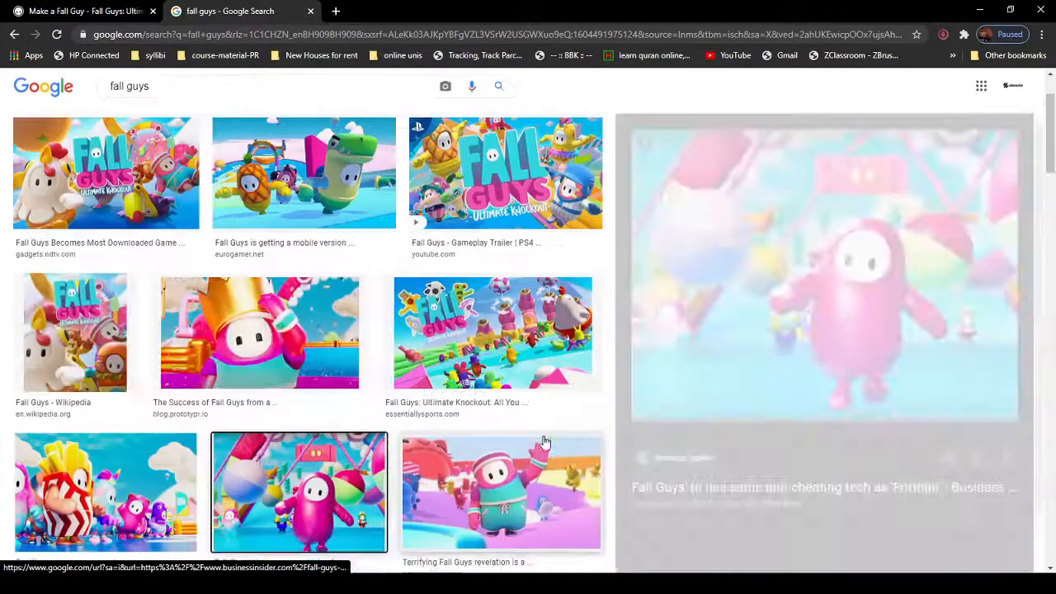
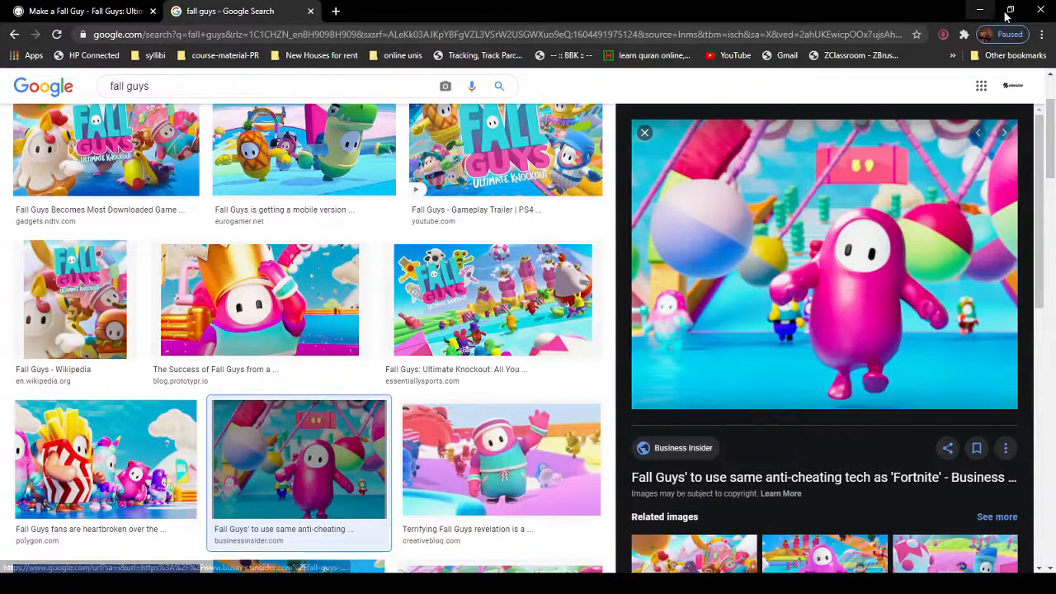
Return to Maya, select the face piece and switch it to vertex editing
left_click(980, 10)
left_click_drag(749, 251, 613, 356, "alt")
left_click_drag(489, 434, 570, 427, "alt")
left_click(485, 367)
left_click_drag(485, 366, 516, 333, "alt")
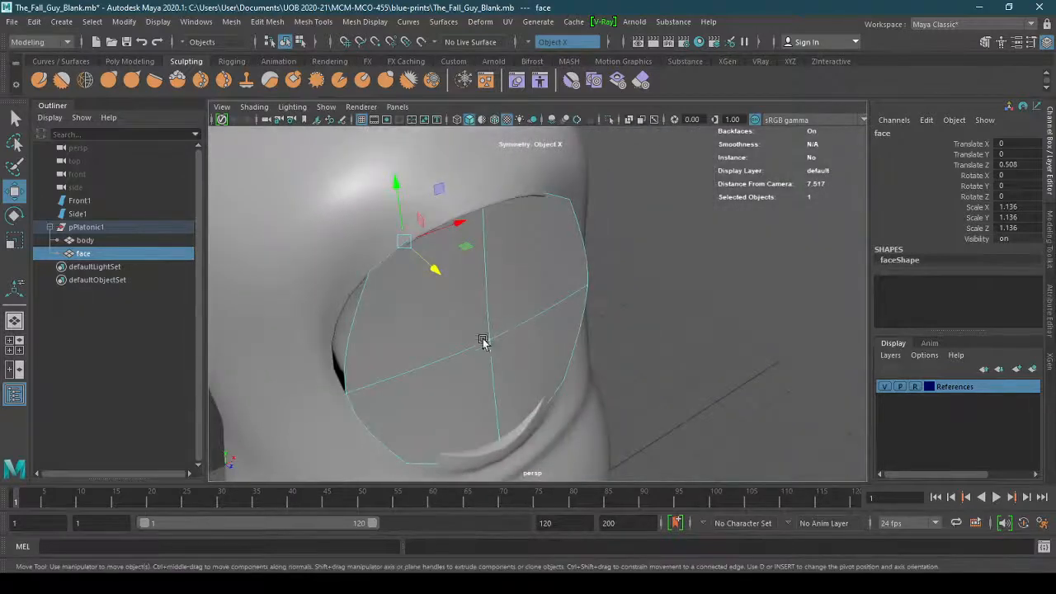
right_click(477, 340)
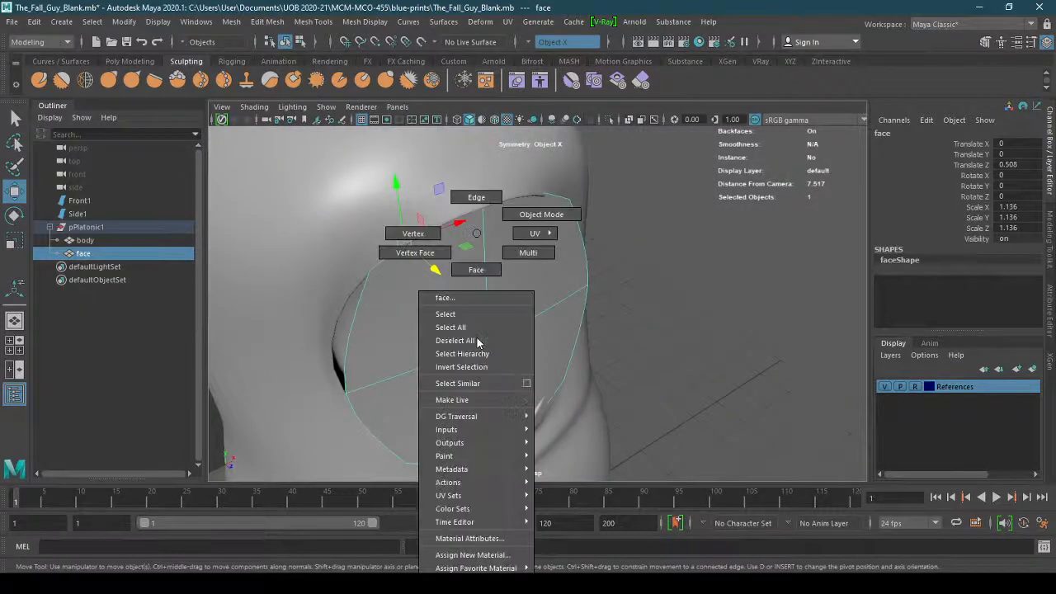
left_click(429, 235)
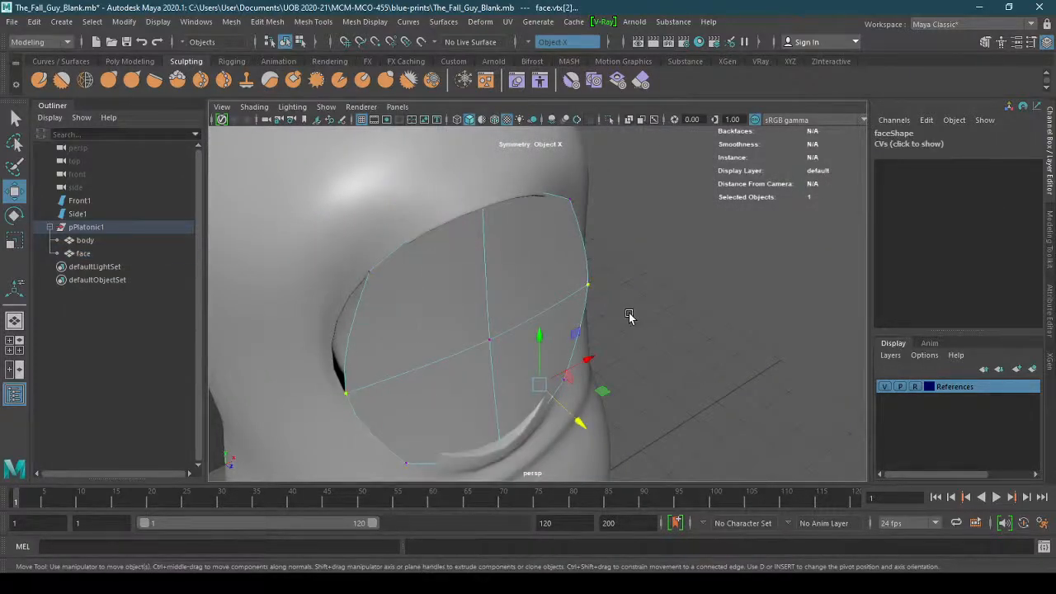
Push the face piece's side and corner vertices back together along Z so the plate curves into the opening
middle_click_drag(580, 422, 564, 410)
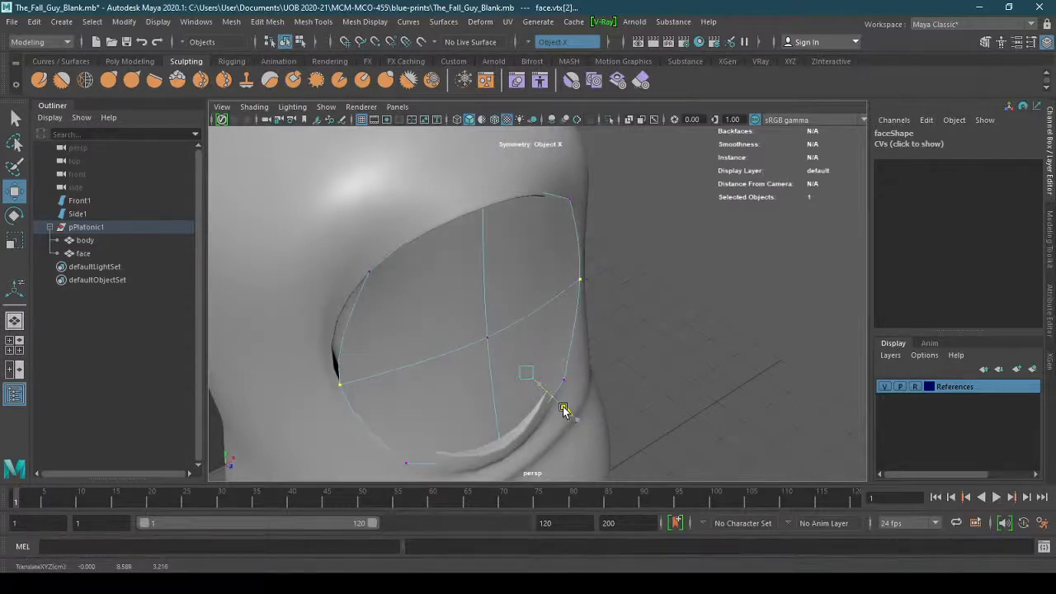
key("ctrl+z")
left_click(368, 273, "shift")
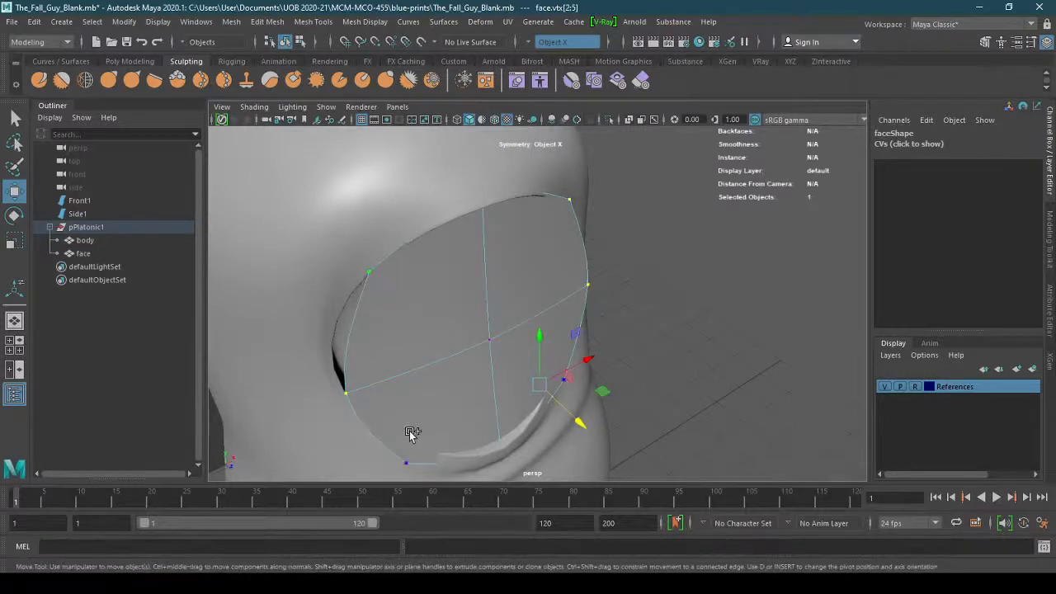
middle_click_drag(577, 419, 585, 398)
mouse_move(586, 394)
left_mouse_down("alt")
mouse_move(464, 360)
mouse_move(464, 373)
mouse_move(553, 405)
mouse_move(537, 382)
mouse_move(539, 357)
mouse_move(573, 402)
left_mouse_up("alt")
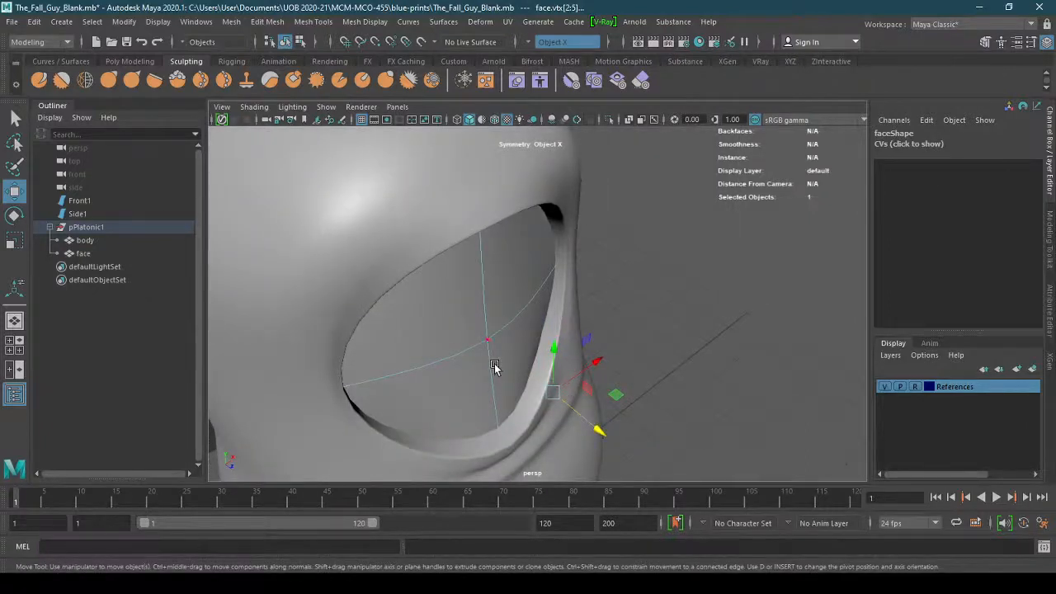
Return the face piece to object mode and subdivide it using Add Divisions with Divisions set to 1
right_click_drag(492, 233, 537, 215)
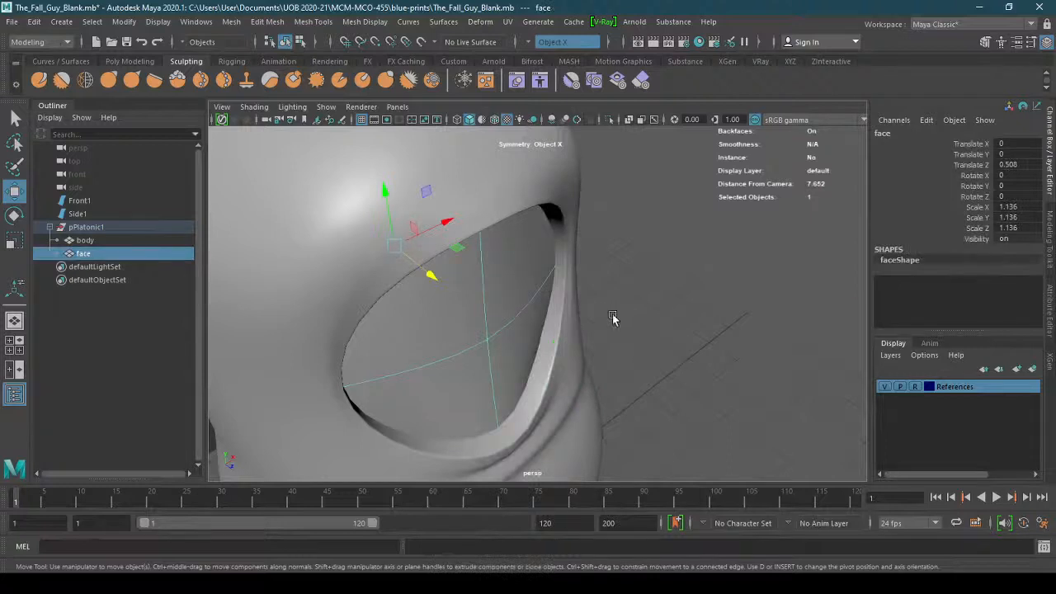
left_click(231, 21)
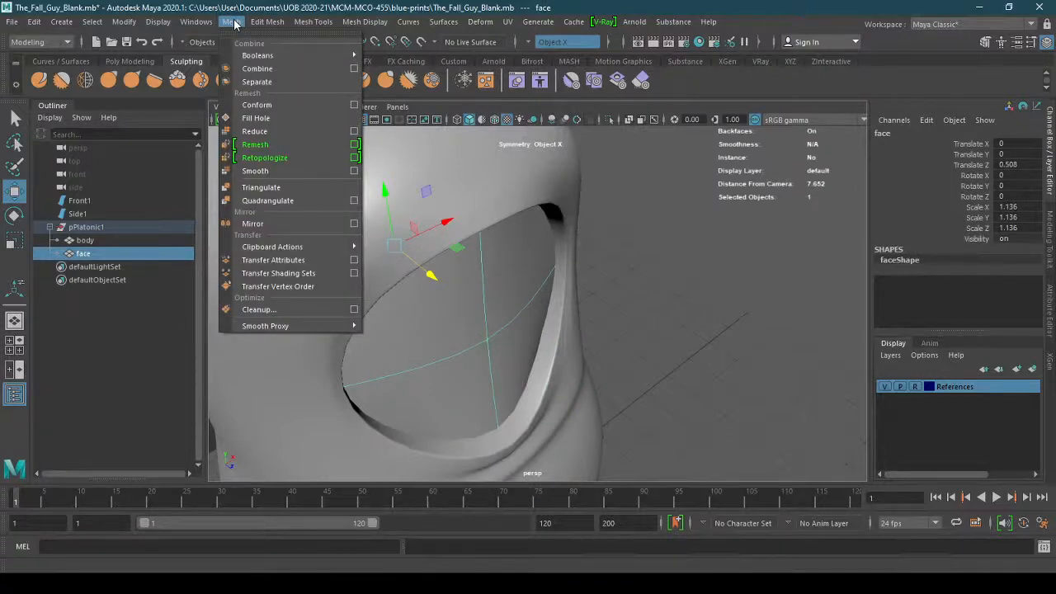
mouse_move(259, 23)
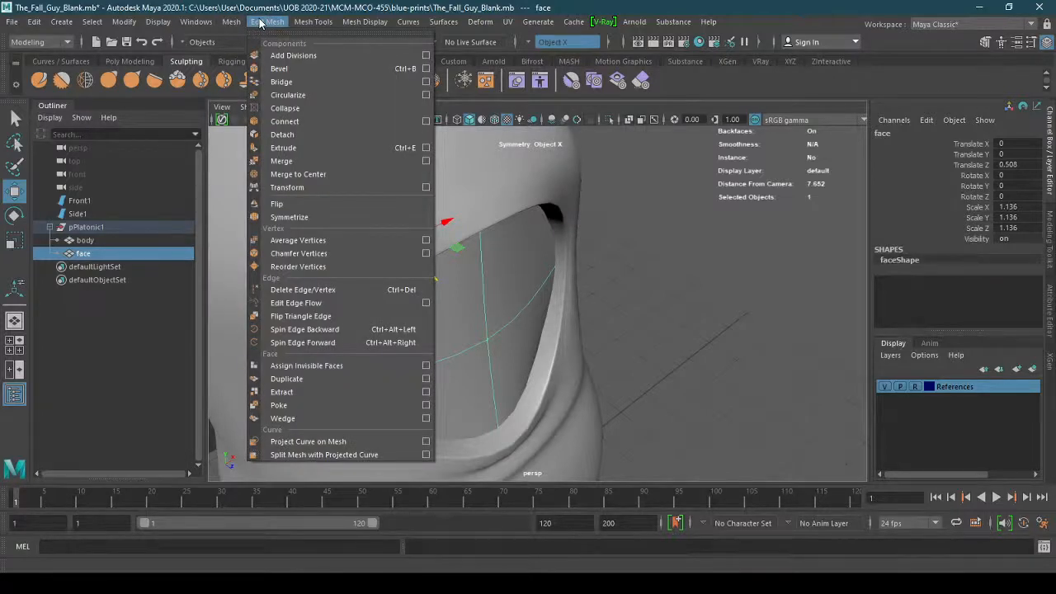
left_click(293, 55)
left_click_drag(529, 389, 483, 354, "alt")
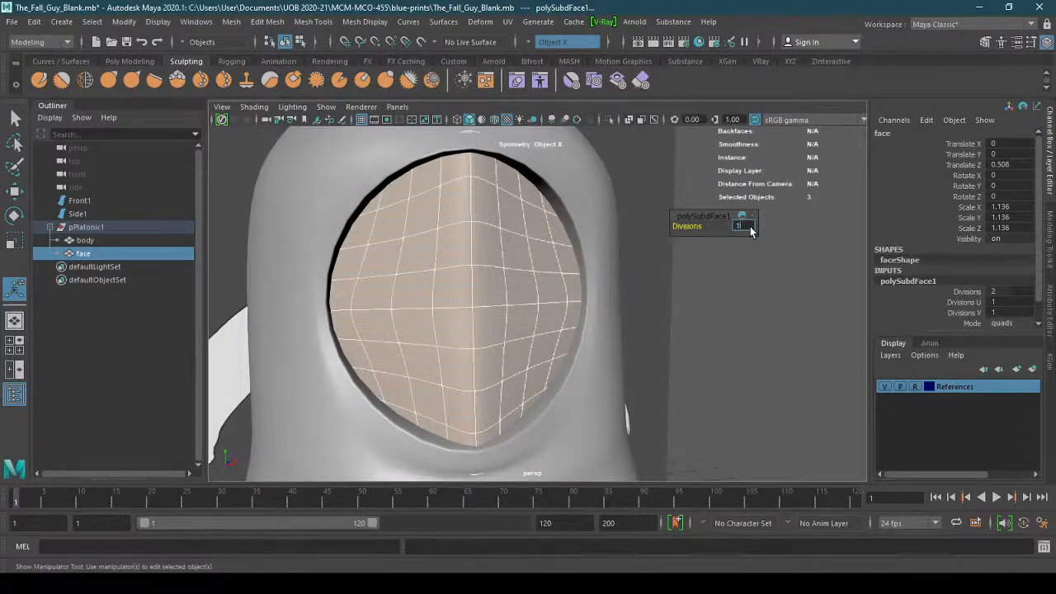
key("Return")
left_click_drag(722, 306, 733, 356, "alt")
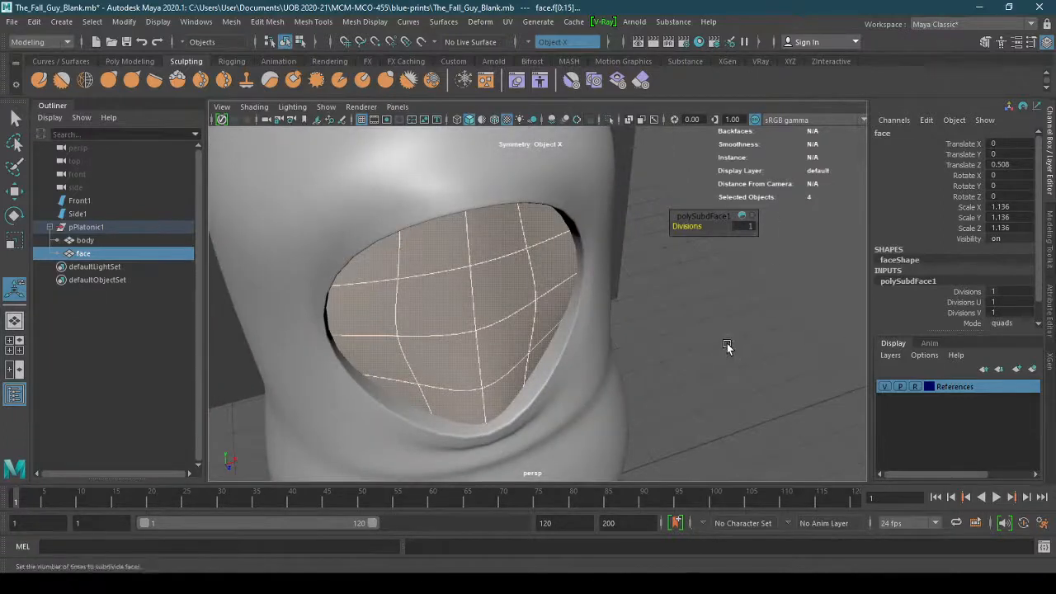
key("F8")
Even out the face piece's curvature with the Smooth sculpting brush, undoing the first stroke and repeating it over the plate
left_click_drag(601, 354, 659, 354, "alt")
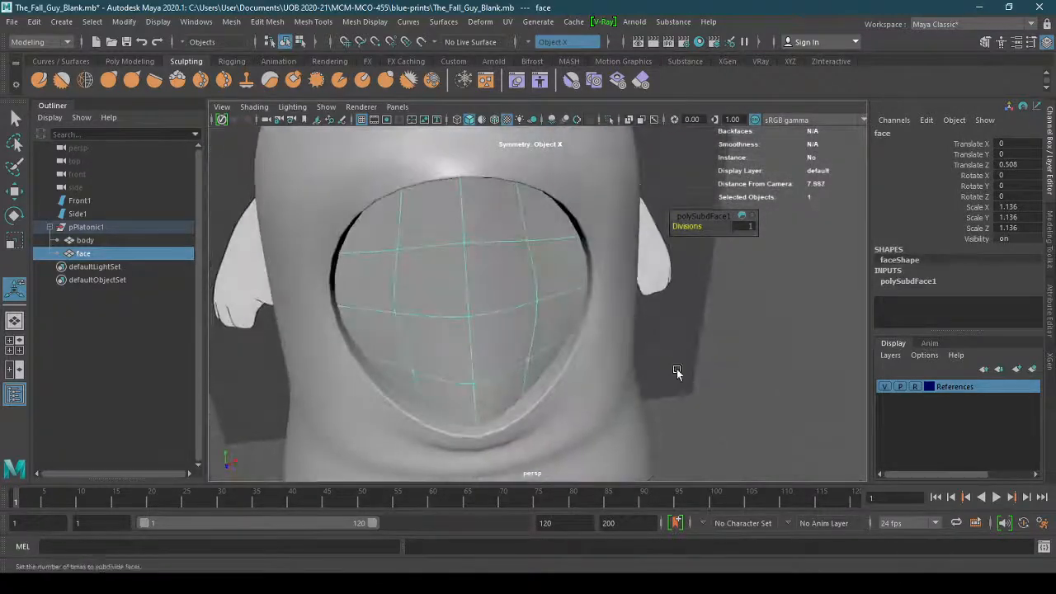
left_click(62, 79)
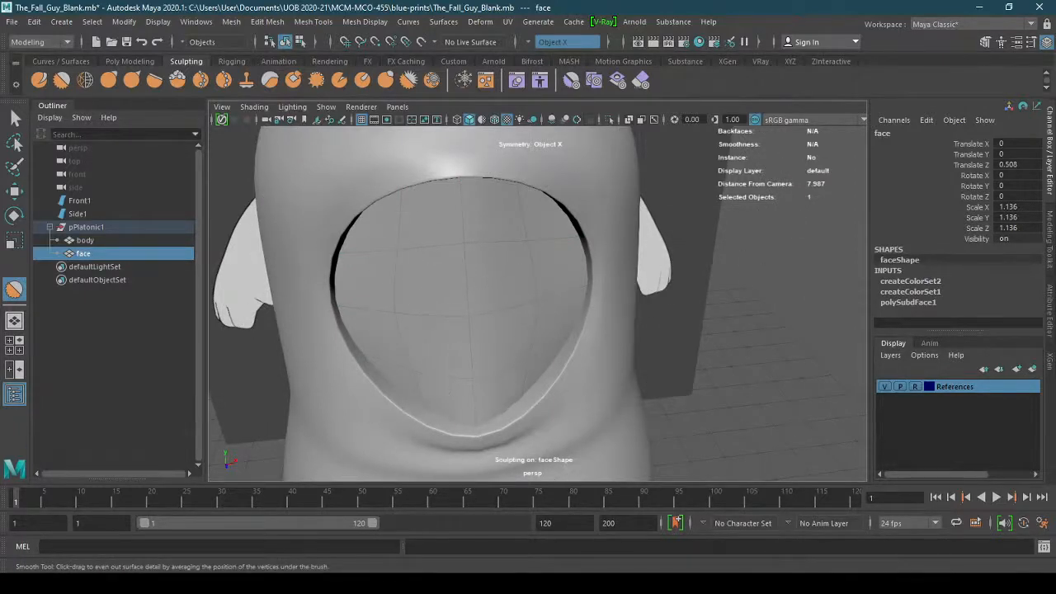
mouse_move(504, 372)
left_mouse_down()
mouse_move(457, 318)
mouse_move(570, 237)
left_mouse_up()
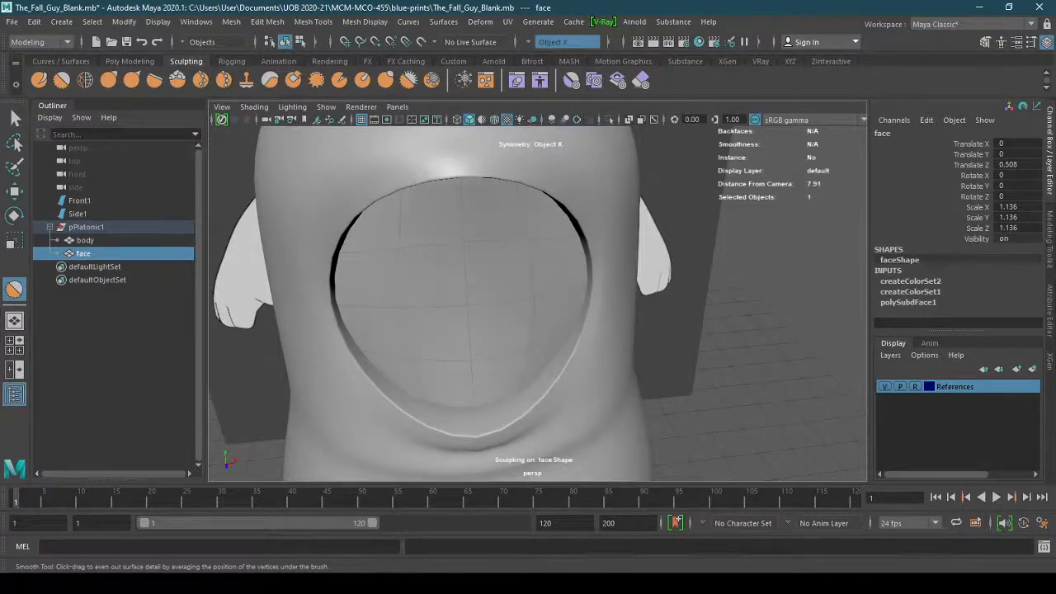
left_click_drag(412, 315, 481, 305, "alt")
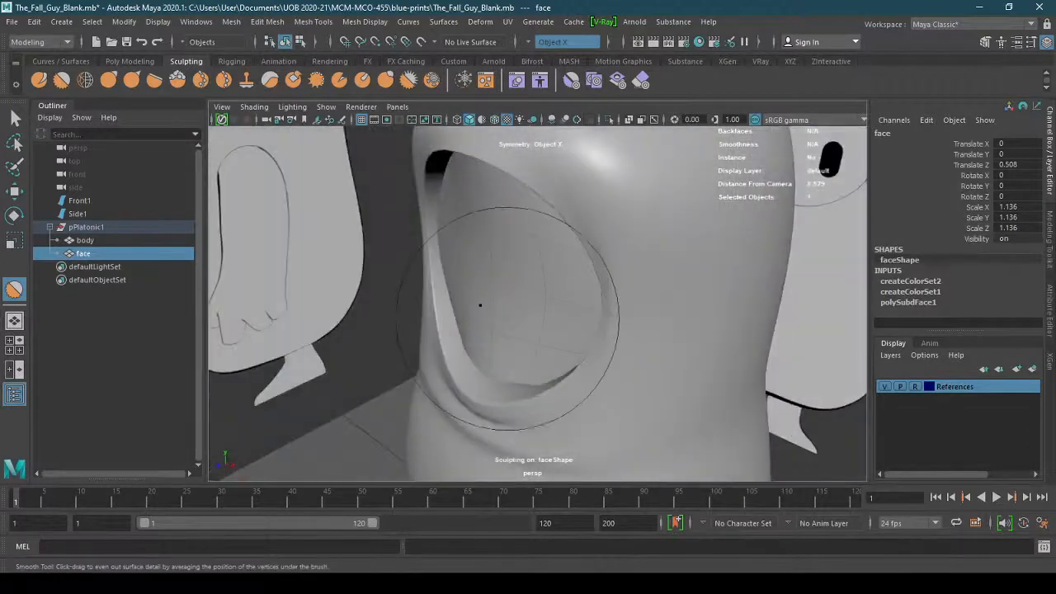
left_click_drag(532, 353, 618, 320, "alt")
key("ctrl+z")
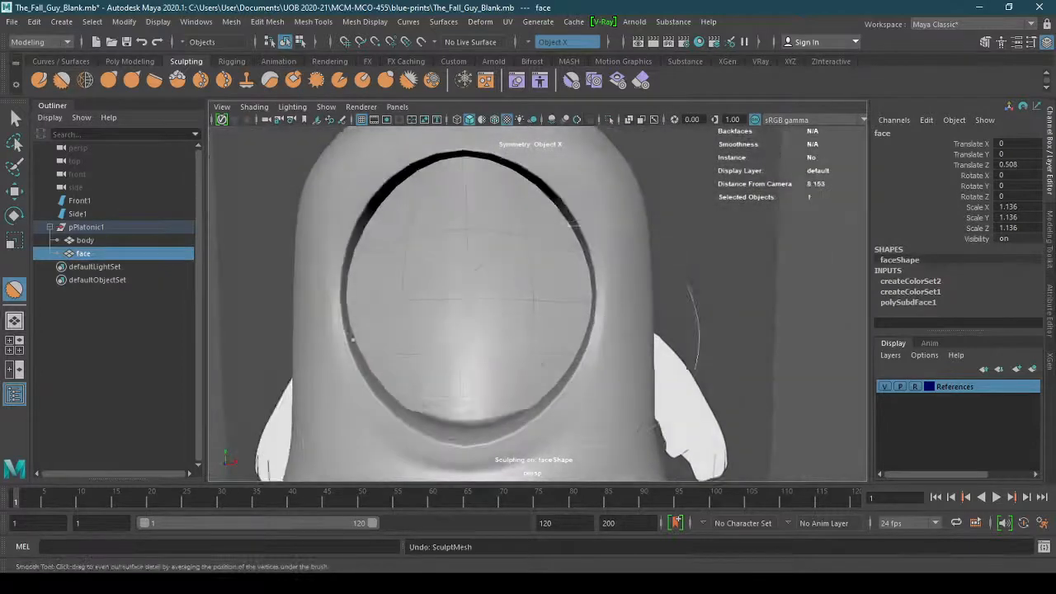
mouse_move(486, 359)
left_mouse_down("alt")
mouse_move(546, 363)
mouse_move(530, 346)
mouse_move(503, 347)
left_mouse_up("alt")
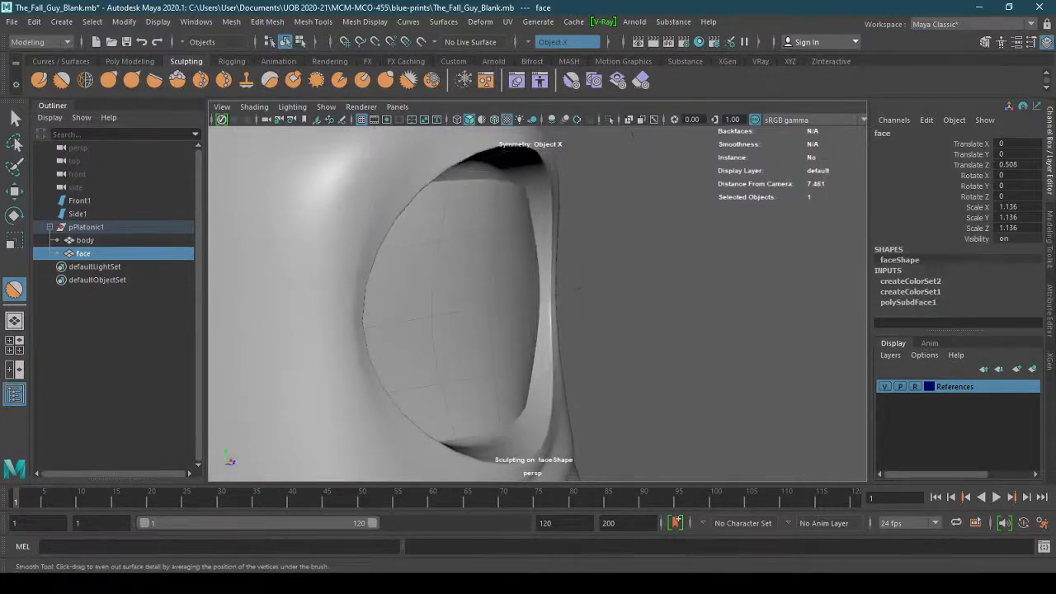
mouse_move(518, 247)
left_mouse_down("alt")
mouse_move(544, 247)
mouse_move(447, 247)
left_mouse_up("alt")
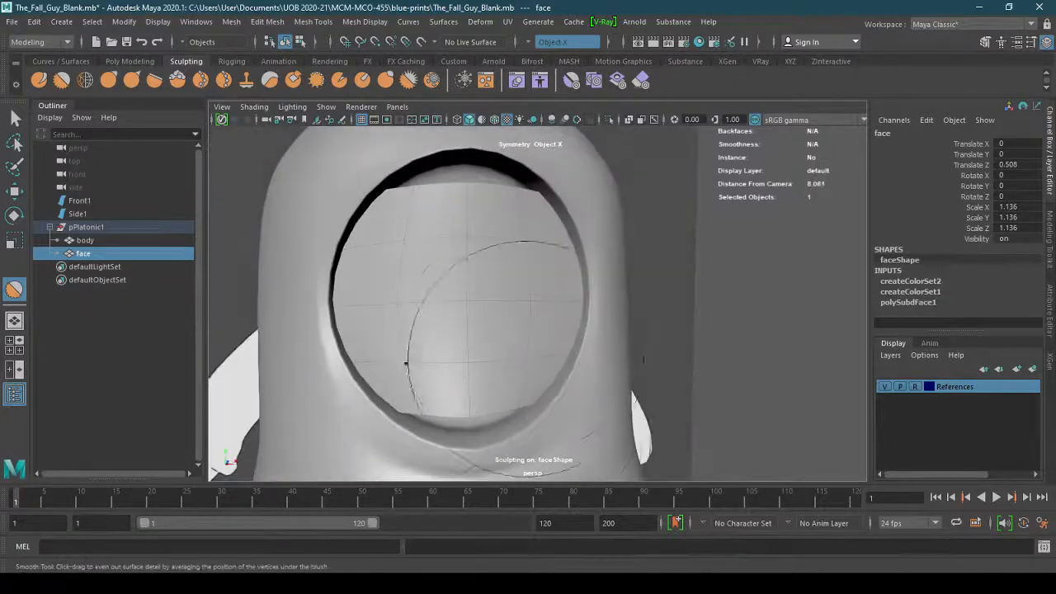
mouse_move(557, 248)
left_mouse_down()
mouse_move(569, 280)
mouse_move(540, 361)
mouse_move(531, 360)
mouse_move(531, 310)
left_mouse_up()
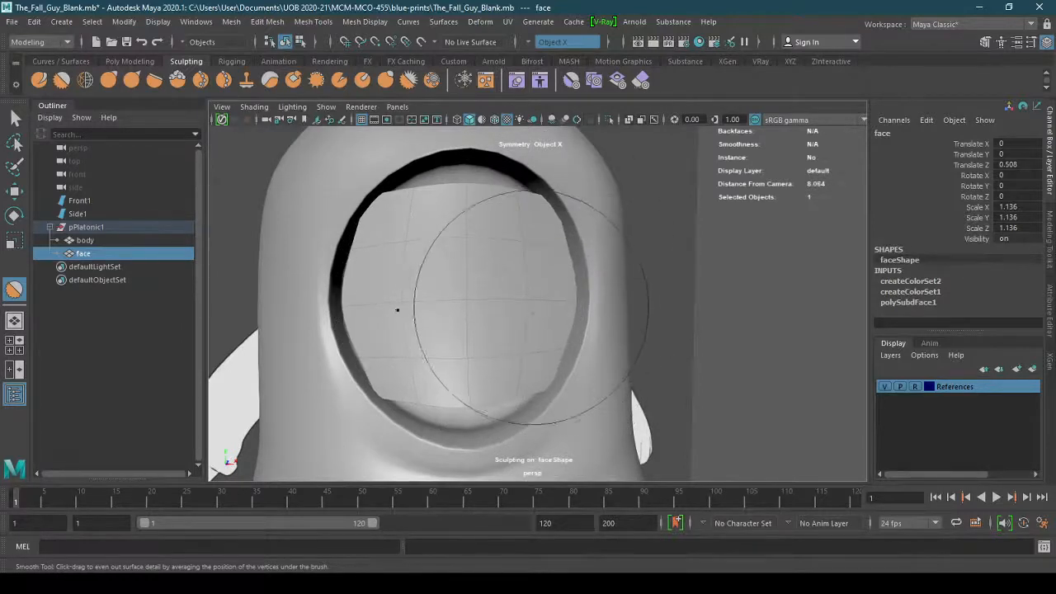
left_click_drag(524, 360, 518, 332)
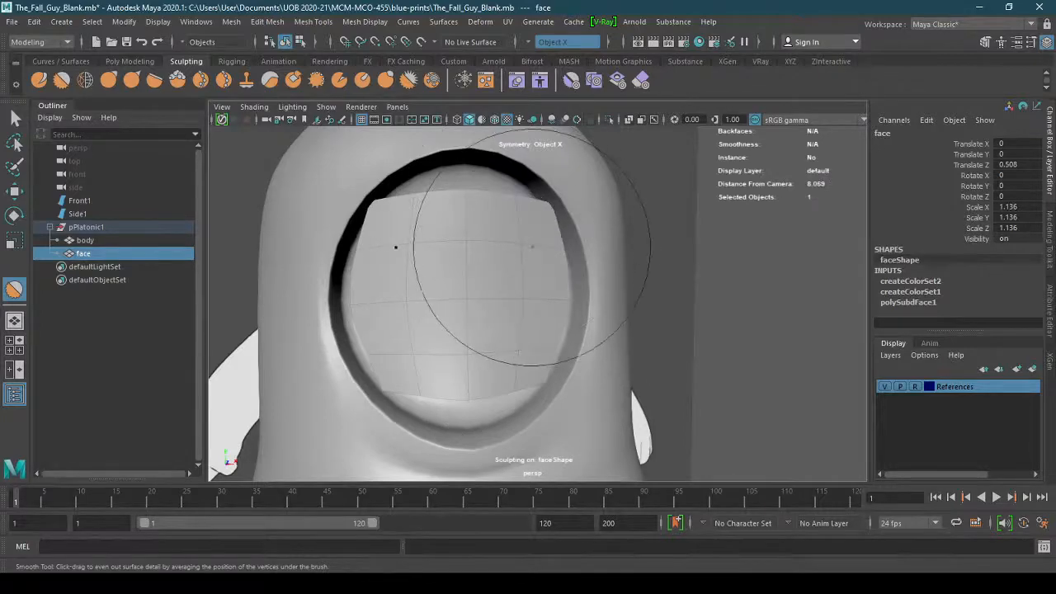
mouse_move(501, 278)
left_mouse_down("alt")
mouse_move(489, 296)
mouse_move(503, 295)
left_mouse_up("alt")
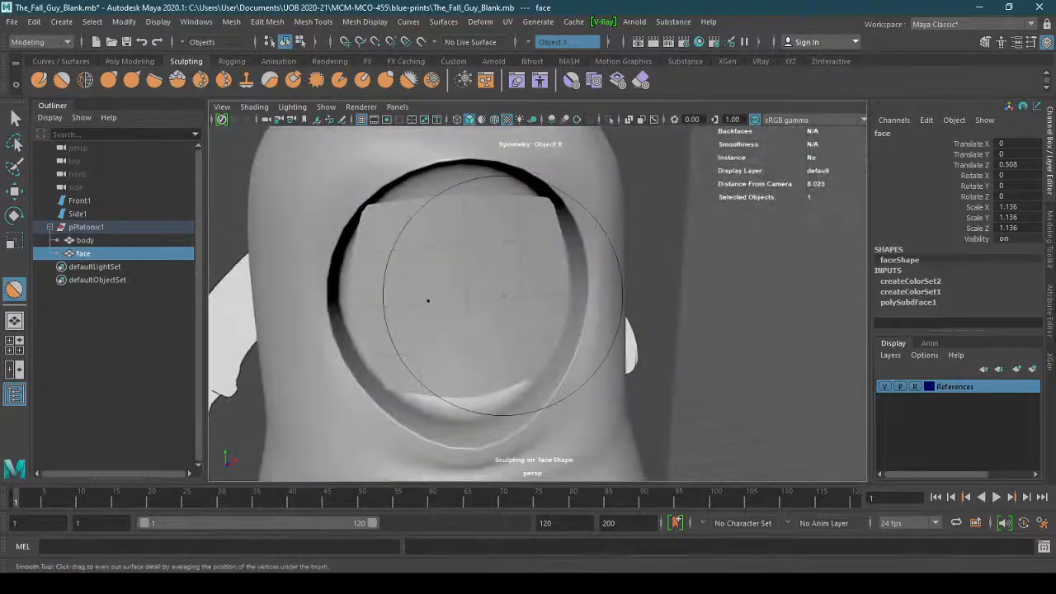
Enlarge the face piece to fill the opening, scaling it to 1.358 in X, 1.505 in Y and 1.272 in Z
key("r")
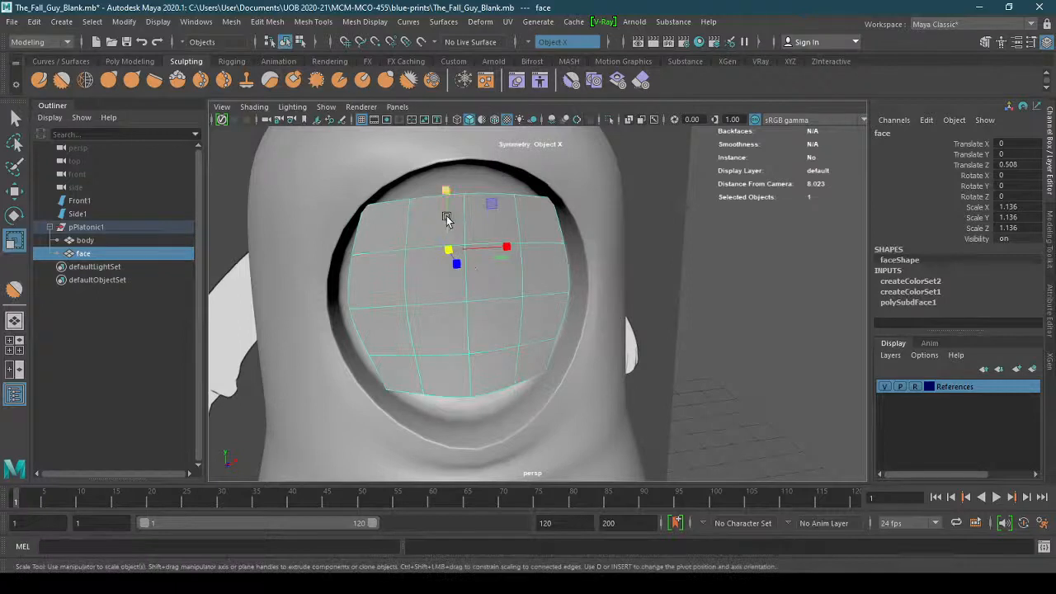
left_click_drag(451, 252, 450, 203)
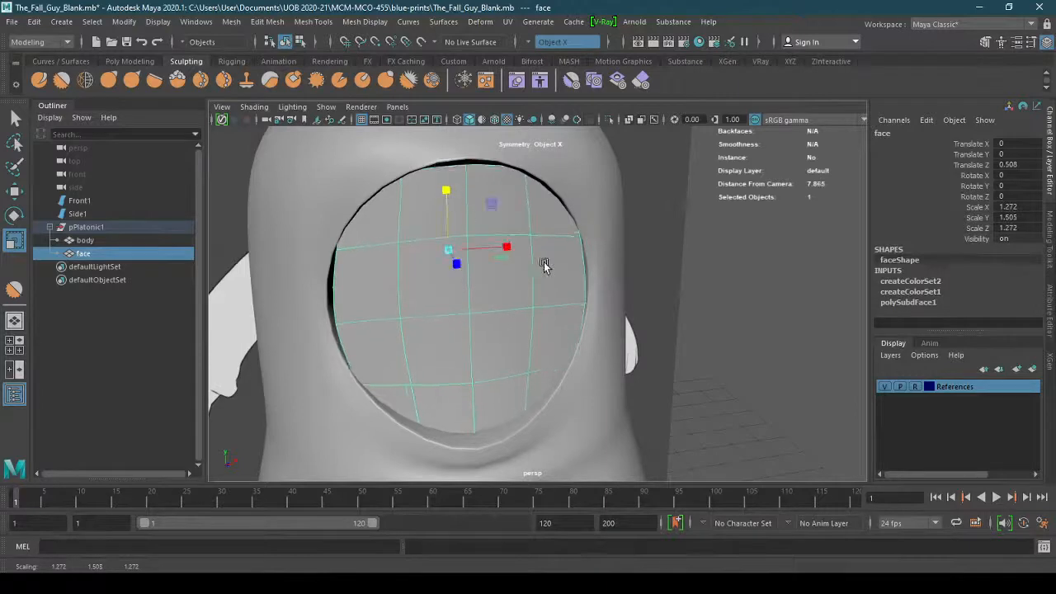
left_click_drag(507, 247, 543, 315)
Switch the face piece to vertex editing, enable X-ray shading and move its outer side and corner vertices along Z
right_click_drag(509, 330, 441, 236)
left_click_drag(467, 379, 495, 382, "alt")
key("w")
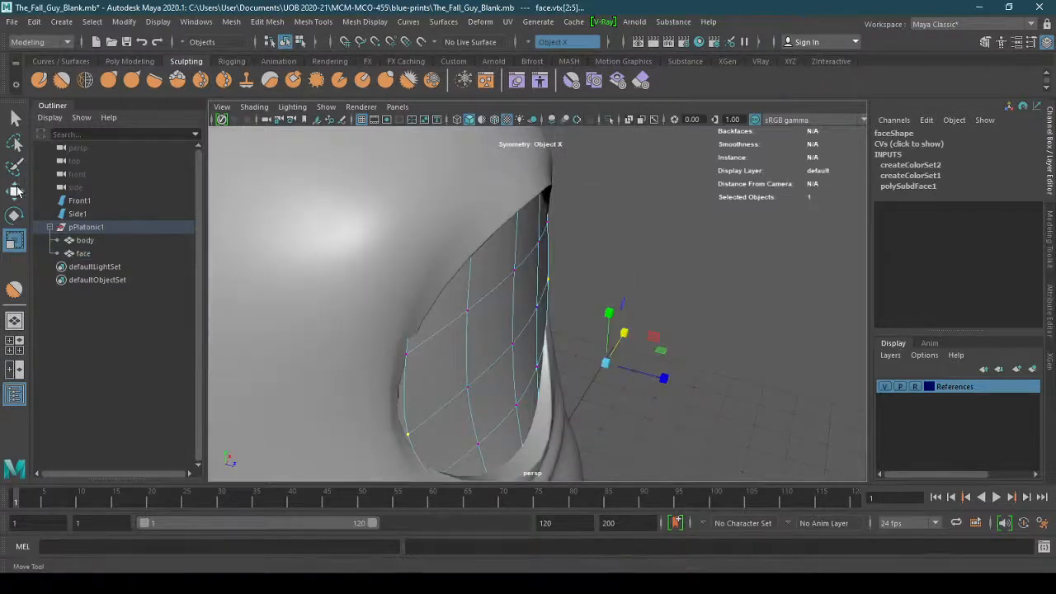
left_click_drag(583, 424, 532, 424, "alt")
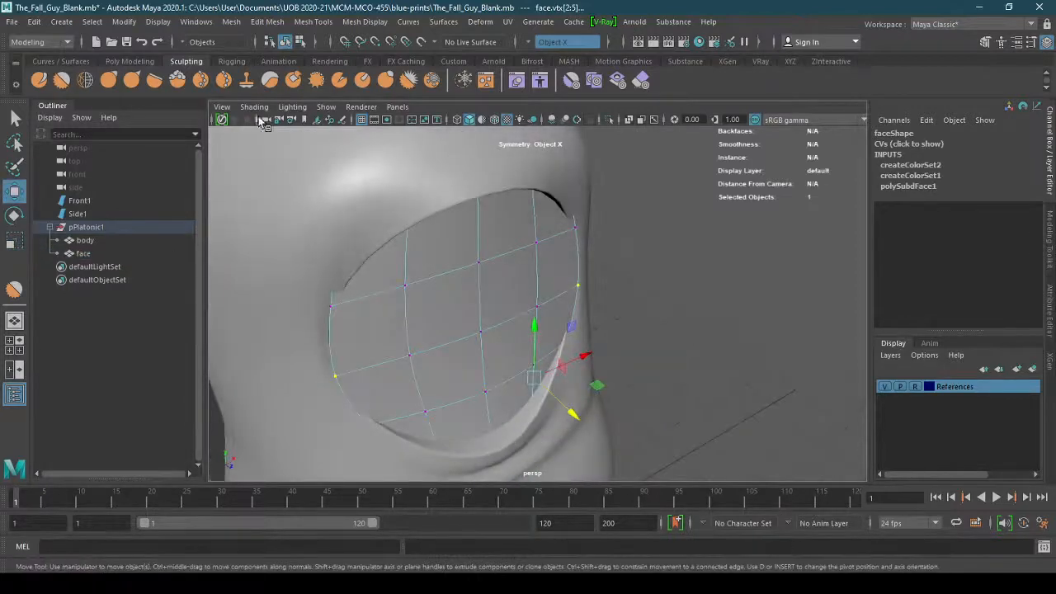
left_click(253, 107)
left_click(276, 240)
mouse_move(460, 365)
left_mouse_down("alt")
mouse_move(481, 366)
mouse_move(470, 377)
left_mouse_up("alt")
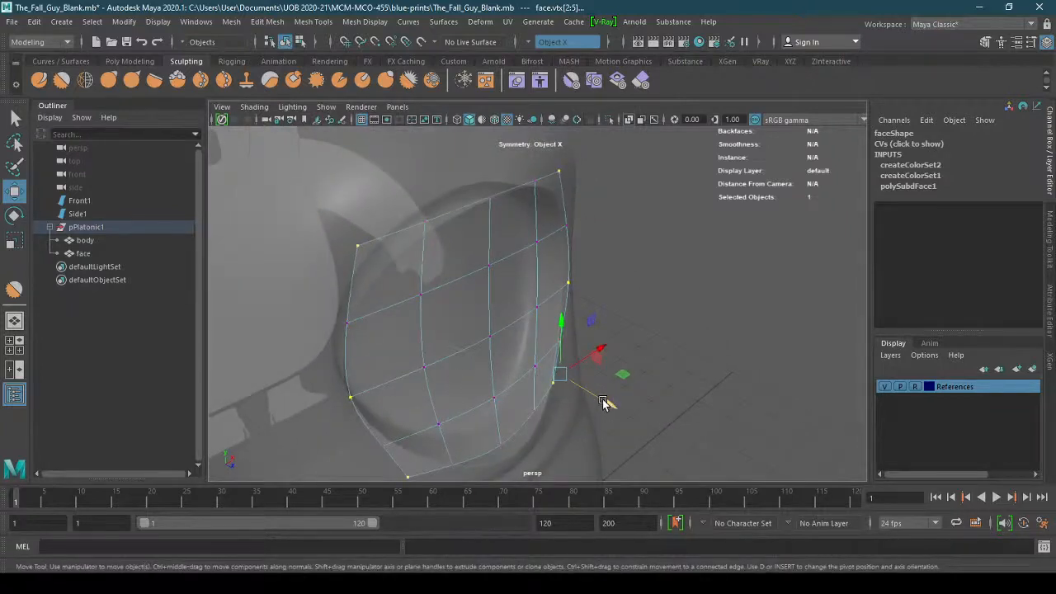
left_click_drag(603, 402, 407, 442)
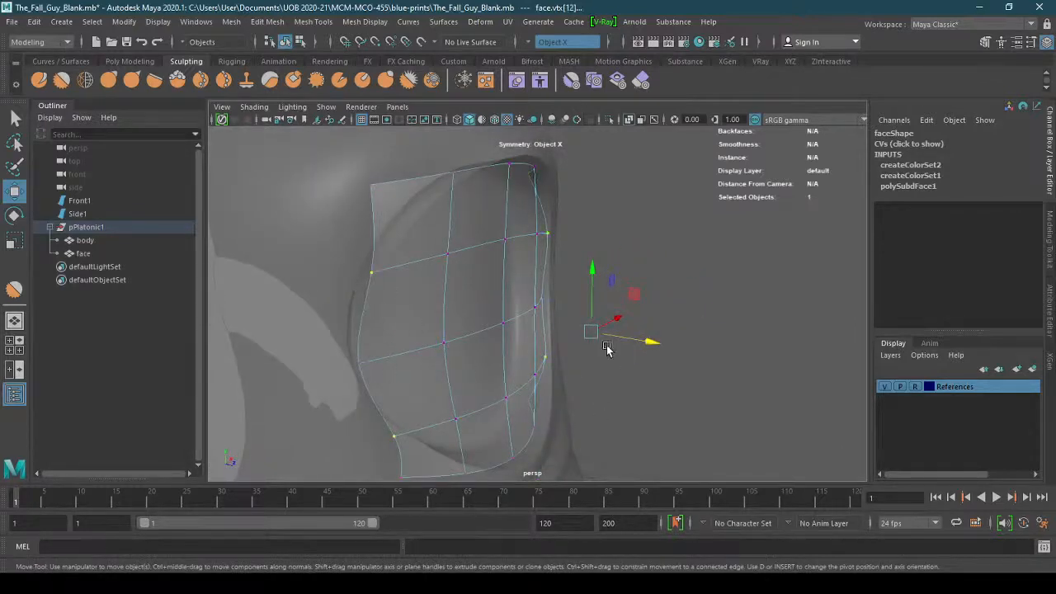
mouse_move(607, 349)
left_mouse_down()
mouse_move(614, 345)
mouse_move(600, 342)
mouse_move(575, 358)
mouse_move(592, 361)
left_mouse_up()
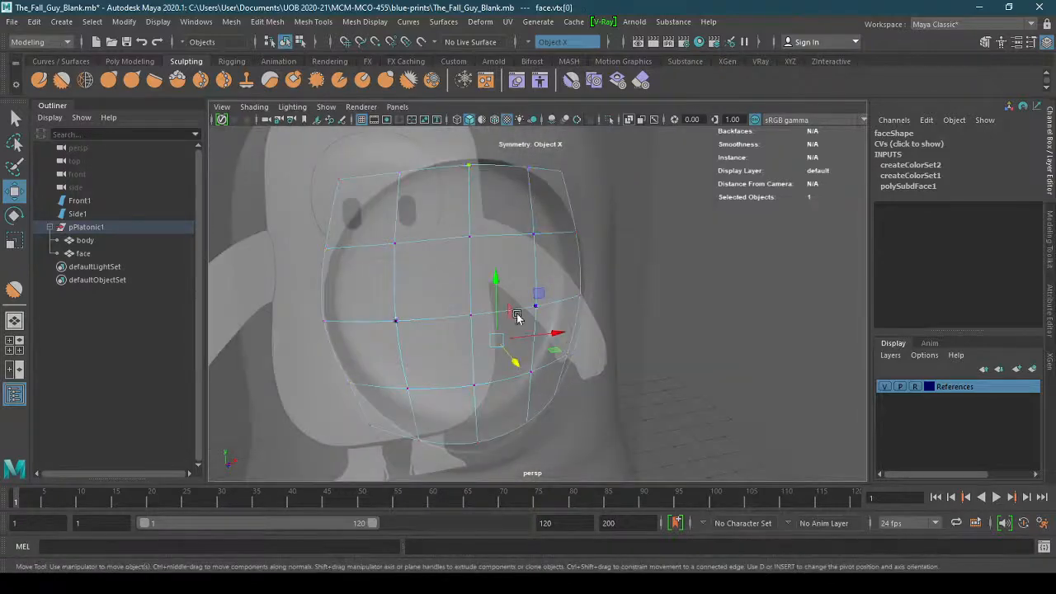
Turn off X-ray shading and stretch the face piece's top and bottom centre vertices vertically toward the opening's rim
mouse_move(527, 460)
left_mouse_down("alt")
mouse_move(495, 462)
mouse_move(606, 478)
mouse_move(536, 429)
mouse_move(576, 353)
mouse_move(554, 325)
left_mouse_up("alt")
left_click(253, 107)
left_click(263, 239)
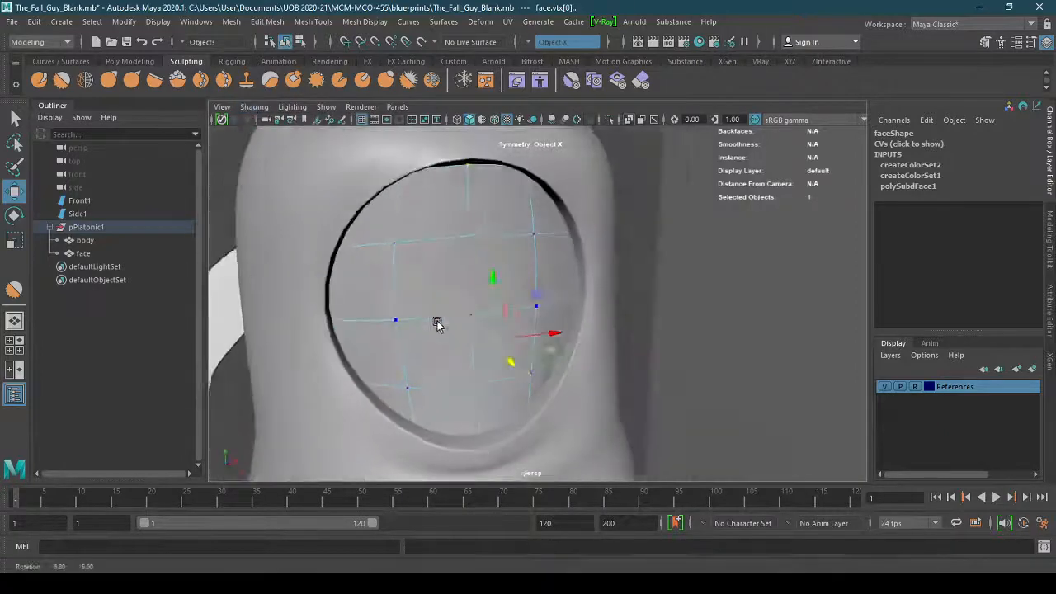
mouse_move(437, 322)
left_mouse_down("alt")
mouse_move(438, 311)
mouse_move(427, 318)
mouse_move(476, 330)
mouse_move(448, 323)
mouse_move(486, 276)
left_mouse_up("alt")
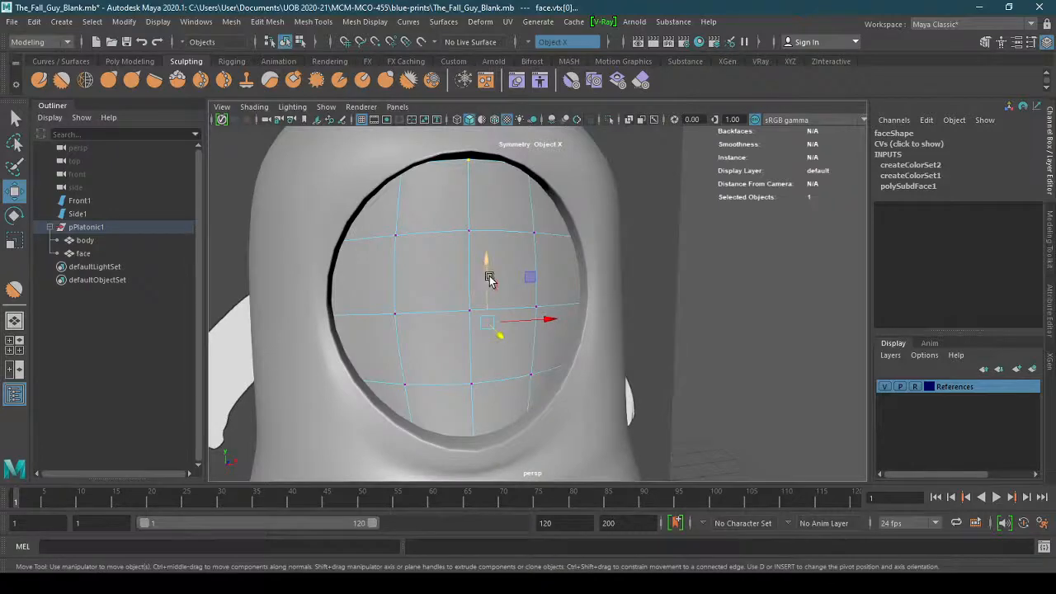
key("r")
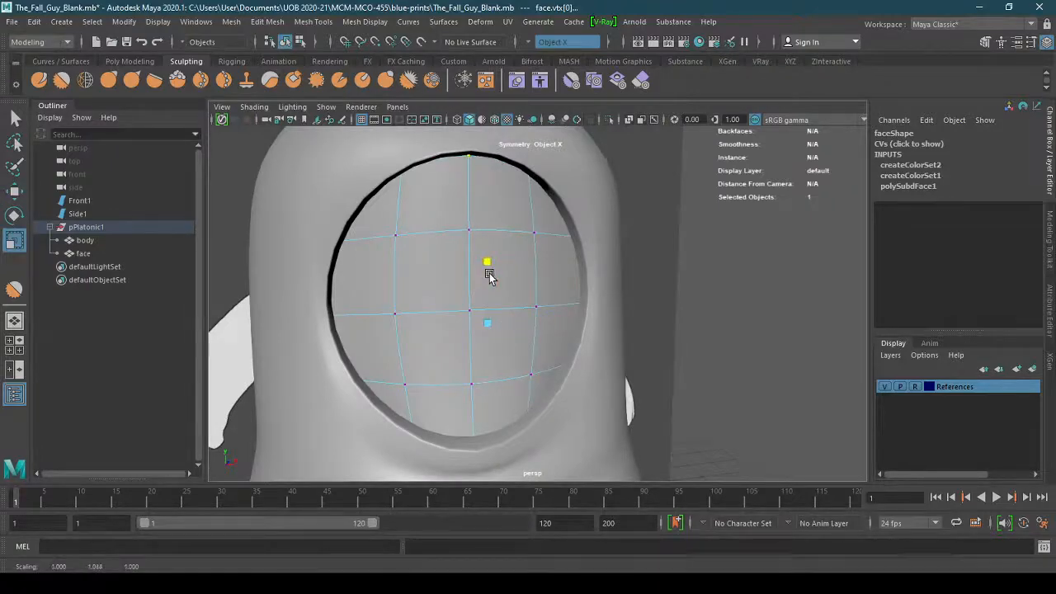
left_click_drag(490, 275, 572, 302, "alt")
Select the face piece's inner vertices row by row and move them along Z to round out the plate
left_click(17, 192)
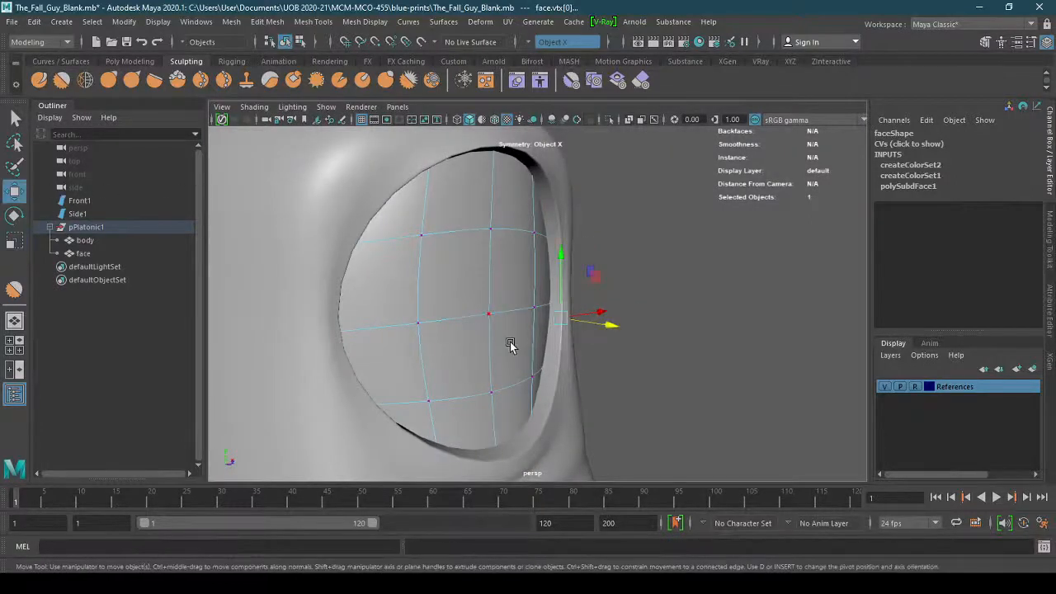
left_click_drag(512, 347, 441, 340, "alt")
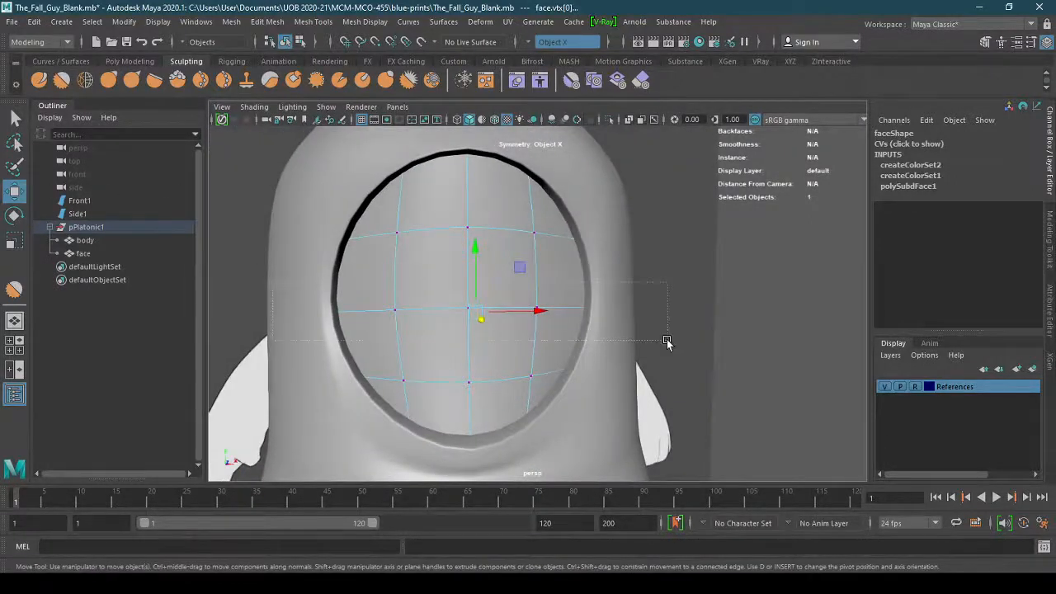
left_click_drag(668, 340, 668, 340)
left_click_drag(457, 346, 601, 368, "alt")
left_click_drag(673, 345, 321, 241)
left_click_drag(446, 320, 568, 344, "alt")
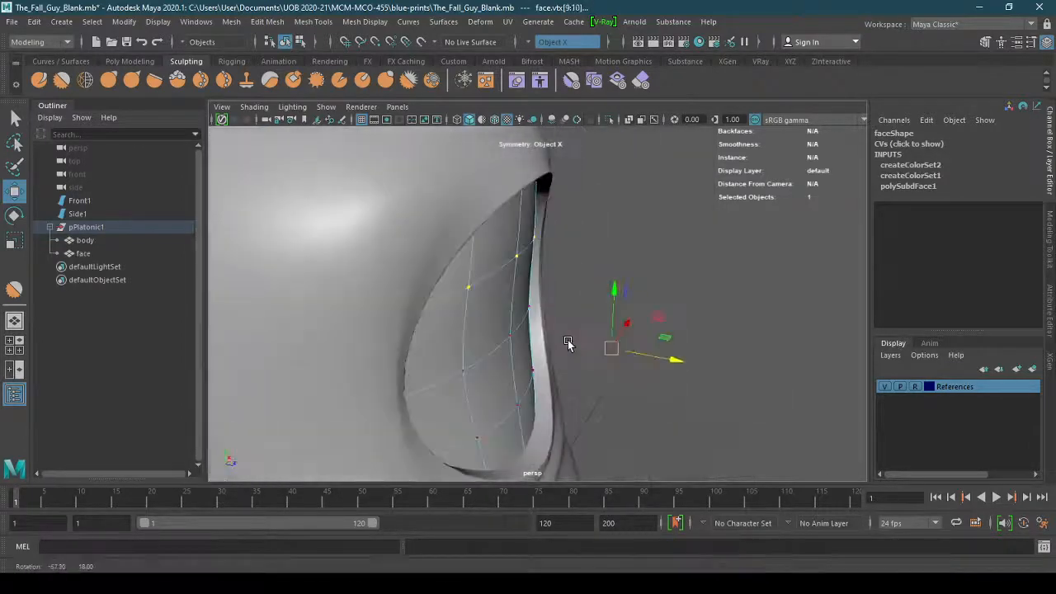
left_click_drag(658, 358, 495, 354)
Reselect the face piece's top edge vertices and shift them along Z to follow the opening's rim
right_click_drag(500, 241, 558, 216)
mouse_move(430, 280)
left_mouse_down()
mouse_move(478, 292)
mouse_move(448, 289)
left_mouse_up()
right_click_drag(480, 234, 416, 233)
left_click_drag(552, 175, 554, 176)
left_click_drag(469, 216, 398, 182, "alt")
scroll(452, 247, "down", 2)
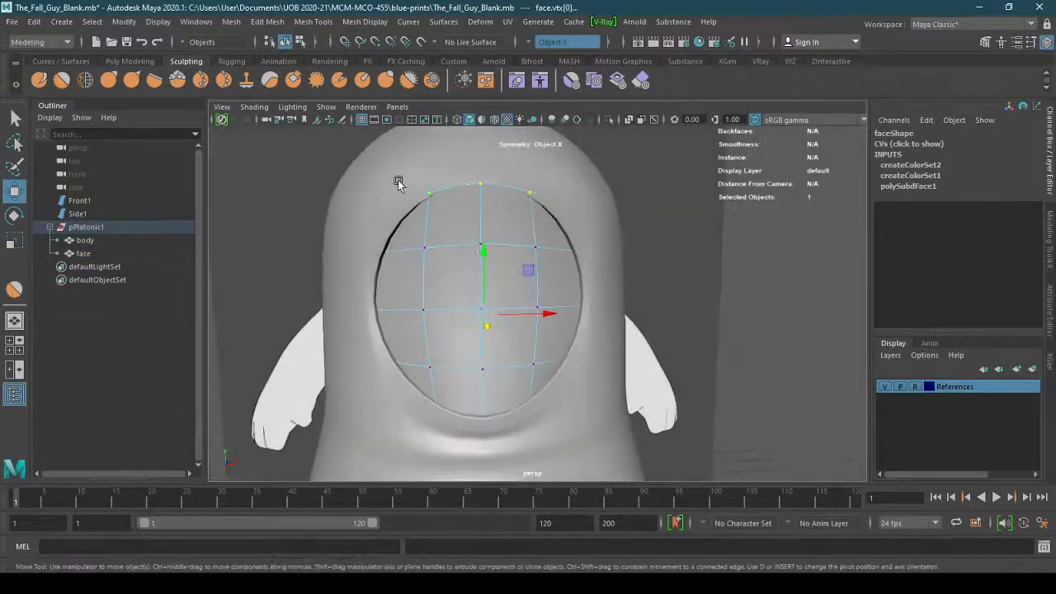
left_click_drag(628, 221, 618, 285, "alt")
left_click_drag(605, 239, 599, 239)
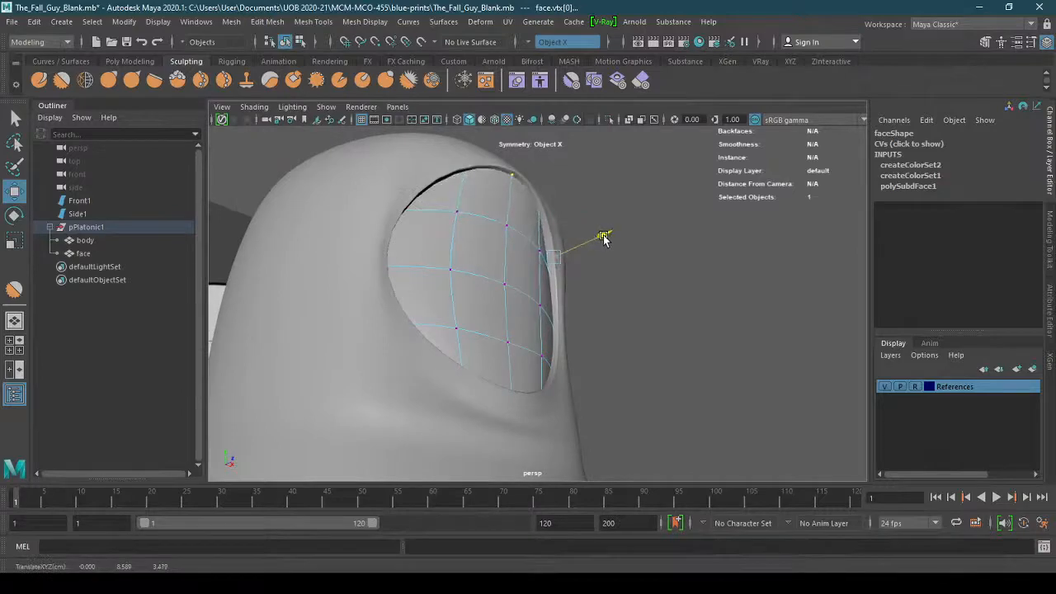
Adjust the face piece's side vertices along Z so the plate's edges sit against the opening, checking from several angles
left_click_drag(621, 286, 452, 286, "alt")
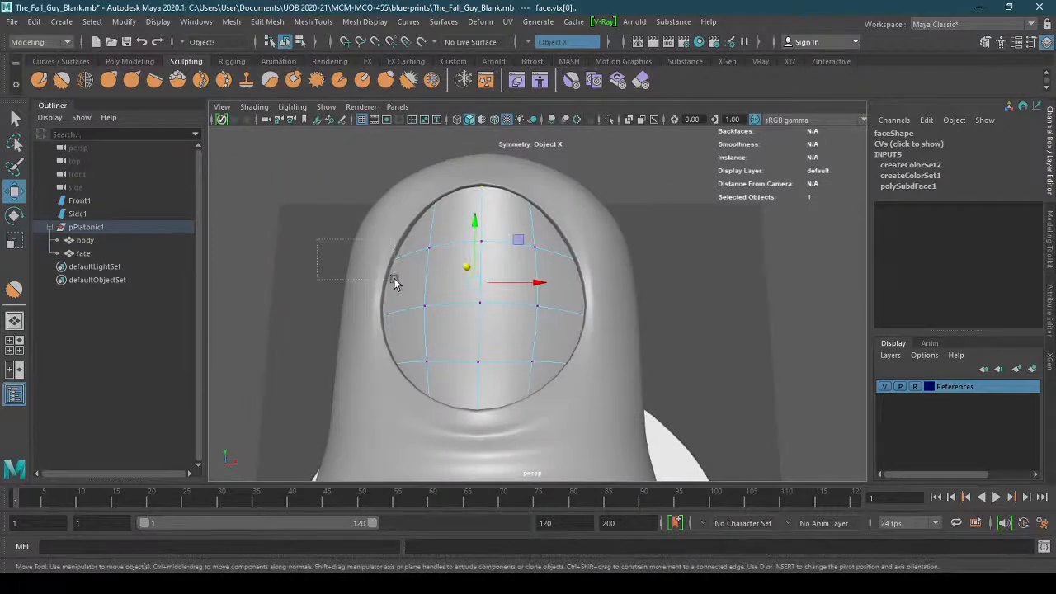
left_click_drag(452, 327, 371, 343, "alt")
left_click_drag(387, 300, 385, 300)
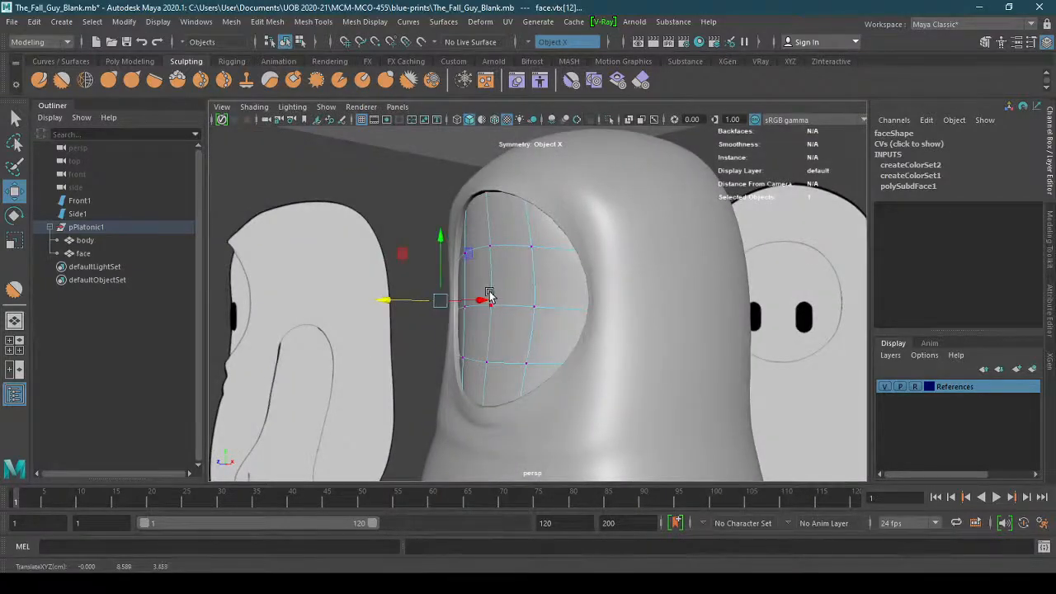
left_click_drag(485, 300, 559, 299, "alt")
left_click_drag(408, 224, 405, 304, "alt")
left_click_drag(523, 358, 680, 344, "alt")
Turn X-ray shading back on and select the face piece as an object
left_click(254, 107)
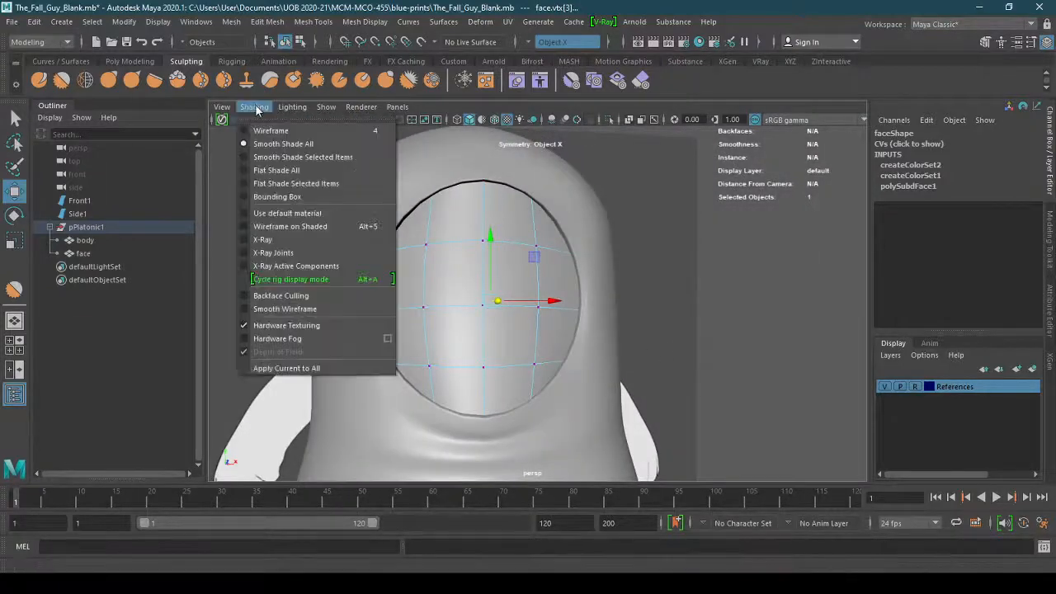
left_click(298, 241)
left_click(349, 198)
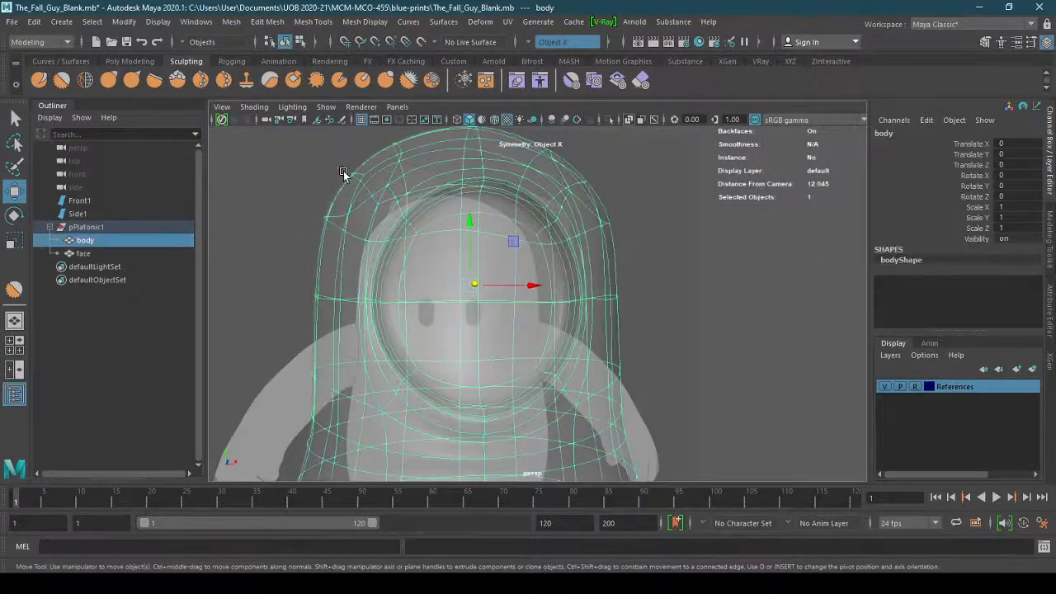
left_click(149, 254)
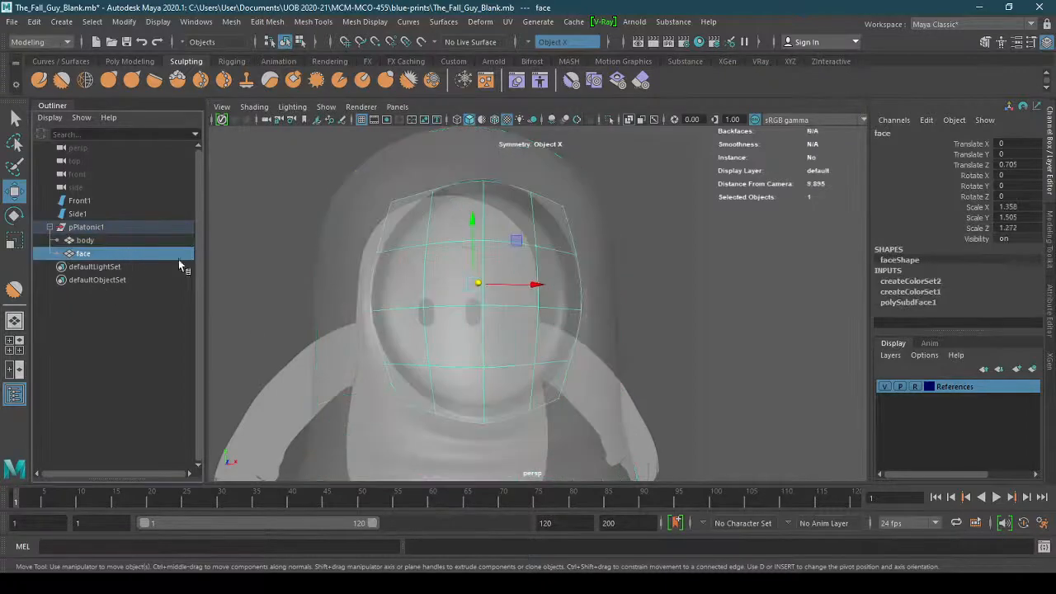
Switch the face piece to vertex editing and select its two upper corner vertices
right_click_drag(375, 218, 346, 198)
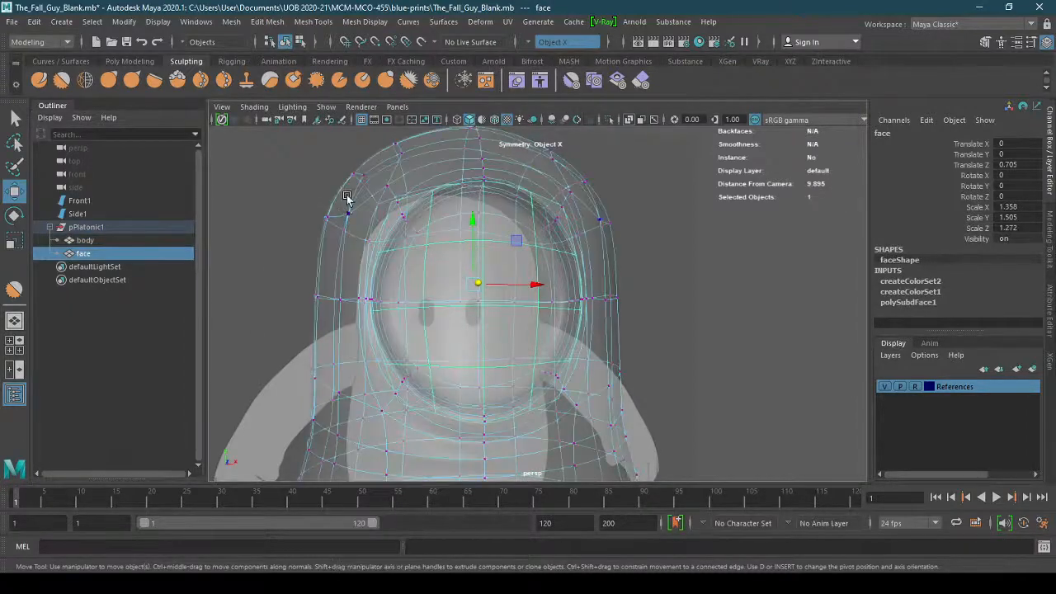
left_click(145, 327)
left_click(123, 255)
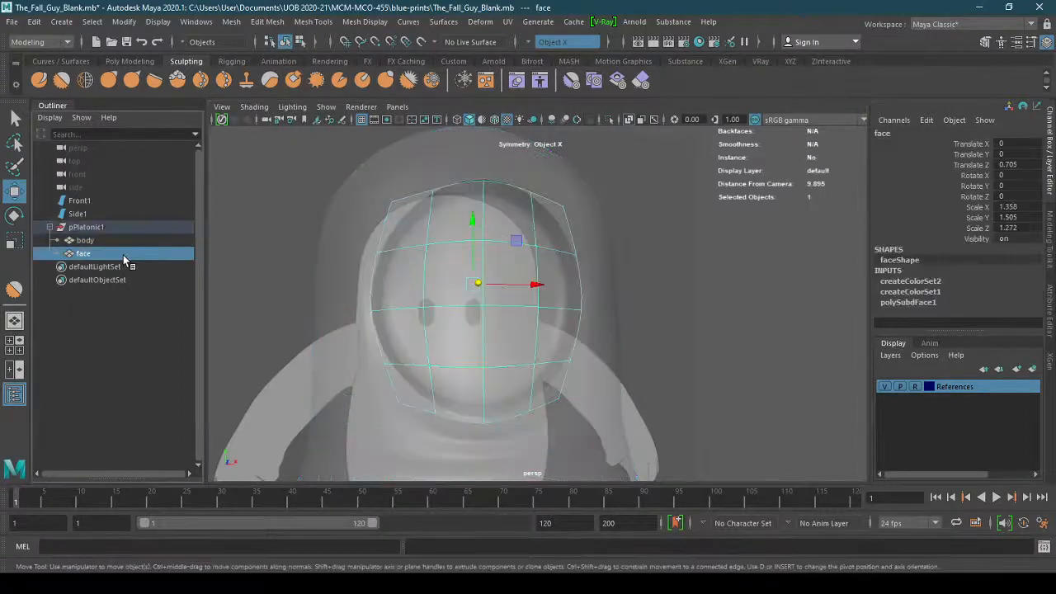
right_click_drag(414, 254, 362, 235)
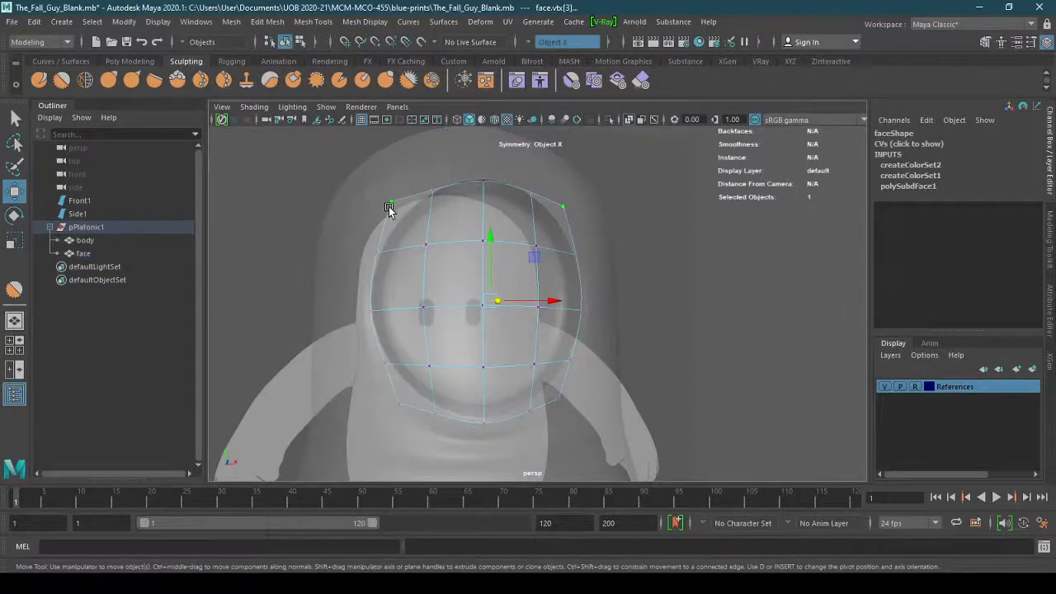
left_click_drag(563, 345, 667, 345, "alt")
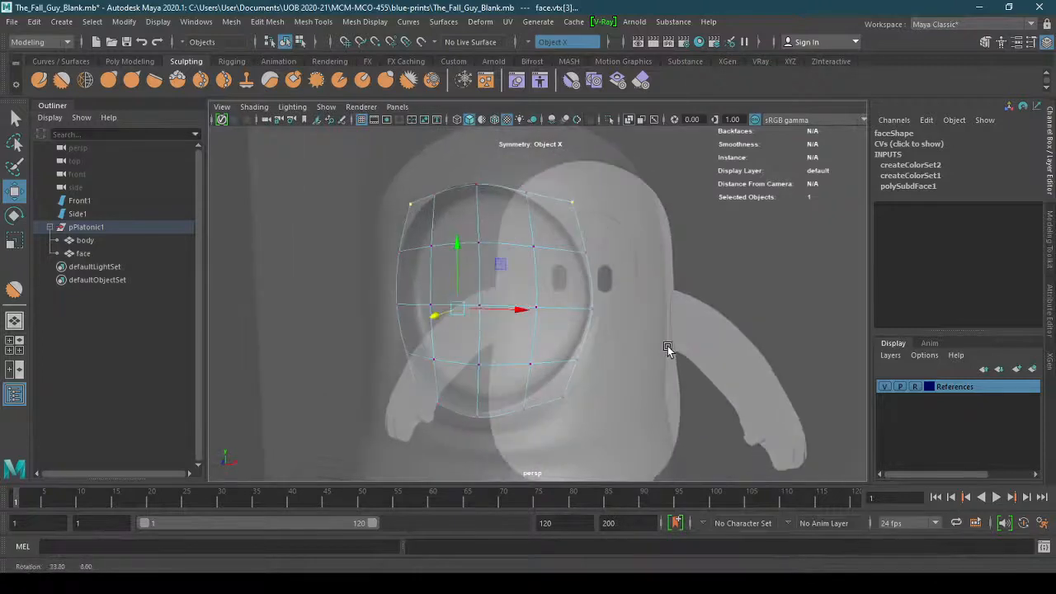
key("d")
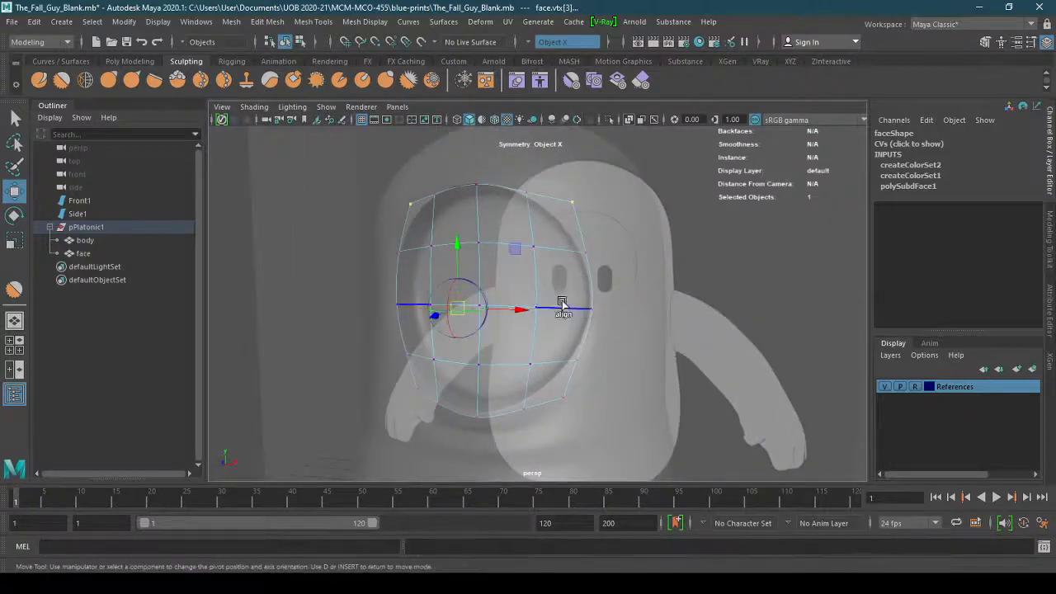
left_click(744, 273)
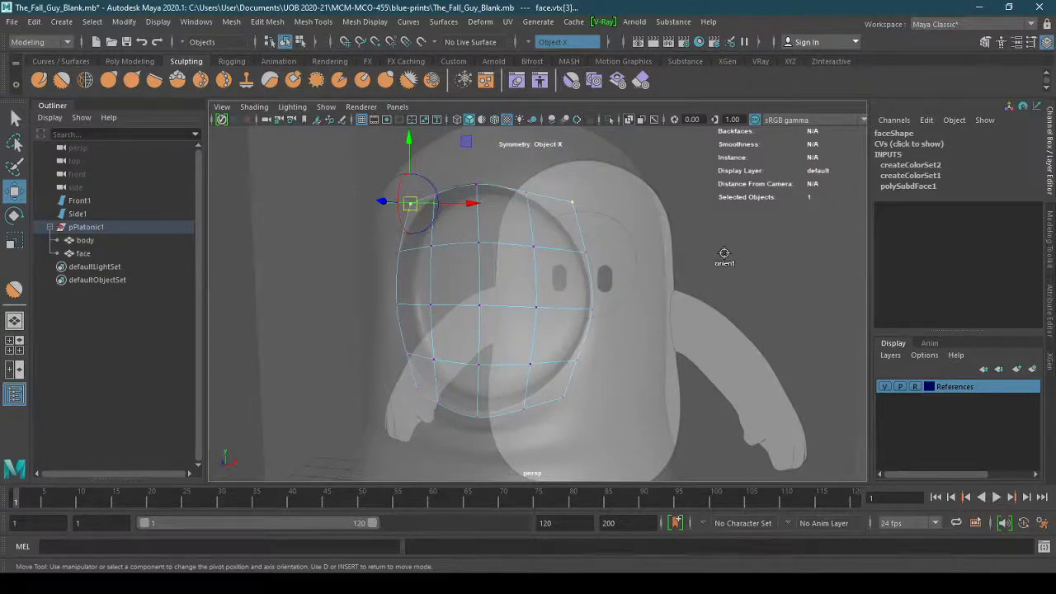
key("ctrl+z")
key("ctrl+z")
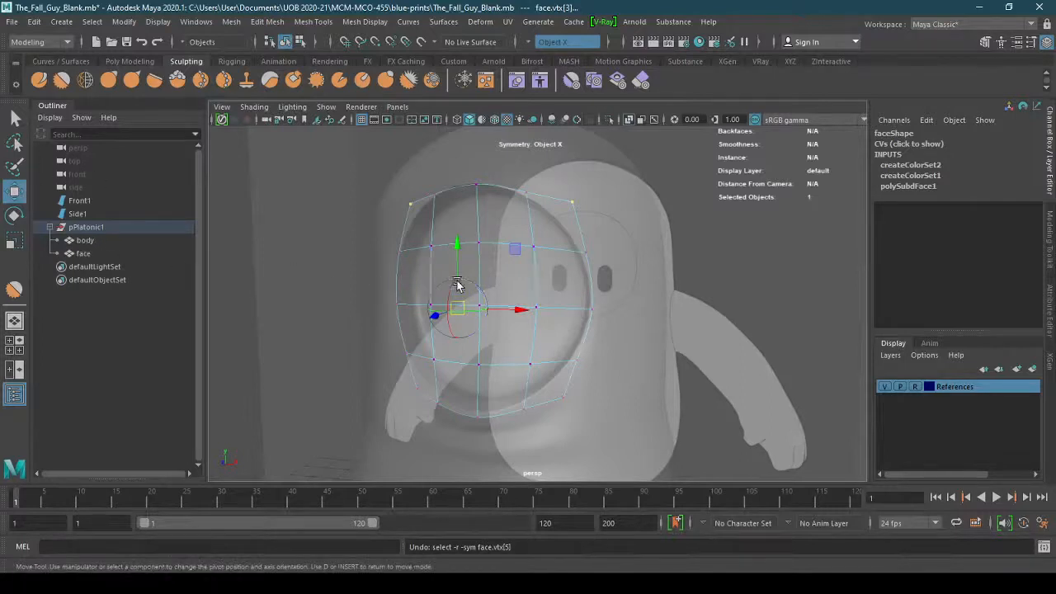
key("d")
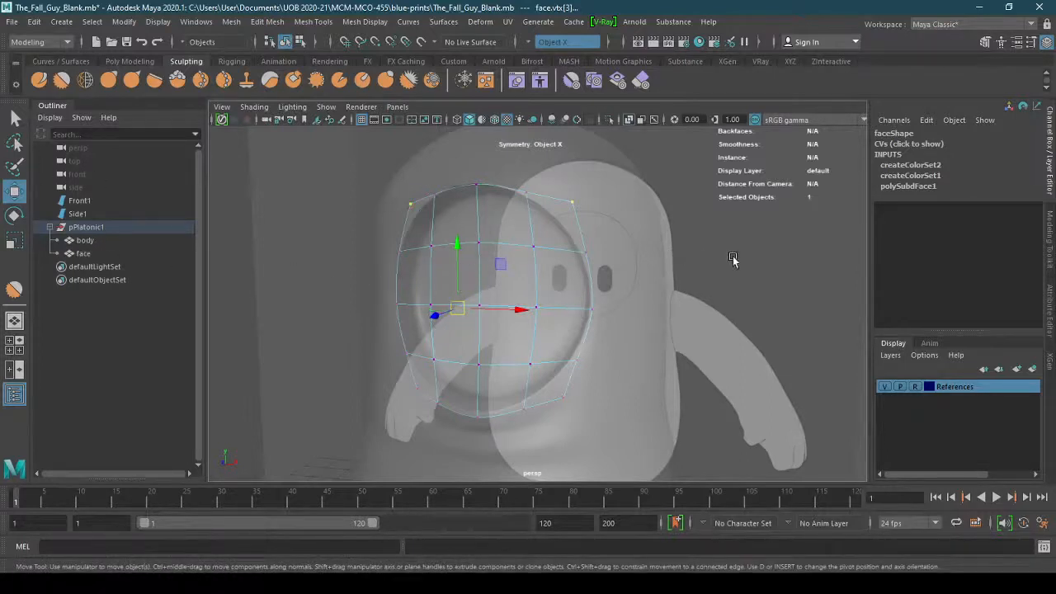
Move the manipulator pivot of the selected vertices onto the face piece's upper corner vertex
left_click_drag(617, 264, 408, 327, "alt")
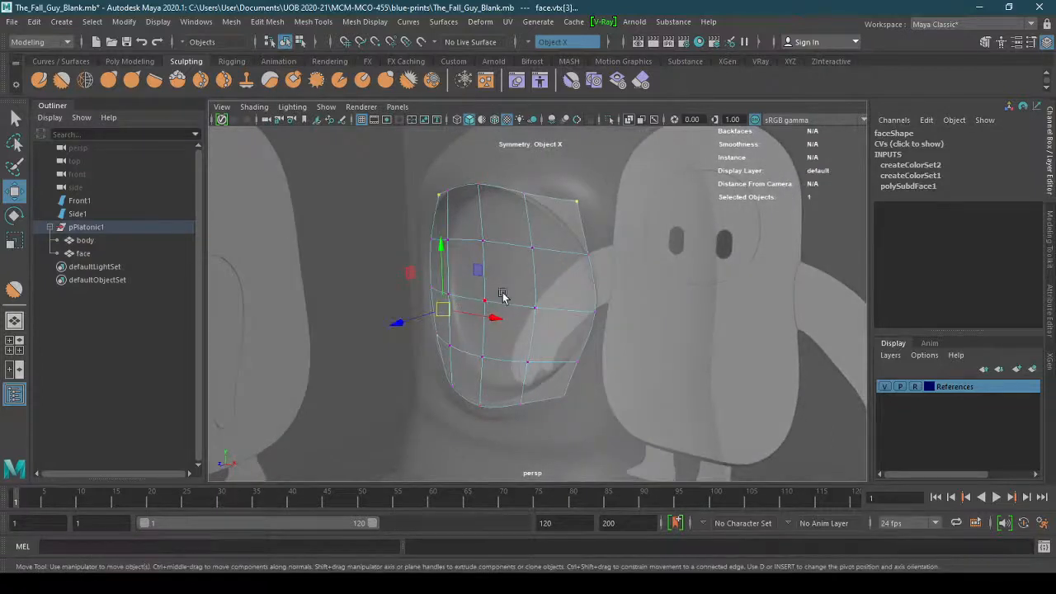
left_click_drag(551, 248, 569, 331, "alt")
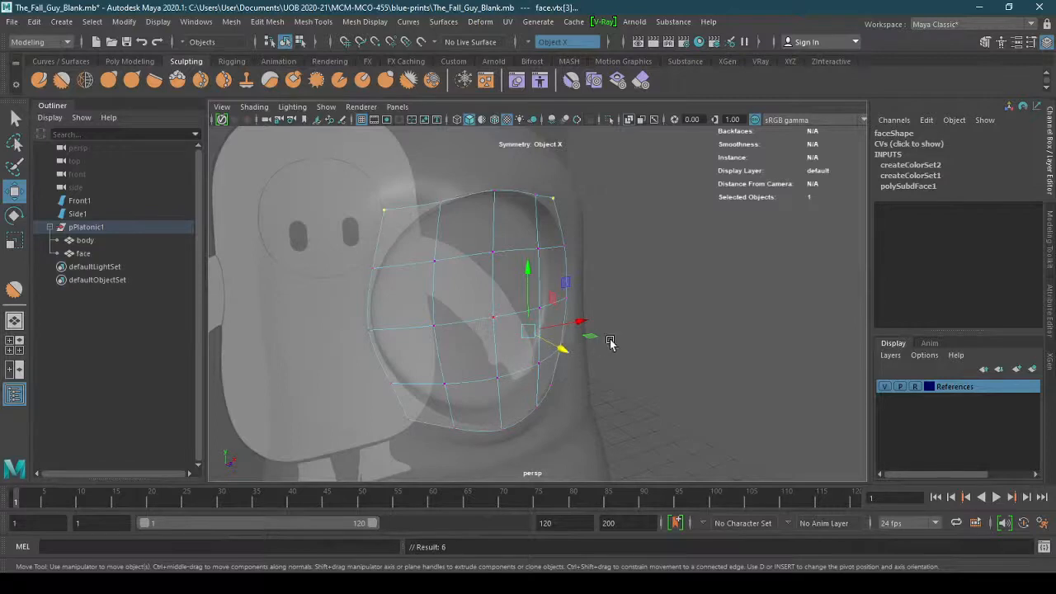
key("d")
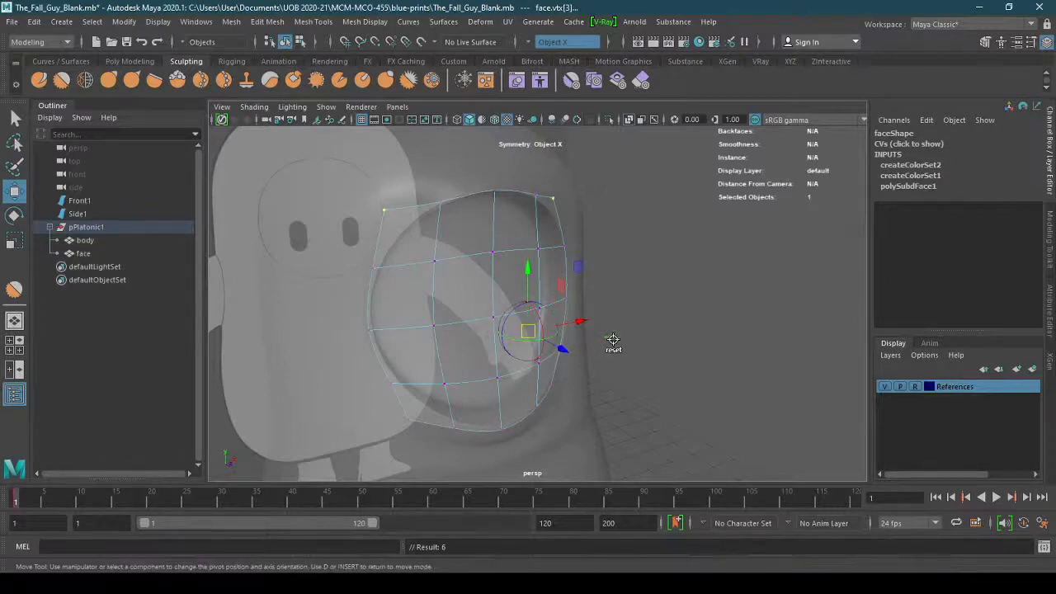
left_click_drag(668, 340, 714, 338, "alt")
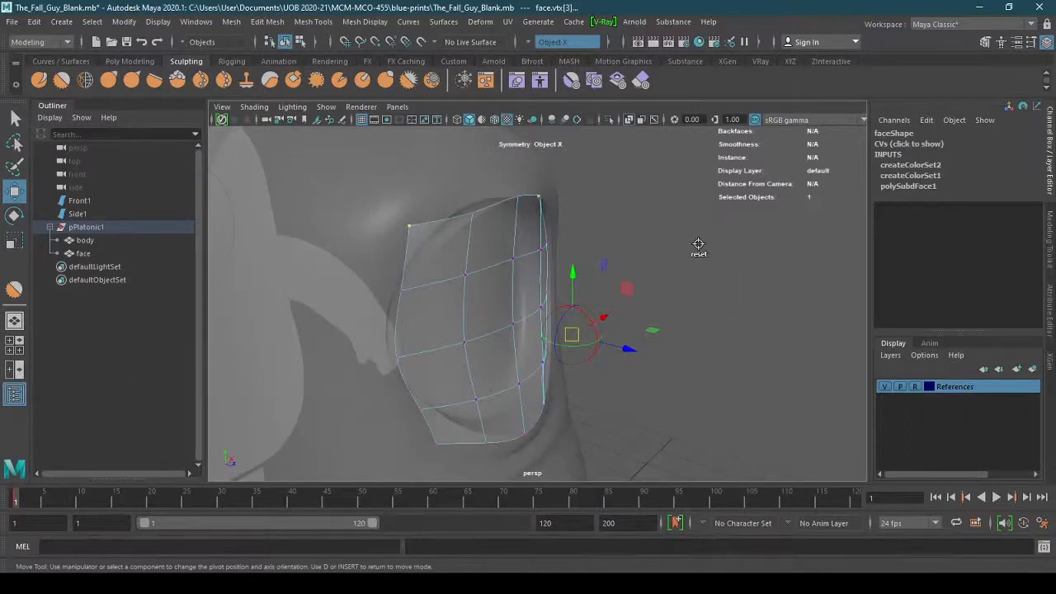
left_click_drag(641, 219, 548, 227, "alt")
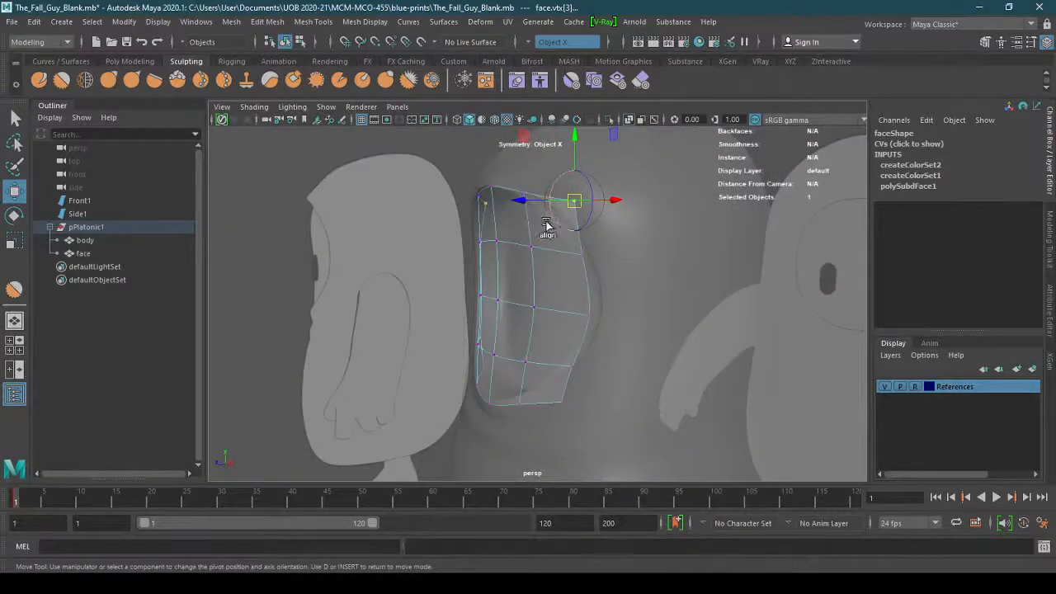
Turn off X-ray shading and shift the face piece's upper corner vertices along Z toward the opening's rim
left_click(255, 107)
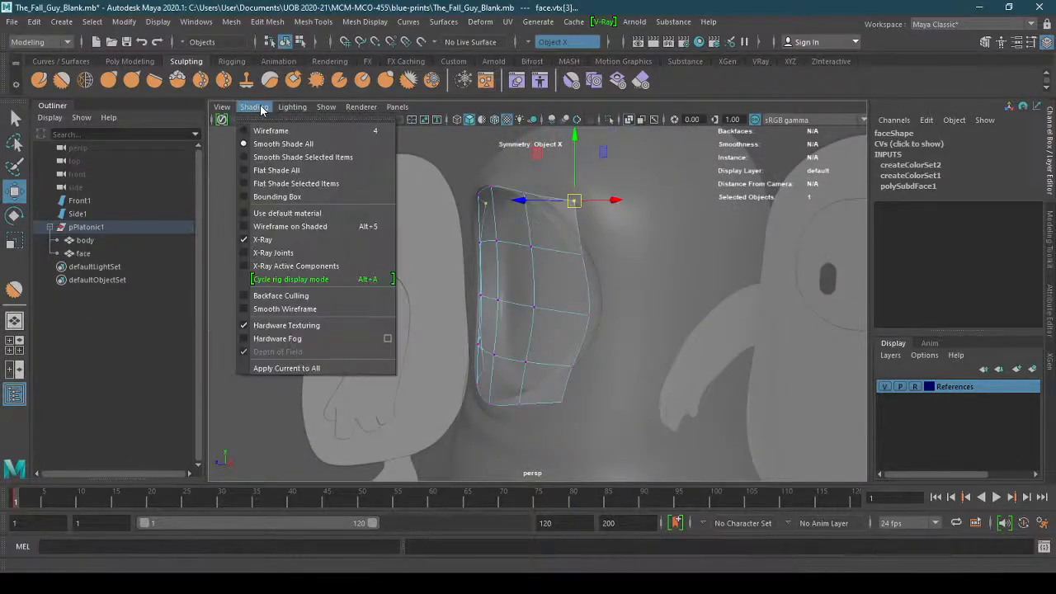
left_click(297, 240)
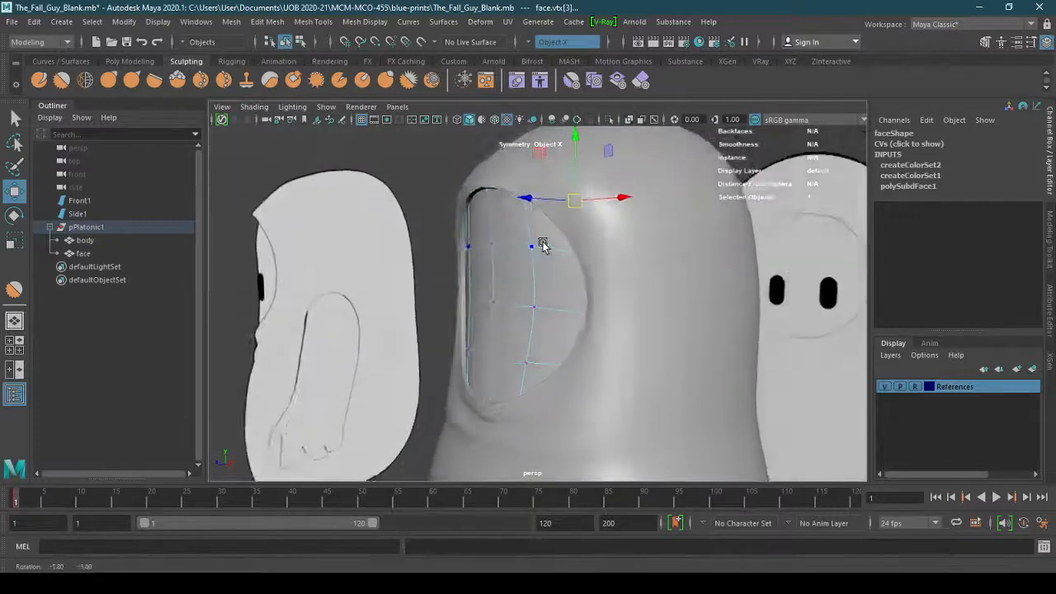
left_click_drag(543, 242, 520, 195, "alt")
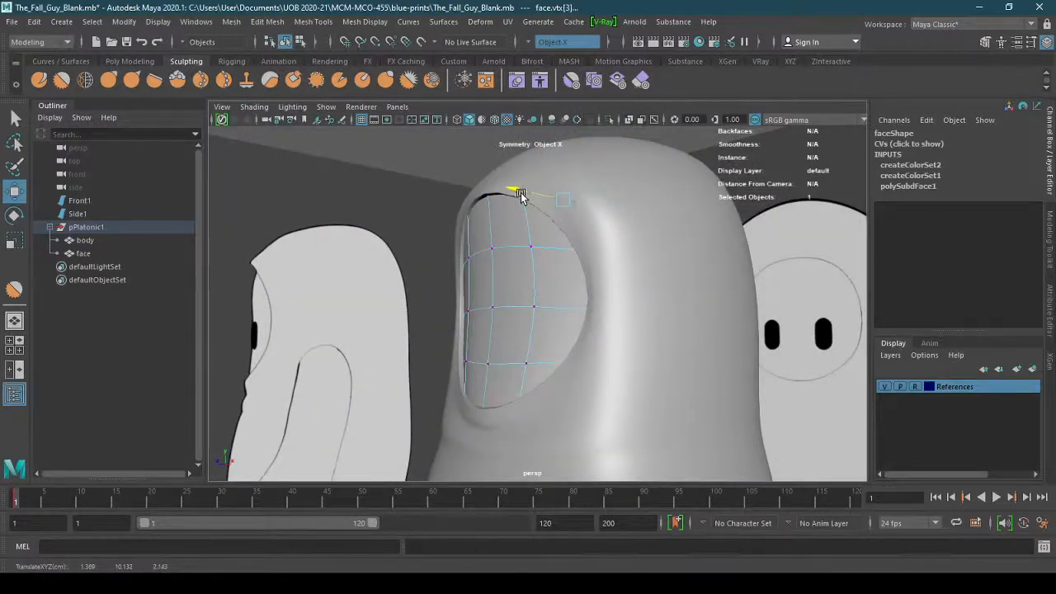
Select the face piece's lower corner vertices and move them along Z to fit the plate against the opening
left_click_drag(495, 306, 666, 455, "alt")
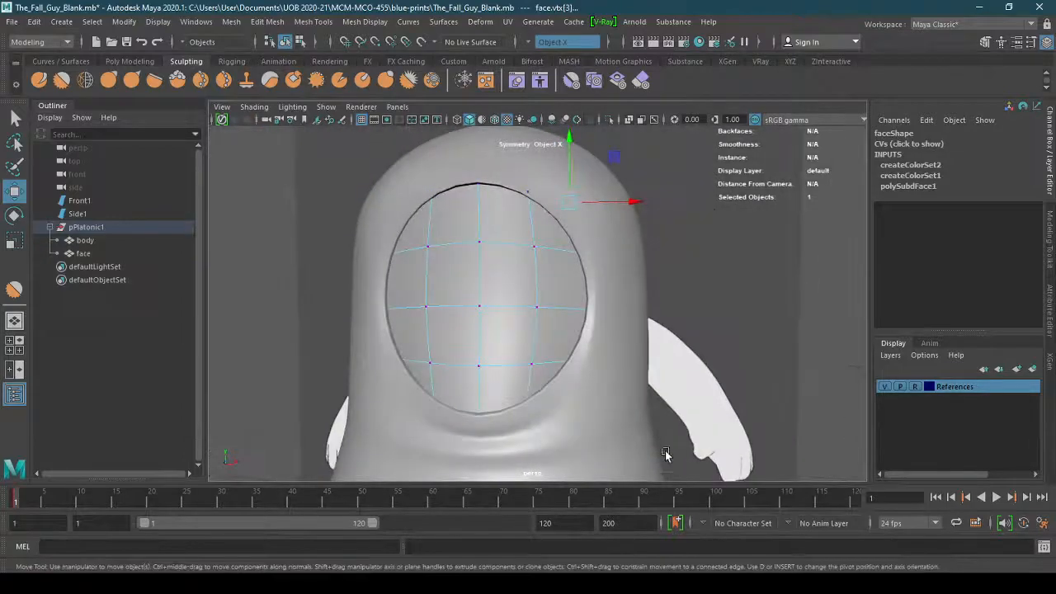
left_click(558, 382)
left_click_drag(557, 382, 614, 443, "alt")
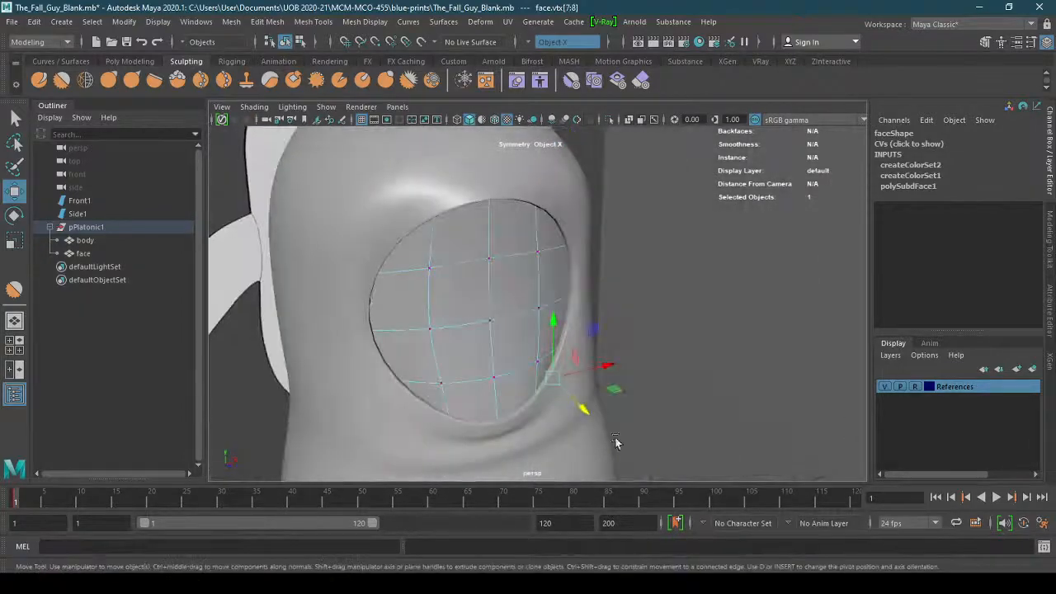
left_click_drag(579, 408, 601, 365)
left_click(815, 330)
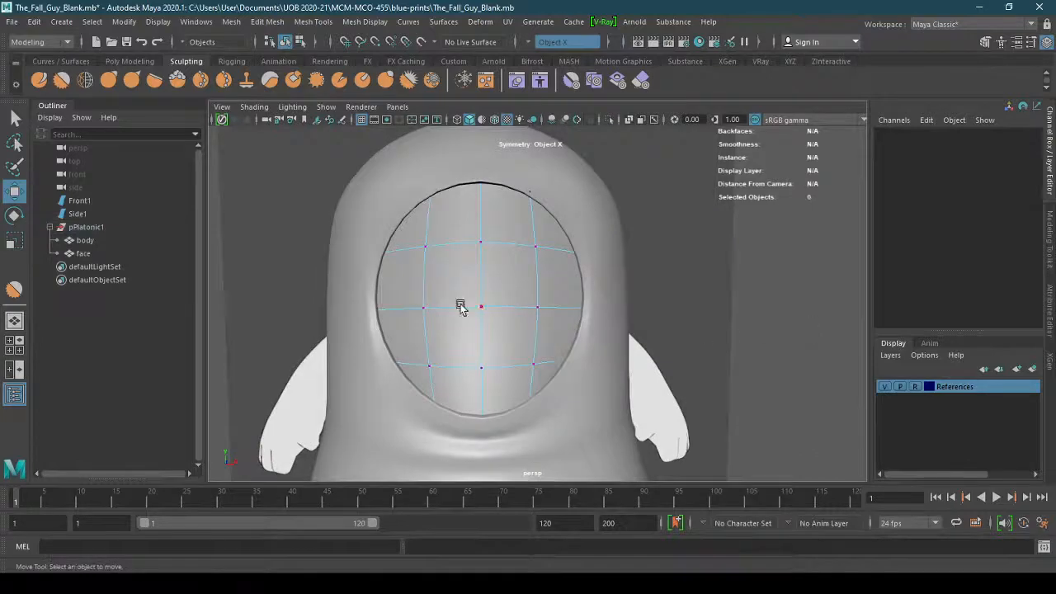
Return to object mode, examine the plate's fit along the opening's side rim up close, and select the face piece
right_click_drag(460, 307, 514, 216)
left_click(528, 366)
left_click_drag(528, 366, 471, 388, "alt")
scroll(417, 353, "up", 2)
mouse_move(472, 350)
left_mouse_down("alt")
mouse_move(506, 350)
mouse_move(511, 370)
mouse_move(429, 371)
mouse_move(464, 352)
left_mouse_up("alt")
left_click(465, 350)
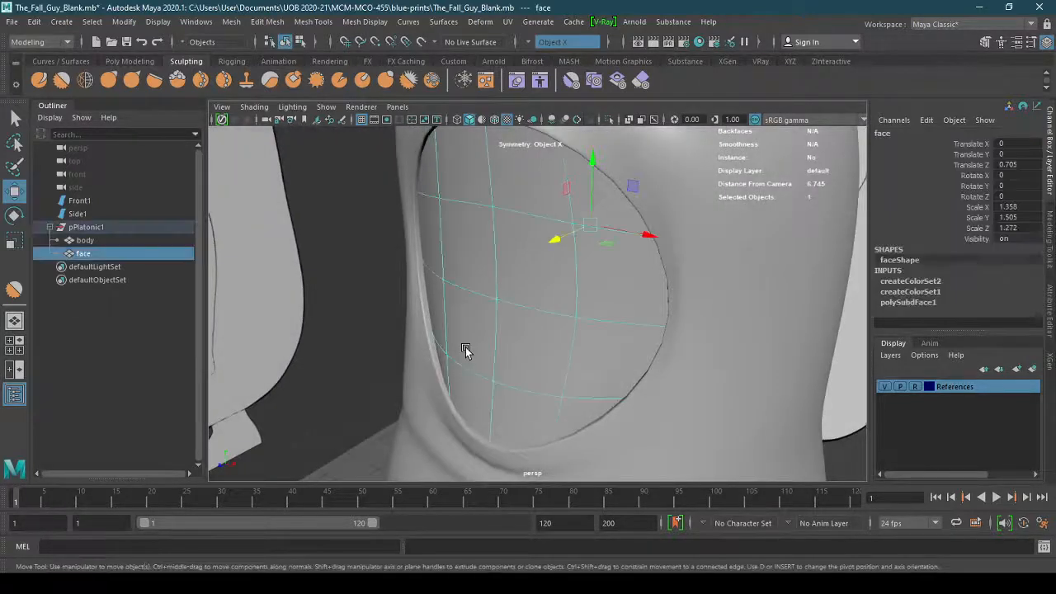
Select the face piece's side edge vertices in turn and check them against the opening's rim
right_click_drag(450, 285, 376, 230)
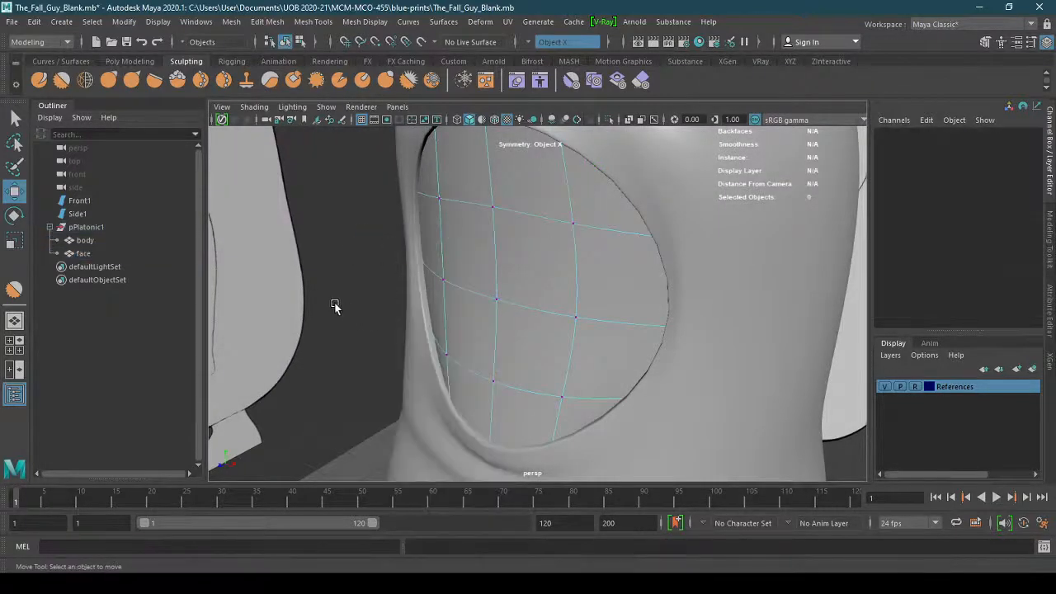
left_click_drag(333, 298, 379, 354)
left_click_drag(312, 238, 376, 276)
left_click_drag(329, 163, 367, 207)
left_click_drag(437, 358, 525, 292, "alt")
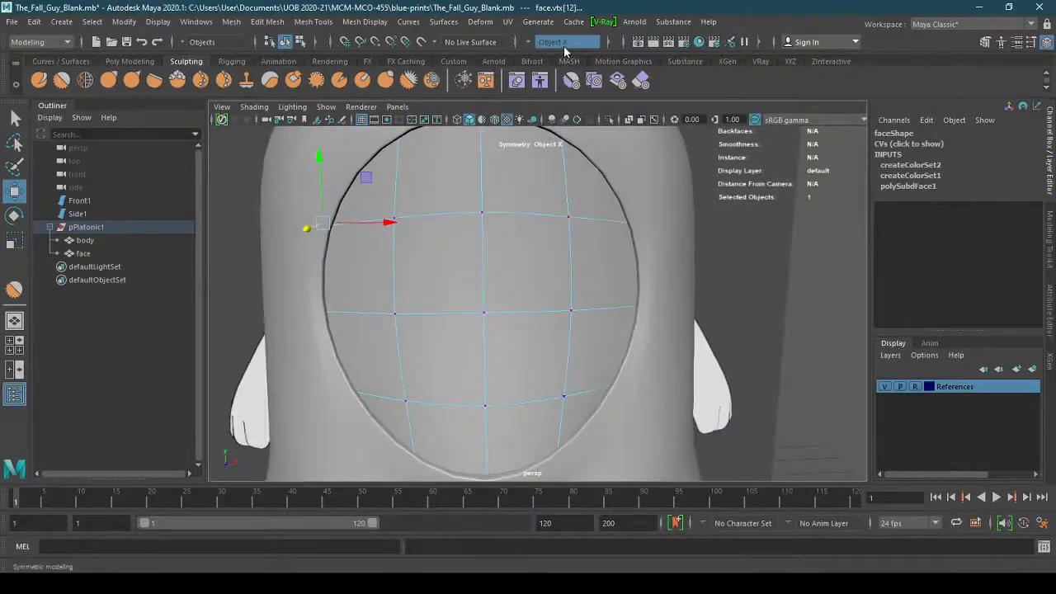
Return to object mode with nothing selected, check the face plate from both sides, and save the scene
right_click_drag(437, 297, 497, 218)
scroll(582, 382, "down", 3)
left_click_drag(583, 382, 589, 387, "alt")
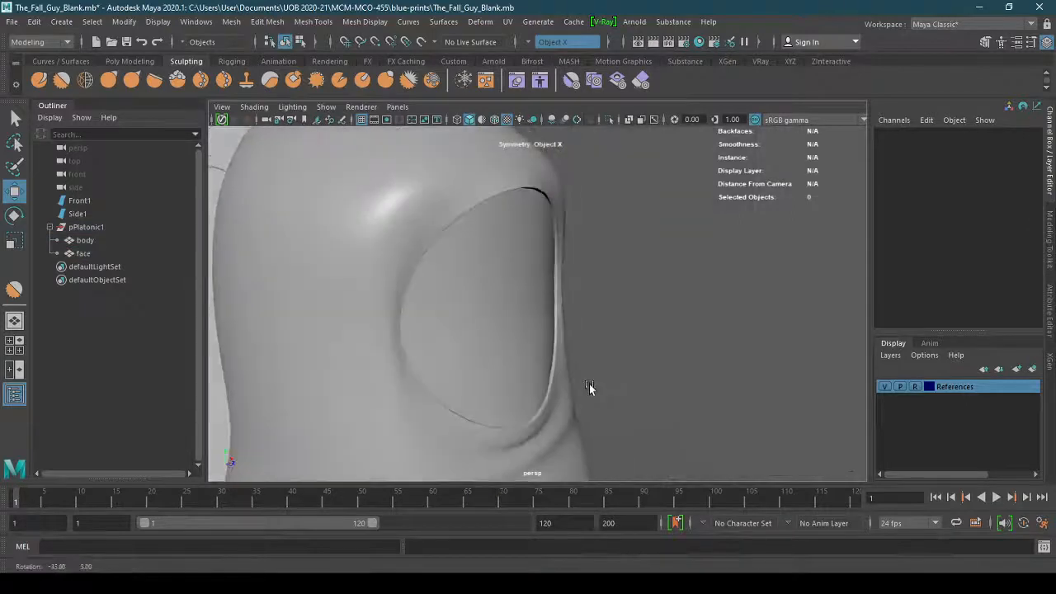
left_click_drag(368, 372, 401, 377, "alt")
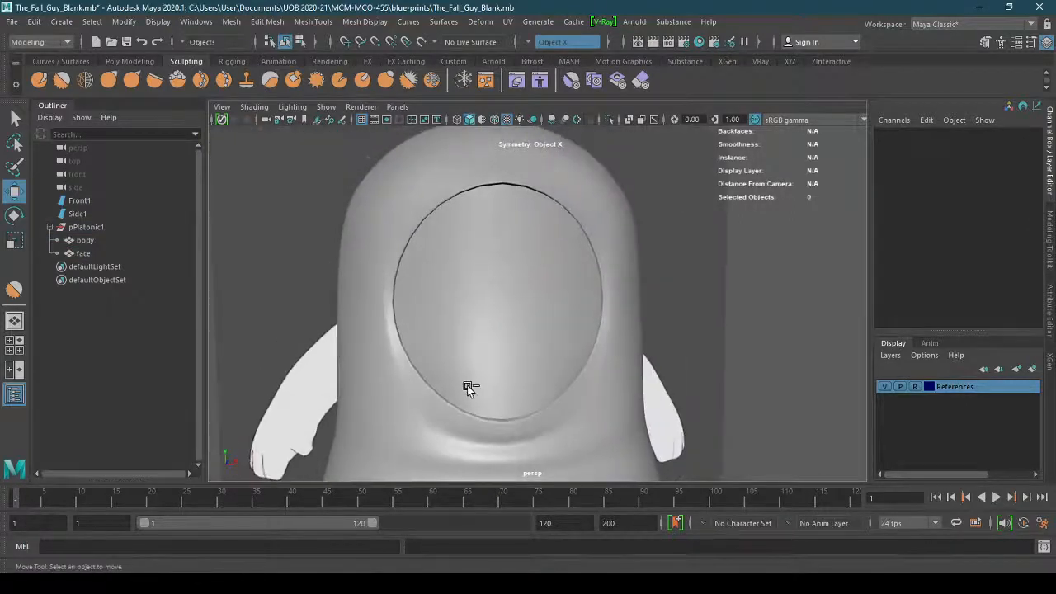
key("ctrl+s")
Compare the whole character with the front and side references, and select the face piece
scroll(549, 366, "down", 4)
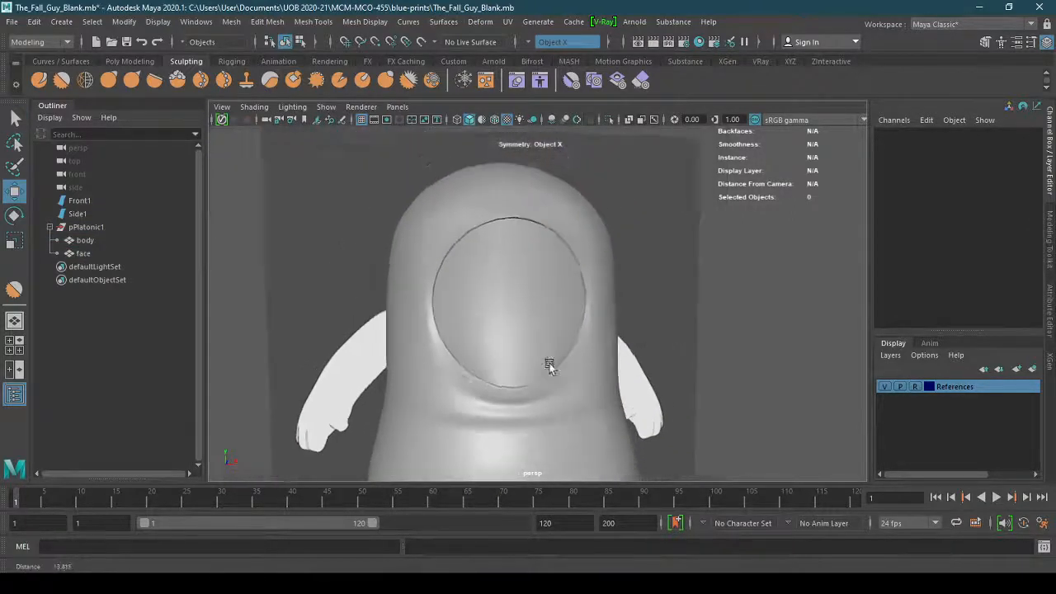
left_click_drag(604, 423, 533, 393, "alt")
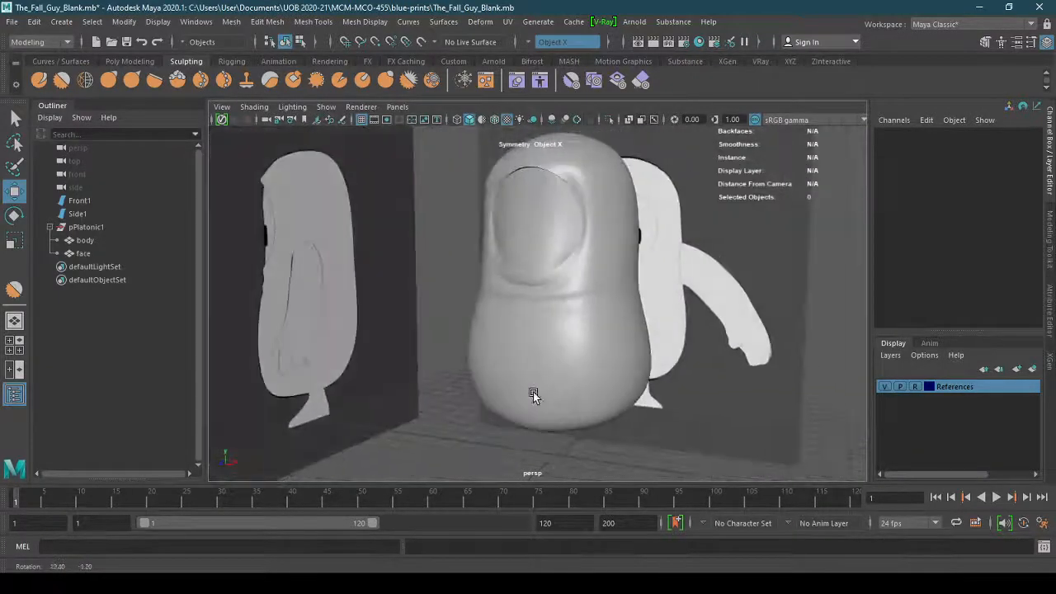
left_click_drag(588, 288, 636, 367, "alt")
right_click_drag(636, 367, 640, 390, "alt")
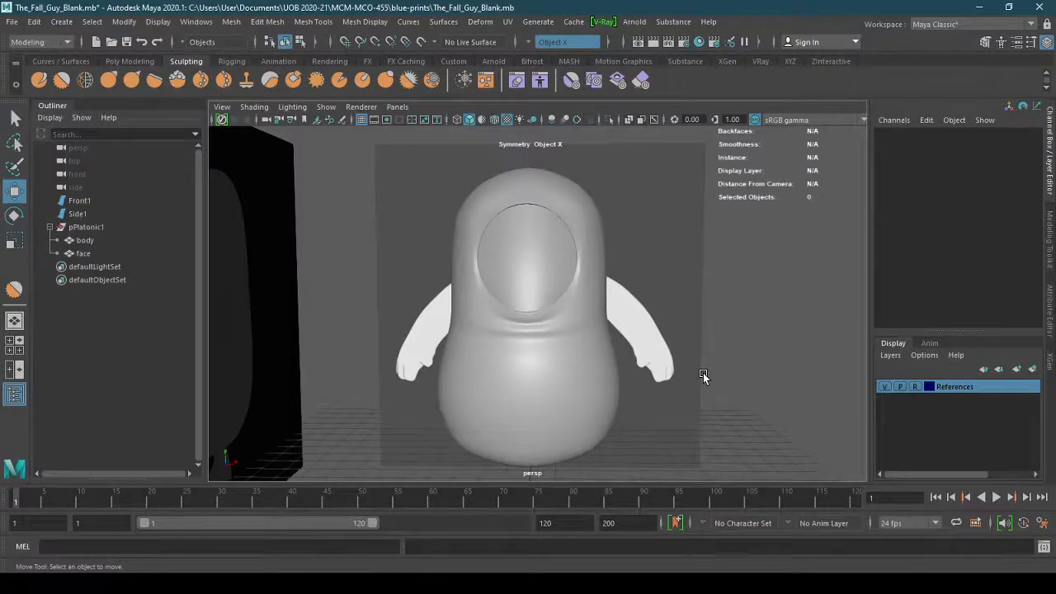
left_click_drag(702, 373, 606, 370, "alt")
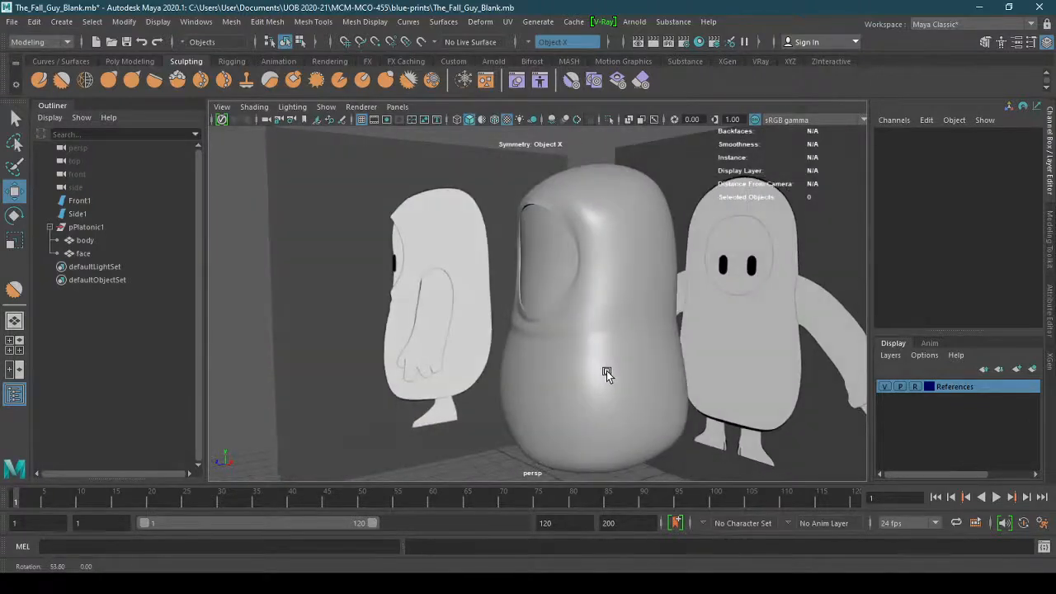
left_click(552, 276)
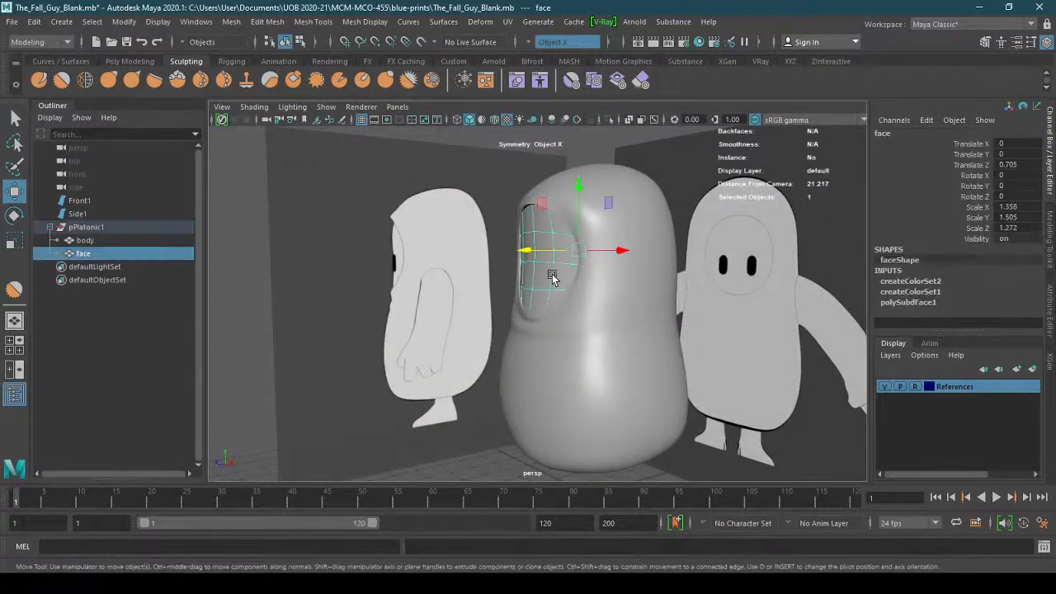
Hide the body and face meshes and save the scene
left_click(592, 324, "shift")
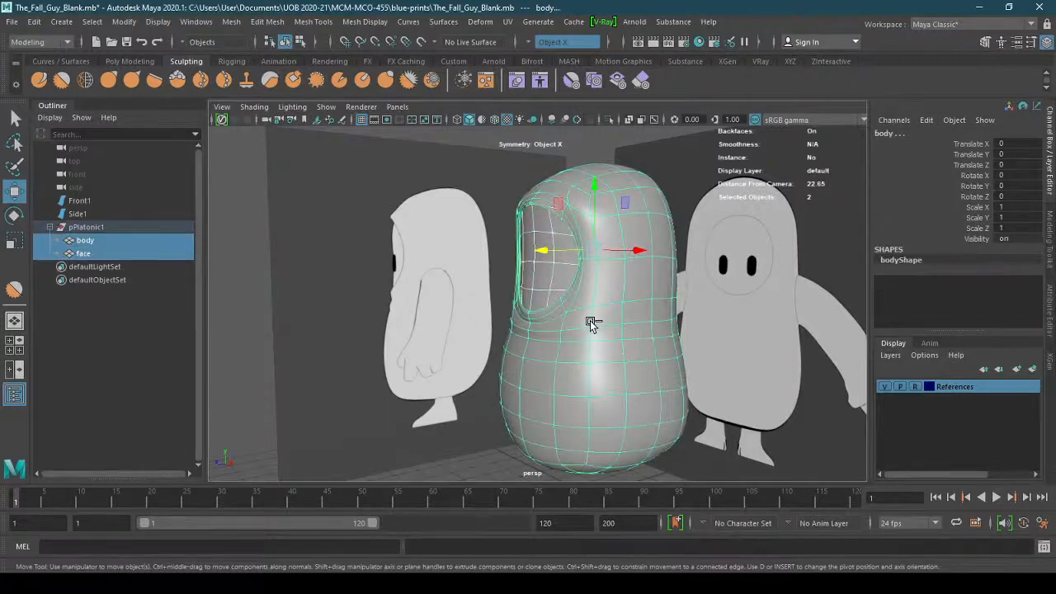
key("ctrl+h")
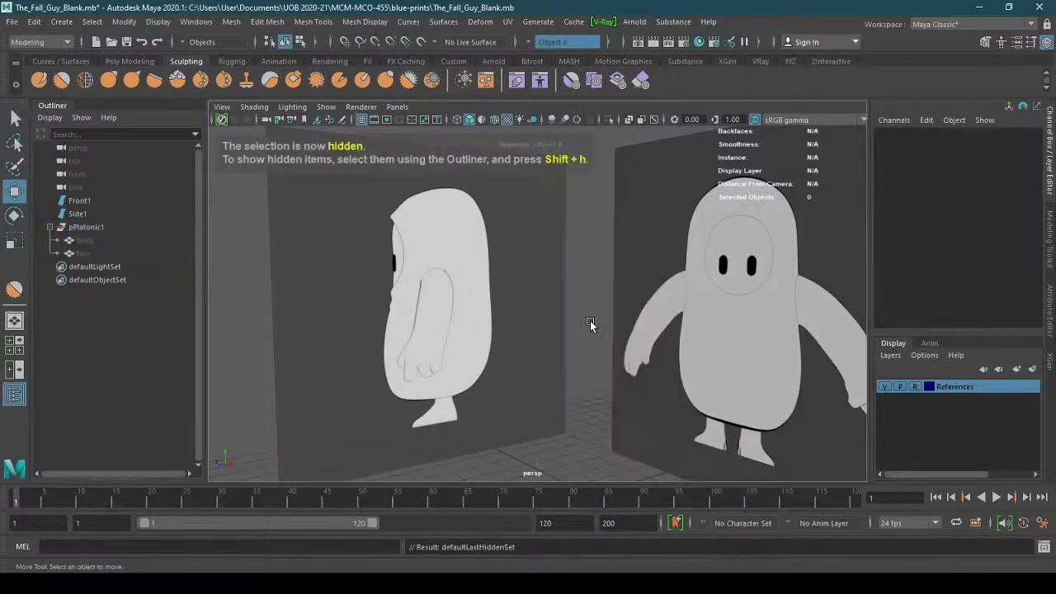
key("ctrl+s")
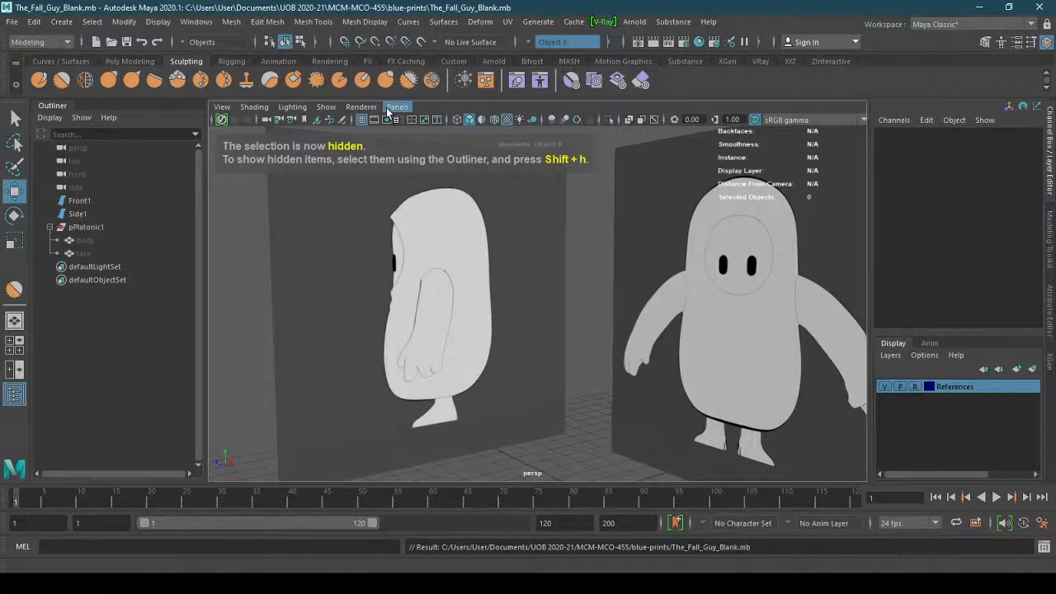
Create a polygon sphere of radius about 0.61 near the grid centre and set its X, Y and Z translation to 0
scroll(605, 325, "down", 2)
left_click_drag(605, 322, 636, 314, "alt")
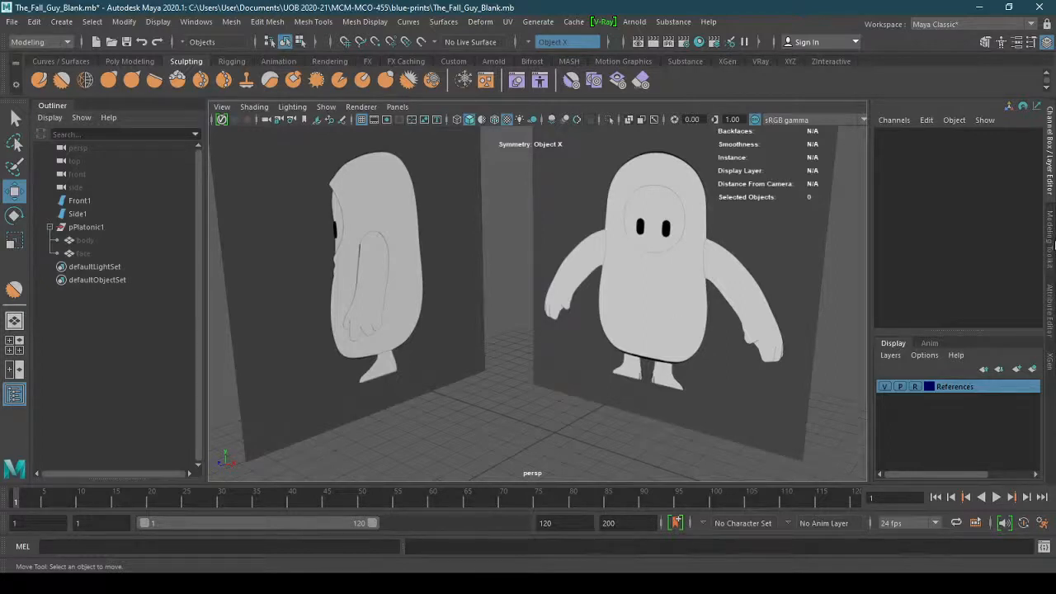
left_click(121, 64)
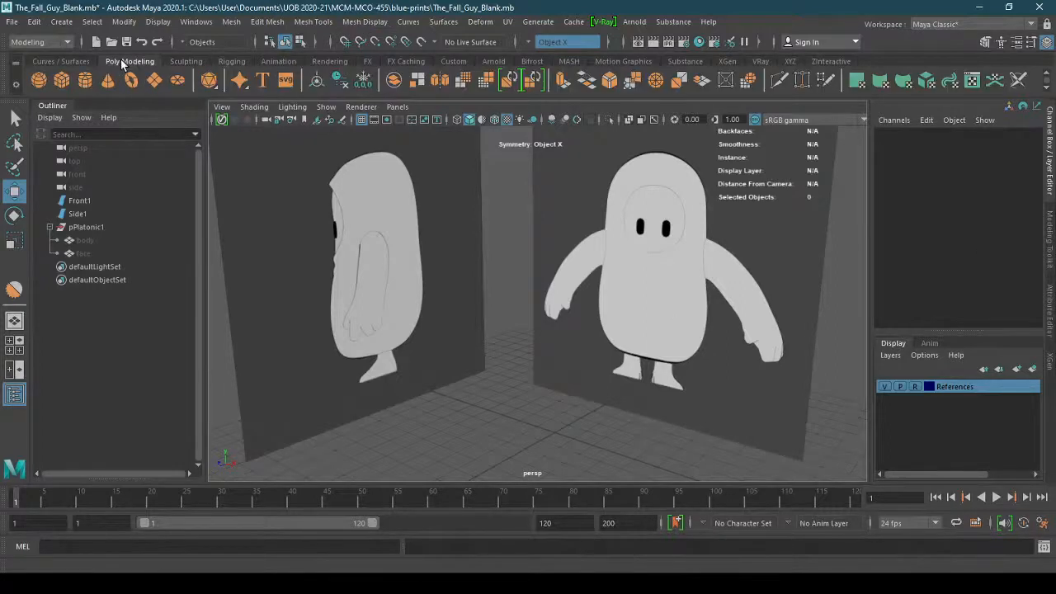
left_click(38, 80)
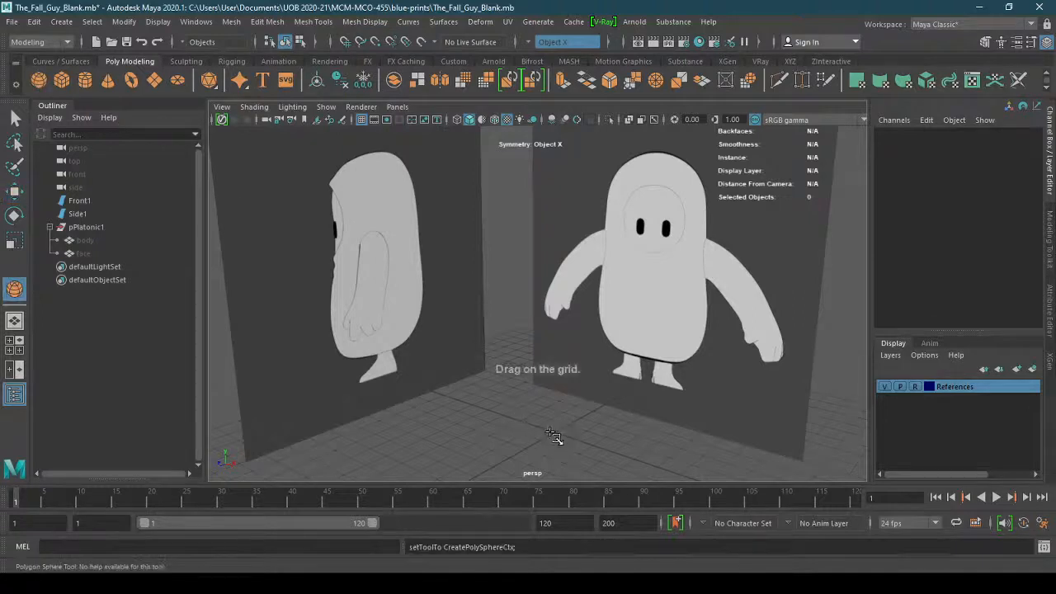
left_click_drag(551, 433, 561, 440)
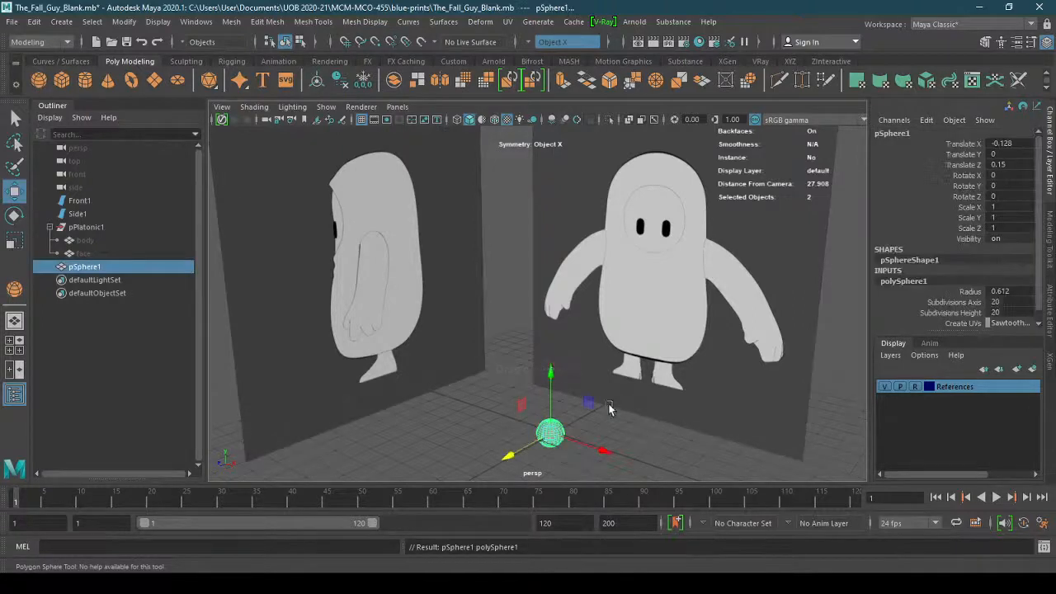
left_click_drag(996, 147, 1014, 164)
type("0")
key("Return")
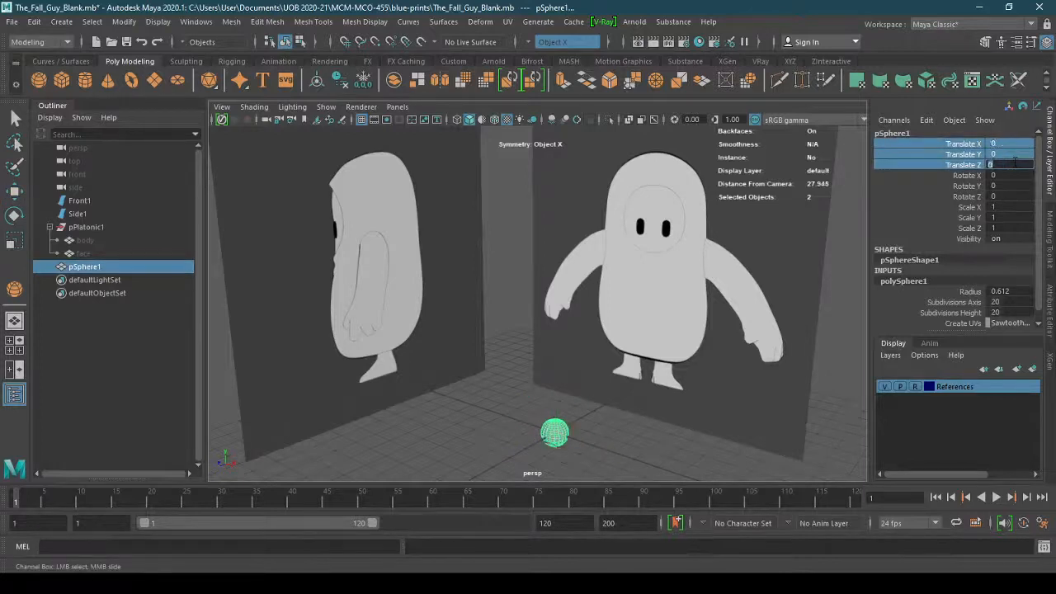
In the sphere's creation attributes, try 5 subdivisions for axis and height, and end with 10 for both
left_click(1050, 317)
key("w")
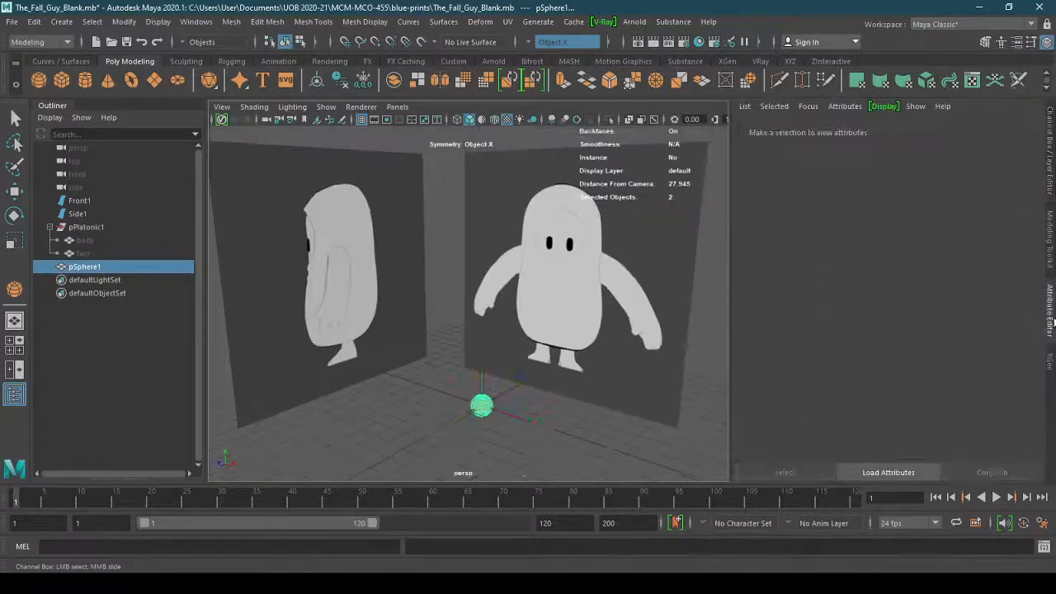
left_click(770, 133)
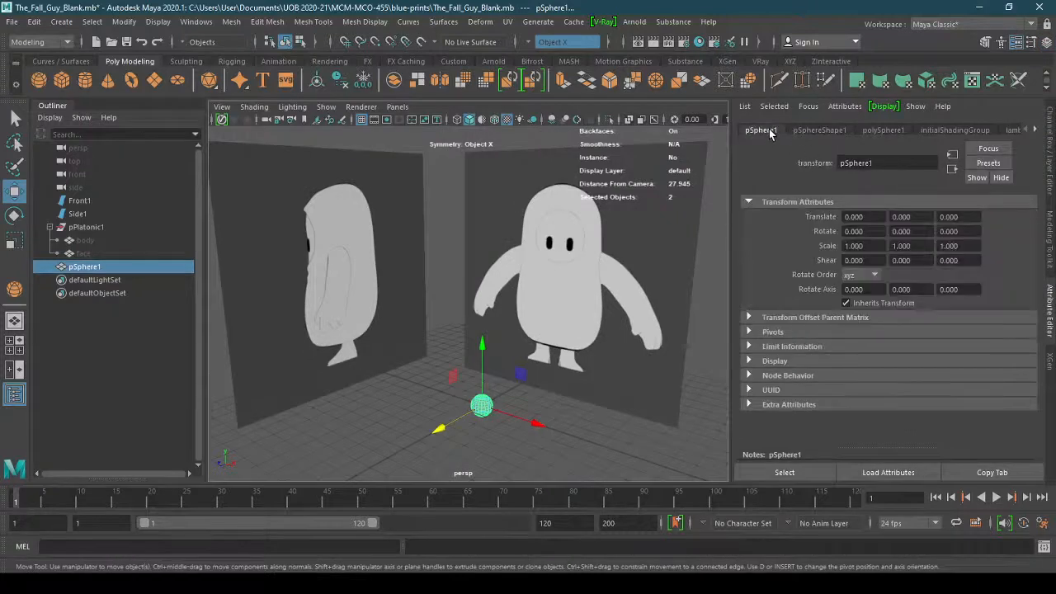
left_click(881, 131)
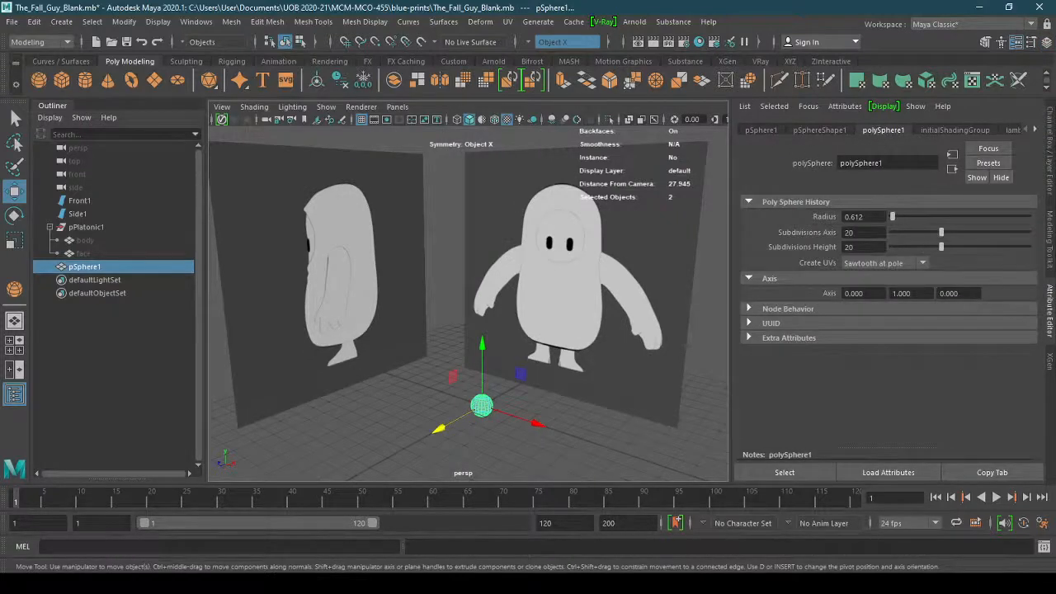
left_click_drag(859, 233, 821, 241)
type("5")
key("Tab")
type("5")
key("shift+Tab")
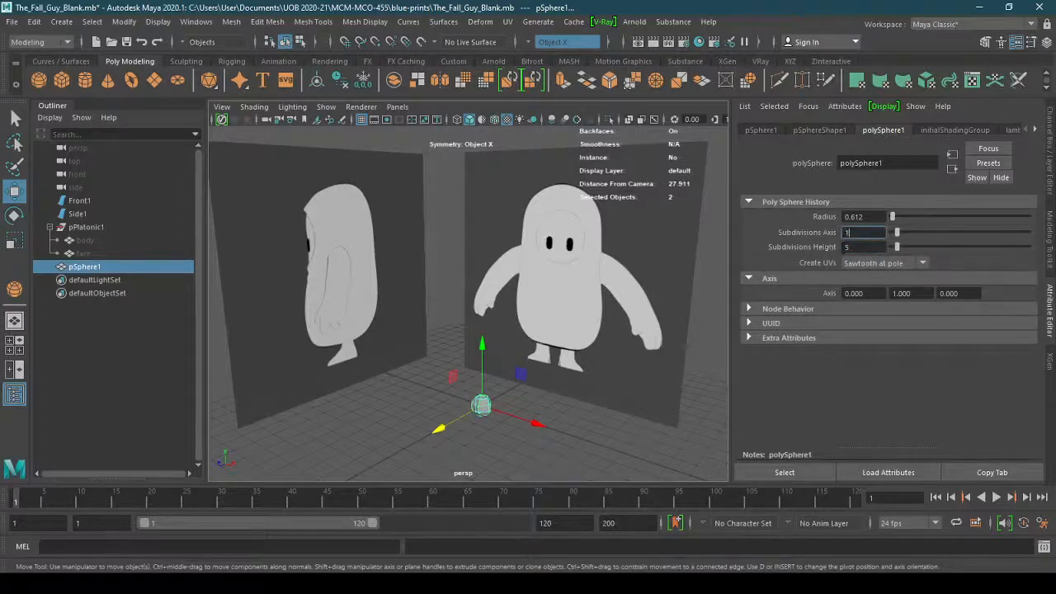
key("Tab")
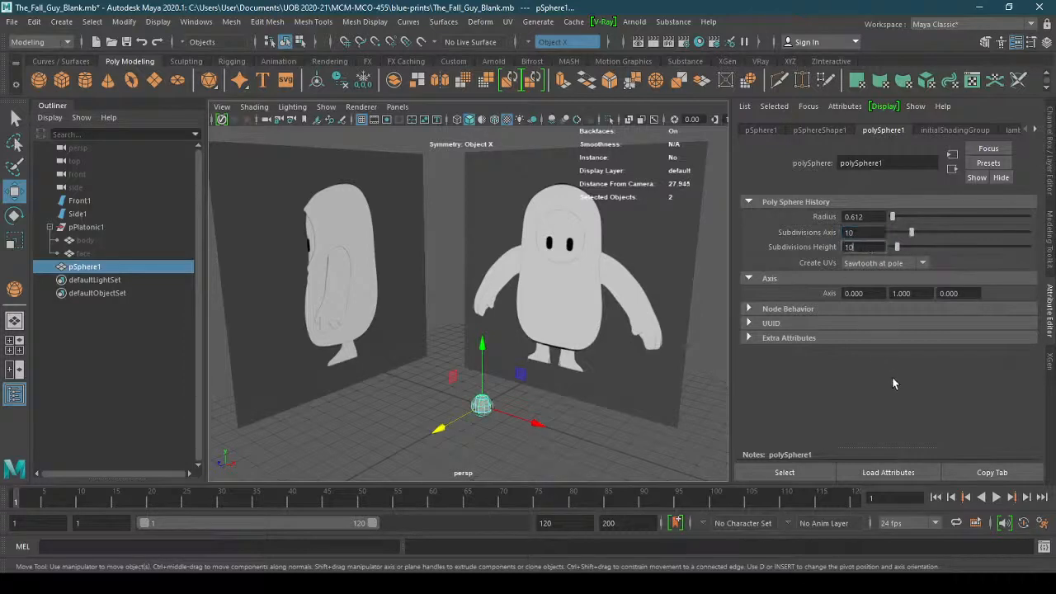
key("Return")
Raise the sphere to face height, about 8.05 on Y, and set its axis and height subdivisions to 6
left_click_drag(503, 458, 559, 452, "alt")
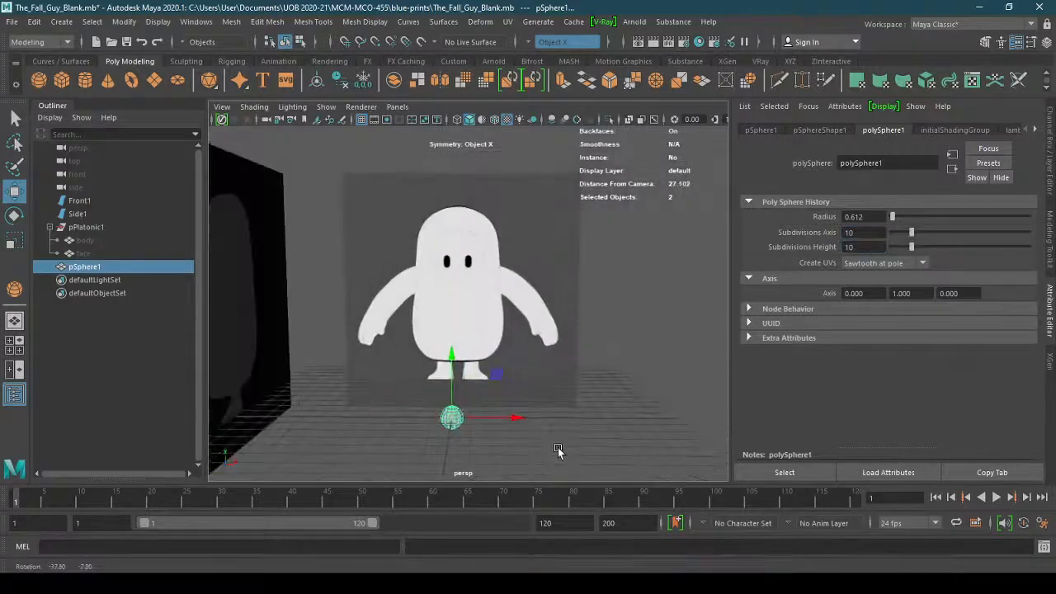
left_click_drag(453, 377, 465, 237)
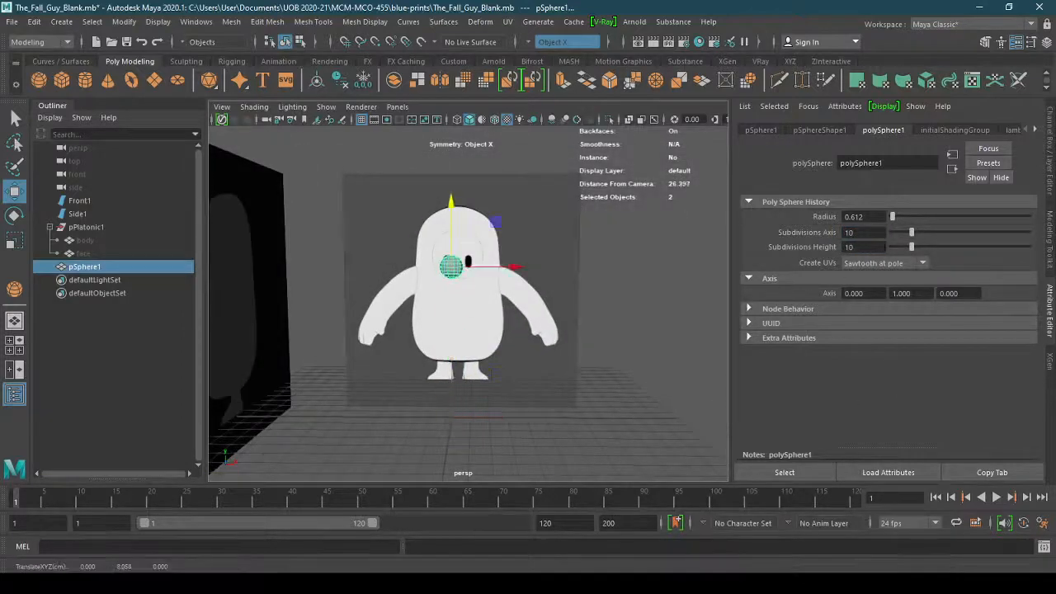
left_click_drag(871, 248, 842, 251)
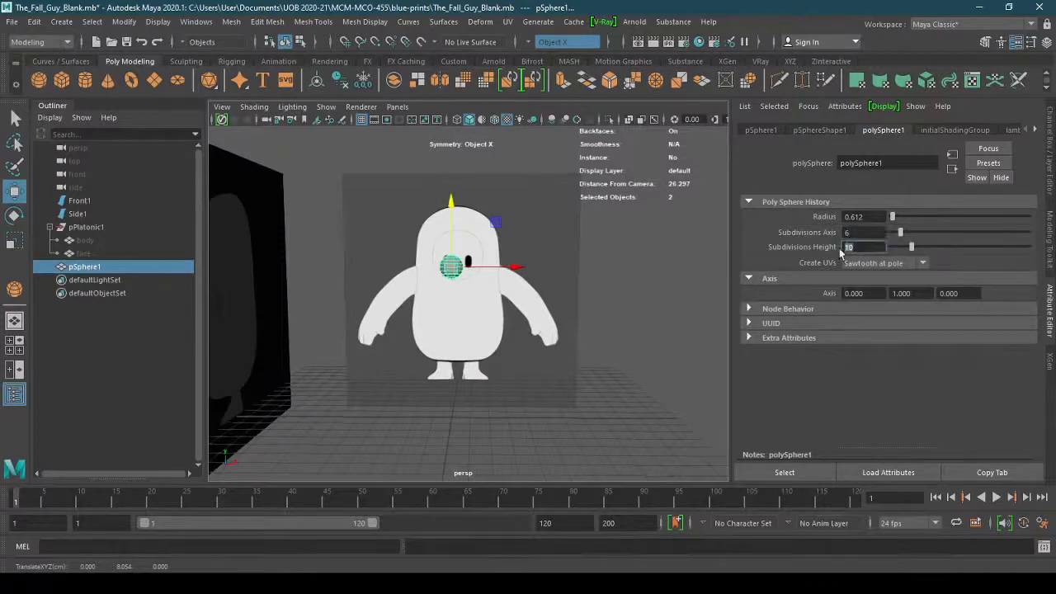
type("6")
left_click(866, 236)
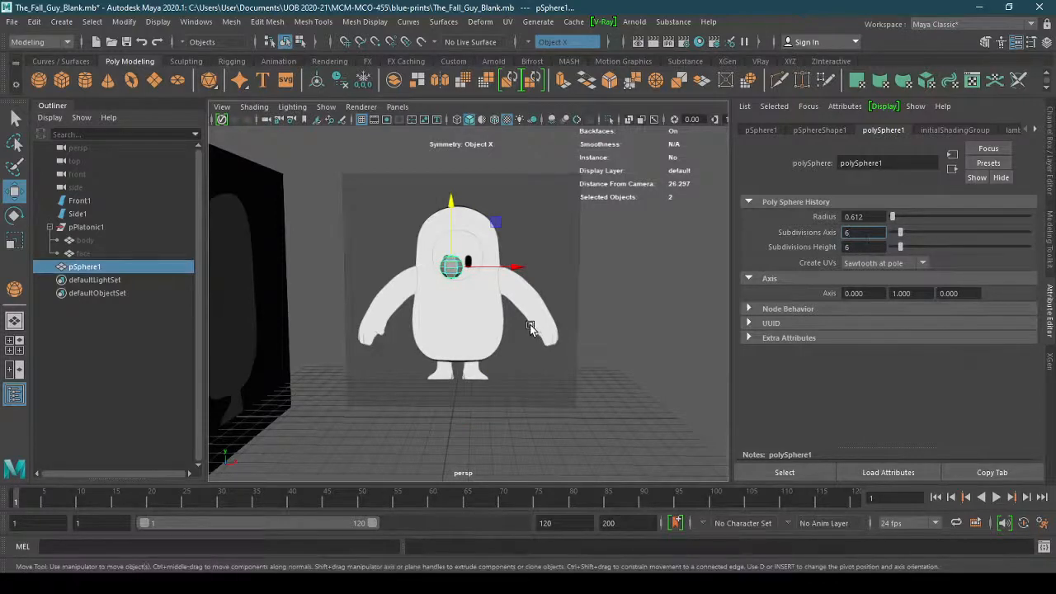
Show the sphere with smooth mesh preview and turn on X-Ray shading in the viewport
left_click_drag(477, 316, 403, 292, "alt")
middle_click_drag(542, 245, 544, 361, "alt")
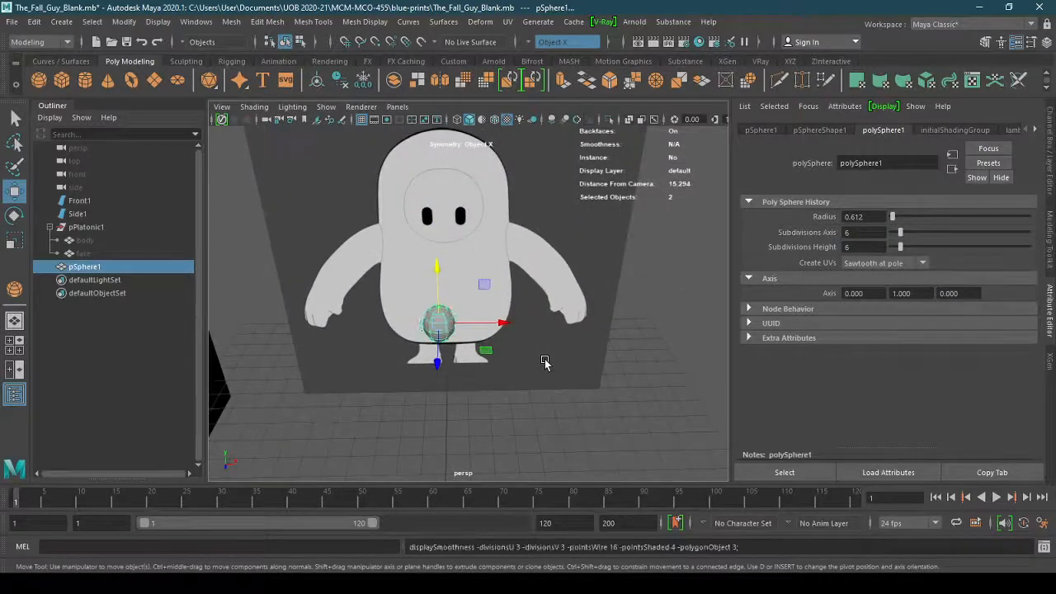
mouse_move(513, 365)
left_mouse_down("alt")
mouse_move(504, 319)
mouse_move(542, 349)
mouse_move(542, 286)
left_mouse_up("alt")
left_click(253, 107)
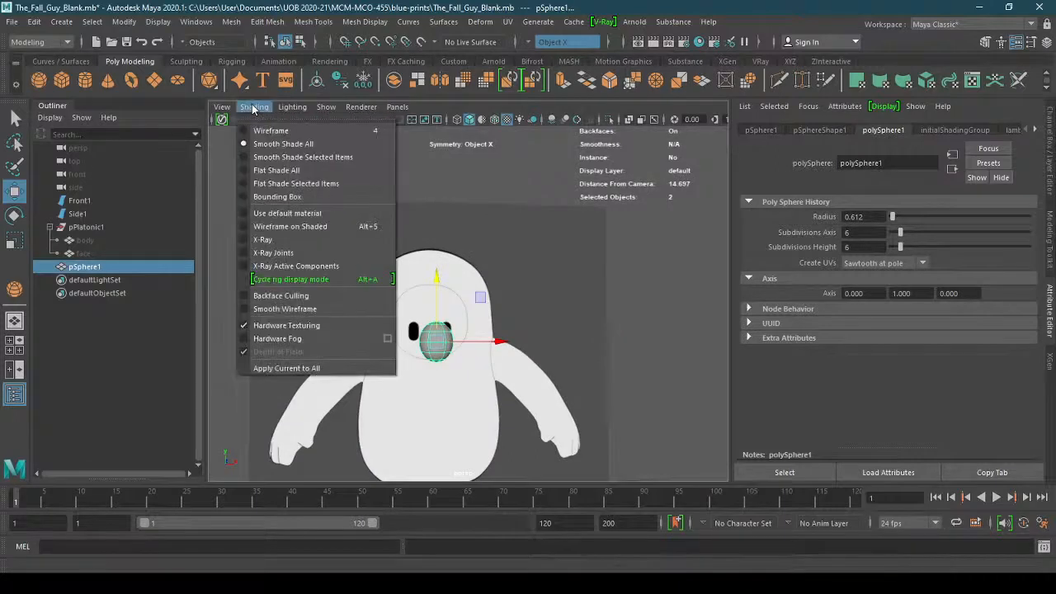
left_click(284, 238)
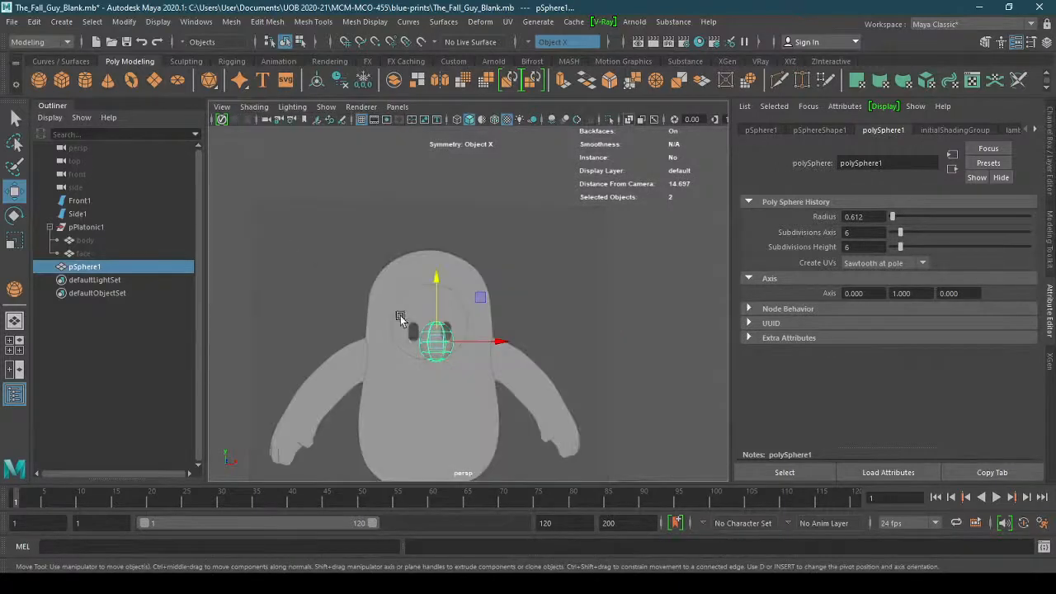
In the front orthographic view, move the sphere over the reference eye on the positive X side, to about 8.22 on Y
left_click(397, 106)
mouse_move(435, 175)
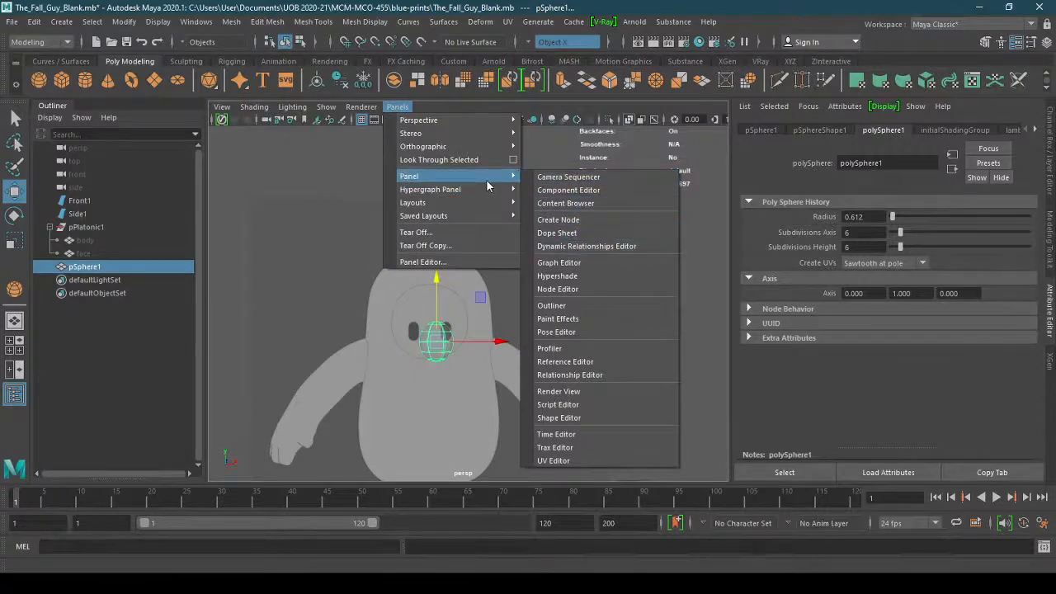
mouse_move(466, 148)
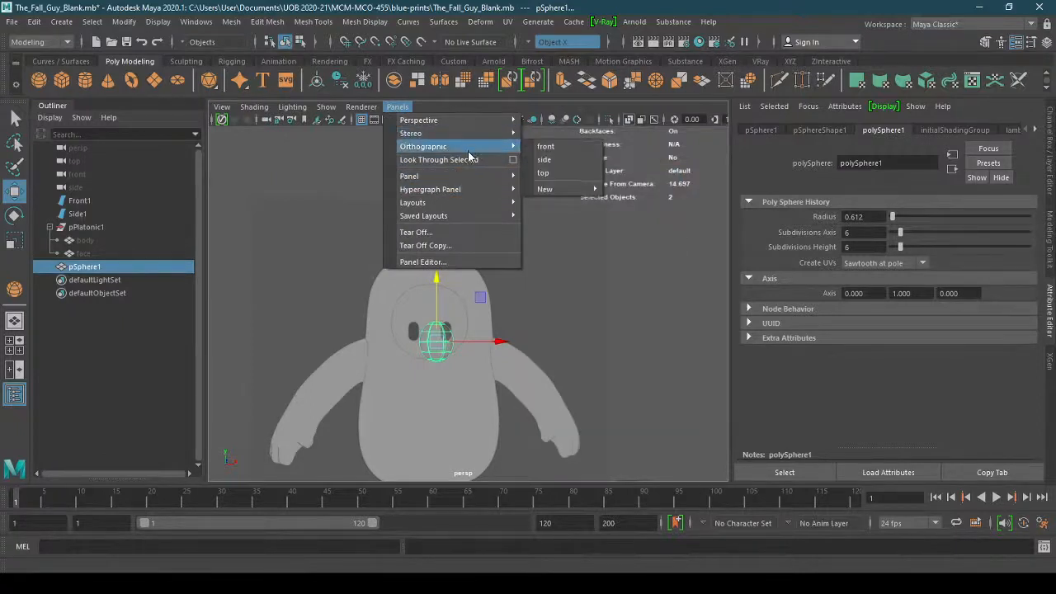
left_click(559, 152)
right_click_drag(396, 323, 536, 335, "alt")
middle_click_drag(526, 337, 487, 298, "alt")
left_click_drag(416, 339, 468, 340)
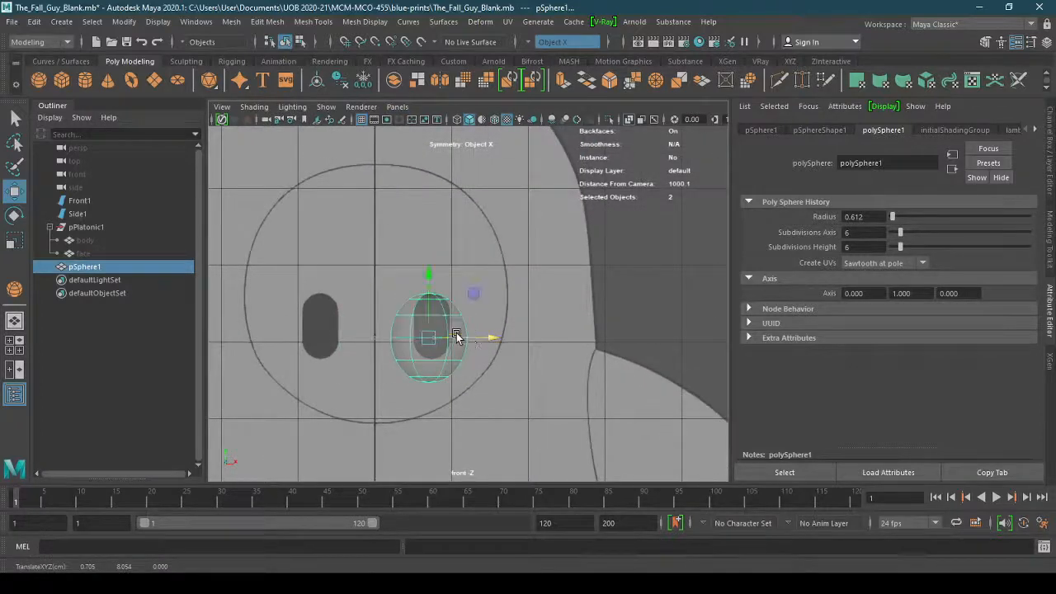
middle_click_drag(478, 300, 480, 285)
Set the sphere's radius to 0.45 and centre it horizontally on the reference eye at about 0.73 on X
right_click_drag(480, 284, 626, 289, "alt")
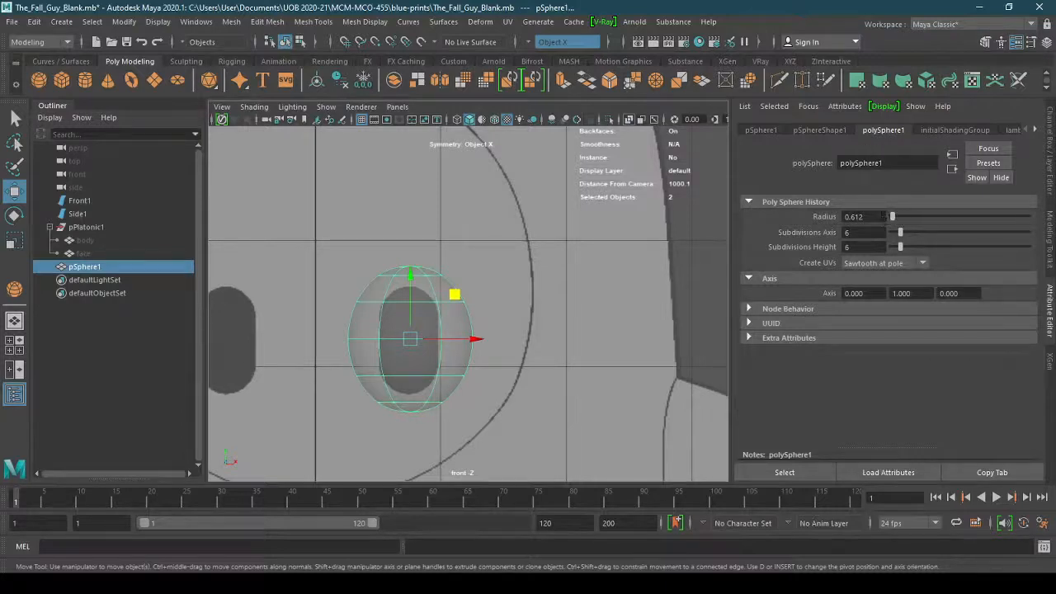
left_click_drag(869, 216, 835, 217)
type("0.5")
key("Return")
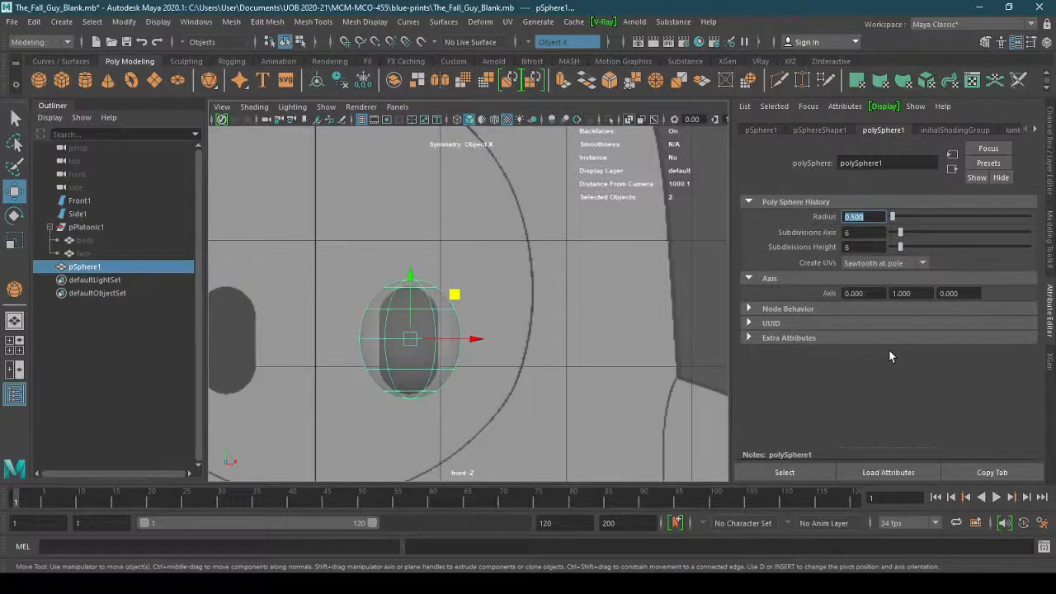
type("0.45")
key("Return")
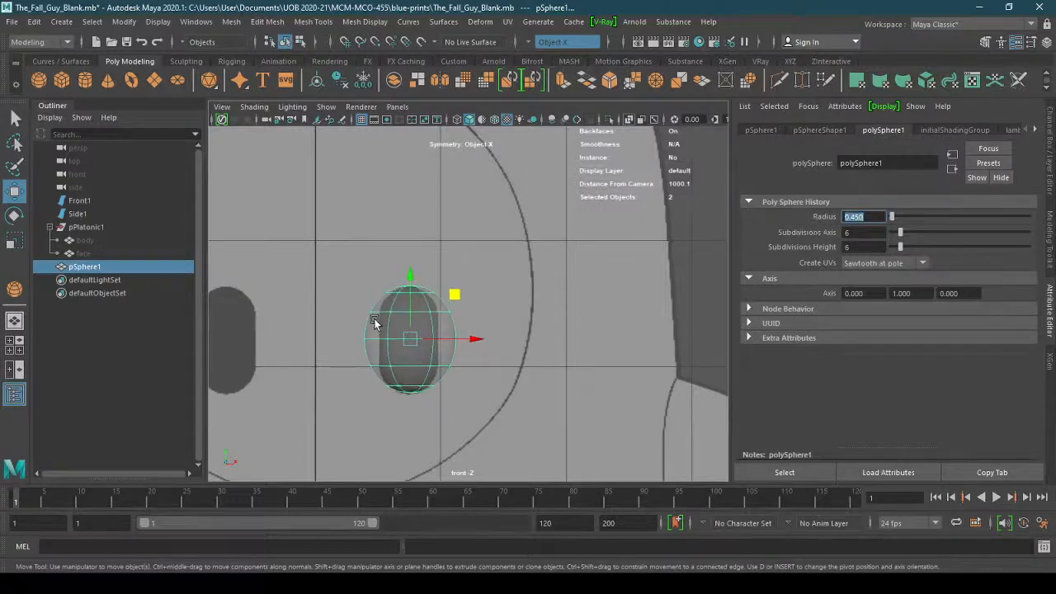
right_click_drag(381, 343, 563, 332, "alt")
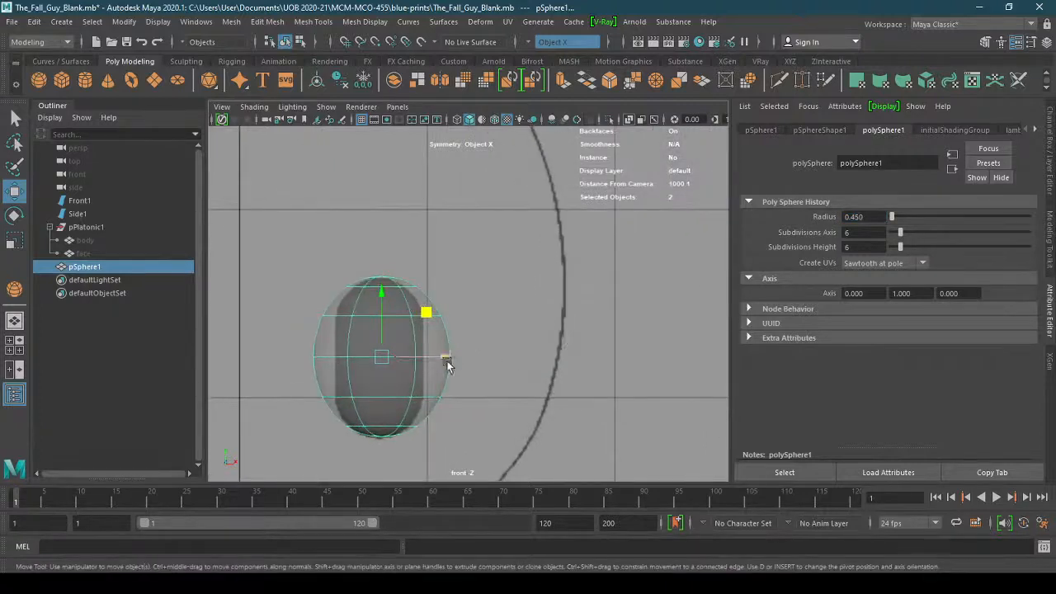
left_click_drag(443, 358, 436, 363)
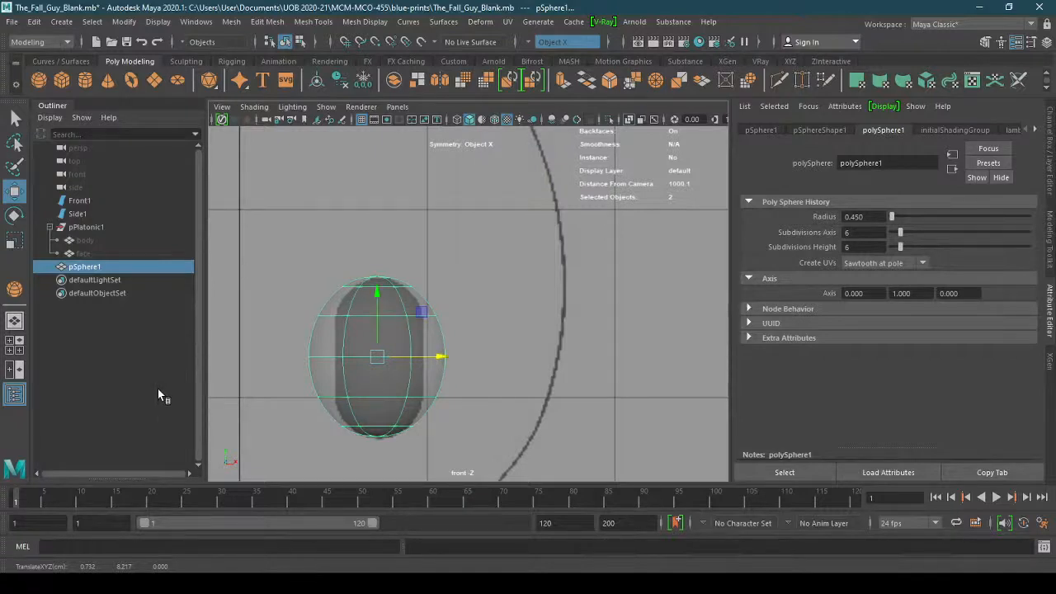
Return to the perspective view and turn off X-Ray shading
left_click(397, 107)
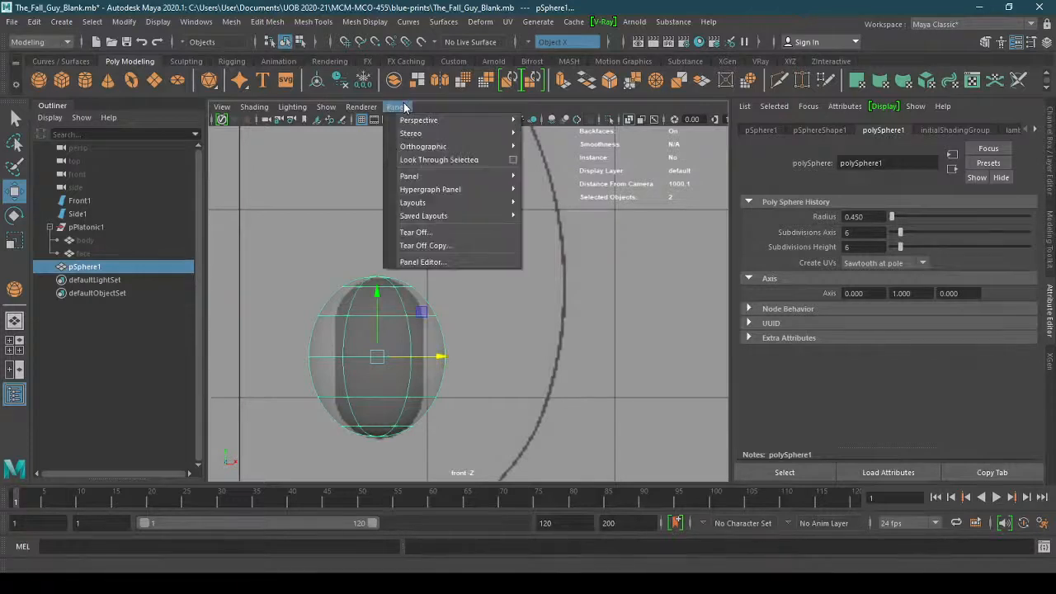
mouse_move(416, 117)
left_click(564, 121)
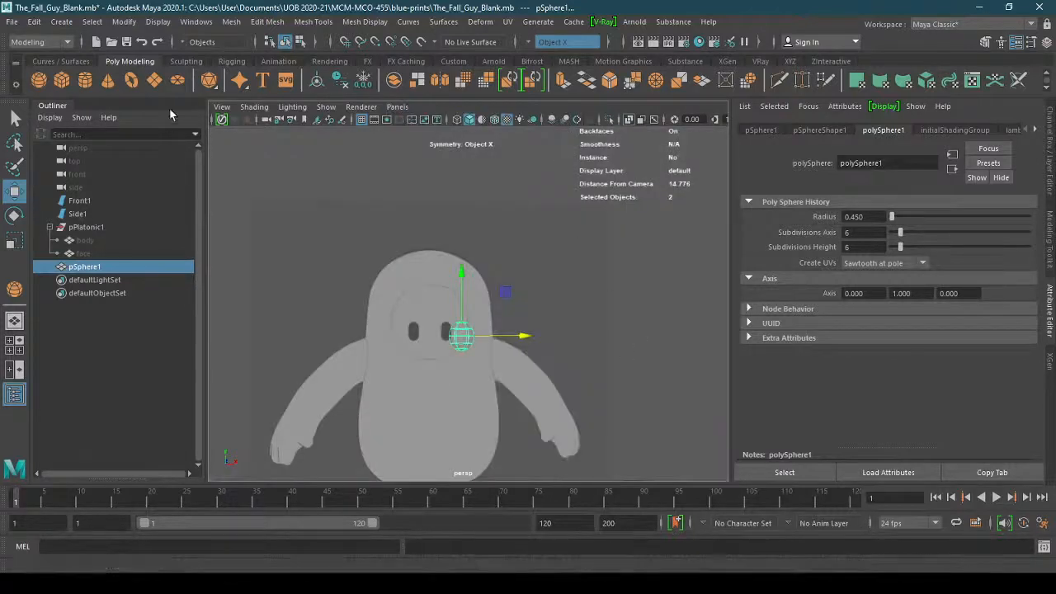
left_click(254, 106)
left_click(314, 246)
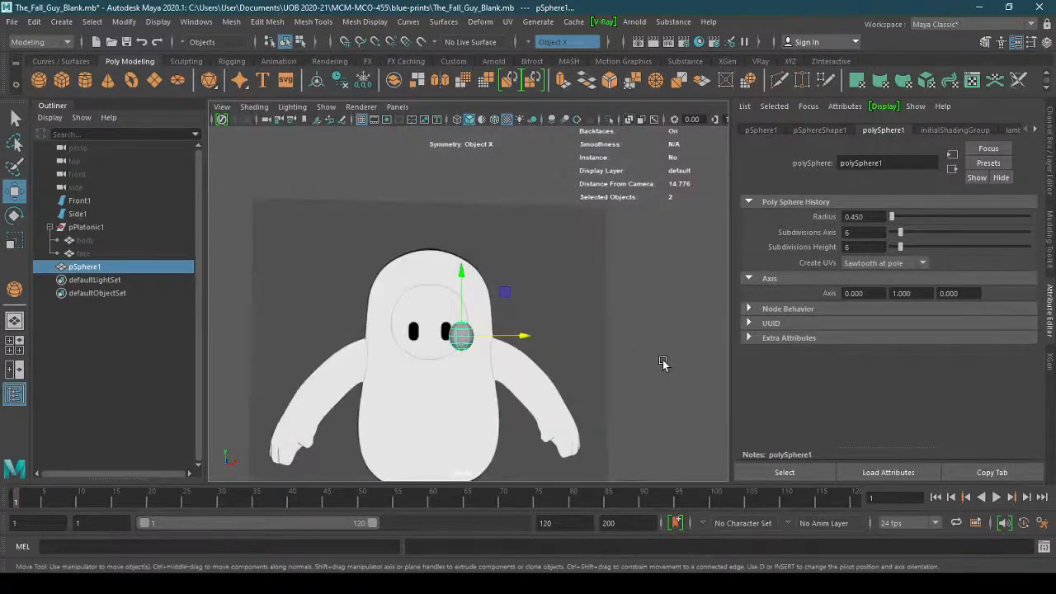
Select only the sphere and rename it eye_ball
left_click_drag(665, 365, 585, 366, "alt")
right_click_drag(585, 365, 621, 328, "alt")
left_click_drag(621, 328, 569, 383, "alt")
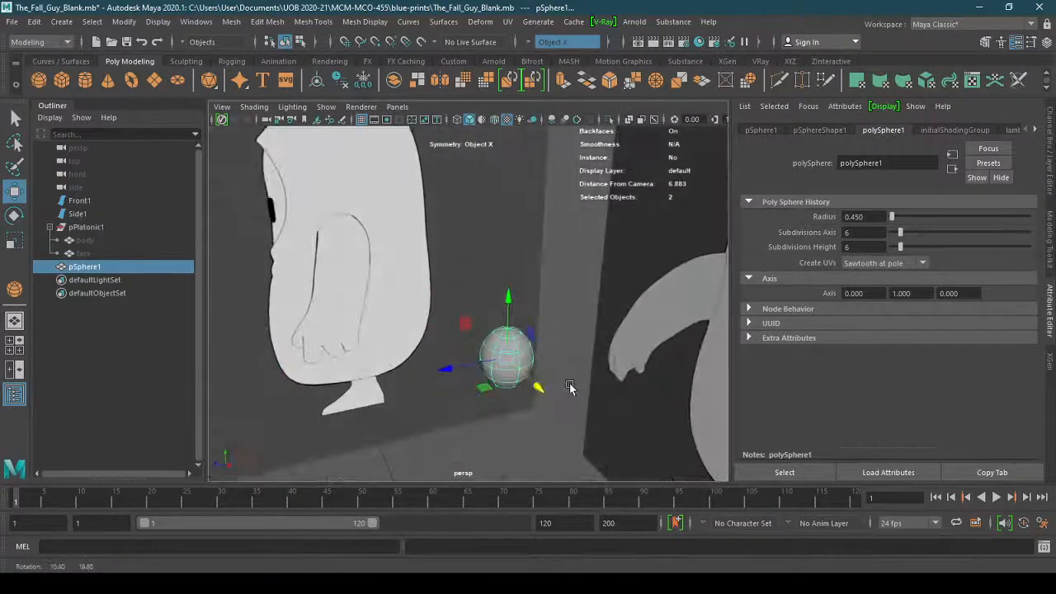
left_click(569, 383)
left_click(516, 378)
scroll(565, 382, "up", 3)
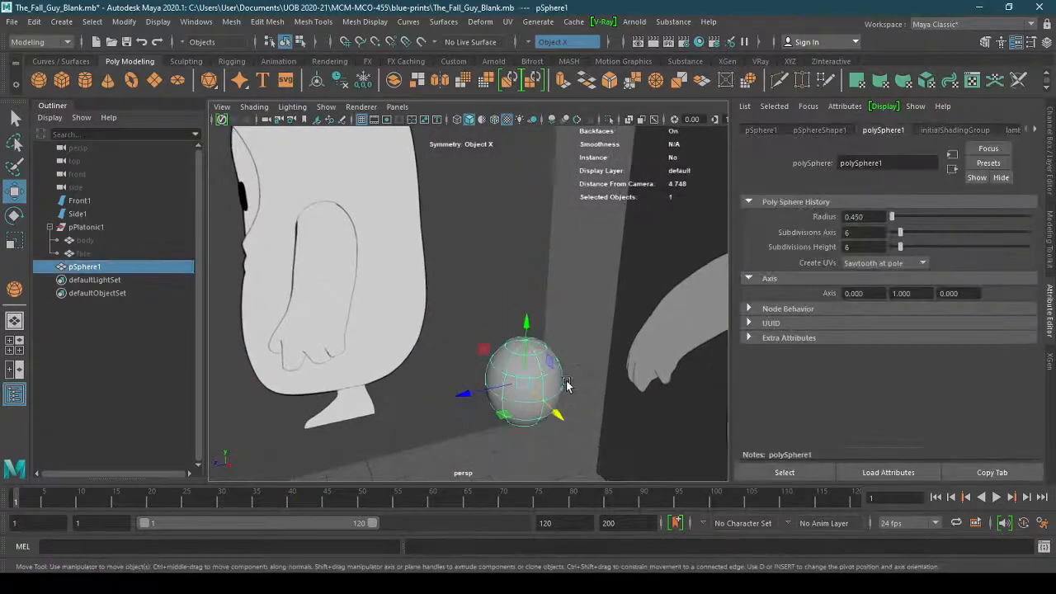
double_click(88, 271)
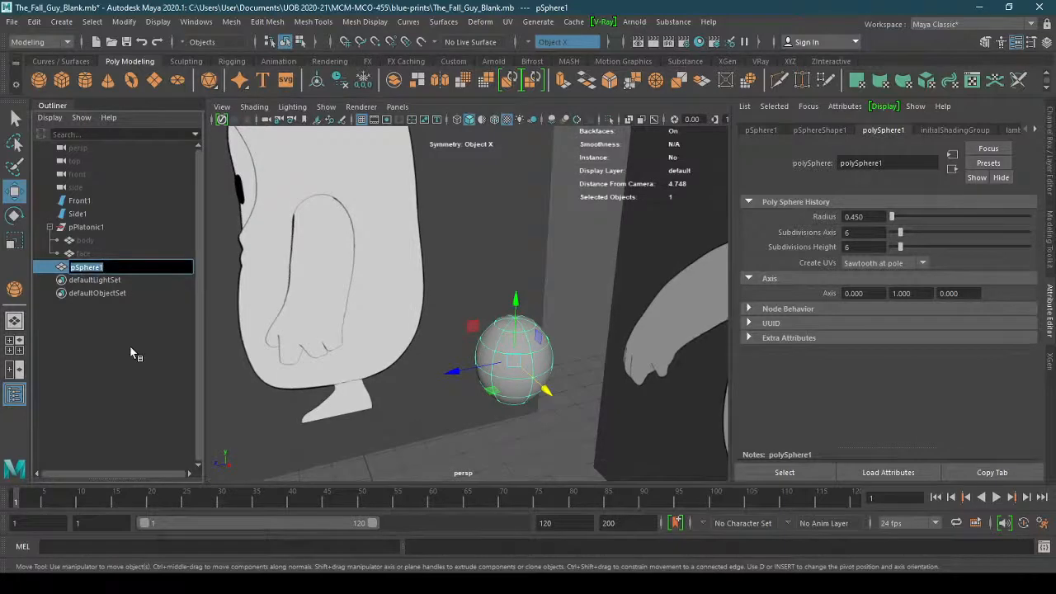
type("eye-ball")
key("Return")
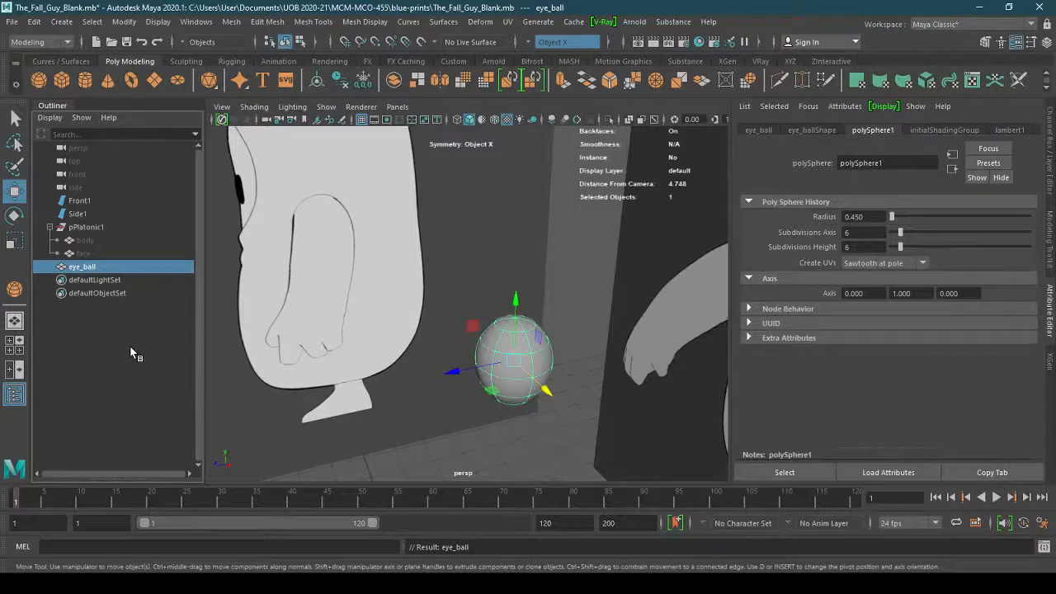
Duplicate eye_ball twice and rename the first copy top_lid
key("ctrl+d")
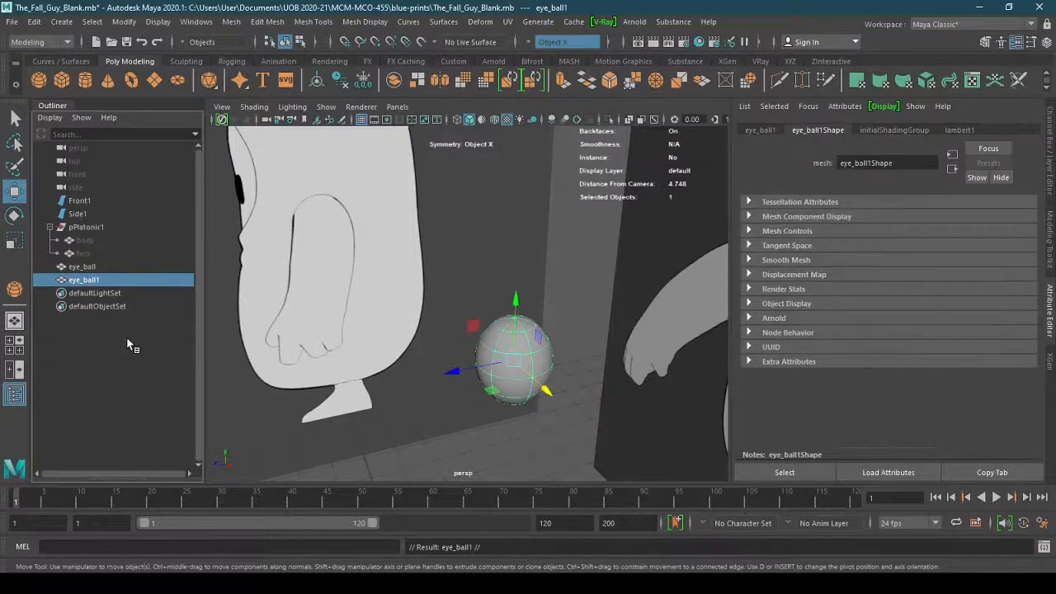
key("ctrl+d")
left_click(98, 281)
double_click(98, 281)
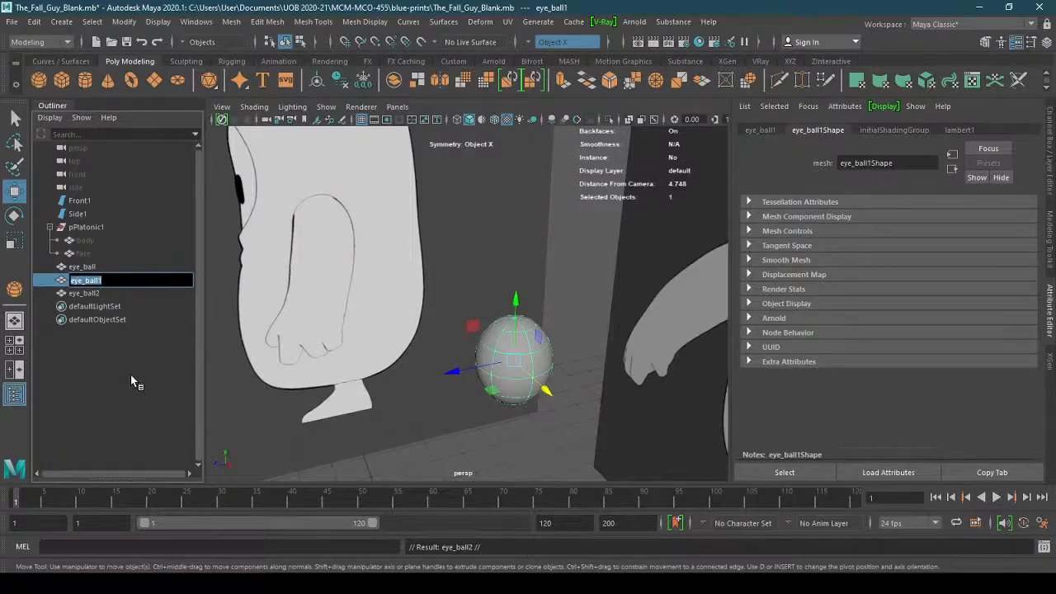
type("top=")
key("BackSpace")
type("-lid")
key("Return")
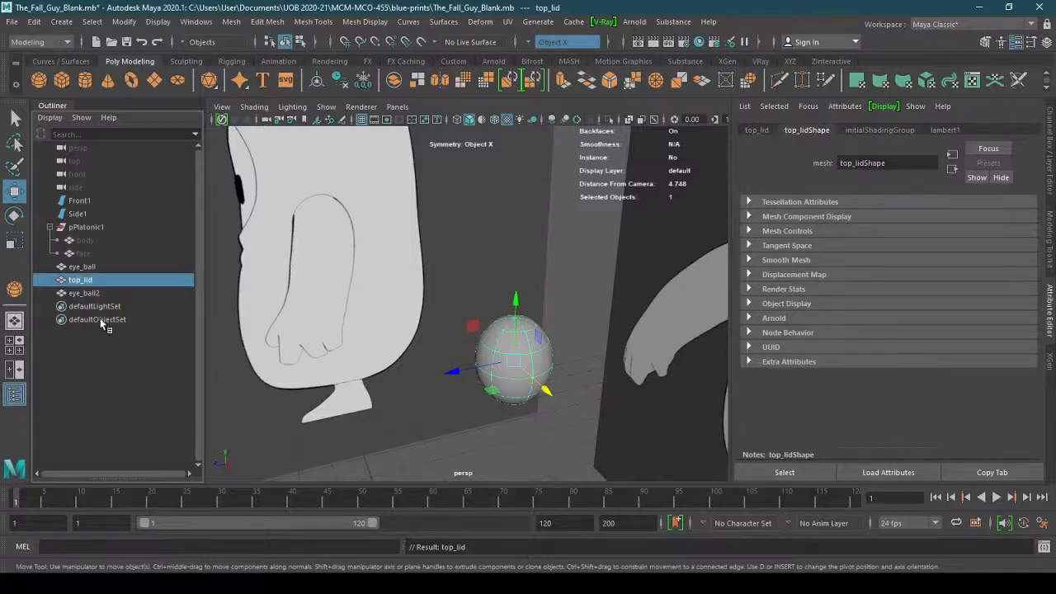
Rename the second eyeball copy bottom_lid and hide it
double_click(84, 293)
type("b")
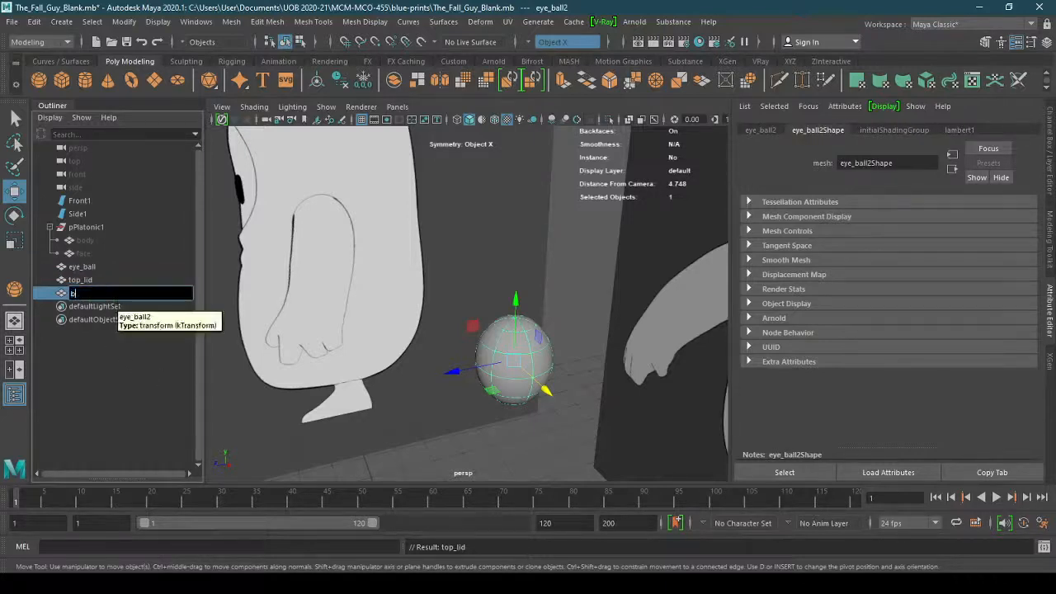
type("ottom_lid")
key("Return")
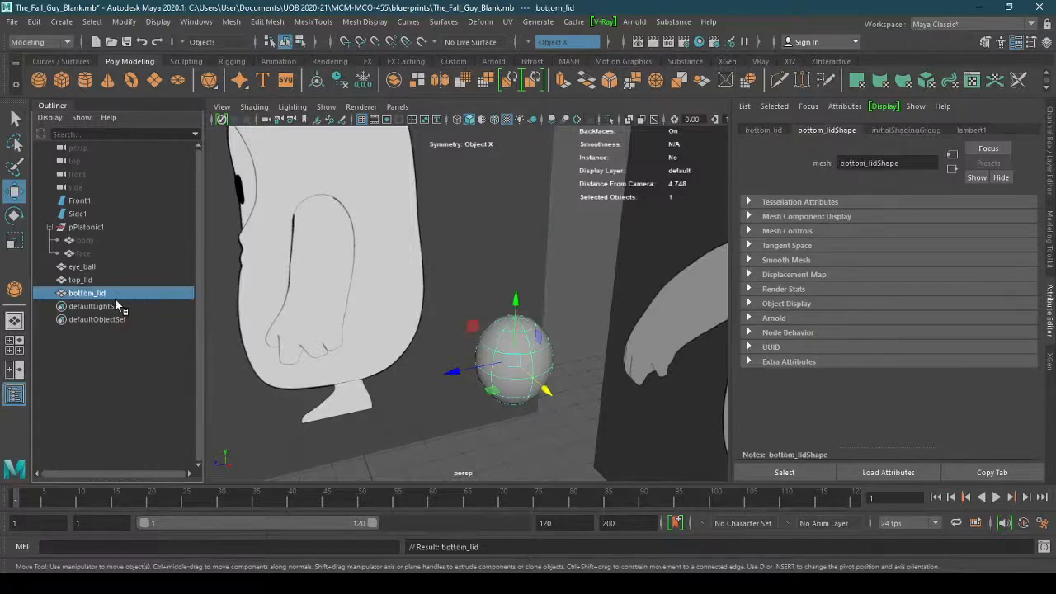
key("ctrl+h")
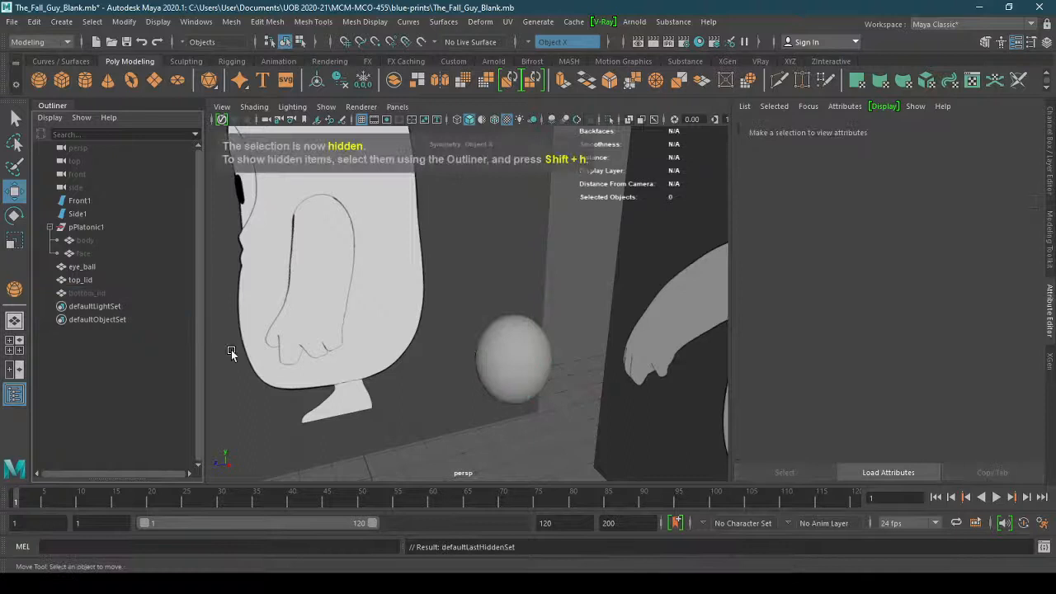
Try moving top_lid along X away from the eyeball, and undo the move
left_click(136, 280)
left_click_drag(652, 442, 565, 420, "alt")
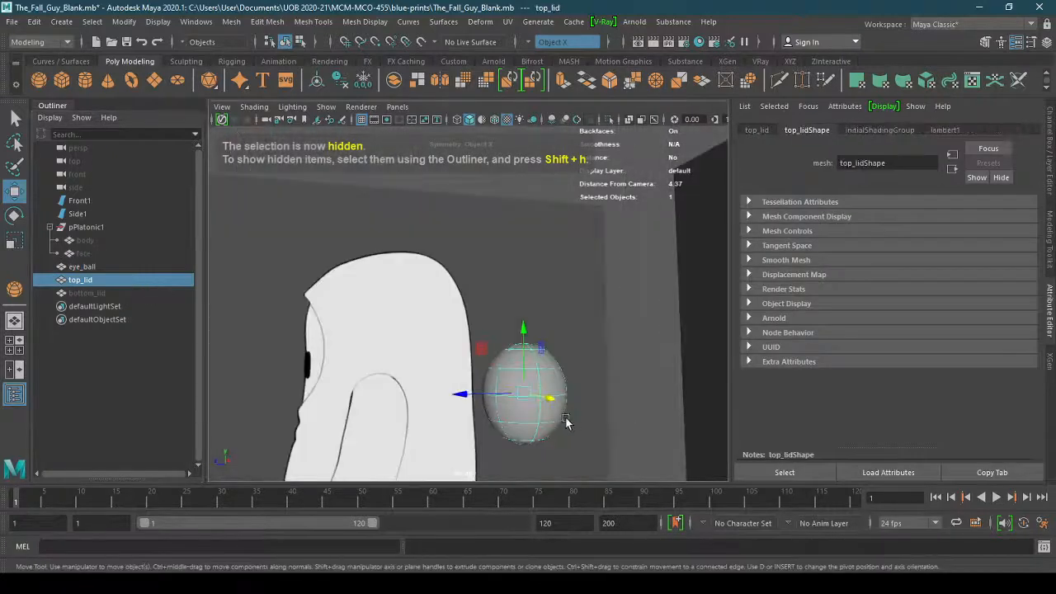
middle_click_drag(565, 420, 559, 350, "alt")
right_click_drag(559, 350, 623, 362, "alt")
middle_click_drag(652, 318, 597, 307)
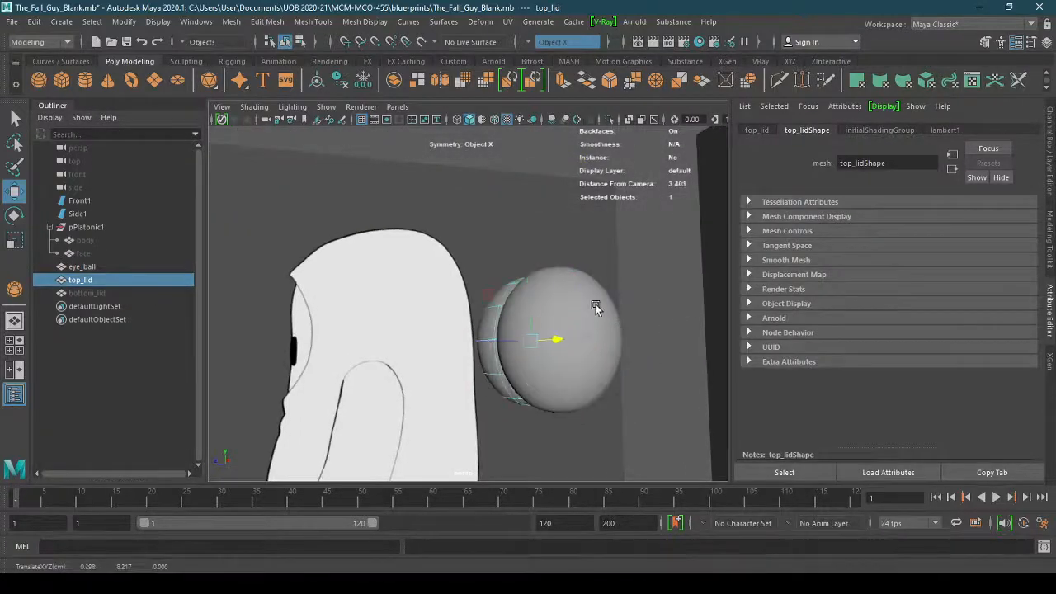
key("ctrl+z")
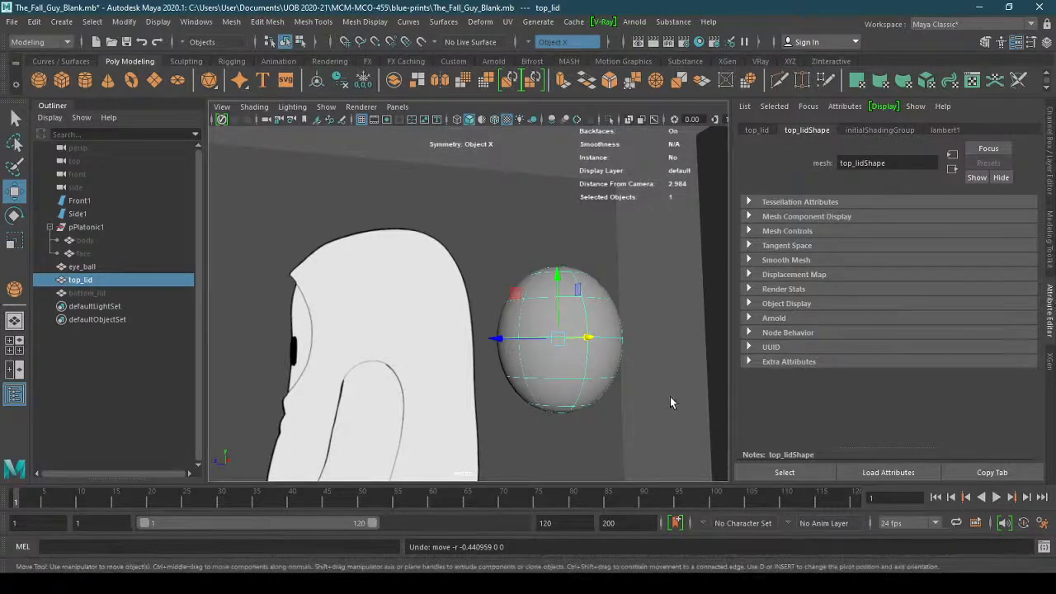
Select only top_lid and bring up its transform channels for editing
left_click(234, 350)
left_click(94, 280)
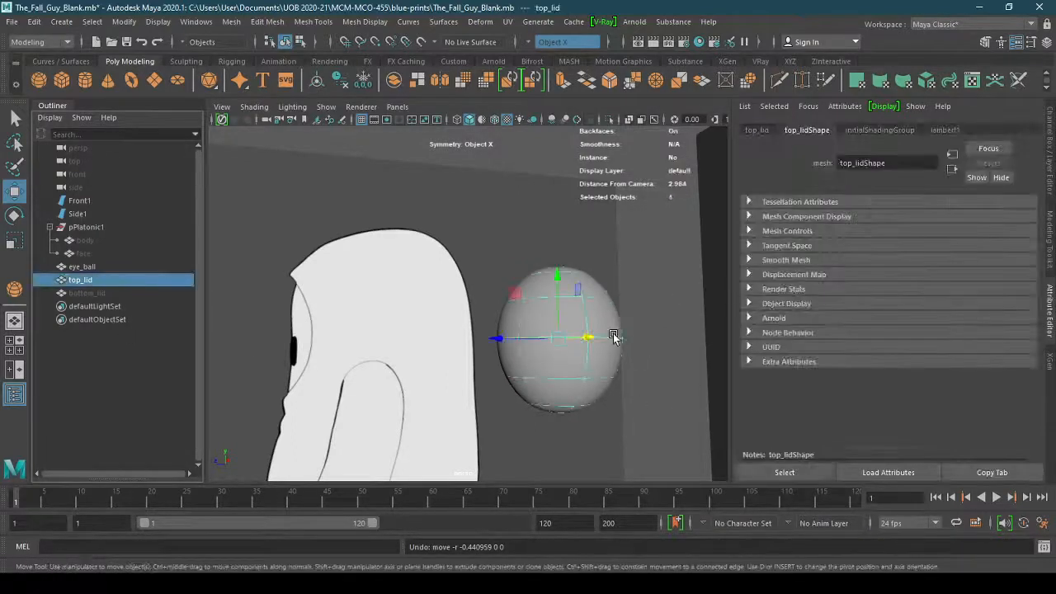
left_click_drag(615, 334, 540, 339, "alt")
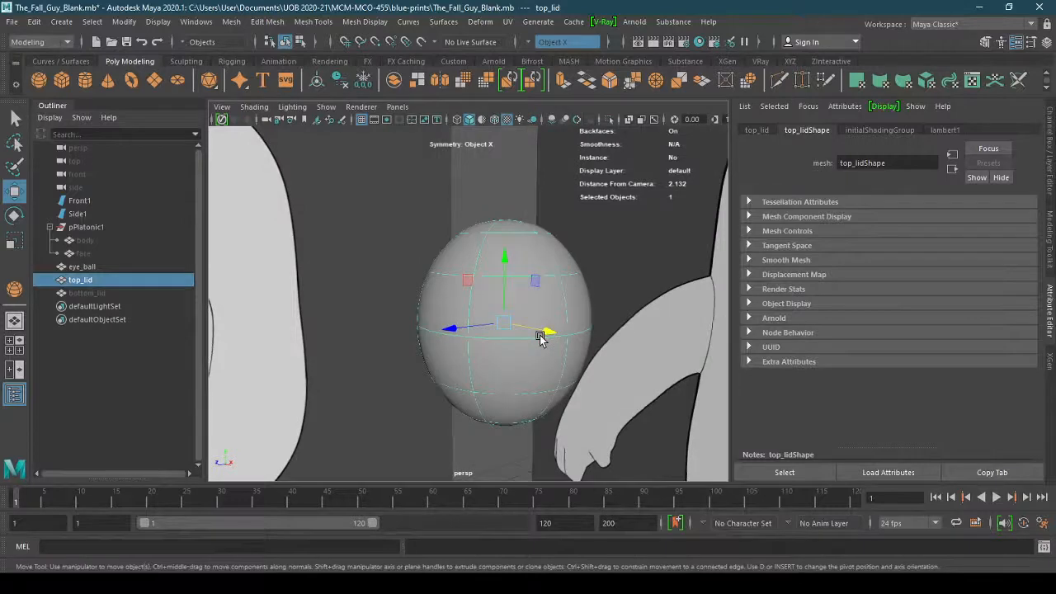
left_click(880, 130)
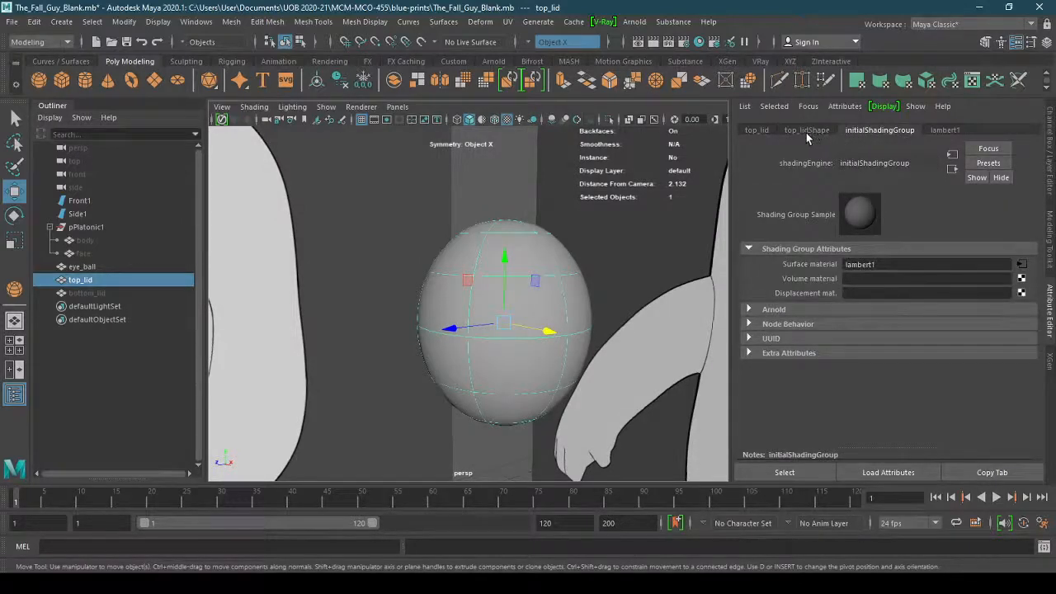
left_click(804, 131)
left_click(866, 129)
left_click(758, 131)
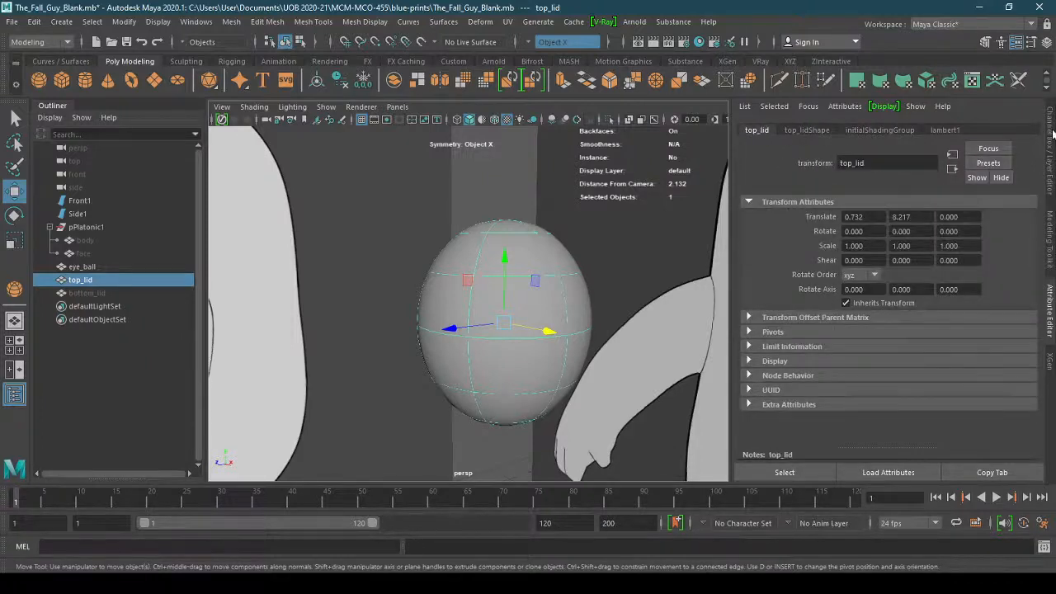
left_click(1051, 134)
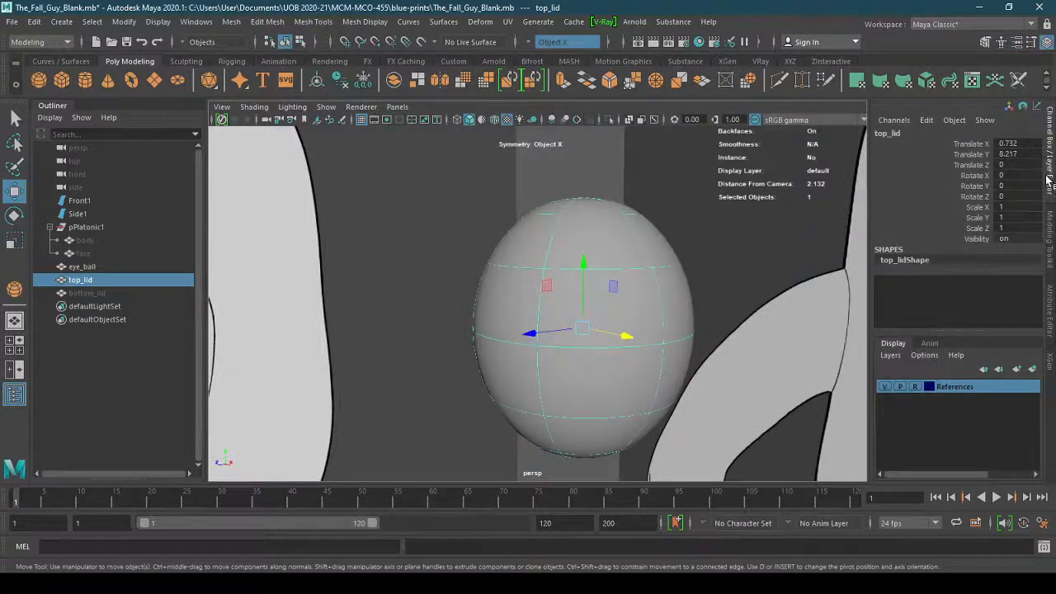
Try a scale of 1.2 on all three axes of top_lid, and undo it
left_click_drag(977, 207, 1015, 229)
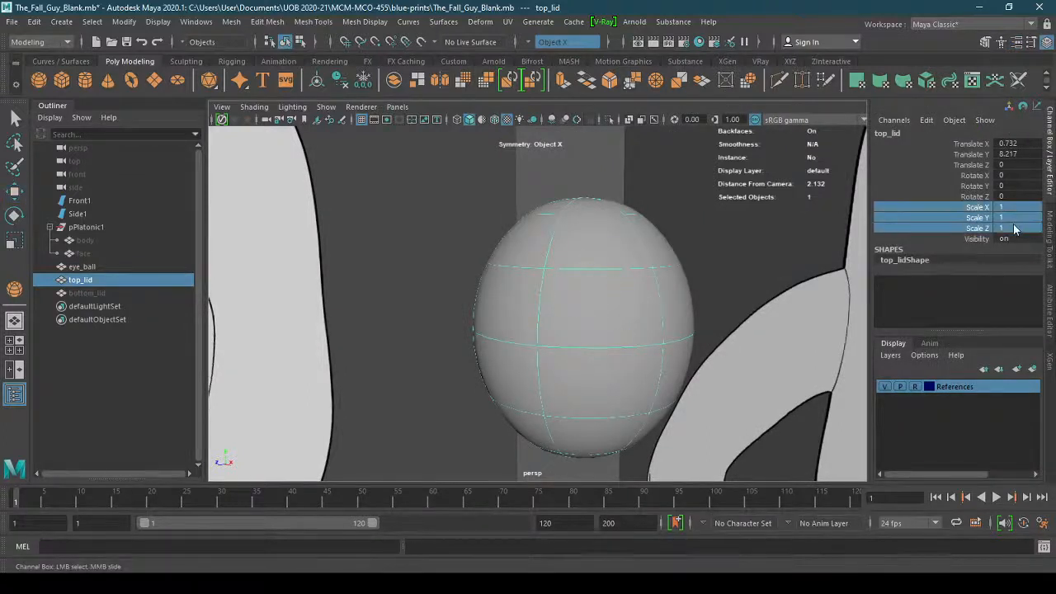
left_click(1019, 228)
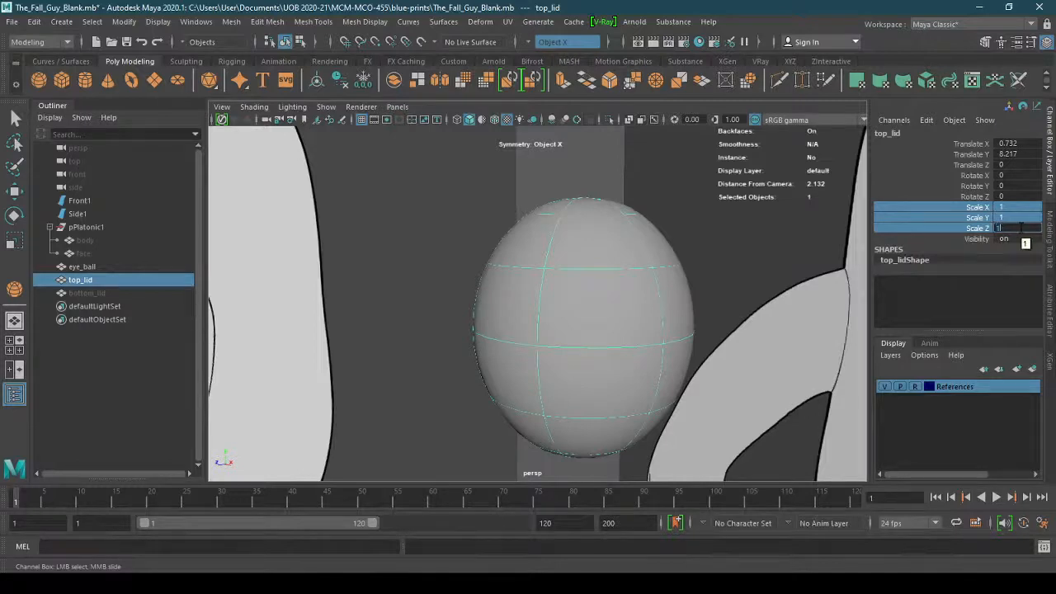
type("1.2")
key("Return")
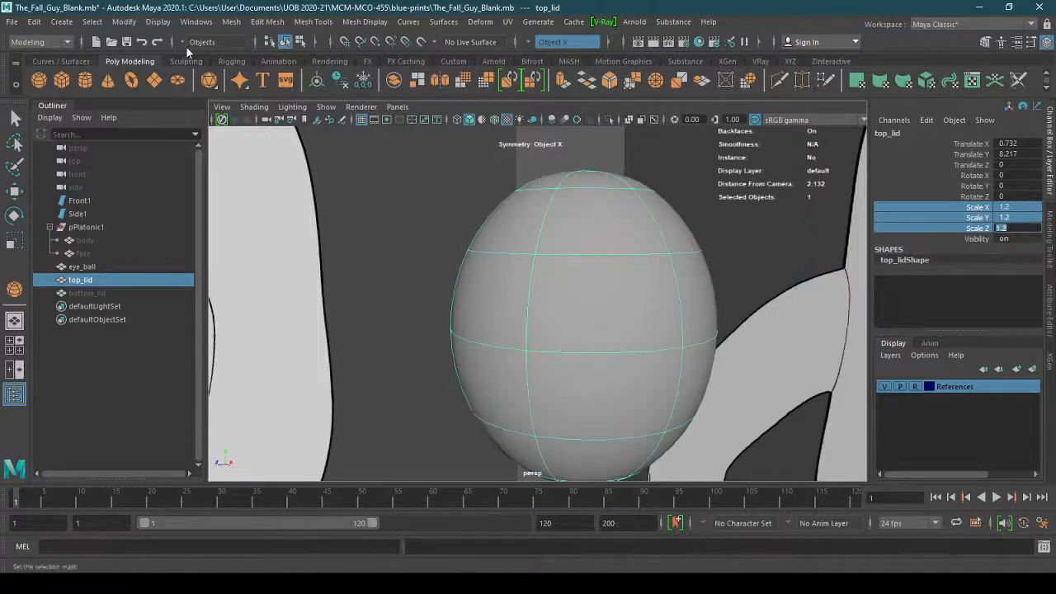
left_click(142, 42)
Turn on X-Ray shading and set top_lid's scale to 1.02 on all three axes
left_click(254, 107)
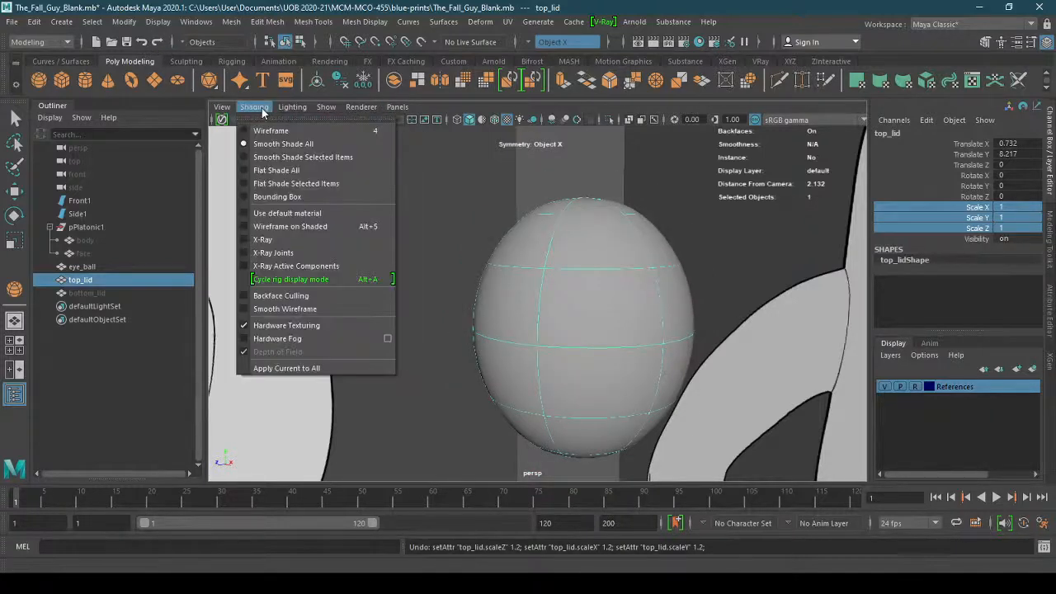
left_click(288, 246)
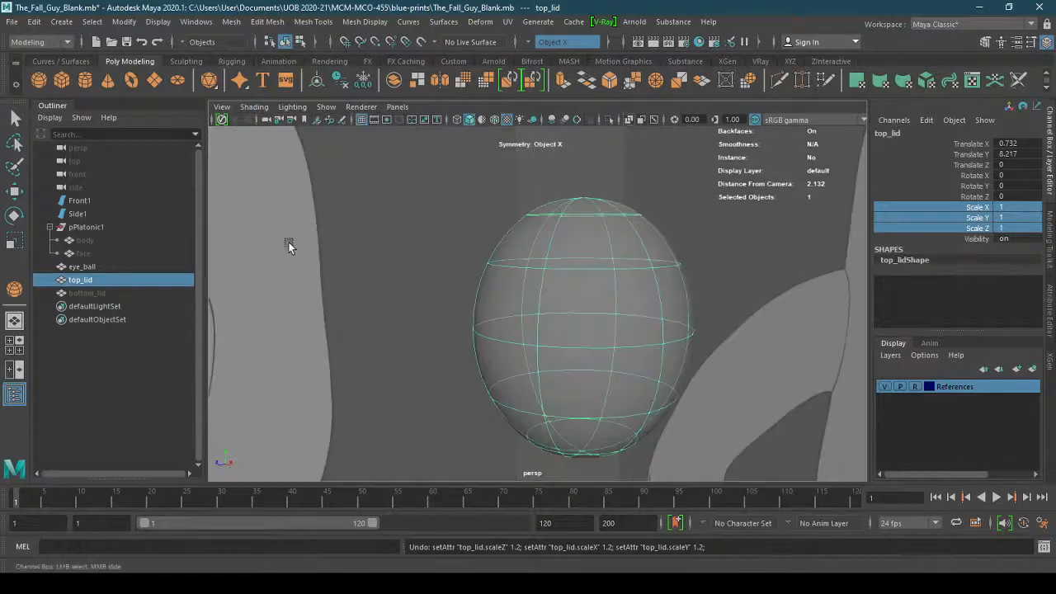
double_click(1026, 208)
left_click_drag(1025, 207, 1025, 227)
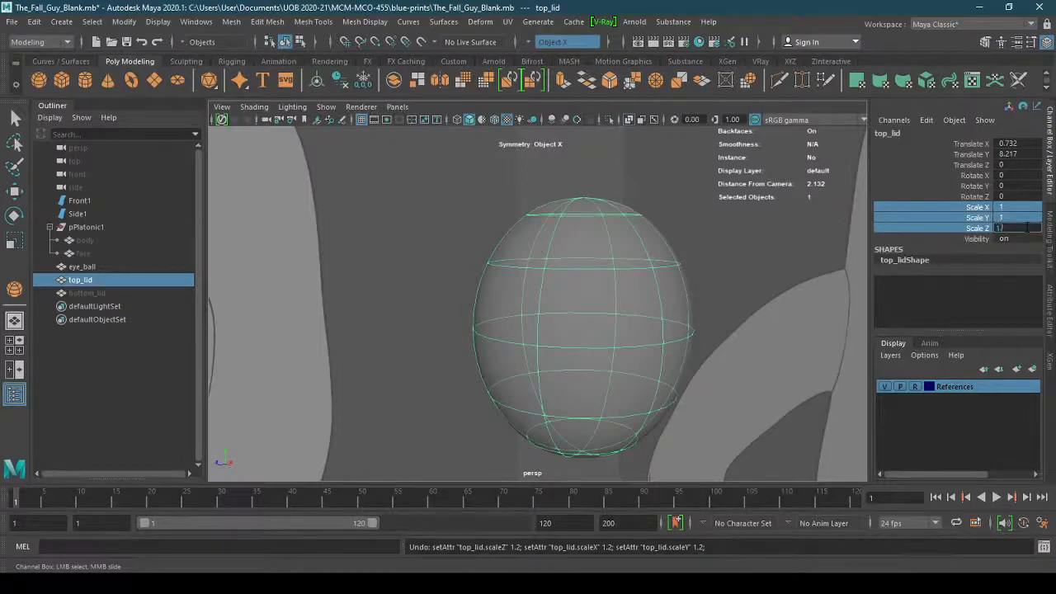
key("Return")
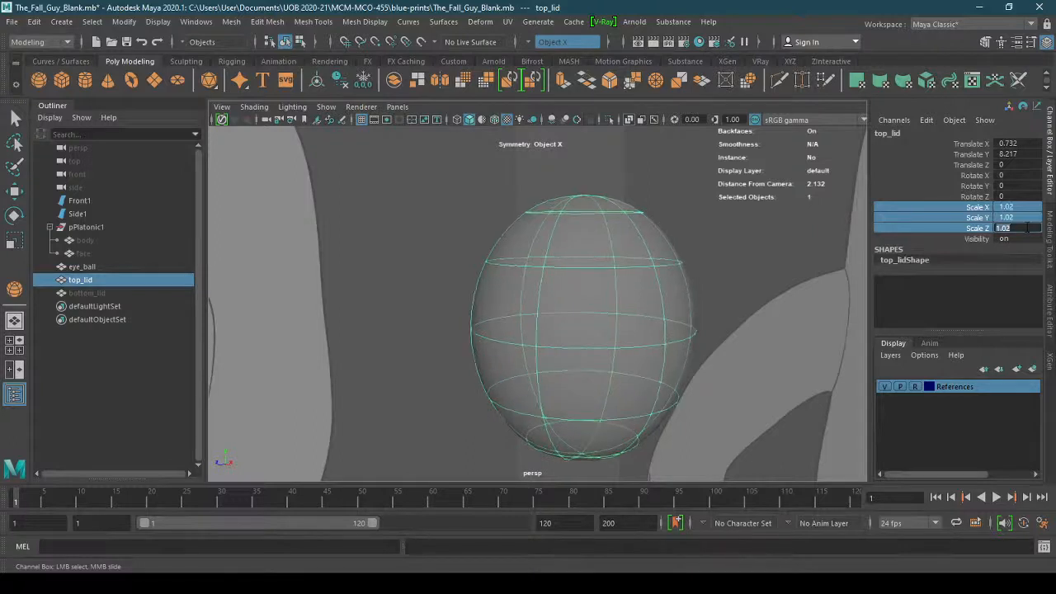
Try a scale of 1.05 on all three axes of top_lid, and settle on 1.03
right_click_drag(632, 330, 652, 332, "alt")
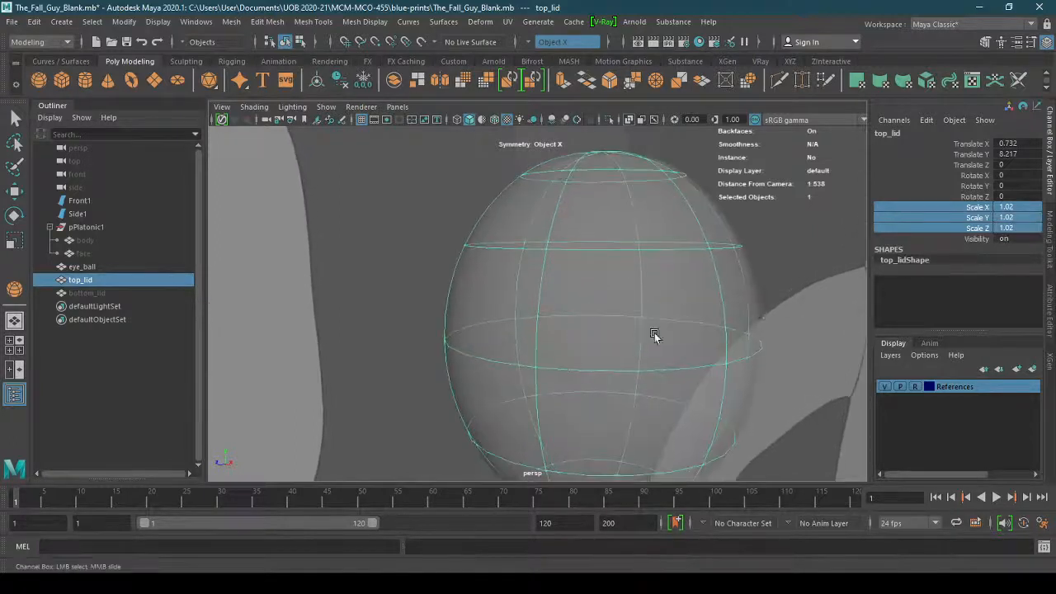
left_click_drag(652, 333, 629, 330, "alt")
double_click(1008, 227)
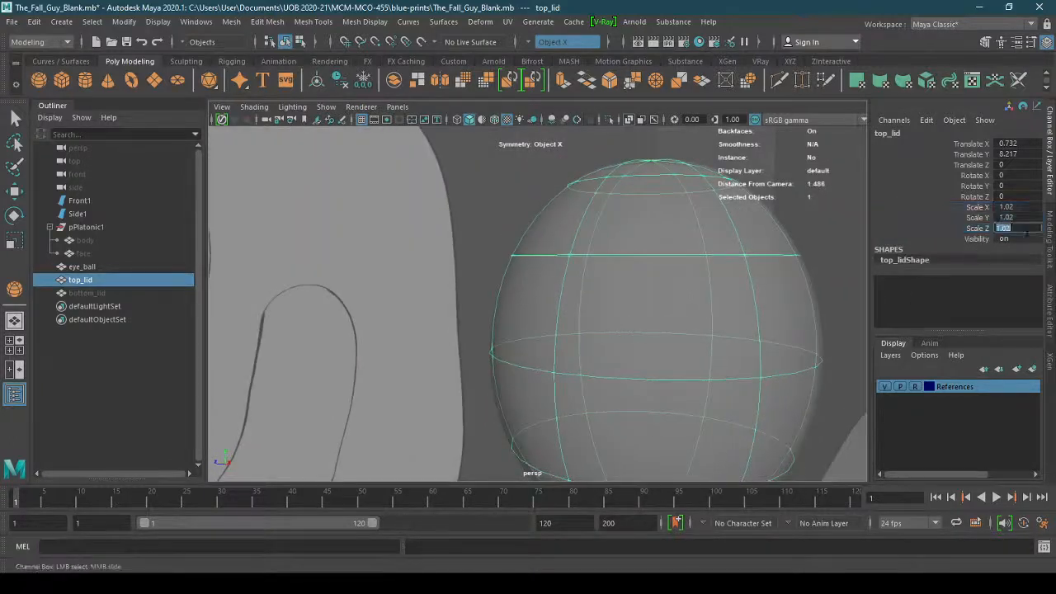
left_click_drag(972, 208, 977, 229)
left_click(1031, 229)
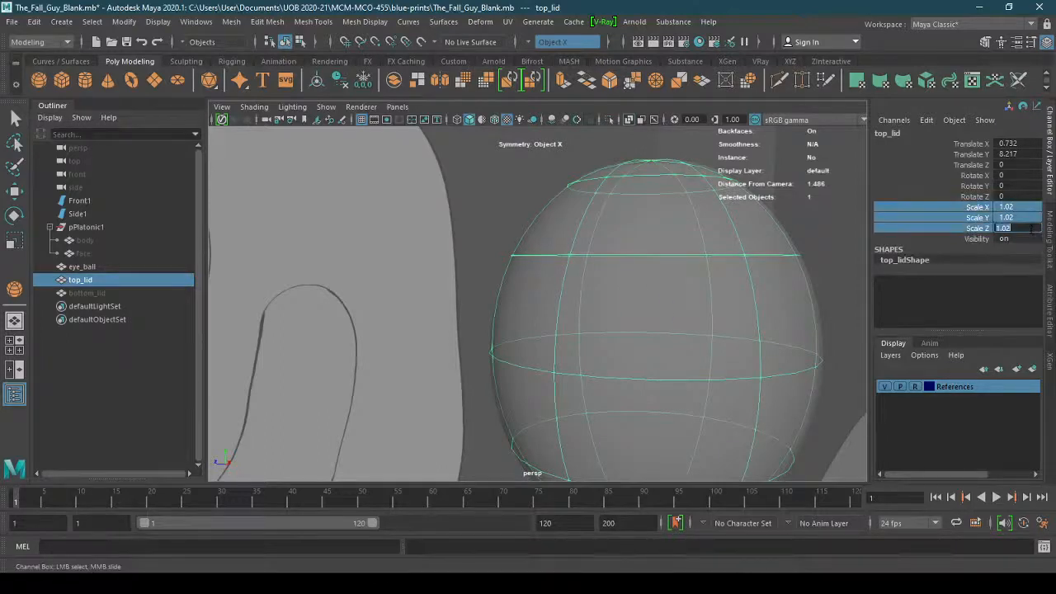
left_click(1031, 230)
key("Return")
left_click(1031, 229)
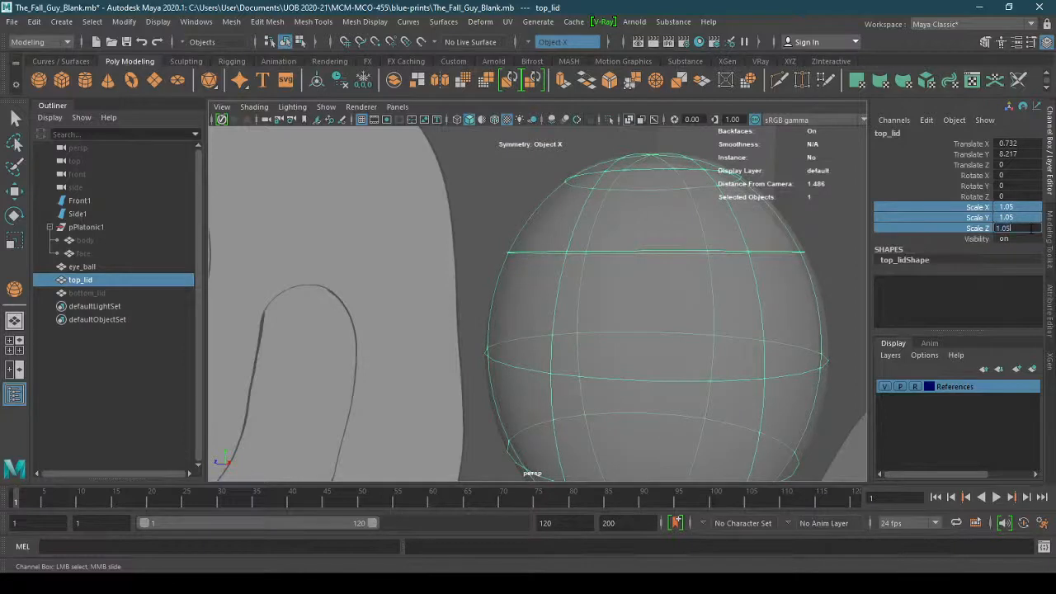
key("BackSpace")
type("3")
key("Return")
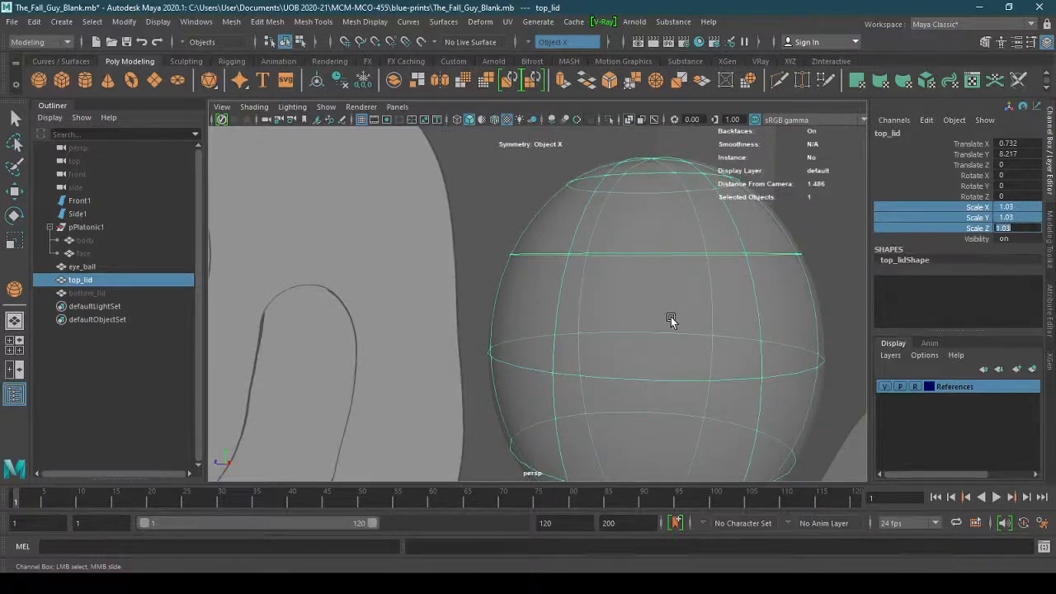
Turn off X-Ray shading so that top_lid is shown solid
left_click(399, 107)
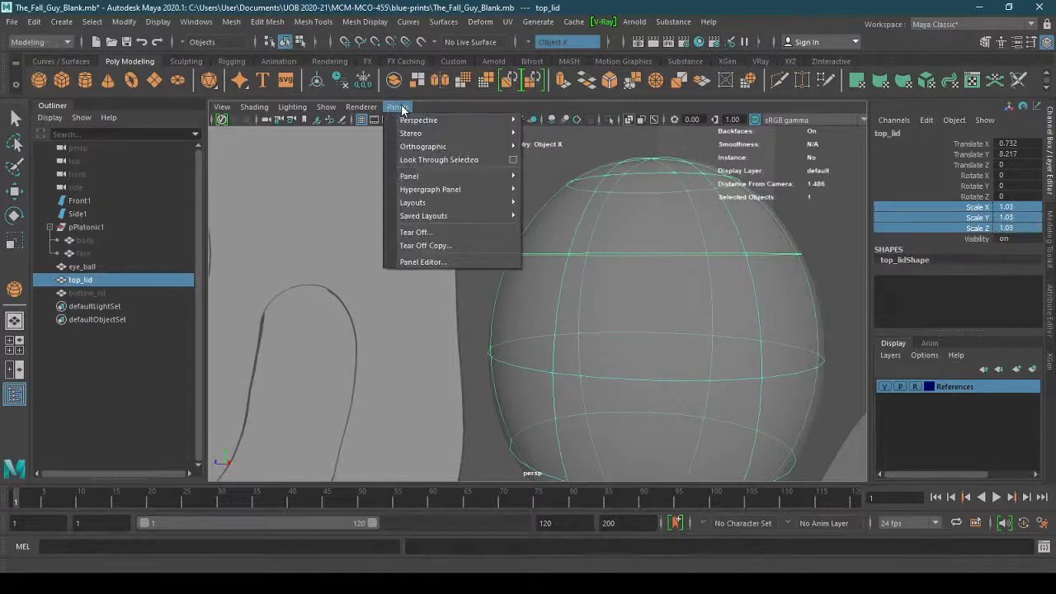
mouse_move(253, 108)
left_click(284, 240)
mouse_move(678, 270)
right_mouse_down("alt")
mouse_move(554, 284)
mouse_move(676, 325)
mouse_move(561, 297)
mouse_move(588, 294)
right_mouse_up("alt")
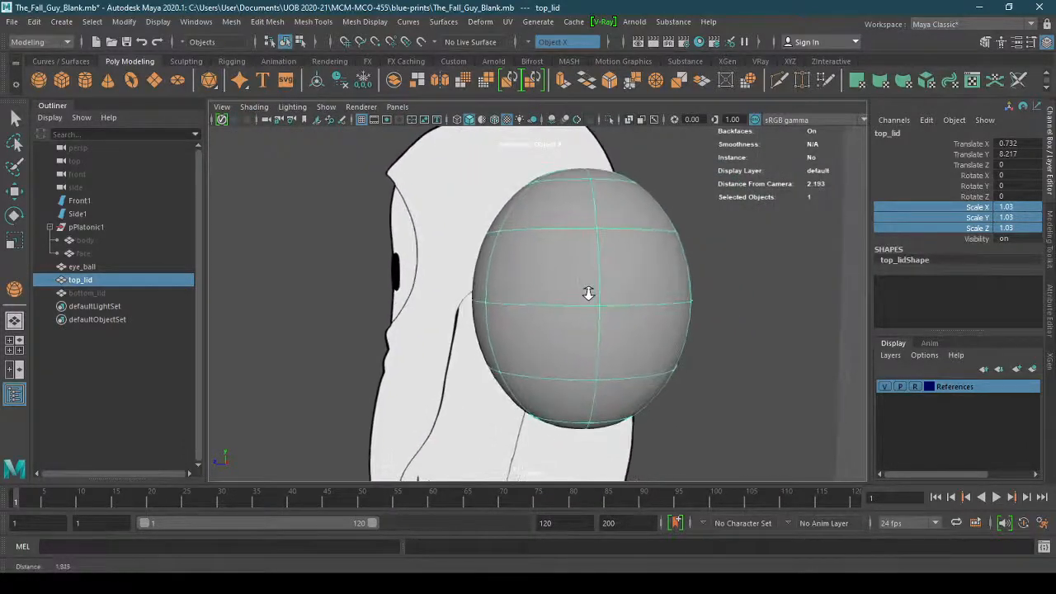
Select all faces in the lower half of top_lid and delete them
right_click_drag(594, 235, 594, 272)
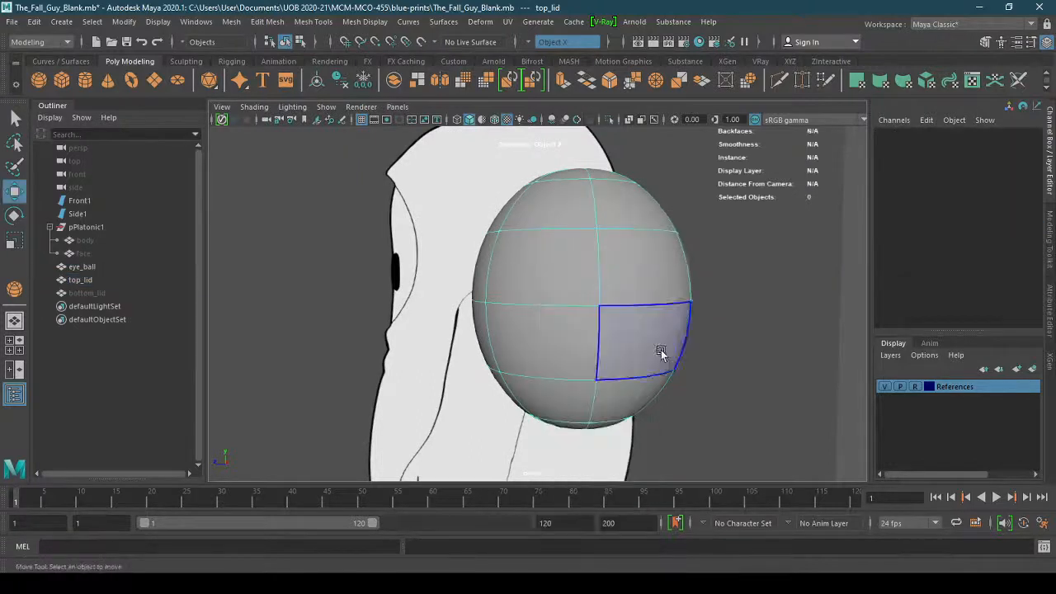
left_click_drag(735, 436, 480, 344)
left_click_drag(734, 445, 449, 340)
left_click_drag(594, 372, 700, 401, "alt")
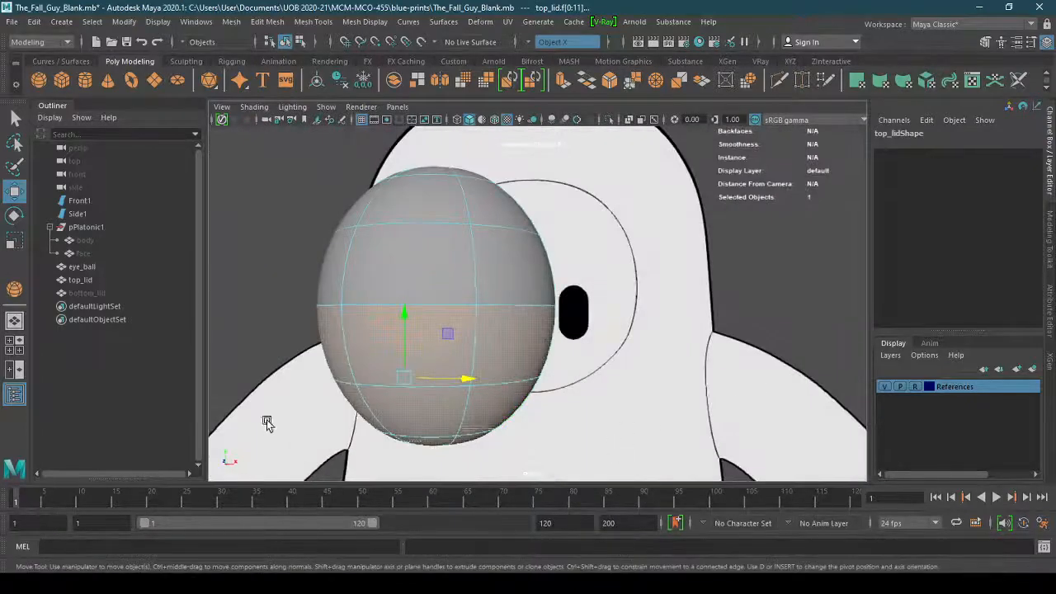
key("Delete")
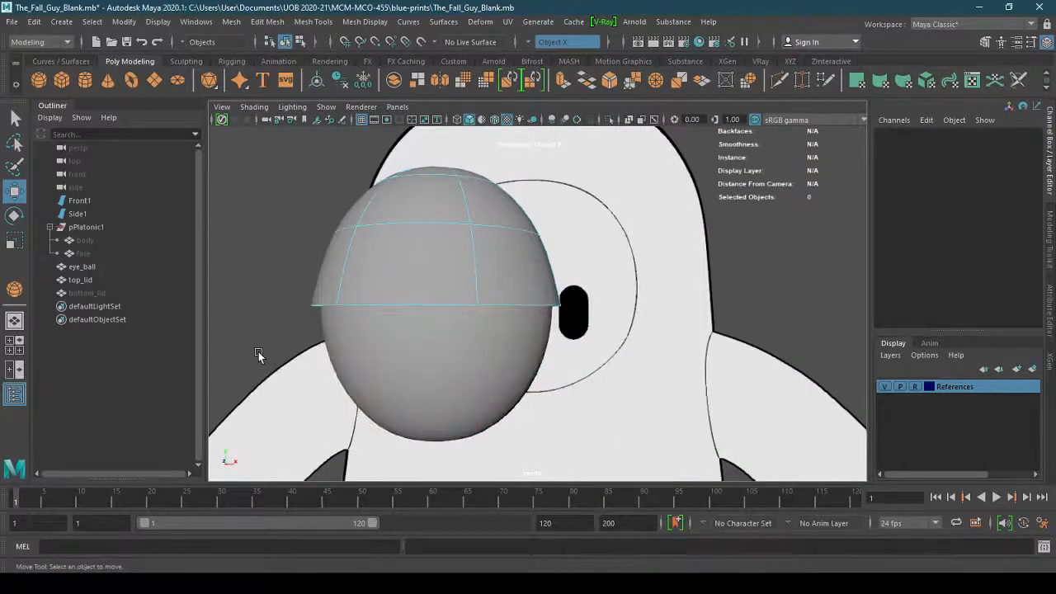
Turn off symmetry and extrude all remaining faces of top_lid with a thickness of about -0.022
left_click_drag(258, 352, 542, 377, "alt")
left_click_drag(714, 445, 314, 148)
left_click_drag(425, 257, 412, 236, "alt")
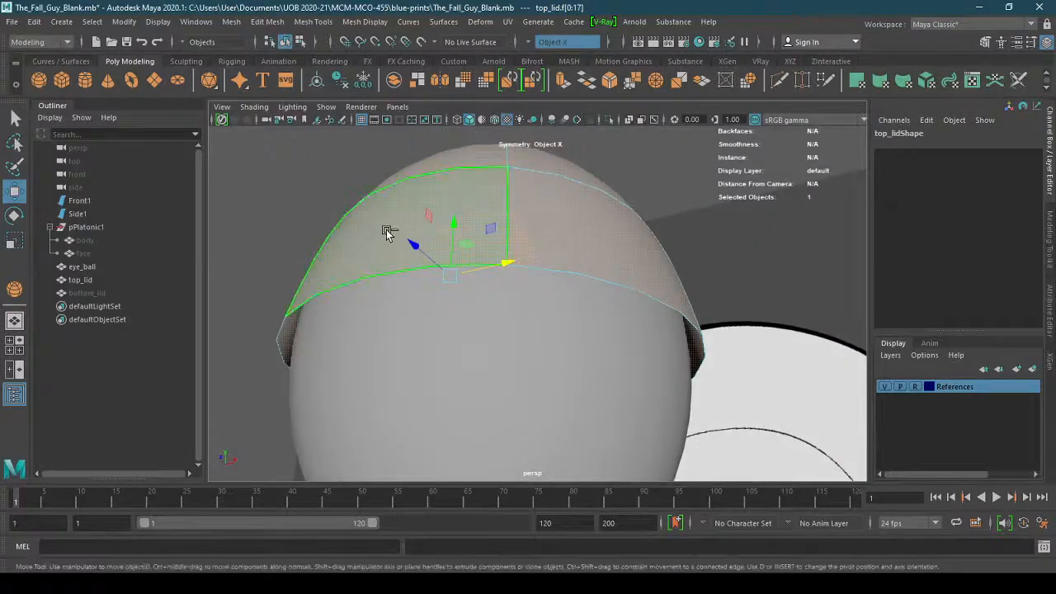
left_click(544, 42)
left_click(559, 46)
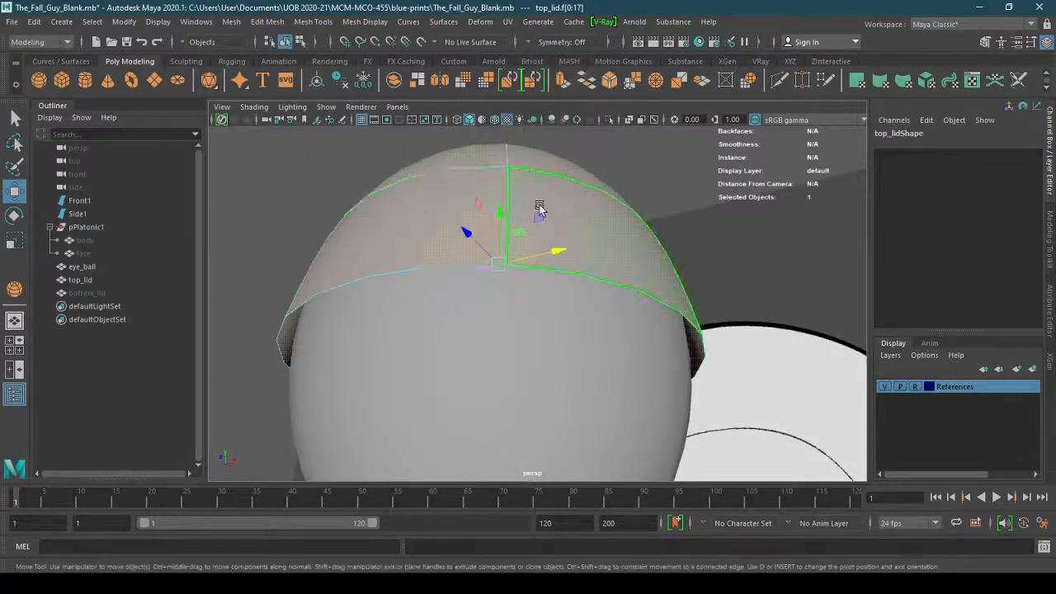
right_click_drag(409, 229, 411, 265, "shift")
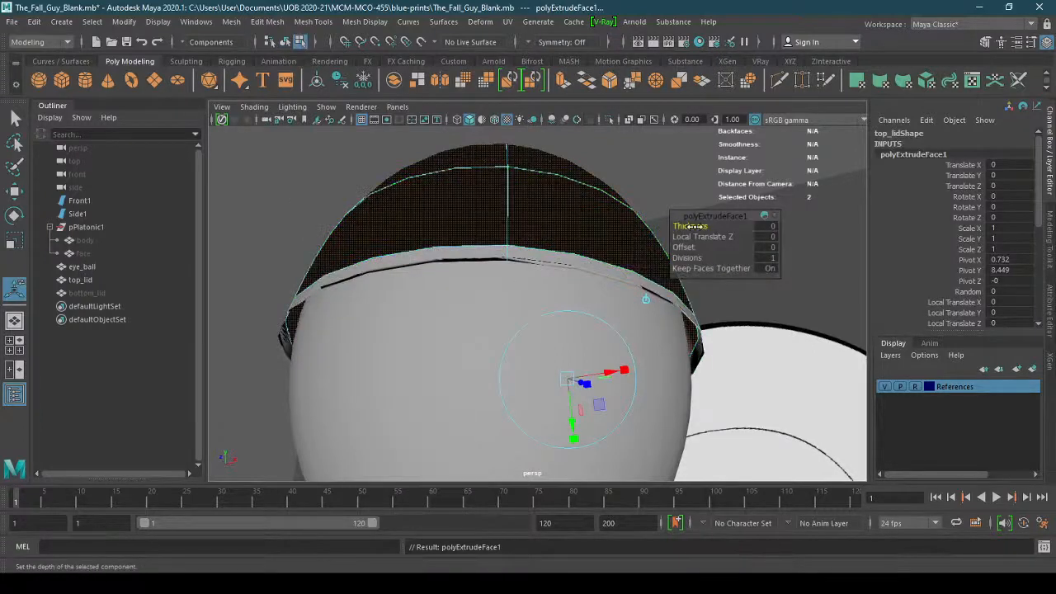
left_click_drag(691, 226, 678, 225)
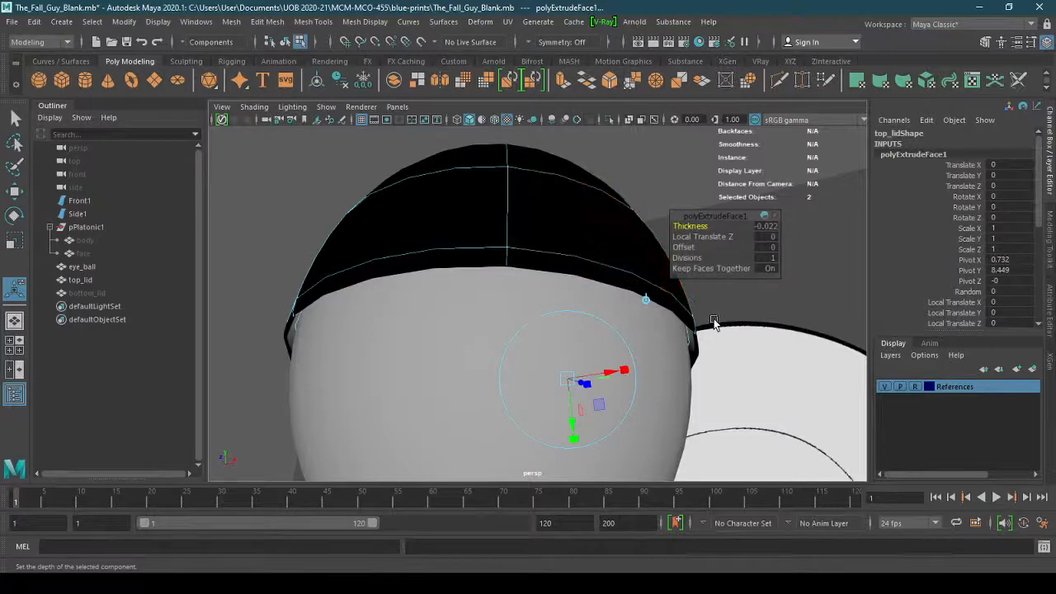
Select all faces of the extruded top_lid and try reversing their normals
left_click_drag(714, 321, 572, 362, "alt")
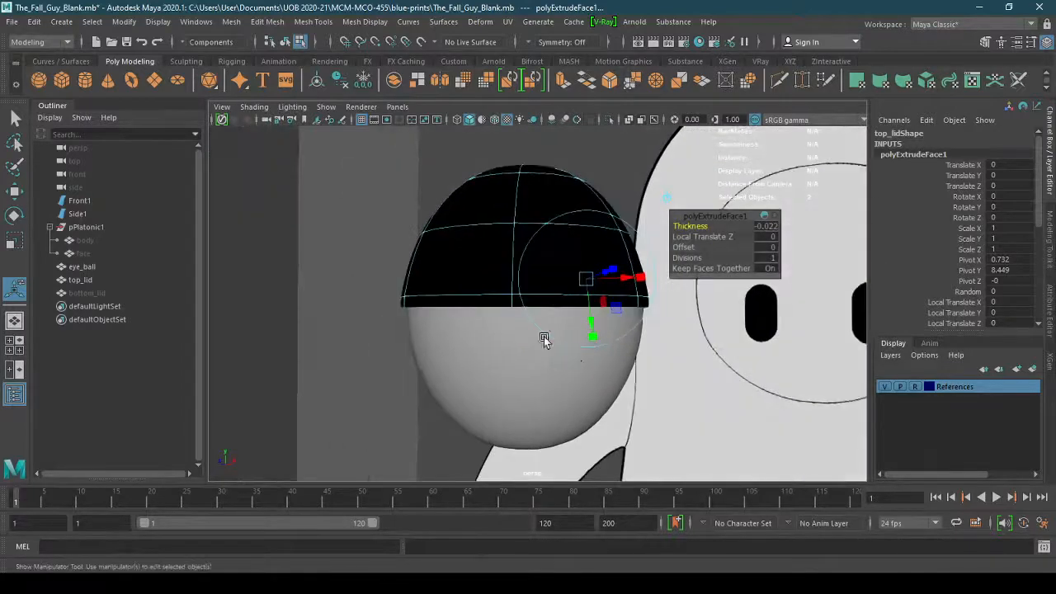
key("F11")
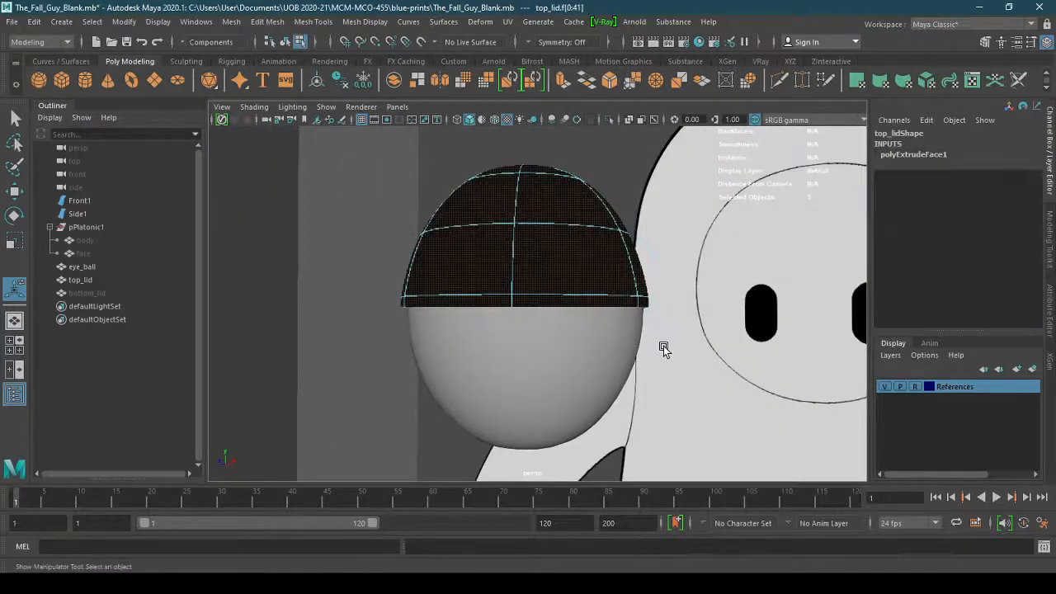
scroll(596, 267, "up", 3)
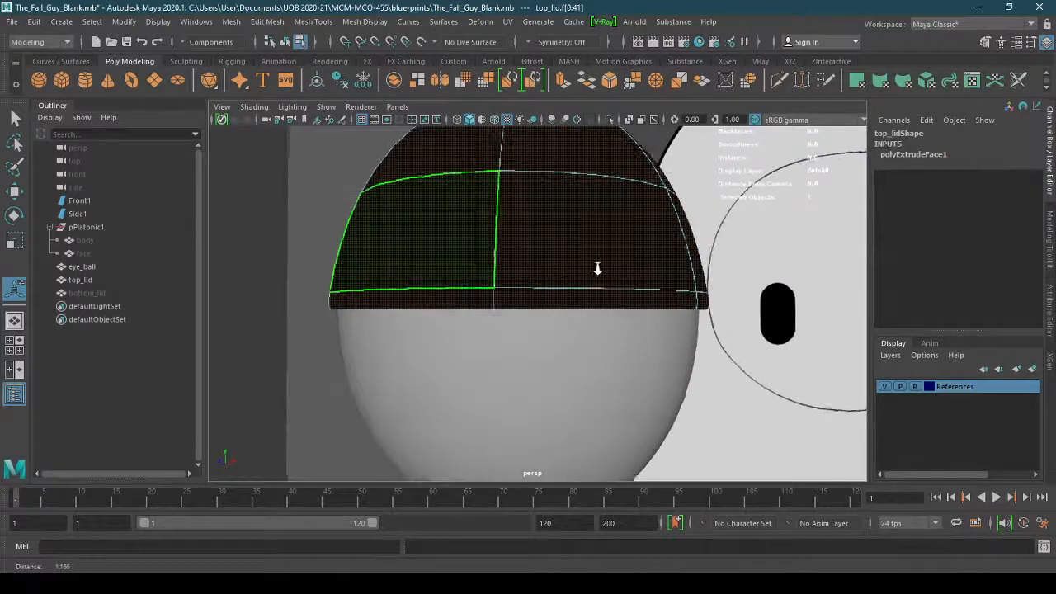
right_click(538, 242, "shift")
right_click_drag(539, 240, 669, 258, "shift")
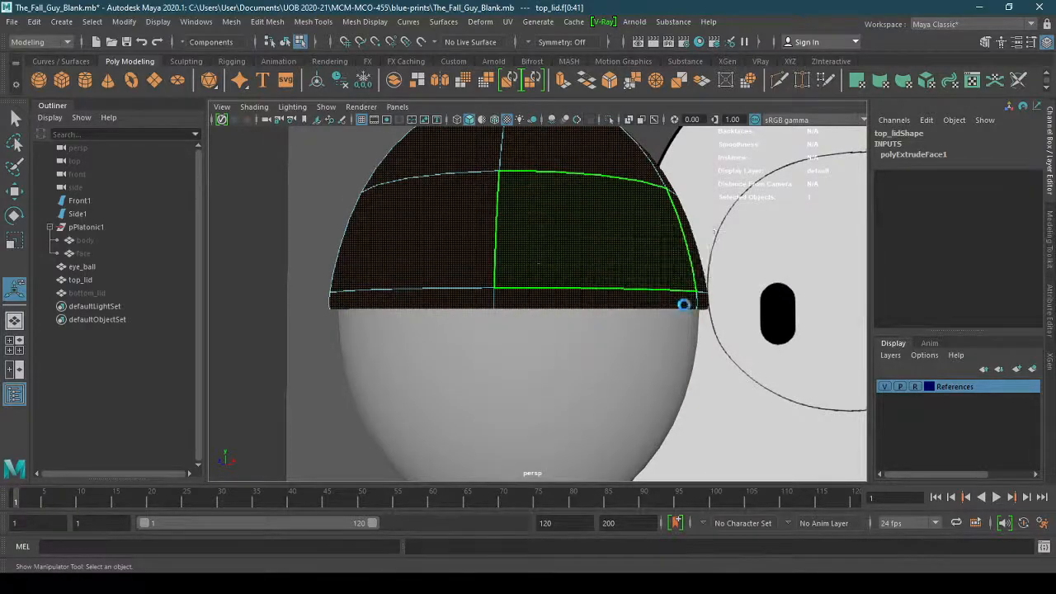
left_click_drag(698, 370, 621, 299, "alt")
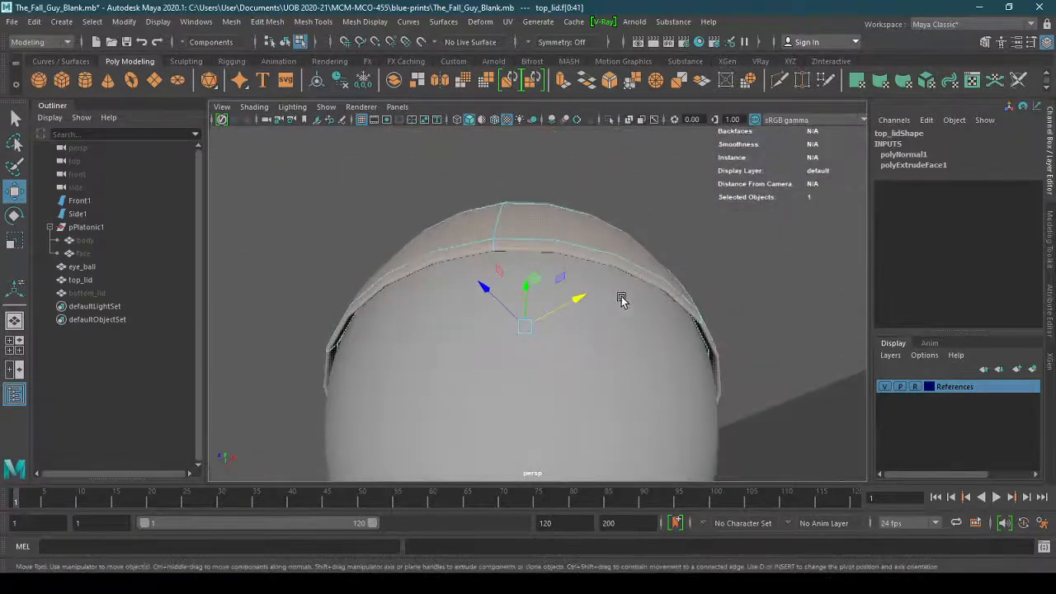
Undo the normal reversal and the face extrusion on top_lid
key("ctrl+z")
key("ctrl+z")
key("ctrl+z")
key("ctrl+z")
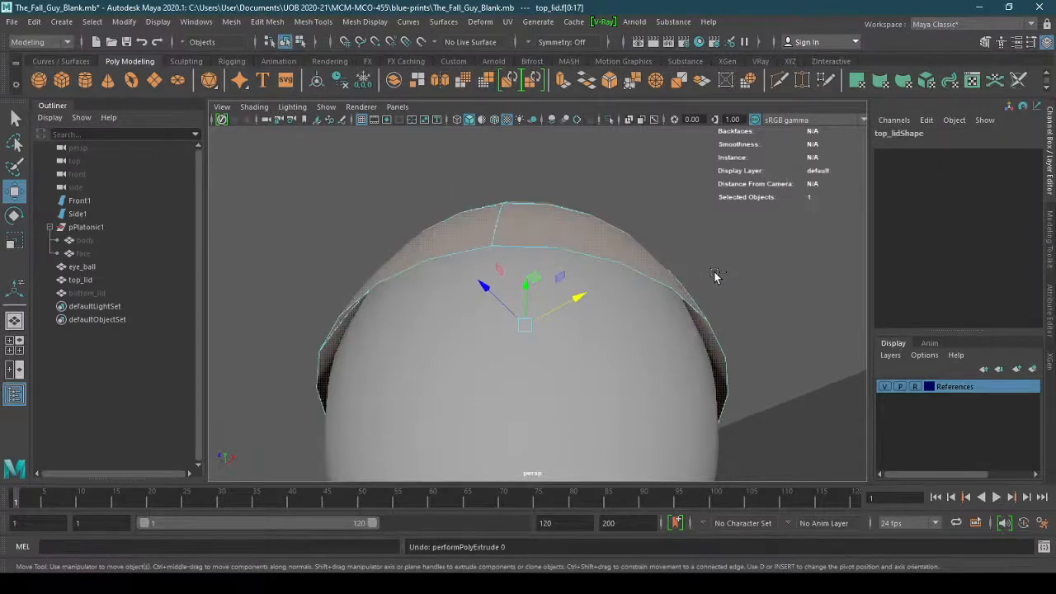
Extrude all faces of top_lid again with a thickness of about -0.033 and 2 divisions
right_click(542, 233, "shift")
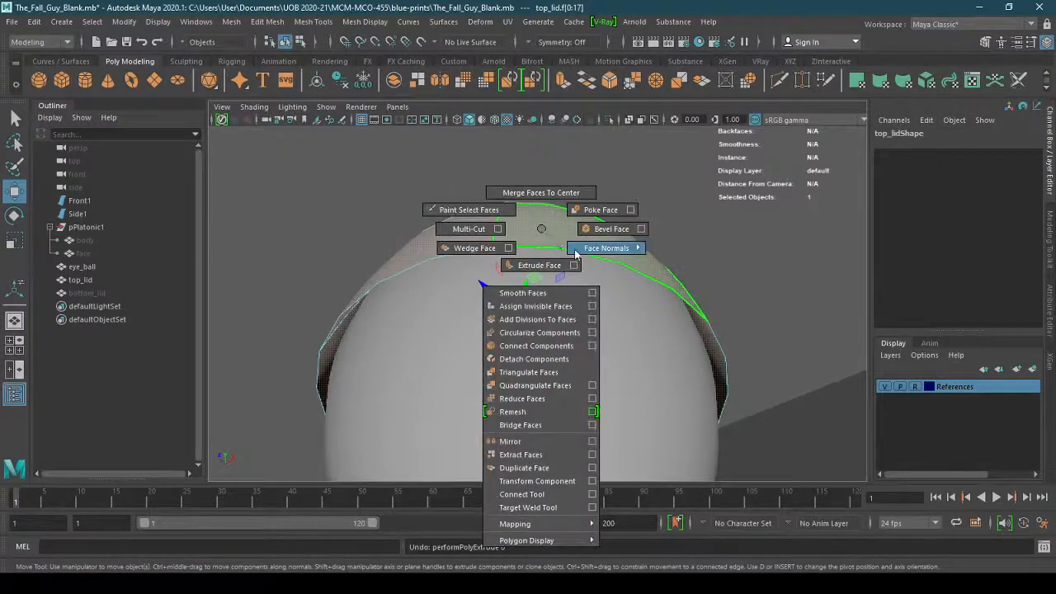
mouse_move(575, 253)
left_click(536, 266)
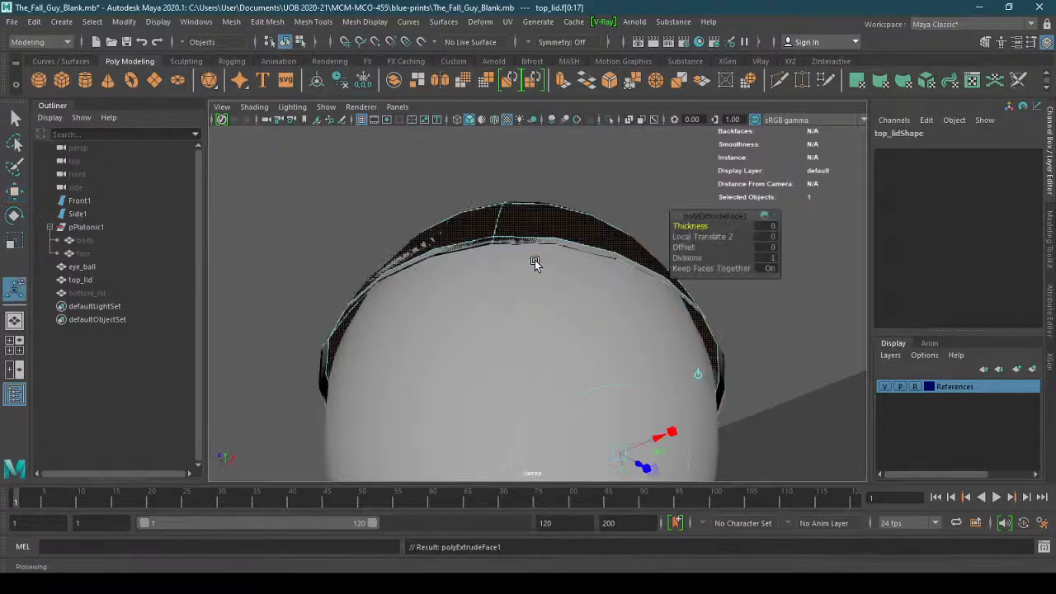
left_click_drag(700, 226, 691, 257)
key("ctrl+z")
left_click_drag(585, 294, 552, 330, "alt")
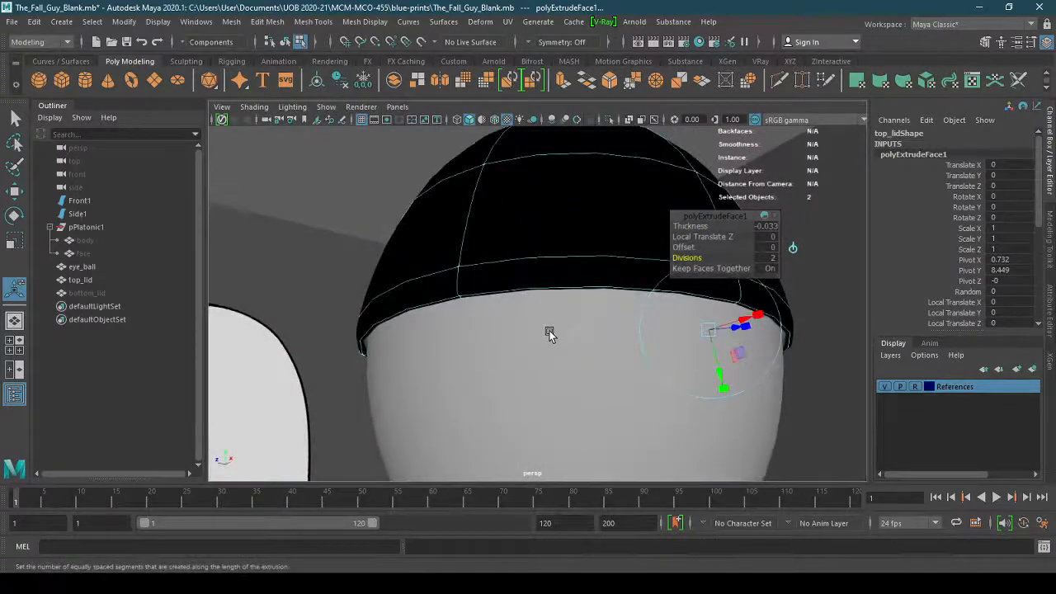
Try reversing the normals of top_lid while the extrusion is still active
right_click(539, 245, "shift")
right_click_drag(538, 245, 585, 261, "shift")
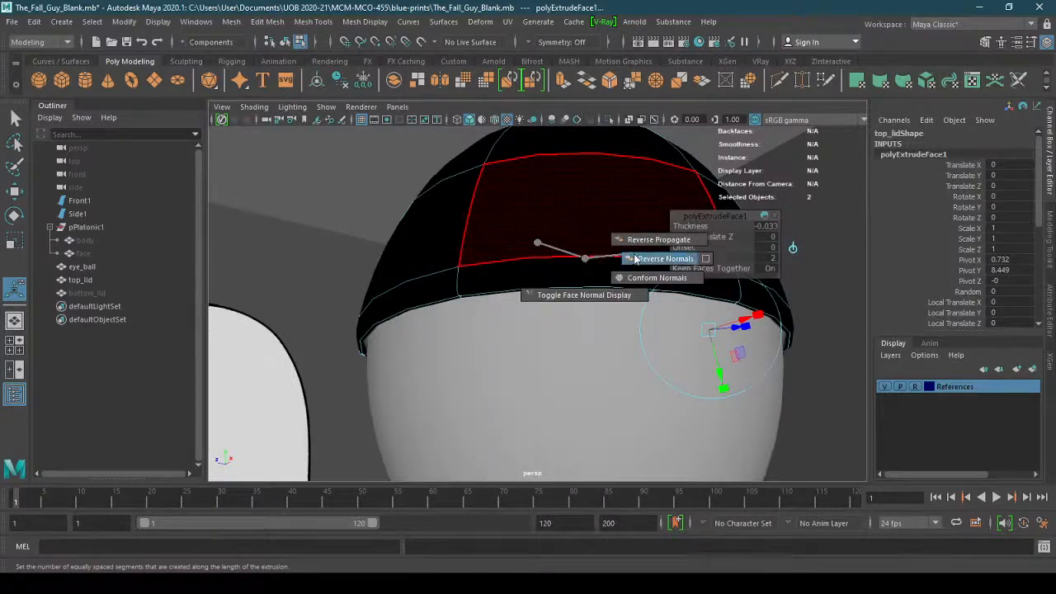
right_click_drag(634, 258, 632, 255, "shift")
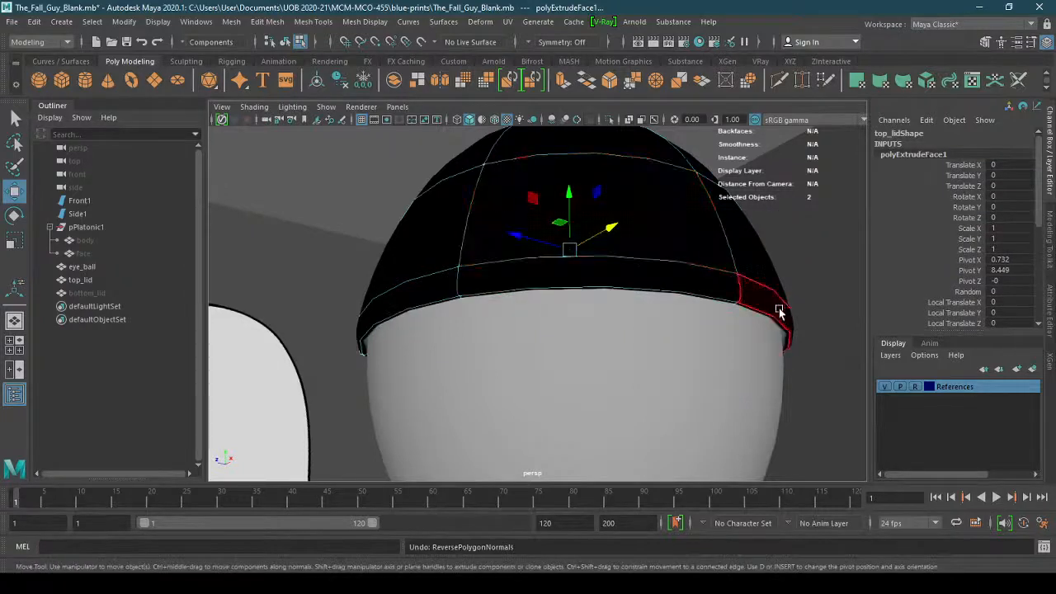
Select every face of top_lid, including the extruded inner ones, and reverse their normals
left_click_drag(712, 311, 636, 347, "alt")
right_click_drag(637, 349, 625, 352, "alt")
left_click_drag(411, 181, 603, 213)
left_click_drag(777, 385, 777, 382)
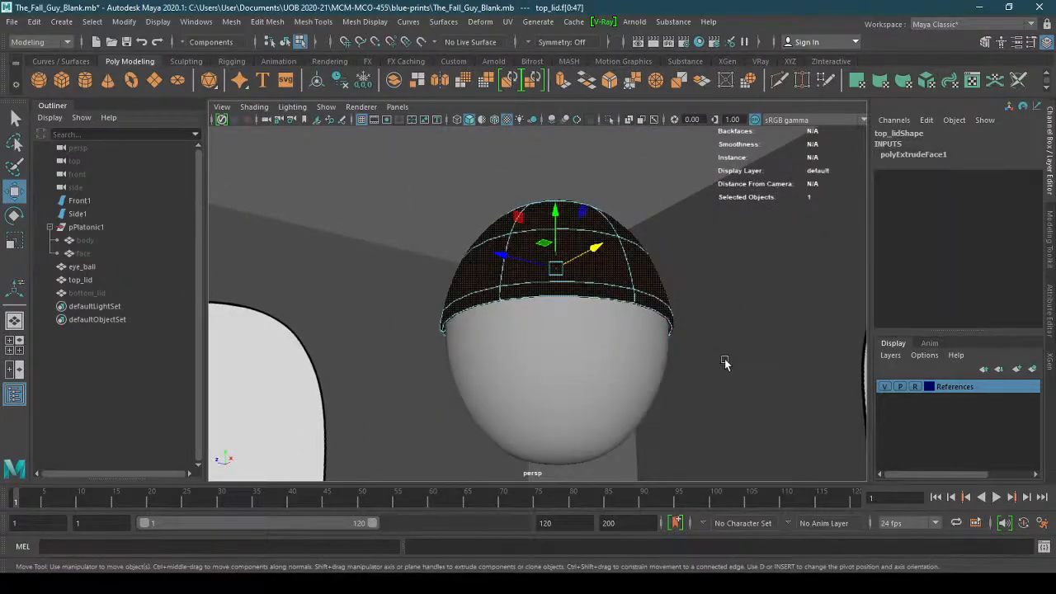
right_click_drag(594, 274, 676, 283, "shift")
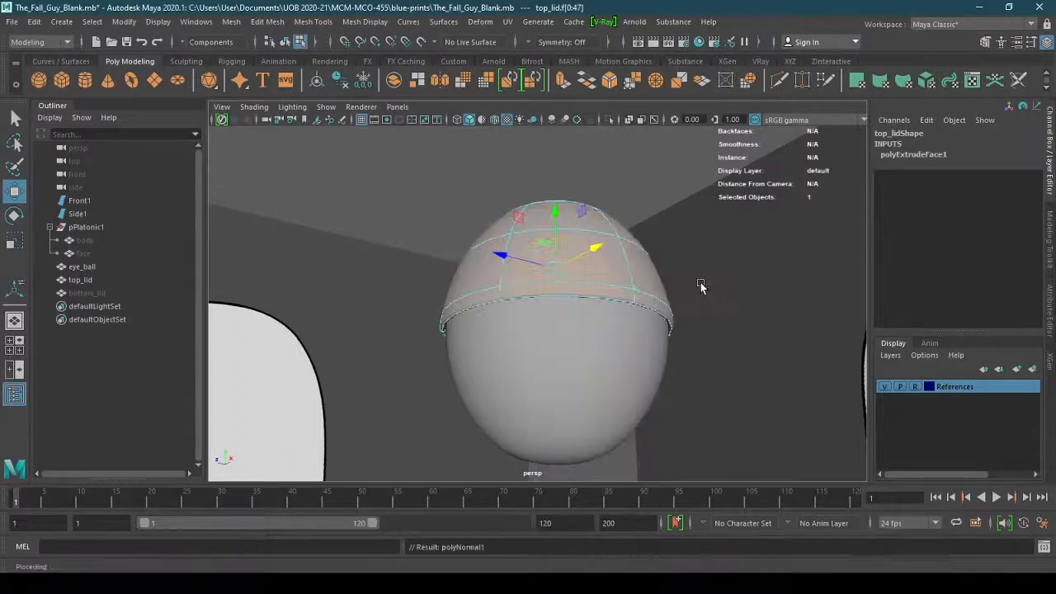
left_click_drag(606, 314, 596, 342, "alt")
scroll(649, 302, "up", 2)
left_click_drag(648, 302, 618, 290, "alt")
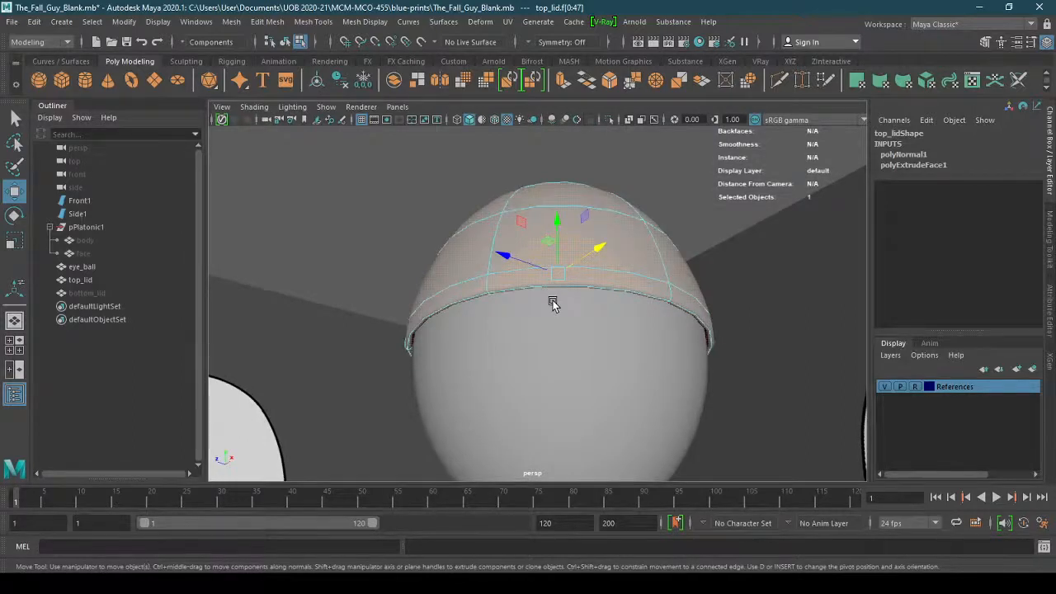
Return from face selection to object mode with the whole top_lid selected
left_click_drag(552, 304, 490, 353, "alt")
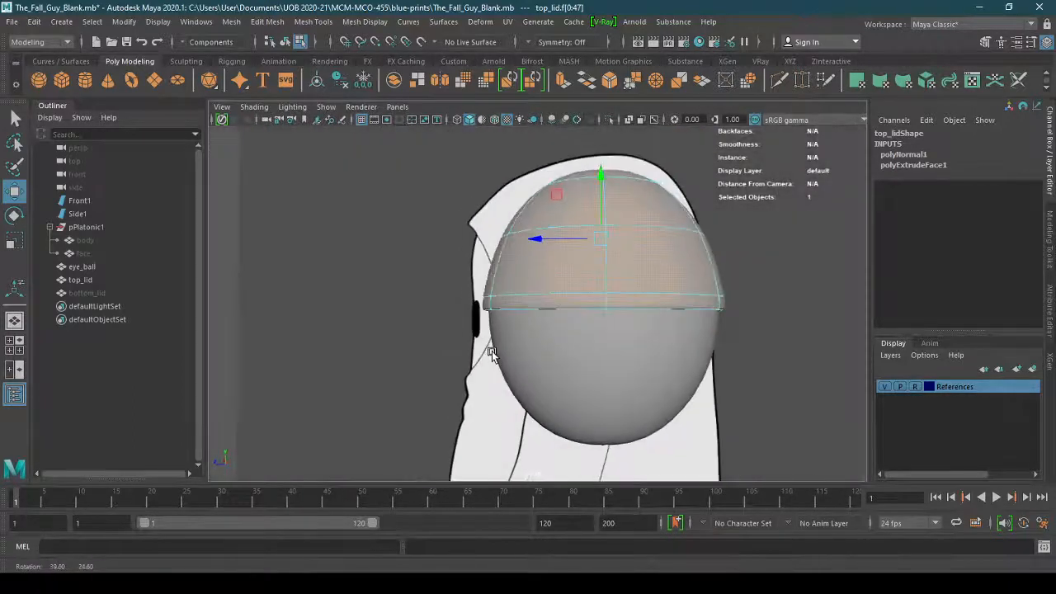
left_click_drag(612, 347, 591, 276, "alt")
right_click_drag(582, 235, 648, 216)
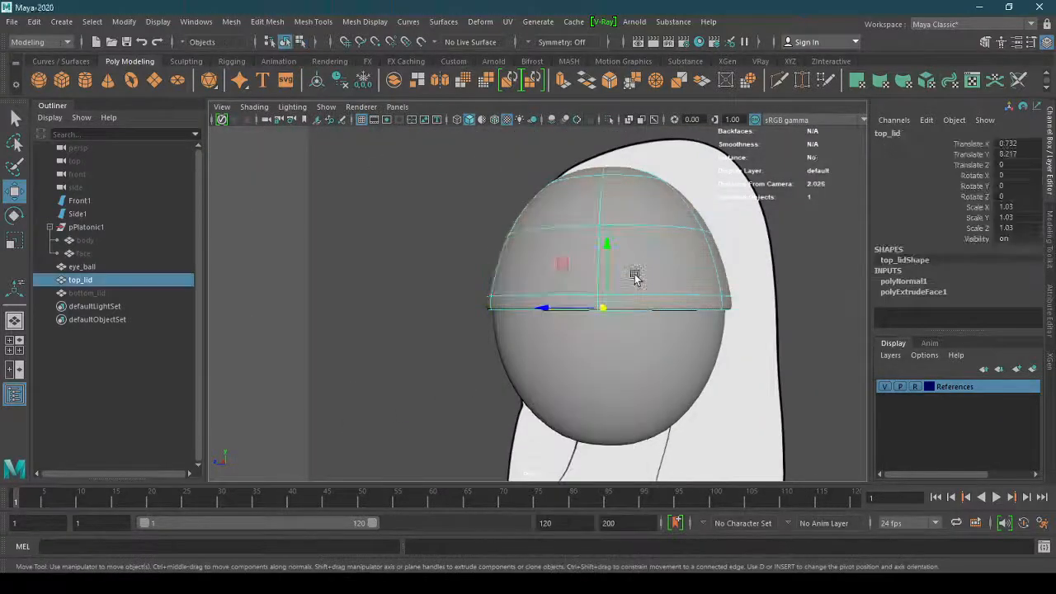
left_click_drag(634, 277, 634, 354, "alt")
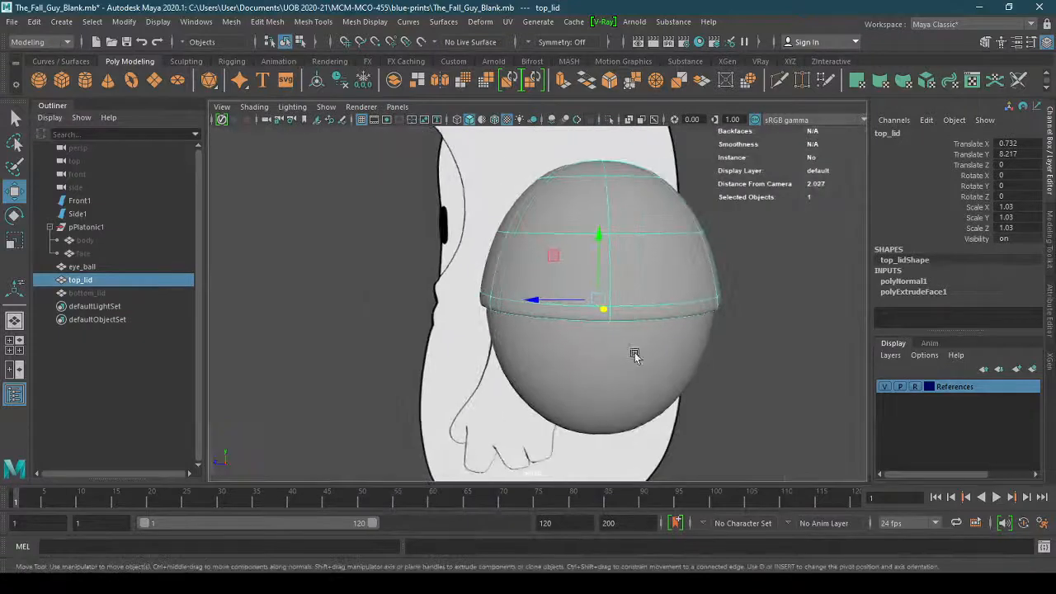
Try opening top_lid by rotating it to about -46 degrees on the X axis
key("r")
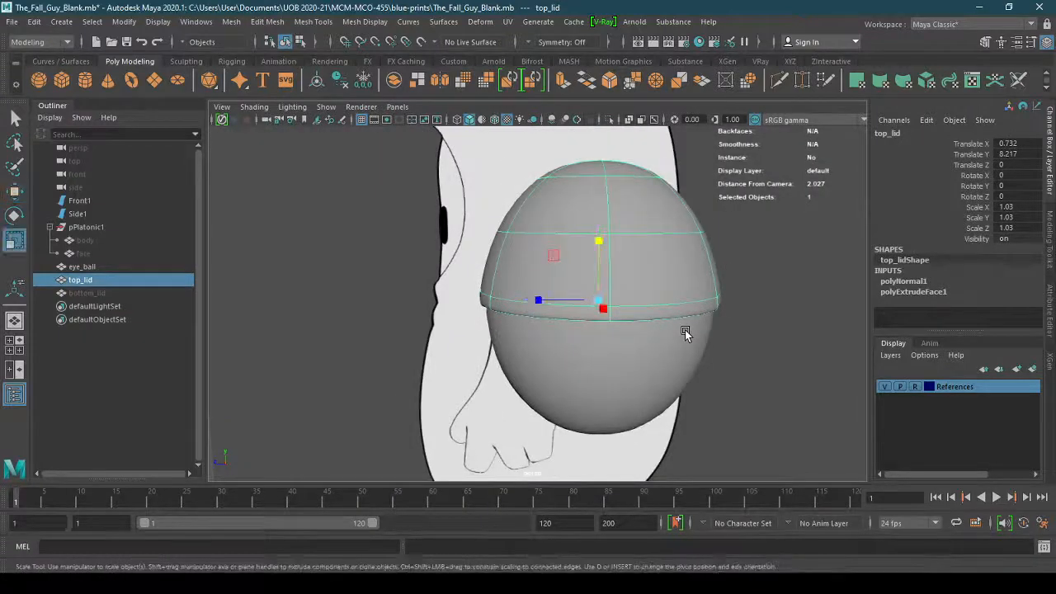
key("e")
left_click_drag(629, 248, 671, 316)
key("ctrl+z")
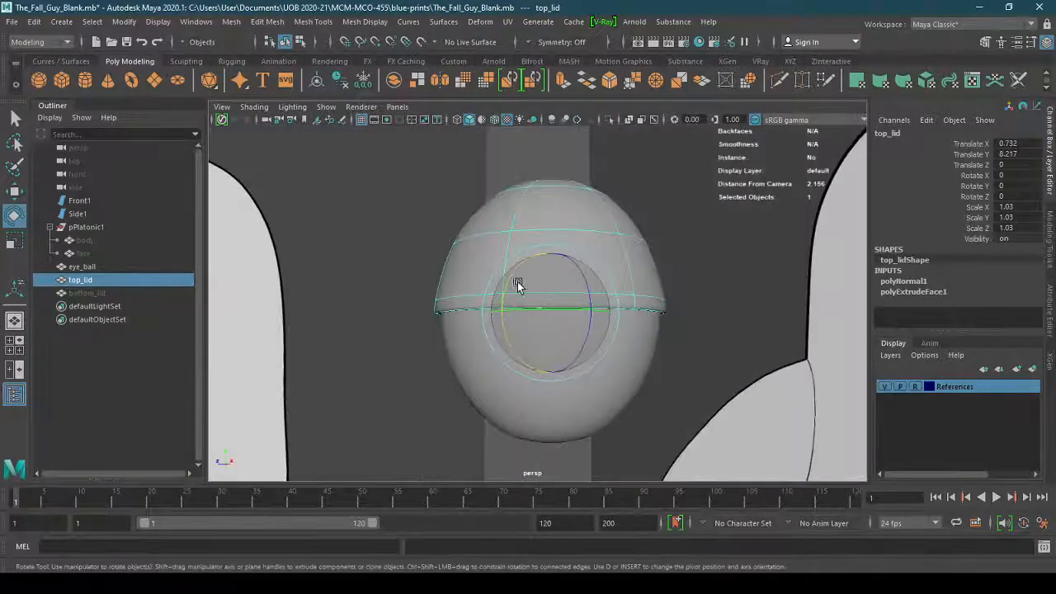
left_click_drag(518, 284, 515, 318)
key("ctrl+z")
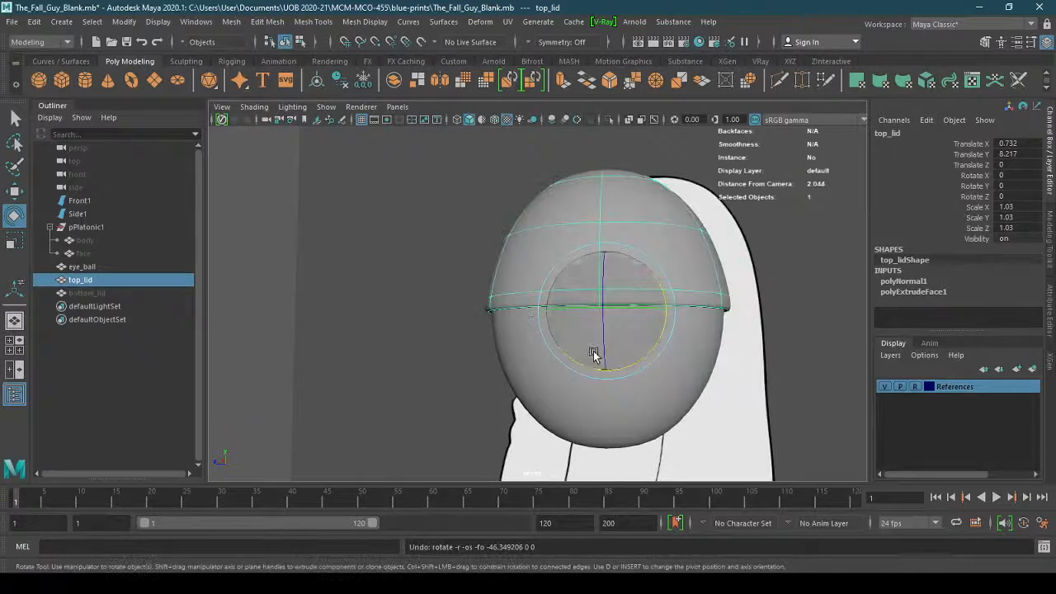
Compare the unsmoothed and smoothed display of top_lid from the side
mouse_move(602, 358)
left_mouse_down("alt")
mouse_move(620, 363)
mouse_move(608, 362)
left_mouse_up("alt")
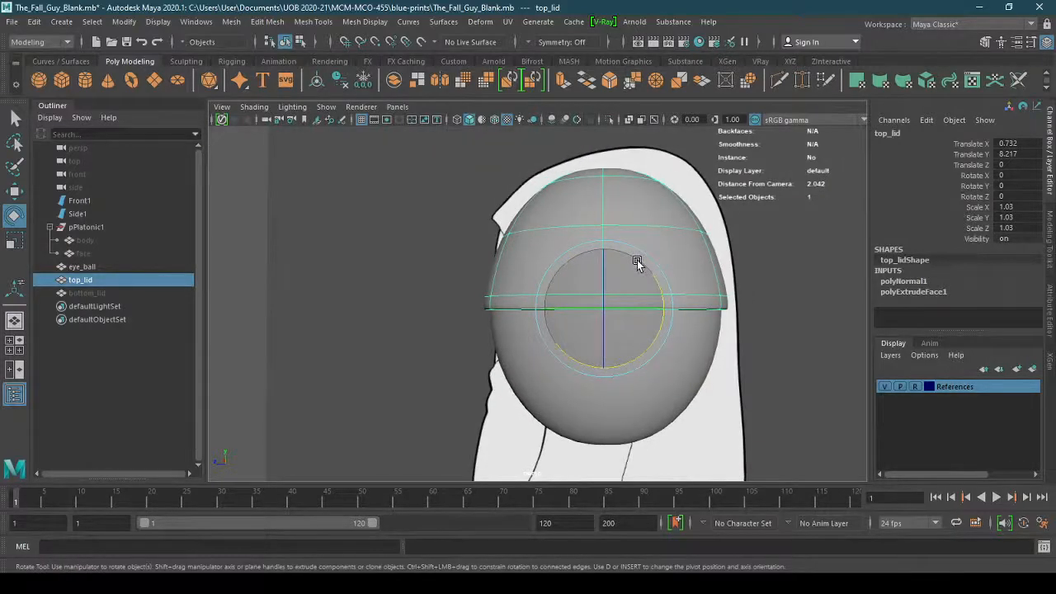
key("1")
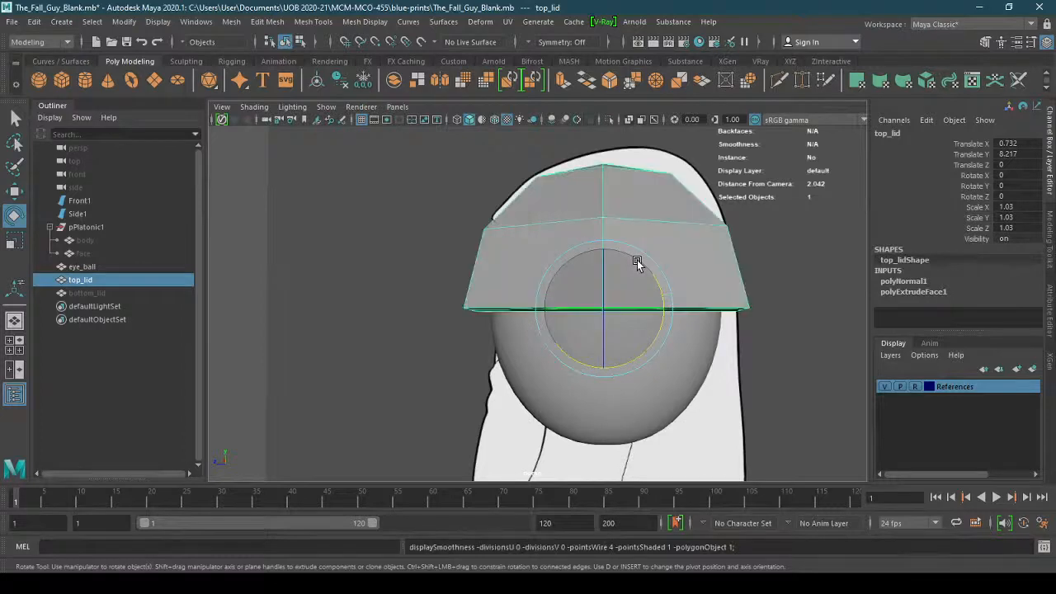
key("3")
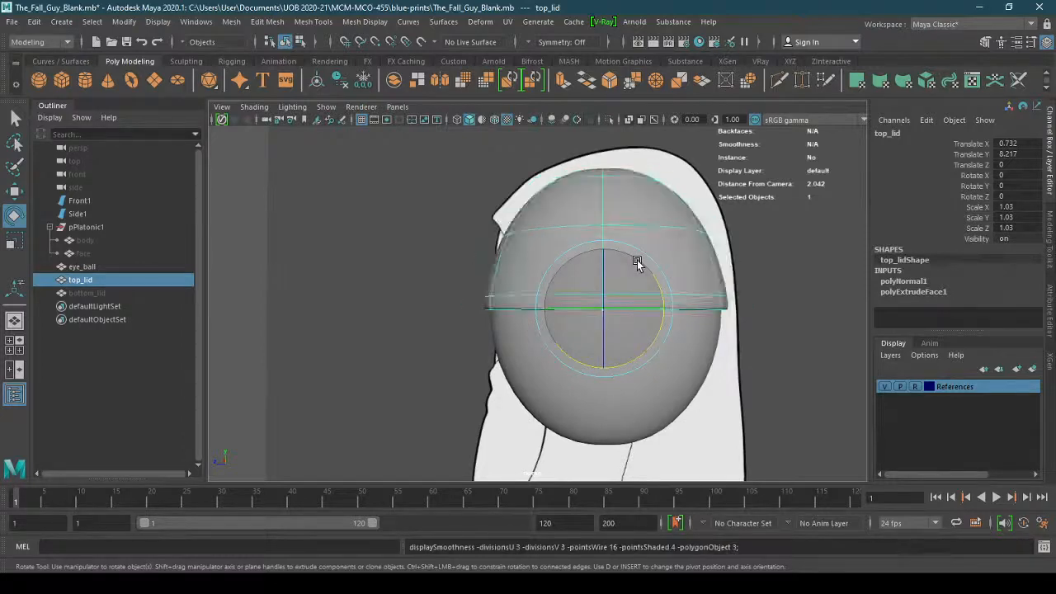
Try rotating top_lid freely, and about the X axis to about -41 and -36 degrees
left_click_drag(637, 262, 641, 262)
key("ctrl+z")
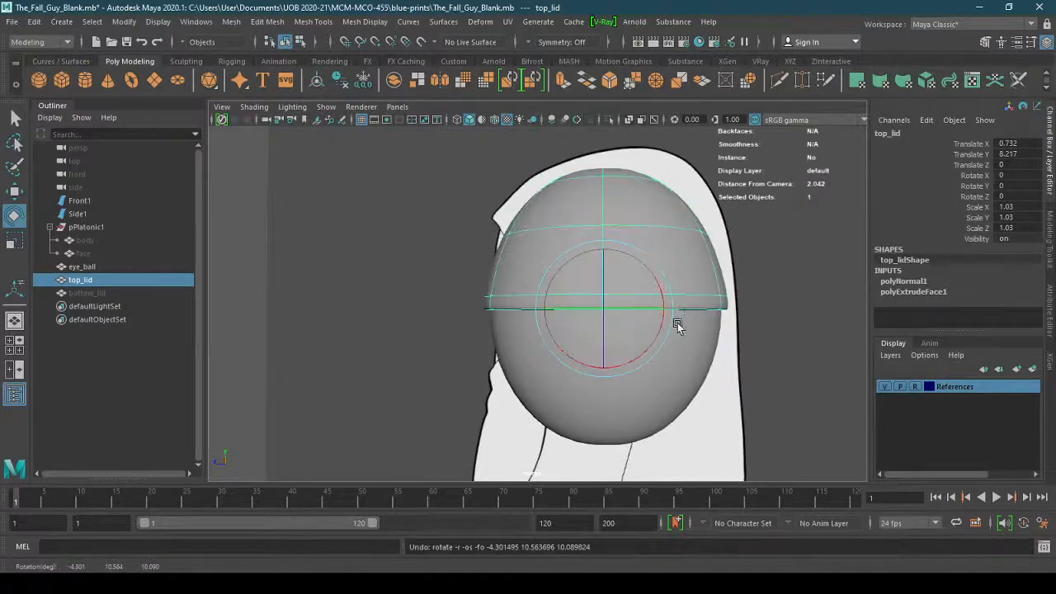
left_click_drag(656, 339, 630, 372)
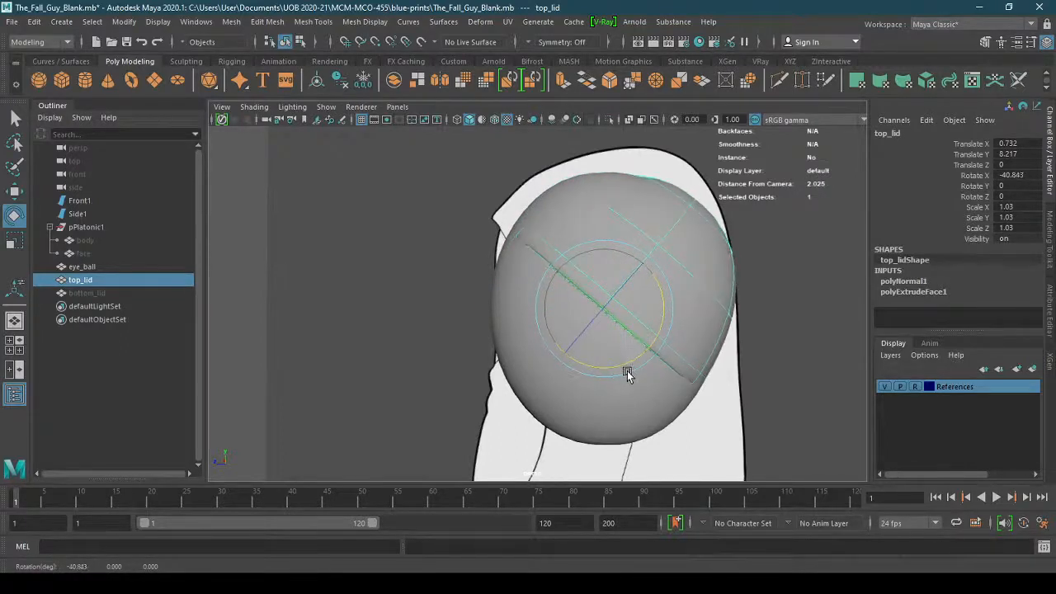
key("ctrl+z")
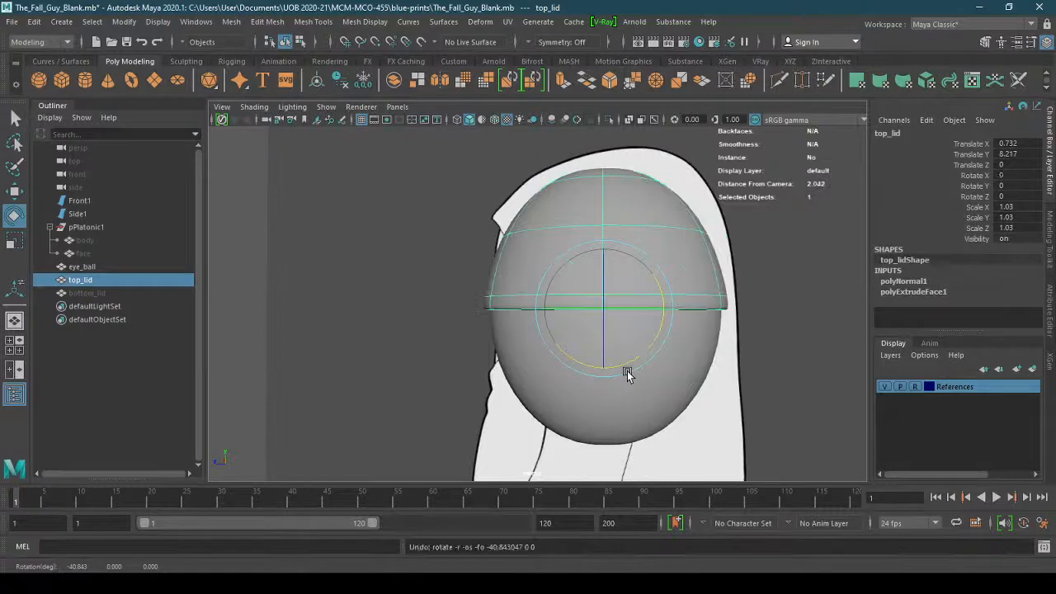
left_click_drag(613, 328, 609, 368, "alt")
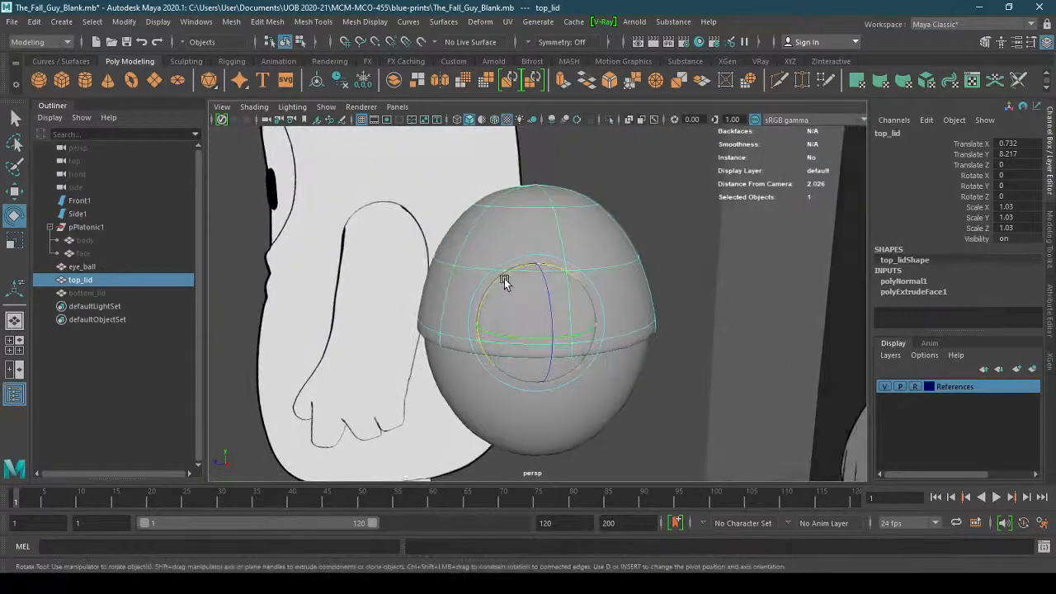
left_click_drag(504, 278, 531, 260)
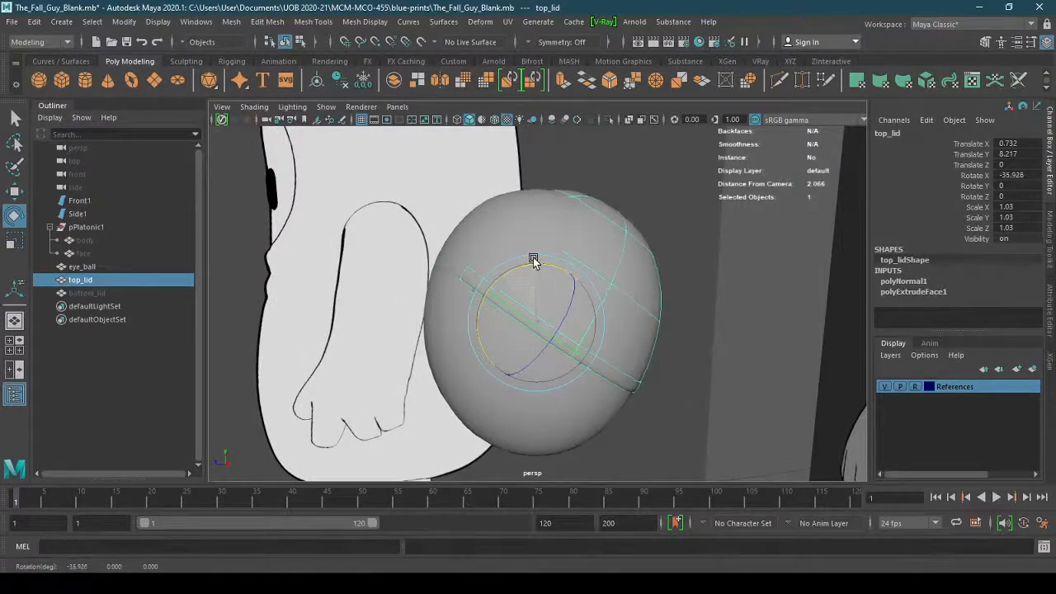
key("ctrl+z")
Move the pivot of top_lid about -0.355 along Z to the back of the eyeball
left_click_drag(632, 382, 600, 448, "alt")
key("d")
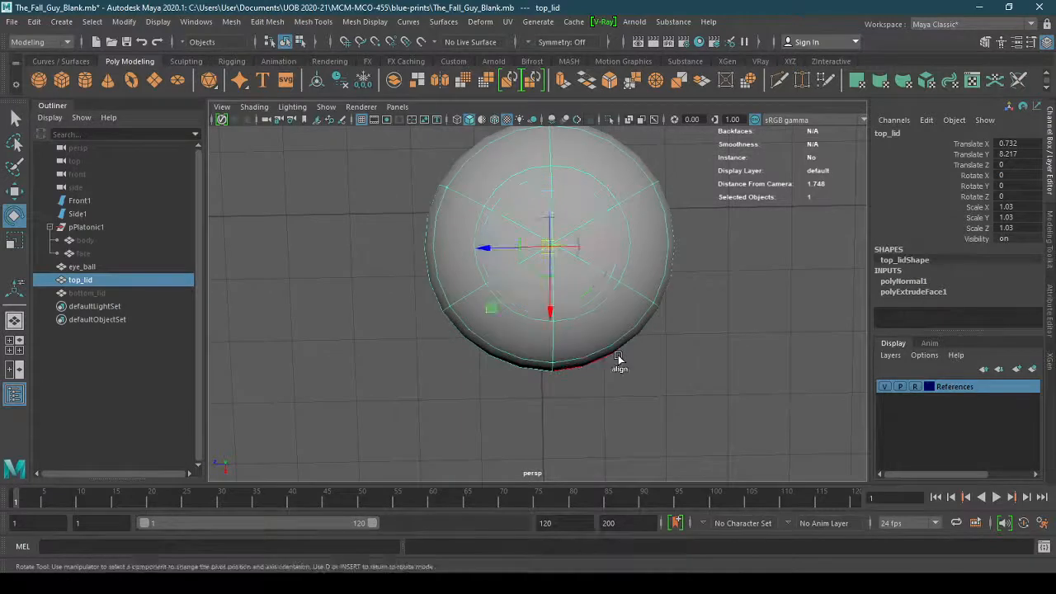
left_click(509, 250)
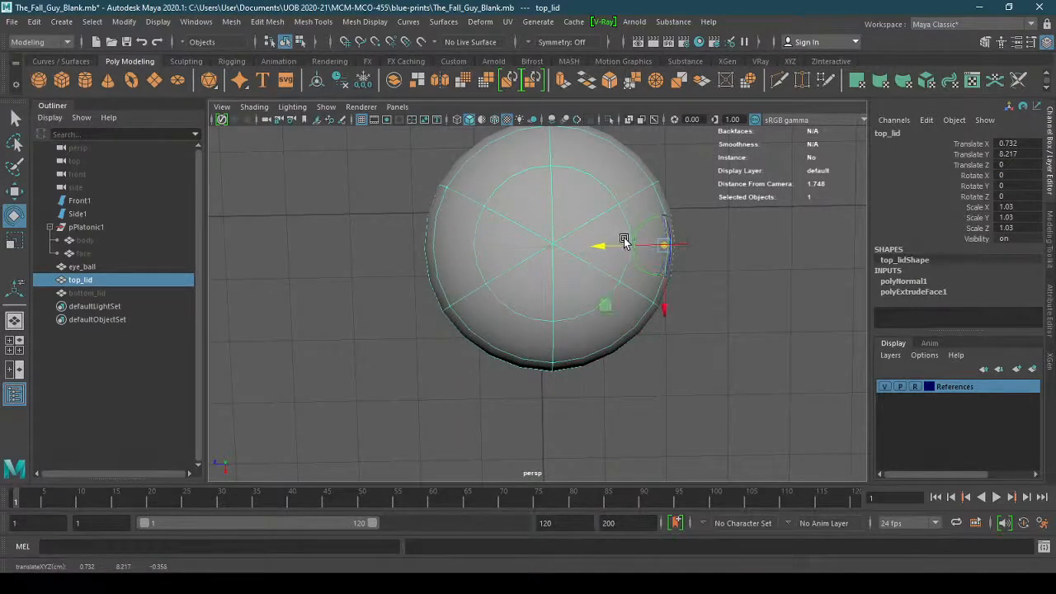
key("d")
Try rotating top_lid freely around its offset pivot and undo the rotations
left_click_drag(650, 366, 649, 251, "alt")
left_click_drag(710, 397, 698, 404)
left_click_drag(698, 405, 641, 401, "alt")
key("ctrl+z")
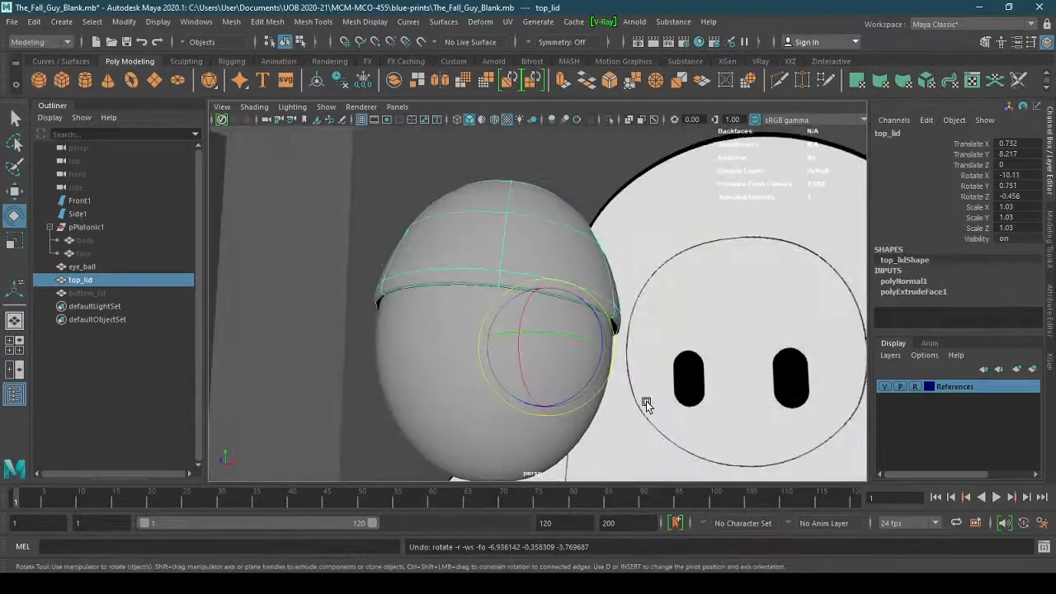
key("ctrl+z")
Try tilting top_lid to about -24 degrees in X around the offset pivot, and undo the rotation and pivot move
left_click_drag(556, 382, 460, 479, "alt")
left_click_drag(704, 272, 715, 277)
left_click_drag(715, 322, 639, 272, "alt")
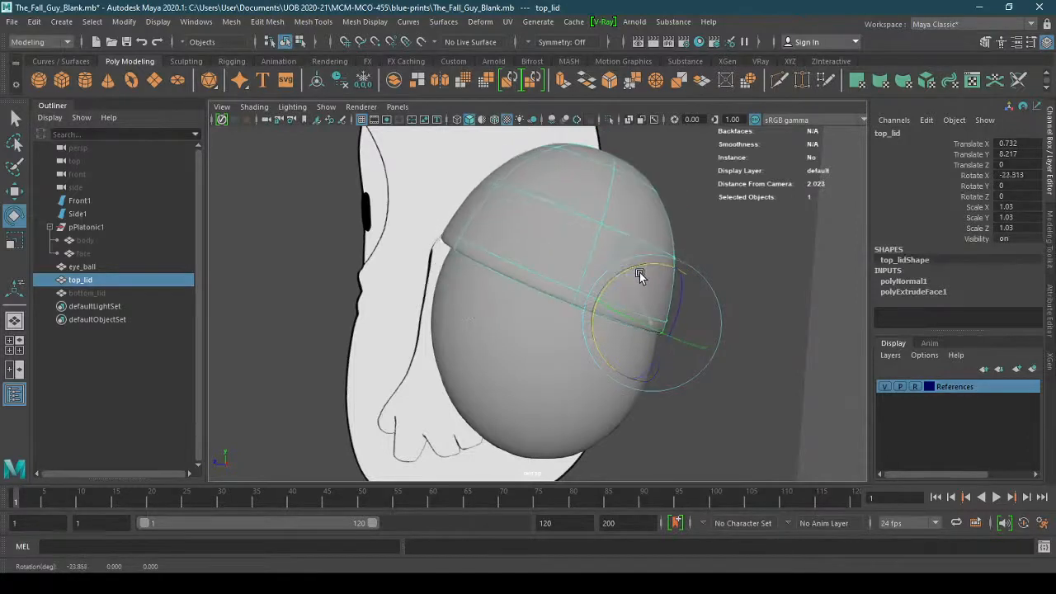
key("ctrl+z")
key("ctrl+z")
key("ctrl+z")
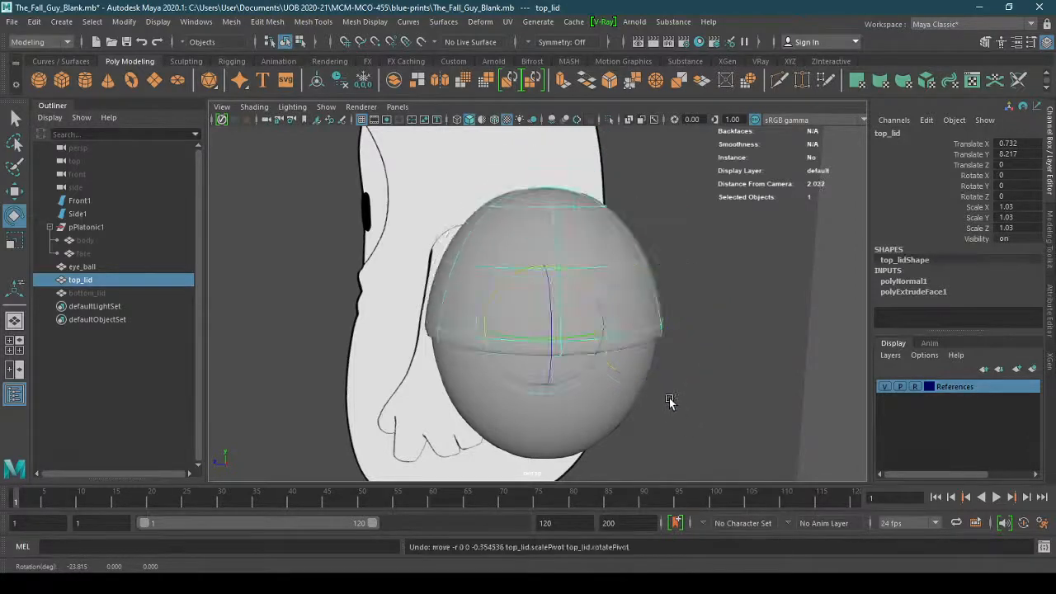
Rotate top_lid about the X axis to about -59 degrees
mouse_move(693, 403)
left_mouse_down("alt")
mouse_move(662, 389)
mouse_move(676, 393)
left_mouse_up("alt")
left_click_drag(602, 300, 613, 363)
mouse_move(563, 361)
left_mouse_down("alt")
mouse_move(609, 401)
mouse_move(582, 385)
mouse_move(574, 365)
left_mouse_up("alt")
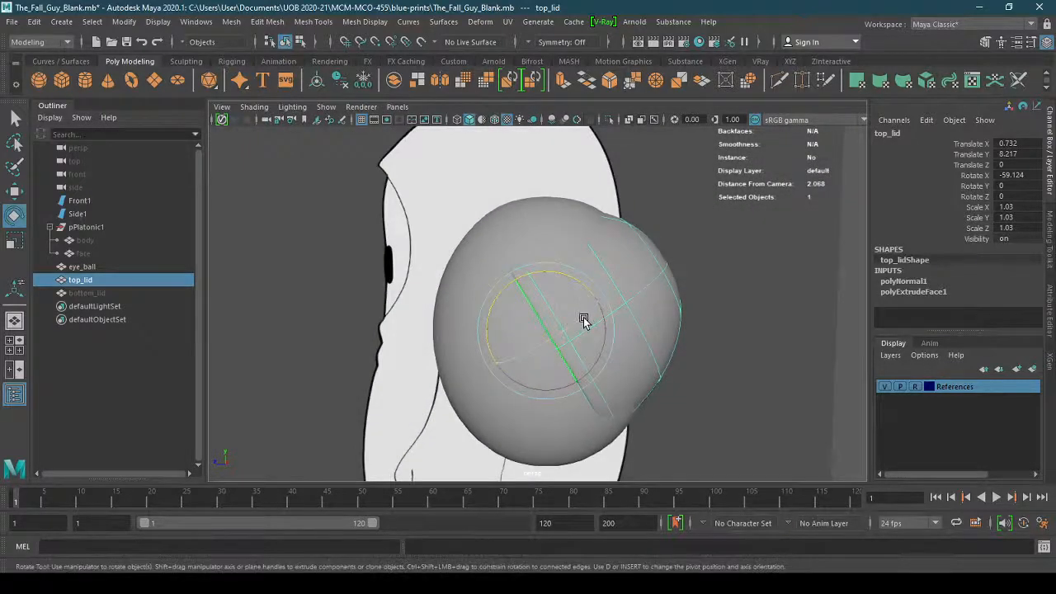
Switch top_lid to vertex editing and set the symmetry to Object X
right_click(636, 307)
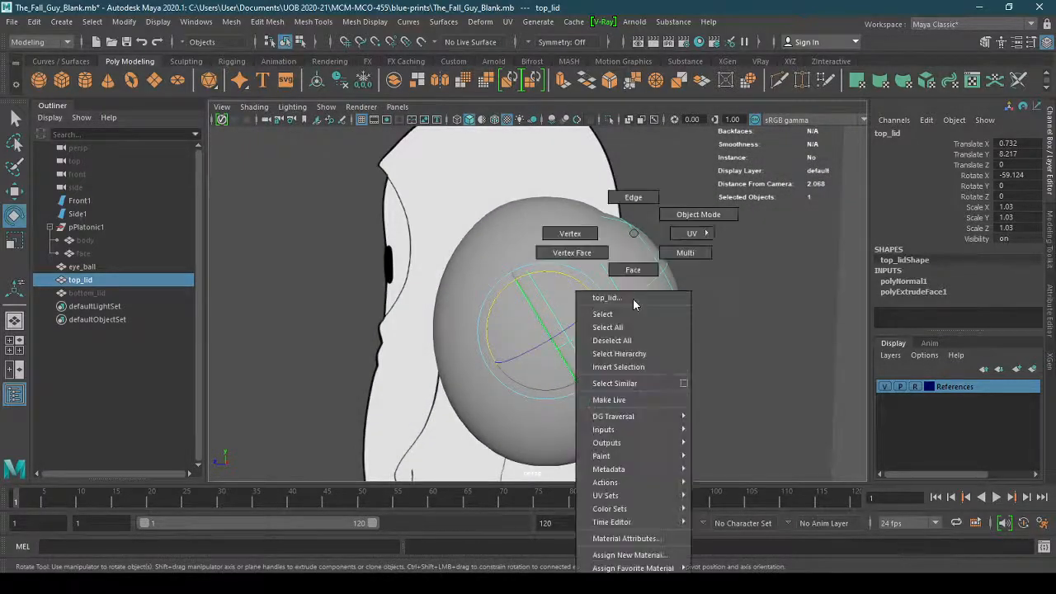
left_click(590, 252)
left_click_drag(587, 271, 488, 302, "alt")
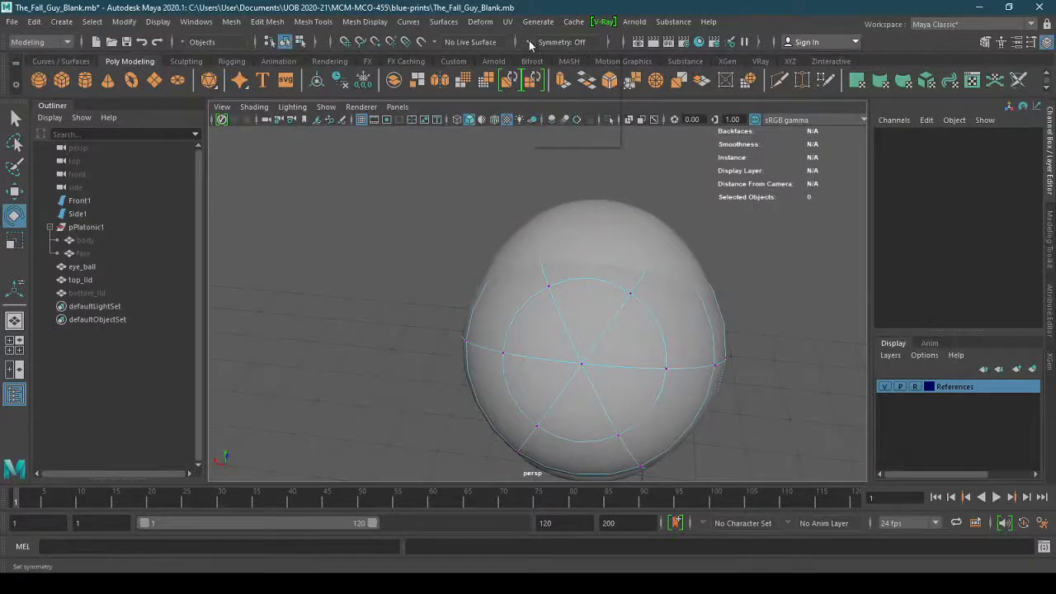
left_click(530, 42)
left_click(560, 64)
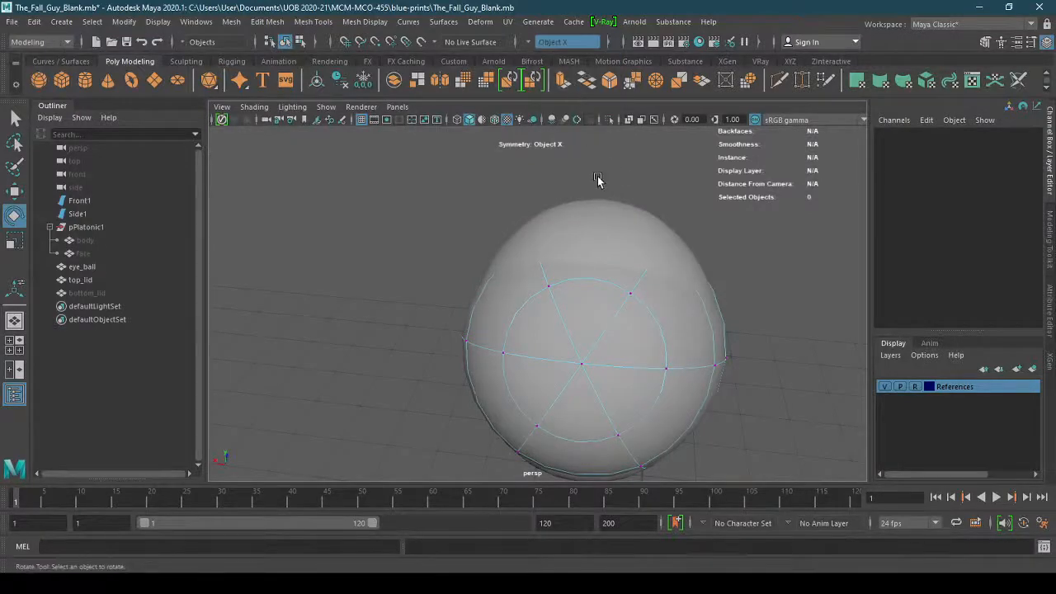
Try selecting the upper and then the lower rim vertices of top_lid with symmetry, and return to object mode
left_click_drag(597, 180, 608, 177, "alt")
mouse_move(583, 301)
left_mouse_down()
mouse_move(641, 322)
mouse_move(684, 308)
mouse_move(575, 312)
mouse_move(577, 302)
left_mouse_up()
key("w")
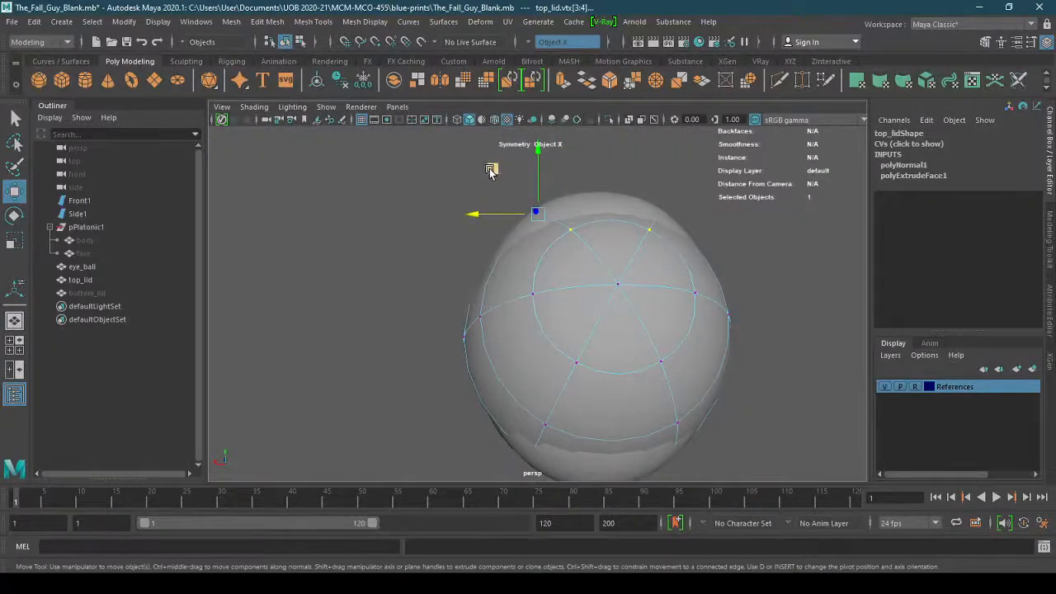
left_click_drag(493, 172, 750, 231)
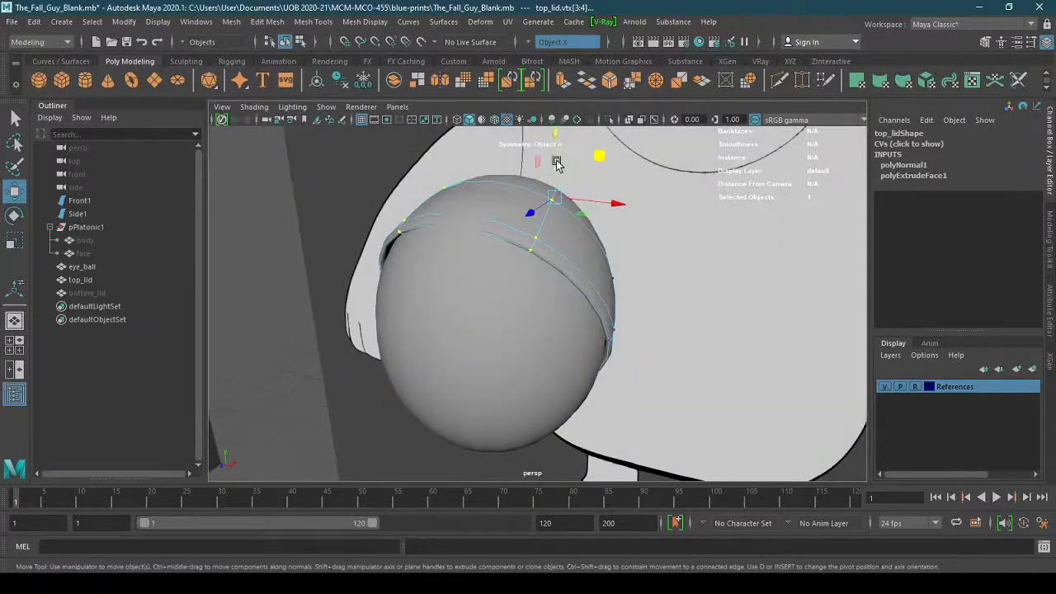
left_click_drag(556, 164, 503, 207)
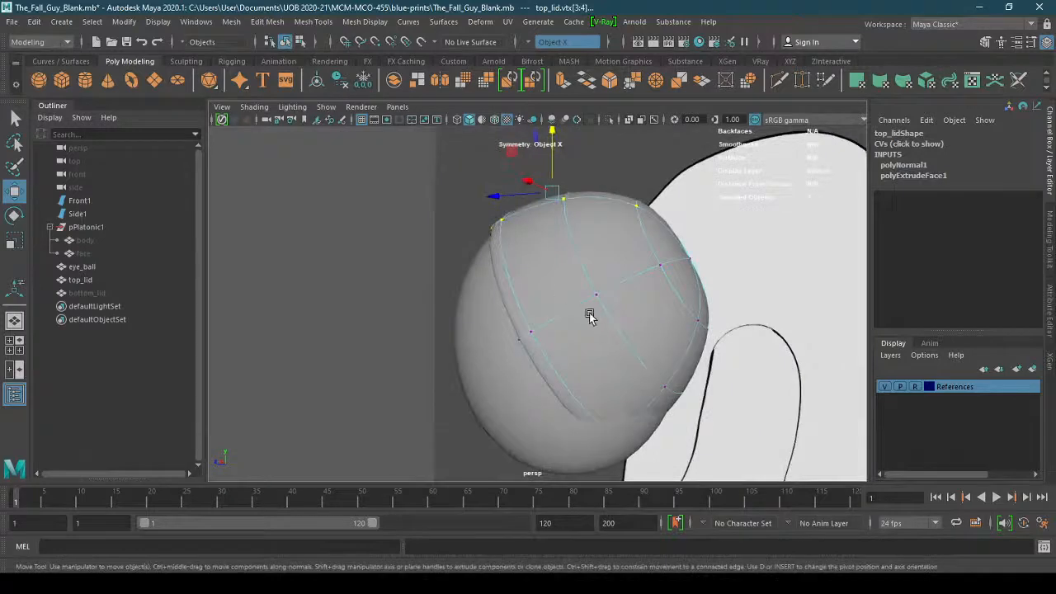
left_click_drag(588, 315, 585, 322, "alt")
left_click_drag(629, 401, 519, 393, "alt")
left_click_drag(470, 420, 602, 421)
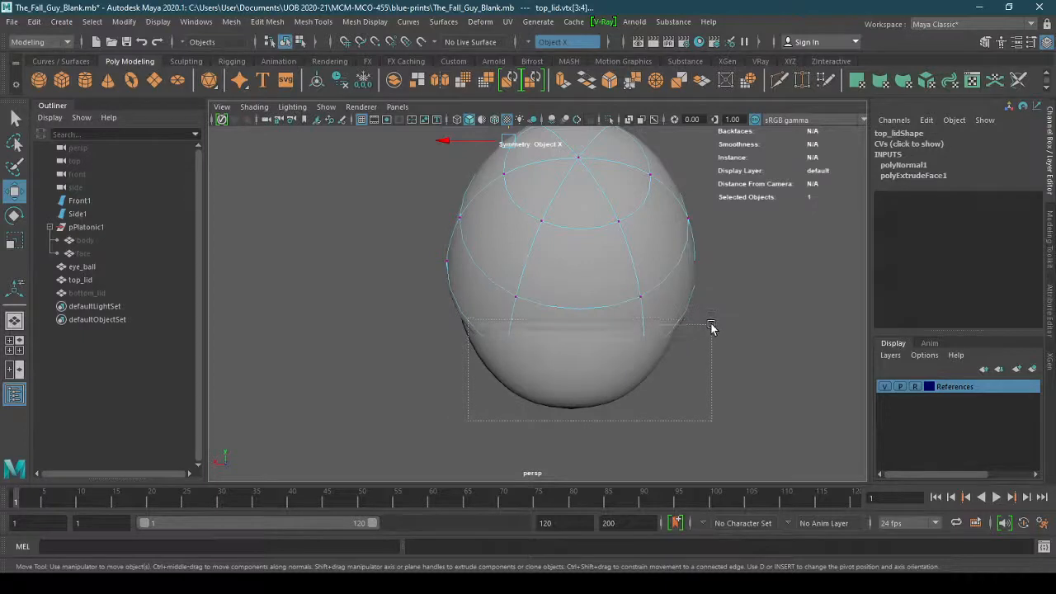
left_click_drag(711, 326, 711, 325)
left_click_drag(711, 326, 592, 311, "alt")
right_click_drag(582, 233, 634, 217)
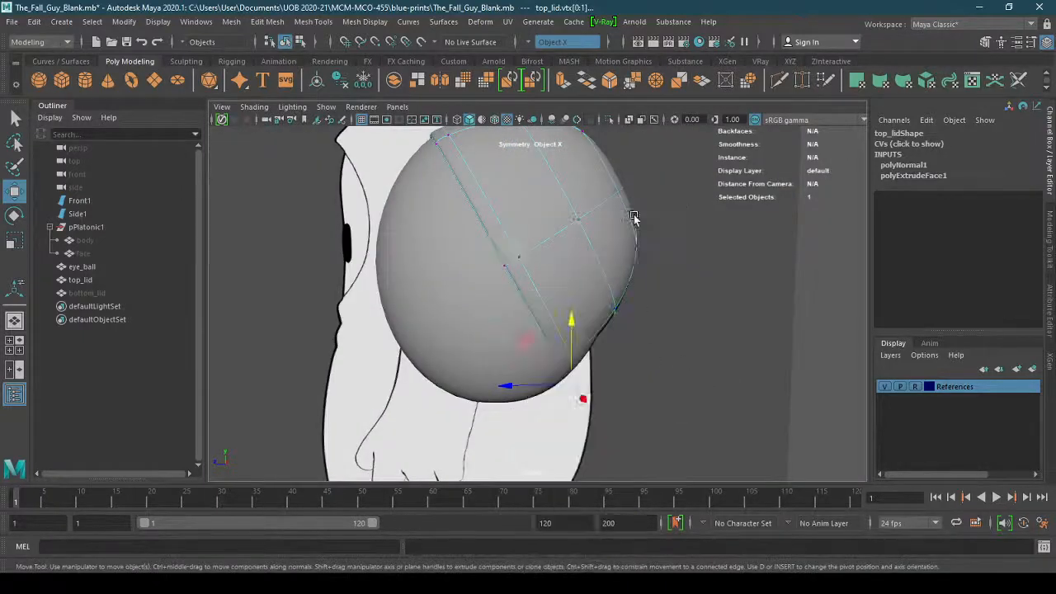
Try rotating top_lid about X to about 12.6 degrees, undoing and redoing the rotation
key("r")
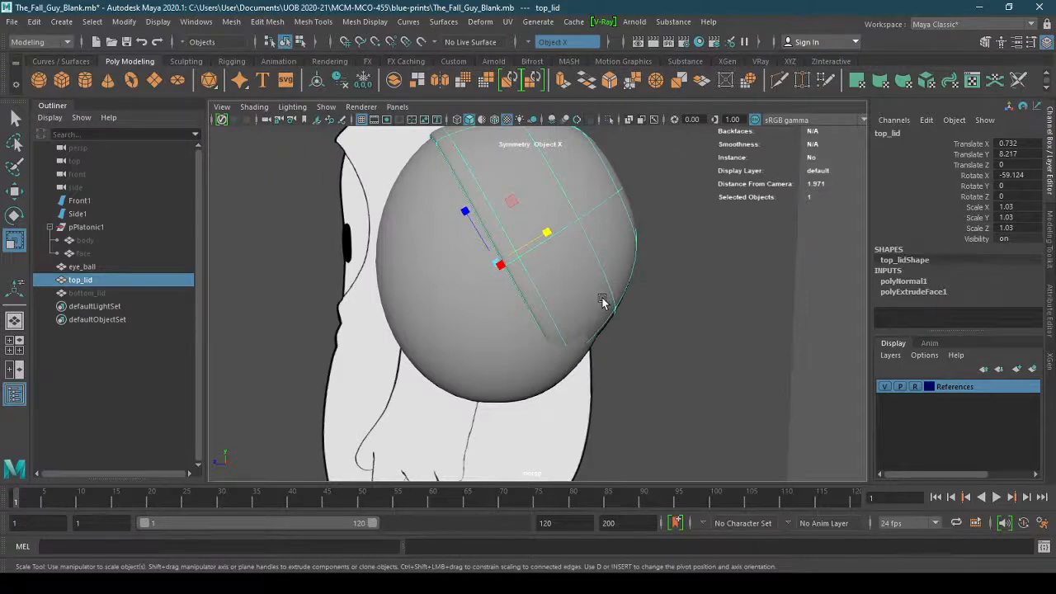
key("e")
left_click_drag(564, 295, 586, 304, "alt")
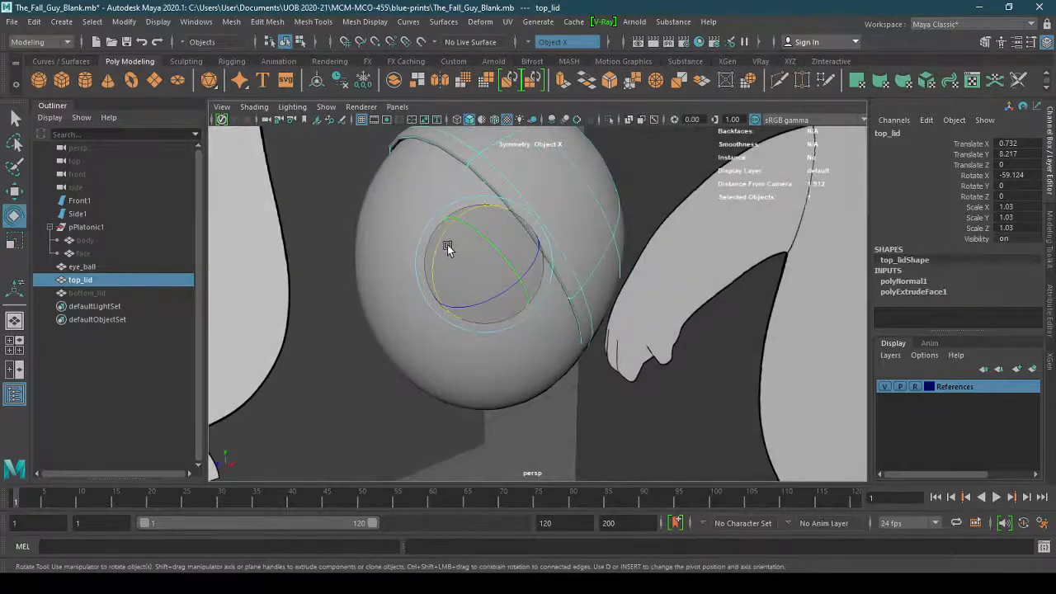
left_click_drag(445, 244, 435, 257)
mouse_move(428, 278)
left_mouse_down()
mouse_move(426, 289)
mouse_move(426, 268)
mouse_move(437, 309)
mouse_move(434, 297)
left_mouse_up()
key("ctrl+z")
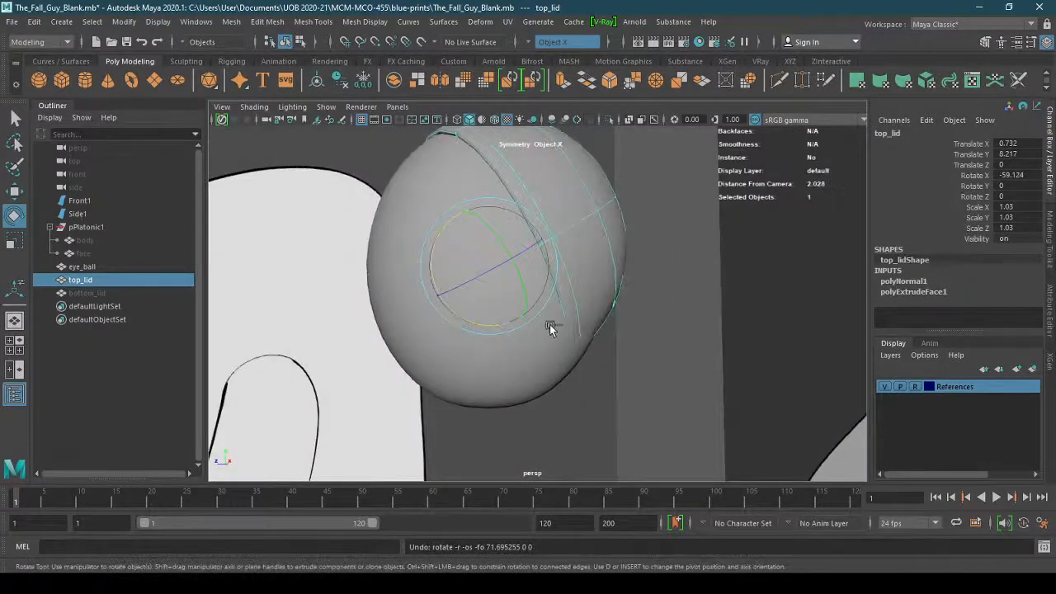
key("F9")
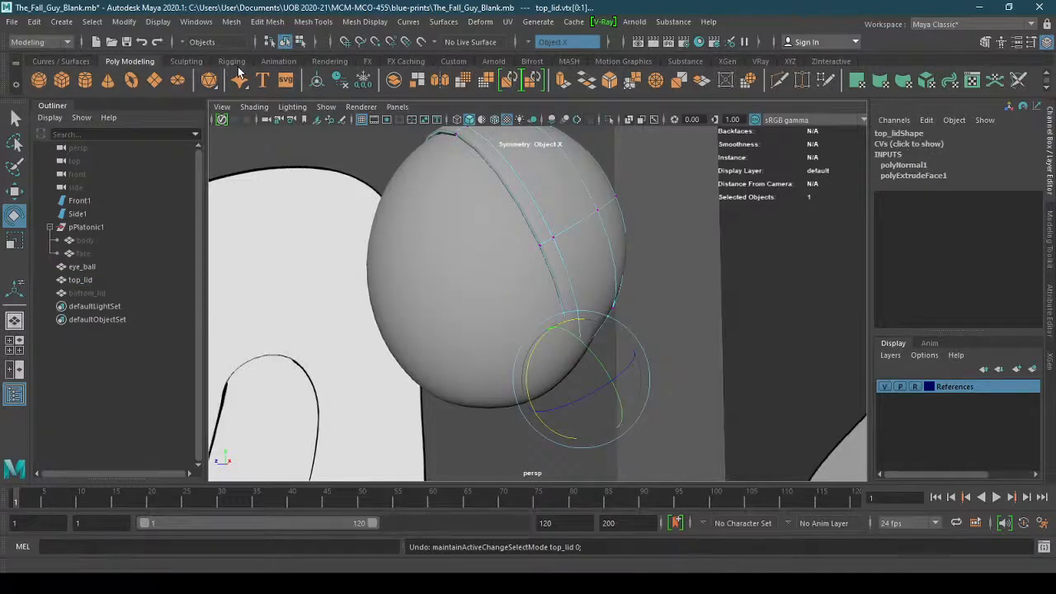
left_click(156, 41)
left_click(156, 41)
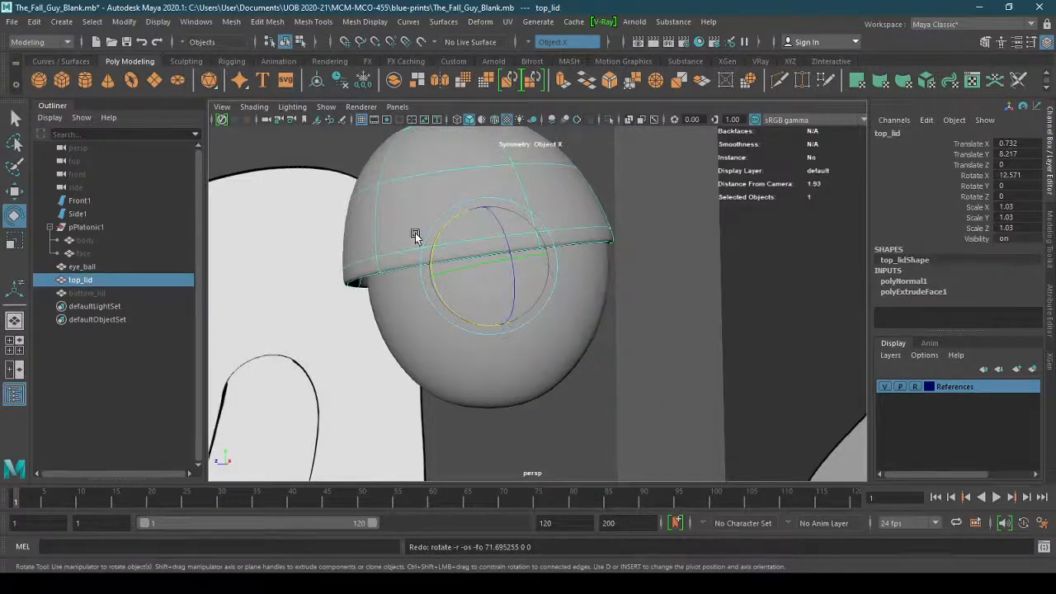
Reset the Rotate X value of top_lid to 0
left_click_drag(415, 233, 393, 240, "alt")
double_click(1016, 175)
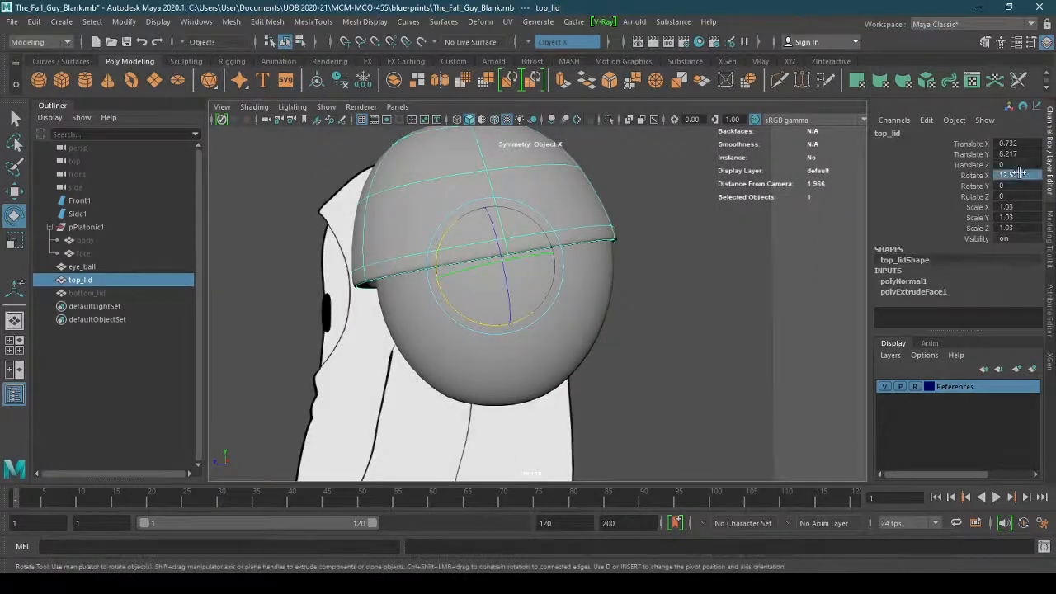
key("Return")
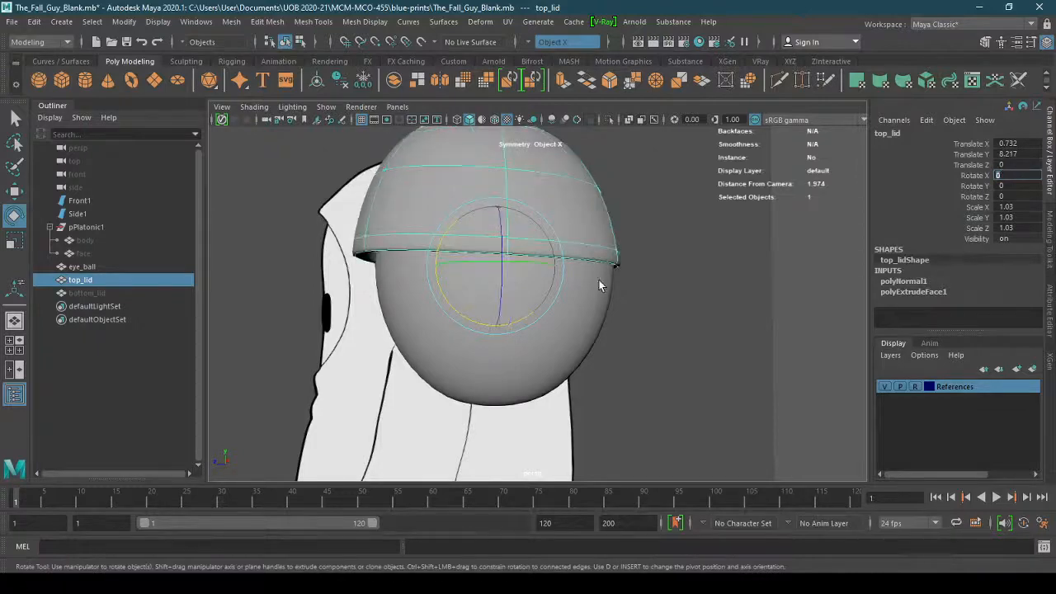
Delete the hidden bottom_lid object from the scene
left_click_drag(599, 285, 495, 330, "alt")
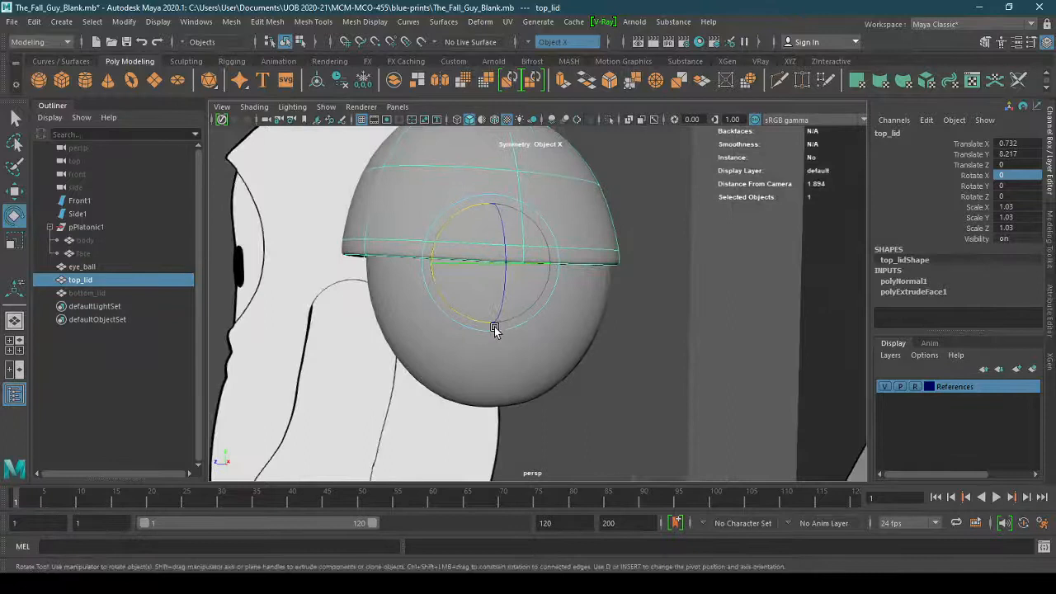
left_click(115, 290)
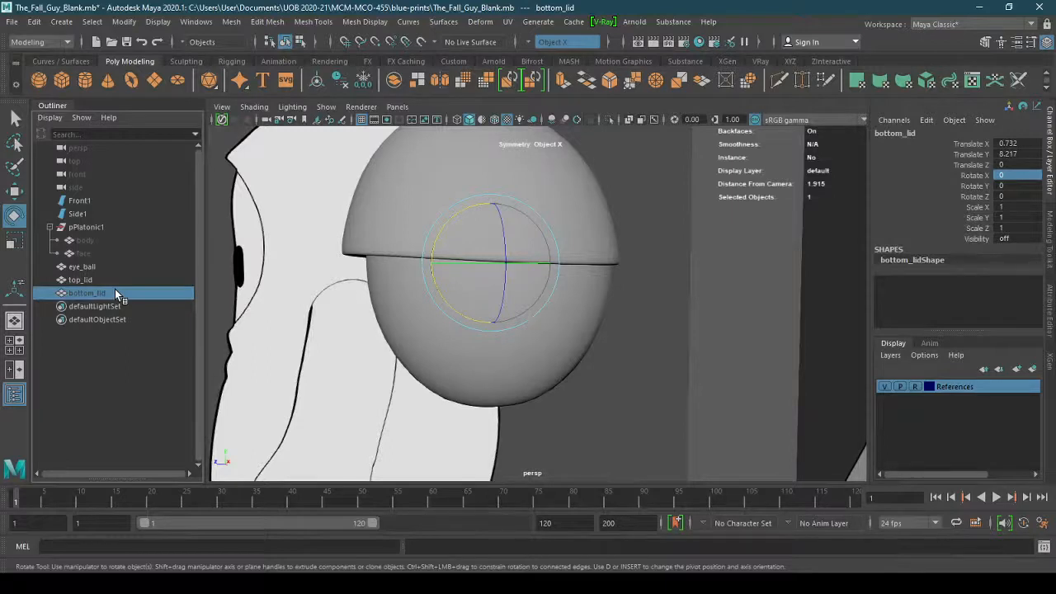
key("Delete")
Select top_lid and open the Duplicate Special options for it
left_click(103, 282)
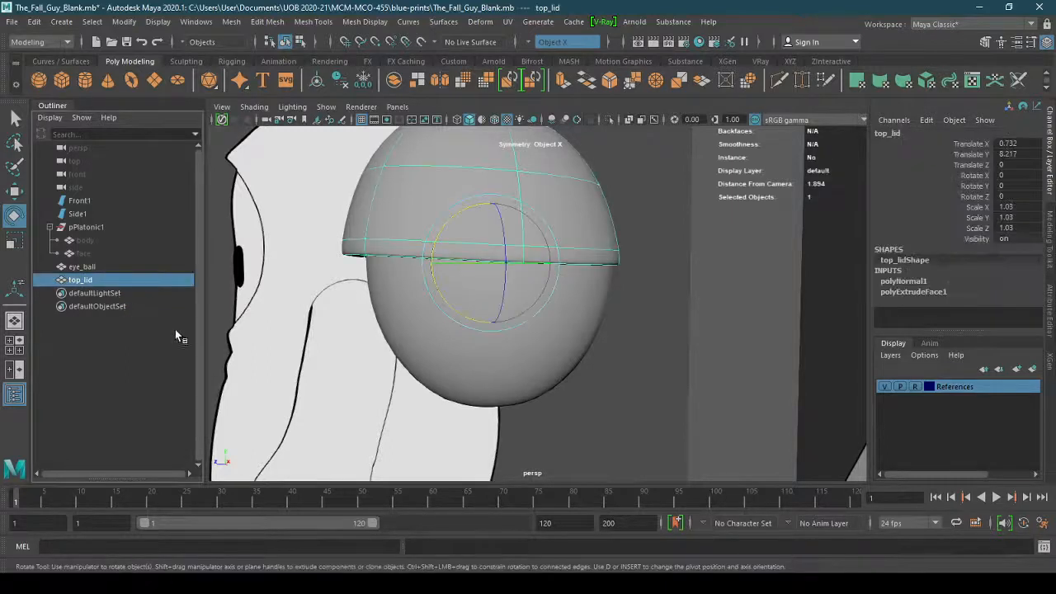
left_click_drag(592, 371, 564, 375, "alt")
right_click_drag(563, 374, 587, 361, "alt")
middle_click_drag(587, 361, 648, 389, "alt")
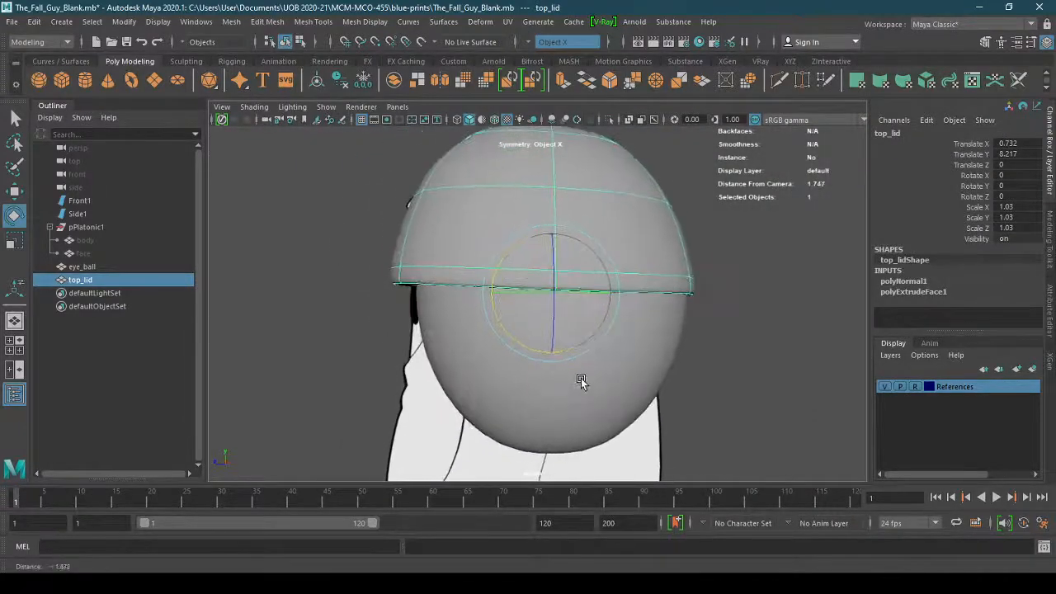
right_click_drag(581, 379, 523, 387, "alt")
left_click_drag(523, 387, 534, 389, "alt")
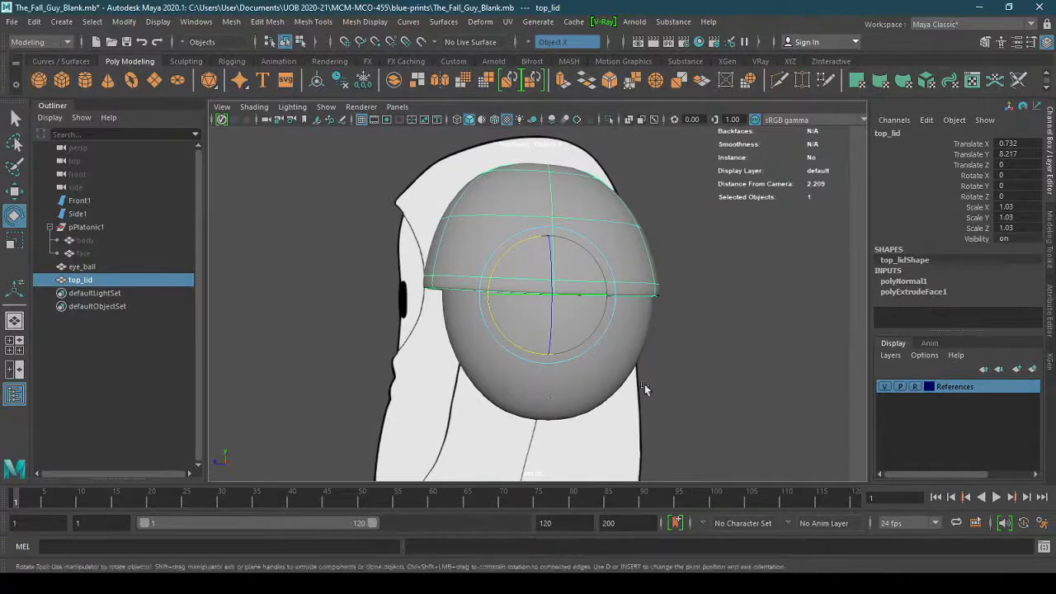
left_click(33, 22)
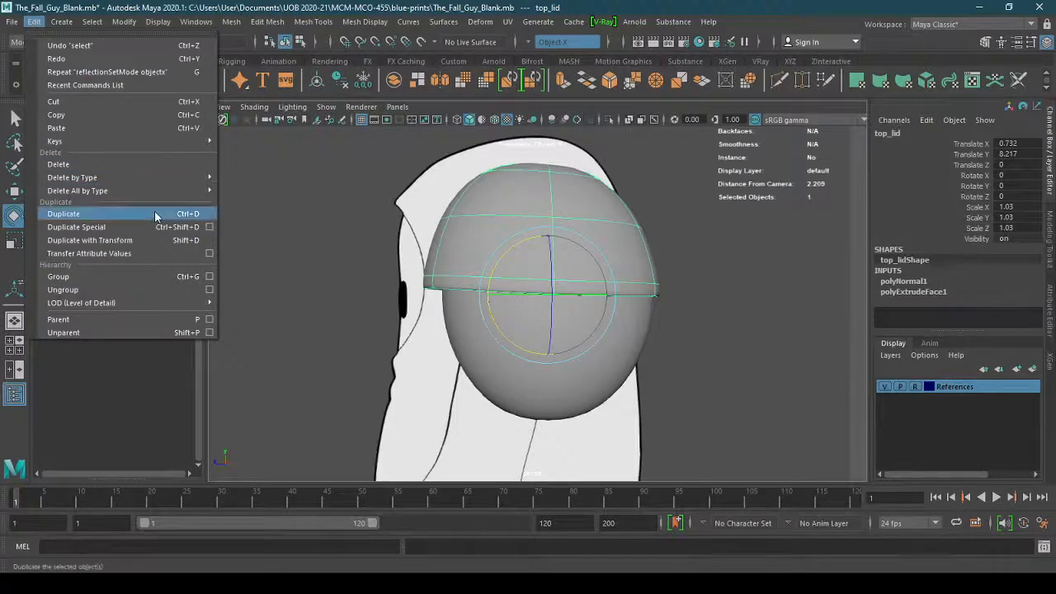
left_click(210, 228)
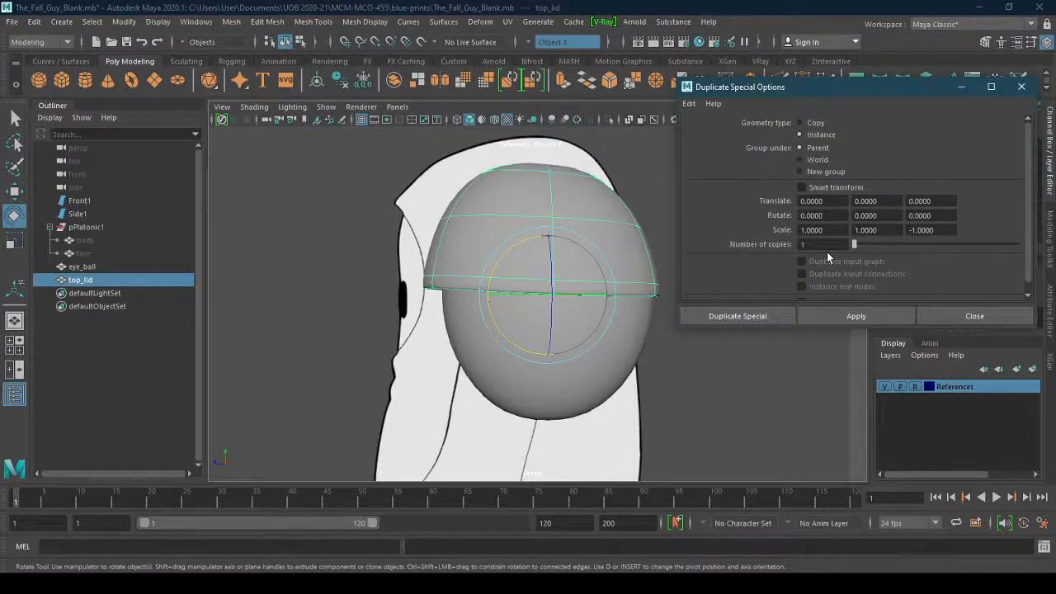
left_click_drag(876, 90, 836, 108)
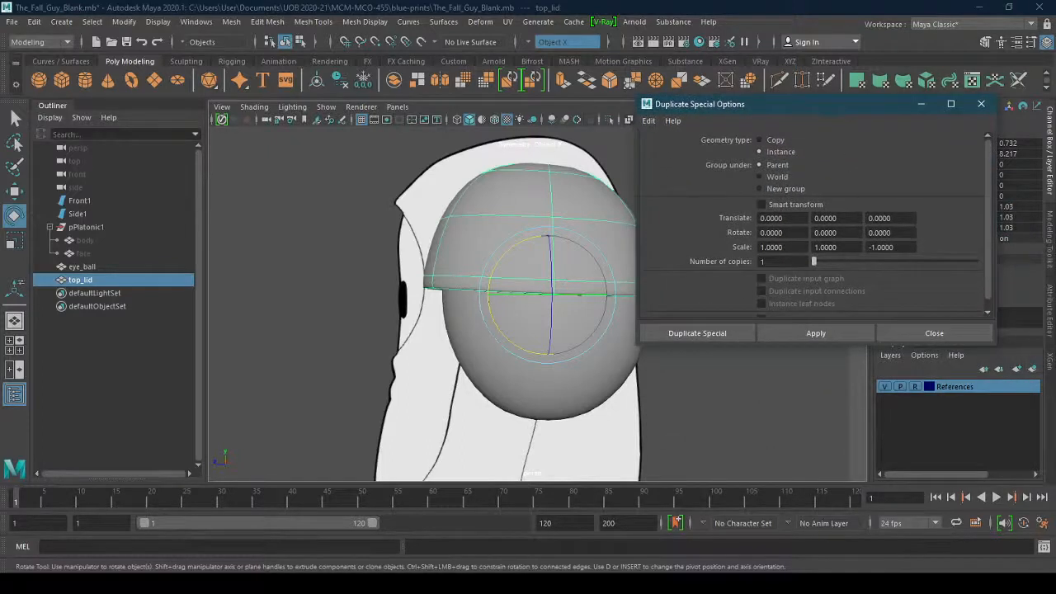
Create one mirrored instance of top_lid using Duplicate Special with Scale Y at -1 and Scale Z at 1
left_click(851, 247)
left_click(815, 247)
key("Tab")
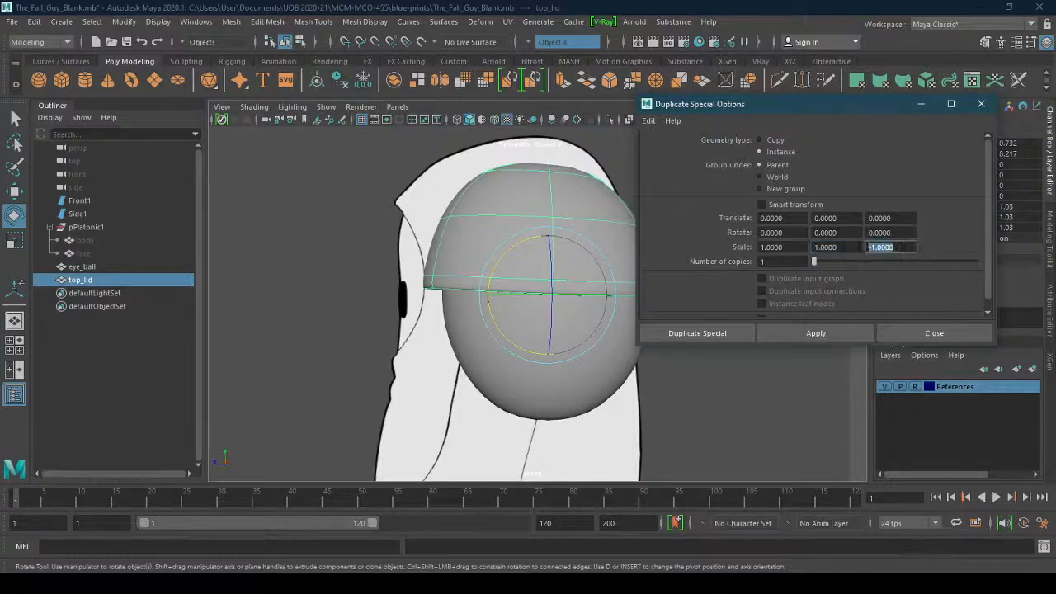
type("1")
left_click(853, 246)
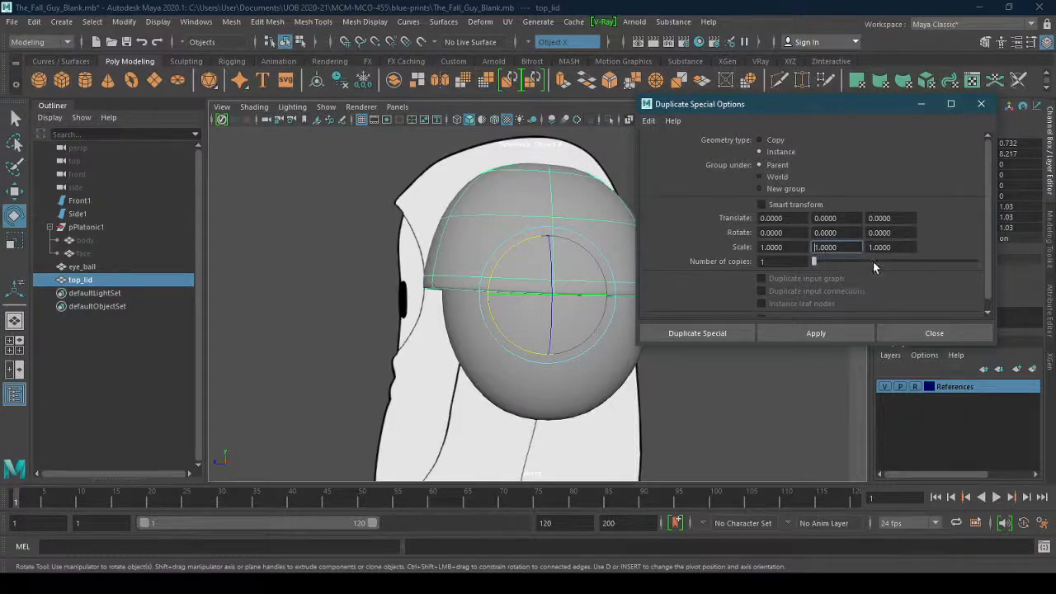
type("-")
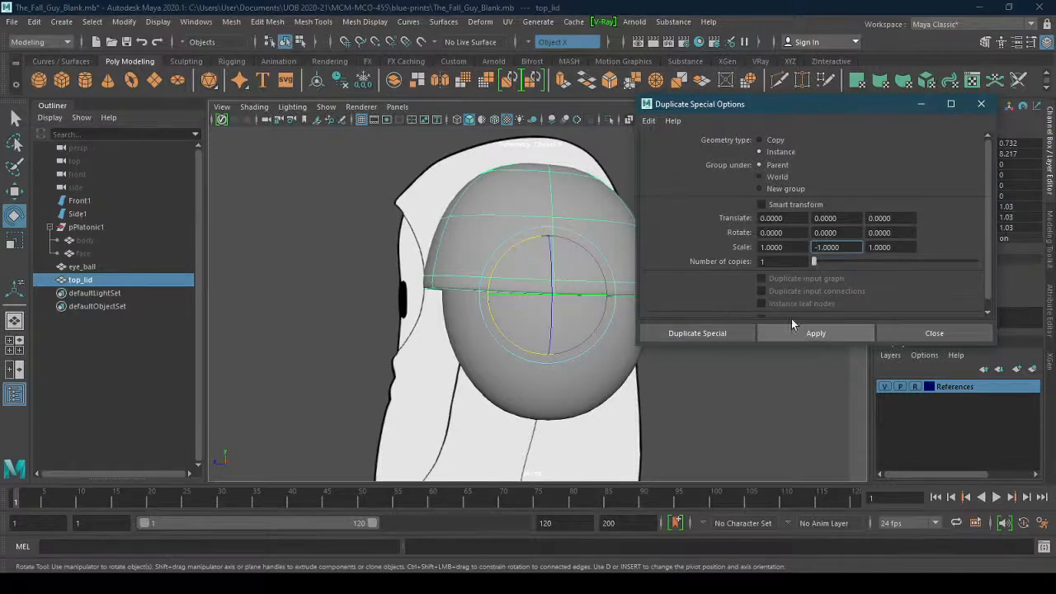
left_click(812, 334)
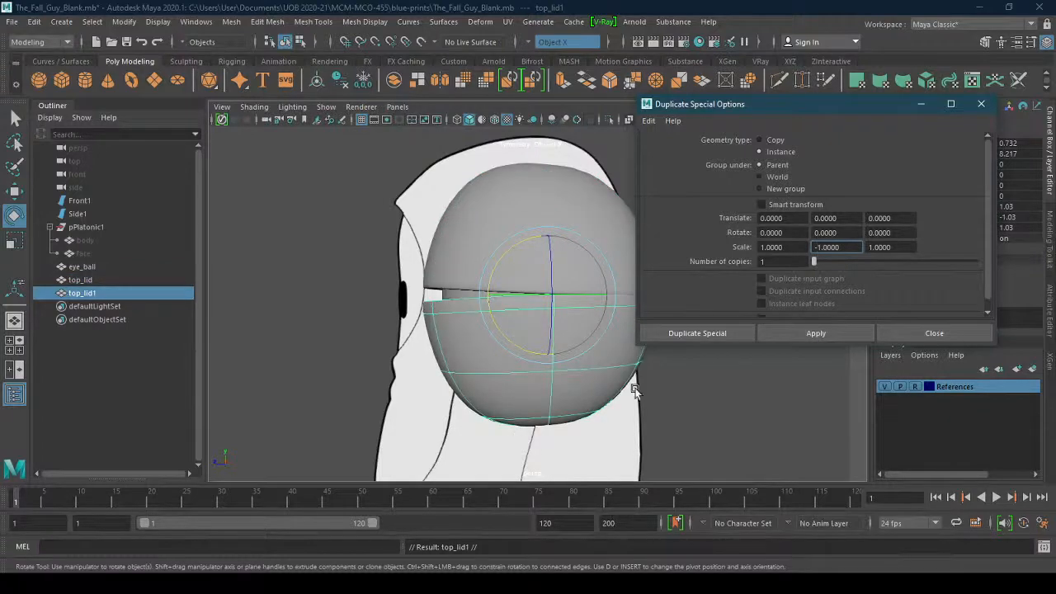
left_click(920, 337)
Try rotating the mirrored lower lid about 5 degrees in X, and undo the rotation
mouse_move(730, 386)
left_mouse_down("alt")
mouse_move(825, 372)
mouse_move(780, 386)
mouse_move(714, 382)
left_mouse_up("alt")
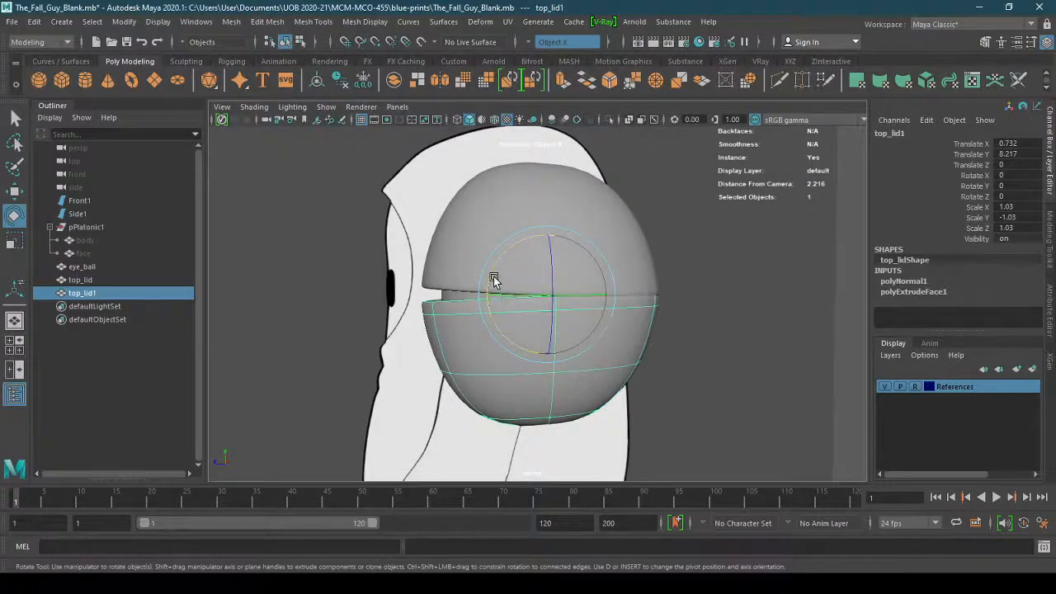
left_click_drag(492, 278, 495, 278)
key("ctrl+z")
left_click(455, 252)
left_click(484, 344)
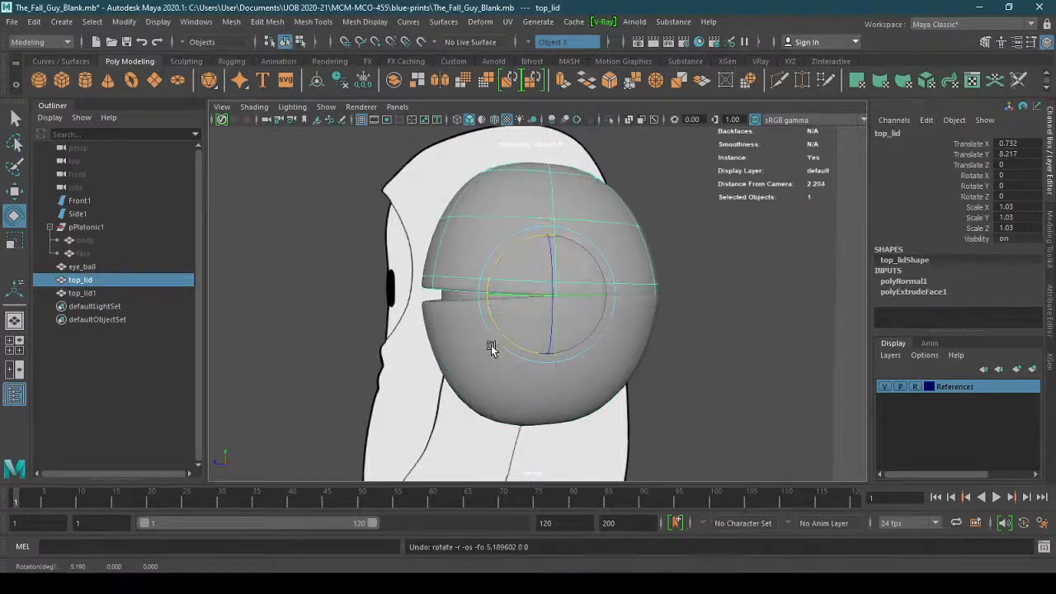
Rename the mirrored lid as bottom_lid
double_click(92, 294)
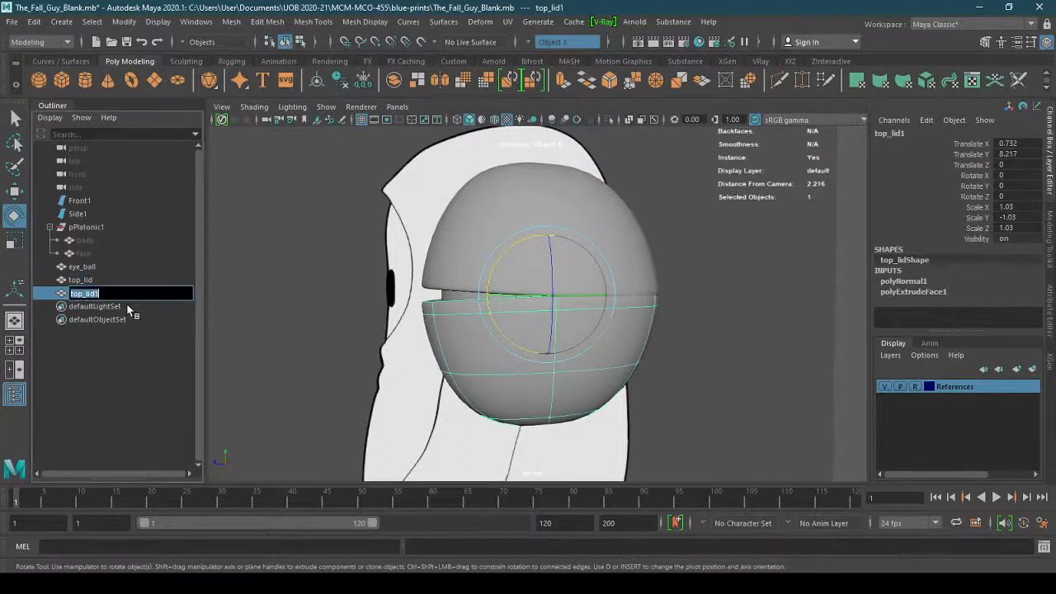
type("bottom")
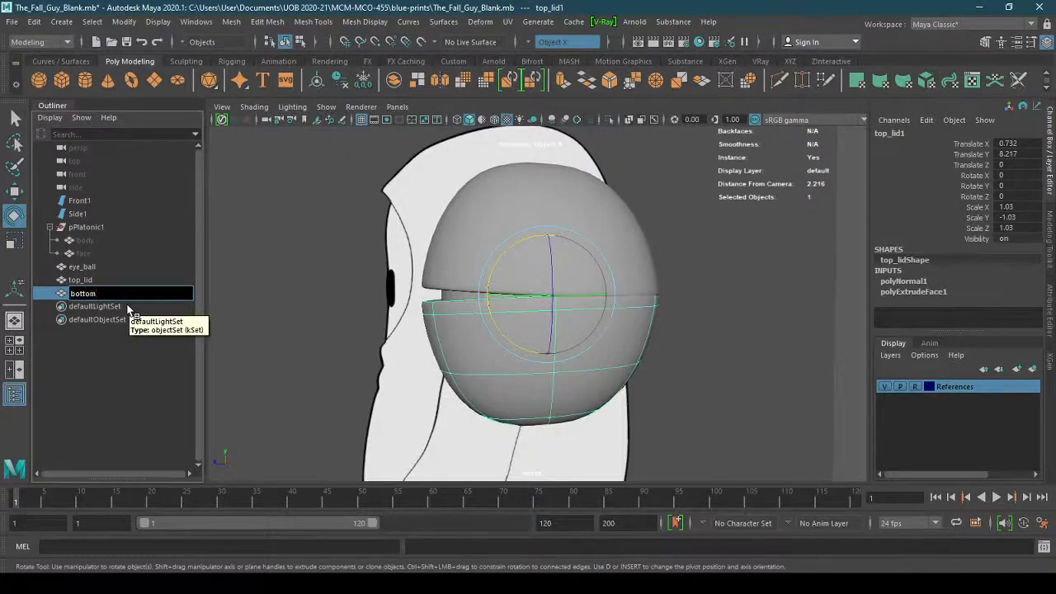
type("_lid")
key("Return")
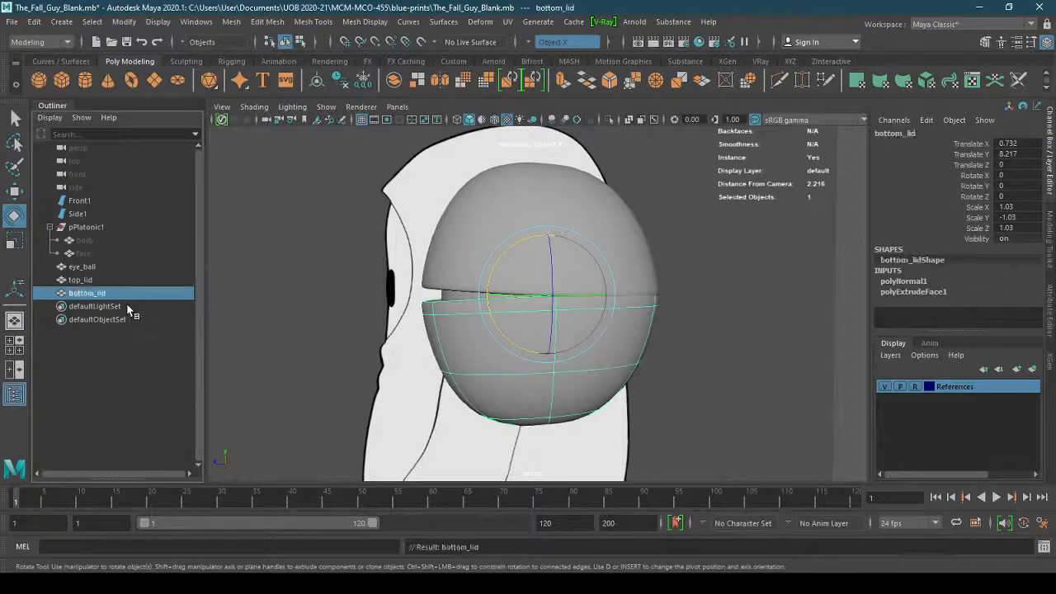
Rotate the eyelids open in X, top_lid to about -35 degrees and bottom_lid to about 46 degrees
left_click_drag(528, 267, 608, 292, "alt")
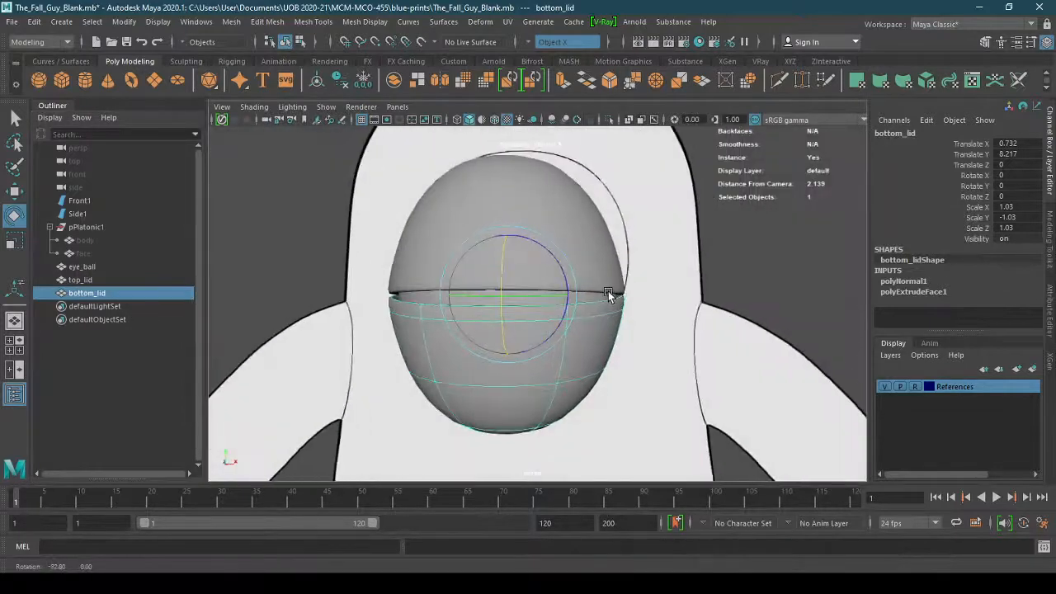
key("w")
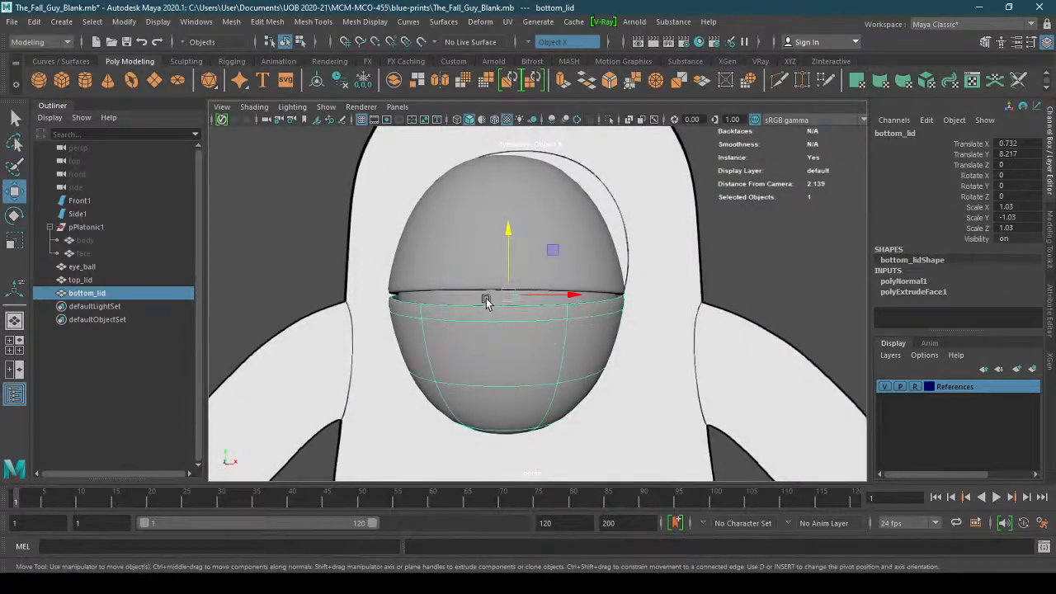
left_click(478, 240)
left_click_drag(565, 339, 474, 338, "alt")
key("e")
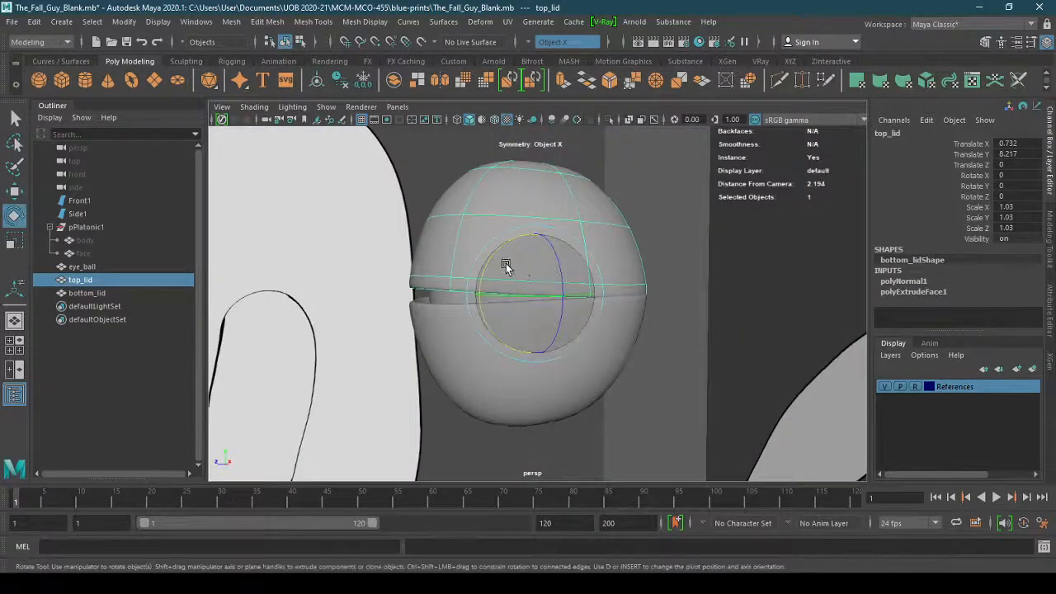
left_click_drag(493, 258, 517, 241)
left_click_drag(504, 349, 655, 360, "alt")
left_click(494, 373)
Group eye_ball, top_lid and bottom_lid together
left_click(117, 268, "shift")
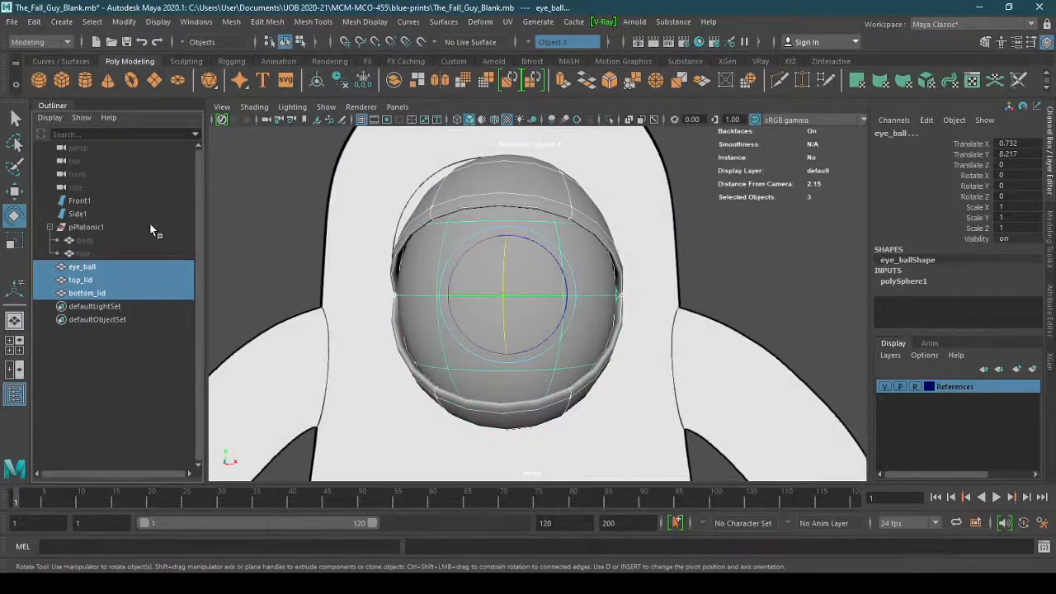
left_click(61, 21)
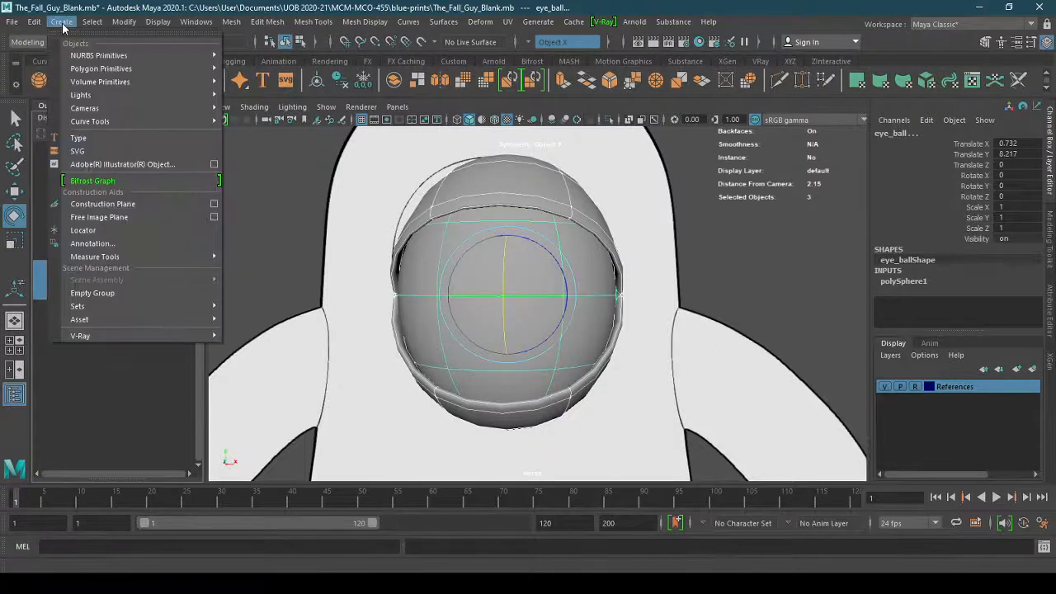
mouse_move(107, 126)
mouse_move(33, 22)
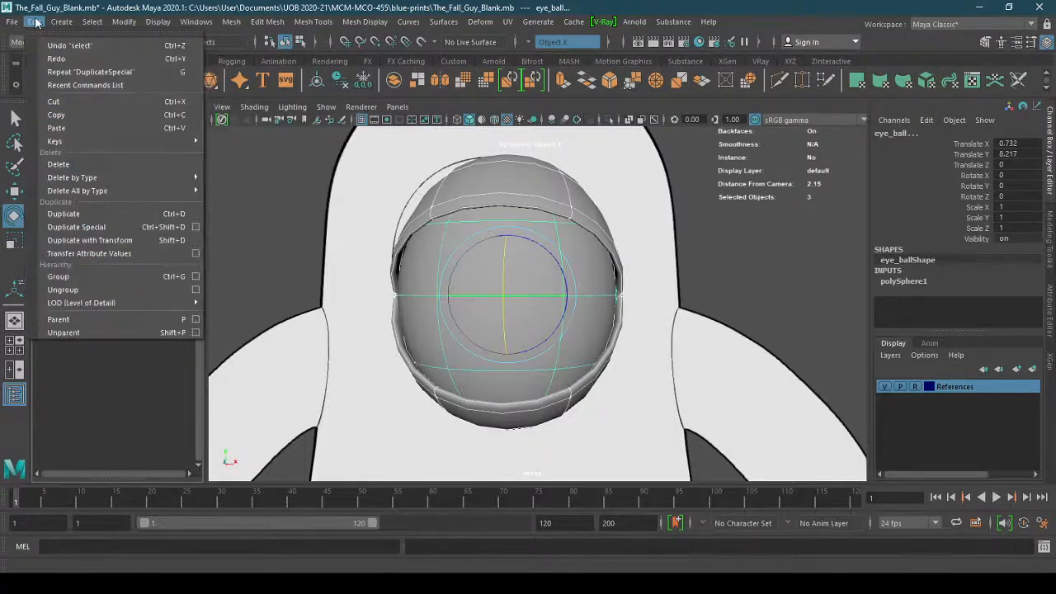
mouse_move(99, 303)
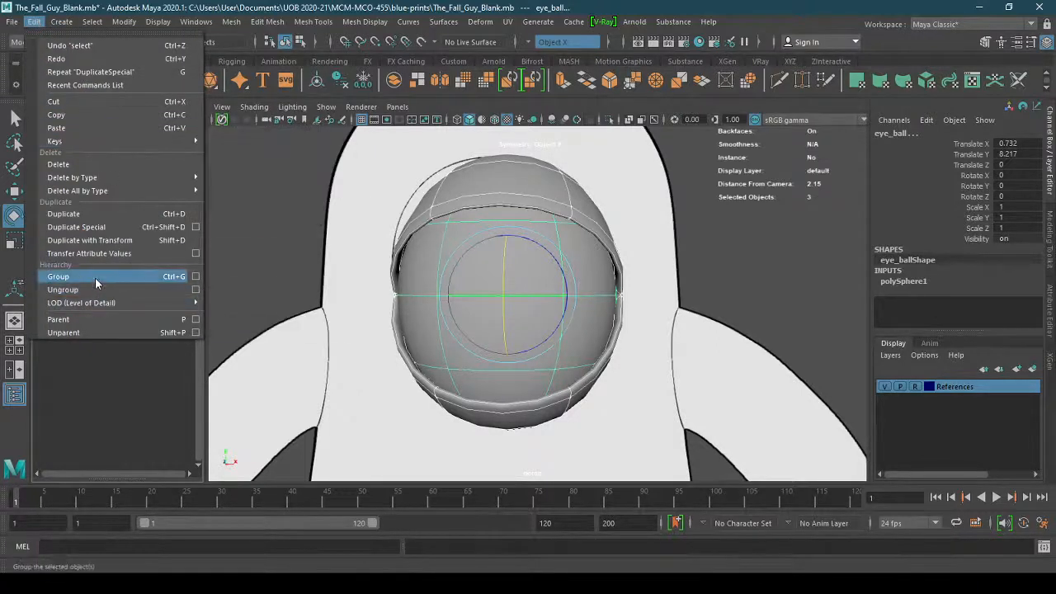
left_click(97, 277)
Rename the new eye group as Right_Eye
double_click(78, 268)
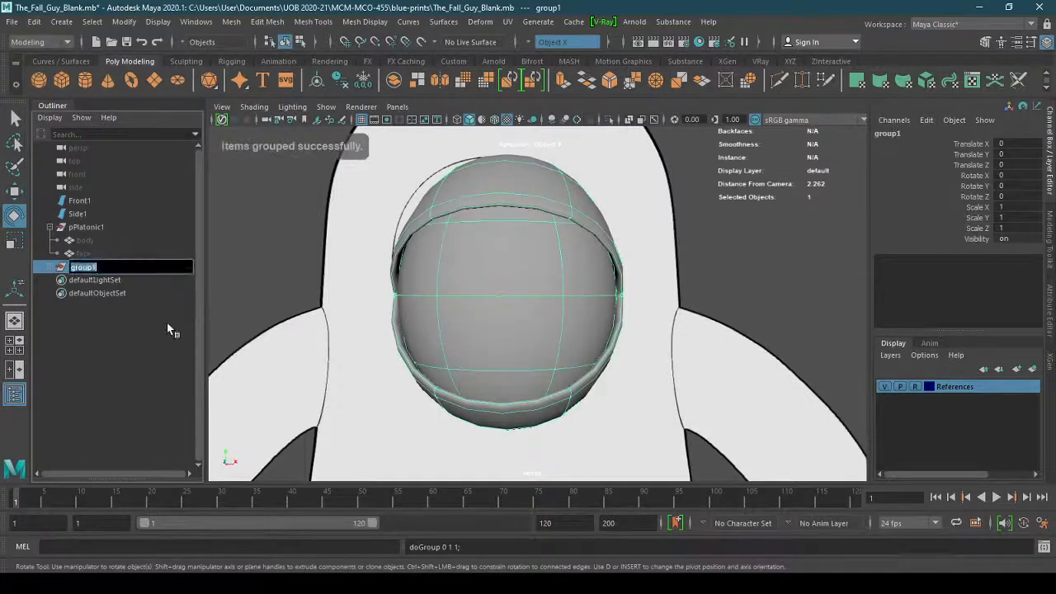
type("Eye")
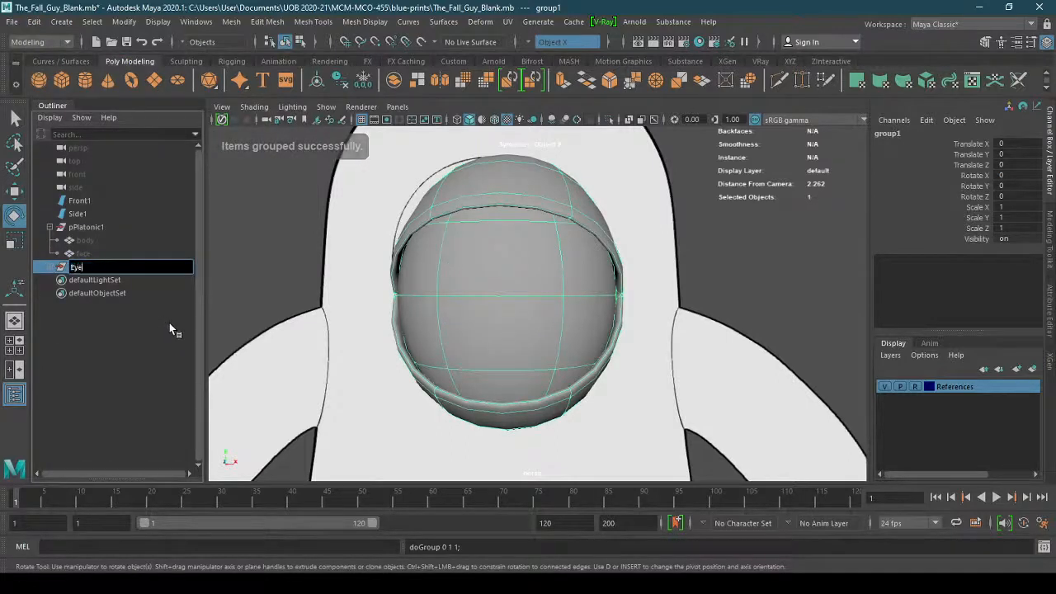
key("Home")
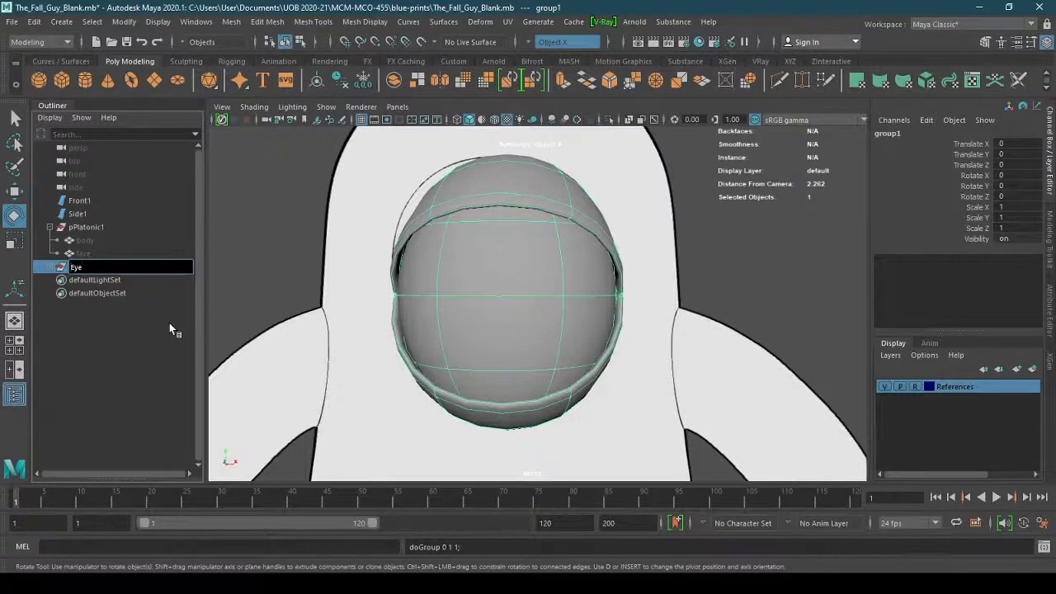
type("Left")
key("BackSpace")
key("BackSpace")
key("BackSpace")
type("Right_")
key("Return")
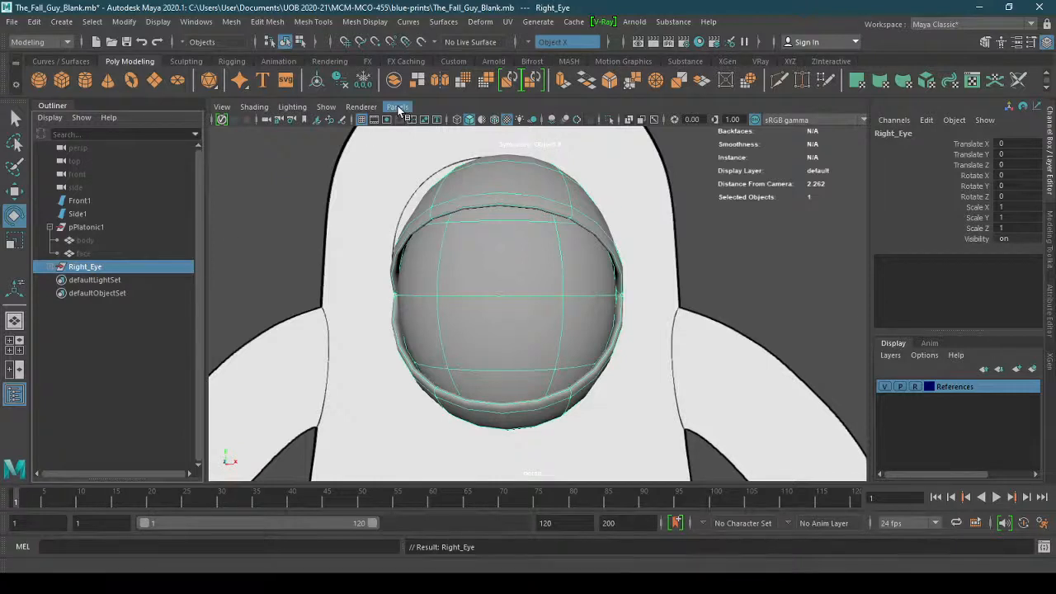
left_click(396, 106)
mouse_move(467, 147)
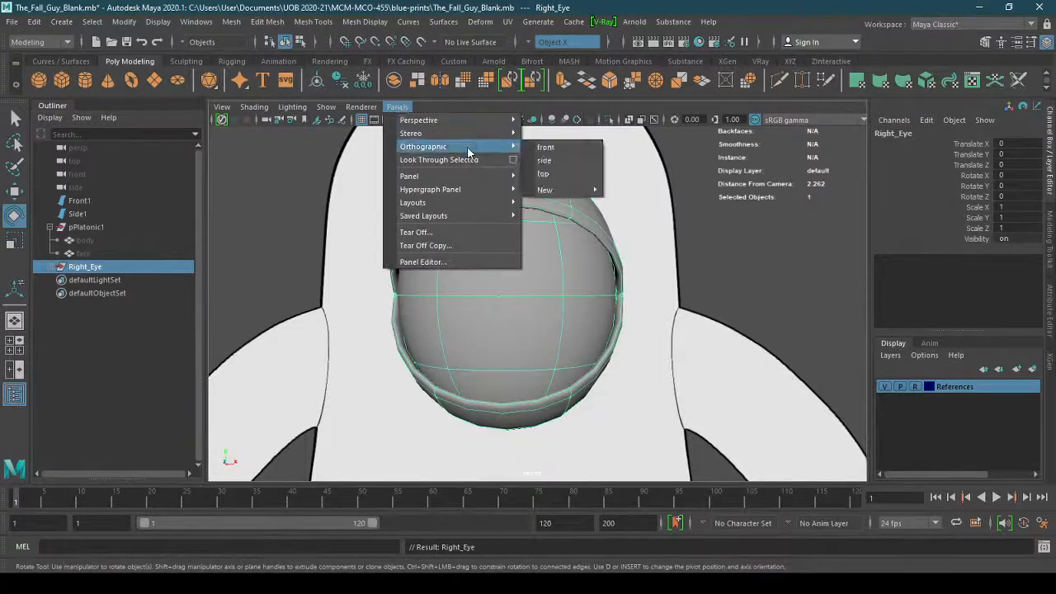
left_click(551, 148)
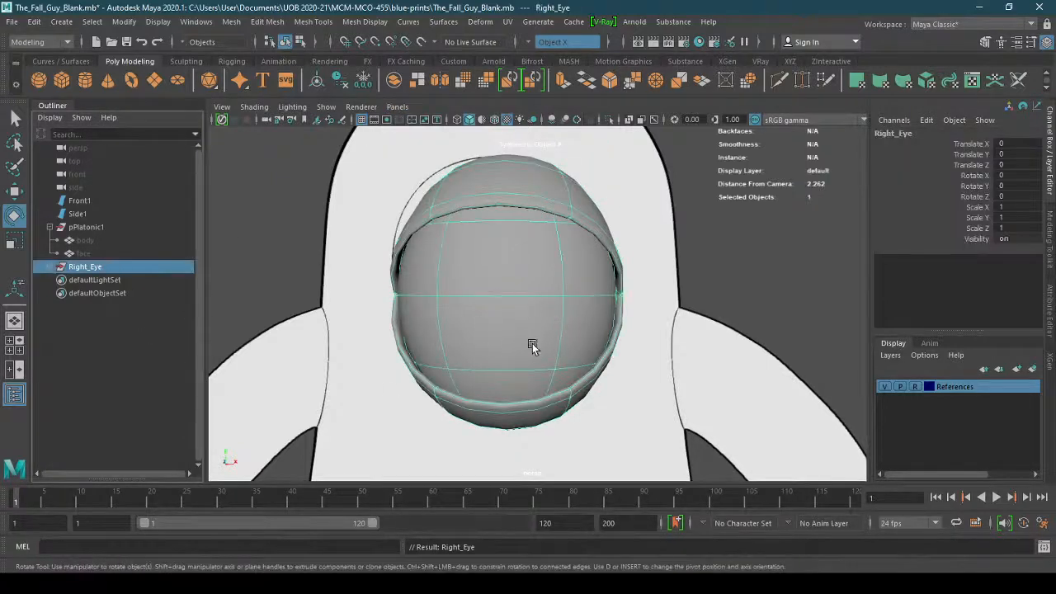
left_click_drag(532, 343, 453, 318, "alt")
mouse_move(549, 302)
left_mouse_down("alt")
mouse_move(512, 302)
mouse_move(533, 302)
left_mouse_up("alt")
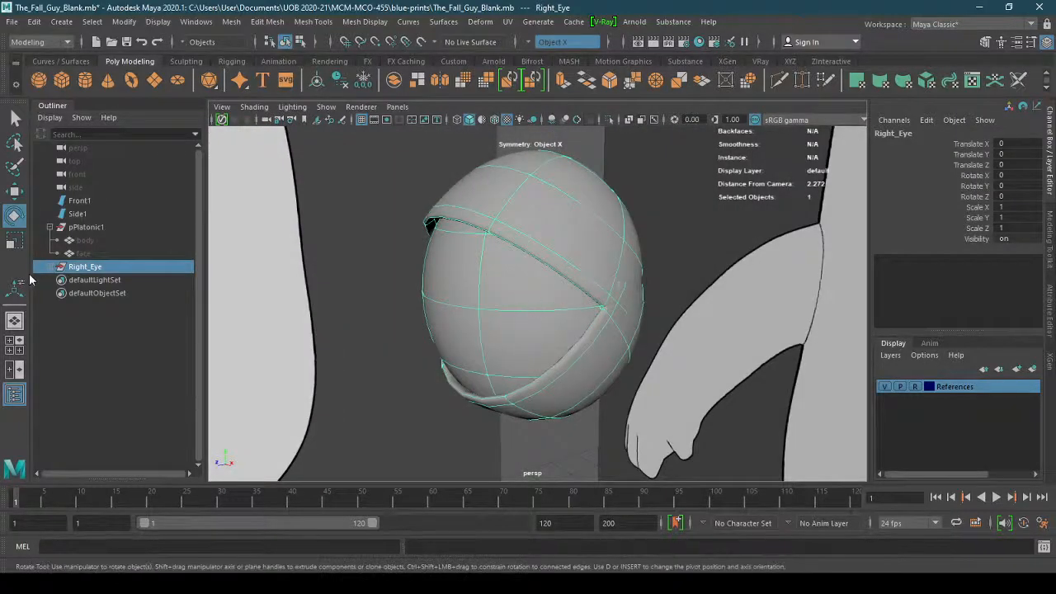
Examine where the Right_Eye group's scale manipulator and pivot sit relative to the eye and the scene origin
key("r")
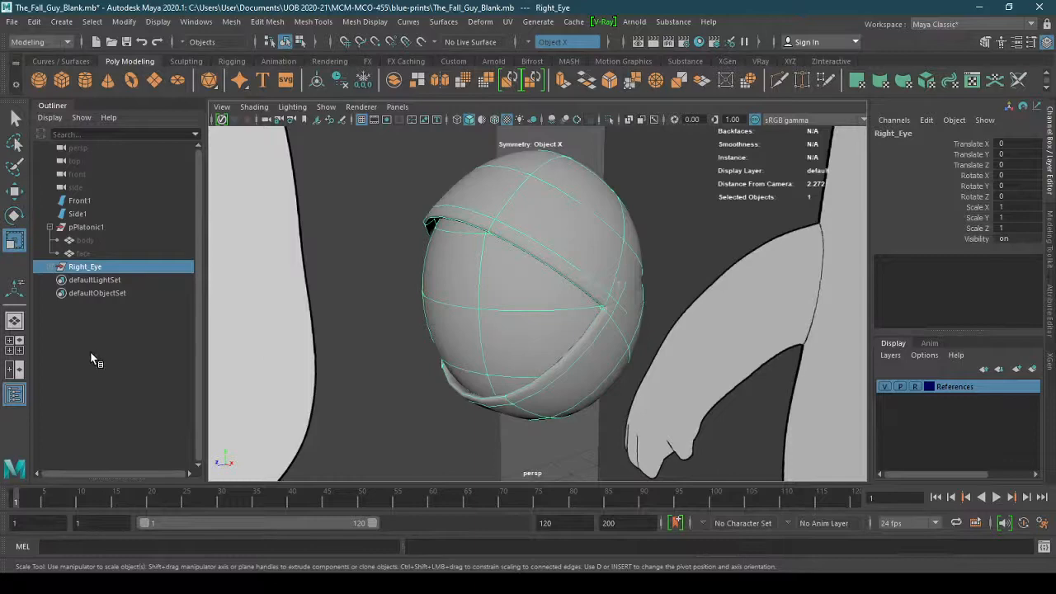
left_click(94, 358)
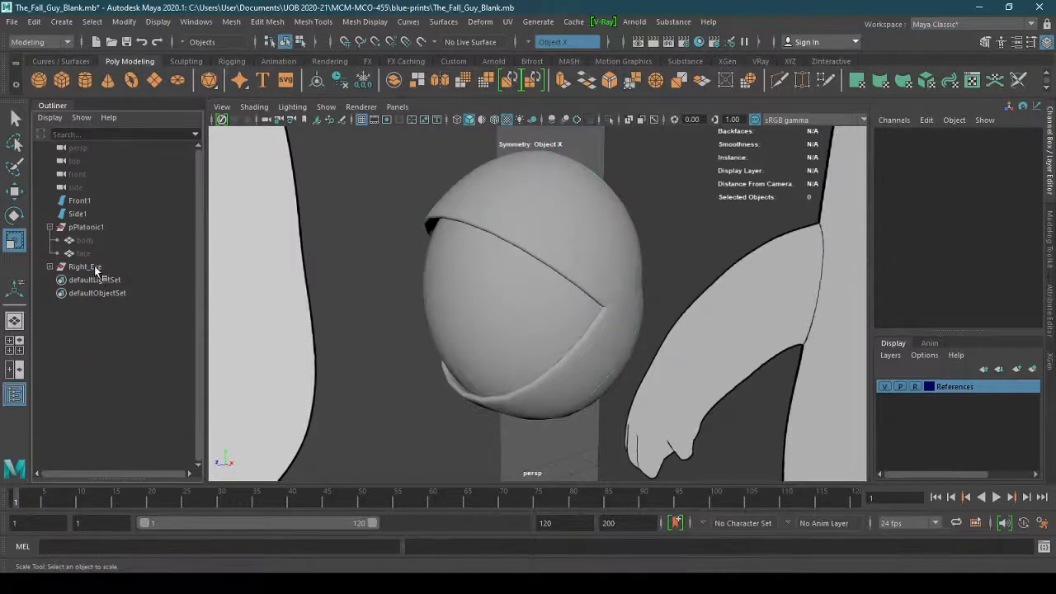
left_click(93, 266)
left_click_drag(495, 336, 584, 328, "alt")
right_click_drag(585, 328, 273, 325, "alt")
left_click_drag(615, 282, 424, 314, "alt")
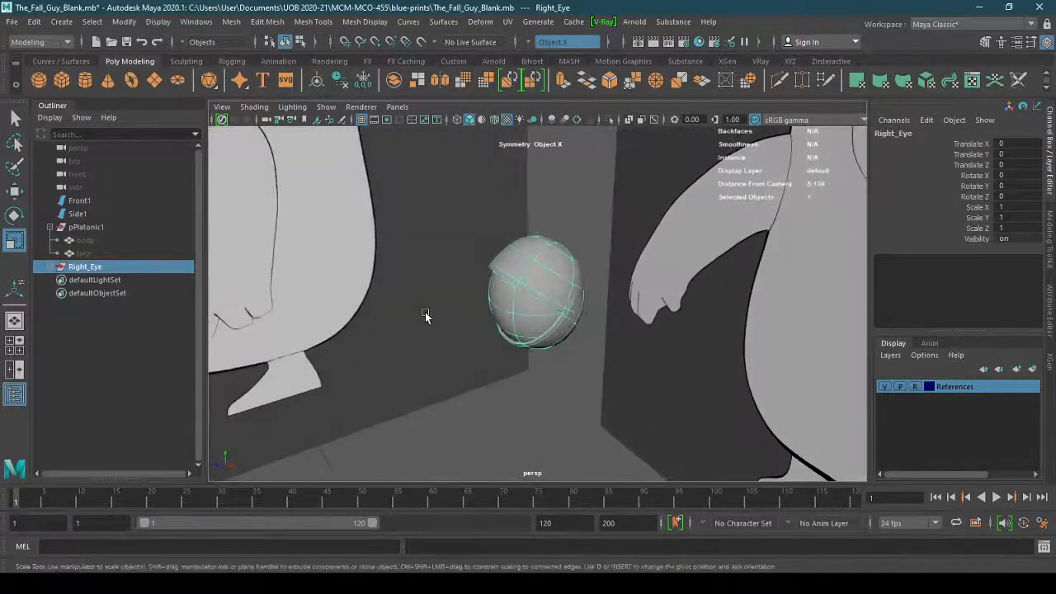
left_click(120, 324)
left_click(103, 268)
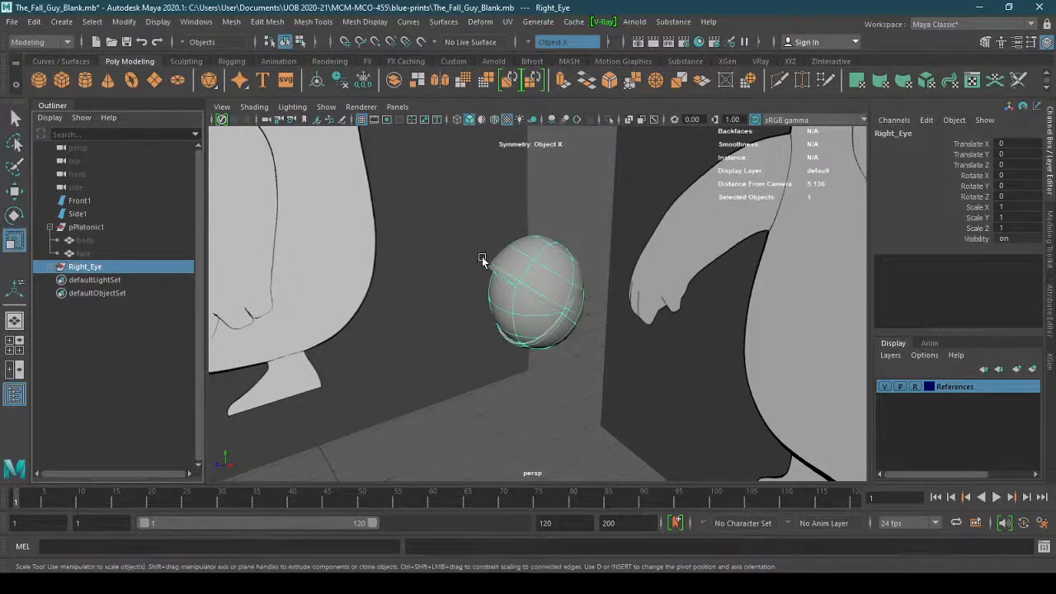
right_click_drag(571, 206, 46, 260, "alt")
left_click_drag(562, 353, 262, 146, "alt")
Center the pivot of the Right_Eye group on its geometry
left_click(124, 21)
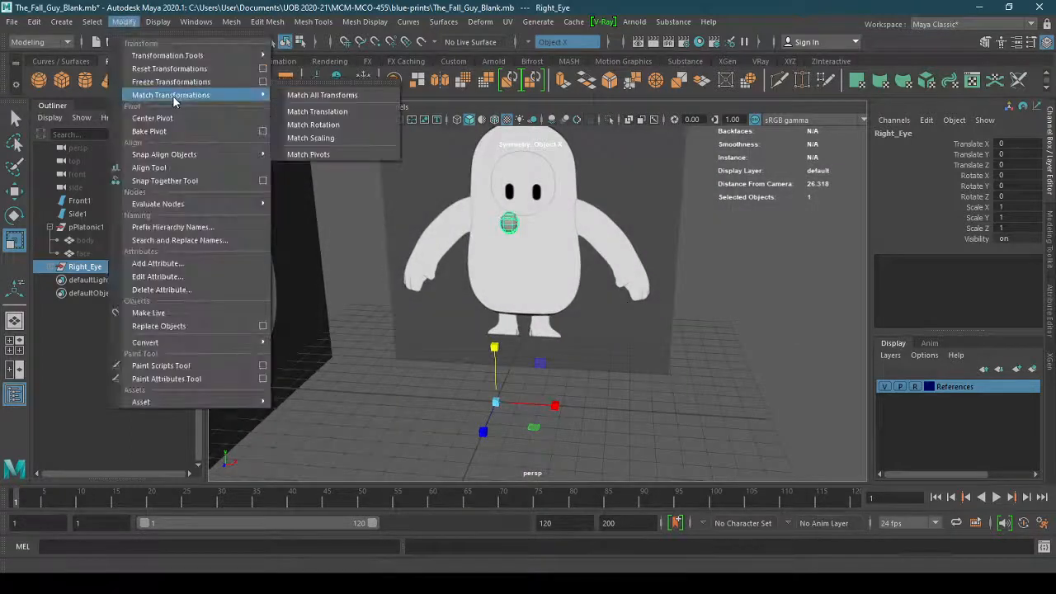
left_click(519, 403)
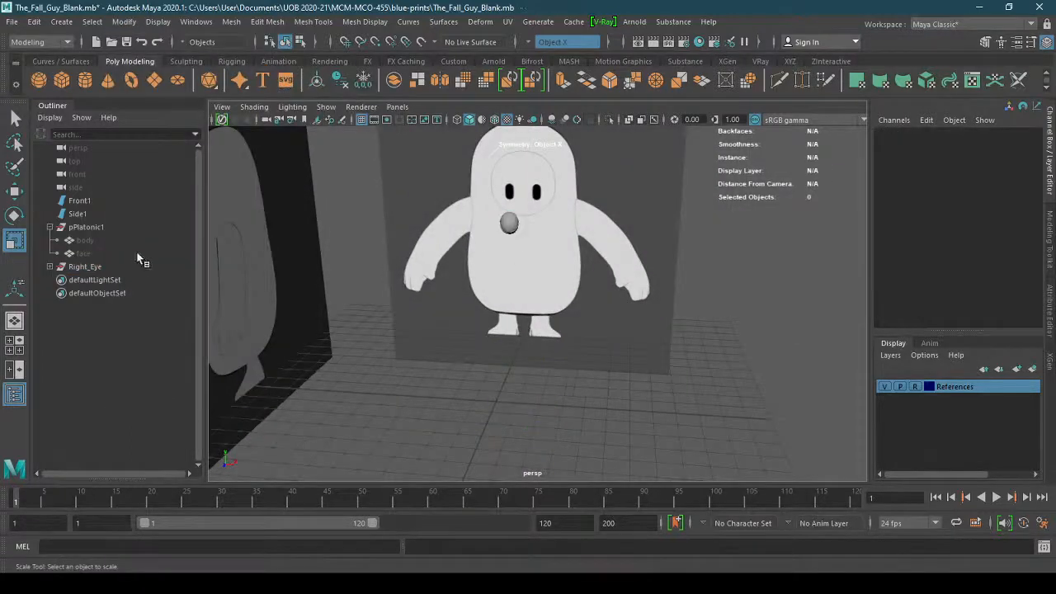
left_click(136, 264)
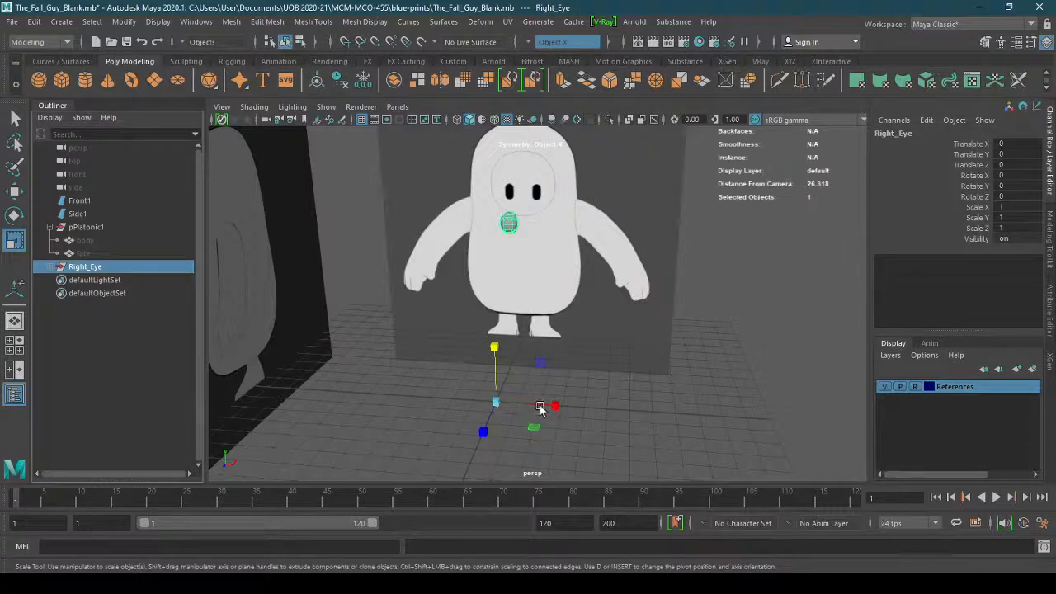
left_click_drag(541, 406, 487, 403, "alt")
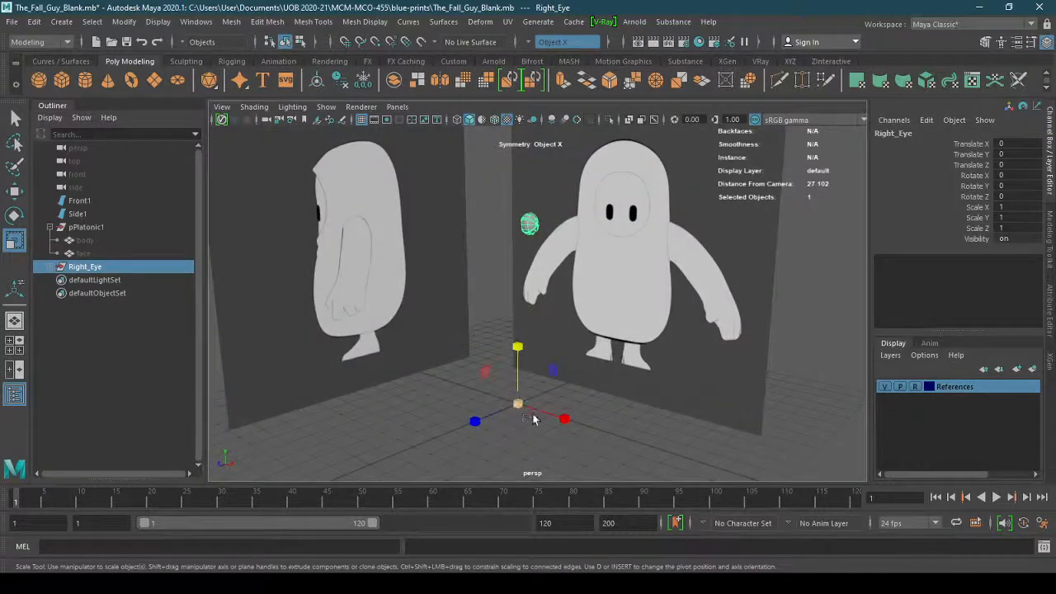
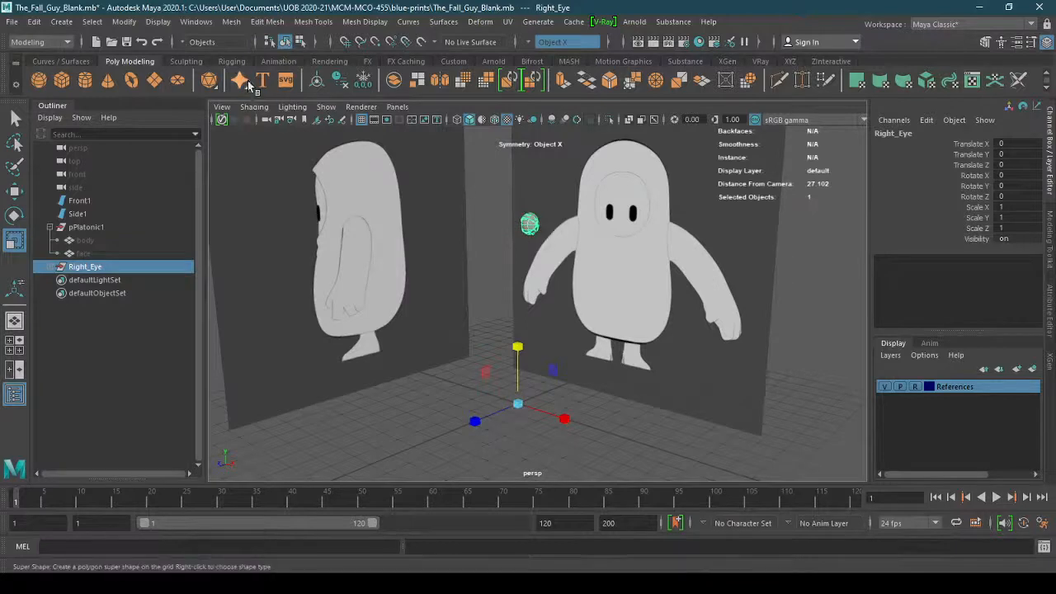
left_click(123, 22)
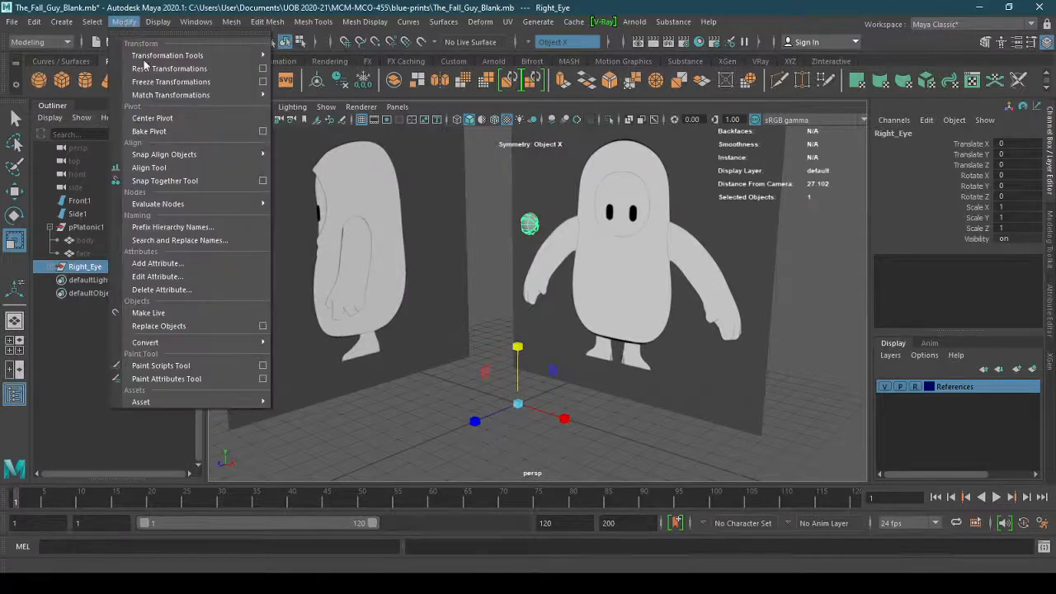
left_click(153, 118)
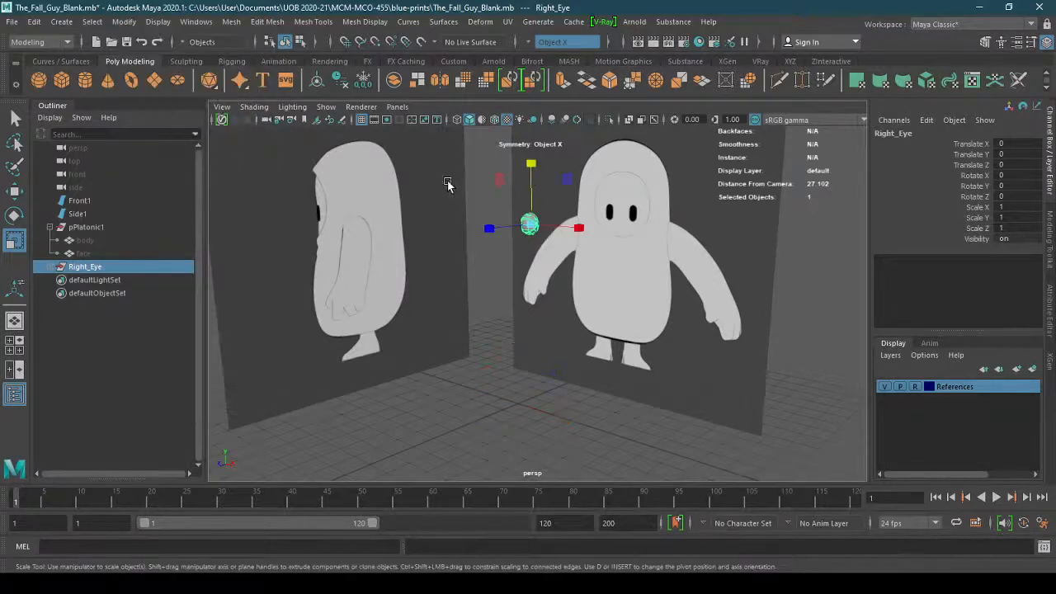
Scale the Right_Eye group narrower along X into a tall oval eye shape
scroll(473, 271, "up", 5)
middle_click_drag(473, 270, 475, 345, "alt")
left_click_drag(476, 345, 518, 342, "alt")
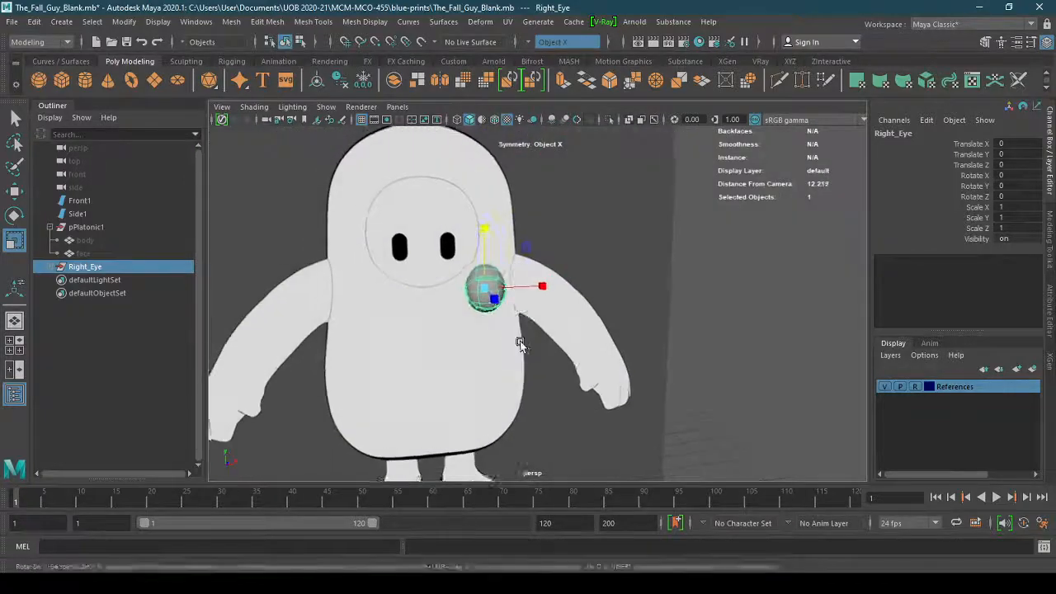
right_click_drag(519, 341, 645, 263, "alt")
left_click_drag(413, 269, 348, 271, "alt")
right_click_drag(348, 270, 442, 242, "alt")
middle_click_drag(443, 241, 485, 295, "alt")
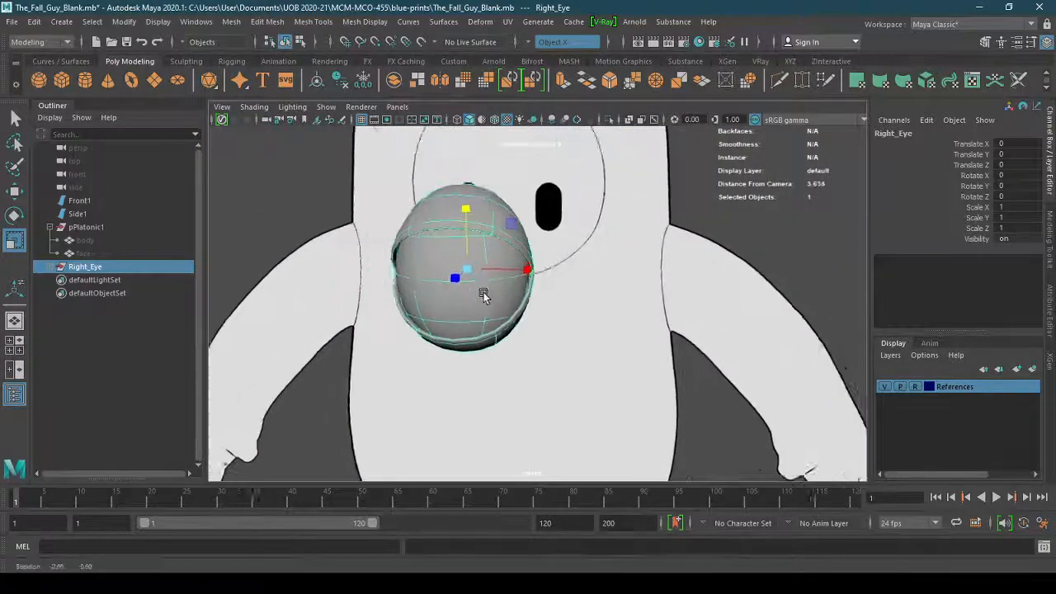
left_click_drag(485, 295, 513, 268, "alt")
left_click(148, 334)
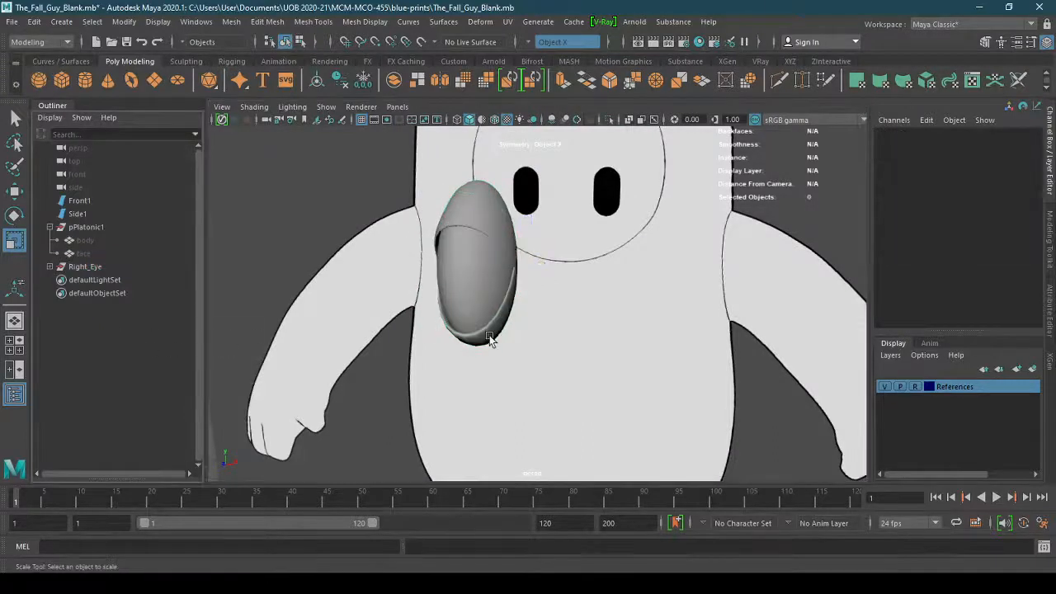
Try rotating bottom_lid inside the narrowed Right_Eye group by about -22 degrees in X, and undo the rotation
left_click_drag(491, 336, 431, 333, "alt")
left_click(563, 218)
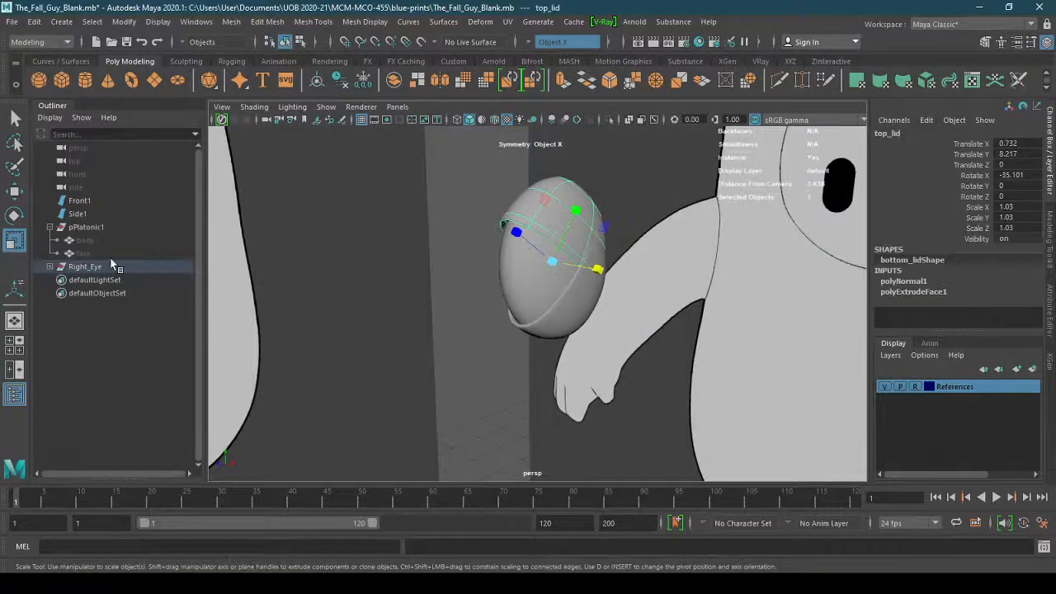
left_click(49, 267)
left_click(112, 281)
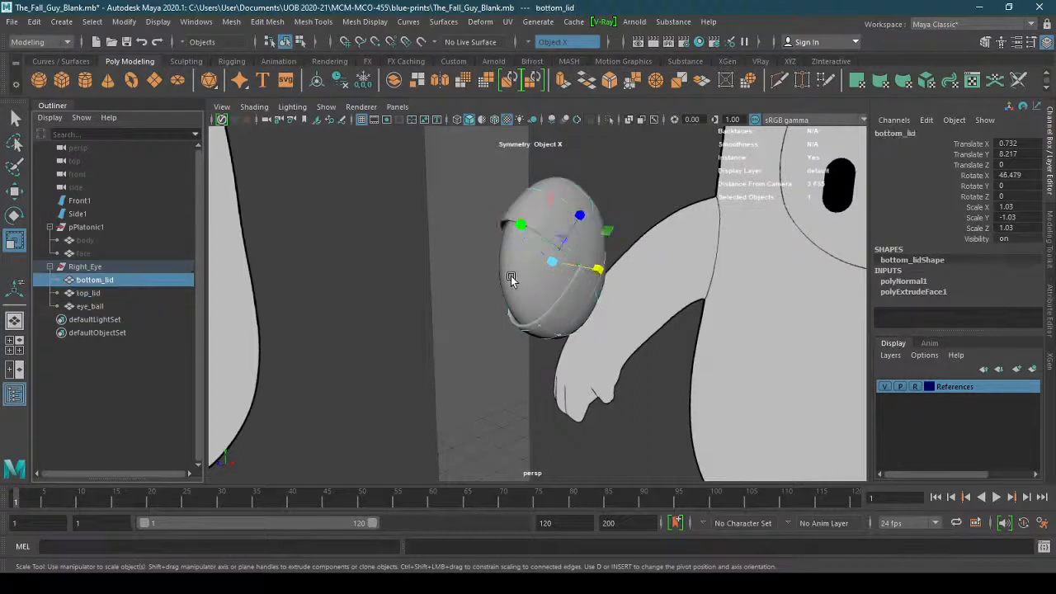
key("e")
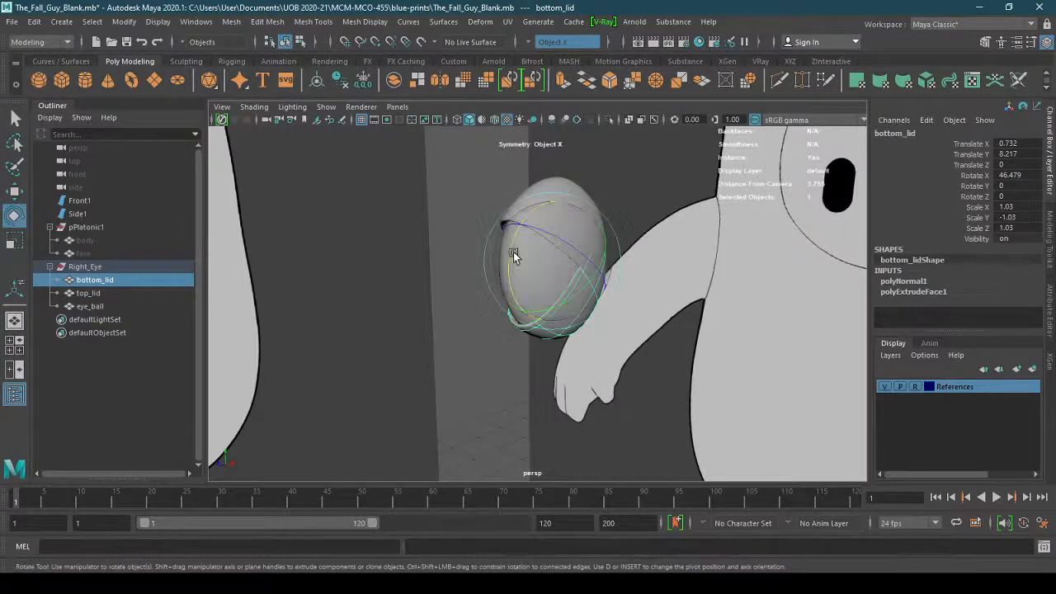
left_click_drag(514, 255, 530, 328)
key("ctrl+z")
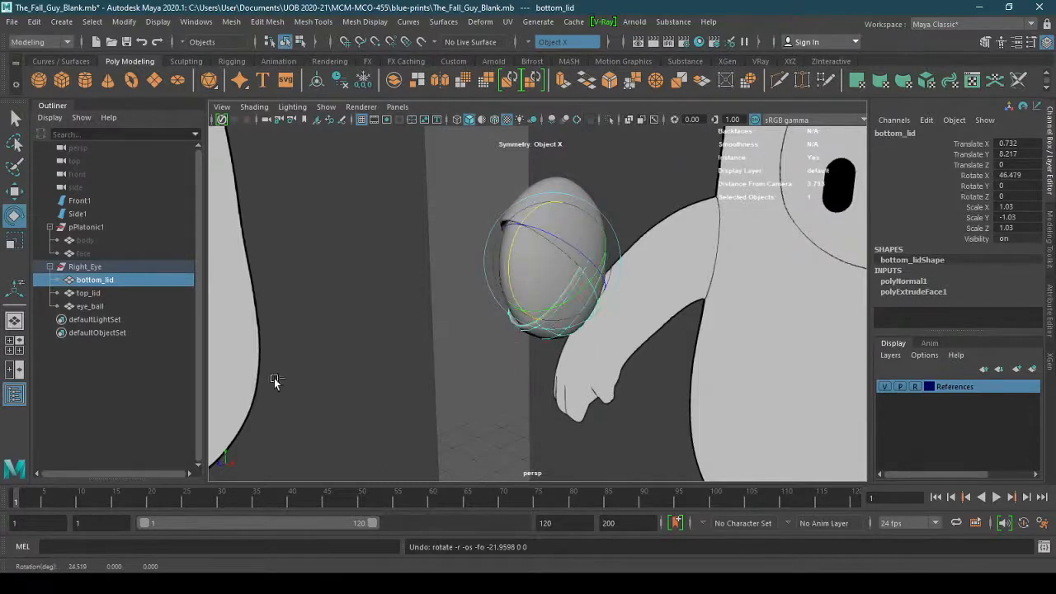
Undo the changes made to the Right_Eye group, back through its scaling and renaming
key("ctrl+z")
key("ctrl+z")
key("ctrl+z")
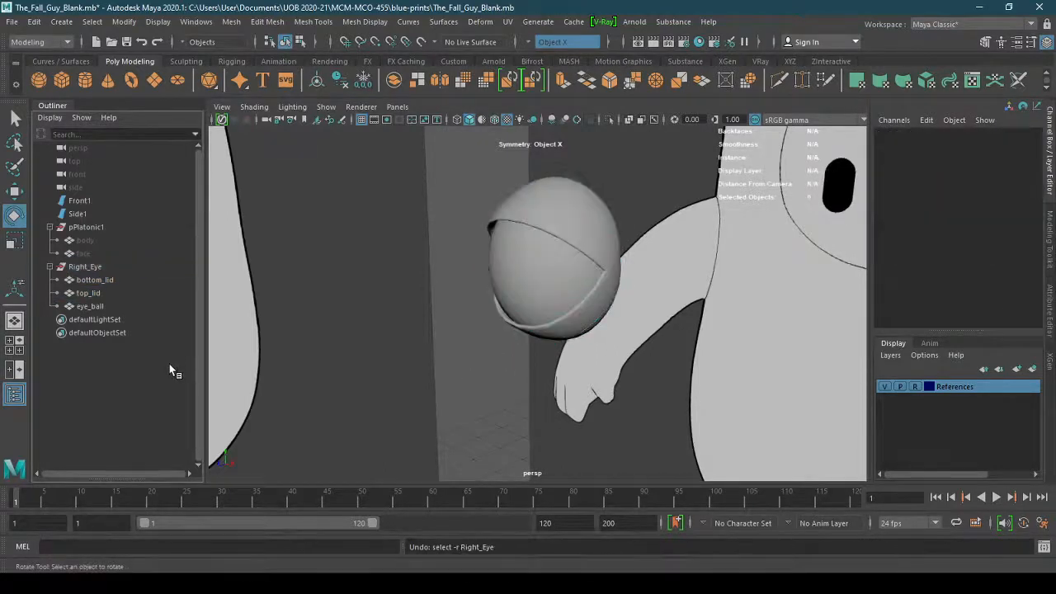
key("ctrl+z")
key("ctrl+z")
key("ctrl+z")
key("ctrl+z")
key("ctrl+z")
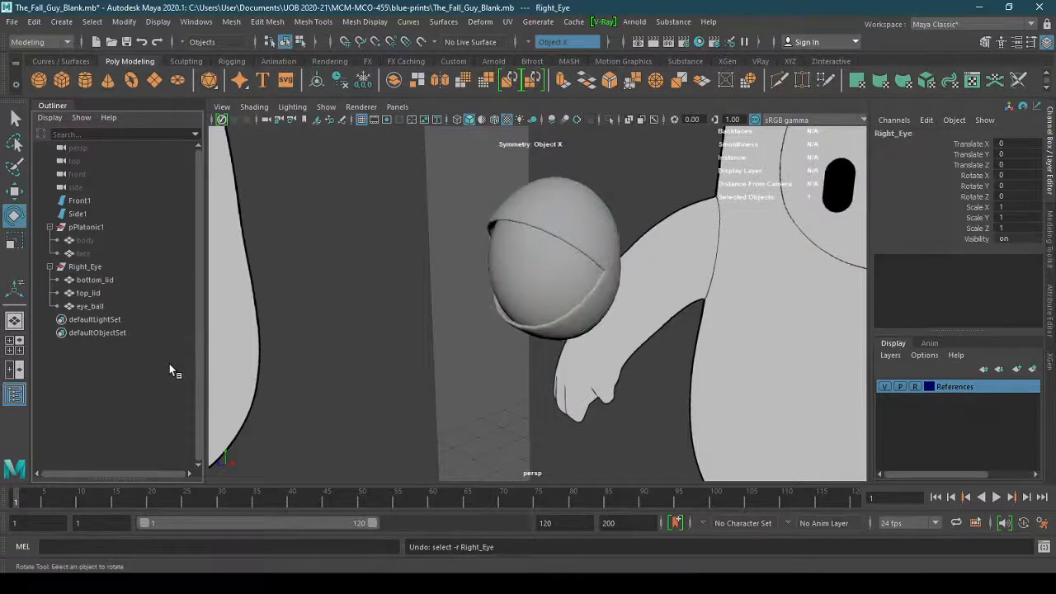
key("ctrl+z")
key("ctrl+z")
key("ctrl+z")
key("ctrl+z")
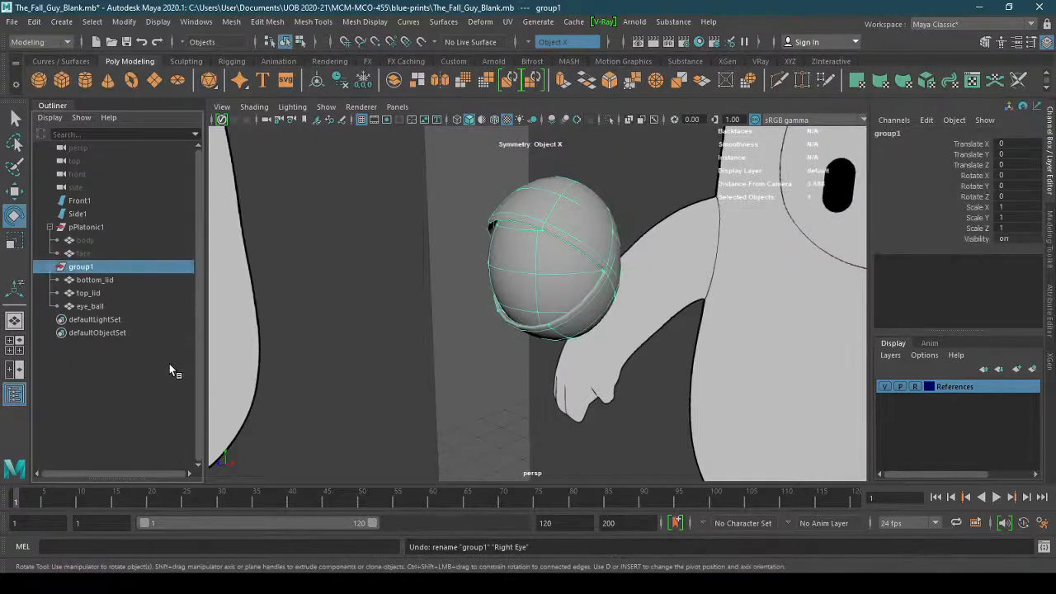
Undo the eye grouping and scale the ungrouped eye_ball, top_lid and bottom_lid together along X to roughly half width
key("ctrl+z")
key("ctrl+z")
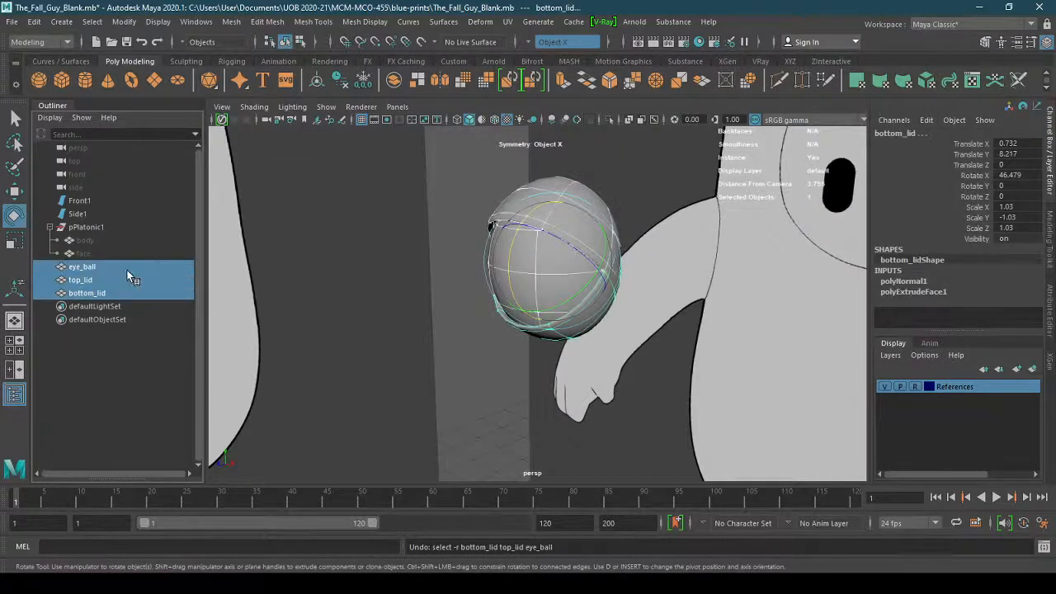
left_click(15, 241)
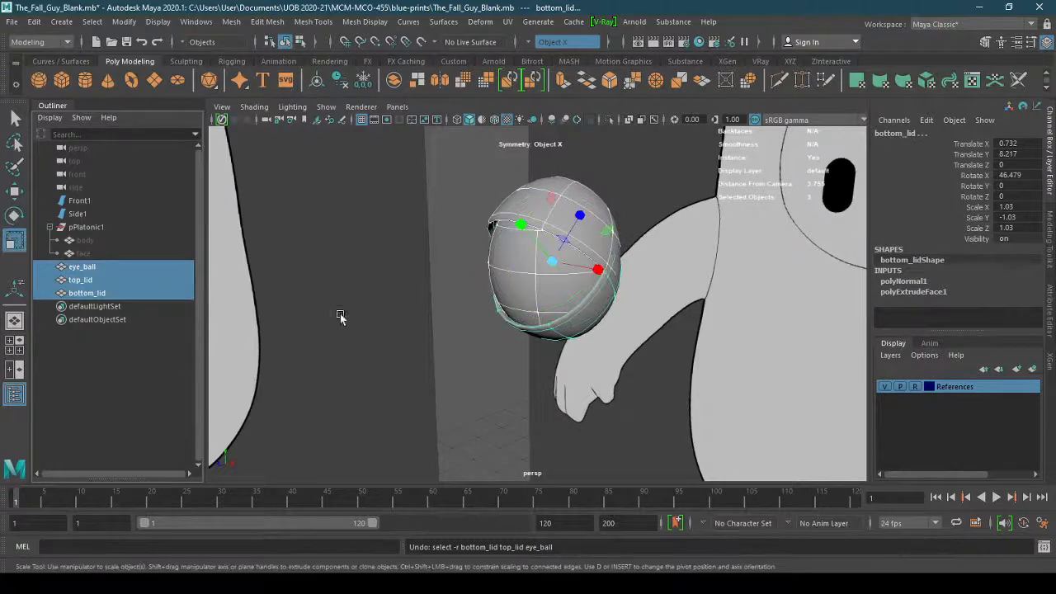
left_click_drag(517, 319, 556, 309, "alt")
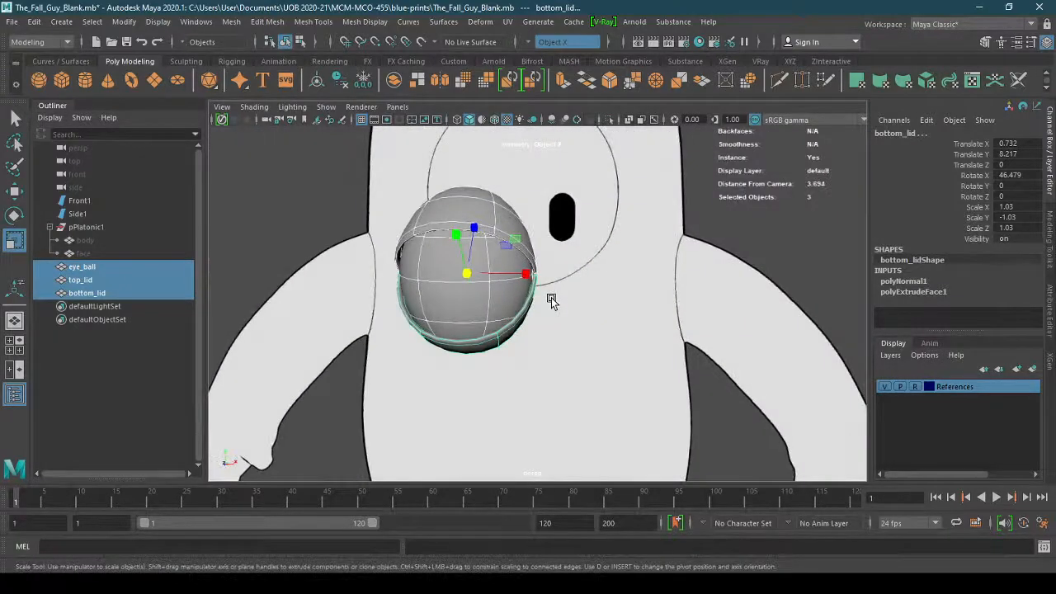
left_click_drag(549, 301, 572, 242, "alt")
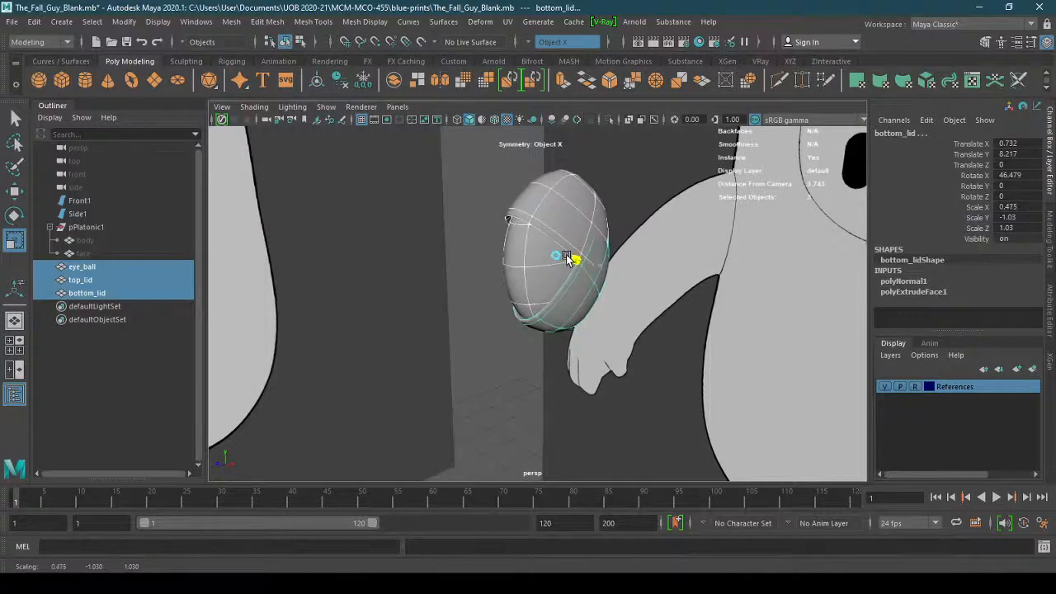
Try rotating top_lid over the narrowed eyeball to about -18.7 degrees in X, and undo the rotation
left_click(506, 355)
left_click(556, 319)
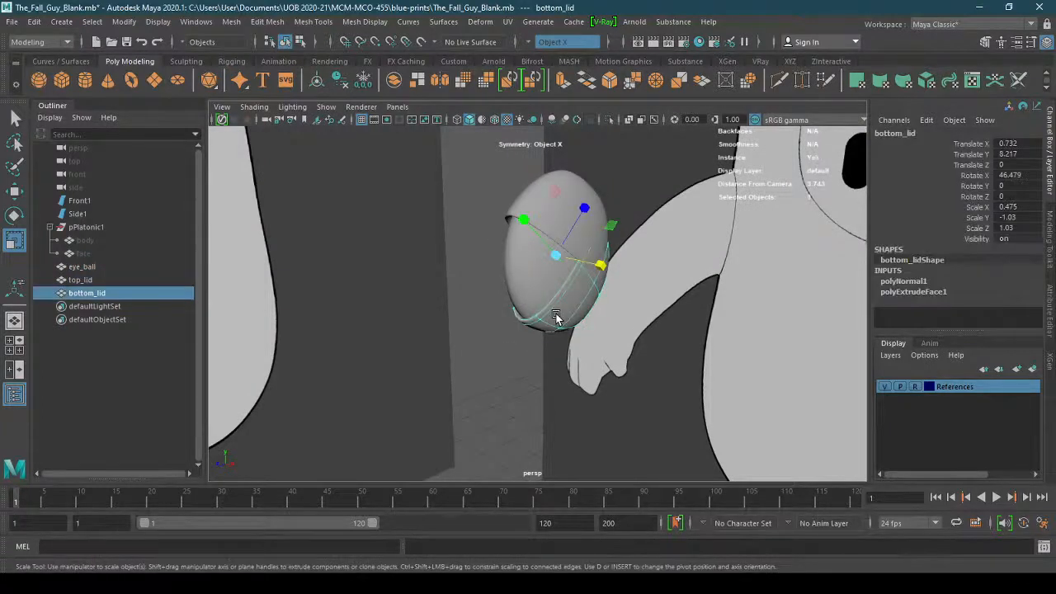
key("e")
left_click_drag(553, 324, 507, 295, "alt")
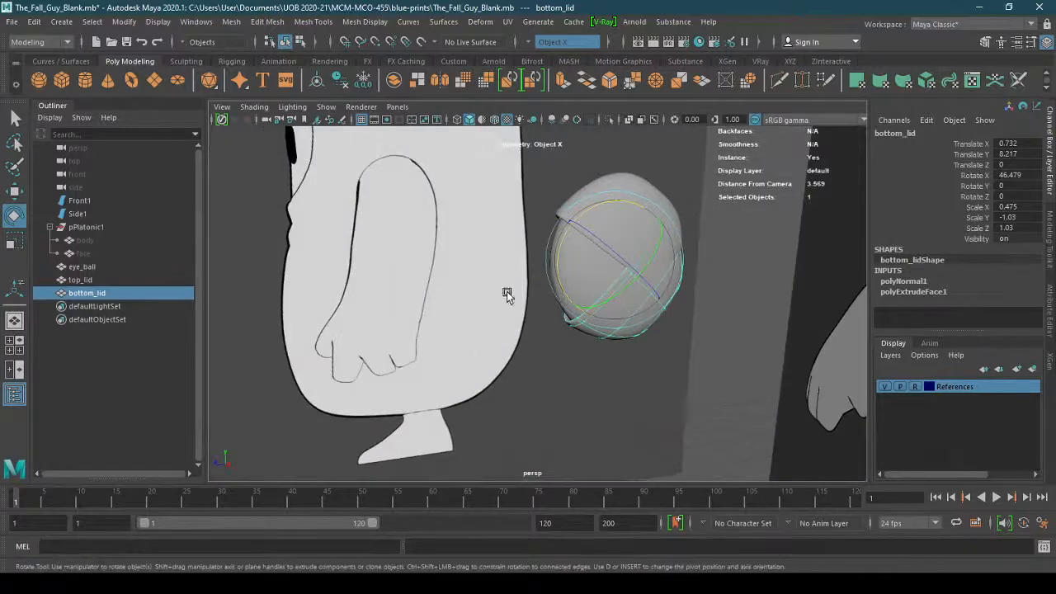
left_click_drag(506, 336, 563, 336, "alt")
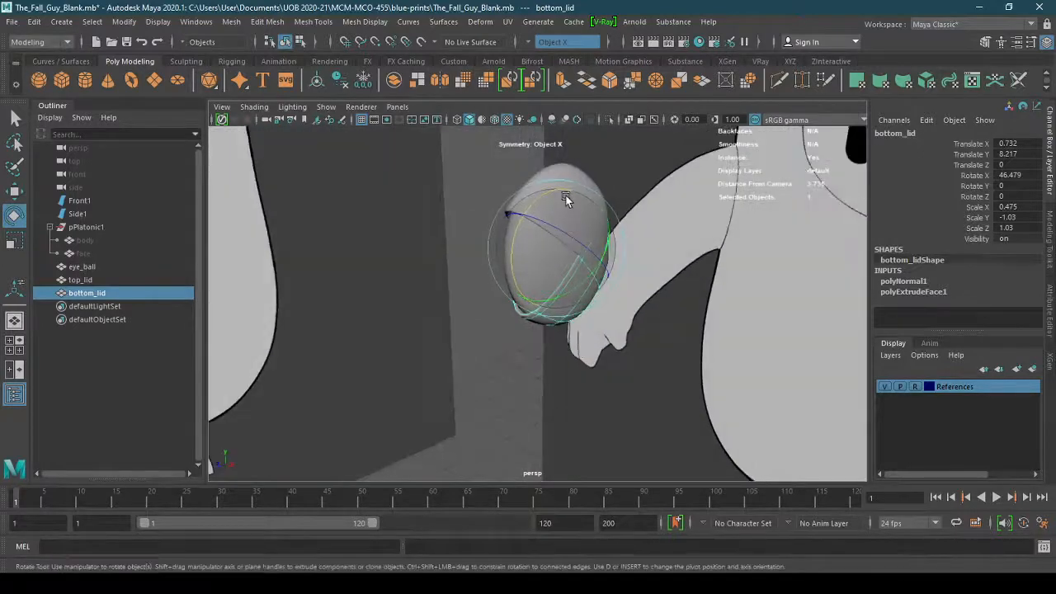
left_click(562, 169)
left_click_drag(561, 169, 587, 291)
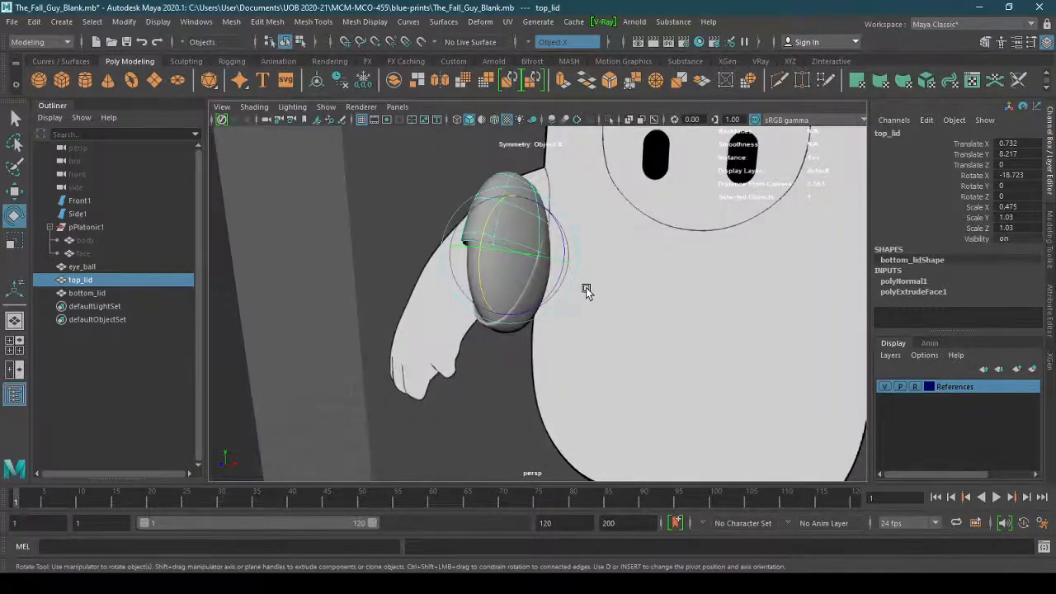
key("ctrl+z")
key("ctrl+z")
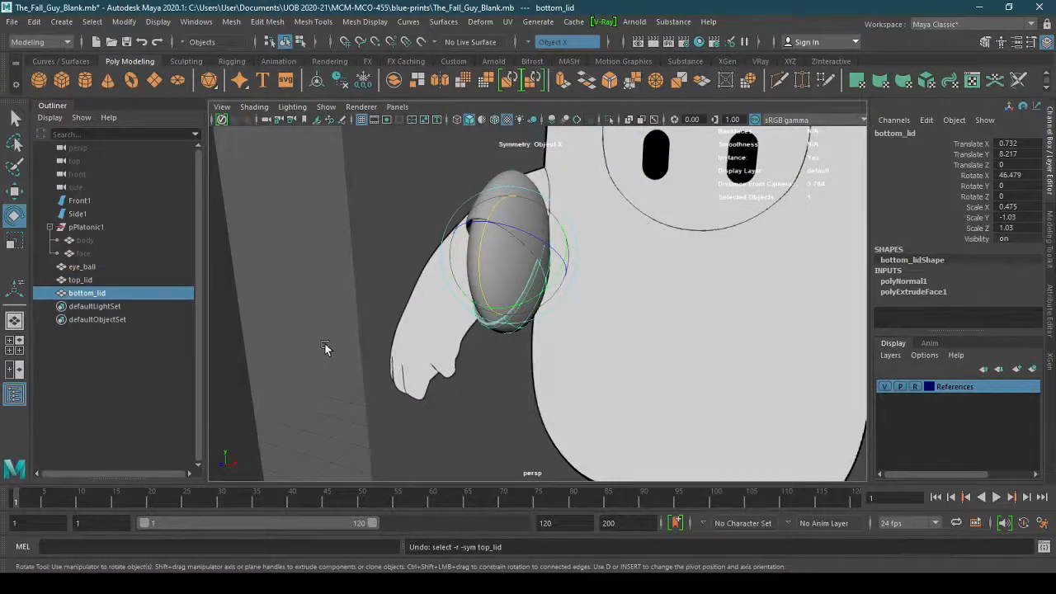
Undo the X scaling of the ungrouped eye_ball, top_lid and bottom_lid
left_click_drag(116, 292, 124, 267)
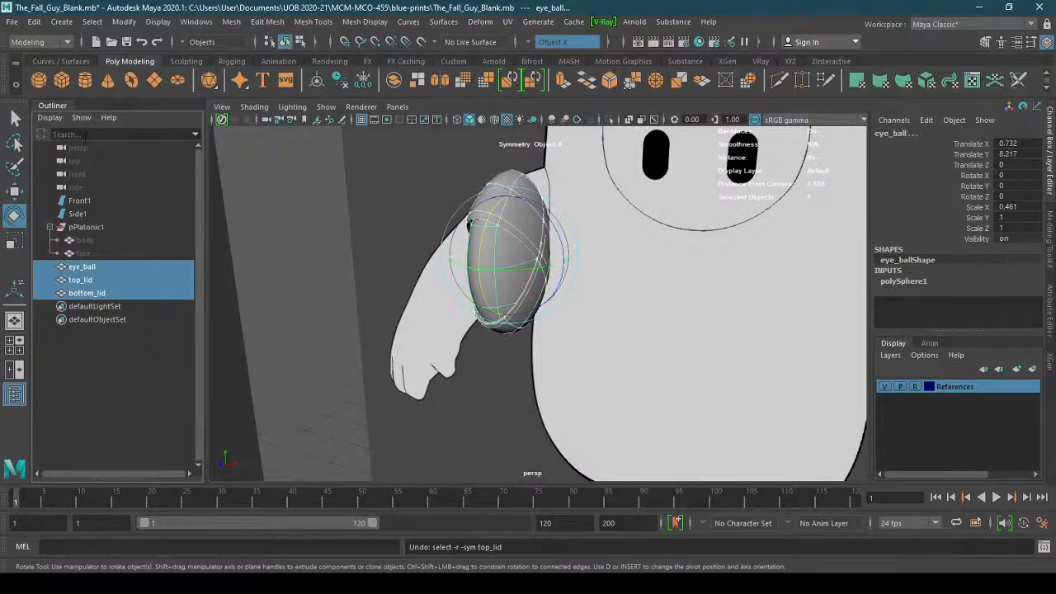
left_click(35, 24)
key("ctrl+z")
key("ctrl+z")
key("ctrl+z")
key("ctrl+z")
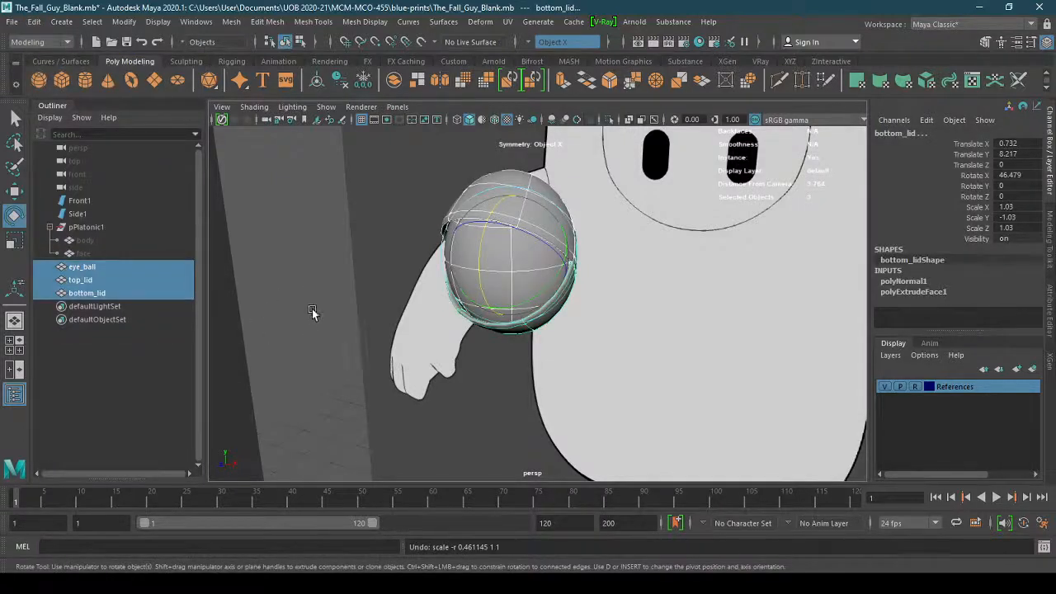
Group eye_ball, top_lid and bottom_lid together and rename the group Right Eye
left_click(34, 23)
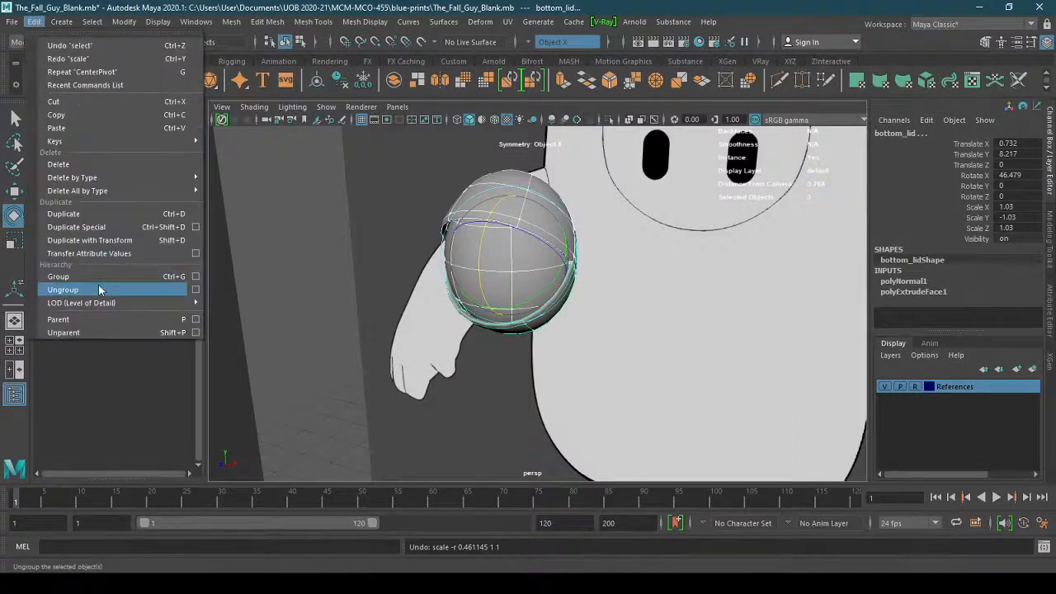
left_click(57, 277)
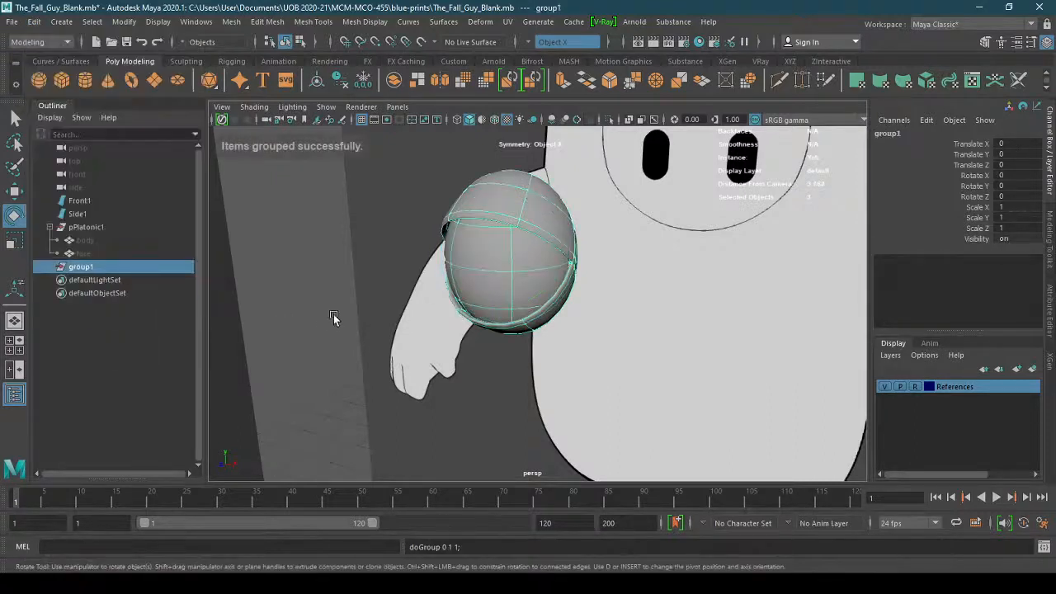
double_click(104, 269)
type("R")
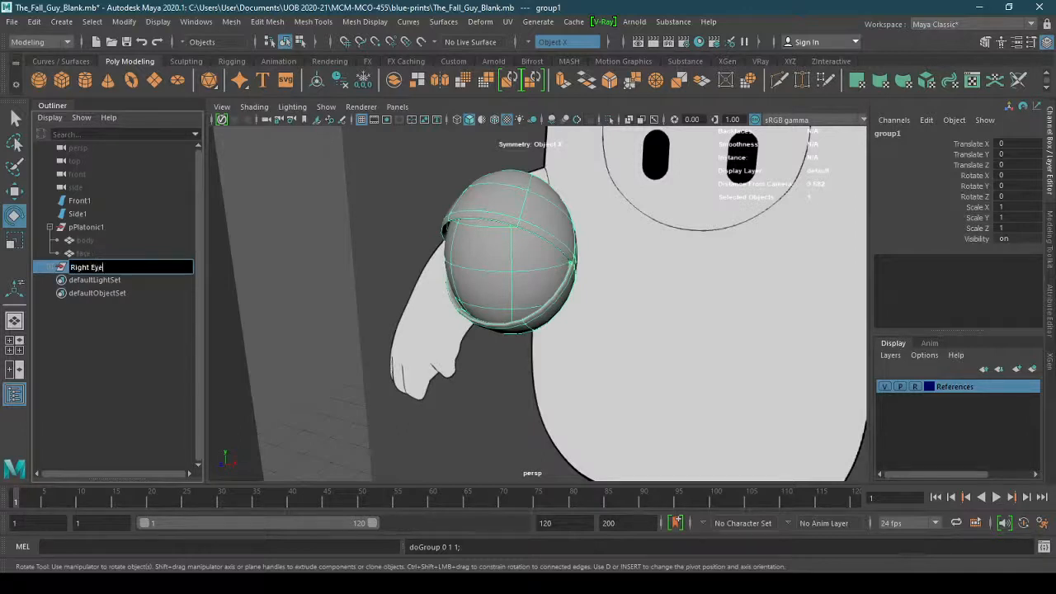
type("ight Eye")
key("Return")
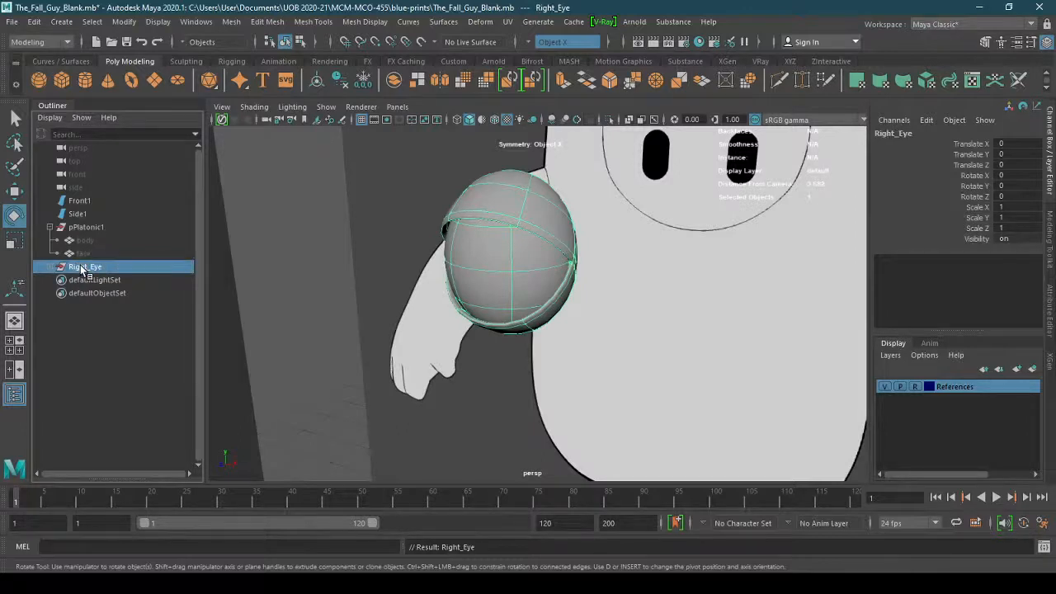
Show the eye close up in the orthographic front view with X-Ray shading turned on
left_click(396, 107)
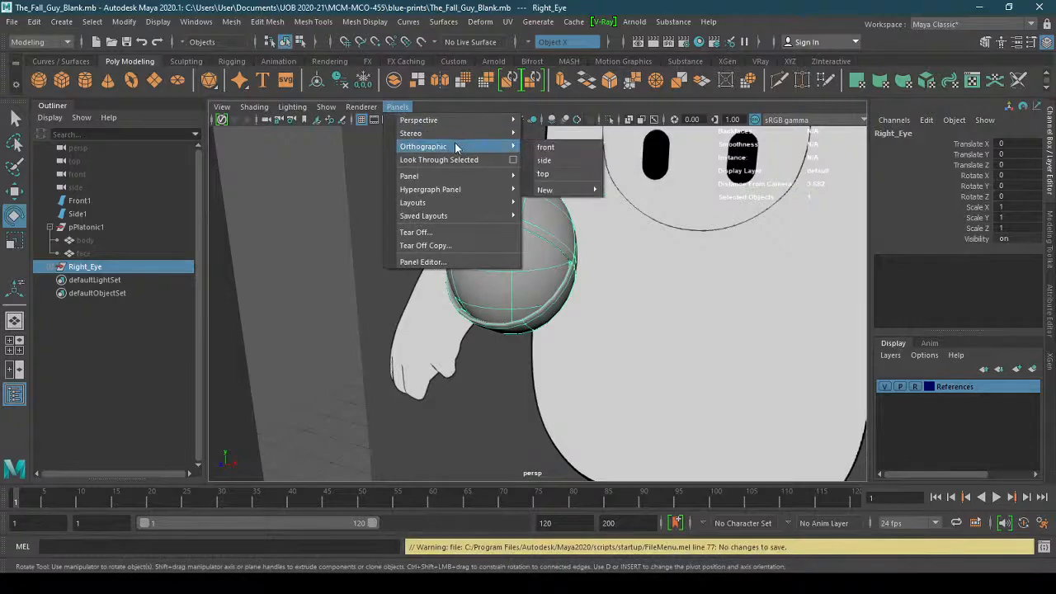
mouse_move(477, 176)
mouse_move(484, 146)
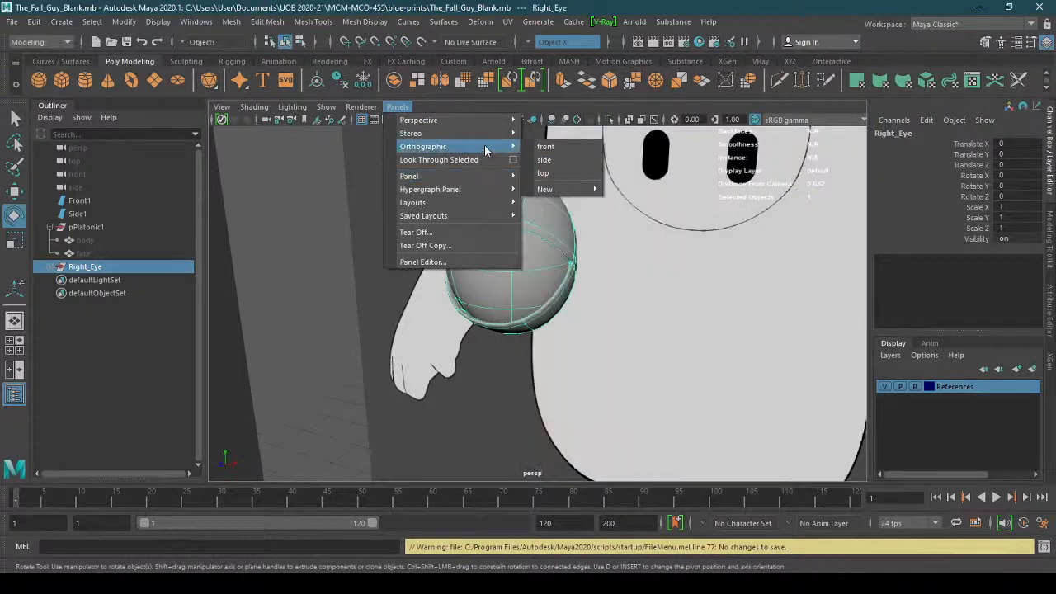
left_click(565, 160)
scroll(540, 272, "down", 5)
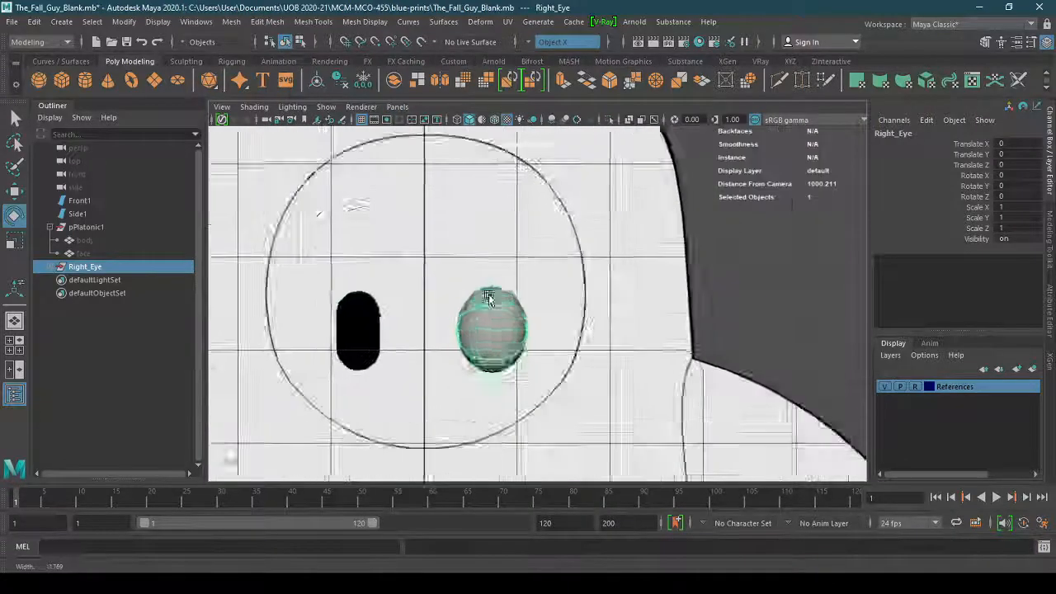
scroll(491, 310, "up", 5)
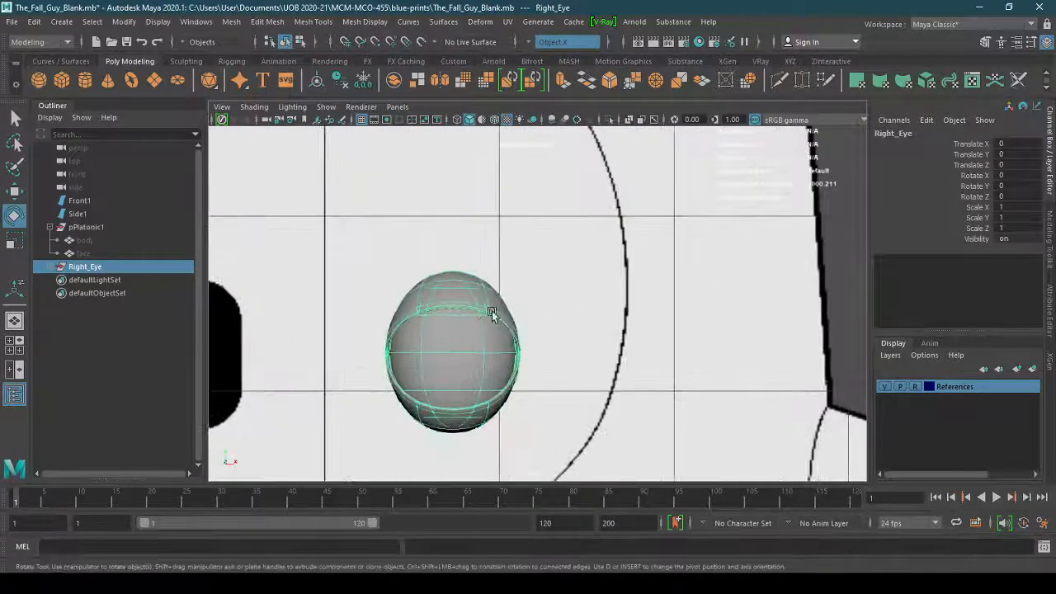
left_click(254, 106)
left_click(292, 239)
right_click_drag(379, 334, 521, 325, "alt")
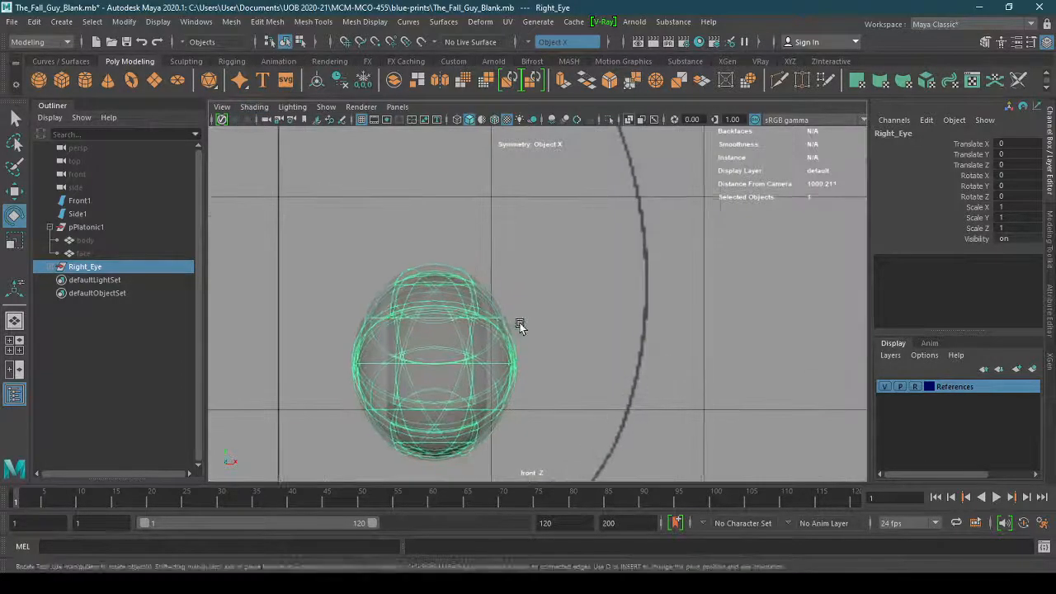
middle_click_drag(521, 325, 528, 264, "alt")
right_click_drag(528, 264, 669, 246, "alt")
Try scaling only eye_ball to 0.644 along X against the oval reference, and undo the scaling
left_click(626, 357)
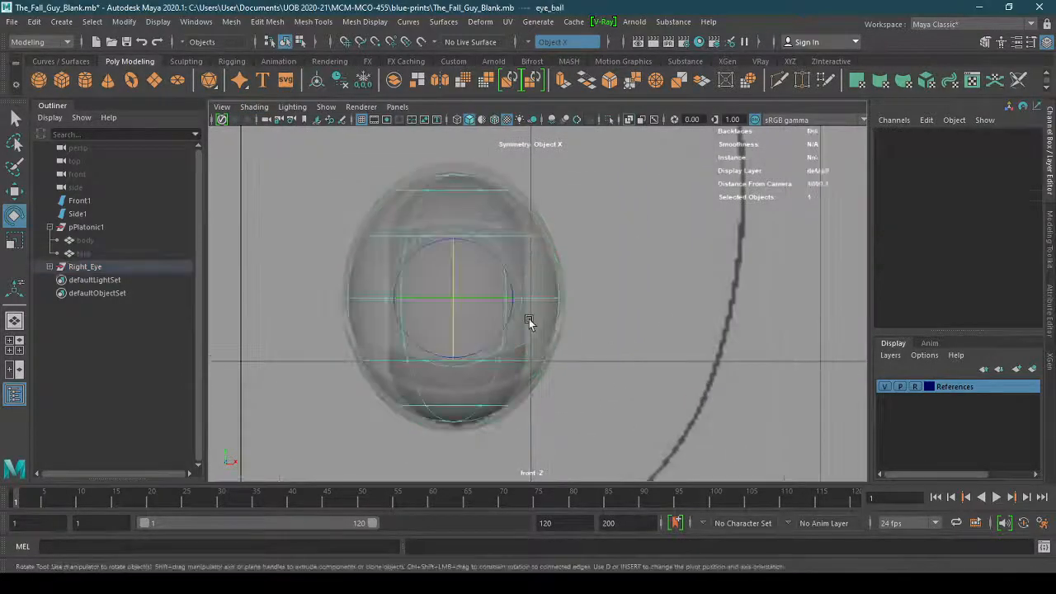
left_click(529, 322)
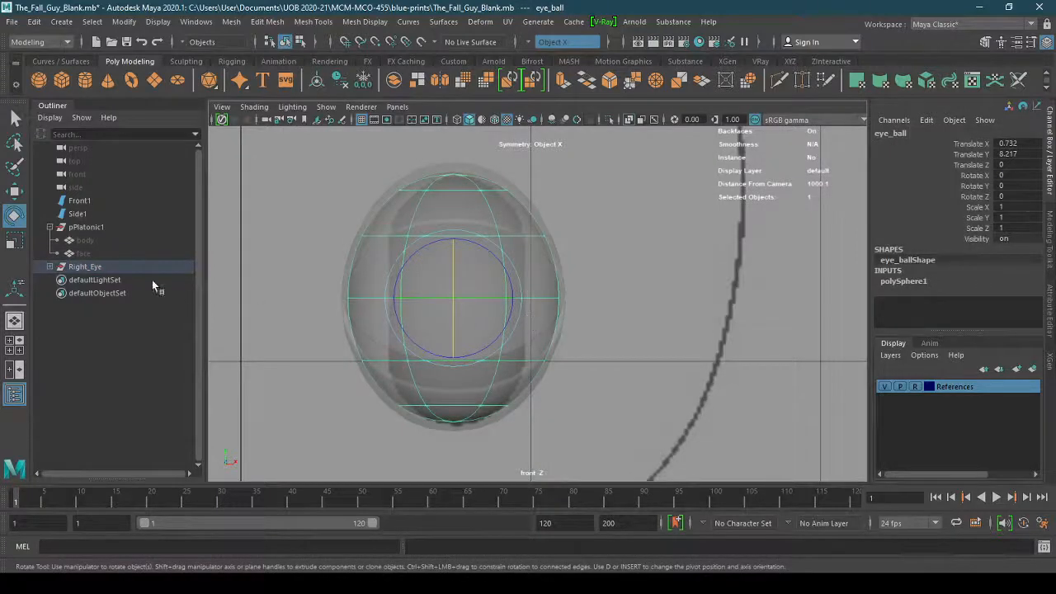
left_click(13, 241)
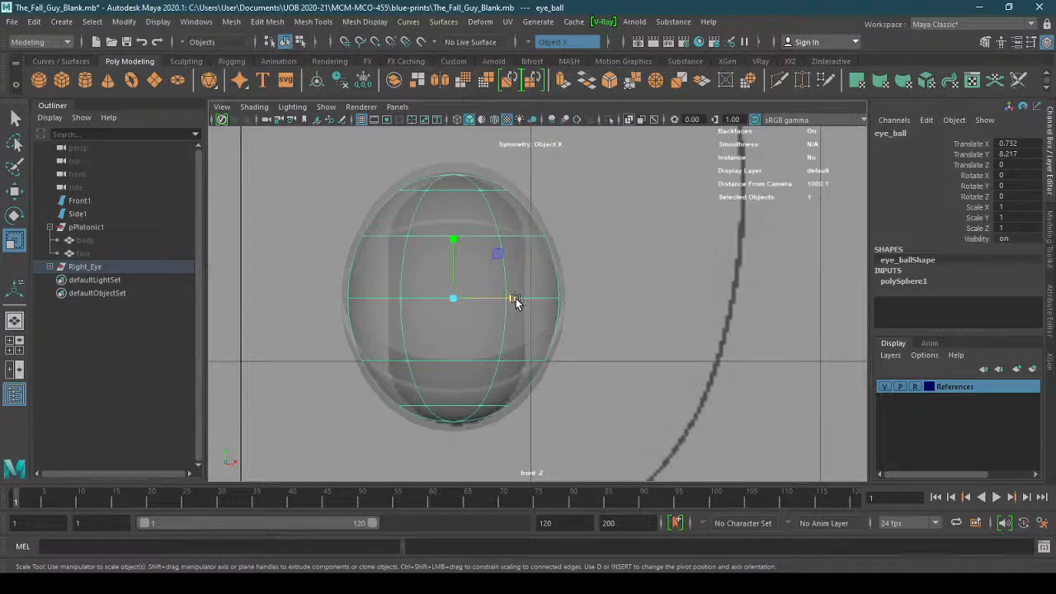
left_click_drag(516, 299, 491, 302)
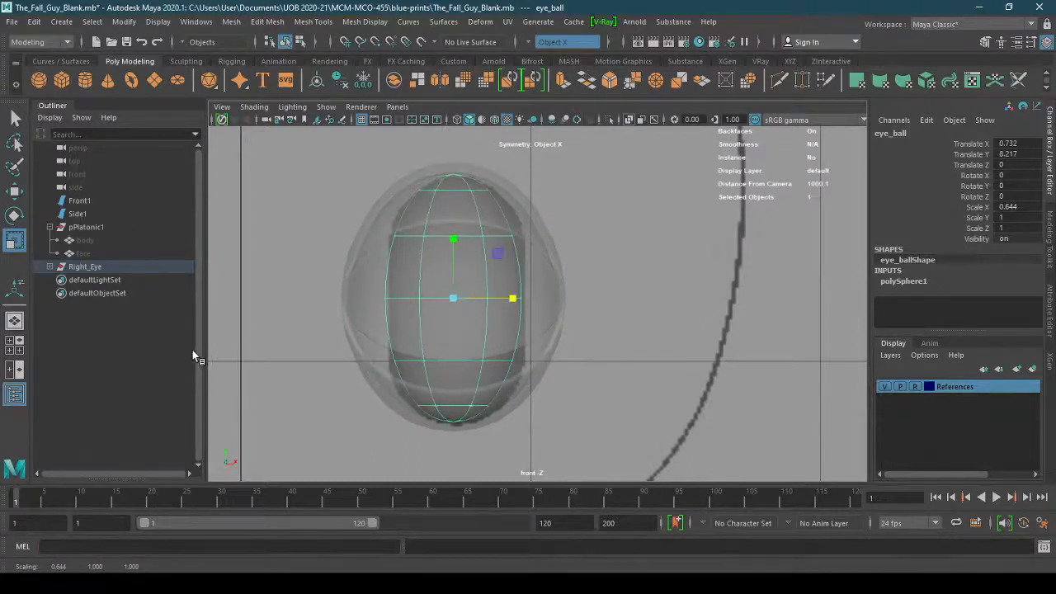
key("ctrl+z")
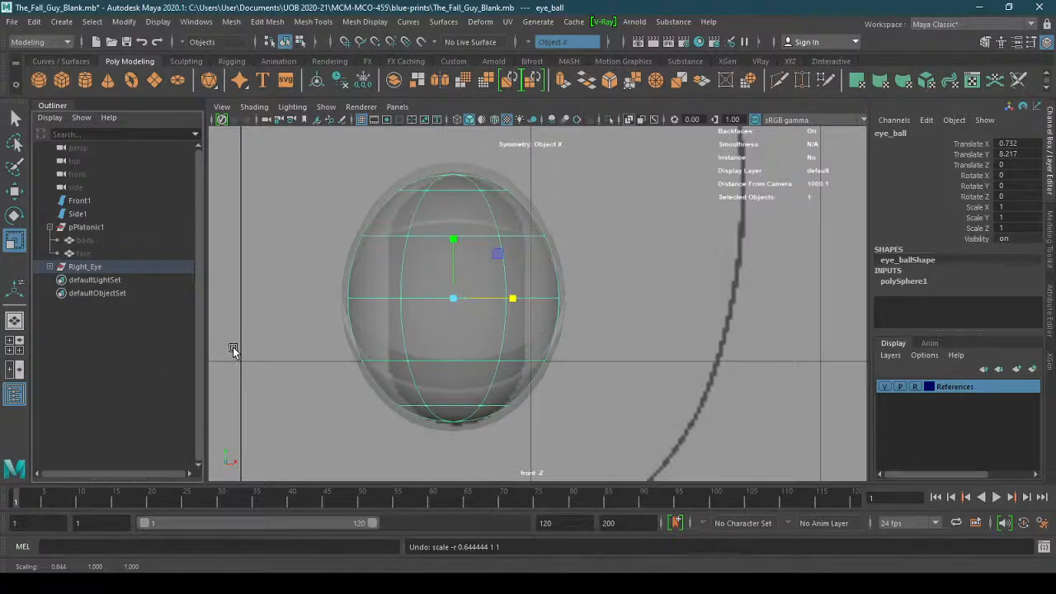
left_click(233, 348)
Center the pivot of the Right_Eye group and scale it to about 0.689 along X to match the oval reference
left_click(86, 267)
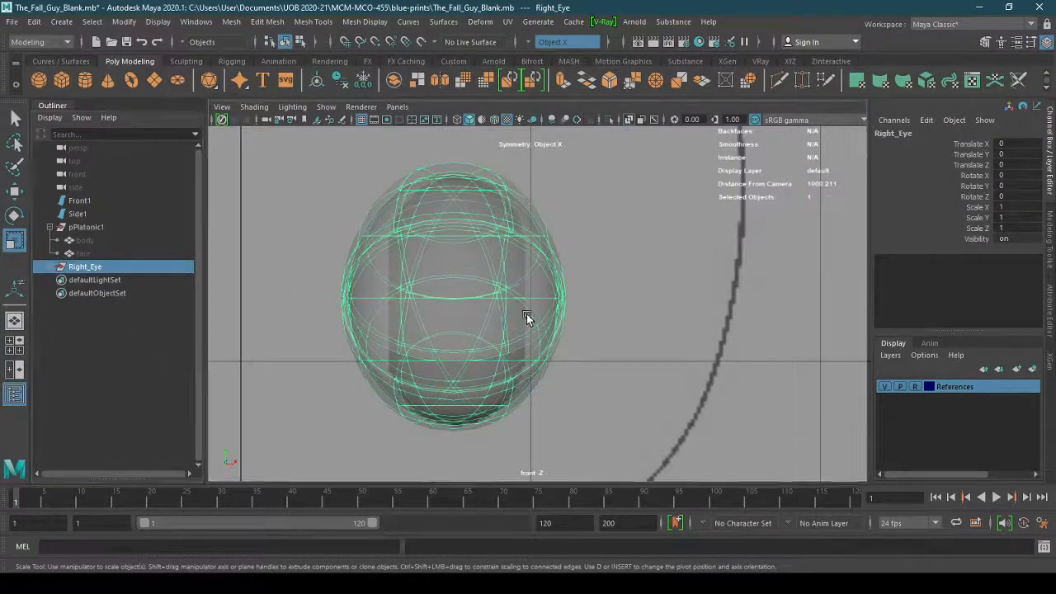
left_click(124, 22)
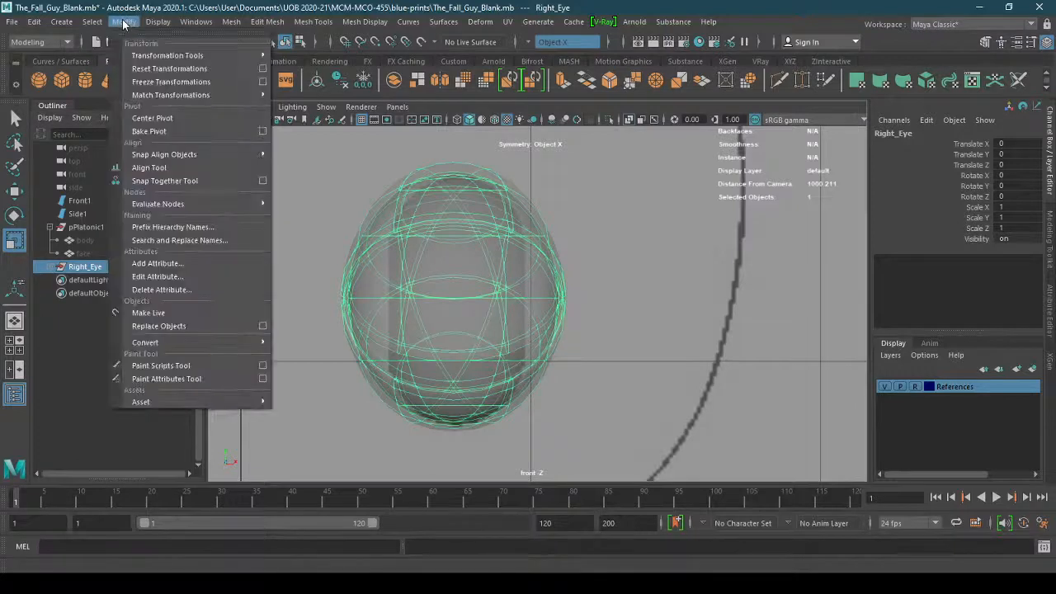
left_click(176, 120)
left_click_drag(515, 297, 496, 302)
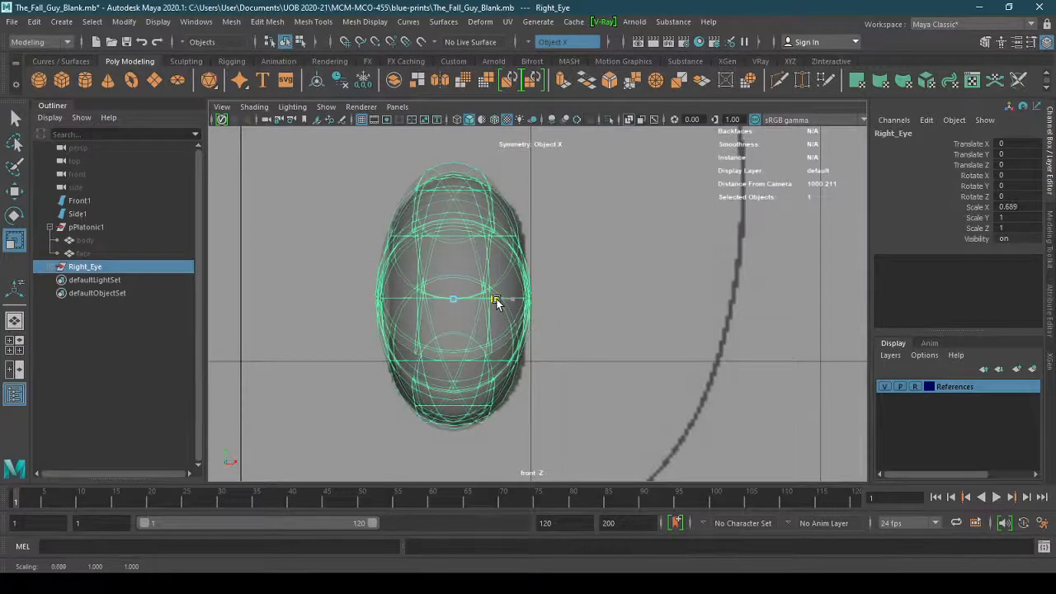
scroll(499, 310, "down", 5)
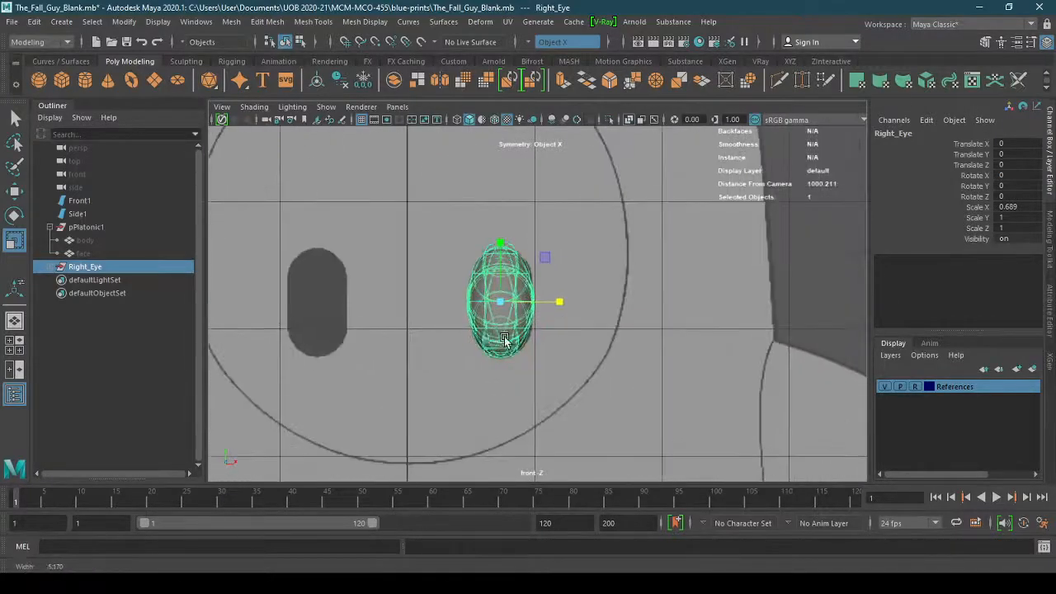
scroll(504, 339, "down", 4)
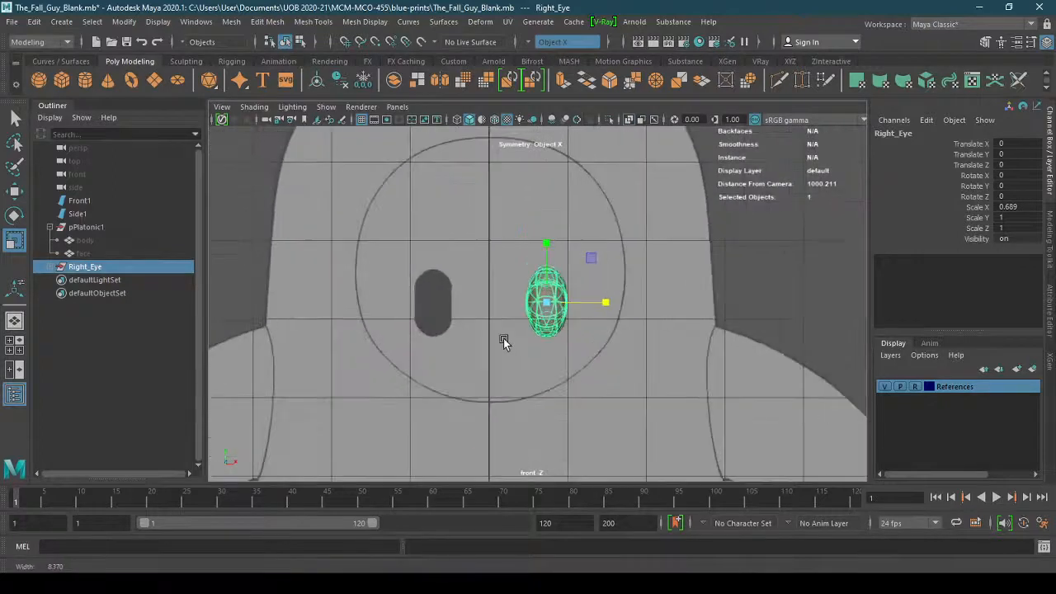
Duplicate the Right_Eye group and move the copy about -1.436 along X onto the other reference eye
key("w")
left_click(129, 366)
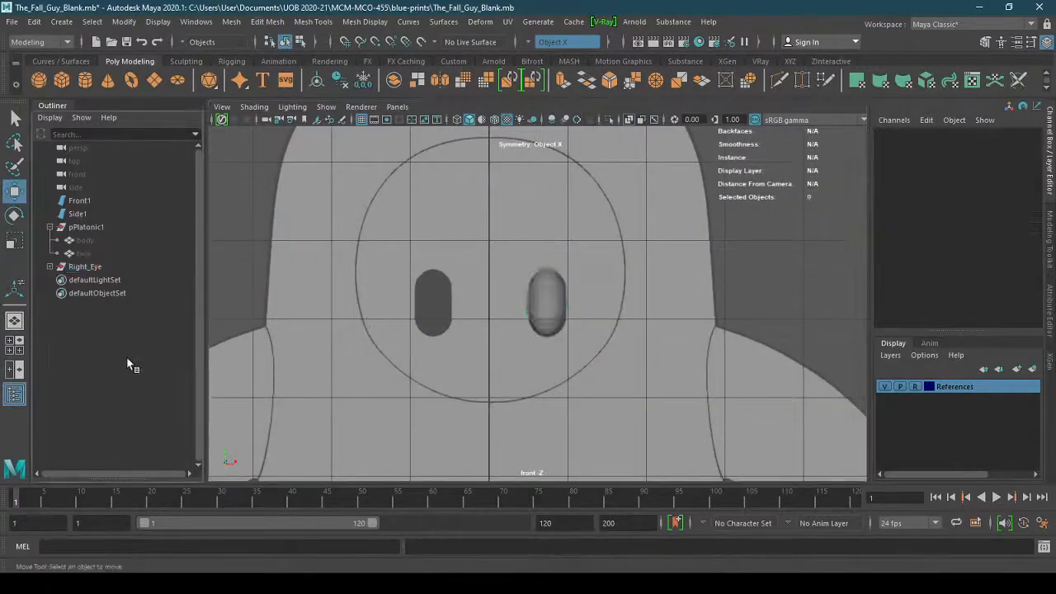
left_click(91, 266)
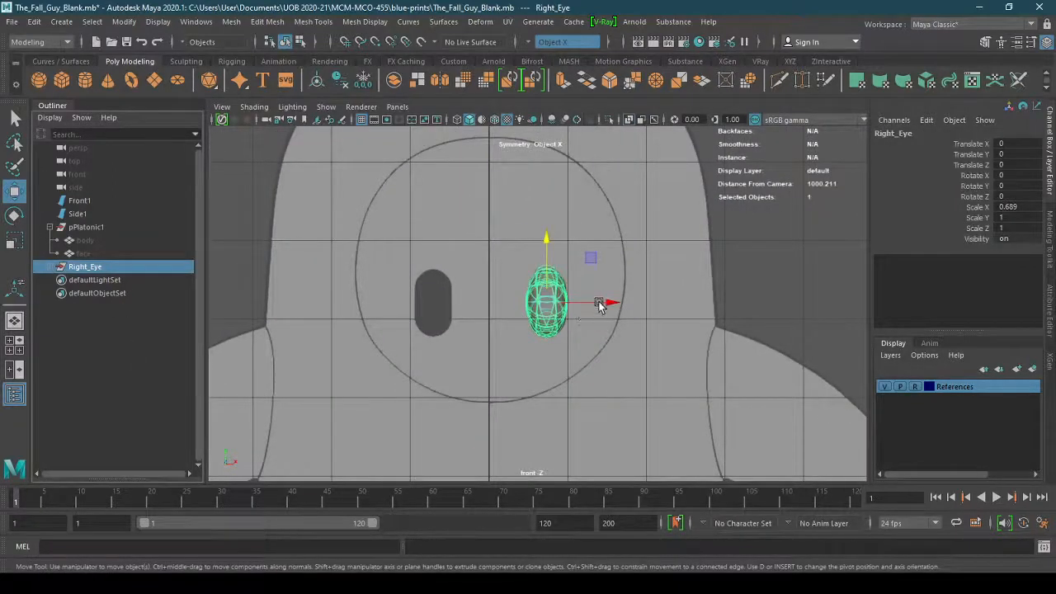
key("ctrl+d")
left_click_drag(601, 303, 486, 300)
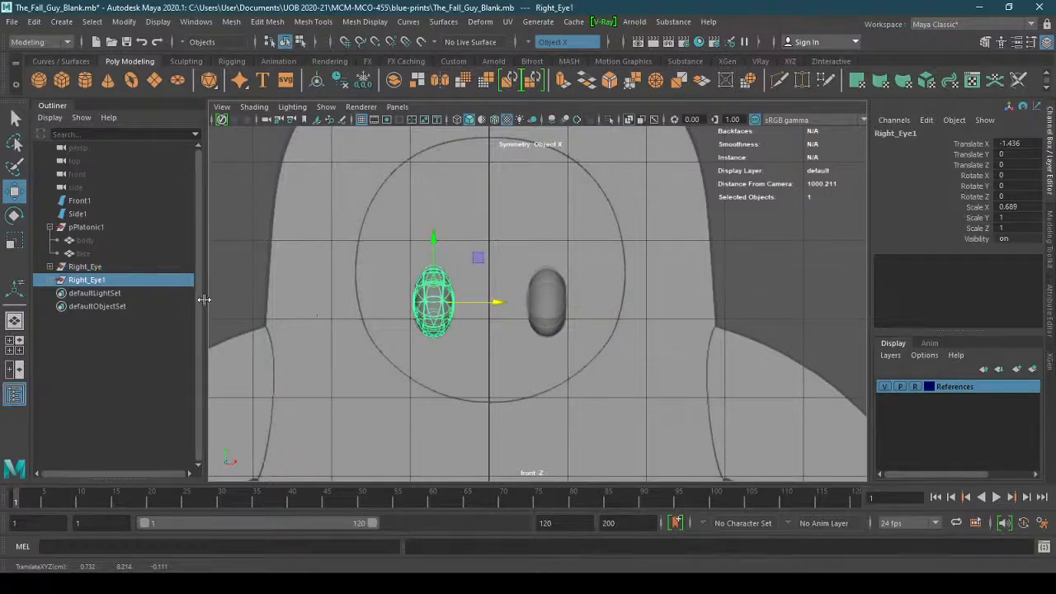
Rename the duplicated Right_Eye1 group to Left_Eye and save the scene
double_click(116, 280)
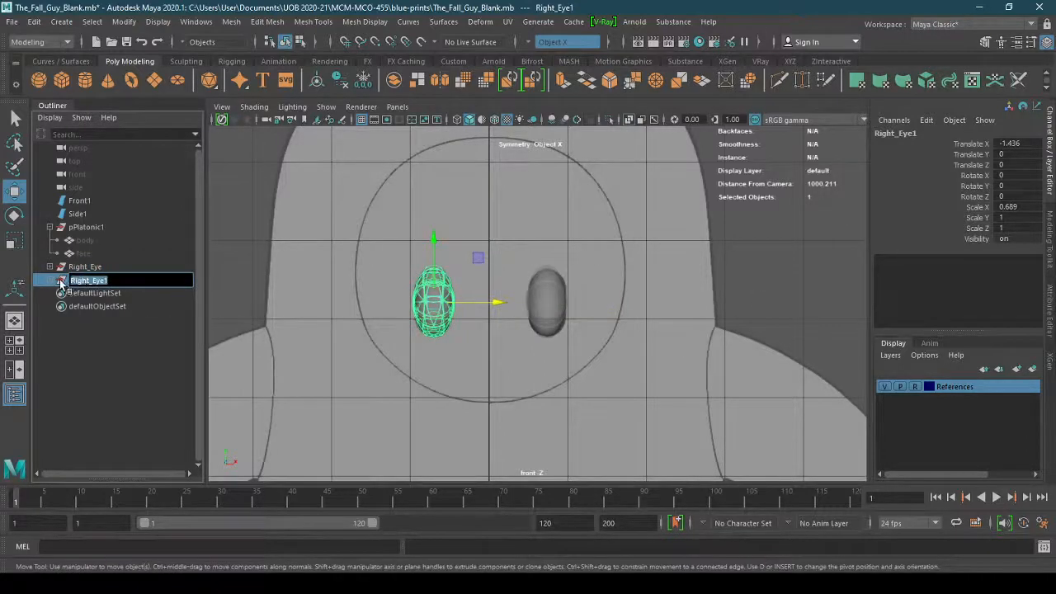
type("Le")
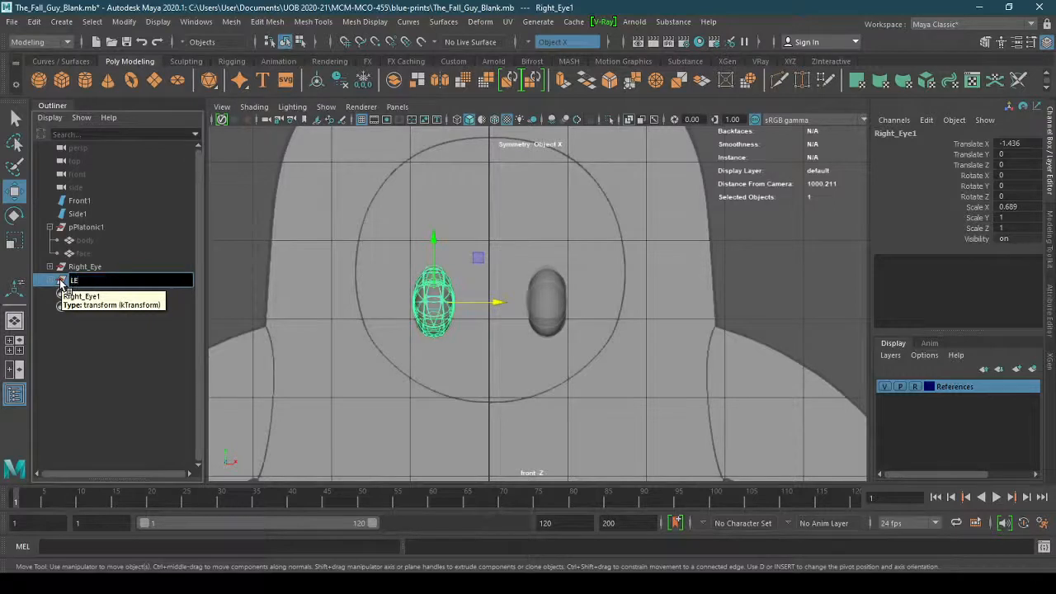
type("ft_Eye")
key("Return")
left_click(136, 334)
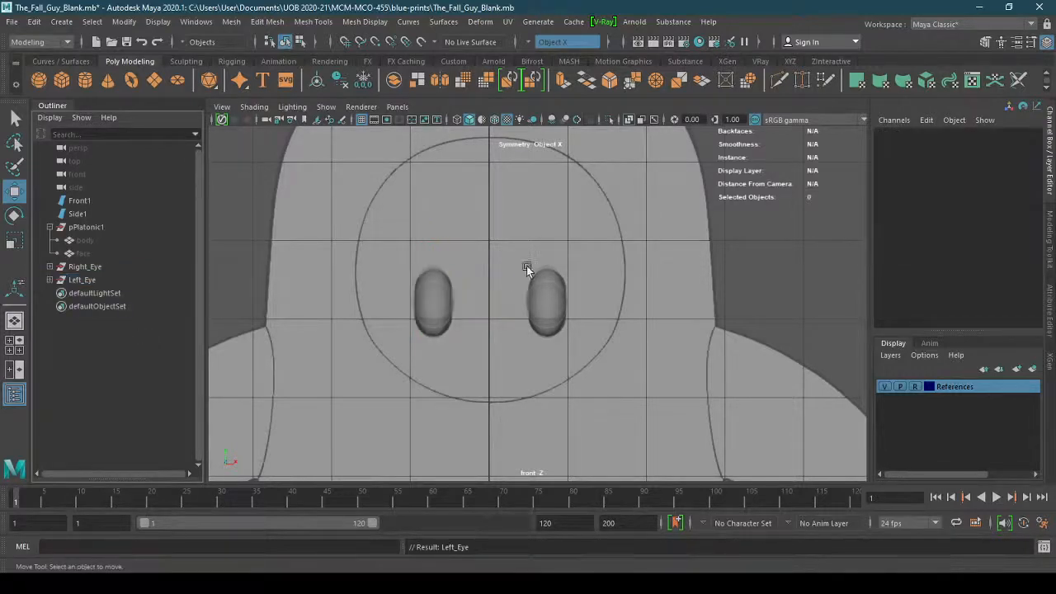
key("ctrl+s")
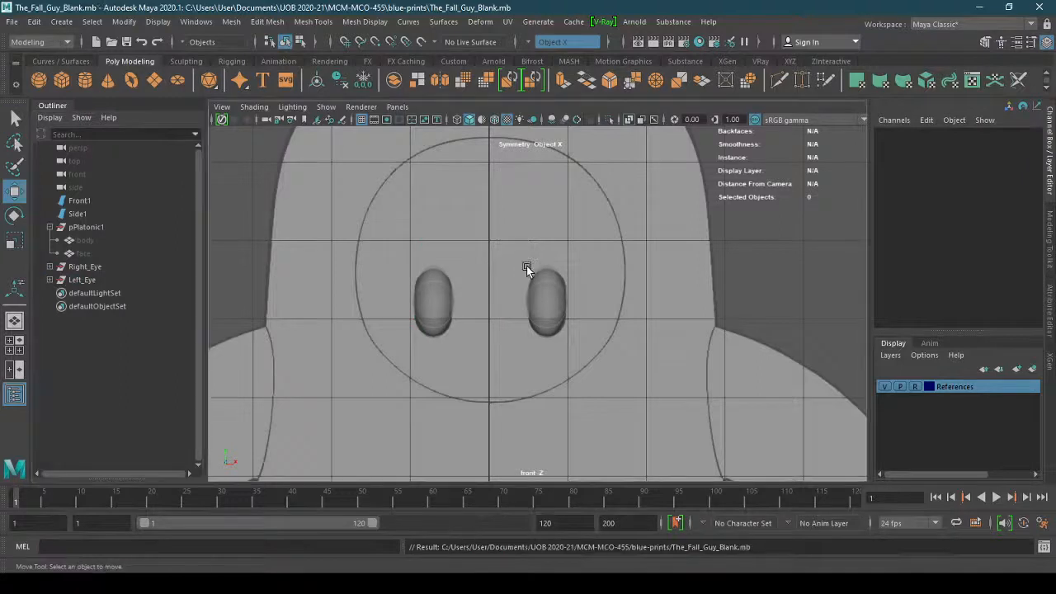
Turn off X-Ray shading and show both eyes in the perspective view
left_click(254, 107)
left_click(323, 239)
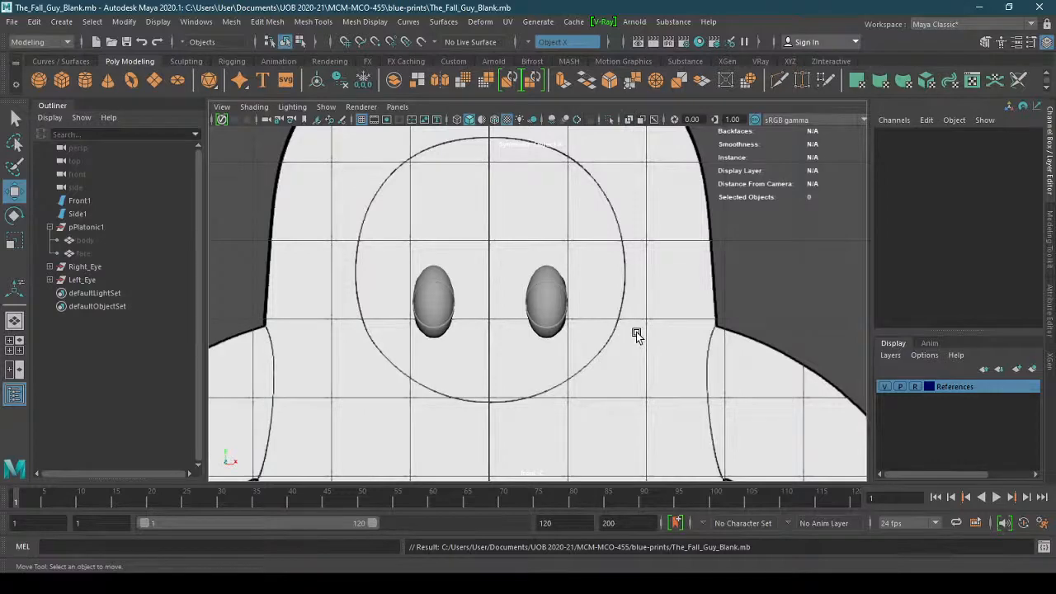
left_click_drag(636, 332, 632, 324, "alt")
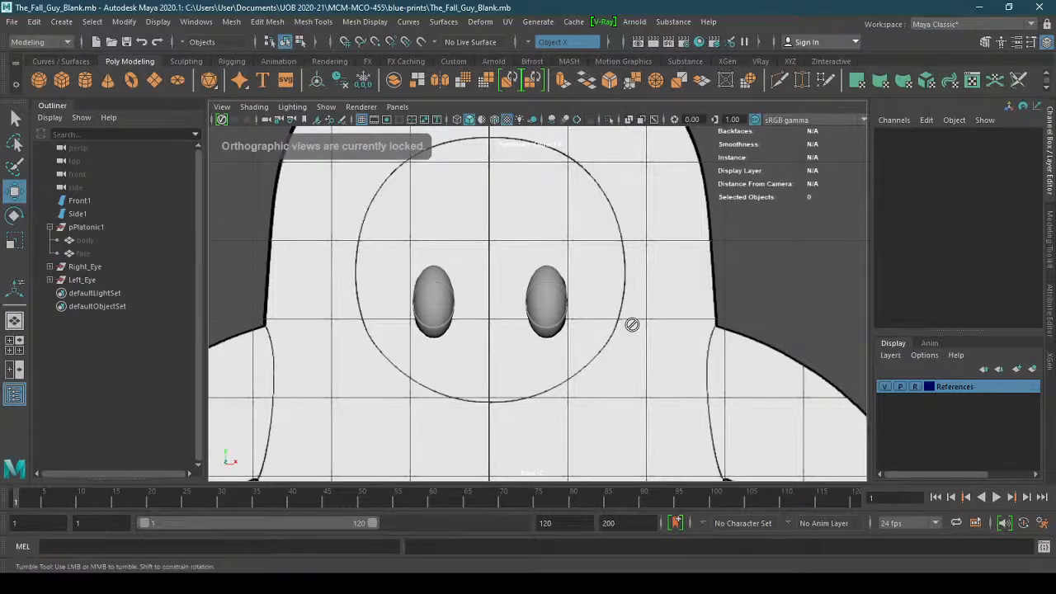
left_click(397, 106)
mouse_move(429, 123)
left_click(551, 124)
mouse_move(637, 302)
left_mouse_down("alt")
mouse_move(586, 292)
mouse_move(659, 292)
mouse_move(294, 306)
mouse_move(617, 302)
left_mouse_up("alt")
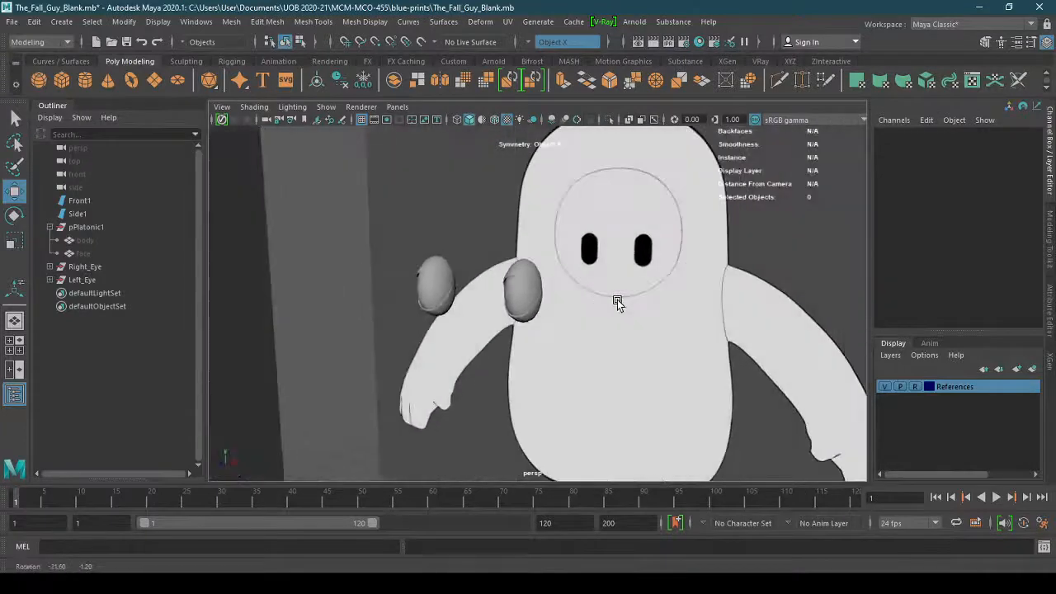
Hide the Right_Eye and Left_Eye groups and unhide the body mesh
left_click(165, 267)
left_click(169, 279, "shift")
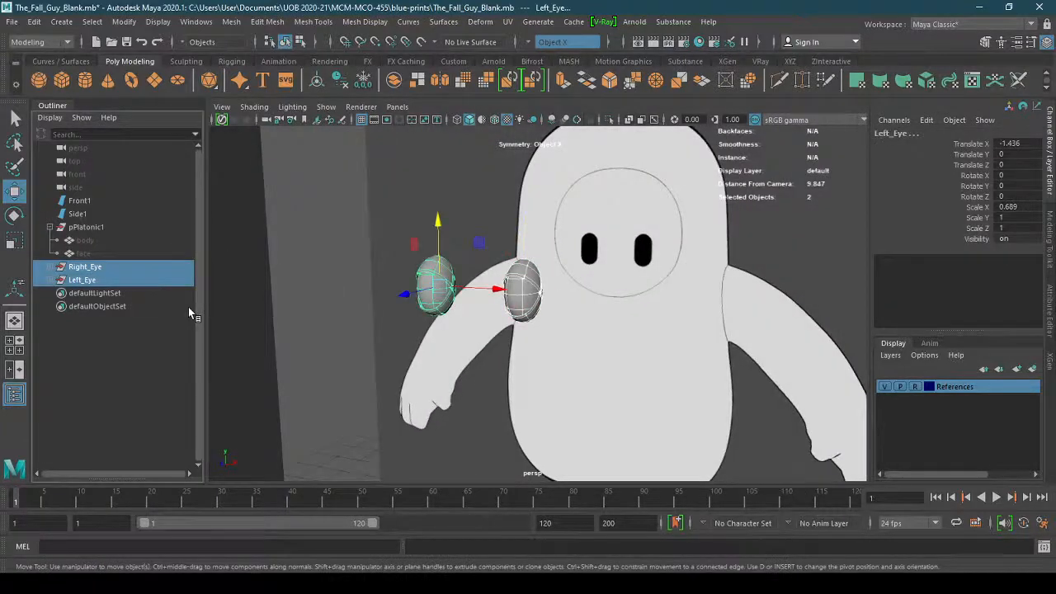
key("ctrl+h")
left_click(132, 240)
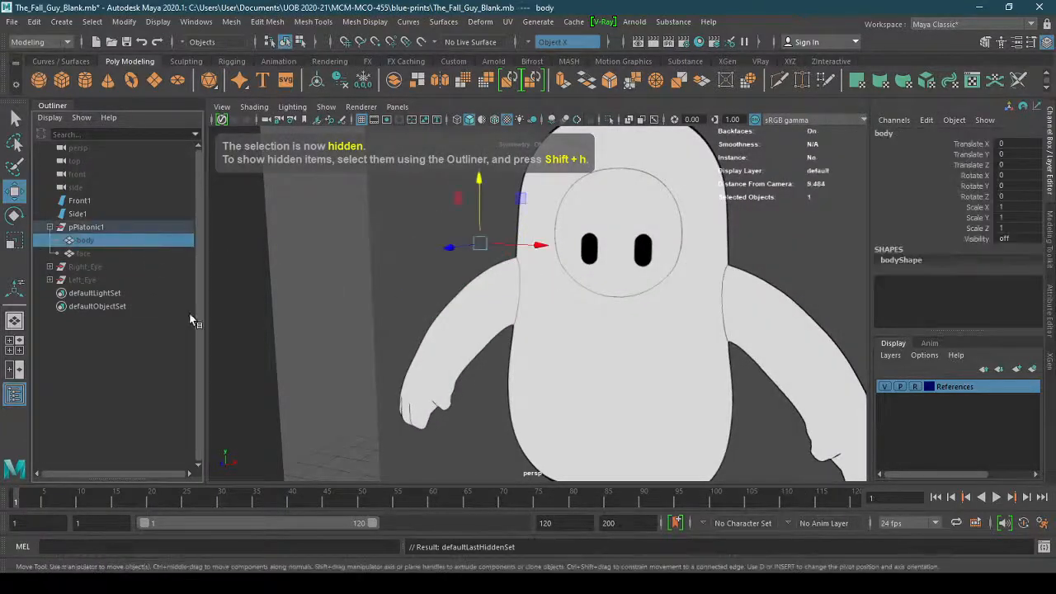
key("shift+h")
Examine the body against the reference images in the perspective view and the orthographic side view
right_click_drag(681, 333, 368, 368, "alt")
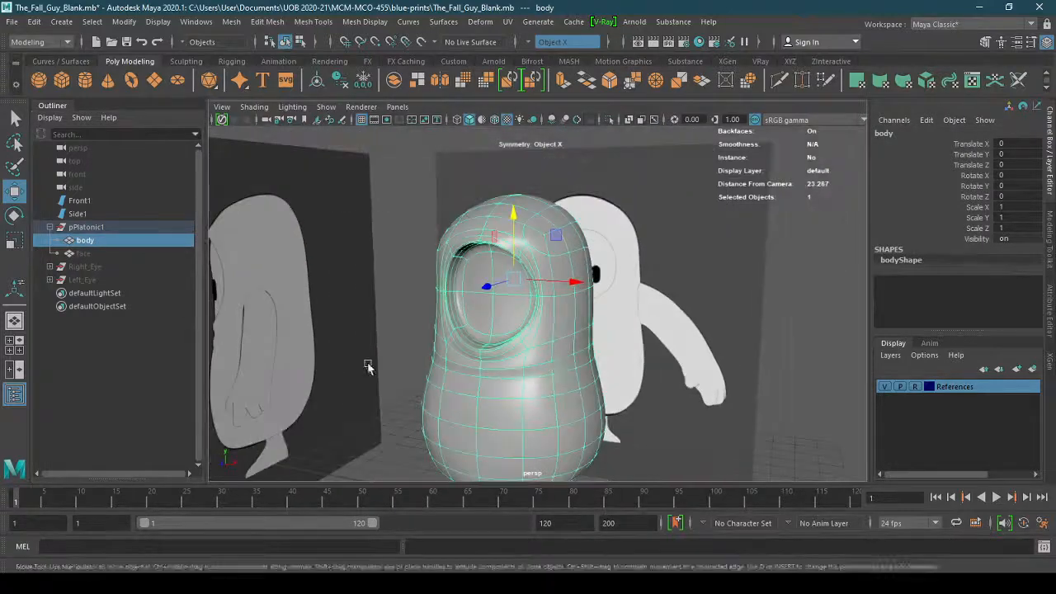
left_click_drag(369, 368, 773, 355, "alt")
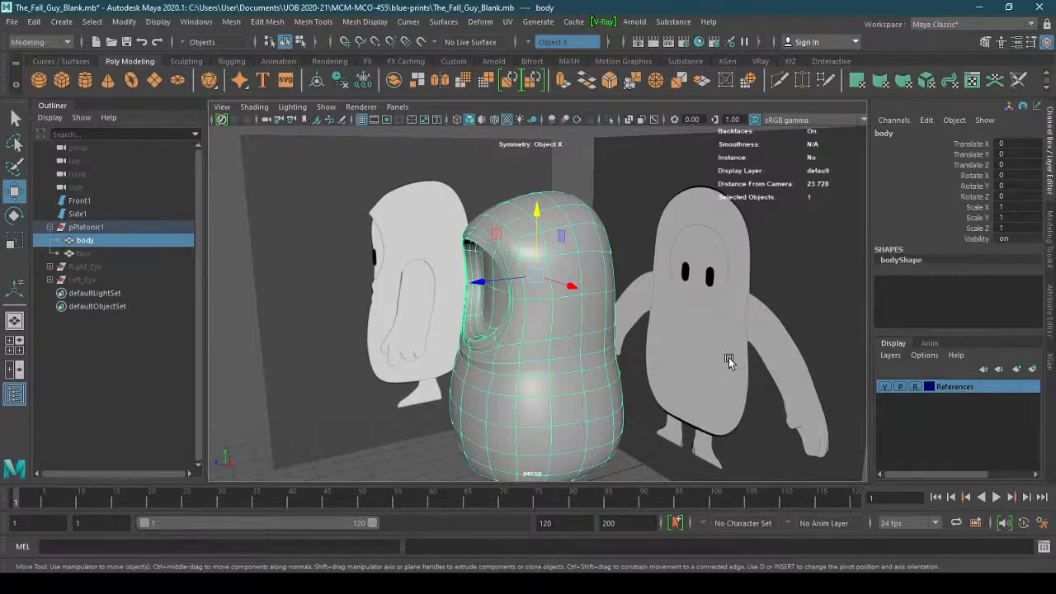
left_click_drag(601, 377, 519, 370, "alt")
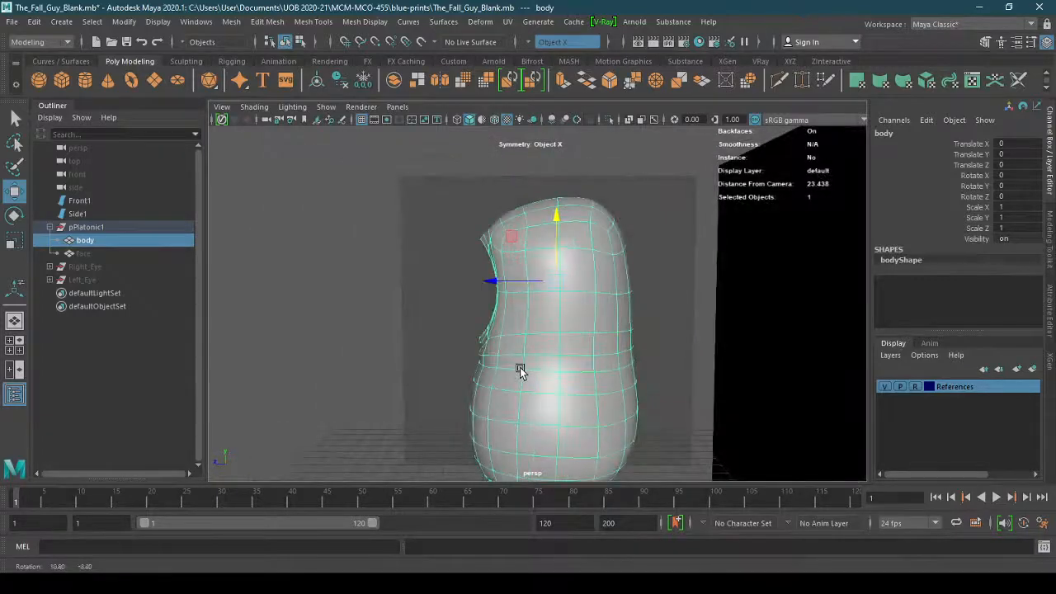
left_click(395, 107)
mouse_move(437, 141)
left_click(566, 160)
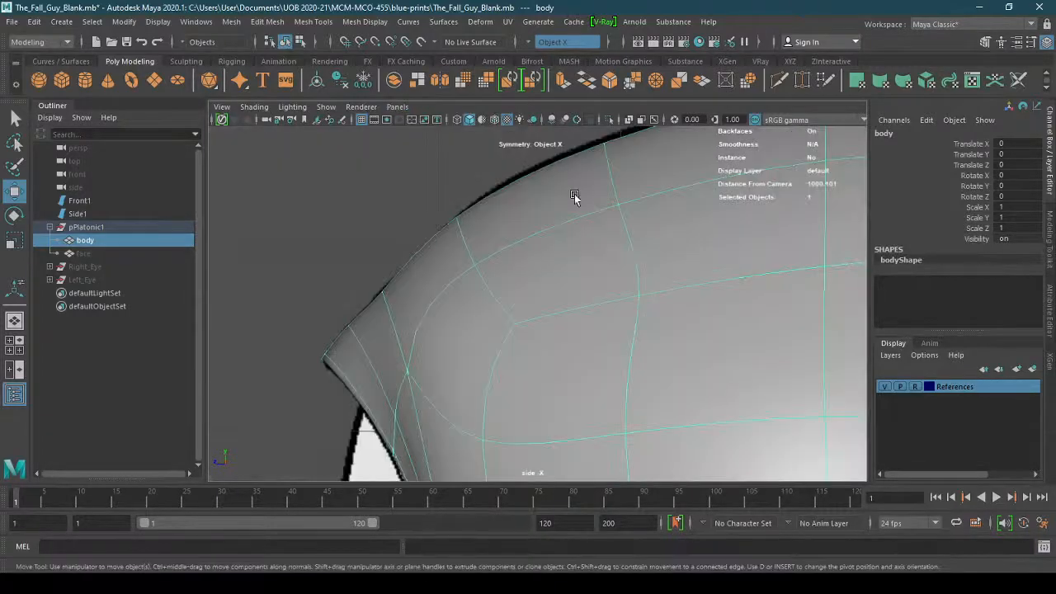
right_click_drag(666, 270, 464, 285, "alt")
middle_click_drag(618, 309, 581, 175, "alt")
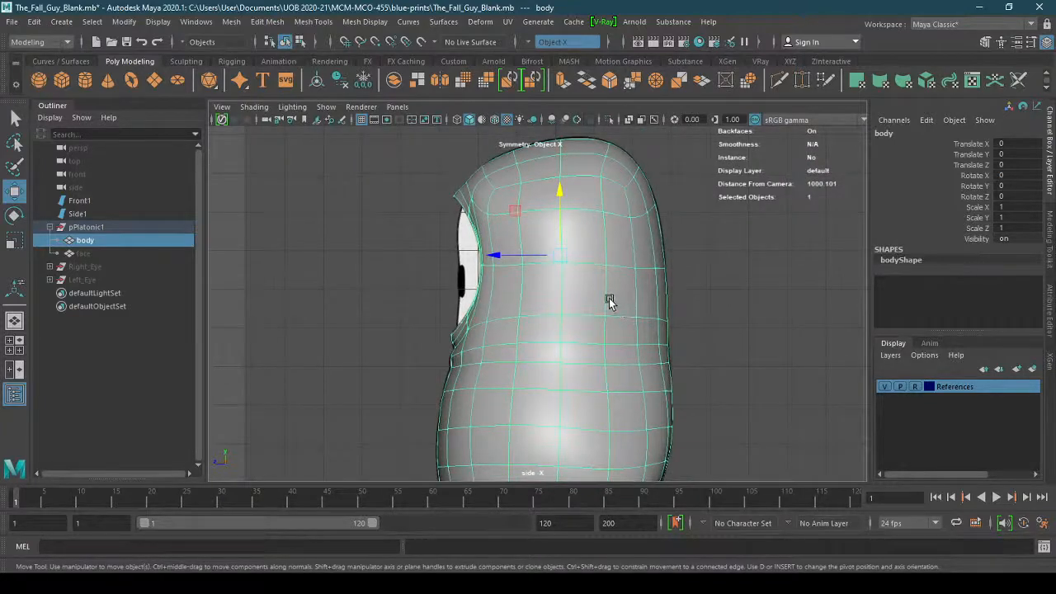
Show the whole body in the orthographic front view and switch it to face selection
left_click(397, 107)
mouse_move(462, 128)
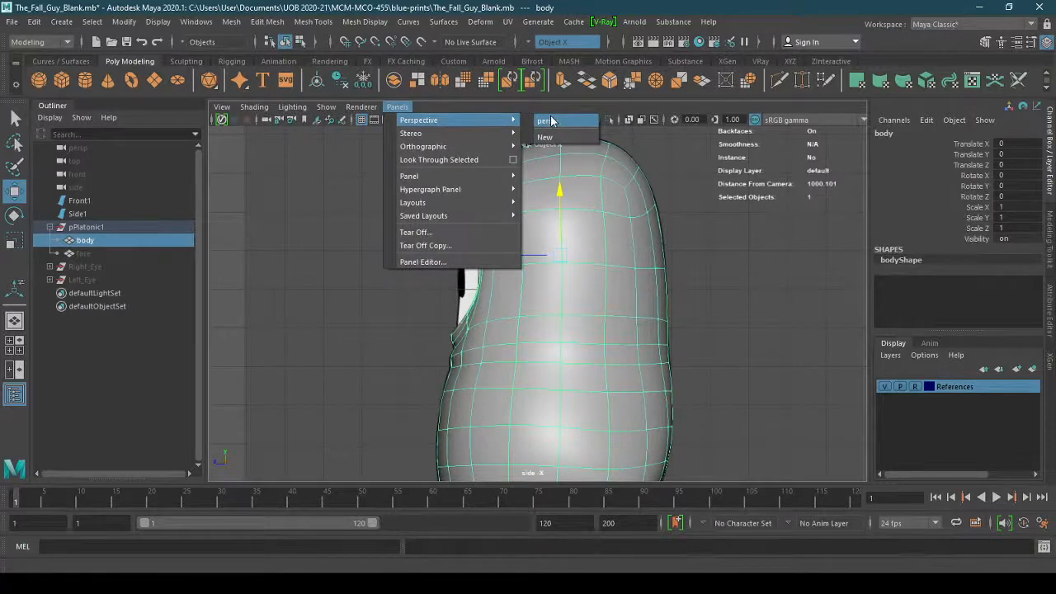
mouse_move(473, 146)
left_click(571, 151)
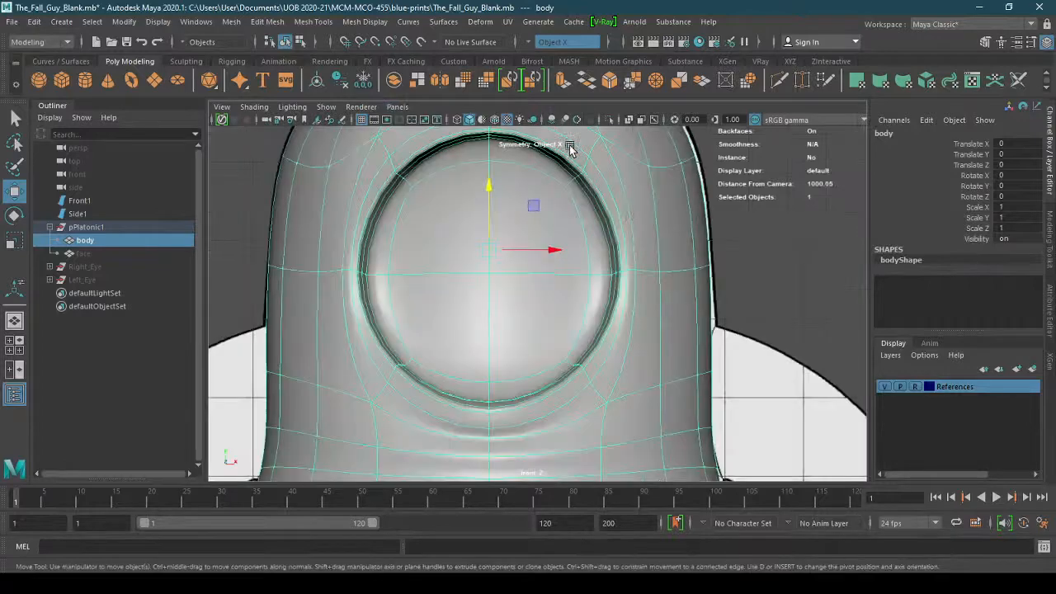
scroll(545, 247, "down", 5)
middle_click_drag(535, 282, 526, 250, "alt")
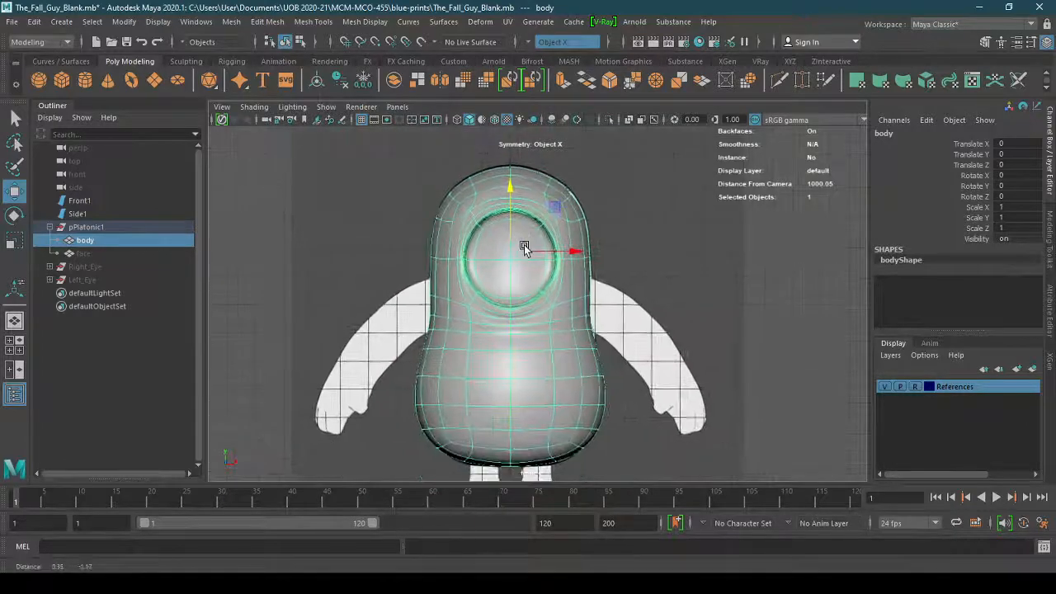
right_click_drag(526, 250, 553, 265, "alt")
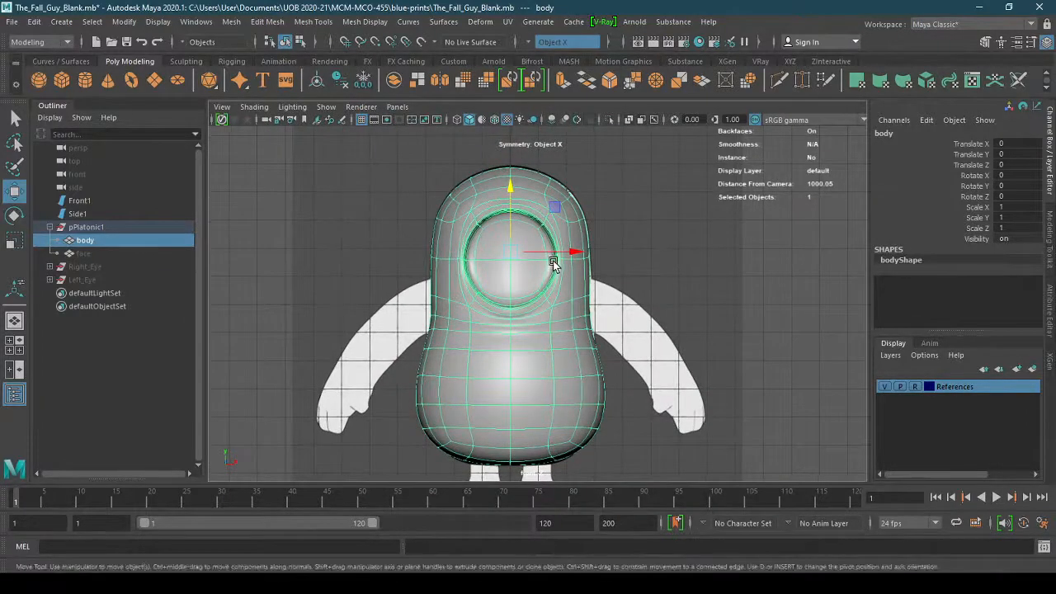
right_click(553, 263)
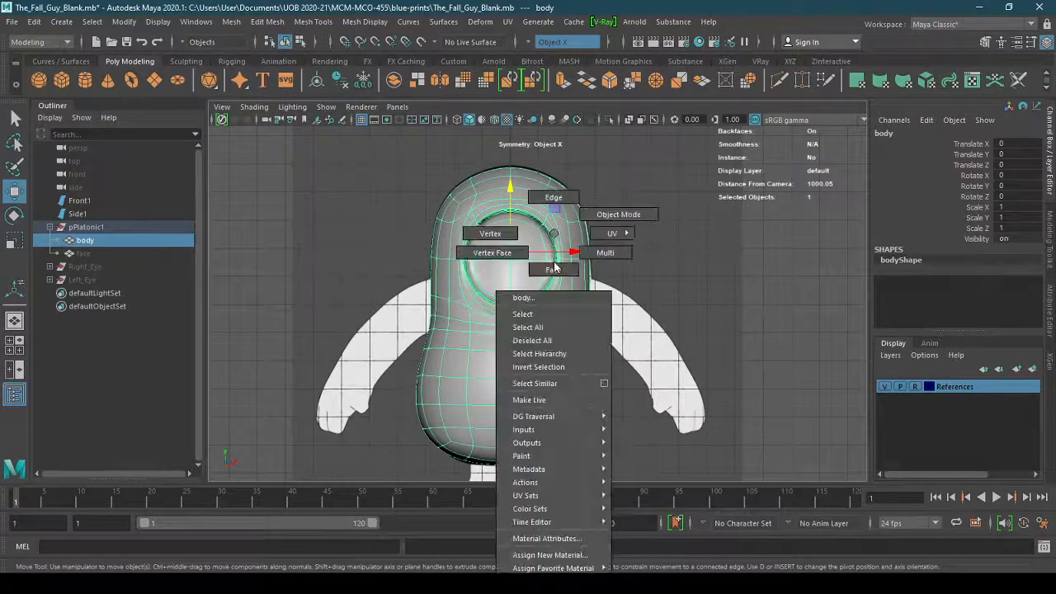
left_click(559, 271)
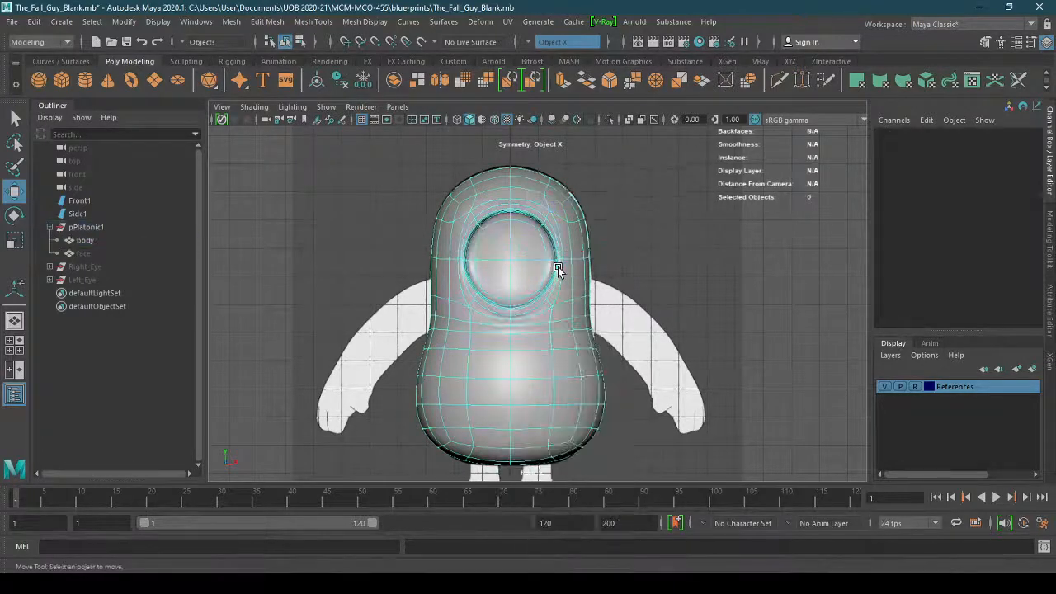
Turn symmetry off and delete all body faces on the negative X side of the centre line
left_click_drag(343, 136, 501, 483)
left_click(670, 381)
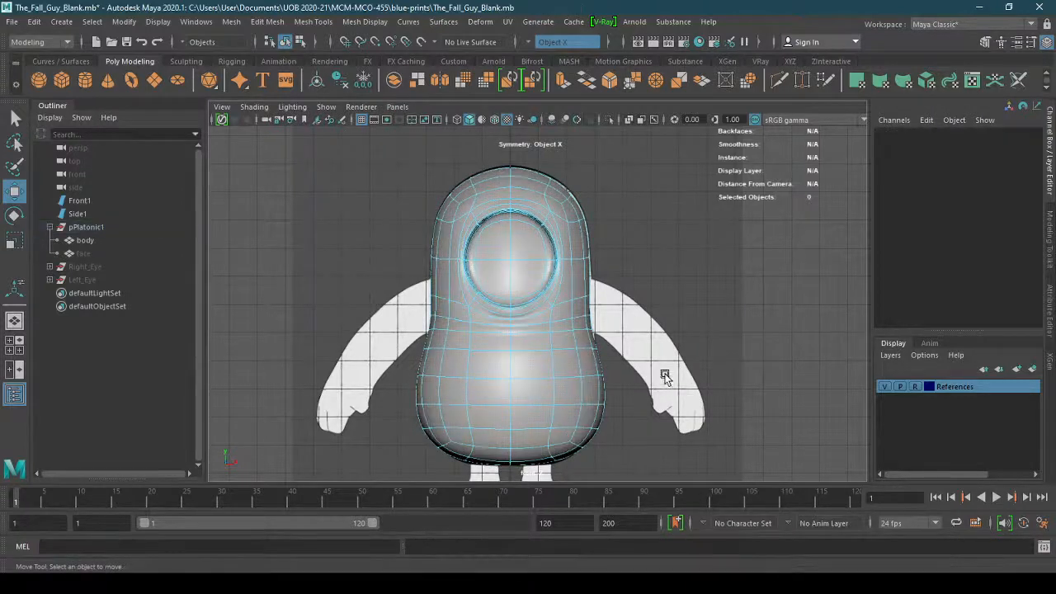
left_click(551, 42)
left_click(551, 53)
left_click_drag(380, 154, 502, 477)
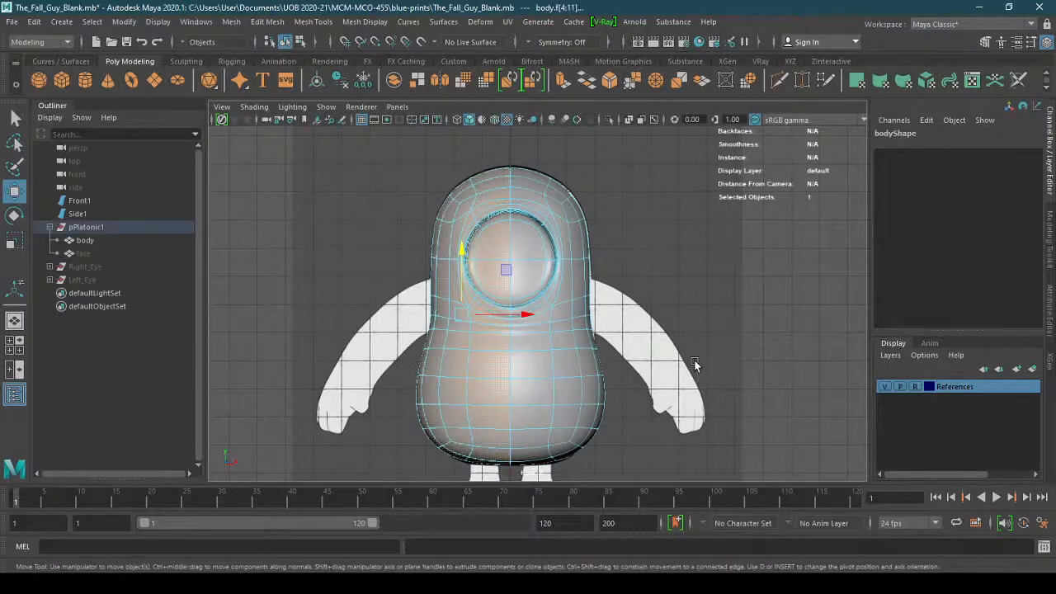
key("Delete")
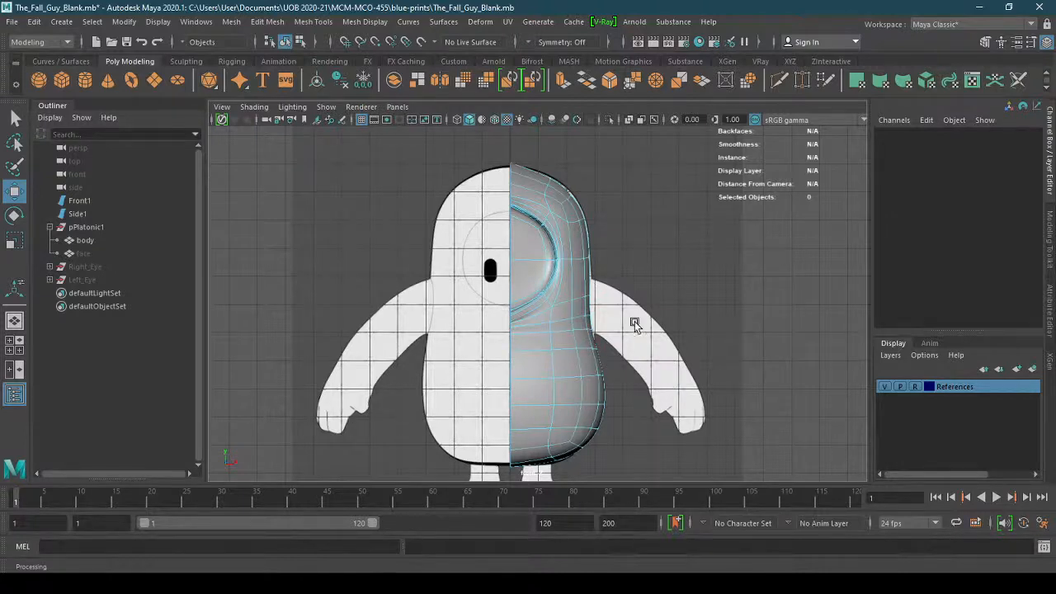
Turn on X-Ray shading and show the half body's arm area close up in the orthographic side view
scroll(588, 317, "down", 1)
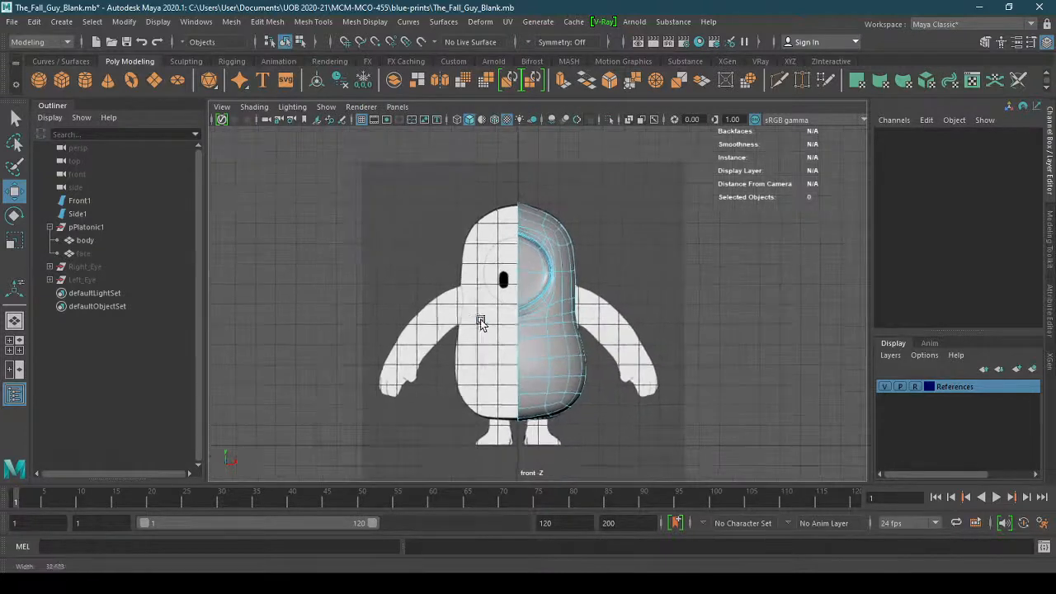
scroll(582, 311, "down", 1)
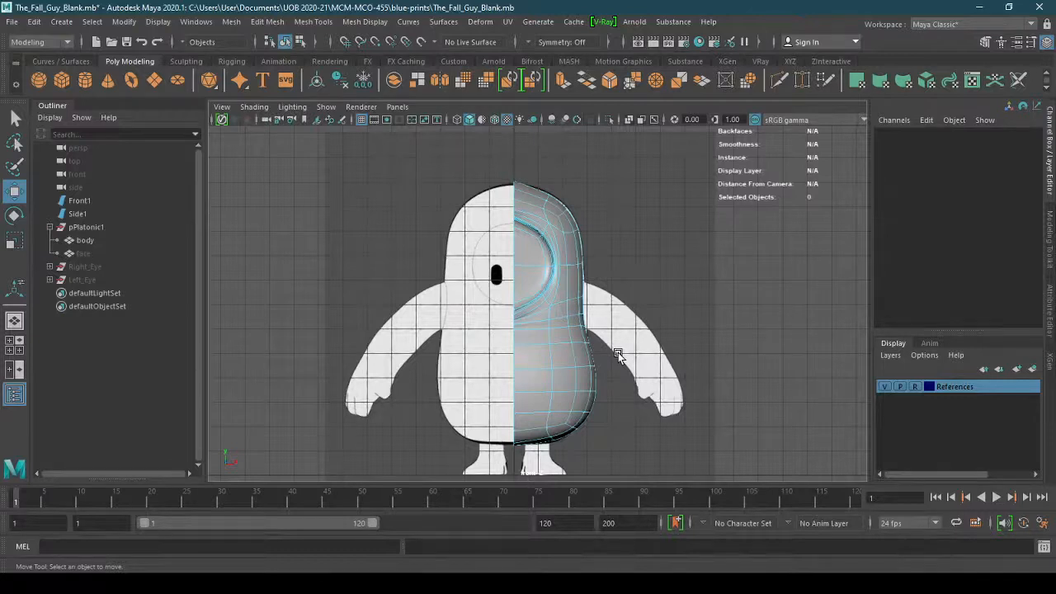
left_click(254, 107)
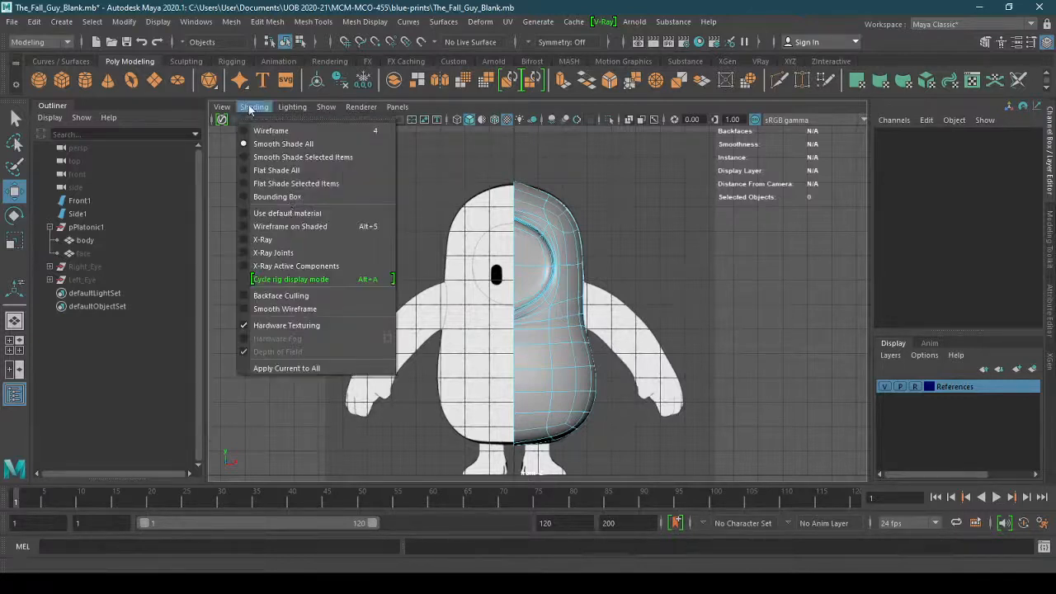
left_click(280, 239)
left_click(397, 108)
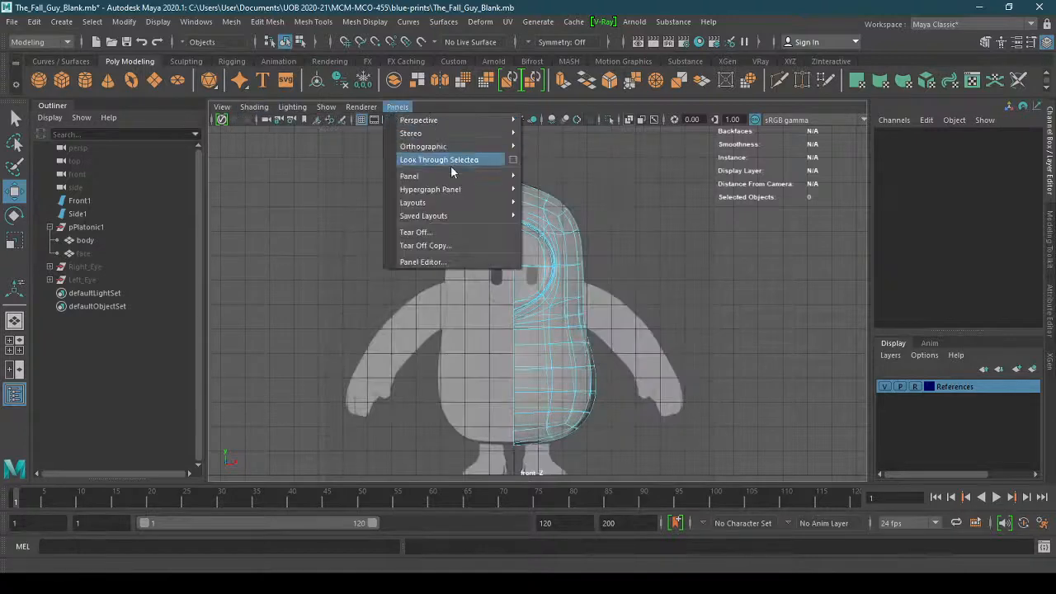
mouse_move(495, 146)
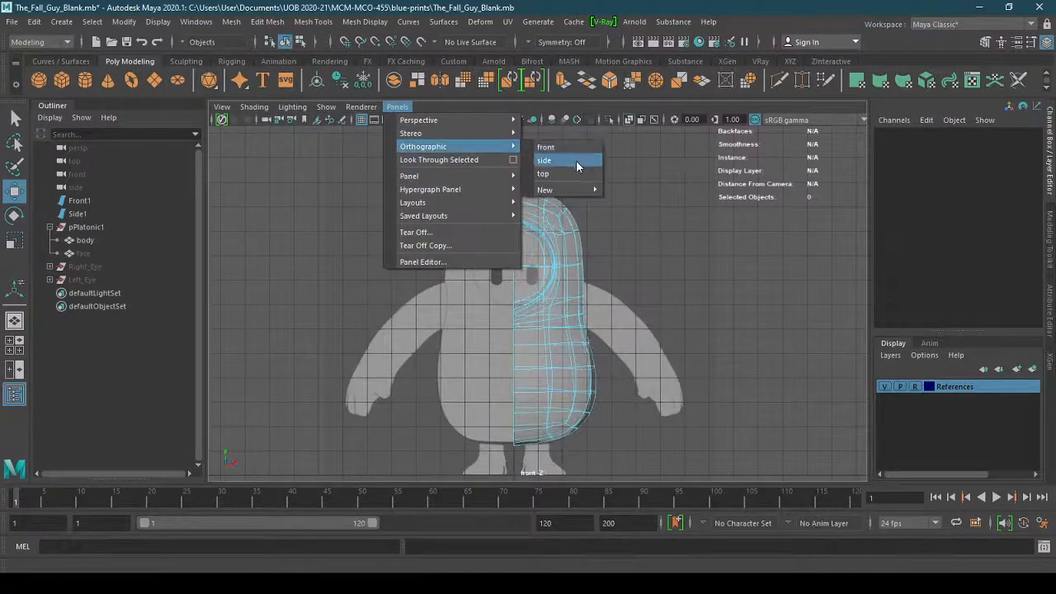
left_click(576, 163)
right_click_drag(500, 309, 619, 345, "alt")
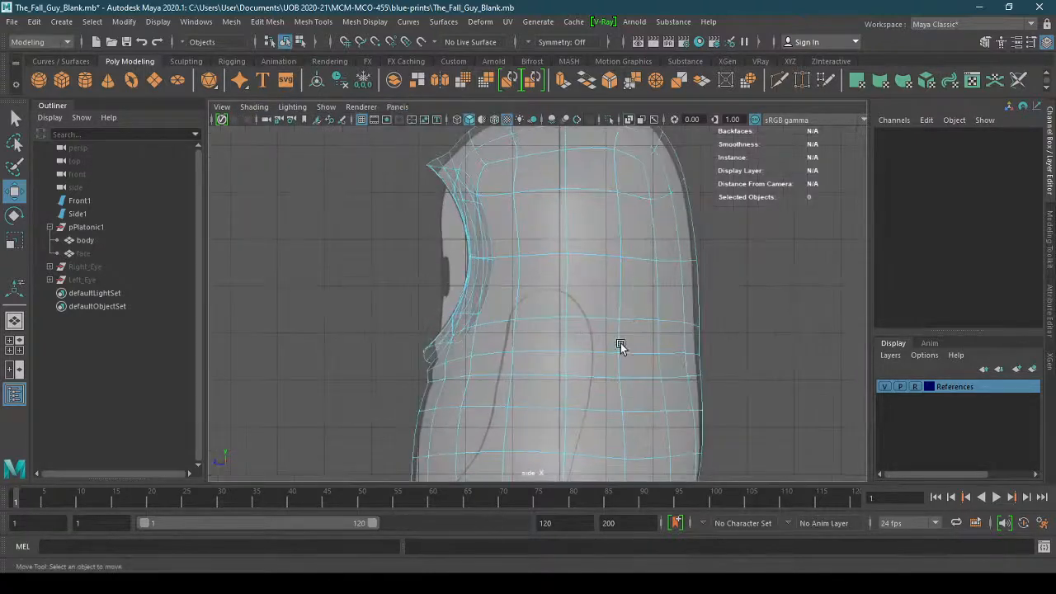
middle_click_drag(620, 345, 581, 287, "alt")
right_click_drag(461, 291, 619, 280, "alt")
middle_click_drag(620, 280, 610, 369, "alt")
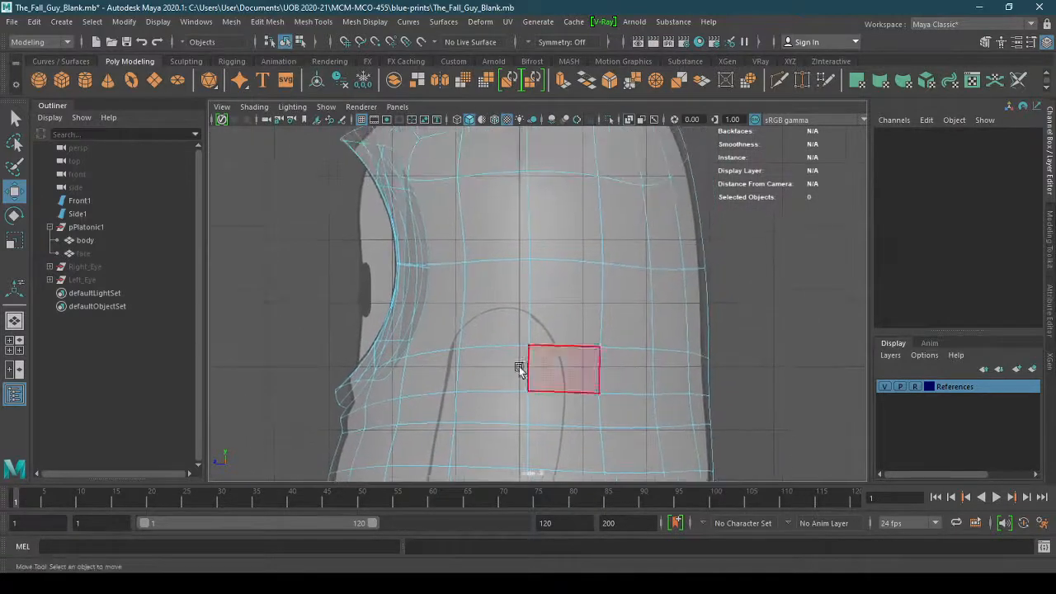
Turn off the body's smooth preview and switch to vertex selection around the arm outline
key("1")
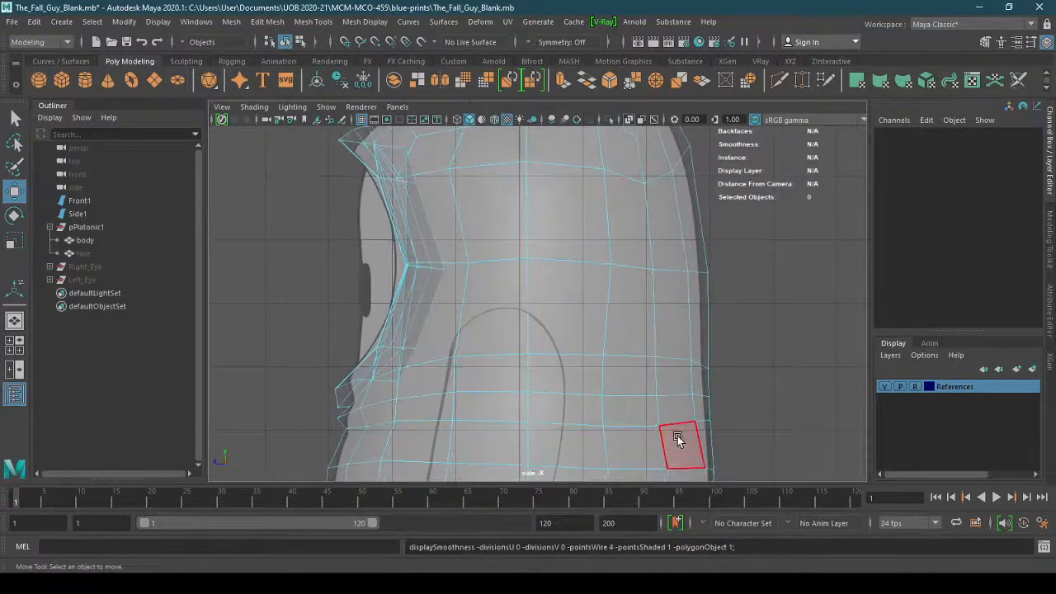
right_click_drag(545, 231, 482, 234)
right_click_drag(503, 400, 597, 382, "alt")
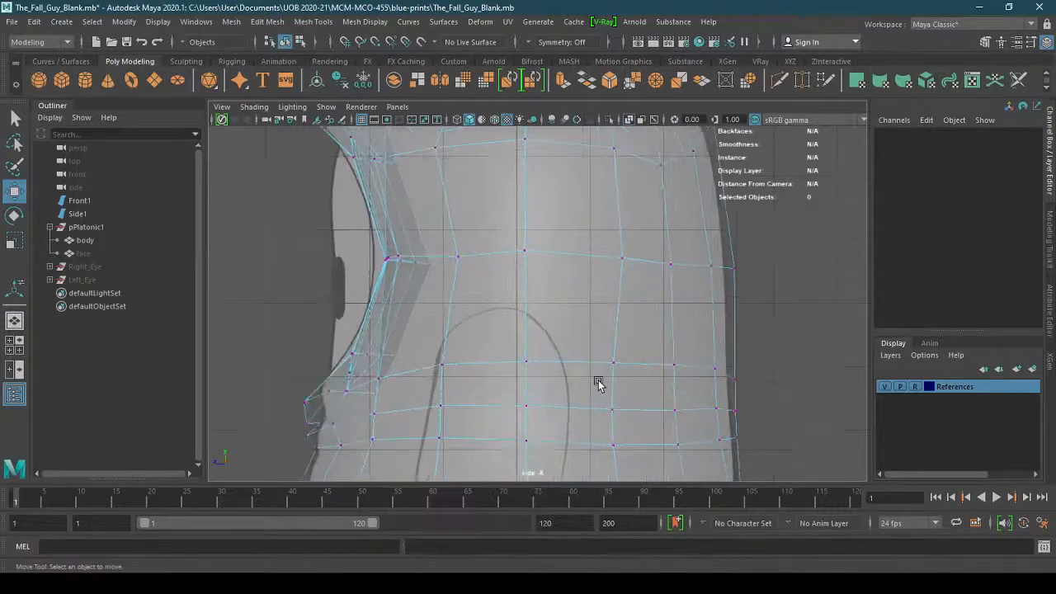
middle_click_drag(597, 382, 592, 314, "alt")
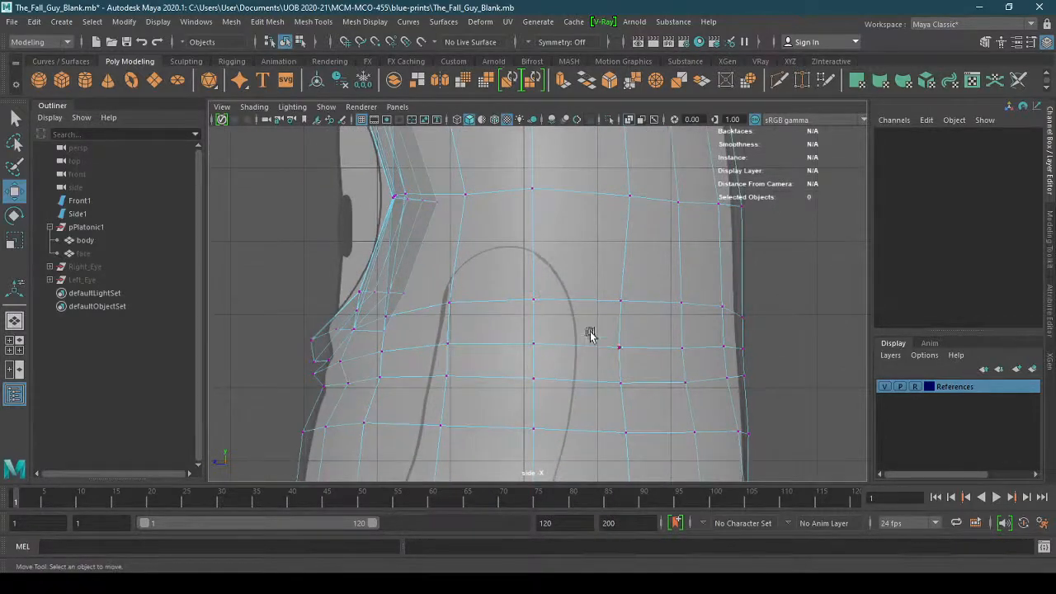
left_click_drag(495, 243, 436, 357)
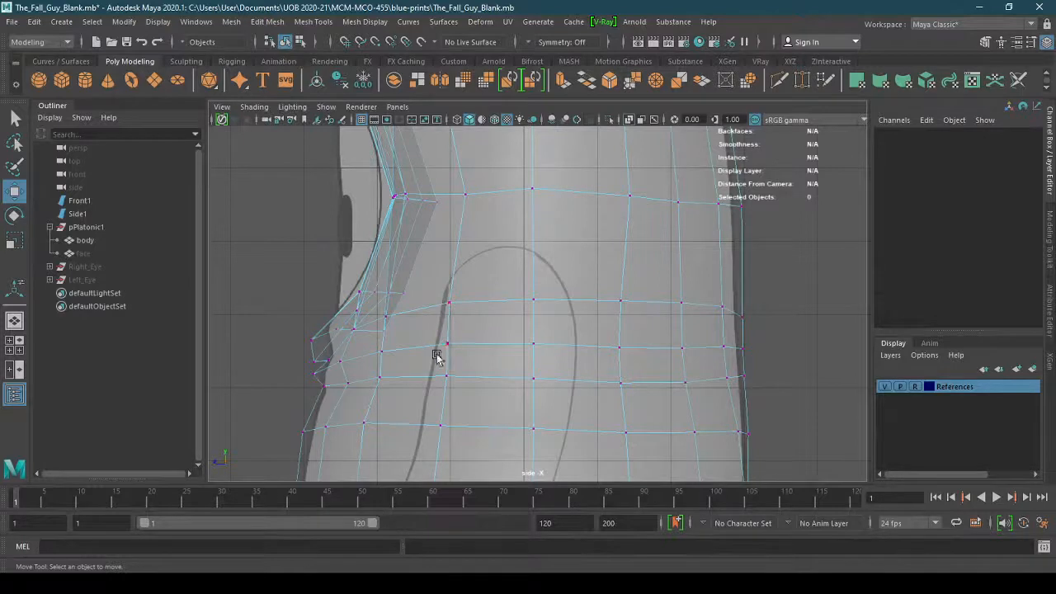
left_click(533, 379)
left_click(465, 195)
scroll(521, 334, "down", 3)
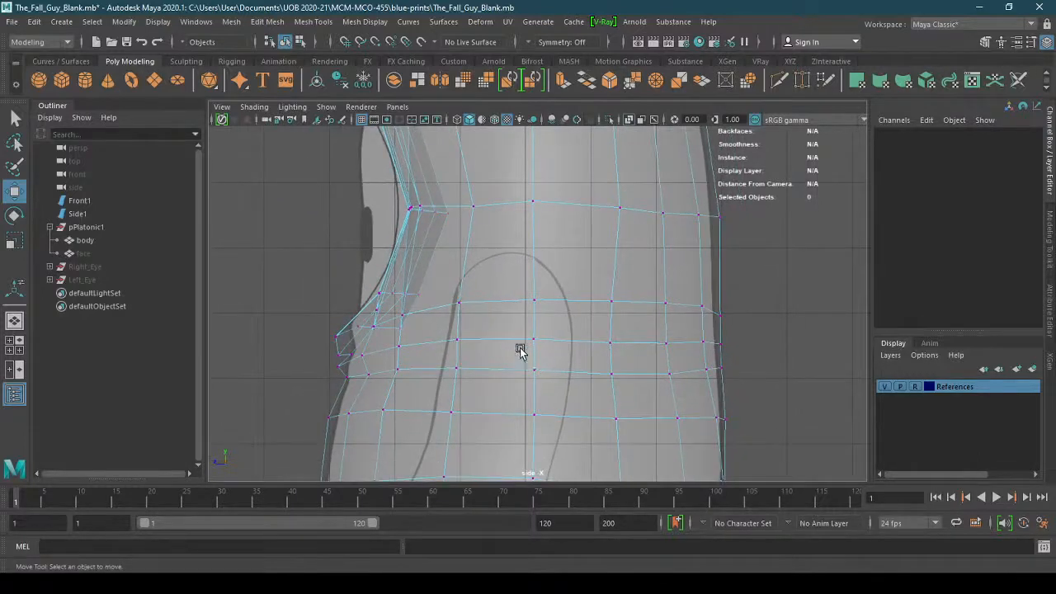
Raise the top row of three arm vertices to the top of the arm outline and move the row beneath it up
left_click(458, 302)
left_click_drag(619, 317, 621, 318)
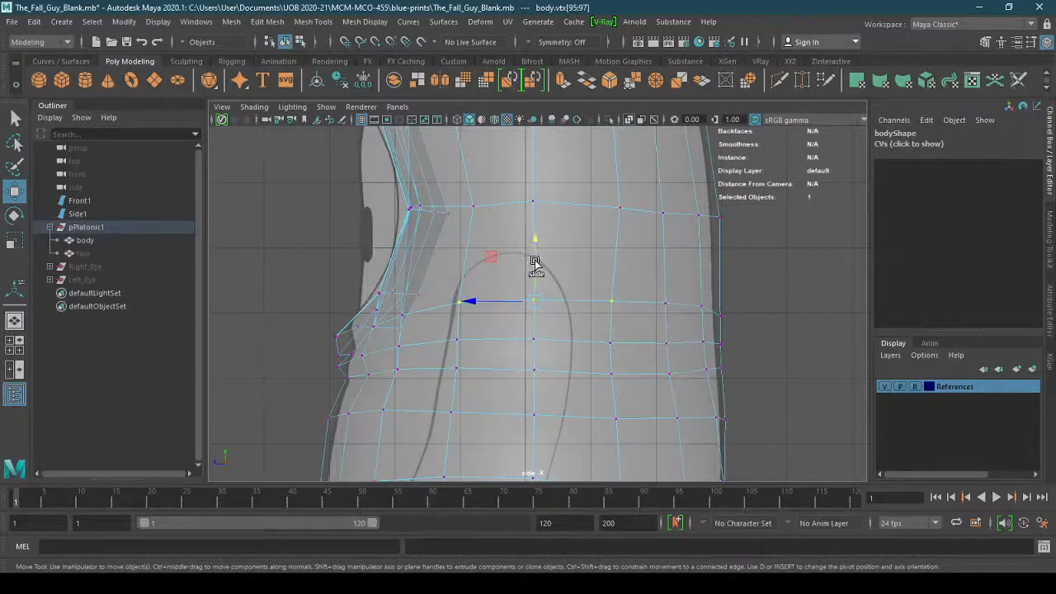
left_click_drag(535, 263, 537, 219)
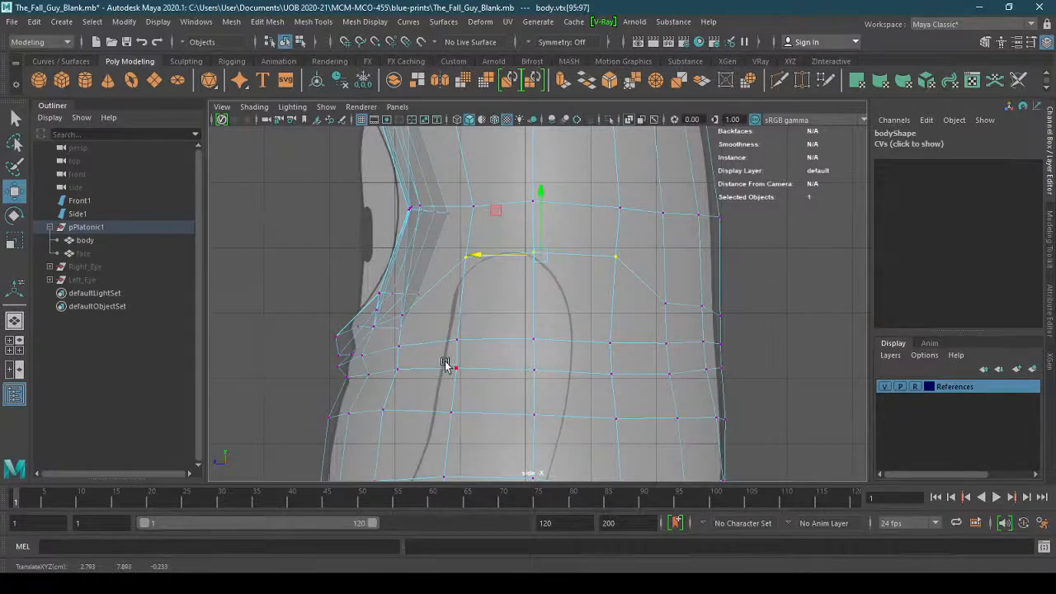
key("Down")
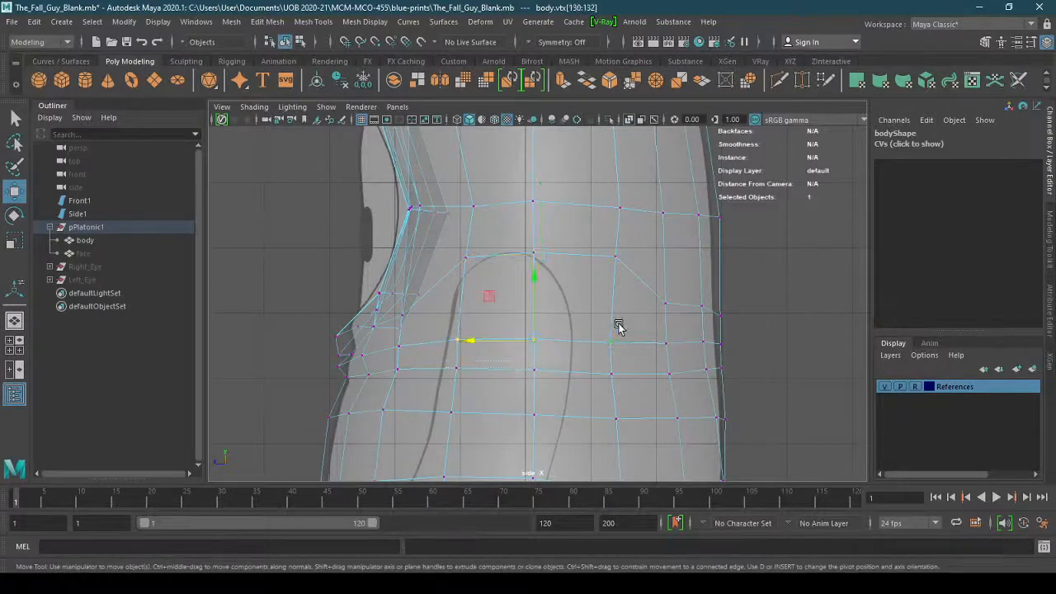
left_click_drag(536, 302, 536, 285)
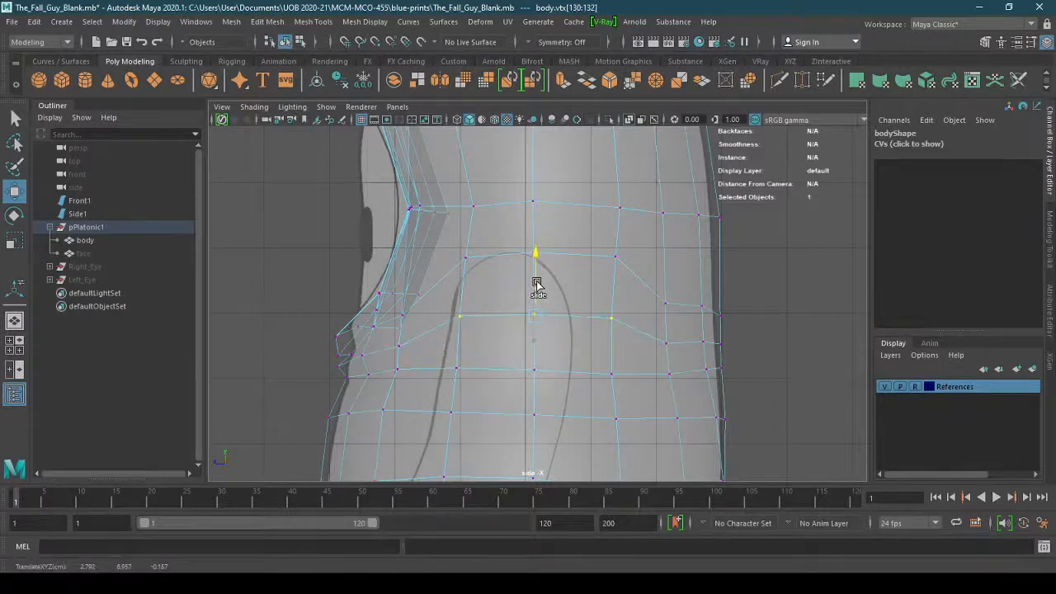
Shift the rear and middle columns of arm vertices forward to the outline's rear edge and centre, and check the smooth preview
left_click_drag(633, 246, 591, 382)
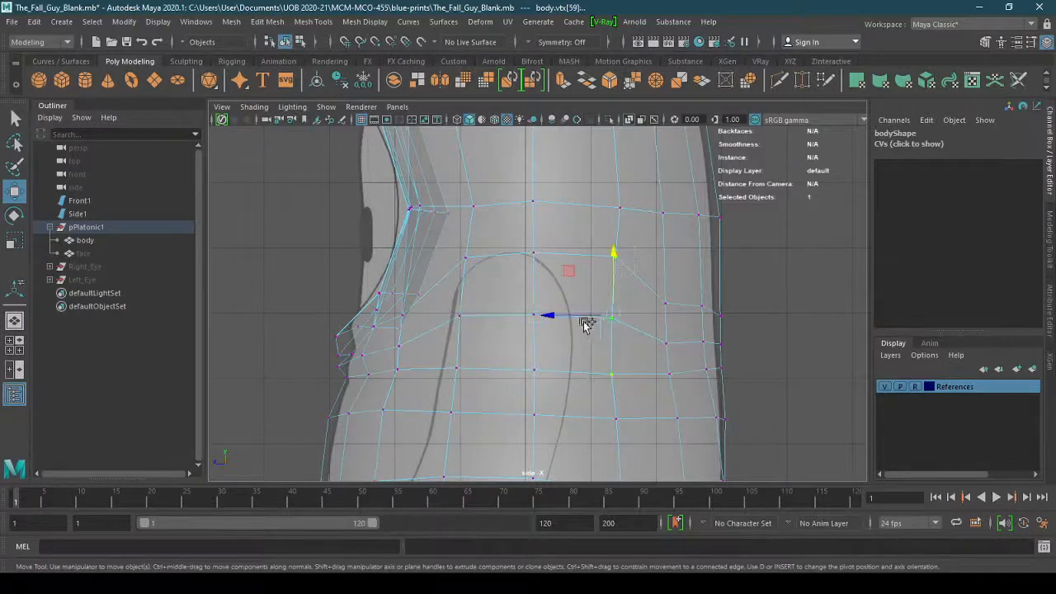
left_click_drag(584, 322, 538, 322)
key("ctrl+z")
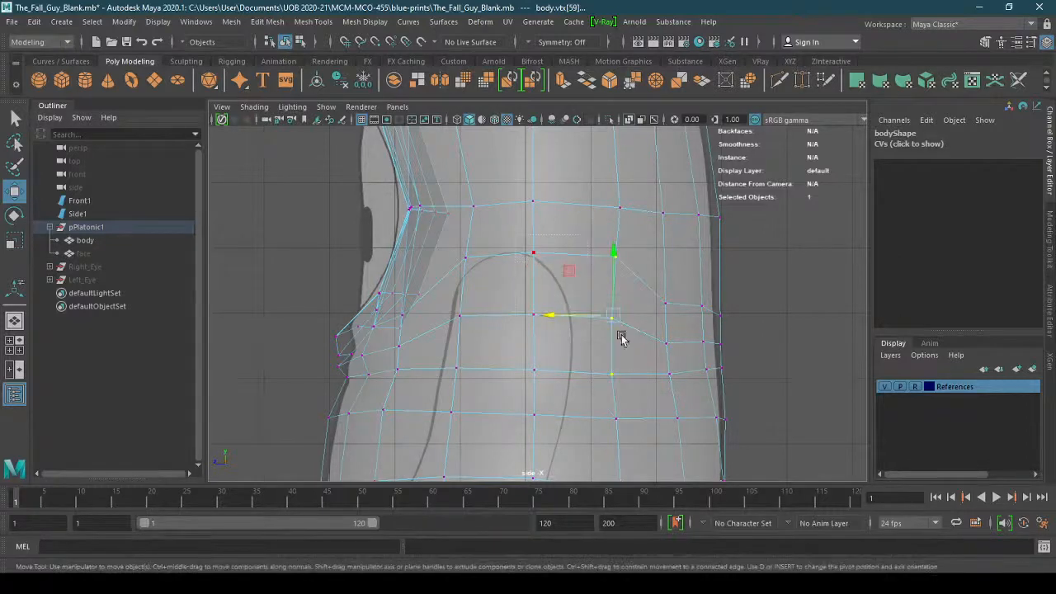
left_click_drag(622, 339, 634, 390)
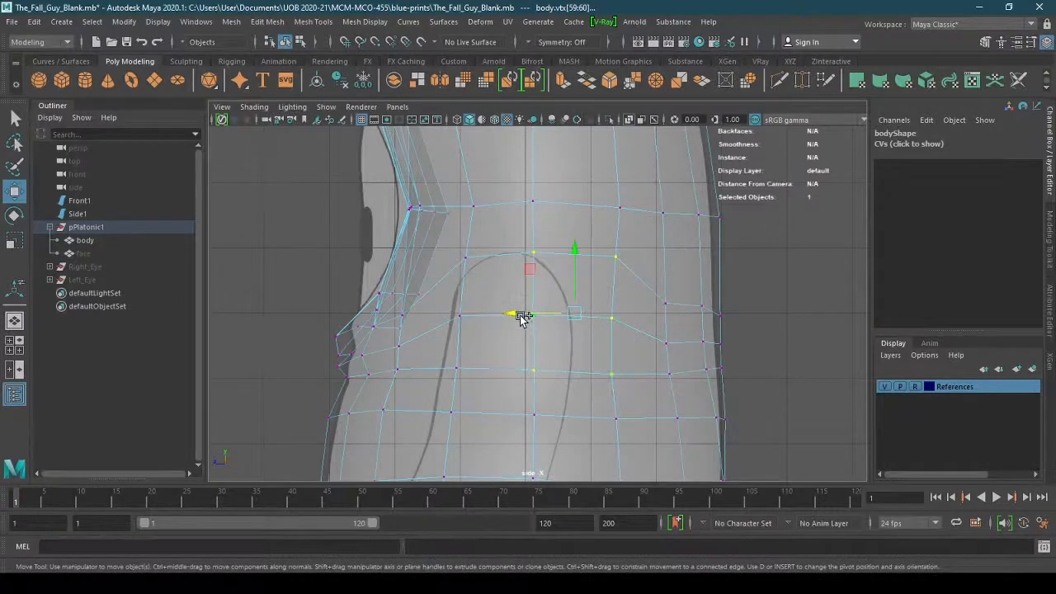
left_click_drag(522, 319, 475, 315)
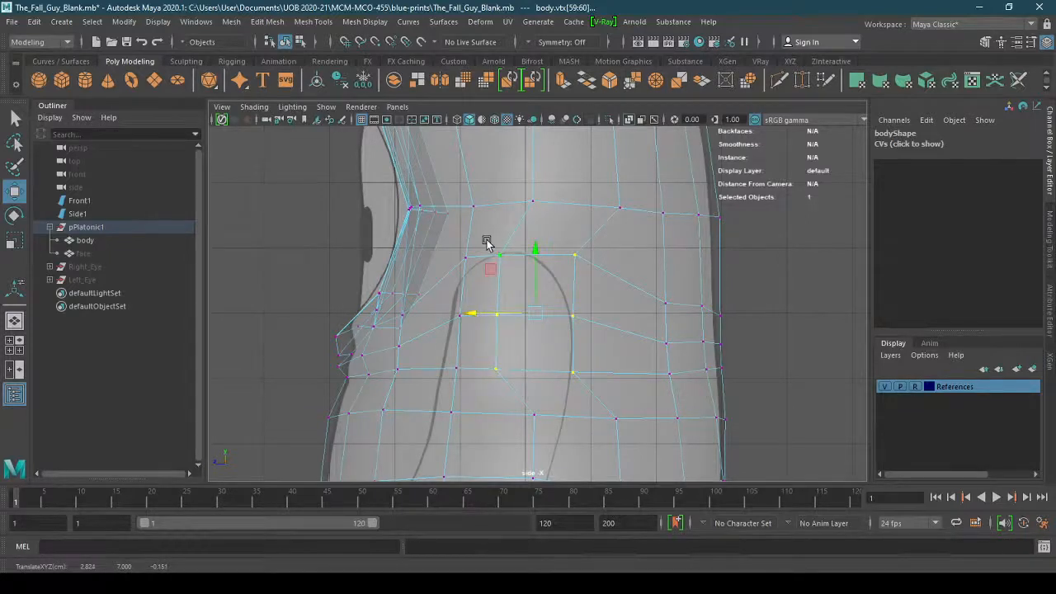
left_click_drag(486, 241, 513, 381)
left_click_drag(460, 314, 476, 314)
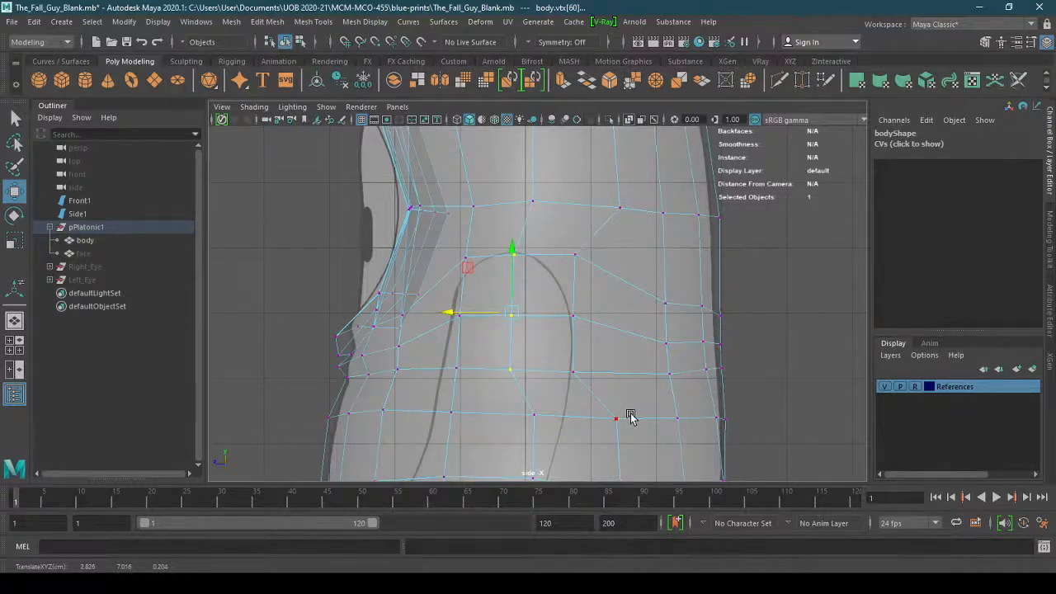
key("3")
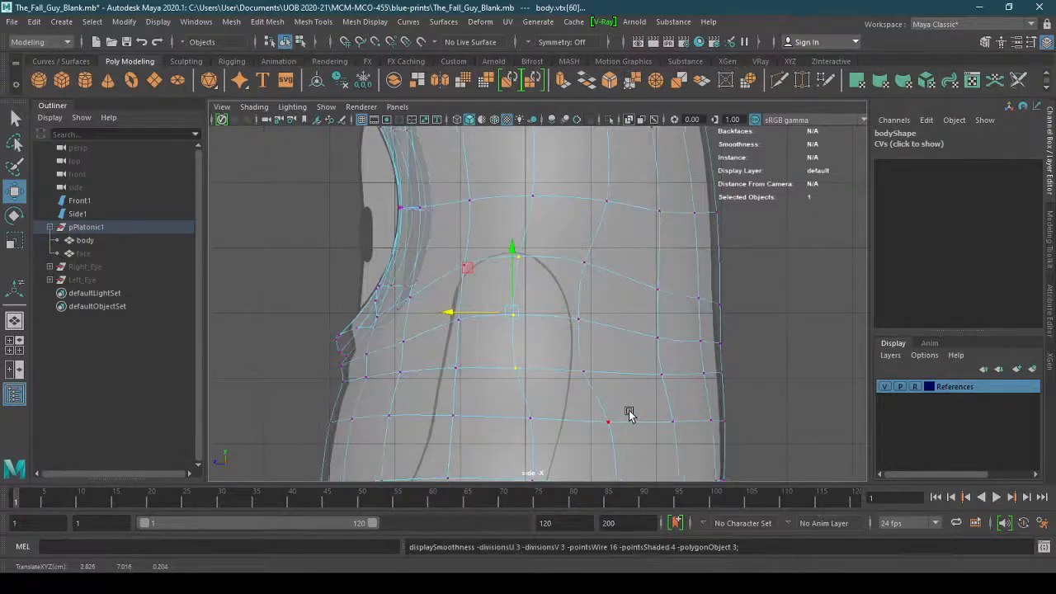
key("1")
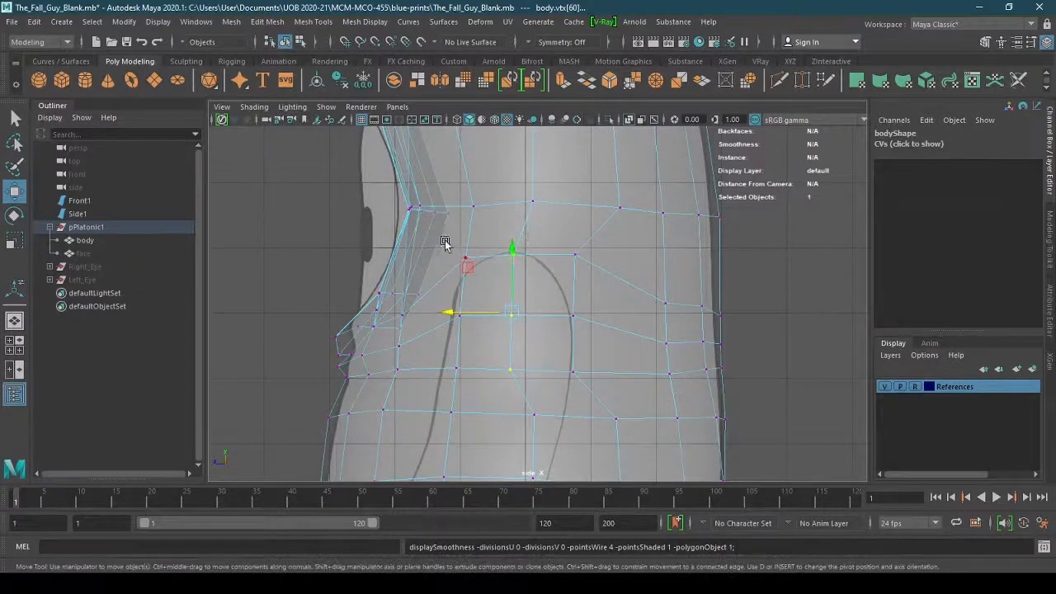
Widen the arm vertex grid by sliding its front column forward and its rear column back, just outside the arm outline
left_click_drag(448, 252, 482, 388)
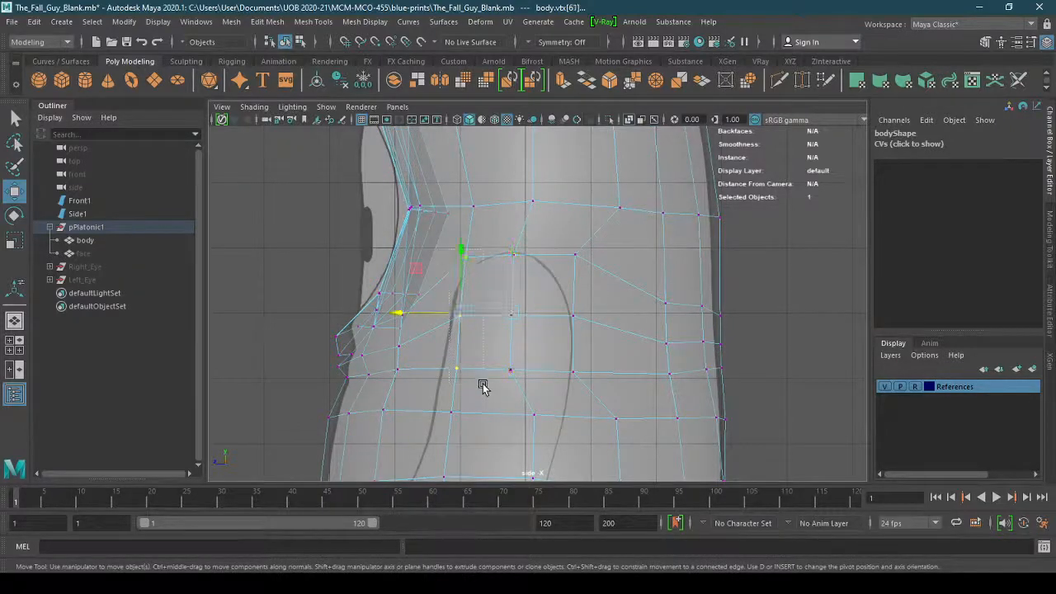
left_click_drag(436, 318, 413, 320)
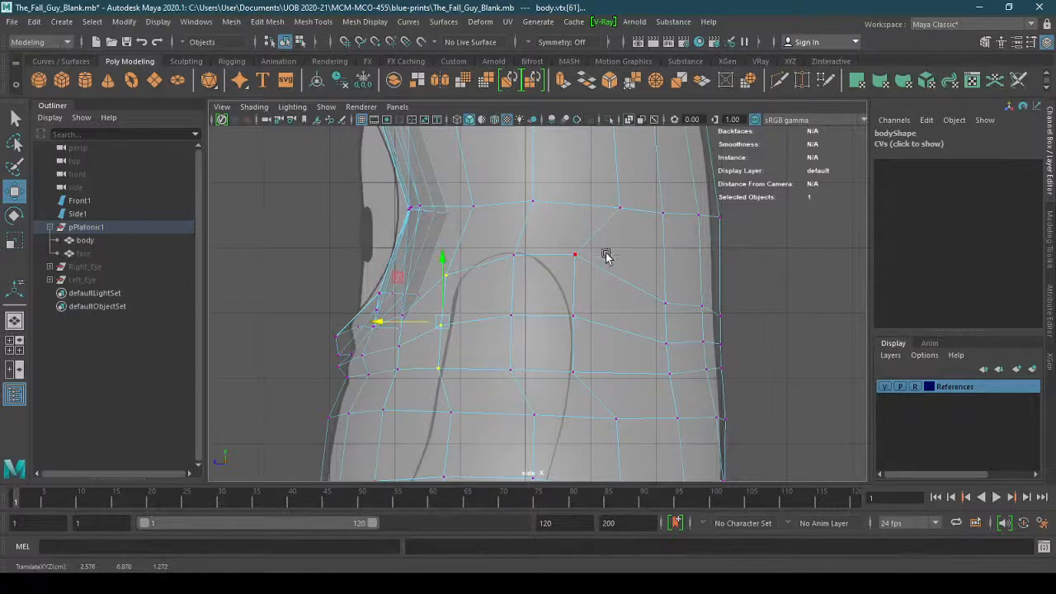
left_click_drag(603, 250, 561, 379)
left_click_drag(534, 317, 545, 317)
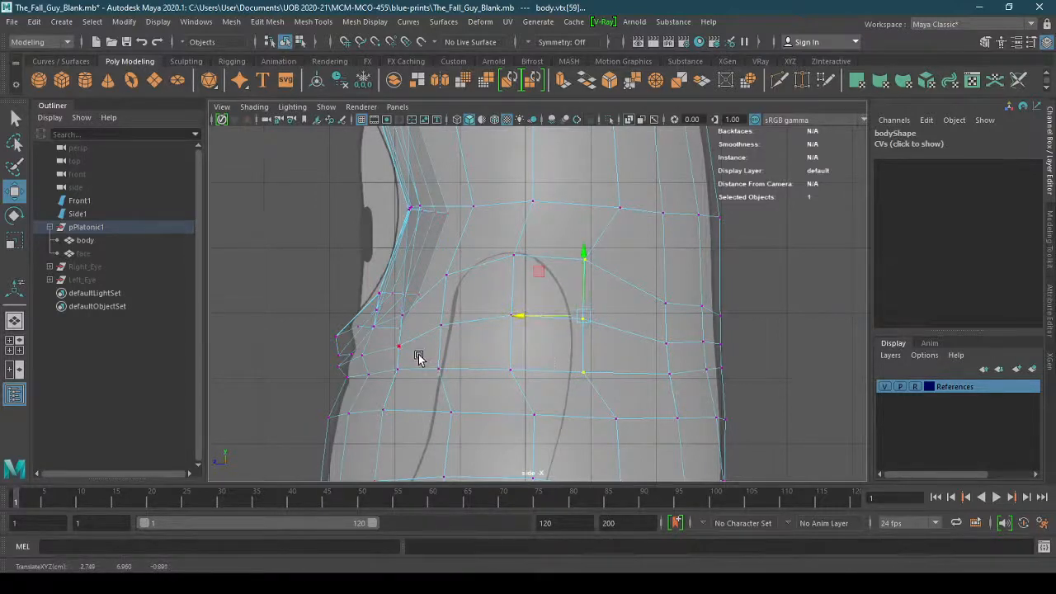
Lower the bottom row of the arm vertex grid and raise its top row slightly above the arm outline
left_click_drag(420, 358, 598, 384)
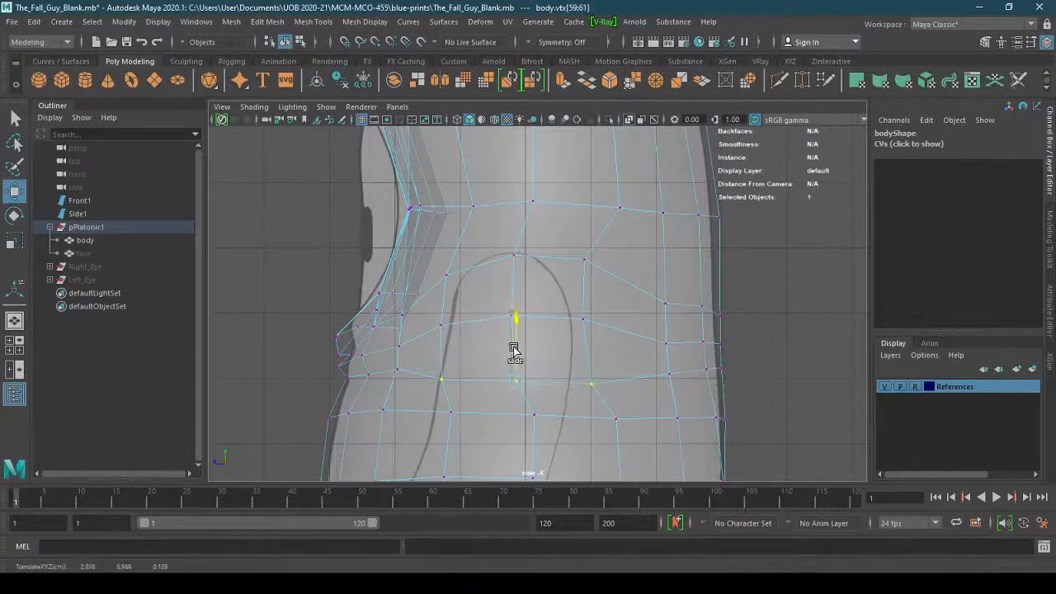
left_click_drag(516, 360, 482, 400)
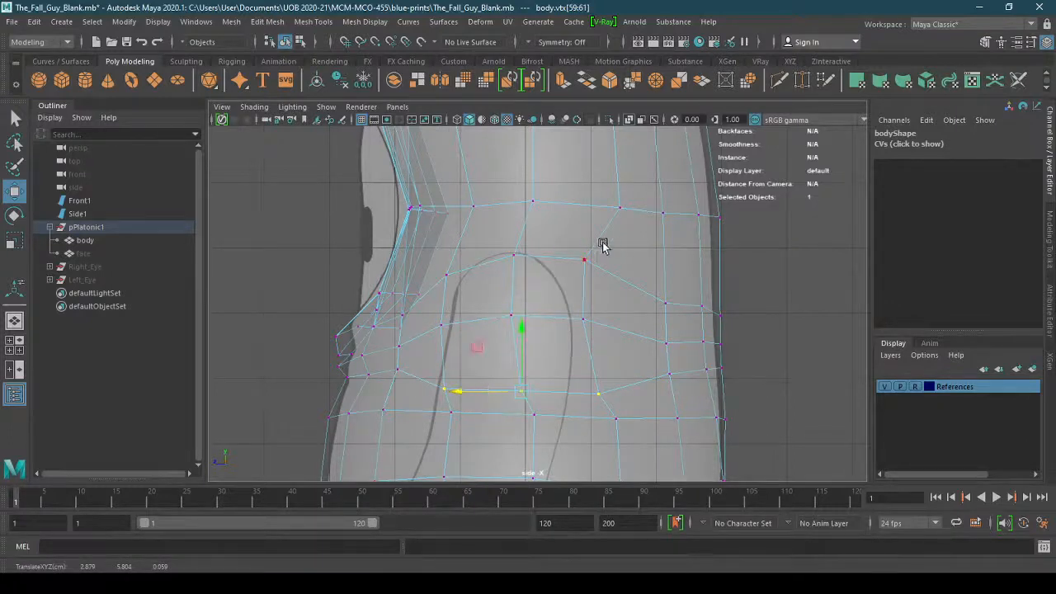
left_click_drag(619, 245, 445, 293)
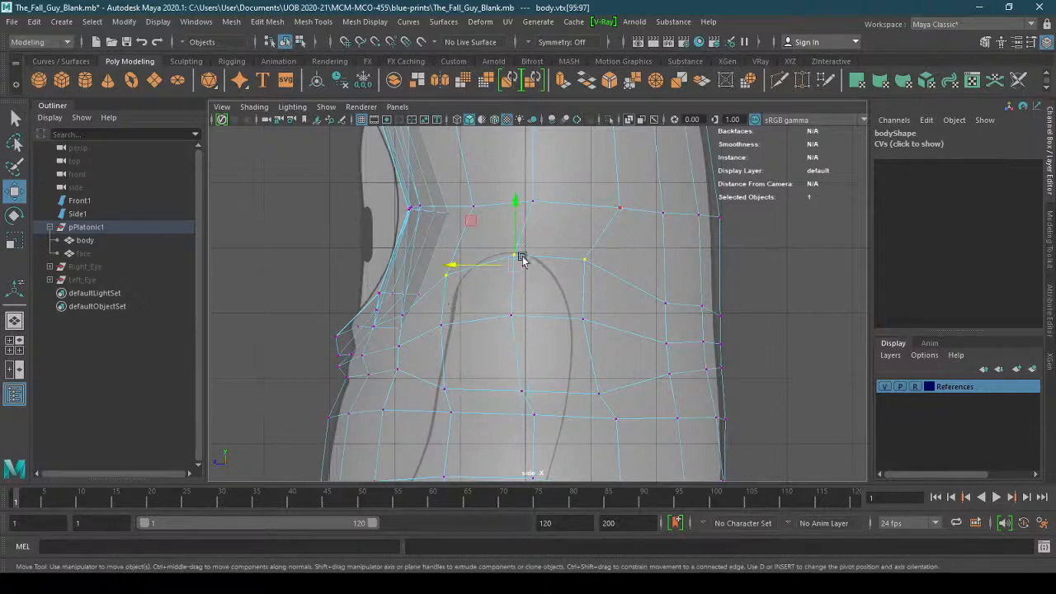
left_click_drag(519, 247, 515, 210)
Inspect the repositioned arm vertices in the perspective view and return to the orthographic side view
left_click(396, 106)
mouse_move(487, 122)
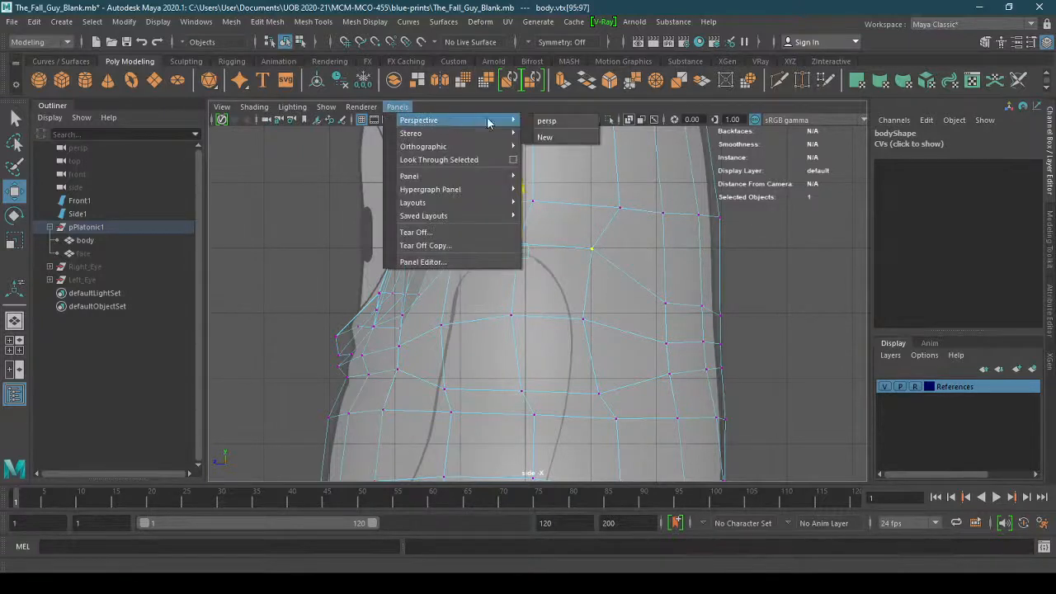
left_click(546, 121)
left_click_drag(578, 322, 597, 333, "alt")
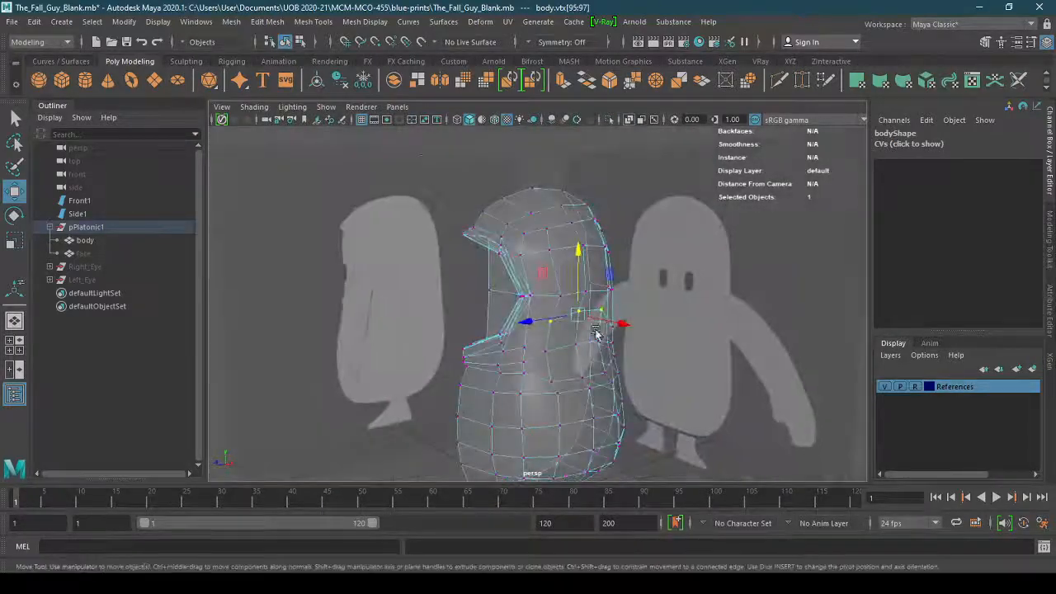
left_click(396, 107)
mouse_move(430, 122)
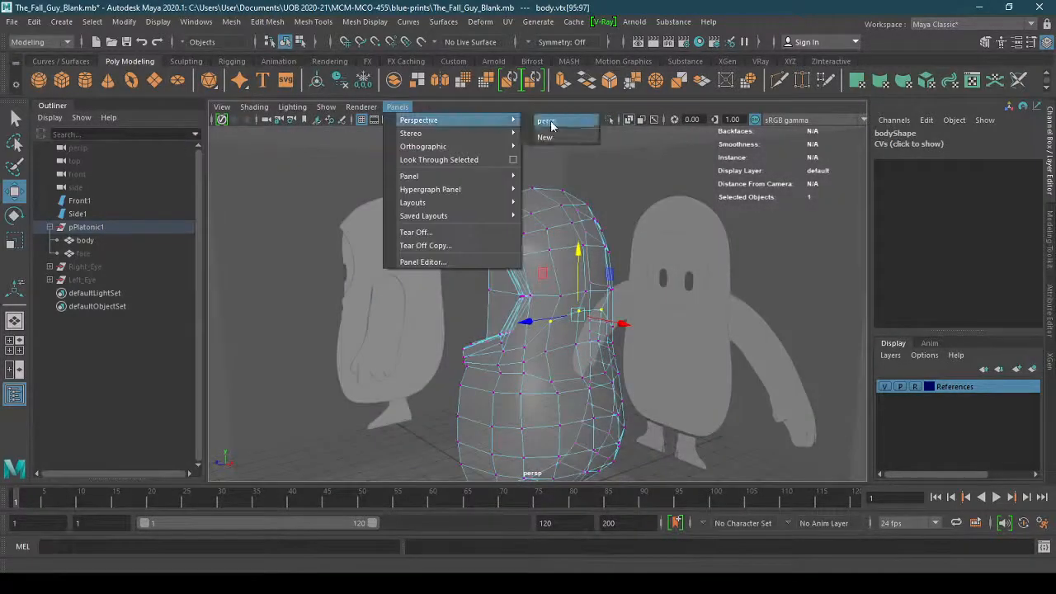
left_click(546, 122)
left_click(397, 107)
mouse_move(435, 146)
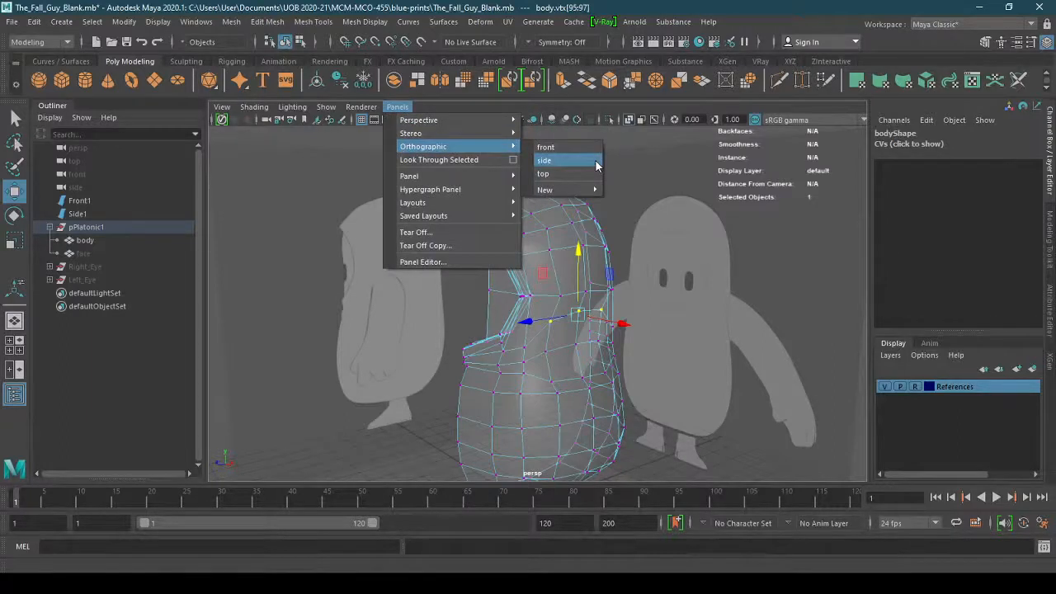
left_click_drag(575, 386, 545, 363, "alt")
left_click(396, 106)
mouse_move(450, 148)
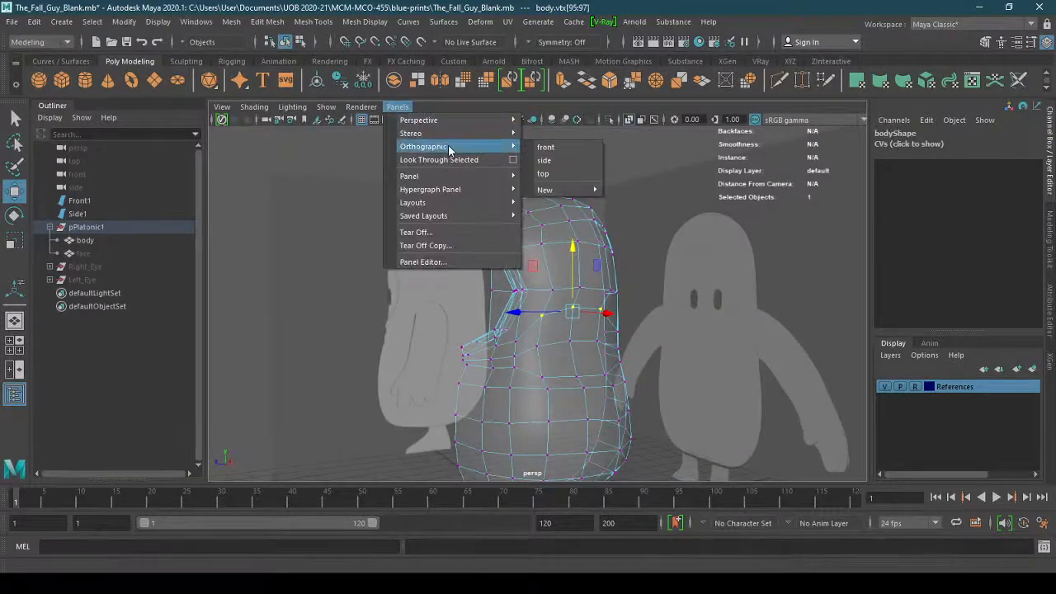
left_click(582, 159)
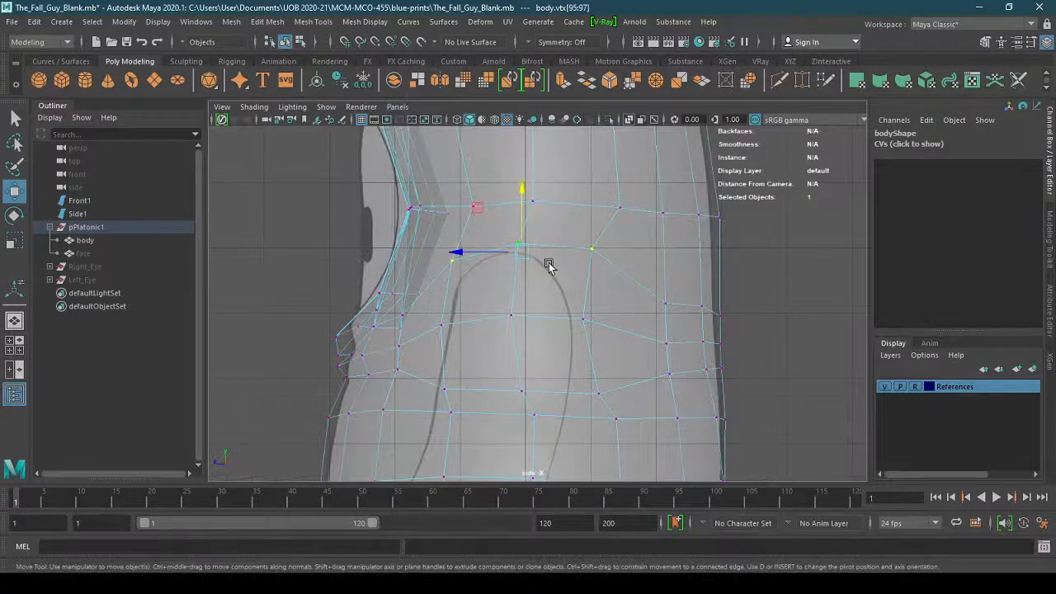
Select the four body faces covering the top of the arm outline and extrude them inward with an offset of 0.149
right_click_drag(546, 234, 545, 270)
left_click(485, 299)
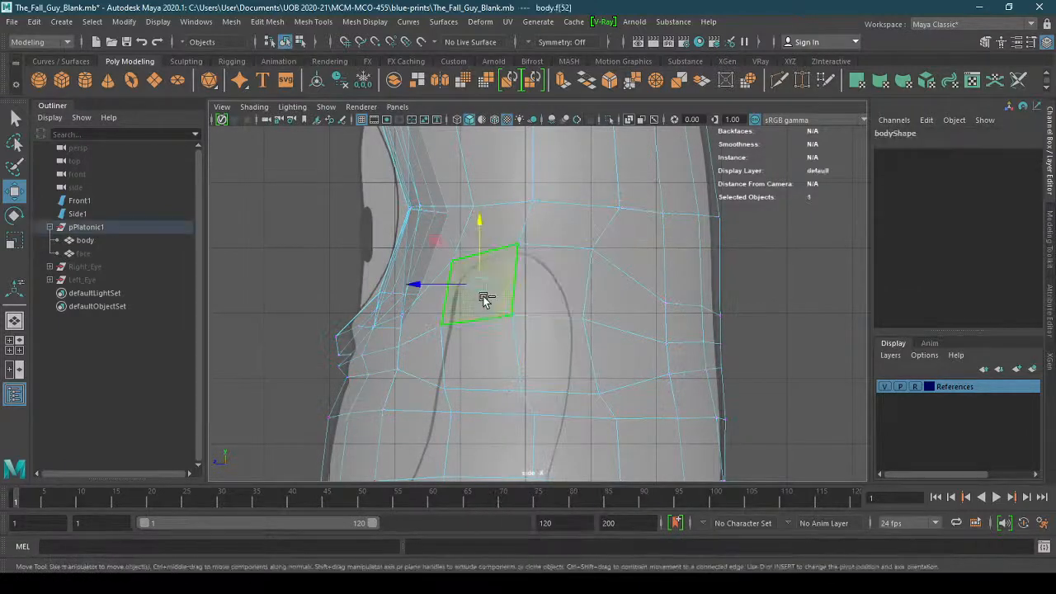
left_click(563, 293, "shift")
left_click(557, 337, "shift")
left_click(504, 345, "shift")
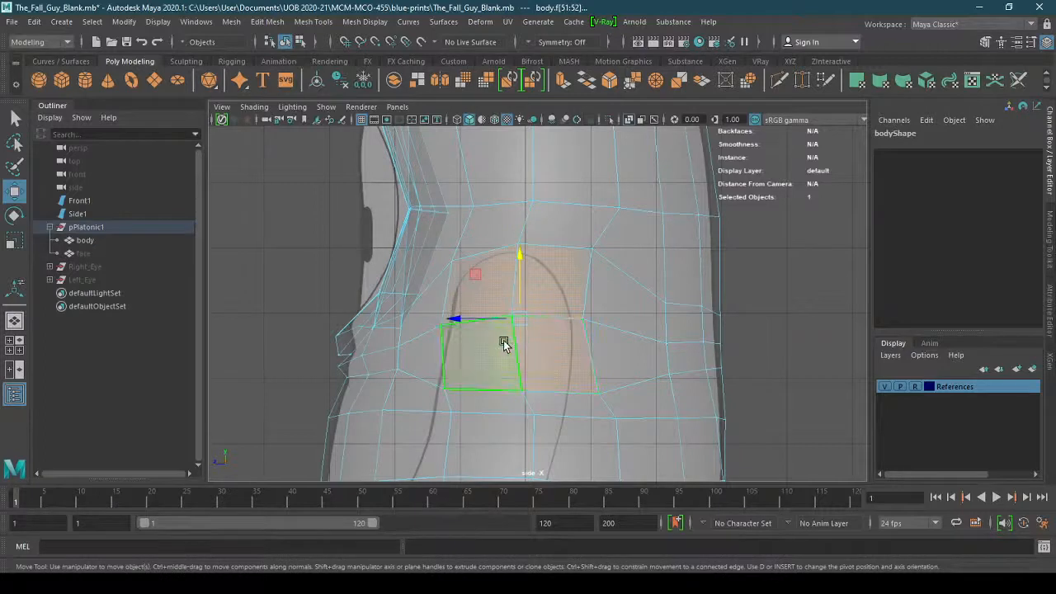
scroll(556, 341, "up", 2)
right_click_drag(559, 359, 563, 309, "shift")
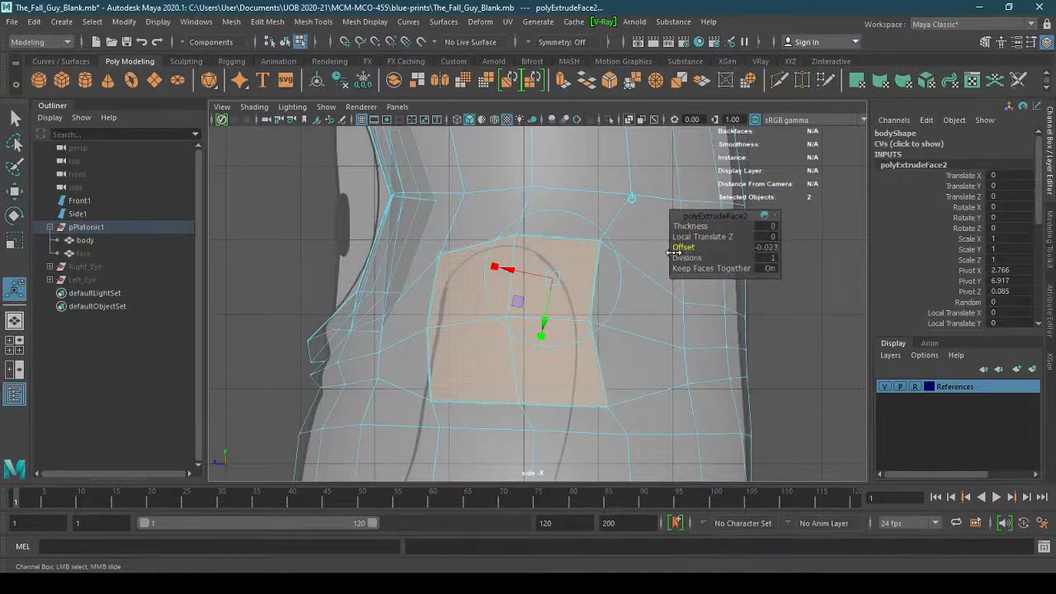
left_click_drag(674, 253, 793, 242)
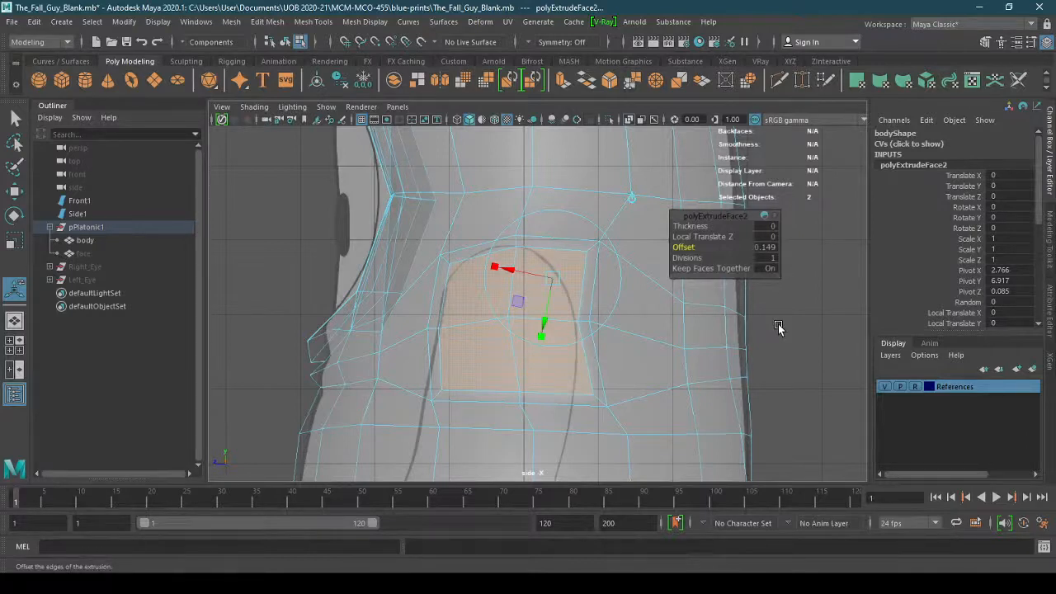
Circularize the inset arm faces and set the alignment to Surface (average)
right_click_drag(540, 369, 540, 372, "shift")
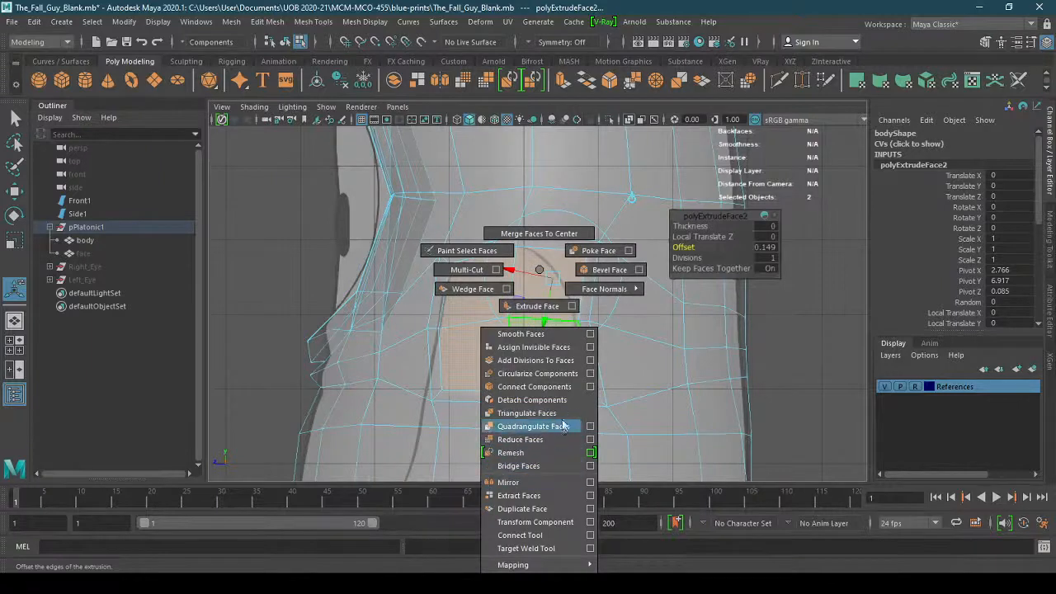
left_click(554, 379)
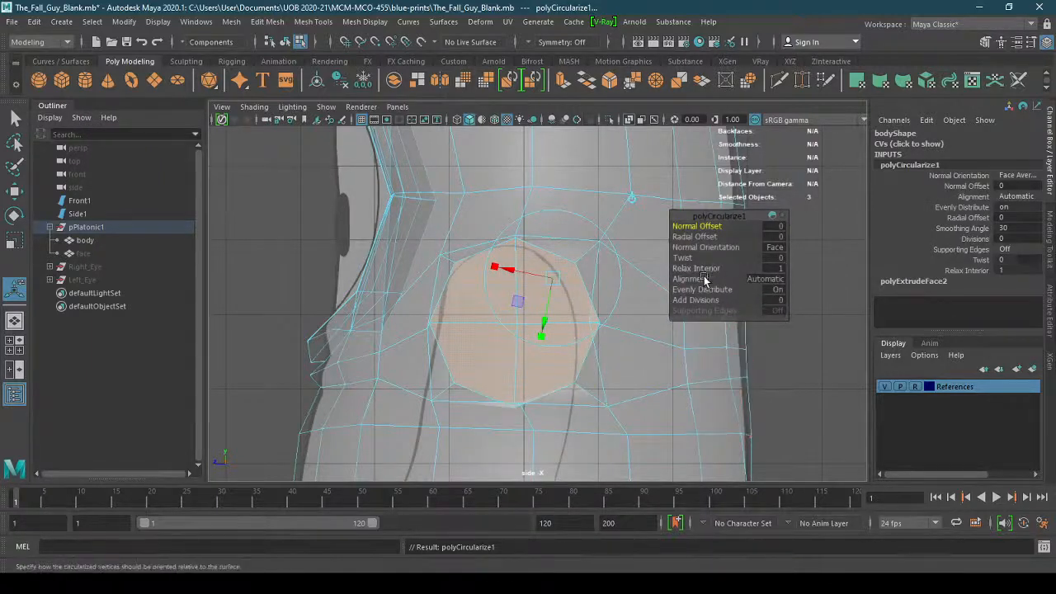
left_click_drag(720, 278, 868, 281)
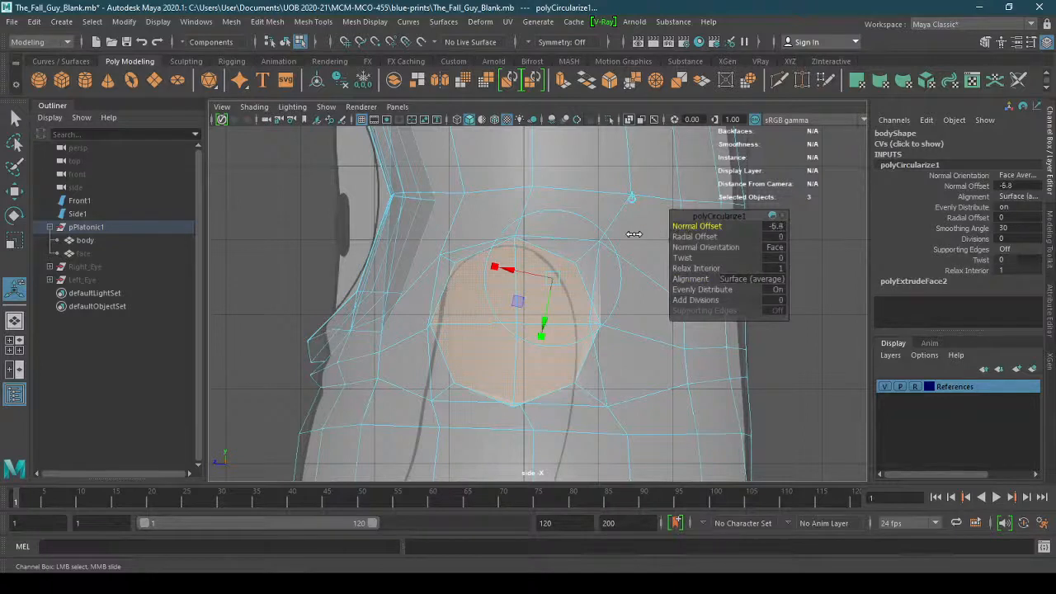
Undo the trial normal offset and set the circularized faces' radial offset to -0.166 to fit within the arm outline
left_click_drag(634, 234, 623, 241)
key("ctrl+z")
left_click_drag(707, 238, 693, 238)
mouse_move(604, 240)
middle_mouse_down()
mouse_move(582, 243)
mouse_move(594, 242)
middle_mouse_up()
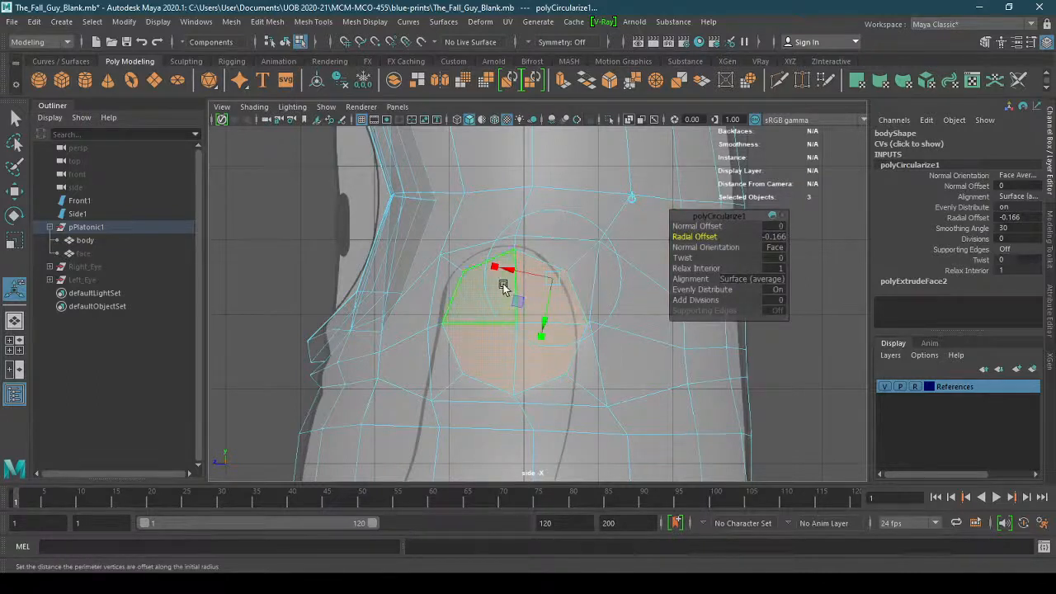
left_click_drag(519, 273, 514, 268)
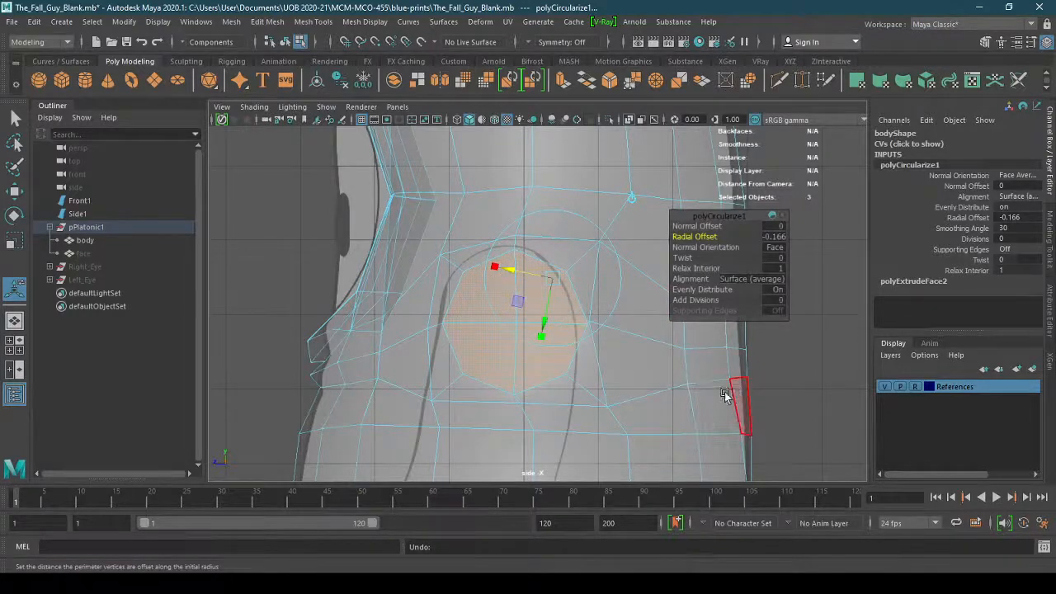
Switch to vertex selection and move the outer ring's rear middle vertex back, away from the circular arm faces
right_click_drag(633, 237, 579, 237)
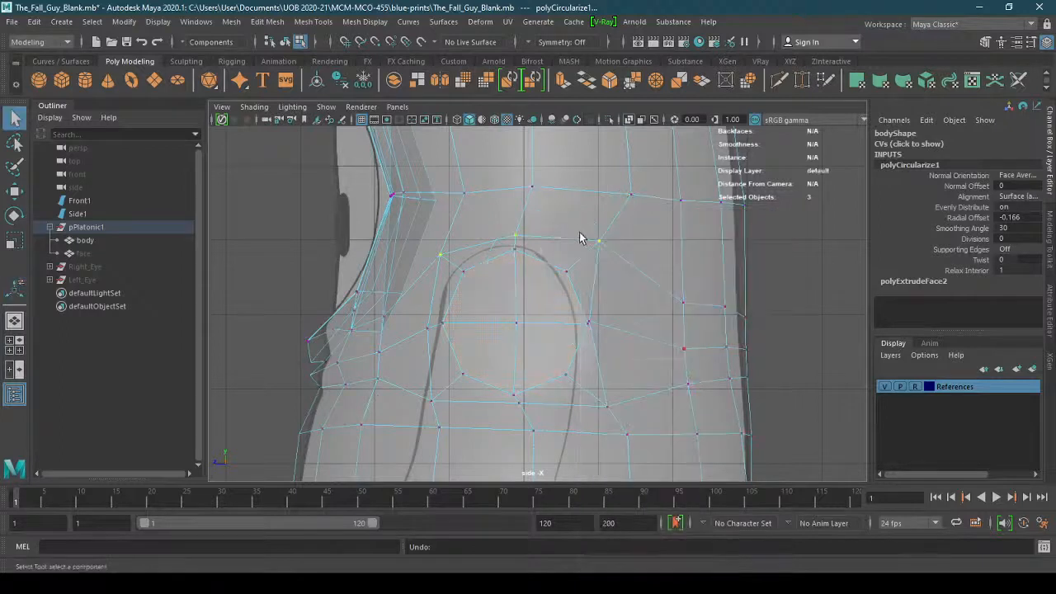
left_click(590, 323)
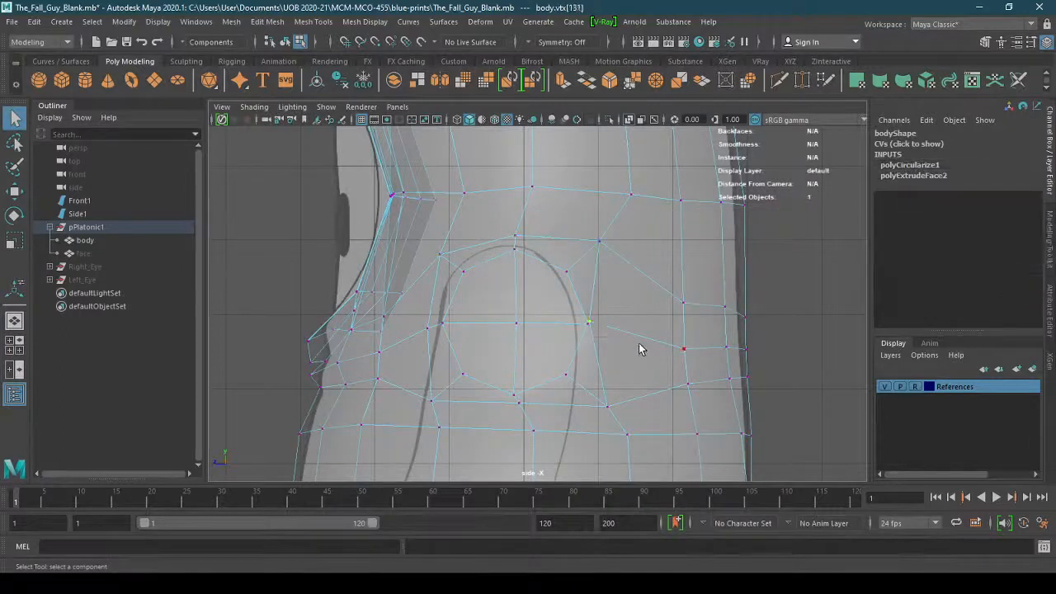
key("w")
left_click_drag(608, 326, 556, 326)
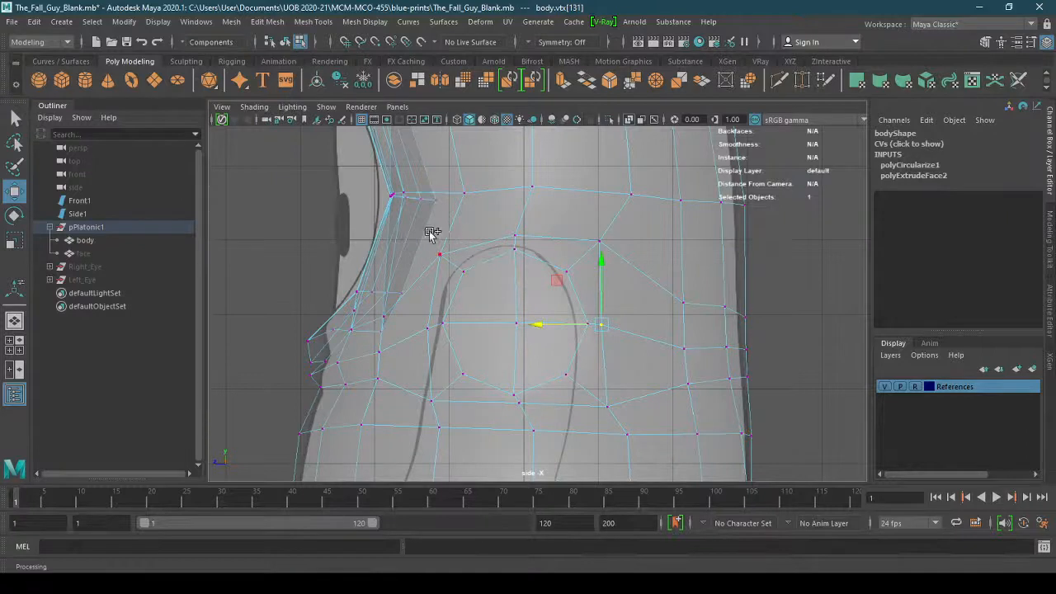
left_click_drag(434, 237, 493, 281, "shift")
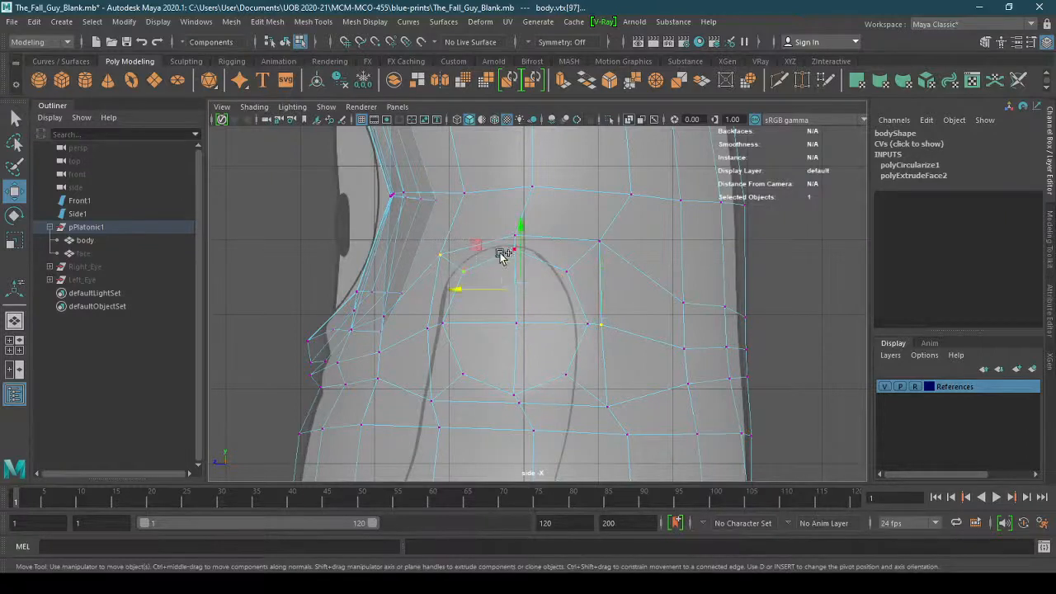
left_click_drag(475, 246, 468, 237, "ctrl+shift")
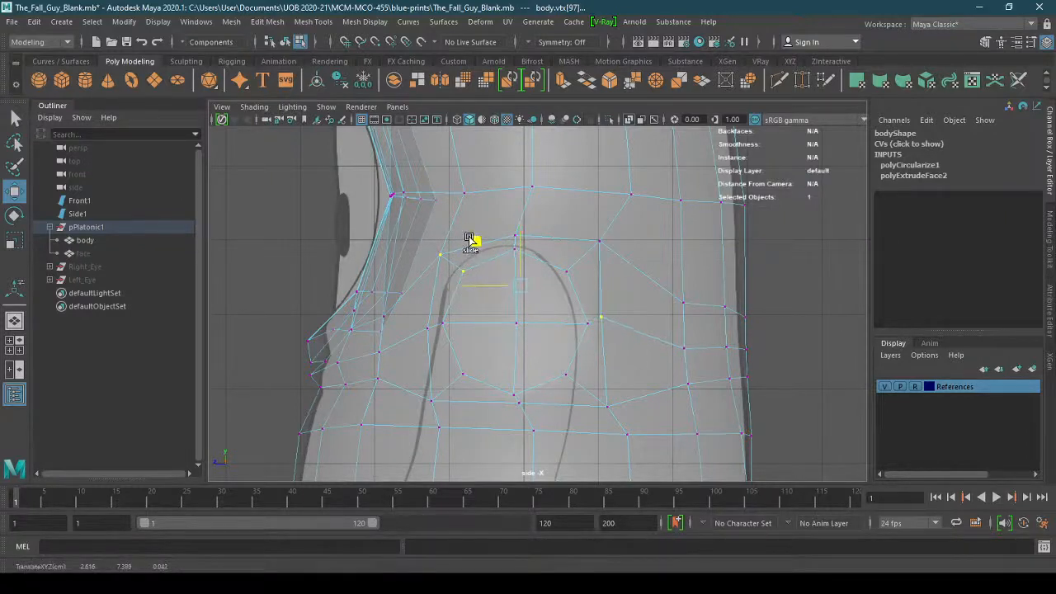
key("ctrl+z")
left_click(499, 304)
left_click(479, 284)
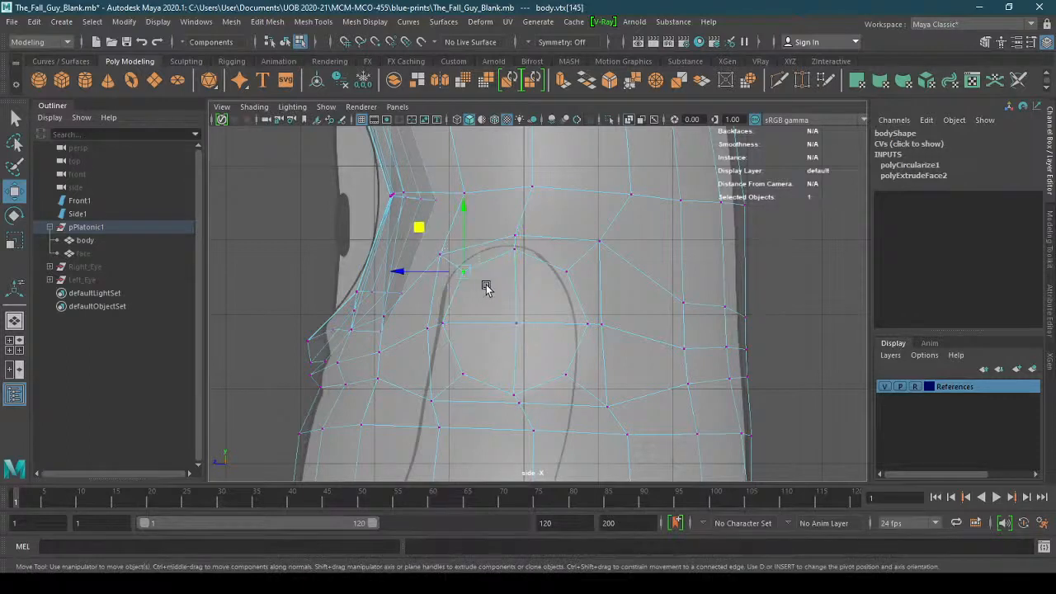
left_click_drag(419, 228, 388, 218, "ctrl+shift")
key("ctrl+z")
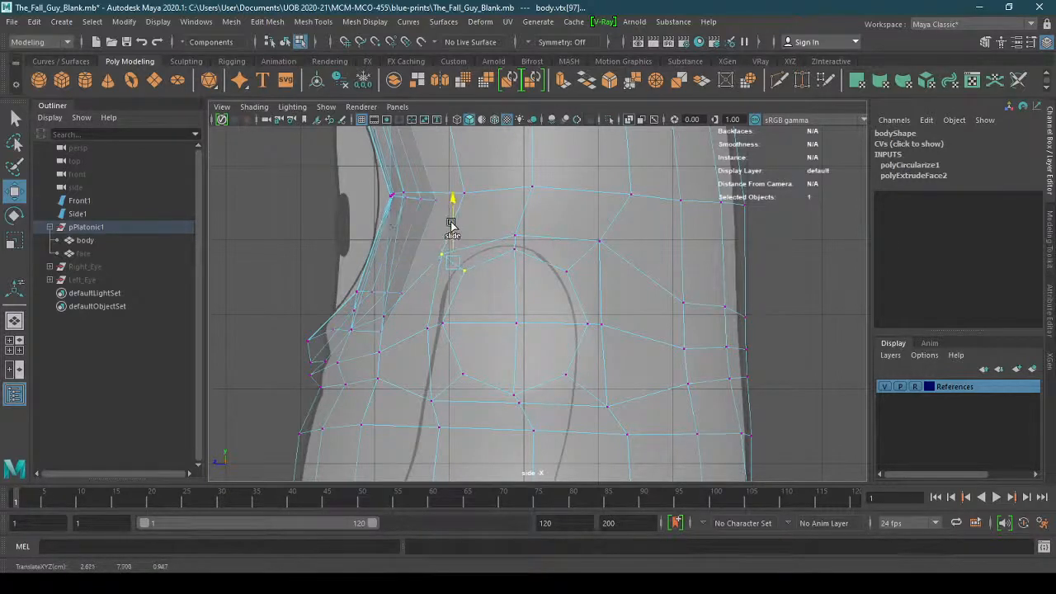
key("ctrl+z")
left_click(476, 300)
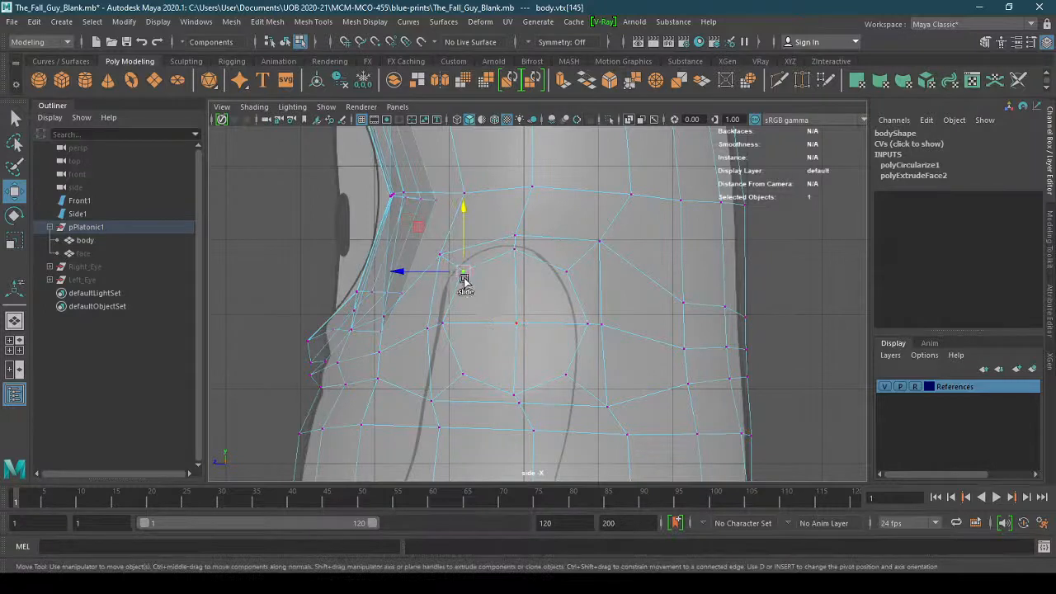
left_click_drag(412, 237, 405, 228, "ctrl+shift")
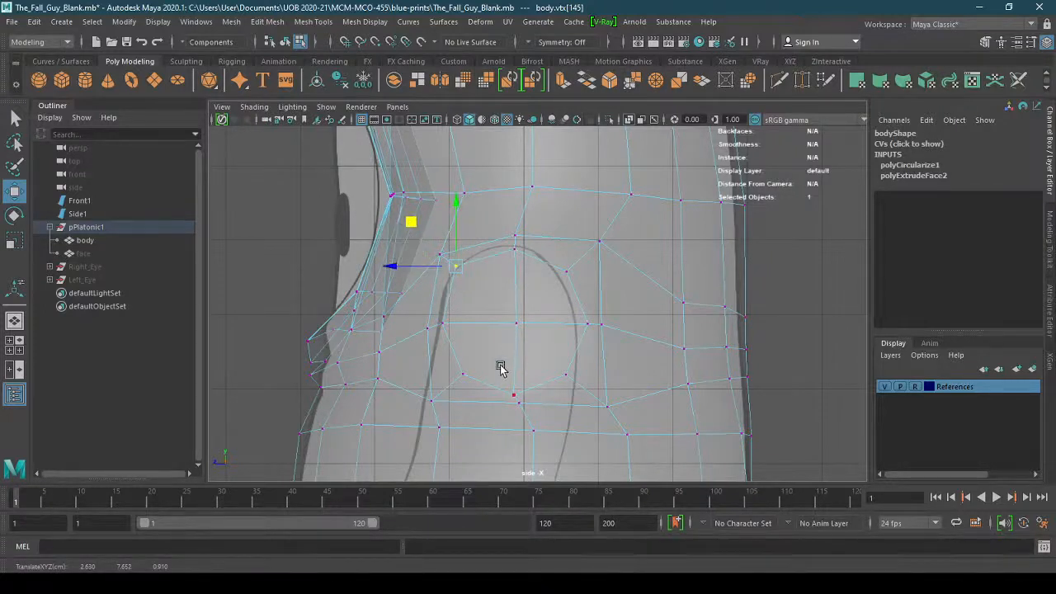
key("ctrl+z")
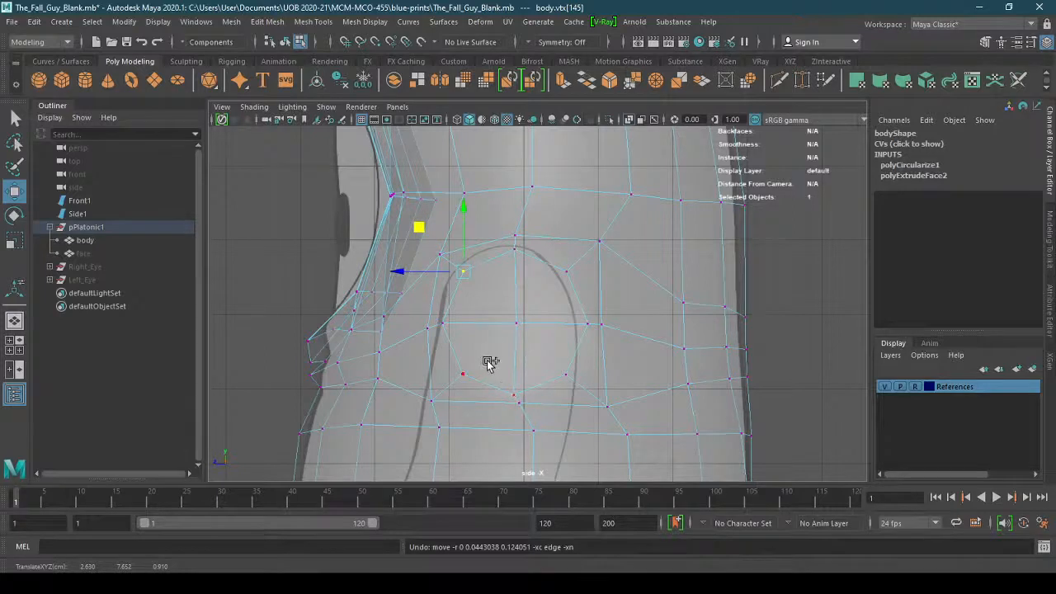
left_click(459, 387)
left_click_drag(425, 323, 415, 326)
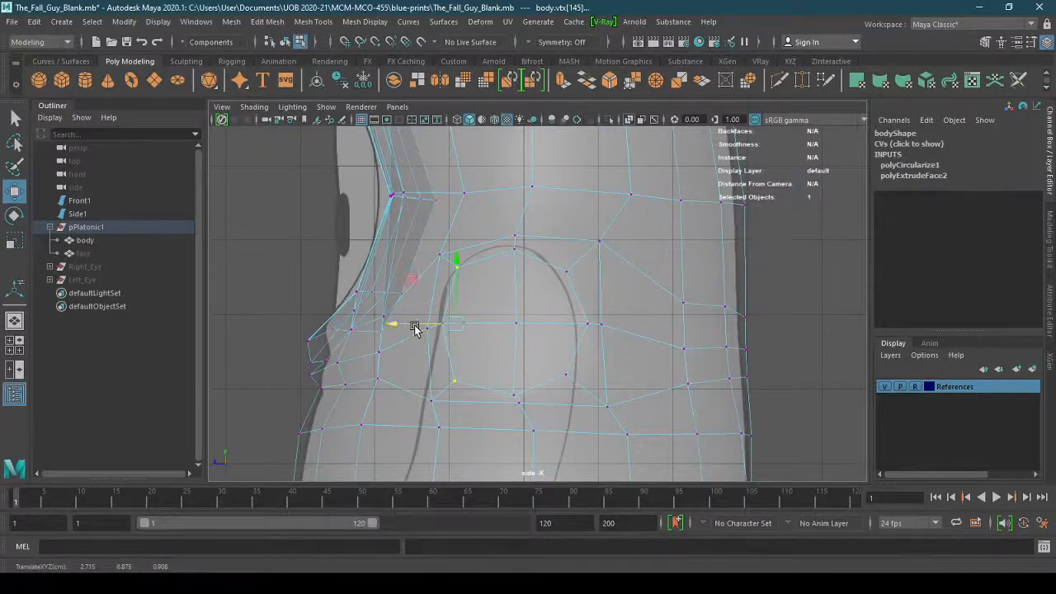
key("ctrl+z")
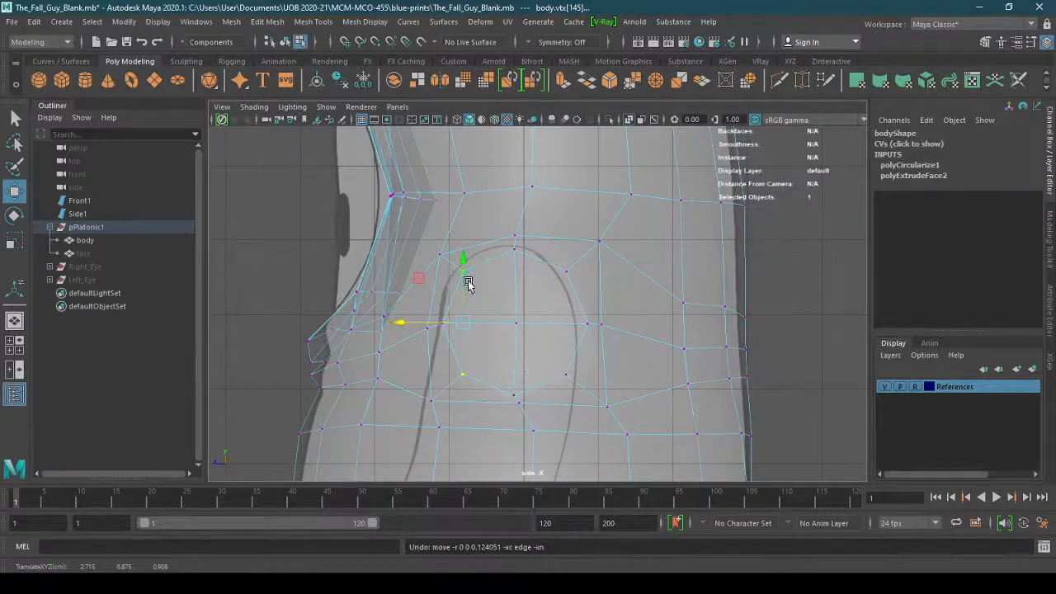
Select the eight rim vertices of the circular arm area and scale them up slightly, out to the surrounding edge loop
left_click(514, 248)
left_click(566, 272, "shift")
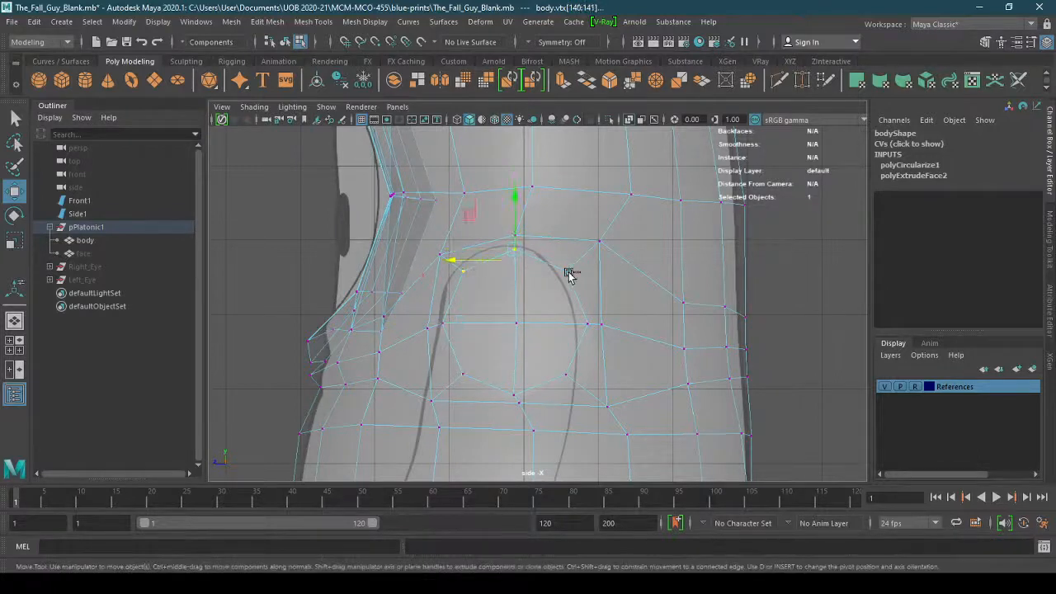
left_click(587, 323, "shift")
left_click(567, 376, "shift")
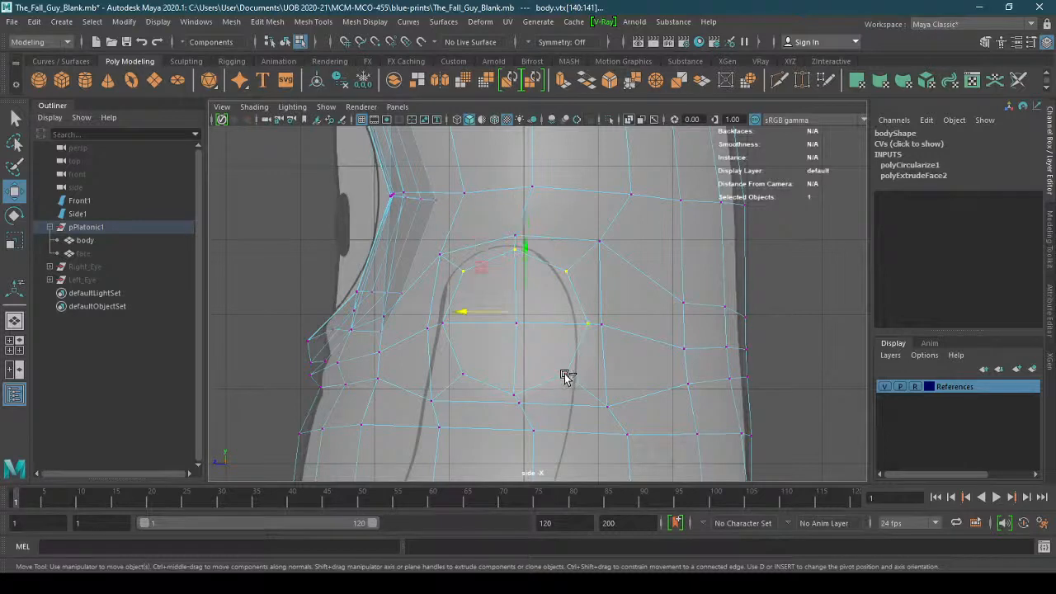
left_click(514, 395, "shift")
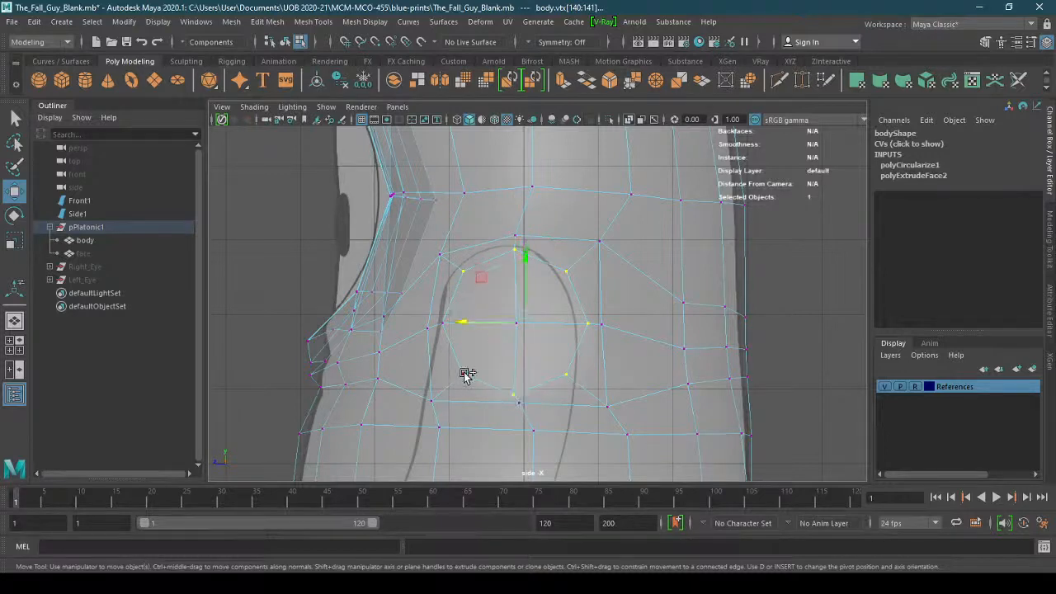
left_click(443, 323, "shift")
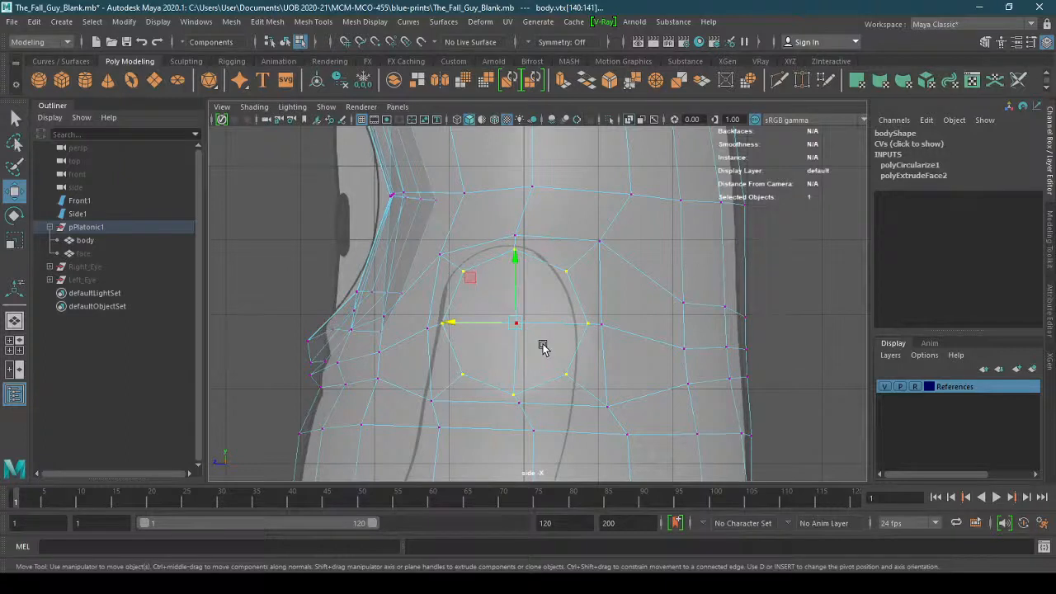
key("r")
left_click_drag(518, 325, 527, 324)
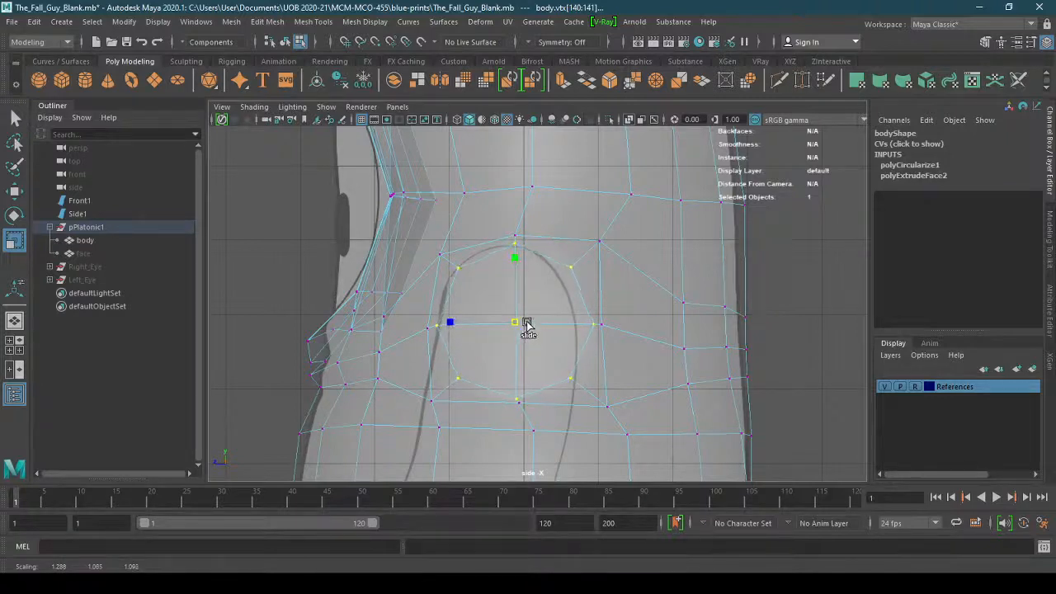
left_click_drag(527, 323, 532, 322)
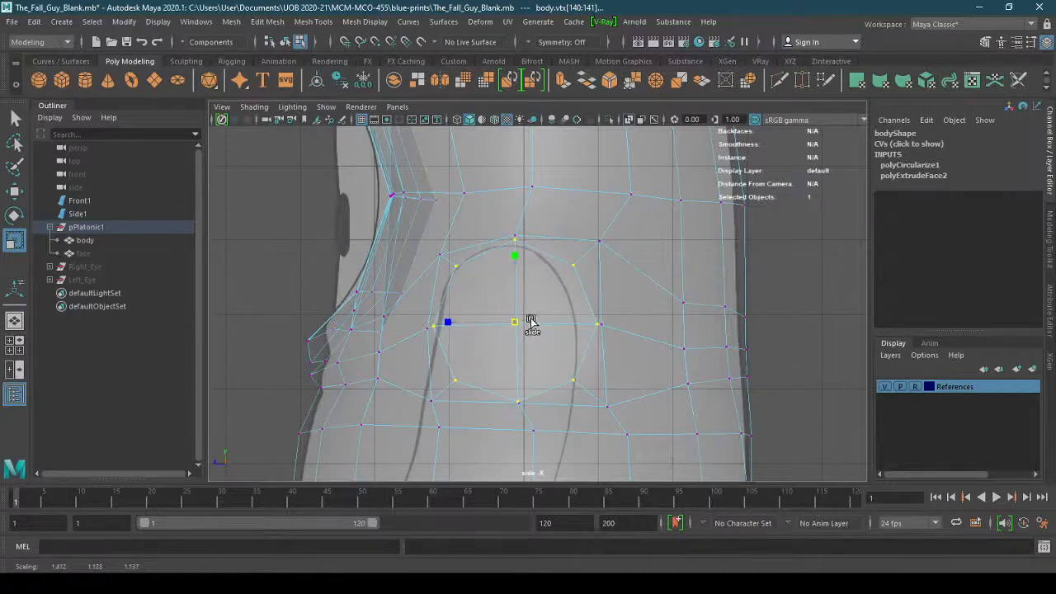
Slide the surrounding loop's bottom middle vertex down and its top middle vertex up, away from the arm circle
left_click(532, 405)
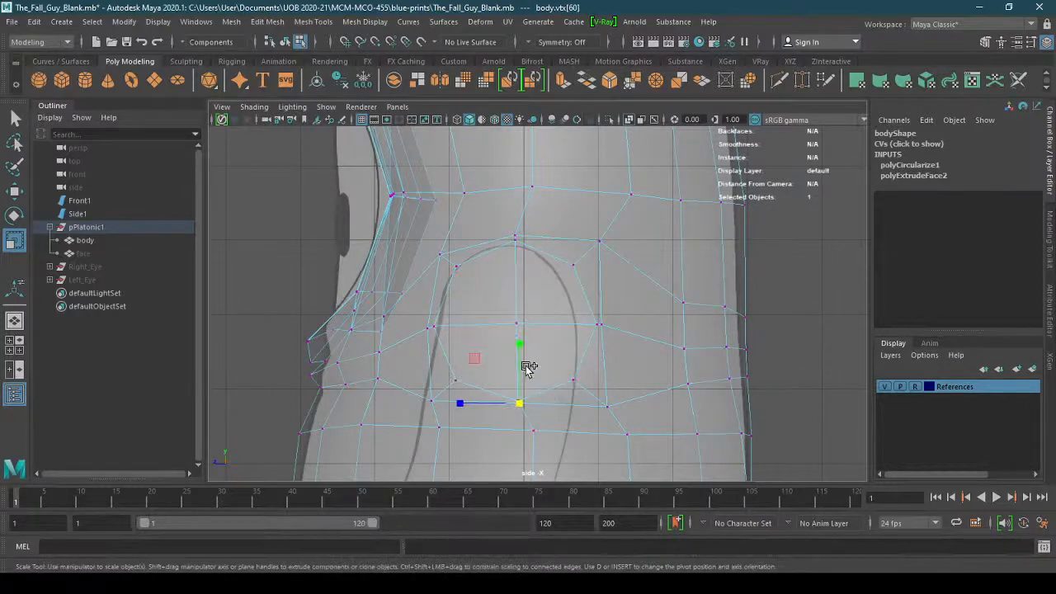
key("w")
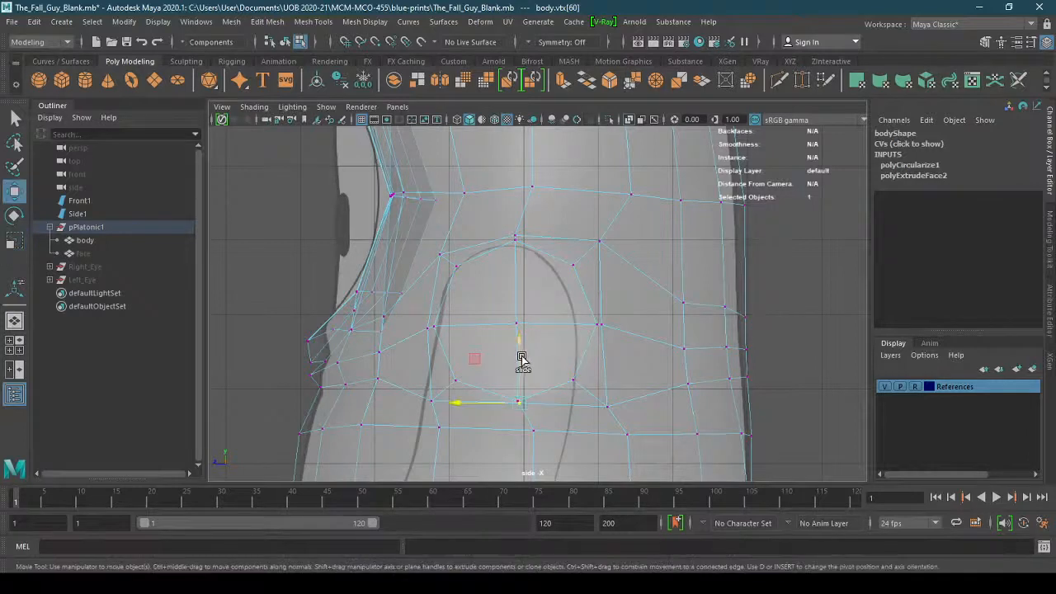
left_click_drag(519, 361, 532, 376, "ctrl+shift")
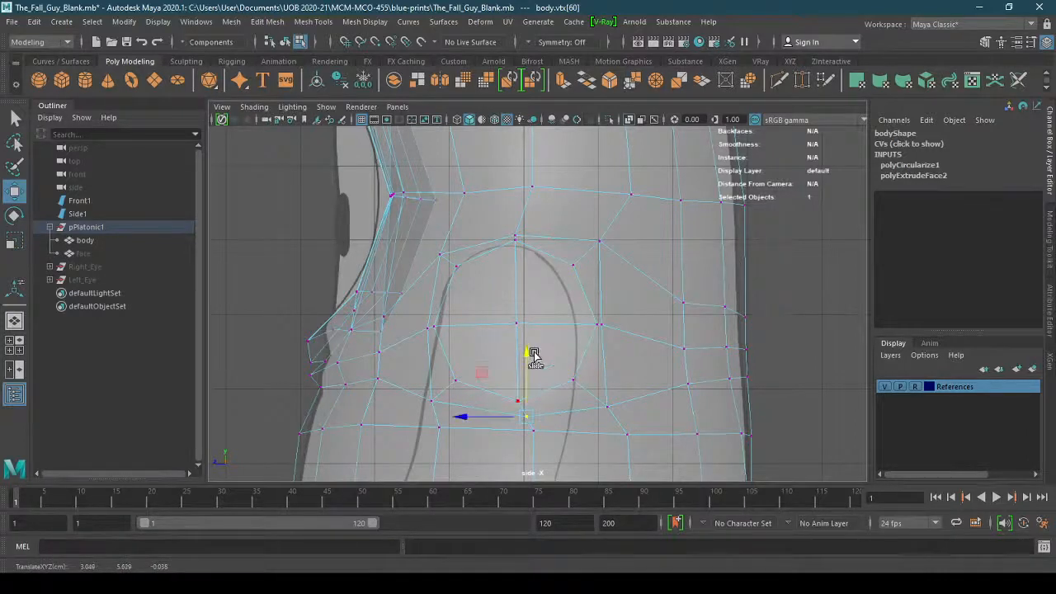
left_click(514, 236)
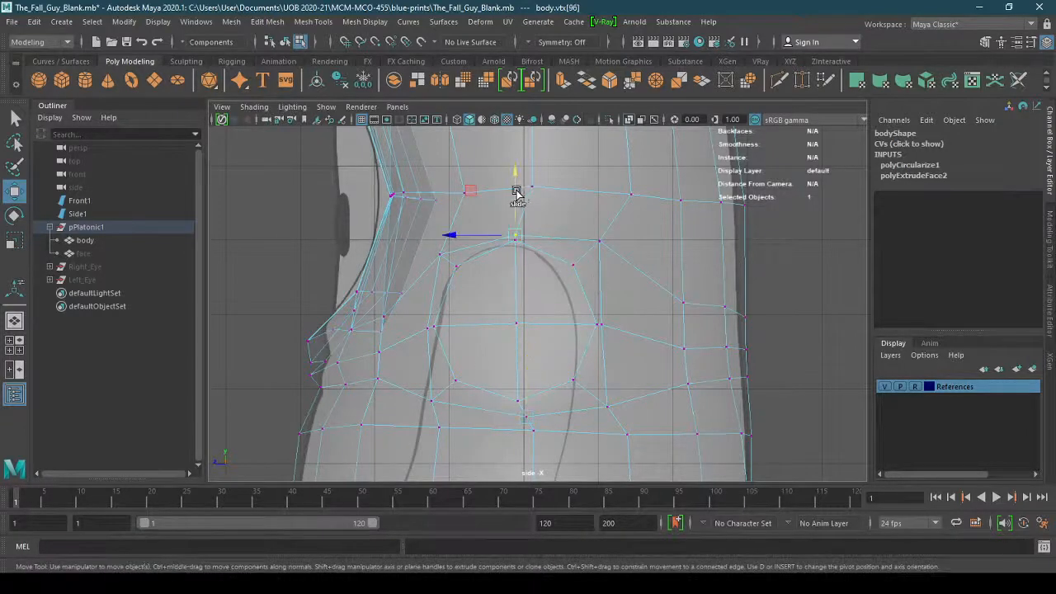
left_click_drag(514, 189, 515, 173, "ctrl+shift")
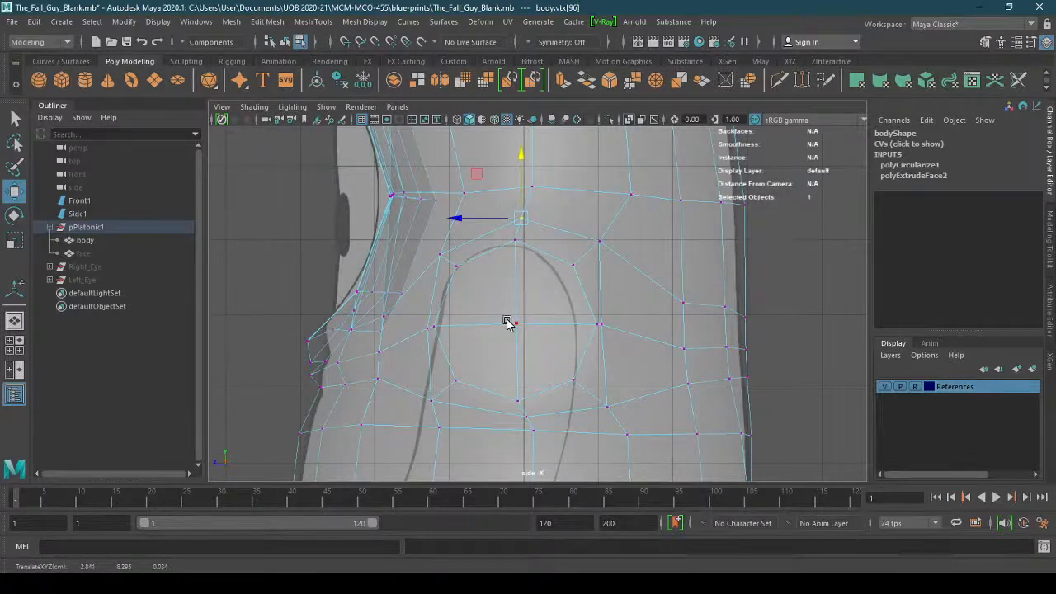
Slide the surrounding loop's front and rear middle vertices outward, away from the arm circle
left_click(429, 330)
left_click_drag(384, 333, 365, 333, "ctrl+shift")
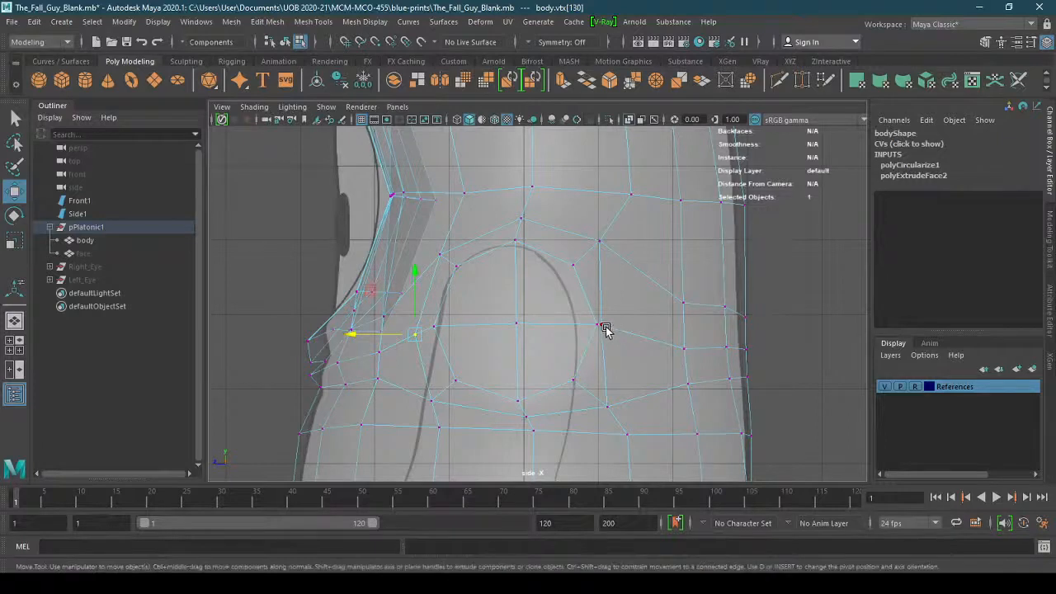
left_click(601, 325)
left_click_drag(589, 330, 605, 328, "ctrl+shift")
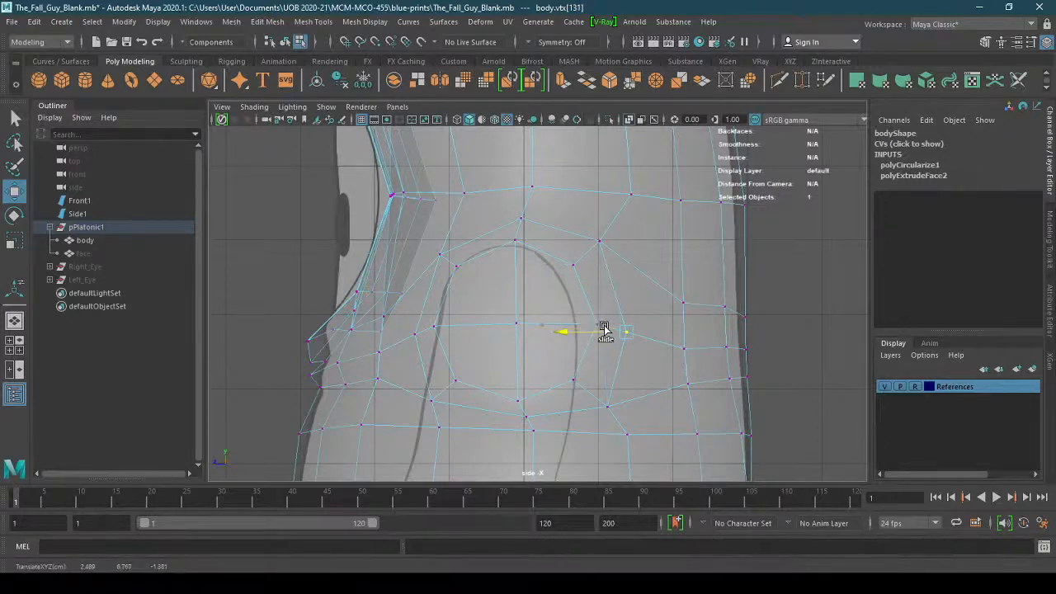
Move the middle vertex of the next row below the arm down and the one above it slightly up
left_click(533, 430)
left_click_drag(533, 429, 538, 403, "ctrl+shift")
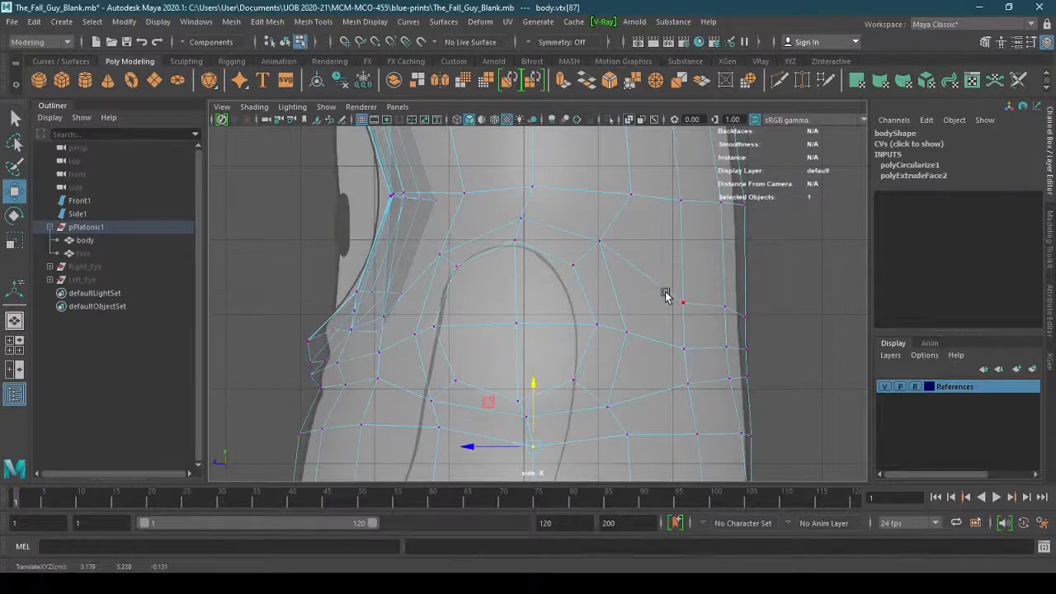
left_click(534, 186)
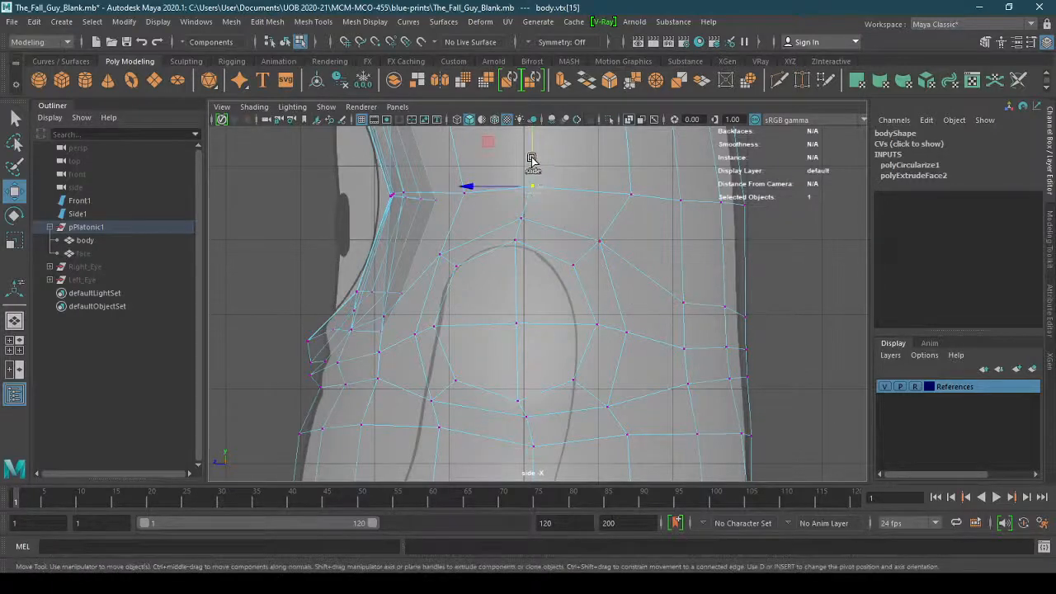
left_click_drag(533, 160, 533, 155)
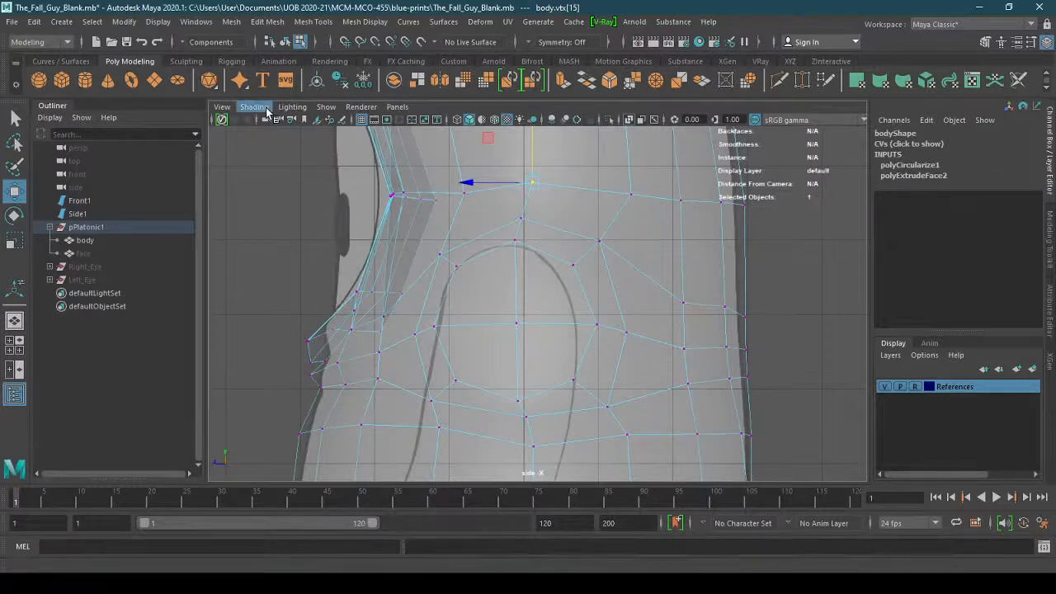
Switch to face selection, select the four arm circle faces and extrude them with an offset of 0.021
right_click_drag(495, 234, 498, 298)
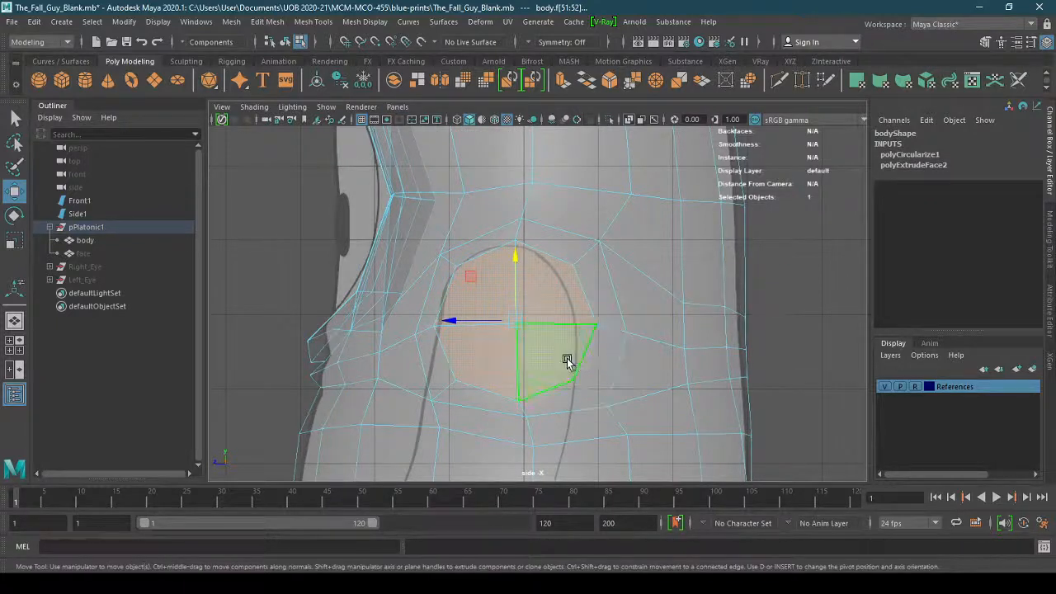
right_click_drag(555, 357, 557, 314, "shift")
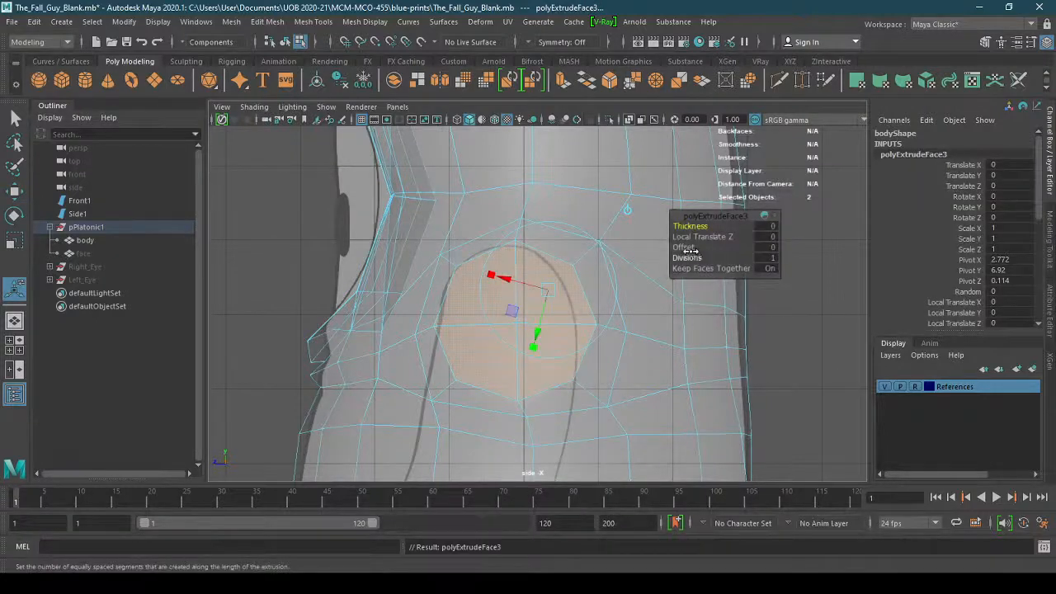
left_click_drag(690, 250, 727, 248)
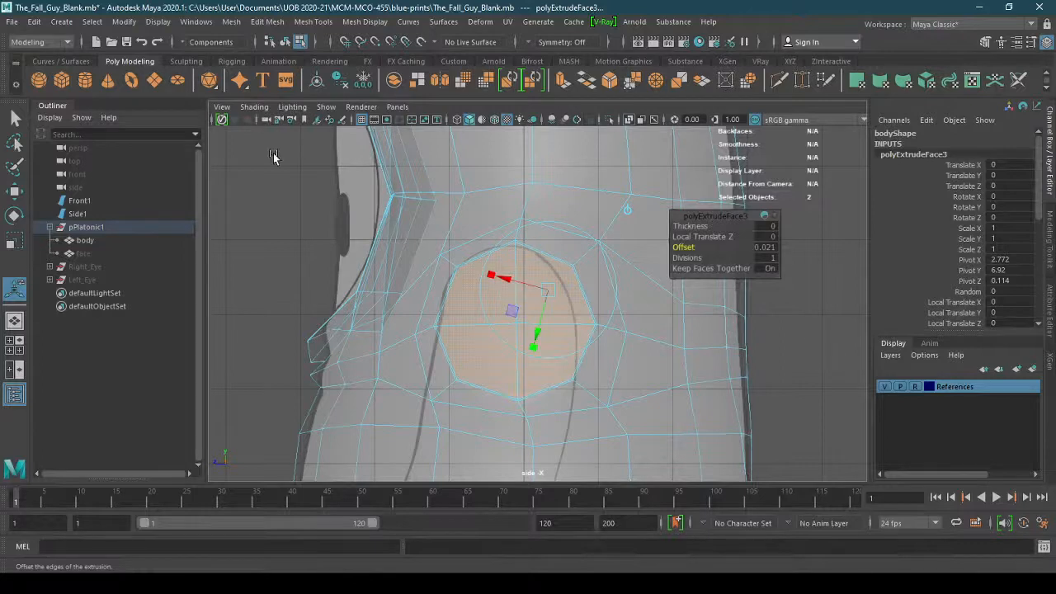
Switch to the perspective view and turn off X-Ray shading
left_click(397, 107)
mouse_move(495, 119)
left_click(547, 120)
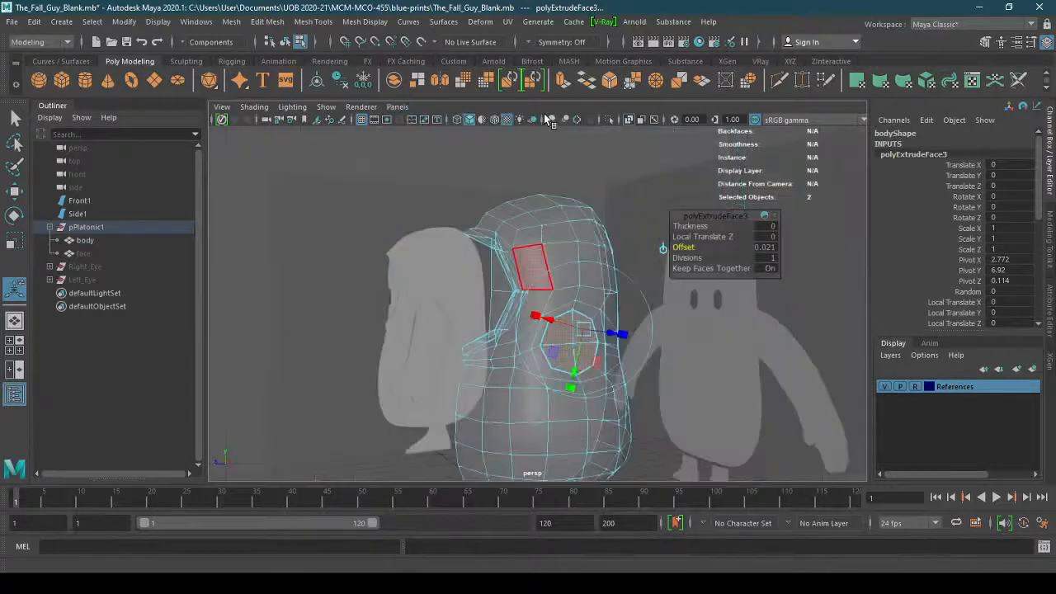
left_click(253, 107)
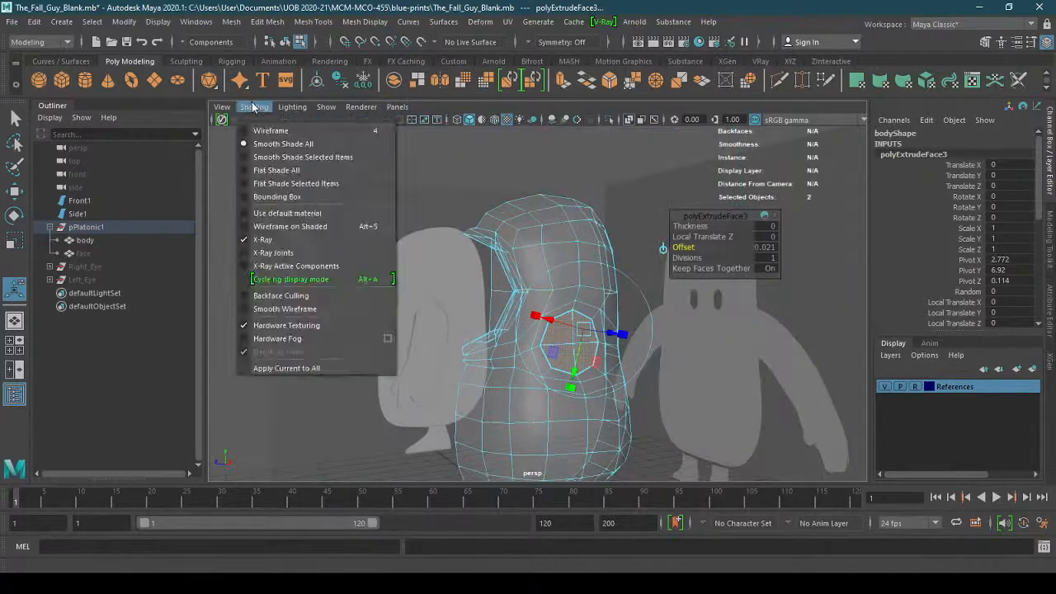
left_click(319, 246)
Display the body in smooth preview and set the arm extrusion's thickness to -0.105 with 3 divisions
left_click_drag(476, 360, 506, 379, "alt")
right_click_drag(507, 379, 615, 360, "alt")
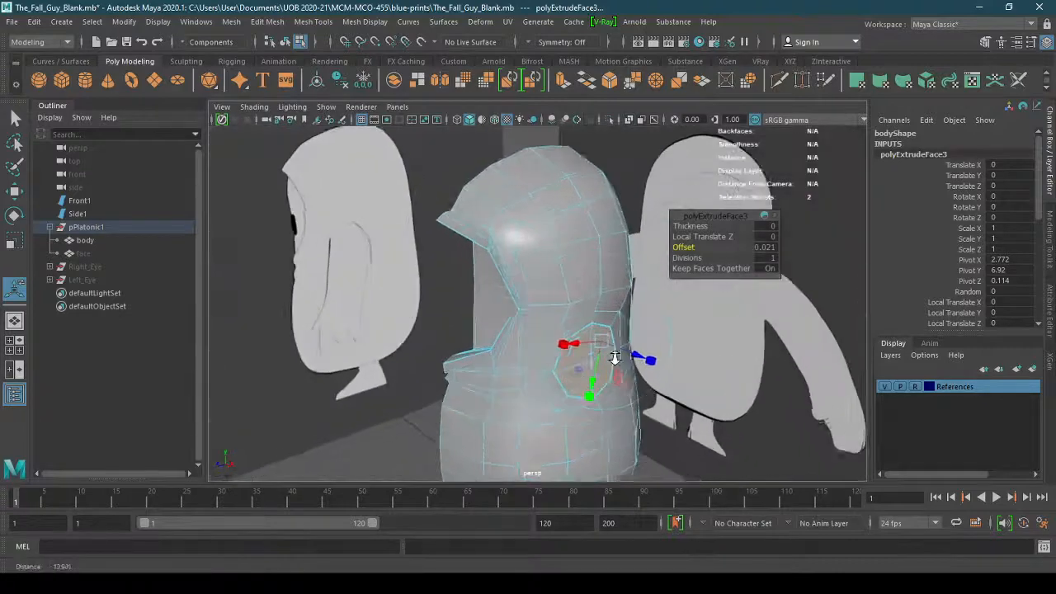
middle_click_drag(594, 338, 451, 282, "alt")
right_click_drag(451, 283, 584, 292, "alt")
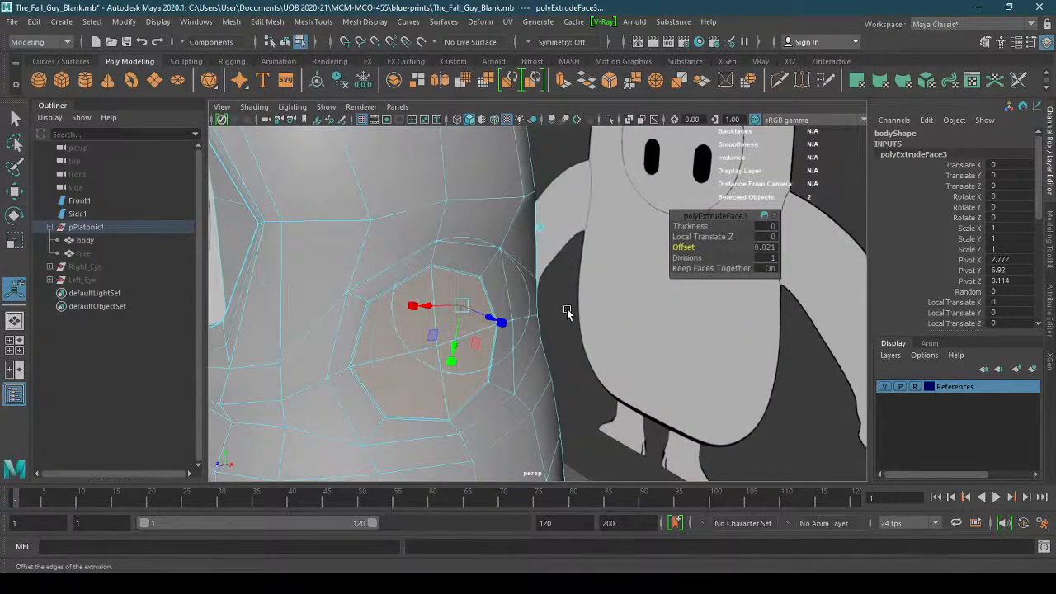
key("3")
left_click_drag(418, 367, 451, 369, "alt")
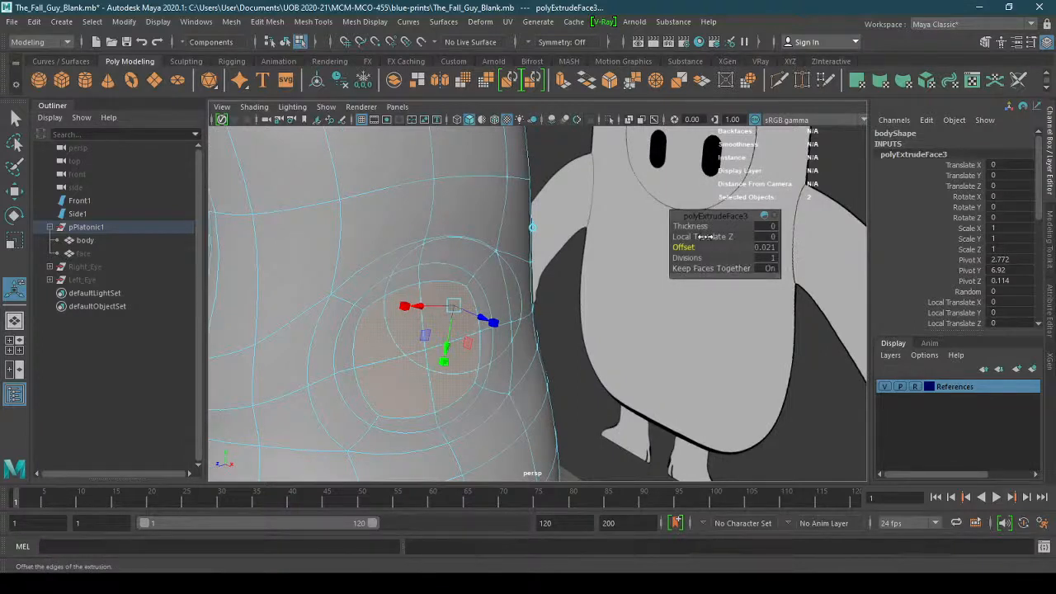
left_click_drag(698, 226, 637, 226)
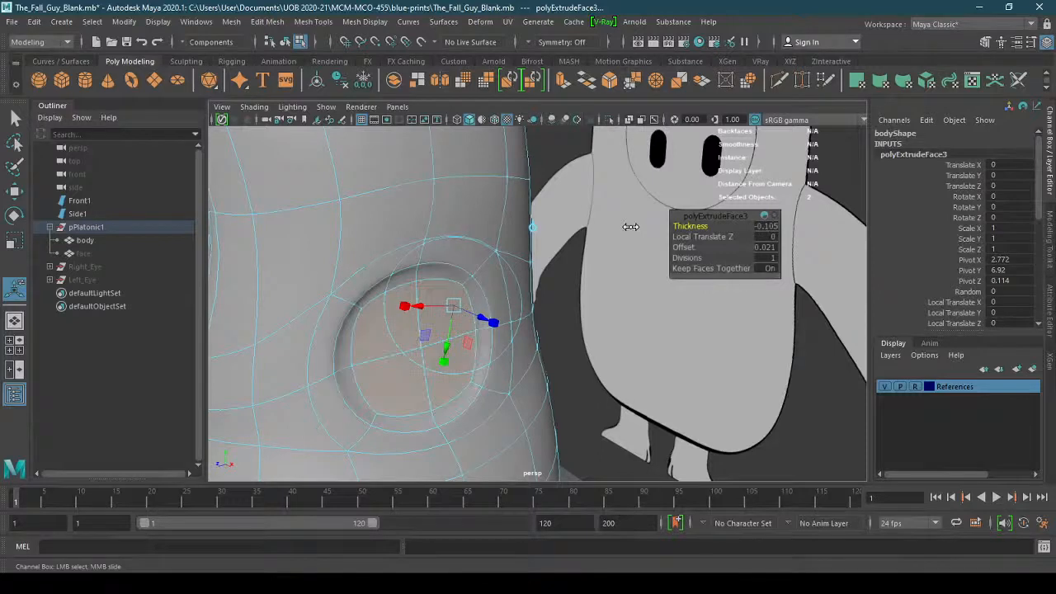
left_click_drag(688, 258, 697, 258)
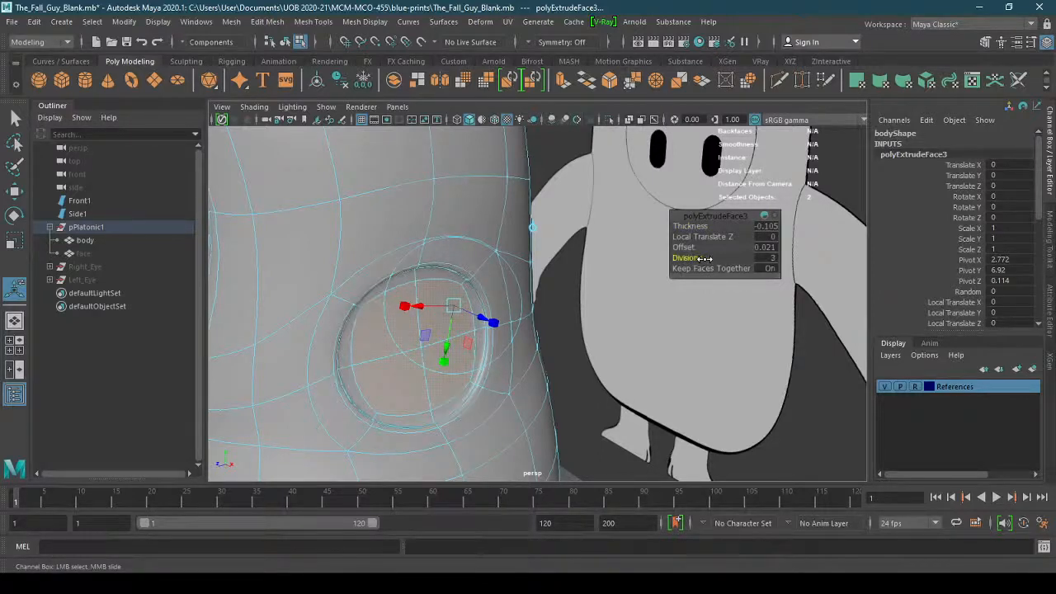
Extrude the four faces inside the arm socket again with a thickness of 1.038 to form an arm stub
left_click_drag(510, 426, 373, 391, "alt")
right_click_drag(387, 361, 376, 307, "shift")
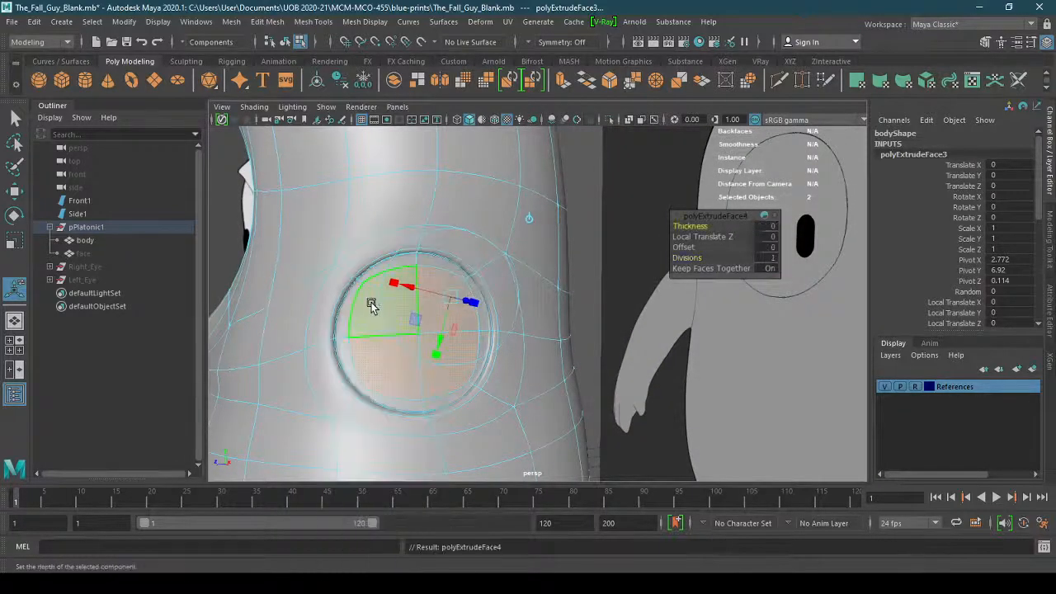
left_click_drag(414, 419, 437, 431, "alt")
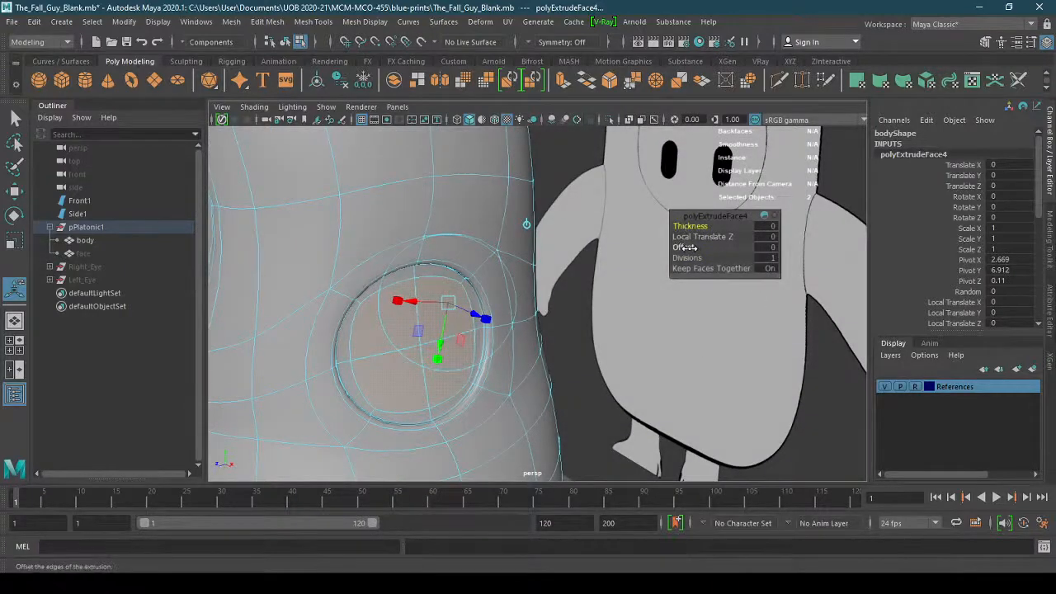
left_click_drag(689, 226, 1031, 224)
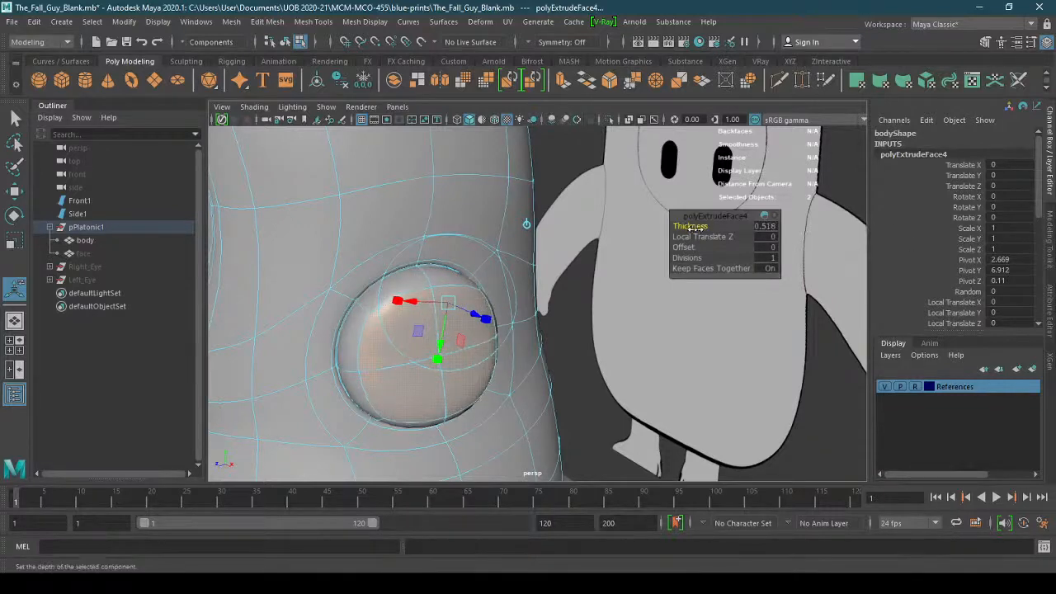
left_click_drag(697, 228, 969, 230)
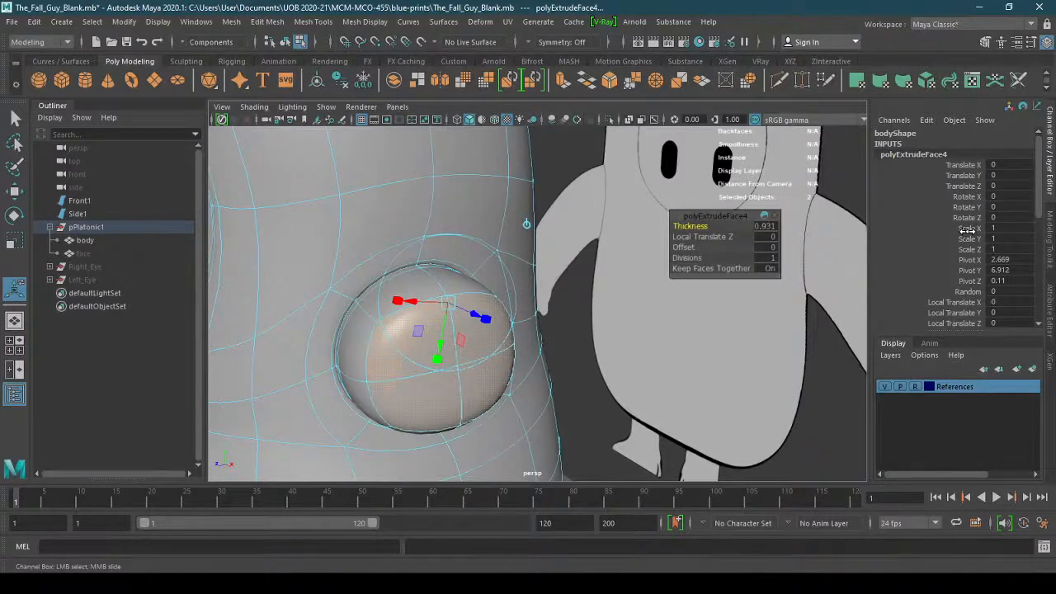
right_click_drag(594, 338, 456, 350, "alt")
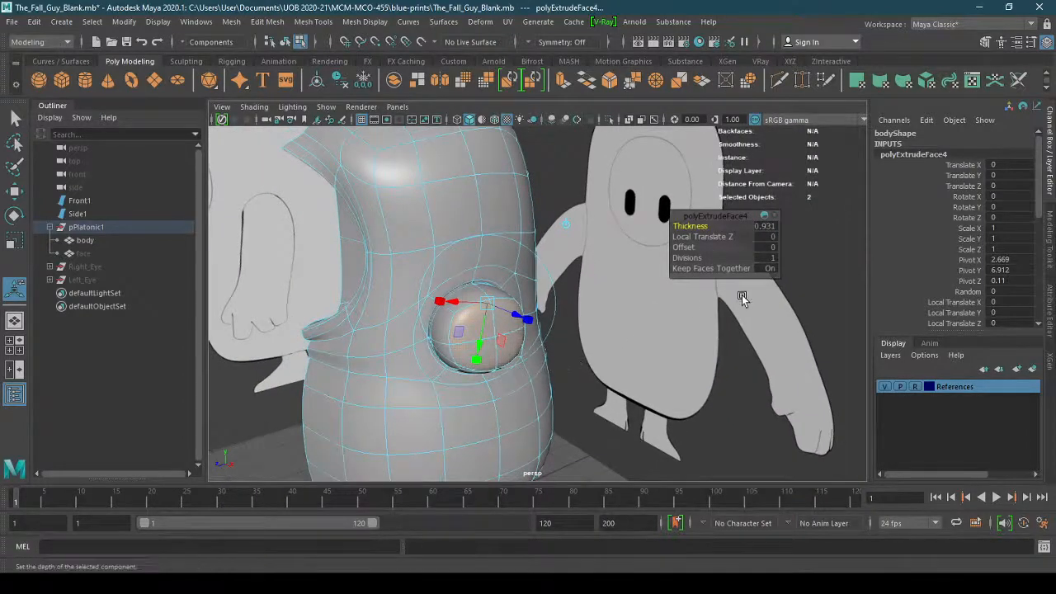
left_click_drag(697, 226, 771, 234)
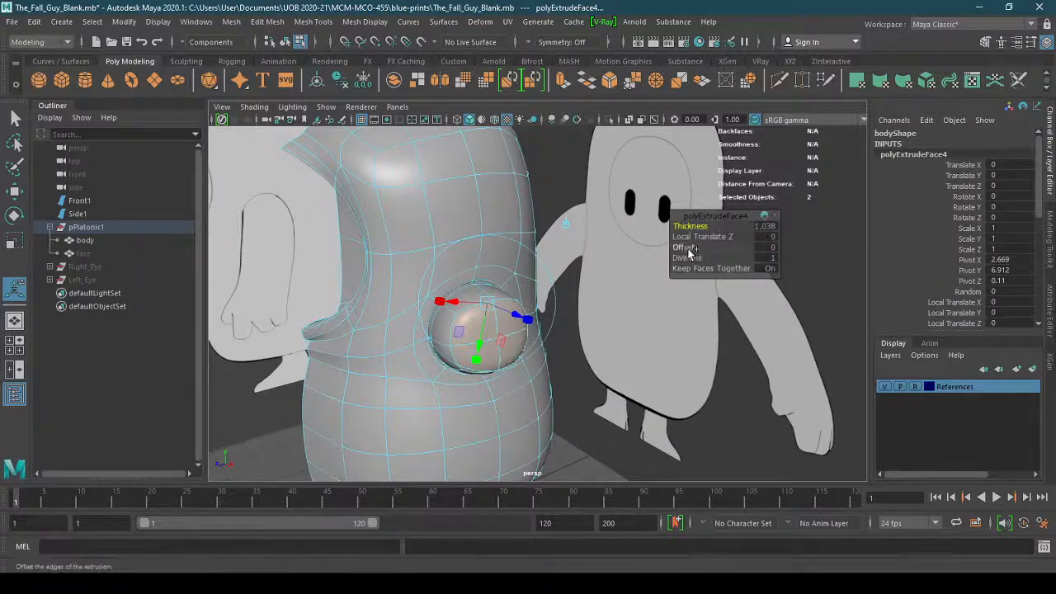
left_click_drag(691, 247, 675, 248)
key("ctrl+z")
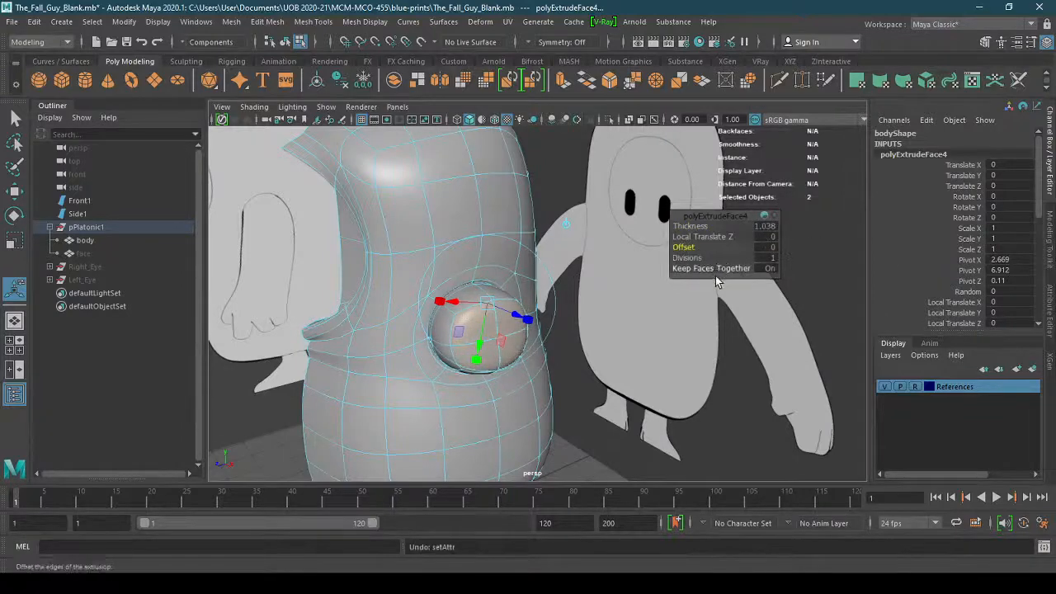
Switch to the front orthographic view and turn on X-Ray shading to see the reference arm through the stub
mouse_move(495, 341)
right_mouse_down("alt")
mouse_move(573, 330)
mouse_move(500, 352)
right_mouse_up("alt")
left_click_drag(498, 352, 621, 319, "alt")
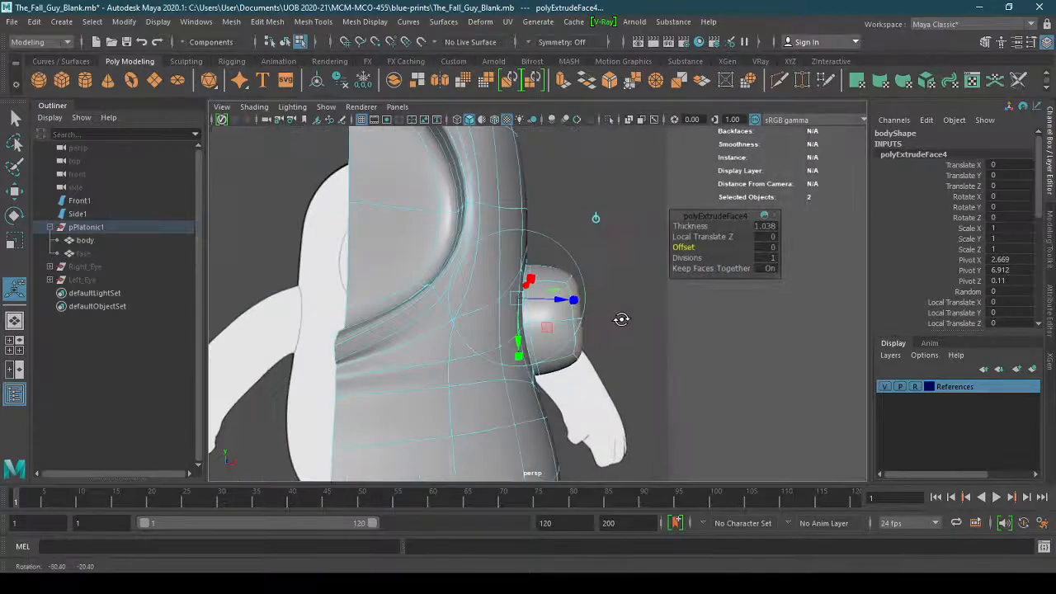
left_click(396, 106)
mouse_move(459, 152)
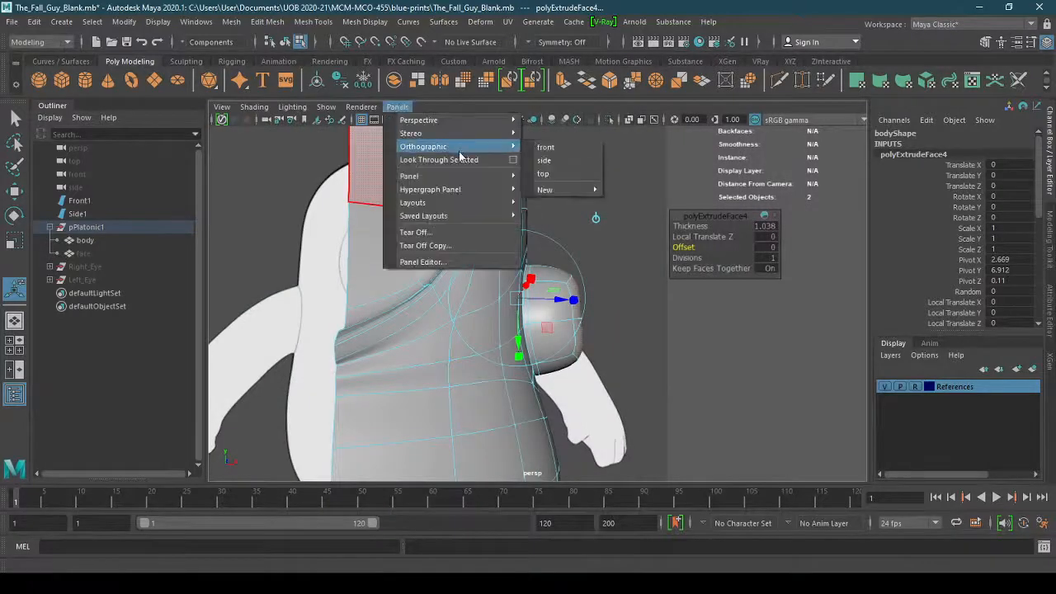
left_click(546, 147)
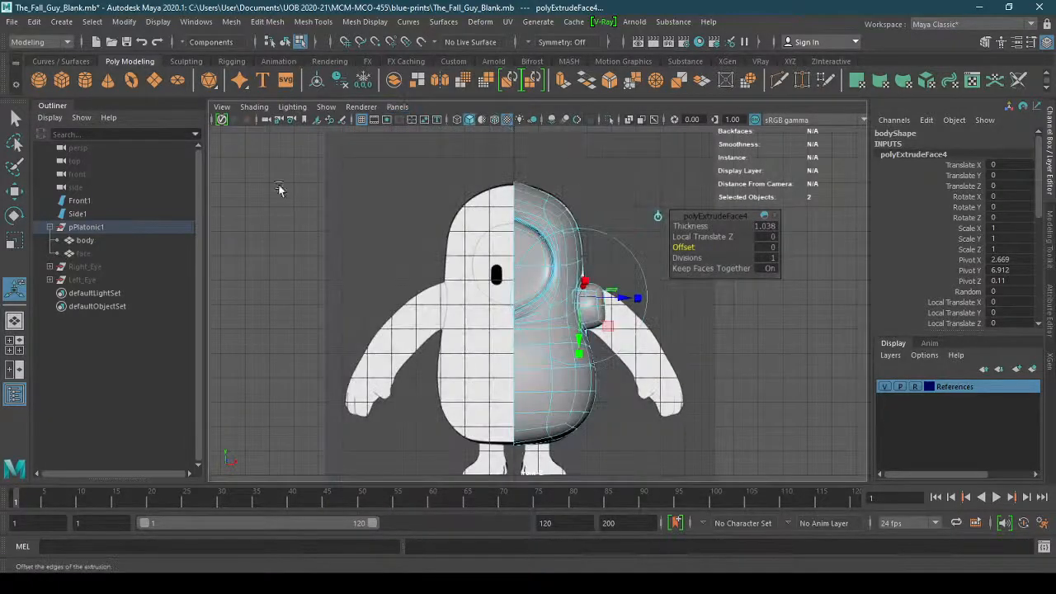
left_click(254, 106)
left_click(299, 213)
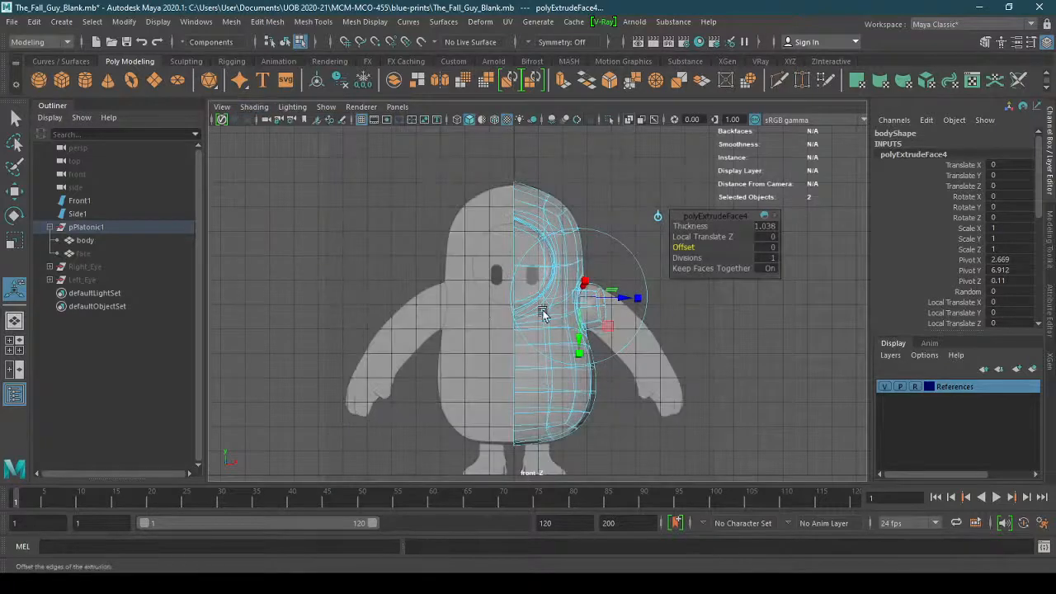
right_click_drag(474, 309, 739, 313, "alt")
middle_click_drag(740, 313, 569, 289, "alt")
right_click_drag(421, 290, 611, 294, "alt")
middle_click_drag(487, 299, 526, 312, "alt")
right_click_drag(455, 313, 604, 315, "alt")
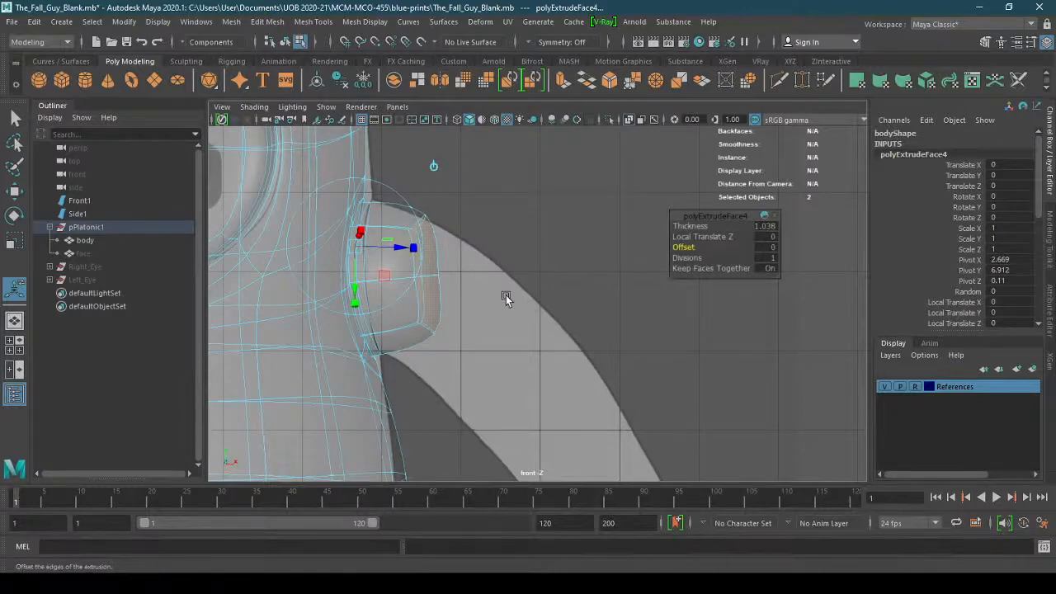
Rotate, move and scale the arm stub's end faces to follow the angle and width of the reference upper arm
key("w")
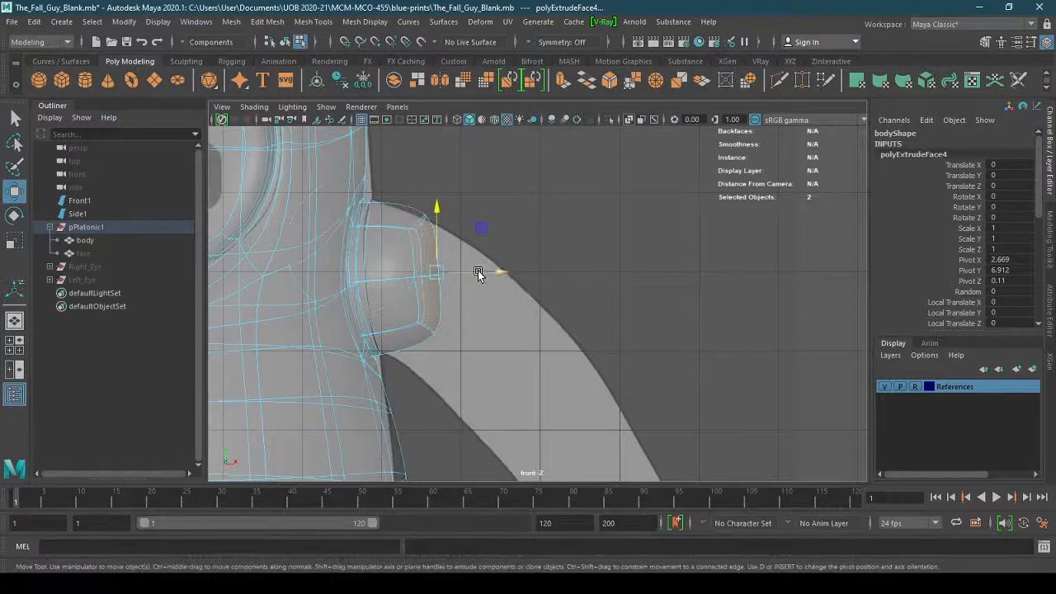
key("r")
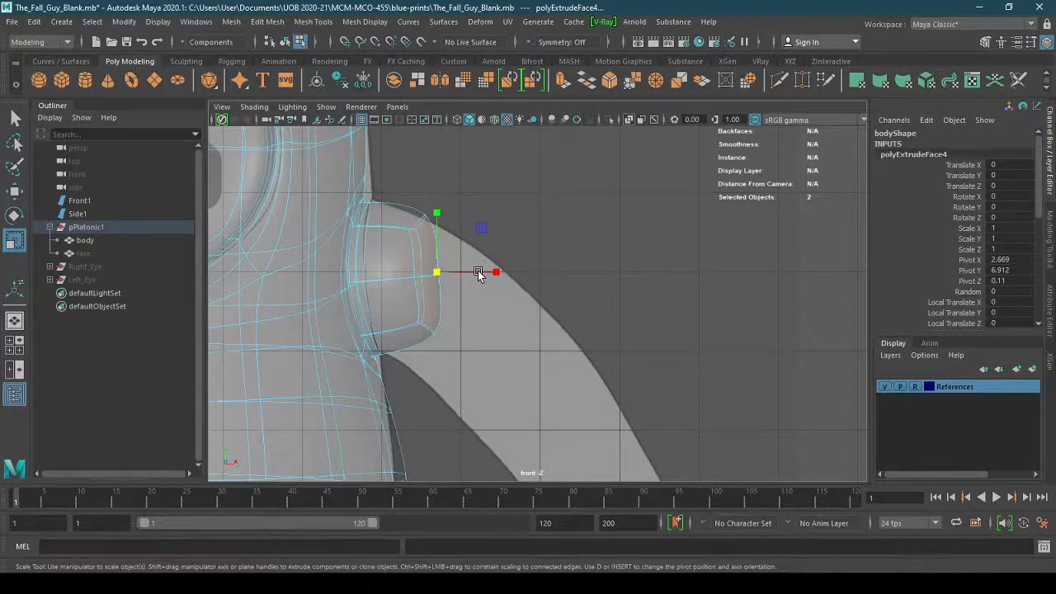
key("e")
left_click_drag(489, 321, 462, 347)
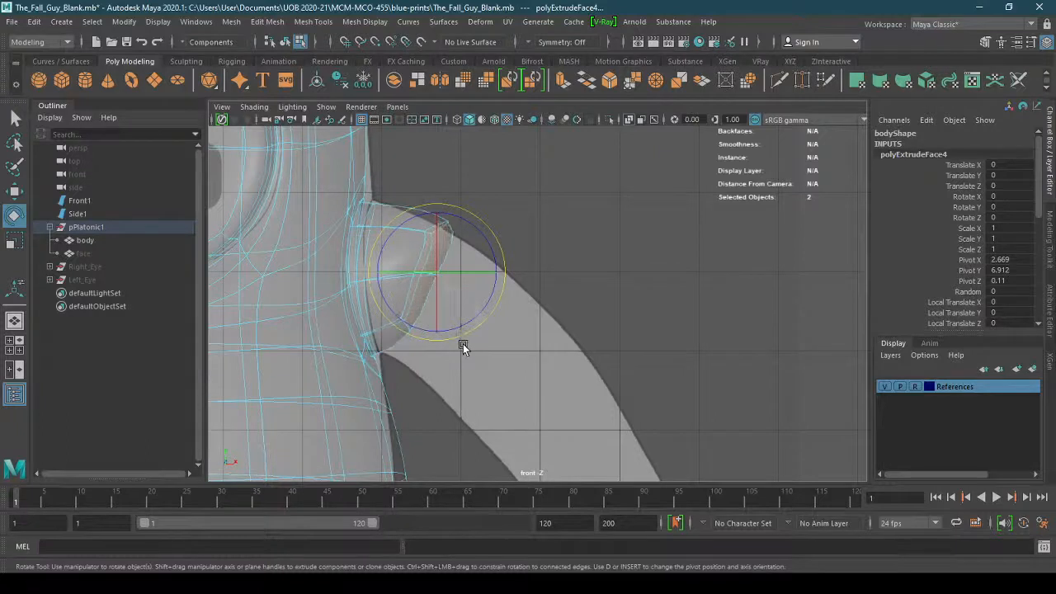
key("w")
left_click_drag(490, 231, 495, 259)
key("r")
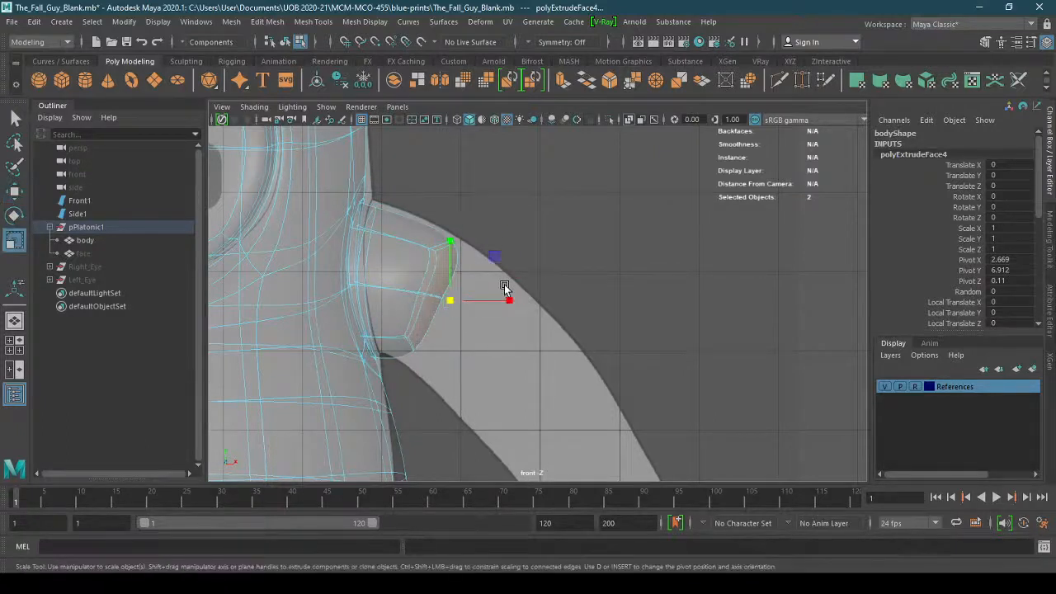
mouse_move(465, 299)
left_mouse_down()
mouse_move(479, 291)
mouse_move(470, 305)
left_mouse_up()
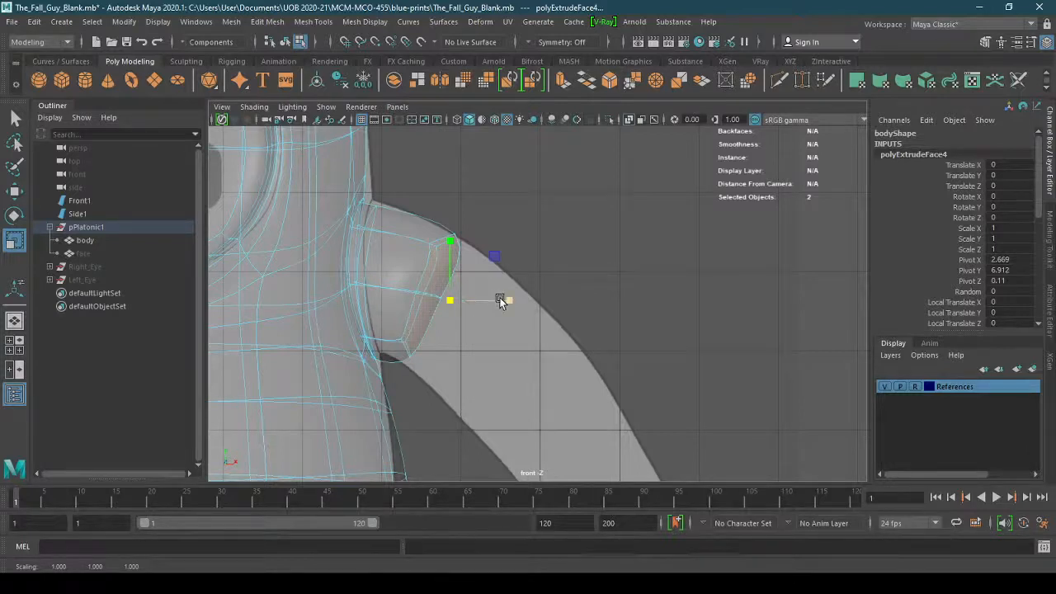
Extrude the stub's end faces down along the reference arm to mid-arm and rotate them across its direction
key("w")
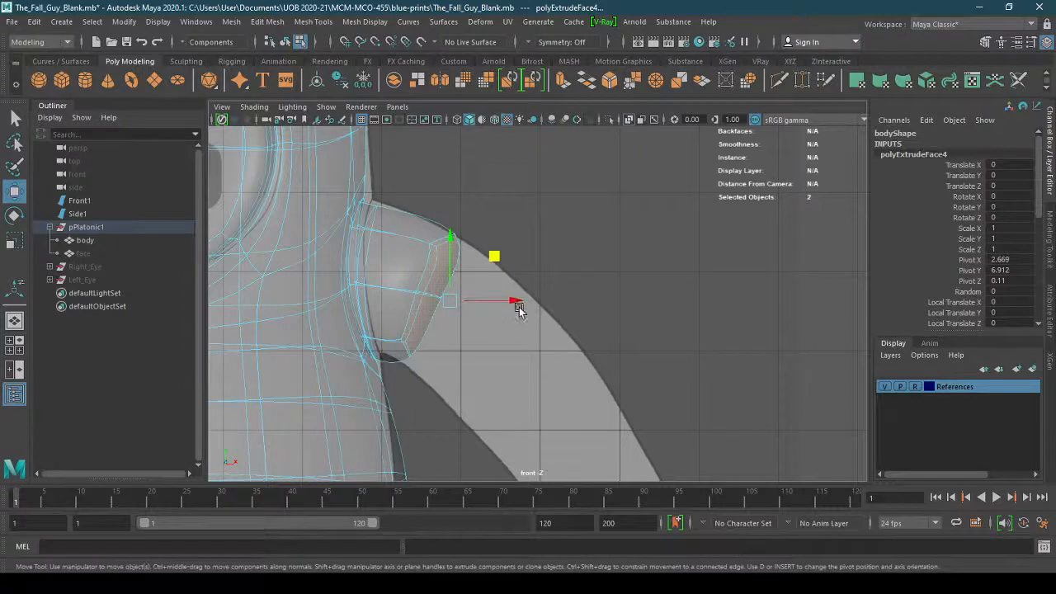
left_click(495, 259)
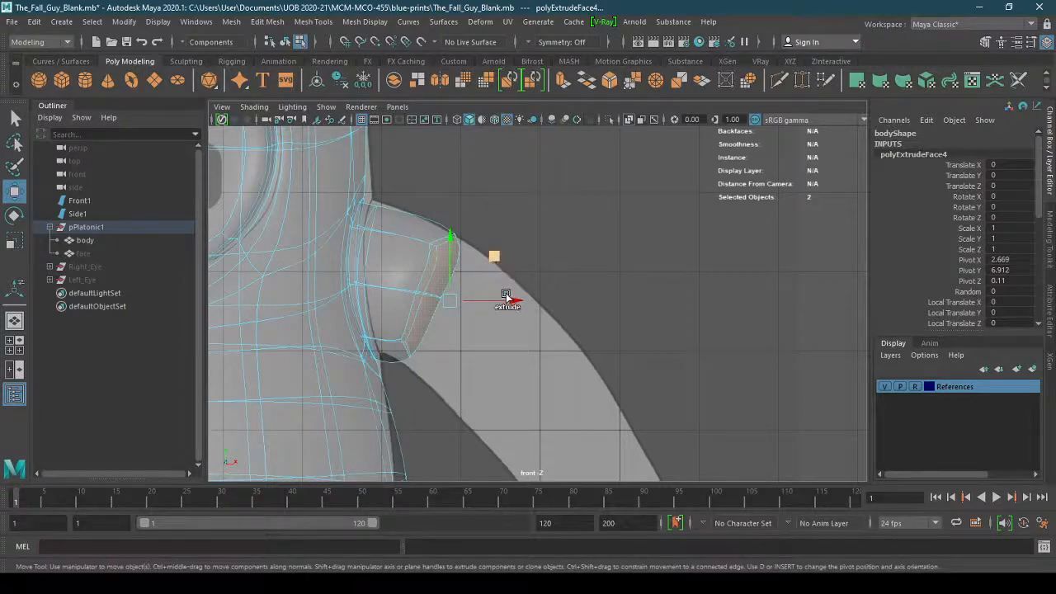
left_click_drag(495, 258, 602, 376)
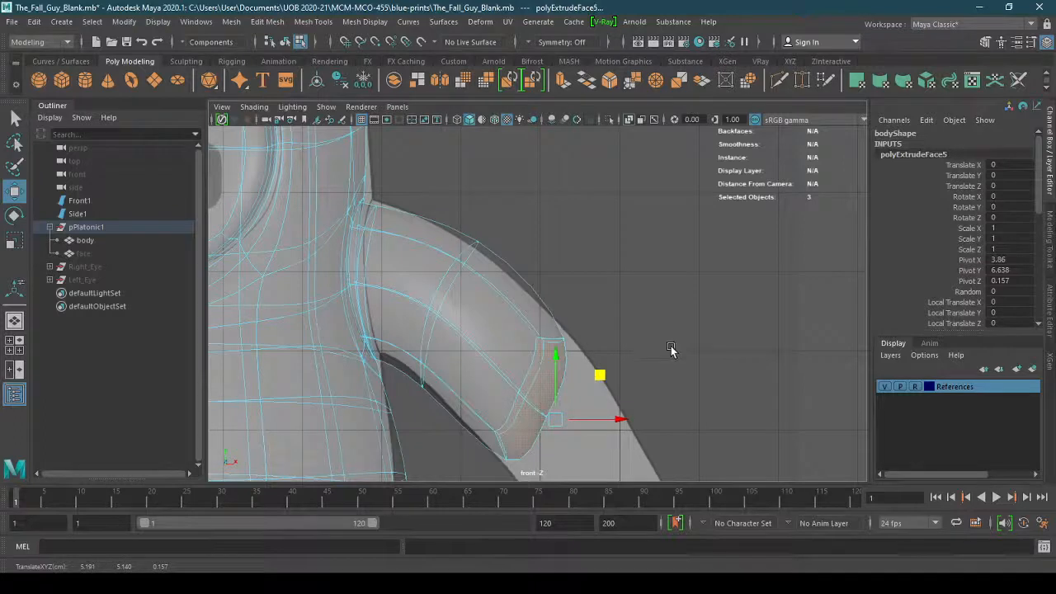
key("e")
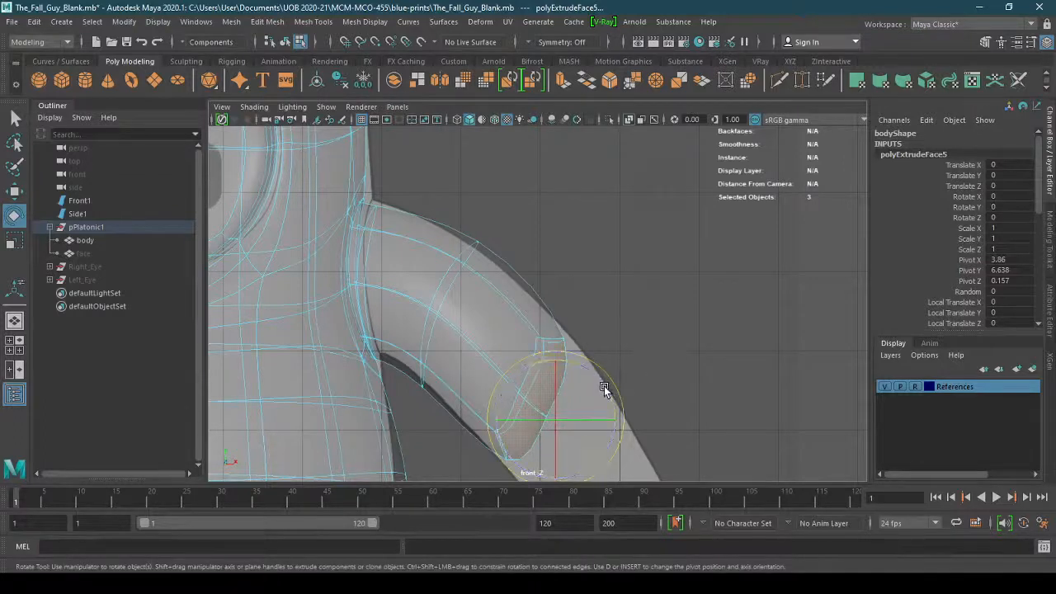
left_click_drag(603, 386, 609, 404)
middle_click_drag(609, 404, 625, 260, "alt")
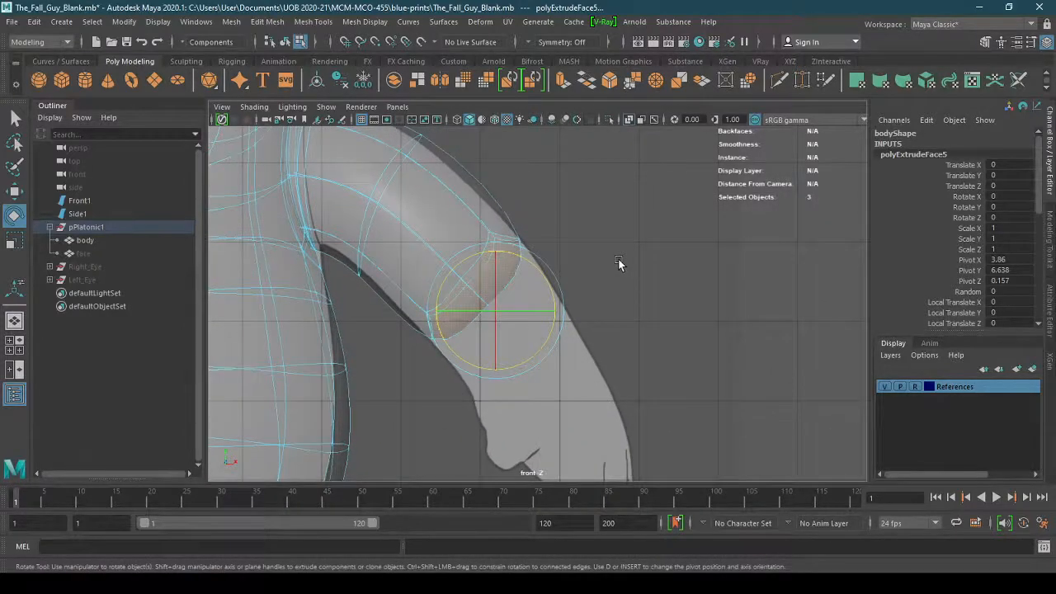
Extrude the mid-arm end faces down to the reference hand and rotate them to follow the arm's bend
key("w")
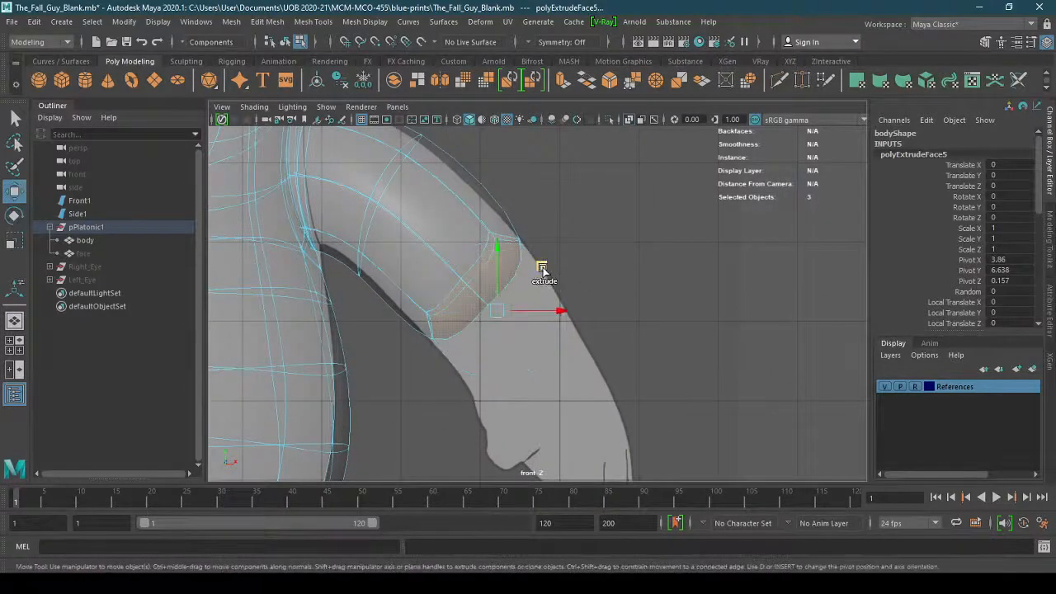
left_click_drag(542, 267, 606, 382, "shift")
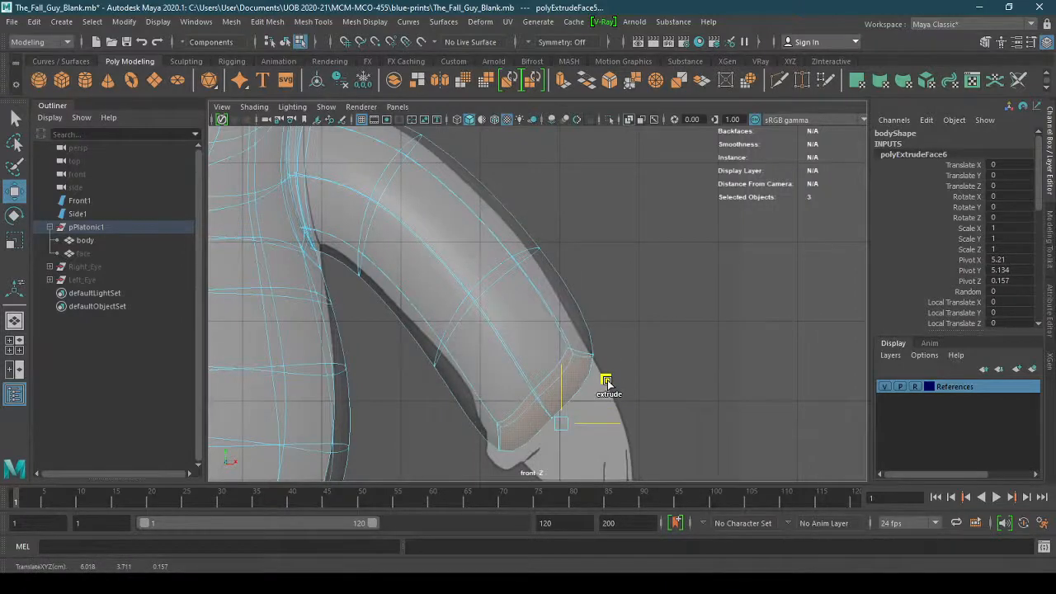
key("e")
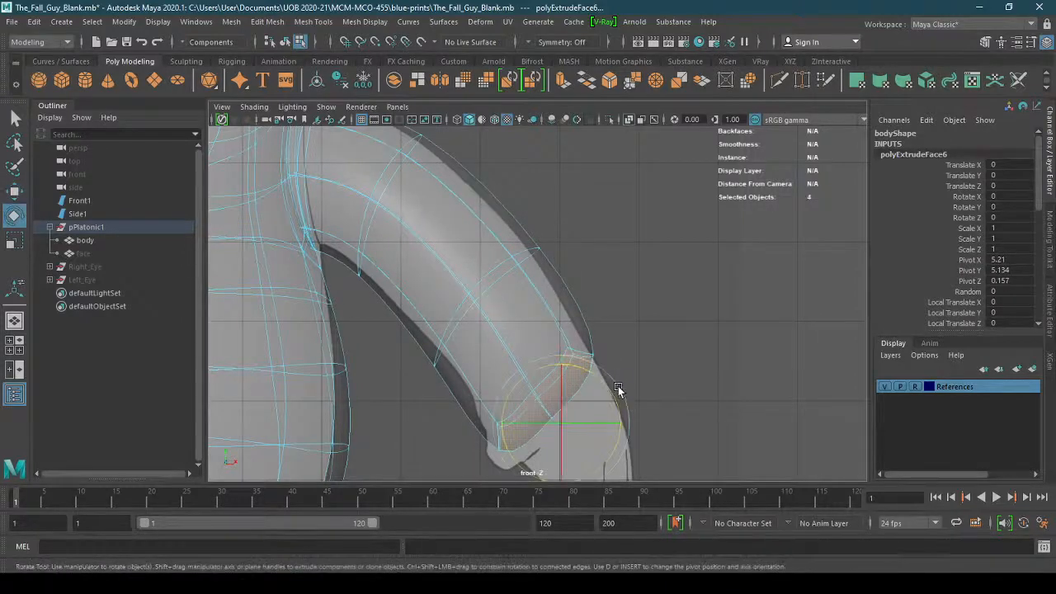
left_click_drag(615, 388, 628, 408)
middle_click_drag(628, 407, 585, 328, "alt")
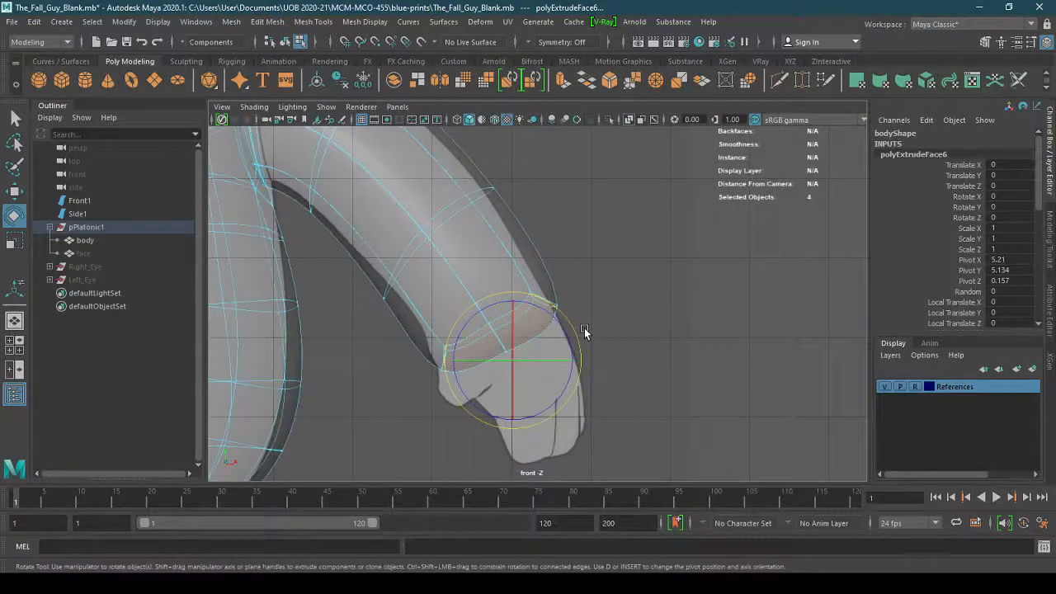
Scale down the forearm's end faces, move them back up to the wrist and rotate them to match its angle
key("r")
left_click_drag(513, 358, 490, 379)
key("w")
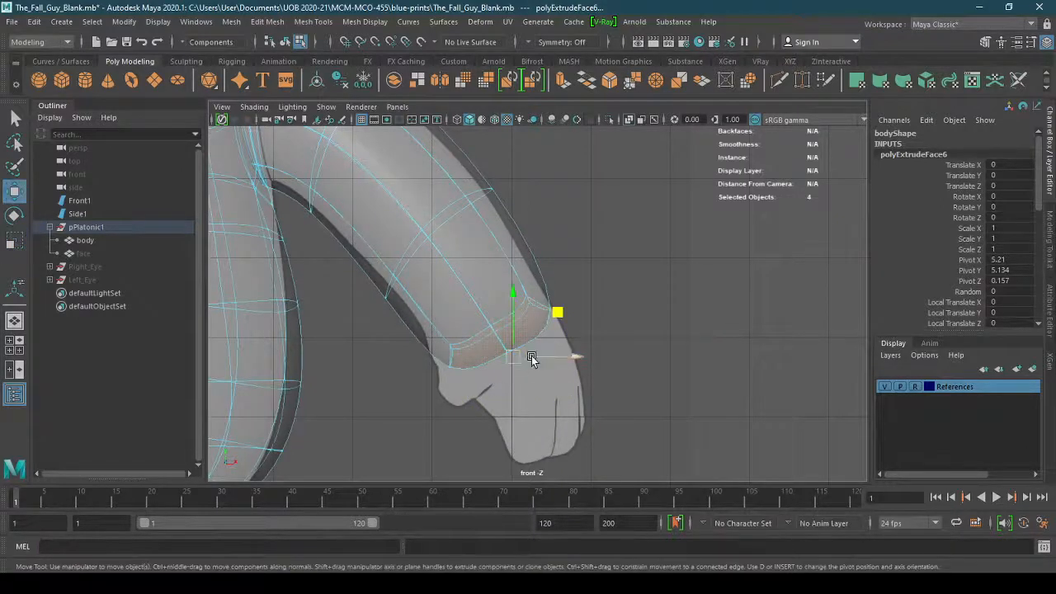
middle_click_drag(558, 312, 533, 277)
mouse_move(553, 328)
left_mouse_down()
mouse_move(542, 352)
mouse_move(552, 346)
left_mouse_up()
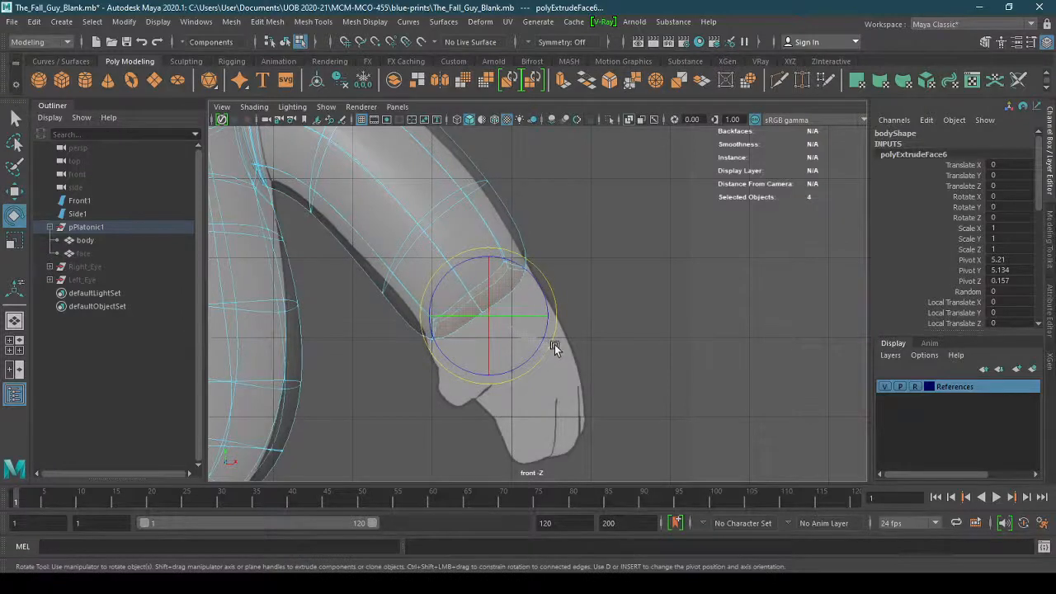
key("w")
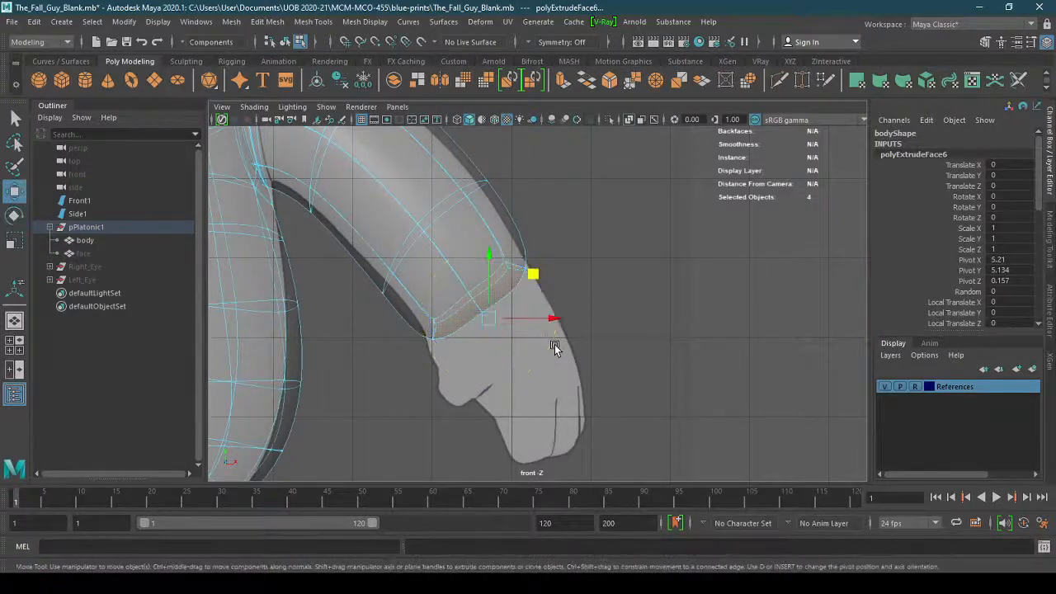
left_click_drag(535, 274, 534, 275)
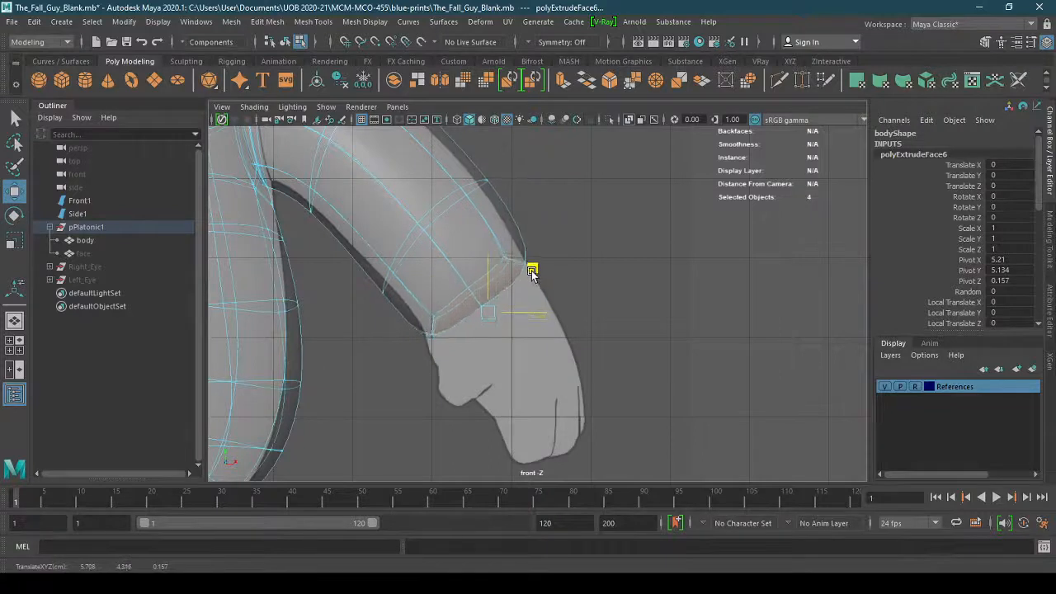
key("r")
key("w")
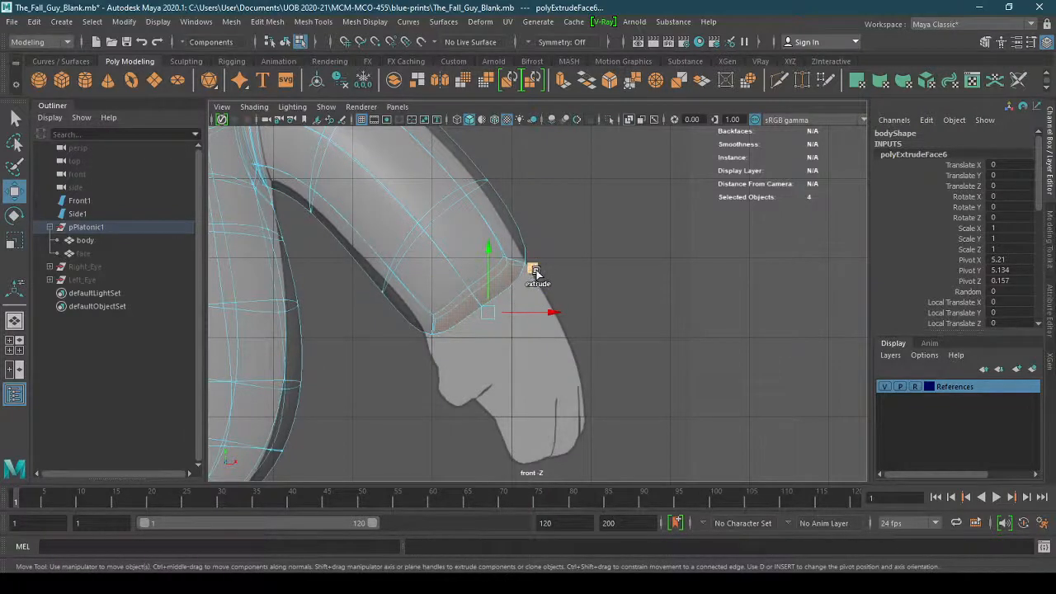
Extrude the wrist faces down into the reference hand, then rotate, shrink and shift them to fit within its outline
left_click_drag(535, 273, 596, 366, "shift")
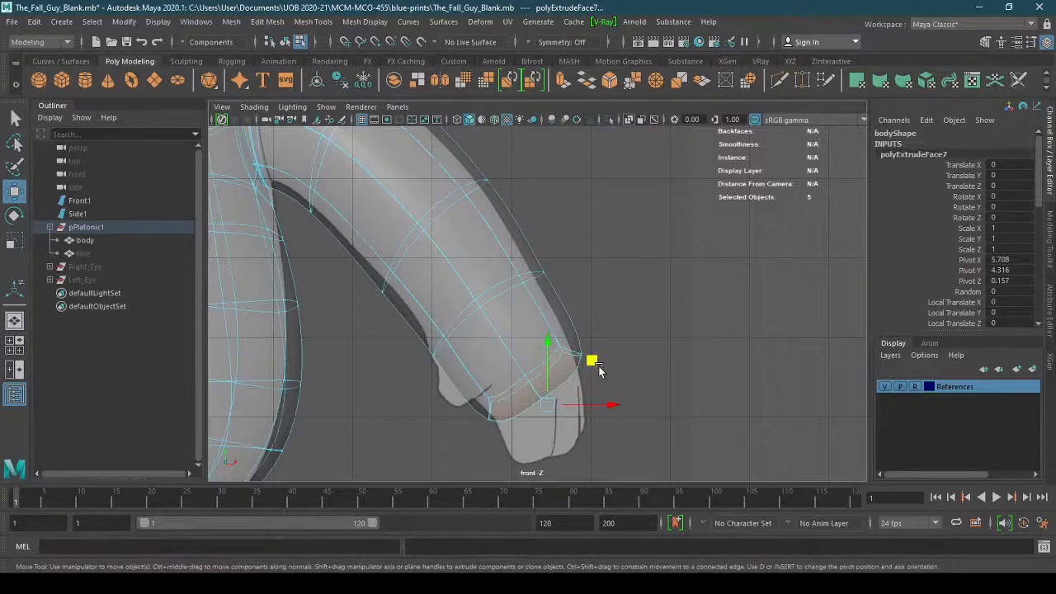
key("e")
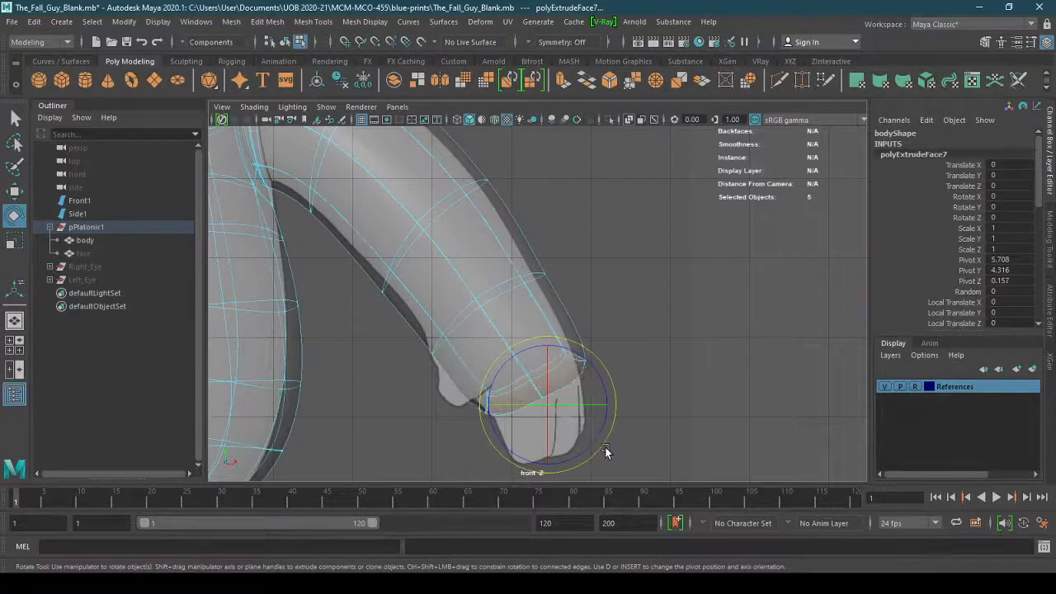
key("r")
left_click_drag(548, 401, 525, 415)
key("w")
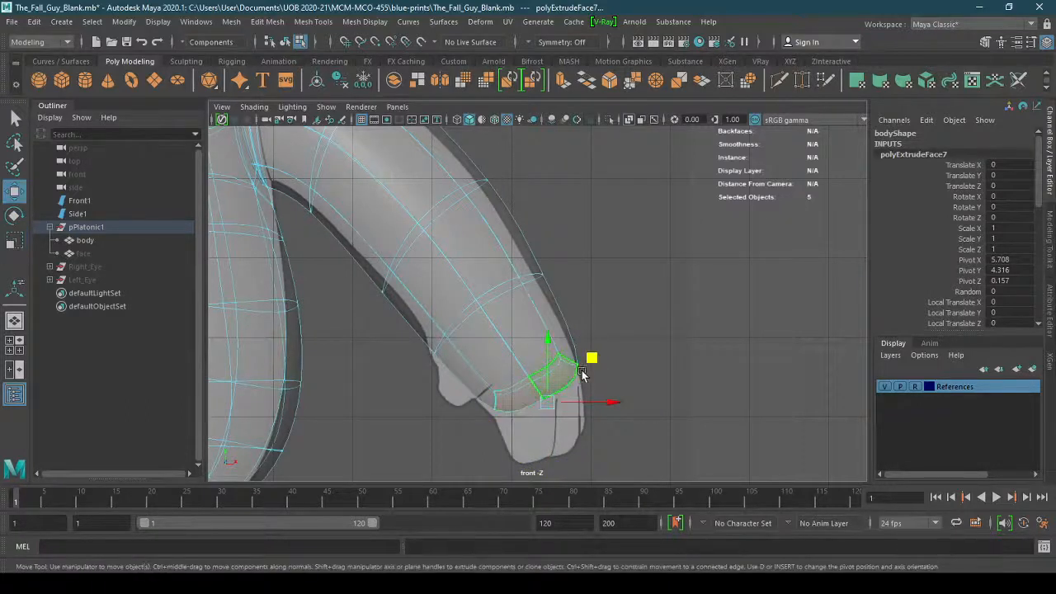
left_click_drag(595, 366, 590, 371)
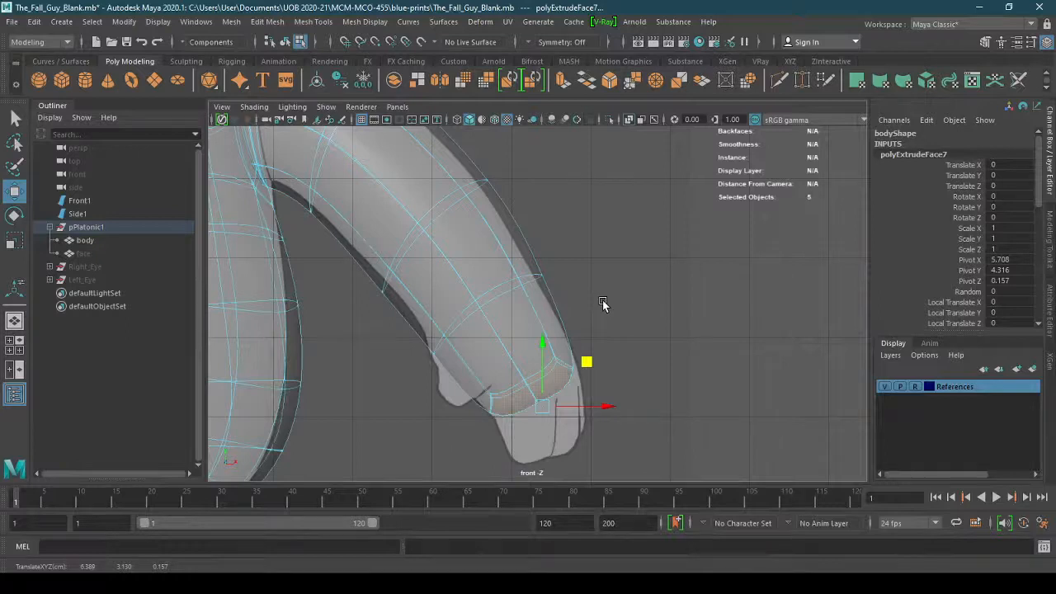
Move the outer-edge vertices of the upper-arm and mid-arm loops to follow the front reference's arm outline
middle_click_drag(547, 301, 568, 320, "alt")
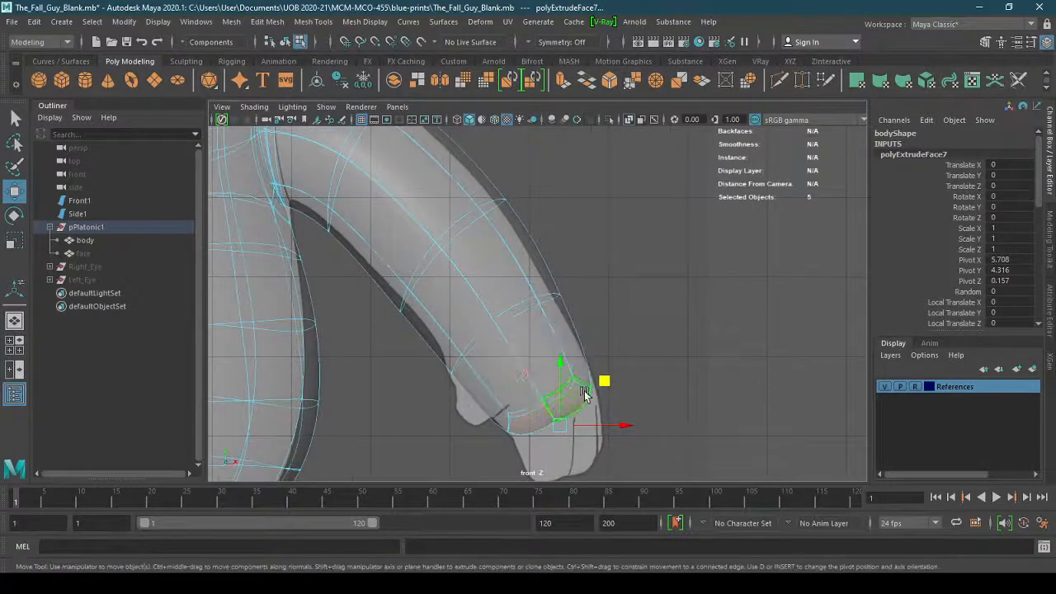
right_click_drag(576, 319, 560, 319, "alt")
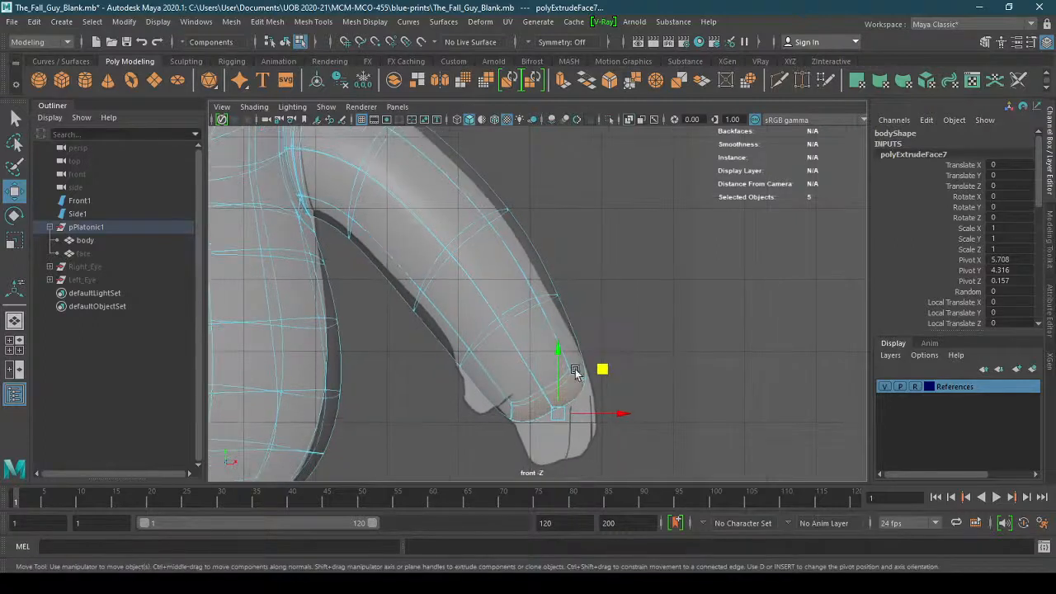
middle_click_drag(547, 305, 555, 355, "alt")
right_click_drag(523, 235, 454, 233)
left_click_drag(452, 149, 381, 199)
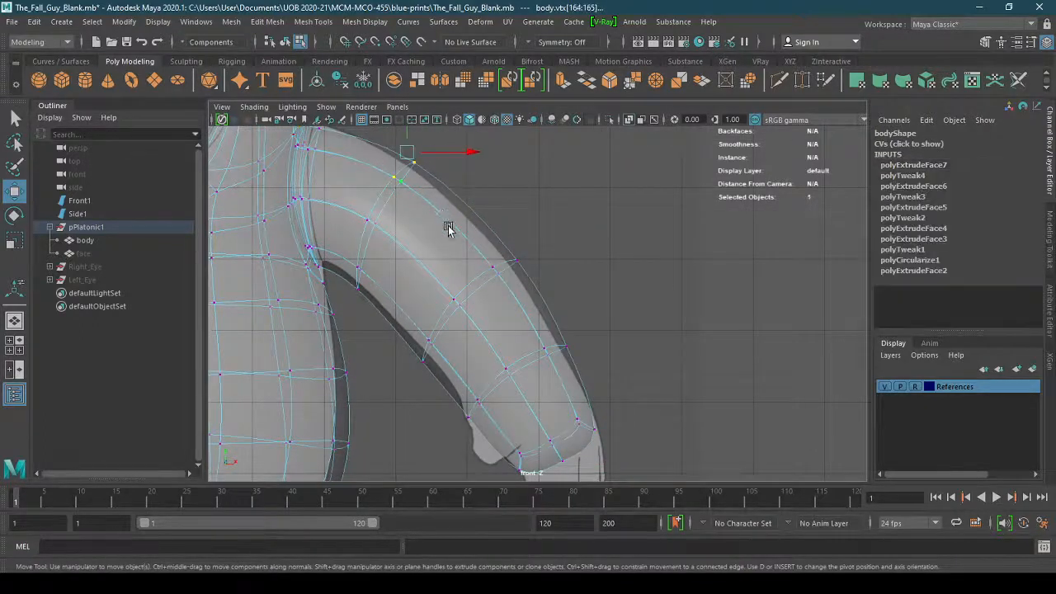
middle_click_drag(448, 227, 461, 288, "alt")
left_click_drag(467, 174, 459, 182)
left_click_drag(541, 310, 497, 348)
left_click_drag(578, 288, 571, 297)
Adjust the forearm's outer vertices and the arm's underside vertices to match the front reference outline
middle_click_drag(645, 391, 620, 307, "alt")
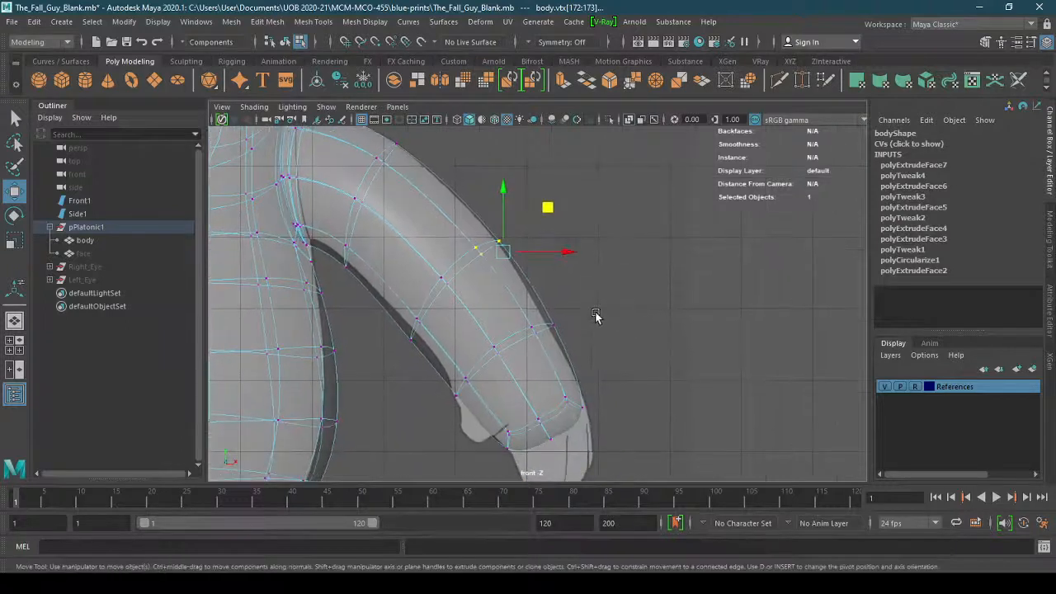
left_click_drag(594, 312, 509, 340)
left_click_drag(591, 278, 586, 286)
left_click_drag(396, 361, 471, 288)
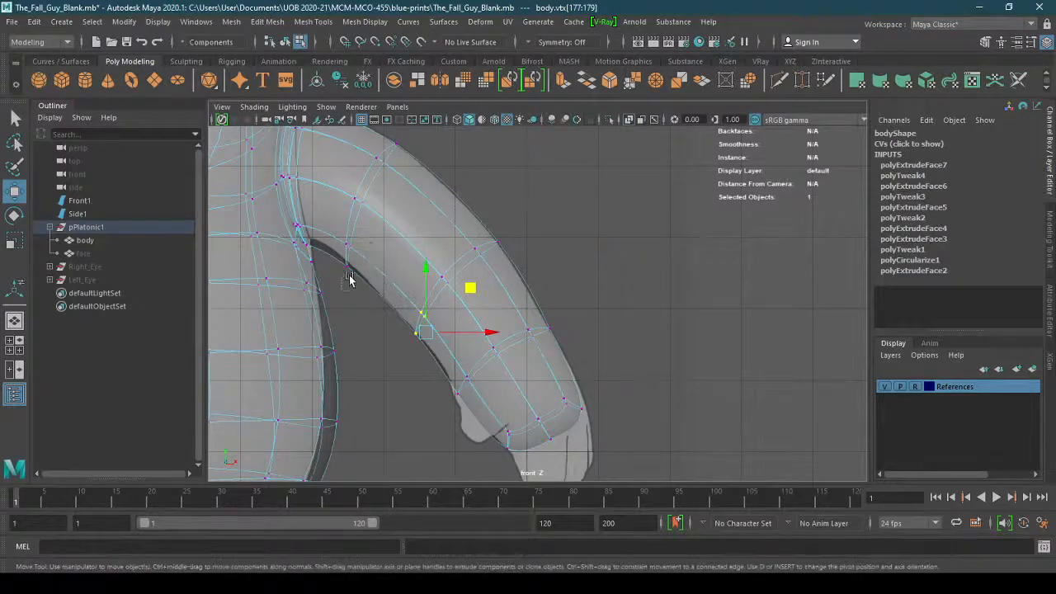
left_click_drag(363, 236, 364, 236)
left_click(386, 211)
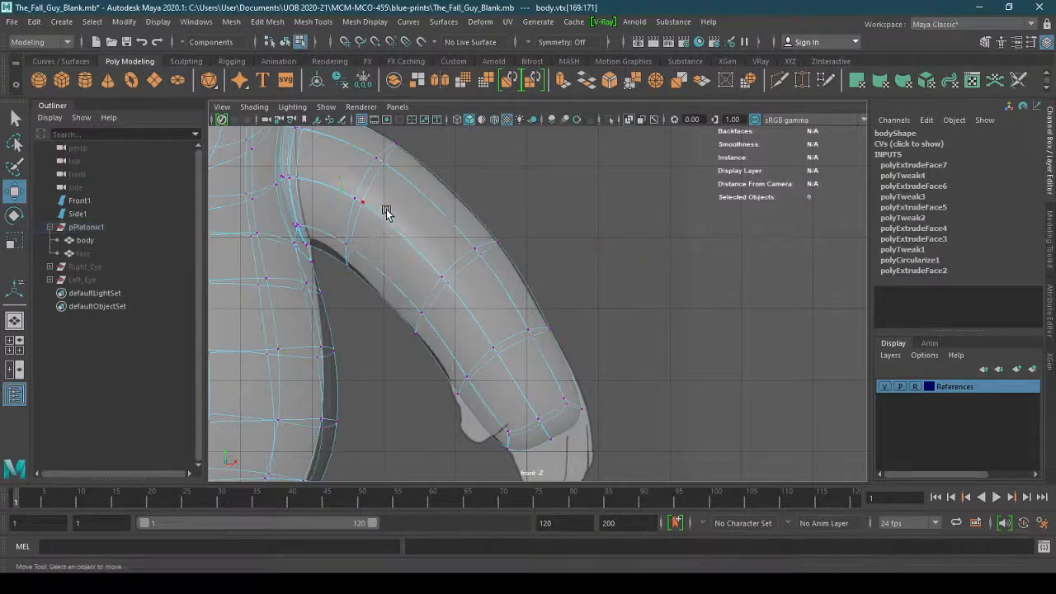
left_click_drag(338, 269, 381, 212)
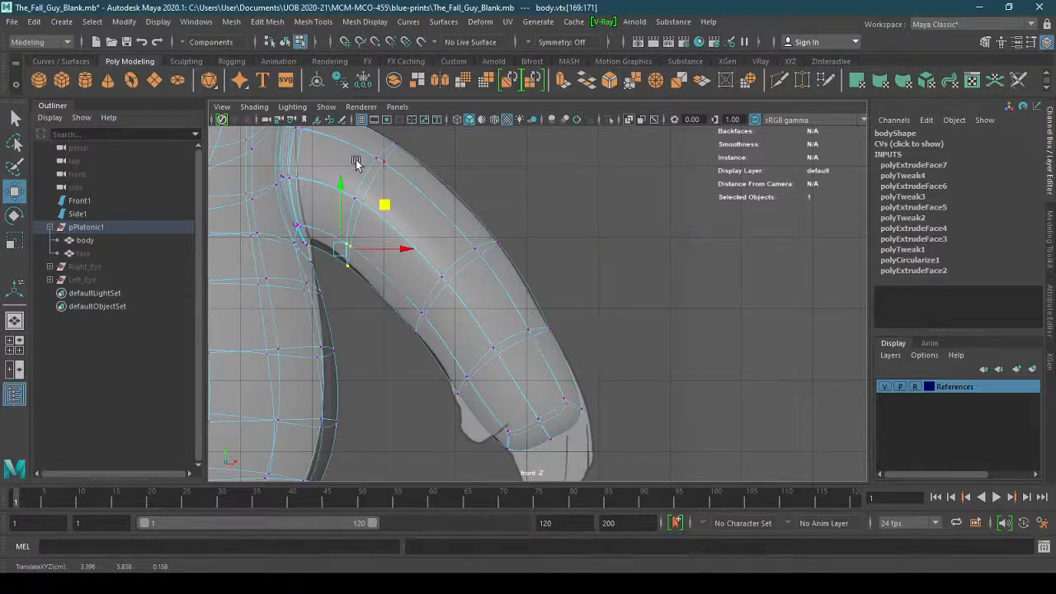
Try to shift the arm's end faces forward to the reference hand in the side view, and undo the move
left_click(252, 108)
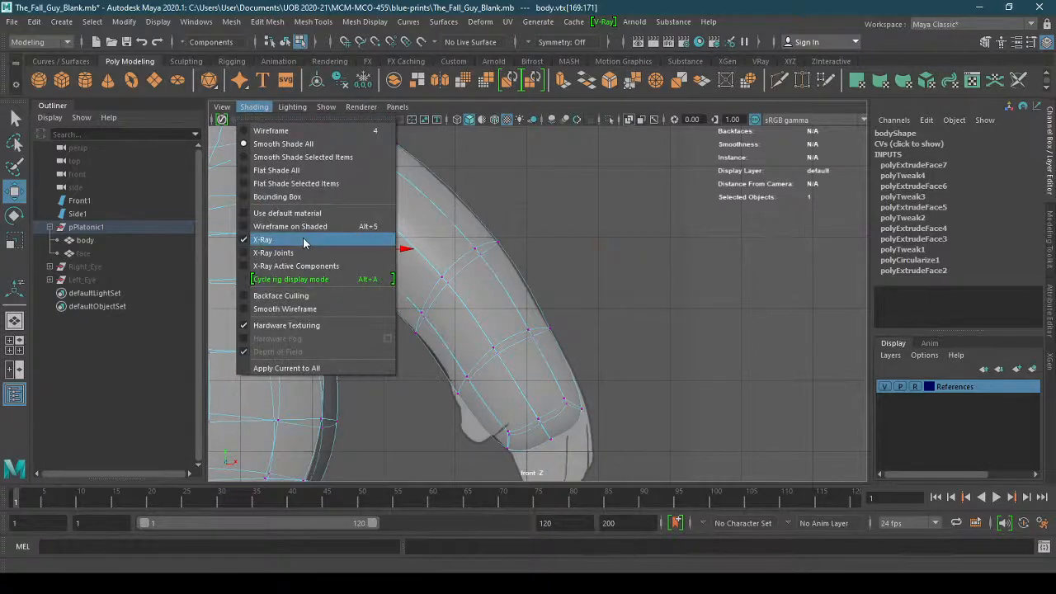
mouse_move(400, 108)
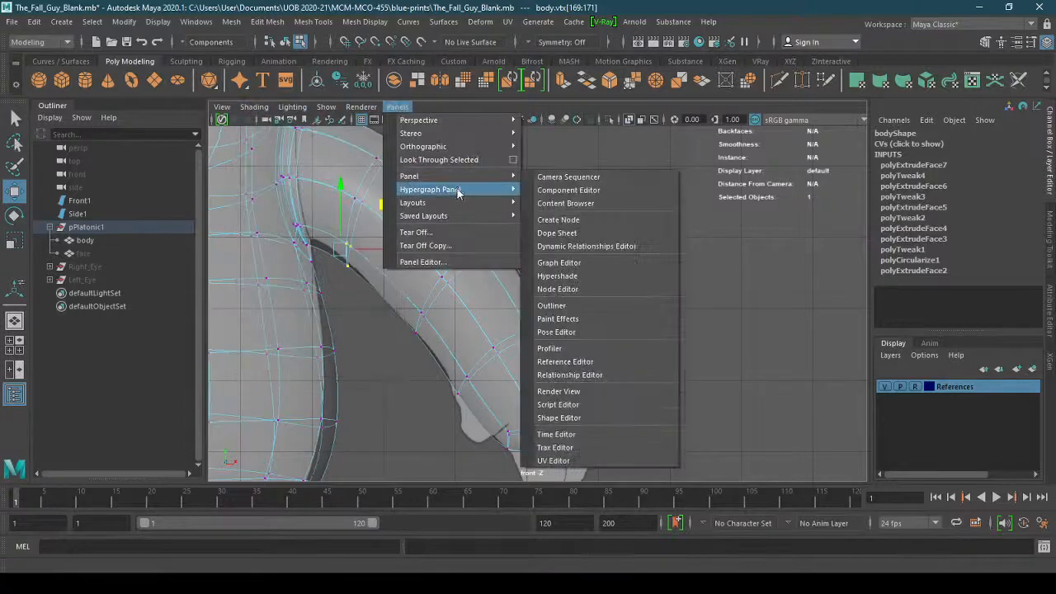
mouse_move(458, 191)
mouse_move(451, 154)
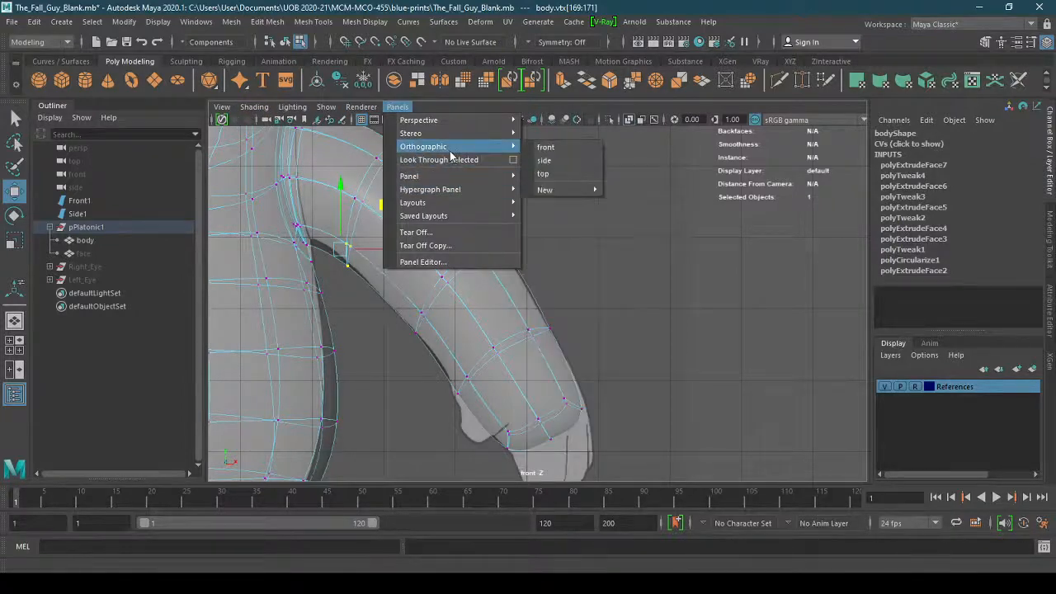
left_click(544, 160)
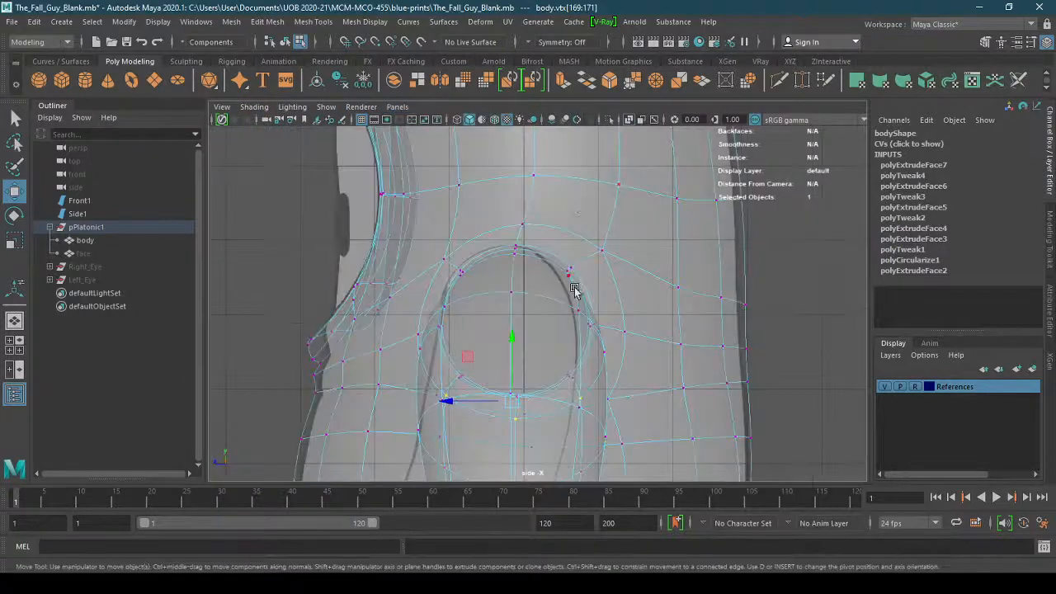
scroll(554, 226, "up", 3)
scroll(589, 314, "down", 5)
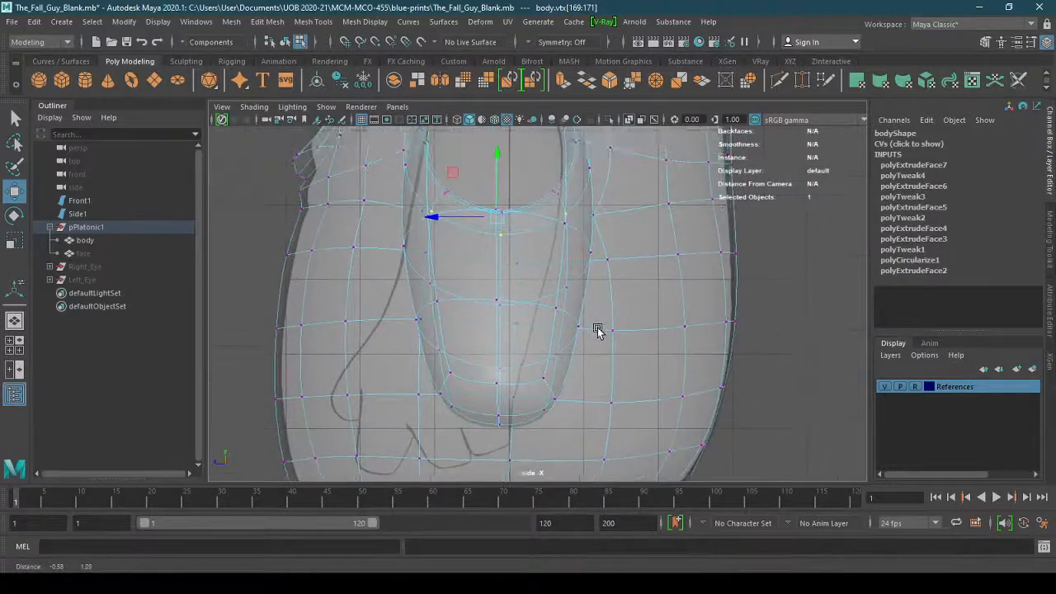
scroll(557, 302, "up", 1)
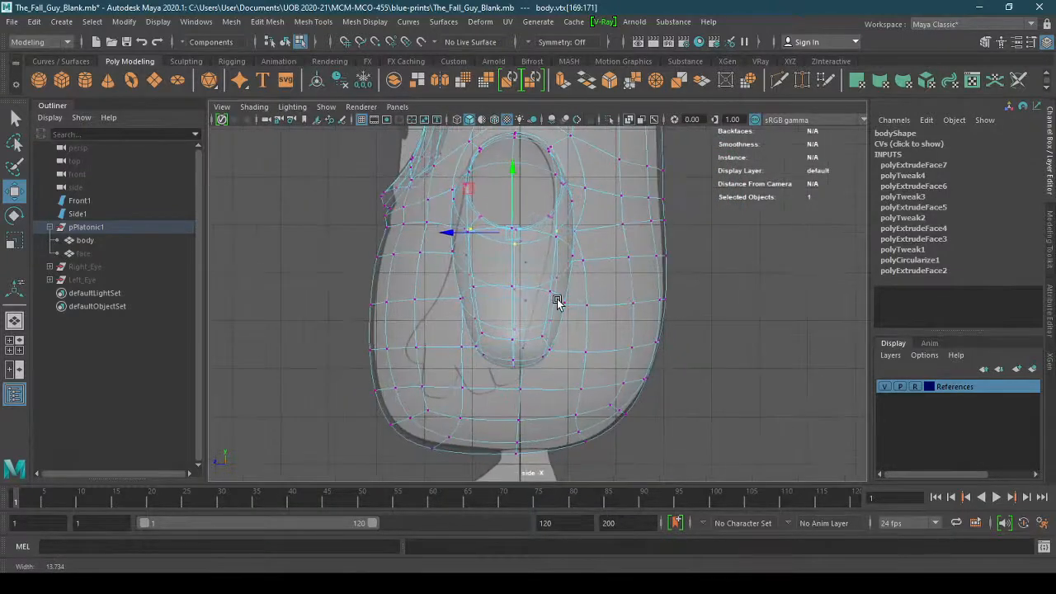
right_click_drag(536, 359, 543, 276)
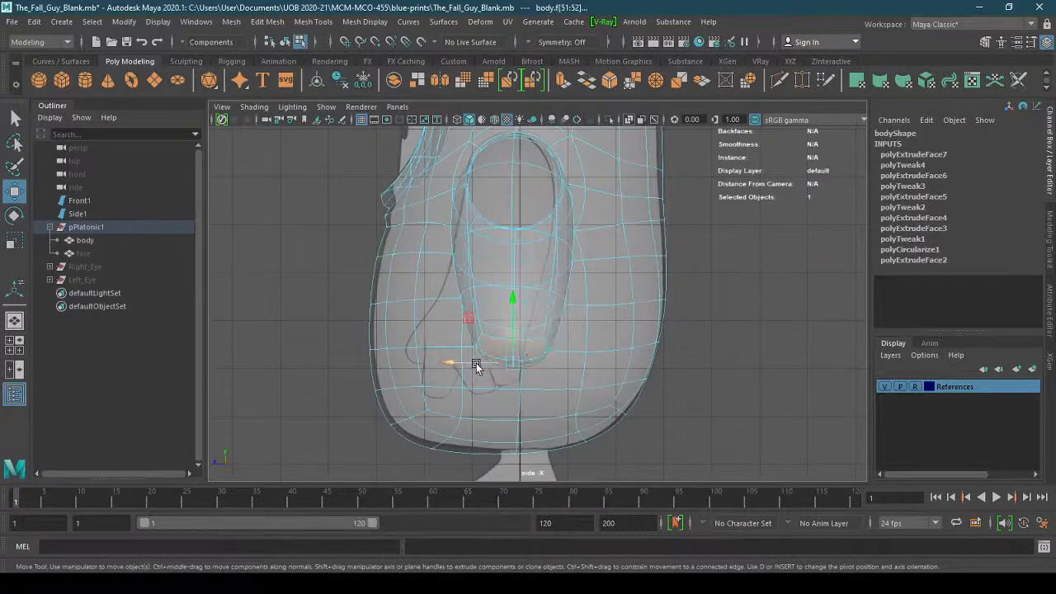
left_click_drag(478, 363, 487, 330)
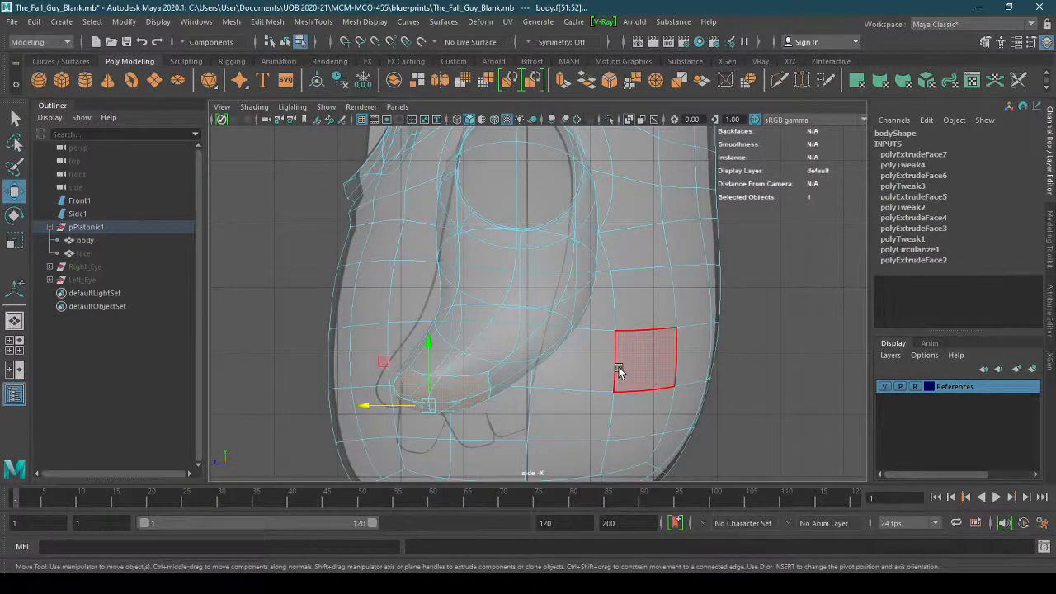
key("ctrl+z")
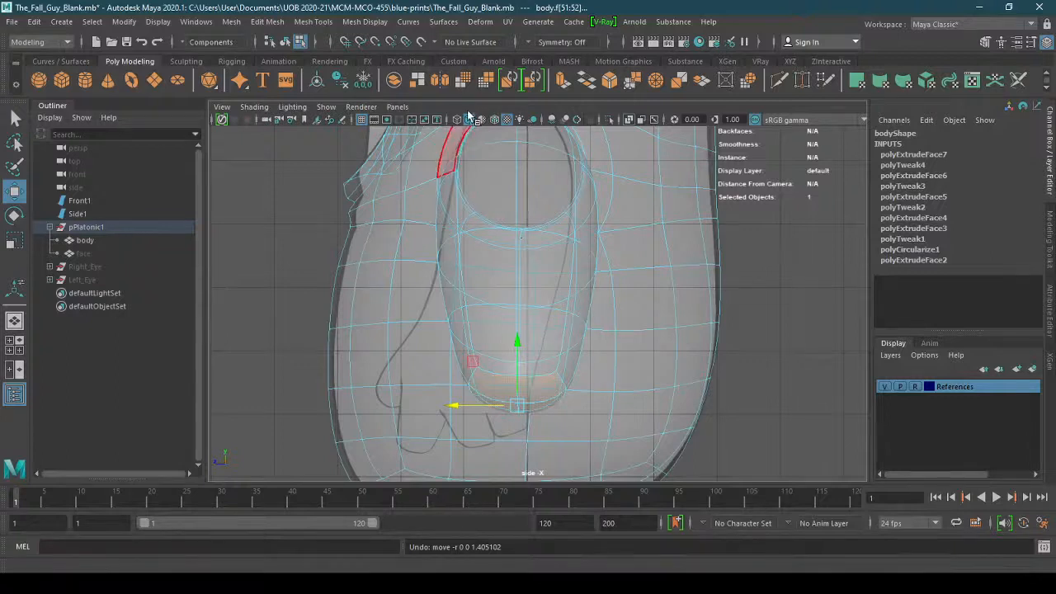
In the front view, hide the body's head and torso faces and the remaining lower side faces
left_click(395, 106)
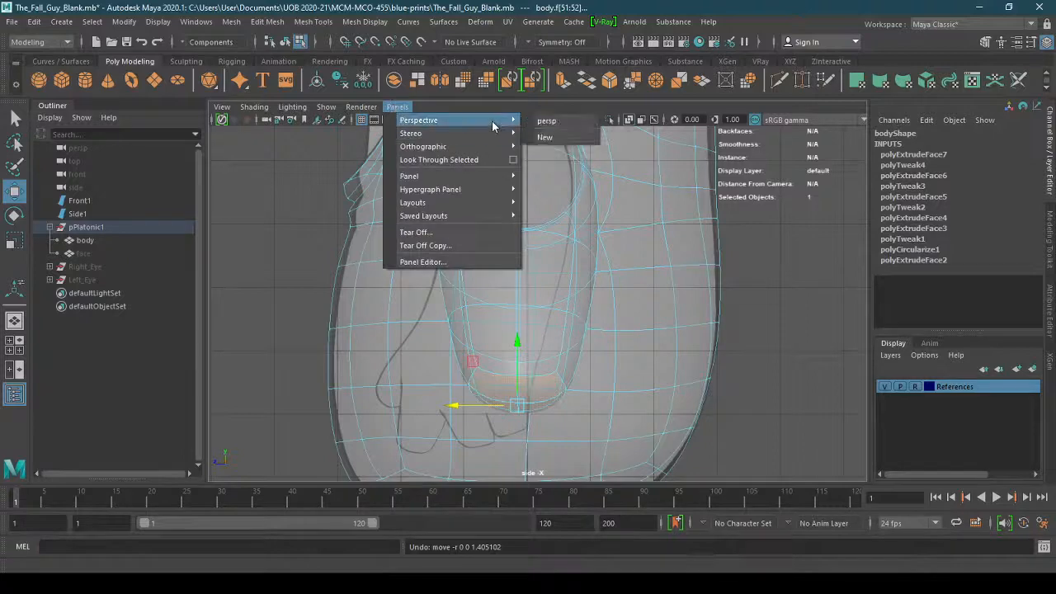
mouse_move(484, 150)
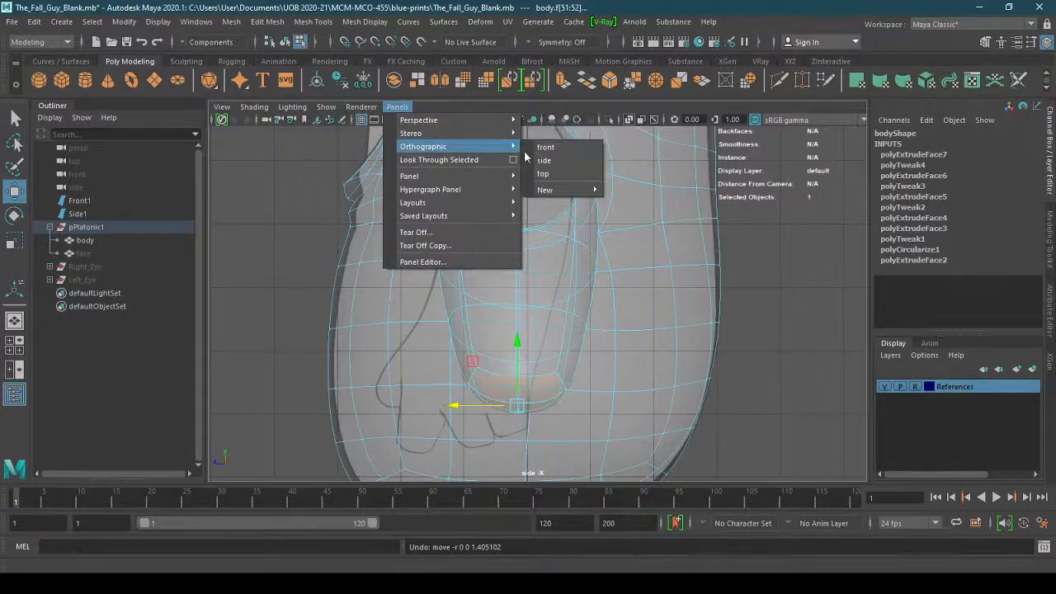
left_click(562, 151)
right_click_drag(636, 289, 400, 302, "alt")
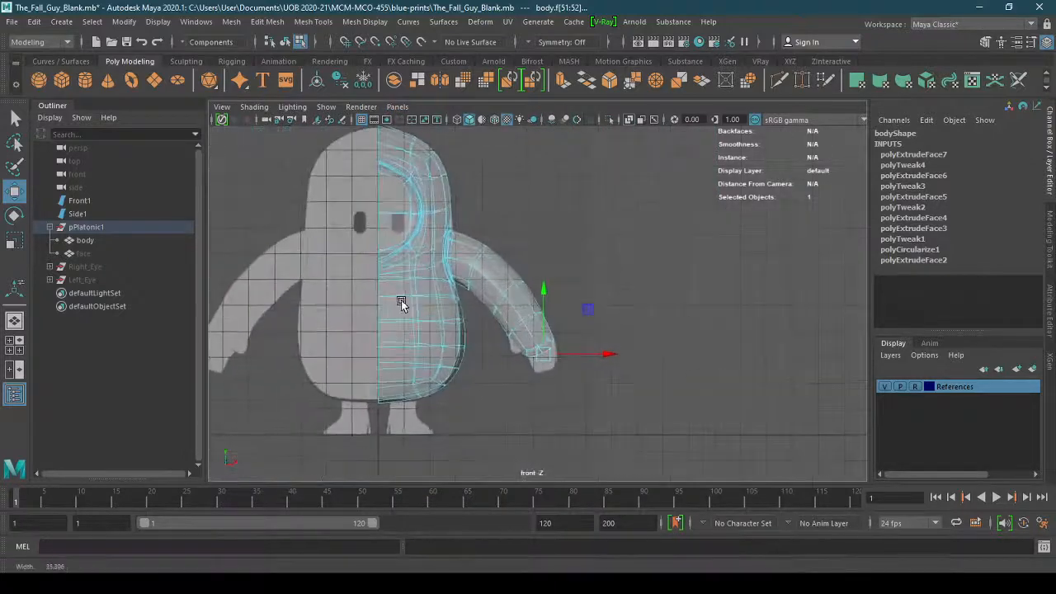
middle_click_drag(507, 243, 517, 267, "alt")
mouse_move(493, 265)
right_mouse_down("alt")
mouse_move(515, 261)
mouse_move(501, 260)
right_mouse_up("alt")
left_click_drag(307, 137, 441, 221)
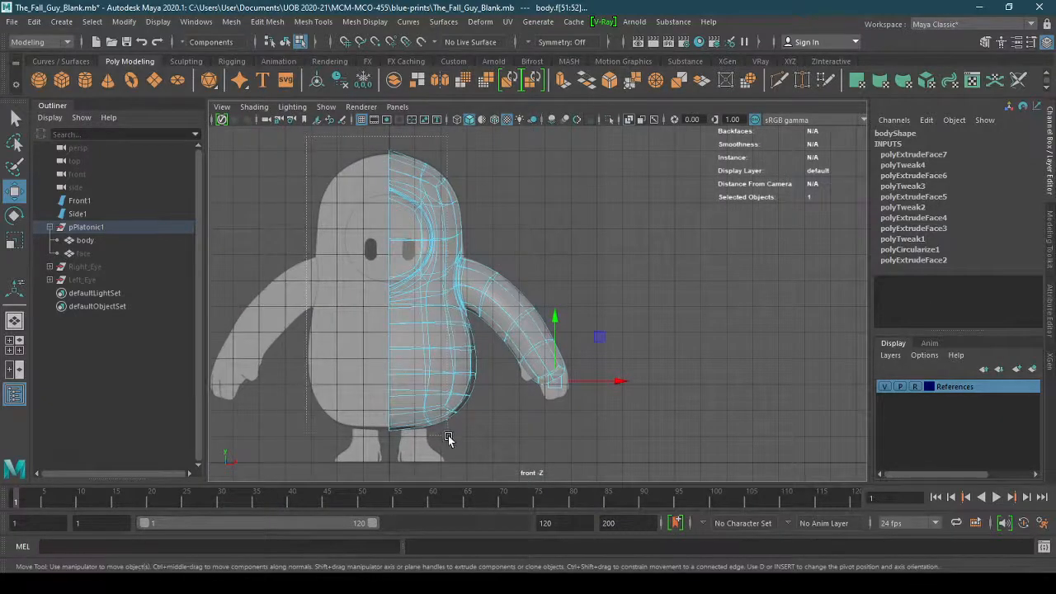
left_click_drag(443, 446, 443, 446)
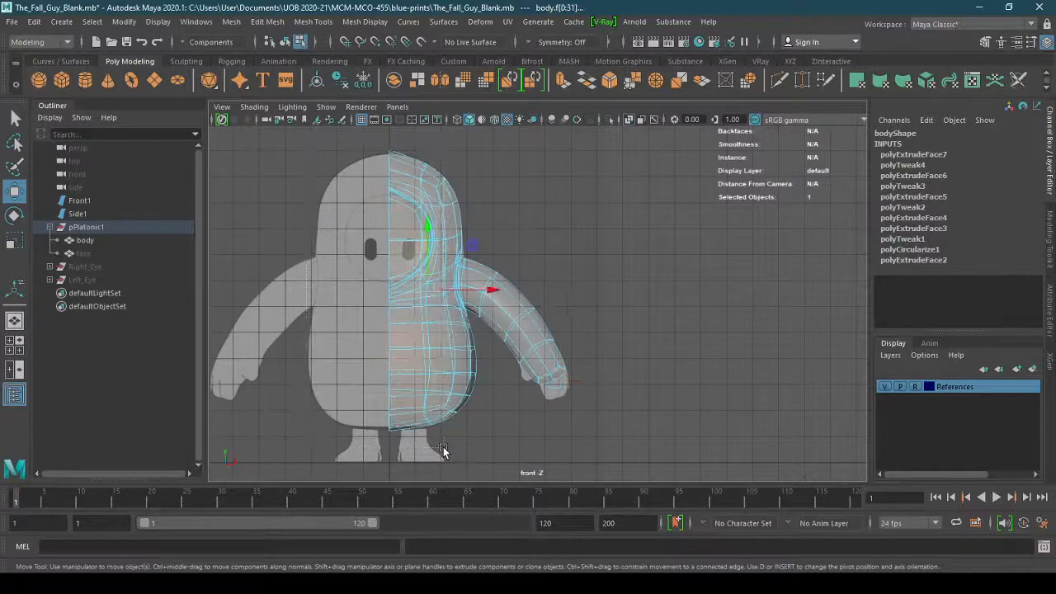
key("ctrl+h")
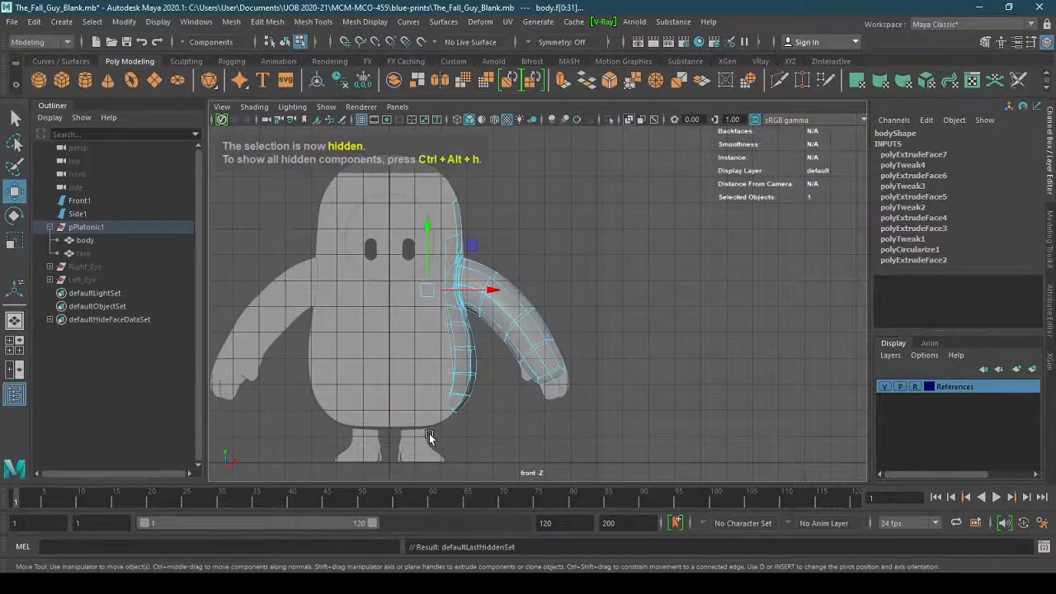
left_click_drag(484, 325, 481, 327)
key("ctrl+h")
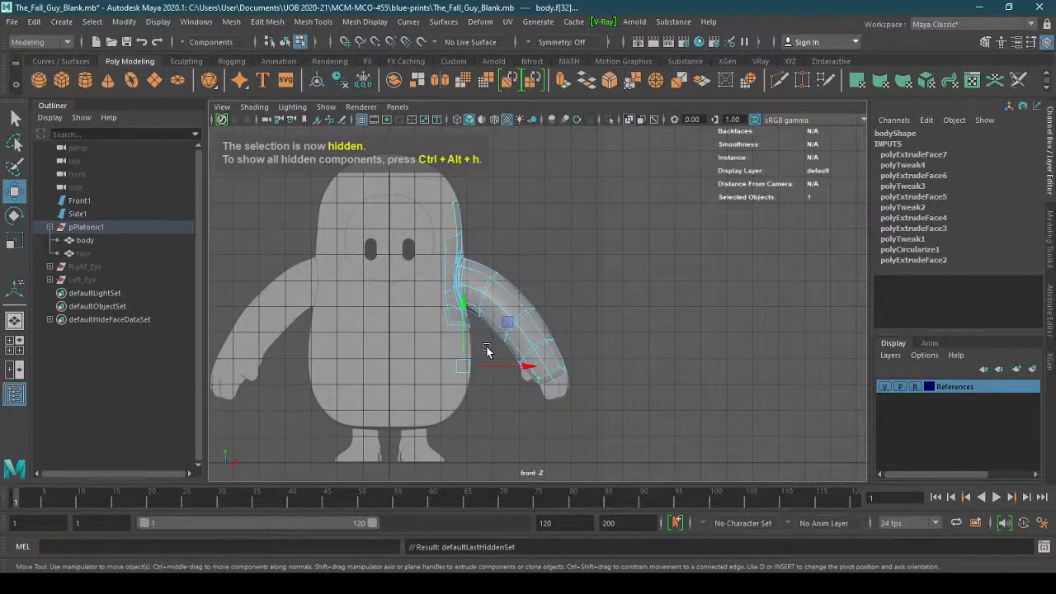
Hide the remaining body faces above and below the shoulder, leaving only the arm and its socket
right_click_drag(387, 301, 647, 275, "alt")
middle_click_drag(592, 284, 632, 336, "alt")
scroll(577, 268, "up", 1)
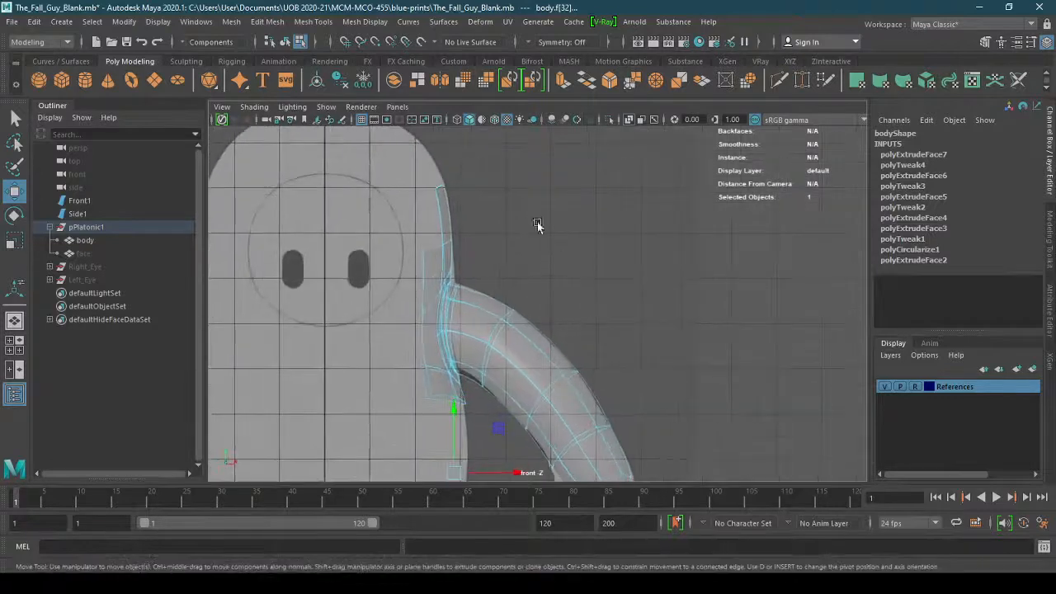
left_click_drag(493, 165, 478, 264)
key("ctrl+h")
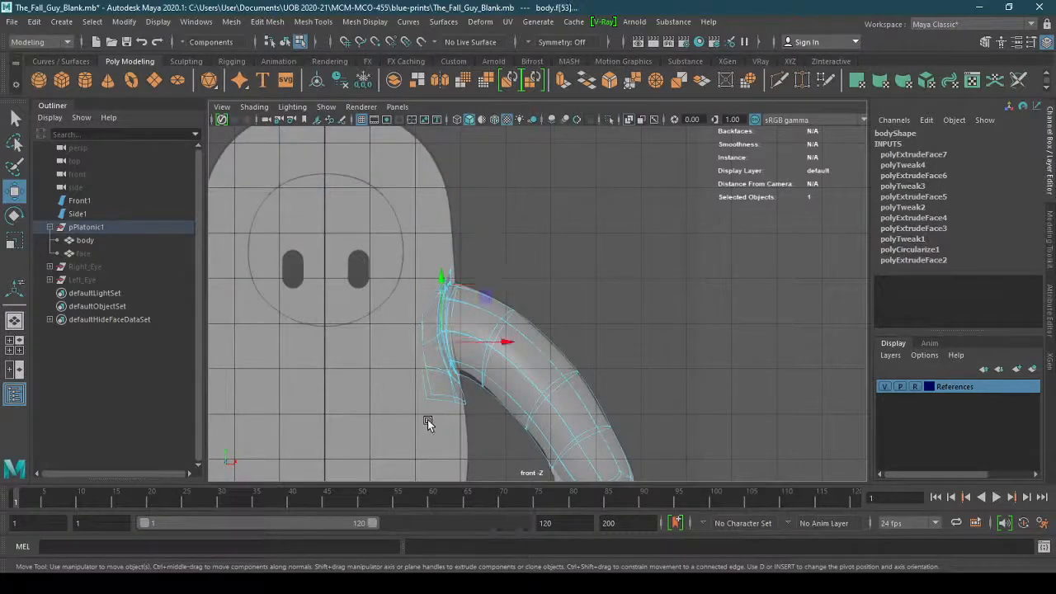
key("ctrl+h")
left_click_drag(484, 396, 497, 411)
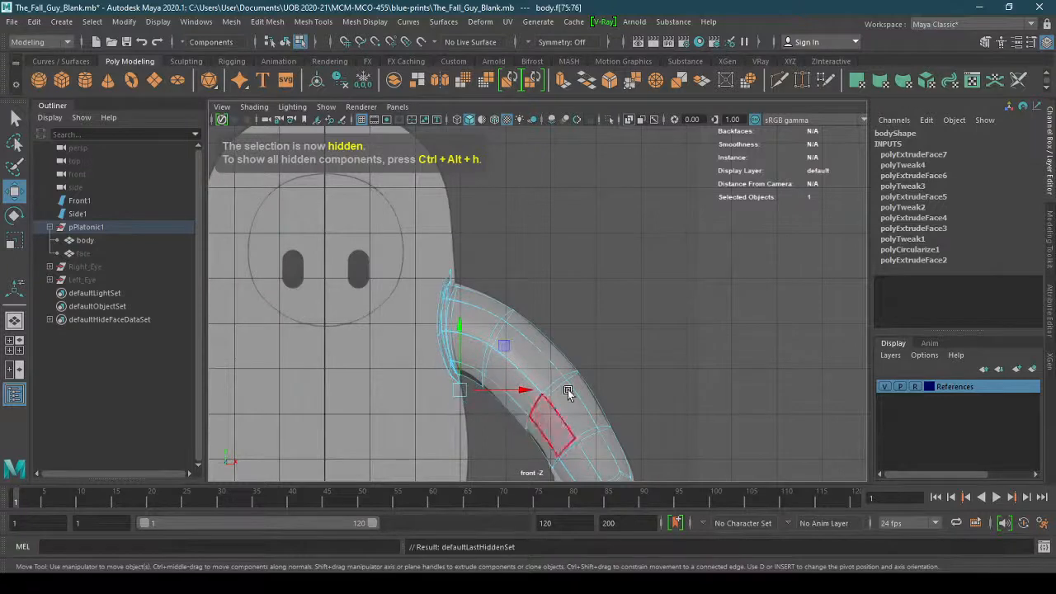
key("ctrl+h")
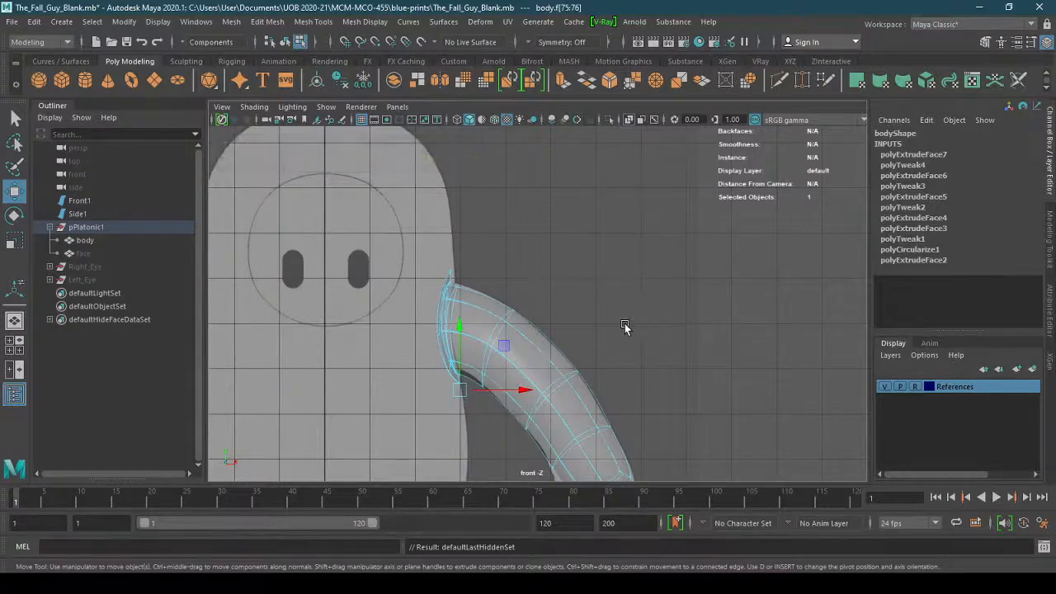
In the side view, select the arm's end faces and move them forward to line up with the reference hand
middle_click_drag(630, 327, 638, 231, "alt")
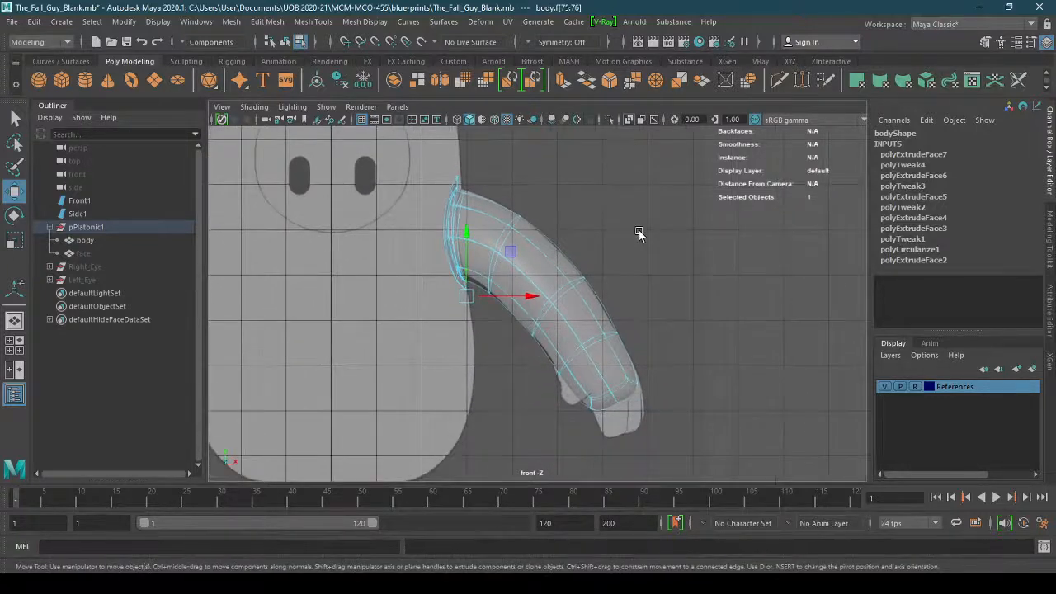
left_click(396, 106)
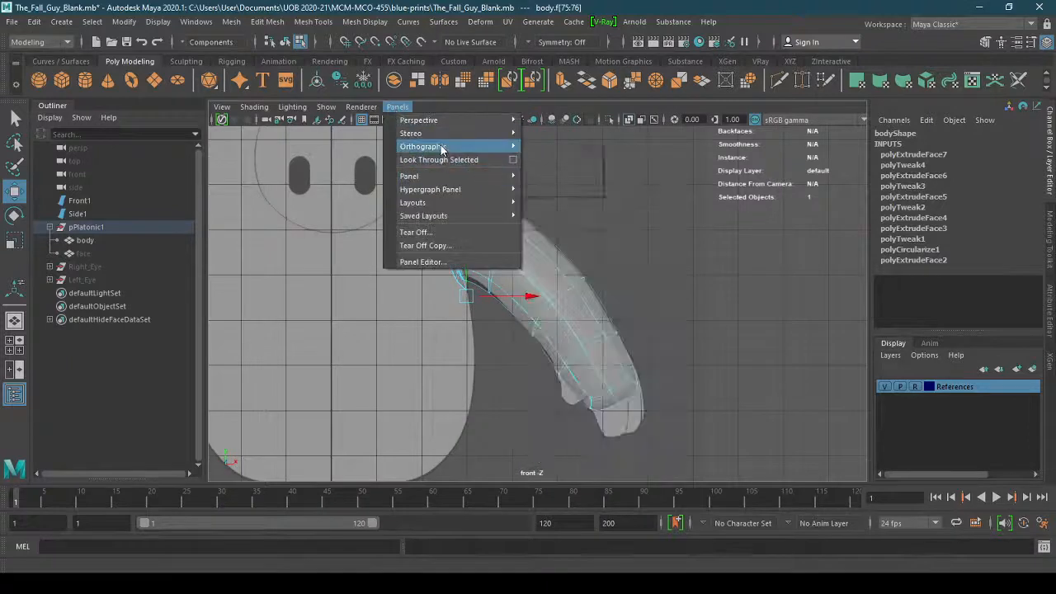
mouse_move(442, 147)
left_click(577, 164)
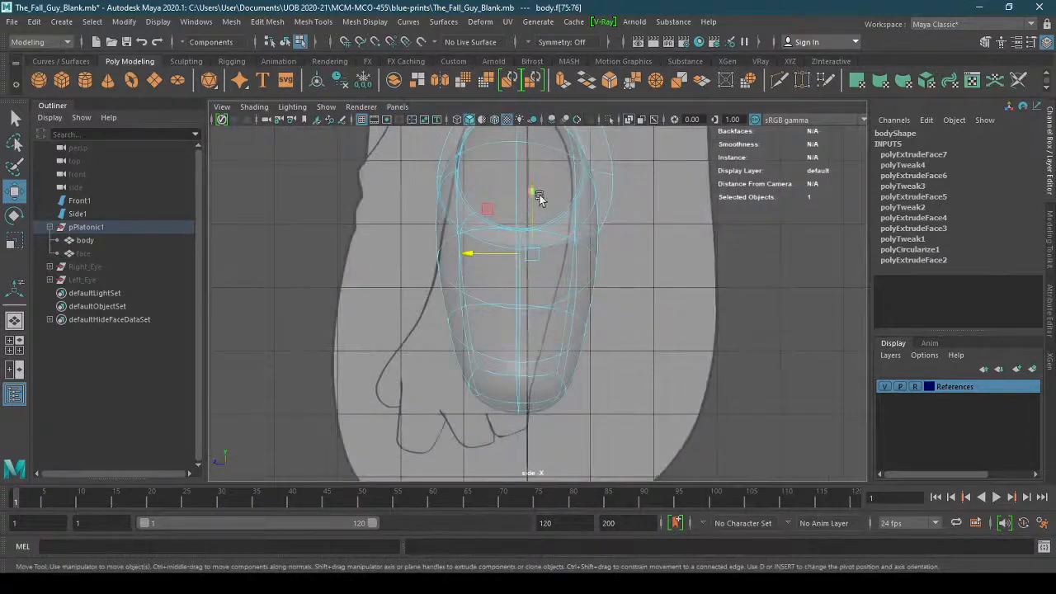
middle_click_drag(637, 240, 601, 282, "alt")
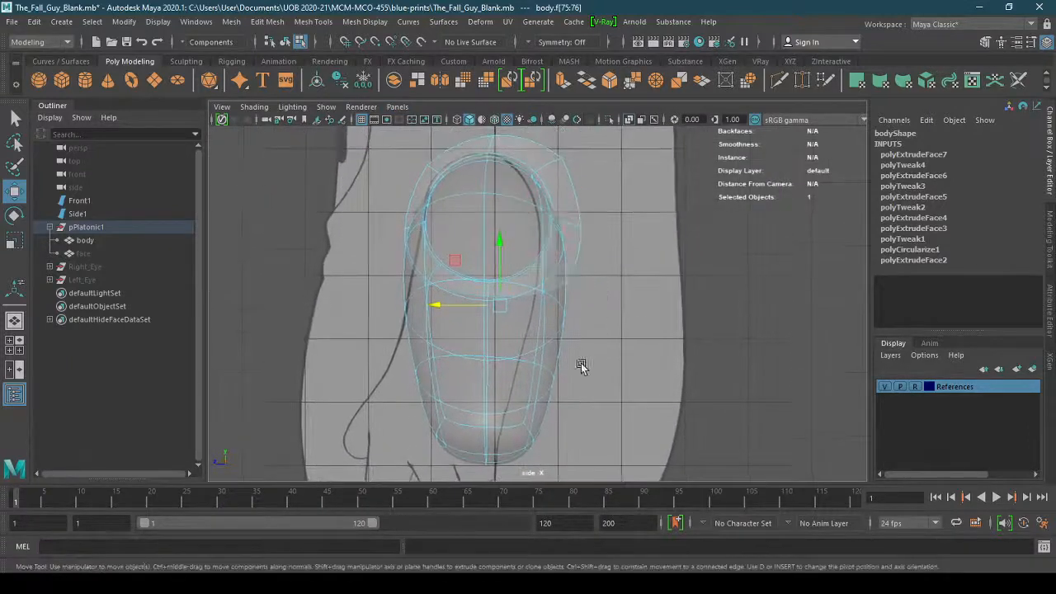
middle_click_drag(582, 366, 596, 288, "alt")
left_click(482, 375)
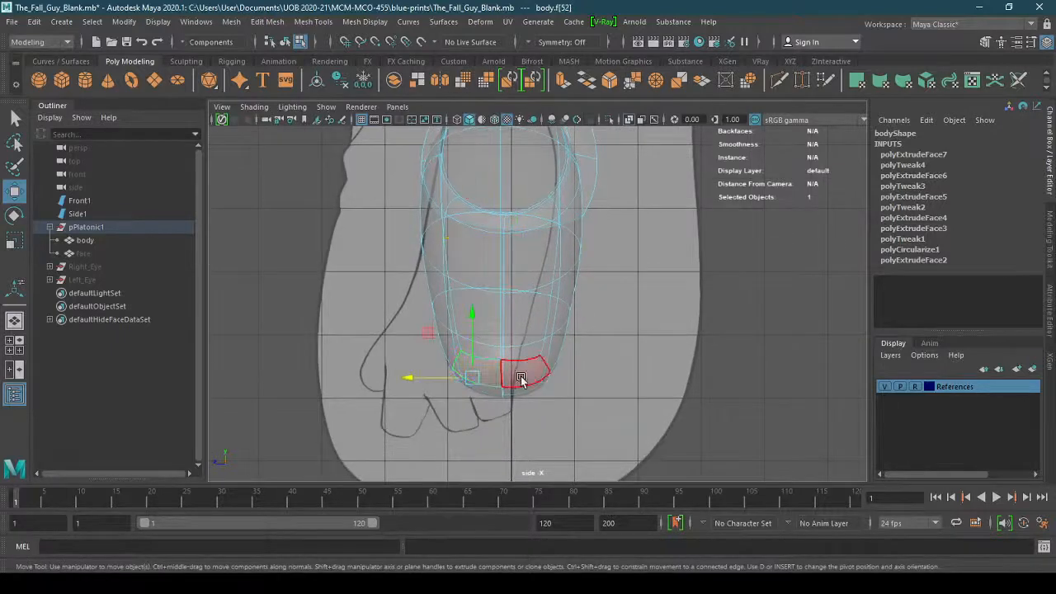
left_click(492, 392, "shift")
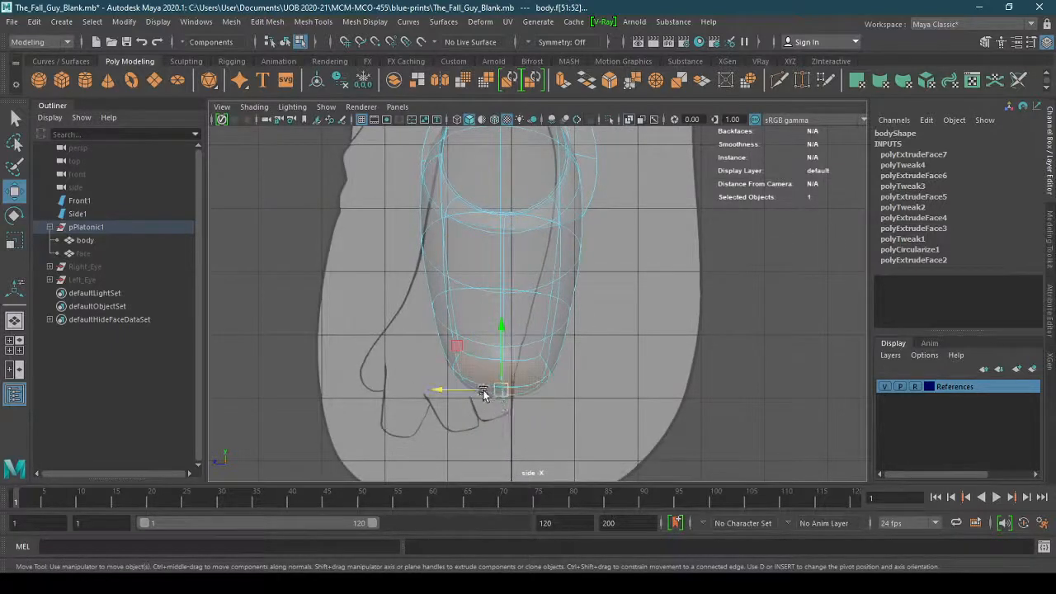
key("q")
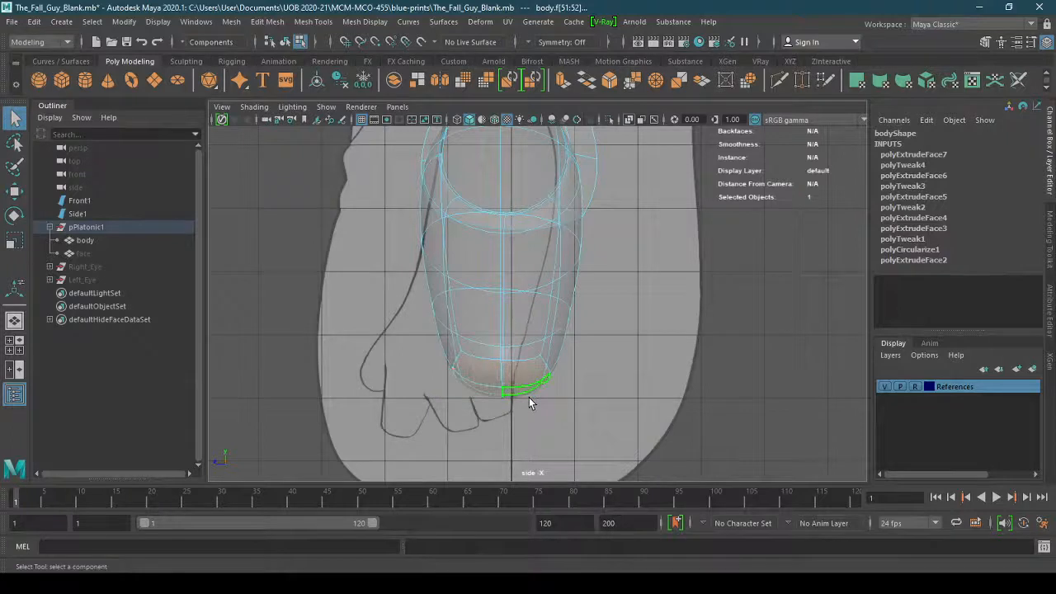
key("w")
left_click_drag(455, 389, 372, 391)
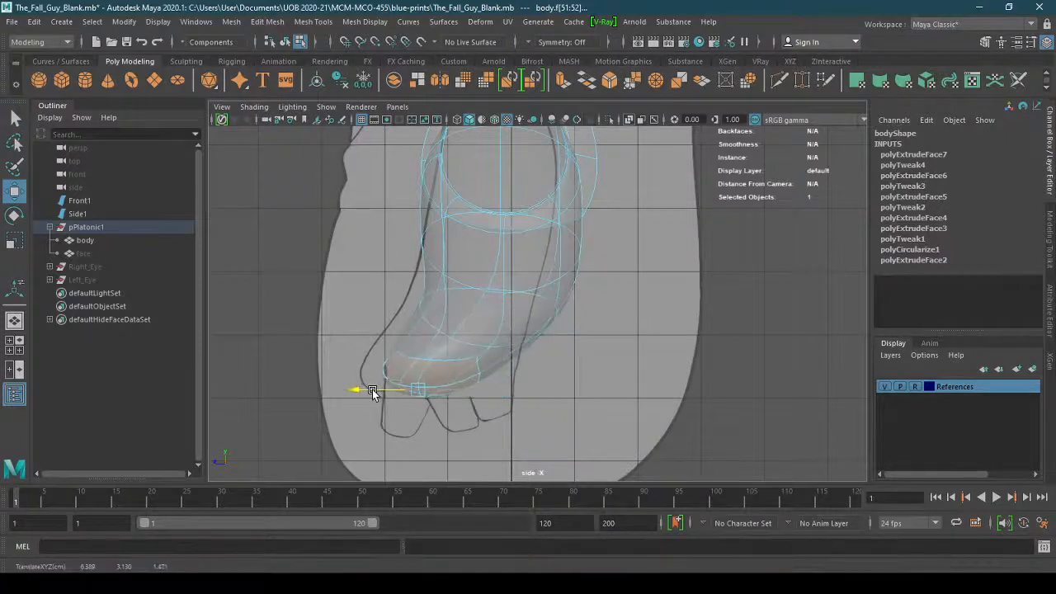
Undo the last forward move of the arm's end faces
right_click_drag(505, 373, 524, 376, "alt")
middle_click_drag(524, 377, 535, 428, "alt")
right_click_drag(536, 429, 515, 396, "alt")
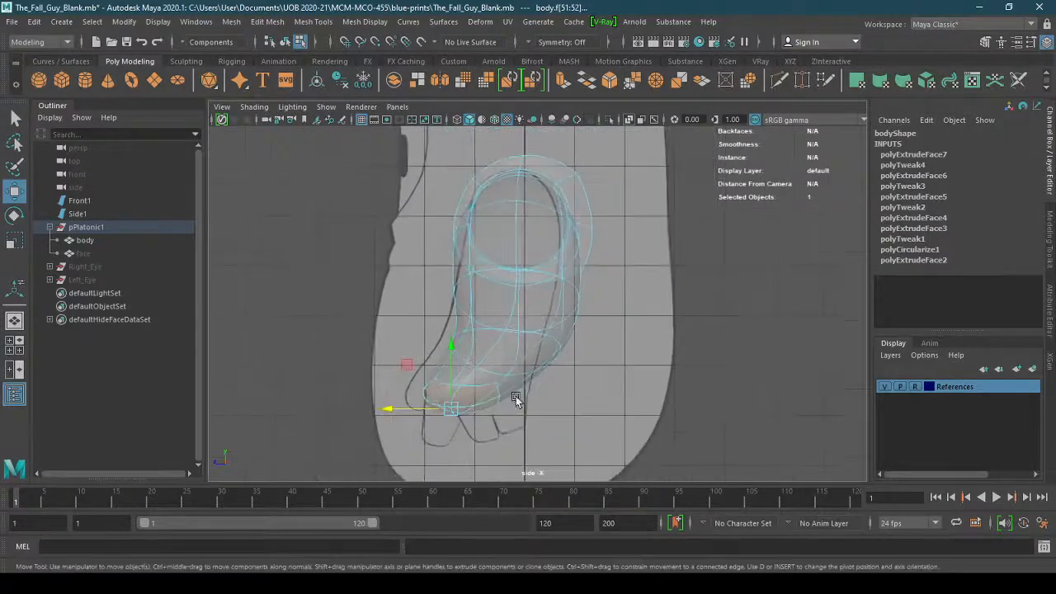
key("ctrl+z")
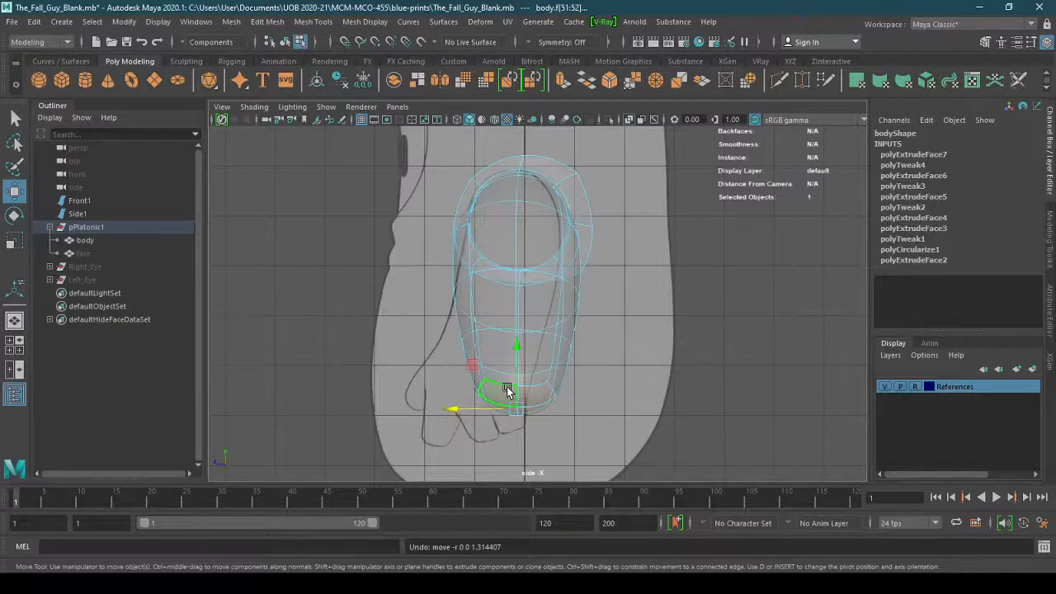
Turn on soft selection, try moving the arm's end faces forward in the side view, and undo the move
key("b")
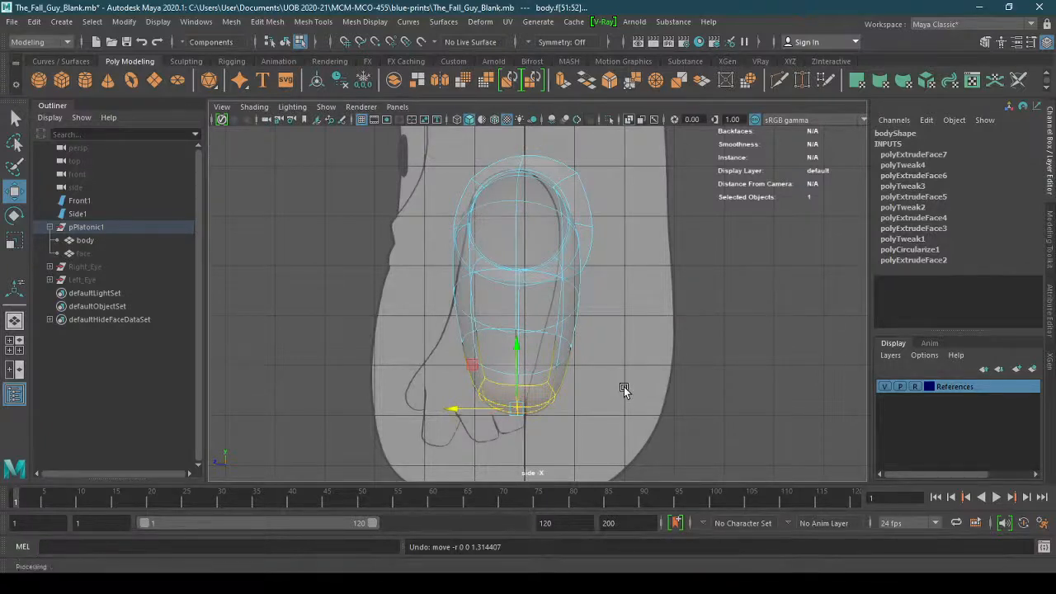
key("b")
key("b")
right_click_drag(530, 394, 631, 394, "alt")
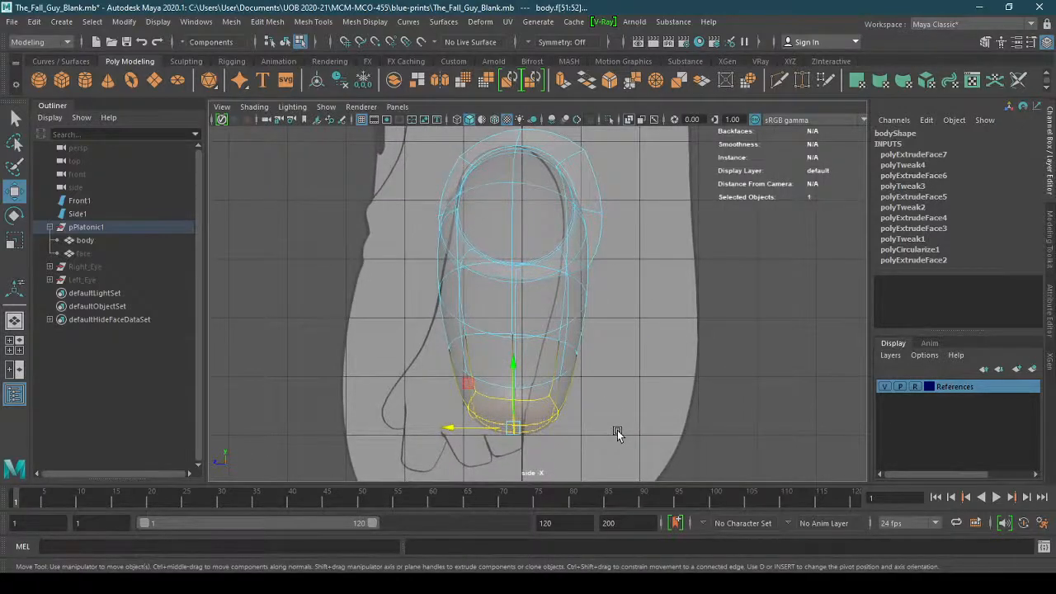
left_click_drag(484, 428, 410, 429)
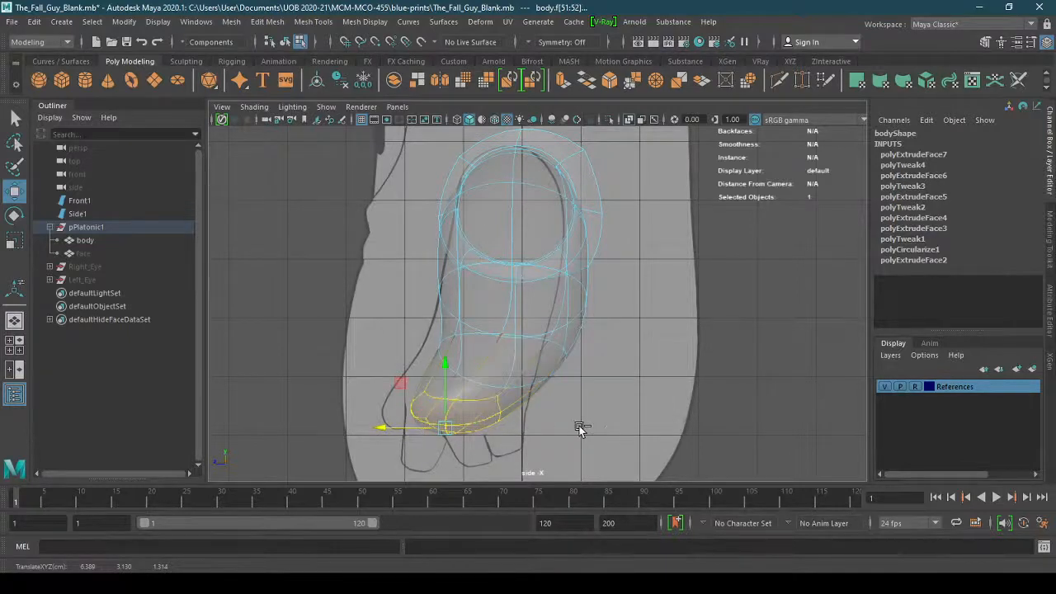
key("ctrl+z")
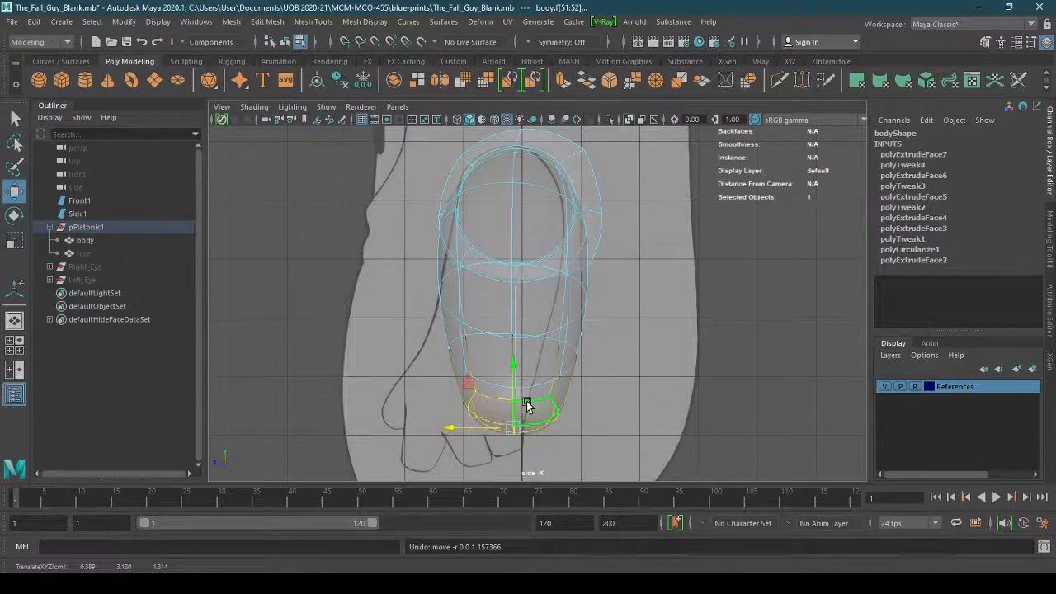
Widen the soft-selection falloff up the arm and move its end faces forward toward the reference hand
key("b")
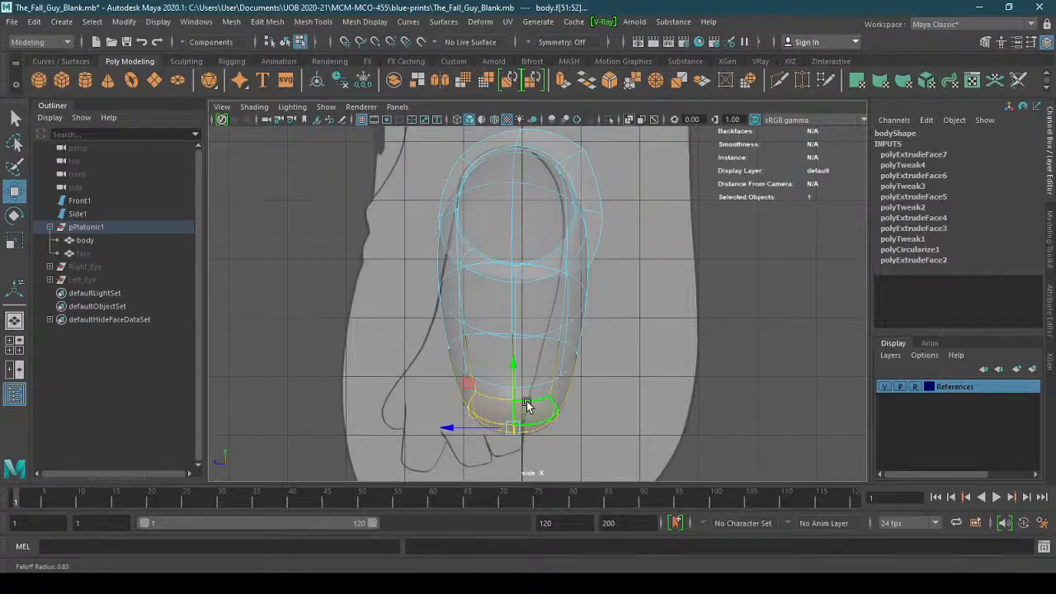
left_click_drag(526, 404, 659, 382)
left_click_drag(678, 381, 682, 381)
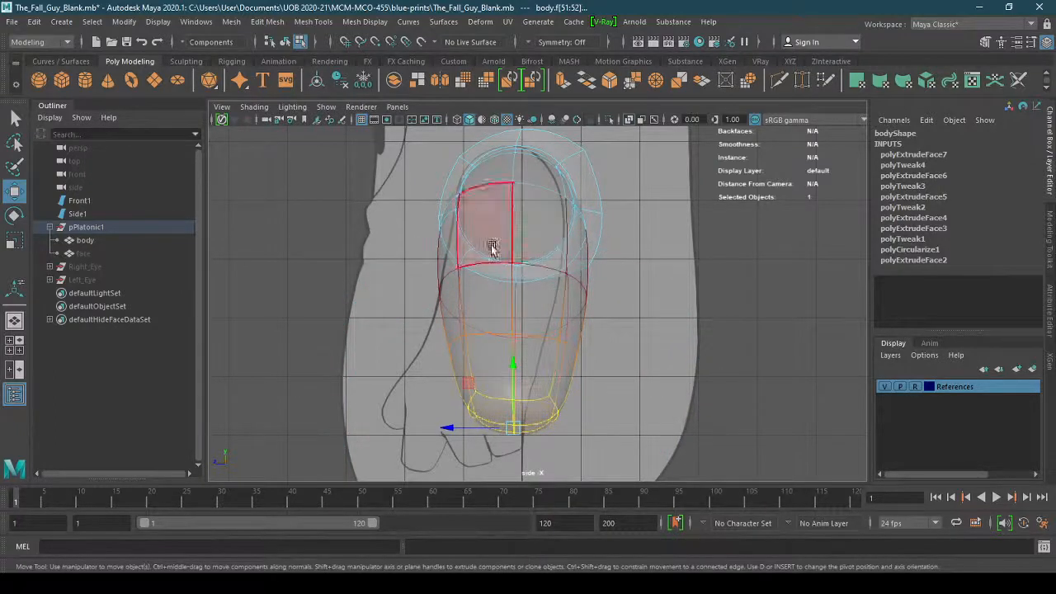
left_click_drag(446, 428, 405, 428)
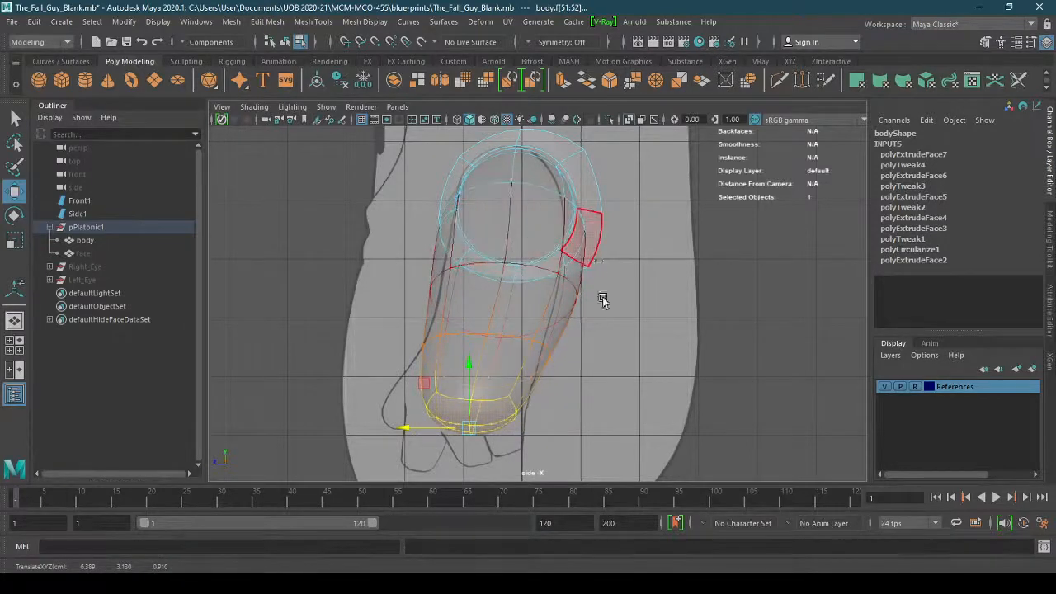
left_click_drag(434, 428, 429, 427)
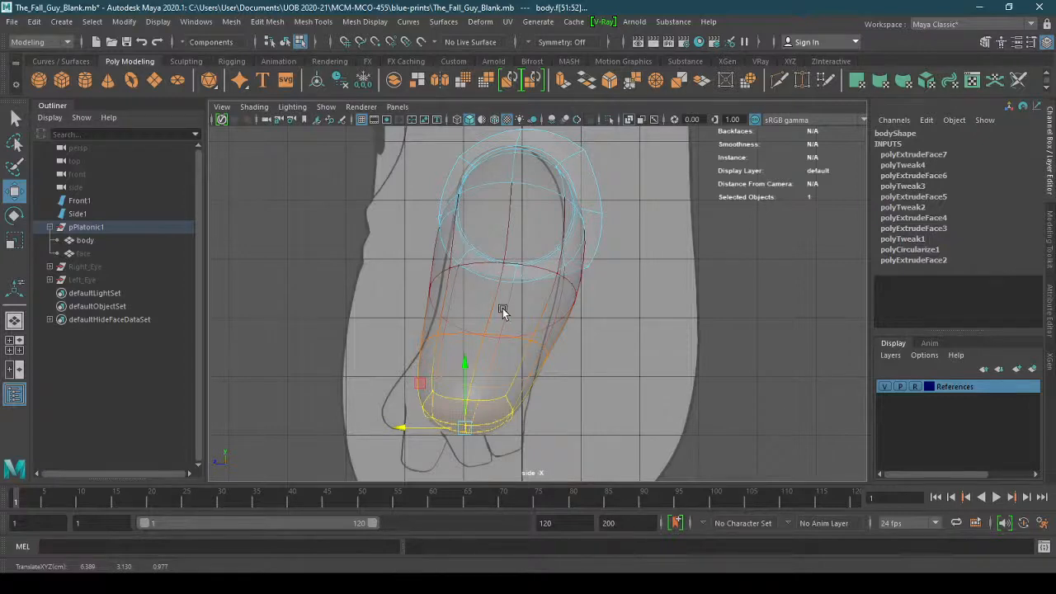
Rotate the arm's end faces slightly in the side view with soft selection so the wrist tilts along the reference arm
left_click_drag(503, 311, 532, 368, "alt")
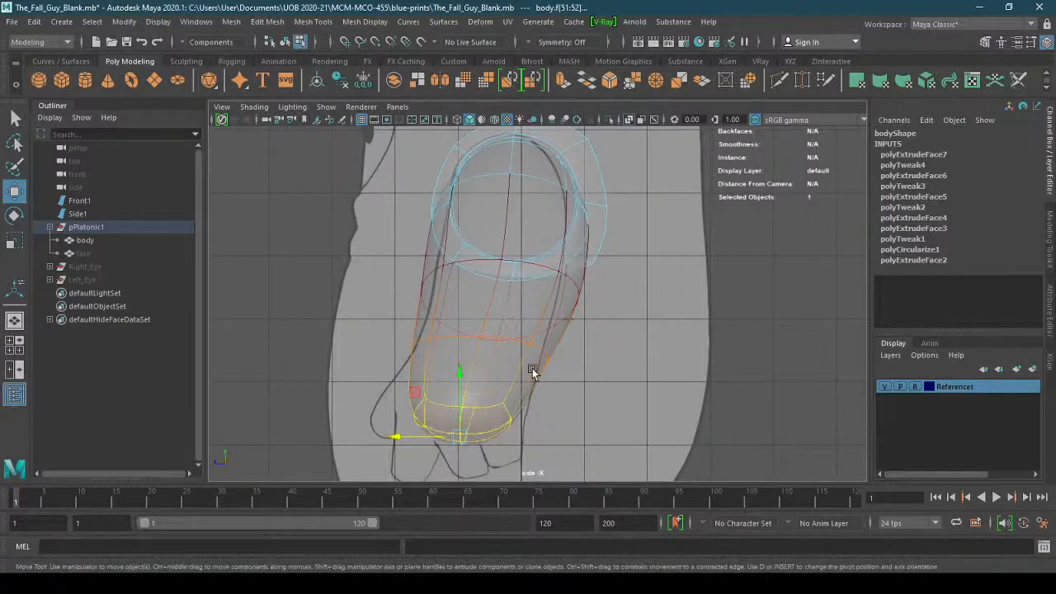
key("e")
middle_click_drag(594, 402, 618, 331, "alt")
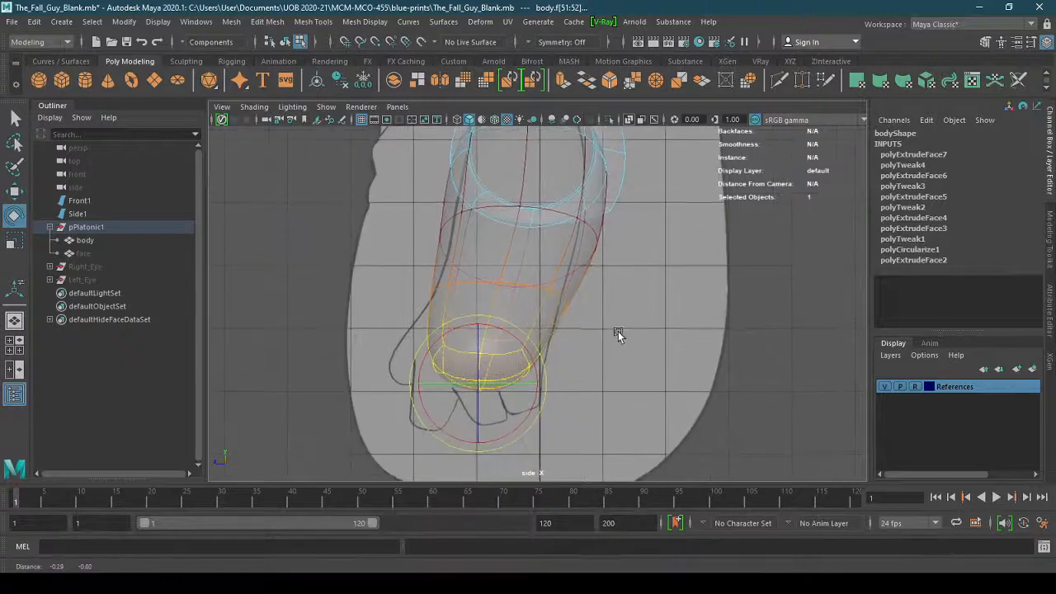
mouse_move(527, 349)
left_mouse_down()
mouse_move(539, 345)
mouse_move(540, 361)
left_mouse_up()
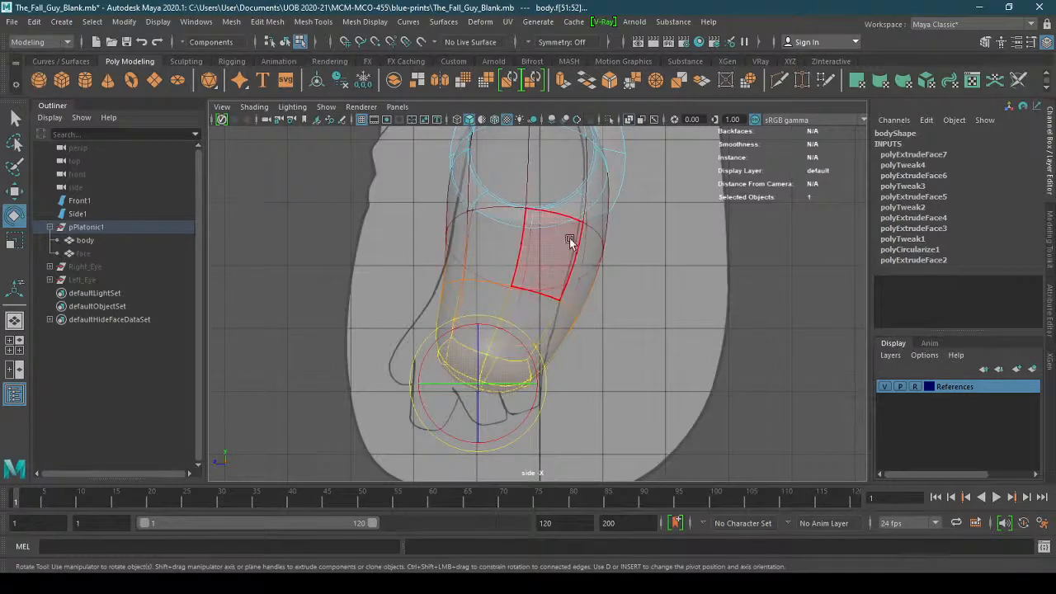
key("w")
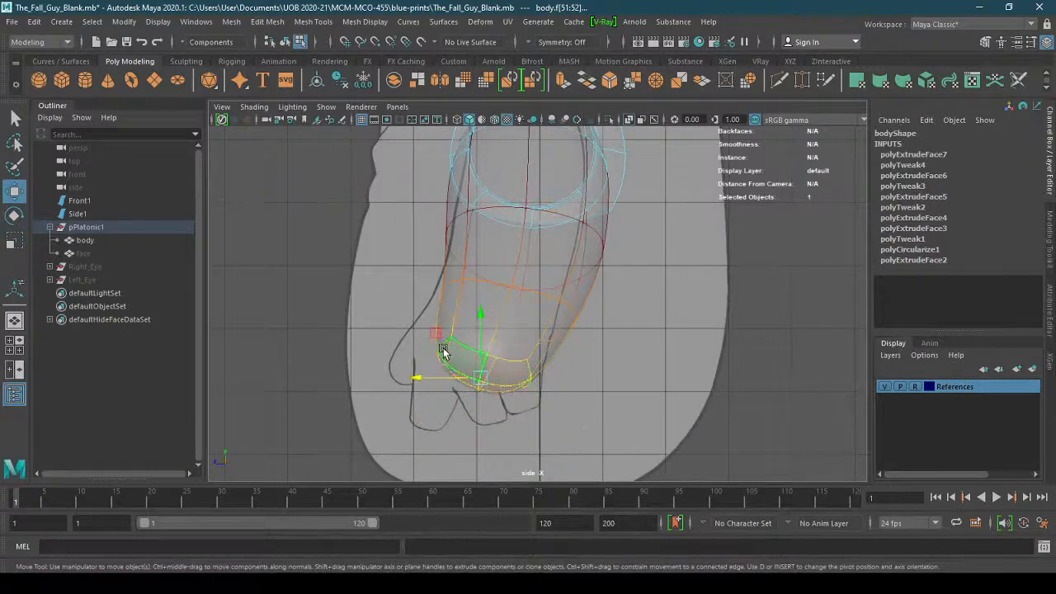
Shift the arm's end faces toward the thumb side of the reference hand, and reduce the soft-selection falloff radius for vertex editing
left_click_drag(435, 334, 423, 331)
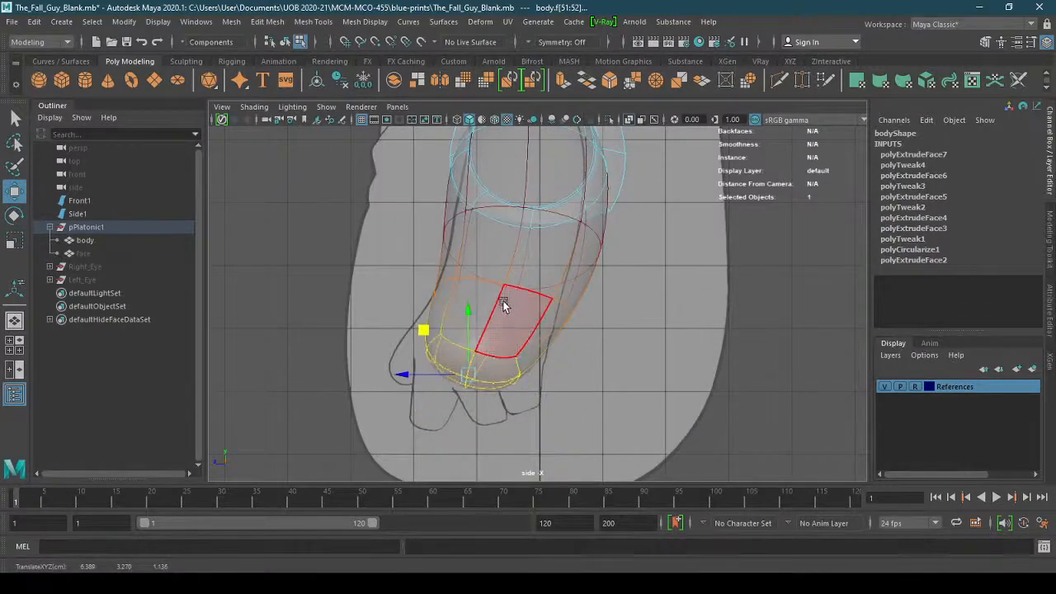
right_click_drag(504, 233, 447, 240)
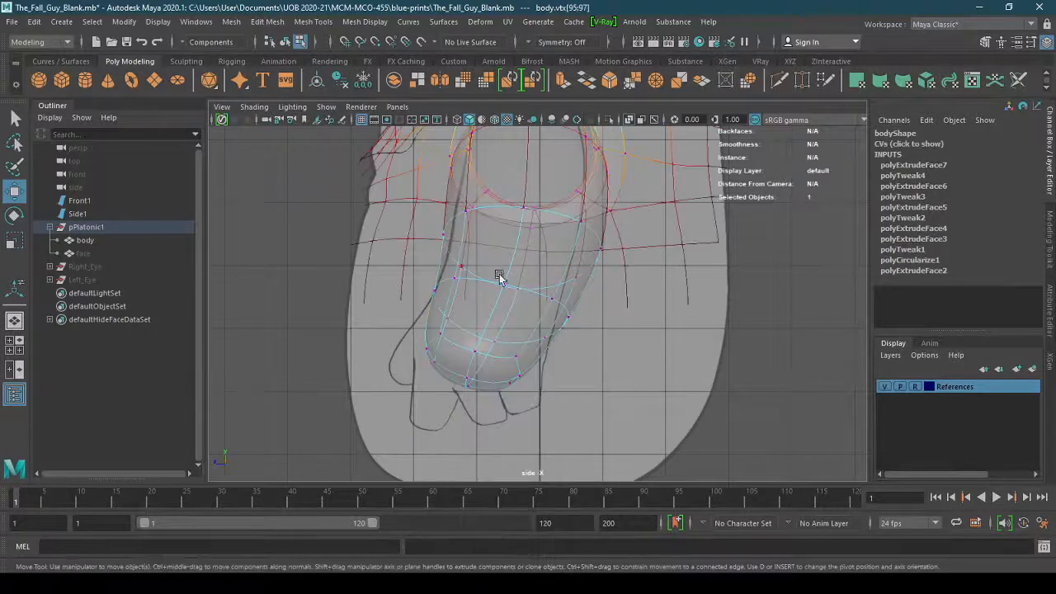
middle_click_drag(538, 307, 538, 397, "alt")
left_click(443, 329)
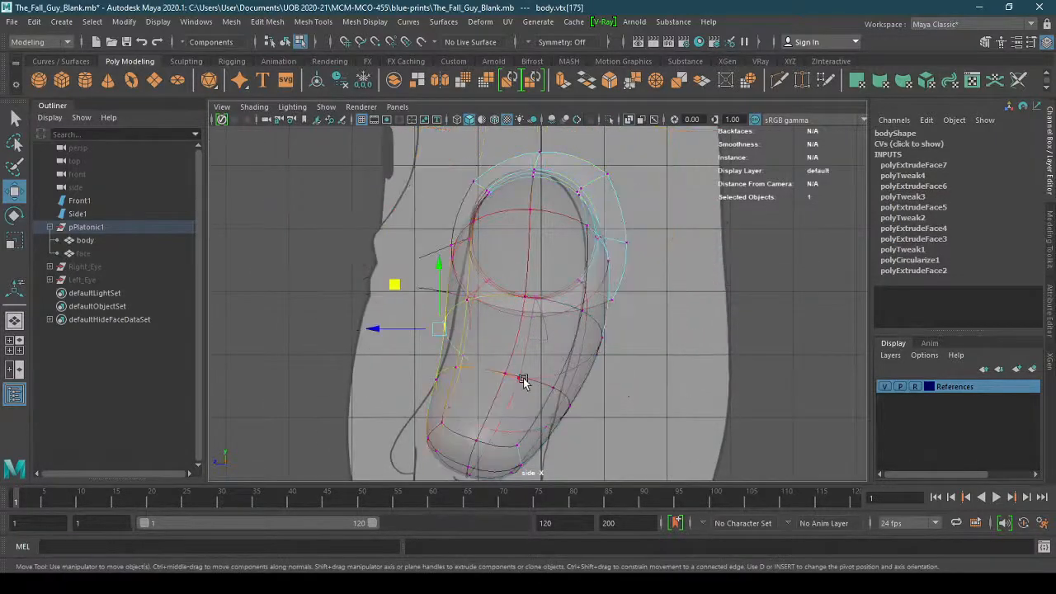
right_click_drag(430, 359, 467, 376, "alt")
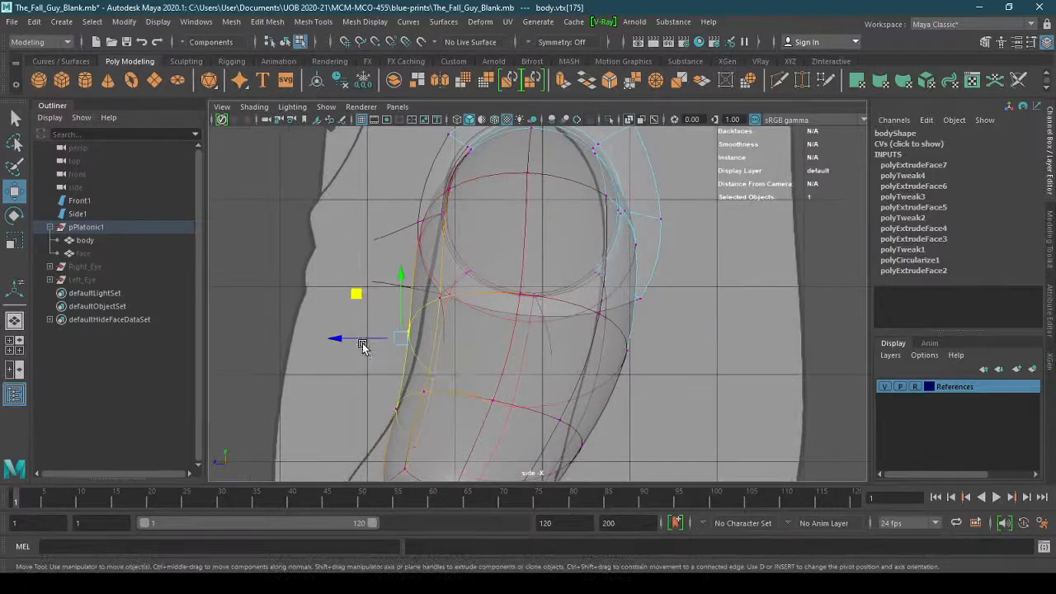
left_click_drag(366, 338, 240, 360)
key("ctrl+x")
key("b")
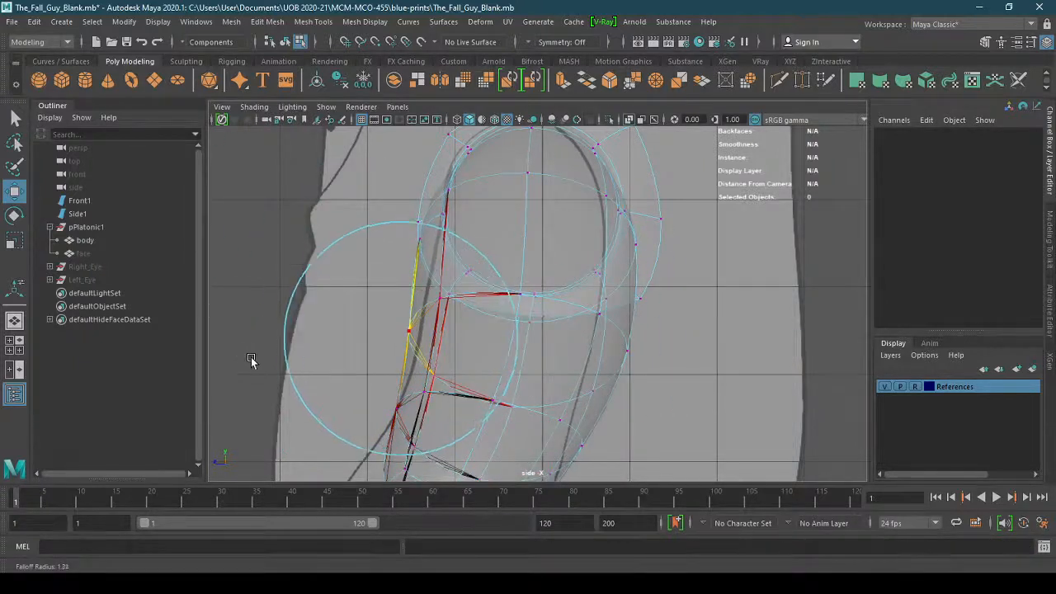
left_click(365, 358)
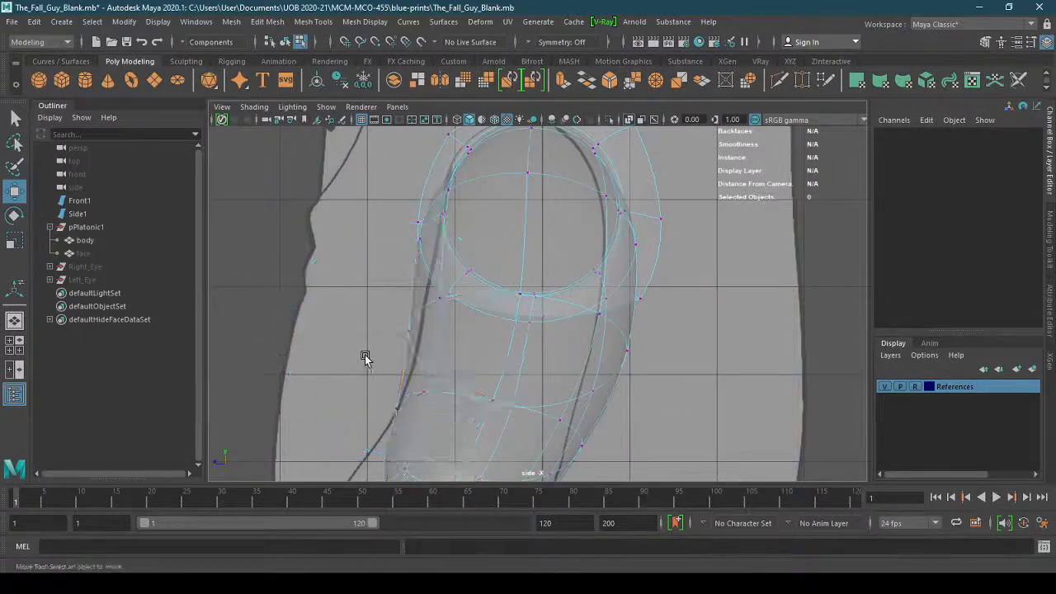
Move the vertices on the arm's thumb-side edge onto the reference arm outline in the side view
left_click(410, 335)
left_click_drag(361, 343, 373, 336)
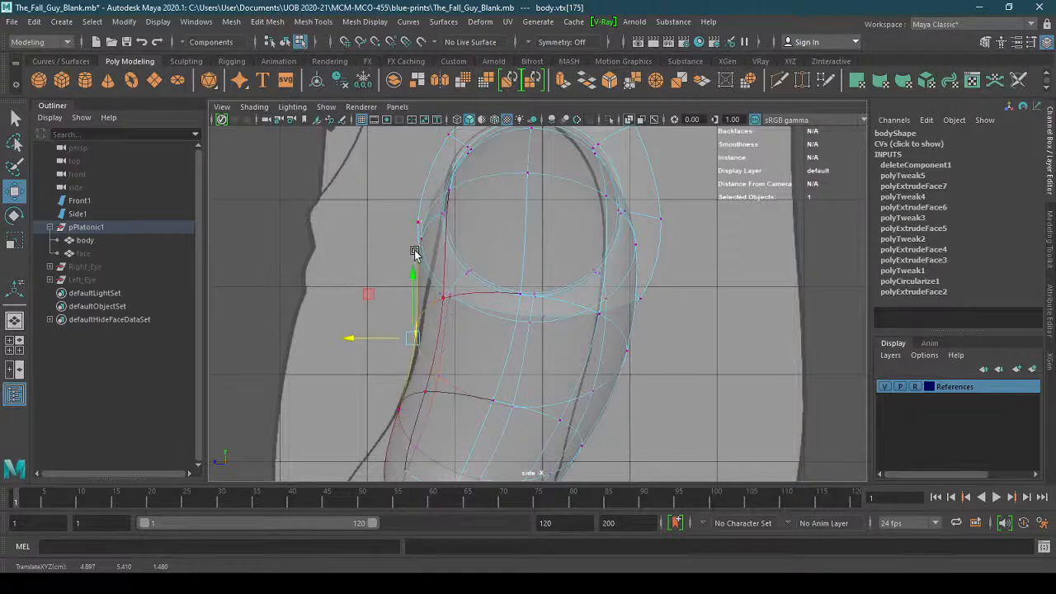
left_click(419, 220)
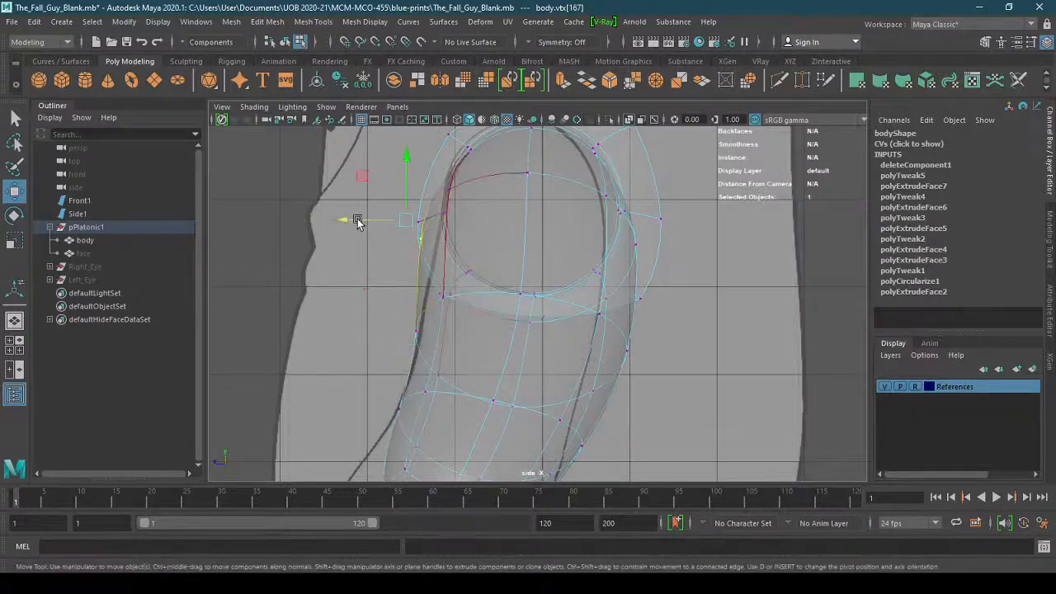
left_click_drag(361, 221, 382, 220)
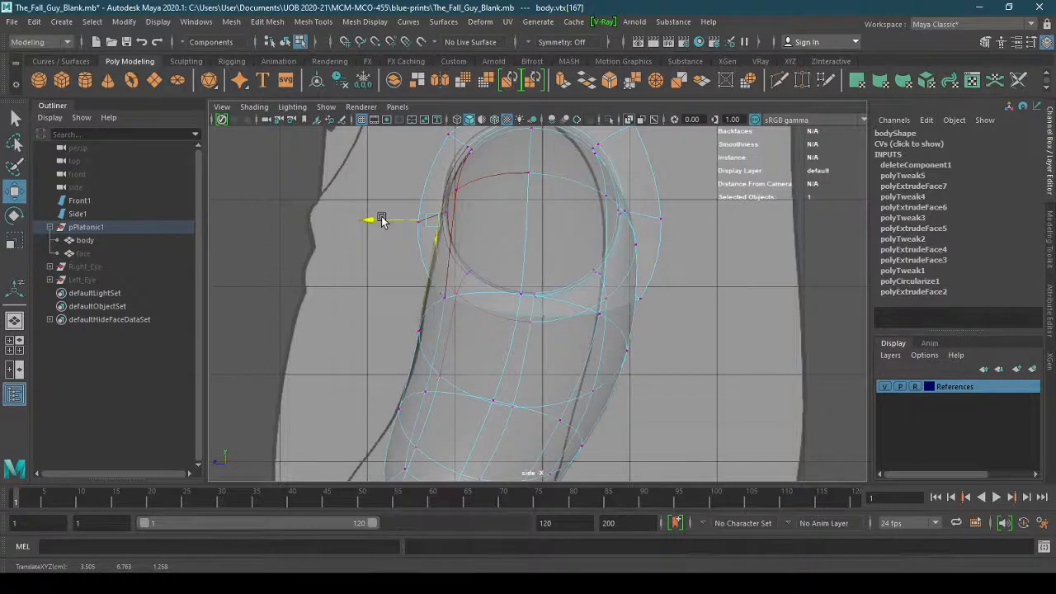
Pull the forearm vertices on the edge opposite the thumb inward onto the reference arm outline
left_click(630, 356)
left_click_drag(594, 357, 566, 358)
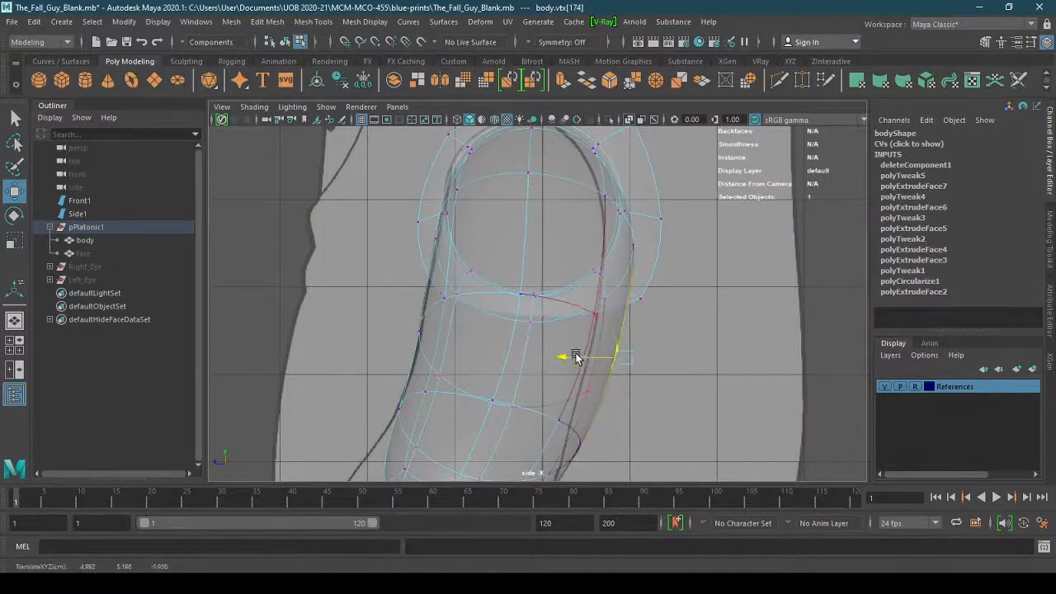
key("ctrl+z")
middle_click_drag(658, 402, 650, 333, "alt")
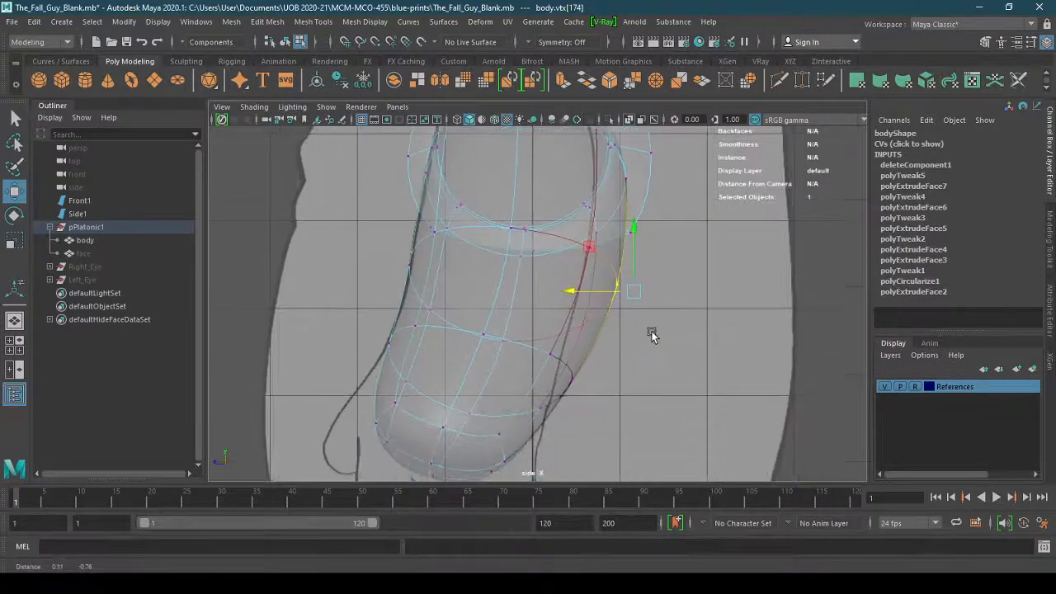
left_click(573, 377)
left_click_drag(541, 377, 523, 377)
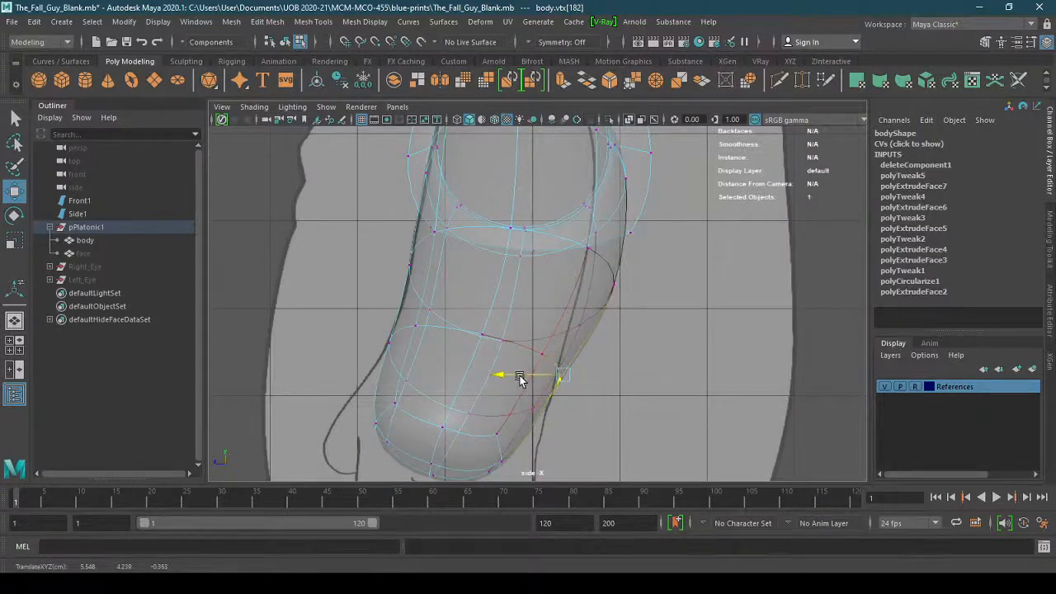
left_click(618, 289)
left_click_drag(577, 288, 521, 289)
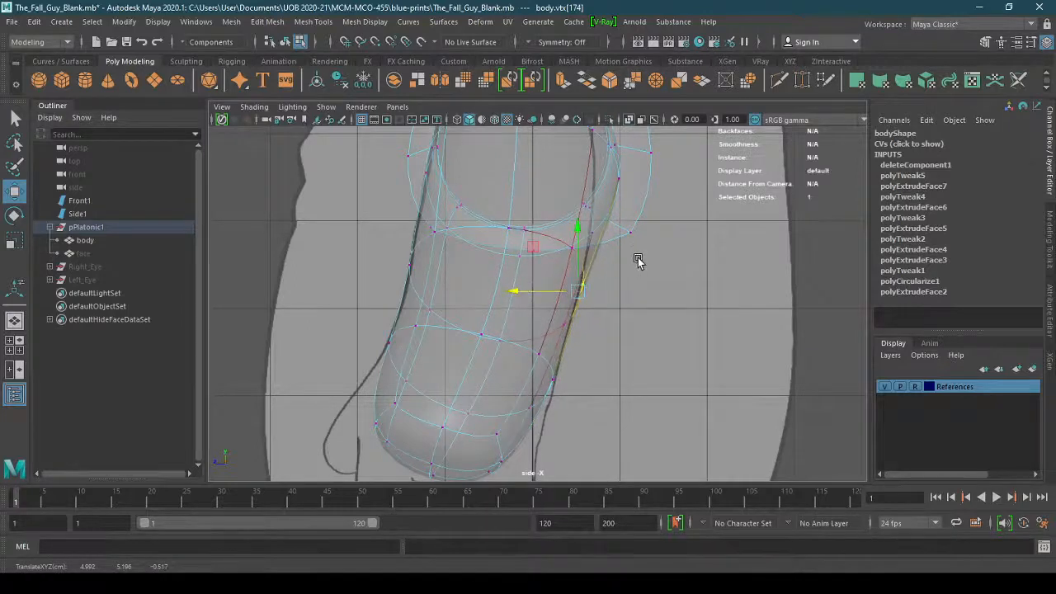
Move the upper arm and shoulder vertices on the edge opposite the thumb inward to follow the reference curve
middle_click_drag(631, 201, 635, 264, "alt")
left_click(621, 240)
left_click_drag(579, 224, 541, 225)
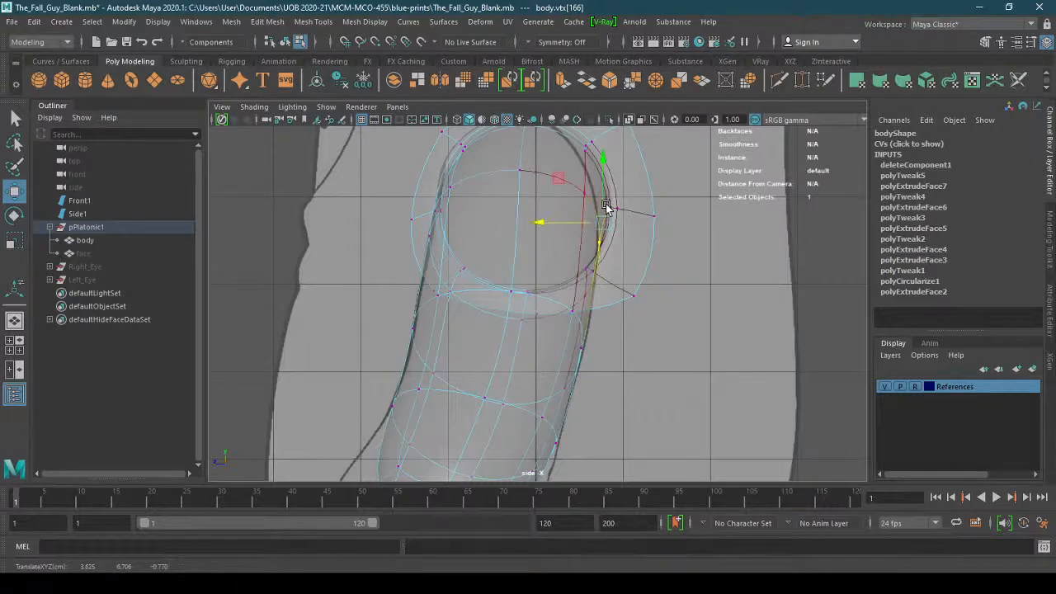
middle_click_drag(613, 212, 601, 289, "alt")
right_click_drag(514, 240, 578, 226, "alt")
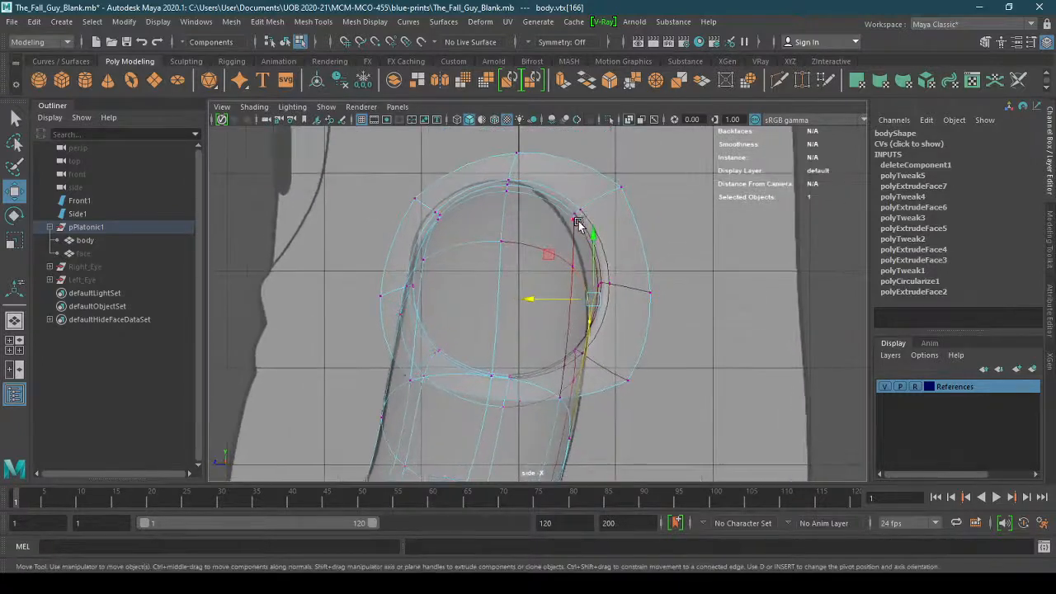
left_click(574, 218)
left_click_drag(536, 166, 523, 170)
left_click(596, 294)
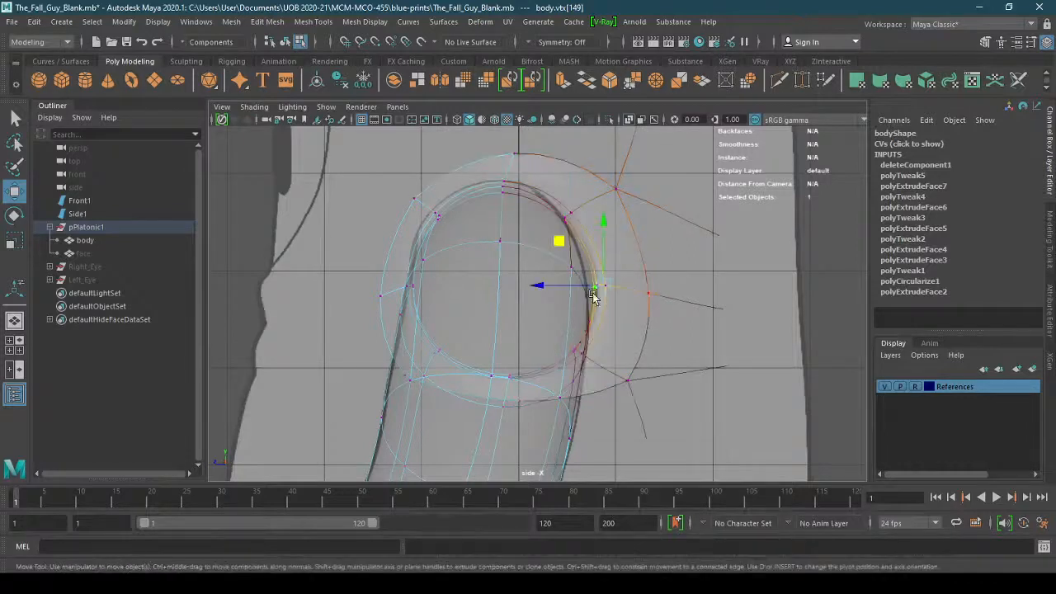
left_click_drag(551, 239, 548, 239)
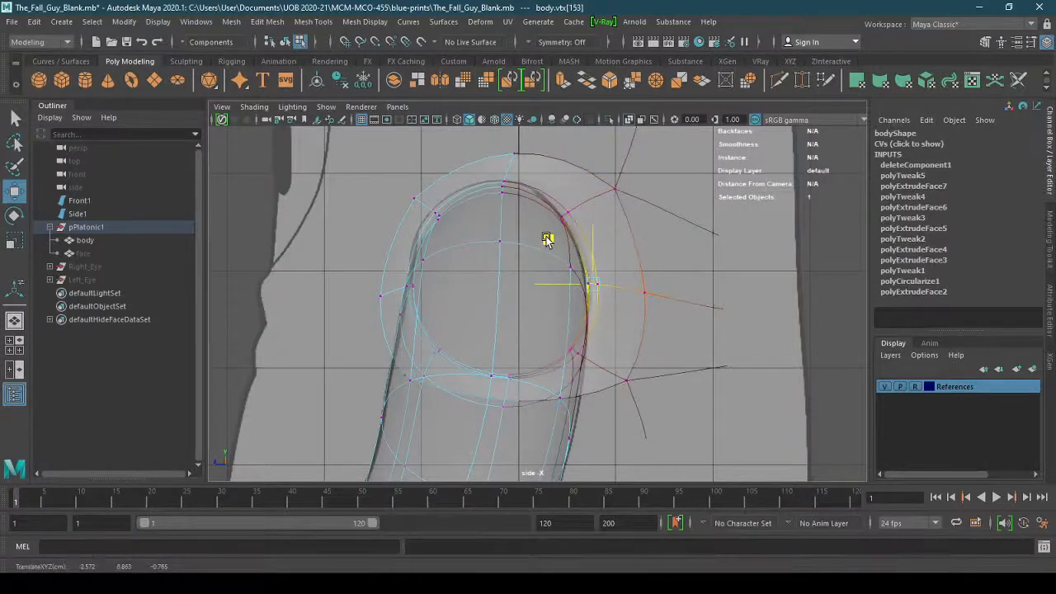
Turn off X-Ray shading and switch the viewport to the perspective camera
scroll(551, 309, "down", 5)
middle_click_drag(582, 349, 602, 231, "alt")
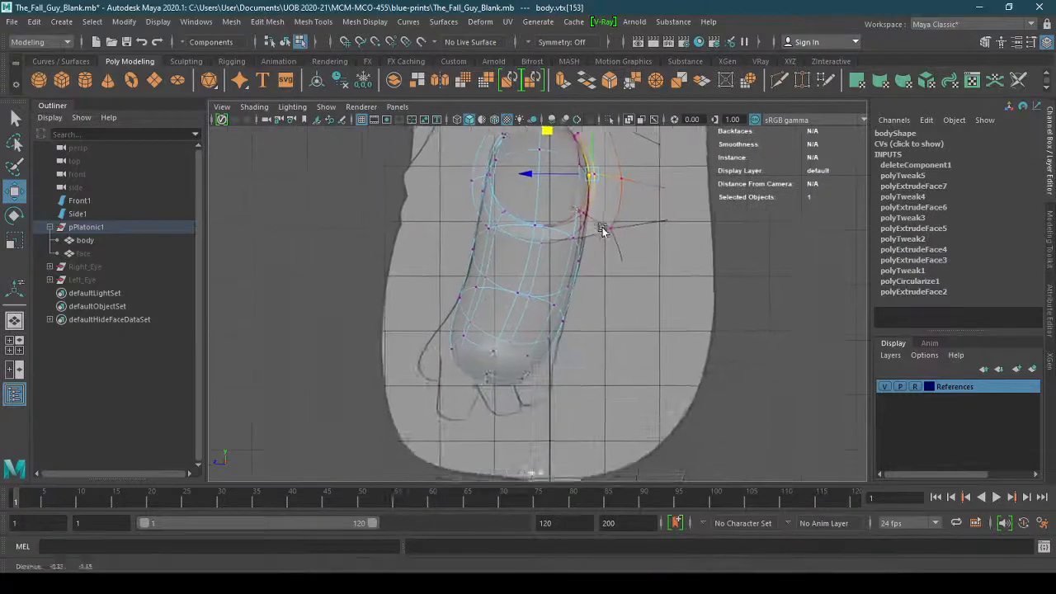
scroll(623, 276, "up", 2)
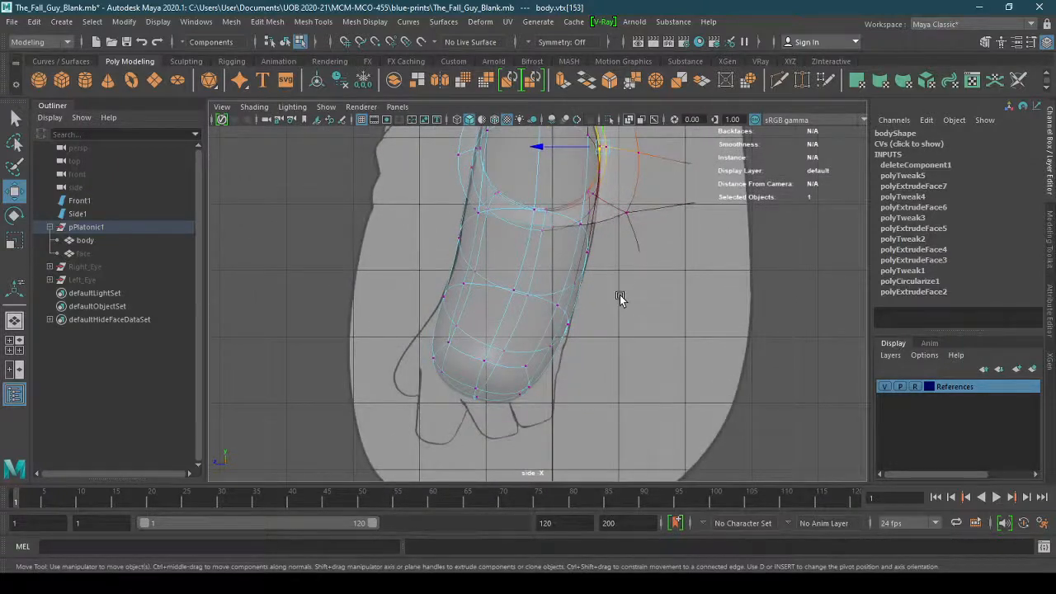
left_click(254, 106)
left_click(272, 242)
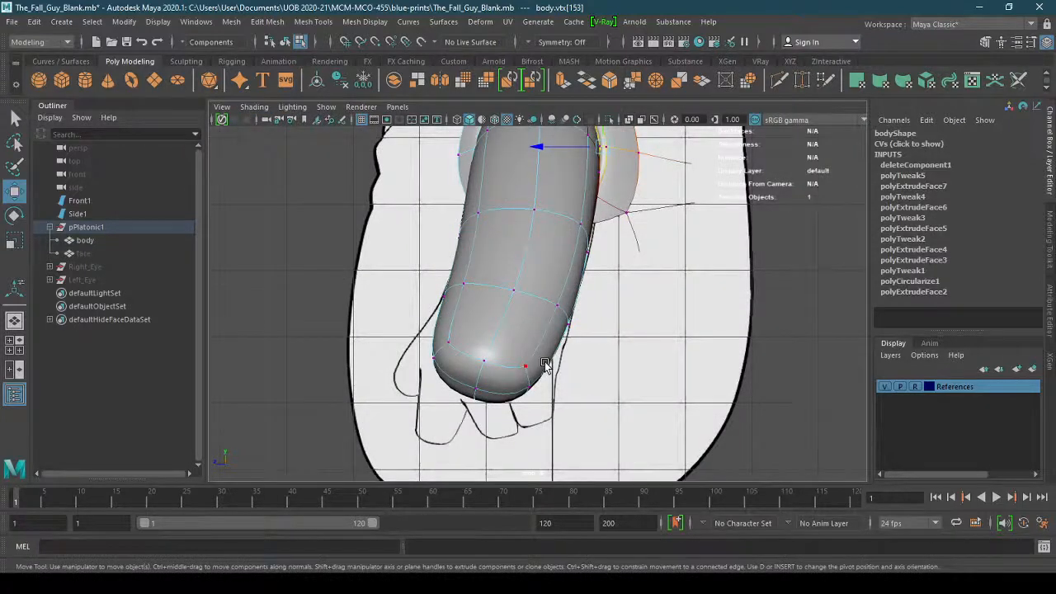
left_click(396, 106)
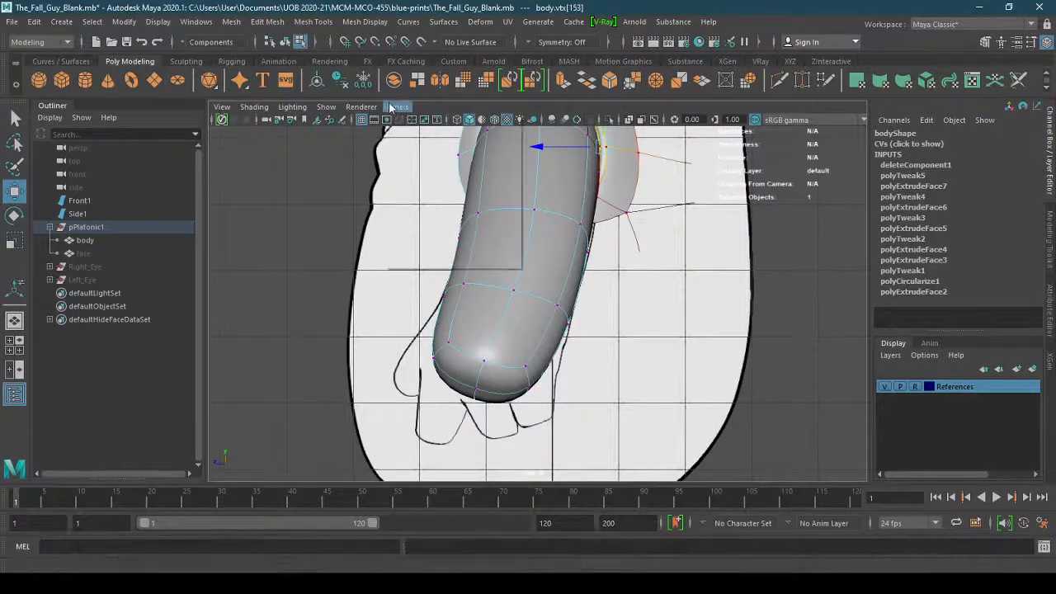
mouse_move(502, 122)
left_click(547, 121)
Switch to face selection and select the single face near the arm's end where the thumb branches off
left_click_drag(662, 333, 610, 292, "alt")
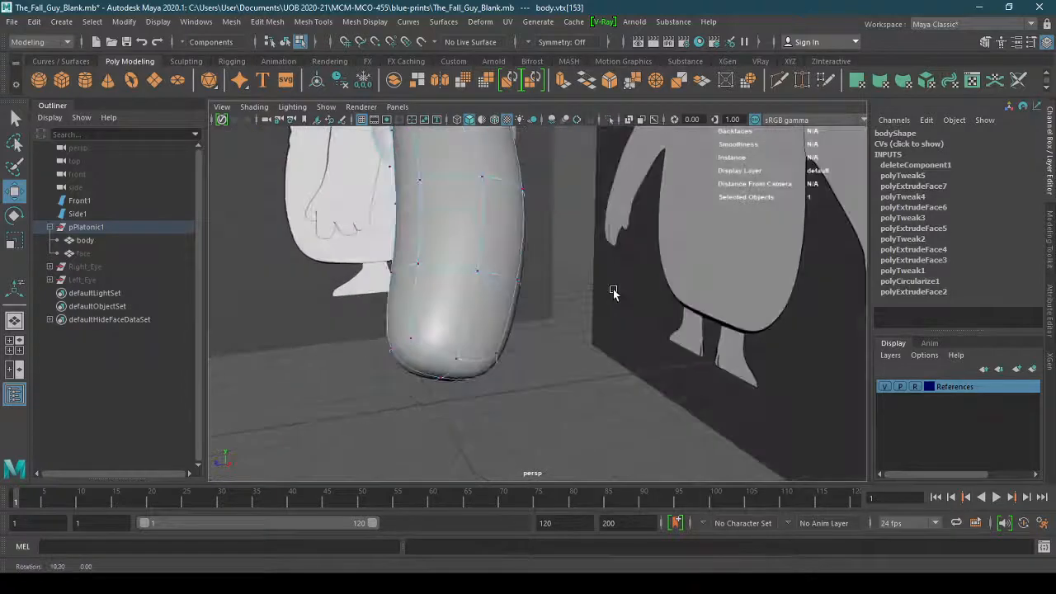
left_click_drag(399, 304, 459, 269, "alt")
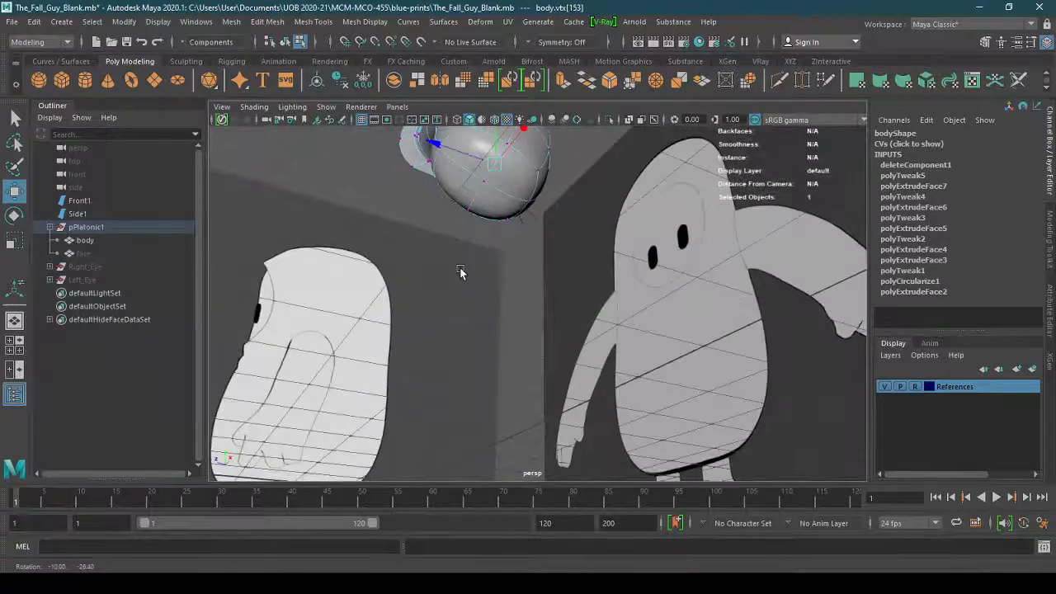
left_click_drag(492, 214, 519, 239, "alt")
right_click_drag(519, 239, 524, 323)
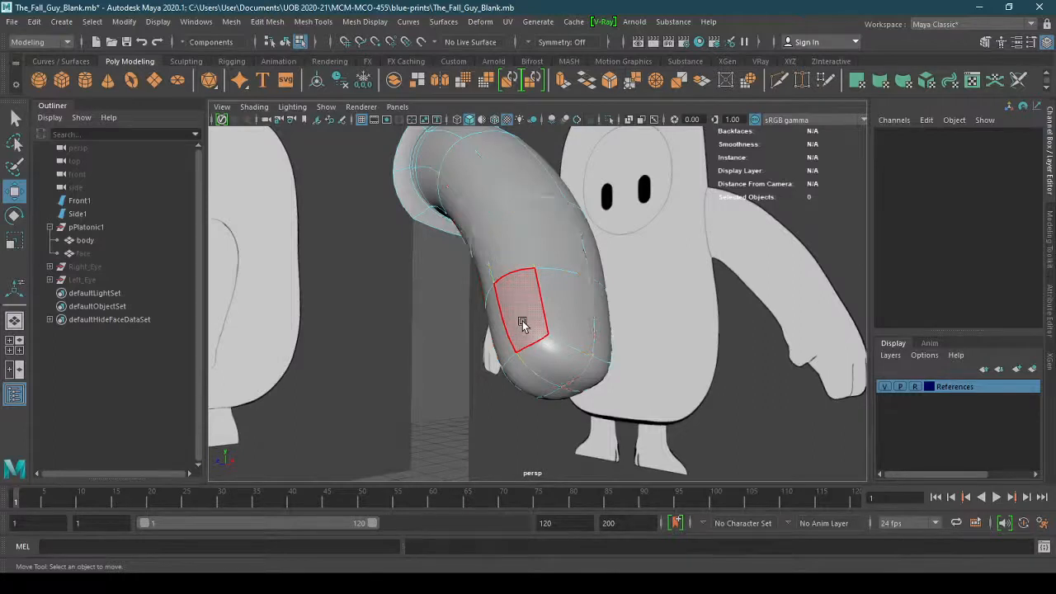
left_click(522, 323)
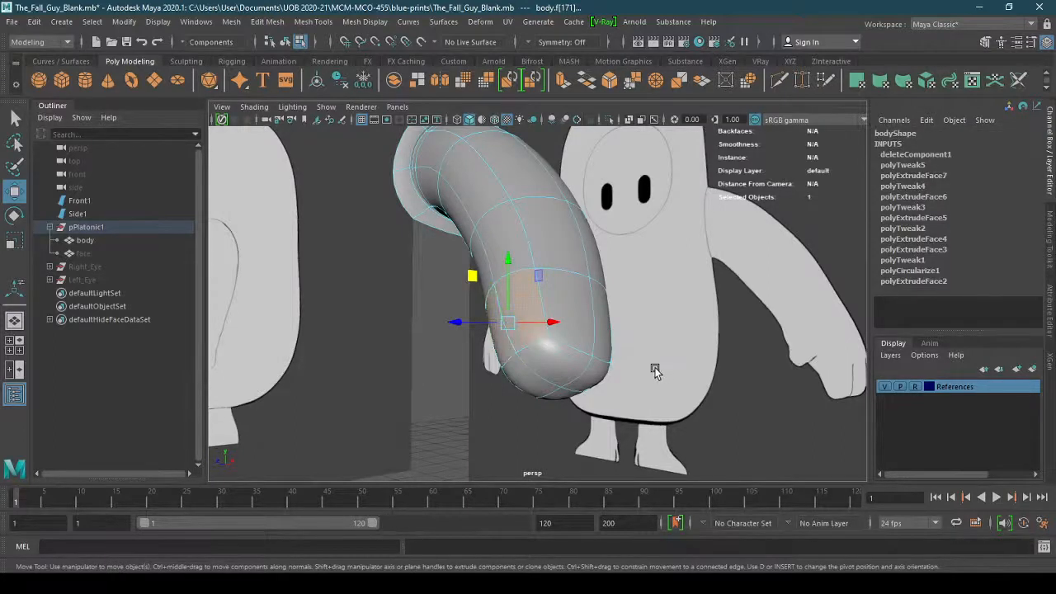
left_click_drag(577, 360, 539, 370, "alt")
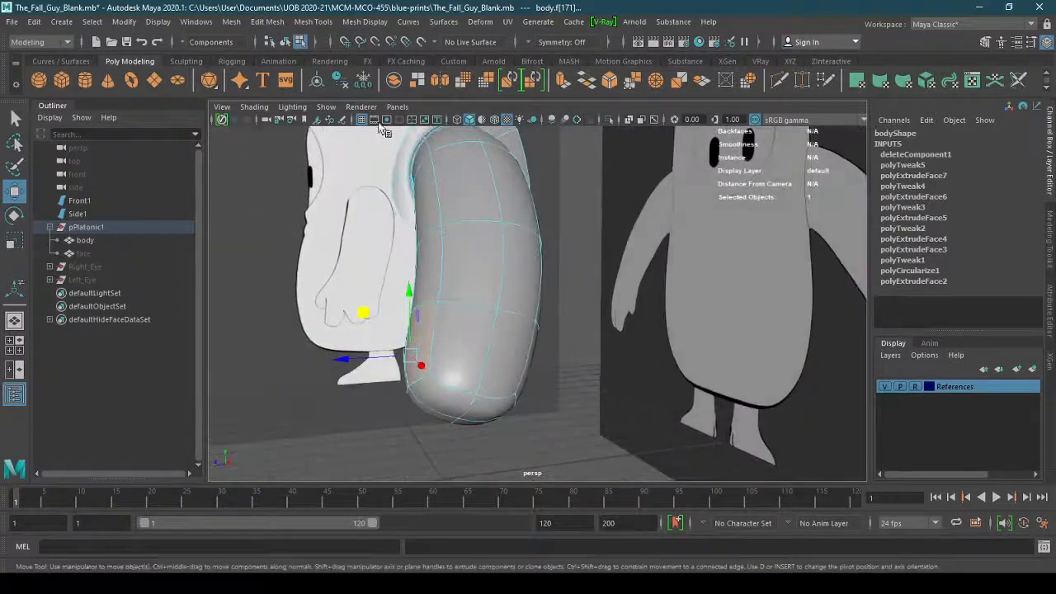
left_click(393, 120)
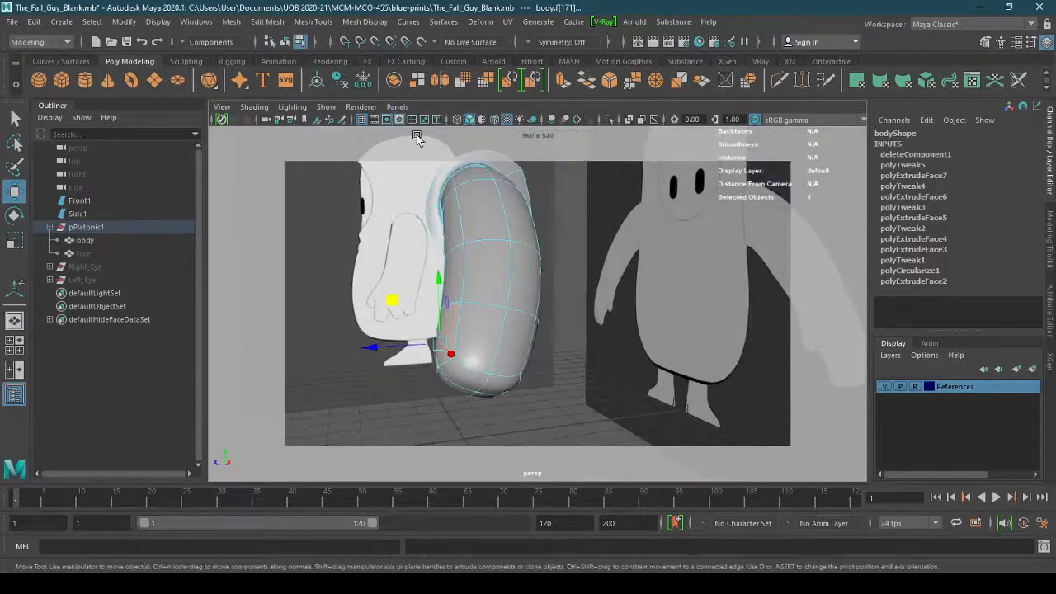
left_click(400, 121)
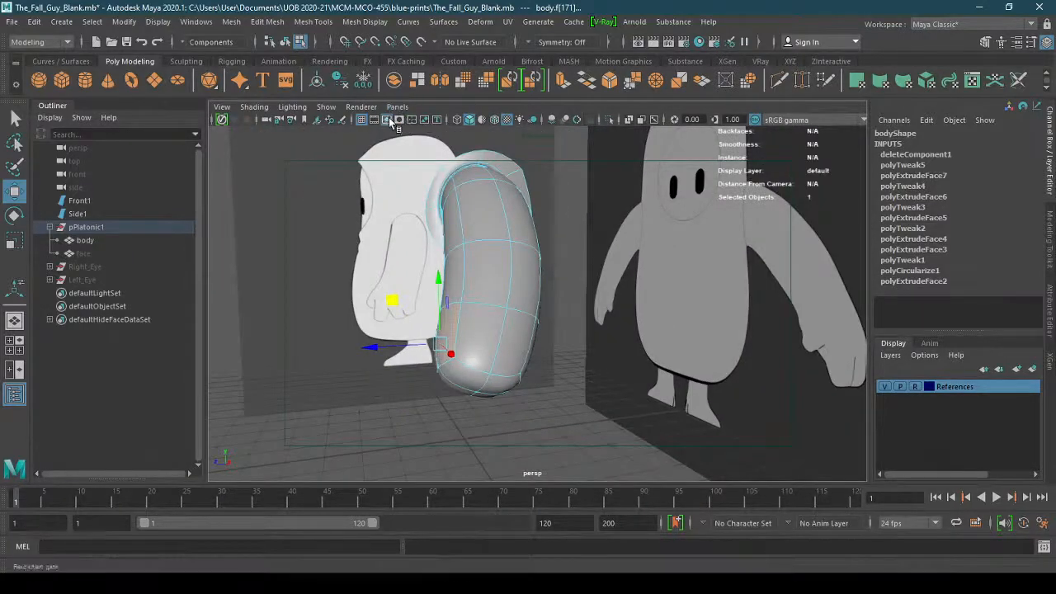
left_click(390, 121)
Return to the orthographic side view and extrude the selected face outward toward the drawn thumb
left_click(397, 106)
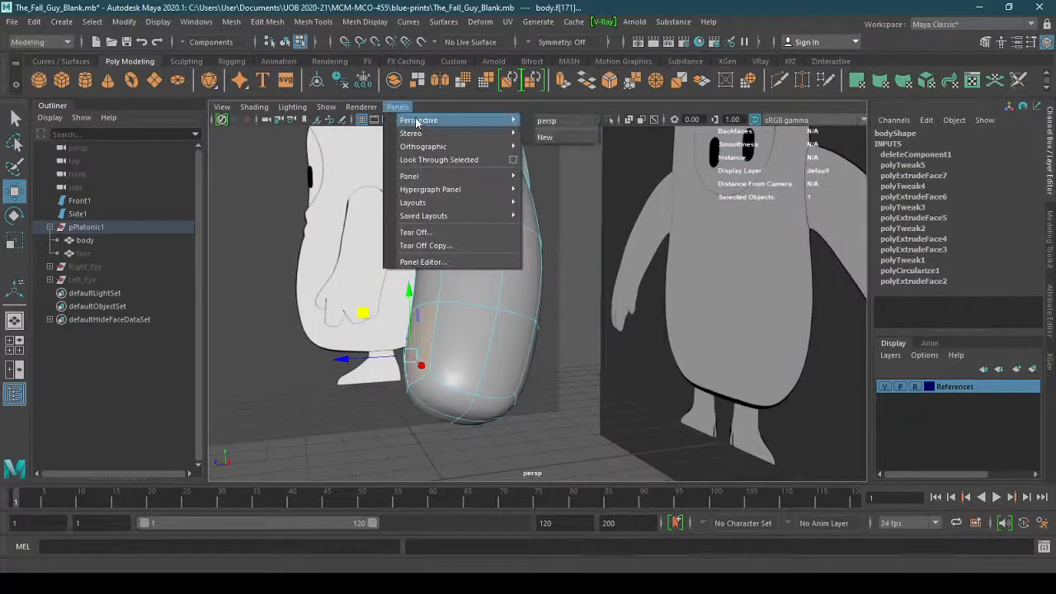
mouse_move(467, 132)
left_click(559, 160)
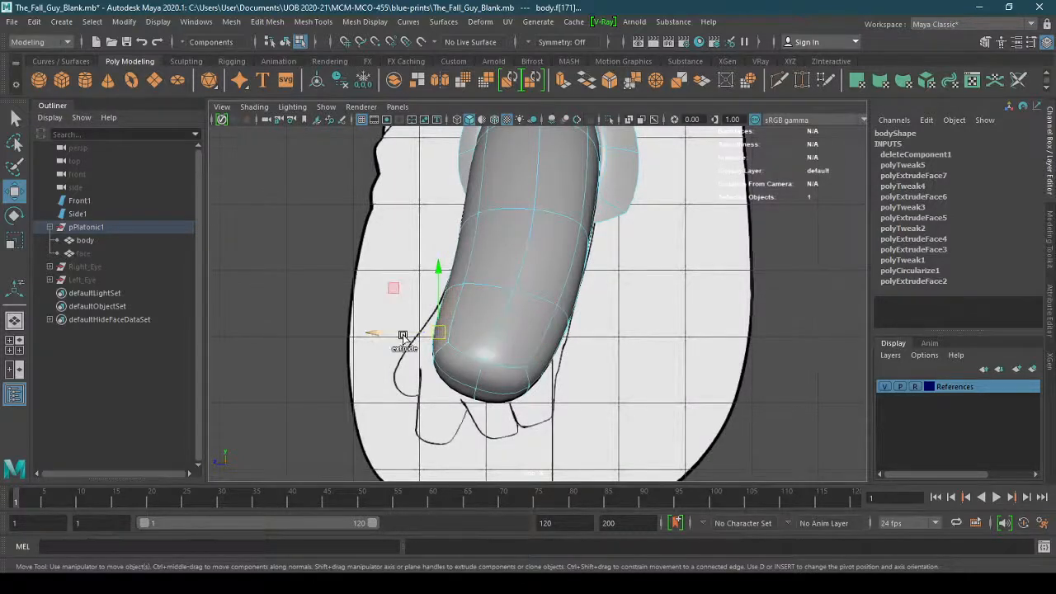
left_click_drag(402, 337, 377, 338, "shift")
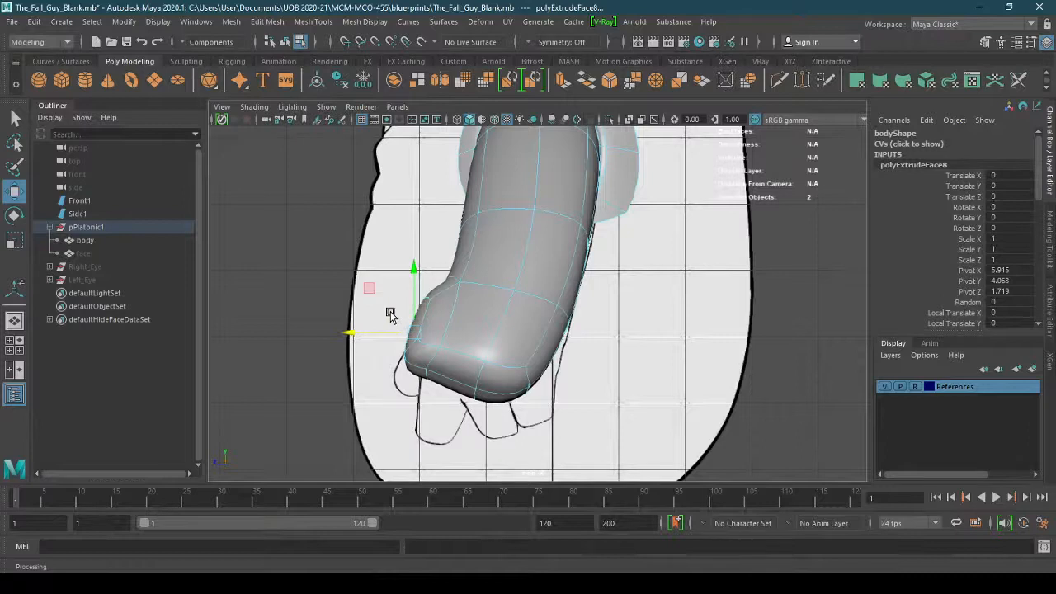
Rotate the extruded thumb face and shift it slightly down toward the drawn thumb
key("e")
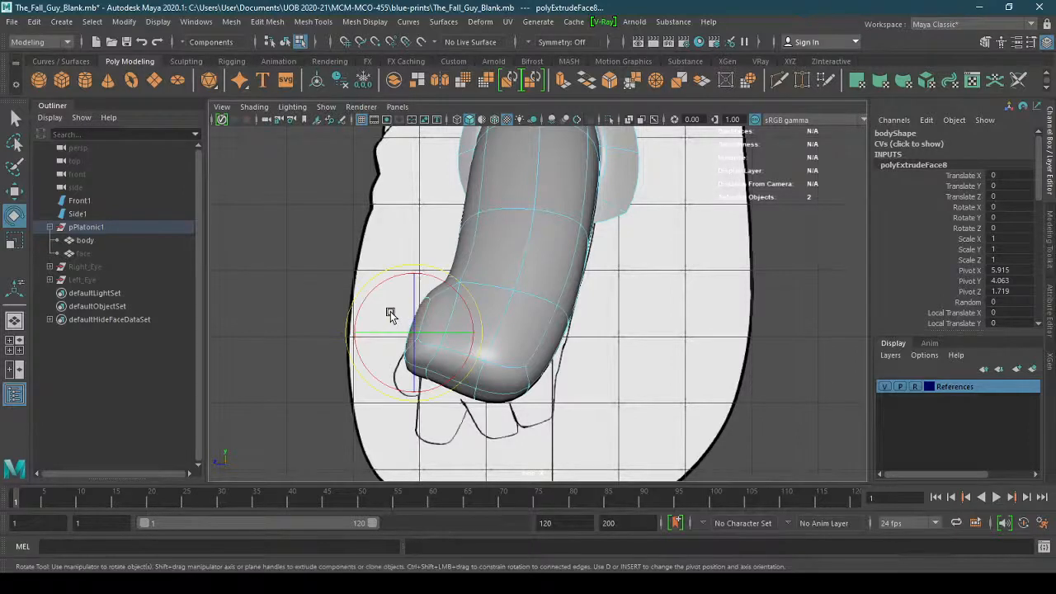
left_click_drag(455, 294, 372, 302)
key("w")
left_click(463, 328)
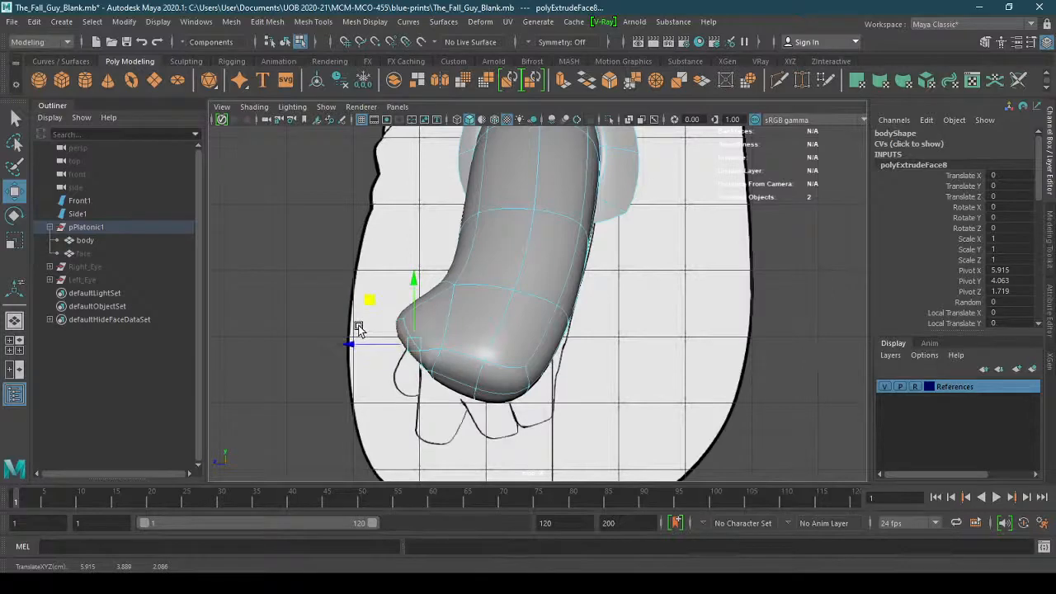
Turn on X-Ray shading to see the reference hand through the mesh around the extruded thumb
left_click(254, 107)
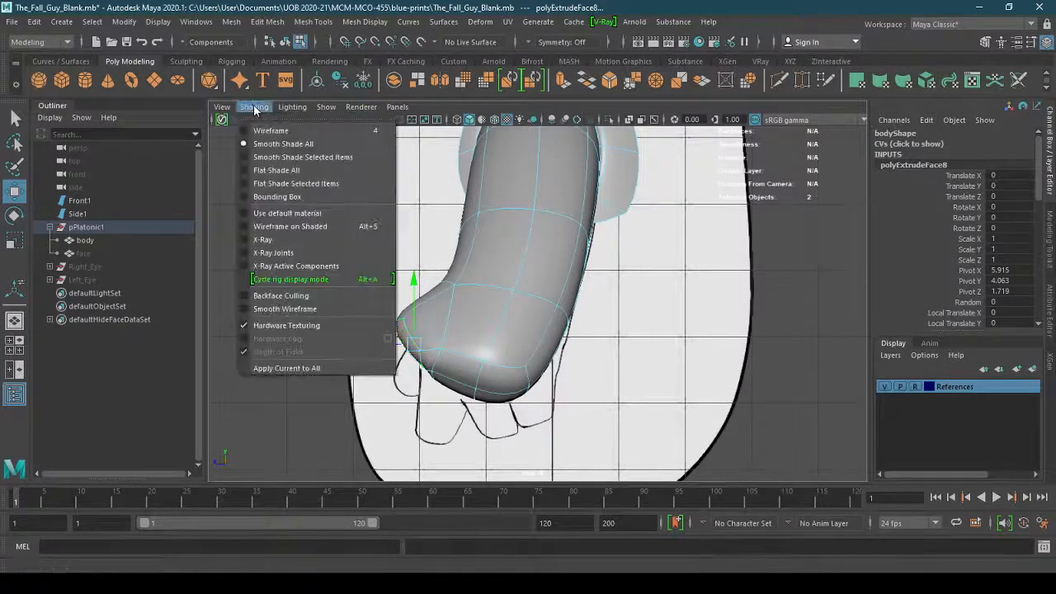
left_click(342, 236)
right_click_drag(328, 294, 469, 304, "alt")
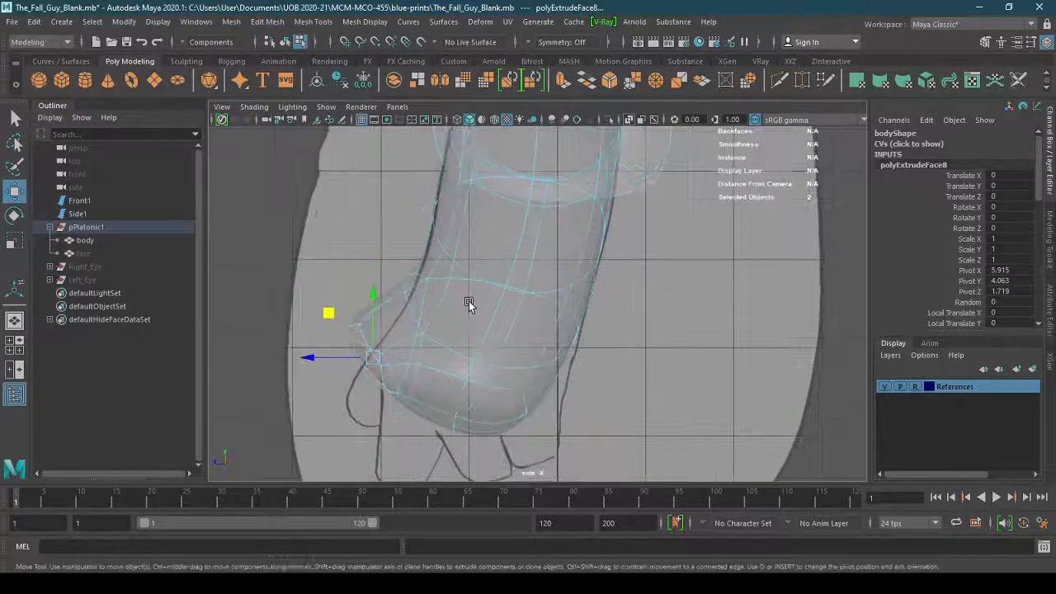
Turn off X-Ray shading in the side view so the hand mesh shows solid over the reference
middle_click_drag(470, 305, 540, 287, "alt")
right_click_drag(434, 299, 459, 308, "alt")
left_click(254, 106)
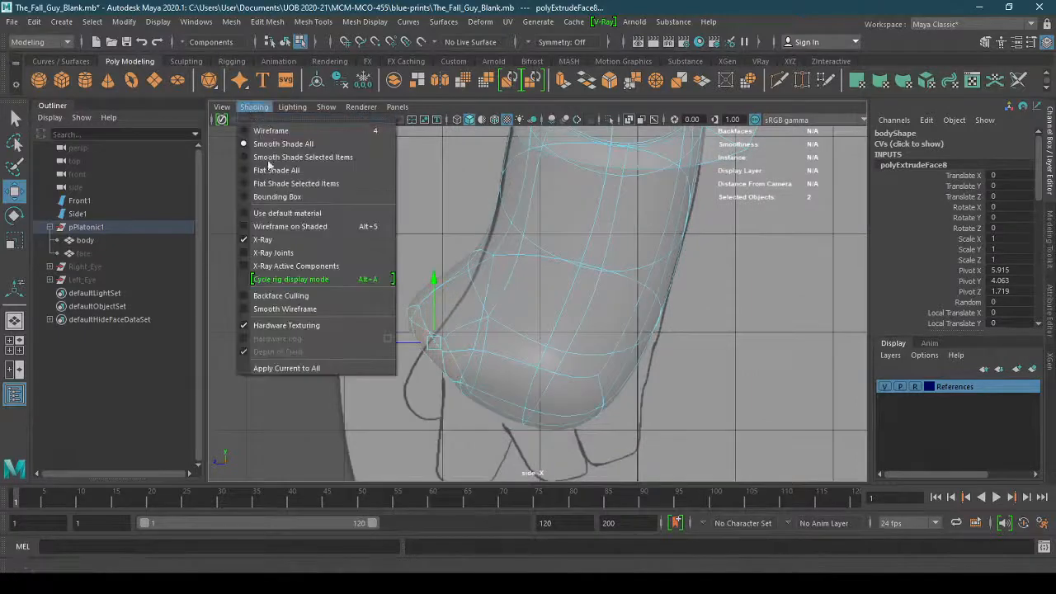
left_click(280, 239)
right_click_drag(419, 337, 454, 336, "alt")
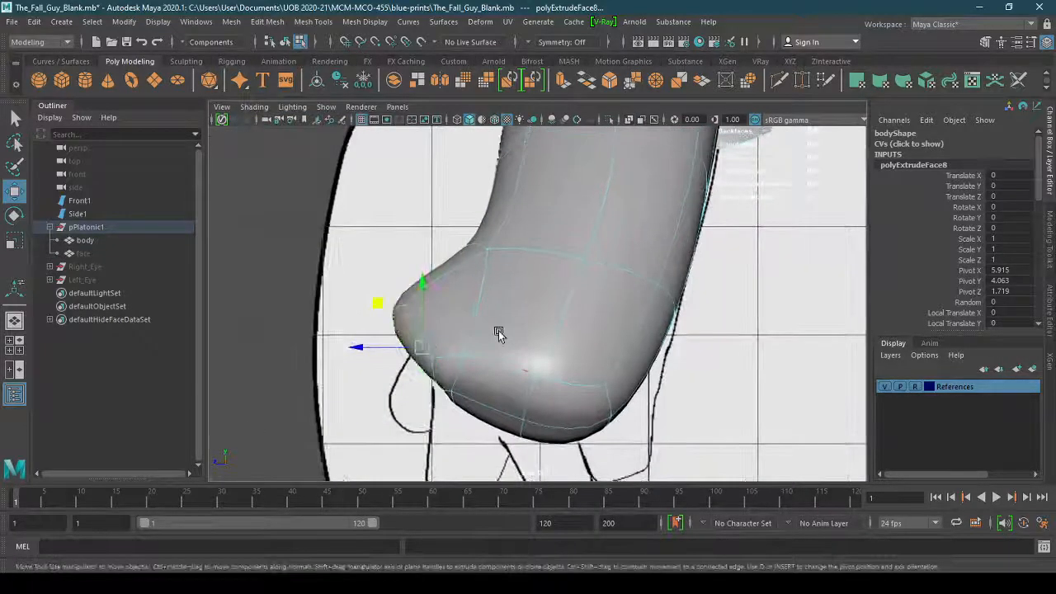
Switch to vertex selection and move the vertices around the thumb stub and its base to follow the drawn hand outline
right_click_drag(448, 233, 392, 239)
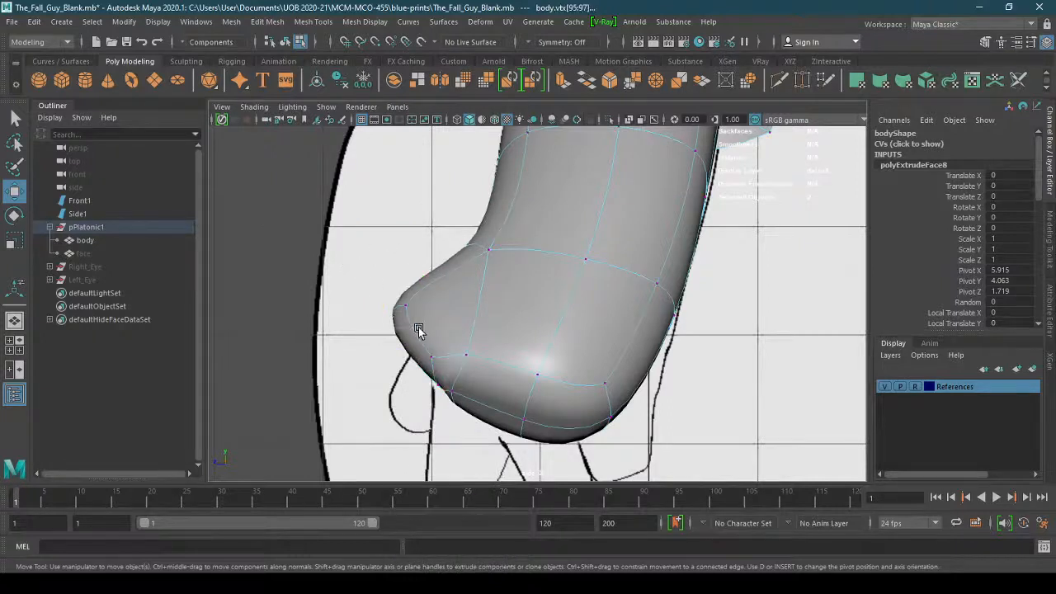
left_click_drag(418, 328, 422, 344)
middle_click_drag(308, 261, 354, 299)
left_click_drag(436, 226, 528, 275)
mouse_move(441, 250)
left_mouse_down()
mouse_move(457, 249)
mouse_move(446, 248)
left_mouse_up()
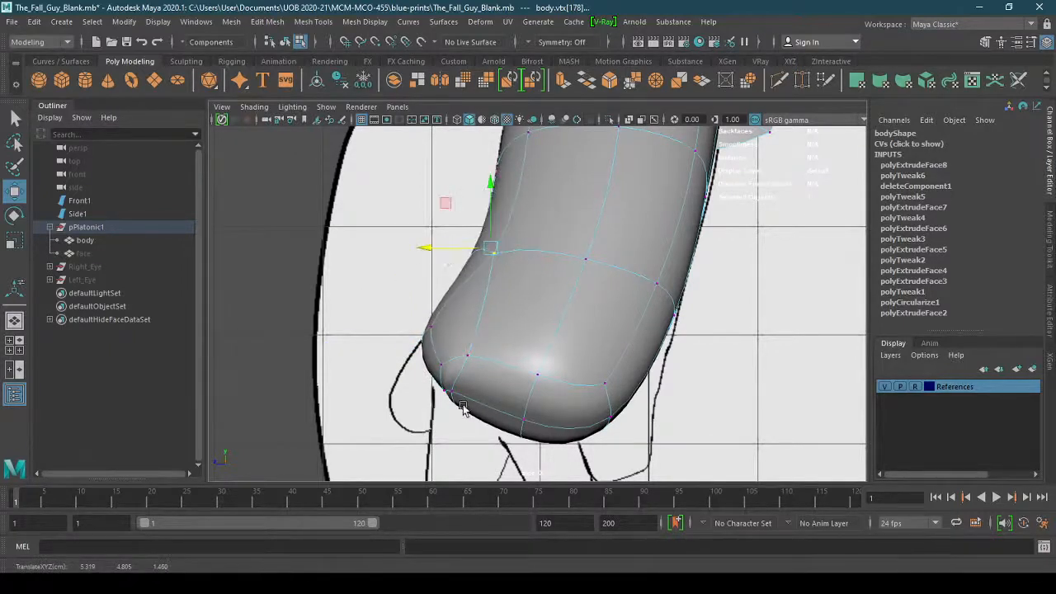
left_click(452, 392)
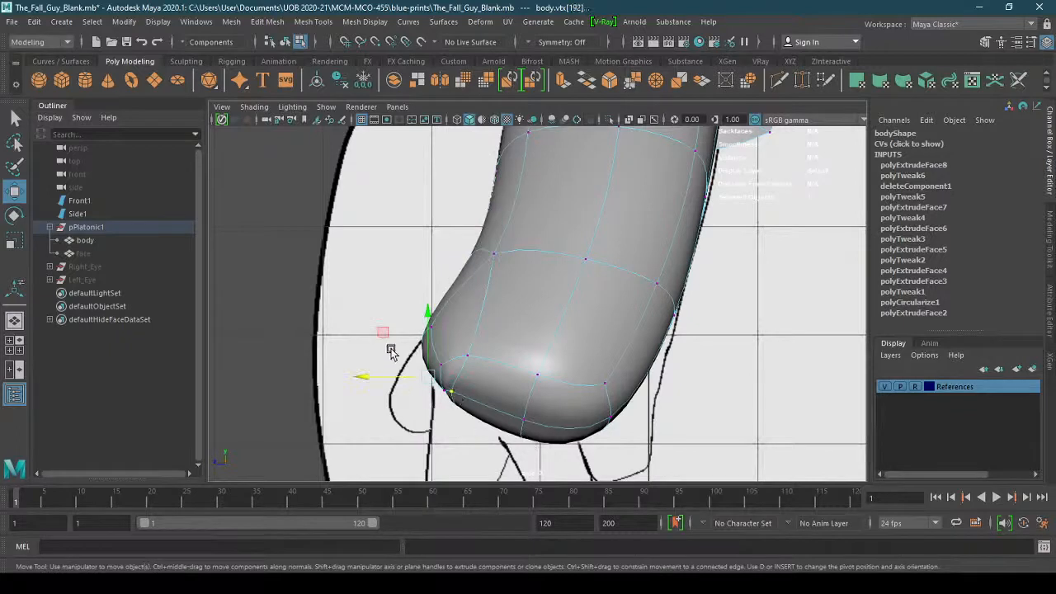
left_click_drag(384, 333, 400, 345)
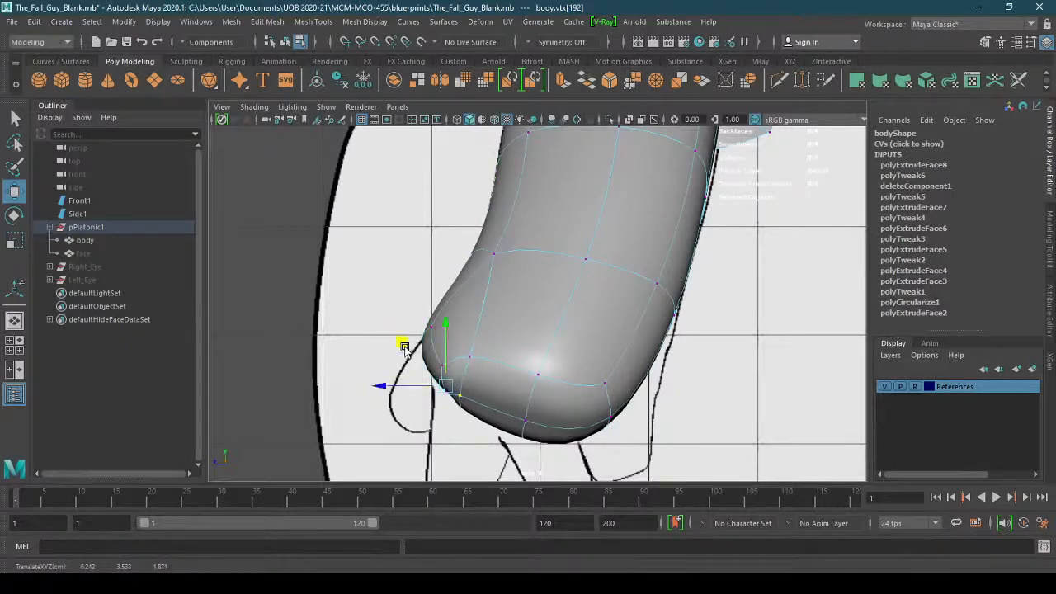
Select the thumb stub's end face and extrude it outward and down along the drawn thumb
right_click_drag(439, 371, 422, 267)
left_click(447, 369)
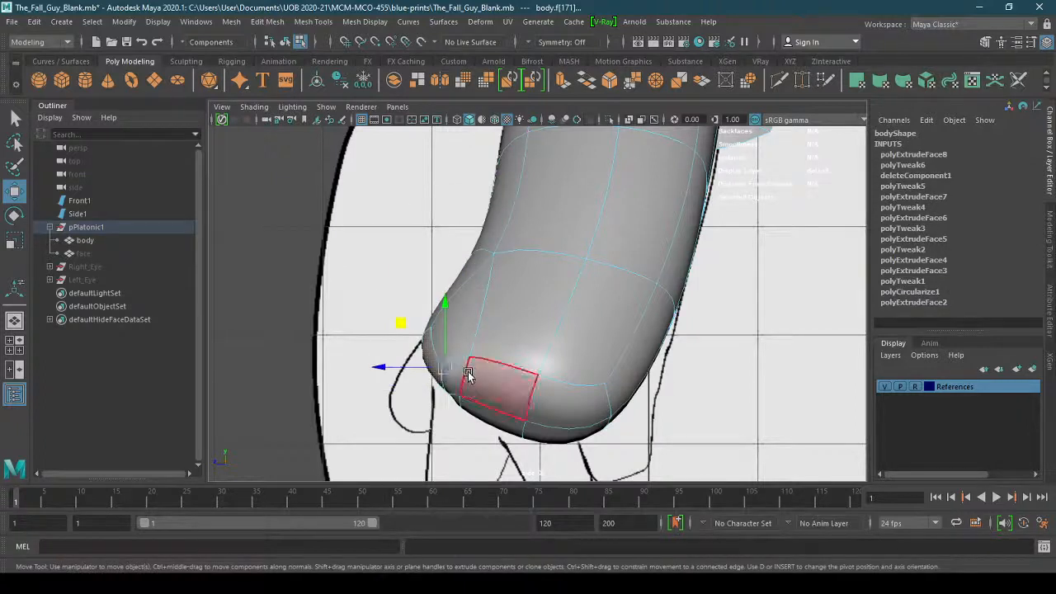
left_click_drag(396, 325, 369, 359, "shift")
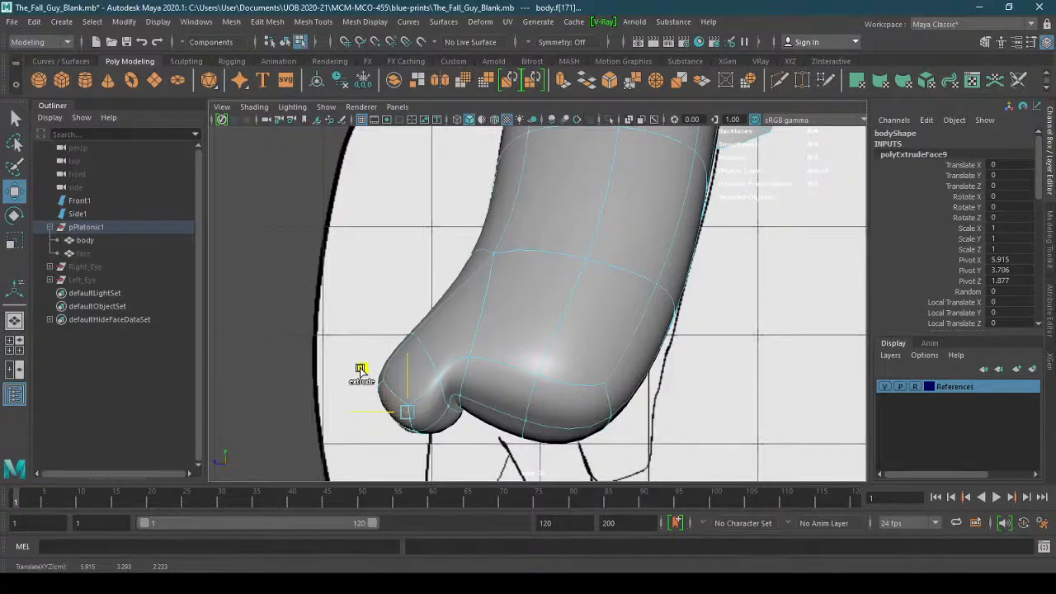
mouse_move(360, 368)
left_mouse_down()
mouse_move(378, 337)
mouse_move(363, 376)
left_mouse_up()
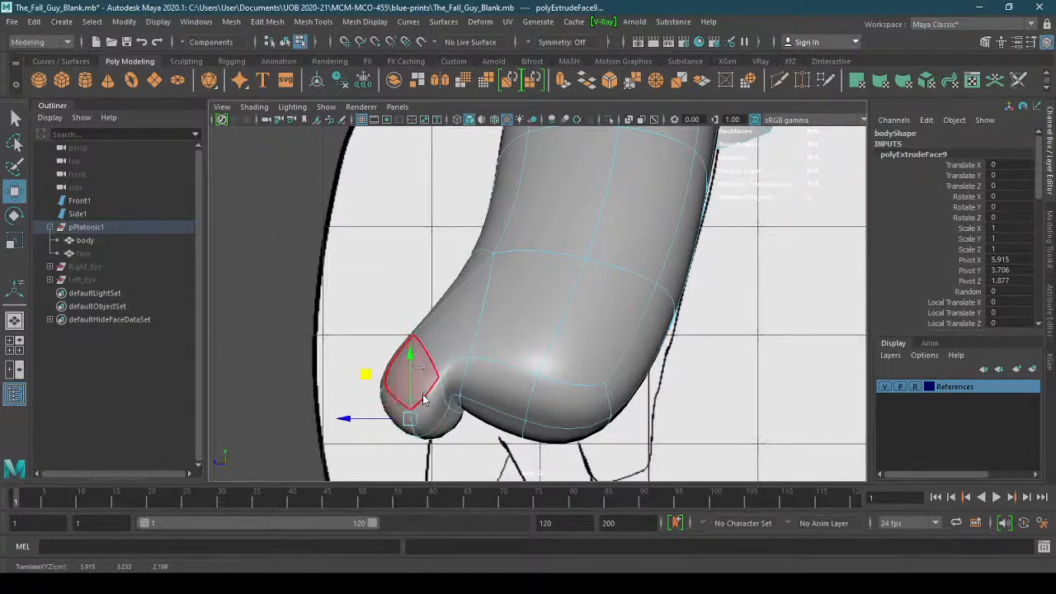
Switch back to vertex selection and reposition the new thumb tip's vertices to match the drawn thumb
right_click_drag(413, 237, 351, 239)
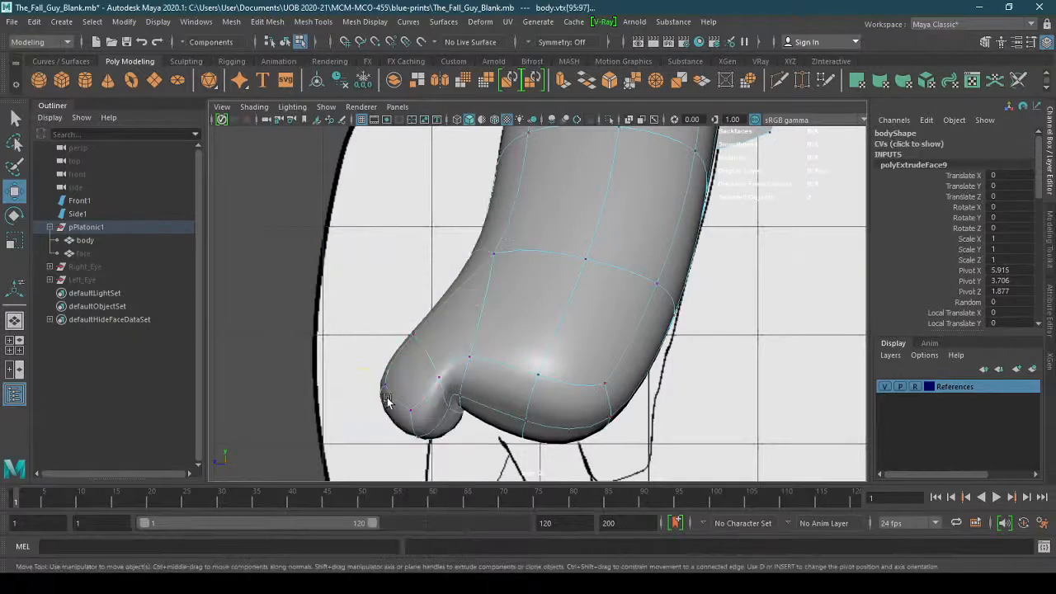
left_click_drag(389, 405, 391, 408)
left_click_drag(322, 352, 351, 368)
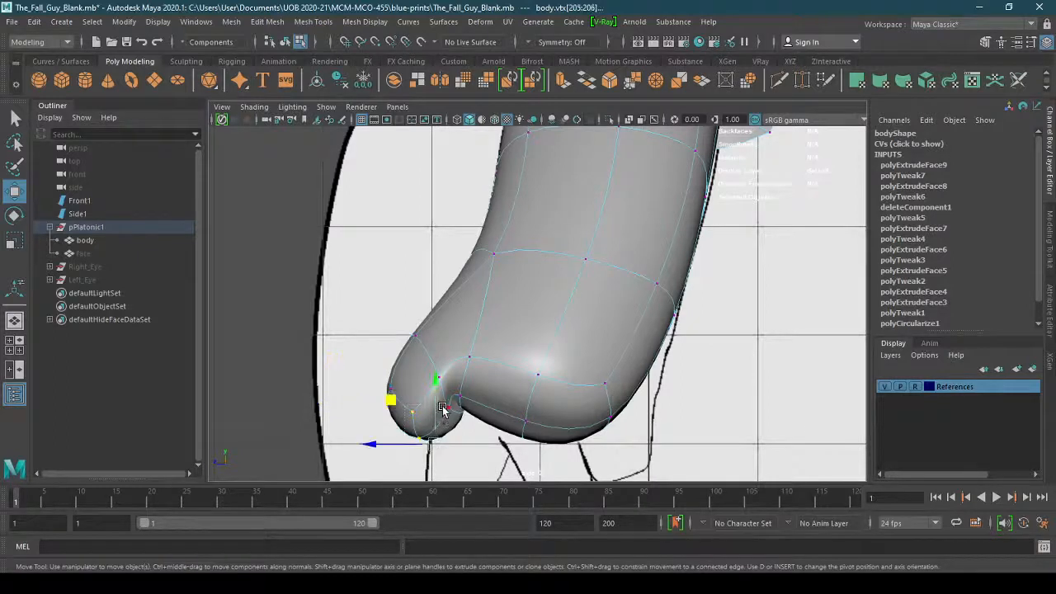
left_click_drag(389, 403, 389, 378)
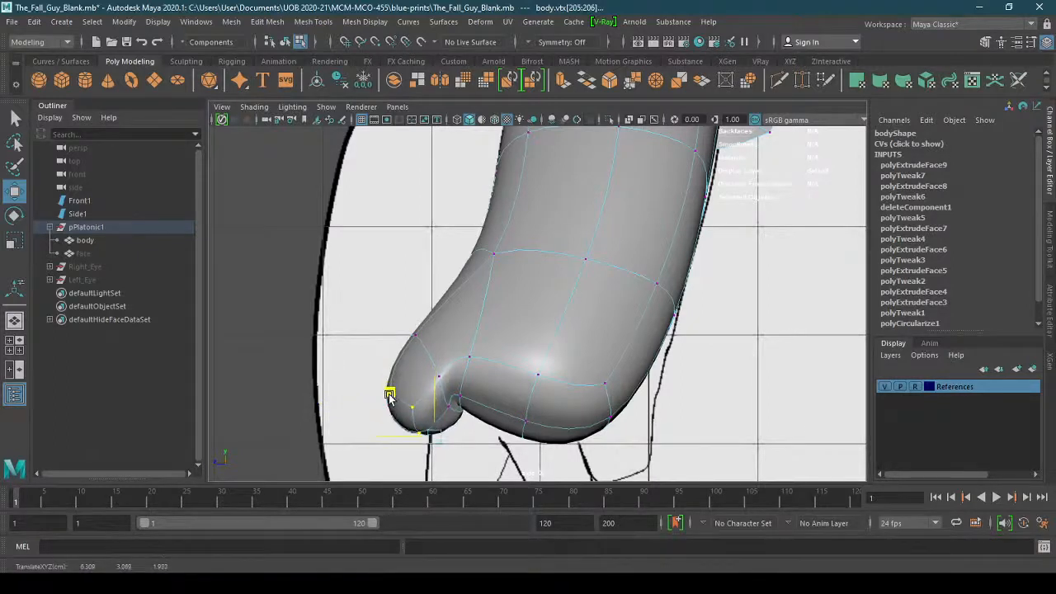
left_click(449, 412)
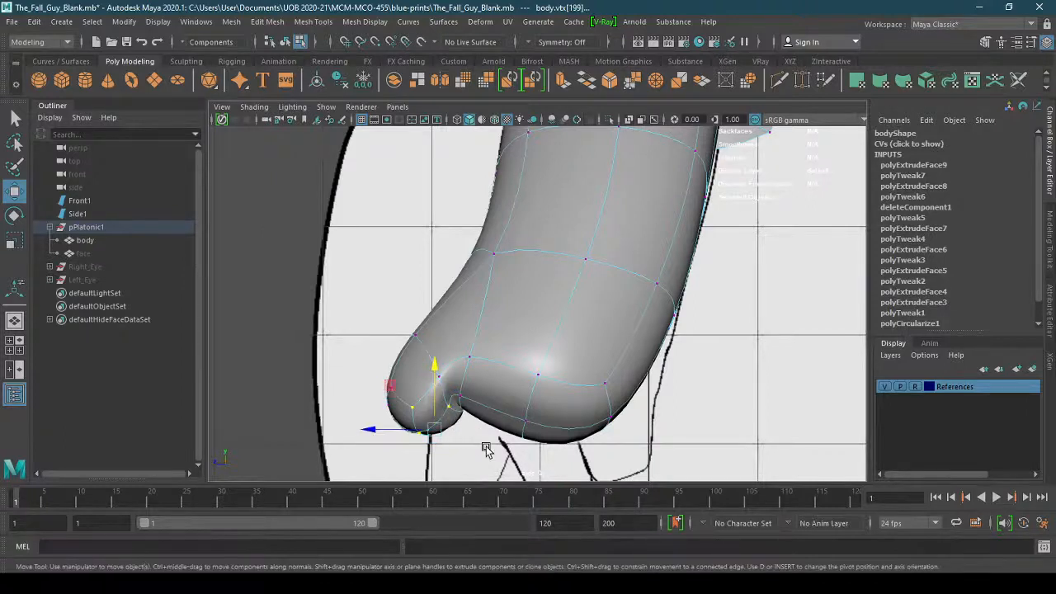
left_click_drag(401, 432, 376, 434)
key("ctrl+z")
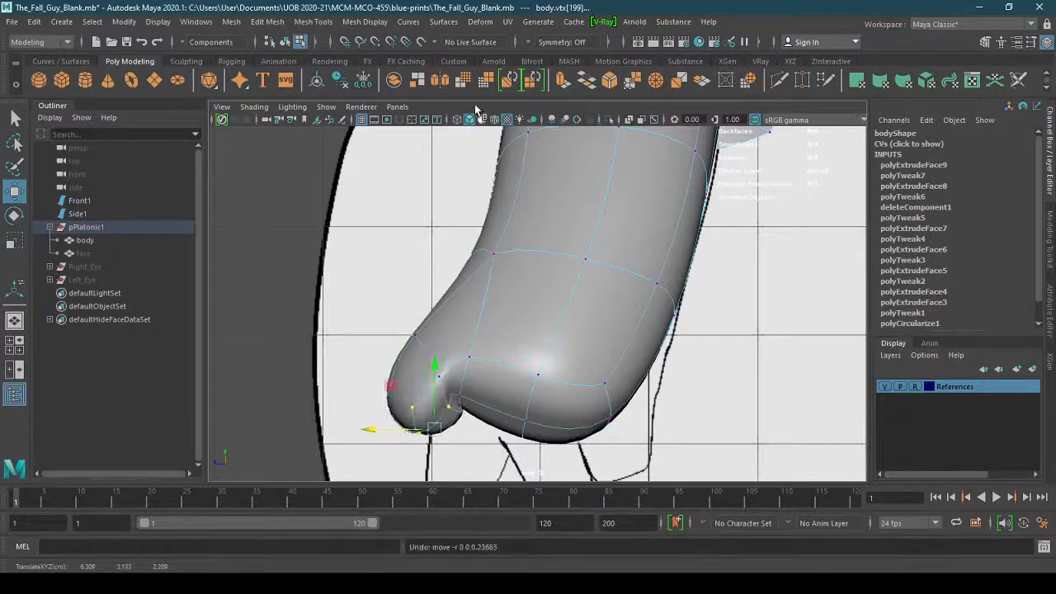
Examine the extruded thumb's shape in the perspective view and against the front reference drawing
left_click(397, 106)
mouse_move(511, 121)
left_click(545, 122)
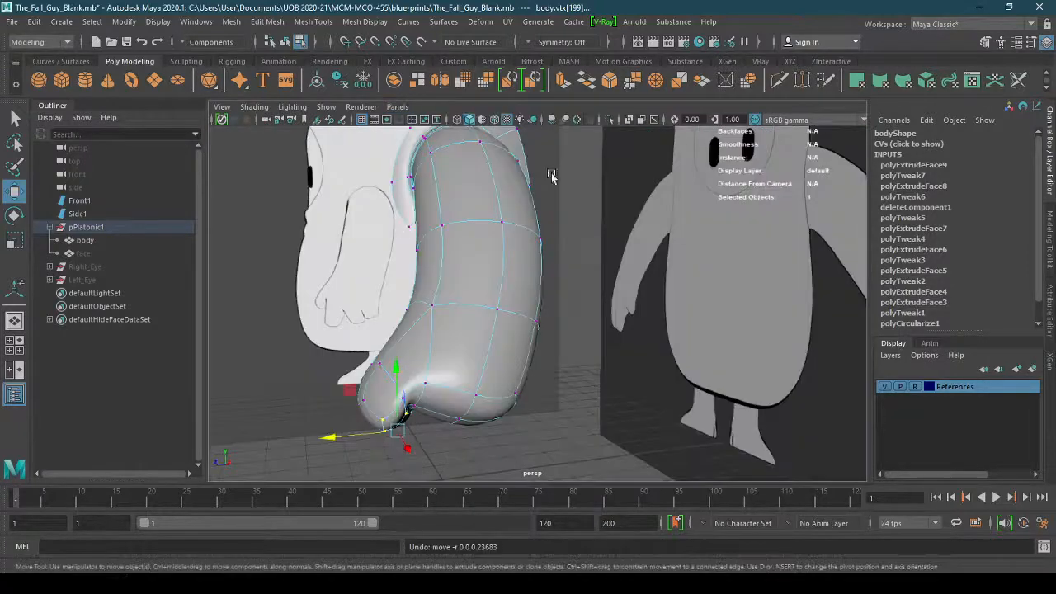
left_click_drag(551, 176, 528, 264, "alt")
left_click(398, 107)
mouse_move(483, 146)
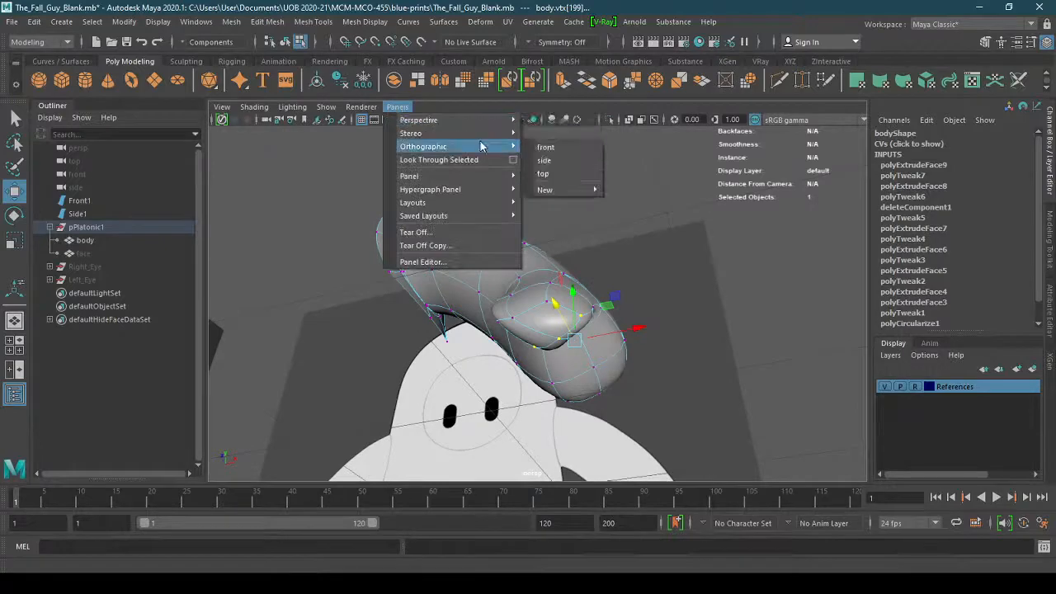
left_click(547, 147)
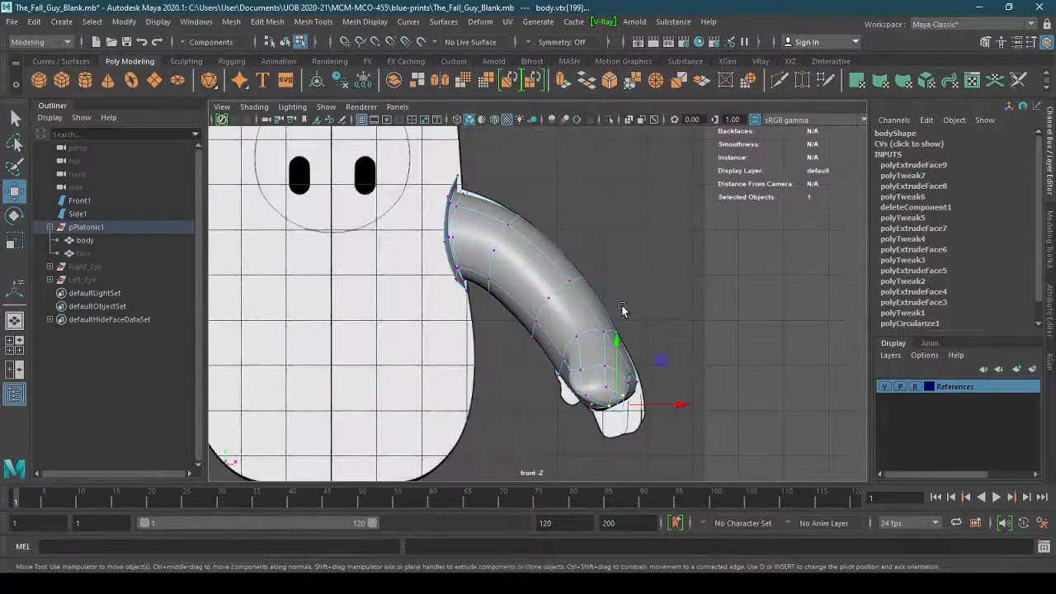
right_click_drag(629, 330, 777, 309, "alt")
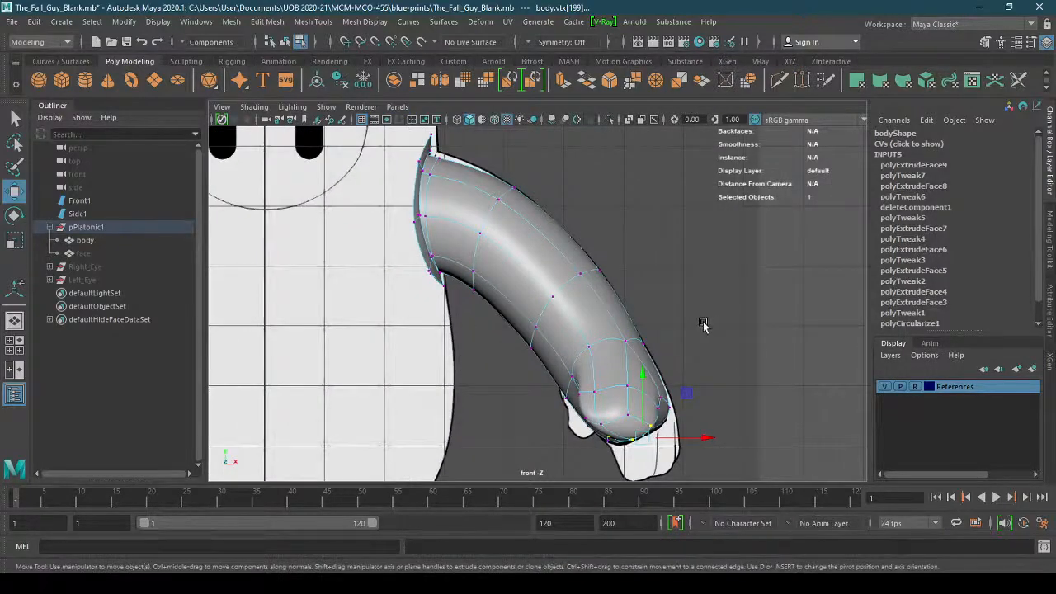
left_click(397, 108)
mouse_move(441, 121)
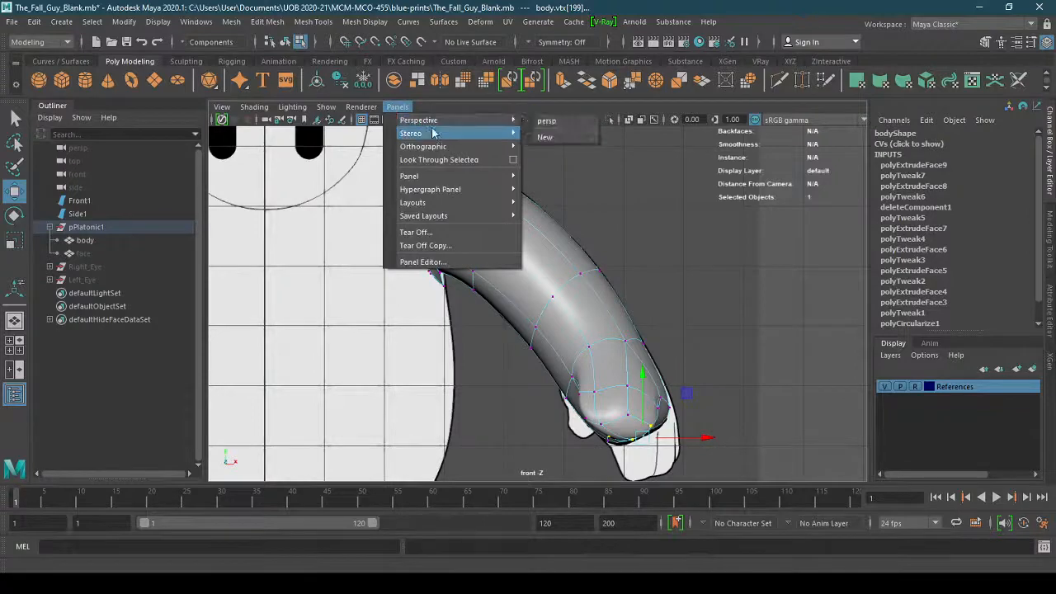
left_click(547, 120)
Try to move the vertices on the thumb's inner side in the perspective view, and undo the moves
left_click_drag(594, 313, 660, 322, "alt")
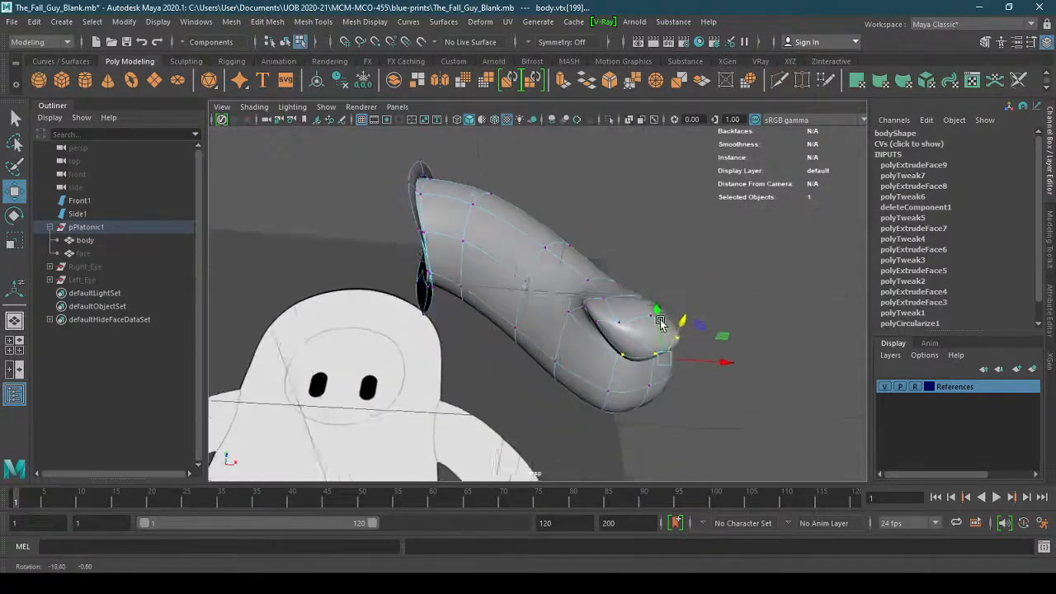
middle_click_drag(660, 321, 555, 287, "alt")
left_click_drag(504, 290, 650, 309, "alt")
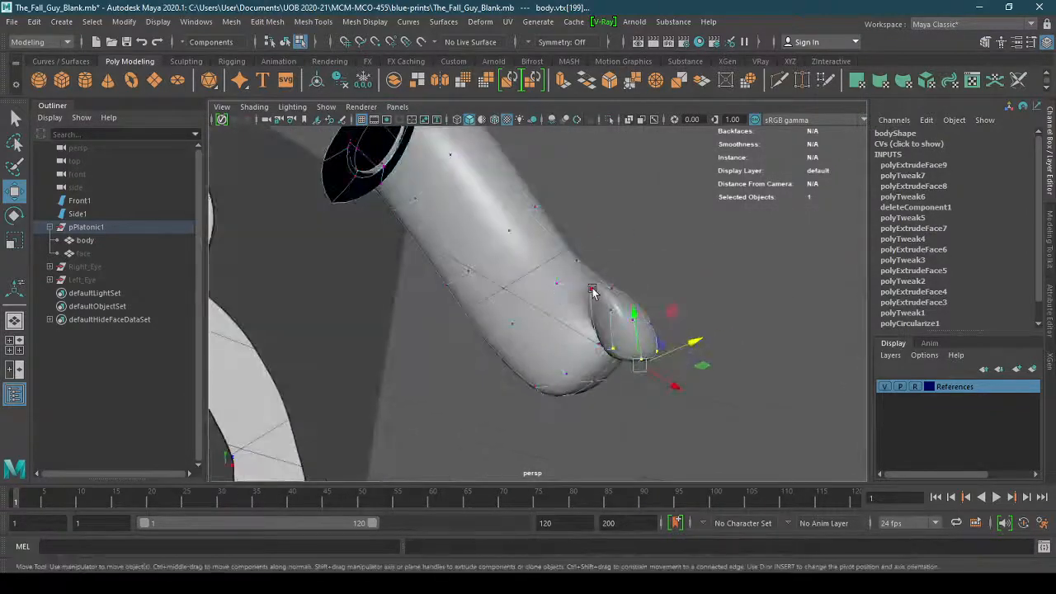
left_click(593, 290)
left_click(612, 312, "shift")
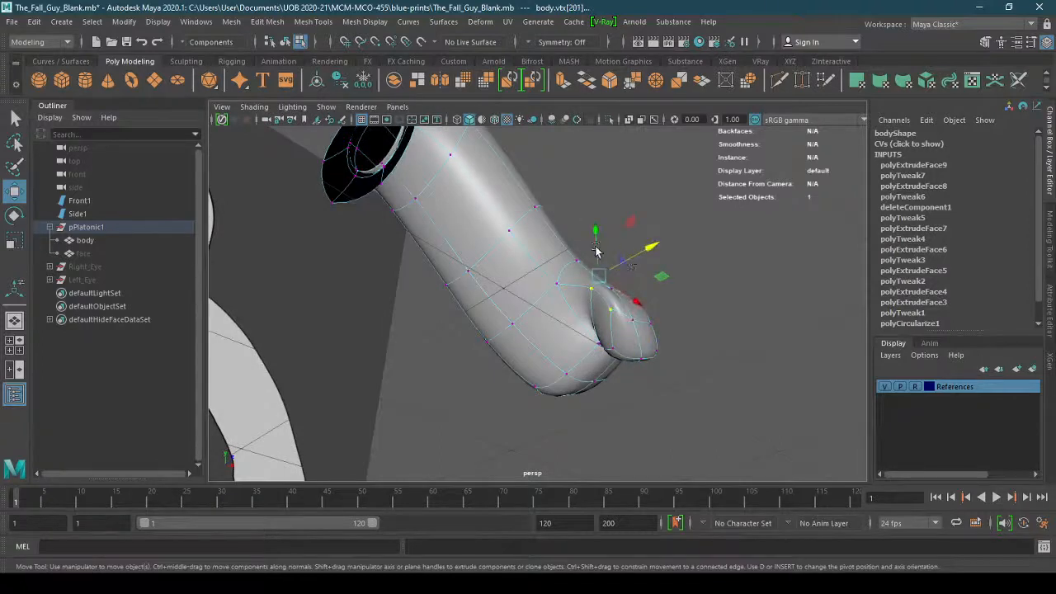
left_click_drag(596, 252, 587, 330)
middle_click_drag(586, 330, 536, 258, "alt")
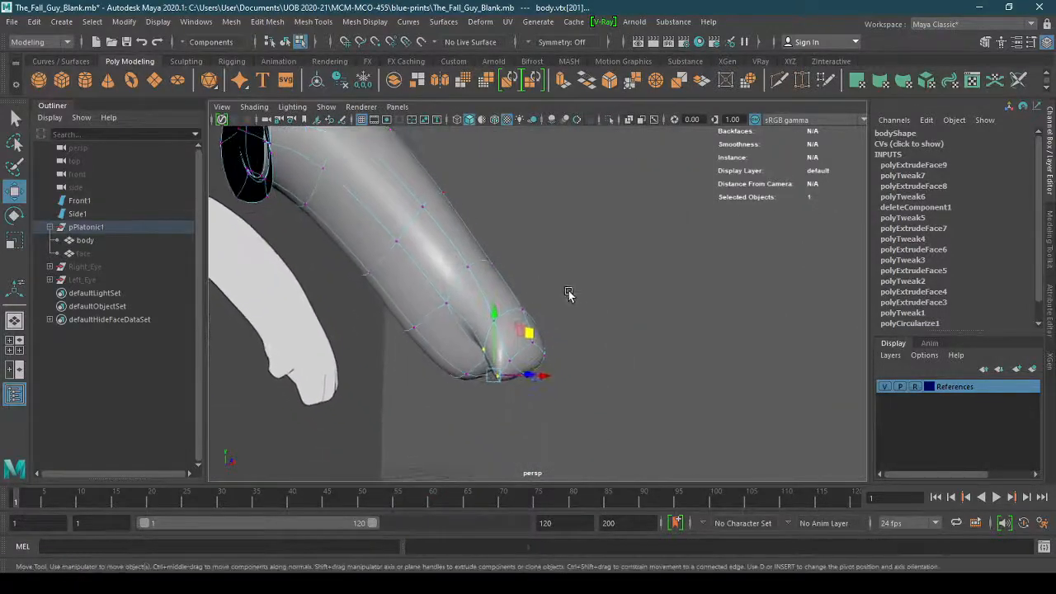
key("ctrl+z")
key("ctrl+z")
Set the Move tool's axis orientation to Object
left_click_drag(569, 300, 250, 253, "alt")
double_click(15, 193)
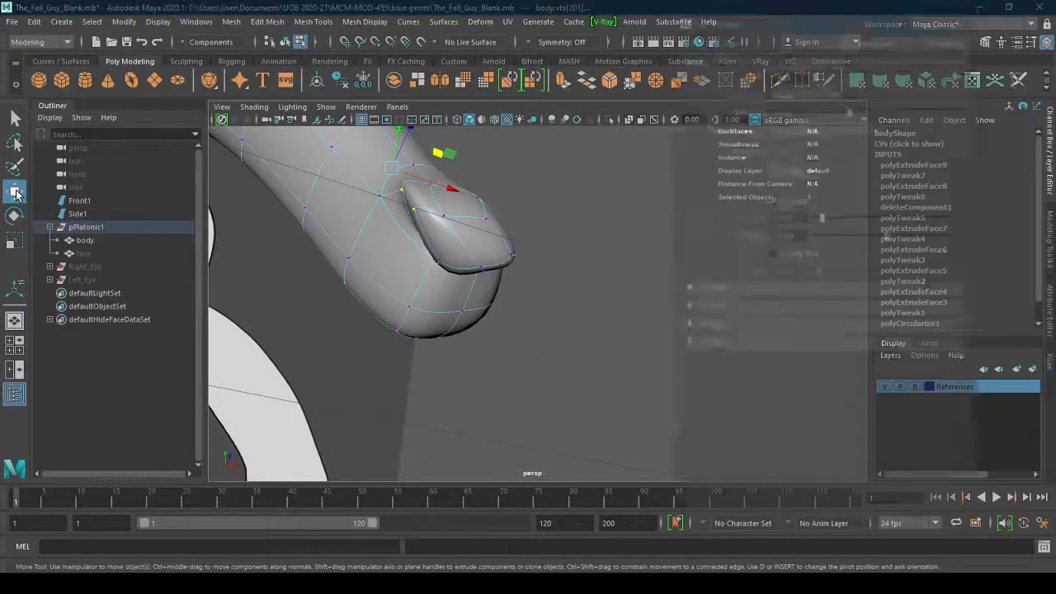
left_click(776, 75)
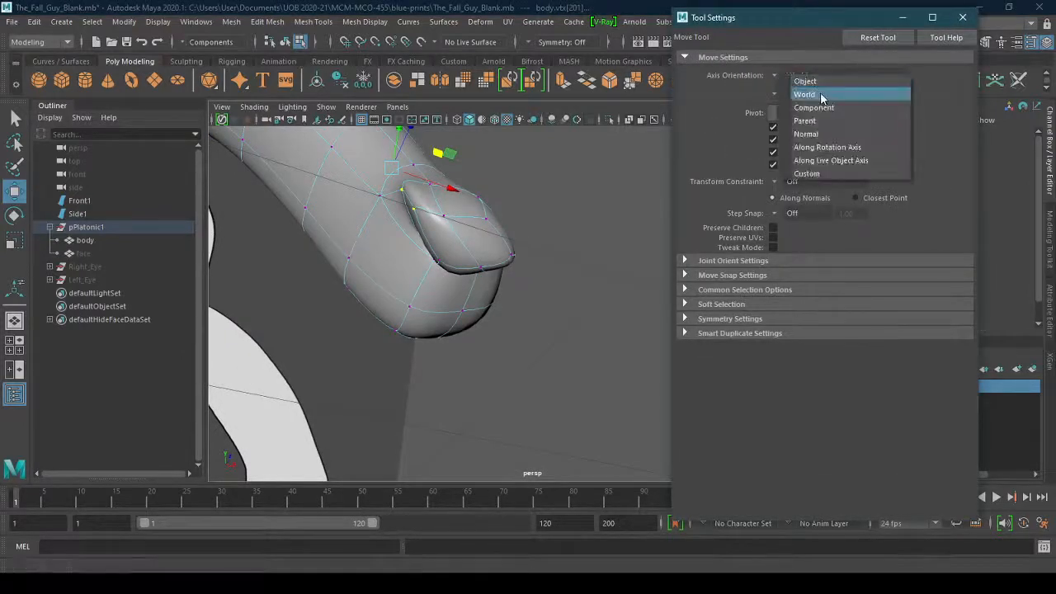
left_click(813, 81)
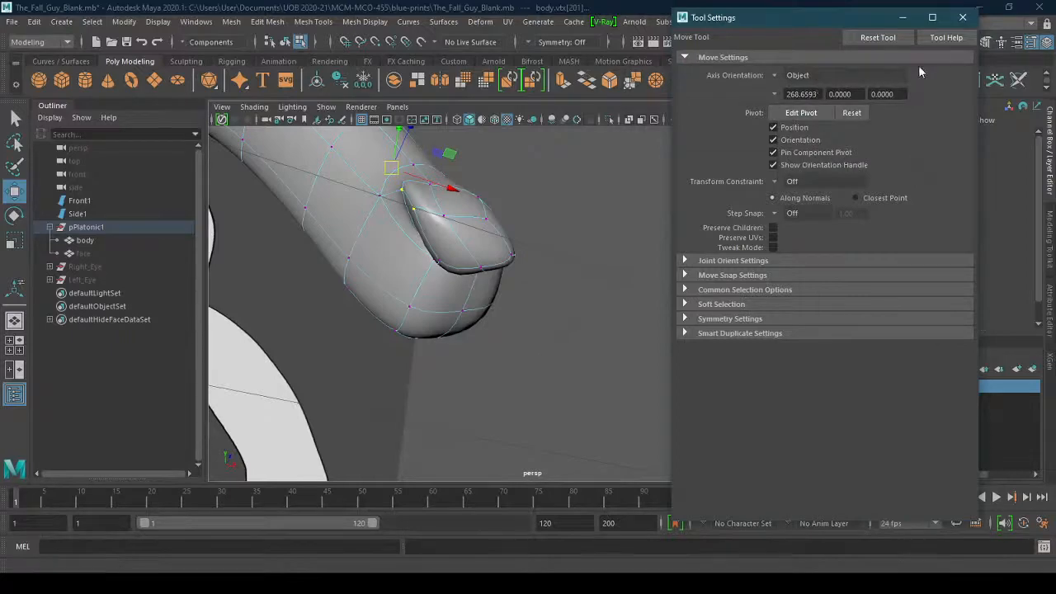
left_click(962, 17)
Reselect the vertices on the thumb's inner side and move them down and across to narrow the thumb
left_click(574, 250)
left_click_drag(463, 234, 523, 257, "alt")
right_click_drag(528, 234, 505, 245)
left_click(660, 258)
left_click(568, 297)
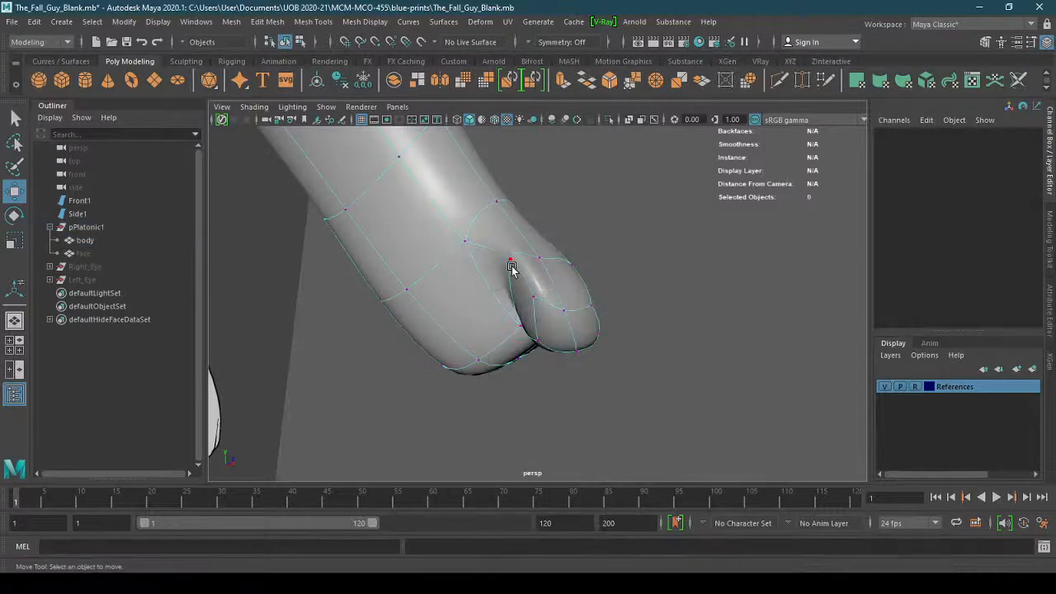
left_click(509, 261)
mouse_move(534, 304)
left_mouse_down("alt")
mouse_move(618, 349)
mouse_move(551, 295)
left_mouse_up("alt")
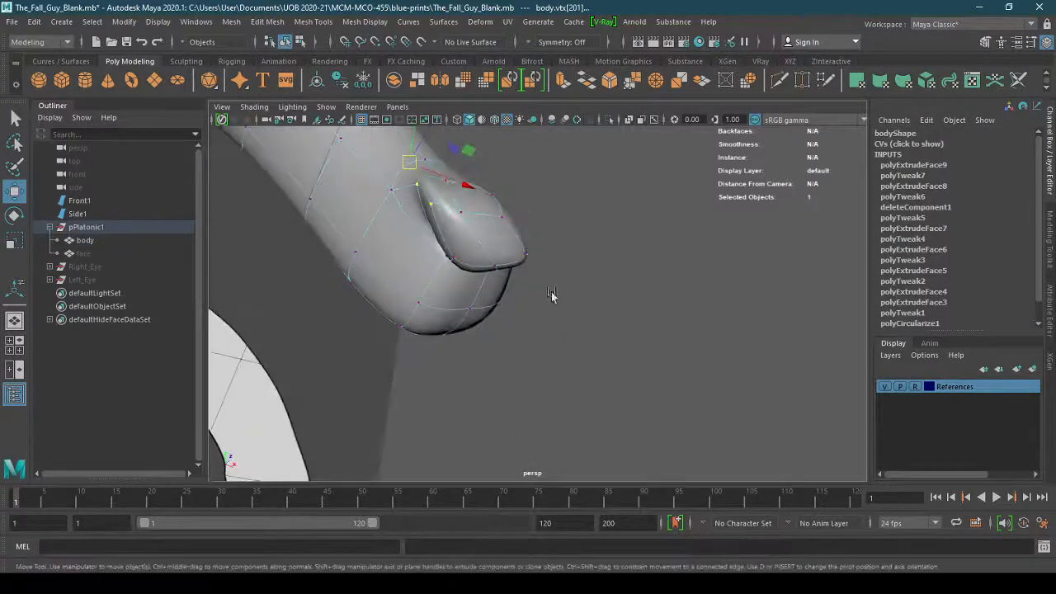
middle_click_drag(537, 213, 542, 283, "alt")
left_click_drag(437, 190, 429, 212)
left_click_drag(450, 256, 471, 320)
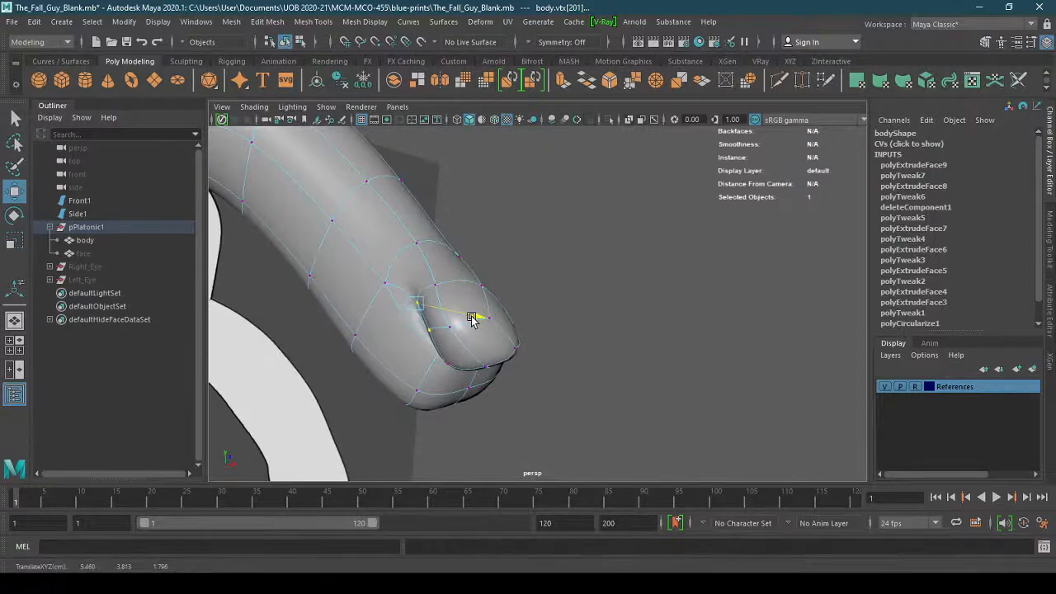
Select the vertices on the thumb's opposite side and move them along the object axes to refine its width
left_click_drag(430, 284, 685, 290, "alt")
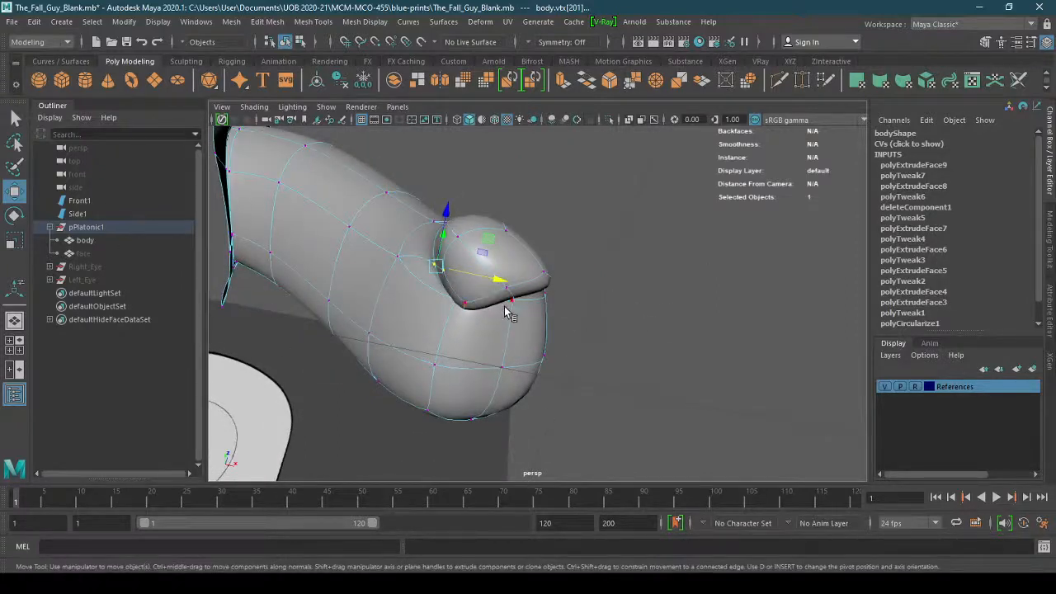
left_click_drag(540, 264, 521, 321, "alt")
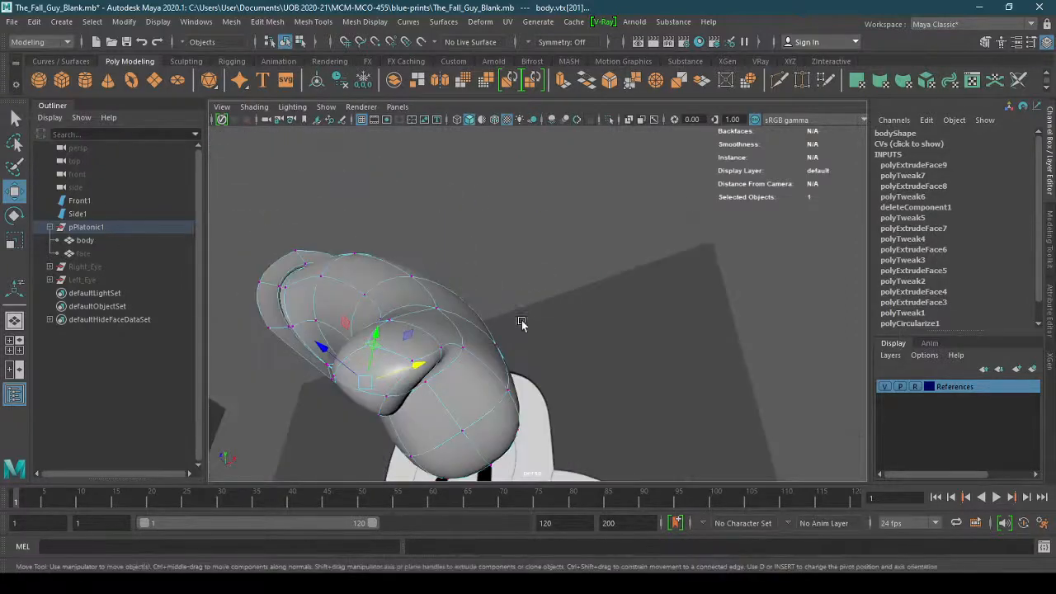
left_click(442, 356)
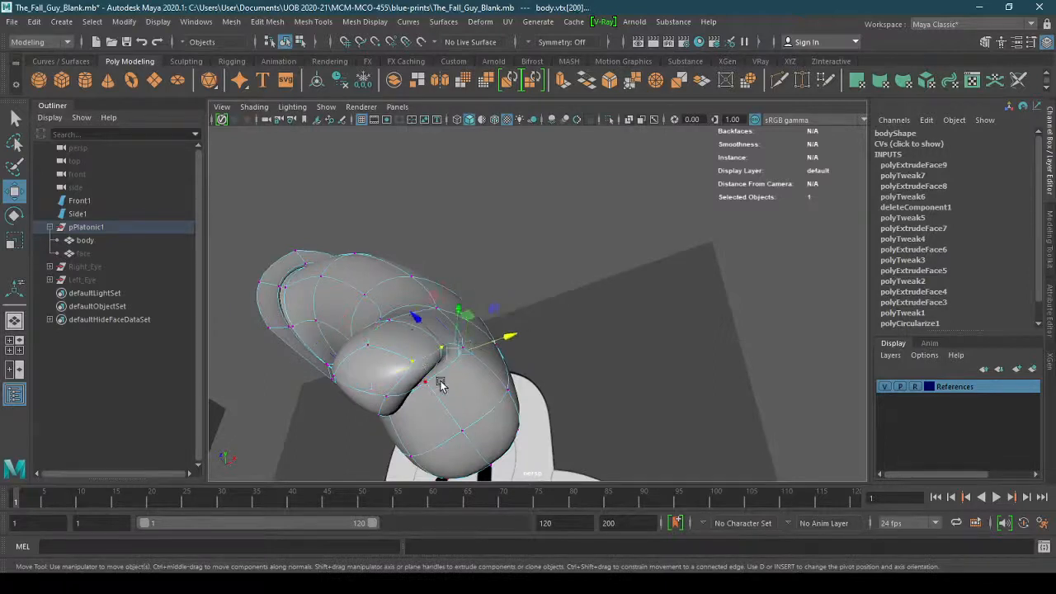
middle_click_drag(429, 333, 416, 328)
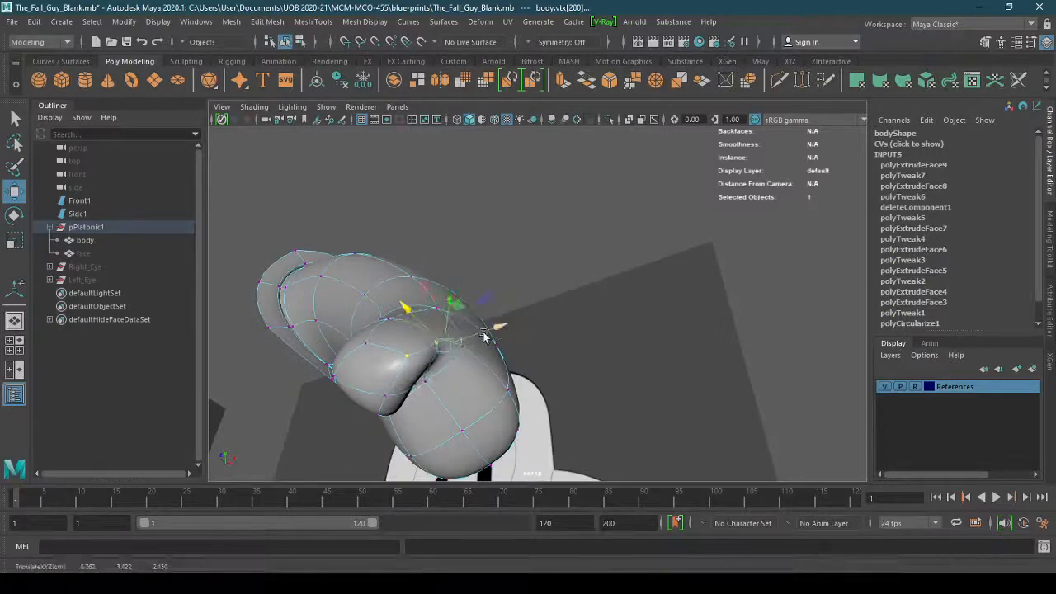
left_click_drag(485, 334, 521, 289)
Turn on X-Ray shading, add the hidden vertices at the thumb's base to the selection, and turn X-Ray back off
left_click_drag(584, 330, 639, 378, "alt")
left_click(254, 107)
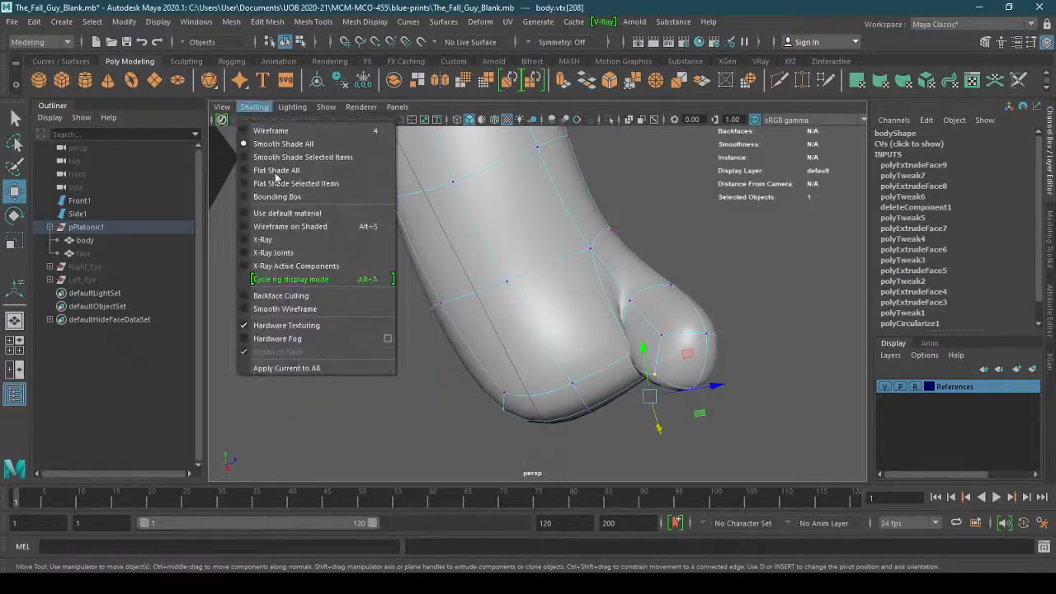
left_click(296, 239)
left_click_drag(630, 364, 640, 383, "shift")
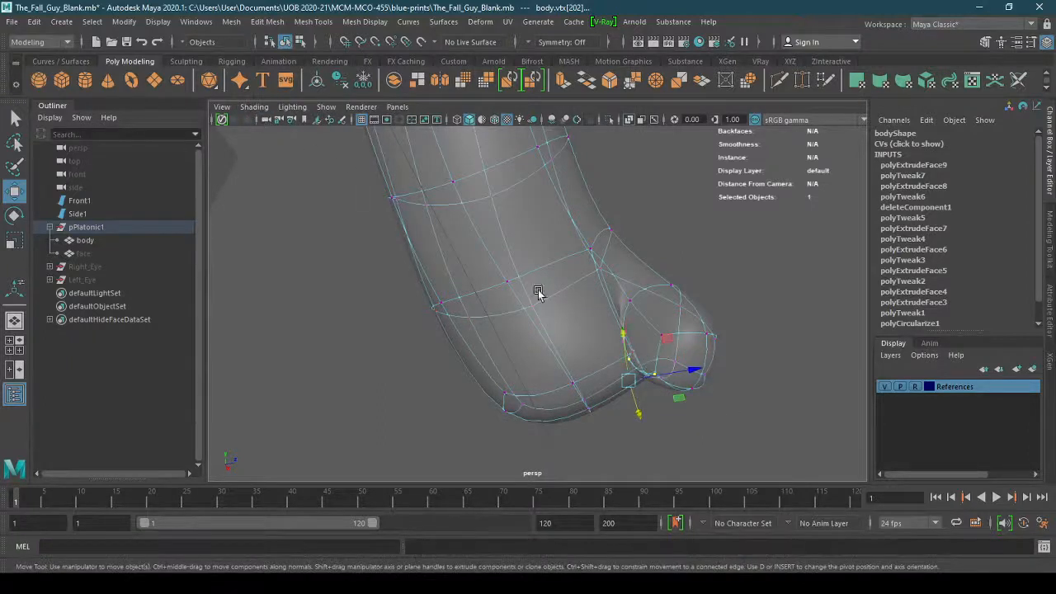
left_click(257, 109)
left_click(280, 228)
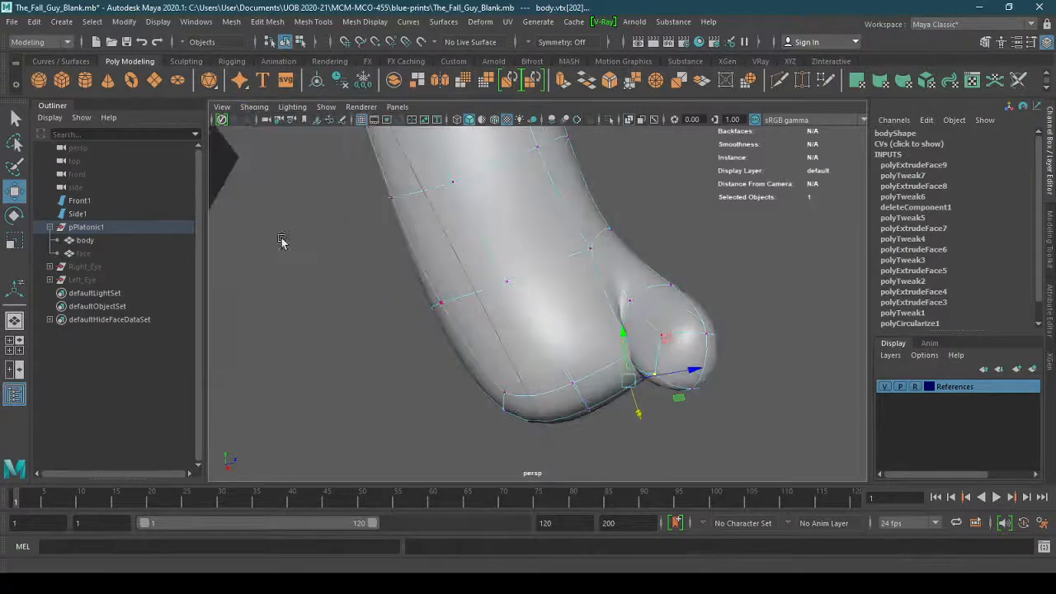
Move the selected vertices at the thumb's base along the object axes to reshape where it meets the palm, and deselect them
left_click_drag(667, 375, 697, 365)
left_click_drag(757, 390, 606, 356, "alt")
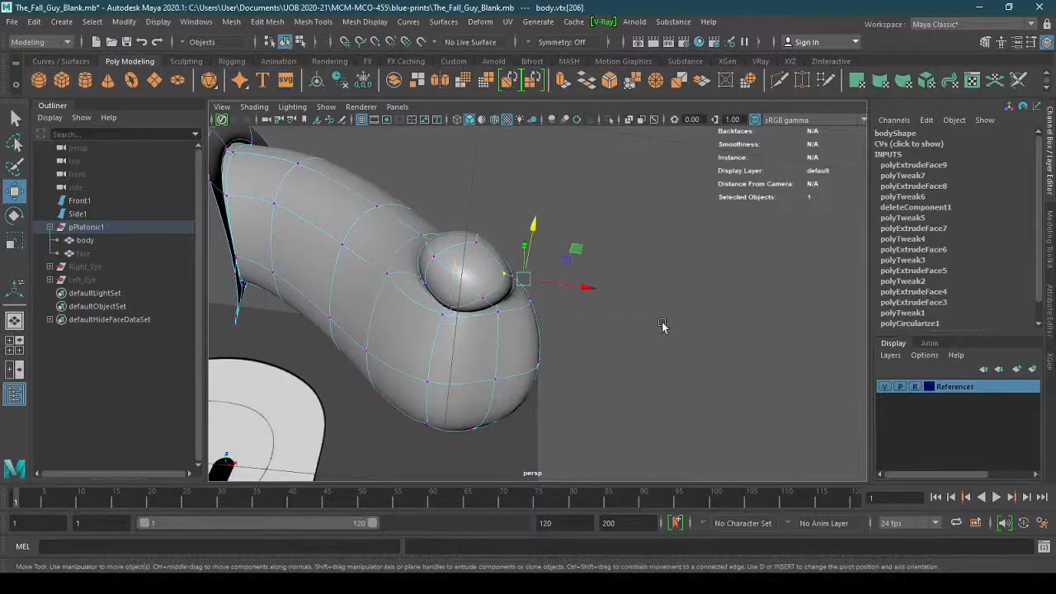
left_click_drag(665, 325, 627, 334, "alt")
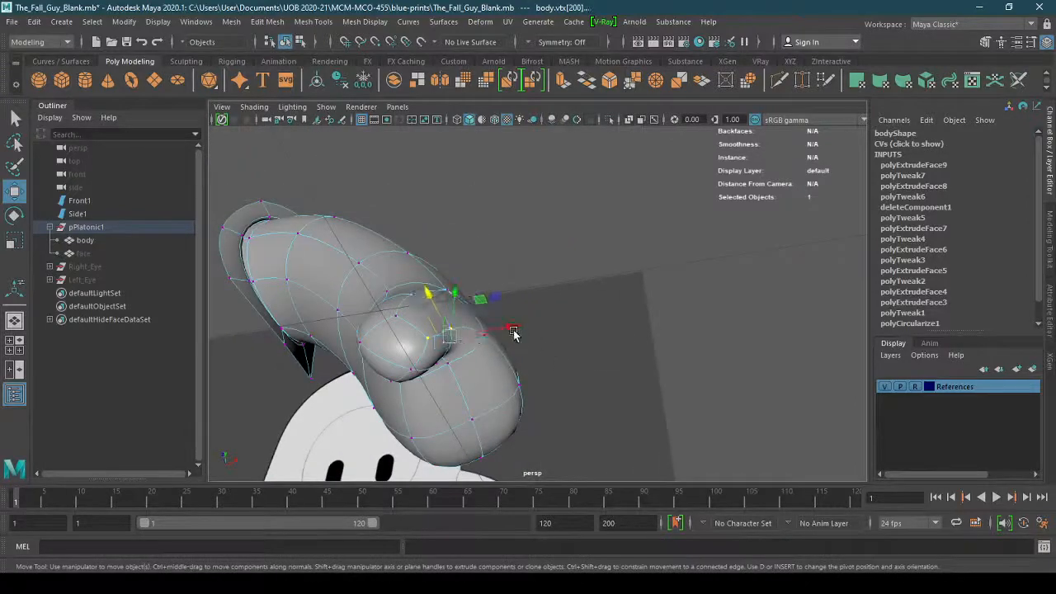
left_click_drag(513, 332, 548, 330, "shift")
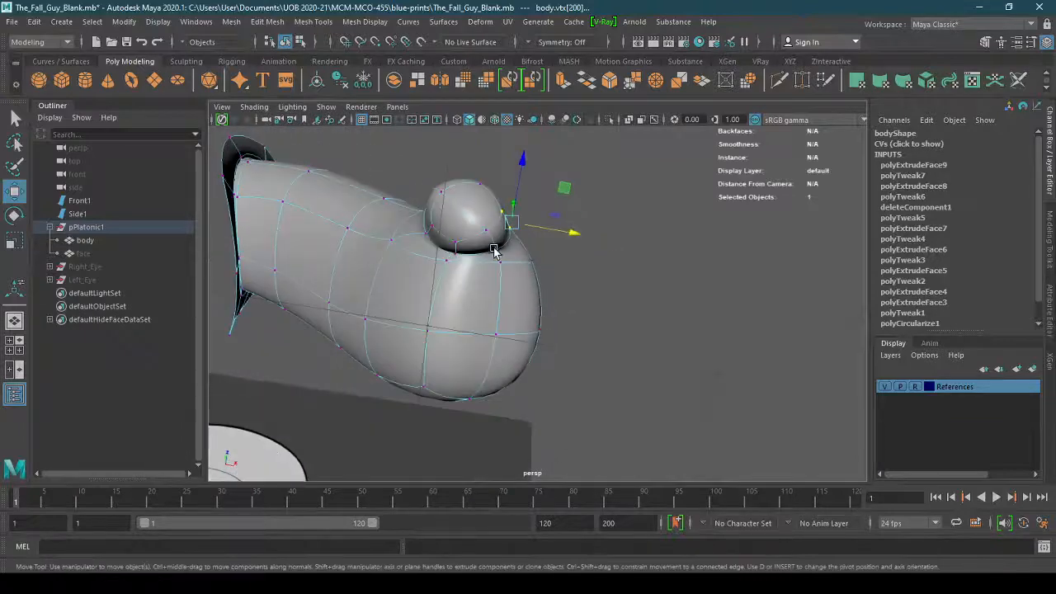
left_click_drag(510, 268, 477, 364, "alt")
middle_click_drag(477, 364, 497, 333, "alt")
left_click_drag(497, 332, 486, 328, "alt")
right_click_drag(486, 327, 530, 305, "alt")
left_click_drag(531, 306, 460, 327, "alt")
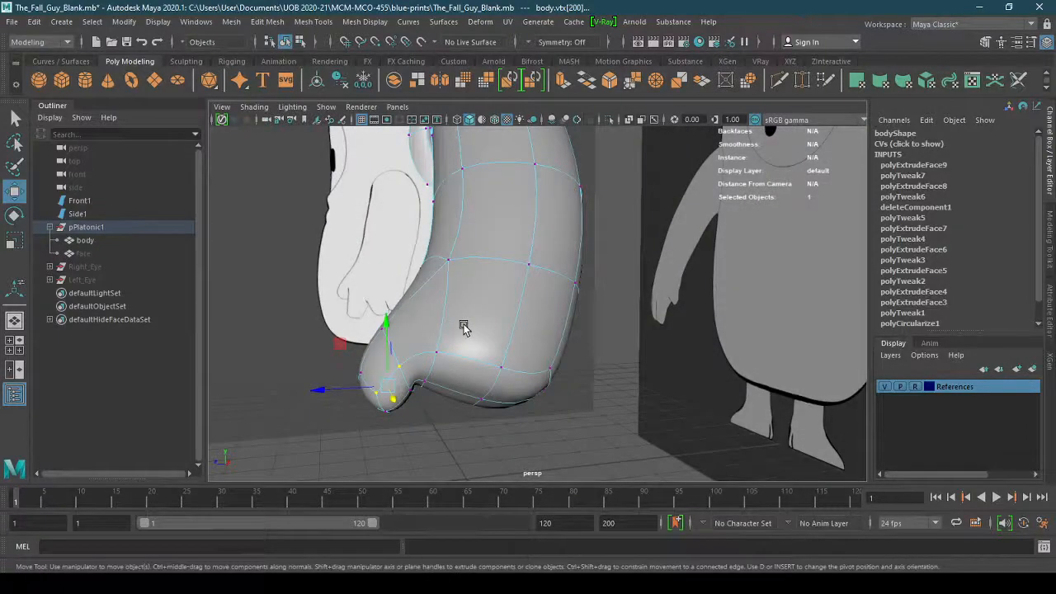
left_click_drag(484, 293, 602, 314, "alt")
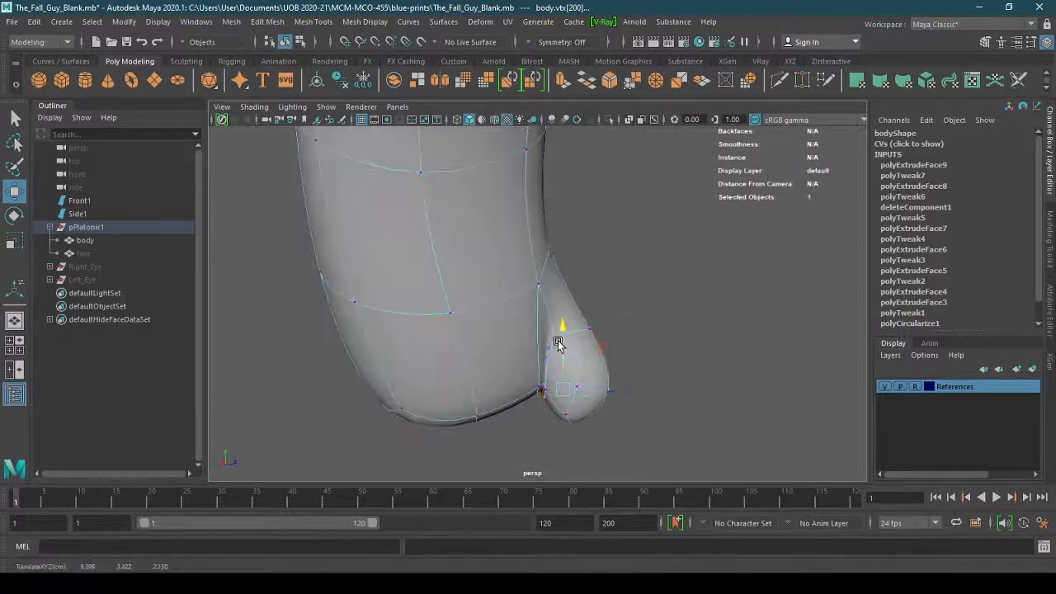
left_click(674, 361)
Adjust the height of individual vertices around the thumb's upper ring along the Y axis to smooth its transition into the arm
left_click_drag(667, 366, 605, 344, "alt")
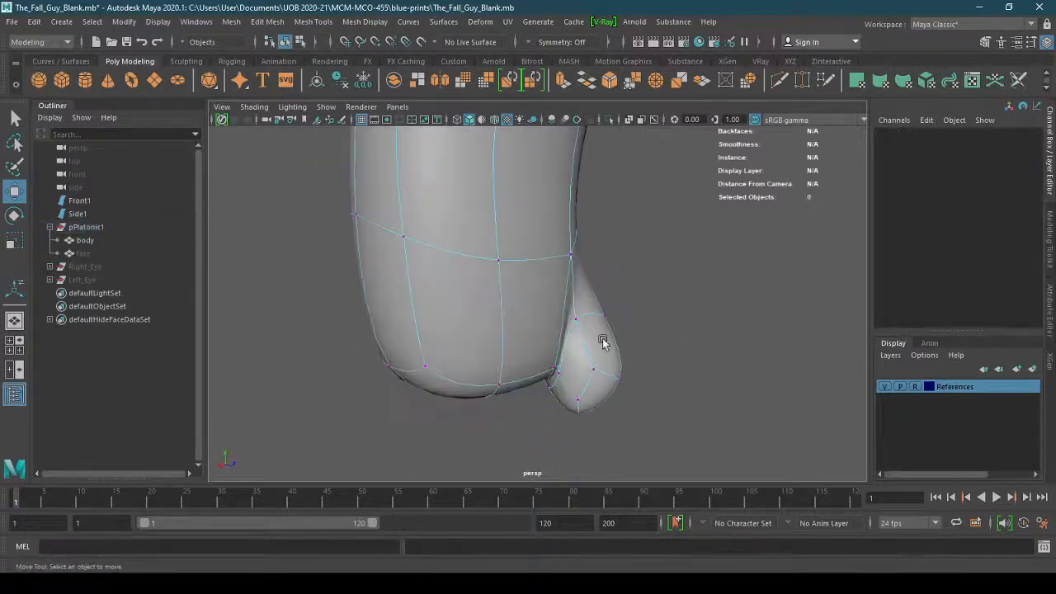
left_click(574, 320)
left_click_drag(561, 274, 576, 307)
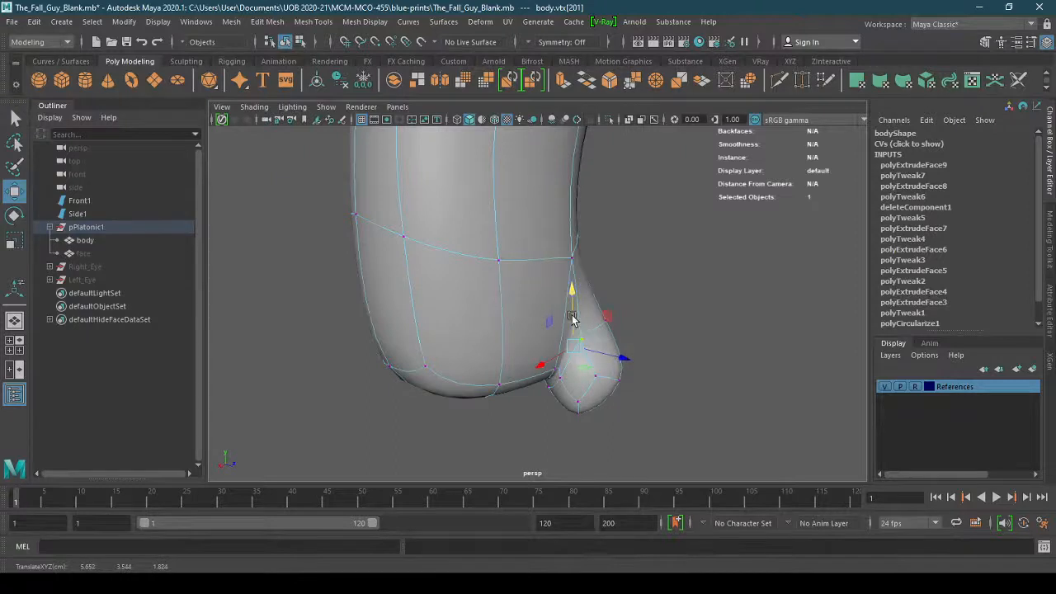
left_click_drag(701, 363, 574, 385, "alt")
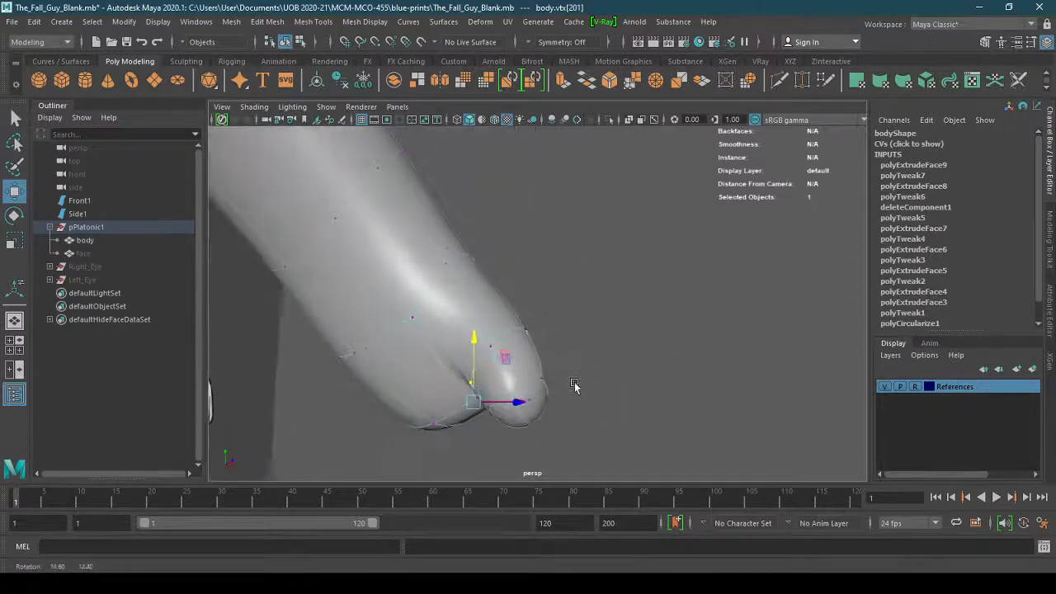
left_click(493, 348)
left_click_drag(493, 312, 490, 315)
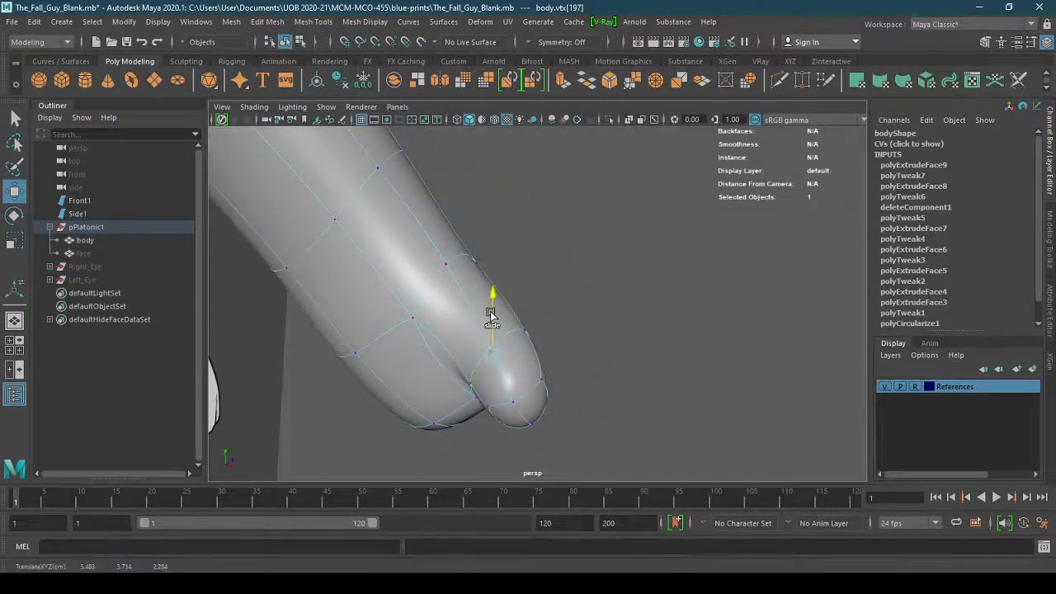
left_click_drag(595, 349, 489, 297, "alt")
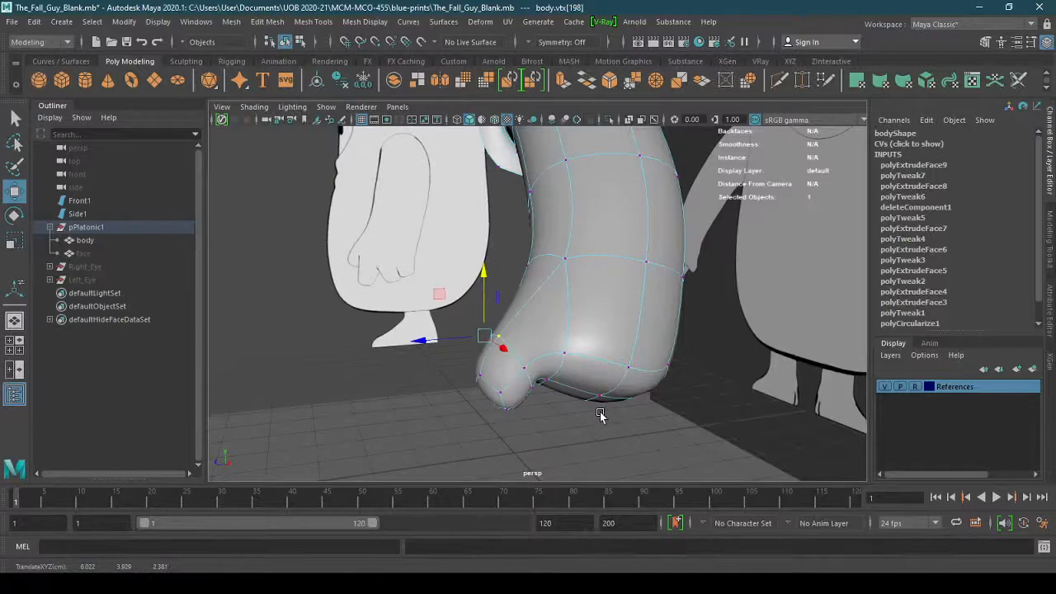
left_click_drag(599, 415, 644, 306, "alt")
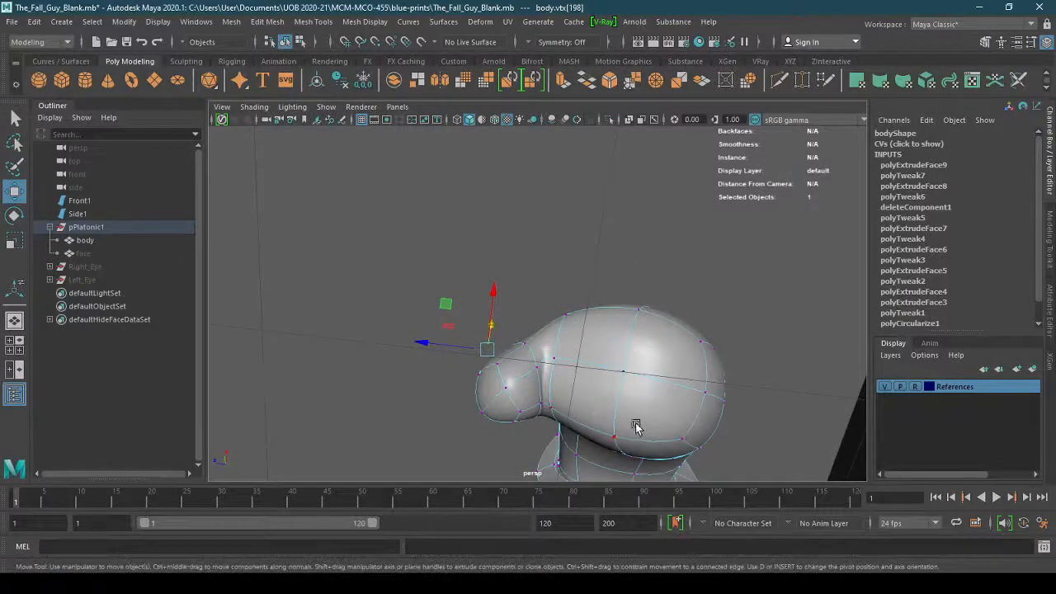
left_click_drag(634, 425, 631, 399, "alt")
left_click_drag(536, 401, 773, 340, "alt")
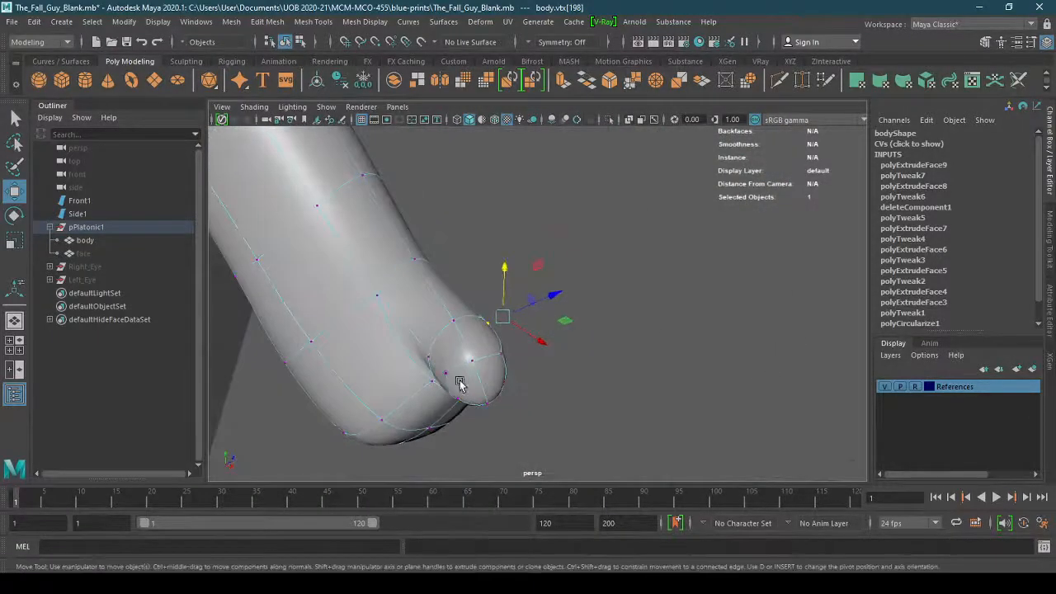
Select the neighbouring vertices on the front of the thumb's tip and adjust their height along the Y axis
left_click(501, 357, "shift")
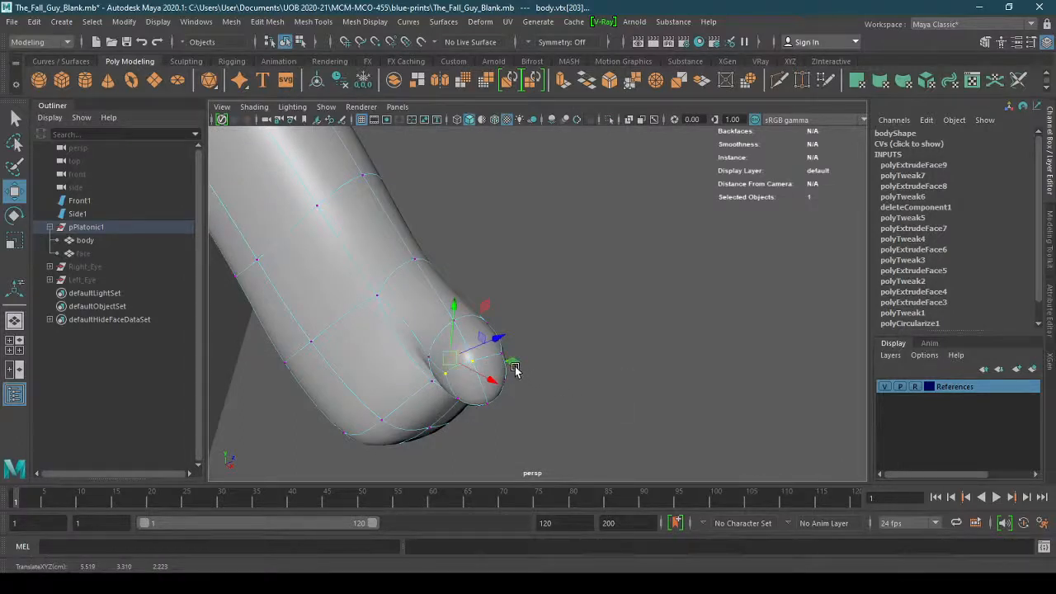
key("q")
key("w")
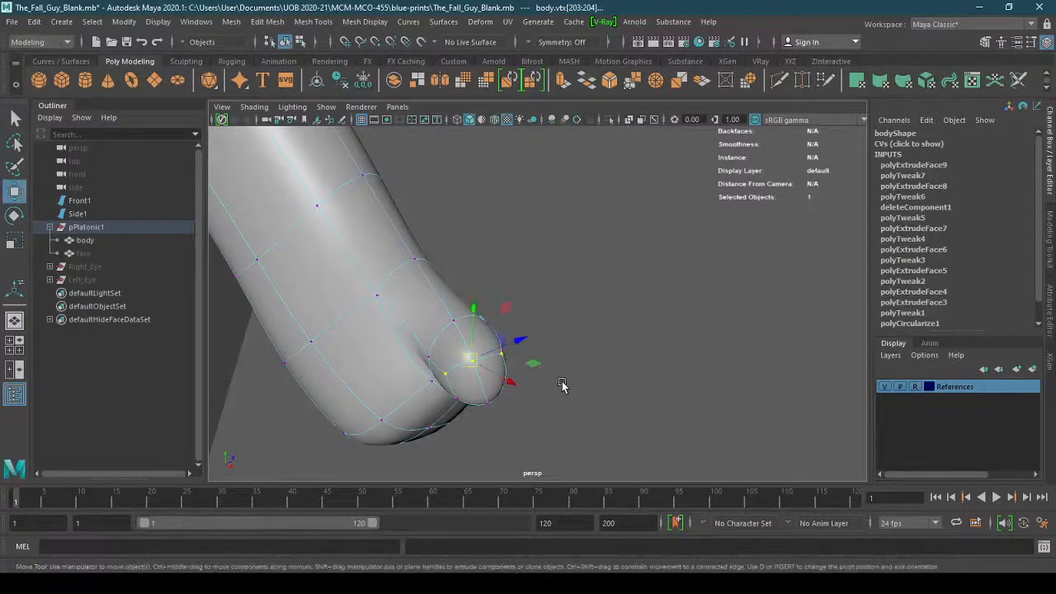
key("alt+space")
left_click_drag(591, 369, 513, 373, "alt")
left_click_drag(521, 323, 521, 320)
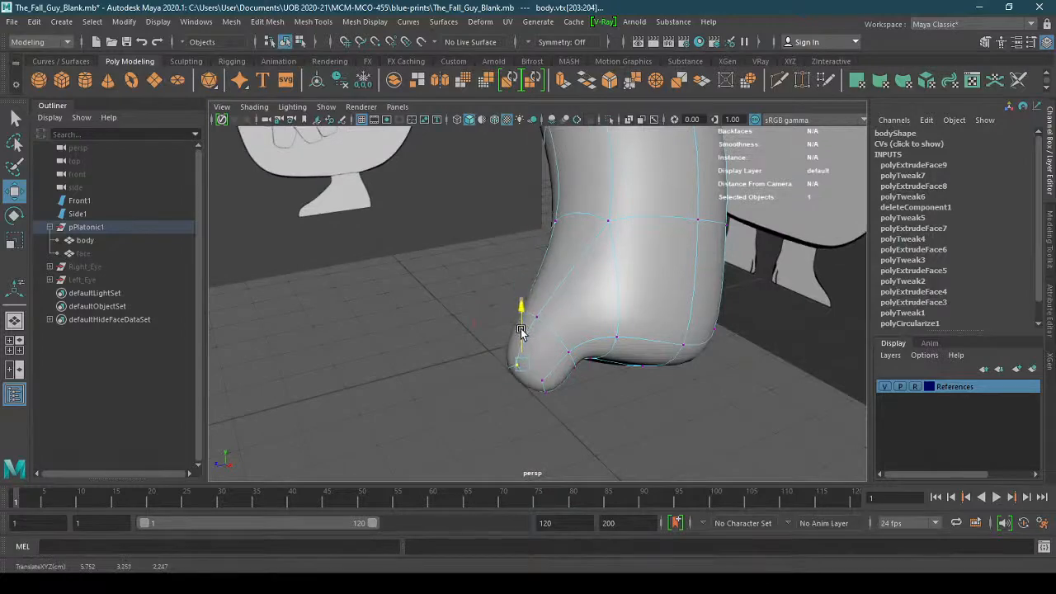
left_click_drag(612, 419, 589, 314, "alt")
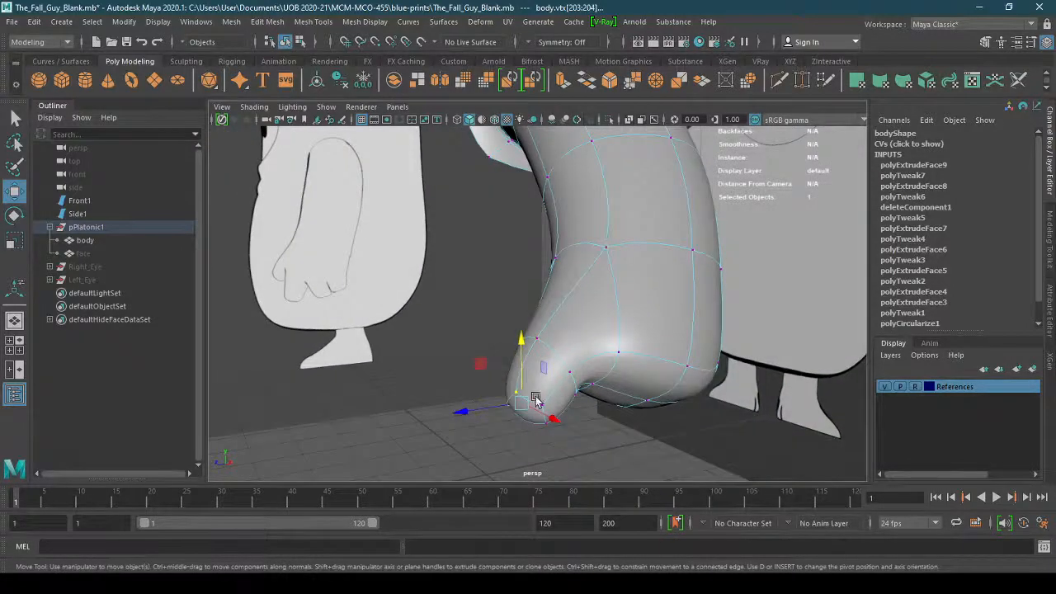
Select the vertex on the thumb's inner upper side, shift it along the X axis, and clear the selection
mouse_move(698, 373)
left_mouse_down("alt")
mouse_move(690, 407)
mouse_move(724, 375)
mouse_move(702, 383)
left_mouse_up("alt")
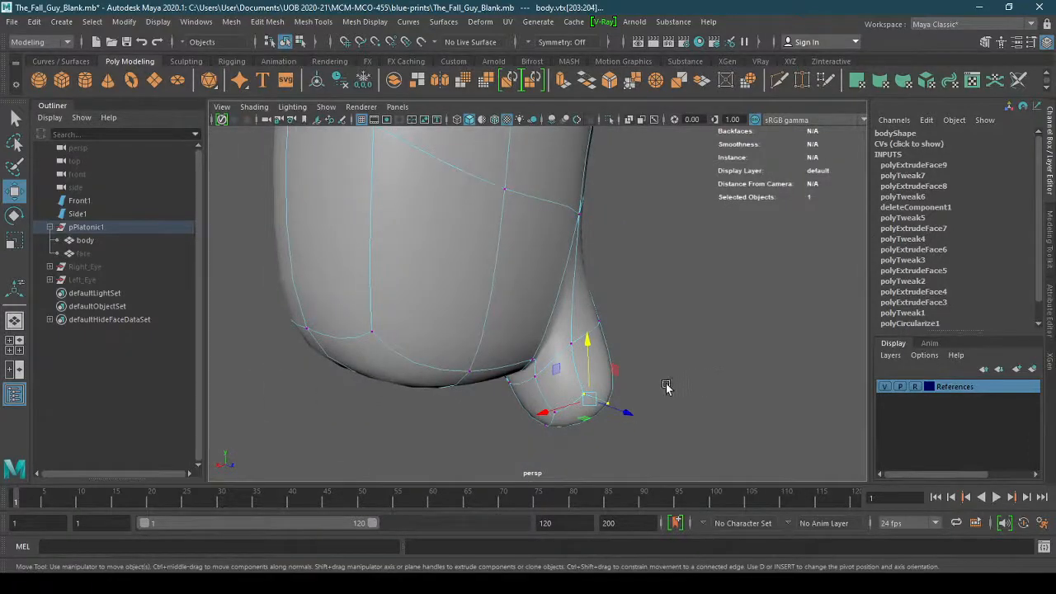
left_click(540, 379)
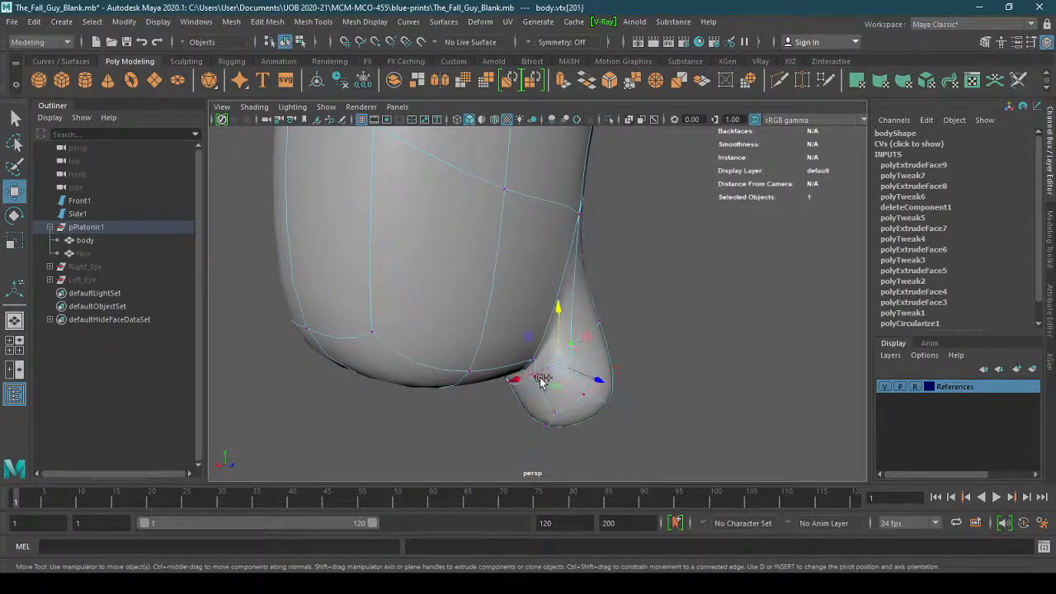
left_click_drag(536, 378, 556, 371)
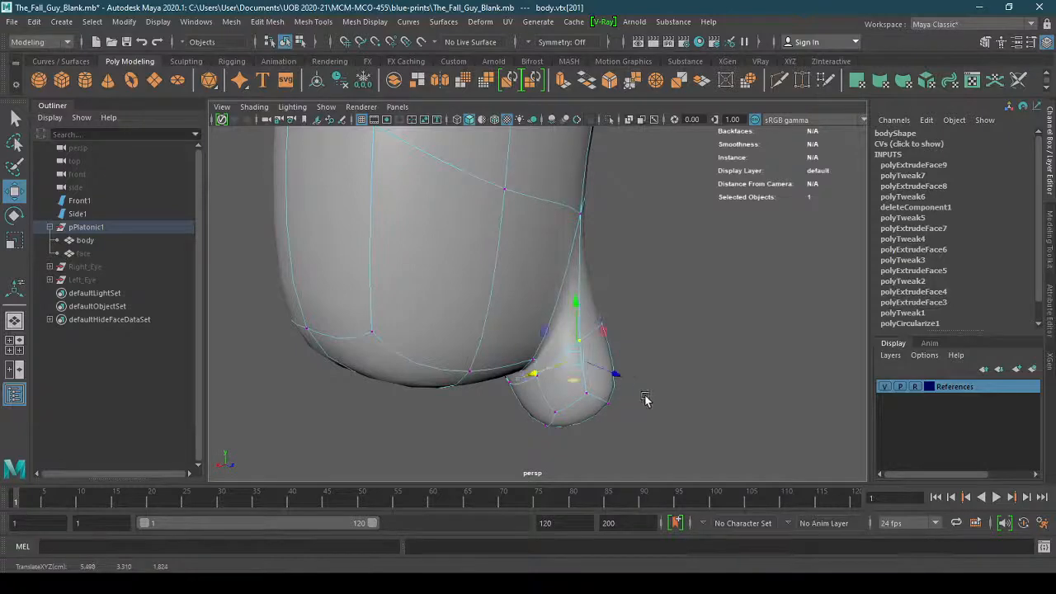
left_click_drag(647, 402, 286, 440, "alt")
left_click(717, 446)
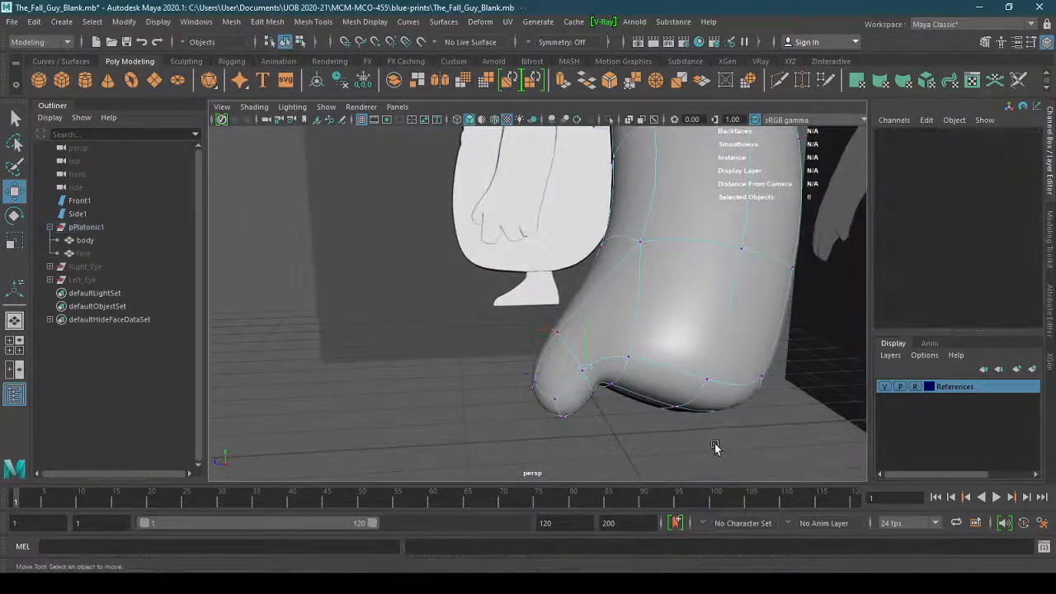
Select the ring of vertices around the hand just above its end and scale it outward along the X axis
right_click_drag(717, 446, 532, 450, "alt")
left_click_drag(628, 424, 573, 443, "alt")
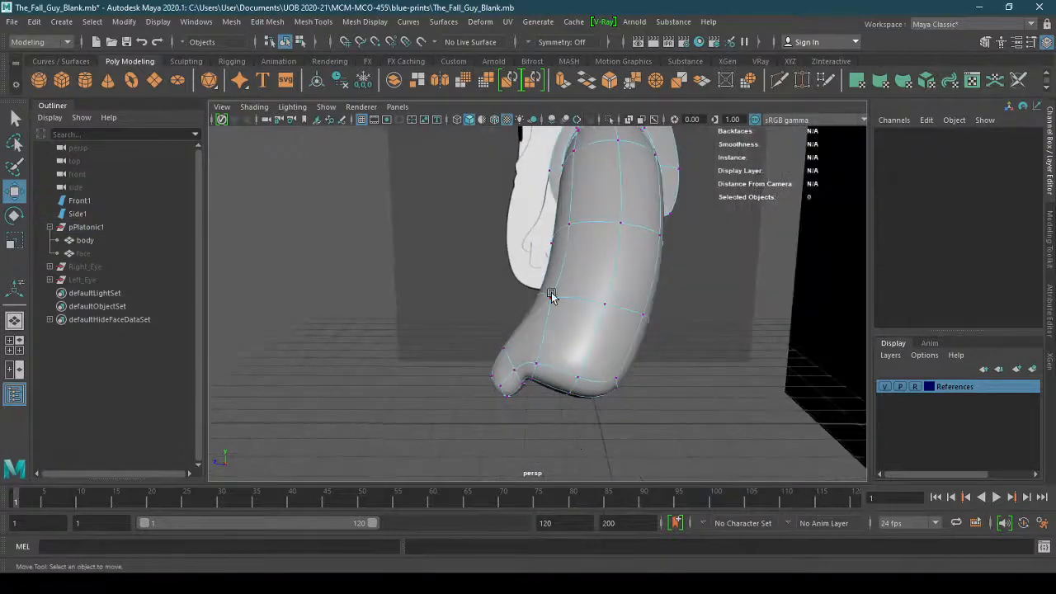
left_click_drag(512, 401, 591, 345, "alt")
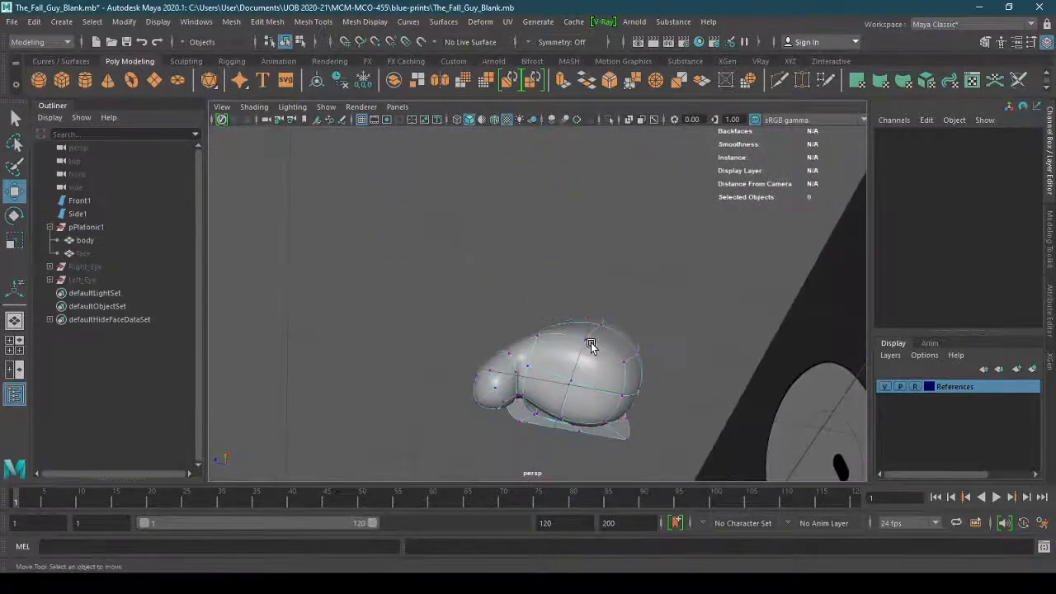
right_click_drag(592, 345, 620, 411, "alt")
left_click_drag(619, 410, 492, 384, "alt")
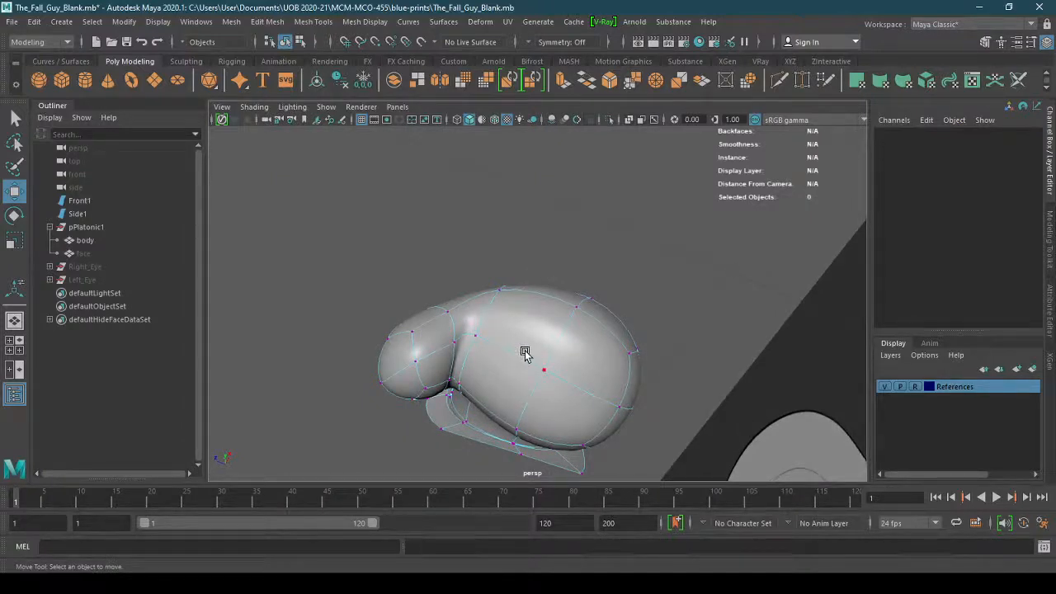
left_click(459, 390)
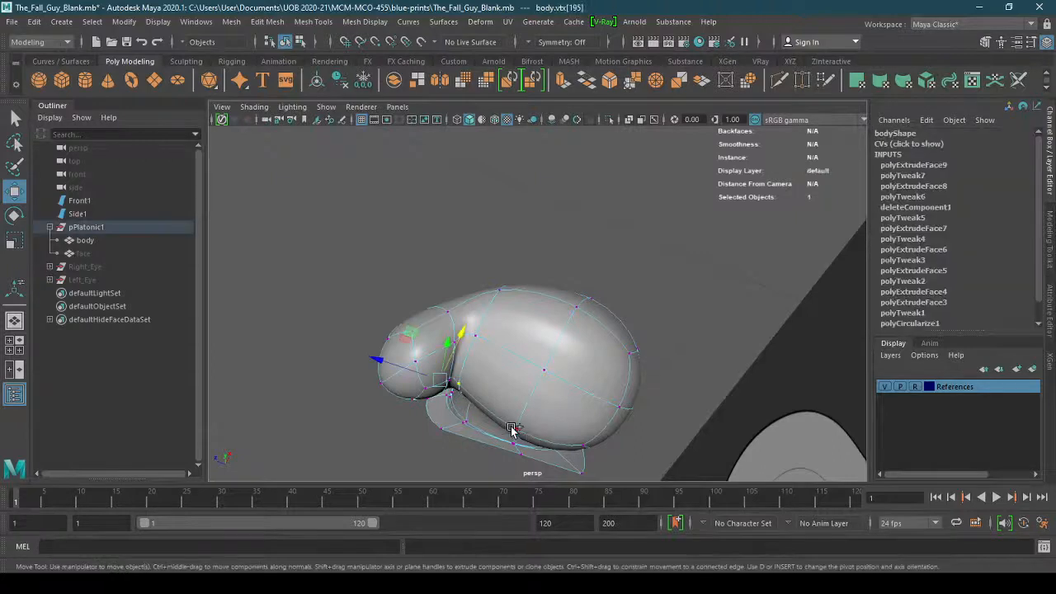
left_click(584, 447, "shift")
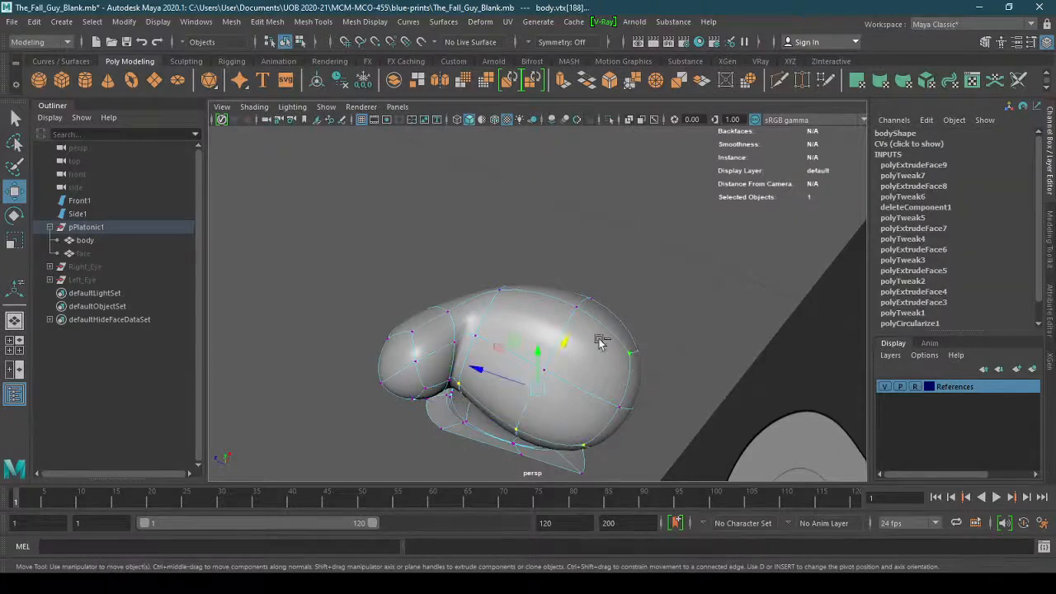
left_click(500, 295)
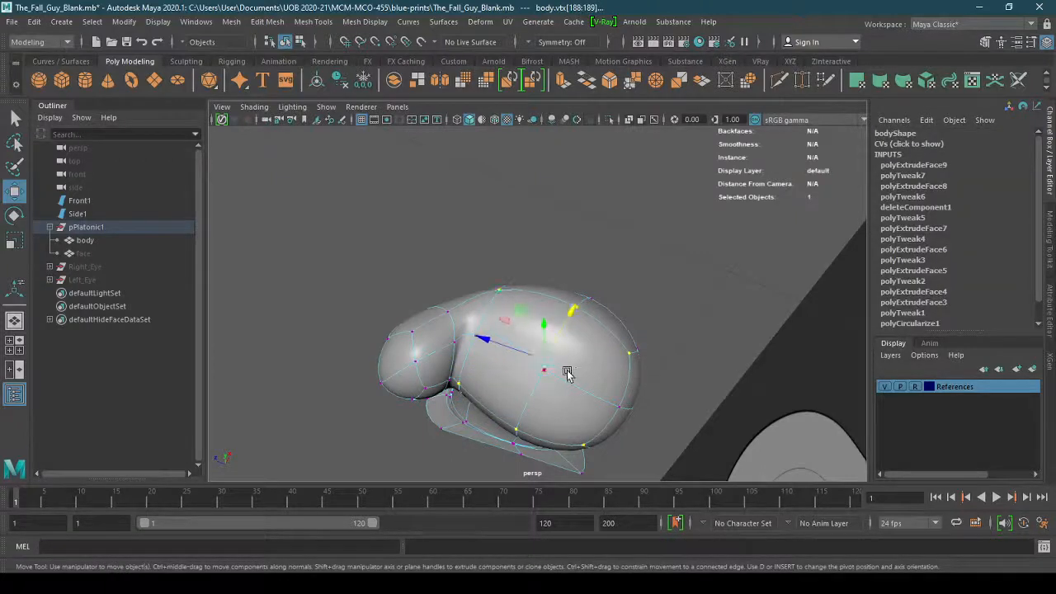
key("r")
left_click_drag(586, 404, 547, 389, "alt")
left_click_drag(569, 322, 589, 313)
left_click_drag(589, 315, 515, 346, "alt")
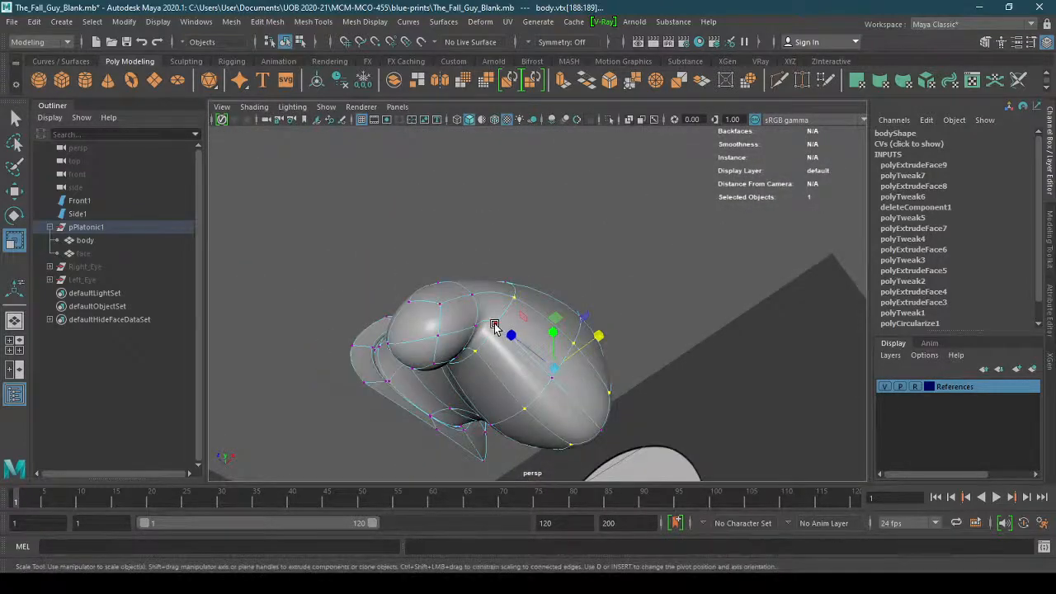
Select the vertex row just above the hand's bottom edge and move it down along the Y axis
key("w")
key("q")
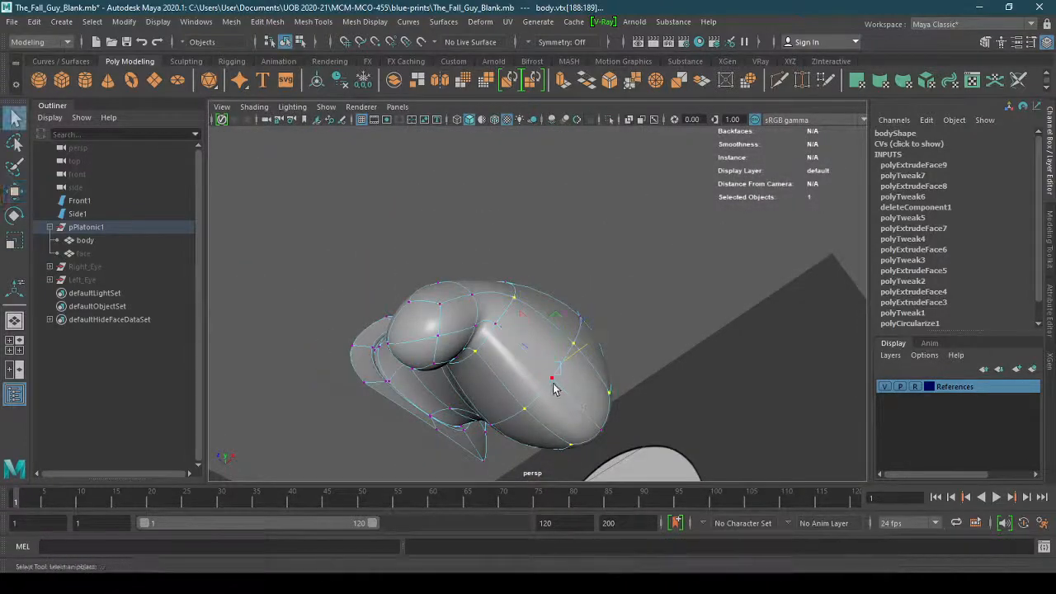
left_click_drag(507, 341, 518, 459, "alt")
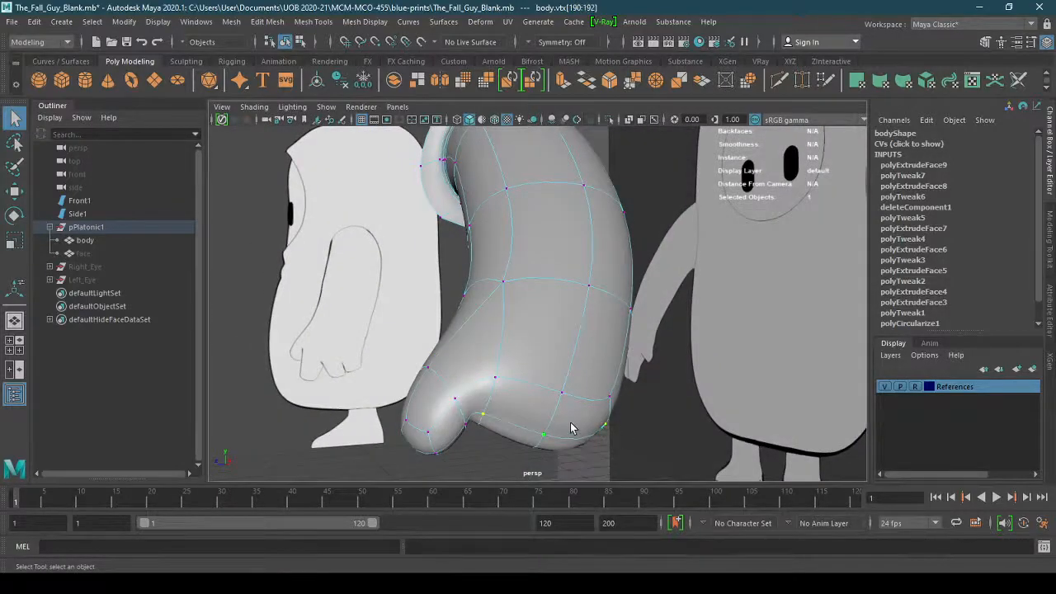
key("w")
left_click_drag(569, 426, 555, 380, "alt")
left_click(519, 390)
left_click(608, 402)
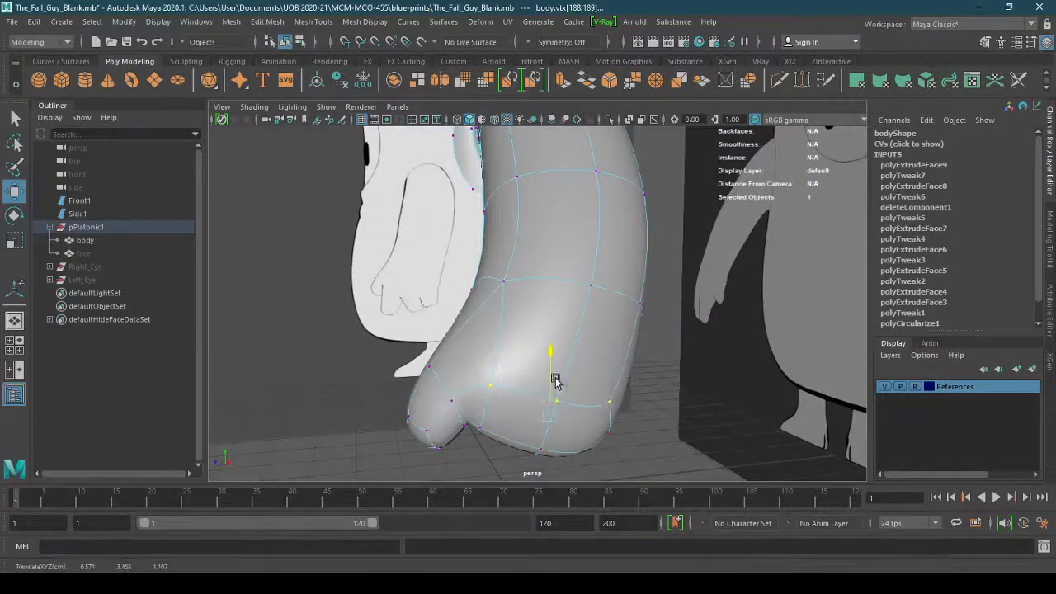
Select the vertices along the hand's bottom edge and adjust their height along the Y axis
left_click_drag(557, 424, 538, 446, "alt")
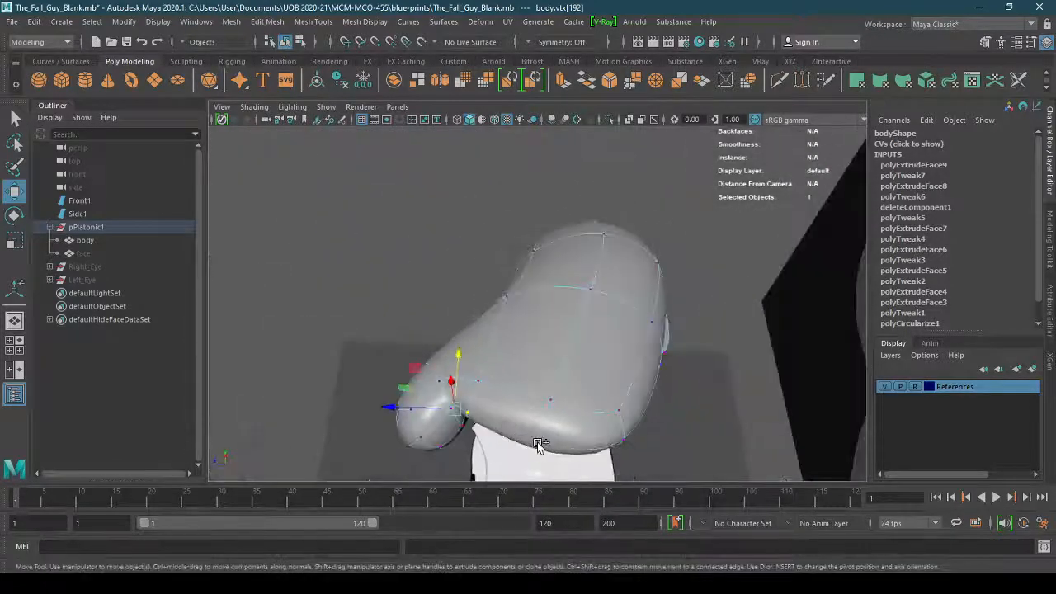
left_click(538, 444, "shift")
left_click_drag(678, 458, 511, 399, "alt")
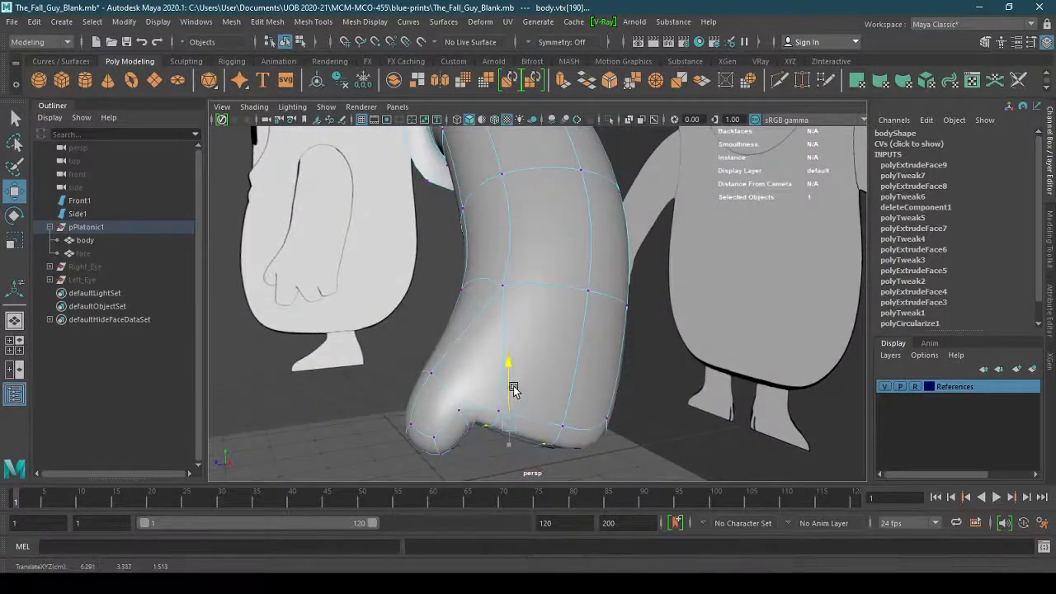
mouse_move(591, 411)
left_mouse_down("alt")
mouse_move(533, 347)
mouse_move(610, 361)
mouse_move(583, 368)
mouse_move(600, 395)
left_mouse_up("alt")
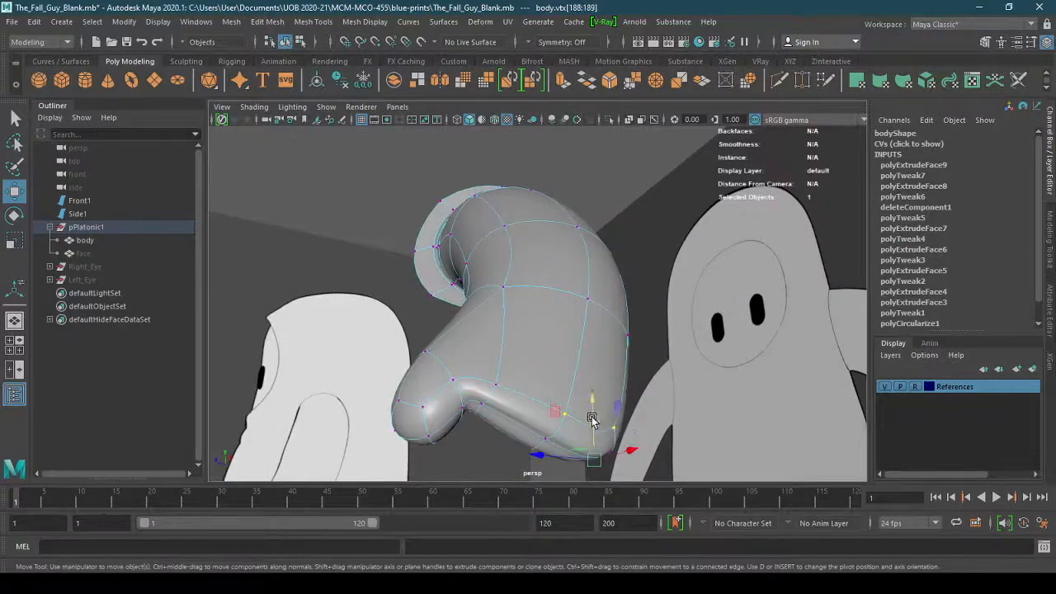
left_click_drag(592, 418, 595, 407)
key("ctrl+z")
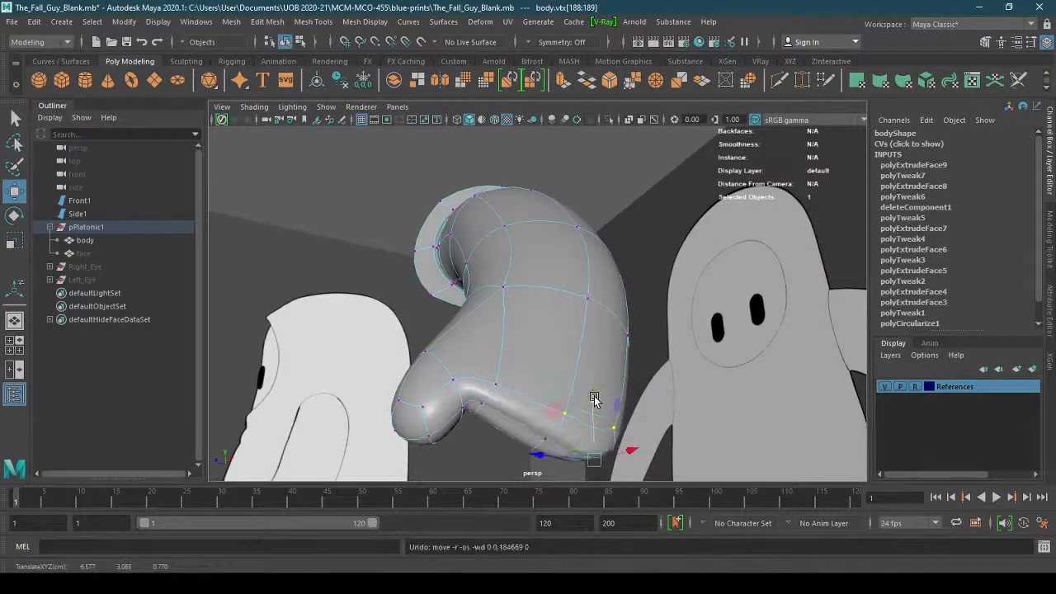
Select the three vertices in the row on the hand's underside, raise them along the Y axis and shift them along Z
left_click(503, 397, "shift")
left_click_drag(561, 400, 625, 333)
left_click(513, 241)
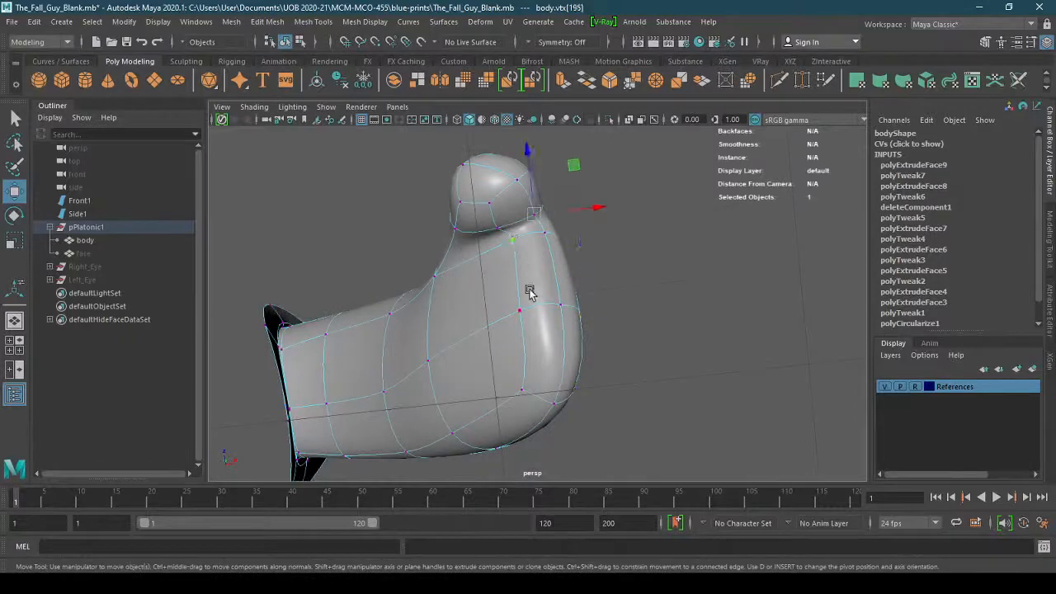
left_click(521, 310, "shift")
left_click(525, 392, "shift")
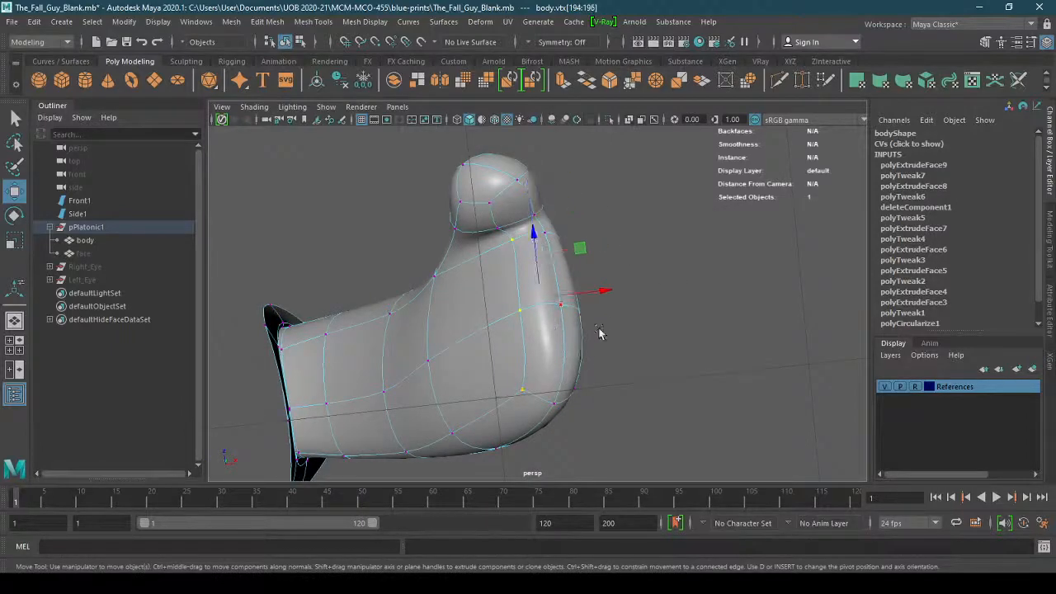
left_click_drag(611, 334, 681, 384, "alt")
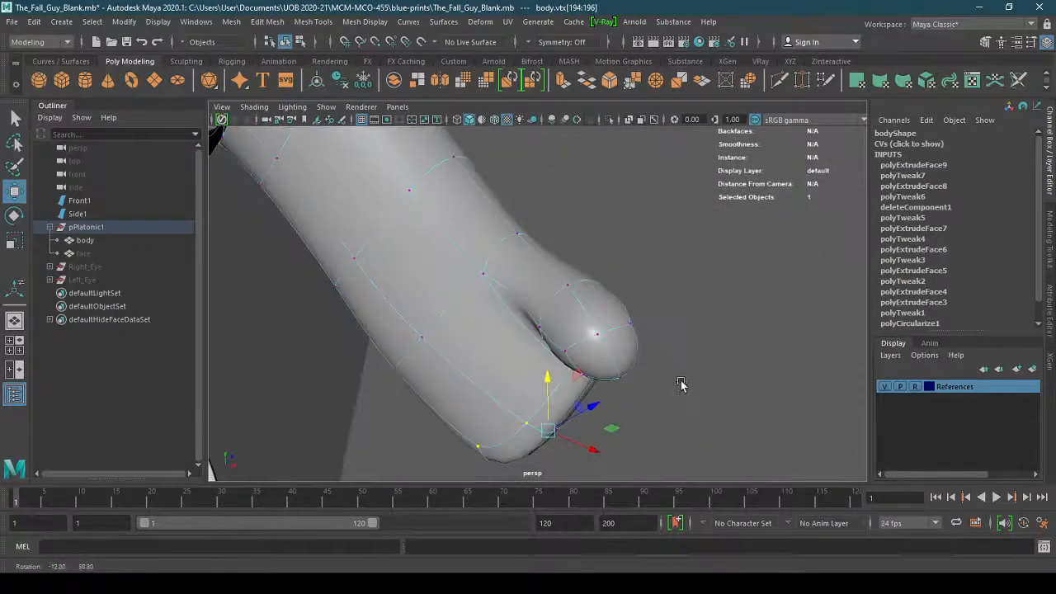
left_click_drag(549, 398, 547, 390)
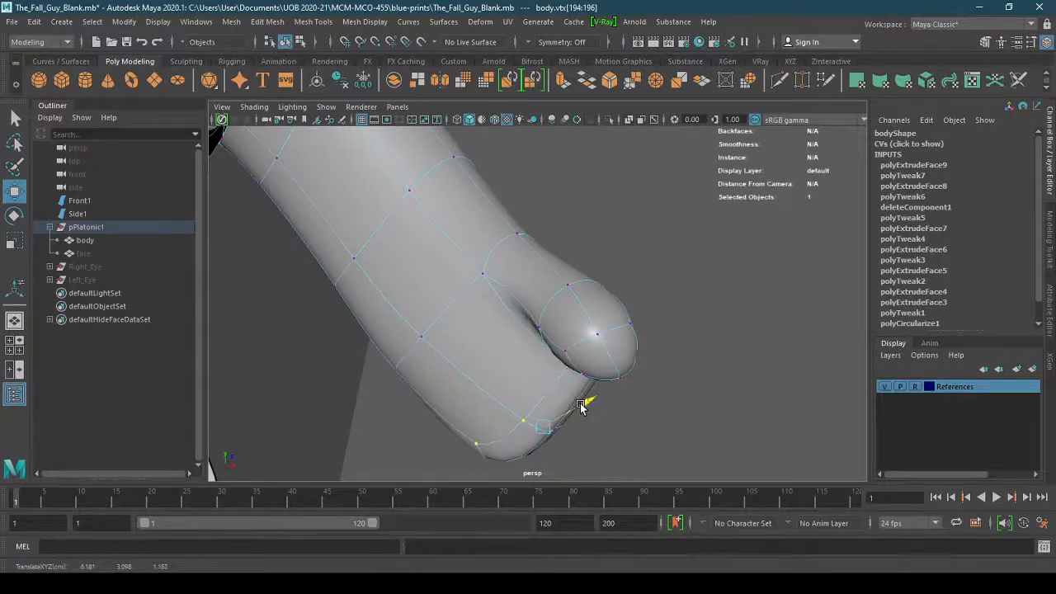
left_click_drag(580, 406, 426, 400, "alt")
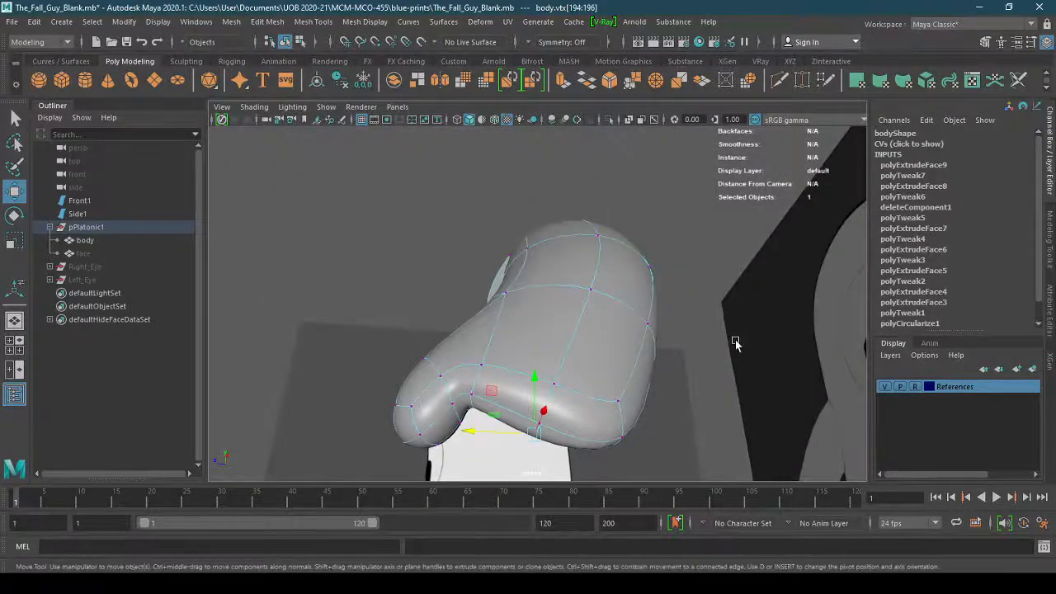
Select the matching cross edges on the lower arm and around the hand's end, and connect them with one segment
left_click_drag(693, 309, 605, 325, "alt")
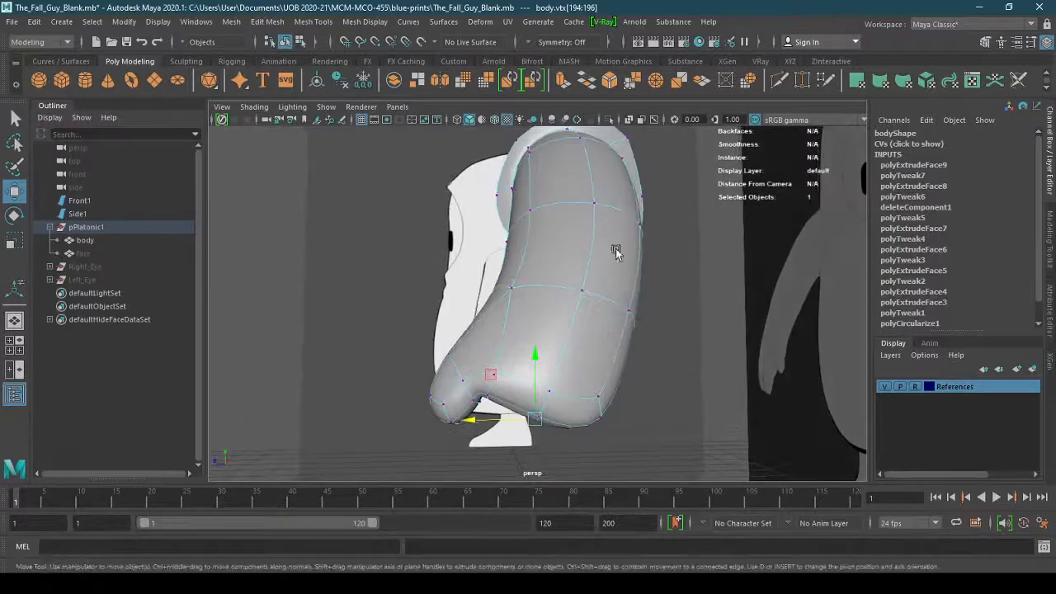
left_click_drag(594, 377, 622, 216, "alt")
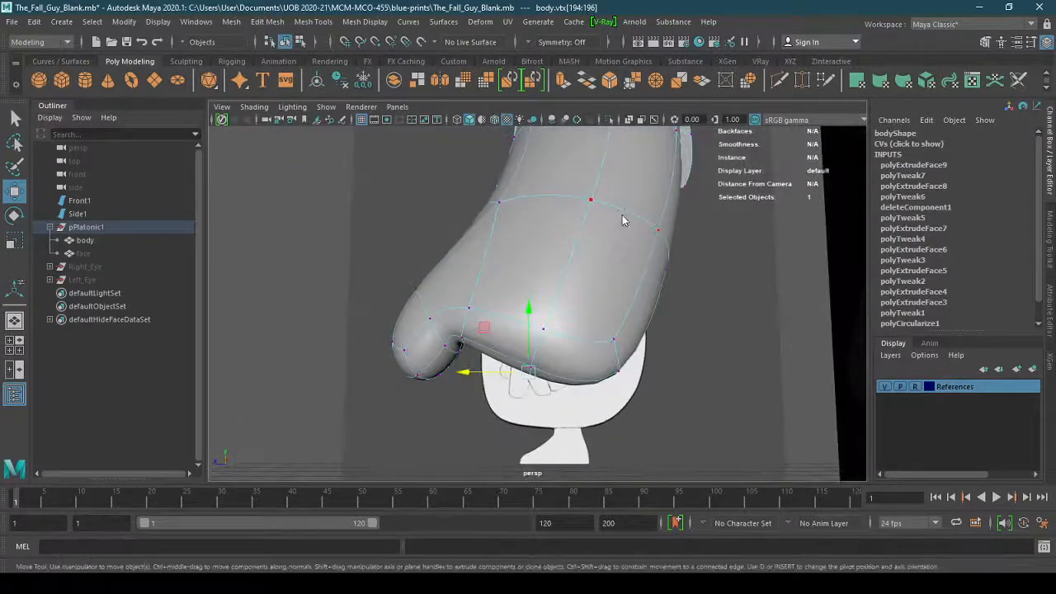
mouse_move(622, 215)
right_mouse_down()
mouse_move(599, 235)
mouse_move(619, 200)
right_mouse_up()
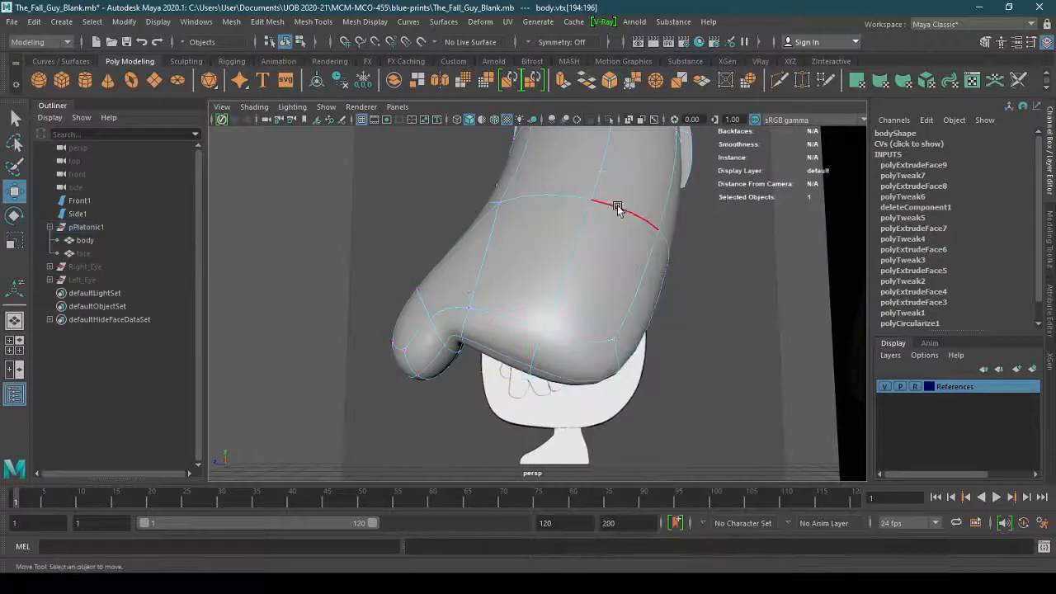
scroll(537, 278, "down", 2)
middle_click_drag(537, 278, 555, 348, "alt")
left_click(601, 221)
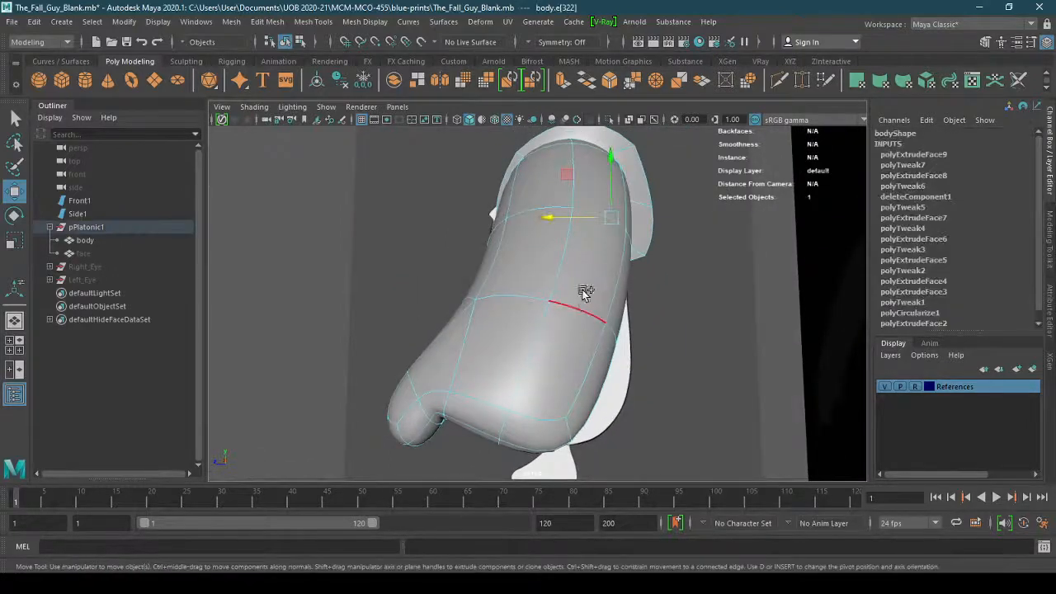
left_click(534, 422)
left_click_drag(534, 423, 591, 335, "alt")
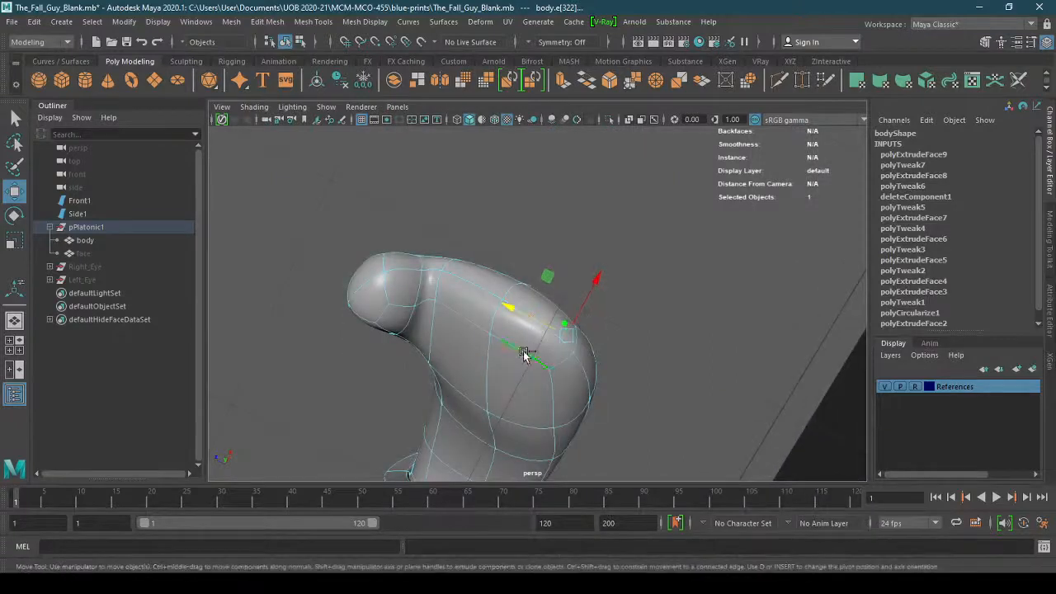
left_click_drag(504, 429, 272, 383, "alt")
middle_click_drag(563, 304, 576, 376, "alt")
left_click_drag(576, 375, 558, 349, "alt")
left_click_drag(551, 227, 693, 338, "alt")
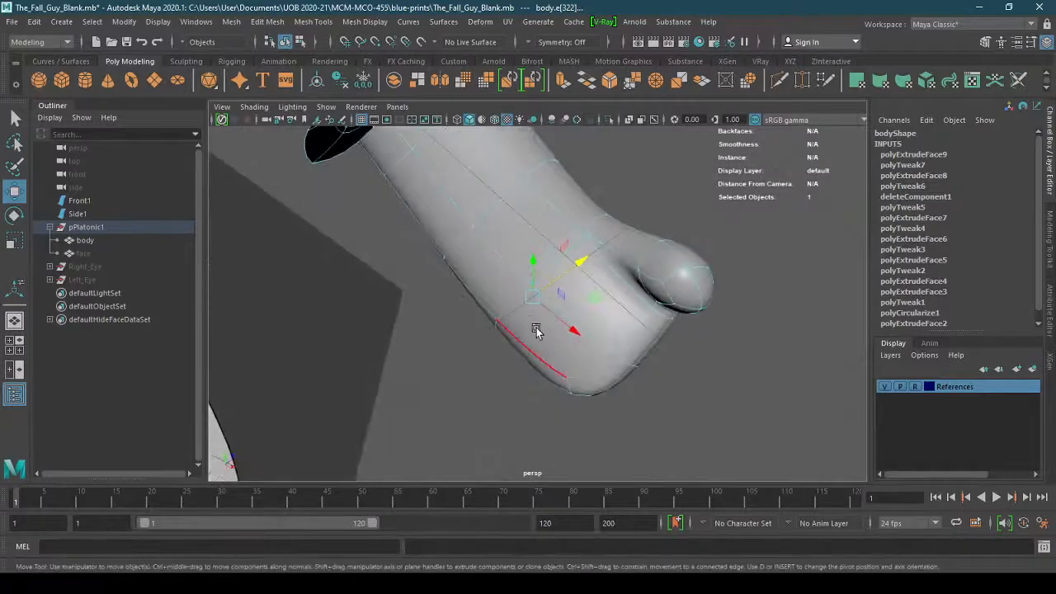
left_click_drag(665, 370, 487, 396, "alt")
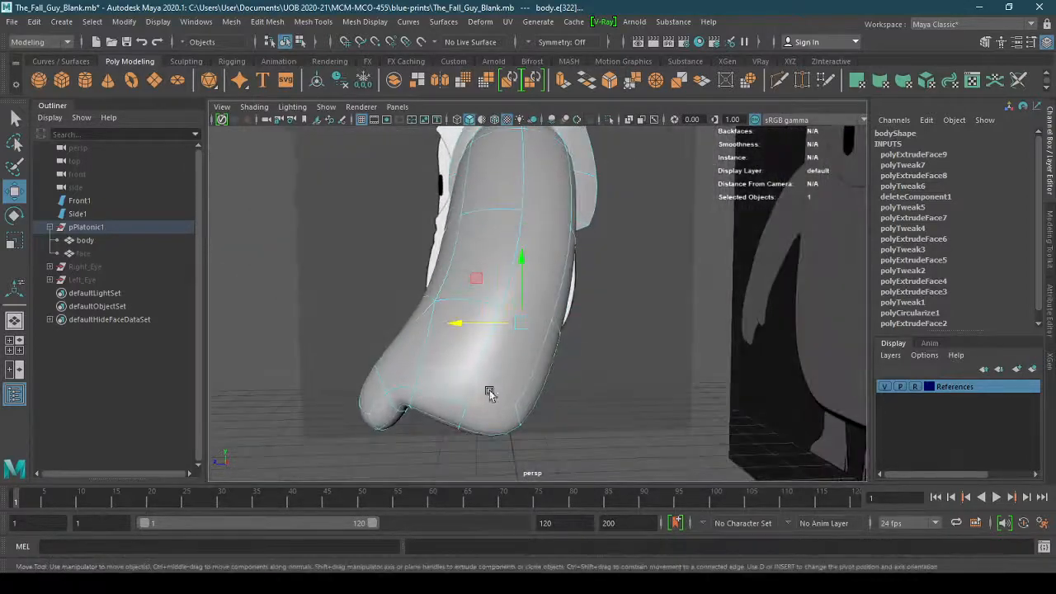
right_click_drag(539, 324, 531, 536, "shift")
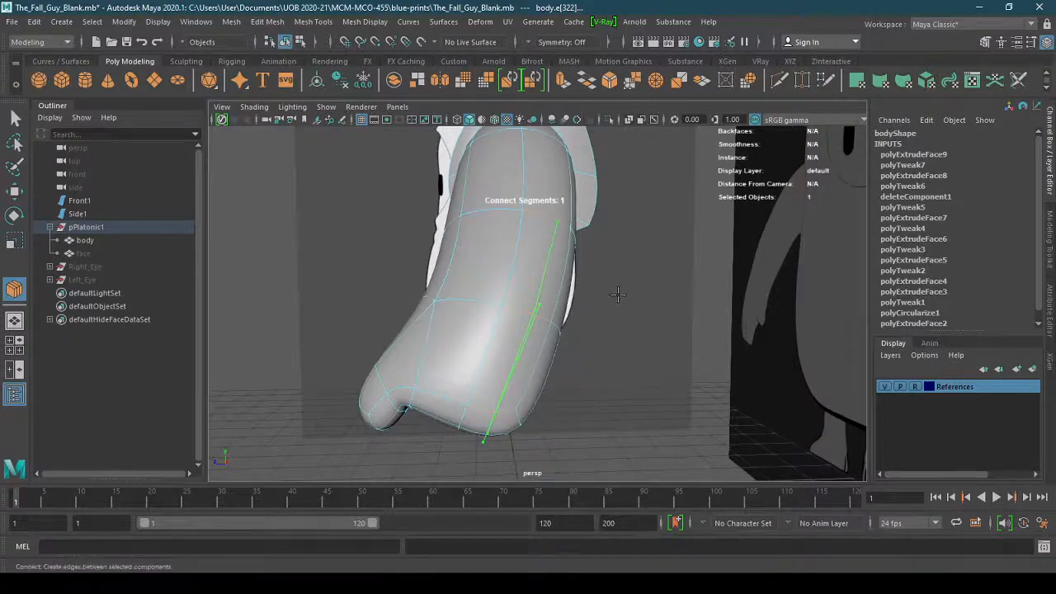
key("w")
left_click_drag(620, 299, 585, 302, "alt")
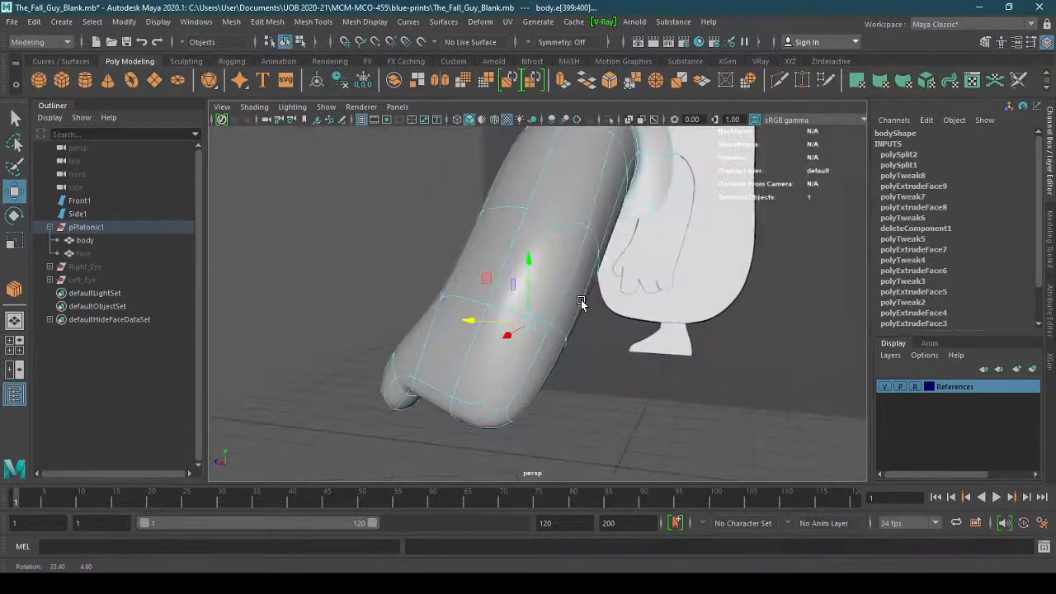
Turn off the body's smooth mesh preview and set the mesh to edge selection
key("1")
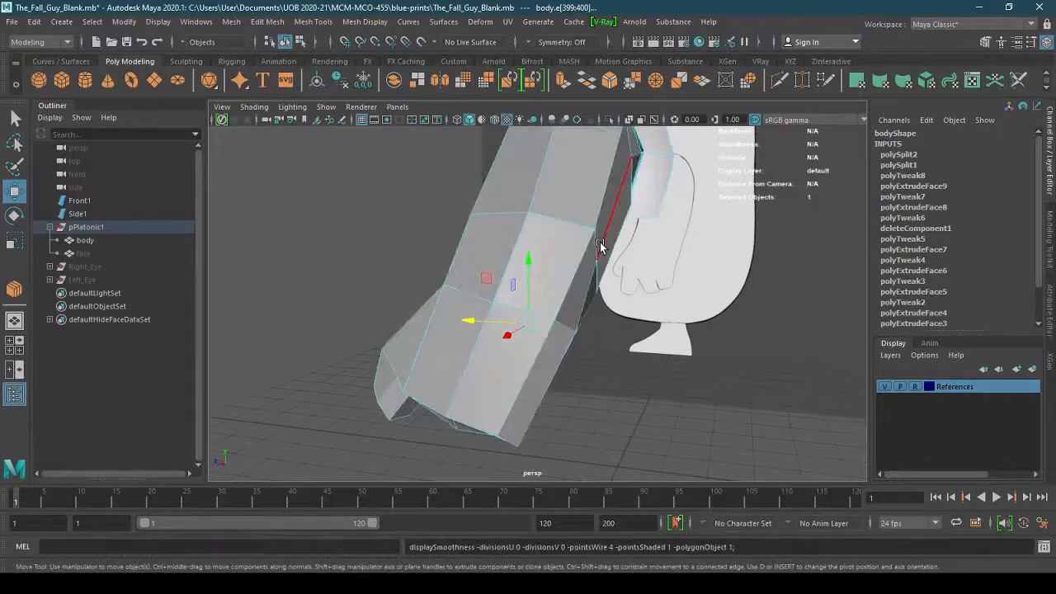
scroll(553, 299, "up", 2)
middle_click_drag(532, 282, 523, 317, "alt")
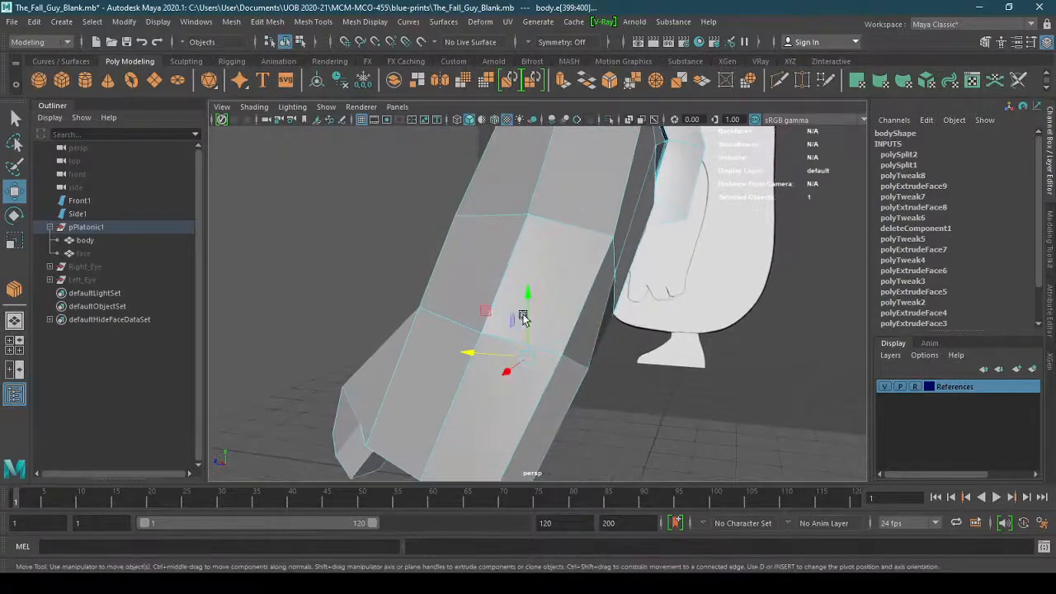
scroll(521, 317, "up", 1)
scroll(520, 316, "down", 1)
left_click_drag(520, 317, 544, 318, "alt")
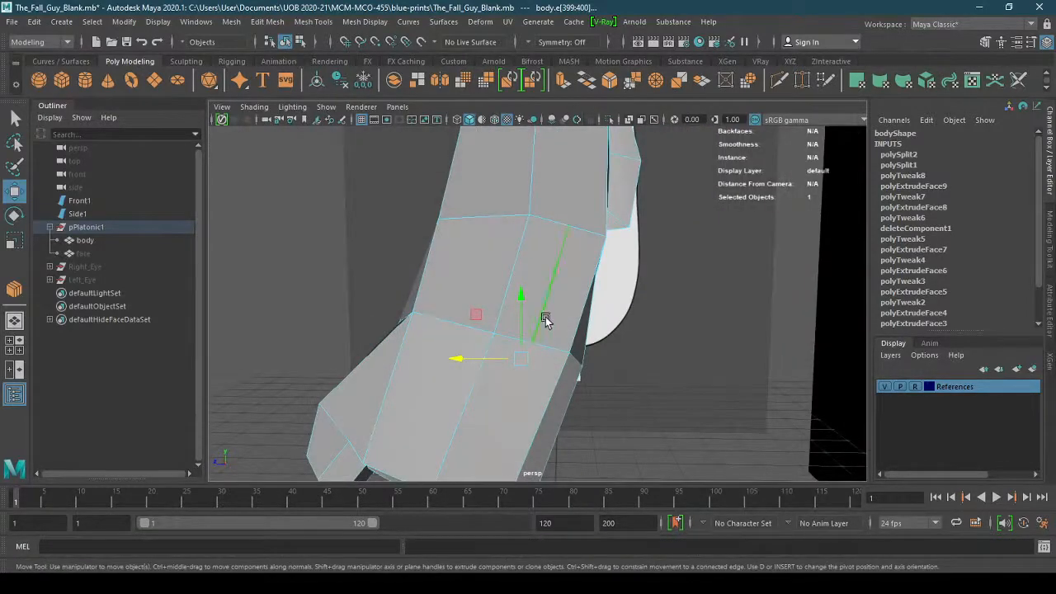
right_click_drag(540, 314, 536, 205)
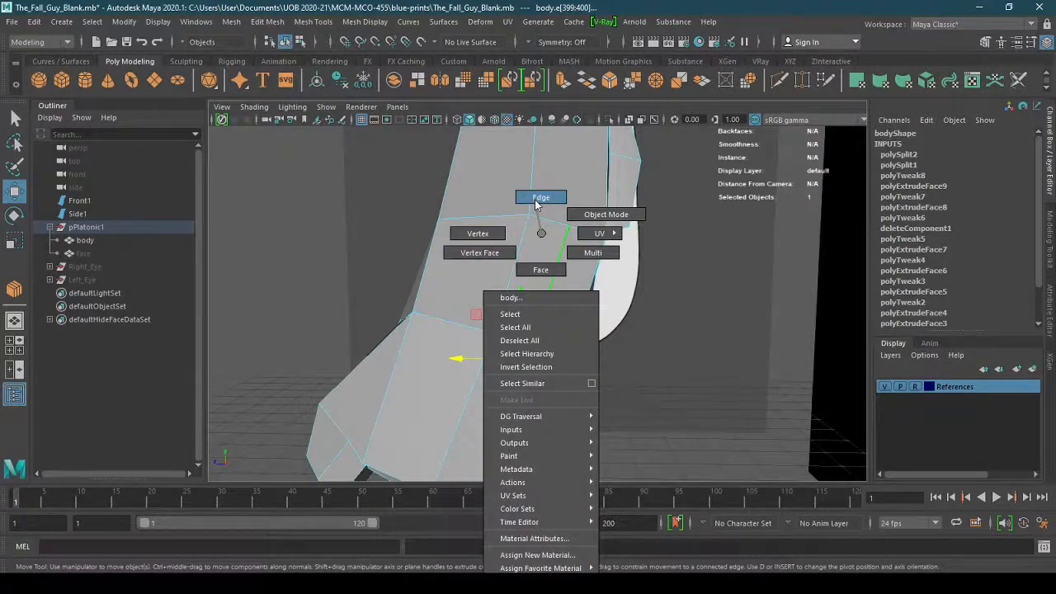
right_click_drag(537, 204, 536, 204)
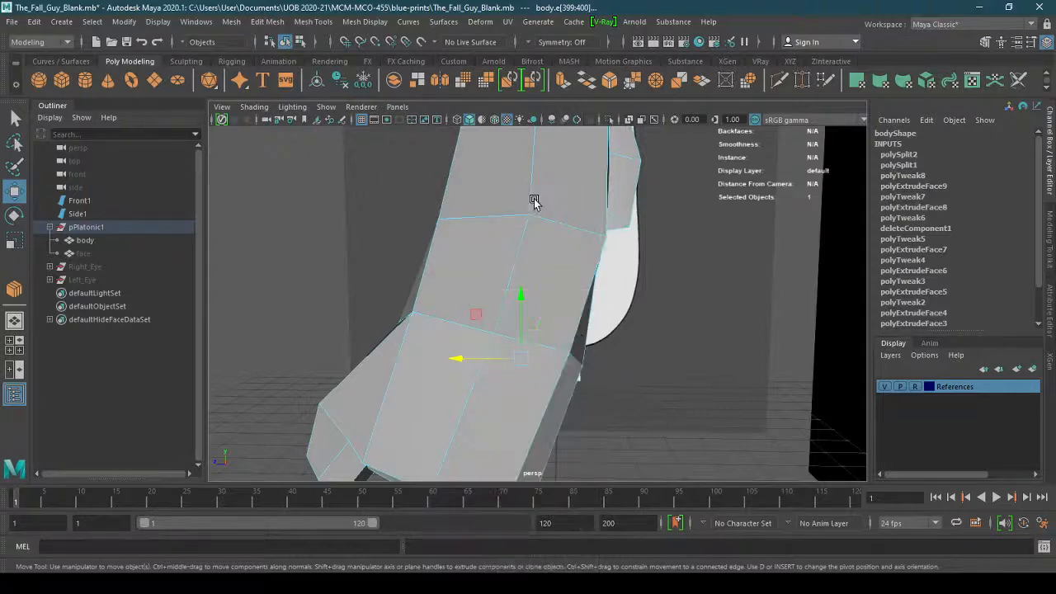
left_click_drag(534, 202, 483, 340, "alt")
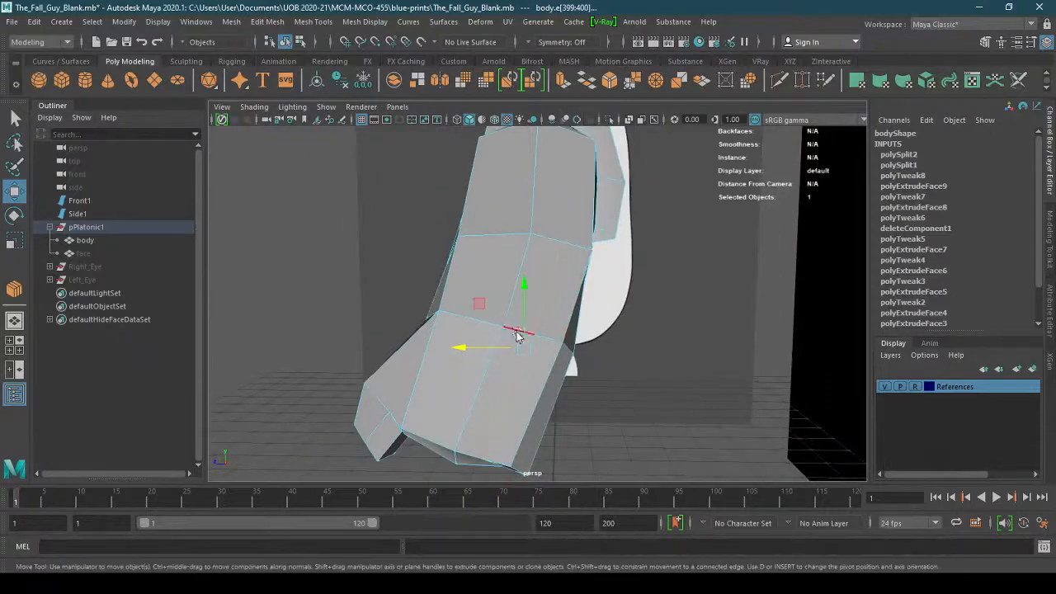
Use Multi-Cut to cut diagonals from the new edge's upper vertex to the two lower corners of the lower-arm face
right_click_drag(516, 334, 593, 329)
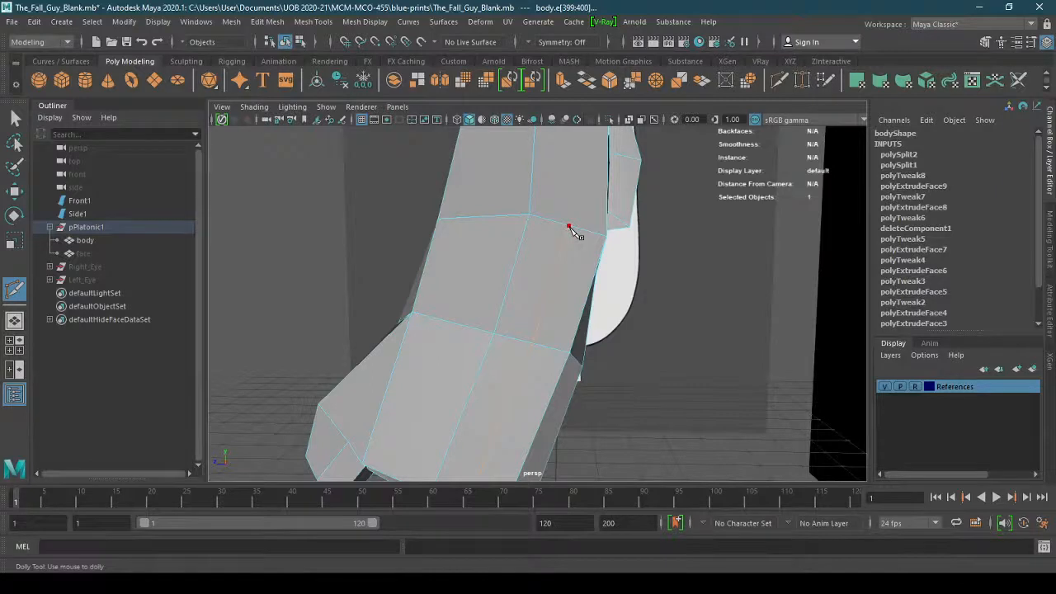
left_click(569, 227)
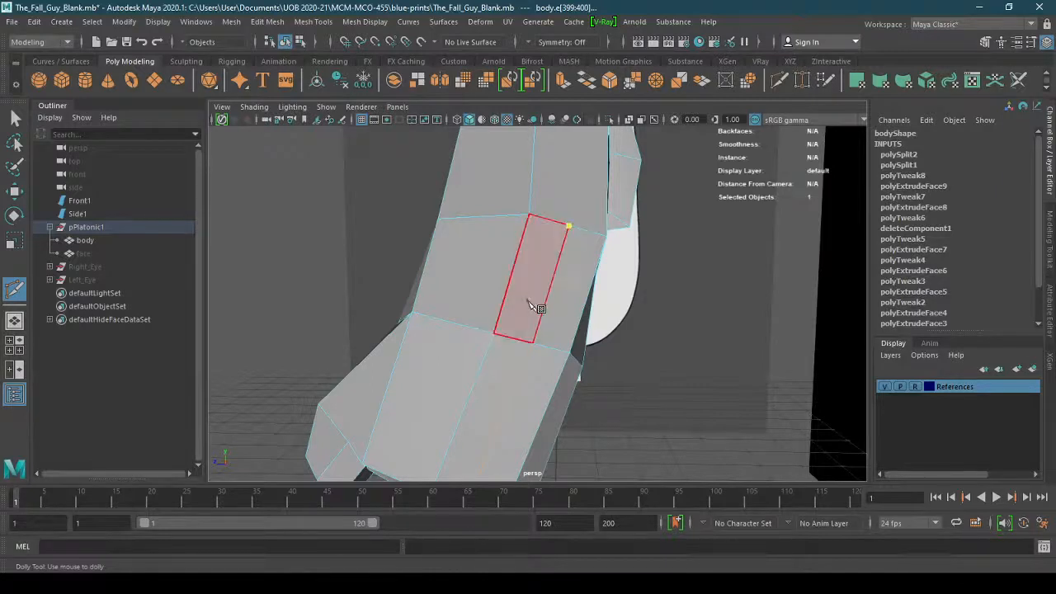
left_click(493, 334)
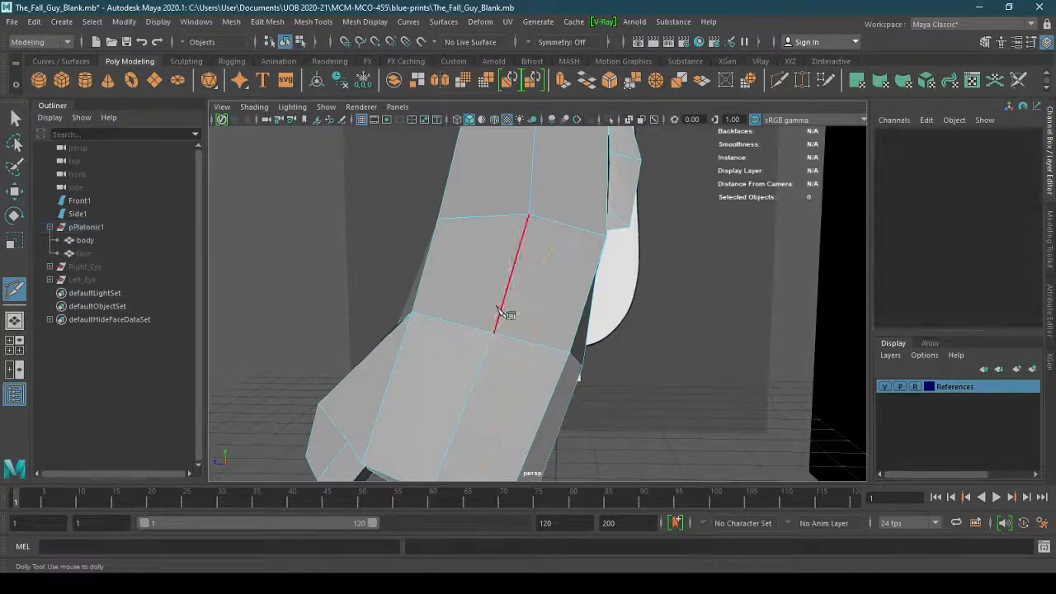
left_click(568, 226)
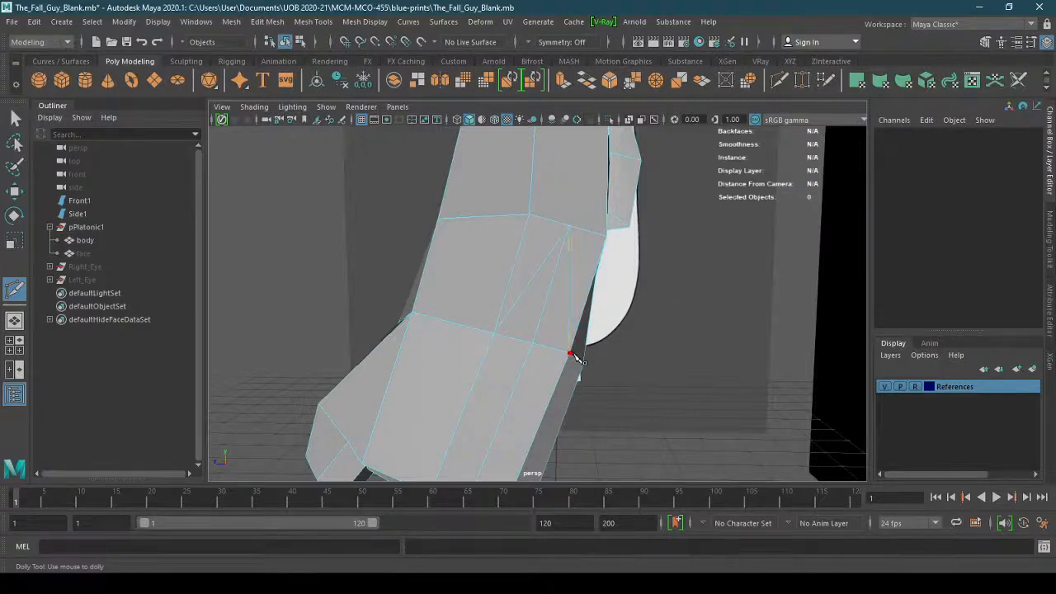
Cut the same two diagonals on the opposite side of the arm, from the new edge's upper vertex to the lower corners
left_click_drag(703, 366, 443, 332, "alt")
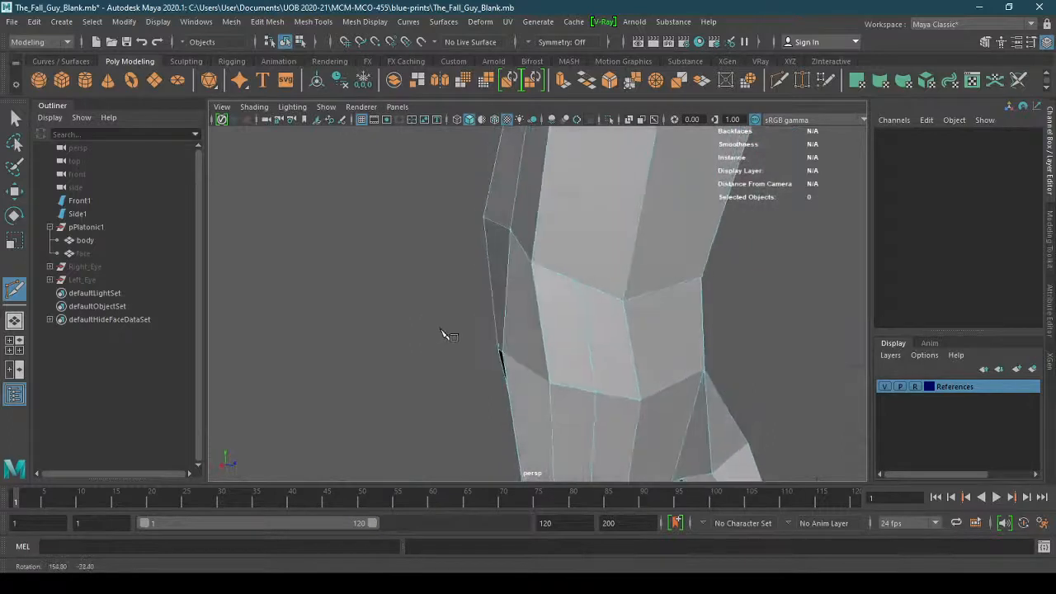
left_click(578, 282)
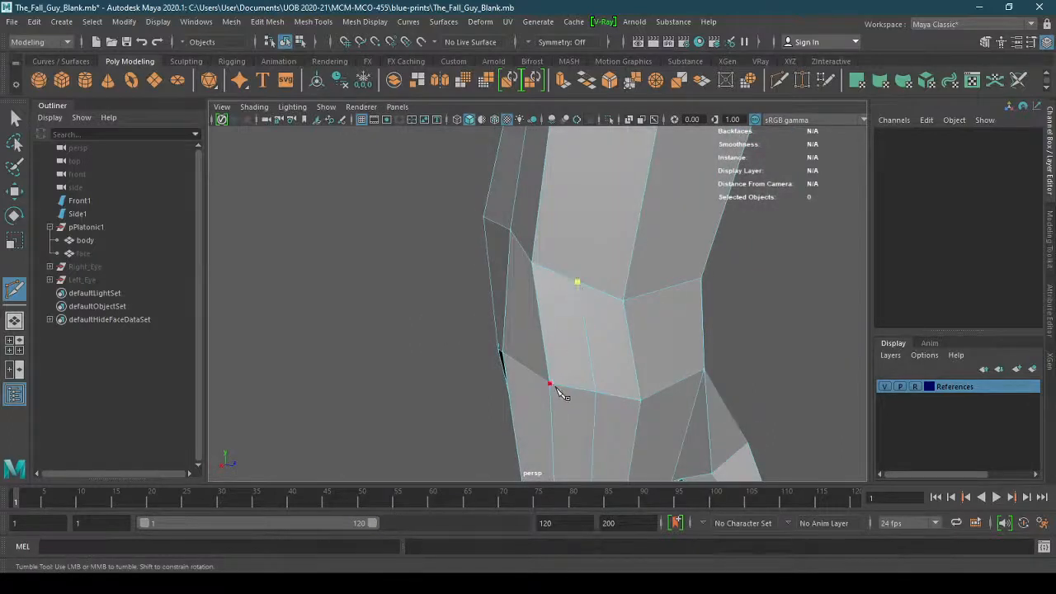
left_click(550, 385)
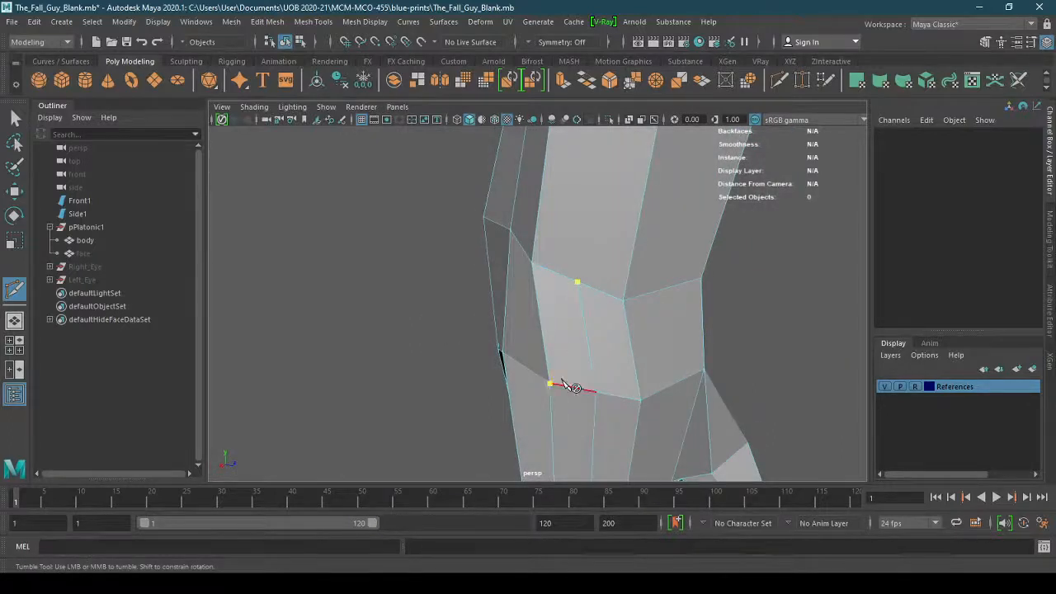
left_click(578, 282)
key("w")
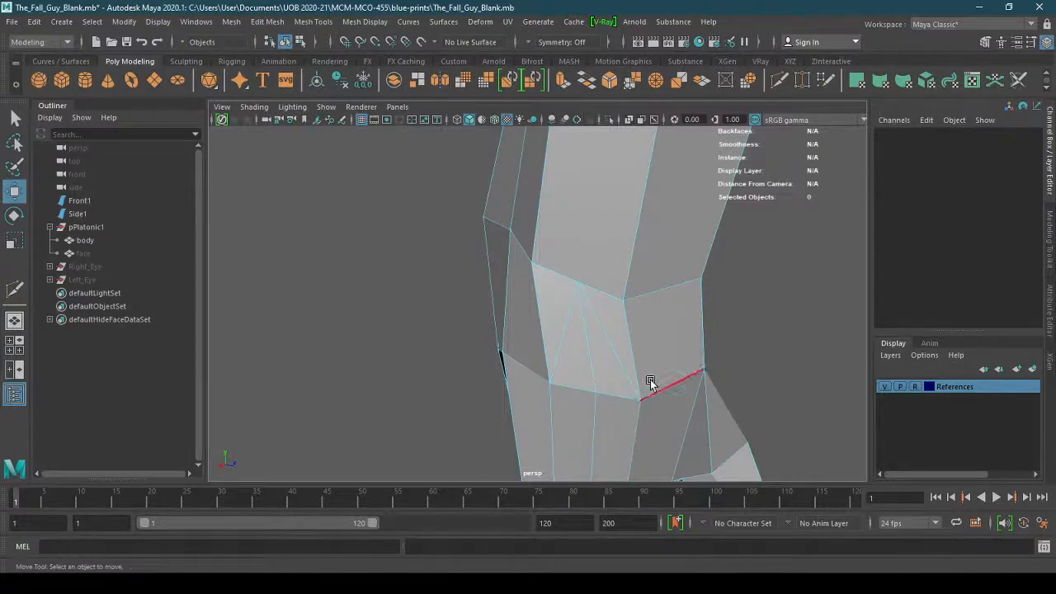
Delete the middle edge between the two diagonals on both sides of the lower arm
left_click_drag(528, 361, 632, 344, "alt")
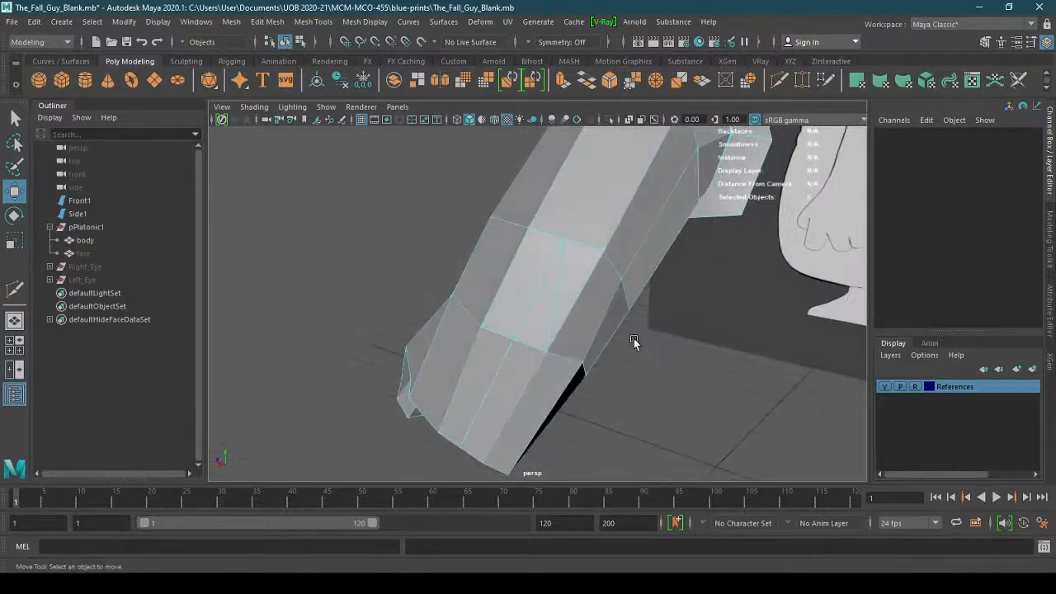
key("q")
scroll(636, 306, "up", 3)
left_click_drag(636, 306, 589, 322, "alt")
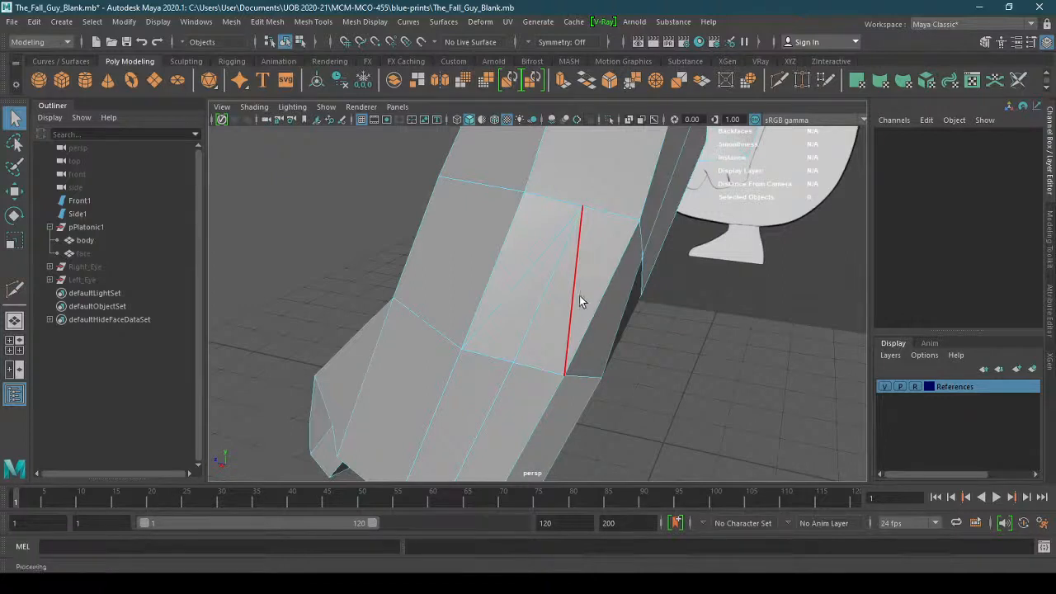
left_click(533, 325)
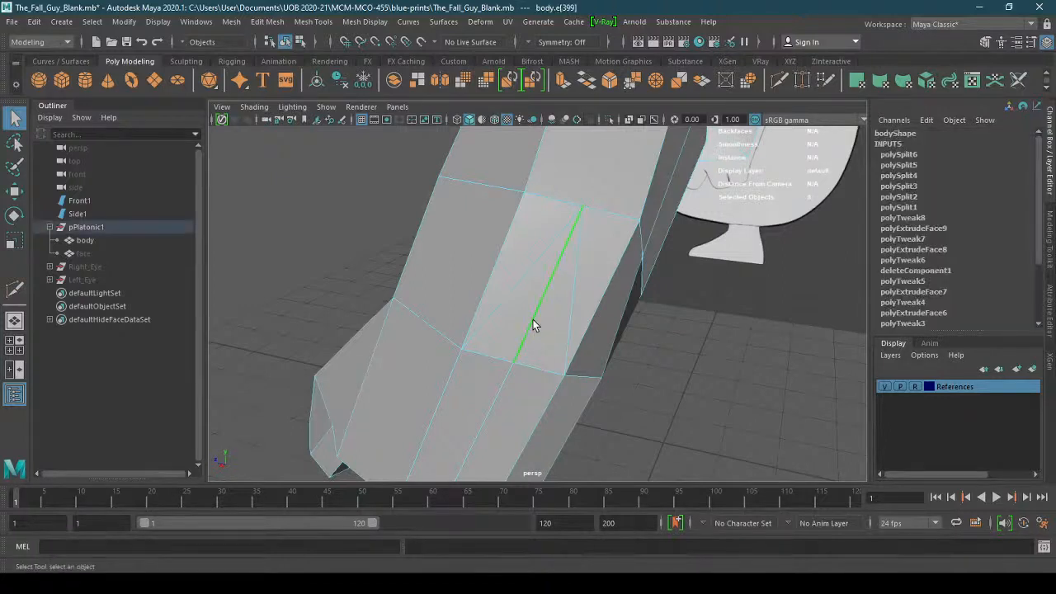
left_click(532, 323, "ctrl")
left_click_drag(608, 306, 378, 259, "alt")
left_click(594, 365)
key("Delete")
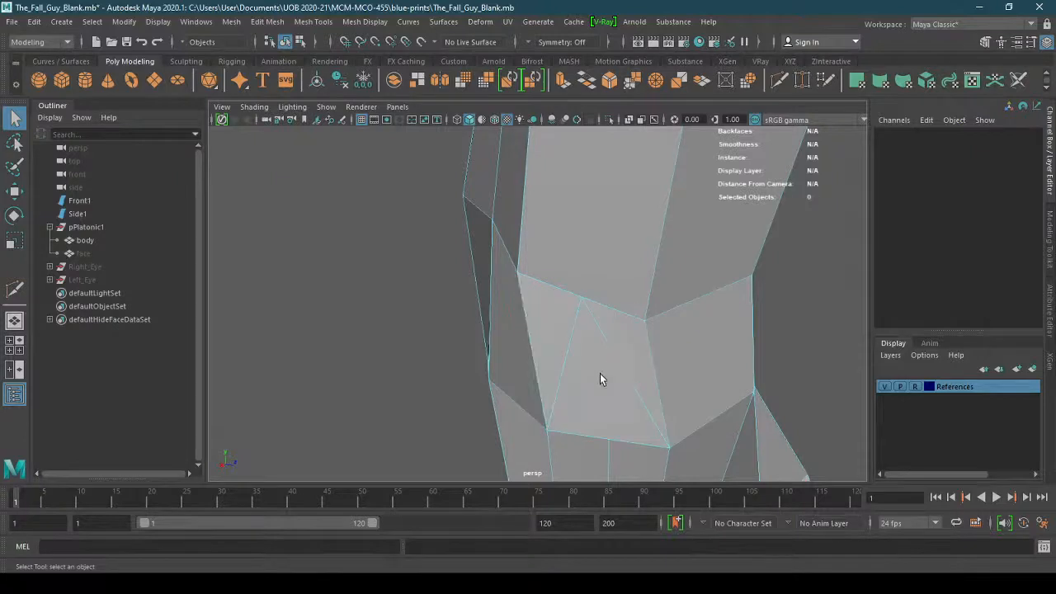
Check the lower arm in smooth mesh preview, then restore the unsmoothed display
left_click_drag(587, 365, 566, 276, "alt")
middle_click_drag(565, 276, 542, 330, "alt")
left_click_drag(542, 330, 501, 339, "alt")
key("3")
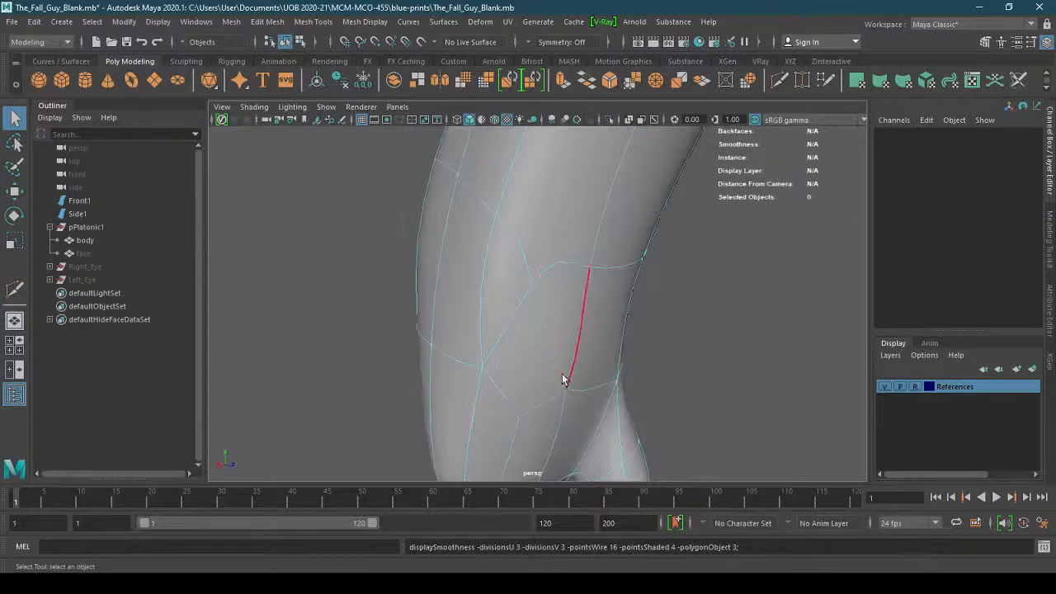
mouse_move(563, 377)
left_mouse_down("alt")
mouse_move(519, 366)
mouse_move(686, 405)
mouse_move(643, 402)
mouse_move(559, 368)
left_mouse_up("alt")
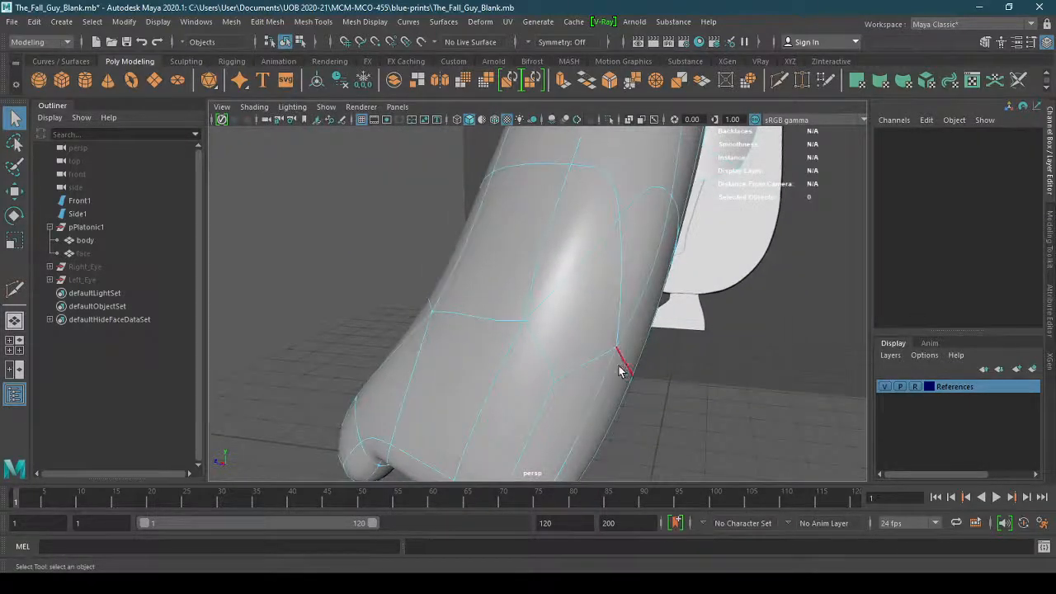
key("1")
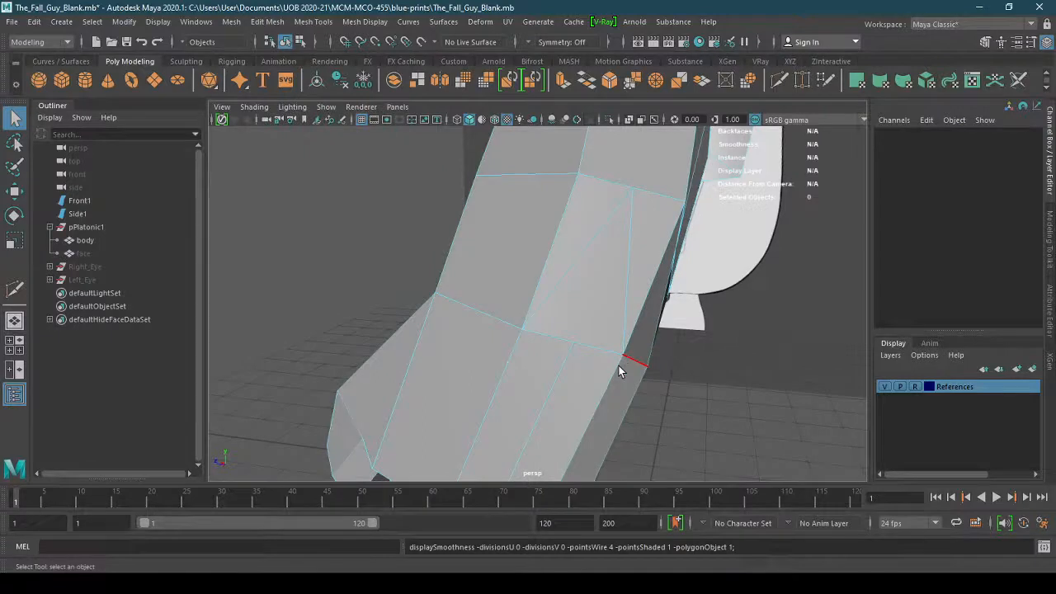
Use Multi-Cut to cut diagonals from the vertex above the lower-arm diagonals to the two upper corners of the face above
left_click_drag(619, 371, 554, 360, "alt")
middle_click_drag(554, 360, 503, 474, "alt")
middle_click_drag(558, 388, 556, 382, "alt")
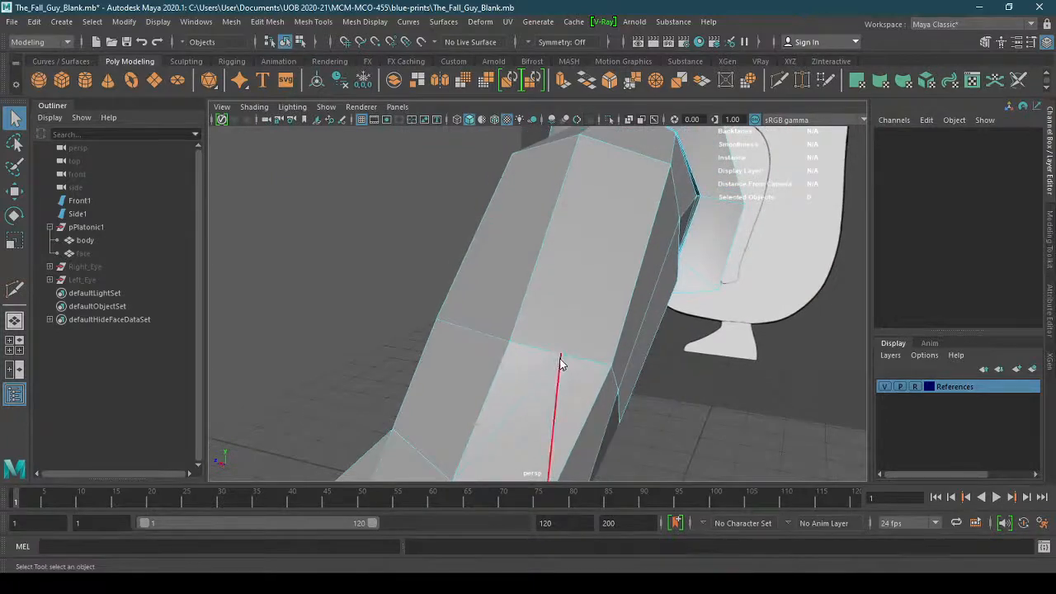
right_click_drag(560, 360, 557, 207)
right_click_drag(559, 344, 485, 336, "shift")
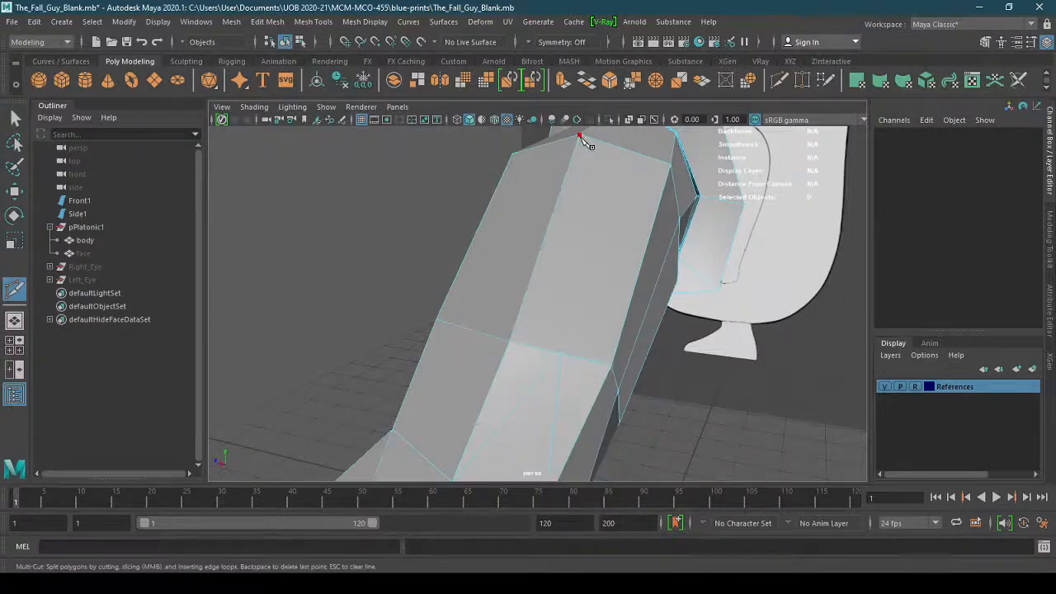
left_click_drag(531, 350, 579, 339, "alt")
middle_click_drag(581, 339, 560, 294, "alt")
left_click_drag(559, 298, 453, 350, "alt")
left_click(452, 338)
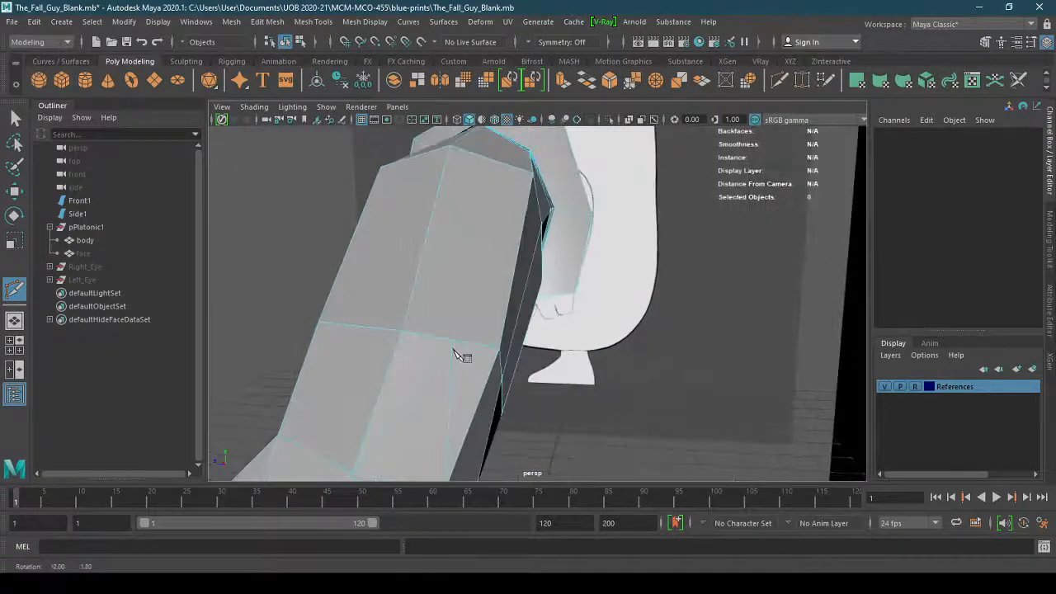
left_click(451, 149)
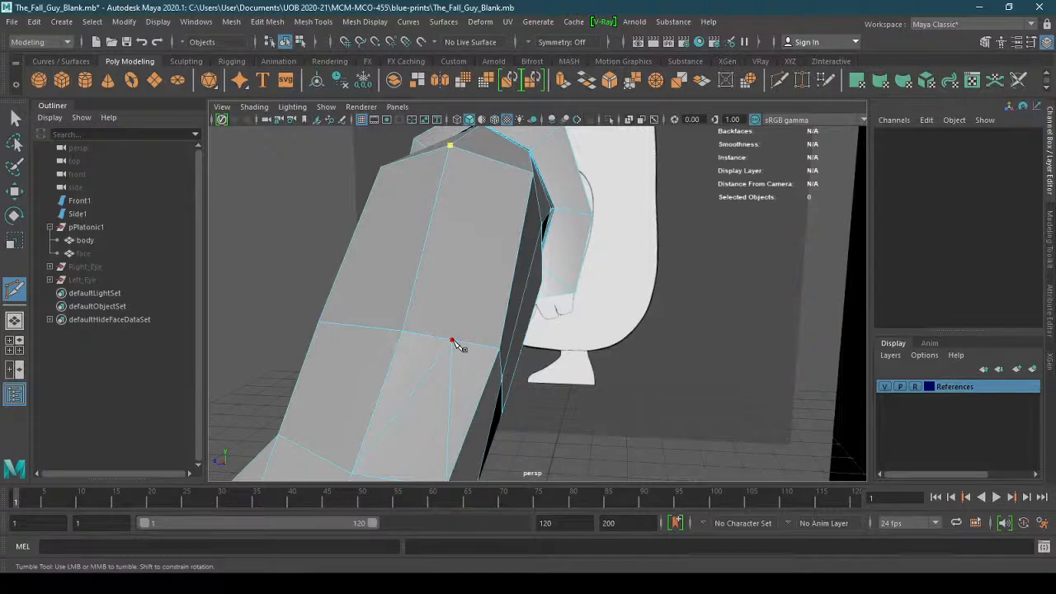
left_click(452, 341)
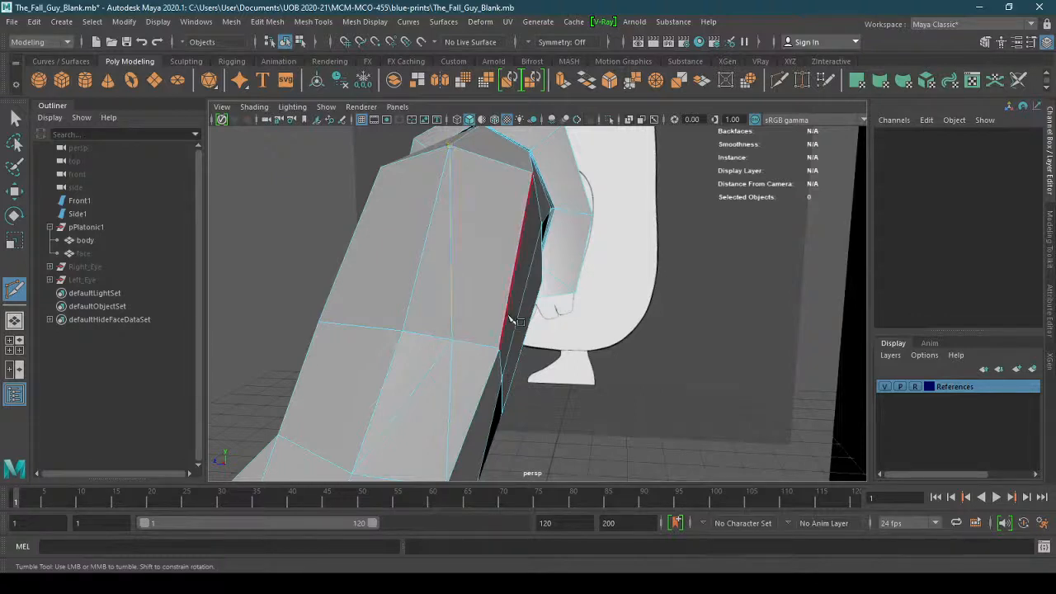
left_click(533, 174)
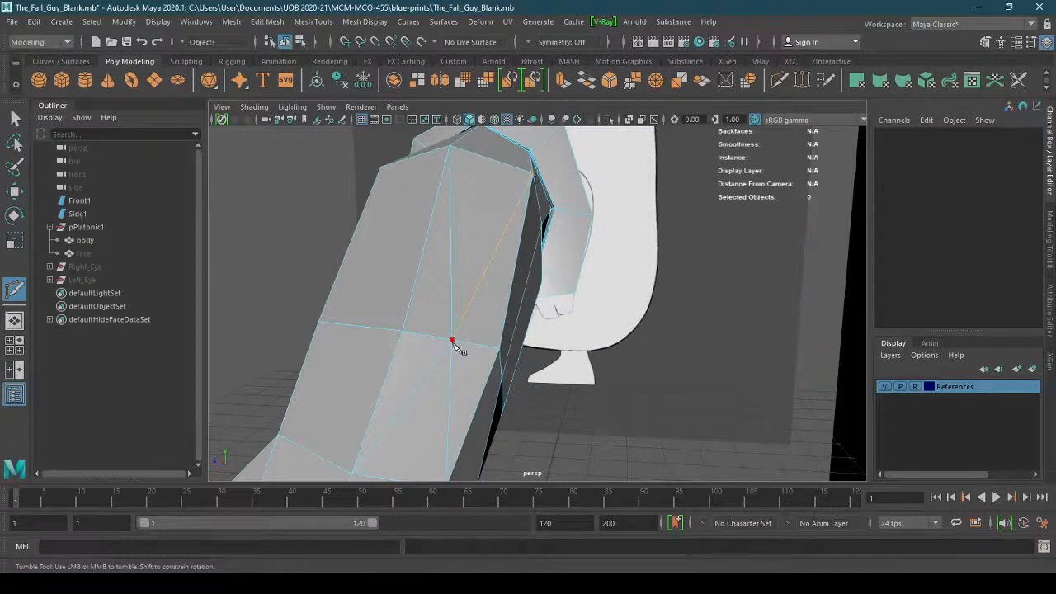
Cut the same two upward diagonals on the opposite side of the arm and return to selecting
left_click_drag(492, 346, 266, 300, "alt")
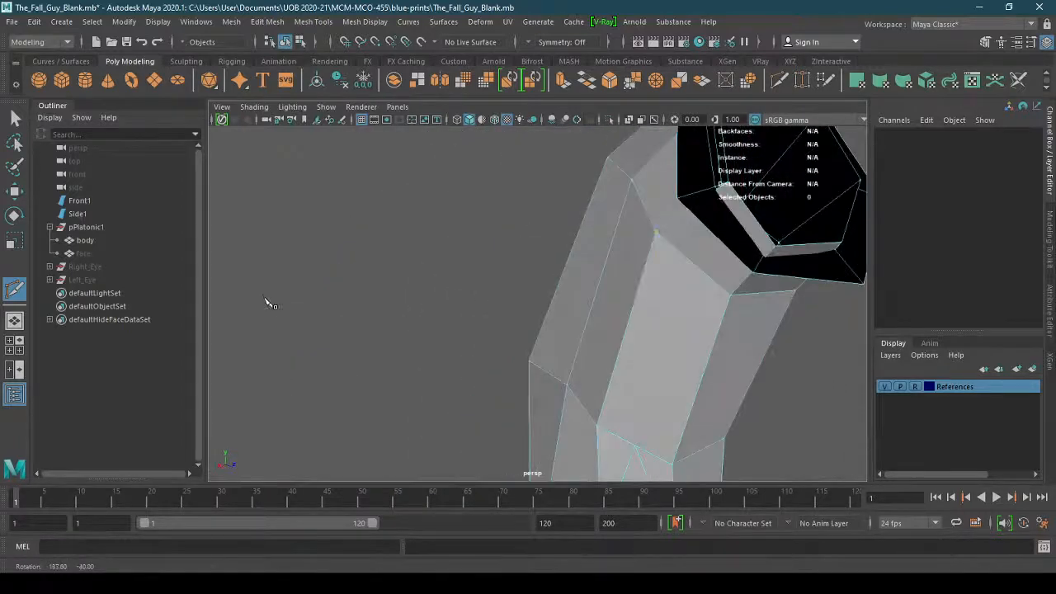
left_click(636, 446)
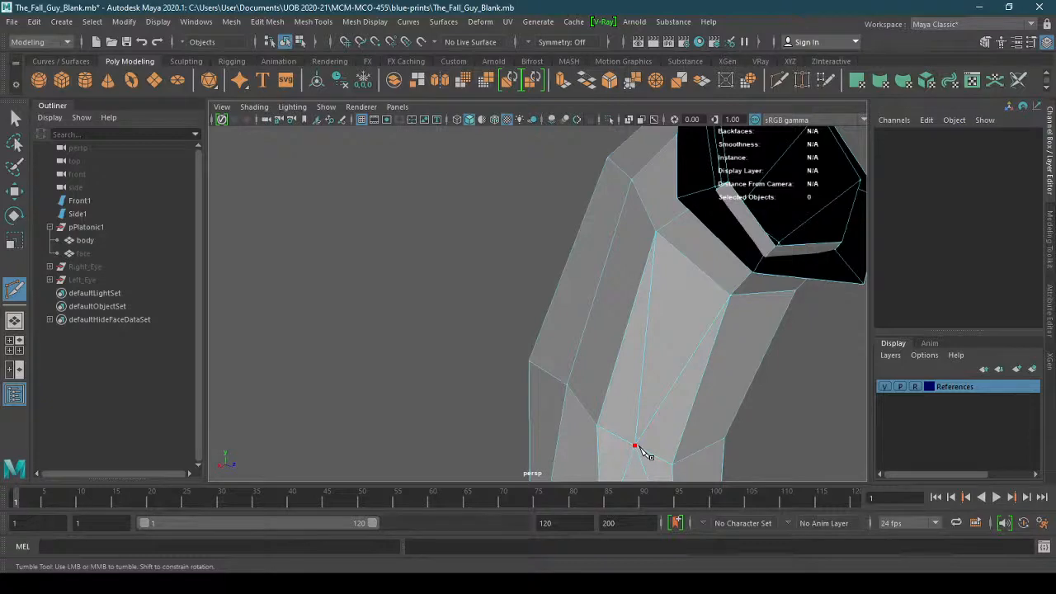
key("q")
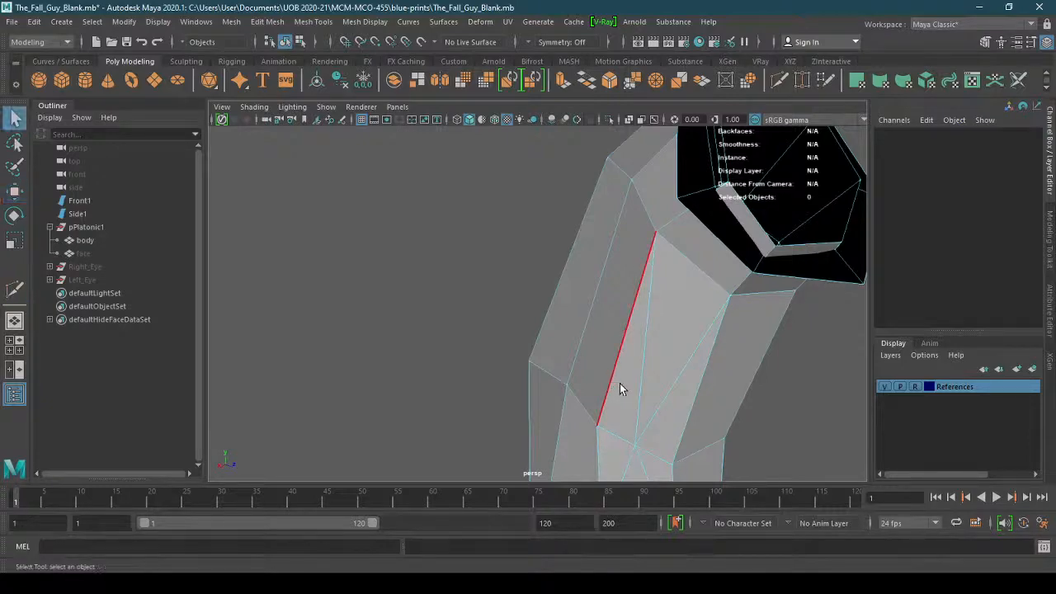
Delete the two lengthwise arm edges that border the newly cut upward diagonals
left_click_drag(620, 384, 797, 448, "alt")
left_click_drag(519, 330, 497, 306, "alt")
middle_click_drag(500, 306, 544, 361, "alt")
right_click_drag(517, 371, 590, 361, "alt")
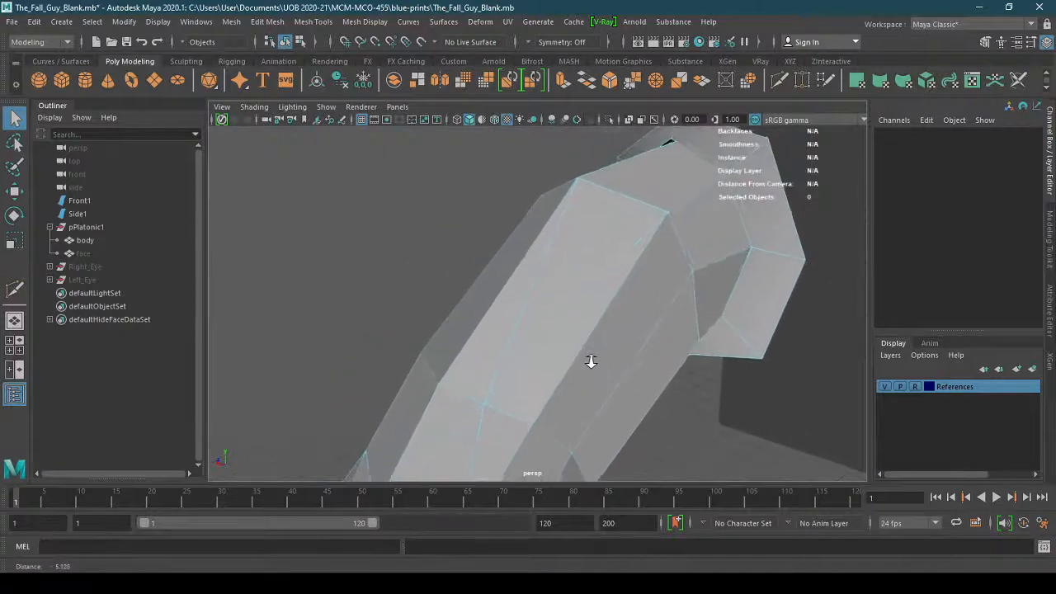
left_click_drag(591, 362, 617, 389, "alt")
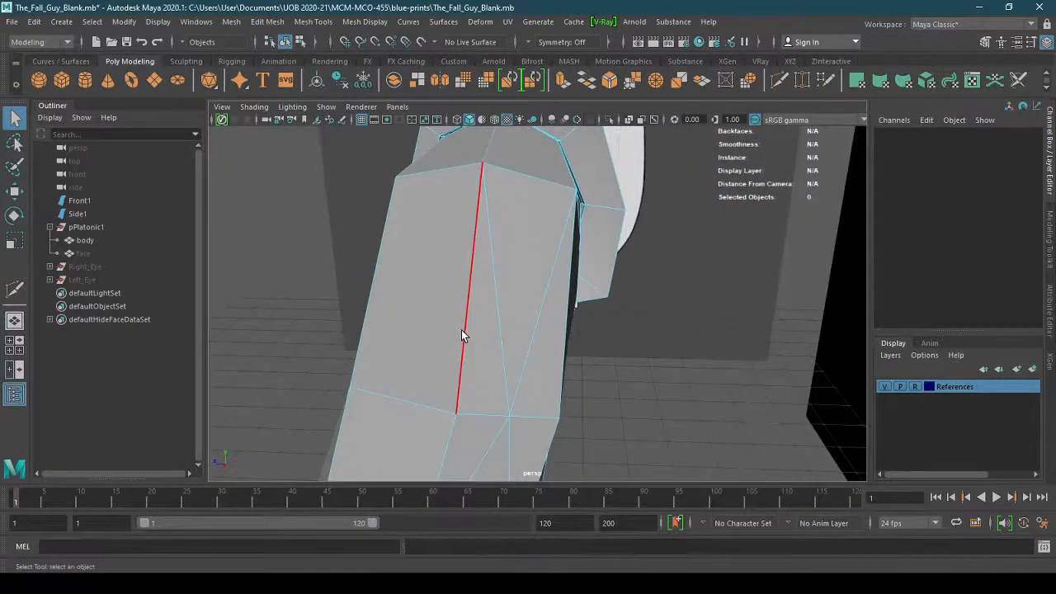
left_click(461, 335)
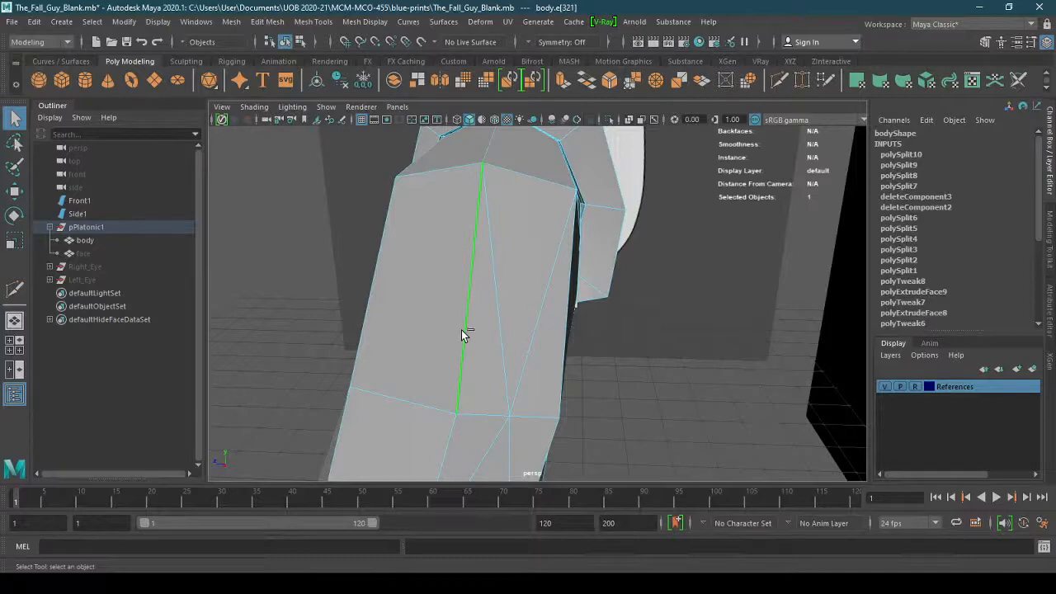
key("t")
key("Delete")
left_click_drag(569, 336, 590, 355, "alt")
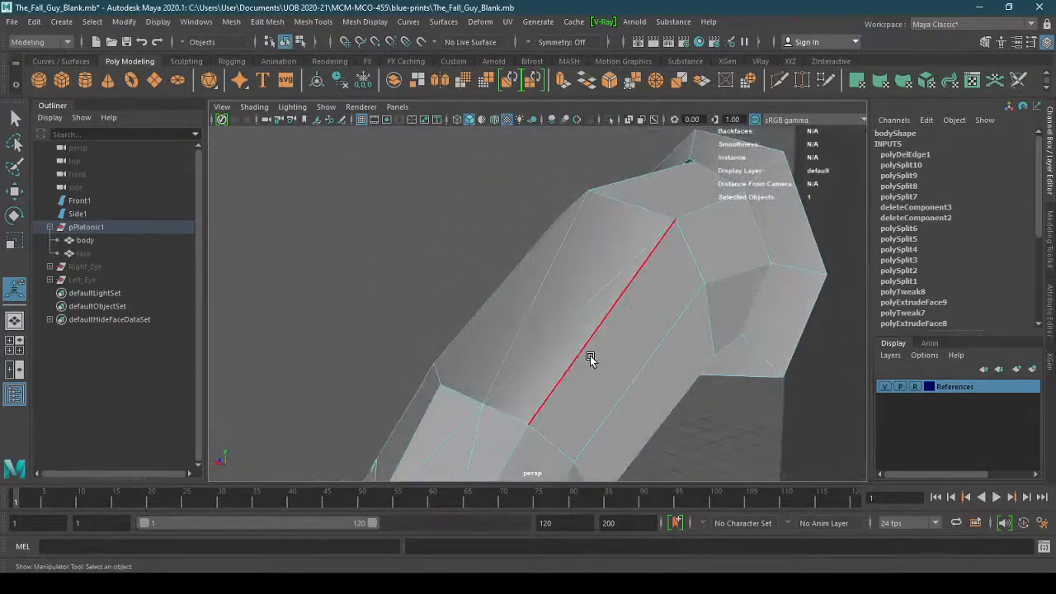
key("ctrl+z")
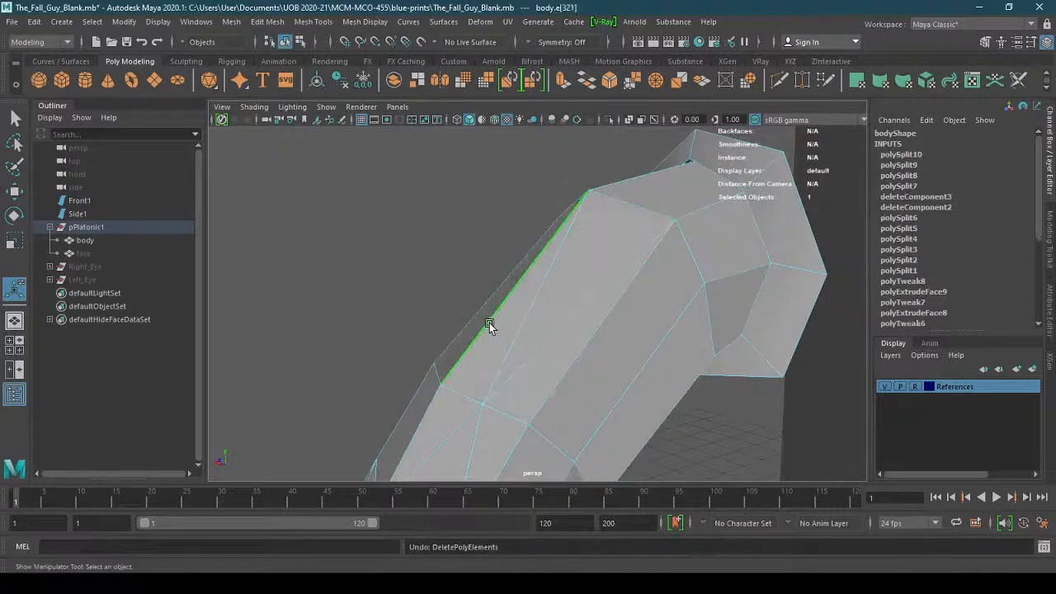
key("Delete")
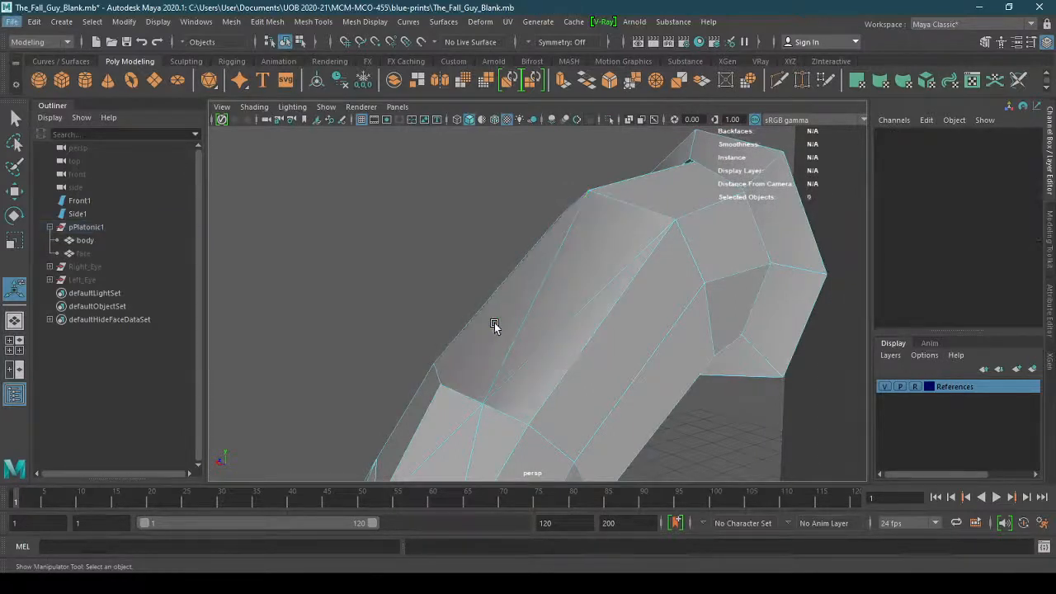
left_click(563, 381)
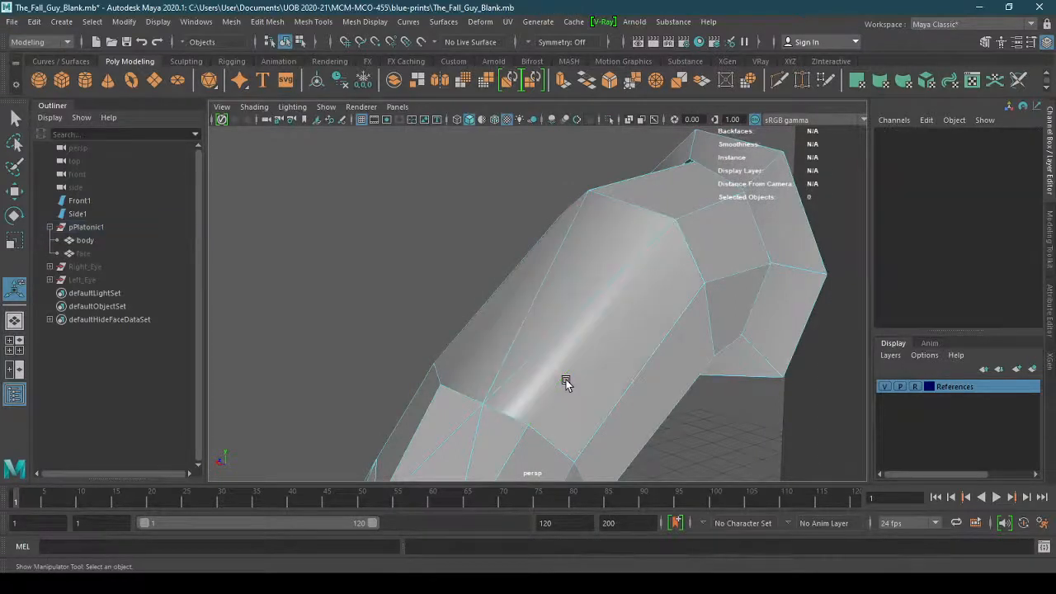
Delete the two matching lengthwise edges beside the diagonals on the arm's opposite side
left_click_drag(566, 380, 620, 388, "alt")
left_click(596, 378)
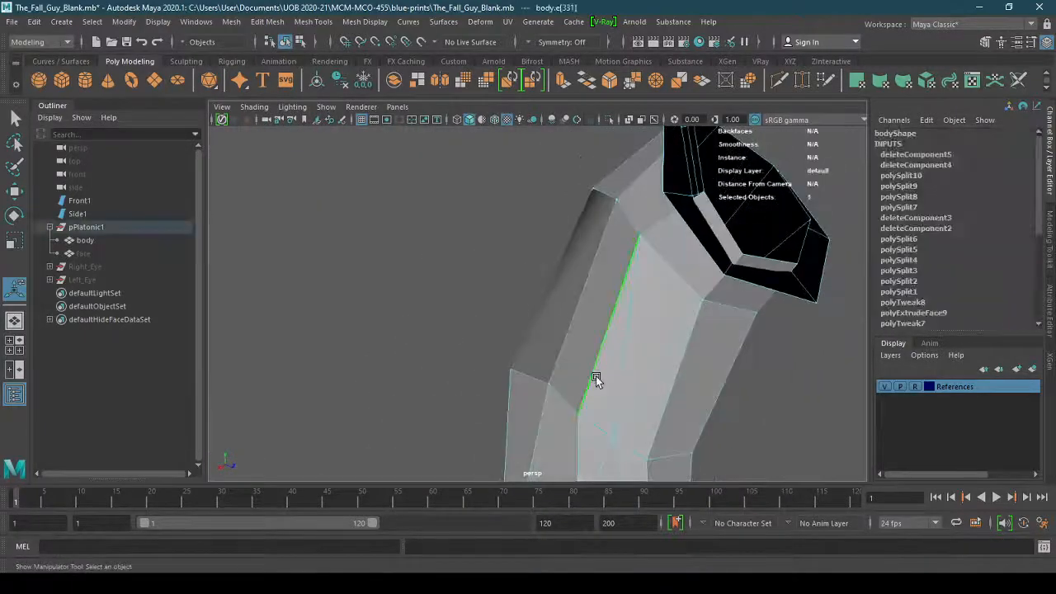
key("Delete")
left_click(668, 410)
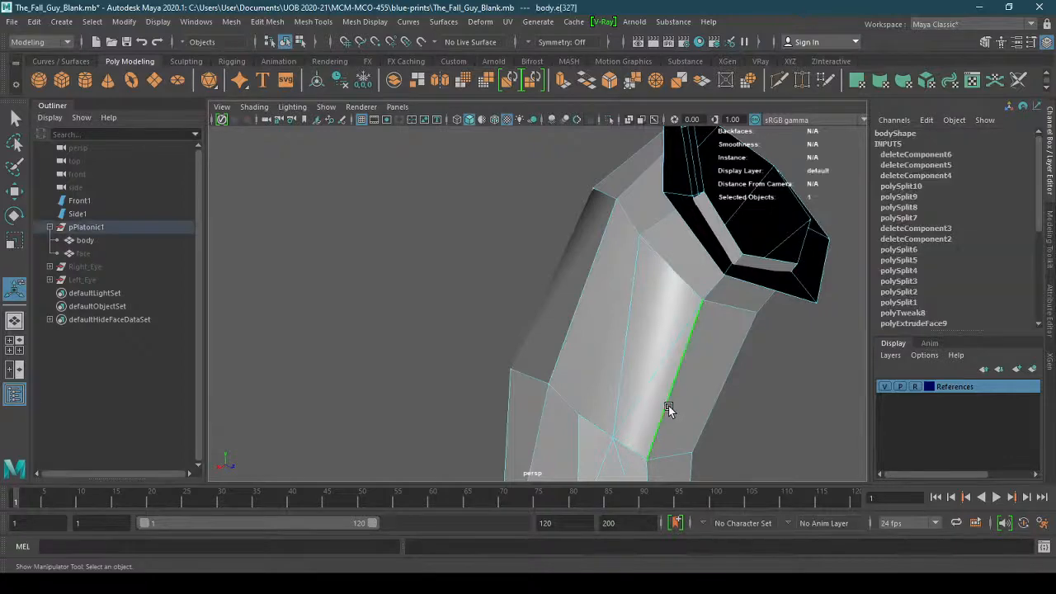
key("Delete")
Undo the edge deletions and all diagonal cuts on the arm, back to the connected lower-arm edges
left_click_drag(667, 405, 556, 306, "alt")
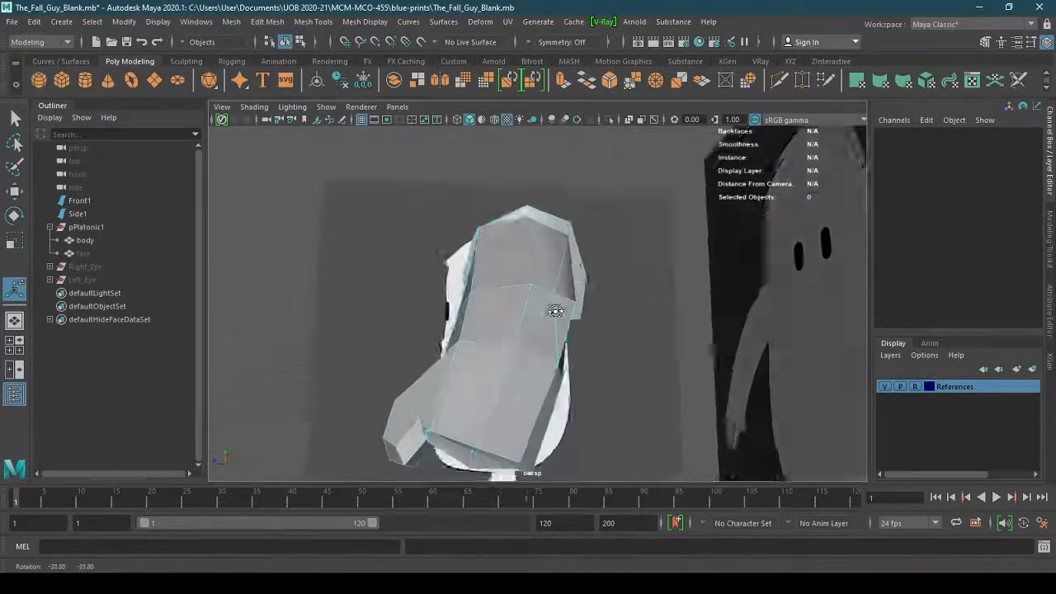
right_click_drag(556, 306, 584, 346, "alt")
left_click_drag(584, 346, 558, 408, "alt")
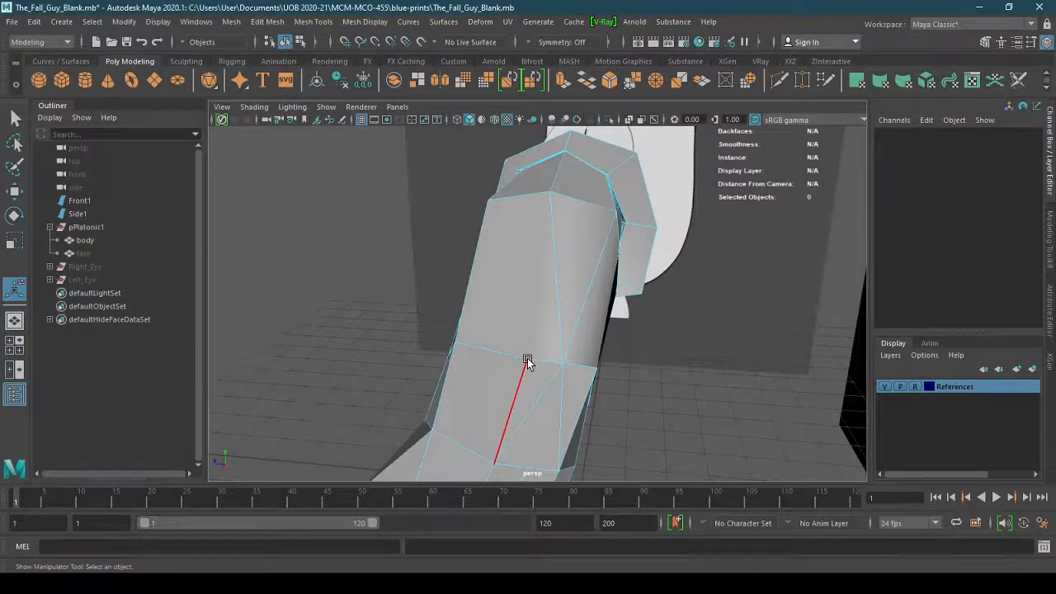
key("ctrl+z")
key("ctrl+z")
key("ctrl+z")
key("ctrl+z")
key("ctrl+z")
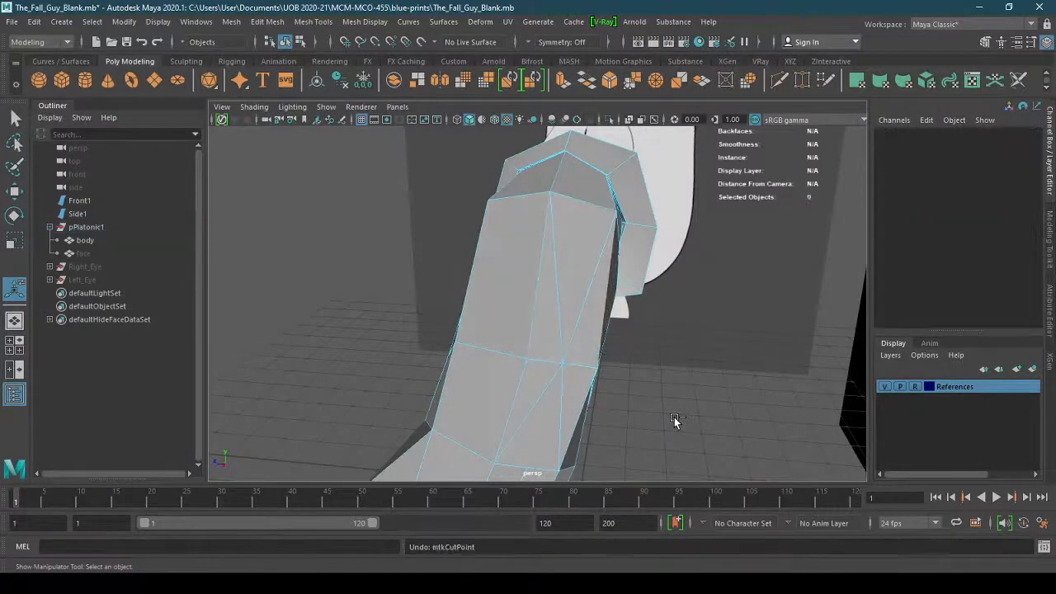
key("ctrl+z")
key("ctrl+z")
key("ctrl+z")
key("ctrl+z")
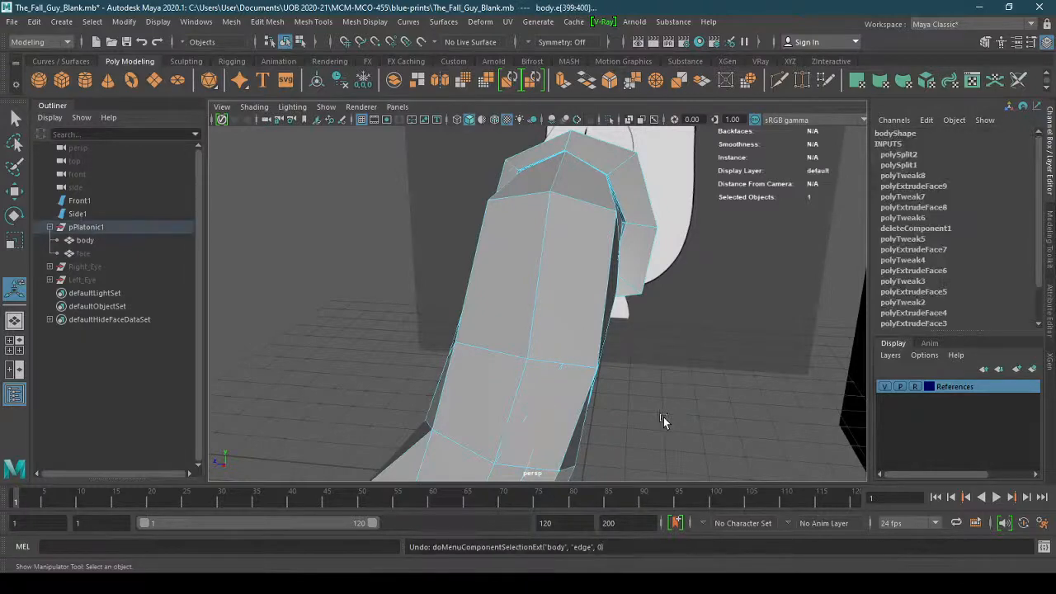
Use Multi-Cut to split the hand's end face, continuing the added lower-arm edge line across it
left_click_drag(663, 420, 586, 286, "alt")
right_click_drag(586, 286, 574, 203, "alt")
right_click_drag(578, 305, 508, 303)
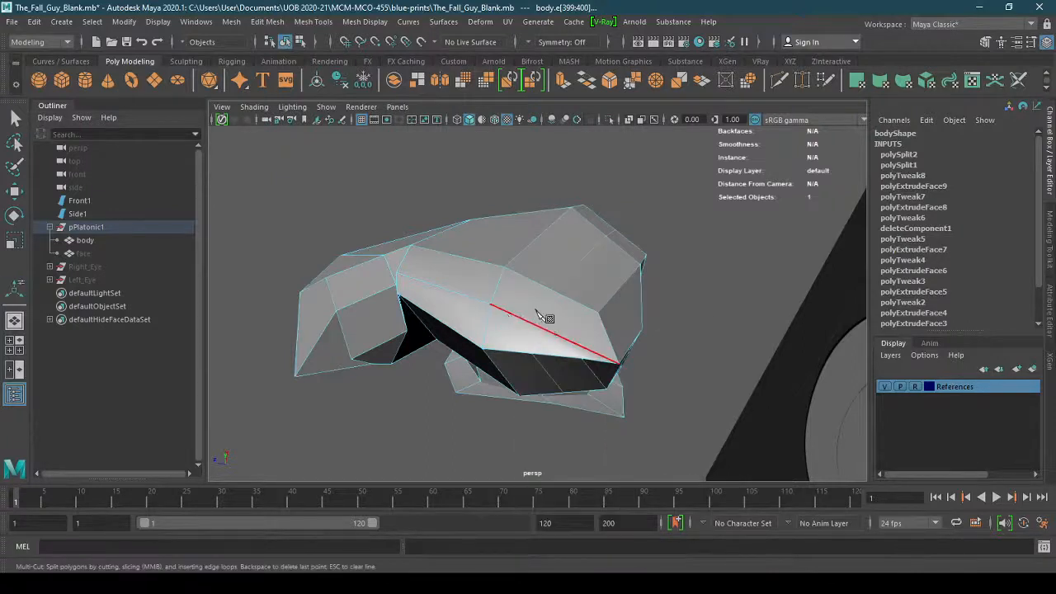
right_click(535, 356)
left_click_drag(709, 342, 680, 410, "alt")
middle_click_drag(719, 327, 676, 352, "alt")
left_click_drag(674, 352, 638, 375, "alt")
middle_click_drag(639, 374, 634, 403, "alt")
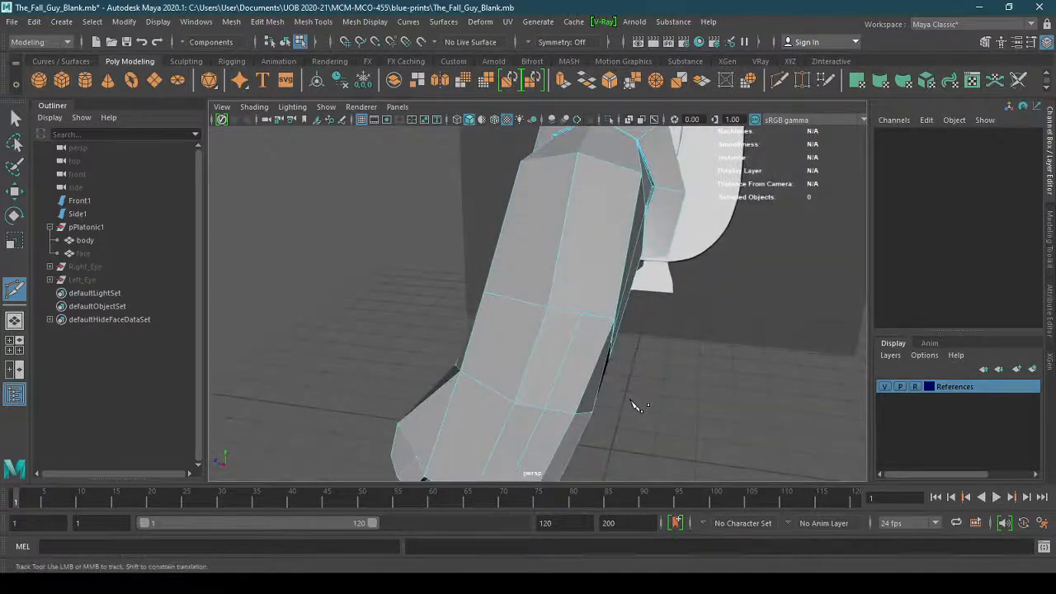
Compare the arm and hand in smooth mesh preview and unsmoothed display
left_click_drag(632, 431, 681, 392, "alt")
left_click_drag(652, 360, 602, 379, "alt")
key("3")
key("1")
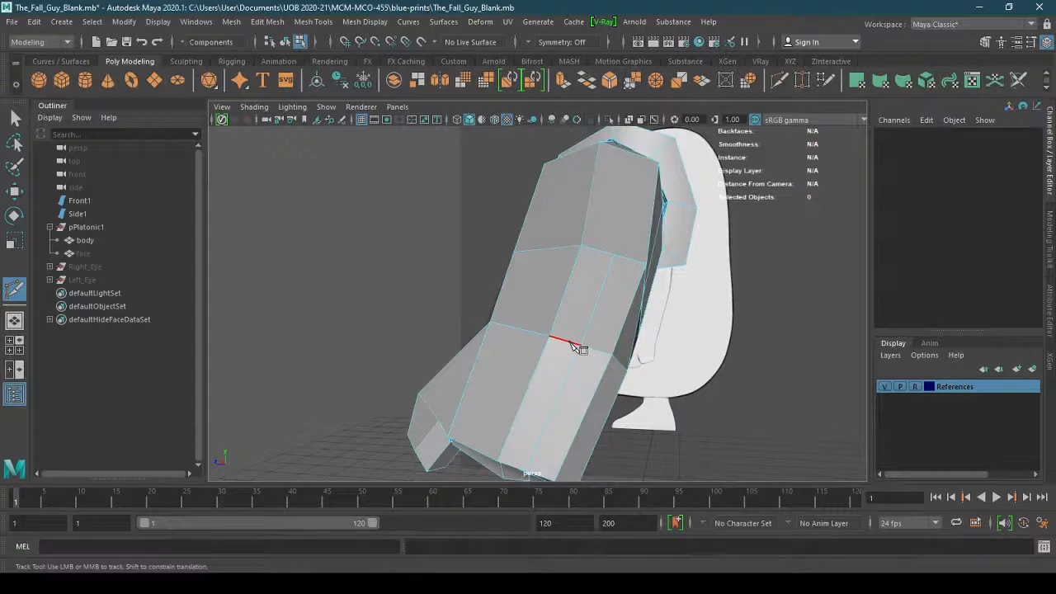
mouse_move(574, 347)
left_mouse_down("alt")
mouse_move(559, 354)
mouse_move(575, 349)
left_mouse_up("alt")
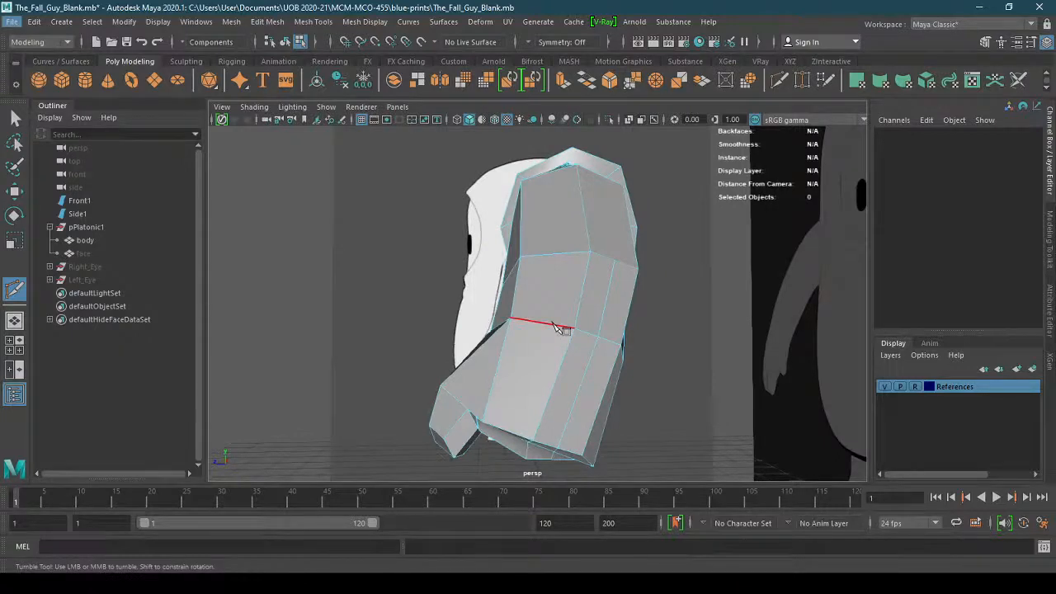
Select the crosswise edges around the undivided half of the lower arm and hand, then Connect them with a second lengthwise edge line
key("q")
left_click(552, 251)
left_click_drag(540, 317, 785, 278, "alt")
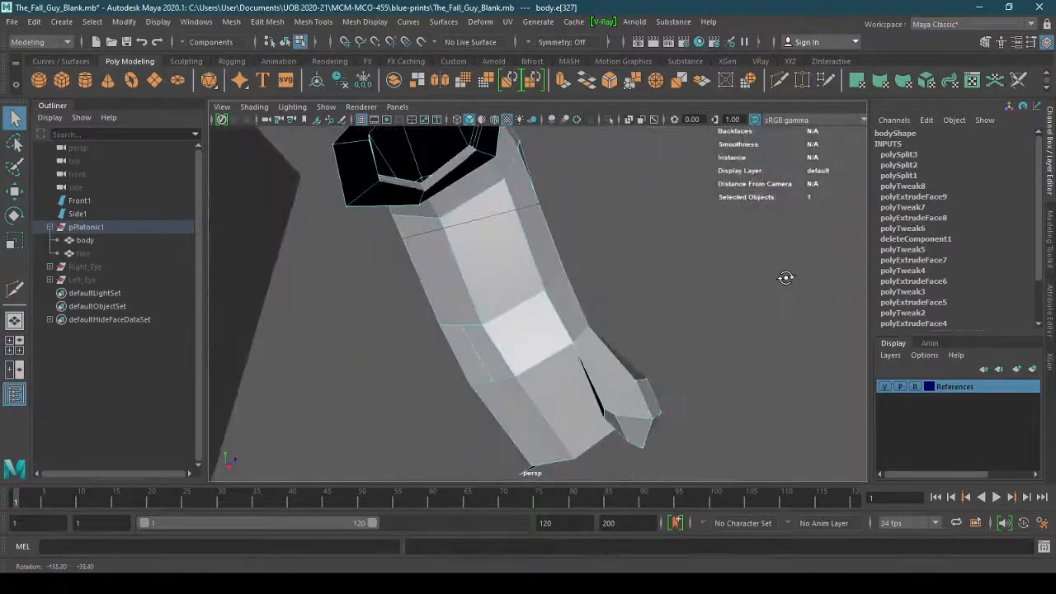
left_click_drag(609, 355, 397, 366, "alt")
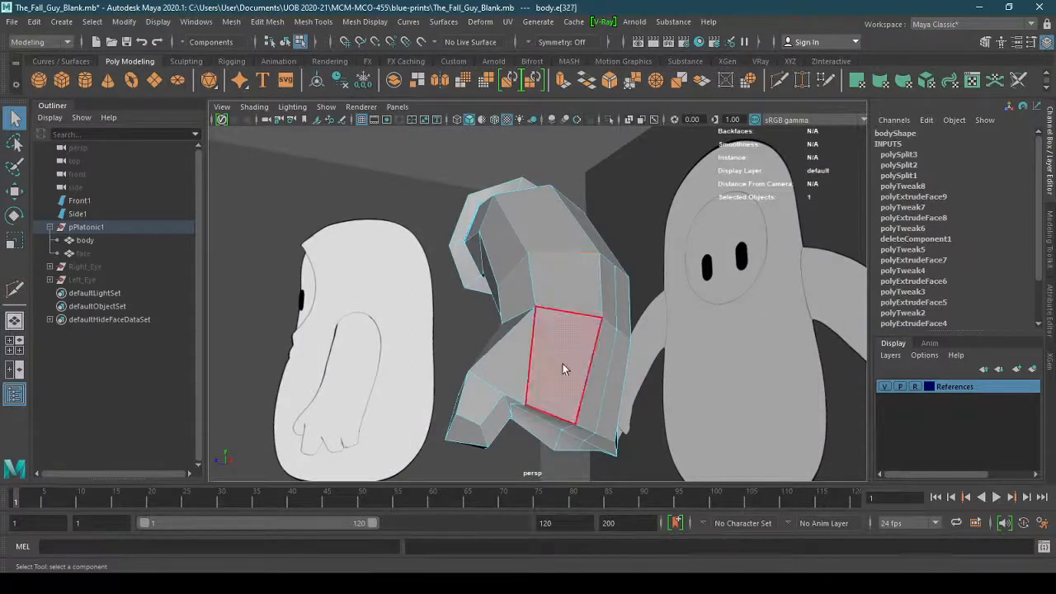
left_click(569, 313, "shift")
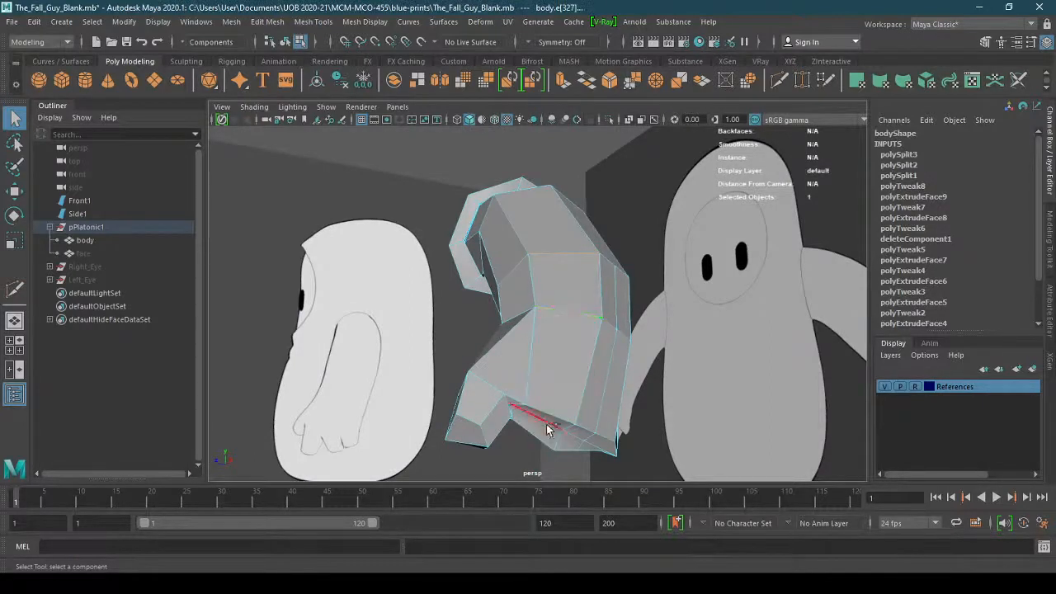
left_click_drag(583, 448, 626, 399, "alt")
left_click(596, 370, "shift")
key("ctrl+z")
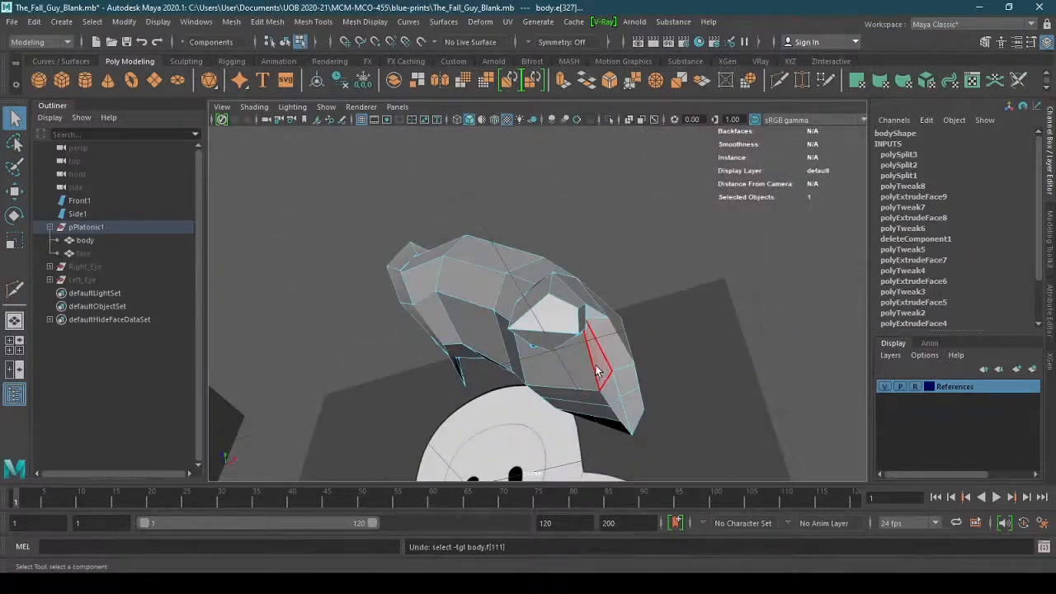
left_click_drag(525, 365, 644, 394, "alt")
left_click_drag(506, 316, 377, 405, "alt")
right_click_drag(543, 332, 520, 561, "shift")
key("q")
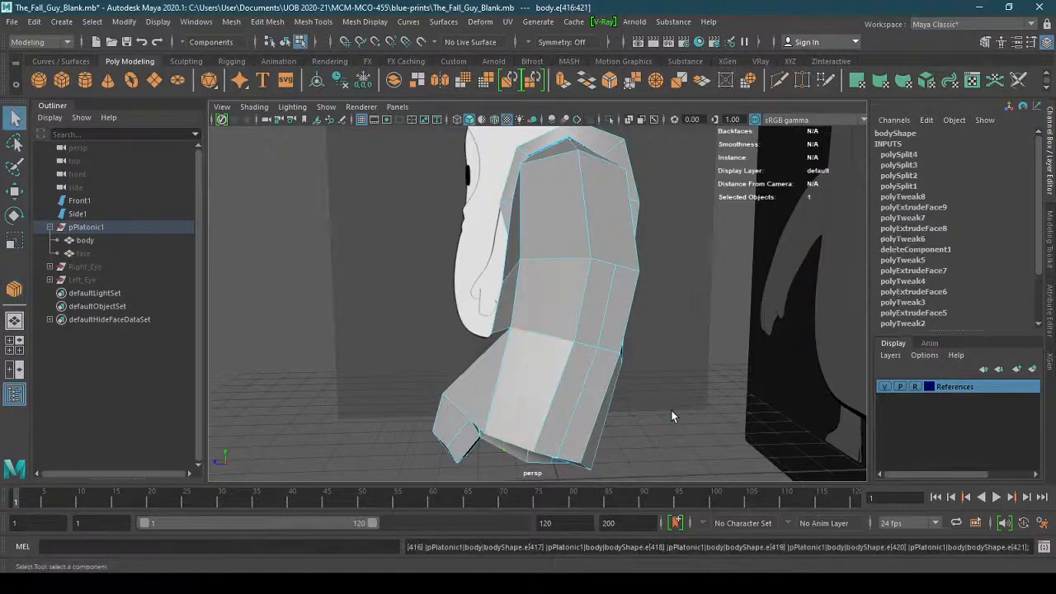
Use Multi-Cut to run diagonals from the centre vertex above the forearm segment to the lengthwise edge lines on both sides of the arm
left_click_drag(638, 398, 644, 391, "alt")
left_click_drag(590, 368, 646, 396, "alt")
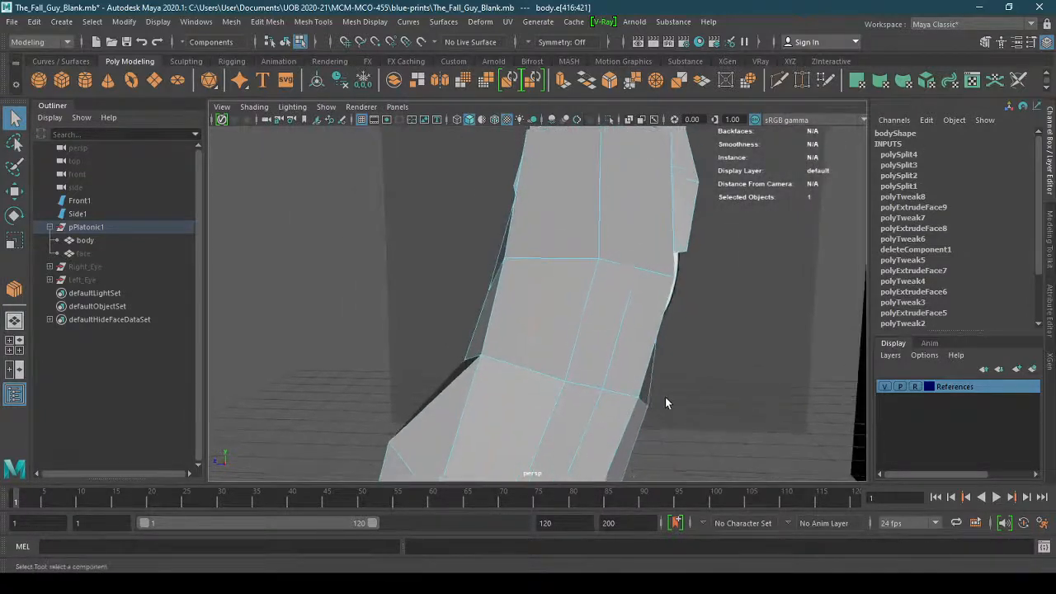
right_click_drag(576, 234, 570, 277)
right_click_drag(566, 335, 484, 336, "shift")
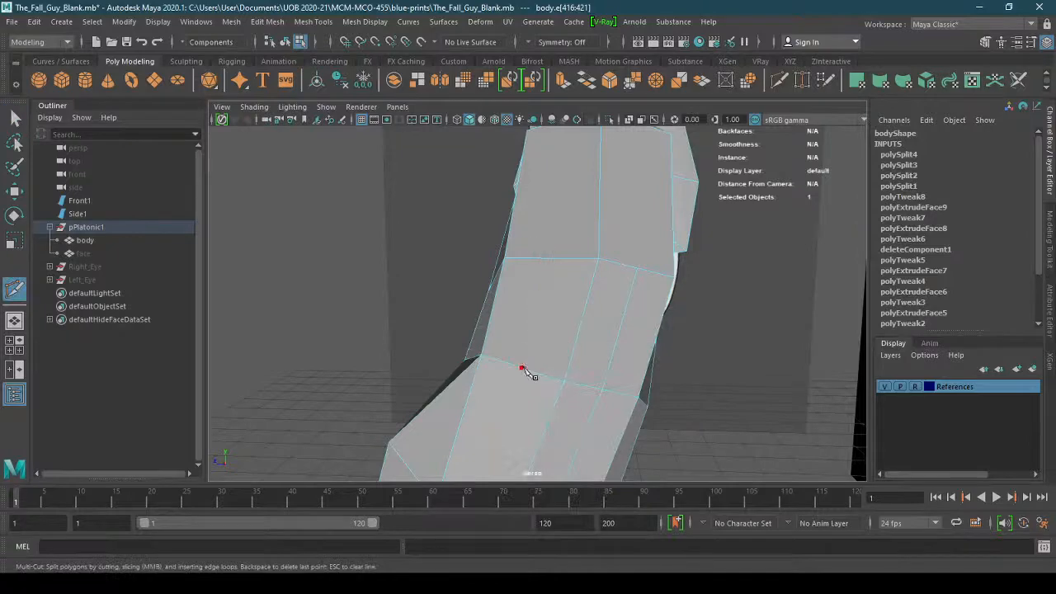
left_click(533, 373)
left_click(599, 260)
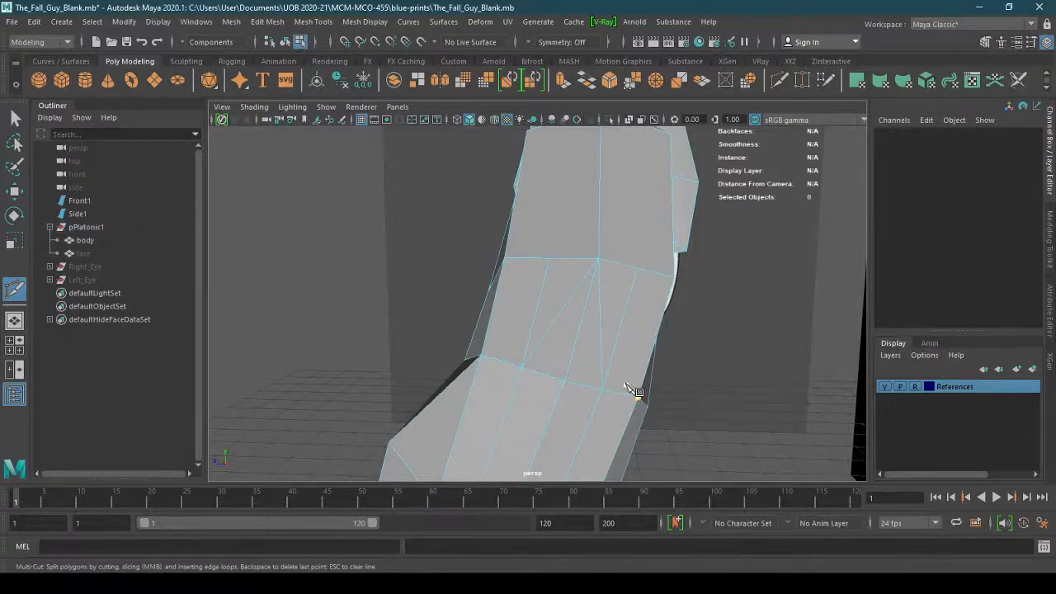
left_click_drag(632, 389, 558, 340, "alt")
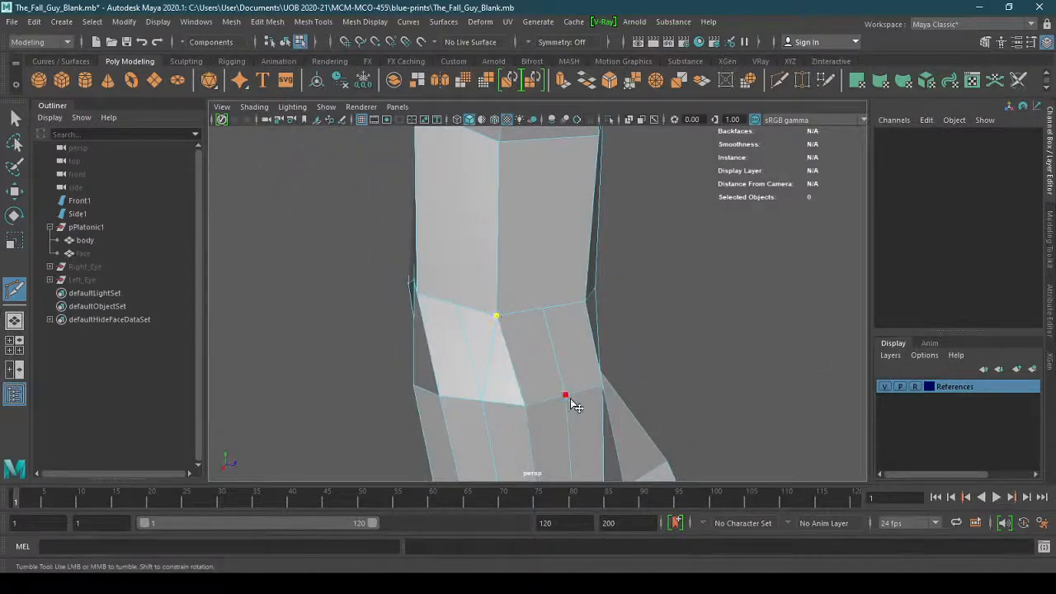
left_click_drag(575, 405, 520, 393, "alt")
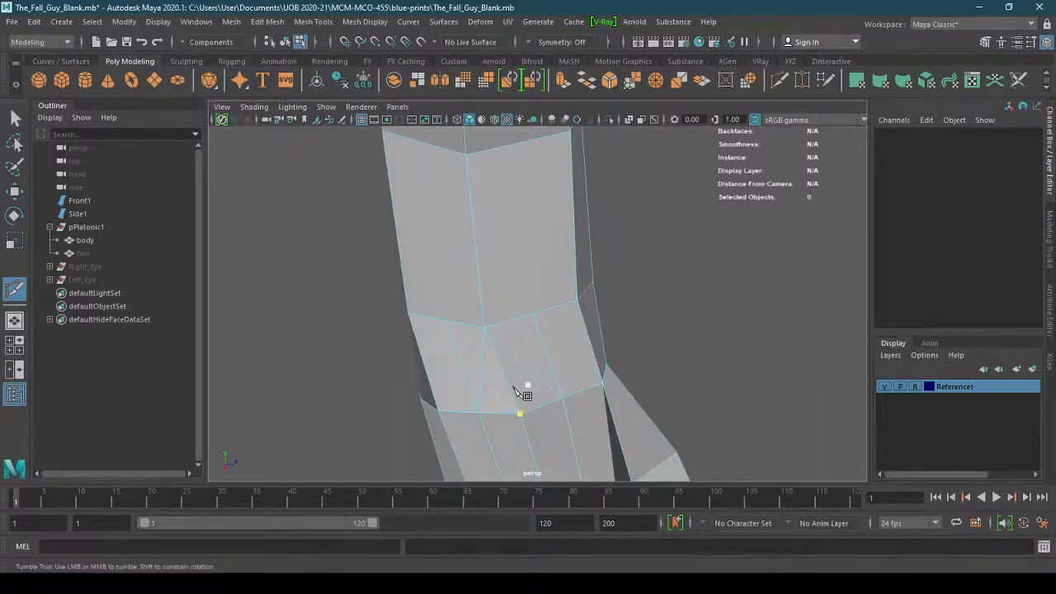
Delete the two outer lengthwise edges and the middle edge between the diagonals on this side of the forearm segment
key("q")
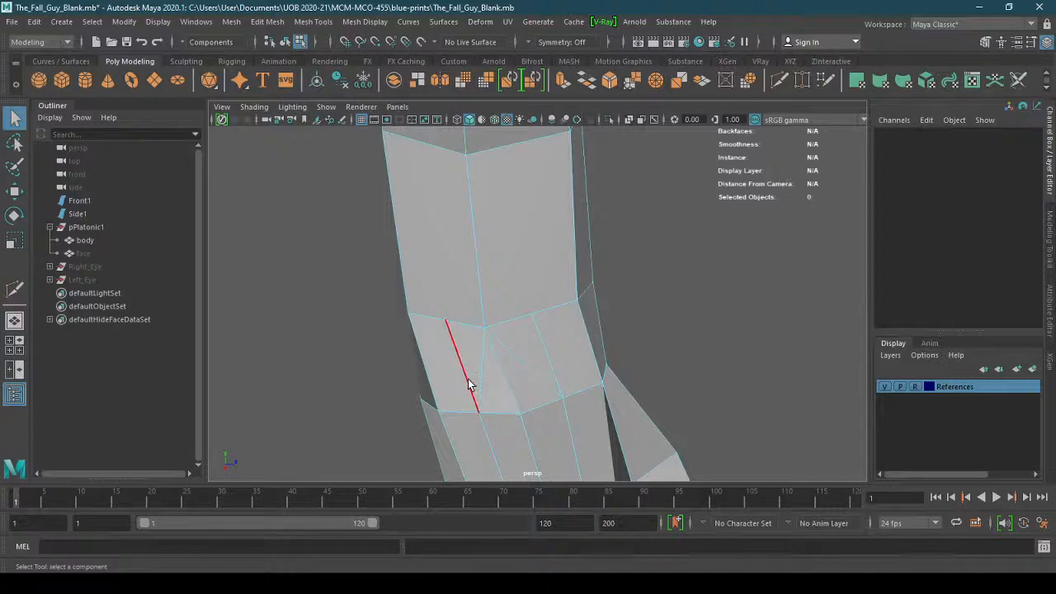
left_click(468, 385)
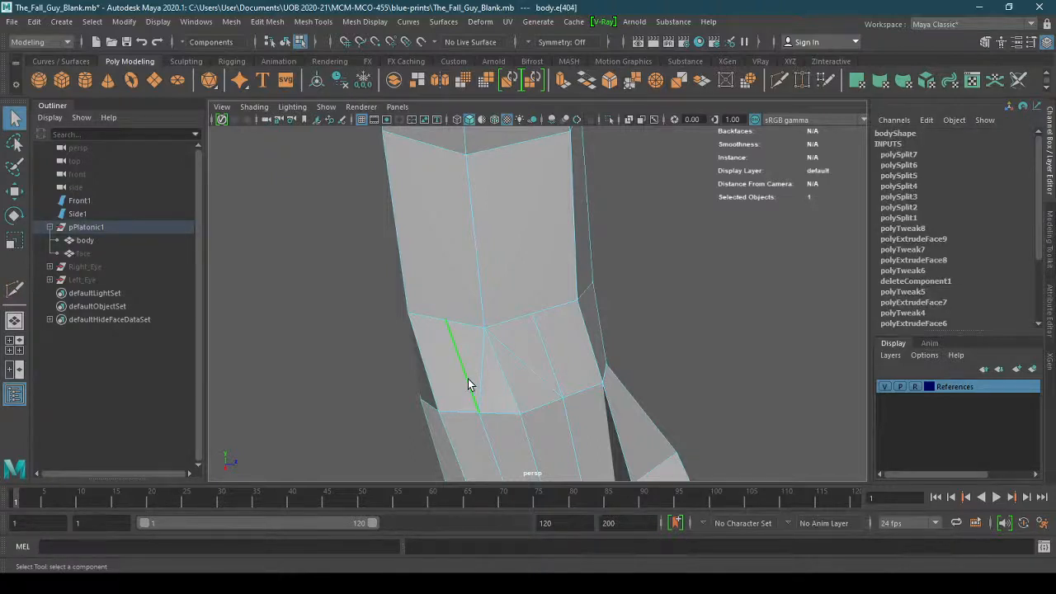
key("Delete")
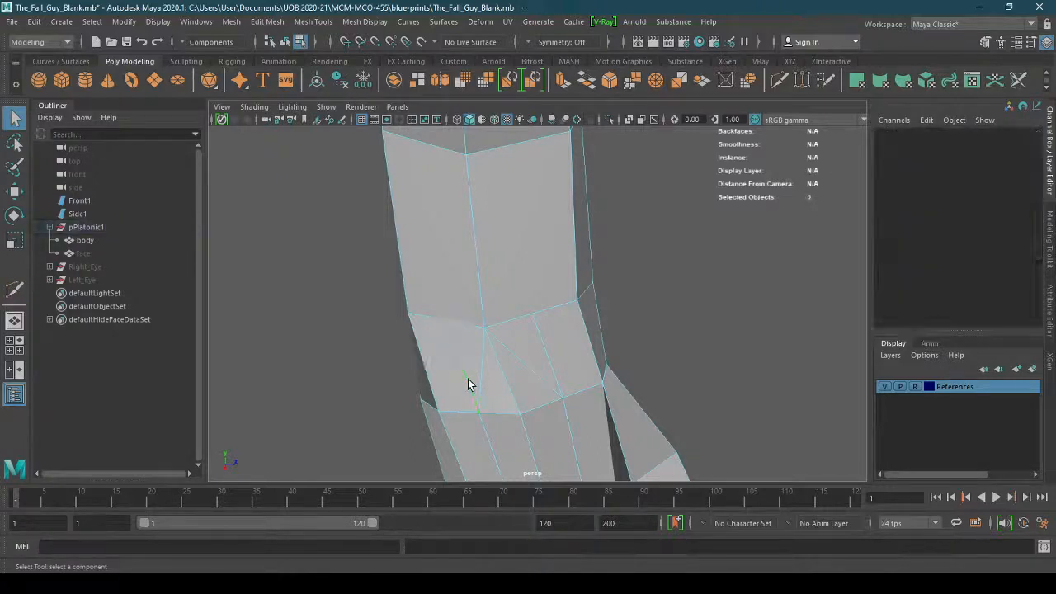
left_click(546, 347)
key("Delete")
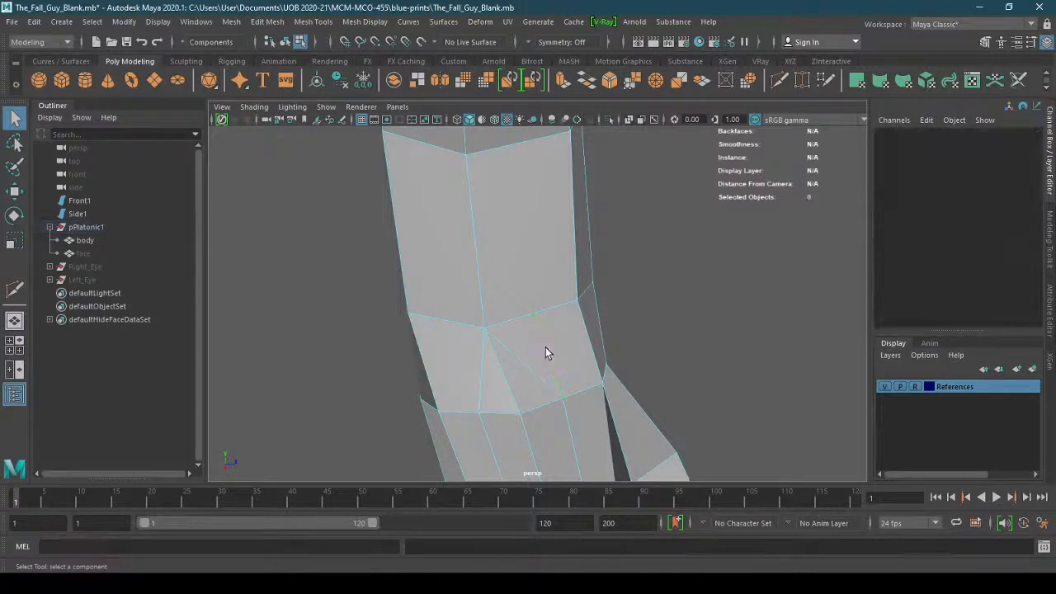
left_click(514, 385)
key("Delete")
left_click_drag(514, 385, 738, 415, "alt")
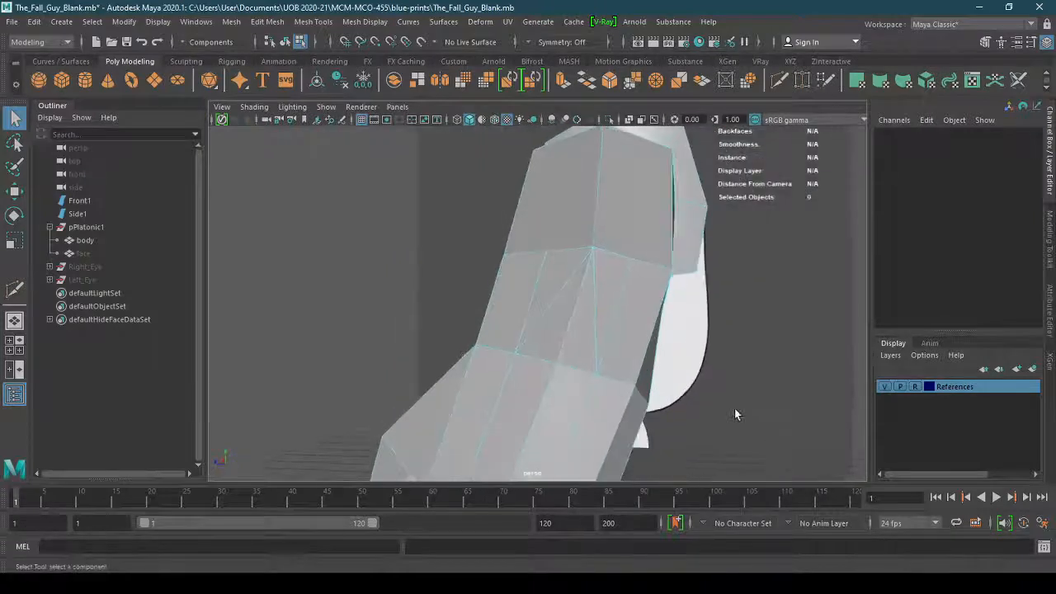
Delete the matching two lengthwise edges and middle edge around the diagonals on the arm's opposite side
left_click(538, 288)
key("Delete")
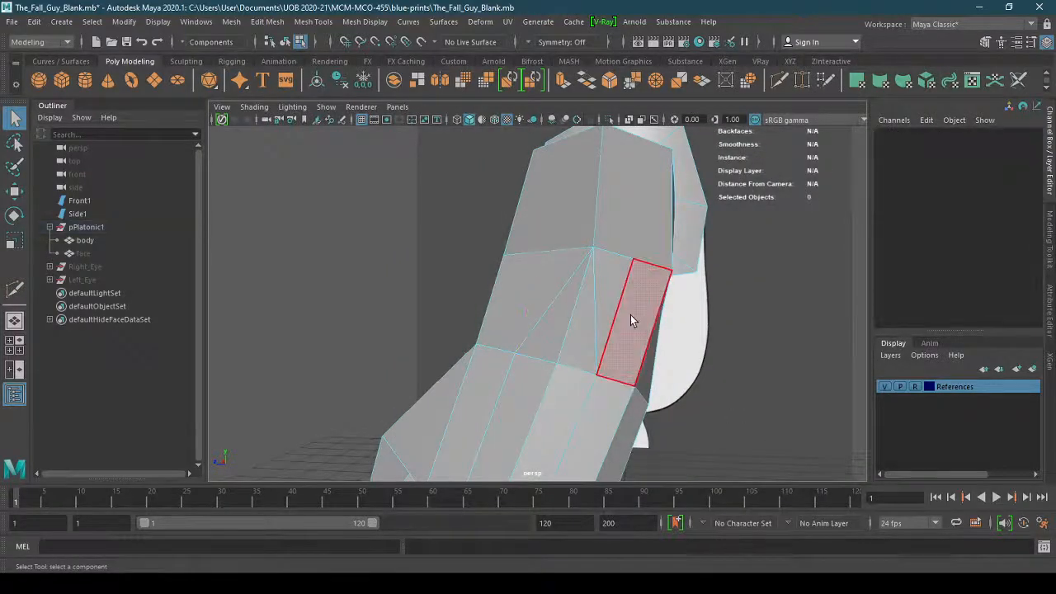
left_click(612, 309)
key("Delete")
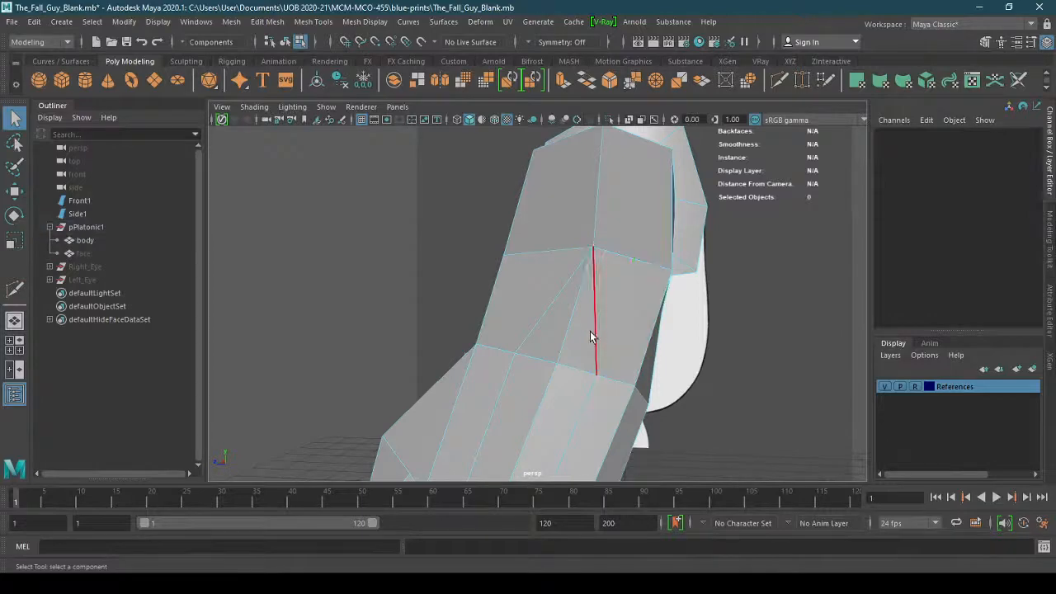
left_click(575, 336)
key("Delete")
left_click_drag(574, 333, 541, 363, "alt")
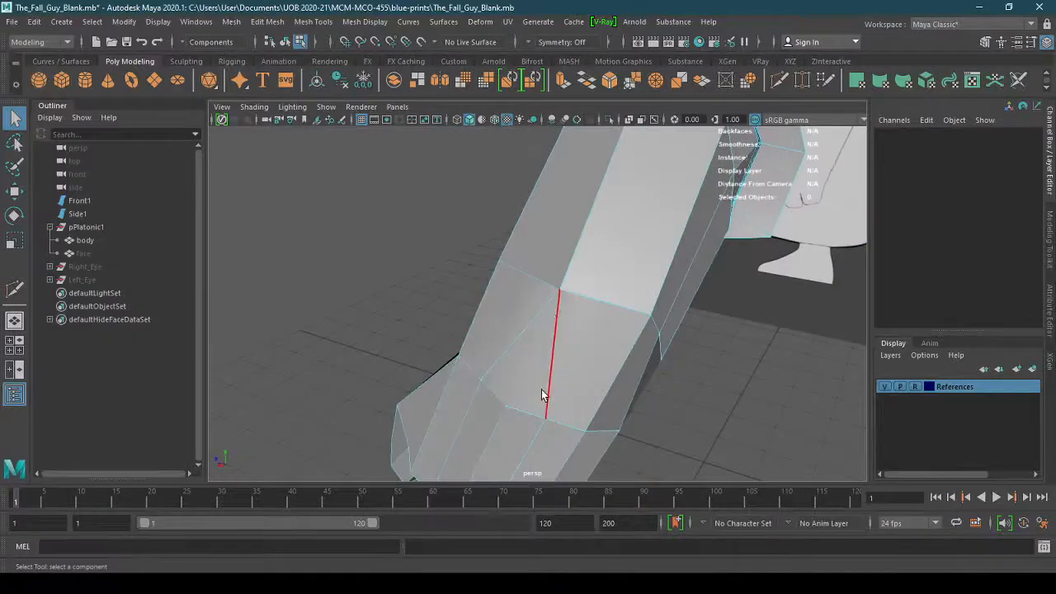
Check the arm and hand in smooth mesh preview, then return to unsmoothed display
key("3")
left_click_drag(544, 394, 597, 327, "alt")
key("1")
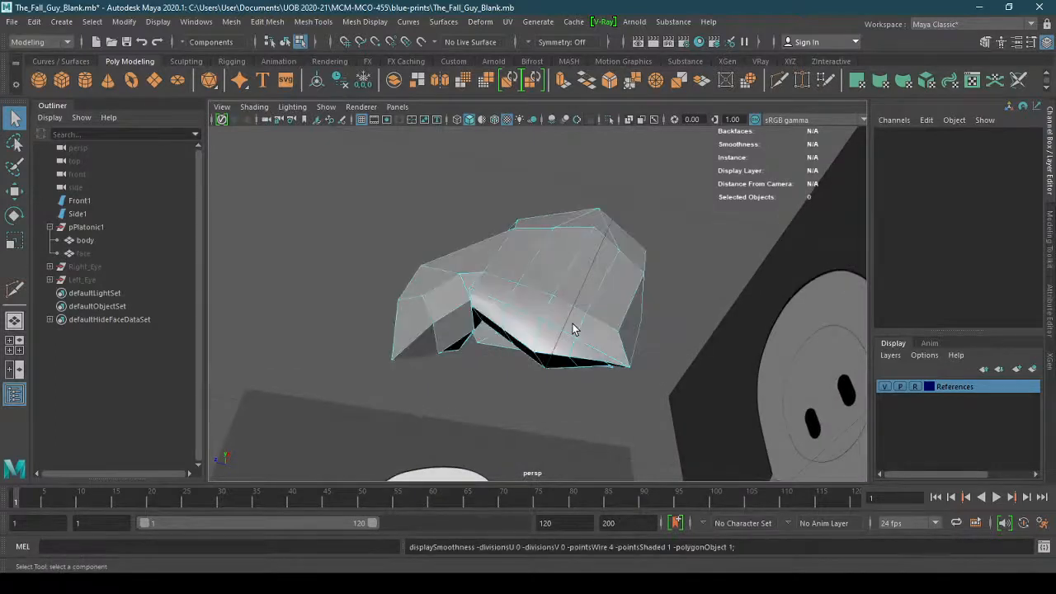
right_click_drag(570, 327, 646, 312, "alt")
left_click_drag(646, 312, 653, 303, "alt")
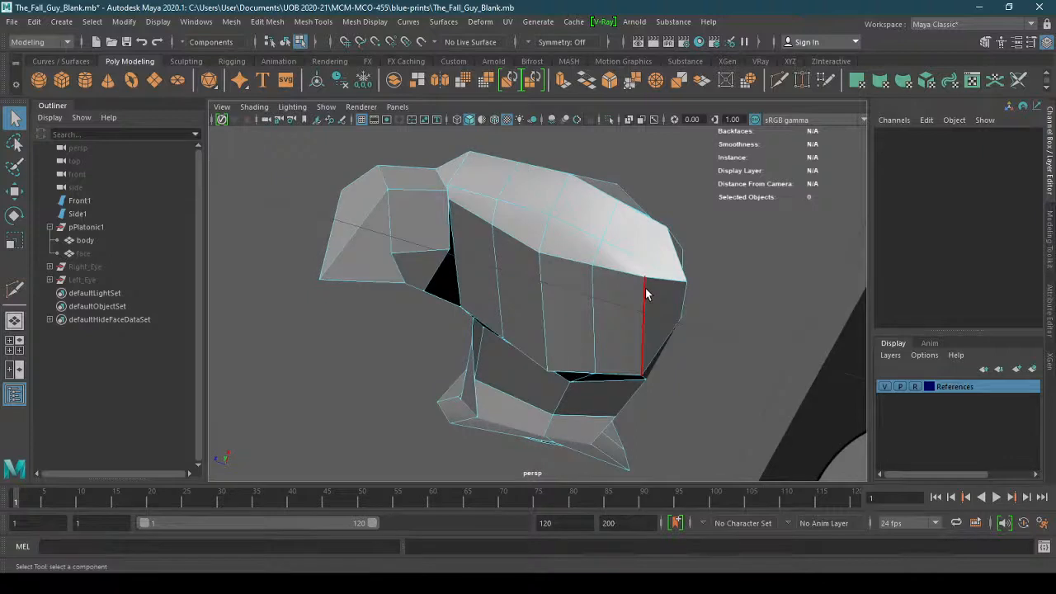
key("w")
key("q")
left_click(646, 282)
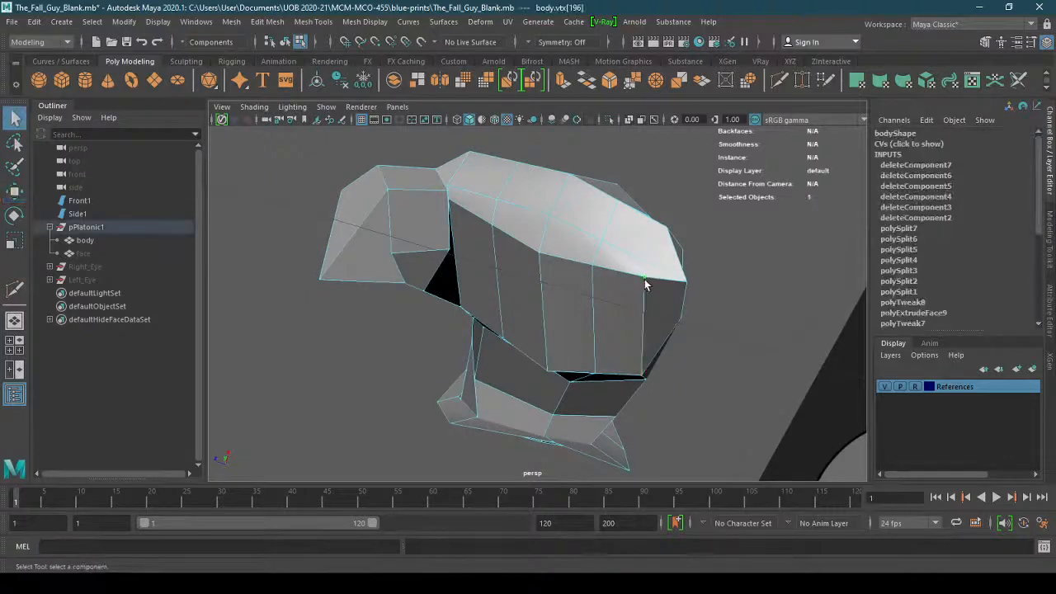
left_click_drag(648, 288, 601, 382, "alt")
key("w")
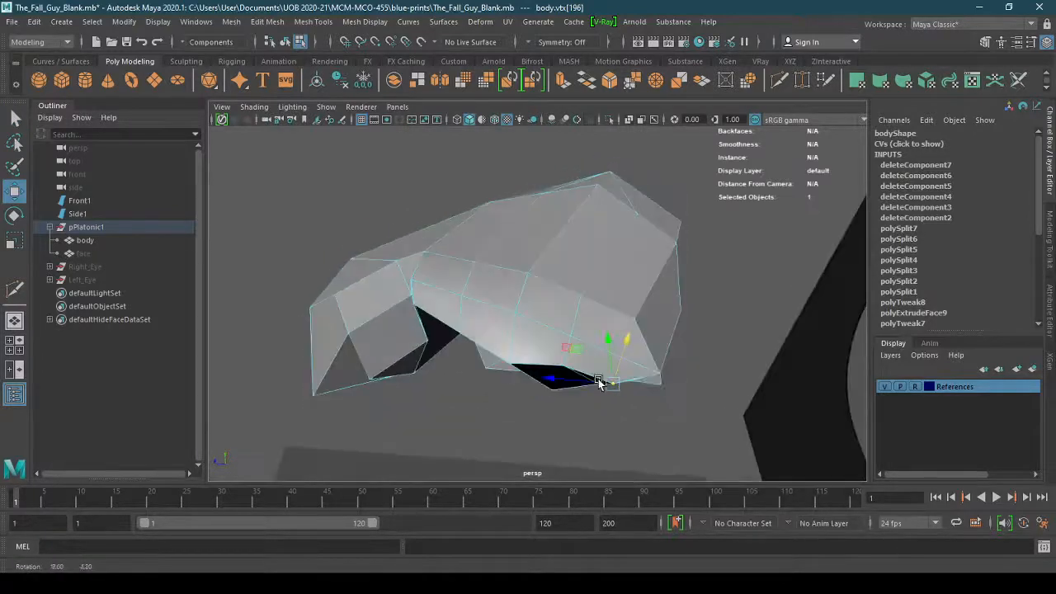
left_click(660, 375)
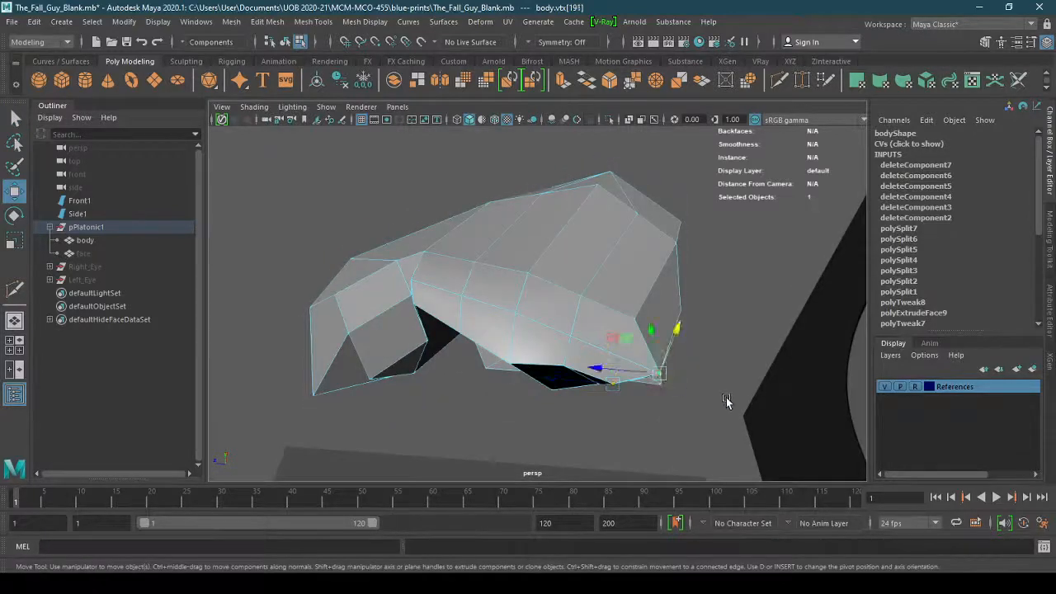
left_click_drag(646, 371, 621, 337, "alt")
key("ctrl+z")
key("ctrl+z")
Select the middle edge row across the hand's end face, then try moving its outermost edge inward and undo that move
left_click(488, 361)
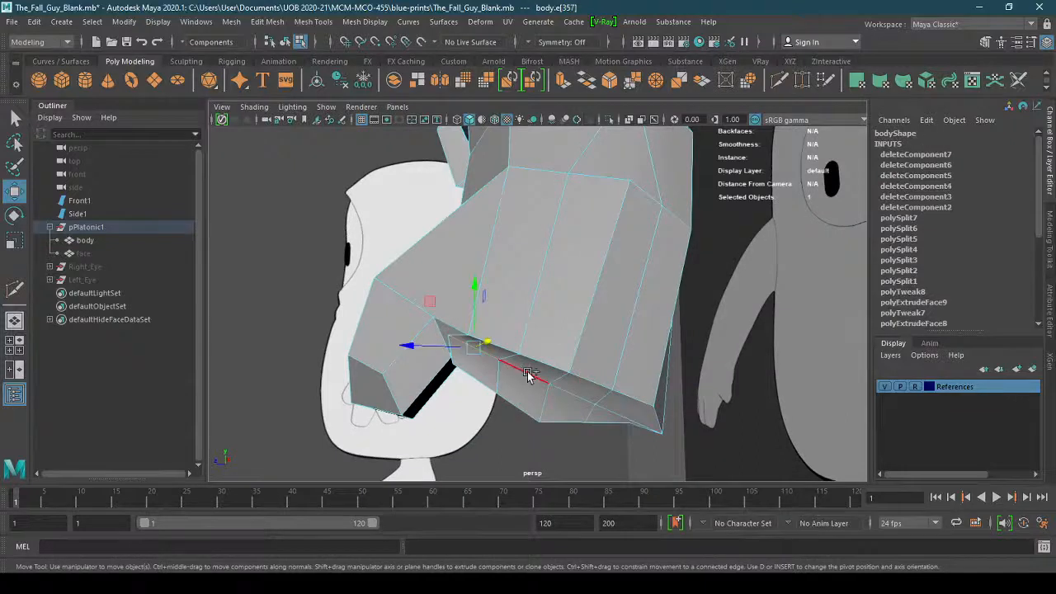
left_click(537, 377, "shift")
left_click(573, 396, "shift")
left_click(624, 419, "shift")
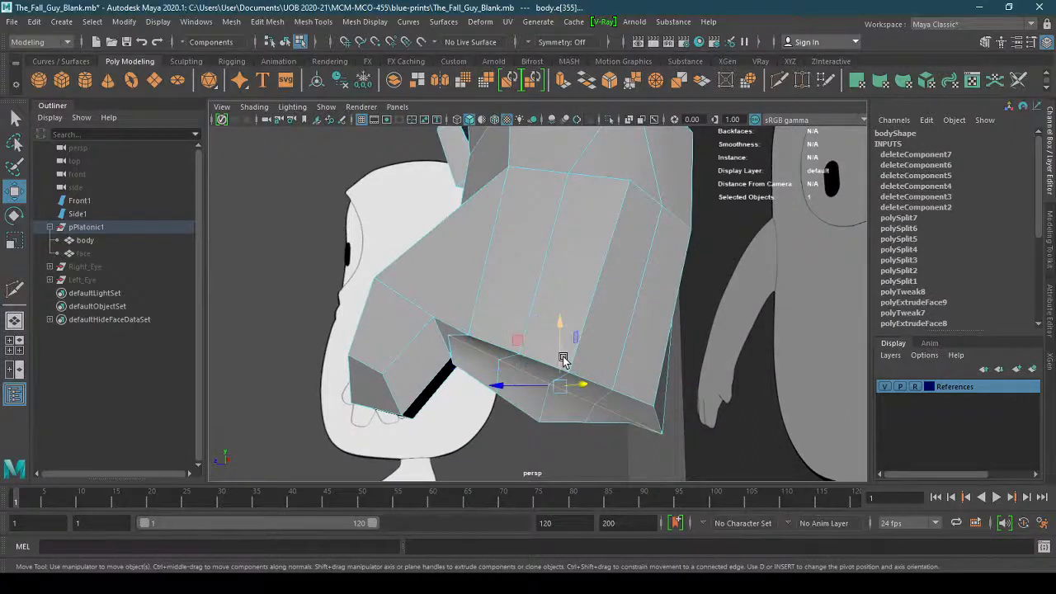
left_click_drag(562, 360, 489, 398, "alt")
left_click_drag(662, 454, 639, 413, "alt")
left_click(638, 413)
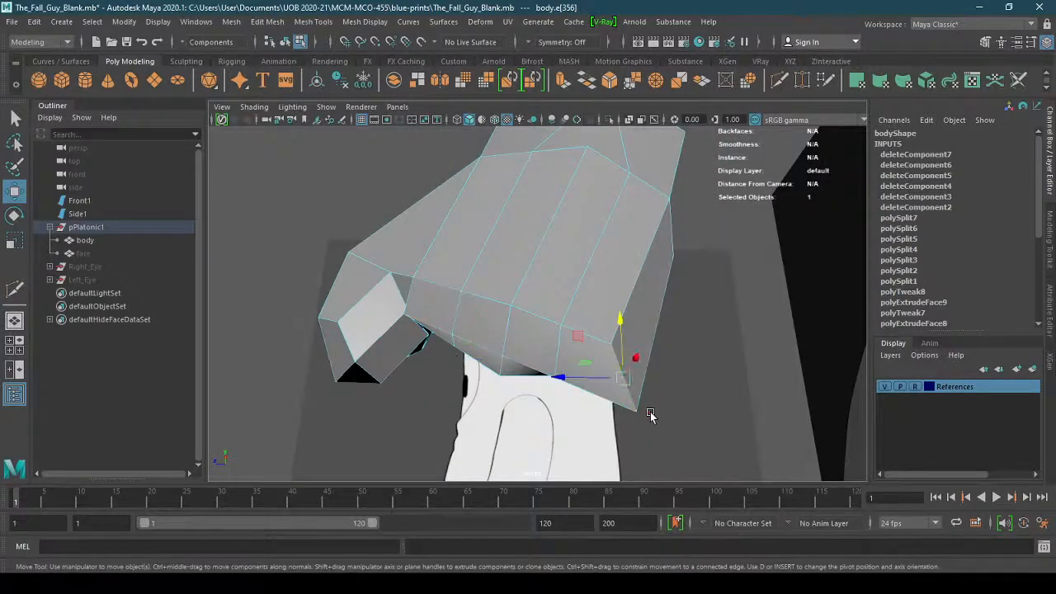
left_click_drag(619, 362, 565, 311)
key("ctrl+z")
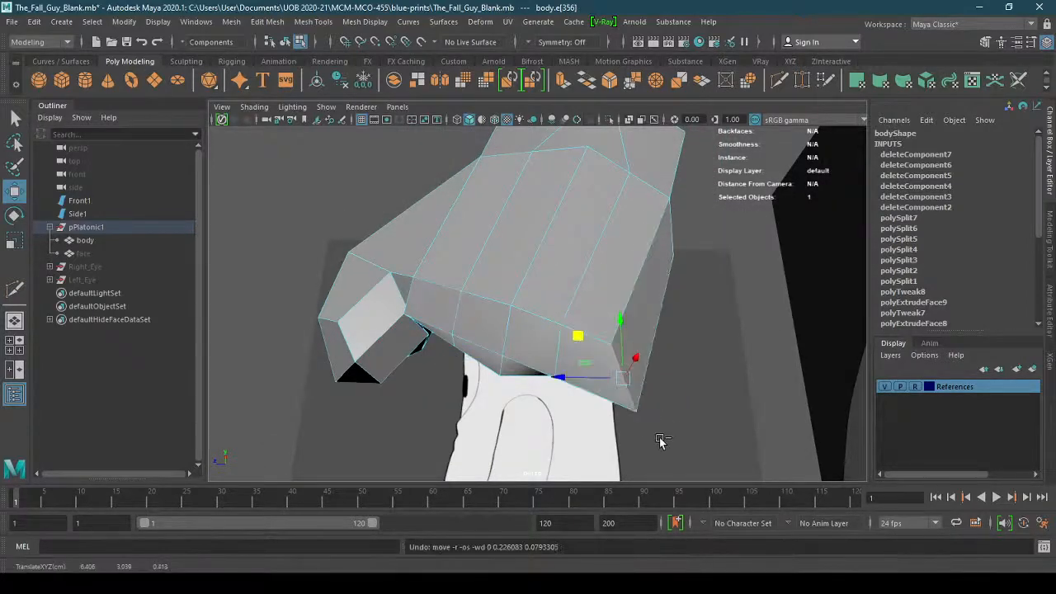
Move the outer corner vertex of the hand's end face inward and adjust two lower-edge vertices beside it to round the tip
left_click(637, 412)
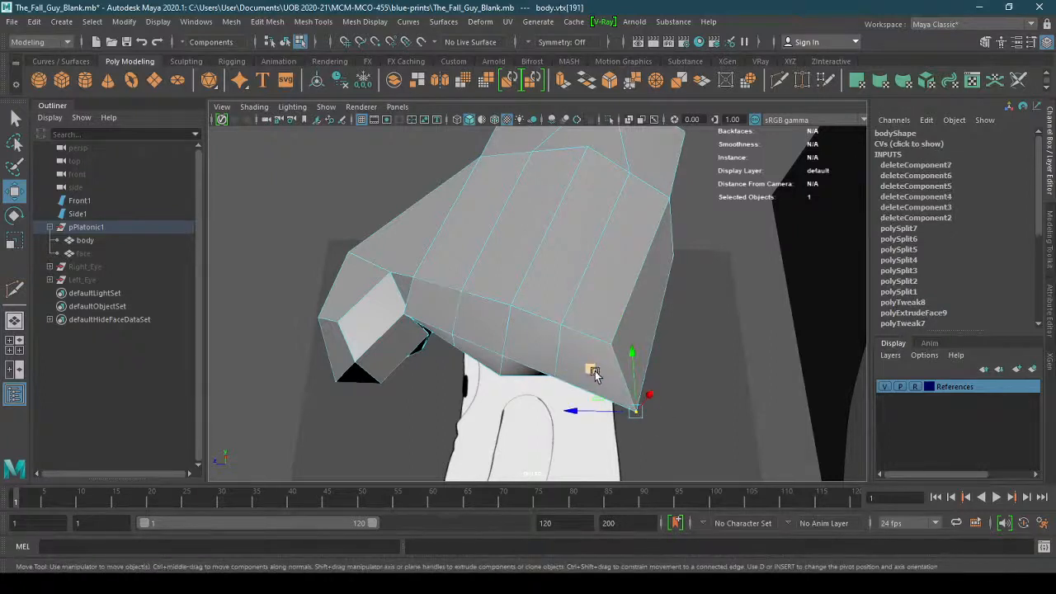
left_click_drag(593, 370, 575, 338)
left_click_drag(556, 381, 580, 238, "alt")
left_click(581, 235)
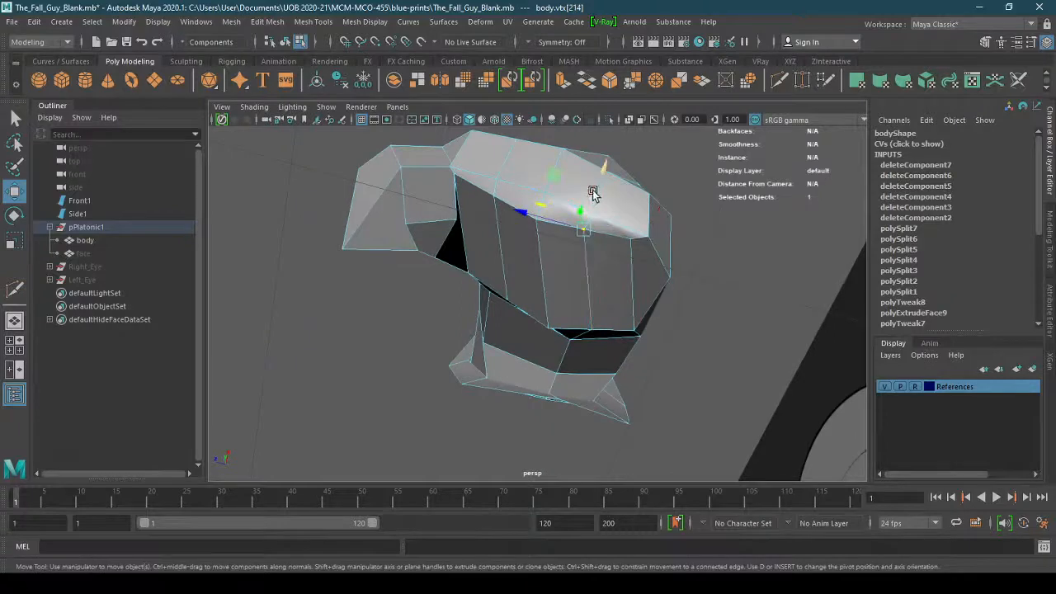
middle_click_drag(593, 193, 591, 204)
left_click(629, 242)
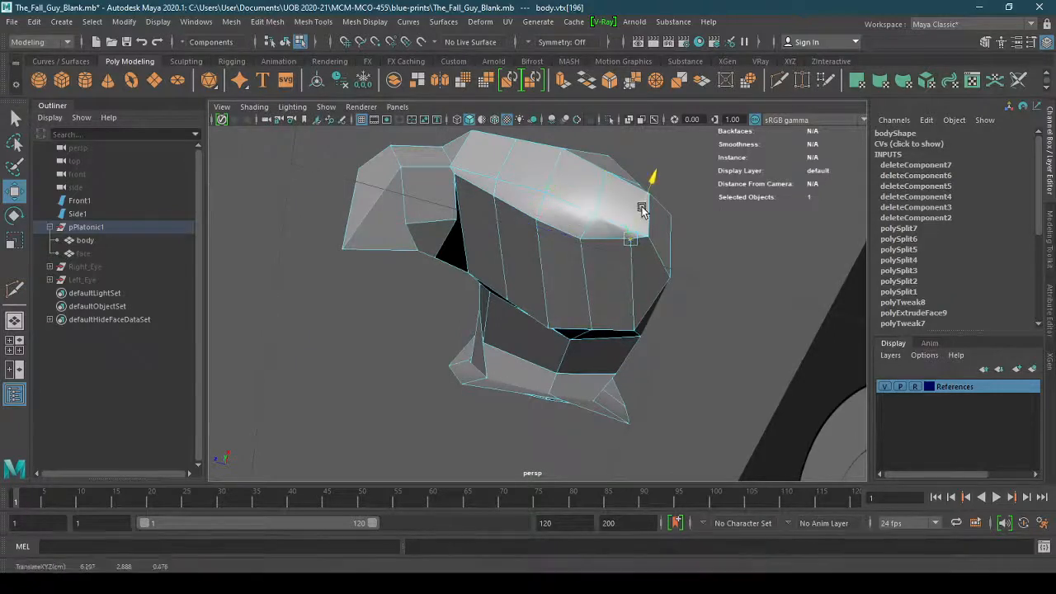
left_click_drag(641, 207, 638, 220)
left_click_drag(576, 261, 507, 291, "alt")
Move the thumb-side corner vertex of the hand's end face toward the upper edge
scroll(511, 282, "up", 5)
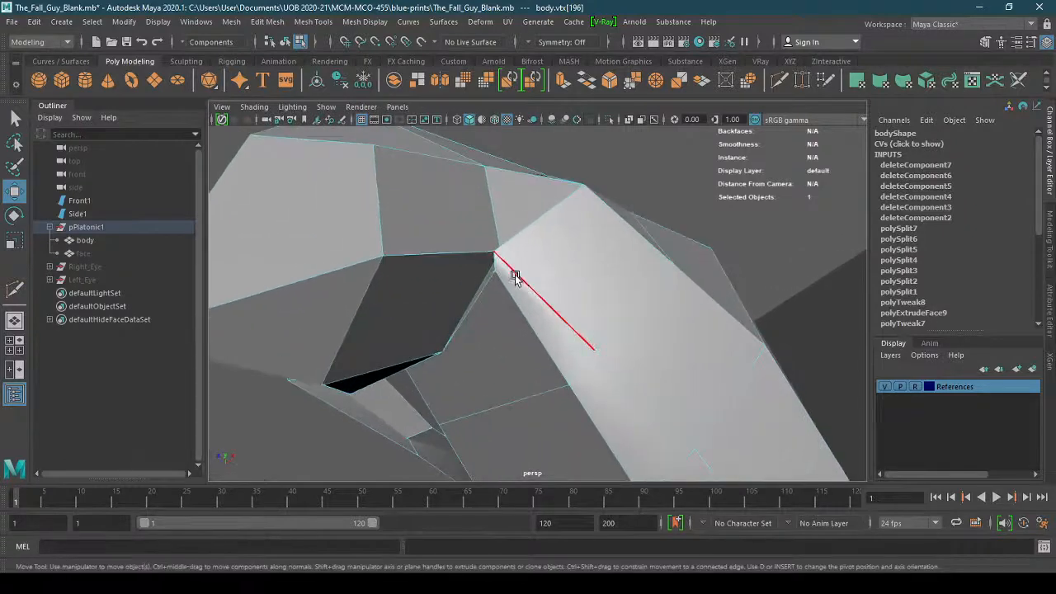
left_click(494, 252)
left_click_drag(534, 223, 583, 189)
Pull the middle-row vertices of the hand's end face outward so the face bulges
left_click(594, 349)
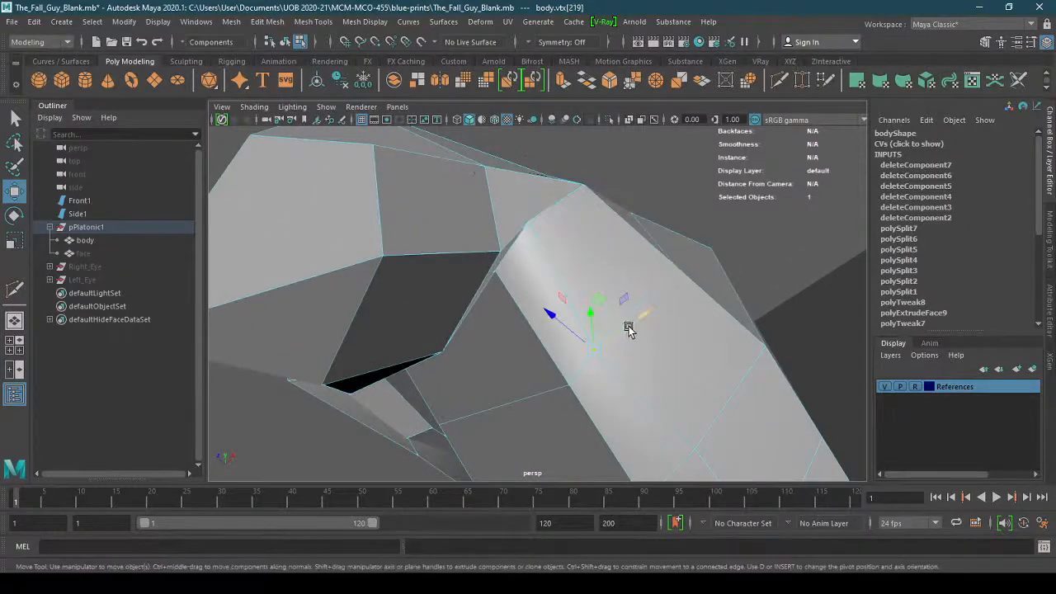
left_click_drag(630, 327, 584, 294)
left_click(554, 288)
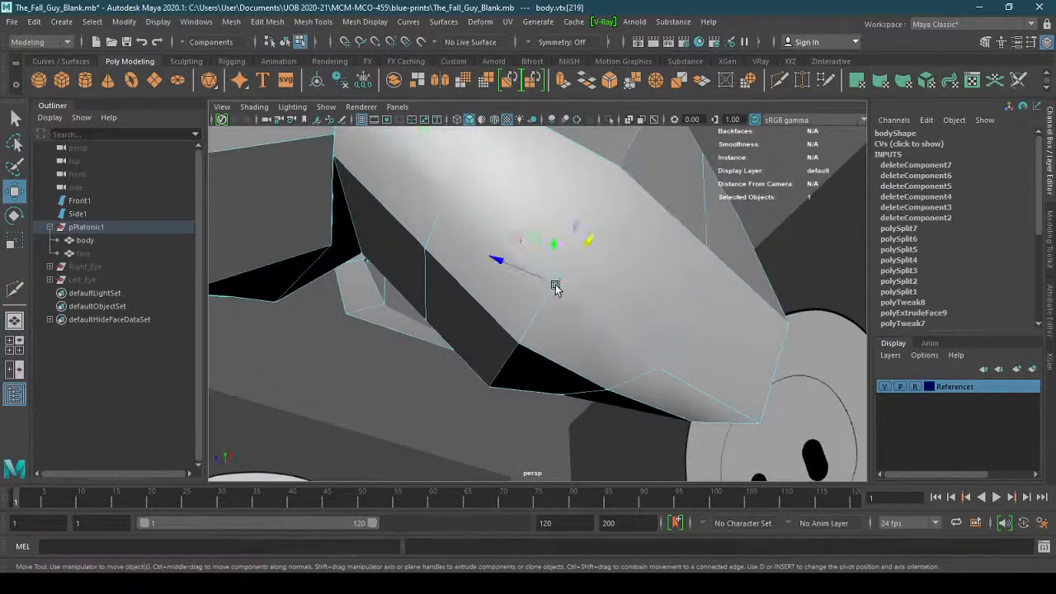
left_click_drag(586, 252, 597, 234)
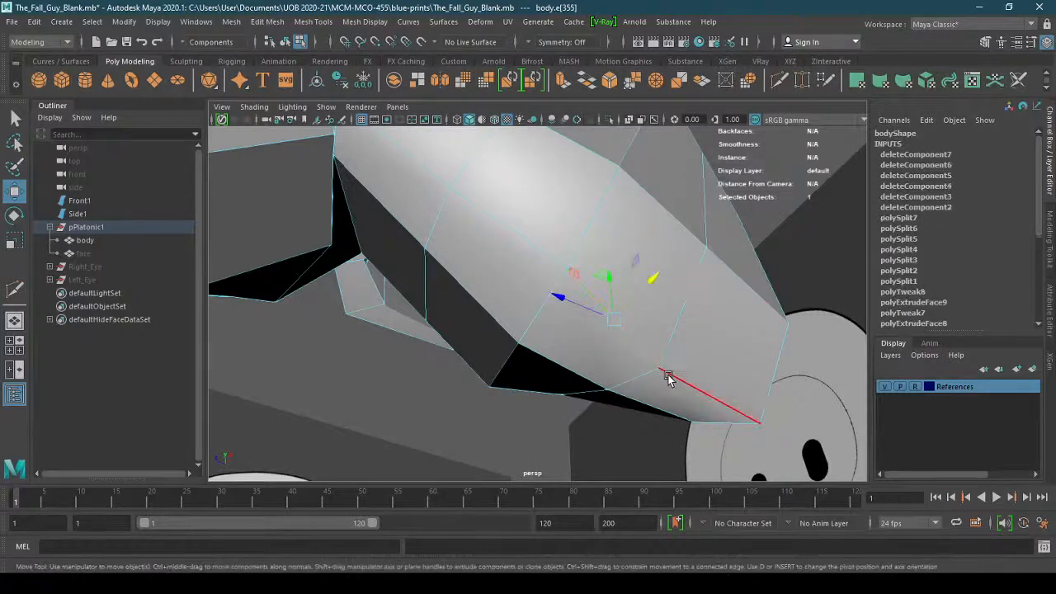
left_click(657, 367)
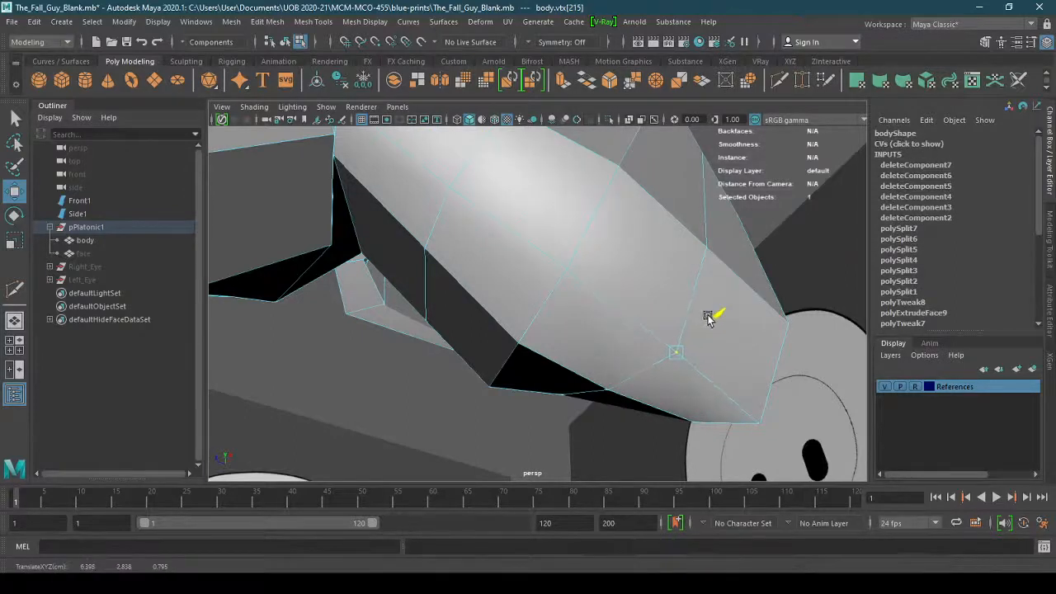
mouse_move(702, 313)
left_mouse_down("alt")
mouse_move(690, 349)
mouse_move(705, 333)
left_mouse_up("alt")
Move the outer lower corner vertex of the hand's end face inward toward the thumb side
left_click(739, 270)
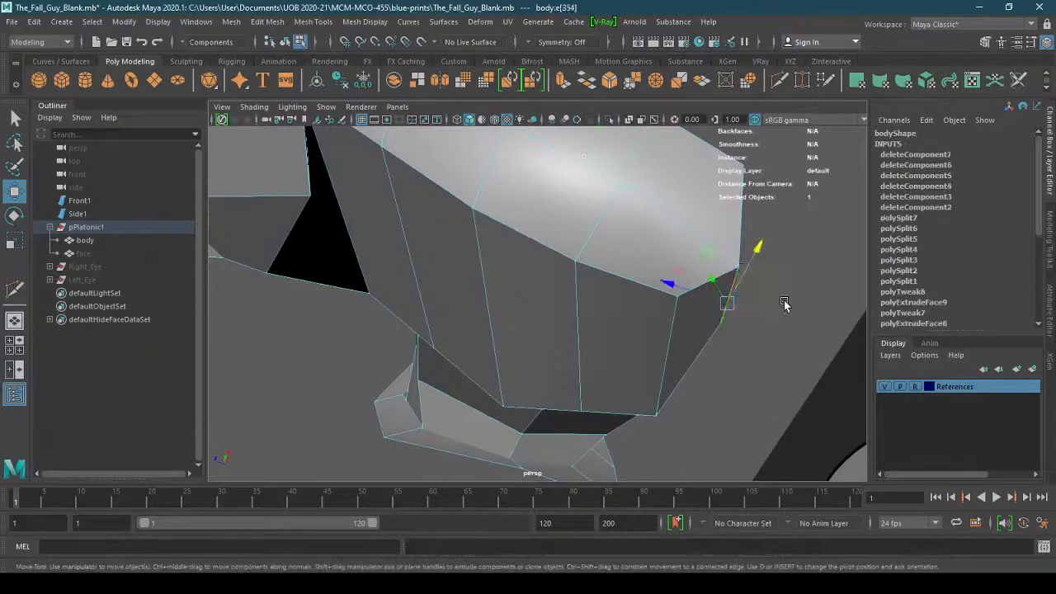
left_click(777, 310)
left_click(737, 264)
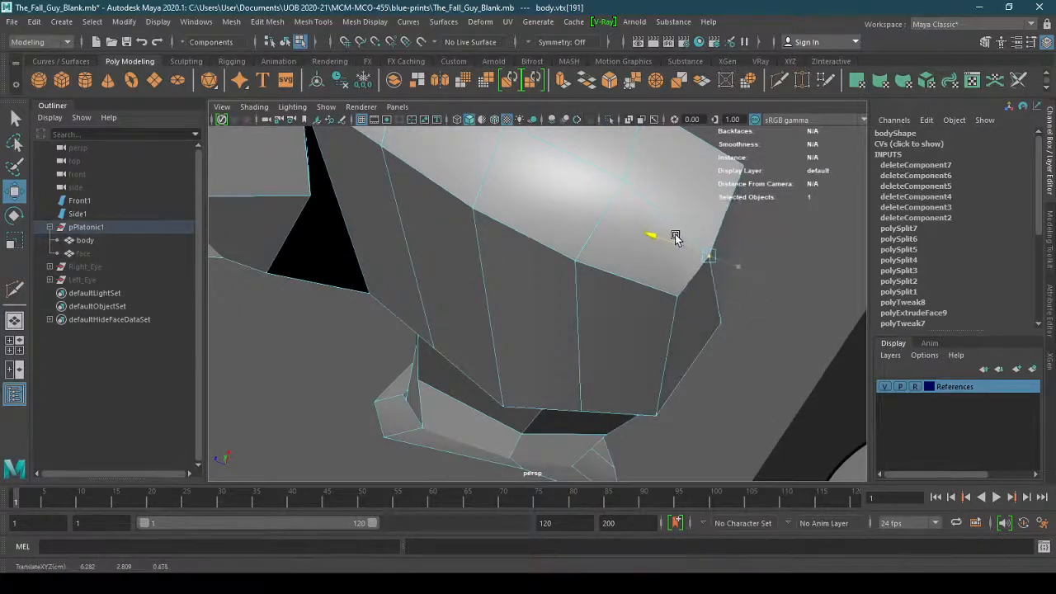
Adjust the vertices along the lower edge of the hand's end face, lowering the one nearest the thumb
left_click_drag(702, 278, 660, 327, "alt")
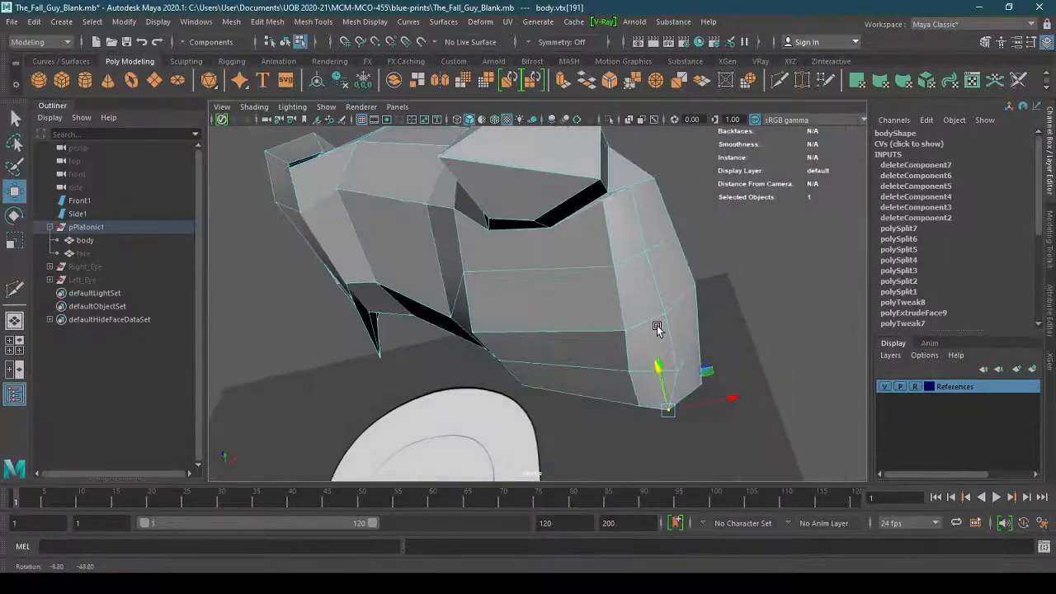
left_click(601, 205)
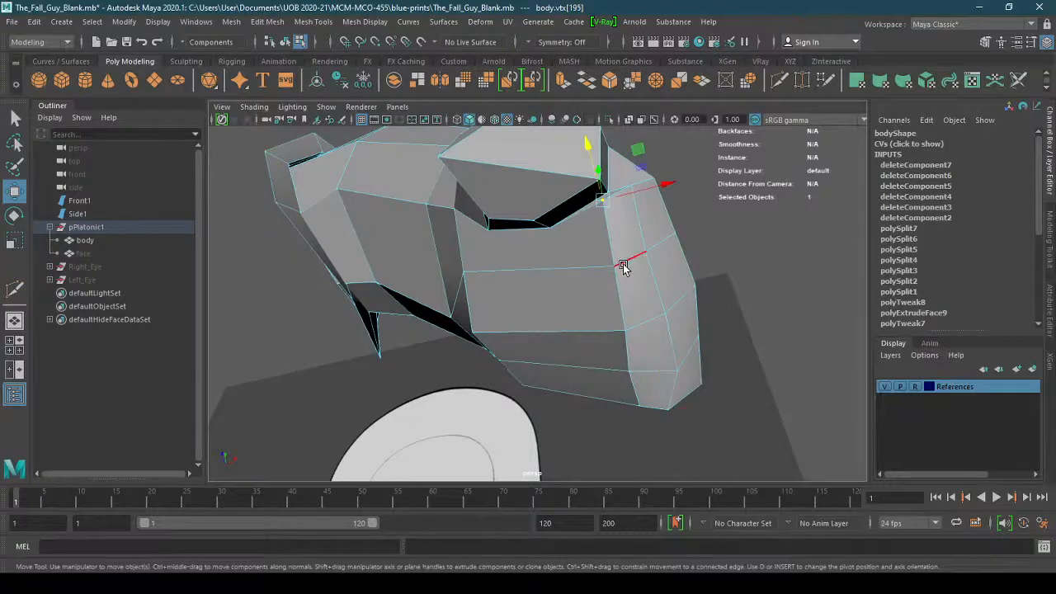
left_click_drag(625, 259, 582, 351, "alt")
left_click(521, 324)
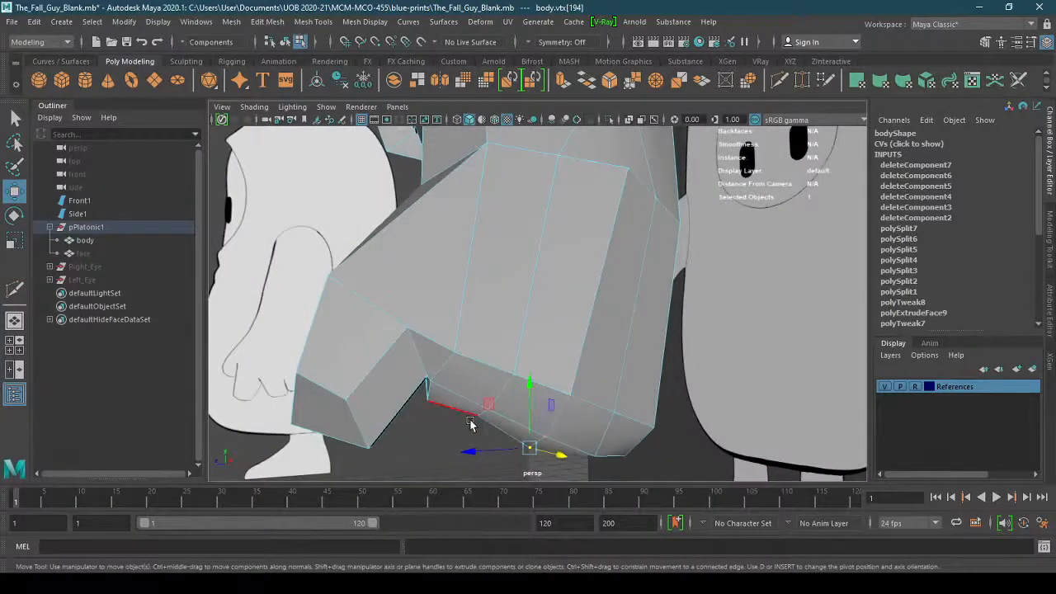
left_click(477, 419)
left_click_drag(478, 379, 479, 388)
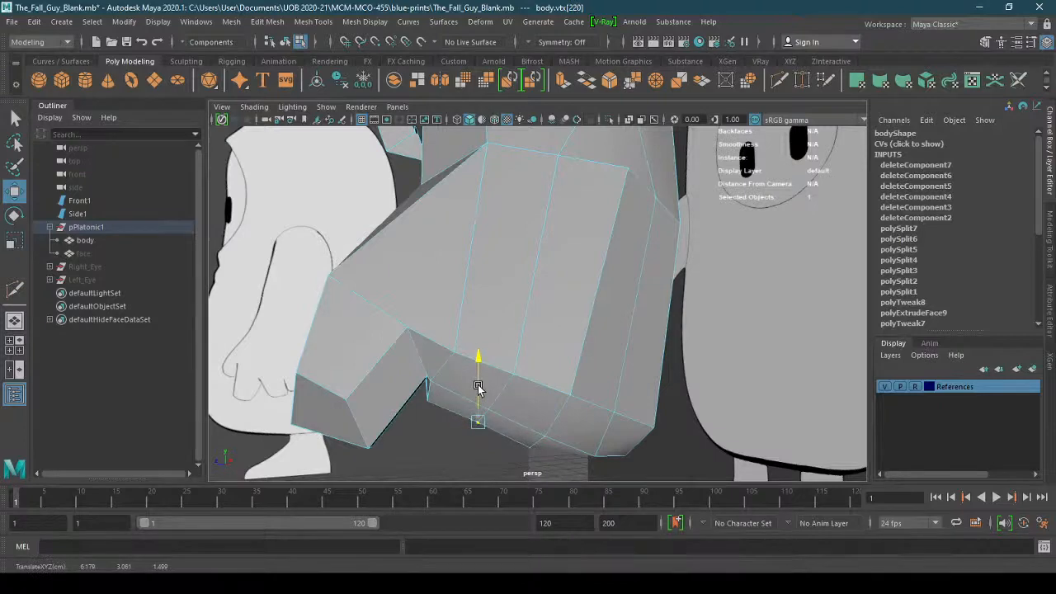
Lower the lower-edge vertex near the hand's outer corner and adjust the neighbouring vertex on the end face
left_click_drag(565, 360, 472, 371, "alt")
left_click(453, 366)
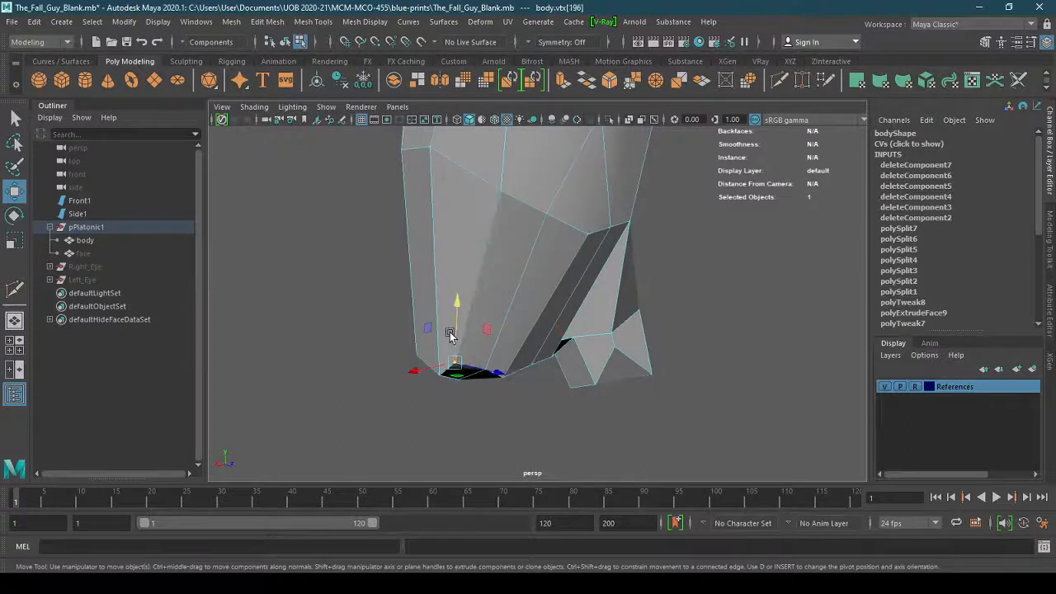
left_click_drag(456, 327, 459, 339)
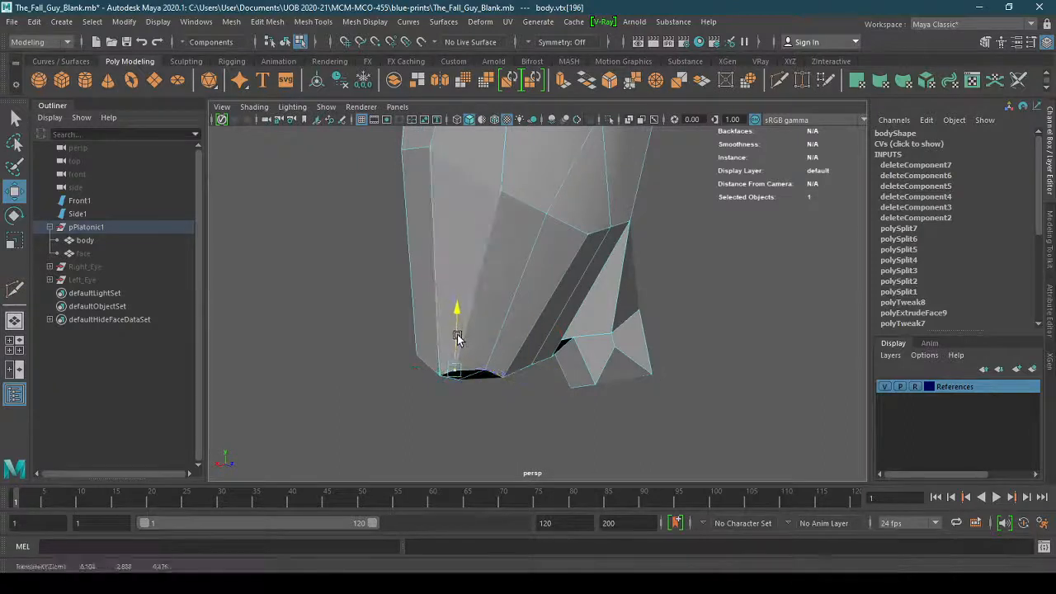
left_click(486, 376)
left_click_drag(486, 345, 768, 415)
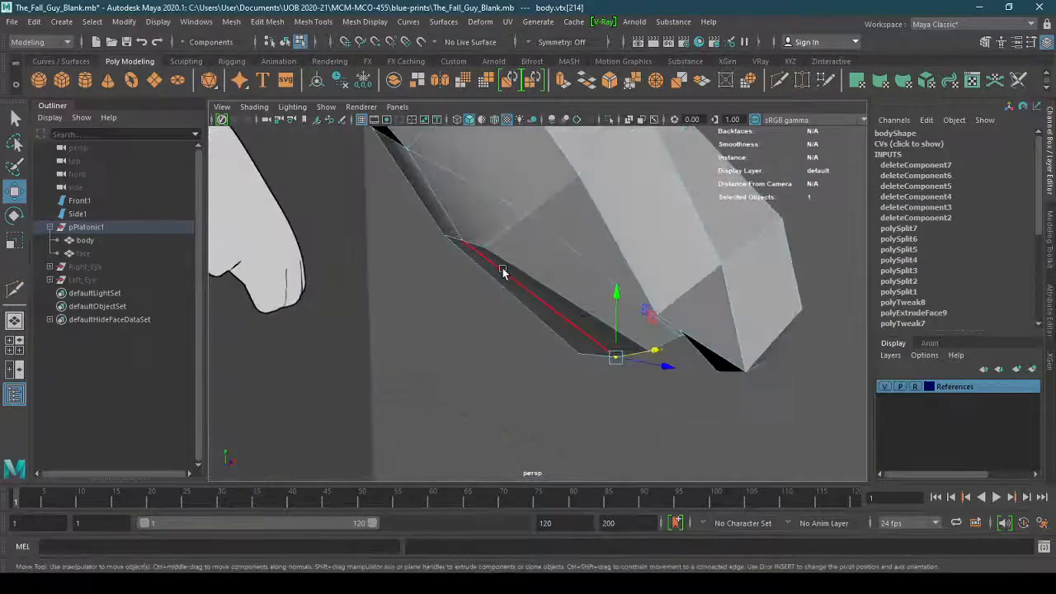
Move the palm-side vertex on the hand's lower edge to smooth the outline beside the end face
left_click(489, 248)
left_click_drag(519, 260, 656, 302, "alt")
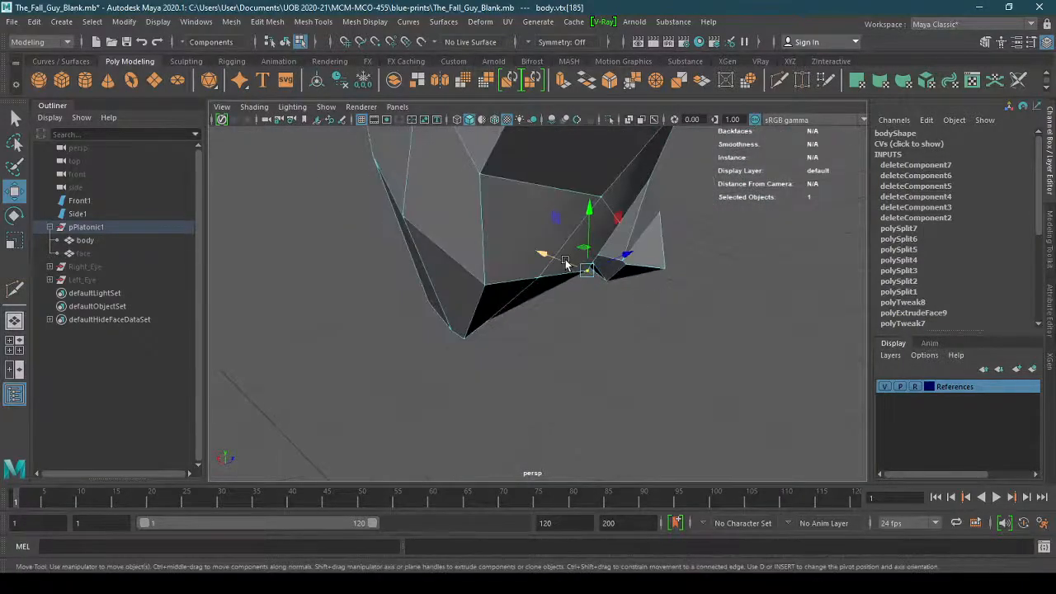
left_click_drag(566, 263, 452, 403)
left_click(426, 327)
Inspect the reshaped hand's end face and thumb area from below and from the side
left_click_drag(427, 330, 564, 370, "alt")
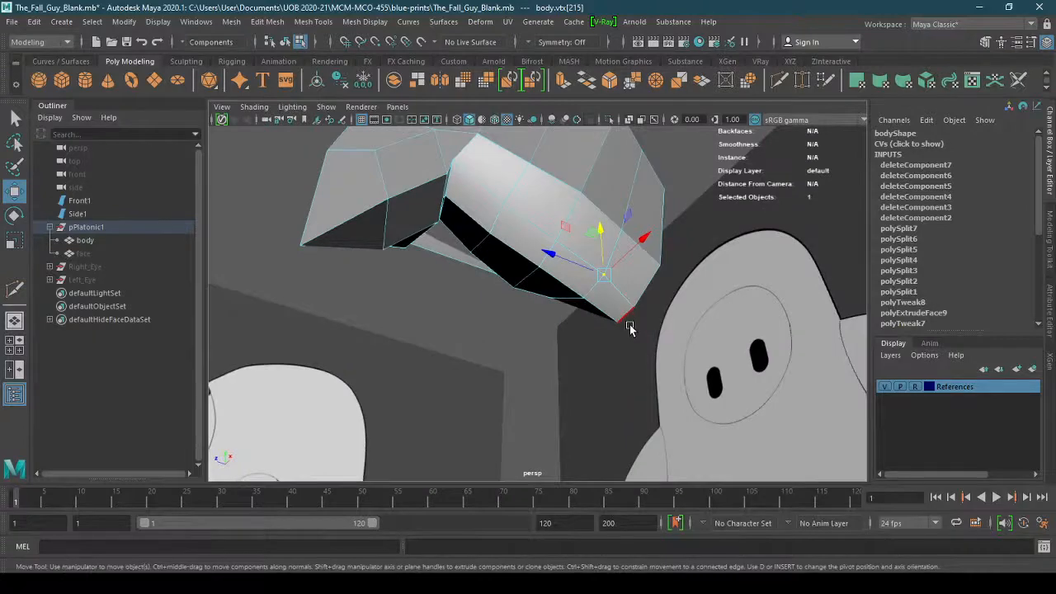
left_click_drag(577, 315, 417, 375, "alt")
right_click_drag(416, 375, 519, 348, "alt")
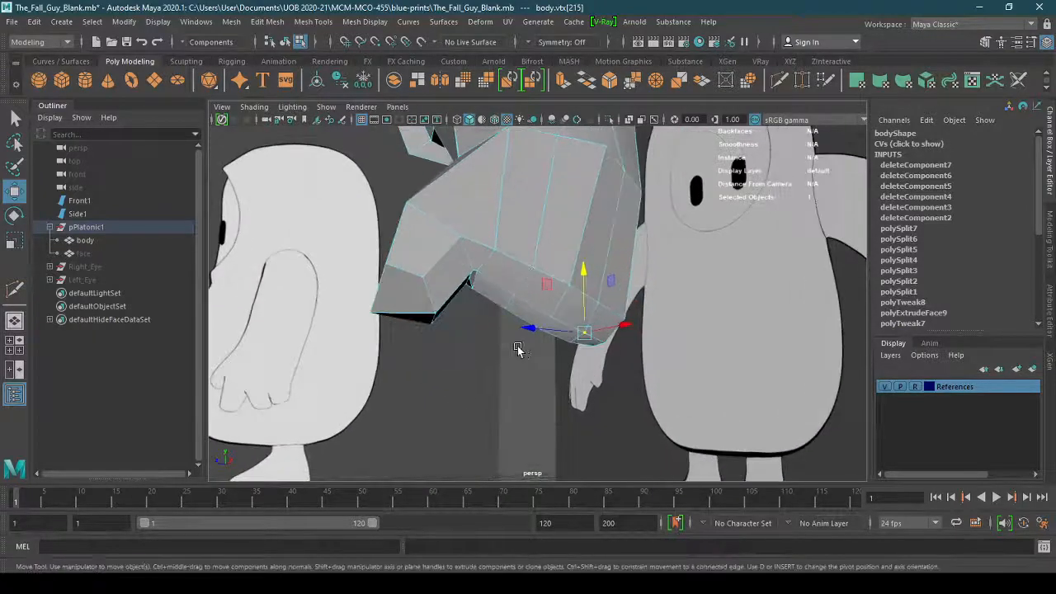
left_click_drag(519, 348, 501, 342, "alt")
right_click_drag(500, 341, 587, 323, "alt")
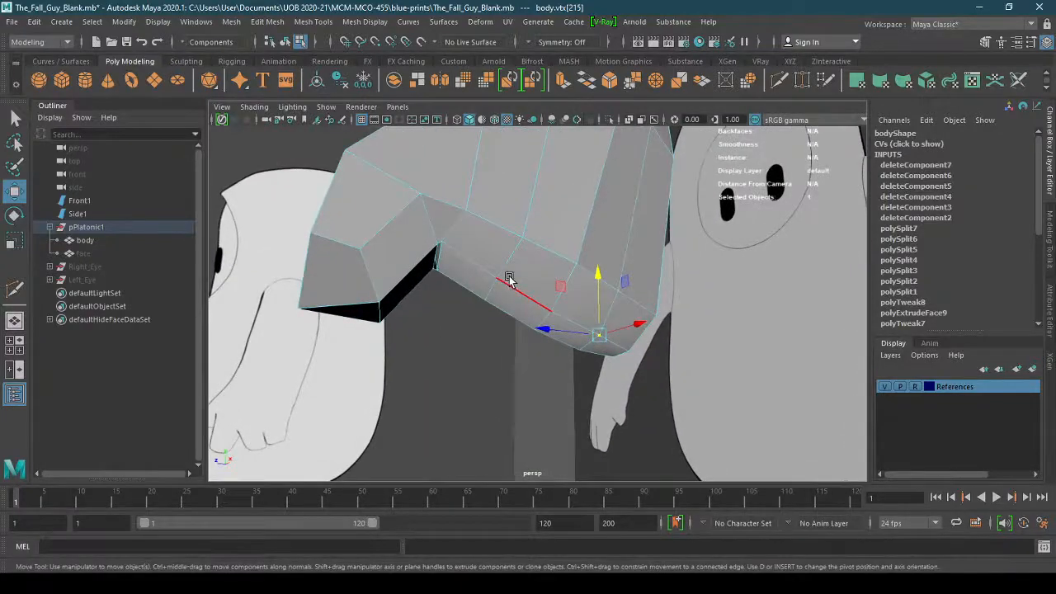
left_click_drag(509, 281, 476, 278, "alt")
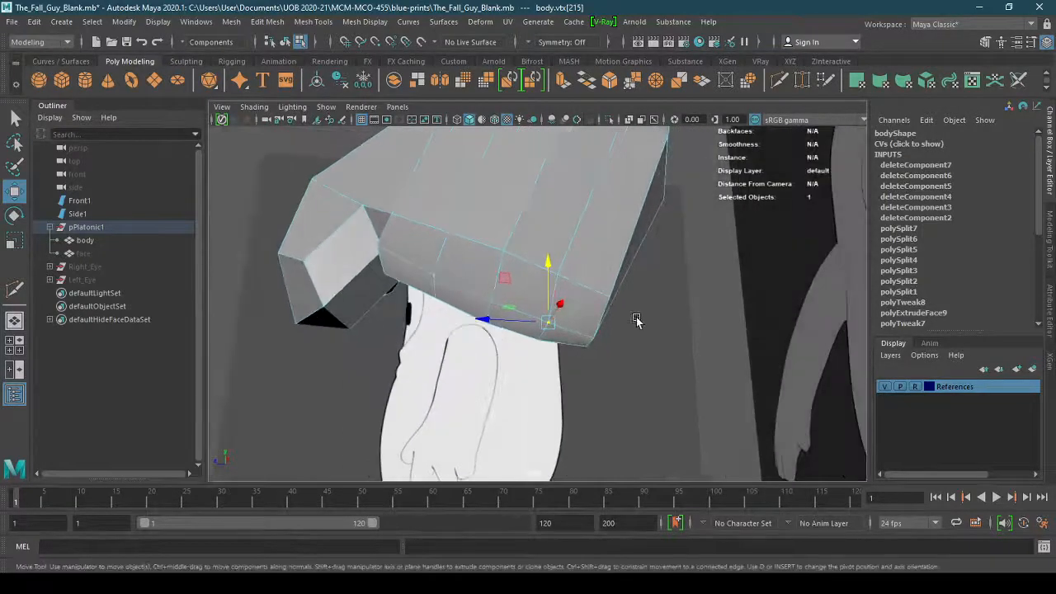
mouse_move(588, 319)
left_mouse_down("alt")
mouse_move(547, 323)
mouse_move(603, 319)
left_mouse_up("alt")
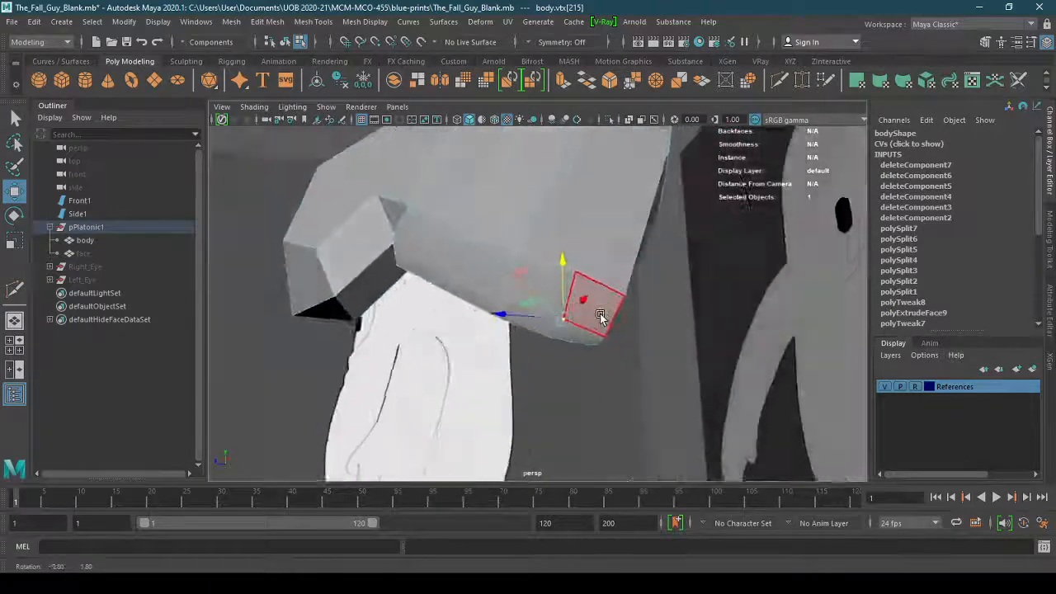
key("F11")
left_click(451, 229)
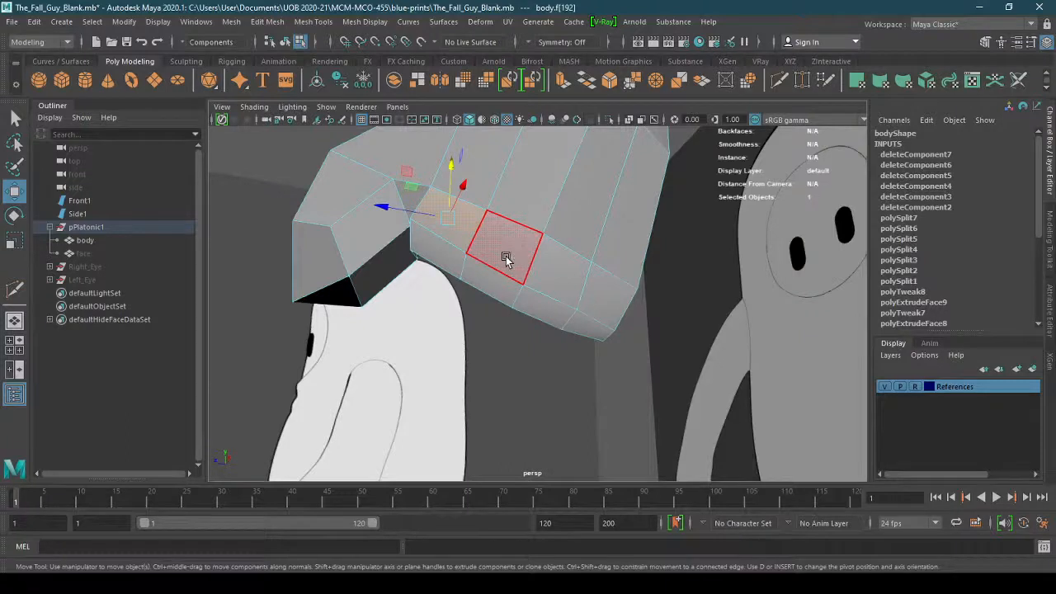
left_click(444, 260, "shift")
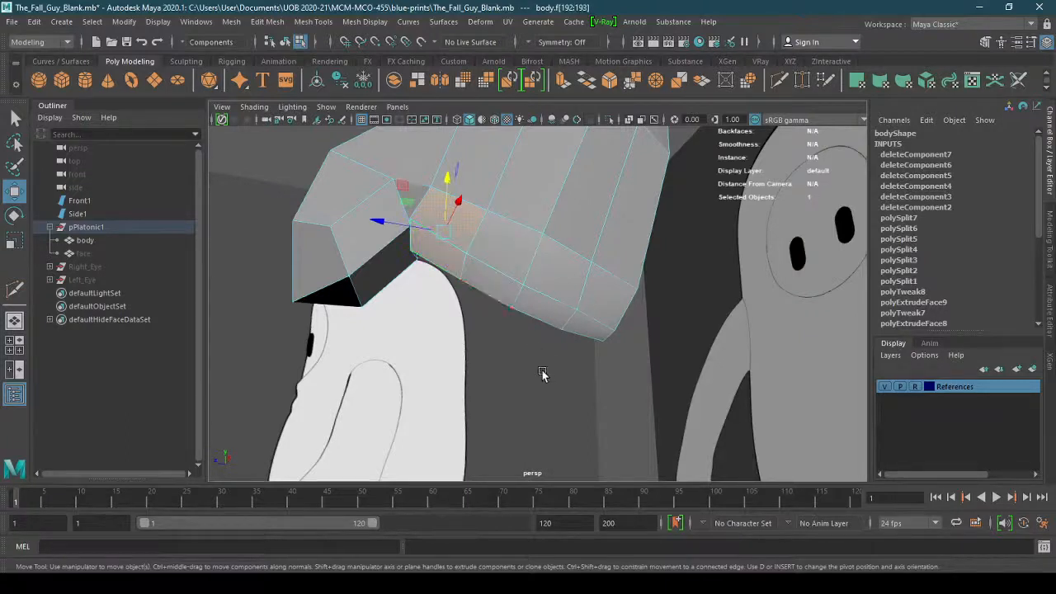
Select the crosswise edge pair nearest the thumb on the hand's end face and move it away from the thumb
left_click(472, 239)
left_click(463, 263, "shift")
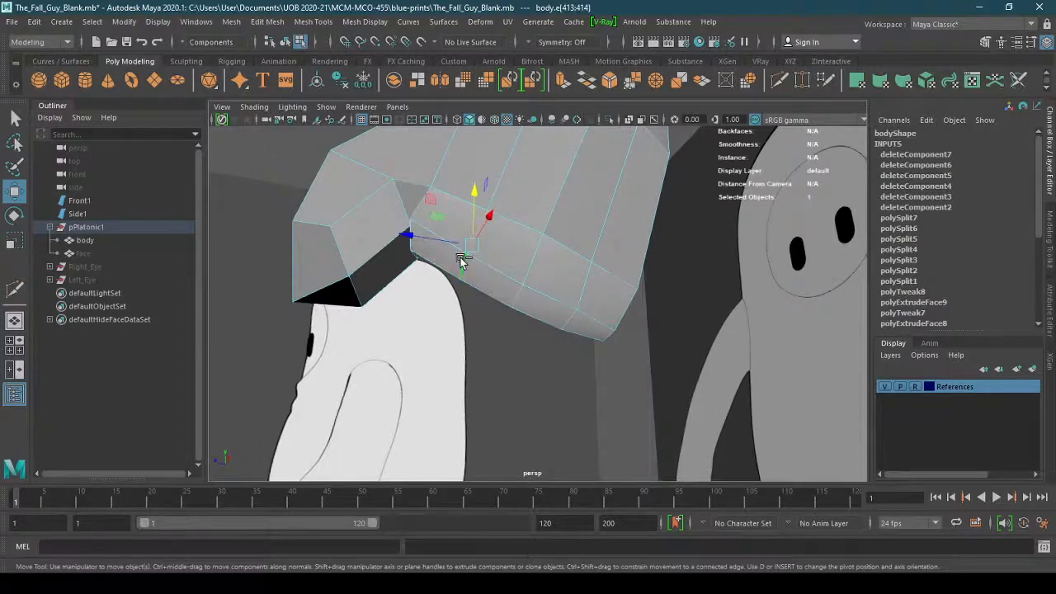
left_click_drag(434, 240, 453, 250)
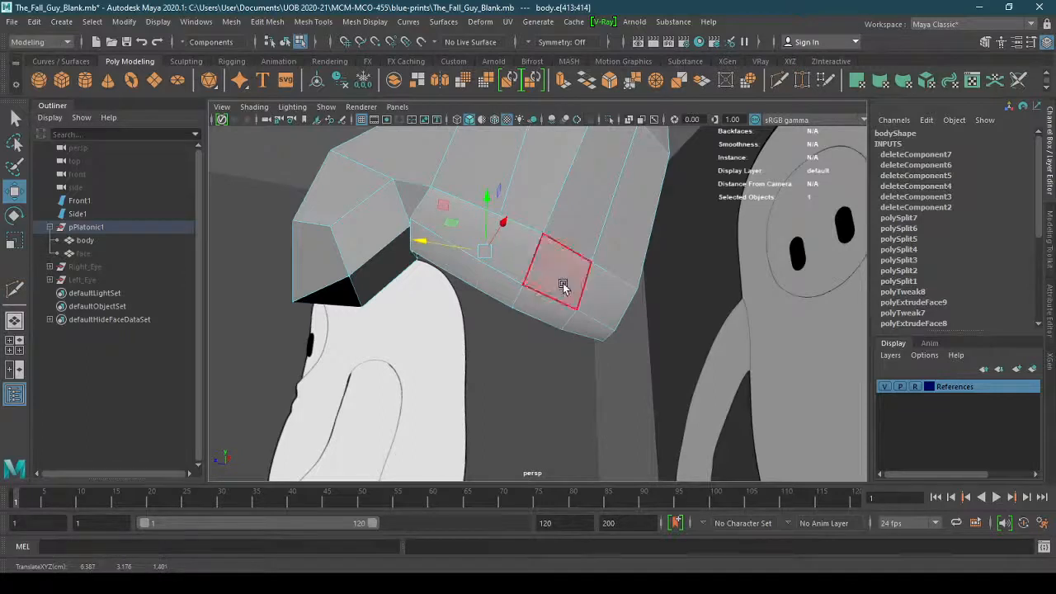
Slide the outermost crosswise edge of the hand's end face and its upper vertex toward the thumb
left_click(575, 311)
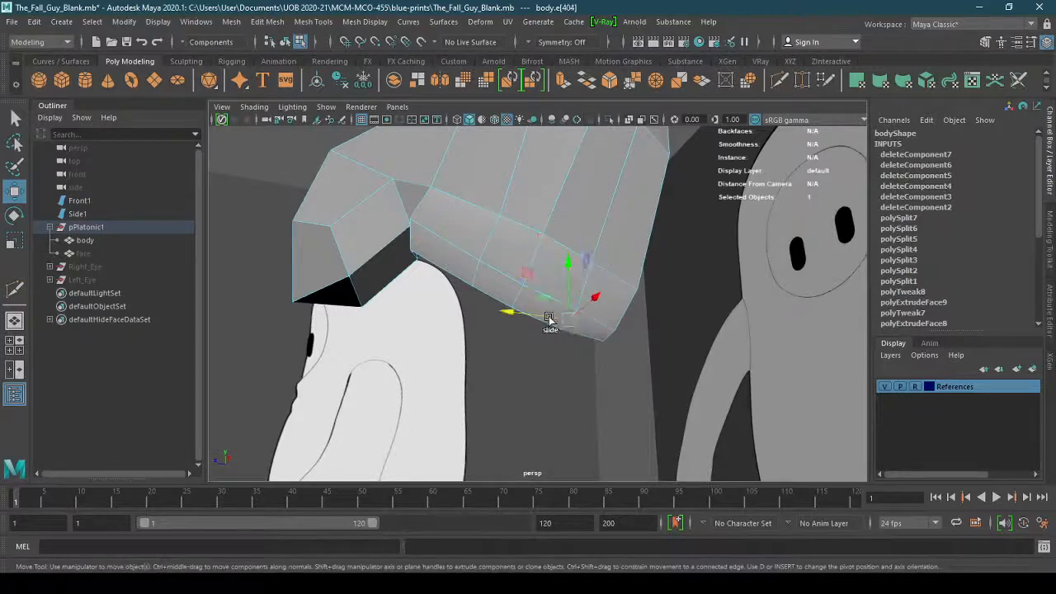
left_click_drag(533, 320, 510, 306, "ctrl+shift")
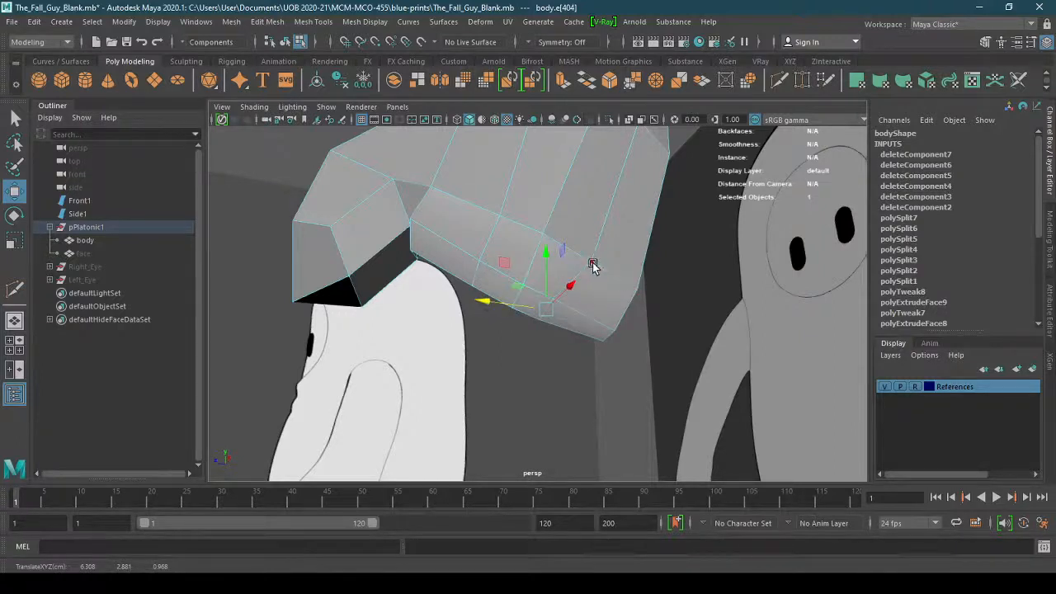
left_click(592, 262)
left_click_drag(569, 262, 553, 255, "ctrl+shift")
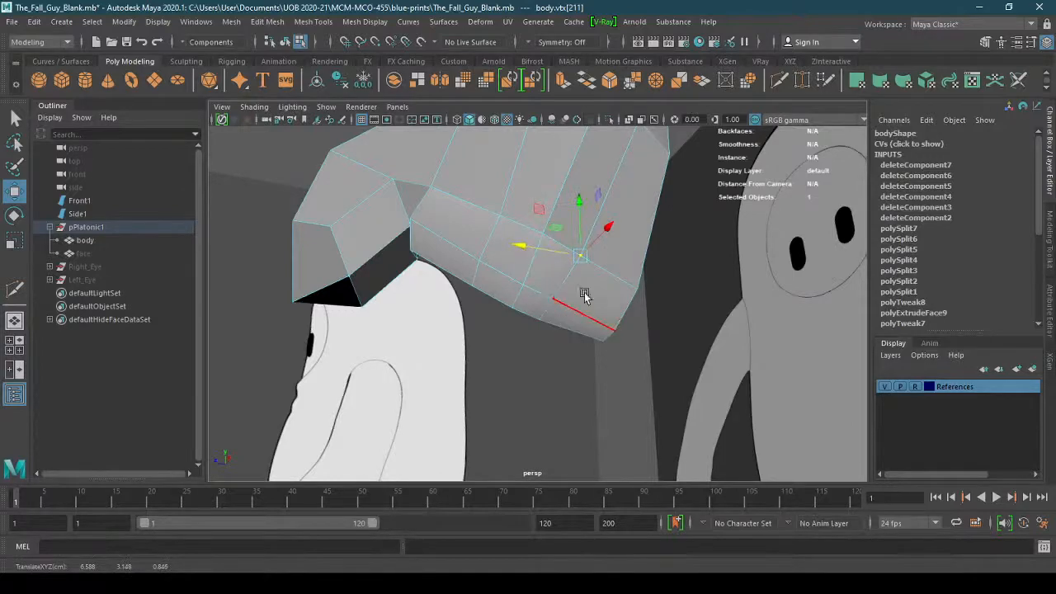
Slide the middle crosswise edges of the hand's end face toward the thumb to even out the spacing
left_click_drag(533, 348, 528, 286, "alt")
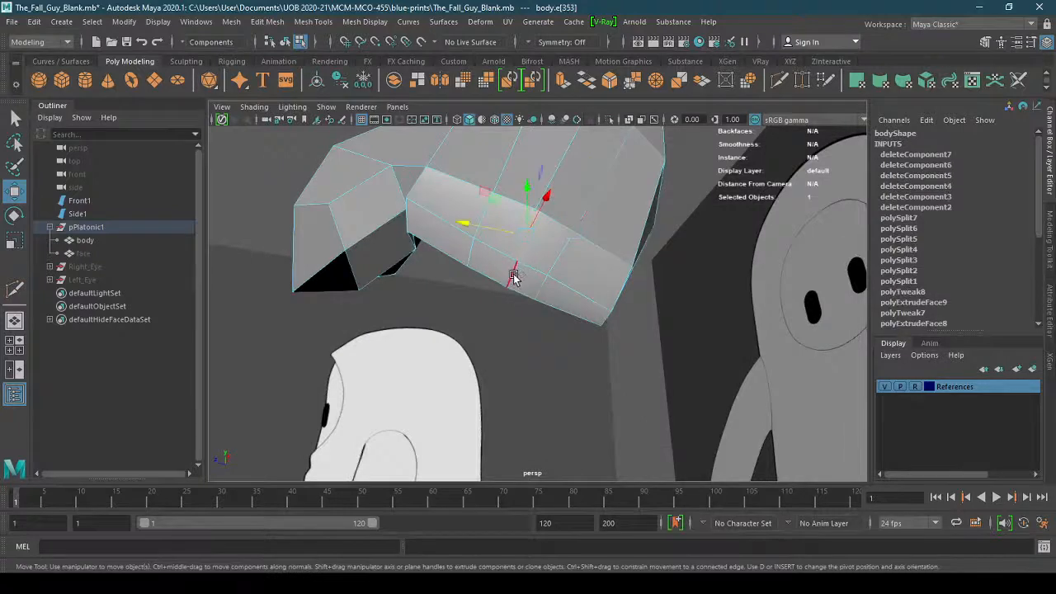
left_click(511, 274)
left_click_drag(481, 245, 475, 239, "ctrl+shift")
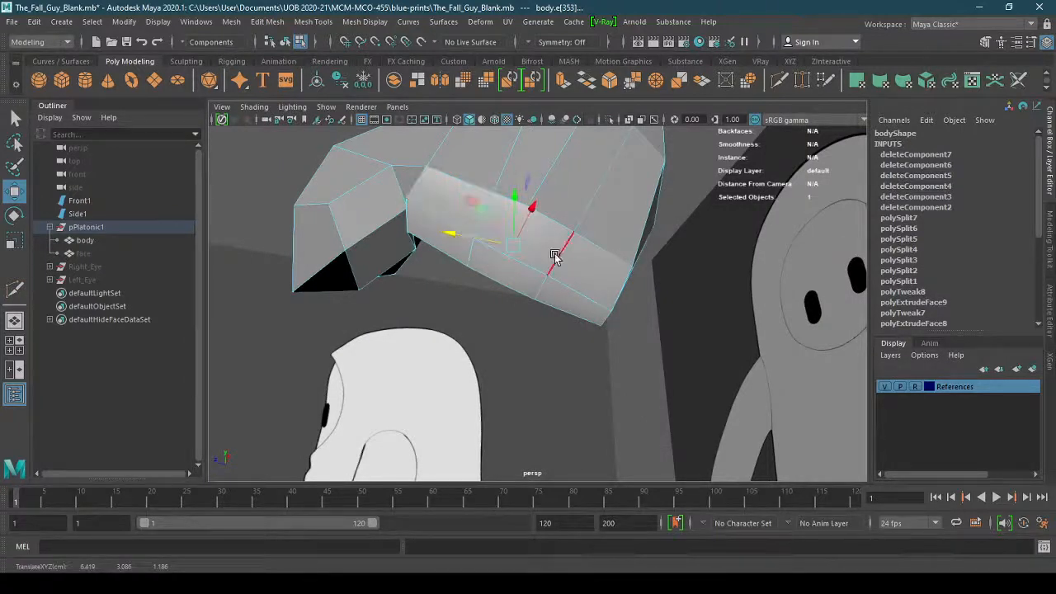
Pull the lengthwise middle-row edges of the hand's end face outward to round its profile
left_click_drag(619, 365, 636, 345, "alt")
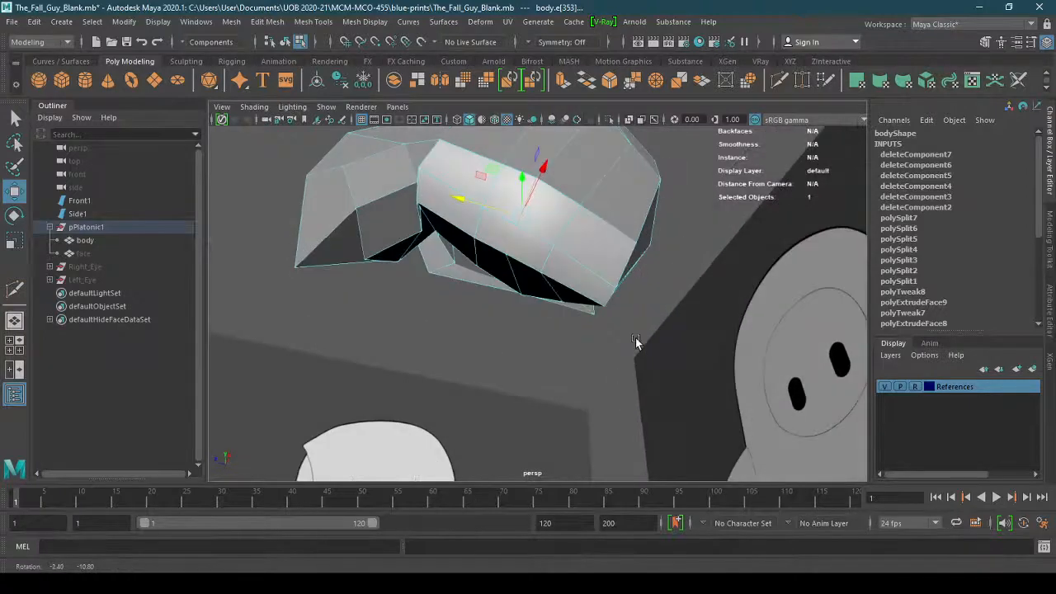
mouse_move(584, 272)
left_mouse_down("ctrl+shift")
mouse_move(594, 241)
mouse_move(604, 244)
left_mouse_up("ctrl+shift")
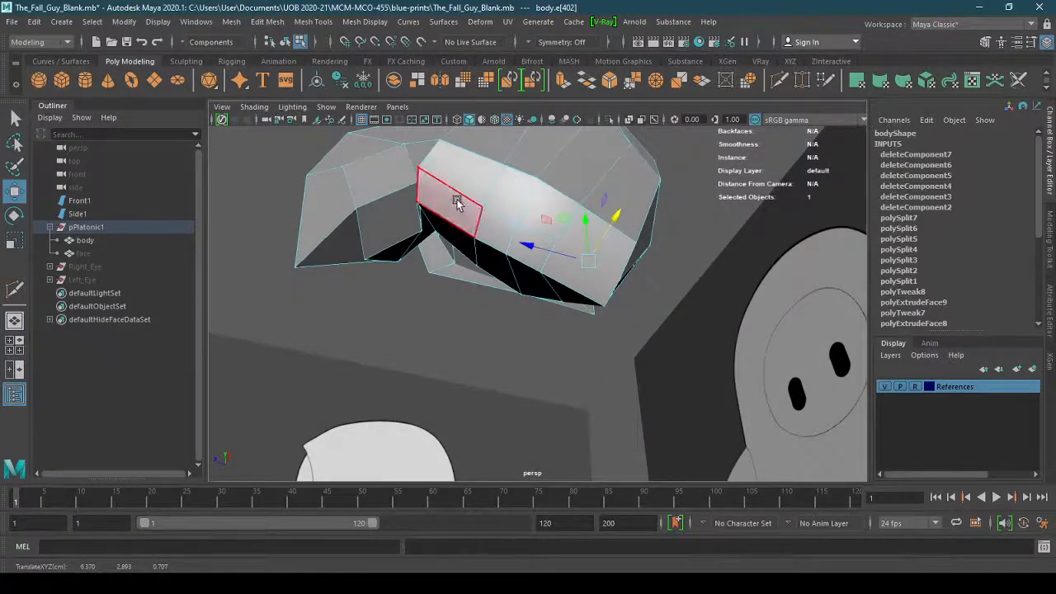
left_click(464, 172)
left_click_drag(464, 171, 469, 147, "ctrl+shift")
left_click(514, 228)
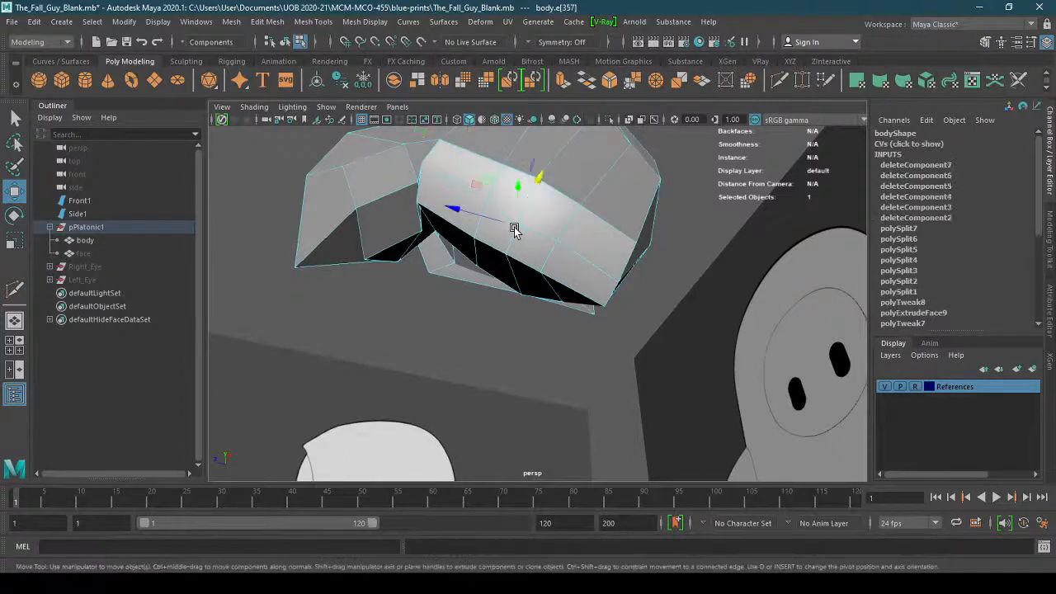
mouse_move(536, 194)
left_mouse_down("ctrl+shift")
mouse_move(542, 183)
mouse_move(589, 366)
left_mouse_up("ctrl+shift")
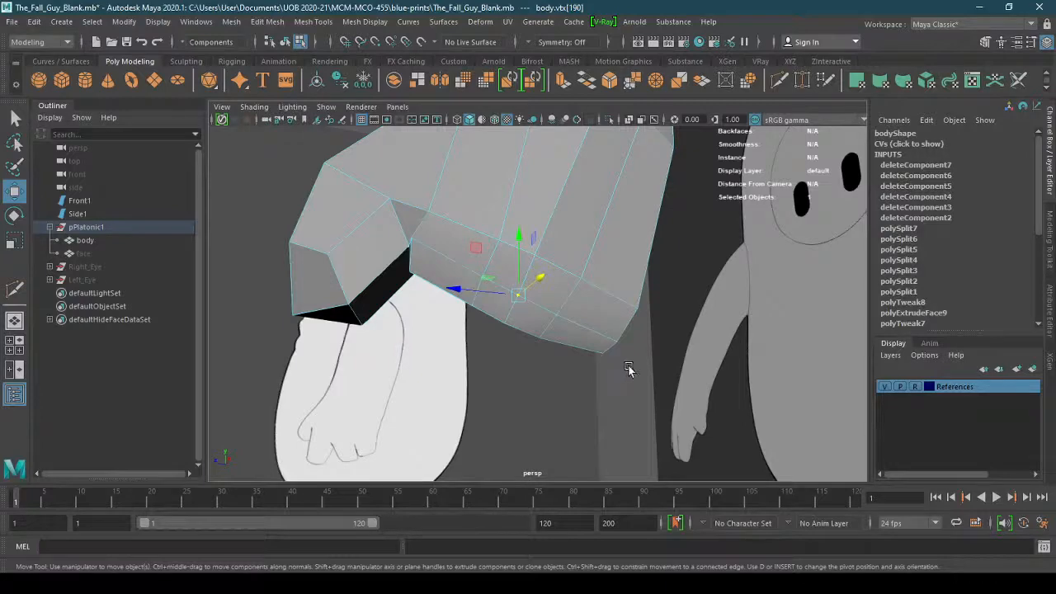
Select the lengthwise edges around the hand and connect them with one segment to form a new loop
left_click_drag(636, 361, 573, 377, "alt")
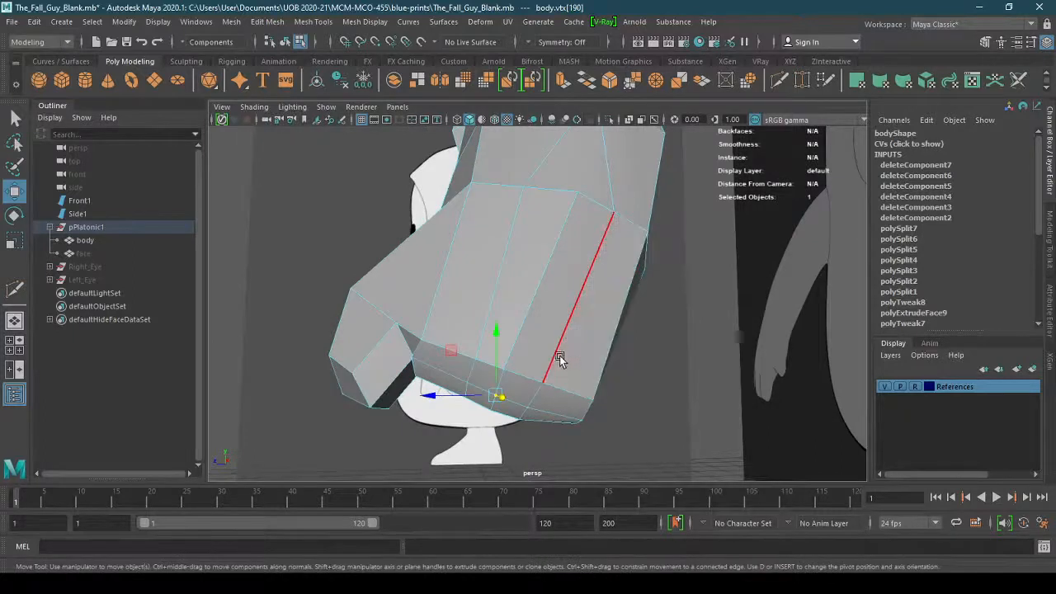
left_click(557, 353)
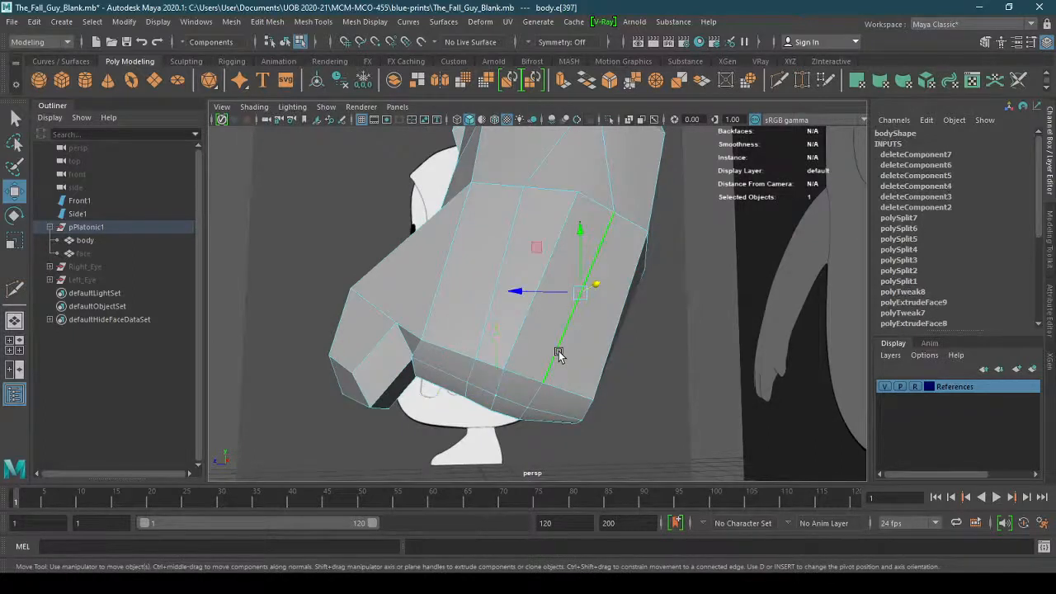
left_click(518, 332, "shift")
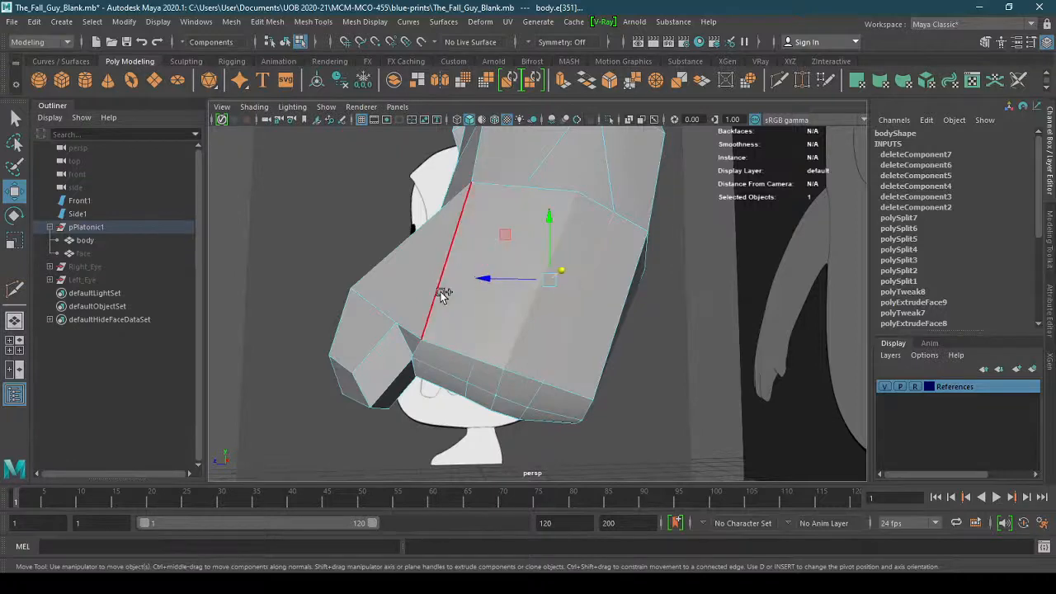
mouse_move(488, 336)
left_mouse_down("alt")
mouse_move(554, 358)
mouse_move(529, 341)
mouse_move(471, 337)
mouse_move(575, 358)
mouse_move(615, 329)
mouse_move(596, 344)
mouse_move(532, 351)
mouse_move(566, 408)
mouse_move(605, 405)
left_mouse_up("alt")
left_click(591, 355)
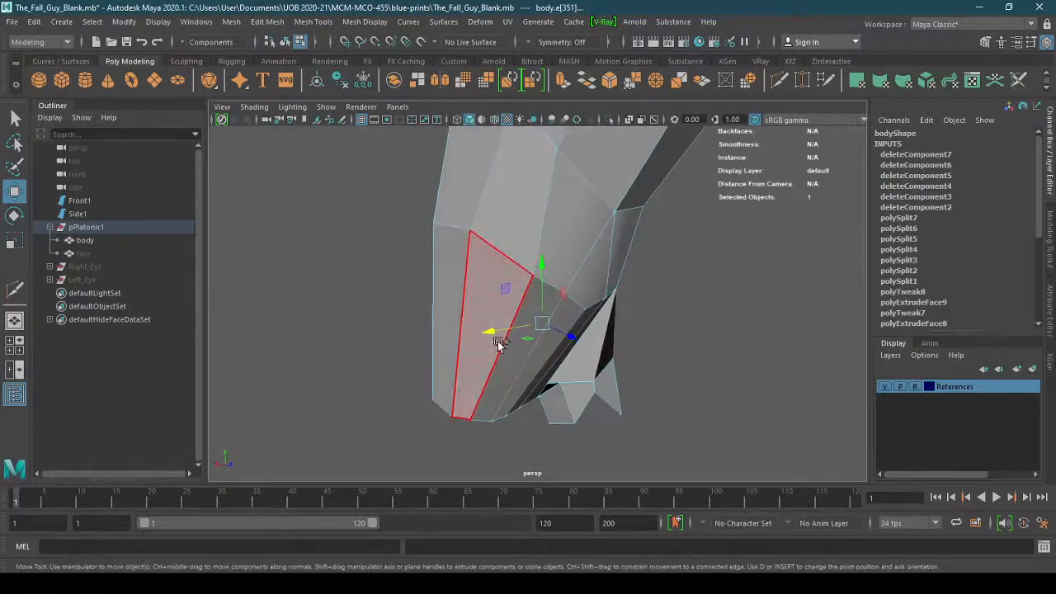
left_click_drag(495, 346, 582, 385, "alt")
left_click_drag(520, 361, 590, 358, "alt")
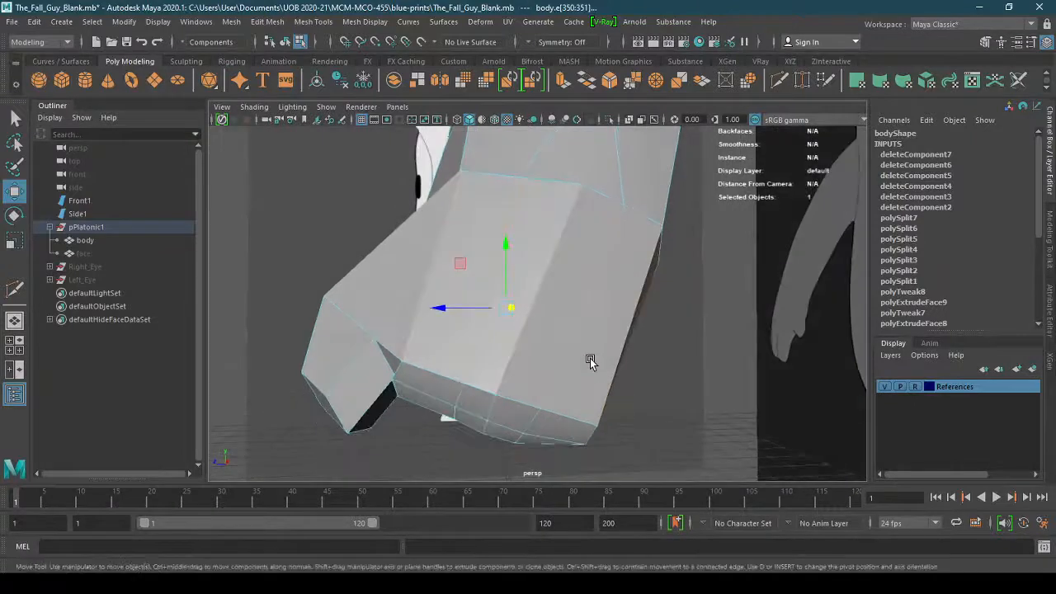
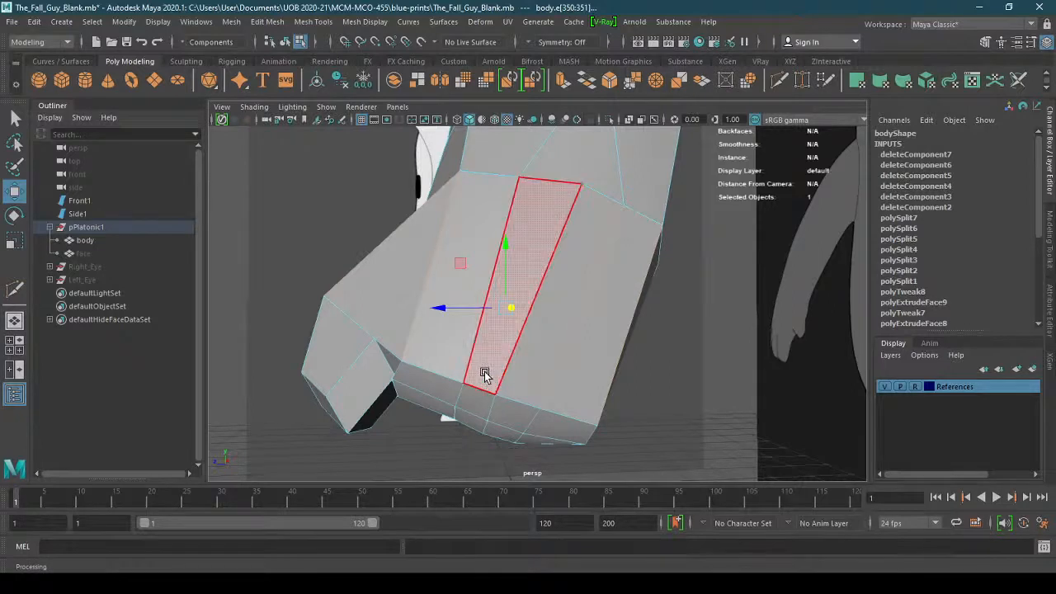
right_click_drag(515, 350, 510, 565, "shift")
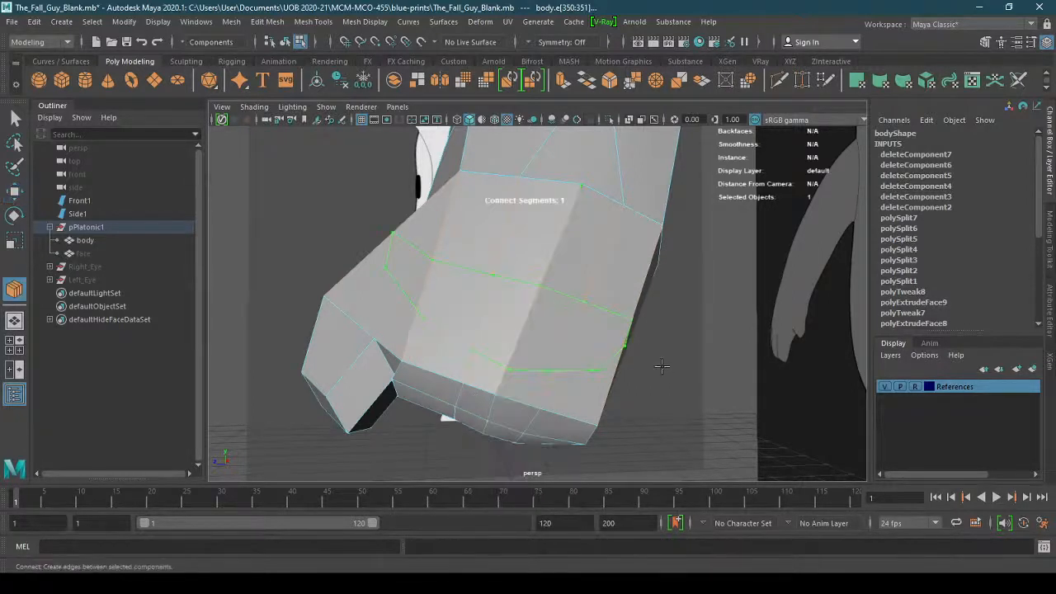
key("w")
Use Multi-Cut to cut edges from the new loop's vertices to the middle vertex of the hand's end rim on the near side
left_click_drag(590, 354, 537, 306, "alt")
left_click_drag(540, 349, 561, 358, "alt")
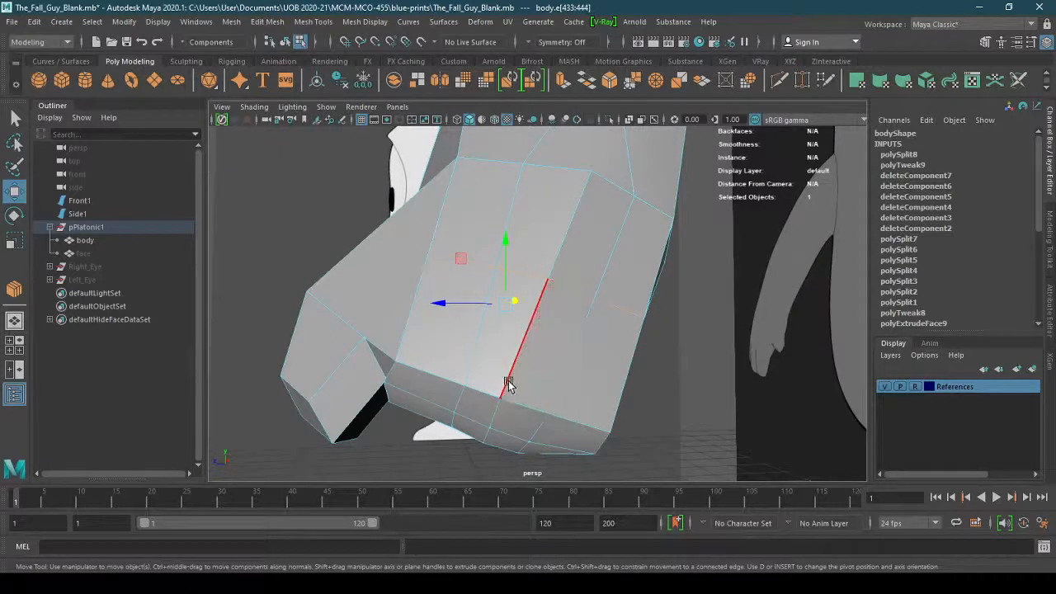
right_click_drag(508, 234, 508, 198)
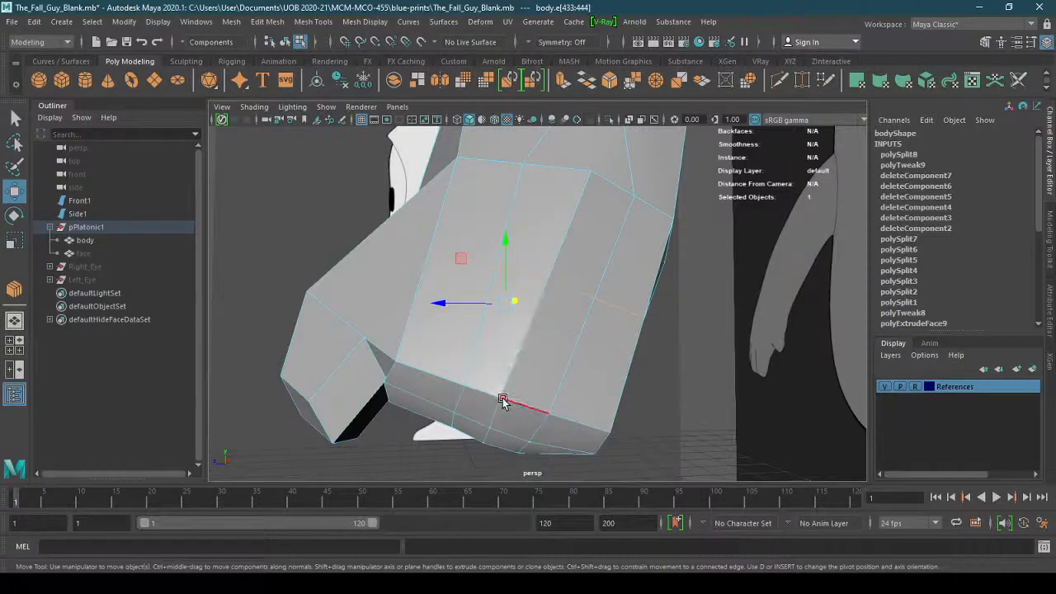
right_click_drag(501, 336, 425, 335, "shift")
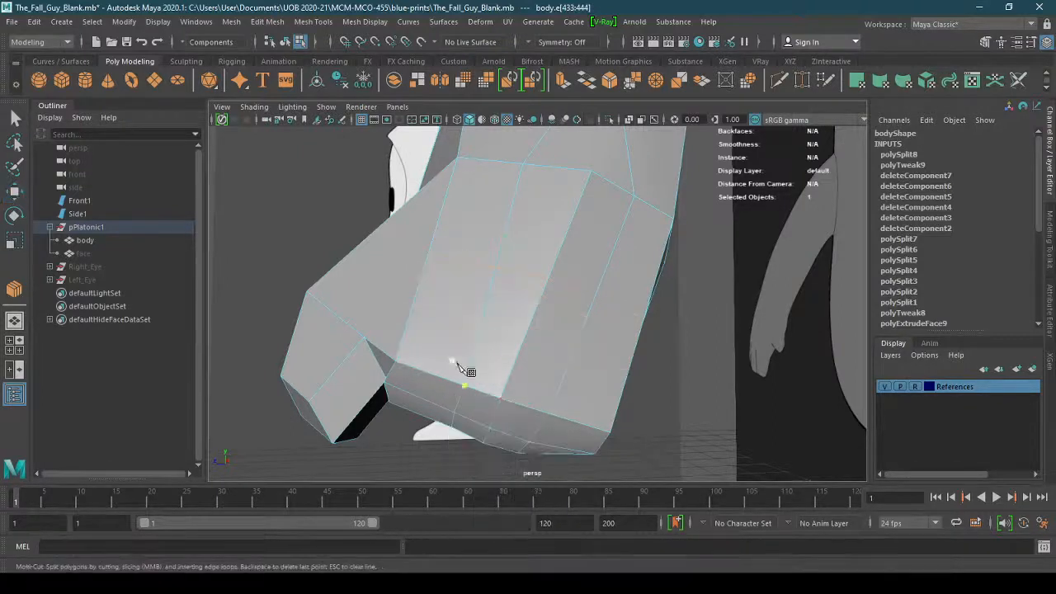
left_click(500, 399)
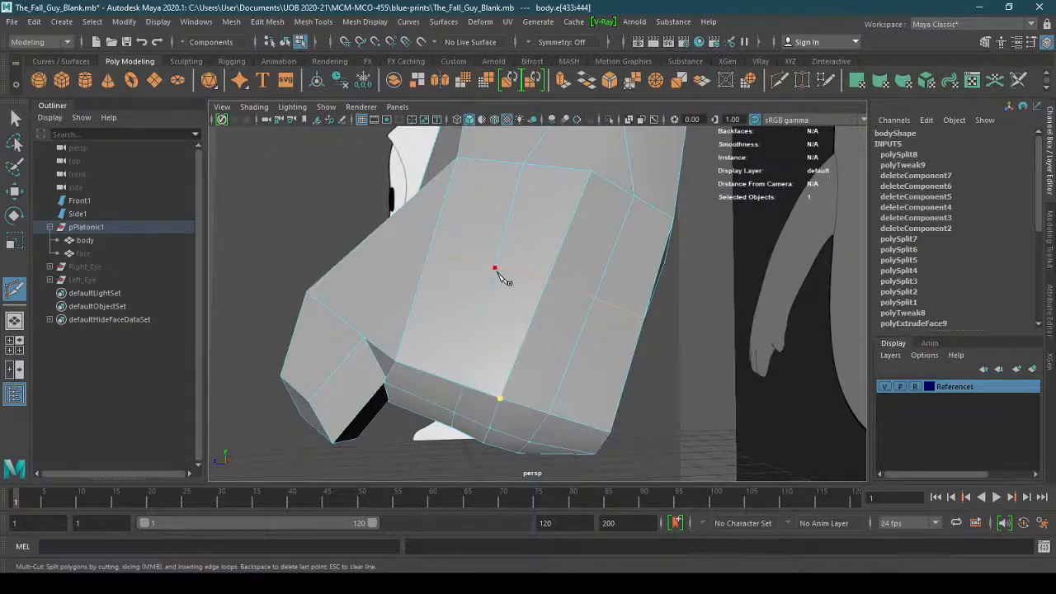
left_click(495, 269)
left_click(502, 400)
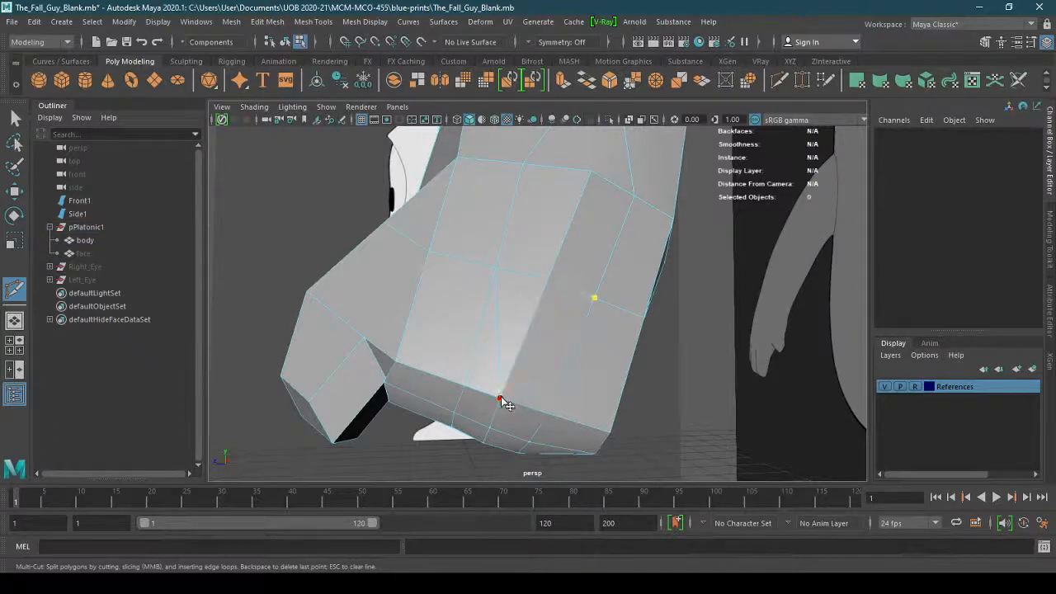
left_click(496, 270)
key("Escape")
left_click(598, 300)
Cut diagonal edges on the hand's opposite side from the new loop's vertices to the vertices of the end rim
left_click_drag(664, 426, 382, 365, "alt")
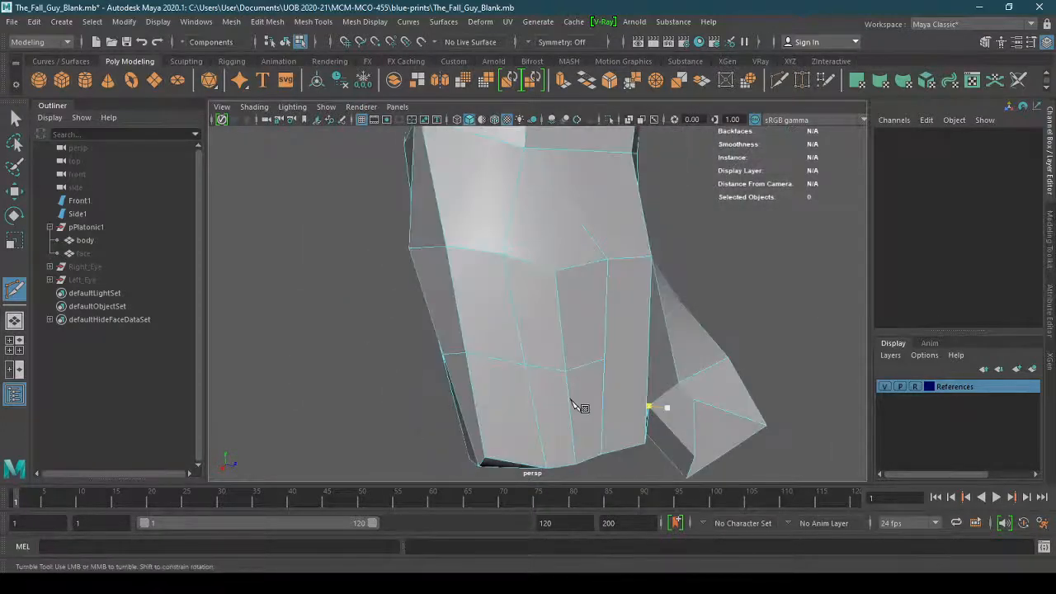
key("Escape")
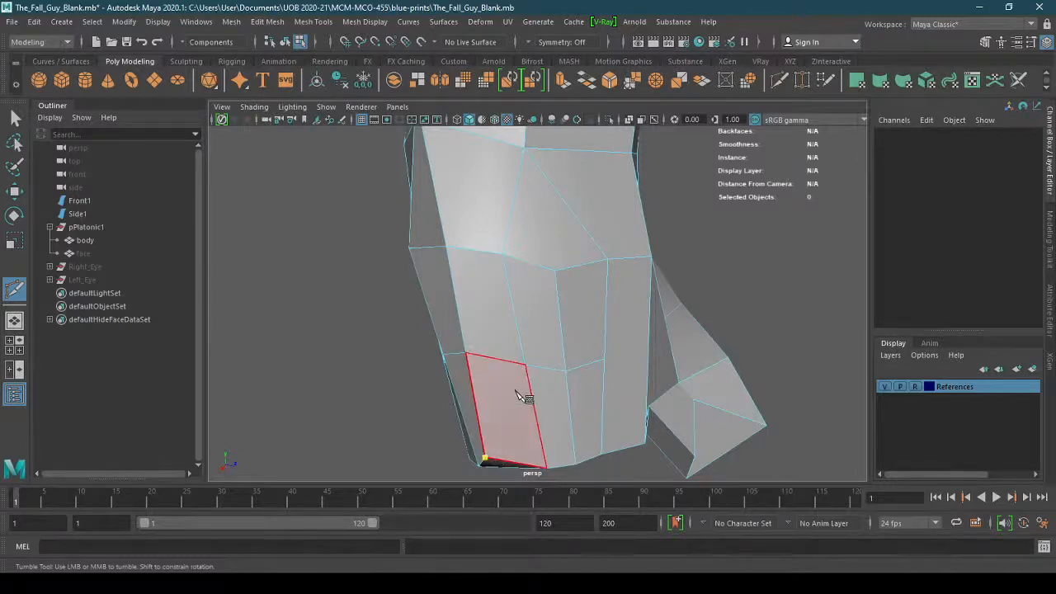
left_click(532, 370)
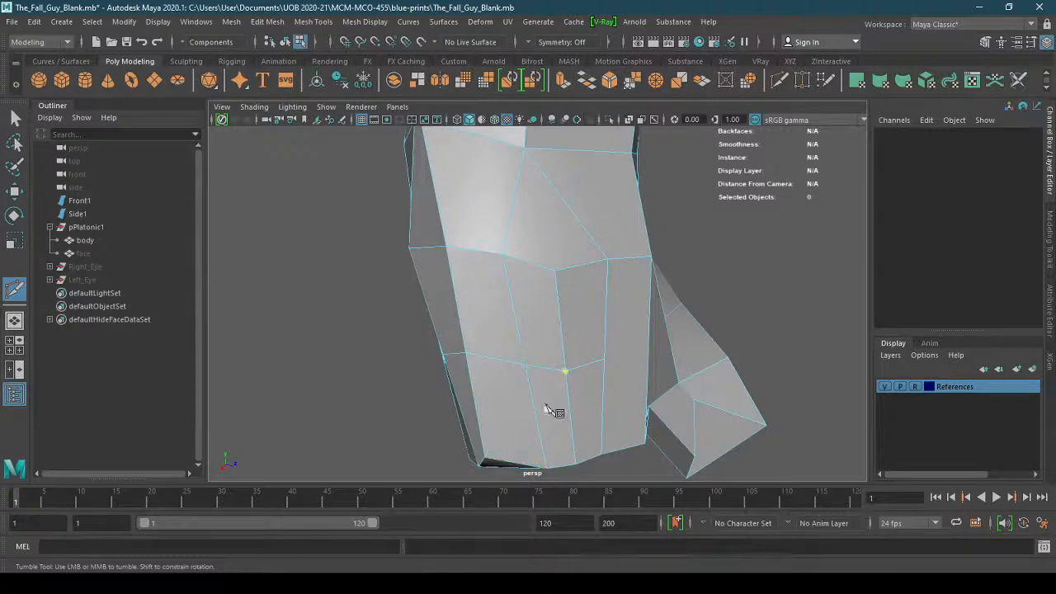
left_click(576, 465)
left_click_drag(641, 393, 720, 327, "alt")
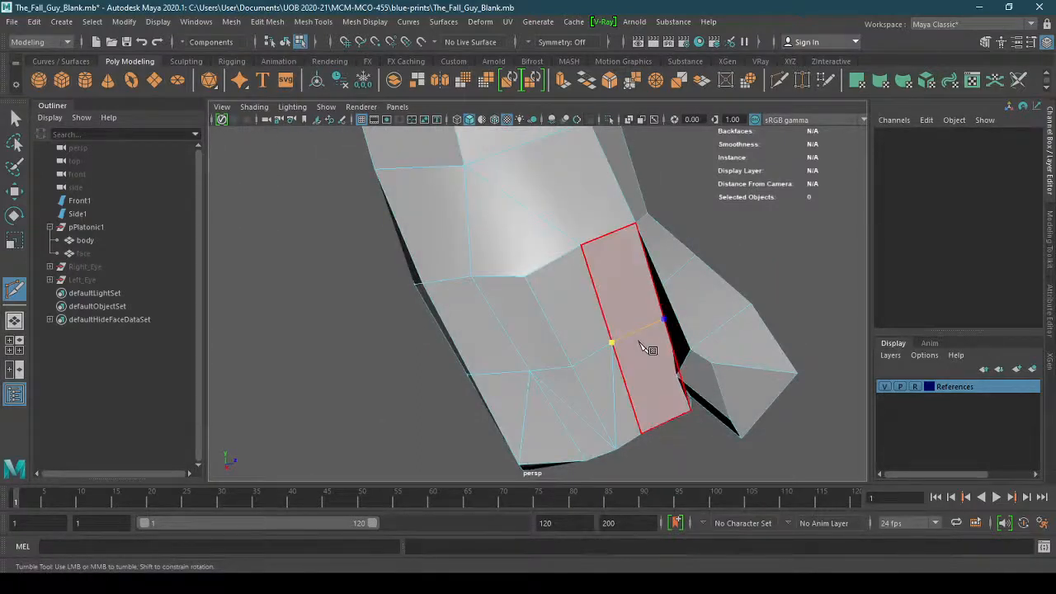
mouse_move(652, 347)
left_mouse_down("alt")
mouse_move(693, 344)
mouse_move(669, 350)
left_mouse_up("alt")
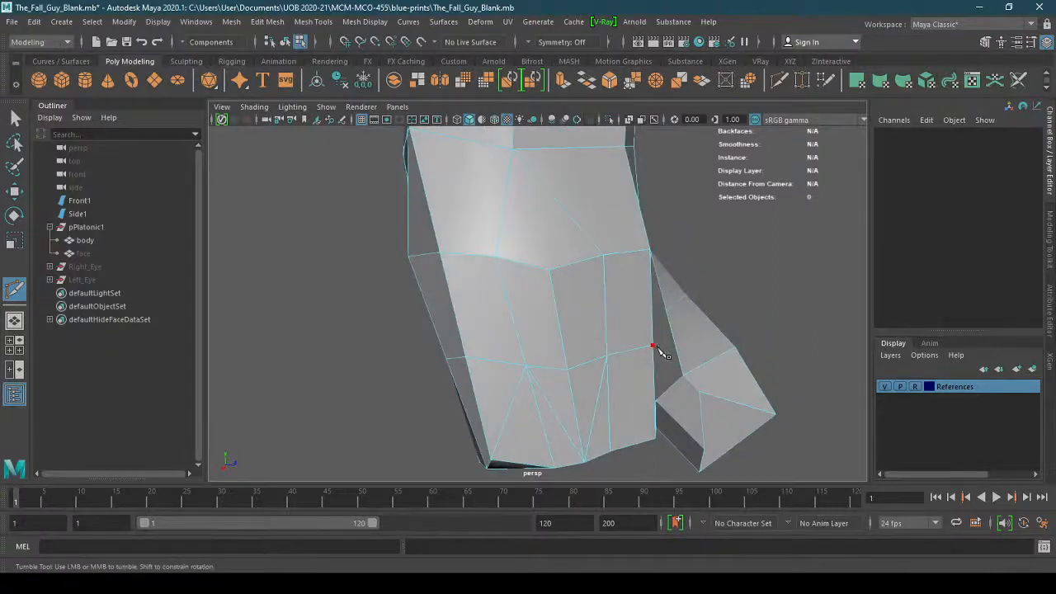
left_click(656, 347)
left_click_drag(659, 322, 603, 321, "alt")
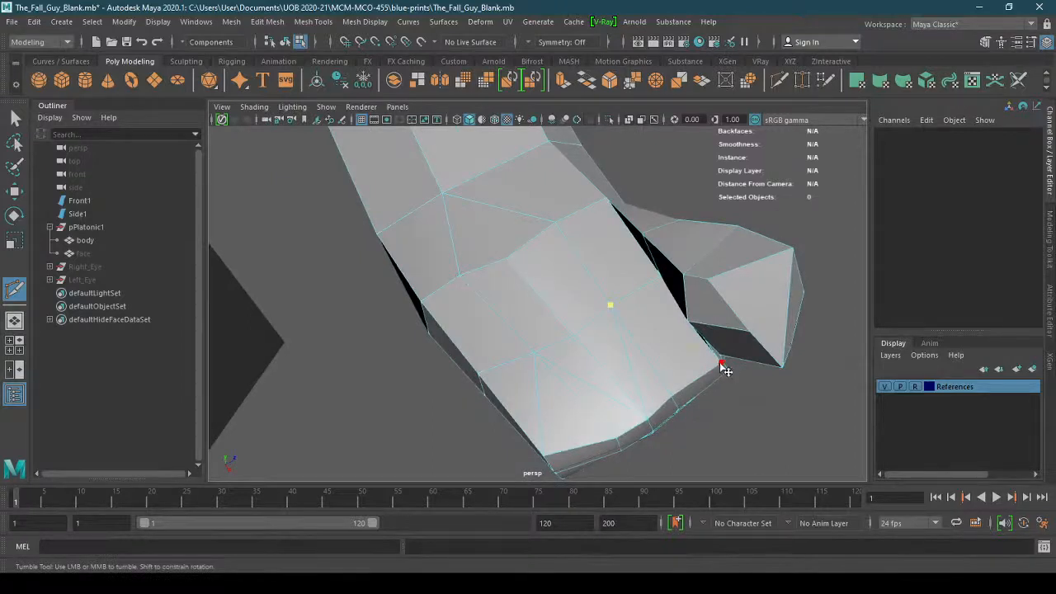
key("w")
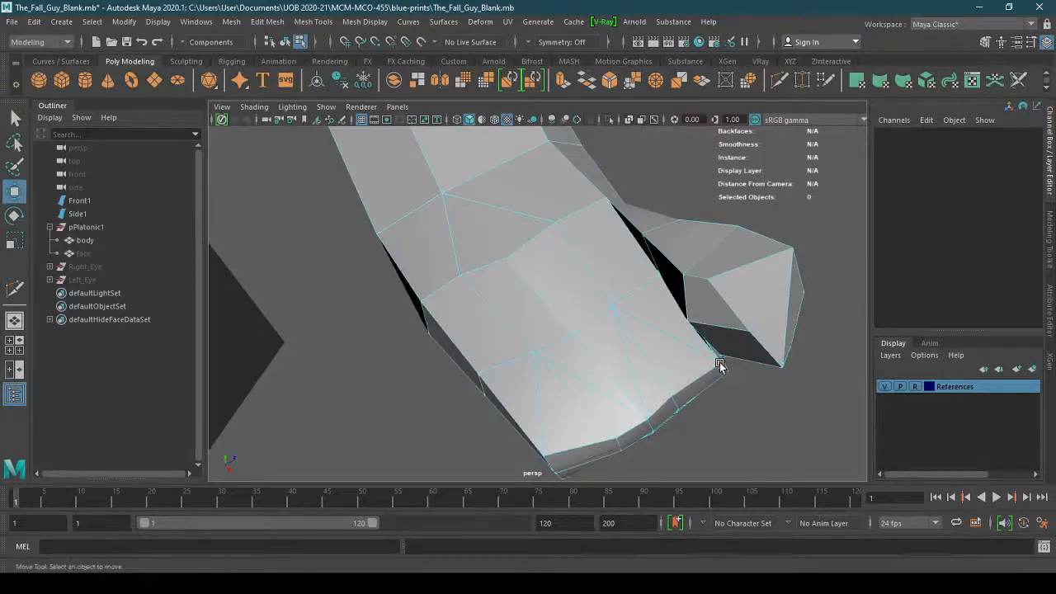
Delete the original middle lengthwise edge between the new loop and the end rim among the diagonal cuts
left_click(624, 395)
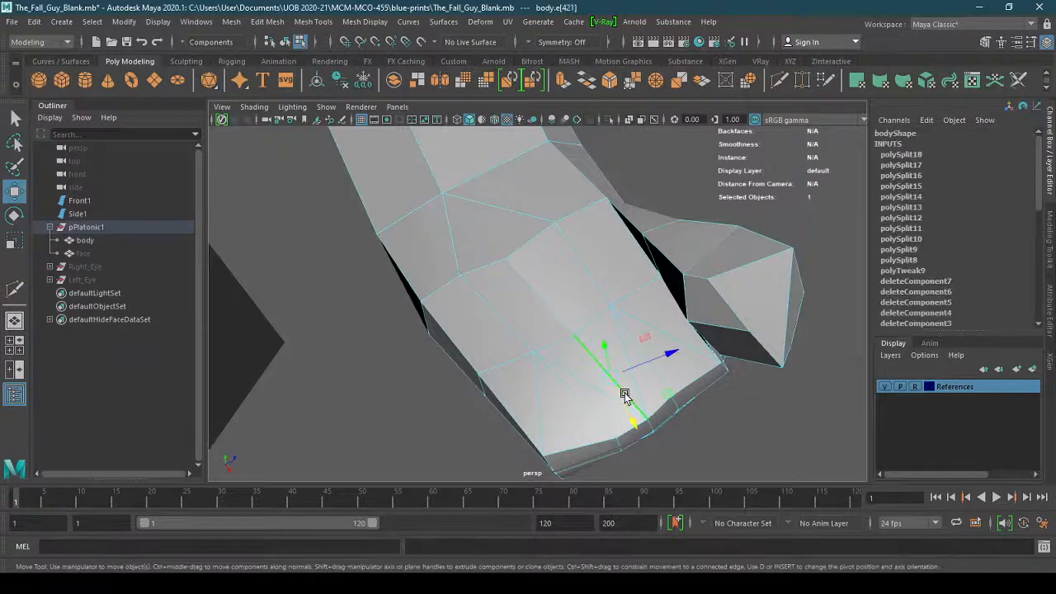
left_click_drag(627, 389, 700, 466, "alt")
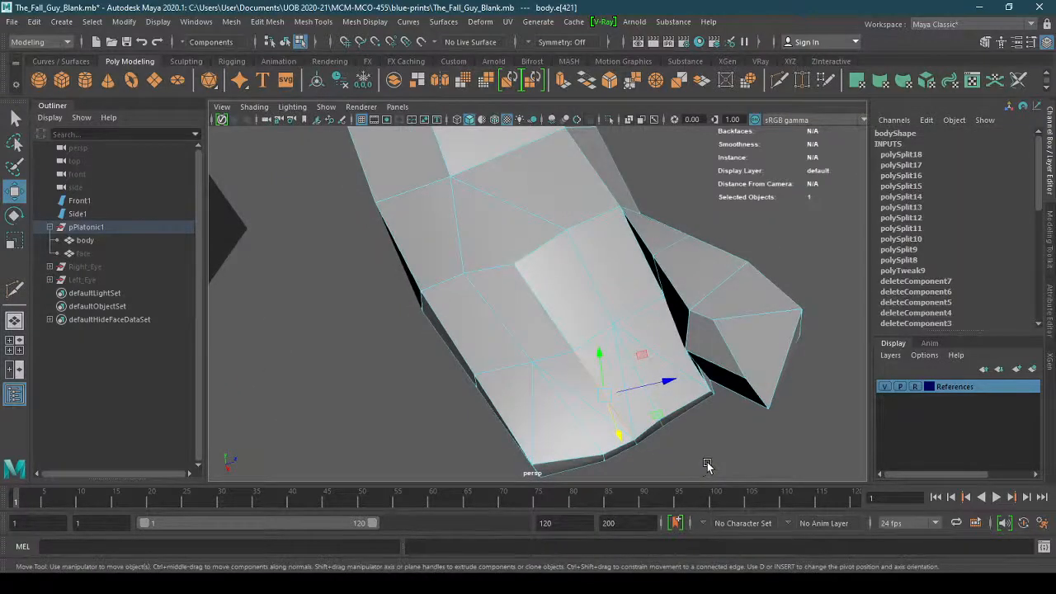
left_click(707, 465)
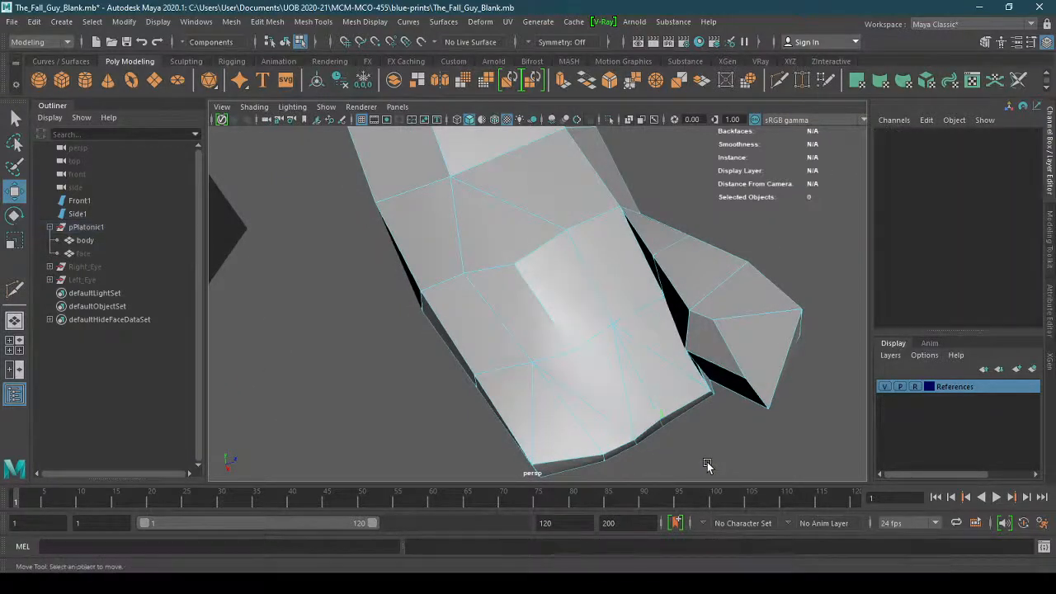
left_click_drag(705, 456, 709, 439, "alt")
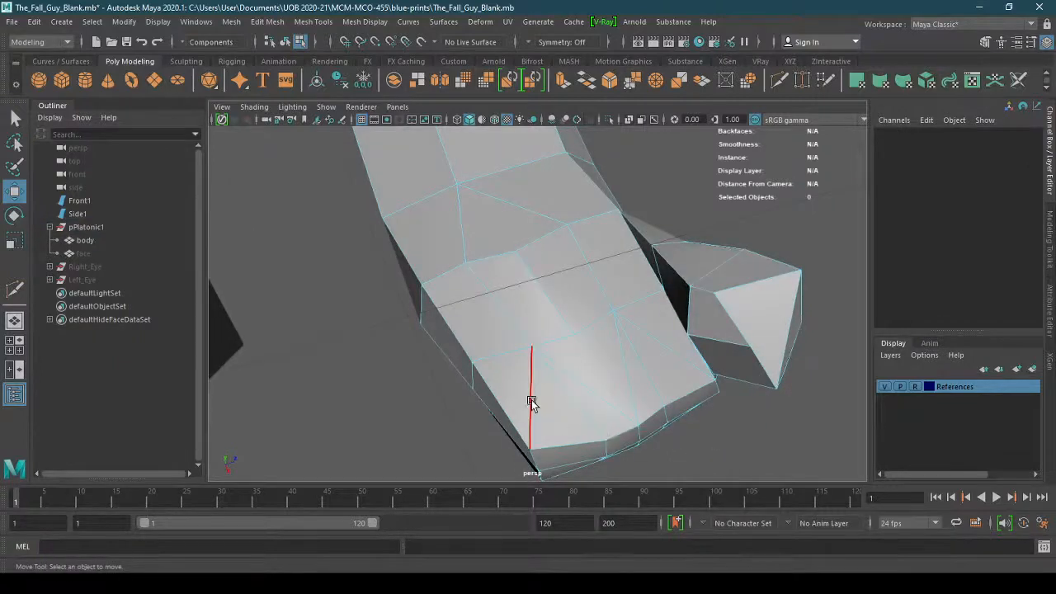
left_click_drag(531, 401, 601, 398, "alt")
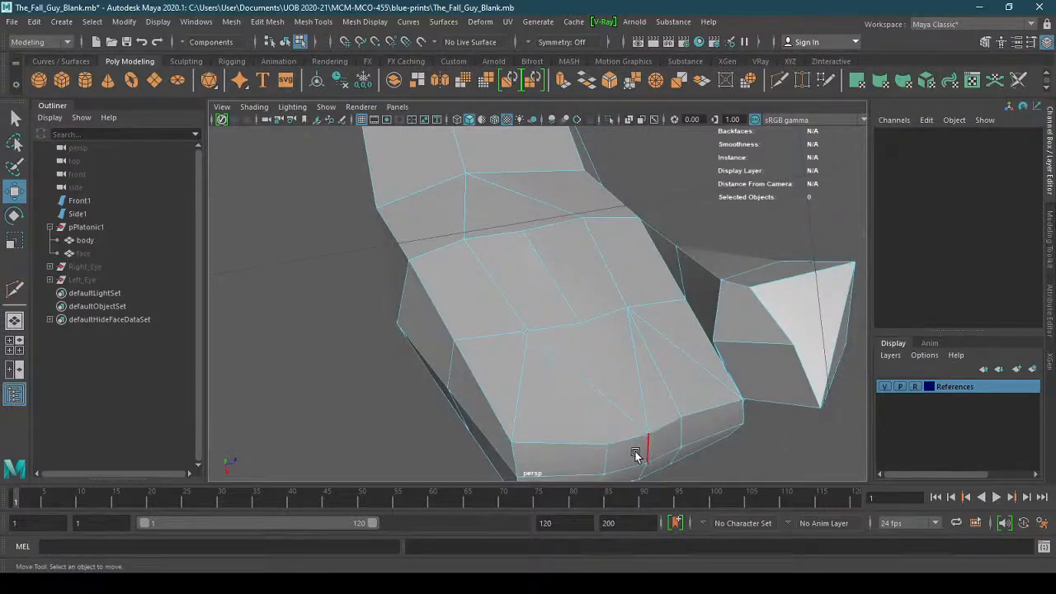
left_click(584, 422)
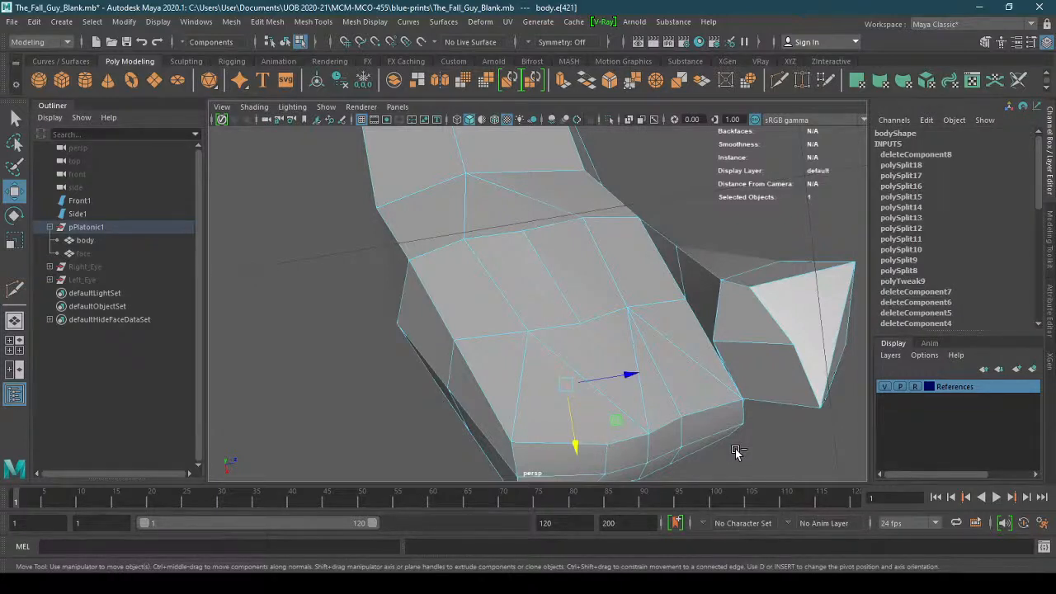
Undo the edge deletion, the Multi-Cut edges and the connected loop around the hand
key("ctrl+z")
key("ctrl+z")
key("ctrl+z")
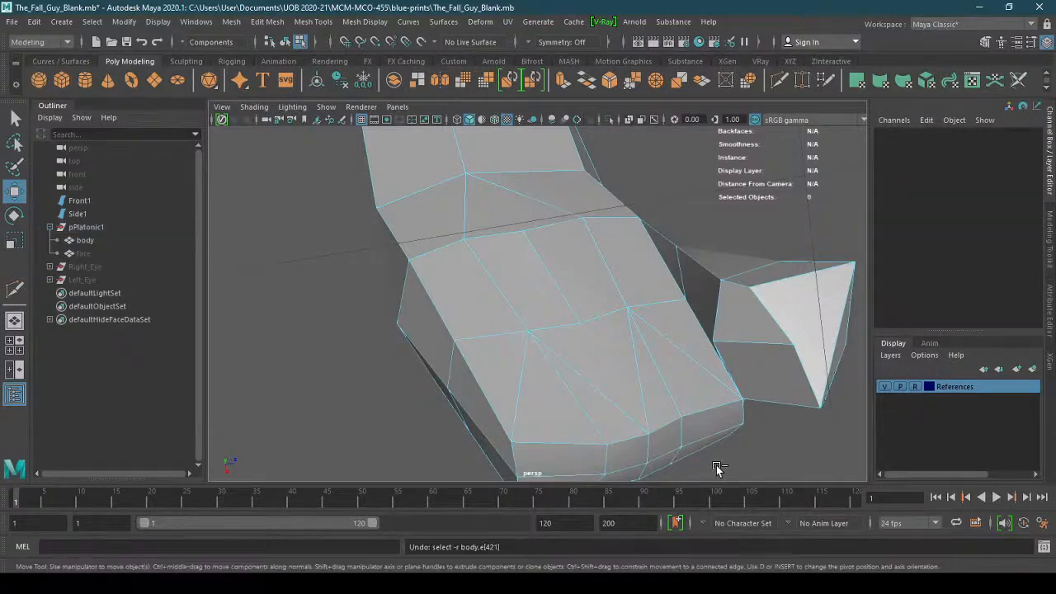
key("ctrl+z")
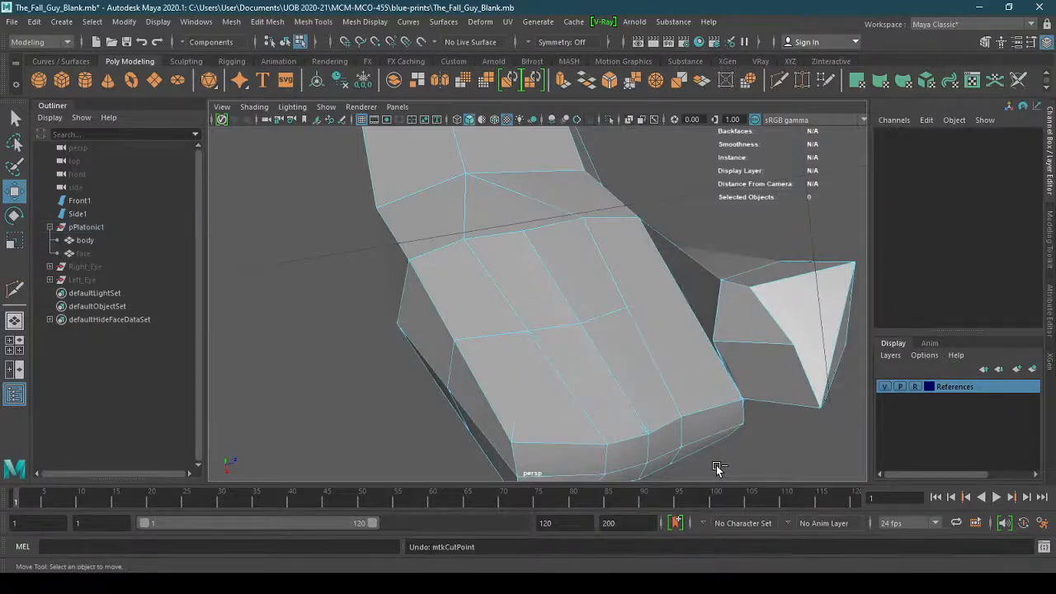
key("ctrl+z")
key("ctrl+z")
key("ctrl+z")
key("ctrl+z")
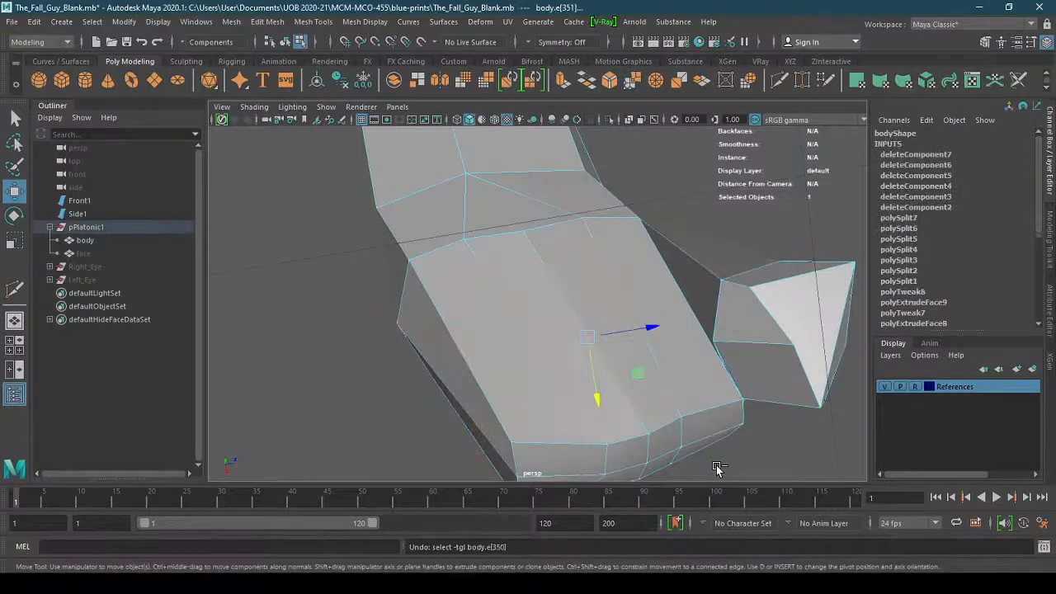
Delete the two middle crosswise edges of the hand's end face
left_click_drag(533, 415, 677, 382, "alt")
left_click(658, 403)
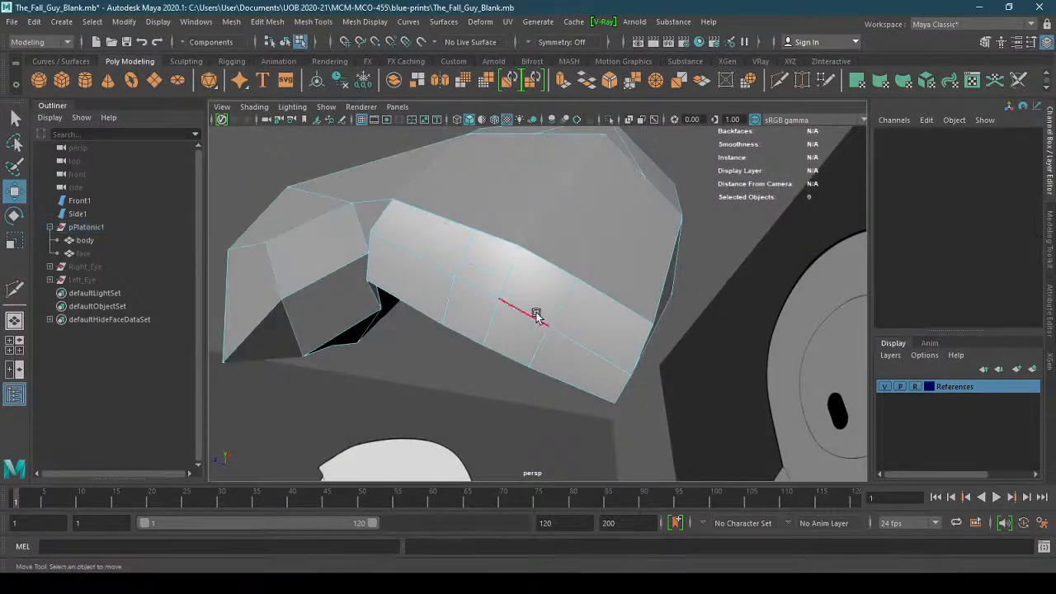
left_click(505, 290)
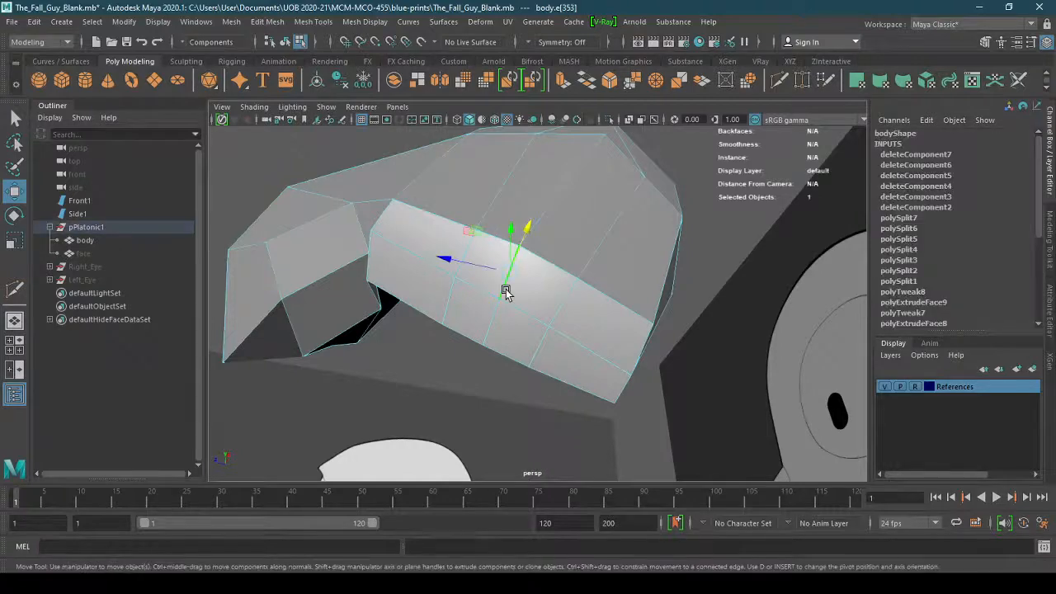
key("Delete")
left_click(492, 316)
key("Delete")
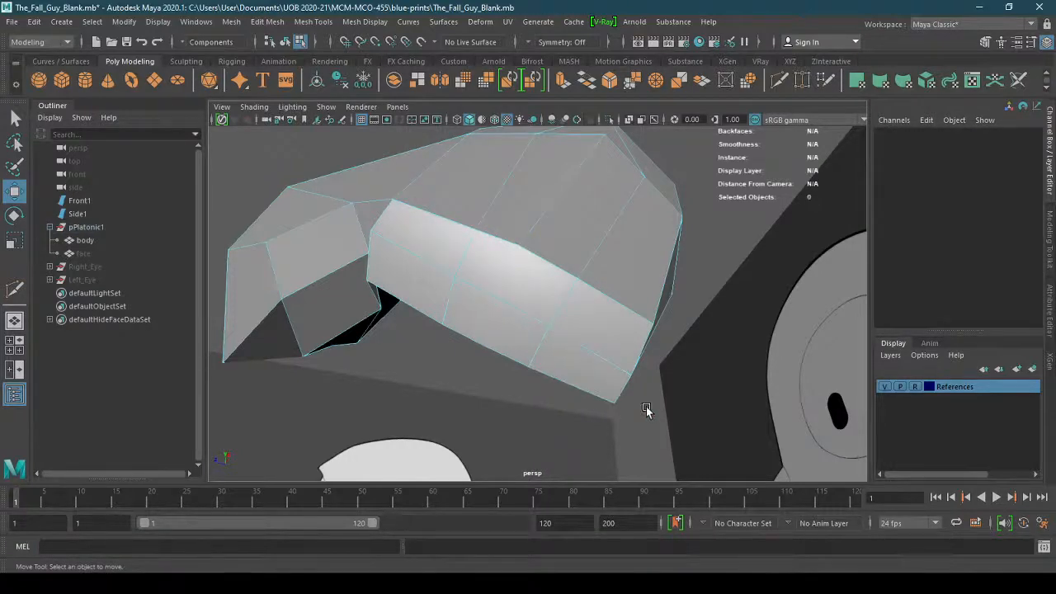
Extrude the two faces of the hand's end beside the thumb with a thickness of 0.545 to start a finger
left_click_drag(645, 410, 508, 380, "alt")
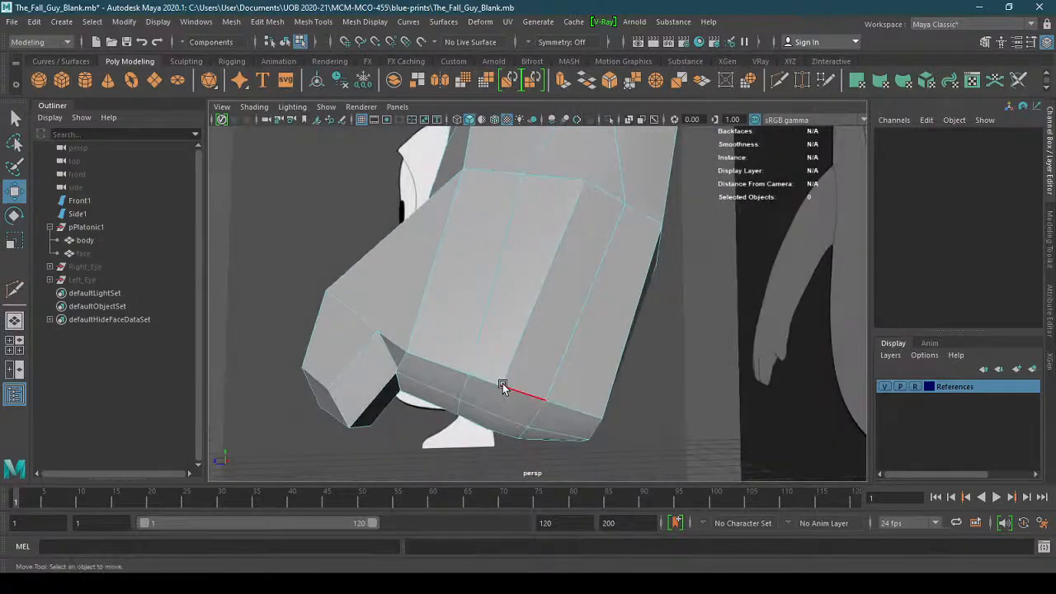
right_click_drag(506, 408, 507, 271)
left_click(456, 377)
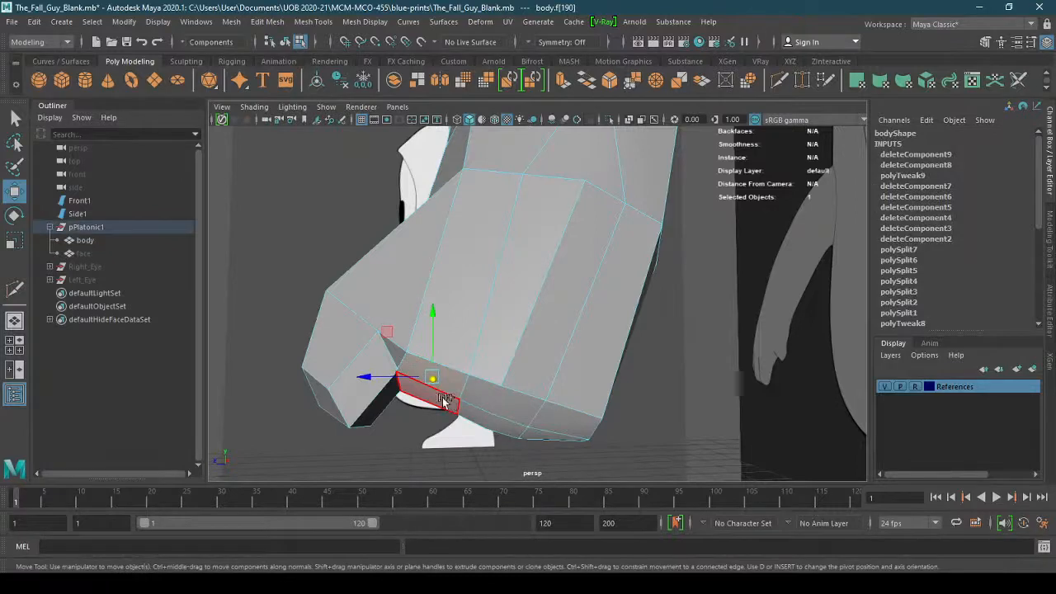
left_click(502, 408)
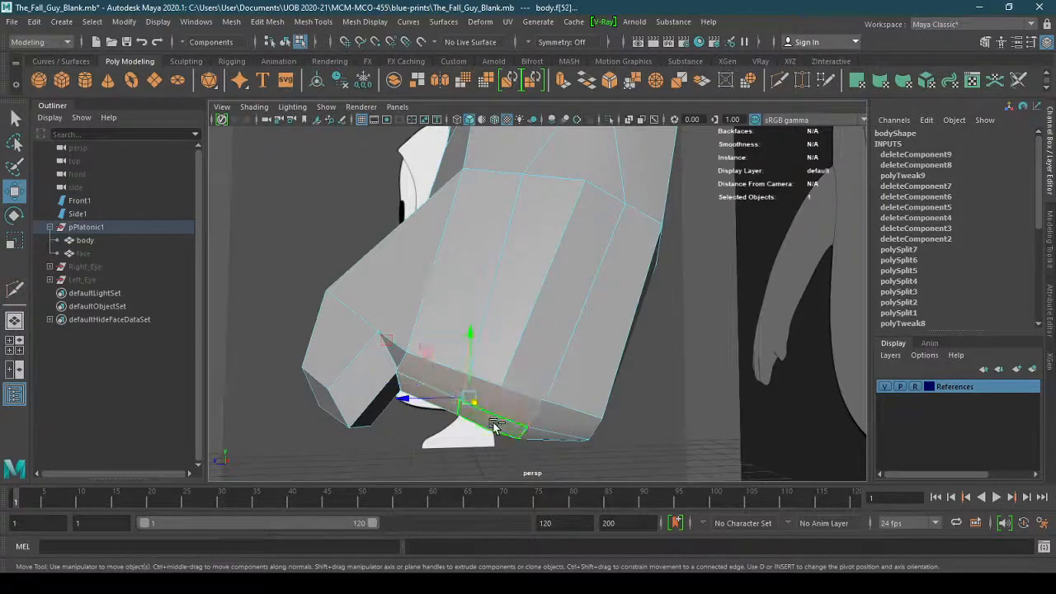
left_click(549, 437, "shift")
left_click_drag(626, 425, 652, 423, "alt")
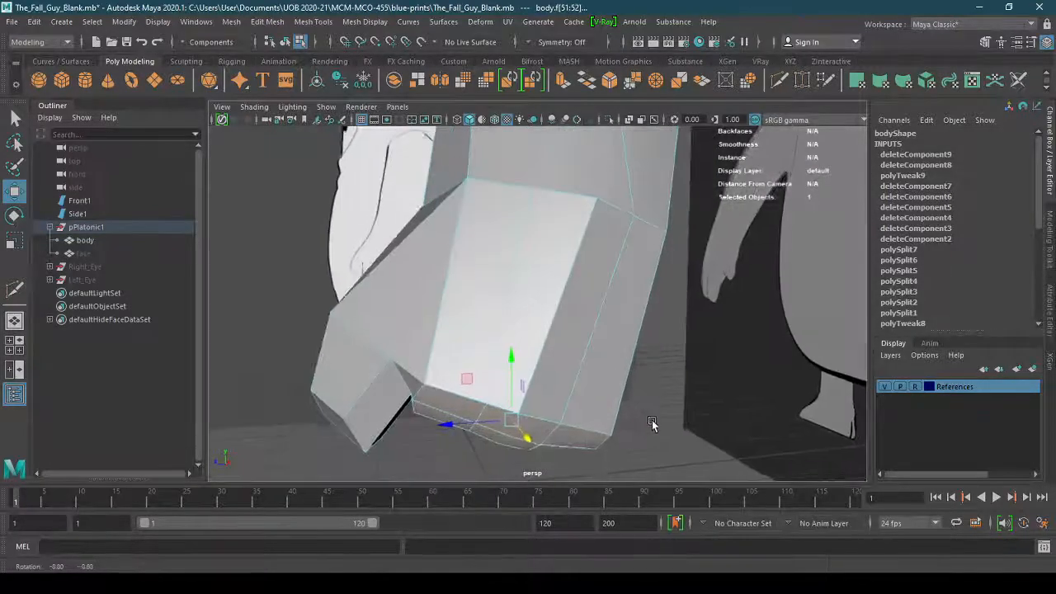
middle_click_drag(652, 423, 660, 322, "alt")
left_click_drag(660, 322, 645, 344, "alt")
left_click(517, 335)
left_click(511, 262)
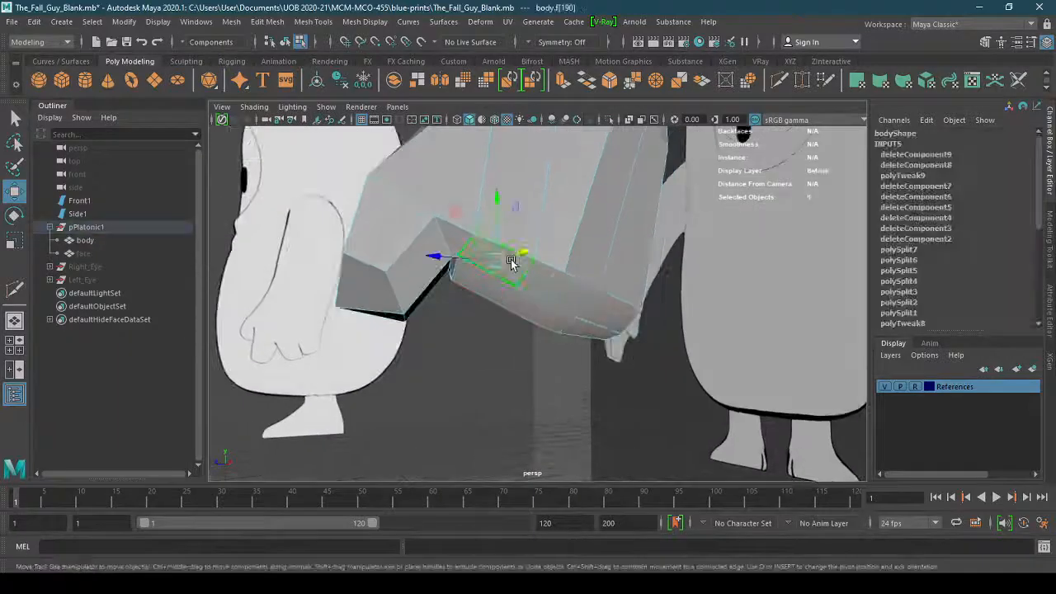
left_click(492, 294, "shift")
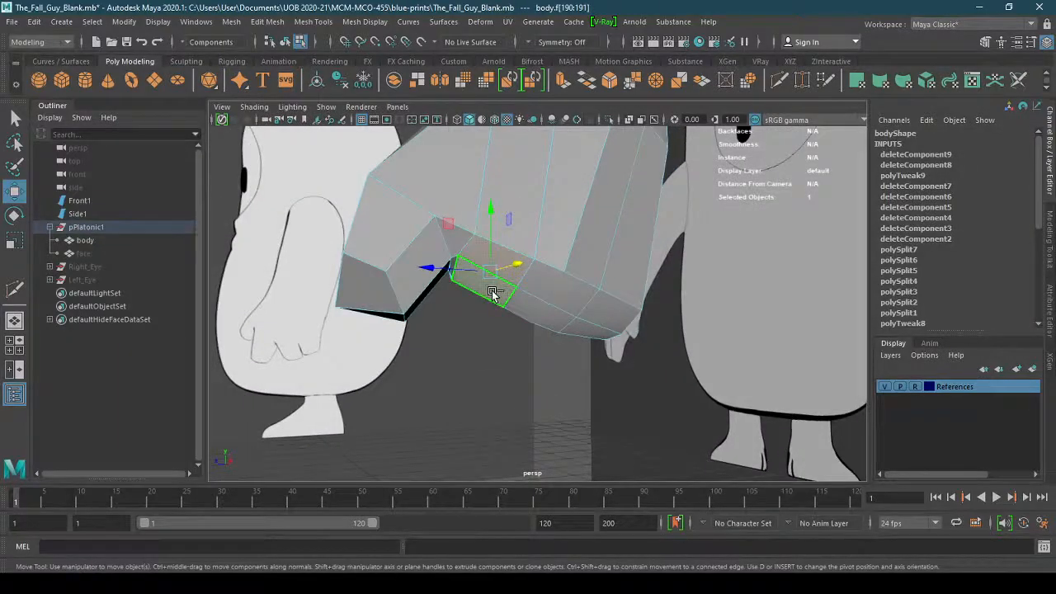
right_click(492, 294, "shift")
left_click(492, 306)
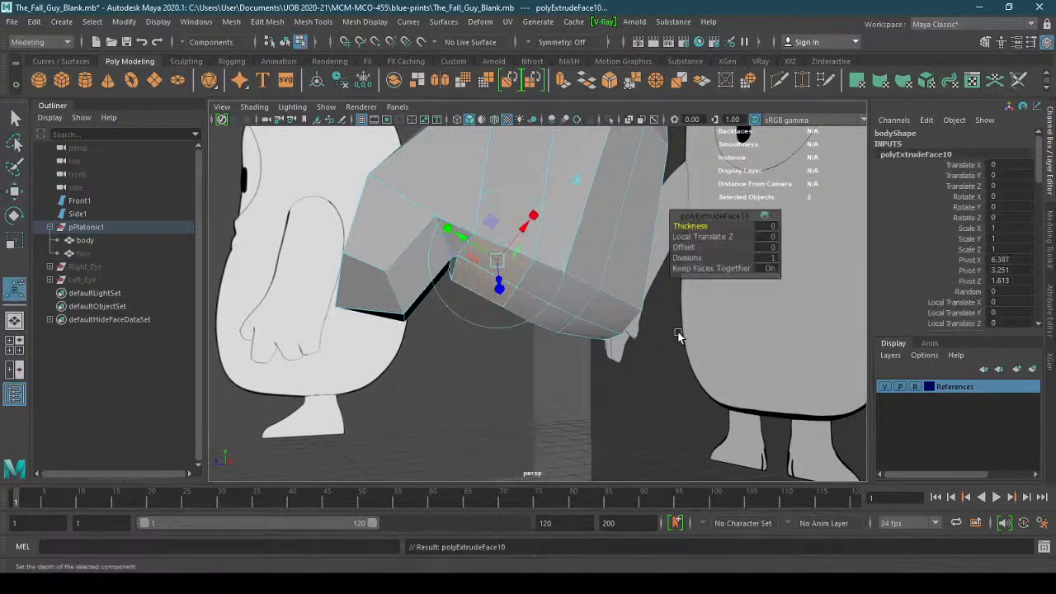
left_click_drag(691, 226, 1015, 192)
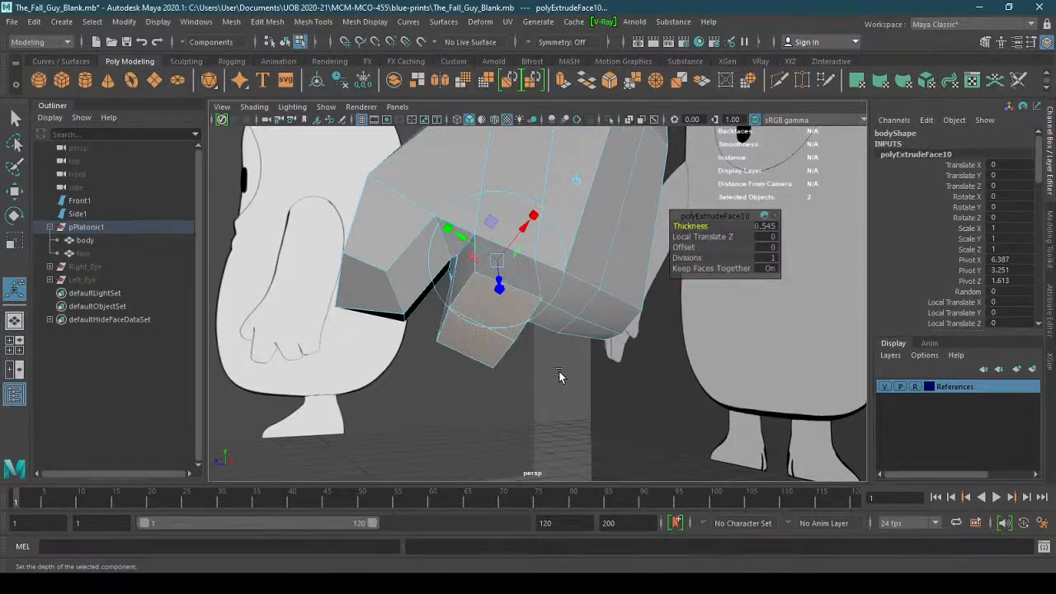
Show the mesh in smooth preview and view the hand in the front orthographic view against the reference drawing
left_click_drag(561, 377, 572, 403, "alt")
key("3")
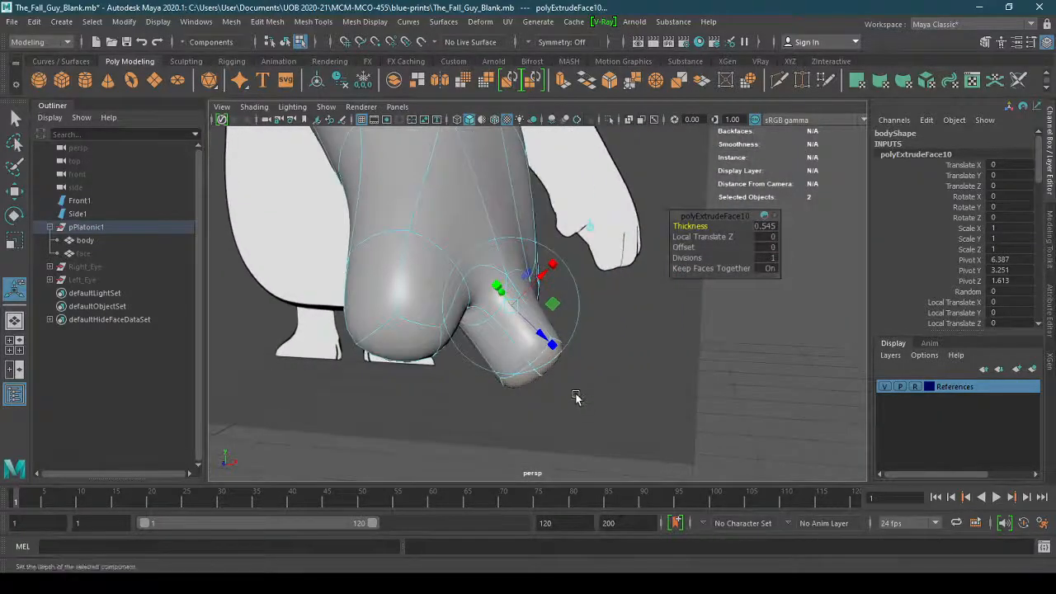
left_click(396, 106)
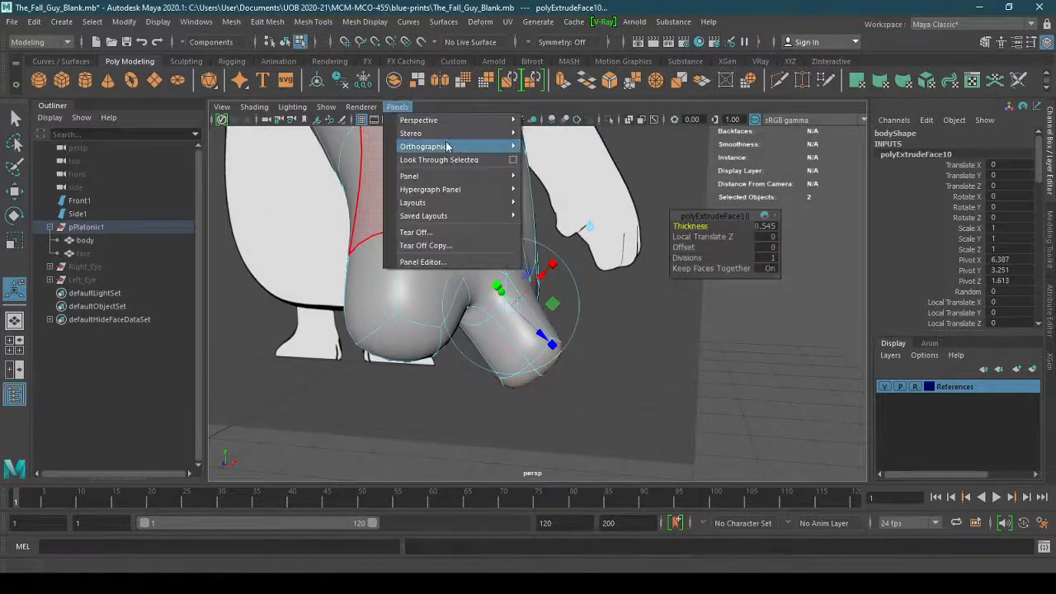
mouse_move(448, 148)
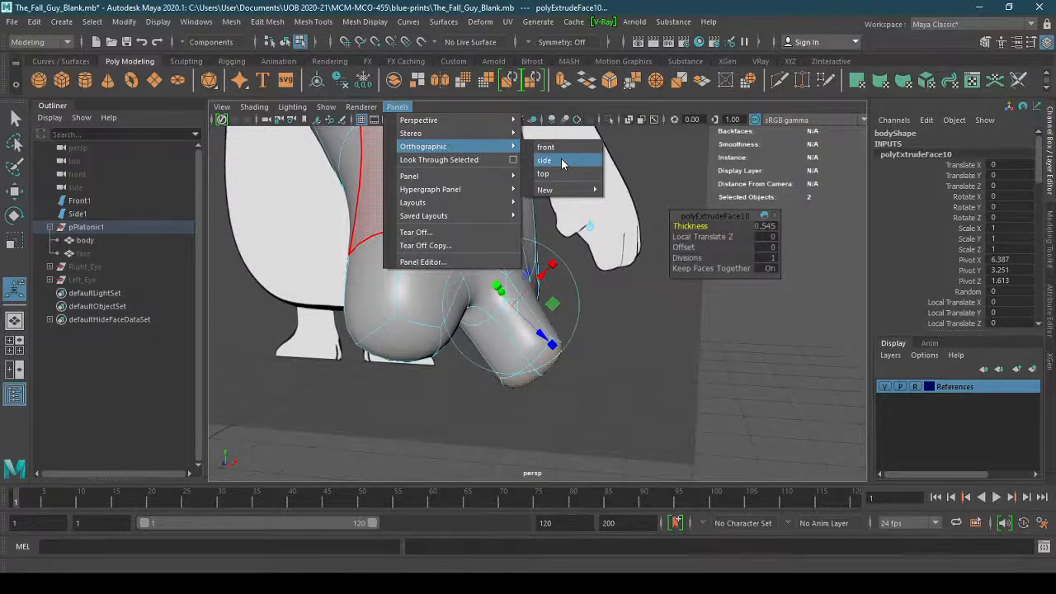
left_click(547, 146)
scroll(534, 239, "up", 2)
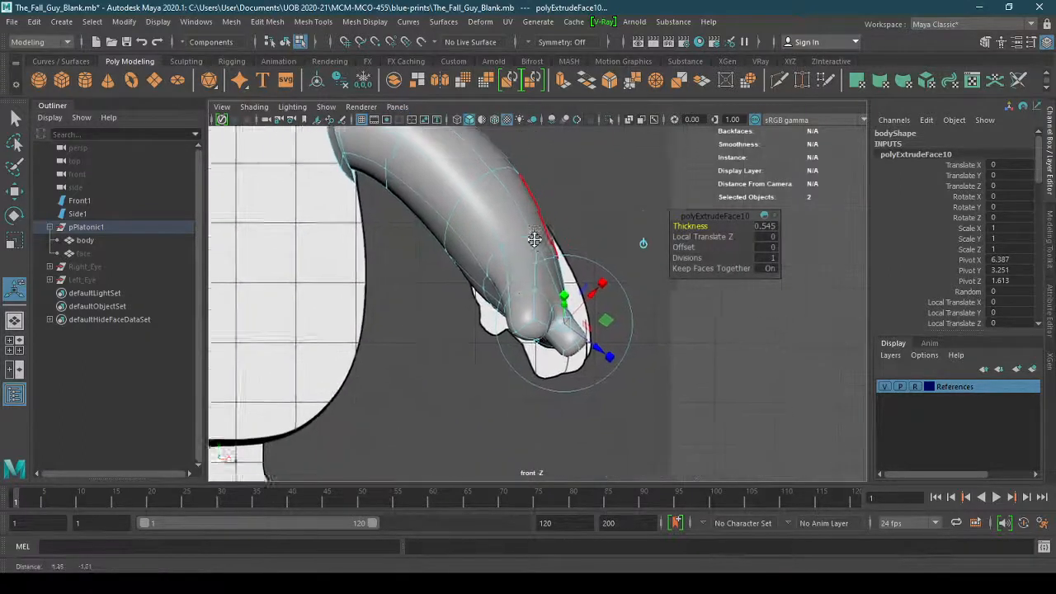
middle_click_drag(534, 239, 468, 207, "alt")
right_click_drag(468, 207, 537, 264, "alt")
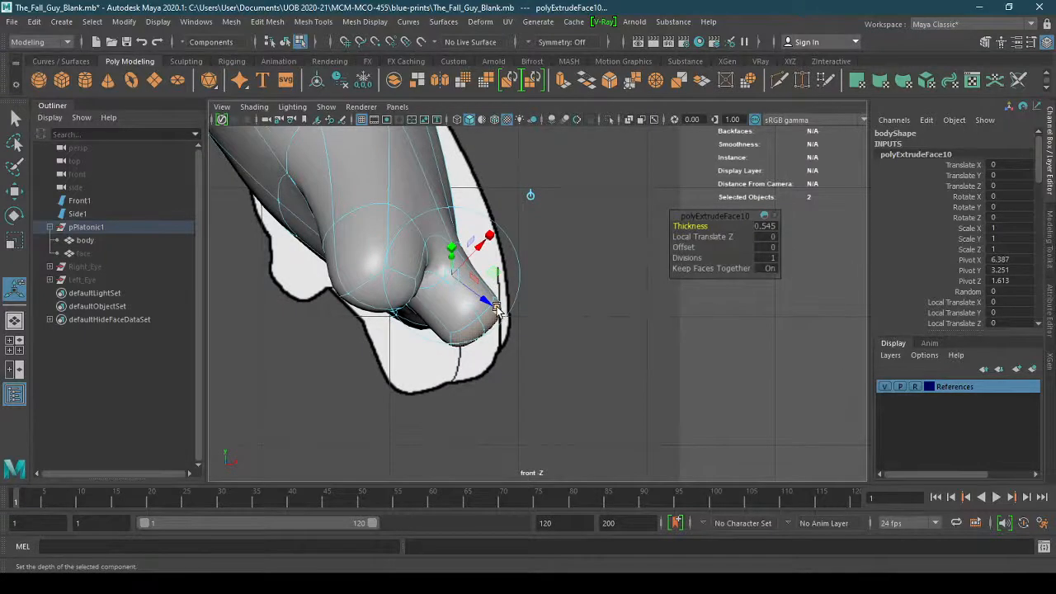
Move the finger's end faces inward and downward and rotate them so the finger points down inside the front reference outline
key("e")
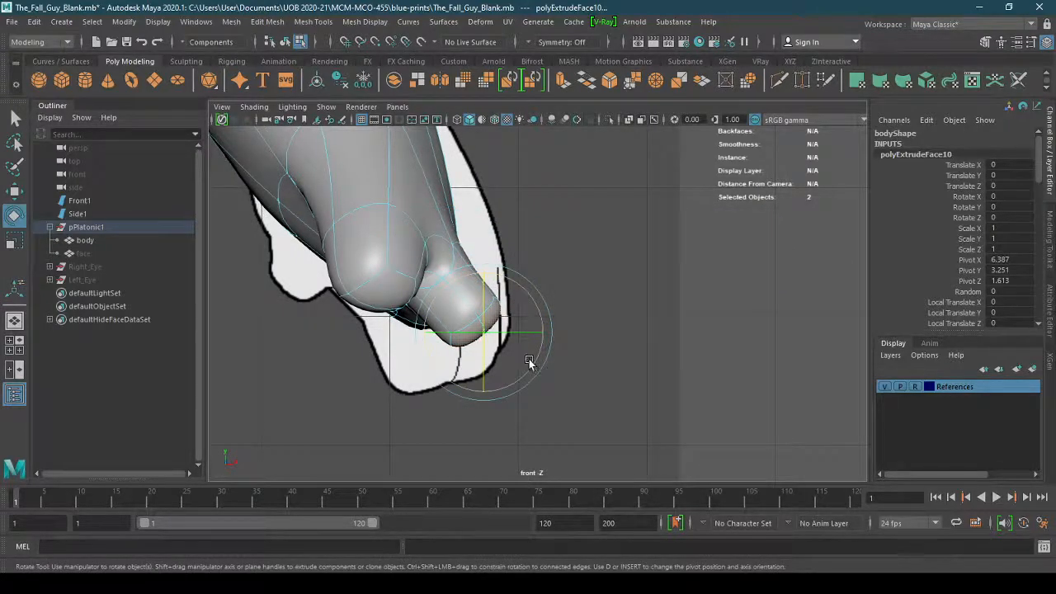
key("w")
left_click_drag(528, 290, 505, 297)
key("e")
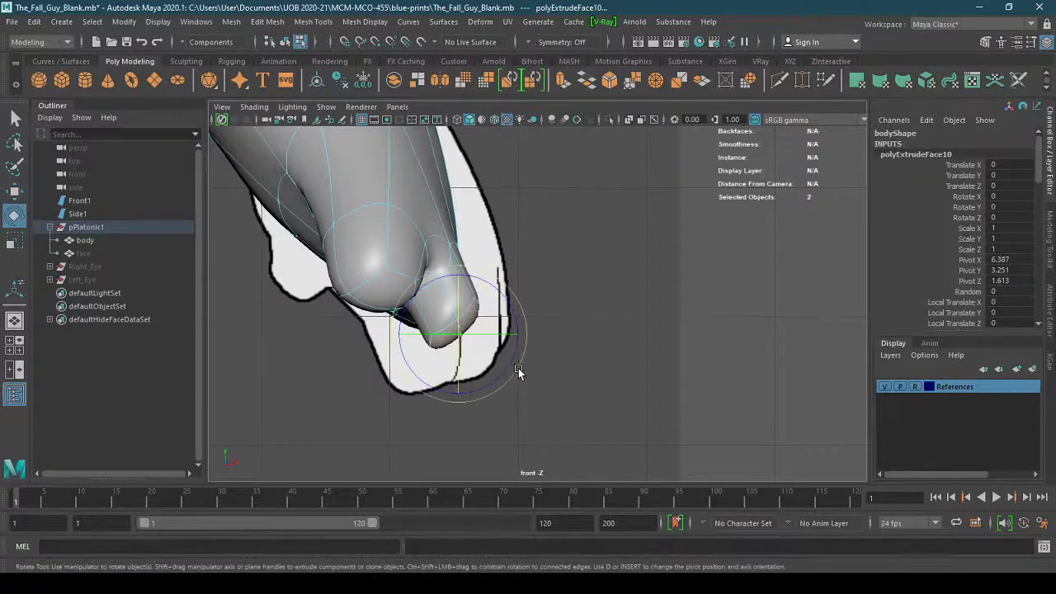
left_click_drag(520, 371, 503, 394)
key("r")
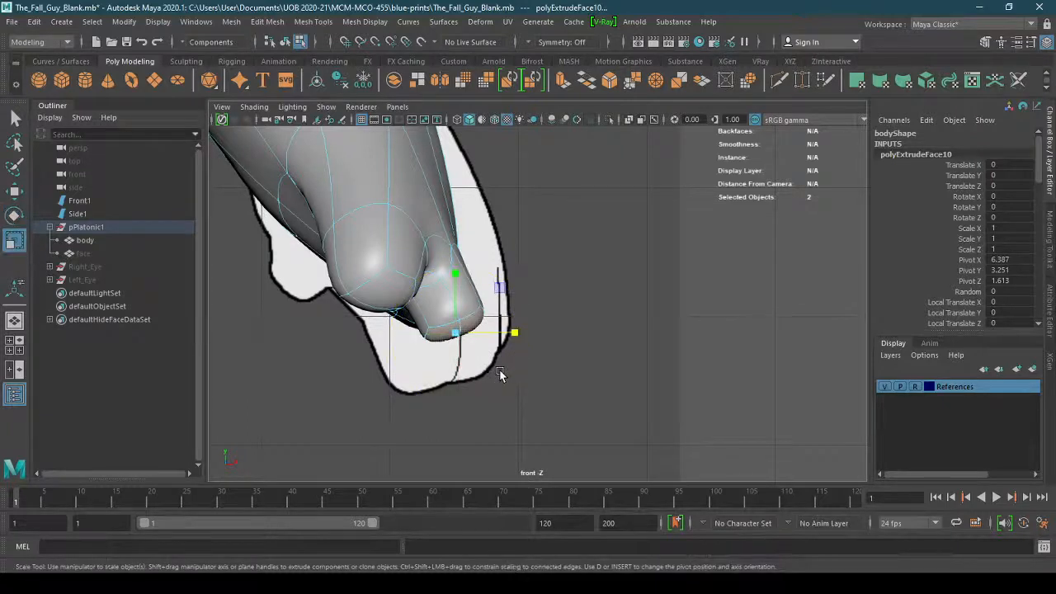
key("w")
middle_click_drag(501, 290, 495, 311)
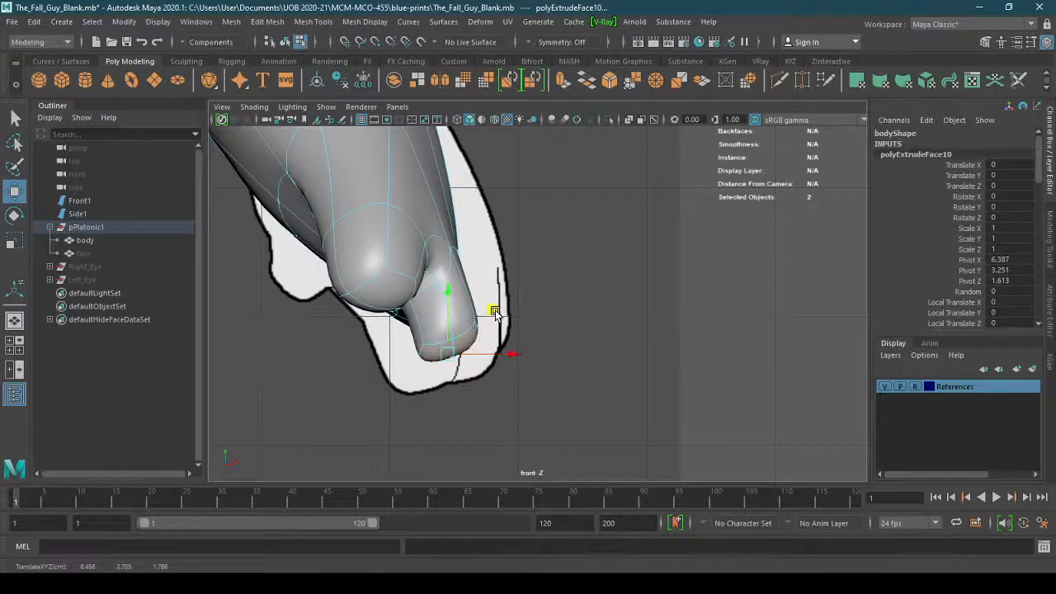
key("e")
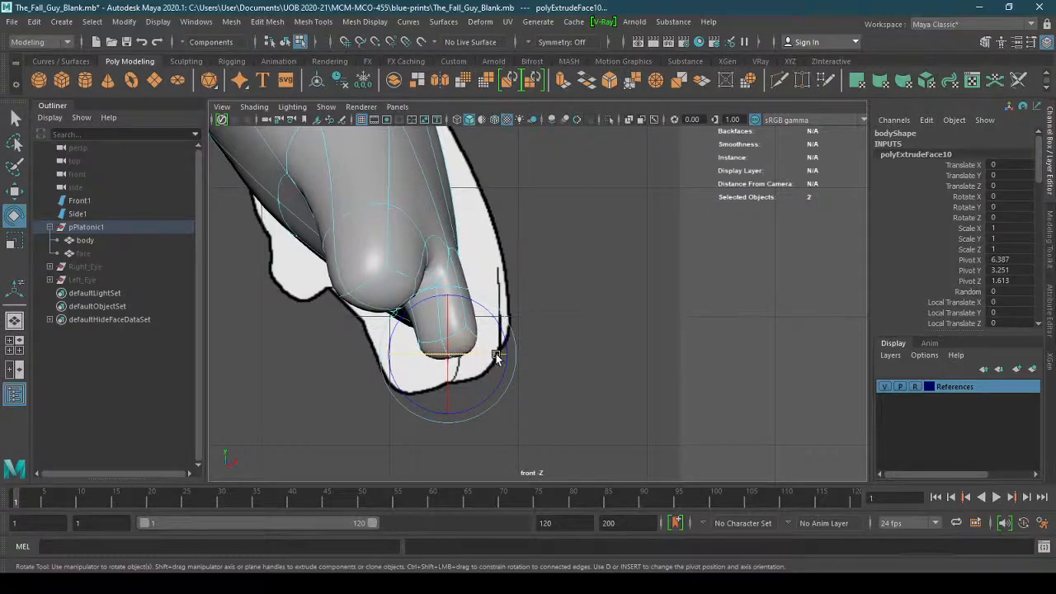
left_click_drag(505, 387, 504, 384)
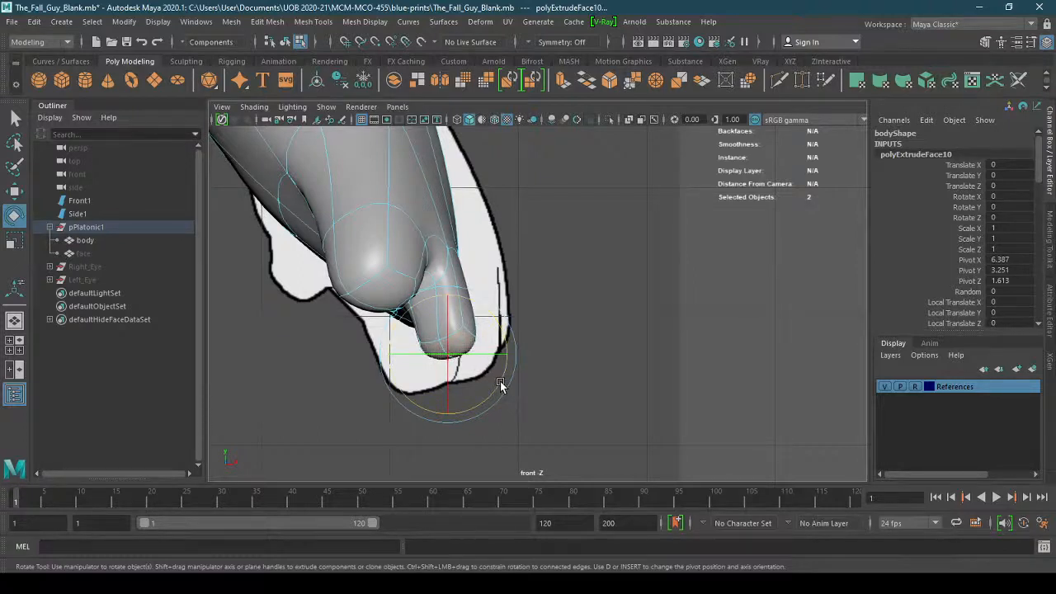
Extrude the fingertip faces down towards the reference outline, scale the new end narrower and flatter, and lower it
key("w")
left_click_drag(495, 306, 446, 343)
key("r")
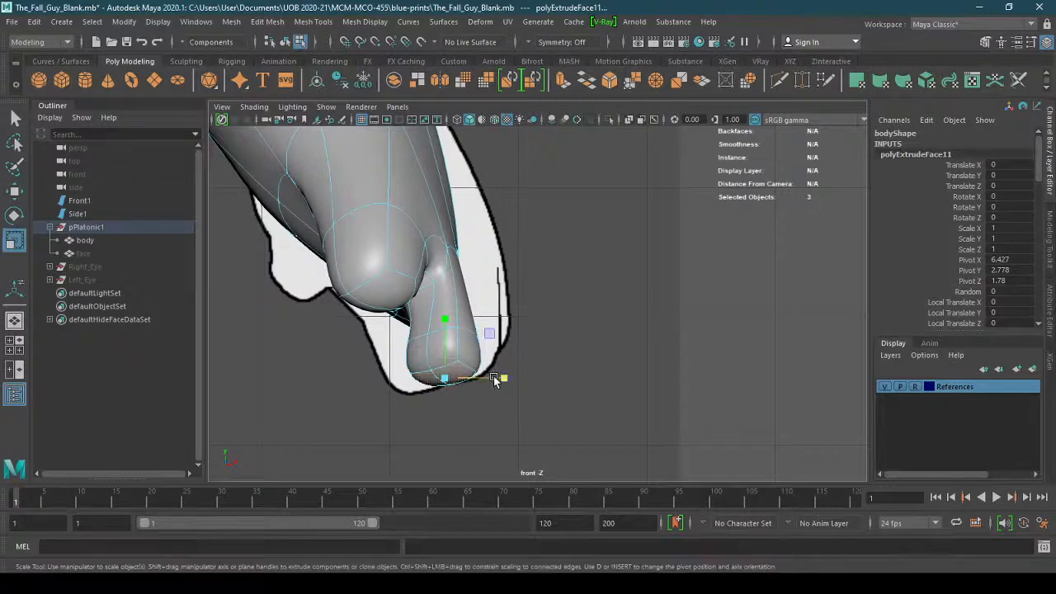
left_click_drag(447, 381, 427, 392)
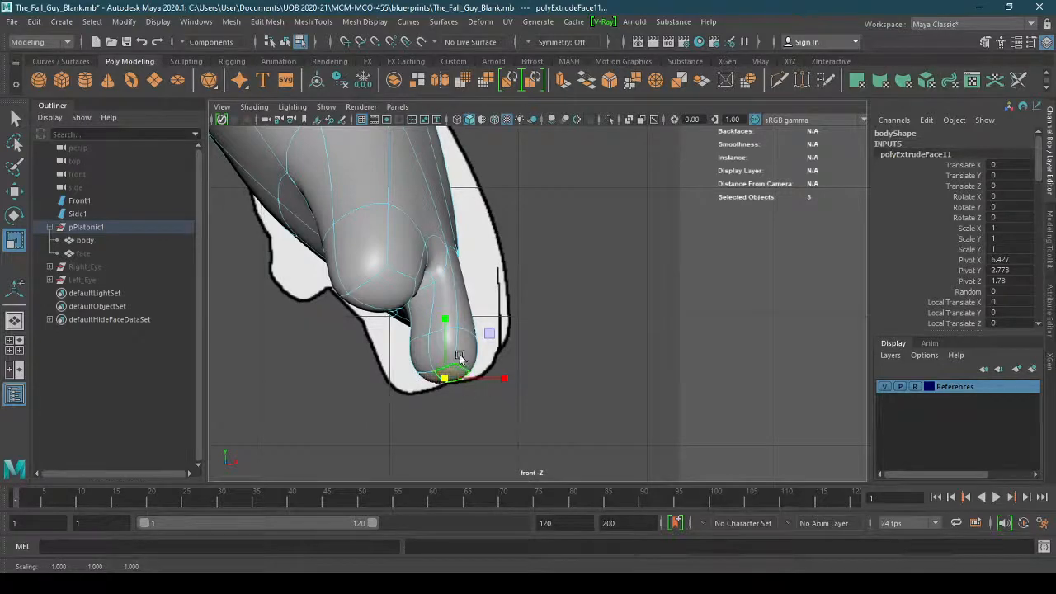
left_click_drag(445, 322, 449, 384)
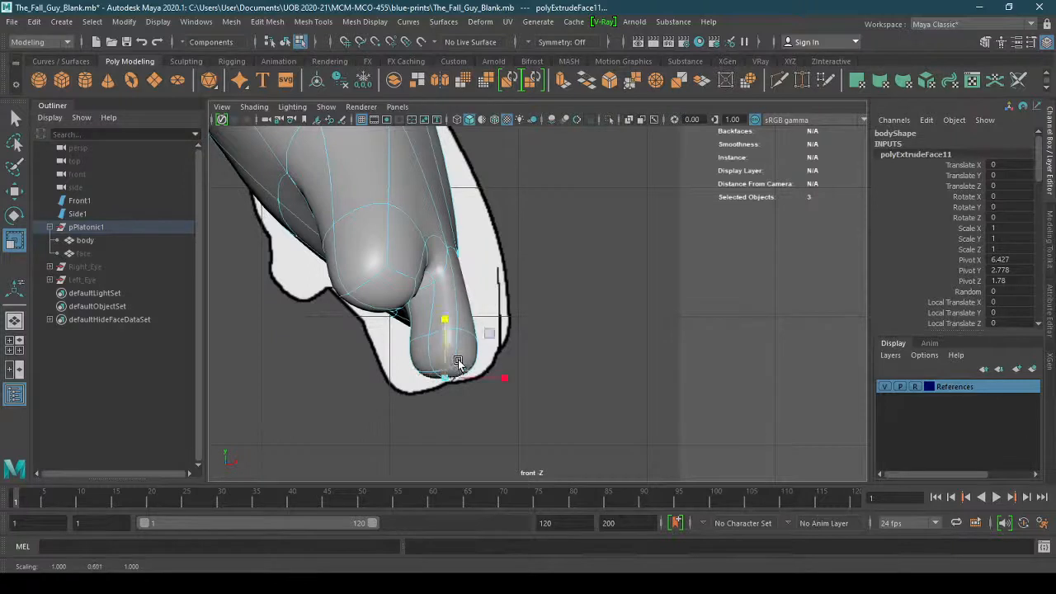
left_click_drag(446, 324, 450, 339)
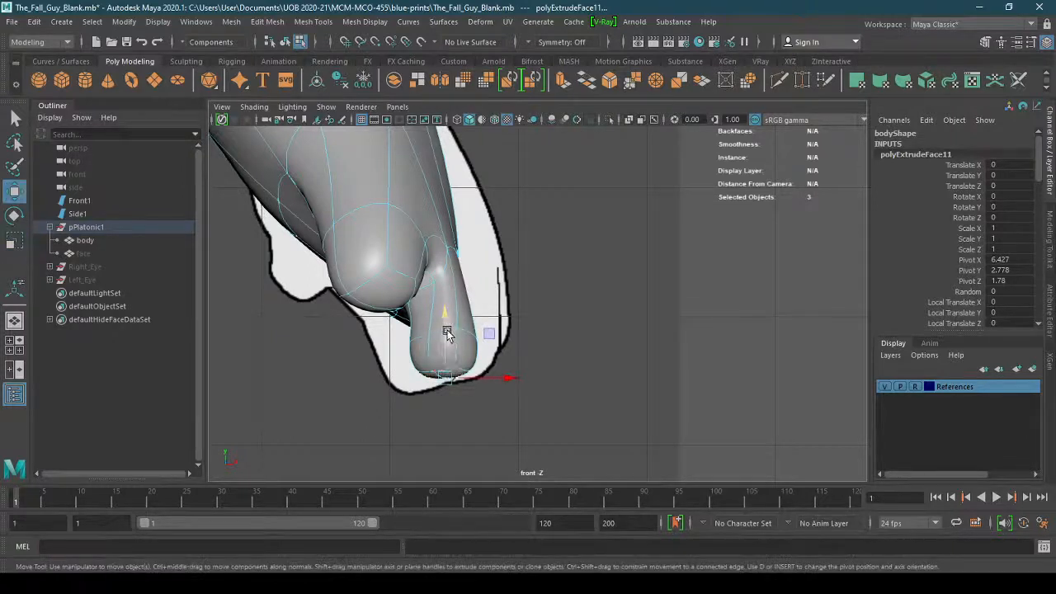
key("w")
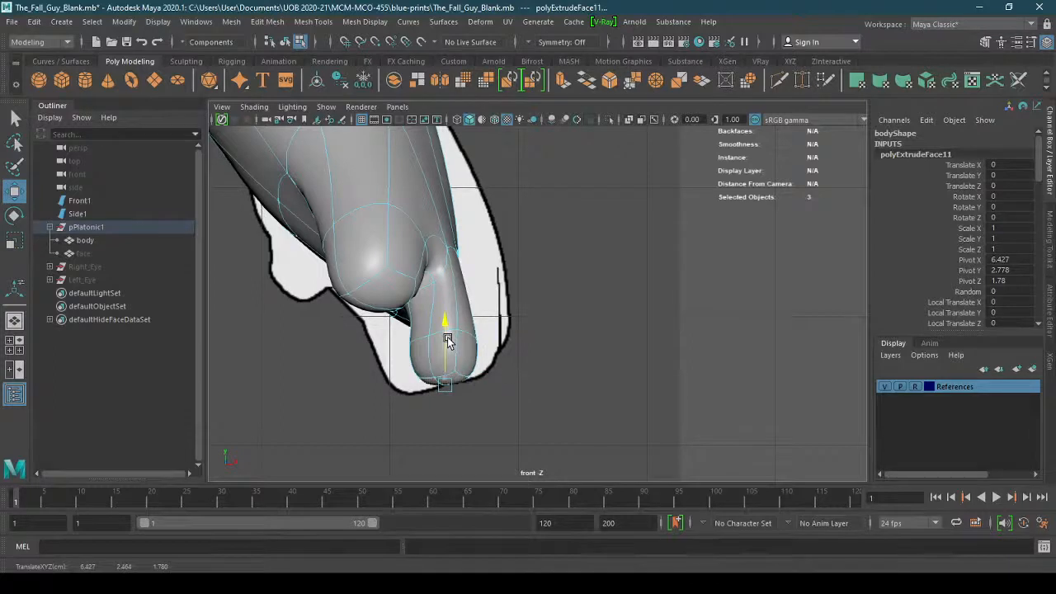
left_click_drag(446, 341, 448, 342)
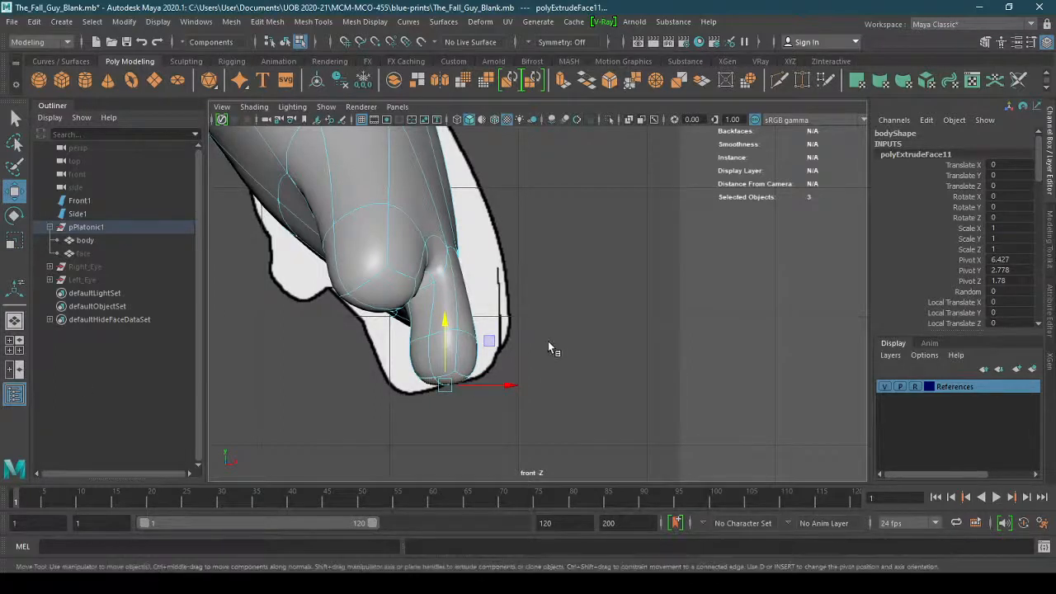
Return to the perspective view and undo the fingertip's second extrusion with its scaling and moves
left_click(397, 106)
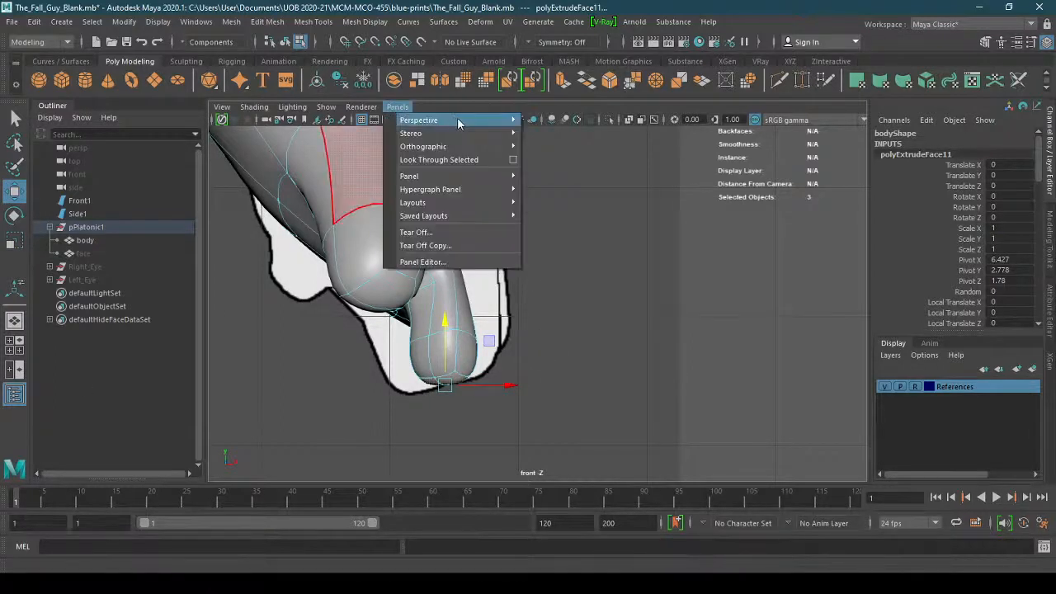
mouse_move(437, 121)
left_click(544, 122)
left_click_drag(557, 152, 575, 280, "alt")
key("ctrl+z")
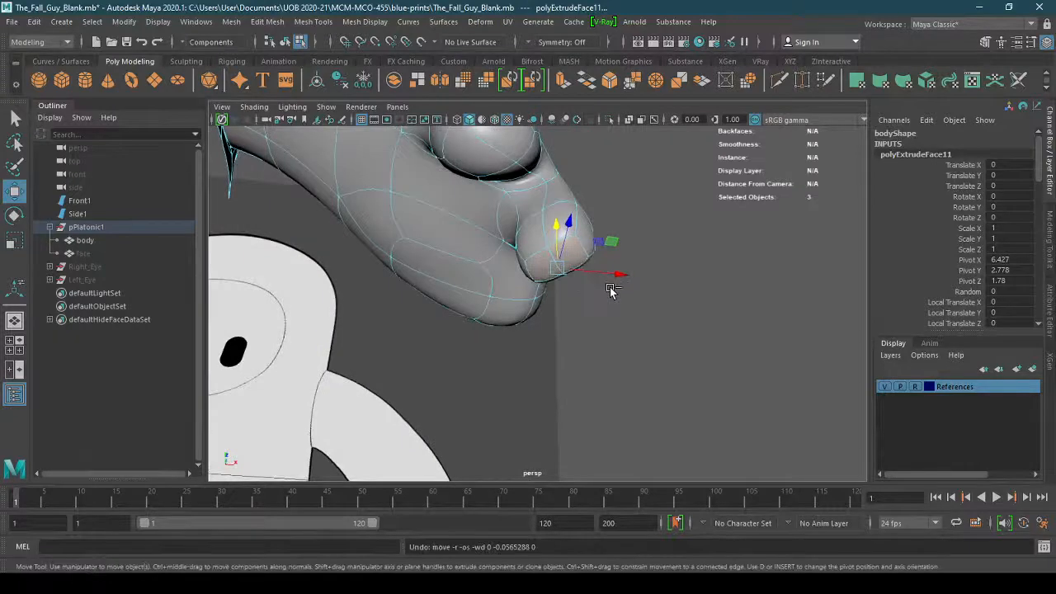
key("ctrl+z")
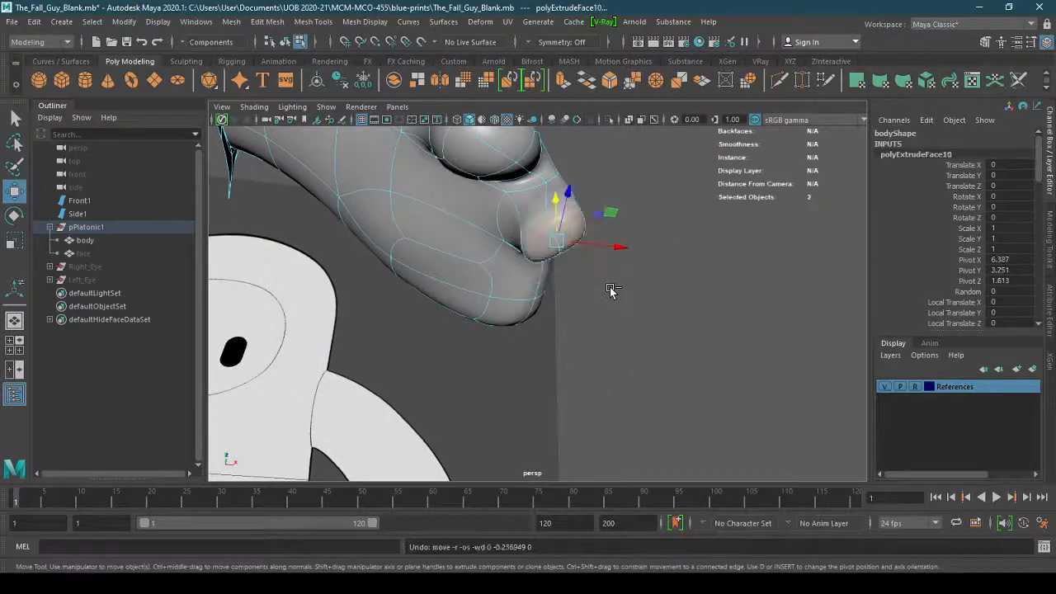
key("ctrl+z")
In the front orthographic view, raise, rotate and shift the finger's end faces inward with soft selection on
left_click_drag(611, 291, 544, 276, "alt")
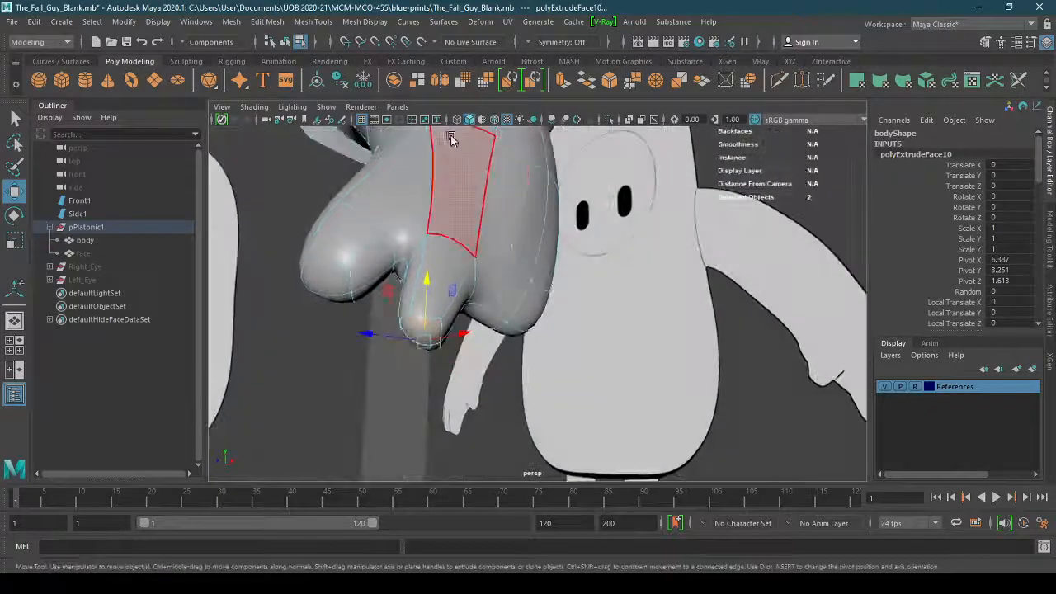
left_click(397, 107)
mouse_move(505, 135)
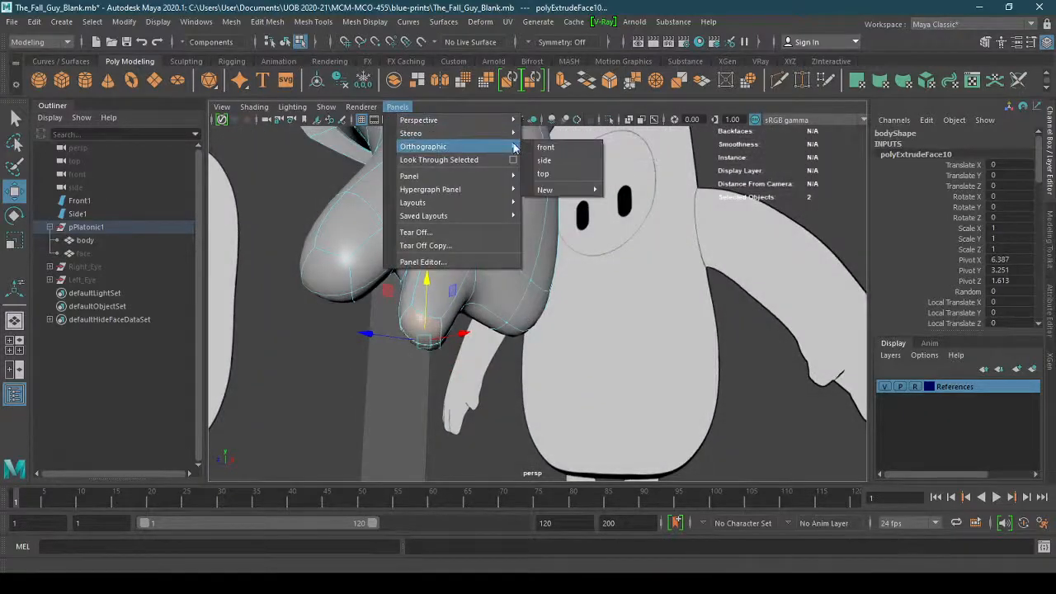
left_click(568, 143)
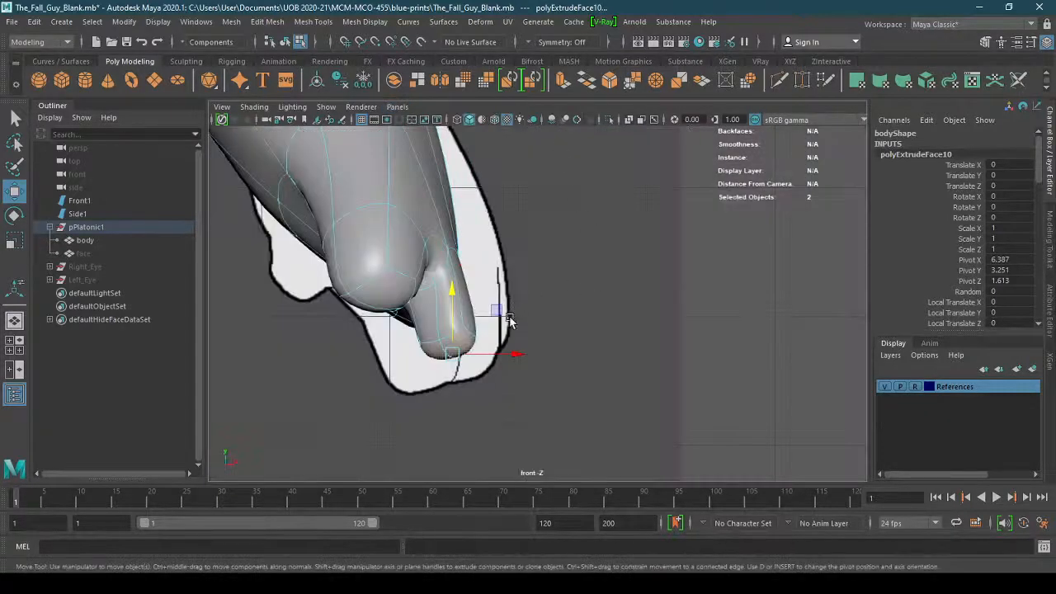
key("b")
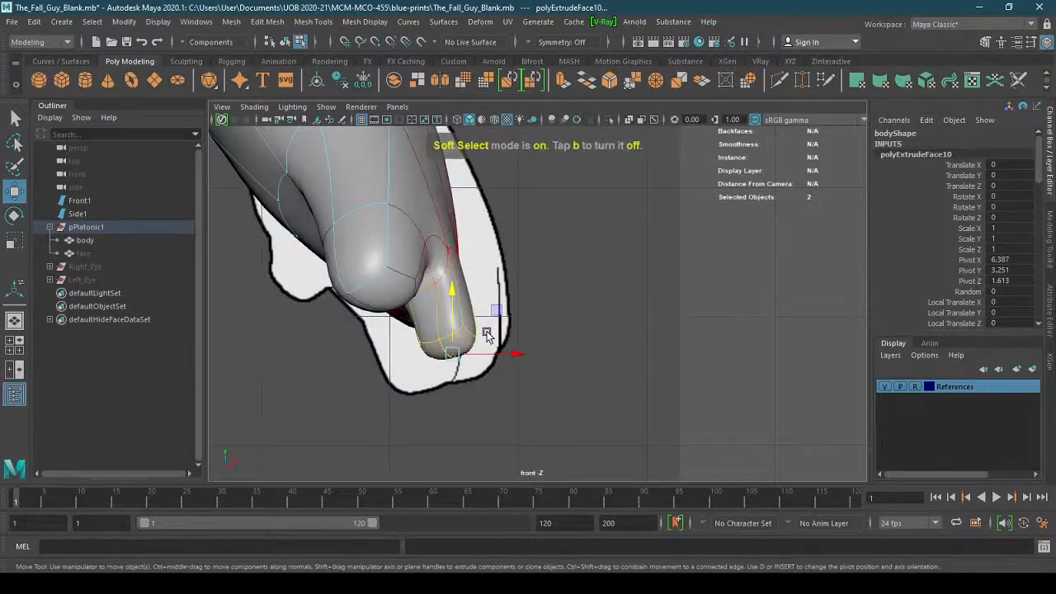
mouse_move(451, 312)
left_mouse_down()
mouse_move(389, 305)
mouse_move(453, 324)
mouse_move(453, 338)
mouse_move(456, 312)
left_mouse_up()
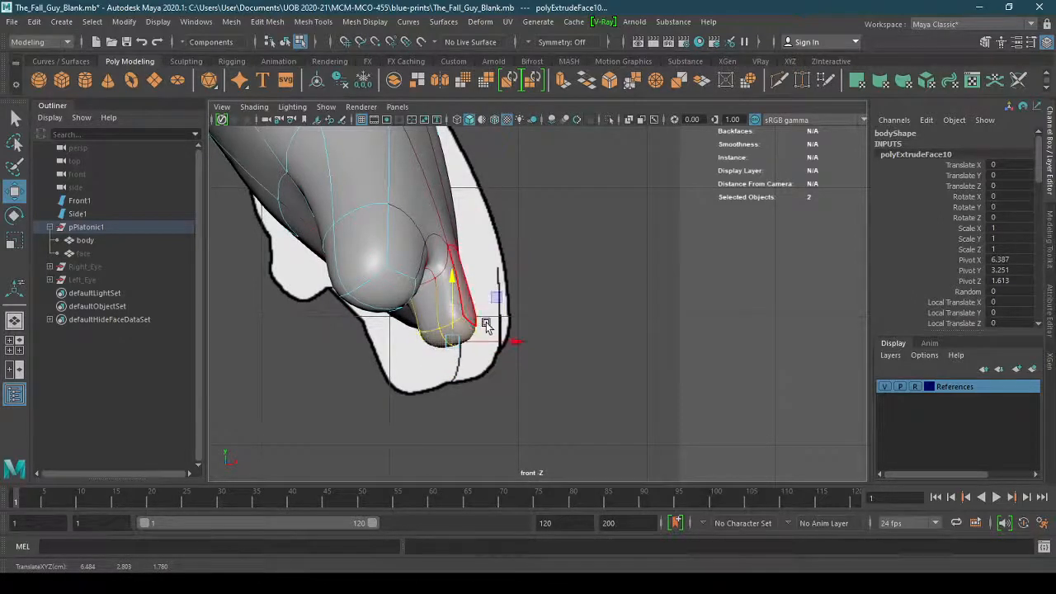
key("e")
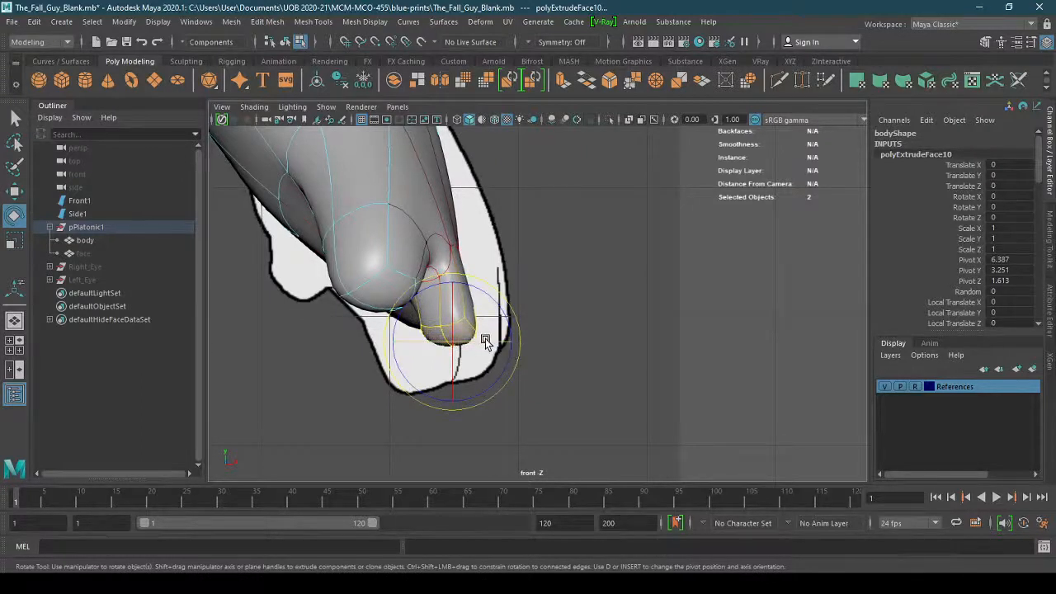
key("w")
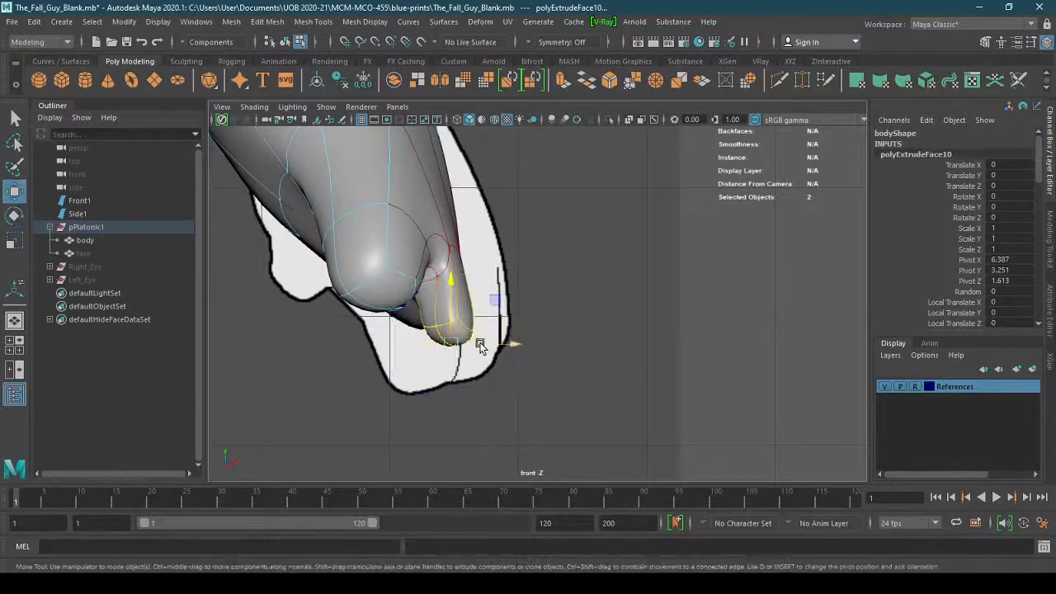
left_click_drag(494, 345, 482, 346)
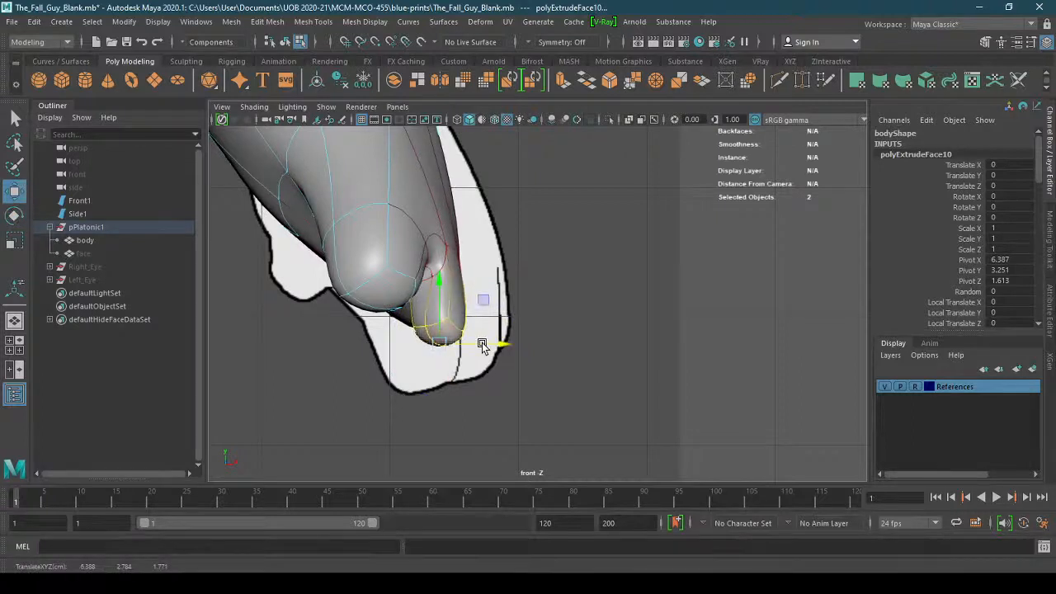
left_click_drag(441, 309, 442, 315)
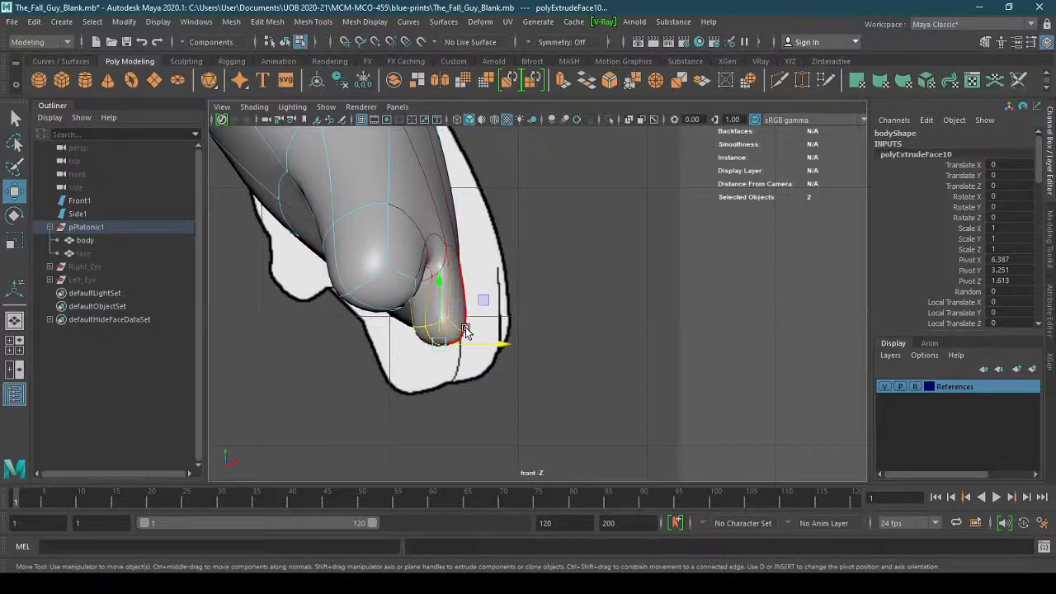
left_click_drag(440, 287, 442, 321, "shift")
key("r")
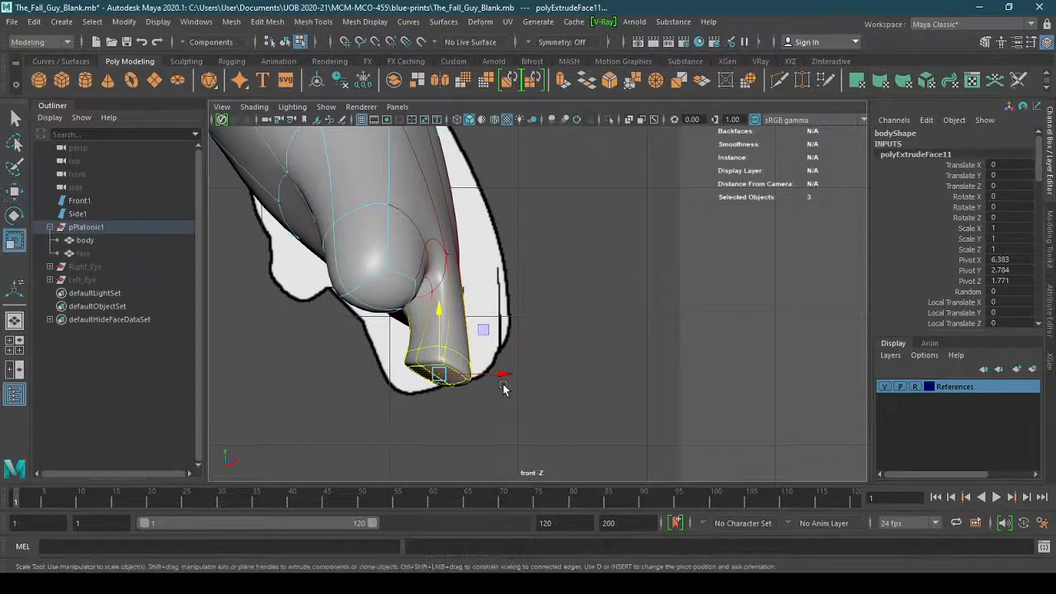
left_click_drag(438, 375, 438, 386)
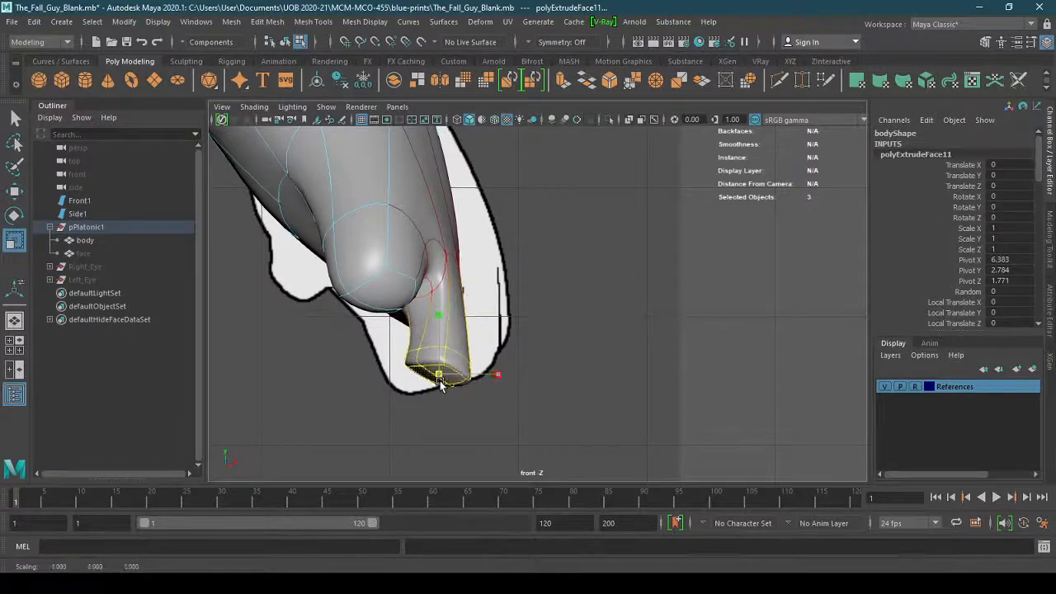
key("ctrl+z")
key("ctrl+z")
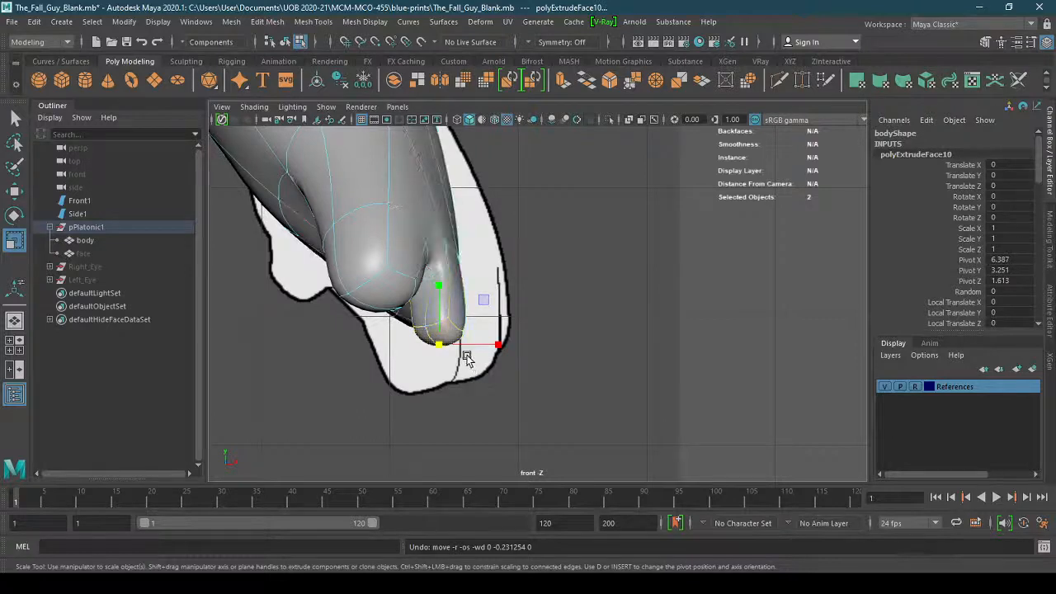
left_click_drag(439, 307, 442, 339, "shift")
key("ctrl+z")
key("ctrl+z")
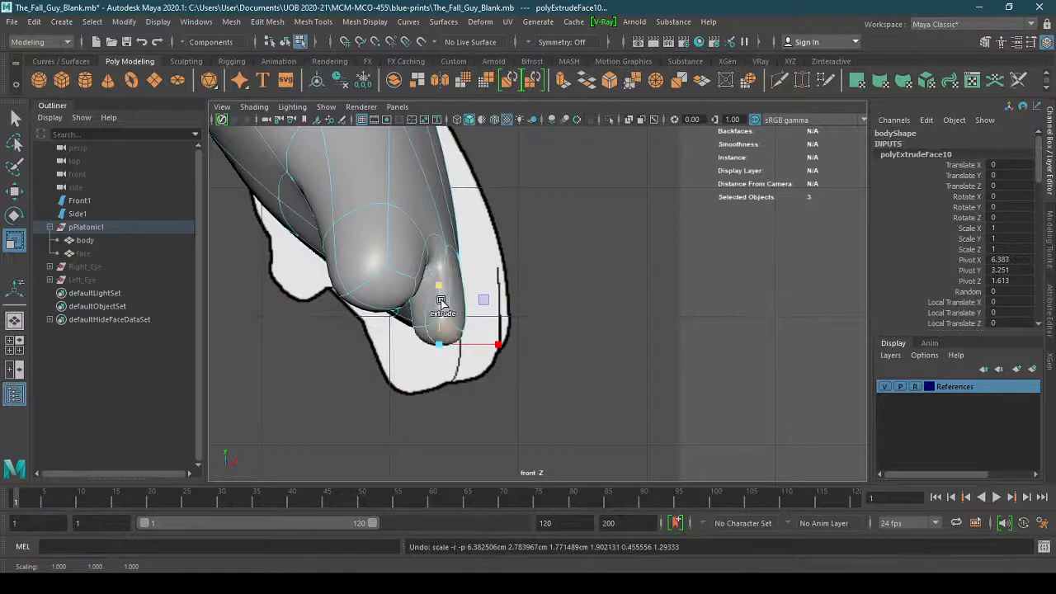
Extrude the fingertip faces down to the bottom of the front reference outline and rotate the new end
key("w")
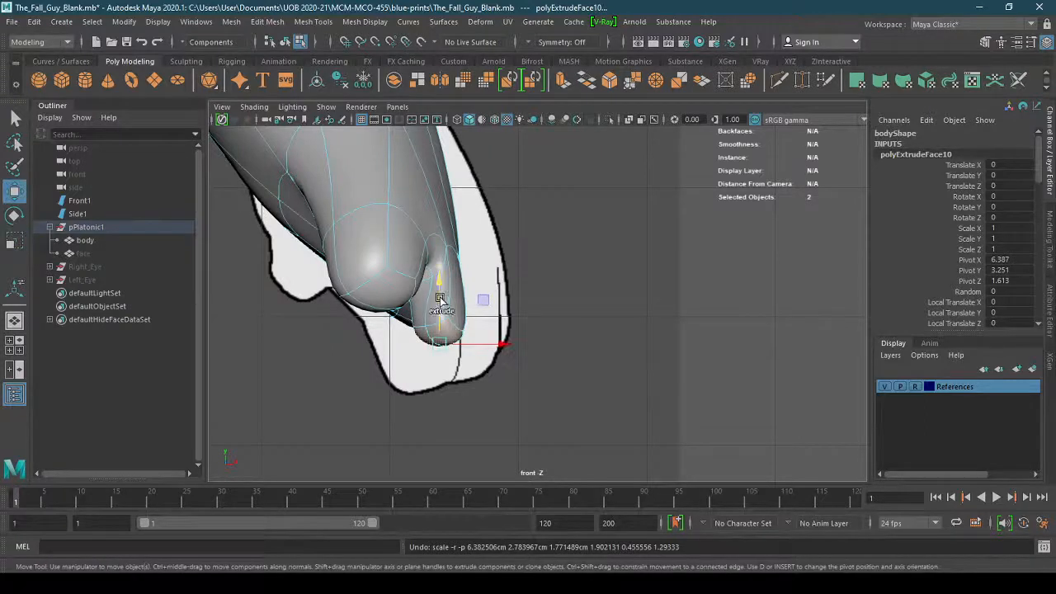
left_click_drag(439, 299, 439, 337, "shift")
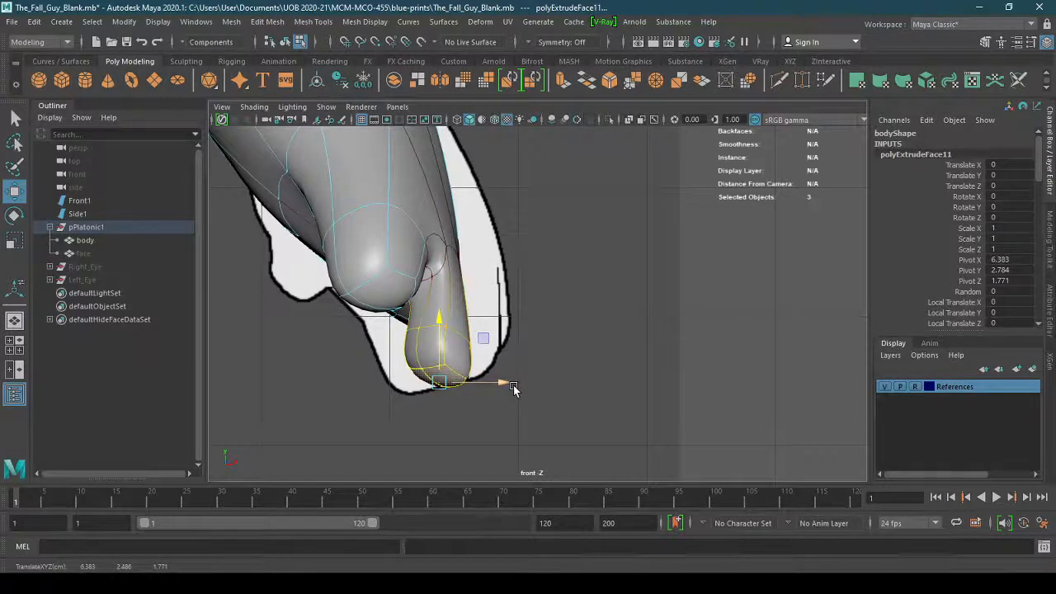
key("e")
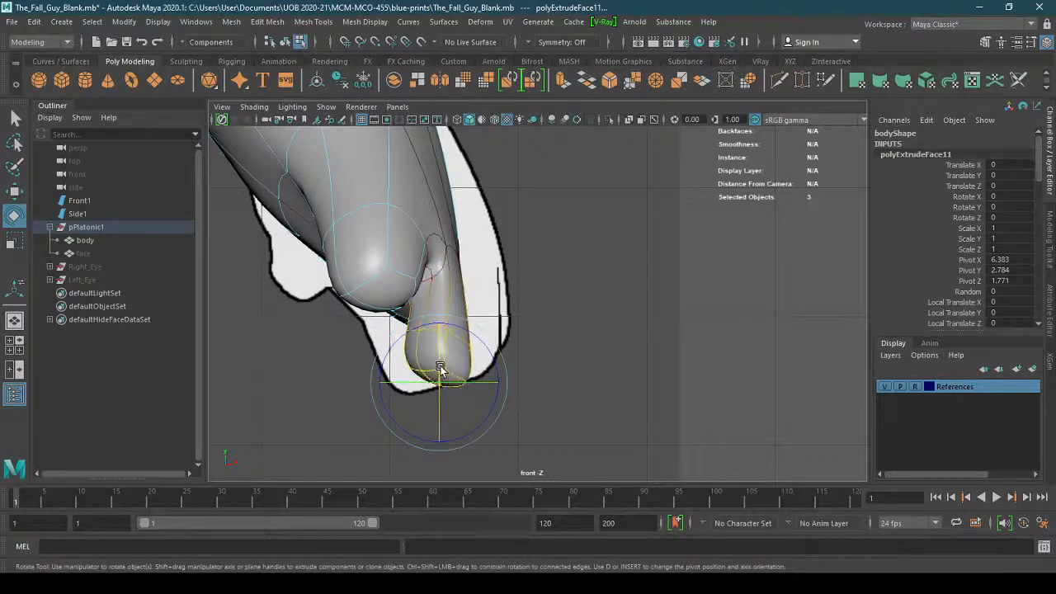
mouse_move(497, 412)
left_mouse_down()
mouse_move(510, 388)
mouse_move(495, 384)
mouse_move(498, 394)
left_mouse_up()
key("ctrl+z")
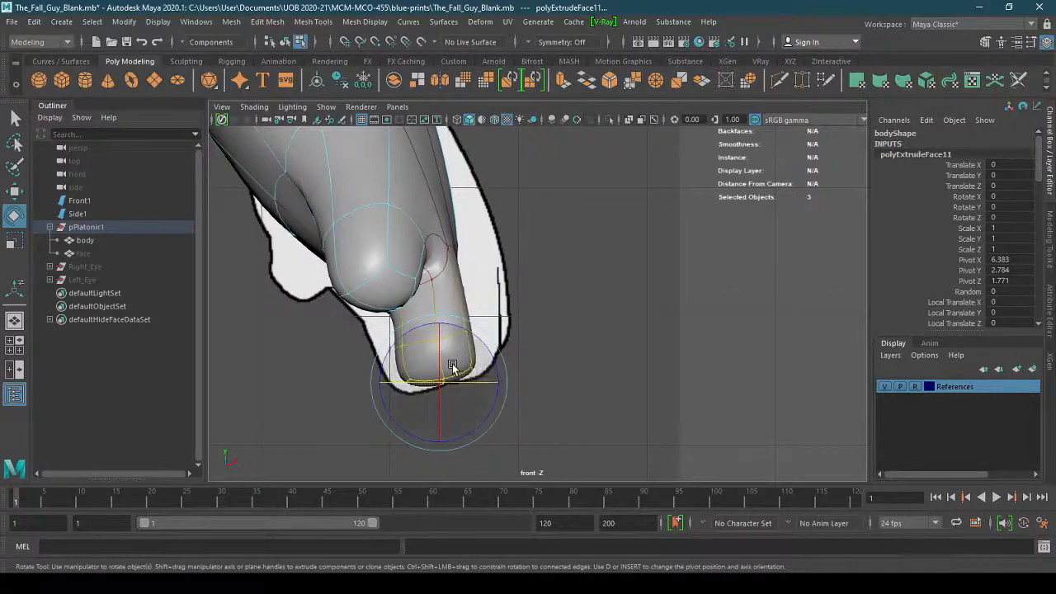
key("b")
left_click_drag(451, 363, 493, 386)
key("r")
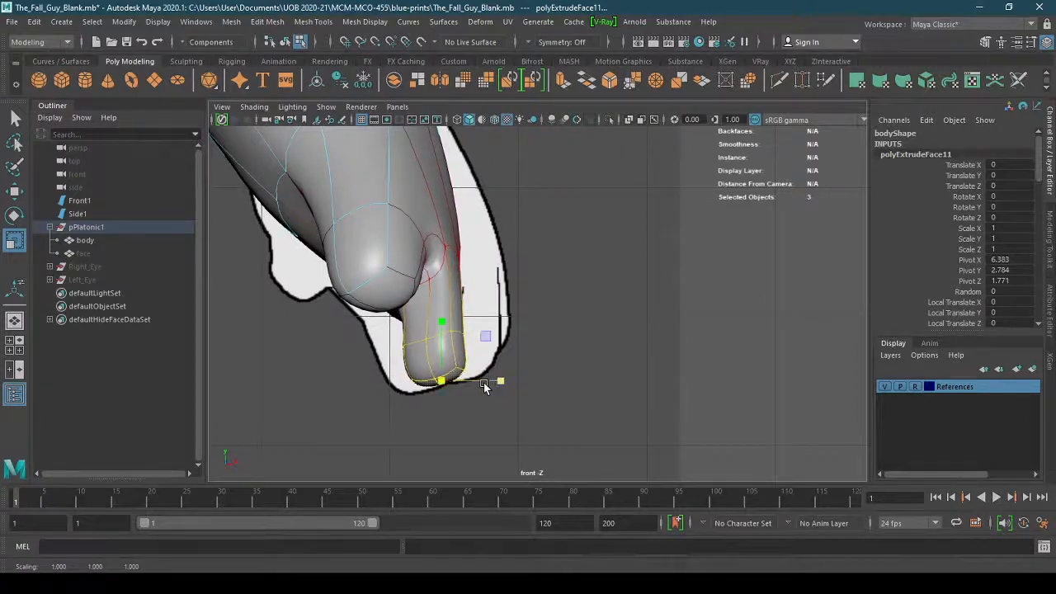
Tilt the fingertip's end faces and shift them slightly inward so the finger sits inside the outline
key("e")
left_click_drag(503, 413, 494, 419)
key("w")
left_click_drag(489, 379, 482, 391)
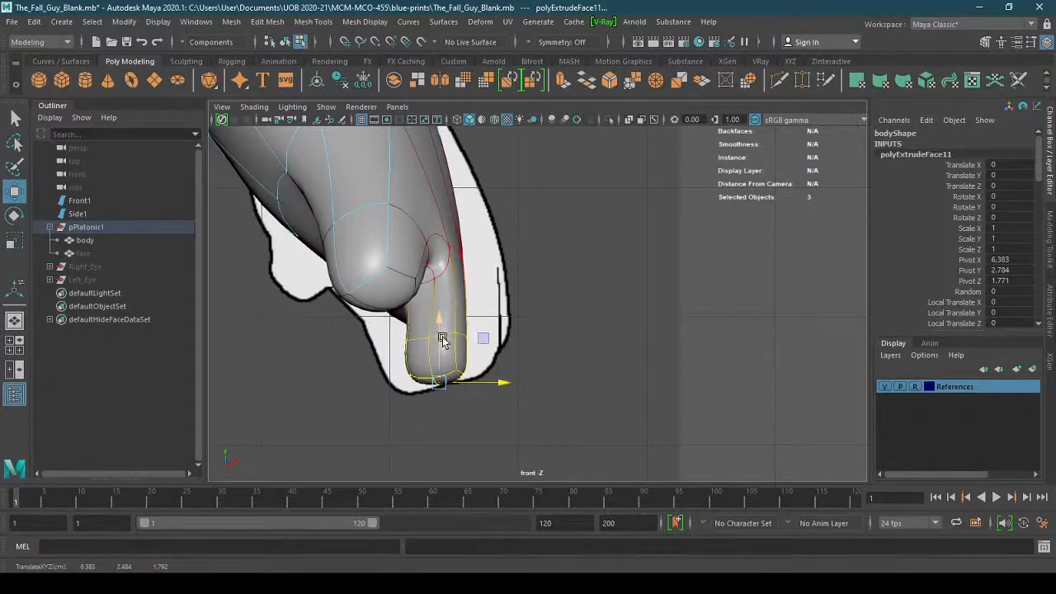
Move the edge across the middle of the finger up and slightly outward
right_click_drag(443, 337, 430, 207)
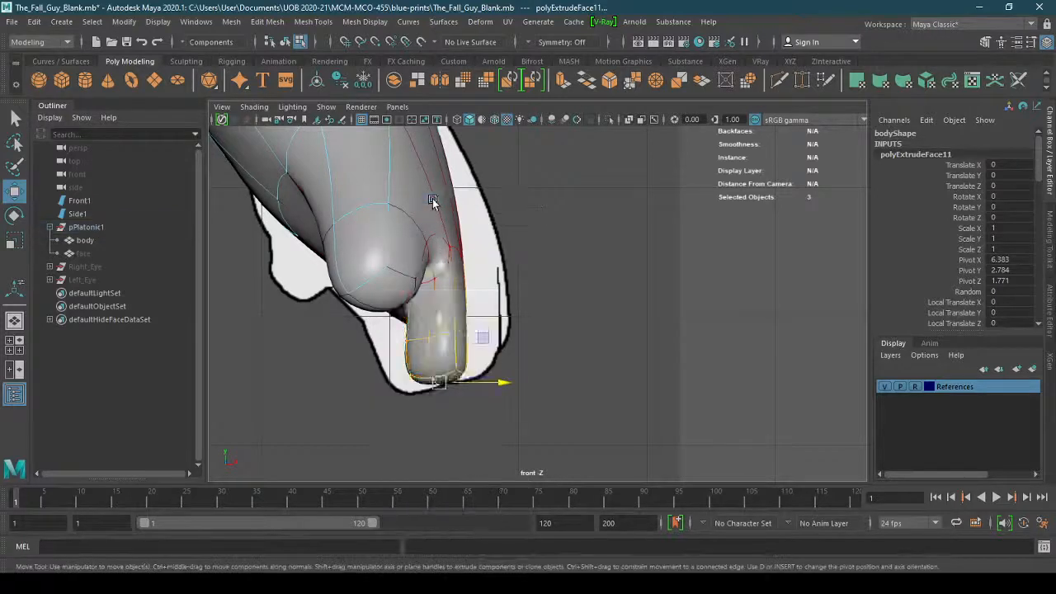
left_click(441, 338)
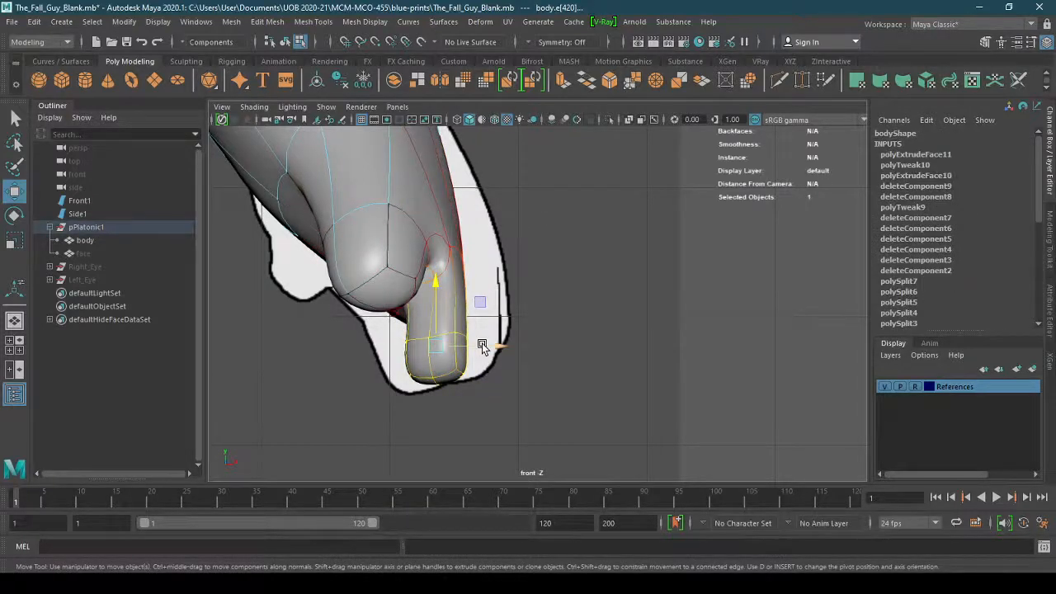
left_click_drag(438, 304, 438, 289)
left_click_drag(486, 325, 489, 326)
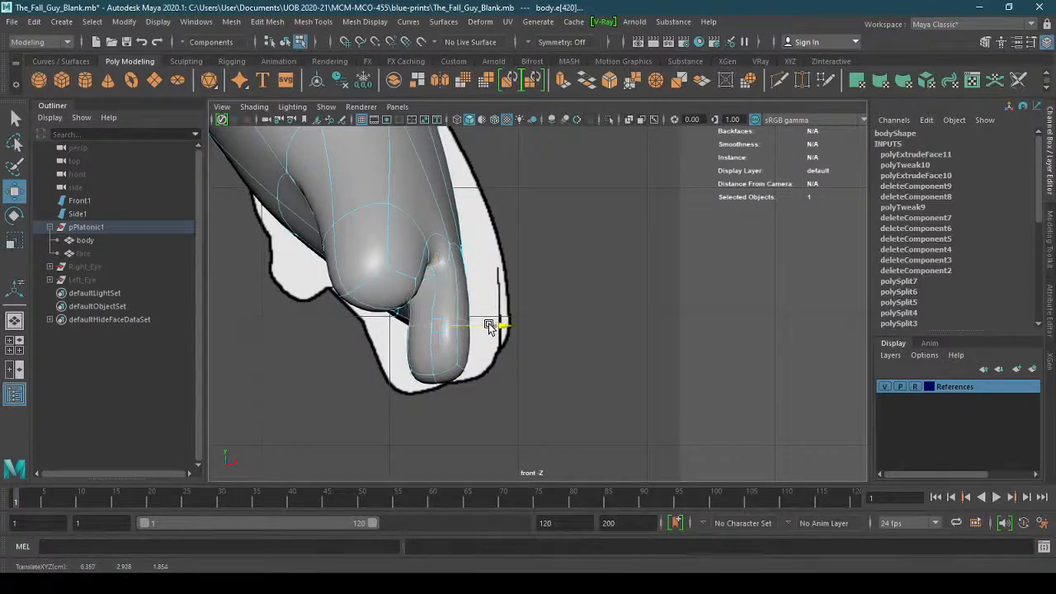
Return to the perspective view and examine the extruded finger from the side and below
left_click(397, 106)
mouse_move(446, 121)
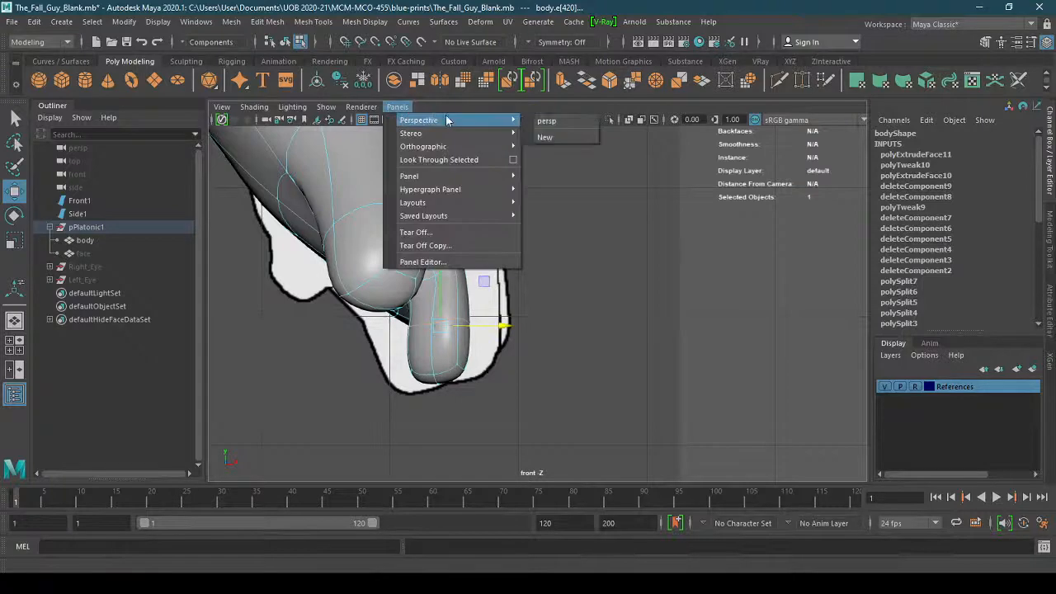
left_click(551, 120)
left_click_drag(575, 226, 551, 243, "alt")
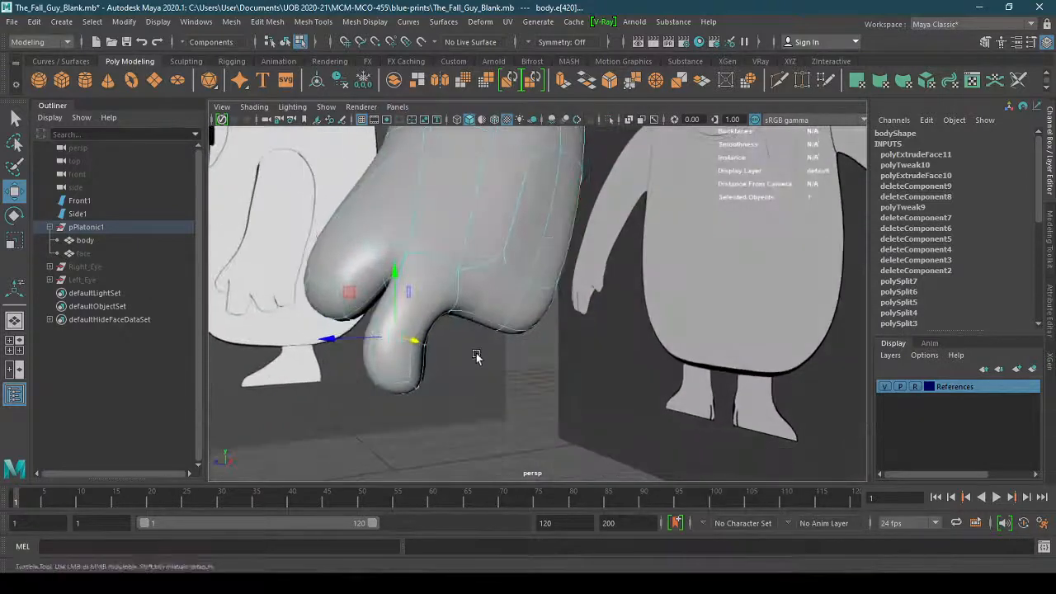
left_click_drag(479, 358, 424, 355, "alt")
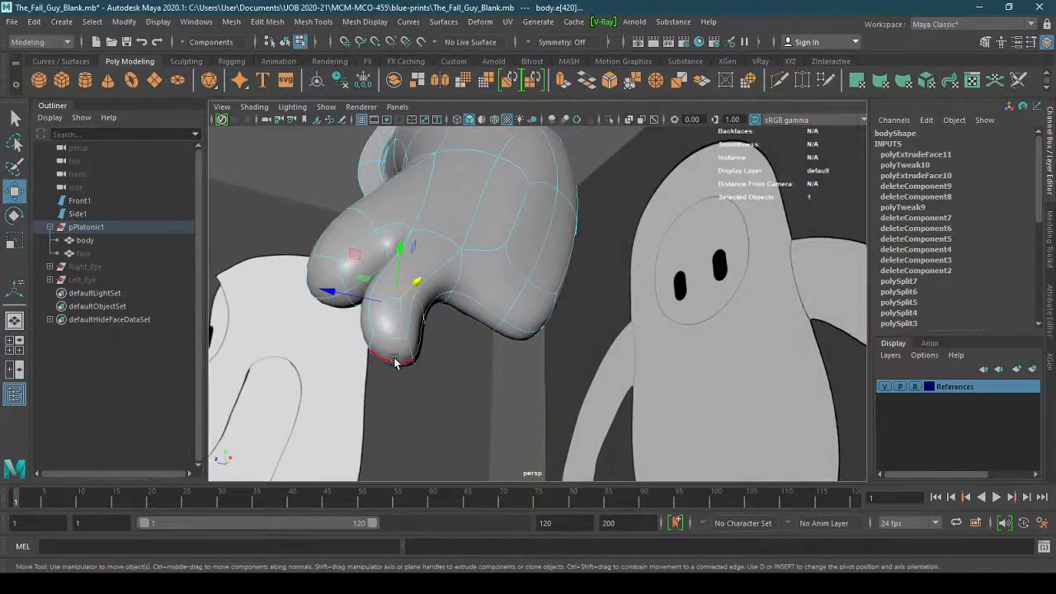
left_click(394, 362)
mouse_move(343, 363)
left_mouse_down()
mouse_move(328, 355)
mouse_move(351, 360)
left_mouse_up()
key("ctrl+z")
key("b")
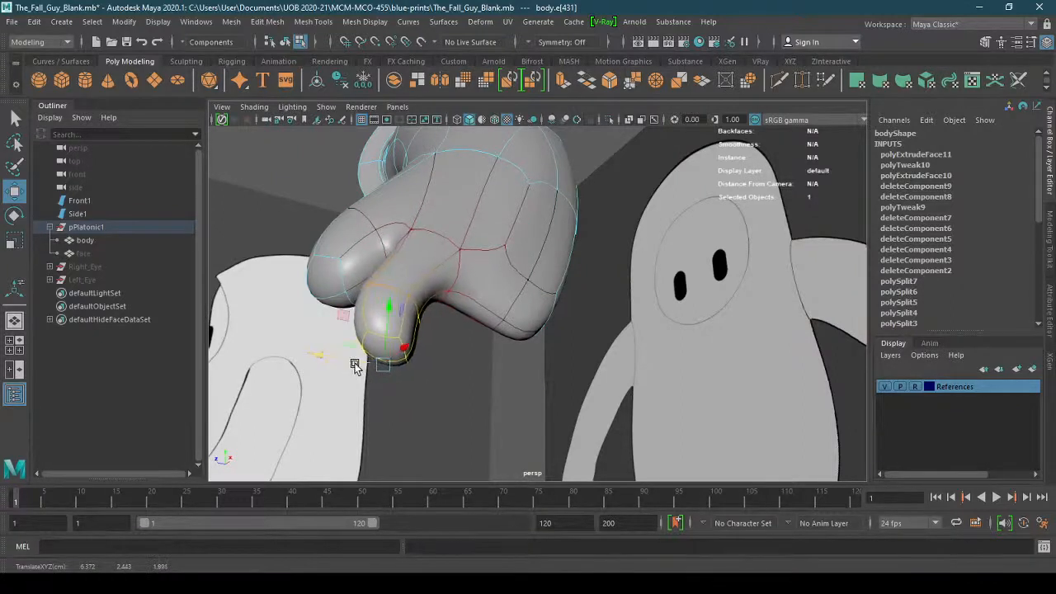
key("ctrl+z")
Adjust the depth position of the finger's middle edge along the Z axis with soft selection
left_click_drag(420, 349, 313, 345)
left_click_drag(400, 373, 378, 345, "alt")
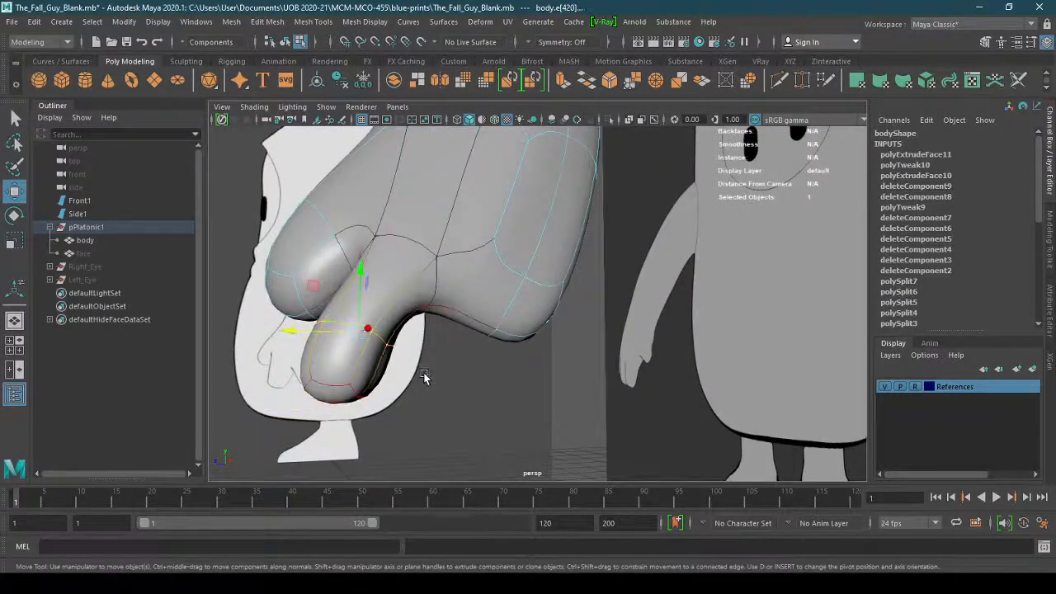
left_click_drag(316, 334, 335, 339)
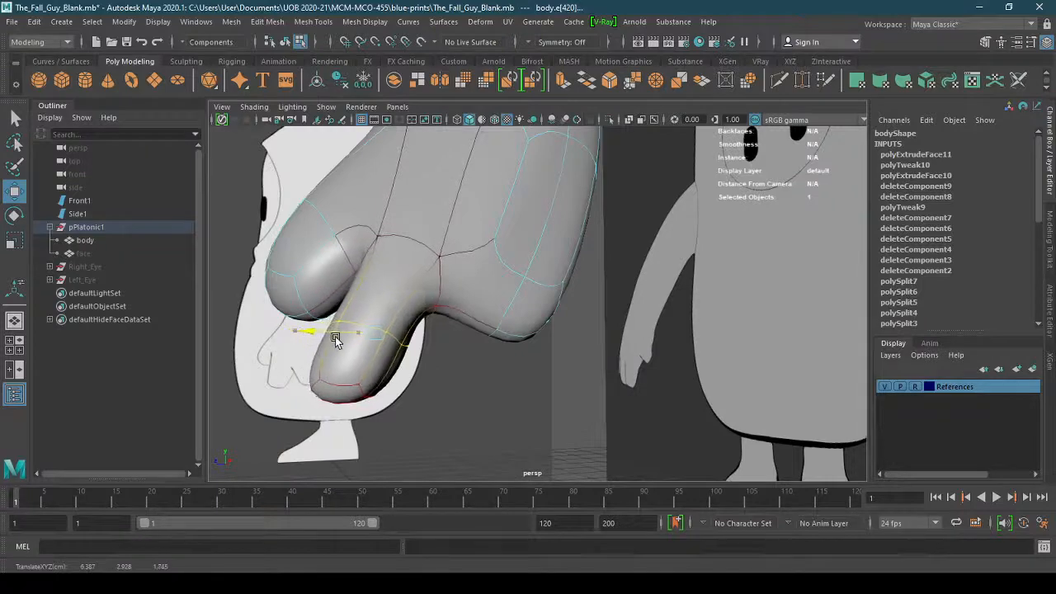
Select the fingertip's lower corner vertex and reposition it to round the tip
left_click_drag(388, 396, 374, 358, "alt")
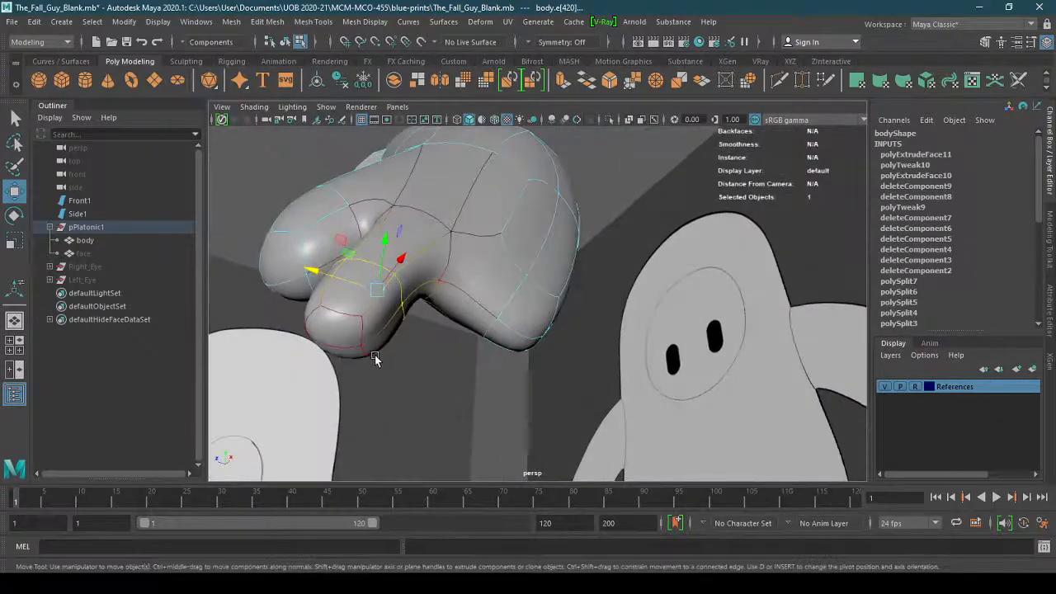
right_click_drag(366, 239, 299, 233)
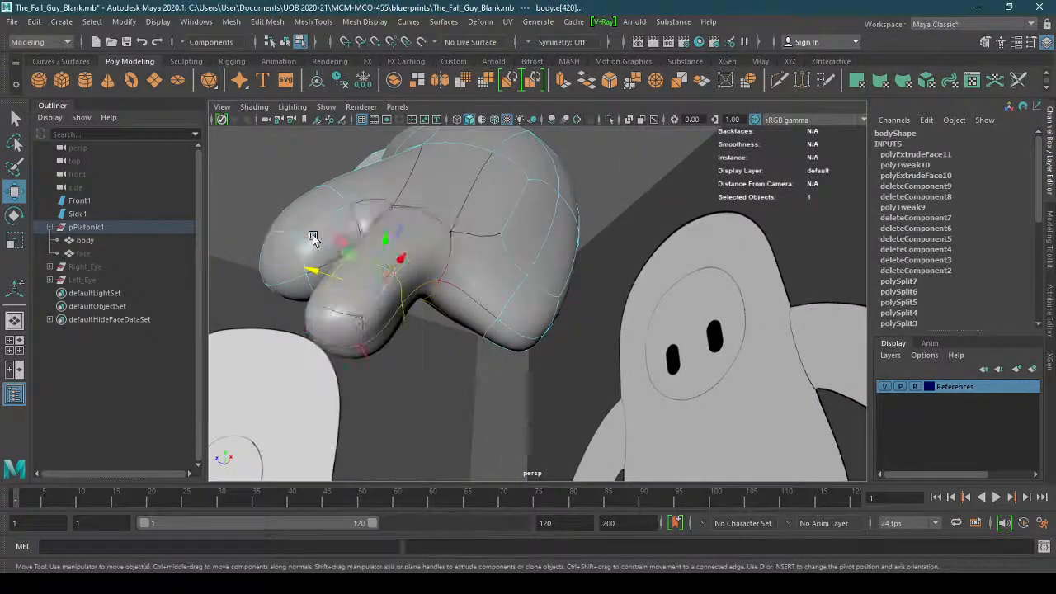
left_click(361, 345)
left_click_drag(395, 392, 374, 400, "alt")
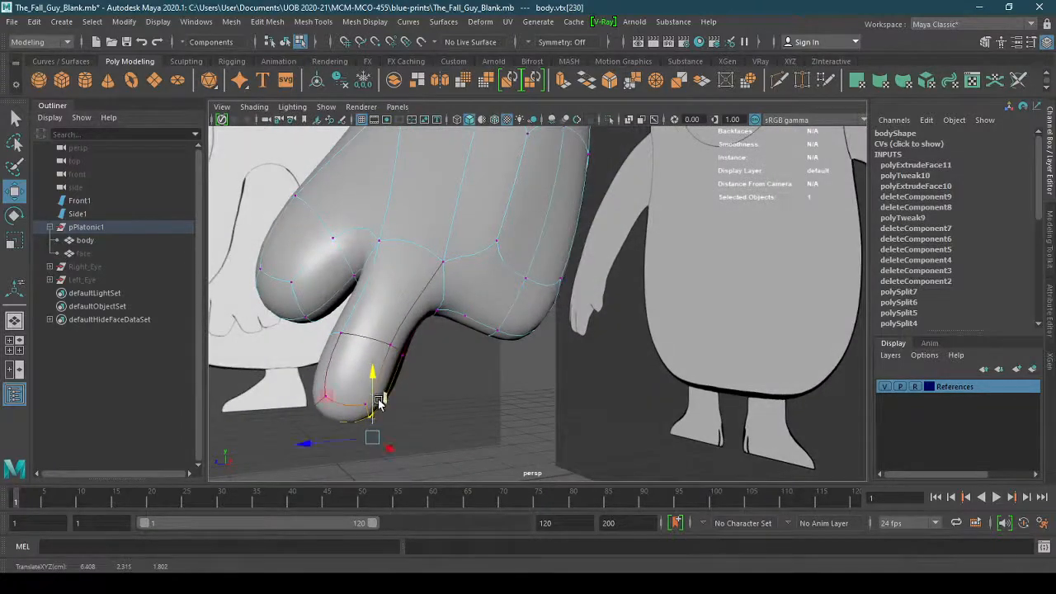
left_click_drag(373, 403, 750, 367)
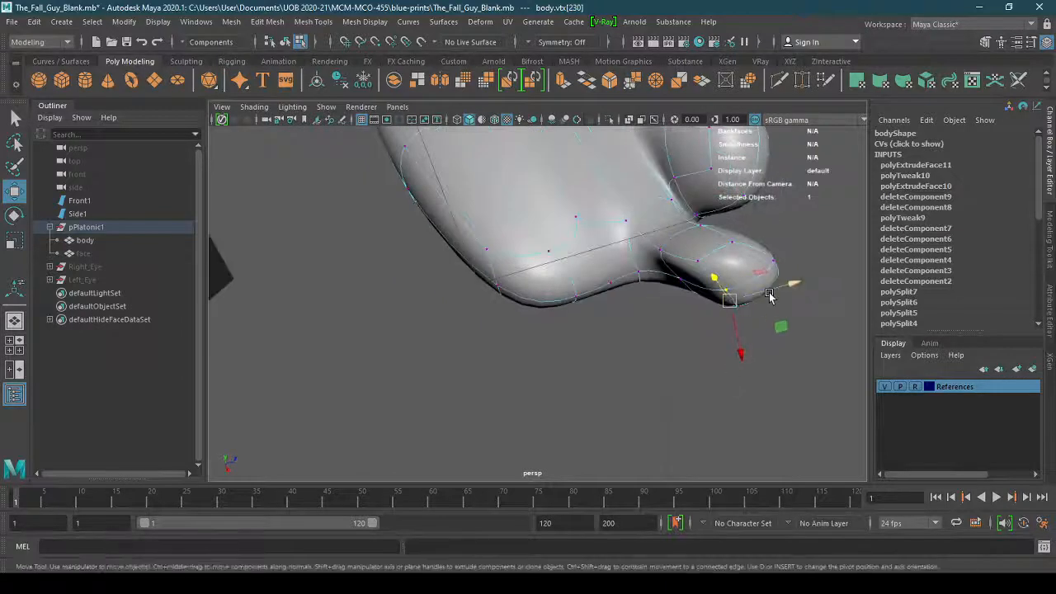
Shift the side vertex at the finger's middle and the fingertip corner vertex outward along the Z axis
left_click_drag(754, 330, 788, 387)
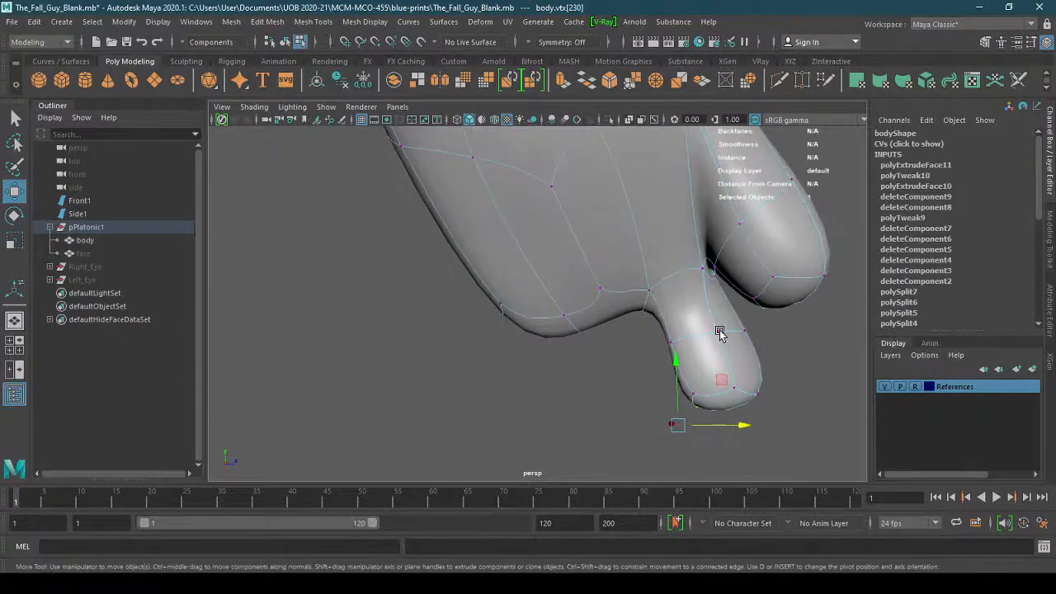
left_click_drag(753, 329, 767, 324)
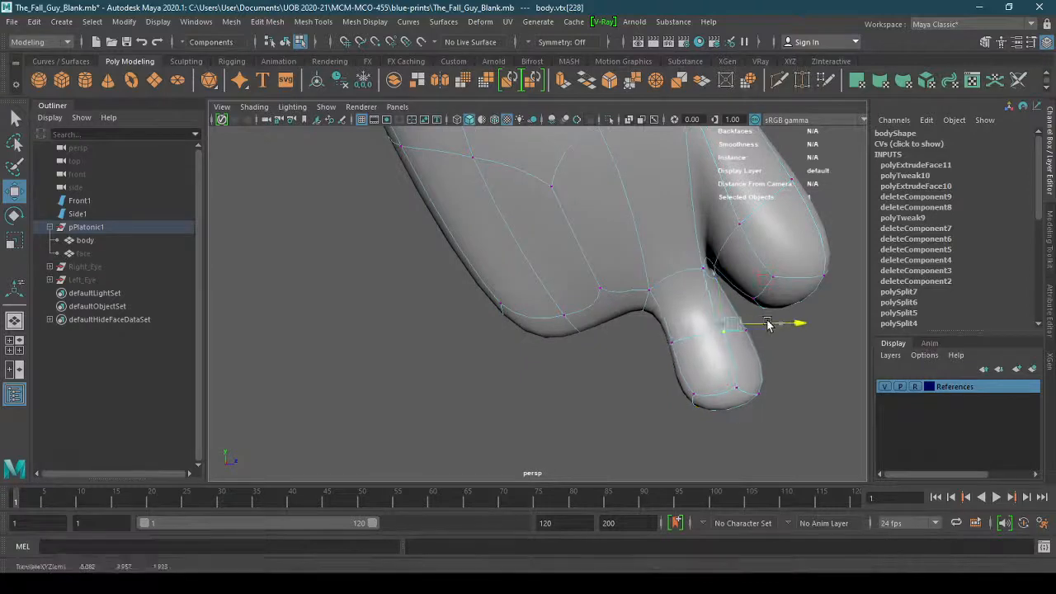
left_click(745, 392)
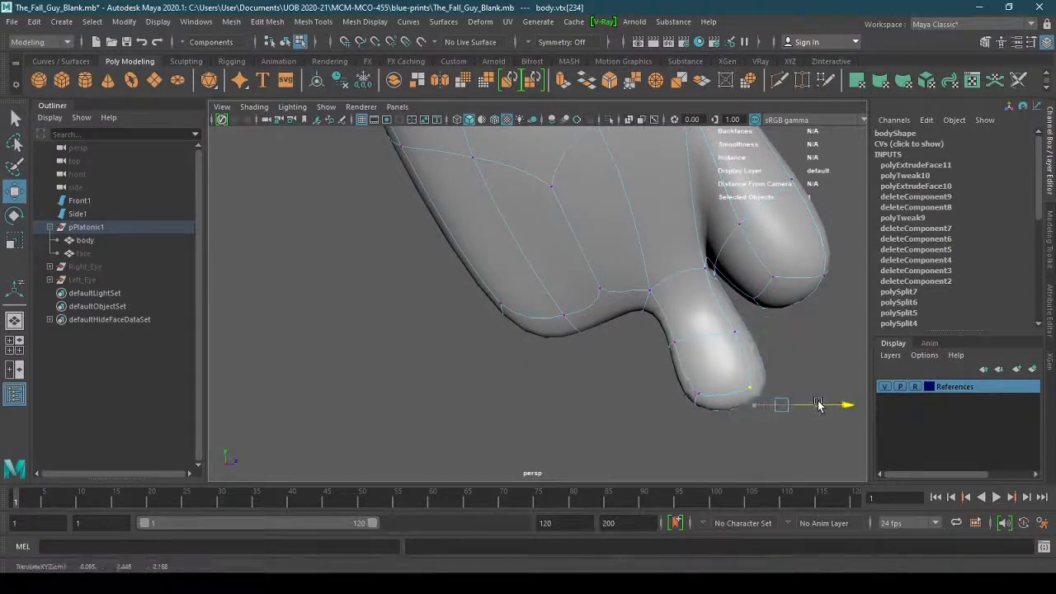
left_click_drag(786, 425, 638, 391, "alt")
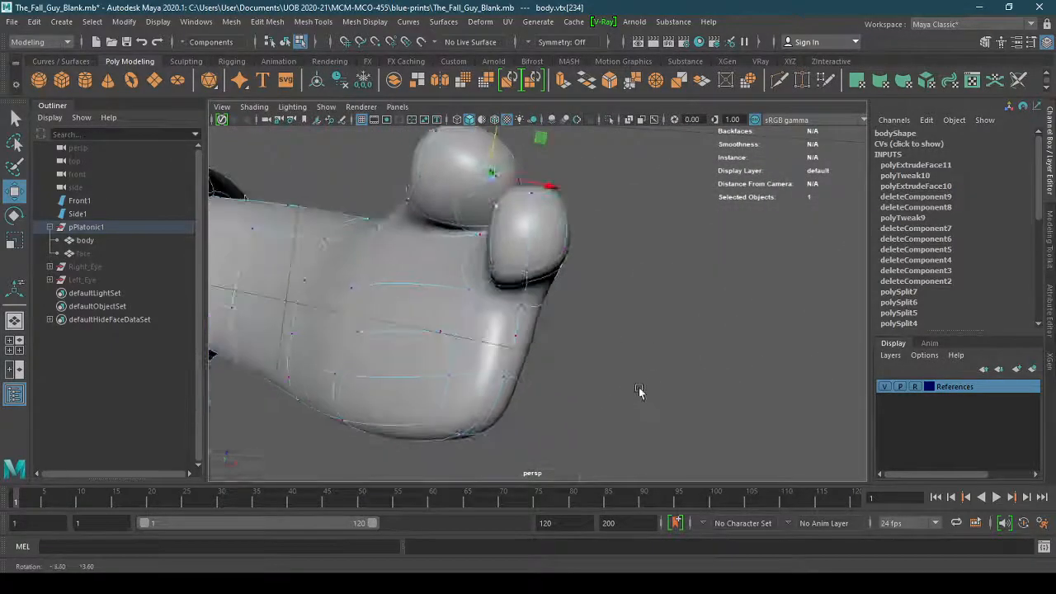
Reposition three vertices around the finger's middle loop along the Z axis to even out its thickness
left_click_drag(480, 258, 590, 290)
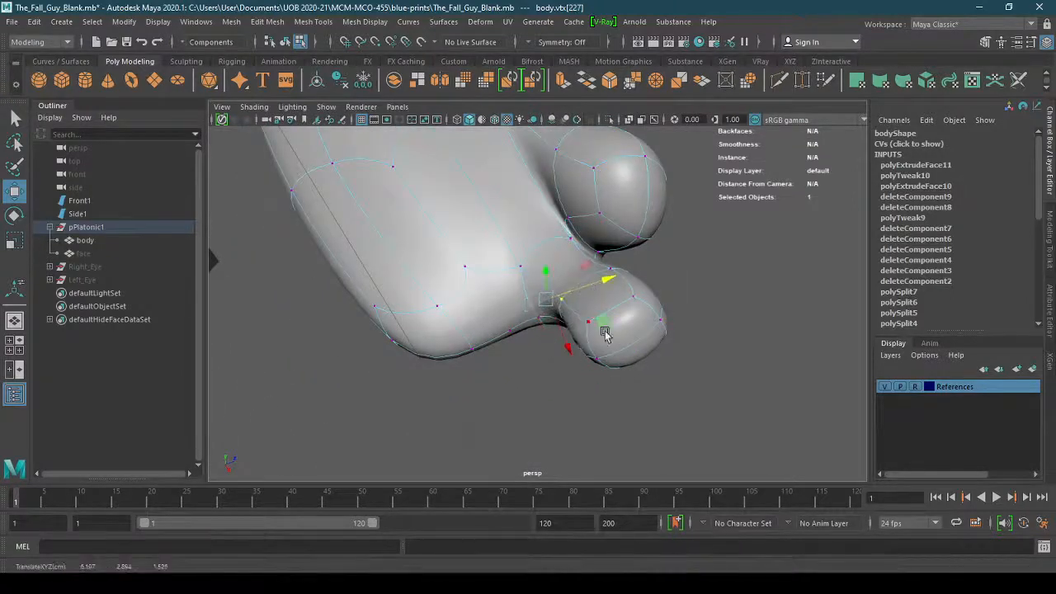
left_click_drag(605, 333, 540, 356, "alt")
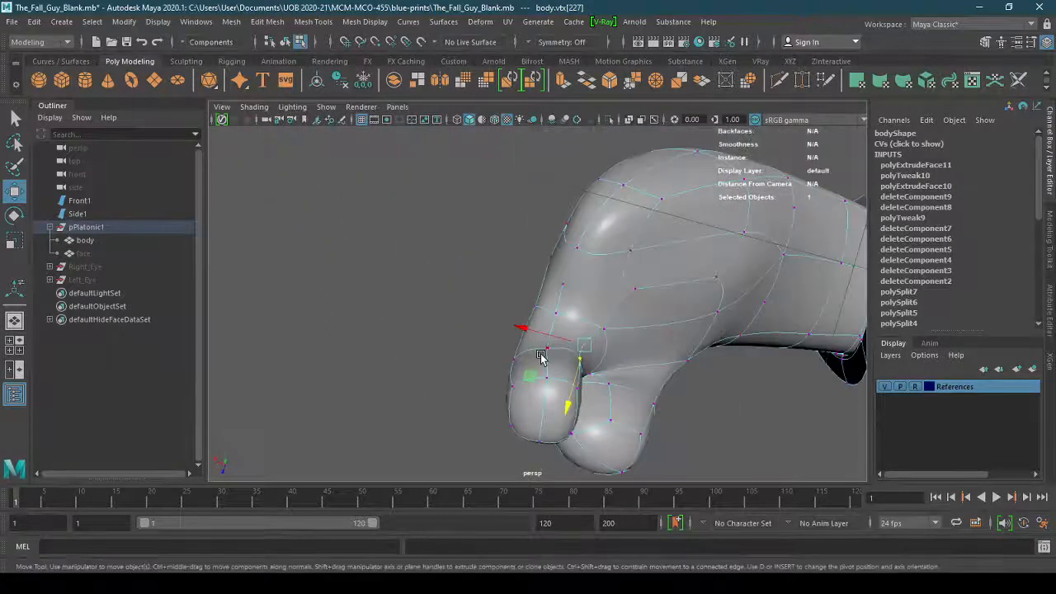
middle_click_drag(528, 418, 534, 410)
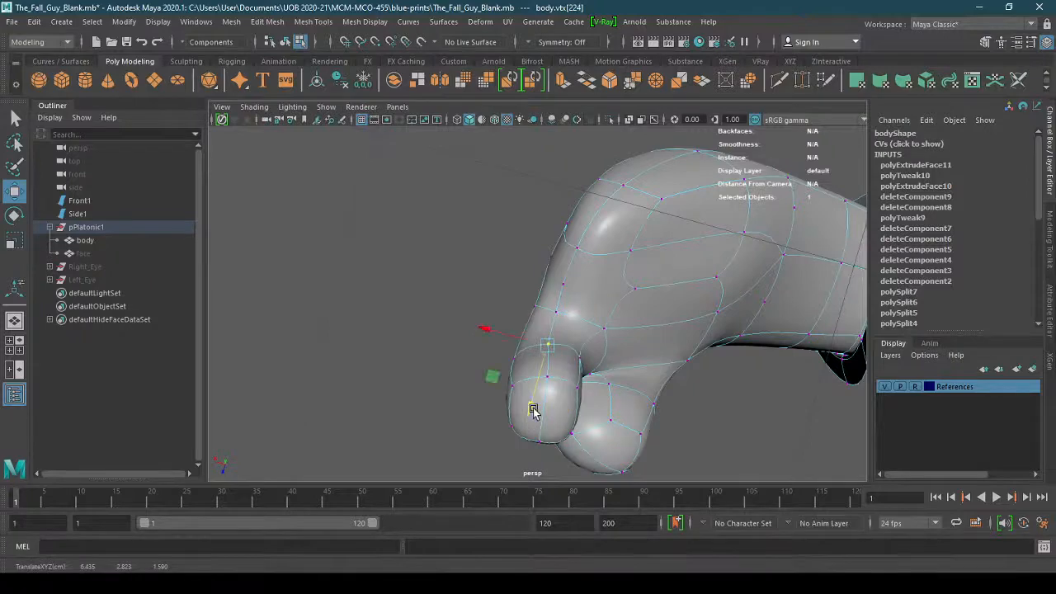
left_click_drag(534, 410, 488, 373, "alt")
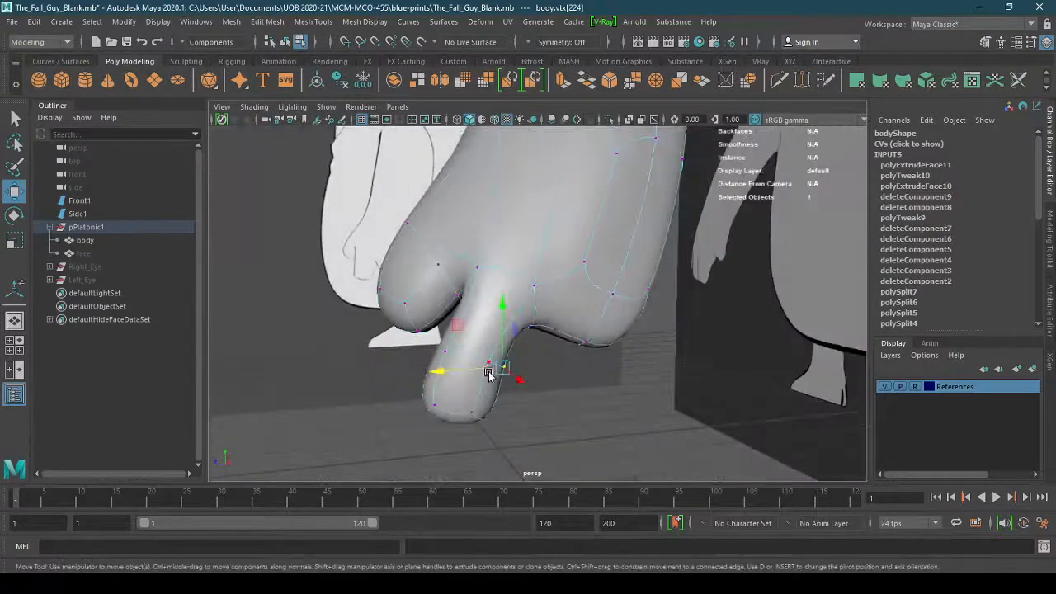
middle_click_drag(459, 378, 464, 370)
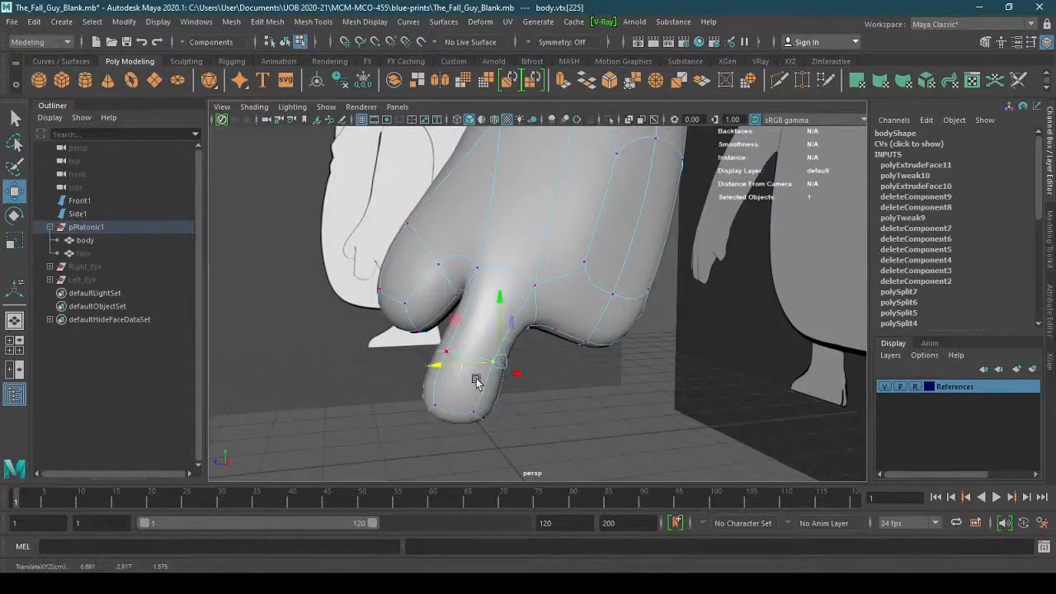
Adjust the fingertip's end vertices along the Z axis to round the tip
left_click_drag(476, 380, 467, 289, "alt")
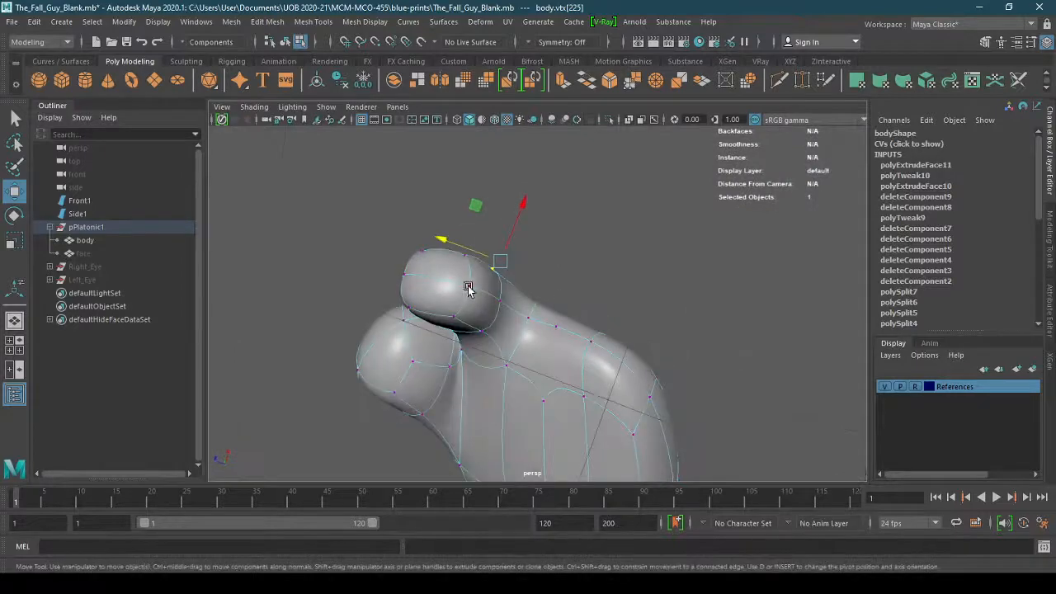
middle_click_drag(445, 278, 447, 275)
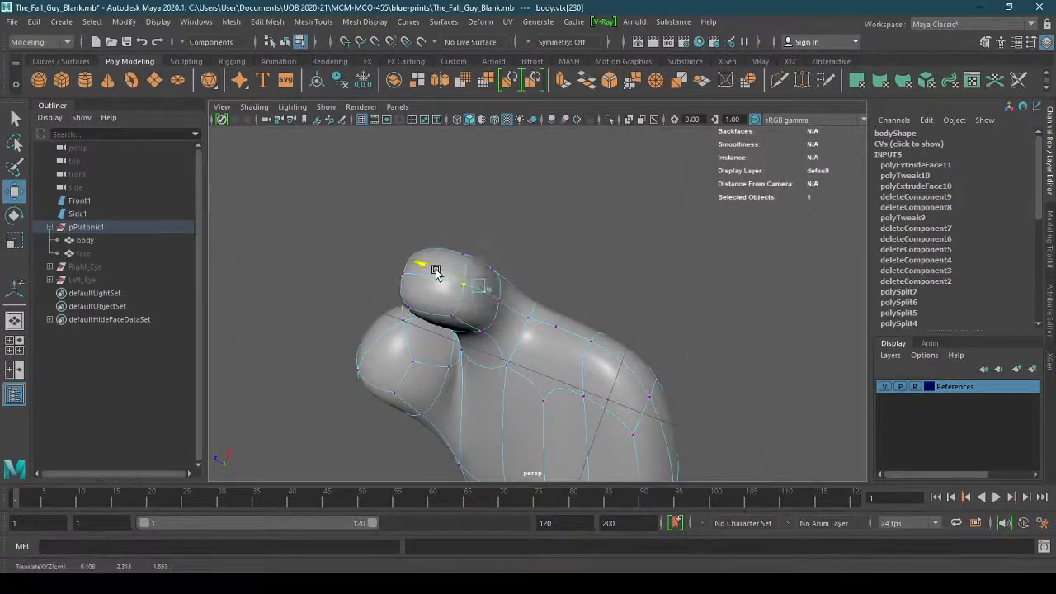
left_click_drag(436, 272, 382, 435, "alt")
left_click_drag(506, 420, 363, 419)
left_click_drag(363, 419, 509, 376, "alt")
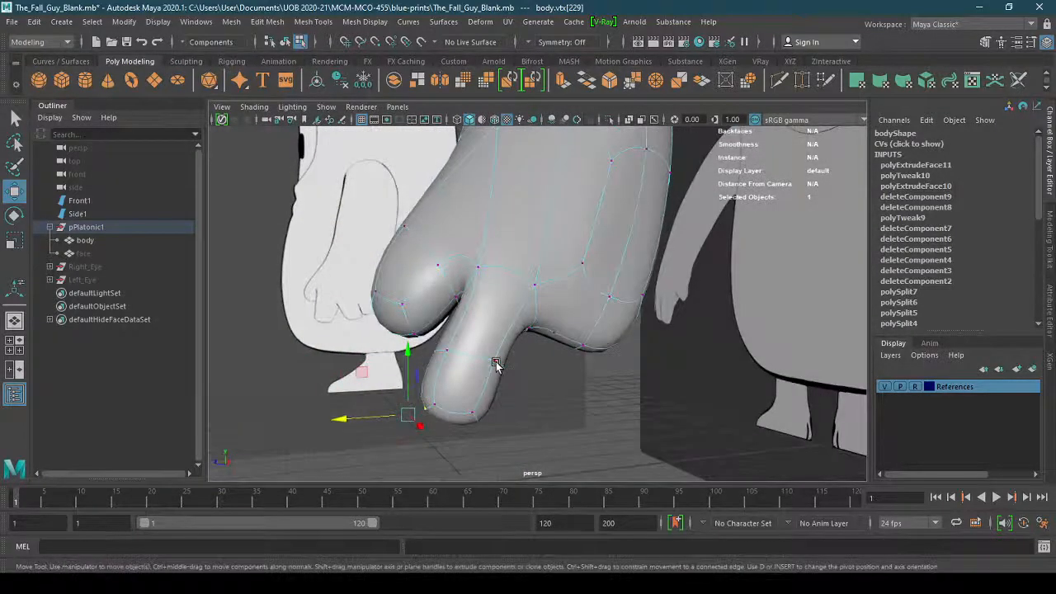
Switch to edge selection, select an edge on the finger, and display the mesh unsmoothed
right_click(496, 364)
left_click(494, 197)
left_click(473, 359)
left_click_drag(516, 415, 621, 418, "alt")
left_click_drag(574, 373, 508, 460)
left_click_drag(494, 418, 648, 363)
key("1")
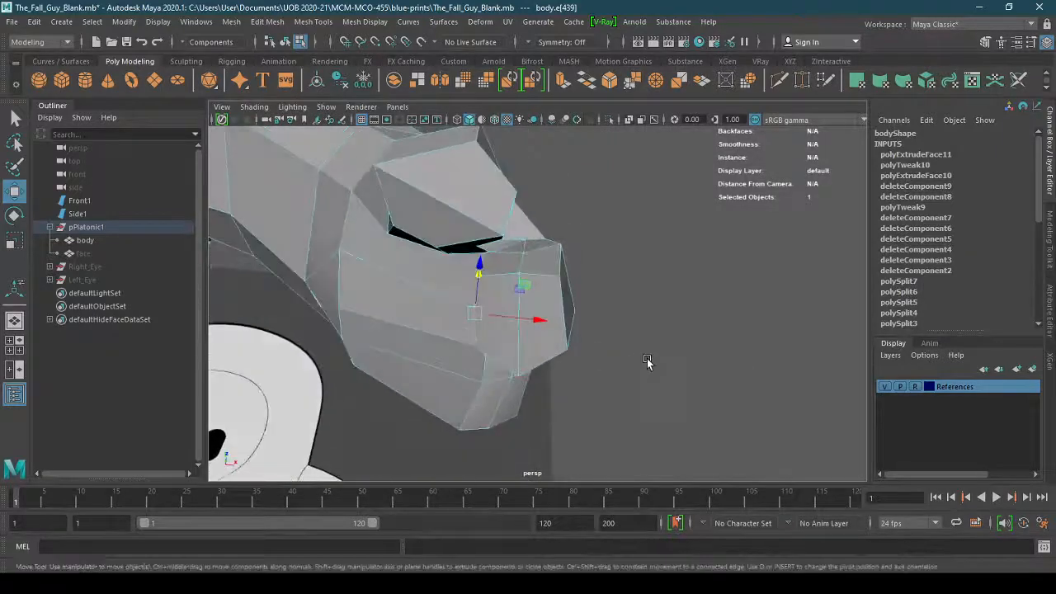
Return to vertex selection and move the outer vertex of the finger's middle loop along the Z axis
key("q")
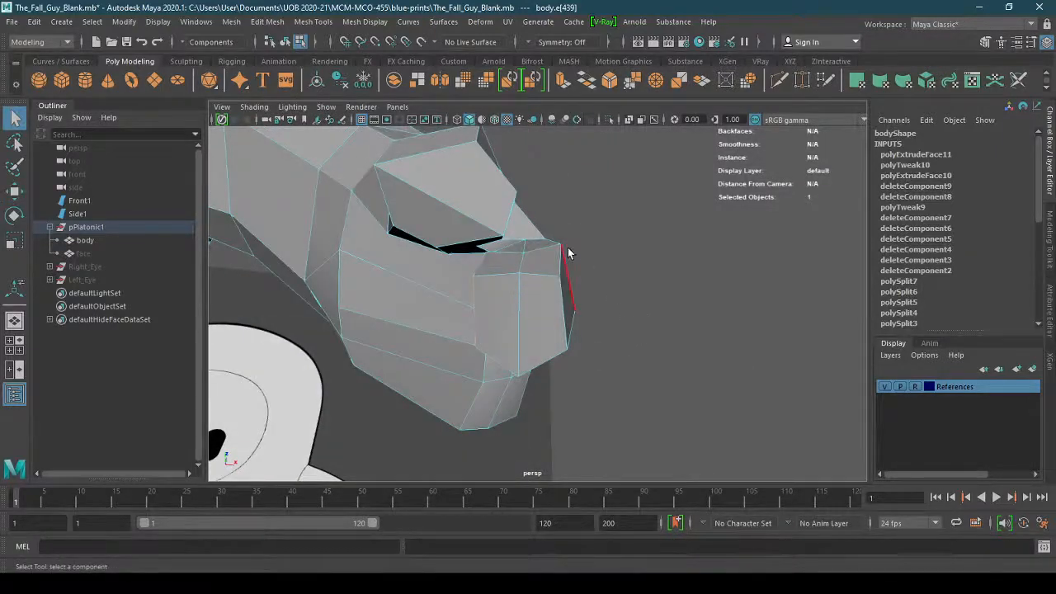
right_click_drag(560, 252, 496, 235)
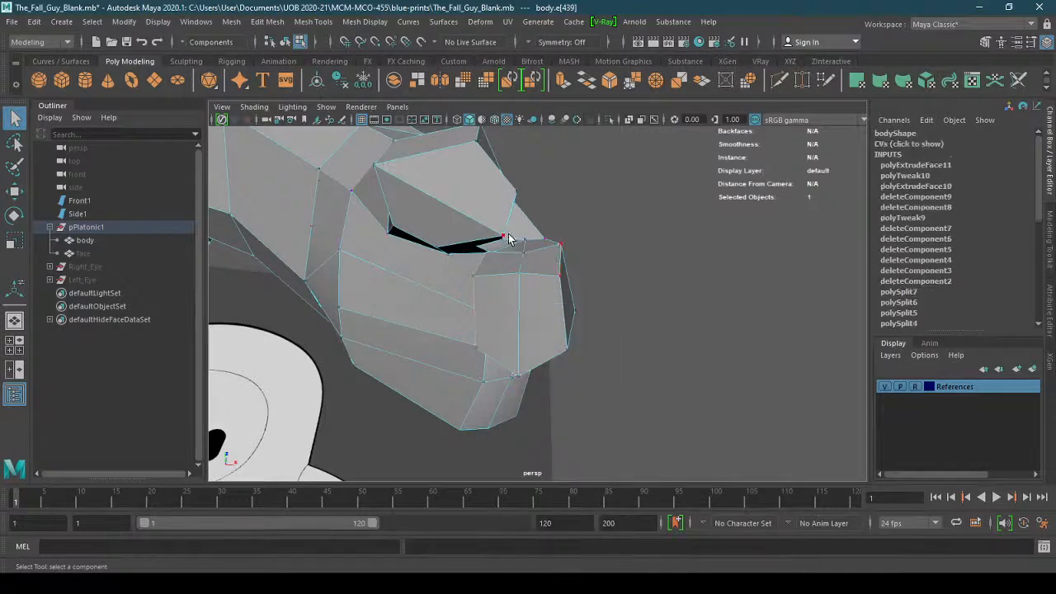
left_click_drag(510, 240, 635, 282, "alt")
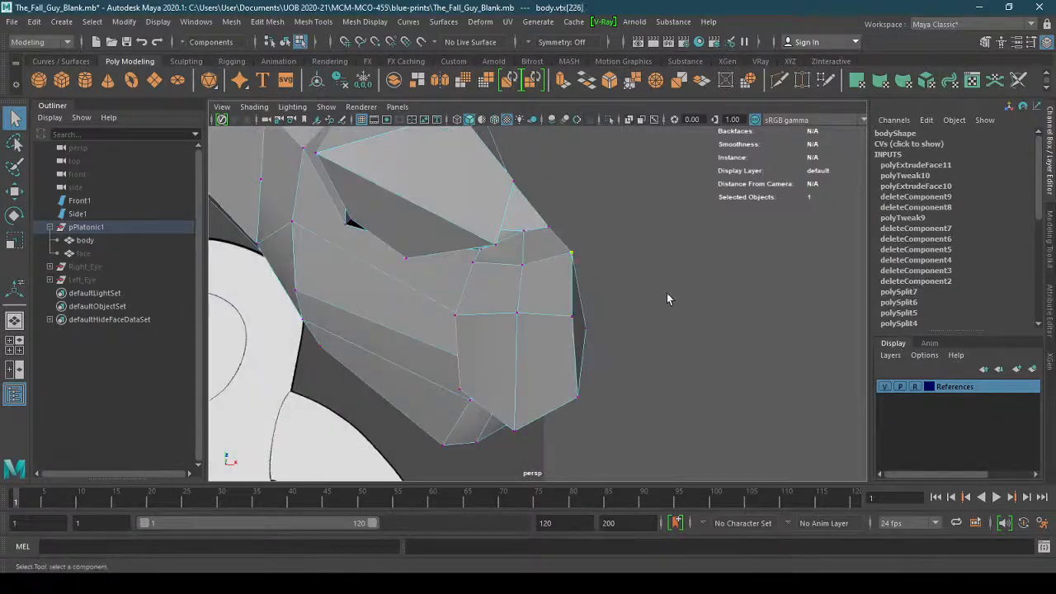
key("w")
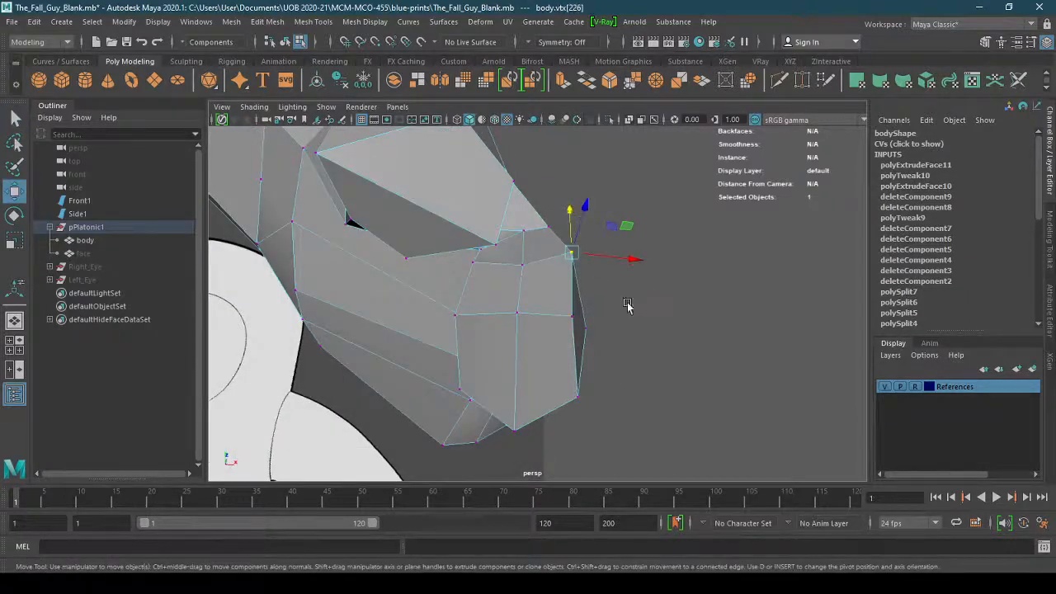
left_click_drag(627, 305, 587, 190, "alt")
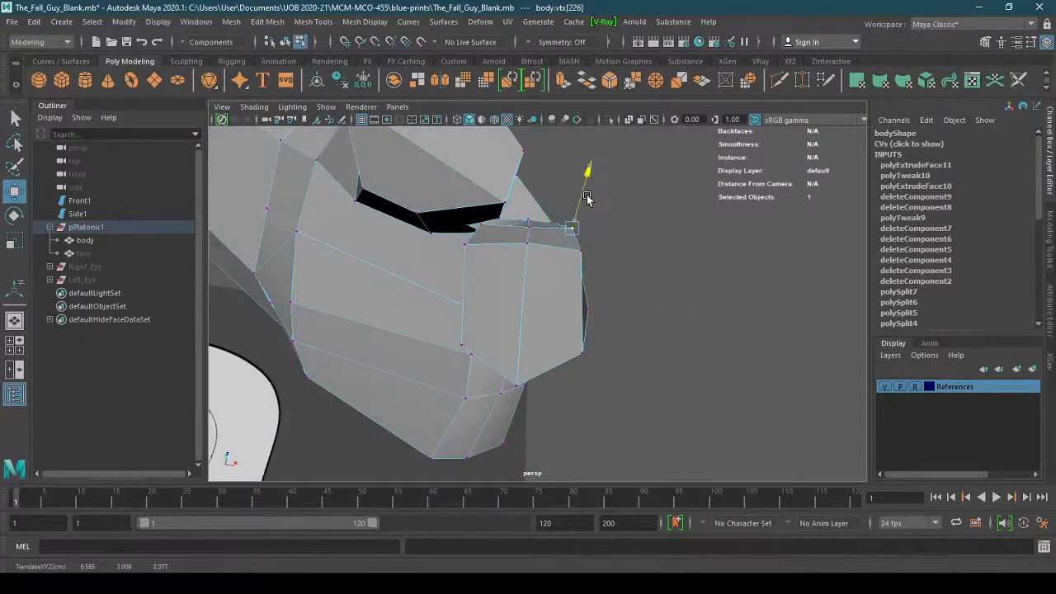
Lower the side vertex of the finger's middle loop and shift the fingertip corner vertex along the Z axis
left_click_drag(604, 256, 644, 266, "alt")
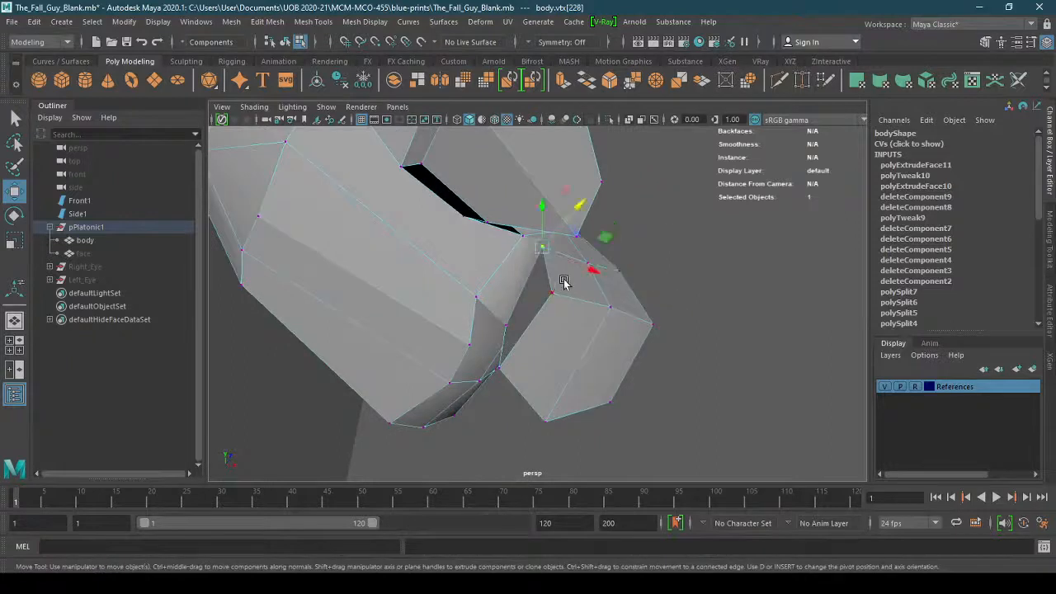
left_click_drag(538, 215, 540, 227)
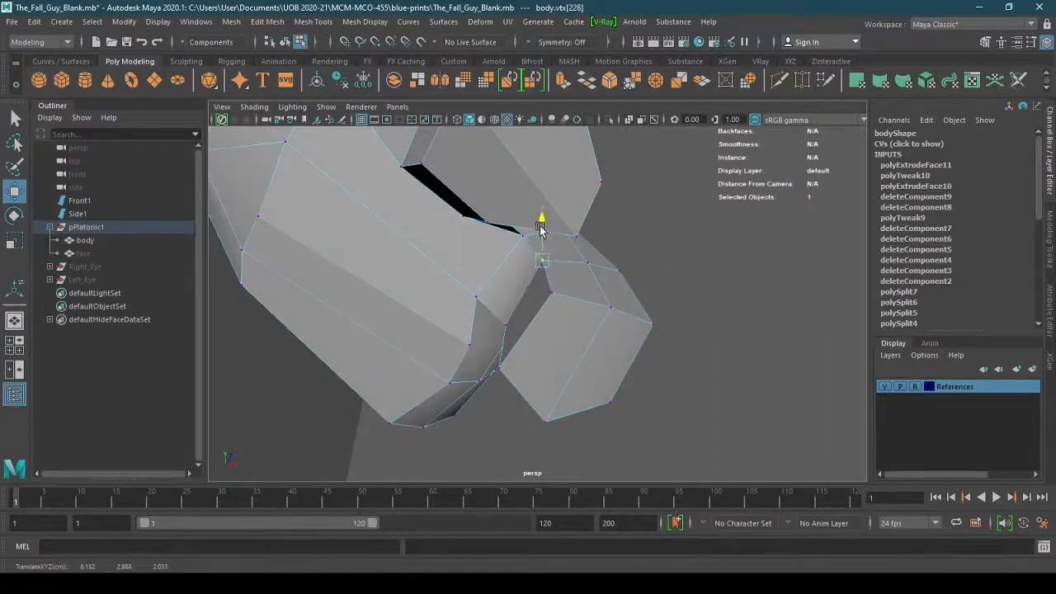
left_click_drag(564, 275, 677, 249, "alt")
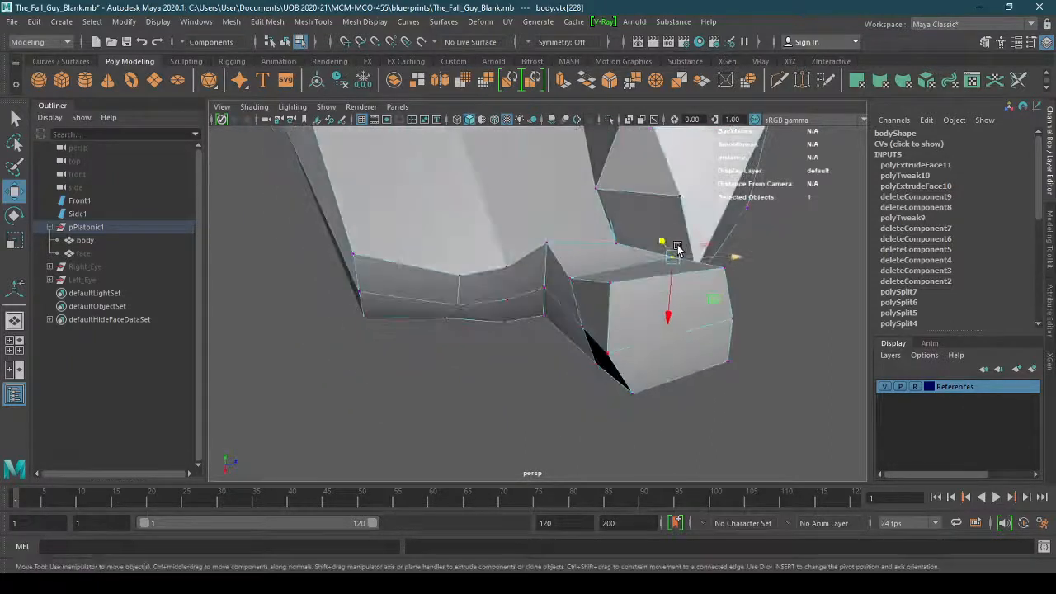
left_click_drag(644, 357, 651, 358)
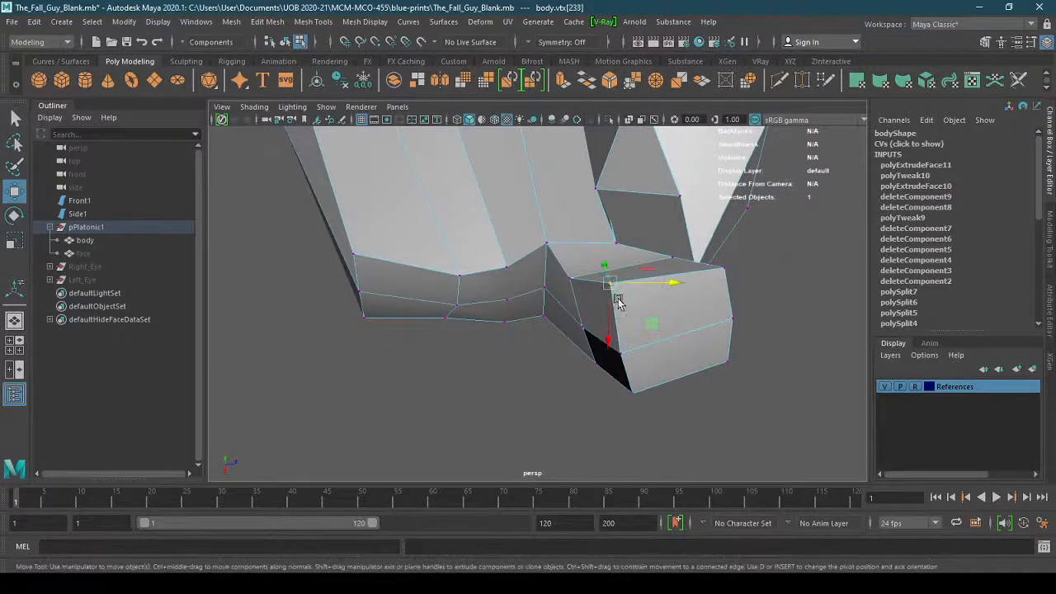
left_click_drag(619, 301, 476, 377)
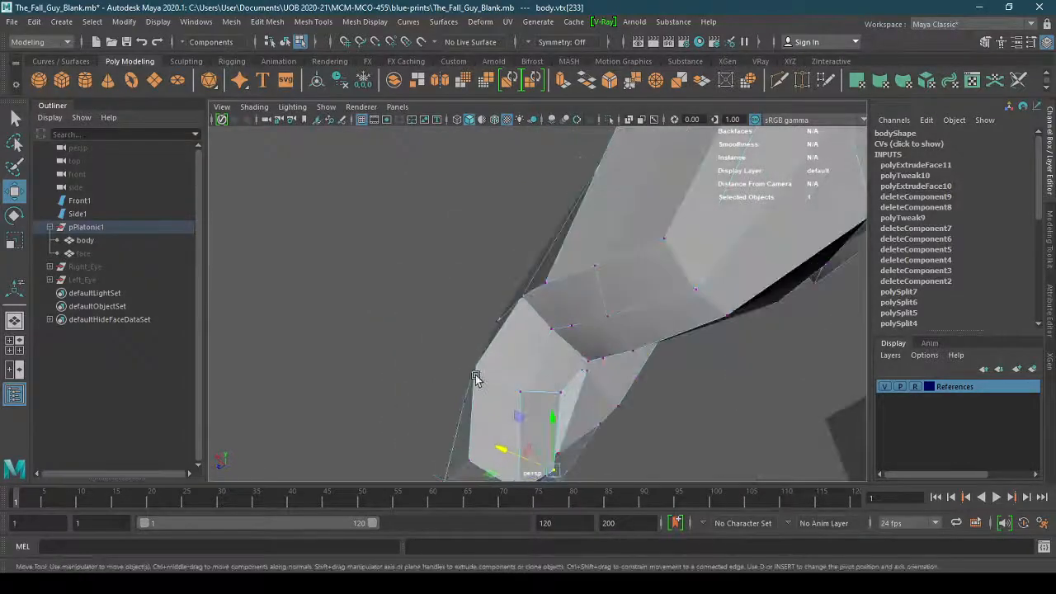
Raise the fingertip's front corner vertex and adjust the tip vertices along the X and Z axes
left_click_drag(521, 414, 436, 418, "alt")
left_click_drag(440, 379, 662, 398)
left_click_drag(622, 299, 426, 419)
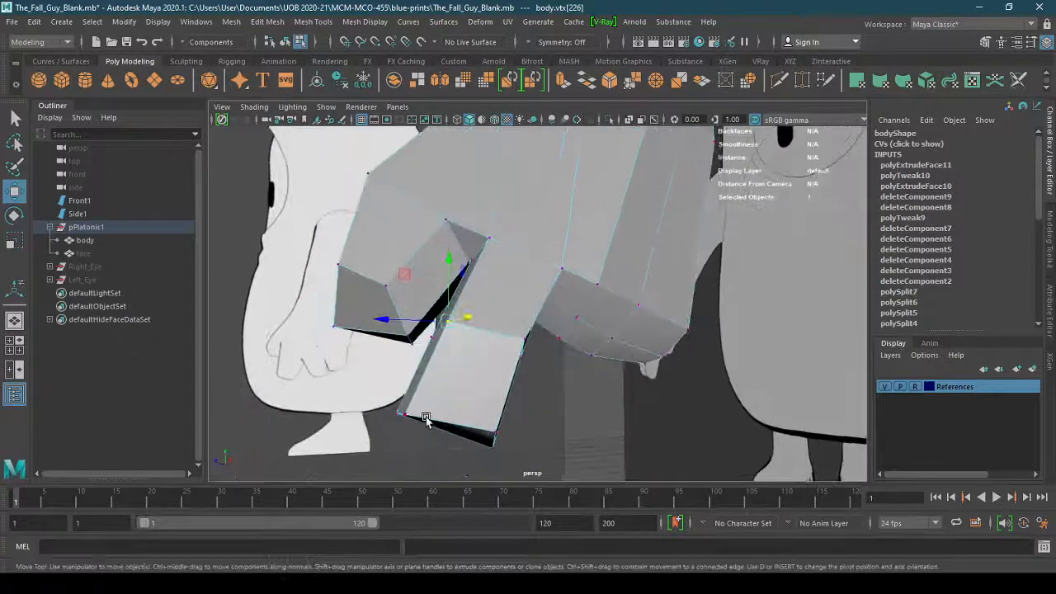
left_click_drag(405, 378, 406, 372)
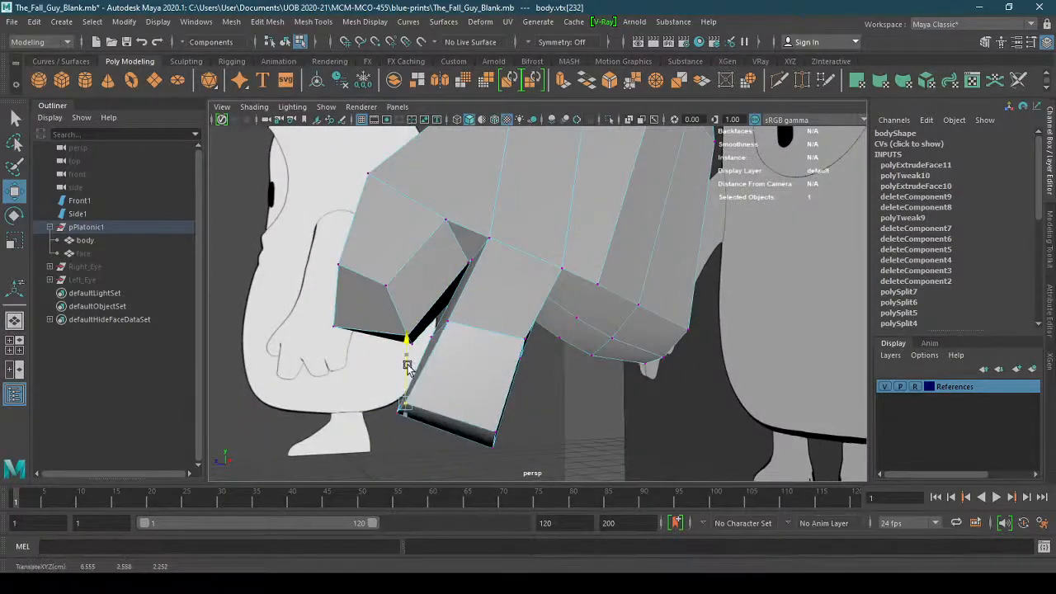
left_click_drag(358, 408, 529, 232, "alt")
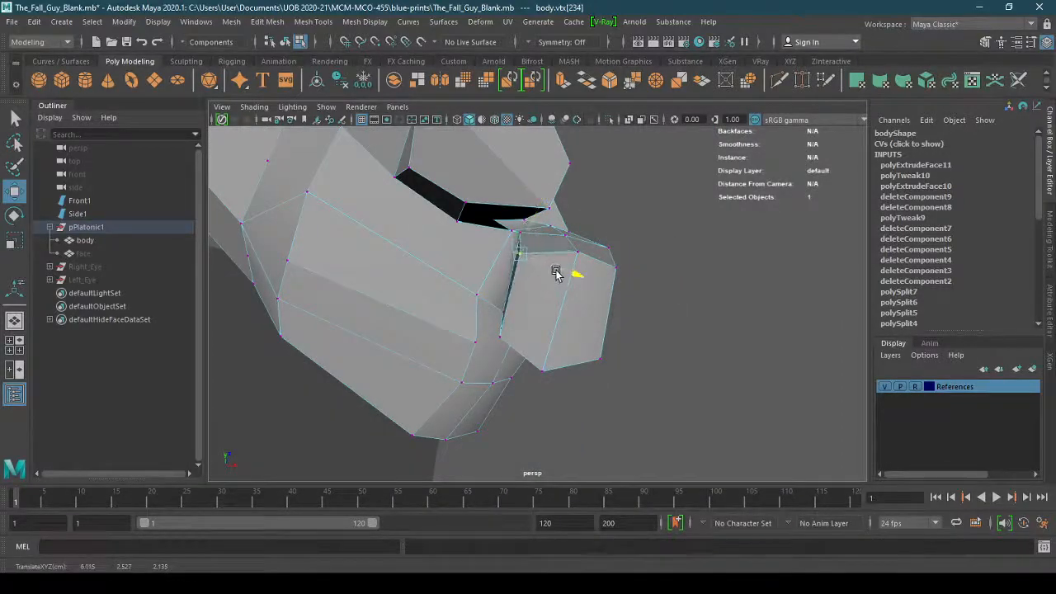
left_click_drag(561, 276, 588, 225, "alt")
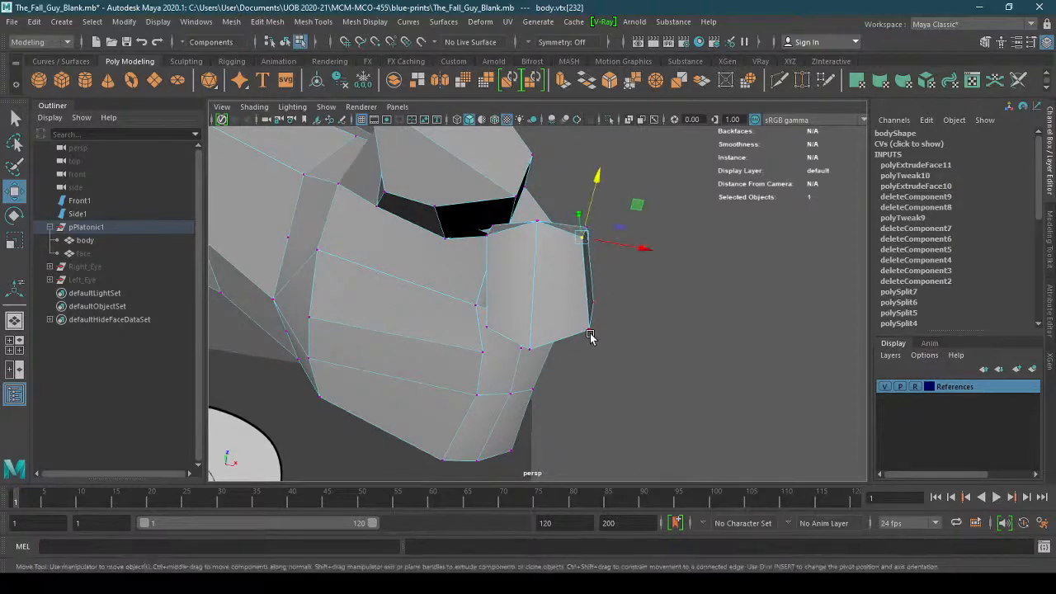
Lower one corner vertex of the finger's middle loop slightly and shift the opposite one along the Z axis
left_click_drag(639, 345, 508, 367)
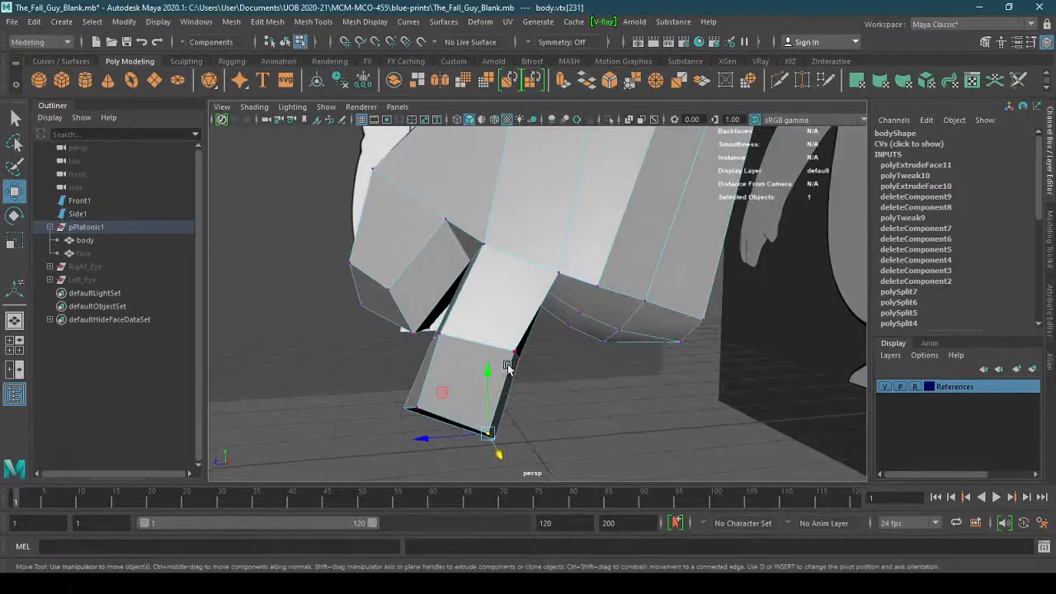
left_click_drag(517, 327, 518, 331)
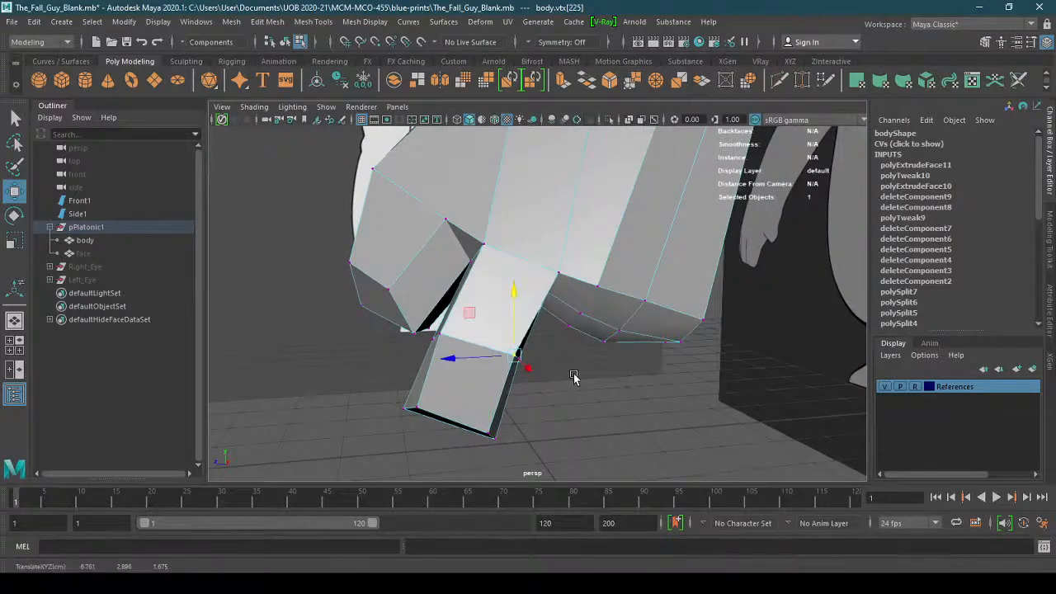
mouse_move(574, 376)
left_mouse_down("alt")
mouse_move(678, 372)
mouse_move(542, 377)
mouse_move(575, 395)
left_mouse_up("alt")
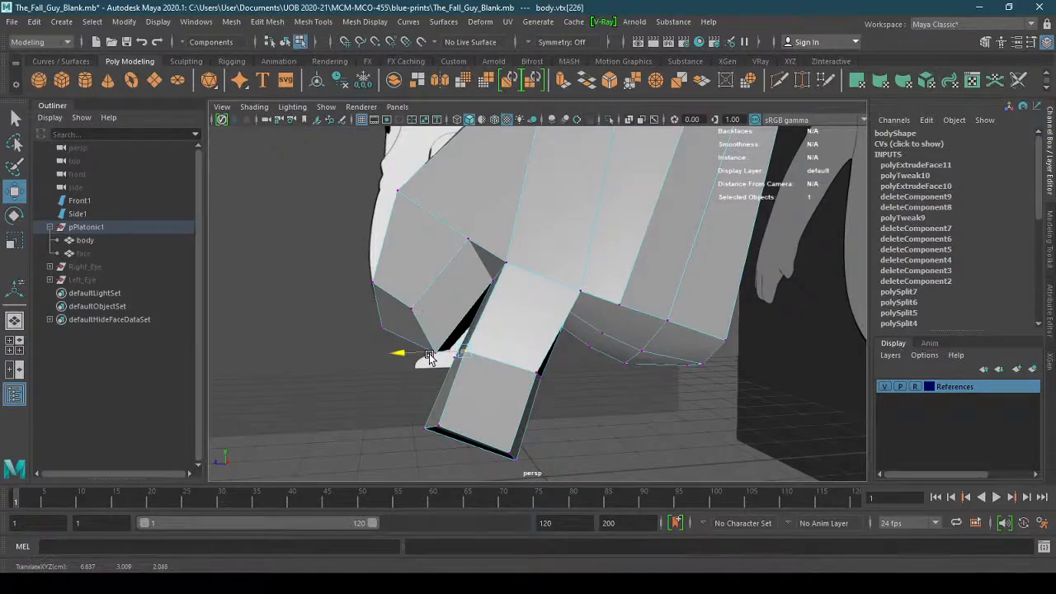
Lower the vertex at the base of the neighbouring finger and raise that finger's outer tip corner vertex
left_click_drag(426, 358, 676, 294, "alt")
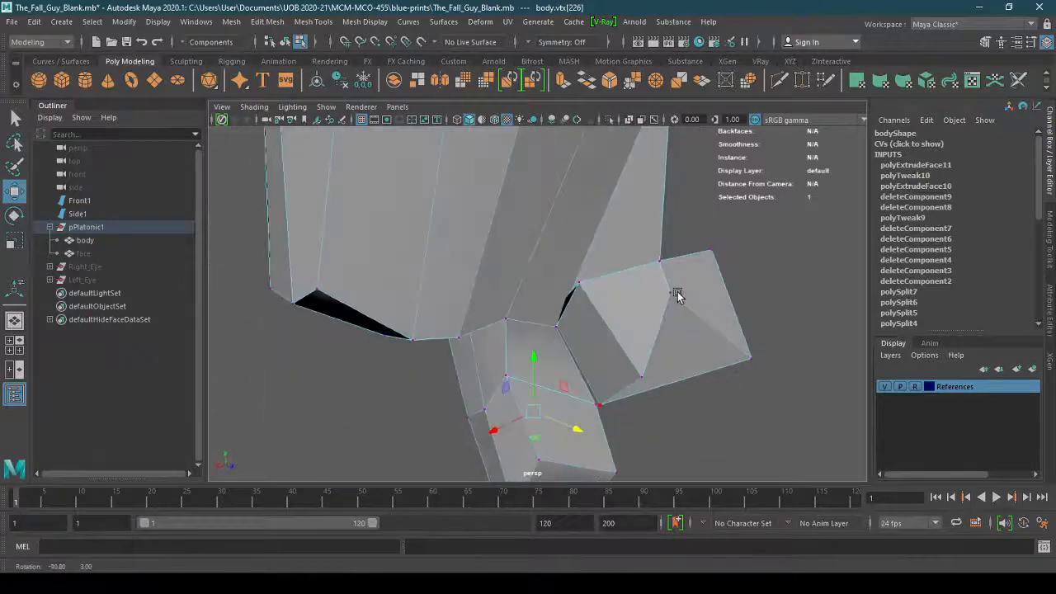
left_click_drag(584, 269, 580, 270)
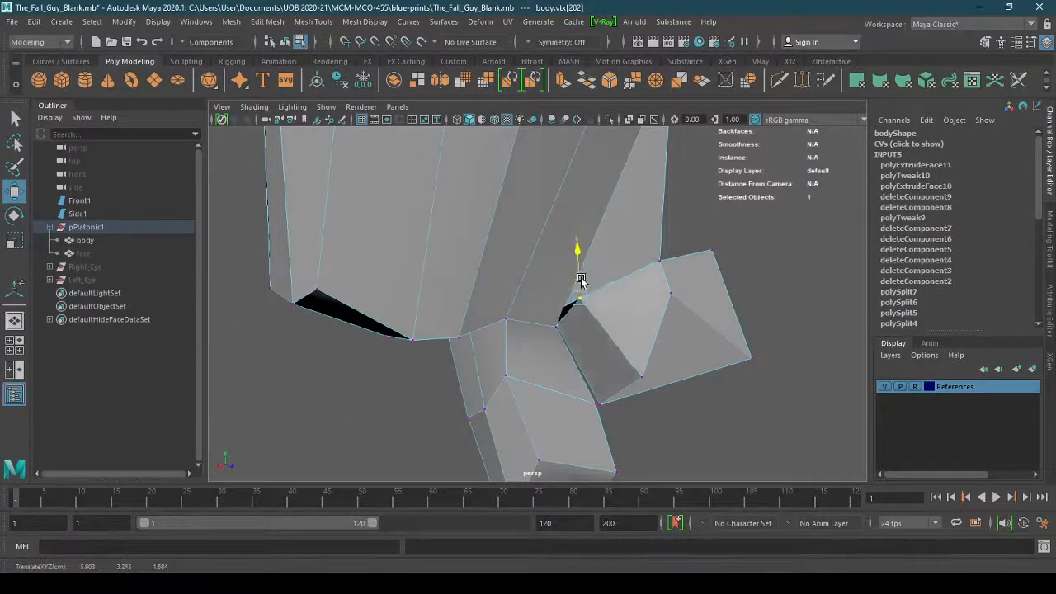
left_click_drag(636, 330, 374, 386, "alt")
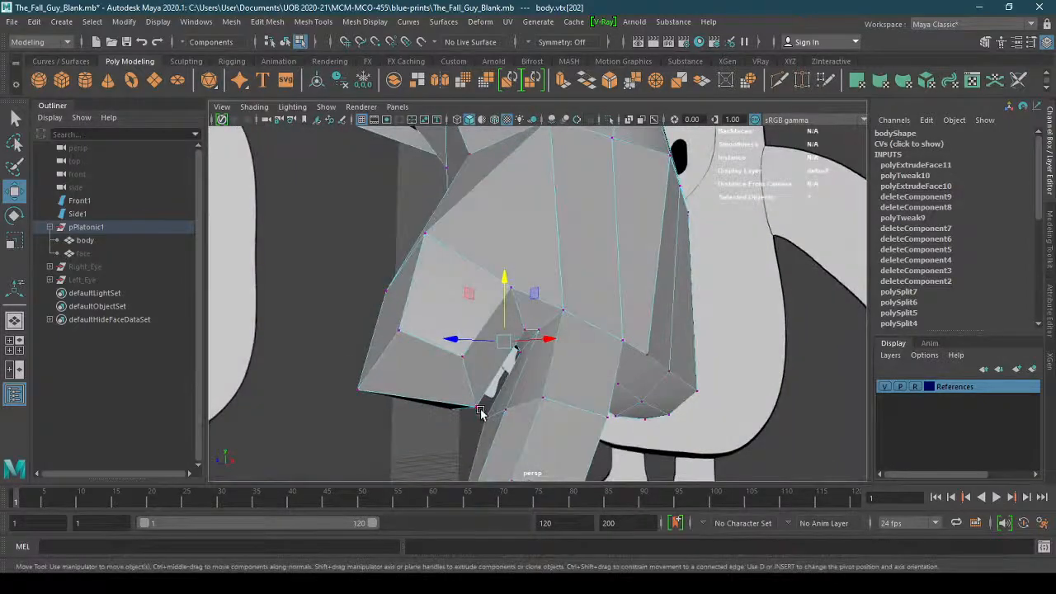
left_click_drag(481, 413, 393, 399, "alt")
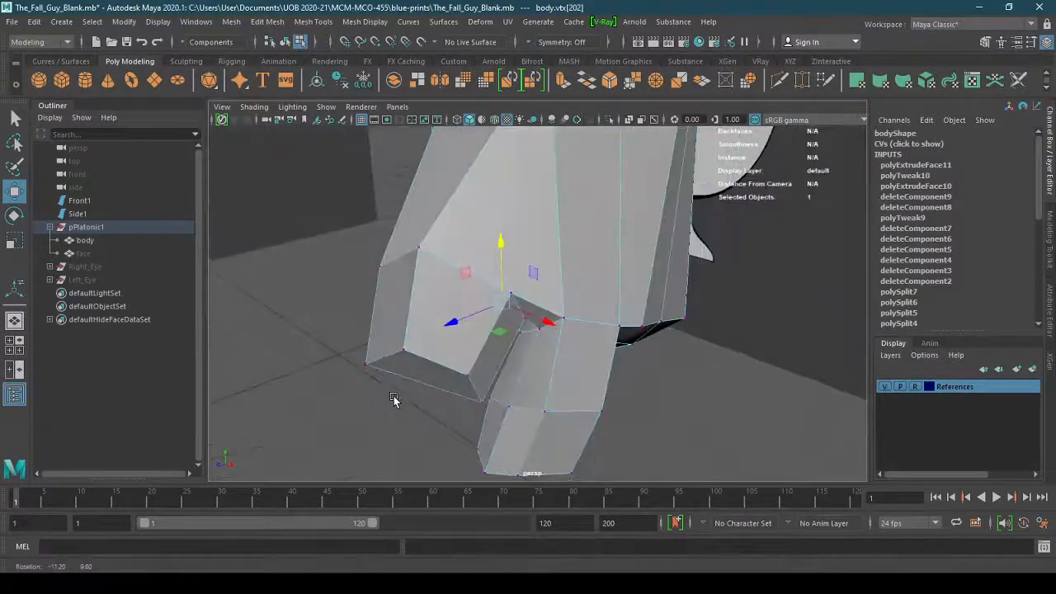
left_click_drag(362, 326, 362, 322)
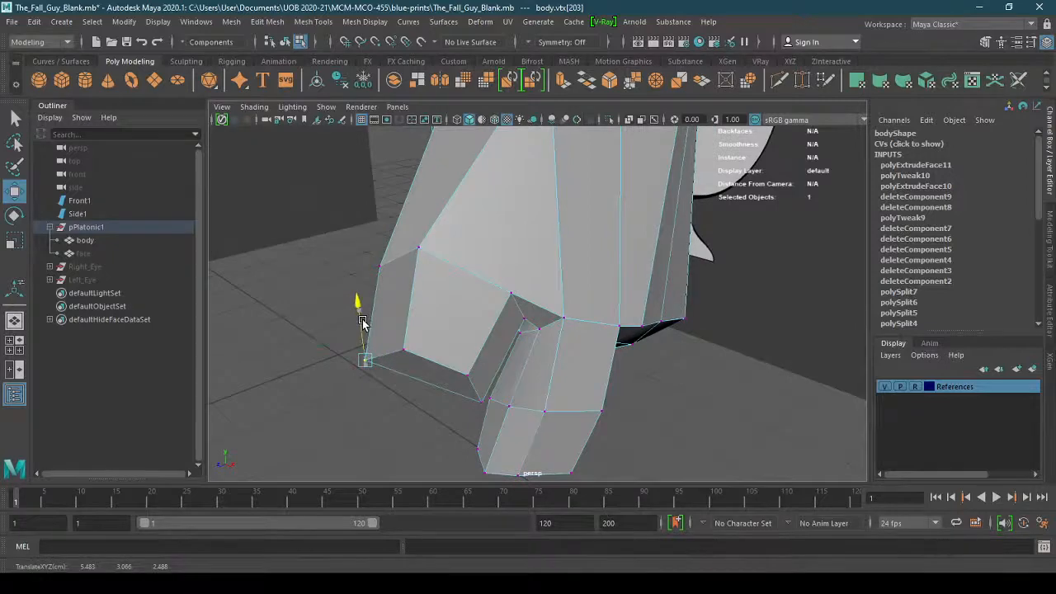
Reposition the inner vertices of the outer finger where it meets the hand beside the neighbouring finger
left_click_drag(453, 412, 642, 300, "alt")
left_click_drag(549, 244, 502, 336)
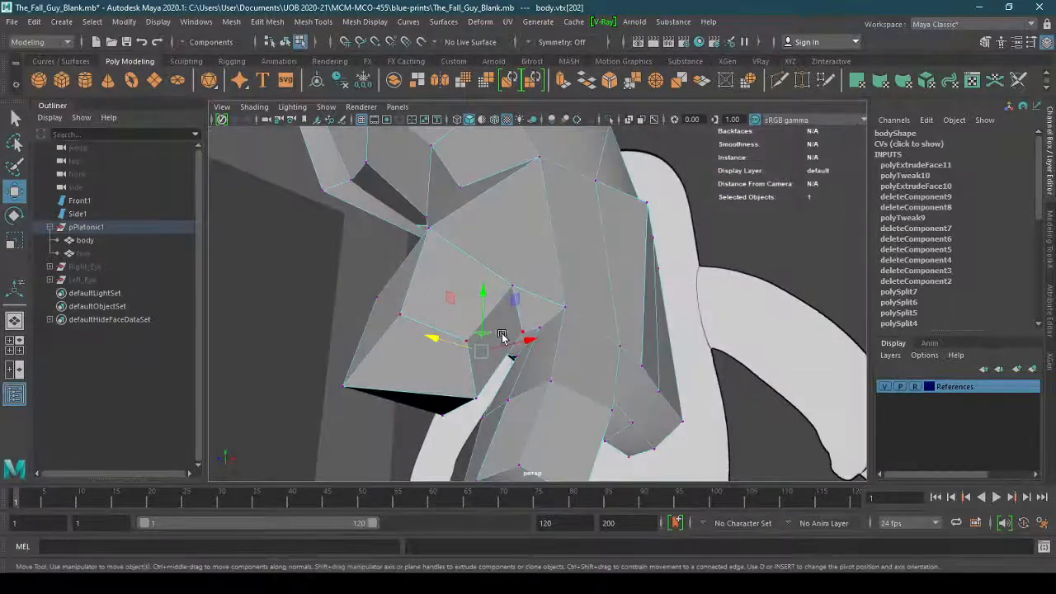
left_click_drag(524, 302, 775, 323)
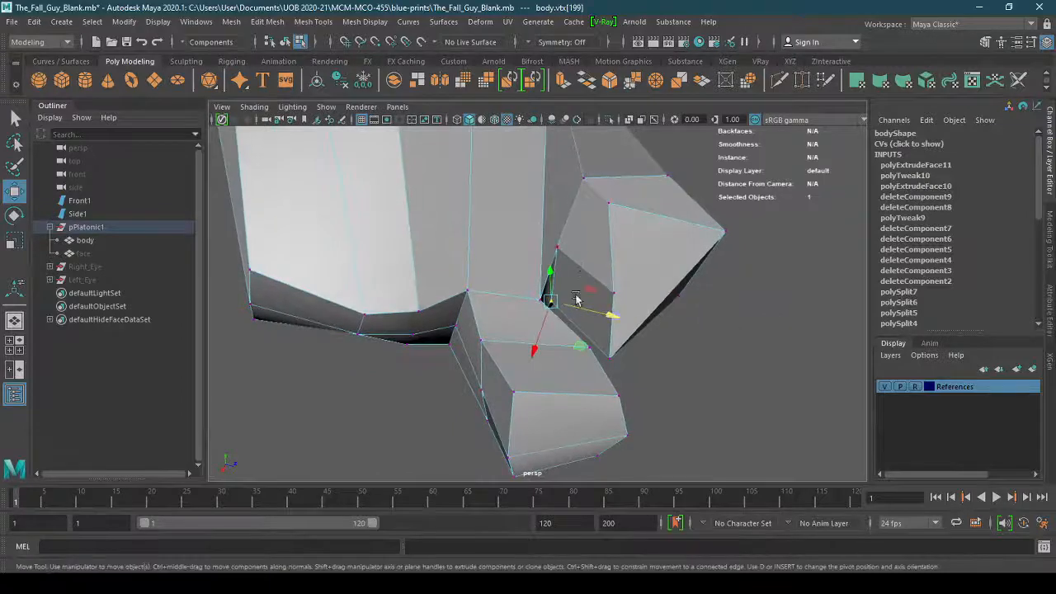
left_click_drag(592, 295, 554, 358, "alt")
mouse_move(709, 388)
left_mouse_down("alt")
mouse_move(735, 396)
mouse_move(695, 401)
left_mouse_up("alt")
left_click_drag(634, 363, 747, 337, "alt")
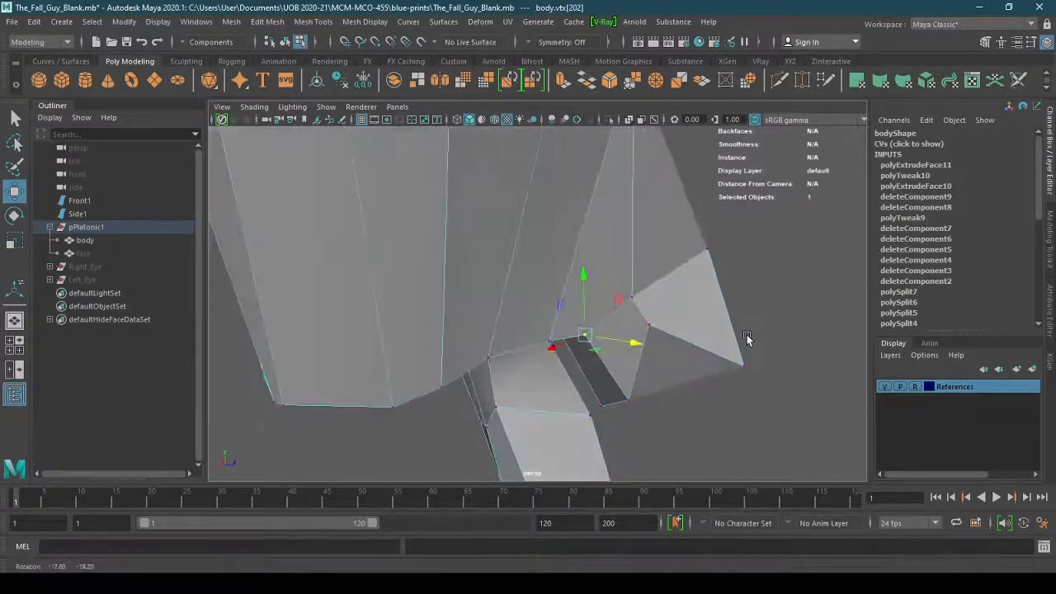
Shift the base vertex of the outer finger along the X axis and the adjacent vertex slightly along the Z axis
left_click(632, 299)
middle_click_drag(610, 309, 621, 306)
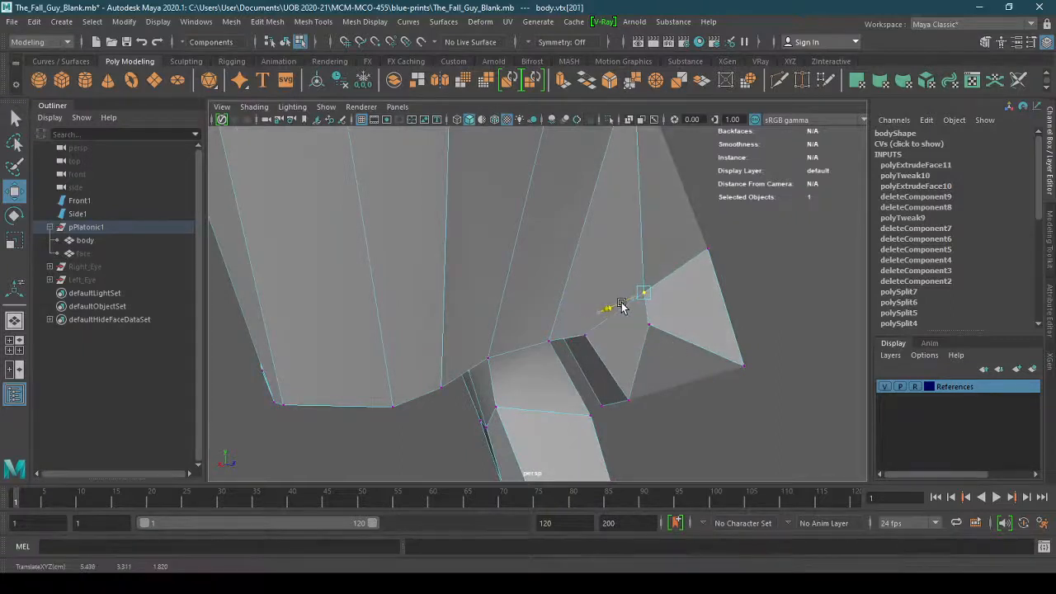
left_click(650, 327)
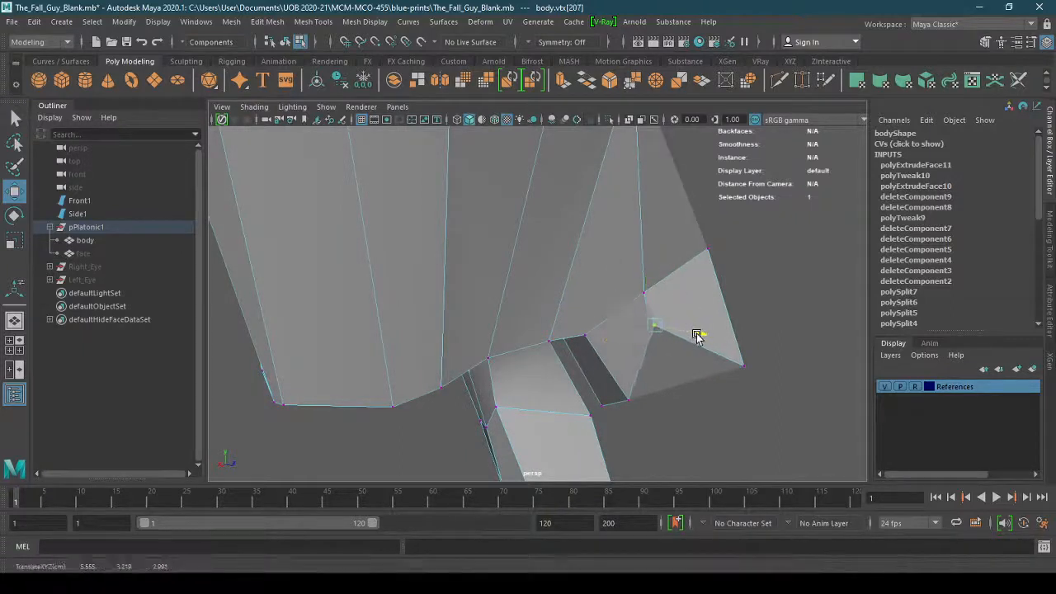
Move the outer finger's lower tip corner vertex along the X axis and slightly along the Z axis
left_click_drag(707, 337, 743, 385, "alt")
left_click_drag(661, 328, 576, 369)
left_click(647, 350)
left_click_drag(456, 366, 446, 277)
left_click(360, 271)
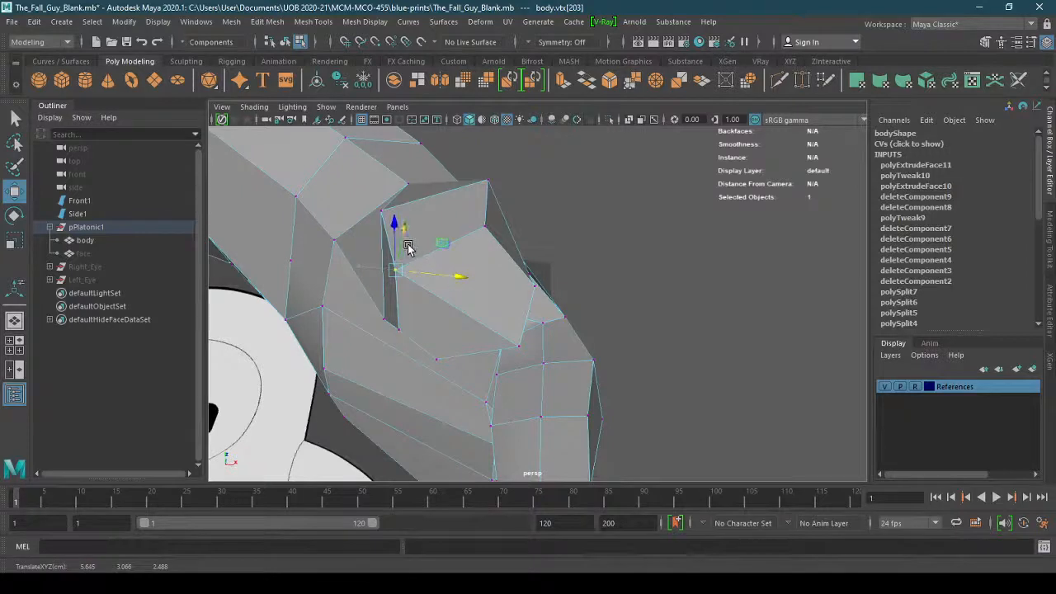
left_click_drag(409, 247, 500, 295, "alt")
left_click_drag(550, 241, 557, 237)
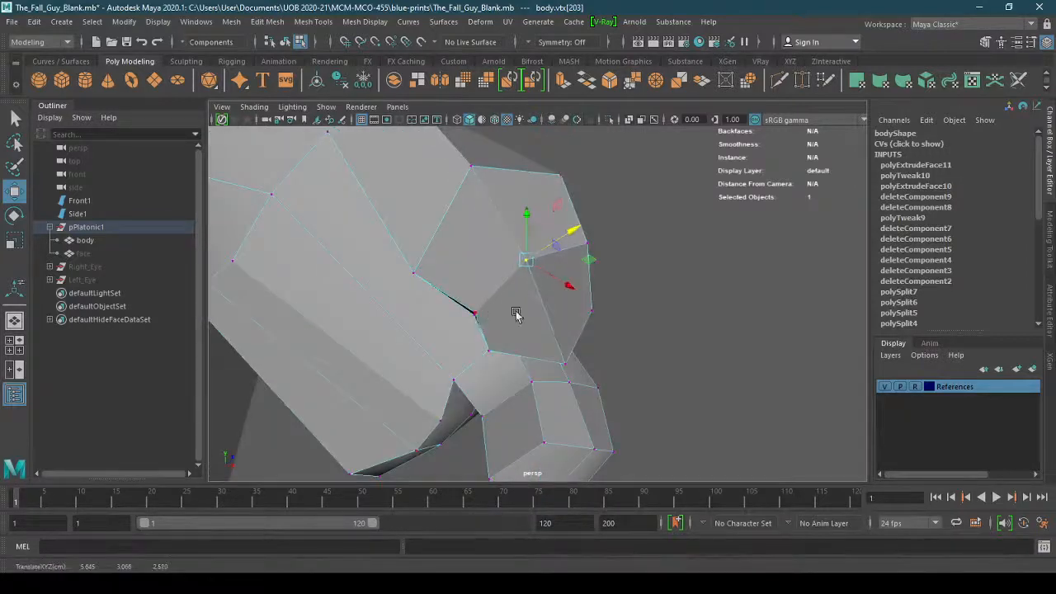
Preview the hand smoothed and check the shape of the two fingers from several sides
left_click_drag(514, 315, 589, 302, "alt")
left_click(519, 213)
left_click_drag(521, 216, 396, 338, "alt")
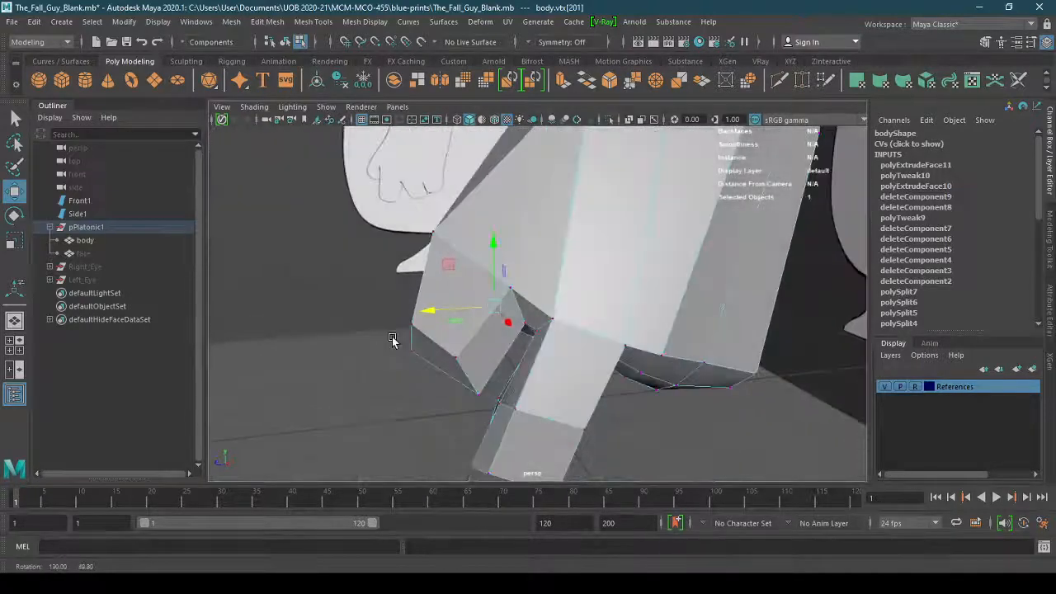
key("3")
left_click_drag(566, 400, 446, 321, "alt")
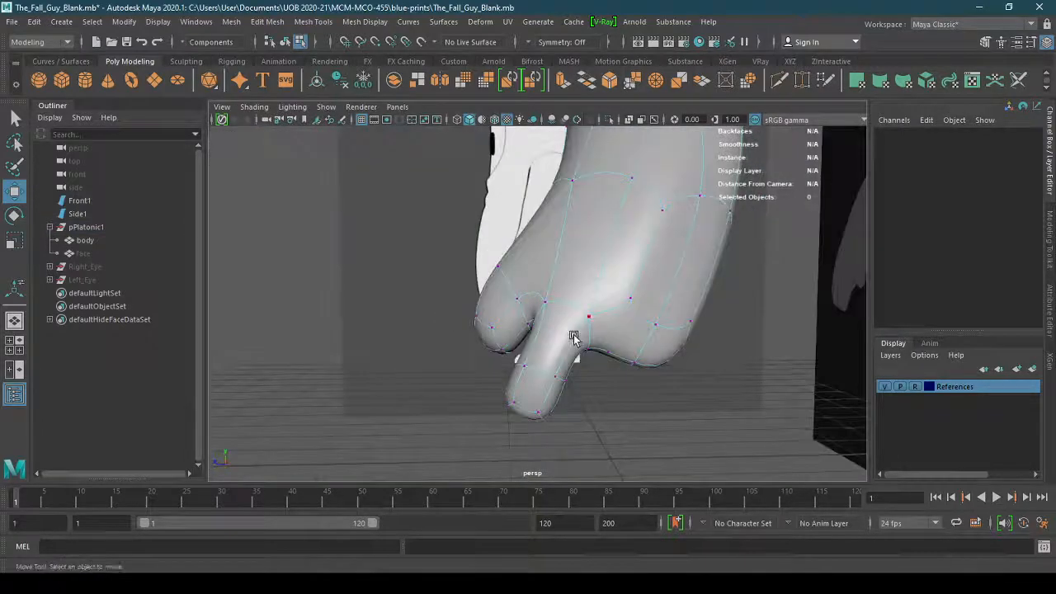
key("1")
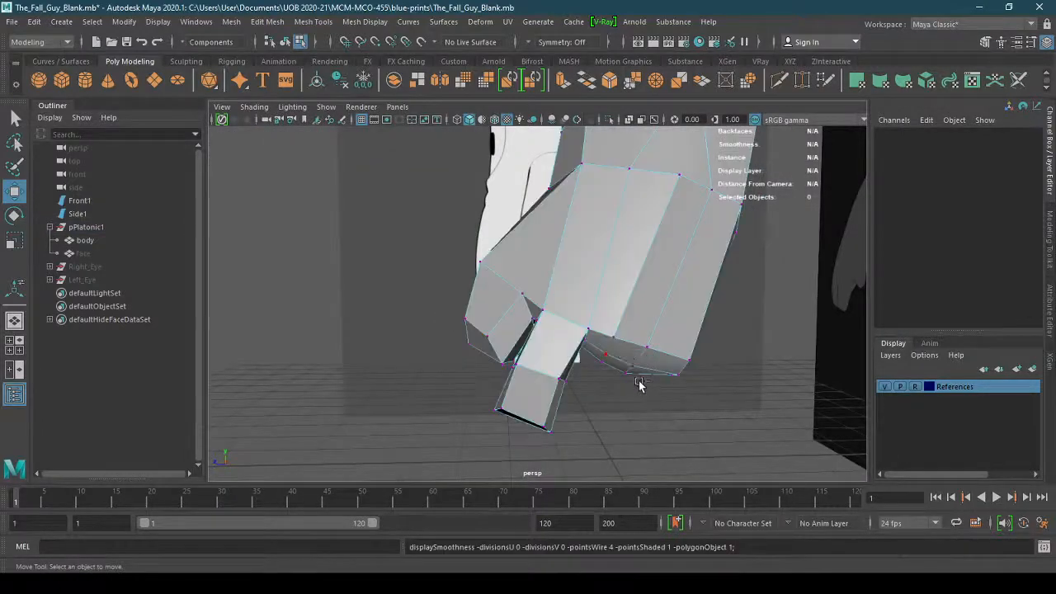
Raise the corner vertex of the second finger's middle loop facing the outer finger and shift it inward along the Z axis
left_click_drag(625, 384, 556, 358, "alt")
left_click(511, 312)
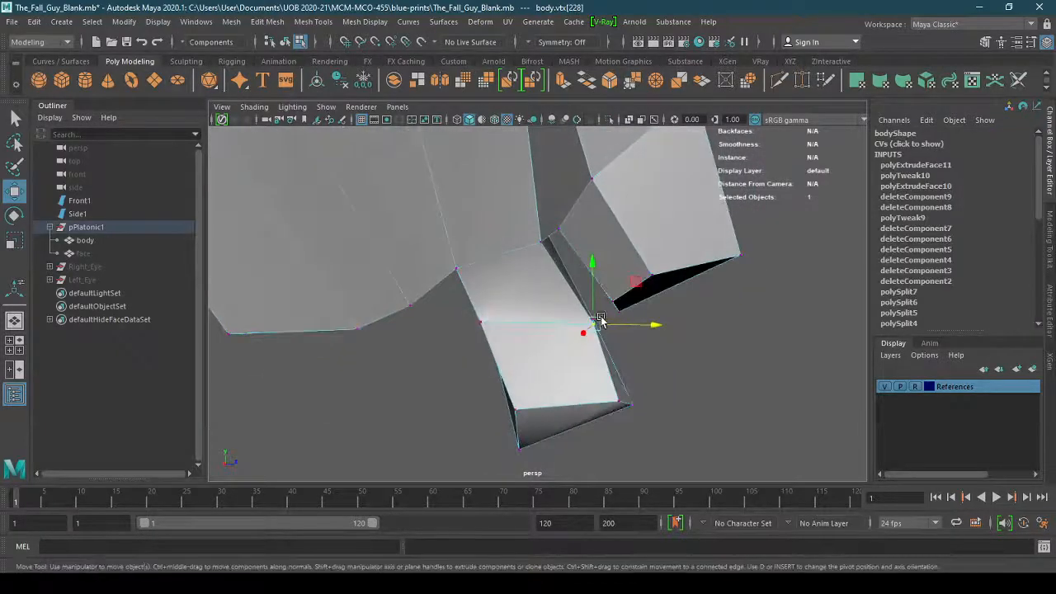
left_click_drag(596, 291, 586, 264, "ctrl+shift")
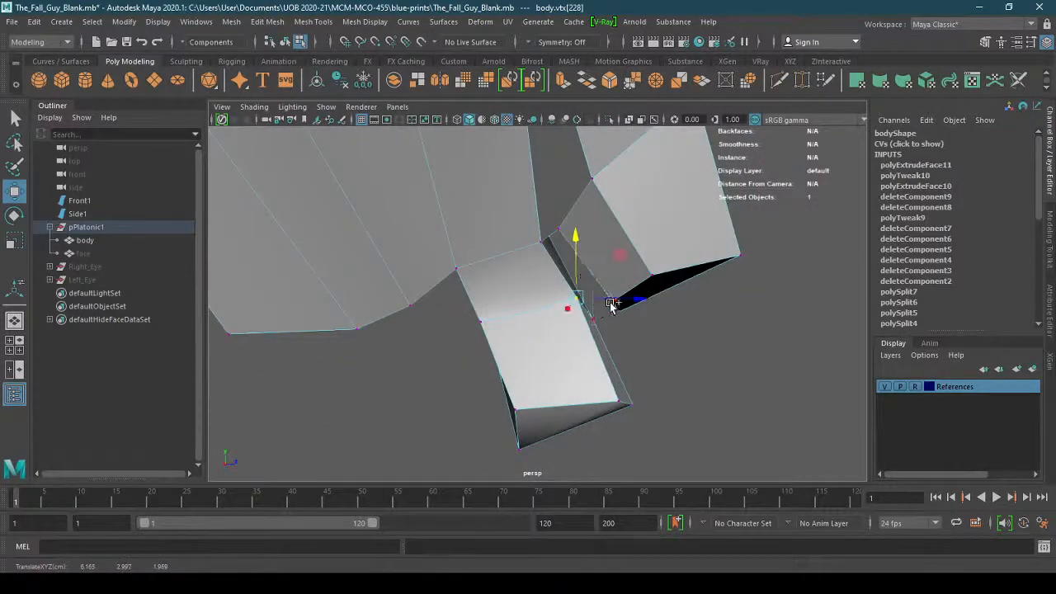
left_click_drag(613, 301, 611, 306, "ctrl+shift")
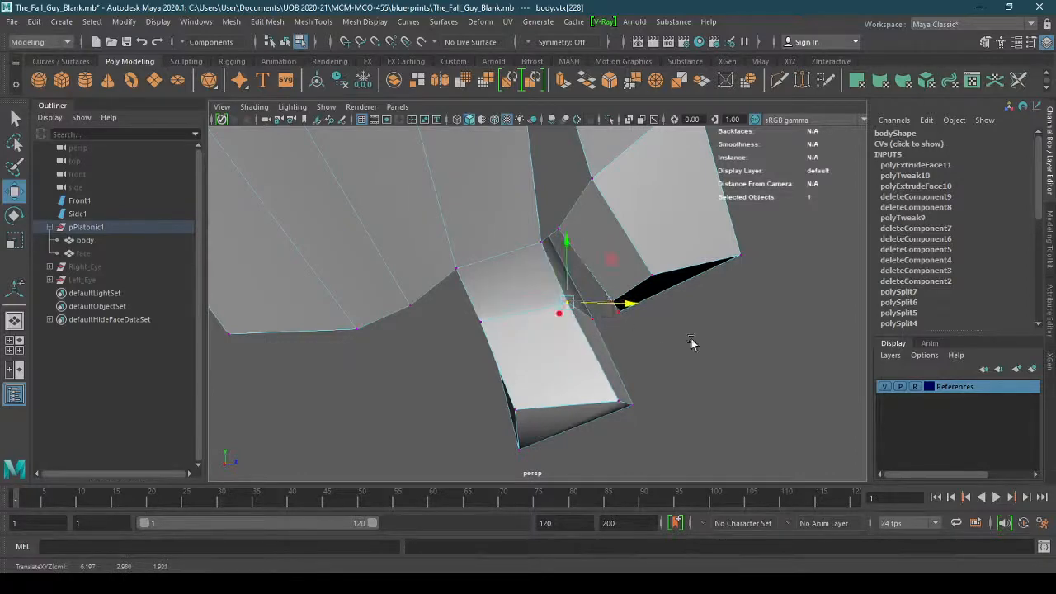
left_click_drag(691, 344, 506, 330, "alt")
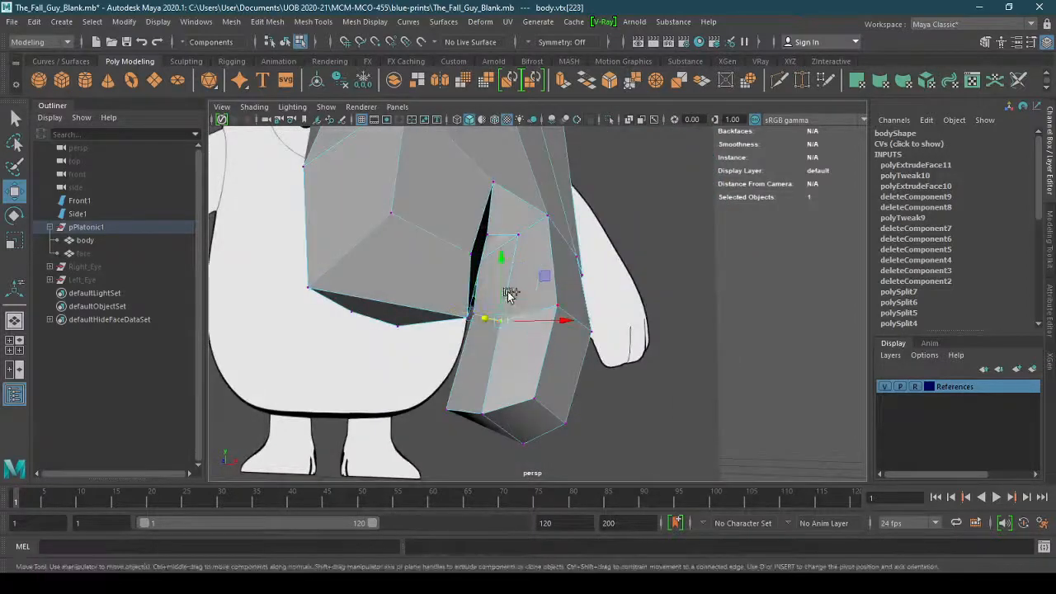
left_click_drag(505, 281, 608, 363, "alt")
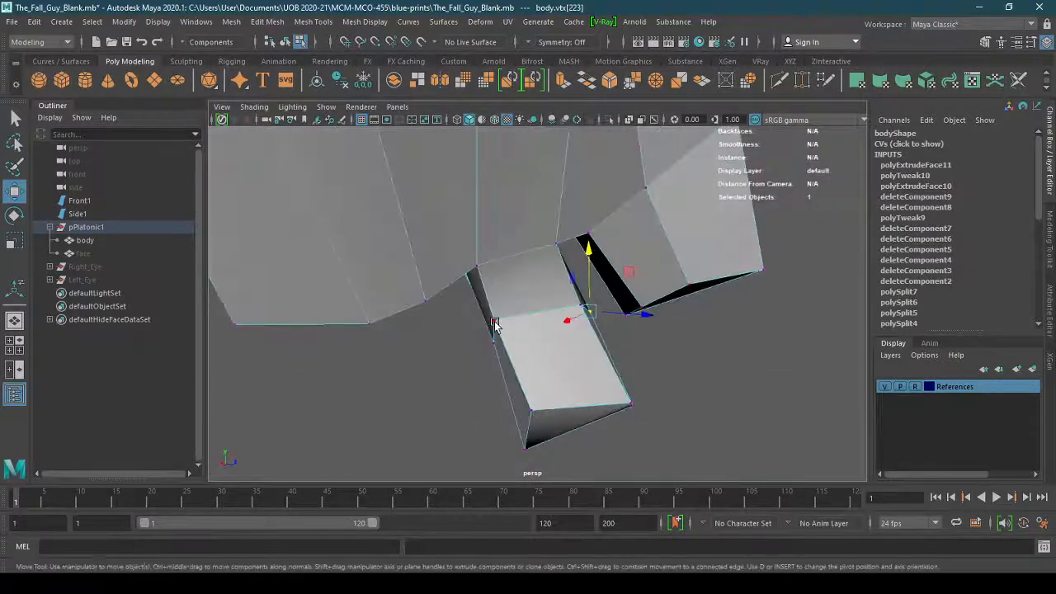
Lower the second finger's tip corner vertex and nudge it along the Z axis to square the fingertip
left_click(495, 325)
left_click(532, 409)
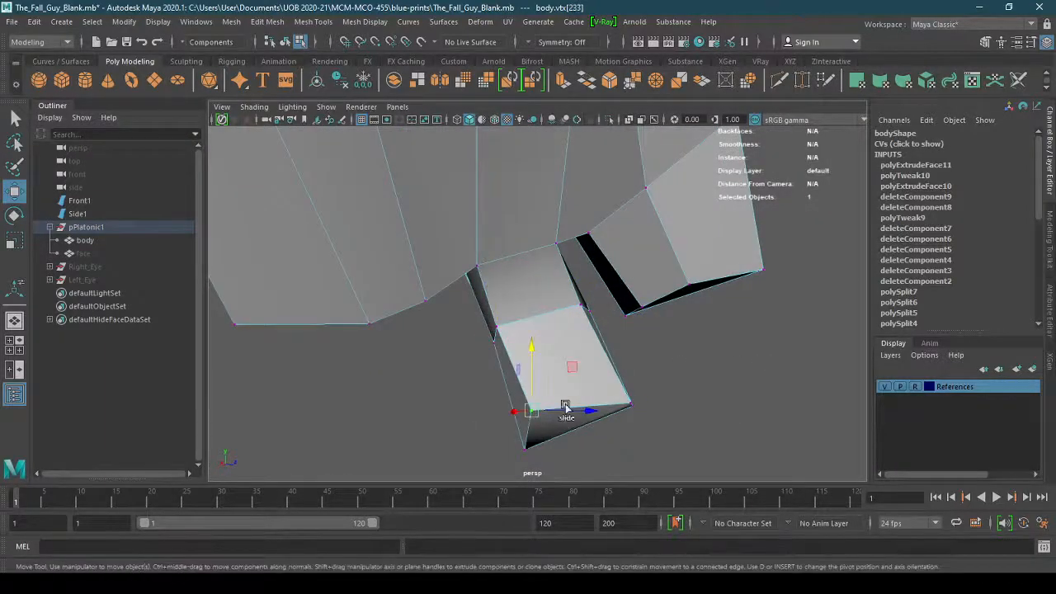
left_click_drag(531, 377, 564, 423)
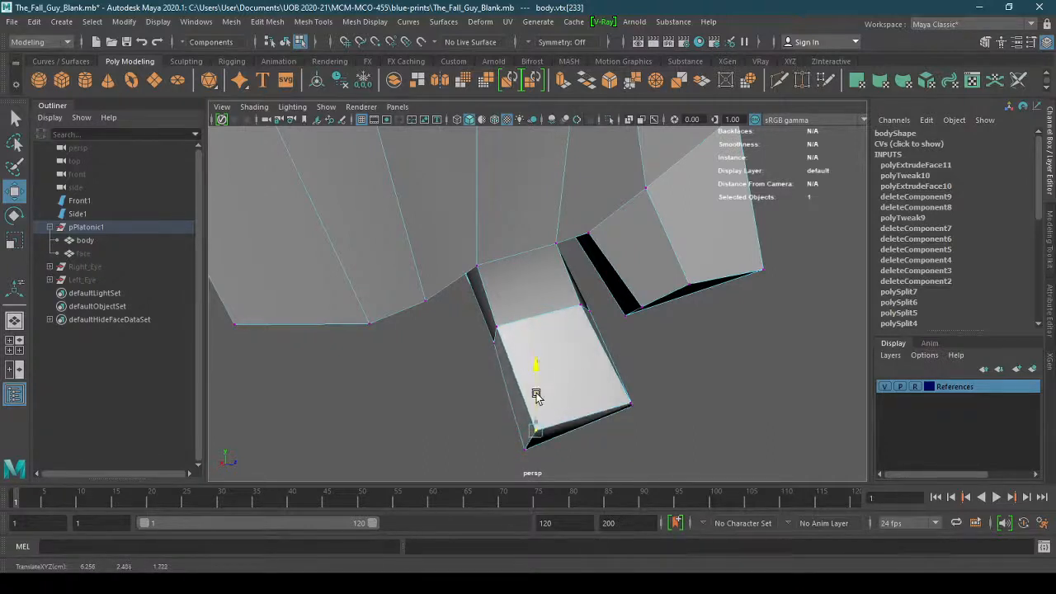
left_click_drag(682, 438, 368, 448, "alt")
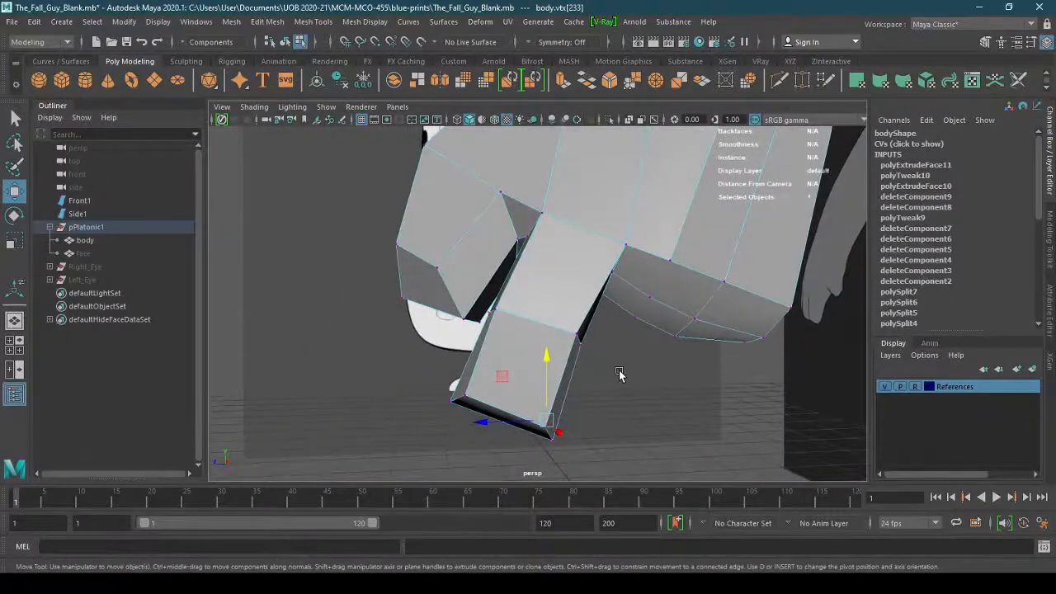
Switch the body to smooth preview and examine the second finger's silhouette from the front and side
key("3")
left_click_drag(651, 391, 652, 424, "alt")
right_click_drag(653, 424, 666, 427, "alt")
middle_click_drag(667, 428, 632, 377, "alt")
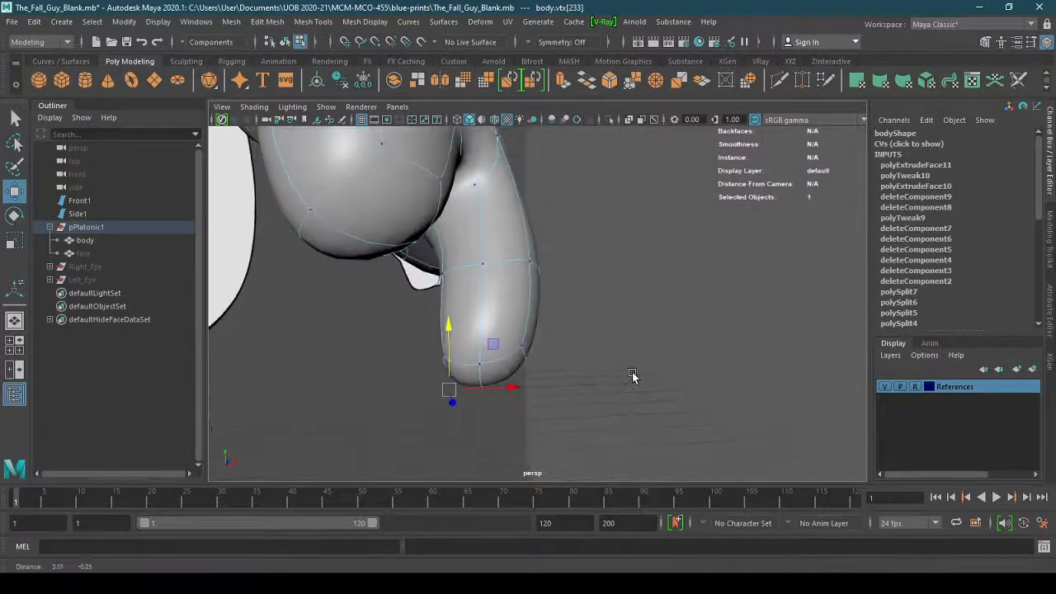
left_click_drag(632, 377, 487, 346, "alt")
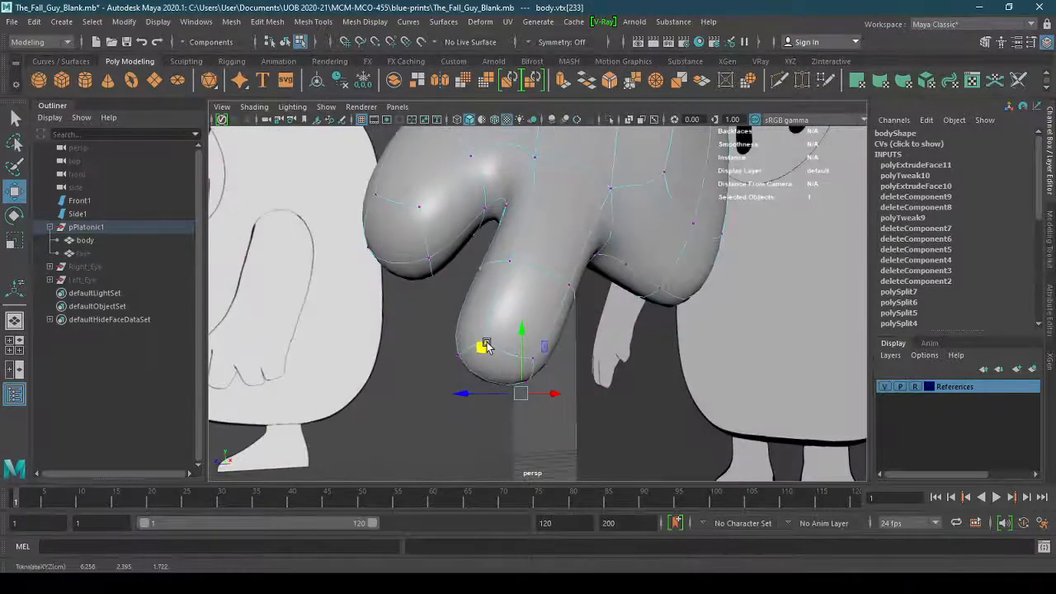
Try to lower three of the second finger's tip vertices together
left_click(530, 363, "shift")
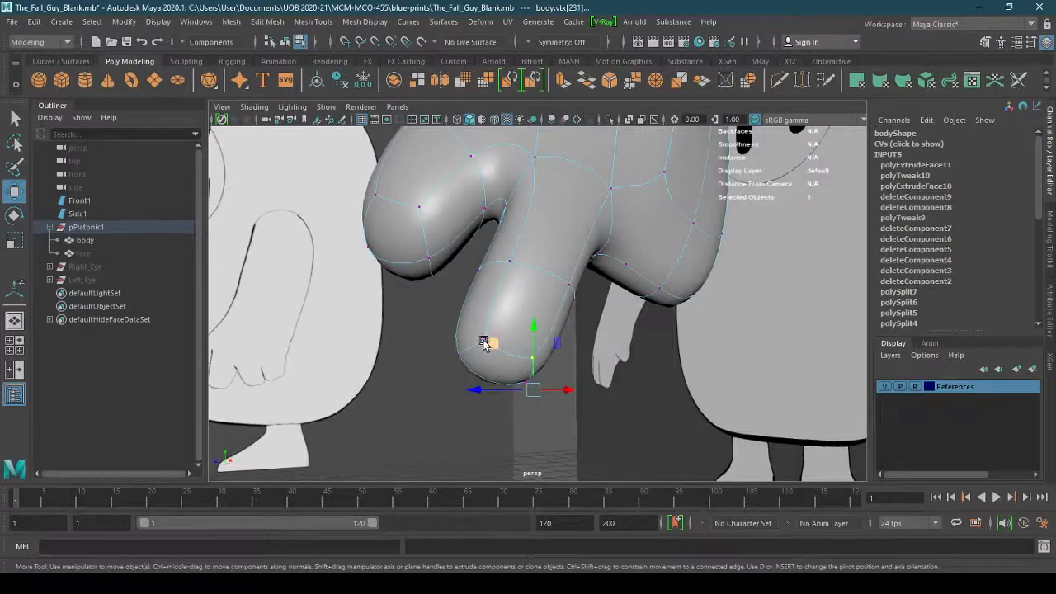
key("q")
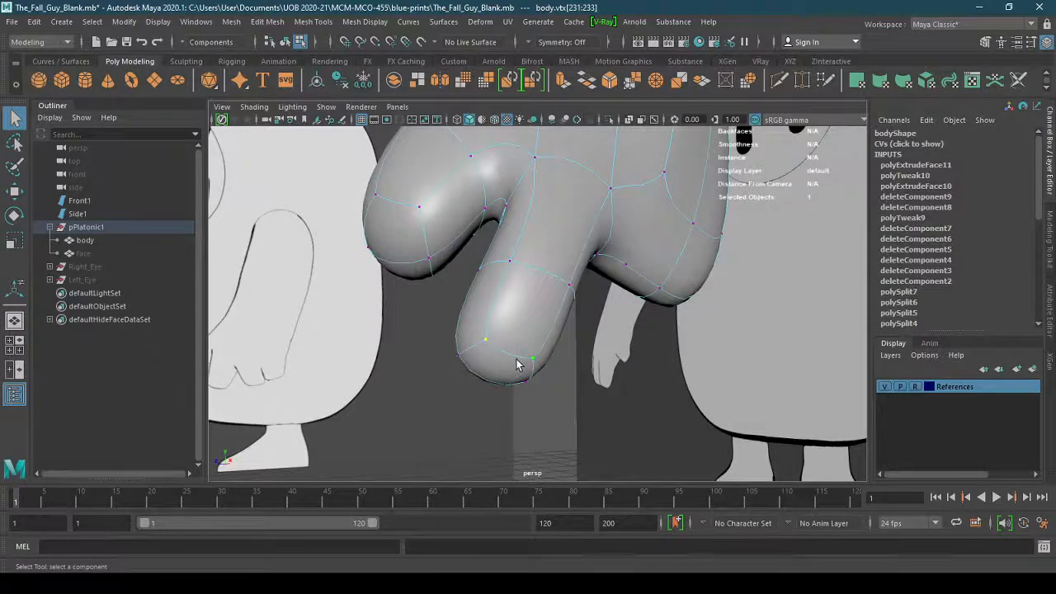
key("w")
left_click_drag(536, 388, 641, 436, "alt")
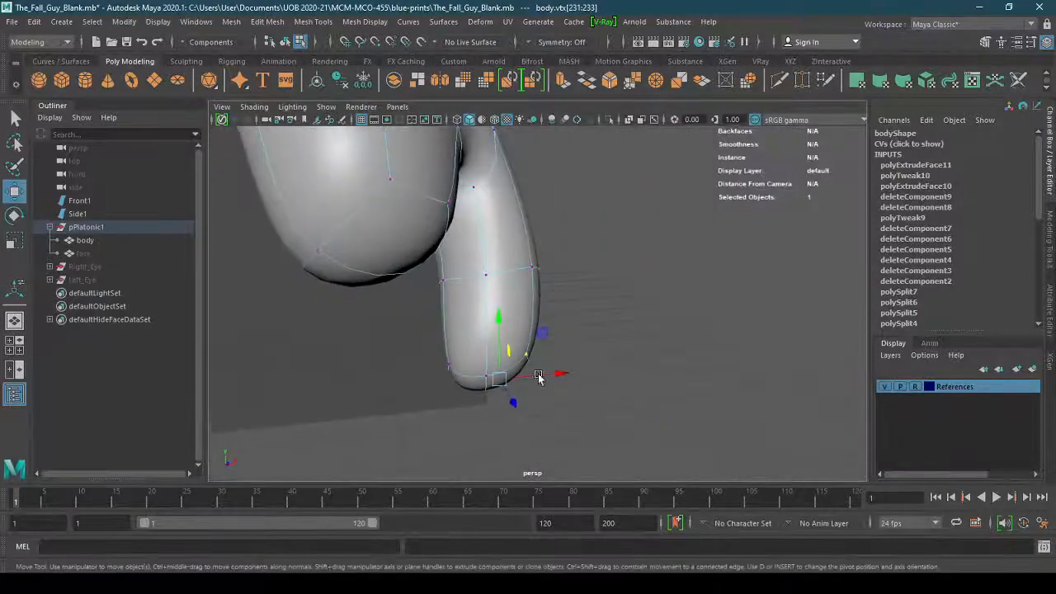
left_click_drag(495, 340, 493, 340)
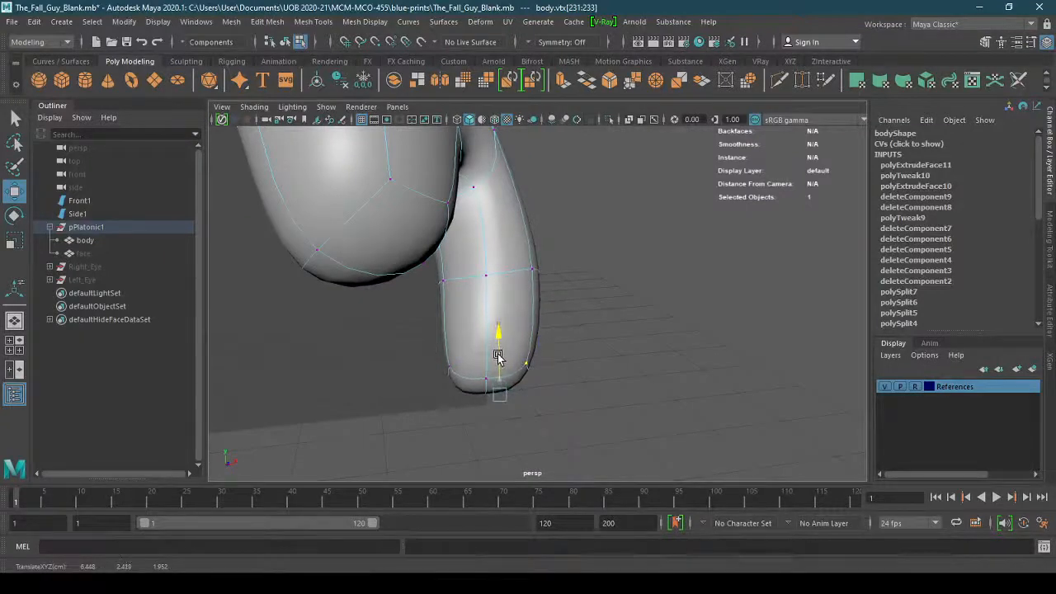
left_click_drag(498, 366, 559, 401, "alt")
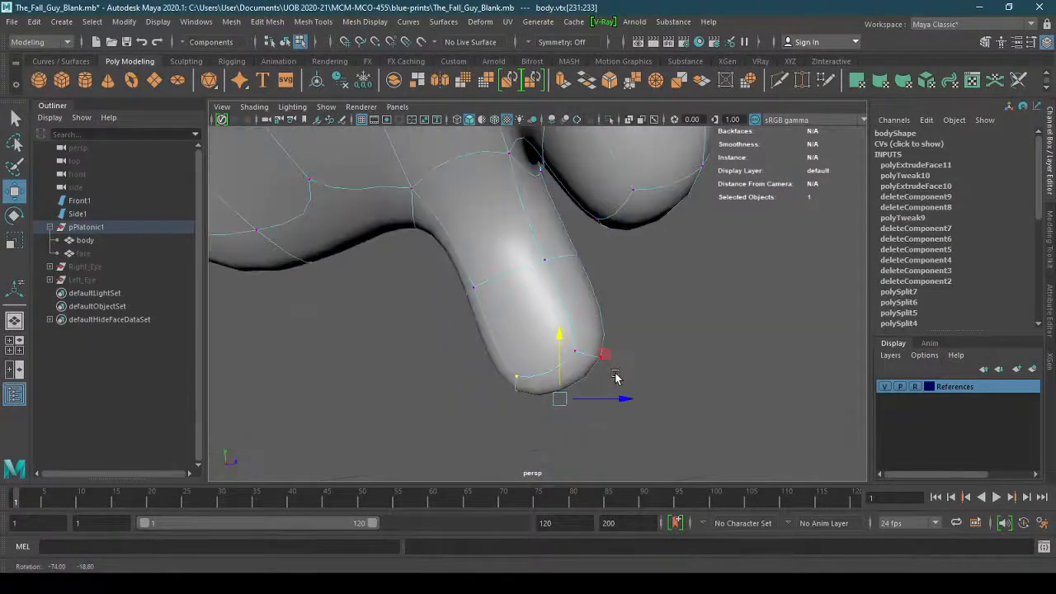
left_click_drag(619, 372, 420, 394, "alt")
mouse_move(495, 395)
left_mouse_down("alt")
mouse_move(743, 400)
mouse_move(509, 407)
left_mouse_up("alt")
key("ctrl+z")
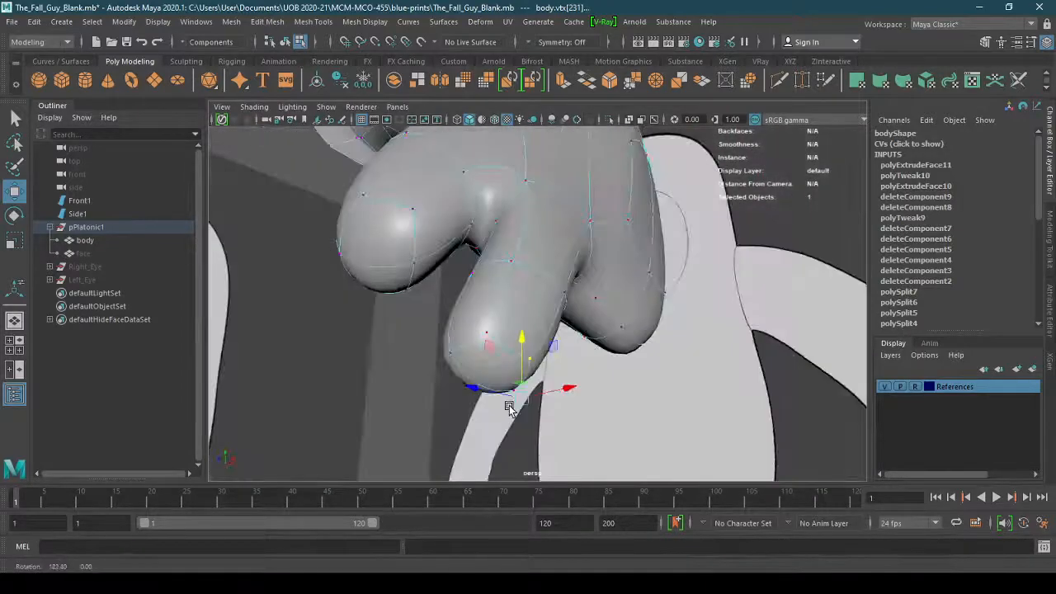
Lower only the two outer tip vertices of the second finger slightly in the smooth preview
left_click(786, 414)
left_click(486, 334)
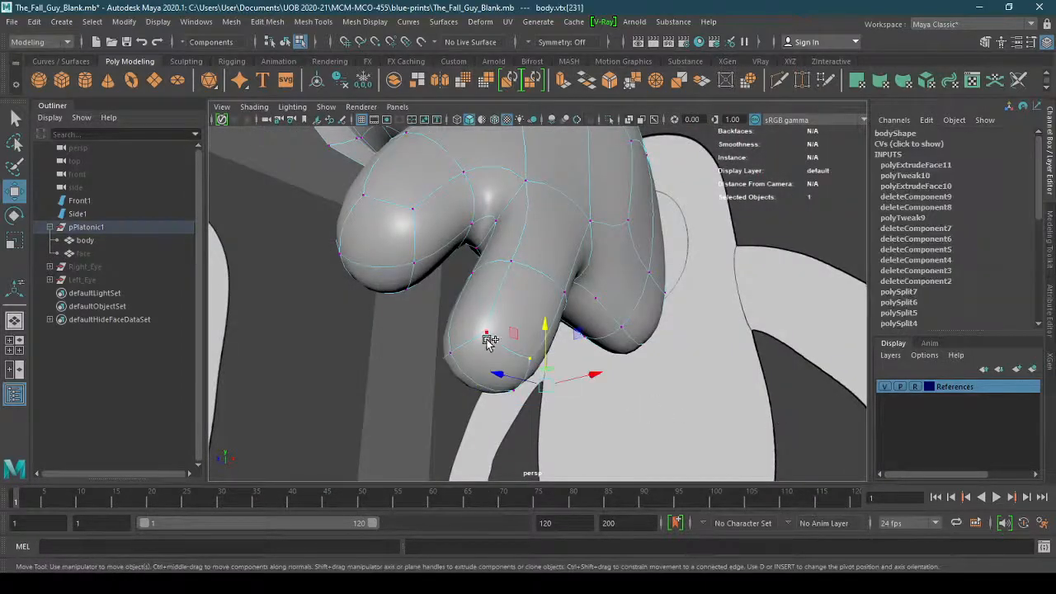
left_click_drag(468, 400, 538, 400, "alt")
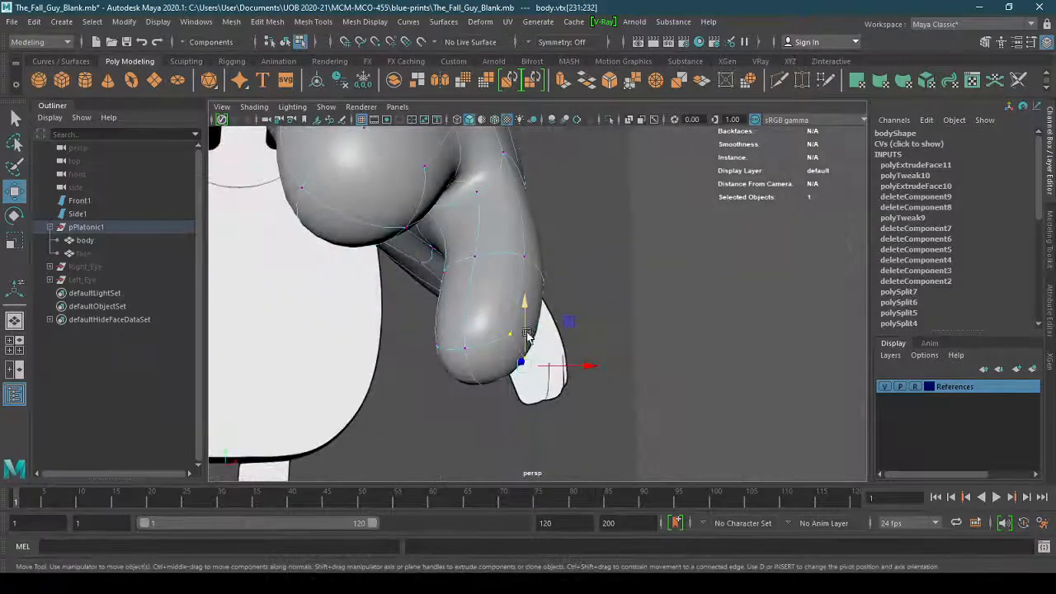
left_click_drag(525, 334, 526, 337)
mouse_move(493, 372)
left_mouse_down("alt")
mouse_move(528, 373)
mouse_move(534, 360)
mouse_move(513, 368)
left_mouse_up("alt")
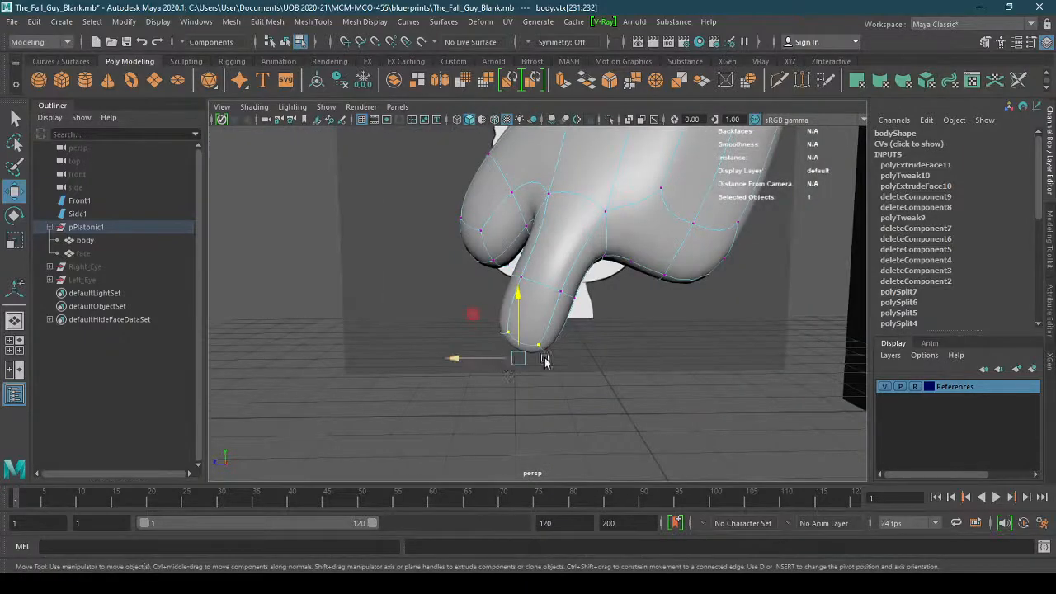
Check the smoothed fingers from the side and save the scene
right_click_drag(556, 358, 620, 333, "alt")
left_click_drag(619, 333, 636, 310, "alt")
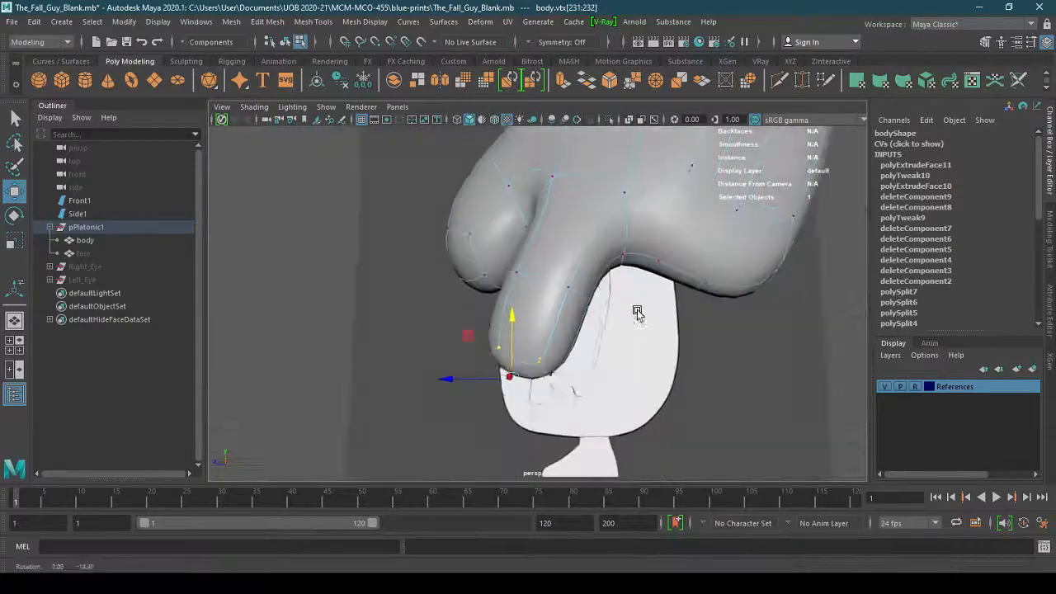
middle_click_drag(636, 311, 582, 341, "alt")
right_click_drag(582, 341, 612, 331, "alt")
left_click_drag(611, 332, 556, 320, "alt")
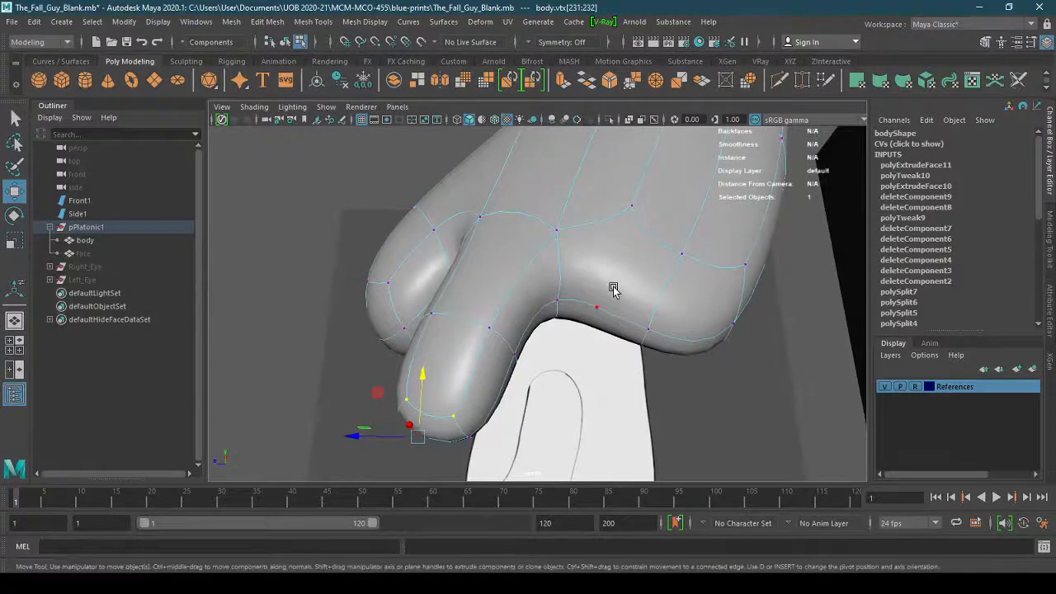
key("ctrl+s")
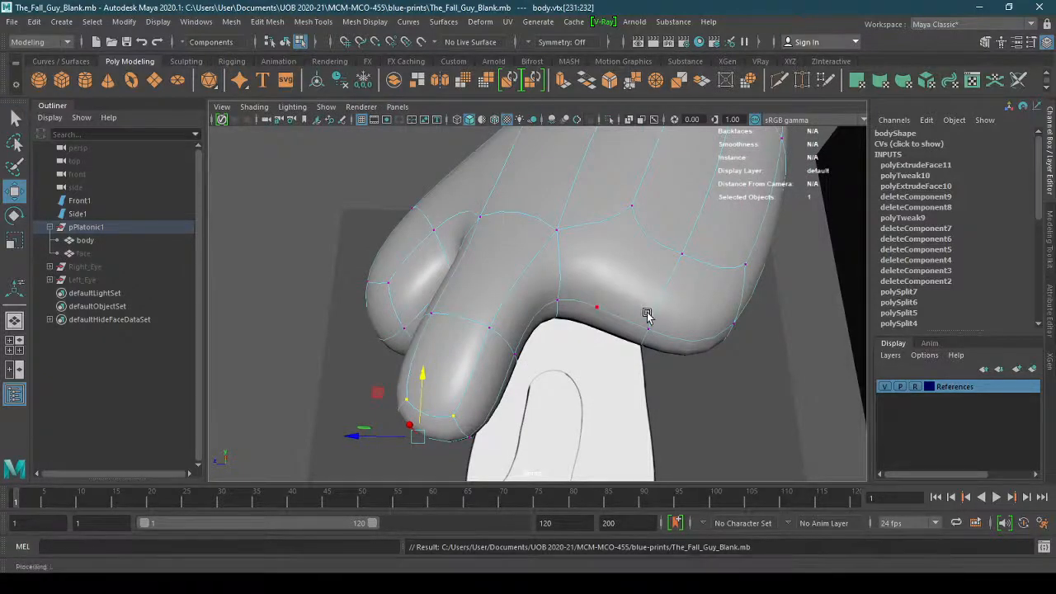
Return to the unsmoothed mesh and delete the two adjoining faces on the hand's end right beside the second finger
right_click_drag(648, 316, 664, 309, "alt")
mouse_move(665, 309)
left_mouse_down("alt")
mouse_move(655, 311)
mouse_move(660, 289)
left_mouse_up("alt")
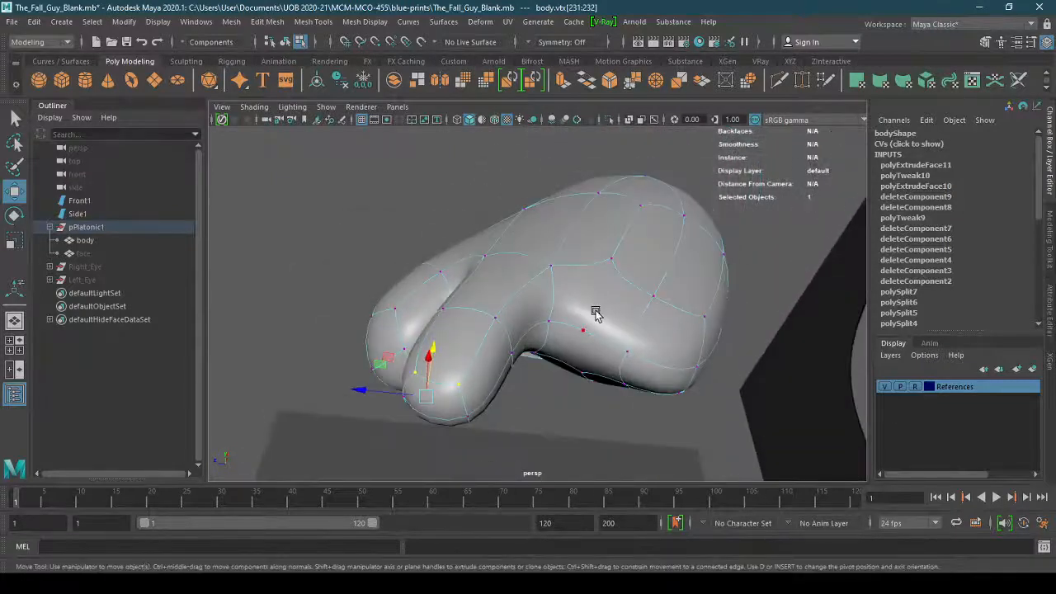
right_click_drag(593, 322, 595, 234)
key("1")
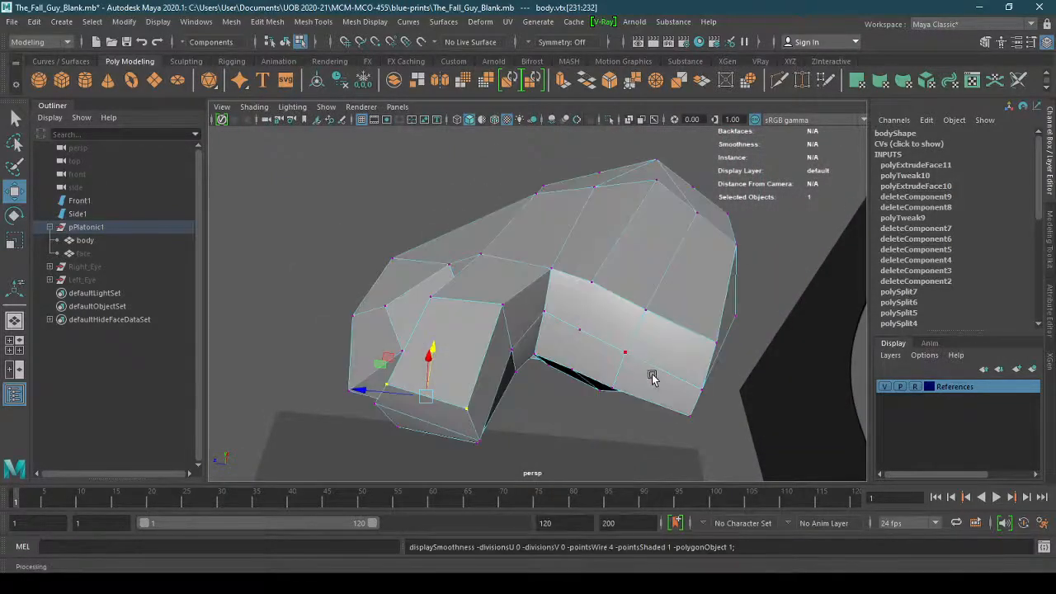
right_click_drag(603, 328, 603, 275)
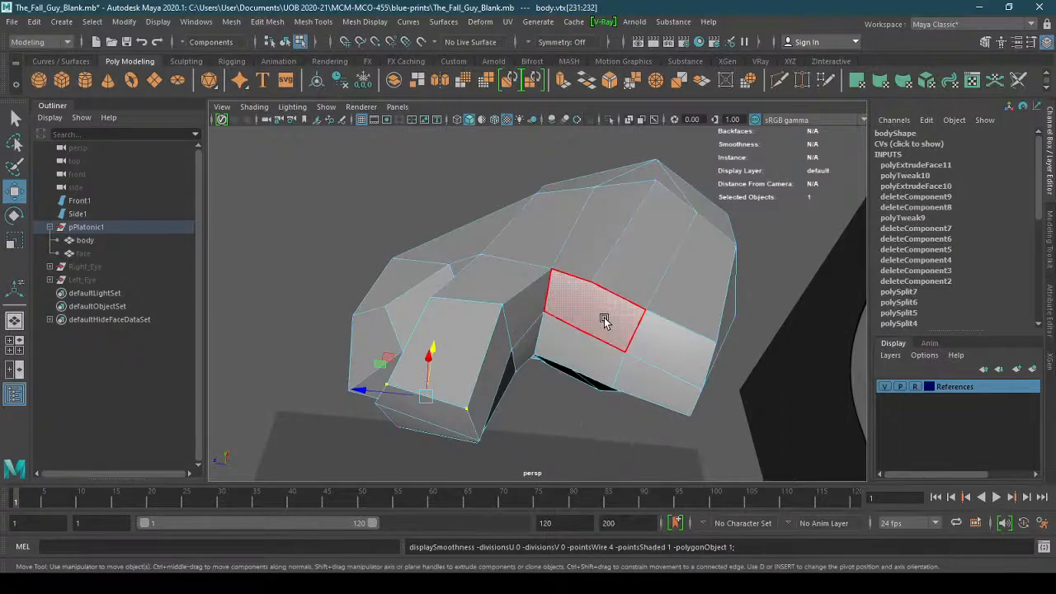
left_click(605, 351)
left_click(603, 353, "shift")
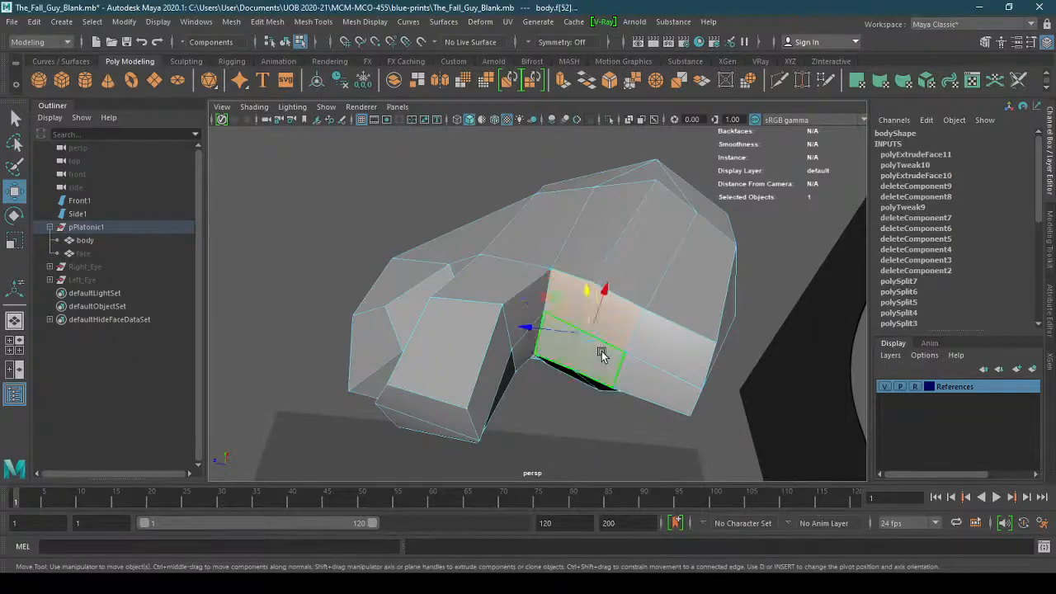
key("Delete")
Select the face at the lower end of the second finger
left_click_drag(666, 374, 726, 391, "alt")
left_click(521, 356)
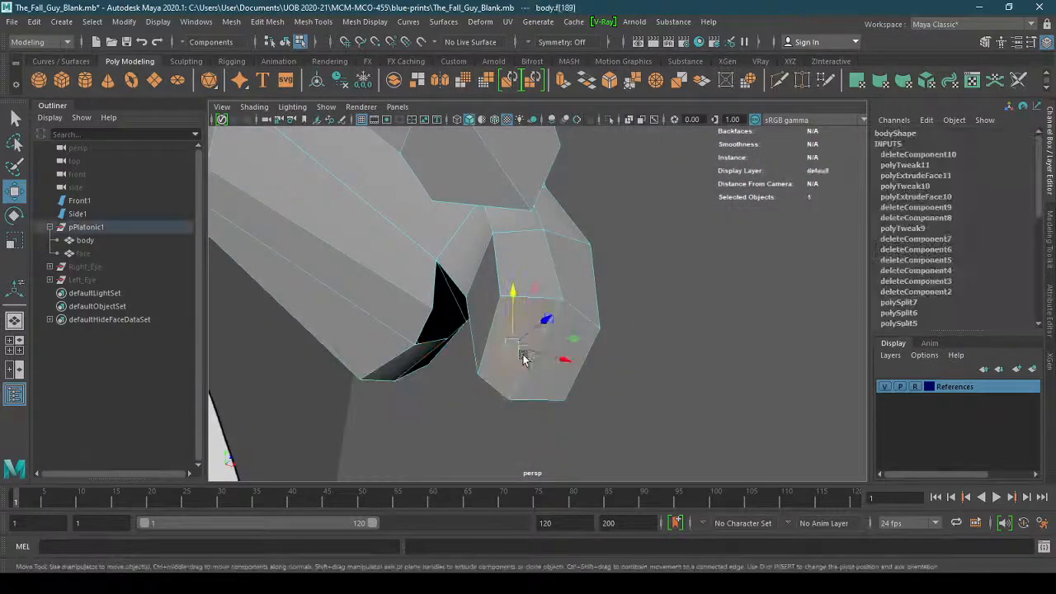
Select all faces of the finger by growing the selection and duplicate them as a separate mesh
key("q")
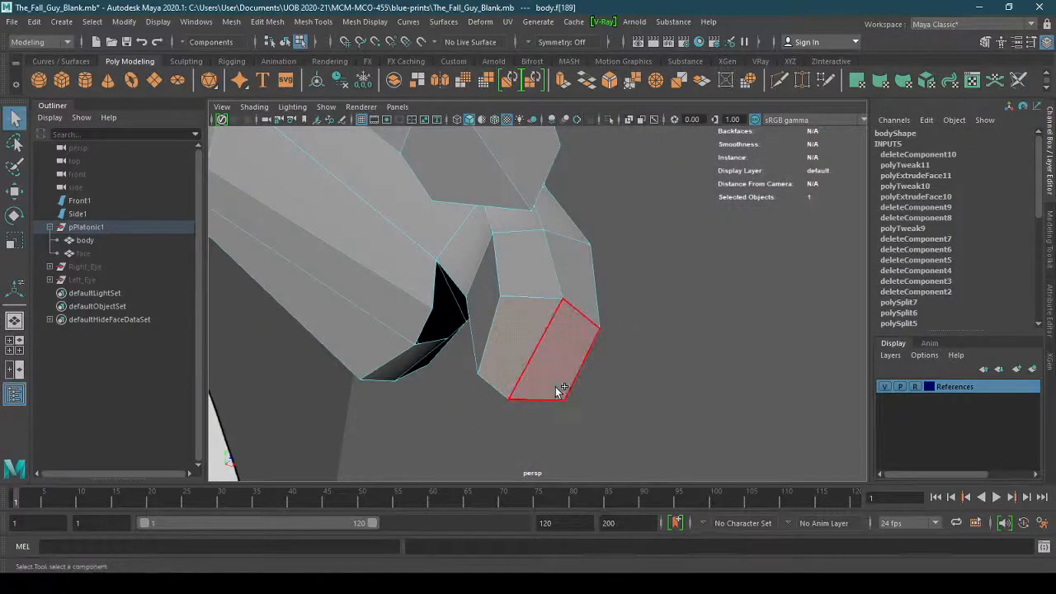
left_click(556, 387, "shift")
left_click_drag(674, 378, 537, 401, "alt")
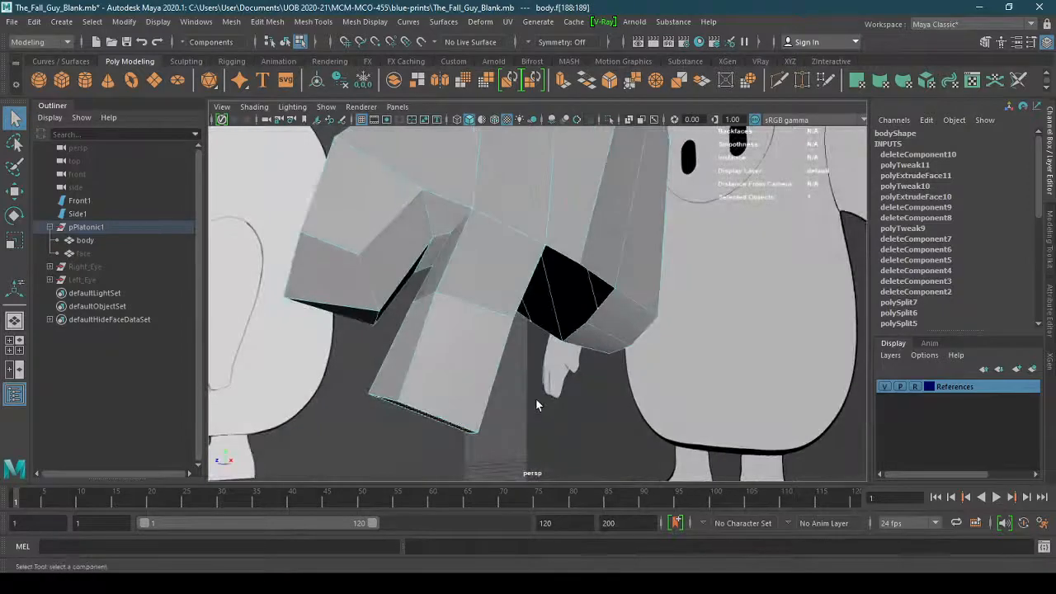
key("shift+period")
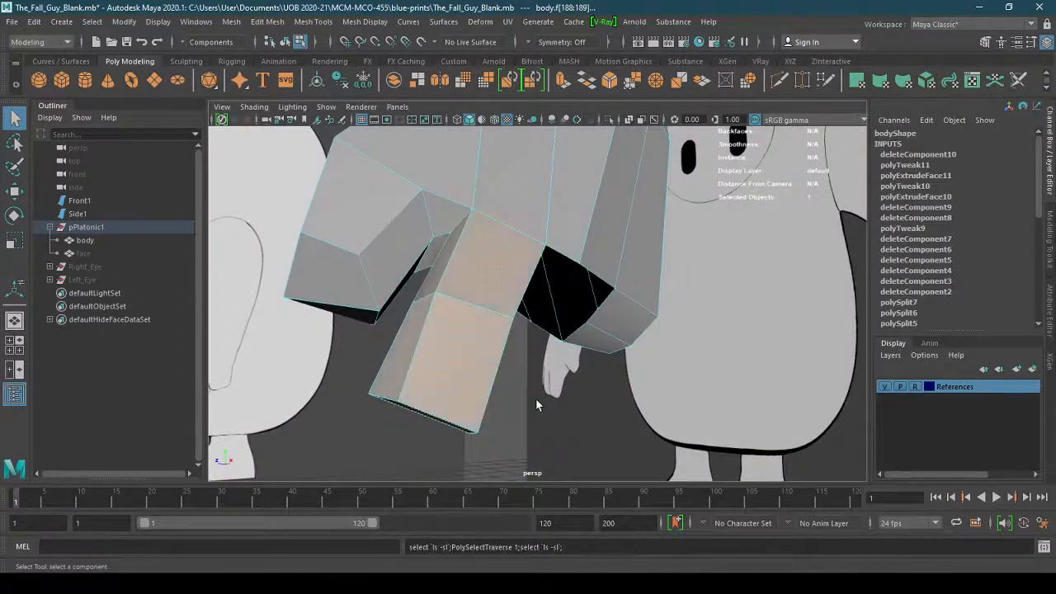
left_click_drag(565, 416, 476, 395, "alt")
right_click_drag(467, 376, 481, 518, "shift")
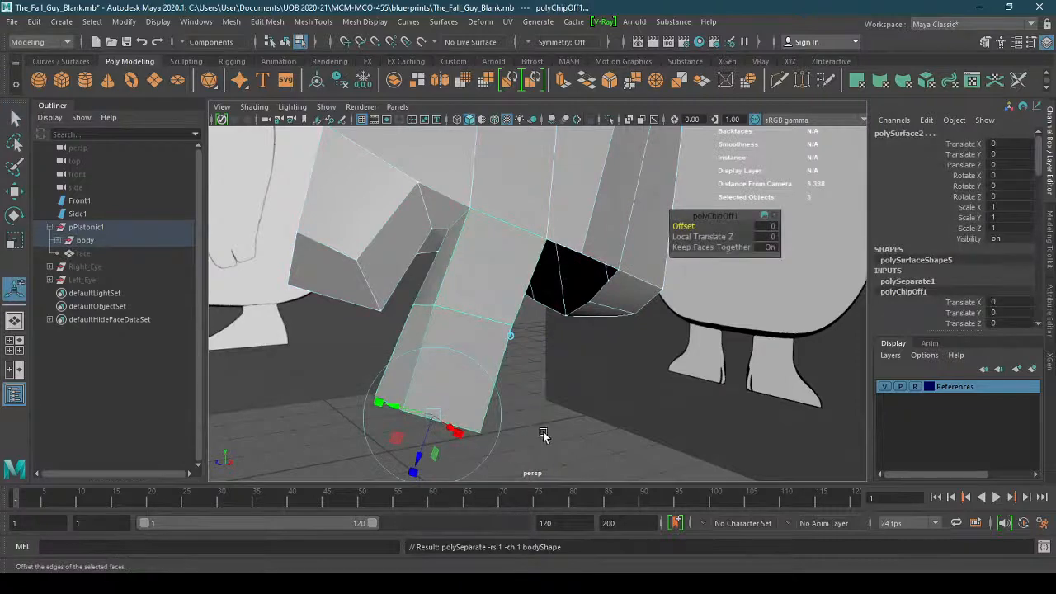
Delete the construction history of the newly separated mesh pieces
left_click_drag(547, 434, 272, 338, "alt")
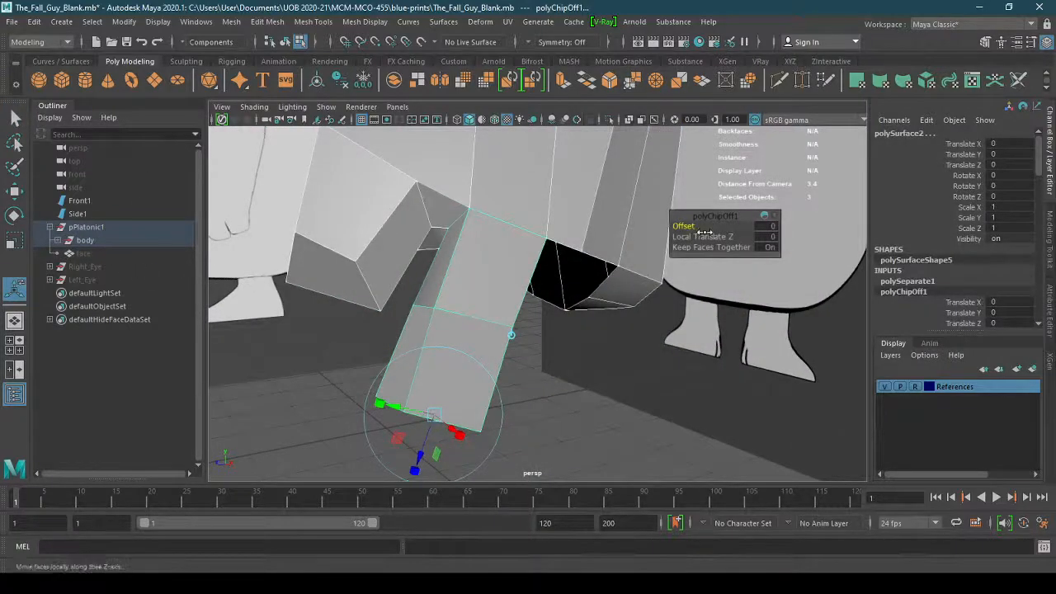
left_click(34, 21)
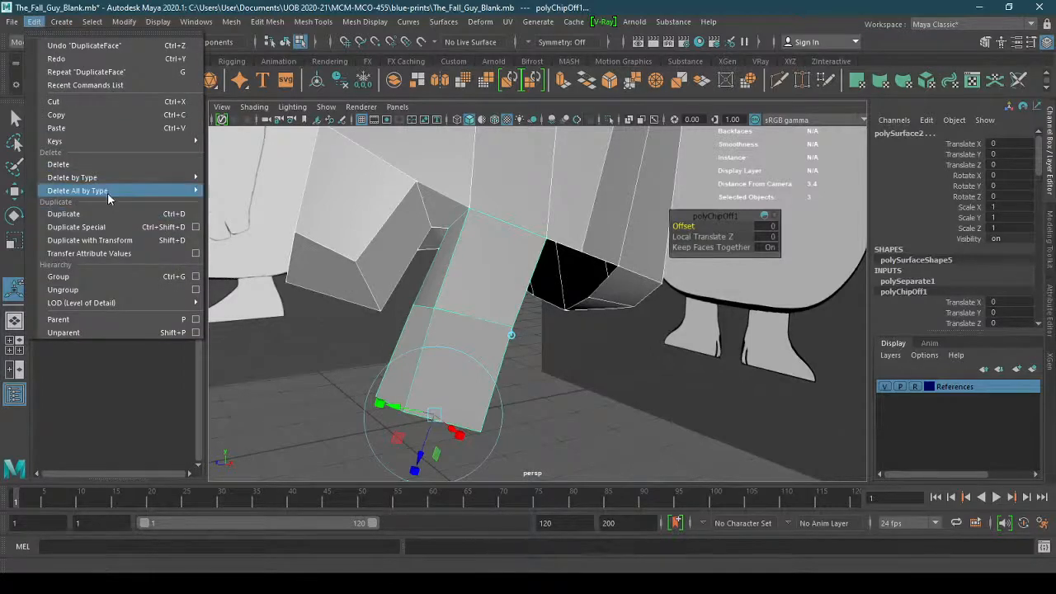
mouse_move(108, 191)
mouse_move(130, 176)
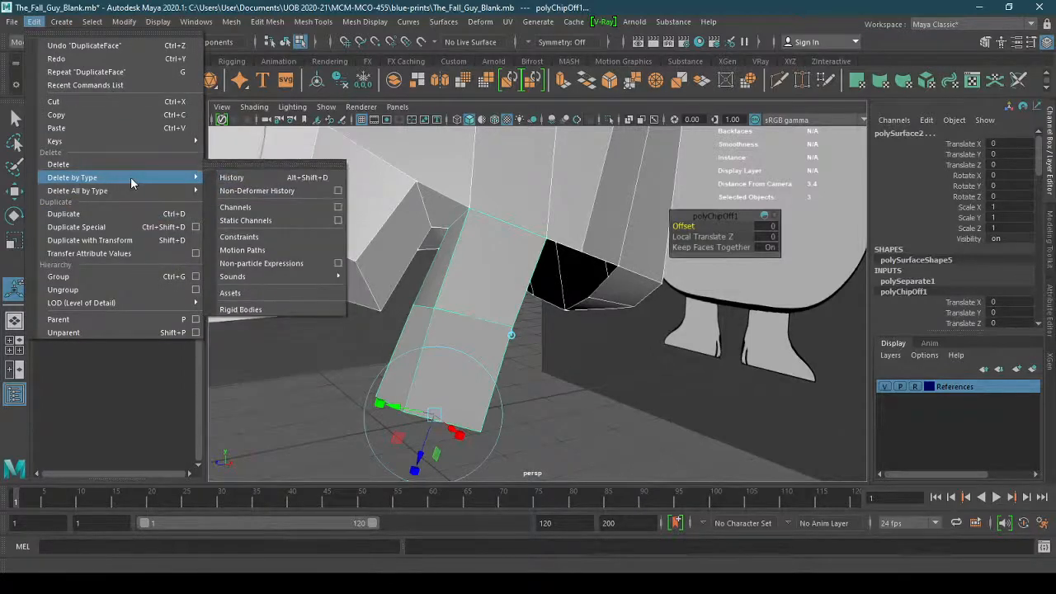
left_click(233, 177)
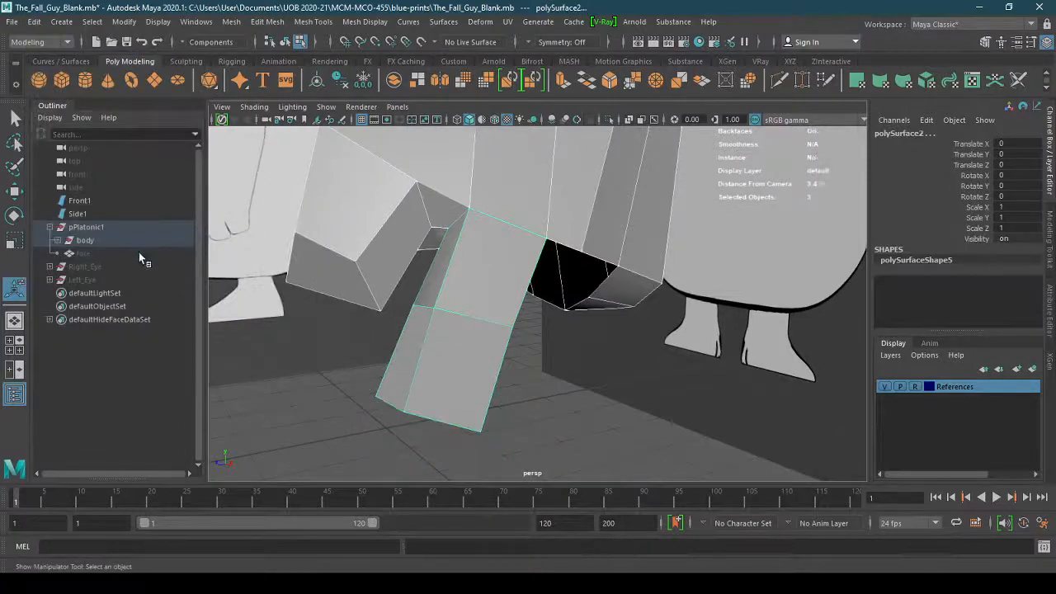
Expand the body group, check which mesh piece is which, and select the duplicated finger, polySurface2
left_click(119, 241)
left_click(62, 241)
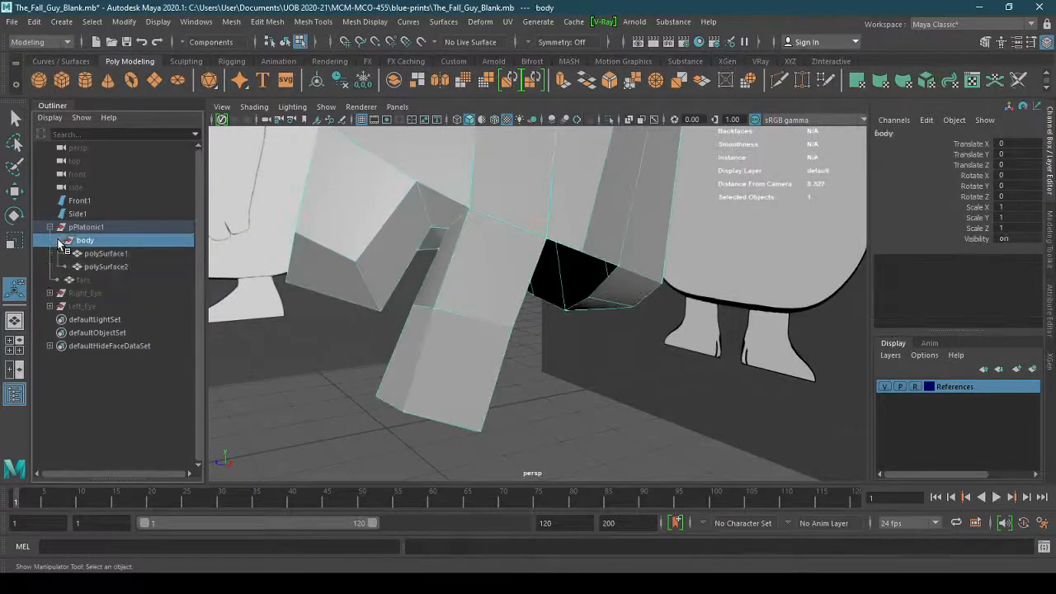
left_click(105, 267)
left_click(106, 254)
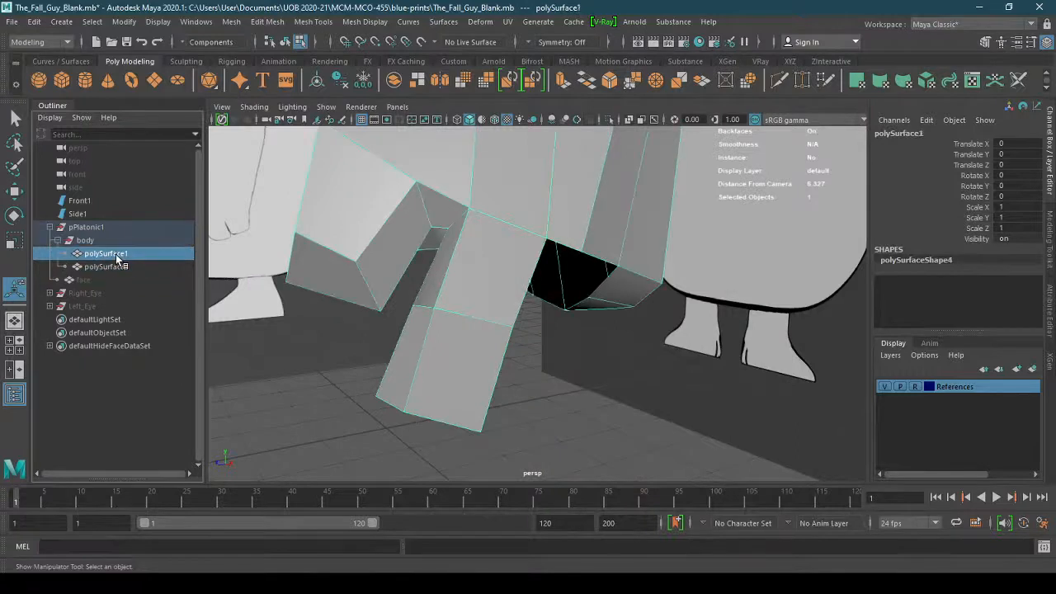
left_click(132, 266)
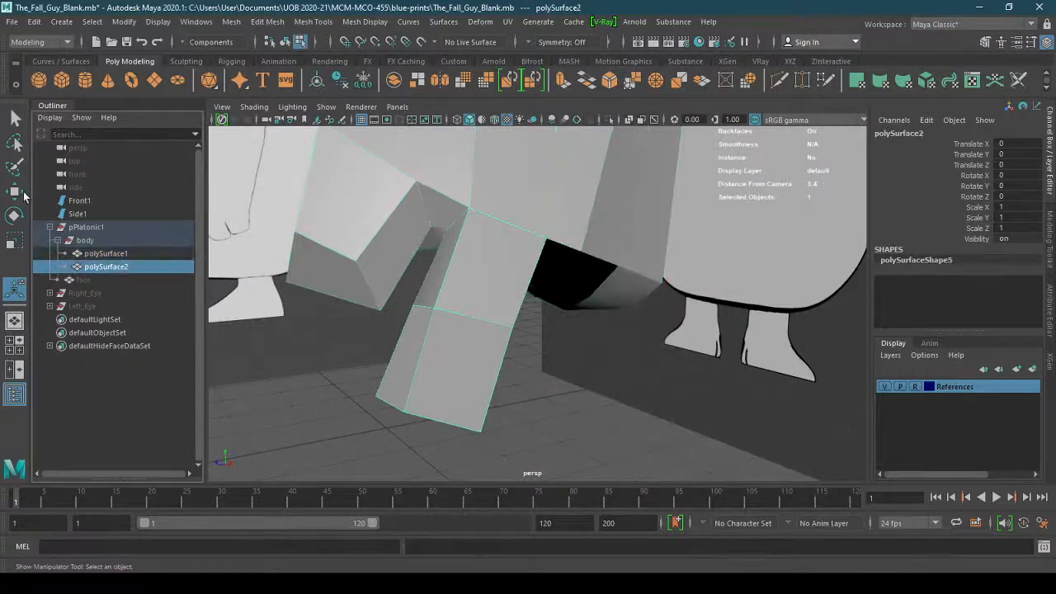
key("w")
left_click(115, 240)
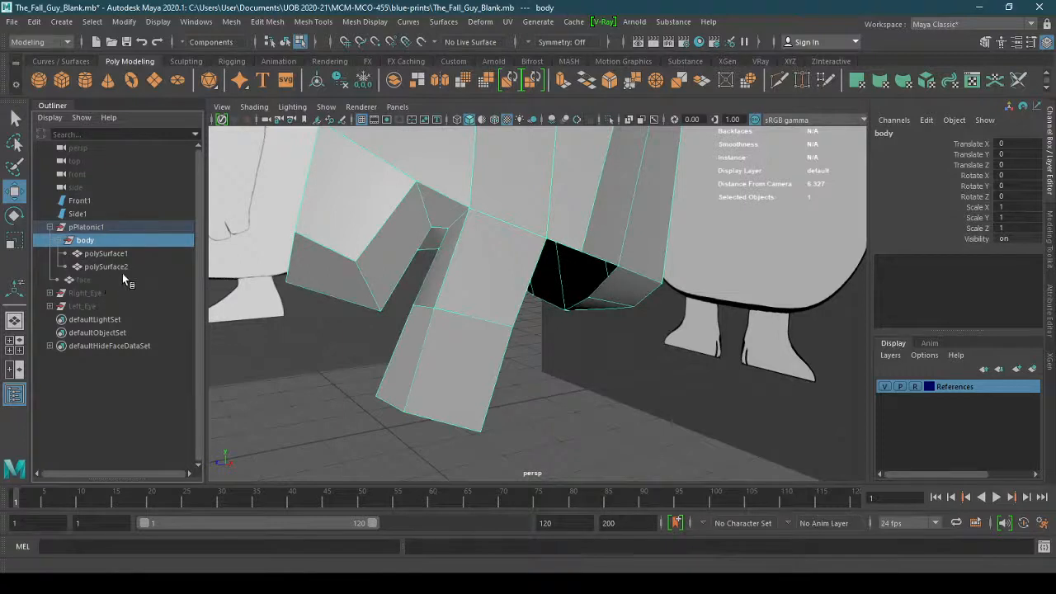
left_click(123, 267)
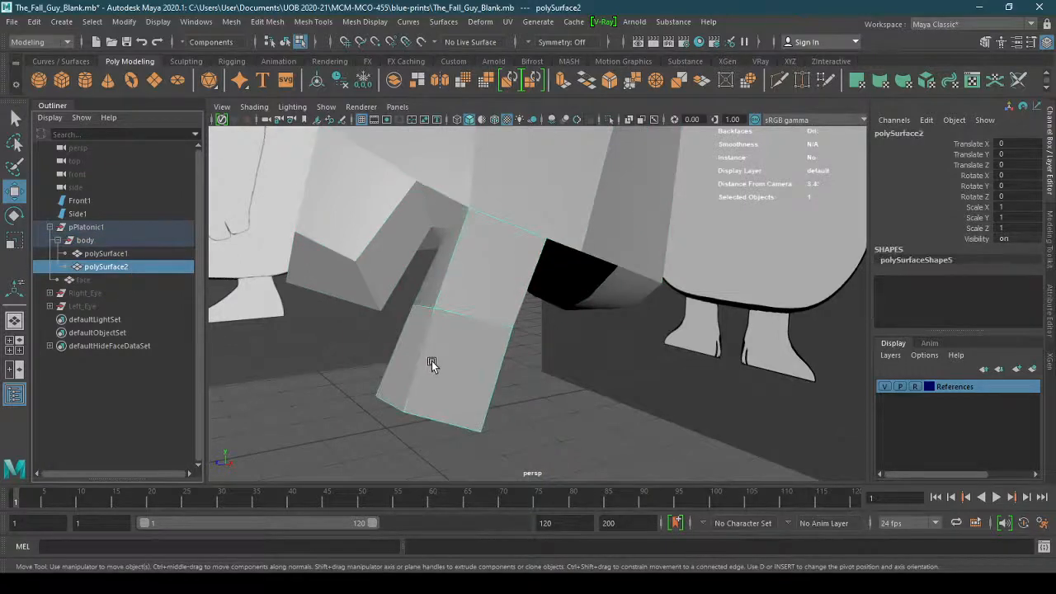
left_click(127, 254)
left_click(127, 264)
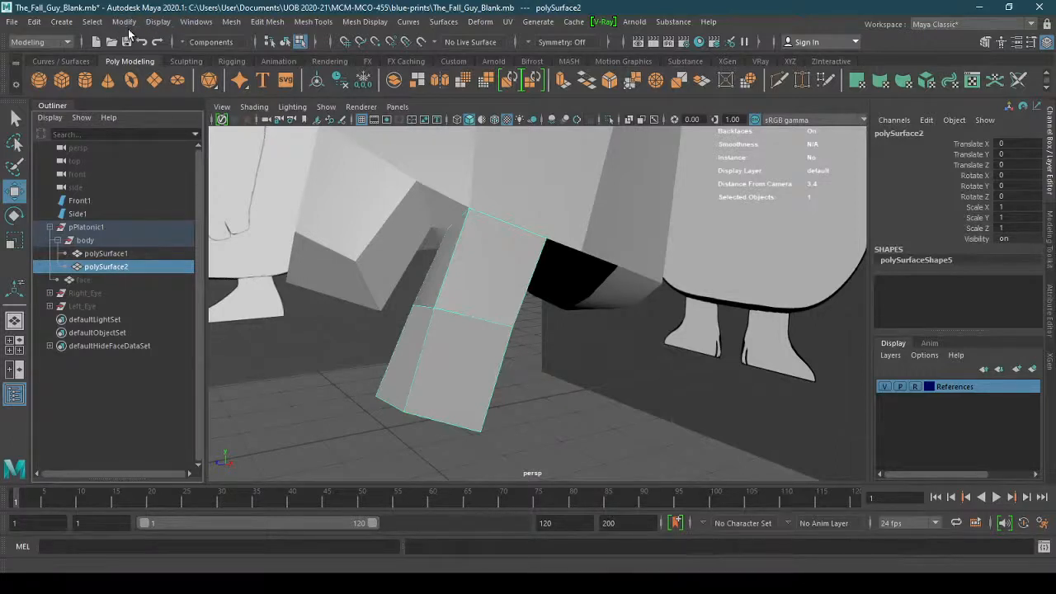
Center the pivot of the duplicated finger on its own geometry
right_click_drag(554, 273, 342, 262, "alt")
right_click_drag(425, 259, 323, 256, "alt")
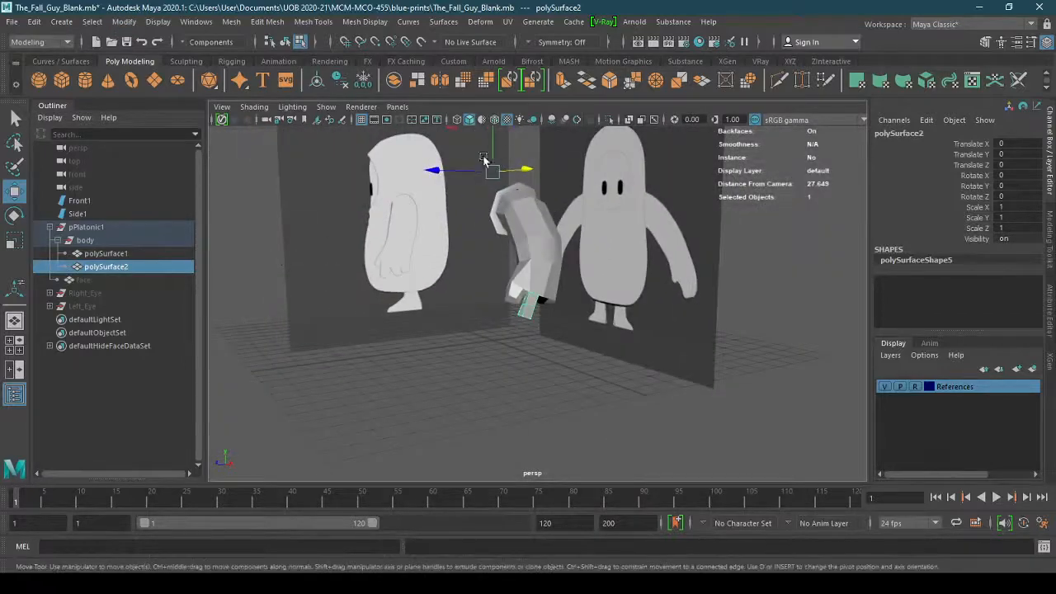
key("f")
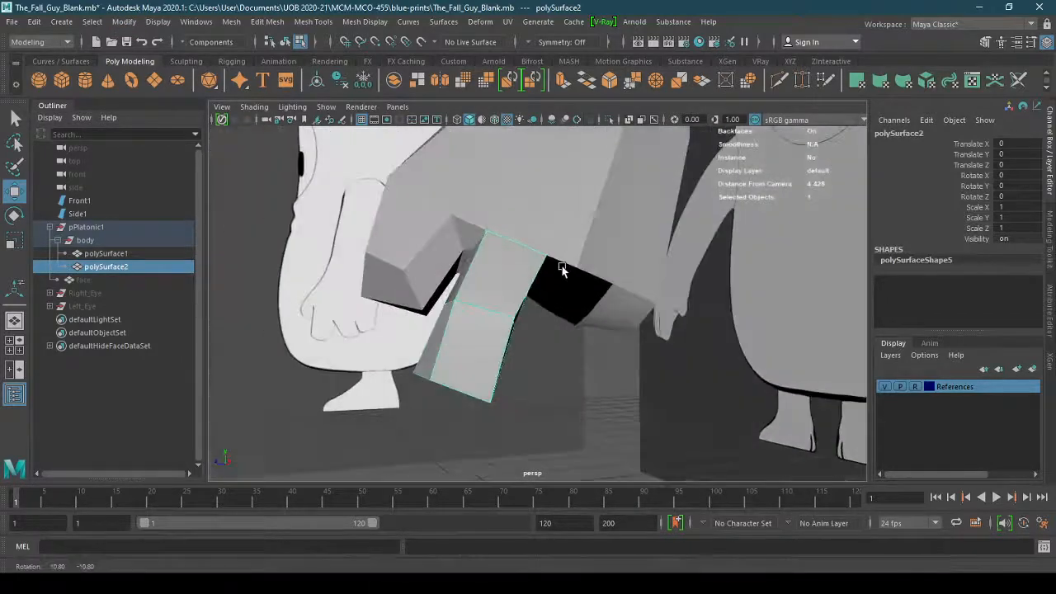
left_click(124, 22)
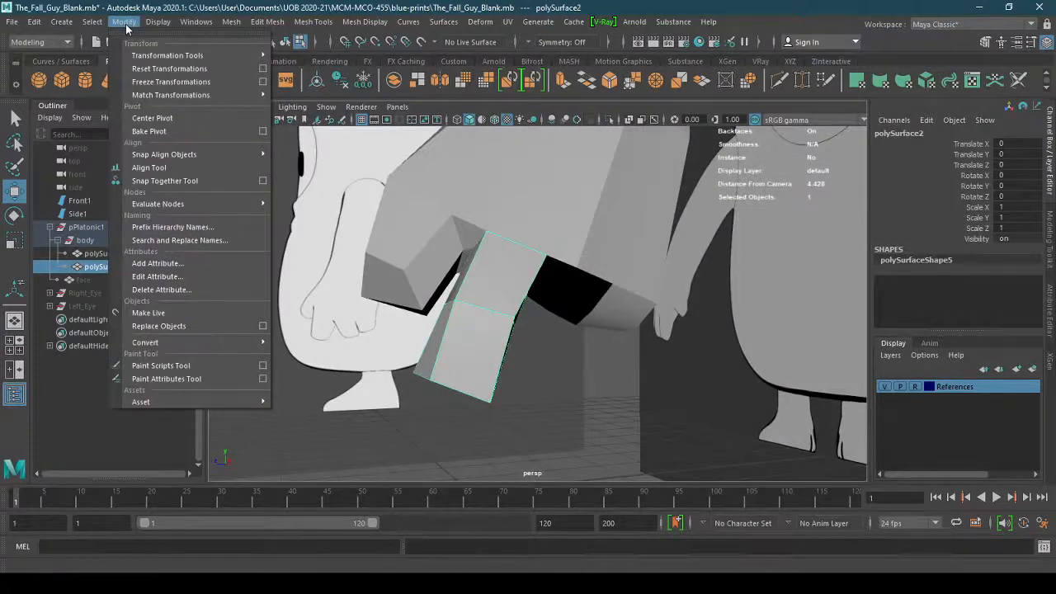
left_click(157, 118)
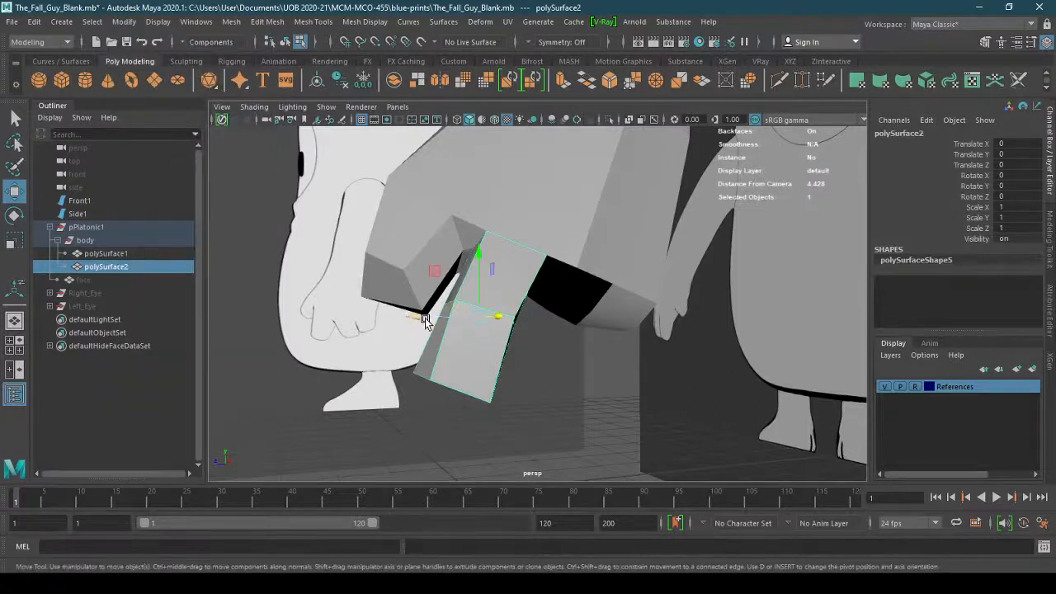
Move the duplicated finger beside the original over the open knuckle gap, to about X 0.135, Y -0.175, Z -0.44
left_click_drag(425, 320, 458, 320)
left_click_drag(544, 363, 492, 363, "alt")
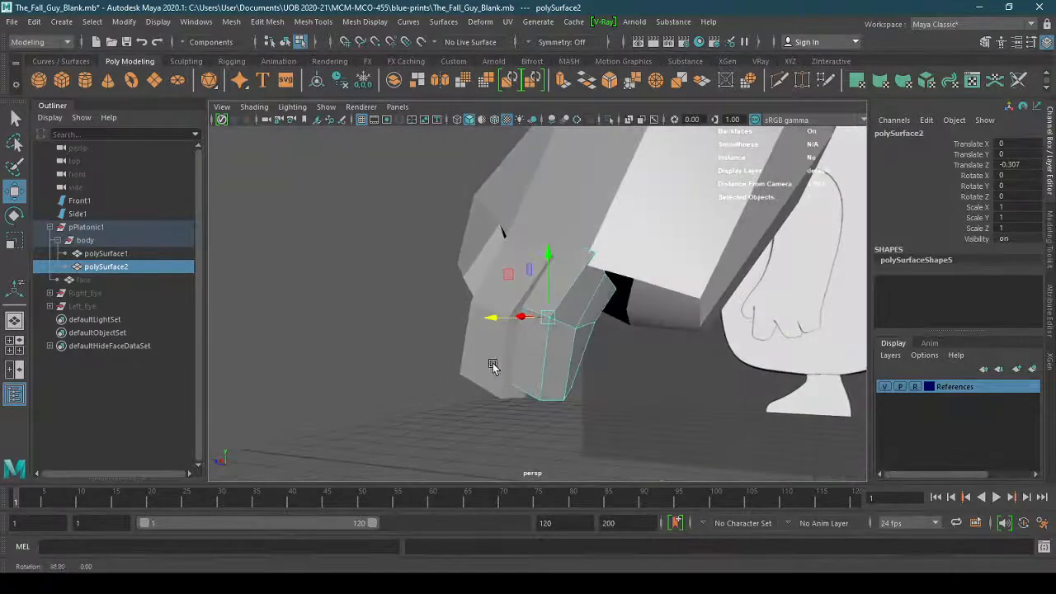
left_click_drag(532, 330, 572, 352, "alt")
left_click_drag(480, 266, 546, 377)
mouse_move(521, 341)
left_mouse_down()
mouse_move(483, 351)
mouse_move(507, 353)
left_mouse_up()
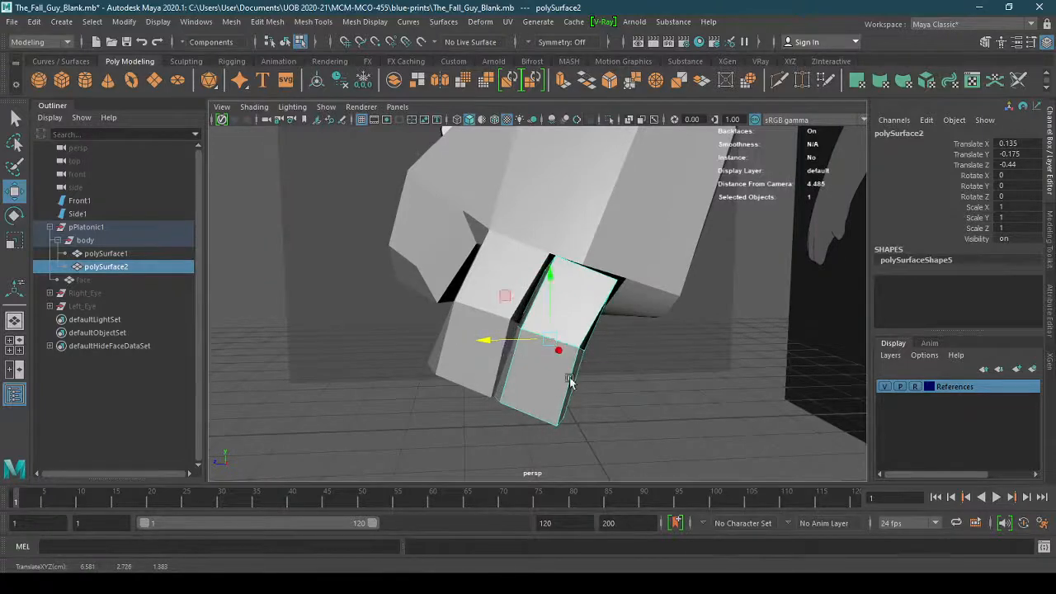
Examine from several angles how the duplicated finger's base lines up with the hand's open edges
left_click_drag(570, 379, 810, 316, "alt")
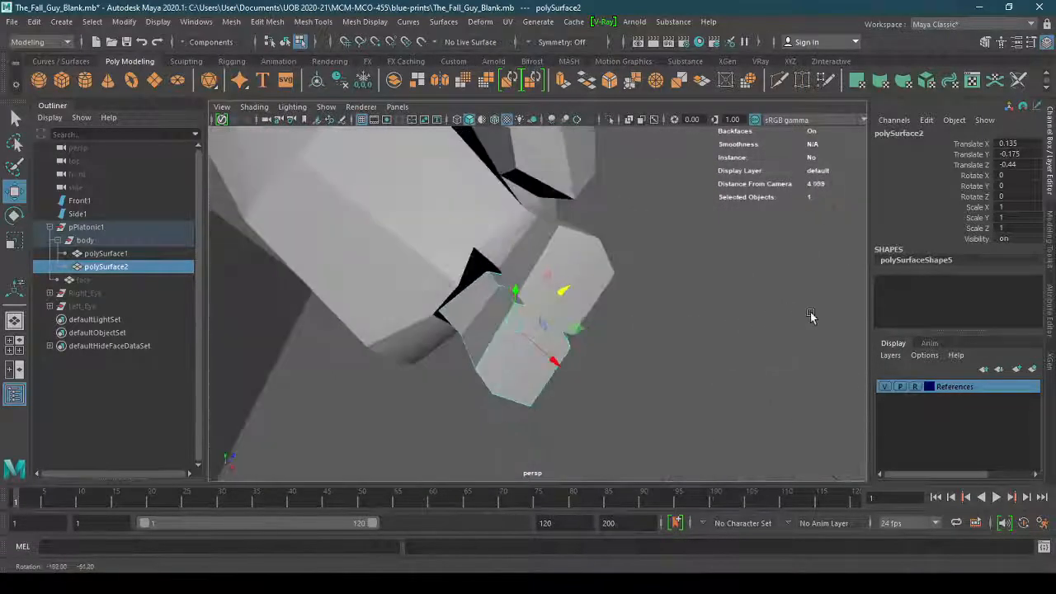
left_click_drag(615, 328, 660, 328, "alt")
right_click_drag(603, 336, 703, 326, "alt")
left_click_drag(608, 369, 650, 364, "alt")
right_click_drag(437, 282, 488, 278, "alt")
middle_click_drag(506, 278, 508, 327, "alt")
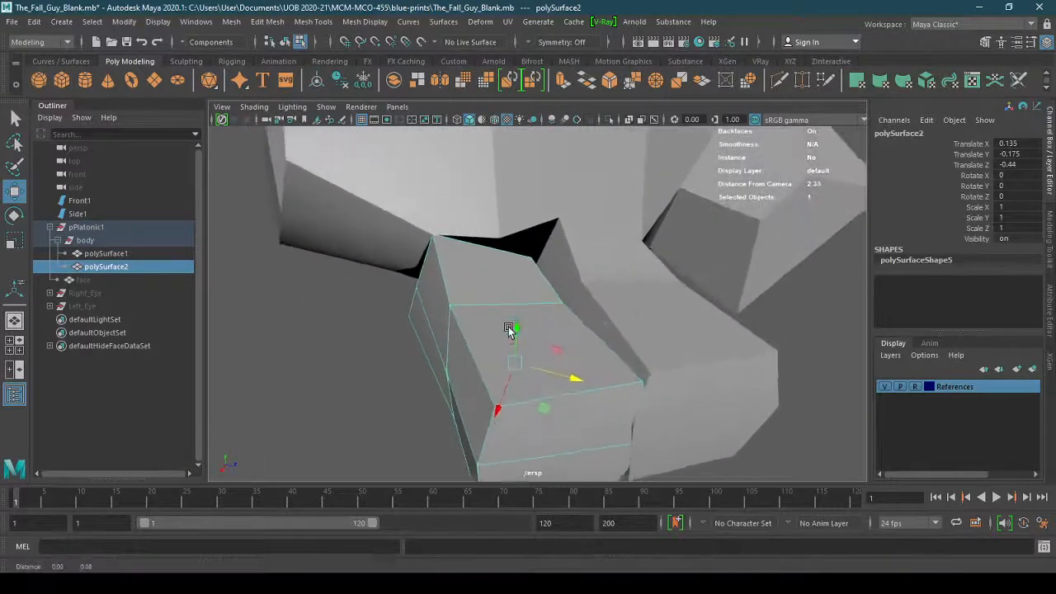
mouse_move(508, 327)
left_mouse_down("alt")
mouse_move(484, 328)
mouse_move(657, 335)
mouse_move(505, 327)
left_mouse_up("alt")
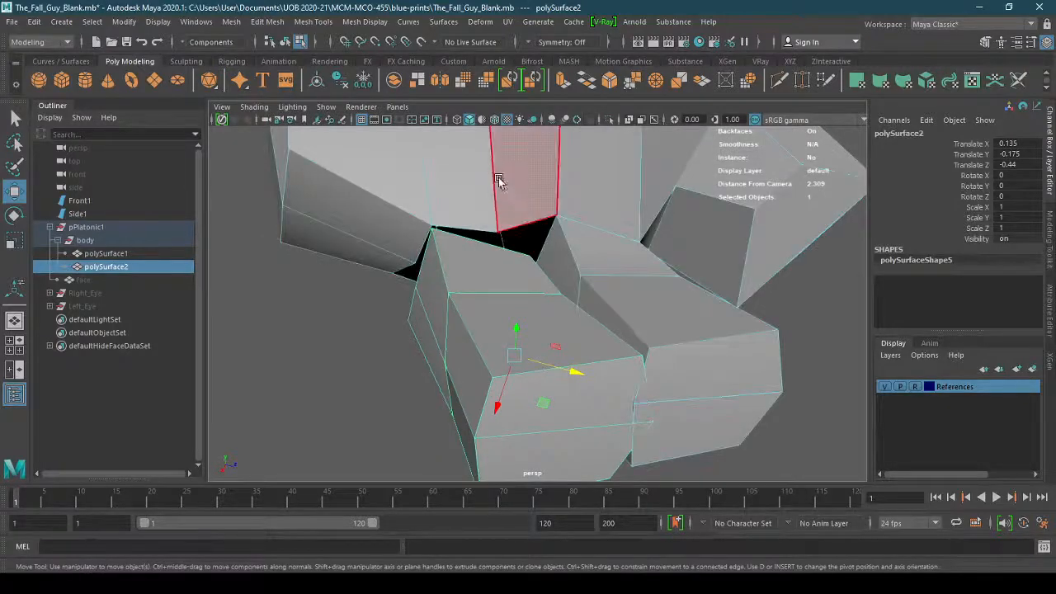
left_click_drag(499, 180, 643, 233, "alt")
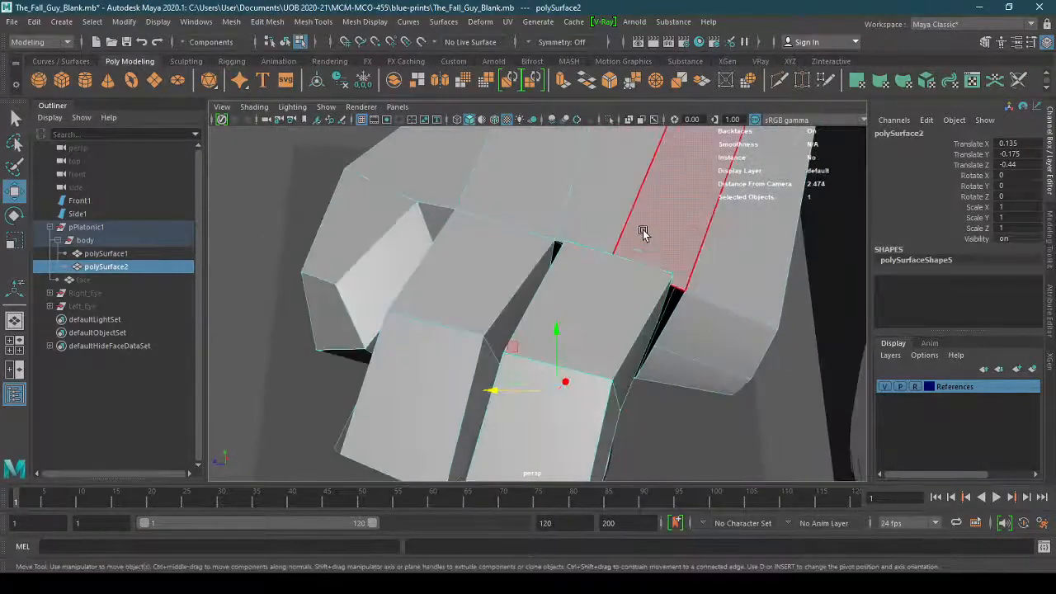
left_click_drag(648, 302, 370, 266, "alt")
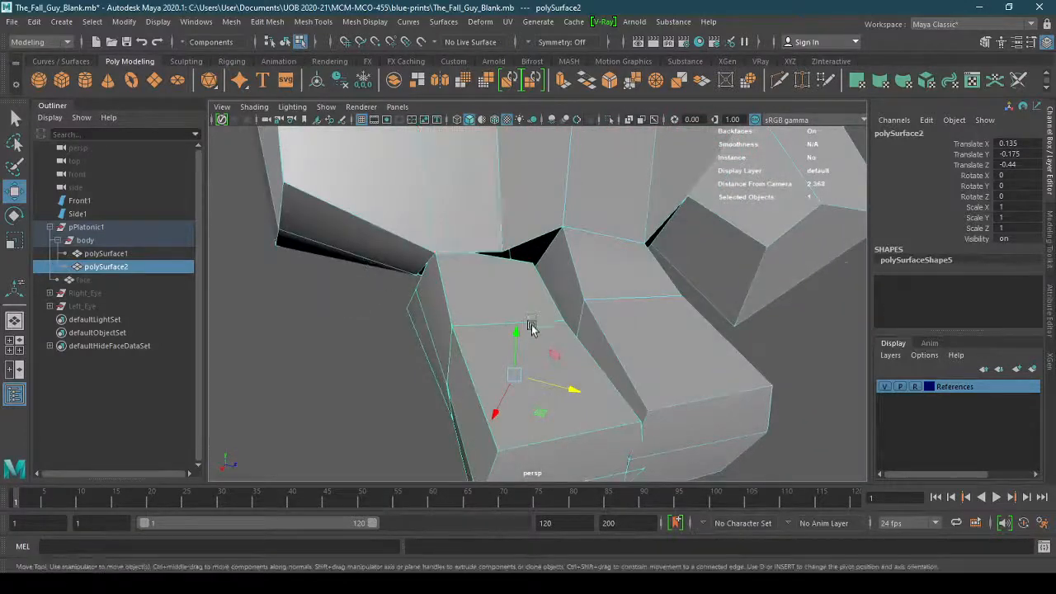
left_click_drag(532, 327, 501, 325, "alt")
Connect the base and knuckle edges at their midpoints on two opposite sides of the duplicated finger's first segment
right_click_drag(484, 279, 498, 202)
left_click(488, 273)
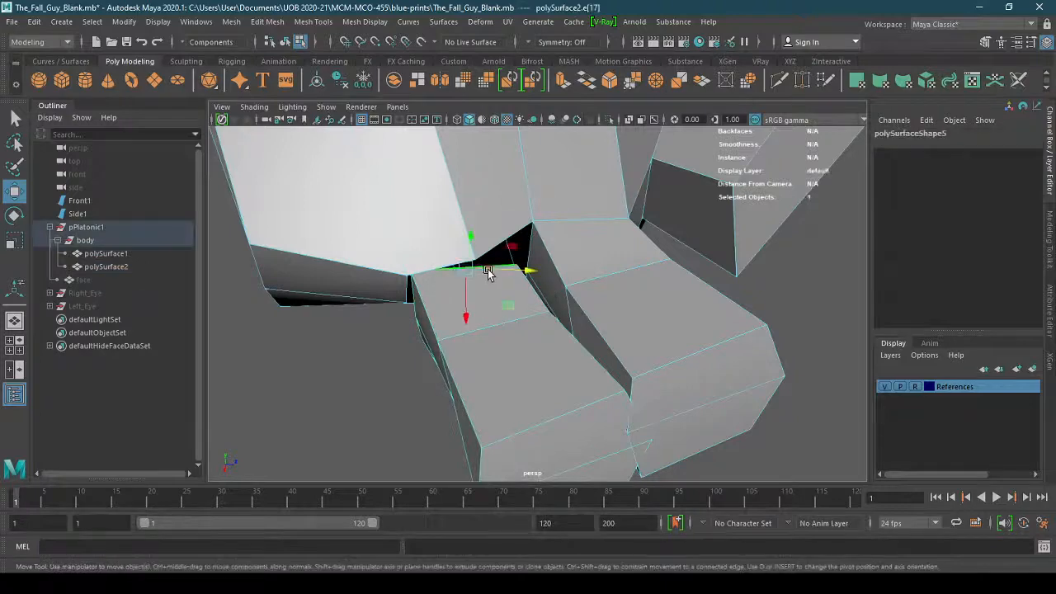
left_click(501, 325, "shift")
right_click_drag(490, 330, 487, 563, "shift")
key("w")
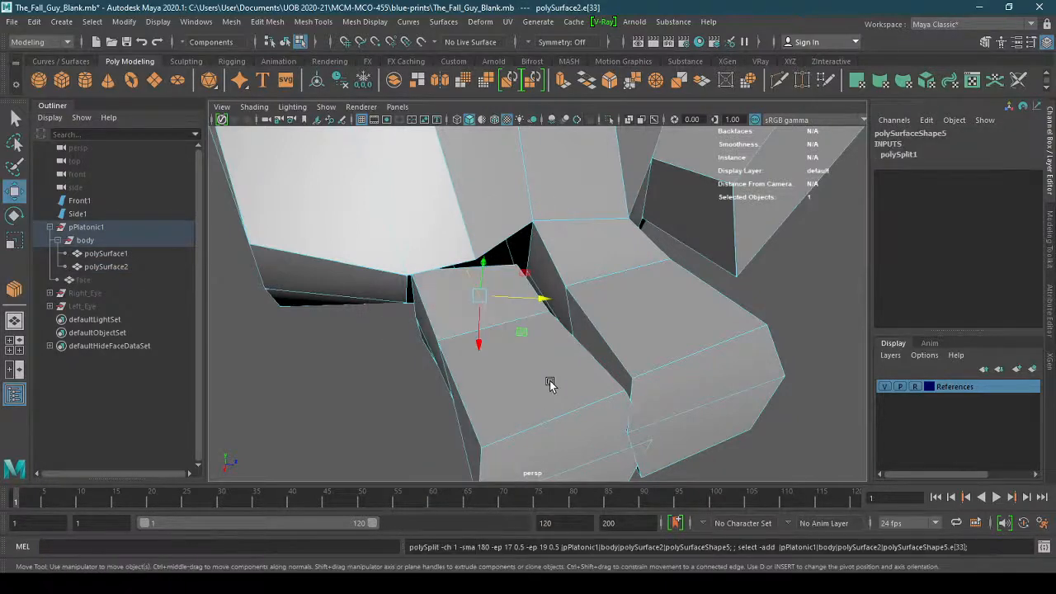
left_click_drag(276, 344, 639, 392, "alt")
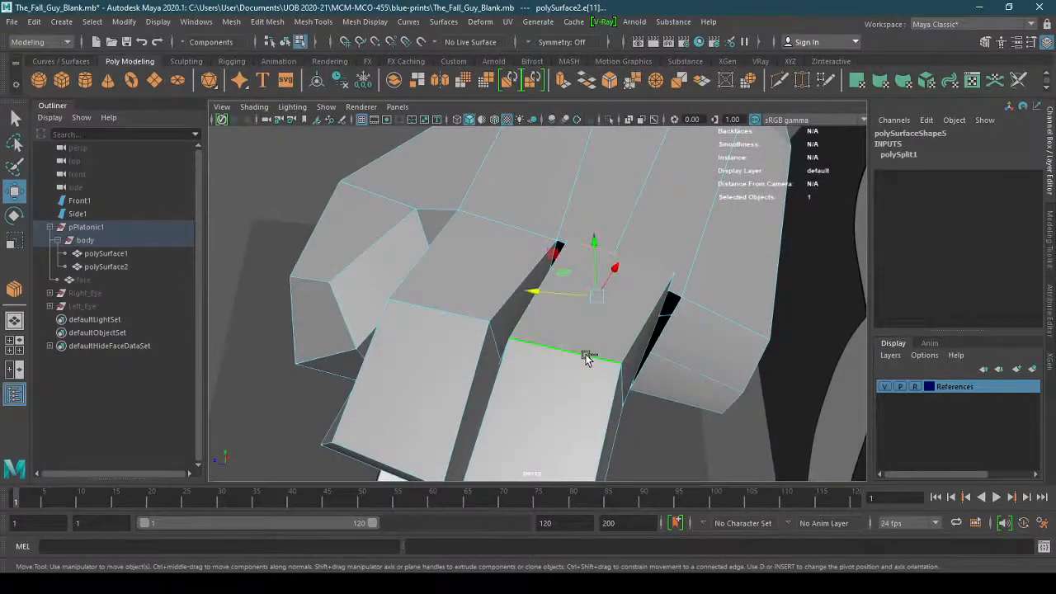
right_click_drag(584, 357, 549, 563, "shift")
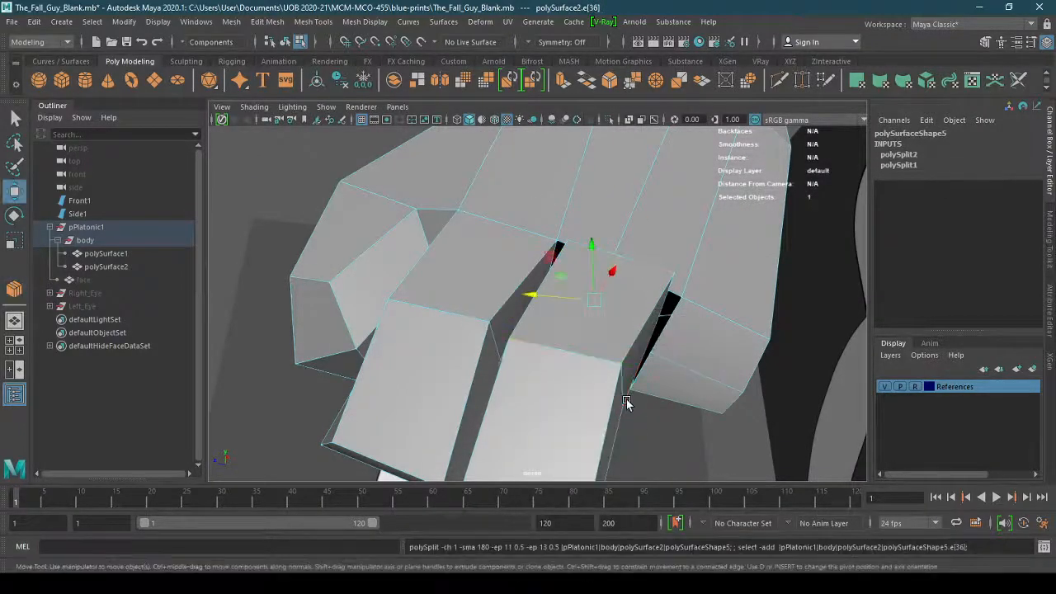
Return to object mode and shift the duplicated finger along X to about 0.088
left_click_drag(555, 419, 511, 376, "alt")
right_click_drag(537, 235, 601, 215)
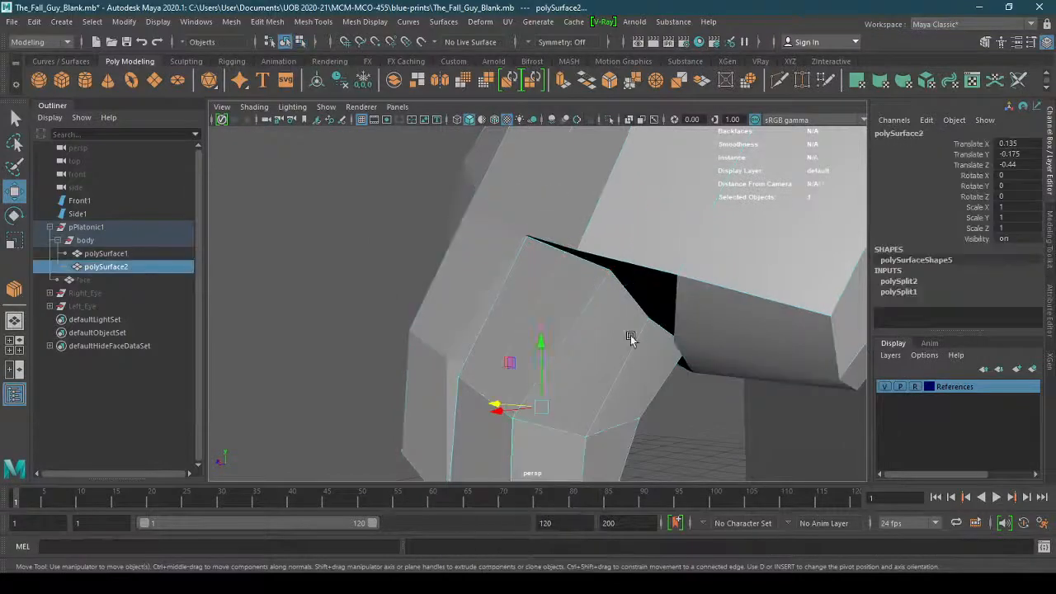
left_click_drag(554, 405, 612, 310, "alt")
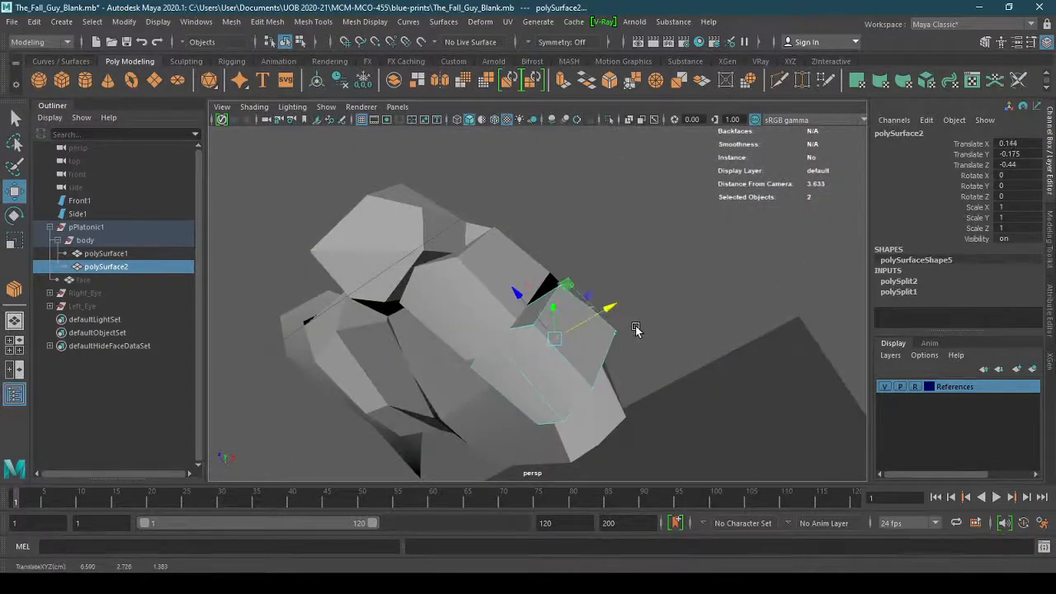
right_click_drag(600, 233, 655, 219)
left_click(681, 304)
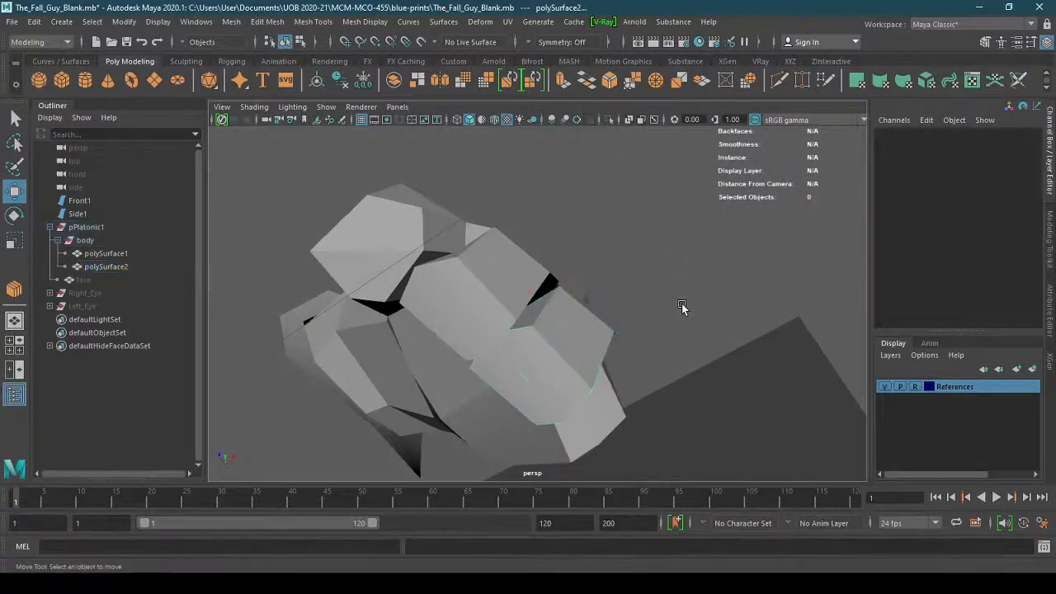
left_click(573, 335)
left_click_drag(576, 335, 585, 401, "alt")
Undo the duplicated finger's trial rotation and set the Rotate tool's axis orientation to World
key("e")
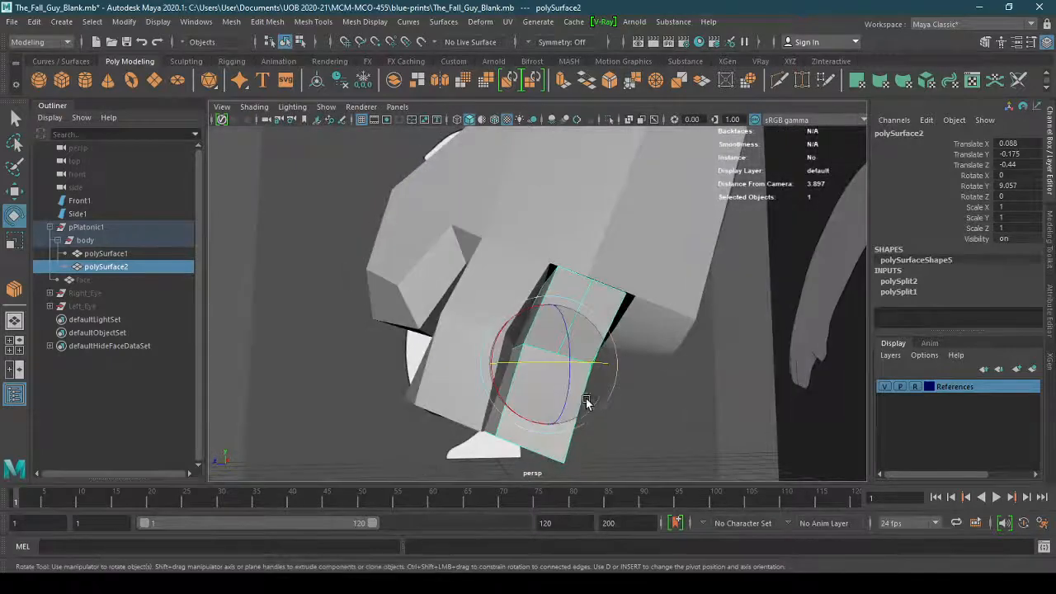
key("ctrl+z")
double_click(13, 217)
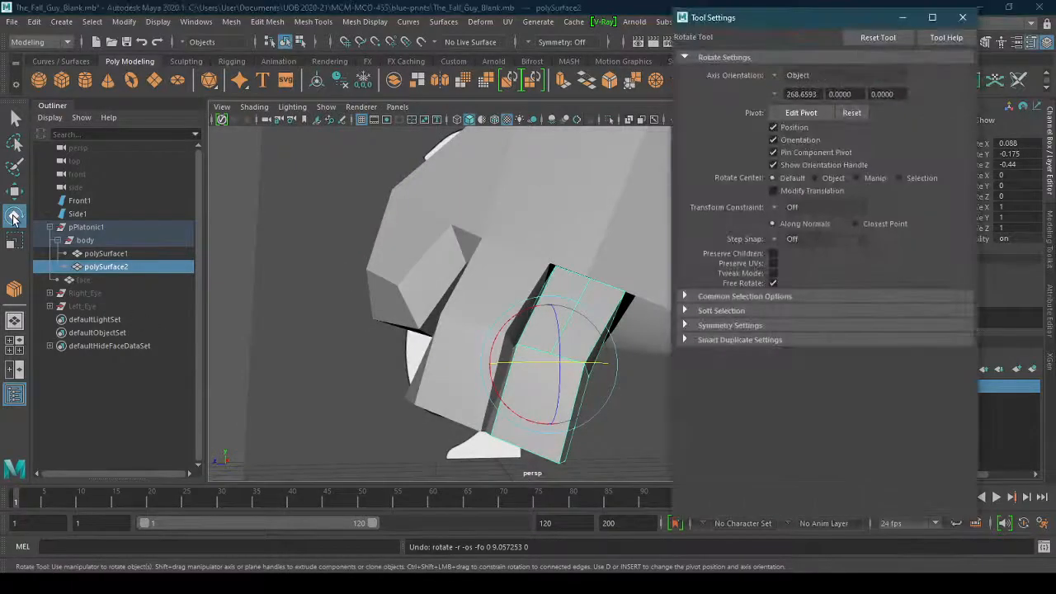
left_click(778, 77)
left_click(805, 95)
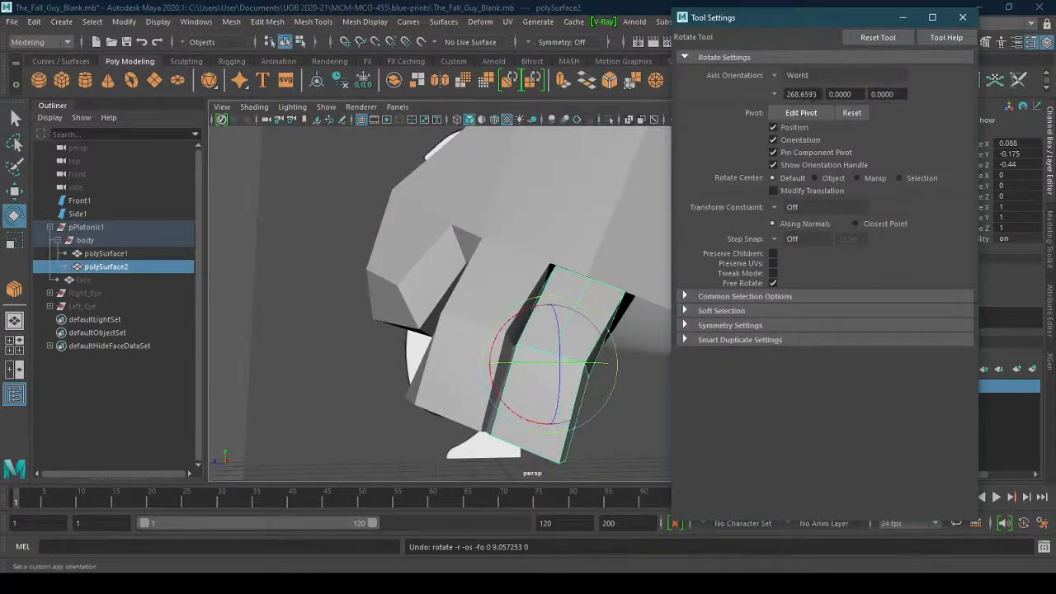
Change the Rotate tool's axis orientation and rotate the duplicated finger to about 1.59 in X, 1.90 in Y and 0.05 in Z
left_click(774, 76)
left_click(816, 85)
left_click(962, 17)
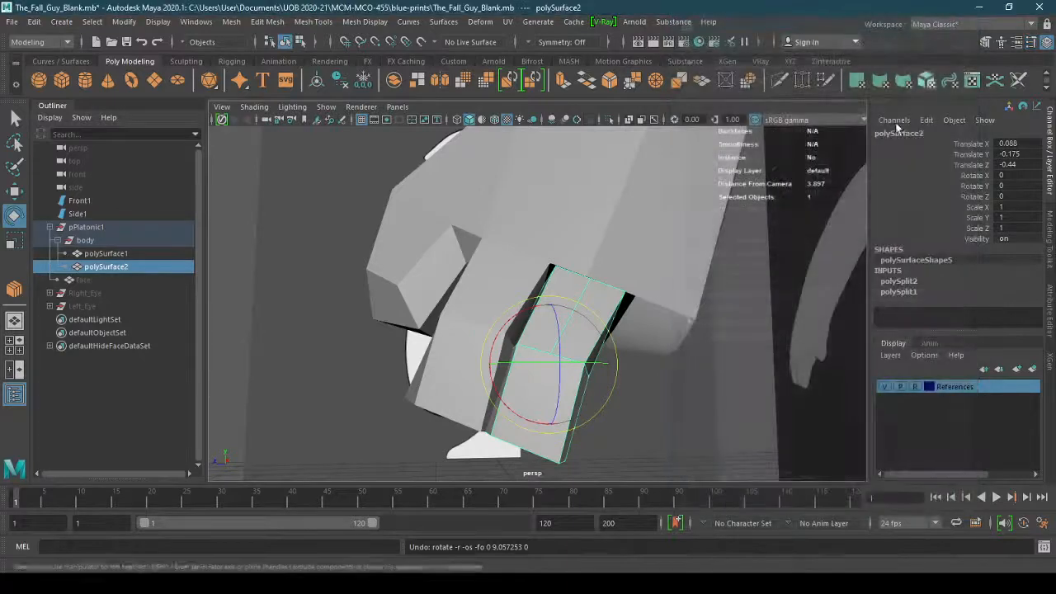
left_click_drag(655, 417, 624, 420, "alt")
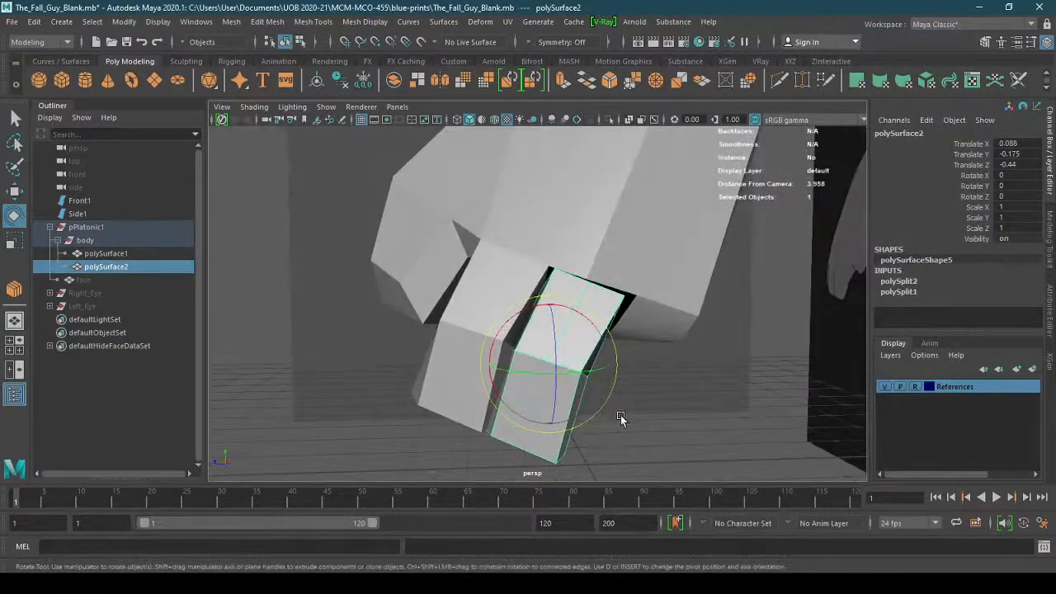
left_click(599, 414)
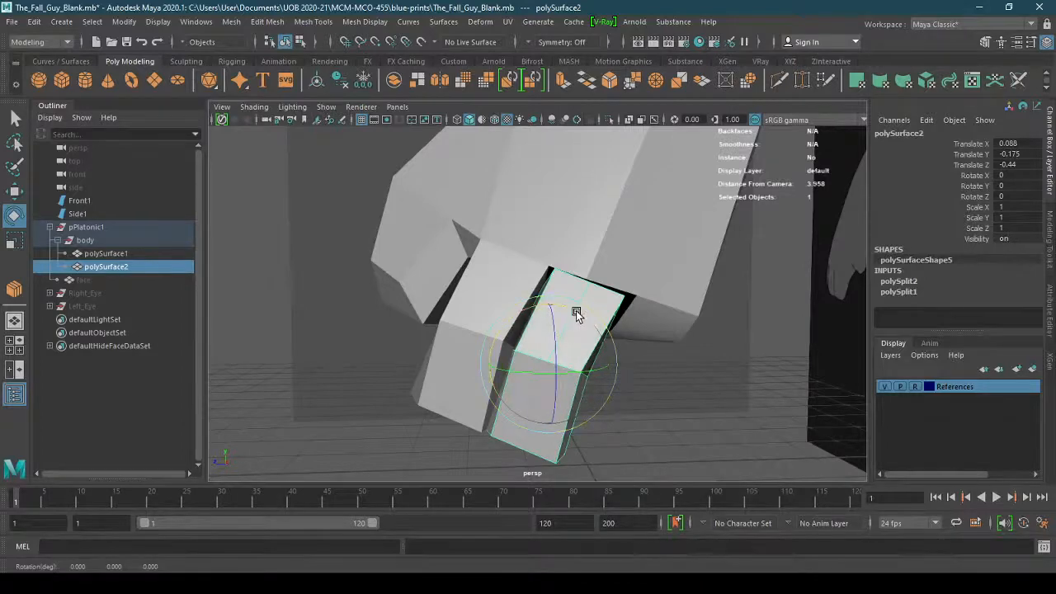
left_click_drag(577, 313, 575, 310)
left_click_drag(553, 351, 674, 299, "alt")
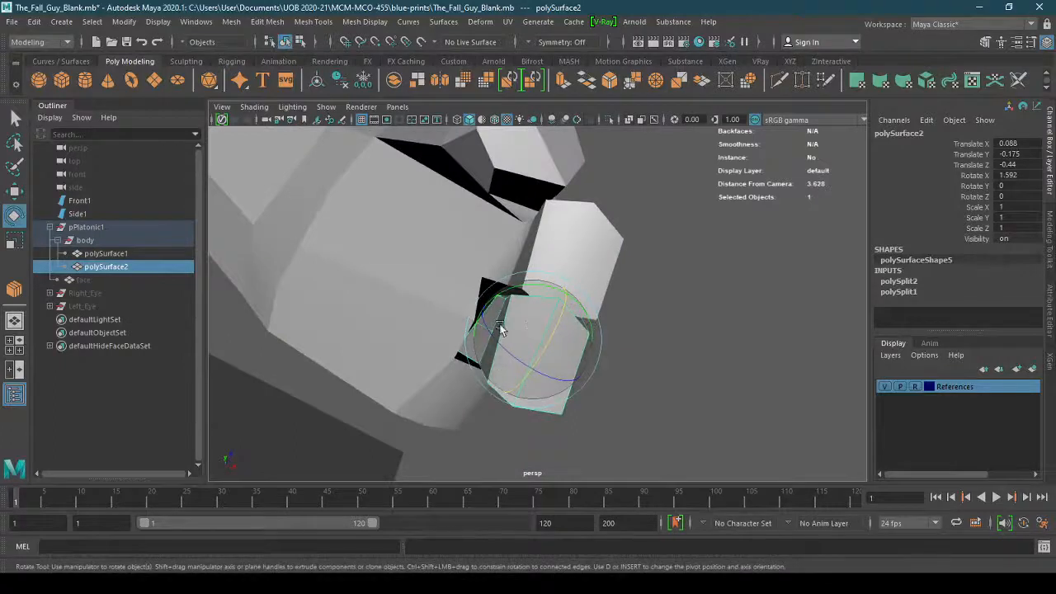
left_click_drag(501, 330, 601, 349, "alt")
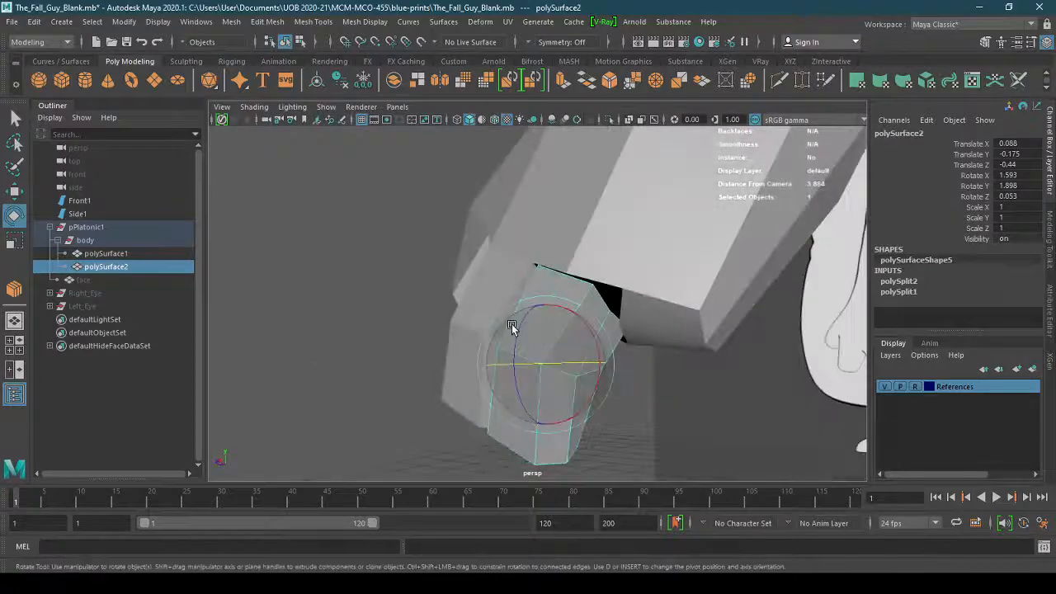
Turn on X-Ray shading and examine how the rotated finger's base lines up with the hand's opening
left_click(516, 335)
scroll(522, 353, "up", 5)
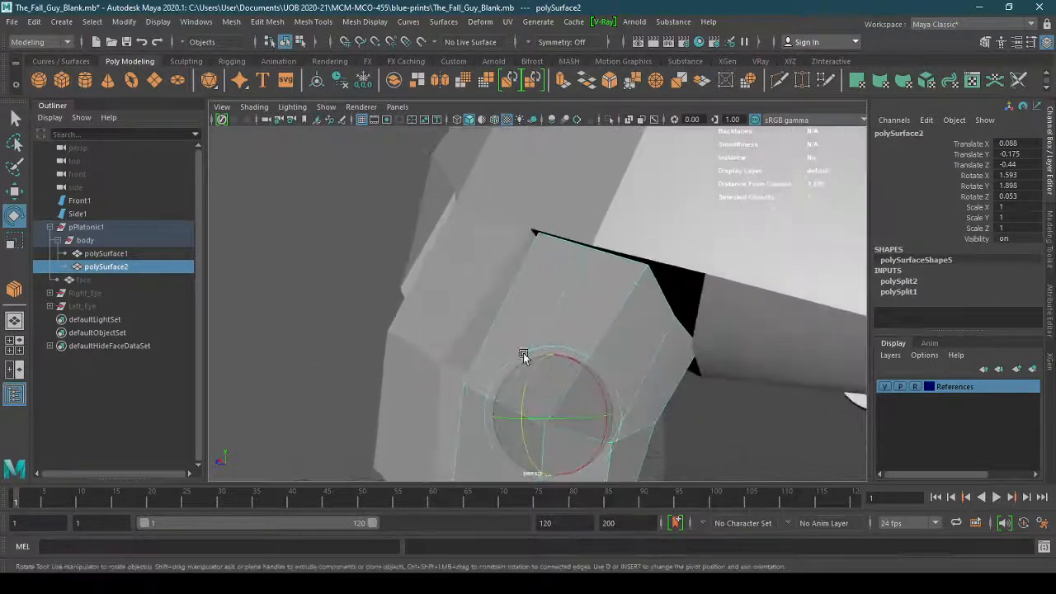
left_click_drag(523, 353, 627, 353, "alt")
left_click(254, 106)
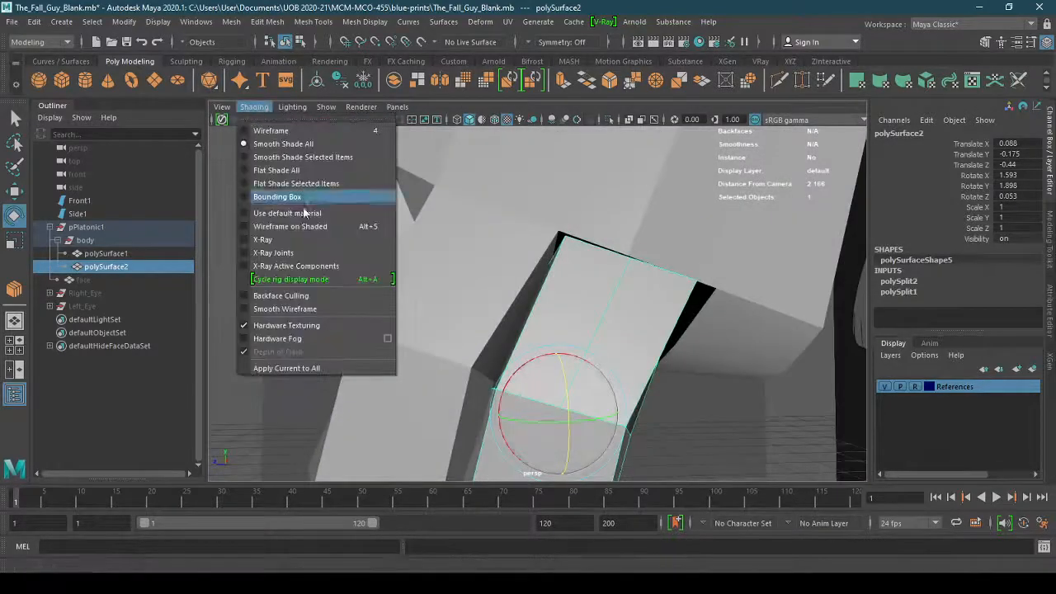
left_click(305, 243)
right_click_drag(579, 302, 664, 312, "alt")
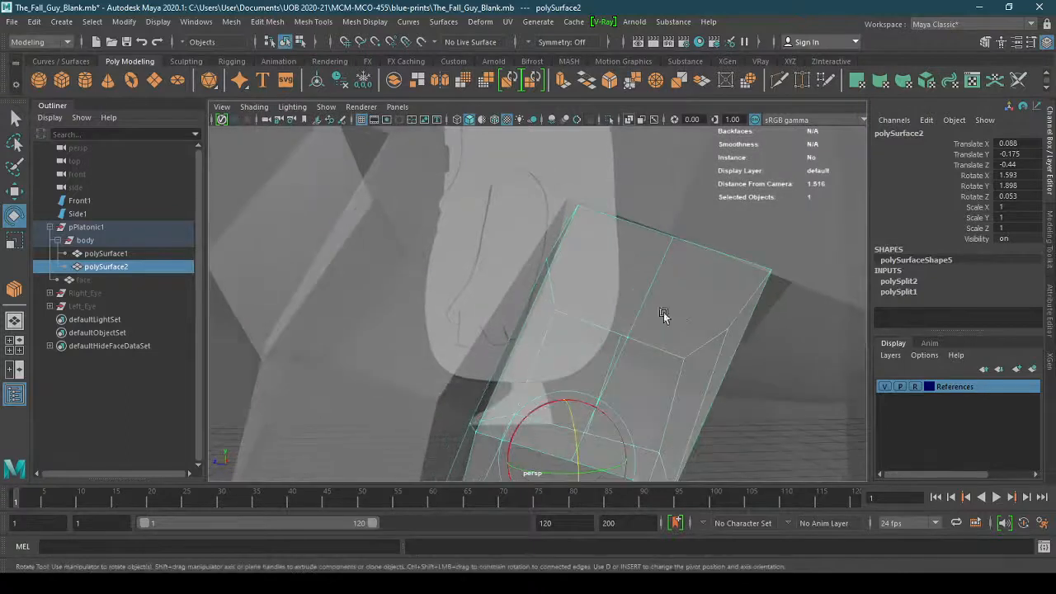
key("w")
left_click(771, 403)
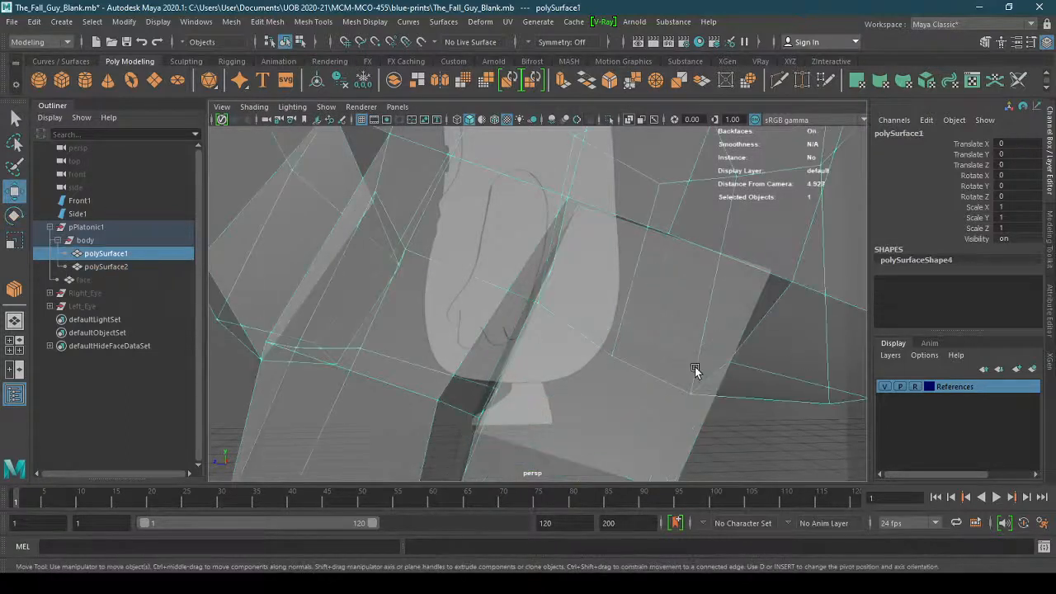
left_click(630, 418)
right_click_drag(716, 362, 371, 375, "alt")
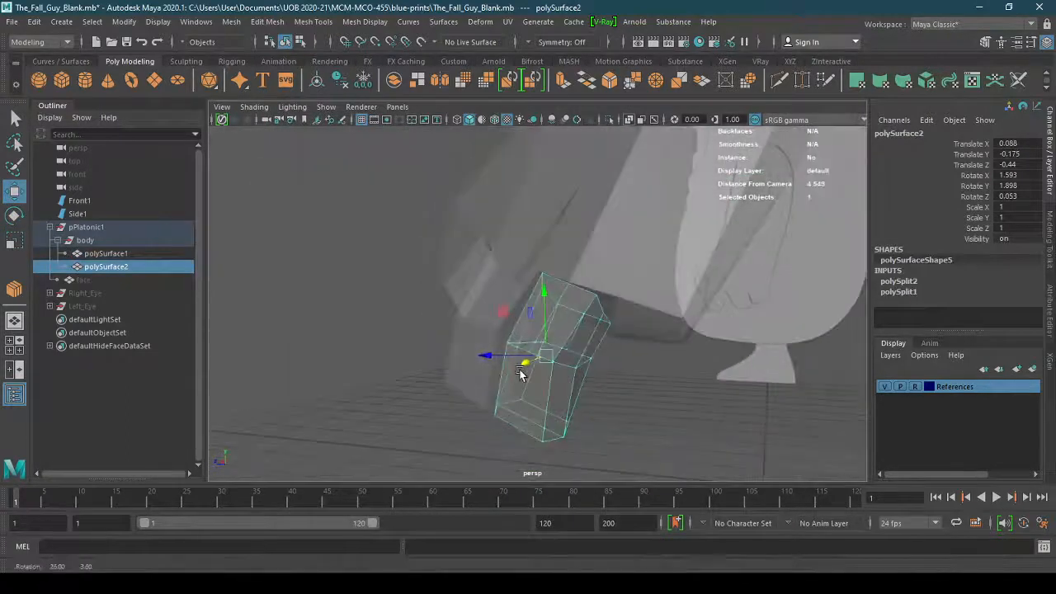
Combine the duplicated finger and the hand mesh into one object
left_click(612, 258, "shift")
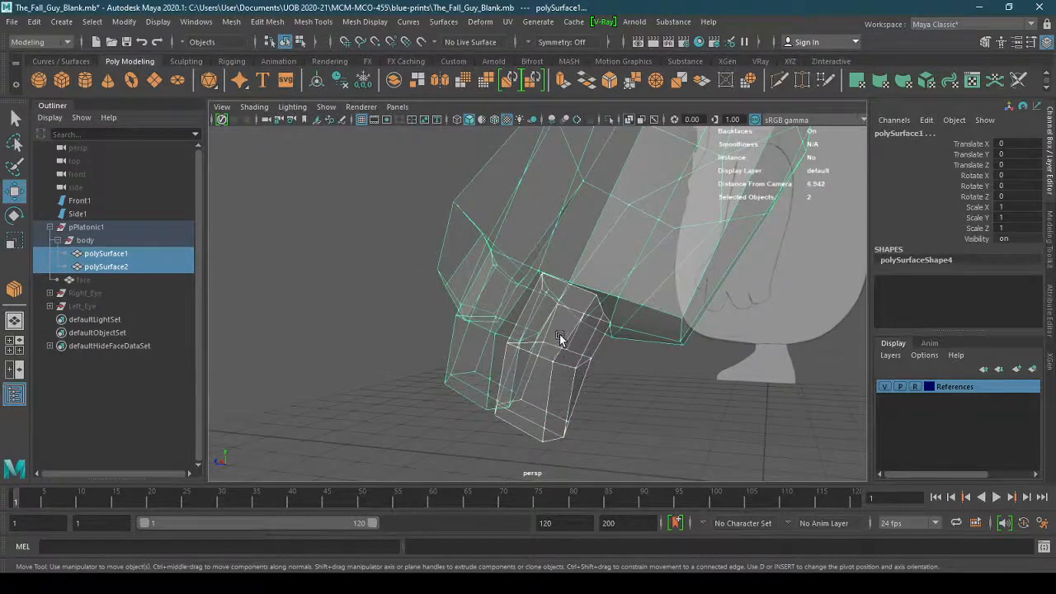
right_click_drag(560, 334, 539, 509, "shift")
right_click_drag(532, 309, 785, 295, "alt")
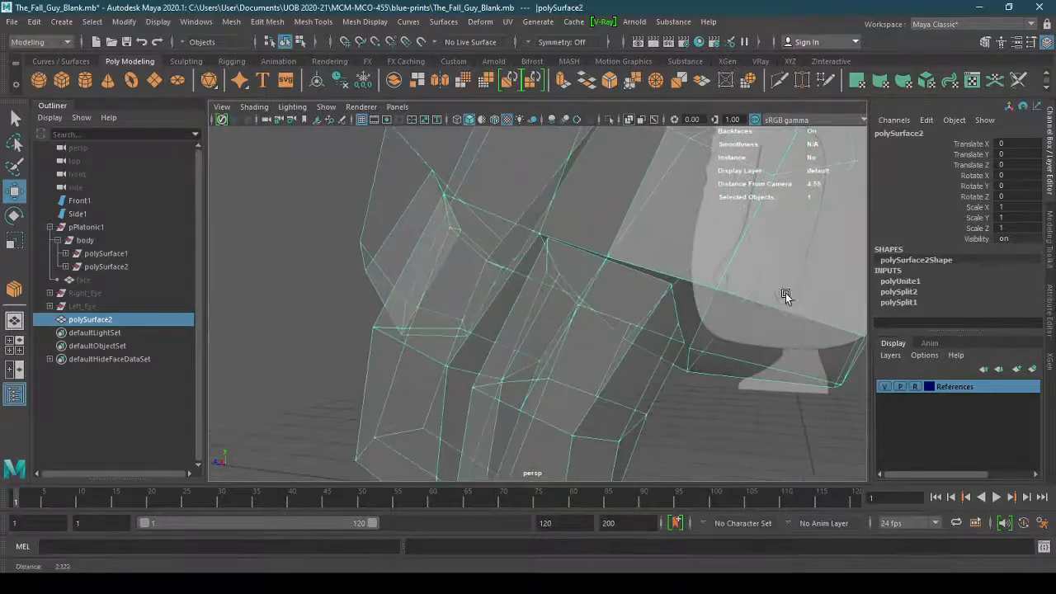
middle_click_drag(716, 312, 657, 336, "alt")
left_click_drag(657, 336, 633, 340, "alt")
Switch to vertex selection, select a corner vertex at the duplicated finger's base, and turn off X-Ray shading
right_click_drag(599, 232, 536, 231)
left_click(585, 274)
left_click_drag(585, 277, 544, 314, "alt")
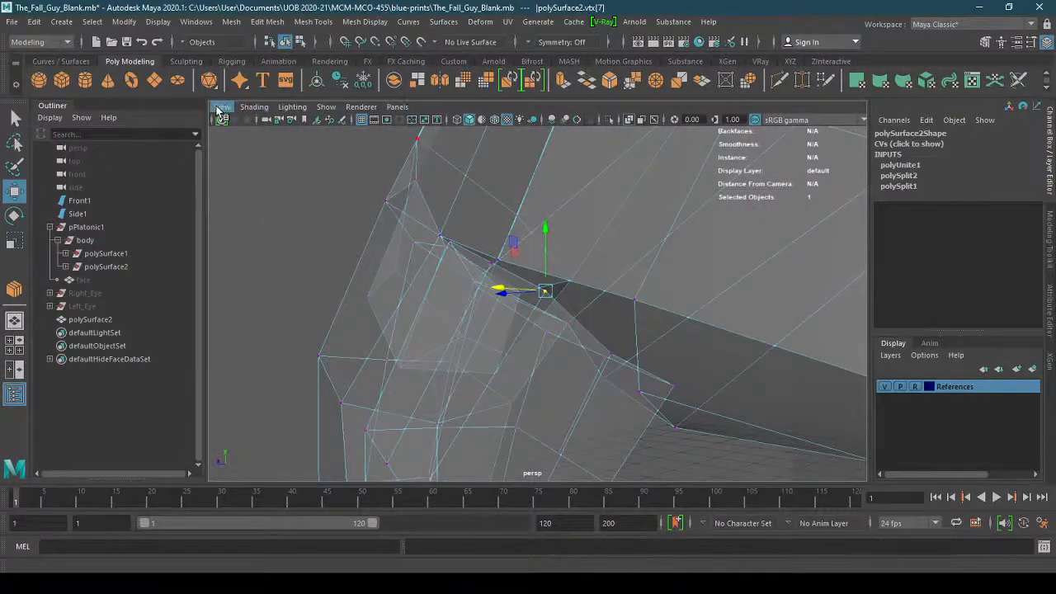
left_click(254, 106)
left_click(280, 236)
mouse_move(514, 337)
left_mouse_down("alt")
mouse_move(555, 363)
mouse_move(599, 351)
left_mouse_up("alt")
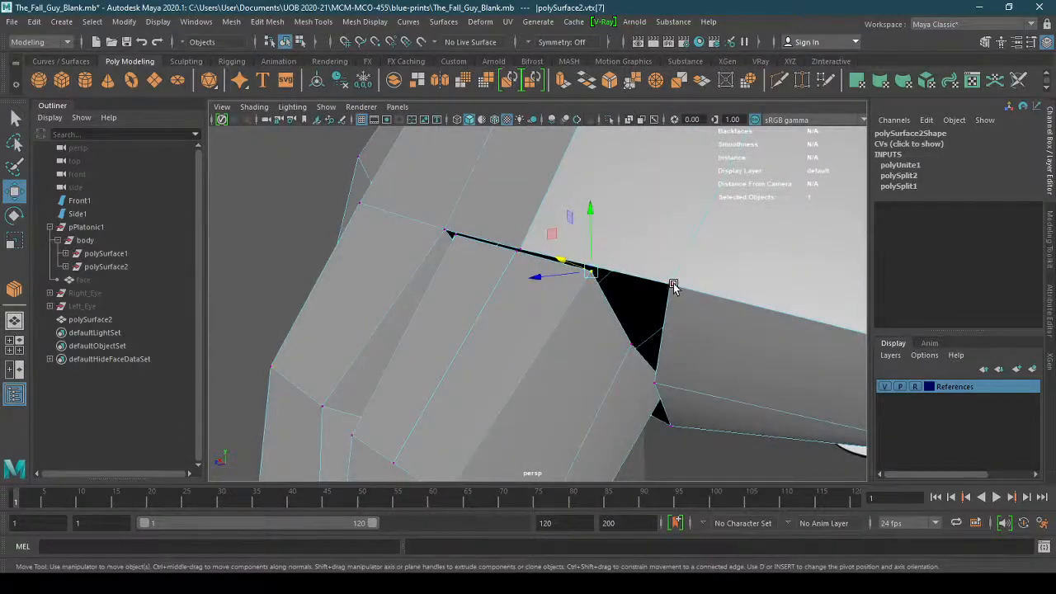
Use the Target Weld Tool to merge the selected finger-base corner vertex into the matching outer corner of the hand's opening
right_click(590, 273, "shift")
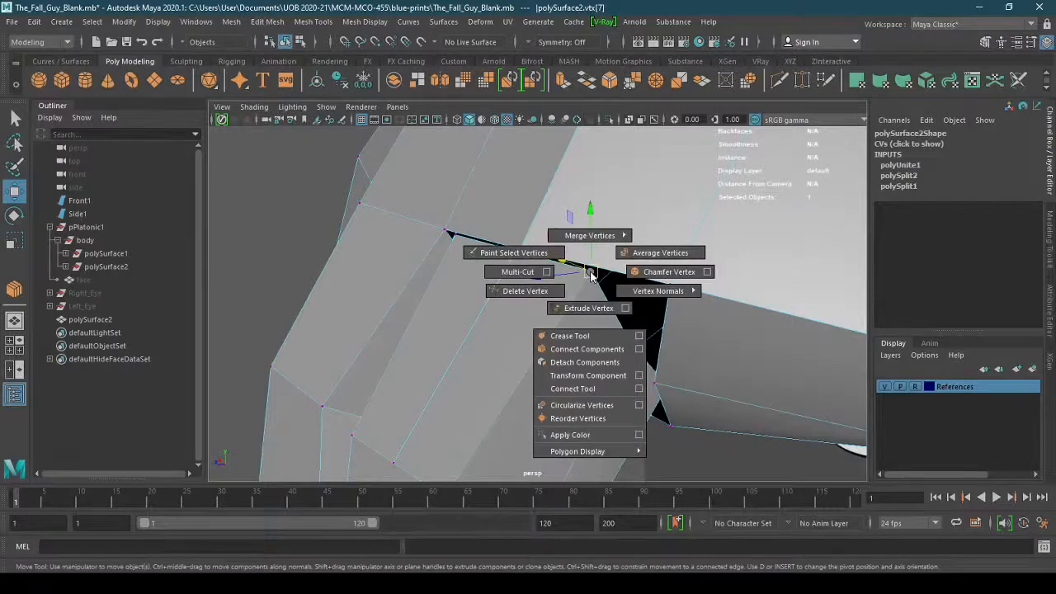
right_click_drag(589, 273, 587, 231)
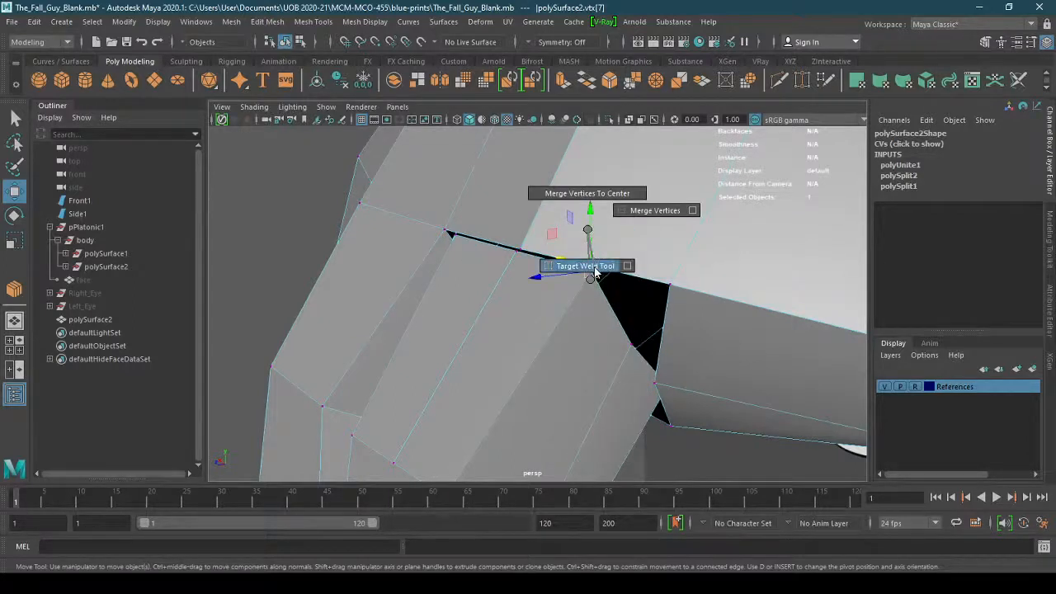
right_click_drag(596, 272, 596, 273)
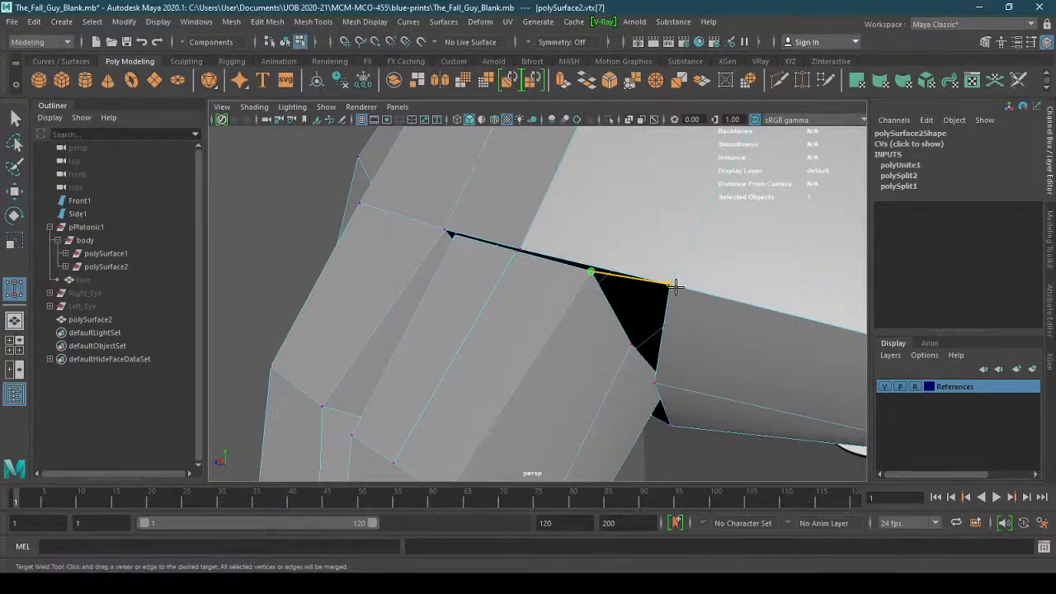
left_click_drag(675, 286, 674, 286)
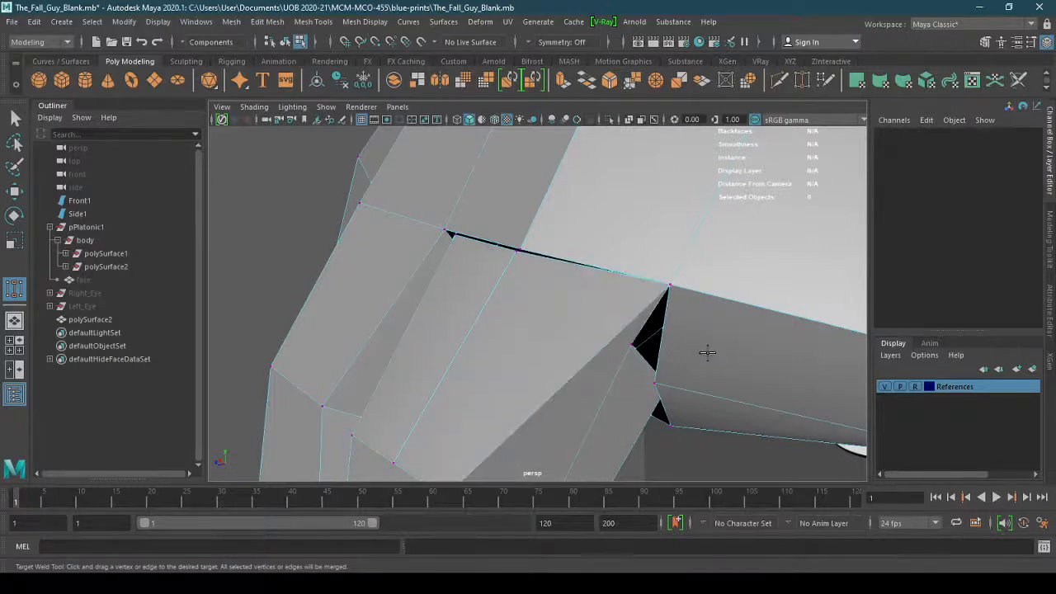
Target-weld the finger base's side, underside and inner corner vertices to the matching vertices around the hand's opening
left_click_drag(707, 352, 734, 319, "alt")
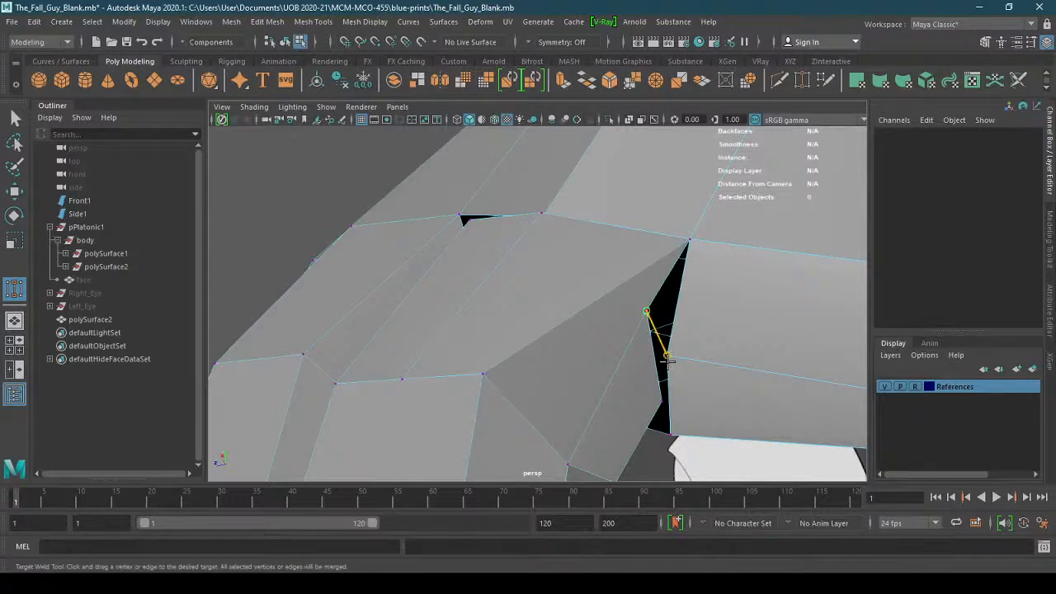
left_click_drag(668, 356, 668, 357)
left_click_drag(723, 405, 628, 360, "alt")
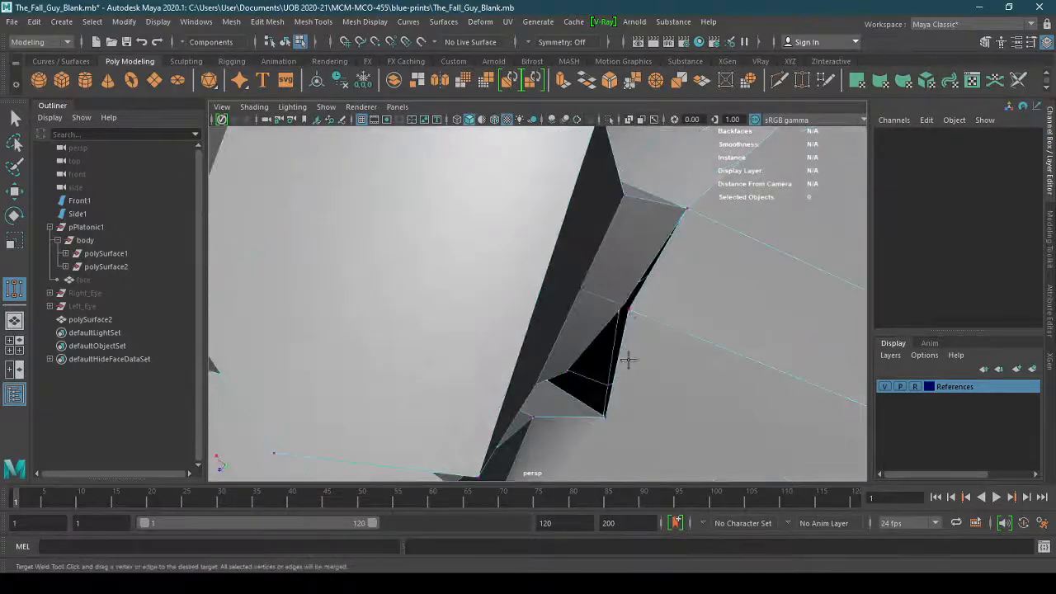
left_click_drag(636, 311, 639, 351, "alt")
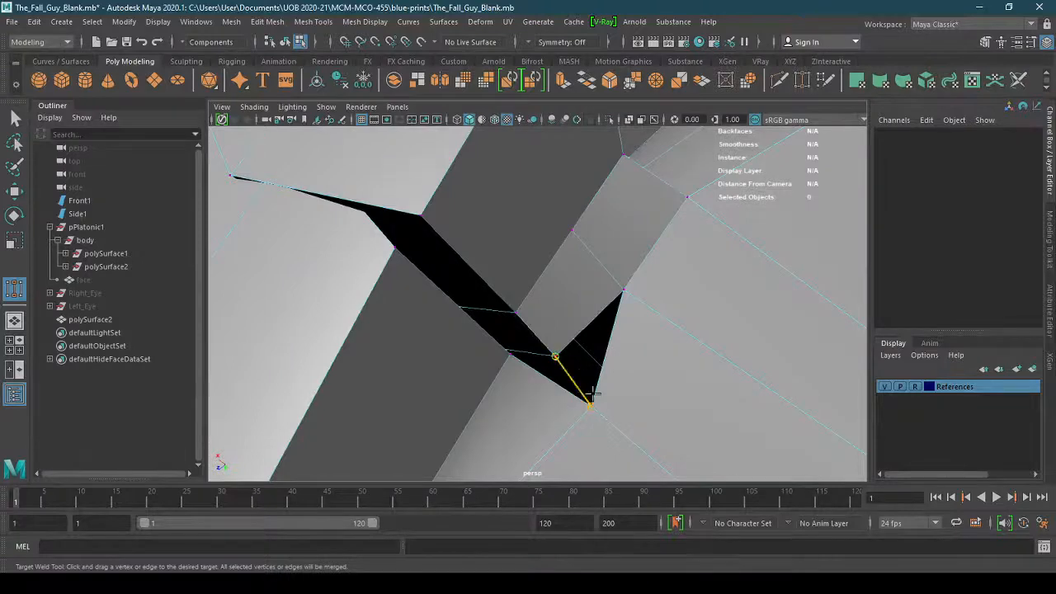
left_click_drag(598, 405, 597, 403)
left_click_drag(597, 403, 716, 345, "alt")
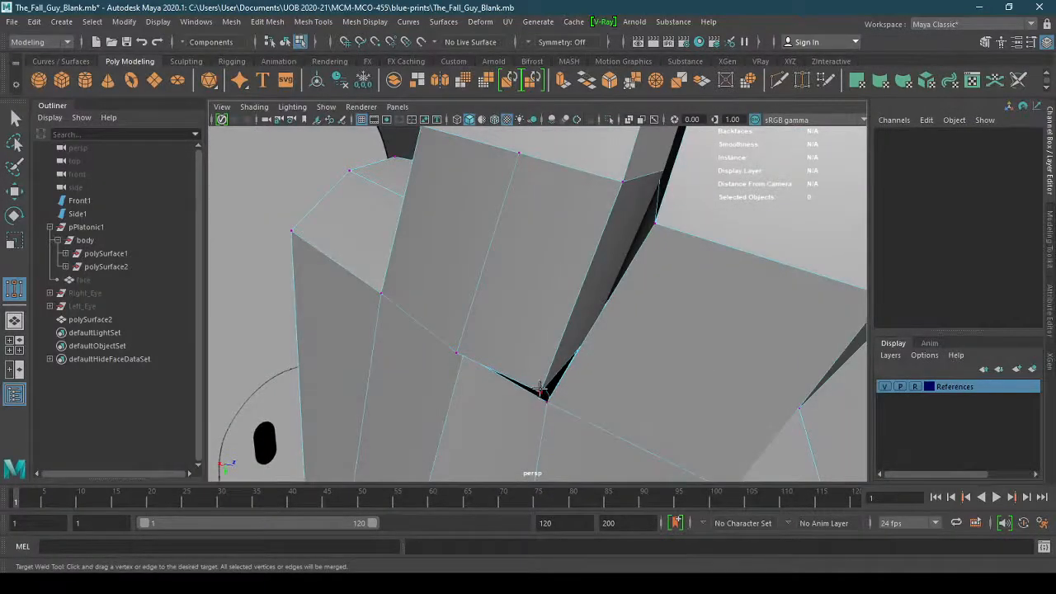
mouse_move(547, 397)
left_mouse_down("alt")
mouse_move(605, 420)
mouse_move(613, 394)
mouse_move(580, 323)
mouse_move(646, 370)
mouse_move(503, 410)
mouse_move(398, 420)
mouse_move(313, 459)
mouse_move(506, 318)
mouse_move(473, 354)
left_mouse_up("alt")
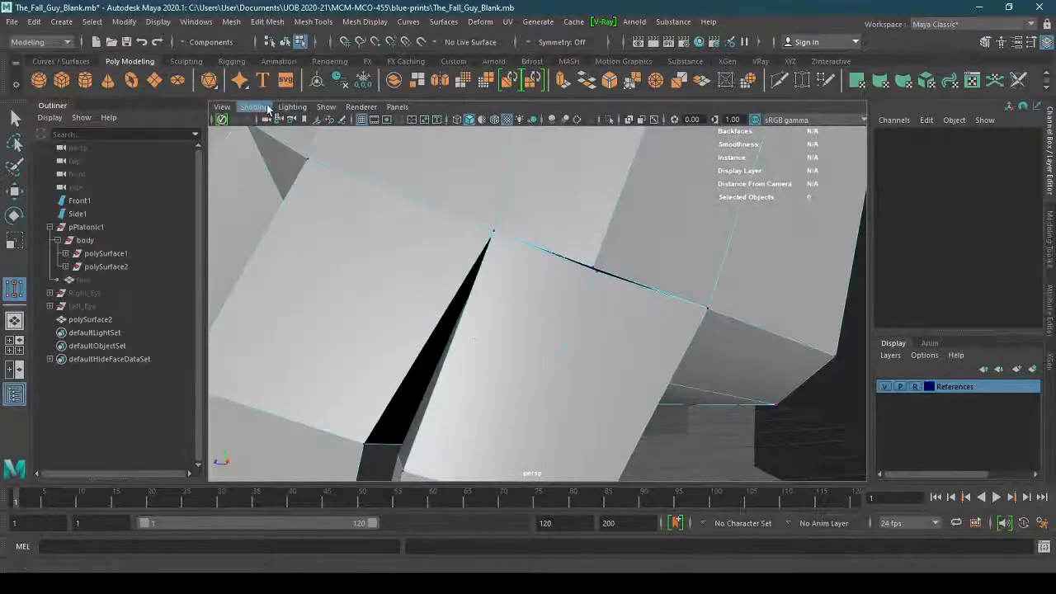
Turn on X-Ray shading and examine the finger's base for vertices not yet welded to the hand
left_click(254, 107)
left_click(285, 239)
mouse_move(399, 289)
left_mouse_down("alt")
mouse_move(530, 280)
mouse_move(477, 291)
left_mouse_up("alt")
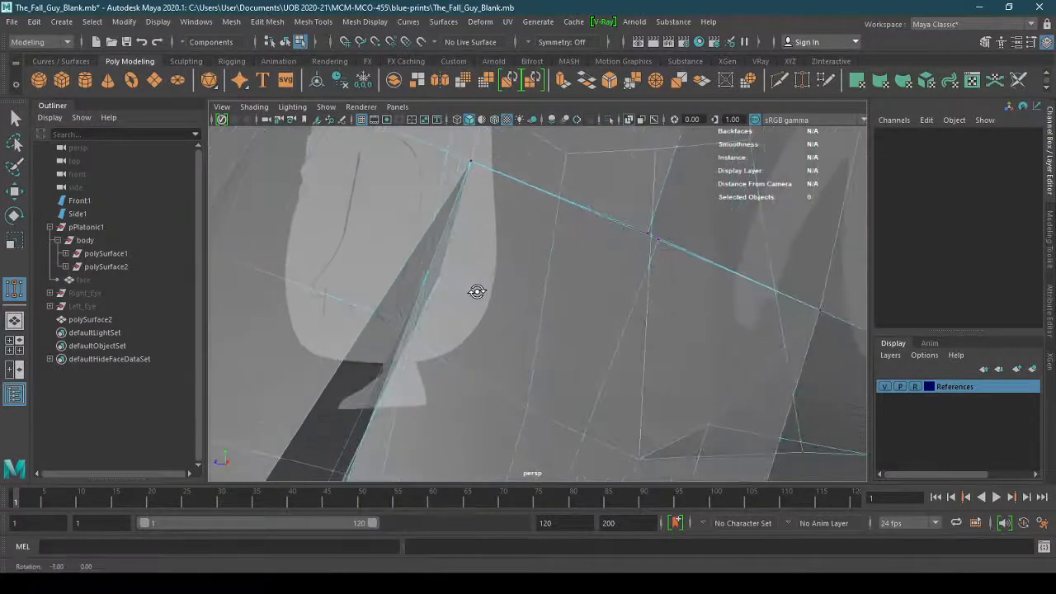
left_click(428, 268)
left_click_drag(427, 268, 464, 265, "alt")
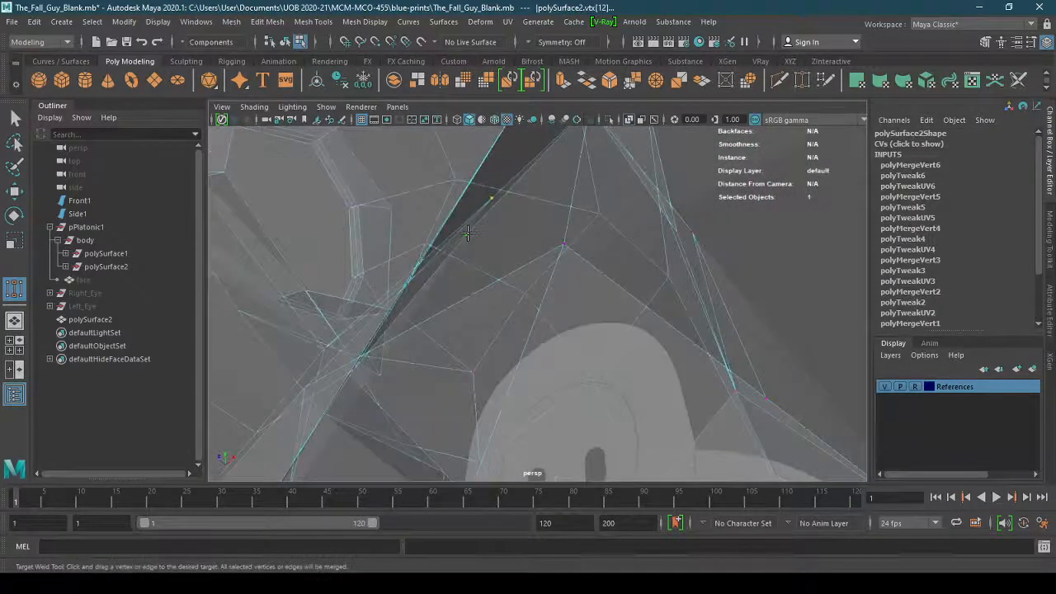
left_click_drag(485, 200, 490, 199)
scroll(496, 217, "up", 5)
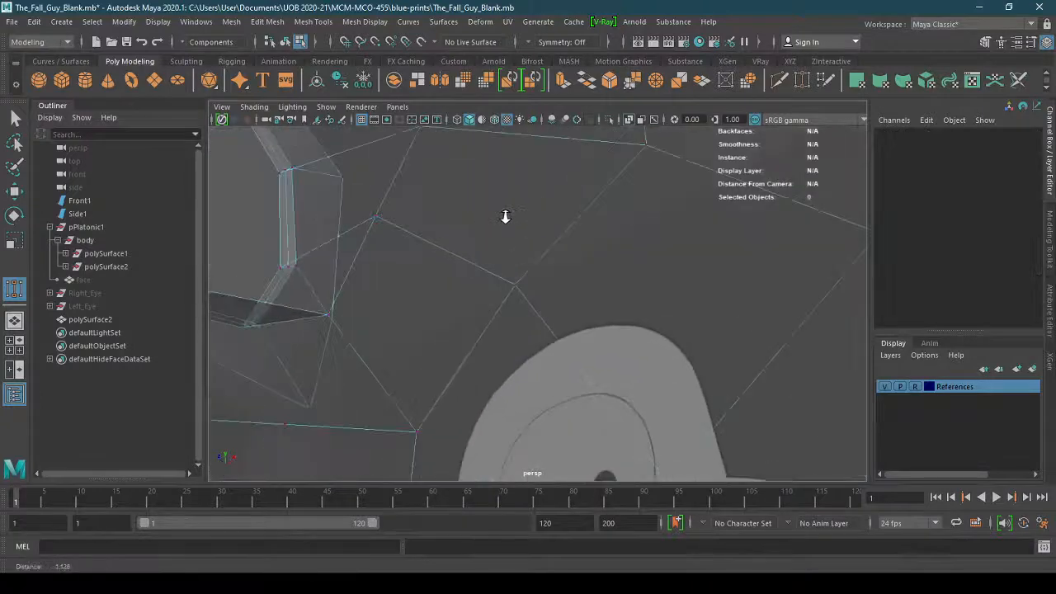
right_click_drag(496, 217, 262, 261, "alt")
right_click_drag(404, 239, 535, 225, "alt")
left_click_drag(534, 224, 521, 288, "alt")
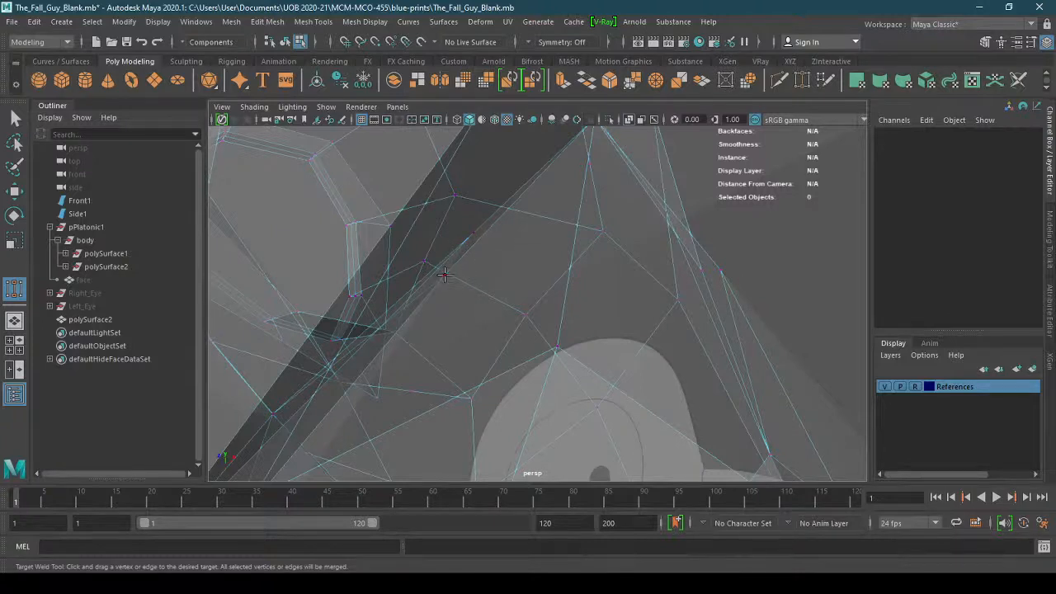
Try to target-weld the leftover vertex near the finger's base, and leave the Target Weld Tool
left_click(443, 275)
right_click(445, 276, "shift")
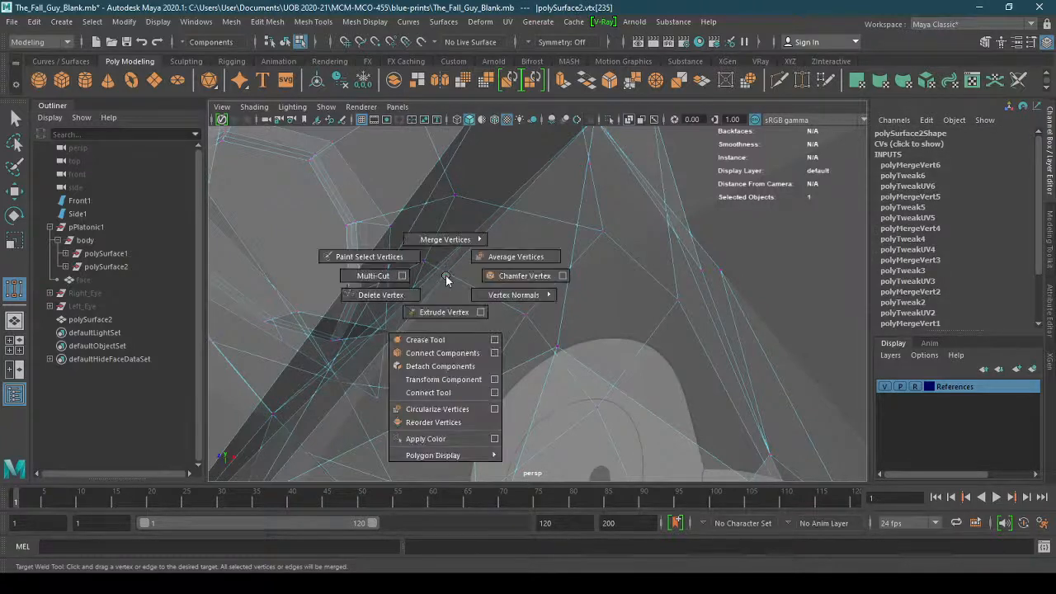
mouse_move(445, 239)
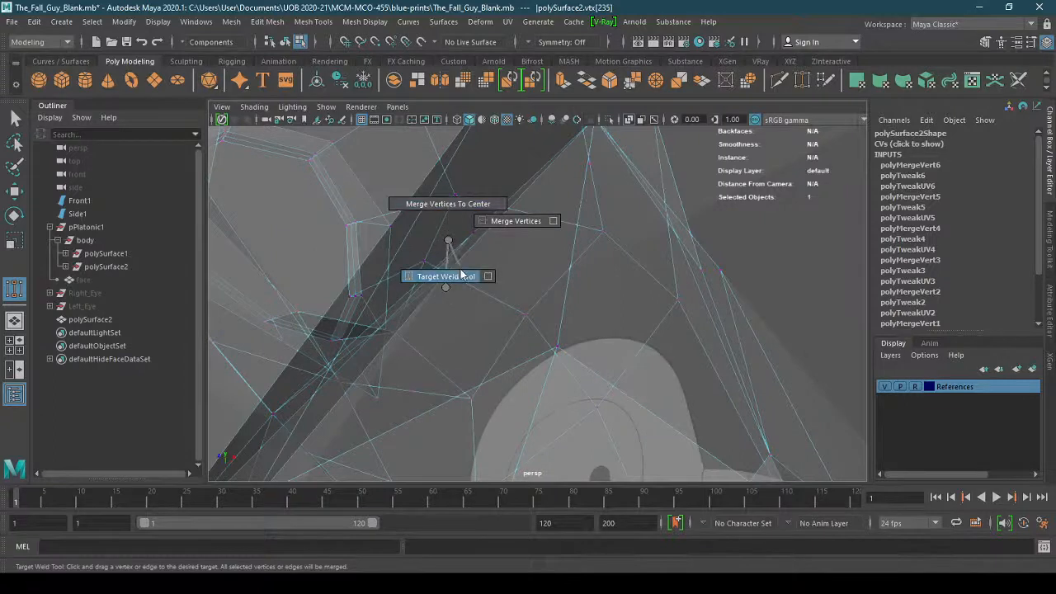
left_click(450, 275)
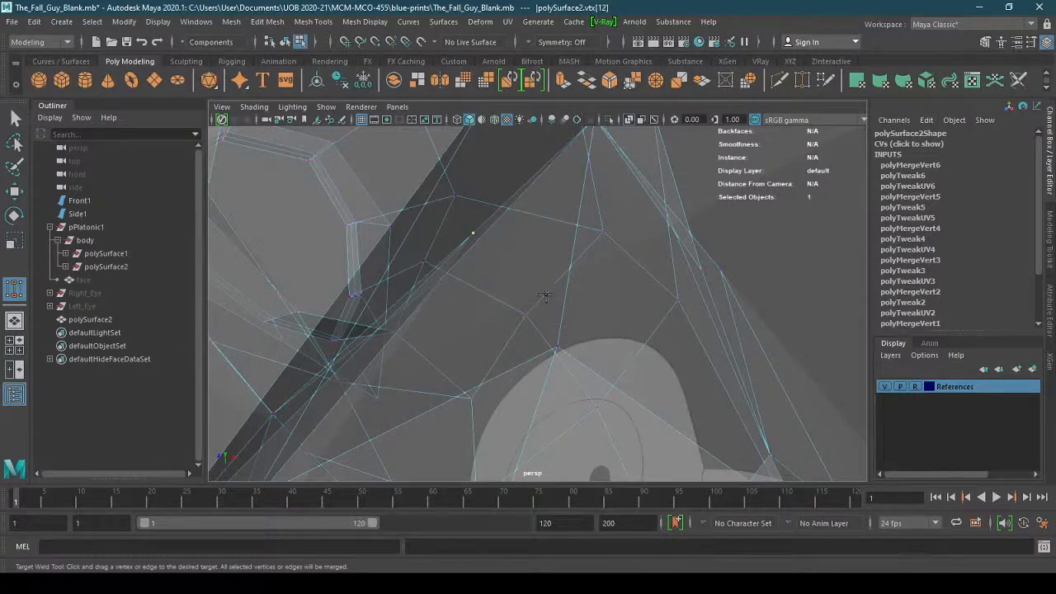
left_click(13, 120)
Turn off X-Ray shading and preview the combined hand smoothed, examining the finger shapes and the gaps between them
mouse_move(460, 304)
left_mouse_down("alt")
mouse_move(474, 292)
mouse_move(404, 314)
mouse_move(404, 330)
mouse_move(396, 309)
mouse_move(427, 198)
left_mouse_up("alt")
left_click(255, 108)
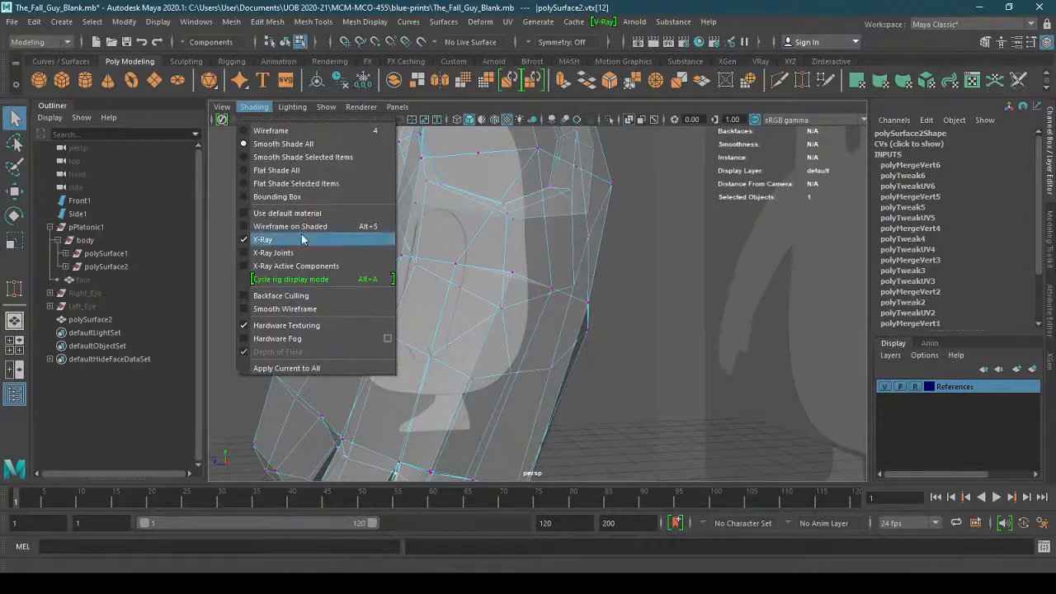
left_click(319, 241)
mouse_move(318, 243)
left_mouse_down("alt")
mouse_move(514, 283)
mouse_move(520, 316)
mouse_move(537, 229)
mouse_move(500, 271)
left_mouse_up("alt")
key("3")
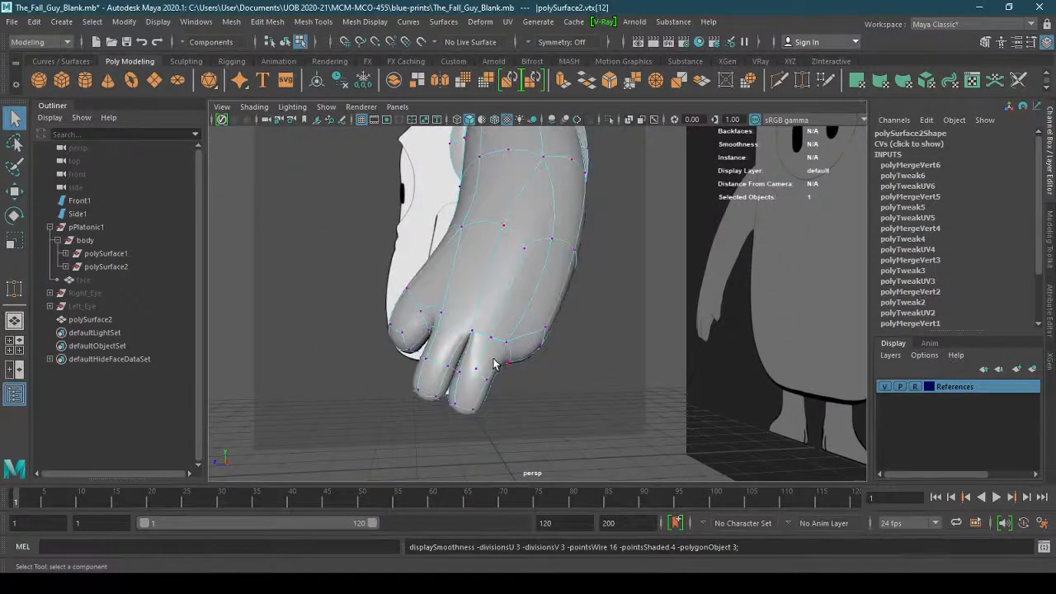
left_click_drag(486, 373, 508, 336, "alt")
right_click_drag(507, 337, 779, 258, "alt")
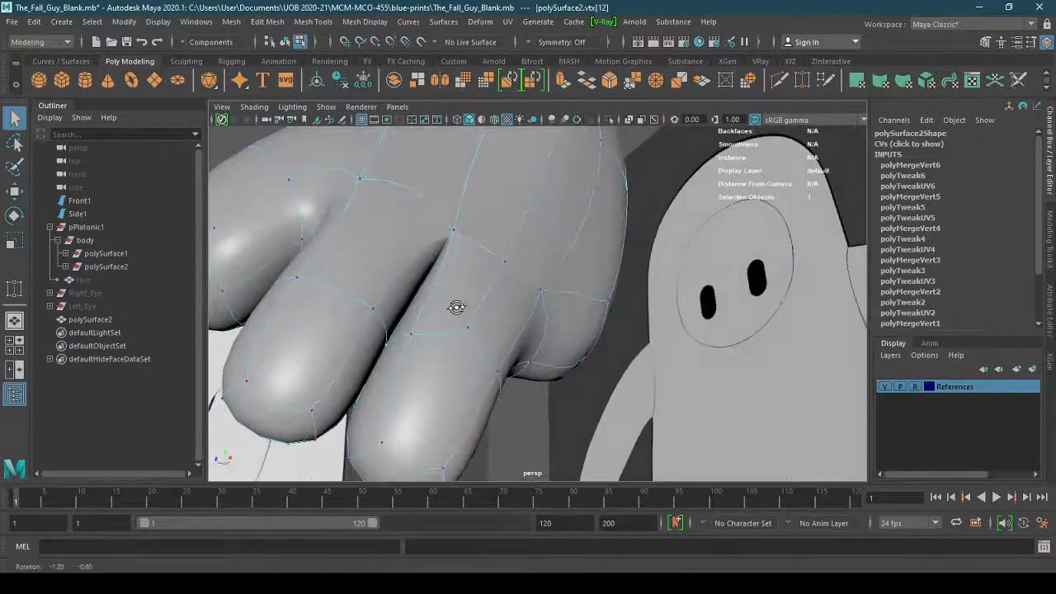
left_click_drag(455, 305, 448, 348, "alt")
right_click_drag(448, 349, 496, 273, "alt")
right_click_drag(478, 236, 477, 236)
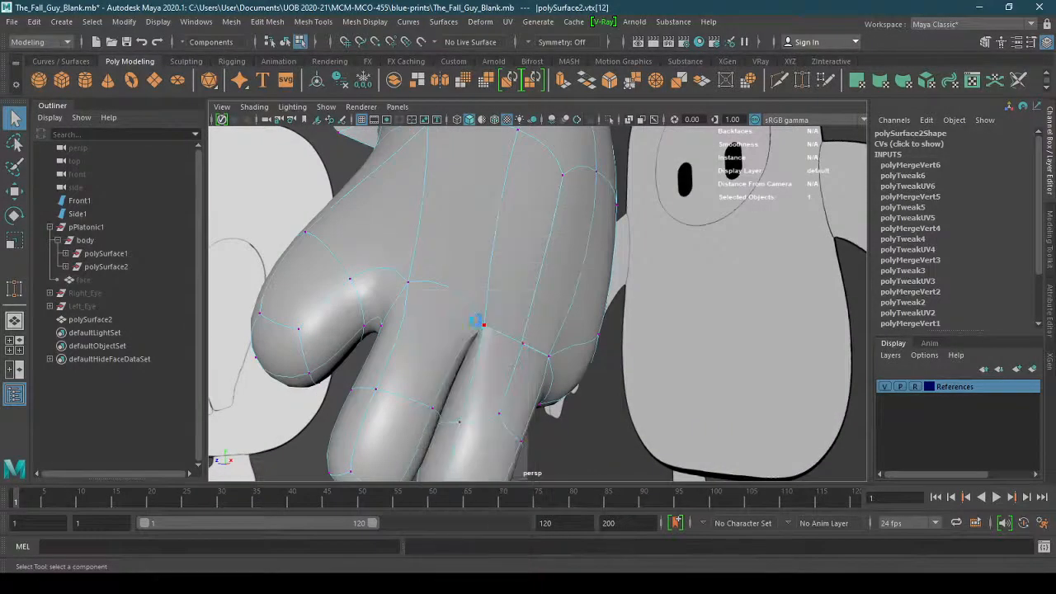
Return the hand to its unsmoothed low-poly display and switch to face selection
key("1")
left_click_drag(510, 356, 493, 294, "alt")
right_click_drag(505, 273, 507, 297)
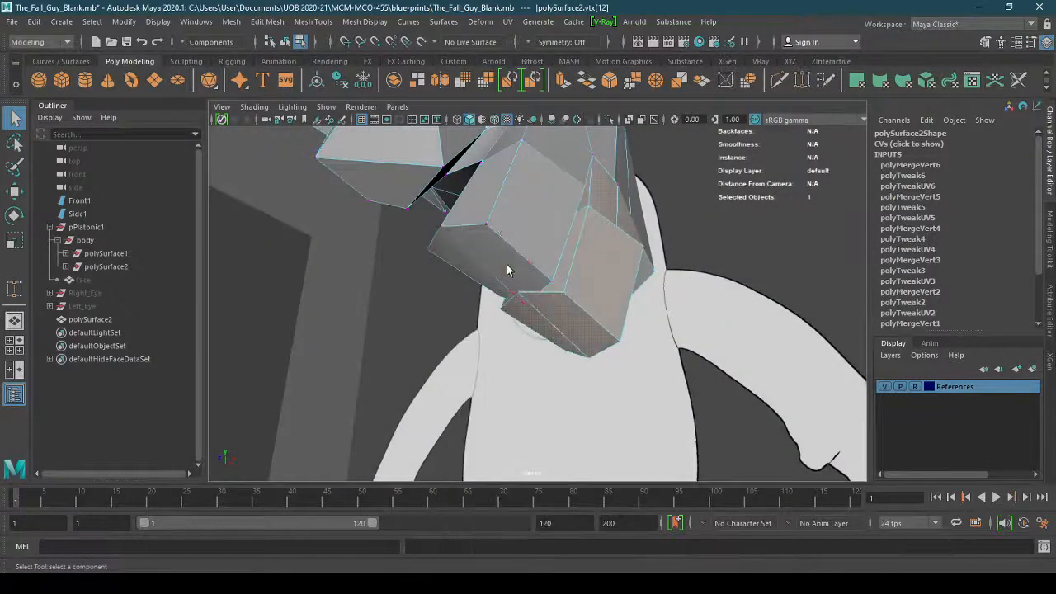
Hide the faces of the finger beside the thumb to look at the interior, and show them again
left_click(472, 278)
left_click(470, 275, "shift")
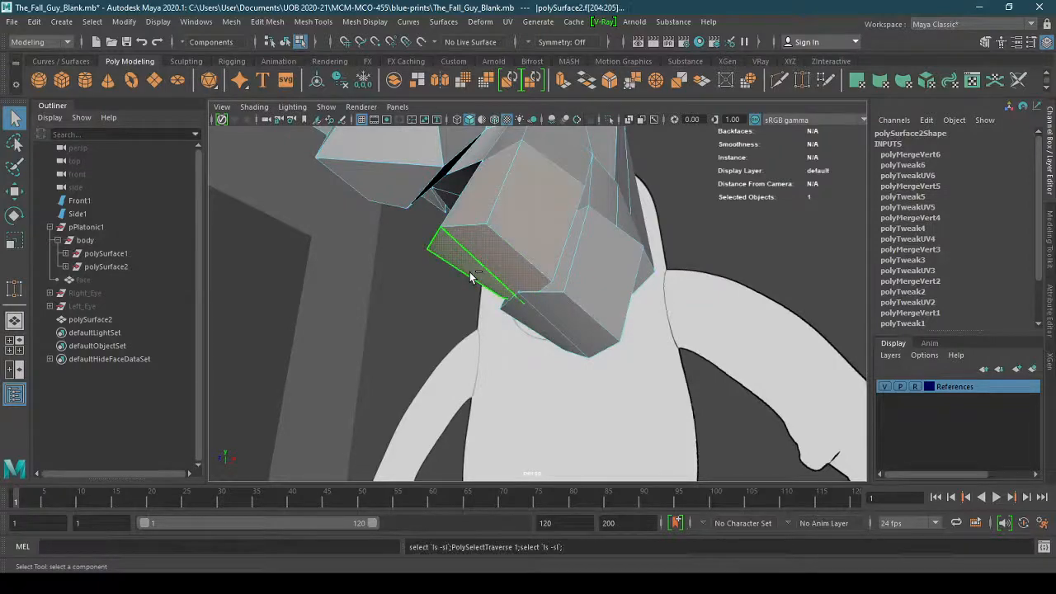
left_click_drag(470, 271, 543, 300, "alt")
key("ctrl+h")
right_click_drag(543, 300, 658, 294, "alt")
left_click_drag(658, 294, 546, 313, "alt")
key("ctrl+shift+h")
left_click_drag(451, 314, 471, 337, "alt")
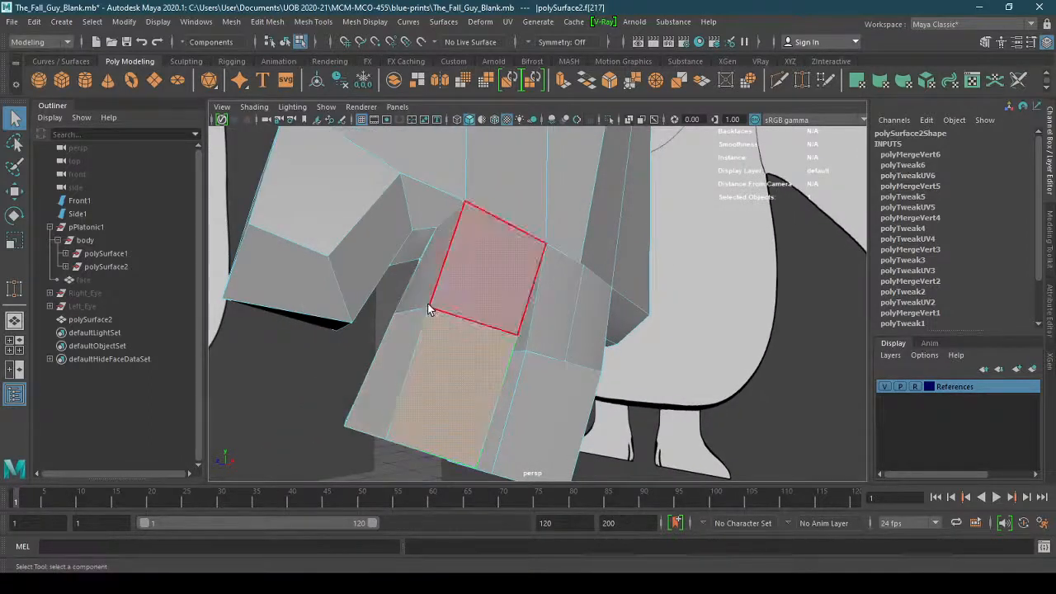
Try hiding the base and outer faces of the finger beside the thumb in separate selections, and undo the hiding
left_click(471, 300)
left_click(471, 299, "shift")
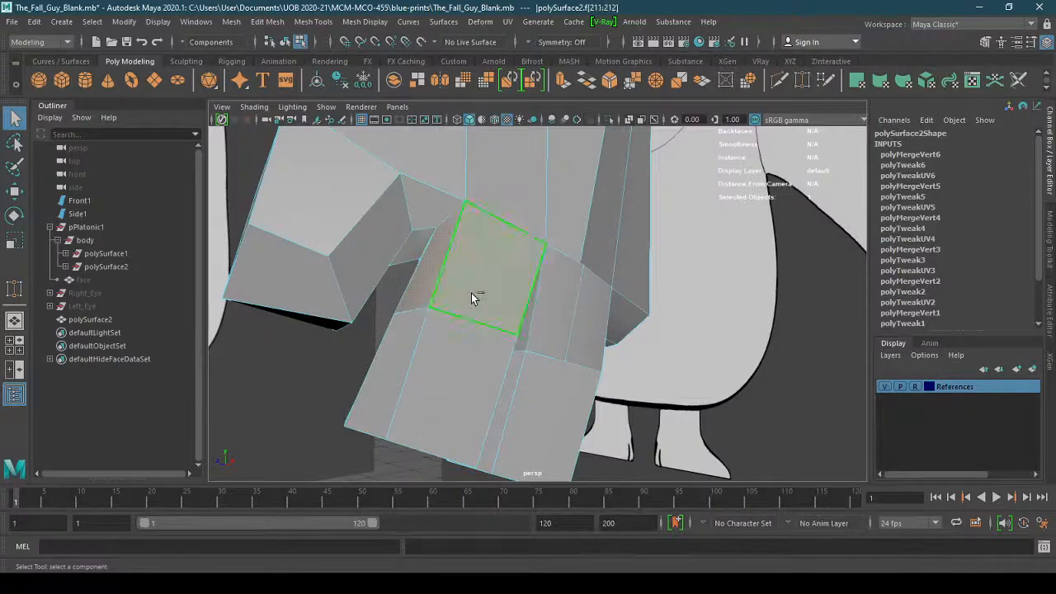
key("ctrl+h")
left_click_drag(471, 299, 577, 372, "alt")
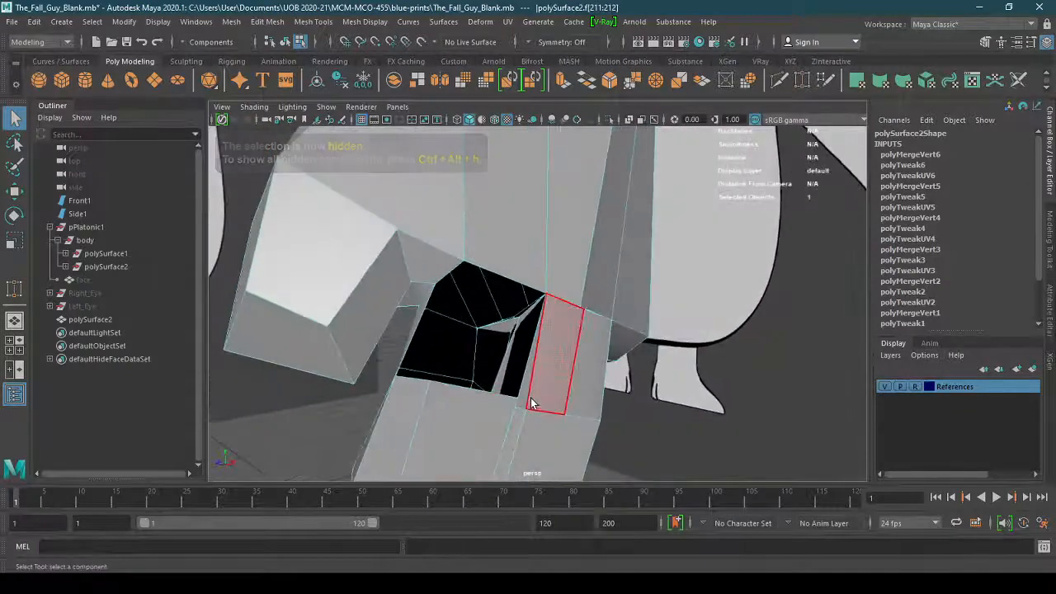
left_click_drag(532, 402, 514, 342, "alt")
left_click(502, 344)
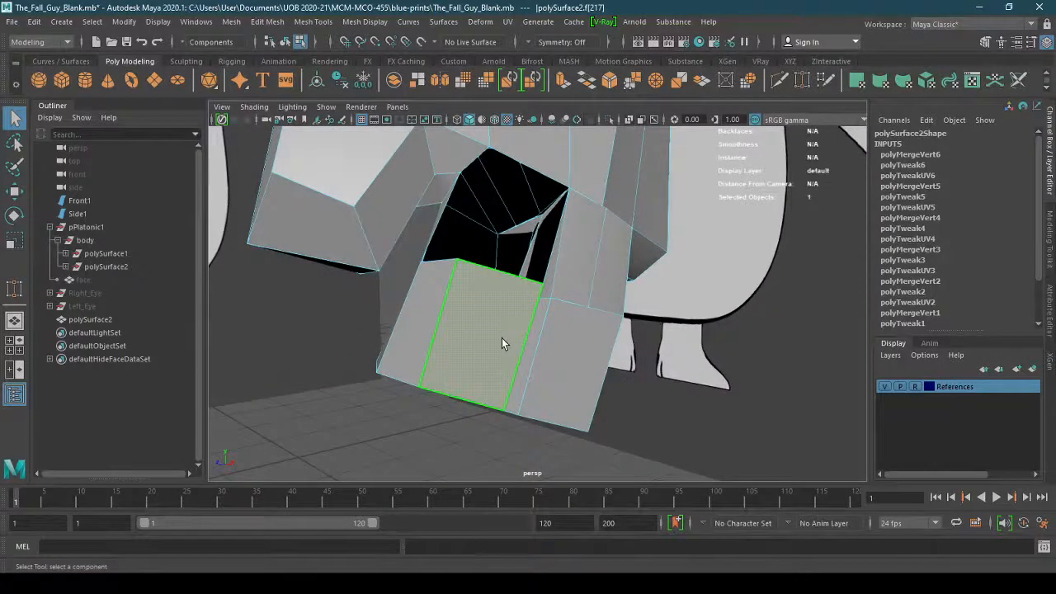
key("ctrl+h")
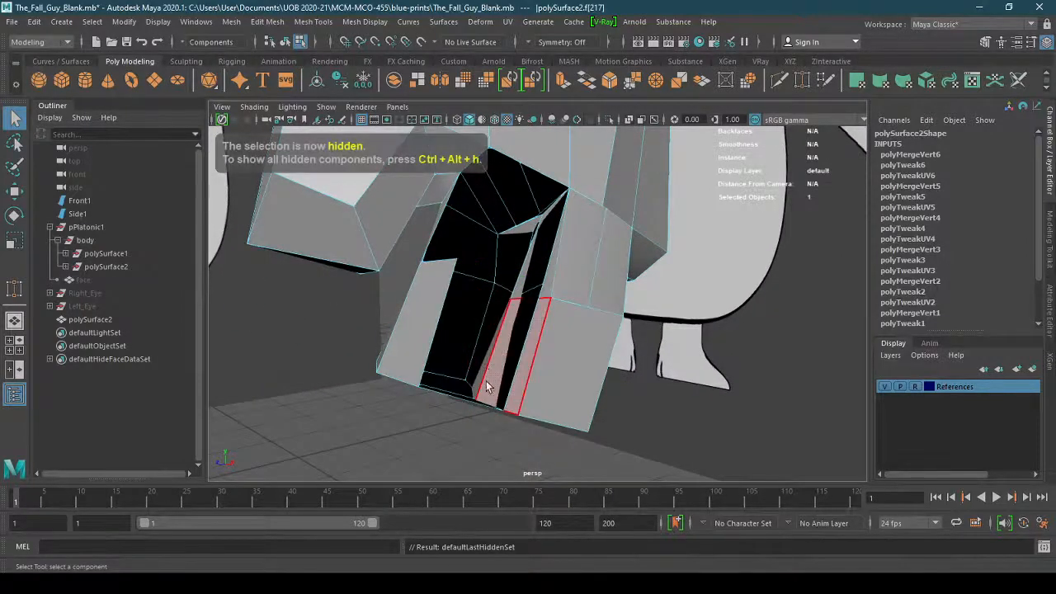
left_click_drag(489, 386, 608, 370, "alt")
key("ctrl+z")
Hide the side and tip faces of the finger beside the thumb to expose the geometry behind it
left_click(496, 341)
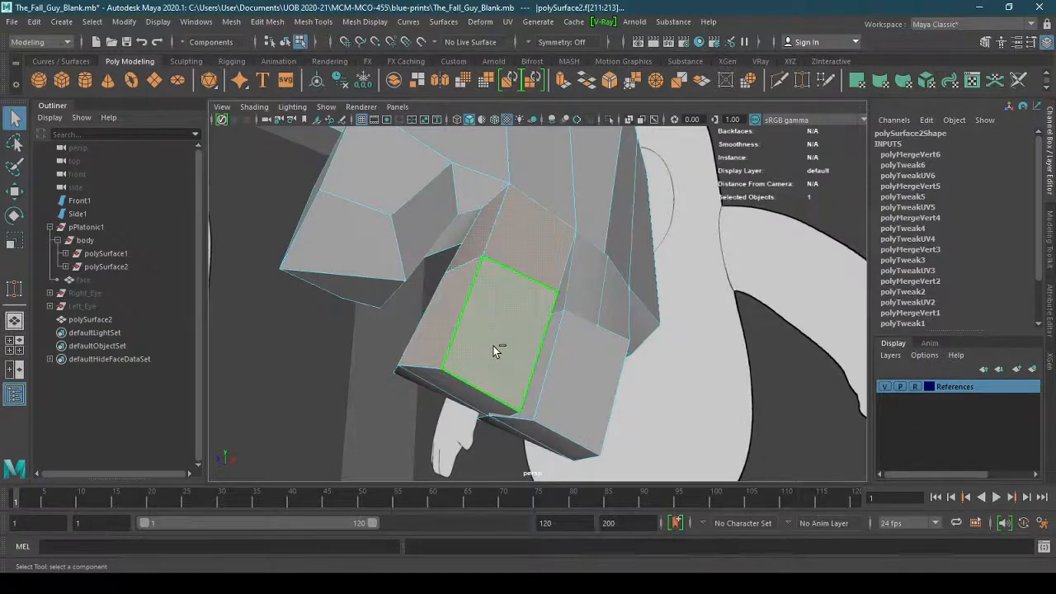
key("ctrl+h")
left_click_drag(437, 399, 509, 396, "alt")
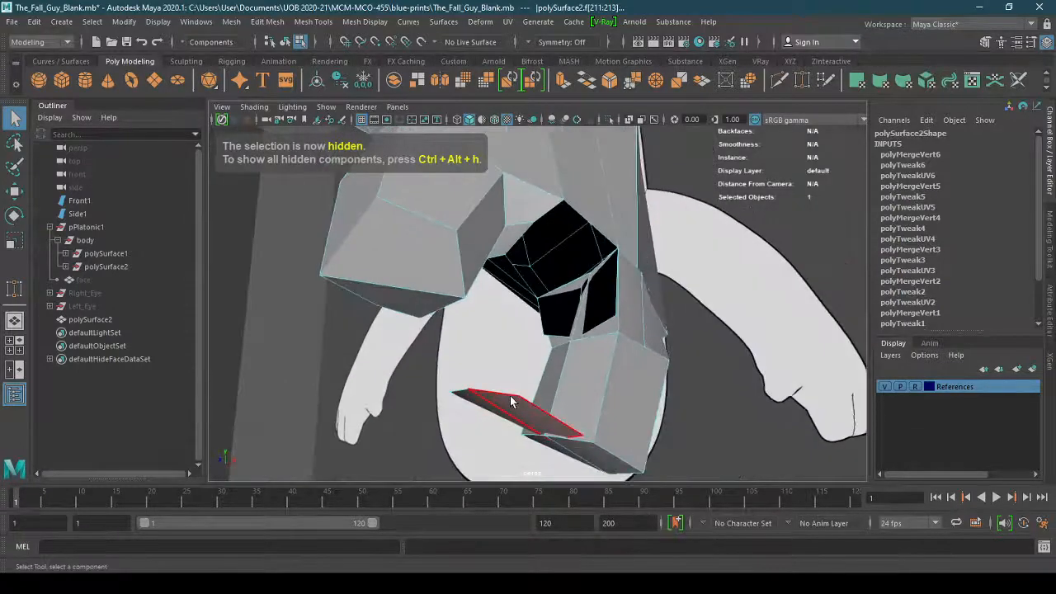
left_click(512, 395)
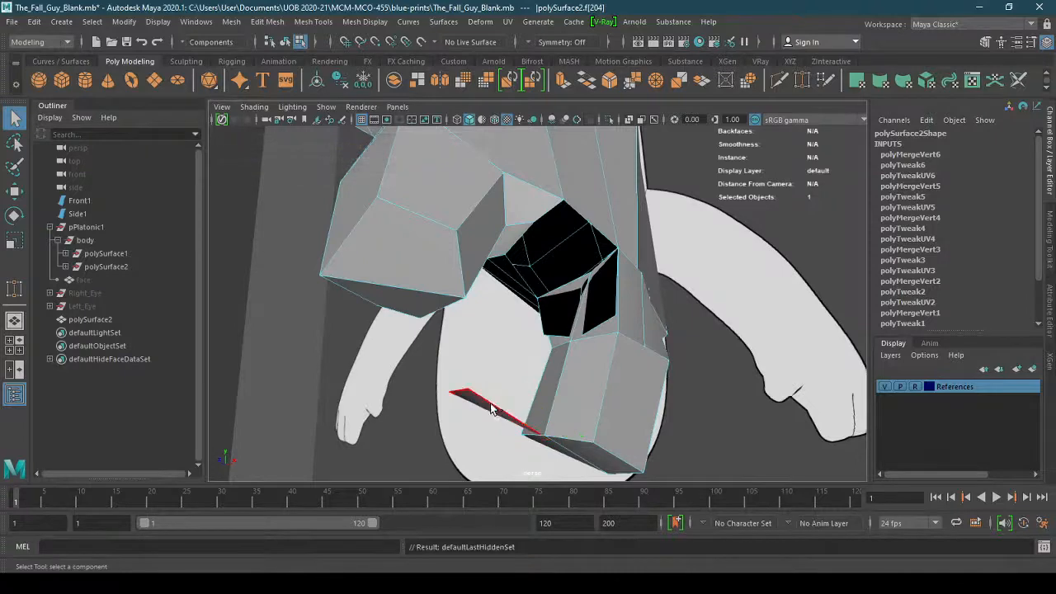
key("ctrl+h")
Target-weld the stray vertex inside the exposed finger base to the neighbouring corner vertex
right_click_drag(542, 315, 662, 304, "alt")
middle_click_drag(661, 304, 574, 326, "alt")
right_click_drag(574, 326, 558, 363, "alt")
left_click_drag(558, 365, 611, 410, "alt")
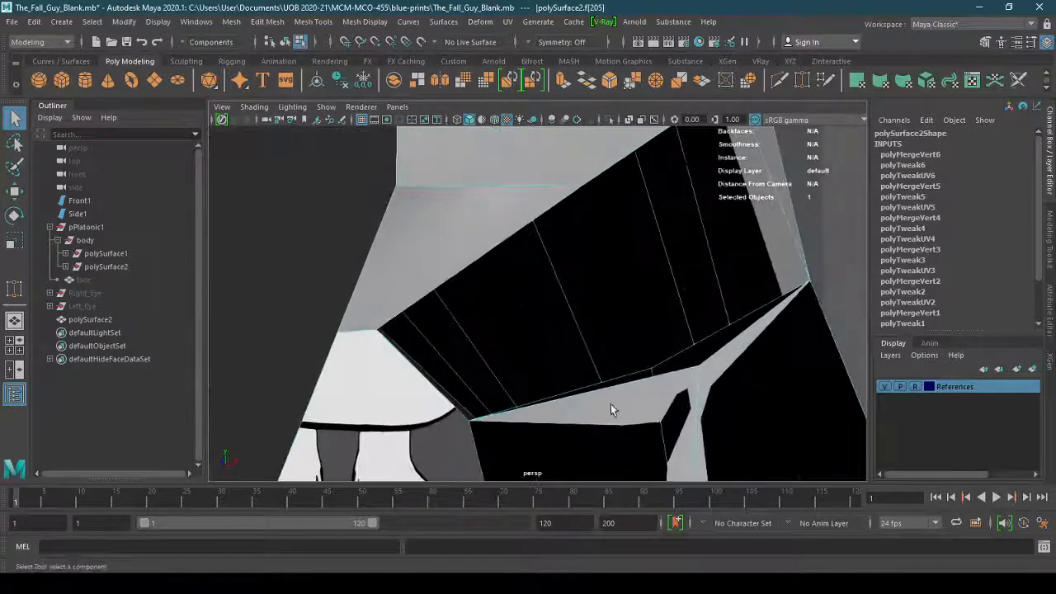
right_click_drag(700, 377, 636, 232)
left_click_drag(660, 426, 715, 424, "alt")
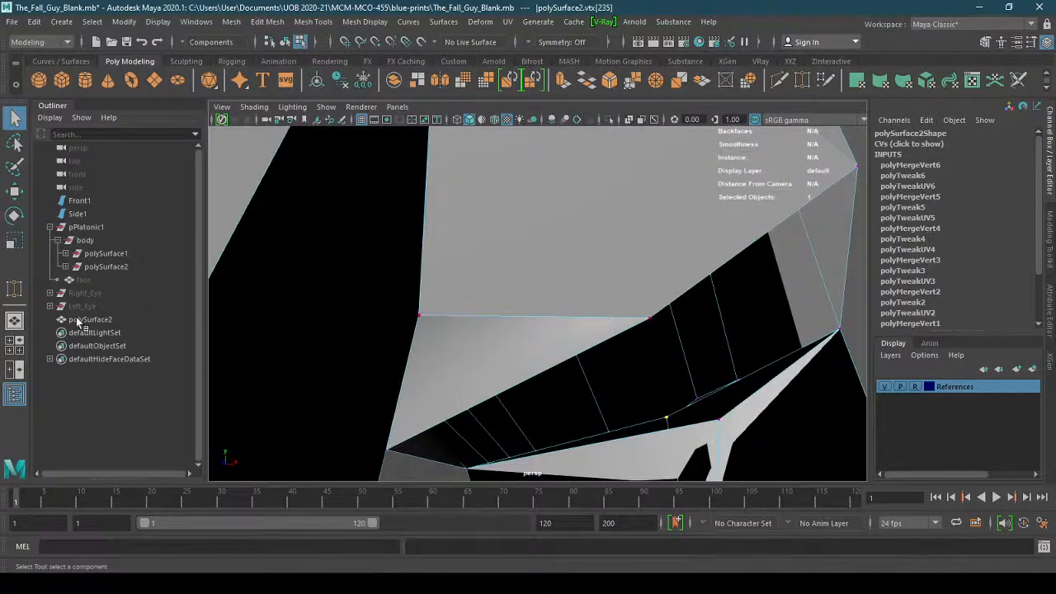
left_click(14, 287)
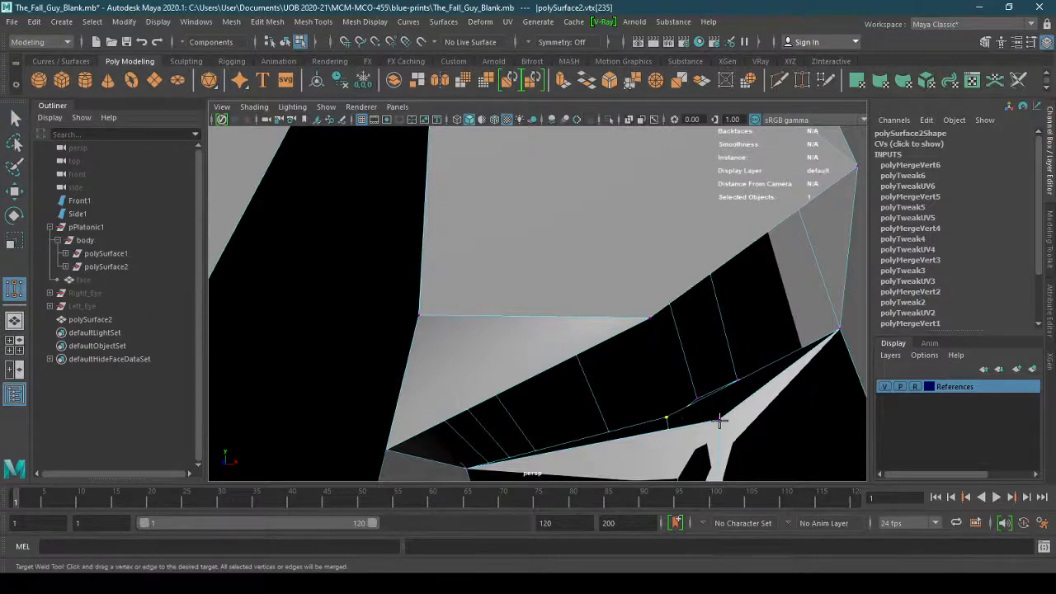
left_click_drag(670, 422, 464, 303)
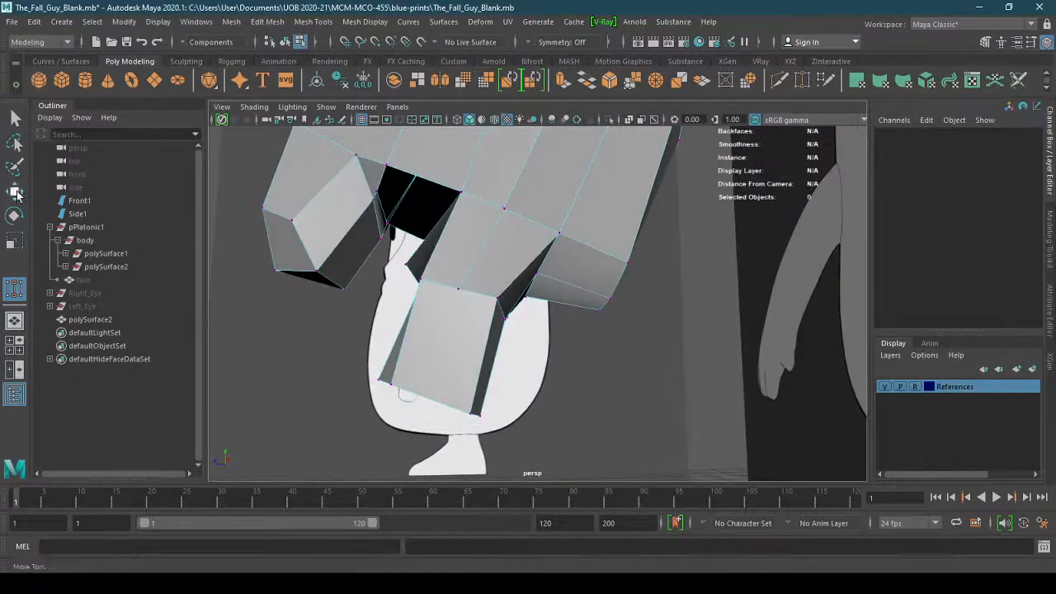
Duplicate the faces of the visible middle finger as a separate mesh
key("w")
left_click_drag(488, 394, 502, 307, "alt")
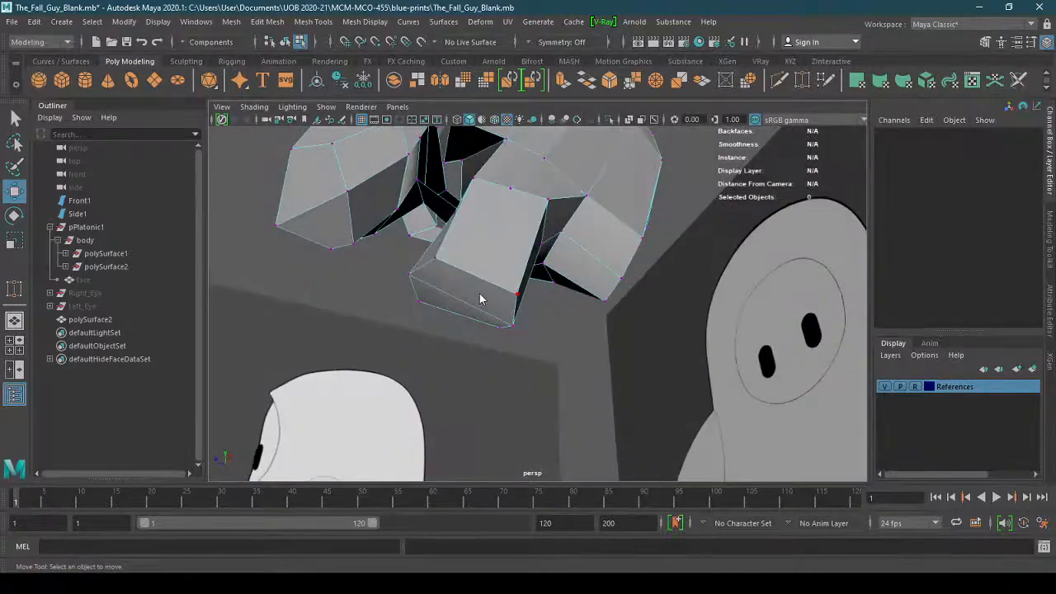
right_click_drag(479, 233, 489, 274)
left_click(483, 247)
left_click_drag(471, 296, 582, 372, "alt")
right_click_drag(582, 375, 598, 512, "shift")
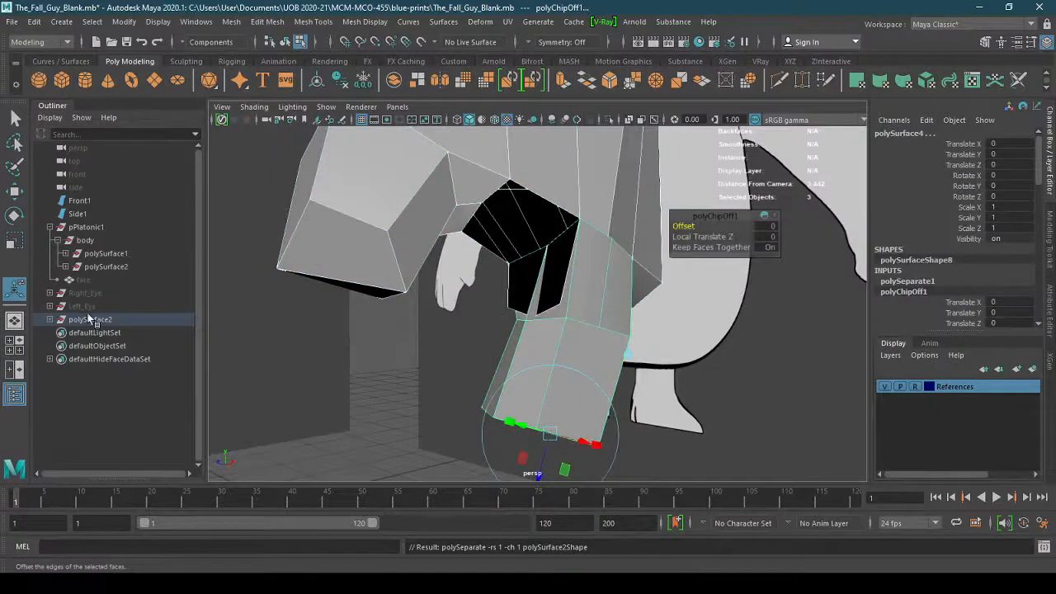
Delete the construction history of the hand and the duplicated finger
left_click(34, 22)
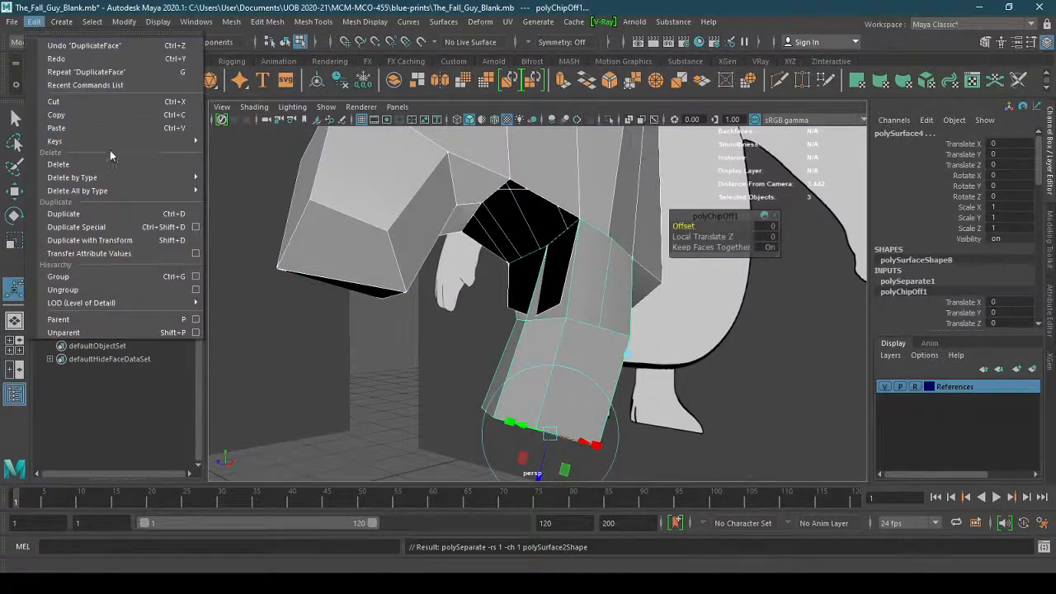
mouse_move(120, 177)
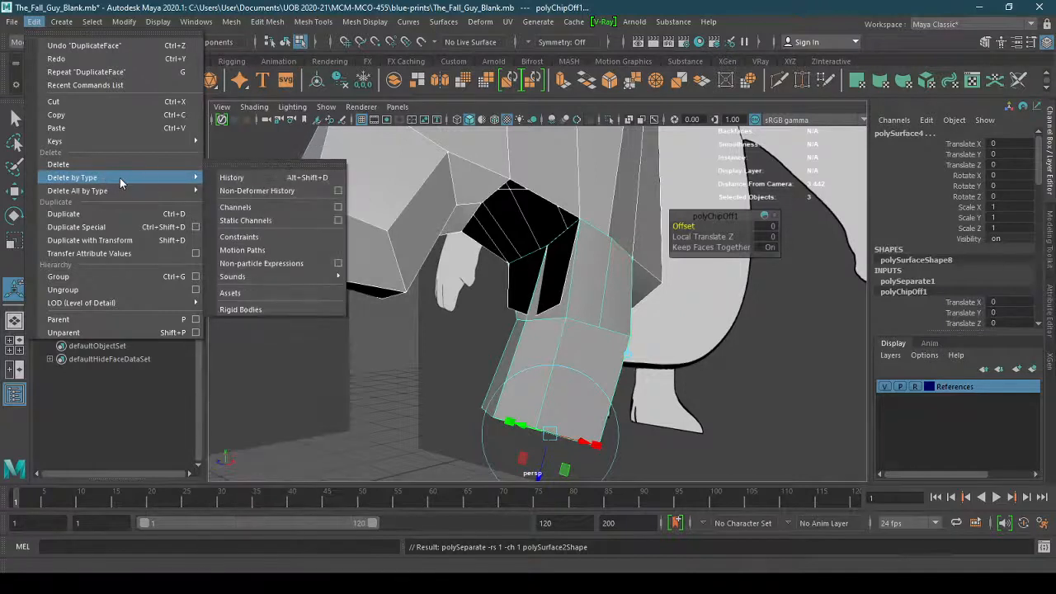
left_click(231, 178)
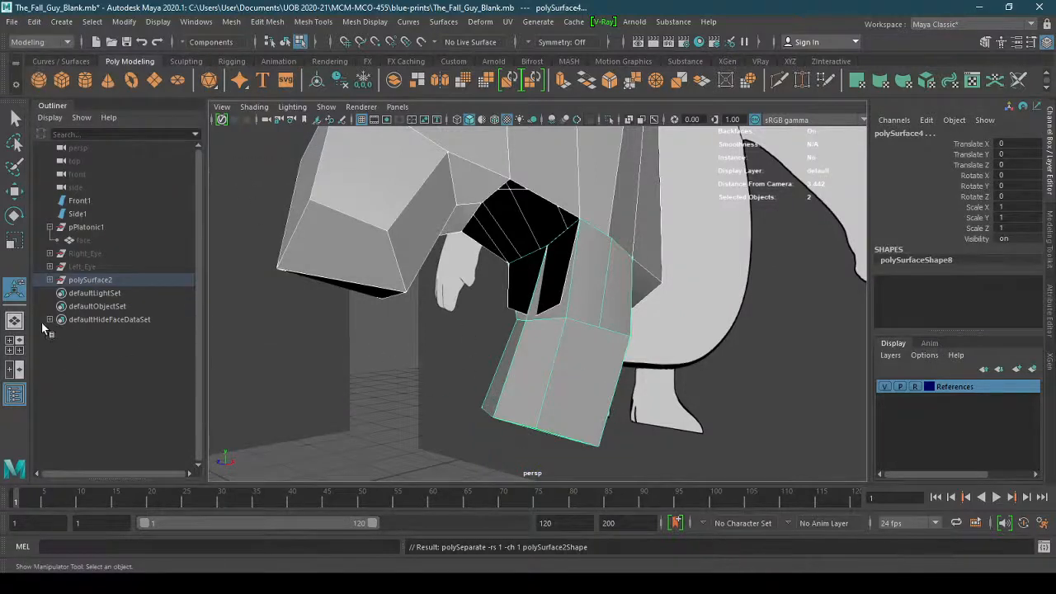
Expand the polySurface2 group and center the pivot of the duplicated finger, polySurface4
left_click(49, 281)
left_click(136, 308)
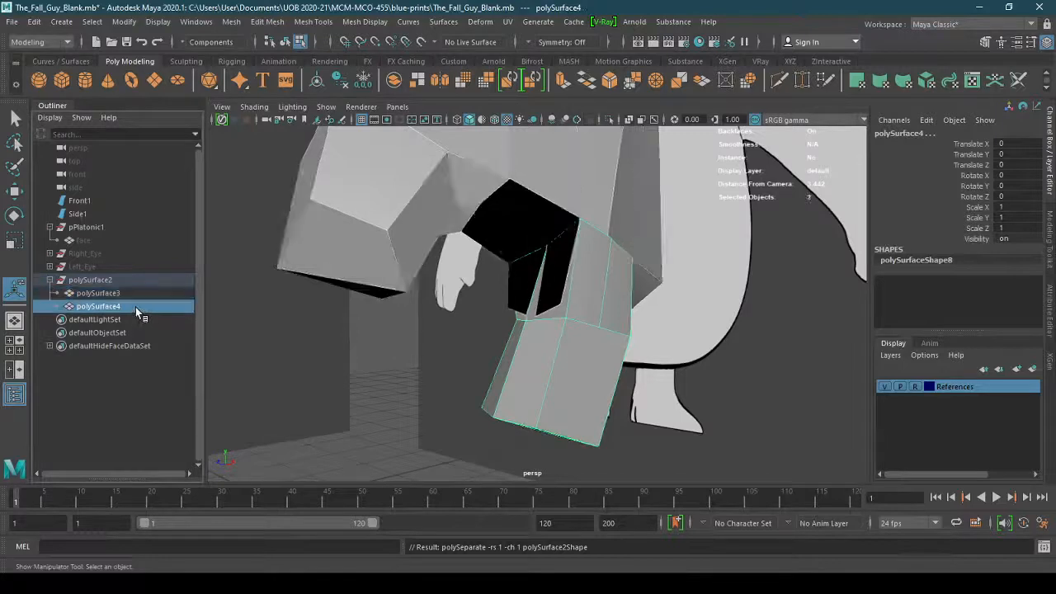
left_click(140, 295)
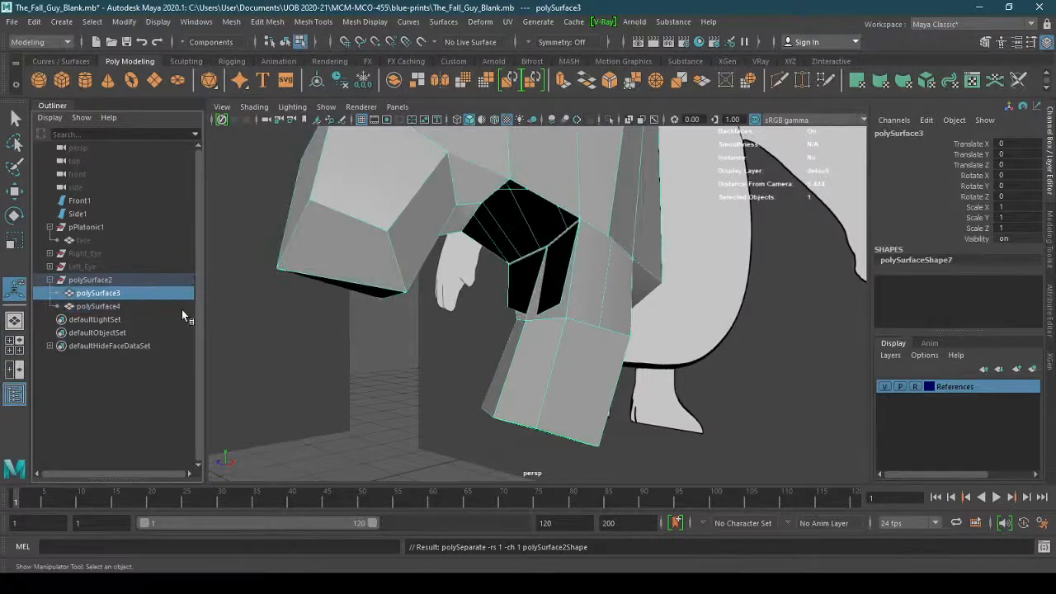
right_click_drag(531, 250, 389, 299, "alt")
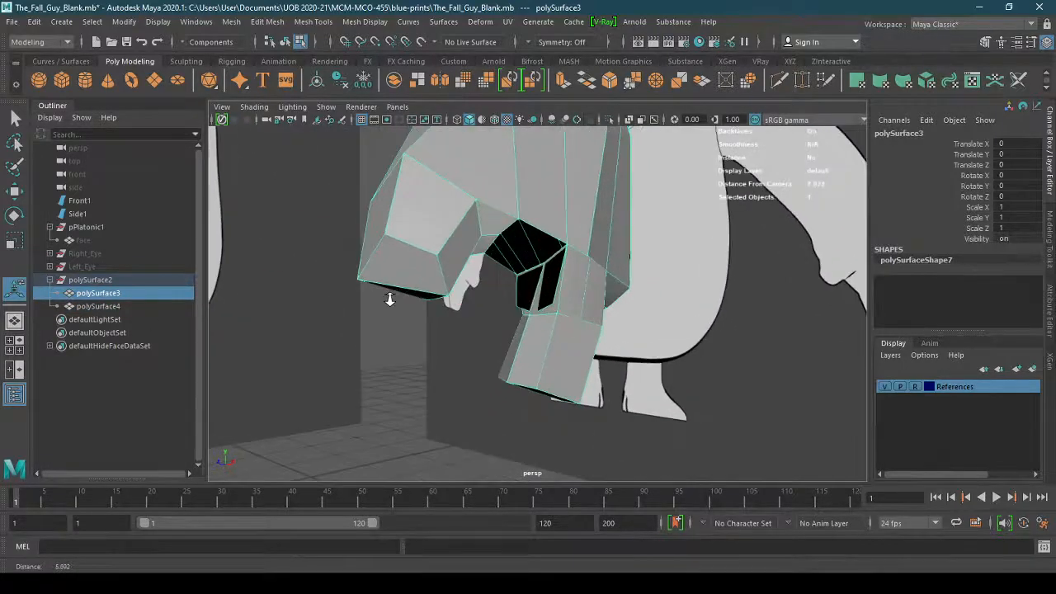
left_click(129, 307)
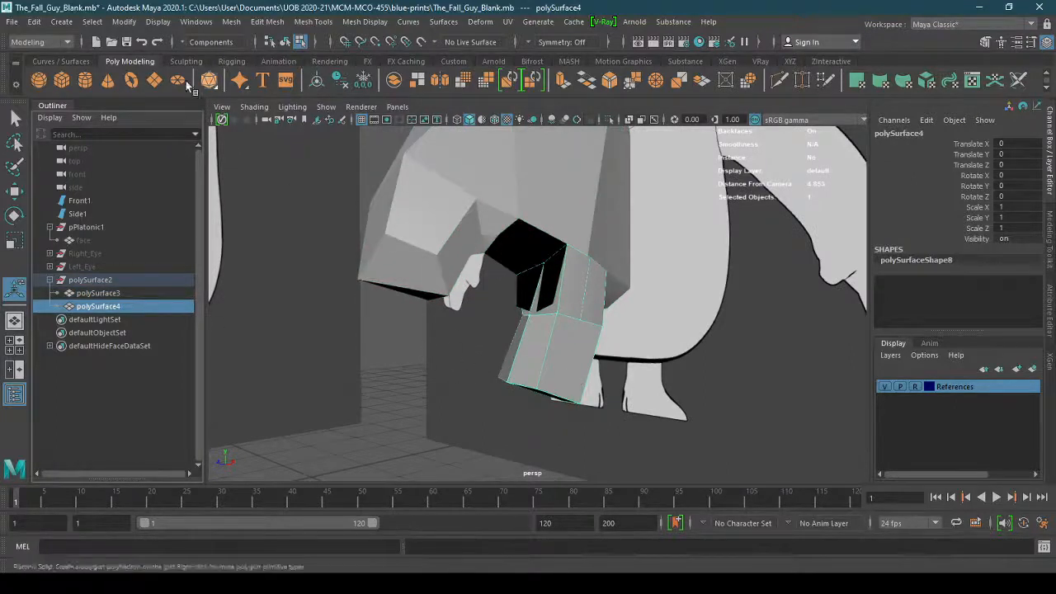
left_click(123, 22)
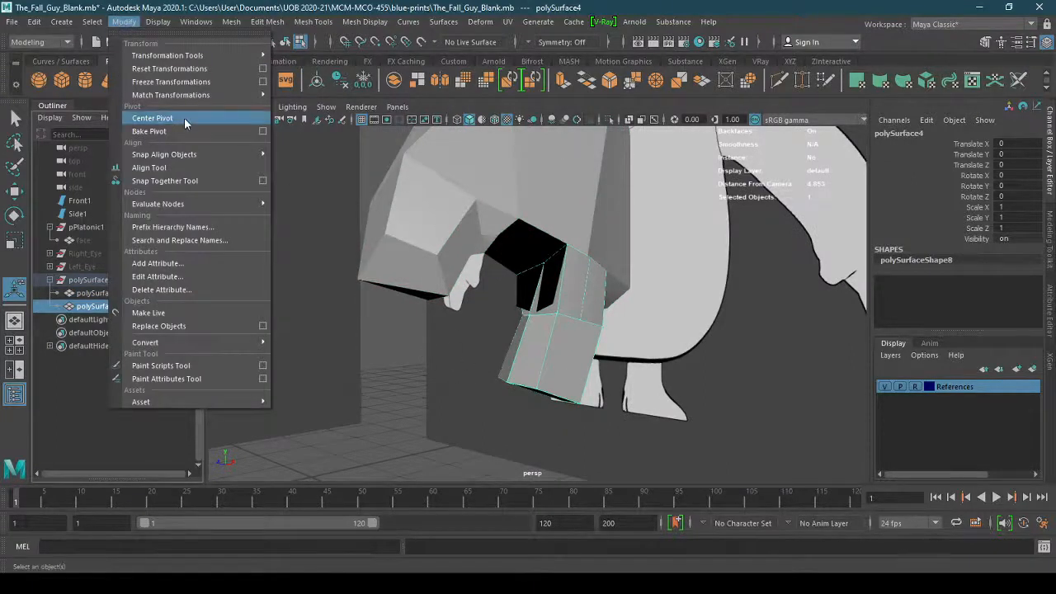
left_click(153, 118)
Move the duplicated finger out beside the hand to about -1.354 in Translate Z
right_click_drag(576, 358, 382, 347, "alt")
left_click_drag(643, 323, 440, 308, "alt")
right_click_drag(560, 307, 462, 299, "alt")
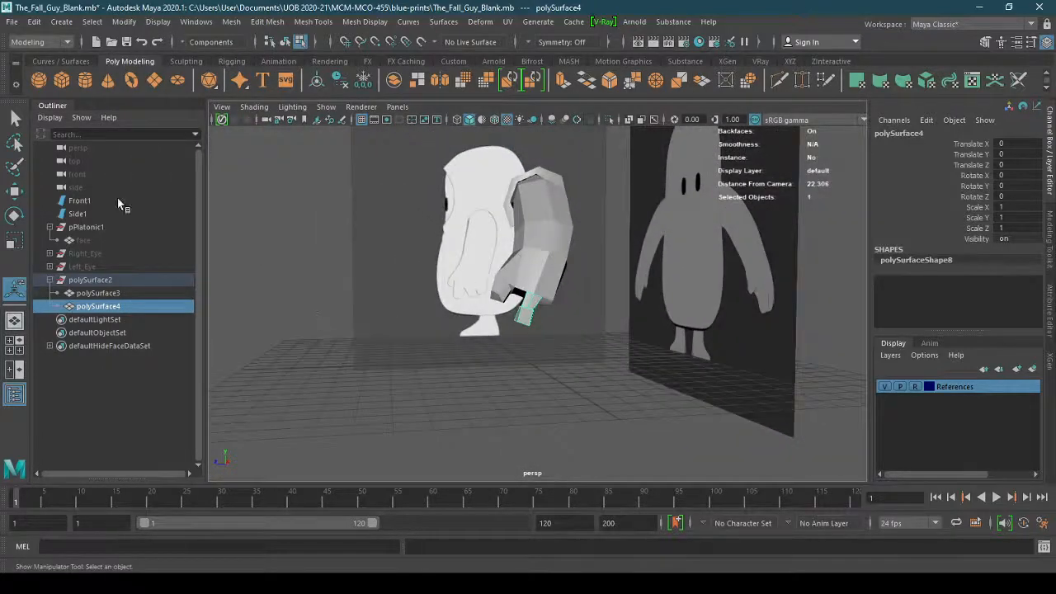
left_click(14, 191)
scroll(522, 361, "up", 6)
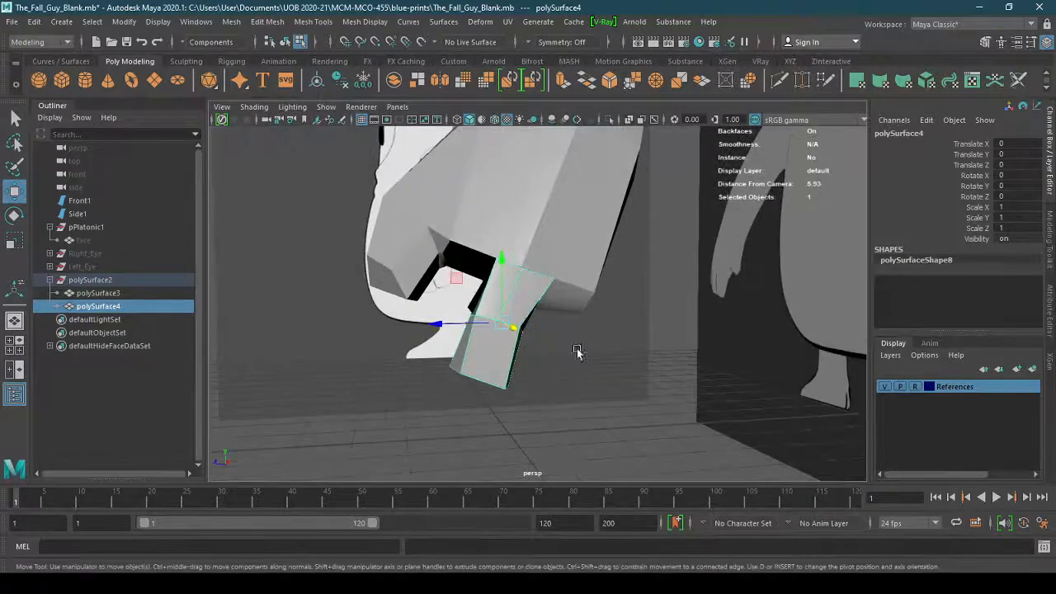
left_click_drag(522, 360, 537, 328, "alt")
right_click_drag(537, 329, 653, 351, "alt")
left_click_drag(653, 352, 651, 335, "alt")
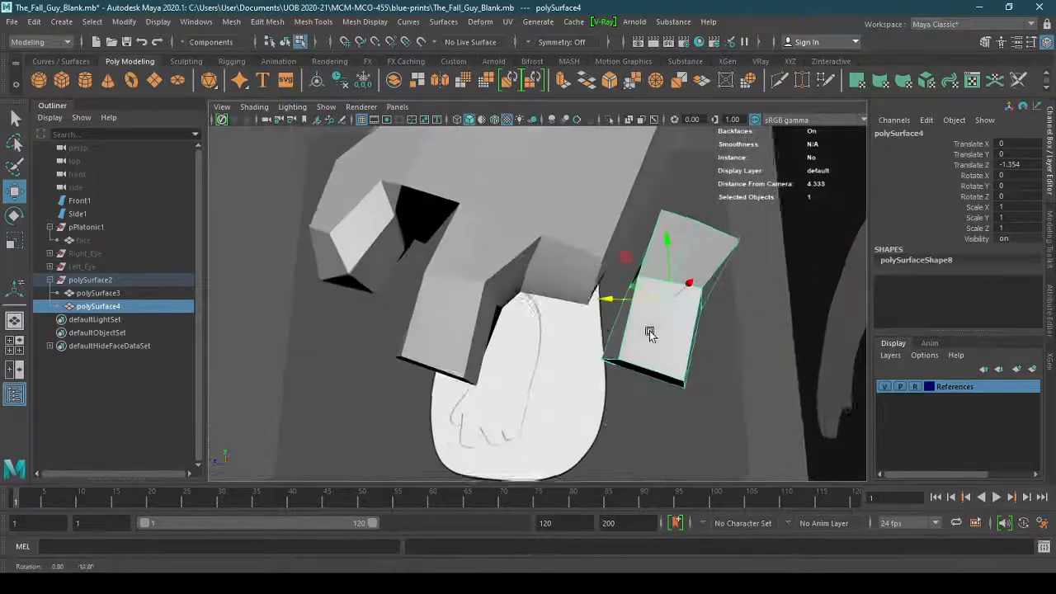
Delete the faces closing the short stub next to the middle finger, leaving an opening for the duplicated finger
right_click_drag(651, 335, 709, 316, "alt")
left_click_drag(709, 316, 683, 315, "alt")
left_click(581, 256)
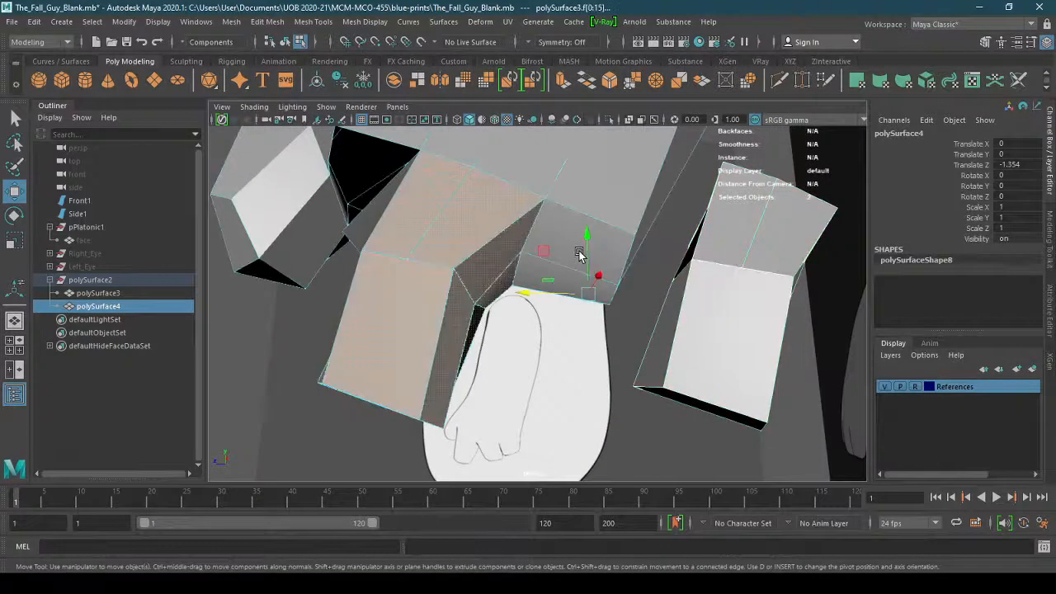
right_click(582, 257)
left_click(579, 270)
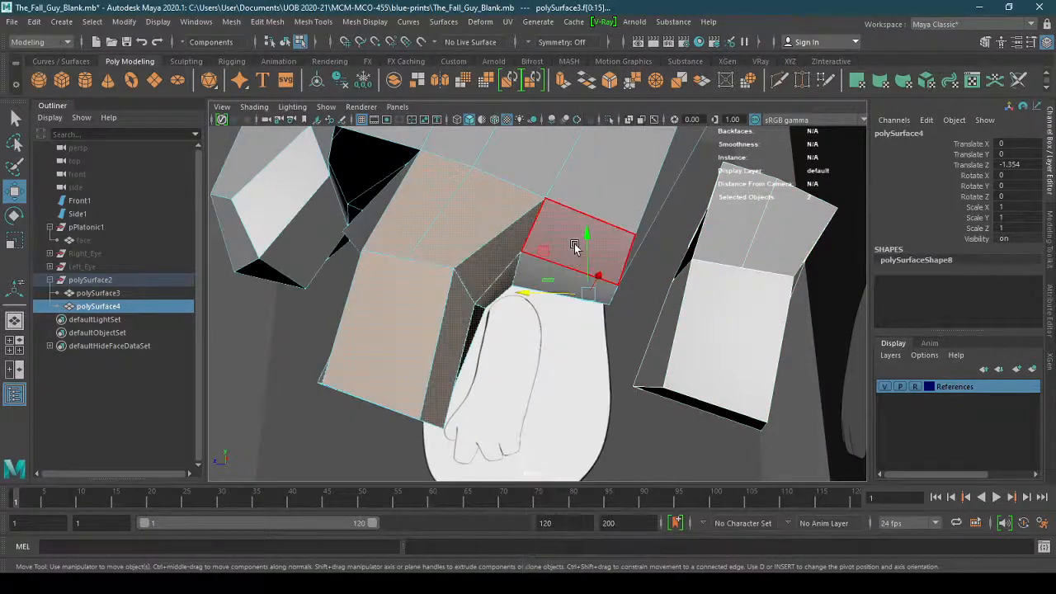
left_click(575, 246)
key("Delete")
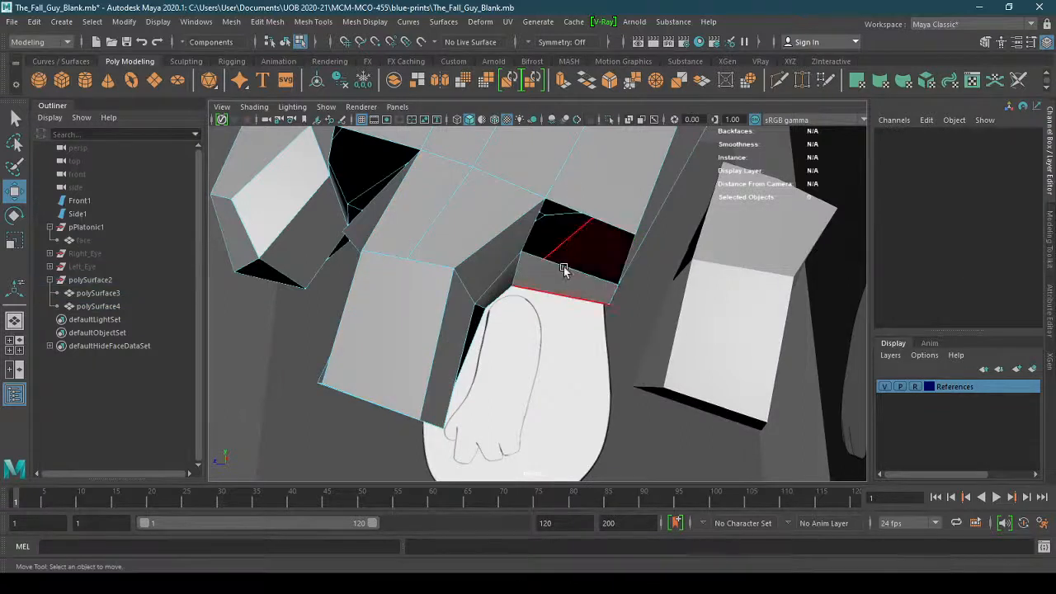
key("ctrl+z")
key("Delete")
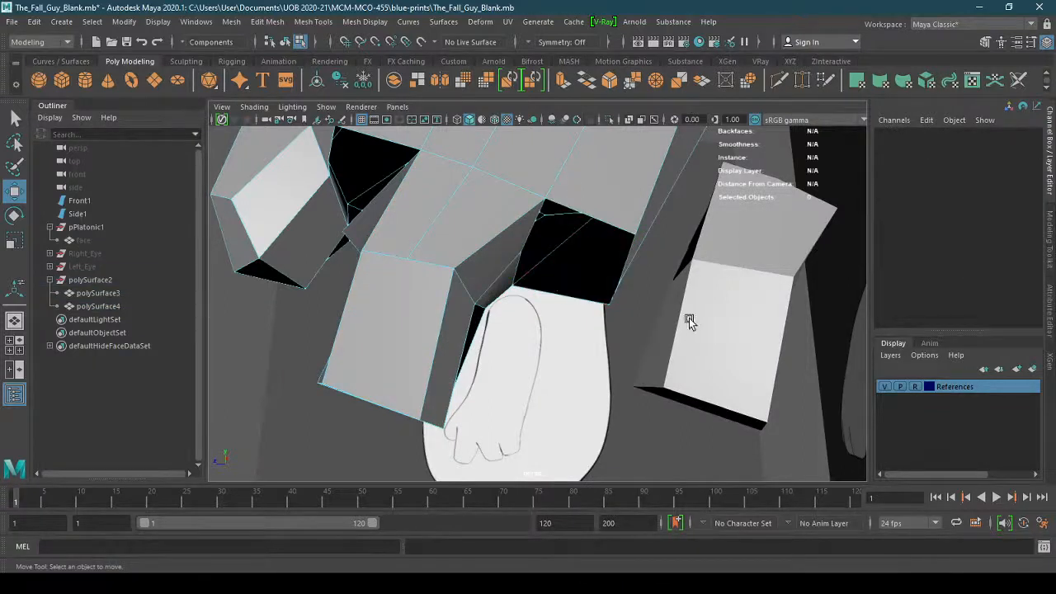
Delete the extra lengthwise edge across the base segment of the duplicated finger, polySurface4
left_click(144, 309)
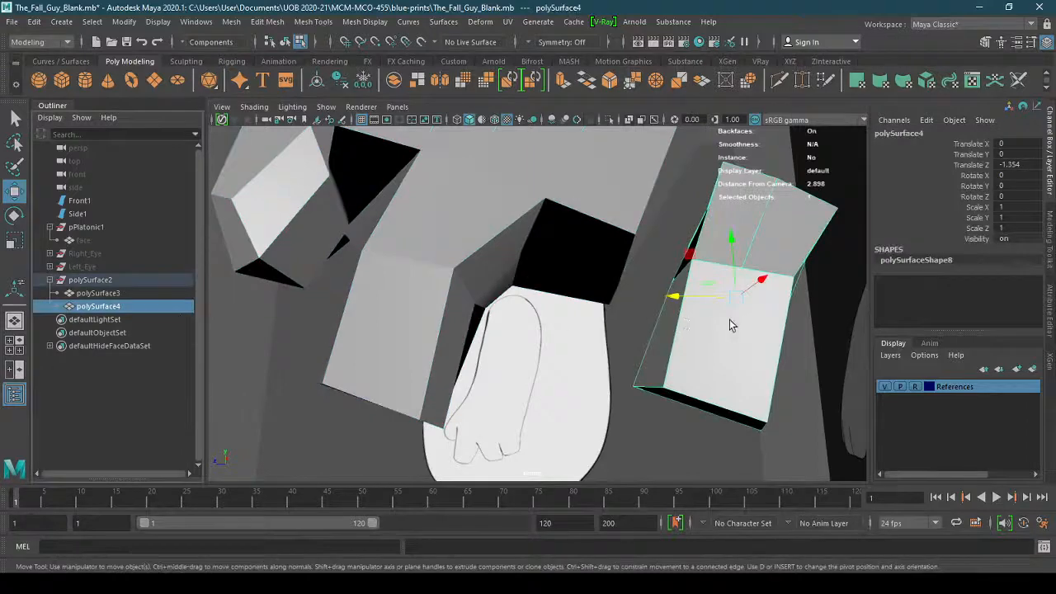
left_click_drag(731, 323, 657, 334, "alt")
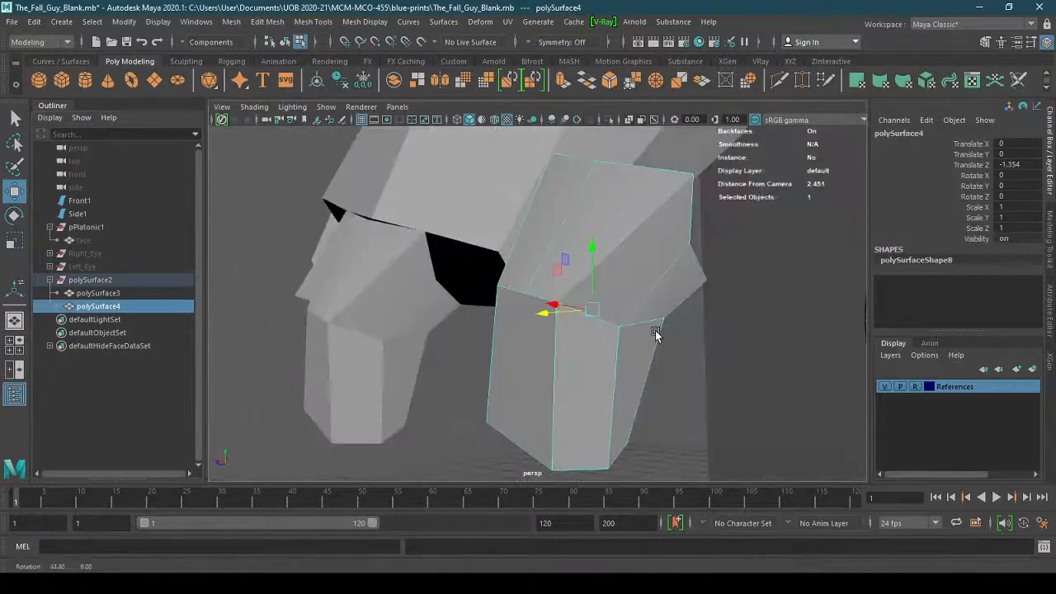
right_click(589, 283)
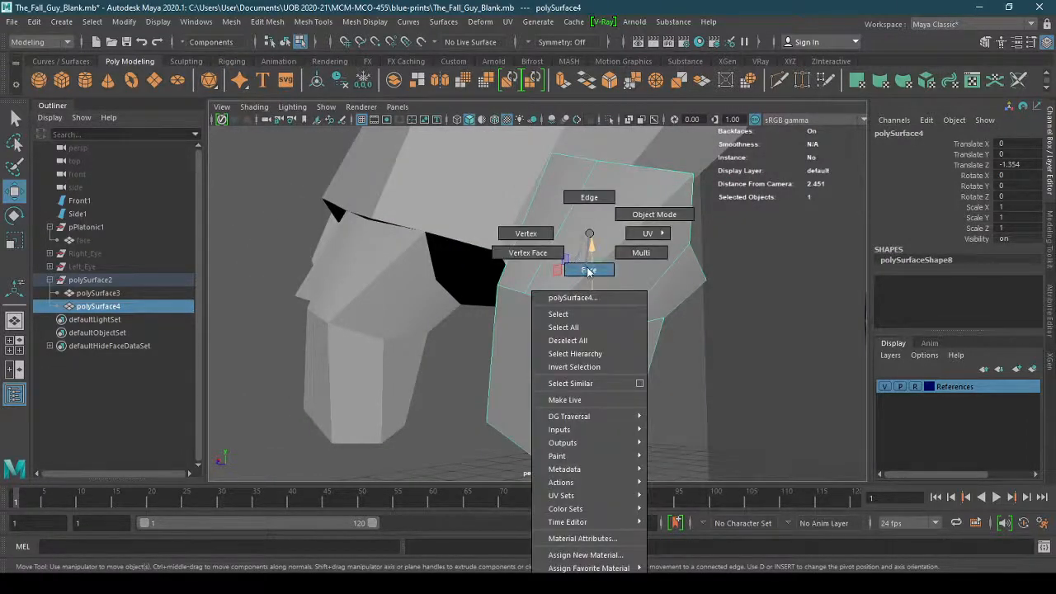
left_click(588, 198)
left_click(554, 241)
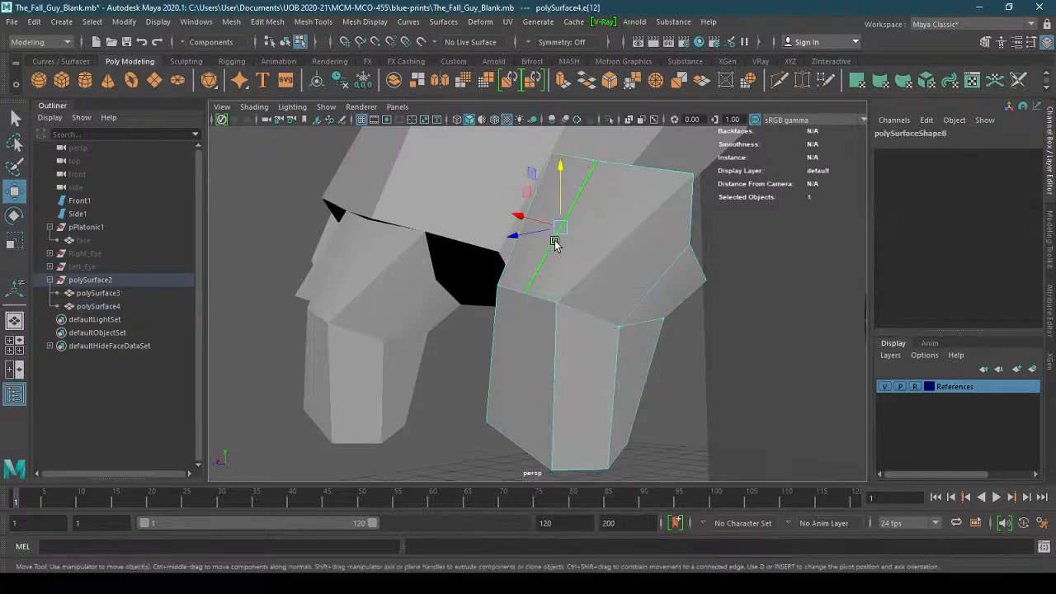
key("Delete")
left_click_drag(555, 242, 460, 317, "alt")
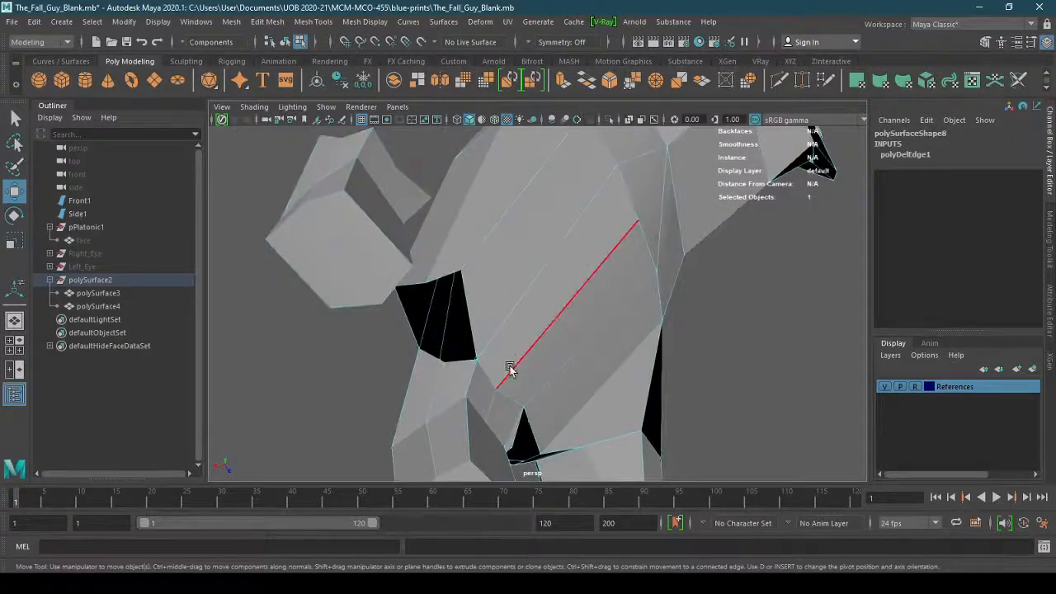
Delete the short lengthwise edge remaining on the base segment of the duplicated finger, polySurface4
left_click_drag(537, 319, 536, 380, "alt")
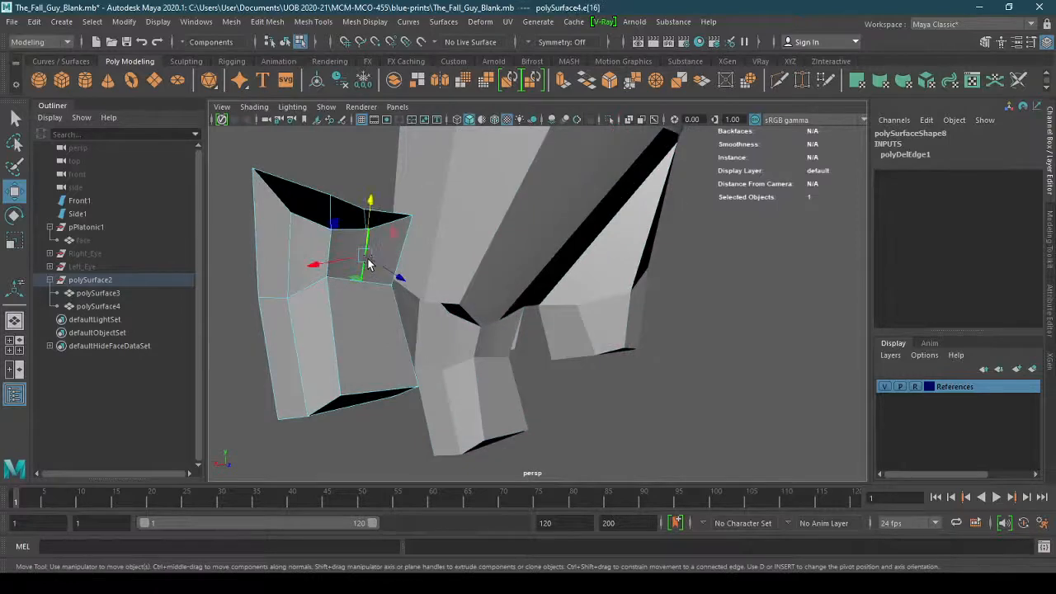
left_click(368, 264)
left_click_drag(365, 259, 659, 281, "alt")
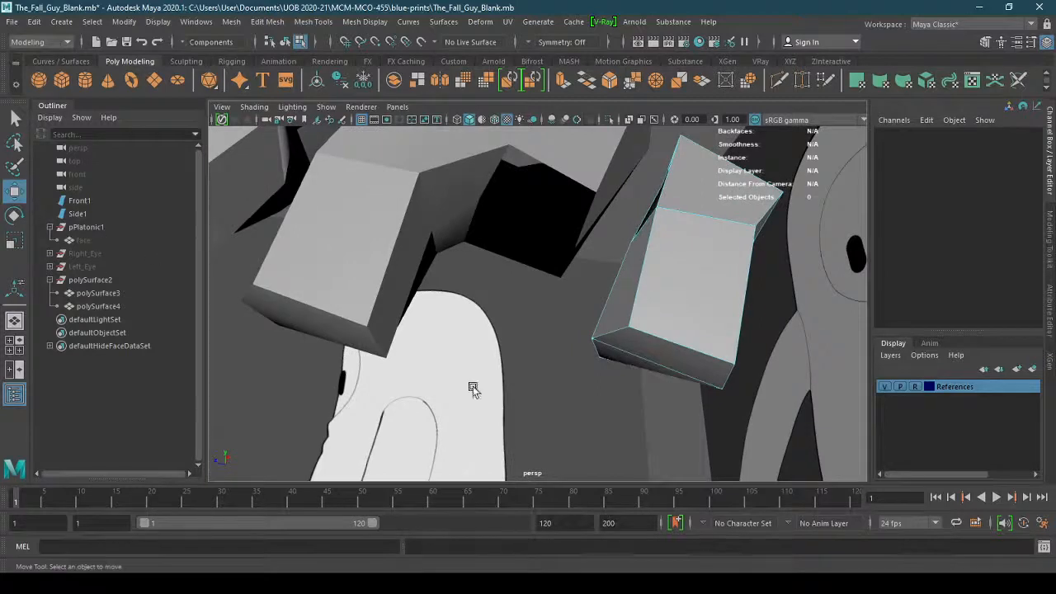
Move the duplicated finger, polySurface4, to the opened stub at about -0.21 in Translate Y and -0.552 in Translate Z
left_click(682, 287)
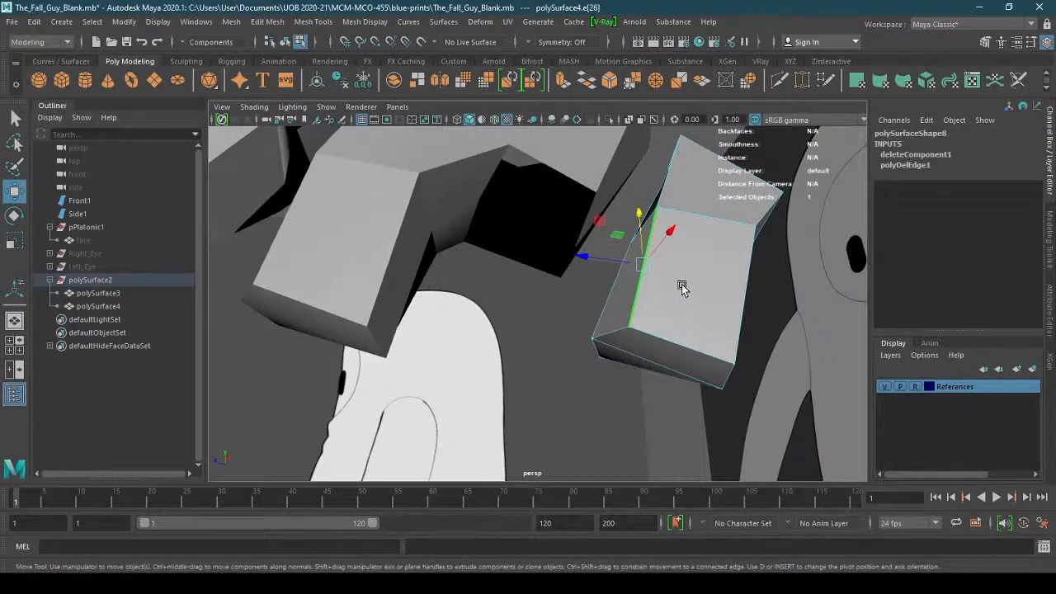
right_click_drag(682, 287, 690, 200)
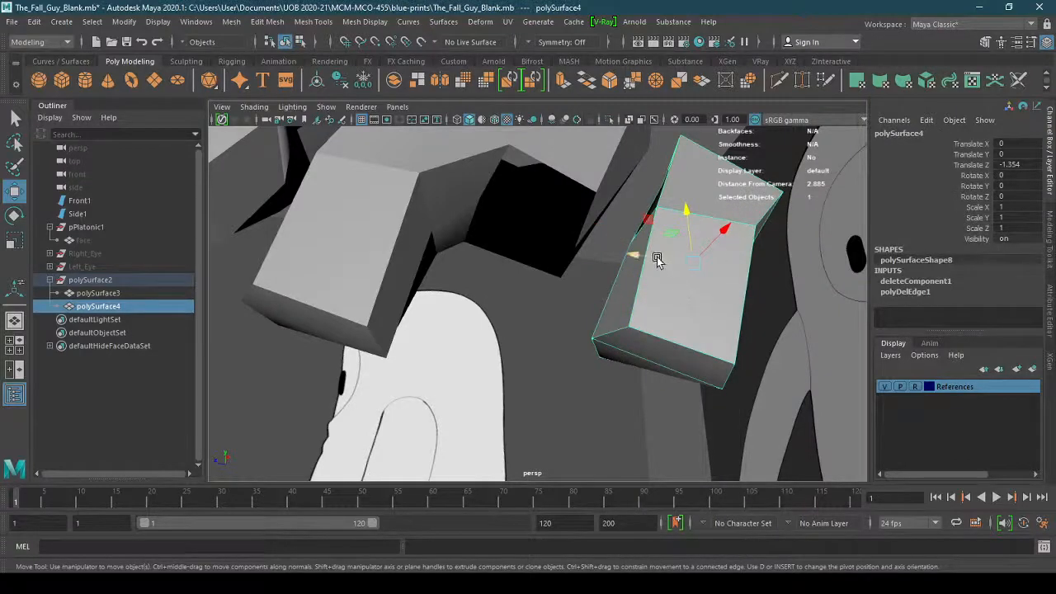
left_click_drag(657, 261, 513, 276)
left_click_drag(419, 264, 559, 320)
Rotate the duplicated finger to about -0.132 in X, 7.389 in Y and 0.917 in Z, checking its angle against the reference images
key("e")
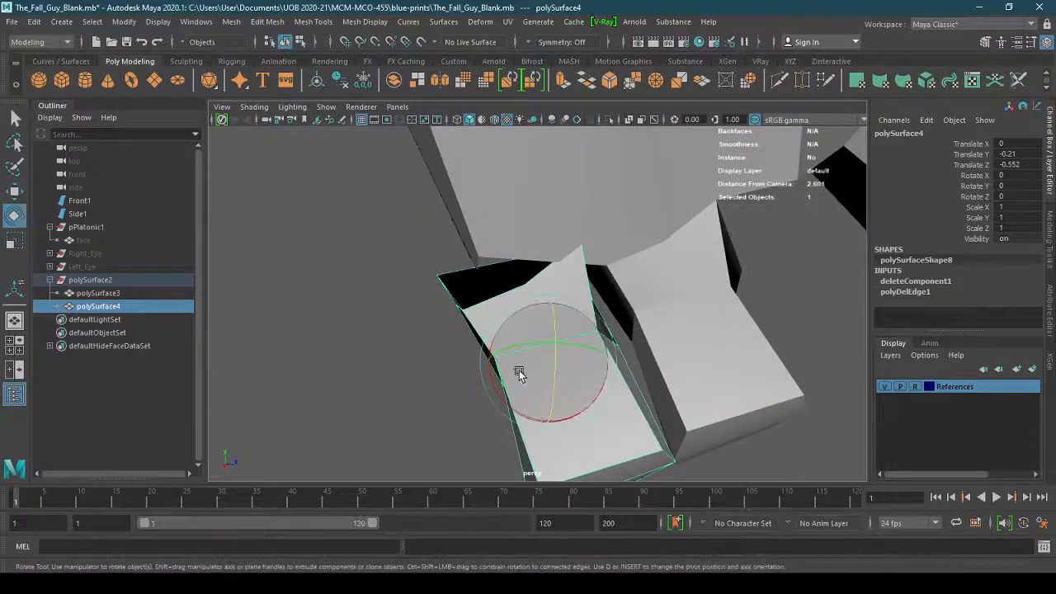
left_click_drag(518, 372, 539, 331, "alt")
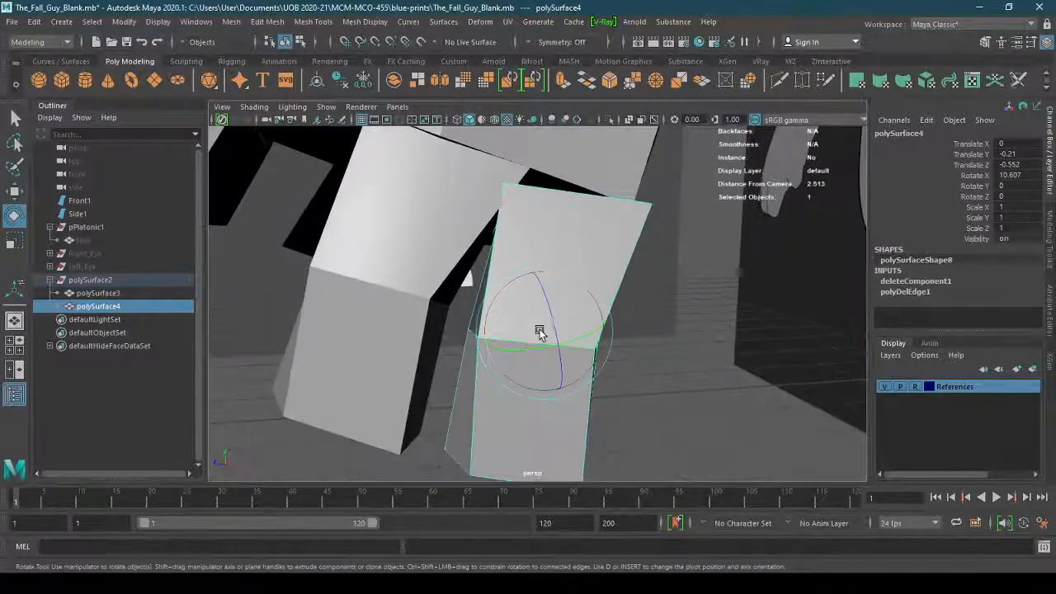
left_click_drag(619, 372, 431, 295, "alt")
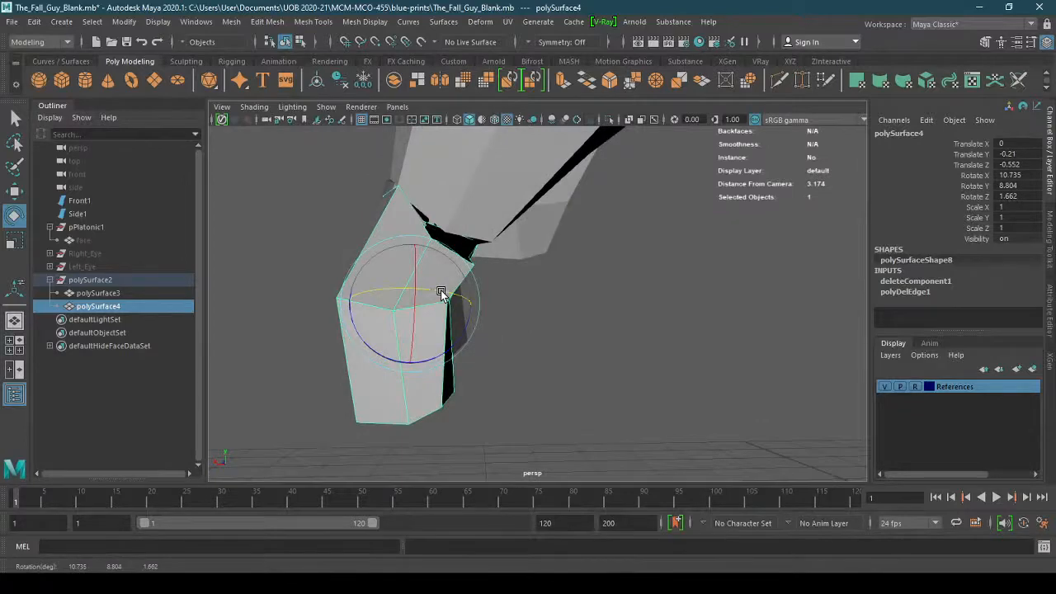
left_click_drag(445, 301, 833, 300, "alt")
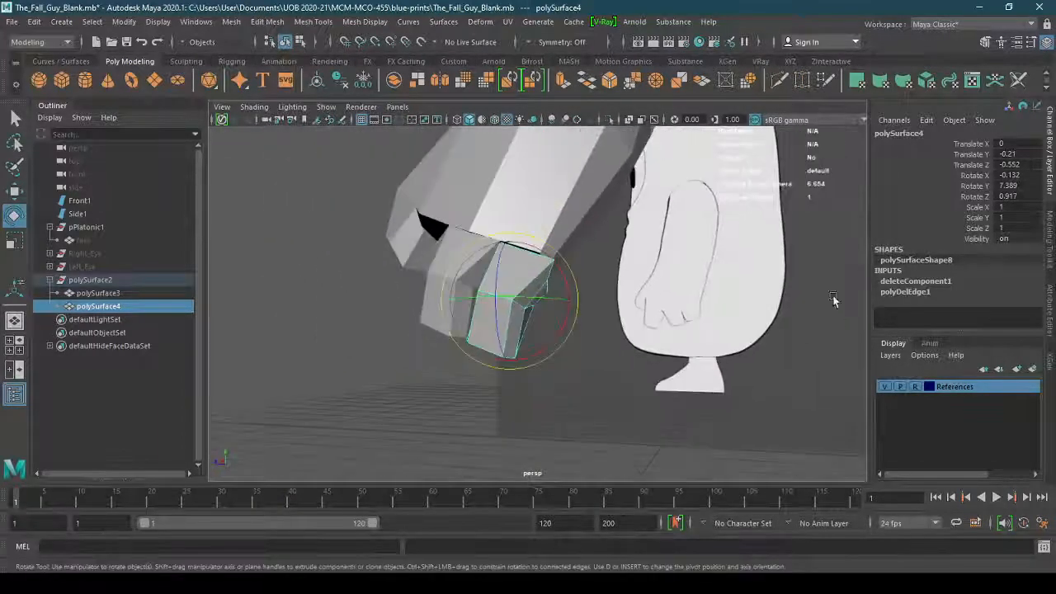
left_click_drag(731, 287, 659, 320, "alt")
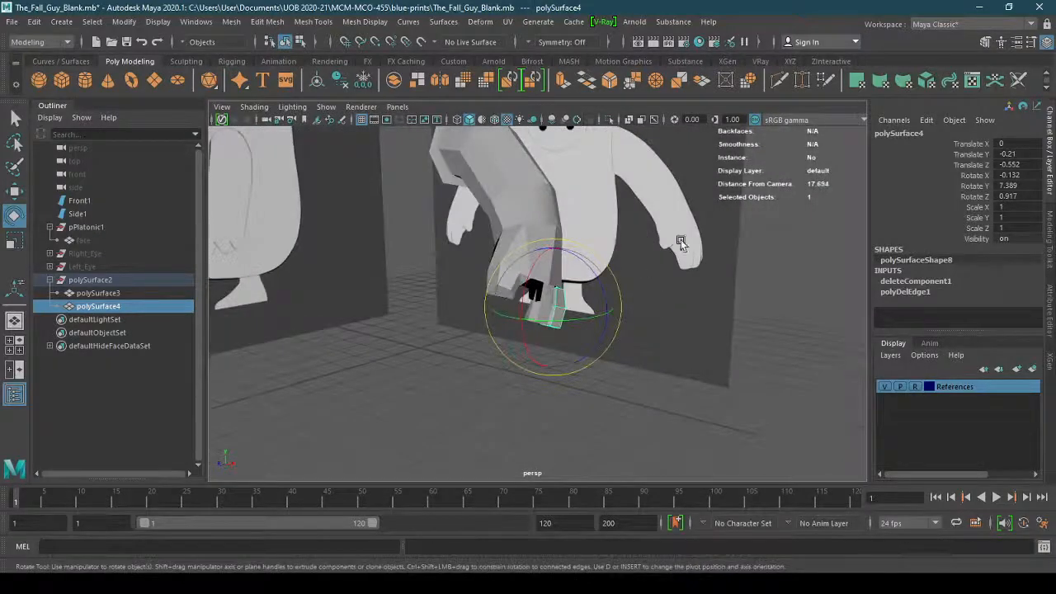
left_click_drag(680, 239, 618, 216, "alt")
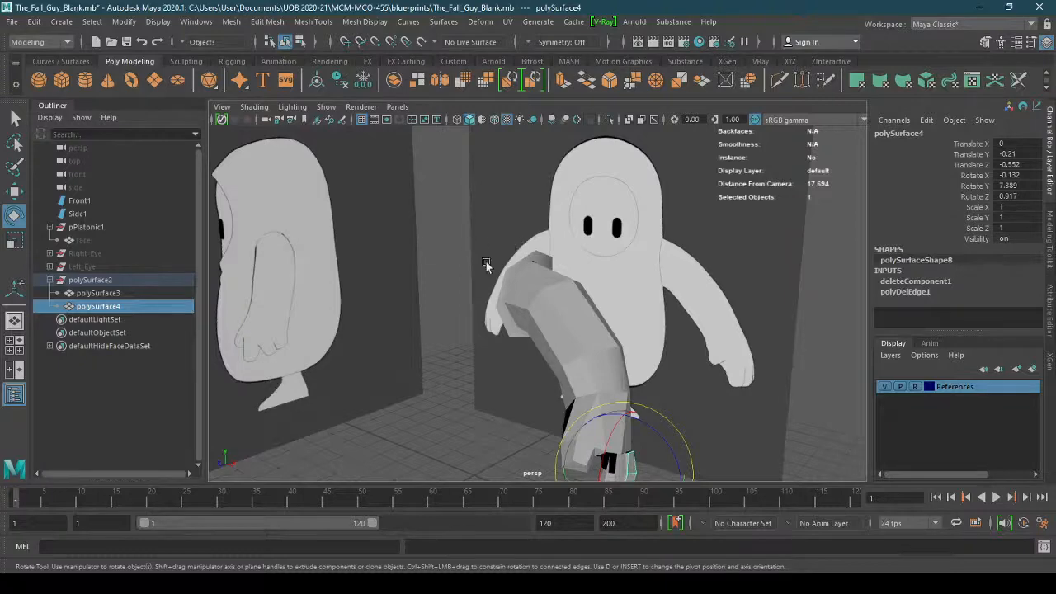
Move the rotated finger closer to the stub opening so its base lines up with the palm edge
key("f")
left_click_drag(448, 263, 601, 264, "alt")
left_click(14, 190)
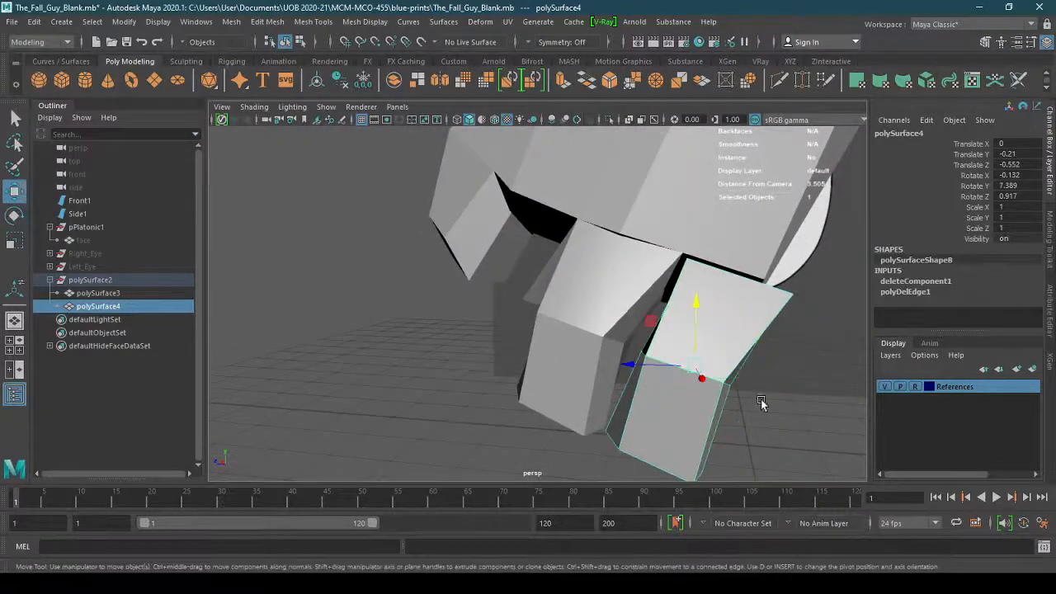
left_click_drag(650, 324, 683, 361)
Use Target Weld on polySurface3 to merge the middle finger's central base vertex with the adjacent palm vertex
left_click(583, 259)
scroll(566, 265, "up", 2)
scroll(607, 277, "up", 5)
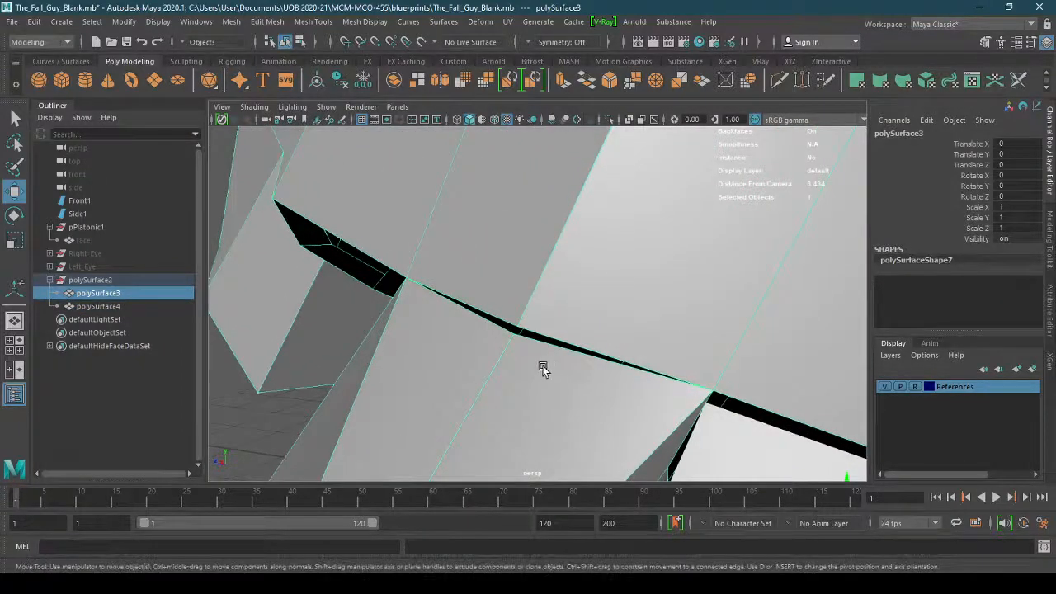
right_click_drag(491, 366, 491, 239)
right_click(509, 374, "shift")
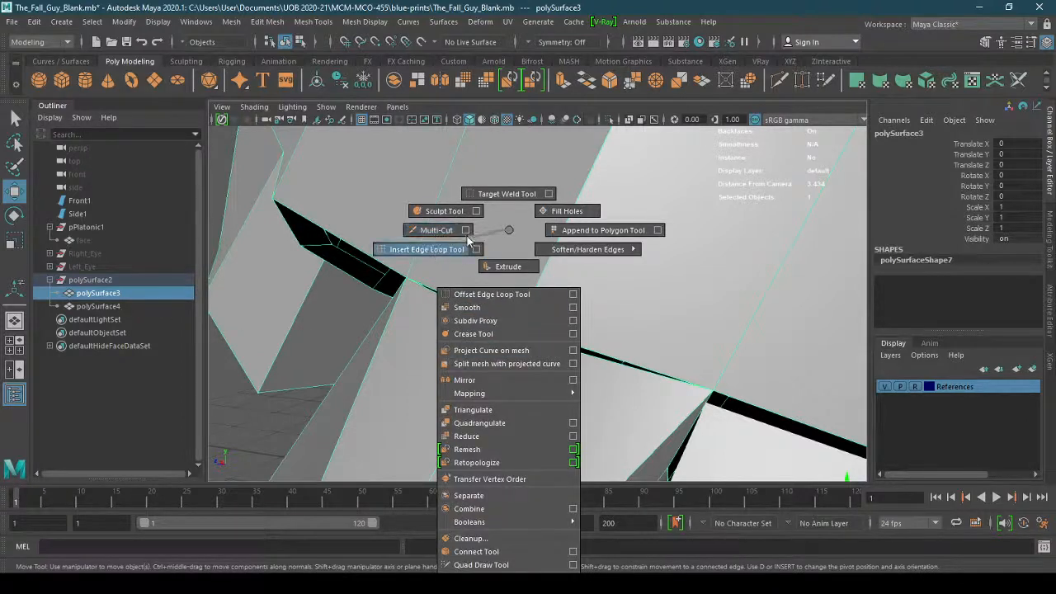
left_click(497, 196)
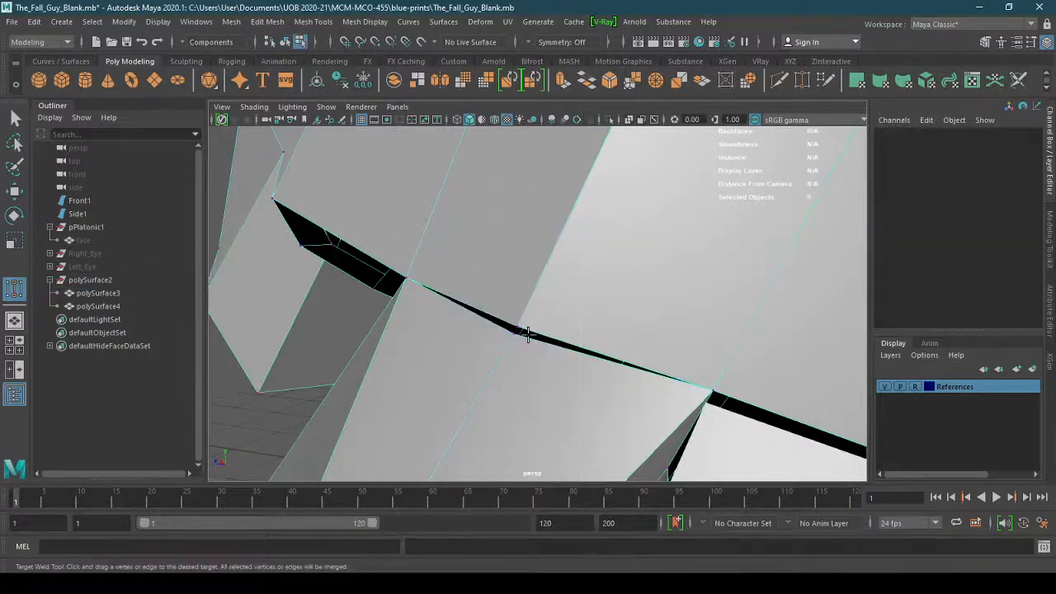
left_click_drag(520, 324, 520, 323)
Combine the arm mesh, polySurface3, and the duplicated finger, polySurface4, into one object
right_click_drag(631, 401, 545, 363, "alt")
left_click_drag(762, 382, 561, 309, "alt")
middle_click_drag(561, 309, 742, 361, "alt")
left_click_drag(710, 361, 803, 387, "alt")
middle_click_drag(734, 358, 644, 355, "alt")
scroll(665, 330, "up", 4)
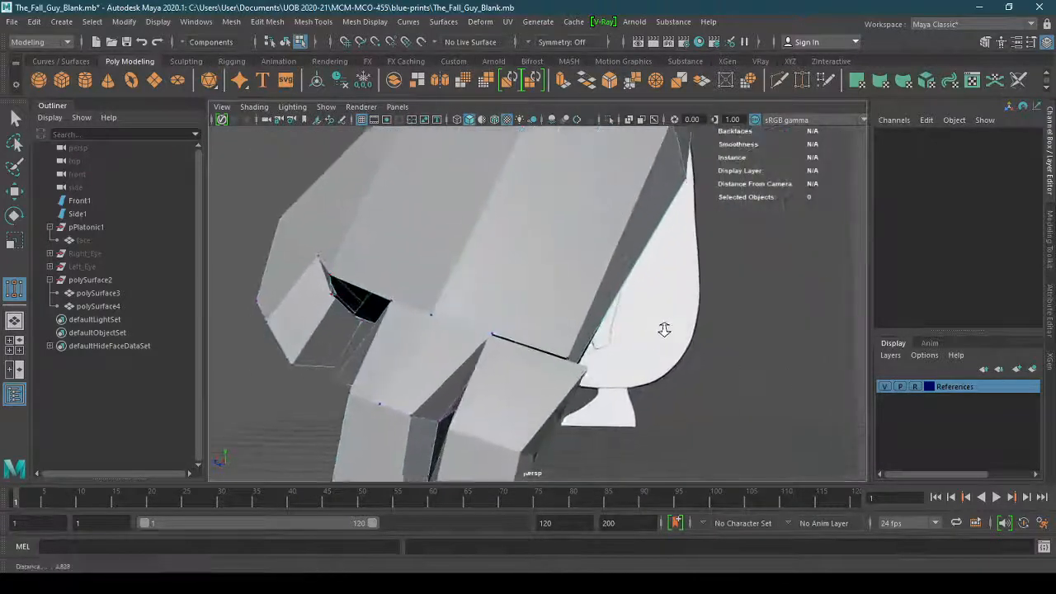
left_click(15, 190)
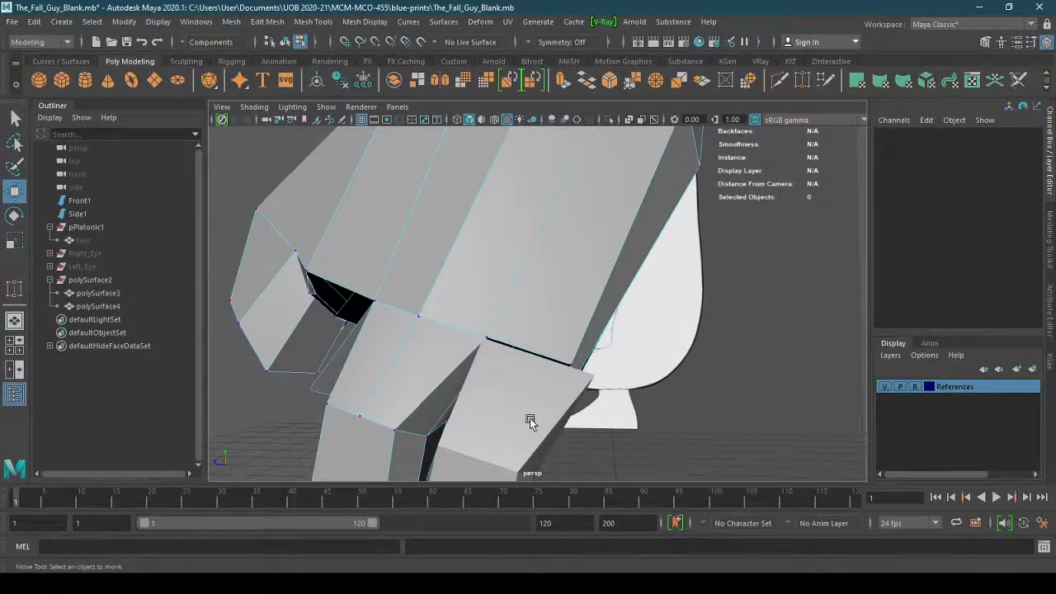
left_click_drag(627, 443, 587, 432, "alt")
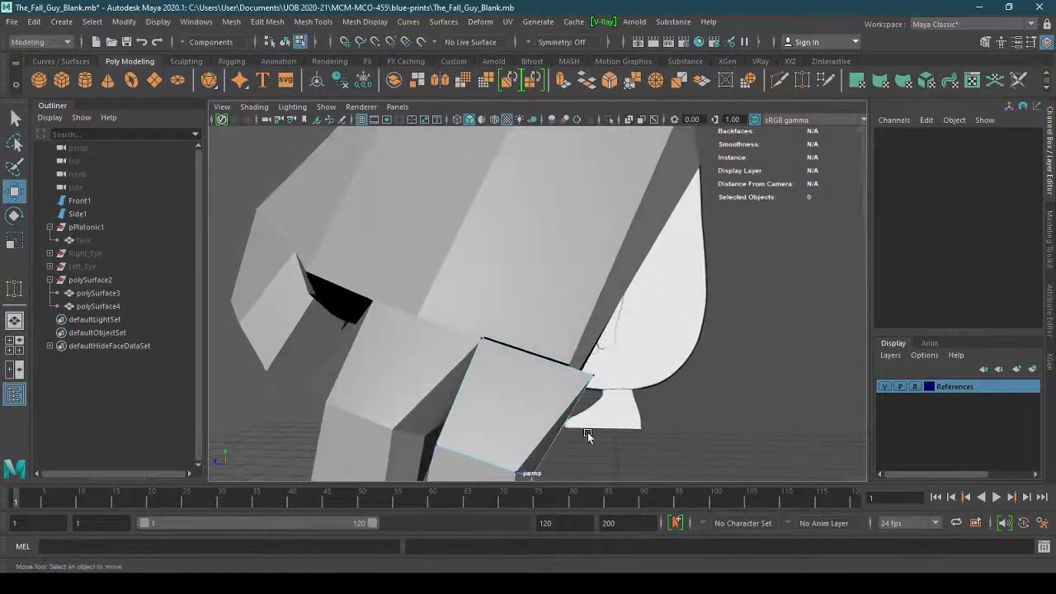
right_click_drag(497, 234, 575, 219)
left_click(574, 278, "shift")
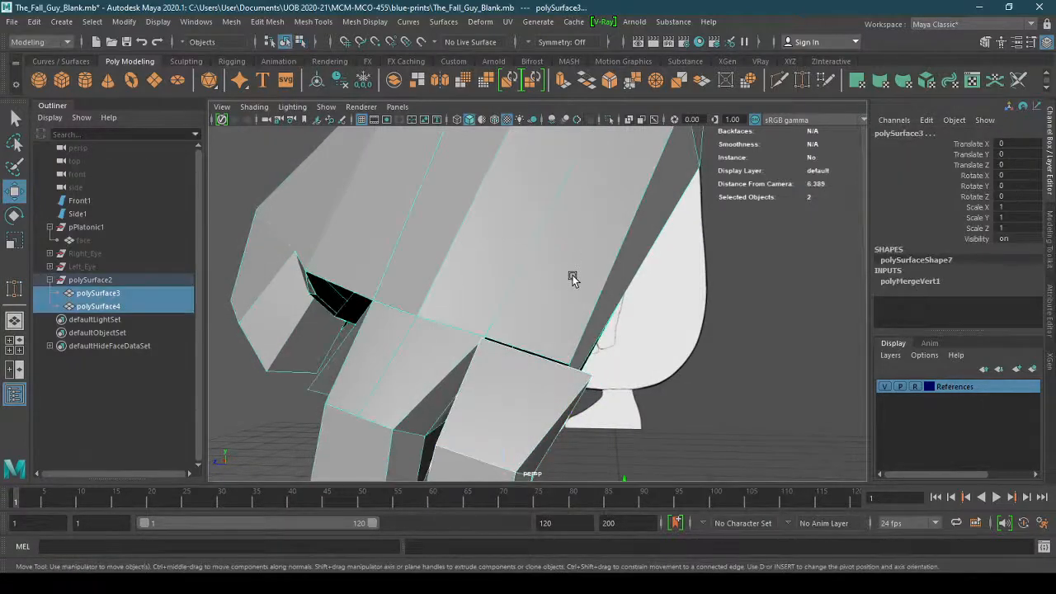
left_click_drag(574, 278, 530, 306, "alt")
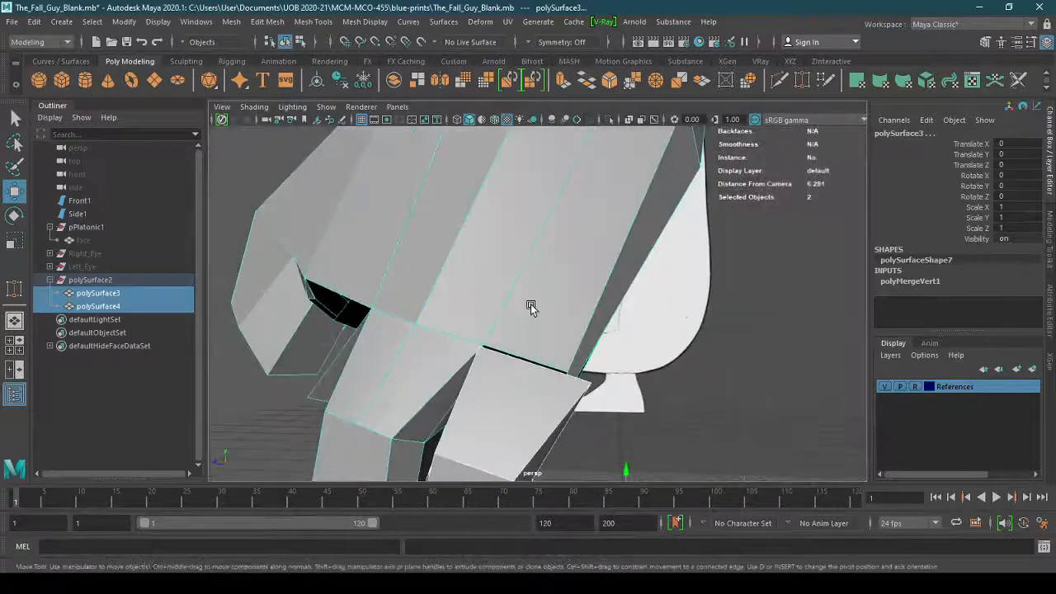
right_click(520, 295, "shift")
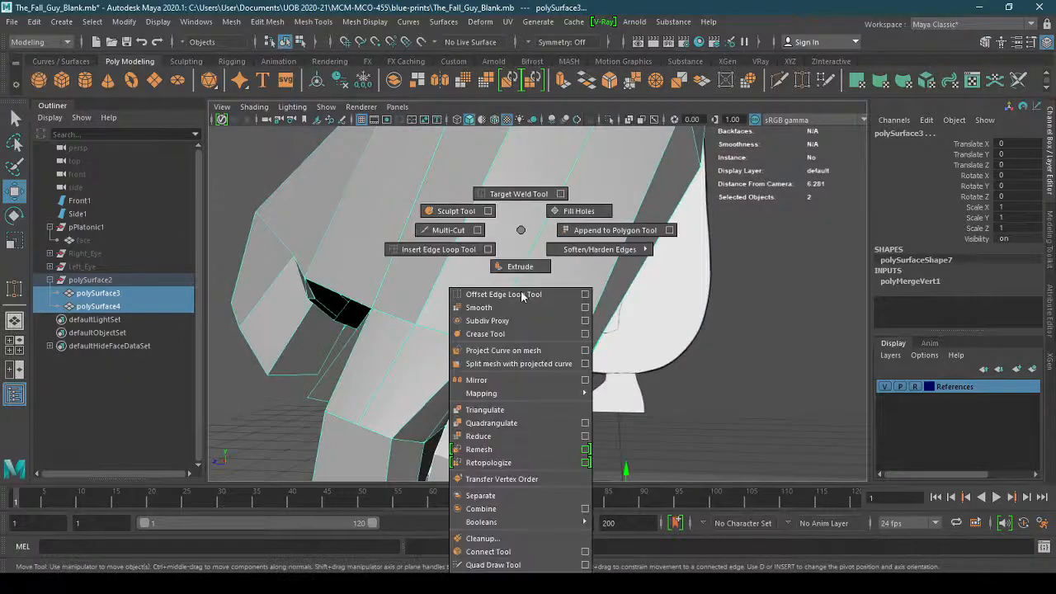
left_click(505, 509)
Delete the construction history of the combined arm and finger mesh
left_click_drag(592, 435, 514, 314, "alt")
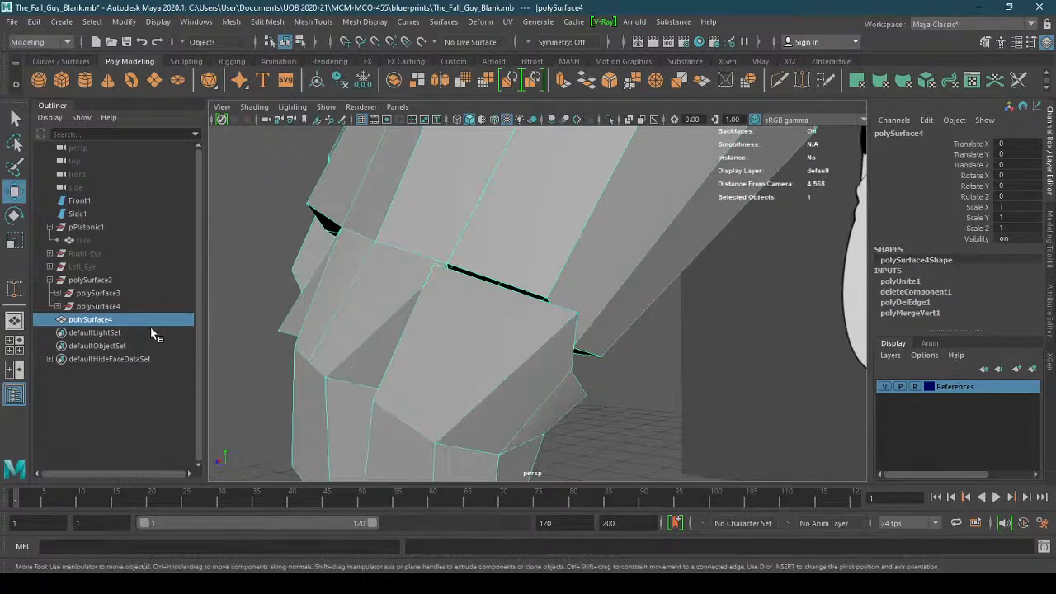
left_click(39, 22)
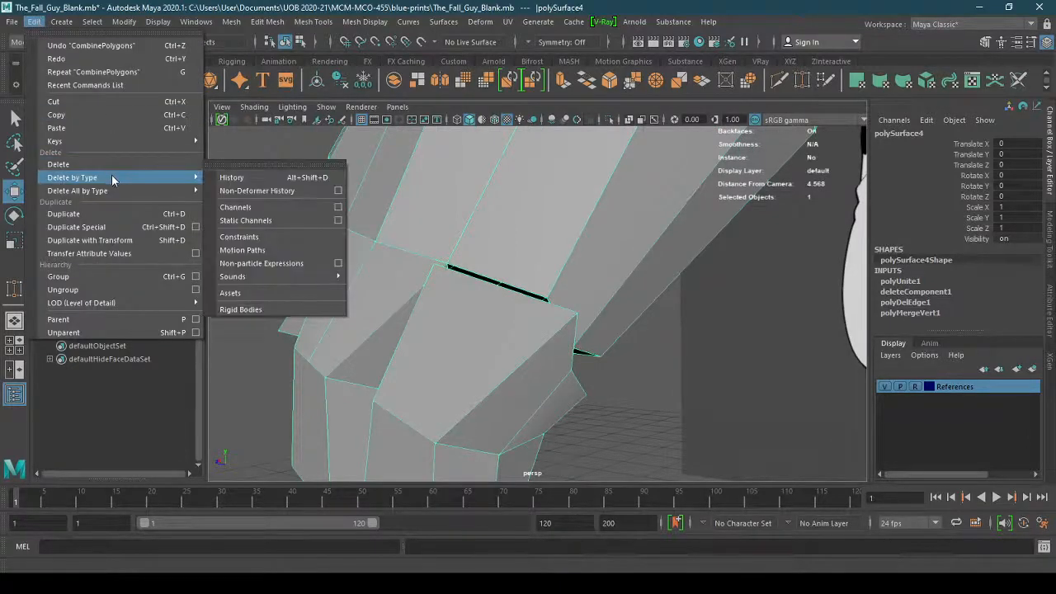
mouse_move(114, 189)
left_click(235, 179)
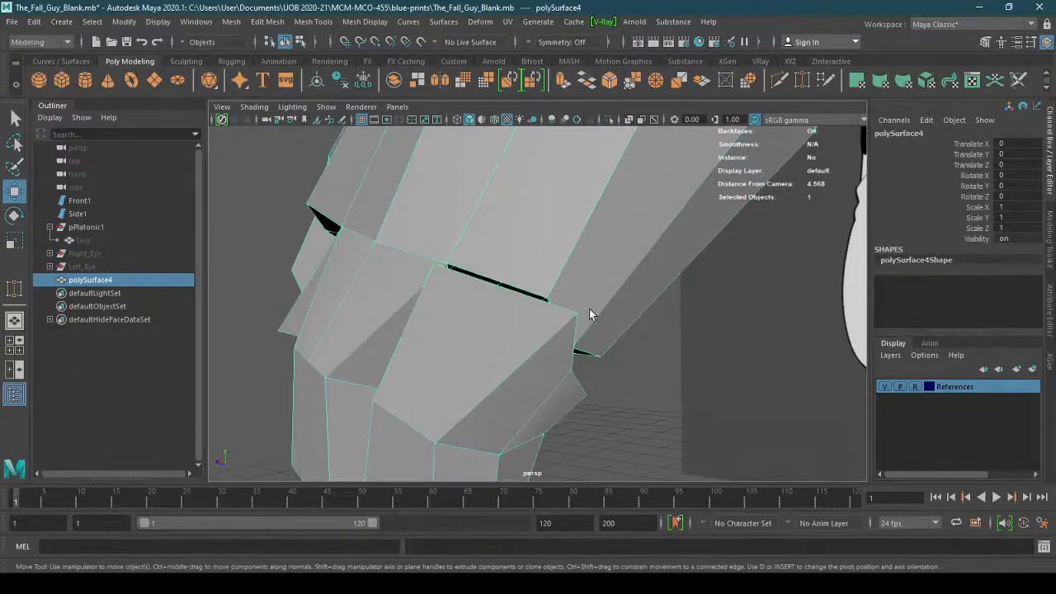
Show all hidden polygon surfaces in the scene
right_click_drag(602, 287, 112, 322, "alt")
middle_click_drag(492, 232, 530, 318, "alt")
left_click_drag(530, 318, 621, 332, "alt")
left_click(66, 22)
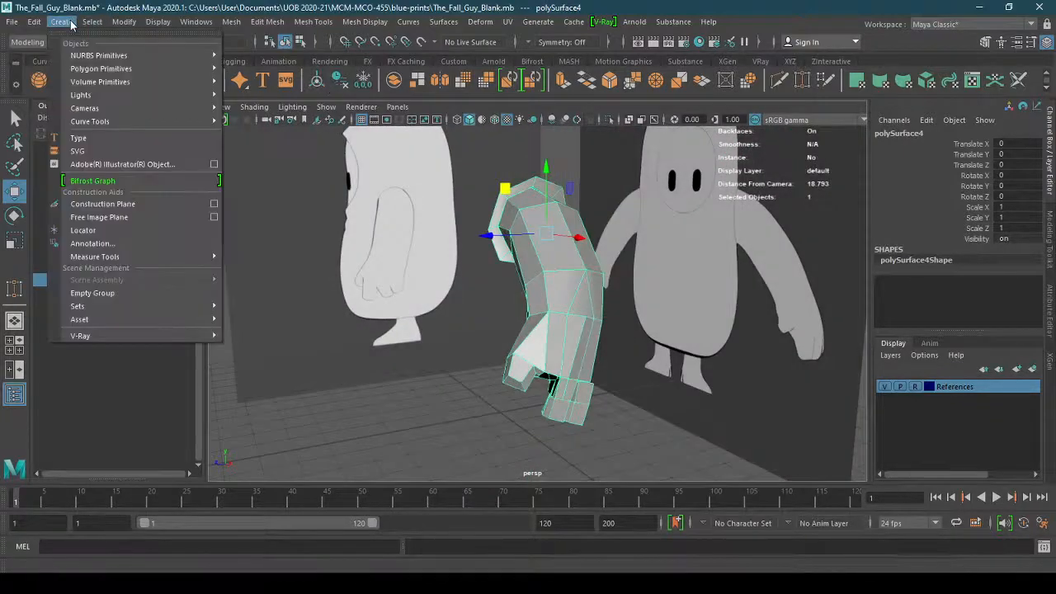
mouse_move(95, 24)
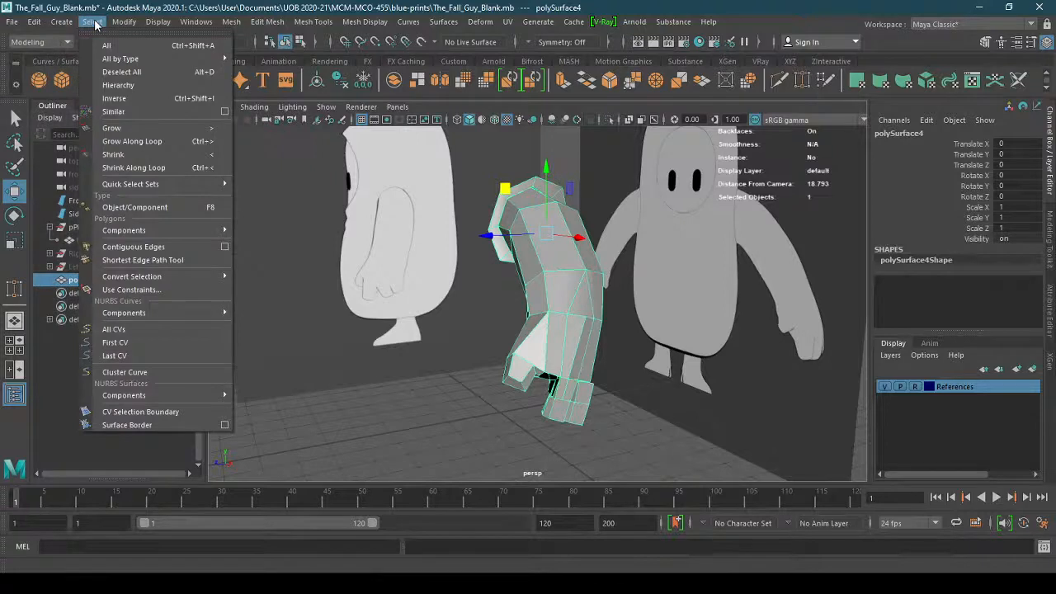
mouse_move(157, 22)
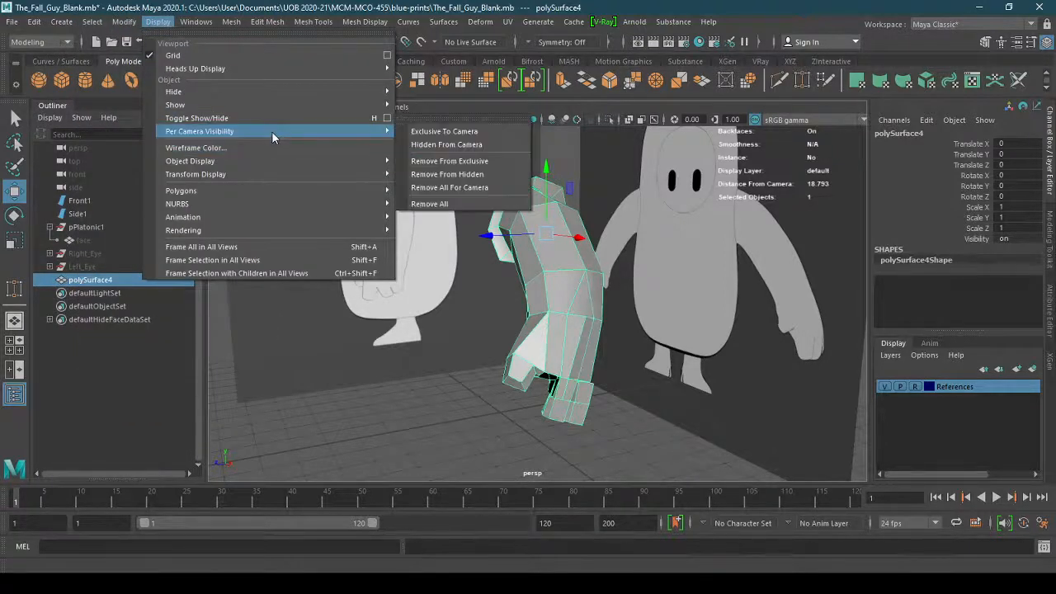
mouse_move(223, 105)
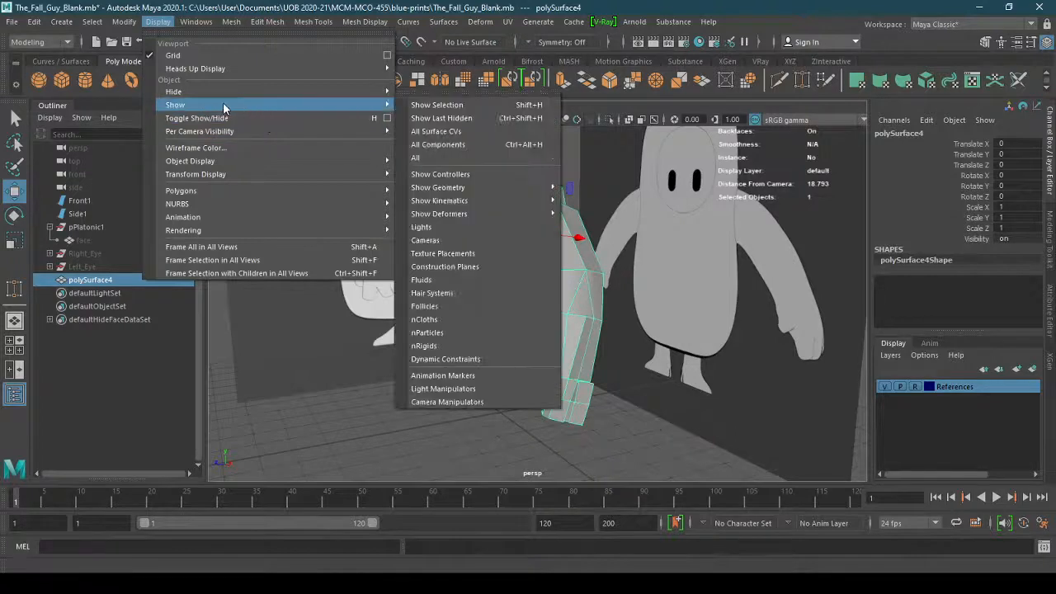
mouse_move(459, 188)
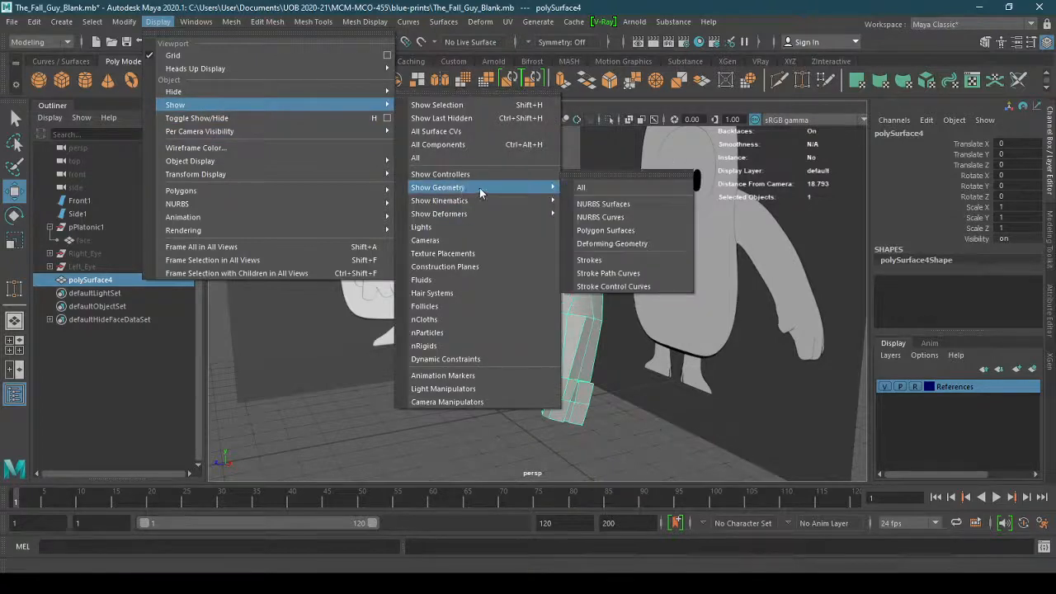
left_click(625, 231)
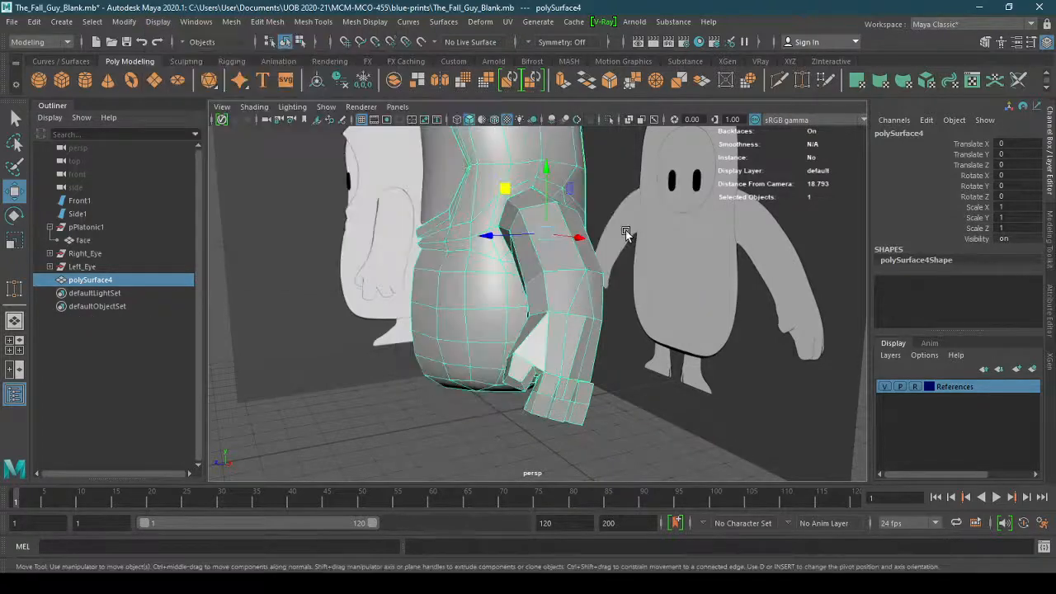
Hide the face mesh and the Left_Eye and Right_Eye groups, leaving the arm to work on
left_click_drag(608, 276, 684, 362, "alt")
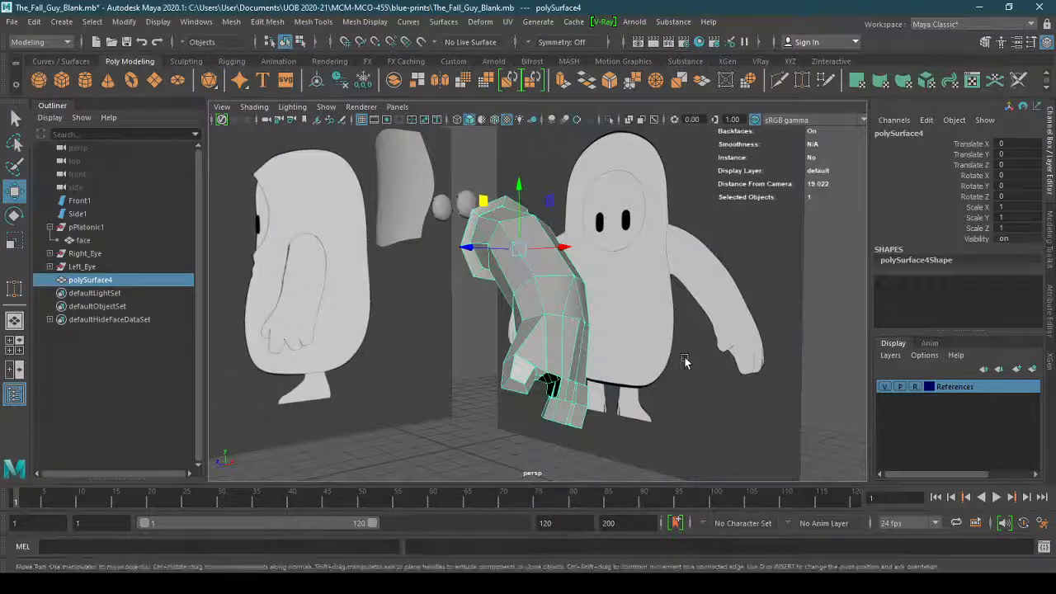
left_click(401, 186)
key("ctrl+h")
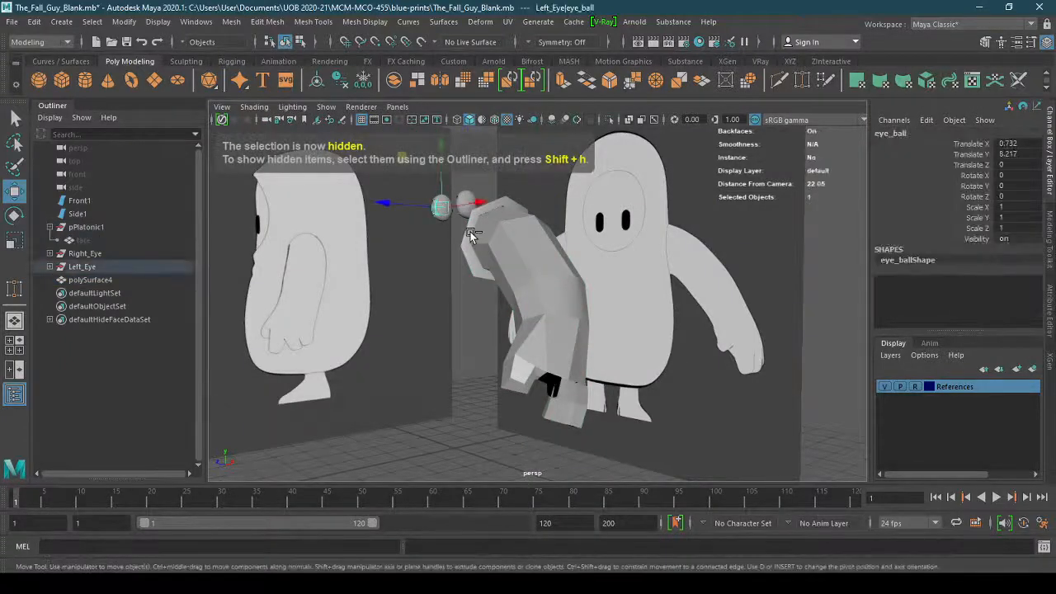
left_click(444, 204)
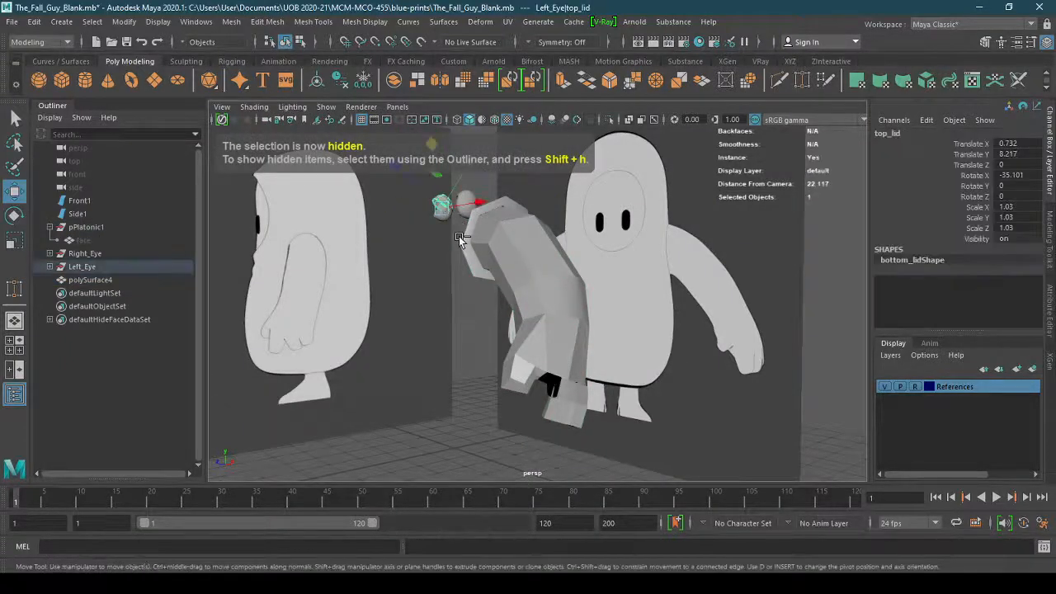
key("ctrl+z")
left_click(117, 267)
key("ctrl+h")
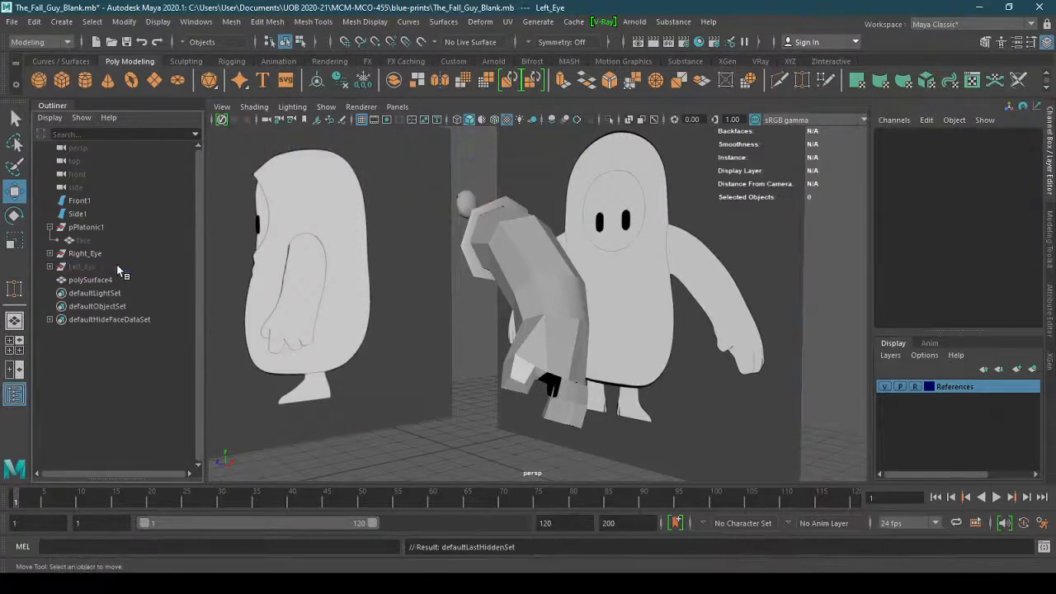
left_click(113, 252)
key("ctrl+h")
Target-weld the first loose rim vertex of the outer finger to the matching knuckle vertex on the arm mesh, polySurface4
left_click_drag(556, 357, 404, 349, "alt")
left_click(429, 365)
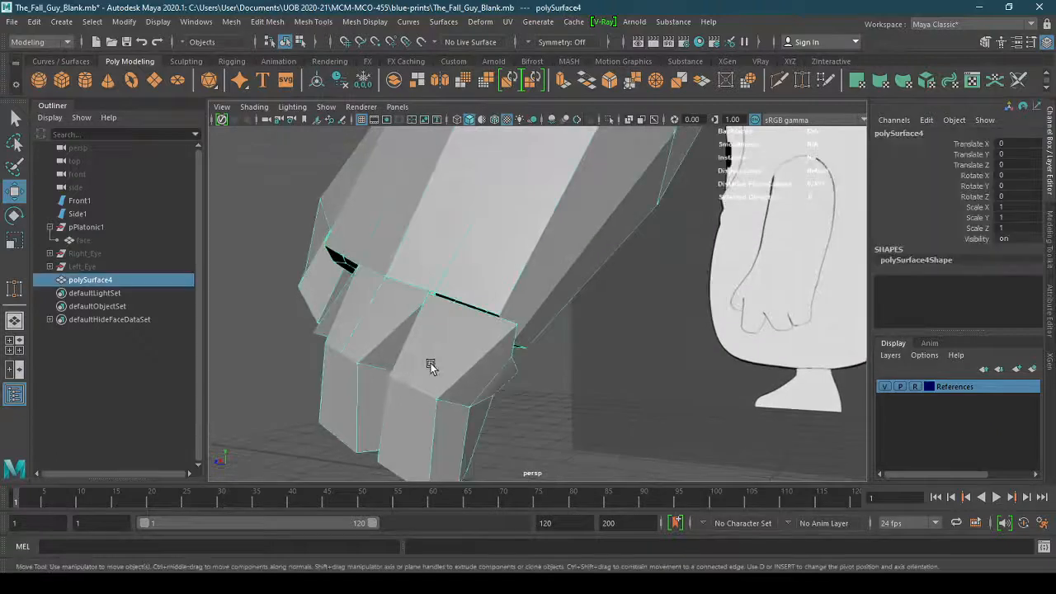
right_click_drag(418, 371, 545, 362, "alt")
left_click_drag(544, 363, 410, 370, "alt")
middle_click_drag(410, 370, 443, 342, "alt")
scroll(437, 345, "up", 2)
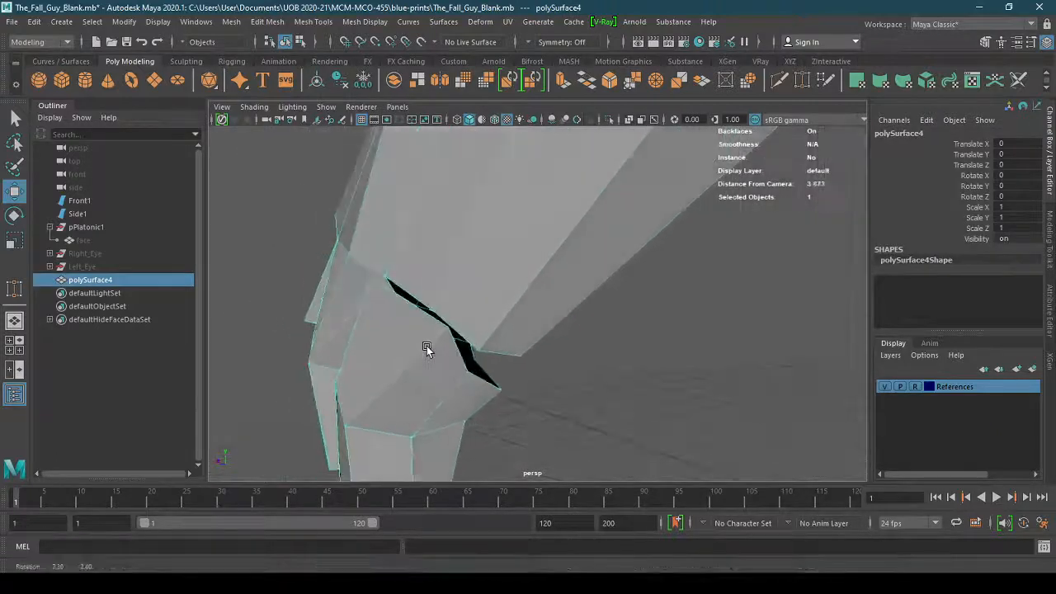
right_click(421, 358)
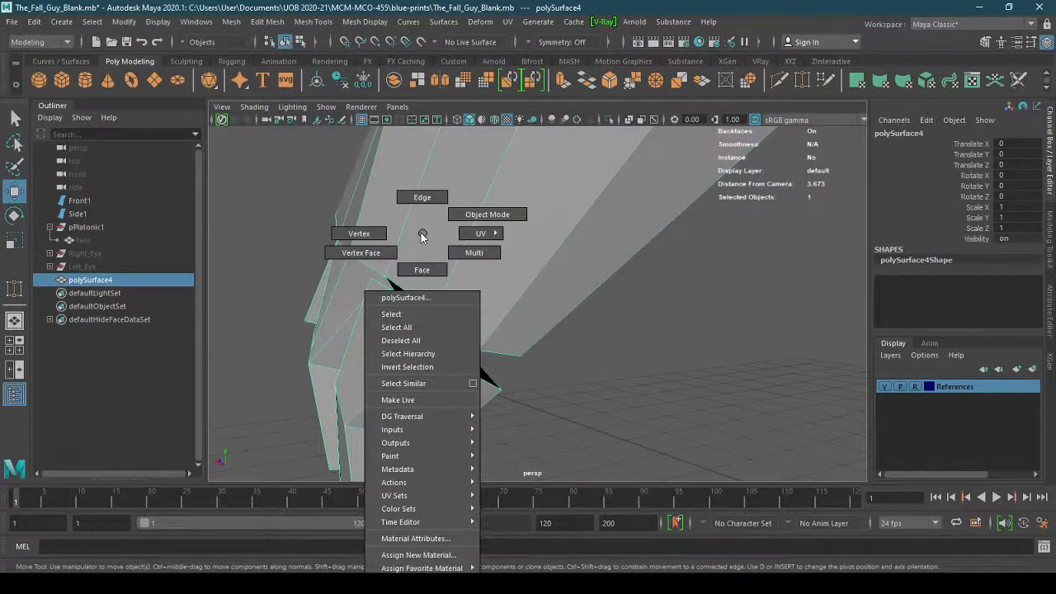
right_click_drag(422, 237, 421, 267)
right_click_drag(418, 344, 428, 203, "shift")
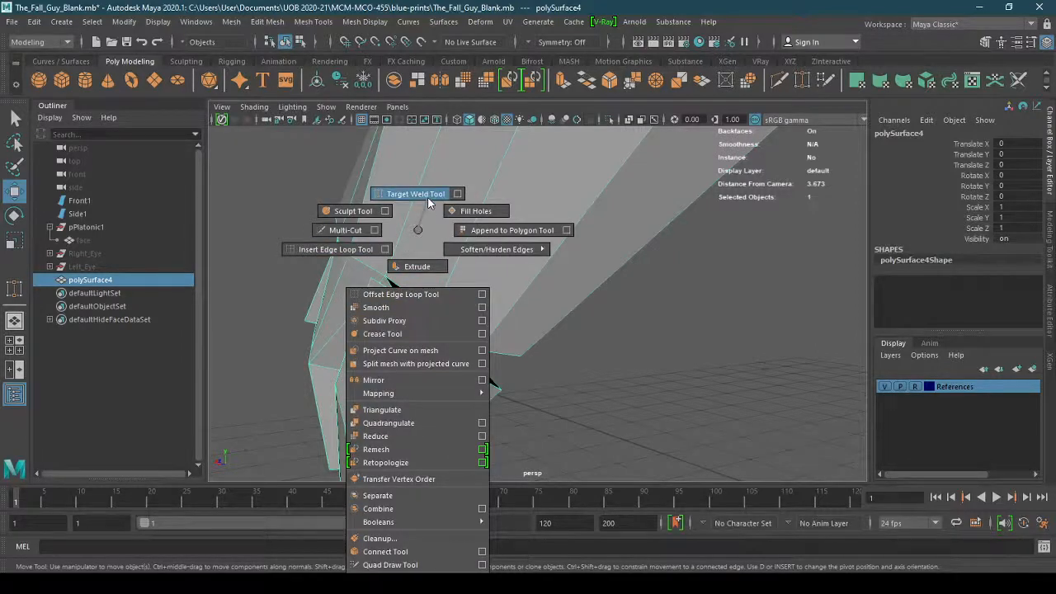
right_click_drag(428, 203, 423, 201, "shift")
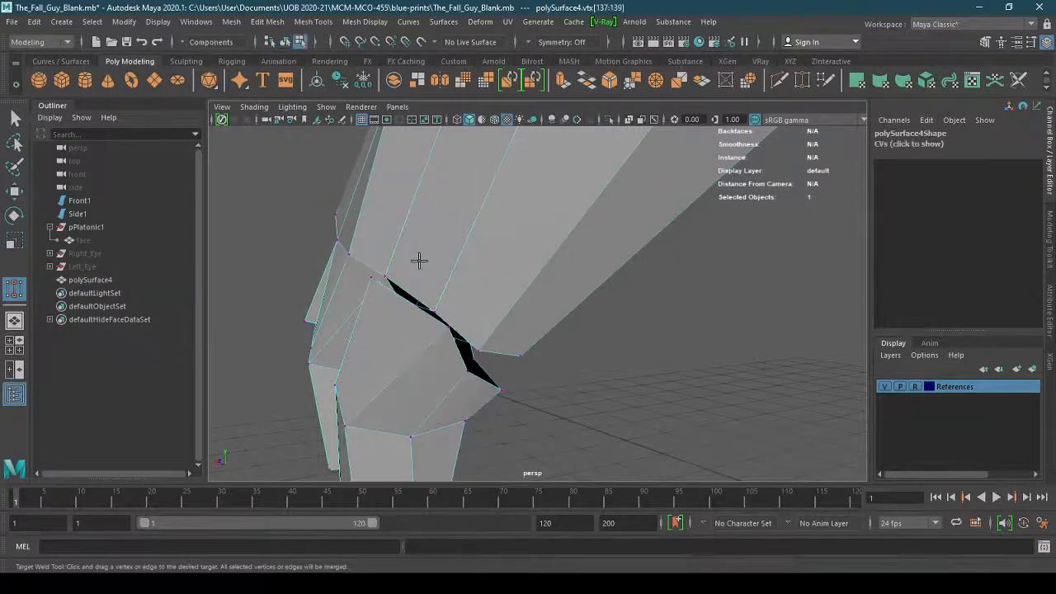
left_click_drag(410, 374, 434, 384, "alt")
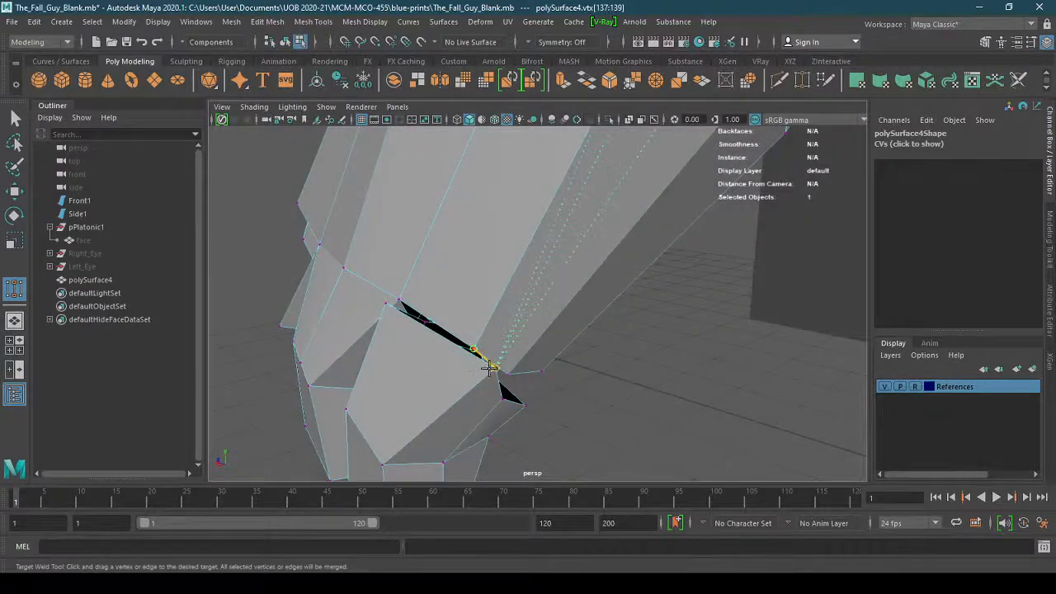
left_click_drag(490, 369, 354, 352)
key("ctrl+z")
scroll(368, 339, "up", 3)
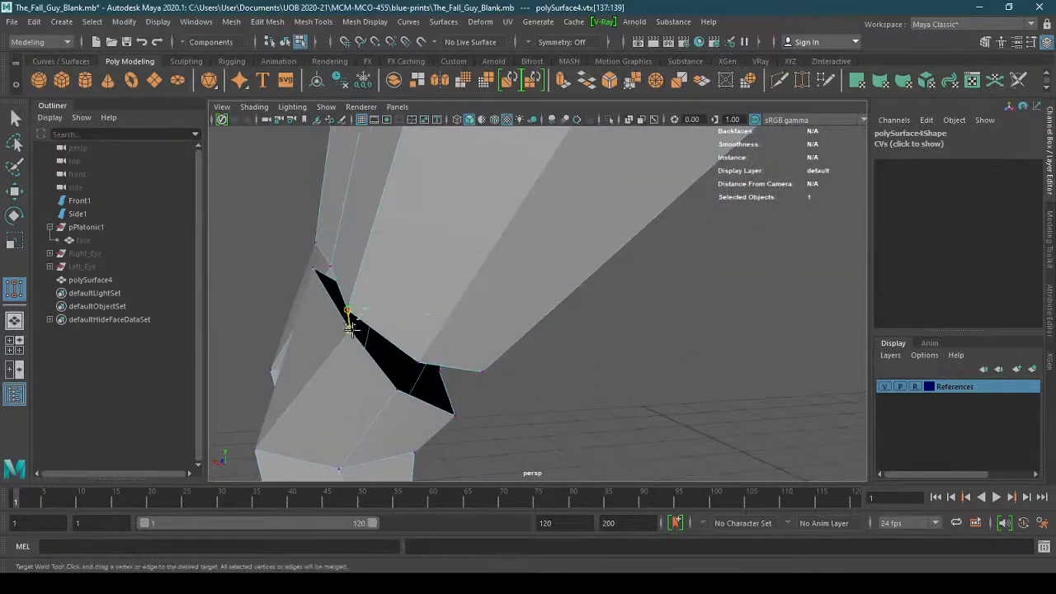
mouse_move(348, 307)
left_mouse_down()
mouse_move(353, 332)
mouse_move(347, 309)
left_mouse_up()
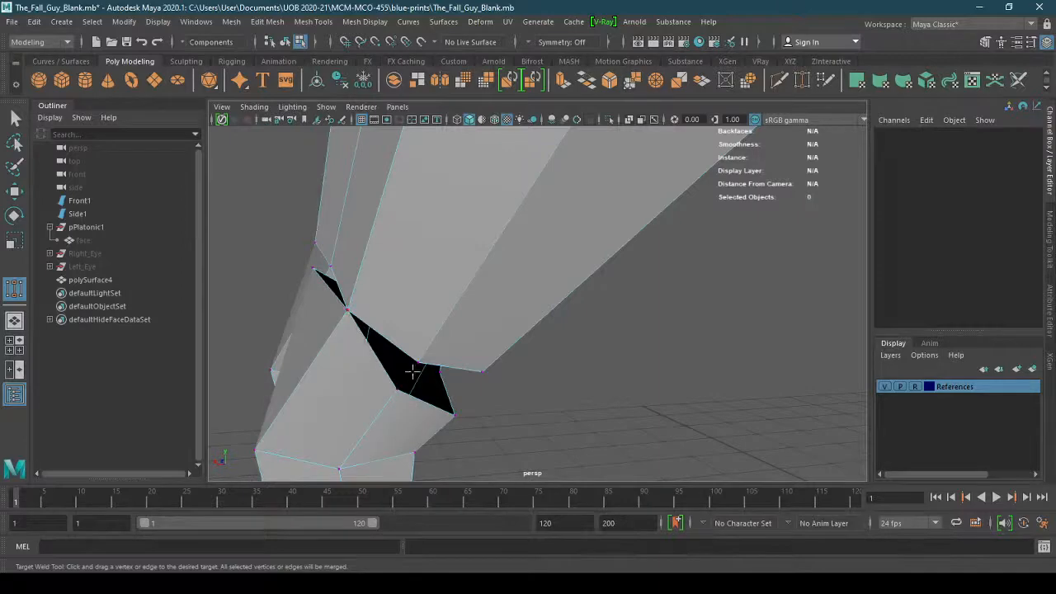
Weld the next two loose rim vertices around the outer finger's open gap to the arm's edge vertices
left_click_drag(415, 367, 339, 380)
right_click_drag(338, 379, 283, 375, "alt")
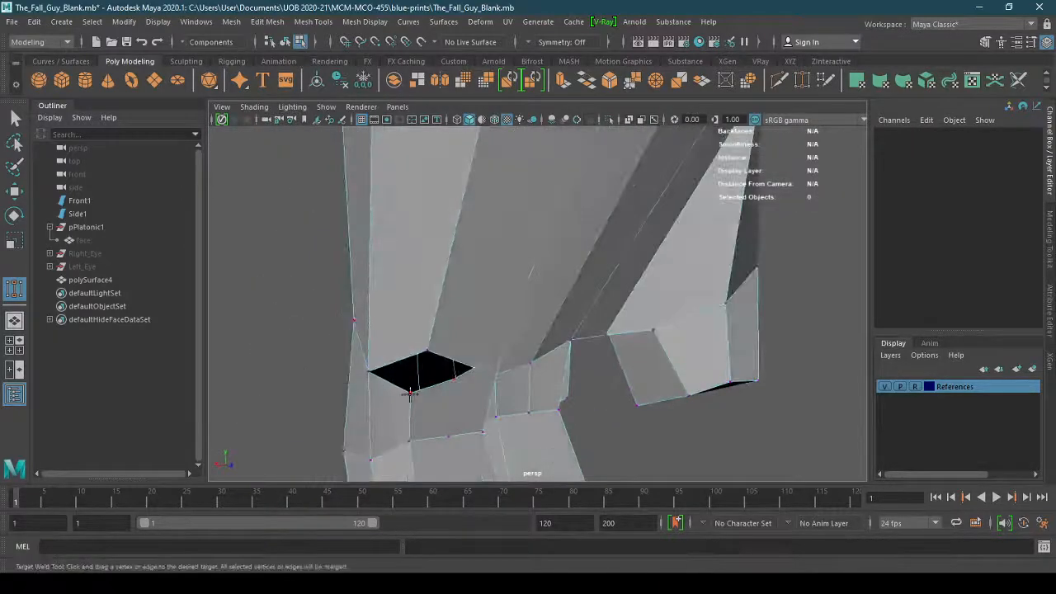
left_click_drag(410, 392, 269, 285)
Delete the extra middle vertex on the outer finger's rim to close the small triangular gap
left_click(15, 191)
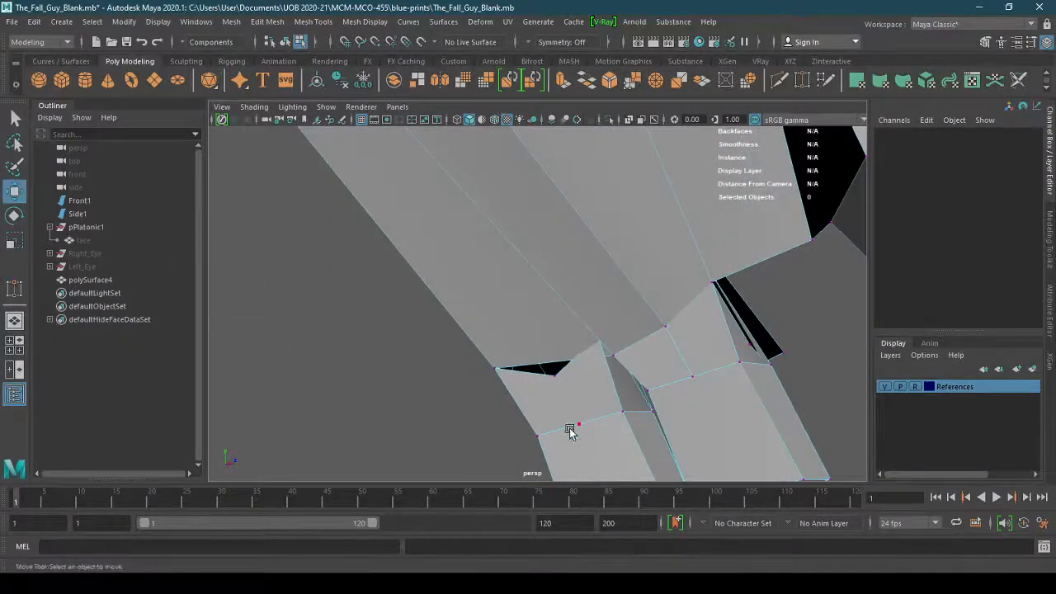
left_click(555, 378)
key("Delete")
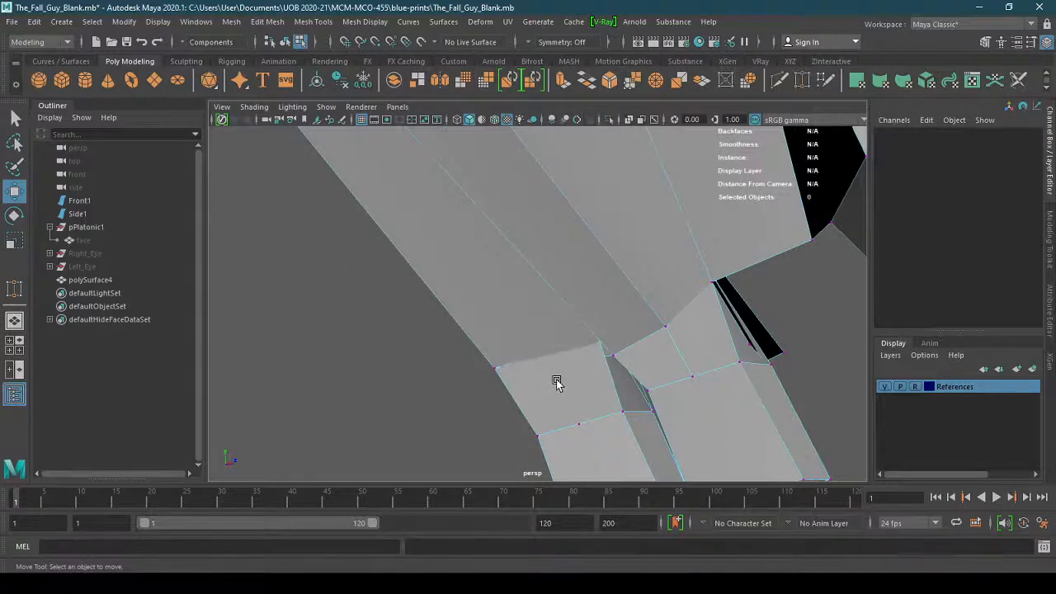
Delete the extra mid-edge vertex across the outer finger's lower joint
left_click_drag(556, 382, 523, 368, "alt")
right_click_drag(523, 368, 742, 372, "alt")
middle_click_drag(697, 354, 572, 267, "alt")
right_click_drag(528, 277, 560, 290, "alt")
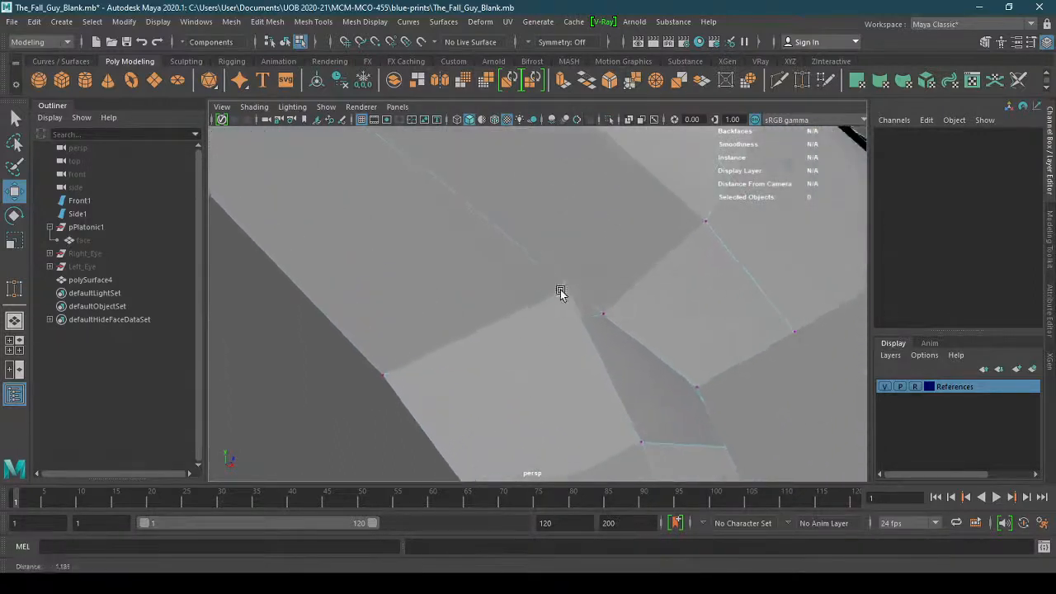
middle_click_drag(580, 316, 523, 110, "alt")
left_click(504, 294)
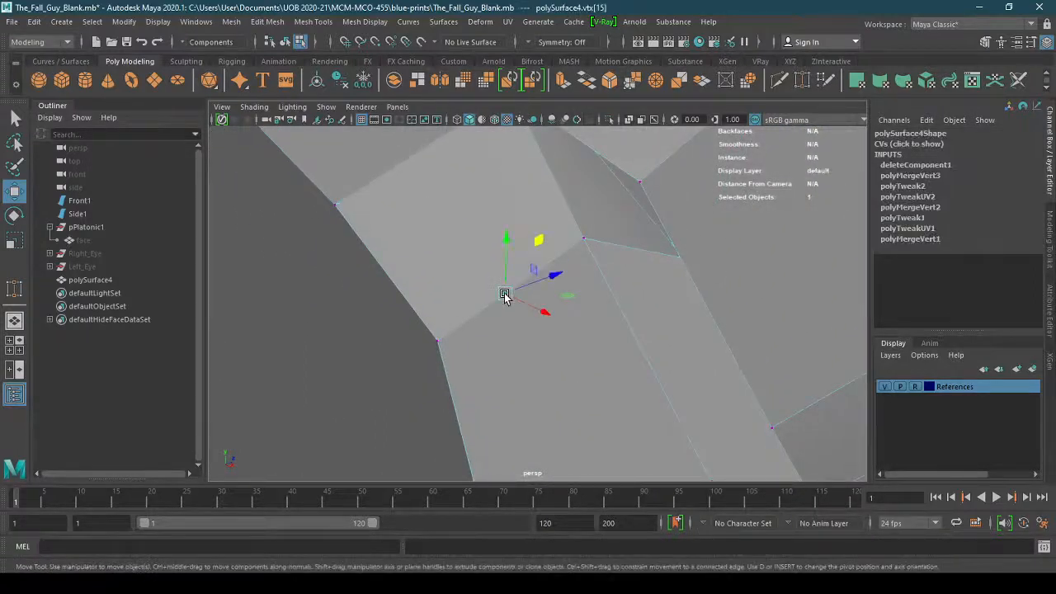
key("Delete")
With X-Ray shading temporarily on, lower the finger's hidden base corner vertex out of the arm surface
left_click_drag(612, 272, 540, 369, "alt")
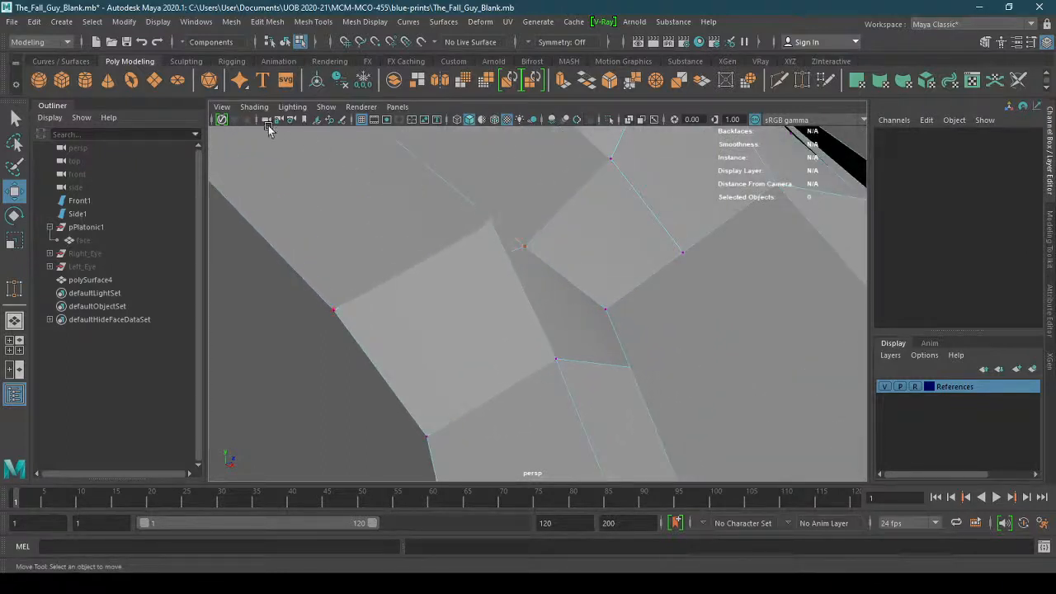
left_click(254, 108)
left_click(297, 239)
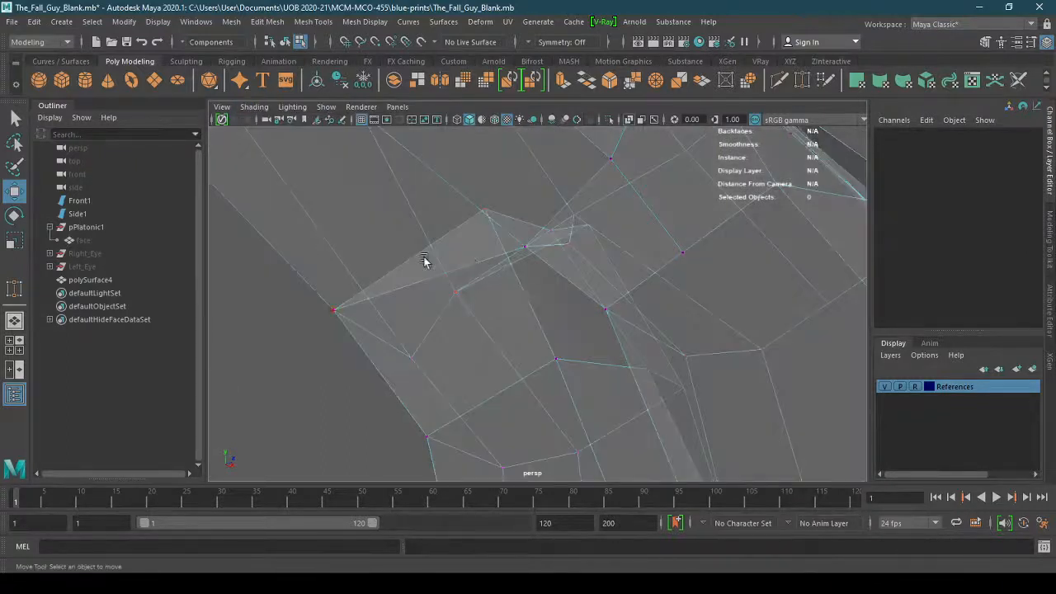
left_click(485, 210)
left_click_drag(488, 188, 483, 251)
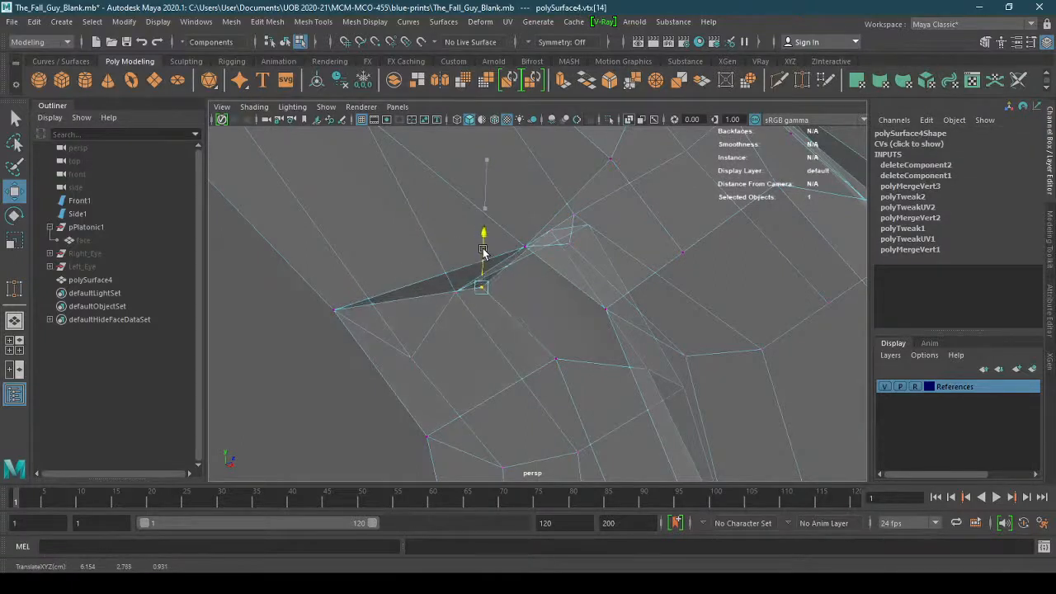
left_click(254, 107)
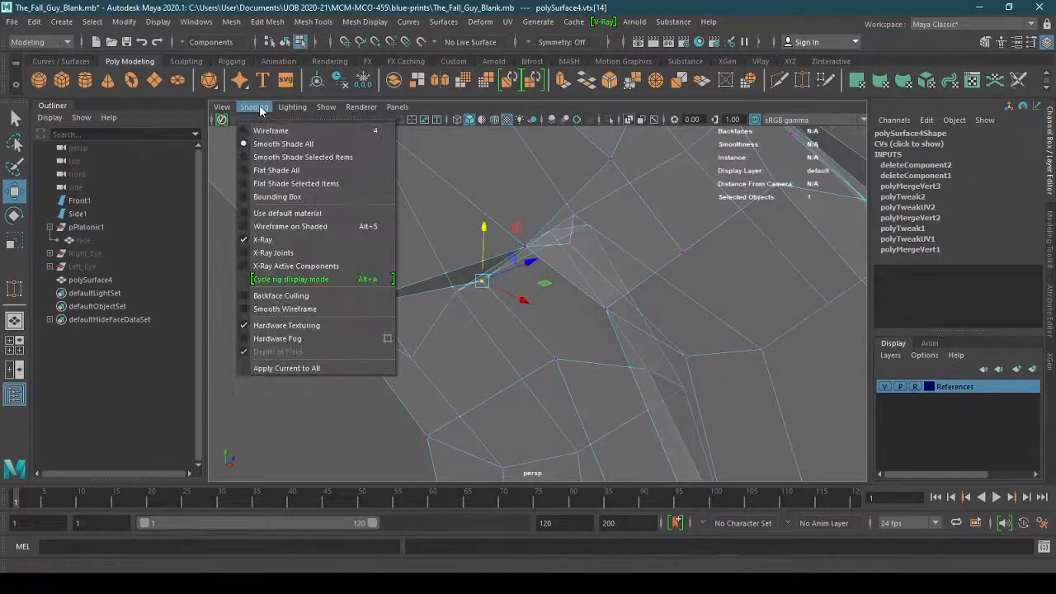
left_click(297, 239)
Target-weld the remaining loose base vertices between the two fingers to the arm's rim vertices
scroll(579, 284, "up", 2)
left_click_drag(580, 285, 600, 276, "alt")
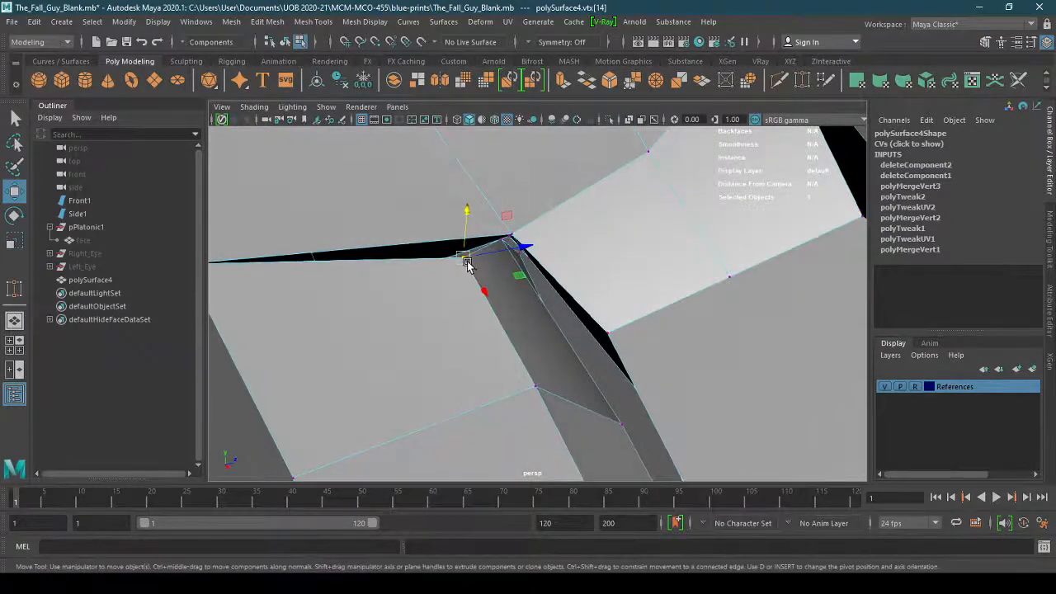
left_click(14, 289)
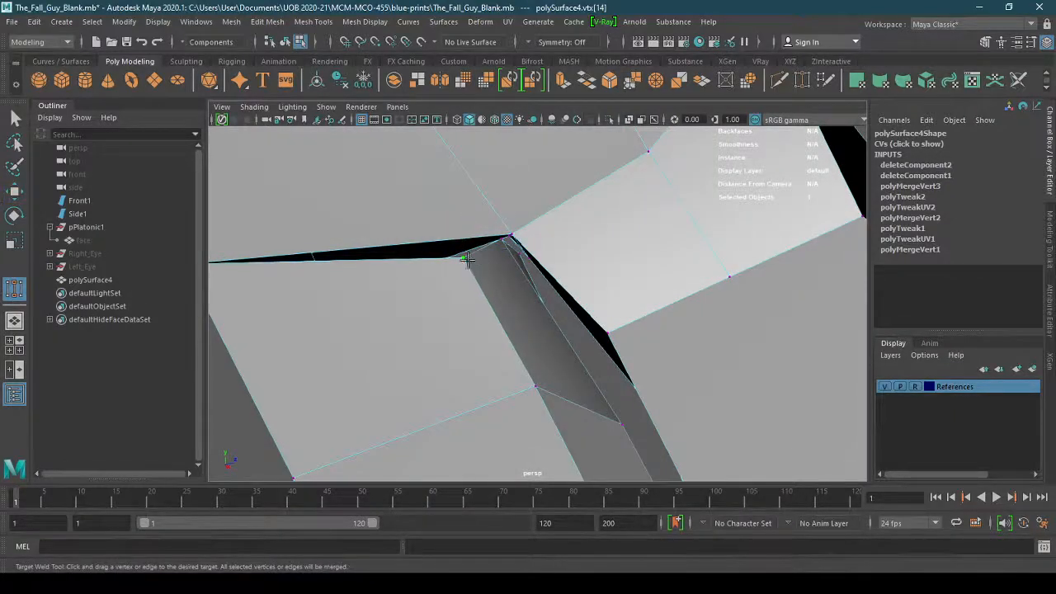
left_click_drag(512, 233, 537, 262)
middle_click_drag(537, 261, 569, 295, "alt")
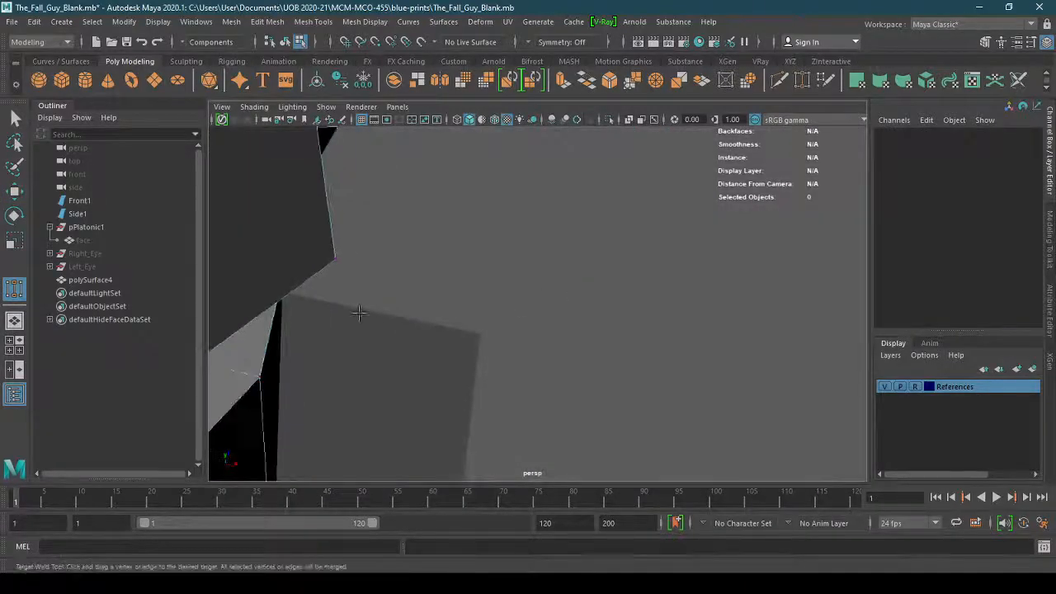
left_click_drag(355, 309, 500, 252, "alt")
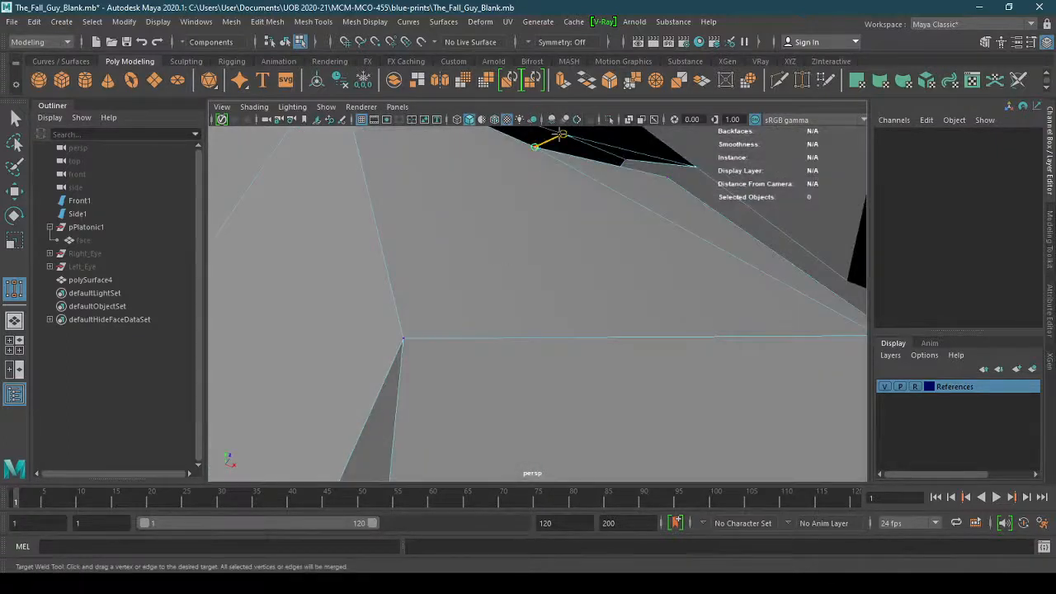
left_click_drag(561, 135, 602, 179)
middle_click_drag(603, 179, 619, 130, "alt")
right_click_drag(619, 129, 561, 183, "alt")
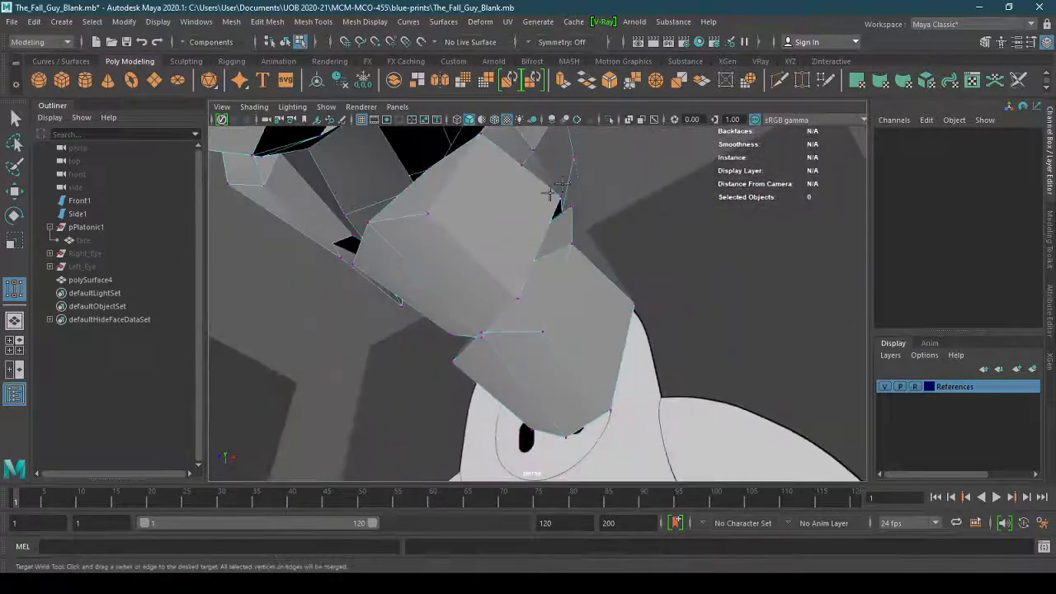
Raise the vertex at the middle of the outer finger's side base to straighten the knuckle line
mouse_move(551, 193)
left_mouse_down("alt")
mouse_move(512, 212)
mouse_move(547, 203)
left_mouse_up("alt")
right_click_drag(547, 202, 608, 222, "alt")
middle_click_drag(608, 222, 592, 293, "alt")
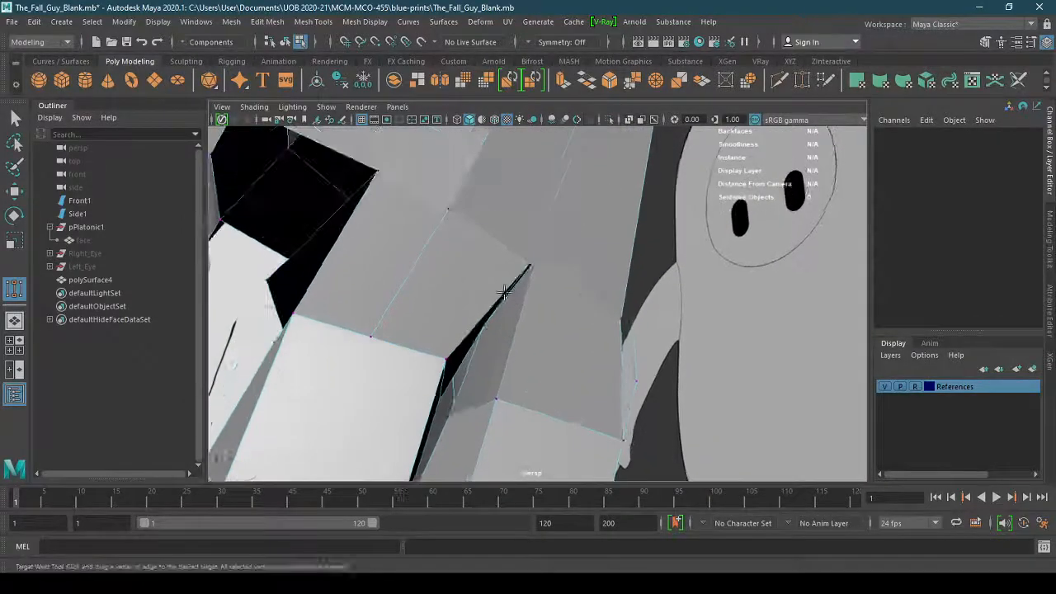
right_click_drag(503, 290, 552, 266, "alt")
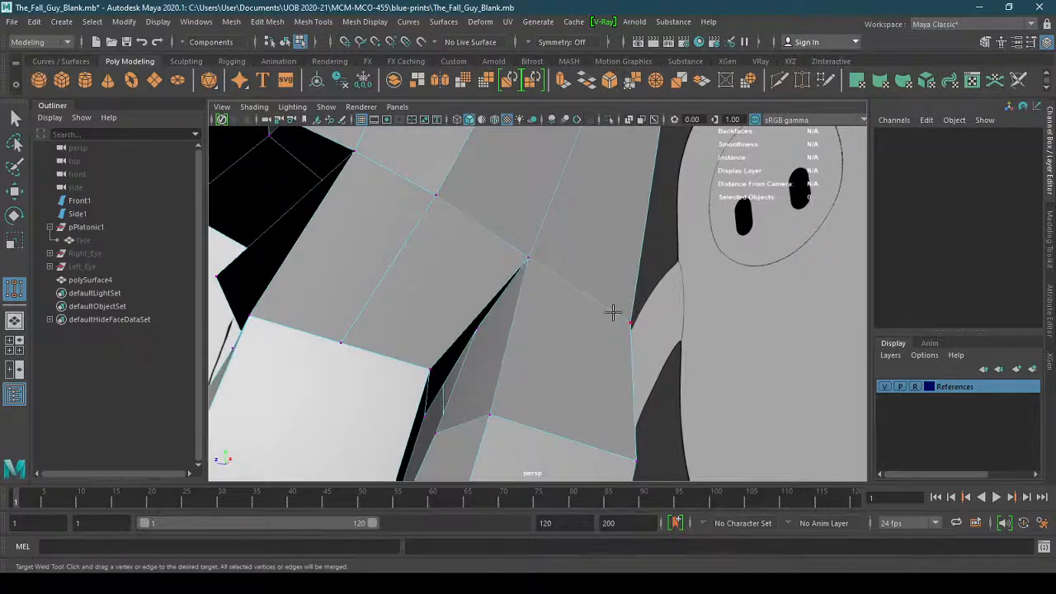
left_click_drag(612, 312, 586, 330, "alt")
key("w")
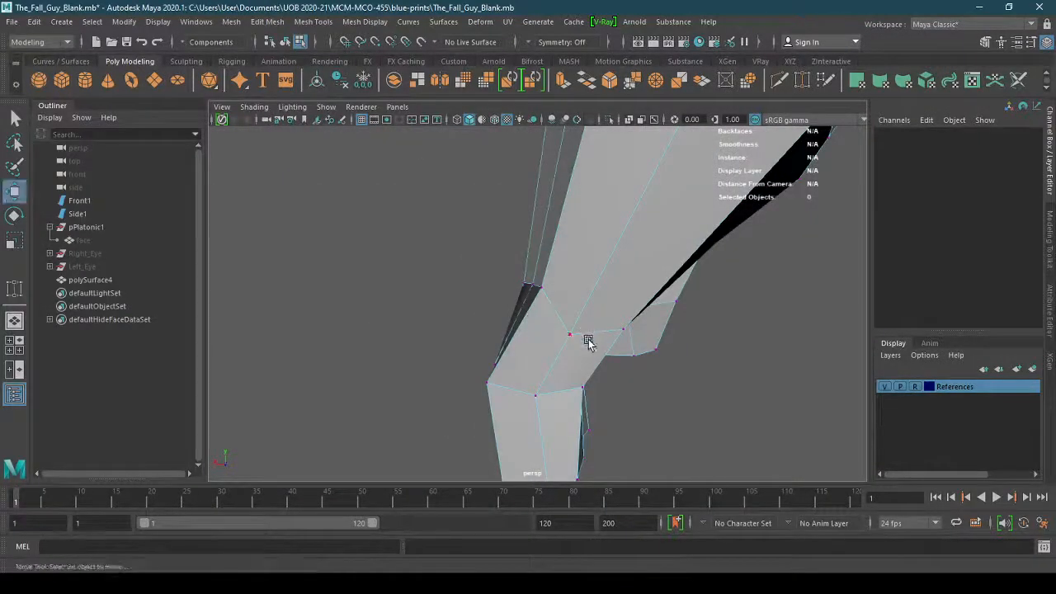
left_click(569, 340)
left_click_drag(567, 331, 570, 292)
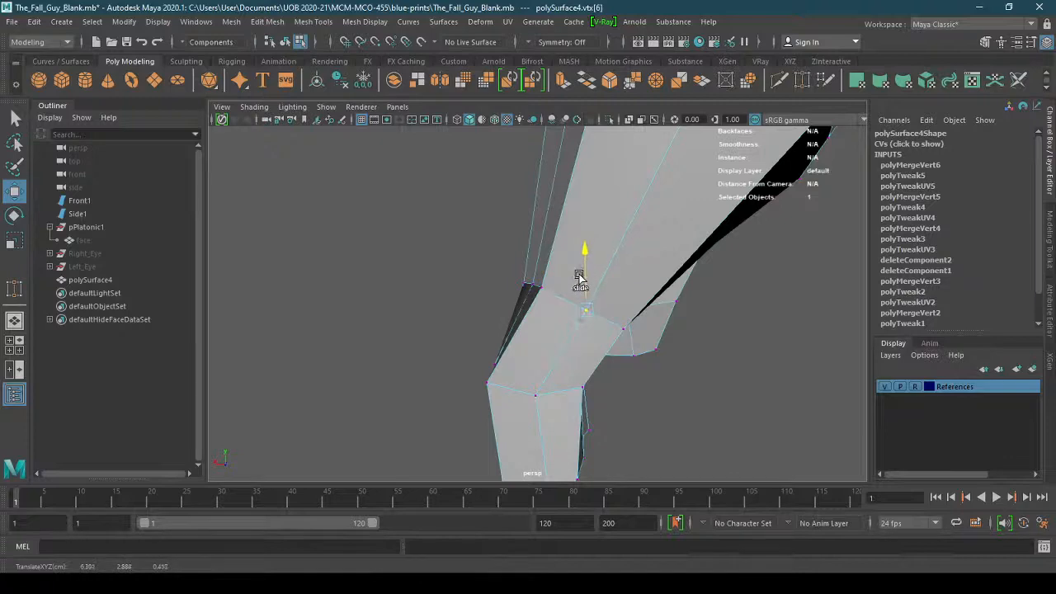
Slide the shared base vertices between the two fingers sideways on both sides of the hand to even the finger widths
left_click_drag(681, 341, 487, 352, "alt")
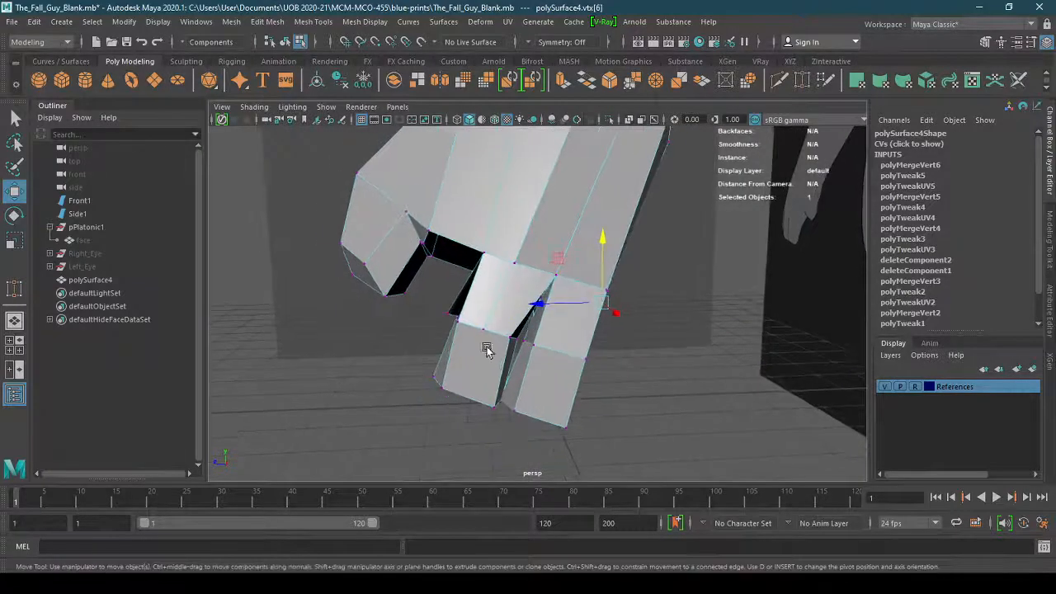
right_click_drag(487, 352, 669, 333, "alt")
left_click_drag(619, 343, 554, 277, "alt")
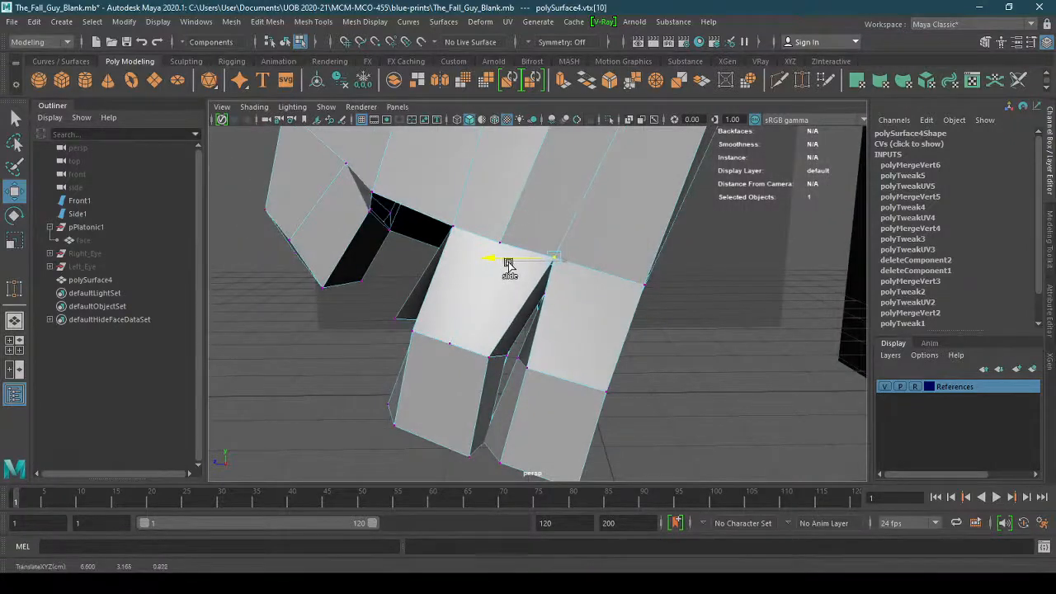
left_click_drag(628, 328, 926, 301, "alt")
left_click_drag(577, 295, 585, 295)
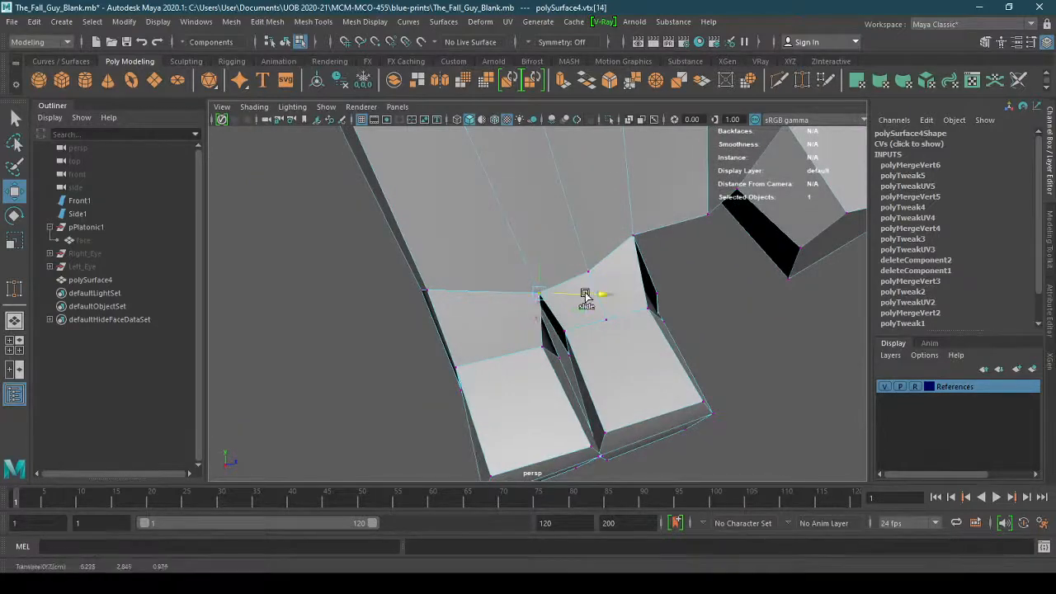
Slide the outer finger's inner tip vertex sideways, away from the neighbouring finger, to open the gap between them
left_click_drag(654, 316, 416, 356, "alt")
left_click_drag(481, 389, 429, 365, "alt")
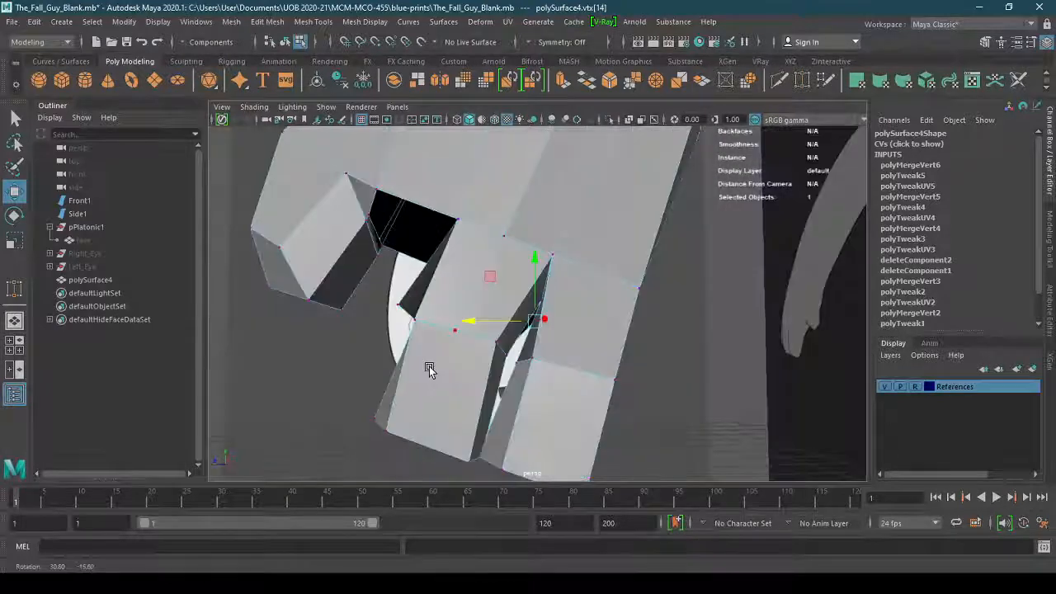
left_click_drag(540, 422, 545, 370, "alt")
right_click_drag(441, 394, 534, 402, "alt")
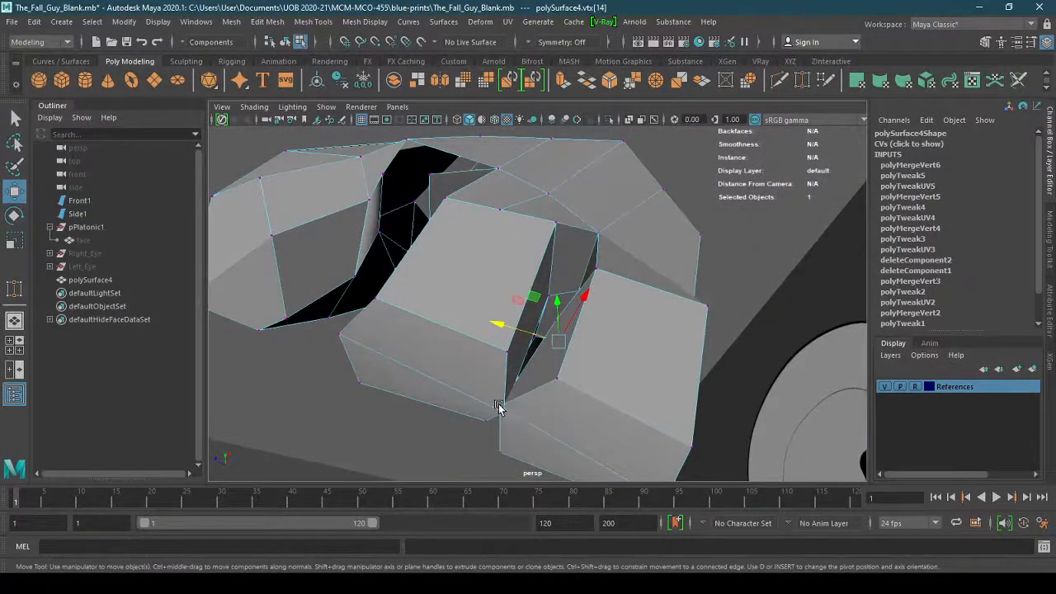
left_click_drag(471, 417, 462, 399)
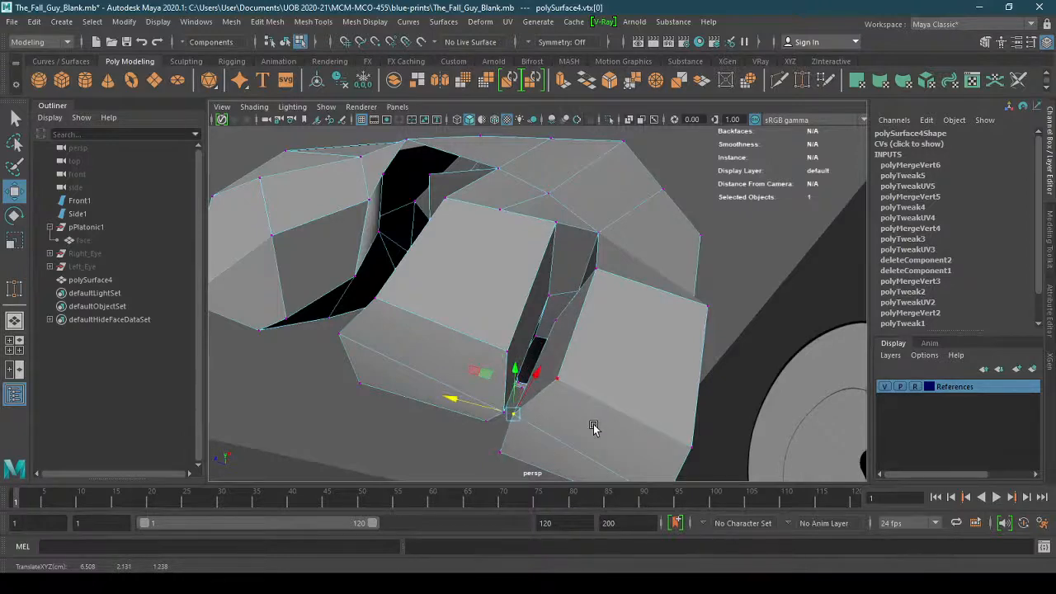
Move the facing tip corner vertices of the two adjacent fingers apart to widen the slit between them
left_click_drag(462, 453, 511, 367, "alt")
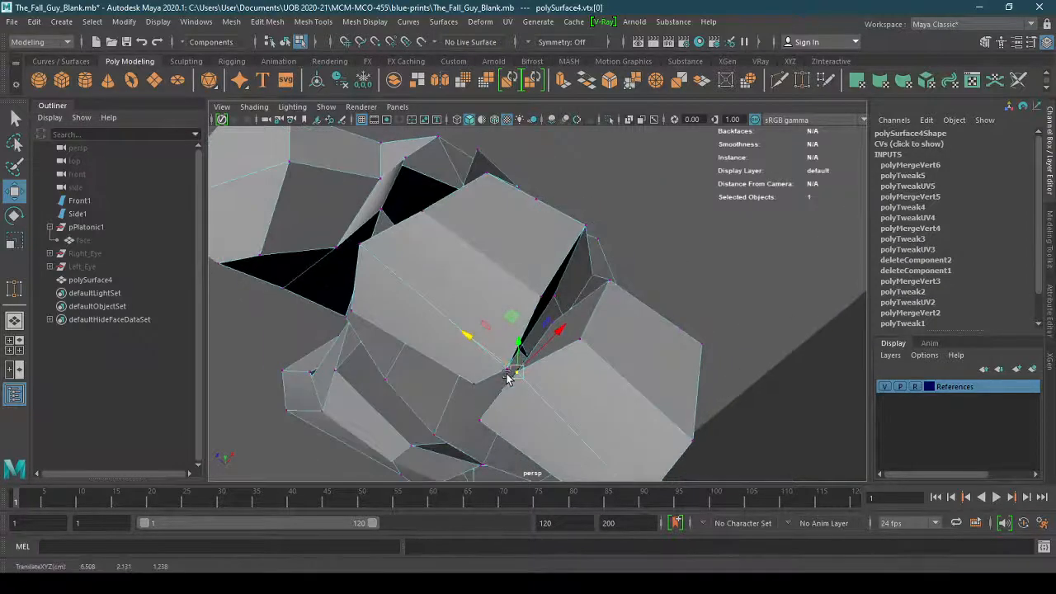
left_click(479, 424)
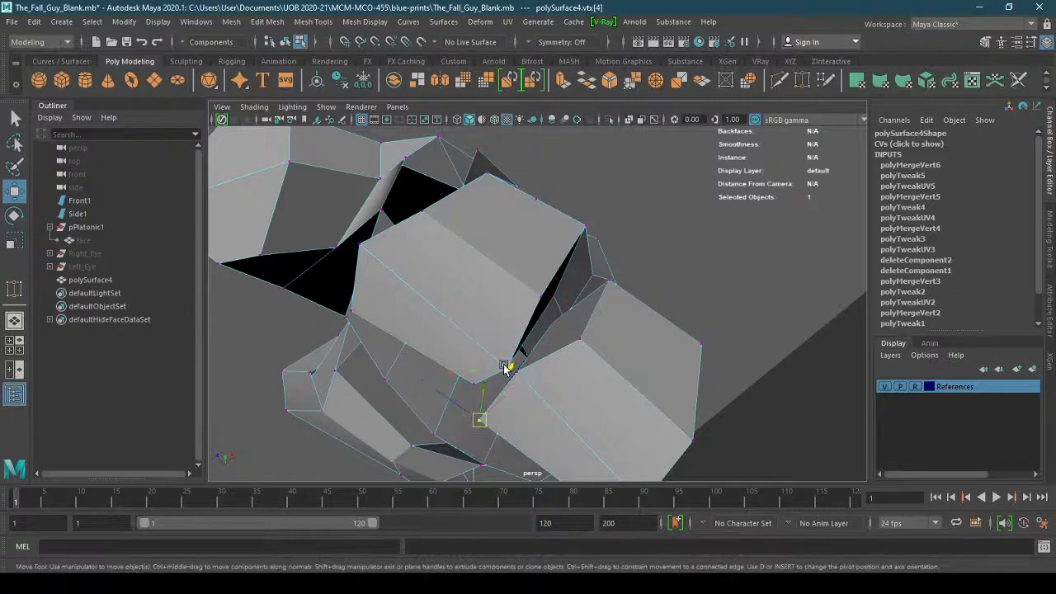
left_click_drag(540, 426, 466, 407, "alt")
left_click(504, 425)
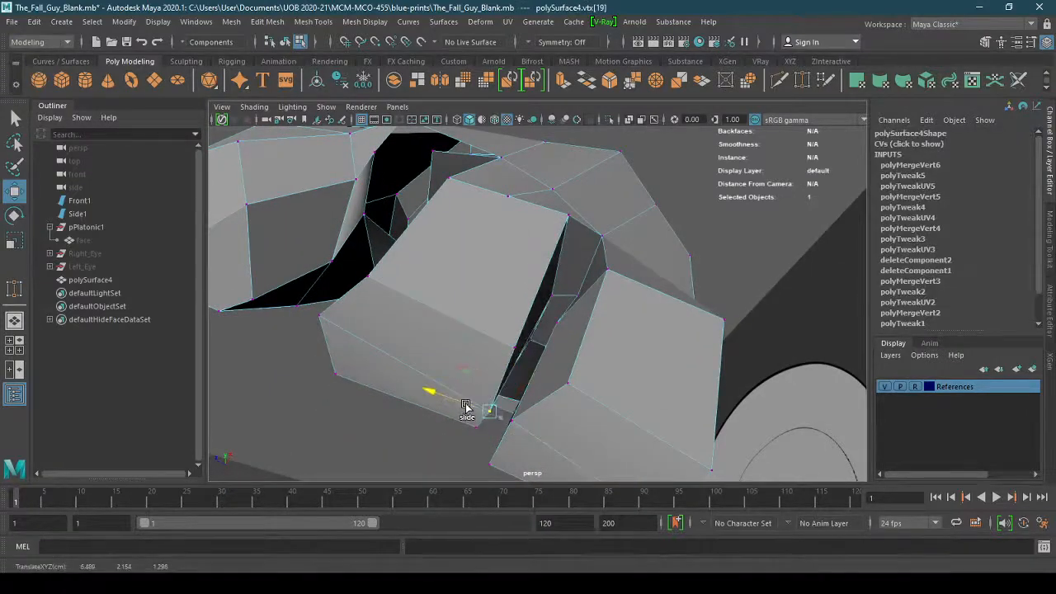
left_click_drag(563, 440, 655, 410, "alt")
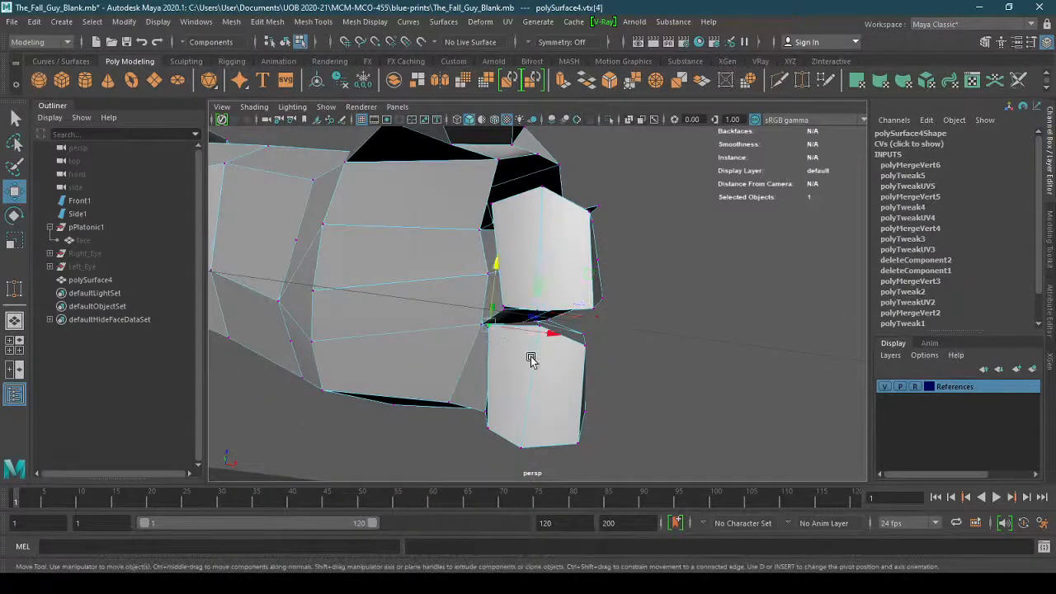
left_click_drag(489, 294, 487, 306)
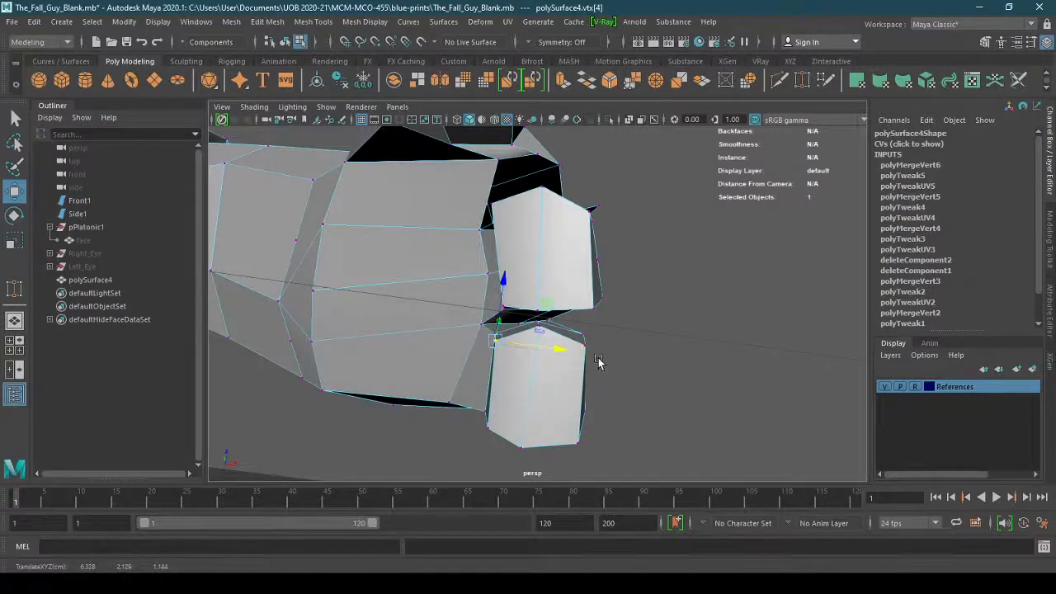
Shift the remaining corner and middle vertices of the neighbouring fingertip inward to give its end a rounder outline
left_click(594, 312)
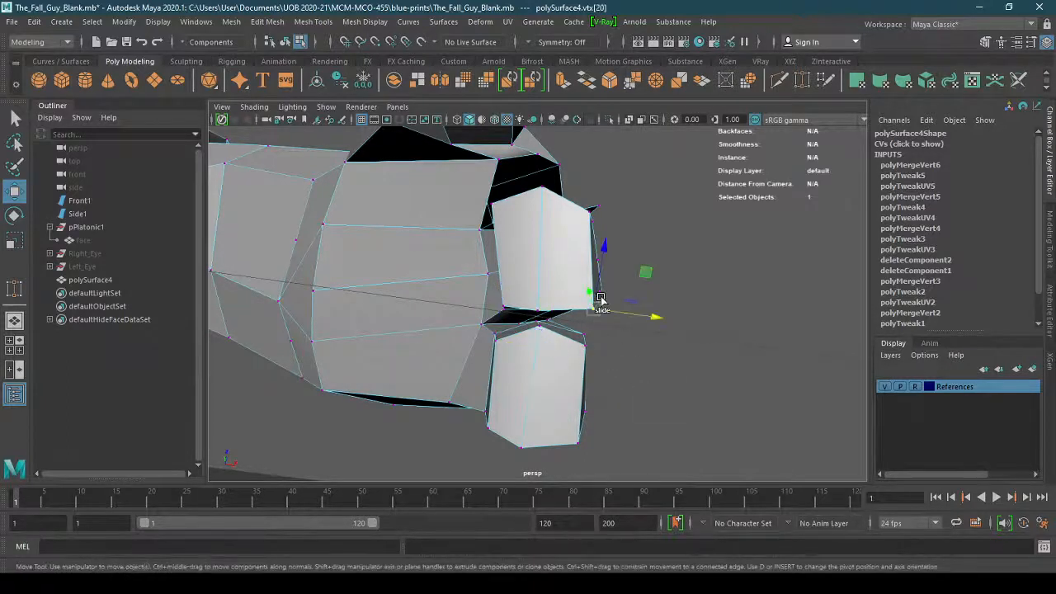
left_click_drag(601, 298, 601, 269)
left_click(536, 316)
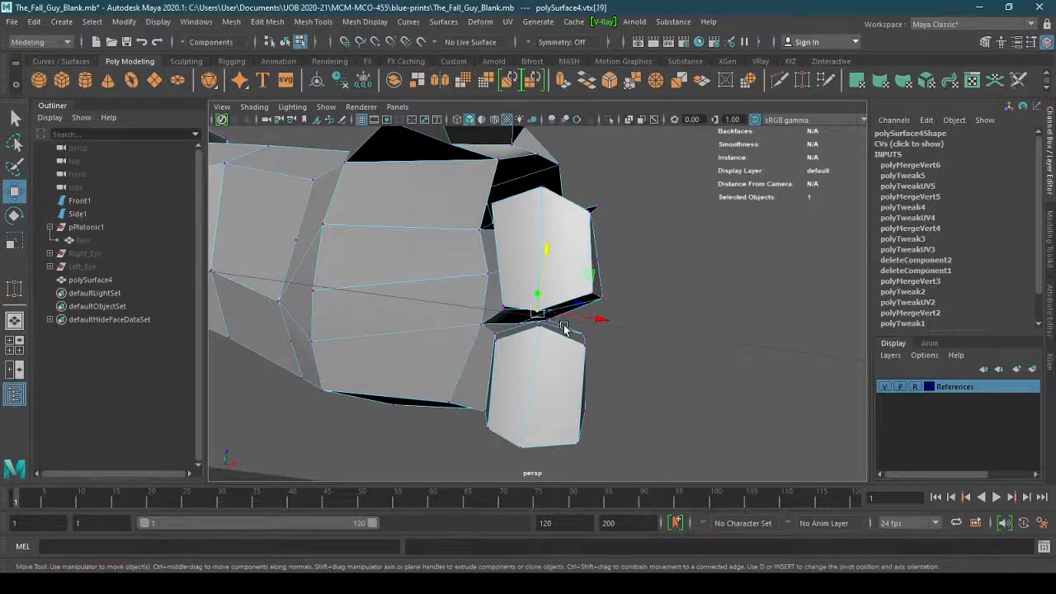
left_click(489, 206)
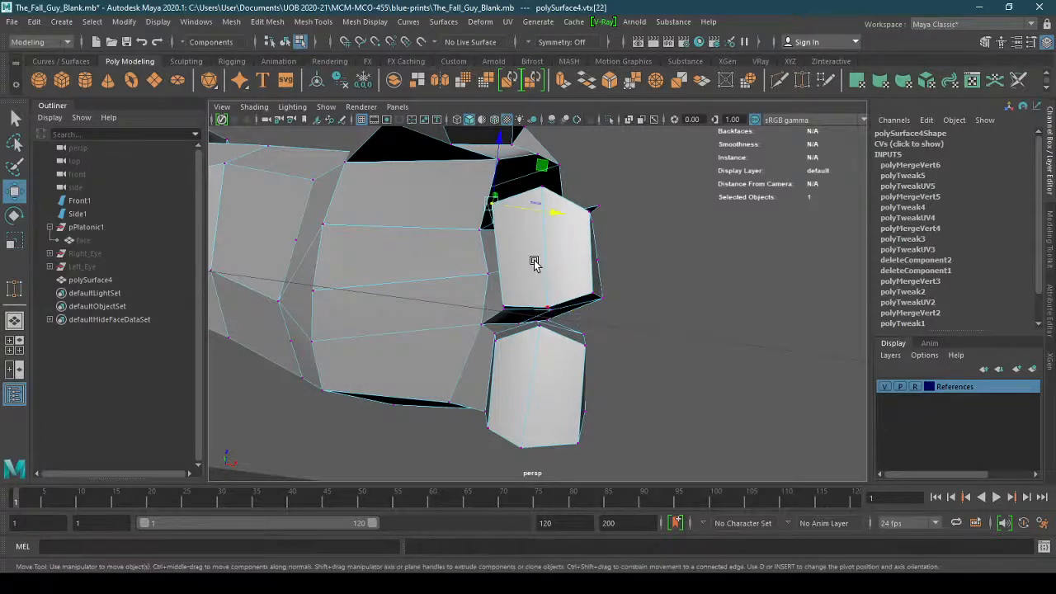
left_click_drag(495, 169, 495, 178)
Restore the last hidden items, then unhide all hidden polygon surfaces
left_click_drag(658, 307, 558, 440, "alt")
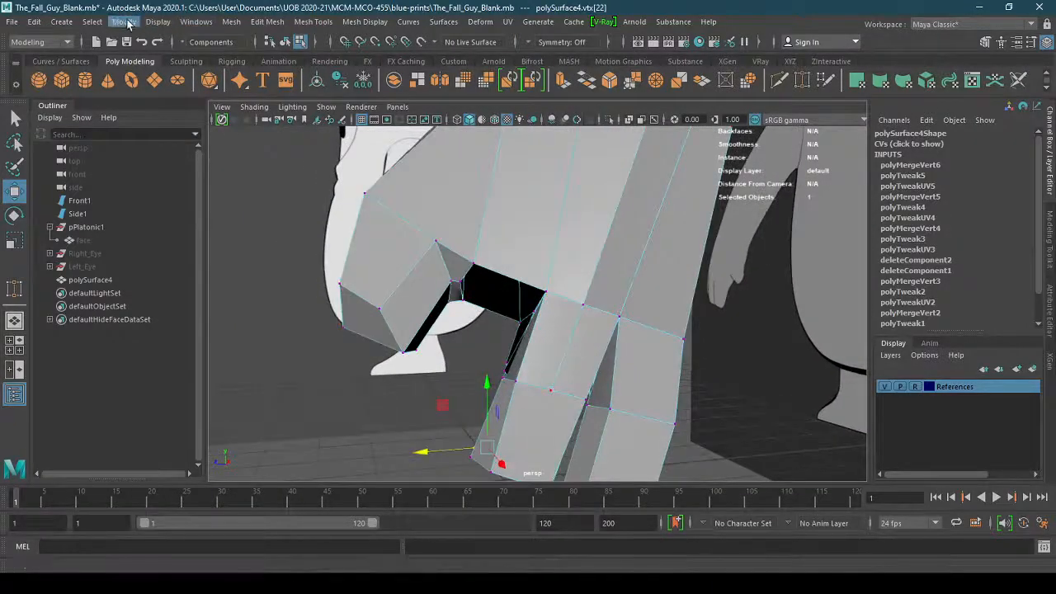
left_click(124, 21)
mouse_move(153, 25)
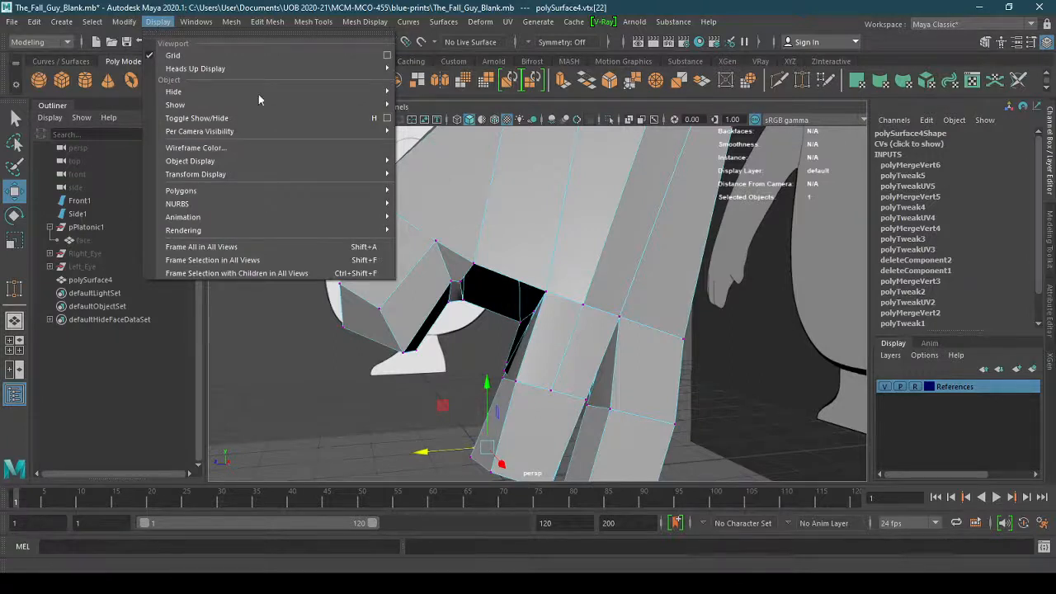
mouse_move(251, 102)
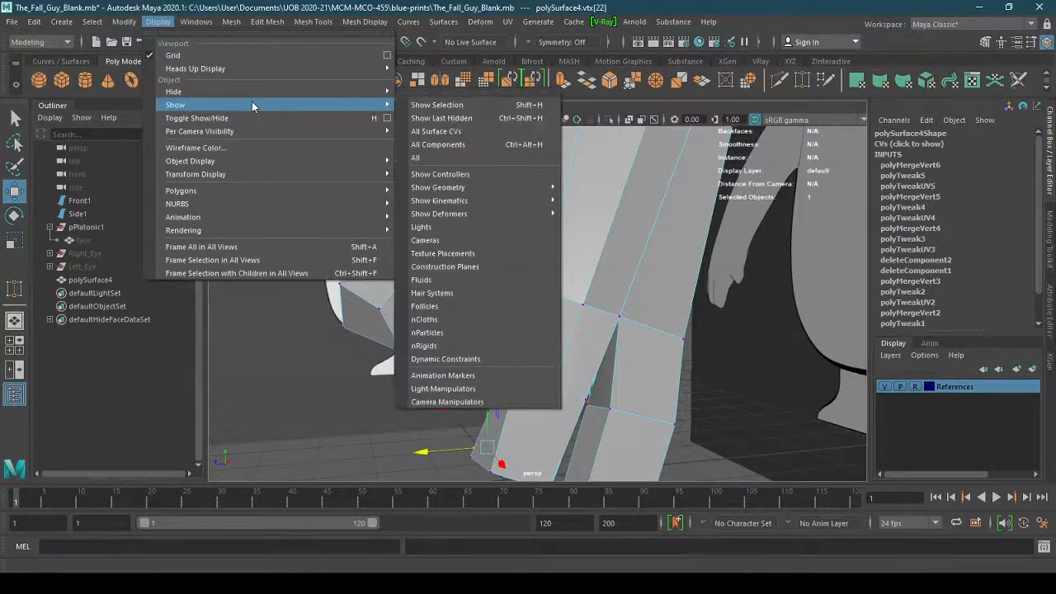
left_click(493, 120)
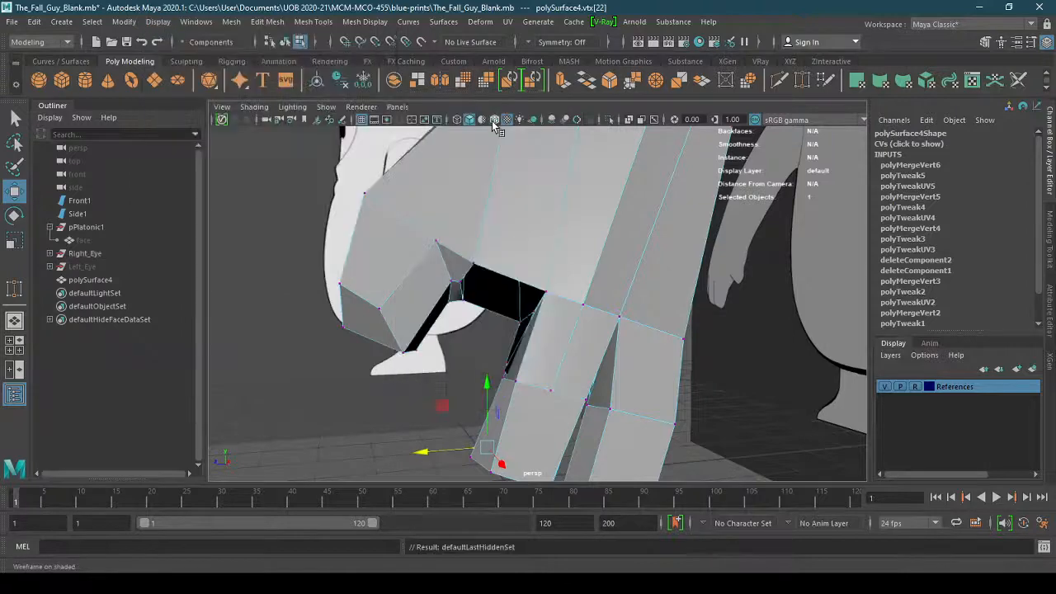
left_click(198, 22)
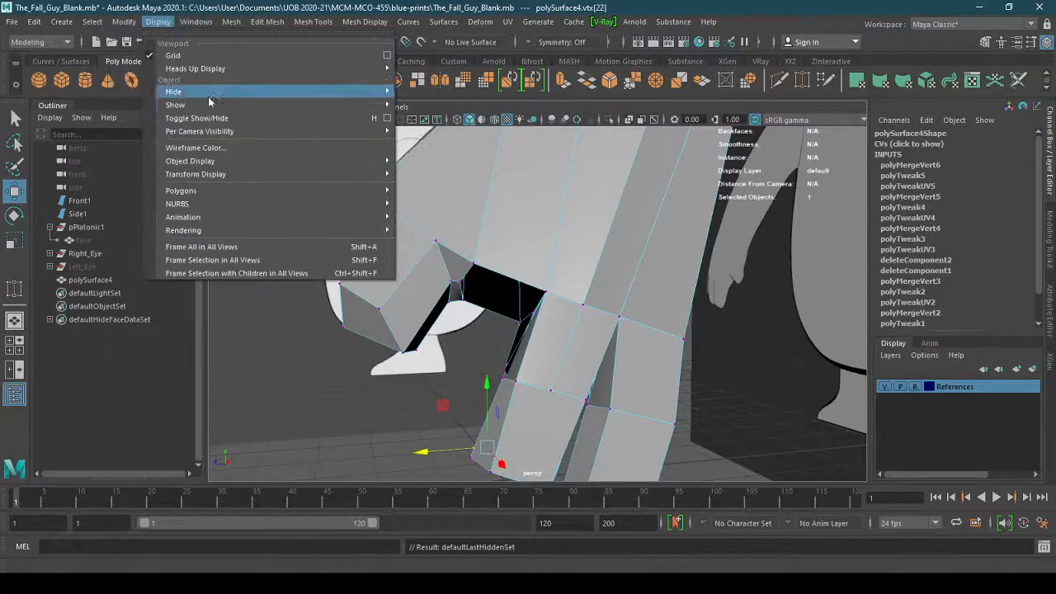
mouse_move(261, 106)
mouse_move(467, 192)
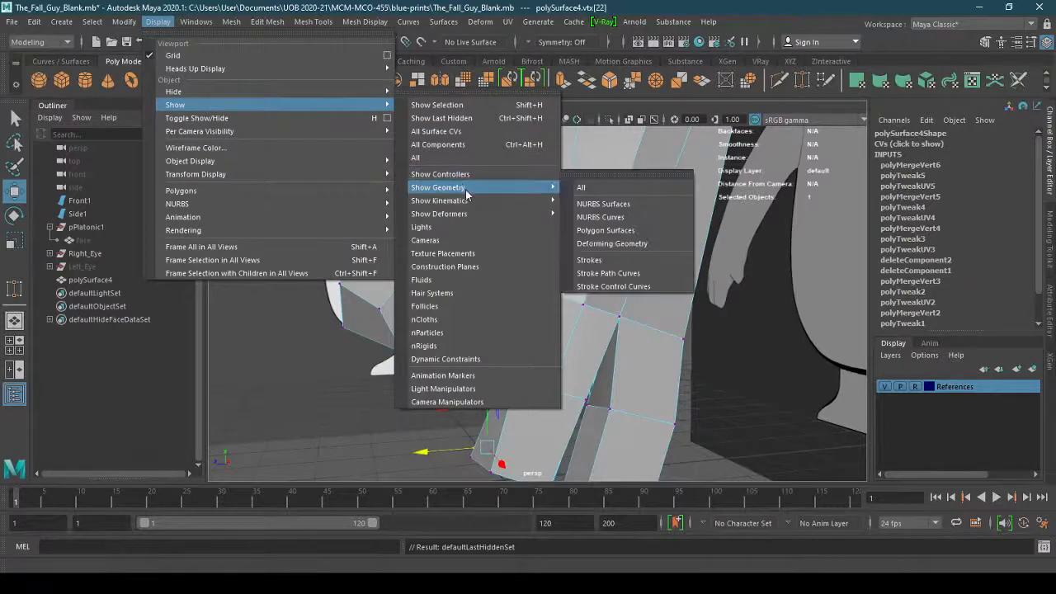
left_click(644, 236)
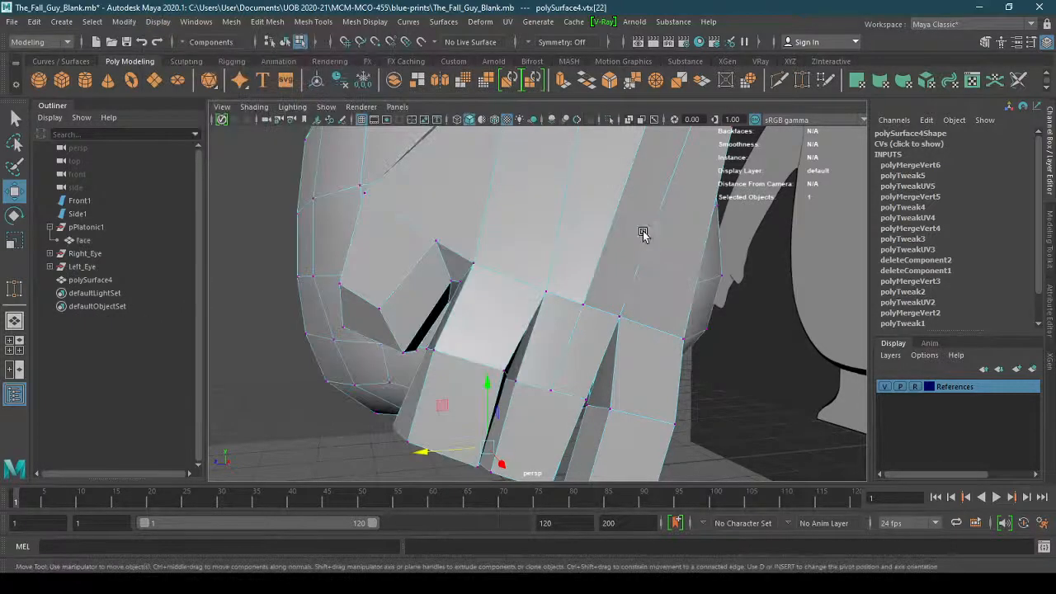
Return the body mesh to object mode, turn on its smooth preview and deselect it
left_click_drag(619, 302, 691, 370, "alt")
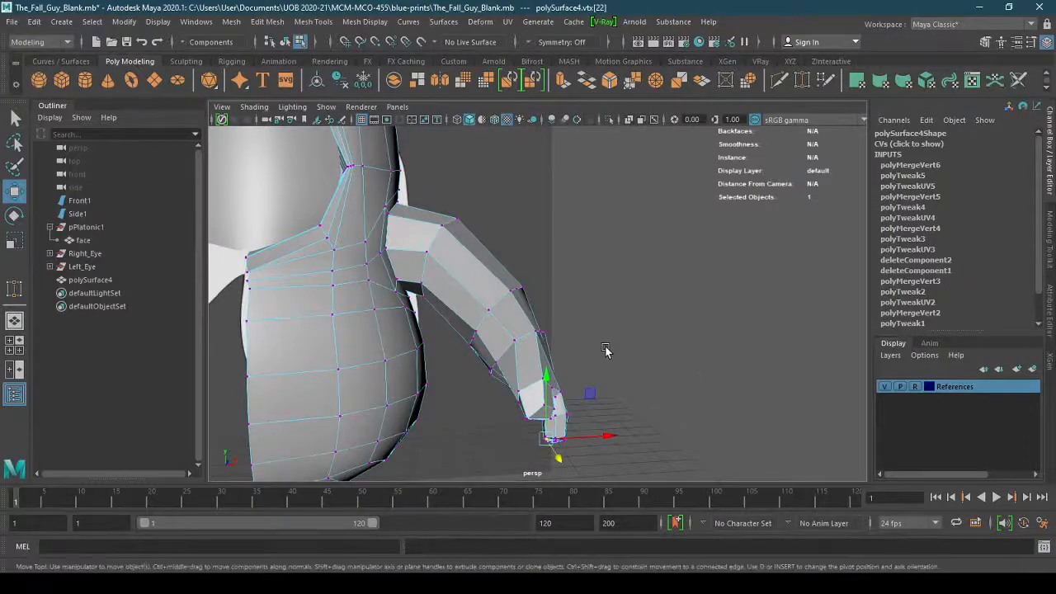
right_click_drag(594, 334, 467, 337, "alt")
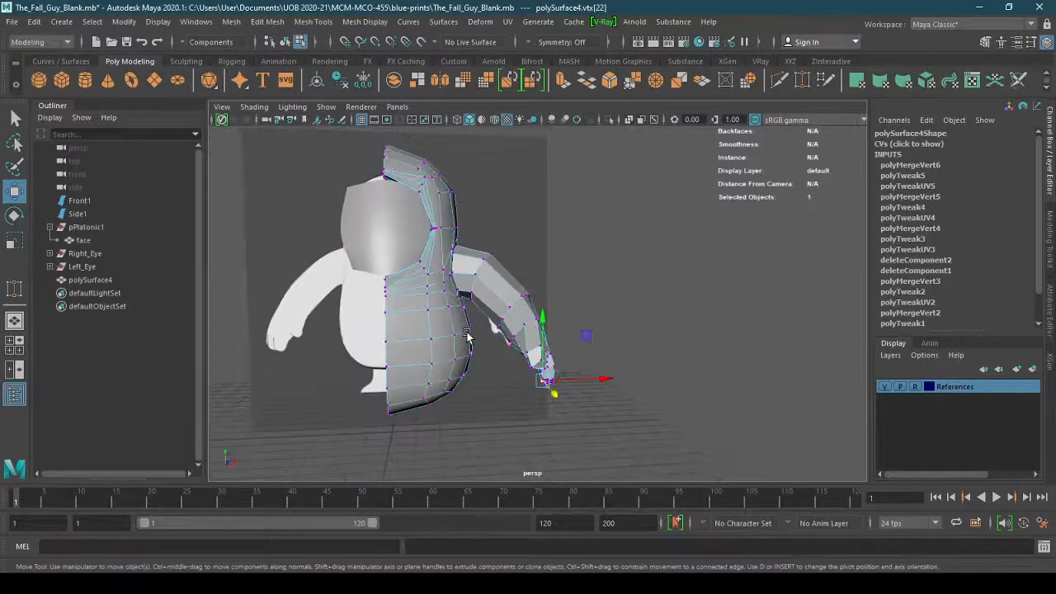
mouse_move(466, 338)
left_mouse_down("alt")
mouse_move(450, 338)
mouse_move(458, 342)
left_mouse_up("alt")
right_click_drag(541, 237, 606, 218)
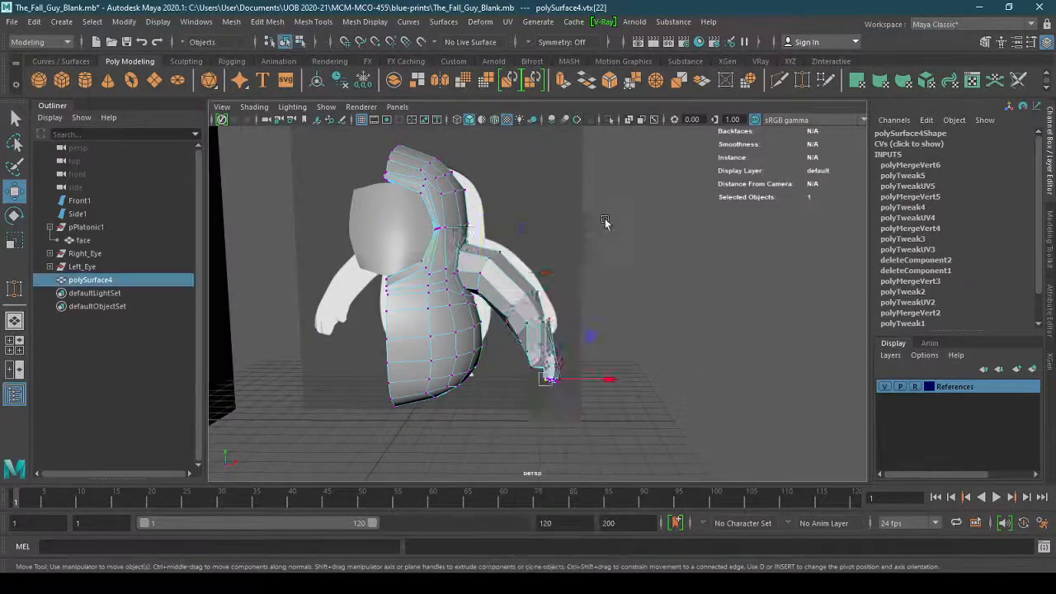
key("3")
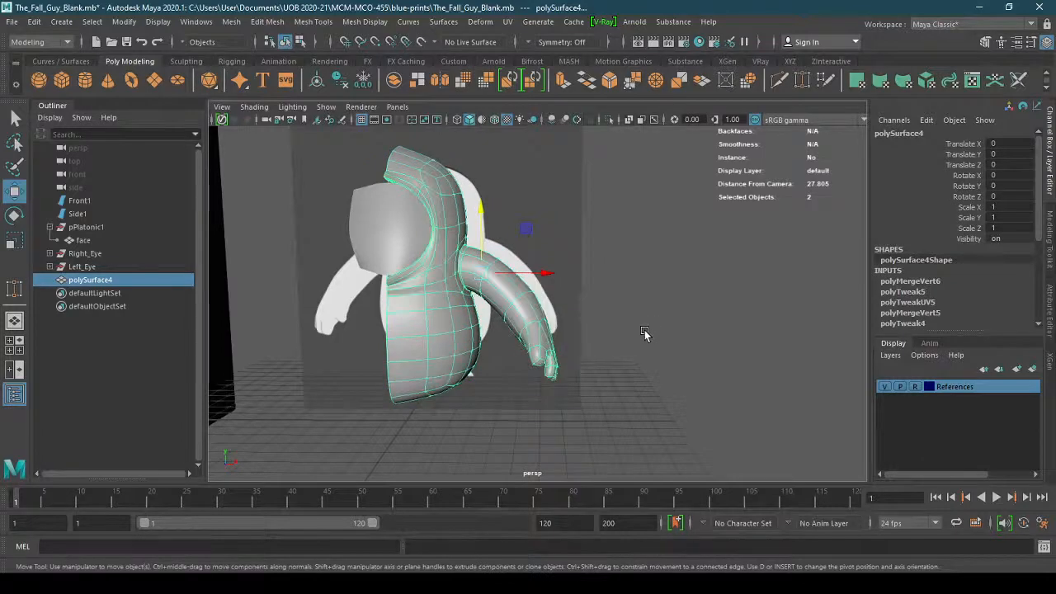
left_click(645, 333)
left_click_drag(645, 332, 577, 356, "alt")
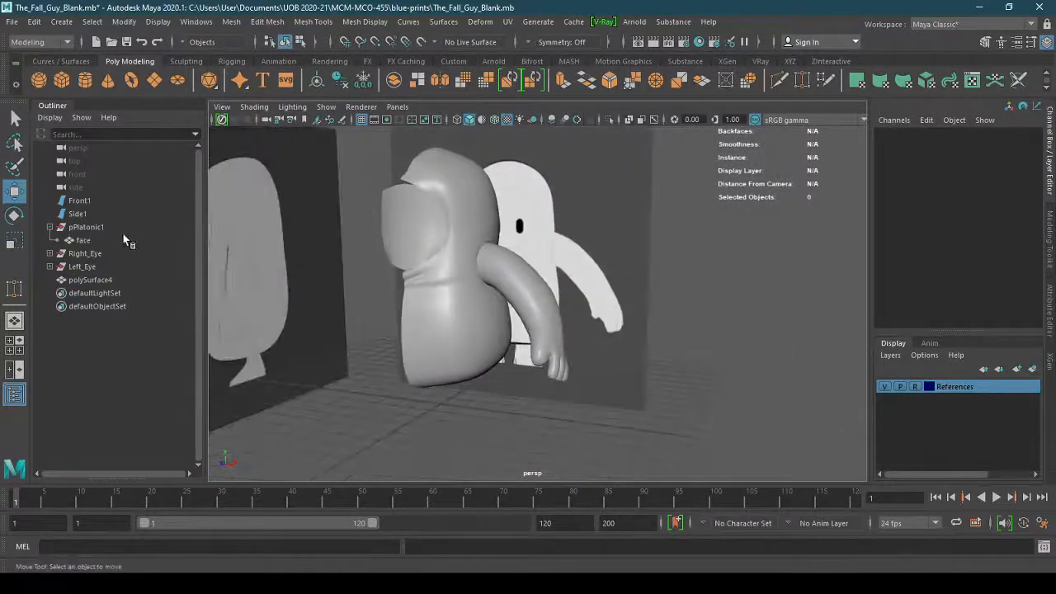
left_click(111, 239)
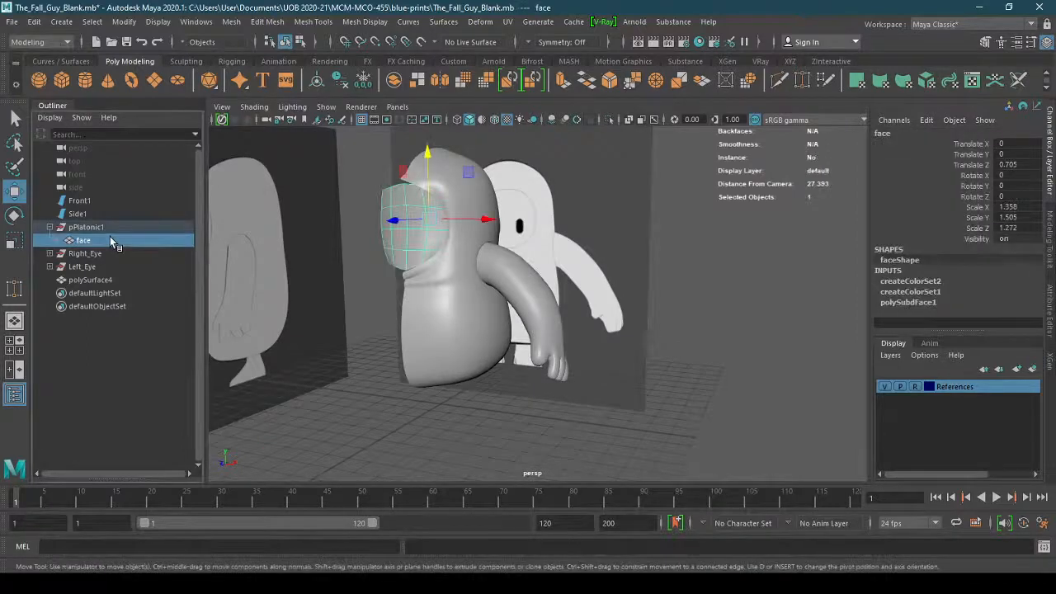
key("ctrl+g")
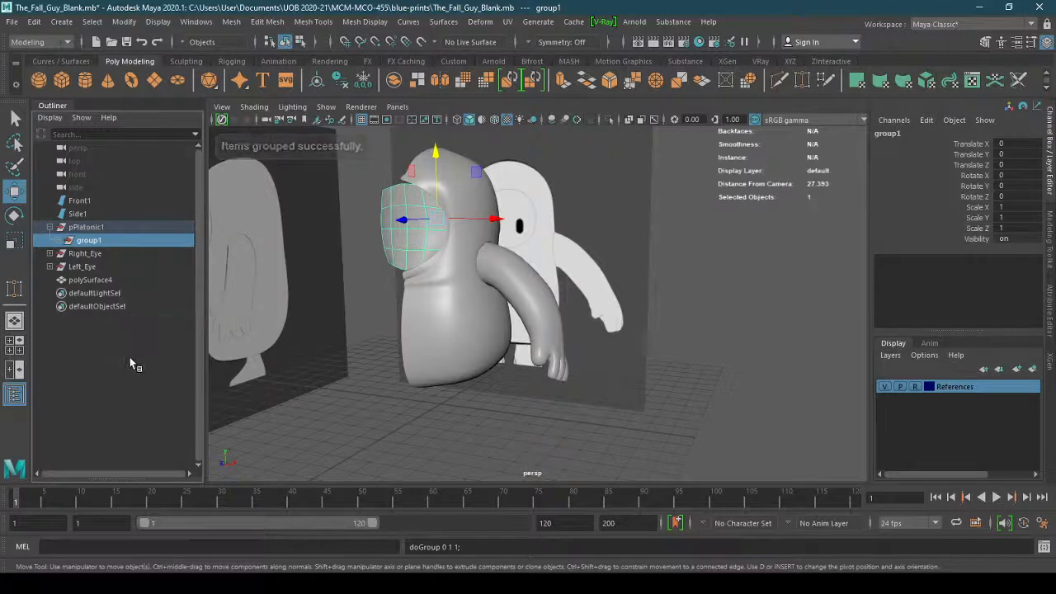
key("ctrl+z")
Hide the pPlatonic1 face group together with the Right_Eye and Left_Eye groups
left_click(101, 228)
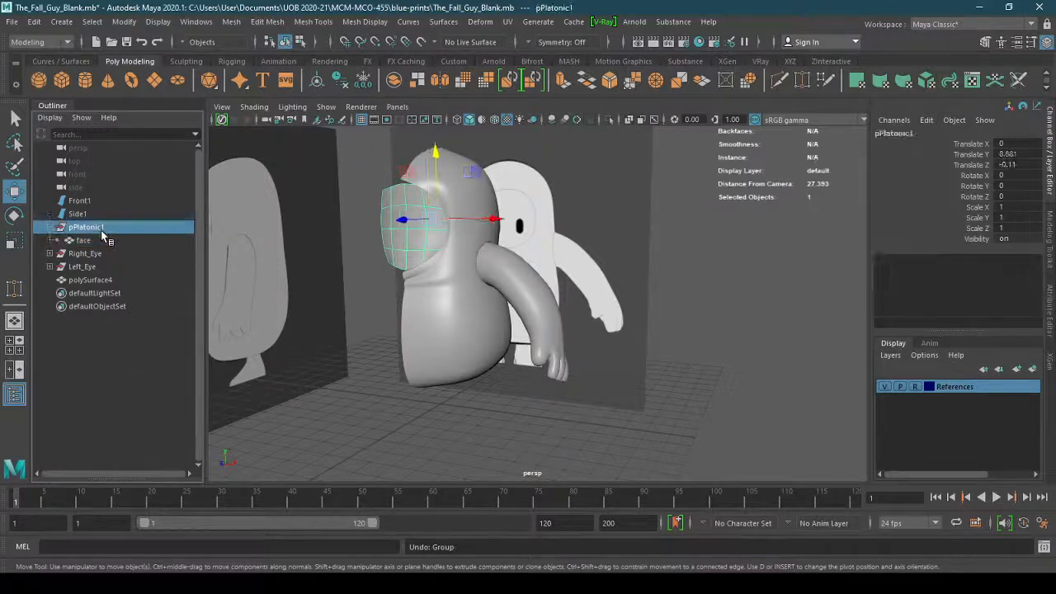
key("ctrl+h")
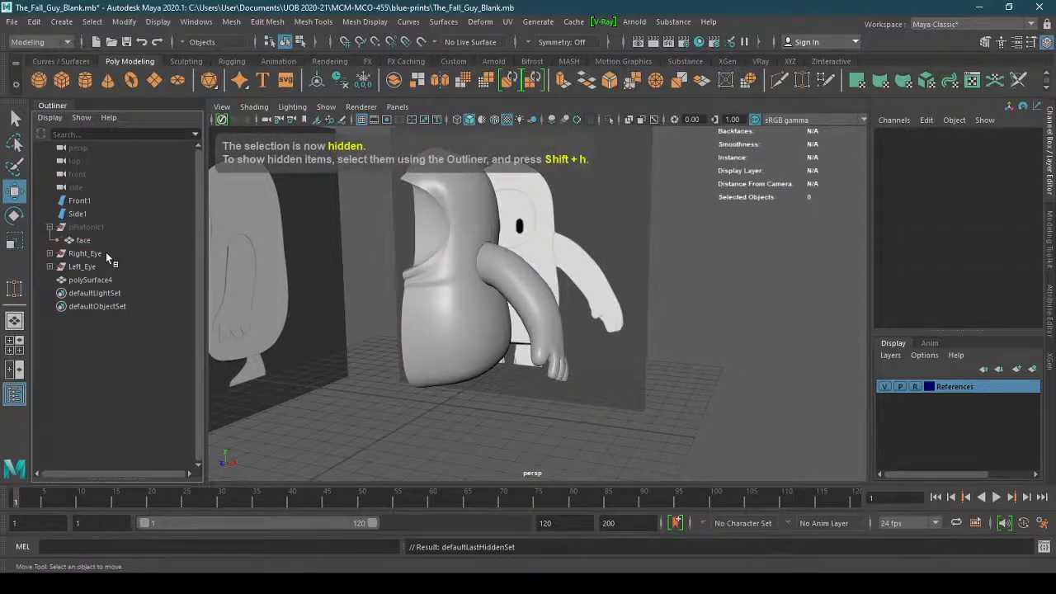
left_click(106, 253)
left_click(100, 265, "shift")
key("ctrl+h")
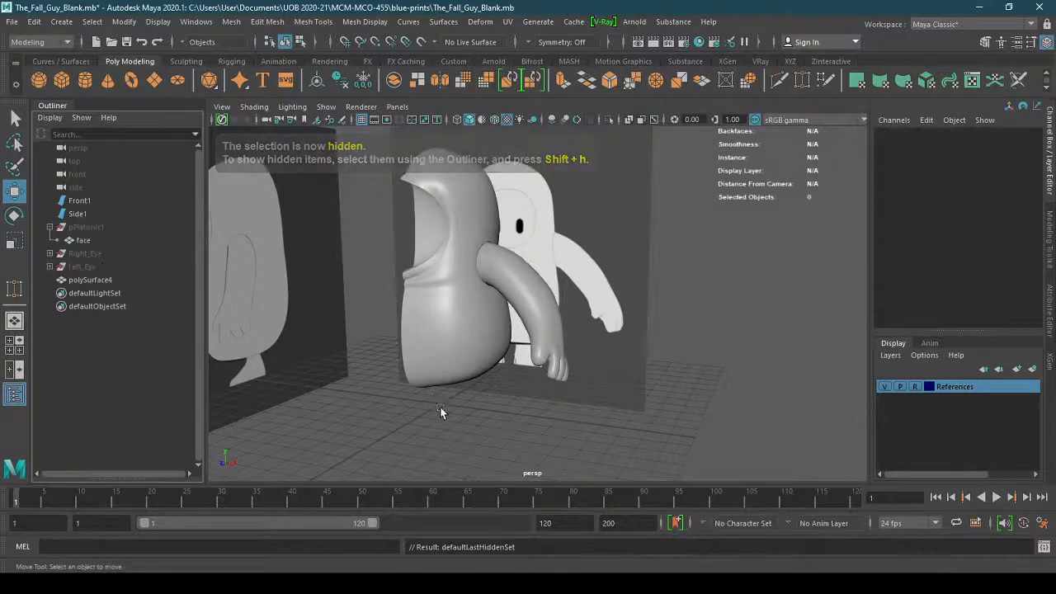
Examine the smoothed hand, fingers and thumb from several sides, both with and without the mesh selected
left_click_drag(440, 406, 445, 376, "alt")
right_click_drag(445, 376, 640, 363, "alt")
left_click_drag(577, 387, 339, 384, "alt")
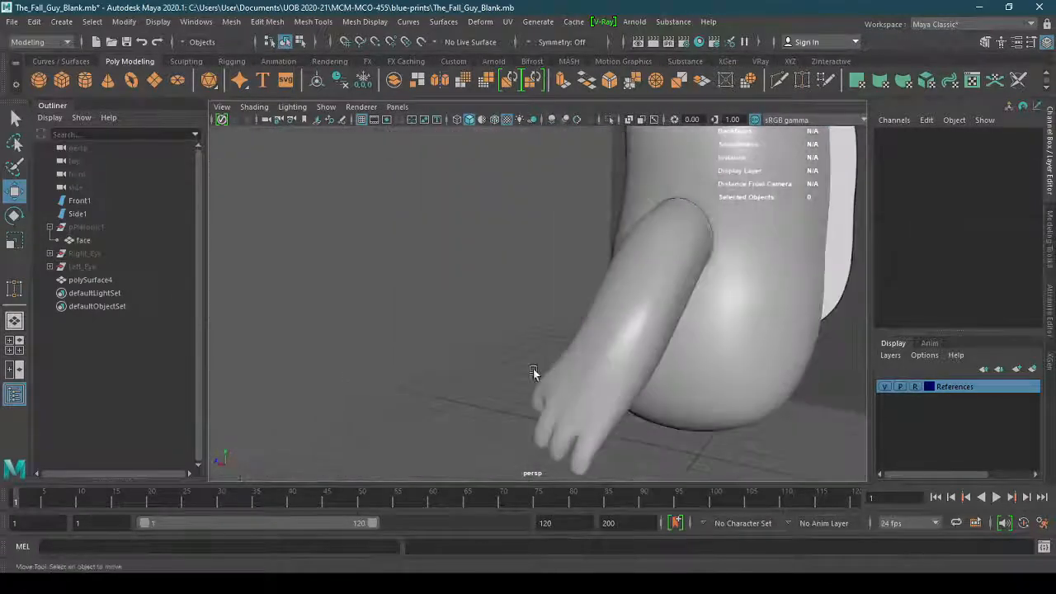
left_click_drag(533, 373, 616, 320, "alt")
left_click(589, 372)
left_click_drag(589, 372, 521, 357, "alt")
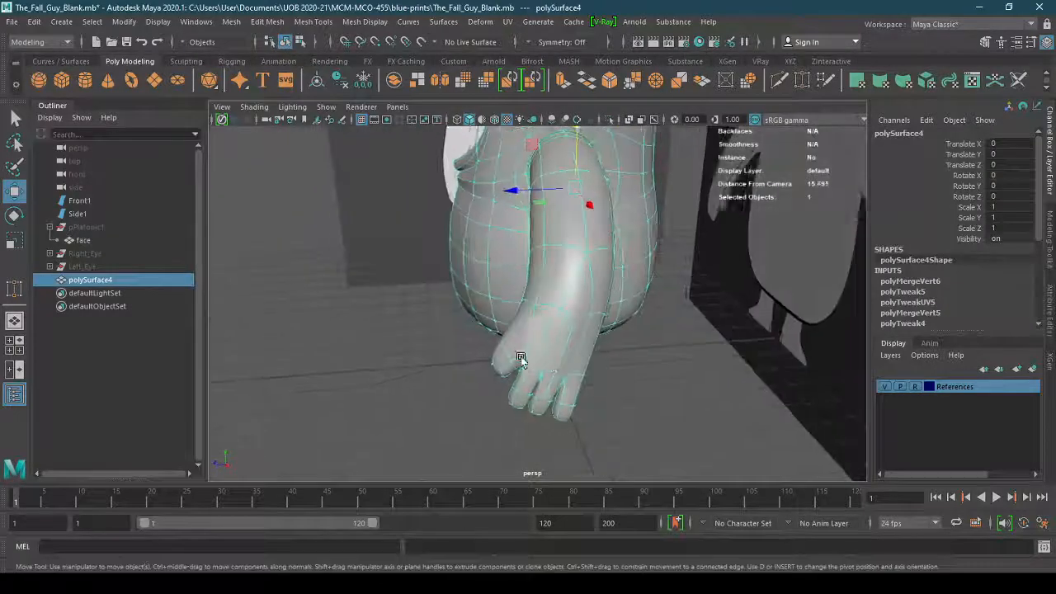
right_click_drag(521, 357, 633, 334, "alt")
left_click(652, 392)
left_click_drag(652, 392, 471, 342, "alt")
left_click(479, 360)
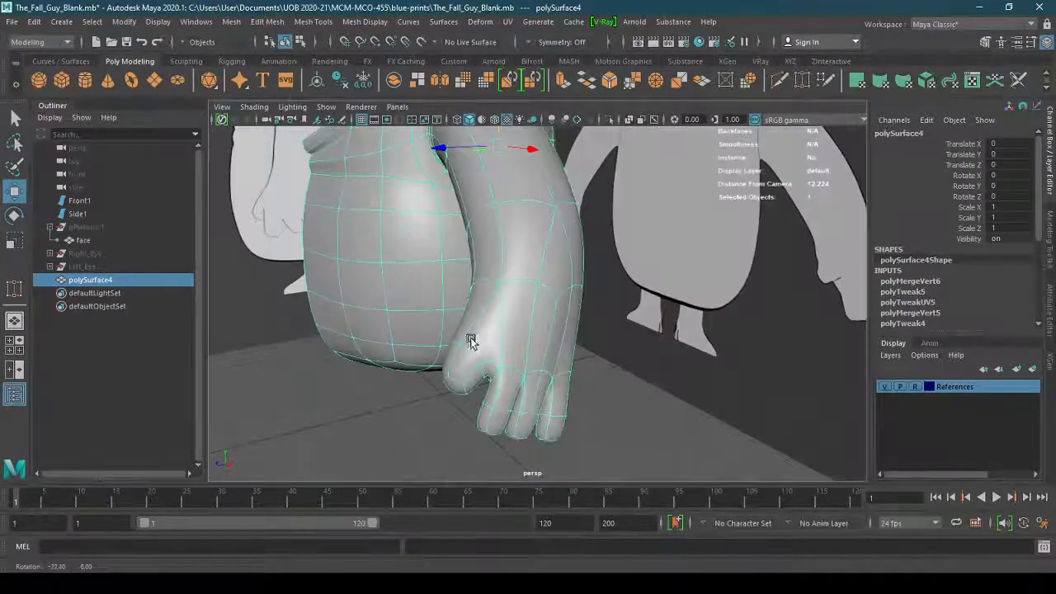
In vertex mode, pull the vertices at the base of the thumb outward to thicken it
right_click_drag(483, 233, 425, 236)
left_click_drag(425, 237, 573, 320, "alt")
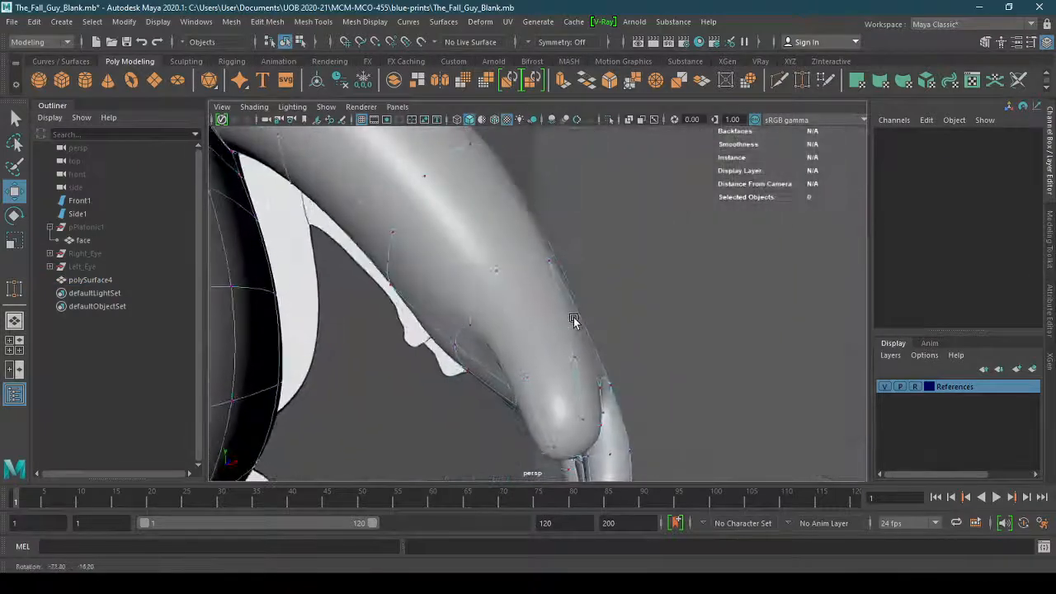
left_click(525, 373)
left_click_drag(623, 377, 357, 369, "alt")
left_click_drag(345, 323, 348, 323)
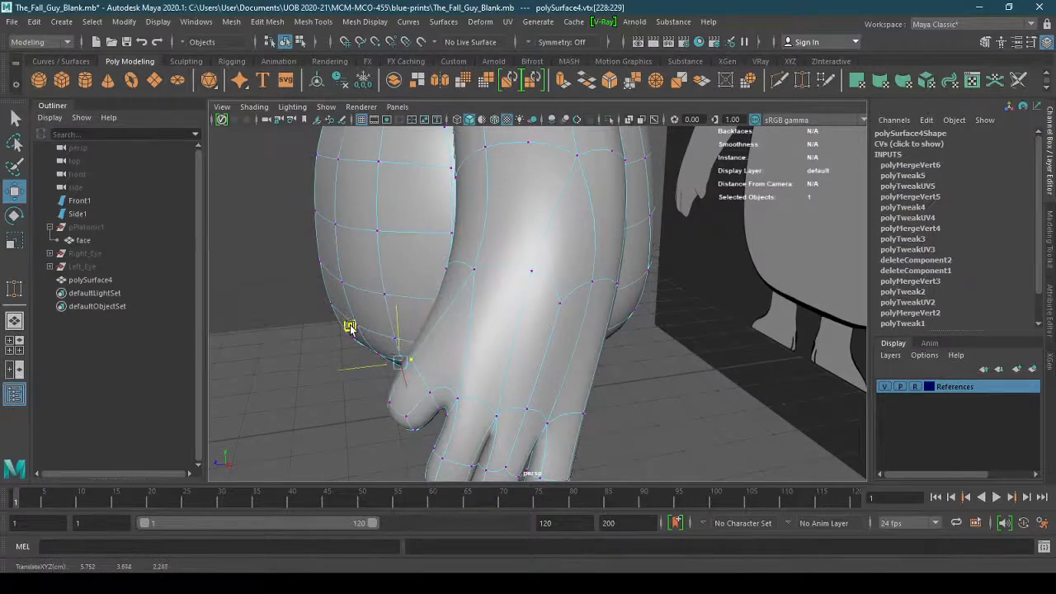
Reposition the vertices on the inner side of the wrist above the thumb to smooth the transition into the arm
left_click_drag(434, 328, 413, 270, "alt")
left_click(470, 297)
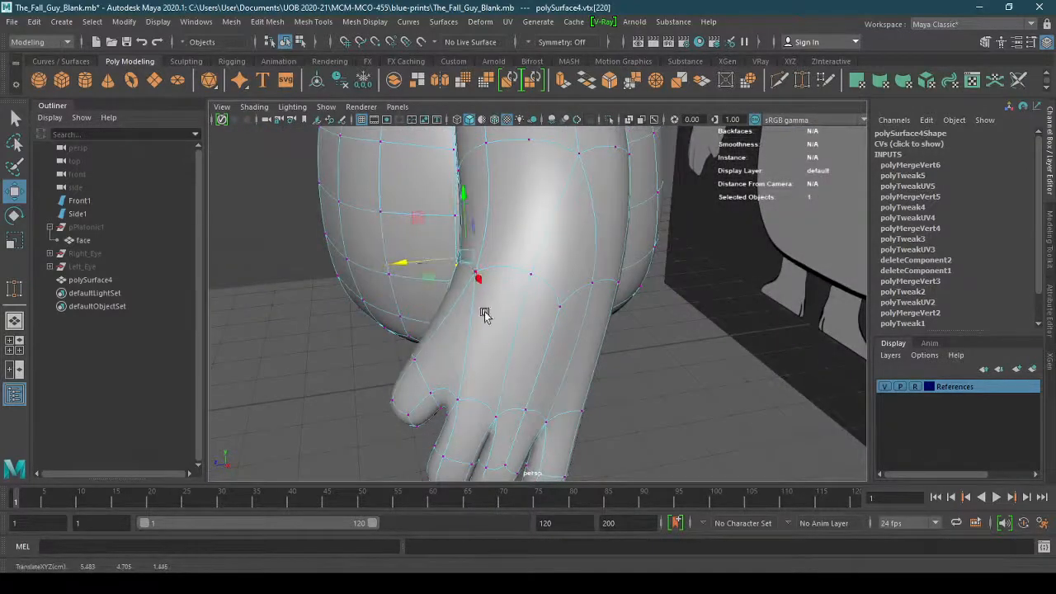
left_click_drag(484, 314, 697, 363, "alt")
left_click(535, 324)
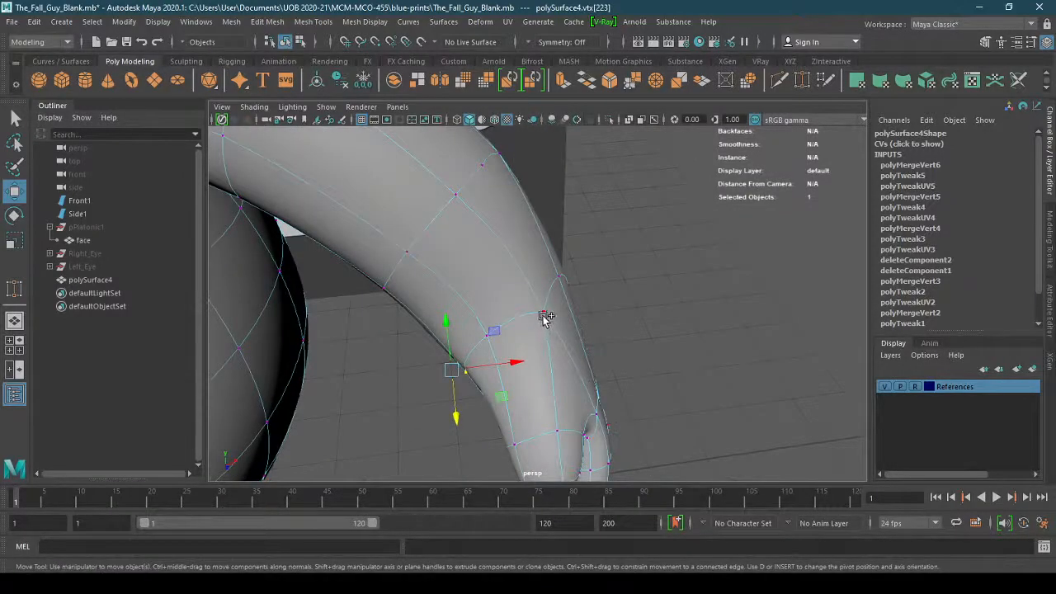
left_click_drag(543, 385, 637, 326, "alt")
Adjust the vertex on the palm side of the thumb and the vertex where the thumb leaves the wrist
left_click_drag(645, 379, 494, 254, "alt")
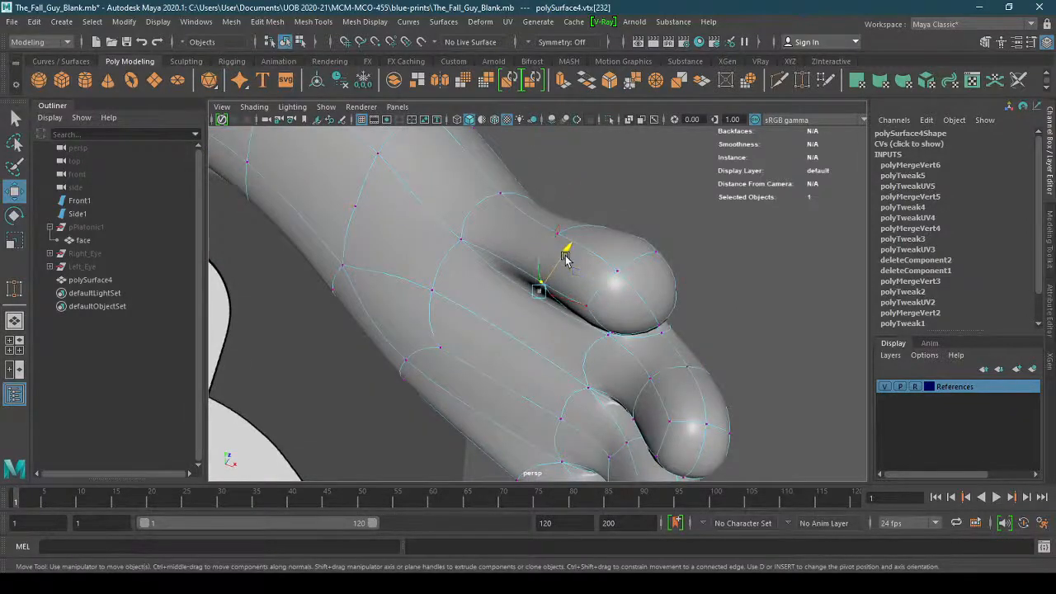
left_click_drag(569, 247, 233, 223, "alt")
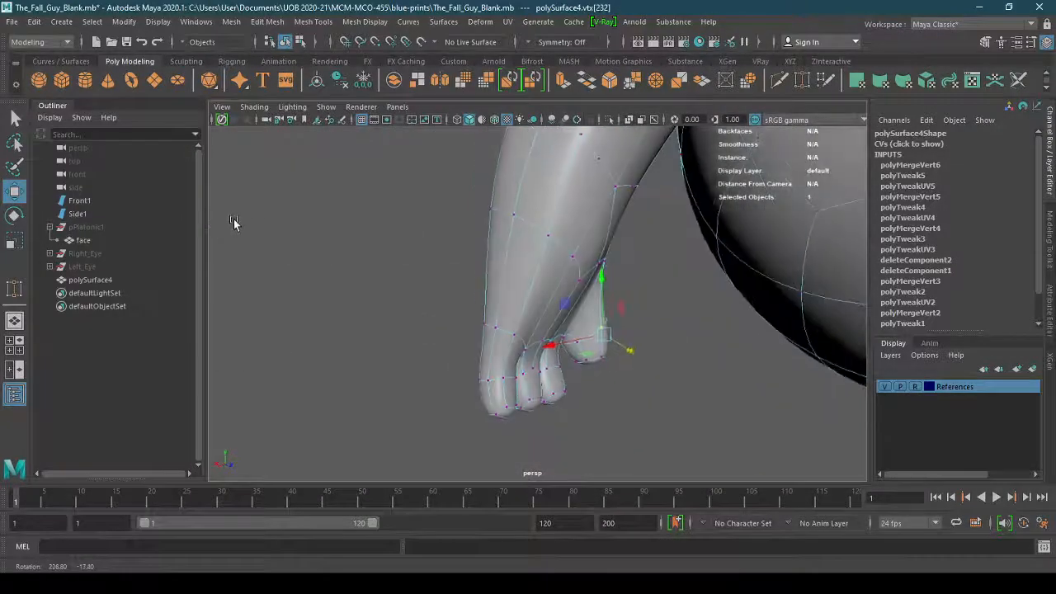
right_click_drag(233, 223, 676, 213, "alt")
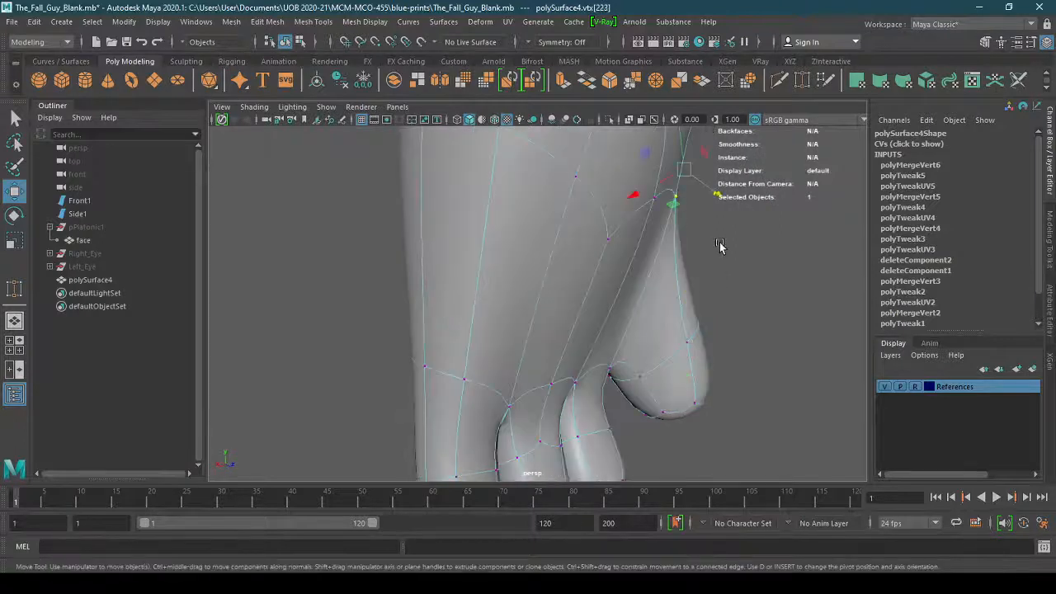
left_click_drag(707, 233, 690, 229, "alt")
left_click_drag(647, 183, 672, 285)
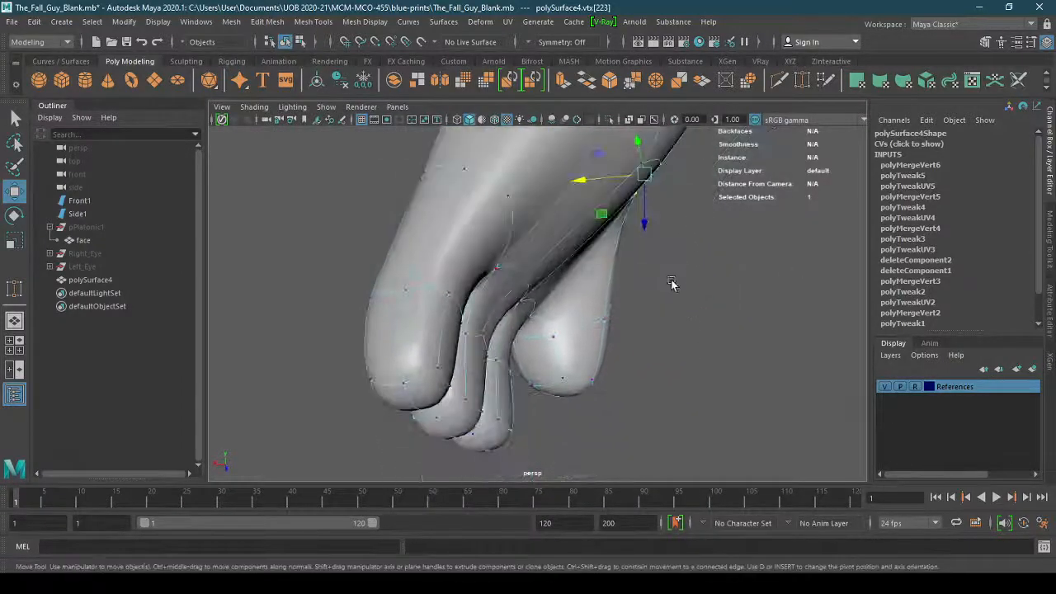
Move the vertices around the middle and underside of the thumb sideways to even out its thickness
mouse_move(627, 353)
left_mouse_down("alt")
mouse_move(698, 292)
mouse_move(512, 378)
mouse_move(561, 388)
mouse_move(635, 370)
mouse_move(608, 346)
left_mouse_up("alt")
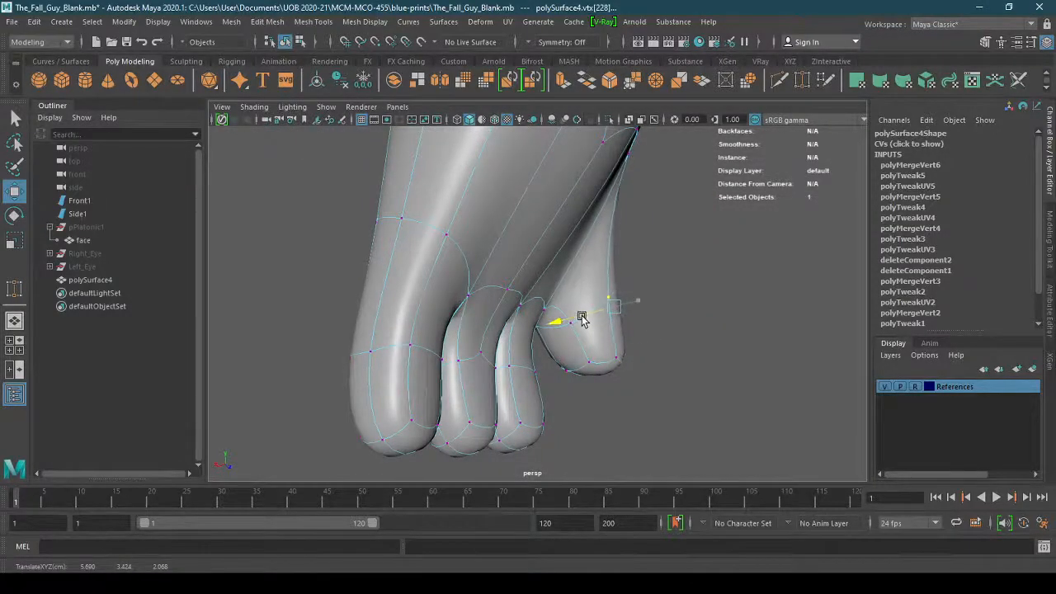
left_click_drag(581, 319, 816, 383, "alt")
left_click_drag(599, 295, 595, 296)
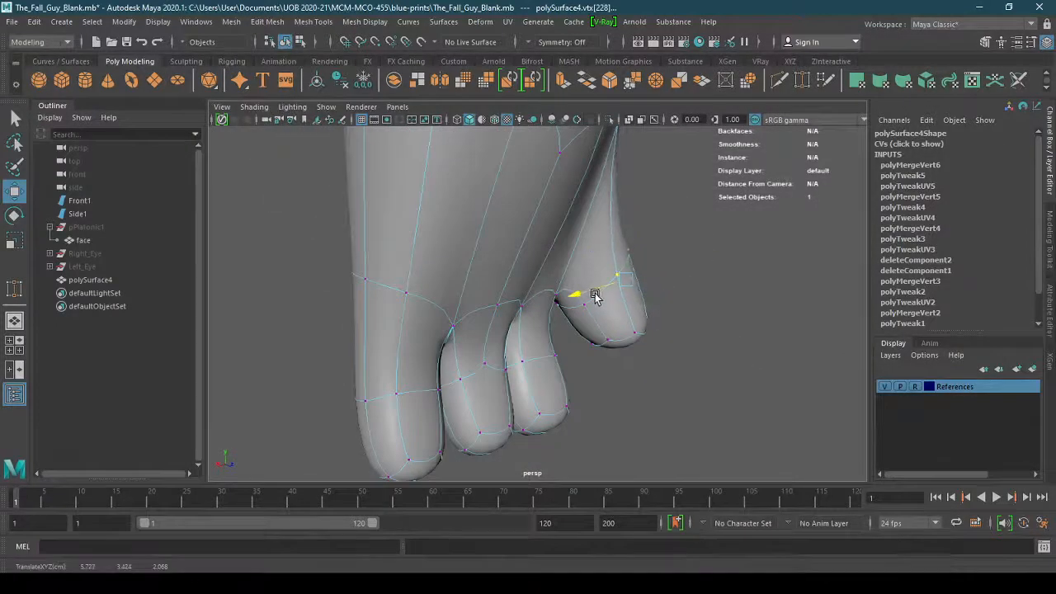
left_click_drag(632, 339, 650, 328, "alt")
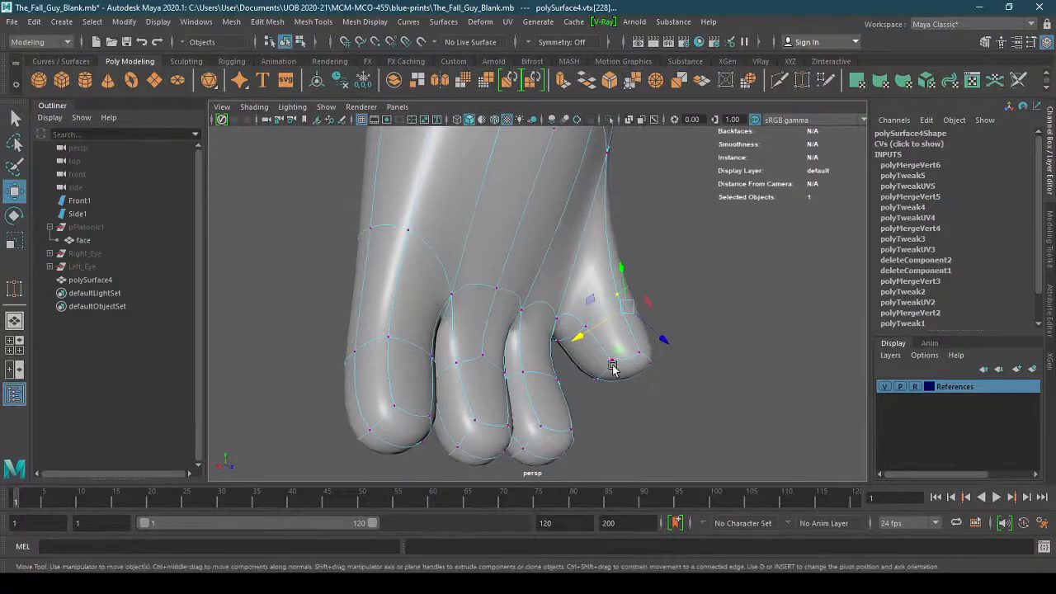
mouse_move(647, 406)
left_mouse_down()
mouse_move(569, 353)
mouse_move(659, 415)
left_mouse_up()
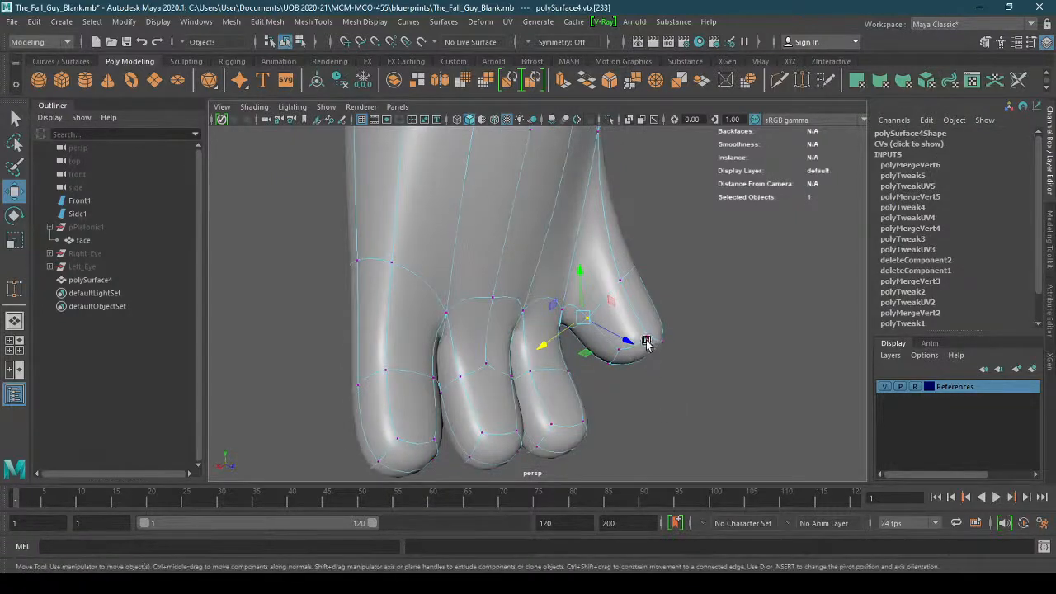
left_click_drag(608, 385, 598, 383)
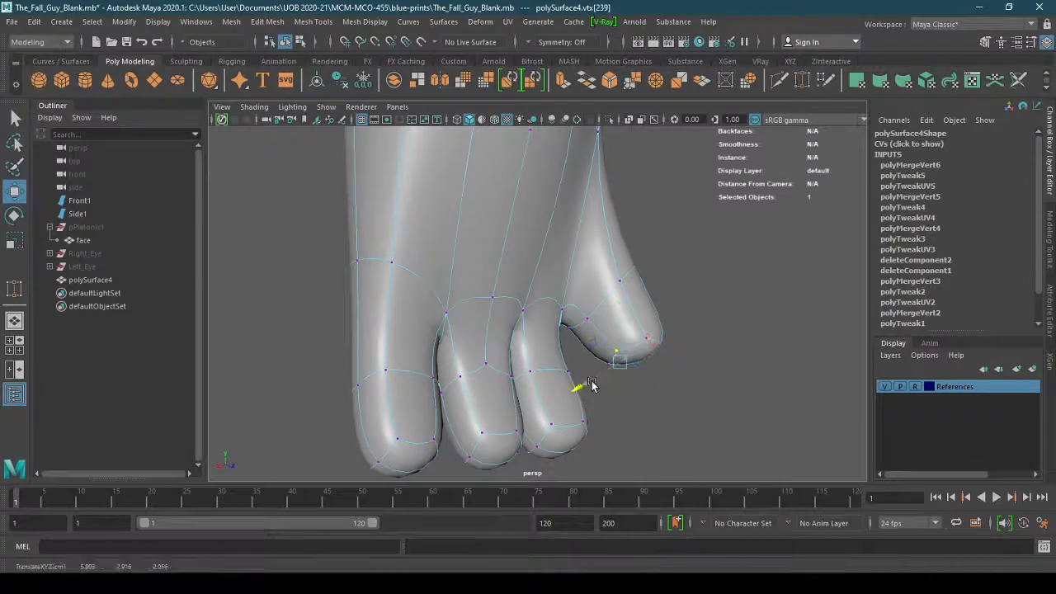
Slide the vertex on the front of the thumb along its edge and reposition the vertex near the thumb tip
left_click_drag(701, 381, 668, 389, "alt")
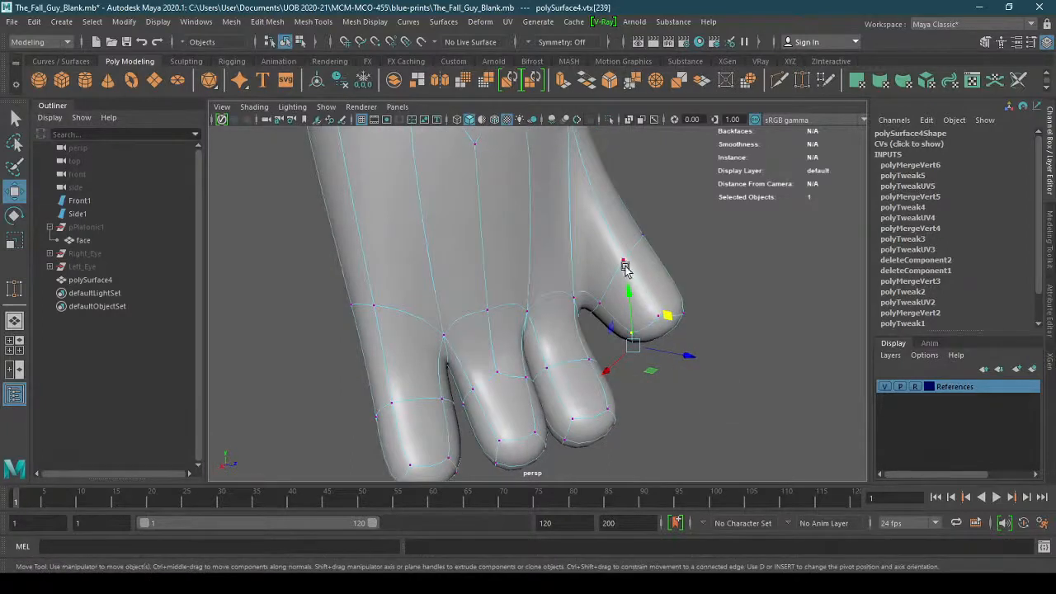
left_click_drag(675, 300, 700, 328, "alt")
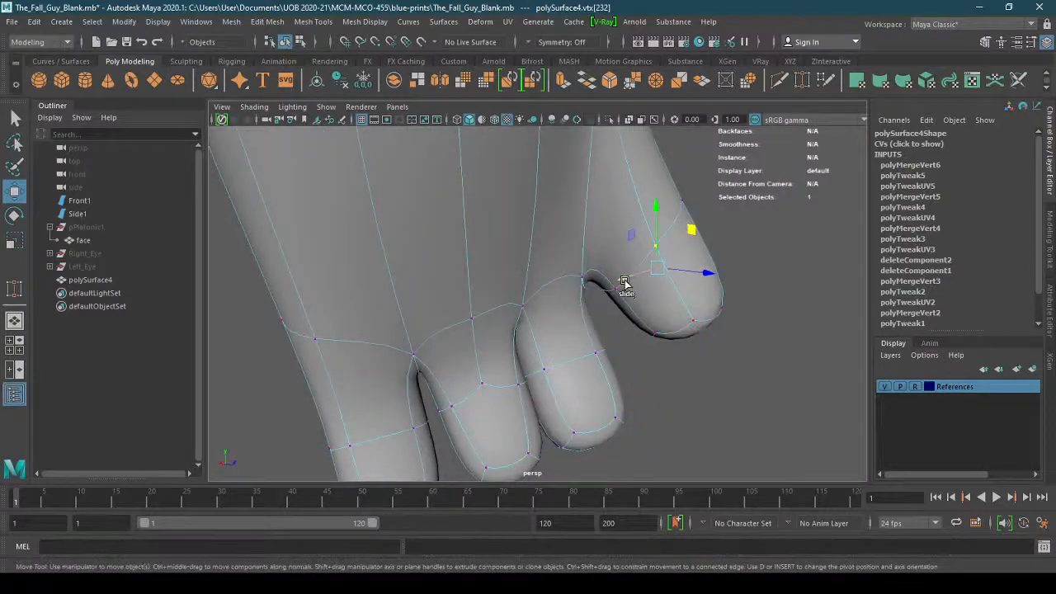
left_click_drag(624, 282, 645, 281, "ctrl+shift")
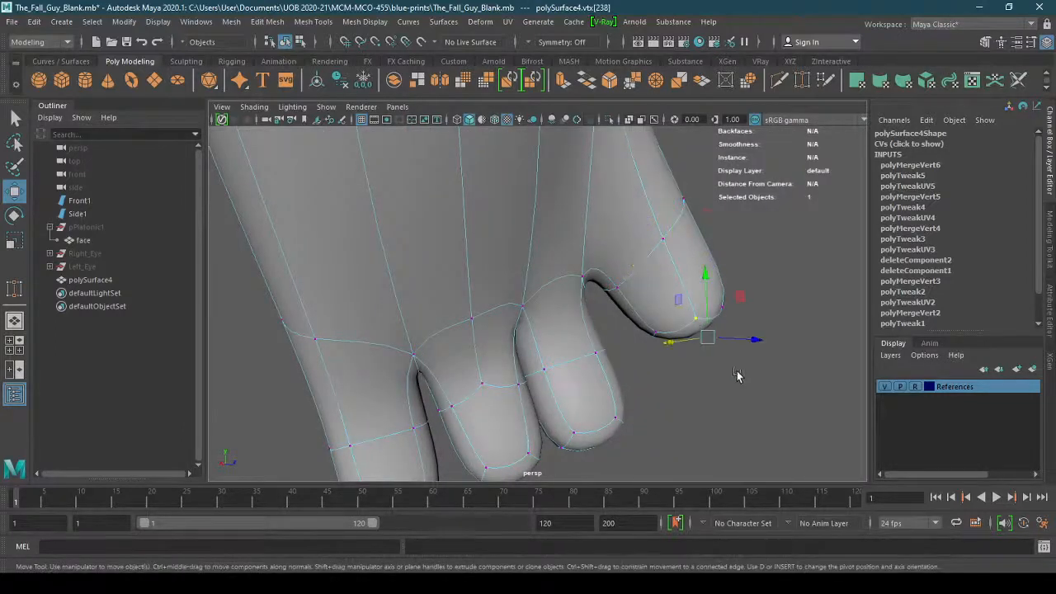
left_click_drag(737, 372, 691, 371, "alt")
left_click_drag(752, 338, 701, 352)
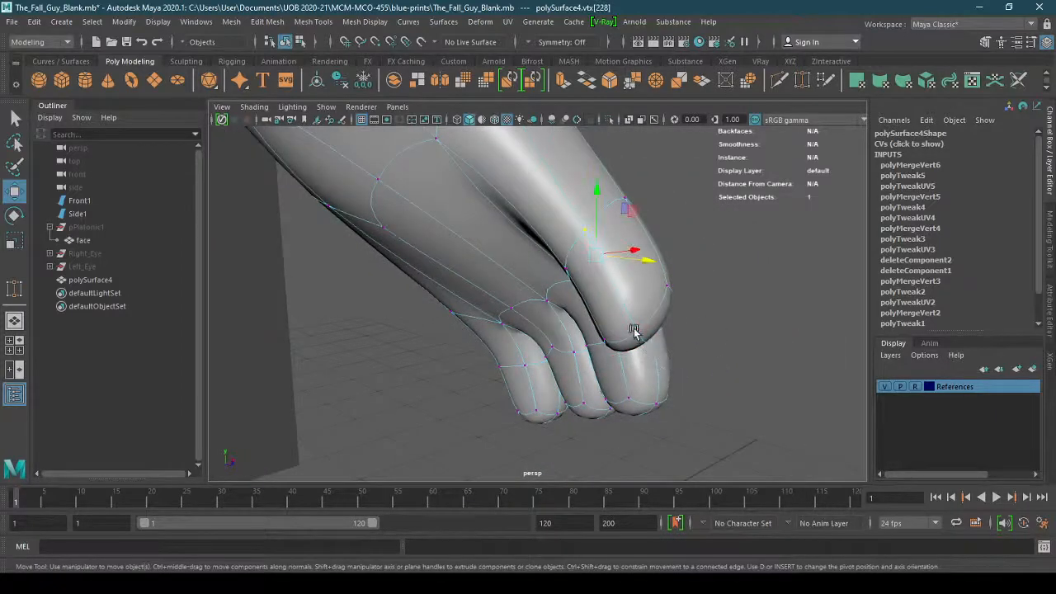
Round the thumb tip by shifting its end vertices, including a pair of outer ones, and clear the selection
left_click_drag(663, 355, 717, 412)
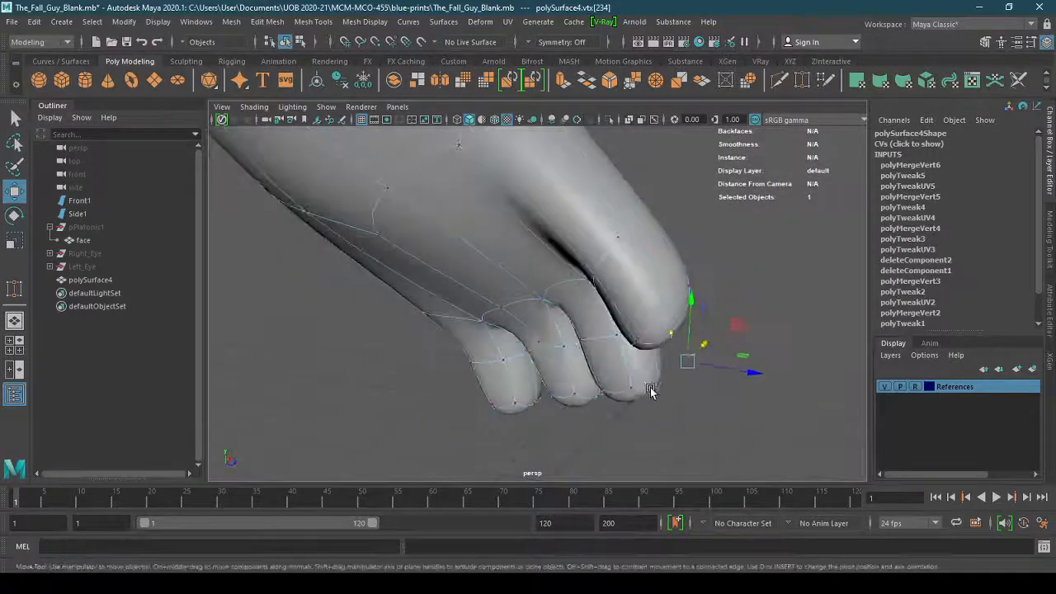
left_click_drag(651, 391, 778, 358, "alt")
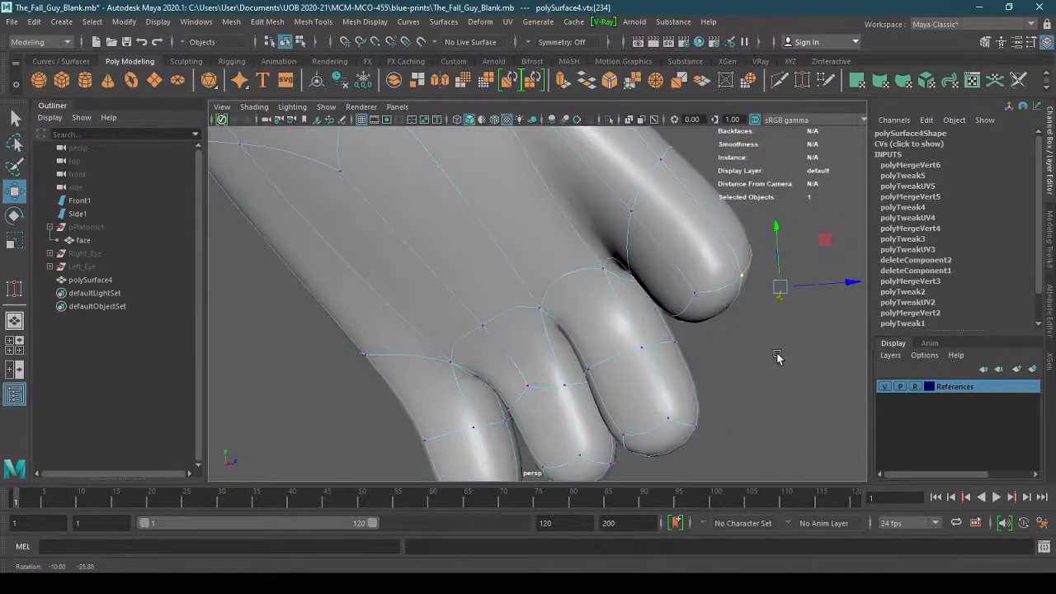
left_click(676, 324, "shift")
left_click_drag(693, 305, 526, 311, "ctrl+shift")
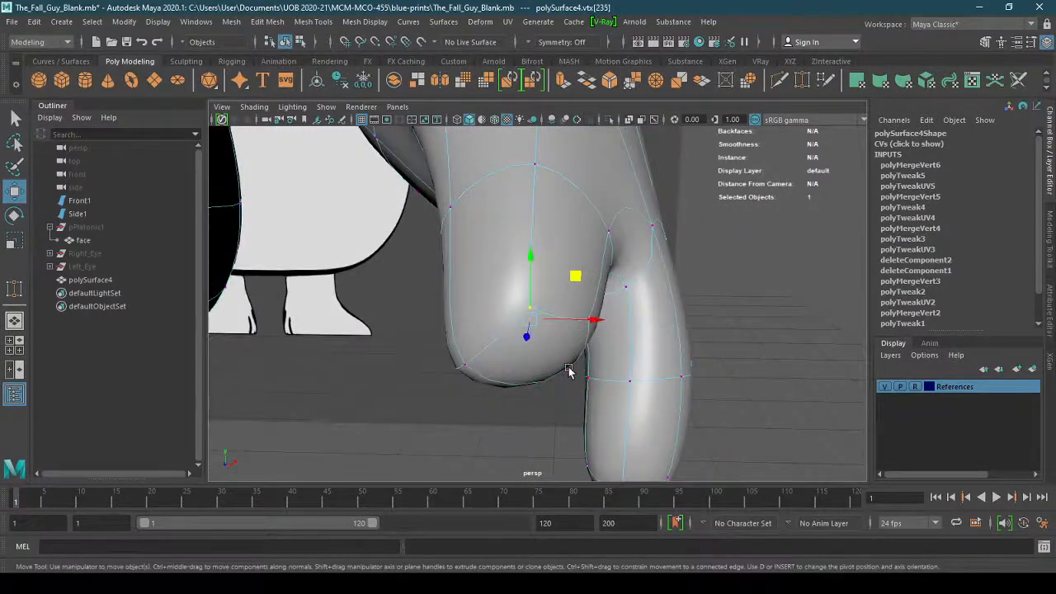
left_click_drag(567, 371, 530, 368, "alt")
mouse_move(564, 421)
left_mouse_down("alt")
mouse_move(626, 396)
mouse_move(685, 347)
mouse_move(682, 334)
left_mouse_up("alt")
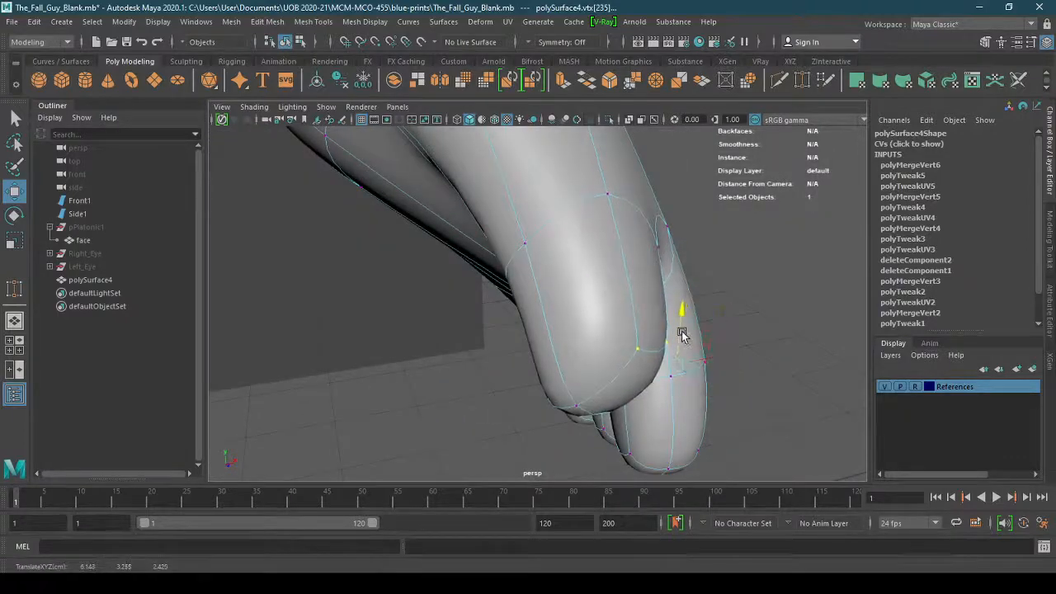
left_click_drag(723, 370, 665, 340, "alt")
left_click_drag(594, 280, 636, 360)
left_click(766, 328)
right_click_drag(636, 360, 466, 372, "alt")
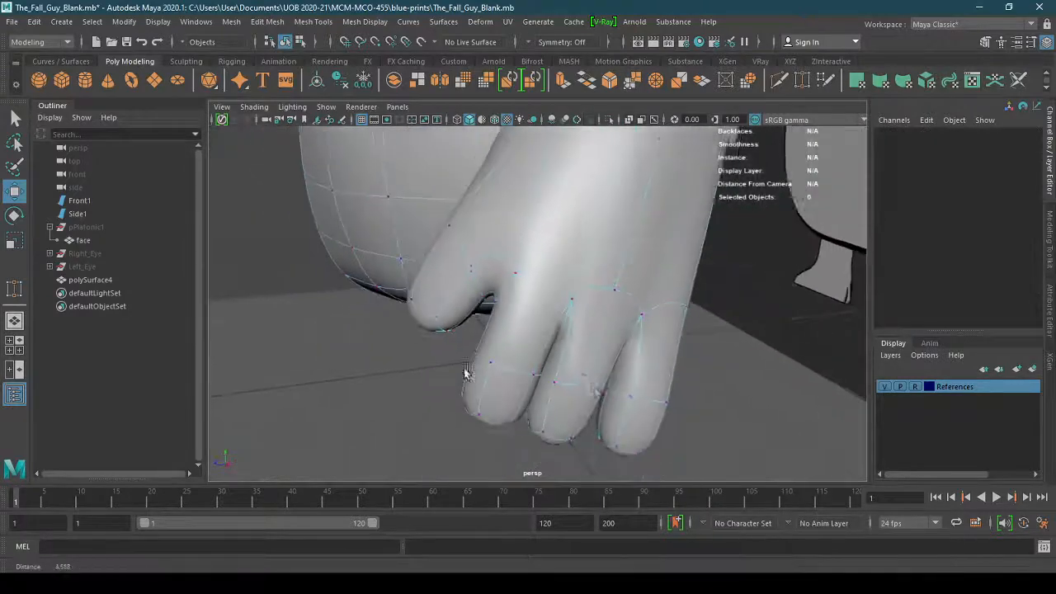
In face mode, select all faces of the middle finger and shift it sideways to even the gaps between the fingers
left_click_drag(465, 373, 573, 349, "alt")
right_click_drag(573, 234, 584, 287)
left_click(575, 330)
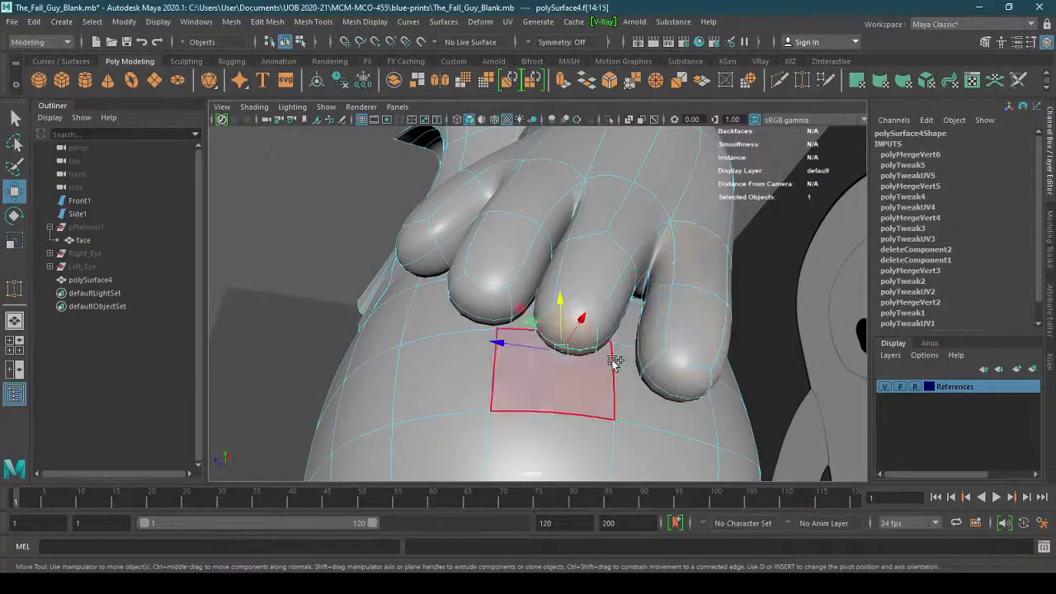
left_click_drag(614, 362, 571, 361, "alt")
key("shift+period")
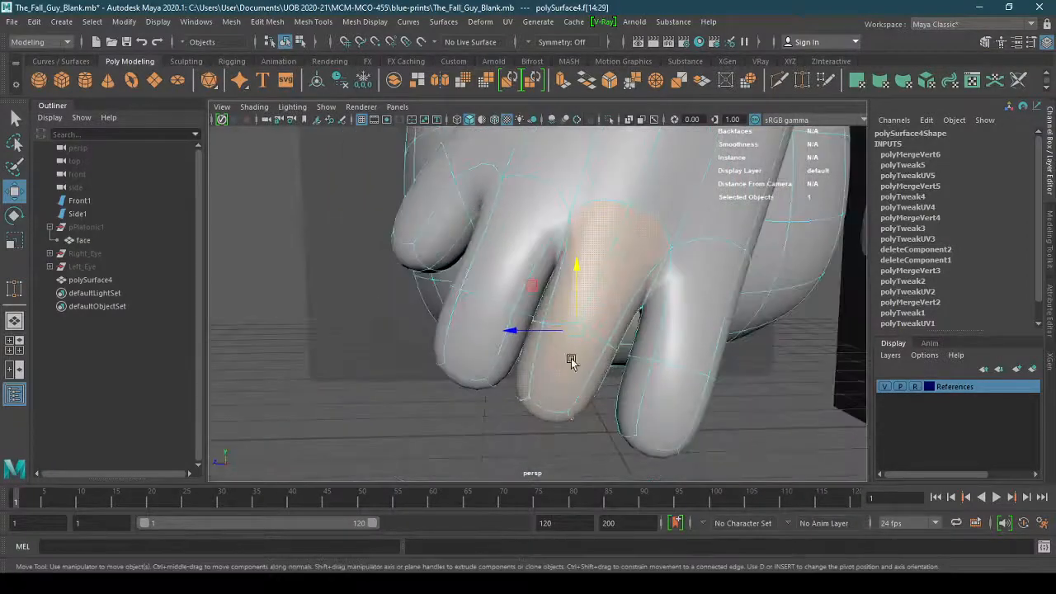
left_click_drag(519, 333, 530, 334)
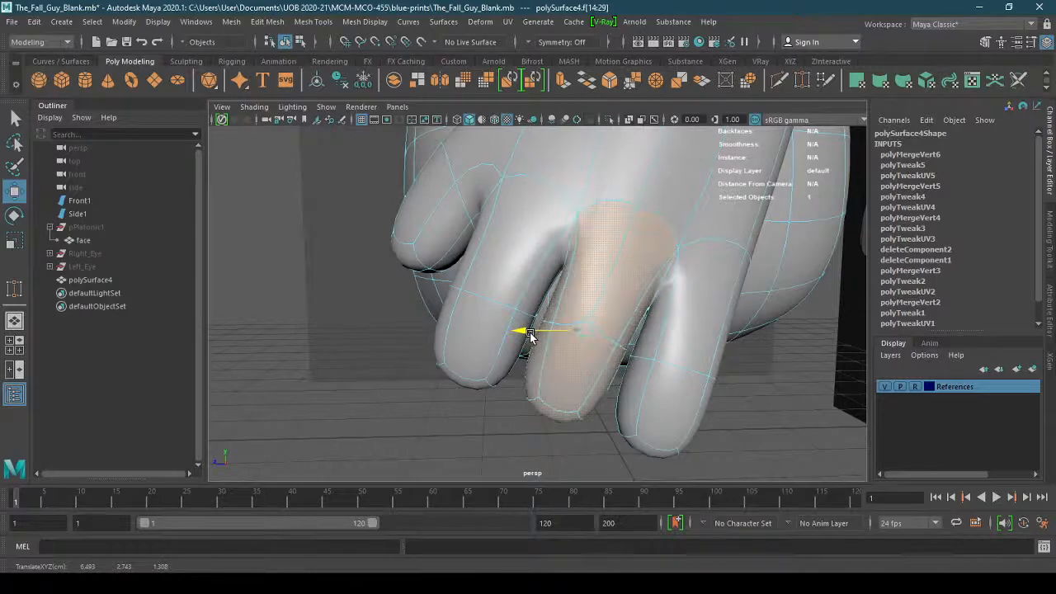
Return the body mesh to object mode, deselect it and check the smoothed hand and finger spacing
left_click(784, 434)
left_click_drag(777, 415, 569, 376, "alt")
middle_click_drag(569, 363, 591, 410, "alt")
left_click_drag(590, 410, 540, 405, "alt")
right_click_drag(551, 237, 614, 234)
left_click(690, 371)
mouse_move(690, 371)
left_mouse_down("alt")
mouse_move(648, 372)
mouse_move(702, 388)
mouse_move(667, 366)
mouse_move(646, 372)
mouse_move(685, 378)
left_mouse_up("alt")
left_click_drag(509, 363, 596, 422, "alt")
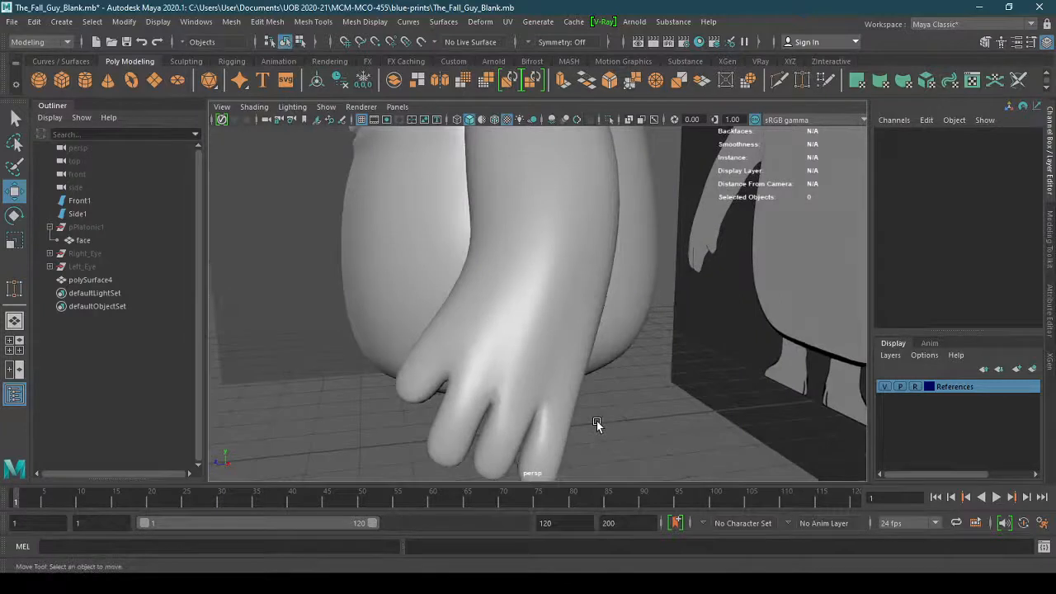
Select the body mesh and even out the wrist and back of the hand with the sculpting Smooth tool
left_click(494, 281)
left_click(185, 61)
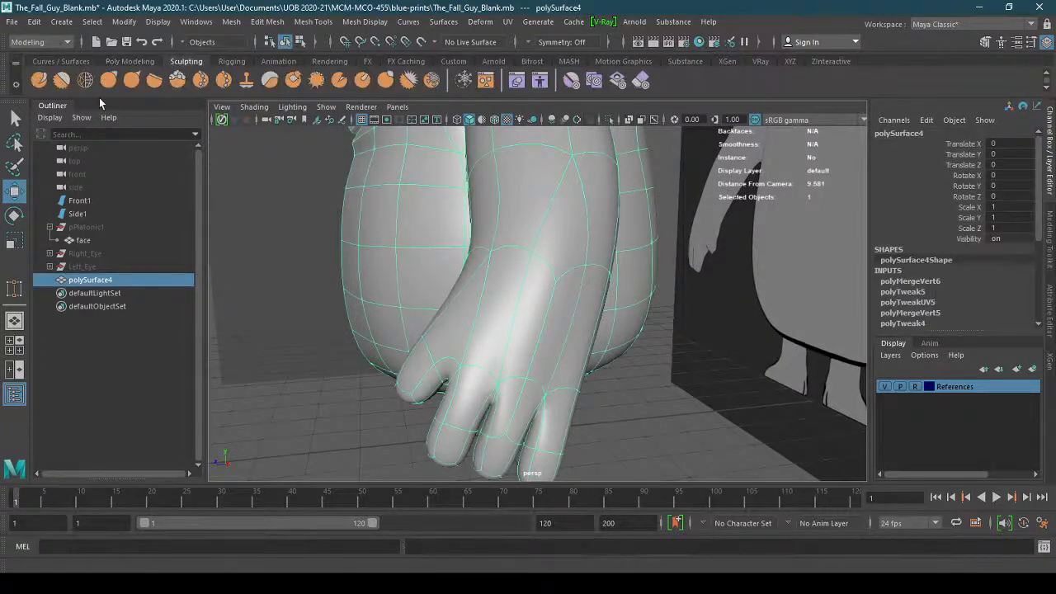
left_click(62, 79)
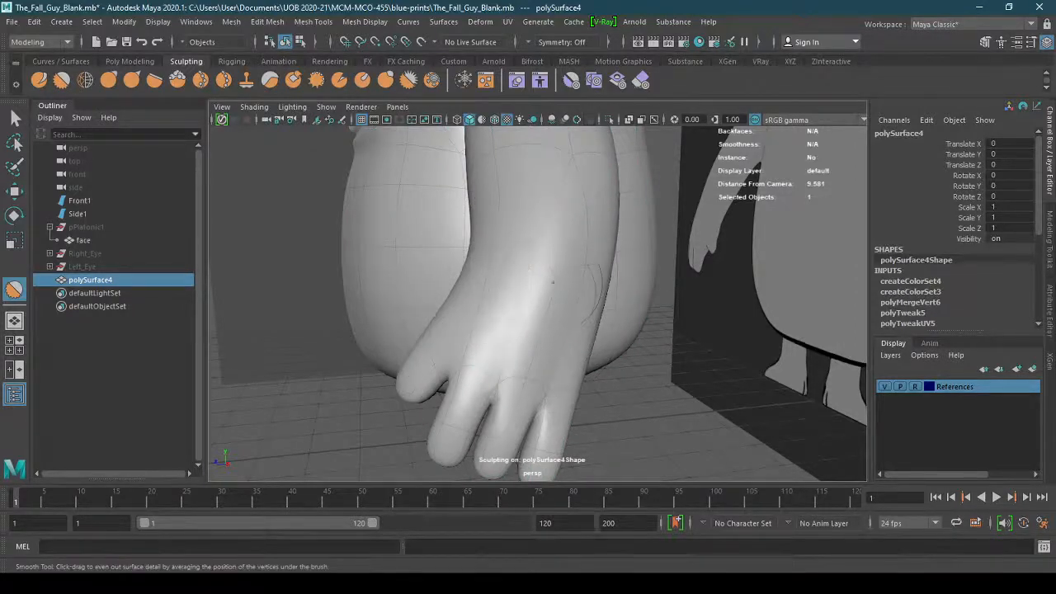
left_click_drag(532, 327, 546, 245)
mouse_move(650, 373)
left_mouse_down("alt")
mouse_move(605, 391)
mouse_move(565, 381)
left_mouse_up("alt")
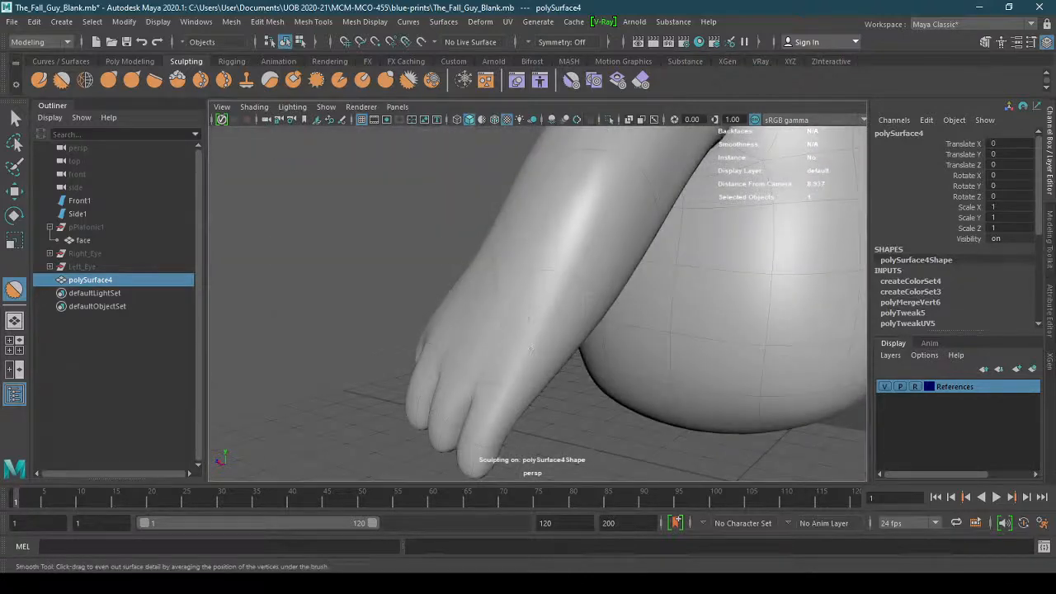
left_click_drag(563, 284, 619, 372, "alt")
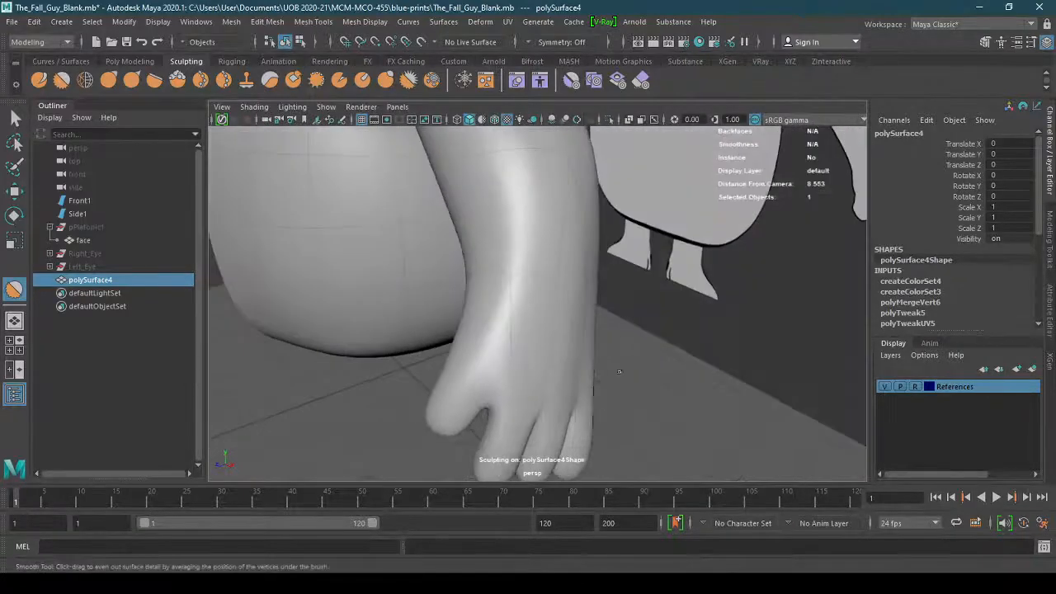
left_click_drag(549, 314, 526, 270)
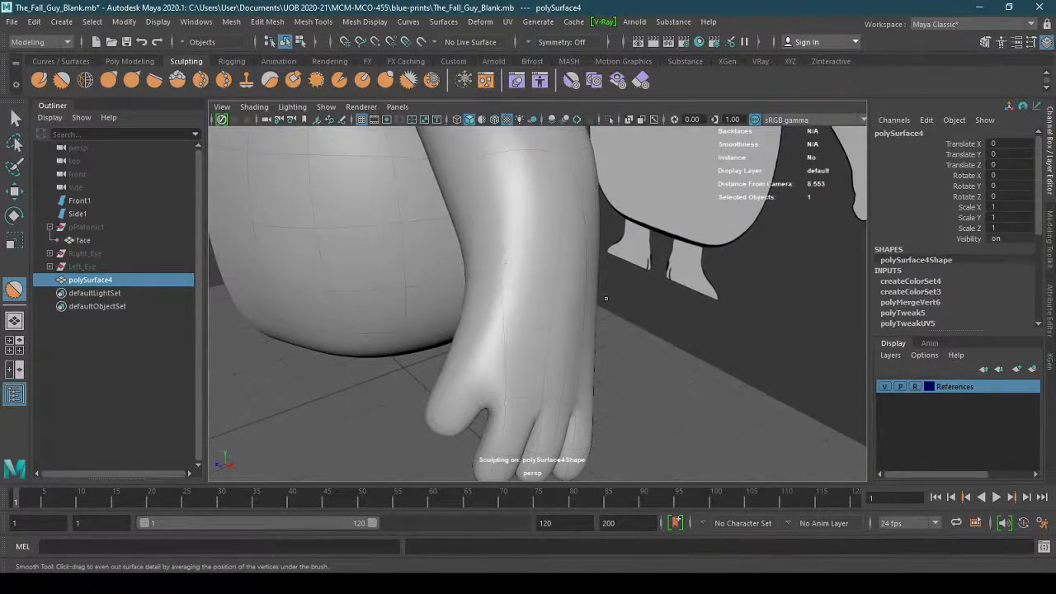
left_click_drag(605, 298, 548, 245, "alt")
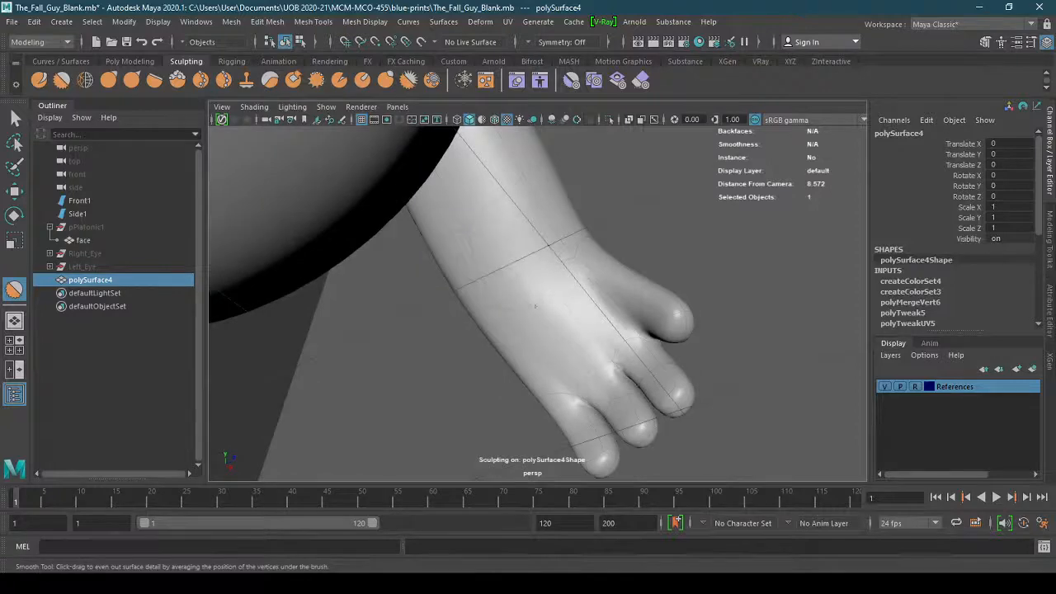
left_click_drag(562, 282, 519, 281, "alt")
left_click_drag(557, 165, 617, 276, "alt")
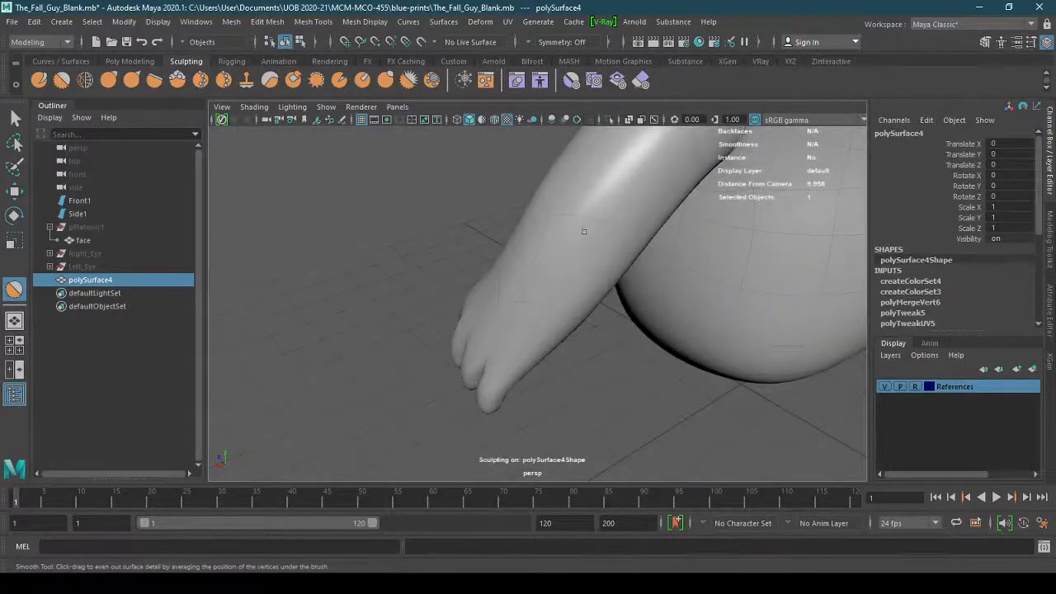
left_click_drag(583, 231, 456, 369, "alt")
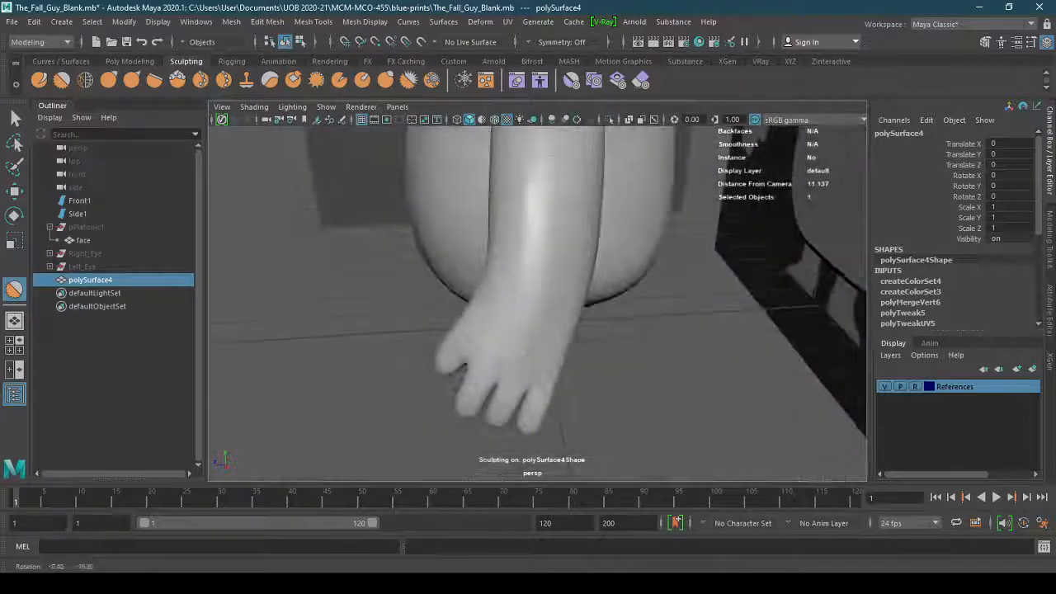
Leave the sculpting brush and examine the wrist and hand, both with and without the body mesh selected
key("q")
left_click(662, 381)
mouse_move(605, 394)
left_mouse_down("alt")
mouse_move(659, 377)
mouse_move(636, 384)
mouse_move(647, 379)
left_mouse_up("alt")
left_click(558, 348)
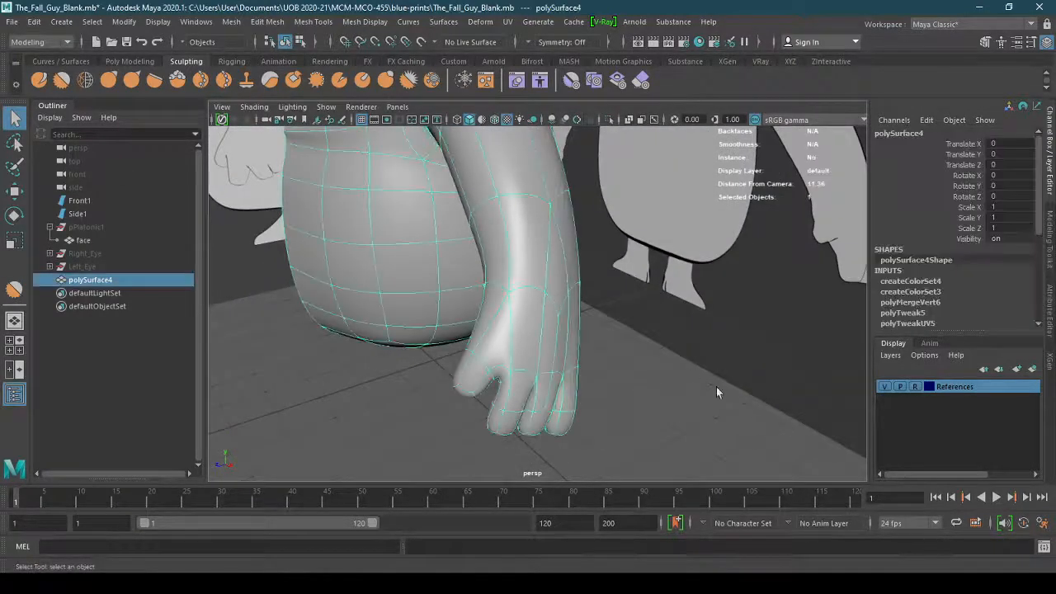
left_click(62, 79)
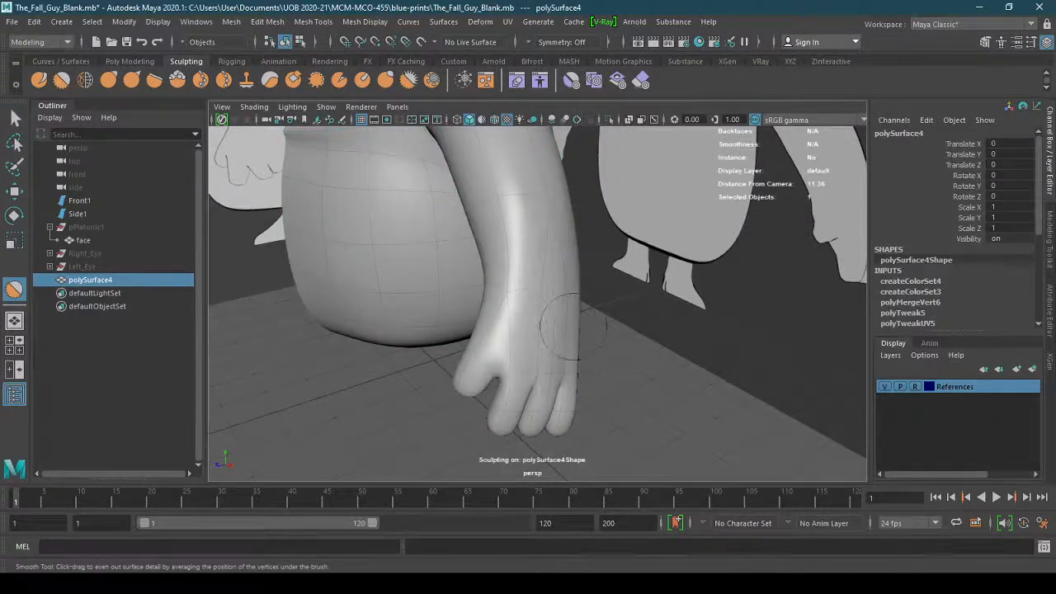
left_click(15, 118)
left_click(637, 350)
left_click_drag(637, 383, 533, 371, "alt")
left_click(559, 358)
scroll(544, 358, "up", 5)
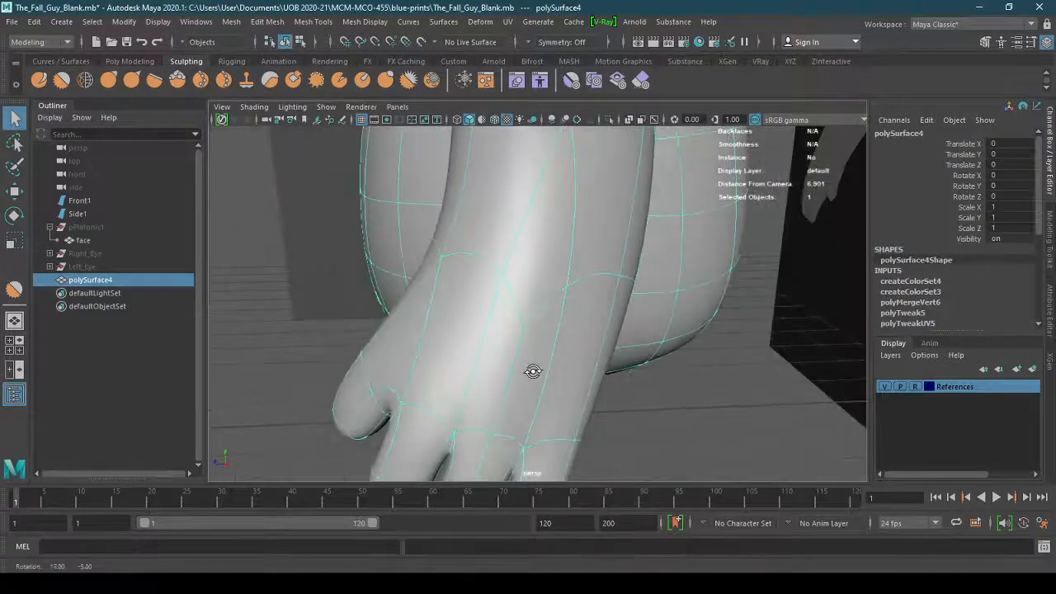
In vertex mode, spread two vertices on the back of the wrist sideways, moving them away from each other
right_click_drag(558, 256, 519, 248)
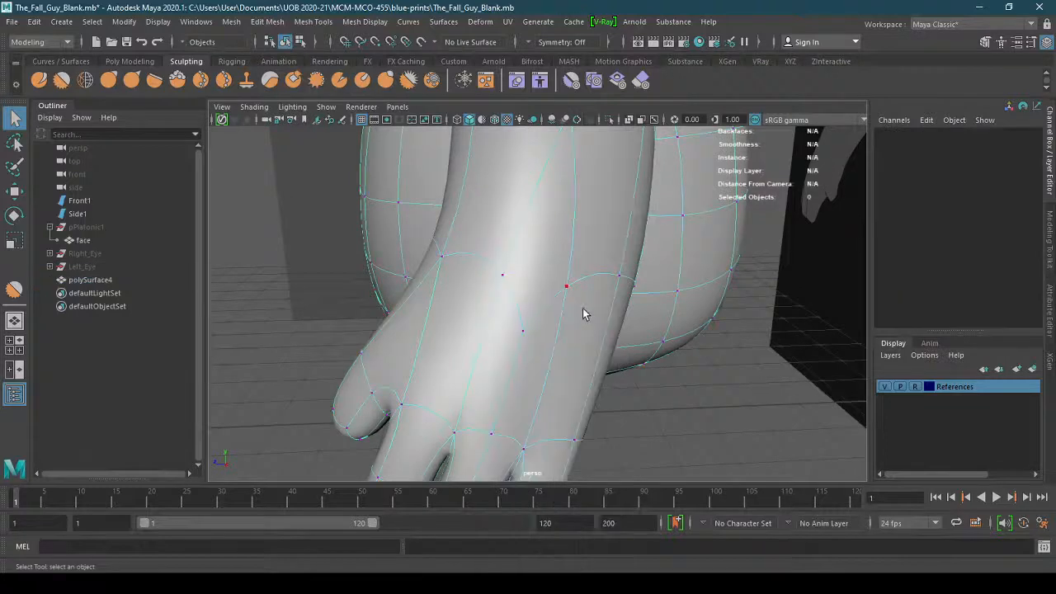
left_click(567, 293)
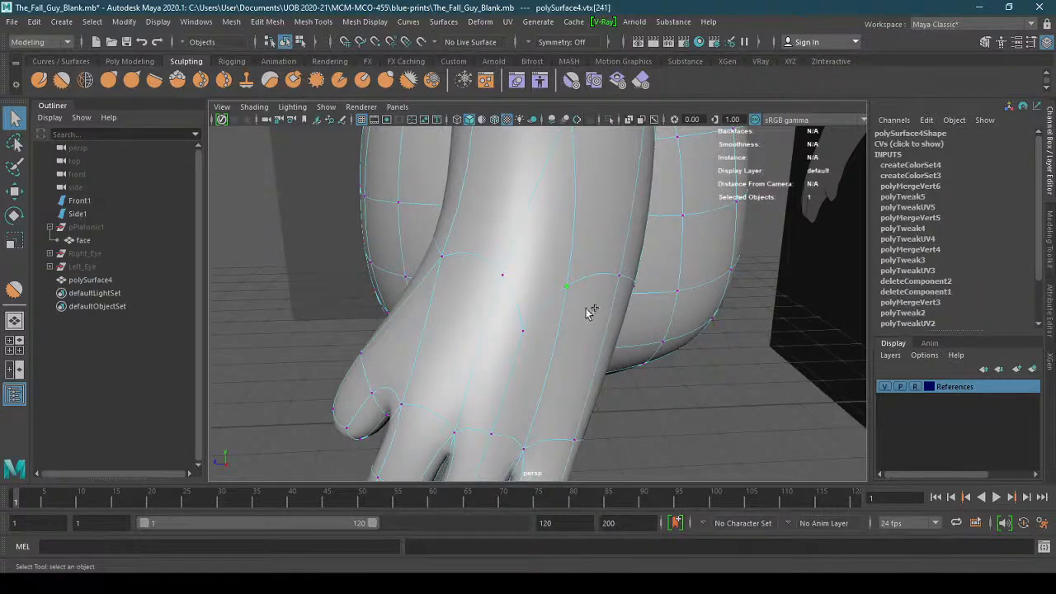
key("w")
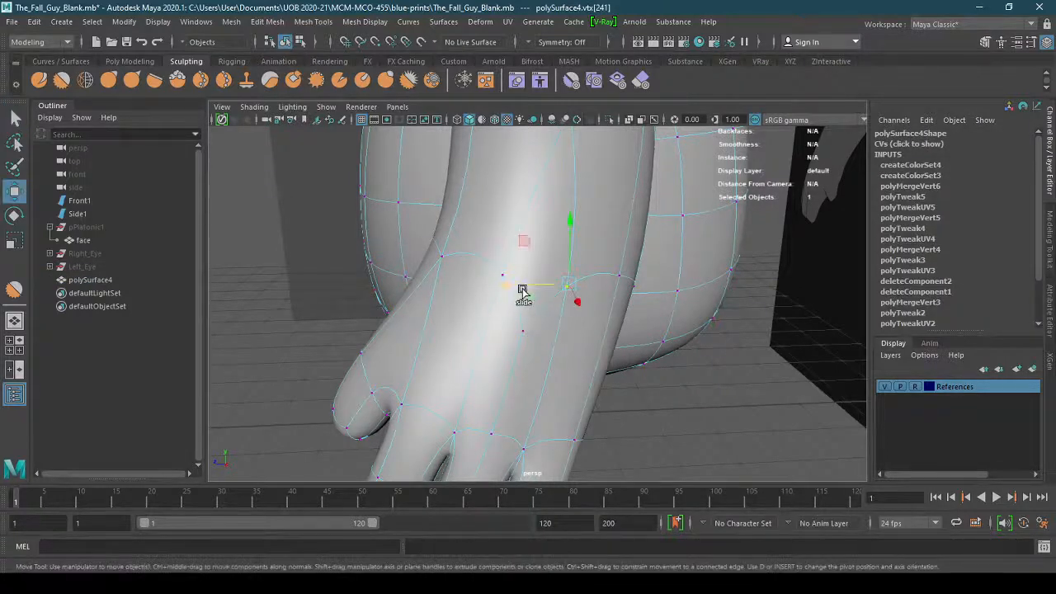
left_click_drag(522, 291, 587, 287)
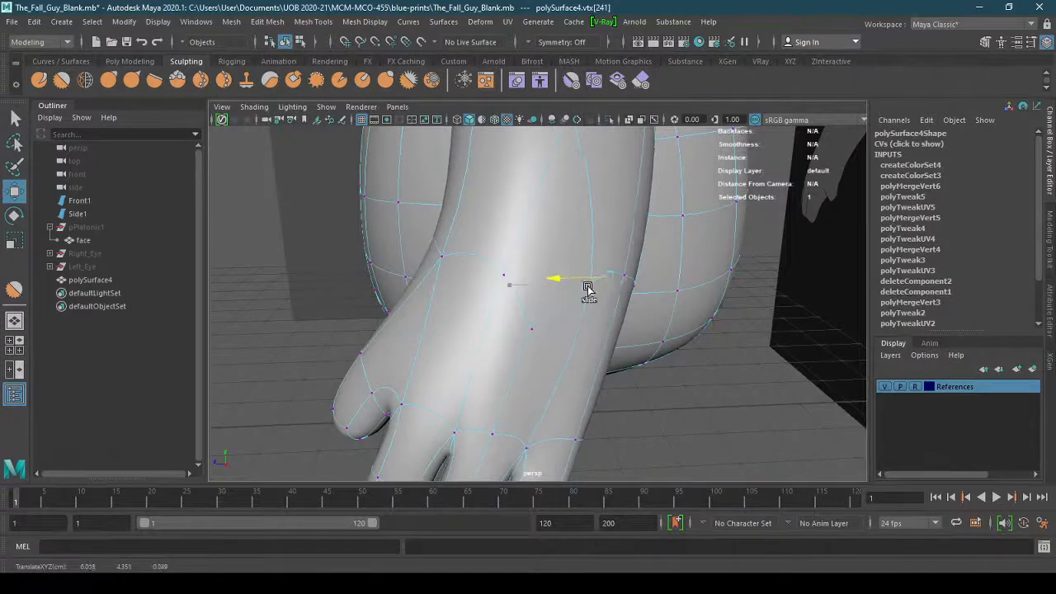
left_click(506, 288)
left_click_drag(452, 280, 395, 280)
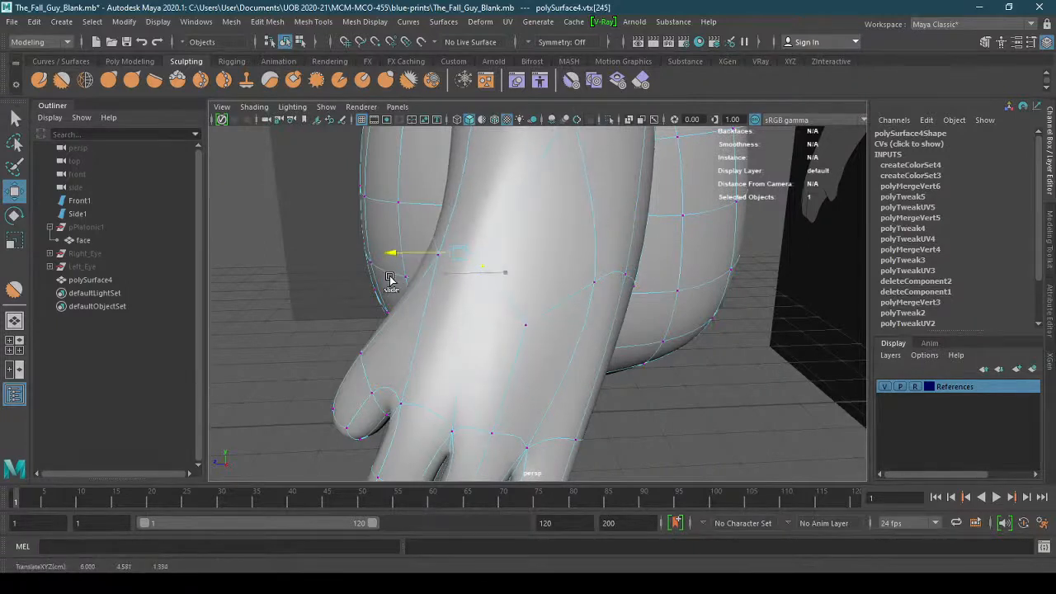
Check the wrist and hand from several angles in object mode, then return the body mesh to vertex mode
left_click_drag(681, 428, 668, 400, "alt")
right_click_drag(668, 399, 434, 396, "alt")
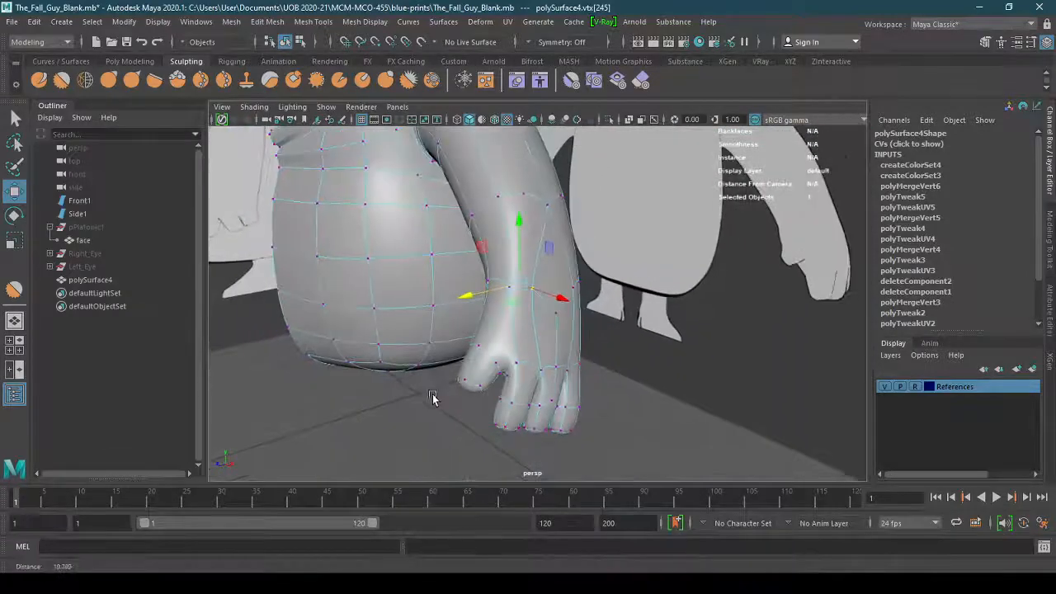
right_click_drag(545, 332, 599, 352)
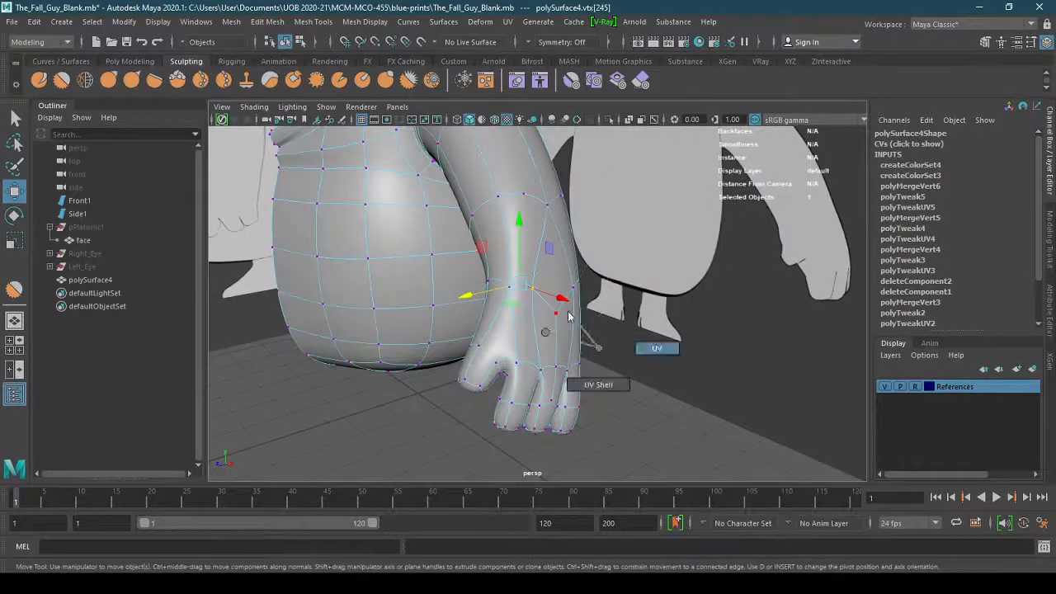
right_click_drag(566, 306, 598, 383)
right_click_drag(542, 321, 606, 214)
left_click(624, 409)
left_click(558, 352)
left_click(630, 402)
left_click_drag(545, 390, 635, 381, "alt")
left_click(549, 325)
left_click_drag(549, 327, 587, 334, "alt")
right_click_drag(585, 234, 509, 234)
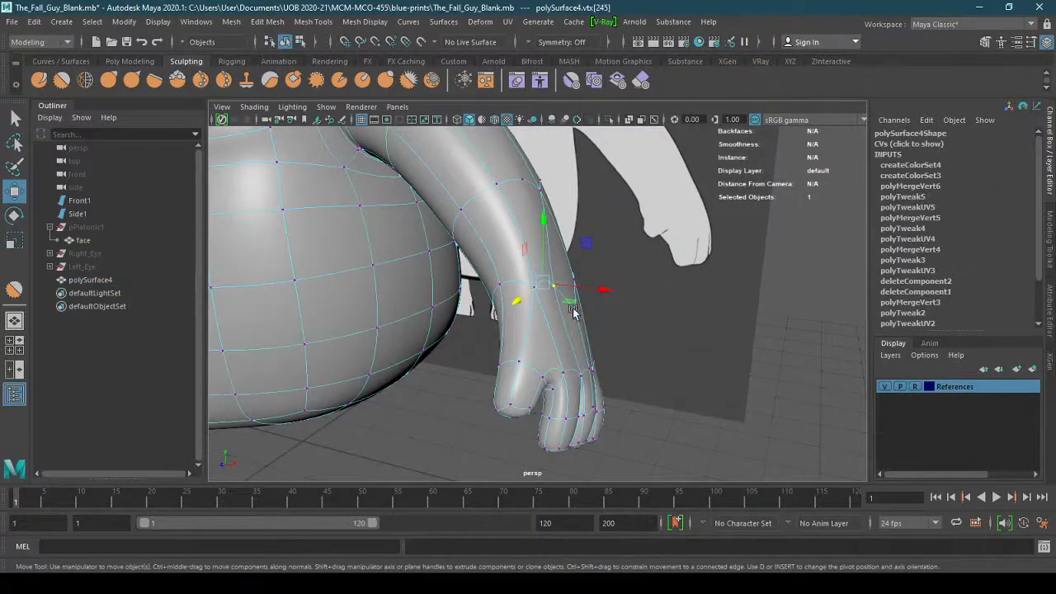
left_click(572, 310)
left_click_drag(607, 319, 620, 320)
key("ctrl+z")
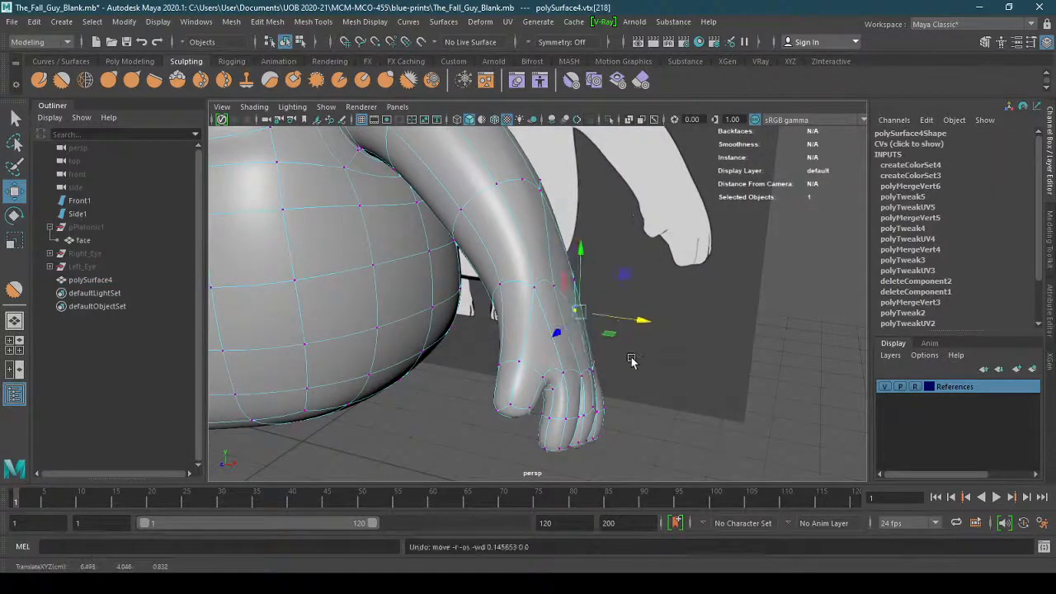
Select the two vertices across the back of the wrist and pull them slightly outward along X
left_click_drag(636, 369, 588, 408, "alt")
left_click(526, 322)
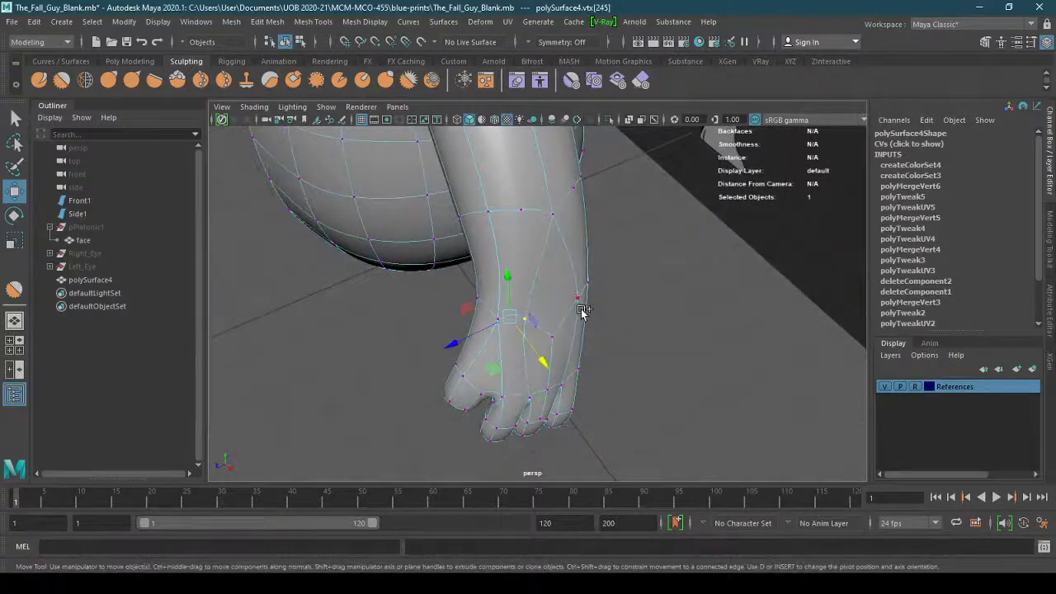
left_click_drag(588, 350, 604, 364)
left_click_drag(607, 371, 686, 354, "alt")
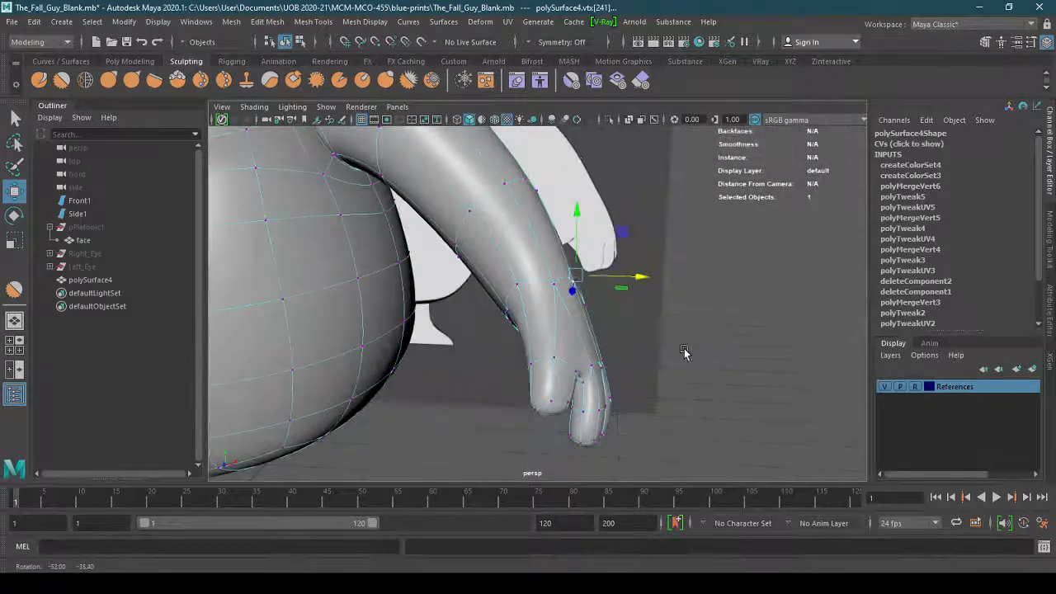
left_click_drag(639, 280, 642, 278)
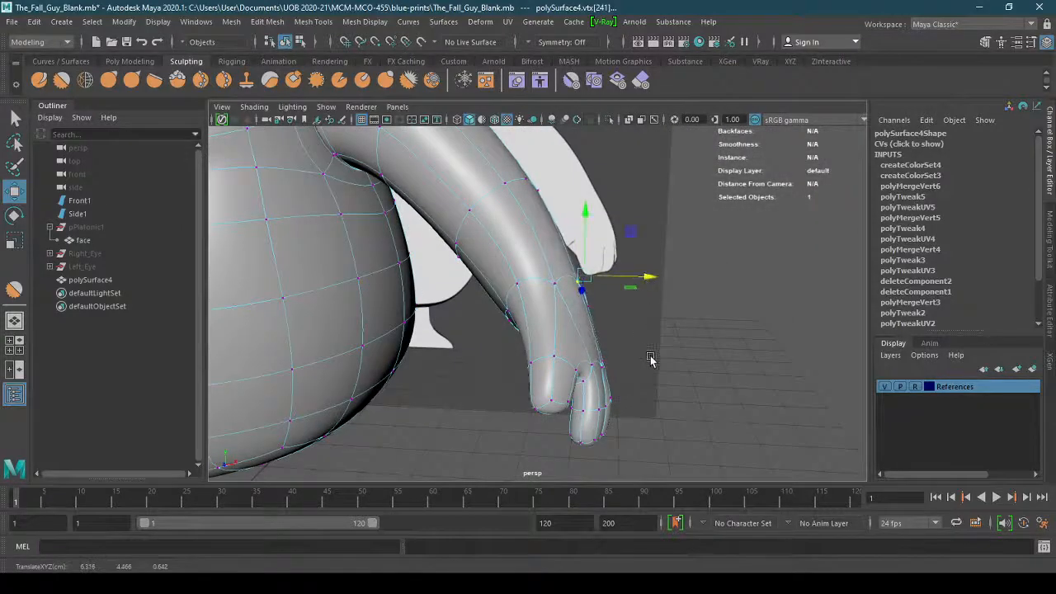
Return the body mesh to object mode, deselect it and examine the hand and wrist from both sides
left_click_drag(650, 358, 649, 330, "alt")
left_click_drag(647, 380, 570, 379, "alt")
right_click_drag(570, 234, 634, 215)
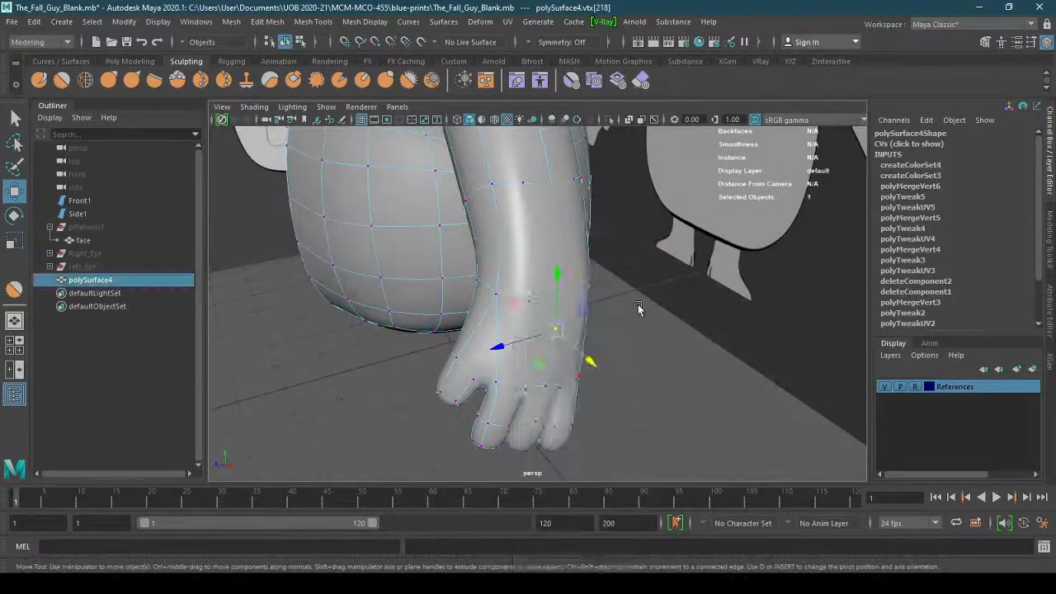
left_click(683, 408)
left_click_drag(683, 407, 552, 391, "alt")
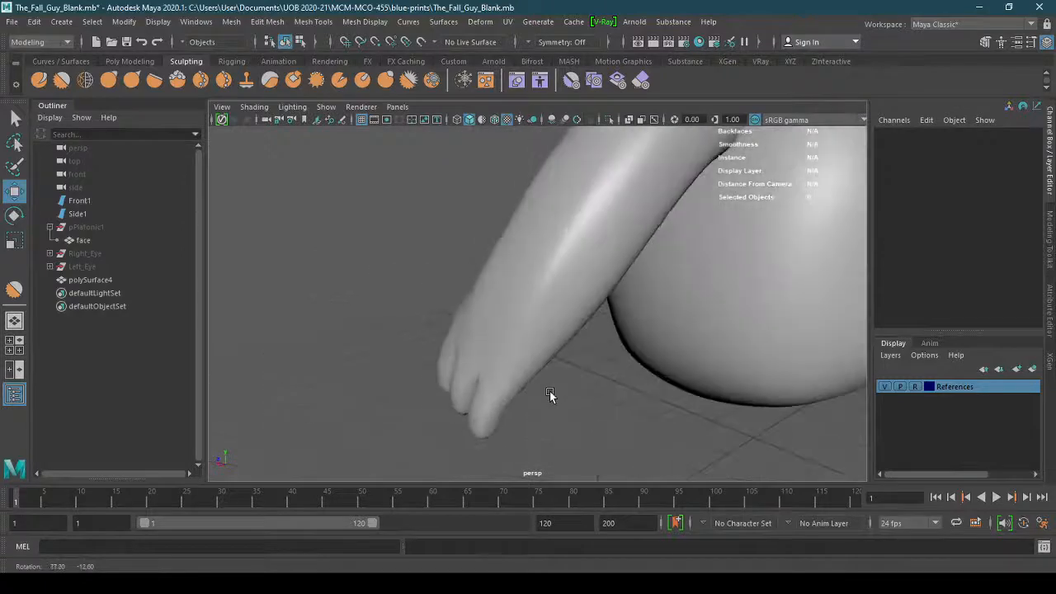
left_click(511, 364)
left_click_drag(557, 401, 601, 408, "alt")
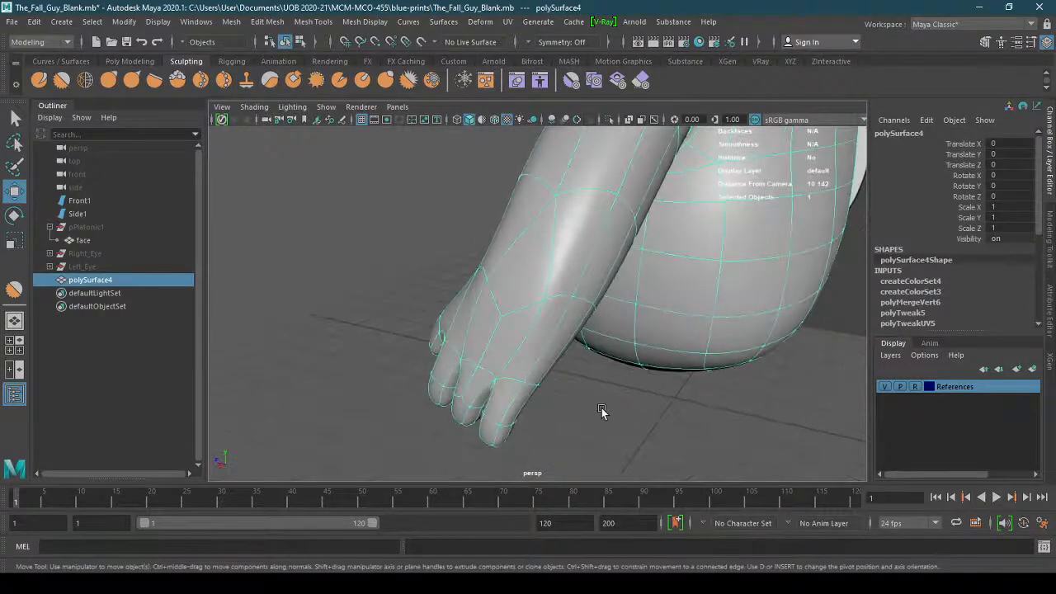
left_click(602, 407)
Select the body mesh and even out the wrist and forearm with the sculpting Smooth tool
left_click(518, 330)
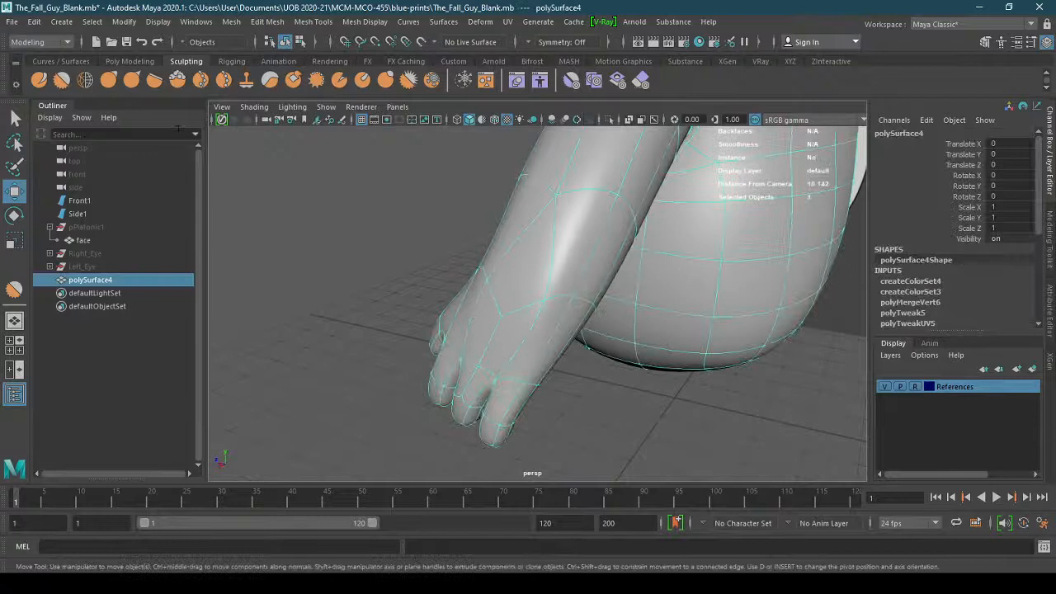
left_click(61, 80)
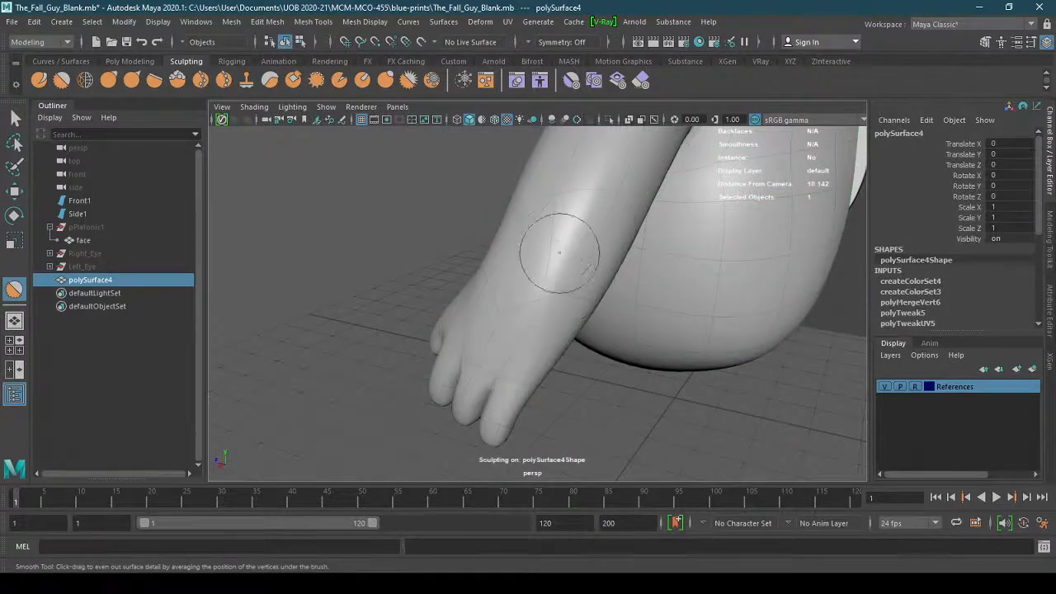
mouse_move(560, 254)
left_mouse_down("alt")
mouse_move(655, 394)
mouse_move(511, 252)
left_mouse_up("alt")
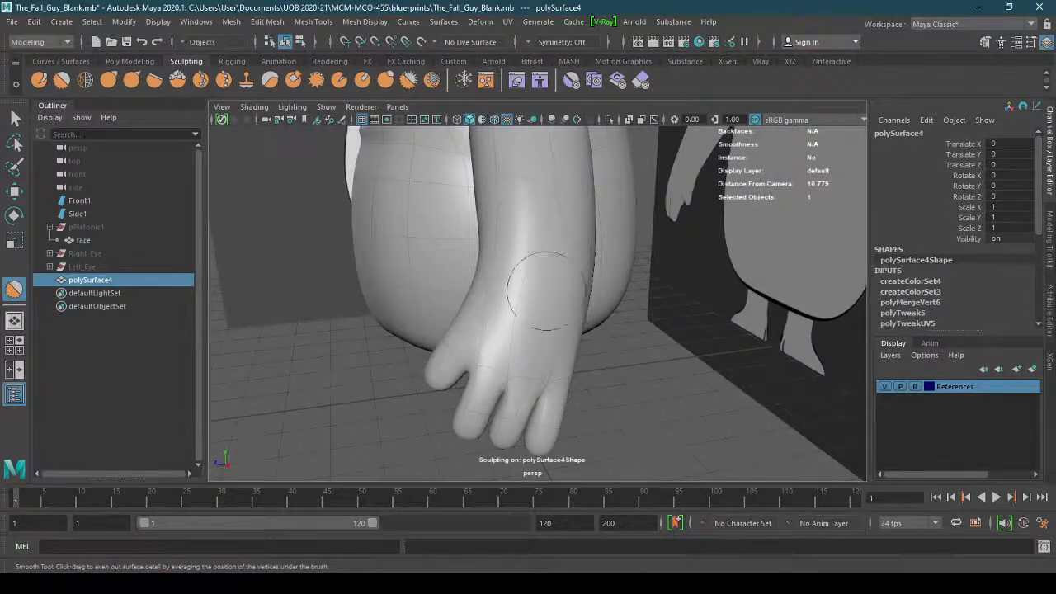
left_click_drag(545, 290, 564, 146, "alt")
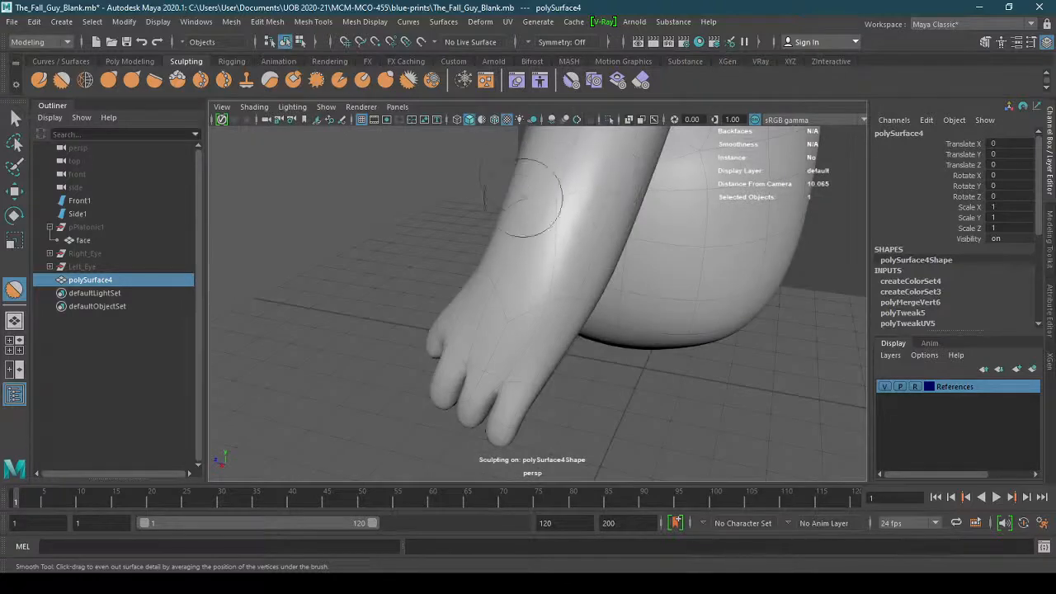
left_click_drag(525, 198, 632, 239, "alt")
left_click_drag(686, 361, 660, 355, "alt")
Leave the sculpting brush, deselect the body mesh and check the whole arm against the reference
left_click(15, 118)
left_click(602, 378)
left_click_drag(602, 377, 573, 393, "alt")
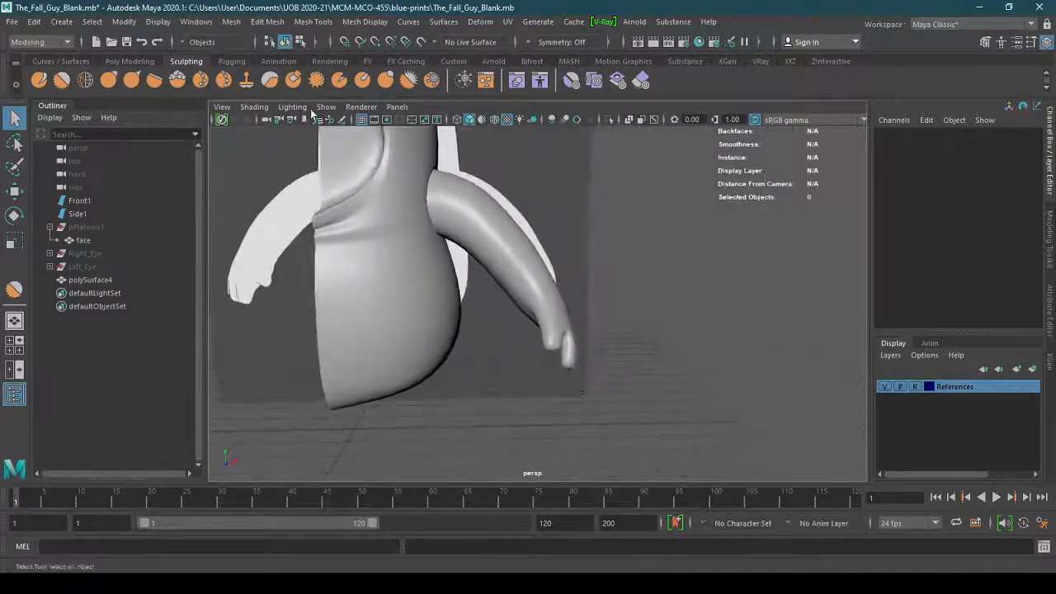
Switch to the orthographic front view, save the scene and frame the arm over the reference image
left_click(397, 107)
mouse_move(461, 146)
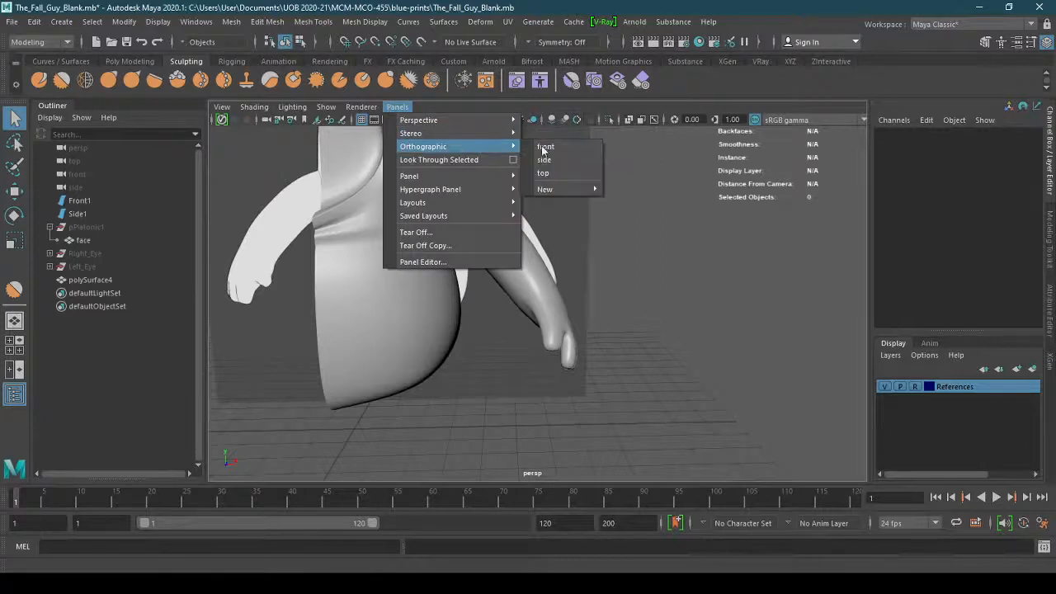
left_click(579, 147)
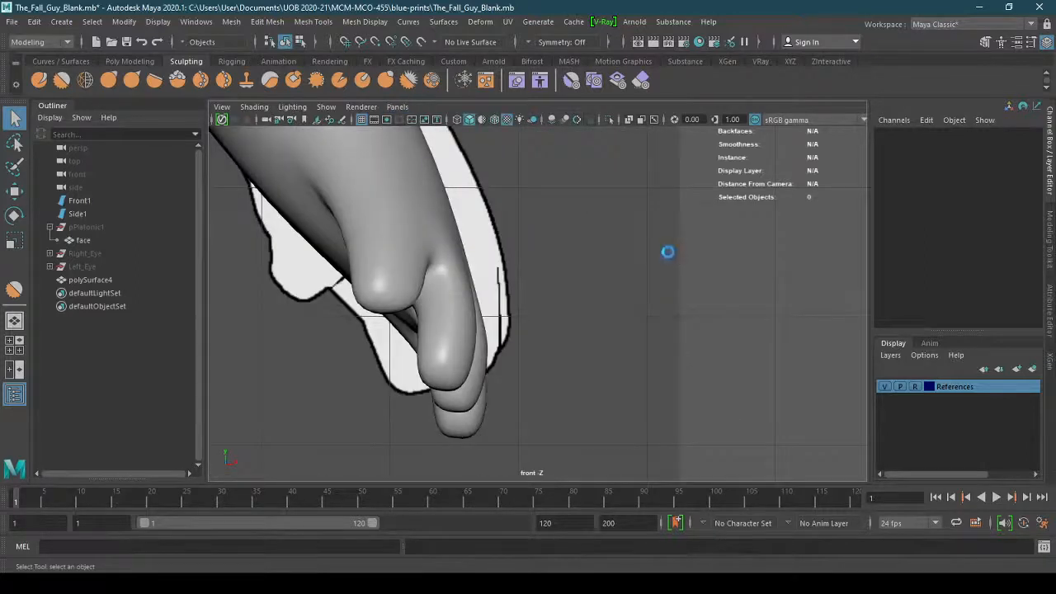
key("ctrl+s")
scroll(585, 264, "down", 9)
middle_click_drag(493, 259, 501, 330, "alt")
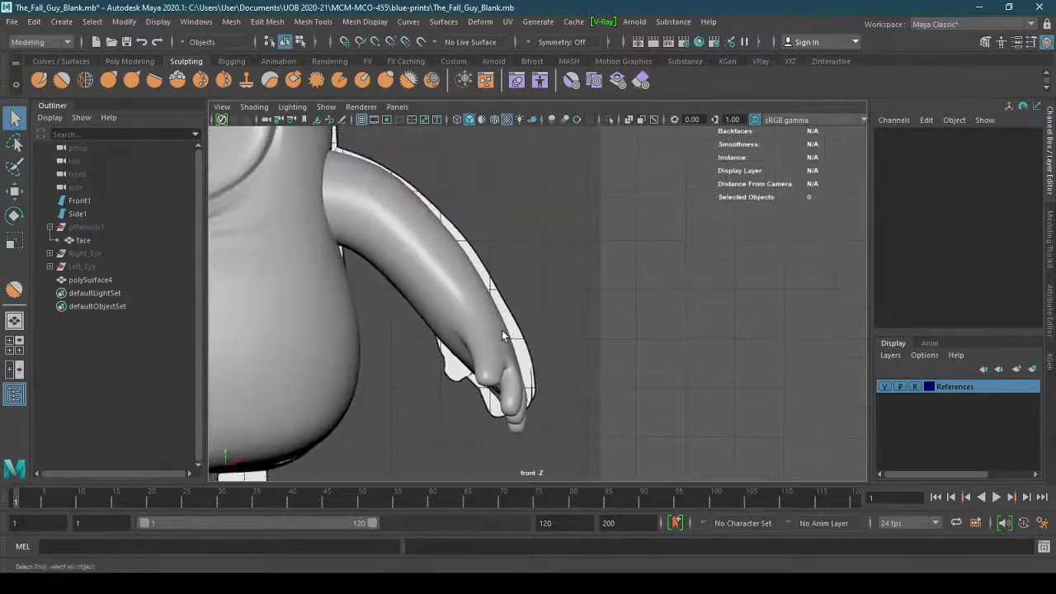
scroll(530, 306, "up", 1)
left_click(456, 263)
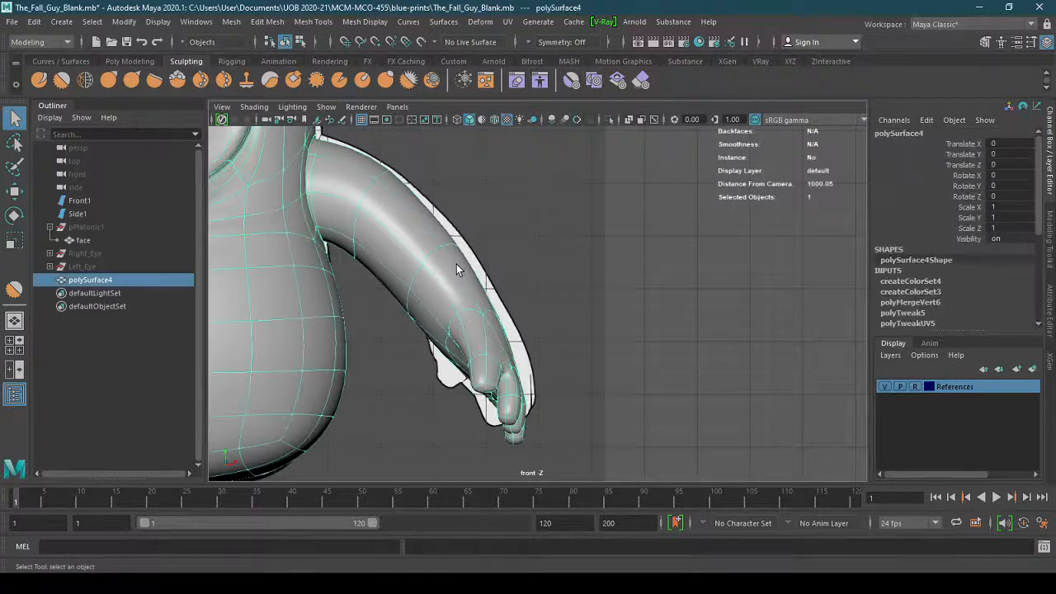
right_click_drag(444, 233, 444, 269)
right_click_drag(386, 235, 435, 202)
scroll(490, 237, "up", 2)
left_click(421, 247)
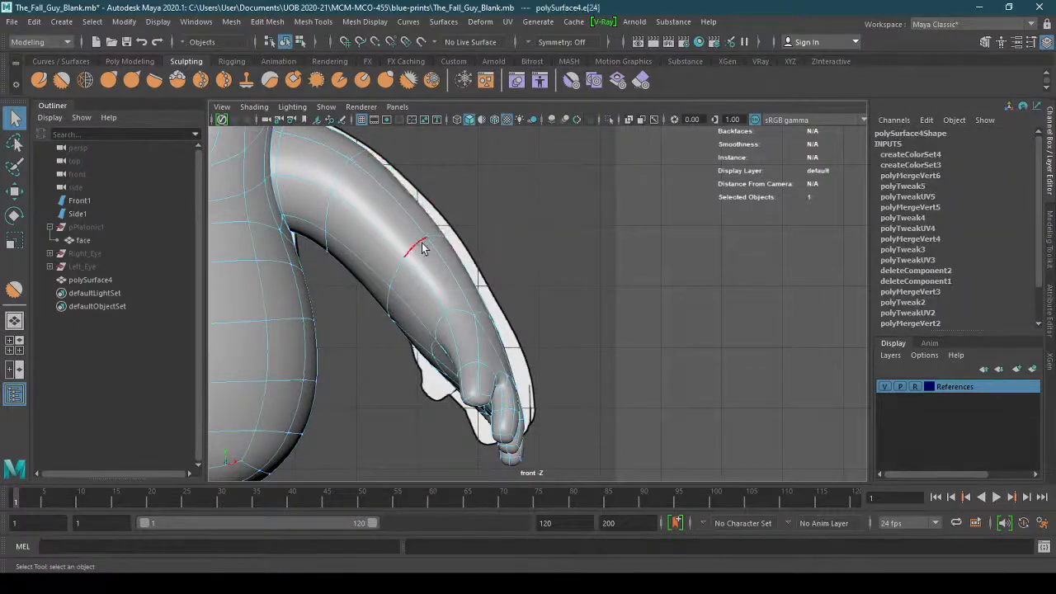
key("w")
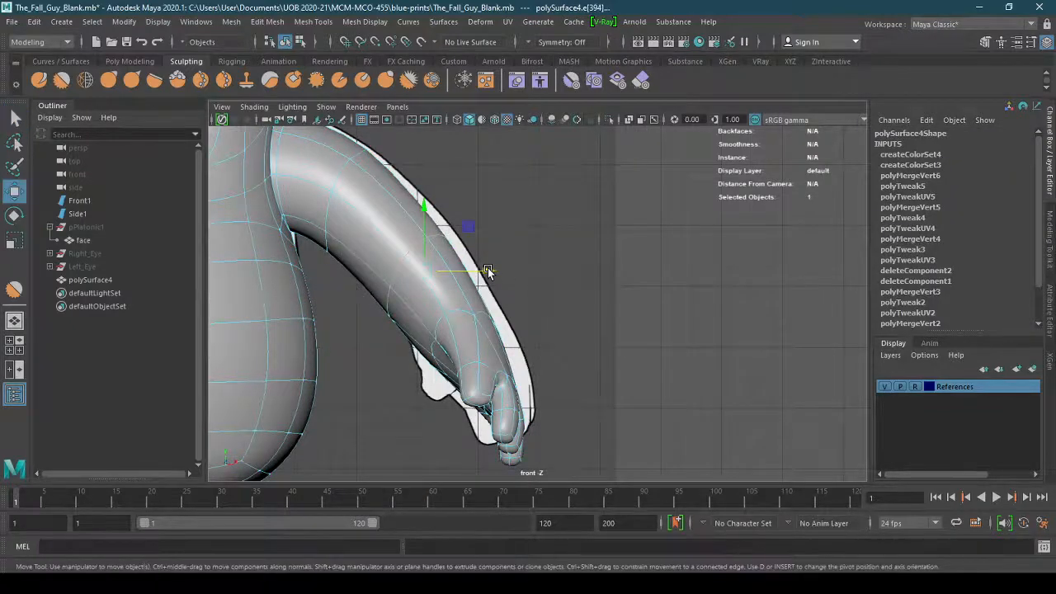
scroll(497, 278, "up", 3)
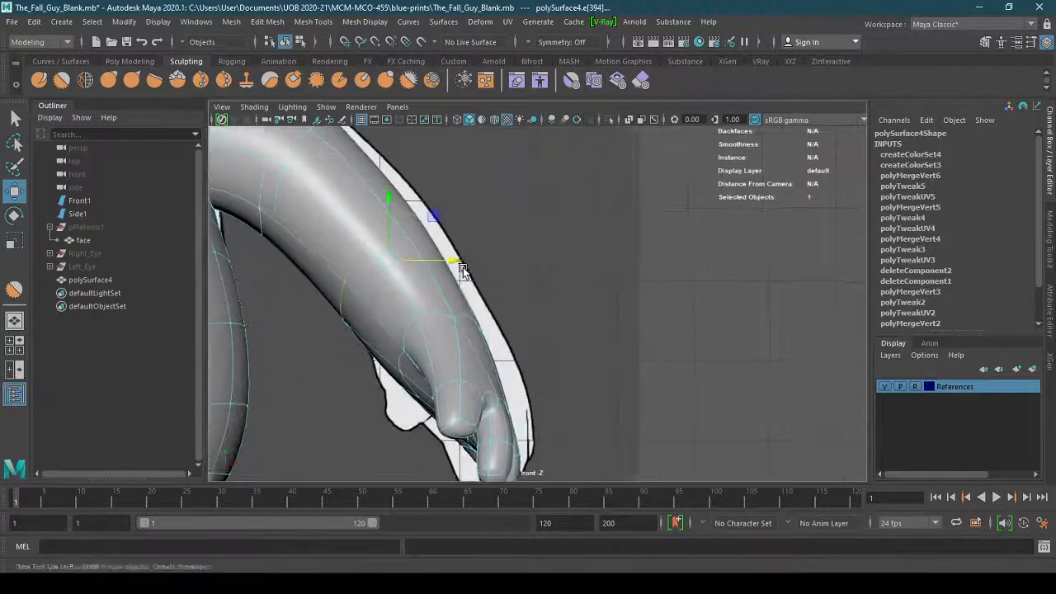
middle_click_drag(459, 269, 512, 275, "alt")
left_click_drag(494, 227, 498, 222)
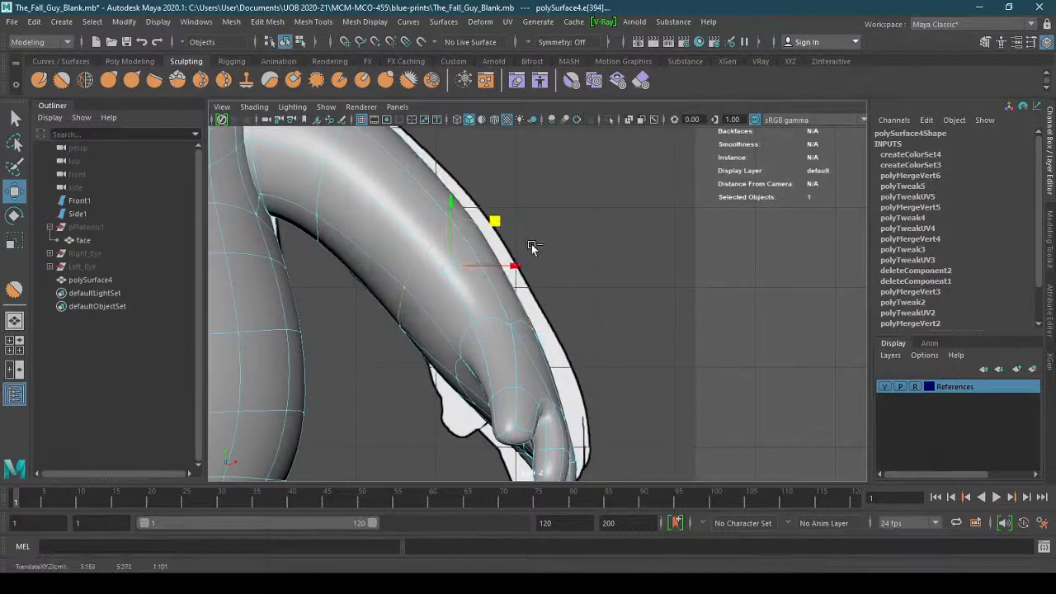
key("ctrl+z")
Put the body mesh in vertex mode and turn on X-Ray shading to see the reference through it
right_click_drag(508, 257, 490, 238)
left_click(254, 106)
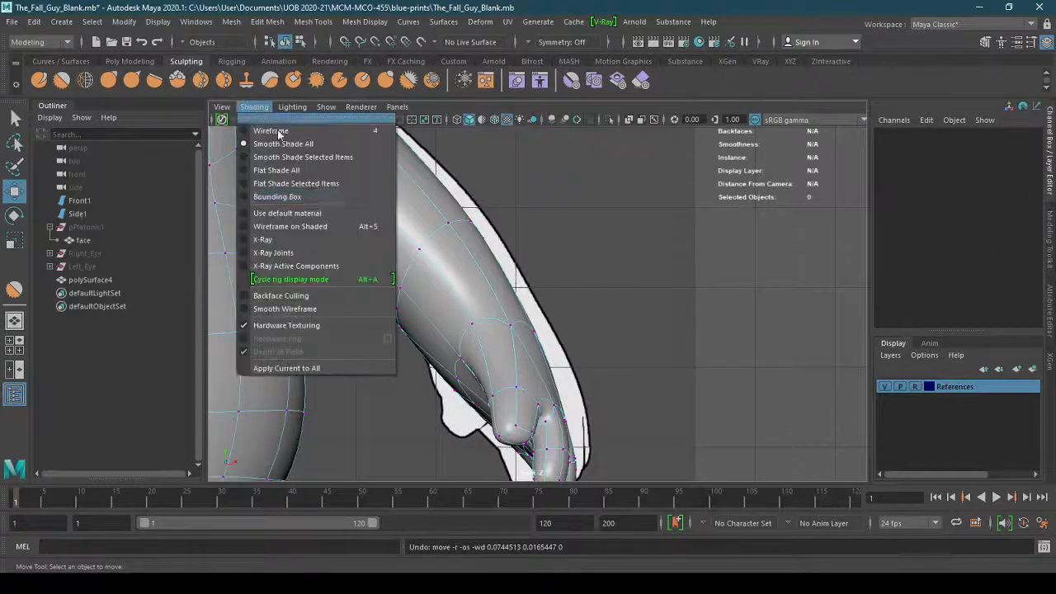
left_click(276, 236)
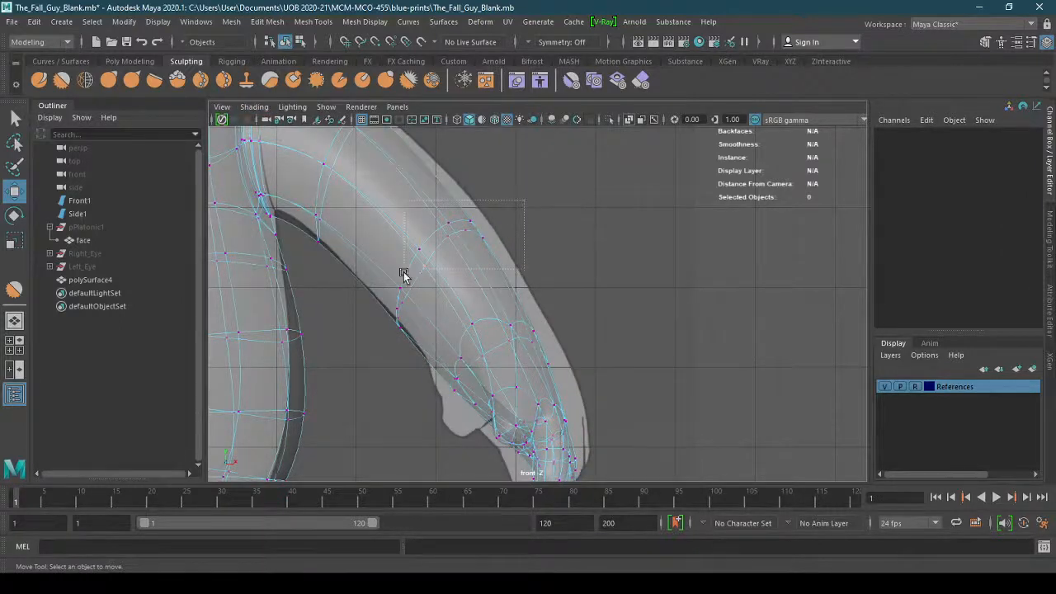
Select the outer vertices of the forearm ring and move them outward along X to the reference silhouette
left_click_drag(403, 274, 418, 259)
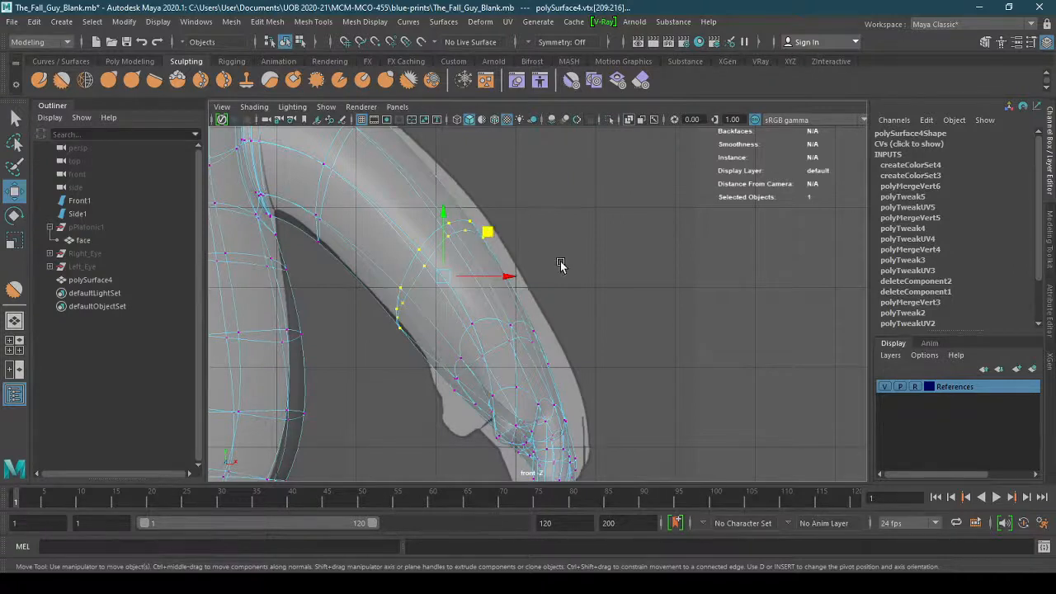
middle_click_drag(560, 264, 562, 317, "alt")
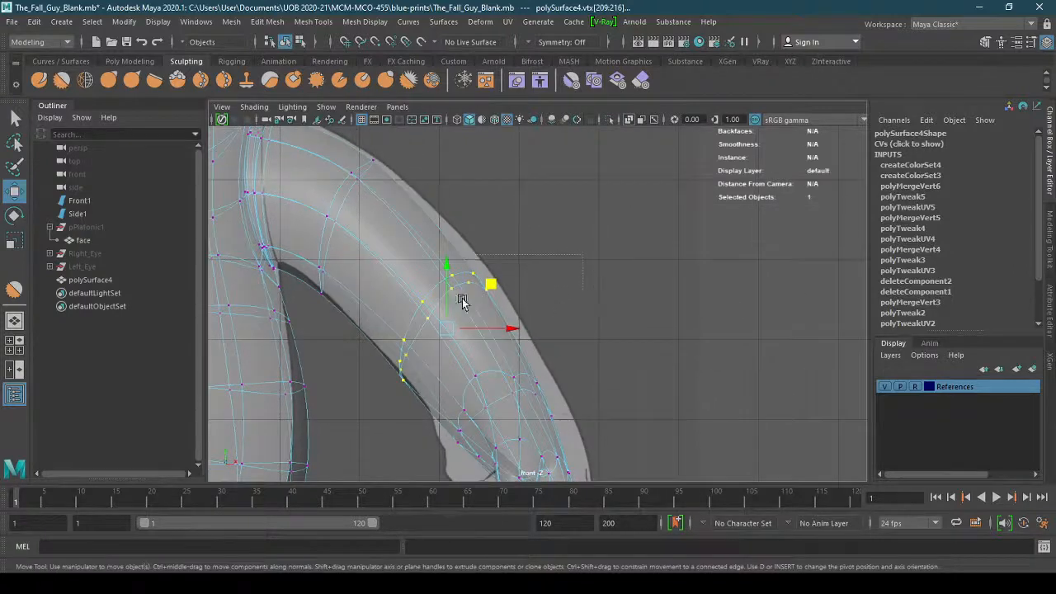
left_click_drag(462, 299, 444, 307)
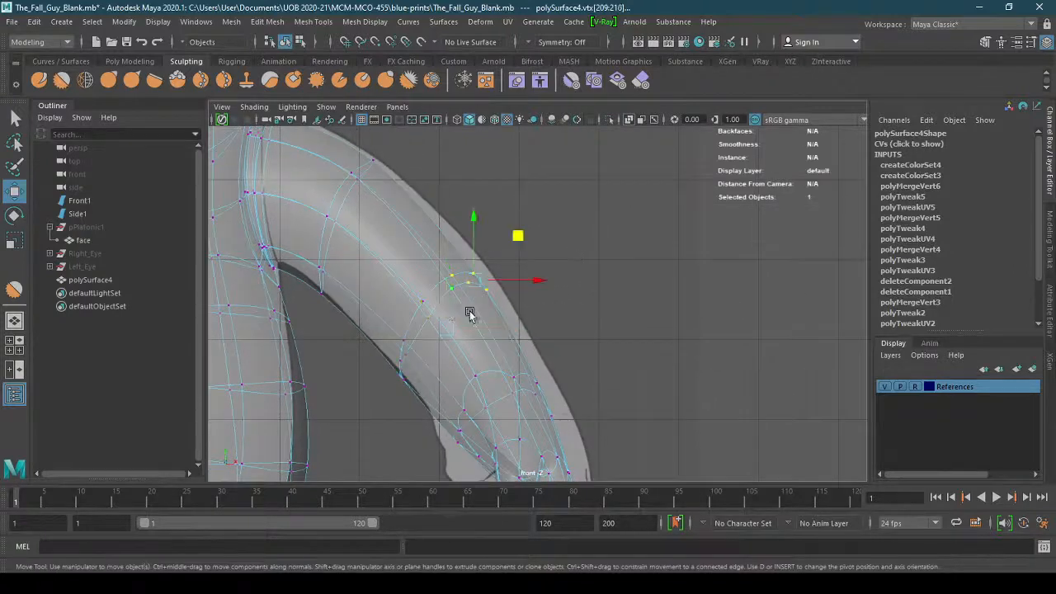
left_click_drag(517, 281, 536, 282)
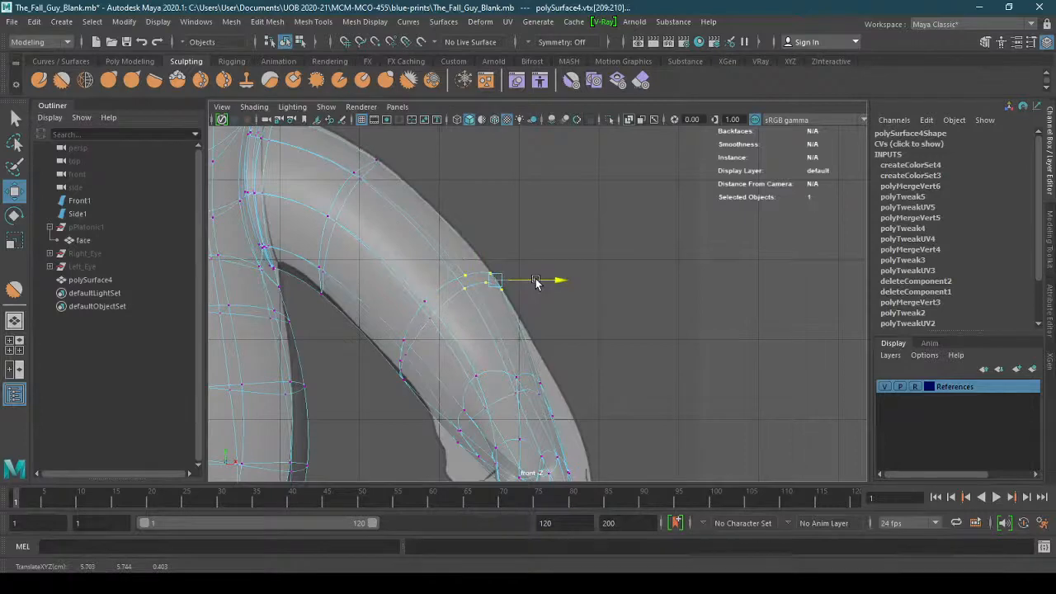
middle_click_drag(570, 306, 593, 256, "alt")
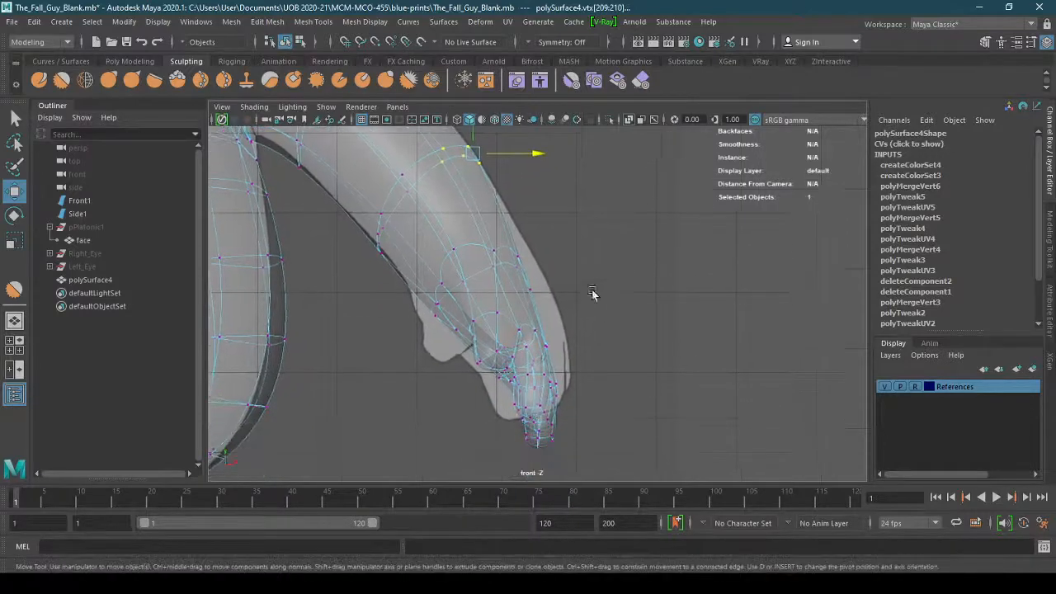
Select all the hand vertices from the wrist to the fingertips and turn off X-Ray shading
right_click_drag(612, 334, 486, 338, "alt")
middle_click_drag(548, 309, 540, 327, "alt")
left_click_drag(586, 420, 470, 283)
right_click_drag(633, 340, 722, 335, "alt")
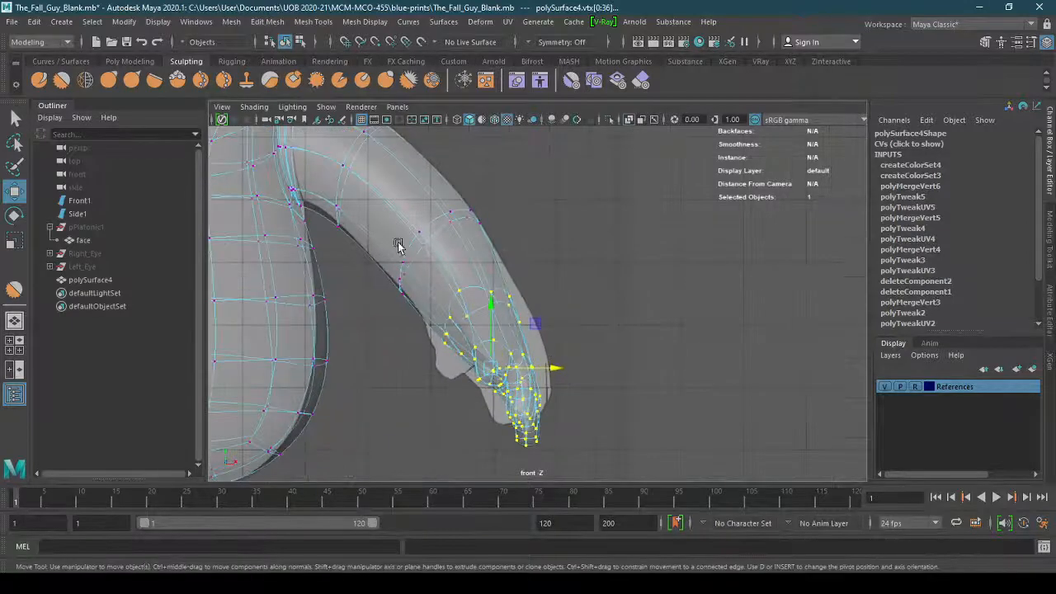
left_click(254, 107)
left_click(272, 237)
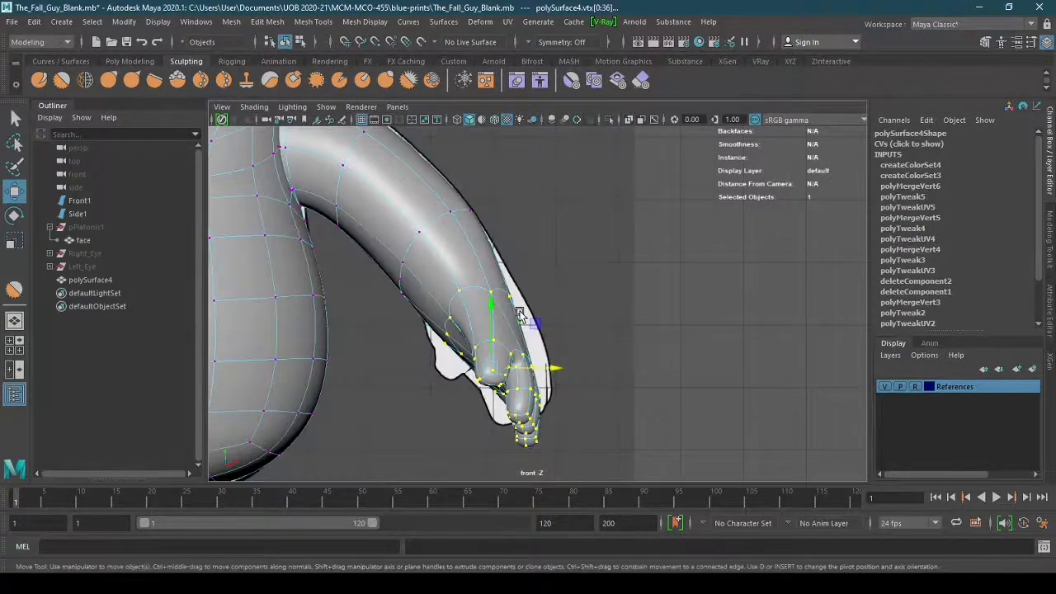
Rotate the selected hand vertices so the thumb and fingers face the same way as in the front reference
key("e")
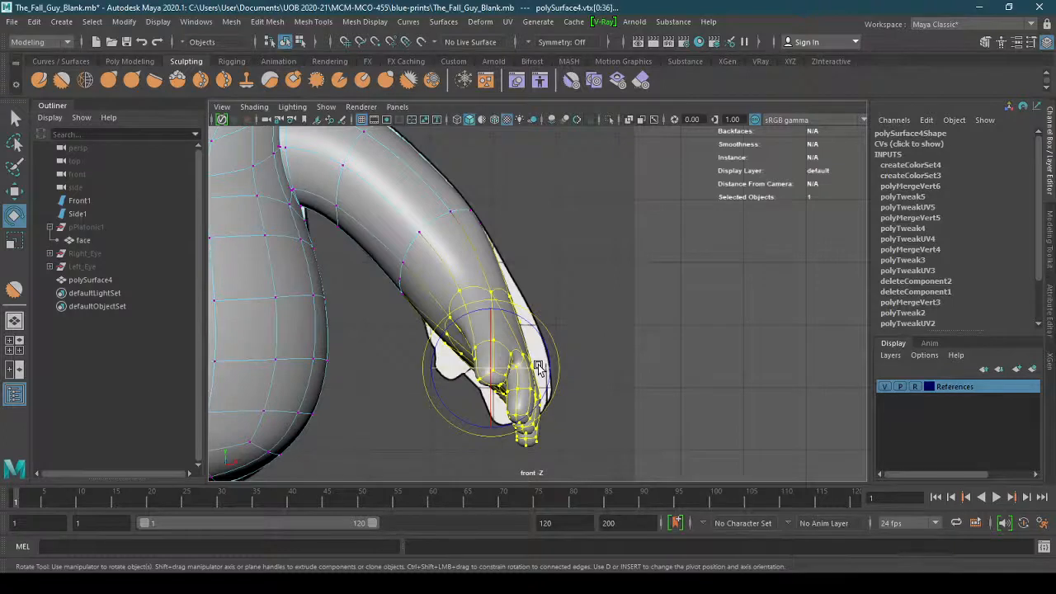
left_click_drag(481, 327, 537, 328)
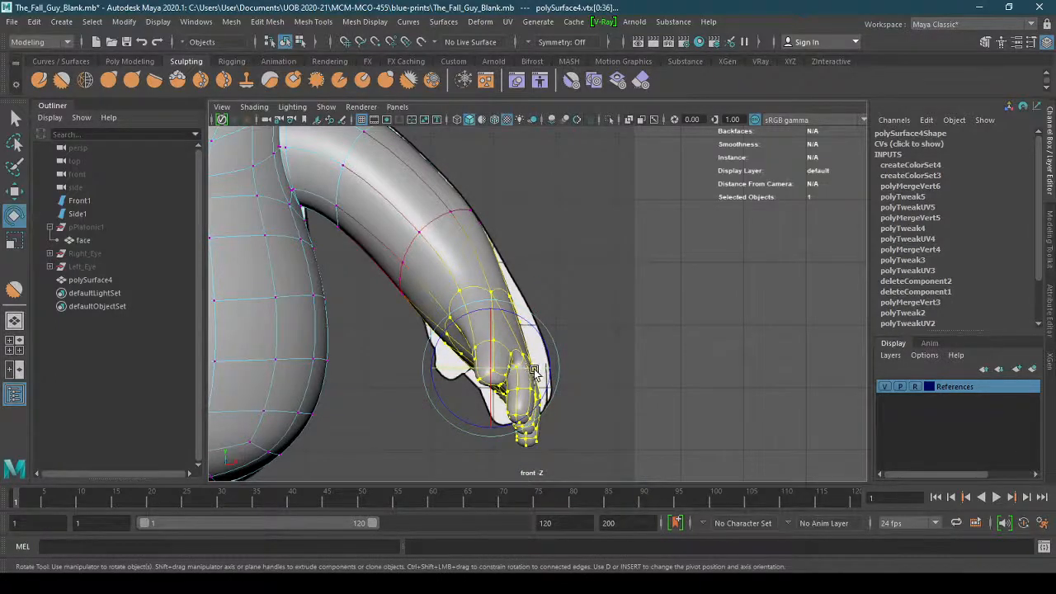
left_click_drag(533, 371, 505, 377)
left_click_drag(529, 417, 541, 410)
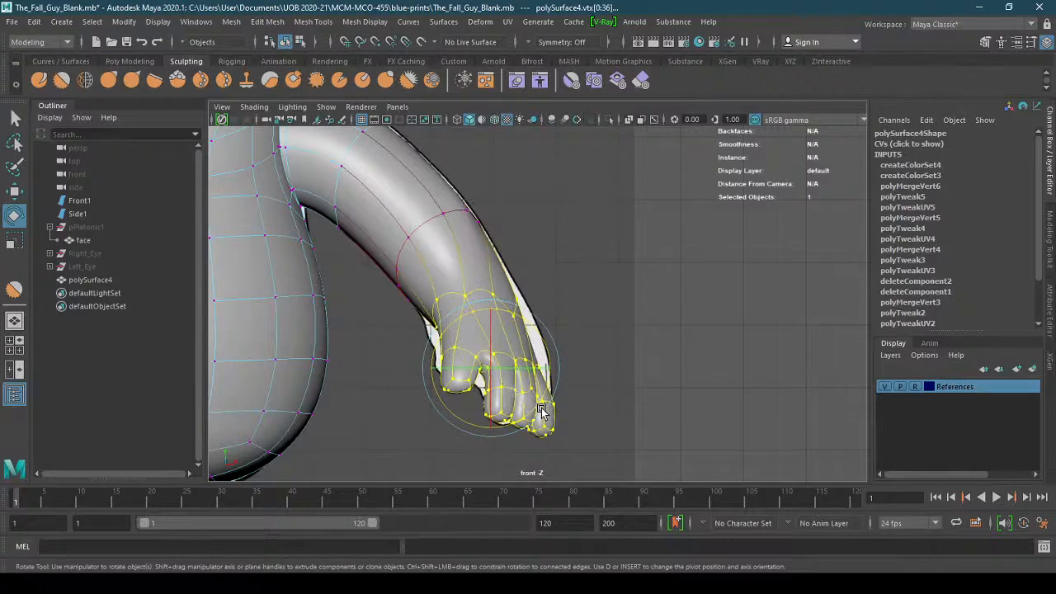
left_click_drag(491, 352, 493, 358)
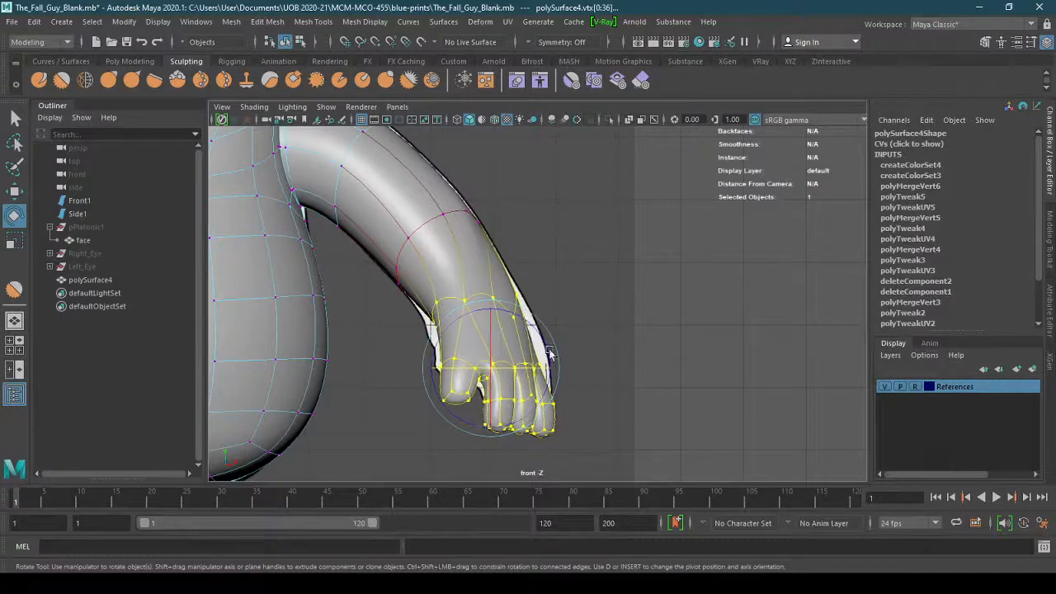
Move the selected hand vertices up along Y toward the reference hand
key("w")
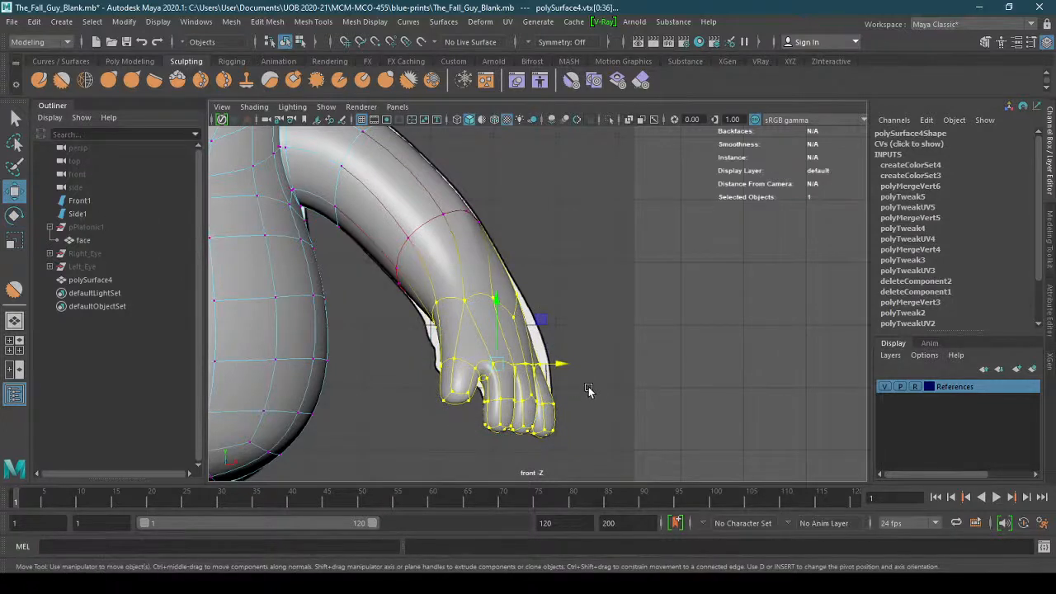
scroll(586, 392, "up", 4)
middle_click_drag(582, 380, 569, 314, "alt")
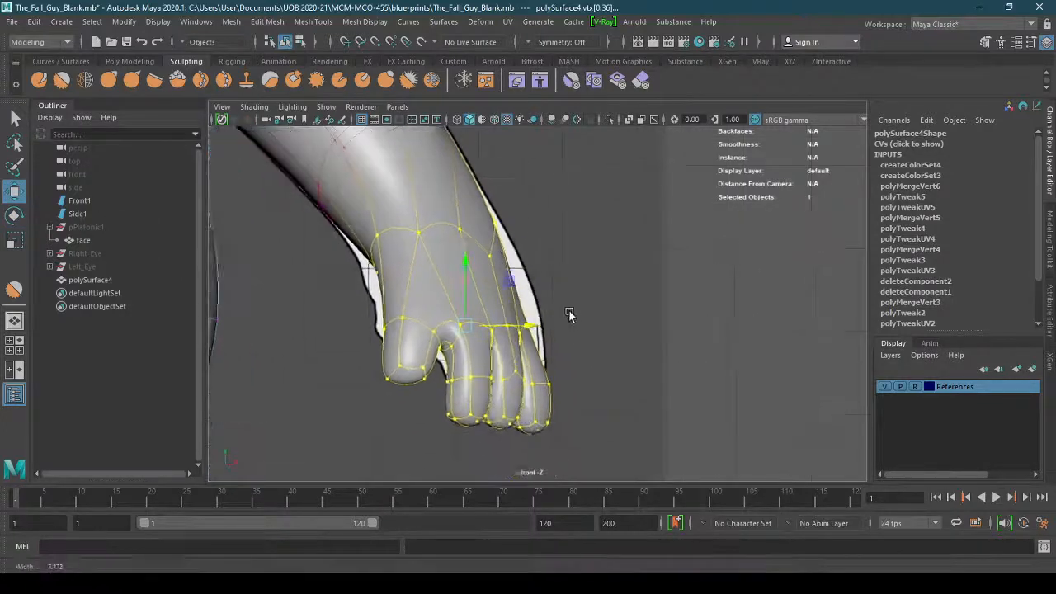
left_click_drag(464, 297, 468, 270)
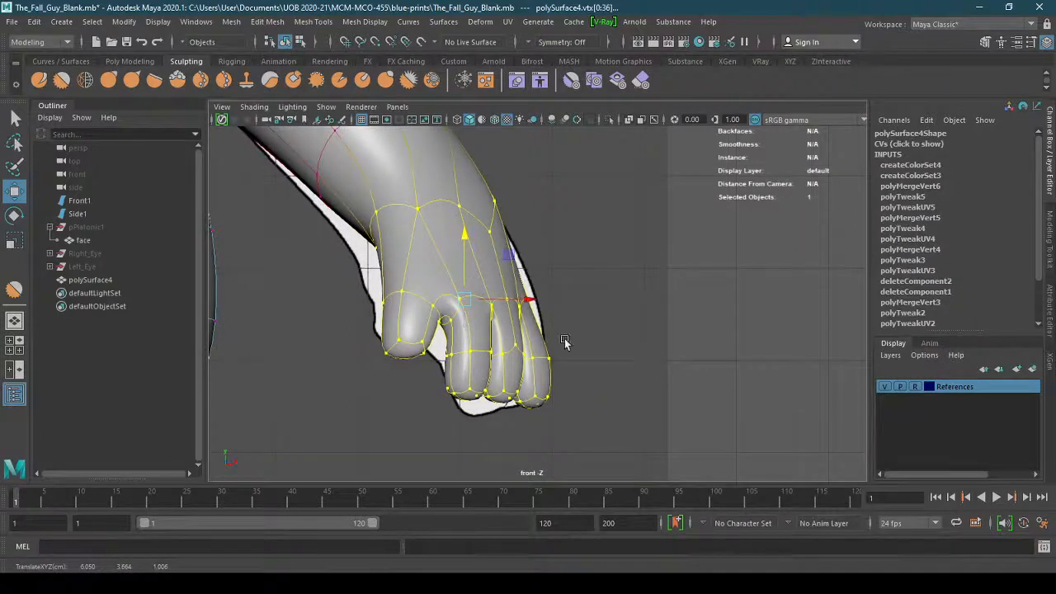
Rotate the hand further to fit the reference finger outline, nudge it into place and deselect it
key("e")
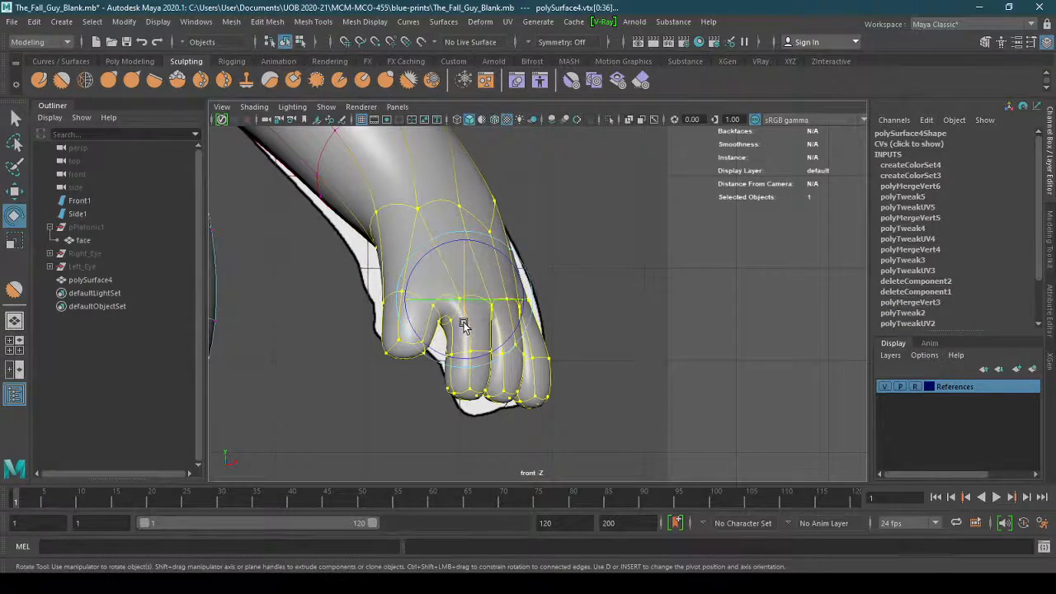
left_click_drag(463, 324, 503, 302)
key("w")
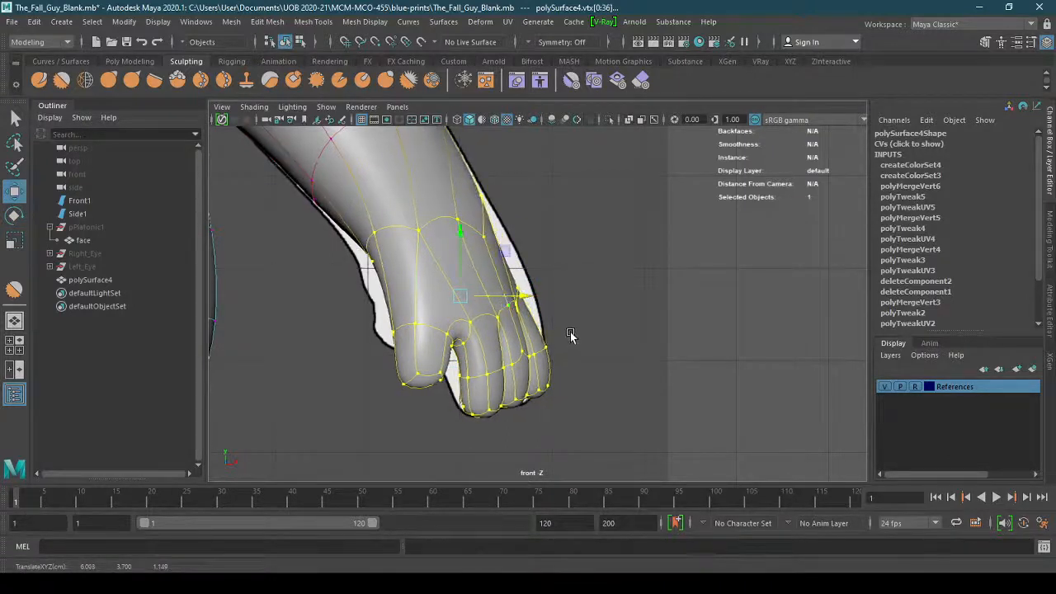
left_click(570, 335)
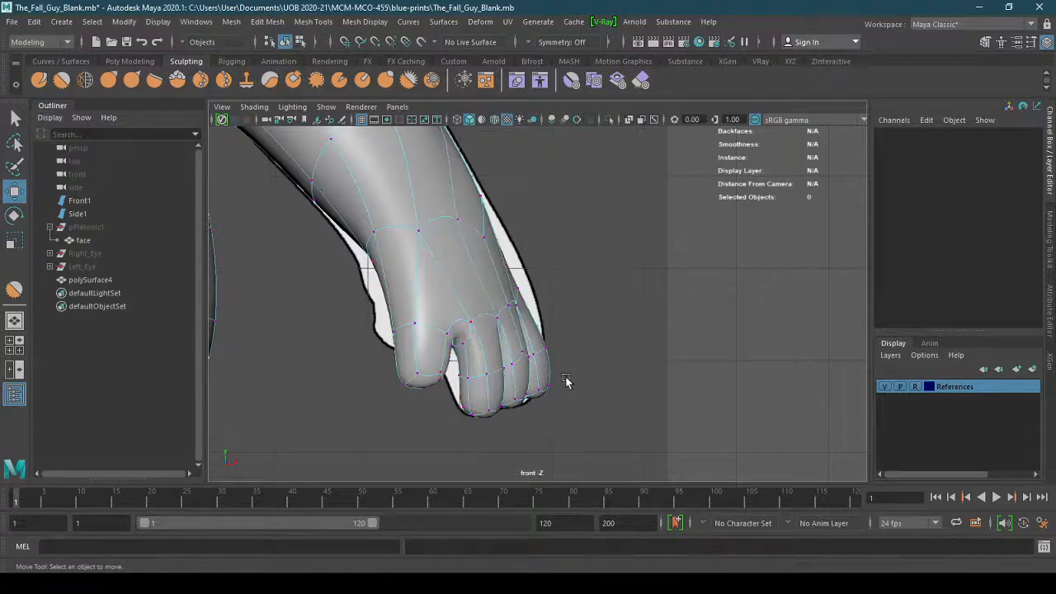
Select the vertices along the finger bases and move them outward to the reference outline with a narrower soft-selection falloff
left_click(472, 331)
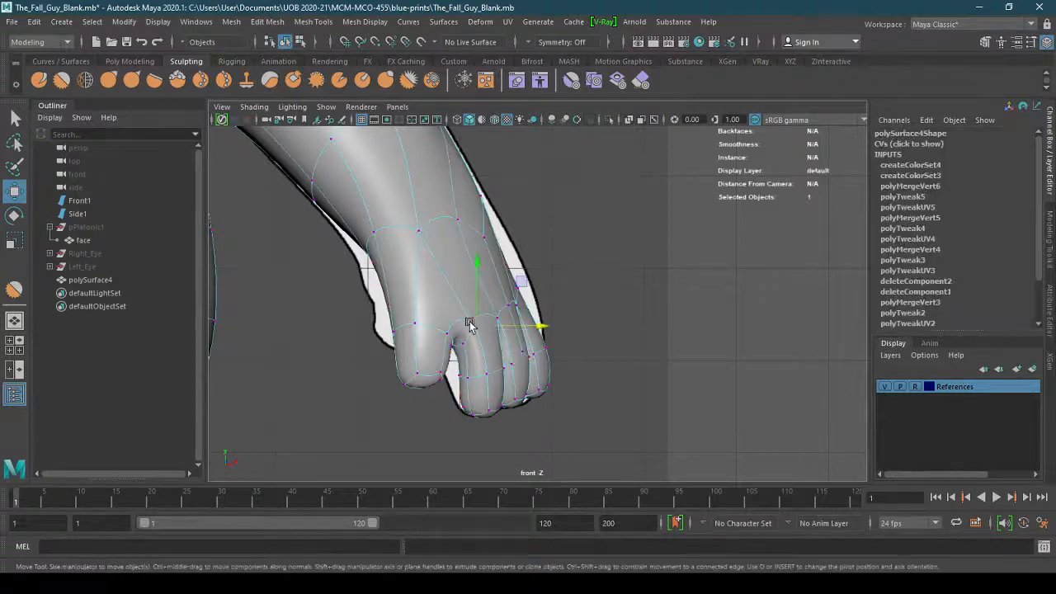
left_click(508, 306, "shift")
left_click(517, 306, "shift")
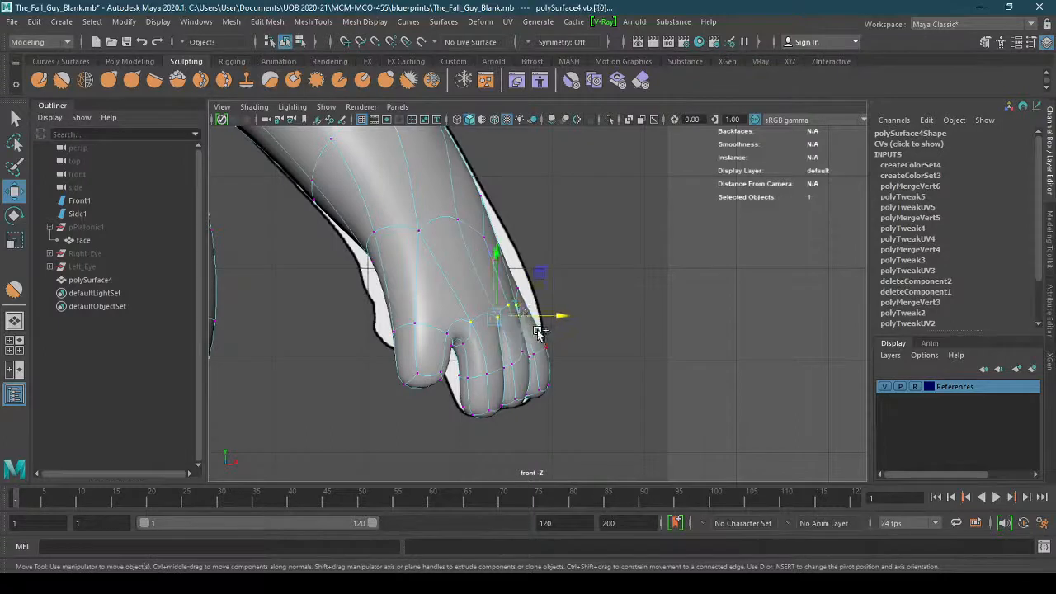
left_click(521, 289, "shift")
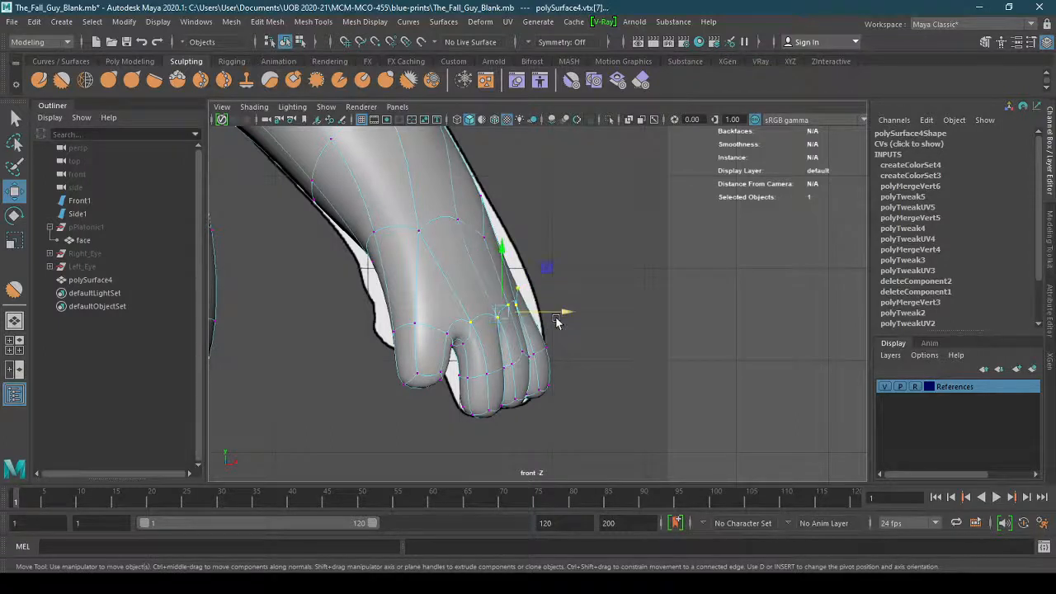
key("b")
left_click_drag(540, 309, 560, 263)
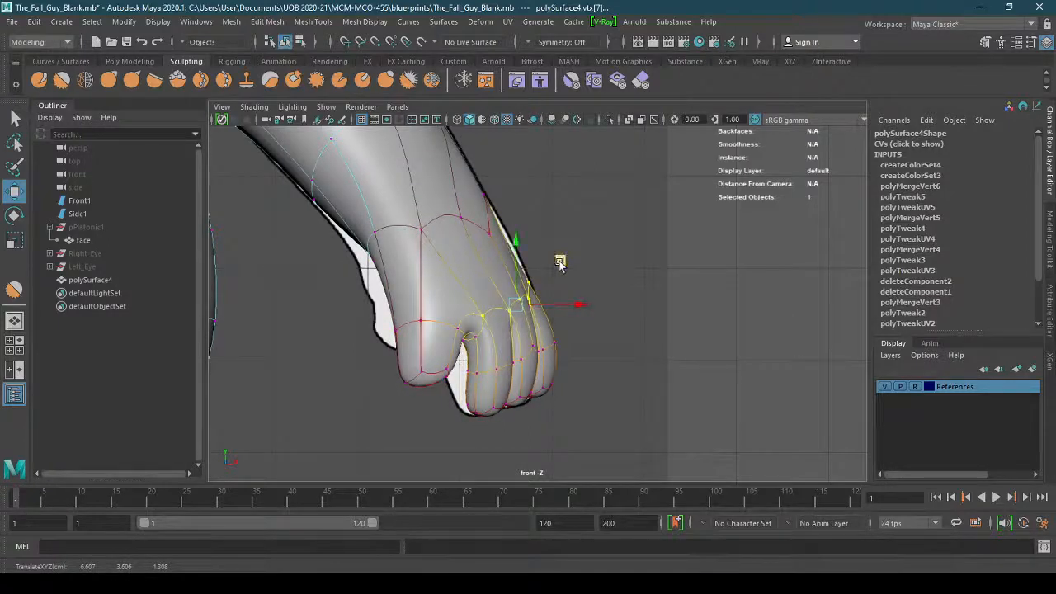
key("ctrl+z")
left_click_drag(516, 301, 433, 315)
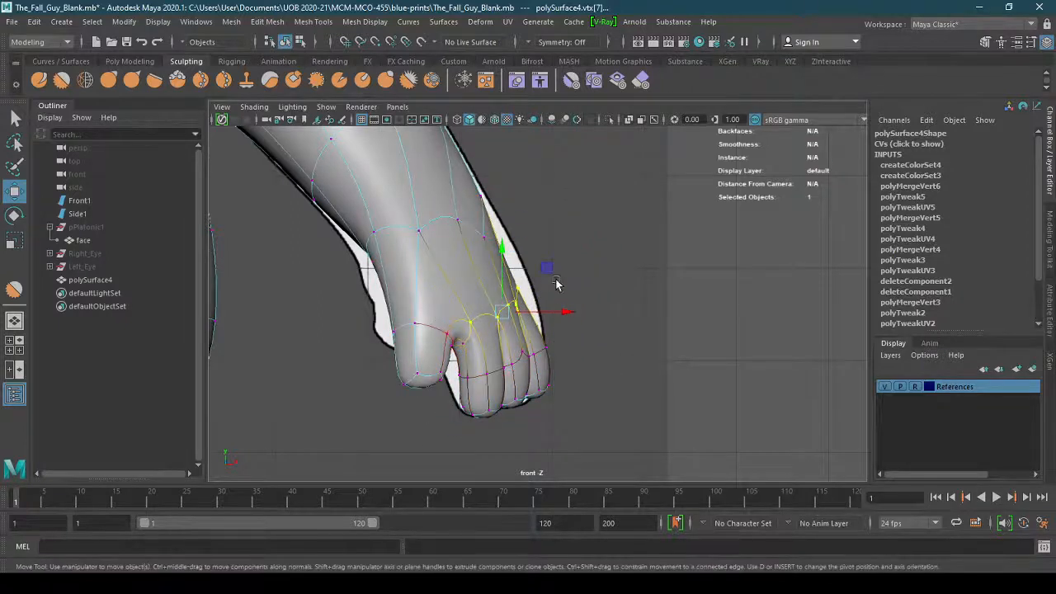
middle_click_drag(557, 280, 562, 253)
Switch to the perspective view and select the row of vertices at the finger bases on the palm side
left_click(396, 107)
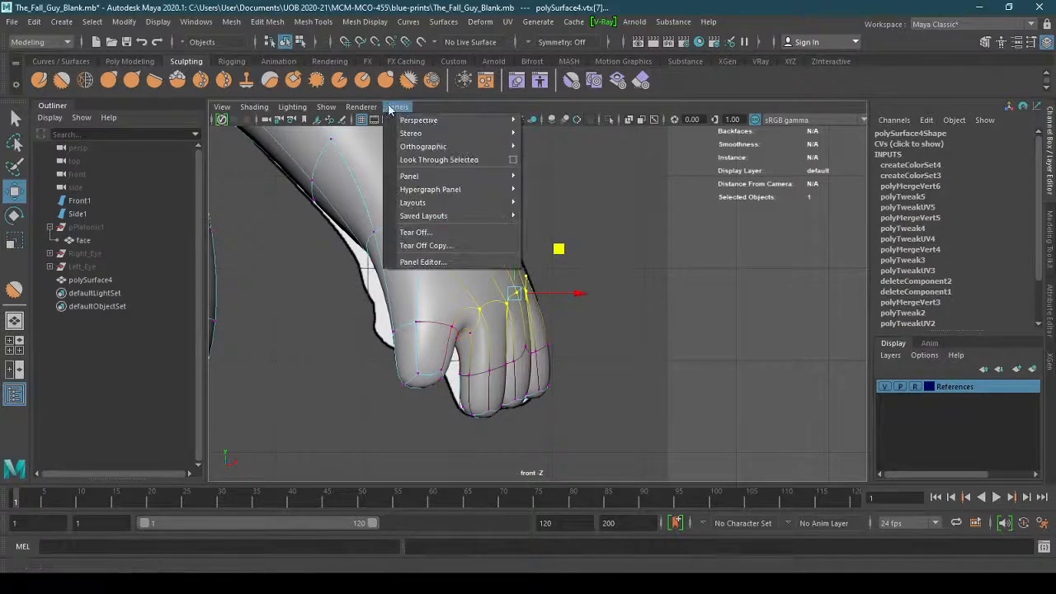
mouse_move(487, 121)
left_click(550, 125)
left_click_drag(523, 229, 538, 256, "alt")
scroll(569, 295, "up", 4)
left_click_drag(573, 302, 636, 298, "alt")
scroll(583, 353, "up", 5)
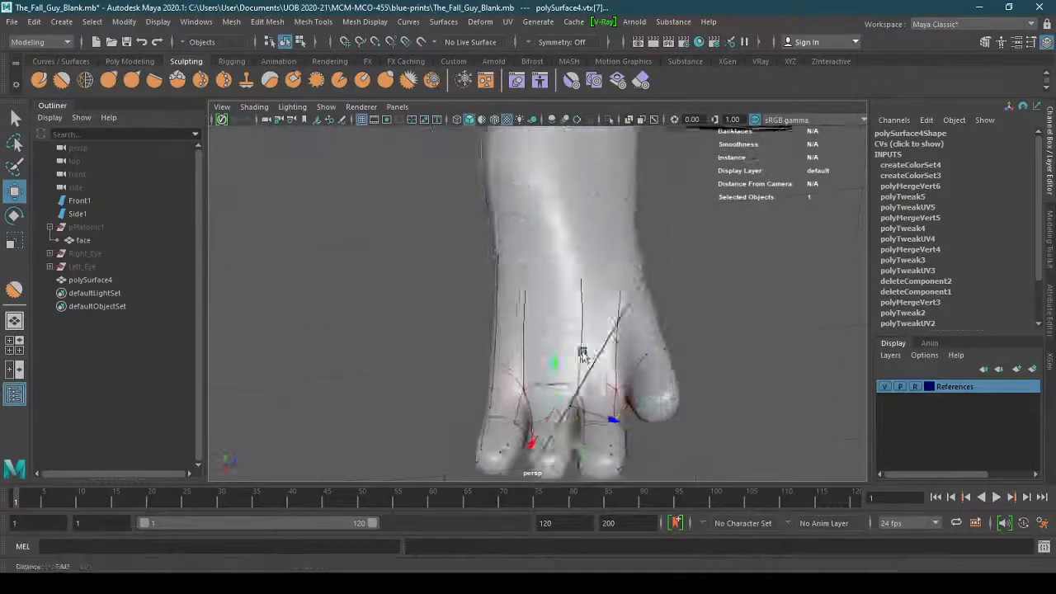
left_click(523, 428)
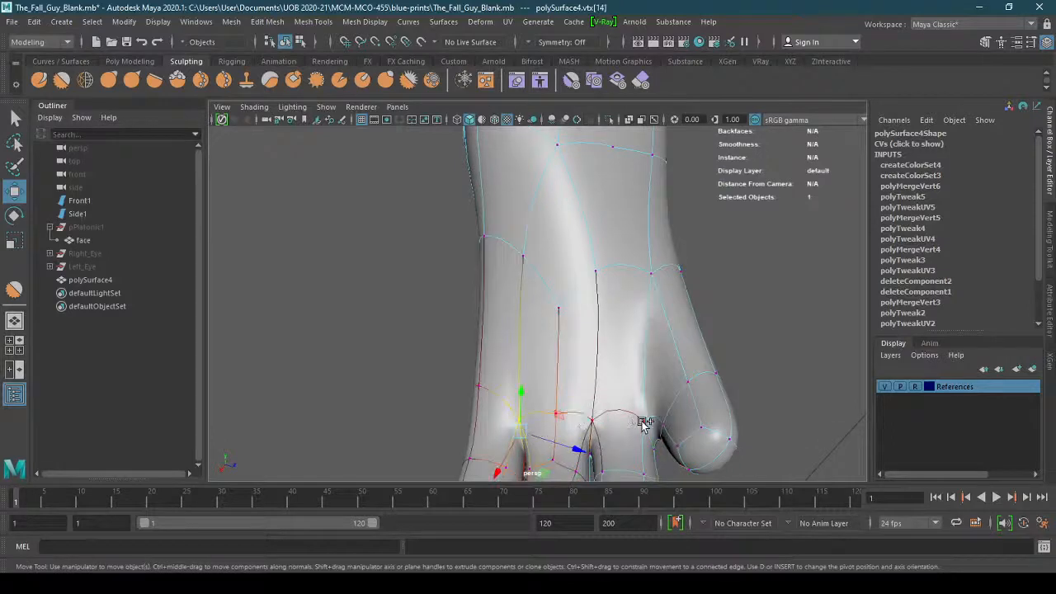
key("q")
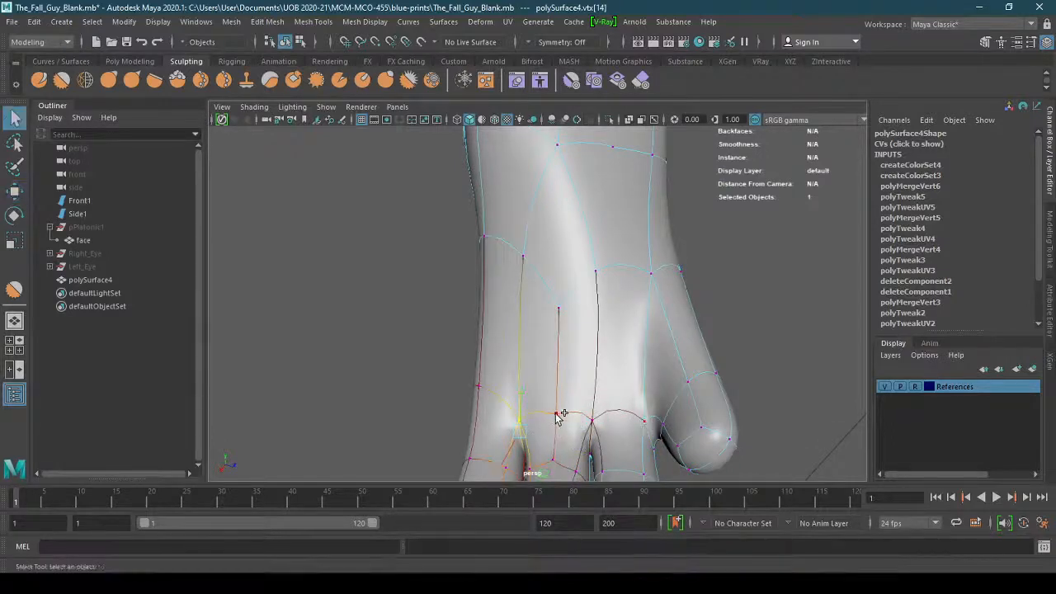
left_click(591, 422)
left_click(645, 422)
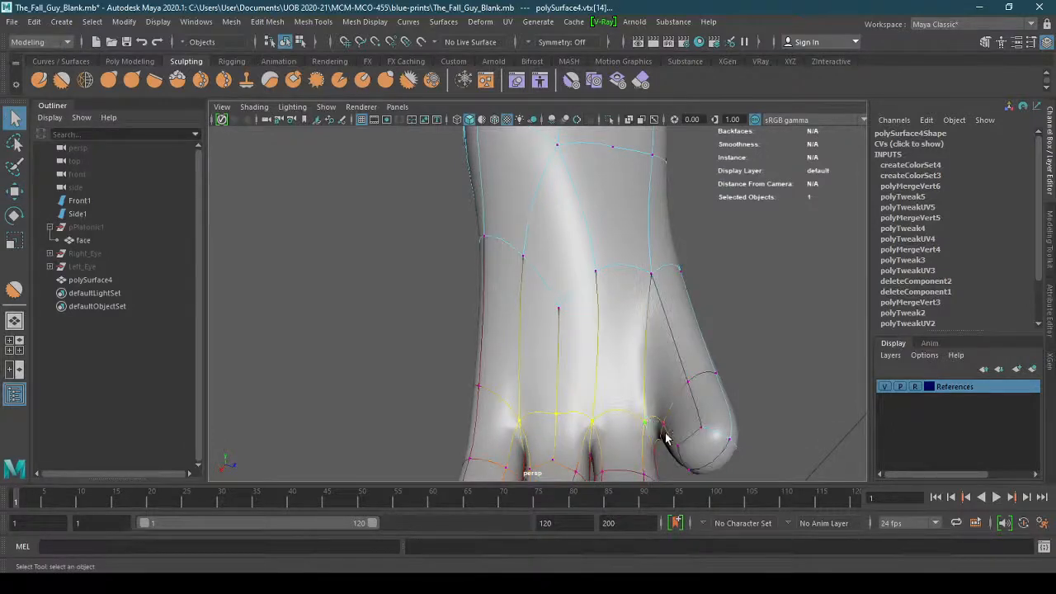
Return to the orthographic front view and move the palm-side finger-base vertices inward to the reference silhouette
left_click(396, 106)
mouse_move(440, 151)
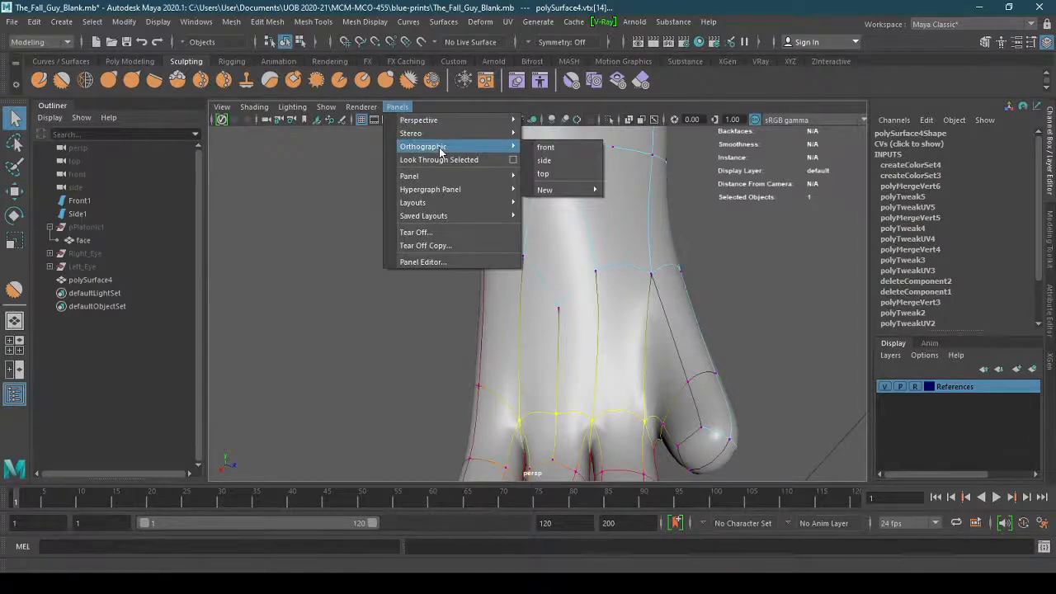
left_click(546, 147)
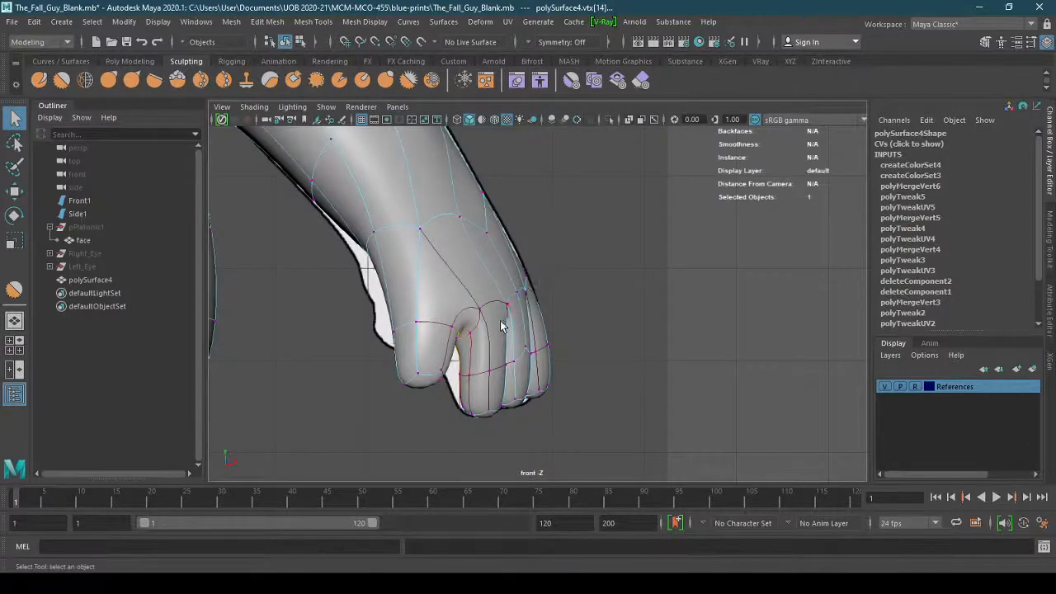
key("w")
left_click_drag(522, 293, 494, 311)
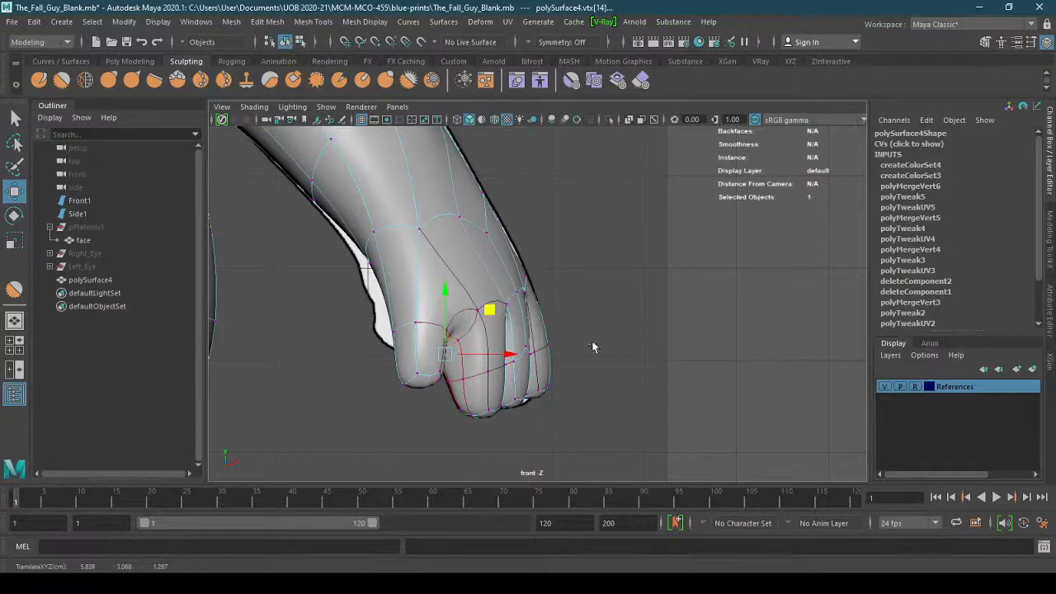
Switch to the perspective view, select the vertex in the middle of the palm and reposition it to smooth the surface
left_click(397, 107)
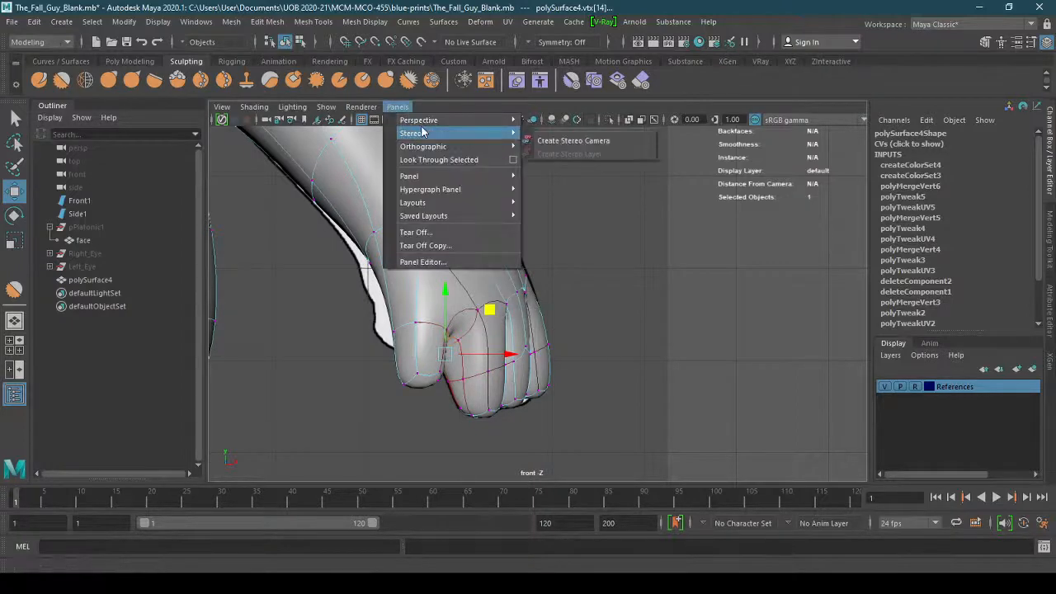
mouse_move(495, 130)
left_click(540, 125)
left_click_drag(575, 287, 834, 275, "alt")
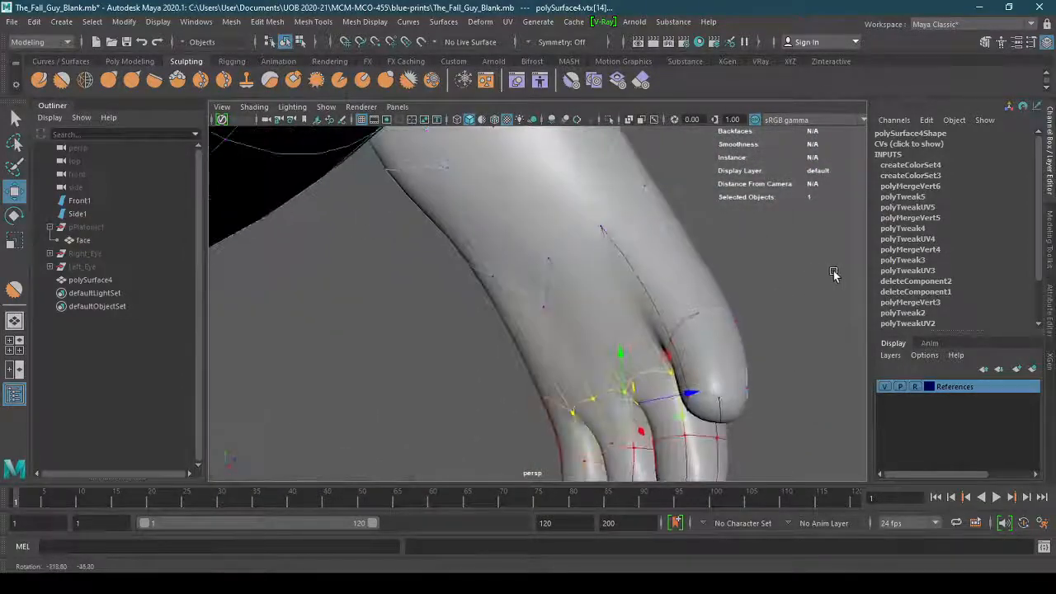
left_click(545, 305)
left_click_drag(476, 371, 441, 380, "alt")
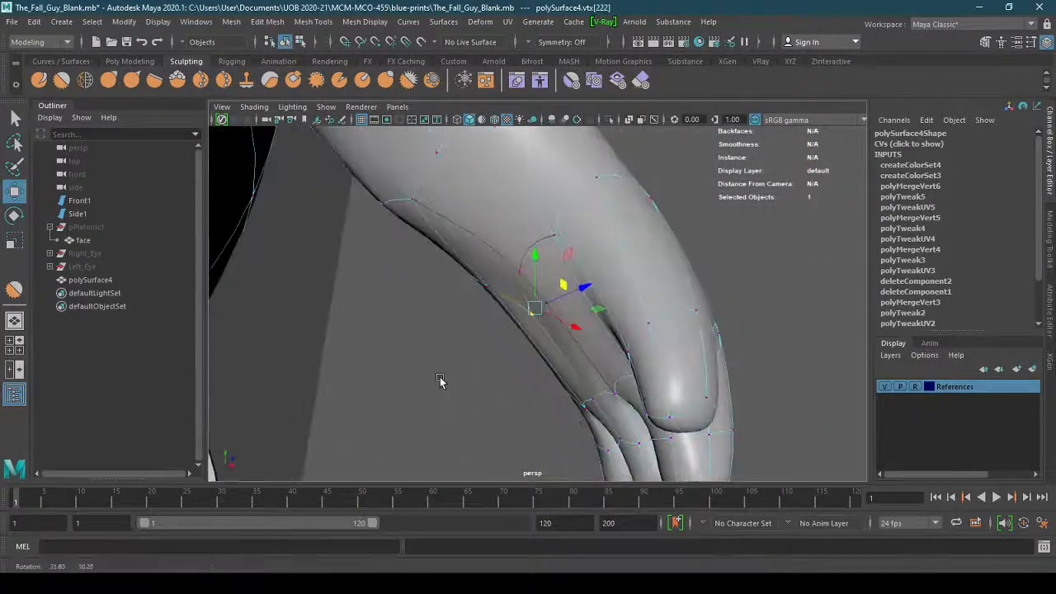
left_click_drag(554, 298, 555, 320)
Put the body mesh in object mode, deselect it and check the whole arm against the reference
right_click_drag(561, 308, 634, 215)
left_click(716, 282)
left_click(639, 307)
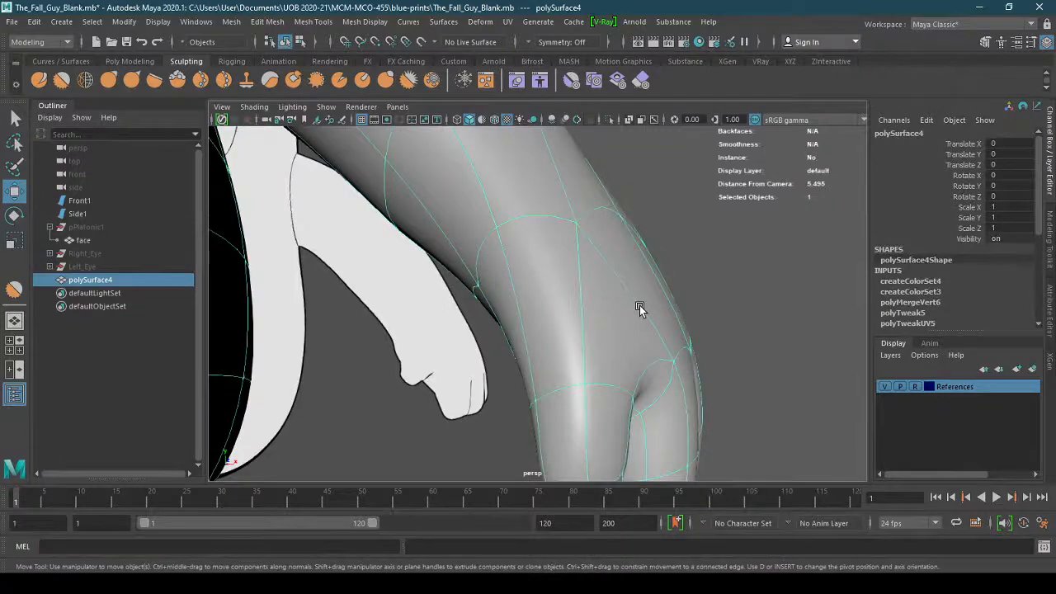
right_click_drag(640, 307, 363, 346, "alt")
left_click(682, 342)
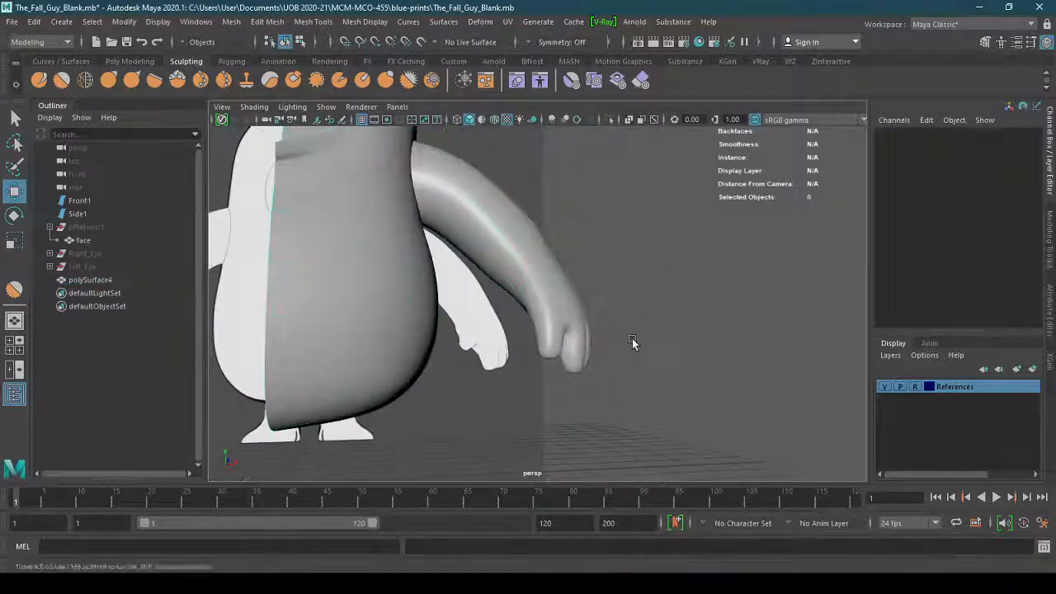
Switch the body mesh to edge selection and examine the edge loop around the elbow and forearm from several angles
left_click_drag(631, 343, 523, 309, "alt")
left_click(527, 351)
left_click_drag(526, 351, 511, 396, "alt")
right_click_drag(490, 330, 492, 201)
left_click(495, 300)
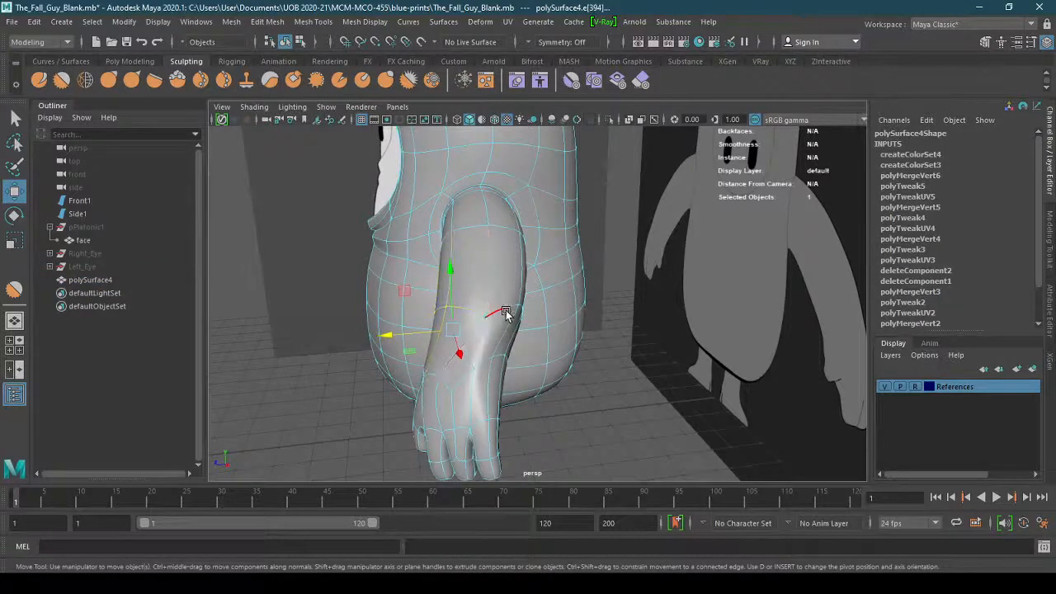
left_click(544, 351)
left_click_drag(545, 350, 532, 387, "alt")
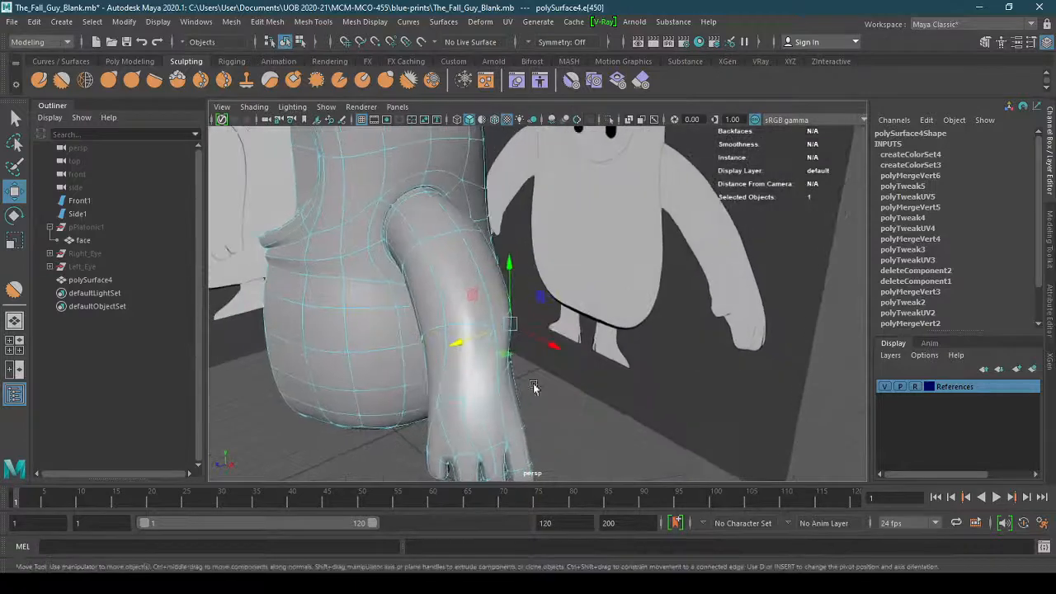
left_click(429, 333)
left_click_drag(429, 333, 497, 302, "alt")
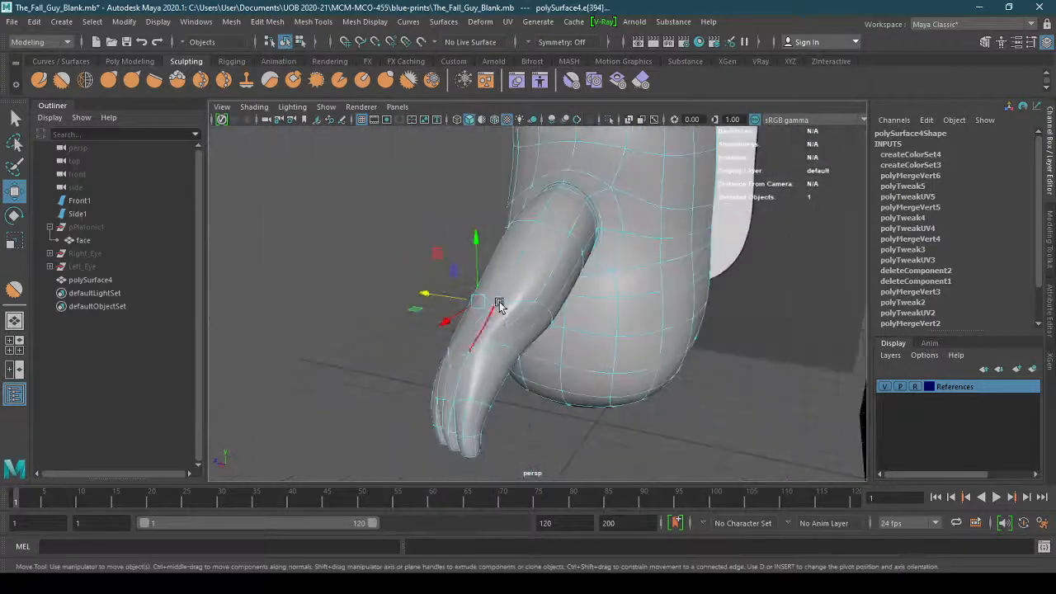
right_click_drag(483, 343, 678, 335, "alt")
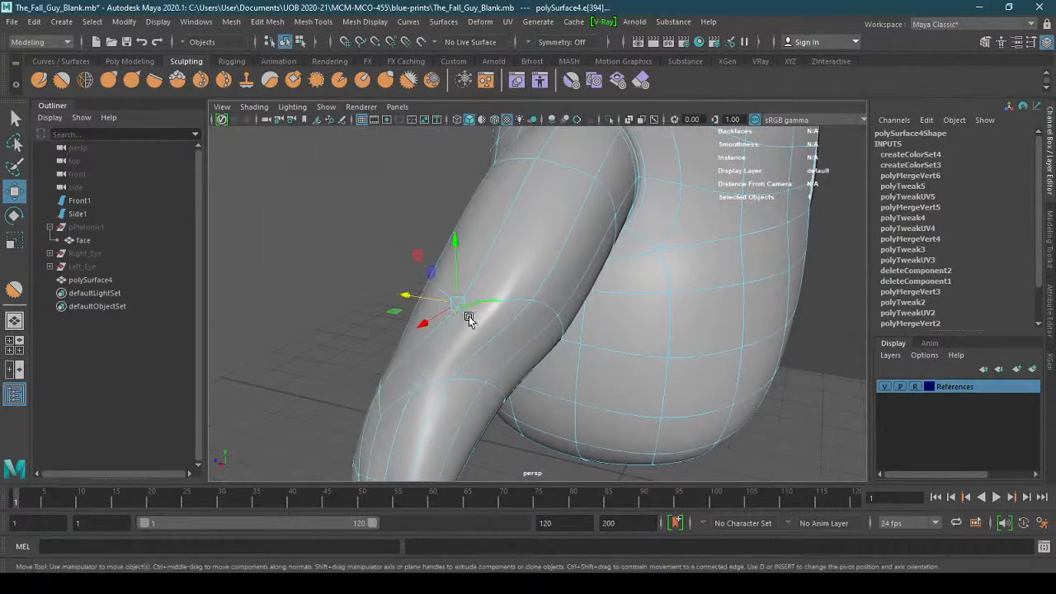
left_click_drag(434, 341, 415, 370, "alt")
Switch to vertex selection and delete the extra vertices on the outer side of the elbow edge loop
key("q")
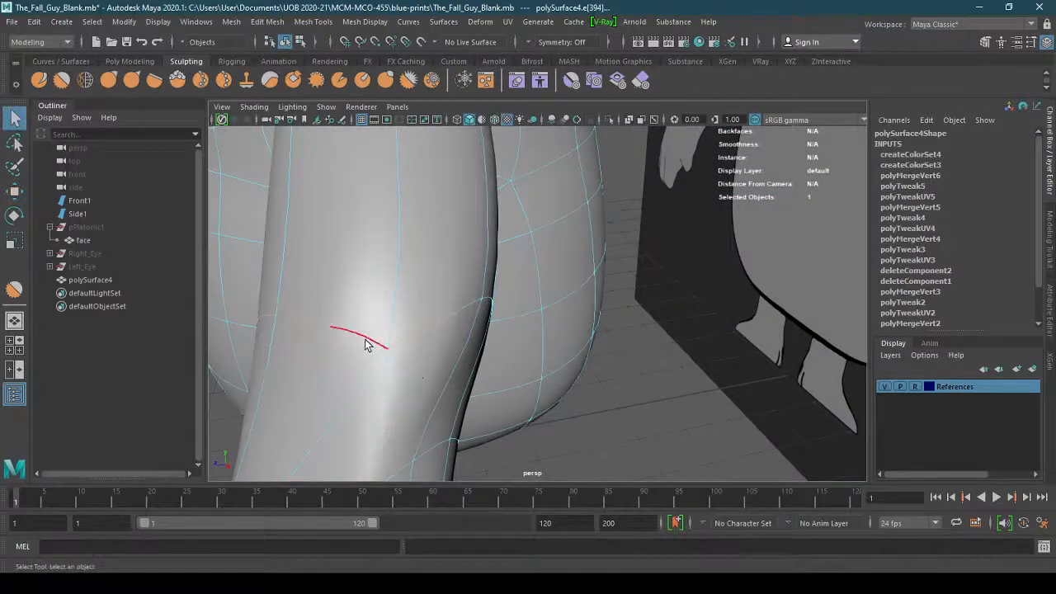
mouse_move(367, 344)
right_mouse_down()
mouse_move(367, 322)
mouse_move(367, 352)
right_mouse_up()
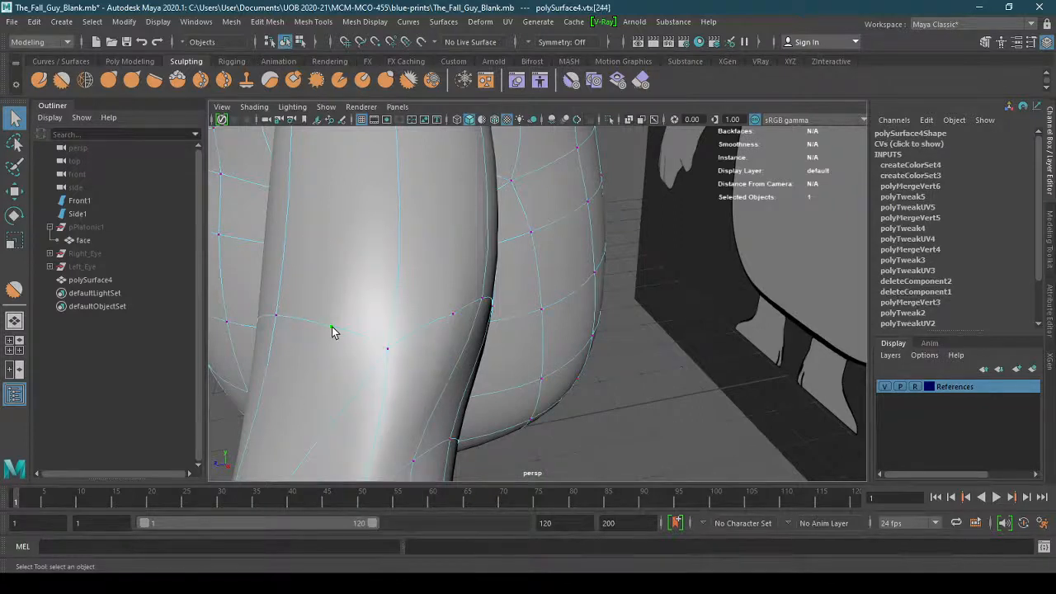
left_click_drag(370, 336, 233, 353, "alt")
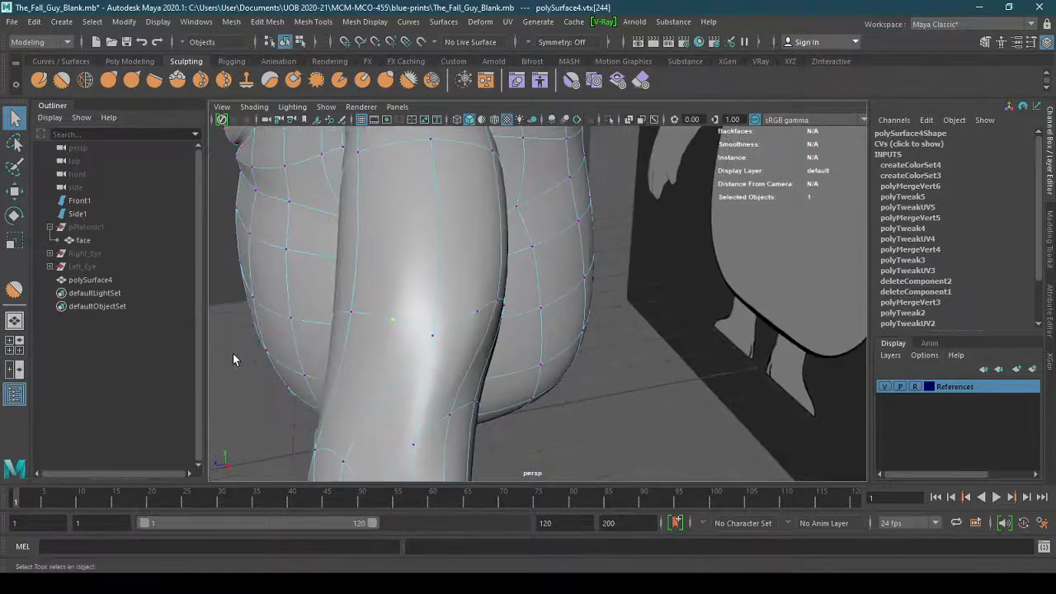
left_click(233, 354)
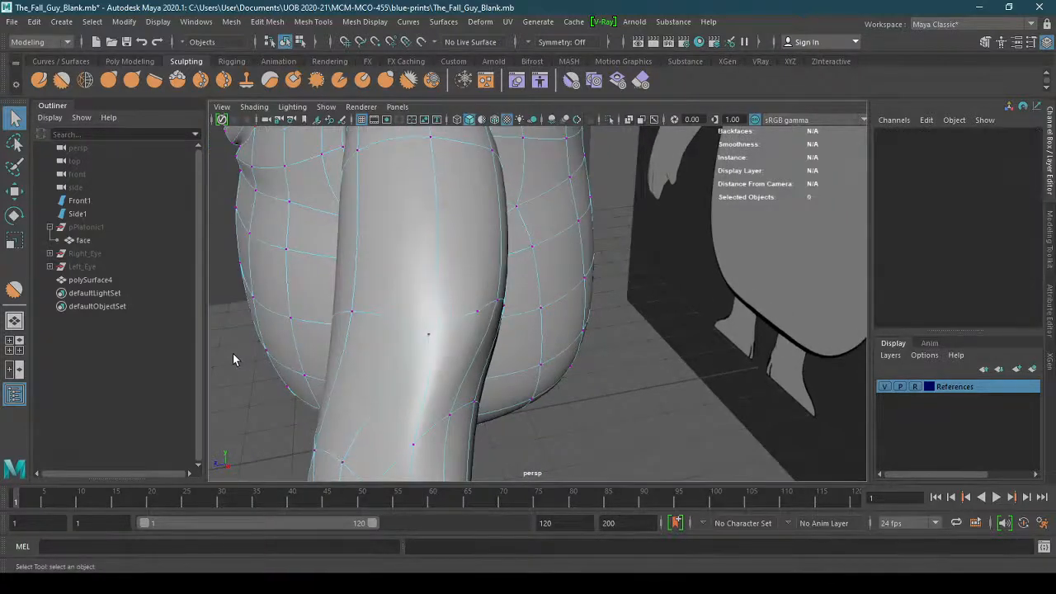
left_click(483, 312)
key("Delete")
Delete the extra vertices of the elbow edge loop on the inner side of the arm
left_click_drag(320, 394, 469, 278, "alt")
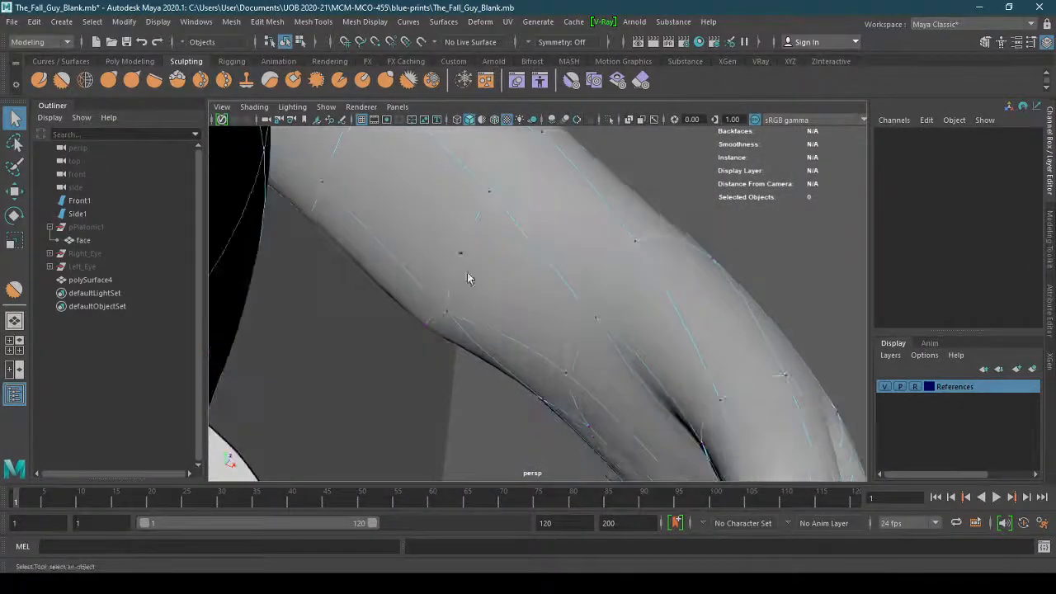
left_click(463, 251)
key("Delete")
left_click_drag(447, 237, 505, 256, "alt")
left_click(494, 248)
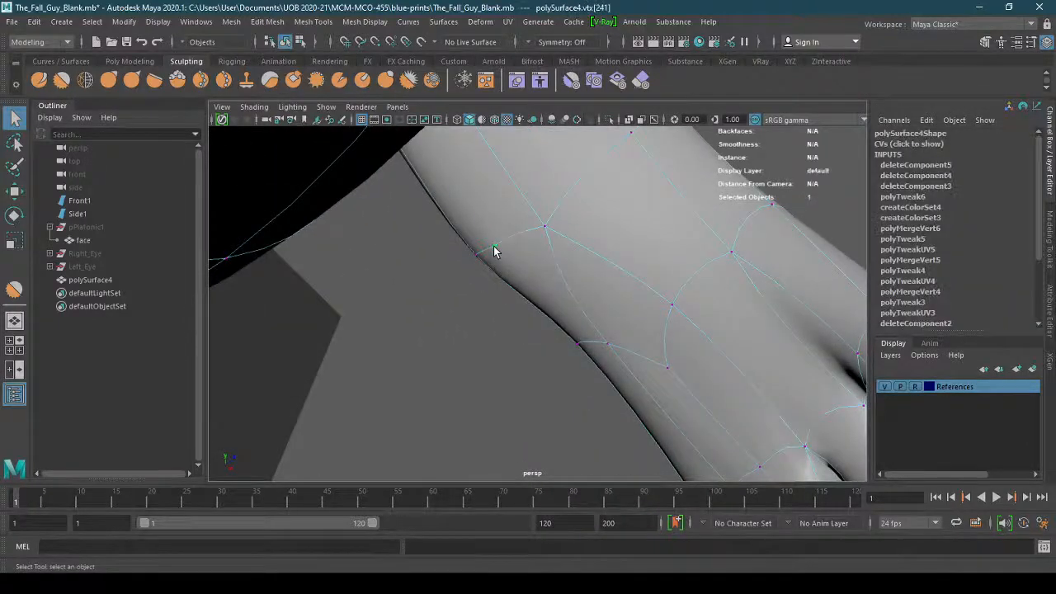
key("Delete")
Switch to edge selection, select the cleaned-up edge loop around the elbow and activate the Rotate tool on it
left_click_drag(618, 259, 466, 322, "alt")
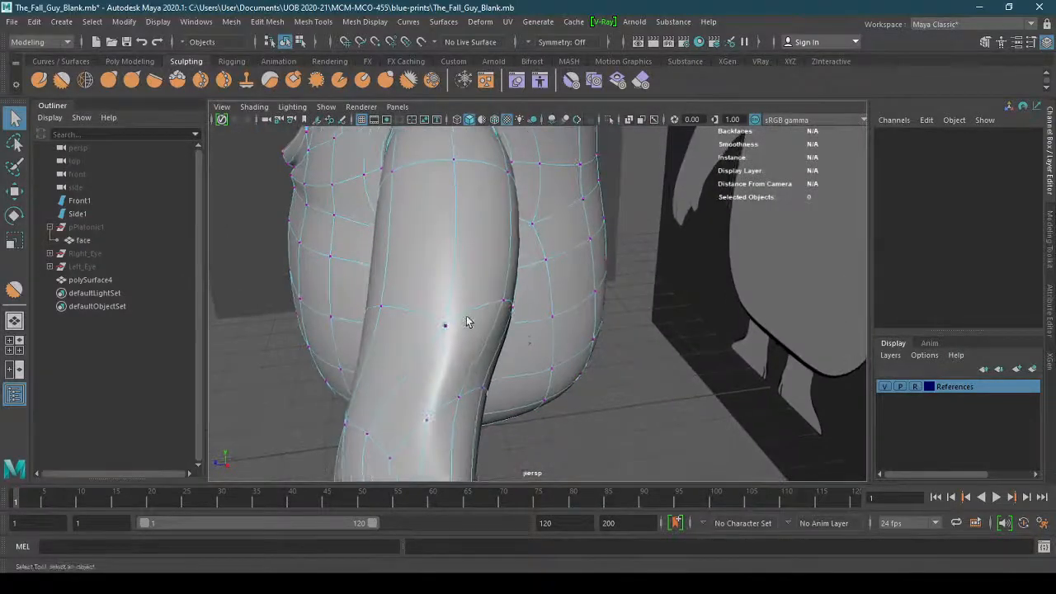
right_click_drag(467, 321, 465, 198)
left_click(481, 295)
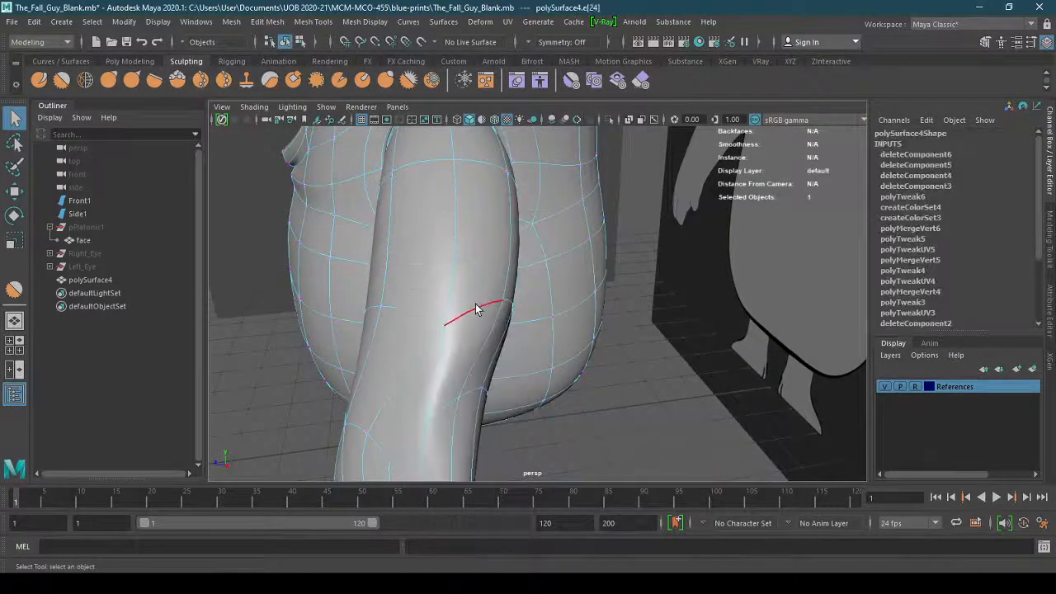
left_click(448, 312)
left_click(430, 318)
mouse_move(485, 396)
left_mouse_down("alt")
mouse_move(313, 349)
mouse_move(473, 389)
left_mouse_up("alt")
key("e")
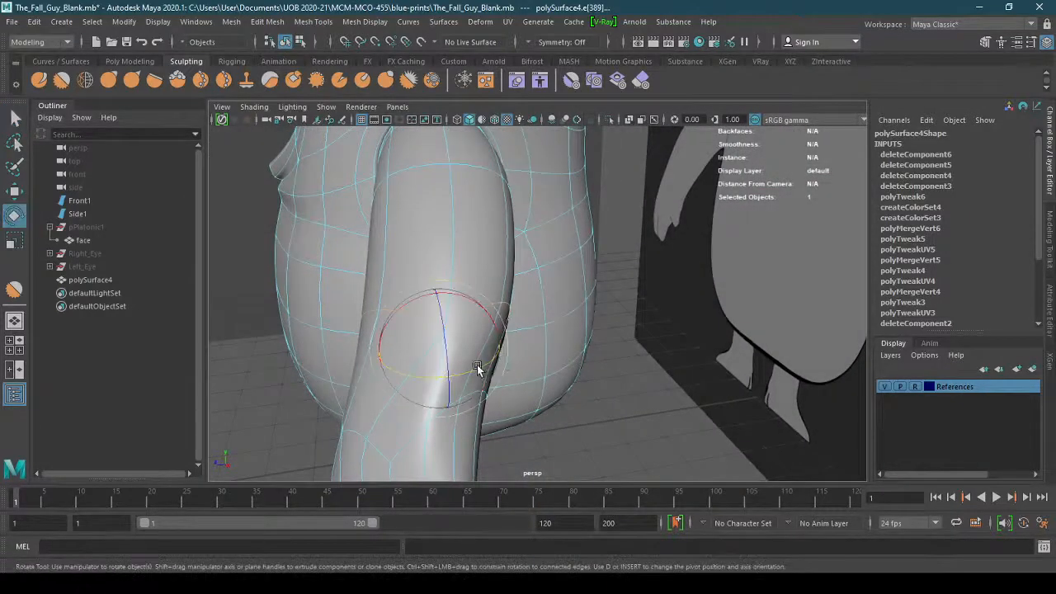
Try the World axis orientation for the Rotate tool on the elbow loop and return the orientation to Object
double_click(15, 216)
left_click(780, 76)
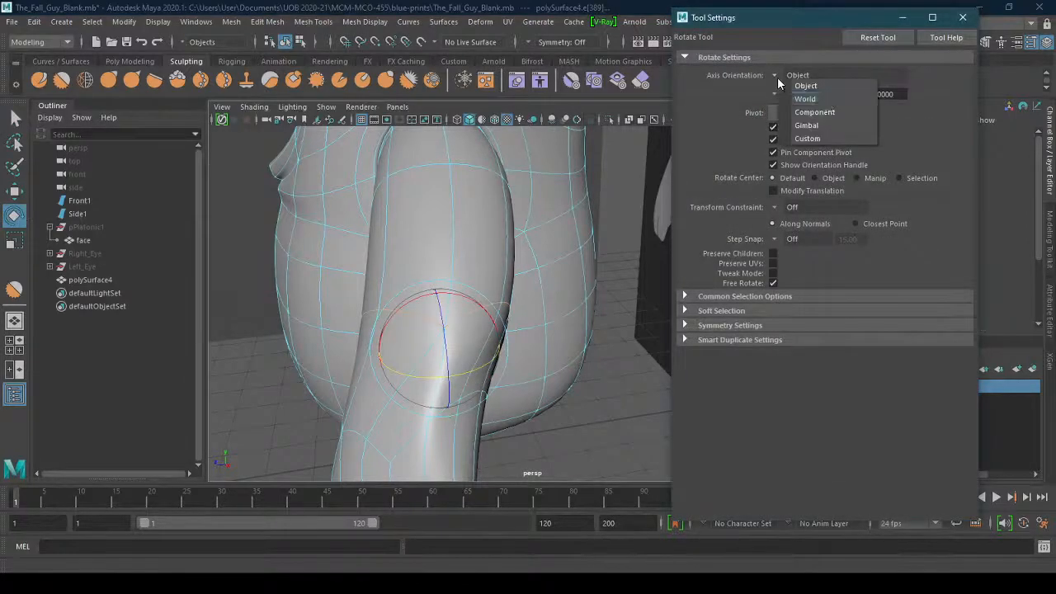
left_click(806, 99)
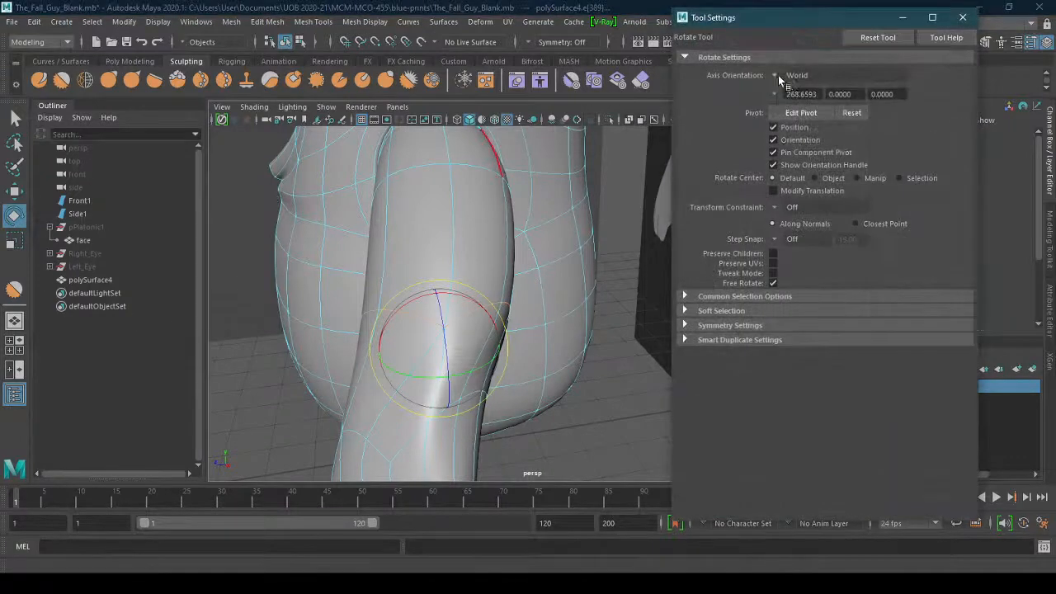
left_click(777, 75)
left_click(825, 98)
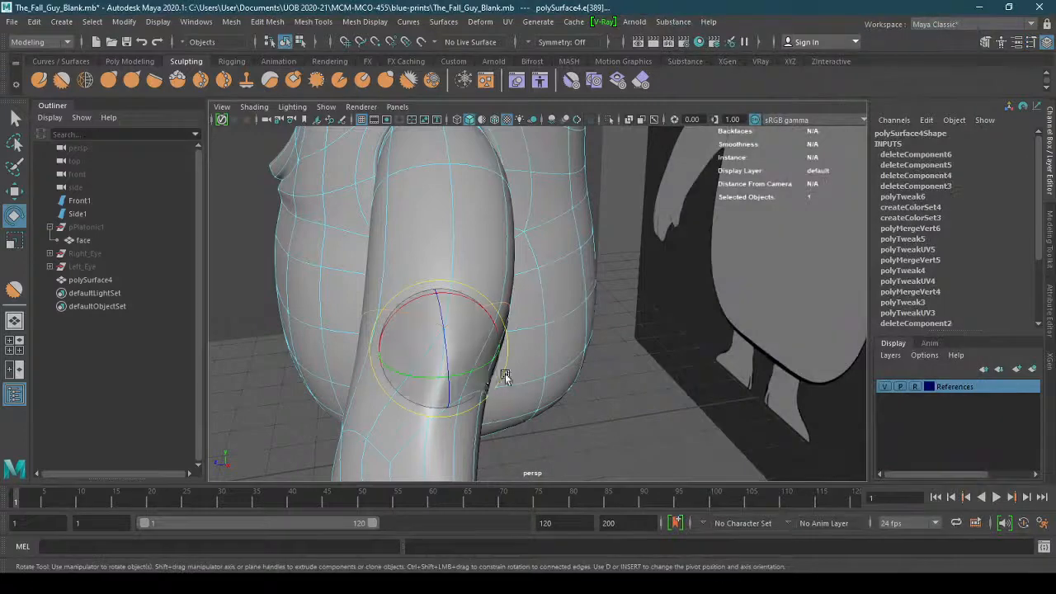
left_click_drag(501, 372, 570, 361, "alt")
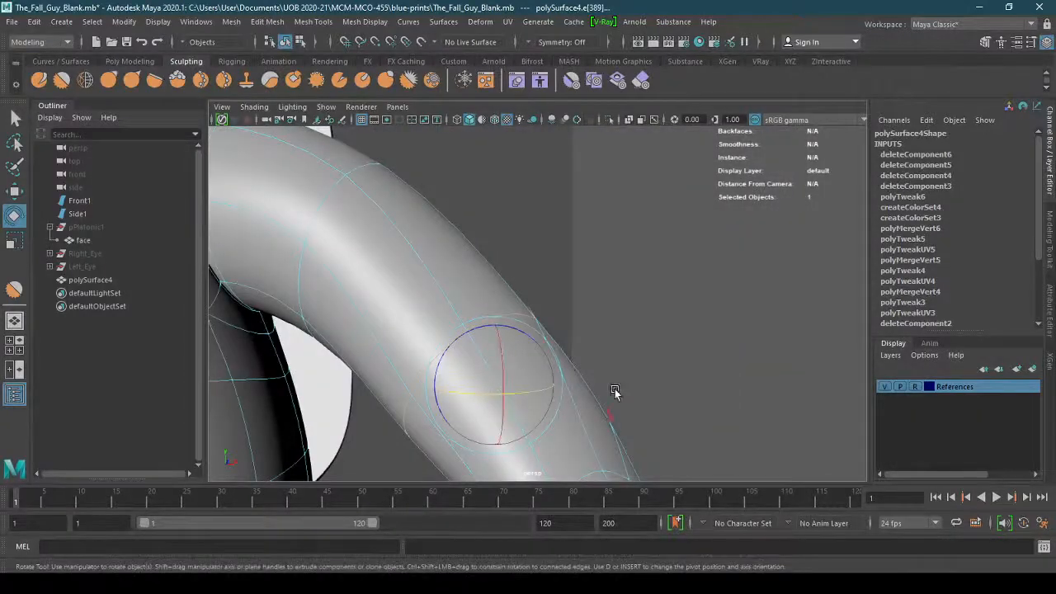
left_click_drag(648, 385, 589, 399, "alt")
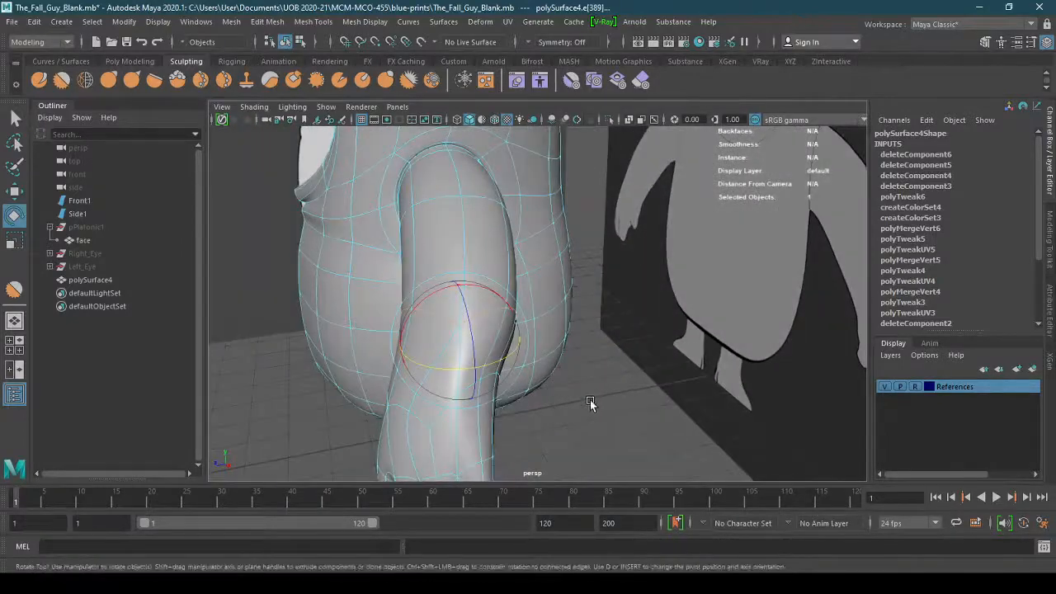
Deselect the elbow loop, try the Object rotate center in the Rotate settings and return it to Default
left_click(597, 399)
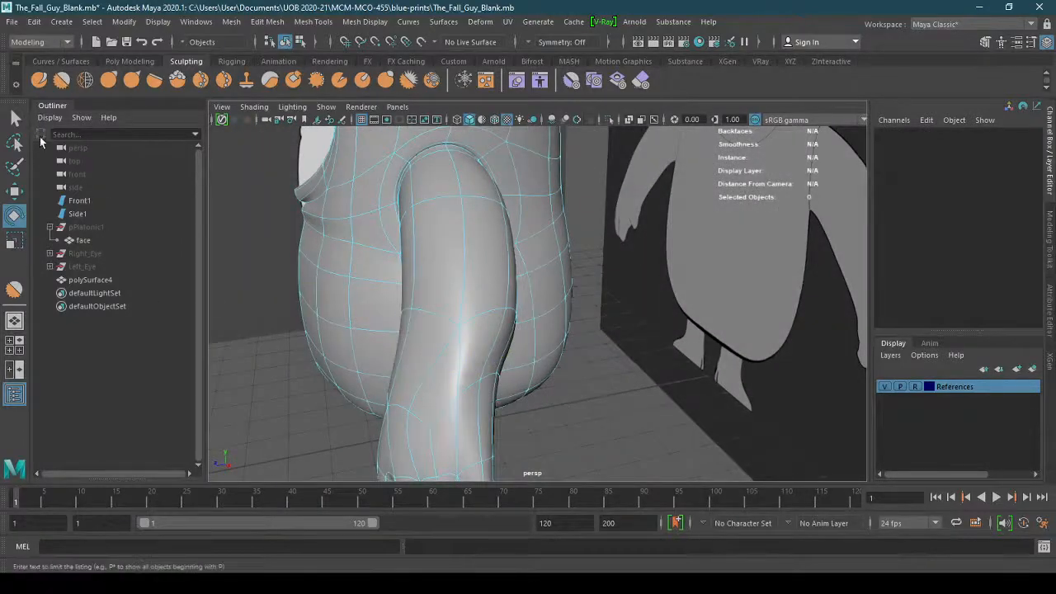
double_click(14, 215)
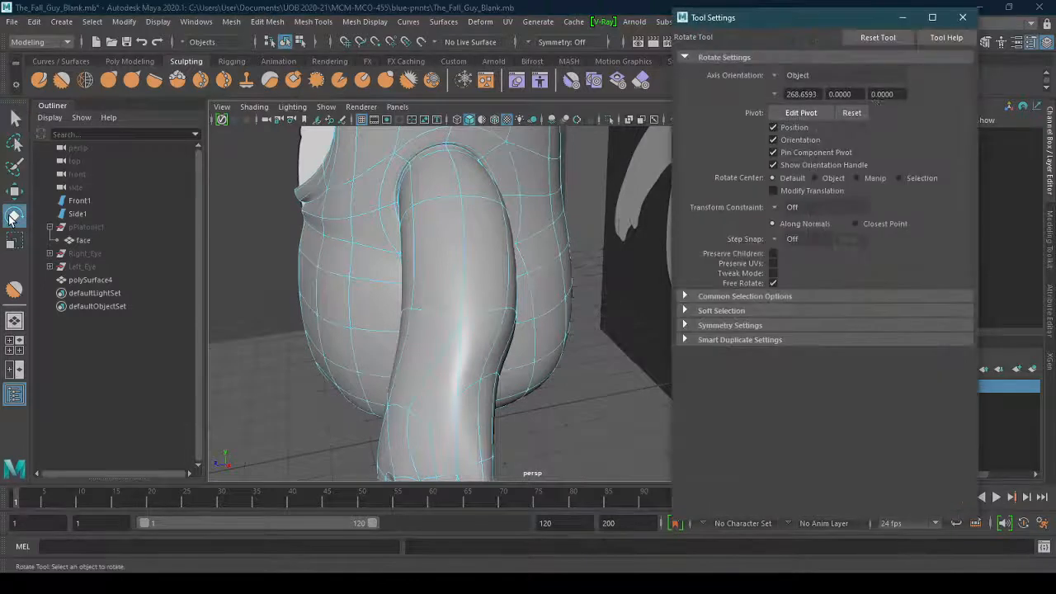
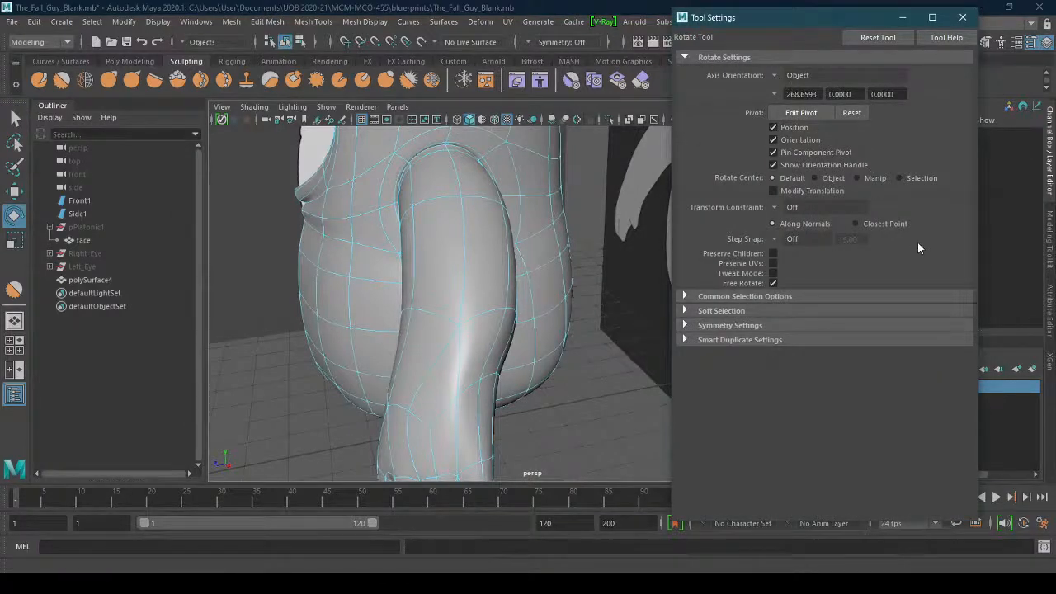
left_click(828, 178)
left_click(802, 178)
left_click(963, 17)
Reselect the edge loop around the elbow and reorient its rotation pivot to align with the arm
left_click(472, 317)
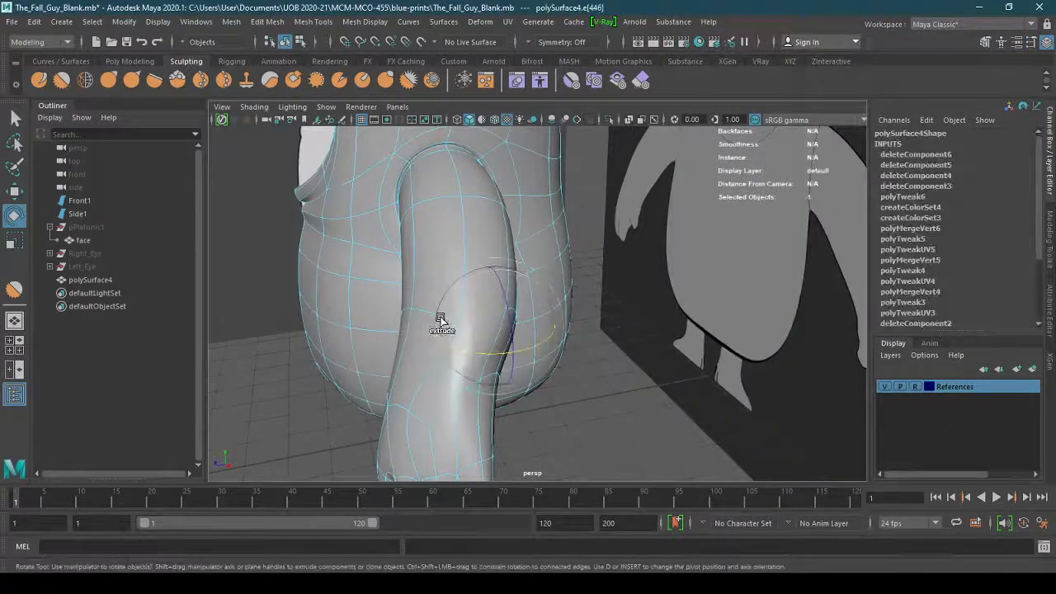
key("w")
key("q")
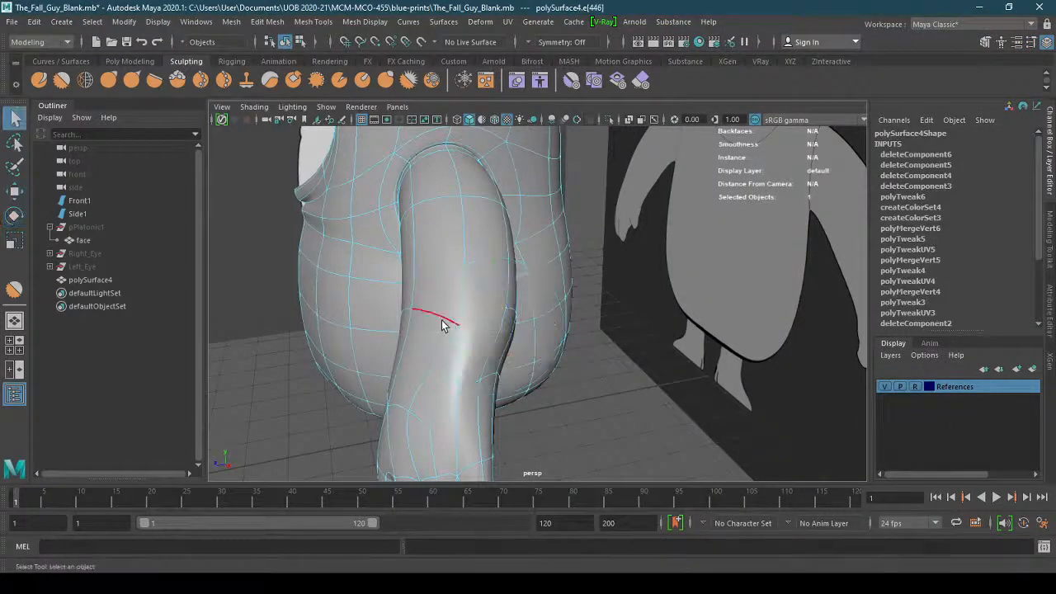
left_click(488, 313)
key("e")
key("d")
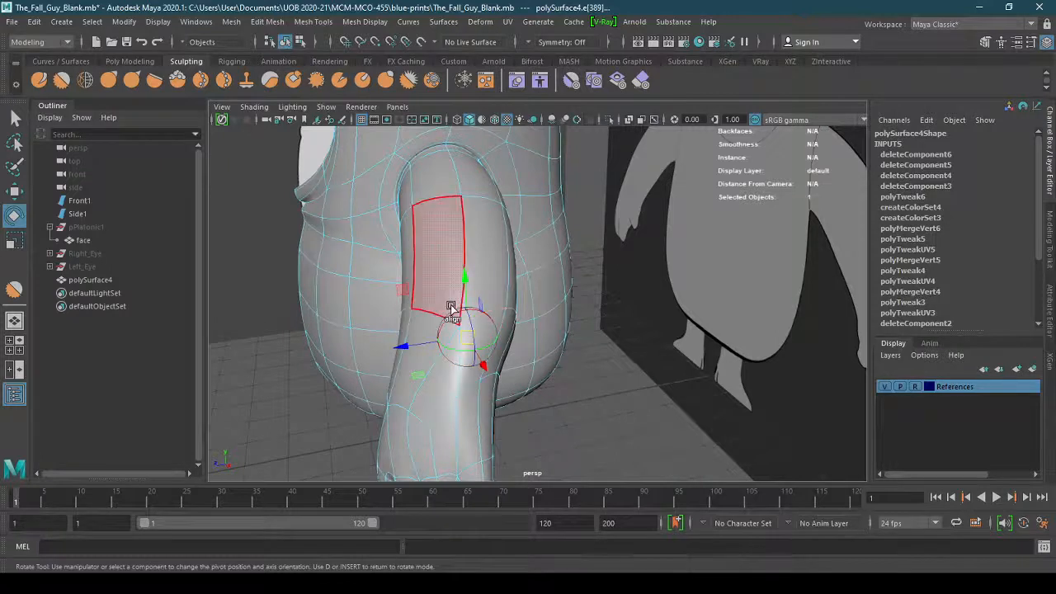
key("d")
right_click_drag(464, 361, 494, 364, "alt")
key("d")
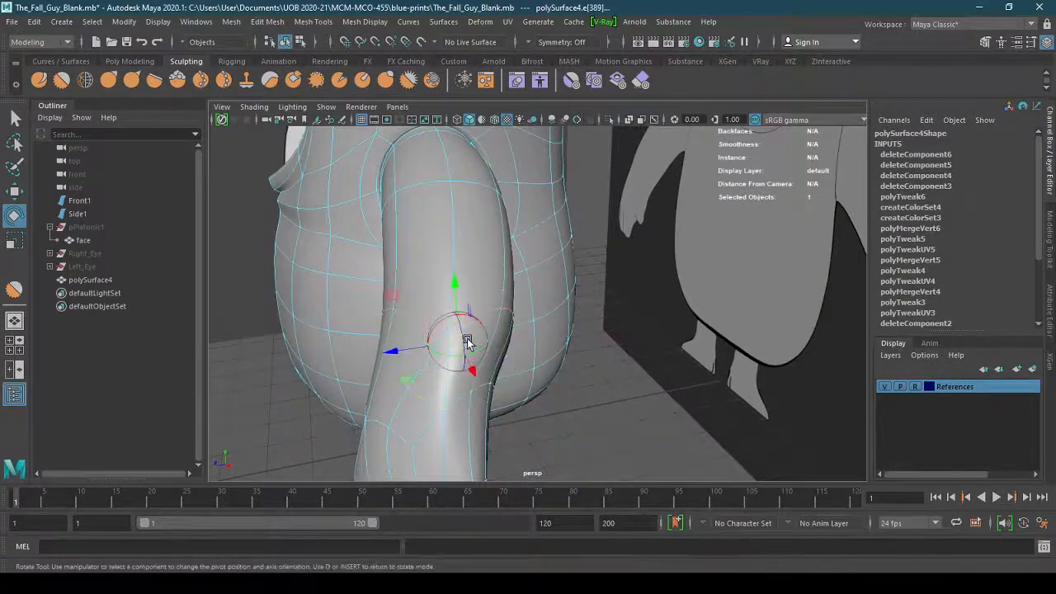
left_click_drag(462, 340, 463, 320)
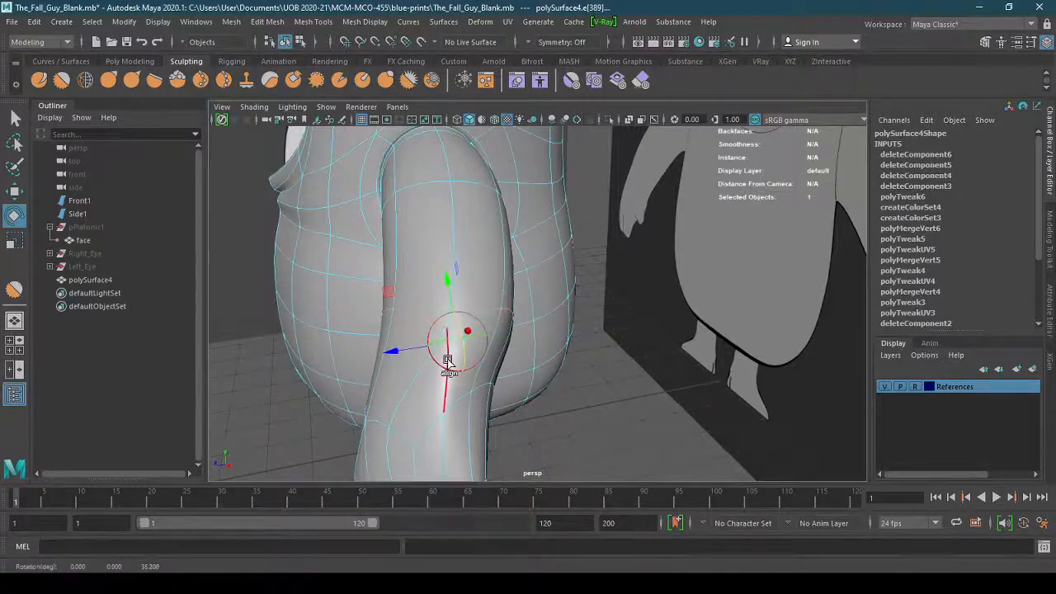
left_click_drag(438, 321, 441, 358, "alt")
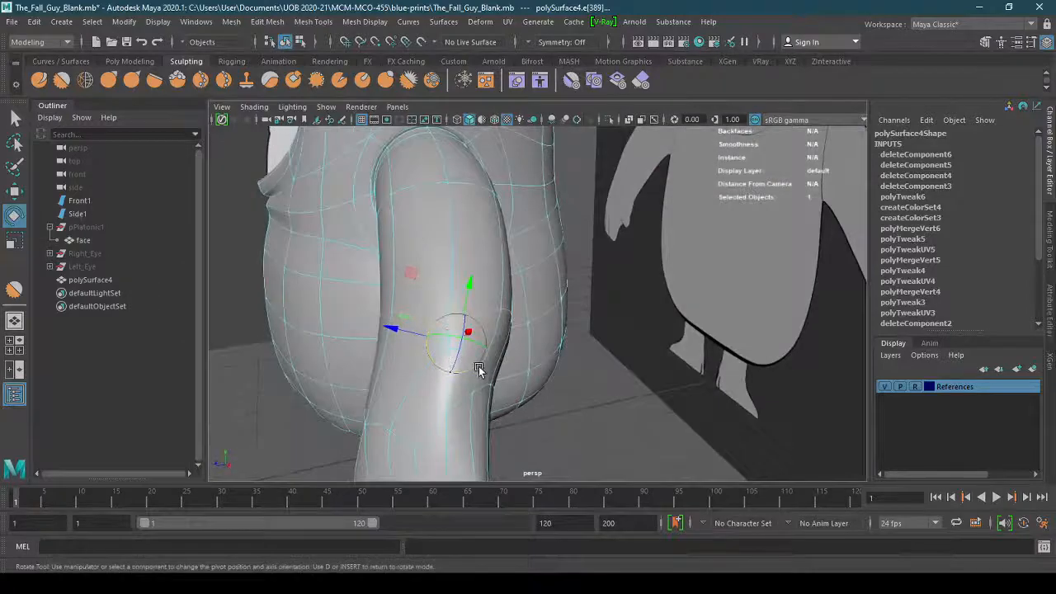
key("d")
Rotate the elbow edge loop about the realigned pivot so that it runs across the arm's direction
left_click_drag(567, 402, 552, 406, "alt")
left_click_drag(506, 339, 487, 333)
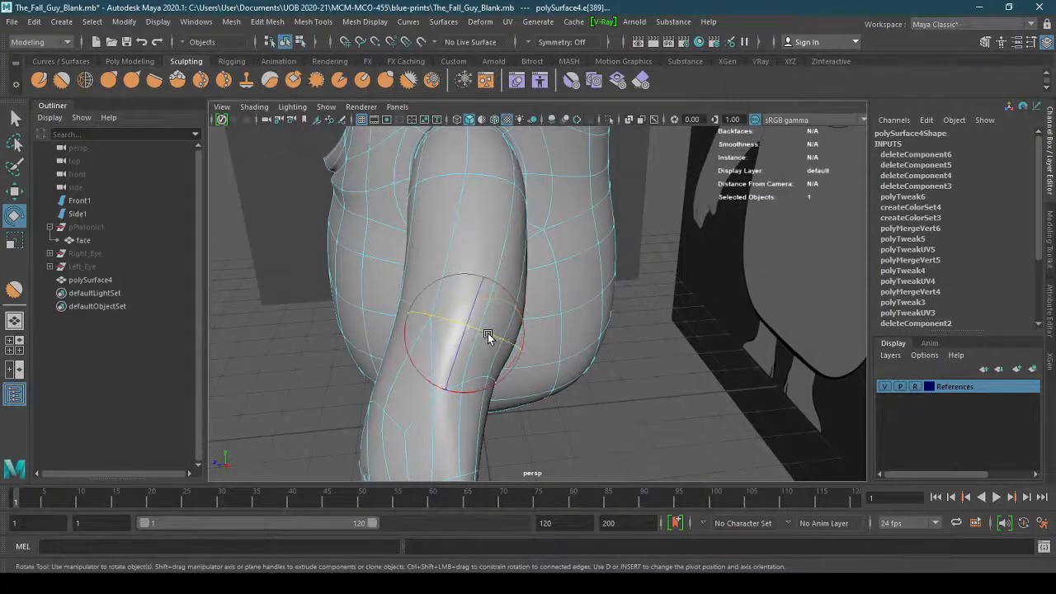
left_click_drag(515, 388, 544, 384, "alt")
right_click_drag(544, 384, 531, 388, "alt")
left_click_drag(534, 411, 562, 426, "alt")
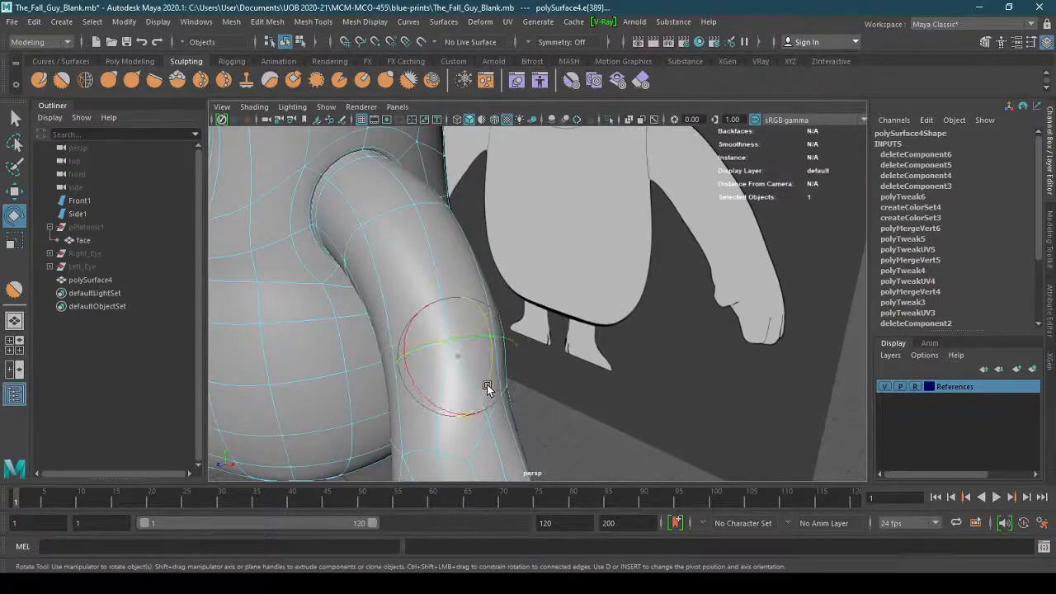
left_click_drag(488, 379, 579, 377, "alt")
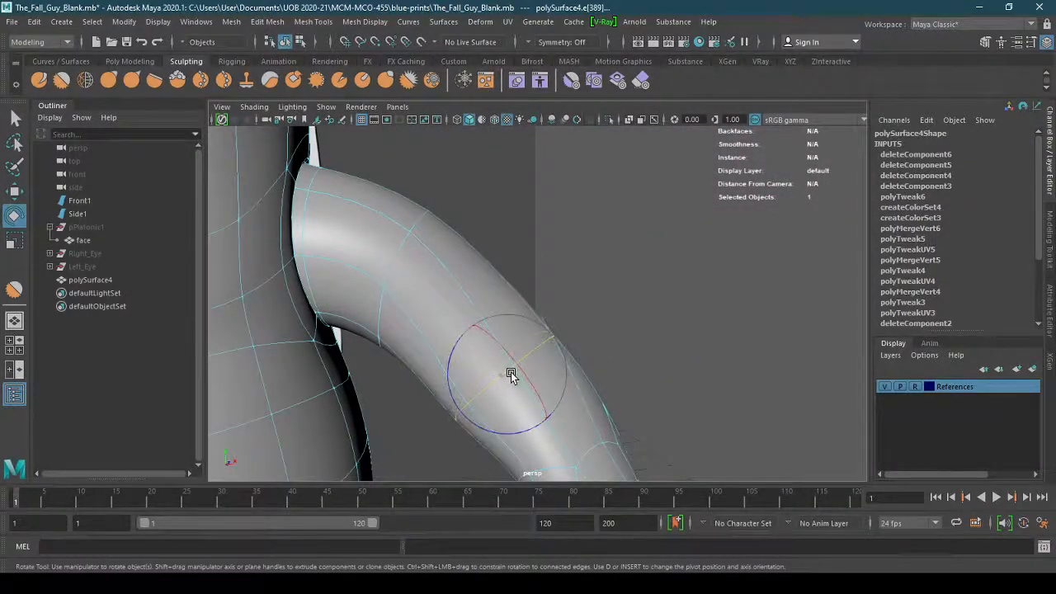
Try editing the rotation pivot of the upper-arm edge loop and leave pivot editing with the pivot as it is
left_click_drag(523, 377, 487, 401, "alt")
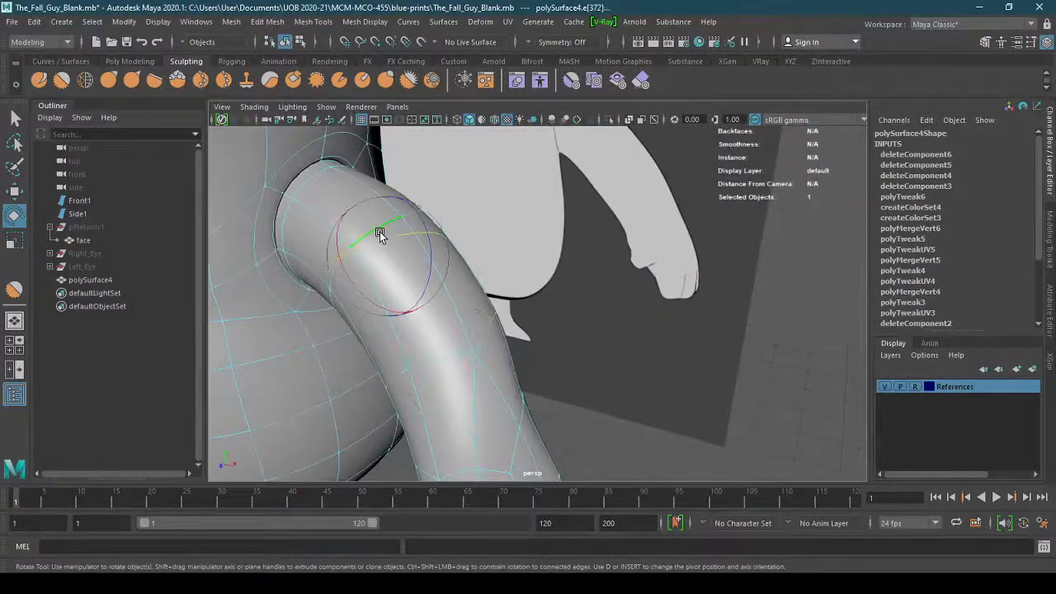
left_click_drag(396, 240, 436, 255, "alt")
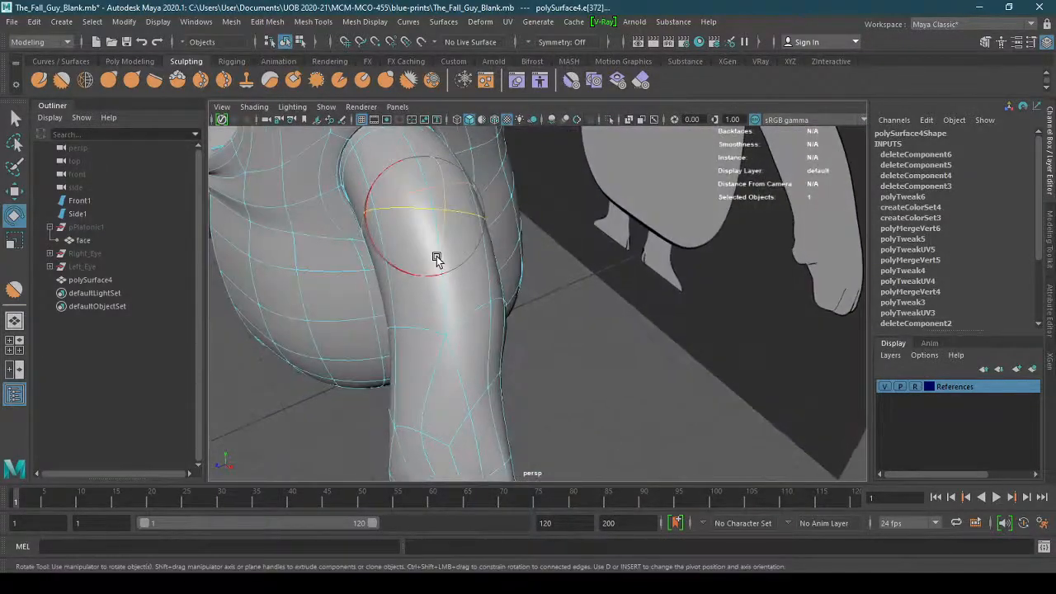
key("d")
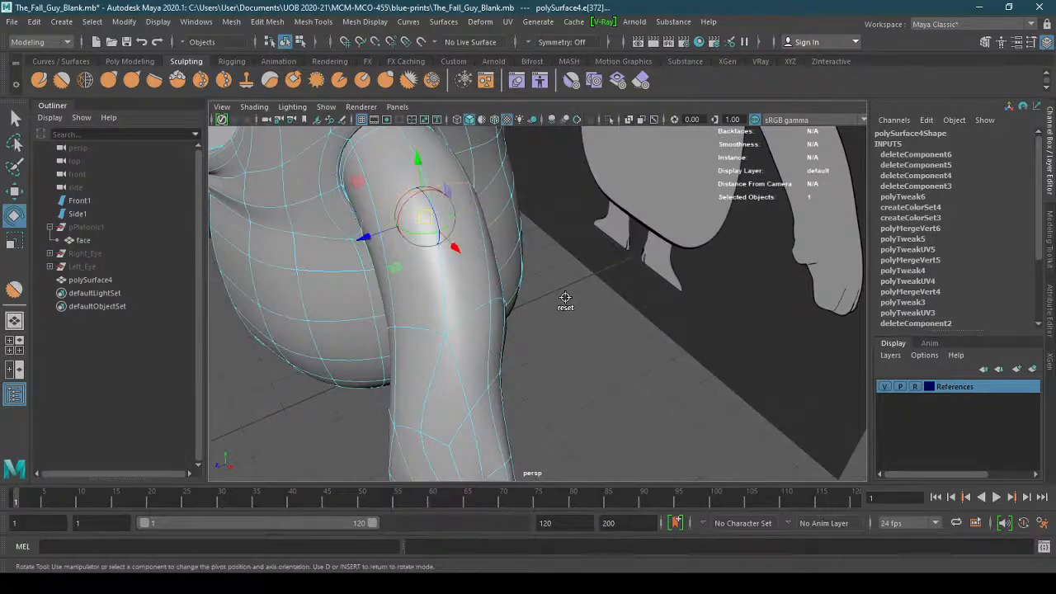
key("d")
left_click_drag(415, 254, 442, 265, "alt")
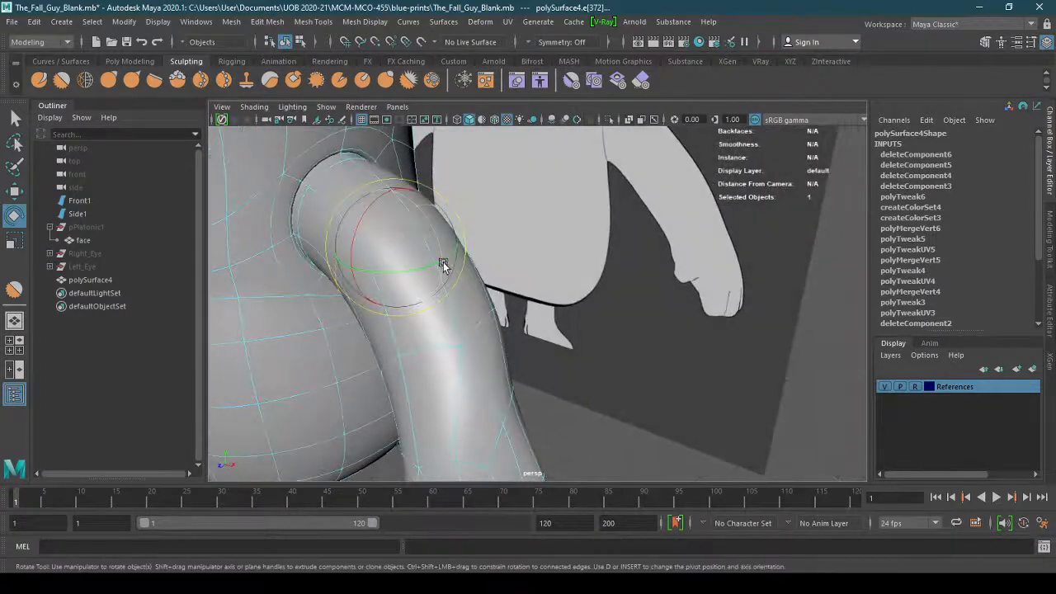
Try the hierarchy and object selection modes with the All objects mask, and return to component selection on the upper-arm loop
left_click(300, 42)
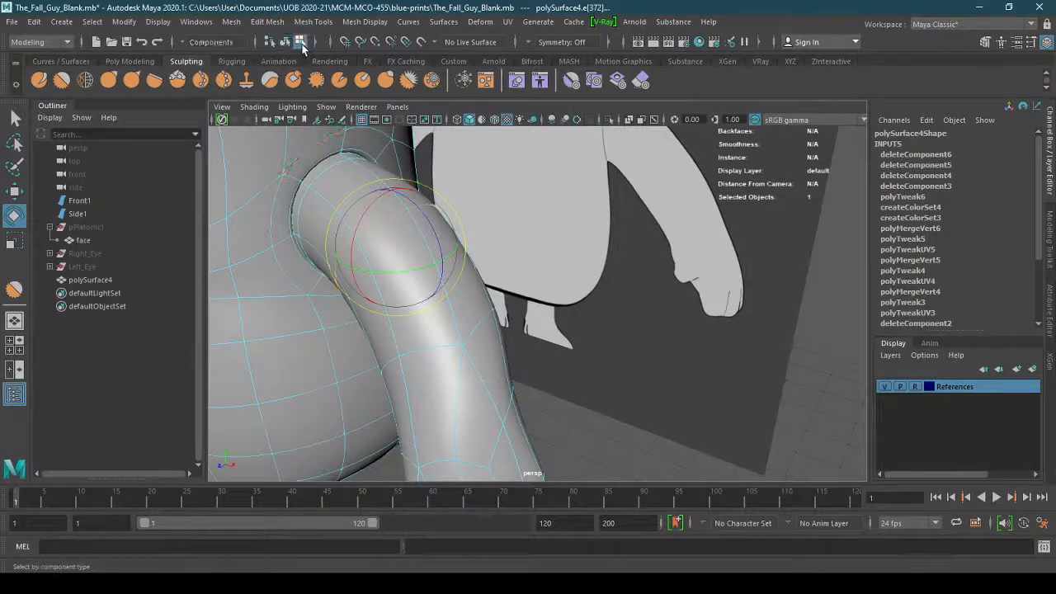
left_click(382, 216)
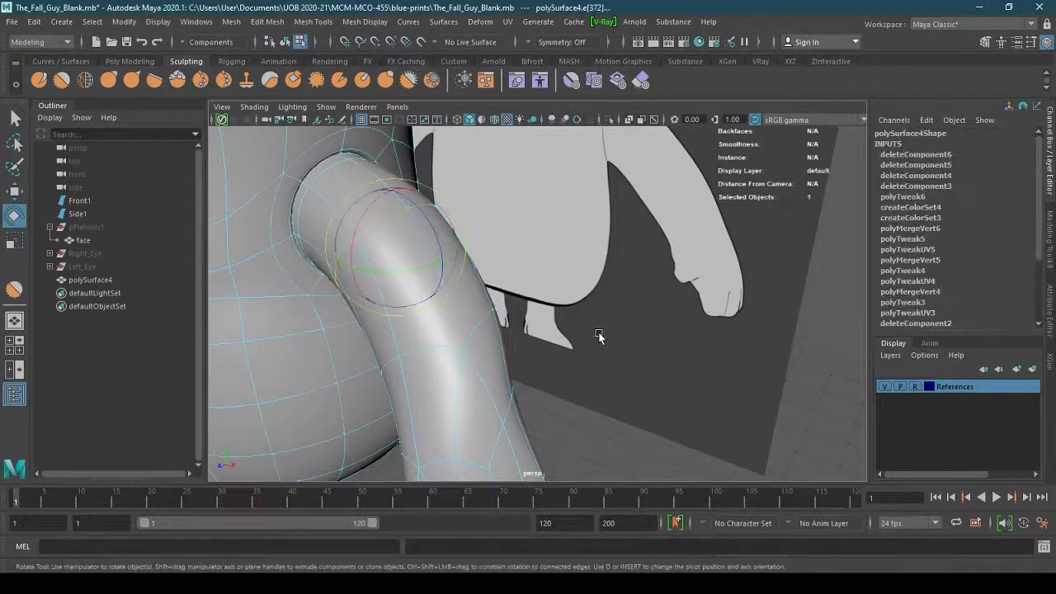
left_click(283, 43)
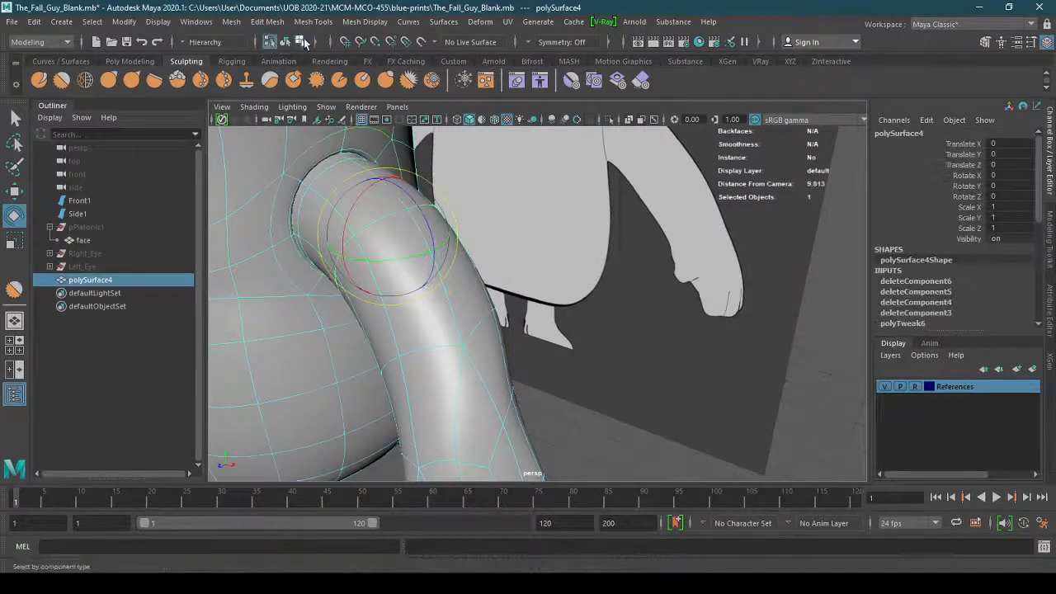
left_click(302, 42)
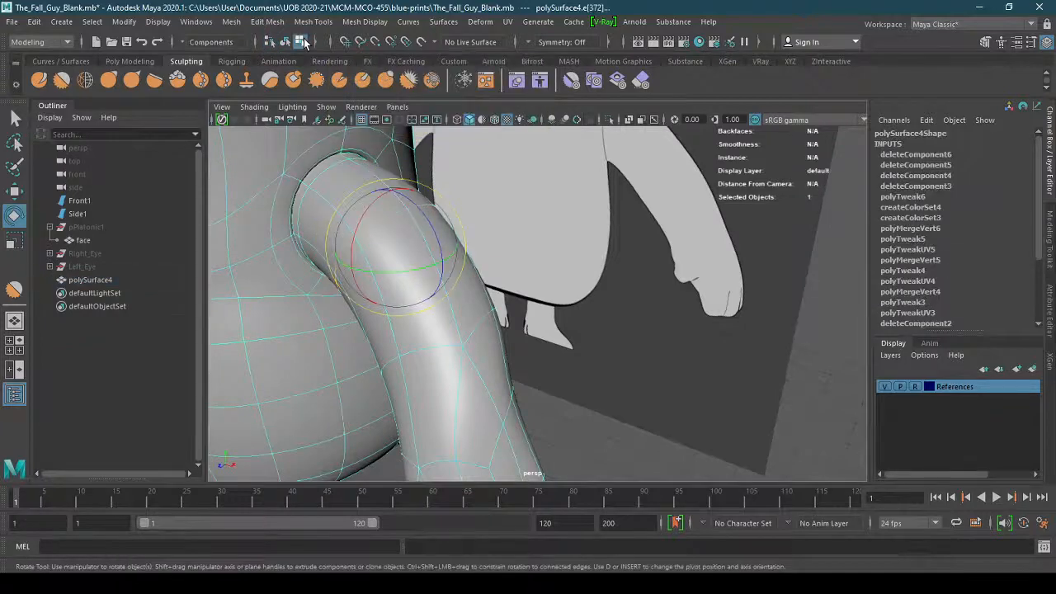
left_click_drag(548, 359, 487, 302, "alt")
middle_click_drag(524, 313, 549, 351, "alt")
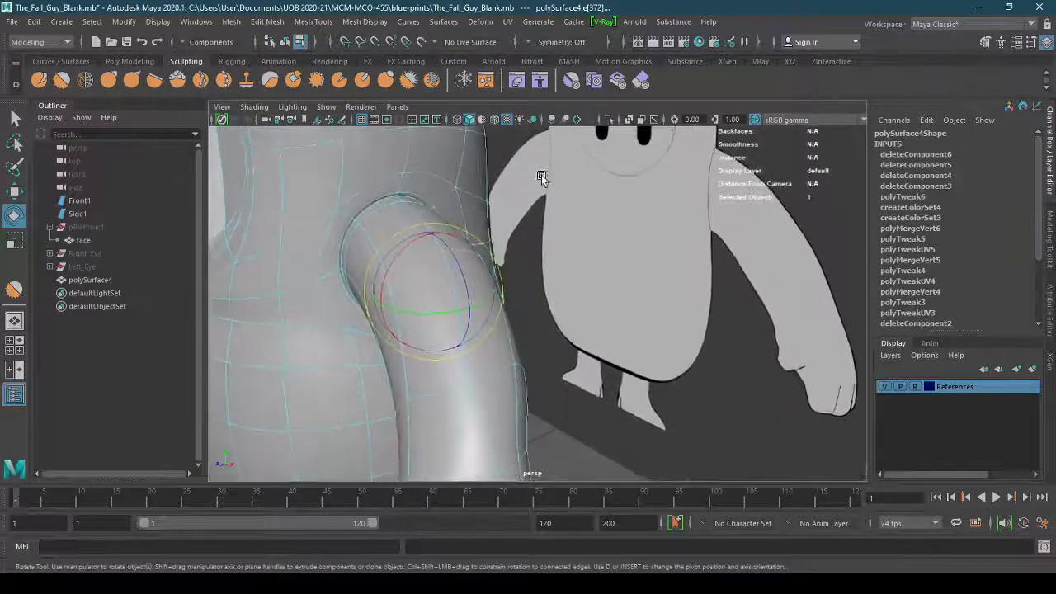
left_click(188, 42)
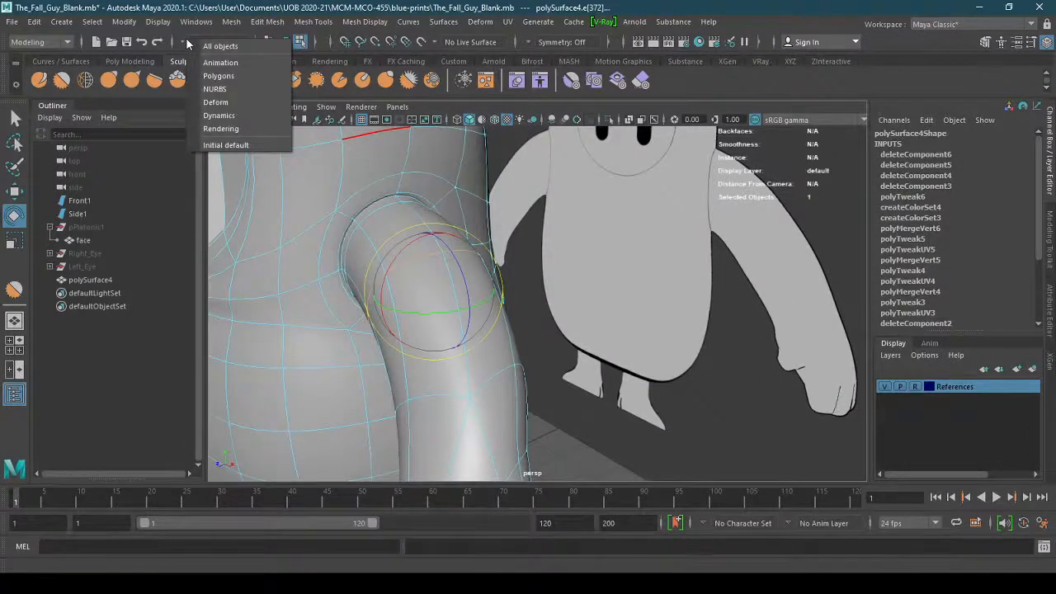
left_click(203, 47)
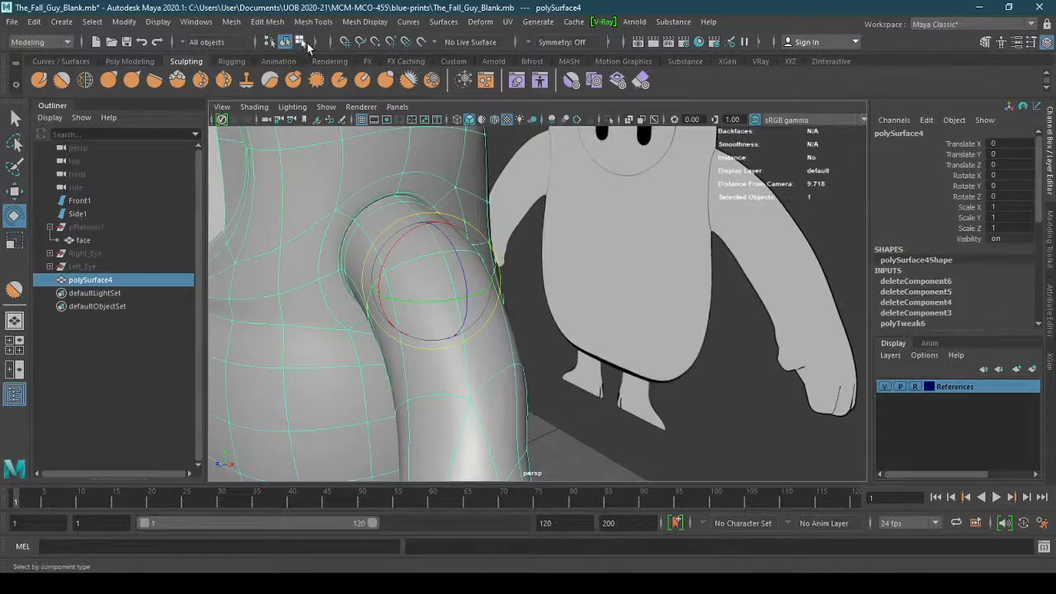
left_click(300, 43)
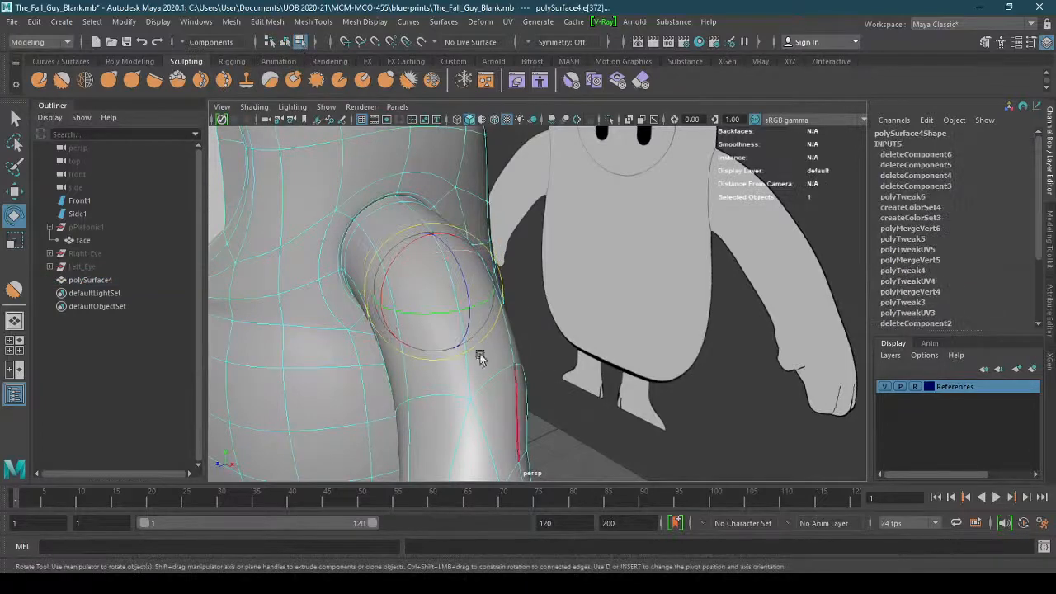
Look through the Rotate tool's axis orientation options and close the settings with Object still chosen
double_click(14, 216)
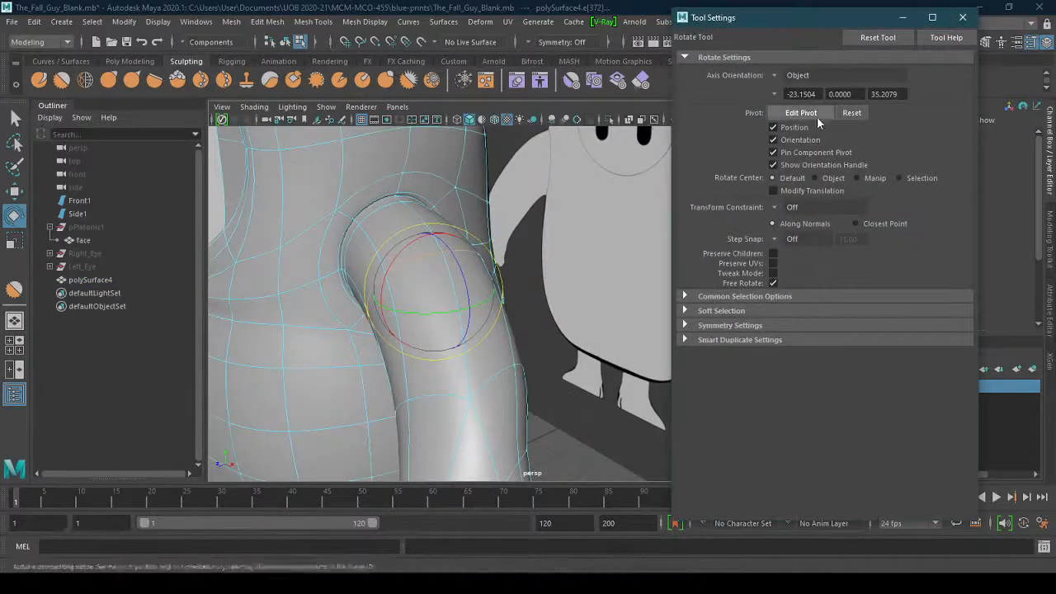
left_click(776, 76)
left_click(948, 122)
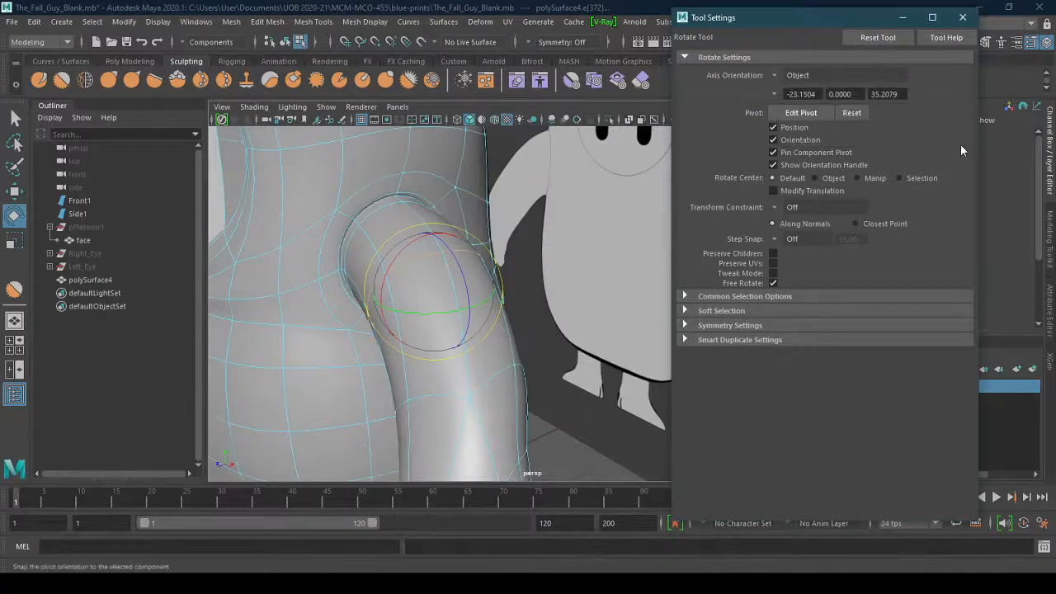
left_click(962, 20)
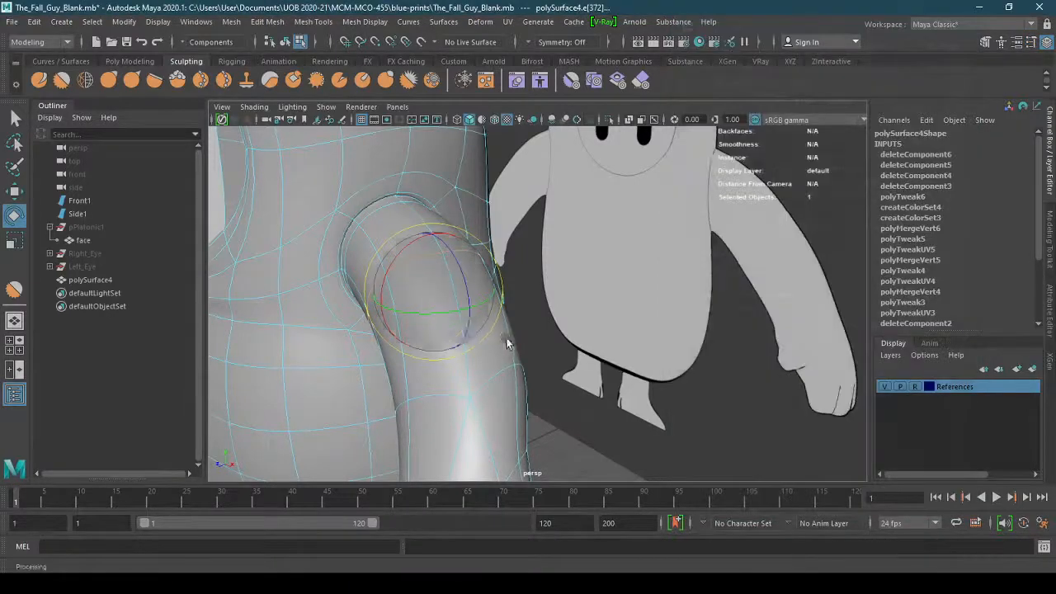
Try rotating the upper-arm edge loop about its pivot and inspect the arm and hand from several angles
left_click_drag(495, 330, 529, 338, "alt")
mouse_move(456, 299)
left_mouse_down("alt")
mouse_move(438, 344)
mouse_move(462, 300)
left_mouse_up("alt")
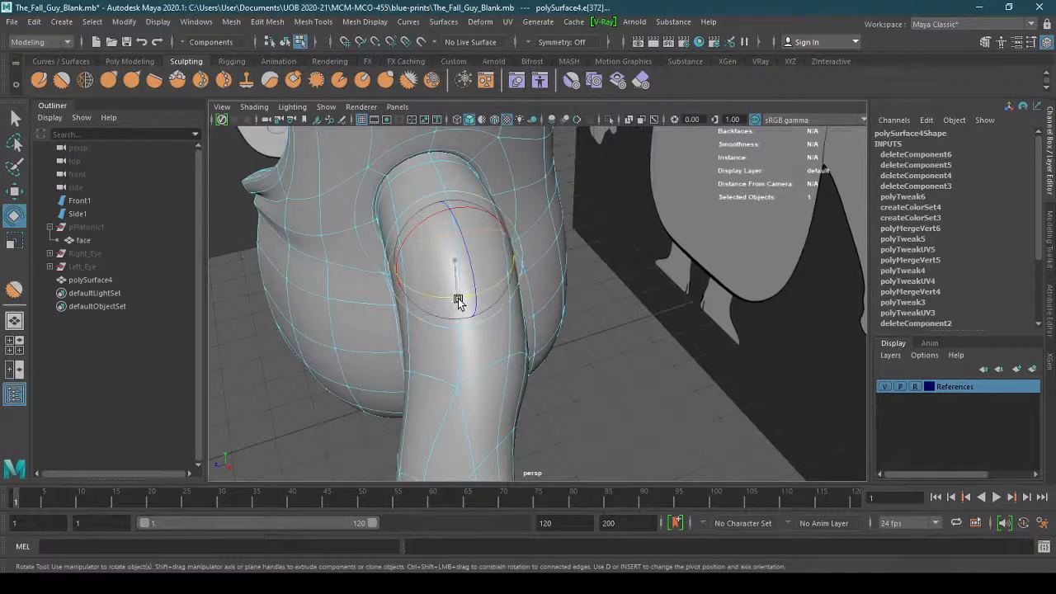
left_click_drag(463, 296, 465, 208)
mouse_move(513, 333)
left_mouse_down("alt")
mouse_move(615, 313)
mouse_move(519, 330)
left_mouse_up("alt")
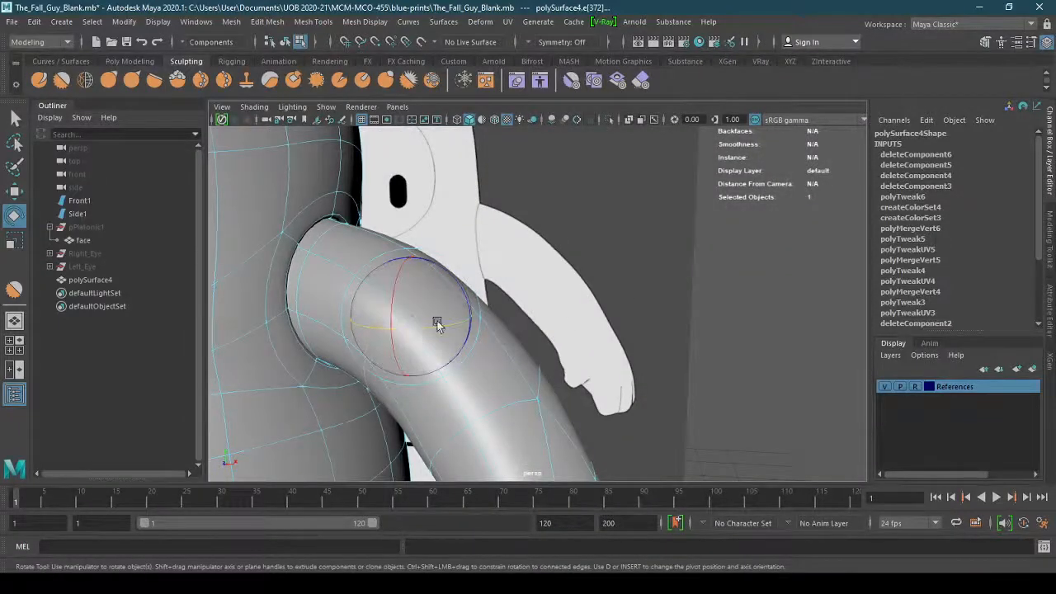
left_click_drag(479, 299, 698, 410, "alt")
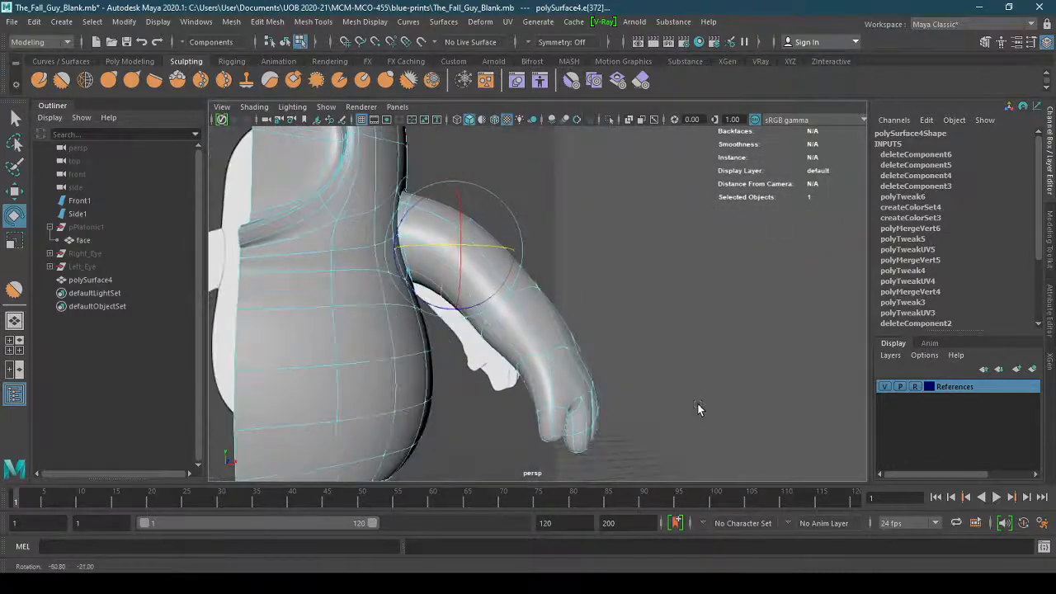
key("q")
left_click(591, 357)
left_click_drag(591, 357, 751, 350, "alt")
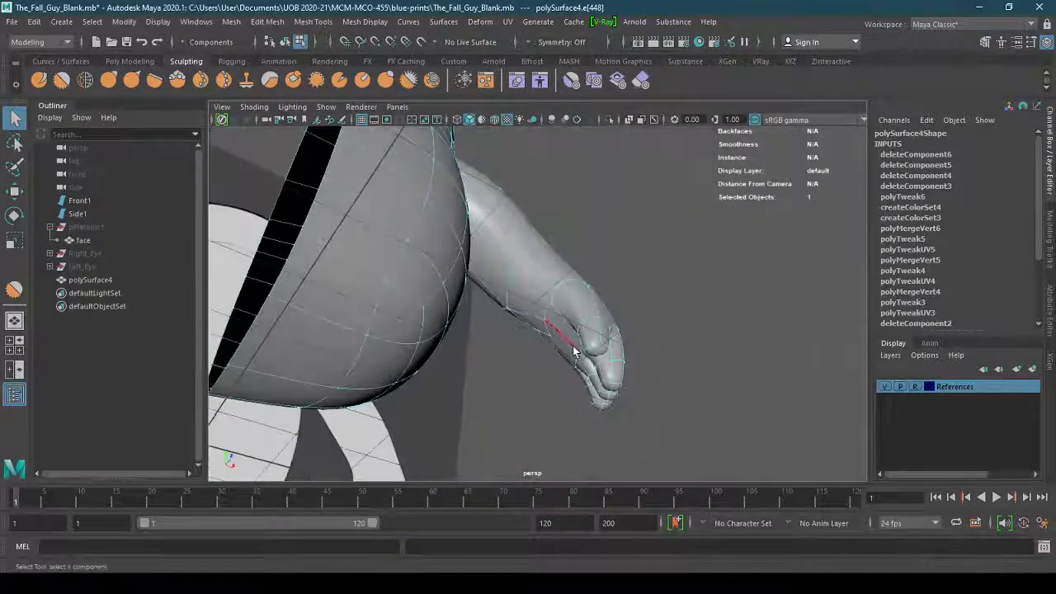
left_click_drag(575, 351, 462, 410, "alt")
Undo the arm loop rotations, the component deletions and the hand's moves and rotations, back past the last soft selection change
key("ctrl+z")
key("ctrl+z")
key("ctrl+z")
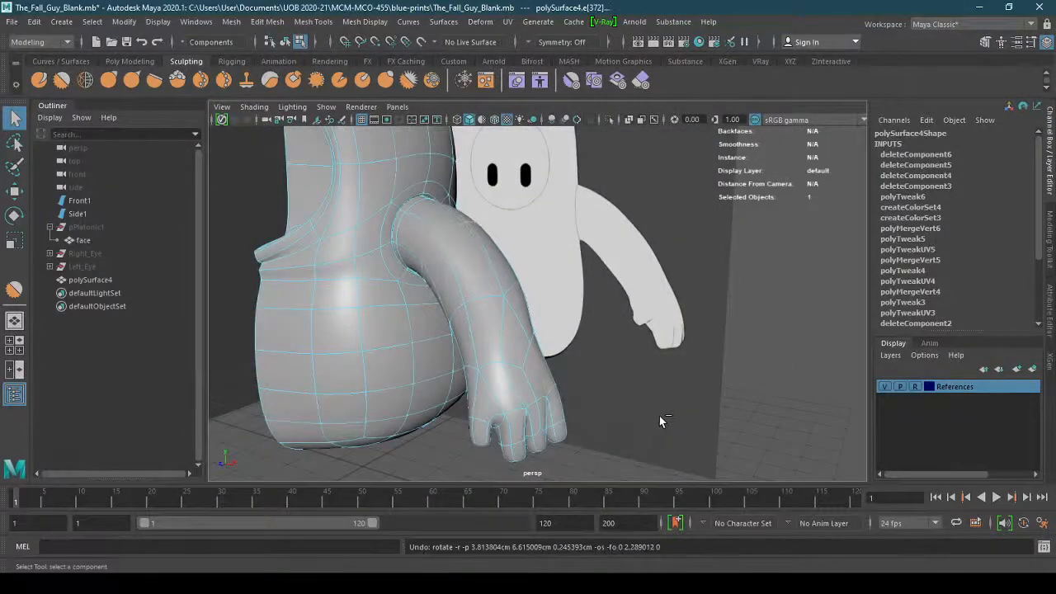
key("ctrl+z")
key("ctrl+z")
key("ctrl+z")
key("ctrl+z")
key("ctrl+z")
key("ctrl+z")
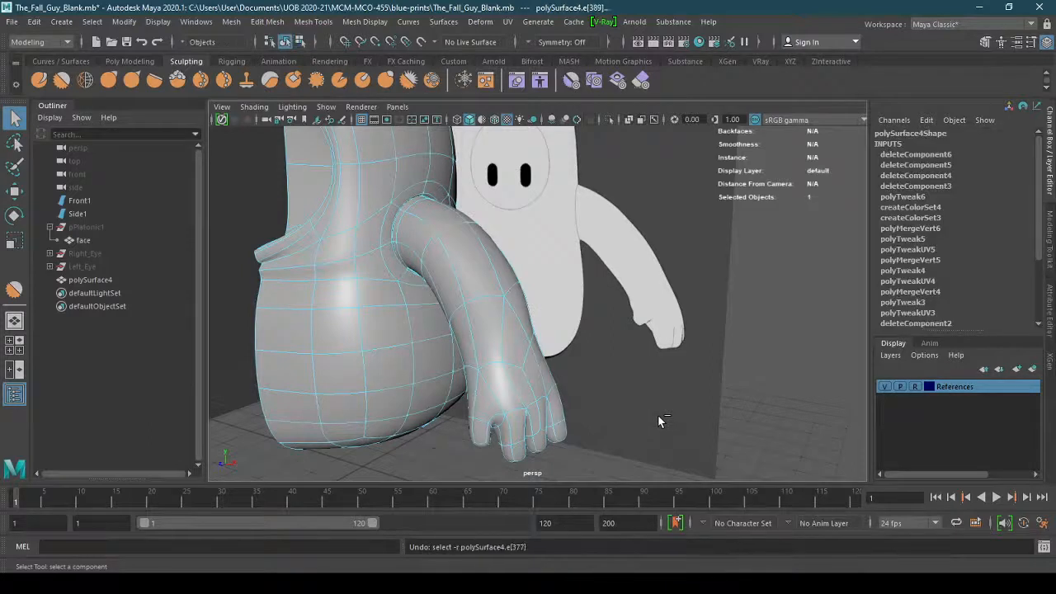
key("ctrl+z")
key("ctrl+z")
key("ctrl+z")
key("ctrl+z")
key("ctrl+z")
key("ctrl+z")
key("ctrl+z")
key("ctrl+z")
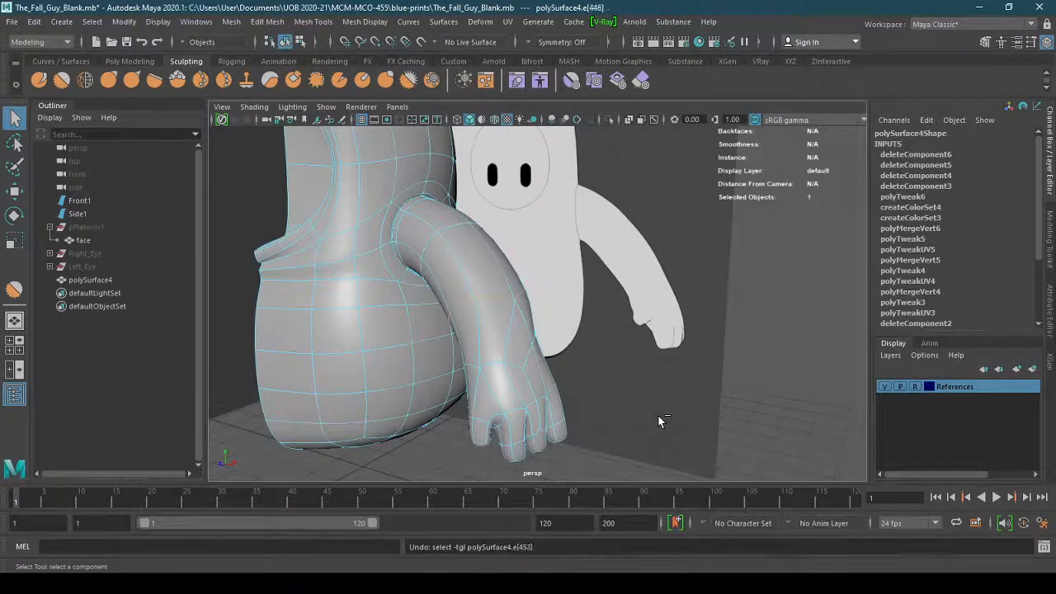
key("ctrl+z")
key("ctrl+z")
key("ctrl+z")
key("ctrl+z")
key("ctrl+z")
key("ctrl+z")
key("ctrl+z")
key("ctrl+z")
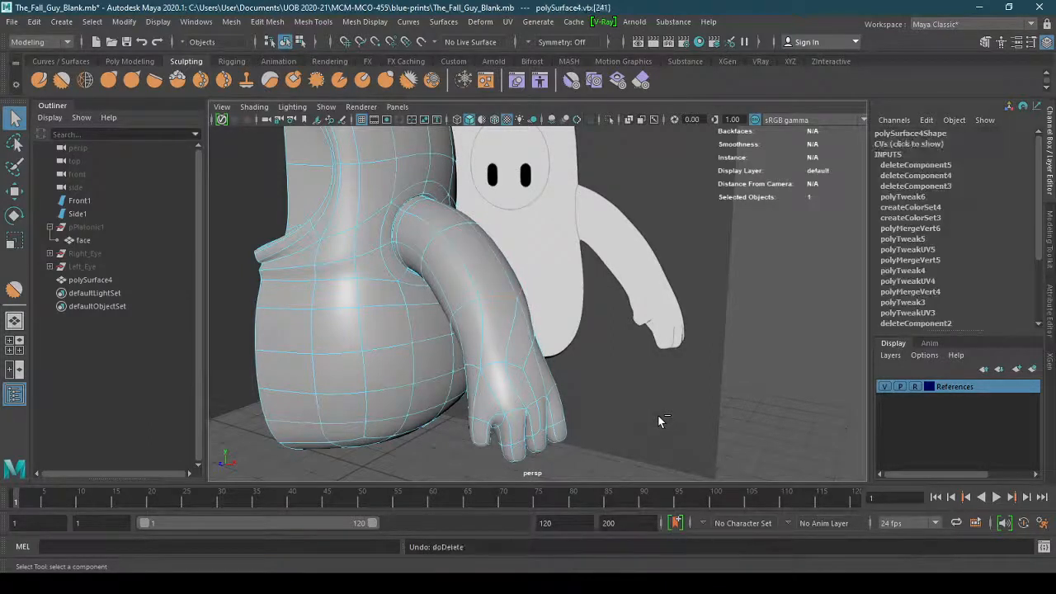
key("ctrl+z")
key("ctrl+z")
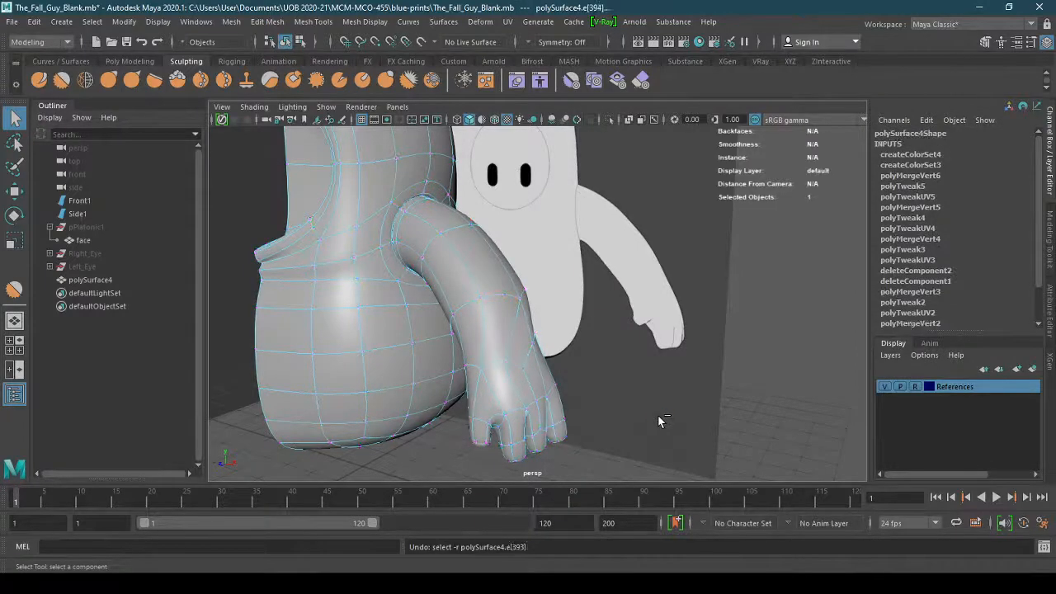
key("ctrl+z")
key("ctrl+z")
key("ctrl+z")
key("ctrl+z")
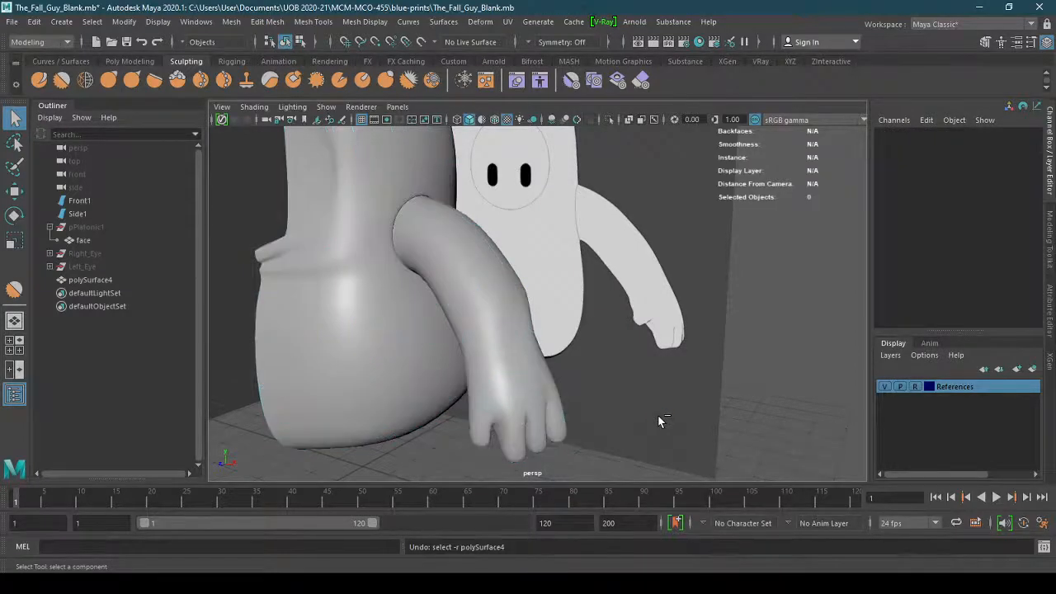
key("ctrl+z")
key("ctrl+z")
key("ctrl+z")
key("ctrl+z")
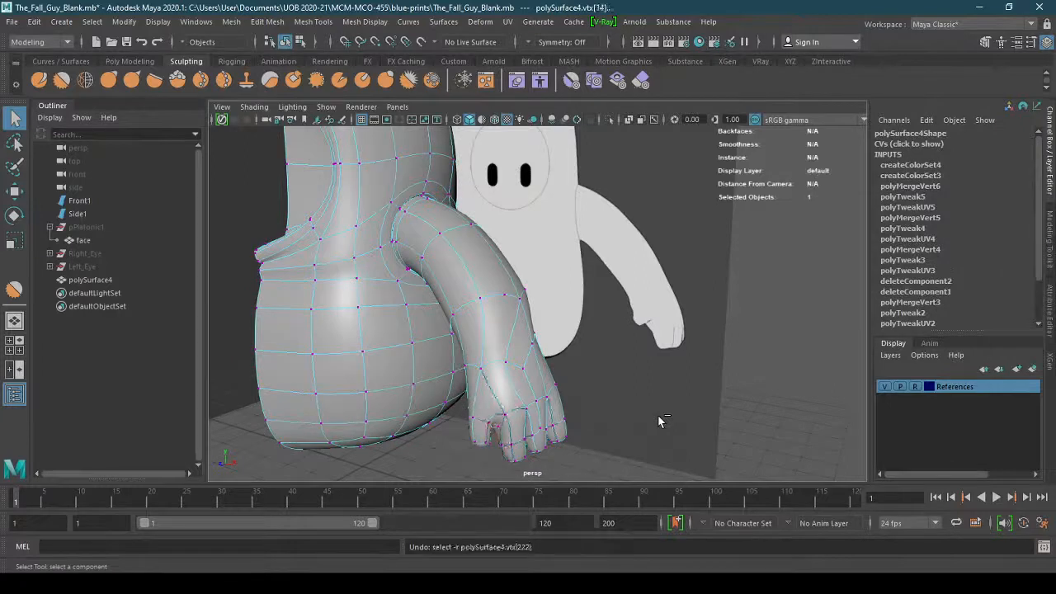
key("ctrl+z")
key("ctrl+z")
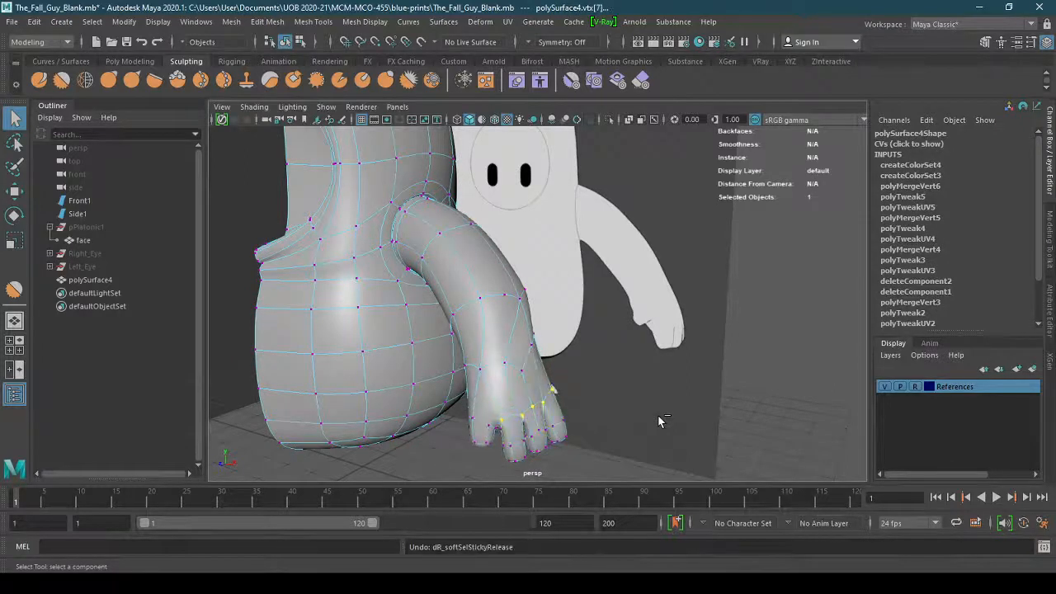
key("ctrl+z")
key("ctrl+z")
key("ctrl+z")
key("ctrl+z")
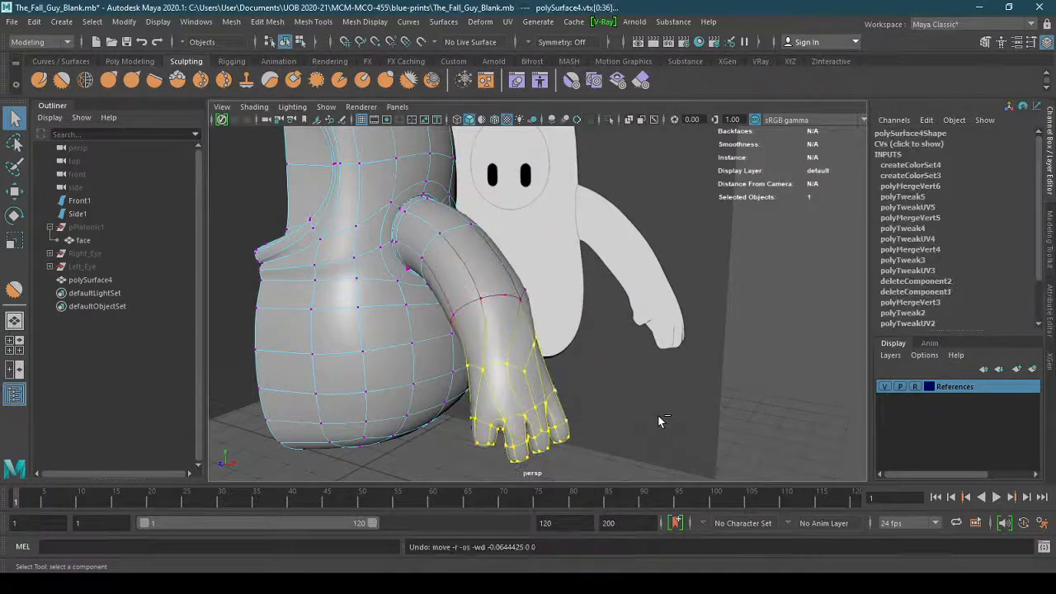
key("ctrl+z")
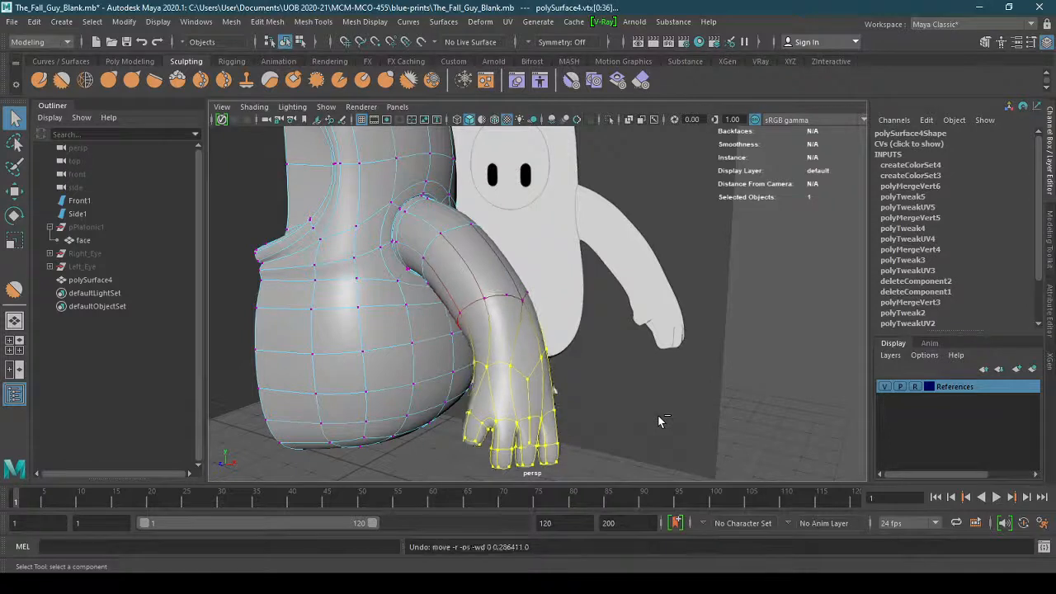
key("ctrl+z")
key("ctrl+z")
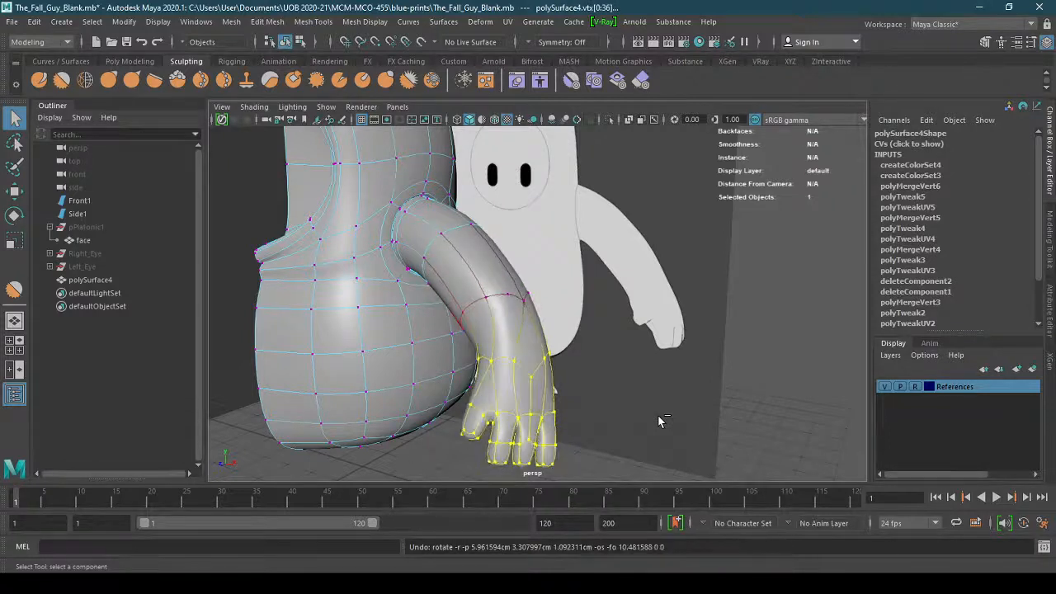
key("ctrl+z")
key("ctrl+z")
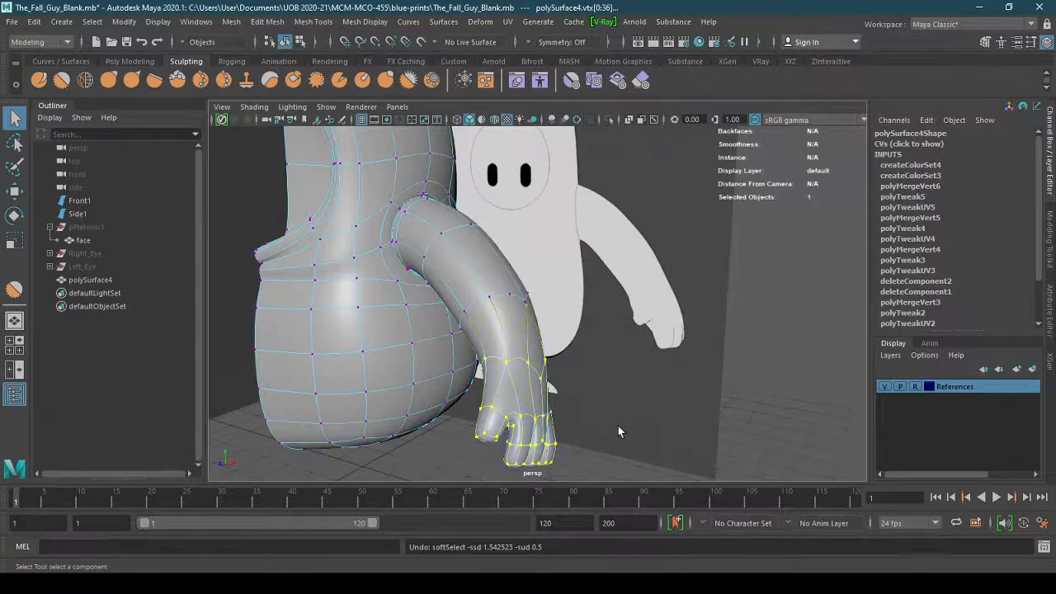
Deselect the hand vertices and delete four extra vertices one by one around the arm's middle edge loop
left_click(605, 444)
left_click_drag(605, 444, 496, 406, "alt")
right_click_drag(496, 405, 608, 367, "alt")
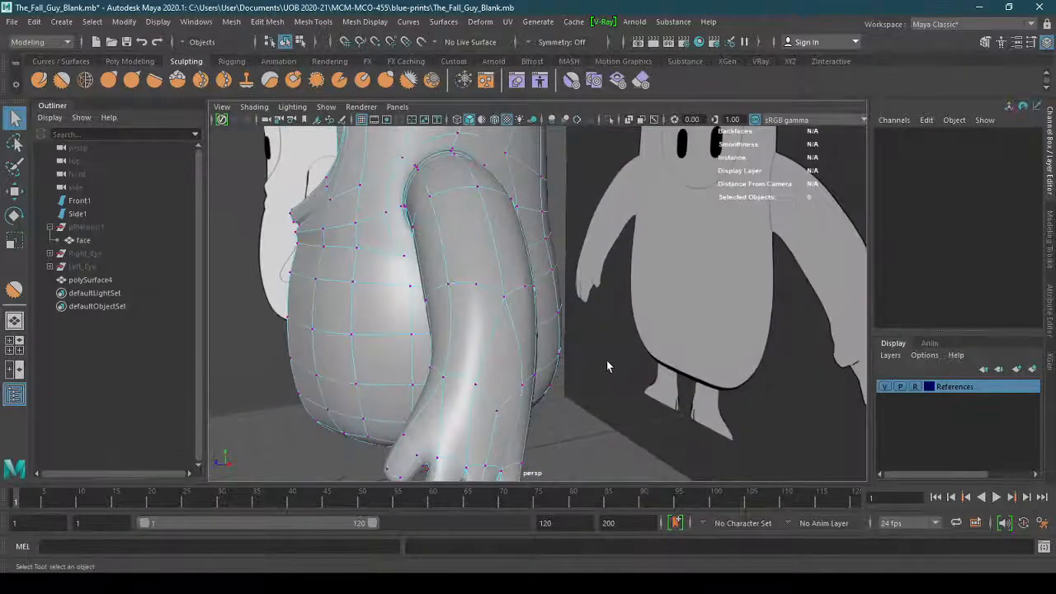
left_click(479, 286)
key("Delete")
left_click_drag(519, 286, 712, 306, "alt")
left_click(533, 285)
key("Delete")
left_click(505, 295)
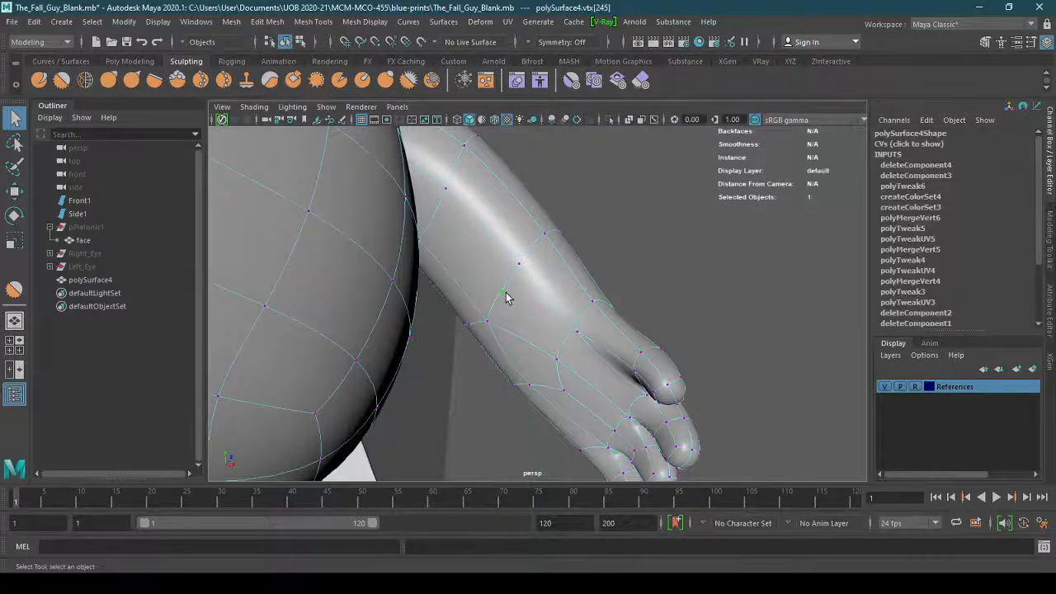
key("Delete")
left_click_drag(513, 298, 566, 266, "alt")
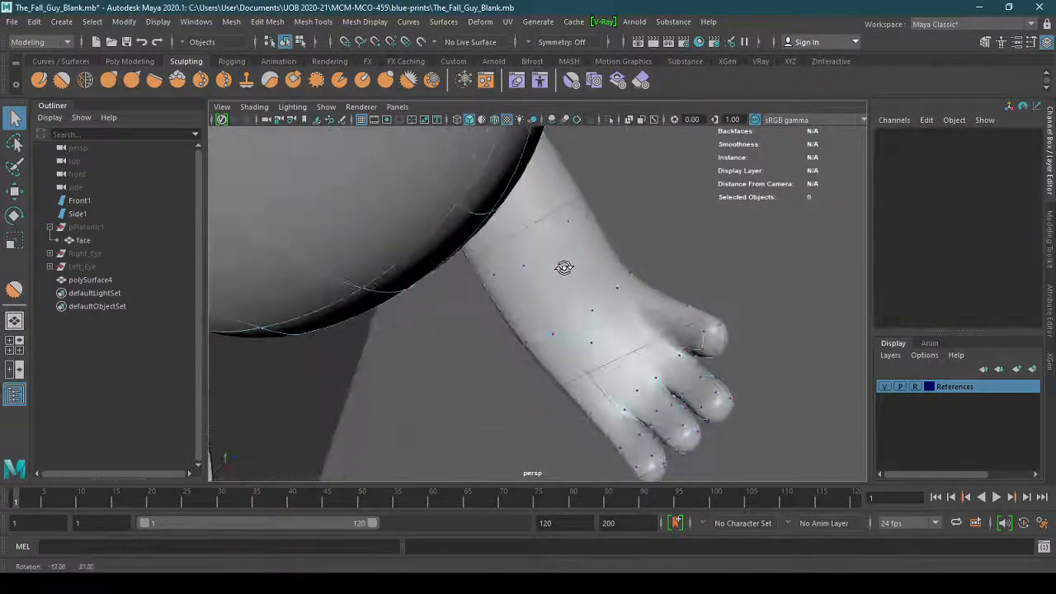
left_click(490, 280)
key("Delete")
left_click_drag(495, 278, 514, 389, "alt")
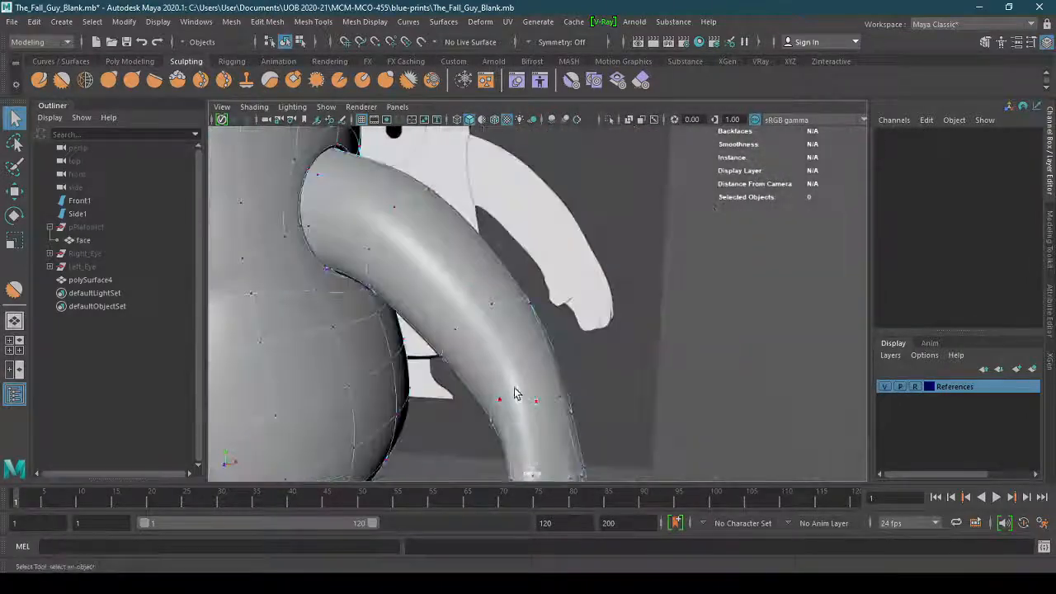
Return the body mesh to Object mode, clear the selection and save the scene
right_click_drag(514, 234, 570, 216)
left_click(714, 428)
left_click_drag(713, 427, 679, 410, "alt")
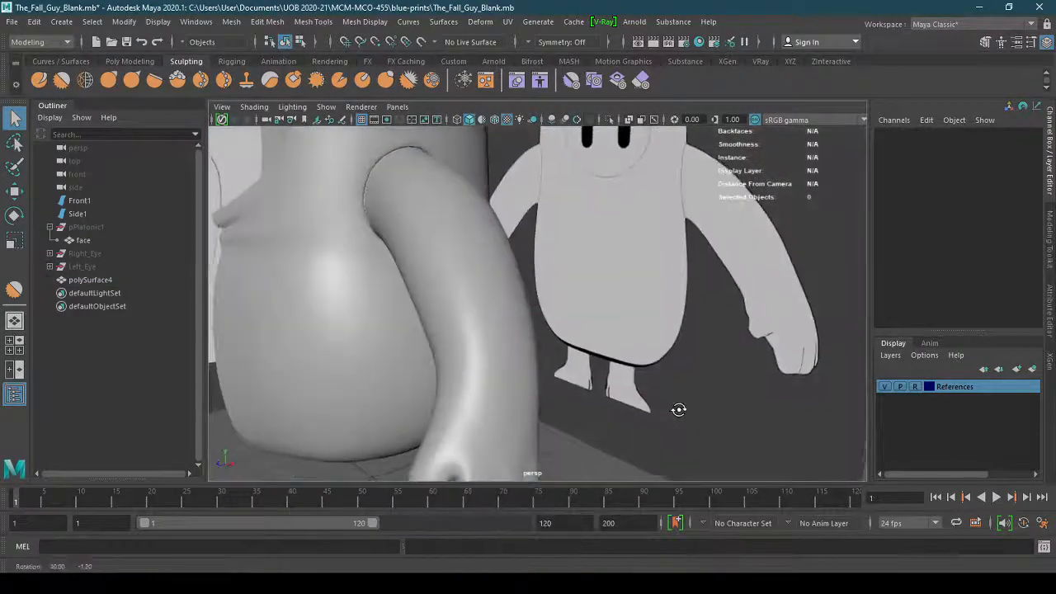
right_click_drag(679, 410, 605, 426, "alt")
key("ctrl+s")
Select the body mesh polySurface4 at the hand and switch it to vertex mode
left_click_drag(608, 426, 584, 384, "alt")
right_click_drag(584, 385, 602, 391, "alt")
middle_click_drag(602, 391, 565, 293, "alt")
right_click_drag(564, 293, 728, 325, "alt")
left_click(686, 380)
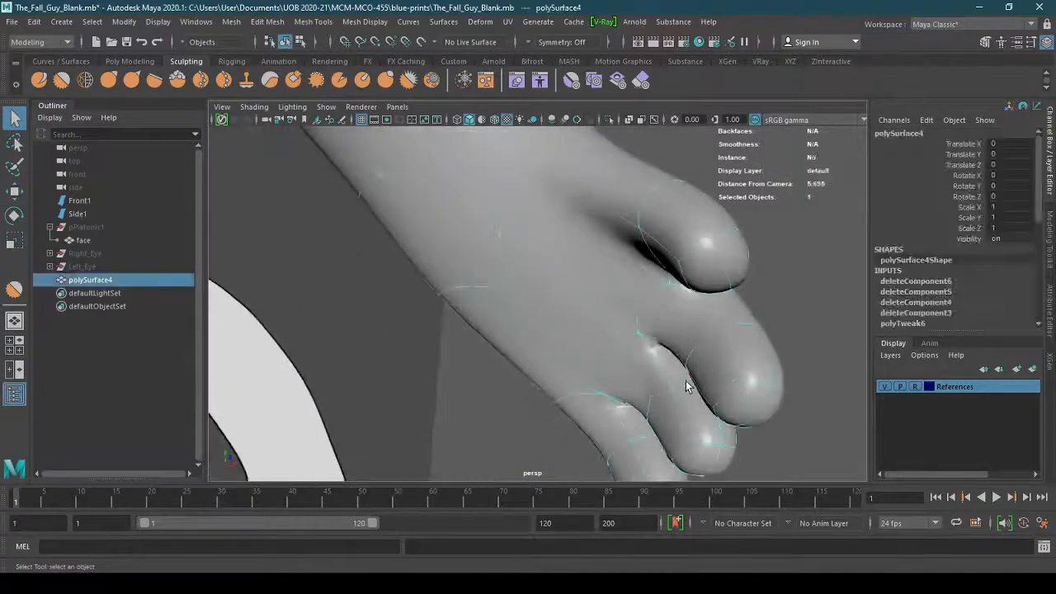
left_click_drag(679, 404, 681, 416, "alt")
right_click_drag(681, 421, 637, 244)
Examine the vertices around the knuckles and fingers from several angles, picking some to trace the topology, and clear the selection
middle_click_drag(648, 373, 617, 273, "alt")
left_click_drag(618, 273, 580, 343, "alt")
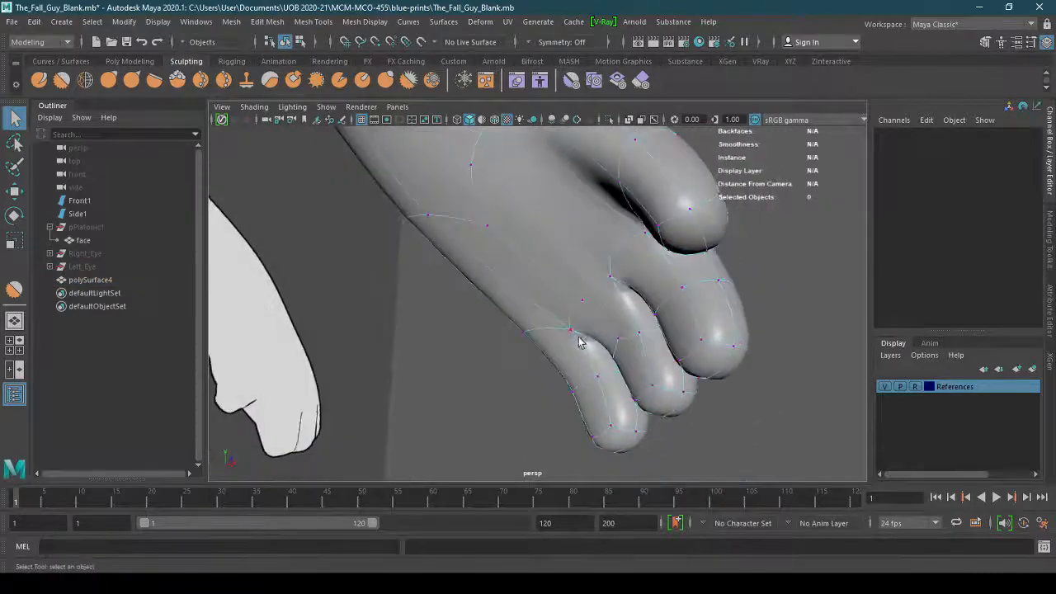
left_click_drag(599, 378, 620, 356, "alt")
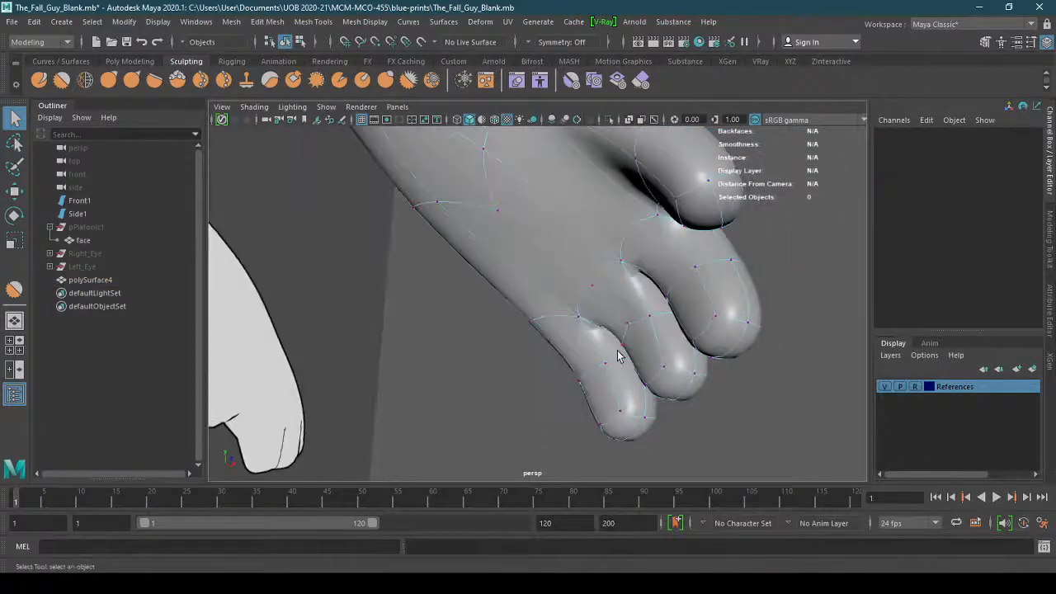
left_click(593, 290)
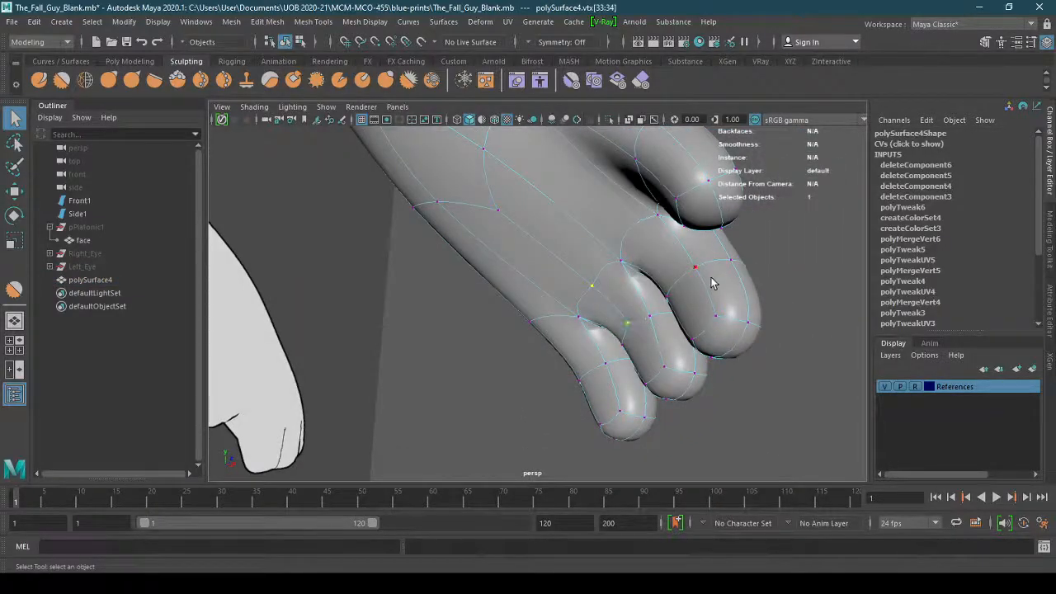
left_click_drag(711, 283, 734, 284, "alt")
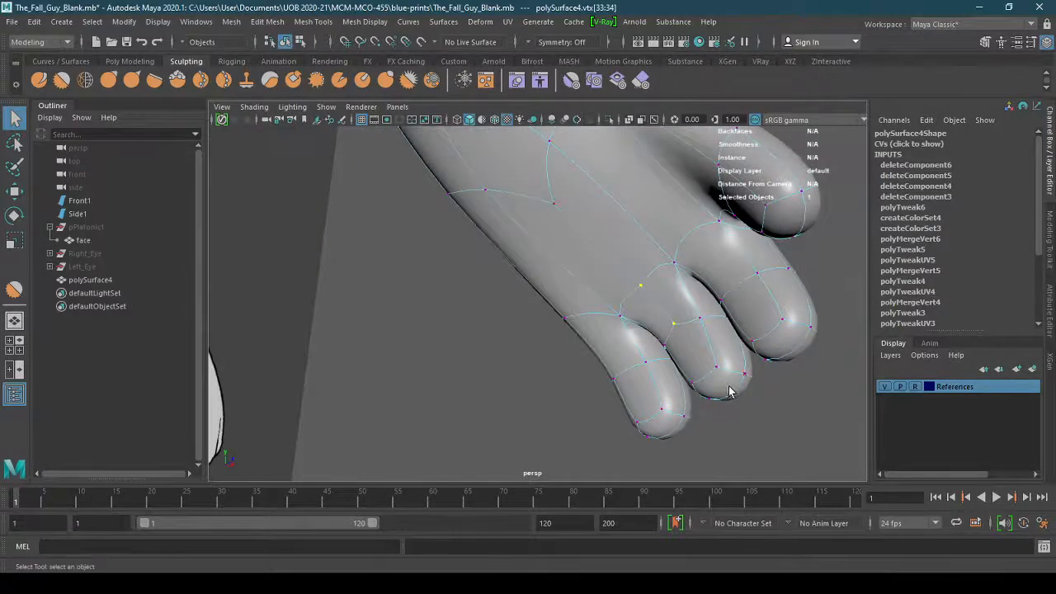
left_click_drag(728, 392, 657, 408, "alt")
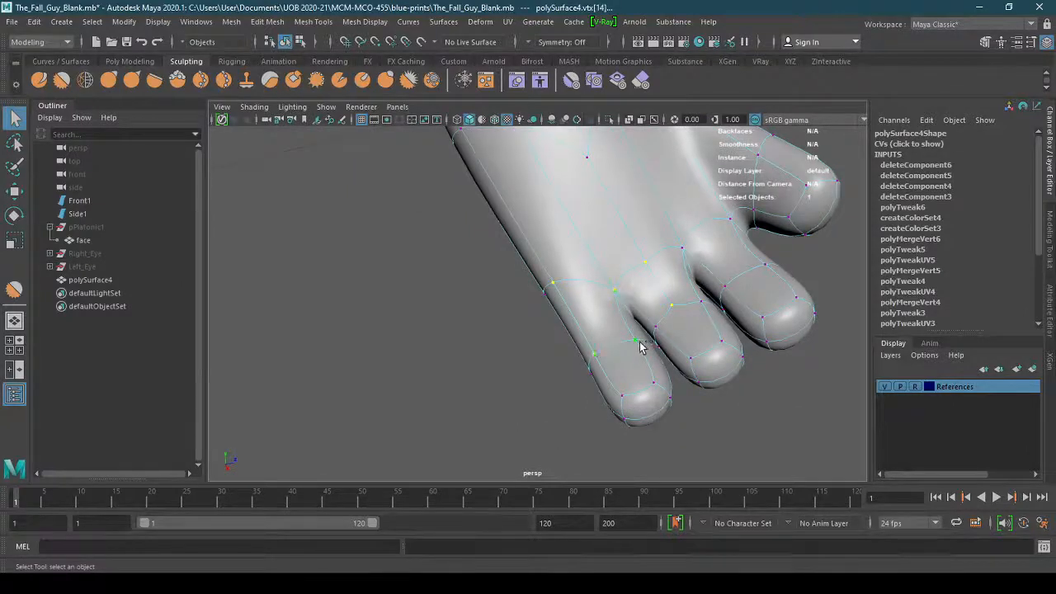
left_click(624, 395)
left_click(672, 423)
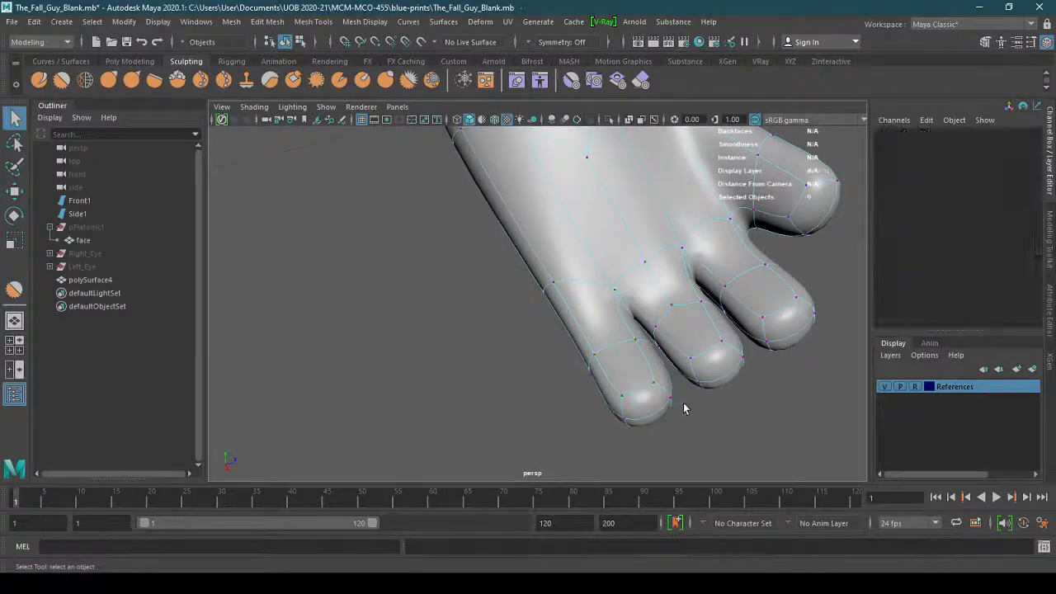
Switch to edge mode and pick the edges along the three fingers, undoing one wrong pick
right_click_drag(611, 235, 613, 198)
left_click(609, 304)
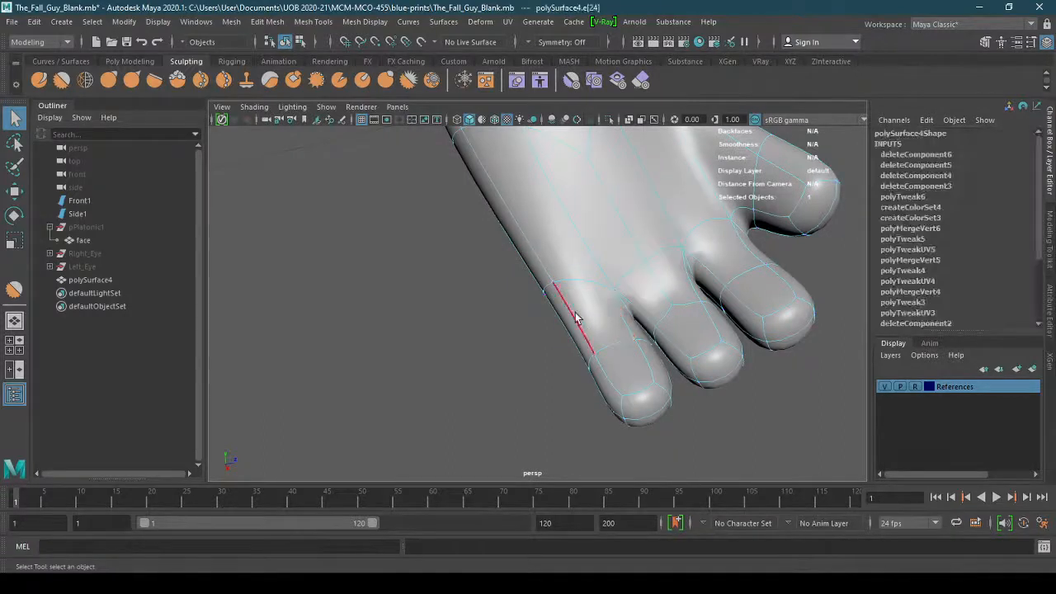
left_click(645, 391, "shift")
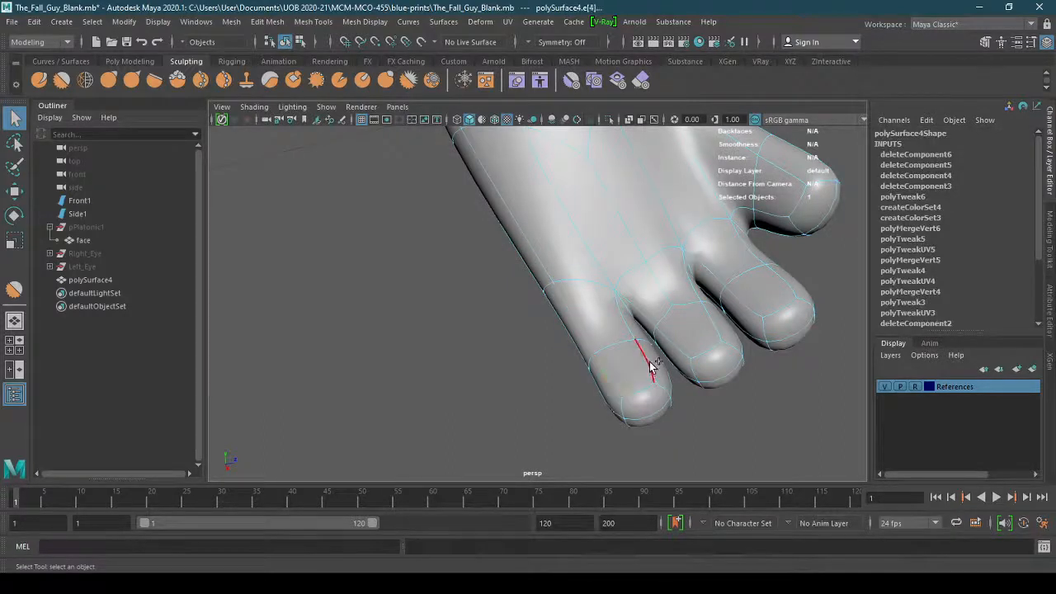
left_click(649, 363, "shift")
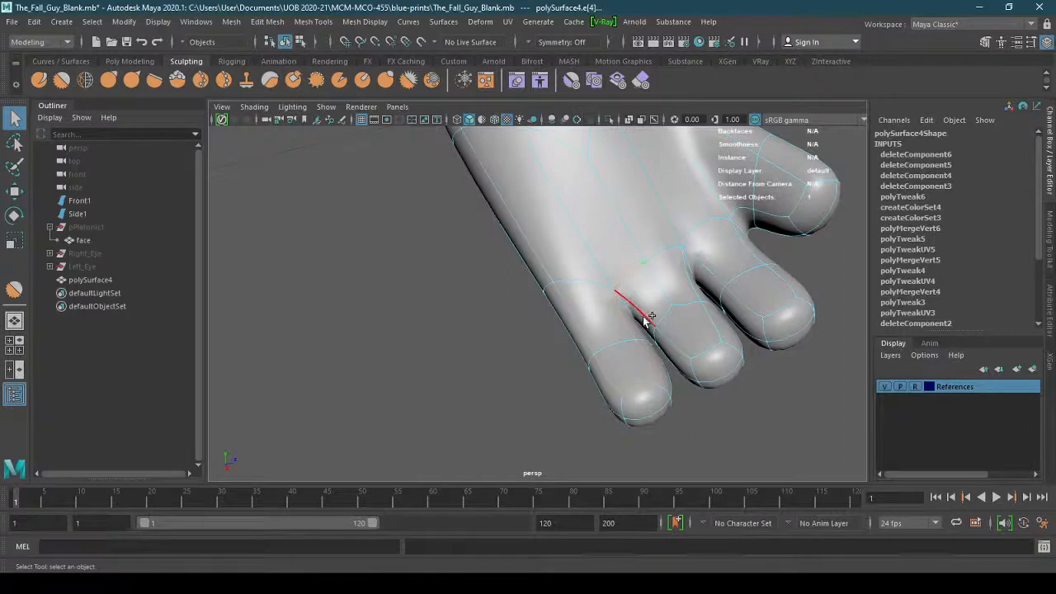
key("ctrl+z")
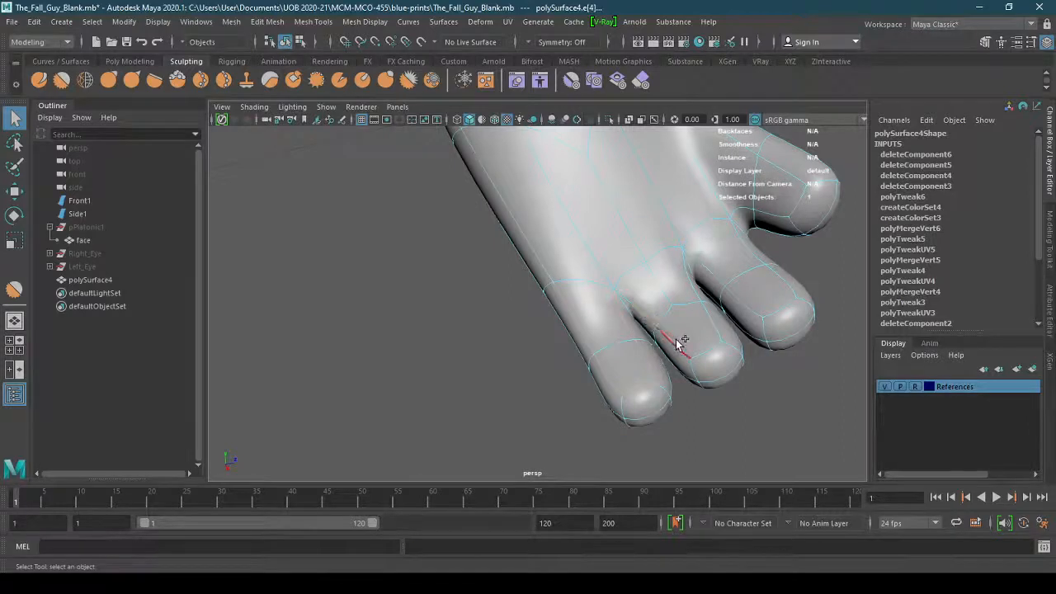
left_click(696, 284, "shift")
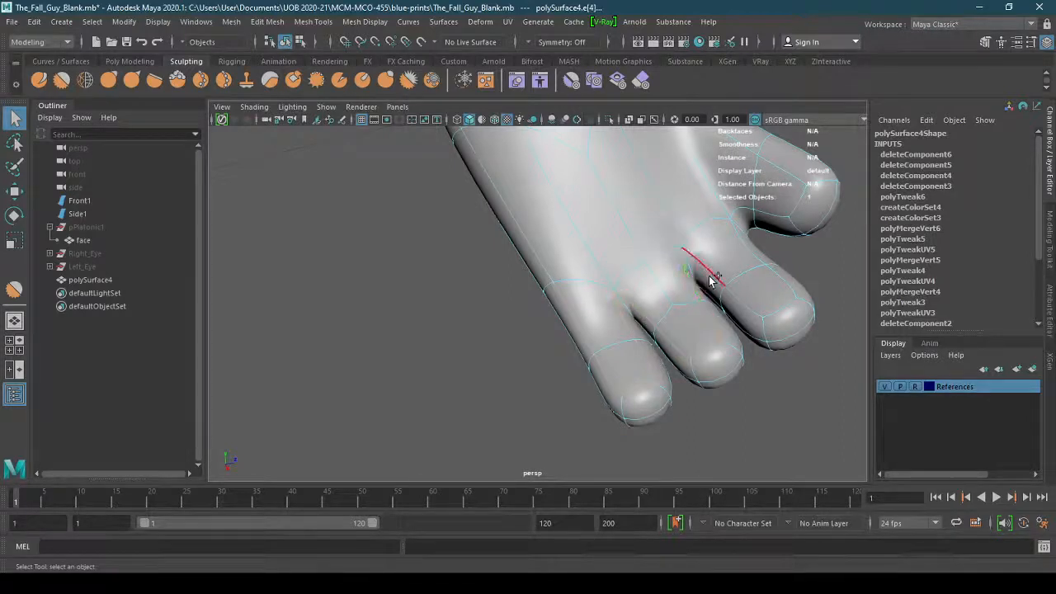
left_click(732, 292, "shift")
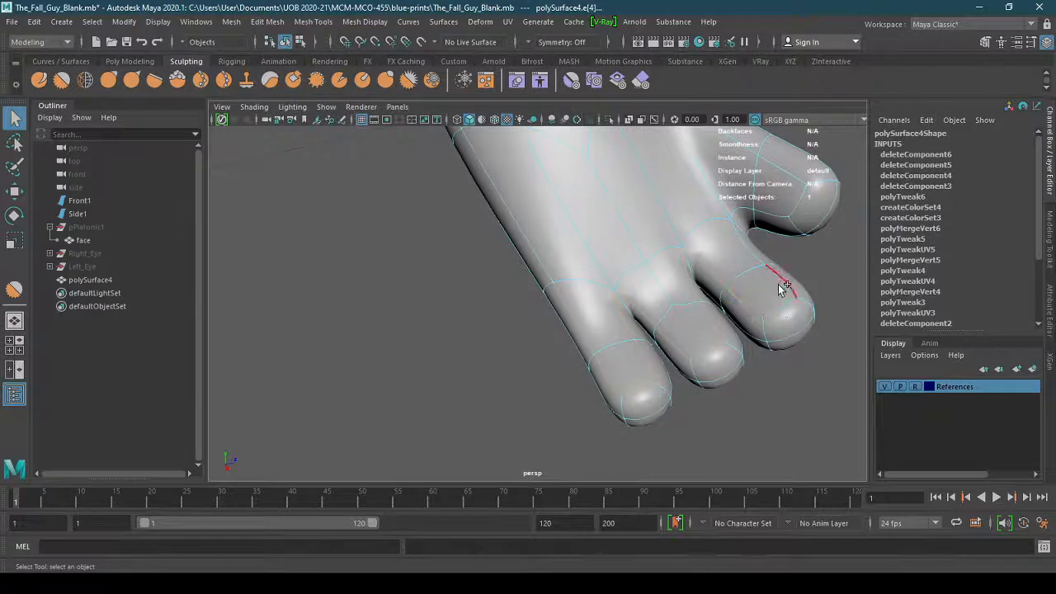
left_click_drag(756, 377, 671, 394, "alt")
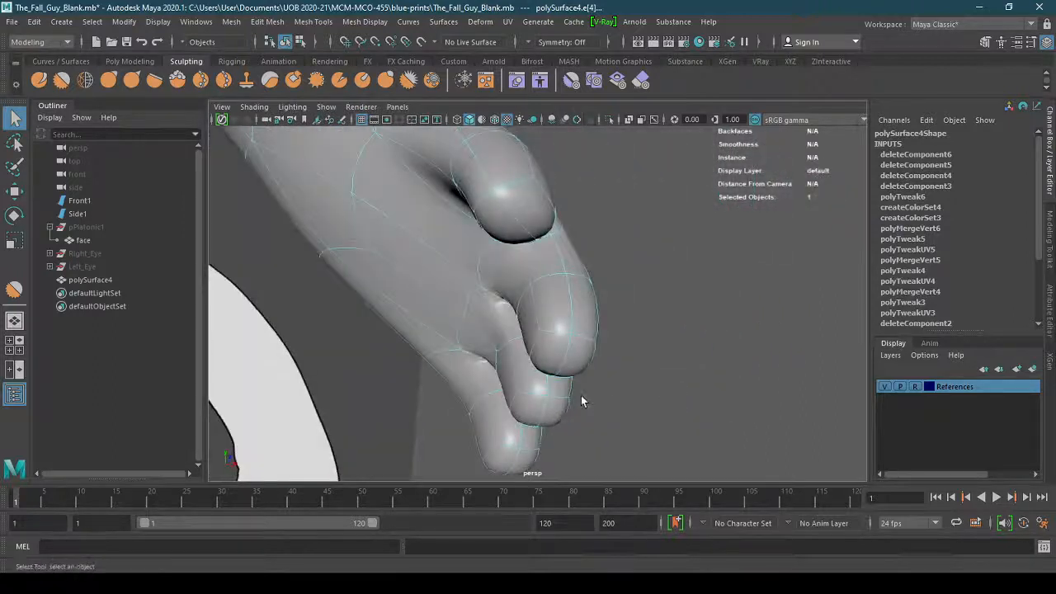
left_click_drag(556, 377, 558, 419, "alt")
Activate the Move tool, select the edges at the fingertips and shift them slightly along X
key("w")
left_click(463, 396)
left_click(437, 401, "shift")
left_click(463, 429, "shift")
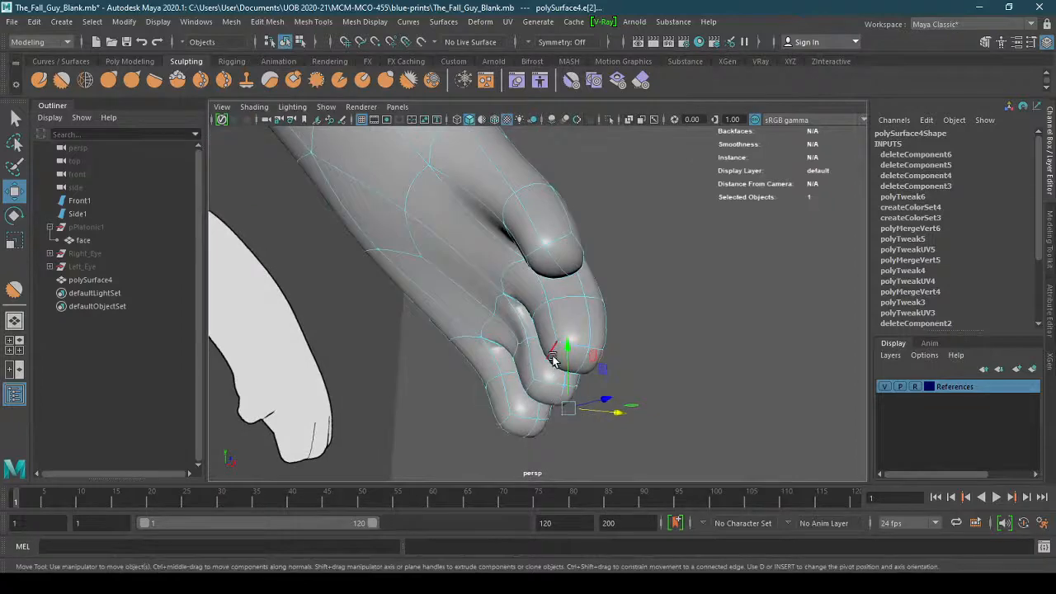
left_click_drag(668, 366, 590, 384, "alt")
mouse_move(515, 434)
left_mouse_down()
mouse_move(505, 435)
mouse_move(531, 438)
left_mouse_up()
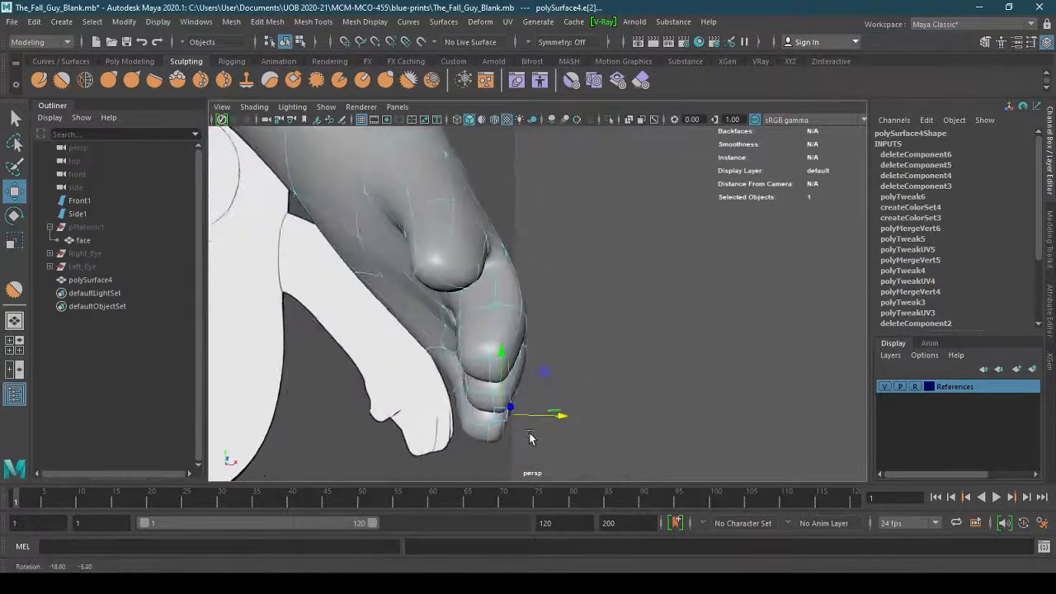
left_click(491, 374)
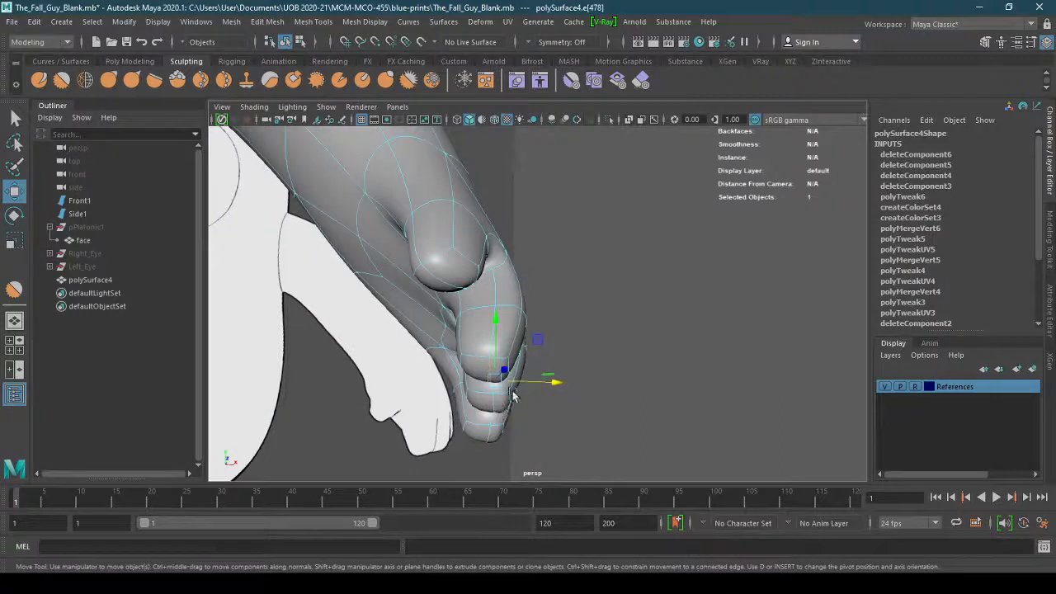
left_click(577, 413)
double_click(492, 373)
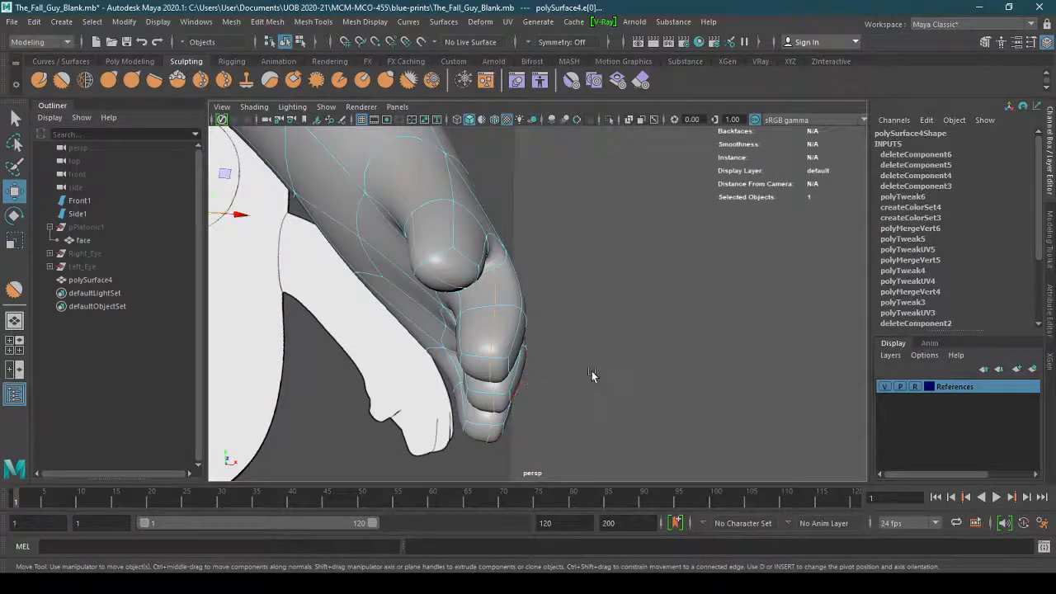
left_click_drag(589, 372, 338, 254, "alt")
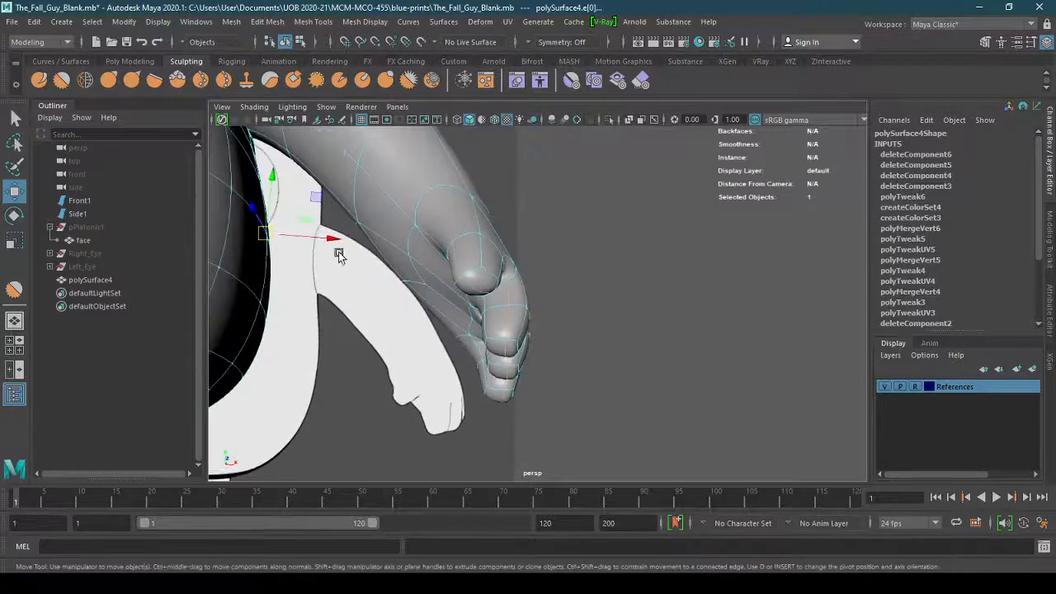
left_click(580, 379)
Select the lengthwise edges on the three fingers and move them slightly along X
left_click_drag(580, 379, 511, 373, "alt")
left_click(407, 287)
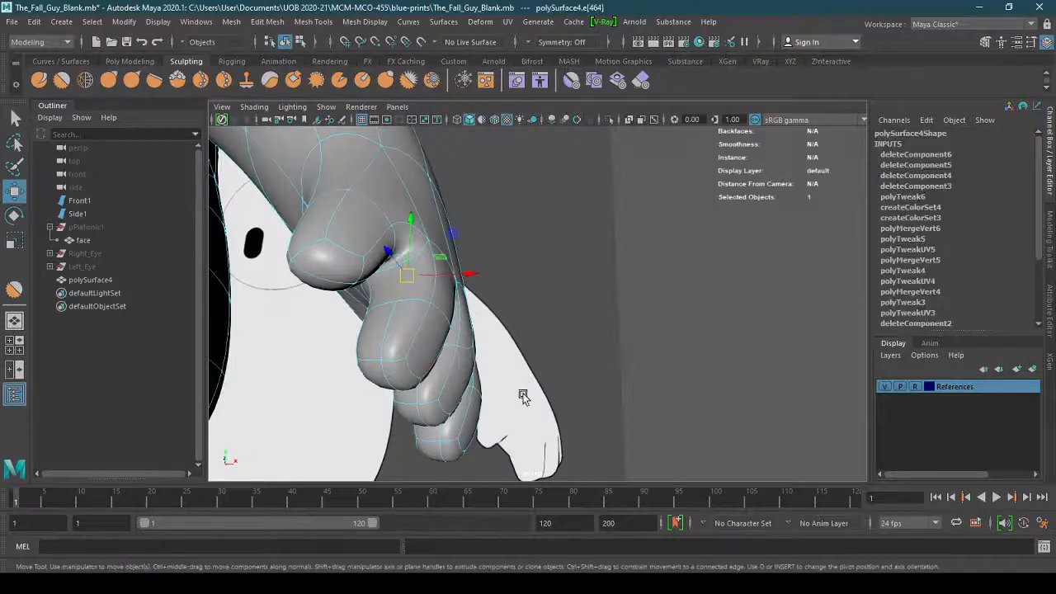
left_click(386, 377, "shift")
left_click_drag(458, 415, 478, 376, "alt")
left_click(515, 412, "shift")
left_click(352, 315, "shift")
double_click(351, 316, "shift")
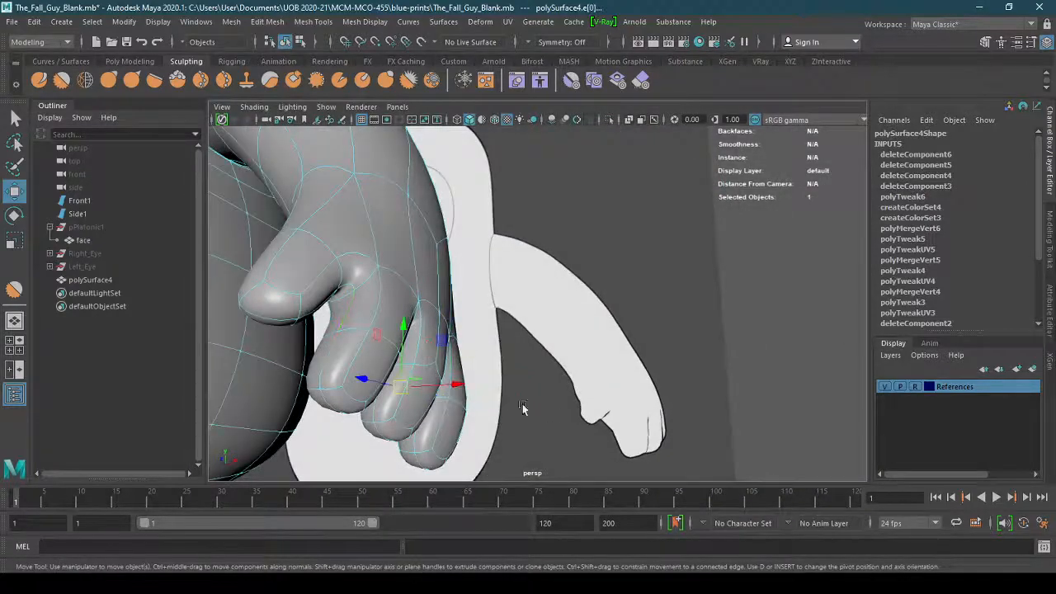
left_click_drag(442, 408, 523, 370, "alt")
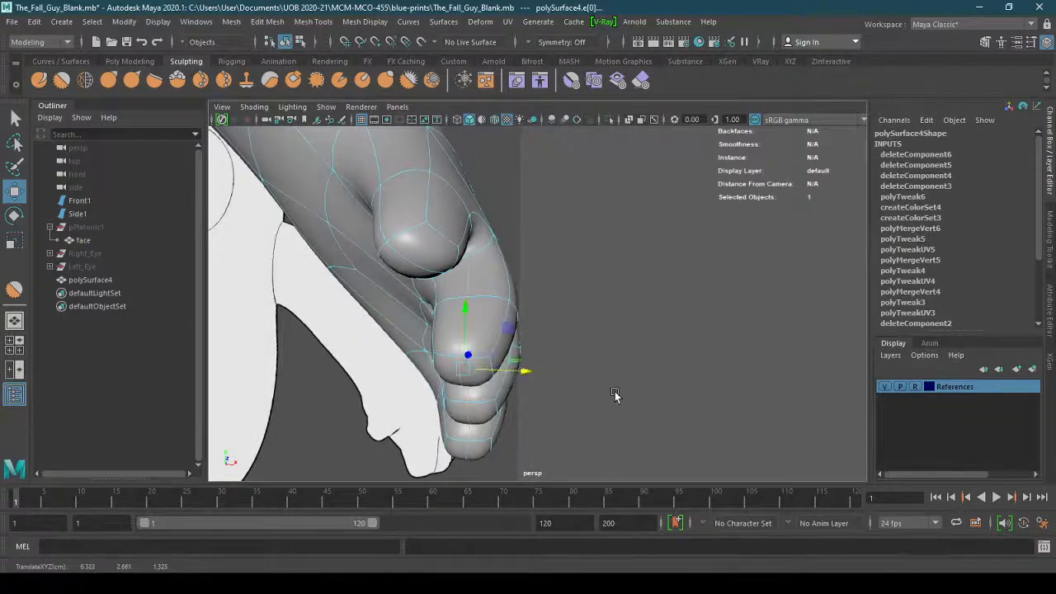
Deselect the finger edges, save the scene and return the body to Object mode with nothing selected
left_click(657, 392)
left_click_drag(658, 392, 560, 413, "alt")
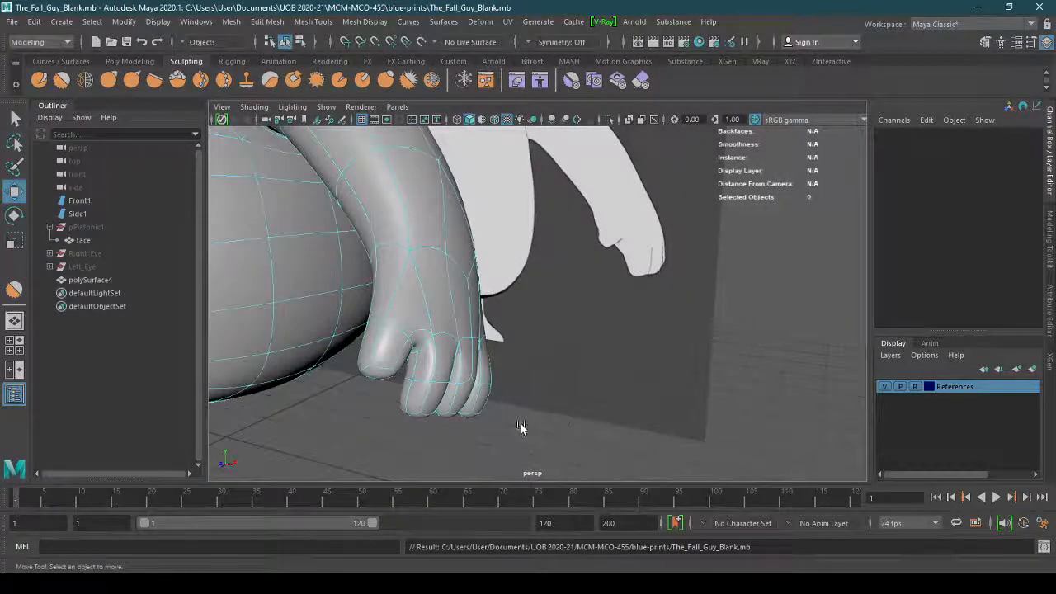
right_click(437, 233)
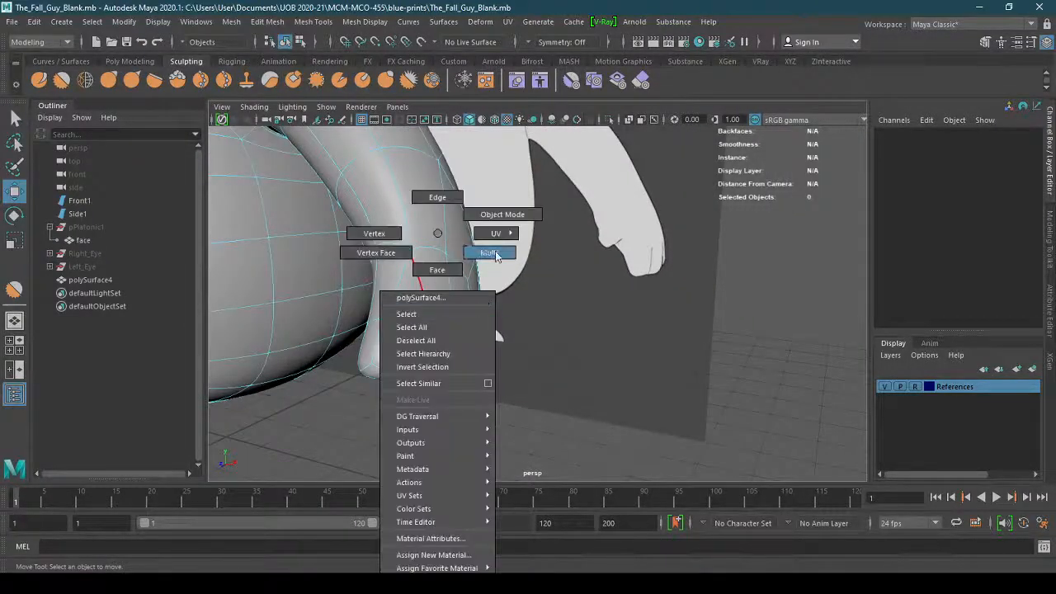
right_click_drag(437, 233, 487, 220)
left_click(532, 452)
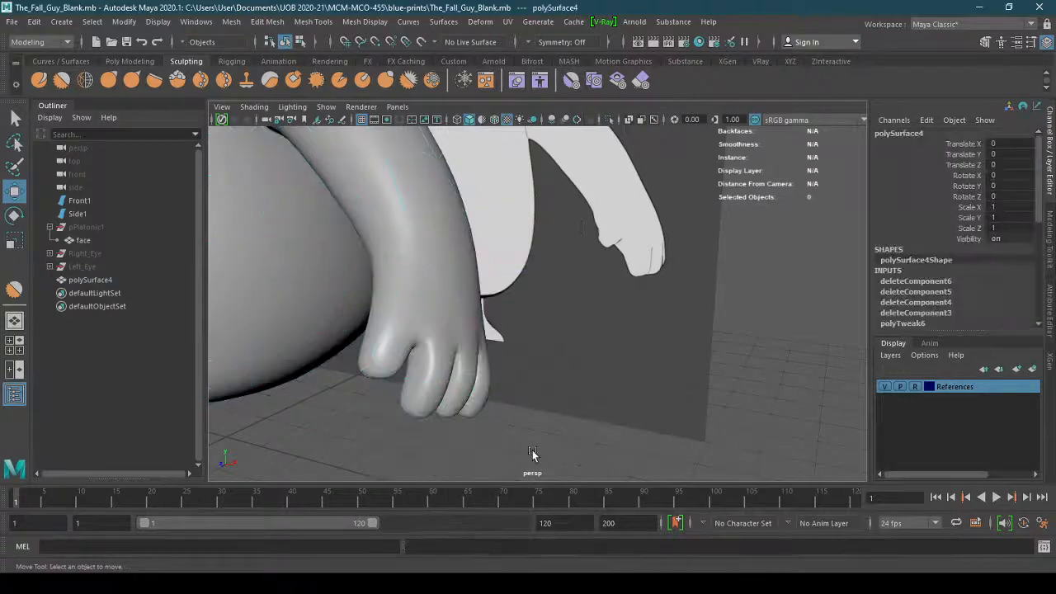
left_click_drag(512, 422, 557, 449, "alt")
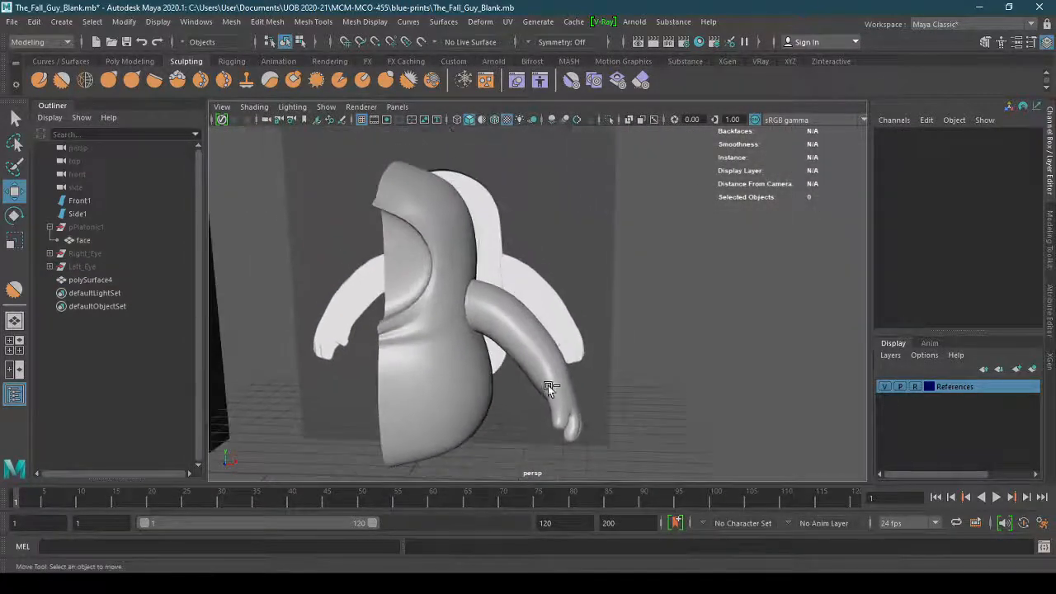